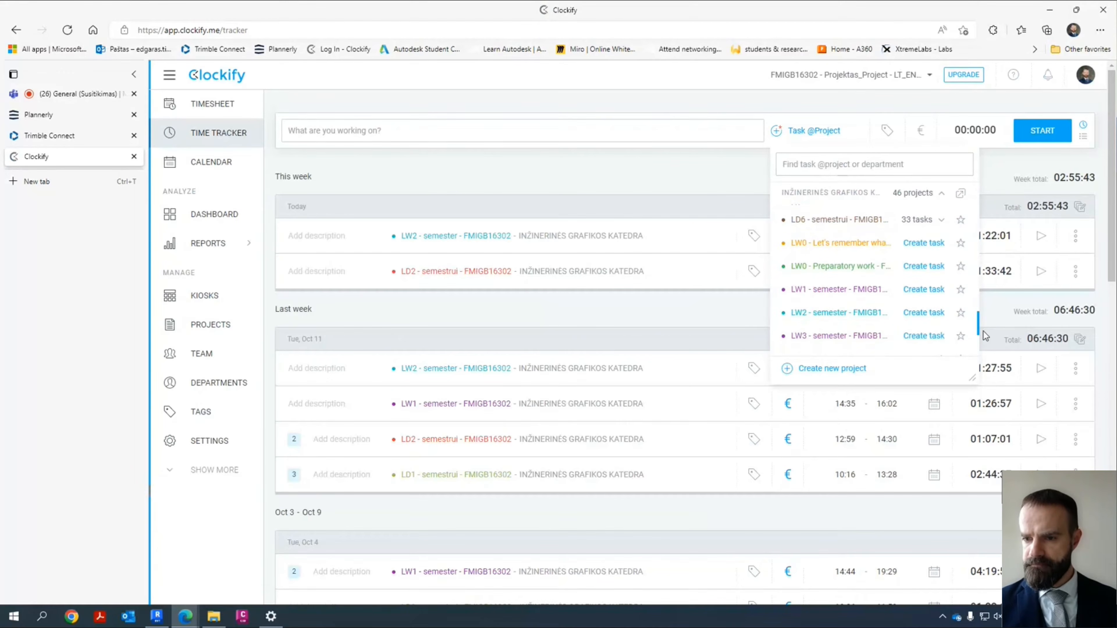
# Step: Assign the LW2 - semester project to a new time entry and start tracking time
pyautogui.click(838, 313)
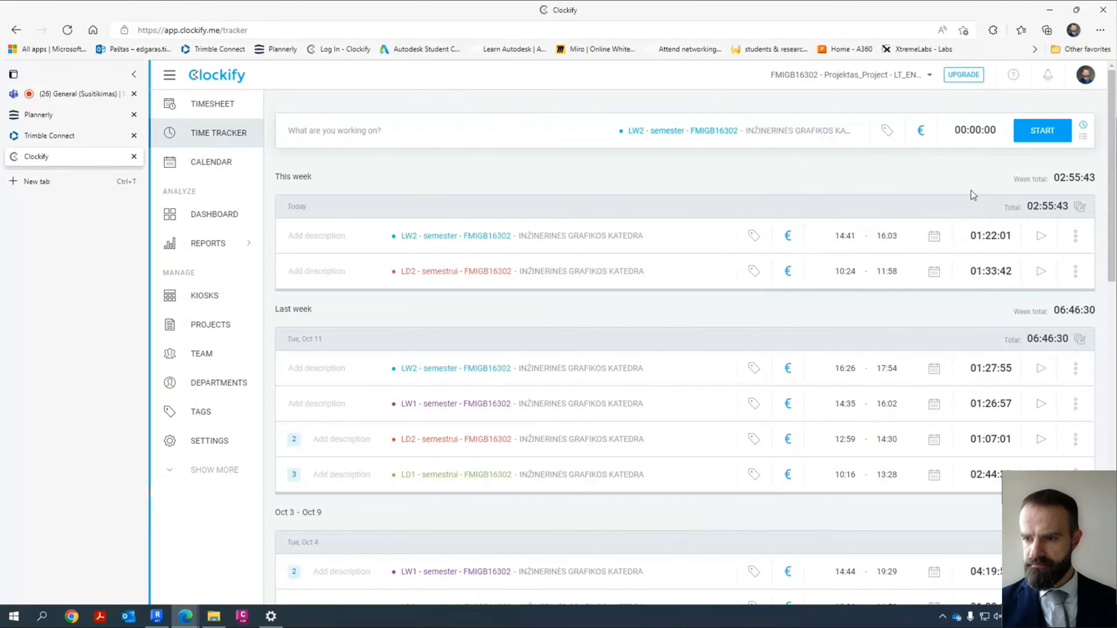
pyautogui.click(1039, 134)
# Step: Switch to Plannerly, open the project's Scope and expand its folders and groups
pyautogui.click(50, 111)
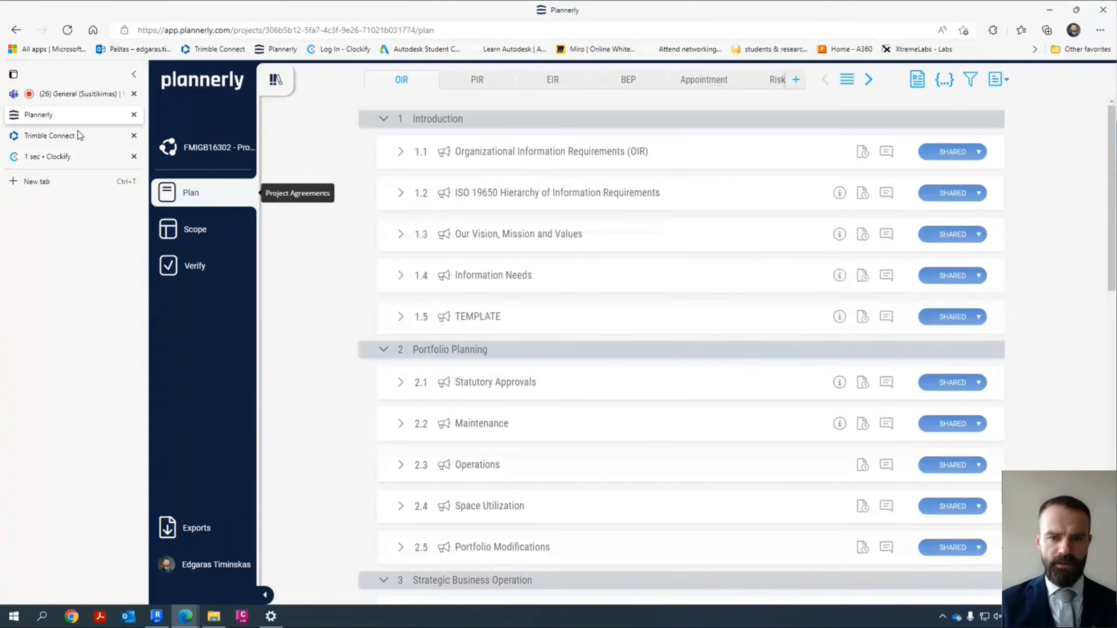
pyautogui.click(207, 233)
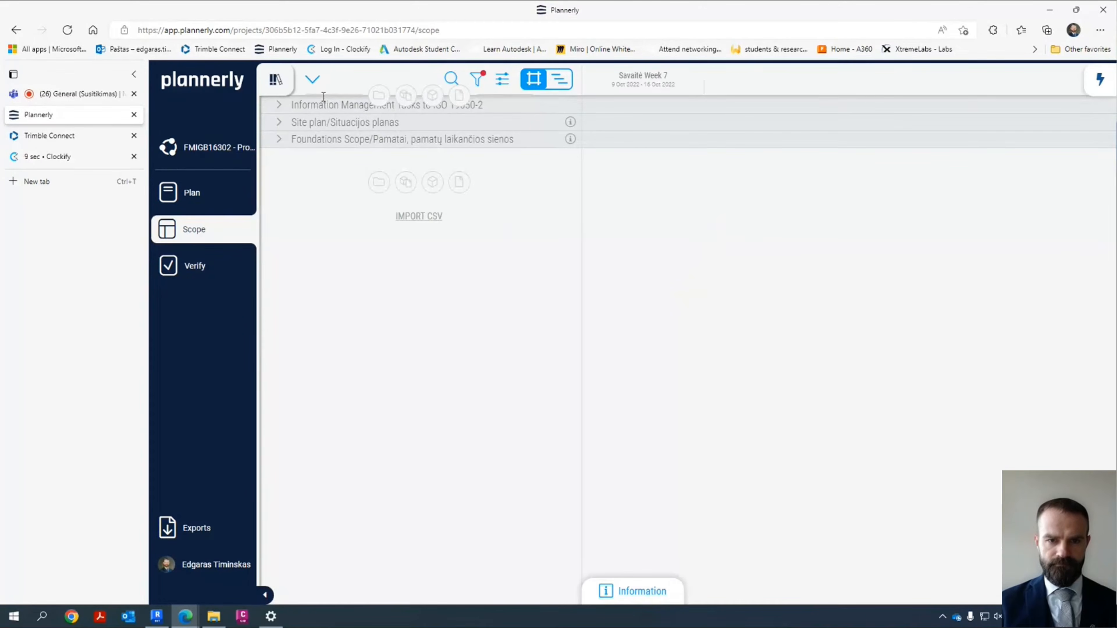
pyautogui.click(312, 79)
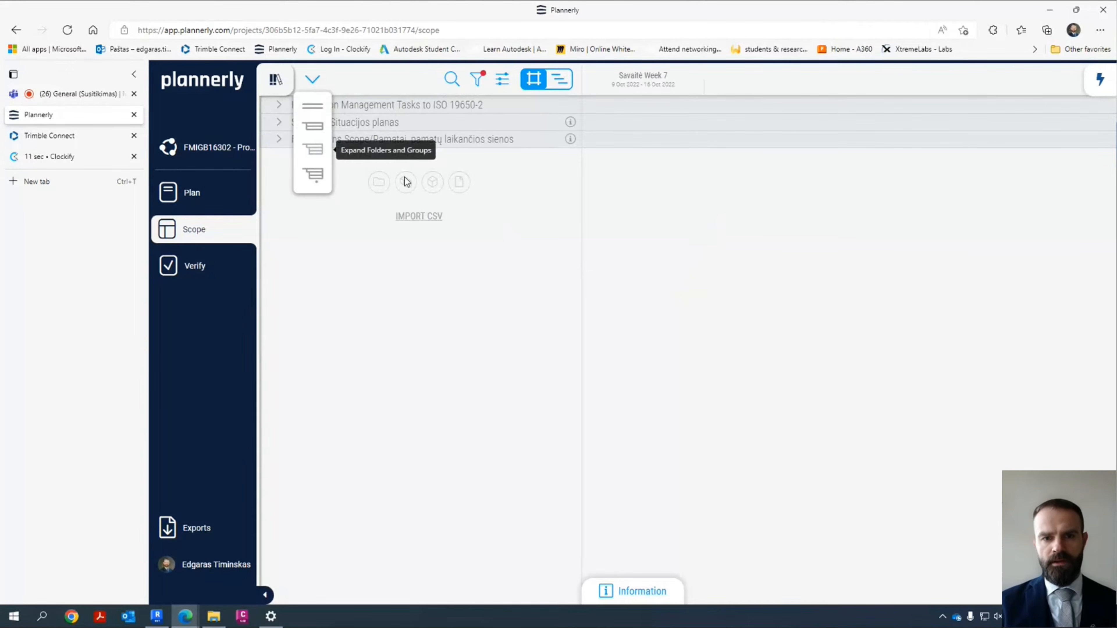
# Step: Examine the Week 7 scope items, from the foundations and walls down to the drafting annotations
pyautogui.scroll(-10, 484, 380)
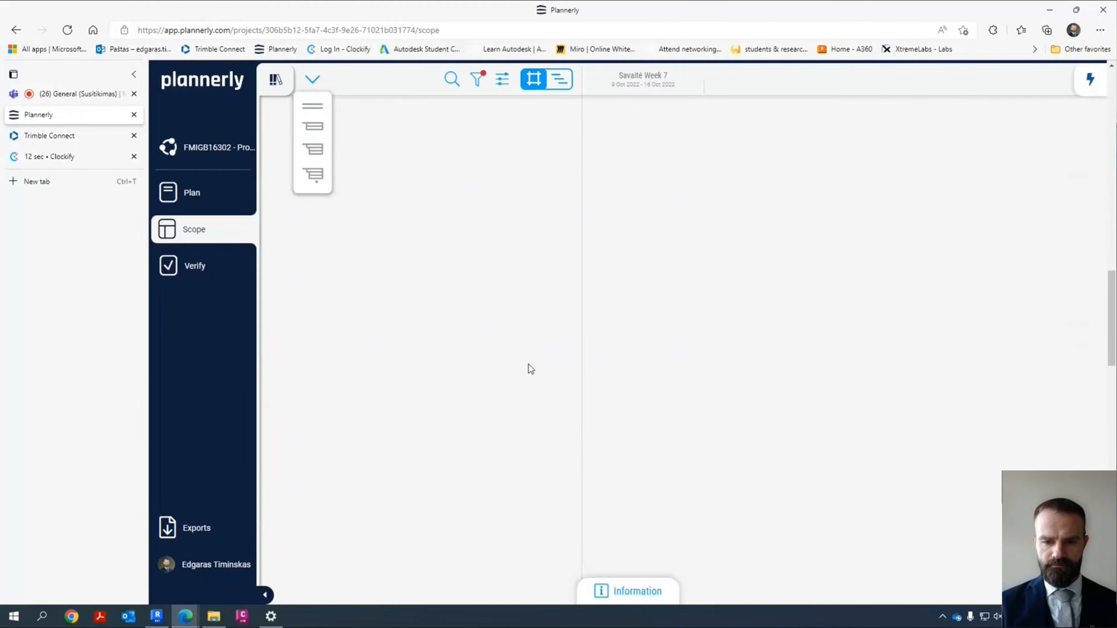
pyautogui.scroll(-8, 510, 355)
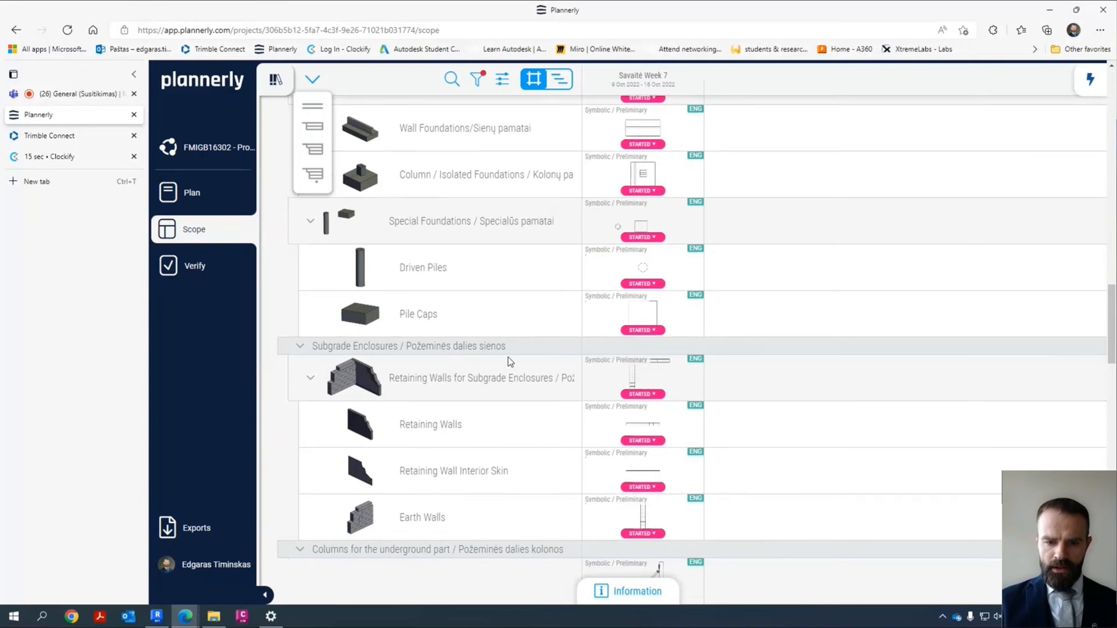
pyautogui.scroll(-12, 508, 358)
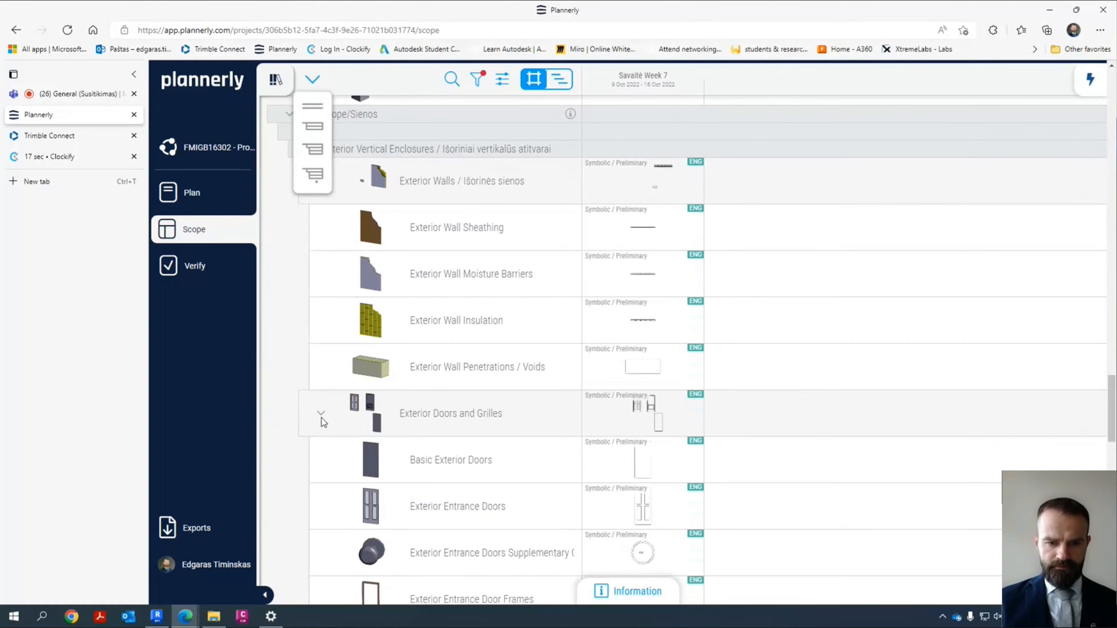
pyautogui.click(284, 310)
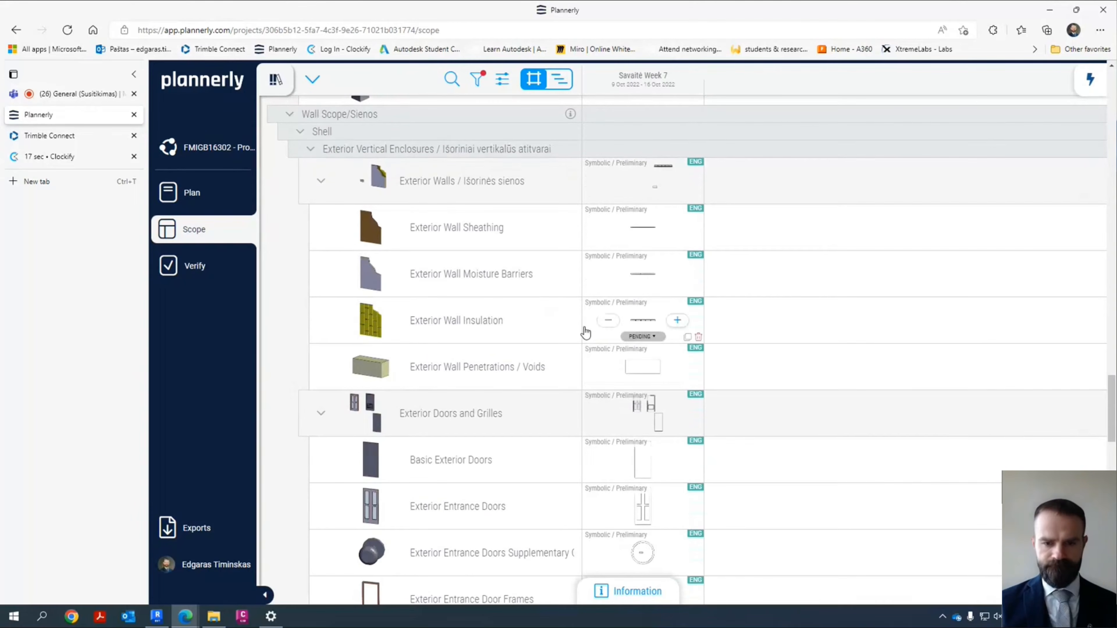
pyautogui.scroll(-15, 541, 347)
pyautogui.scroll(-15, 474, 350)
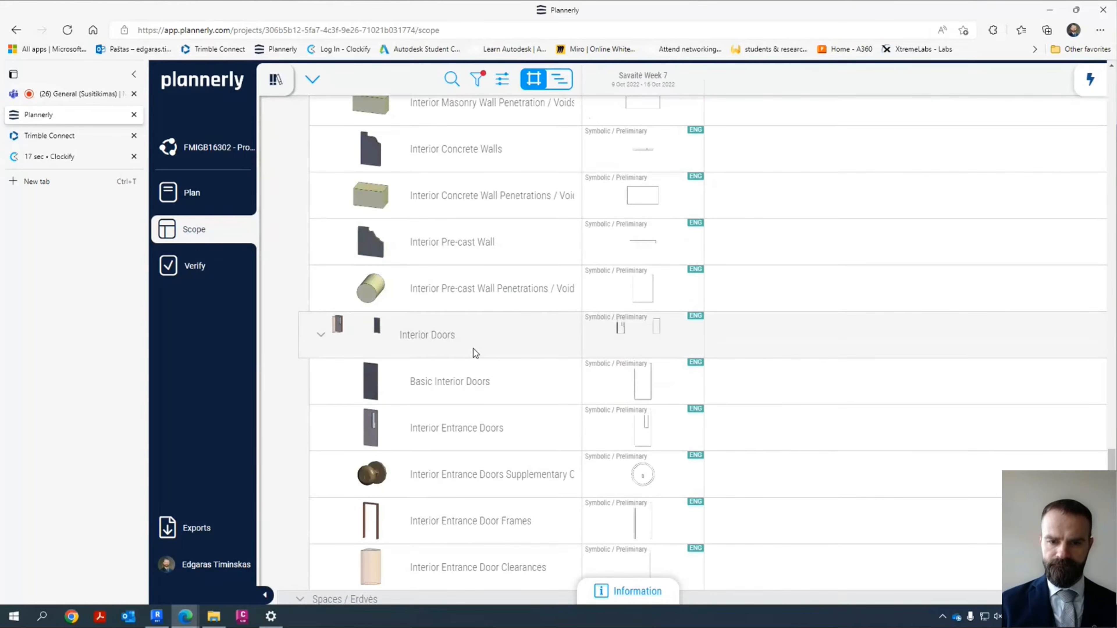
pyautogui.scroll(-5, 472, 351)
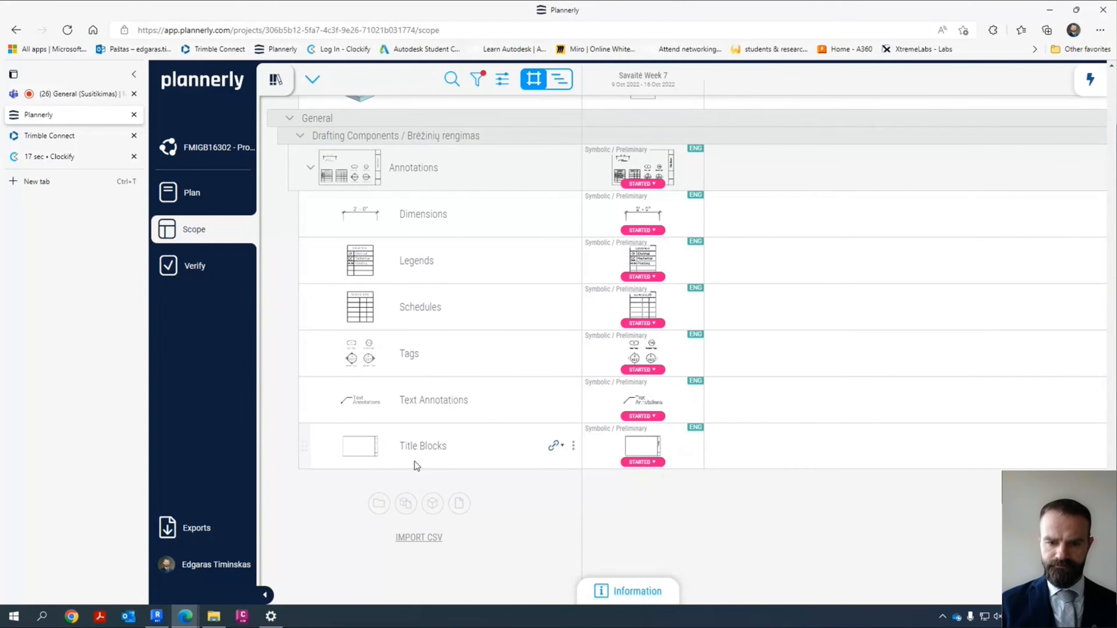
pyautogui.scroll(2, 462, 453)
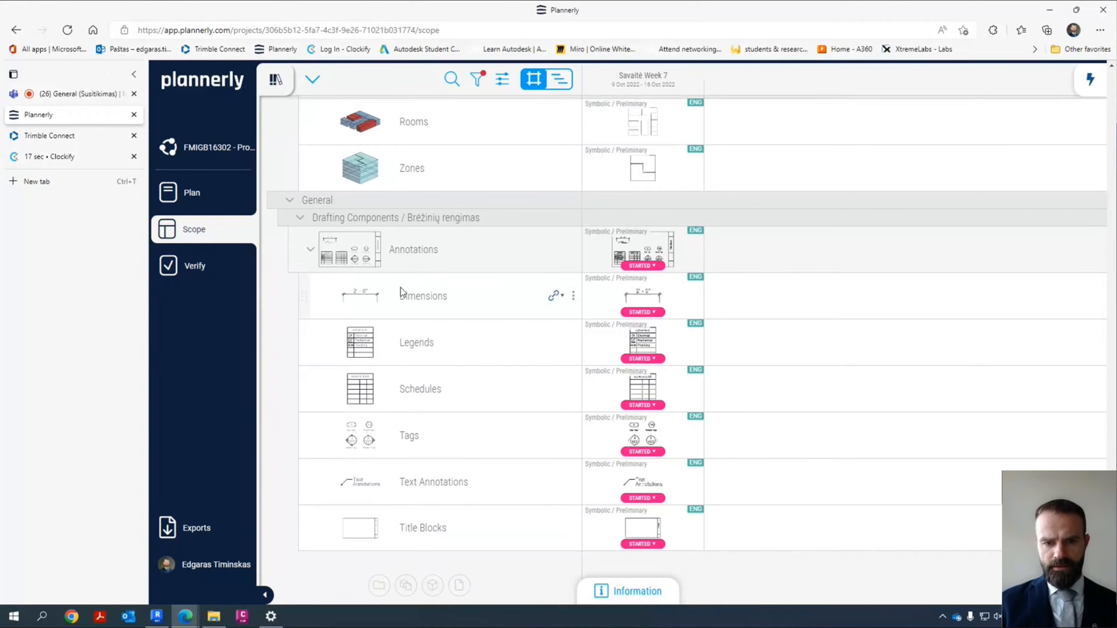
pyautogui.click(418, 391)
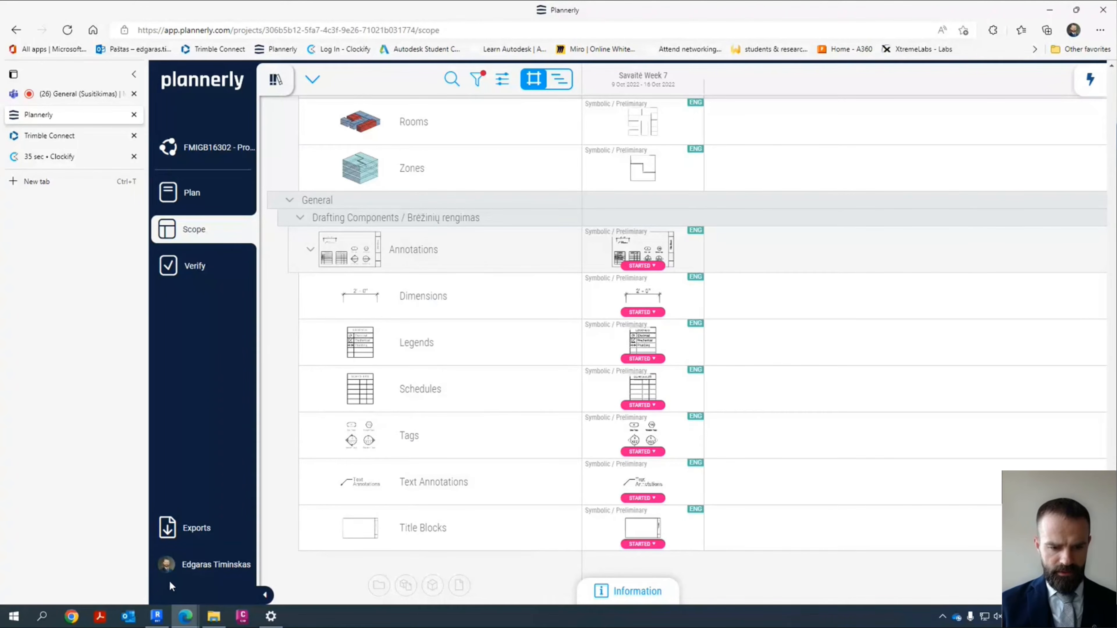
pyautogui.moveTo(185, 616)
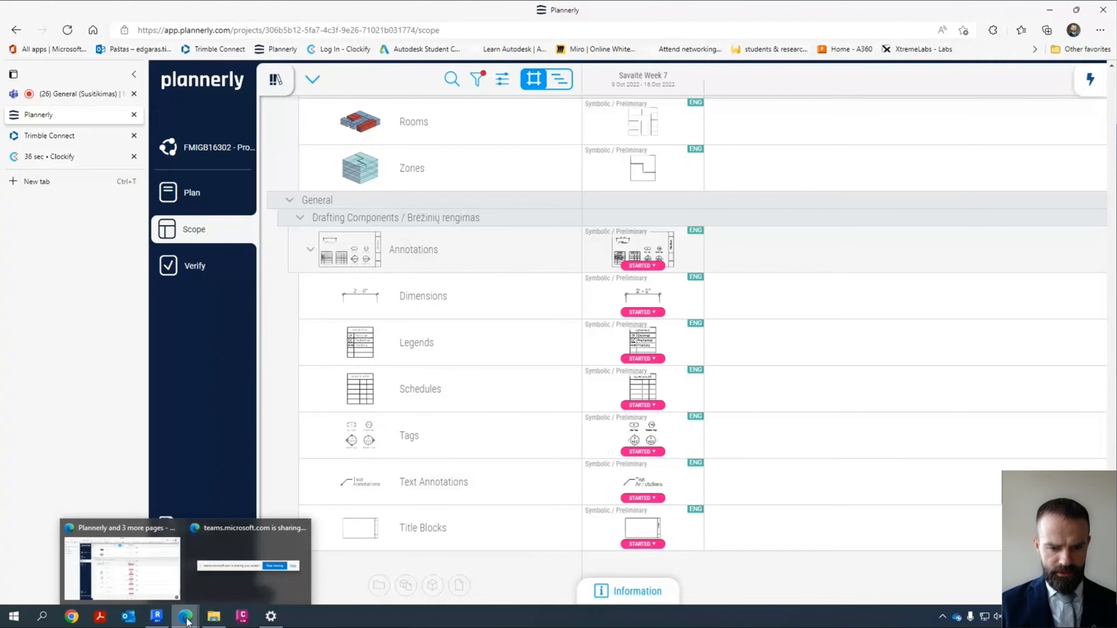
pyautogui.click(245, 595)
pyautogui.click(666, 569)
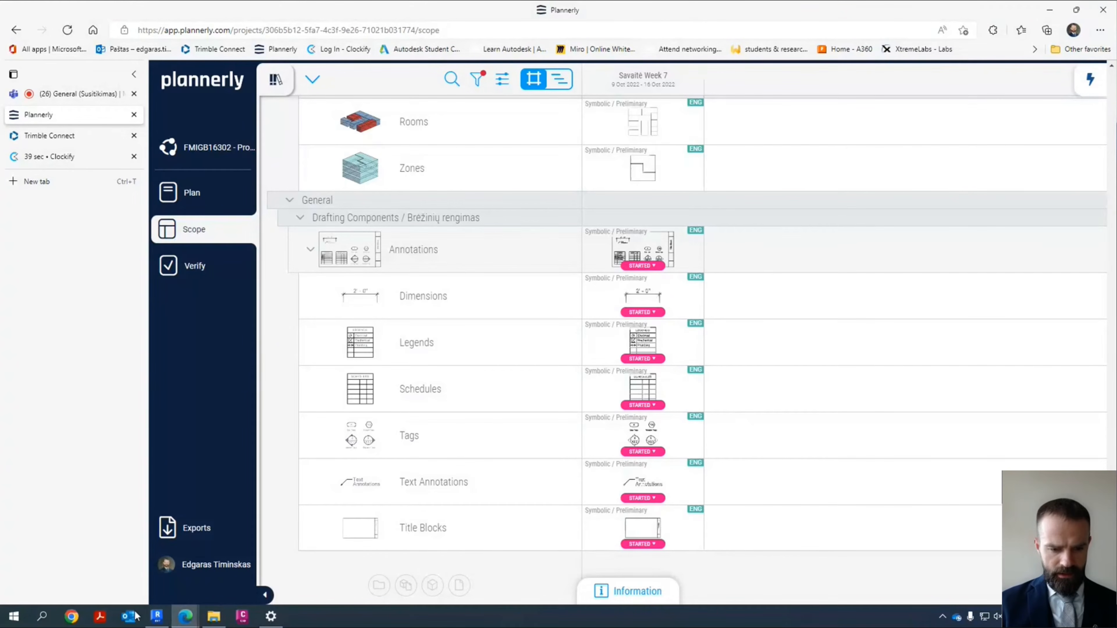
# Step: Switch to Revit and open the project STfuc-21_LW2_N_Surname_FMIGB16302-2209_00.rvt from the 00 - WIP DARBUI folder
pyautogui.moveTo(160, 619)
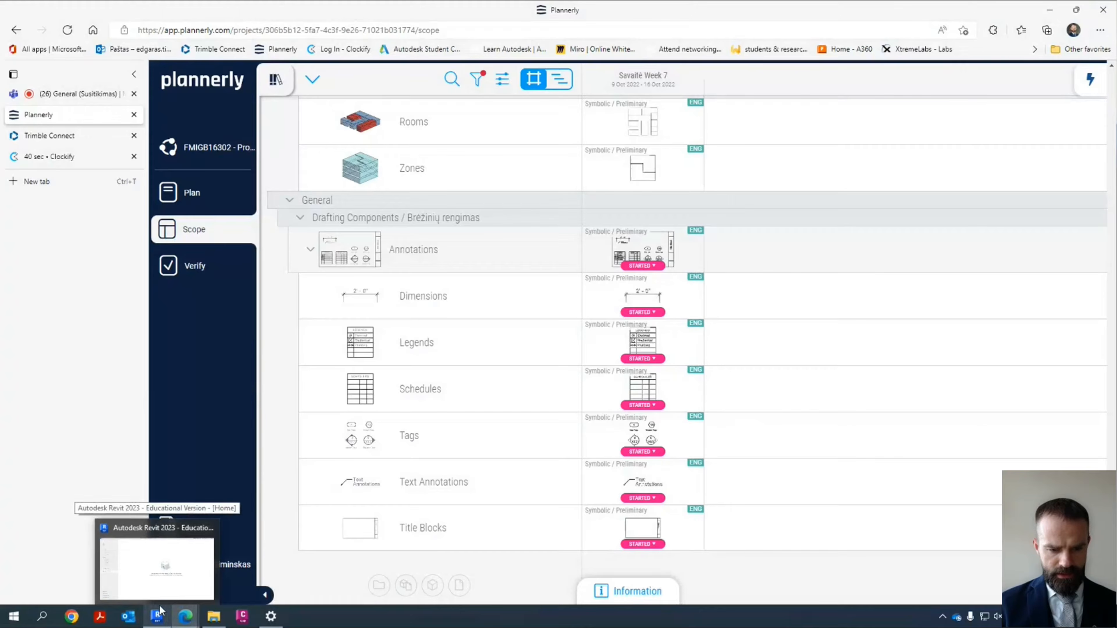
pyautogui.click(167, 580)
pyautogui.click(120, 140)
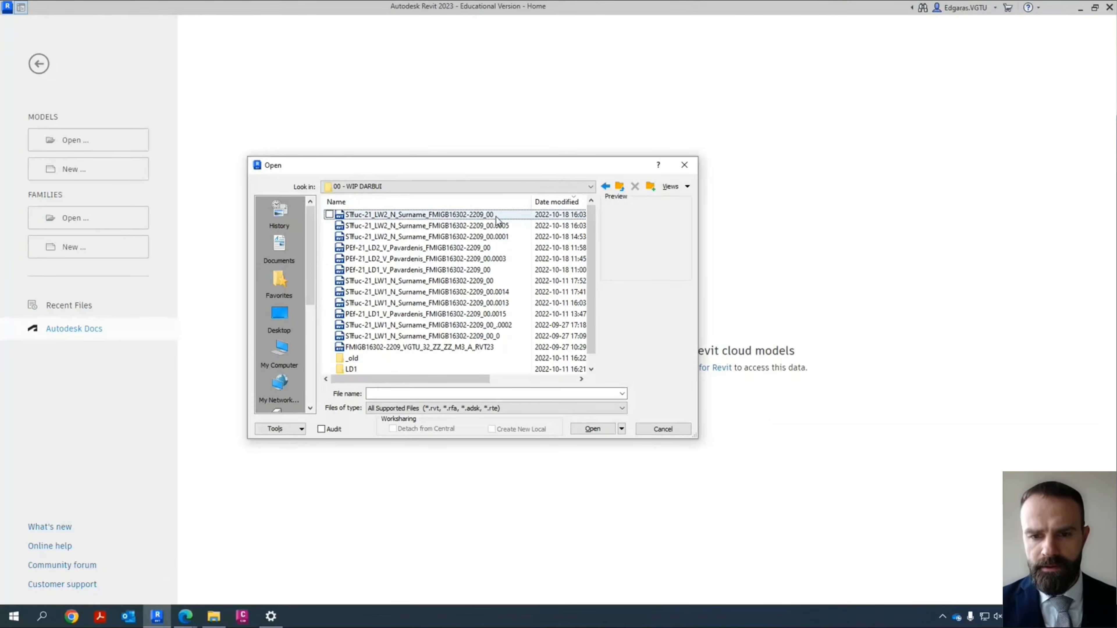
pyautogui.click(496, 216)
pyautogui.click(214, 616)
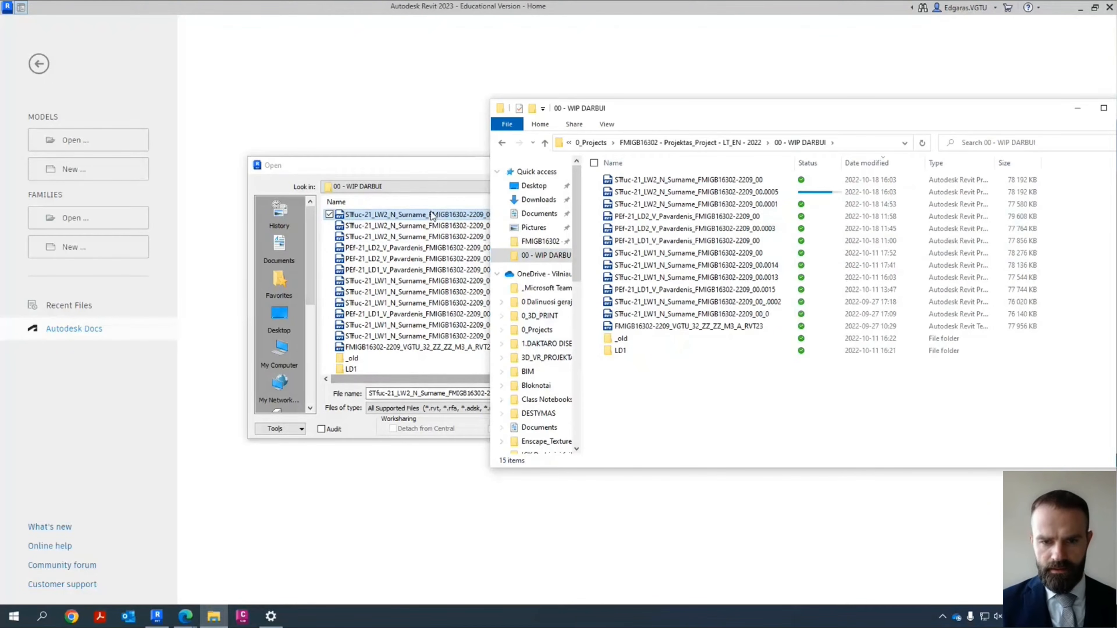
pyautogui.click(447, 164)
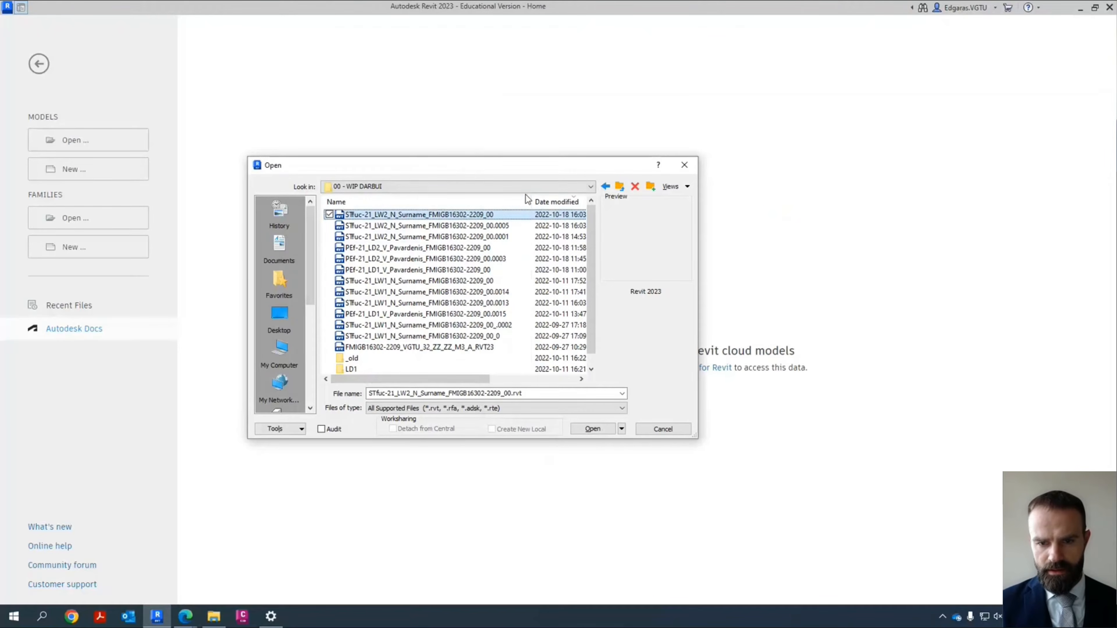
pyautogui.click(590, 430)
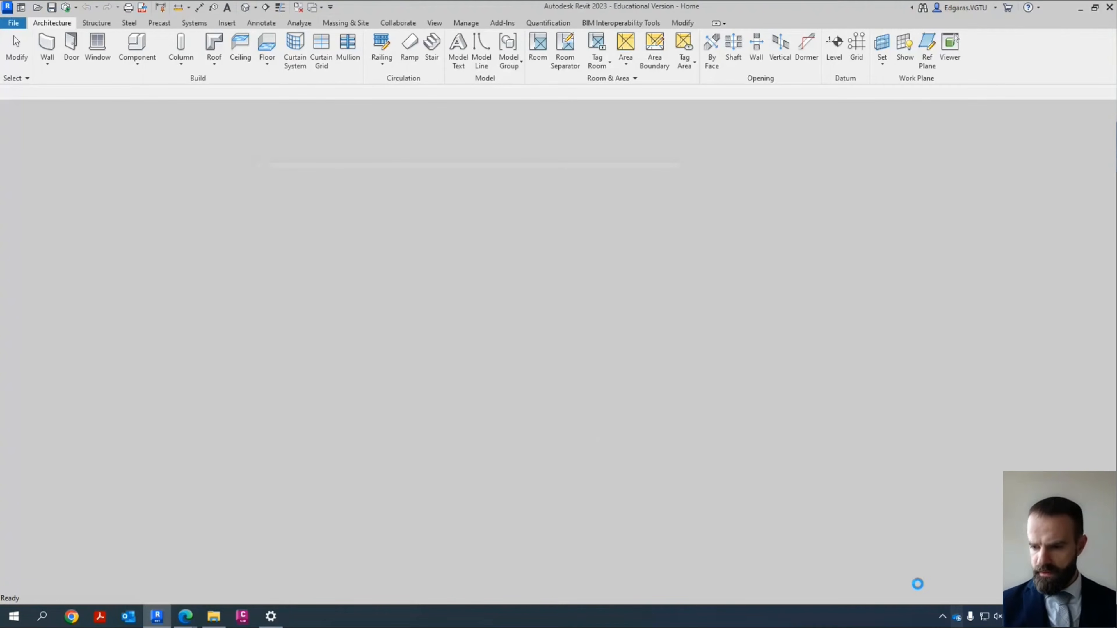
# Step: Pause OneDrive file syncing while the project loads and return to Revit
pyautogui.click(957, 617)
pyautogui.click(1042, 253)
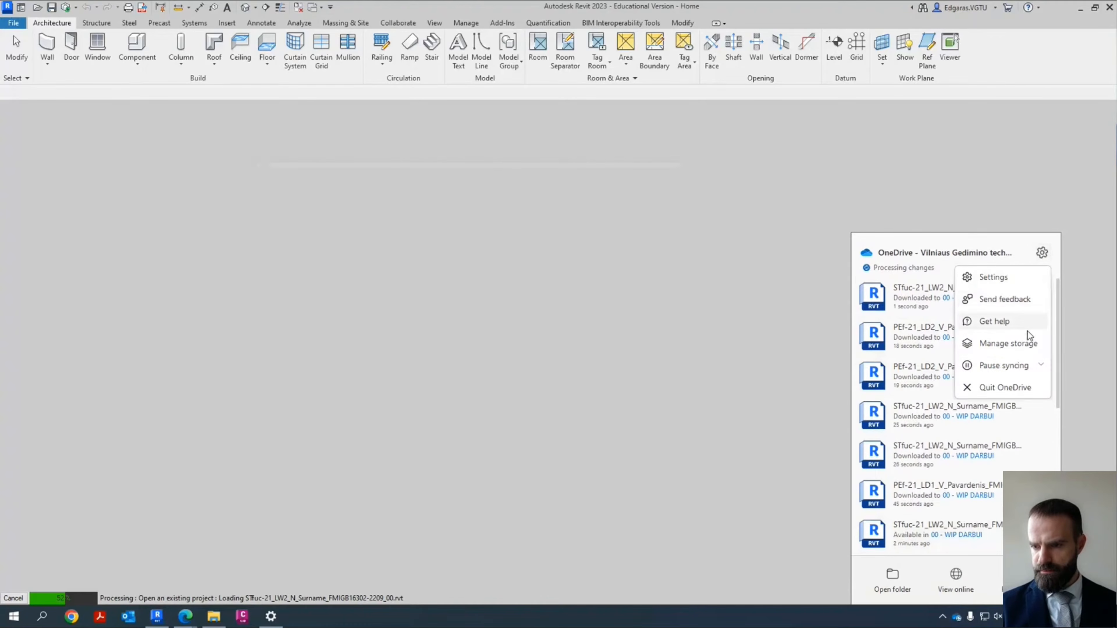
pyautogui.click(1022, 366)
pyautogui.click(994, 388)
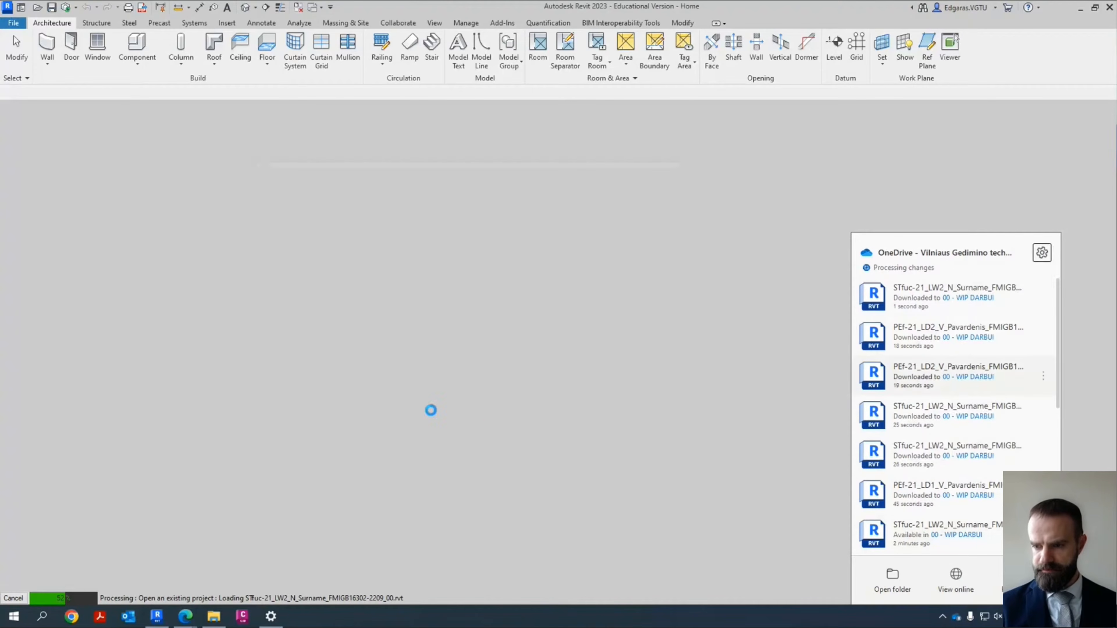
pyautogui.click(589, 387)
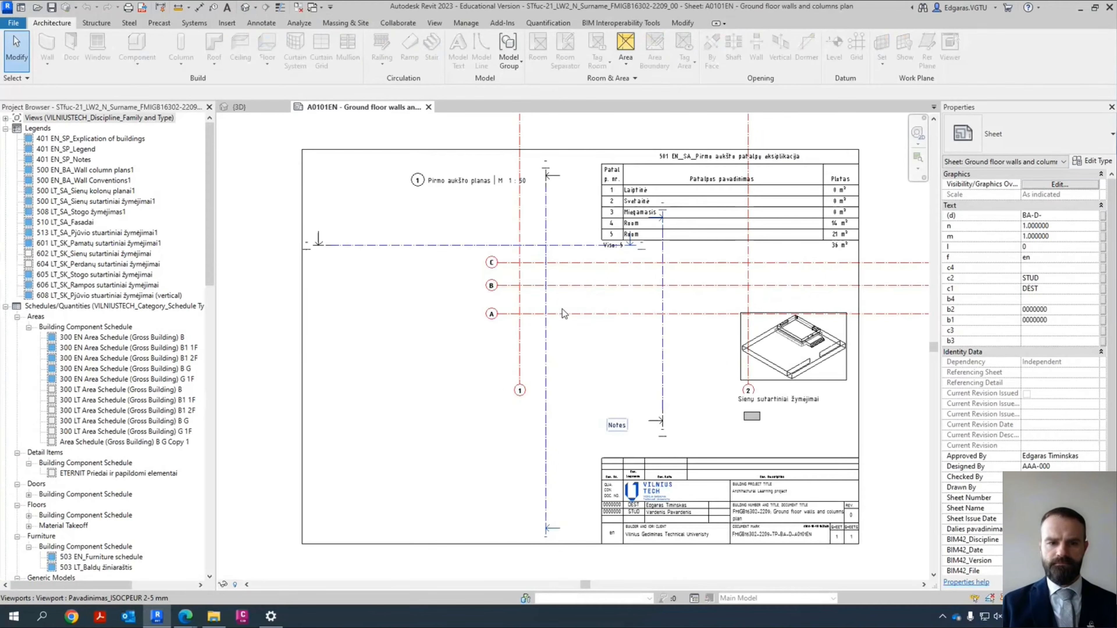
# Step: Open the sheet 10101EN - Title Page
pyautogui.scroll(-4, 119, 399)
pyautogui.scroll(4, 122, 399)
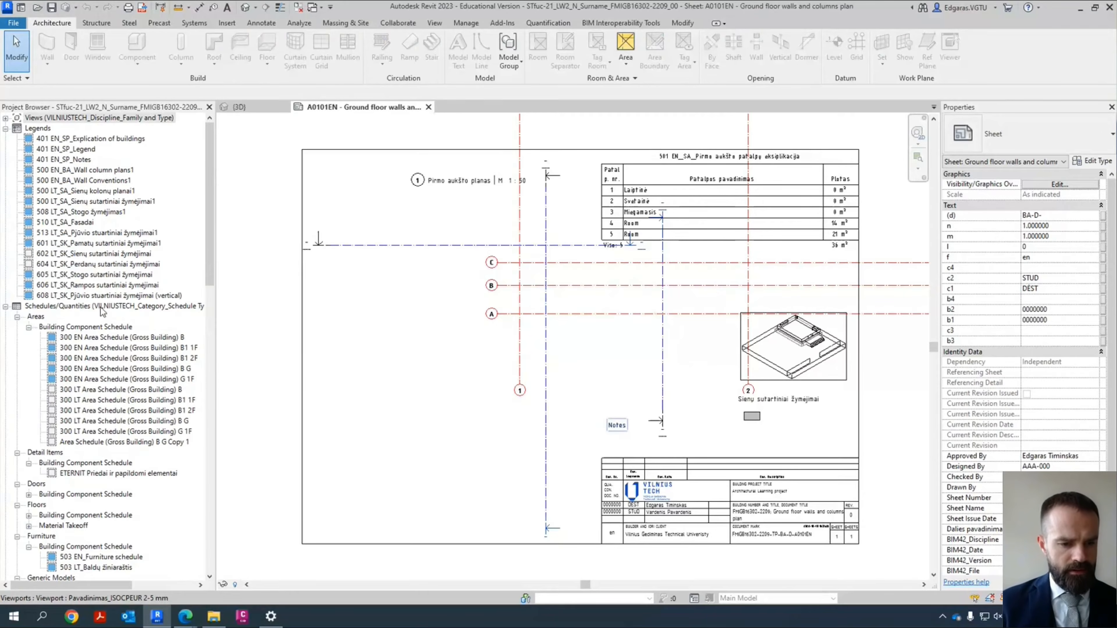
pyautogui.scroll(-15, 105, 312)
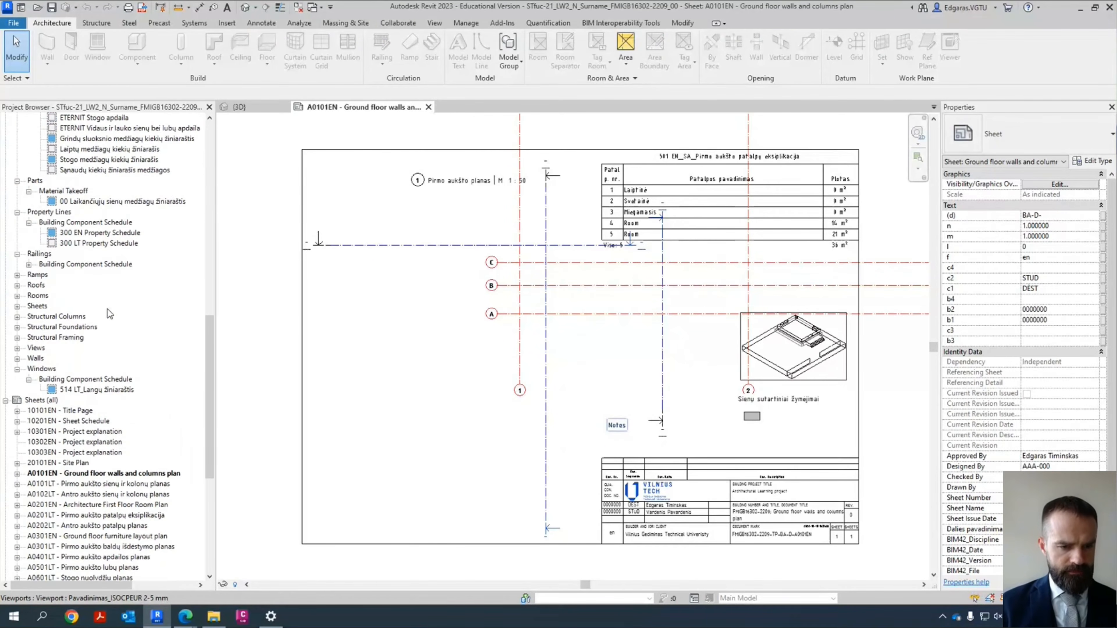
pyautogui.scroll(-2, 110, 313)
pyautogui.click(78, 359)
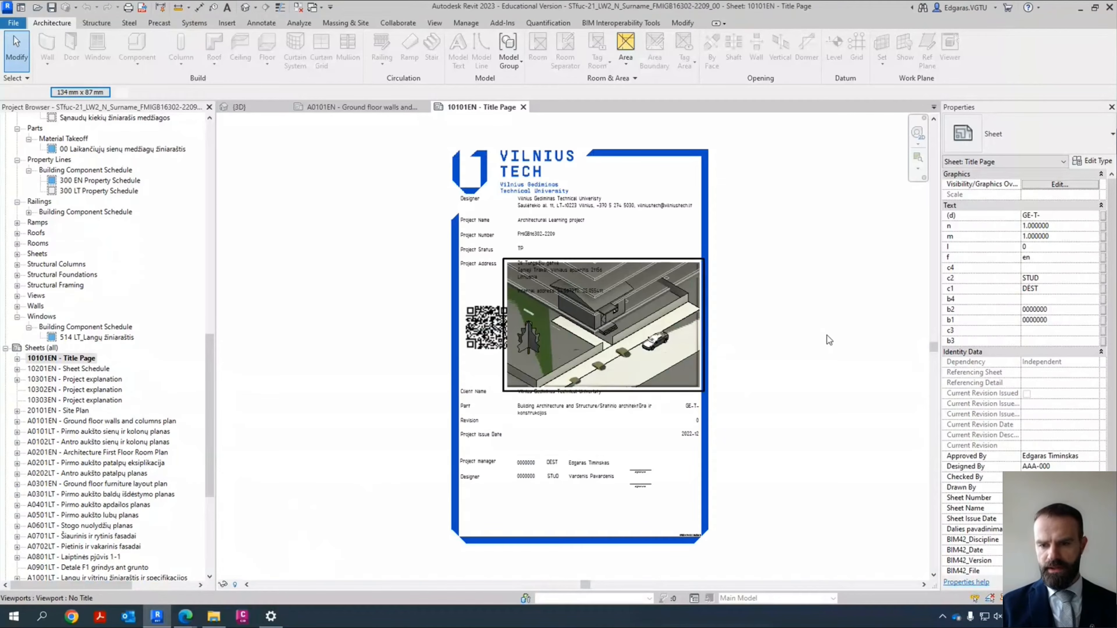
# Step: Move the 3D project view off the title page into the empty area on the right of the sheet
pyautogui.click(865, 329)
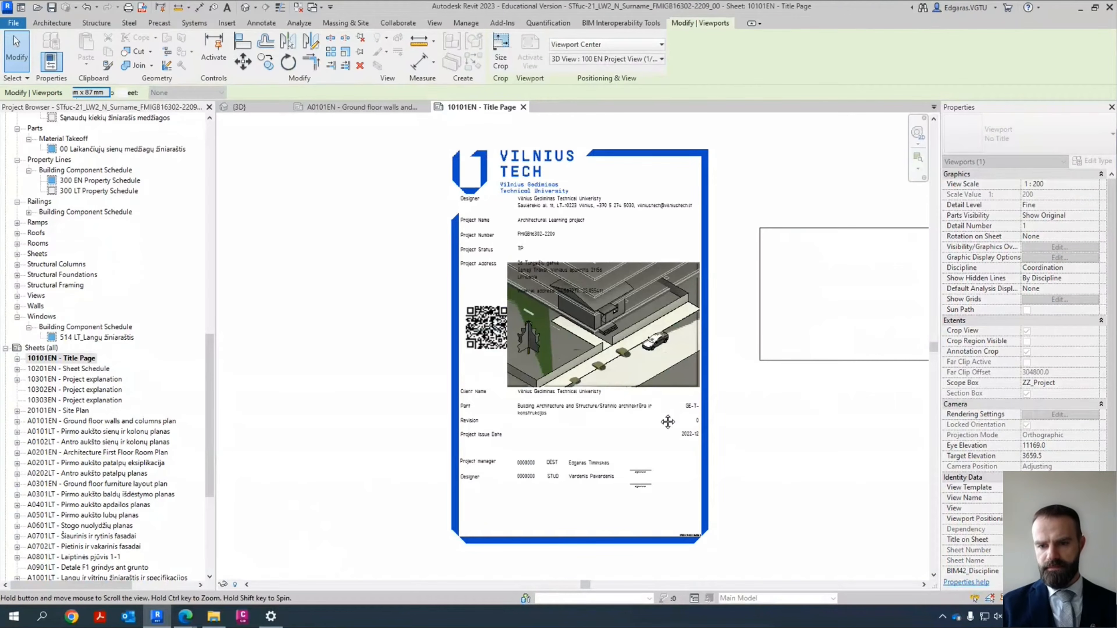
pyautogui.moveTo(583, 427); pyautogui.dragTo(725, 420, button='middle')
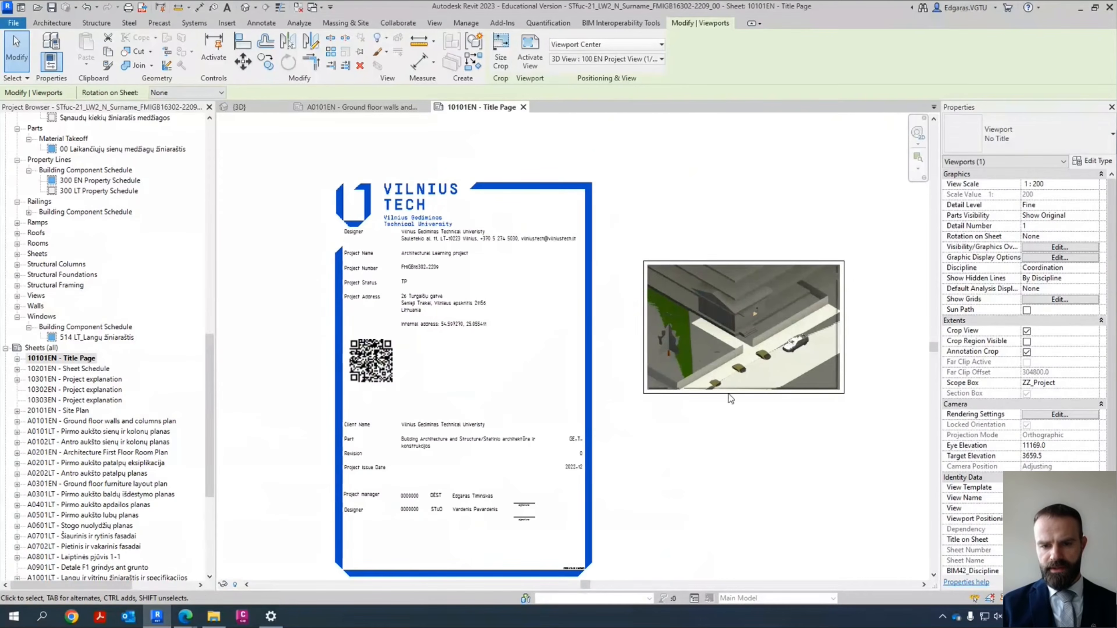
# Step: Place an aligned dimension across the width of the image area, from beside the QR code to the blue border
pyautogui.scroll(1, 470, 357)
pyautogui.scroll(1, 469, 359)
pyautogui.press('d')
pyautogui.press('i')
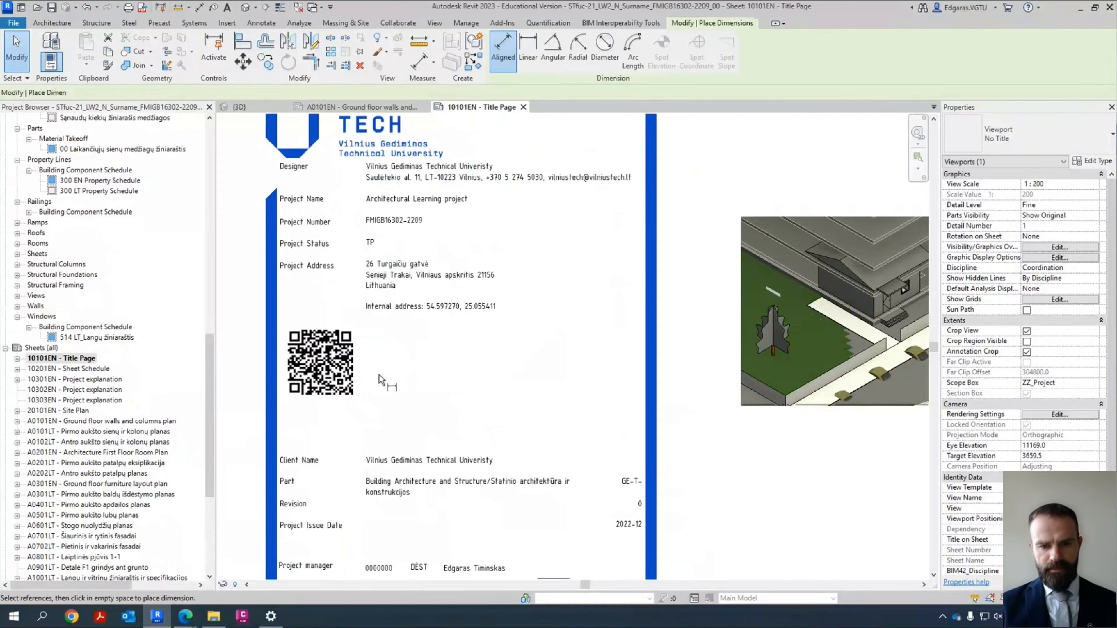
pyautogui.click(366, 378)
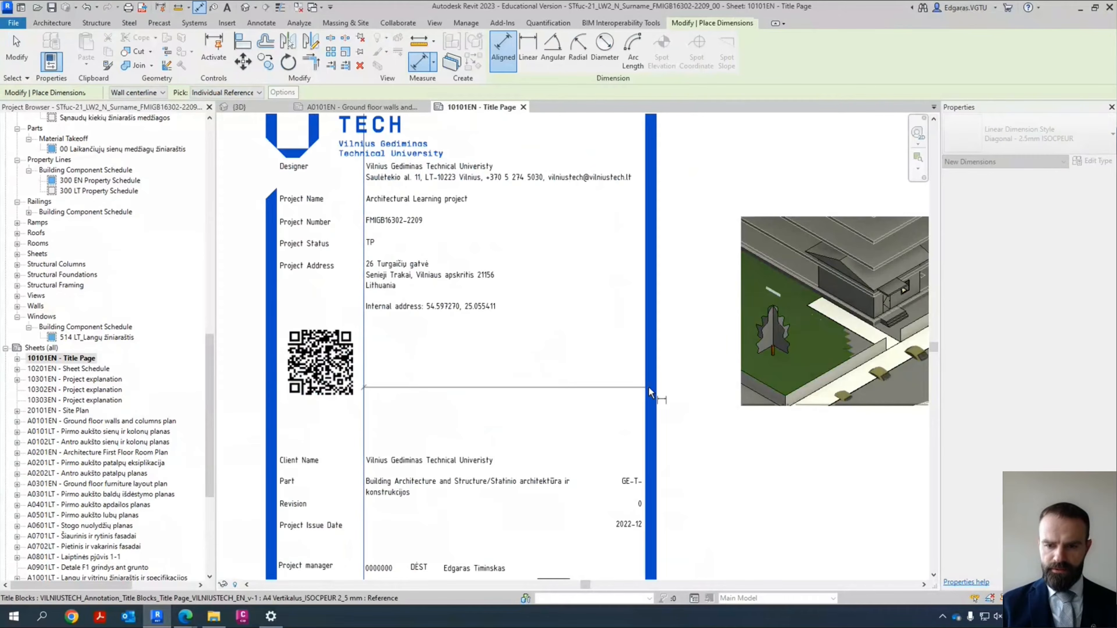
pyautogui.click(646, 390)
pyautogui.click(505, 365)
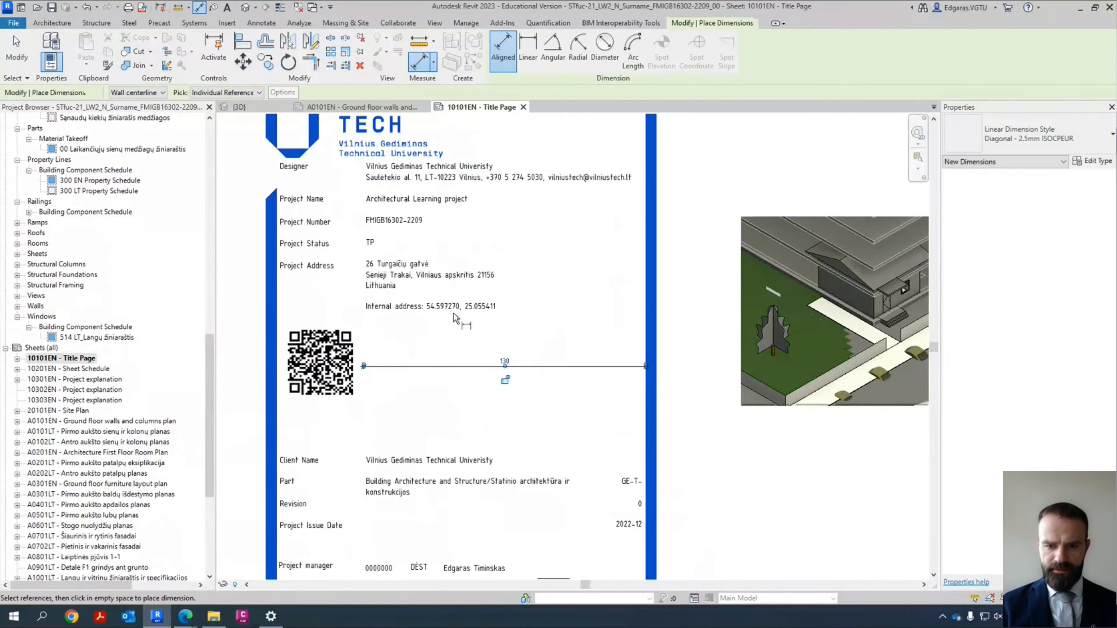
# Step: Place an aligned dimension for the image area's height, from the line at the project address to the line above the client name
pyautogui.click(460, 449)
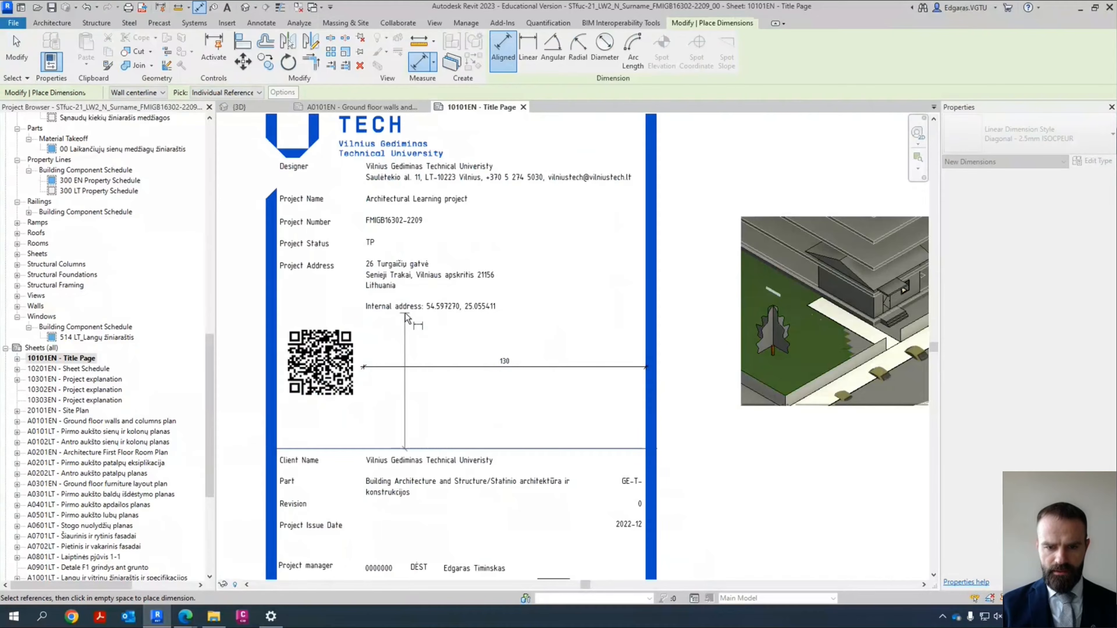
pyautogui.press('Escape')
pyautogui.scroll(4, 406, 312)
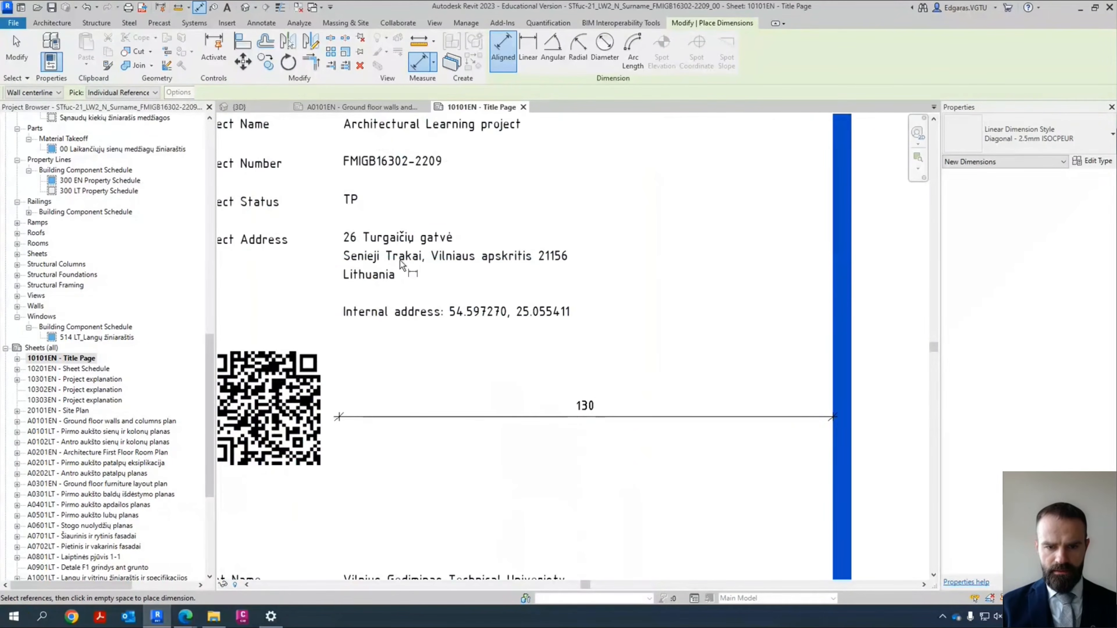
pyautogui.click(400, 256)
pyautogui.scroll(-3, 416, 369)
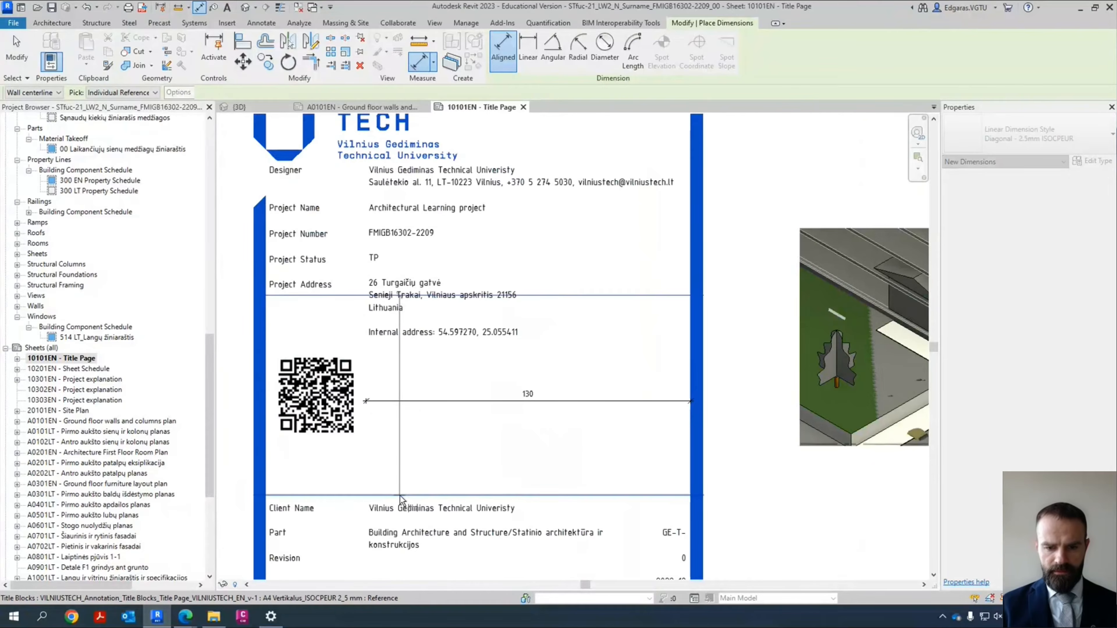
pyautogui.click(401, 496)
pyautogui.click(428, 313)
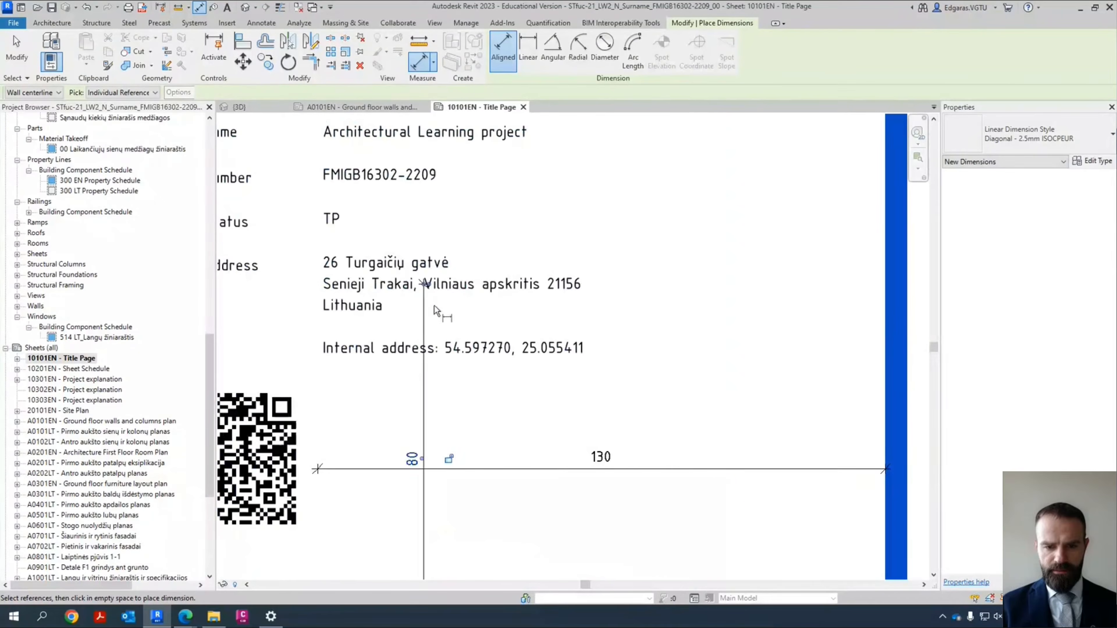
pyautogui.scroll(3, 431, 310)
pyautogui.press('Escape')
pyautogui.press('Escape')
pyautogui.scroll(-2, 476, 312)
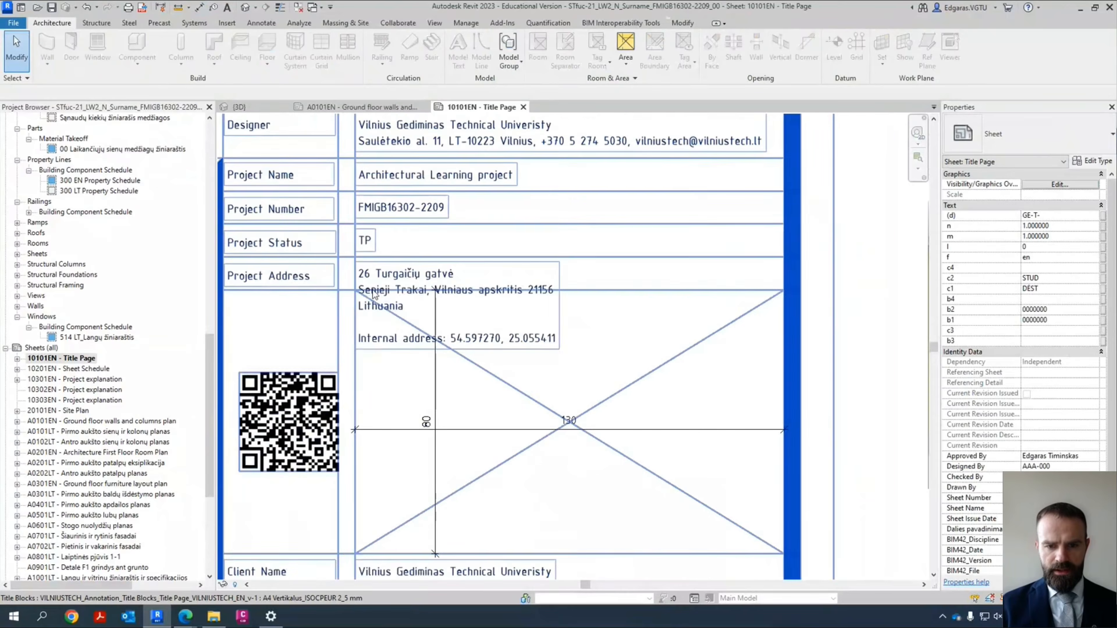
# Step: Condense the project address text on the title page to two lines, with a comma after the street name and blank lines removed
pyautogui.click(500, 326)
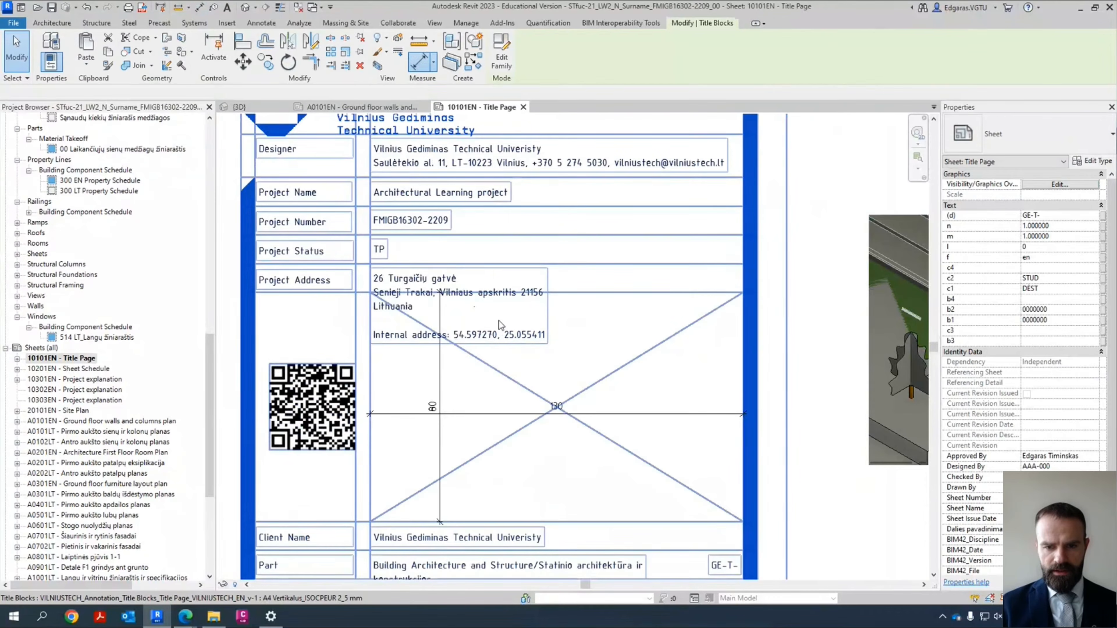
pyautogui.click(500, 327)
pyautogui.click(566, 251)
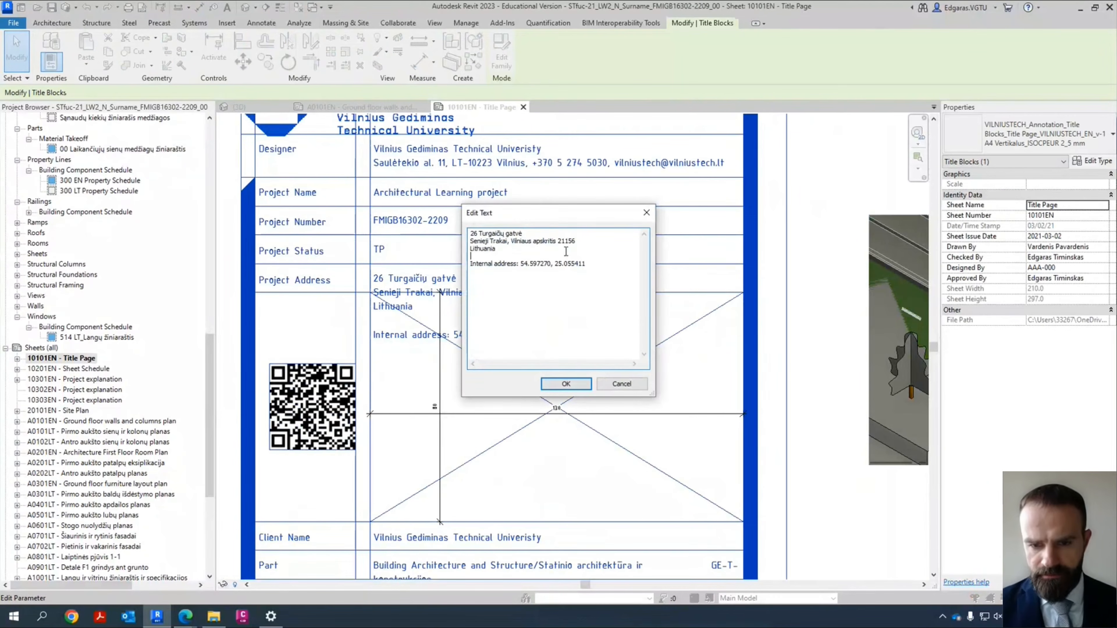
pyautogui.press('Delete')
pyautogui.press('Delete')
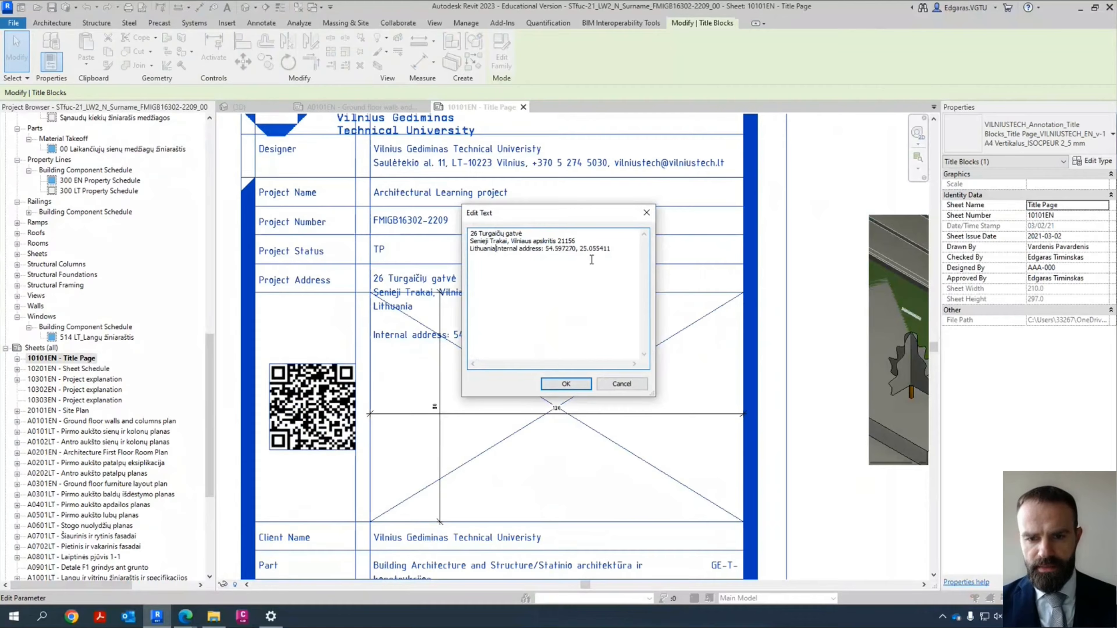
pyautogui.click(560, 232)
pyautogui.press('Delete')
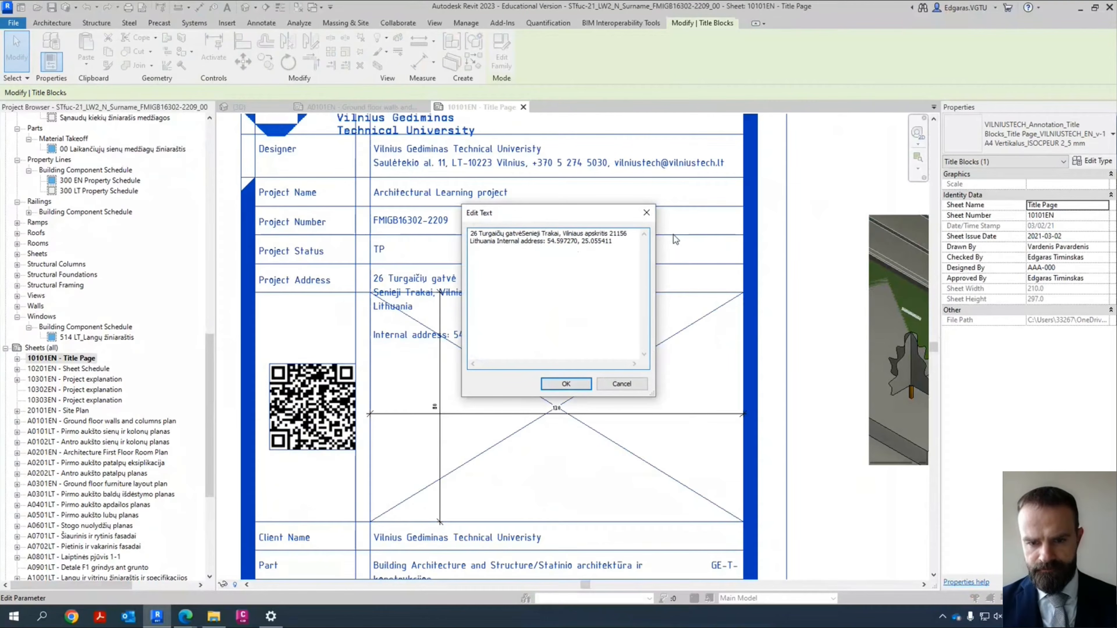
pyautogui.write(',')
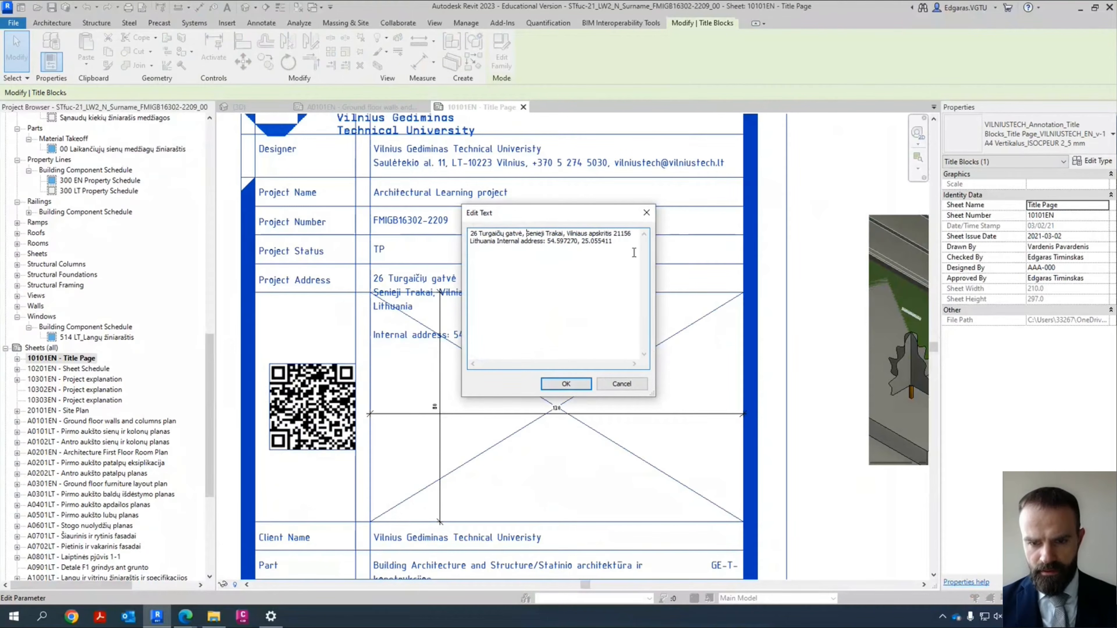
pyautogui.click(578, 382)
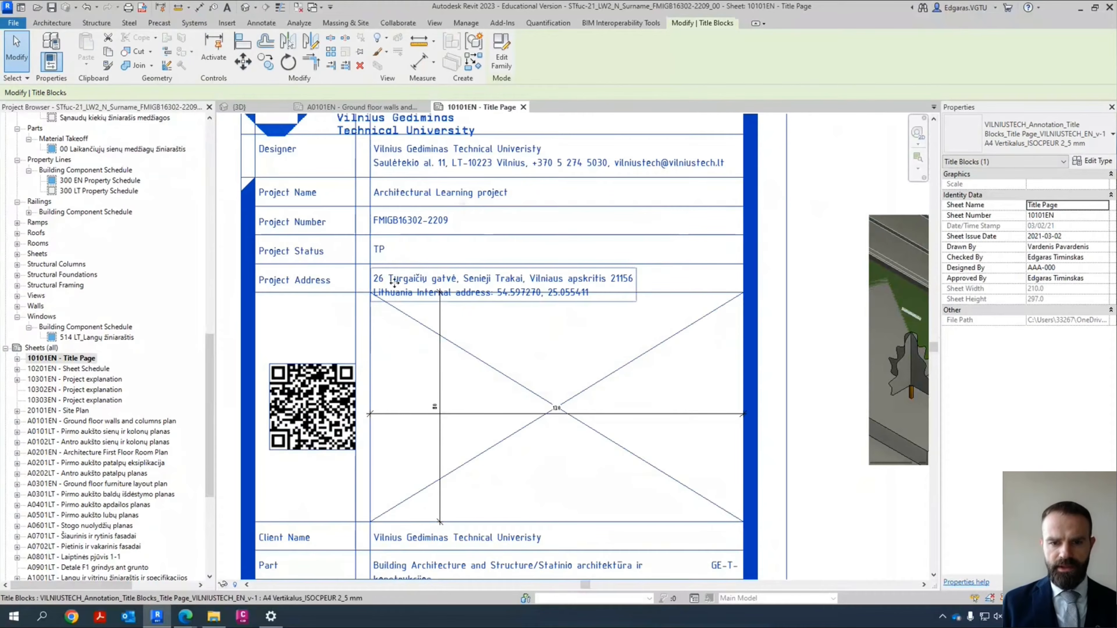
# Step: Activate the 3D project viewport beside the title page and reset its crop boundary to the model
pyautogui.scroll(3, 451, 438)
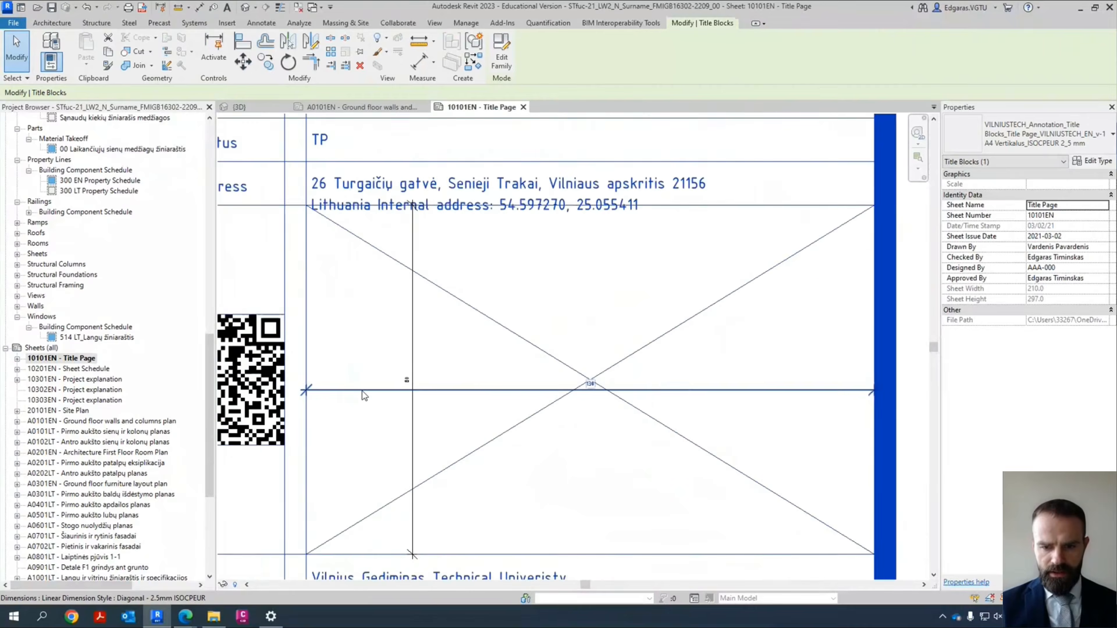
pyautogui.scroll(-3, 480, 393)
pyautogui.scroll(2, 385, 382)
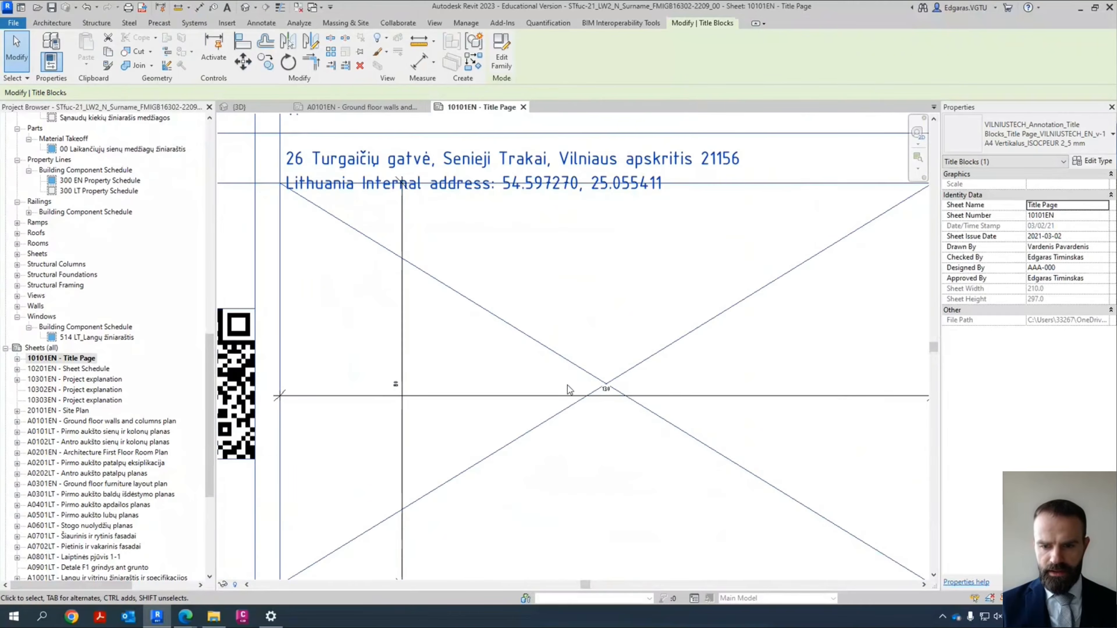
pyautogui.scroll(-3, 605, 385)
pyautogui.scroll(-3, 589, 430)
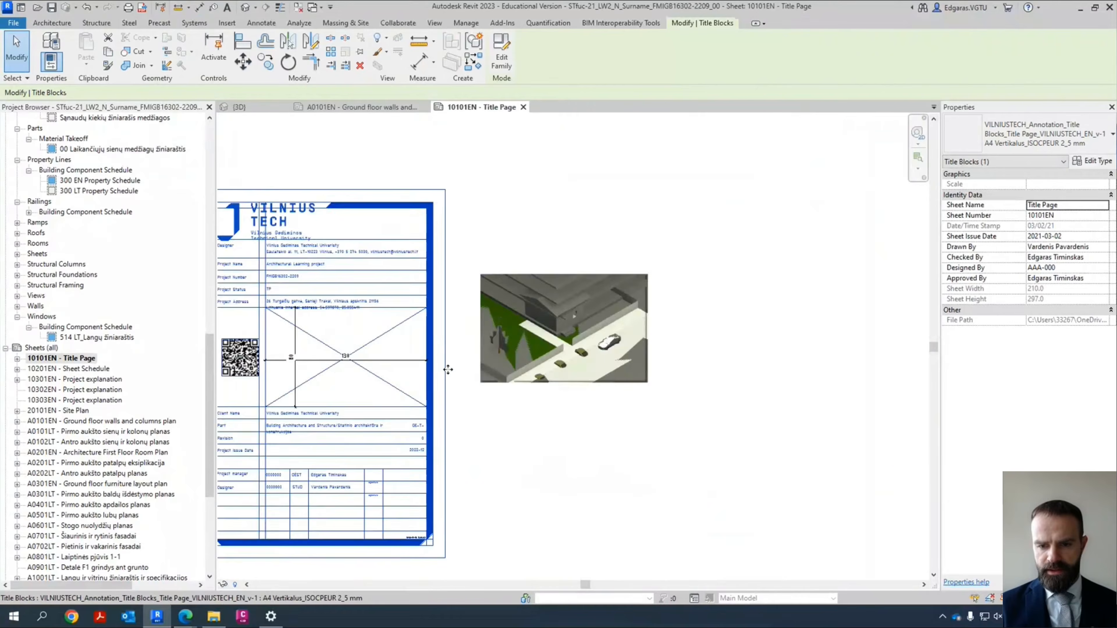
pyautogui.scroll(2, 515, 345)
pyautogui.click(516, 344)
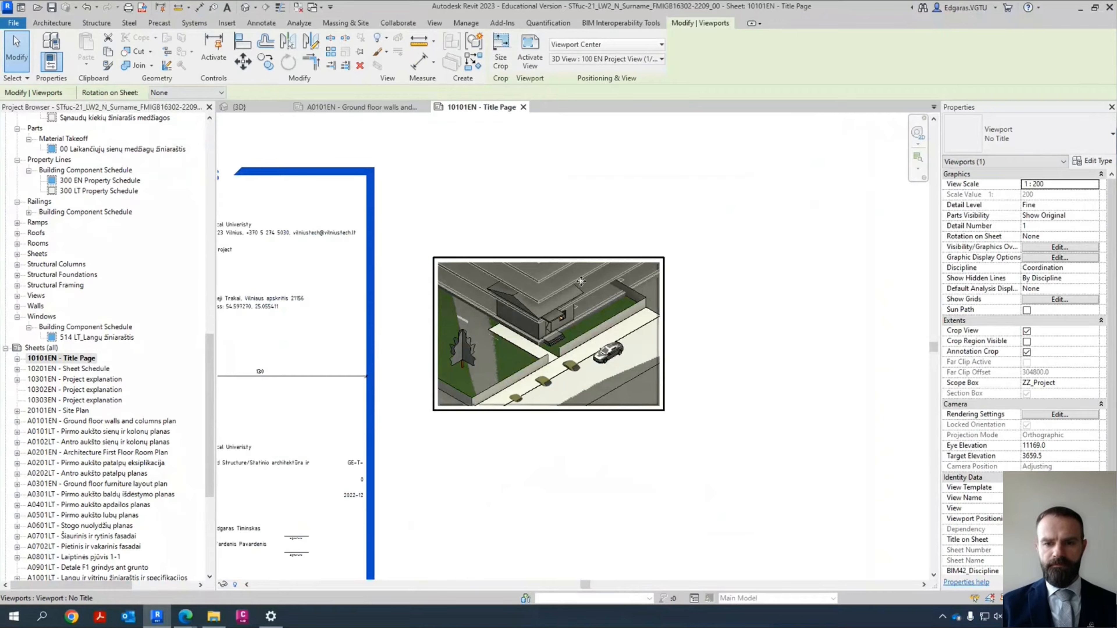
pyautogui.doubleClick(586, 330)
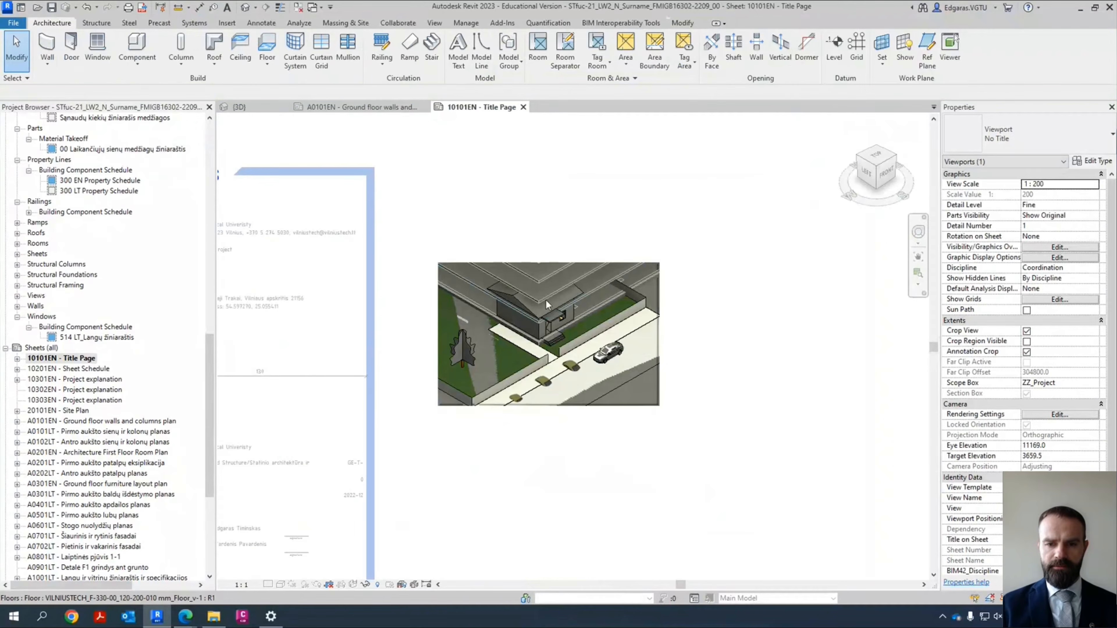
pyautogui.rightClick(602, 375)
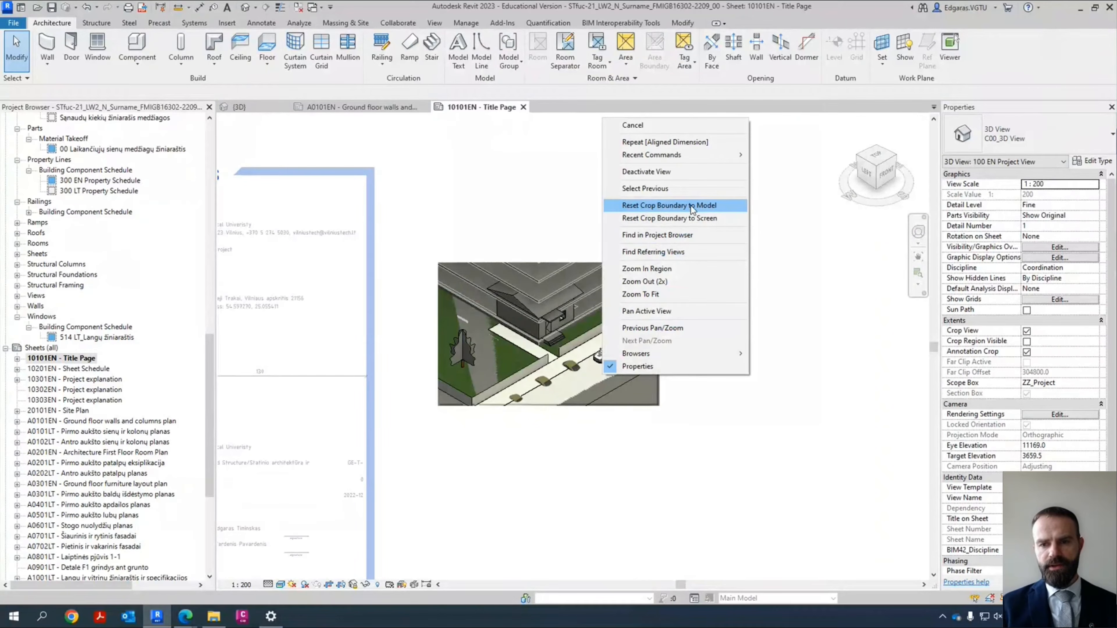
pyautogui.click(700, 209)
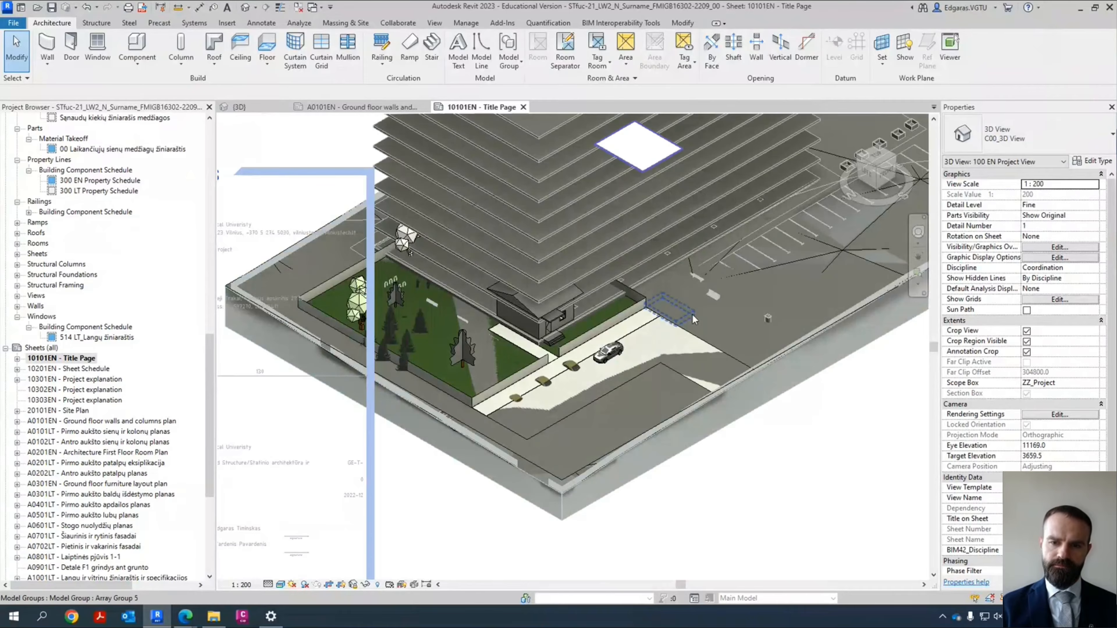
# Step: Turn off all imported categories in the 3D project view's visibility and graphics overrides
pyautogui.scroll(-3, 692, 296)
pyautogui.scroll(4, 679, 246)
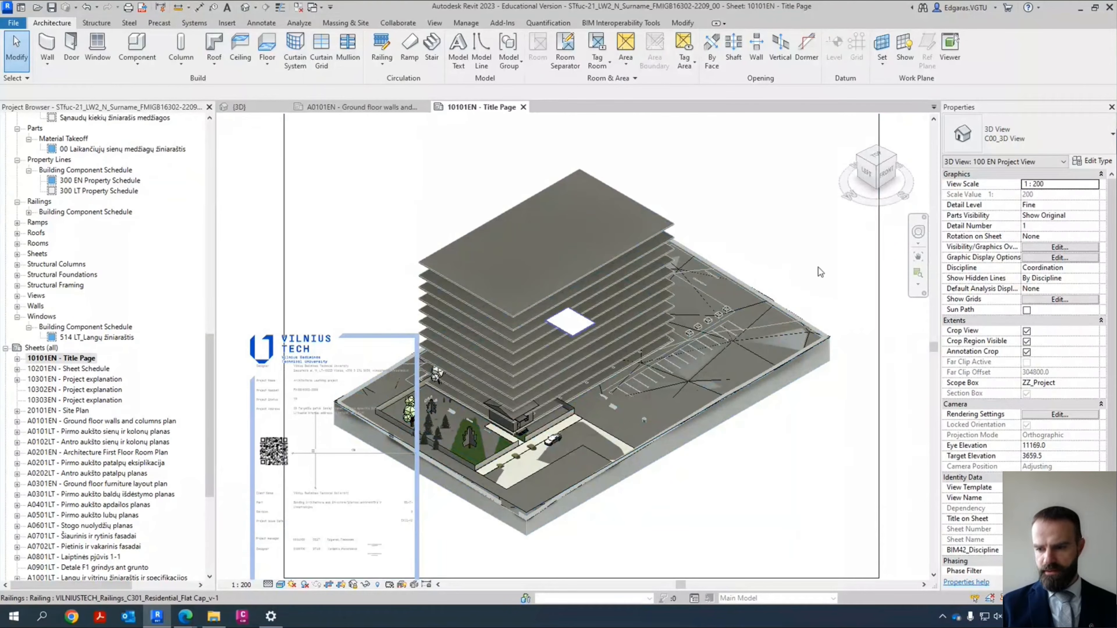
pyautogui.scroll(-1, 1076, 438)
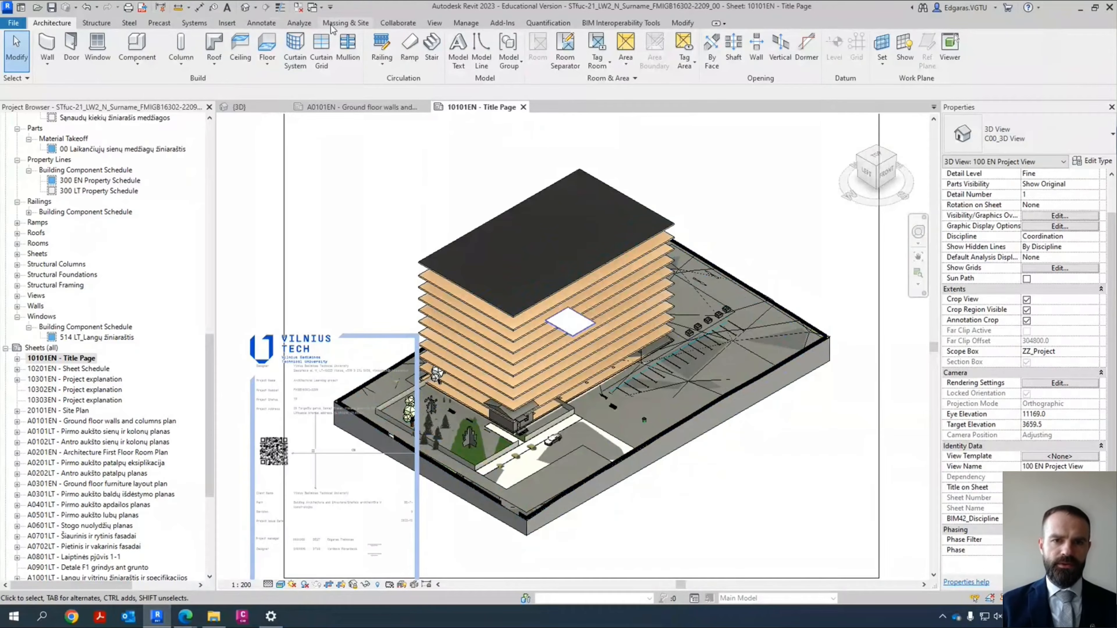
pyautogui.click(434, 23)
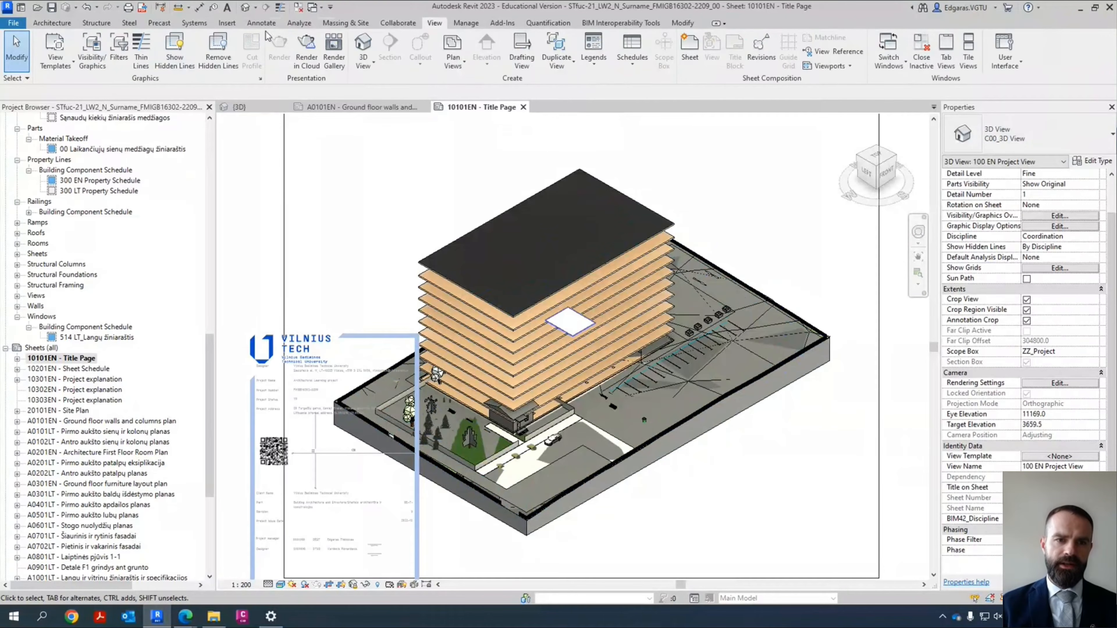
pyautogui.click(101, 59)
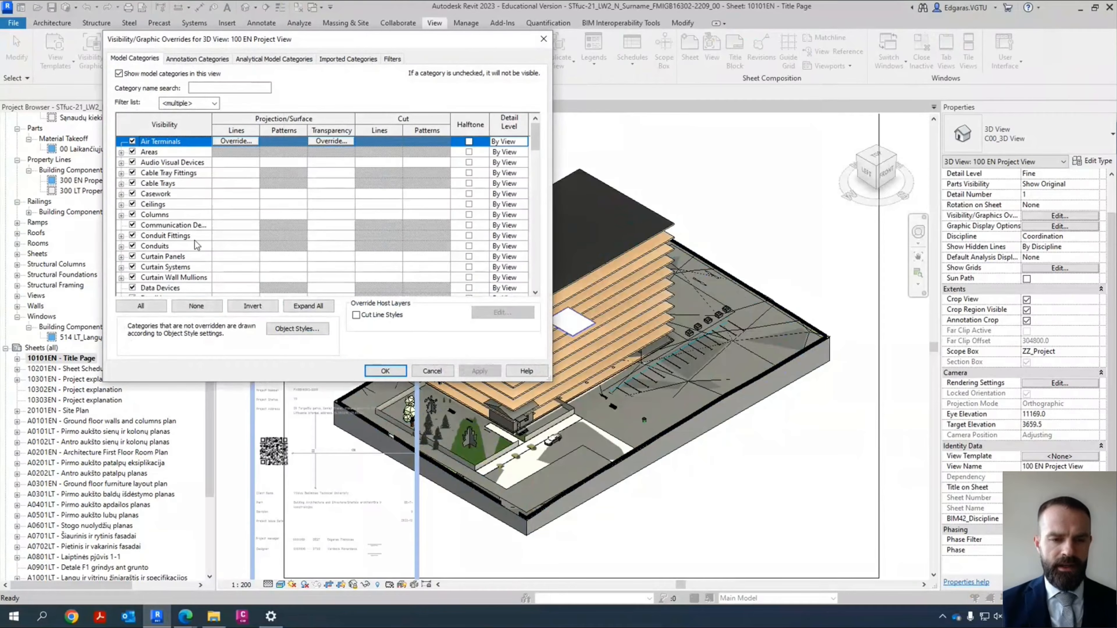
pyautogui.click(170, 247)
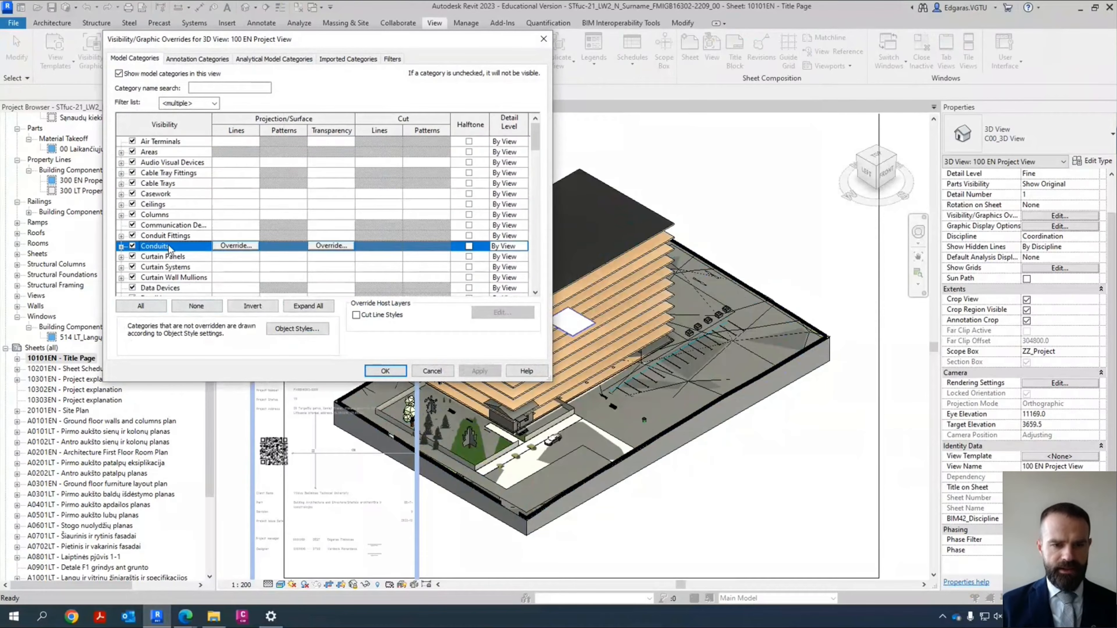
pyautogui.scroll(-15, 170, 247)
pyautogui.click(348, 59)
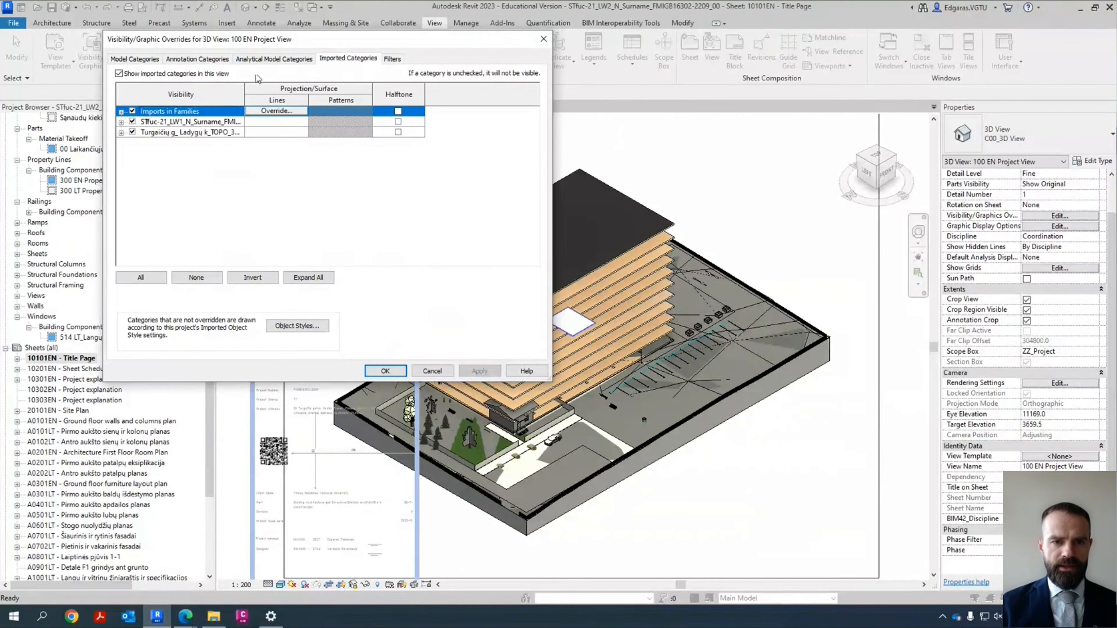
pyautogui.click(165, 74)
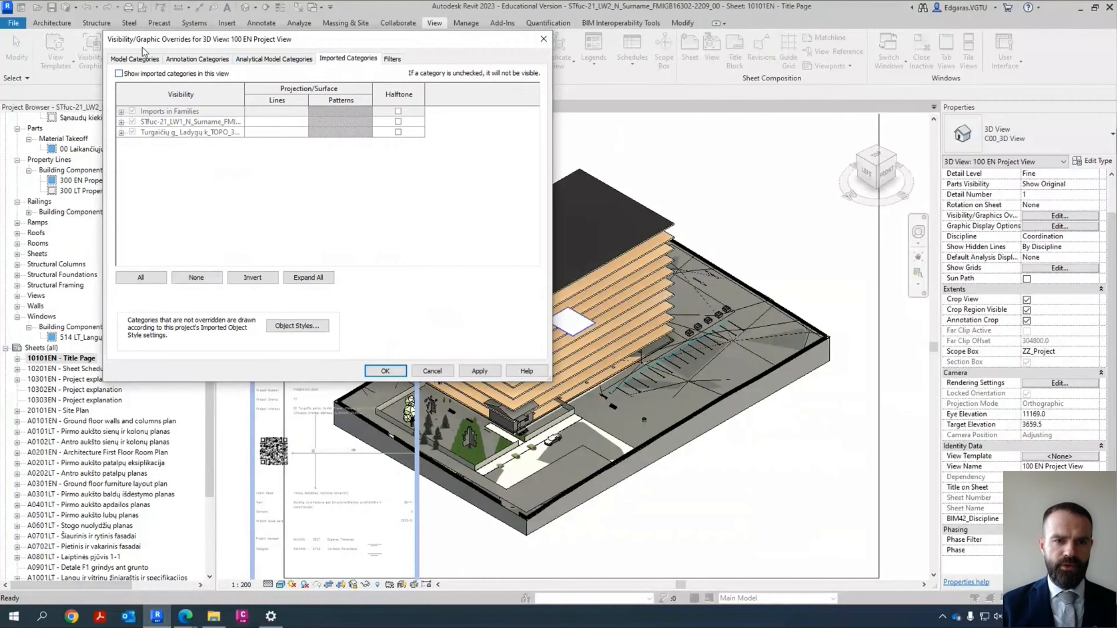
# Step: Expand the Topography subcategories among the model categories, then apply the view's visibility overrides
pyautogui.click(140, 58)
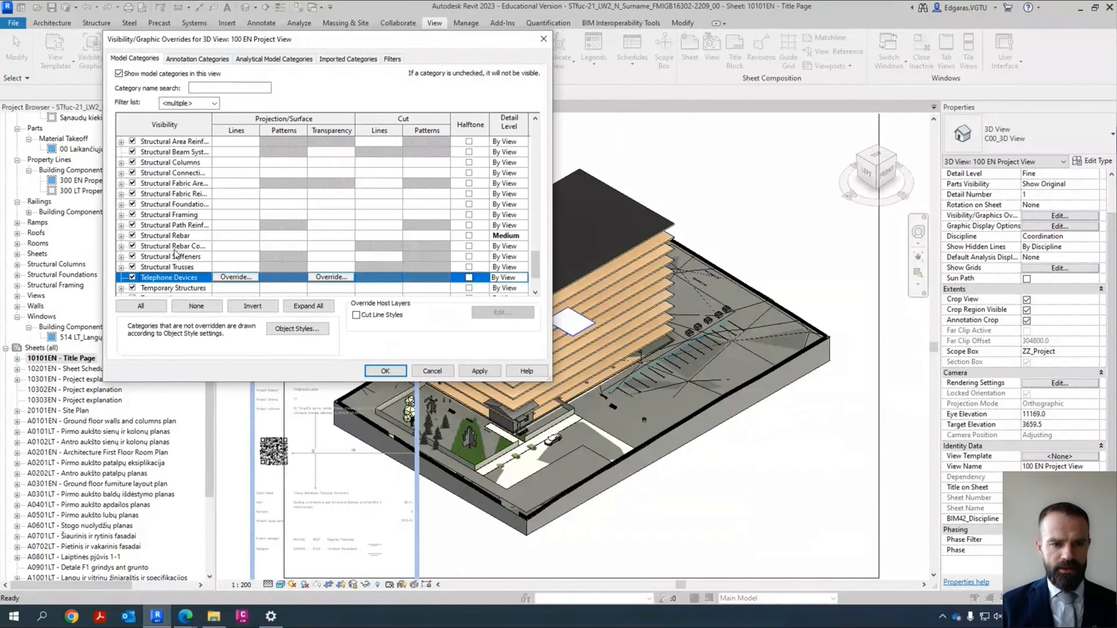
pyautogui.scroll(-2, 174, 254)
pyautogui.click(158, 246)
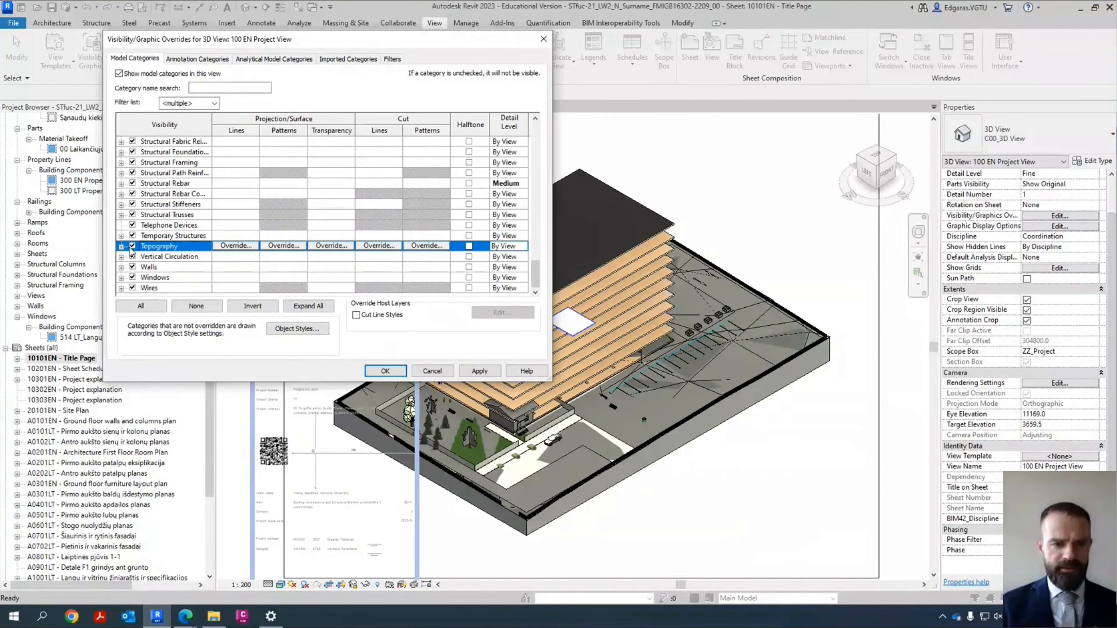
pyautogui.click(122, 246)
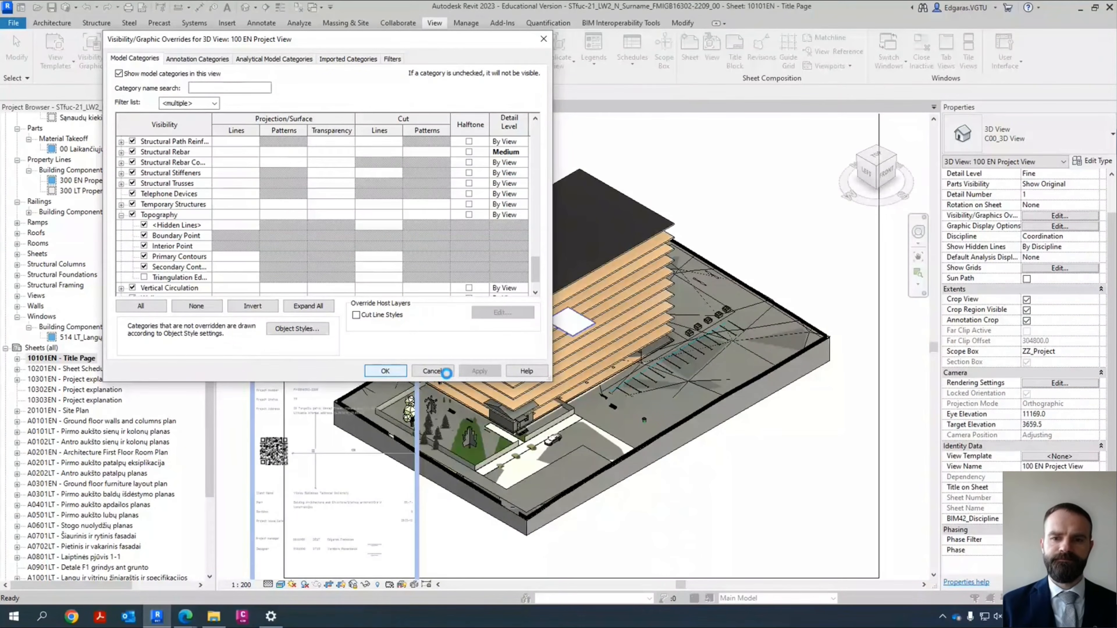
pyautogui.click(402, 373)
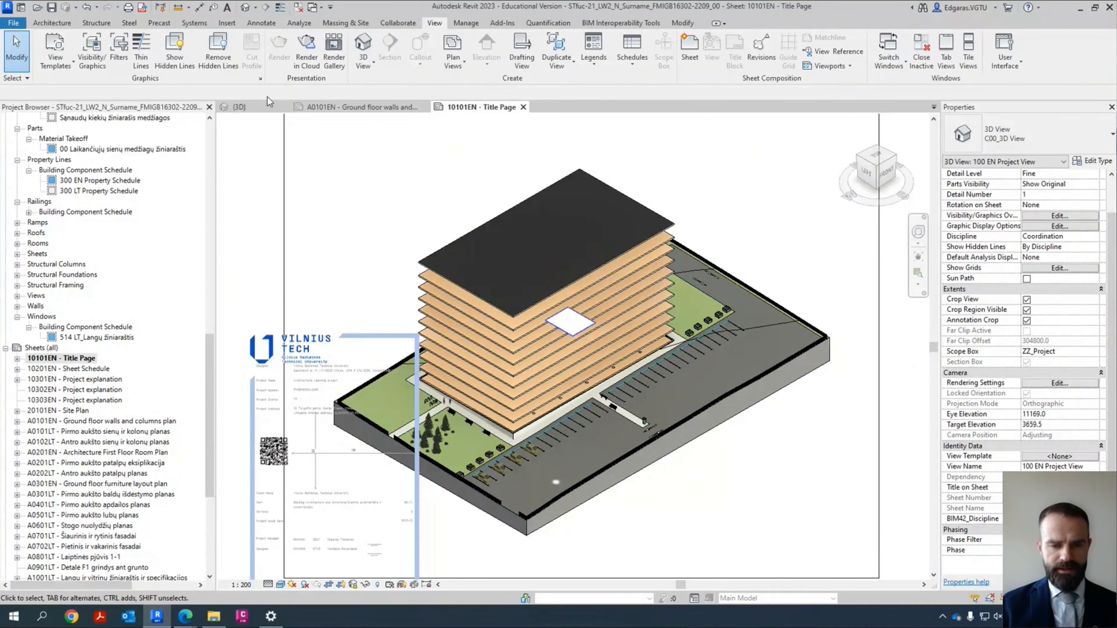
# Step: Turn off the Mass category in the 3D project view's visibility and graphics overrides
pyautogui.click(90, 64)
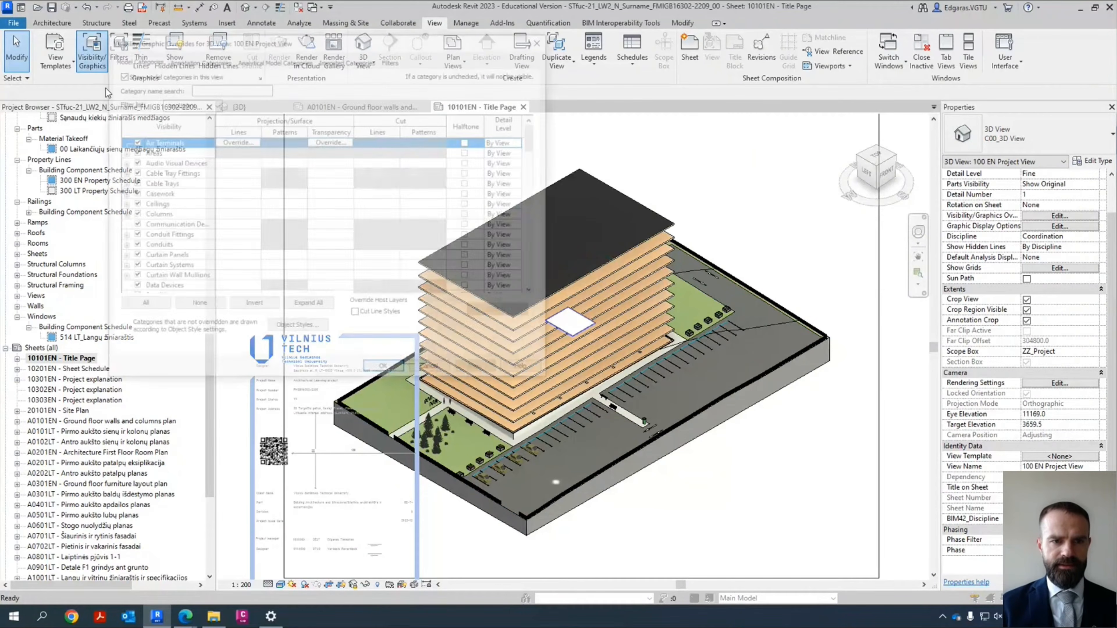
pyautogui.click(164, 249)
pyautogui.scroll(-7, 165, 253)
pyautogui.click(132, 278)
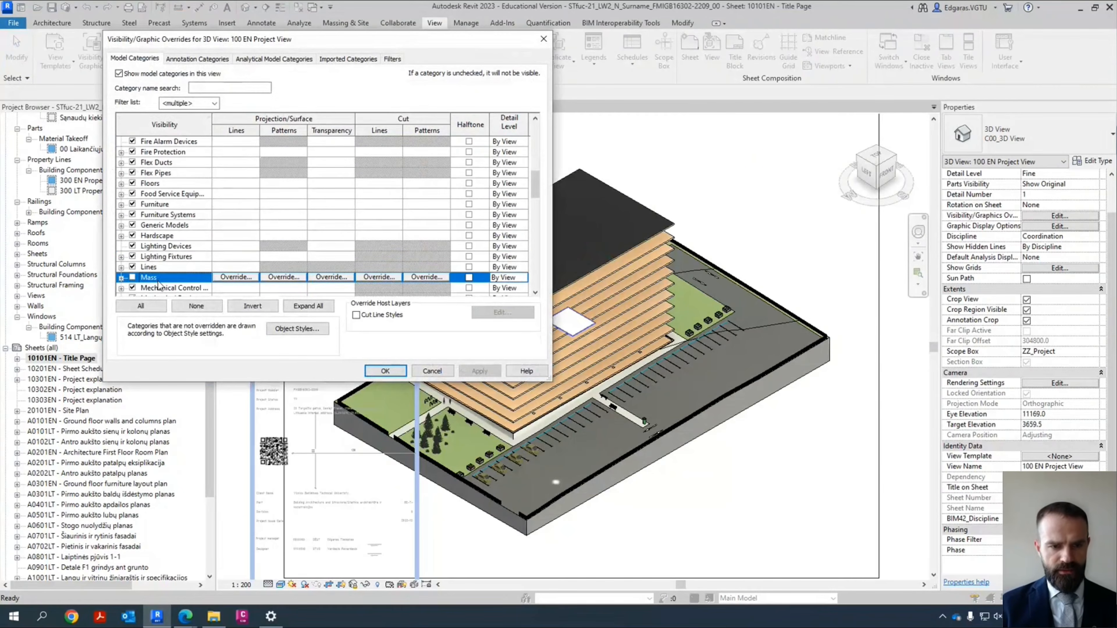
pyautogui.click(385, 371)
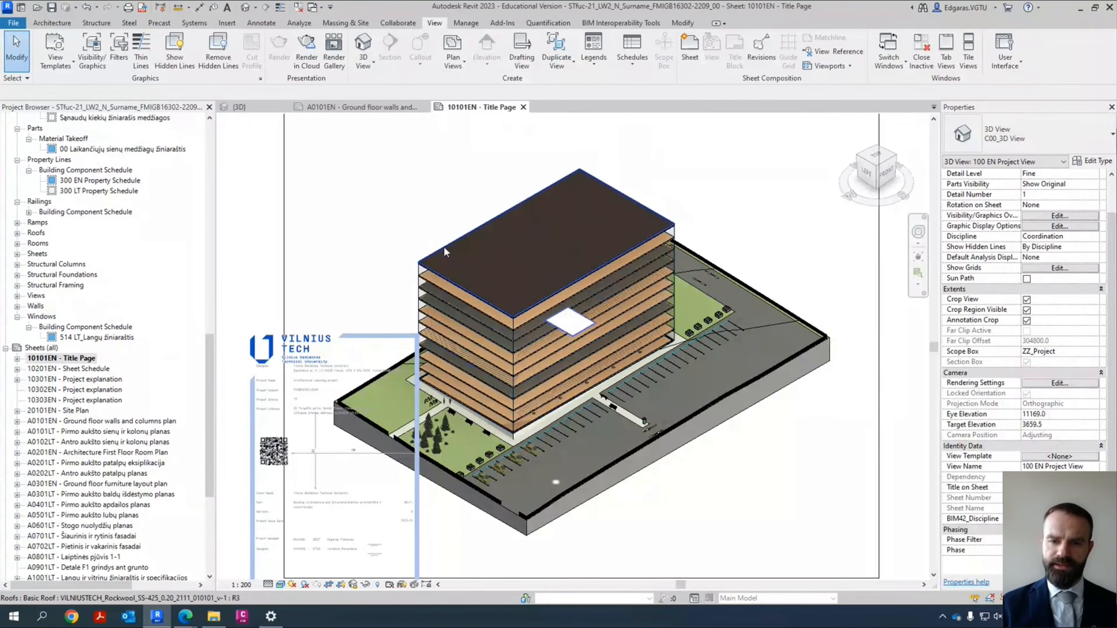
# Step: Raise the crop region's lower edge to a height of about 509 mm and shift the region so its left edge meets the site
pyautogui.scroll(-4, 392, 267)
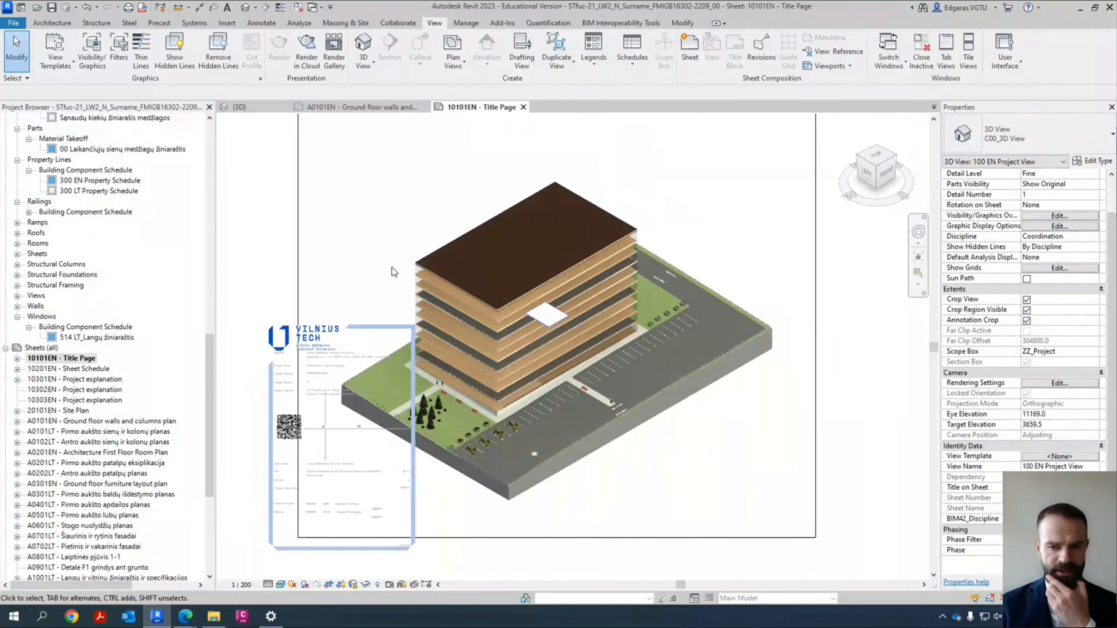
pyautogui.click(572, 445)
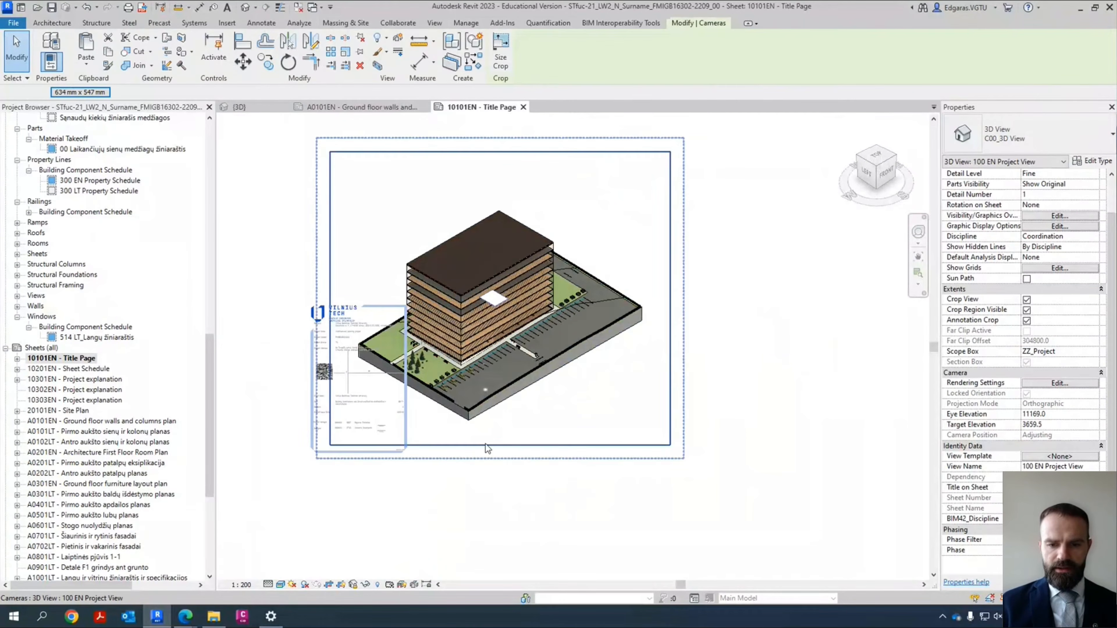
pyautogui.moveTo(503, 444); pyautogui.dragTo(501, 425)
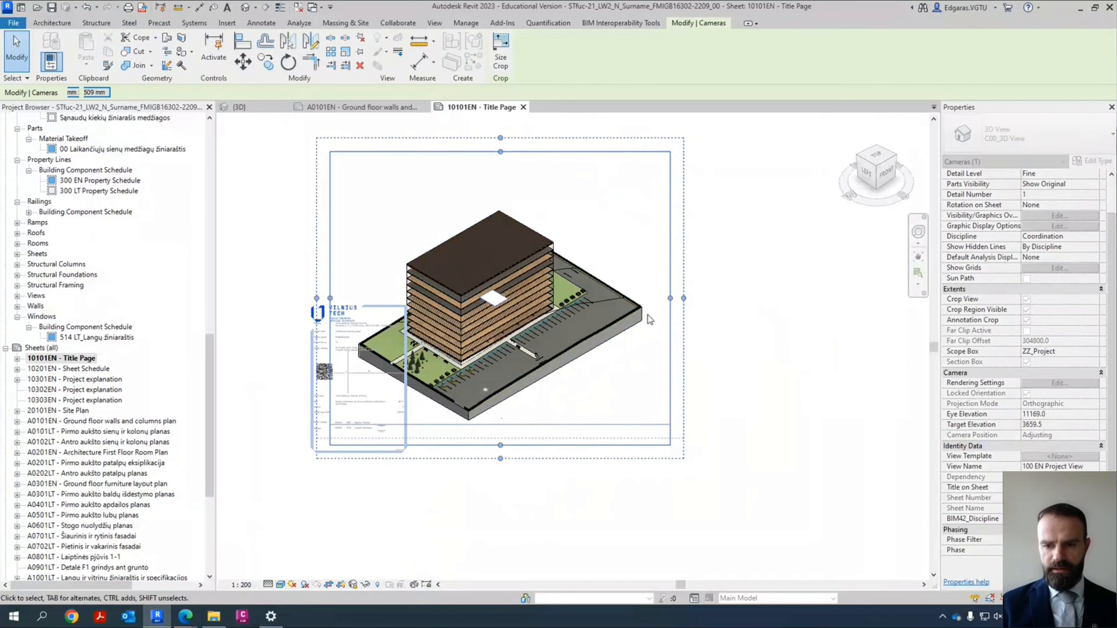
pyautogui.moveTo(639, 304); pyautogui.dragTo(665, 303)
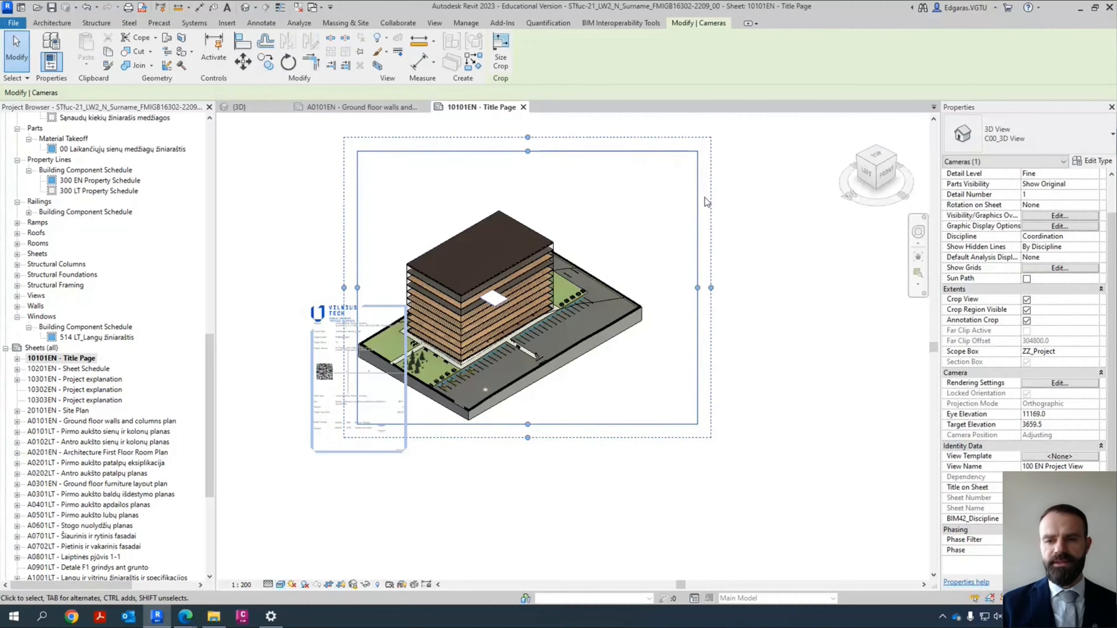
pyautogui.click(502, 64)
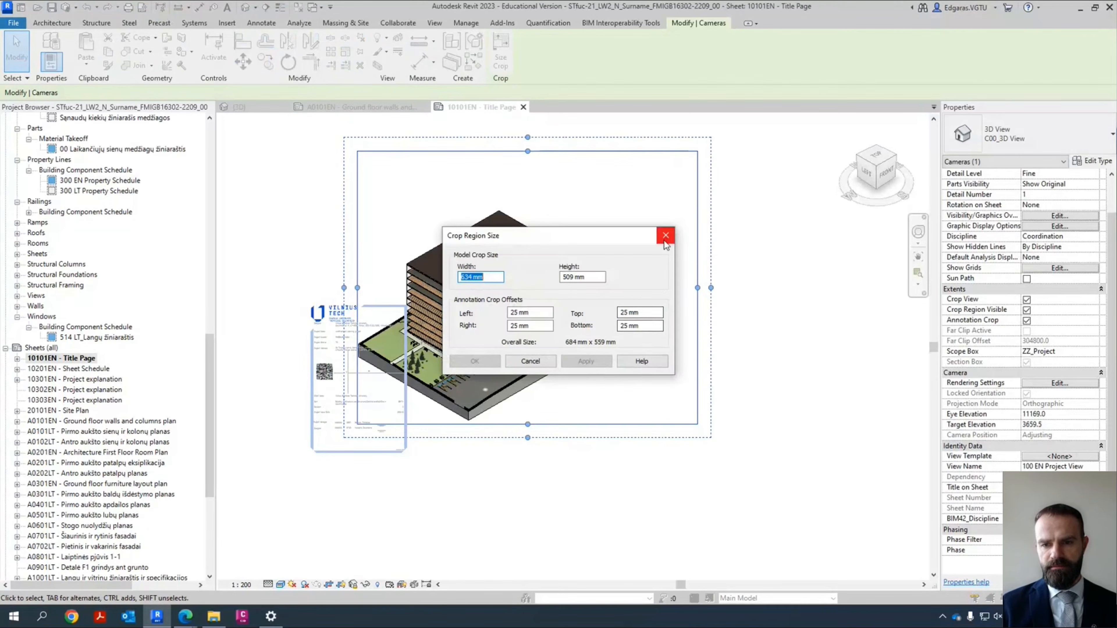
pyautogui.press('Escape')
pyautogui.rightClick(696, 249)
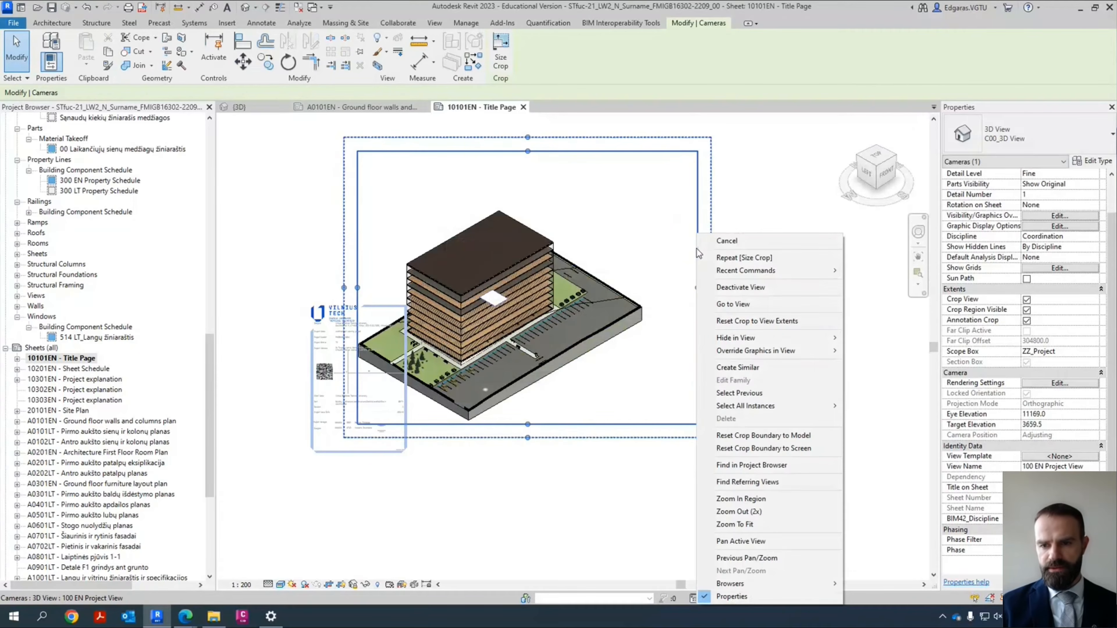
pyautogui.press('Escape')
# Step: Pull the crop region's right edge in close to the site and its upper edge down to just above the roof
pyautogui.moveTo(697, 289); pyautogui.dragTo(648, 288)
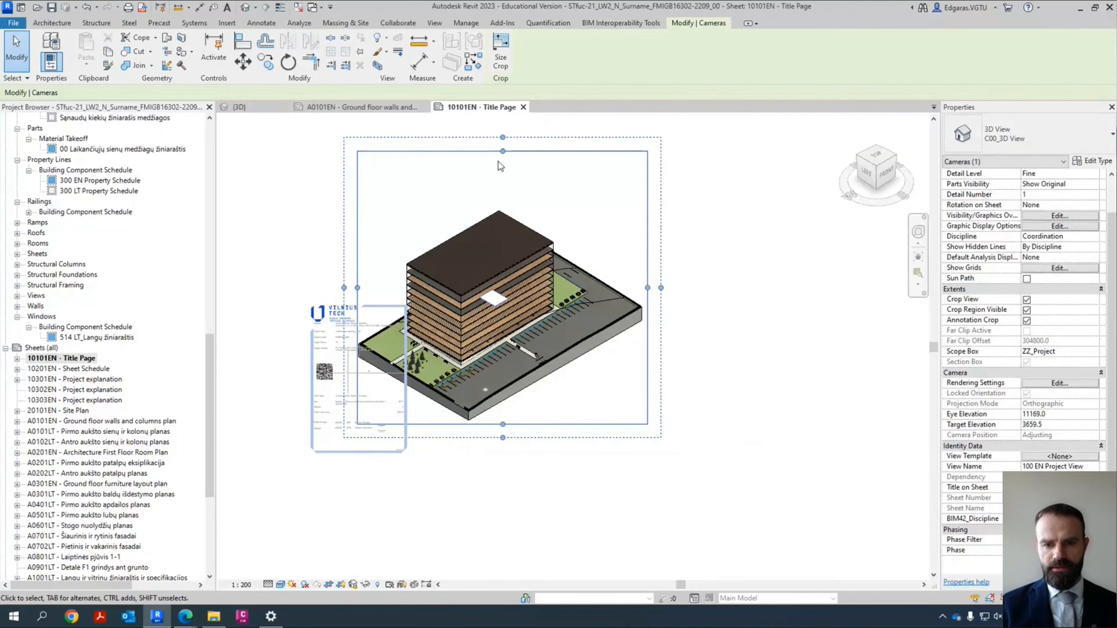
pyautogui.moveTo(502, 152); pyautogui.dragTo(507, 207)
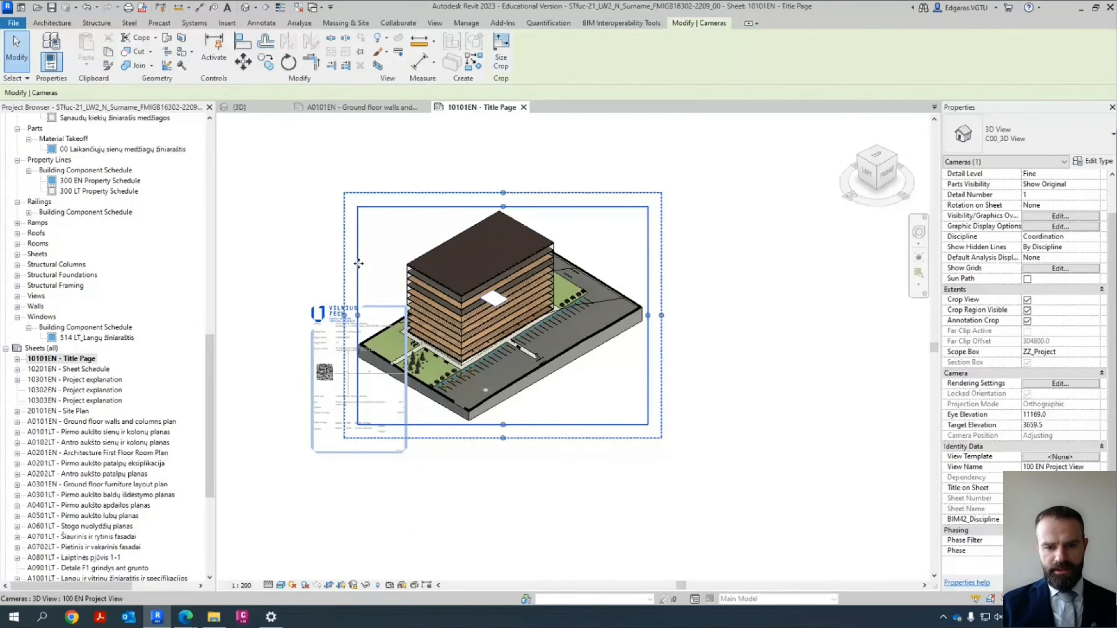
# Step: Set the 3D project view's background to Sky in its graphic display options, and change it to Gradient
pyautogui.press('Escape')
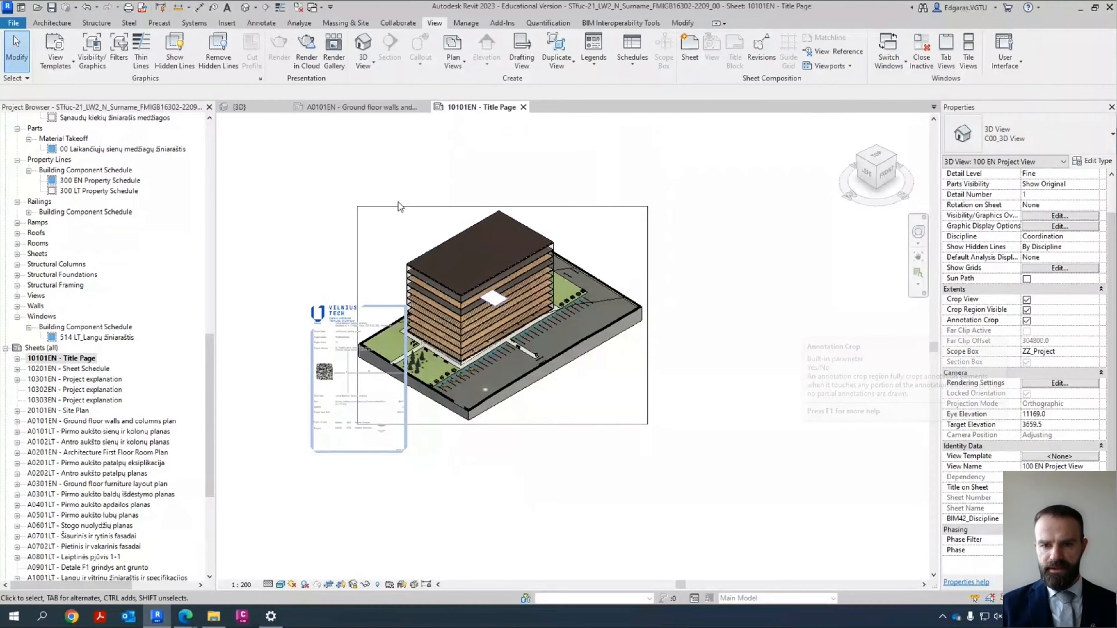
pyautogui.click(1056, 227)
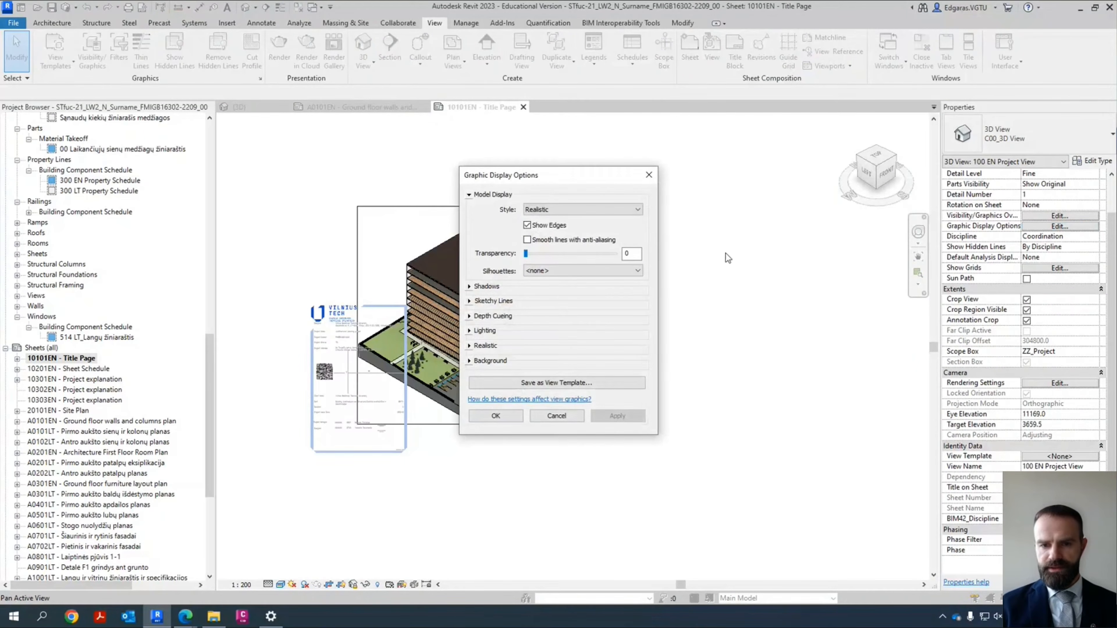
pyautogui.click(469, 360)
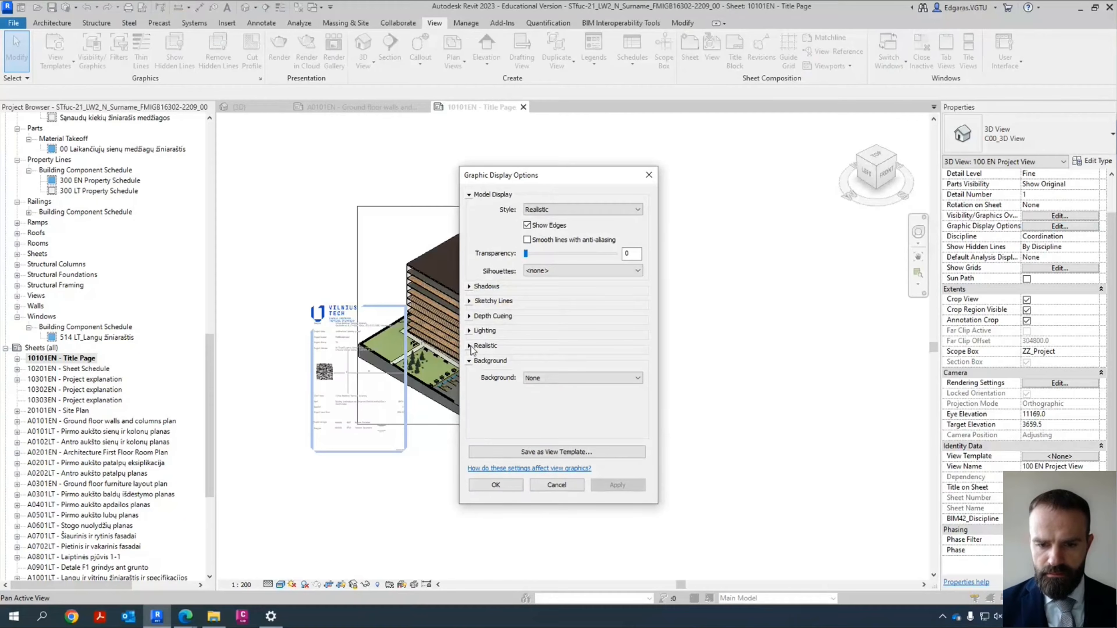
pyautogui.click(538, 378)
pyautogui.click(548, 396)
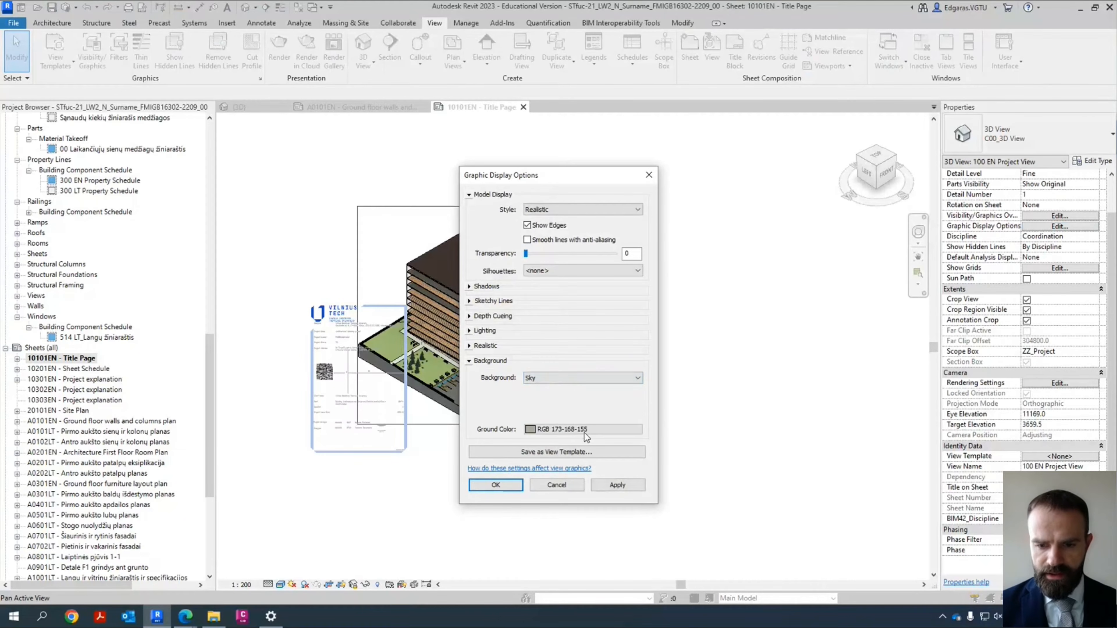
pyautogui.click(616, 484)
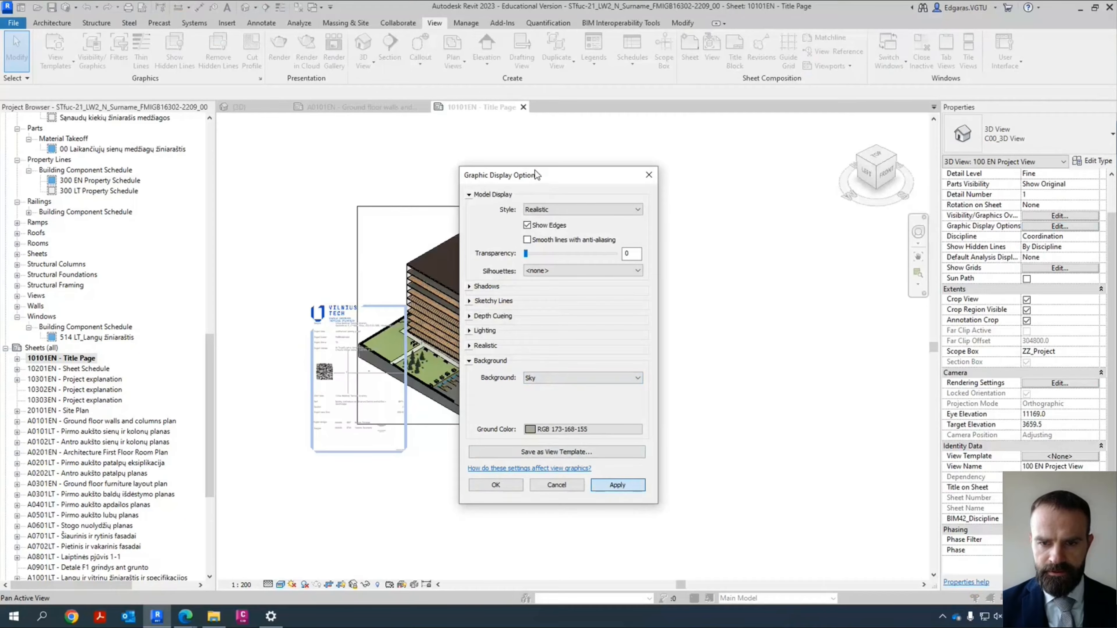
pyautogui.moveTo(536, 178); pyautogui.dragTo(742, 163)
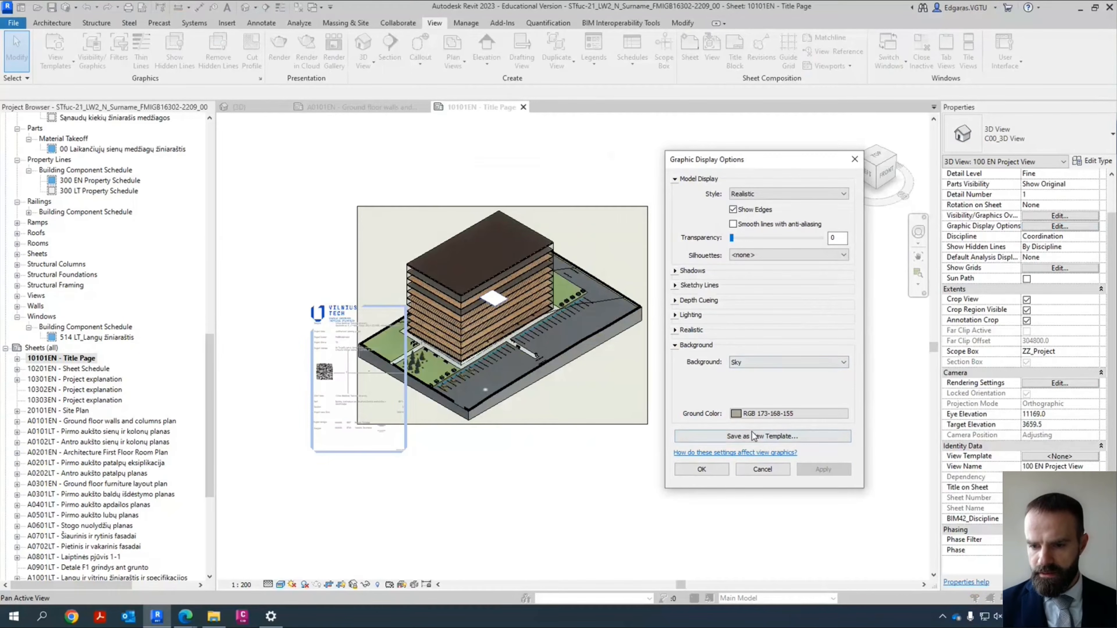
pyautogui.click(781, 359)
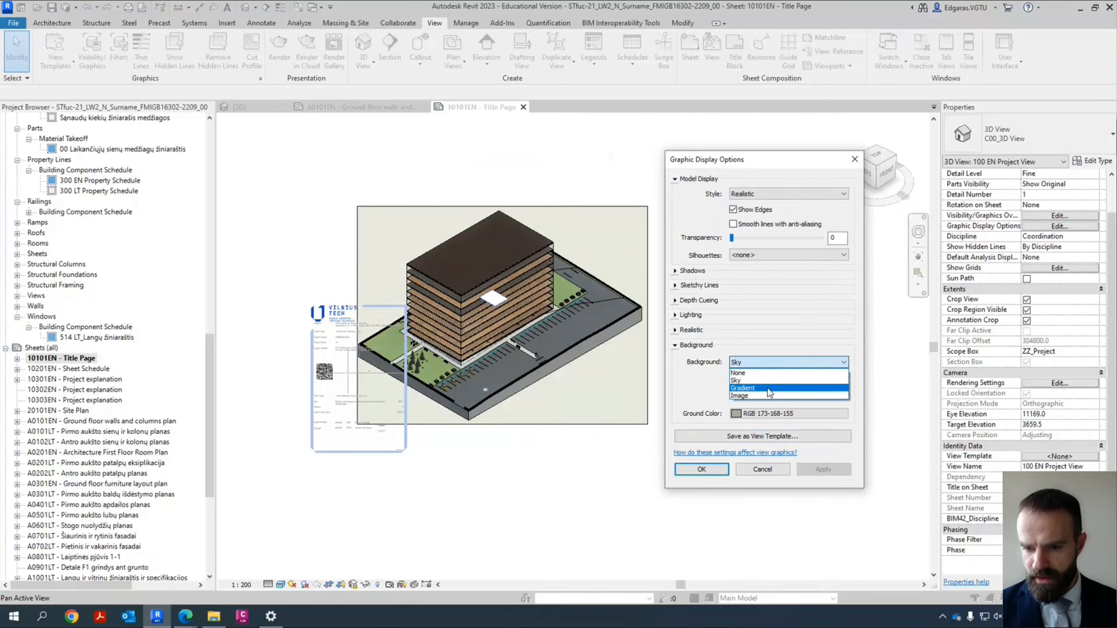
pyautogui.click(766, 387)
pyautogui.click(824, 469)
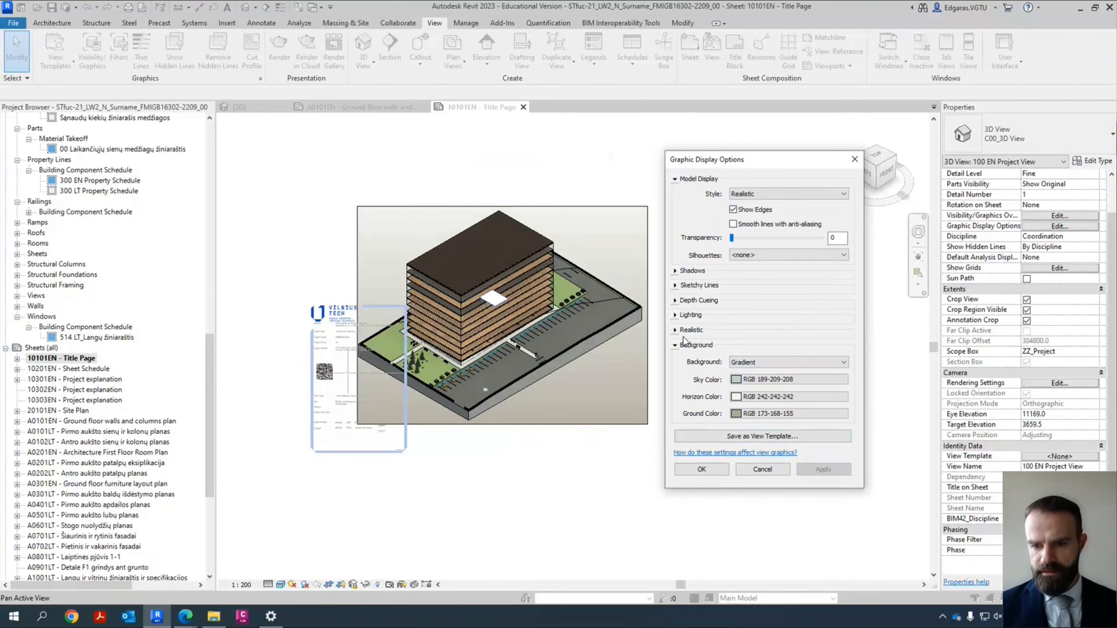
# Step: Examine the shadows, sketchy lines, depth cueing, lighting and realistic settings of the 3D view, and close its graphic display options
pyautogui.click(676, 329)
pyautogui.click(674, 315)
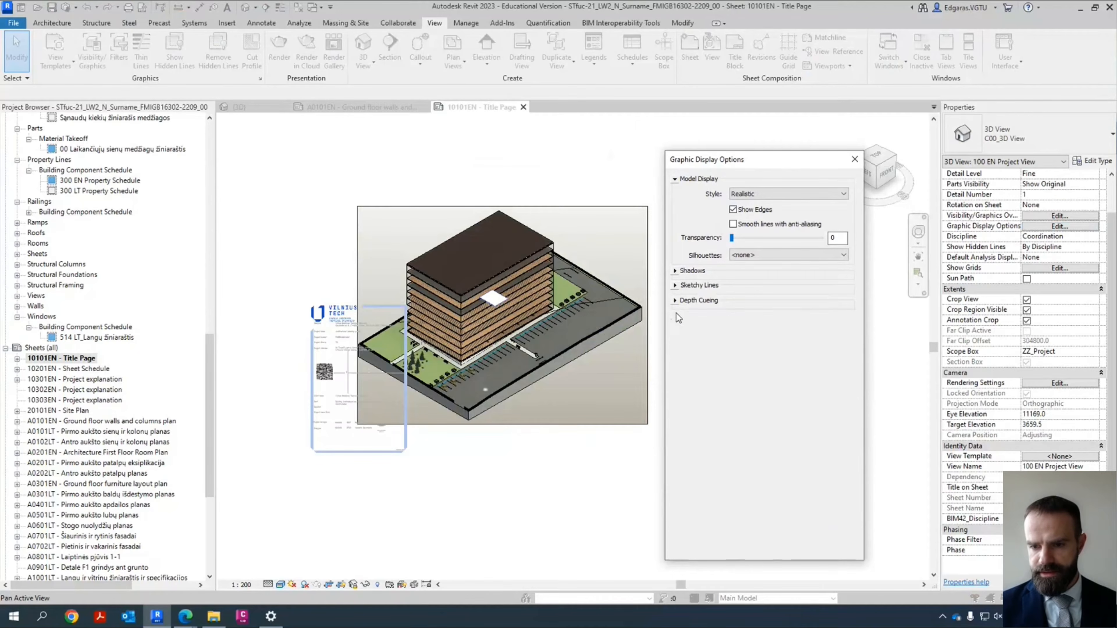
pyautogui.click(676, 300)
pyautogui.click(676, 286)
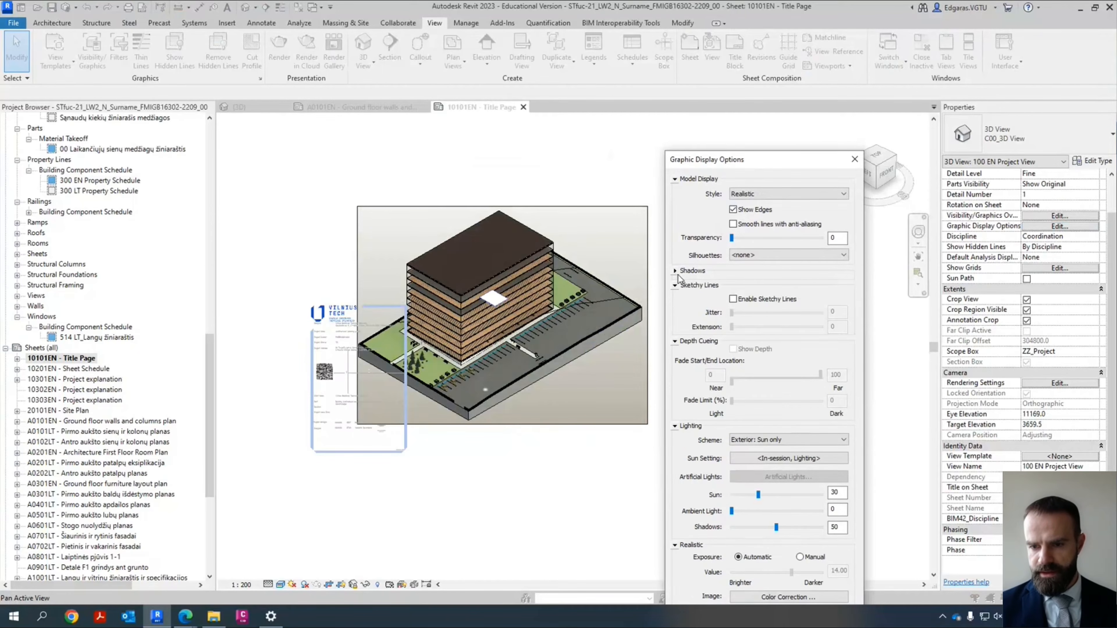
pyautogui.click(676, 271)
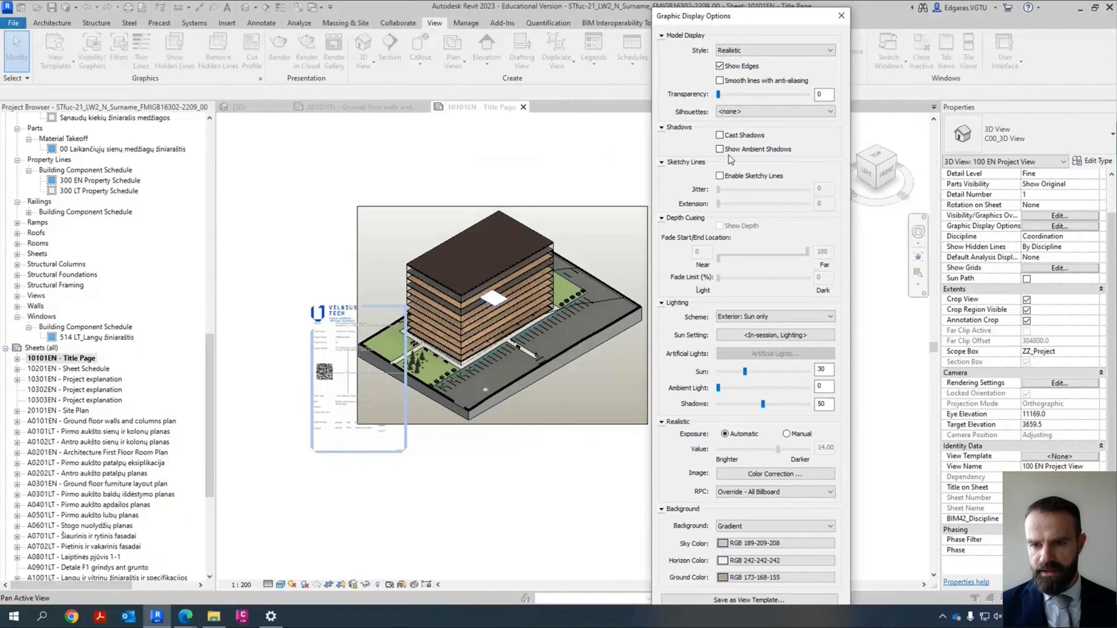
pyautogui.click(661, 128)
pyautogui.click(662, 142)
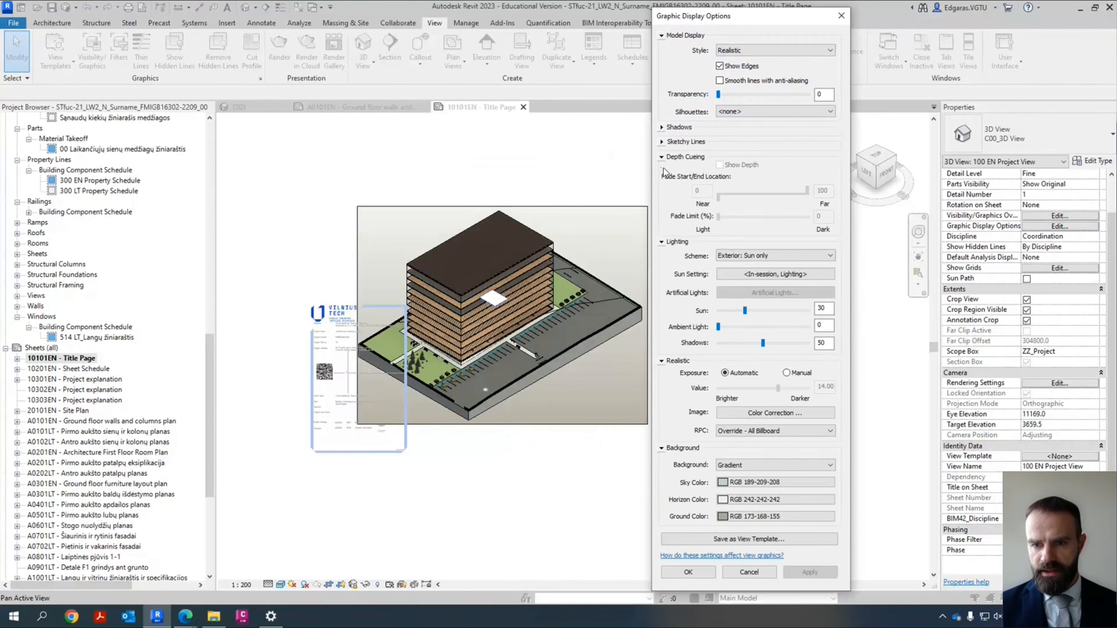
pyautogui.click(662, 171)
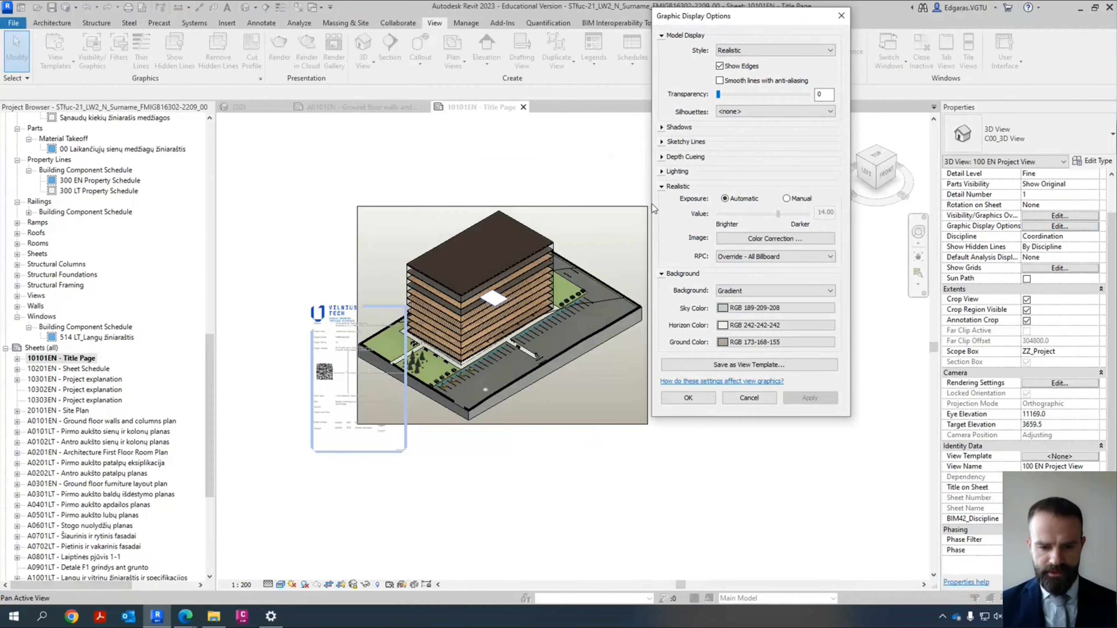
pyautogui.click(688, 398)
# Step: Unlock the 3D view's orientation and try the Perspective projection mode
pyautogui.click(353, 585)
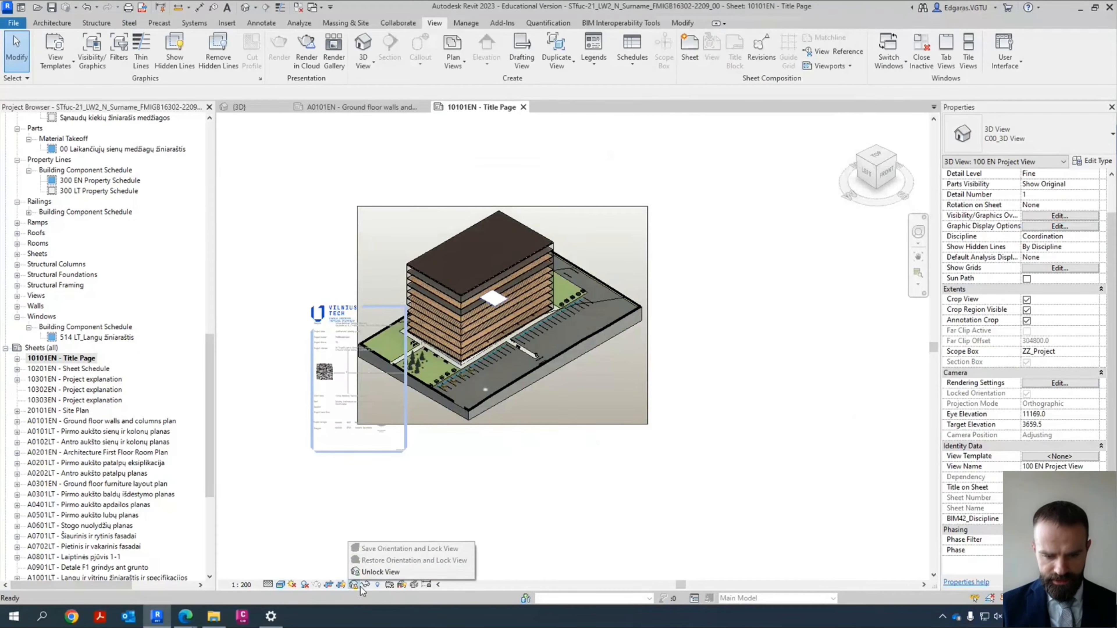
pyautogui.click(381, 572)
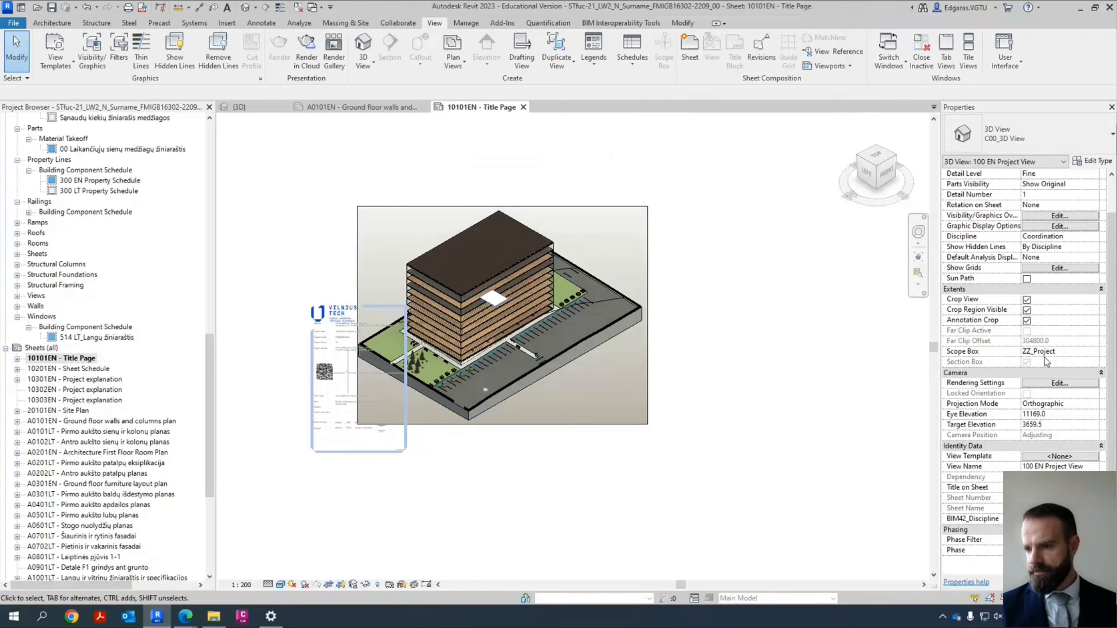
pyautogui.click(1094, 404)
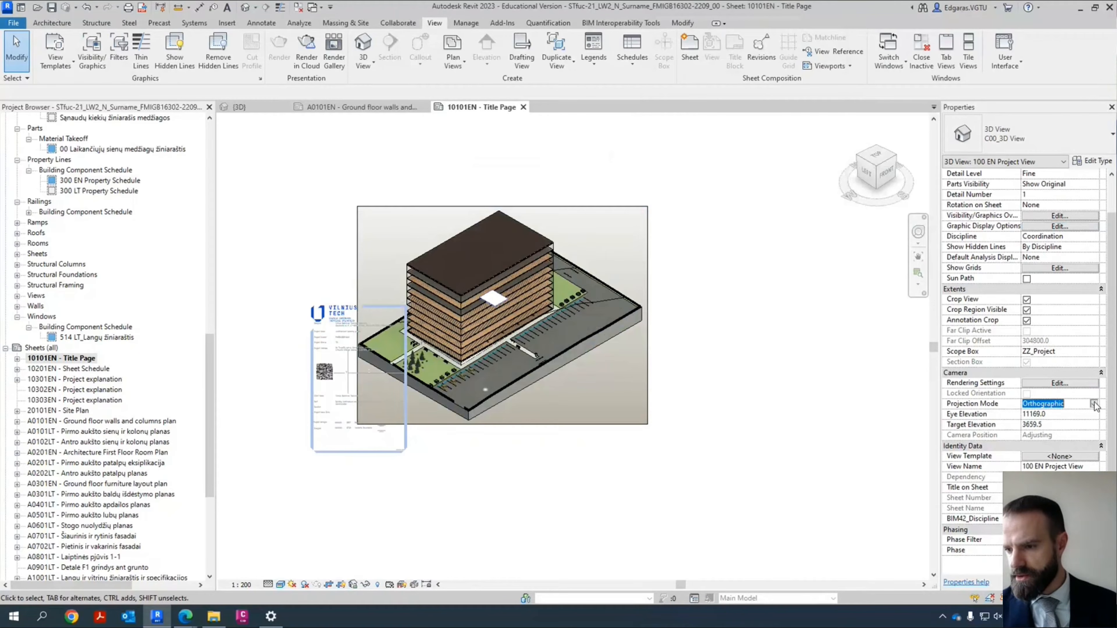
pyautogui.click(1094, 404)
pyautogui.click(1048, 425)
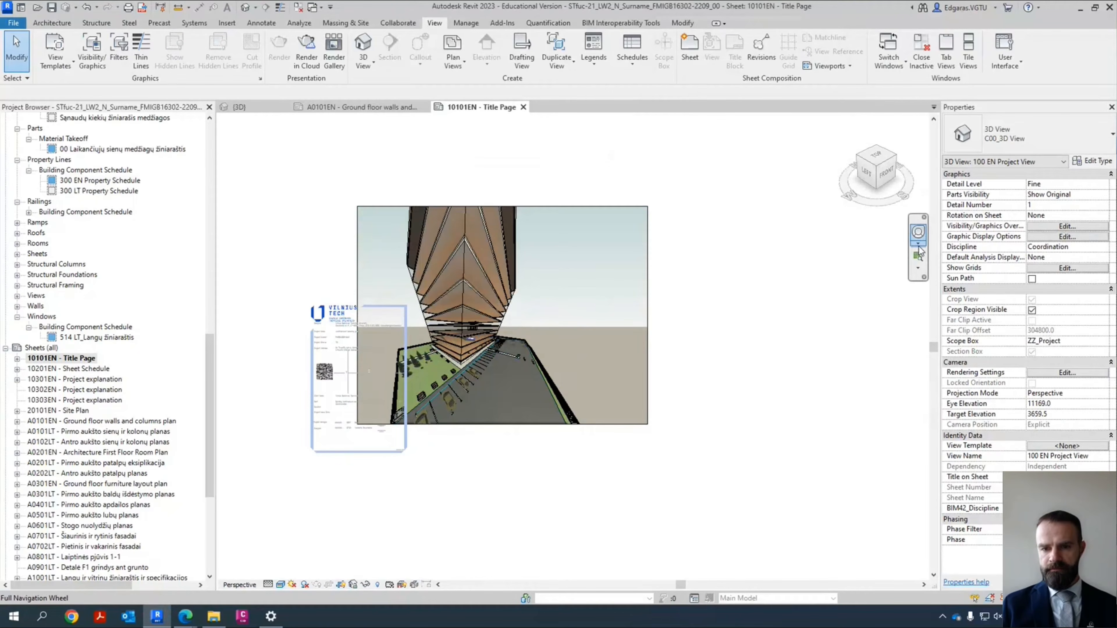
# Step: Return the 3D project view's projection mode to Orthographic
pyautogui.click(1104, 394)
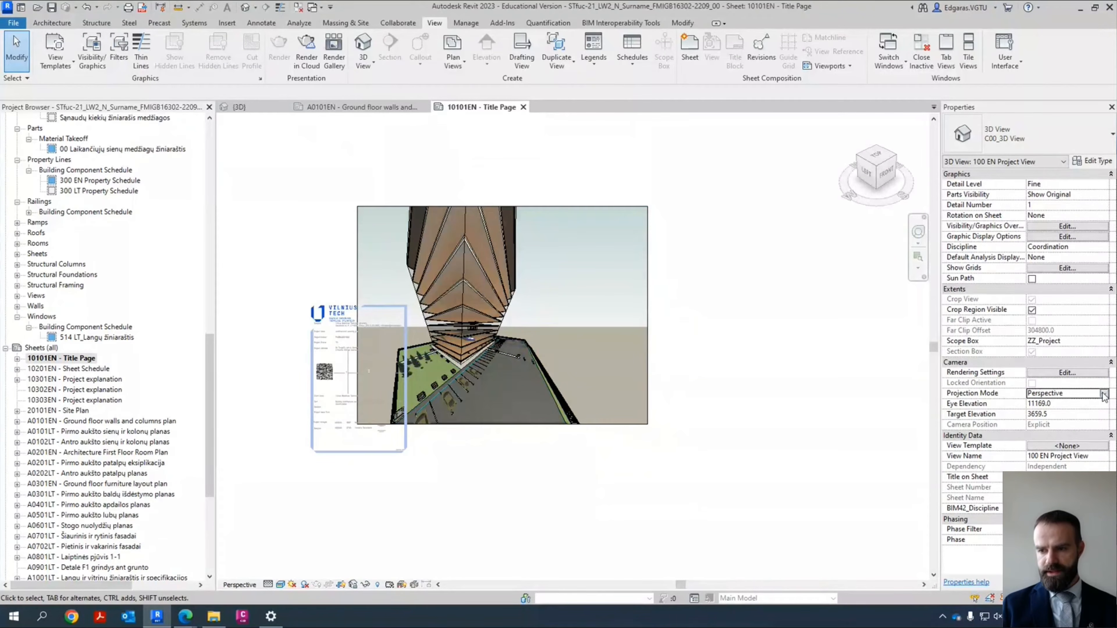
pyautogui.click(1104, 395)
pyautogui.click(1048, 403)
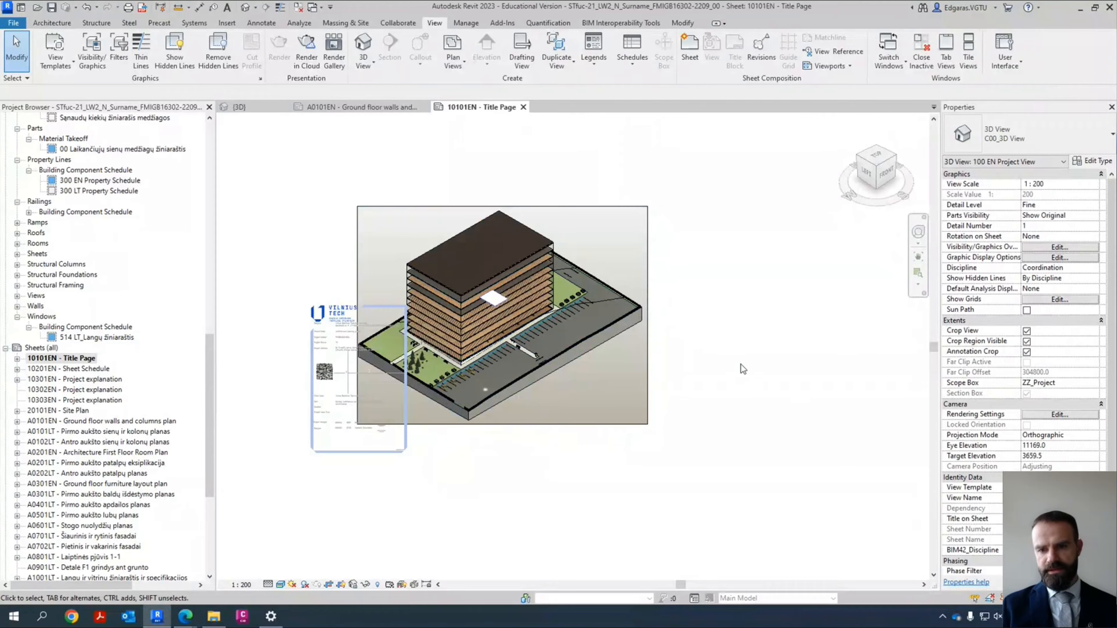
# Step: Move the 3D viewport off the title block into the empty space to its right, and reactivate the view
pyautogui.doubleClick(690, 290)
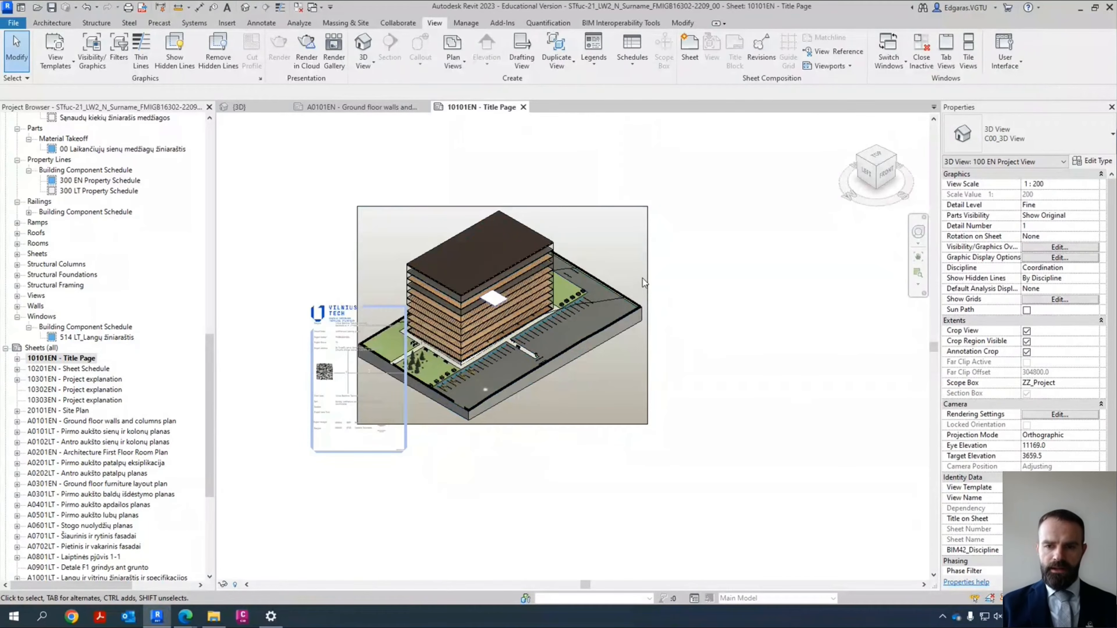
pyautogui.moveTo(647, 280); pyautogui.dragTo(703, 299)
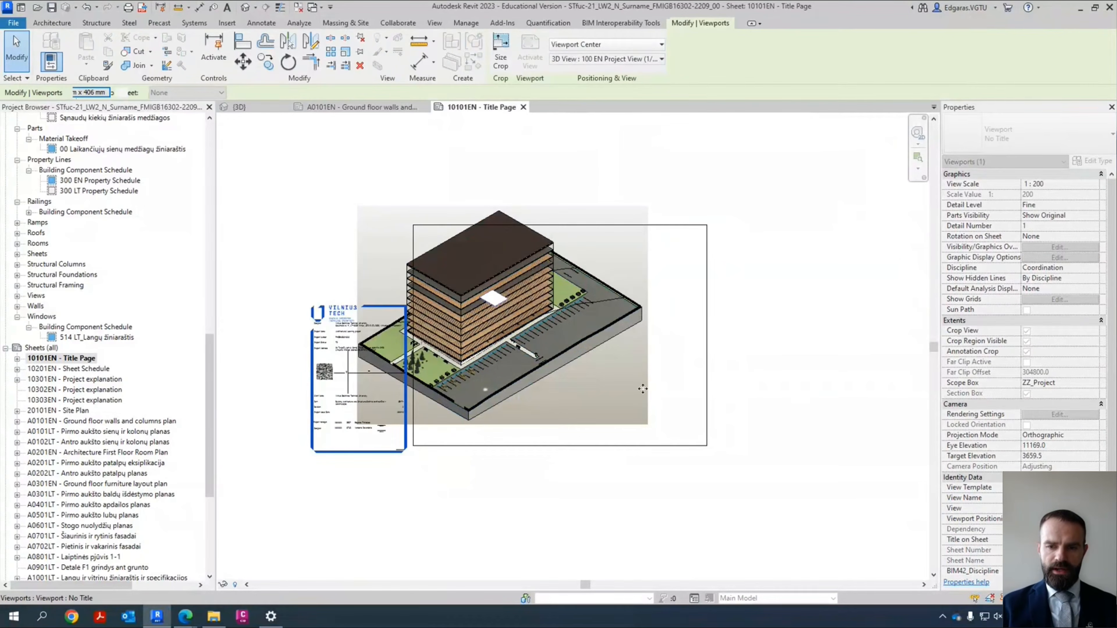
pyautogui.moveTo(642, 389); pyautogui.dragTo(643, 390)
pyautogui.doubleClick(637, 429)
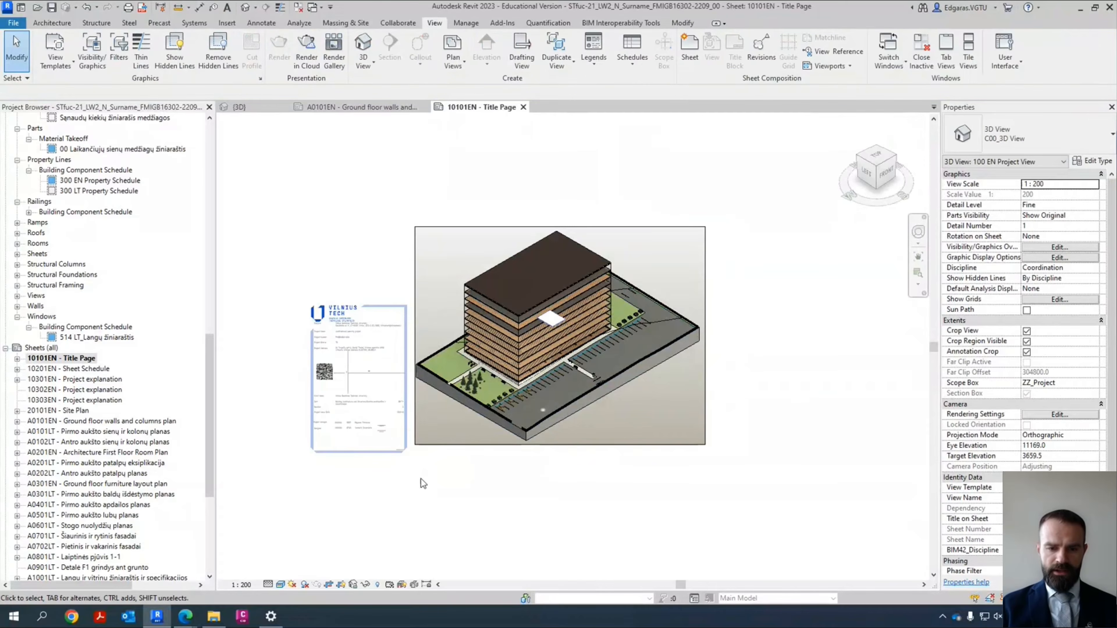
pyautogui.click(245, 585)
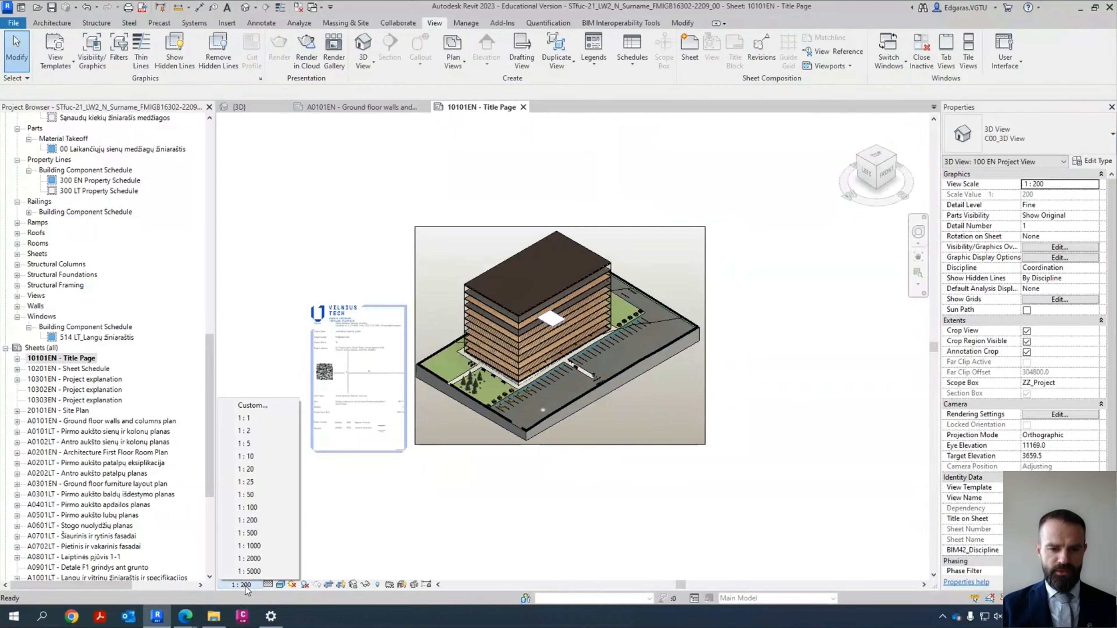
pyautogui.click(270, 556)
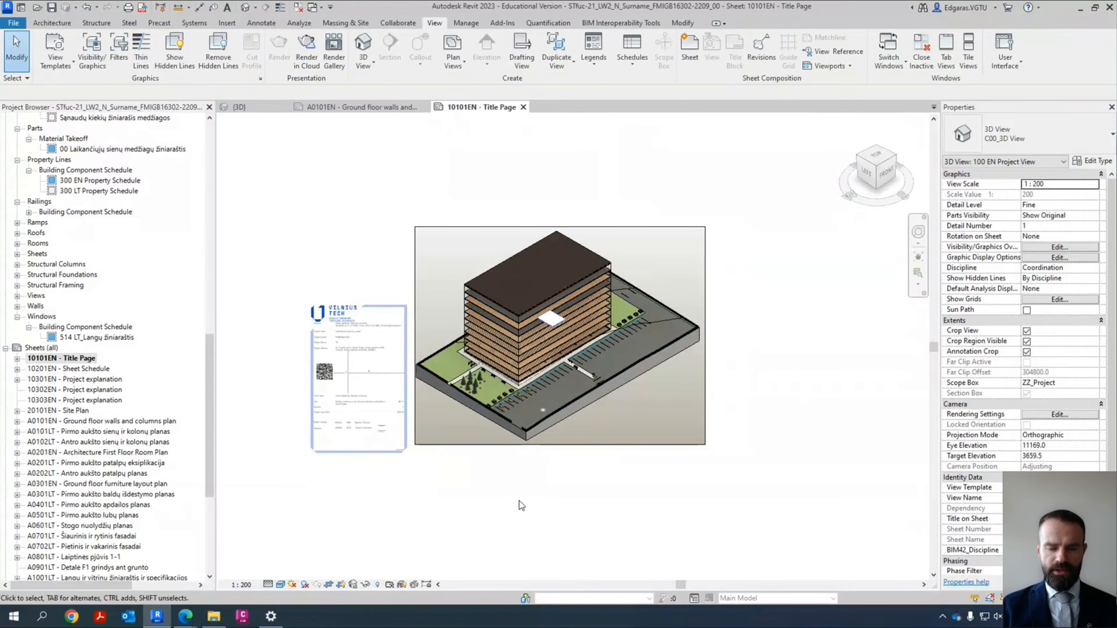
pyautogui.click(668, 224)
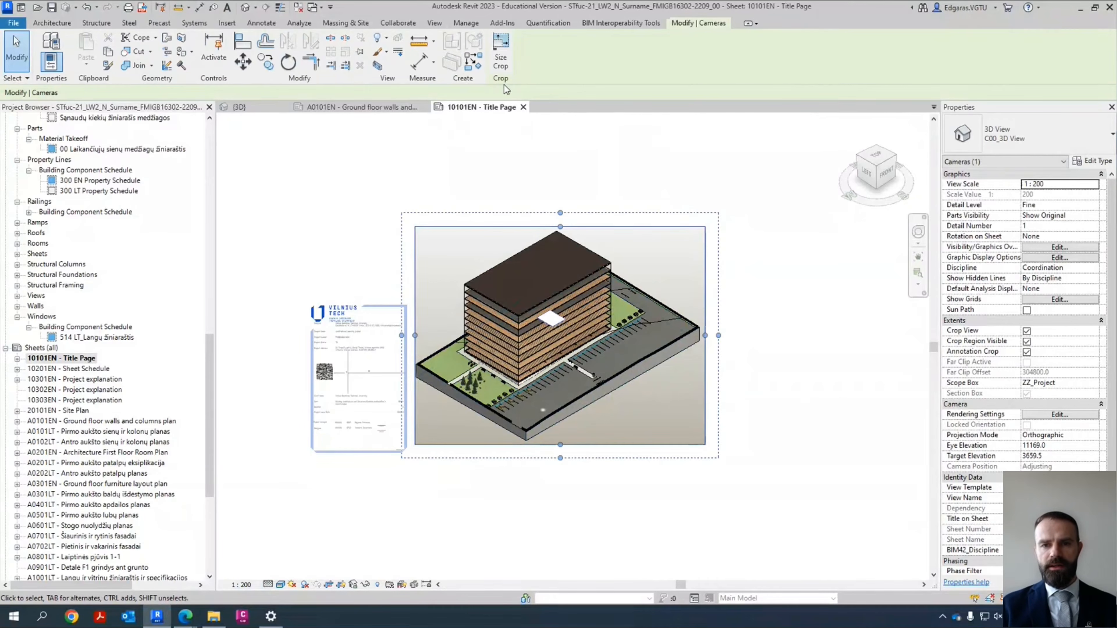
pyautogui.click(504, 64)
pyautogui.moveTo(540, 240); pyautogui.dragTo(342, 131)
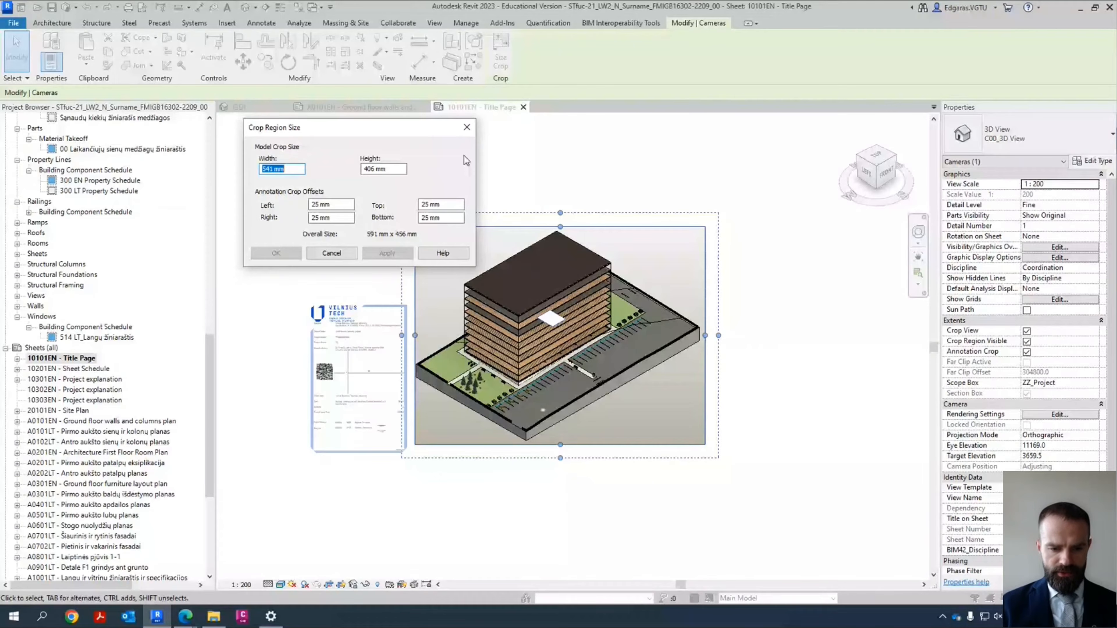
pyautogui.press('Escape')
pyautogui.press('Escape')
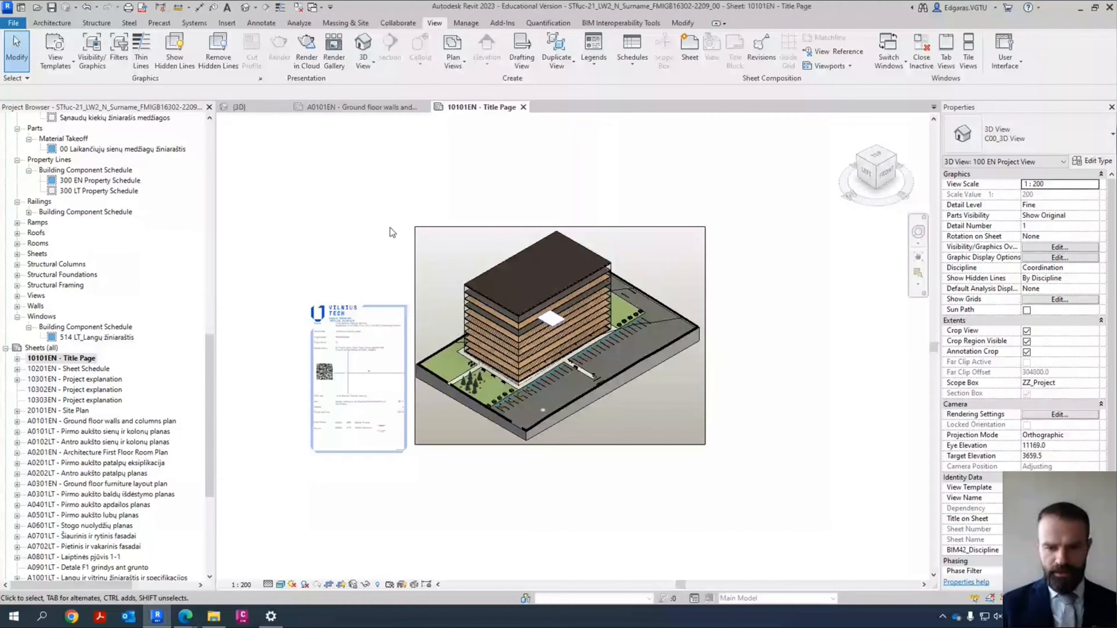
# Step: Set the 3D project view's scale to 1:1000 and move its viewport onto the title page's 130 by 80 image area
pyautogui.click(244, 585)
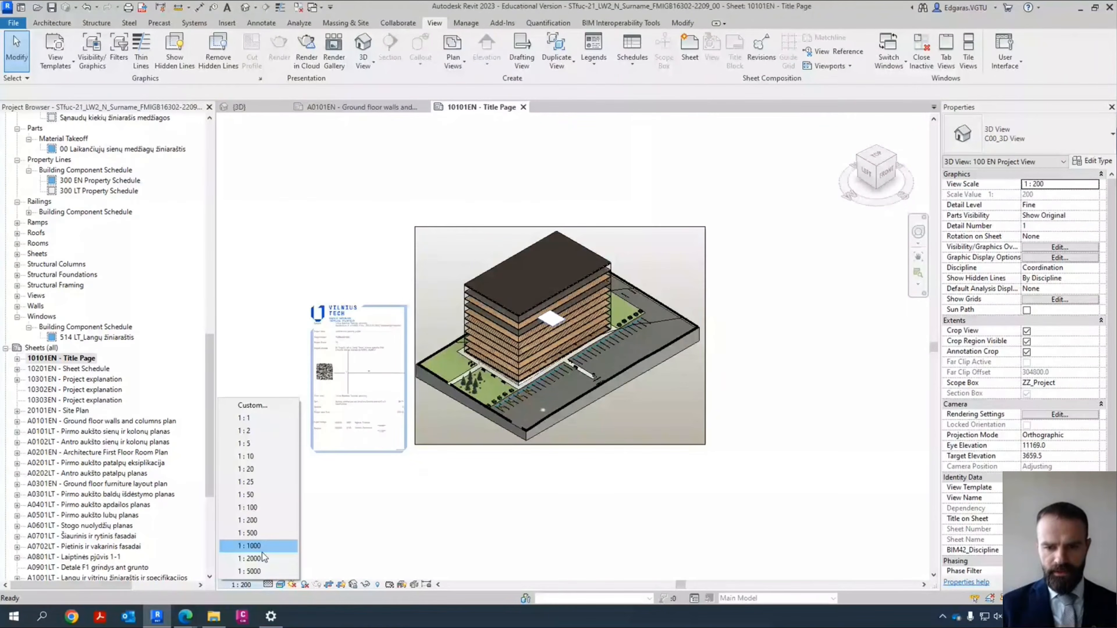
pyautogui.click(255, 545)
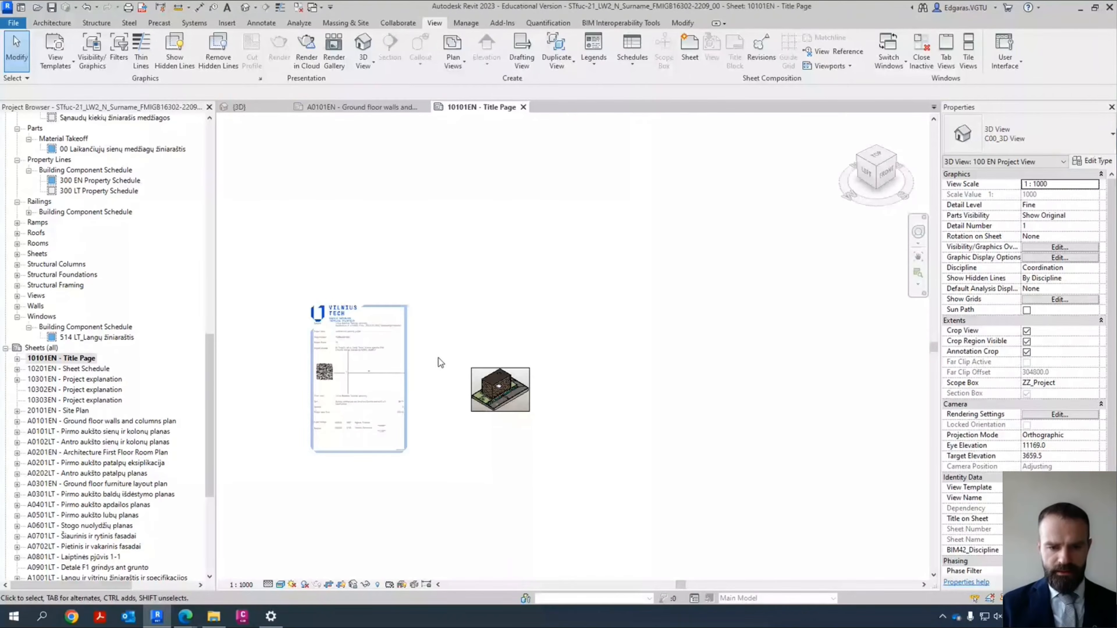
pyautogui.scroll(3, 438, 358)
pyautogui.doubleClick(660, 484)
pyautogui.moveTo(655, 463); pyautogui.dragTo(384, 431)
pyautogui.scroll(4, 332, 351)
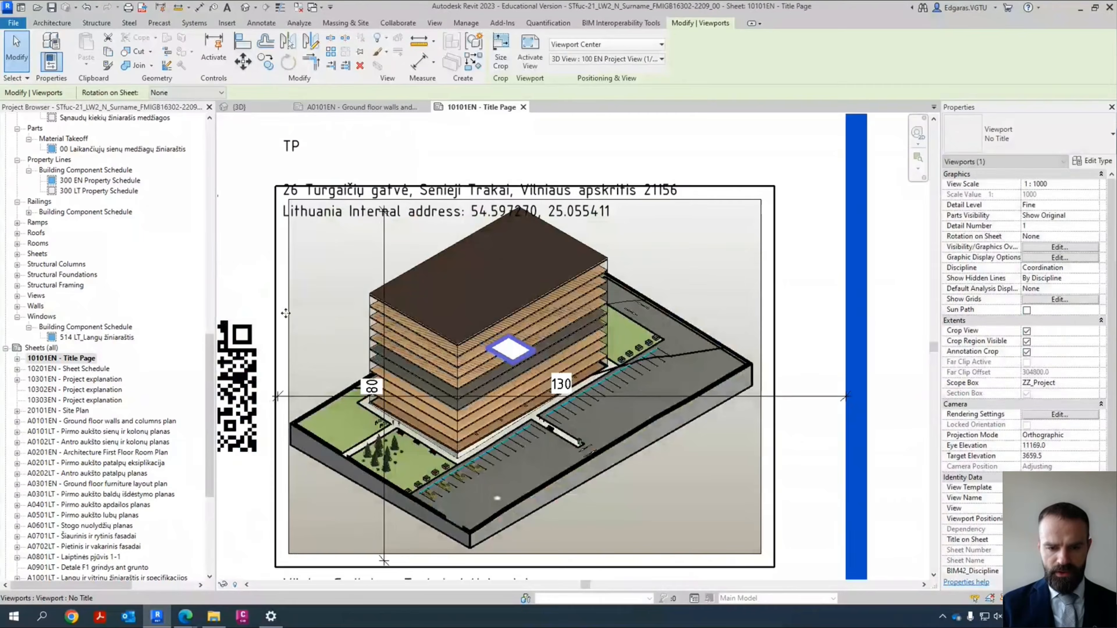
pyautogui.moveTo(453, 454); pyautogui.dragTo(454, 459)
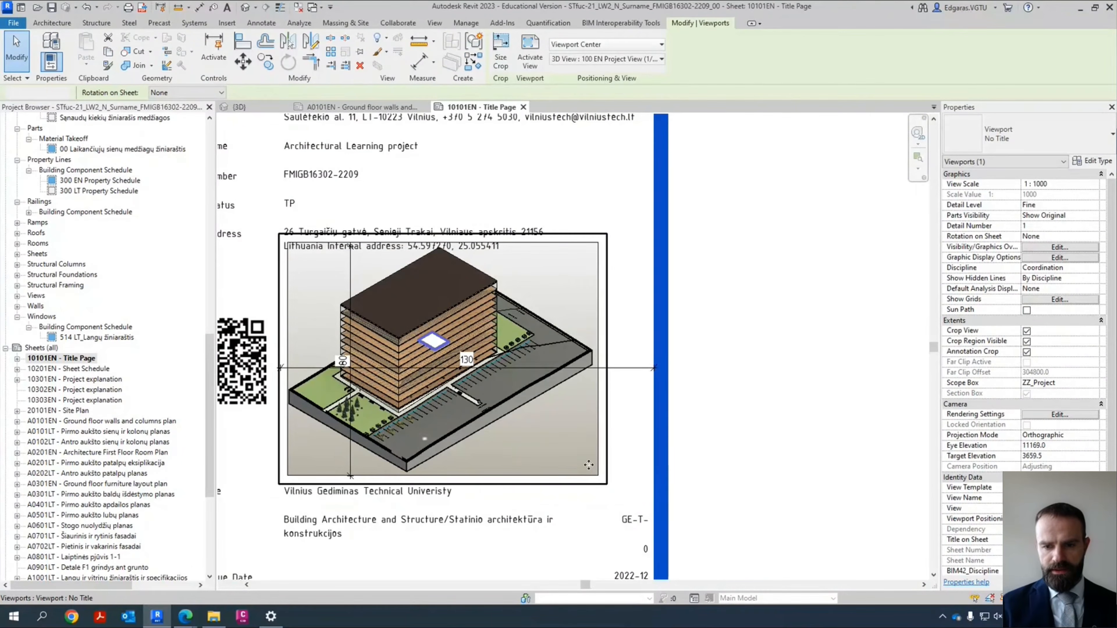
# Step: Set the 3D project view's crop region to 130 mm wide and 80 mm high, and deactivate the view
pyautogui.doubleClick(591, 401)
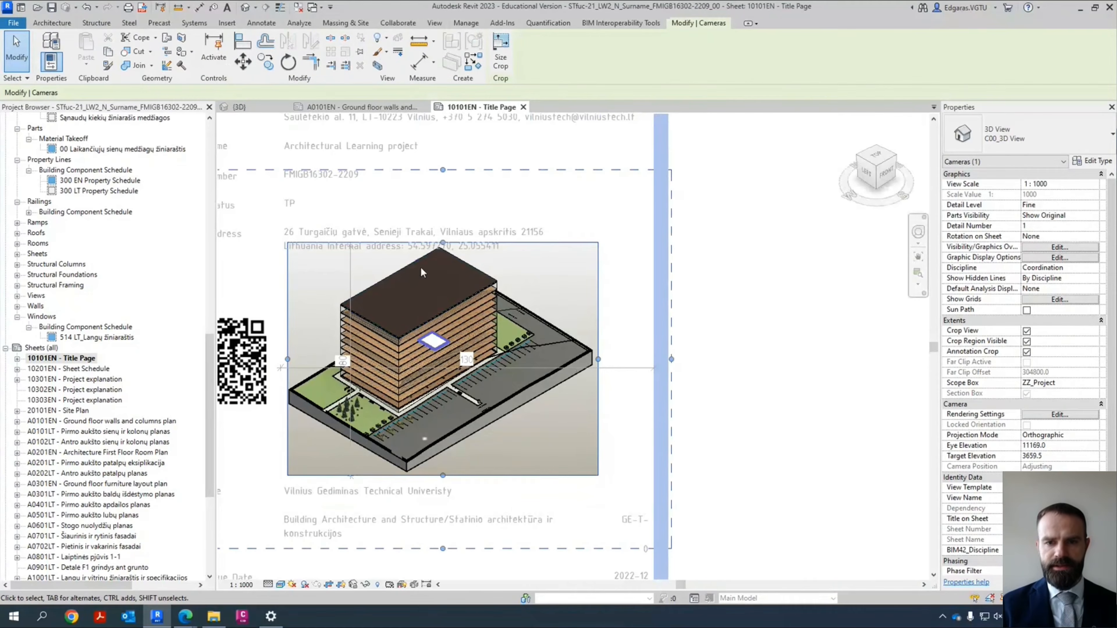
pyautogui.click(499, 52)
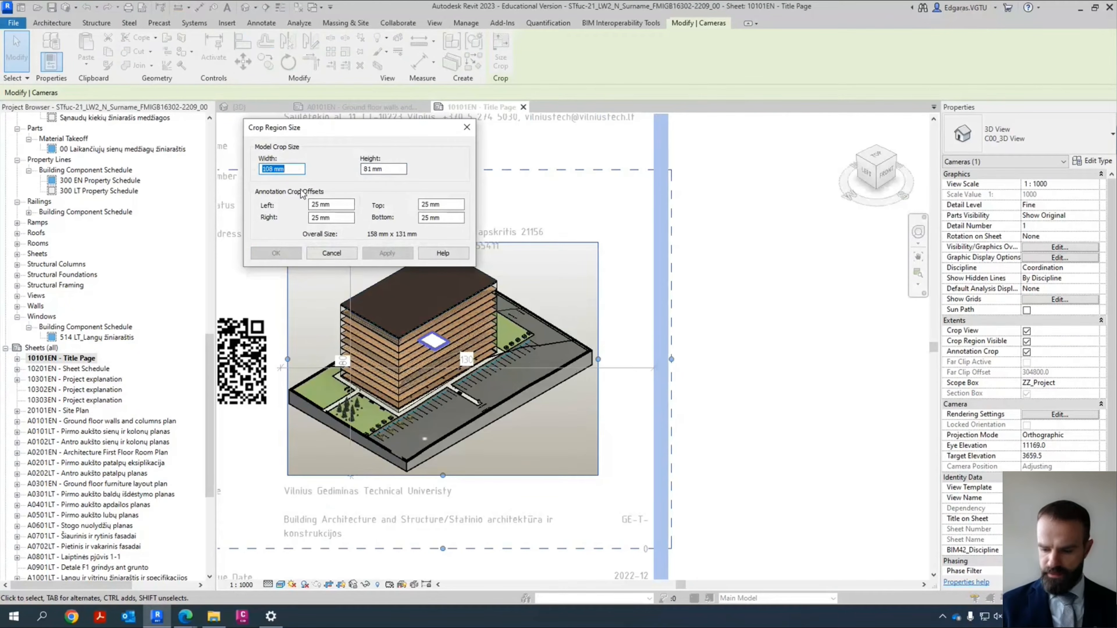
pyautogui.write('130')
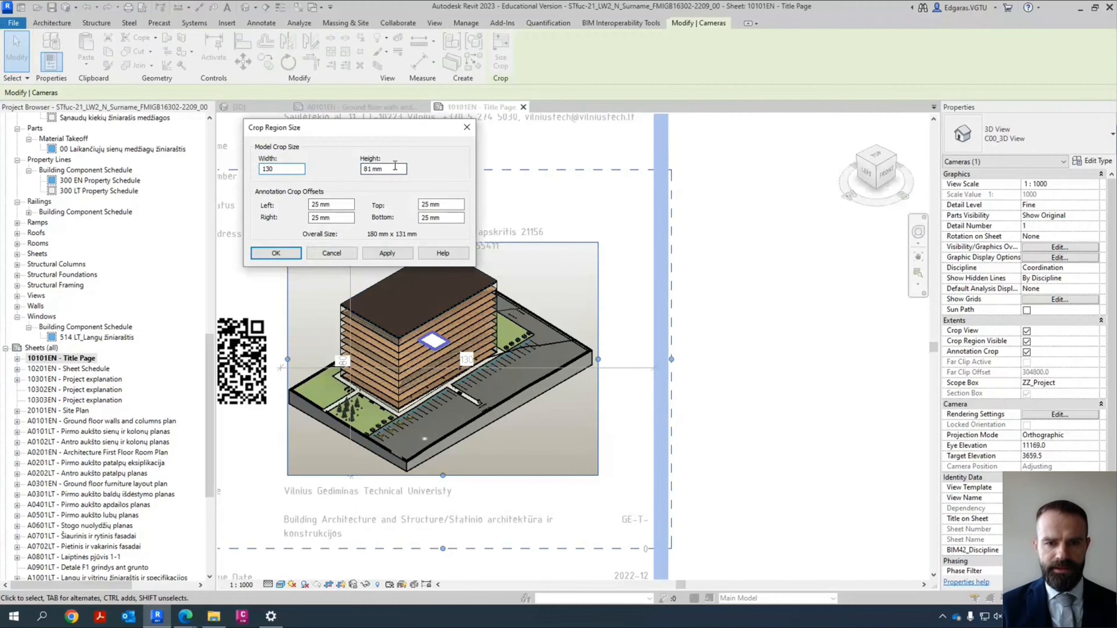
pyautogui.press('Tab')
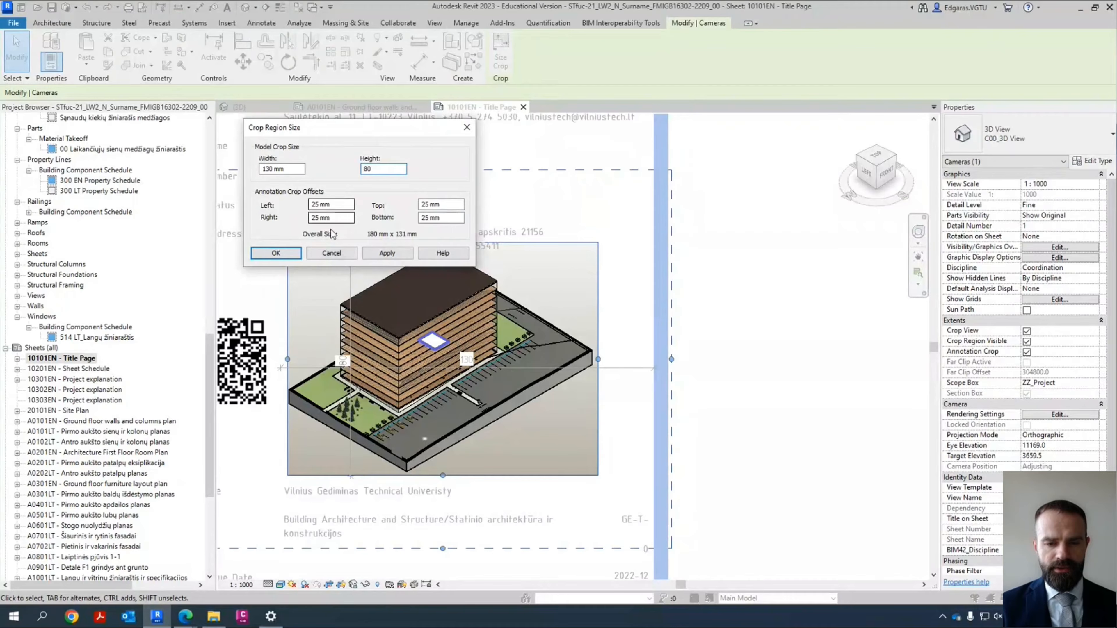
pyautogui.click(388, 253)
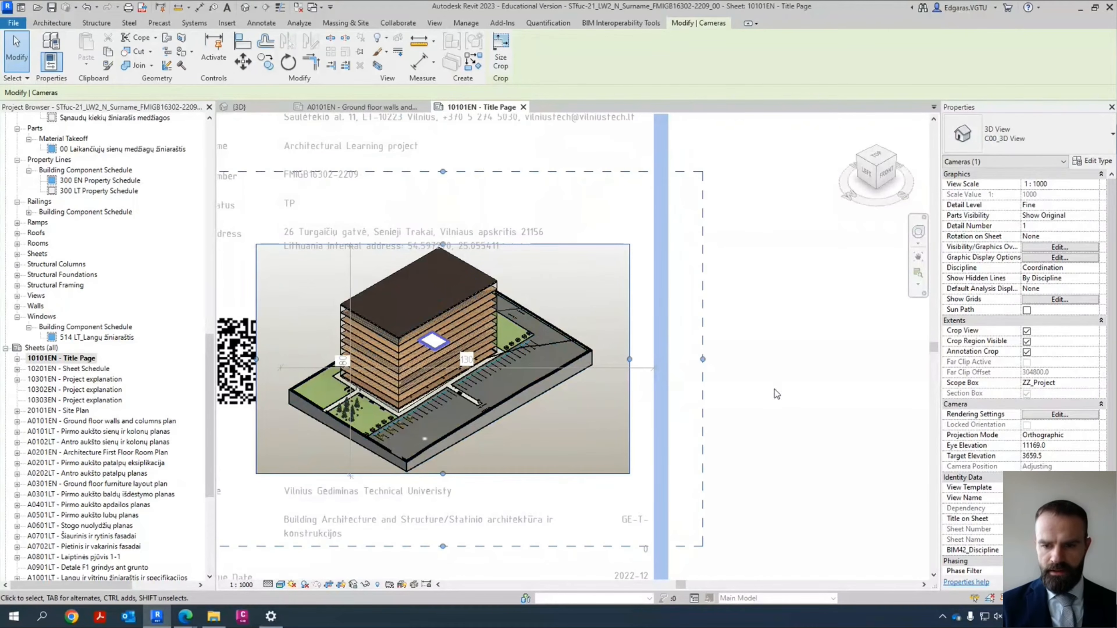
pyautogui.doubleClick(787, 389)
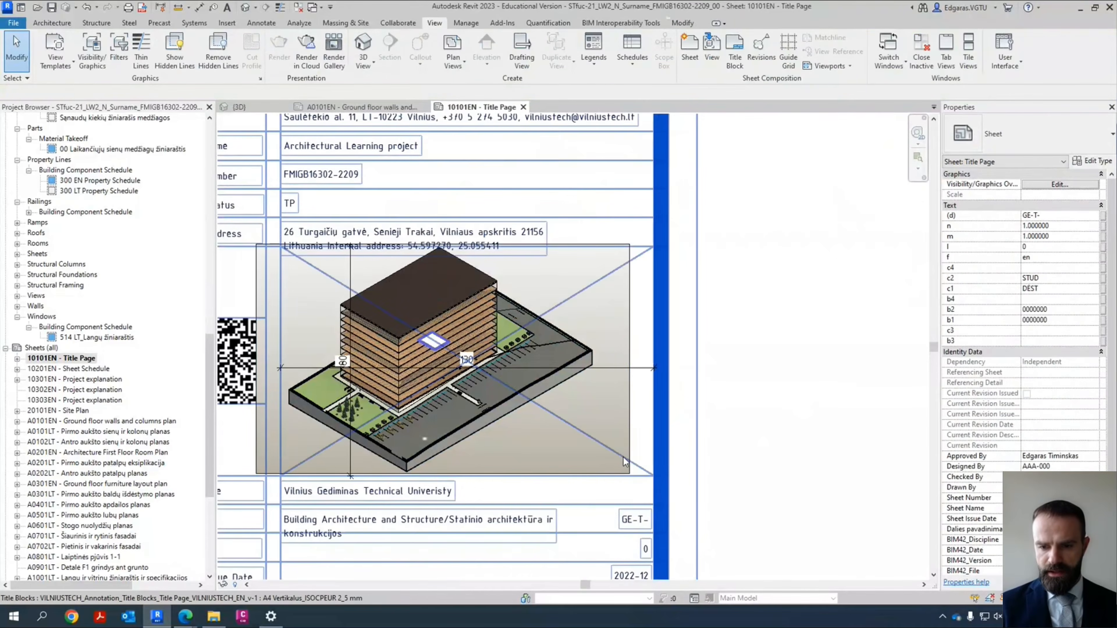
# Step: Move the cropped 3D viewport by its lower right corner onto the lower right corner of the title page's image area
pyautogui.click(623, 463)
pyautogui.click(630, 432)
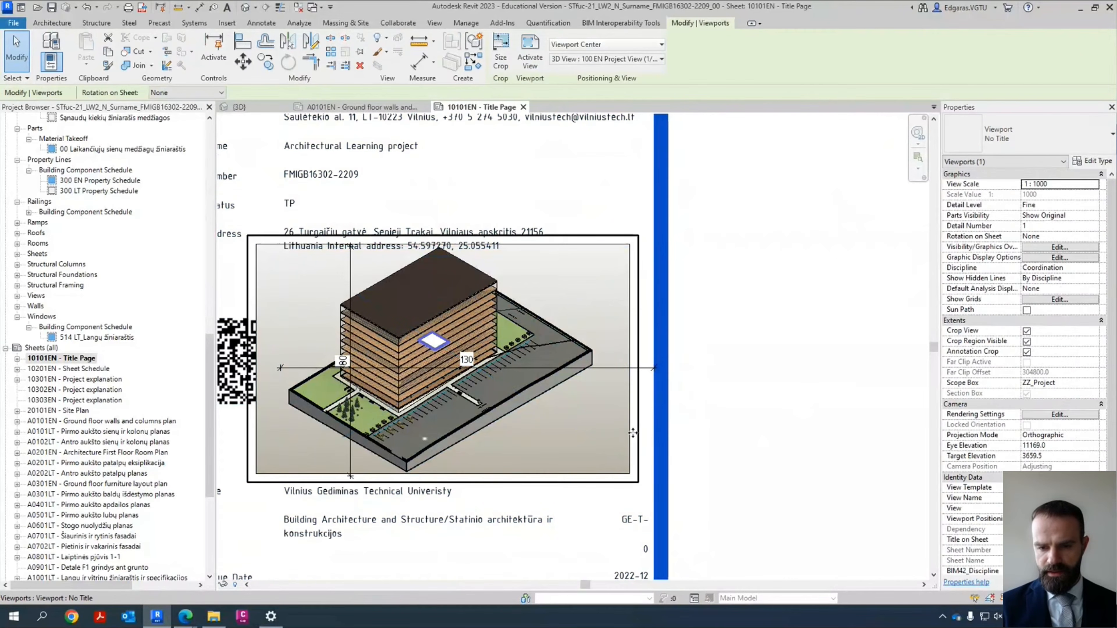
pyautogui.click(243, 62)
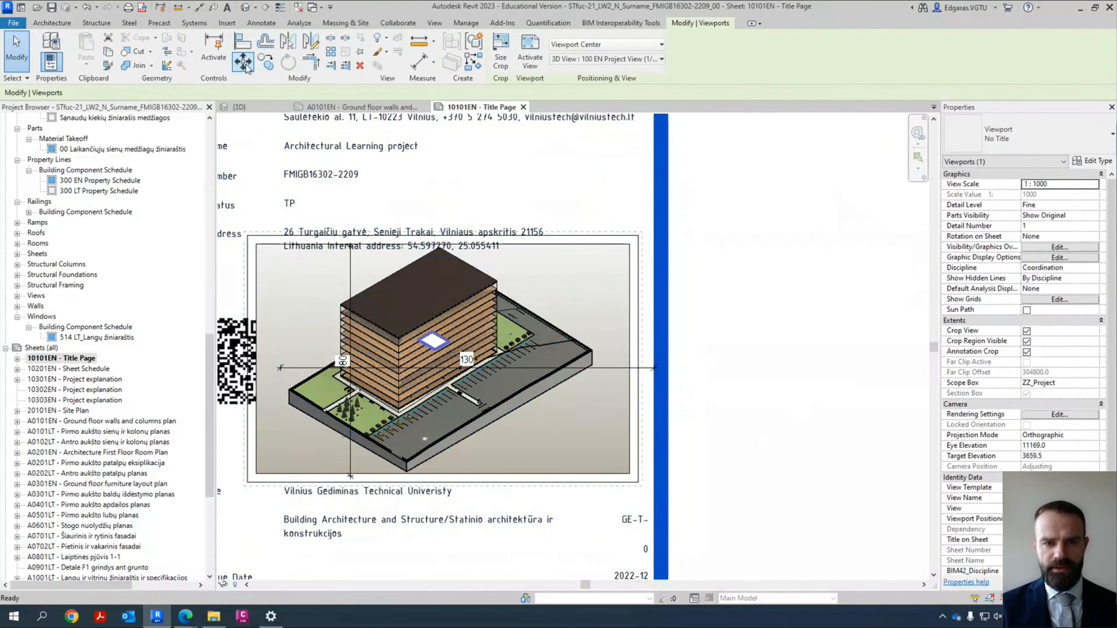
pyautogui.click(629, 474)
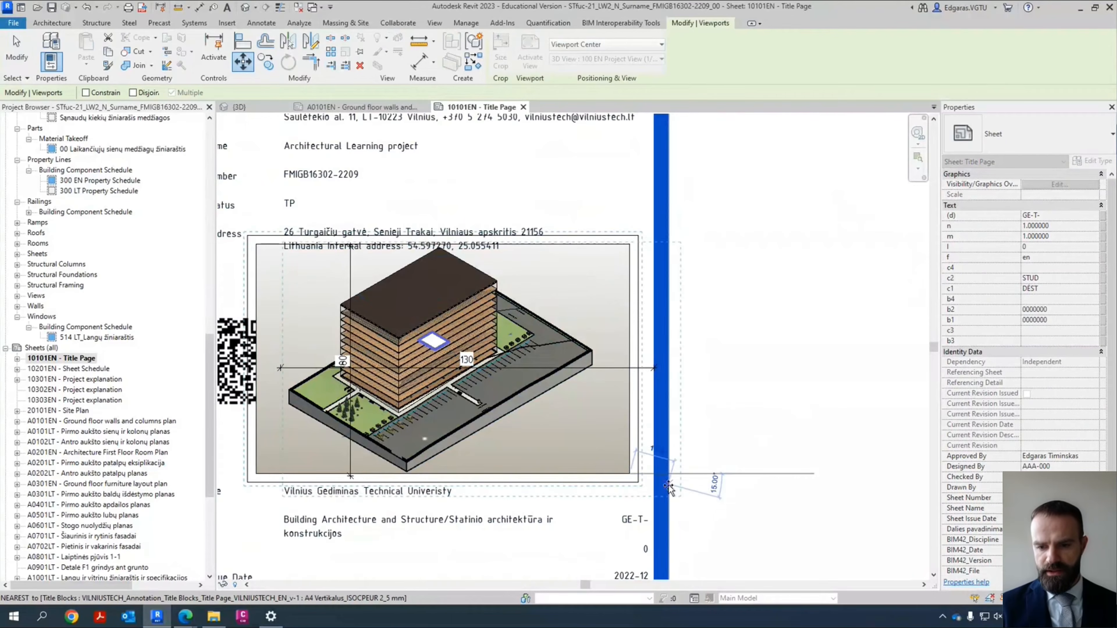
pyautogui.click(655, 476)
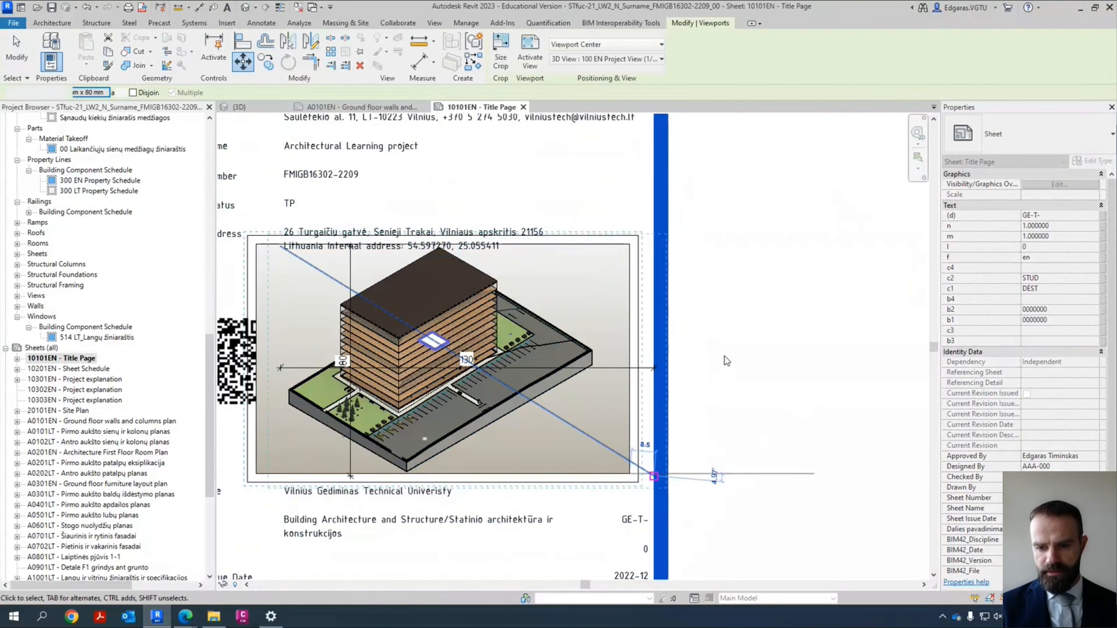
pyautogui.click(740, 357)
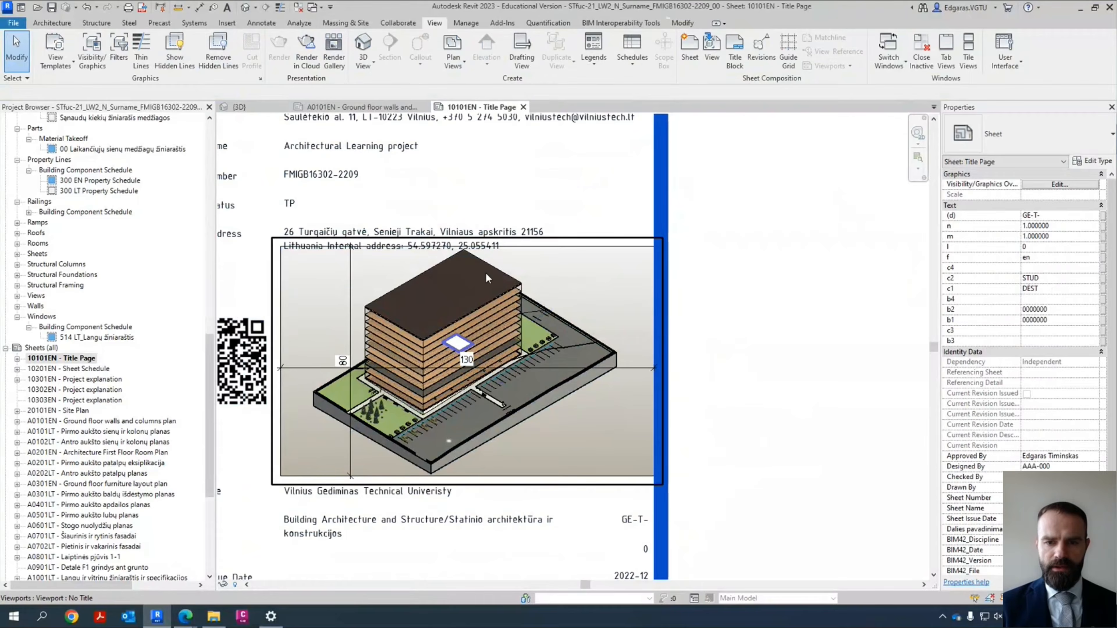
# Step: Delete the 130 and 80 dimensions drawn over the image area on the title page
pyautogui.scroll(2, 485, 272)
pyautogui.scroll(-6, 747, 378)
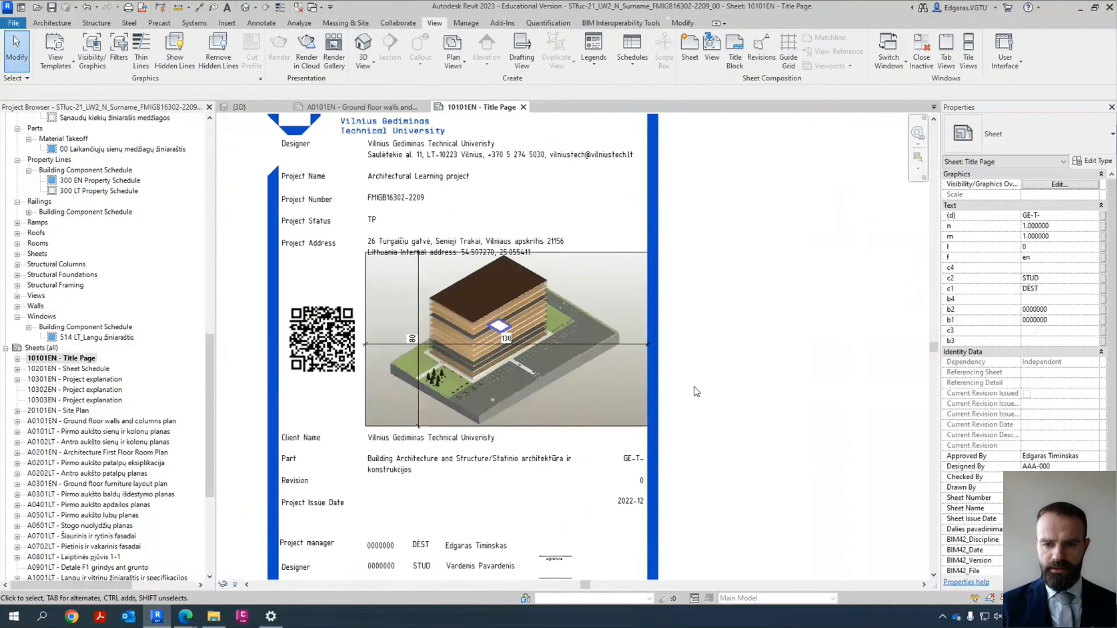
pyautogui.click(666, 371)
pyautogui.press('Delete')
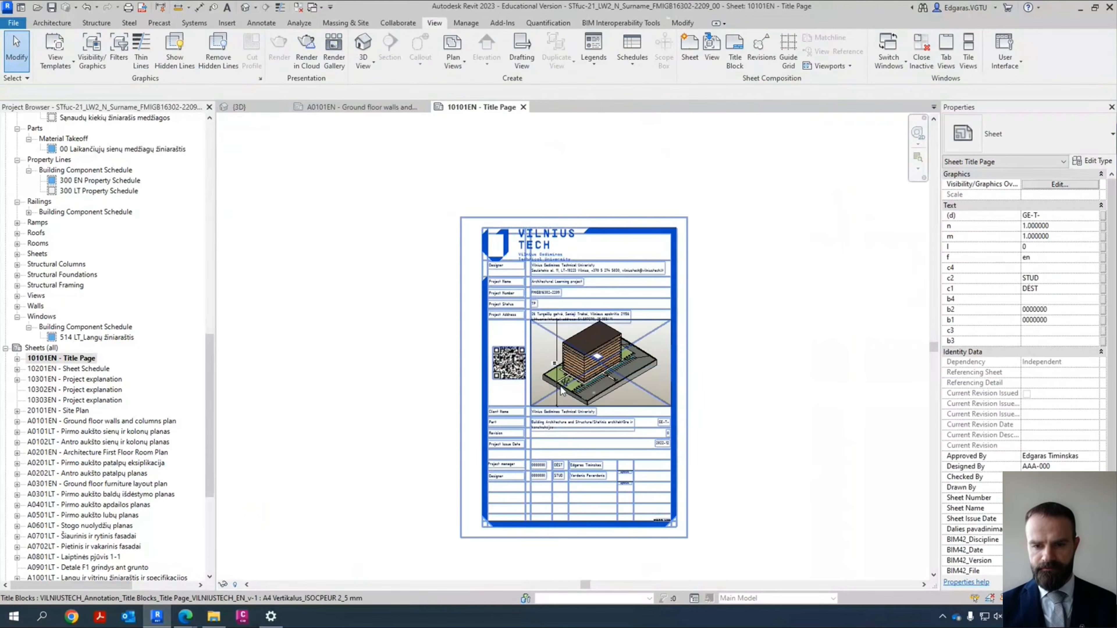
pyautogui.click(555, 381)
pyautogui.press('Delete')
pyautogui.scroll(-3, 268, 300)
pyautogui.scroll(3, 487, 308)
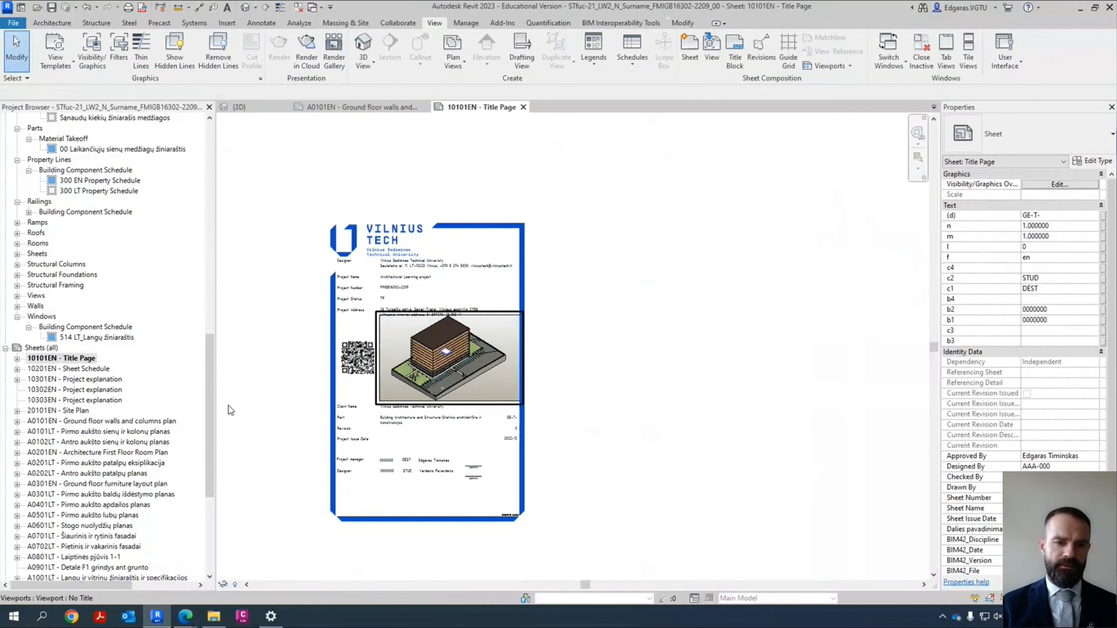
# Step: Look through the architectural 3D views in the Project Browser and activate the title page's 3D view to identify it
pyautogui.moveTo(213, 401); pyautogui.dragTo(217, 352)
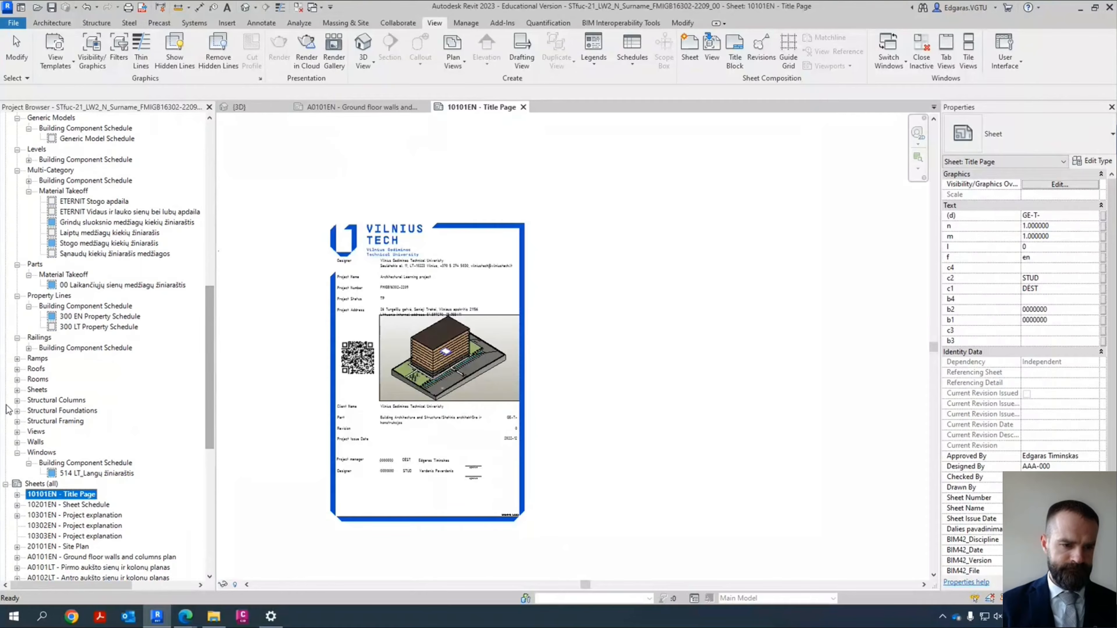
pyautogui.scroll(14, 38, 359)
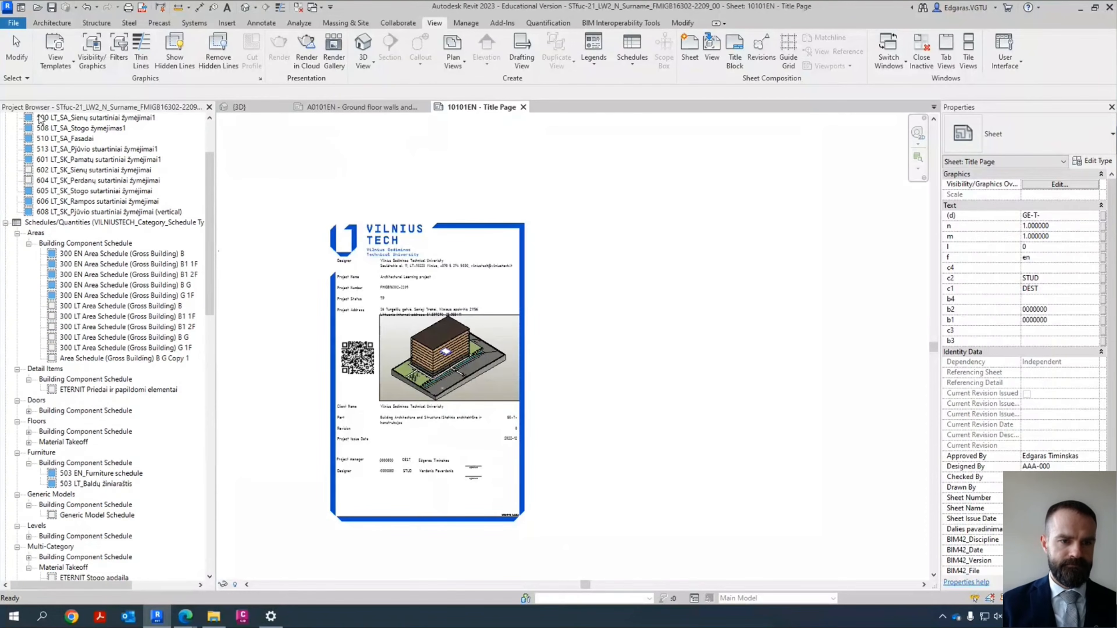
pyautogui.scroll(1, 62, 194)
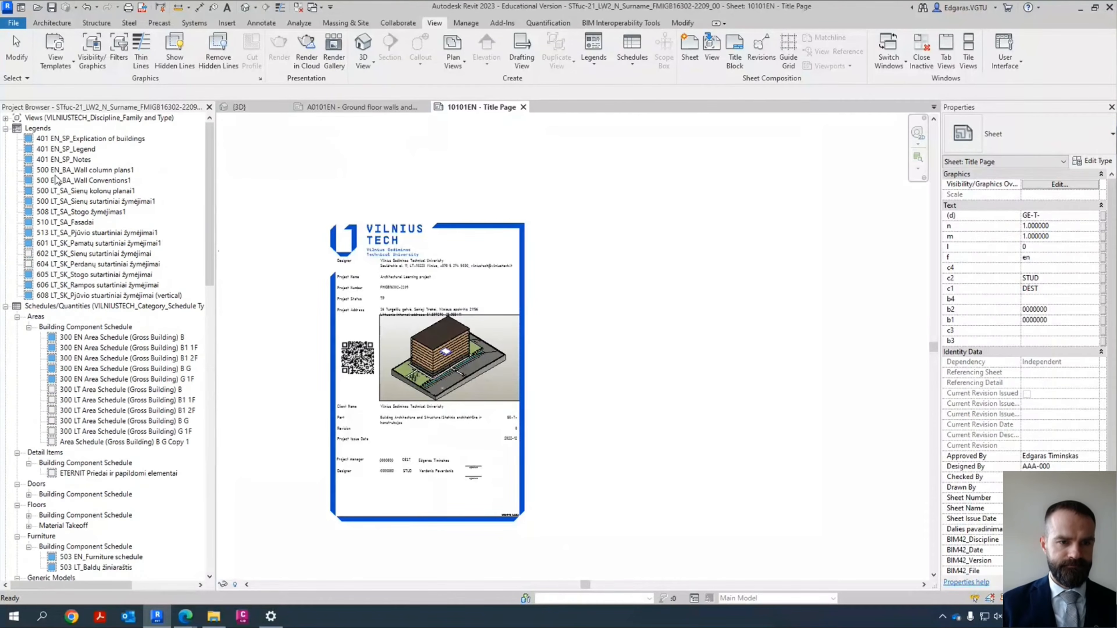
pyautogui.click(6, 118)
pyautogui.click(17, 129)
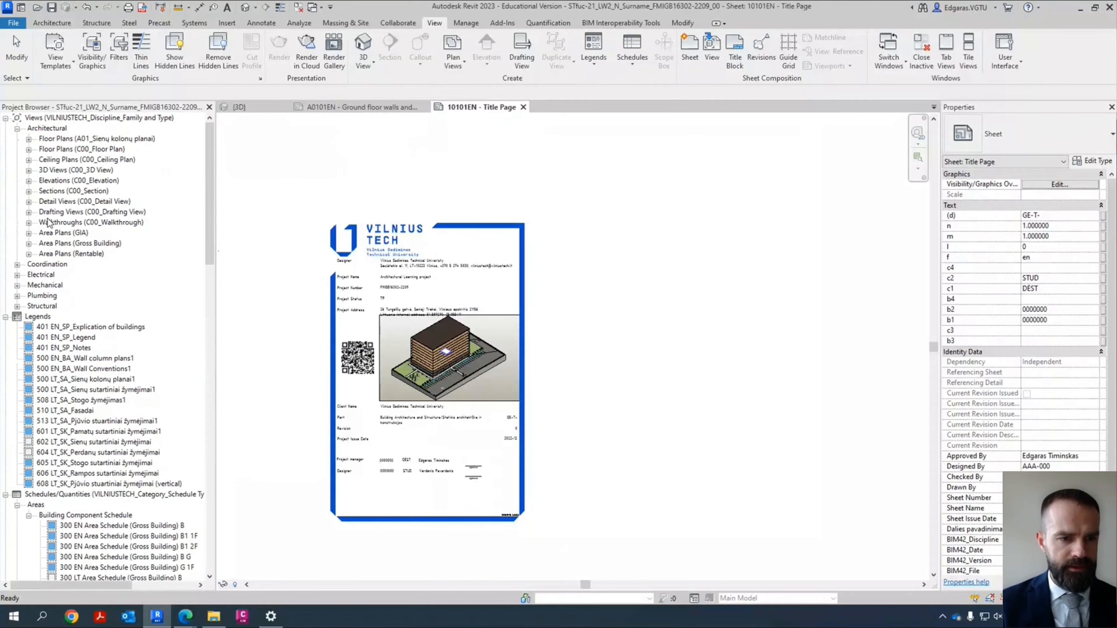
pyautogui.click(28, 170)
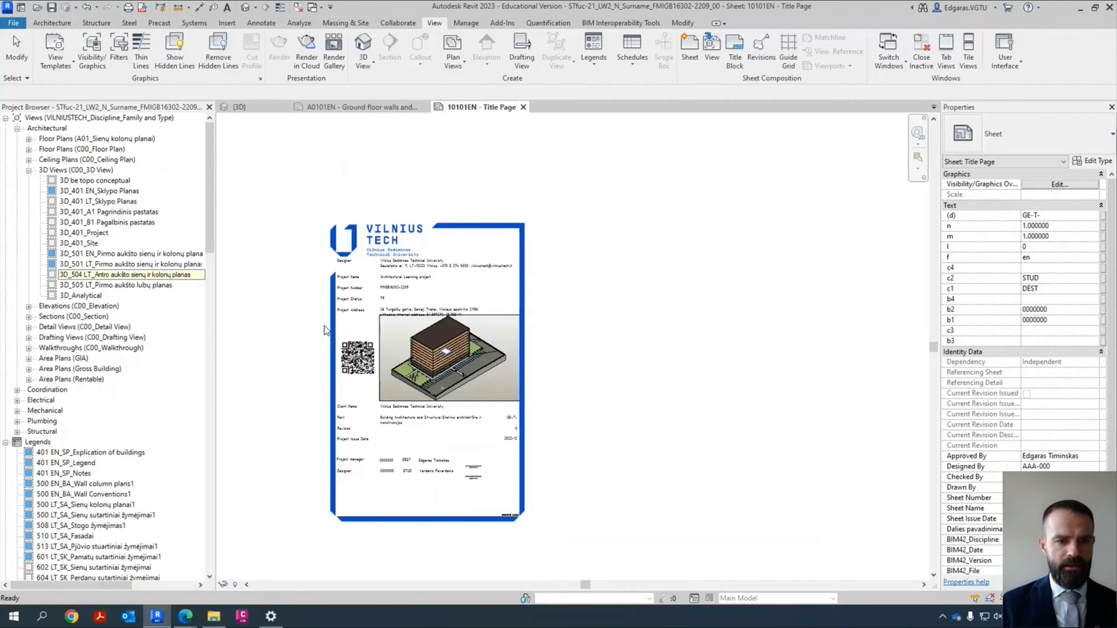
pyautogui.click(460, 375)
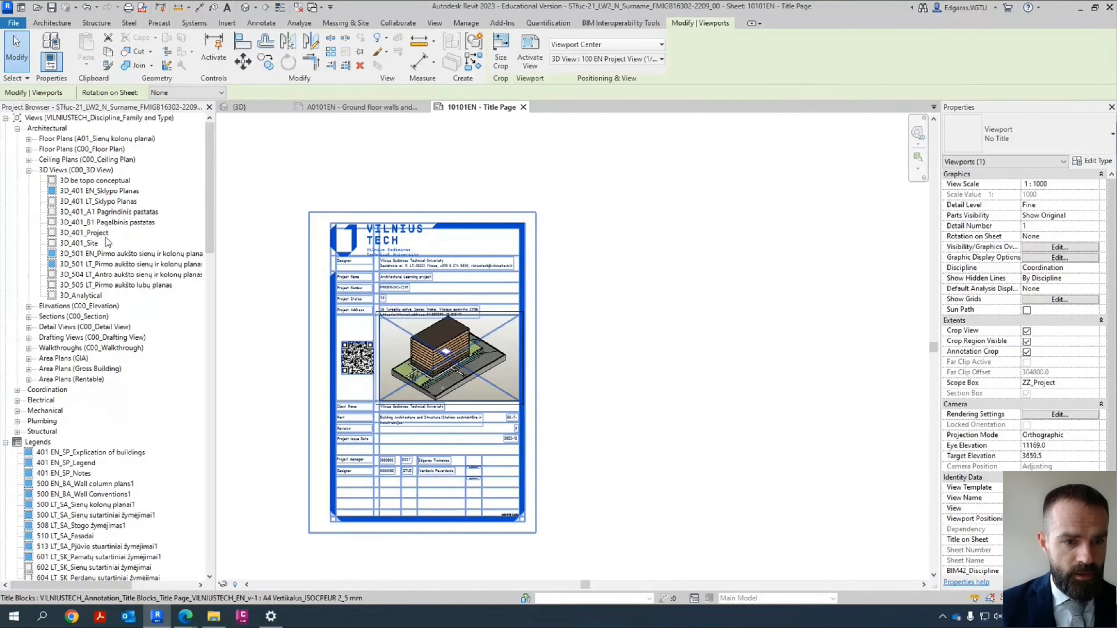
pyautogui.doubleClick(470, 375)
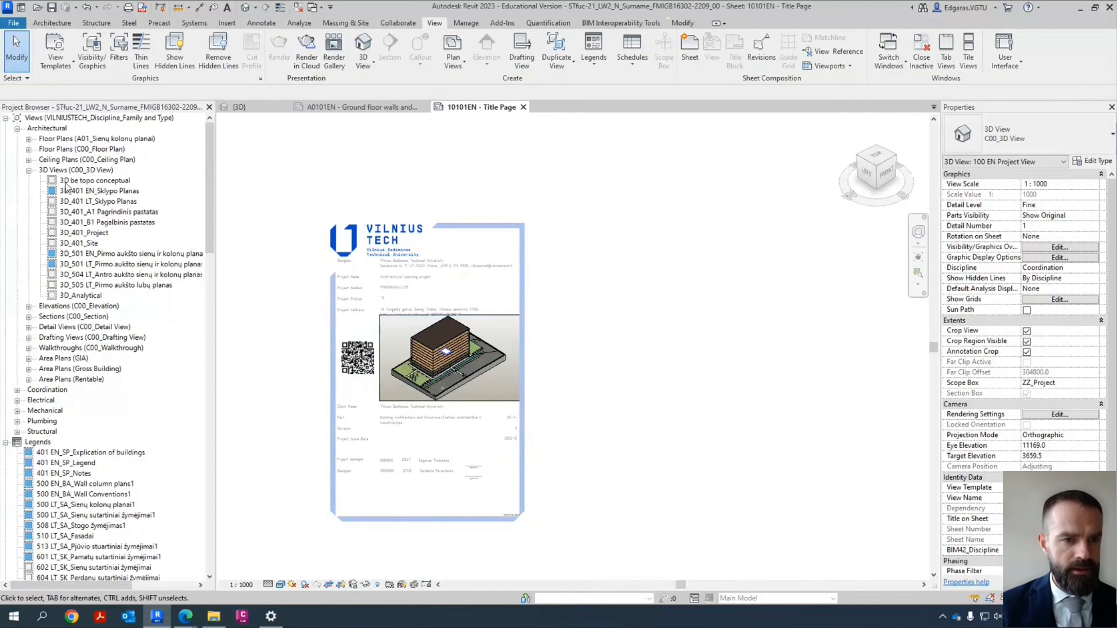
pyautogui.rightClick(66, 122)
pyautogui.click(96, 129)
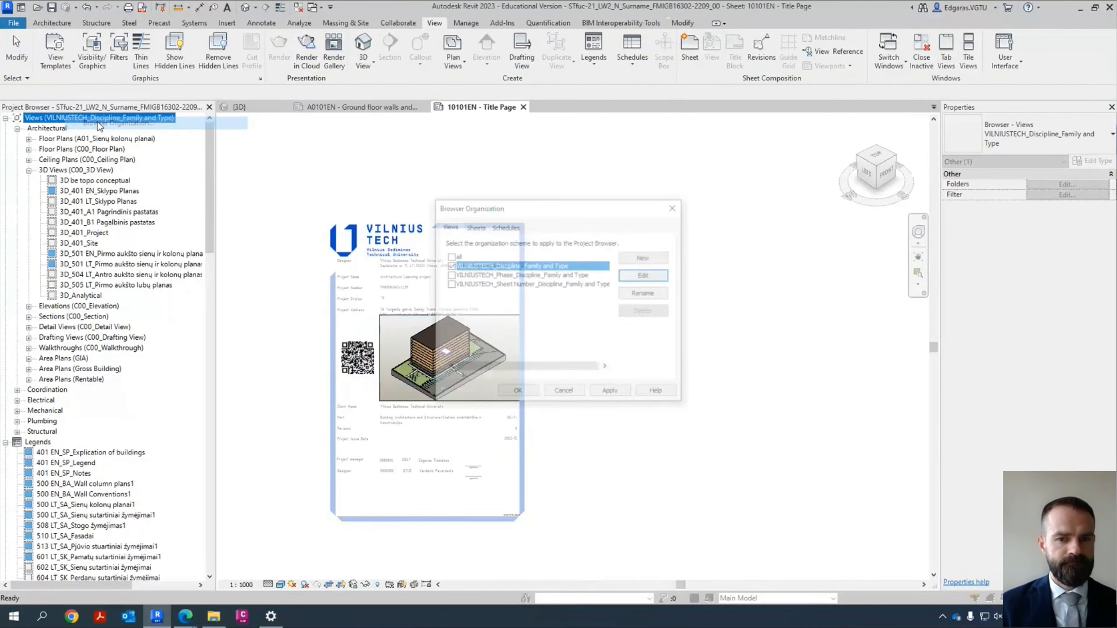
pyautogui.press('Escape')
# Step: Search the Project Browser for "100" to locate the project view
pyautogui.rightClick(90, 118)
pyautogui.click(124, 143)
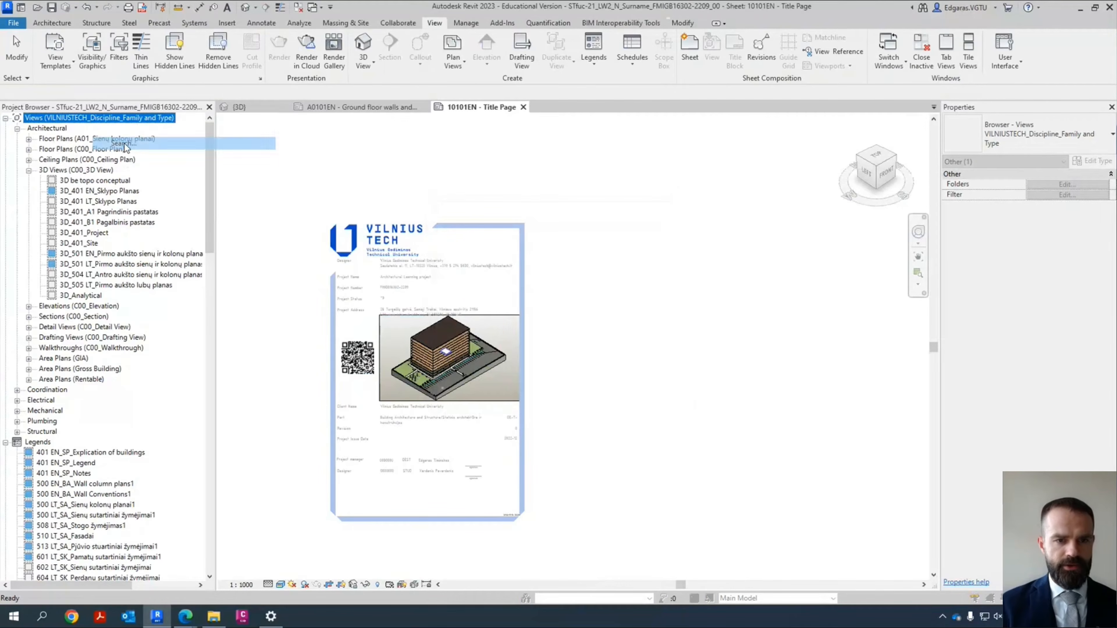
pyautogui.write('100')
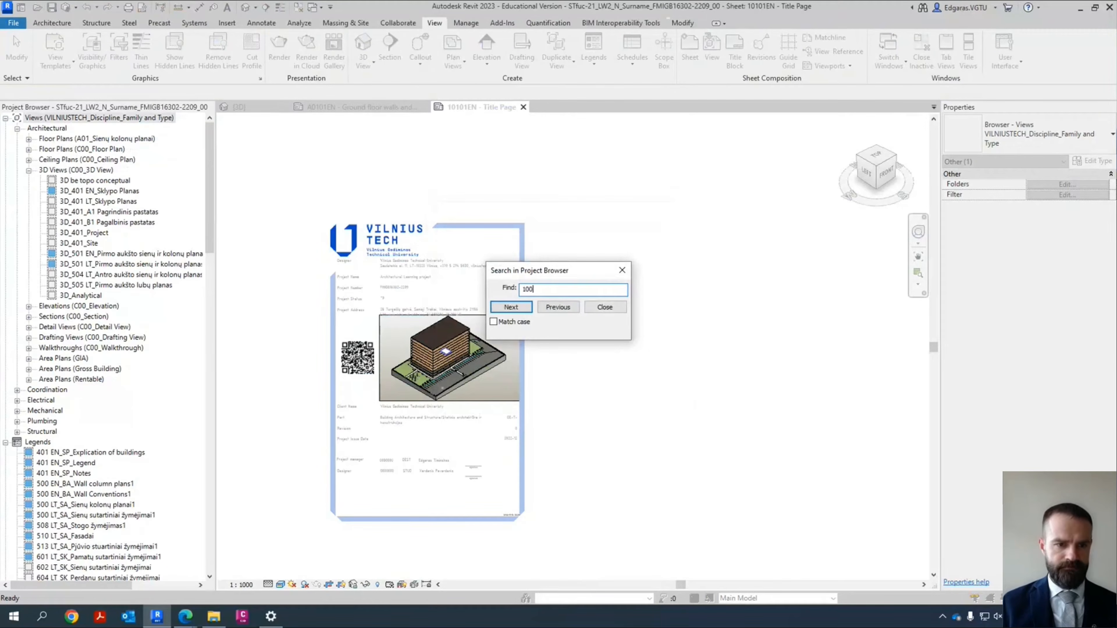
pyautogui.press('Return')
pyautogui.press('Escape')
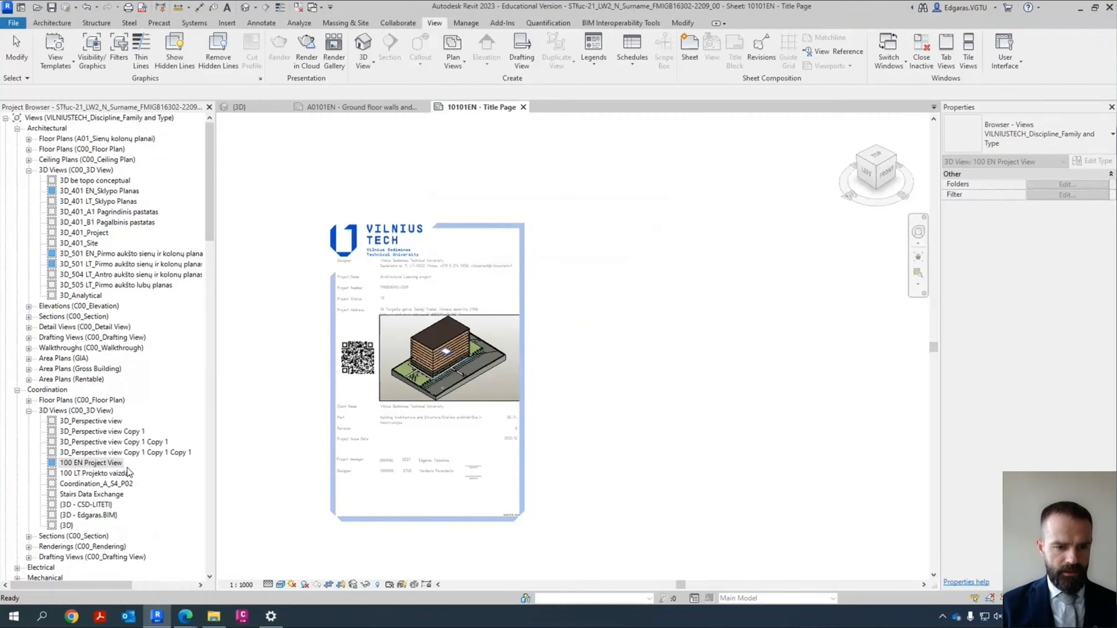
# Step: Duplicate the 100 EN Project View, close the opened copy and deactivate the view on the title page sheet
pyautogui.click(106, 486)
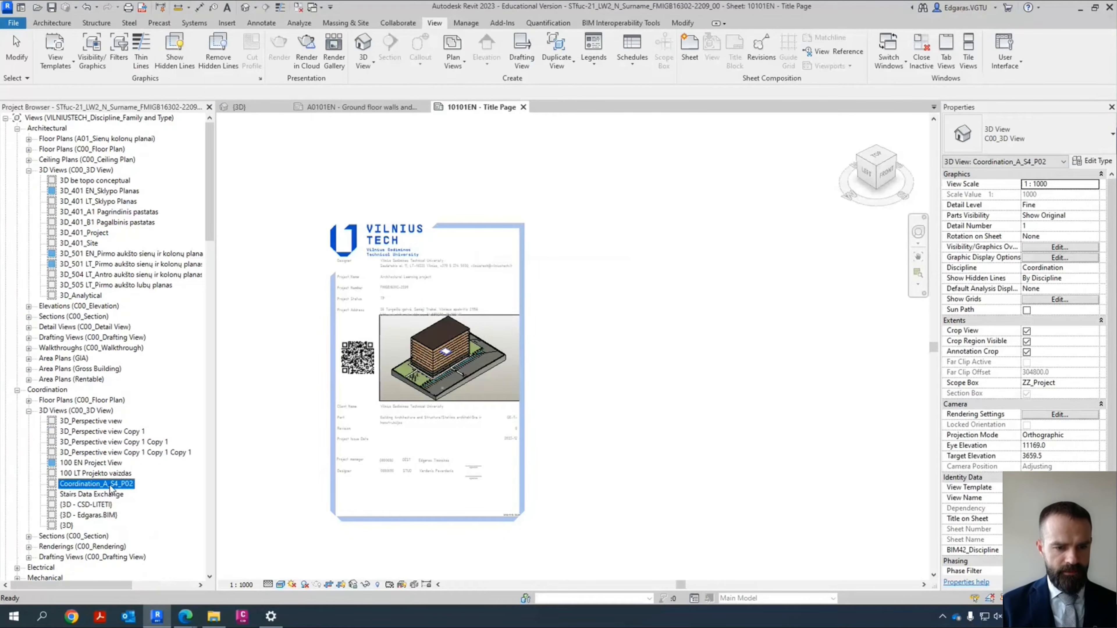
pyautogui.rightClick(107, 465)
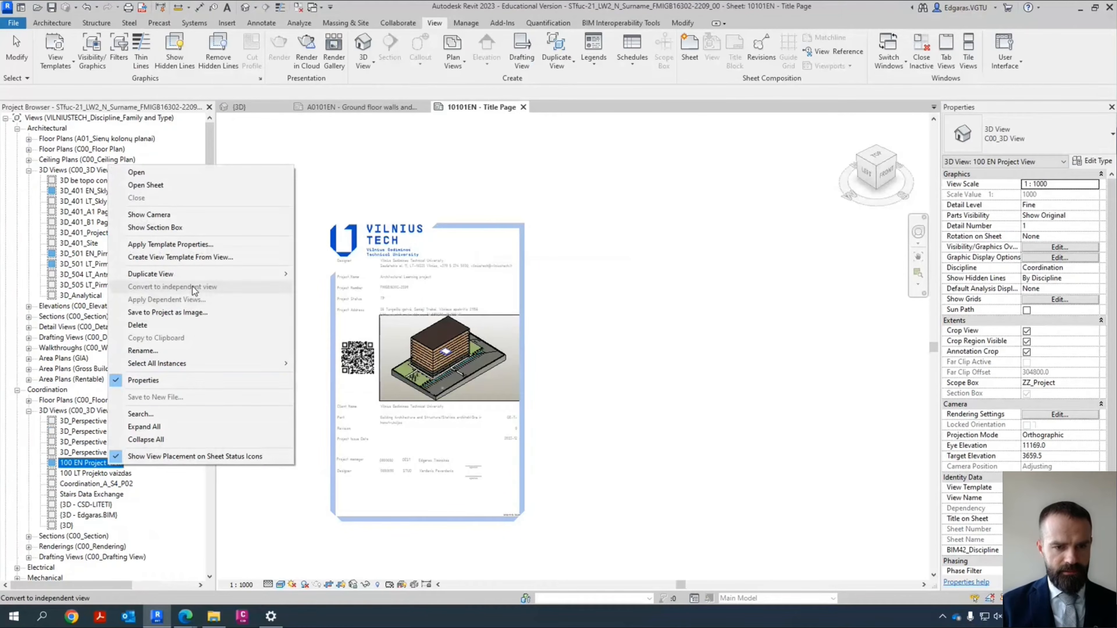
pyautogui.moveTo(200, 277)
pyautogui.click(346, 287)
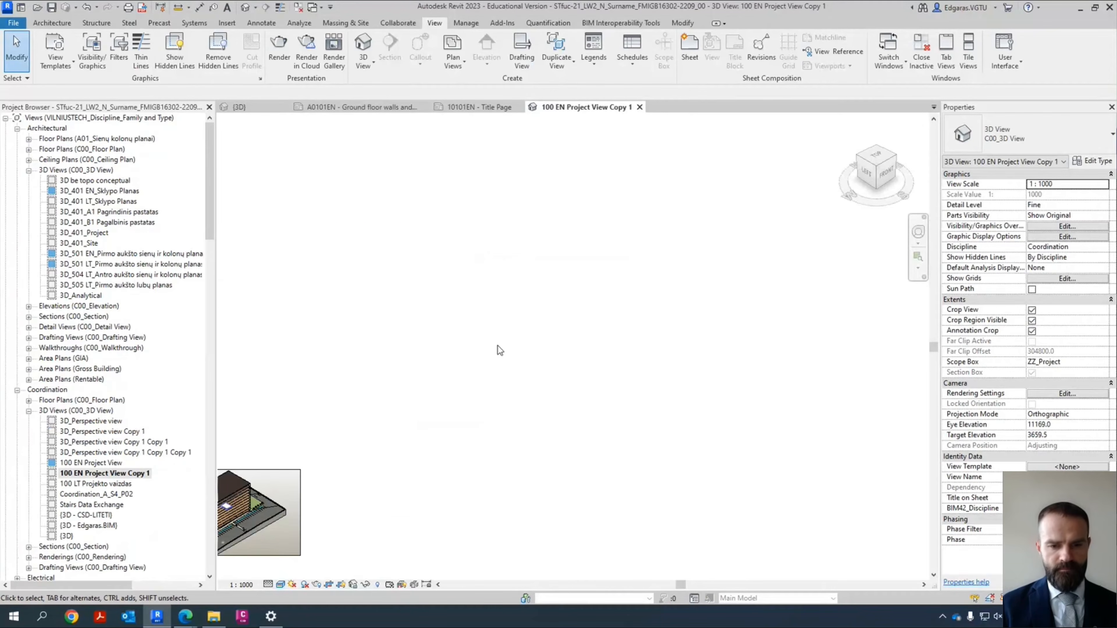
pyautogui.click(640, 108)
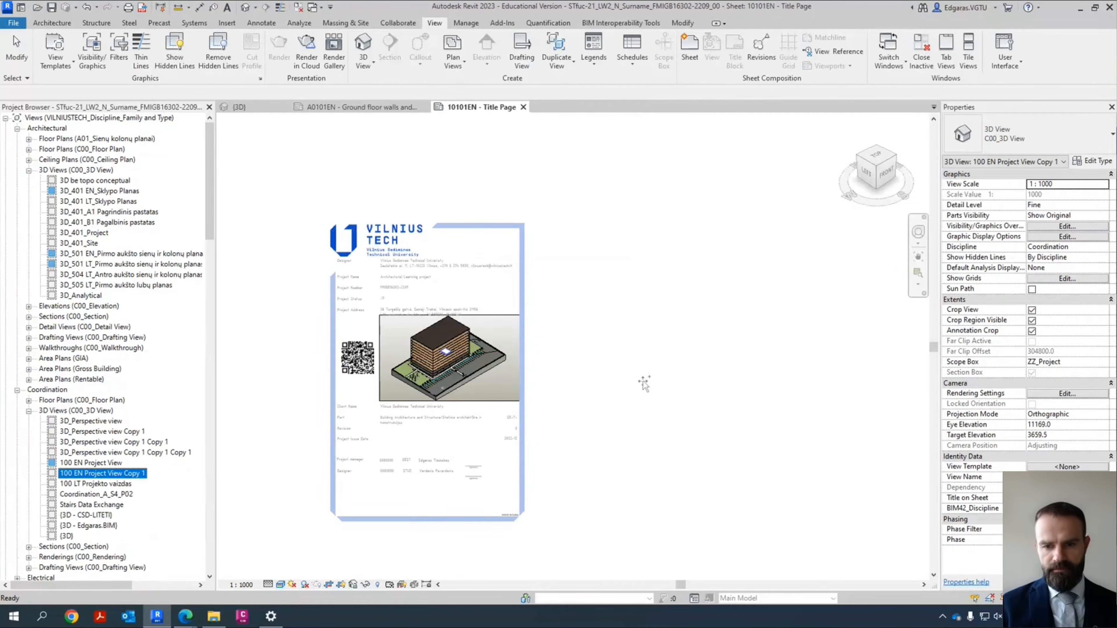
pyautogui.click(592, 437)
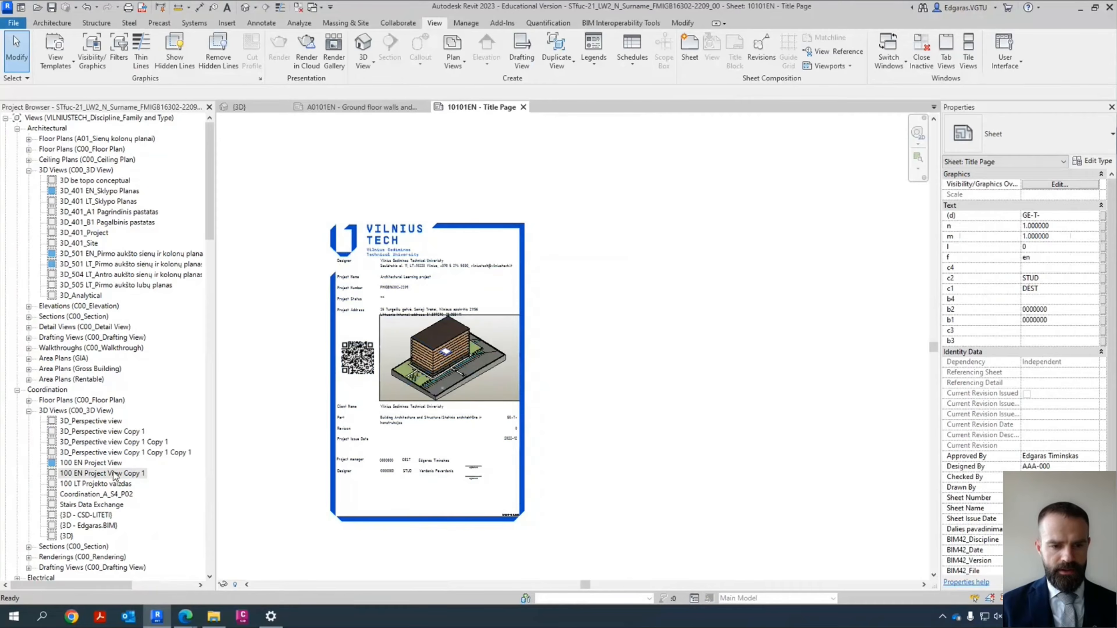
# Step: Place the 100 EN Project View Copy 1 on the title page sheet in the empty space right of the title block
pyautogui.moveTo(115, 475); pyautogui.dragTo(669, 357)
pyautogui.click(638, 352)
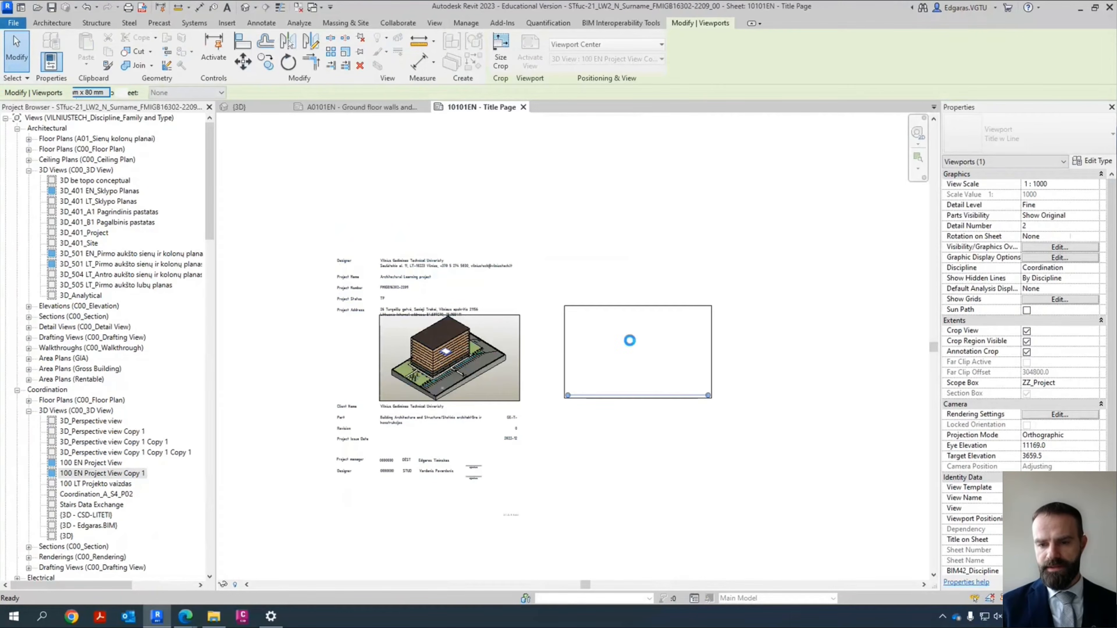
pyautogui.scroll(3, 642, 343)
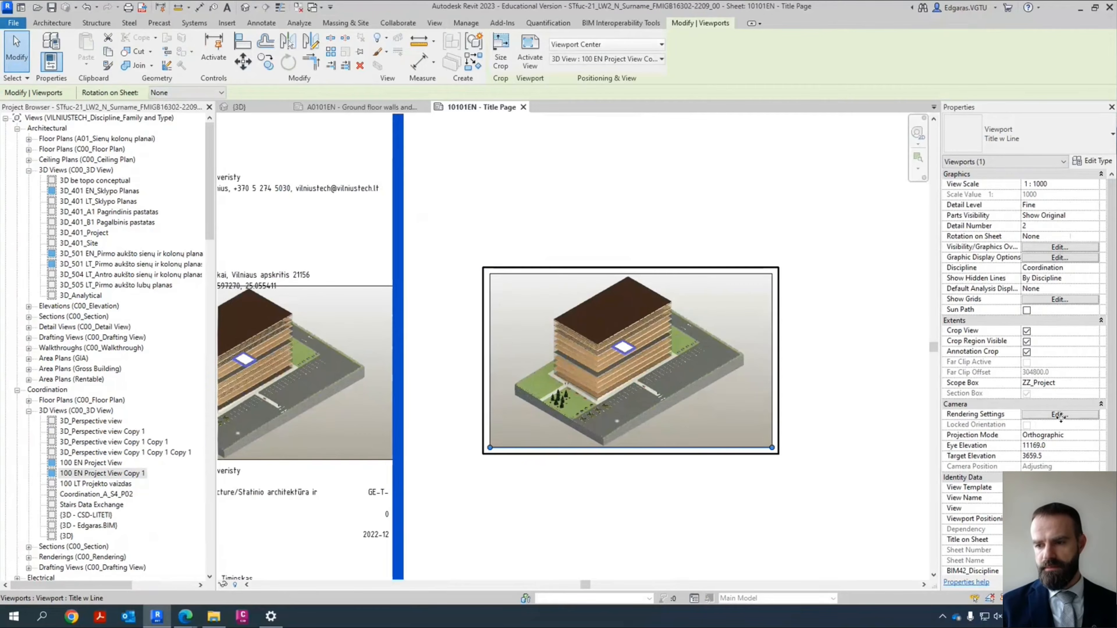
# Step: Set the copied project view's projection mode to Perspective and activate the view on the sheet
pyautogui.click(1064, 434)
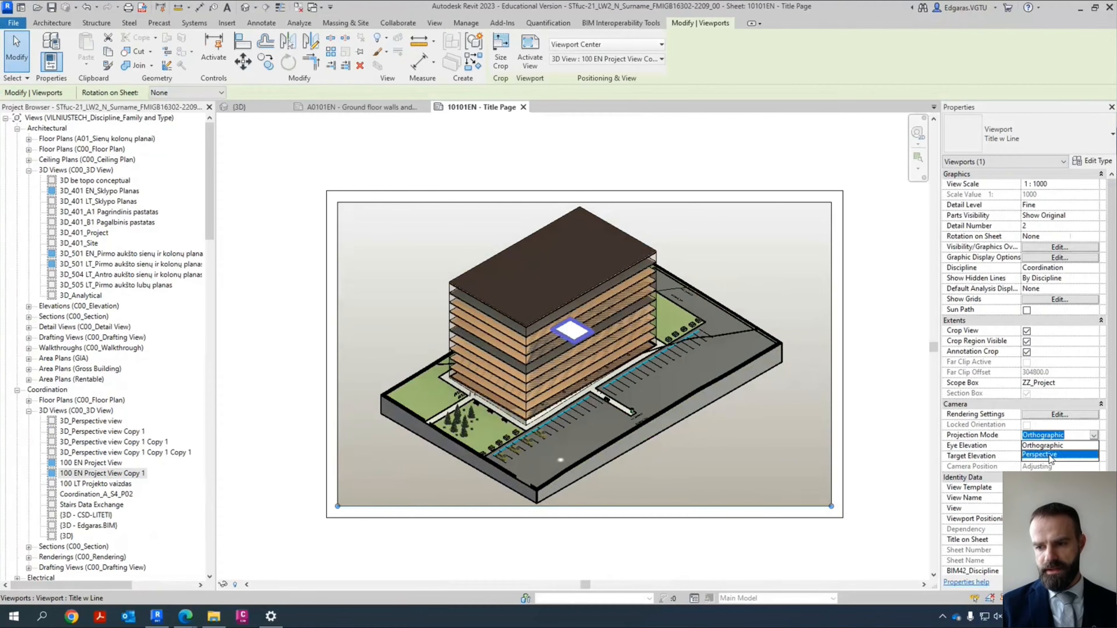
pyautogui.click(1049, 456)
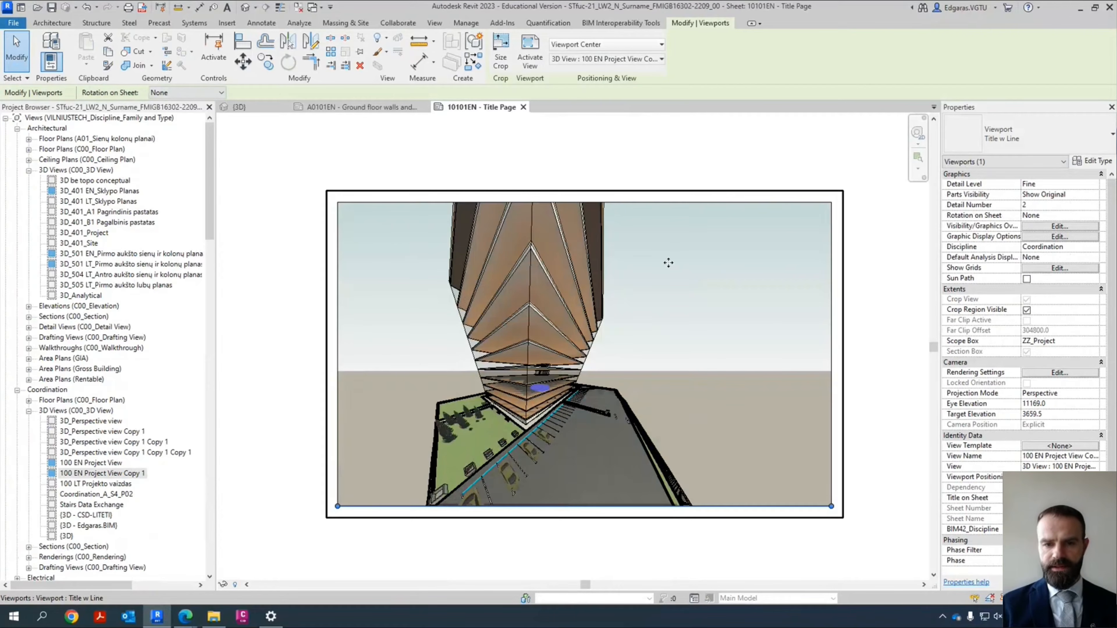
pyautogui.doubleClick(695, 347)
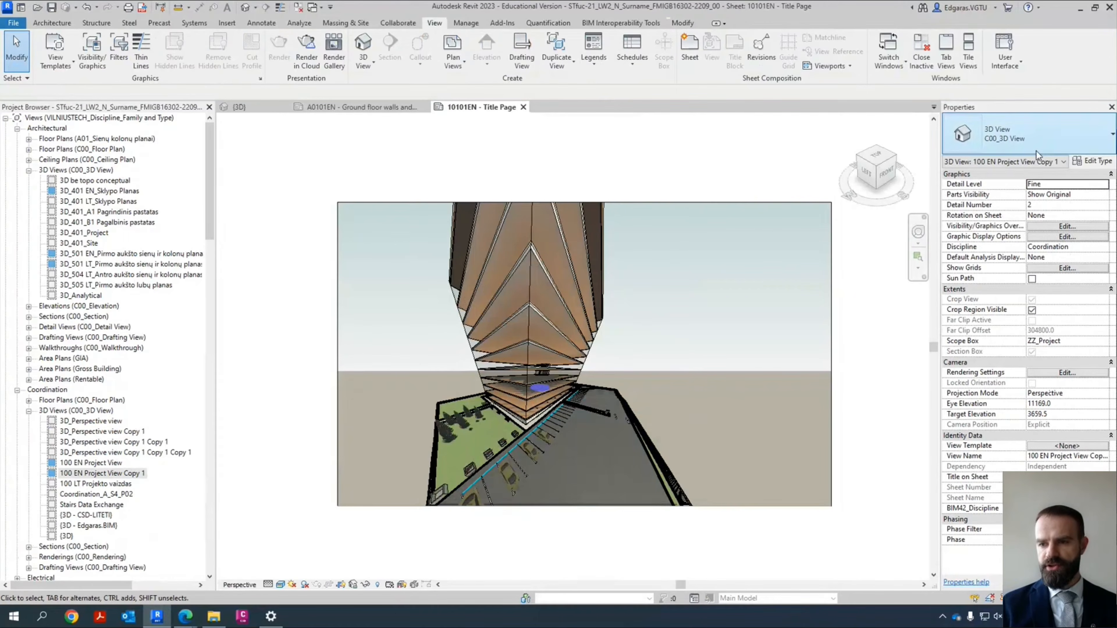
# Step: Turn on the Full Navigation Wheel and shift the perspective copy's camera around the building, panning it across the frame
pyautogui.click(920, 244)
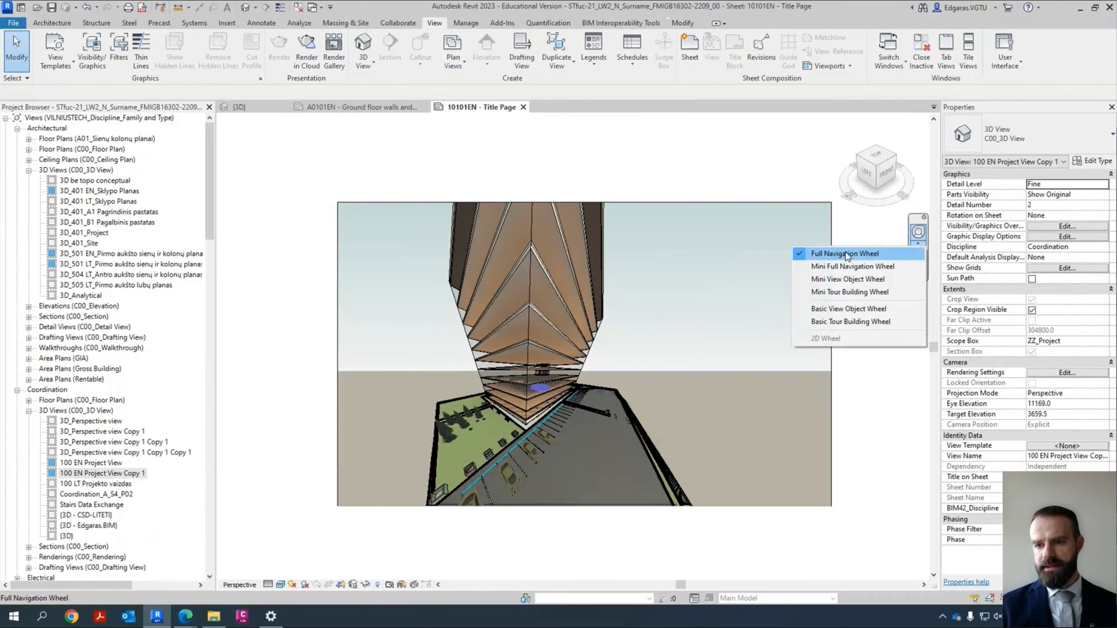
pyautogui.click(853, 255)
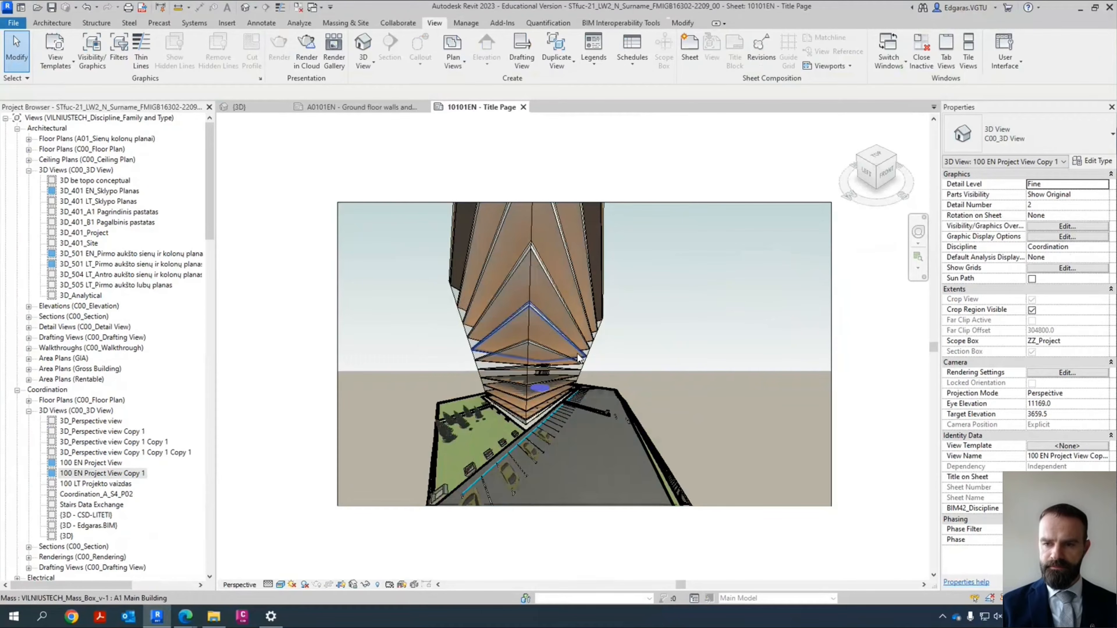
pyautogui.click(918, 233)
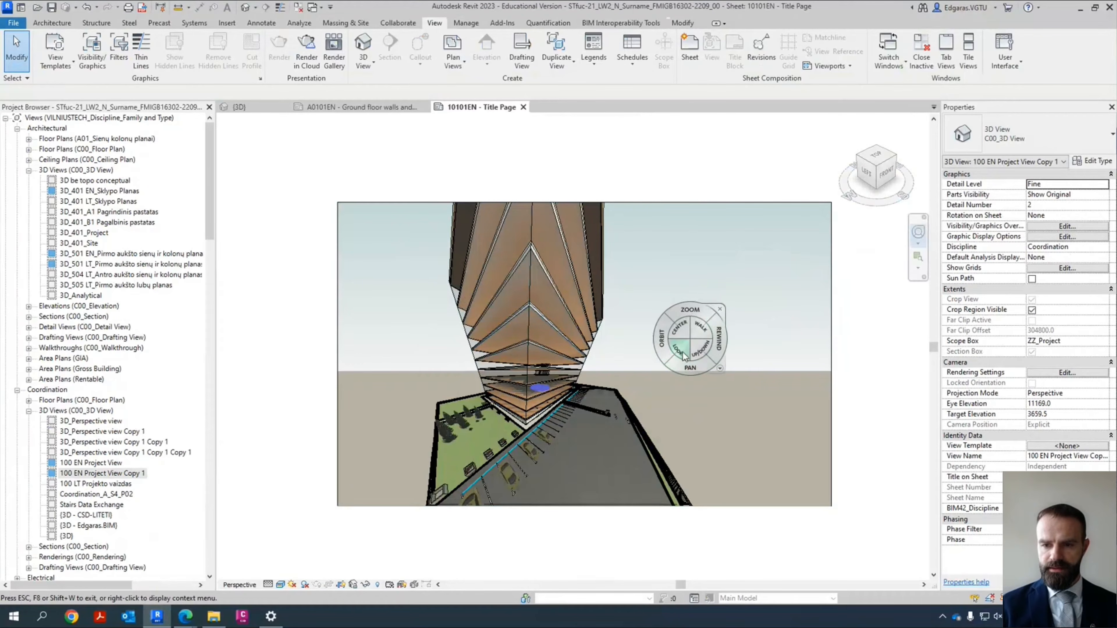
pyautogui.scroll(-5, 616, 409)
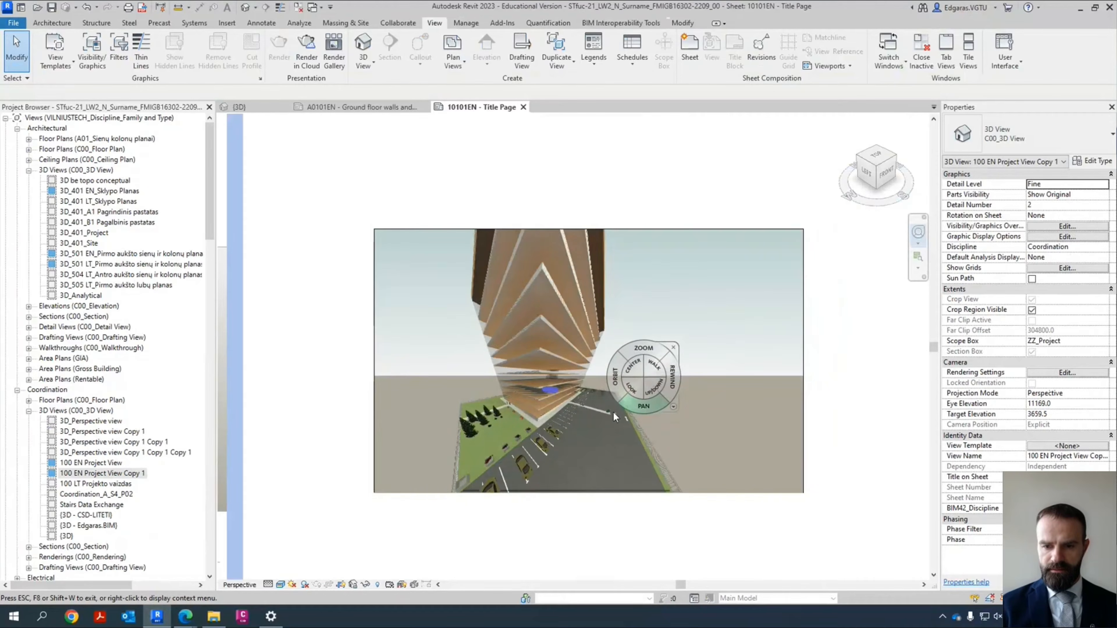
pyautogui.scroll(1, 642, 405)
pyautogui.scroll(3, 645, 351)
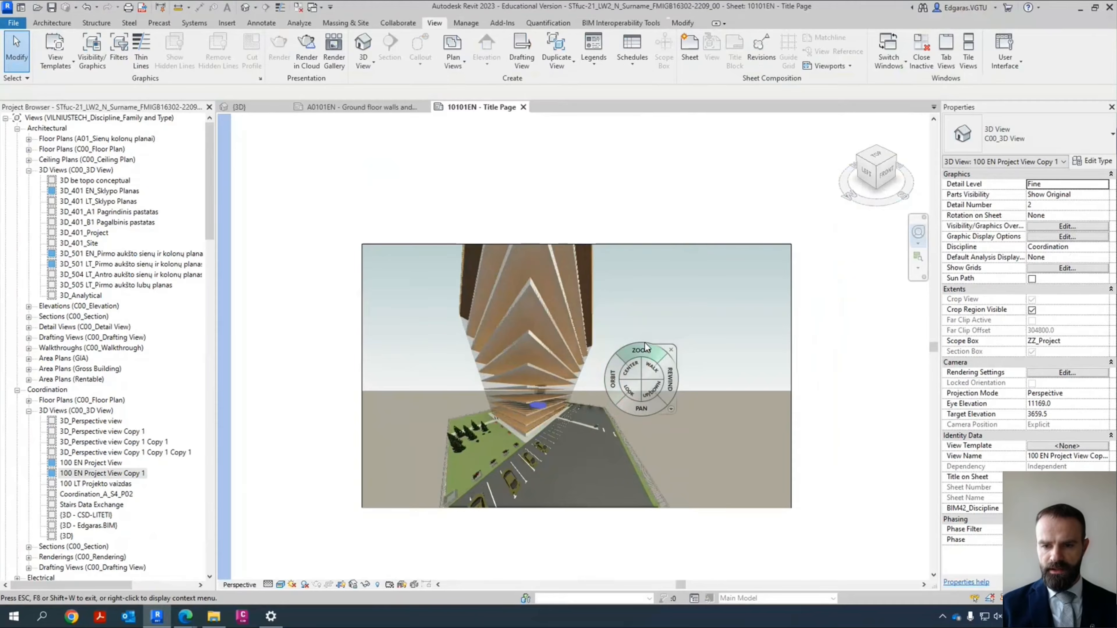
pyautogui.moveTo(650, 354); pyautogui.dragTo(615, 410)
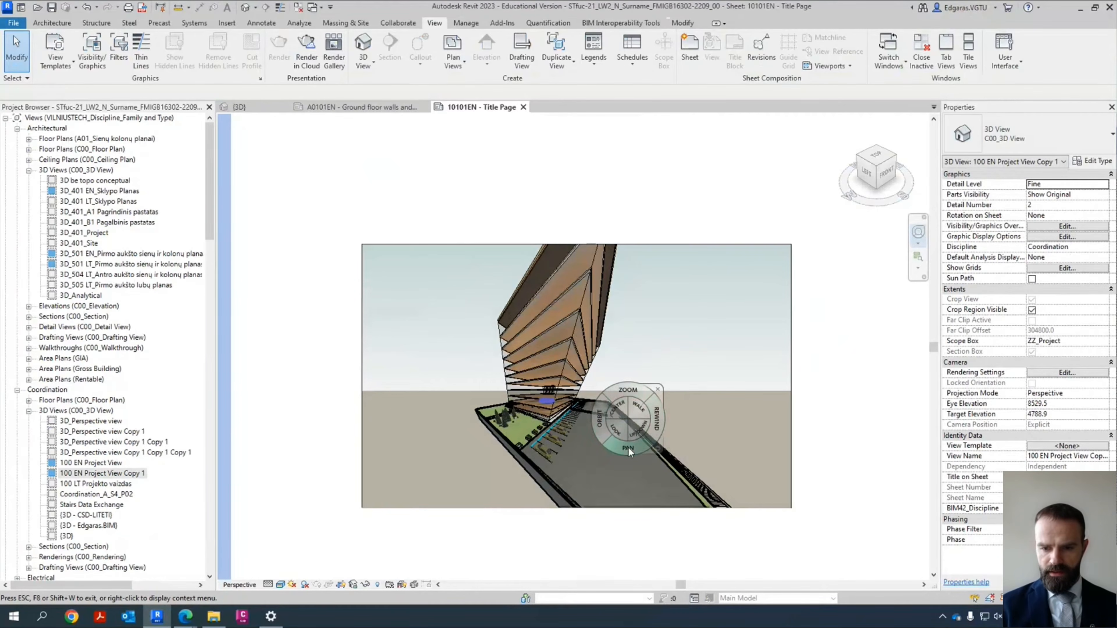
pyautogui.moveTo(628, 448); pyautogui.dragTo(489, 452)
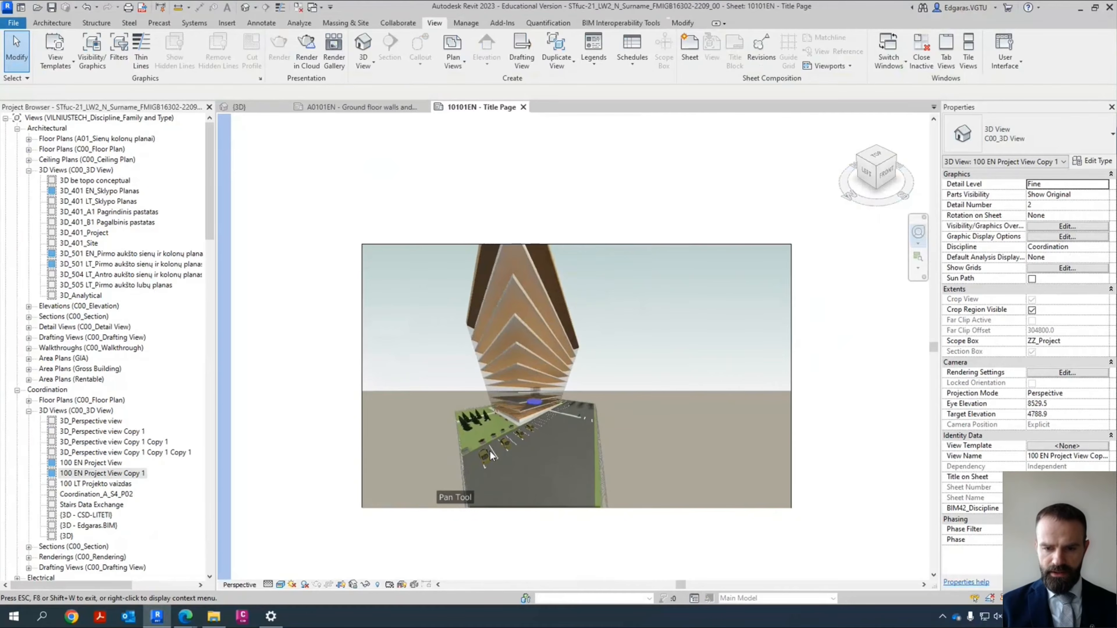
# Step: Aim and pull back the perspective camera with the navigation wheel until the whole building and site fit the frame, and close the wheel
pyautogui.moveTo(517, 395)
pyautogui.mouseDown()
pyautogui.moveTo(520, 430)
pyautogui.moveTo(492, 429)
pyautogui.moveTo(512, 419)
pyautogui.moveTo(518, 444)
pyautogui.mouseUp()
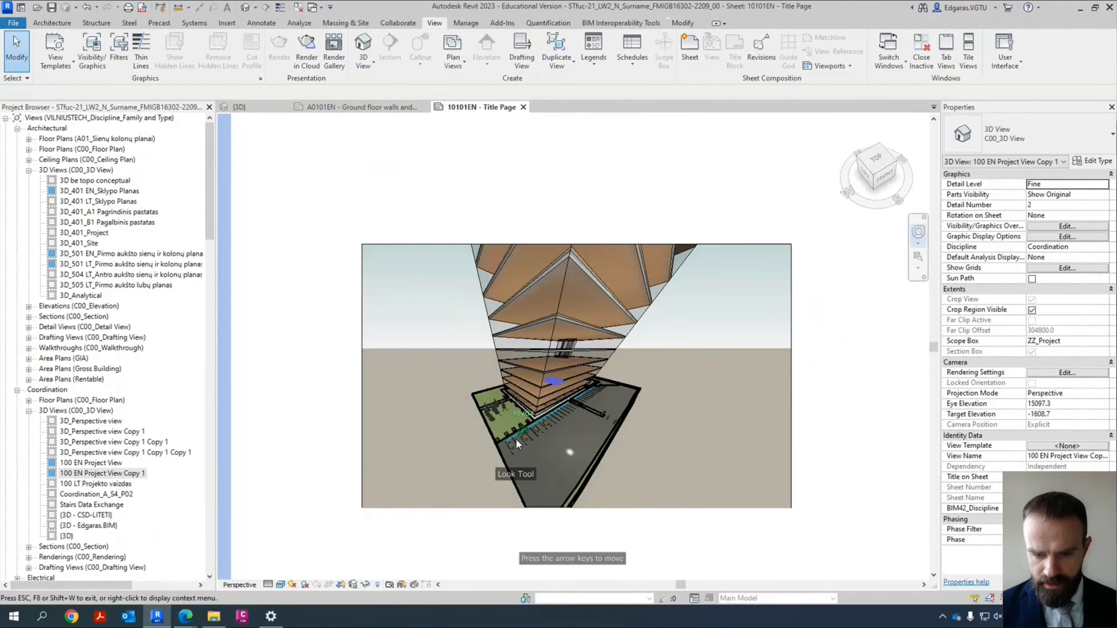
pyautogui.moveTo(587, 414)
pyautogui.mouseDown()
pyautogui.moveTo(597, 357)
pyautogui.moveTo(588, 417)
pyautogui.mouseUp()
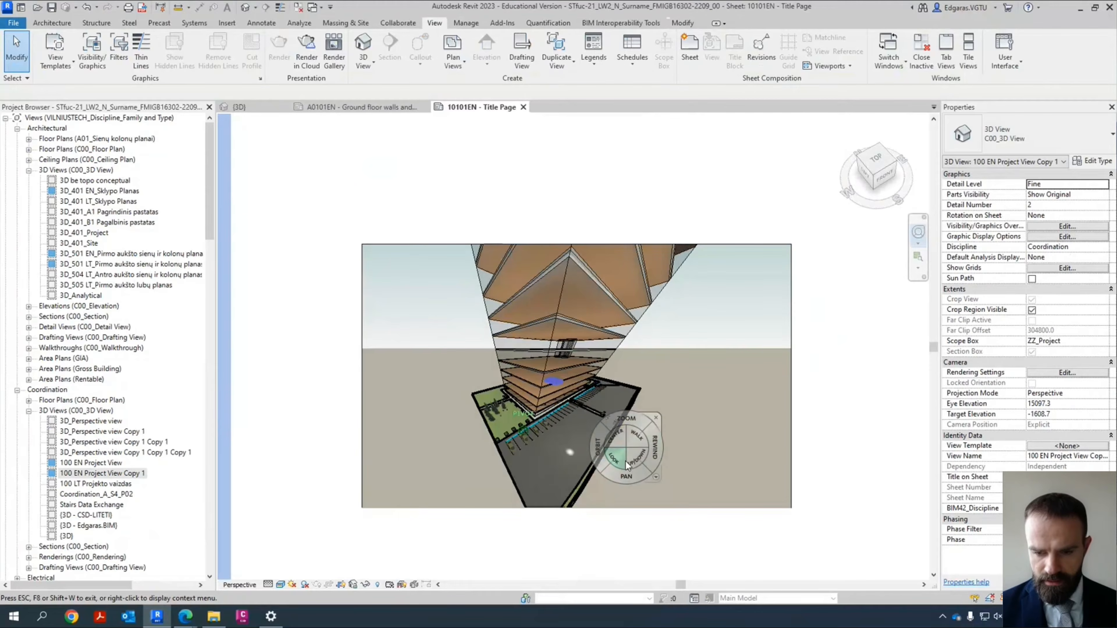
pyautogui.moveTo(640, 456); pyautogui.dragTo(612, 248)
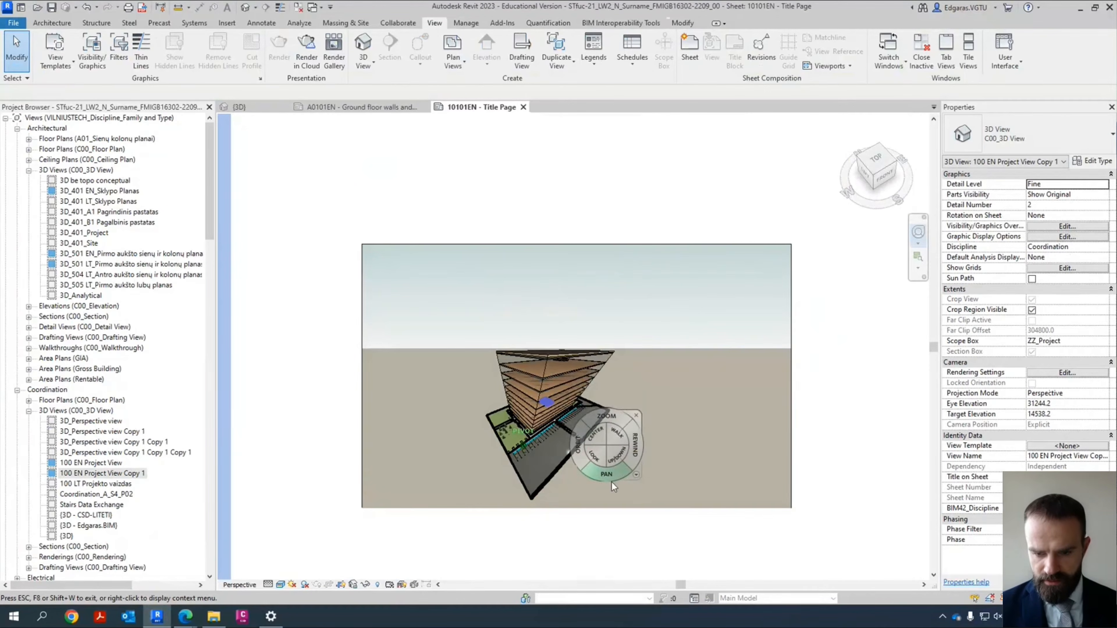
pyautogui.moveTo(605, 484); pyautogui.dragTo(591, 423)
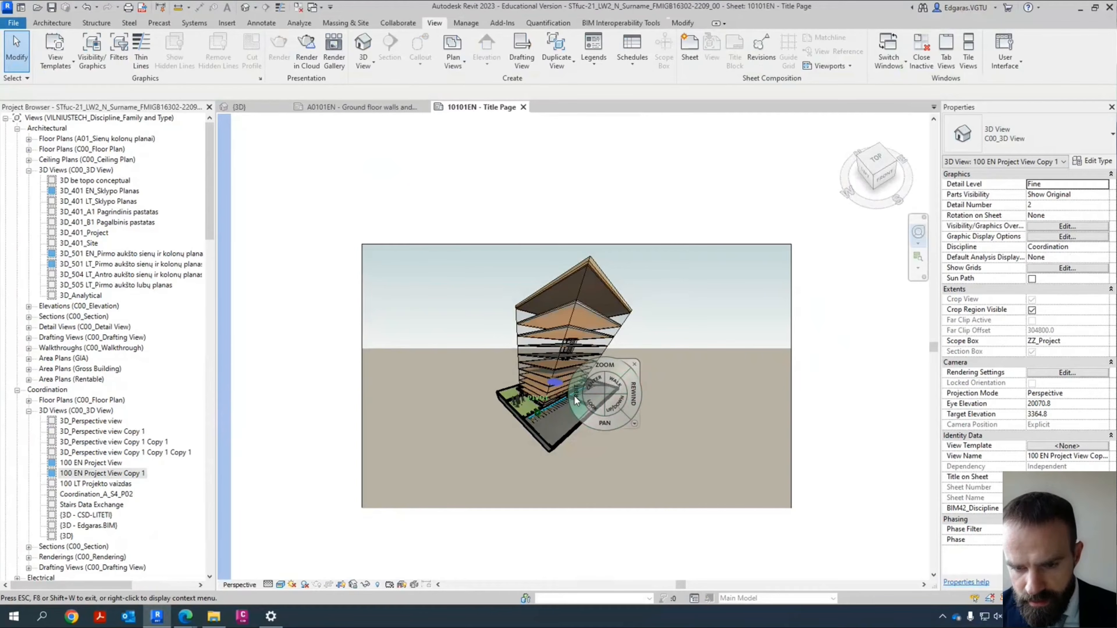
pyautogui.moveTo(574, 397); pyautogui.dragTo(575, 544)
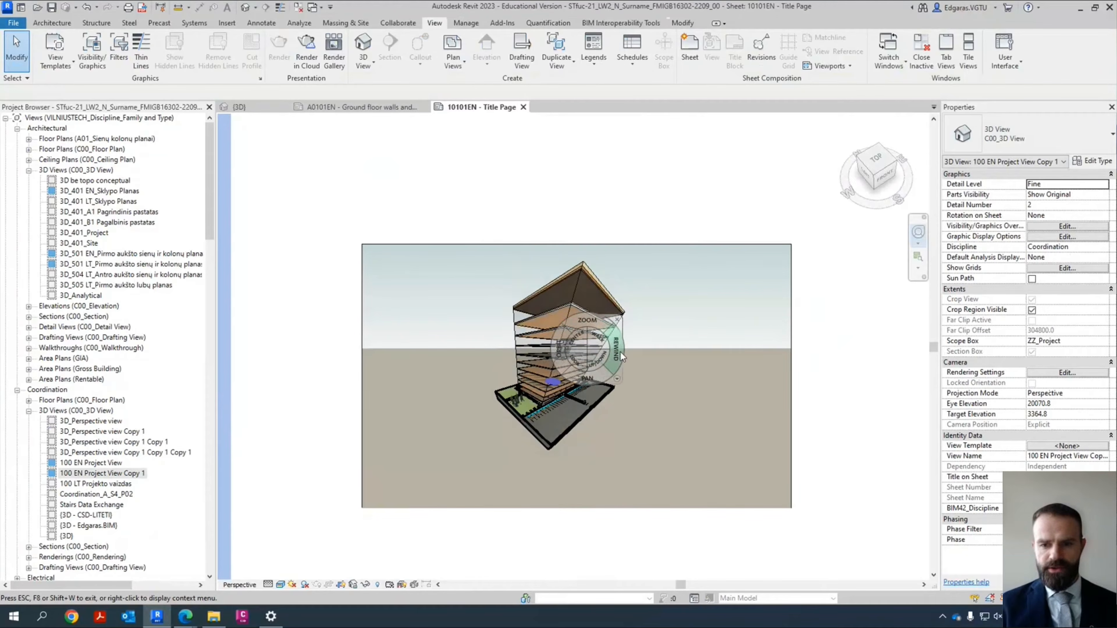
pyautogui.click(618, 322)
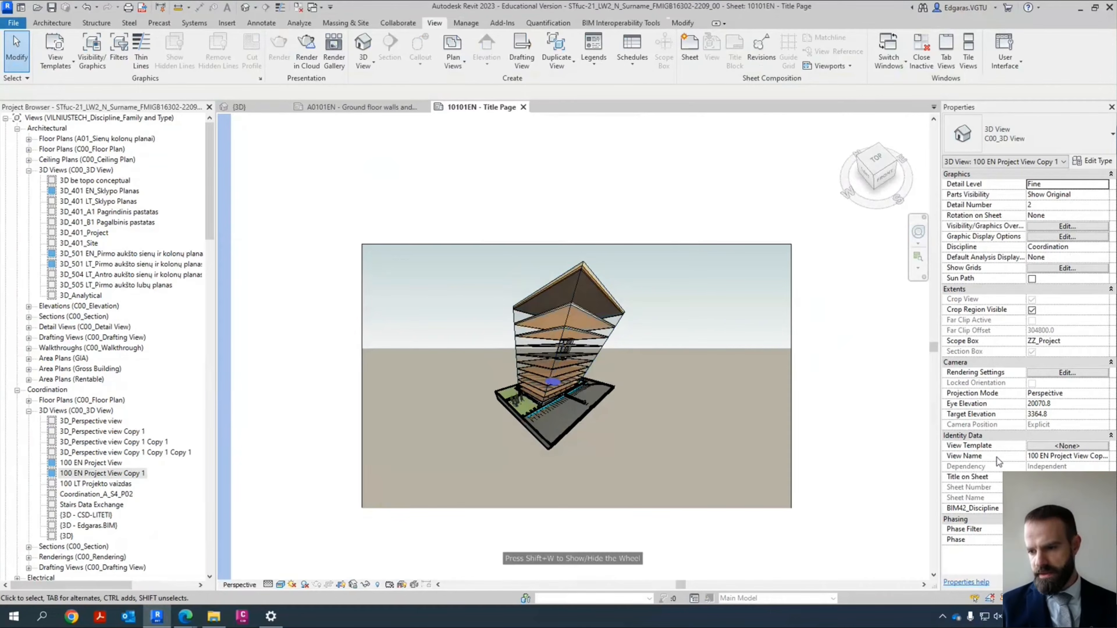
# Step: Reset the perspective view's crop boundary to the model
pyautogui.click(1025, 413)
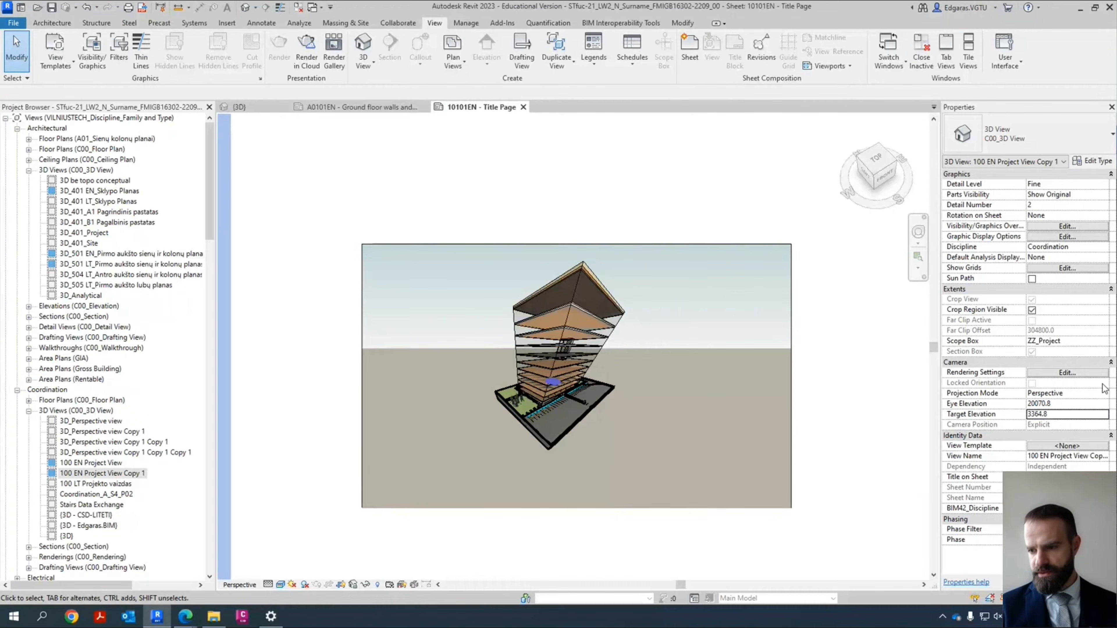
pyautogui.rightClick(661, 382)
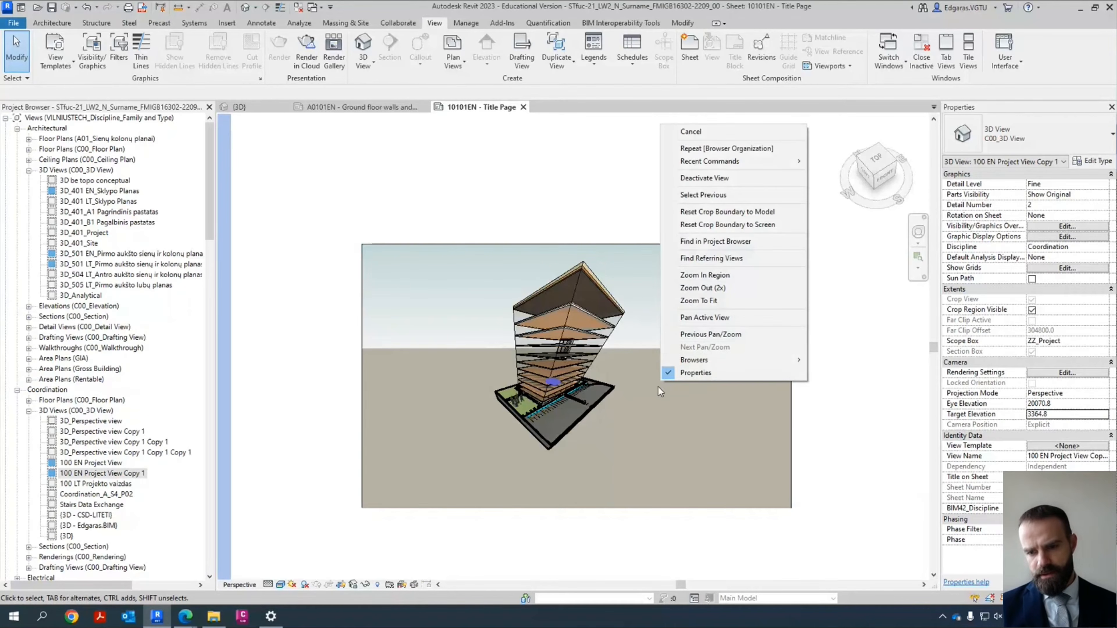
pyautogui.click(754, 213)
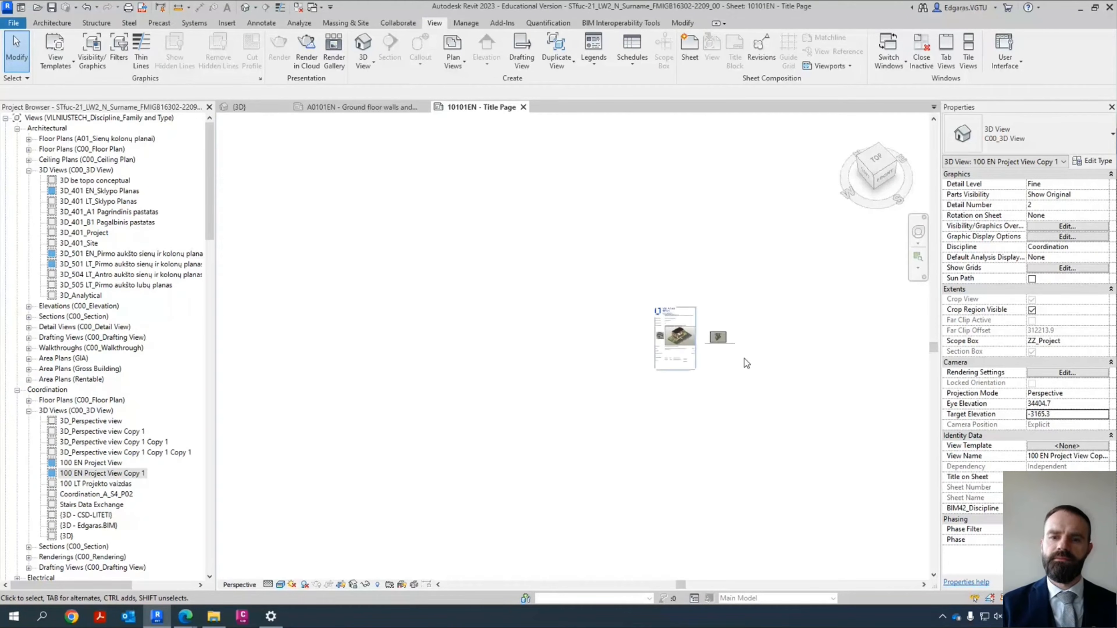
pyautogui.scroll(2, 750, 335)
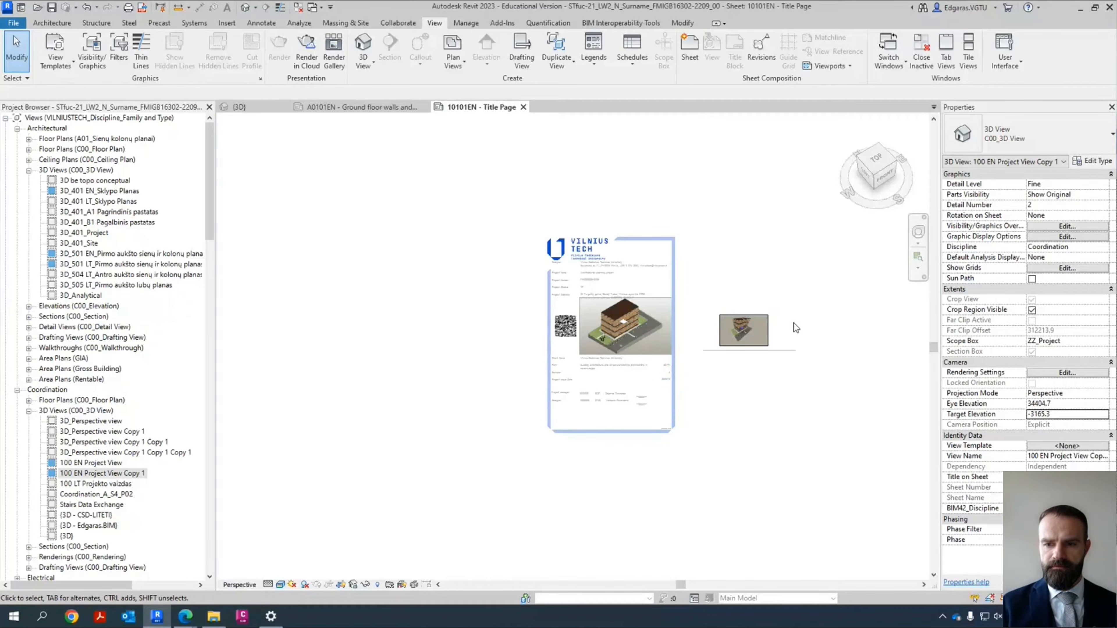
pyautogui.scroll(3, 773, 330)
pyautogui.scroll(2, 747, 336)
pyautogui.scroll(2, 480, 387)
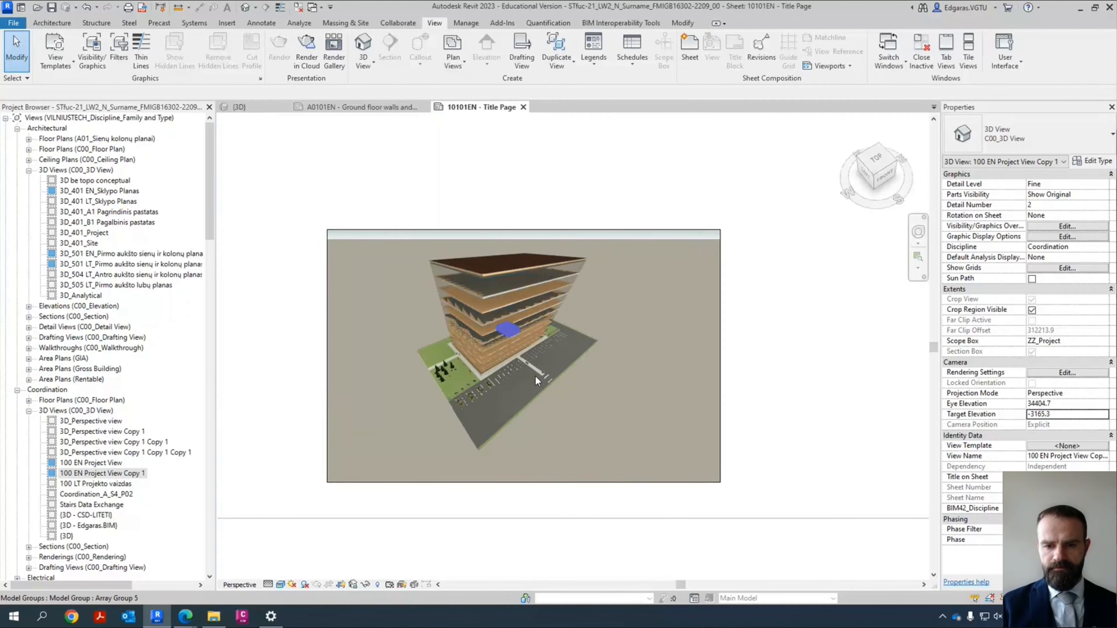
# Step: Reframe the camera with the navigation wheel to a lower corner view showing the whole building under the sky, and deactivate the view
pyautogui.click(918, 232)
pyautogui.moveTo(561, 392); pyautogui.dragTo(545, 353)
pyautogui.scroll(1, 521, 348)
pyautogui.moveTo(552, 340); pyautogui.dragTo(546, 432)
pyautogui.moveTo(554, 350)
pyautogui.mouseDown()
pyautogui.moveTo(533, 349)
pyautogui.moveTo(547, 330)
pyautogui.mouseUp()
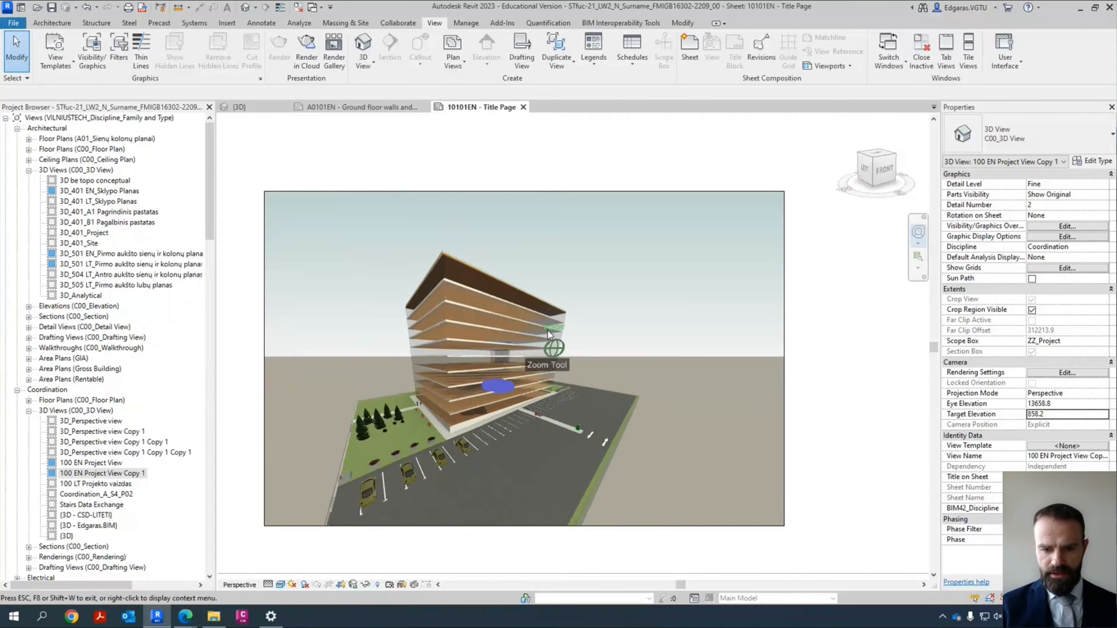
pyautogui.moveTo(544, 378); pyautogui.dragTo(514, 361)
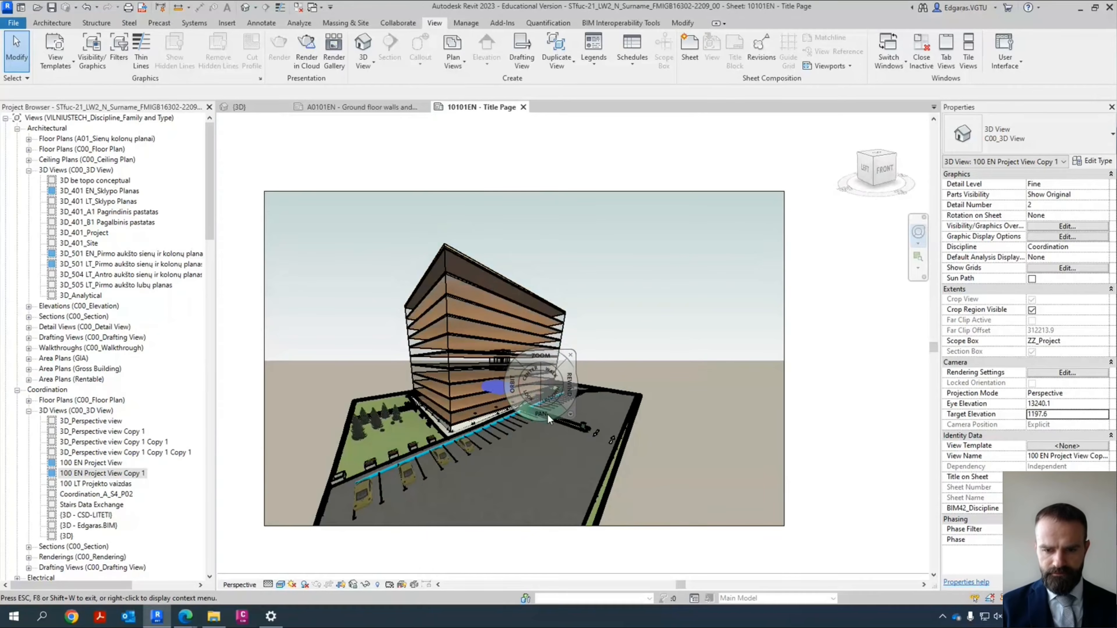
pyautogui.moveTo(547, 414); pyautogui.dragTo(538, 381)
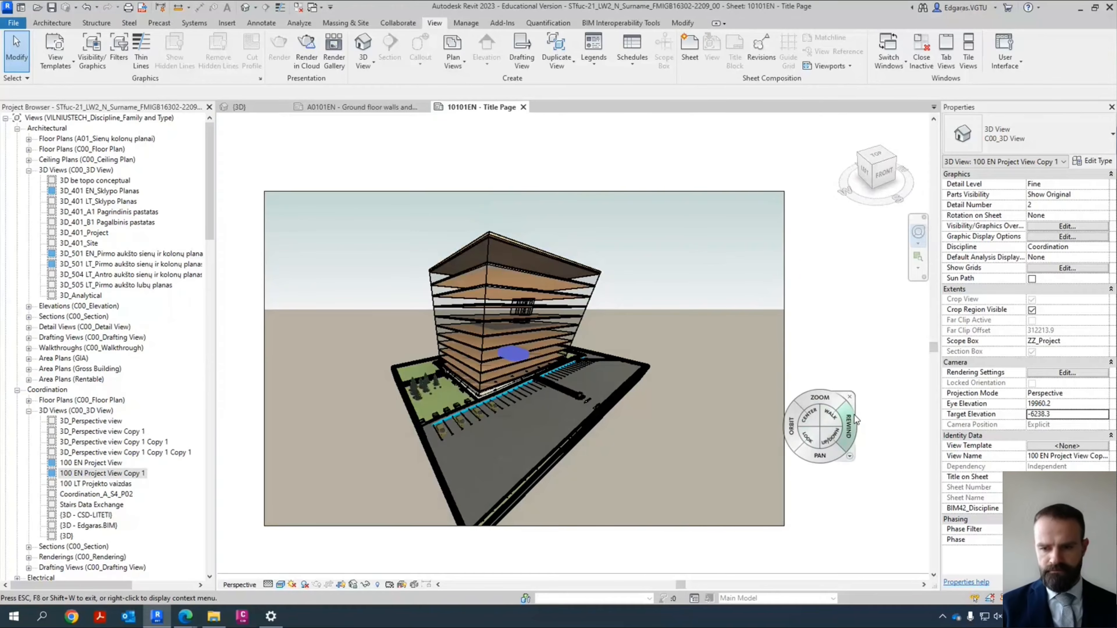
pyautogui.press('Escape')
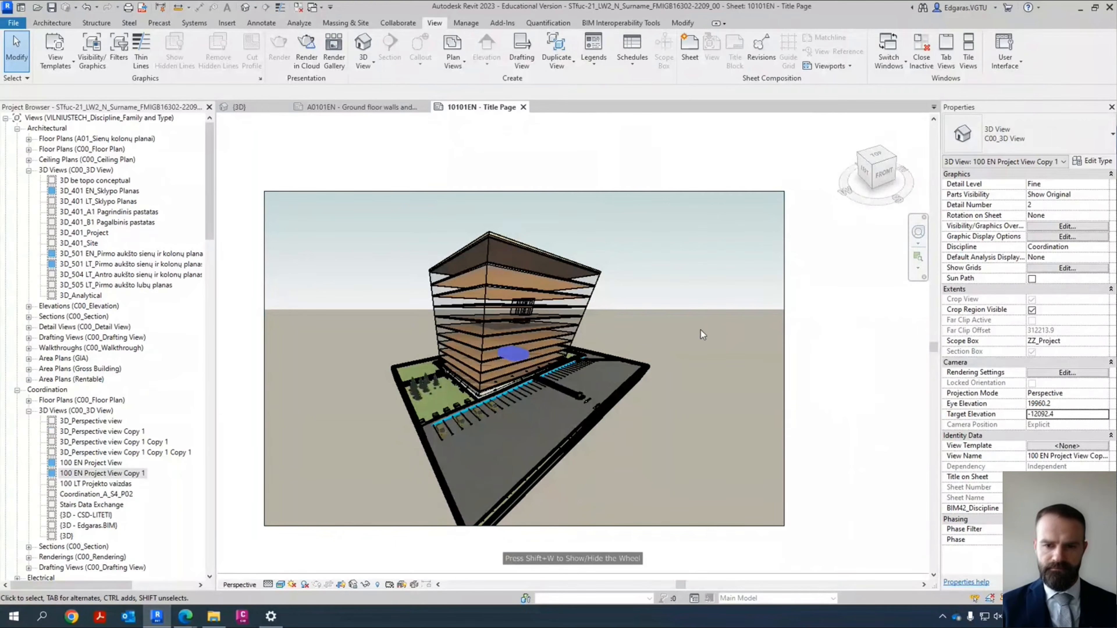
pyautogui.doubleClick(849, 351)
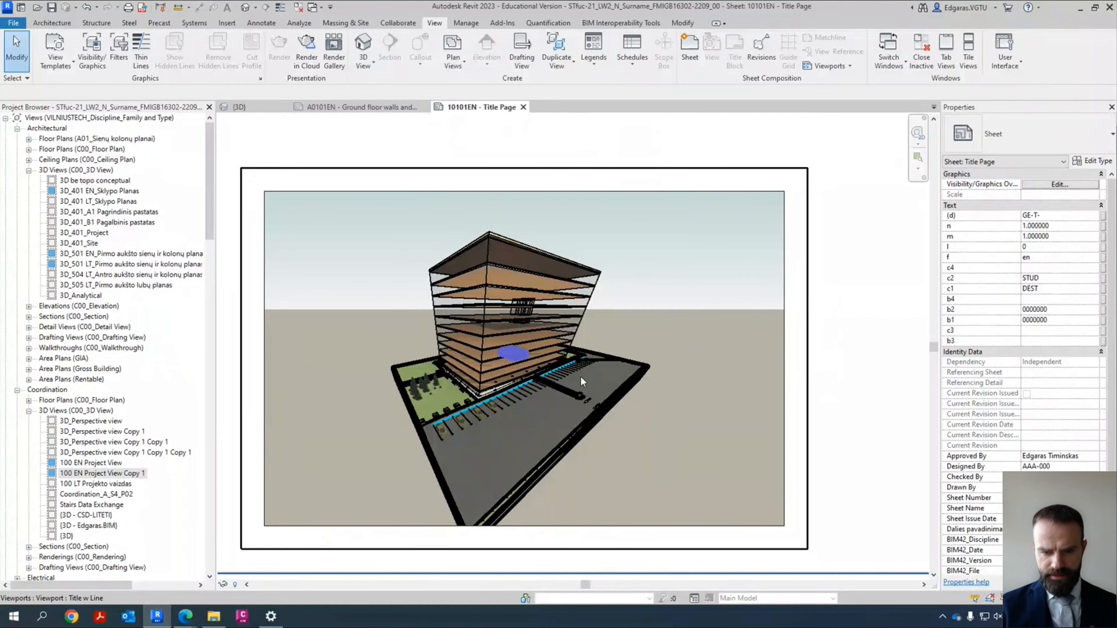
# Step: Compare the orthographic project viewport with the perspective copy beside it on the title page sheet
pyautogui.scroll(-5, 814, 400)
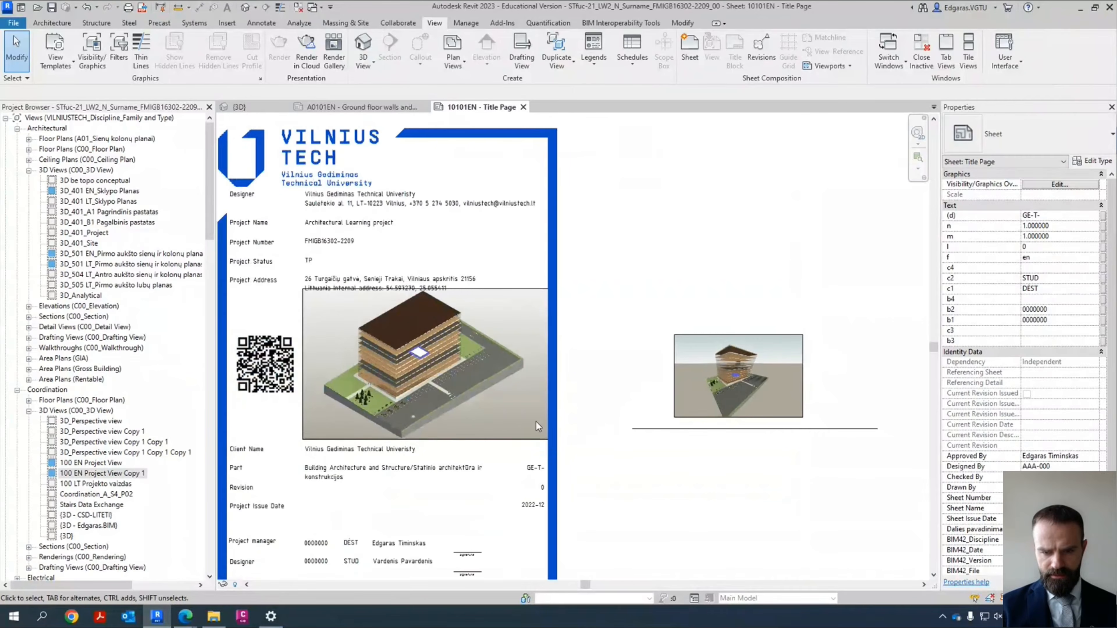
pyautogui.scroll(2, 401, 357)
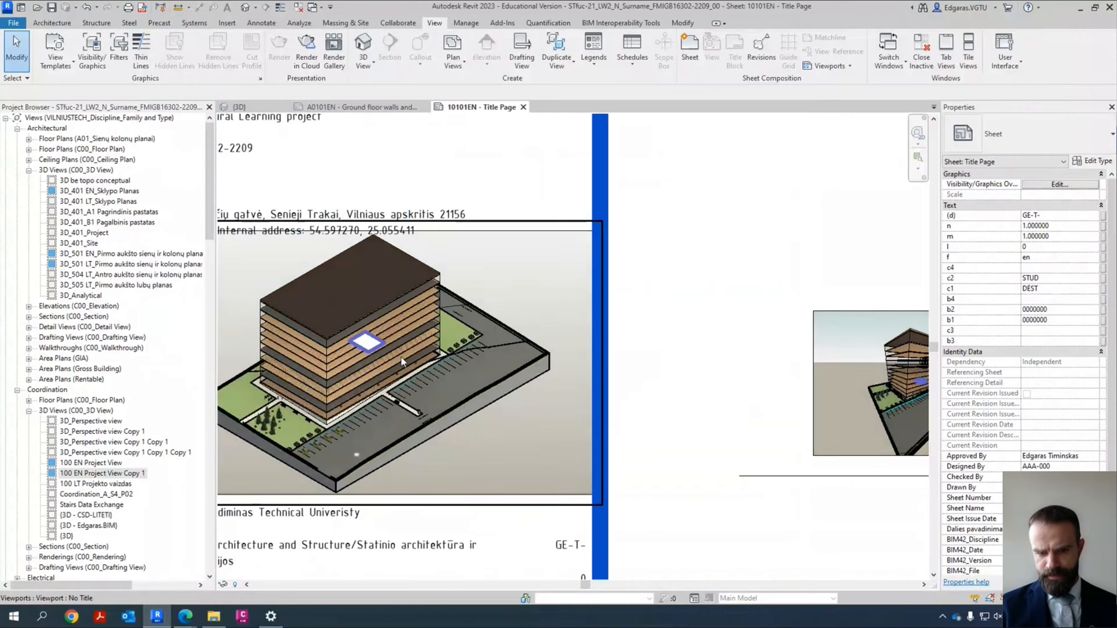
pyautogui.scroll(-2, 400, 359)
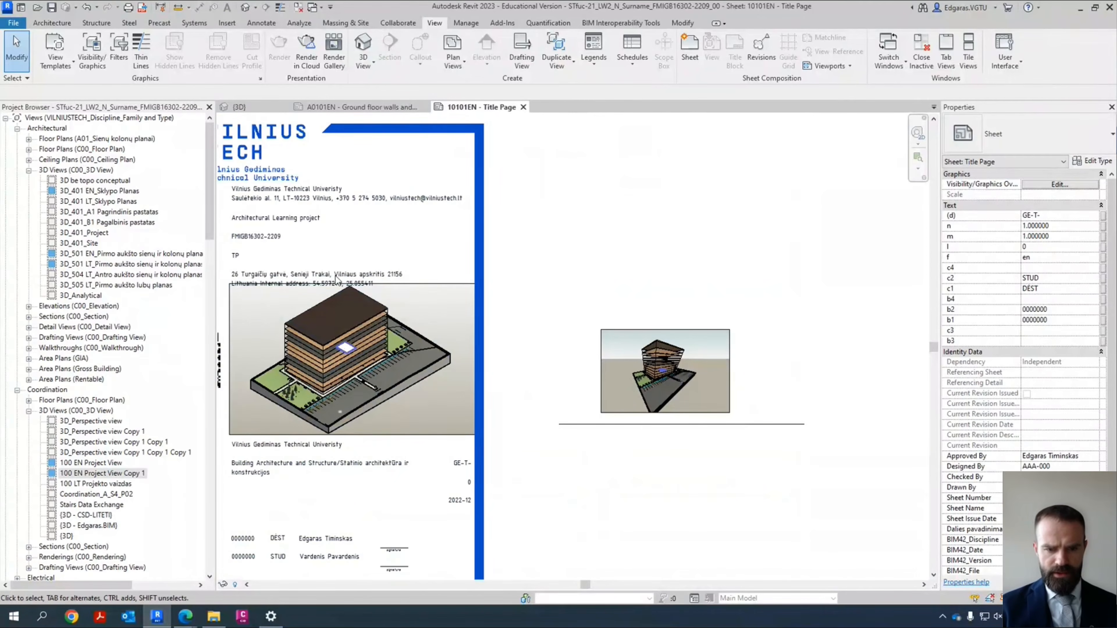
pyautogui.scroll(1, 310, 347)
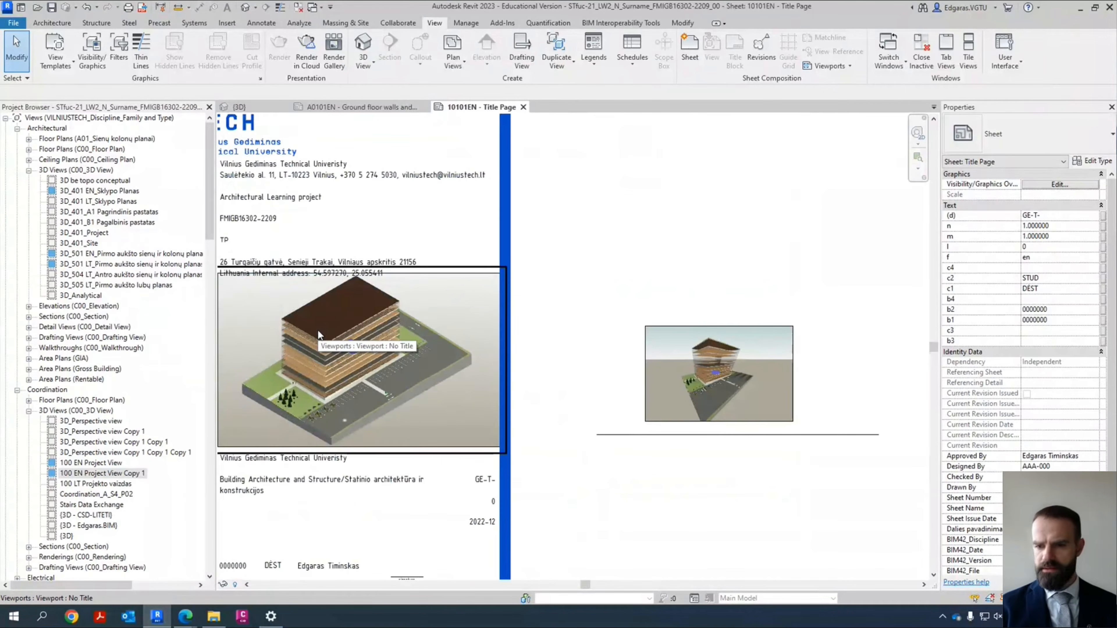
pyautogui.click(332, 319)
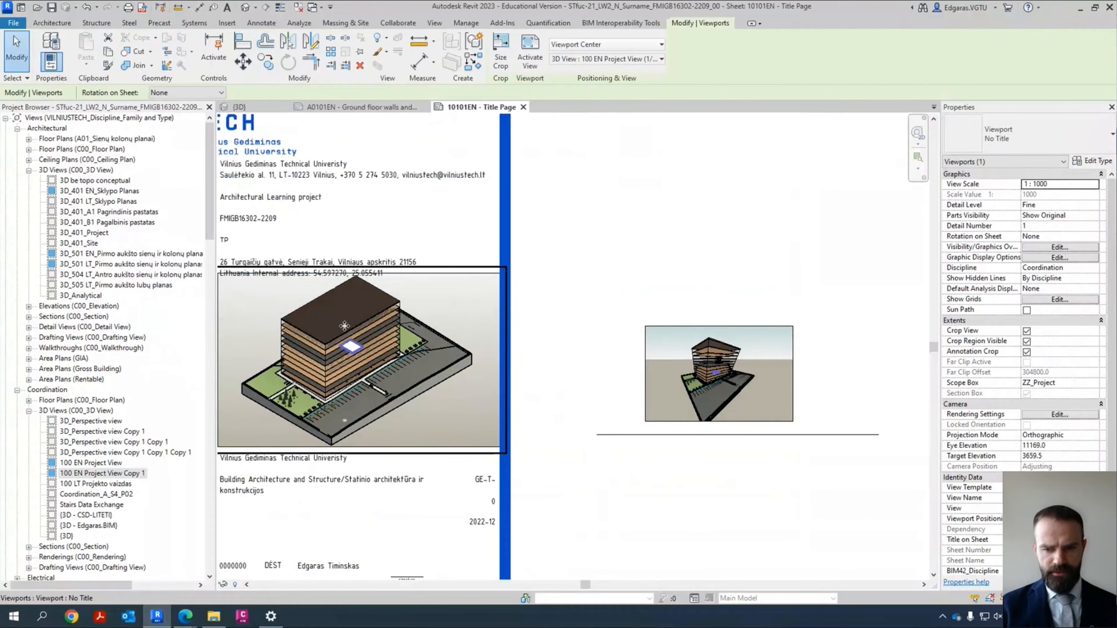
pyautogui.click(711, 381)
pyautogui.scroll(10, 698, 388)
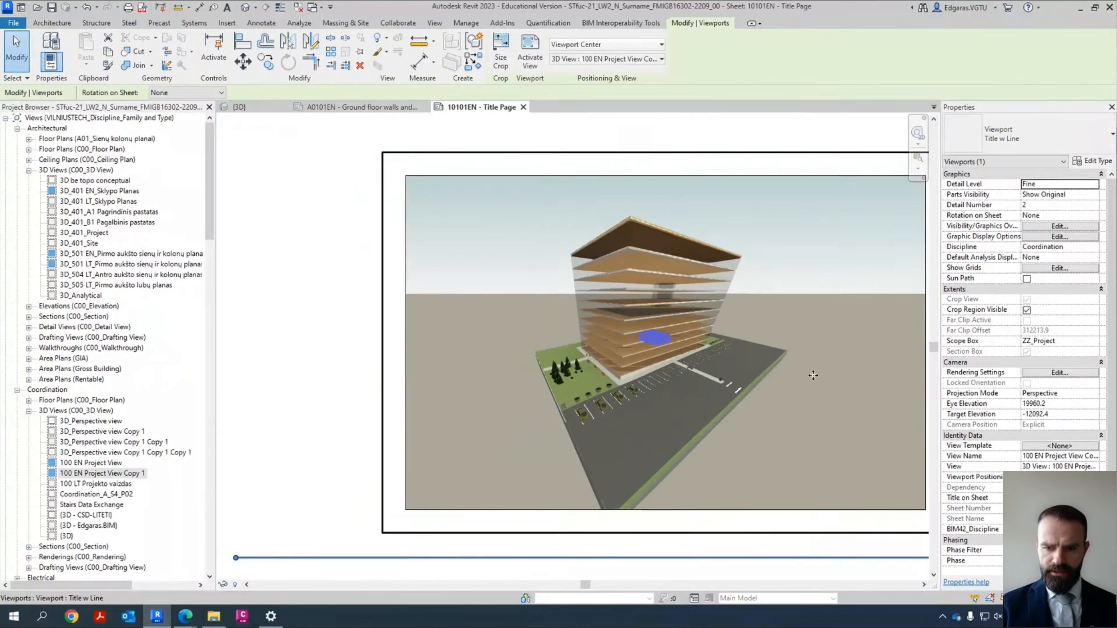
pyautogui.scroll(-6, 575, 355)
pyautogui.scroll(6, 616, 351)
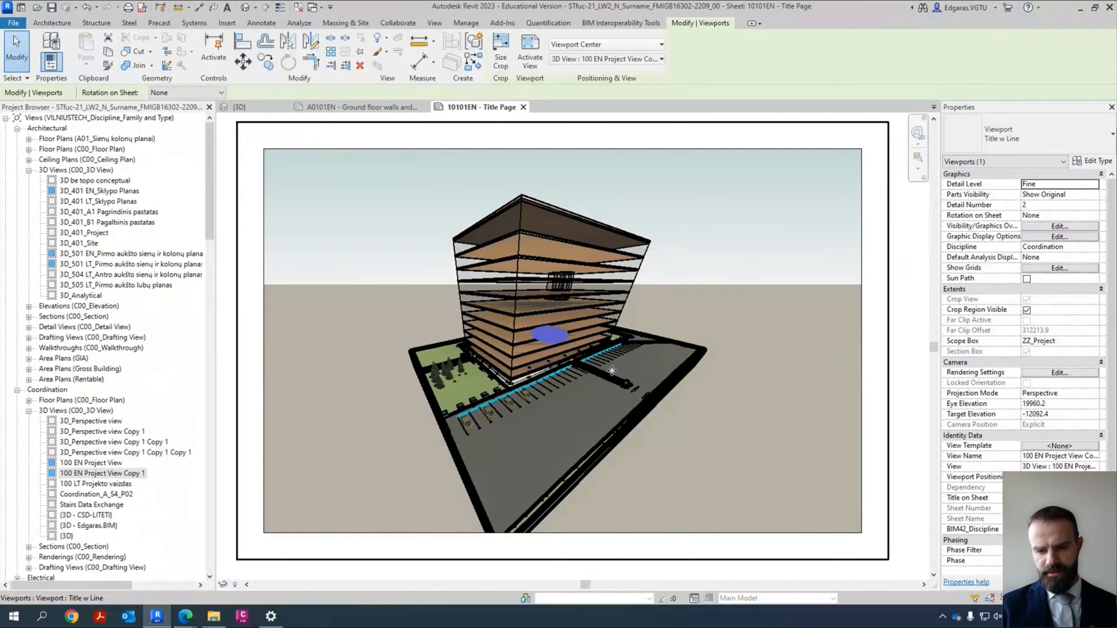
pyautogui.scroll(-3, 609, 379)
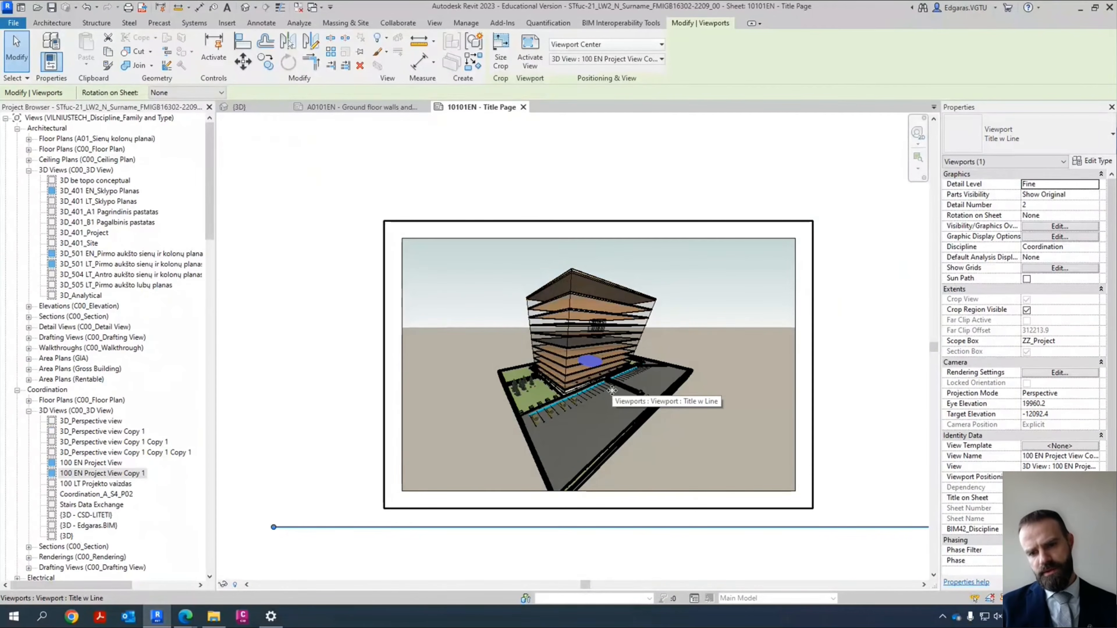
pyautogui.scroll(-3, 652, 276)
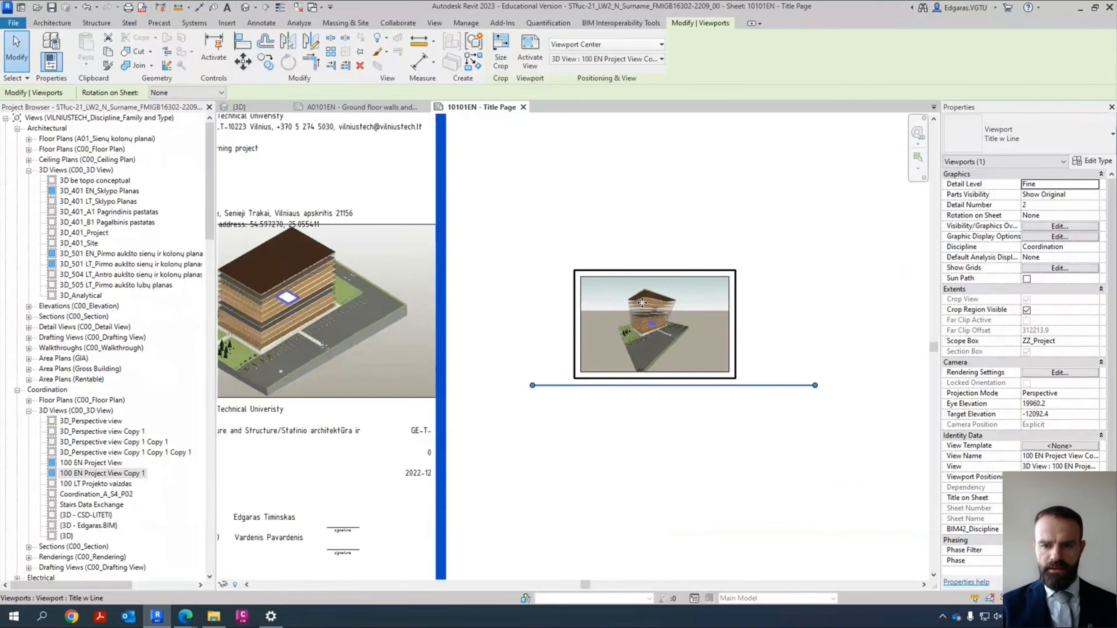
# Step: Move the perspective viewport closer to the title block and set its viewport type to No Title
pyautogui.moveTo(642, 309); pyautogui.dragTo(541, 318)
pyautogui.click(1003, 141)
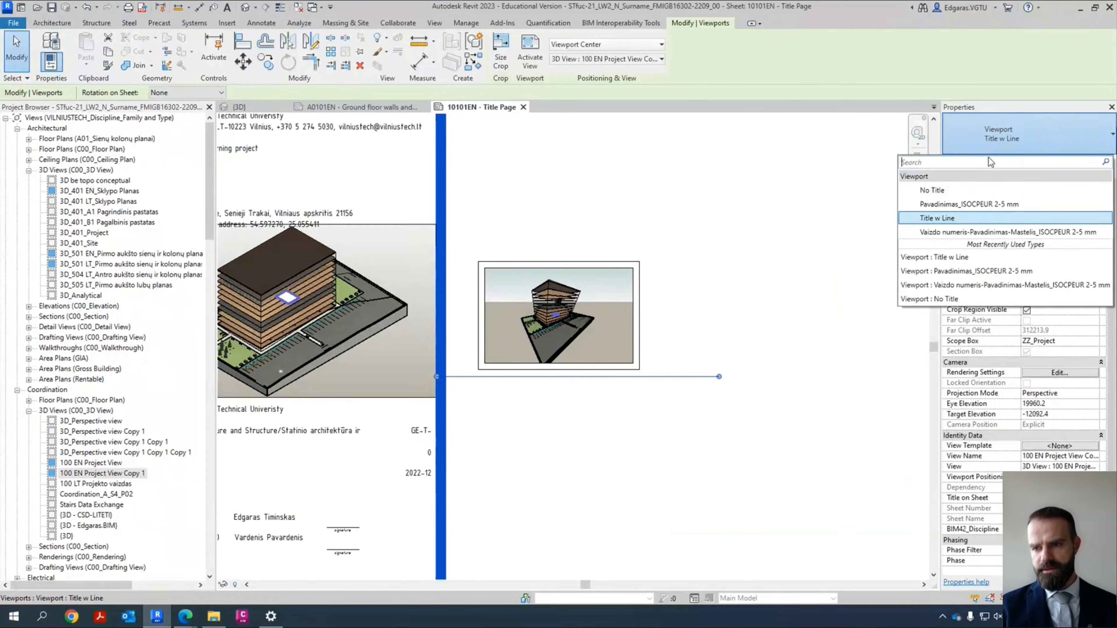
pyautogui.click(982, 189)
pyautogui.click(744, 326)
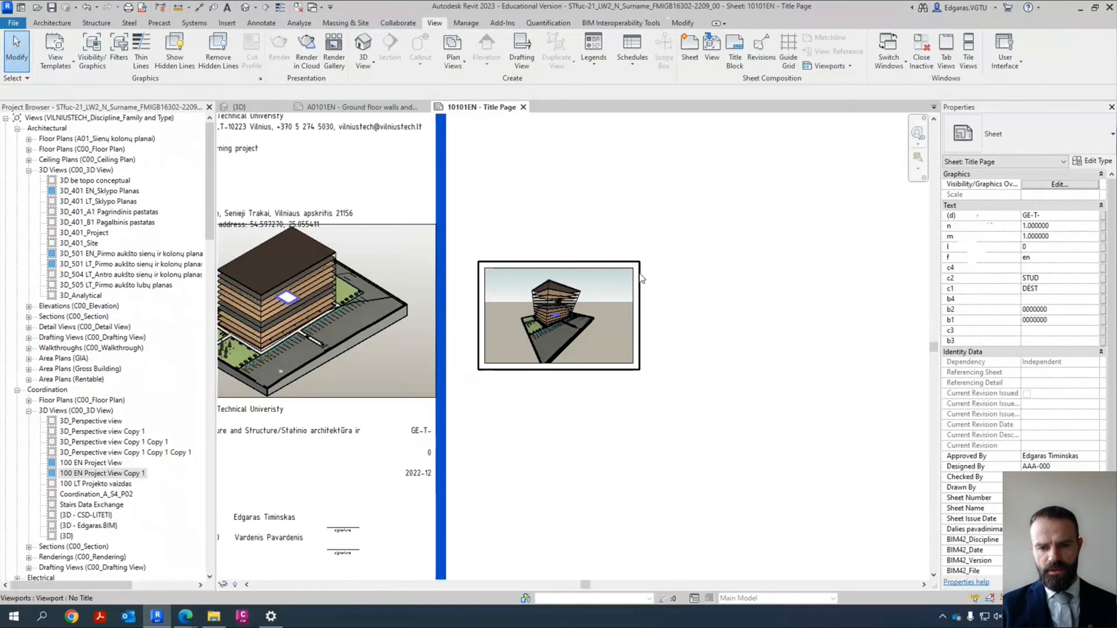
pyautogui.scroll(3, 517, 251)
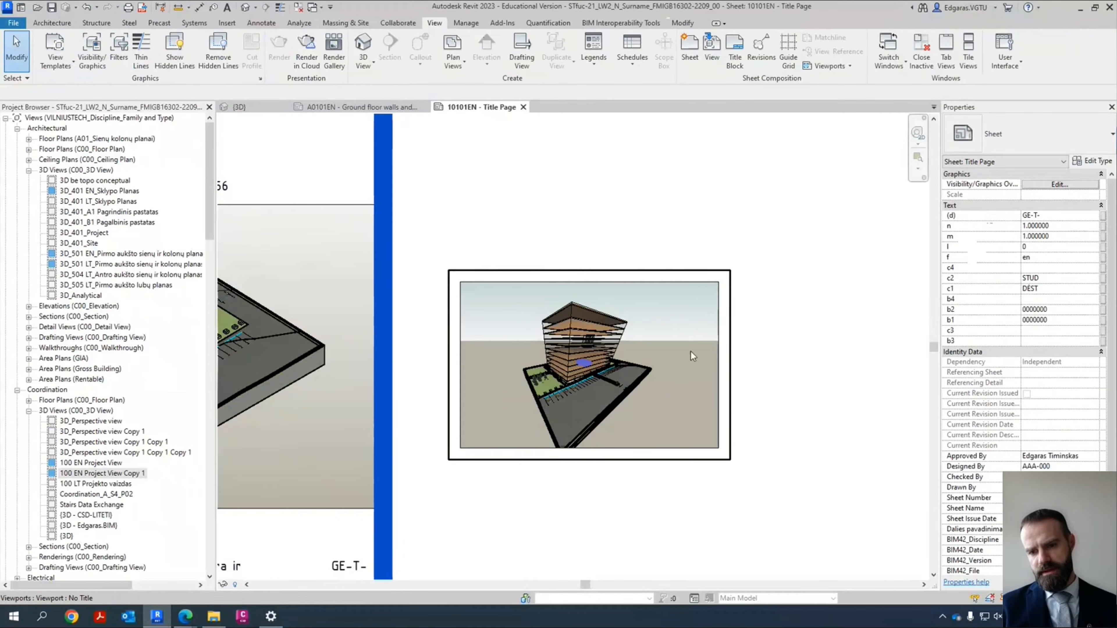
# Step: Move the perspective viewport from beside the title block into its lower area, below the designer row
pyautogui.scroll(-2, 659, 376)
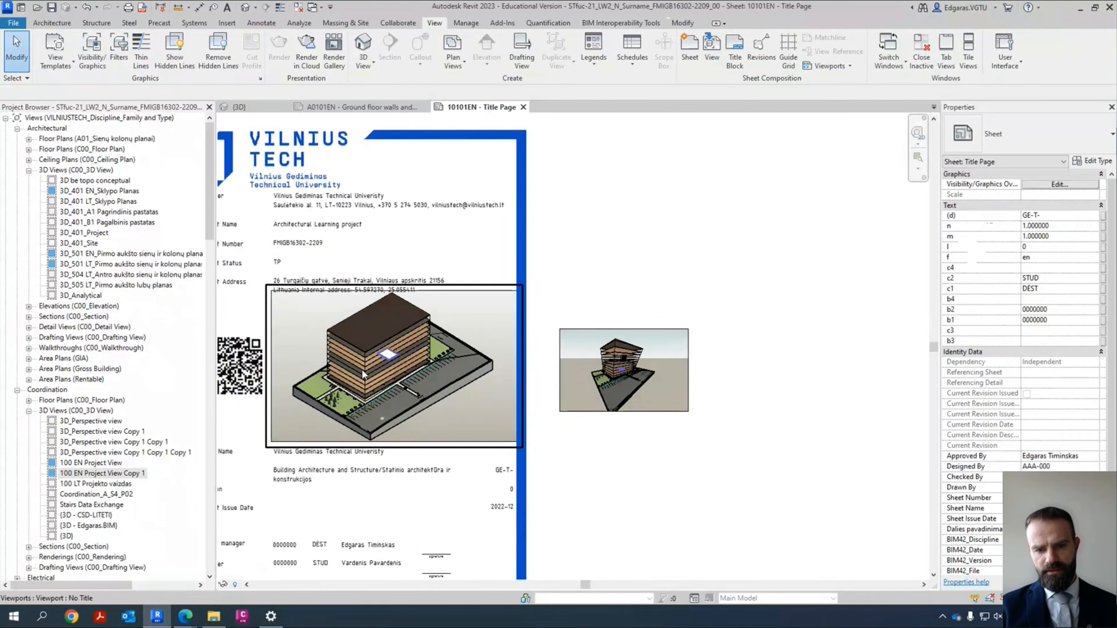
pyautogui.scroll(2, 305, 364)
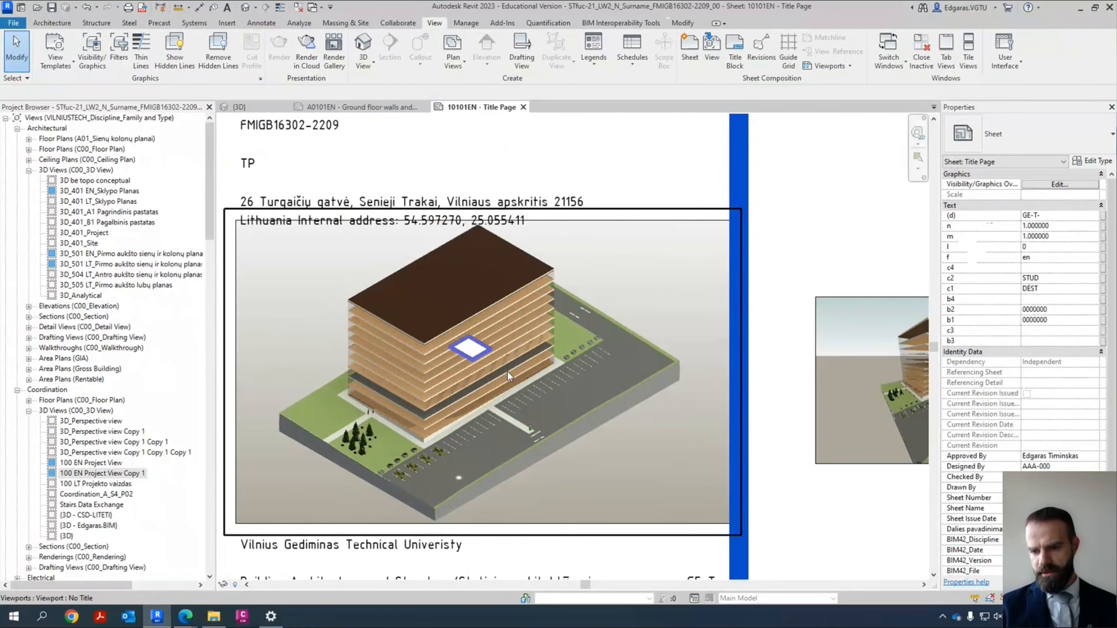
pyautogui.scroll(-2, 526, 381)
pyautogui.click(526, 381)
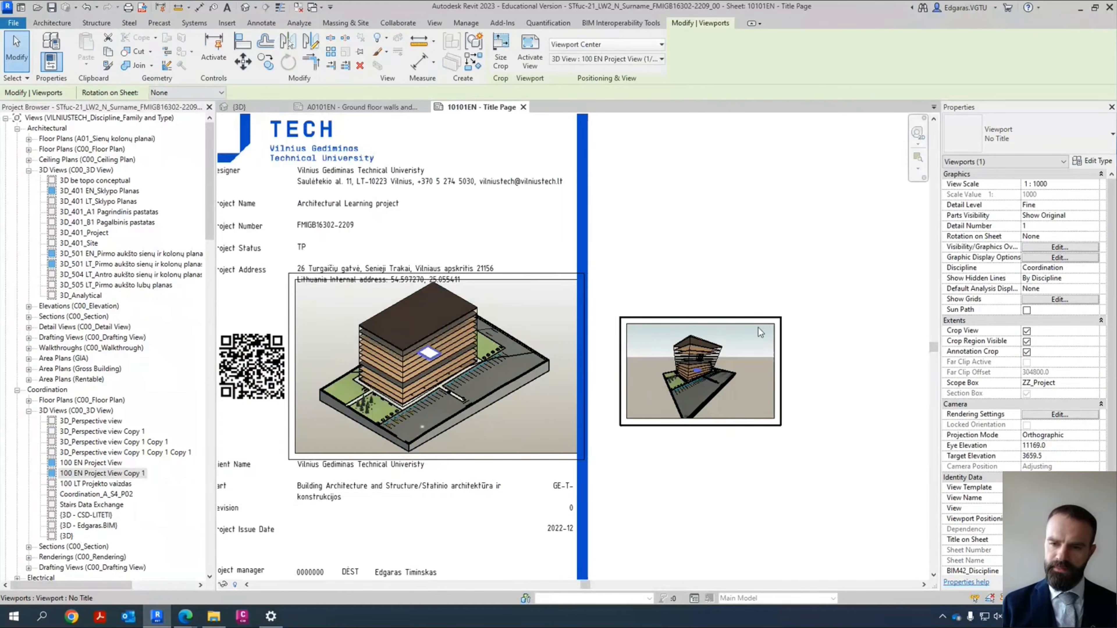
pyautogui.click(756, 277)
pyautogui.scroll(-5, 715, 268)
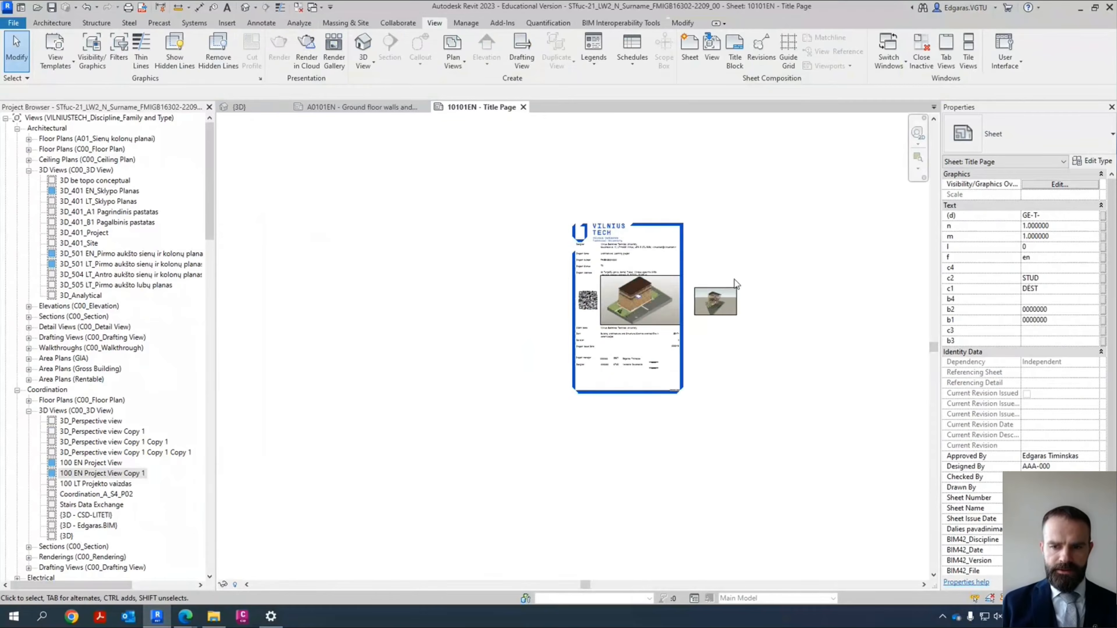
pyautogui.scroll(3, 728, 284)
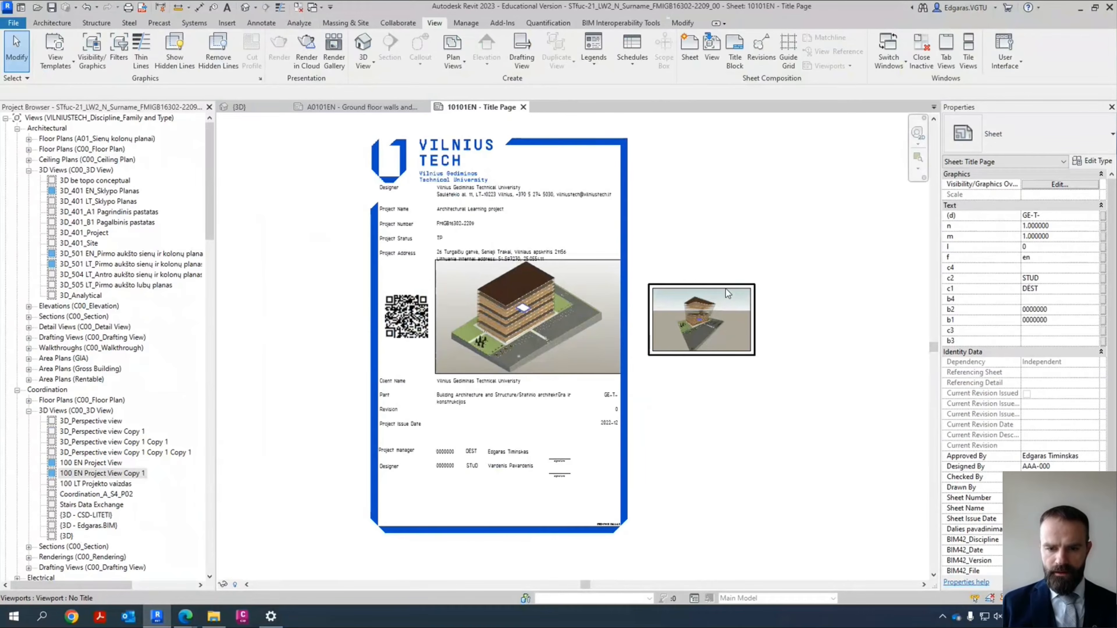
pyautogui.moveTo(725, 290)
pyautogui.mouseDown()
pyautogui.moveTo(576, 495)
pyautogui.moveTo(457, 508)
pyautogui.mouseUp()
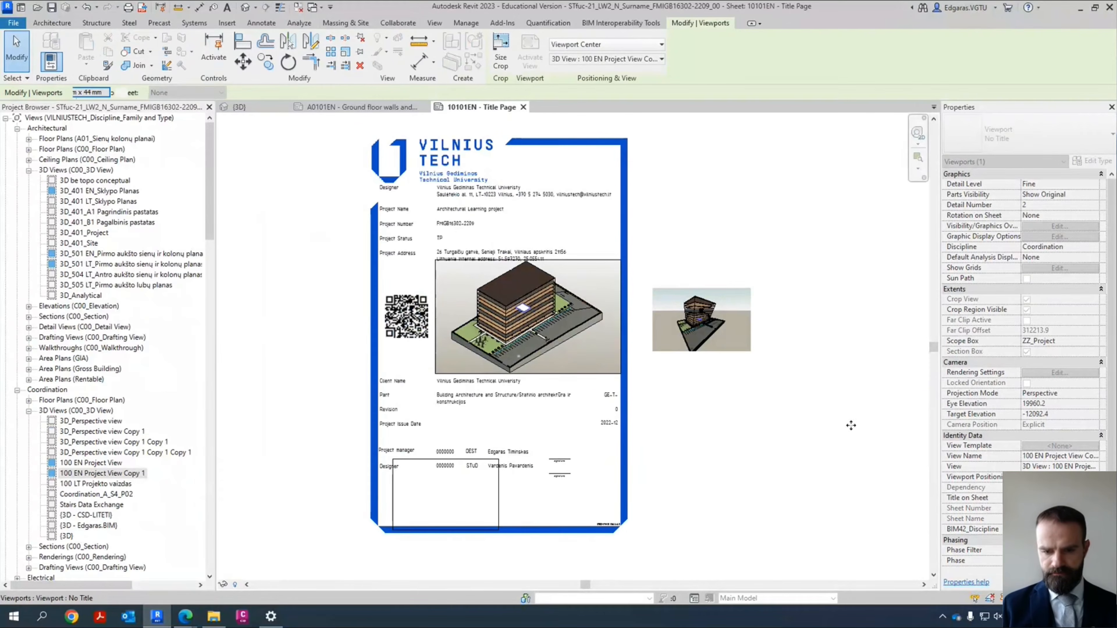
pyautogui.click(835, 444)
# Step: Collapse the entire project browser tree and close all inactive views, keeping the title page sheet open
pyautogui.scroll(-20, 115, 469)
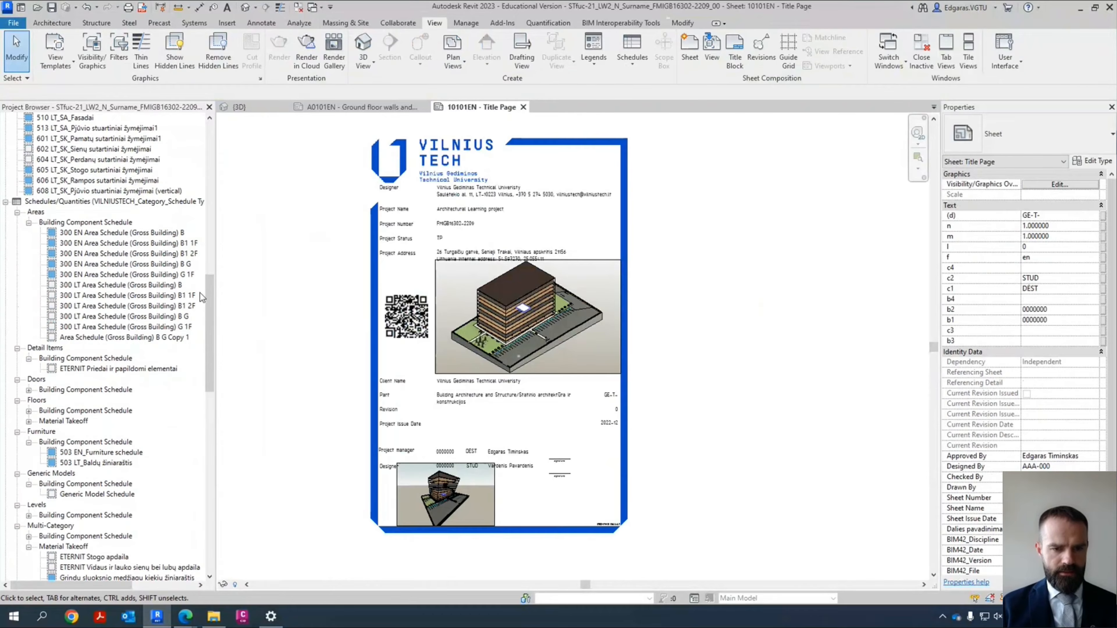
pyautogui.moveTo(212, 321); pyautogui.dragTo(199, 160)
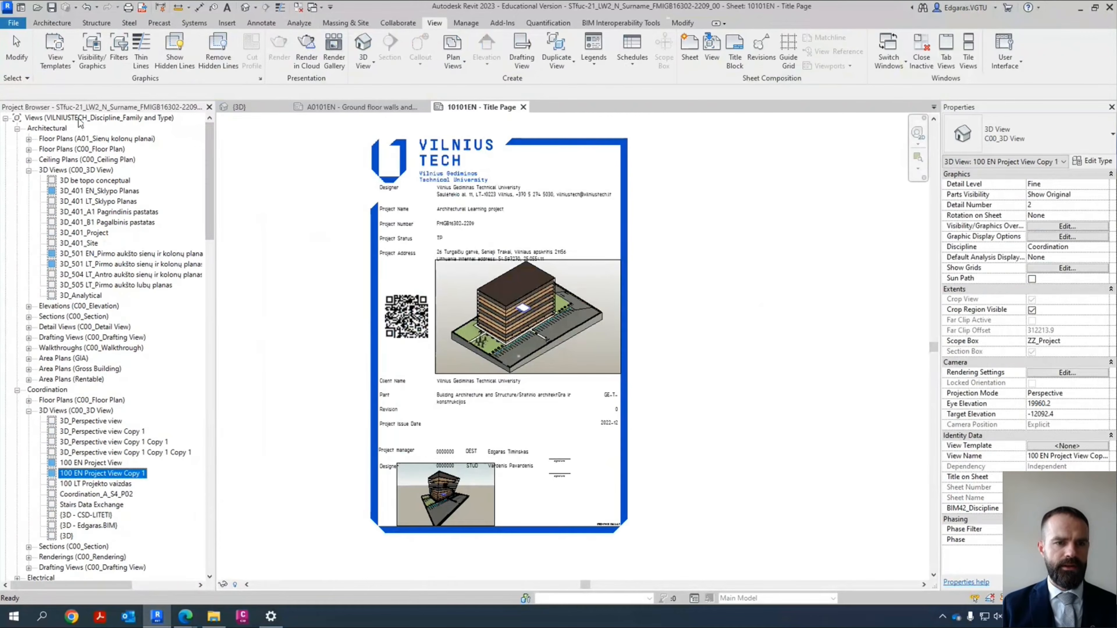
pyautogui.rightClick(79, 118)
pyautogui.click(116, 193)
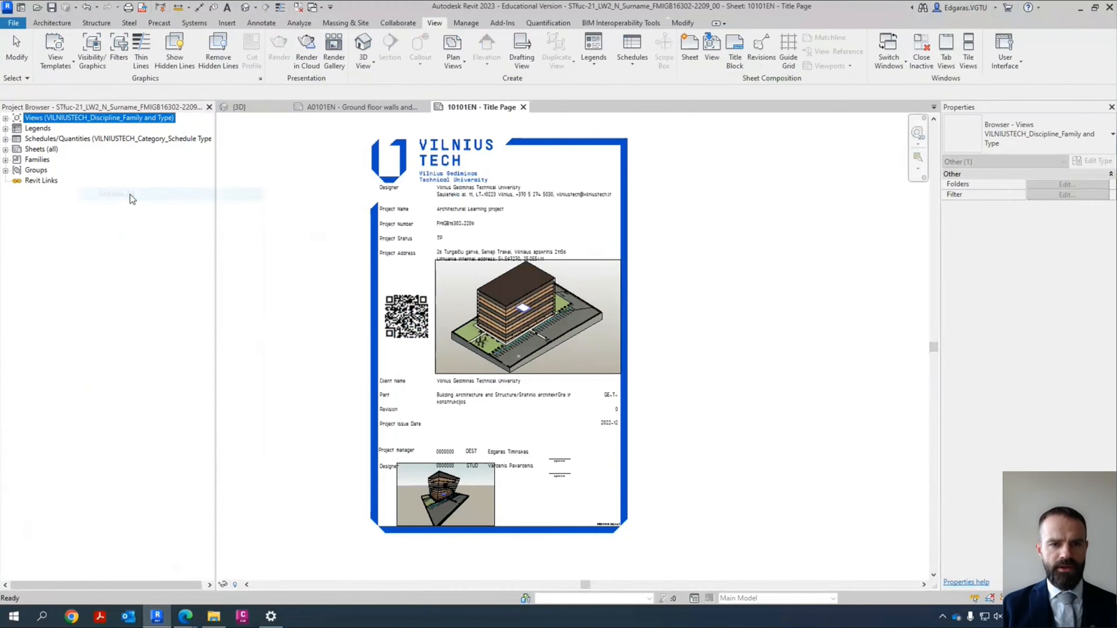
pyautogui.click(295, 8)
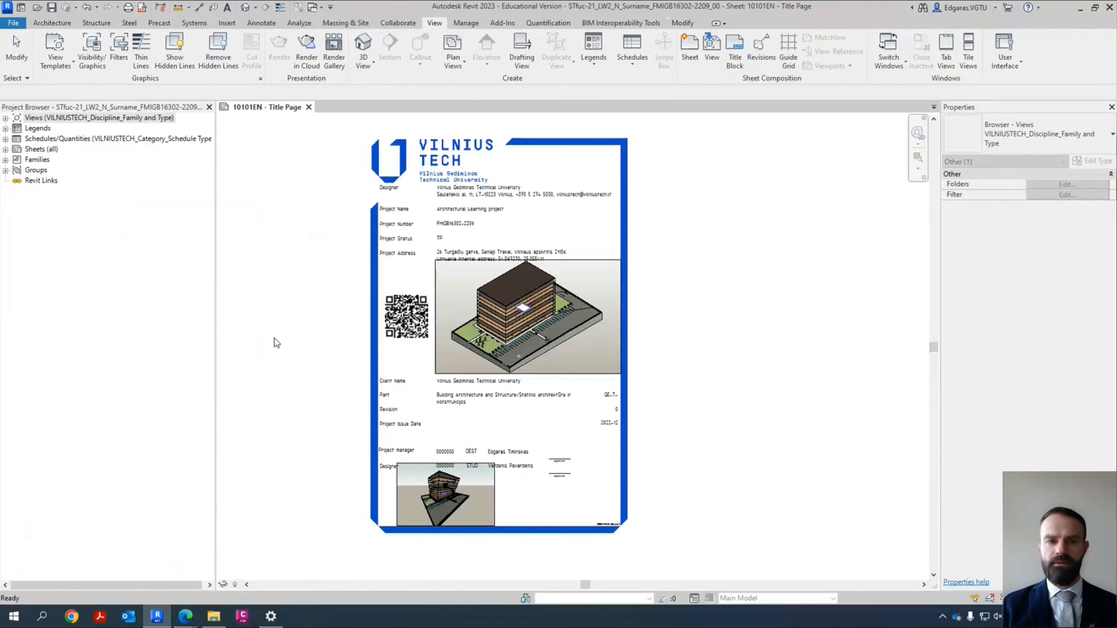
# Step: Find sheet A0101EN - Ground floor walls and columns plan in the sheet list and open it to examine its layout
pyautogui.doubleClick(55, 118)
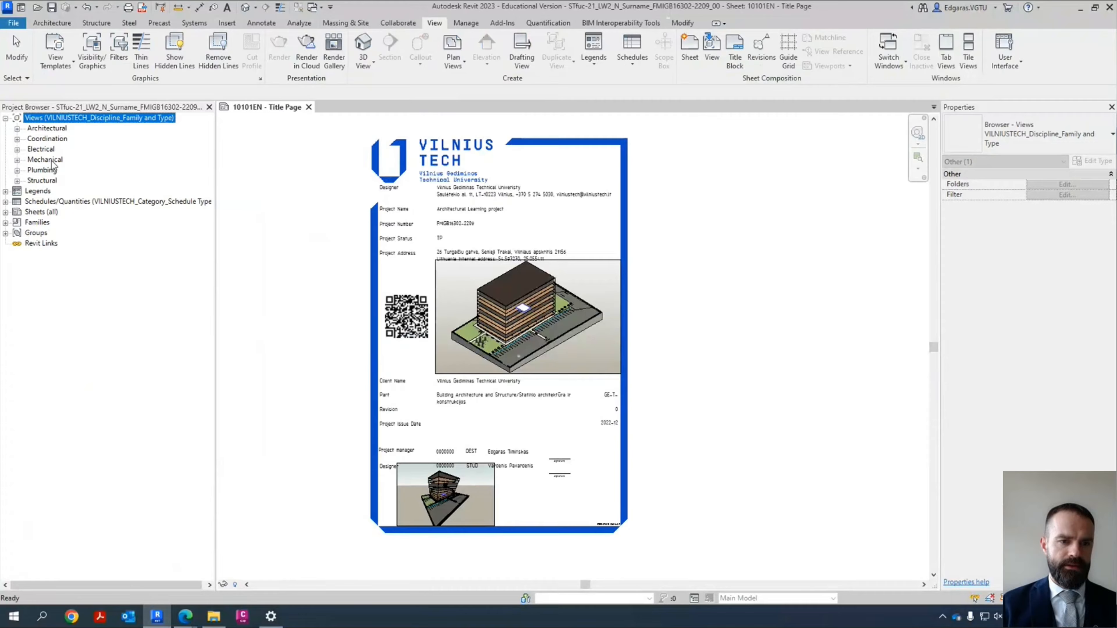
pyautogui.doubleClick(56, 129)
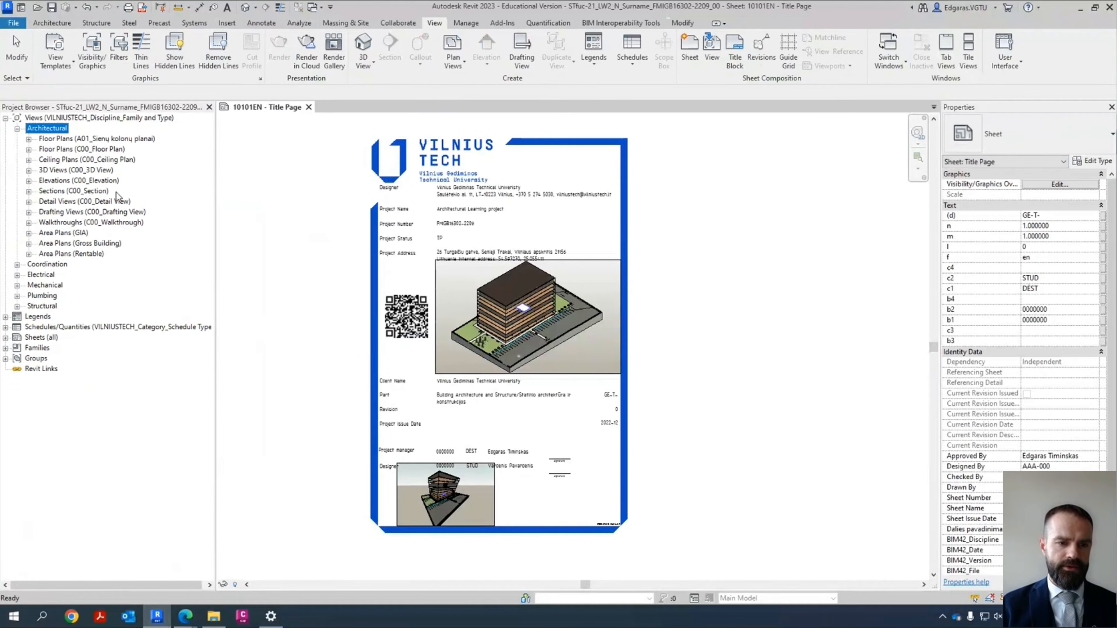
pyautogui.doubleClick(41, 338)
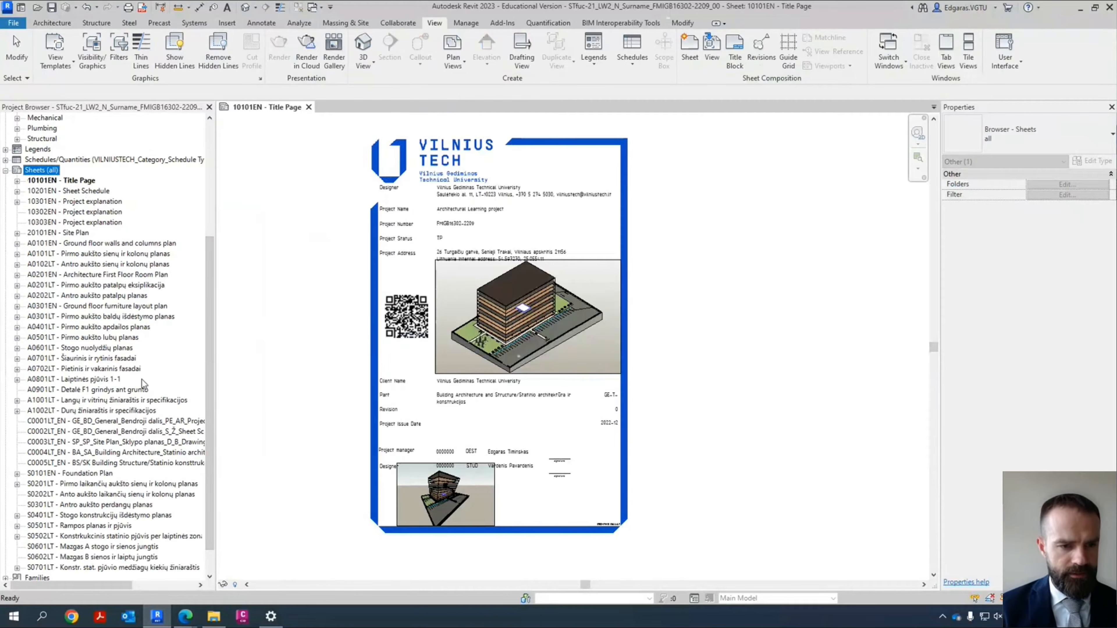
pyautogui.click(112, 244)
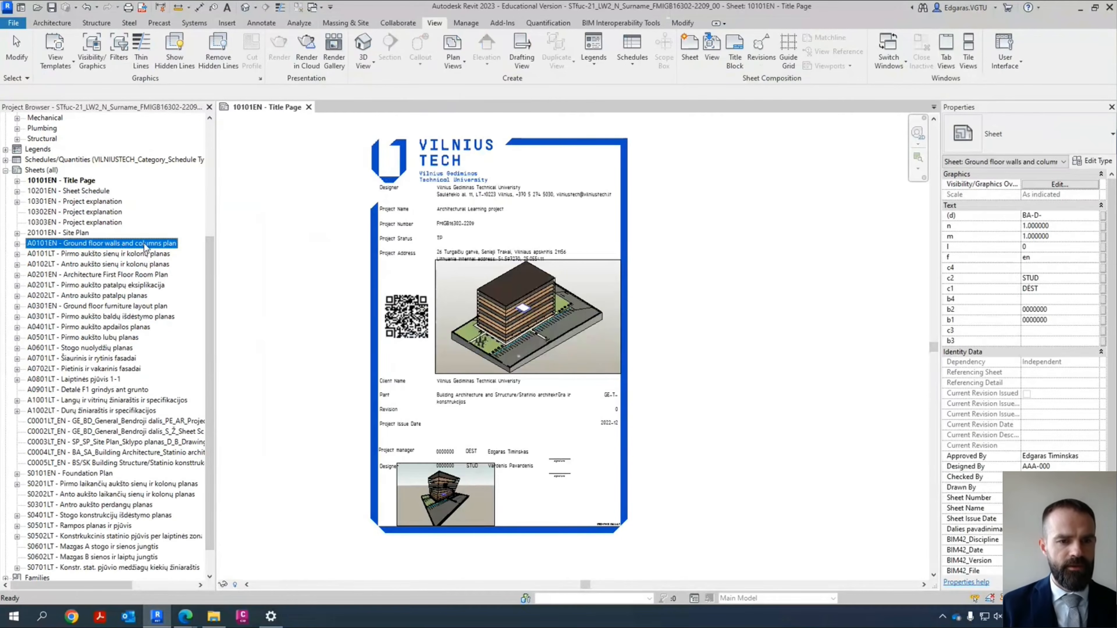
pyautogui.doubleClick(159, 245)
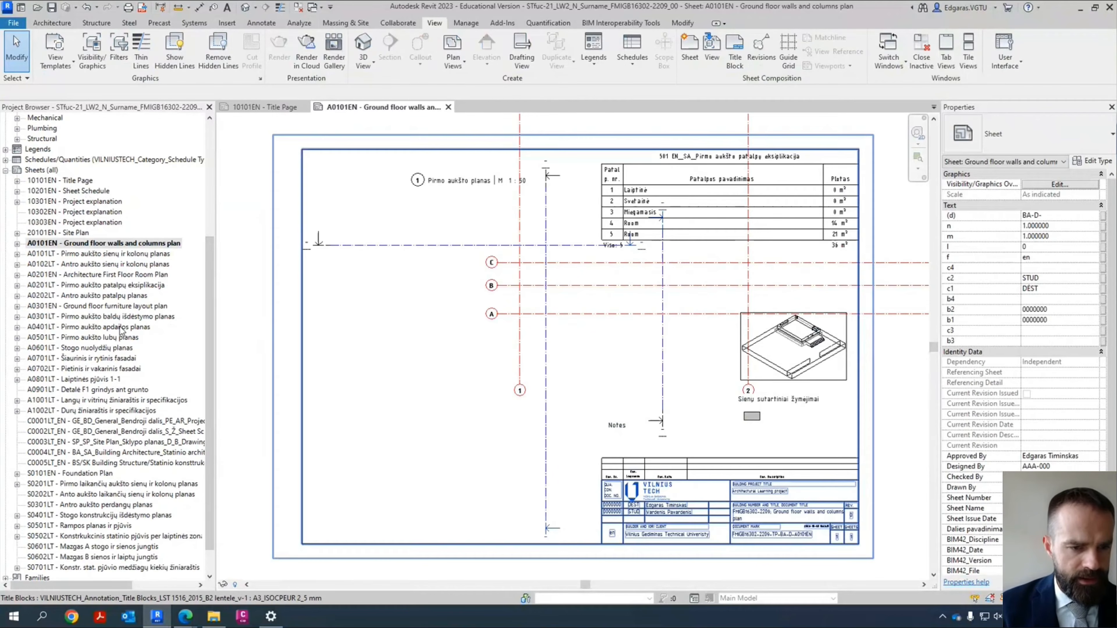
pyautogui.click(97, 308)
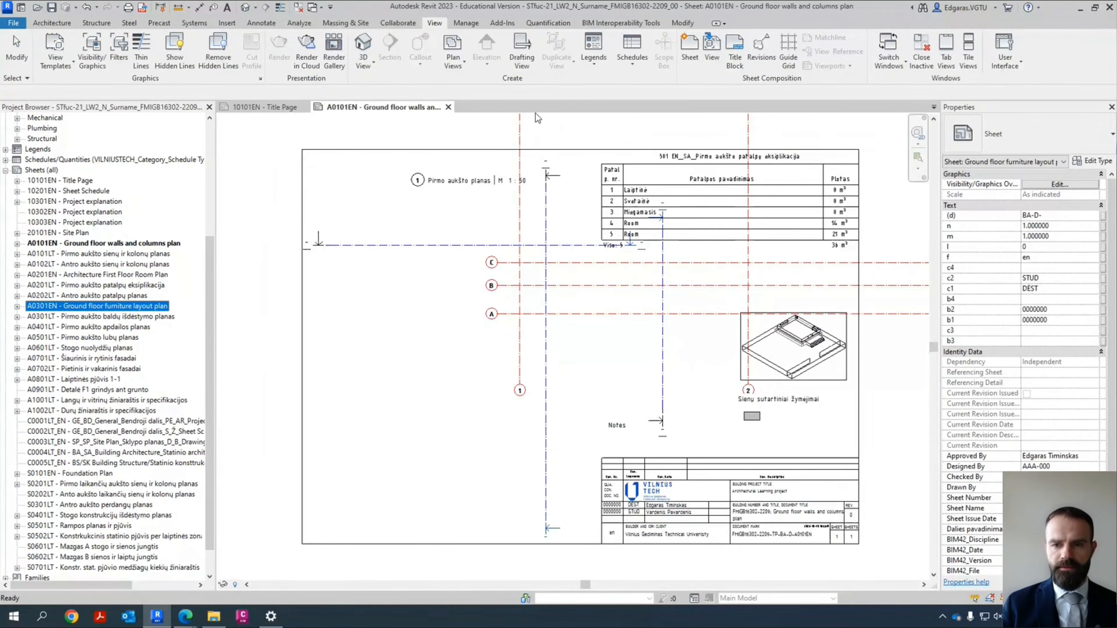
pyautogui.click(443, 350)
pyautogui.scroll(-1, 419, 366)
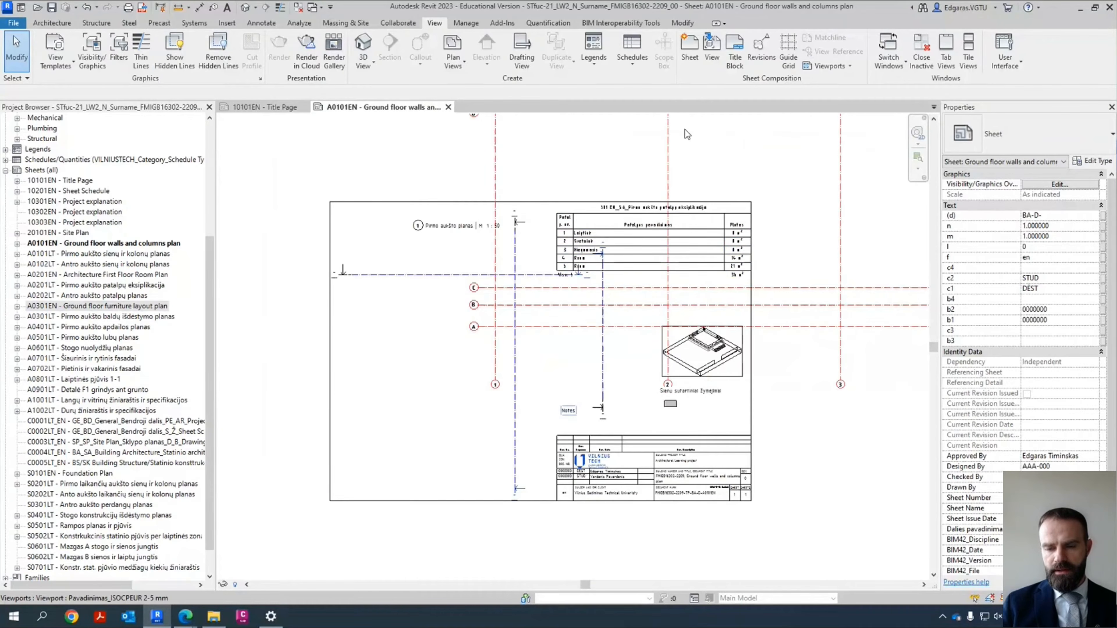
# Step: Create a new sheet with the LST 1516_2015_B2 lentele_v-1 : A1_ISOCPEUR 2_5 mm title block
pyautogui.click(691, 63)
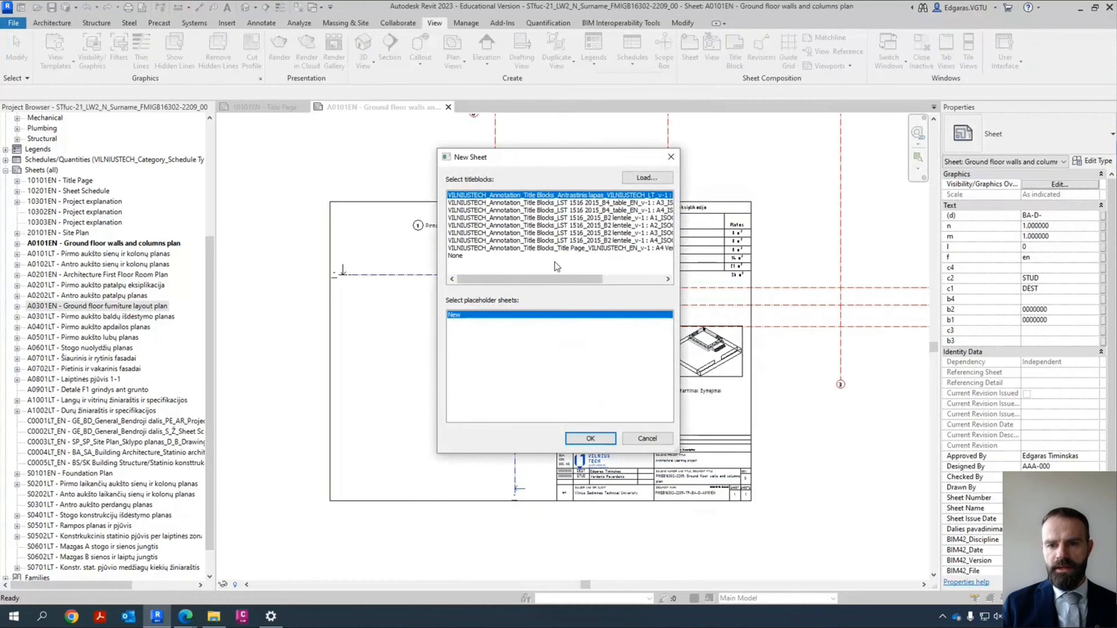
pyautogui.click(648, 278)
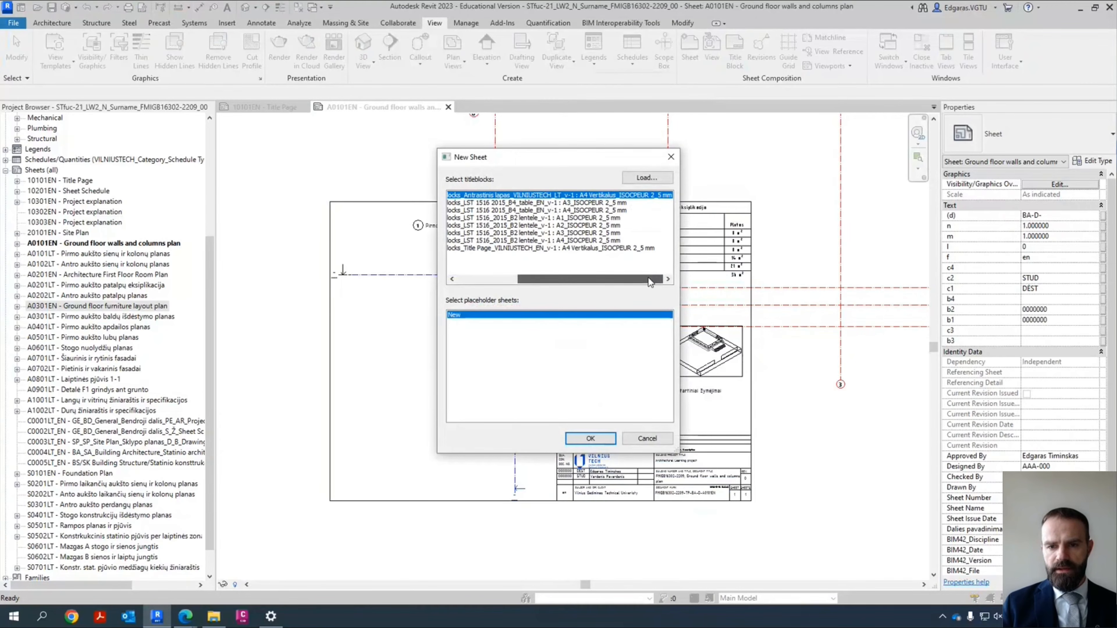
pyautogui.click(579, 218)
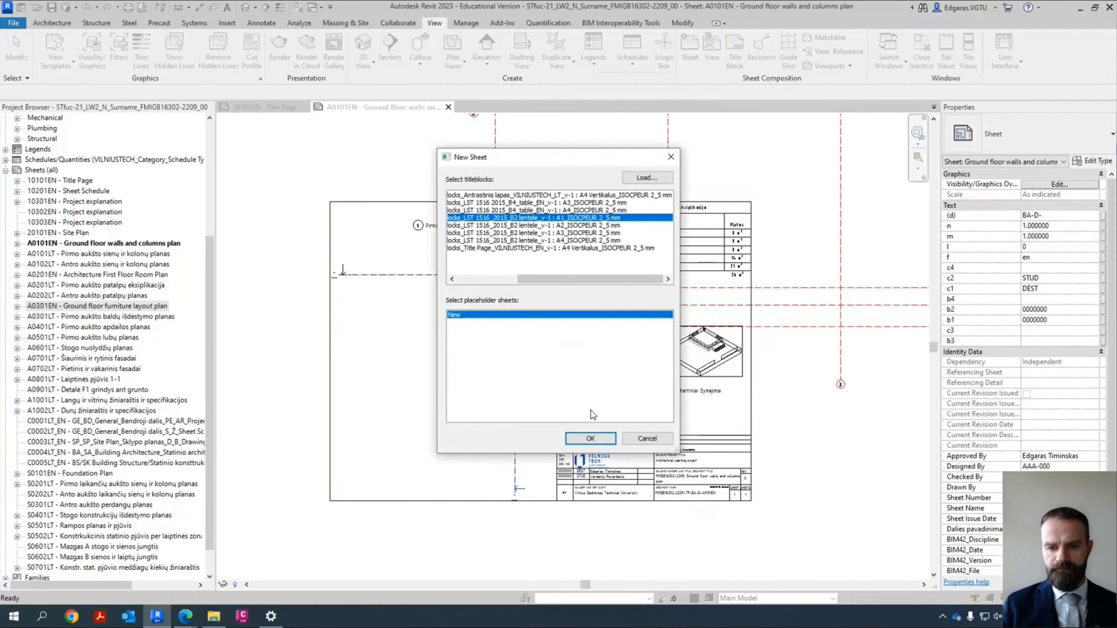
pyautogui.click(600, 441)
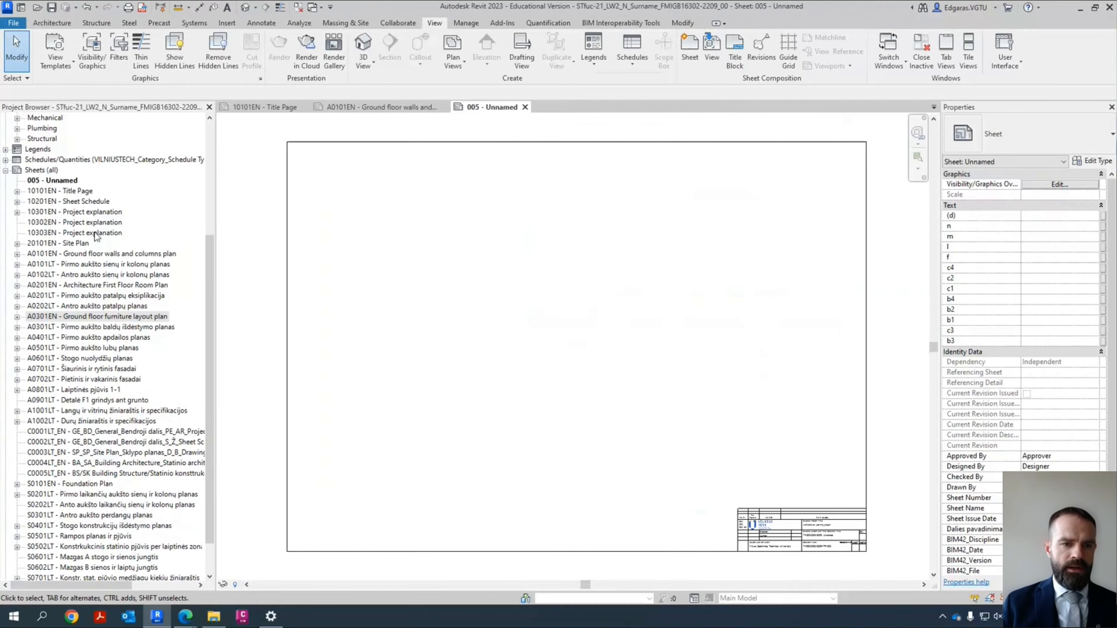
# Step: Enter Parking Architecture plan as the name of the new unnamed sheet
pyautogui.click(53, 181)
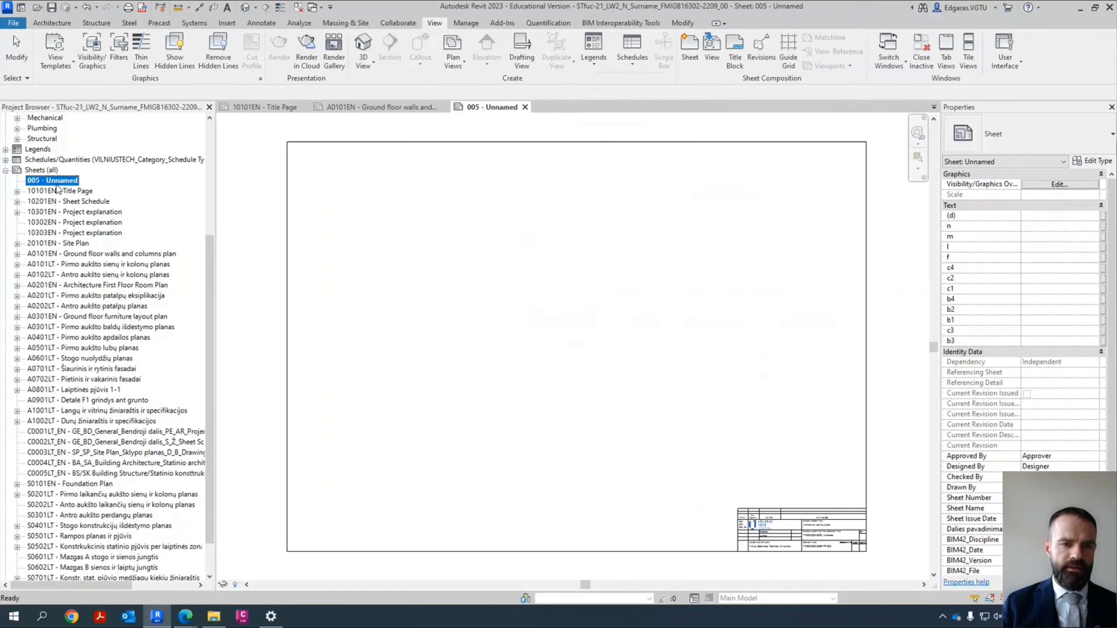
pyautogui.click(68, 182)
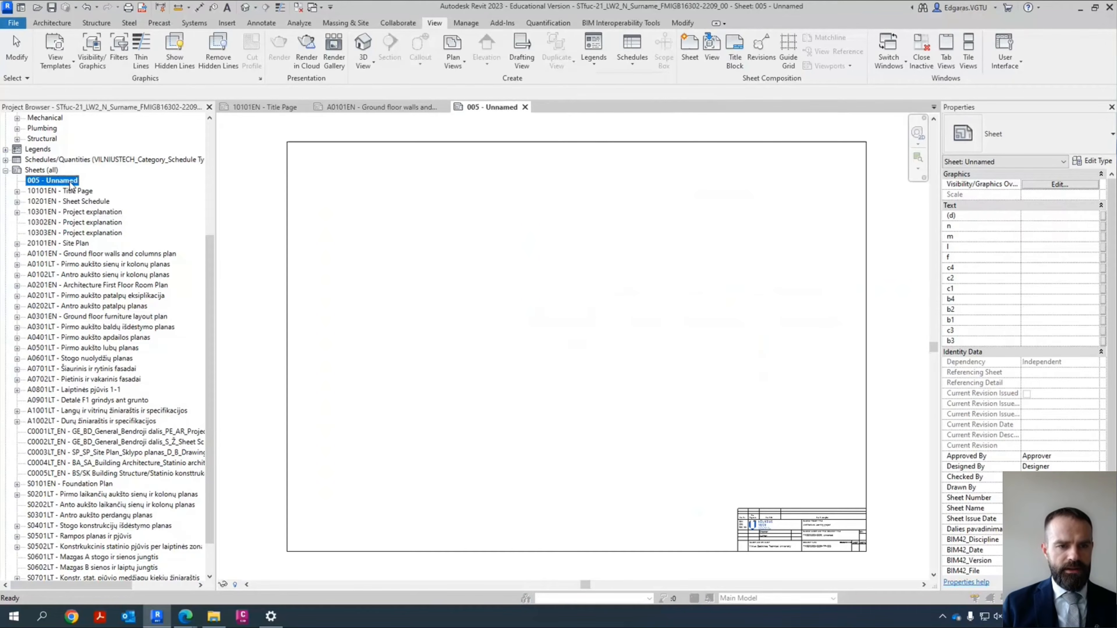
pyautogui.press('Tab')
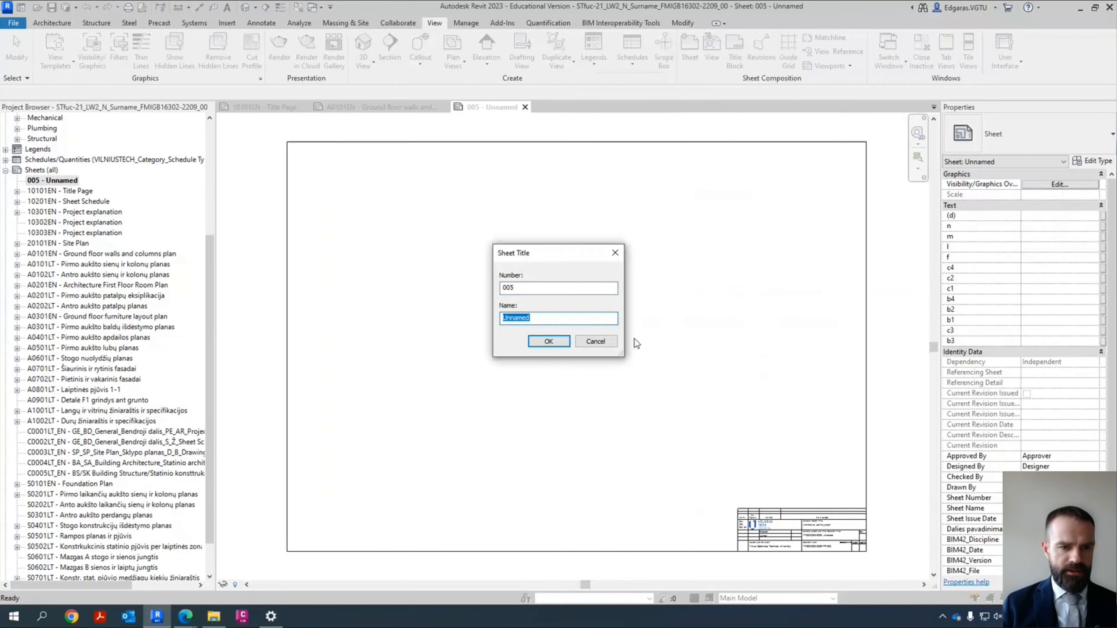
pyautogui.write('Pa')
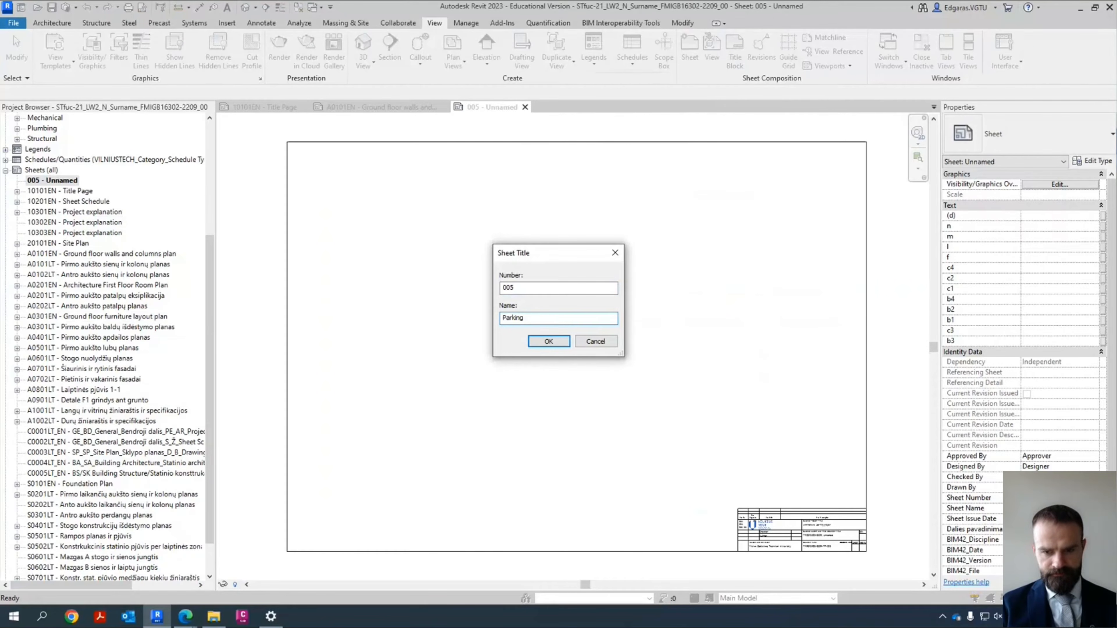
pyautogui.write('rking')
pyautogui.hotkey('ctrl', 'a')
pyautogui.write('A')
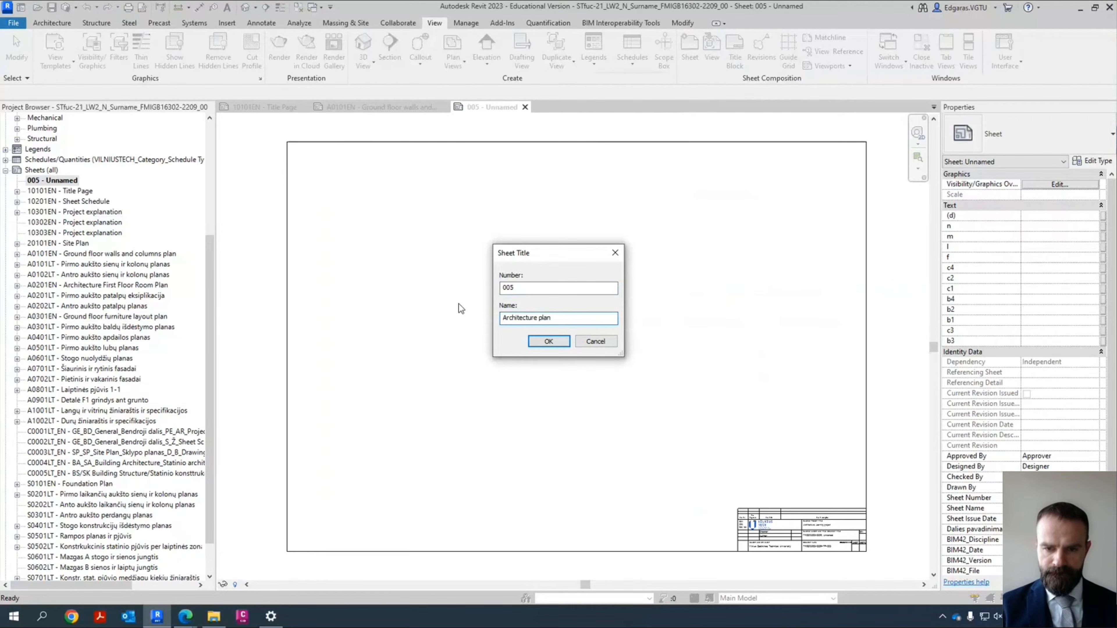
pyautogui.write('Parking')
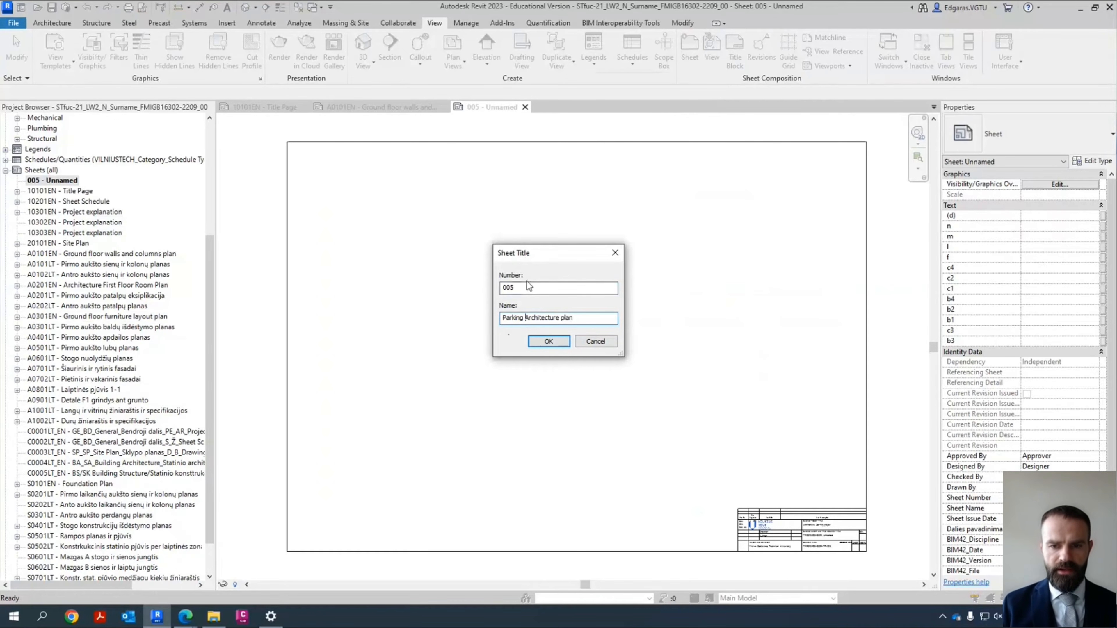
# Step: Set the new sheet's number to A0100EN and finish editing the sheet title
pyautogui.moveTo(526, 287); pyautogui.dragTo(361, 292)
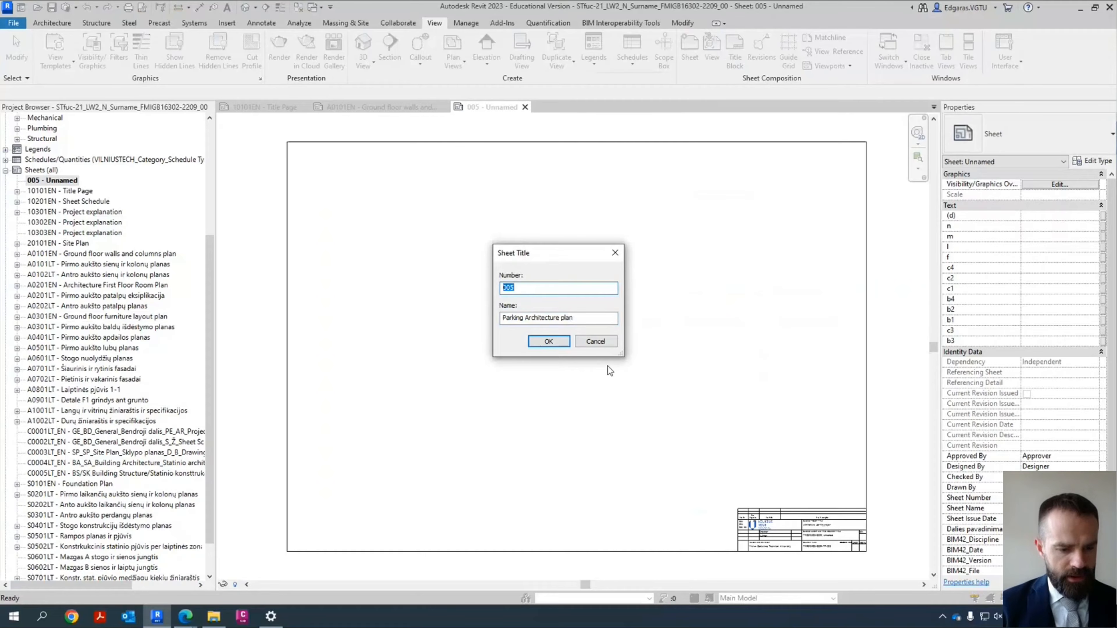
pyautogui.write('A01')
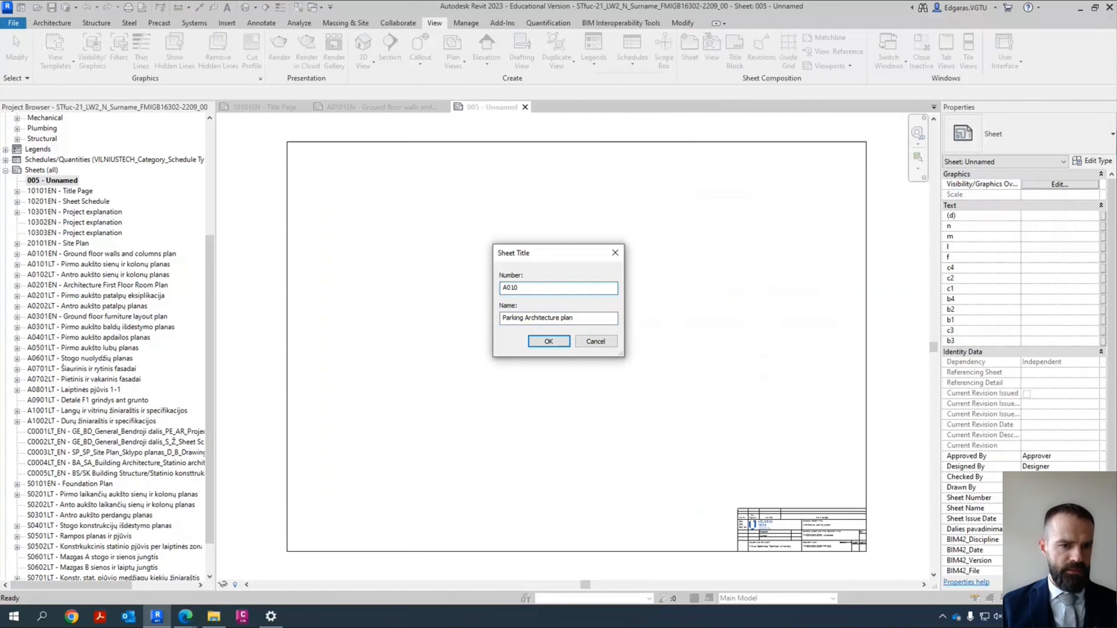
pyautogui.write('0EN')
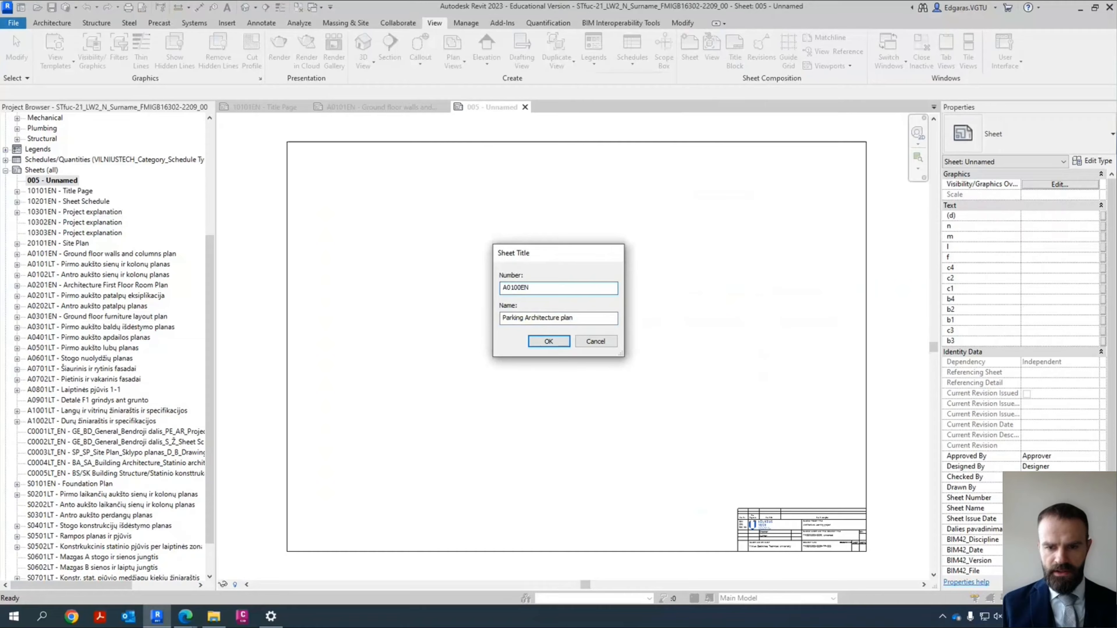
pyautogui.press('Return')
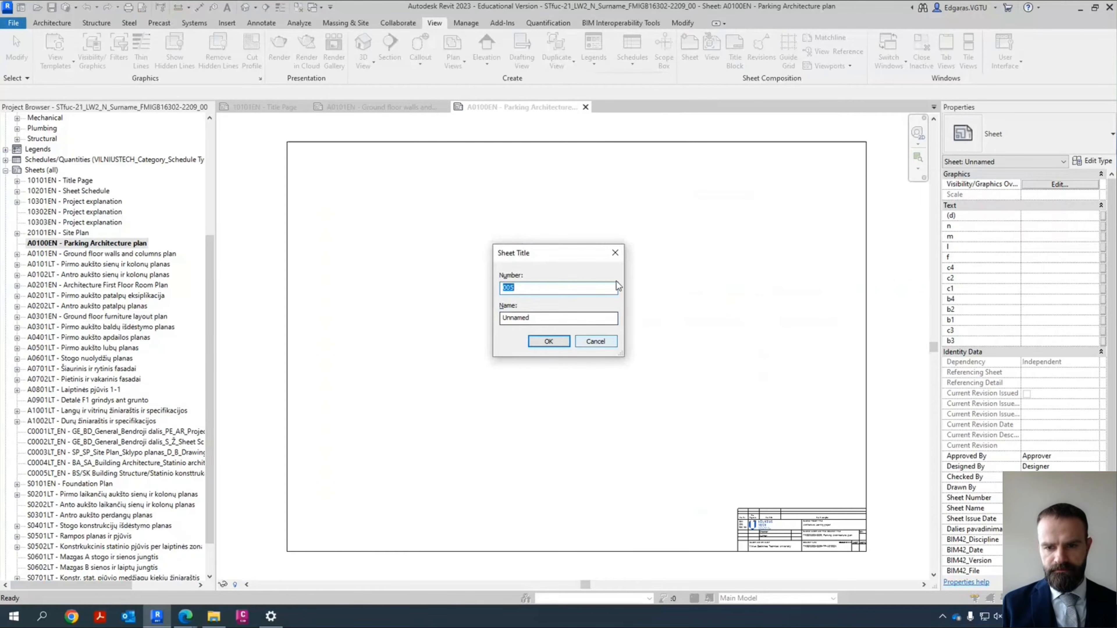
pyautogui.click(615, 252)
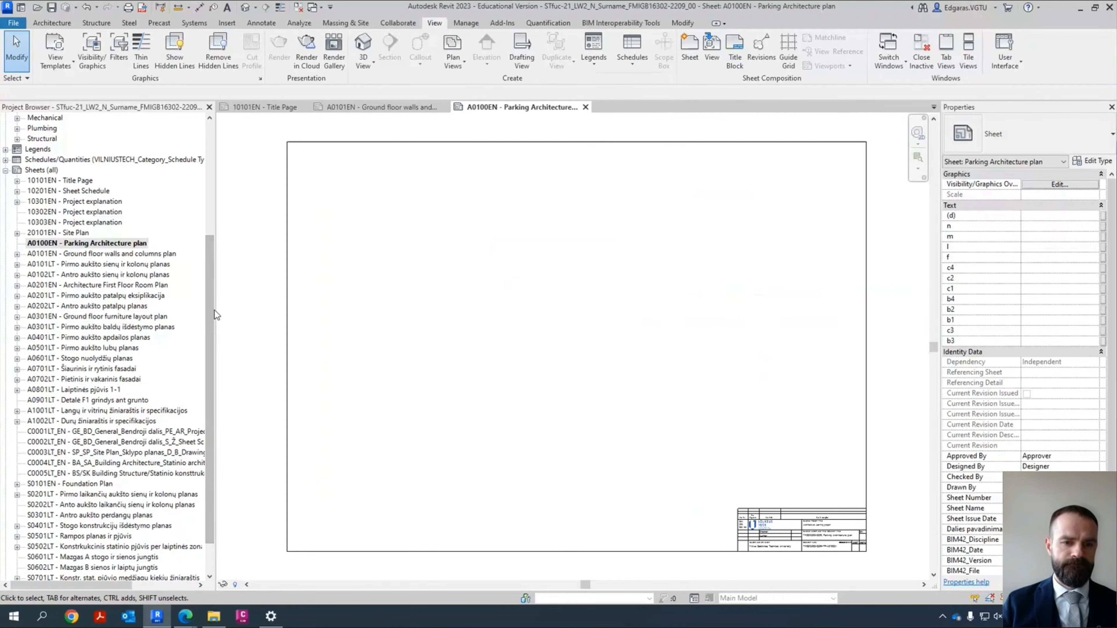
# Step: Create a new floor plan of type A01_Sienų kolonų planai for level A1_A_-02_-6.000
pyautogui.moveTo(212, 309); pyautogui.dragTo(182, 183)
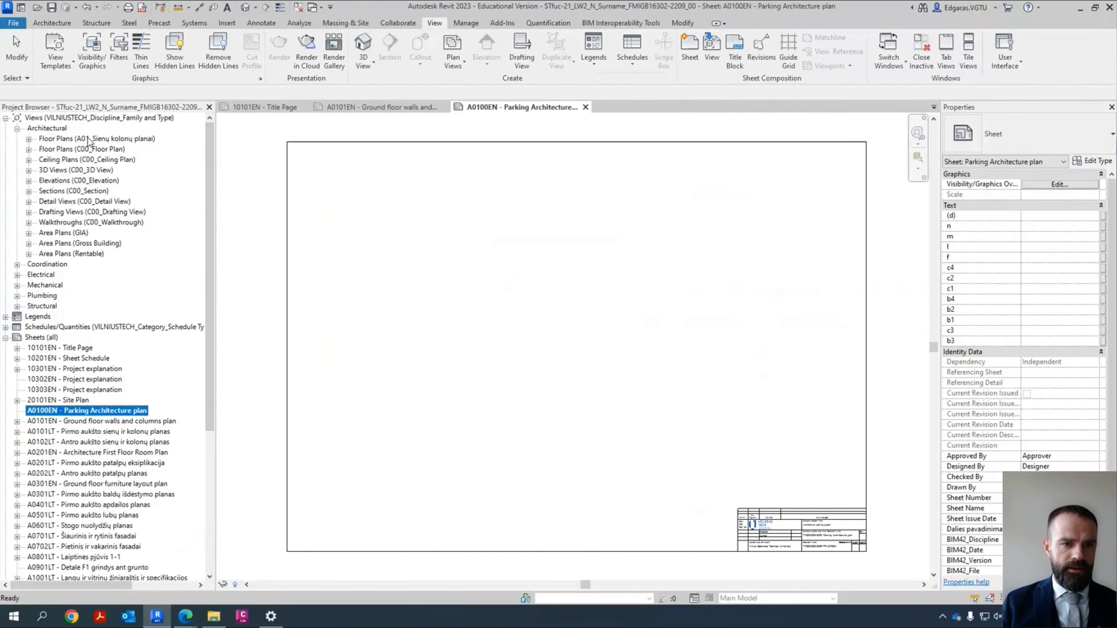
pyautogui.click(28, 139)
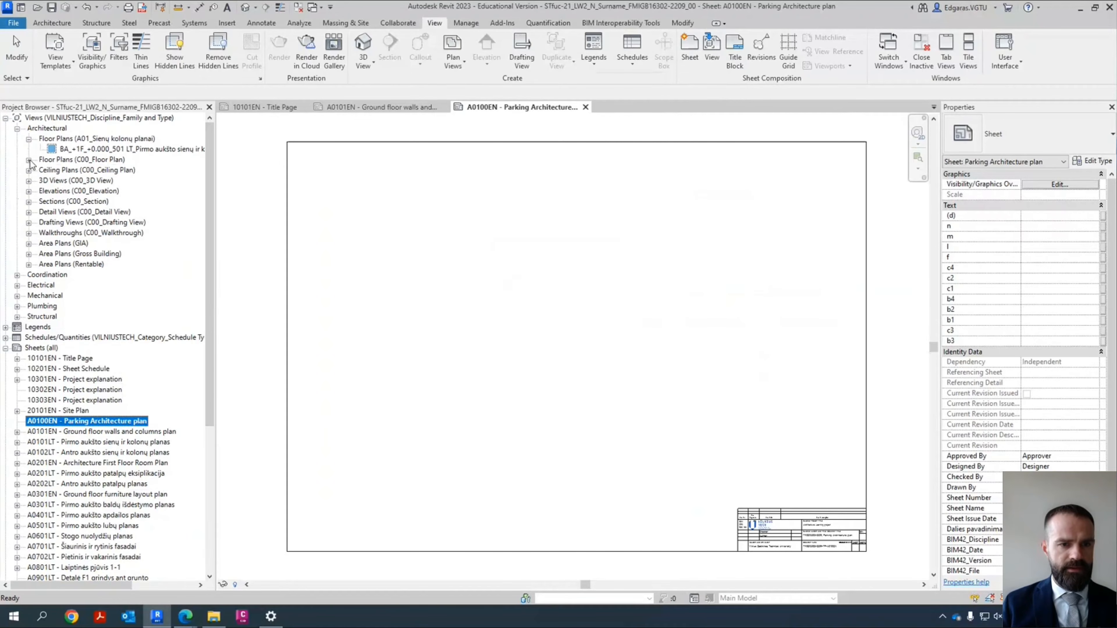
pyautogui.click(29, 159)
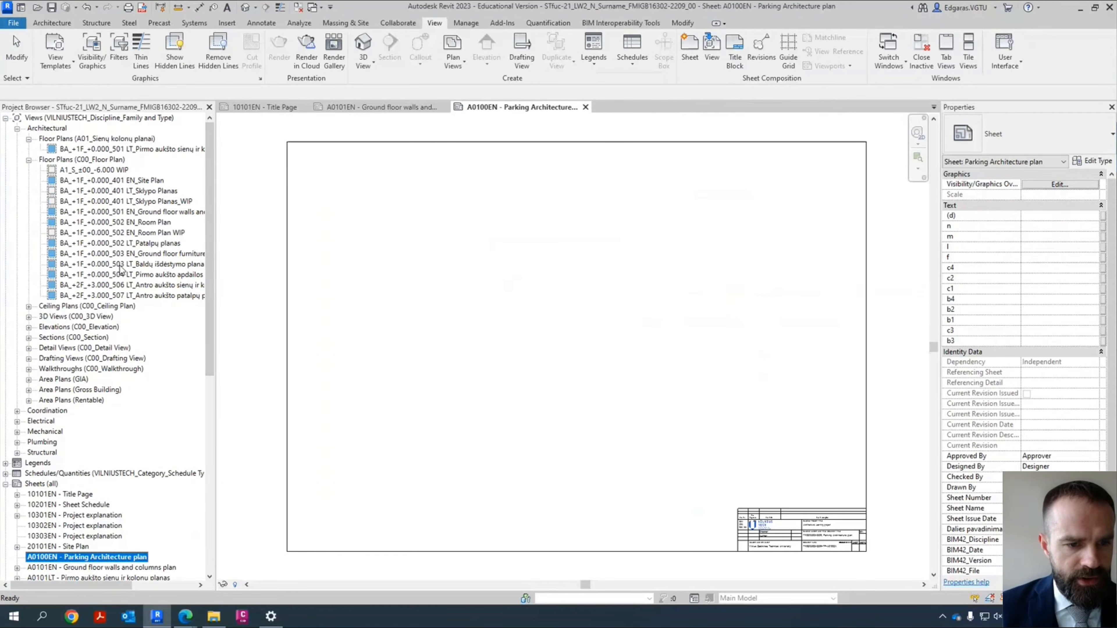
pyautogui.click(118, 170)
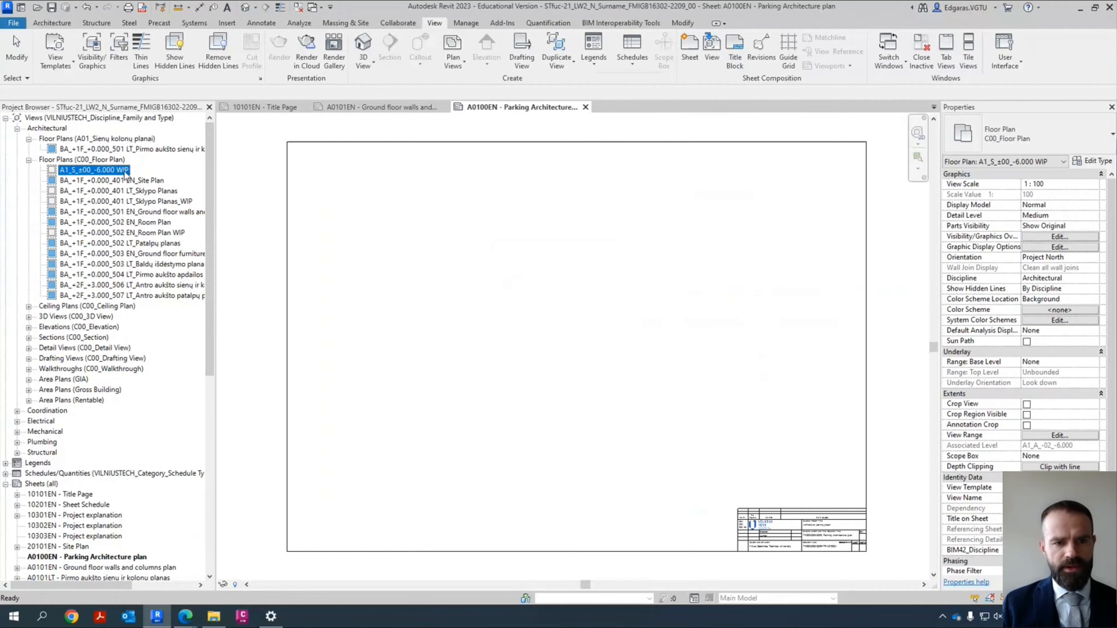
pyautogui.click(459, 64)
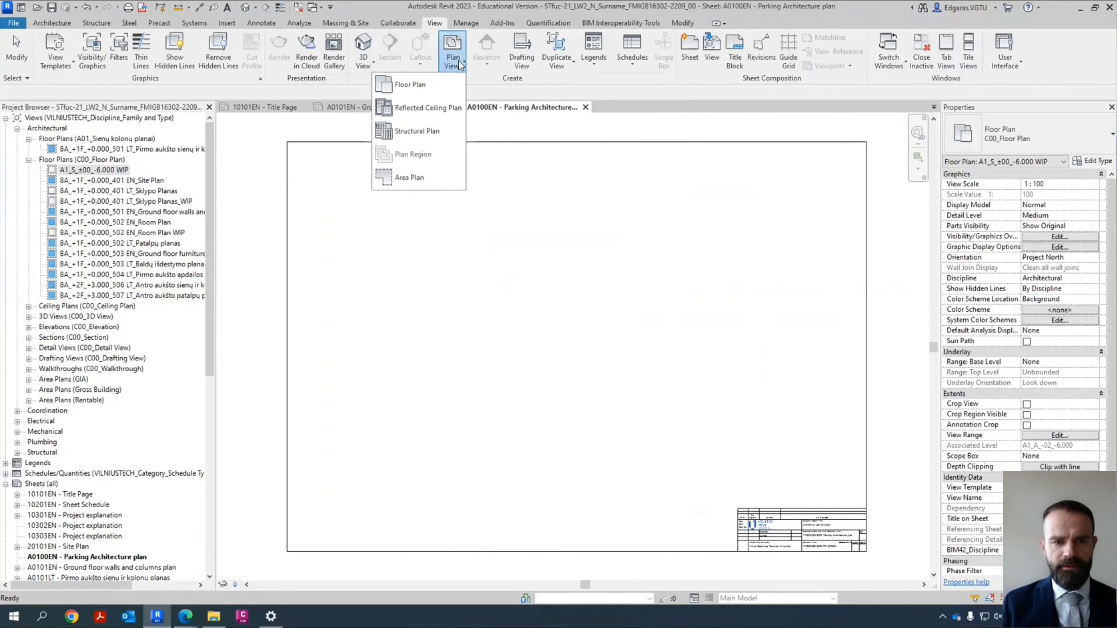
pyautogui.click(424, 85)
pyautogui.click(541, 208)
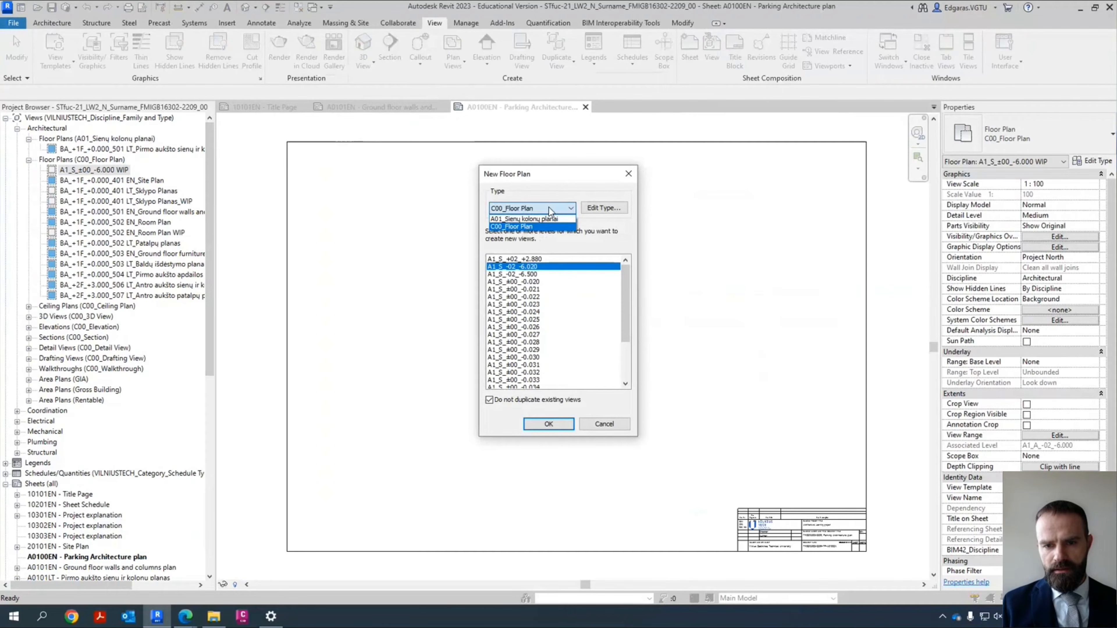
pyautogui.click(515, 218)
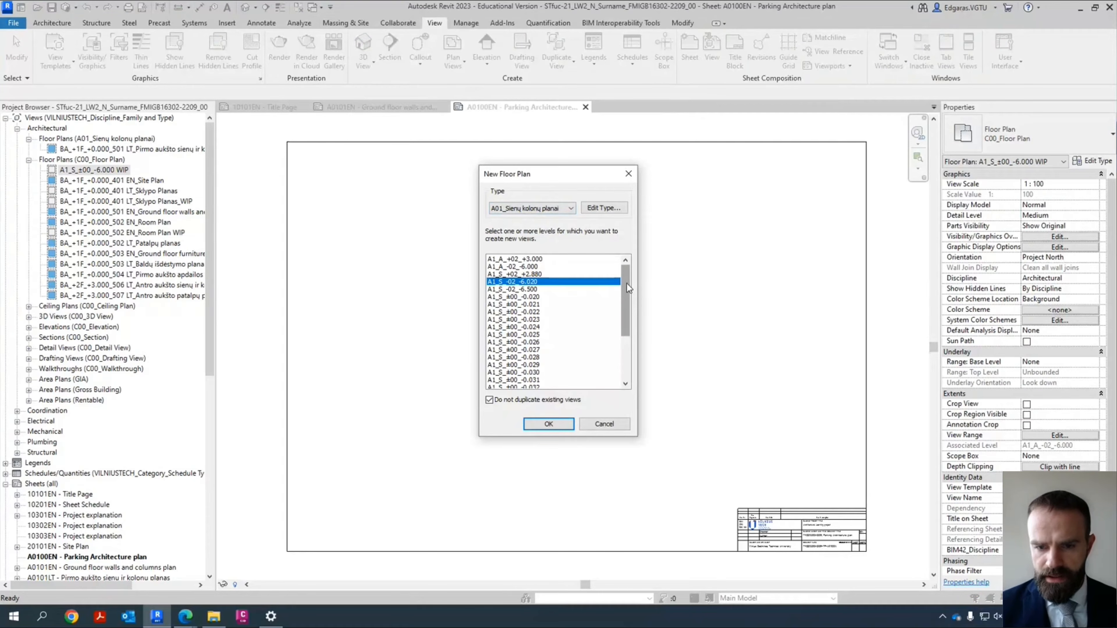
pyautogui.click(499, 267)
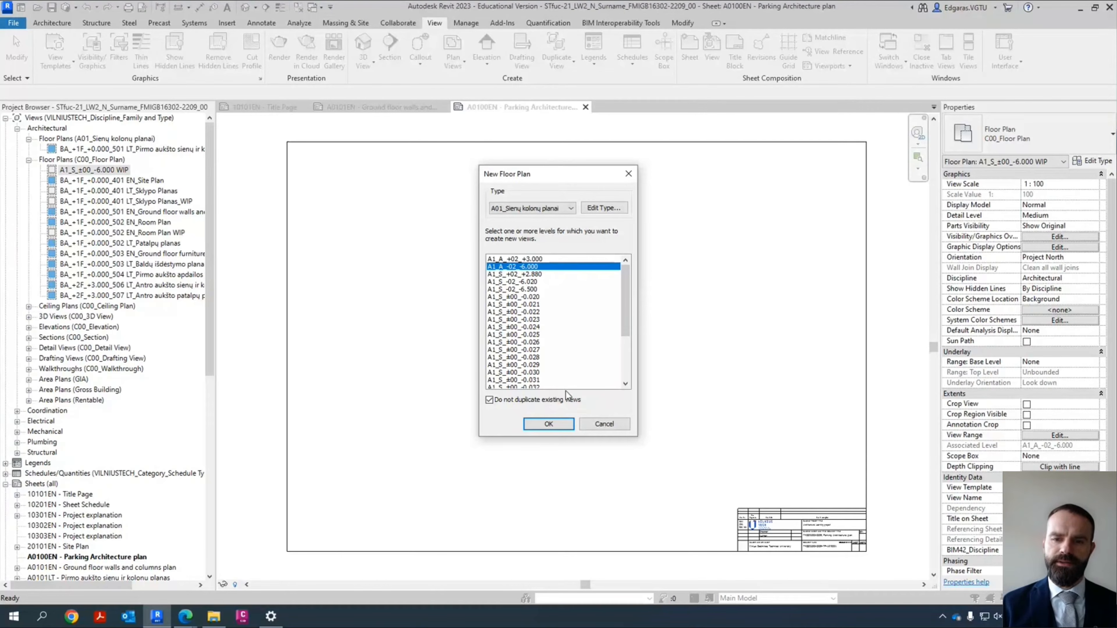
pyautogui.click(548, 423)
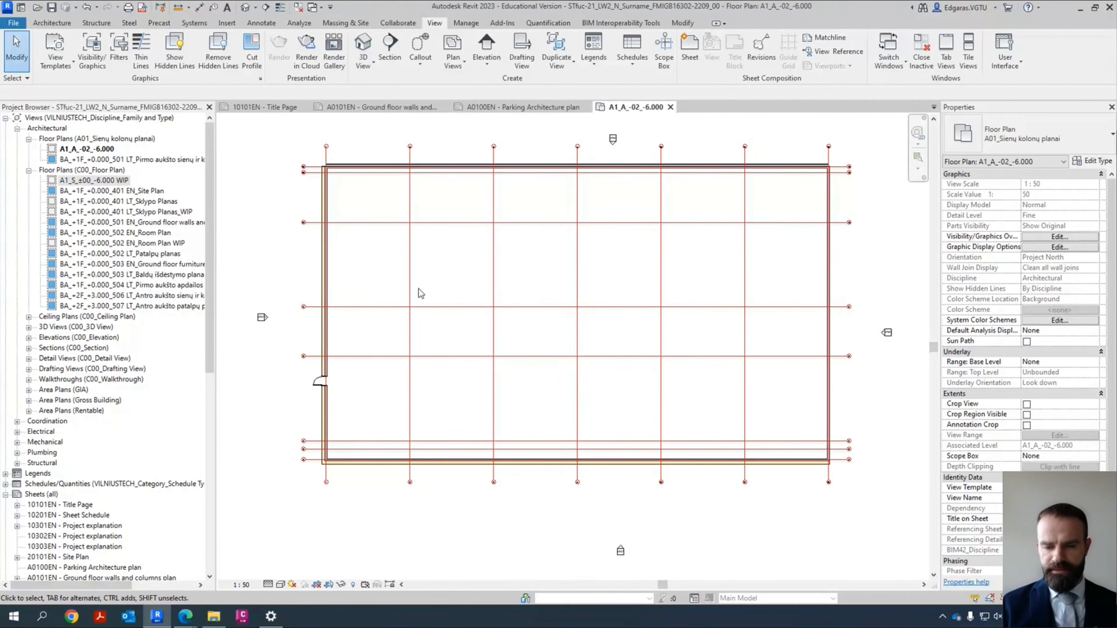
# Step: Copy the name Parking Architecture plan from the title of sheet A0100EN, leaving the sheet title unchanged
pyautogui.scroll(-7, 93, 264)
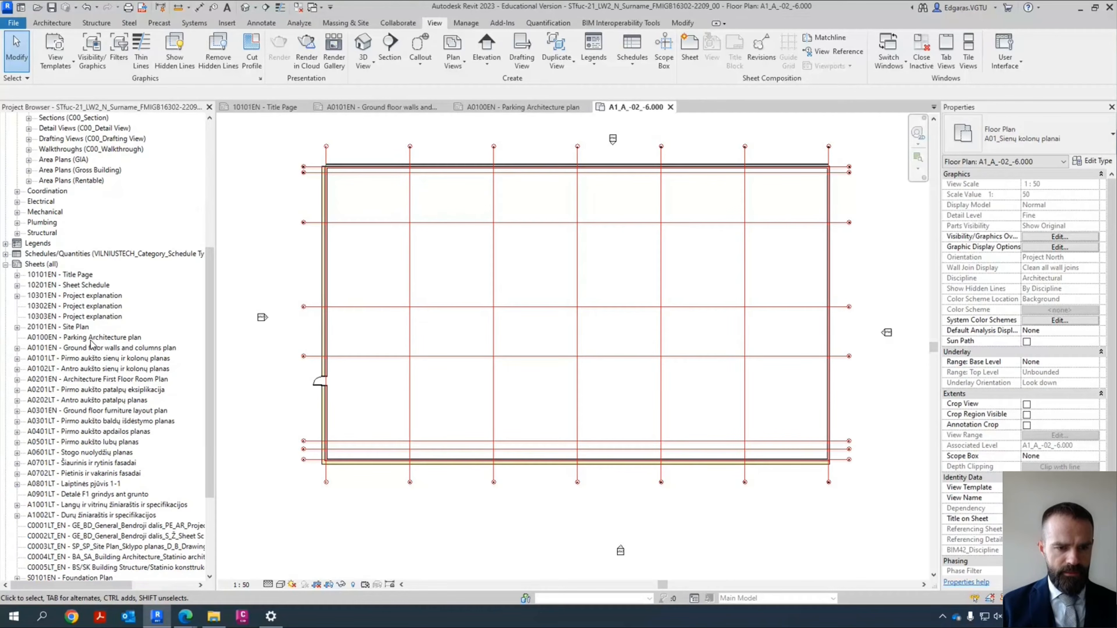
pyautogui.click(90, 339)
pyautogui.click(90, 338)
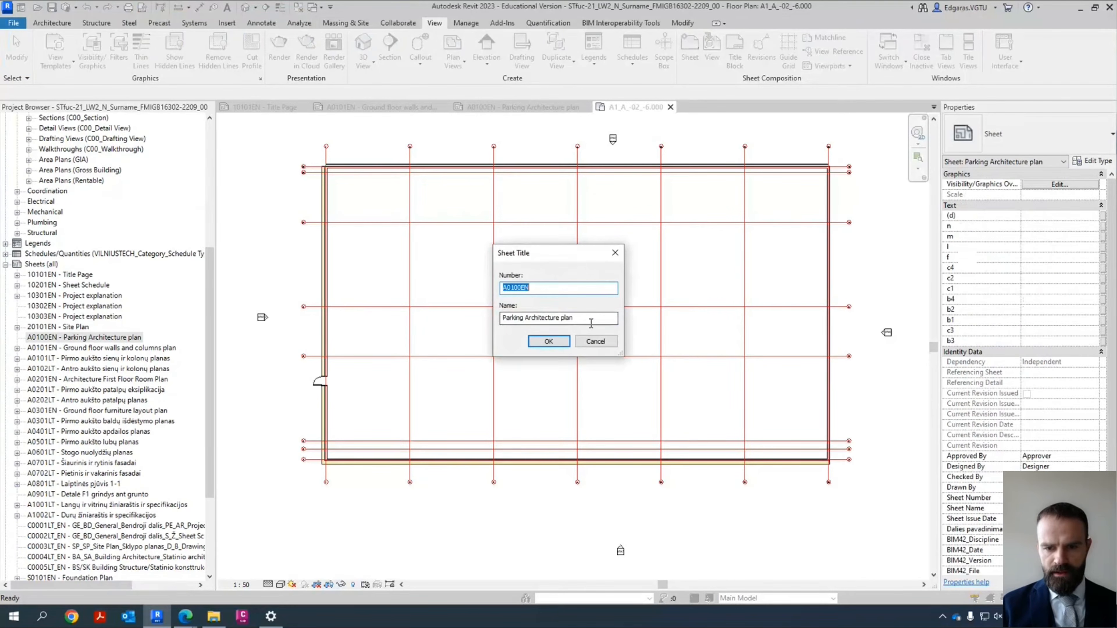
pyautogui.moveTo(590, 323); pyautogui.dragTo(386, 318)
pyautogui.hotkey('ctrl', 'c')
pyautogui.click(596, 341)
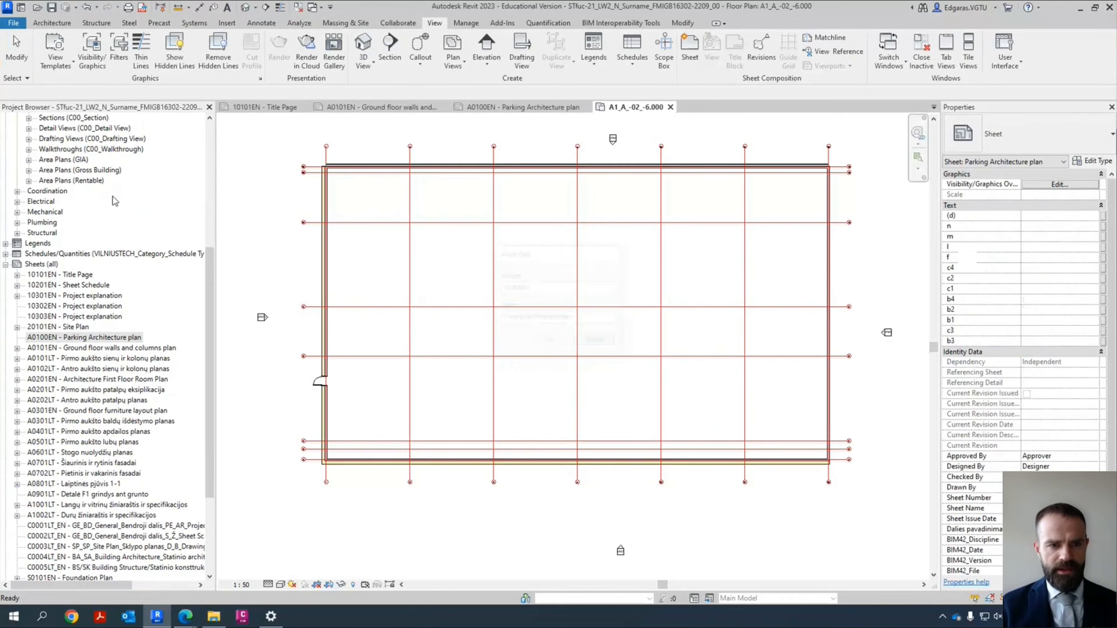
# Step: Rename the new floor plan view A1_A_-02_-6.000_Parking Architecture plan without renaming the corresponding level and views
pyautogui.scroll(7, 132, 222)
pyautogui.click(110, 151)
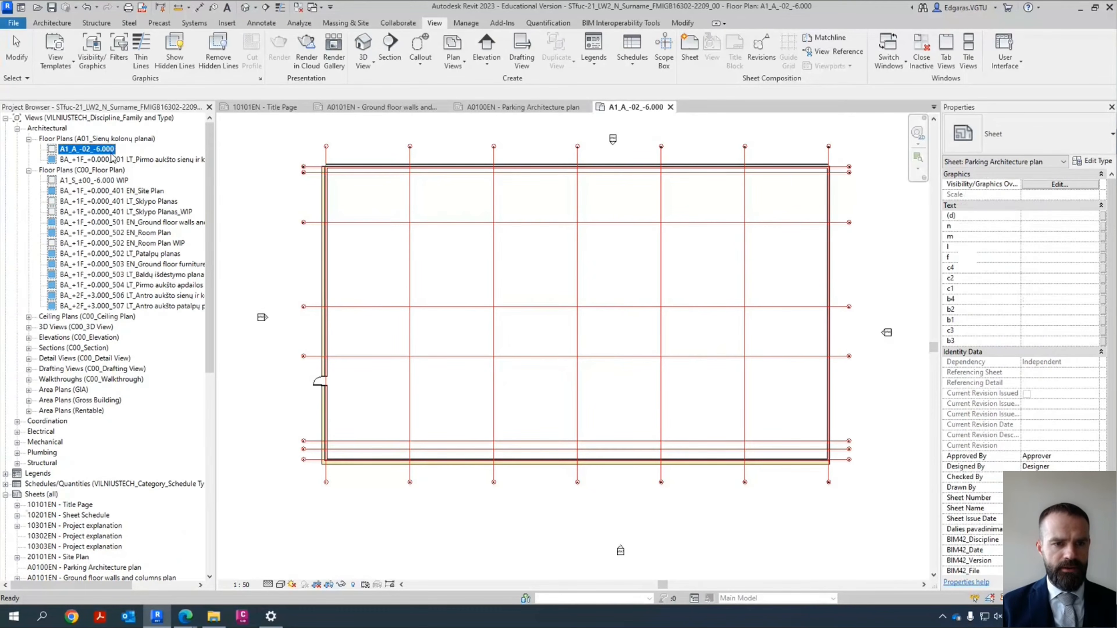
pyautogui.click(110, 151)
pyautogui.click(116, 150)
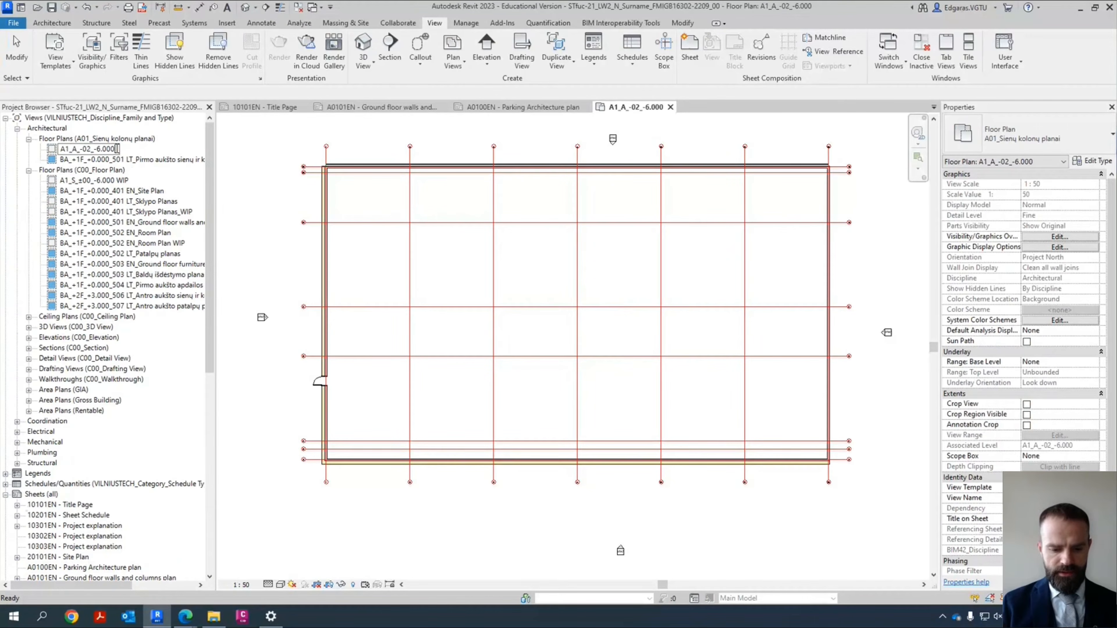
pyautogui.hotkey('ctrl', 'v')
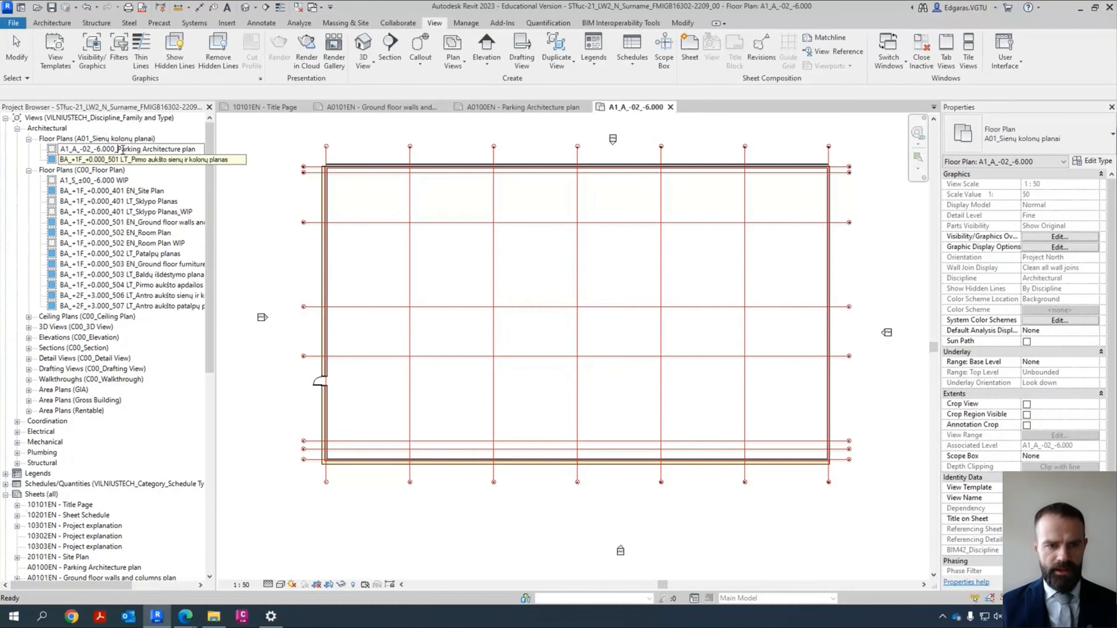
pyautogui.press('Return')
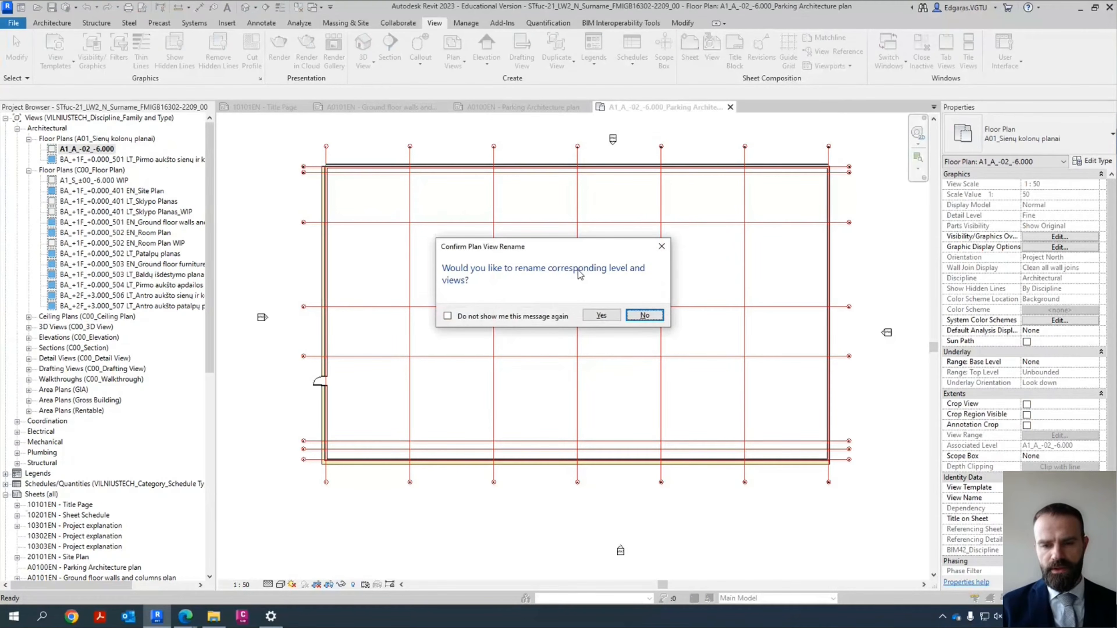
pyautogui.click(644, 315)
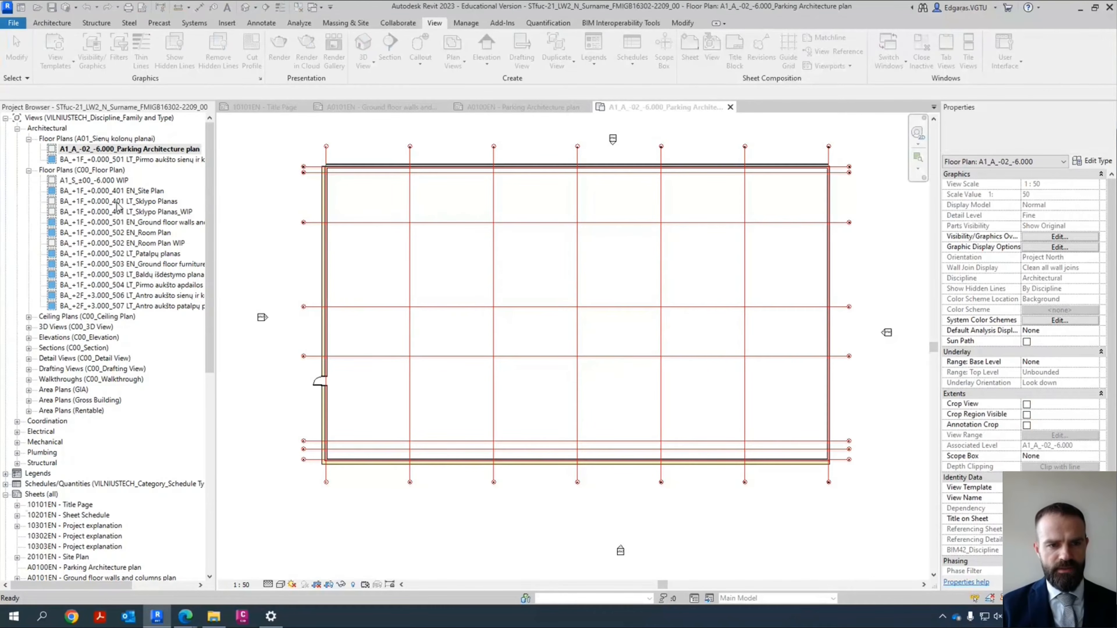
# Step: Remove the view template from the Parking Architecture plan view by assigning <None>
pyautogui.click(81, 149)
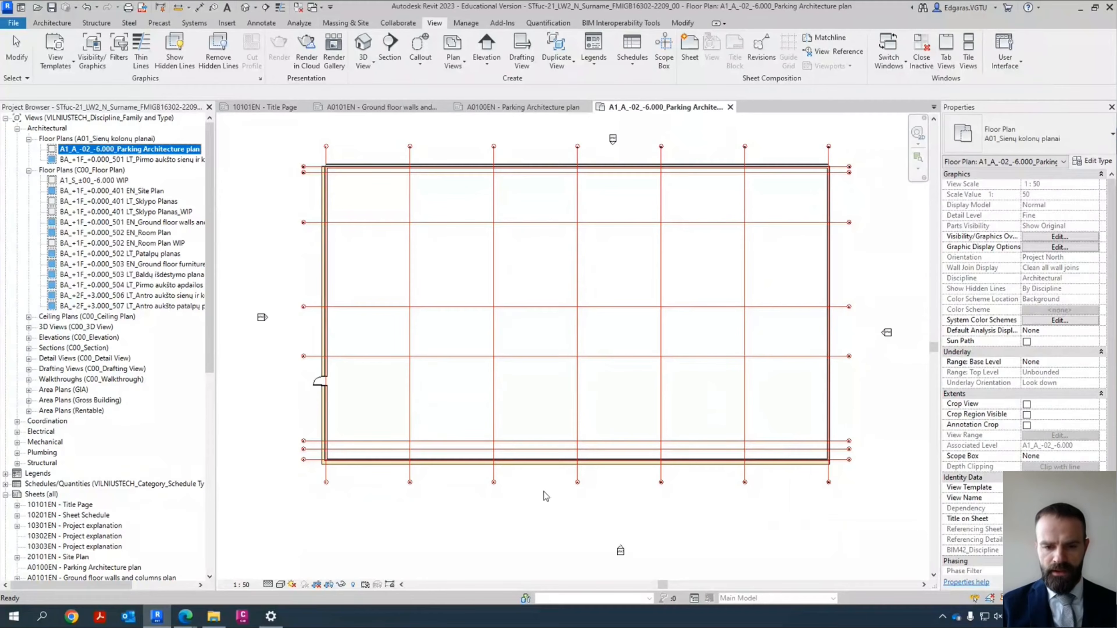
pyautogui.click(378, 394)
pyautogui.scroll(5, 362, 381)
pyautogui.scroll(-3, 339, 414)
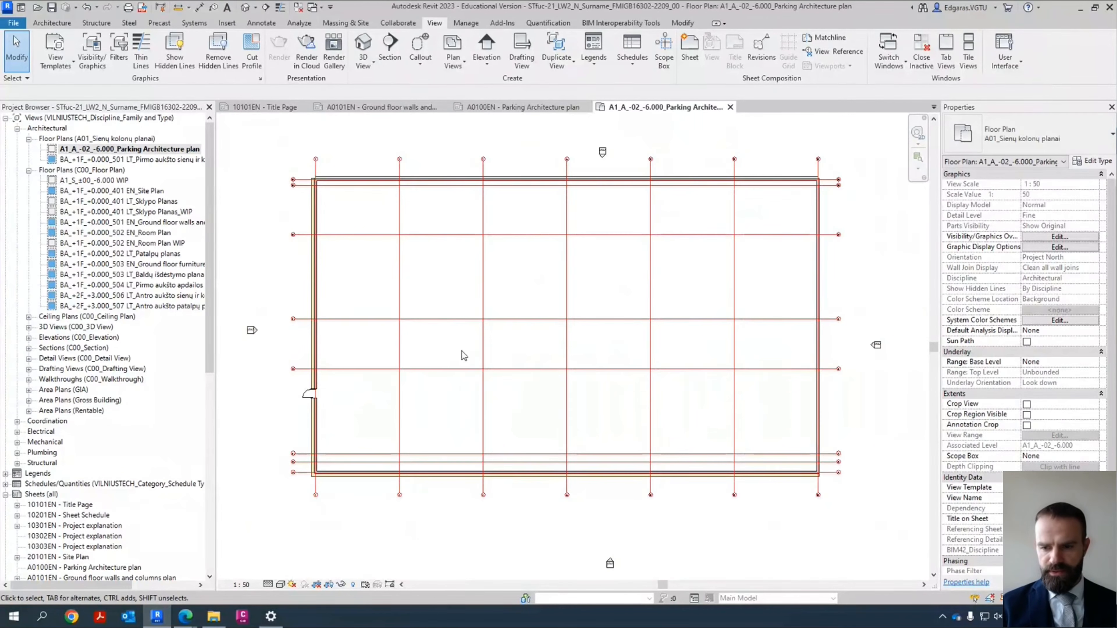
pyautogui.moveTo(590, 390); pyautogui.dragTo(587, 439, button='middle')
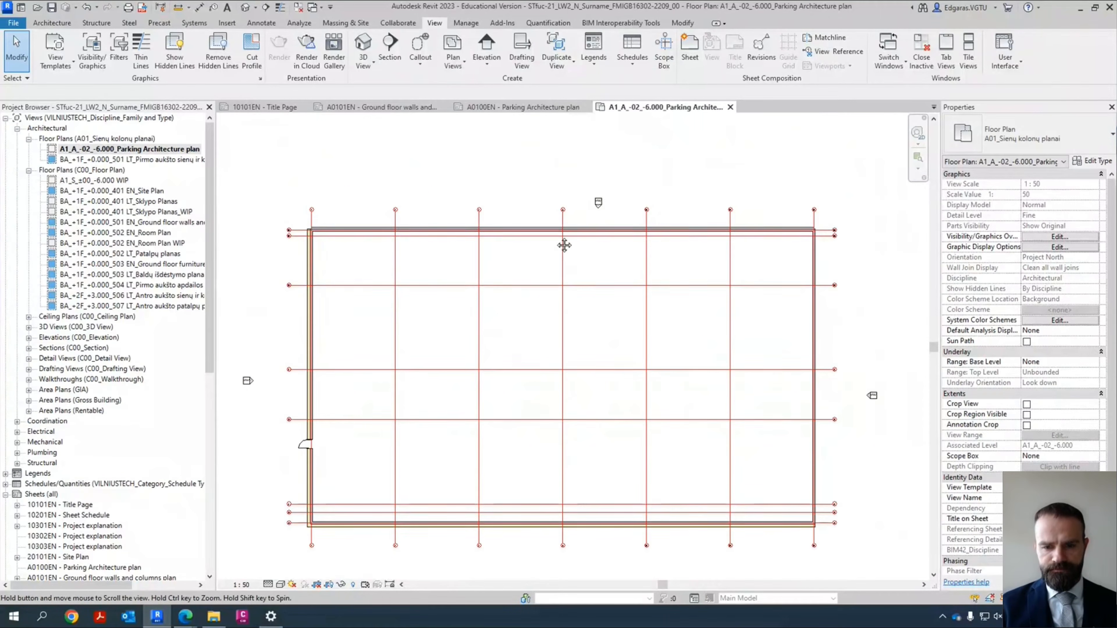
pyautogui.moveTo(563, 245); pyautogui.dragTo(576, 198, button='middle')
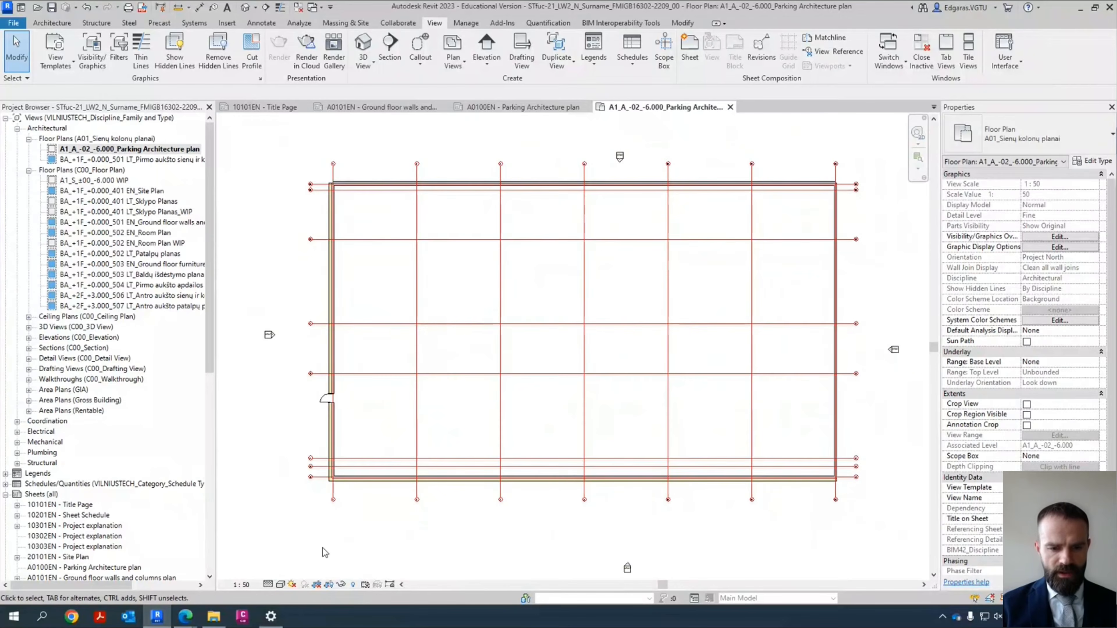
pyautogui.click(245, 588)
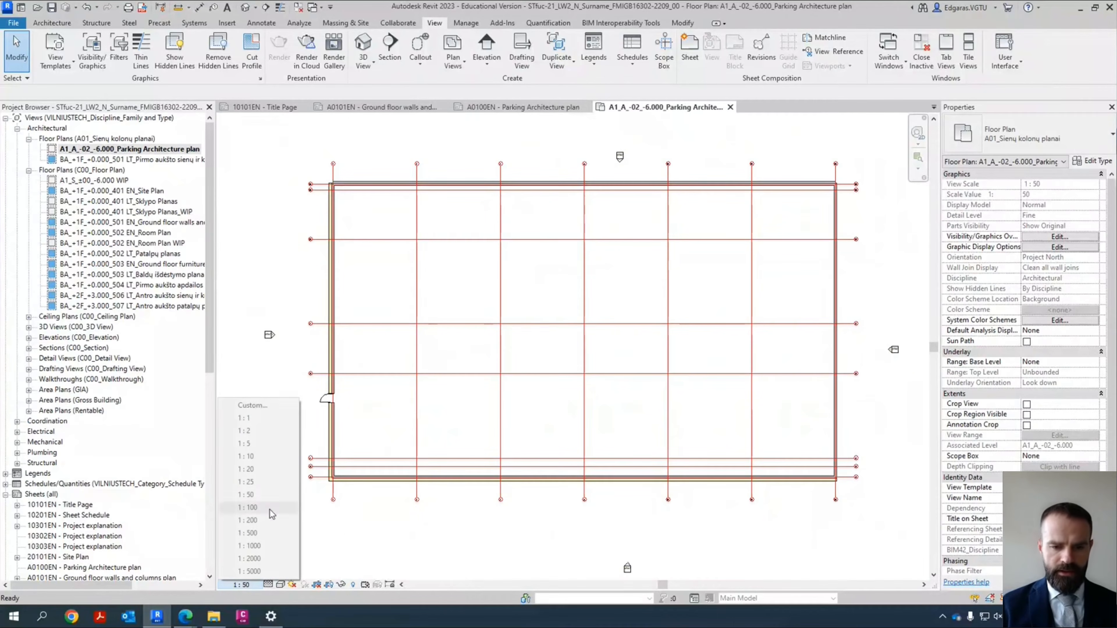
pyautogui.click(1058, 487)
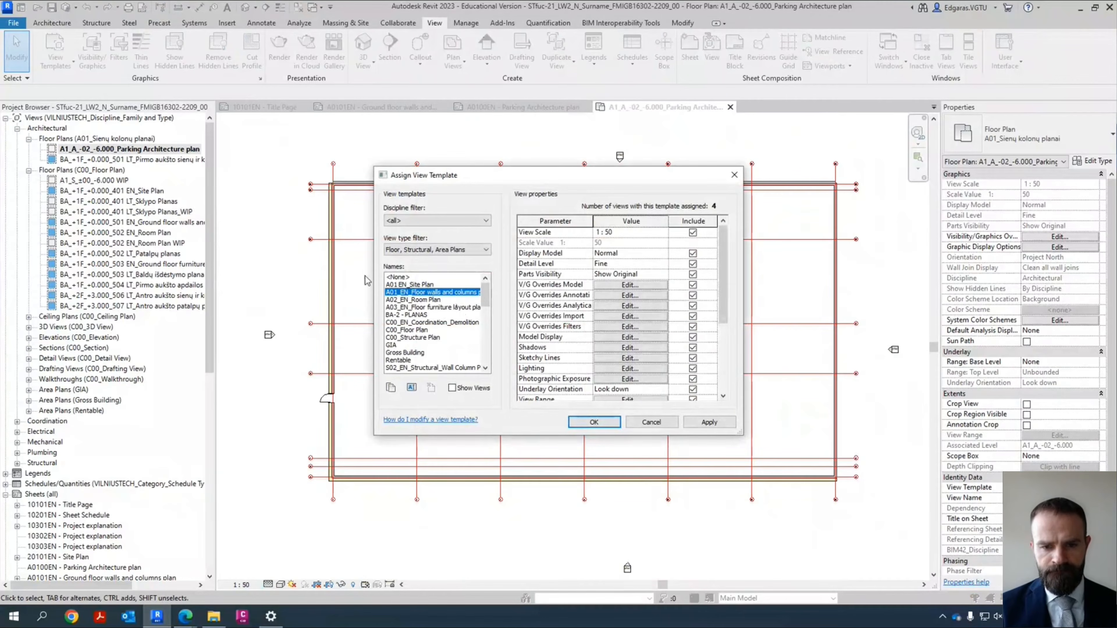
pyautogui.click(426, 277)
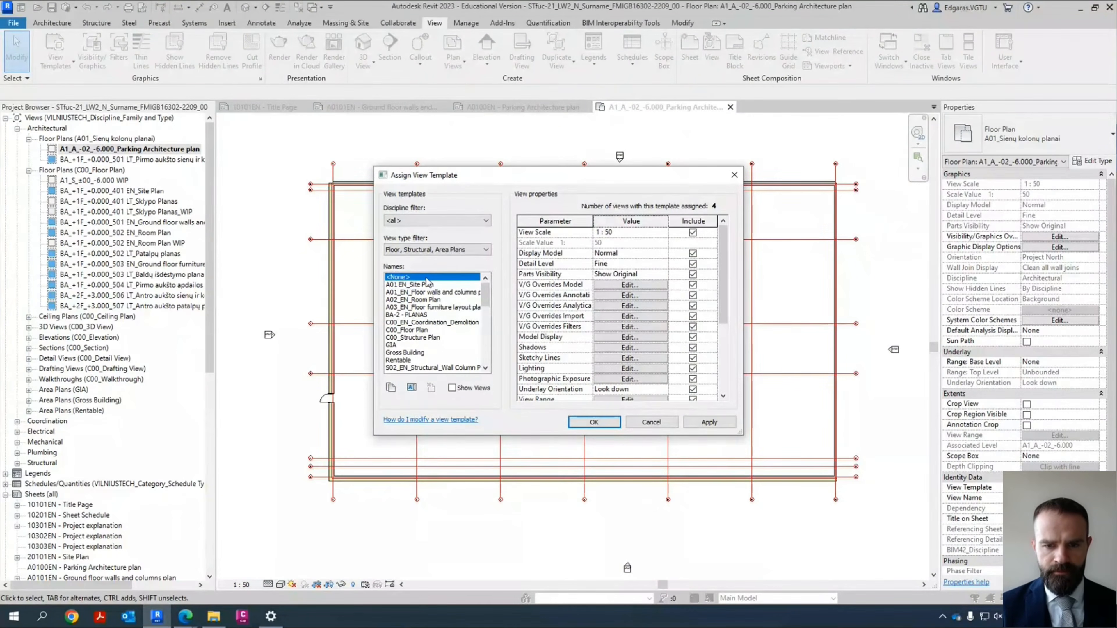
pyautogui.click(608, 424)
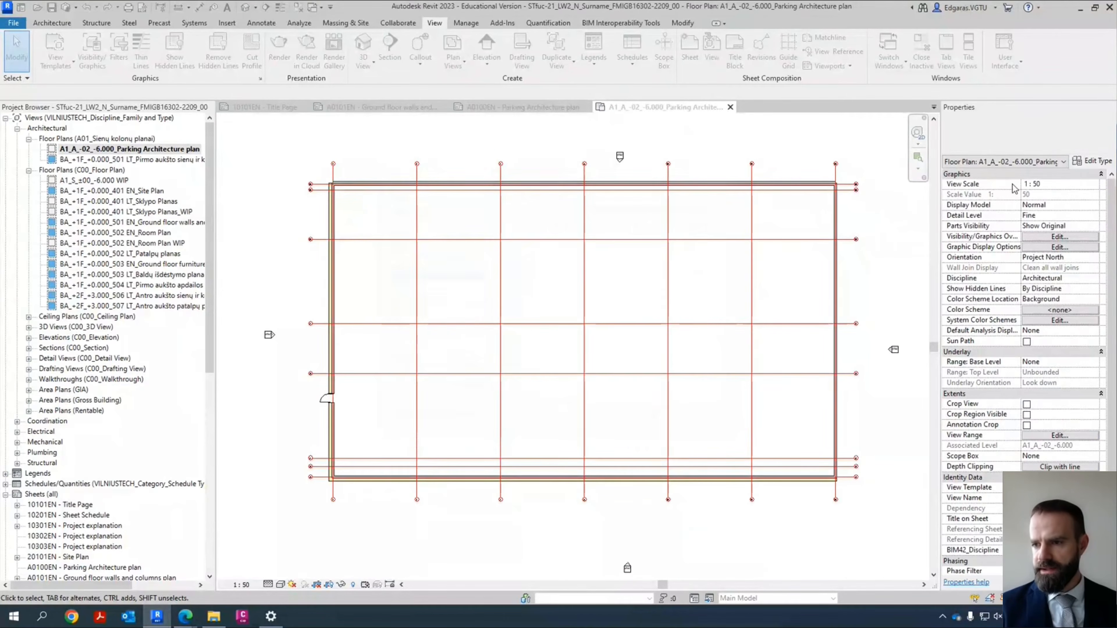
# Step: Set the view scale of the Parking Architecture plan view to 1 : 100
pyautogui.click(1094, 184)
pyautogui.click(1035, 212)
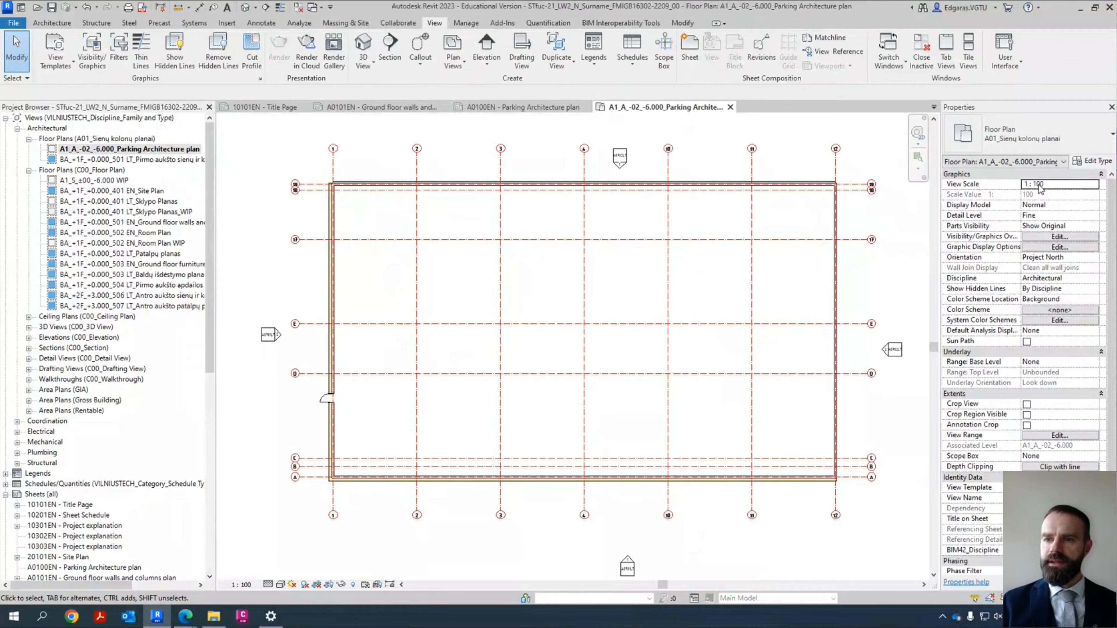
pyautogui.click(1095, 184)
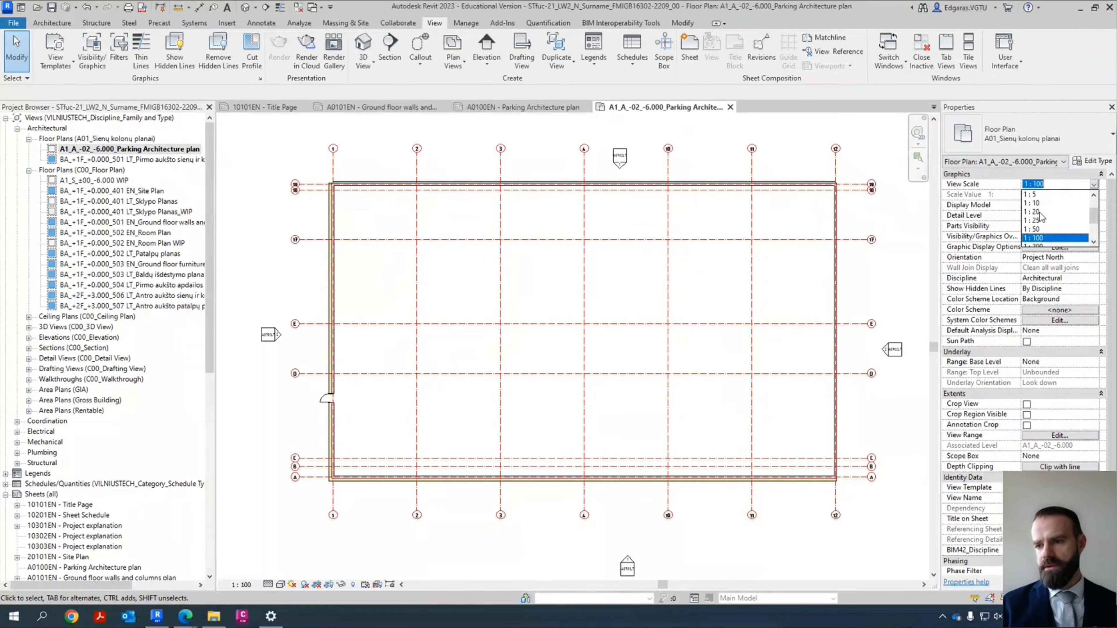
pyautogui.scroll(-1, 1068, 224)
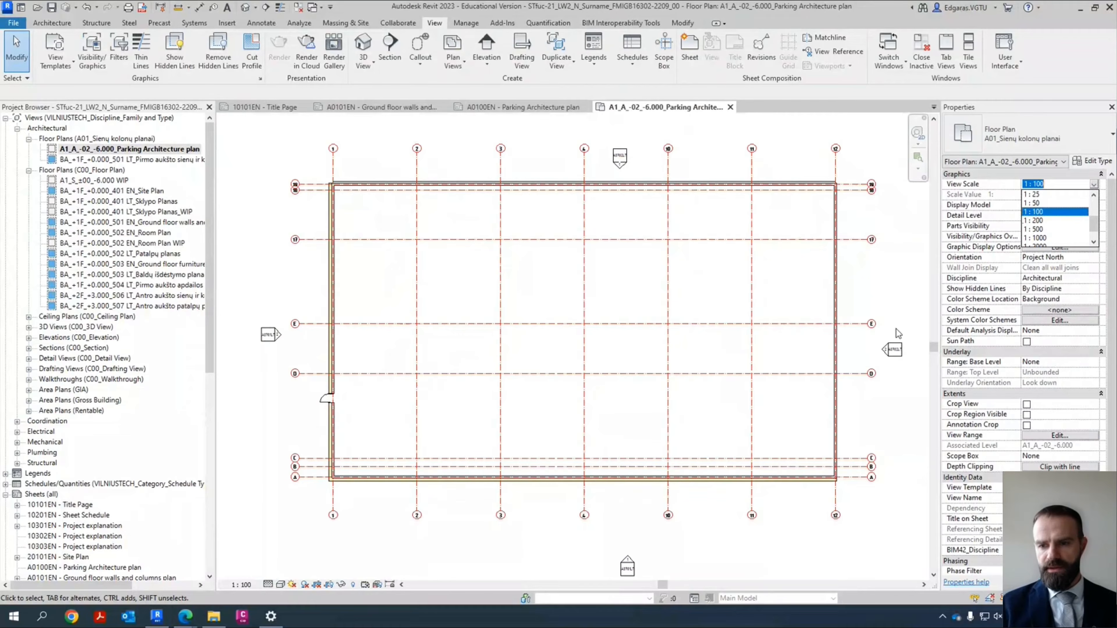
# Step: Assign the scope box whose name begins with A1_Pagrindinis past to the Parking Architecture plan view
pyautogui.moveTo(604, 295); pyautogui.dragTo(401, 325, button='middle')
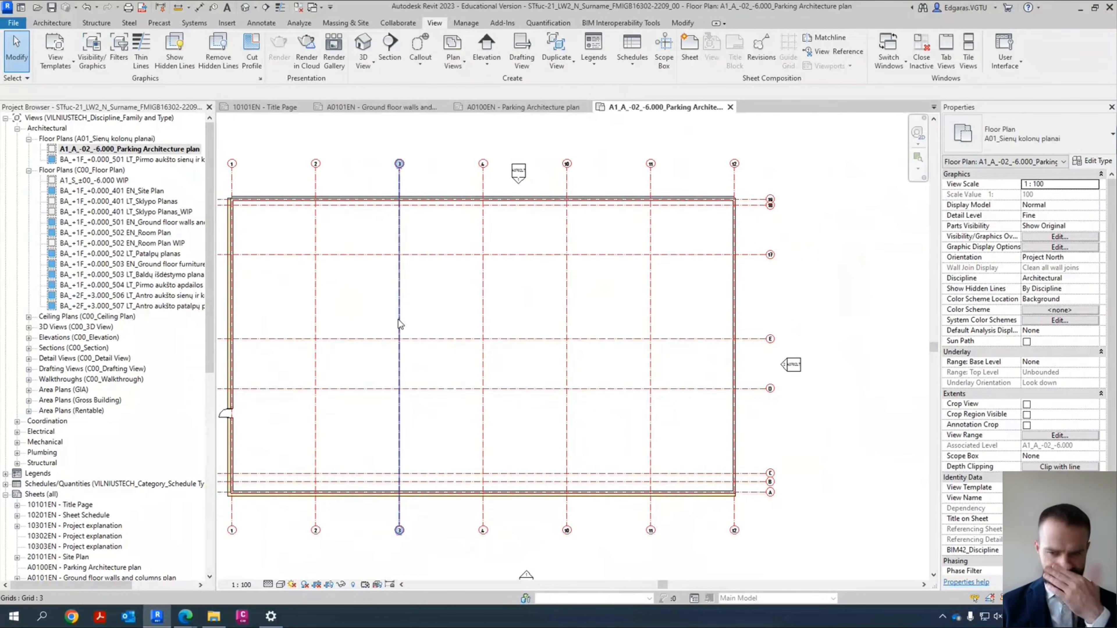
pyautogui.moveTo(260, 351); pyautogui.dragTo(483, 323, button='middle')
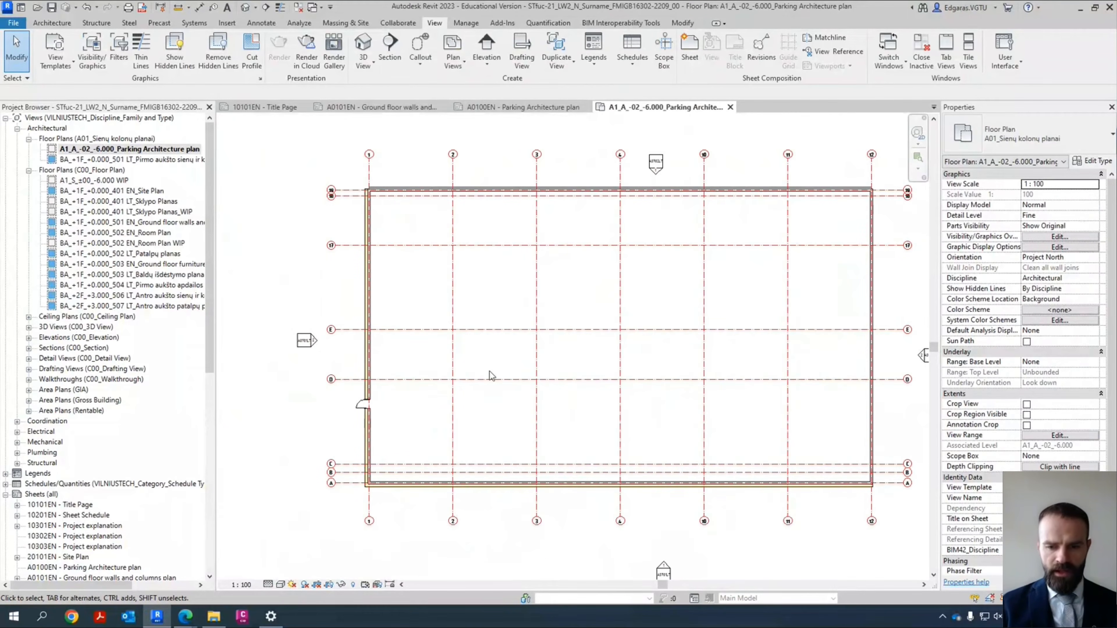
pyautogui.scroll(-3, 491, 328)
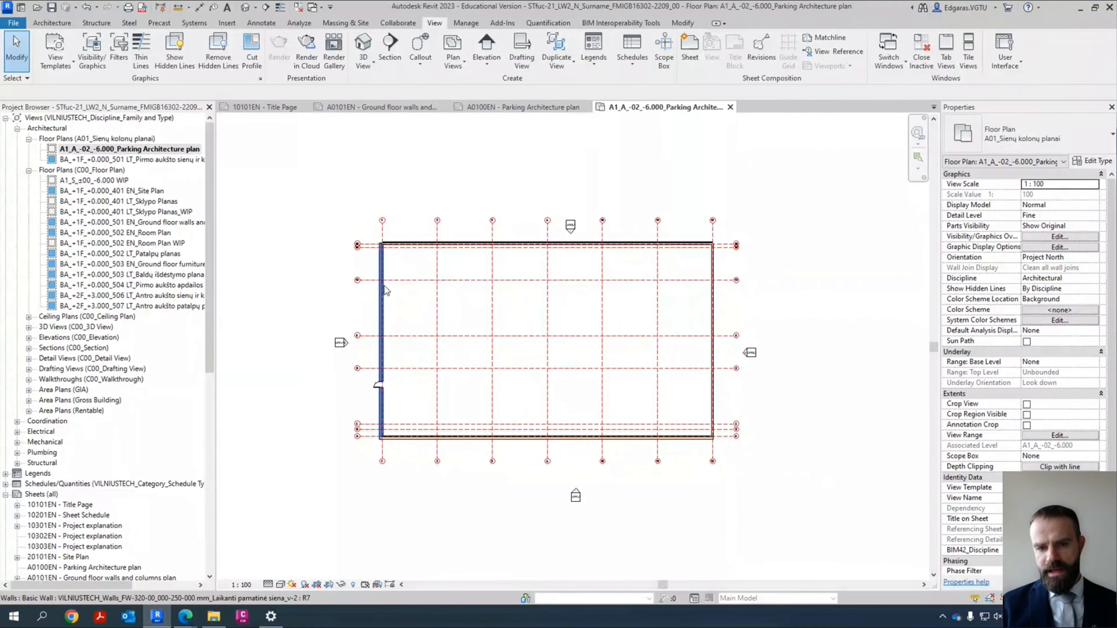
pyautogui.click(1093, 457)
pyautogui.click(1093, 457)
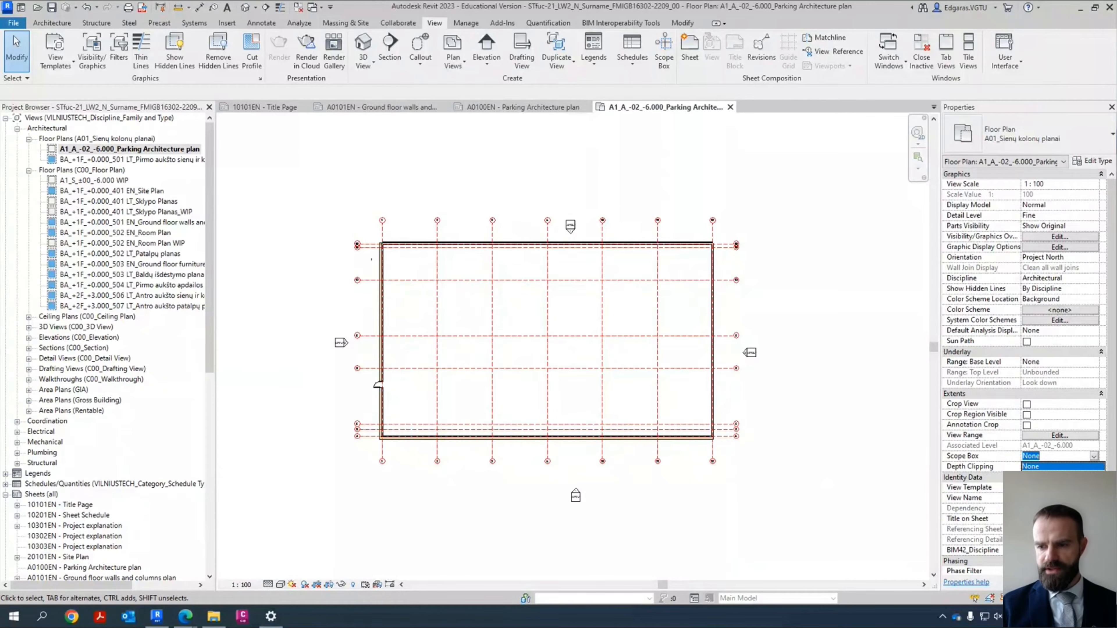
pyautogui.click(1077, 476)
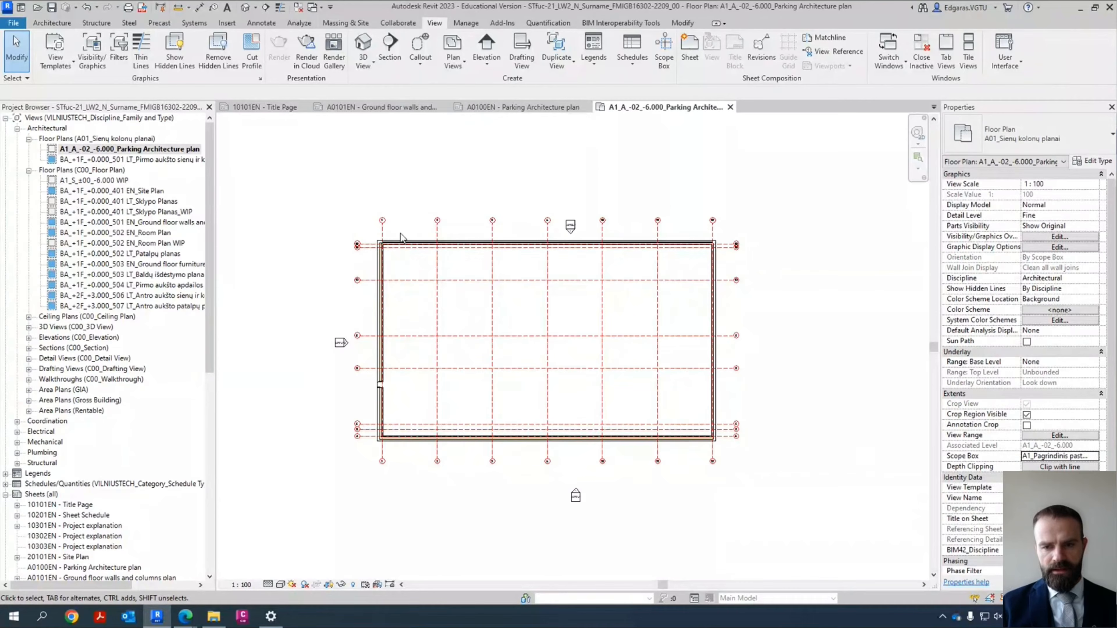
pyautogui.scroll(5, 721, 250)
pyautogui.scroll(-7, 721, 226)
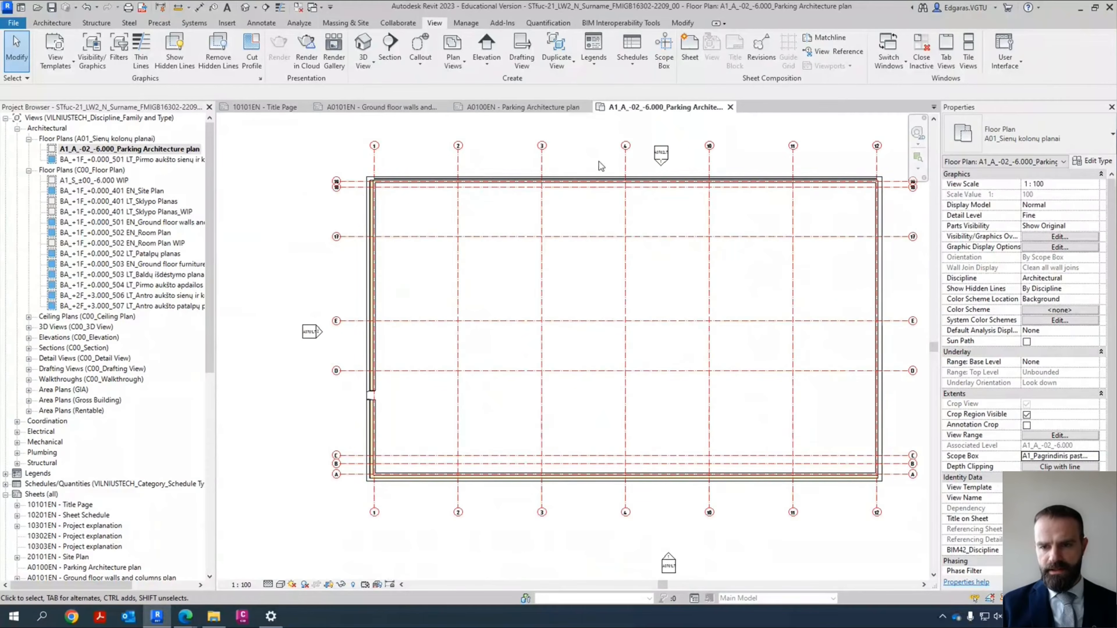
pyautogui.scroll(-1, 695, 260)
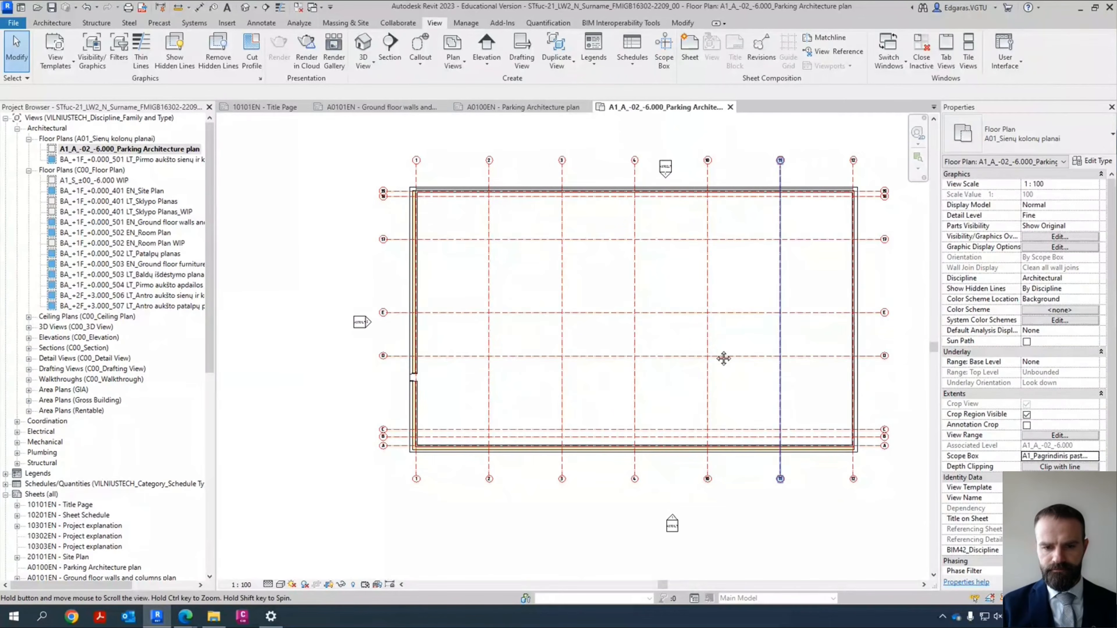
# Step: Inspect the door in the grid 1 wall near grid D and how the view's crop boundary cuts its swing
pyautogui.moveTo(722, 357); pyautogui.dragTo(644, 380, button='middle')
pyautogui.scroll(8, 384, 391)
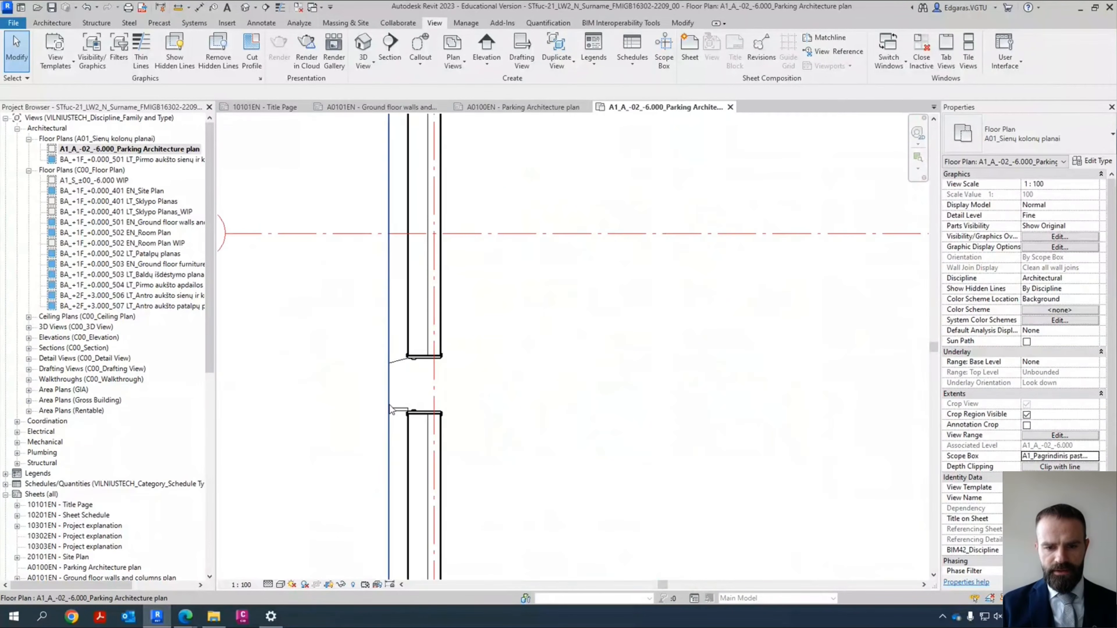
pyautogui.scroll(-6, 388, 409)
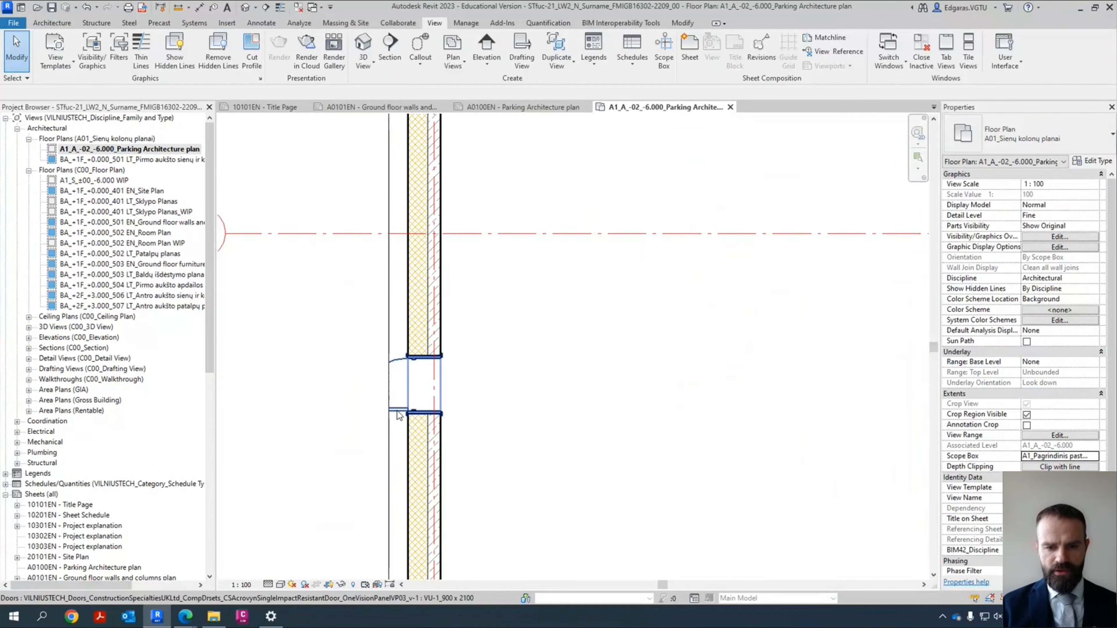
pyautogui.scroll(5, 393, 408)
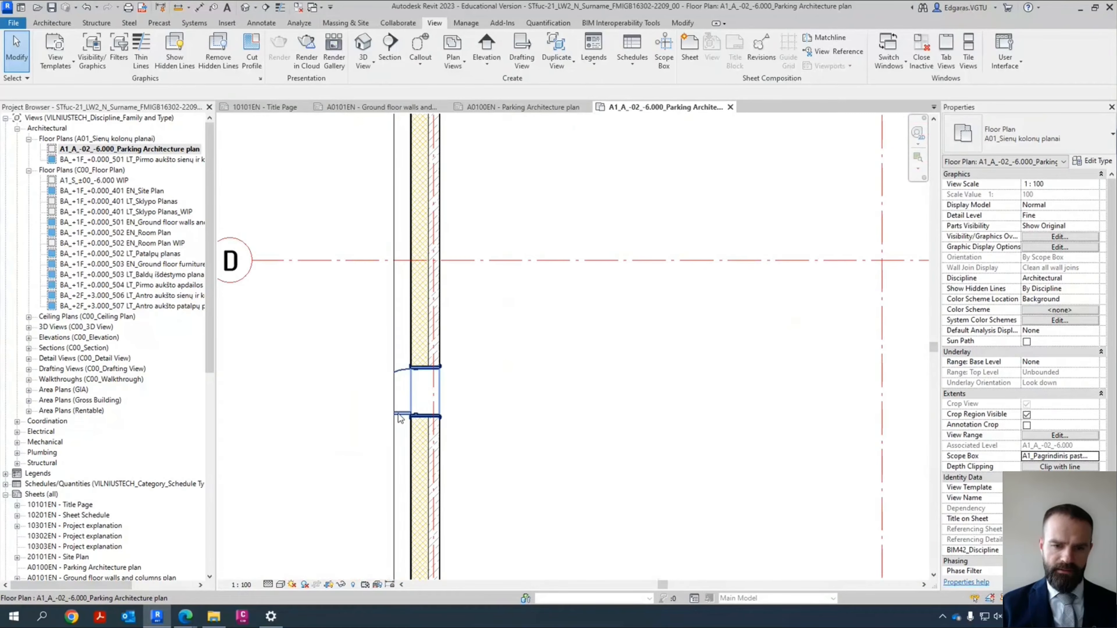
pyautogui.click(430, 394)
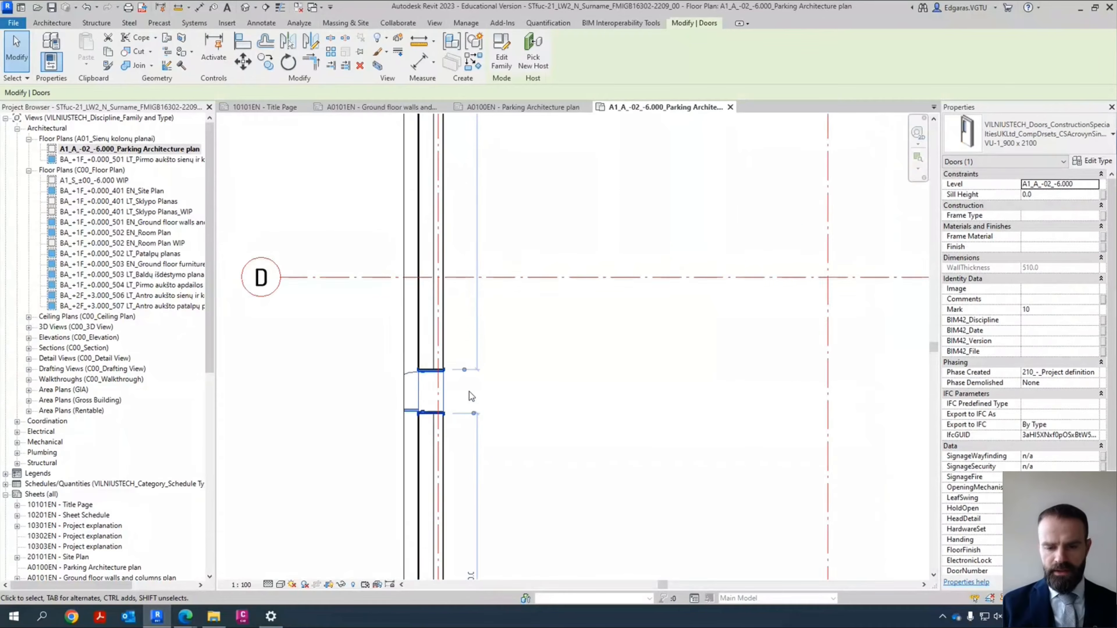
pyautogui.scroll(-3, 470, 396)
pyautogui.scroll(3, 550, 404)
pyautogui.click(578, 407)
pyautogui.scroll(-5, 420, 372)
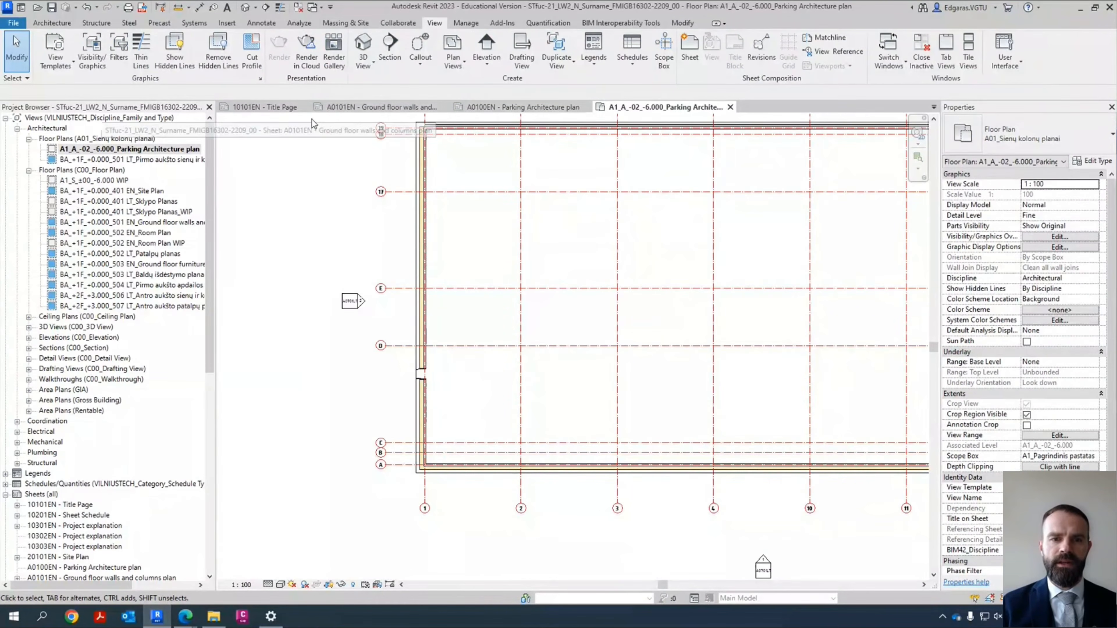
# Step: Close the inactive views, open the default 3D view and orient it to the top
pyautogui.click(298, 7)
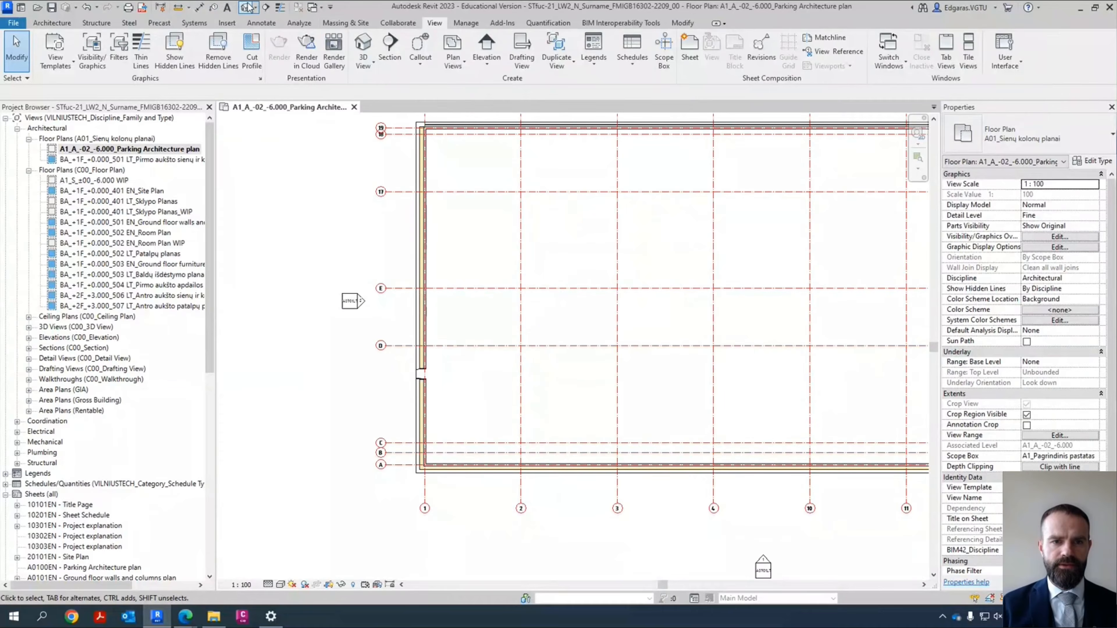
pyautogui.press('3')
pyautogui.press('d')
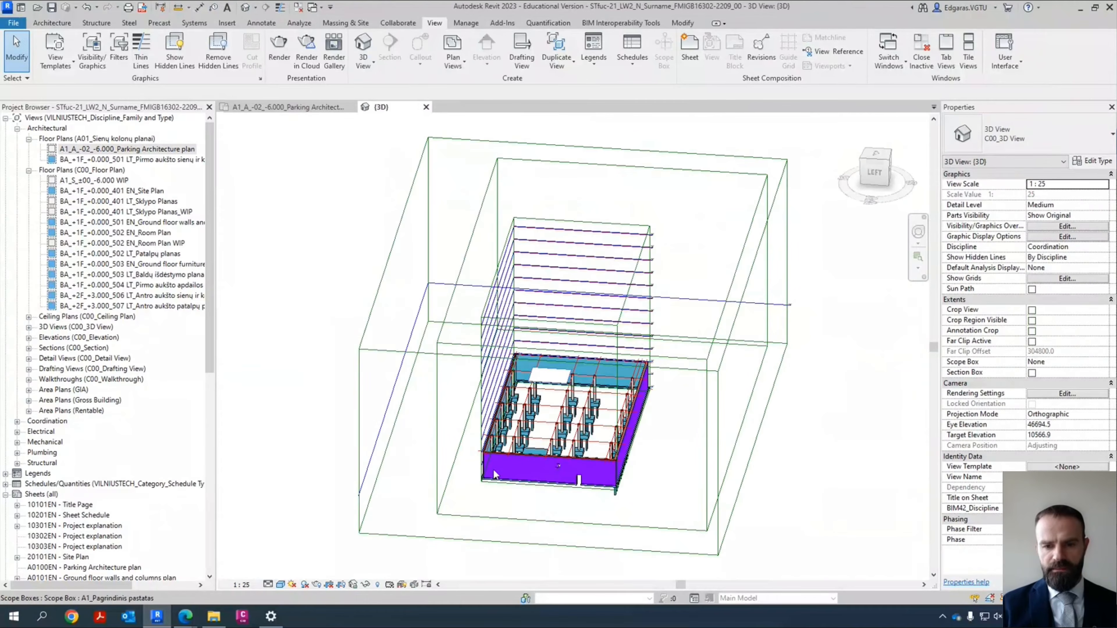
pyautogui.click(877, 157)
pyautogui.scroll(2, 637, 437)
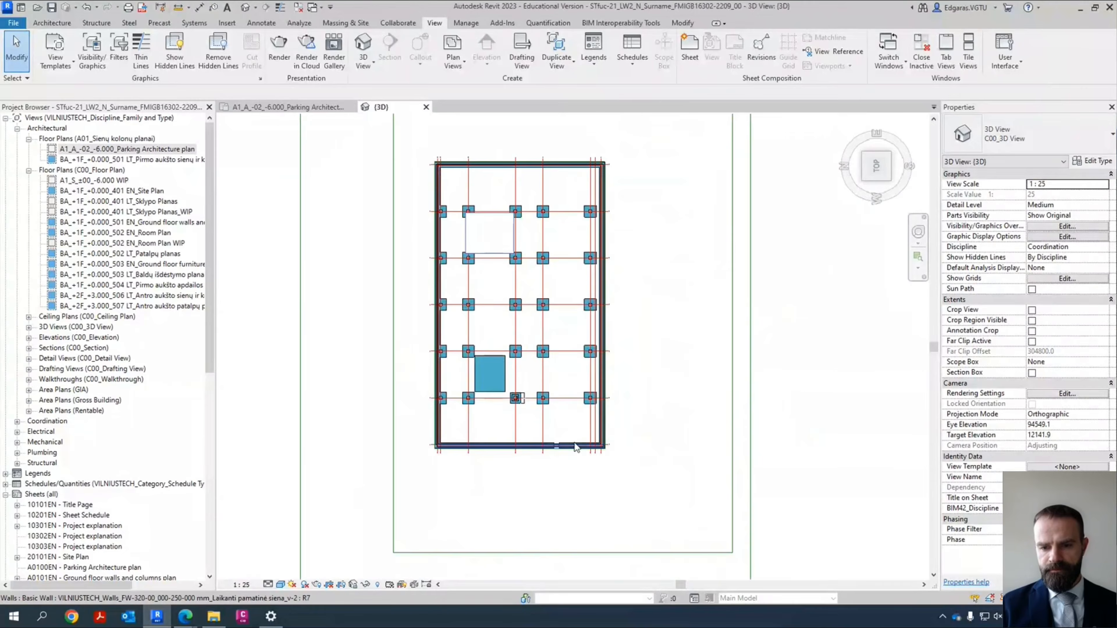
# Step: Stretch the A1_Pagrindinis pastatas scope box outward from the outer wall along grid 1
pyautogui.scroll(6, 576, 447)
pyautogui.click(664, 499)
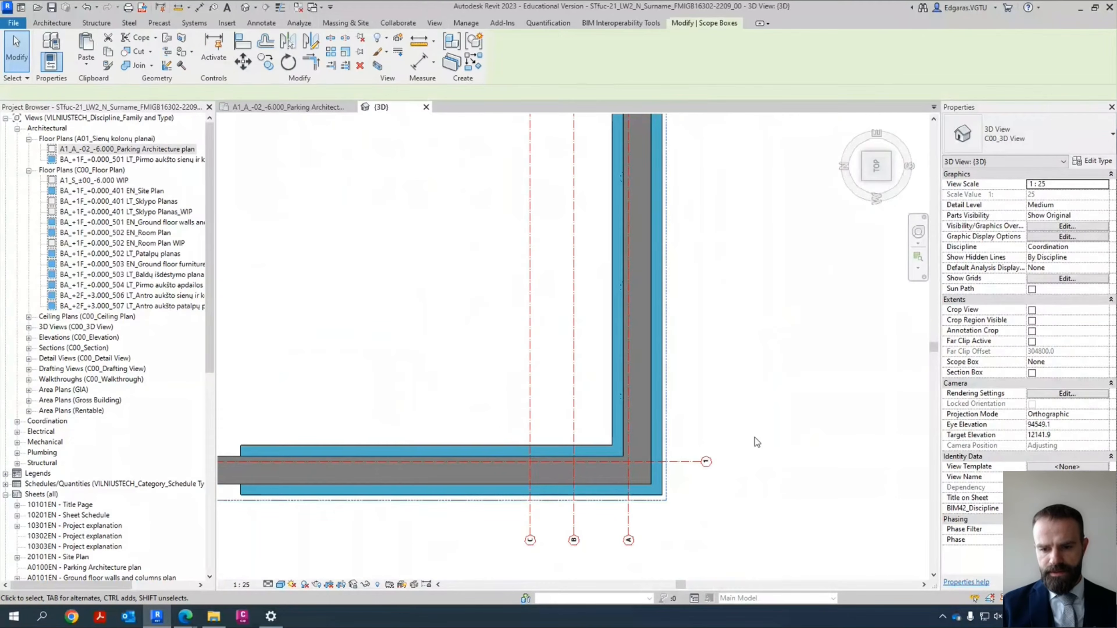
pyautogui.scroll(-6, 755, 438)
pyautogui.scroll(5, 659, 423)
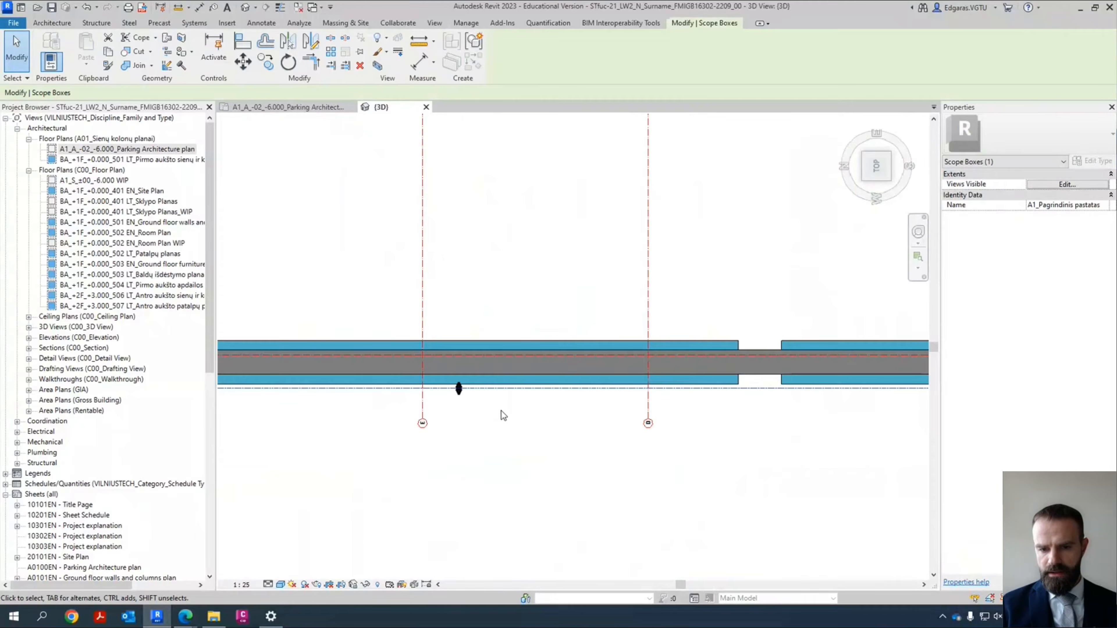
pyautogui.scroll(3, 501, 411)
pyautogui.scroll(-3, 427, 382)
pyautogui.moveTo(431, 381); pyautogui.dragTo(432, 391)
pyautogui.press('Escape')
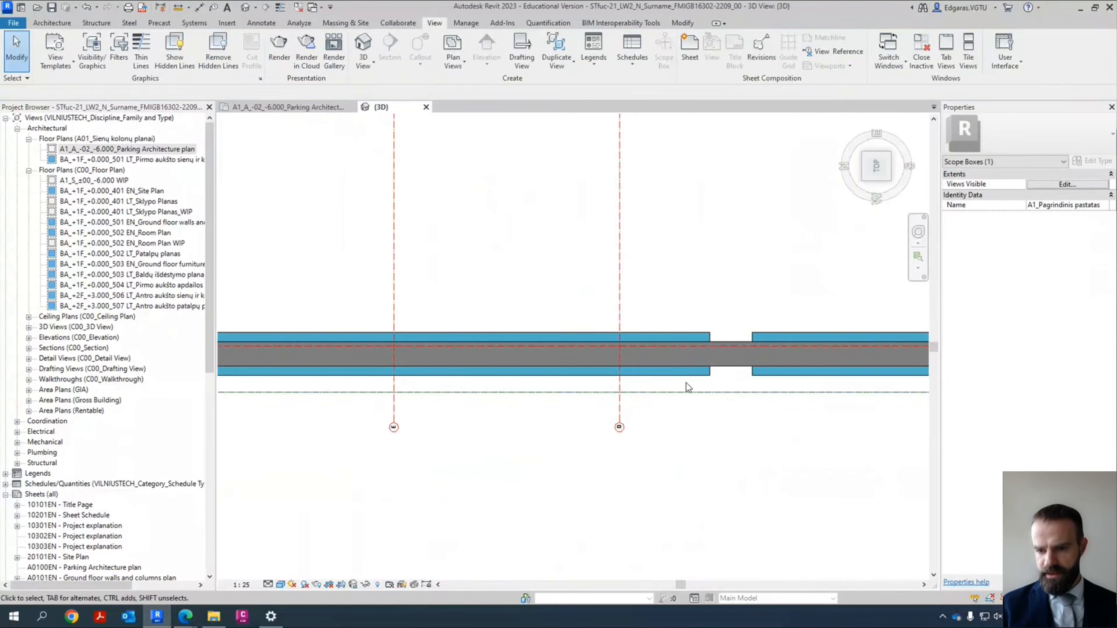
# Step: Extend the scope box edge at grid 1 further outward and check in the parking plan that the door swing fits inside the crop
pyautogui.click(322, 105)
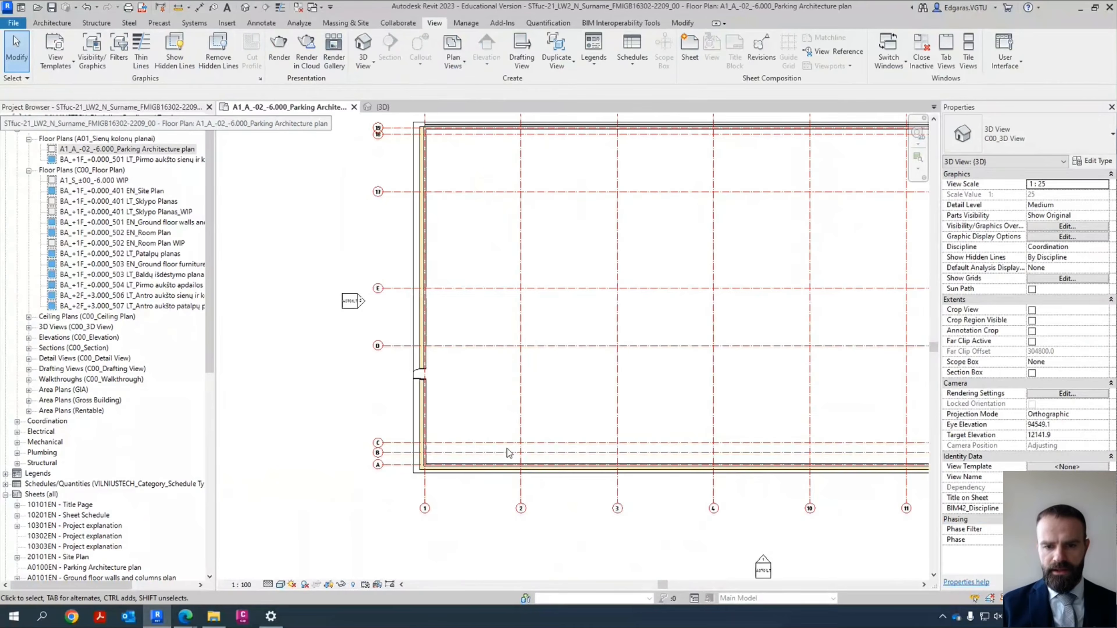
pyautogui.scroll(5, 395, 373)
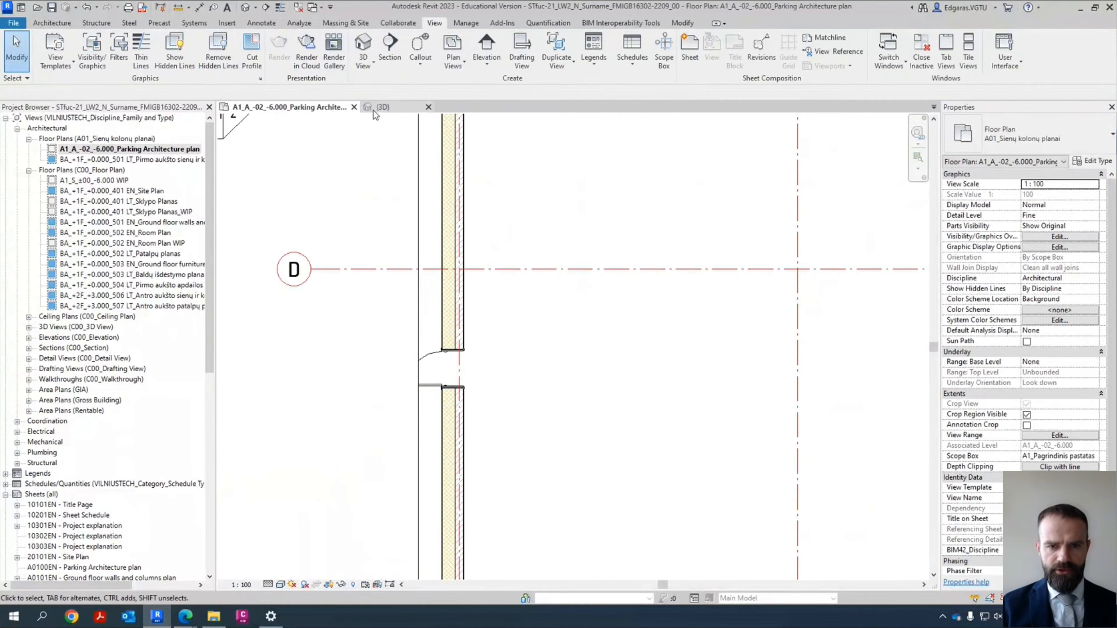
pyautogui.click(381, 107)
pyautogui.click(585, 393)
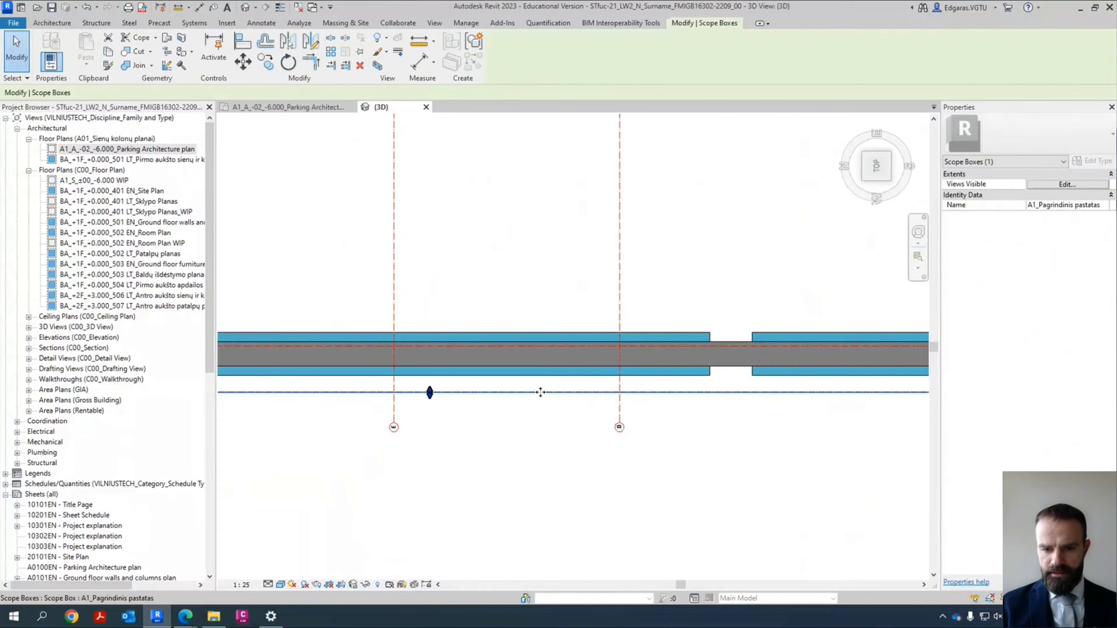
pyautogui.moveTo(431, 394); pyautogui.dragTo(431, 408)
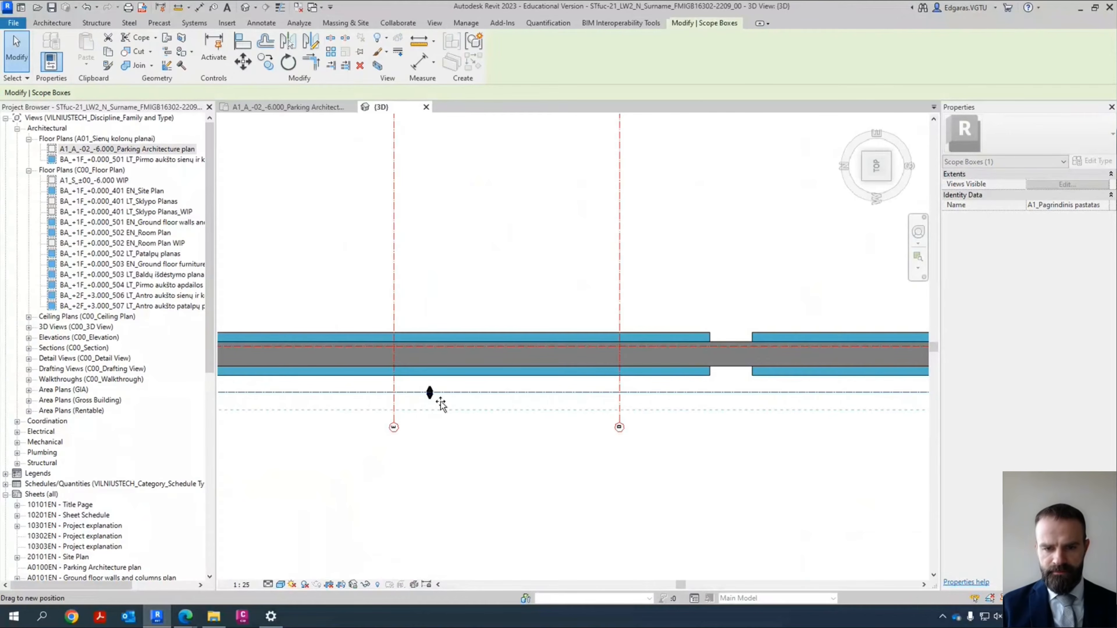
pyautogui.click(308, 108)
pyautogui.scroll(5, 406, 381)
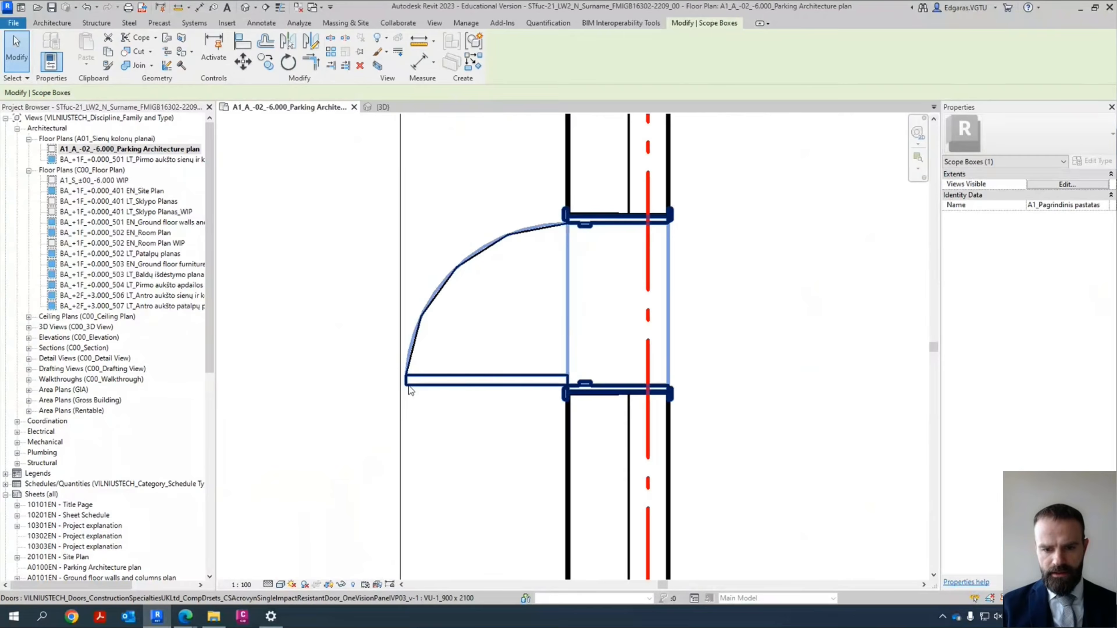
pyautogui.scroll(-10, 412, 331)
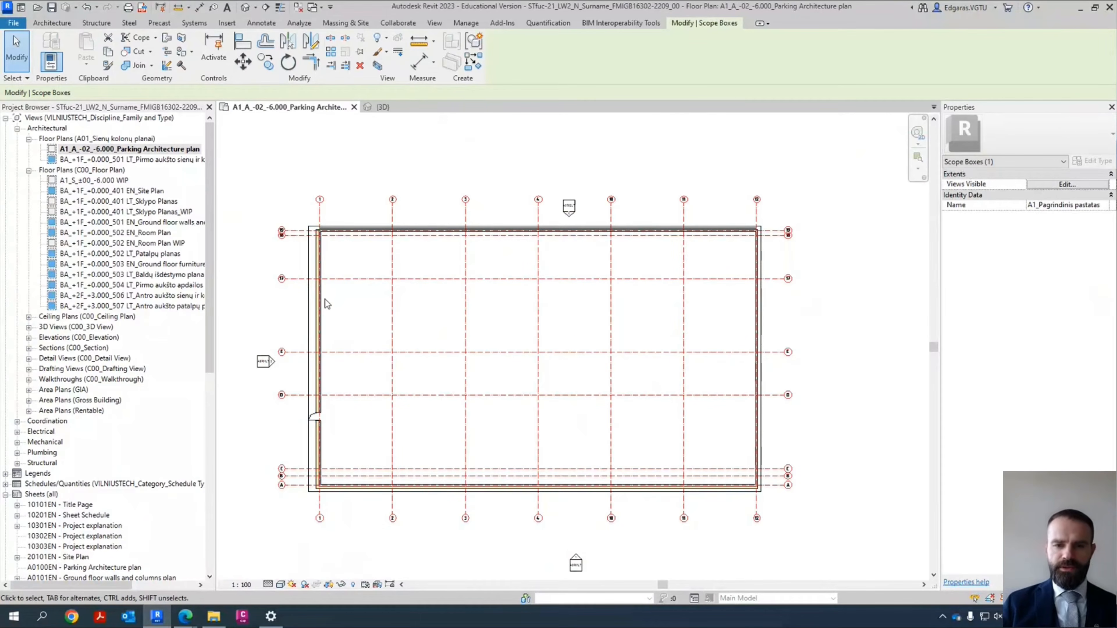
pyautogui.moveTo(307, 321); pyautogui.dragTo(412, 318, button='middle')
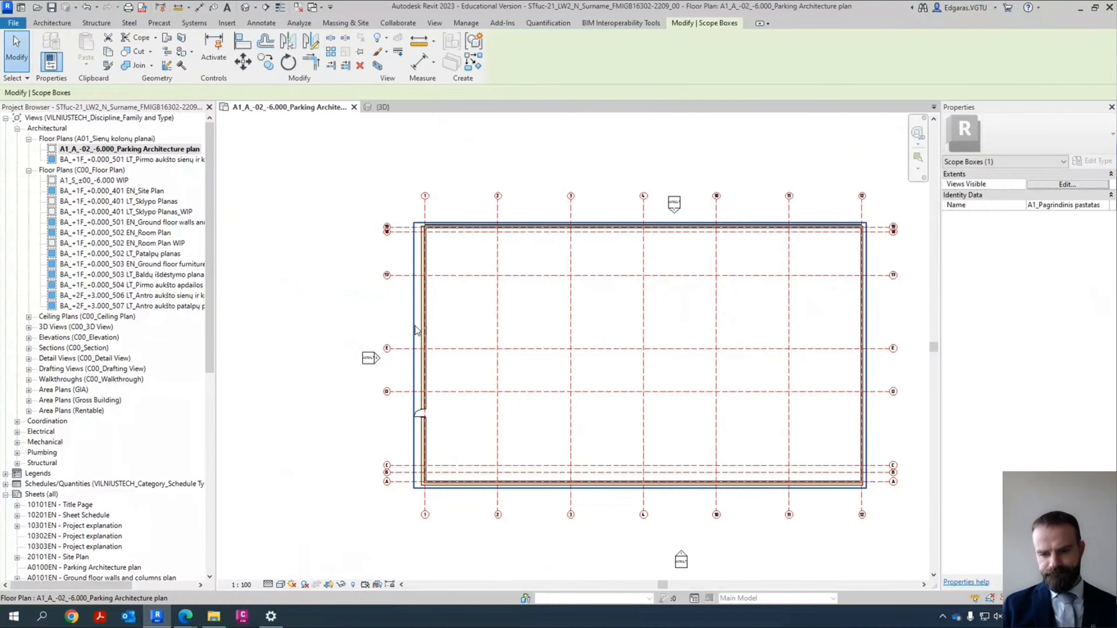
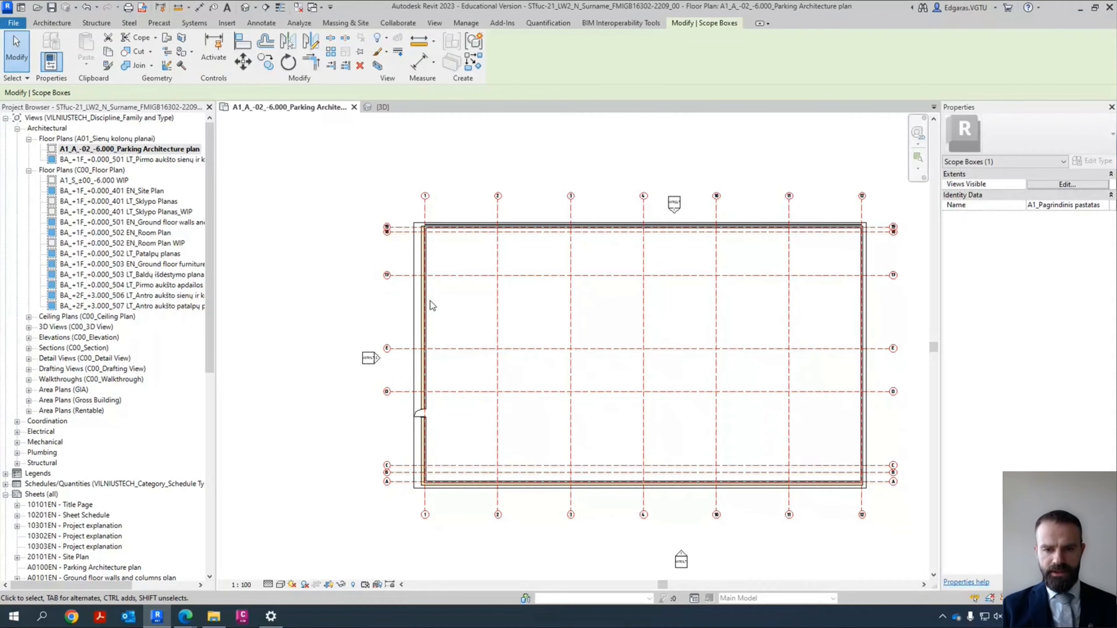
pyautogui.moveTo(544, 356); pyautogui.dragTo(450, 357, button='middle')
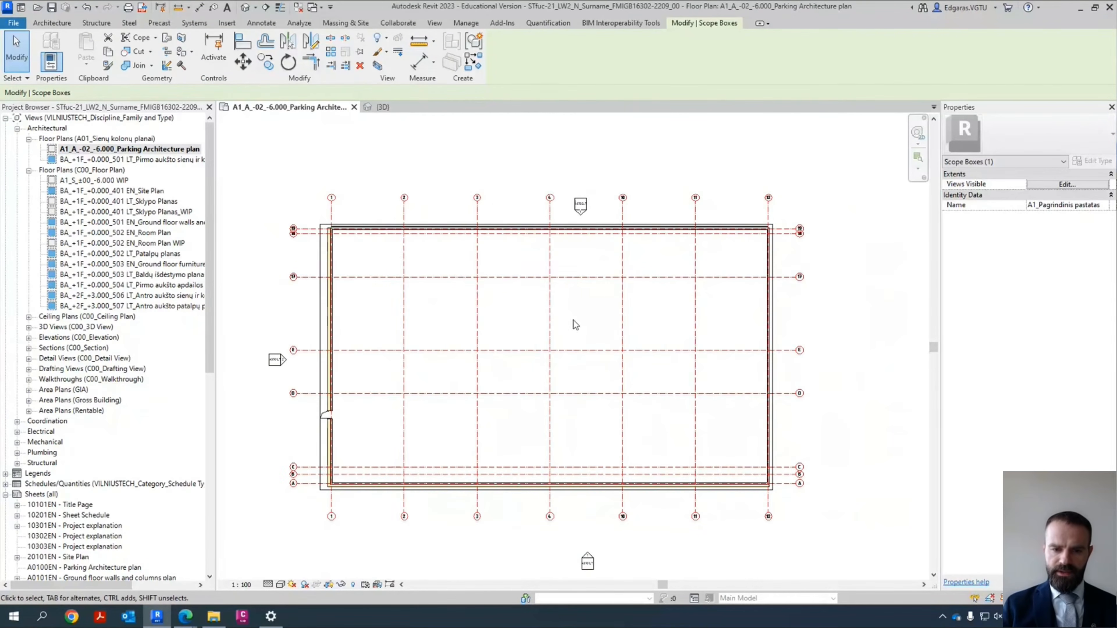
pyautogui.click(407, 172)
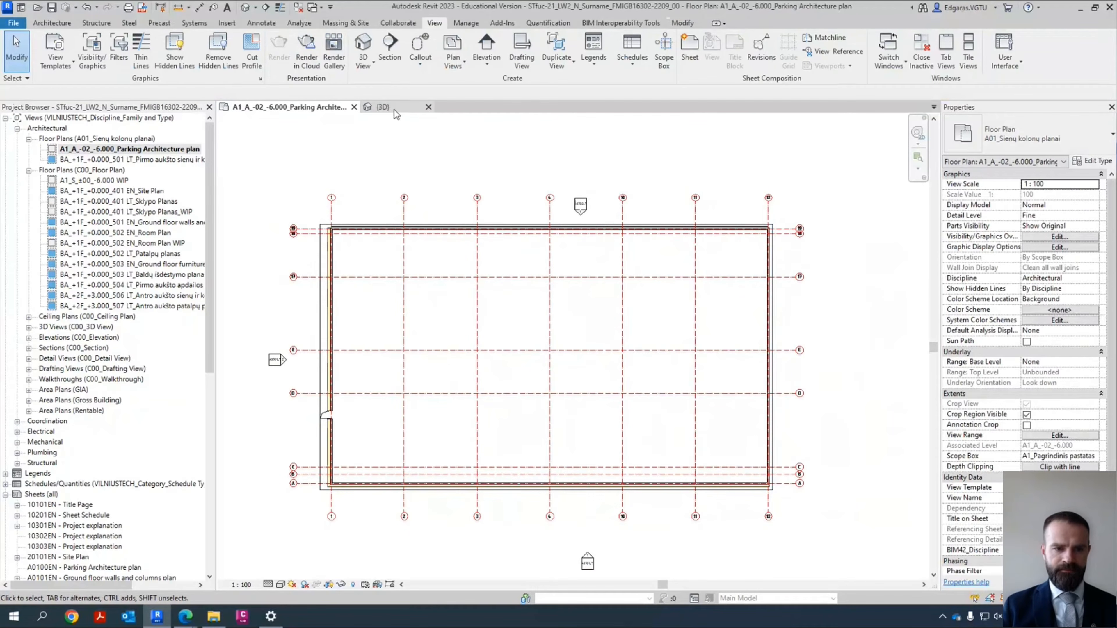
# Step: Open sheet A0100EN - Parking Architecture plan and place the A1_A_-02_-6.000_Parking Architecture plan view on it
pyautogui.scroll(-7, 124, 425)
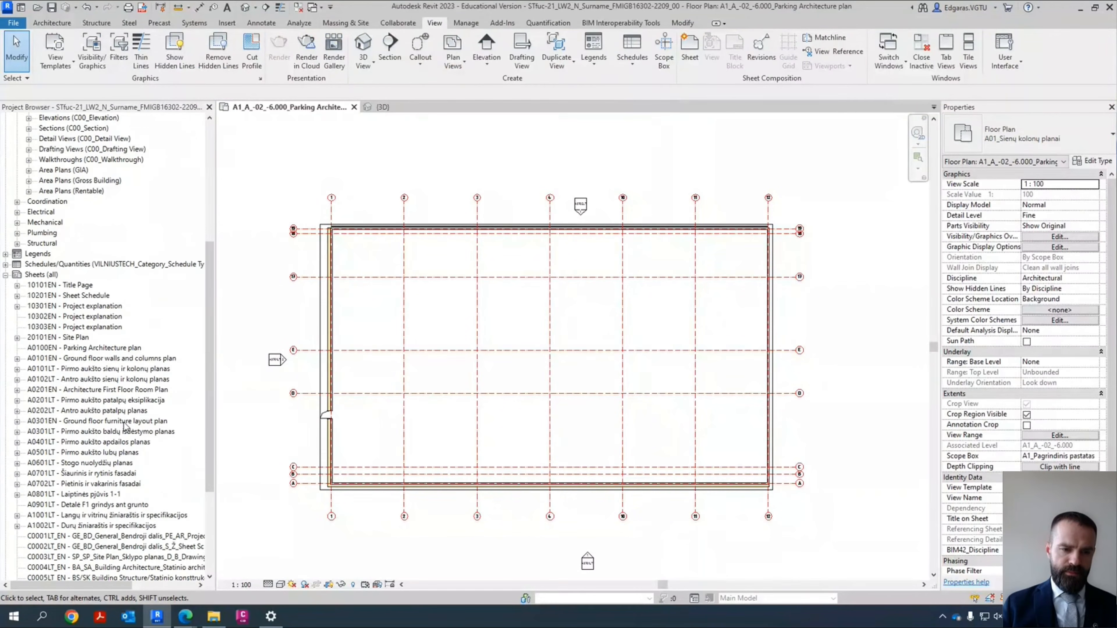
pyautogui.scroll(-4, 124, 425)
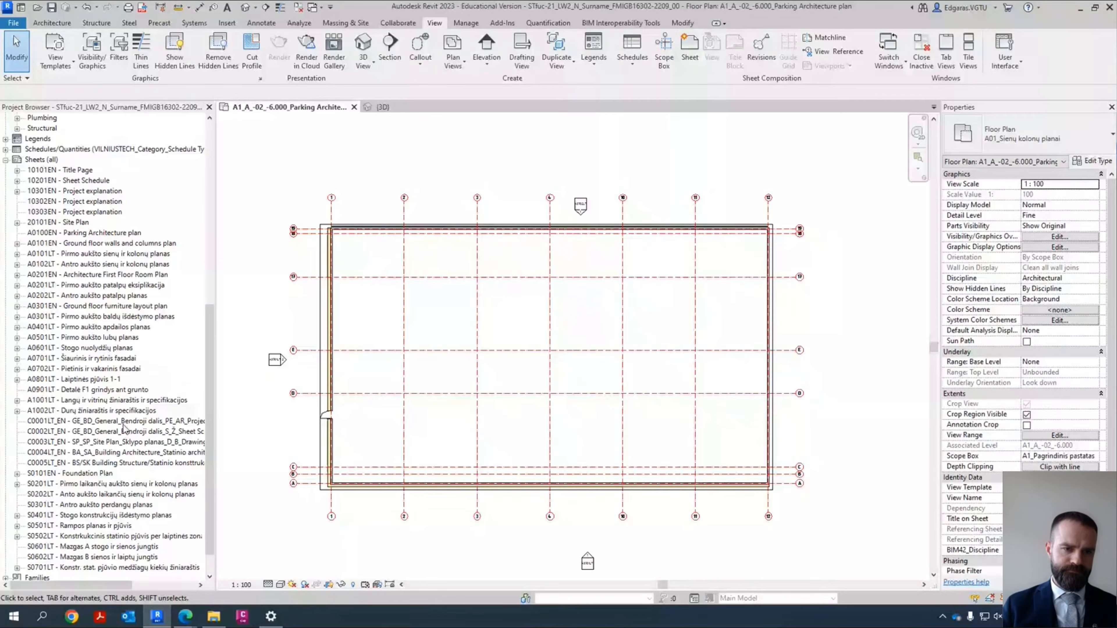
pyautogui.scroll(2, 125, 429)
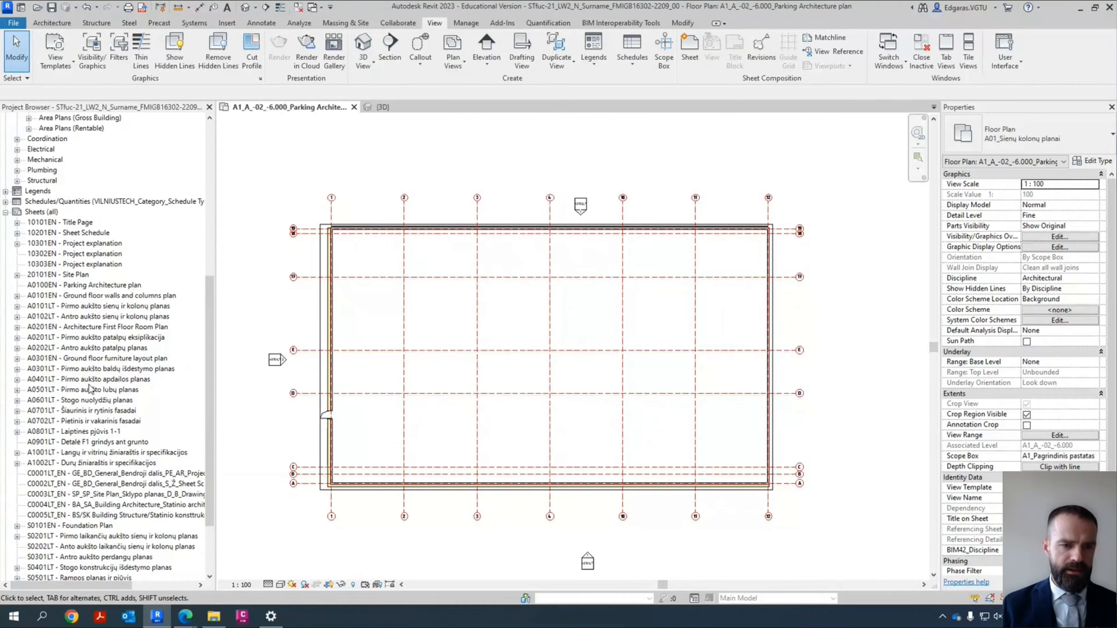
pyautogui.doubleClick(83, 286)
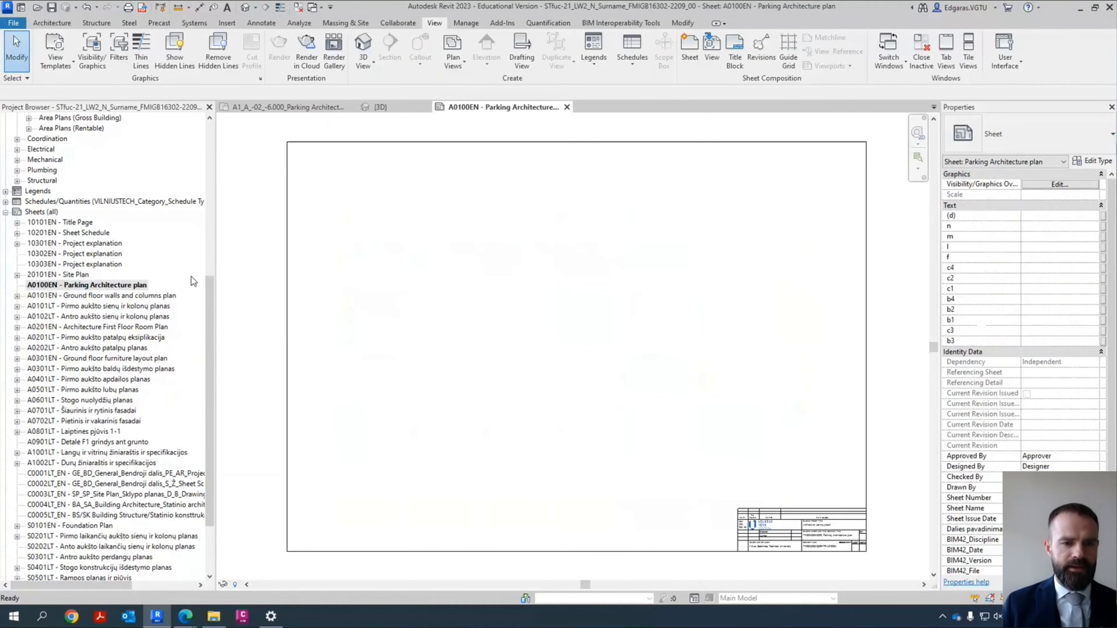
pyautogui.moveTo(210, 326); pyautogui.dragTo(496, 374)
pyautogui.click(533, 320)
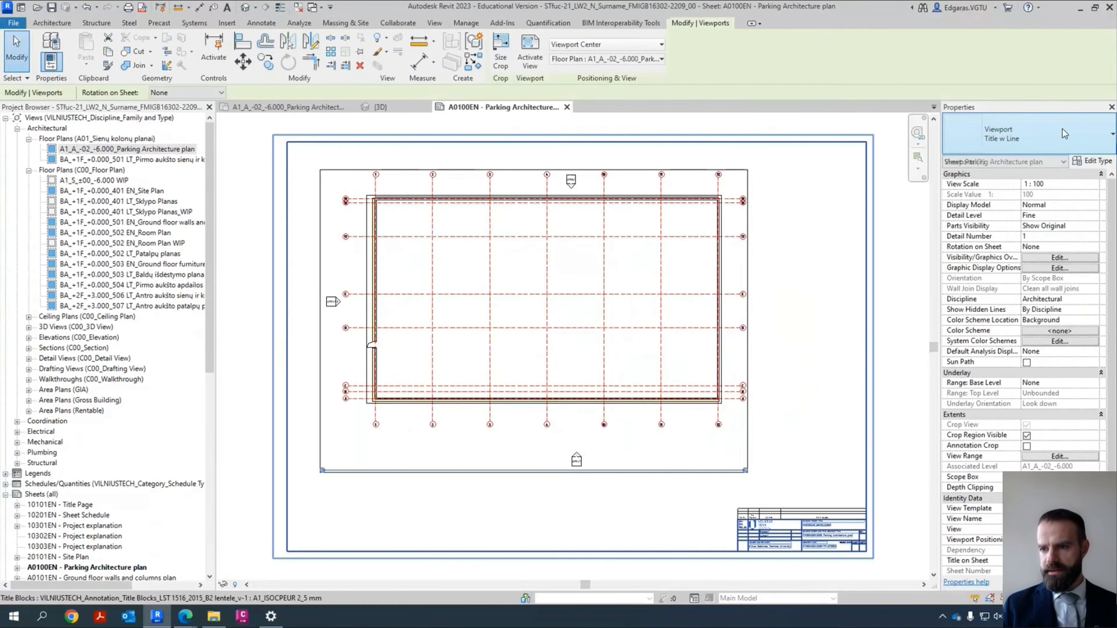
# Step: Change the viewport type to Vaizdo numeris-Pavadinimas-Mastelis_ISOCPEUR 2-5 mm and move its title above the plan between grids 3 and 4
pyautogui.click(1011, 134)
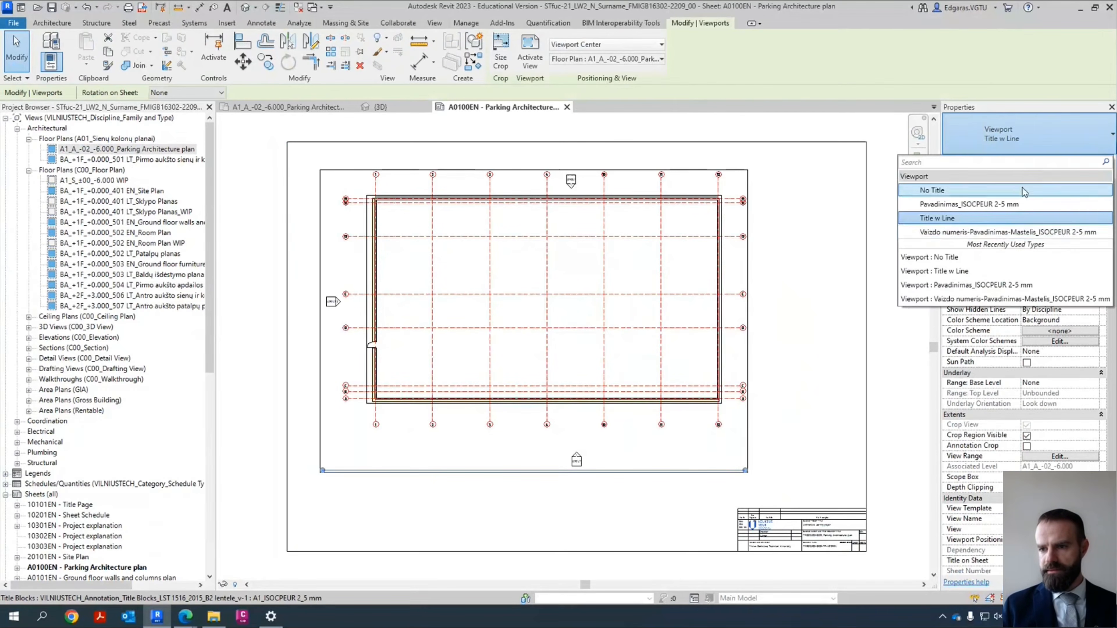
pyautogui.click(981, 233)
pyautogui.click(616, 502)
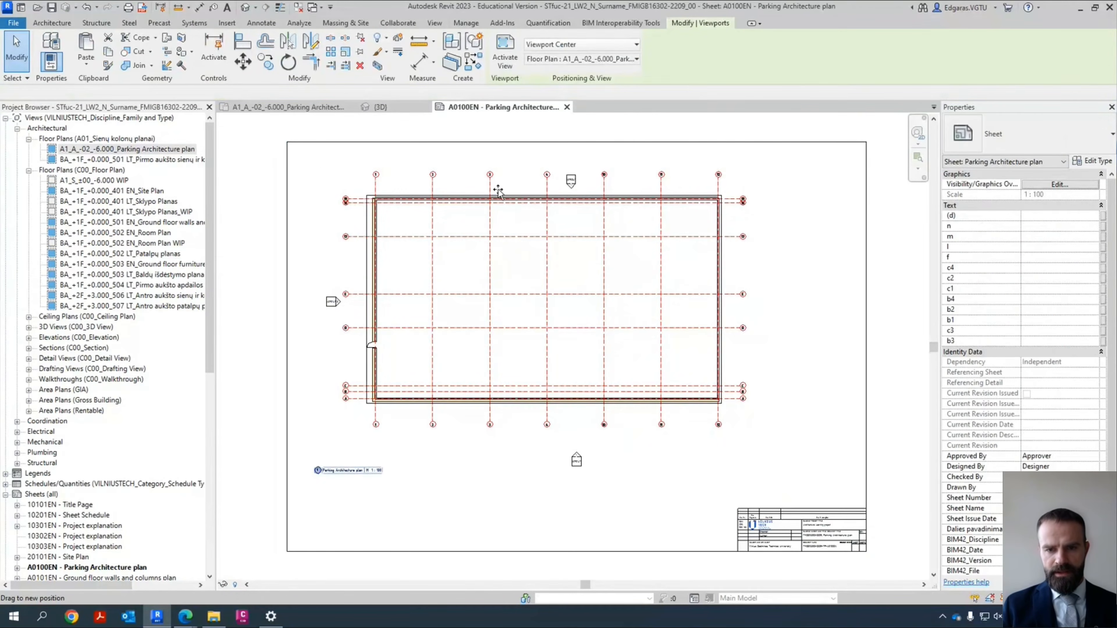
pyautogui.moveTo(497, 189); pyautogui.dragTo(528, 163)
pyautogui.scroll(3, 531, 158)
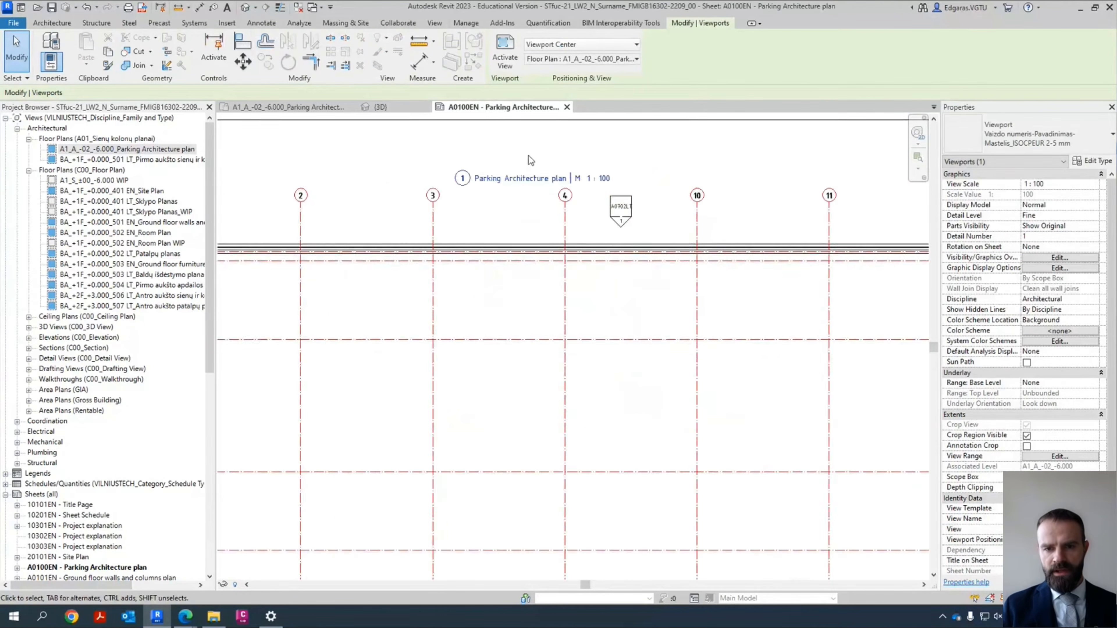
pyautogui.scroll(2, 530, 159)
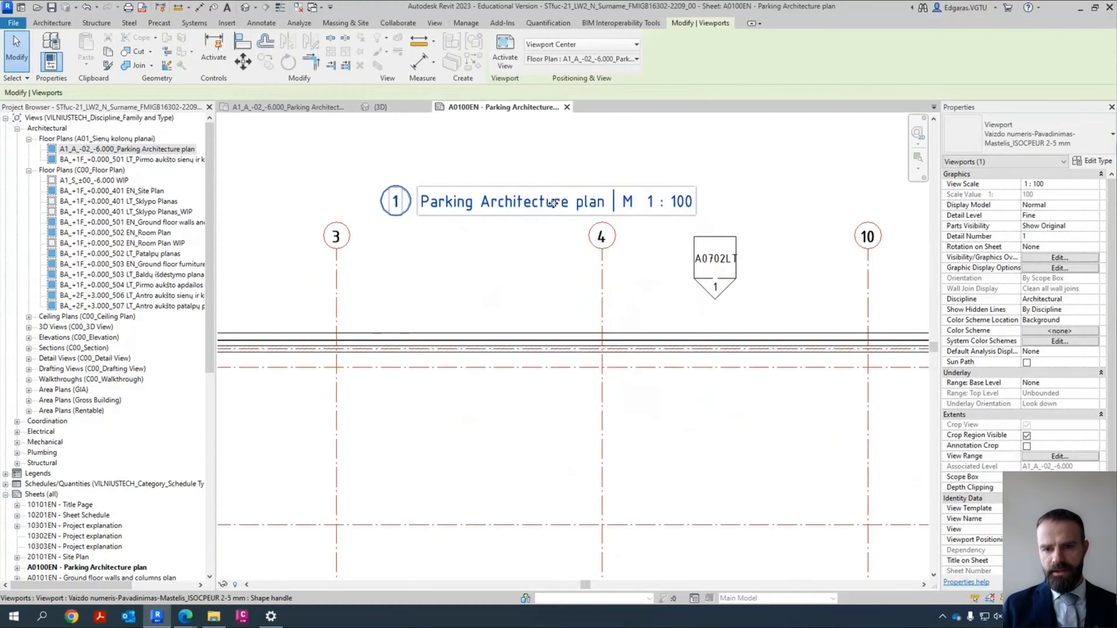
# Step: Set the viewport's Title on Sheet to Parking Architecture Plan and check the title's lettering
pyautogui.click(570, 202)
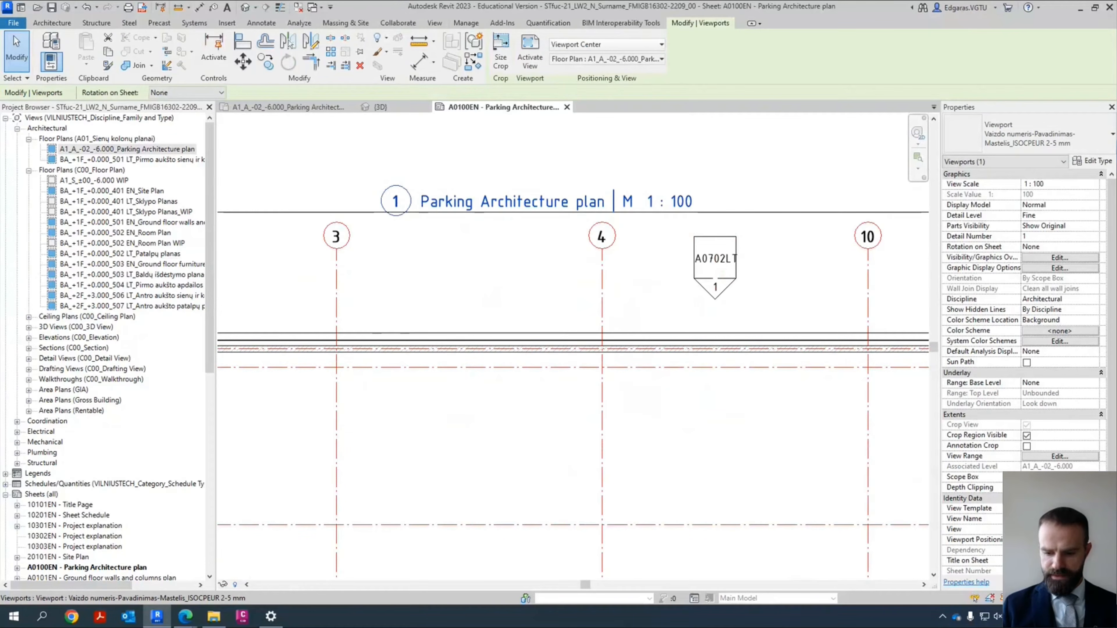
pyautogui.click(1059, 561)
pyautogui.press('Escape')
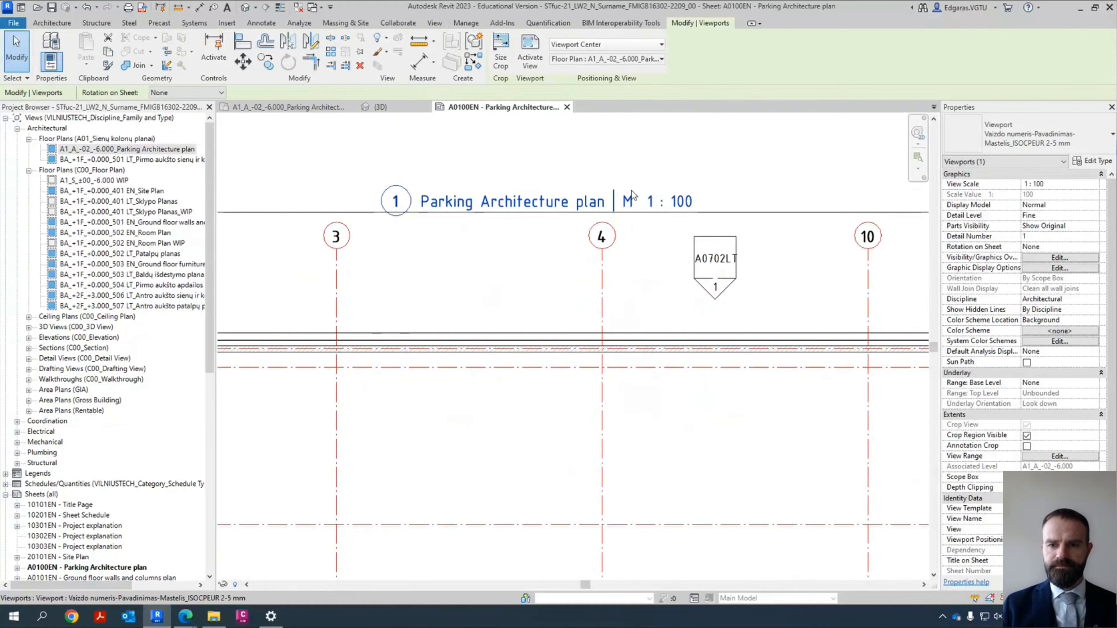
pyautogui.click(810, 180)
pyautogui.scroll(2, 559, 202)
pyautogui.scroll(-2, 424, 187)
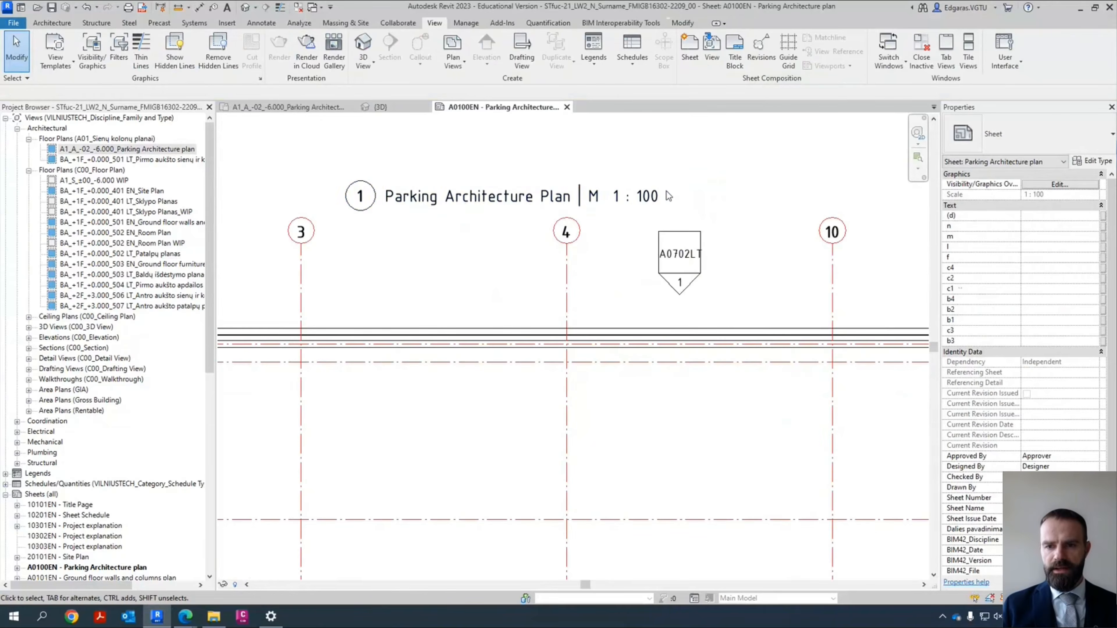
pyautogui.scroll(2, 668, 196)
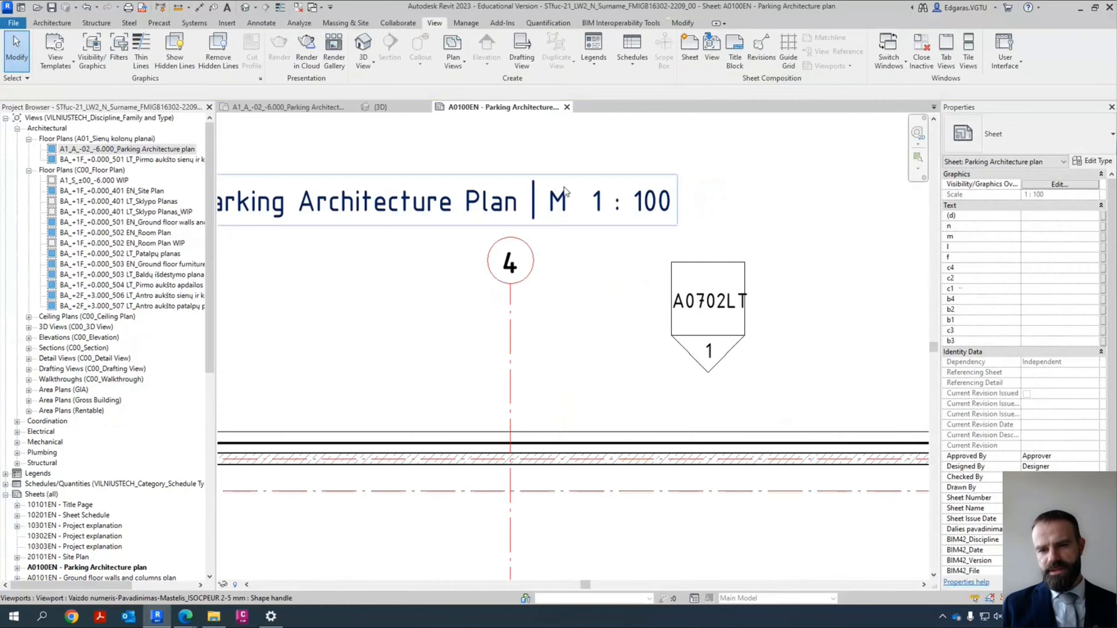
pyautogui.scroll(3, 567, 198)
pyautogui.scroll(-3, 571, 220)
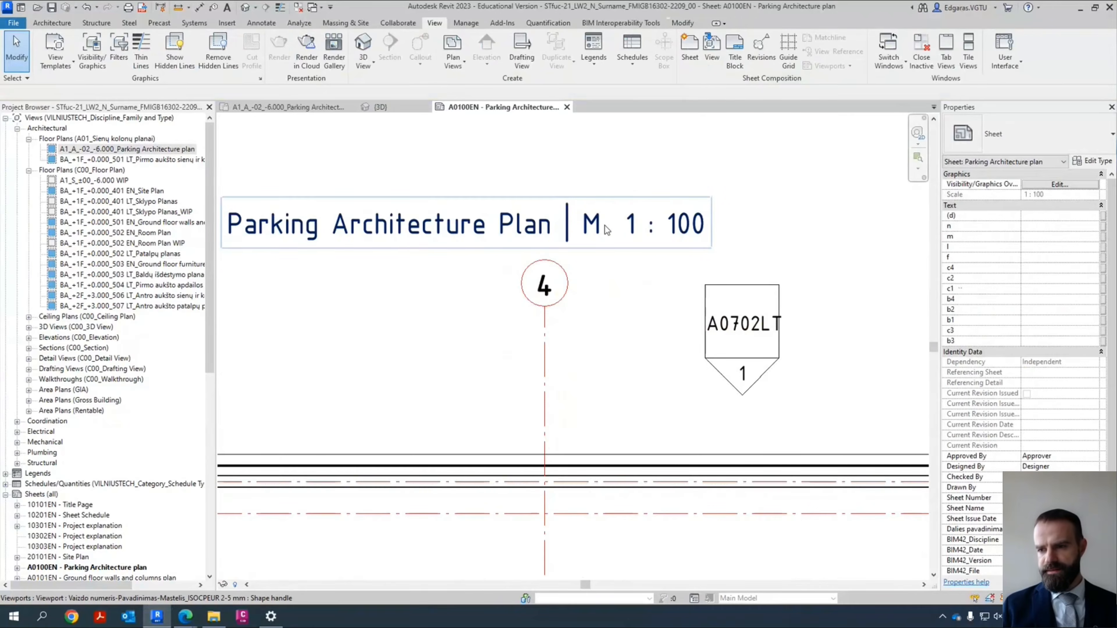
# Step: Check the label parameters of the Parking Architecture Plan viewport title and review the overall sheet layout
pyautogui.click(630, 230)
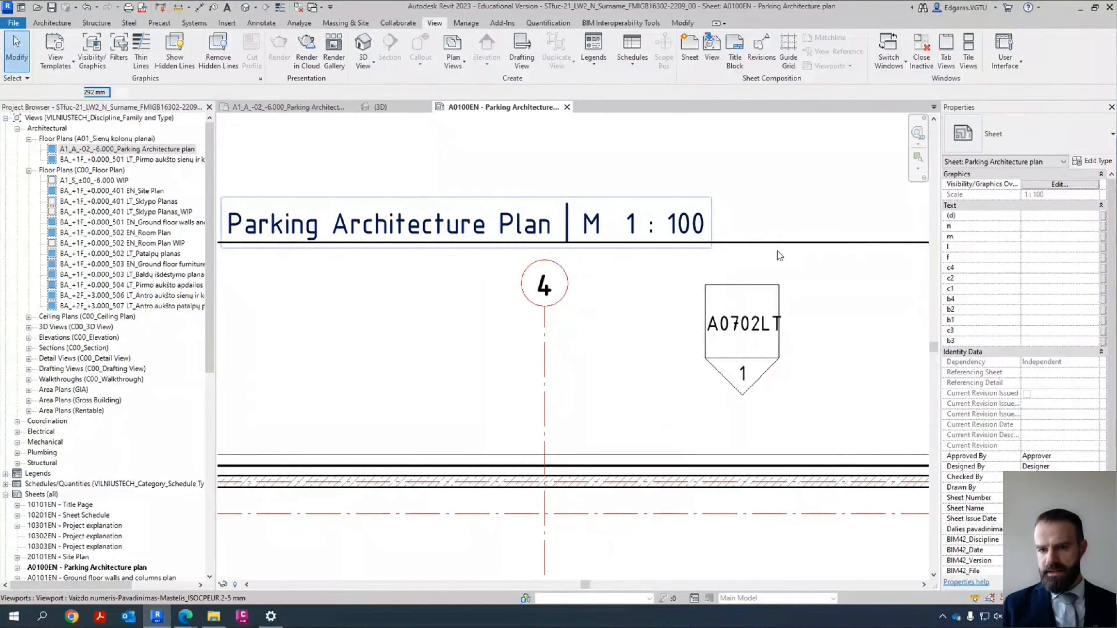
pyautogui.click(623, 230)
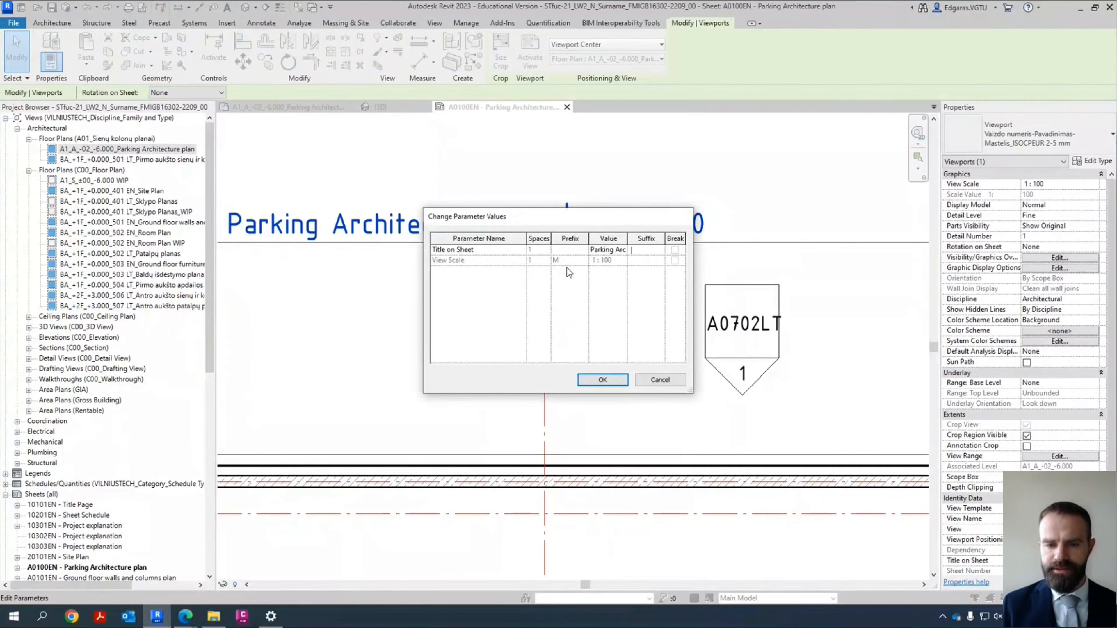
pyautogui.press('Return')
pyautogui.click(862, 211)
pyautogui.scroll(-3, 570, 224)
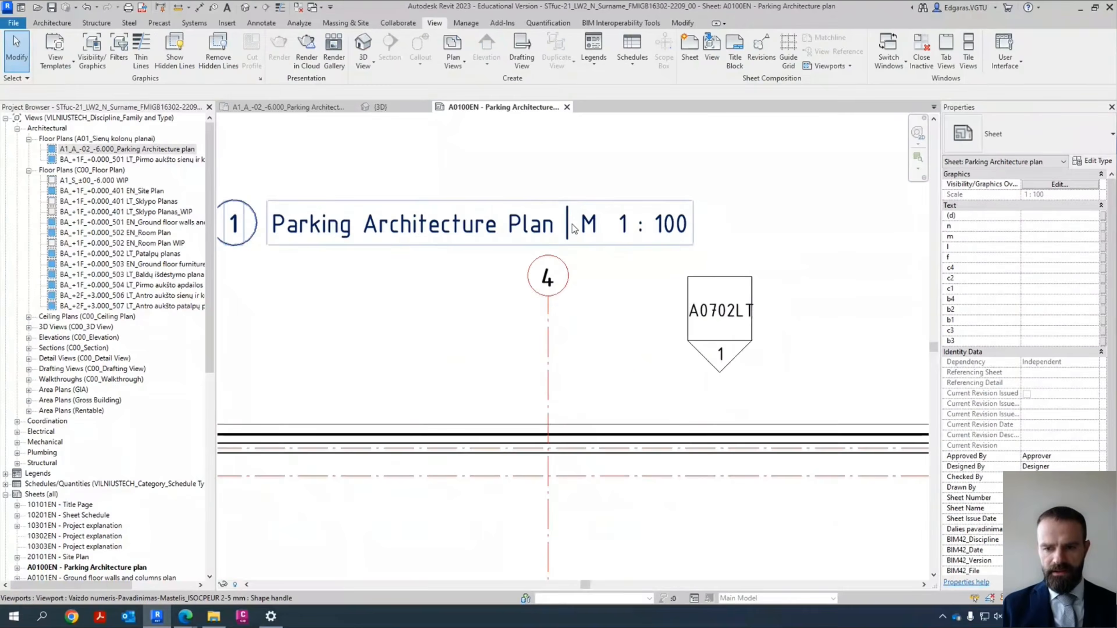
pyautogui.scroll(-5, 573, 228)
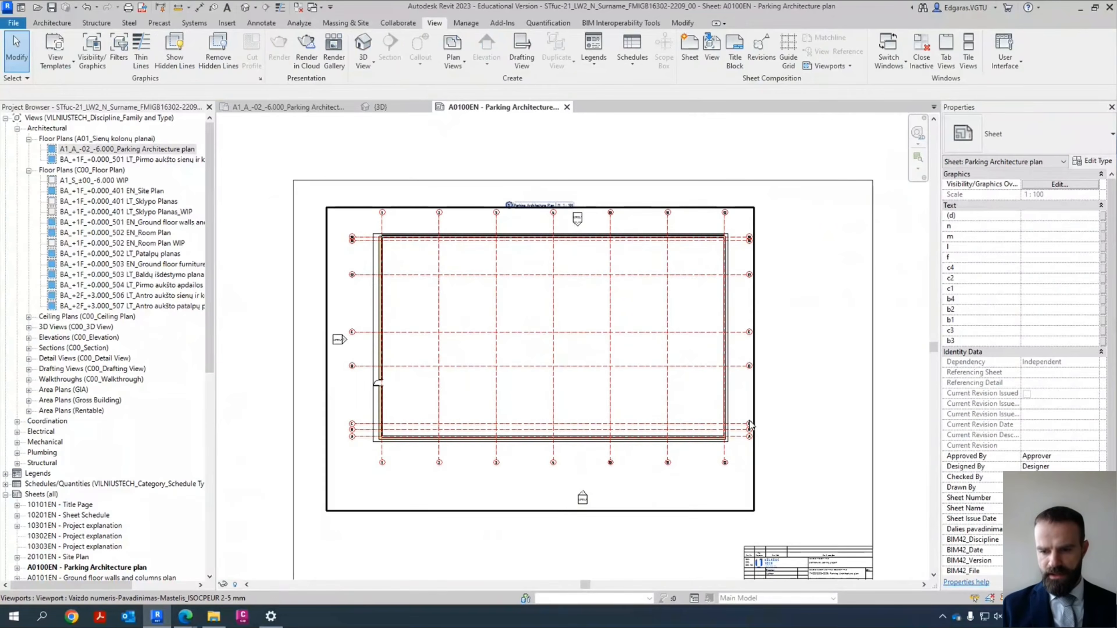
pyautogui.scroll(-2, 714, 378)
pyautogui.moveTo(713, 378); pyautogui.dragTo(717, 389, button='middle')
pyautogui.scroll(1, 717, 390)
pyautogui.moveTo(525, 457); pyautogui.dragTo(543, 481, button='middle')
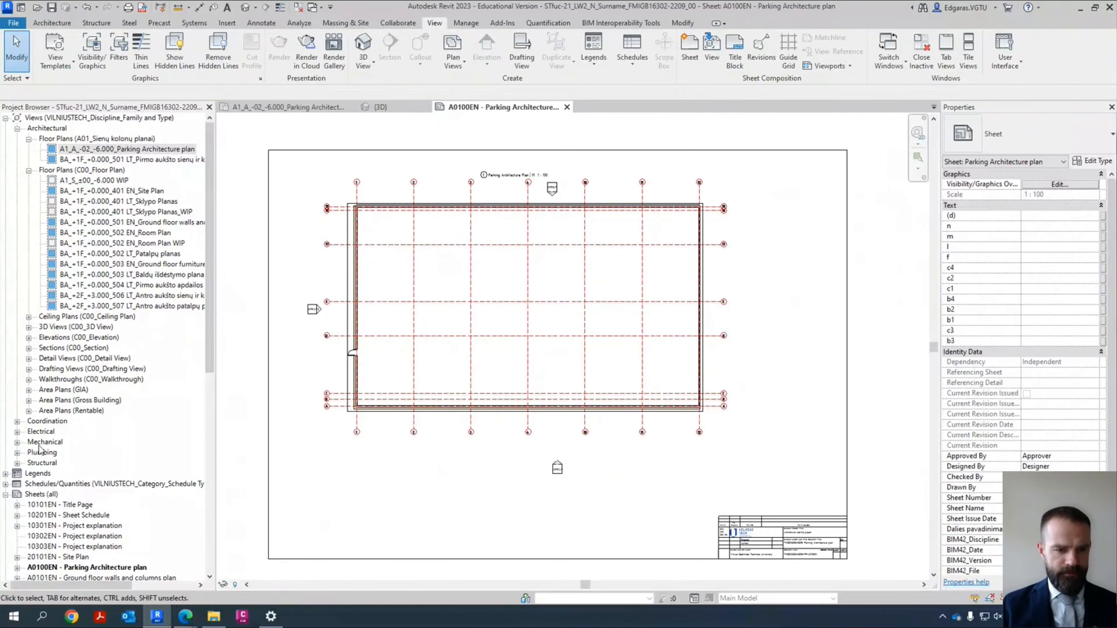
# Step: Open sheet A0101EN - Ground floor walls and columns plan and examine its room schedule, 3D view, wall legend and notes
pyautogui.scroll(-5, 114, 397)
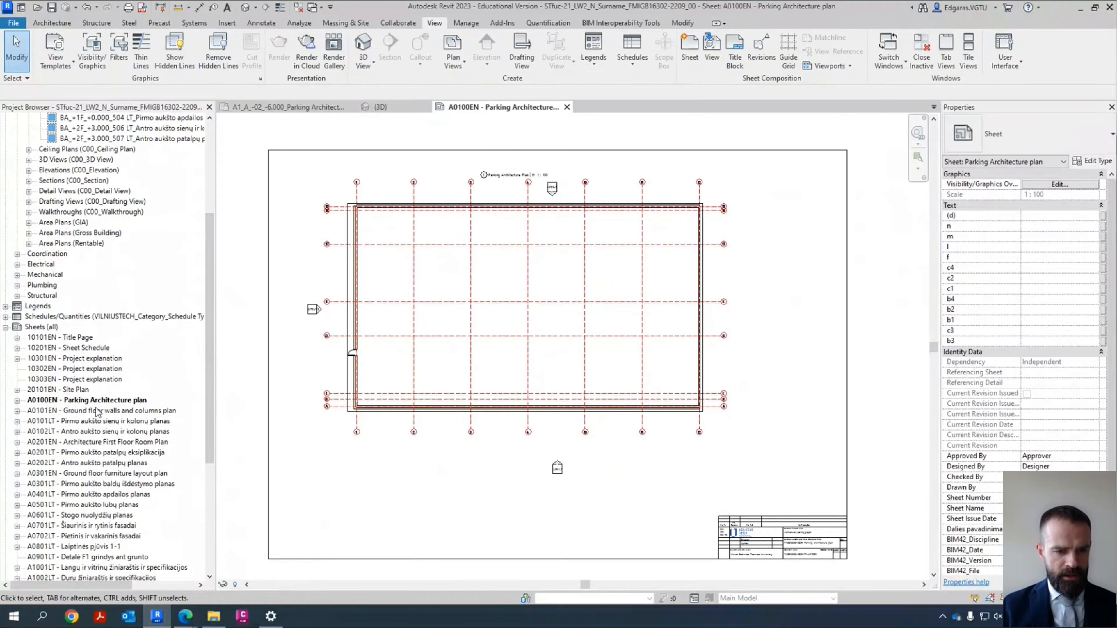
pyautogui.doubleClick(95, 411)
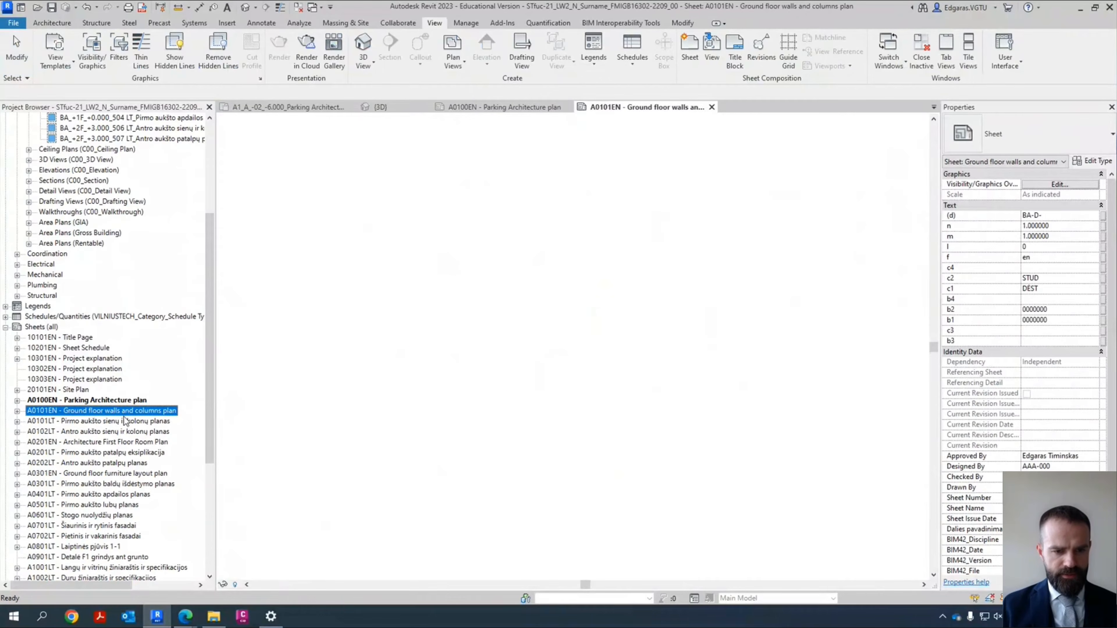
pyautogui.scroll(3, 687, 168)
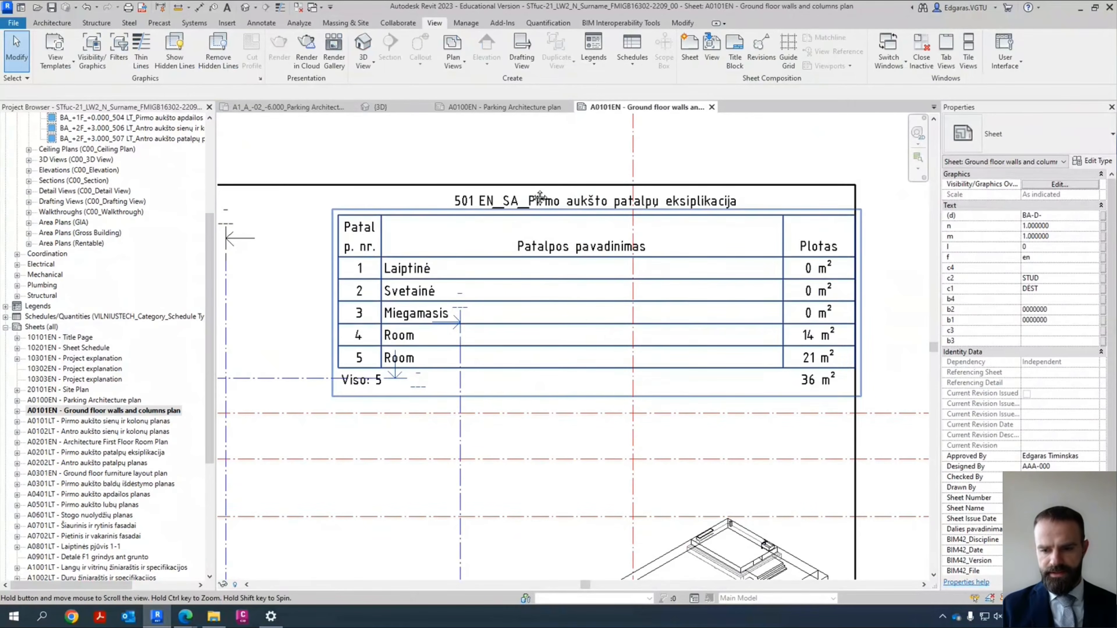
pyautogui.moveTo(822, 577); pyautogui.dragTo(612, 276, button='middle')
pyautogui.scroll(2, 526, 328)
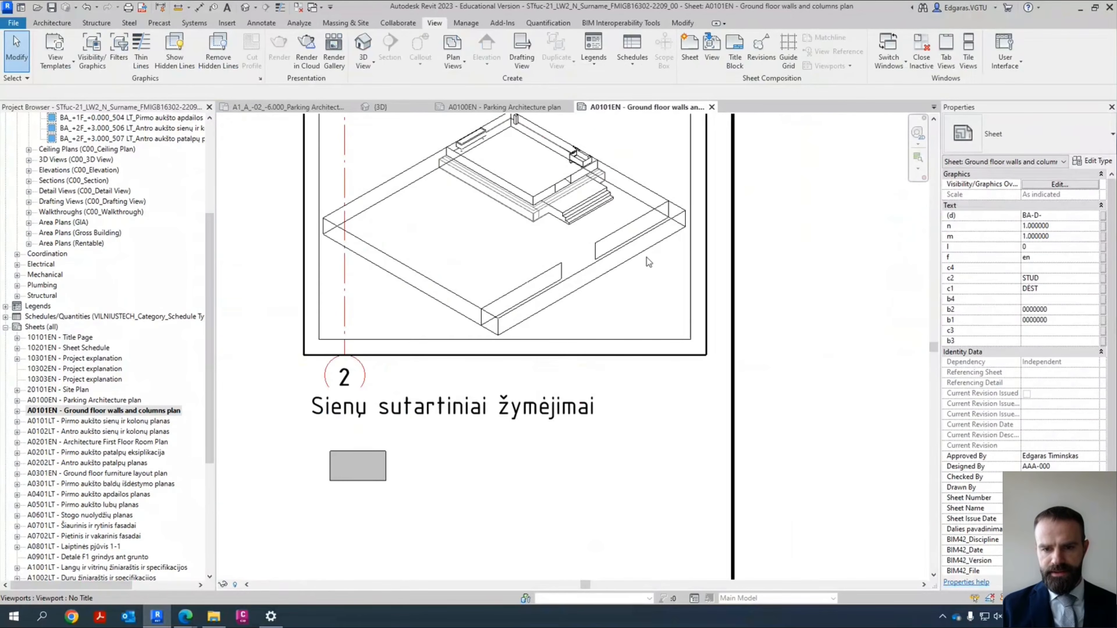
pyautogui.scroll(-1, 642, 286)
pyautogui.scroll(-2, 586, 320)
pyautogui.scroll(2, 523, 407)
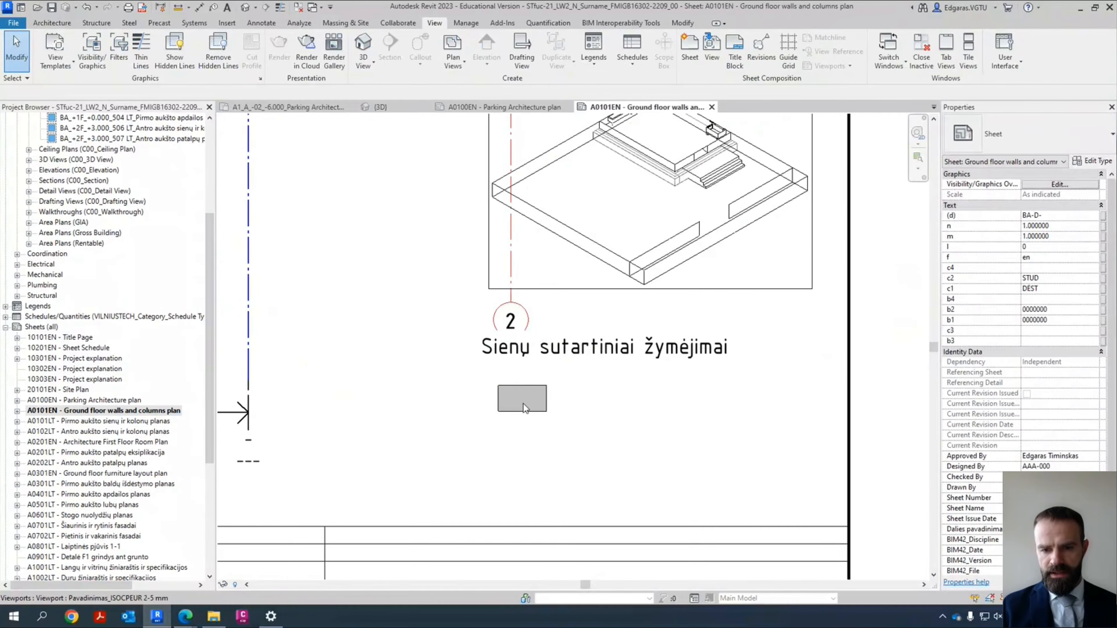
pyautogui.scroll(-5, 523, 407)
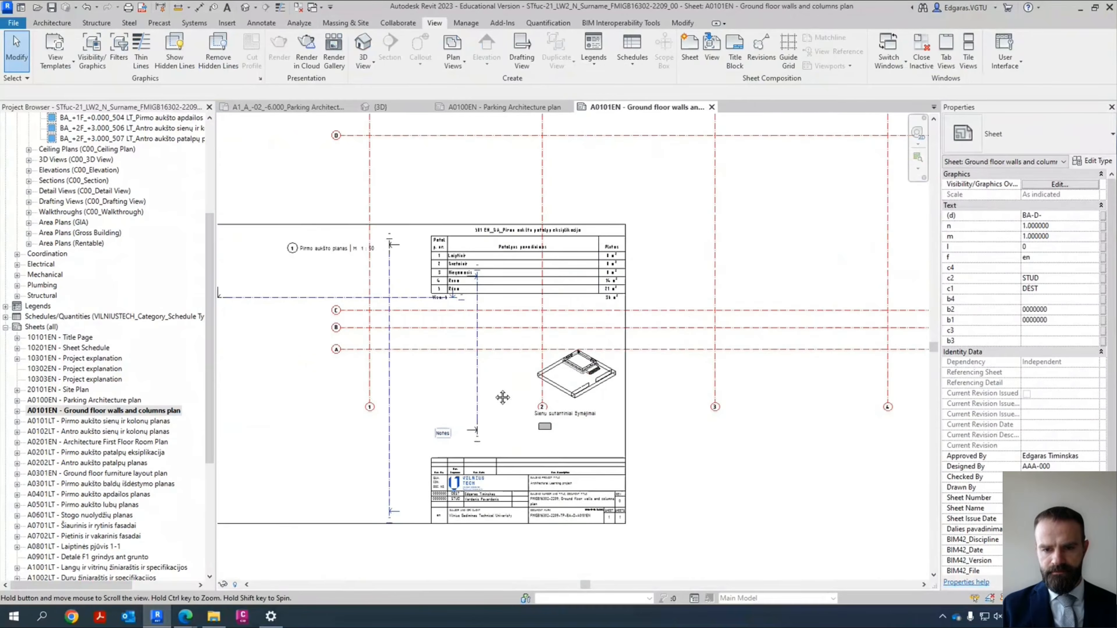
pyautogui.scroll(-2, 503, 397)
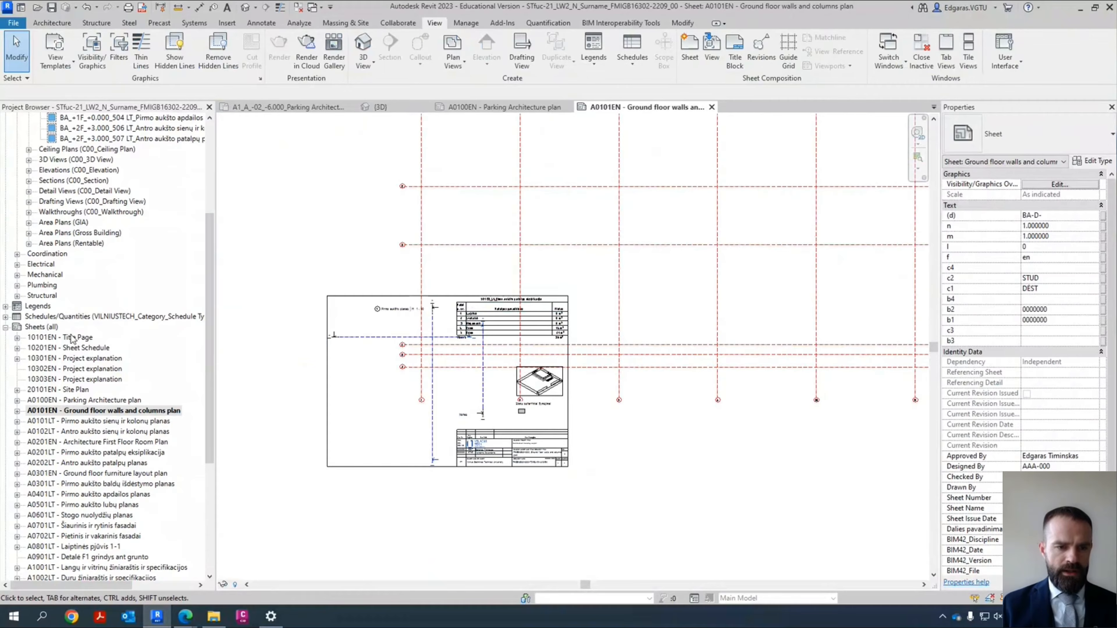
# Step: Return to sheet A0100EN, activate the parking plan view and move the elevation marker below grid A closer to the plan, between grids 3 and 4
pyautogui.doubleClick(75, 400)
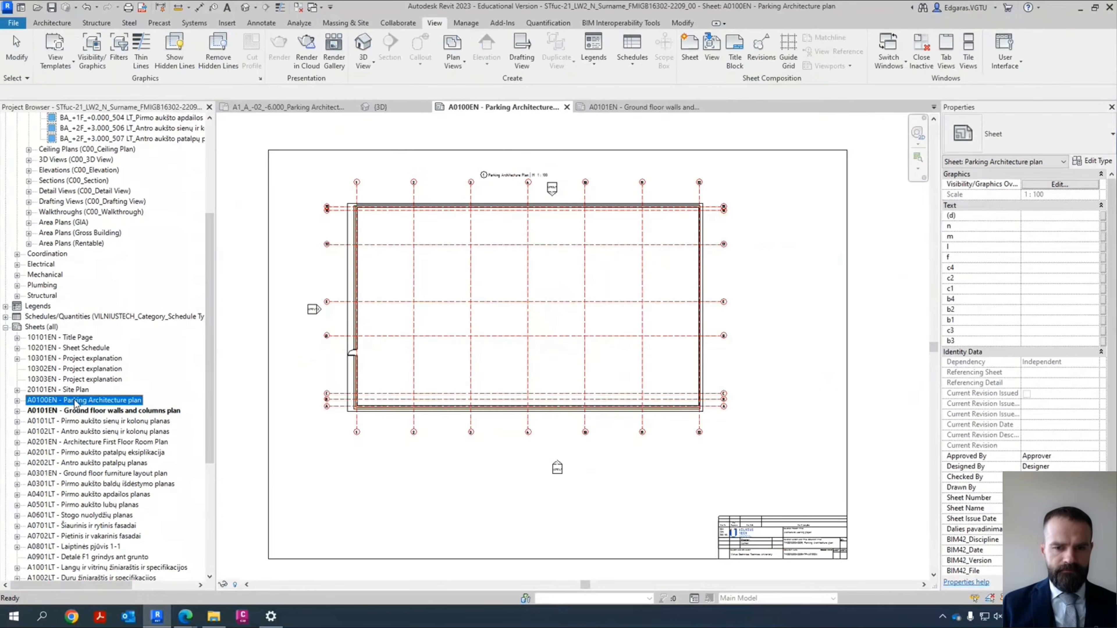
pyautogui.doubleClick(556, 322)
pyautogui.scroll(3, 522, 456)
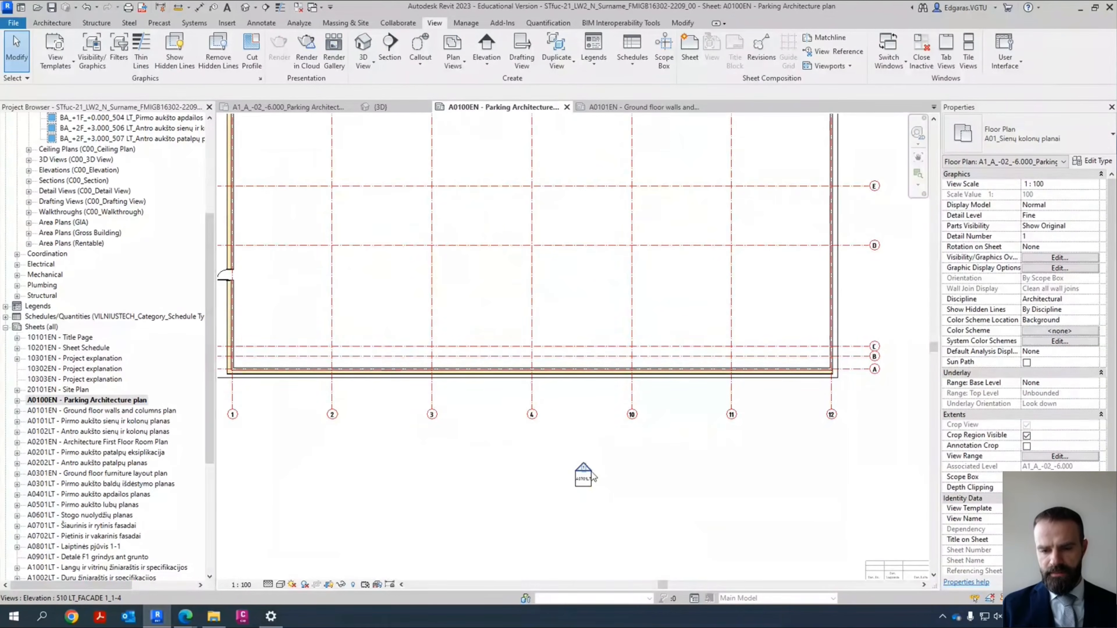
pyautogui.click(584, 468)
pyautogui.moveTo(555, 445)
pyautogui.mouseDown()
pyautogui.moveTo(626, 511)
pyautogui.moveTo(502, 442)
pyautogui.moveTo(510, 409)
pyautogui.moveTo(513, 438)
pyautogui.mouseUp()
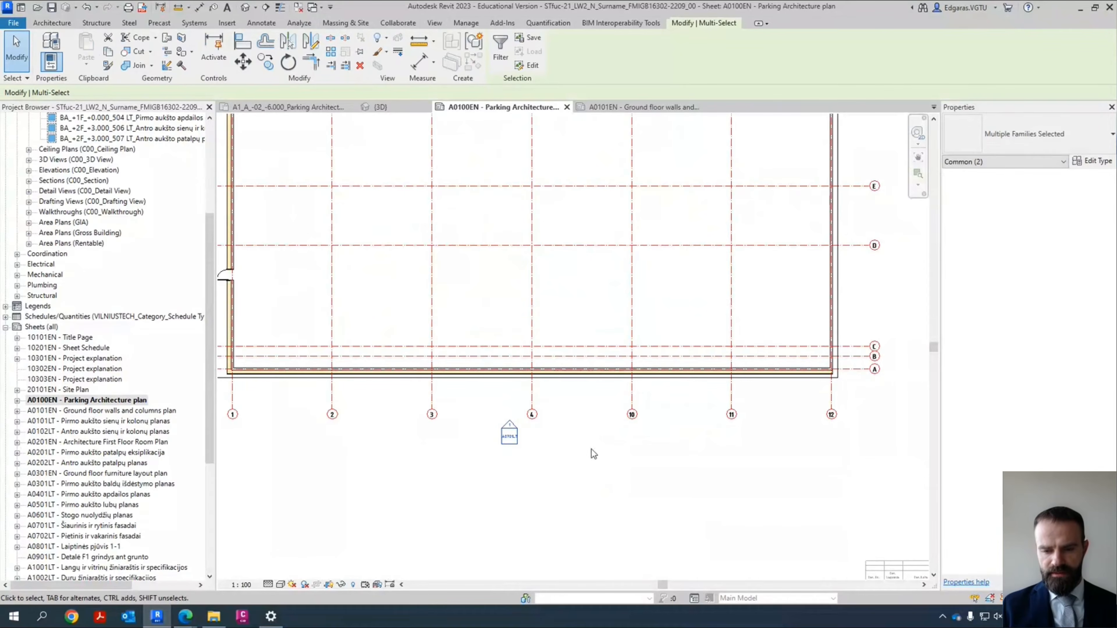
pyautogui.moveTo(590, 451)
pyautogui.mouseDown(button='middle')
pyautogui.moveTo(534, 496)
pyautogui.moveTo(820, 327)
pyautogui.moveTo(655, 459)
pyautogui.mouseUp(button='middle')
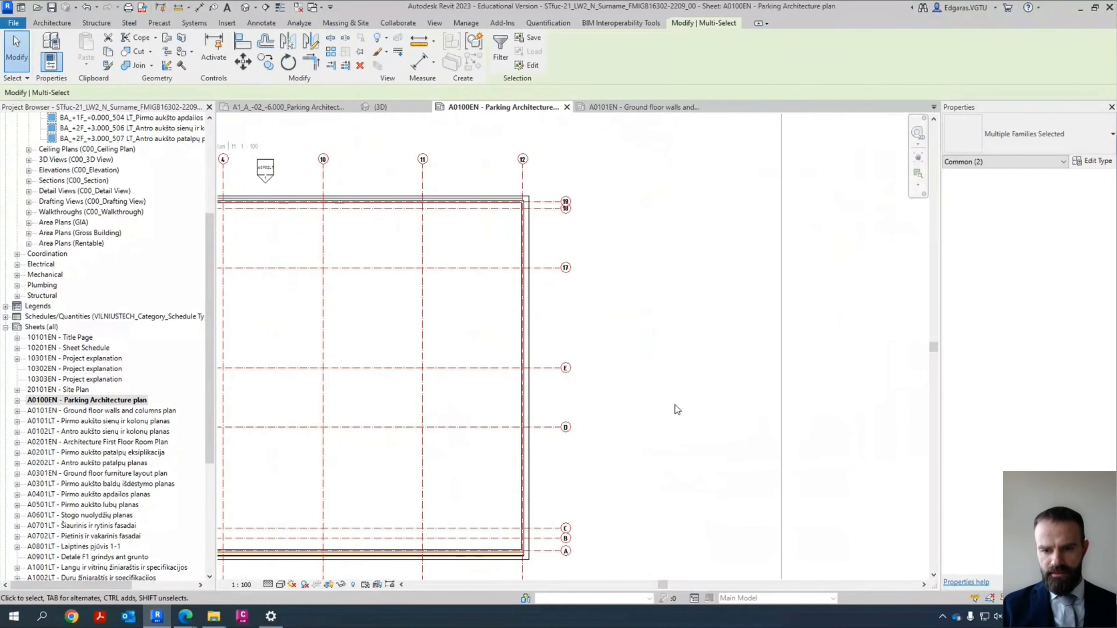
pyautogui.scroll(-3, 675, 407)
pyautogui.press('Escape')
# Step: Move the elevation marker outside grid 1 closer to the plan, centred between grids D and E
pyautogui.moveTo(652, 394); pyautogui.dragTo(742, 369, button='middle')
pyautogui.scroll(2, 326, 334)
pyautogui.scroll(2, 253, 348)
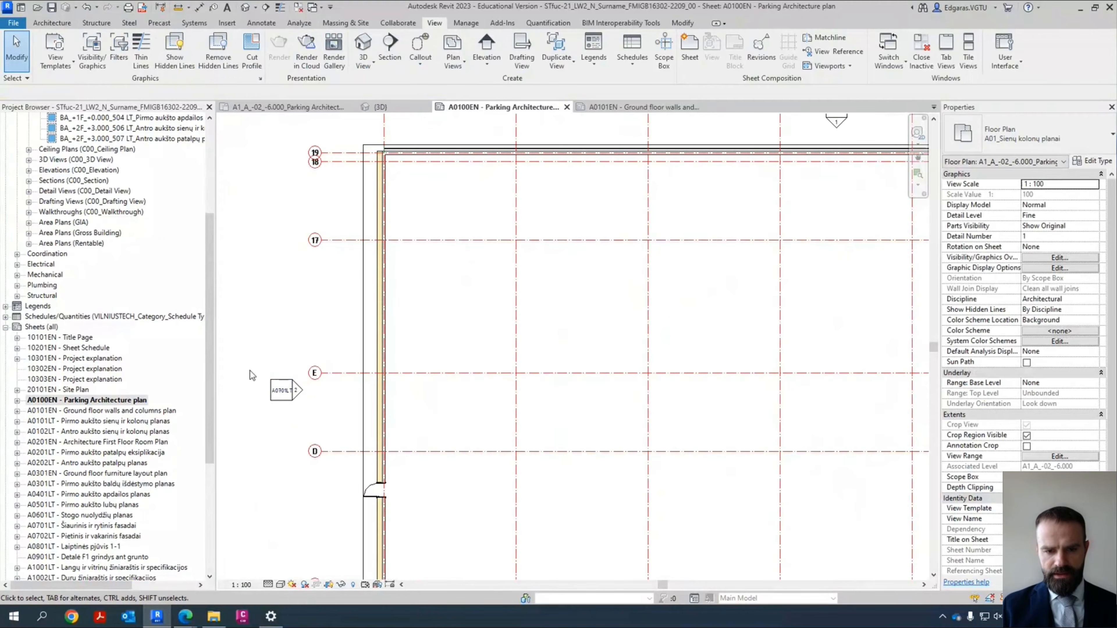
pyautogui.moveTo(249, 371); pyautogui.dragTo(318, 423)
pyautogui.click(426, 413)
pyautogui.scroll(-8, 320, 328)
pyautogui.moveTo(319, 328); pyautogui.dragTo(305, 353, button='middle')
pyautogui.scroll(2, 422, 269)
pyautogui.moveTo(703, 411); pyautogui.dragTo(726, 376, button='middle')
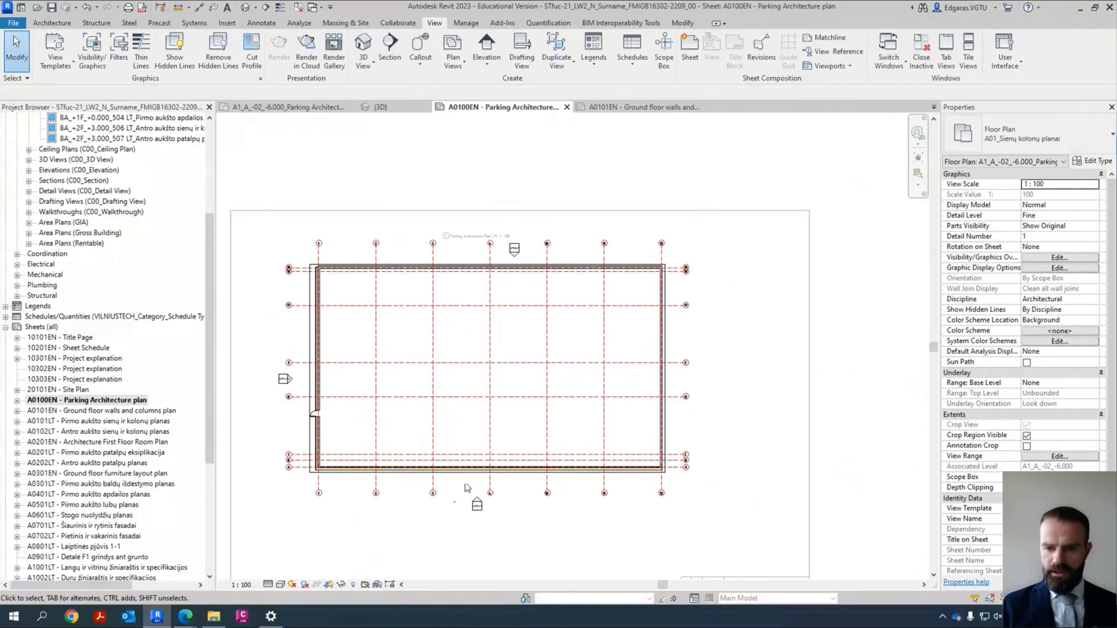
# Step: Turn on the Structural Columns category in the parking plan's Visibility/Graphic Overrides and apply it
pyautogui.scroll(-2, 593, 318)
pyautogui.scroll(3, 348, 376)
pyautogui.moveTo(677, 373); pyautogui.dragTo(529, 393, button='middle')
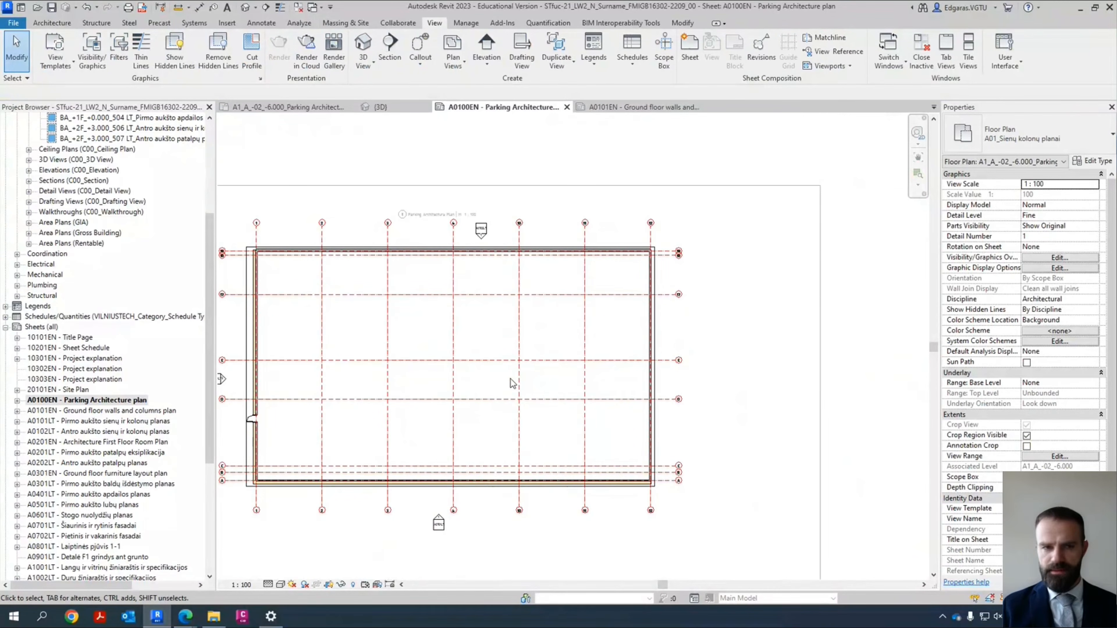
pyautogui.click(91, 49)
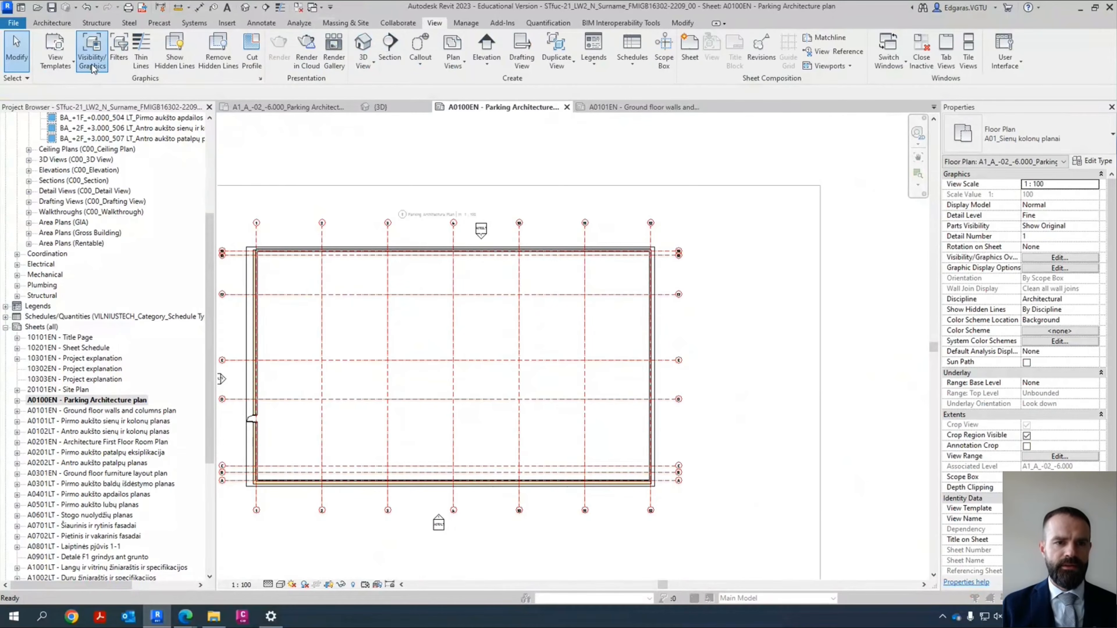
pyautogui.click(166, 260)
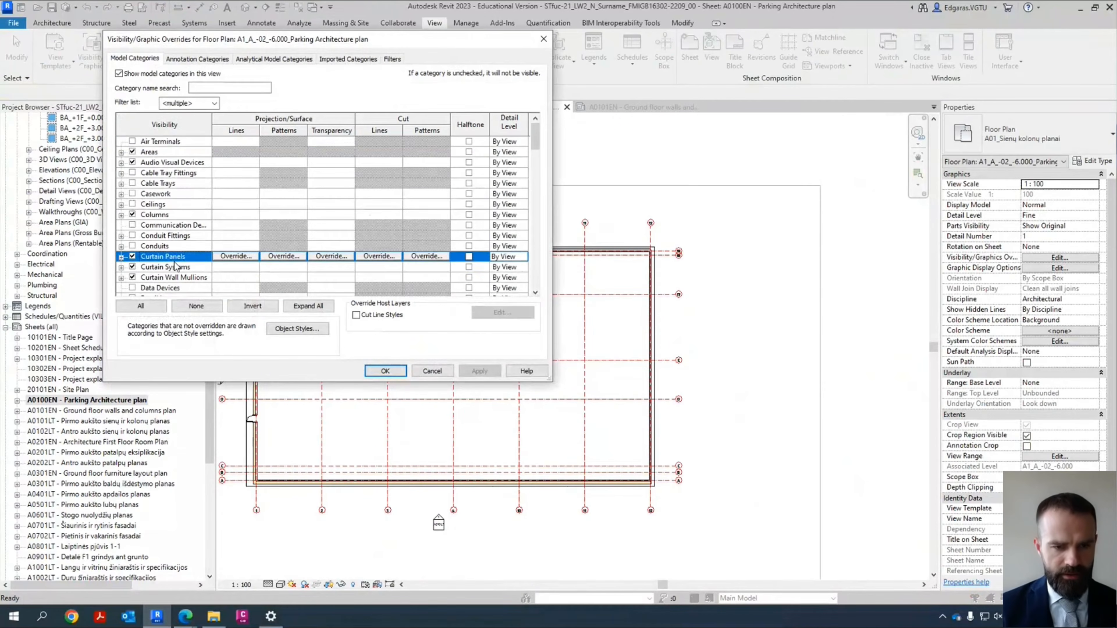
pyautogui.press('s')
pyautogui.scroll(-3, 184, 256)
pyautogui.scroll(-5, 184, 256)
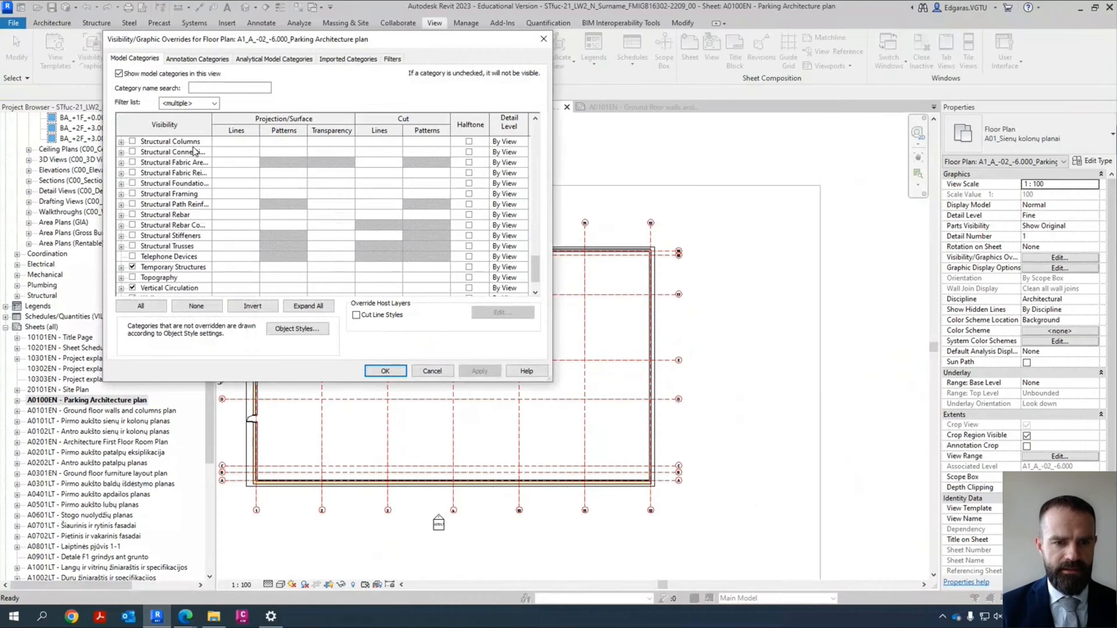
pyautogui.click(195, 141)
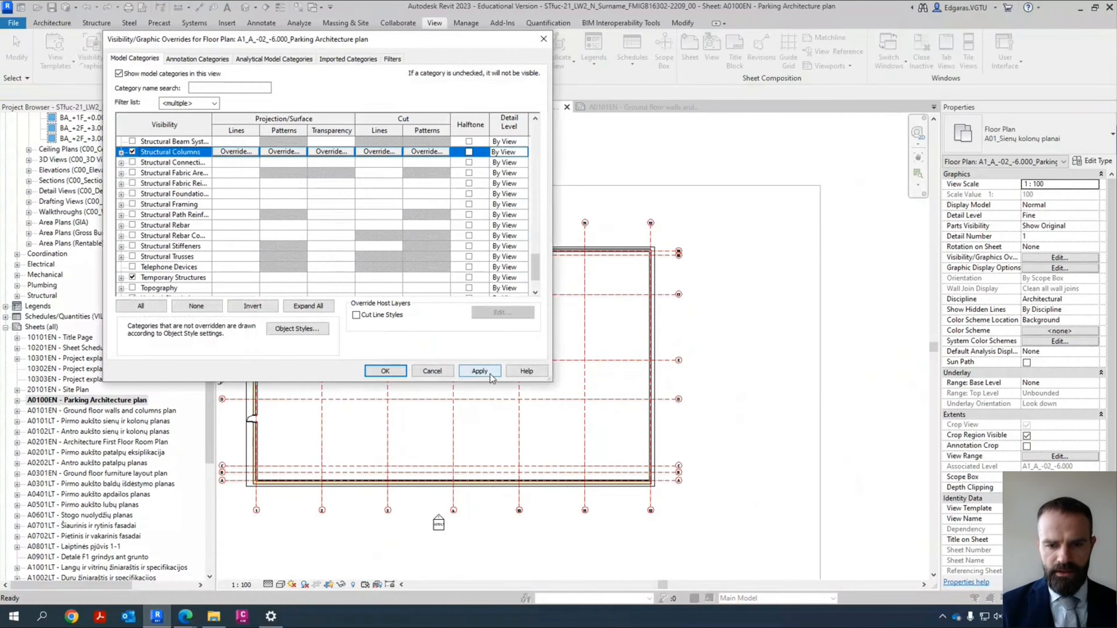
pyautogui.click(490, 375)
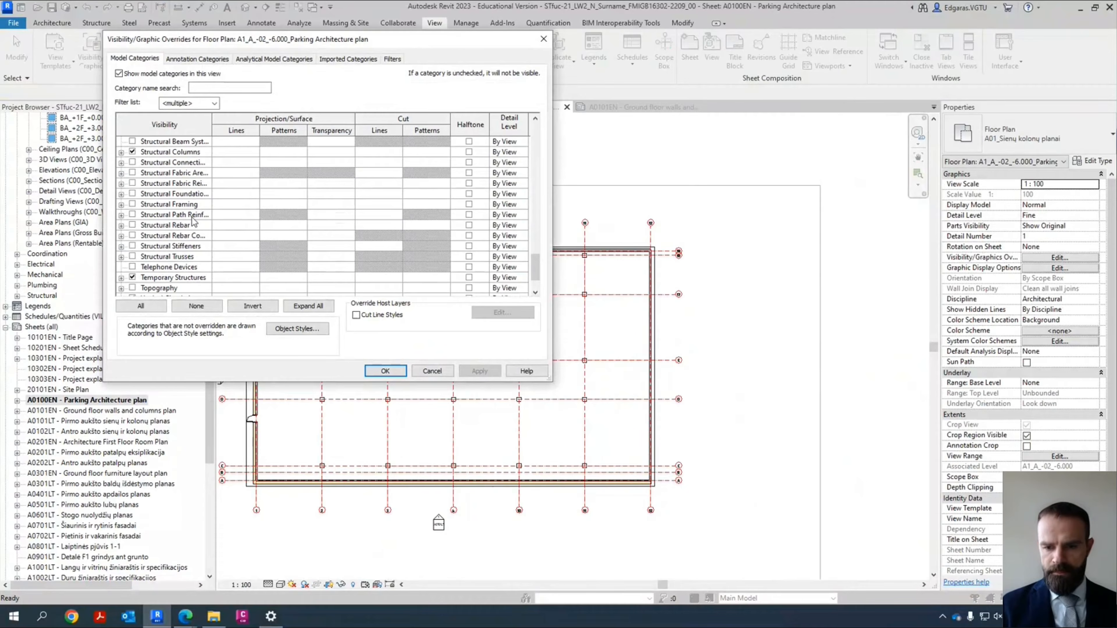
# Step: Limit the model category filter list to Architecture by excluding Structure, Mechanical, Electrical and Piping
pyautogui.scroll(-2, 185, 226)
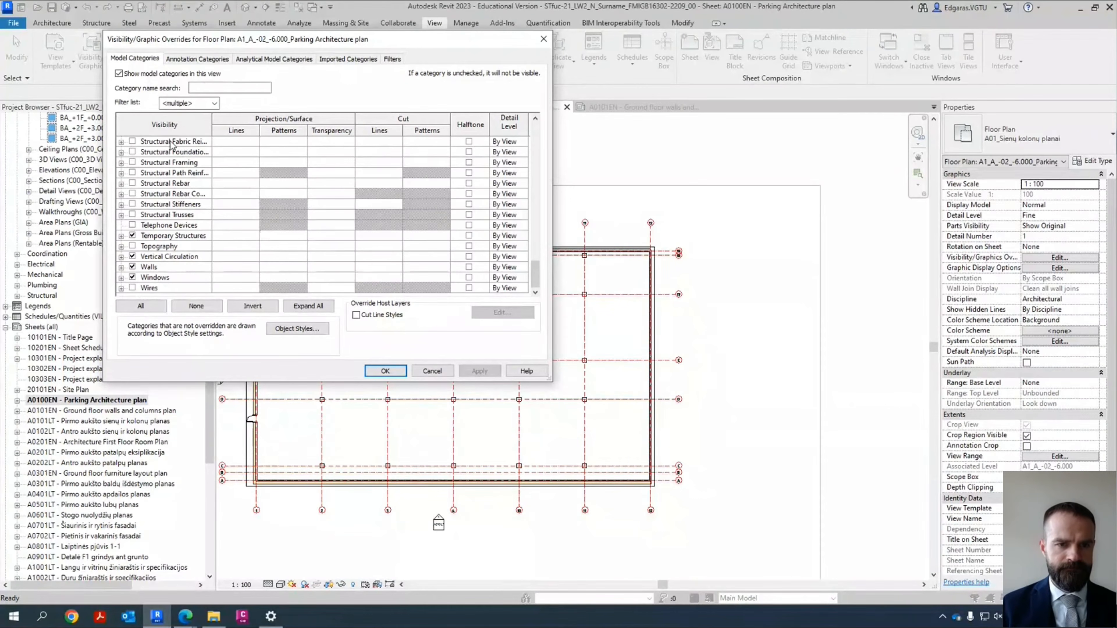
pyautogui.click(184, 104)
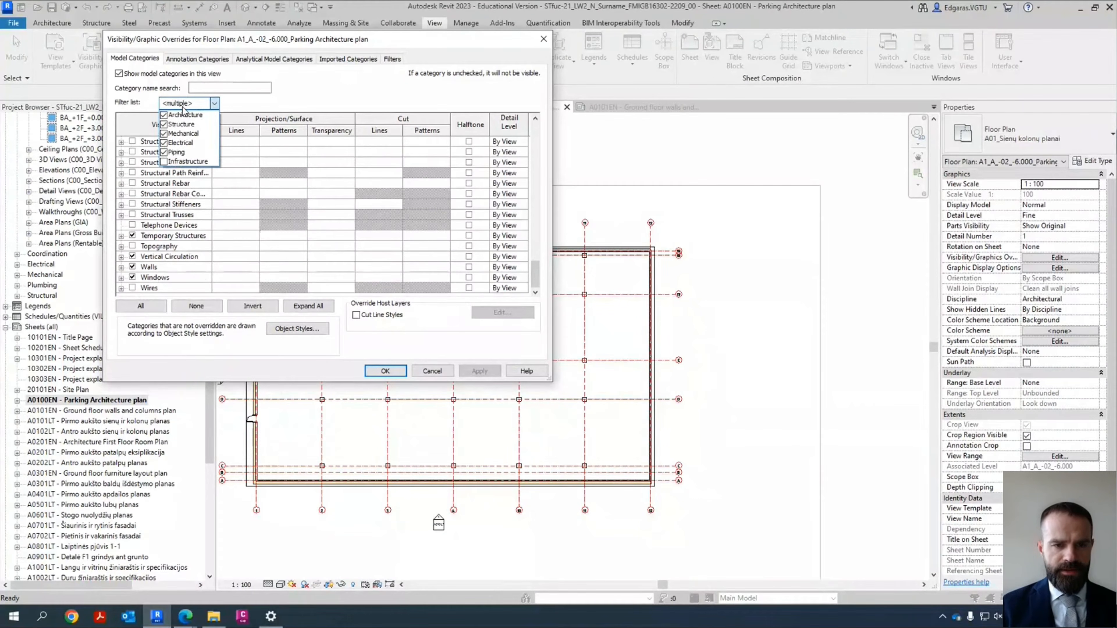
pyautogui.click(164, 152)
pyautogui.click(164, 142)
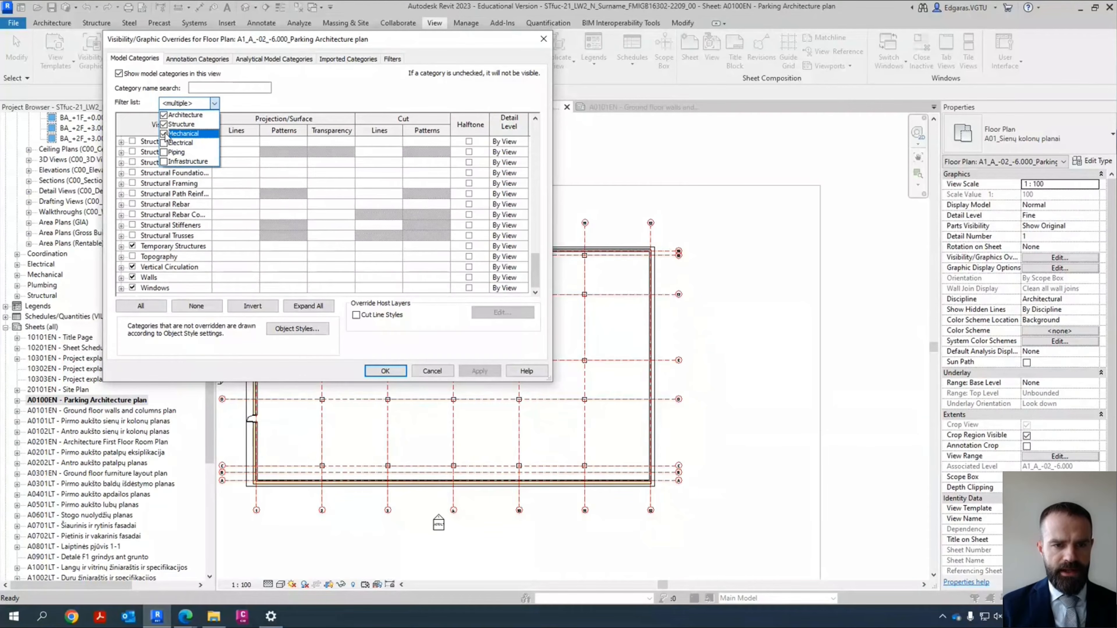
pyautogui.click(165, 133)
pyautogui.click(164, 124)
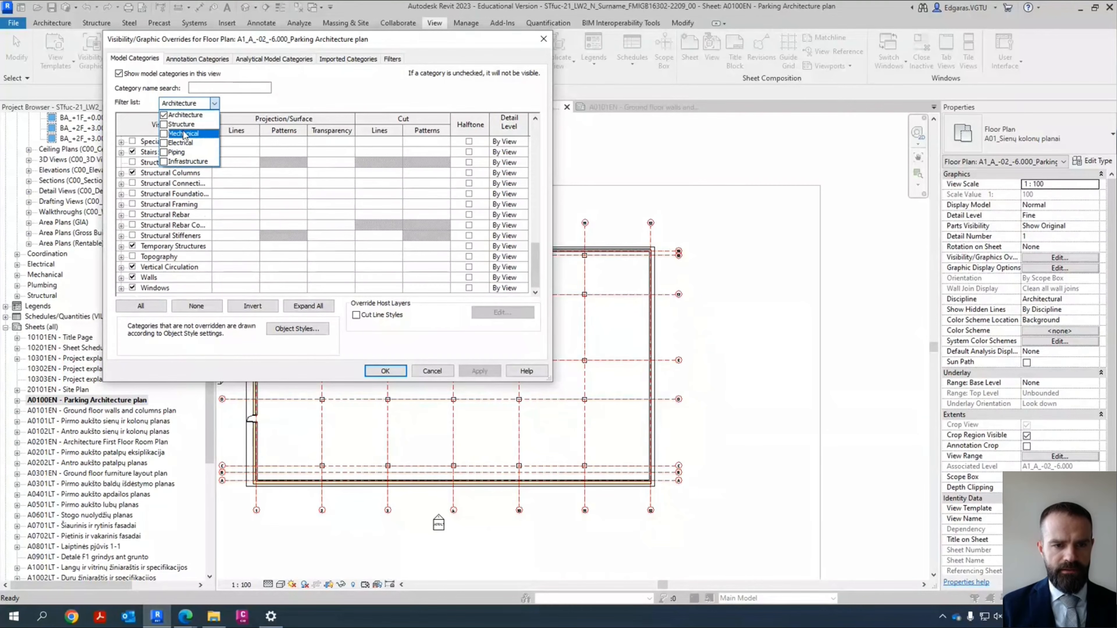
# Step: Make all Architecture-filtered model categories visible in the parking plan and apply the overrides
pyautogui.click(141, 306)
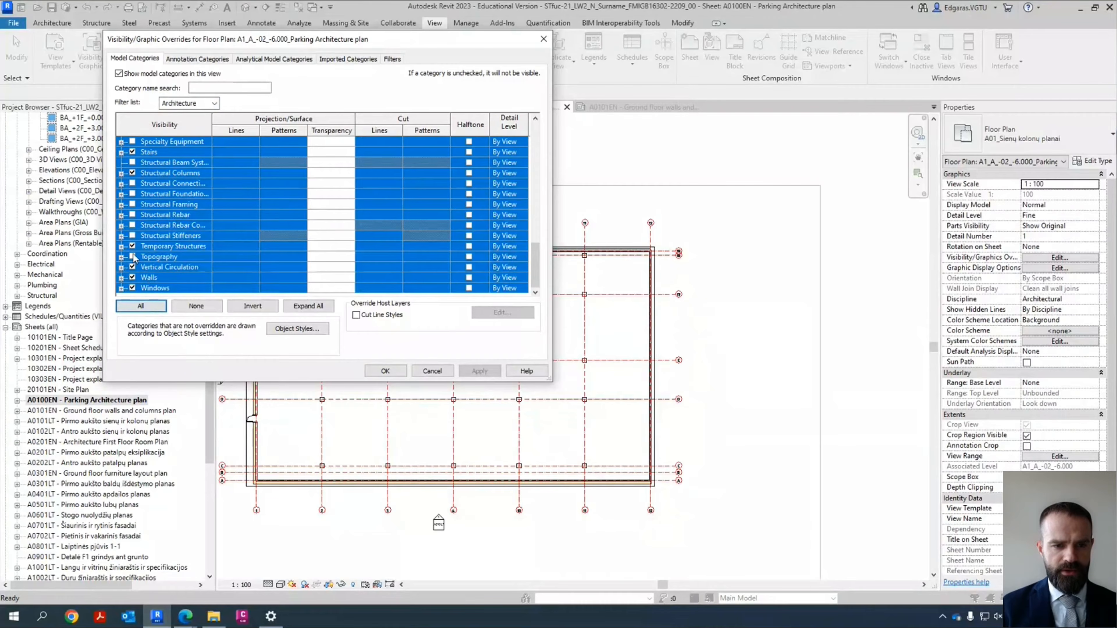
pyautogui.click(132, 257)
pyautogui.click(169, 211)
pyautogui.scroll(7, 173, 207)
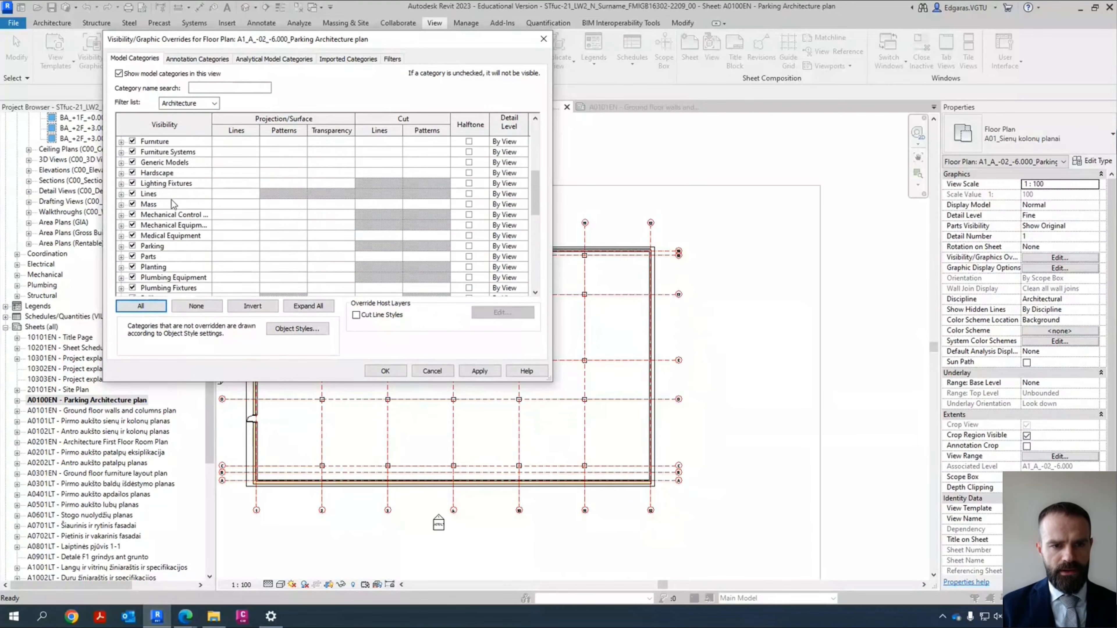
pyautogui.scroll(5, 173, 204)
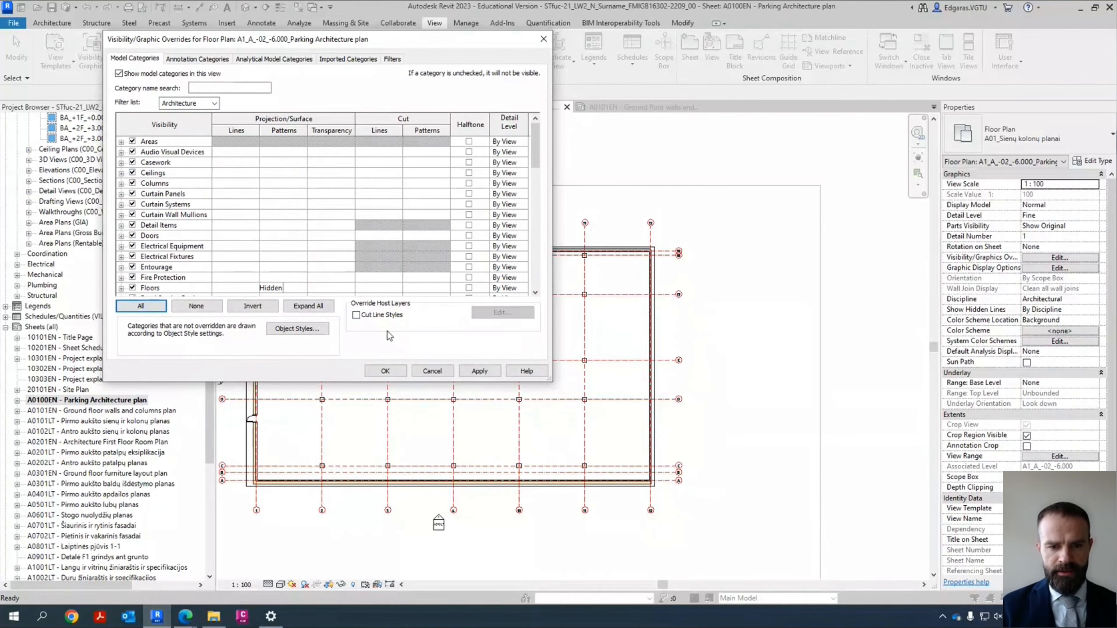
pyautogui.click(479, 371)
pyautogui.click(385, 371)
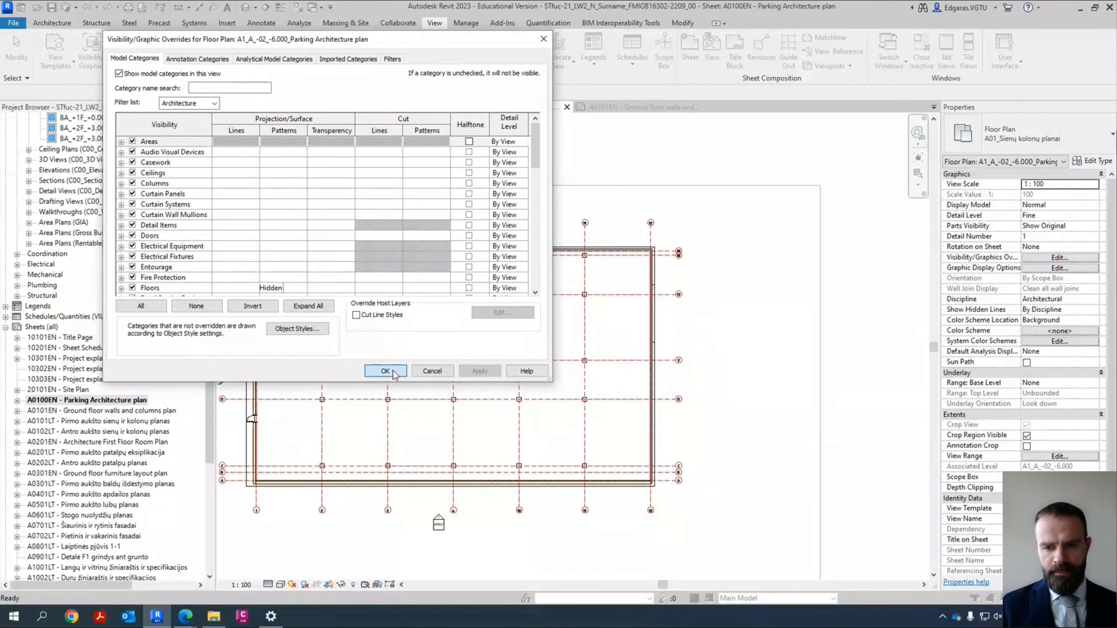
# Step: Examine the parking plan's walls, columns and grid lines around the corner of grids 12 and 19
pyautogui.scroll(5, 710, 289)
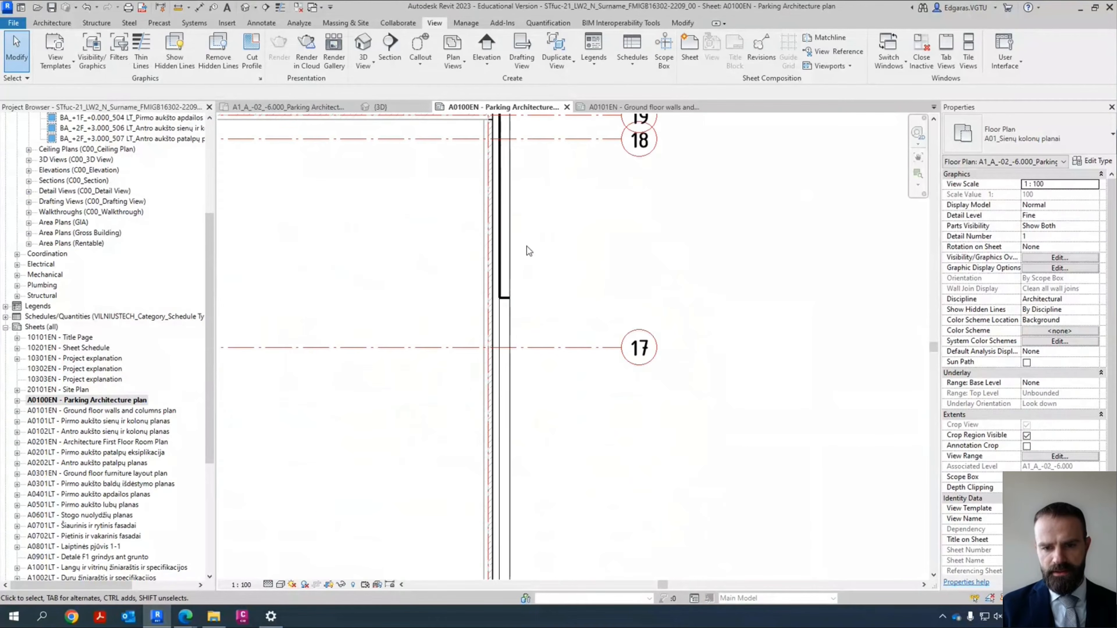
pyautogui.moveTo(525, 218); pyautogui.dragTo(525, 218, button='middle')
pyautogui.scroll(-2, 525, 218)
pyautogui.scroll(1, 586, 243)
pyautogui.scroll(-4, 586, 243)
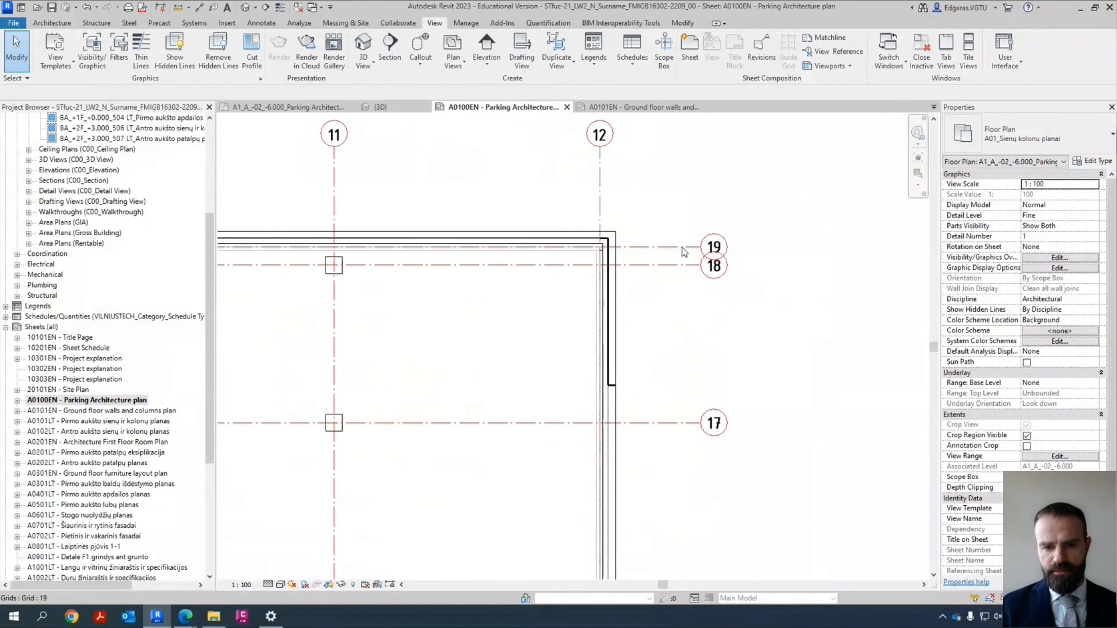
pyautogui.moveTo(488, 330); pyautogui.dragTo(826, 277, button='middle')
pyautogui.moveTo(536, 399); pyautogui.dragTo(414, 336, button='middle')
pyautogui.scroll(-2, 414, 336)
pyautogui.click(101, 61)
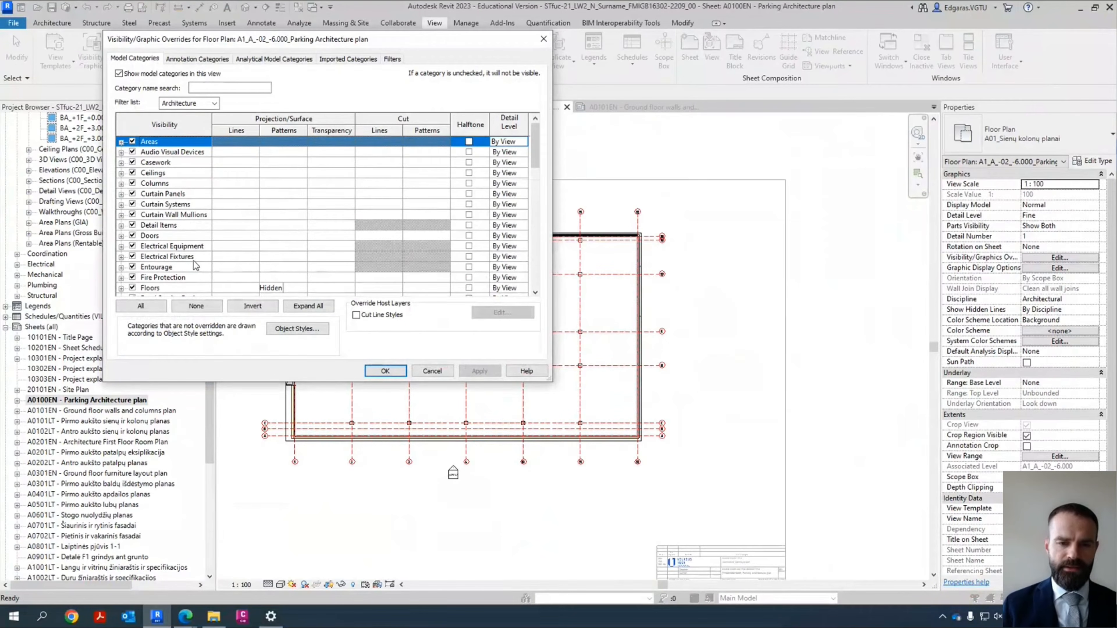
pyautogui.moveTo(307, 383); pyautogui.dragTo(307, 557)
pyautogui.click(315, 481)
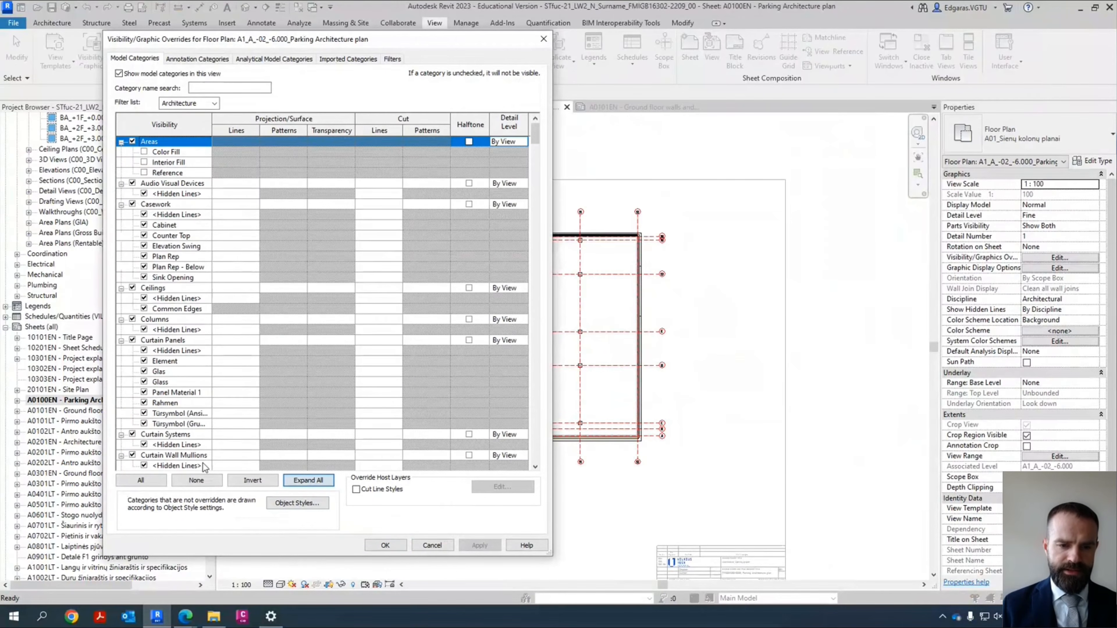
pyautogui.click(431, 546)
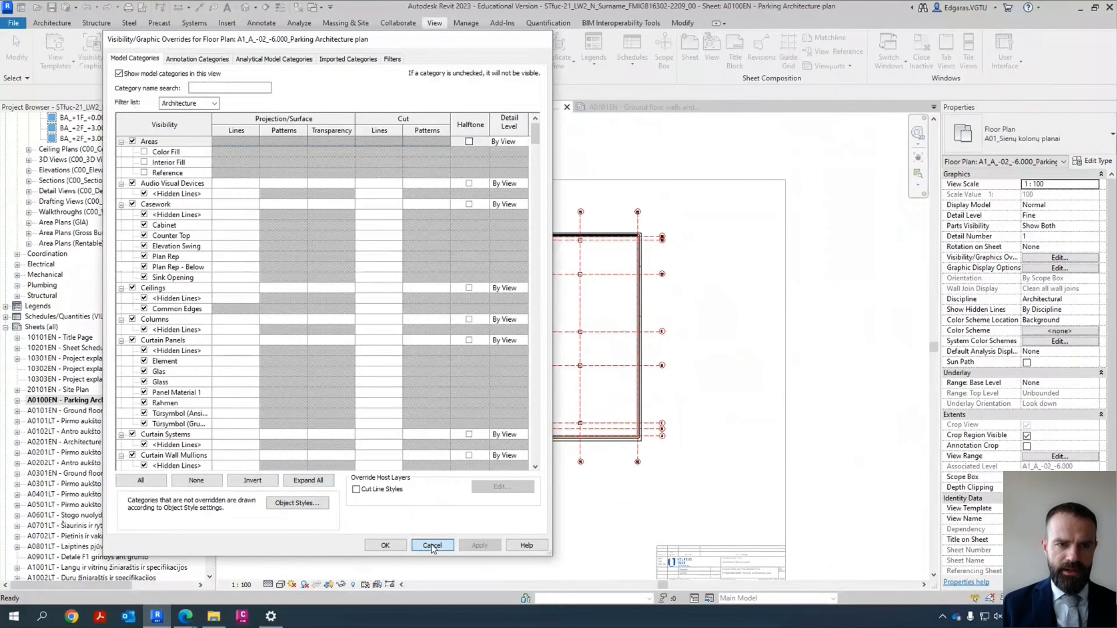
# Step: Turn off all Architecture-filtered model categories in the parking plan's Visibility/Graphic Overrides
pyautogui.press('v')
pyautogui.press('v')
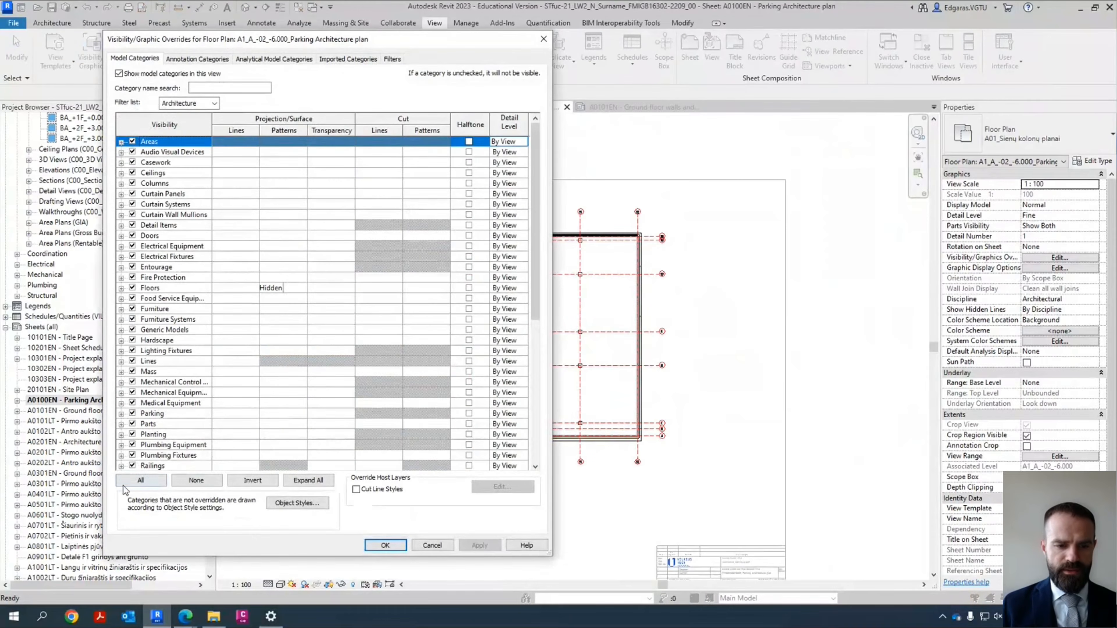
pyautogui.click(124, 485)
pyautogui.click(133, 466)
pyautogui.click(173, 424)
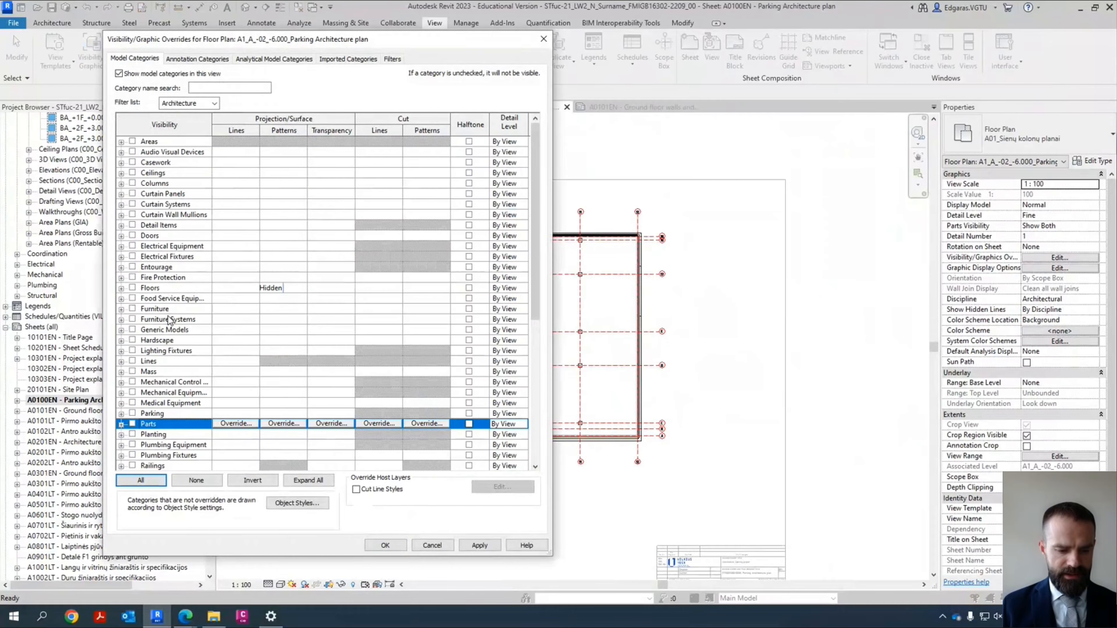
# Step: Turn on the visibility of the Walls, Structural Columns and Windows categories in the parking plan
pyautogui.press('w')
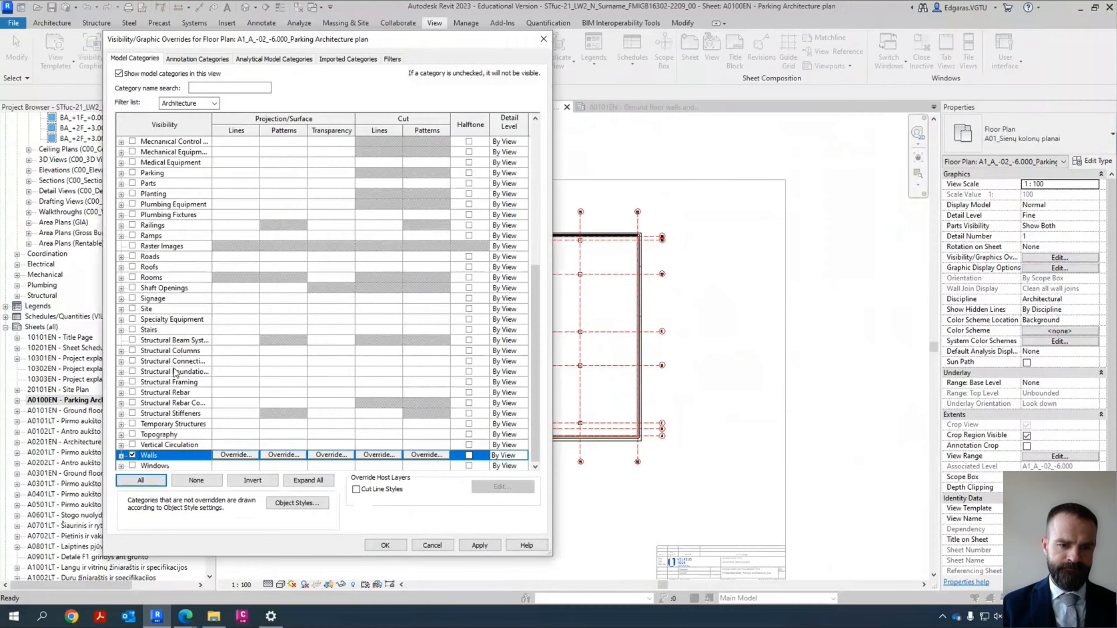
pyautogui.click(195, 352)
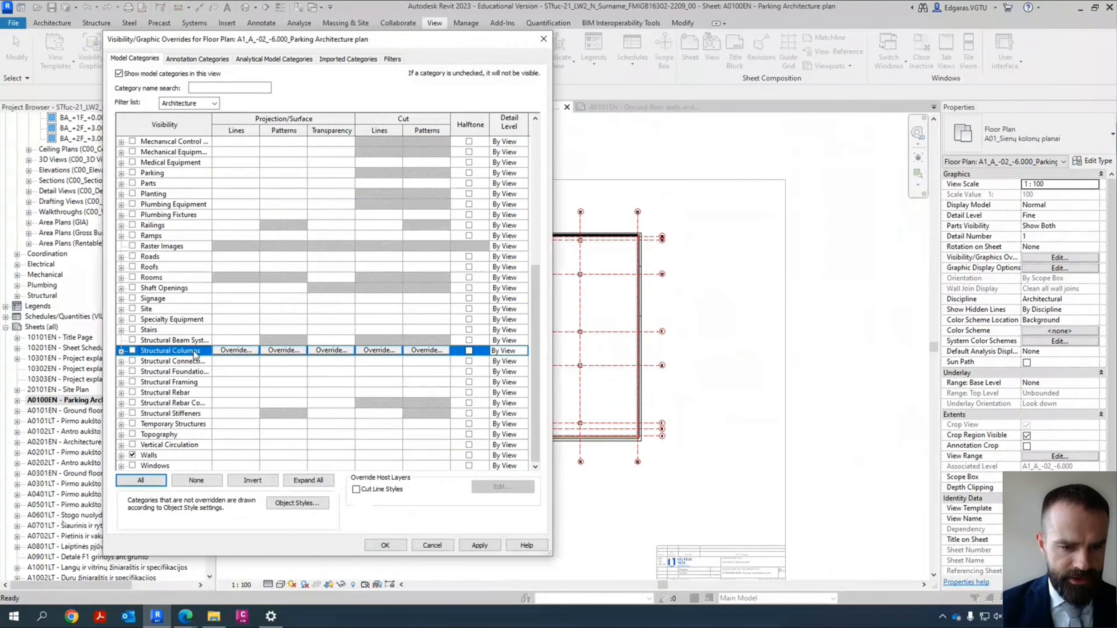
pyautogui.scroll(4, 175, 441)
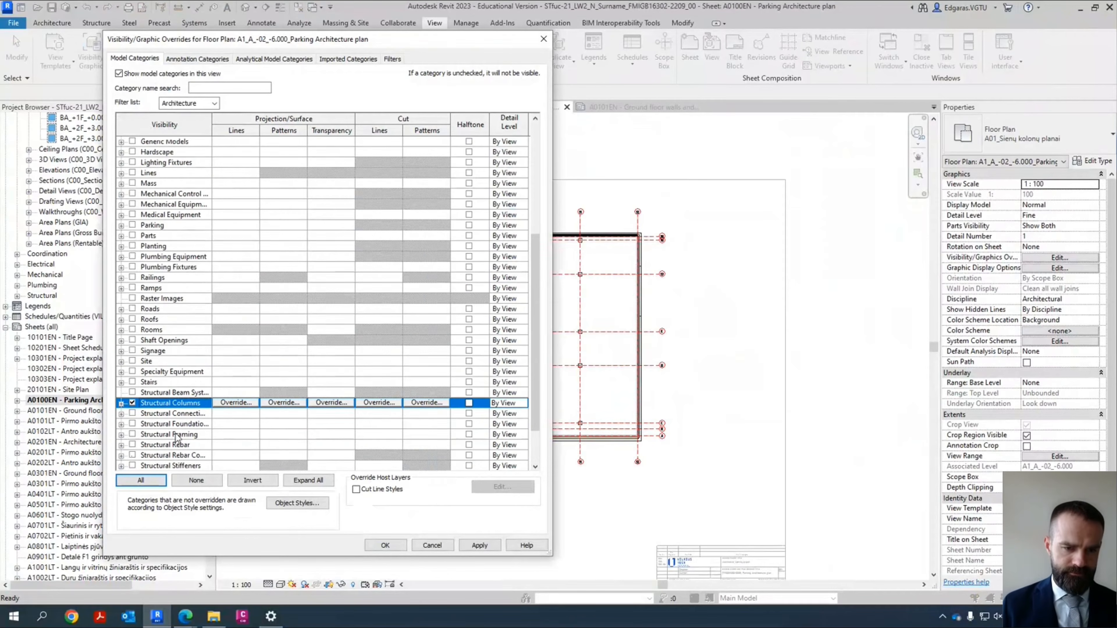
pyautogui.scroll(-4, 176, 435)
pyautogui.click(159, 469)
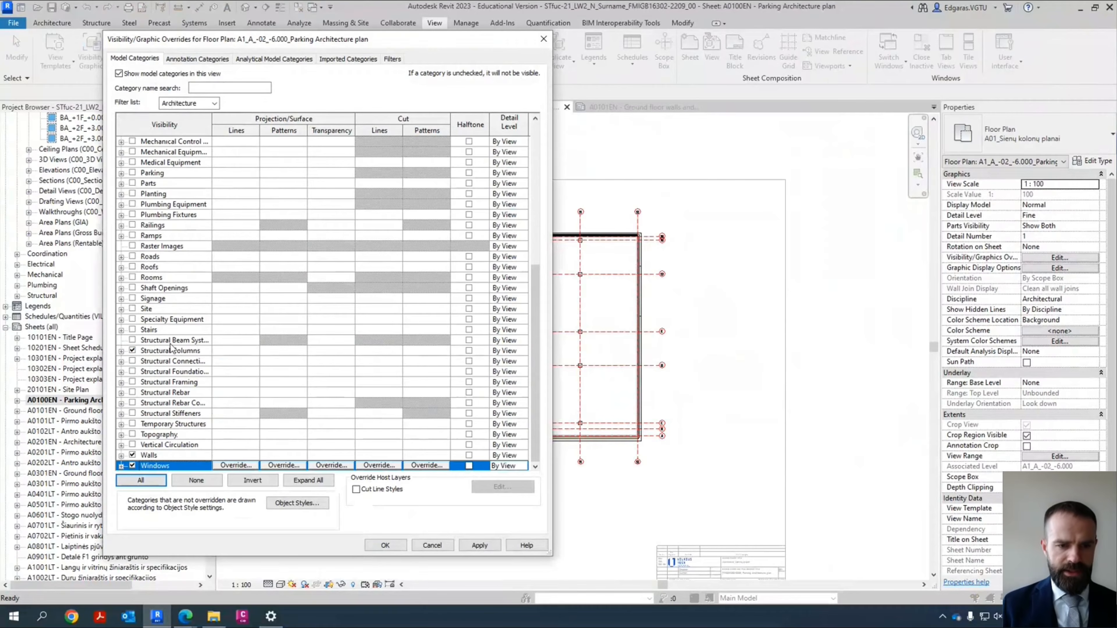
# Step: Turn on the visibility of the Stairs, Floors and Doors categories in the parking plan
pyautogui.scroll(2, 174, 352)
pyautogui.click(162, 394)
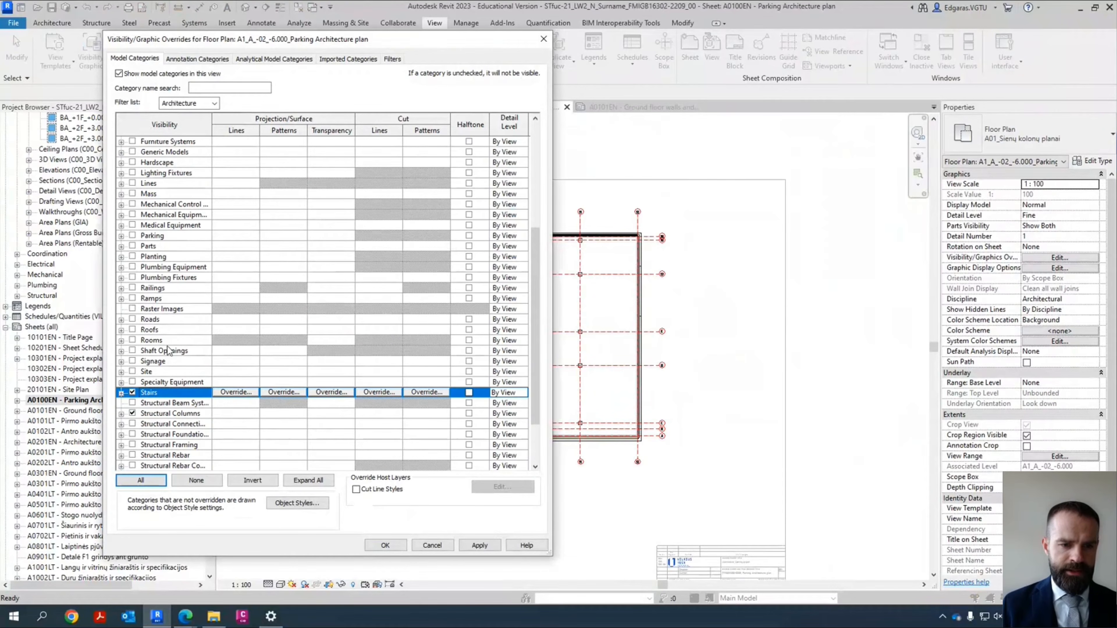
pyautogui.scroll(2, 164, 328)
pyautogui.scroll(4, 164, 330)
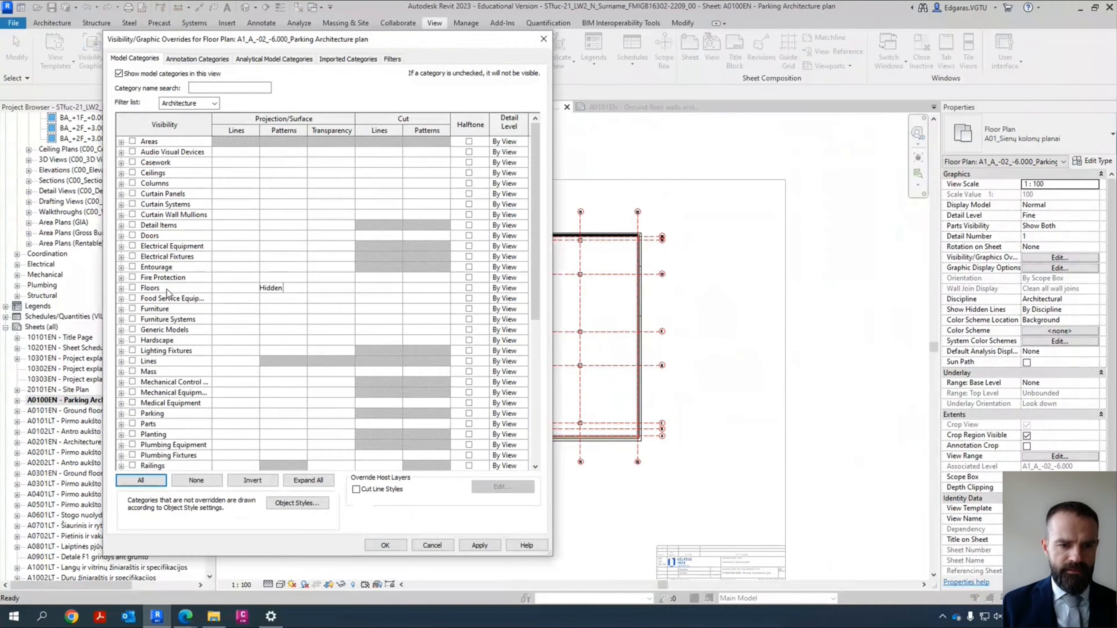
pyautogui.click(172, 287)
pyautogui.click(176, 245)
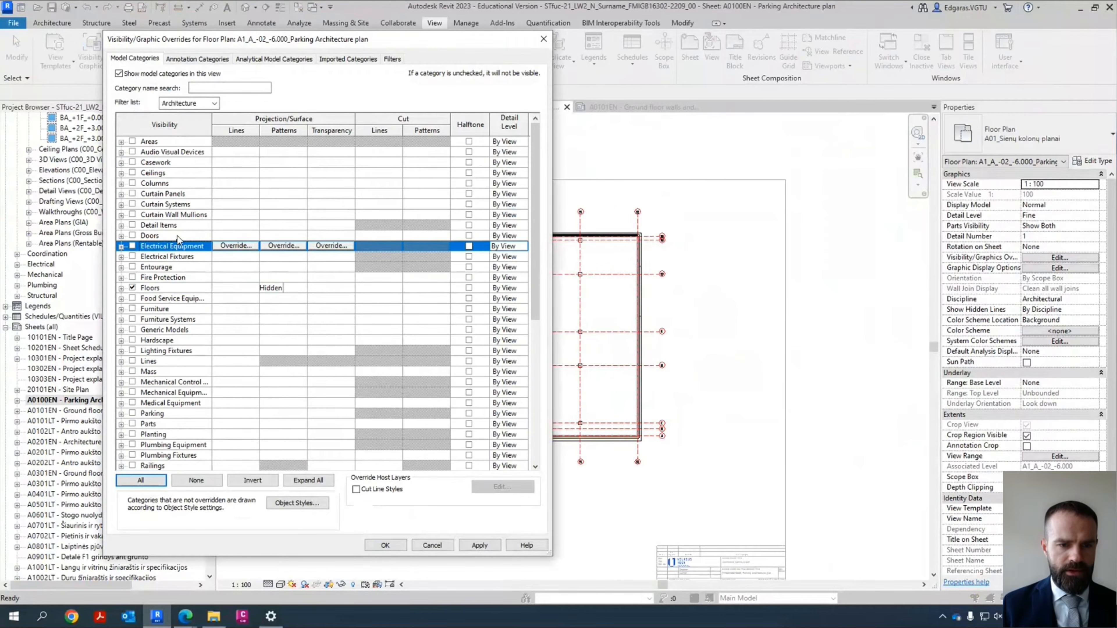
pyautogui.click(176, 235)
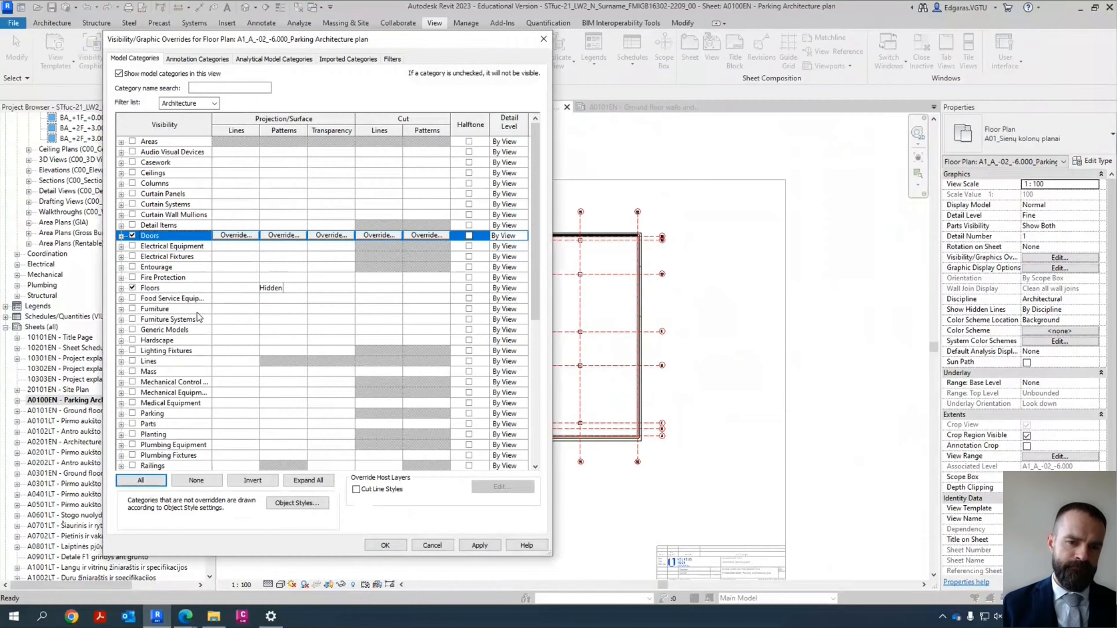
# Step: Turn on the visibility of the Curtain Panels, Curtain Systems and Curtain Wall Mullions categories
pyautogui.scroll(-4, 207, 331)
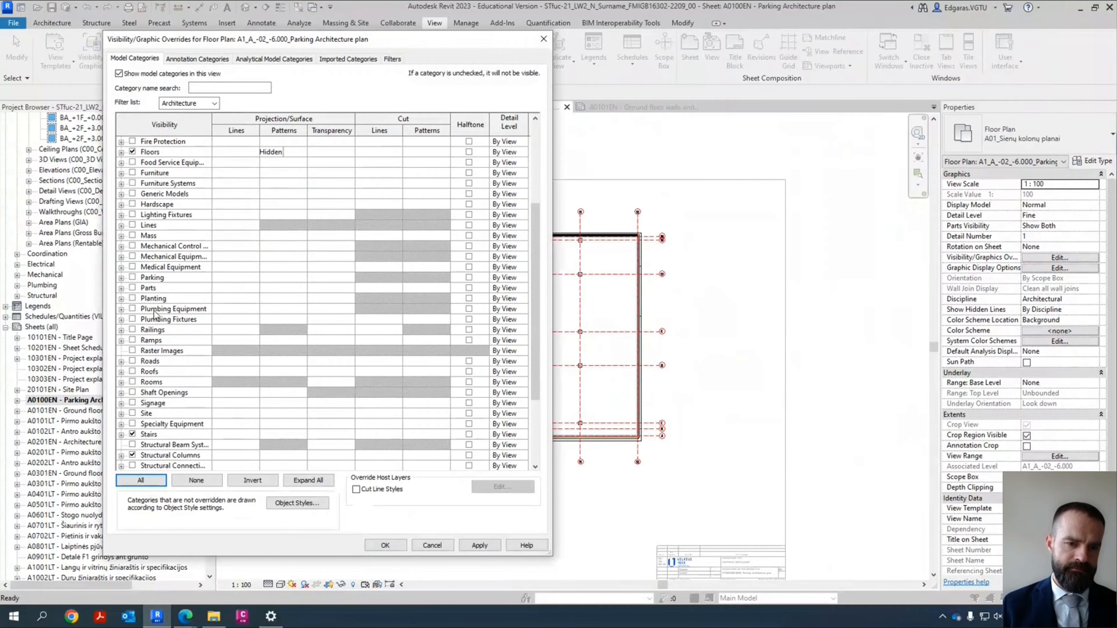
pyautogui.scroll(-2, 157, 308)
pyautogui.scroll(2, 176, 337)
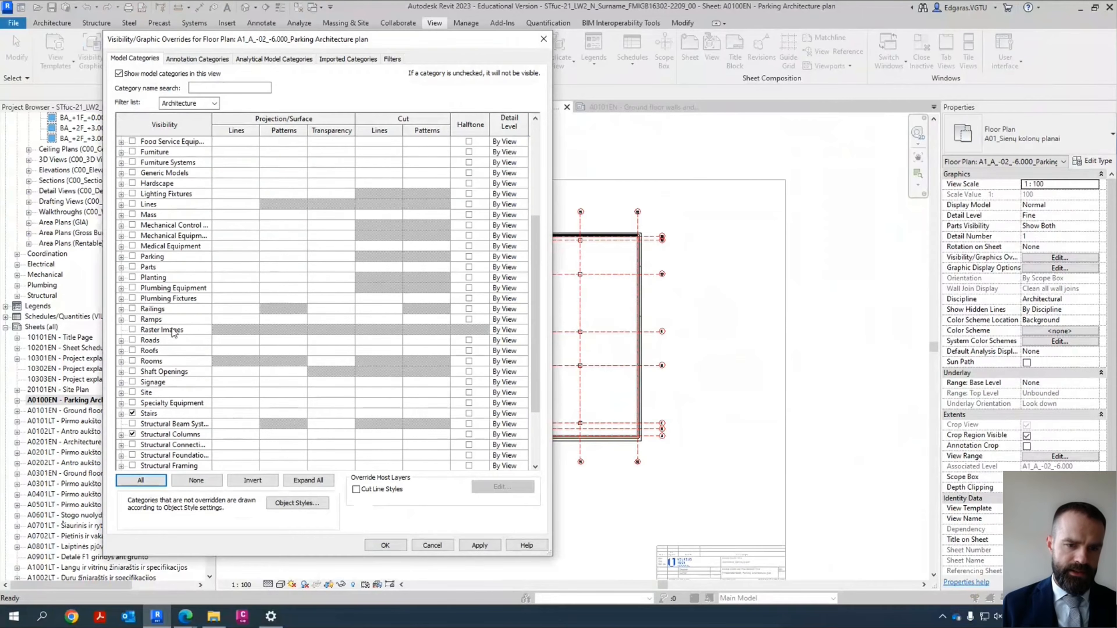
pyautogui.scroll(2, 166, 347)
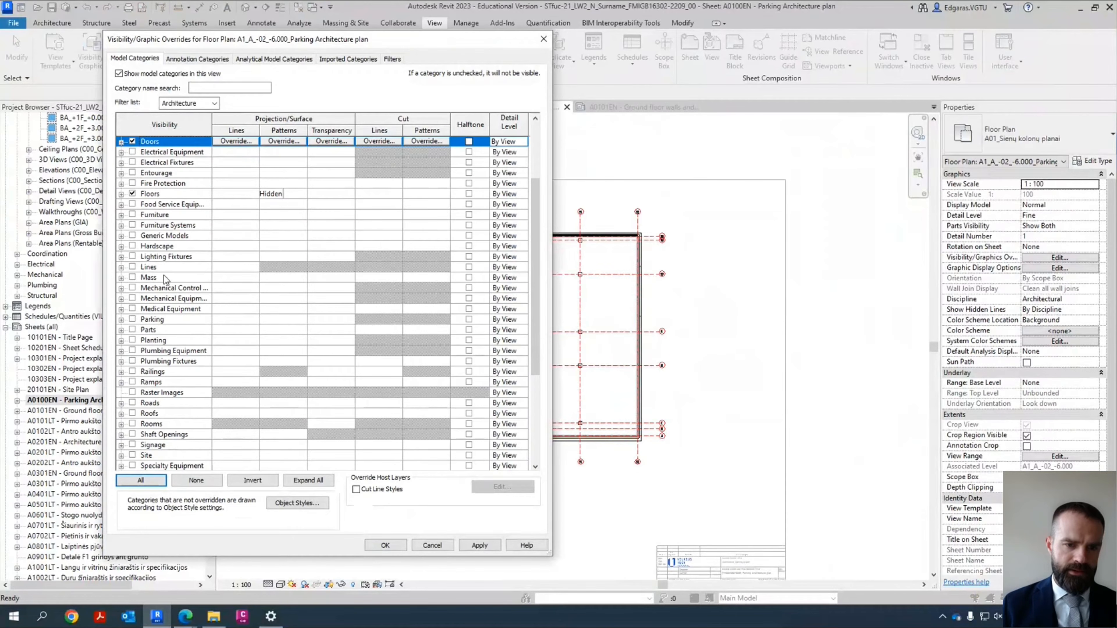
pyautogui.scroll(2, 165, 279)
pyautogui.click(163, 267)
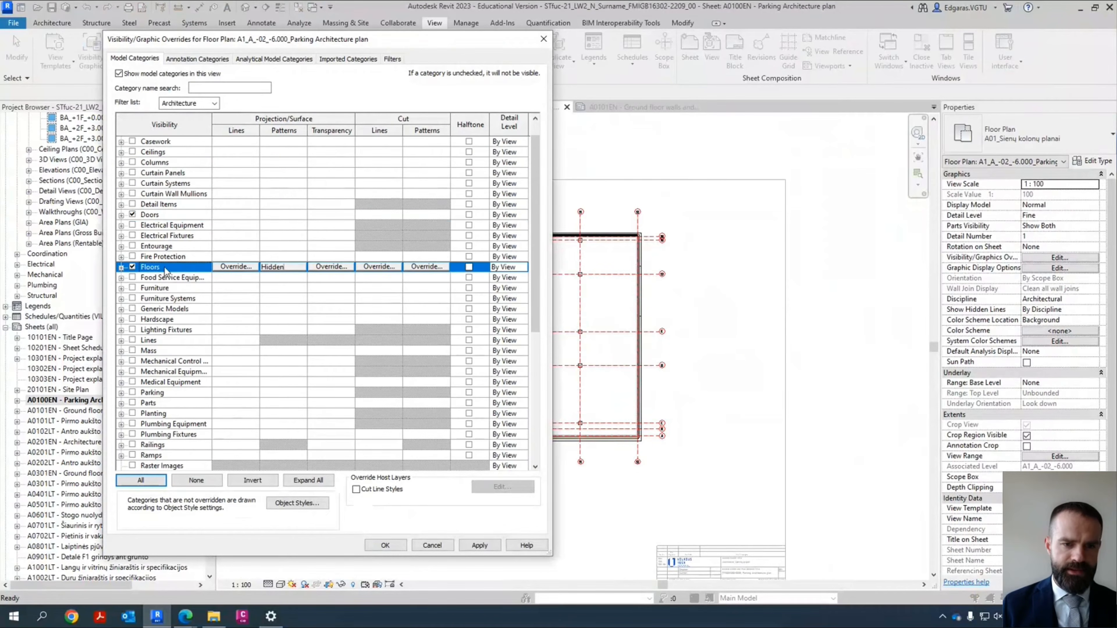
pyautogui.scroll(1, 164, 247)
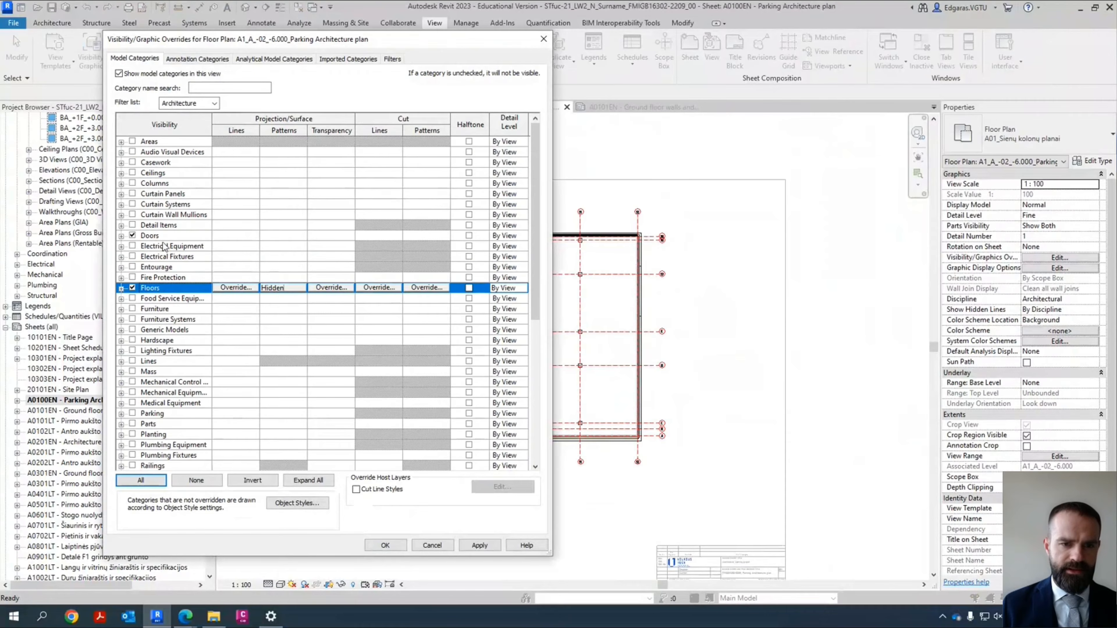
pyautogui.click(181, 215)
pyautogui.click(178, 194)
pyautogui.click(178, 204)
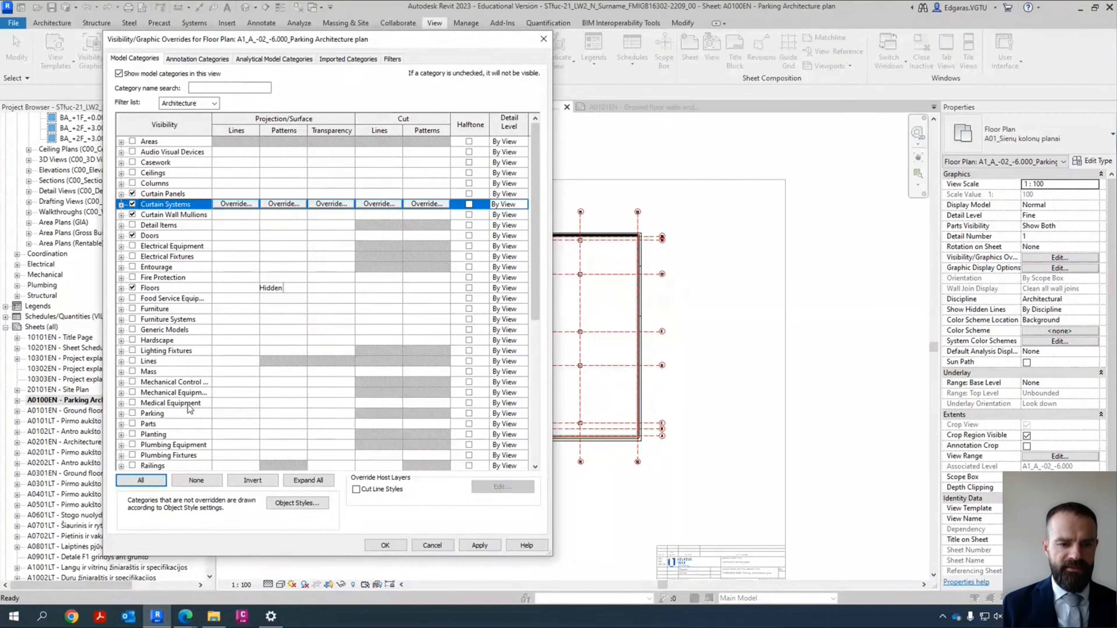
# Step: Review the remaining model categories and apply the visibility overrides to the parking plan
pyautogui.scroll(-2, 190, 396)
pyautogui.scroll(-5, 184, 381)
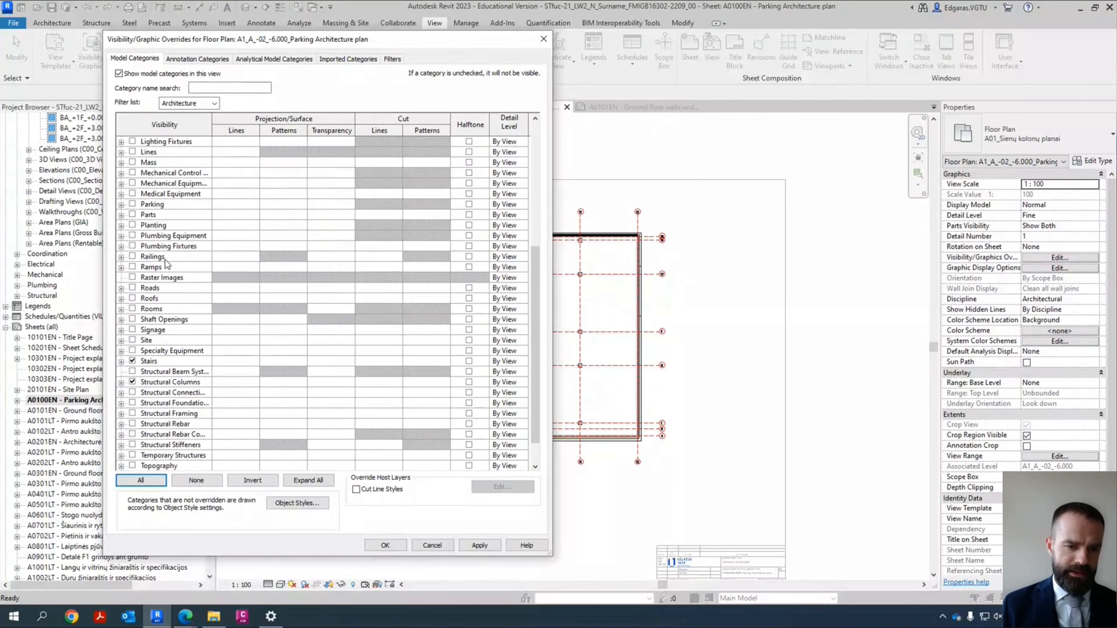
pyautogui.scroll(-1, 167, 273)
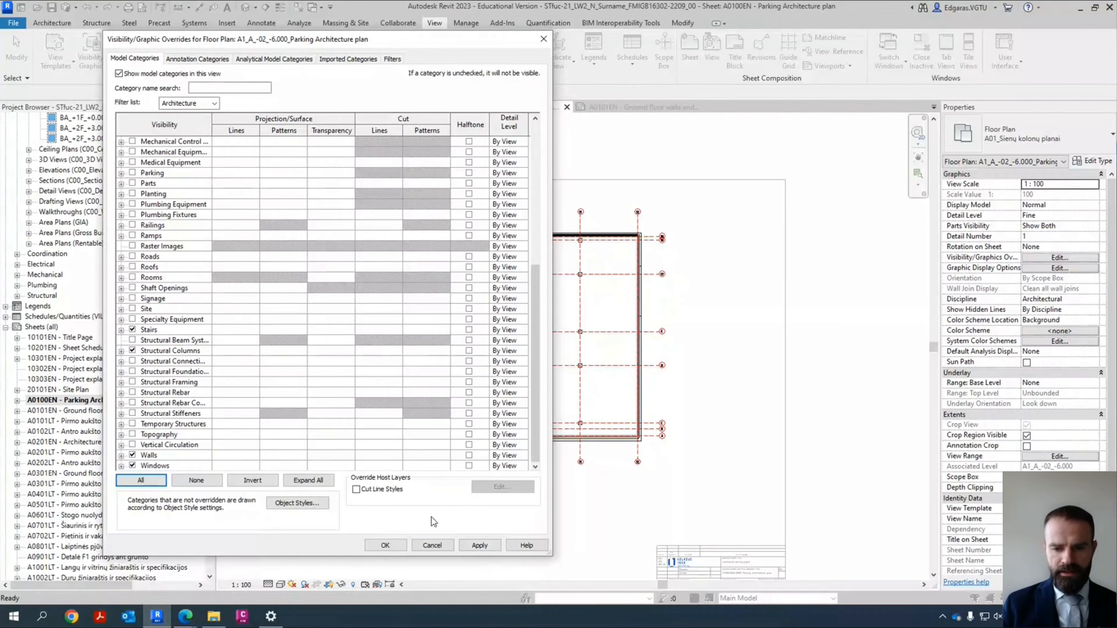
pyautogui.click(500, 548)
pyautogui.click(385, 545)
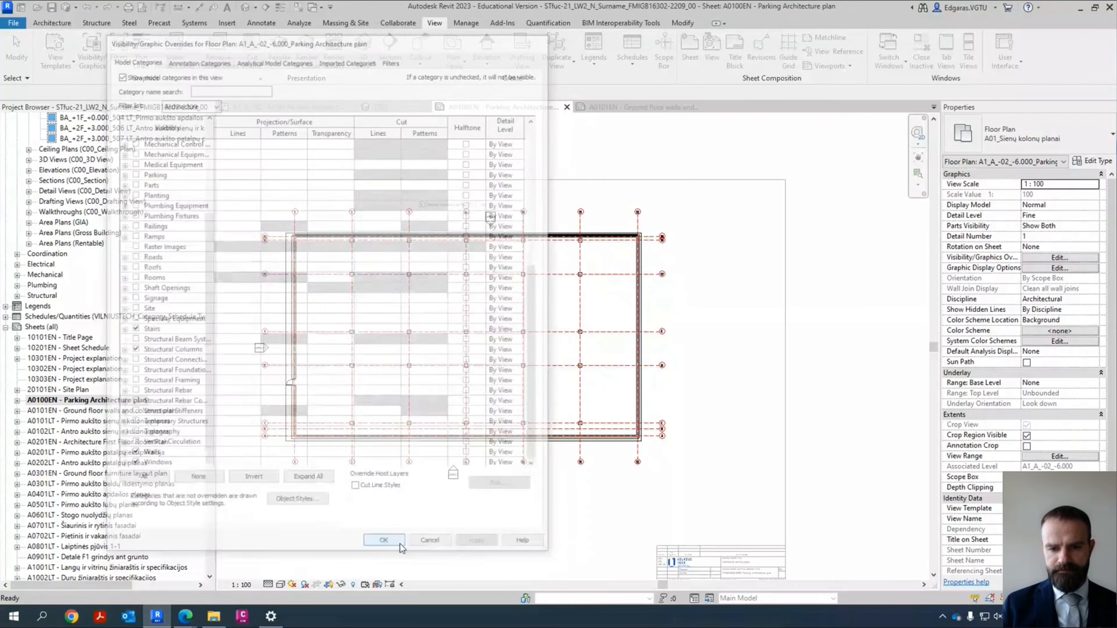
# Step: Hide the crop region boundary of the parking plan view on the sheet
pyautogui.scroll(4, 324, 379)
pyautogui.scroll(-2, 347, 426)
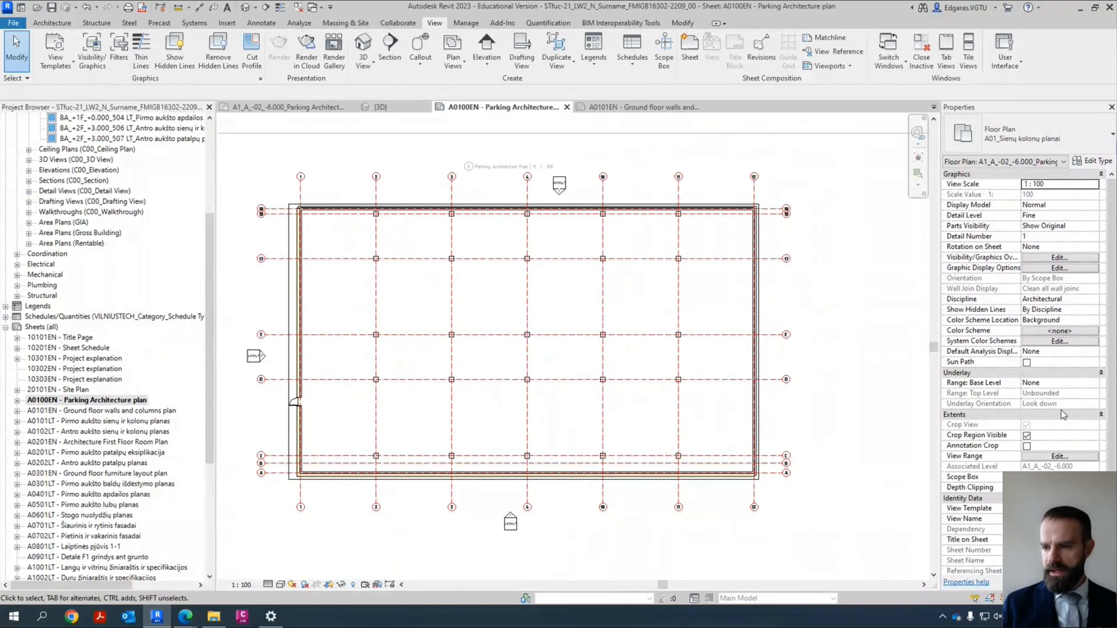
pyautogui.click(1026, 435)
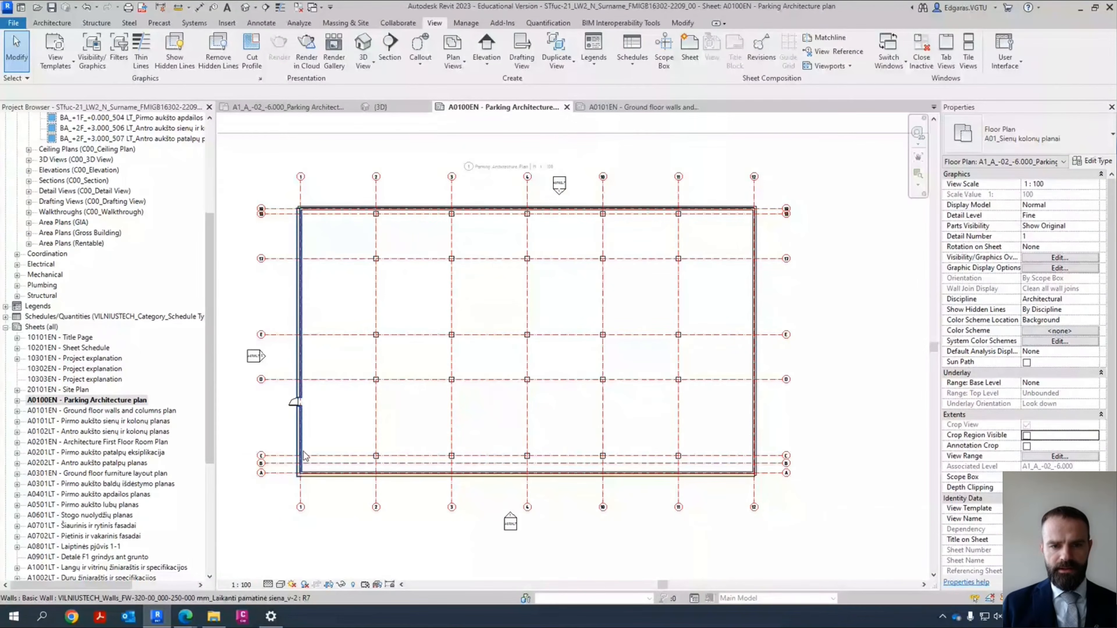
# Step: Set the parking plan's visual style to Consistent Colors to distinguish the elements at the corner of grids A and 12
pyautogui.scroll(4, 272, 181)
pyautogui.scroll(-2, 299, 211)
pyautogui.moveTo(532, 355); pyautogui.dragTo(529, 353, button='middle')
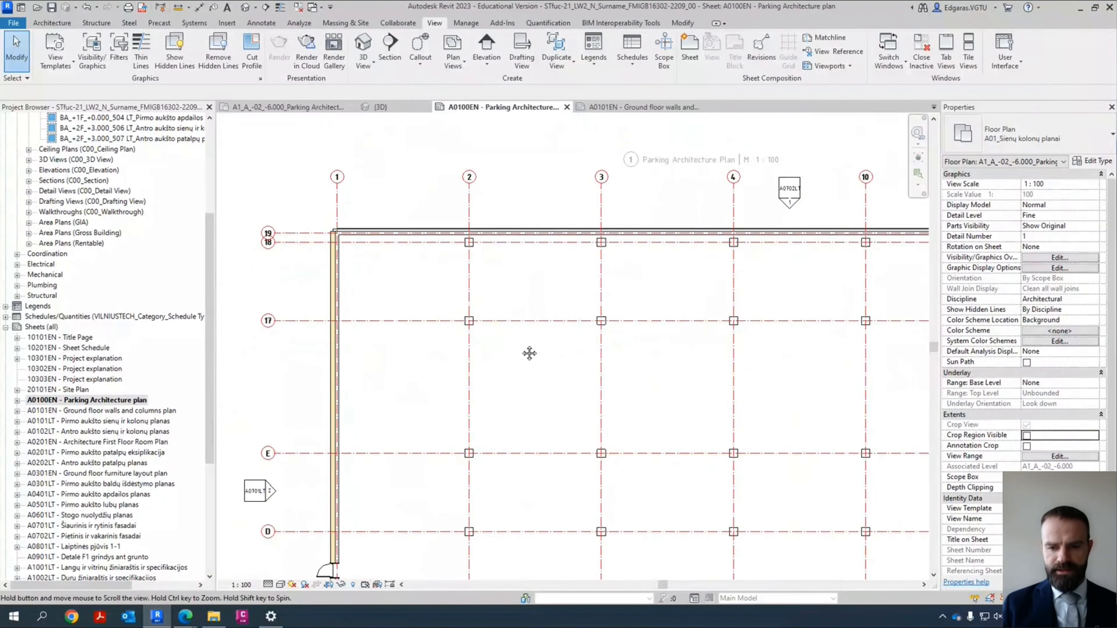
pyautogui.scroll(-4, 443, 252)
pyautogui.scroll(6, 585, 516)
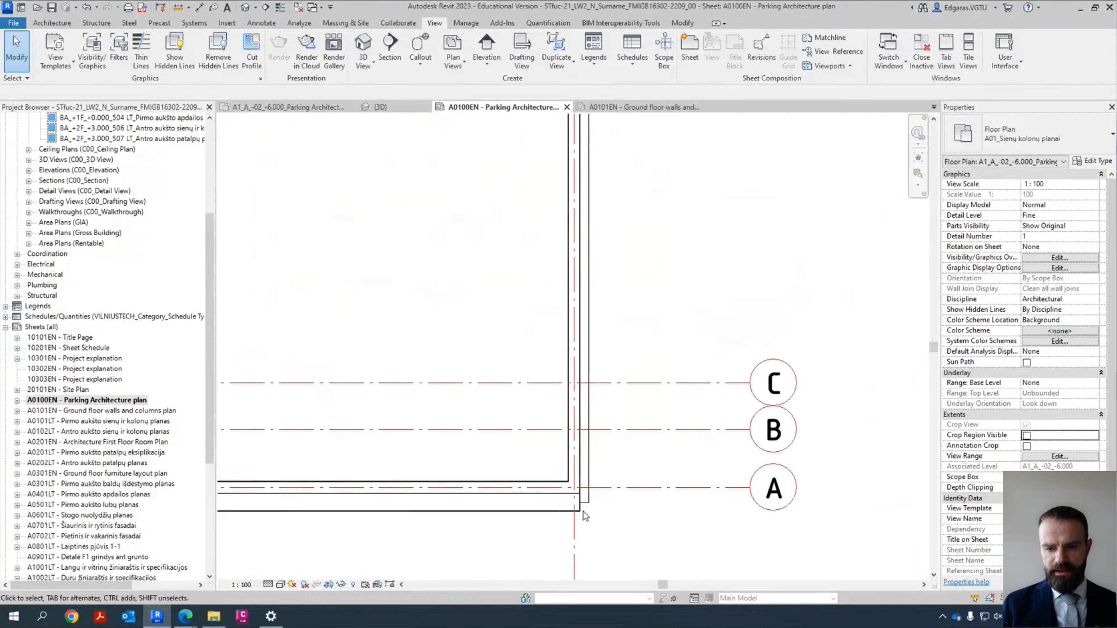
pyautogui.scroll(5, 584, 516)
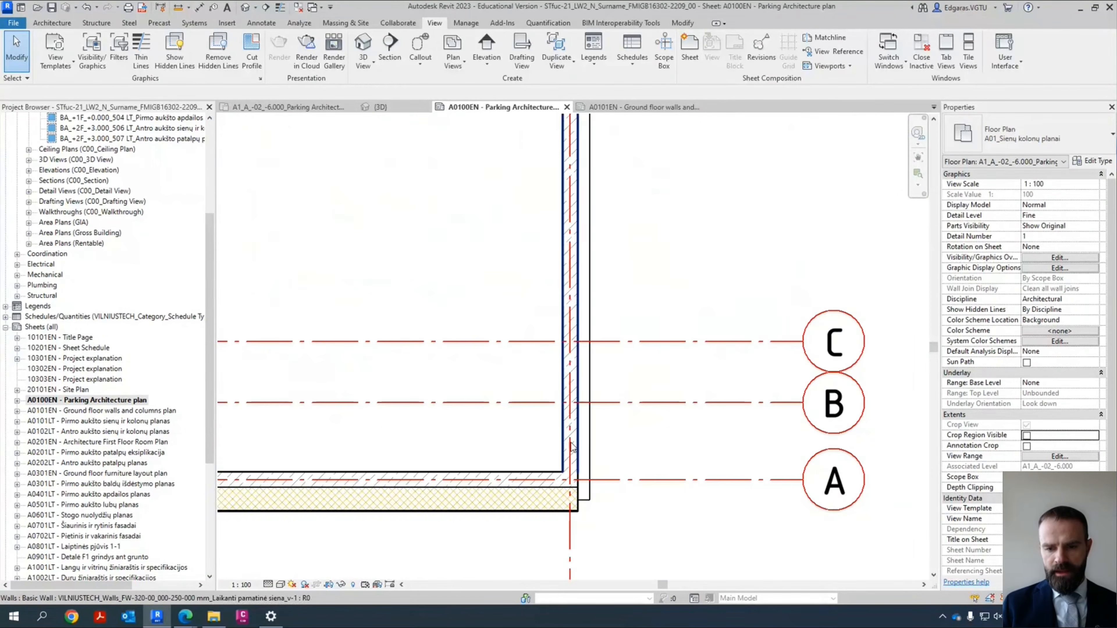
pyautogui.click(280, 585)
pyautogui.click(325, 562)
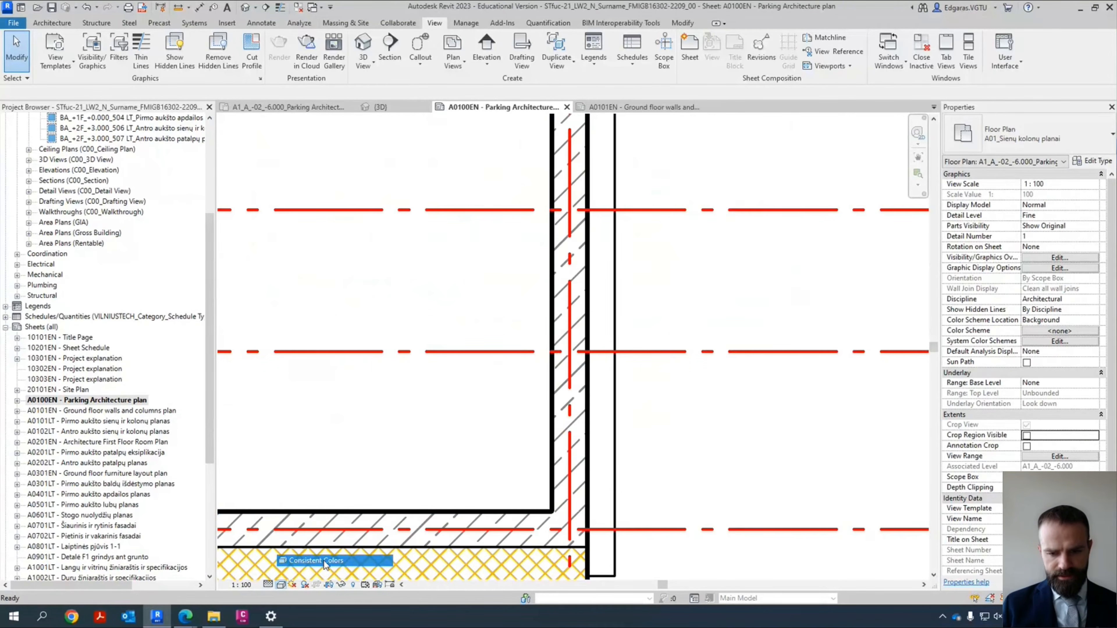
# Step: Select the parking floor slab and inspect how its edges meet the outer walls at the A/12 and 1/19 grid corners
pyautogui.scroll(-4, 666, 503)
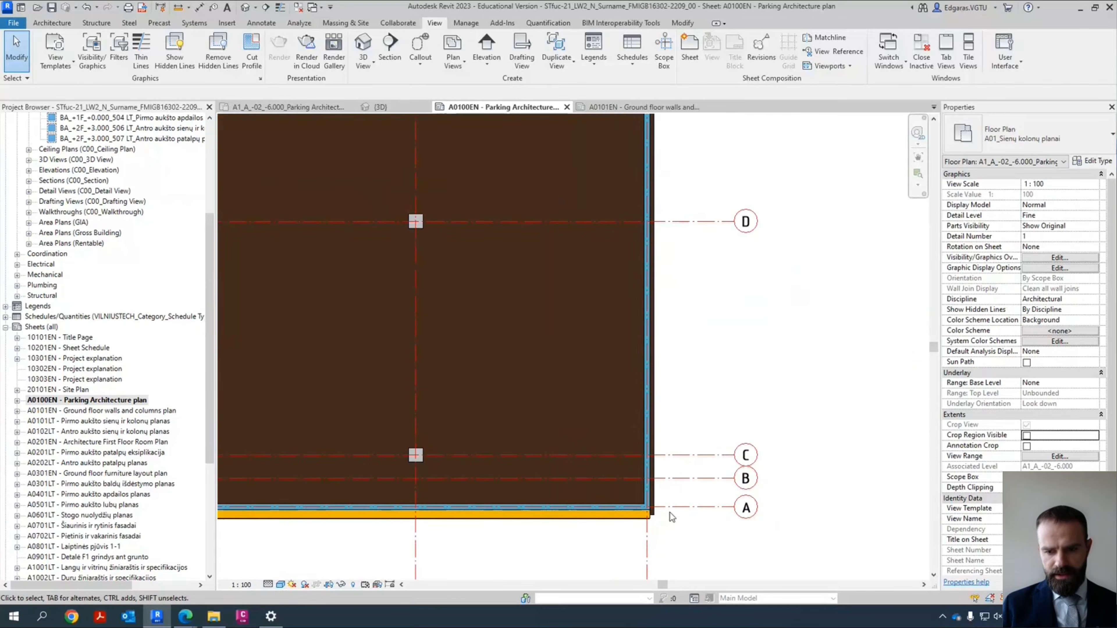
pyautogui.scroll(3, 668, 512)
pyautogui.click(642, 517)
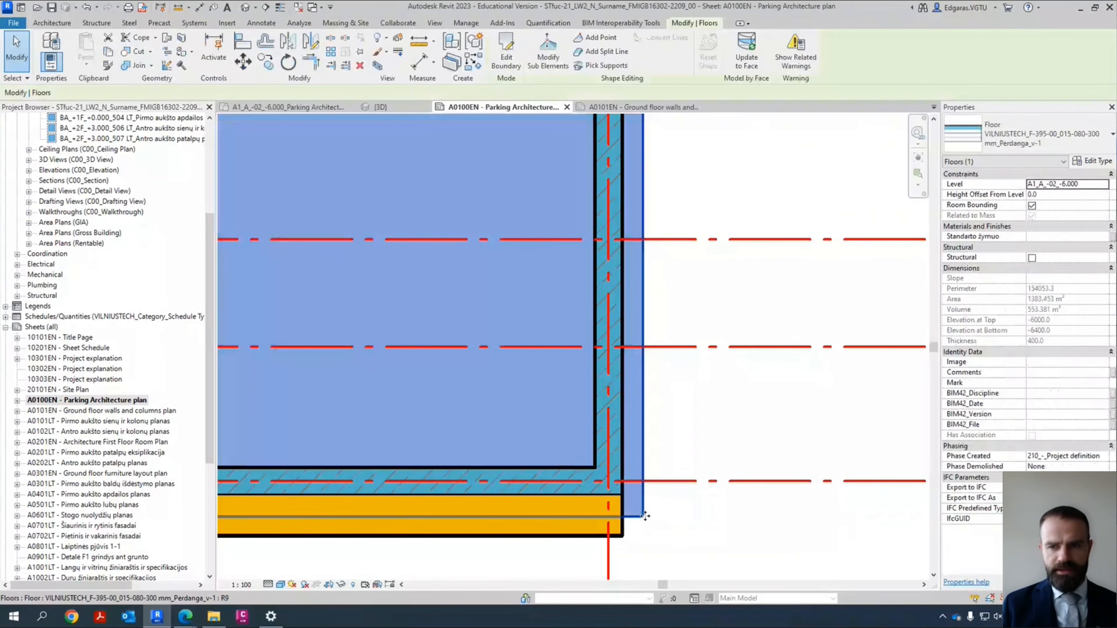
pyautogui.scroll(-5, 657, 515)
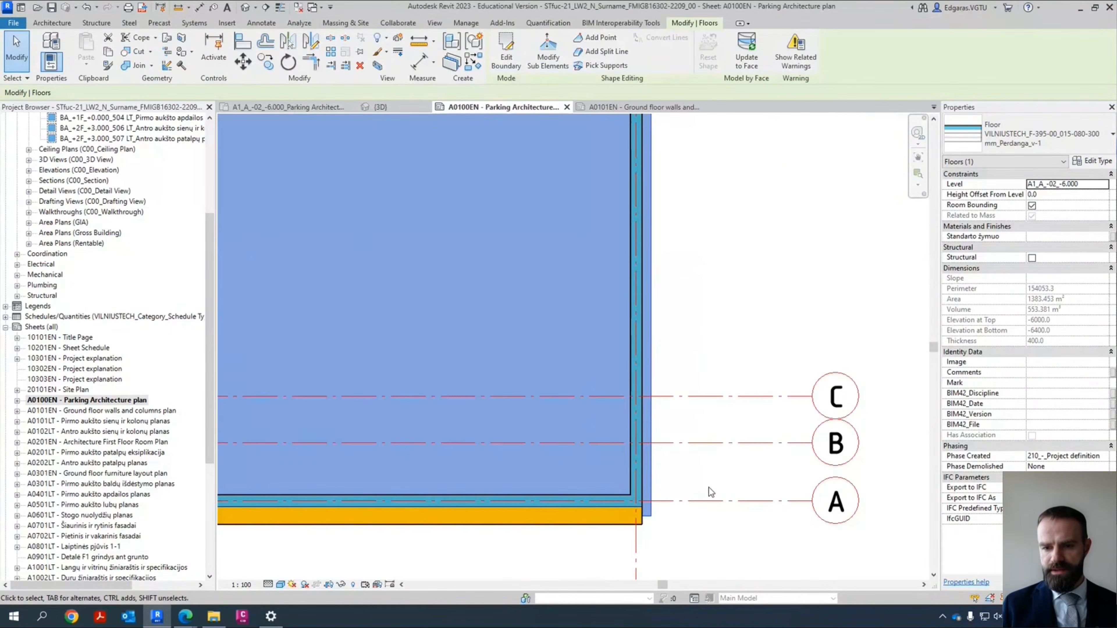
pyautogui.moveTo(681, 436); pyautogui.dragTo(888, 461, button='middle')
pyautogui.moveTo(444, 422); pyautogui.dragTo(531, 426, button='middle')
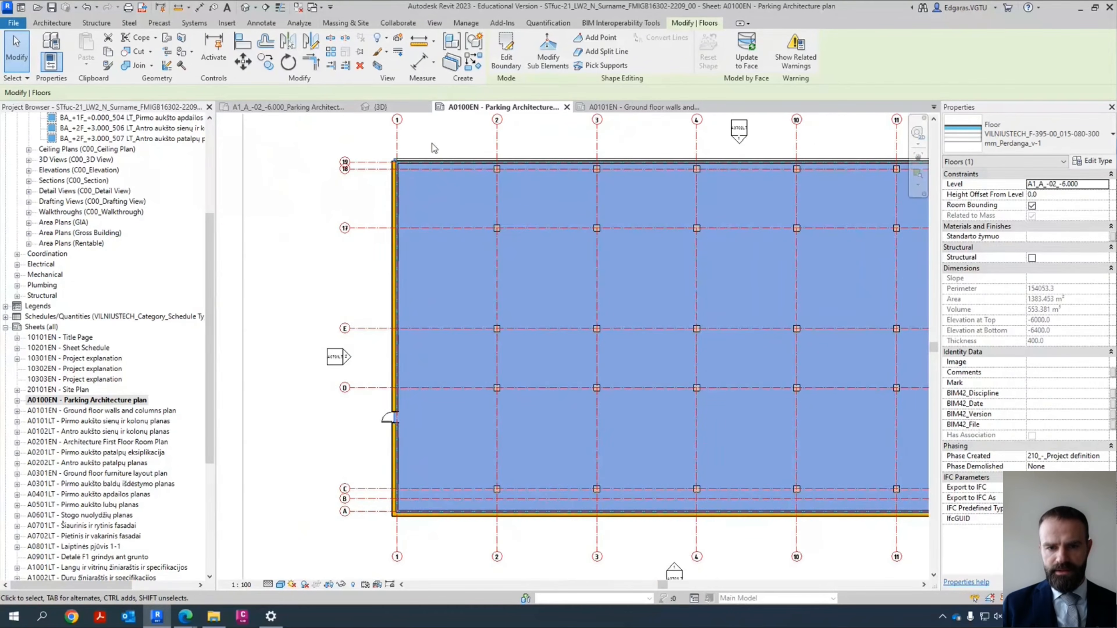
pyautogui.scroll(7, 369, 170)
pyautogui.scroll(1, 351, 174)
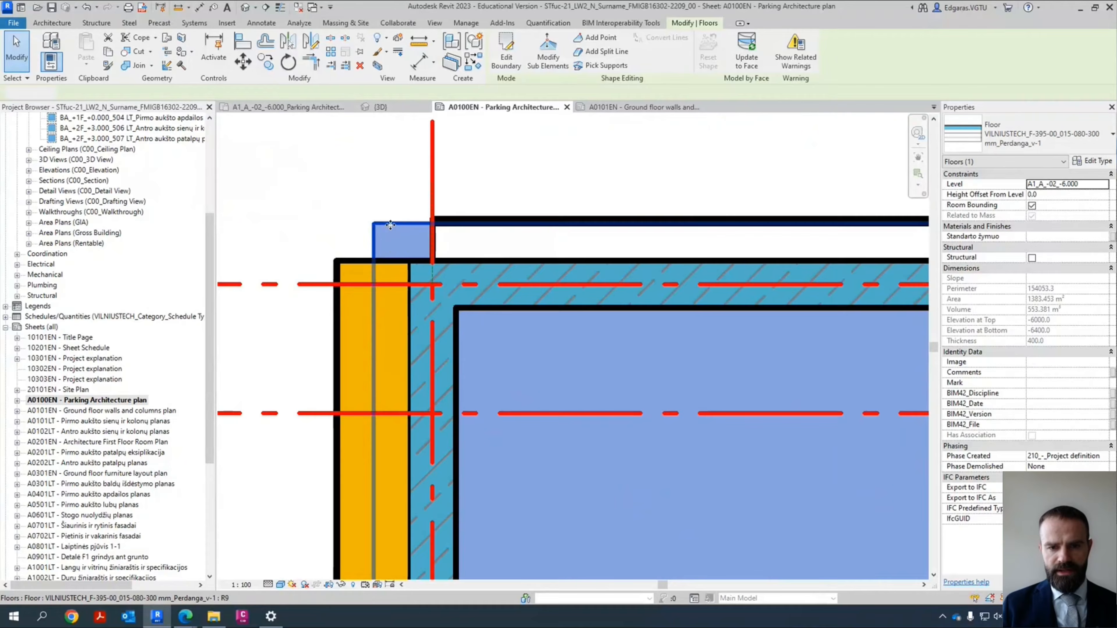
# Step: Edit the parking floor boundary and align its edges along grids 1 and 19 to the inner wall faces
pyautogui.doubleClick(370, 347)
pyautogui.moveTo(384, 360); pyautogui.dragTo(496, 373)
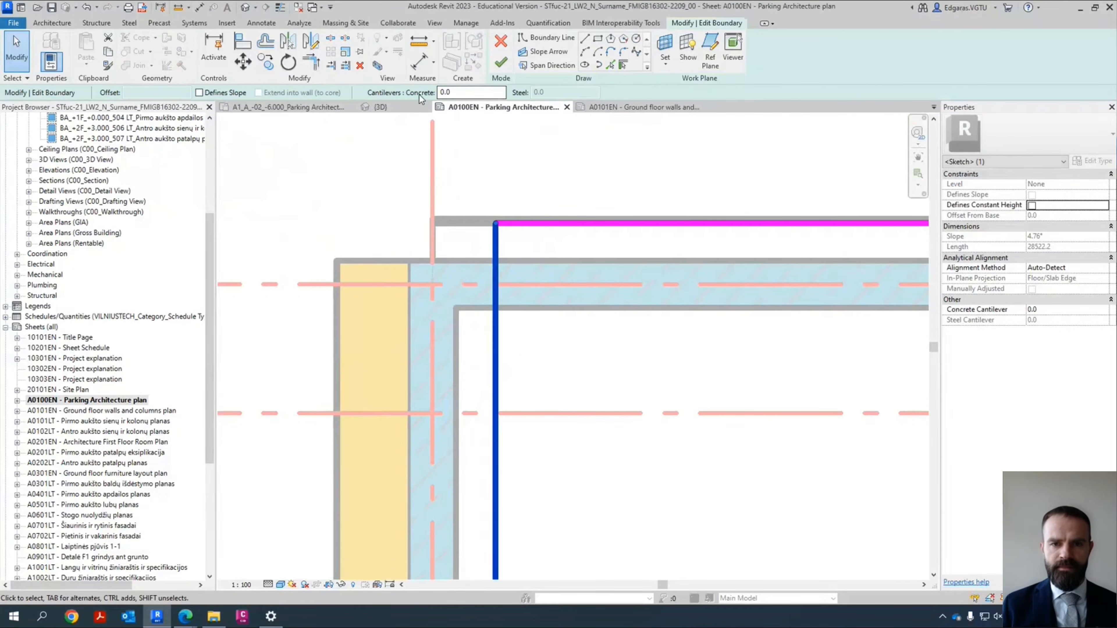
pyautogui.click(241, 44)
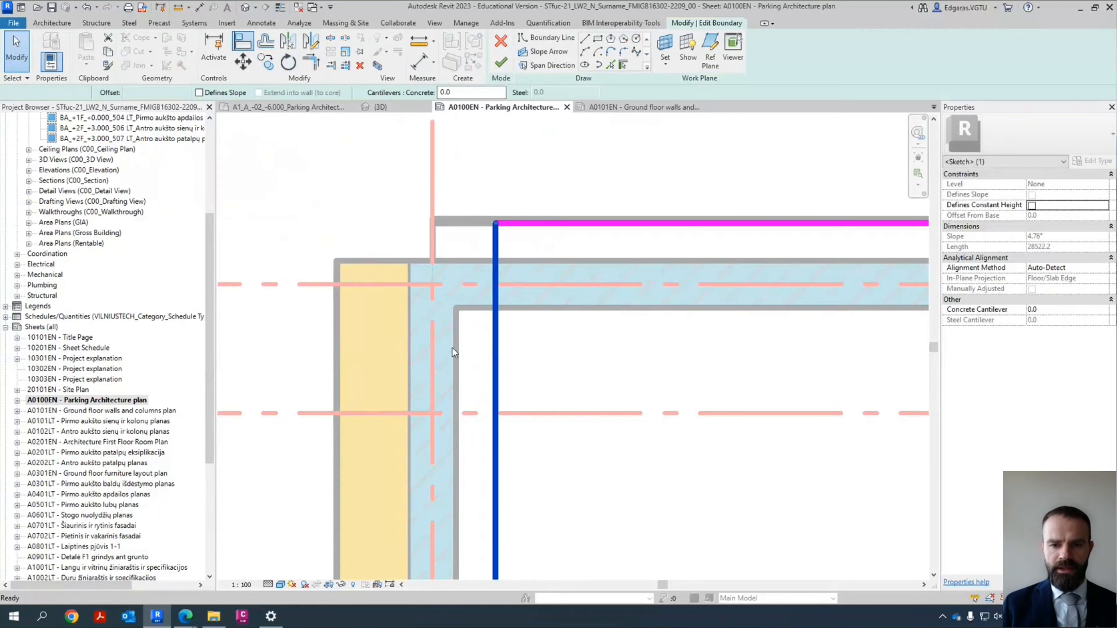
pyautogui.click(454, 349)
pyautogui.click(495, 365)
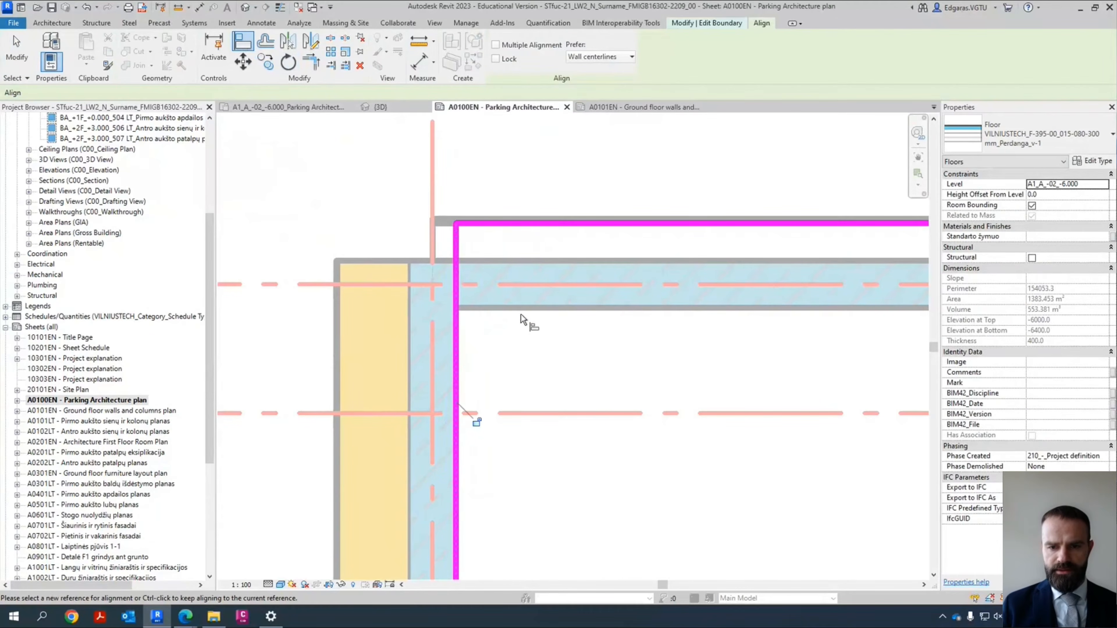
pyautogui.click(521, 310)
pyautogui.click(521, 224)
# Step: Align the floor boundary edges along grids 12 and A to the inner faces of those walls
pyautogui.scroll(-3, 329, 269)
pyautogui.scroll(-3, 320, 286)
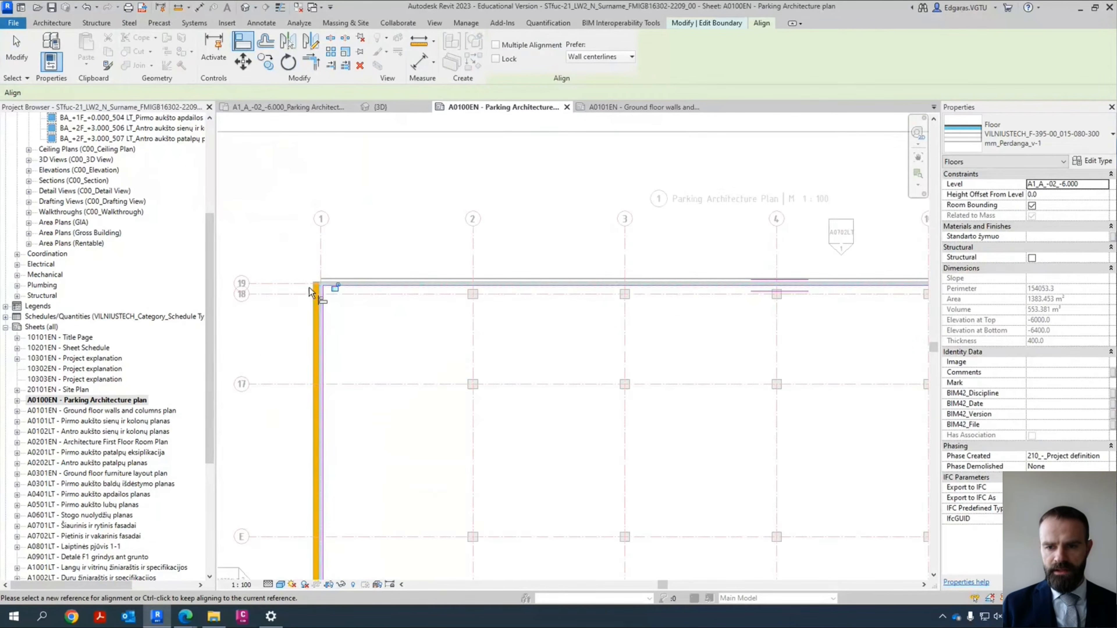
pyautogui.scroll(5, 531, 292)
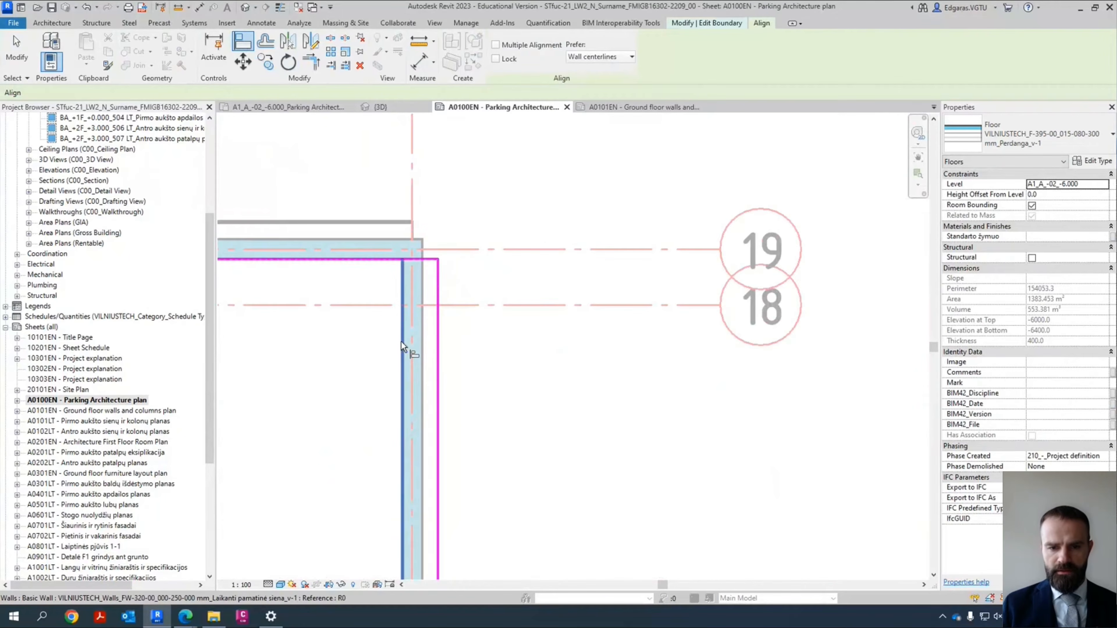
pyautogui.click(403, 283)
pyautogui.click(438, 347)
pyautogui.scroll(-3, 523, 210)
pyautogui.scroll(-3, 526, 214)
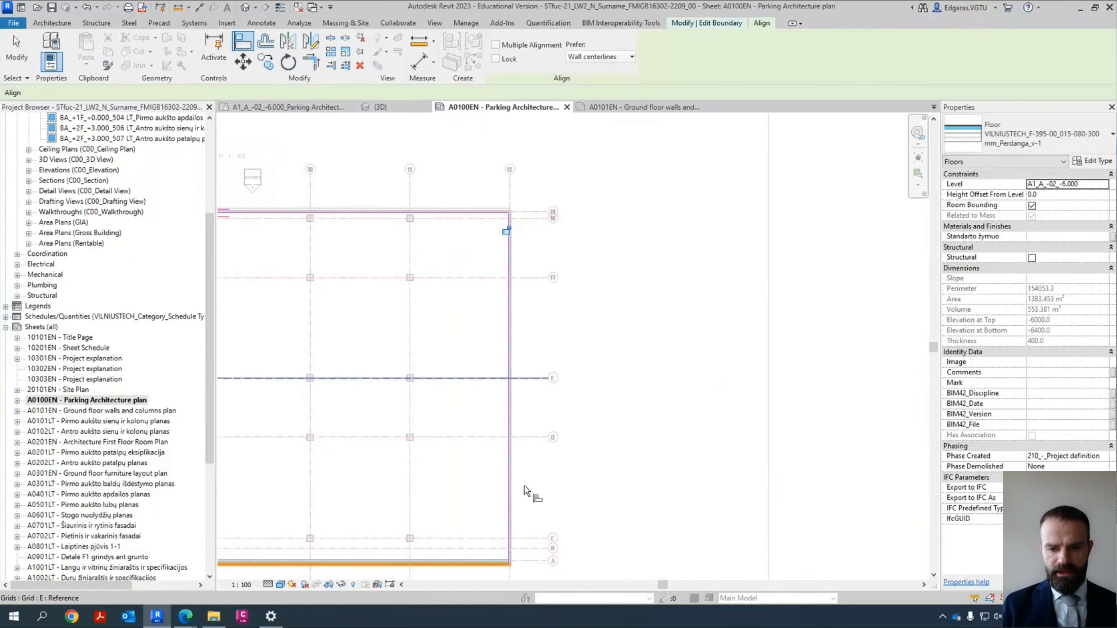
pyautogui.scroll(6, 516, 564)
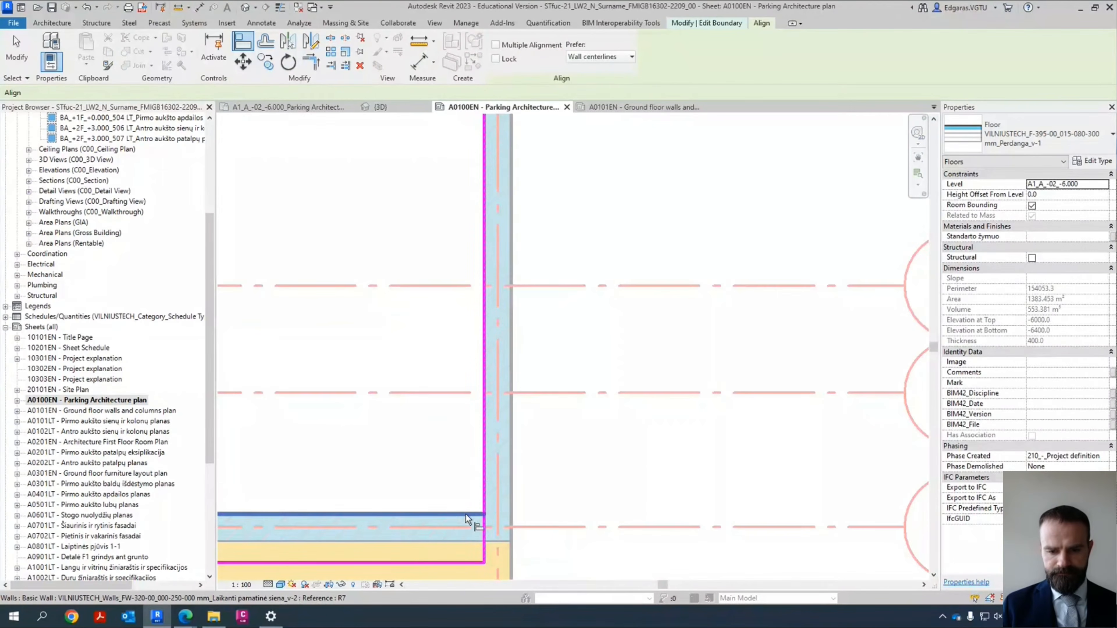
pyautogui.click(465, 513)
pyautogui.click(462, 557)
# Step: Draw a rectangular boundary across the door opening in the grid 1 wall, extending slightly into the parking area
pyautogui.scroll(-4, 462, 554)
pyautogui.scroll(-4, 439, 418)
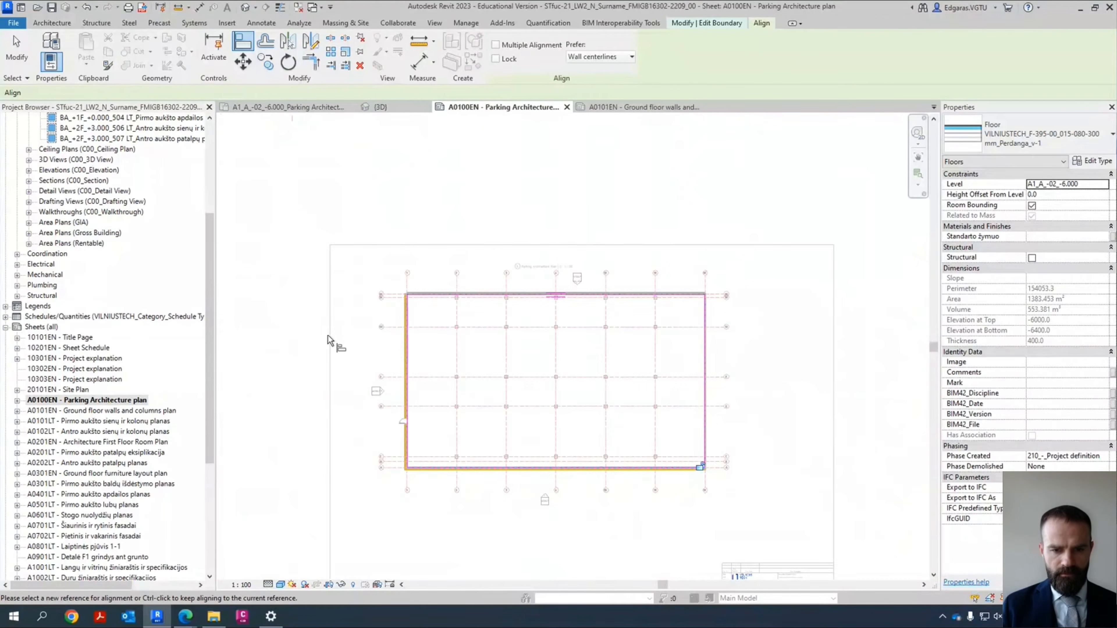
pyautogui.scroll(5, 424, 346)
pyautogui.scroll(5, 351, 521)
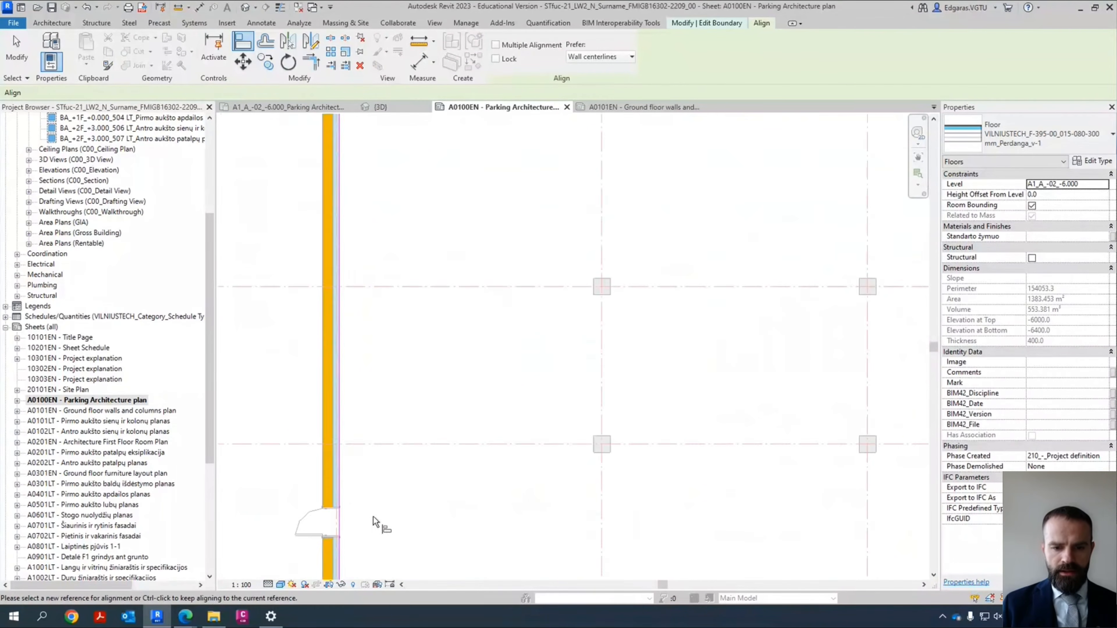
pyautogui.moveTo(310, 416); pyautogui.dragTo(367, 385, button='middle')
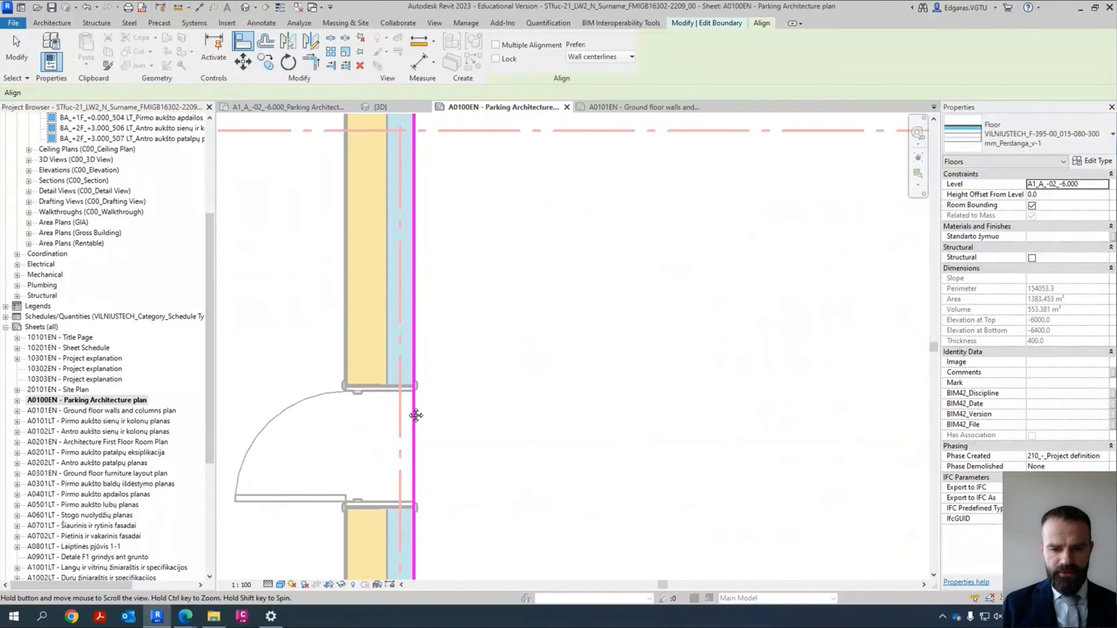
pyautogui.click(284, 131)
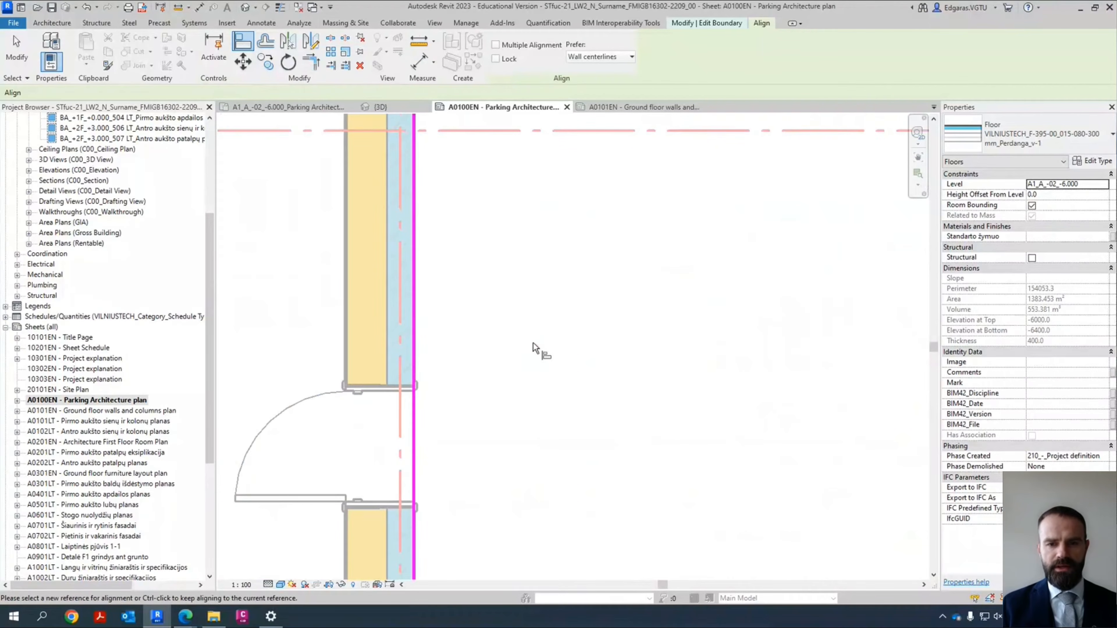
pyautogui.press('Escape')
pyautogui.press('Escape')
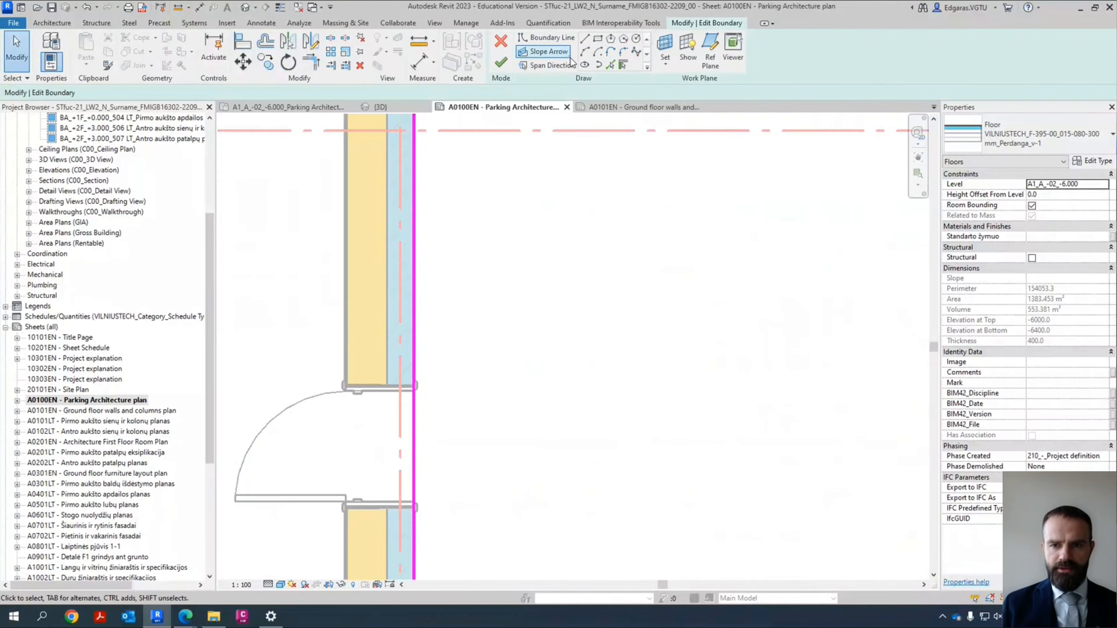
pyautogui.click(598, 38)
pyautogui.scroll(2, 420, 427)
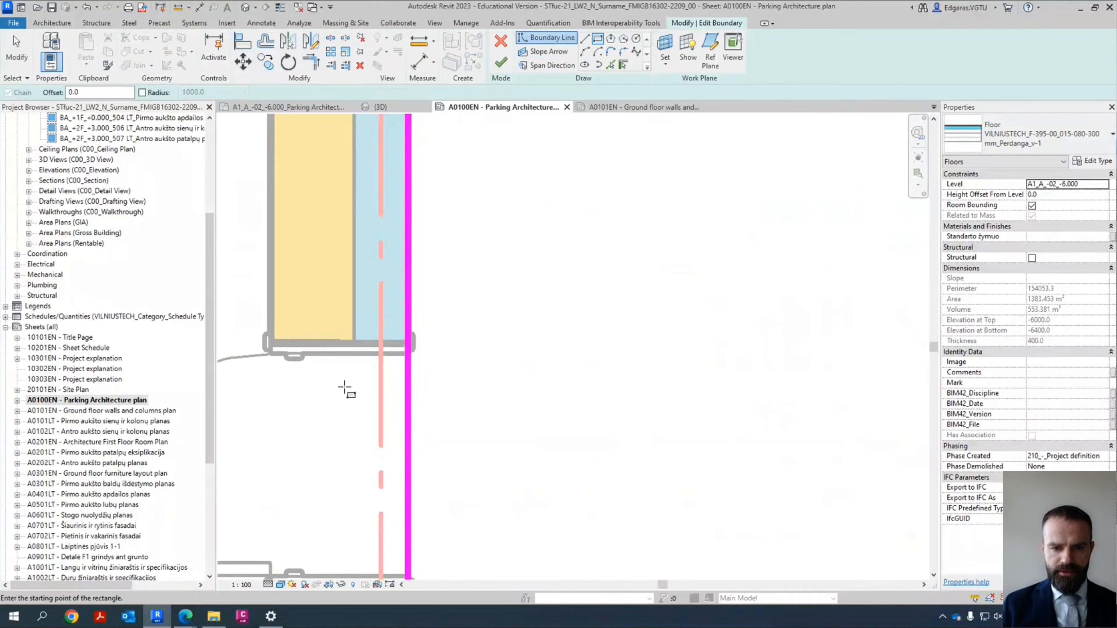
pyautogui.click(271, 343)
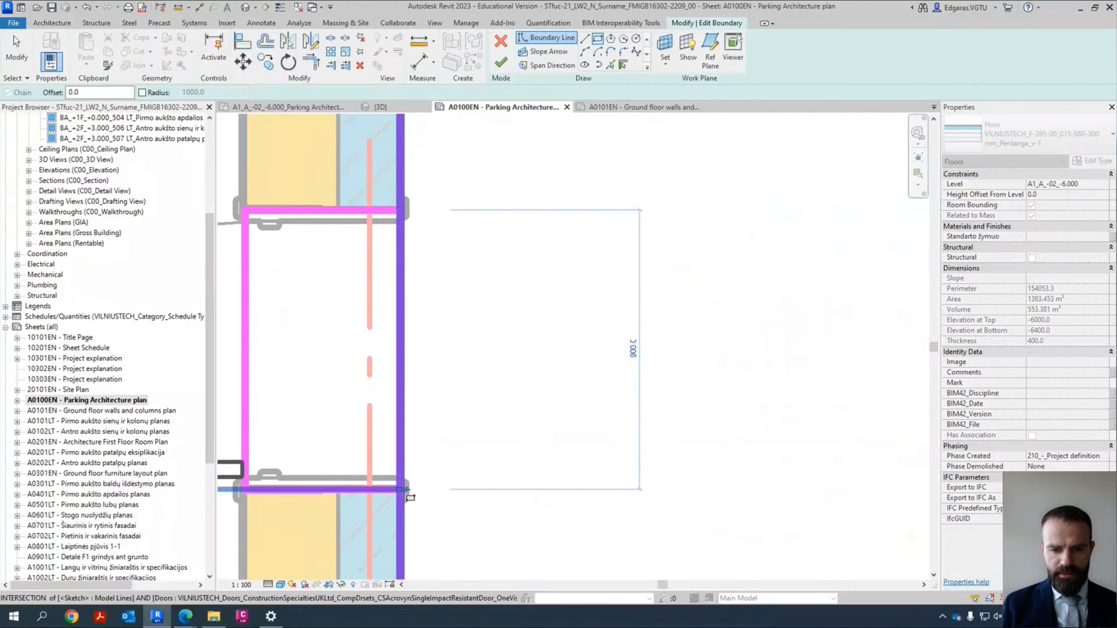
pyautogui.click(453, 489)
pyautogui.press('Escape')
pyautogui.press('Escape')
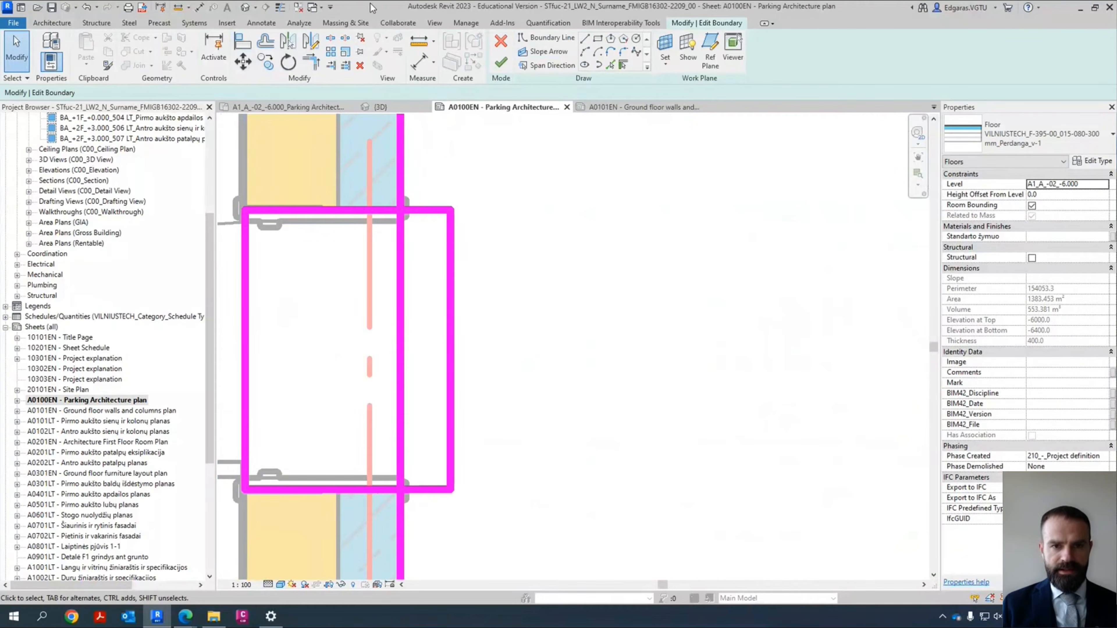
# Step: Split the grid 1 boundary line inside the door opening and trim both halves to the rectangle's horizontal edges
pyautogui.click(331, 38)
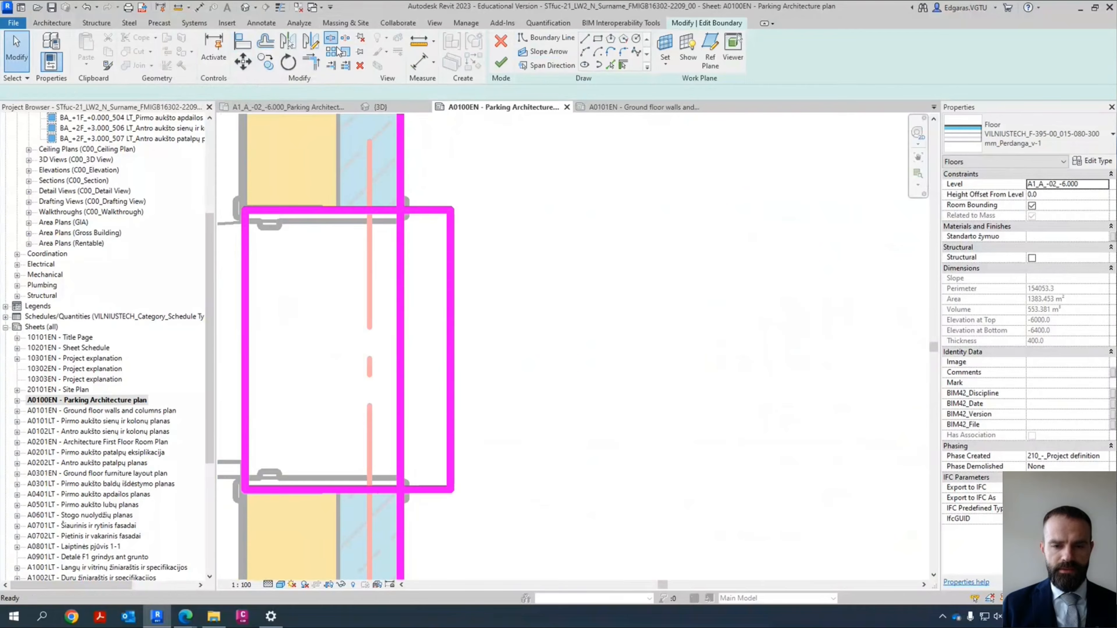
pyautogui.click(400, 346)
pyautogui.press('Escape')
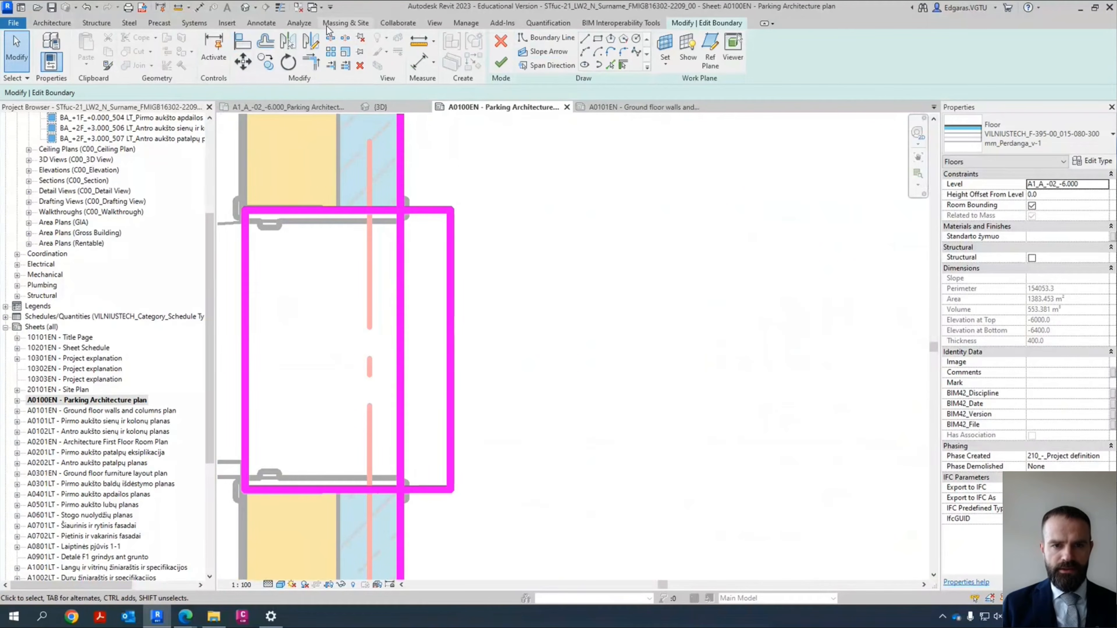
pyautogui.click(311, 62)
pyautogui.click(383, 213)
pyautogui.click(400, 190)
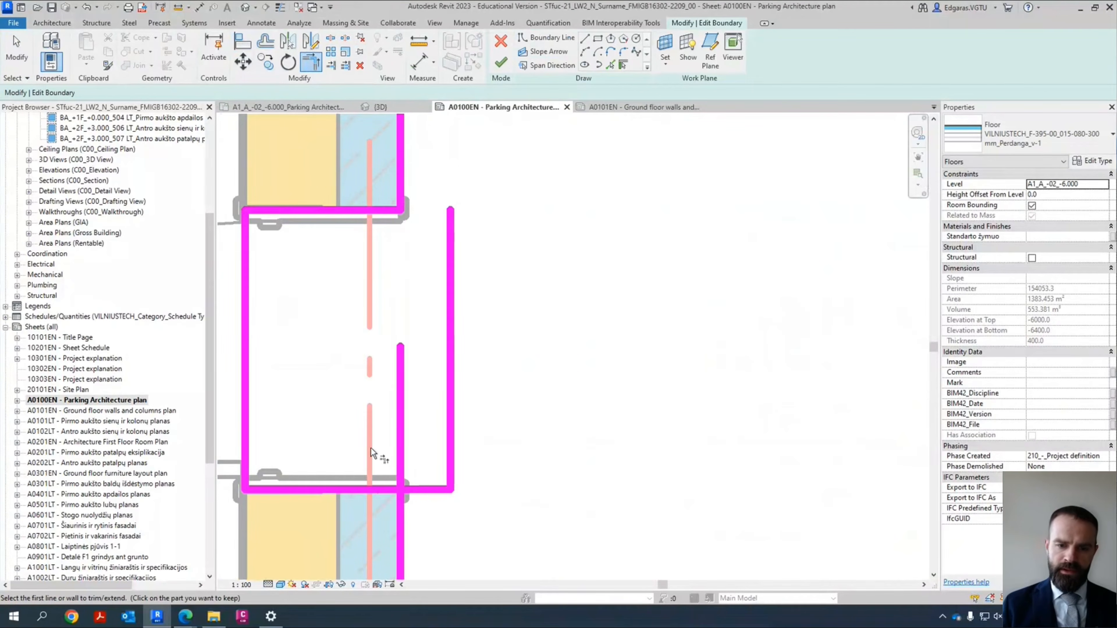
pyautogui.click(386, 490)
pyautogui.click(404, 514)
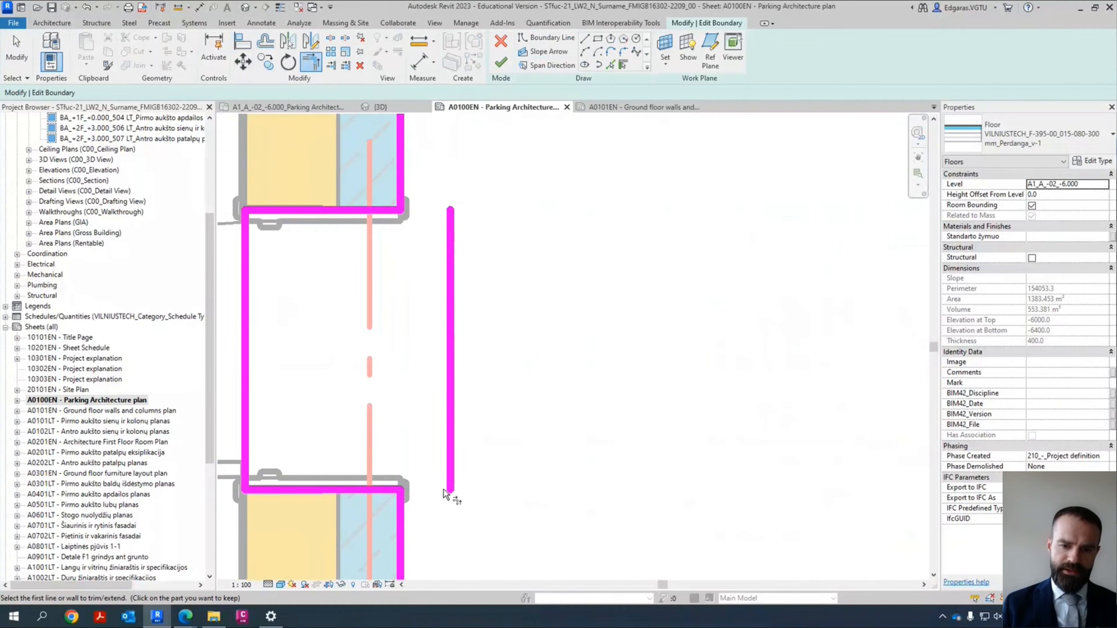
# Step: Delete the rectangle's leftover edge on the parking side of the door opening
pyautogui.press('Escape')
pyautogui.click(451, 474)
pyautogui.press('Delete')
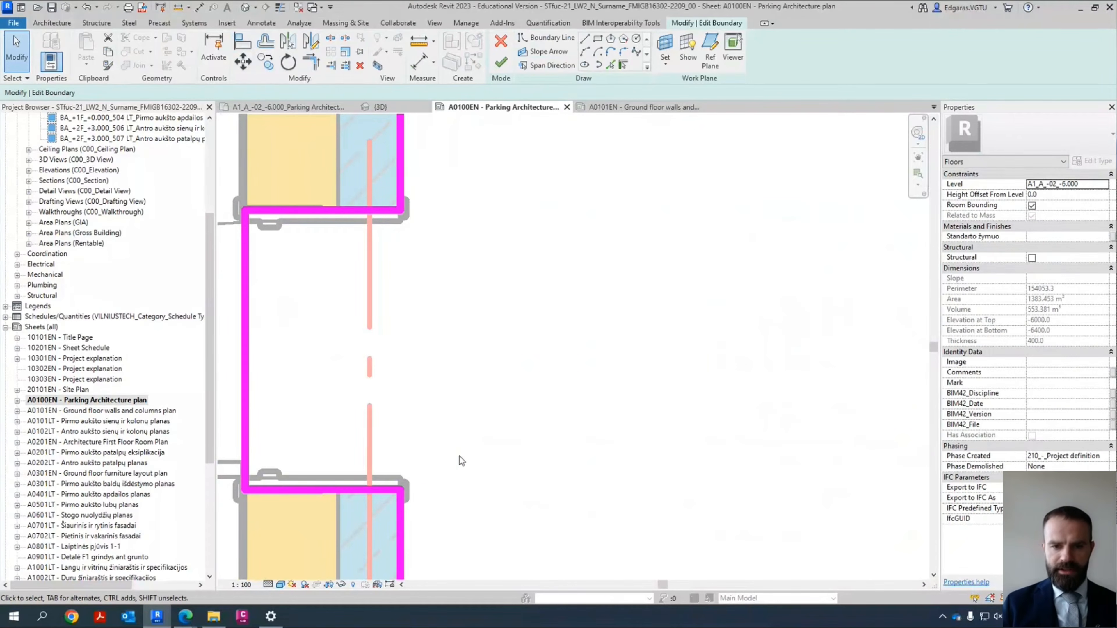
# Step: Turn on Thin Lines and check how the floor boundary meets the door frame and inner wall corner
pyautogui.click(434, 23)
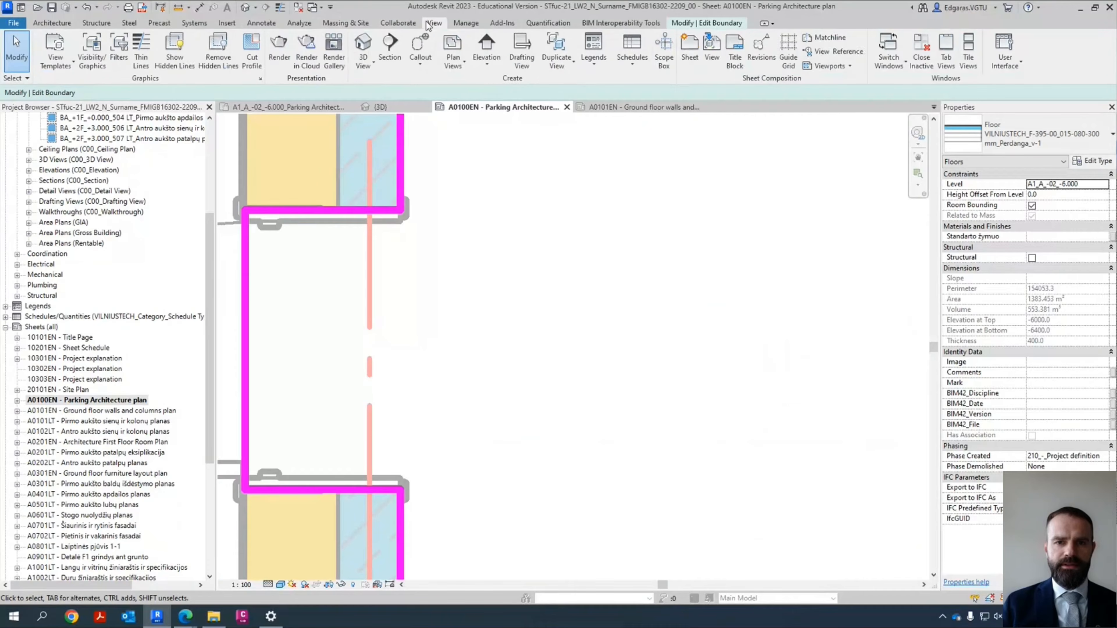
pyautogui.click(141, 50)
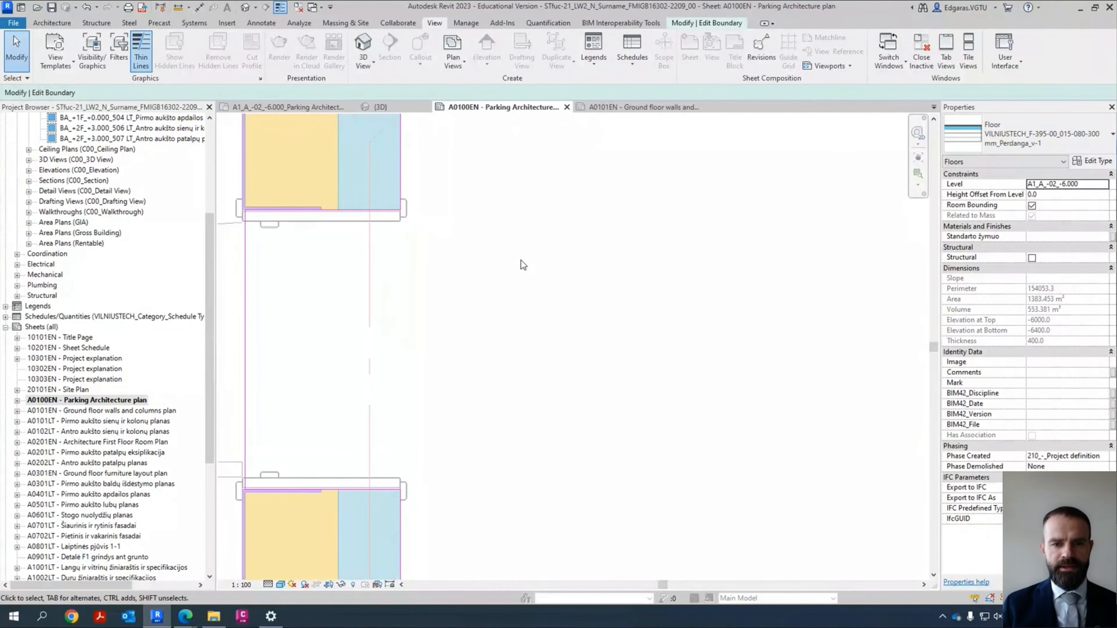
pyautogui.scroll(4, 521, 260)
pyautogui.scroll(-7, 536, 220)
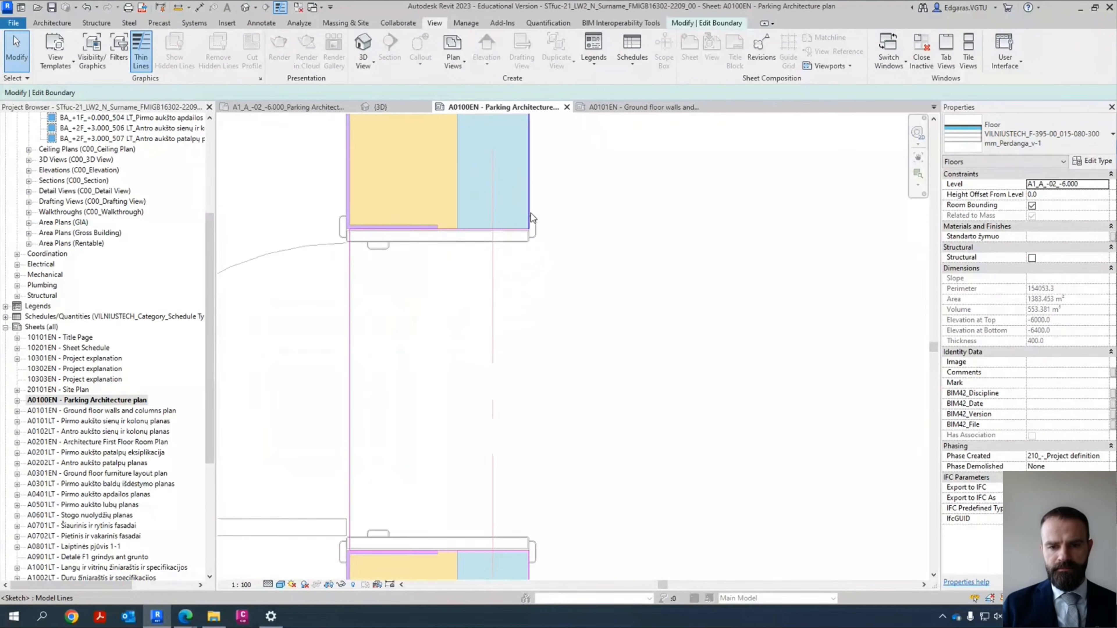
pyautogui.scroll(4, 510, 396)
pyautogui.scroll(5, 519, 336)
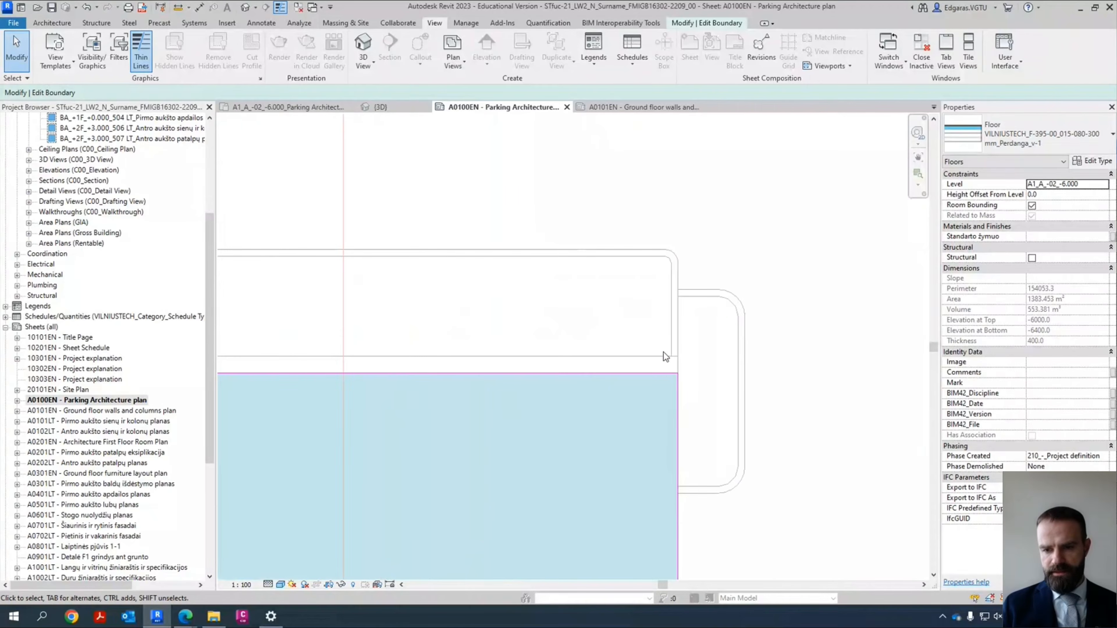
# Step: Move the outer boundary line at the door opening out to the exterior face of the grid 1 wall
pyautogui.scroll(-7, 699, 391)
pyautogui.scroll(3, 466, 405)
pyautogui.scroll(4, 459, 387)
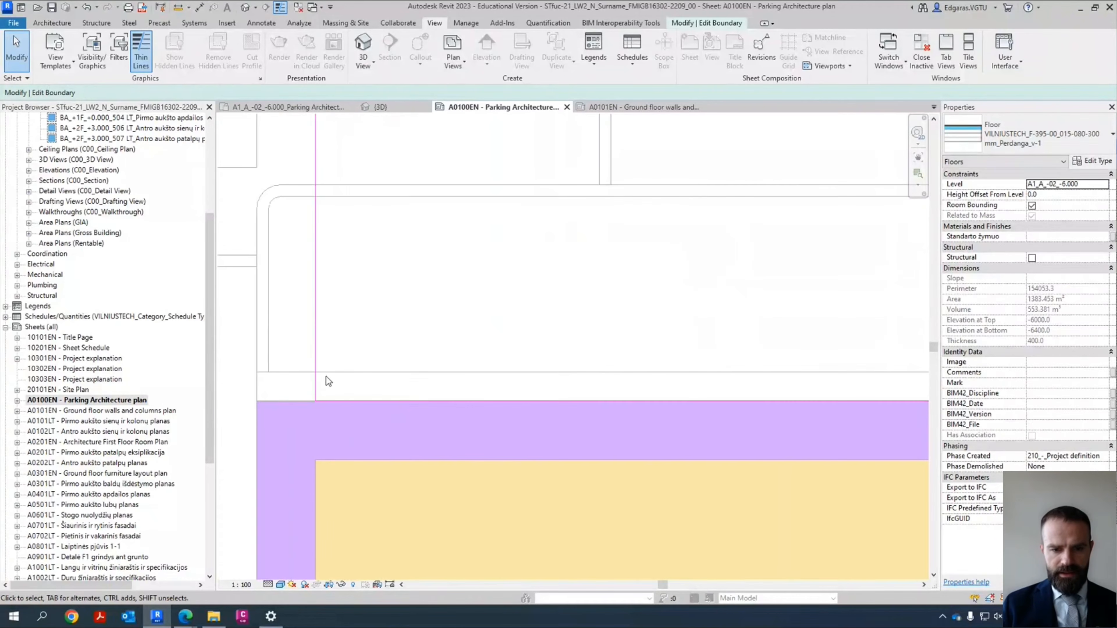
pyautogui.click(241, 398)
pyautogui.moveTo(240, 396); pyautogui.dragTo(257, 392)
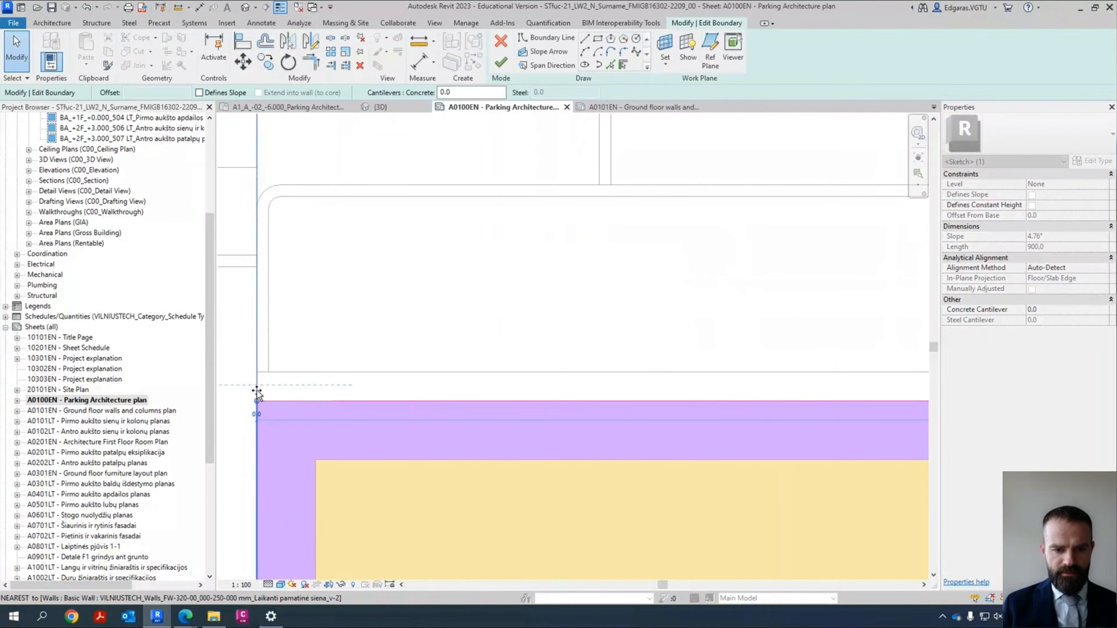
pyautogui.click(401, 360)
# Step: Check the whole parking floor outline and finish the boundary edit
pyautogui.scroll(-4, 377, 362)
pyautogui.scroll(-6, 377, 361)
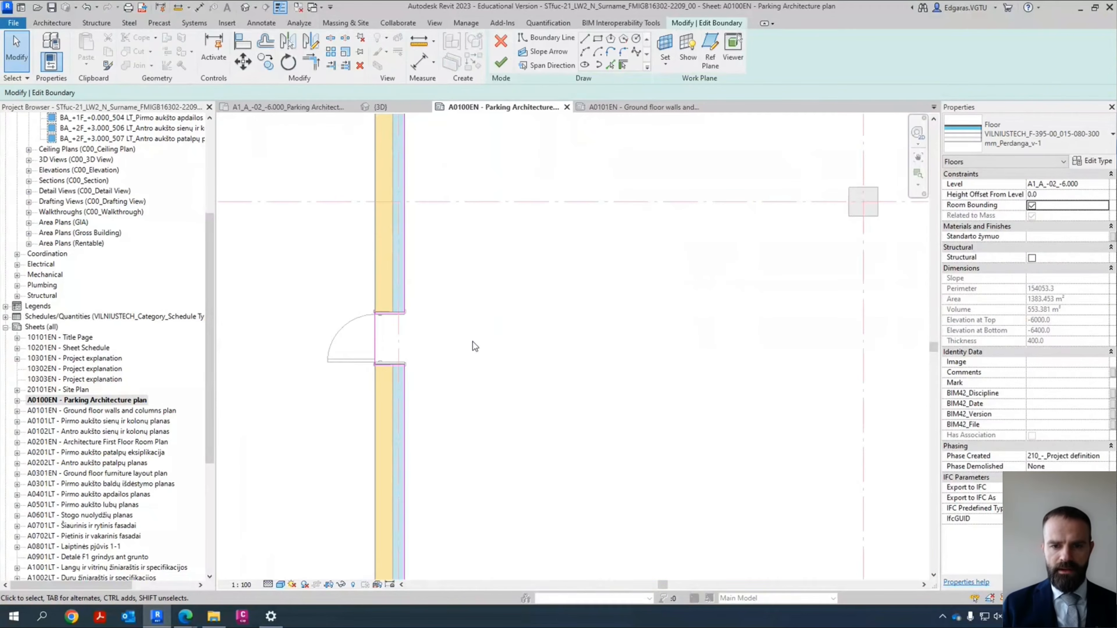
pyautogui.scroll(2, 473, 264)
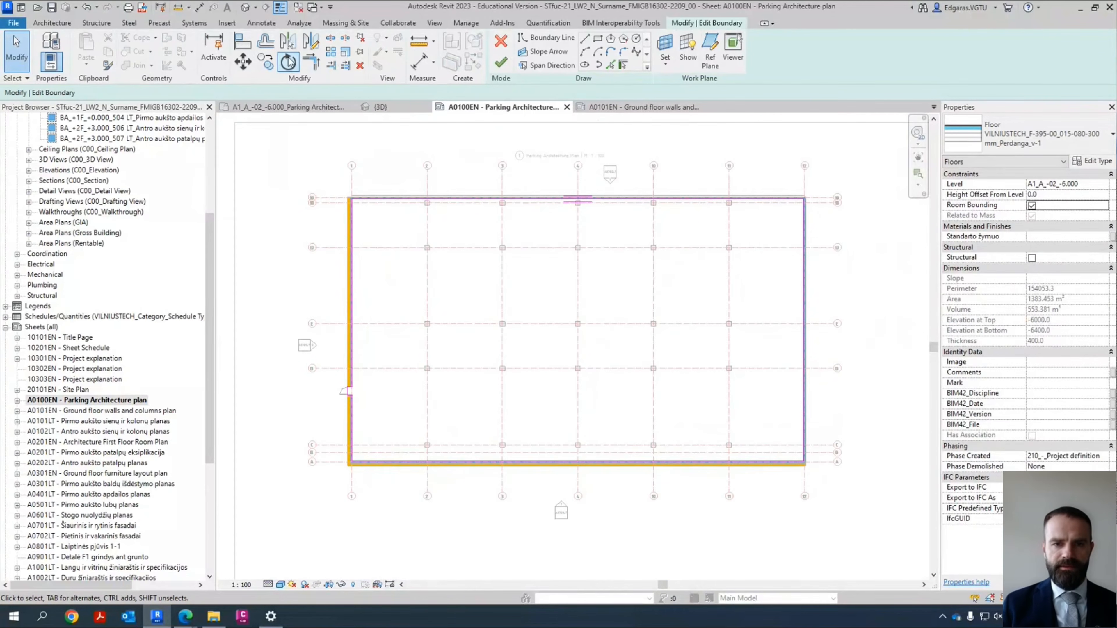
pyautogui.click(500, 74)
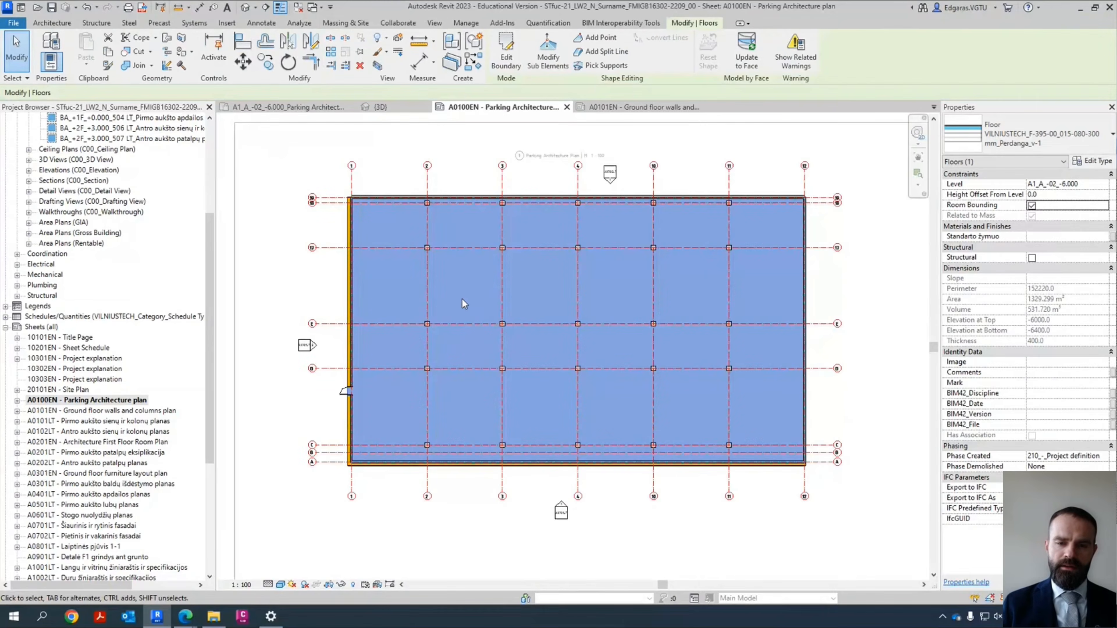
# Step: Deselect the floor and set the parking plan view's visual style to Hidden Line
pyautogui.click(388, 170)
pyautogui.scroll(2, 399, 198)
pyautogui.scroll(-2, 249, 294)
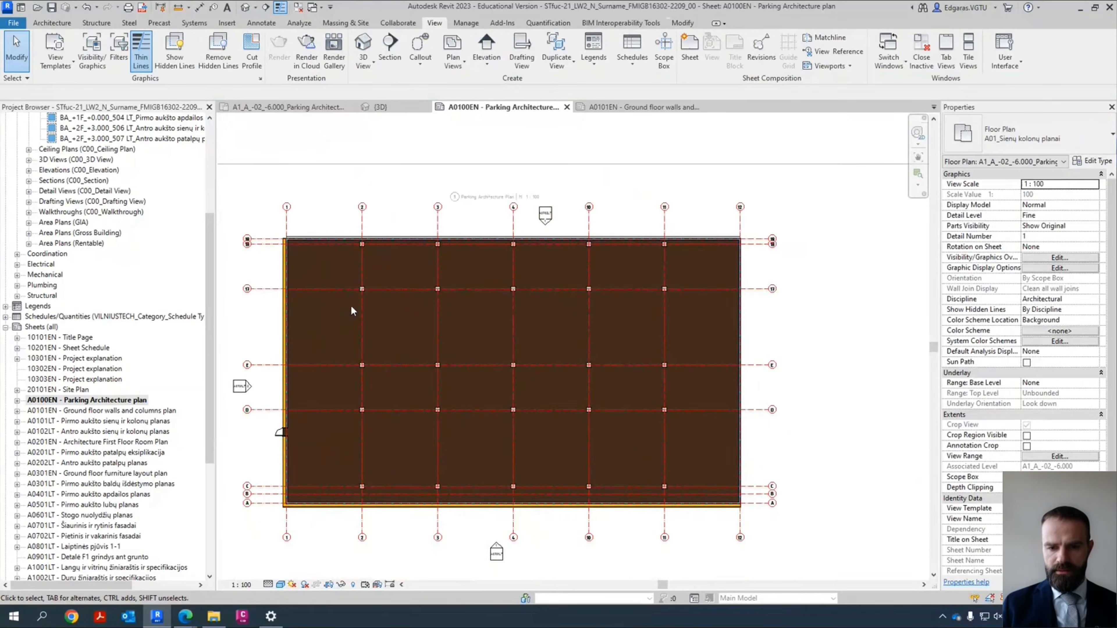
pyautogui.scroll(2, 348, 374)
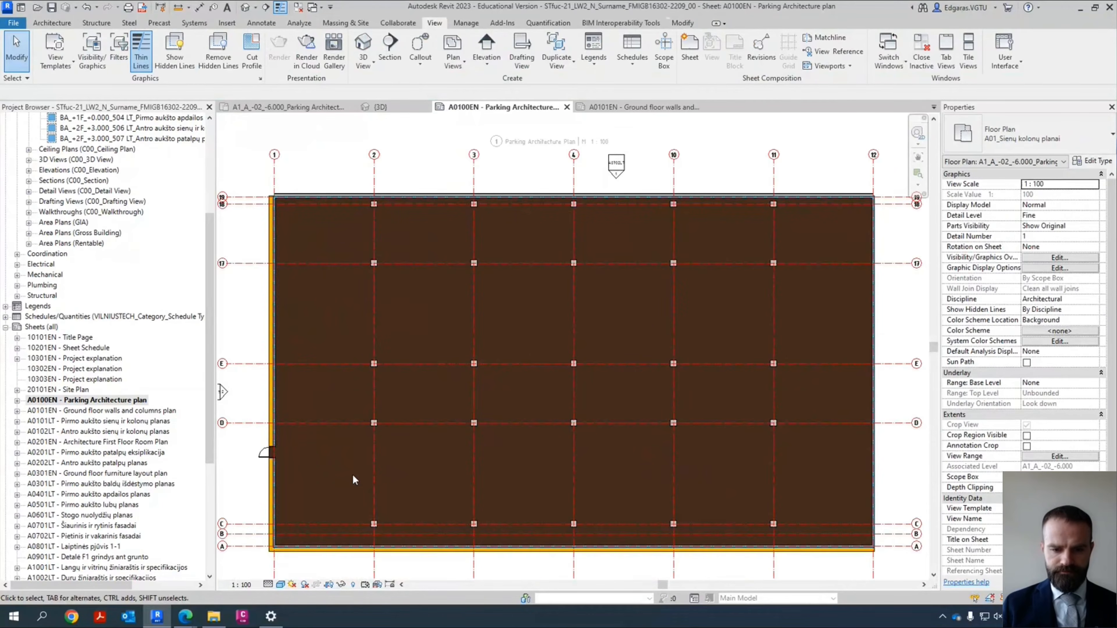
pyautogui.click(280, 585)
pyautogui.click(313, 534)
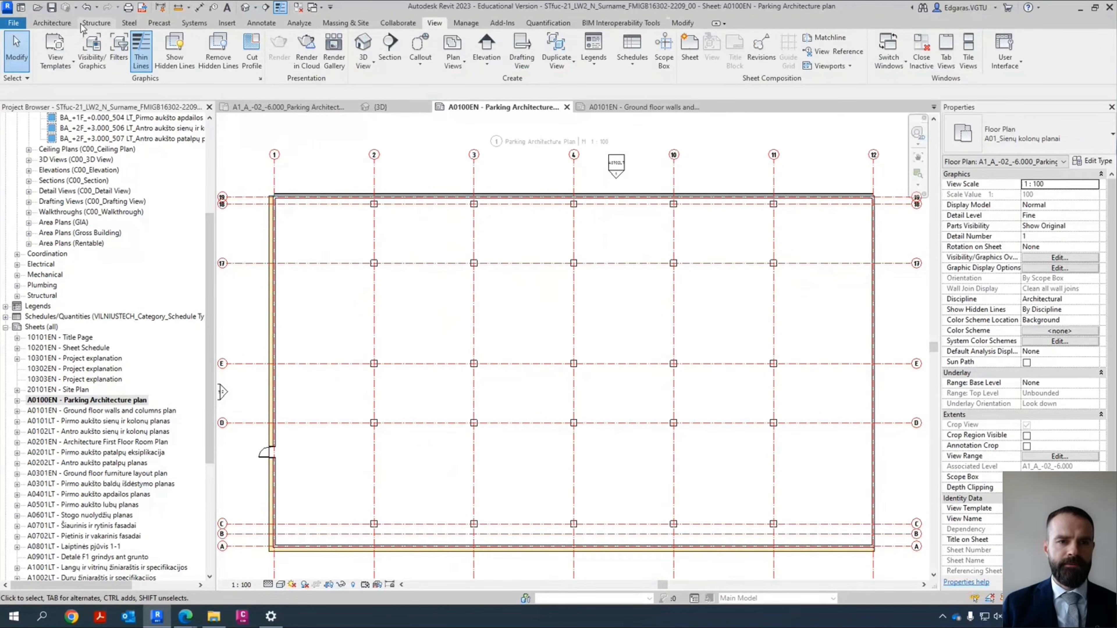
pyautogui.click(347, 23)
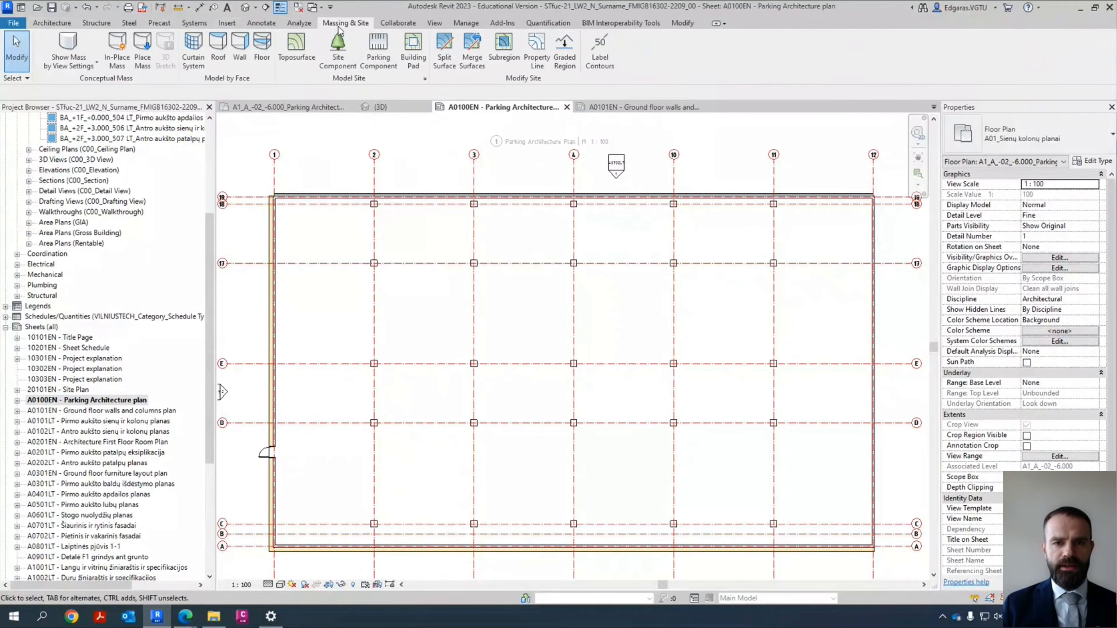
pyautogui.click(378, 51)
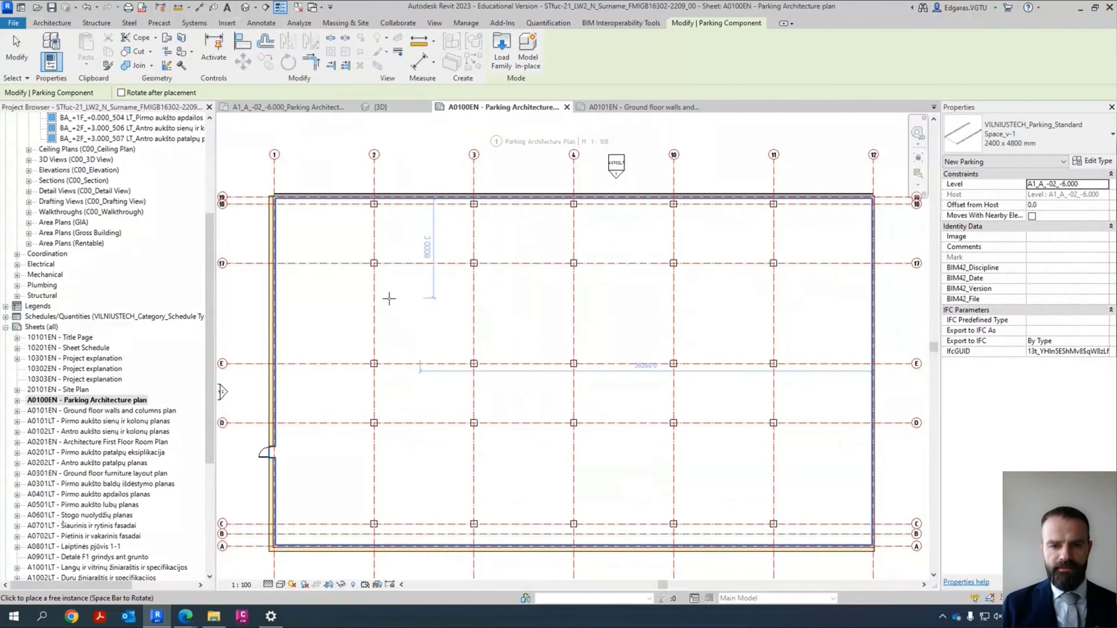
pyautogui.press('Escape')
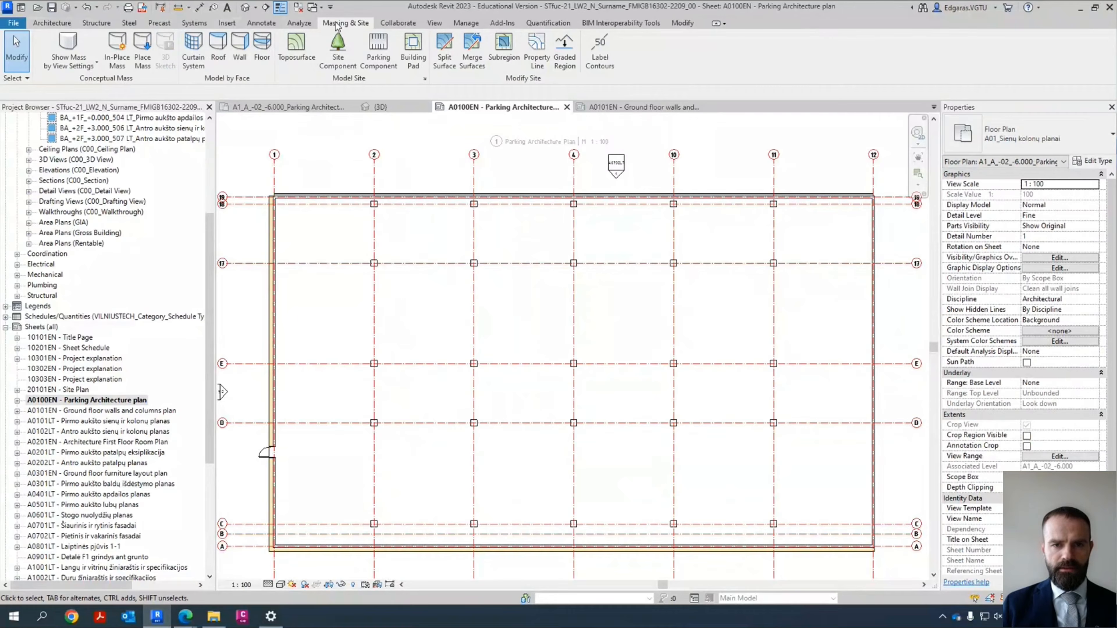
# Step: Turn on the Parking model category in the parking plan's visibility/graphics overrides
pyautogui.click(434, 23)
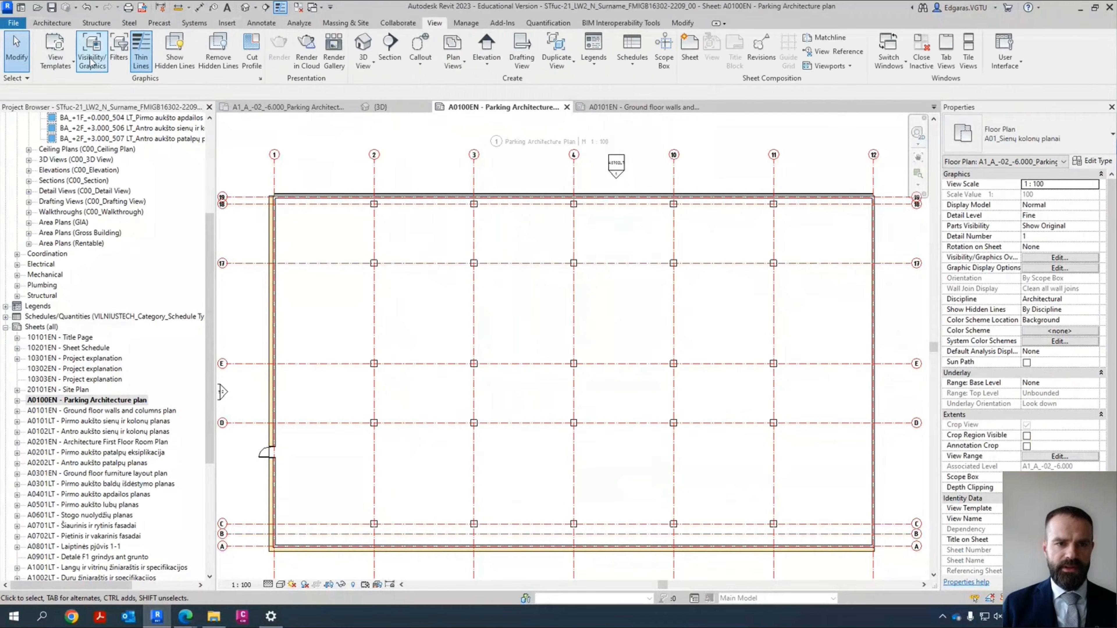
pyautogui.click(194, 372)
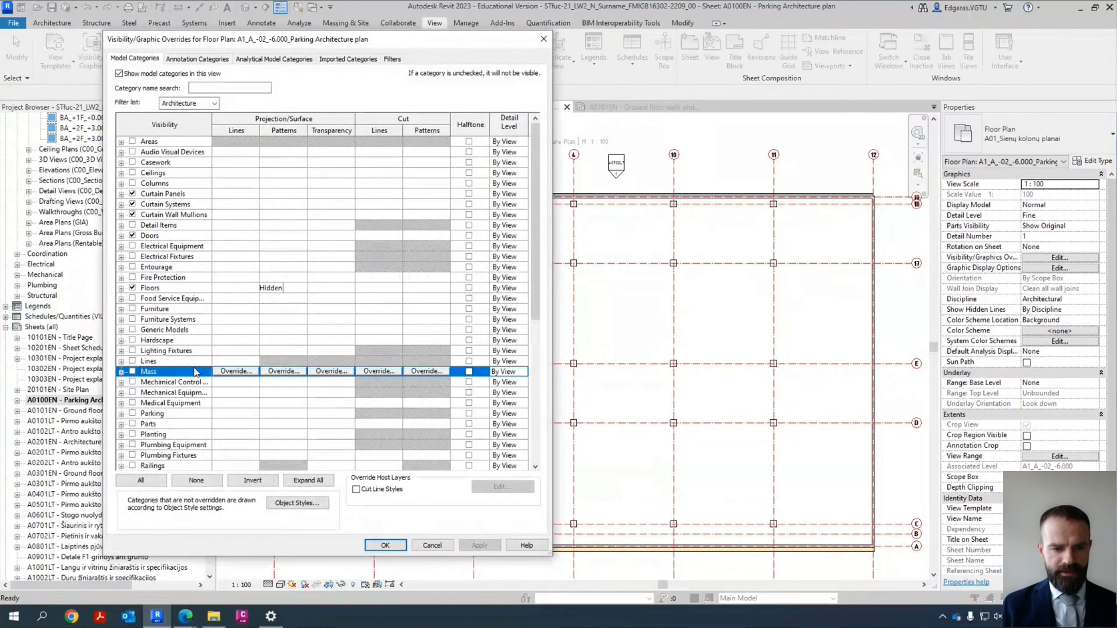
pyautogui.scroll(-3, 177, 412)
pyautogui.click(170, 402)
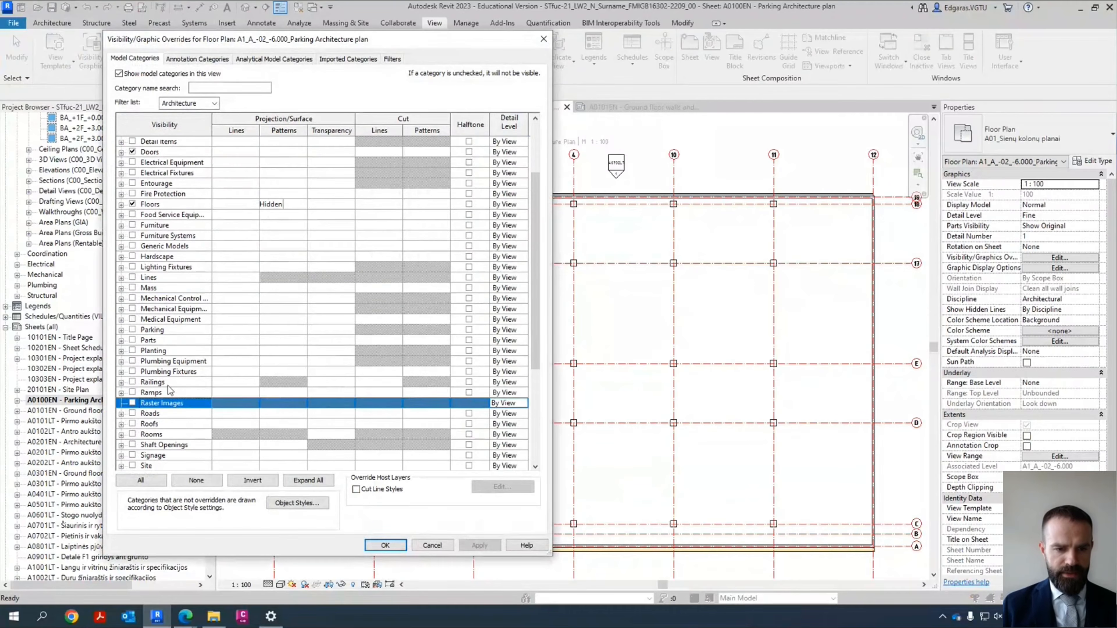
pyautogui.click(165, 381)
pyautogui.click(162, 329)
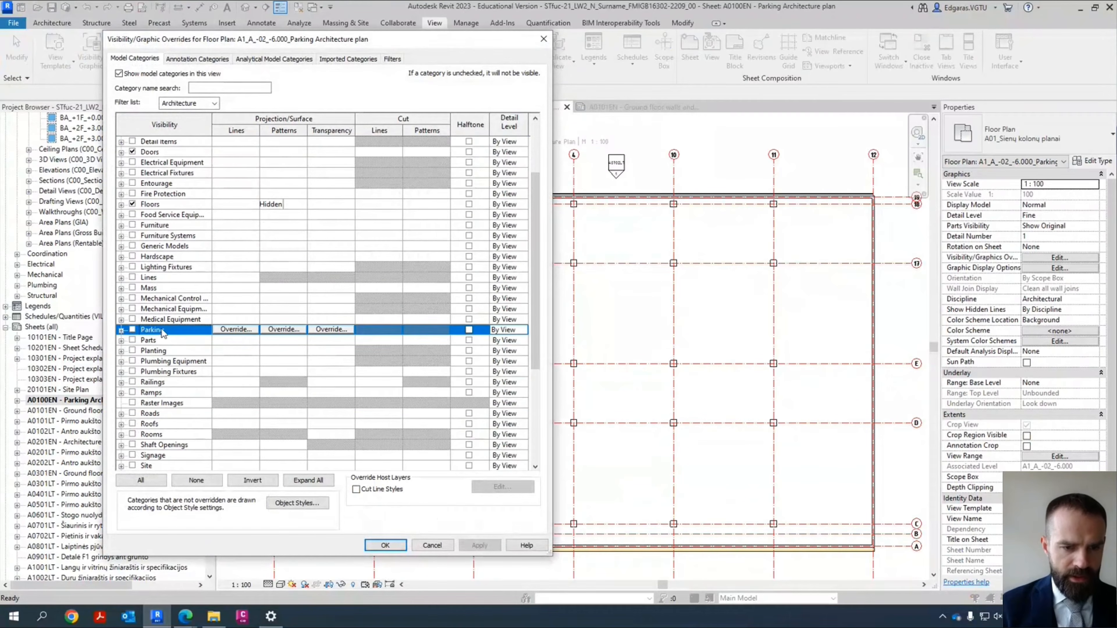
pyautogui.click(383, 544)
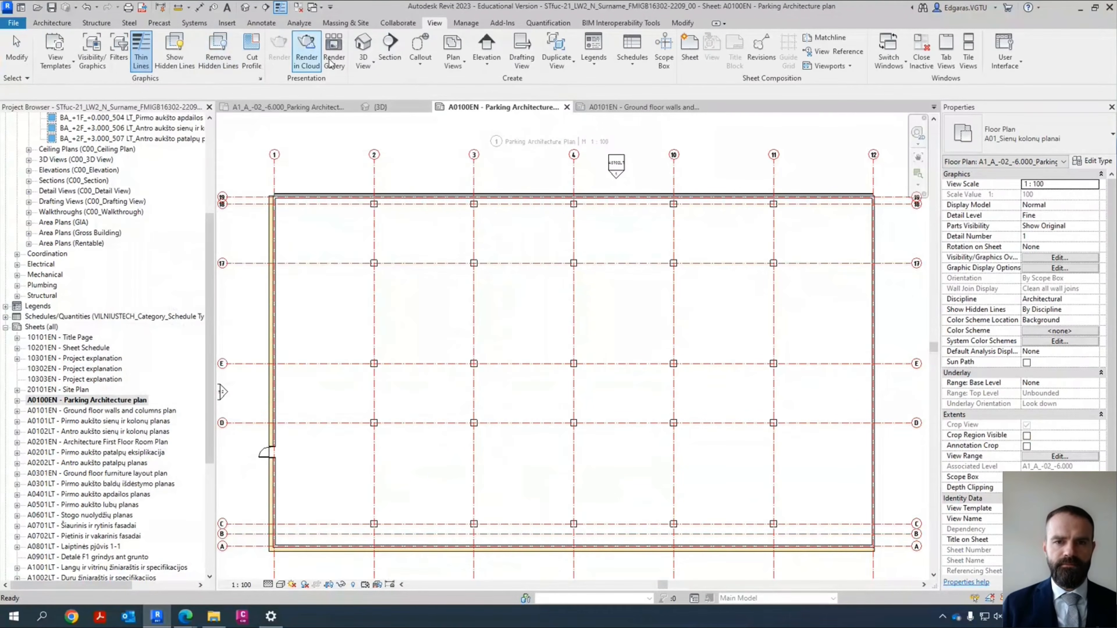
# Step: Place three standard 2400 x 4800 mm parking spaces below grid D, starting just past the column at grid 2
pyautogui.click(345, 23)
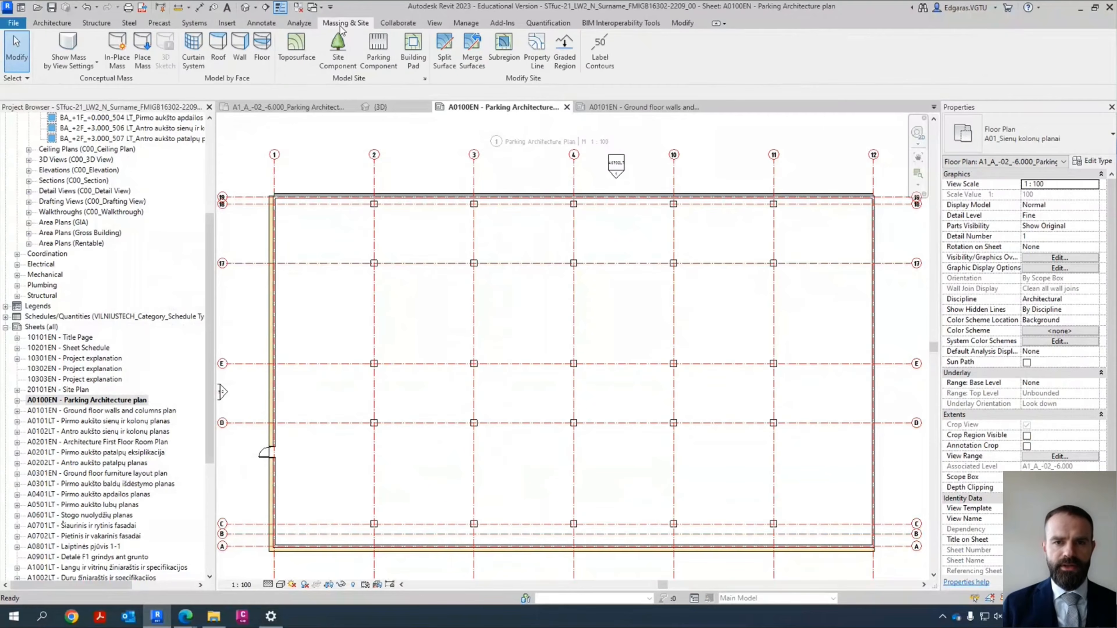
pyautogui.click(377, 51)
pyautogui.scroll(3, 389, 434)
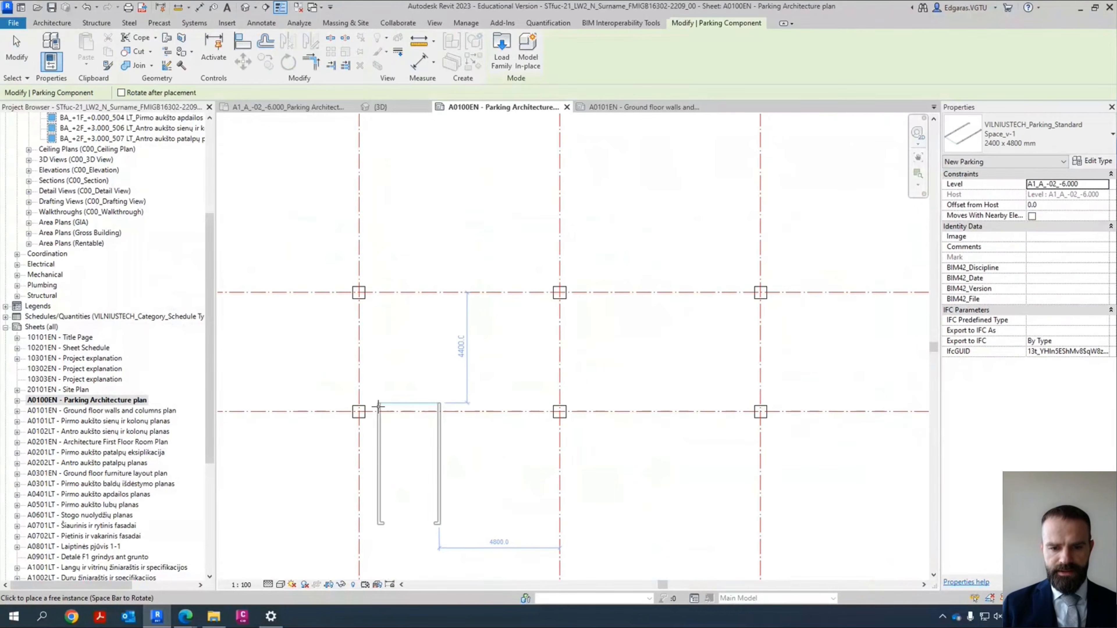
pyautogui.click(373, 411)
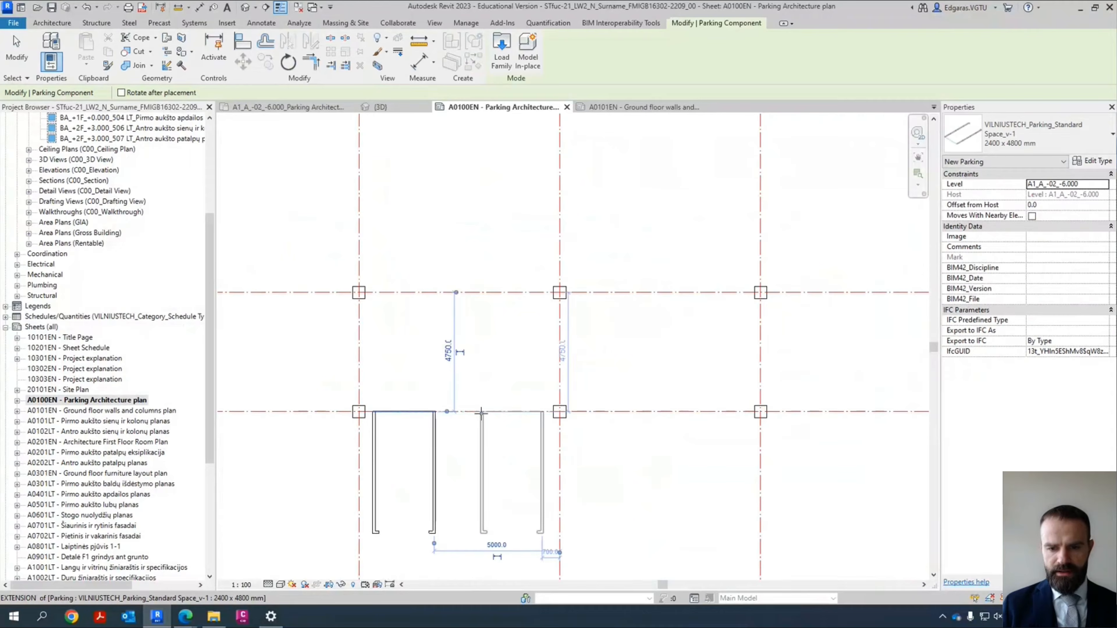
pyautogui.click(482, 411)
pyautogui.click(586, 412)
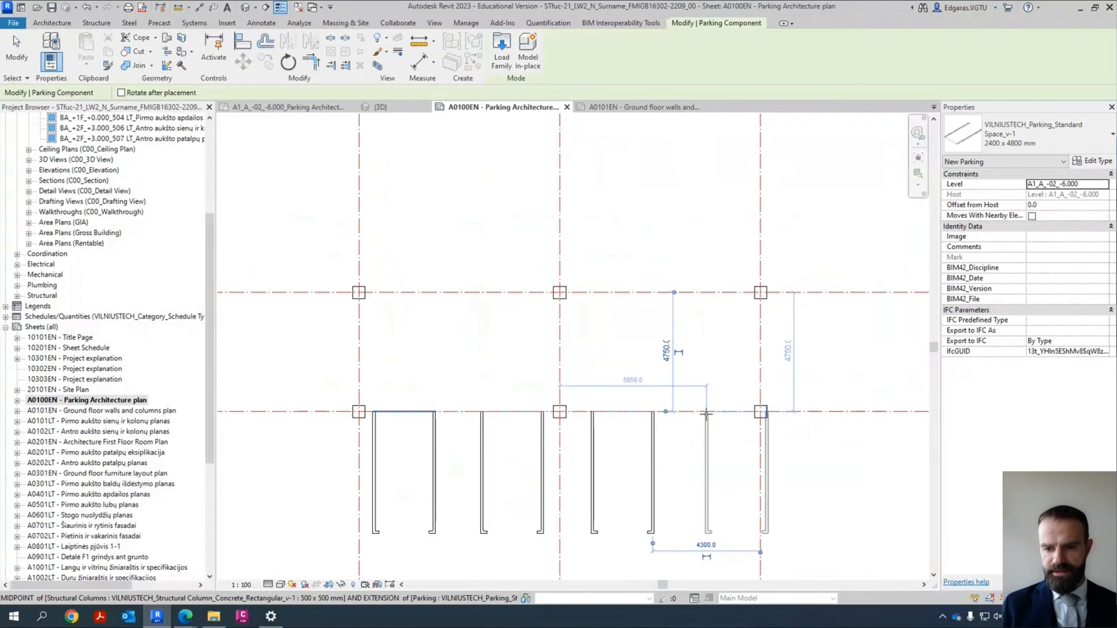
# Step: Continue the row below grid D with five more 2400 x 4800 mm parking spaces, two per column bay up to grid 11
pyautogui.scroll(-3, 341, 352)
pyautogui.scroll(2, 518, 383)
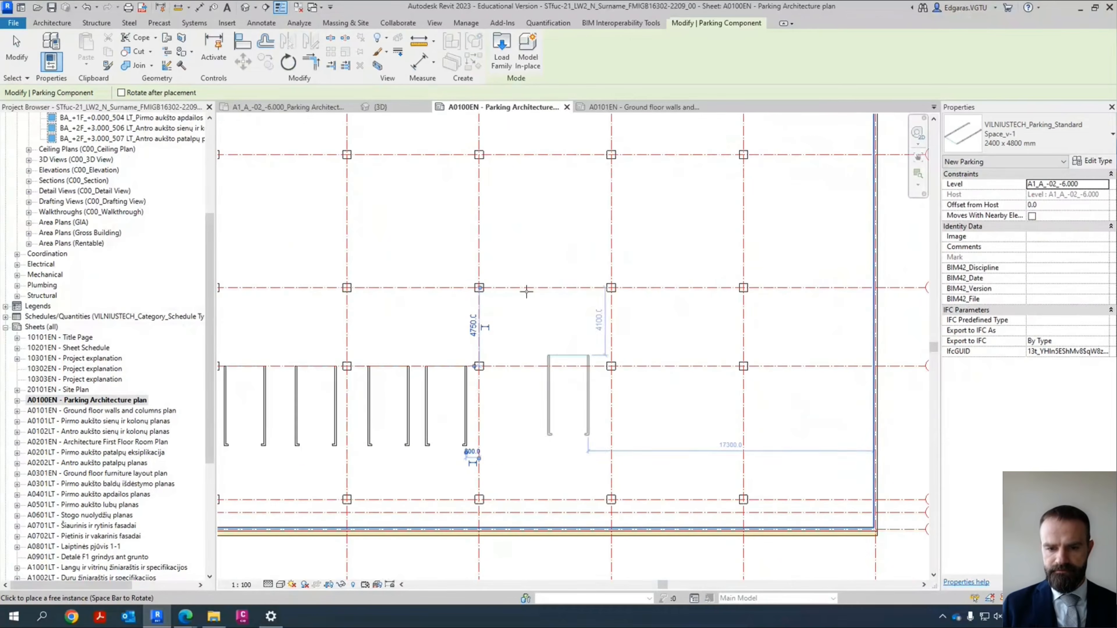
pyautogui.click(500, 366)
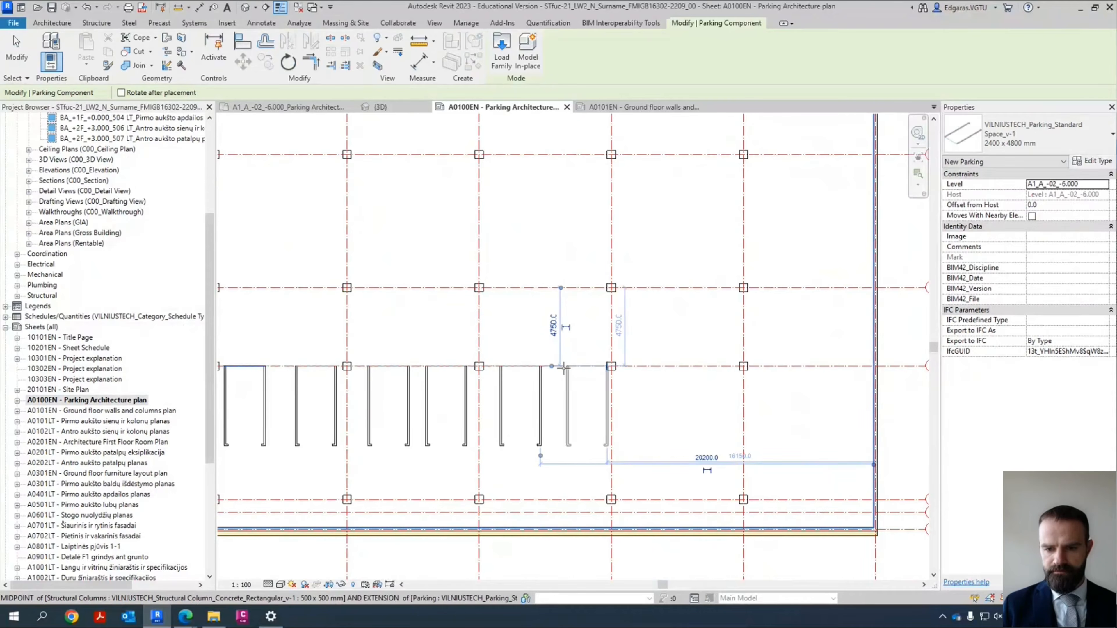
pyautogui.scroll(4, 557, 367)
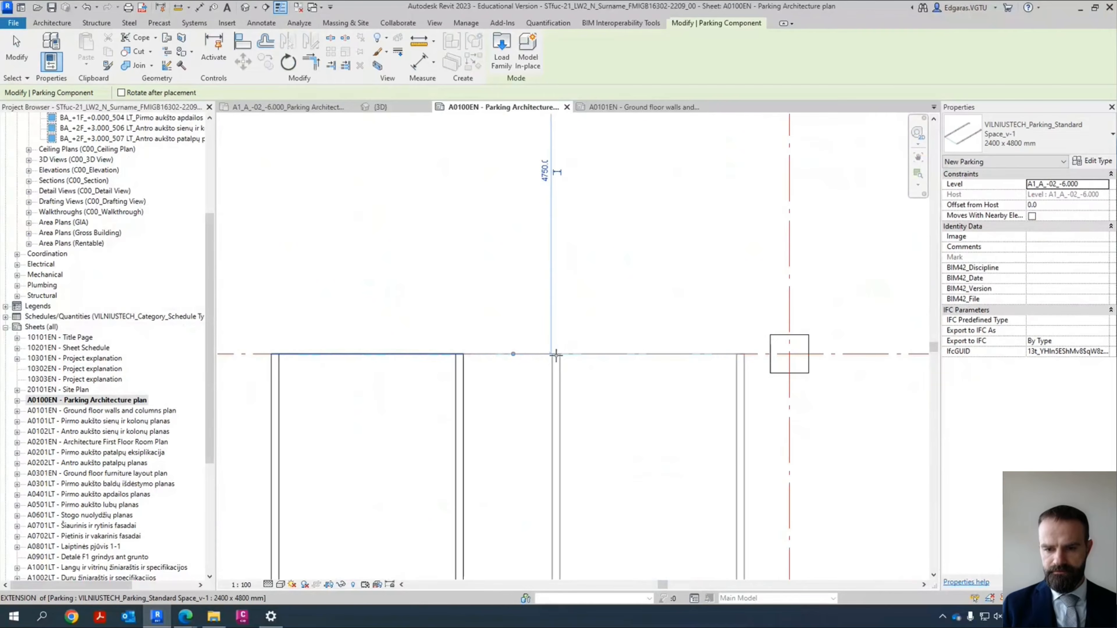
pyautogui.scroll(-4, 546, 353)
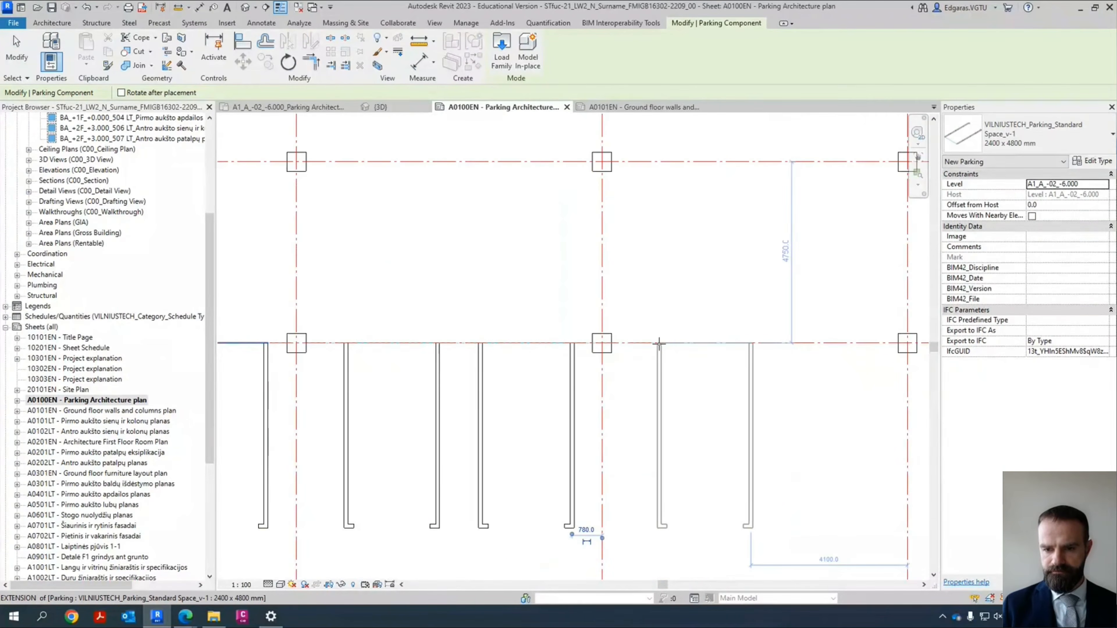
pyautogui.click(788, 344)
pyautogui.scroll(-3, 747, 335)
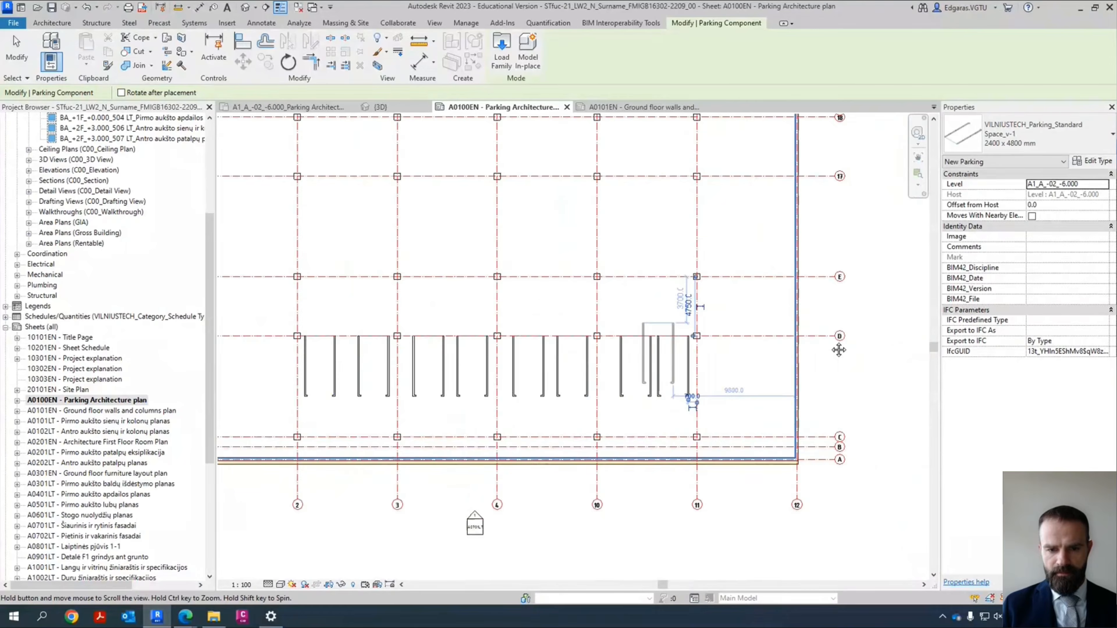
pyautogui.moveTo(567, 271); pyautogui.dragTo(444, 304, button='middle')
pyautogui.press('Escape')
pyautogui.press('Escape')
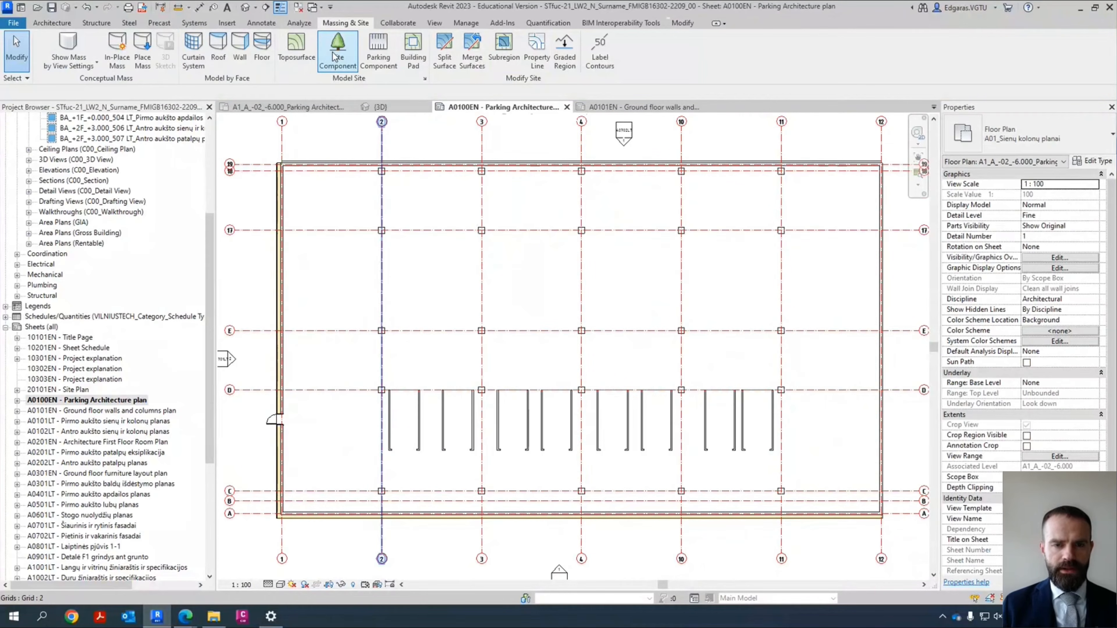
pyautogui.click(333, 52)
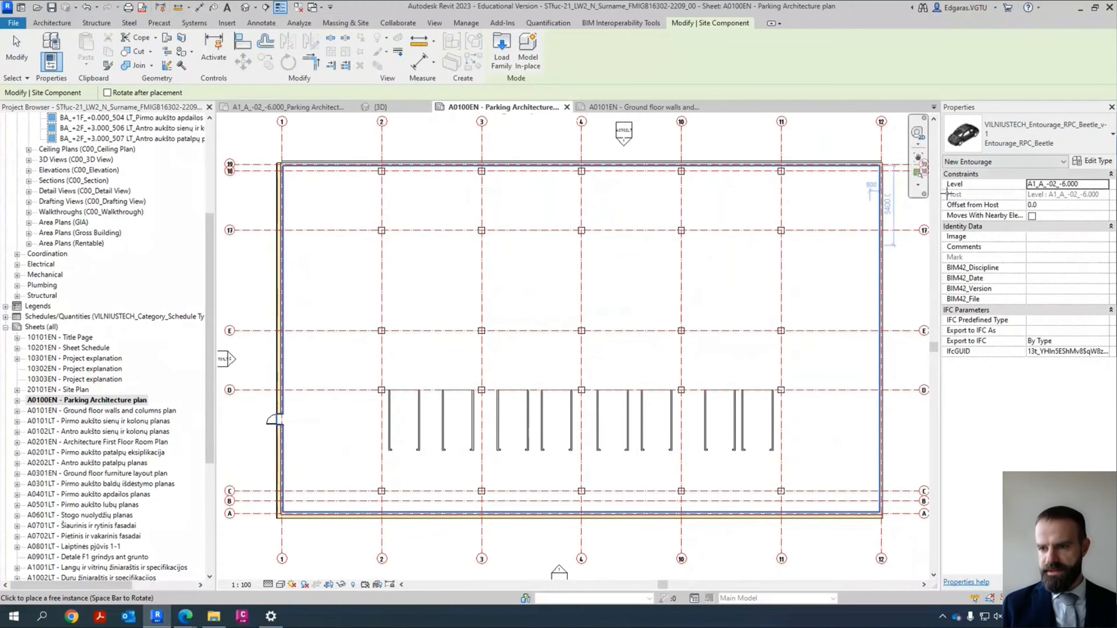
pyautogui.press('Escape')
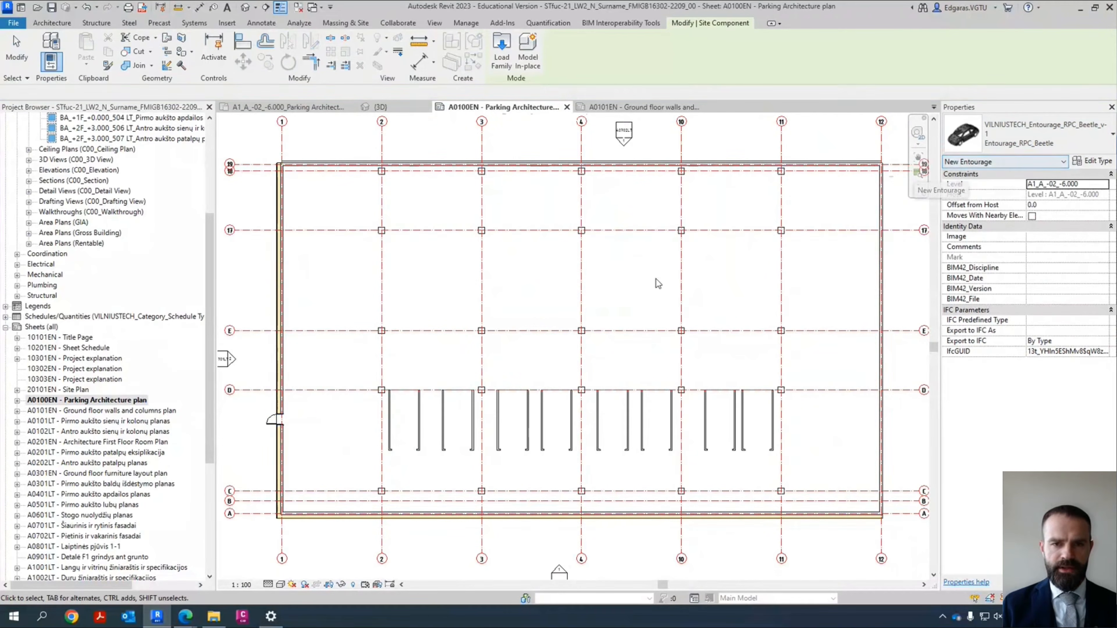
pyautogui.press('Escape')
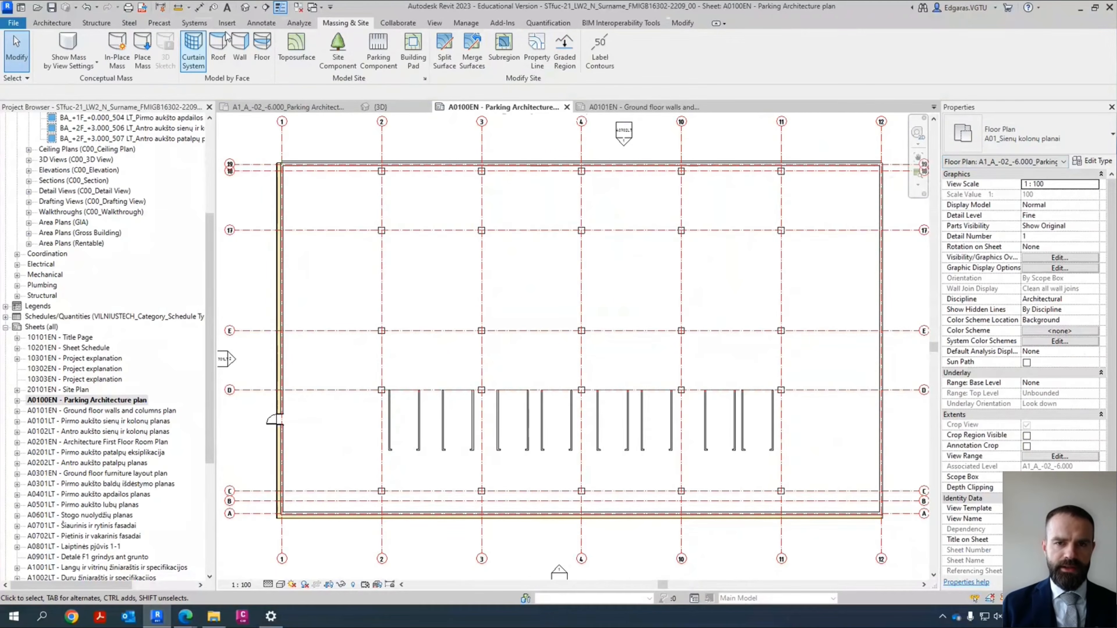
# Step: Turn on the Entourage model category in the parking plan's visibility/graphics overrides
pyautogui.click(434, 23)
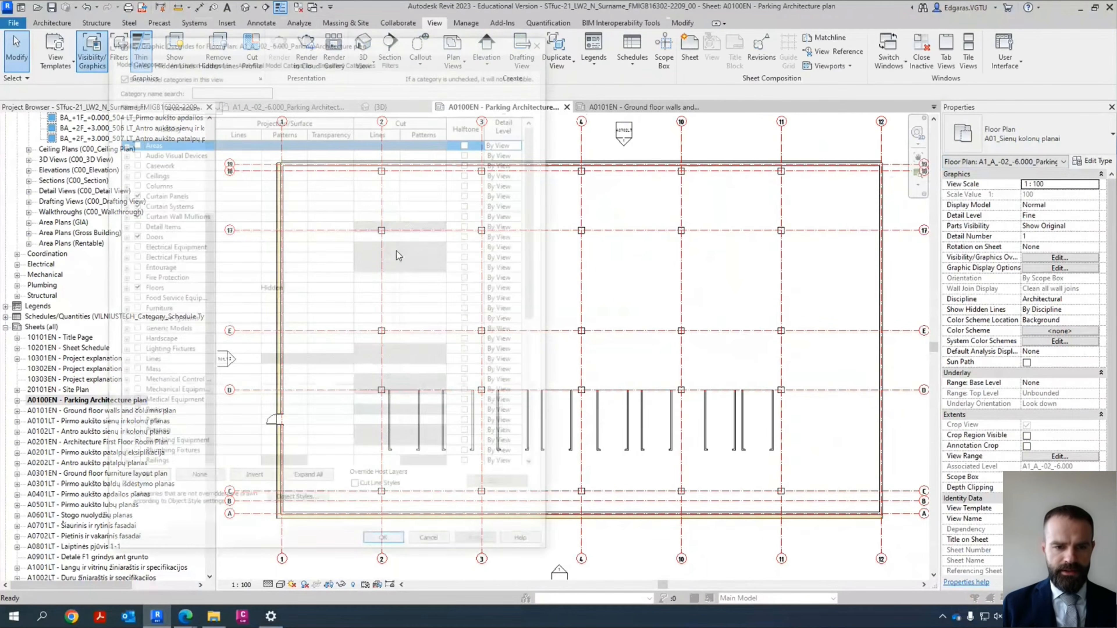
pyautogui.click(211, 339)
pyautogui.press('e')
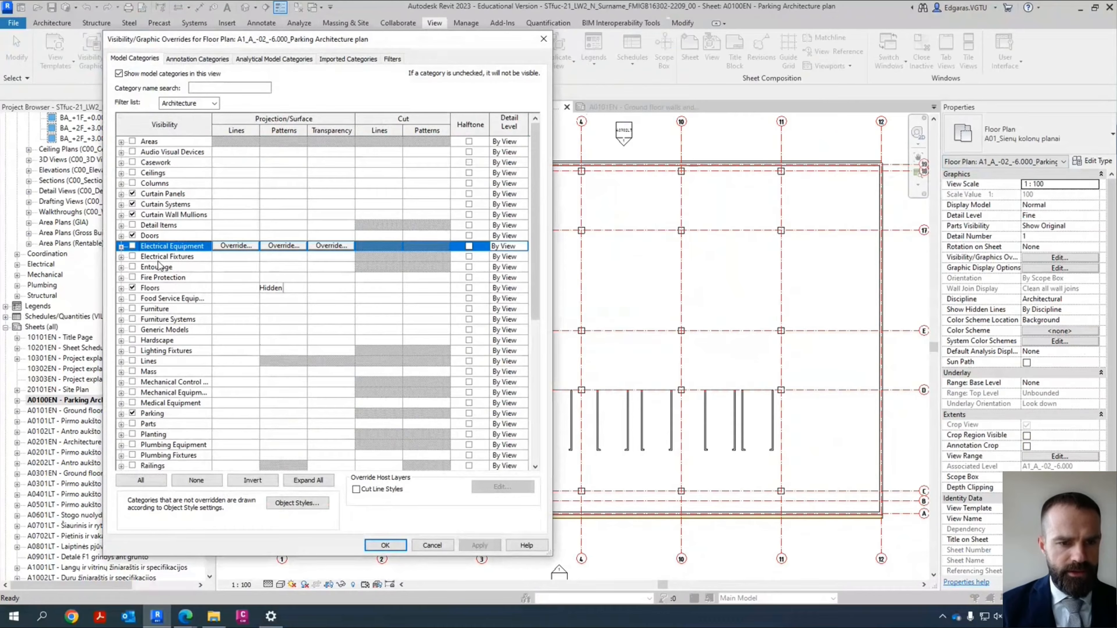
pyautogui.click(158, 267)
pyautogui.click(384, 545)
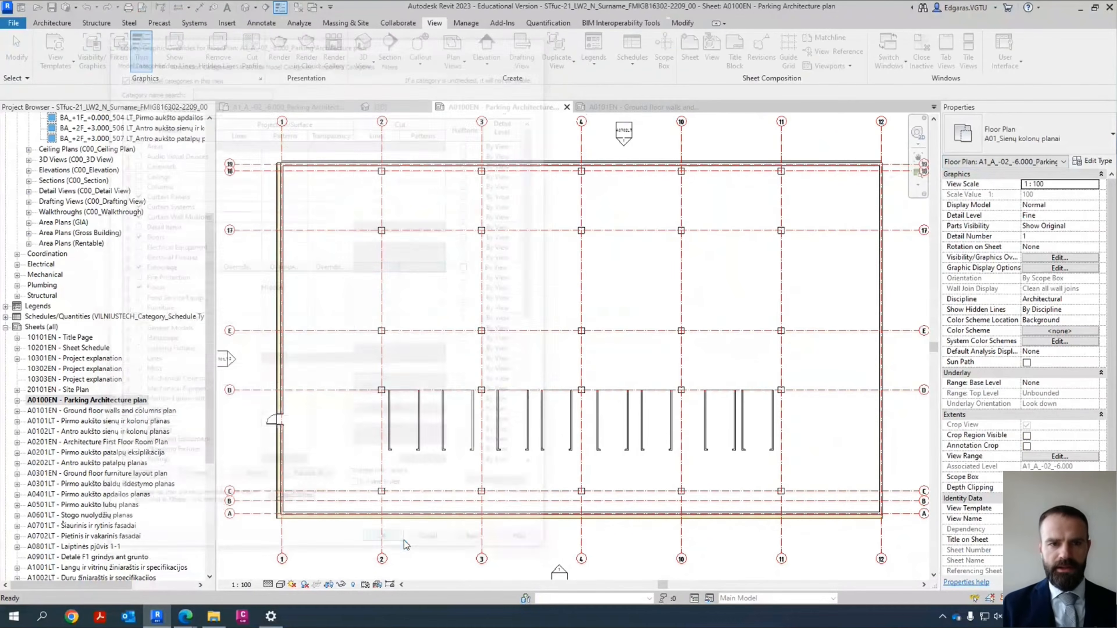
# Step: Place two RPC Beetle cars as site components, one in the second parking space and one between grids 1 and 2
pyautogui.click(337, 22)
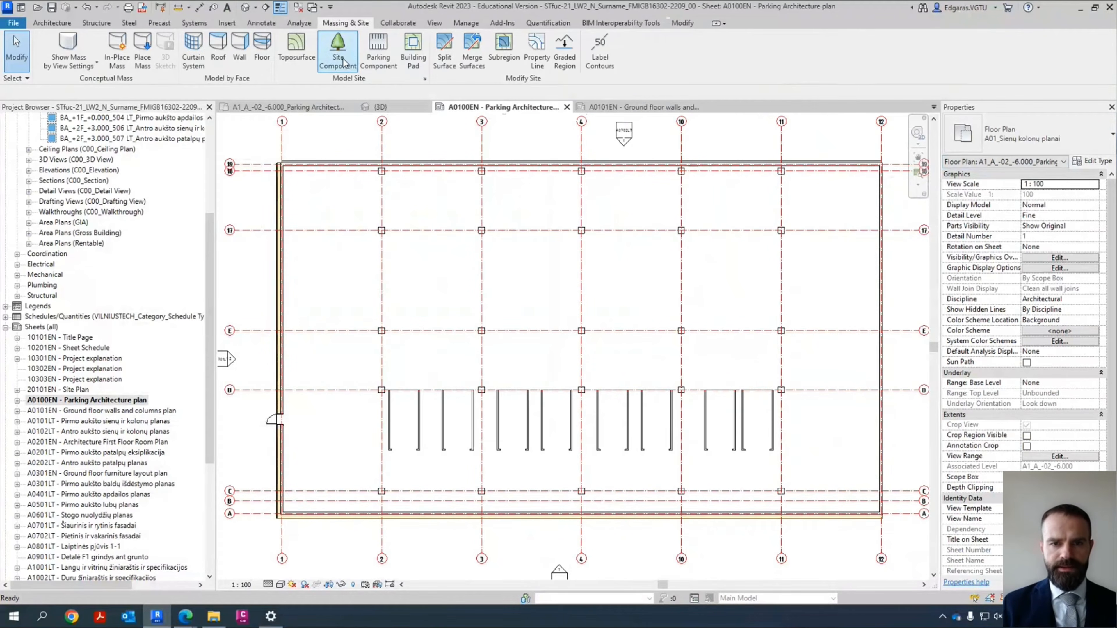
pyautogui.click(338, 50)
pyautogui.scroll(3, 446, 457)
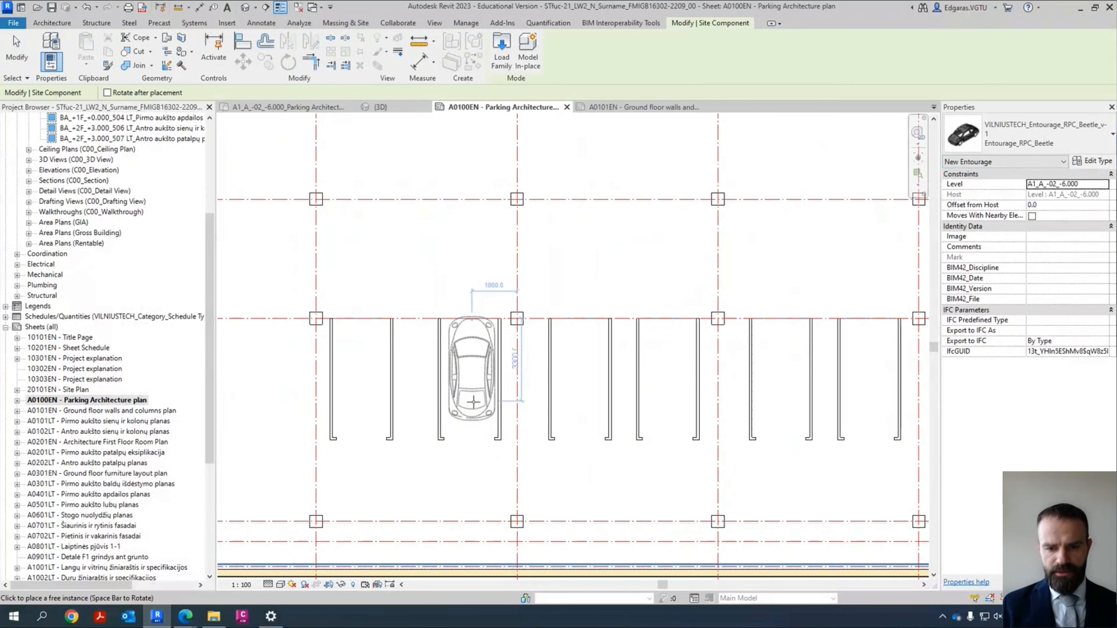
pyautogui.scroll(-3, 496, 438)
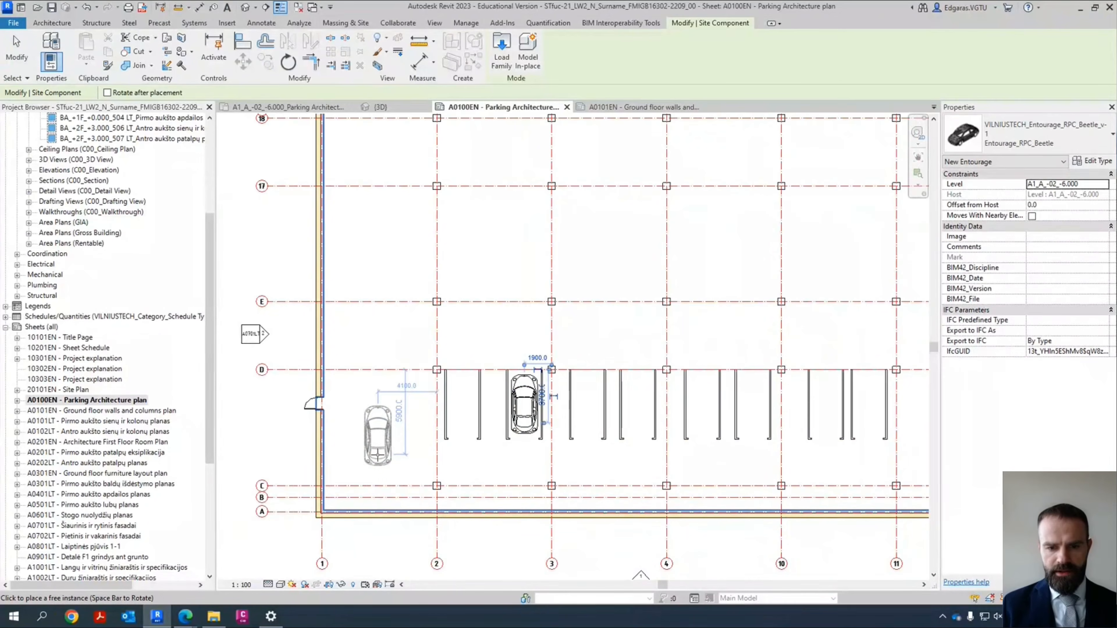
pyautogui.scroll(2, 359, 437)
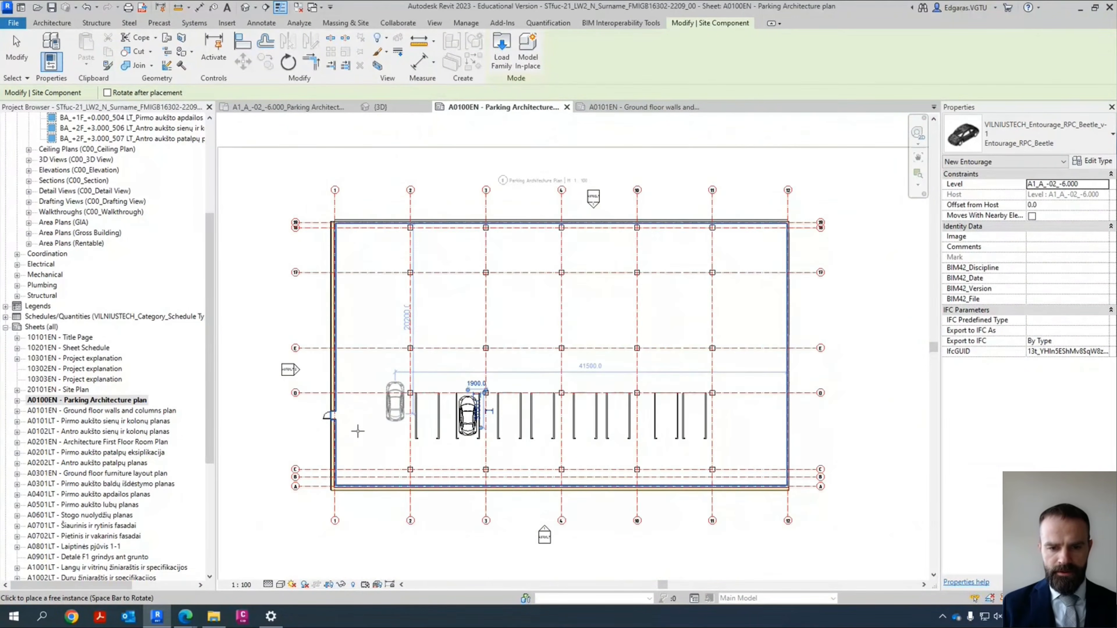
pyautogui.click(394, 416)
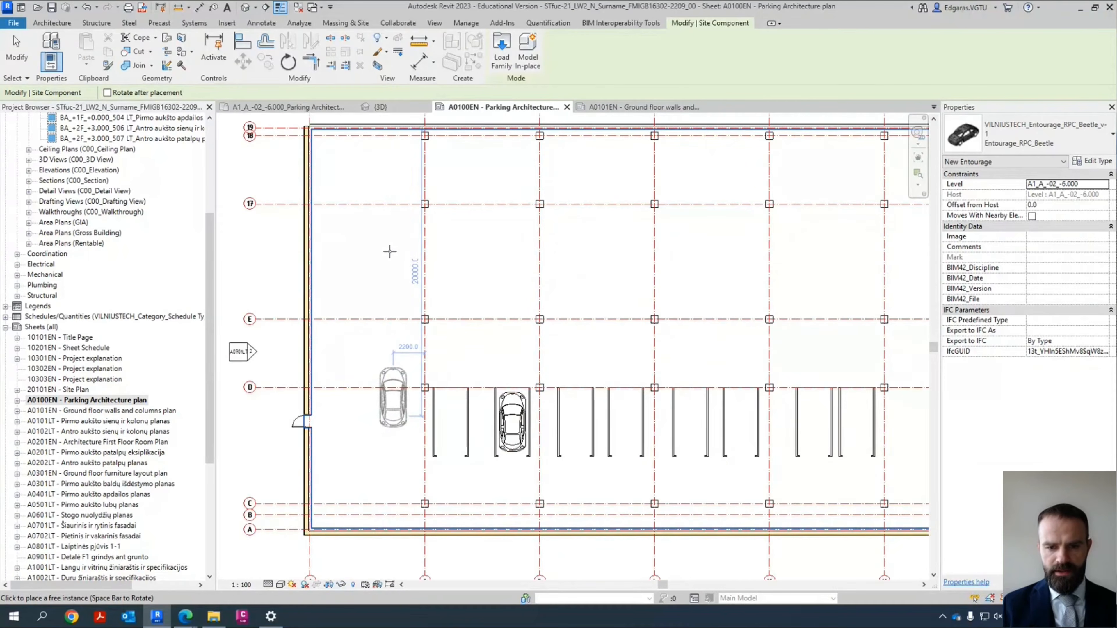
pyautogui.press('Escape')
pyautogui.scroll(2, 319, 258)
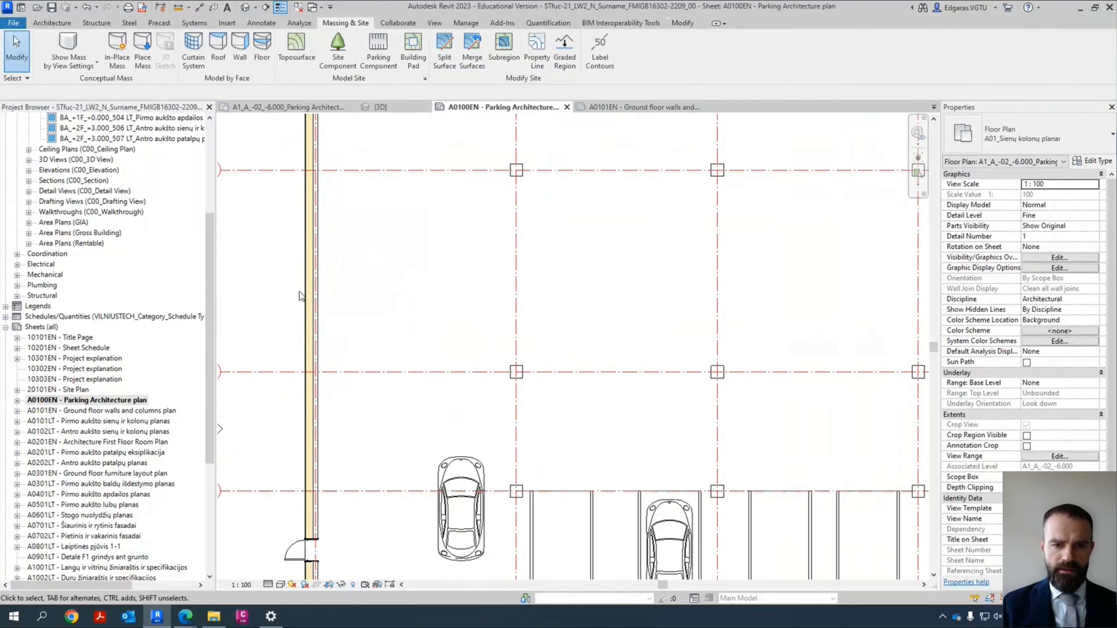
pyautogui.scroll(-3, 310, 345)
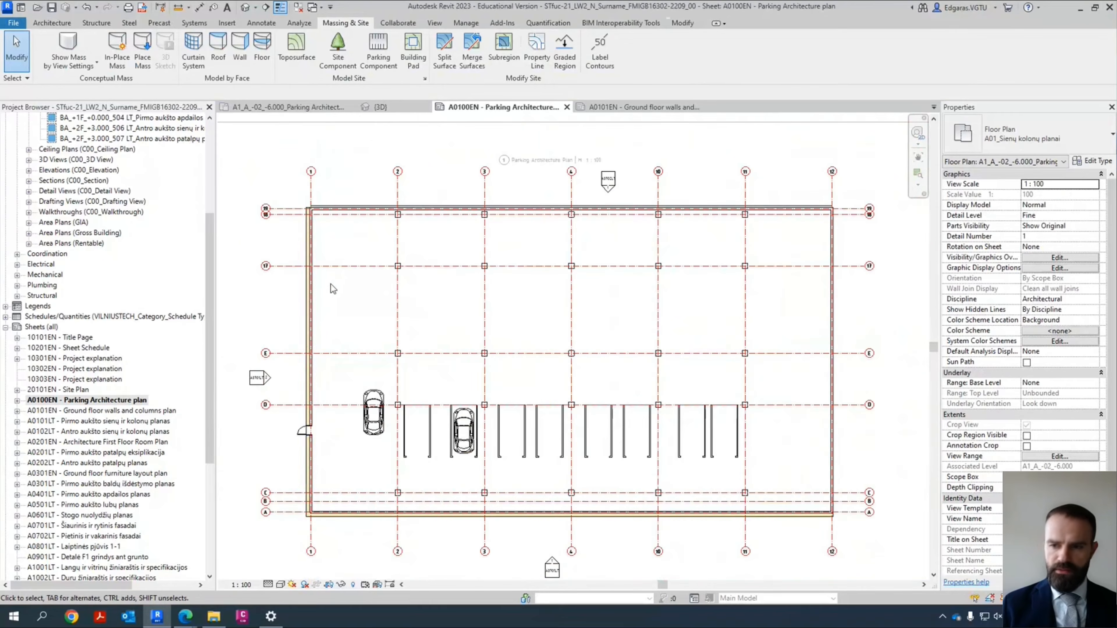
pyautogui.scroll(5, 398, 292)
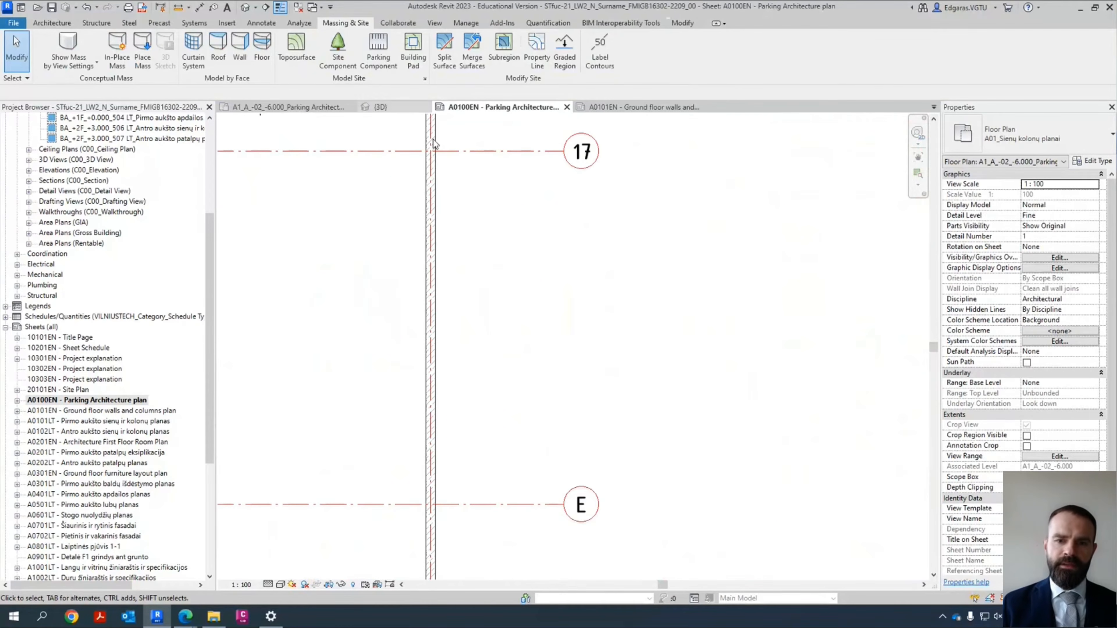
# Step: Turn on all model categories in the 3D view's visibility/graphics overrides
pyautogui.scroll(-3, 515, 320)
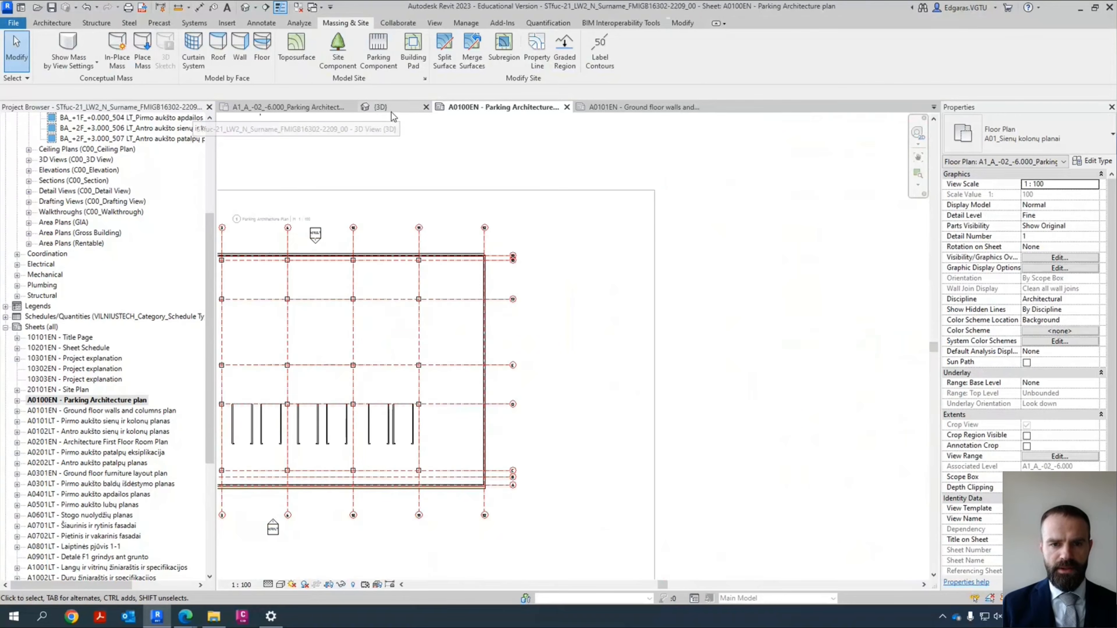
pyautogui.click(391, 110)
pyautogui.scroll(-4, 648, 256)
pyautogui.keyDown('shift'); pyautogui.moveTo(648, 257); pyautogui.dragTo(411, 118, button='middle'); pyautogui.keyUp('shift')
pyautogui.moveTo(568, 304); pyautogui.dragTo(473, 419, button='middle')
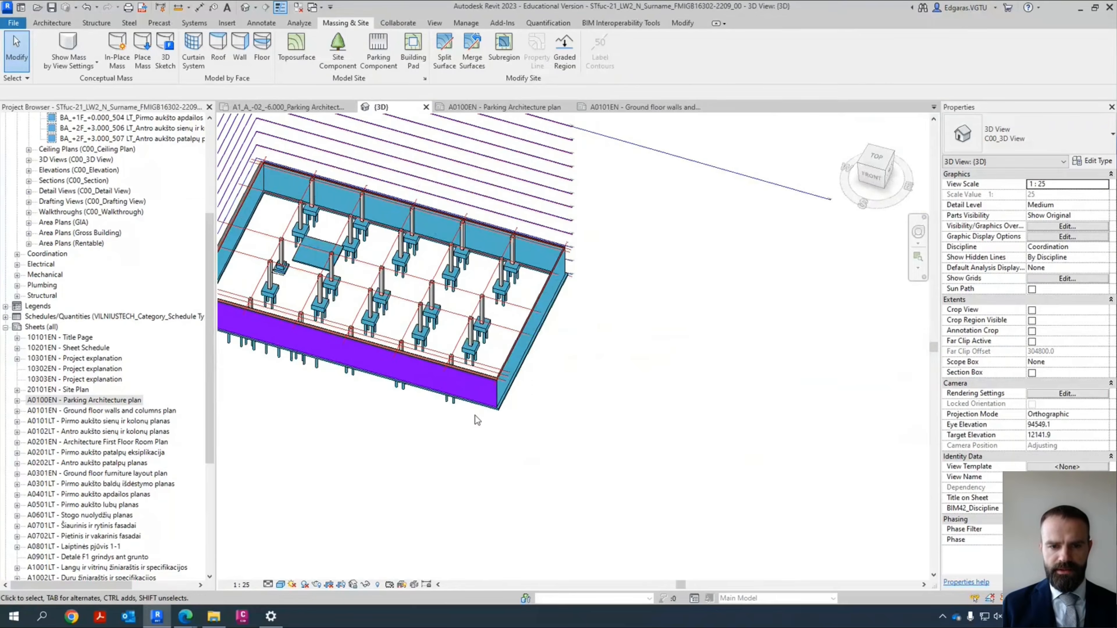
pyautogui.moveTo(339, 463); pyautogui.dragTo(534, 468, button='middle')
pyautogui.press('v')
pyautogui.press('g')
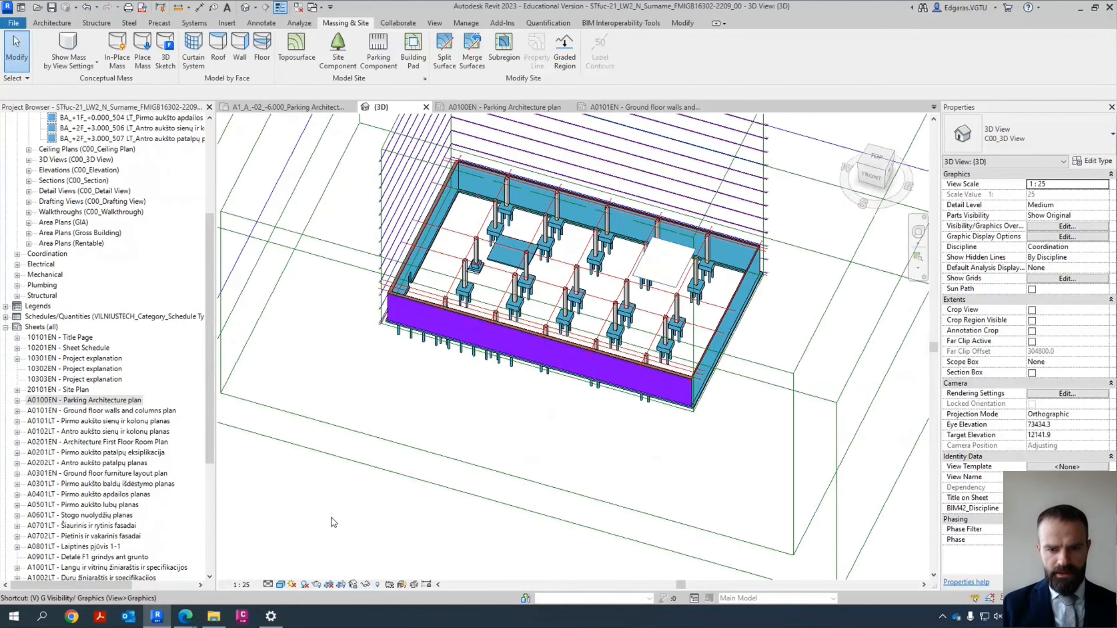
pyautogui.click(141, 480)
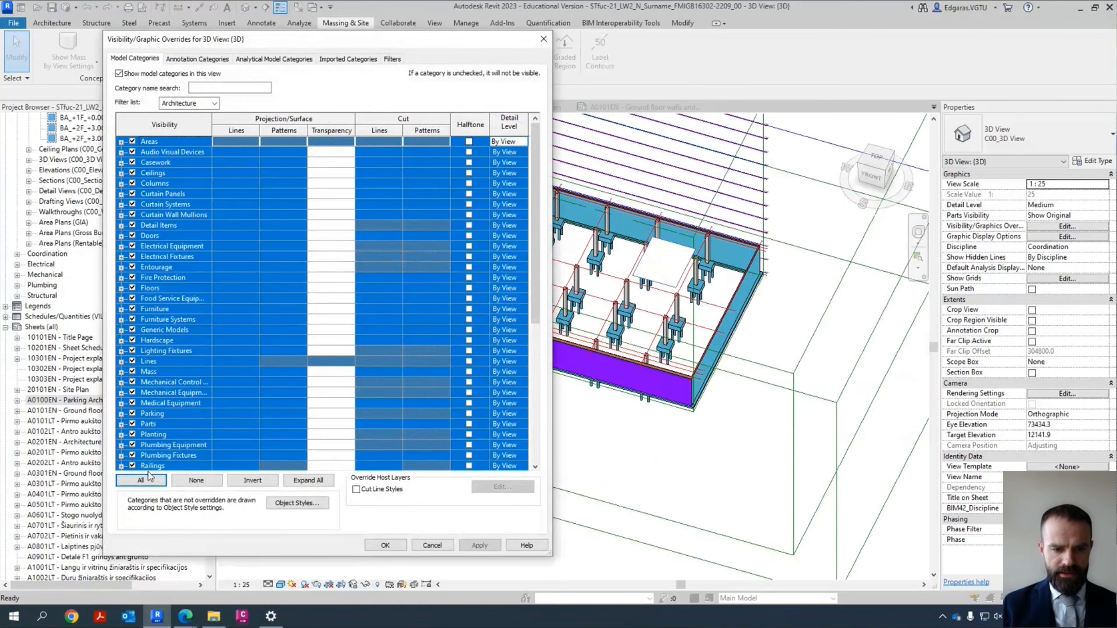
pyautogui.click(385, 545)
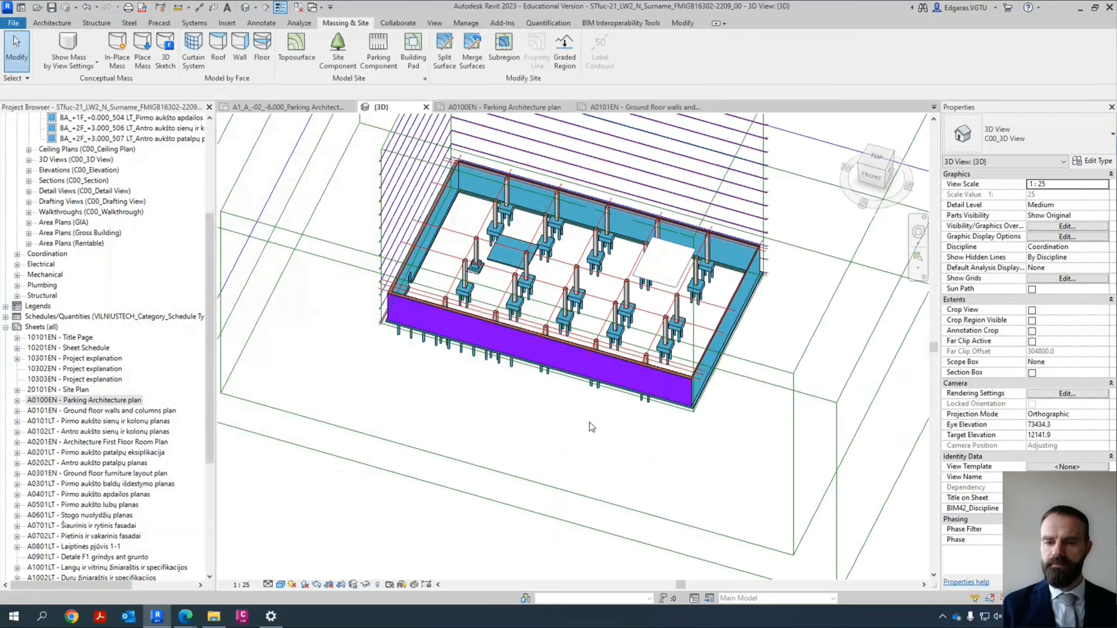
# Step: Examine the wall at the ramp entrance in 3D and check which door types are loaded in the project
pyautogui.scroll(3, 815, 361)
pyautogui.keyDown('shift'); pyautogui.moveTo(816, 360); pyautogui.dragTo(578, 397, button='middle'); pyautogui.keyUp('shift')
pyautogui.scroll(4, 447, 481)
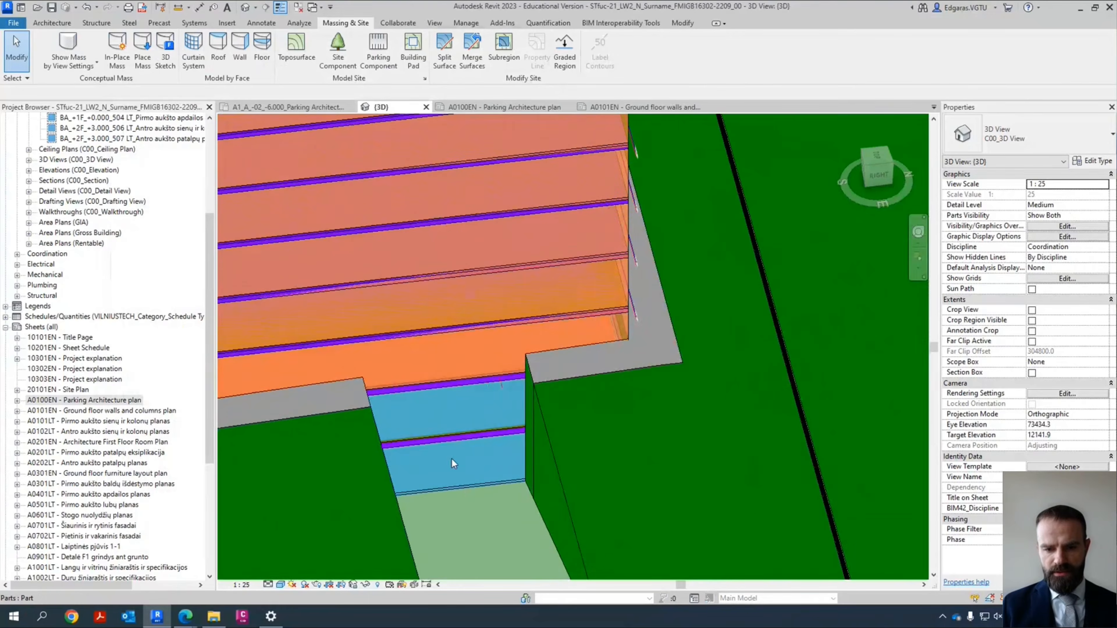
pyautogui.scroll(1, 497, 443)
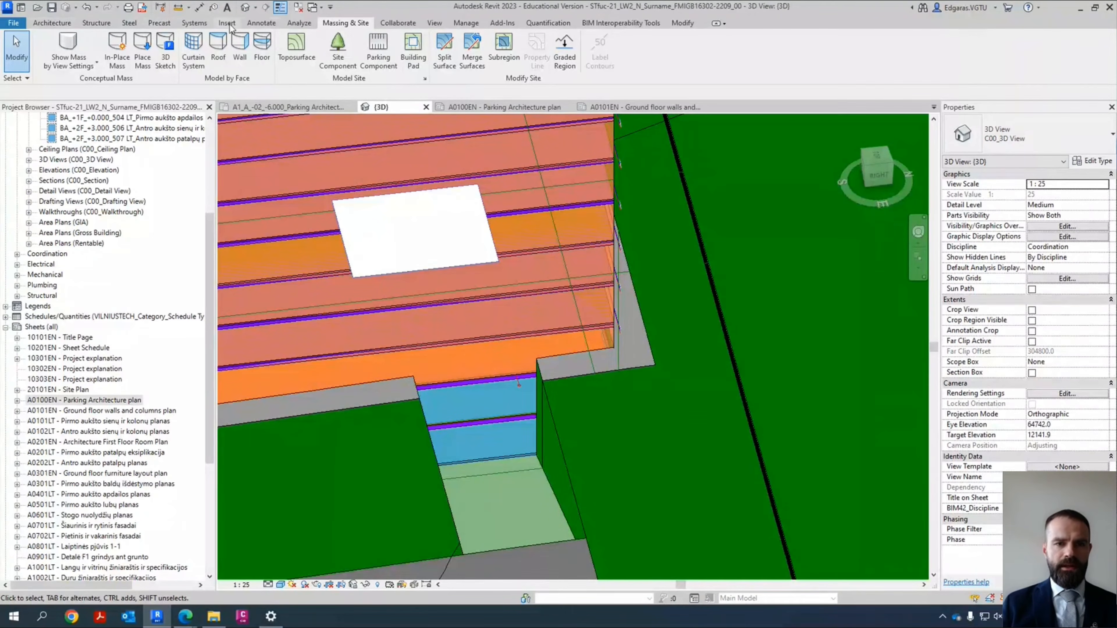
pyautogui.click(68, 20)
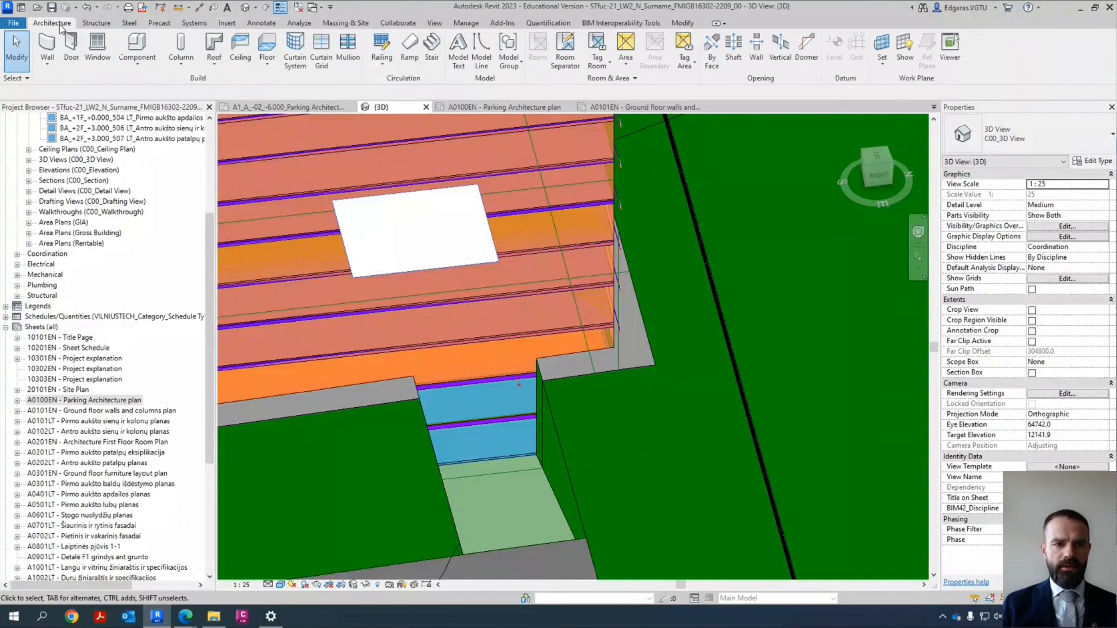
pyautogui.click(72, 50)
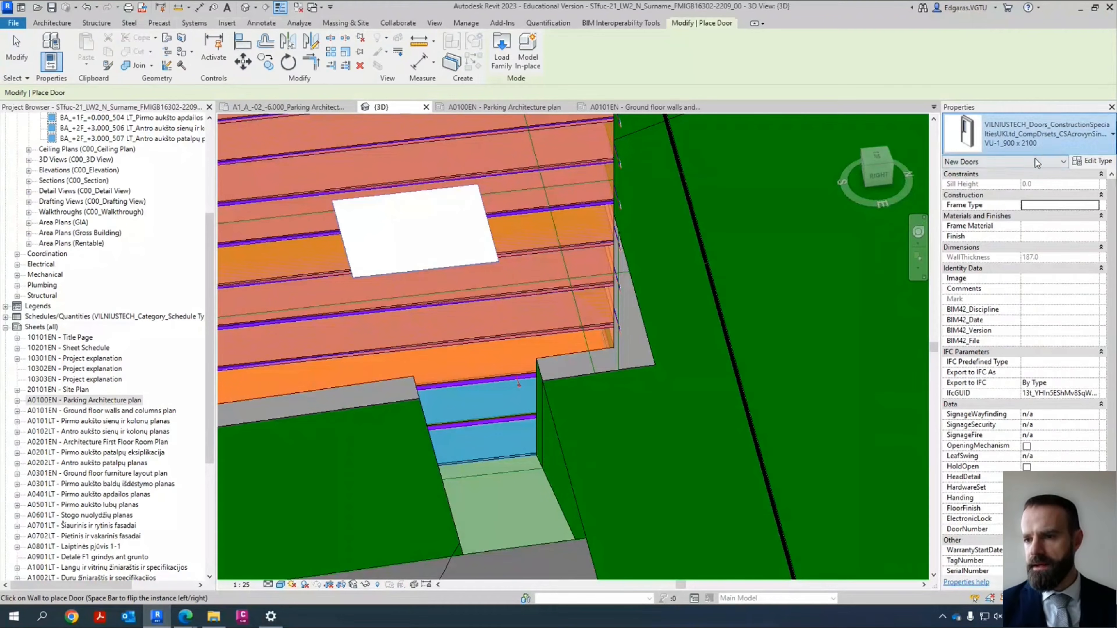
pyautogui.click(1036, 145)
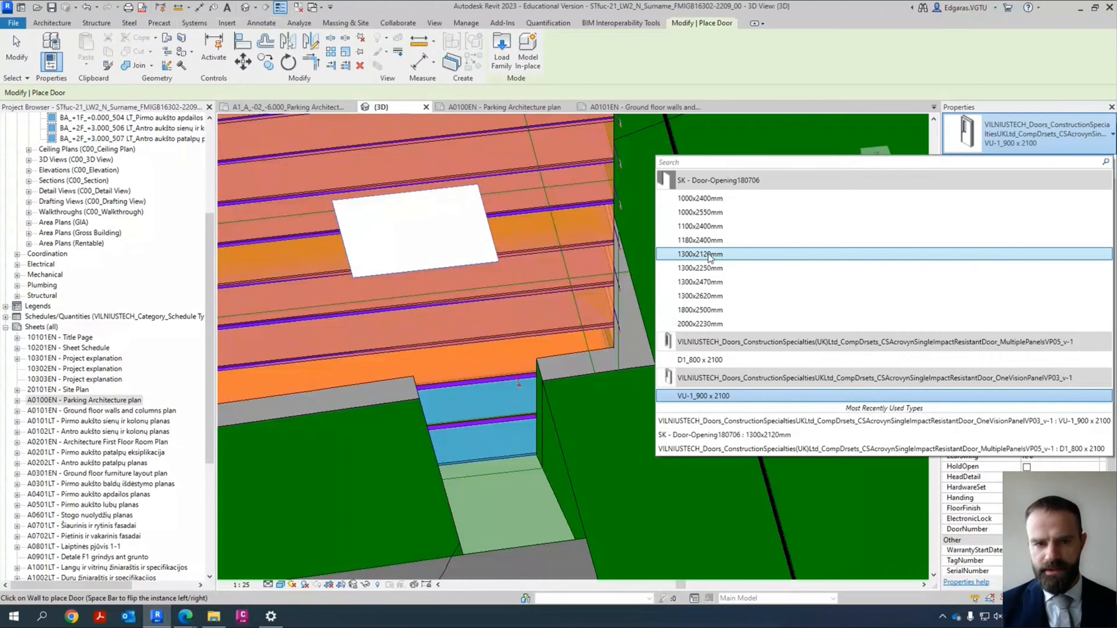
pyautogui.press('Escape')
pyautogui.press('Escape')
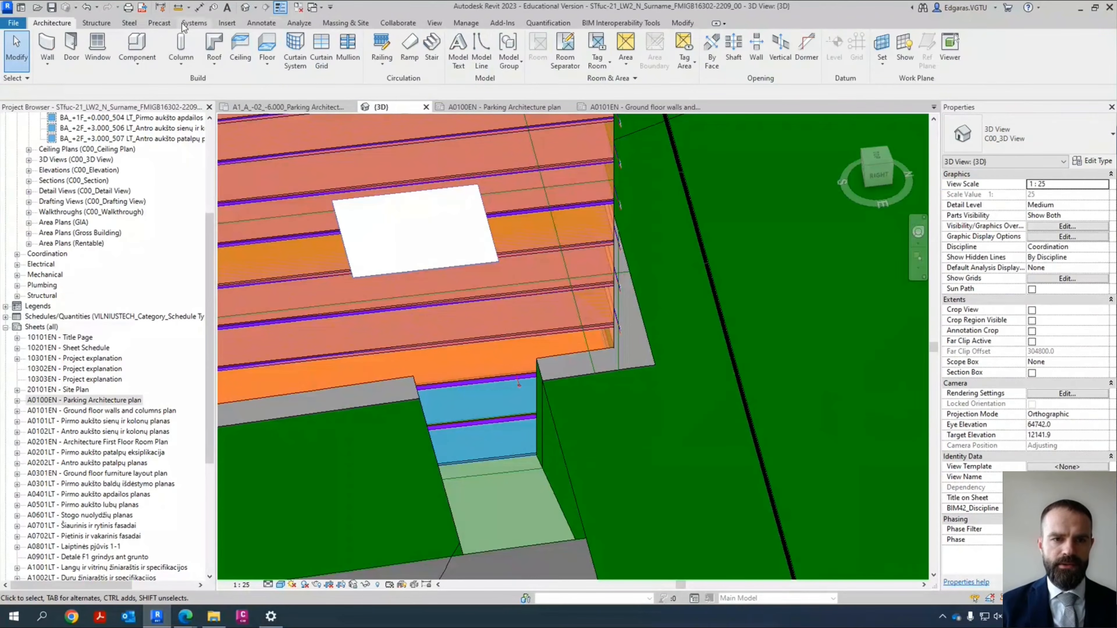
# Step: Set the Load Autodesk Family library to the German language and the Germany region
pyautogui.click(226, 22)
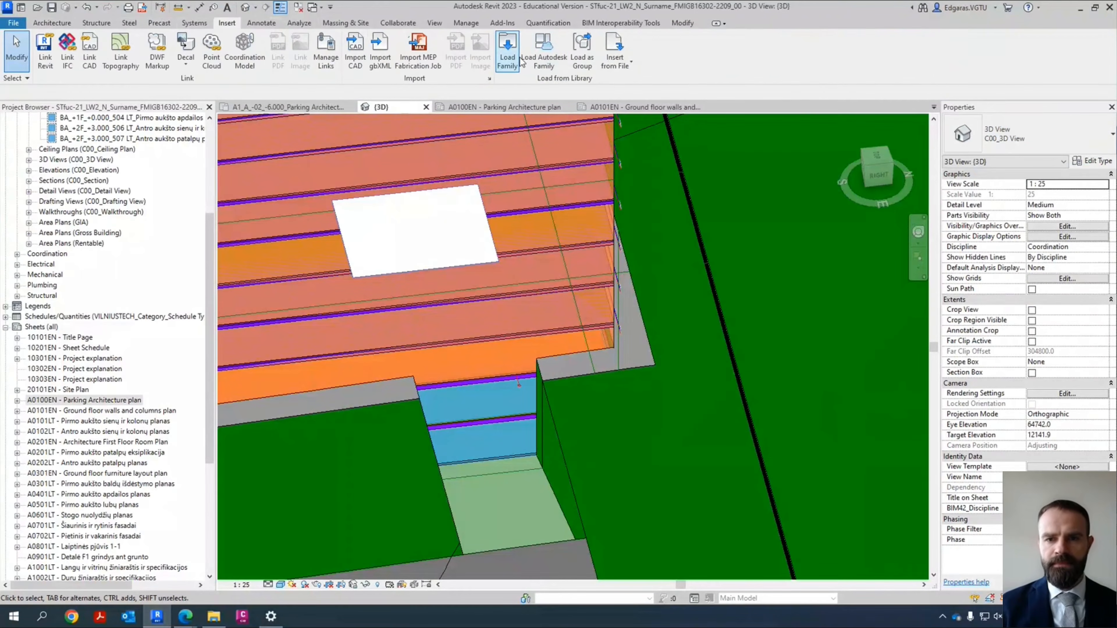
pyautogui.click(544, 49)
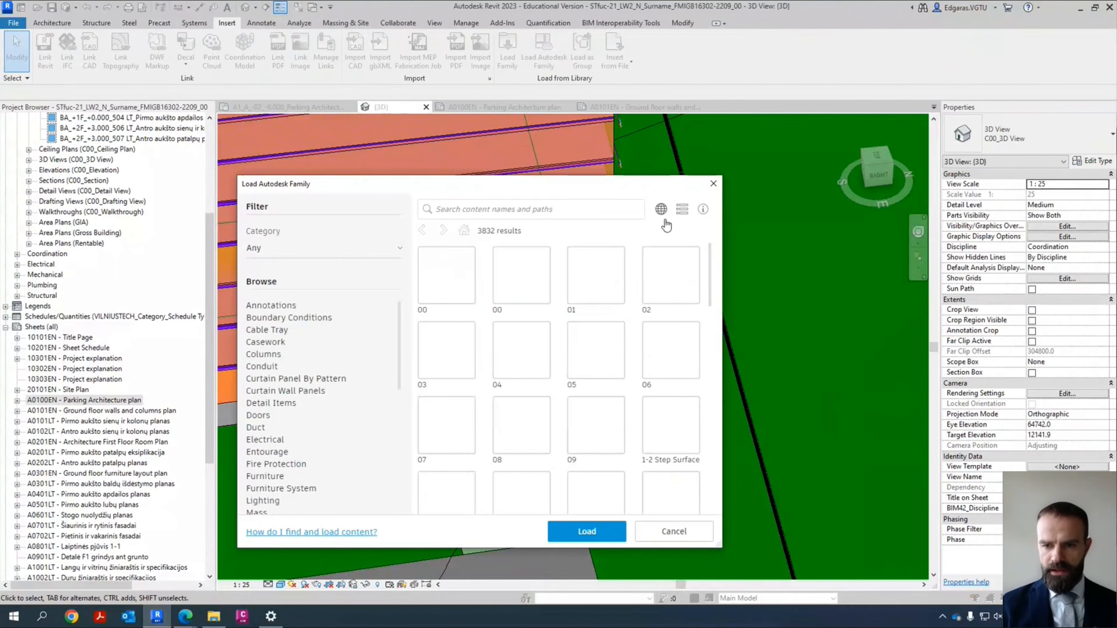
pyautogui.click(661, 210)
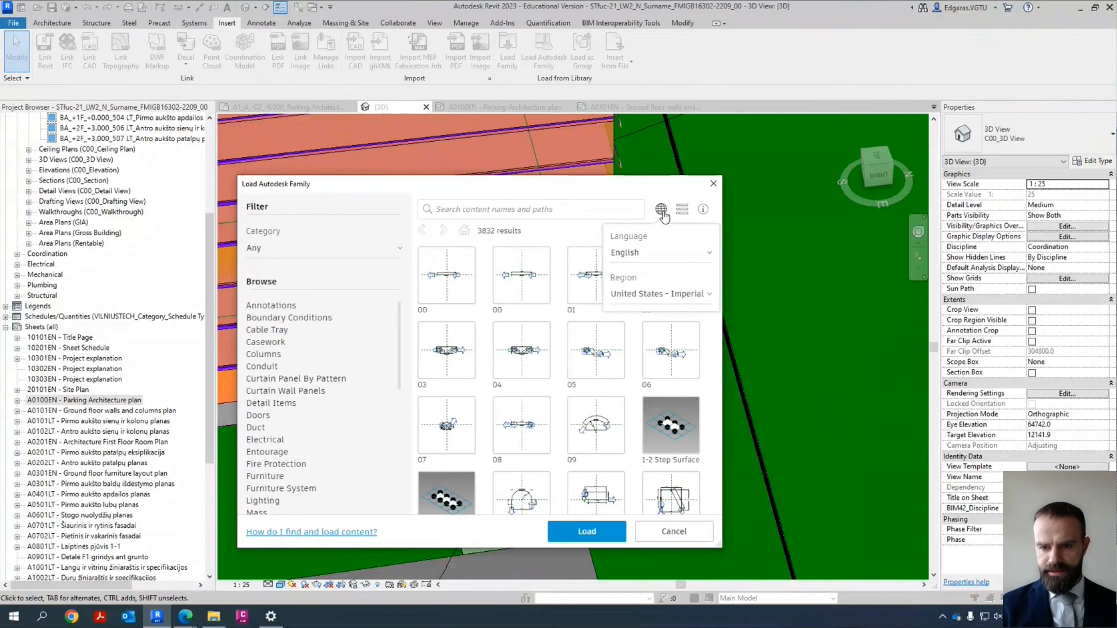
pyautogui.click(679, 302)
pyautogui.click(643, 253)
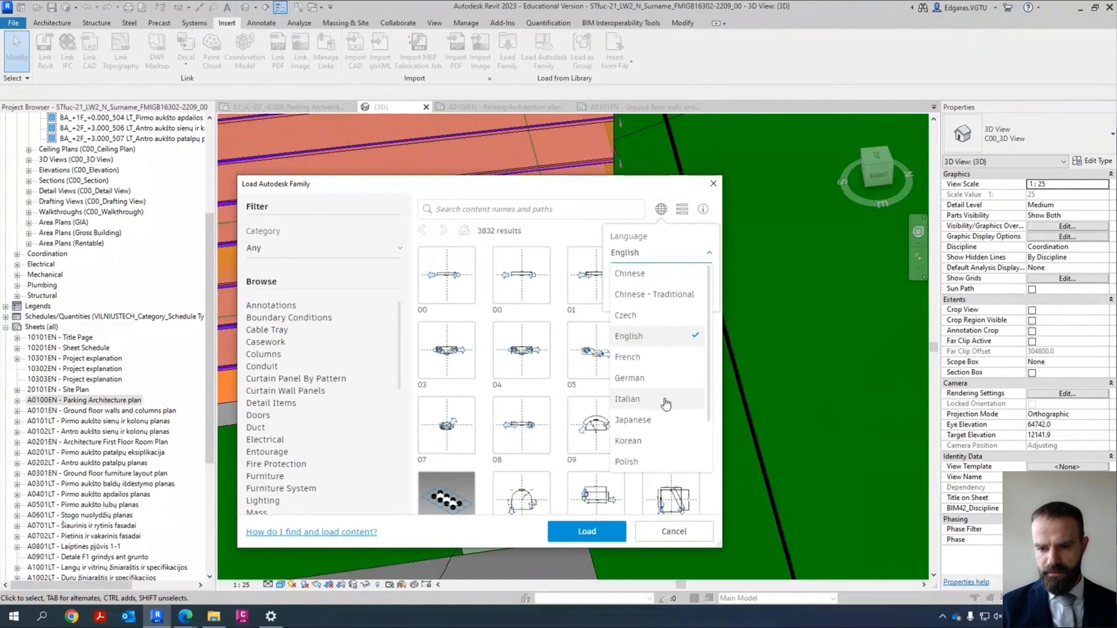
pyautogui.click(648, 386)
pyautogui.click(660, 294)
pyautogui.click(659, 314)
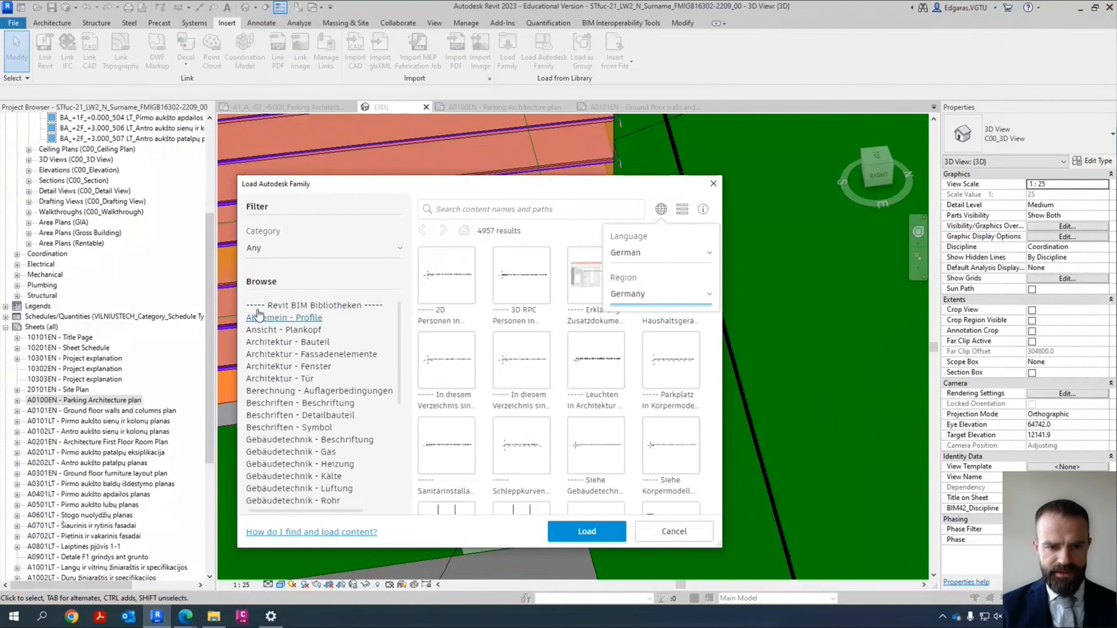
# Step: Filter the Autodesk family library by the Doors category
pyautogui.click(290, 251)
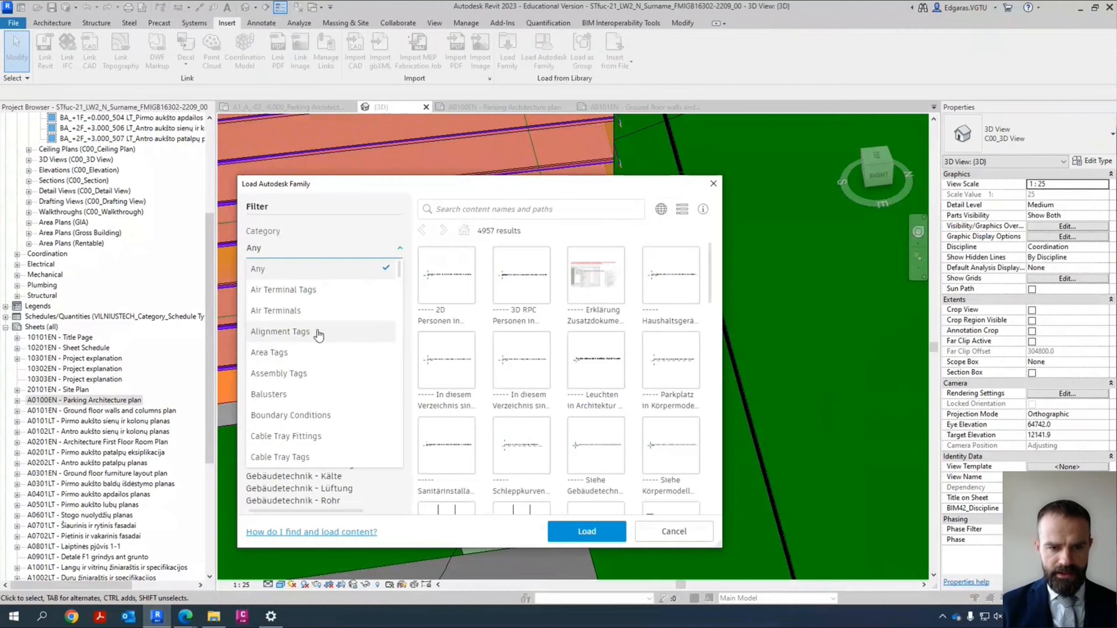
pyautogui.scroll(-15, 318, 335)
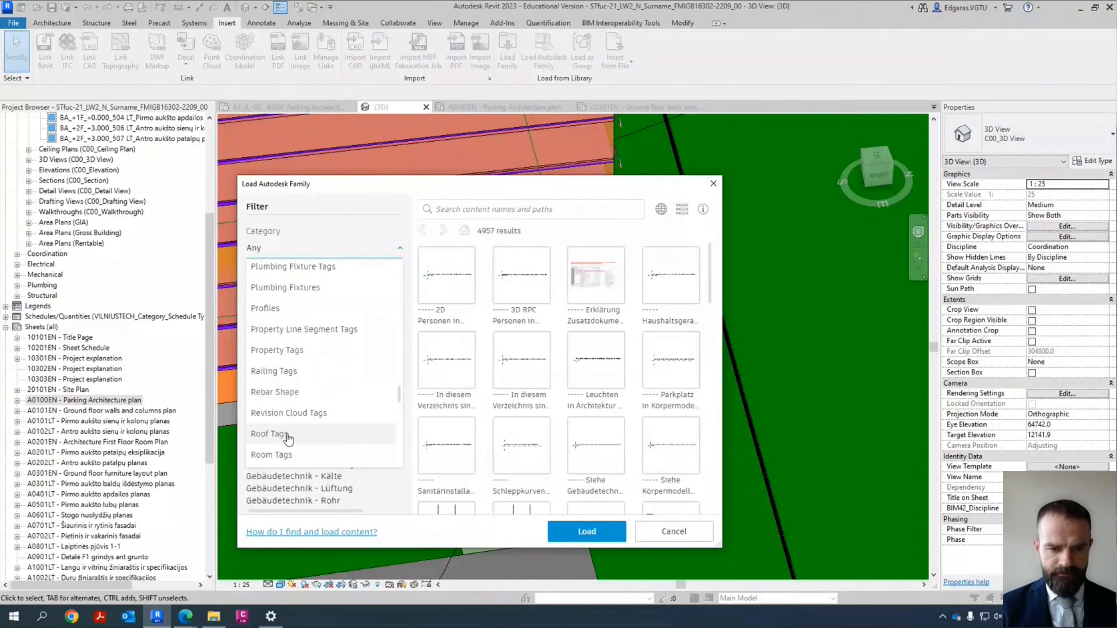
pyautogui.scroll(10, 304, 374)
pyautogui.scroll(10, 293, 346)
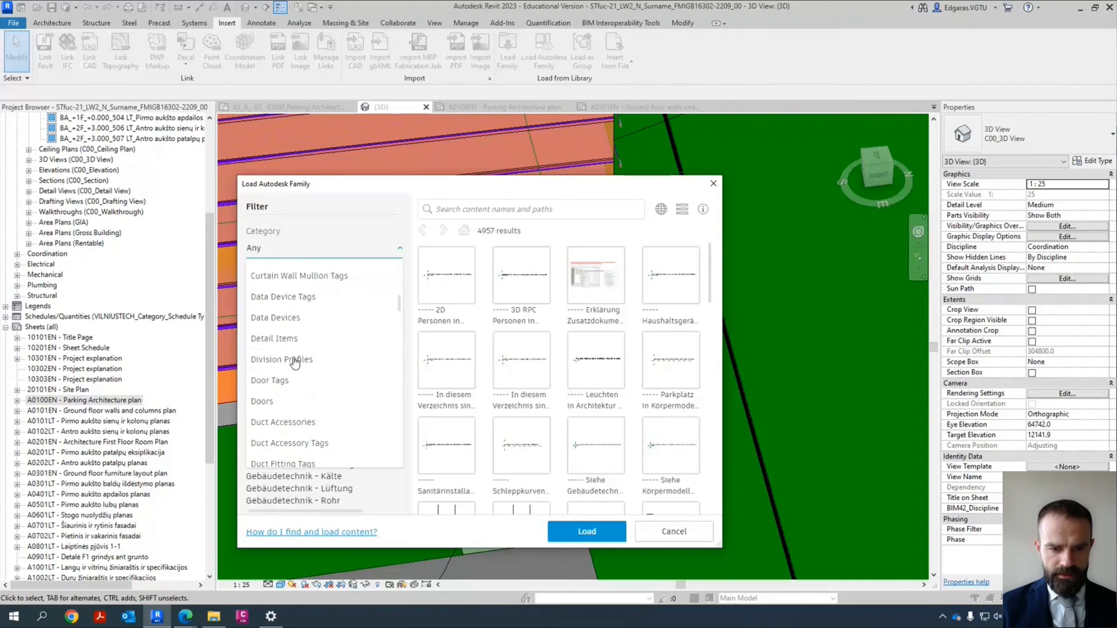
pyautogui.click(275, 401)
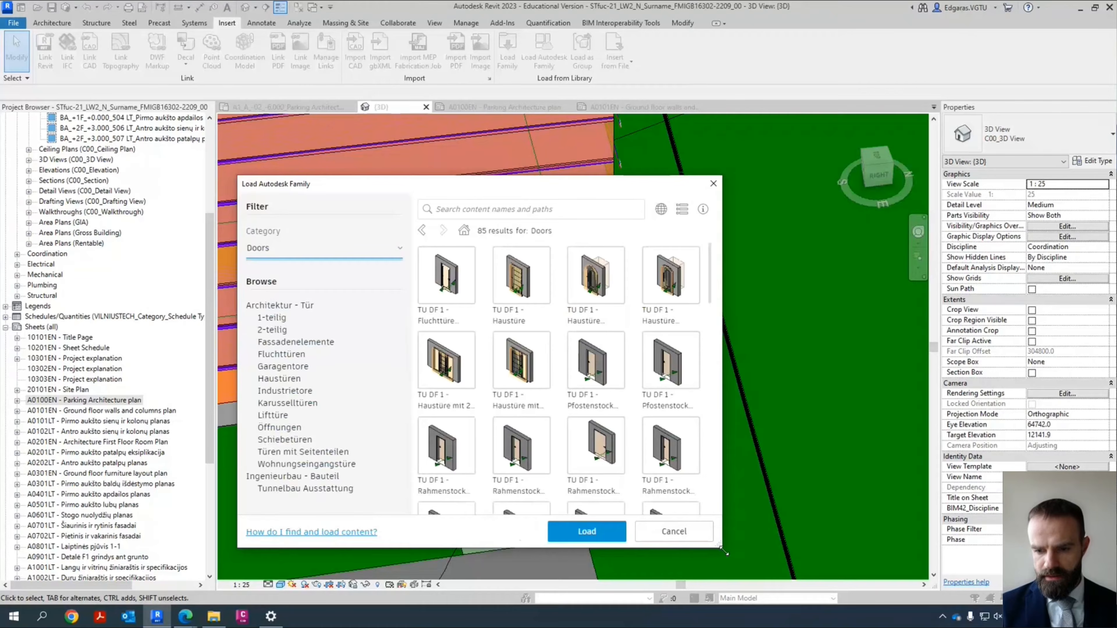
# Step: Find the TU Garage - Sektionaltor door among the library's door families and load it into the project
pyautogui.moveTo(720, 547); pyautogui.dragTo(860, 597)
pyautogui.scroll(-6, 733, 430)
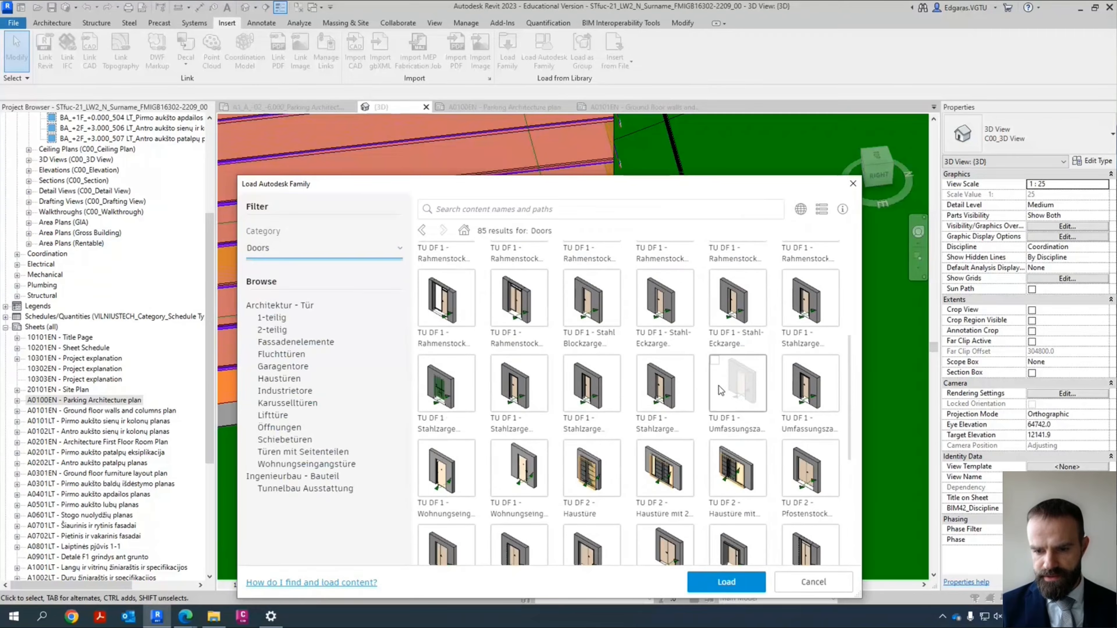
pyautogui.moveTo(614, 185); pyautogui.dragTo(524, 98)
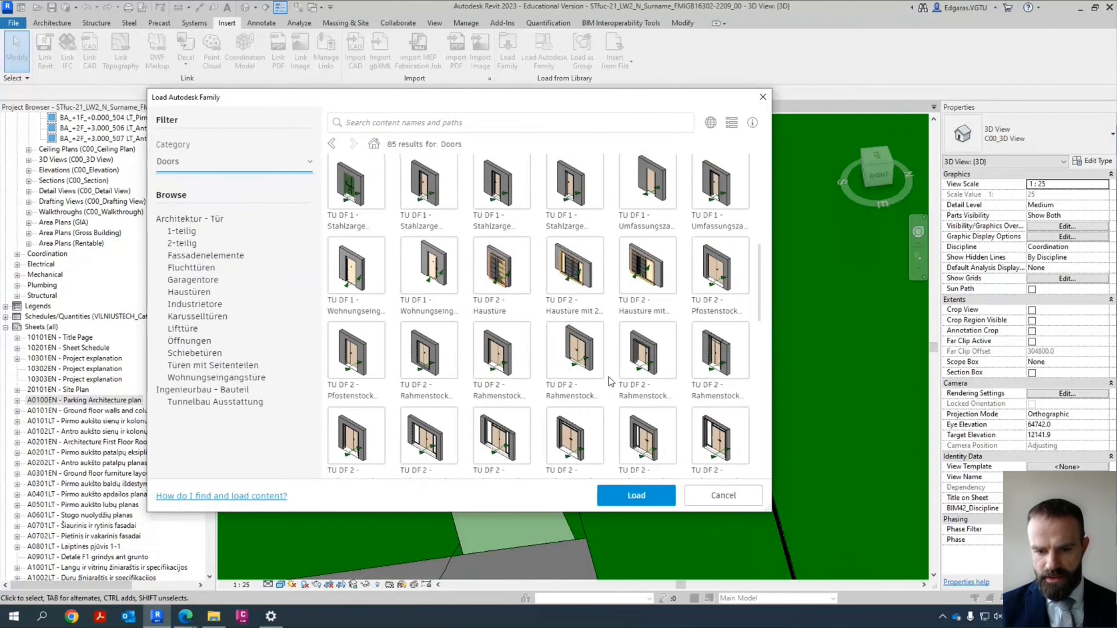
pyautogui.scroll(-6, 609, 363)
pyautogui.scroll(-2, 609, 369)
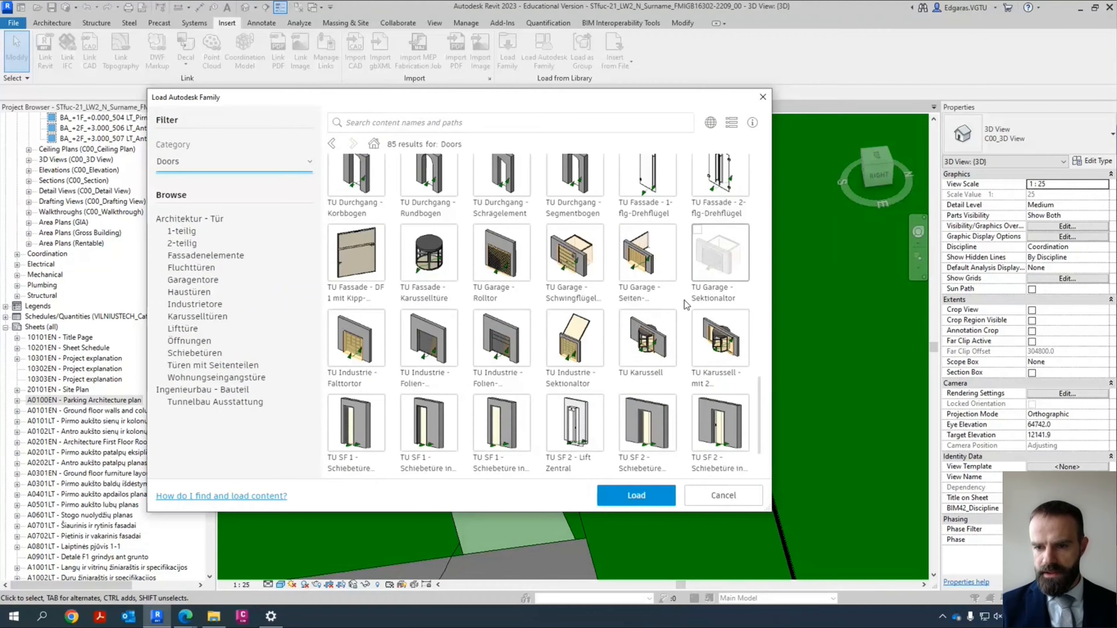
pyautogui.scroll(-2, 651, 419)
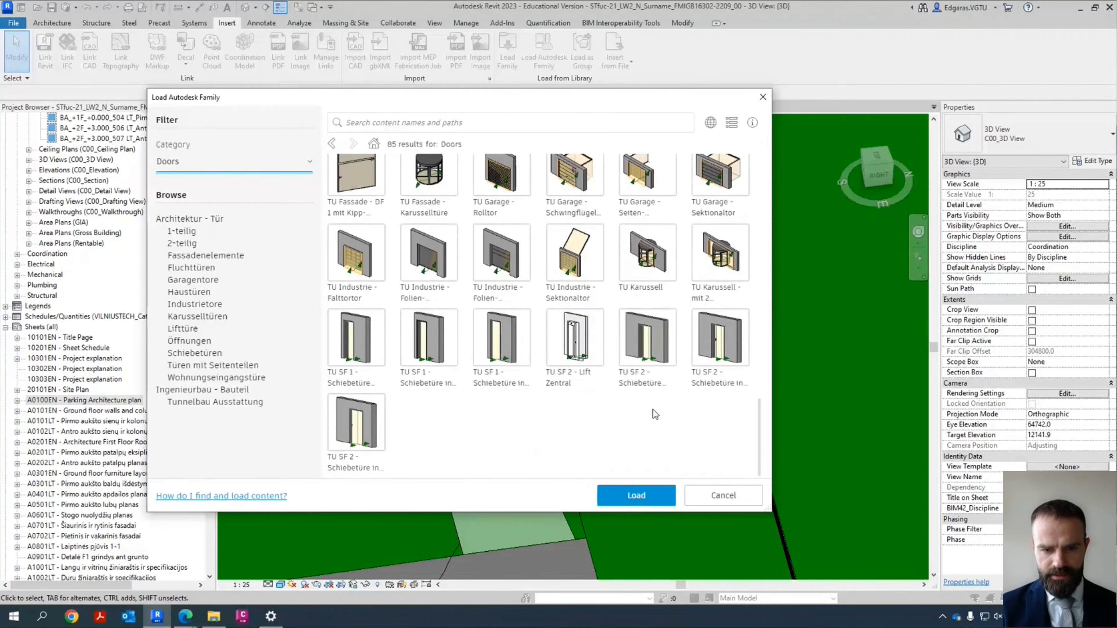
pyautogui.scroll(2, 582, 443)
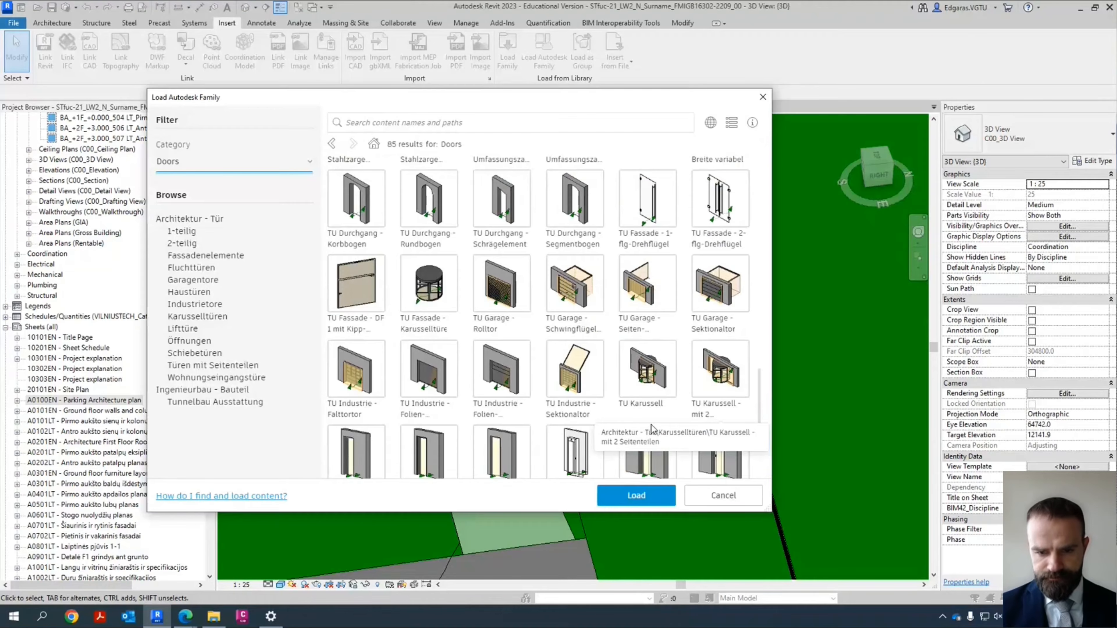
pyautogui.click(359, 358)
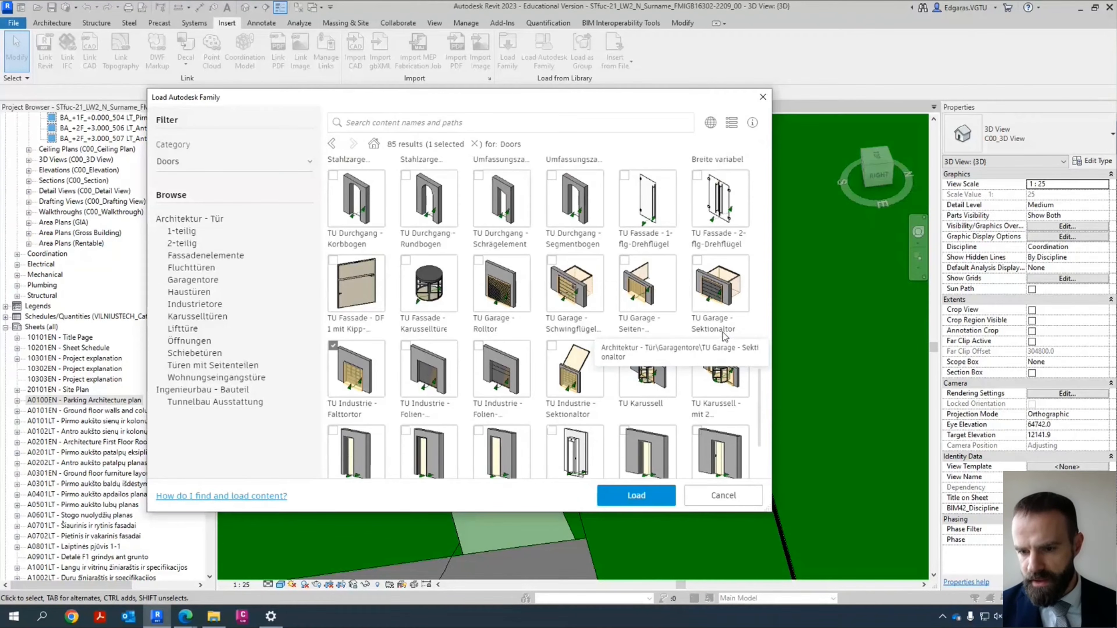
pyautogui.click(349, 371)
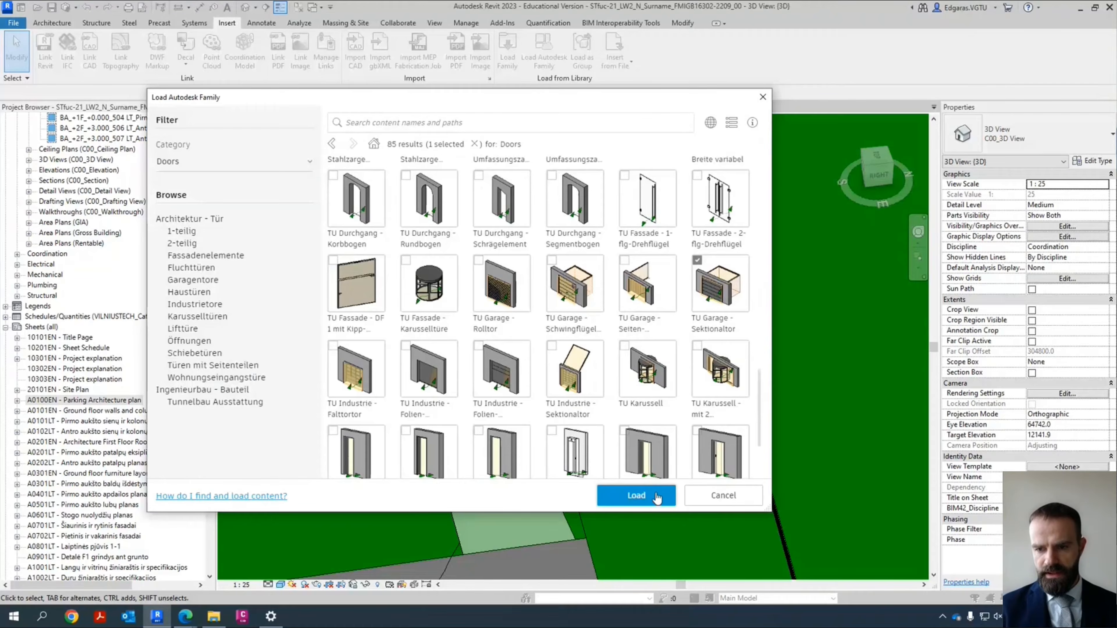
pyautogui.click(657, 497)
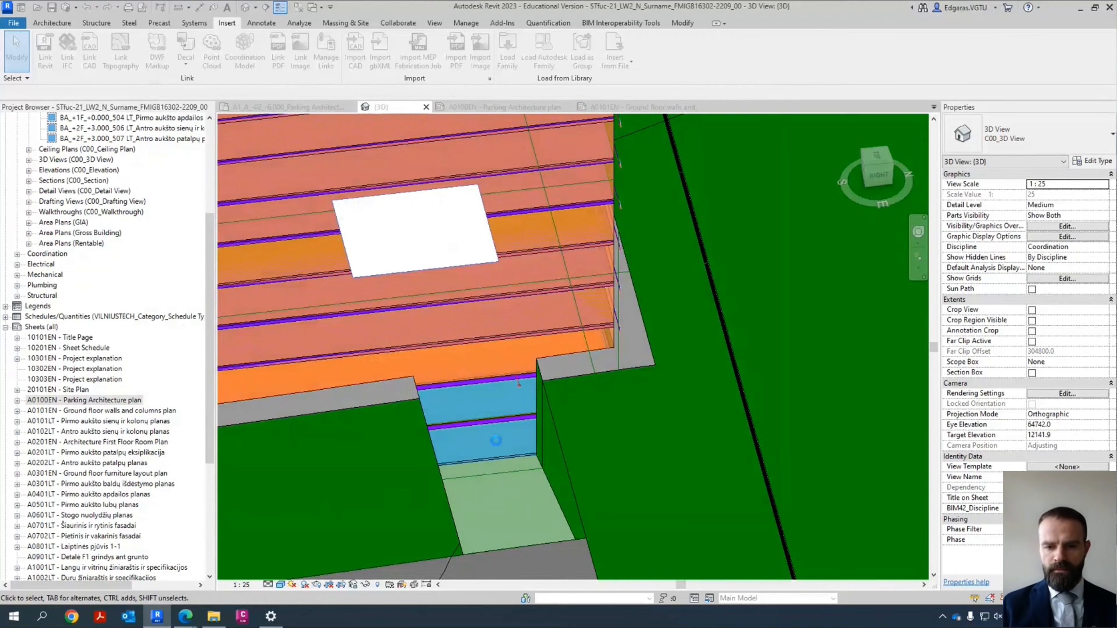
pyautogui.click(51, 23)
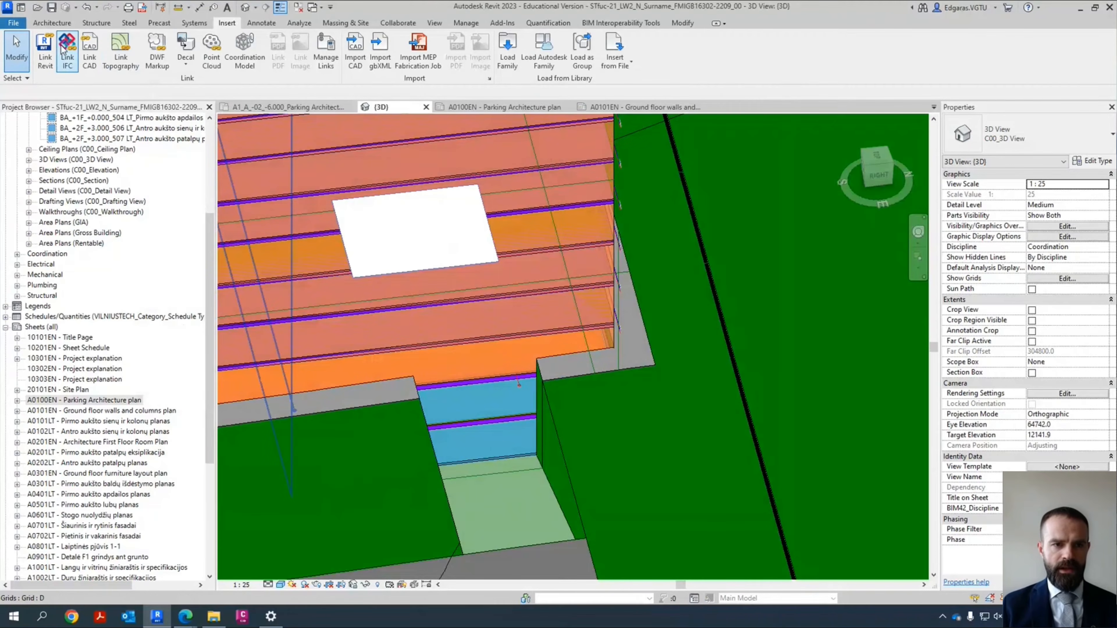
pyautogui.click(68, 47)
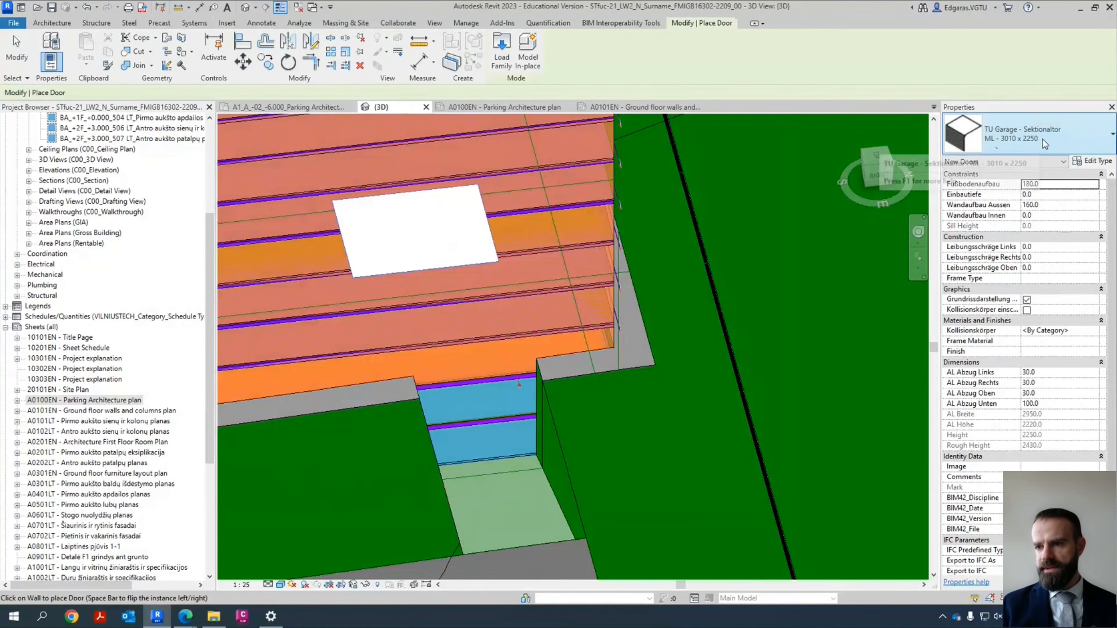
pyautogui.click(1038, 143)
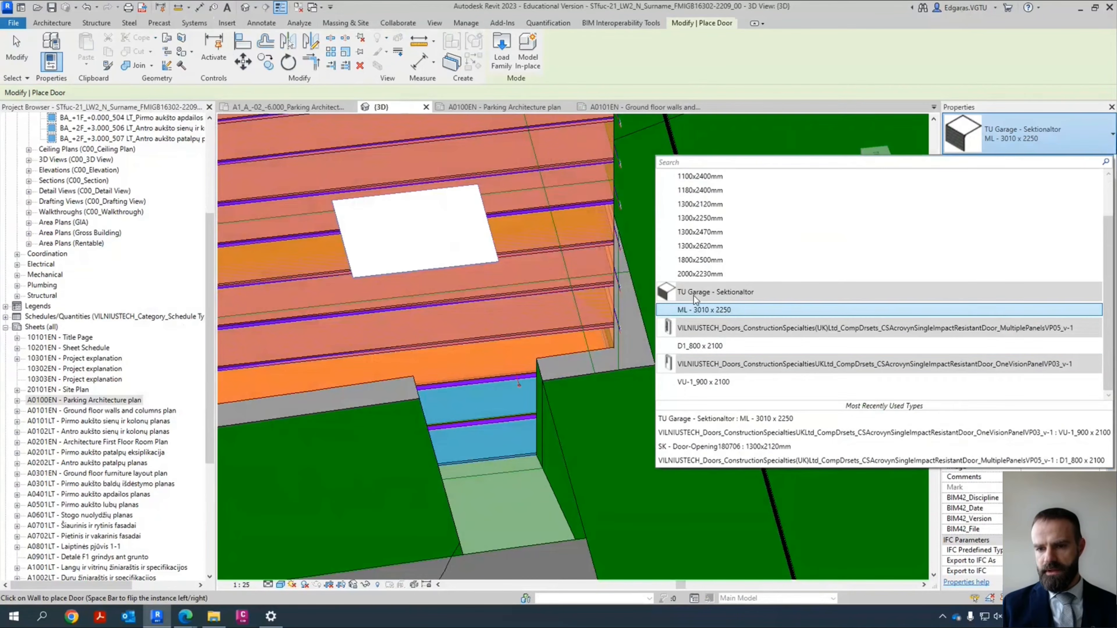
pyautogui.click(706, 310)
pyautogui.scroll(2, 492, 458)
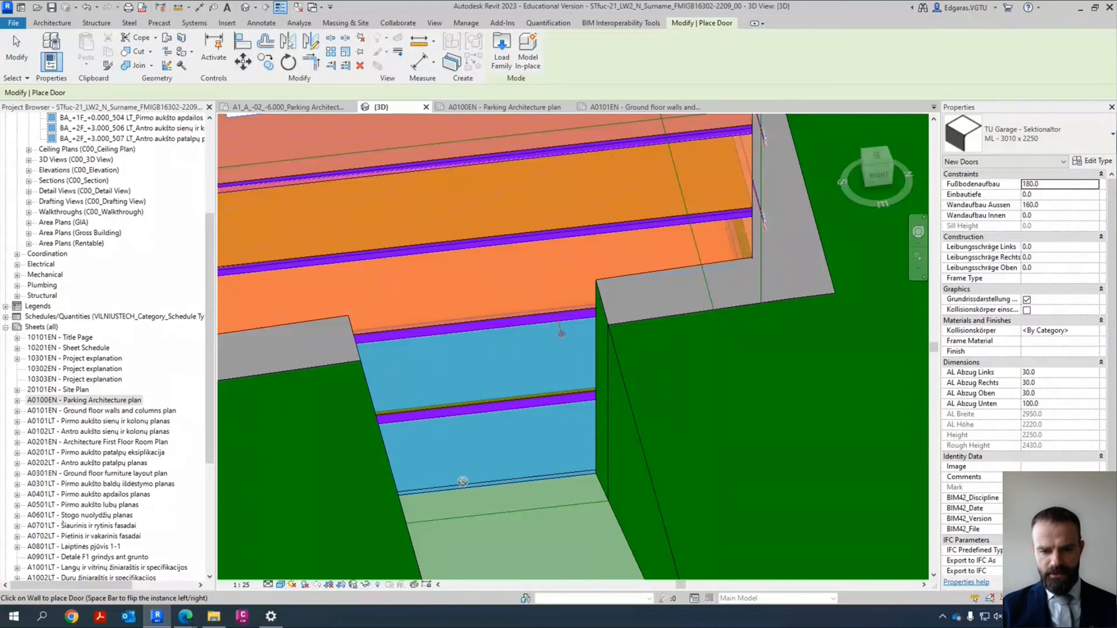
pyautogui.press('Escape')
pyautogui.press('Escape')
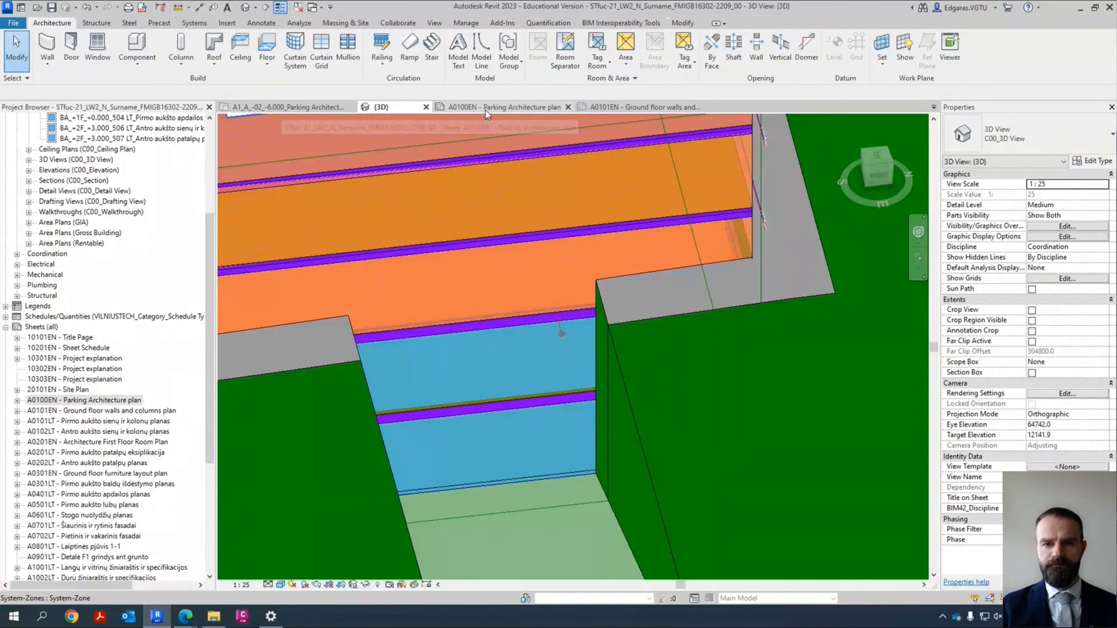
# Step: Place the TU Garage - Sektionaltor door, type ML - 3010 x 2250, in the outer wall between axes 17 and E on the parking plan sheet
pyautogui.click(525, 109)
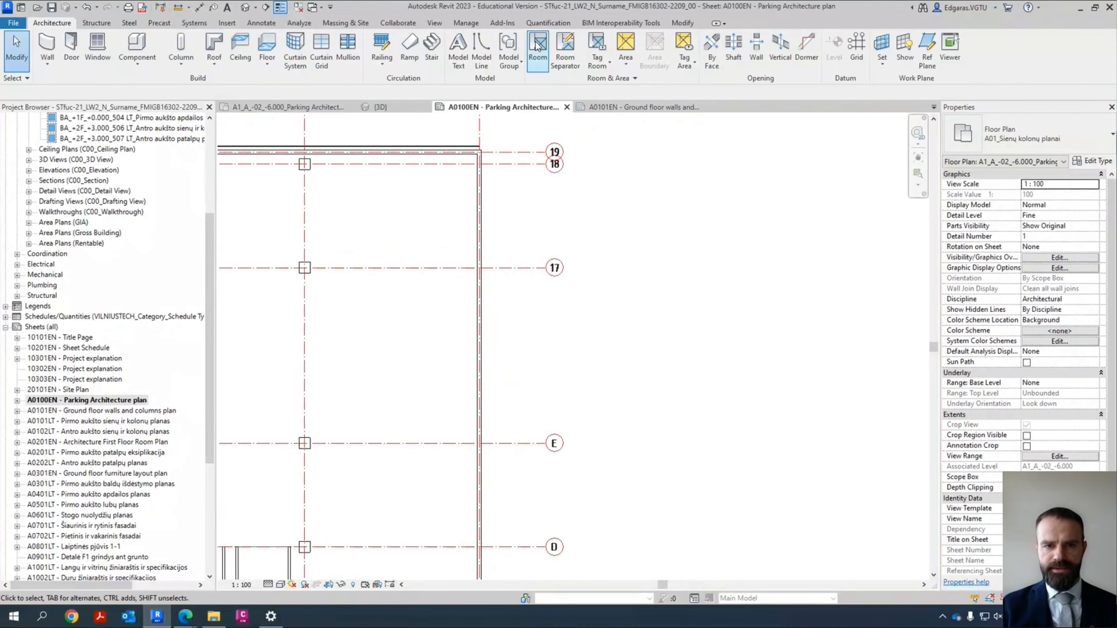
pyautogui.click(67, 53)
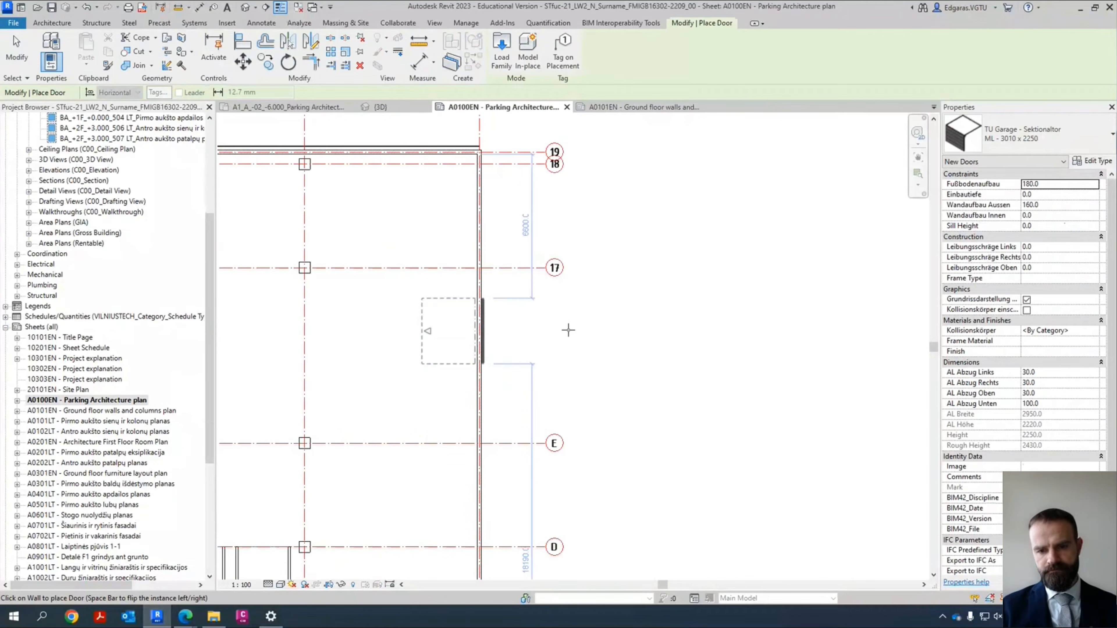
pyautogui.press('Escape')
pyautogui.press('Escape')
pyautogui.scroll(2, 536, 334)
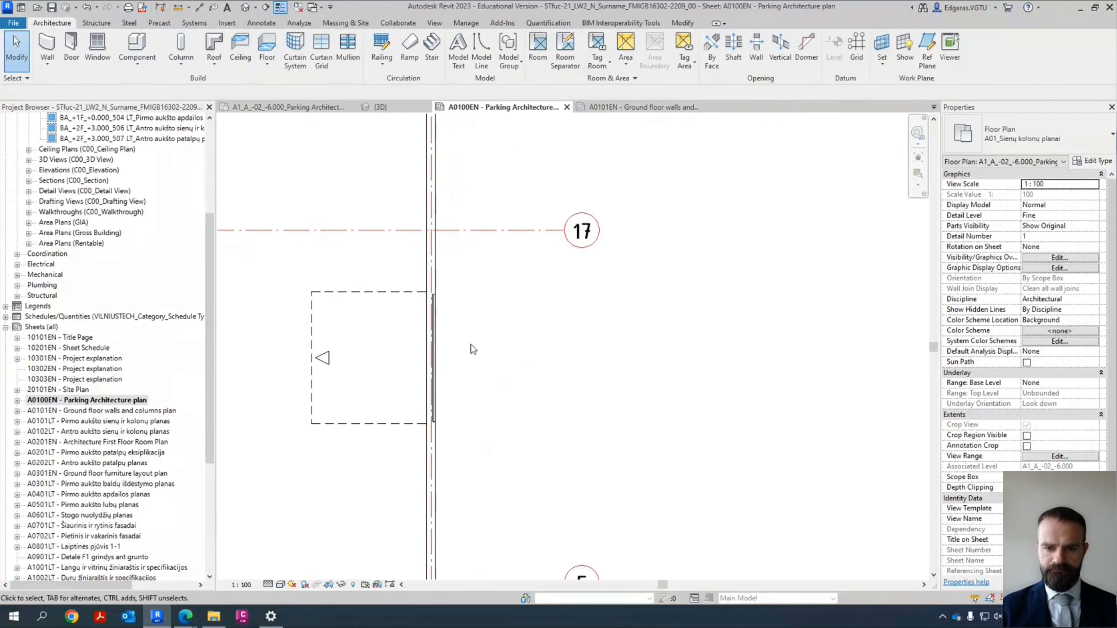
# Step: Move the garage door along its wall in the 3D view towards the middle of the ramp opening
pyautogui.click(385, 108)
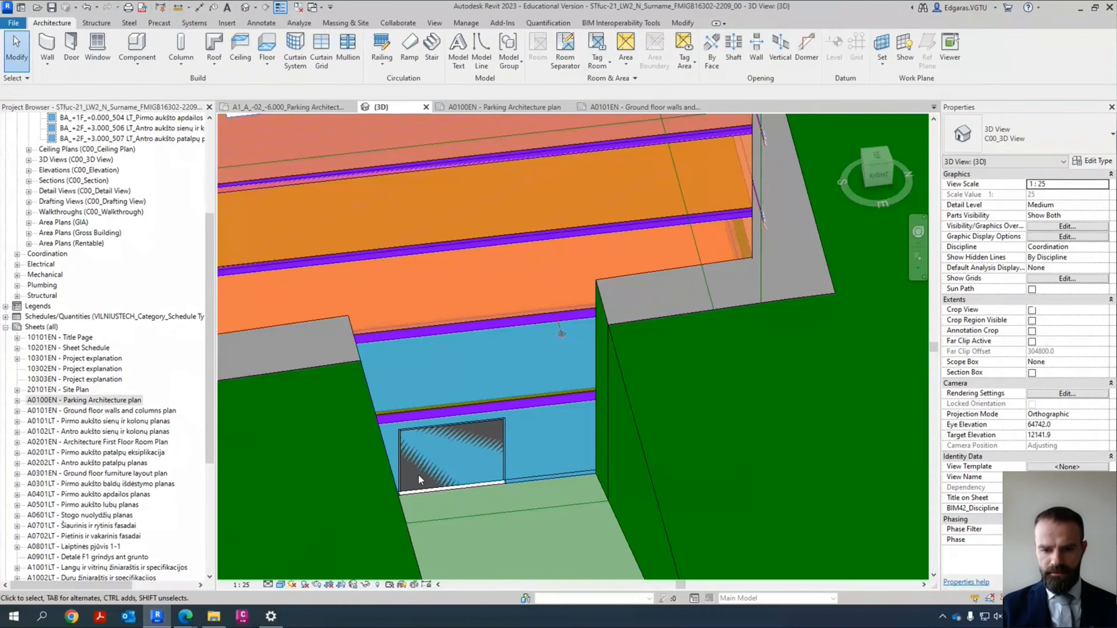
pyautogui.click(503, 470)
pyautogui.scroll(2, 524, 454)
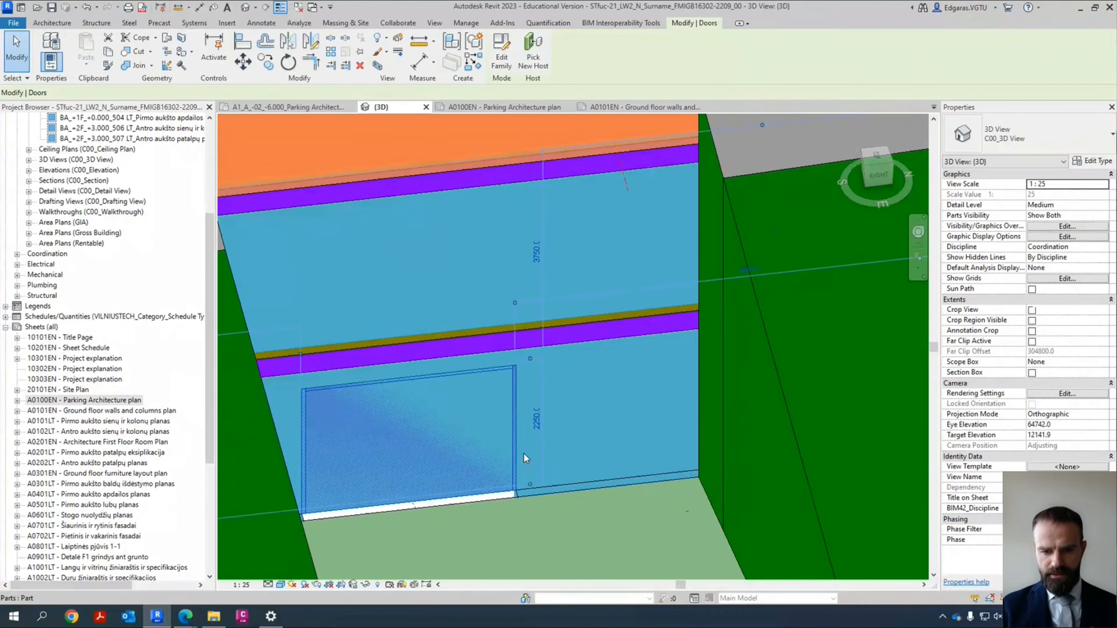
pyautogui.moveTo(565, 459); pyautogui.dragTo(576, 458)
pyautogui.press('Escape')
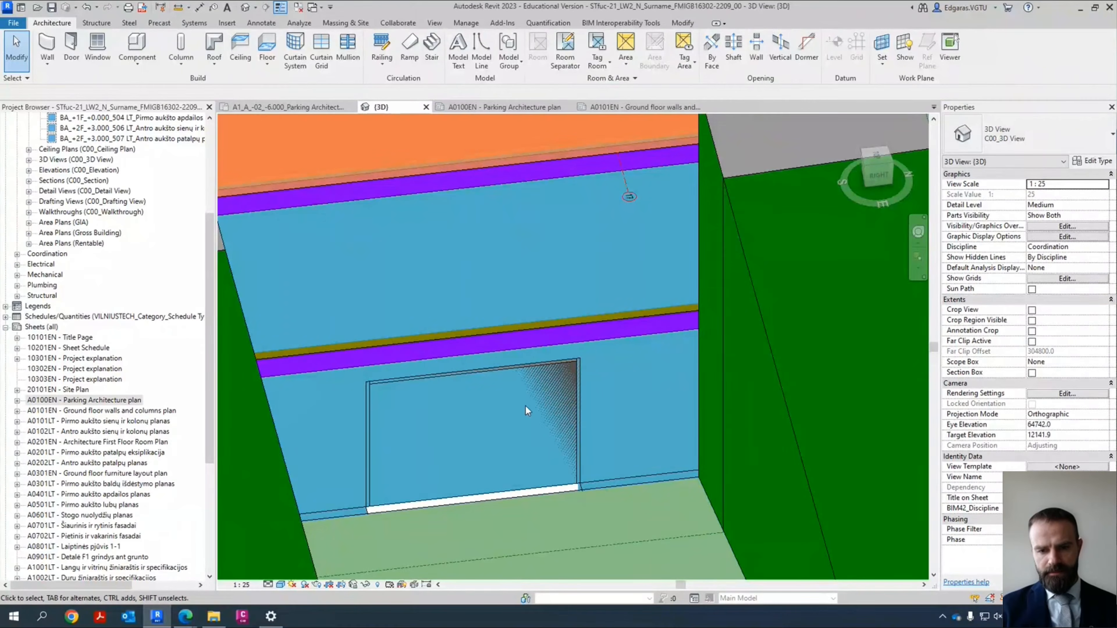
# Step: Set the 3D view's Parts Visibility to Show Original
pyautogui.scroll(4, 541, 406)
pyautogui.scroll(-3, 567, 403)
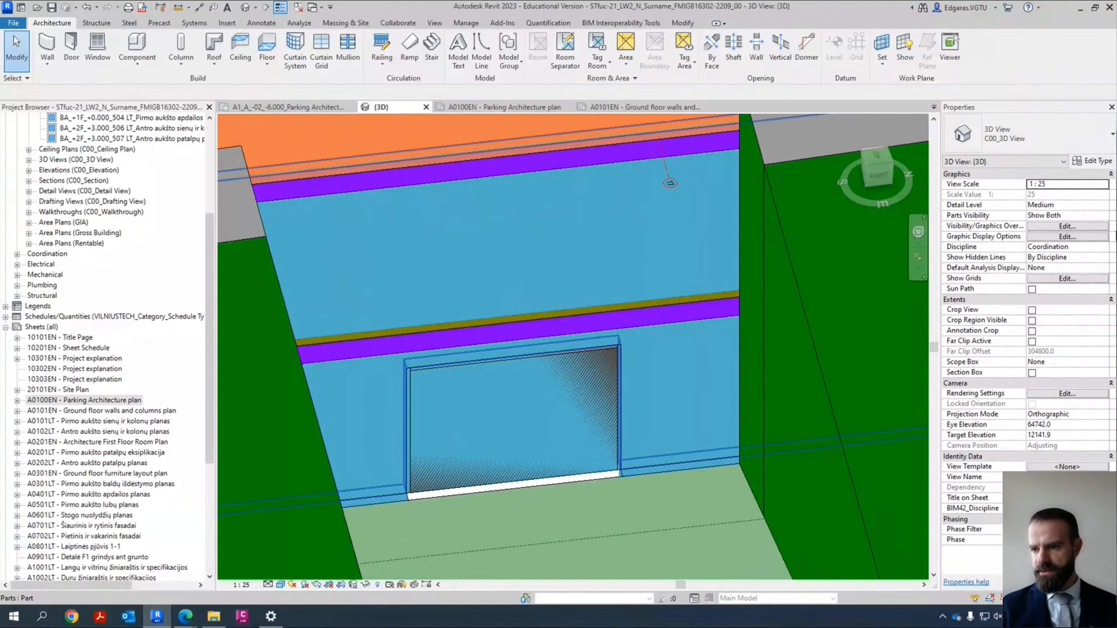
pyautogui.click(1103, 215)
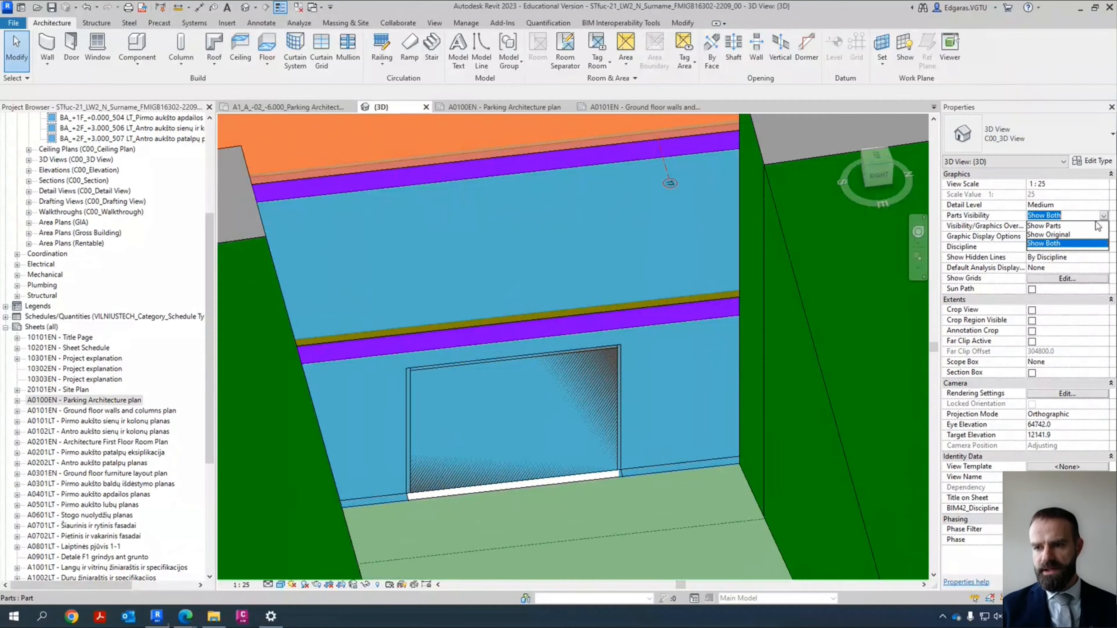
pyautogui.click(1059, 235)
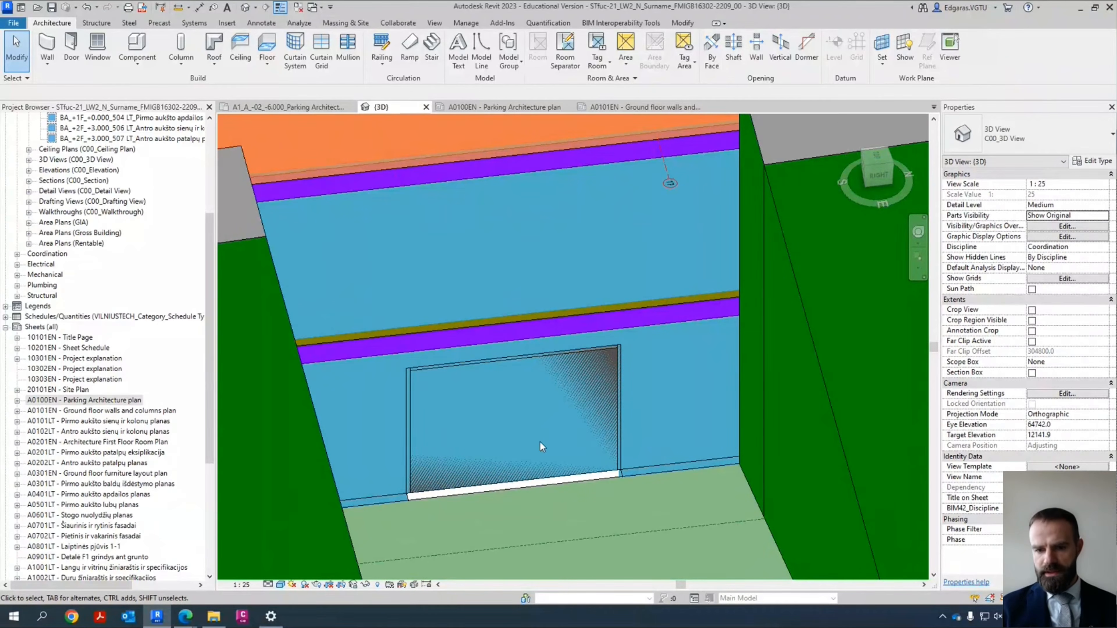
# Step: Delete the basement wall that hosts the garage door and undo the deletion
pyautogui.click(583, 475)
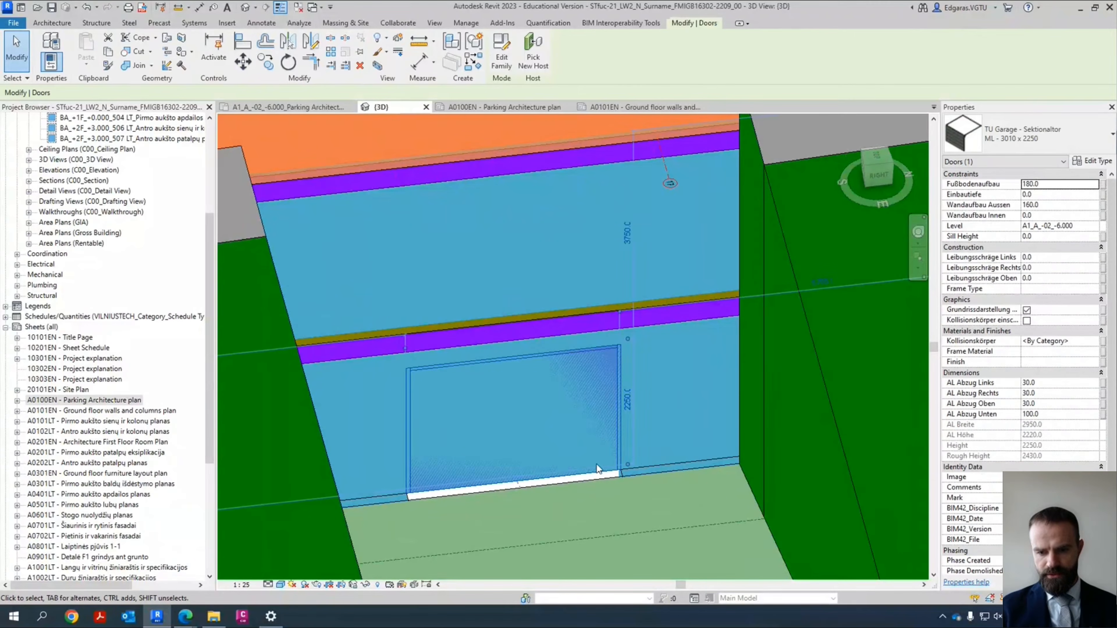
pyautogui.click(662, 468)
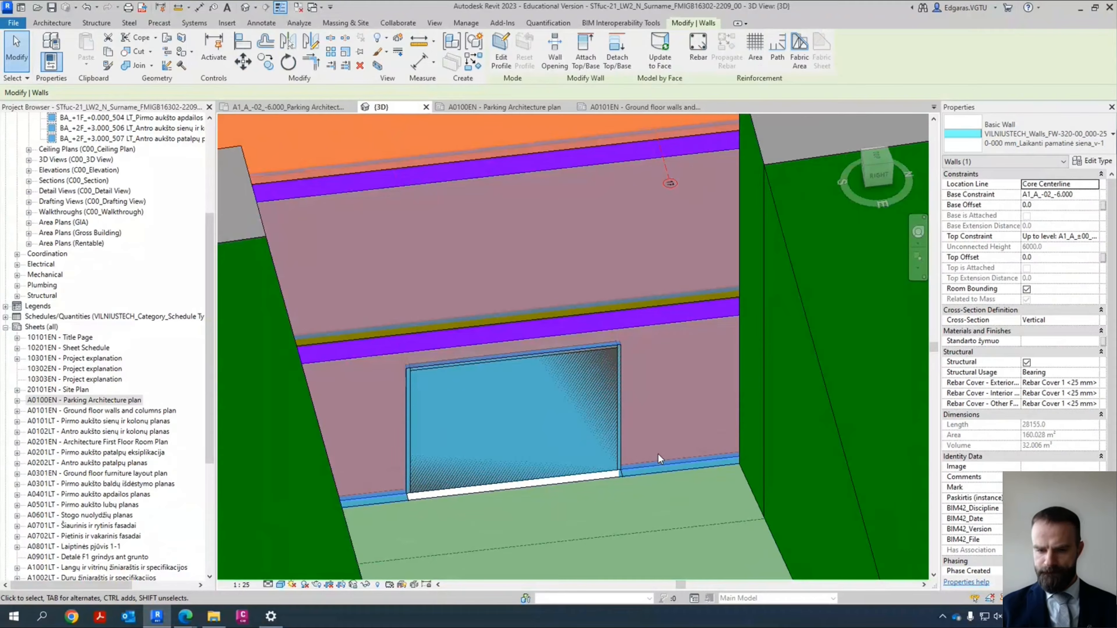
pyautogui.press('Delete')
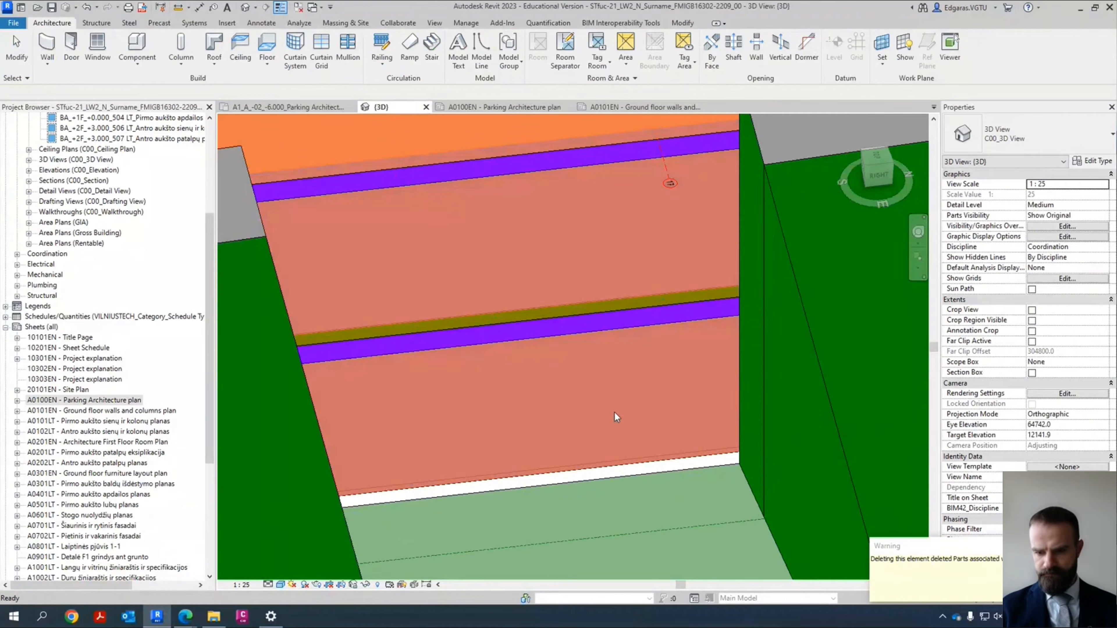
pyautogui.hotkey('ctrl', 'z')
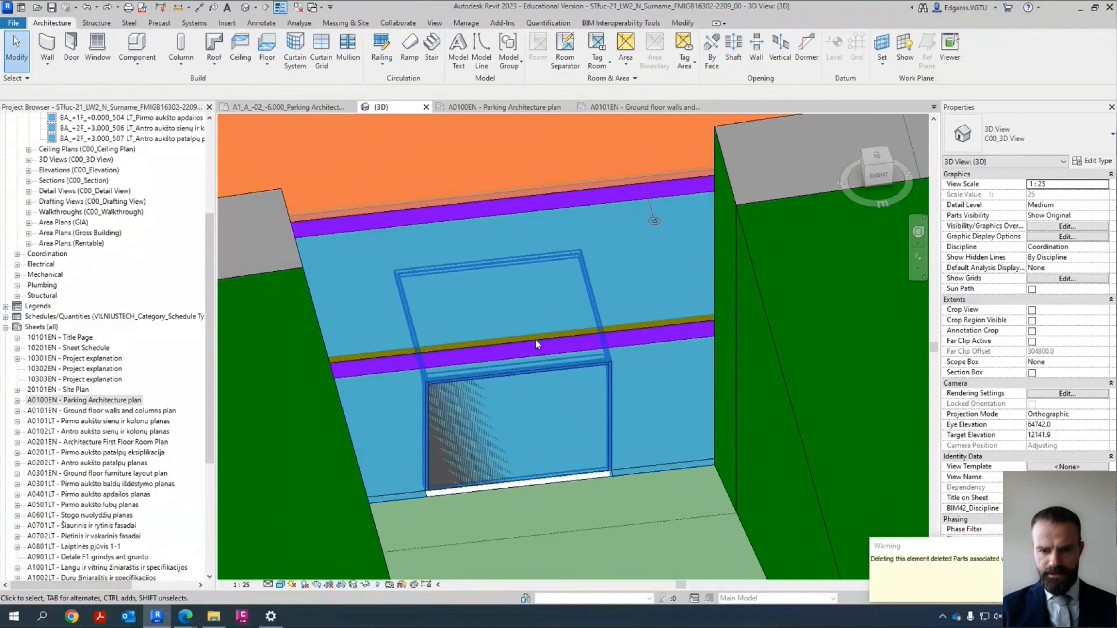
pyautogui.scroll(-4, 534, 339)
pyautogui.scroll(2, 556, 327)
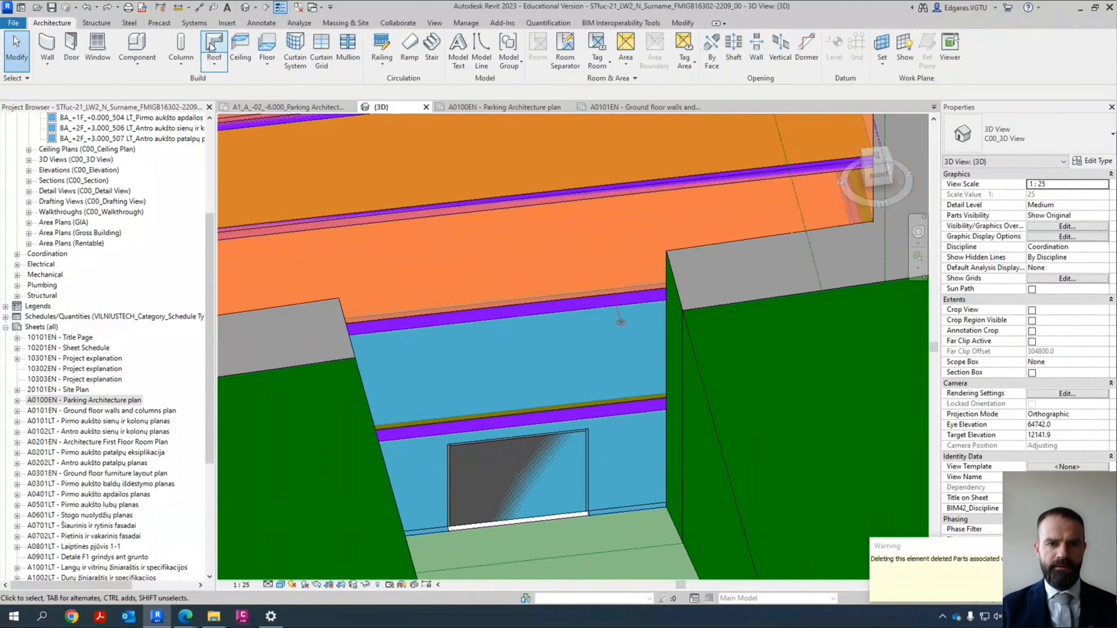
# Step: Hide the Mass category in the 3D view's visibility and graphics overrides
pyautogui.click(347, 23)
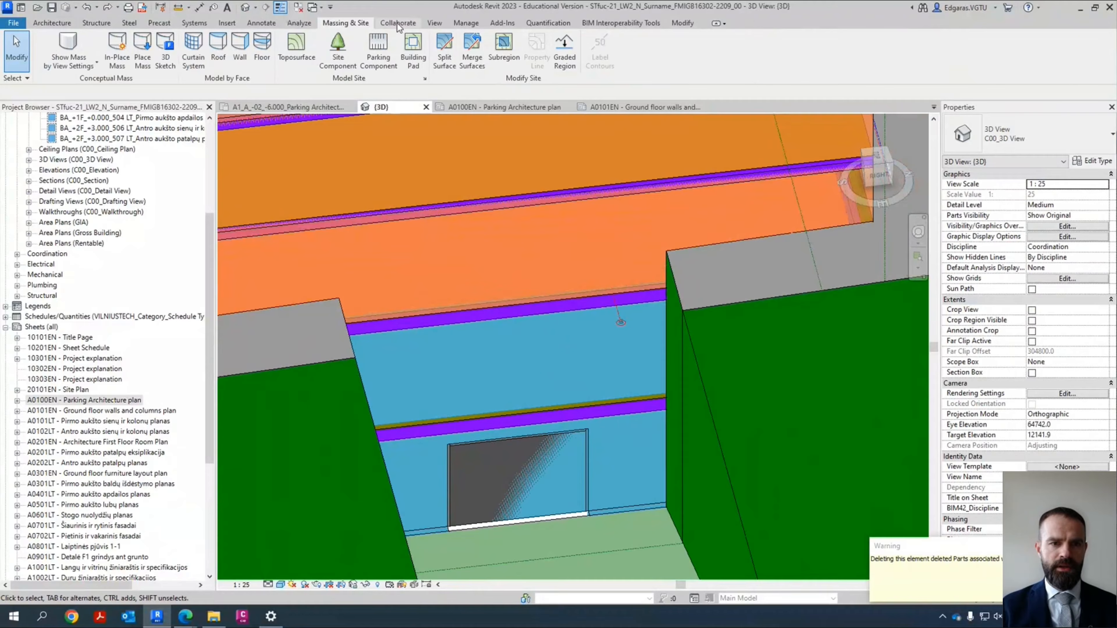
pyautogui.click(434, 24)
pyautogui.click(104, 56)
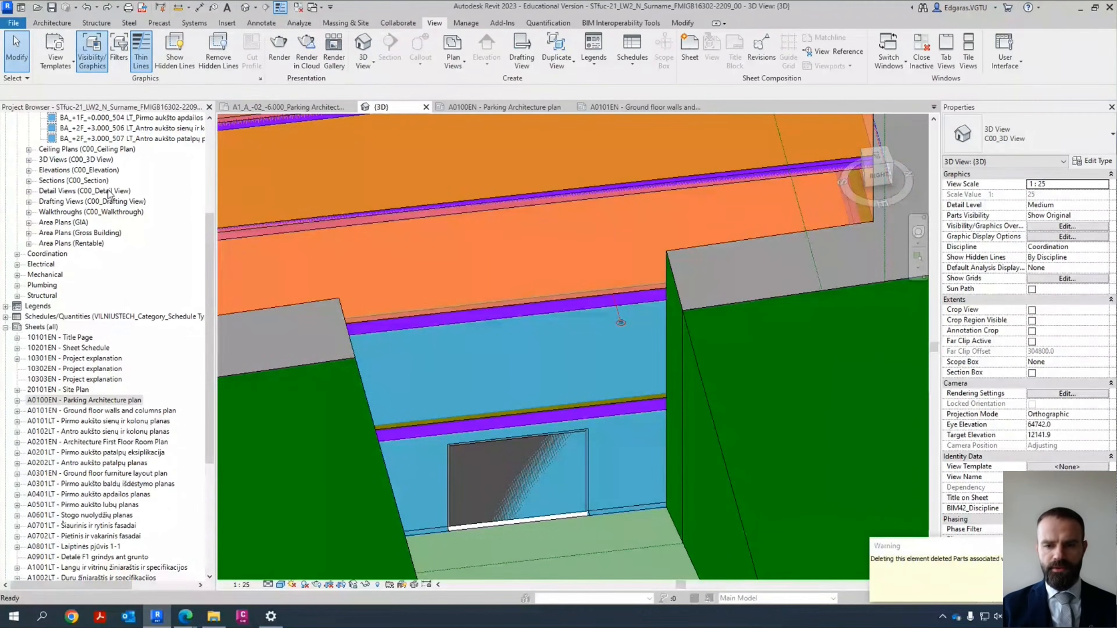
pyautogui.click(170, 374)
pyautogui.press('space')
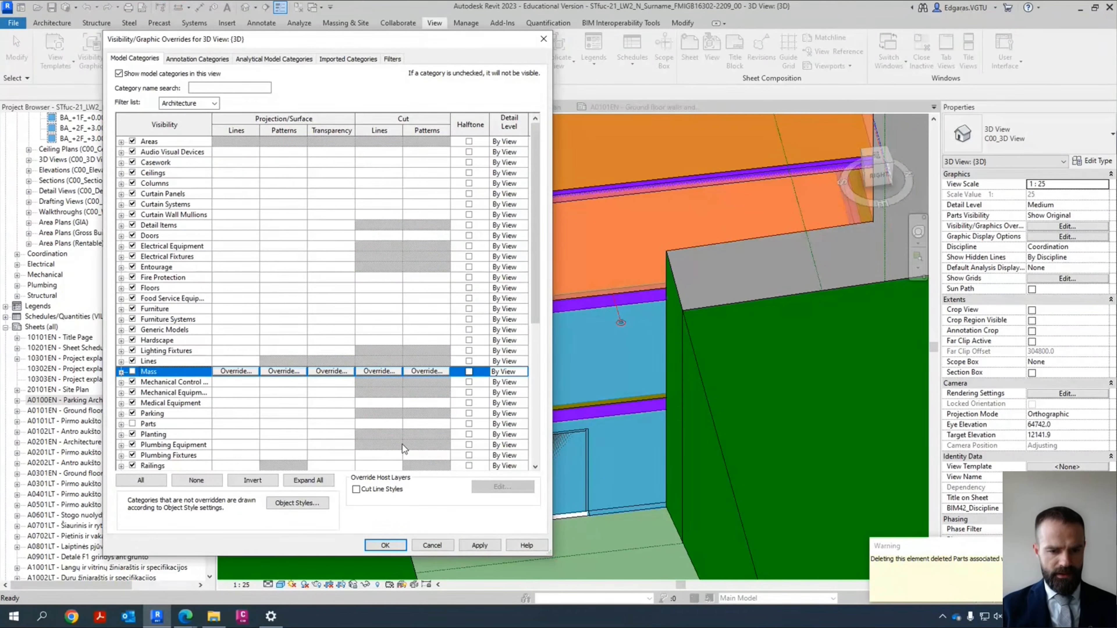
pyautogui.click(385, 545)
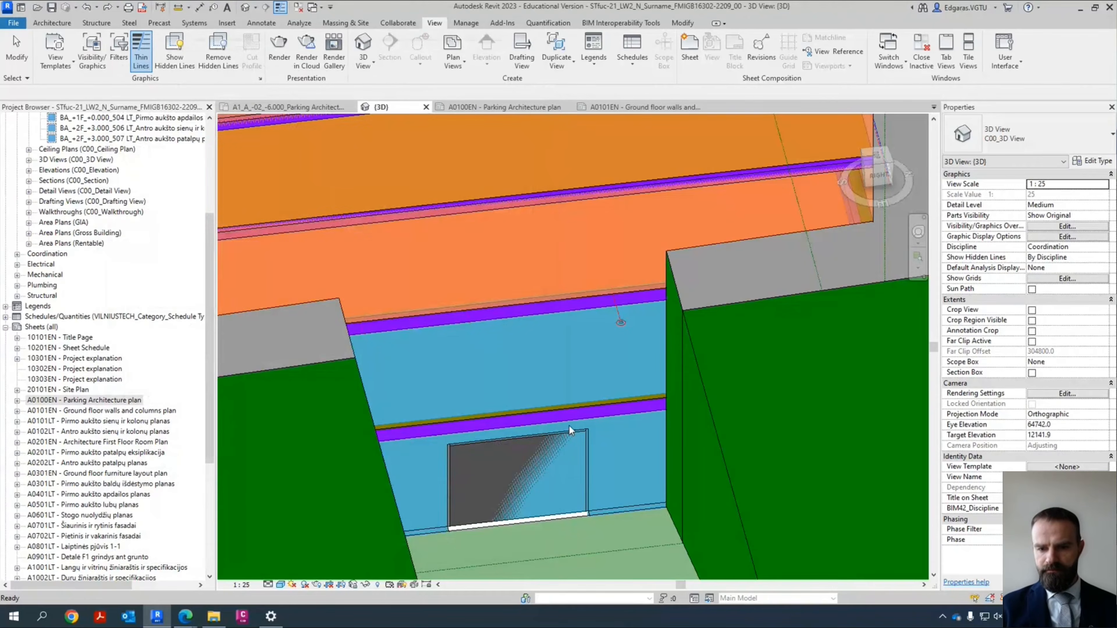
# Step: Examine the garage door up close and switch its Kollisionskörper graphics option on and back off
pyautogui.scroll(2, 506, 510)
pyautogui.scroll(-2, 538, 446)
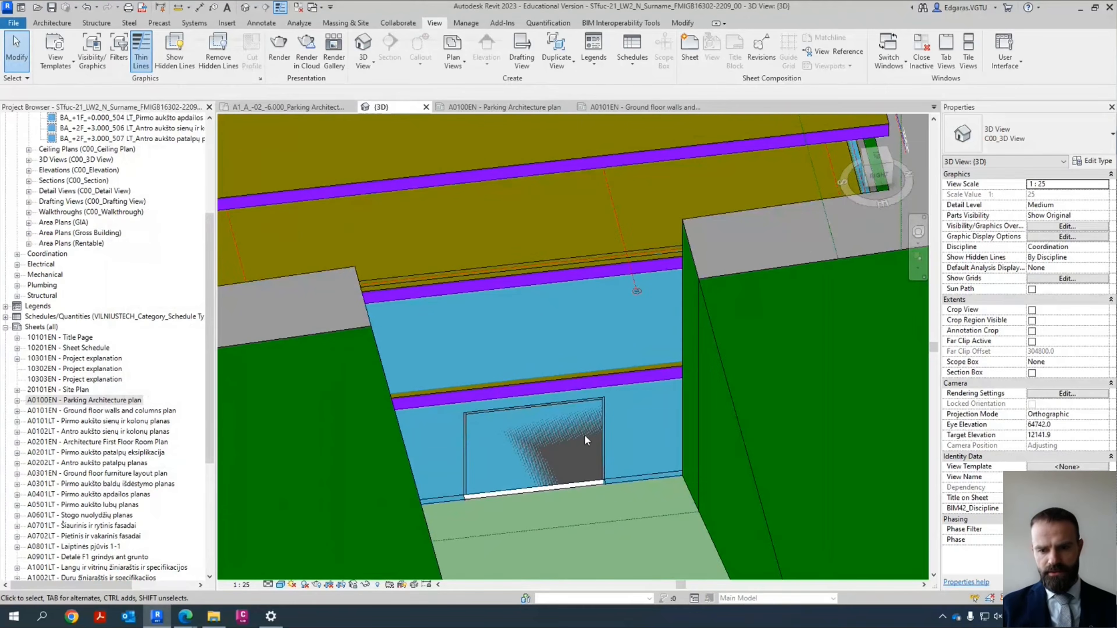
pyautogui.scroll(3, 590, 452)
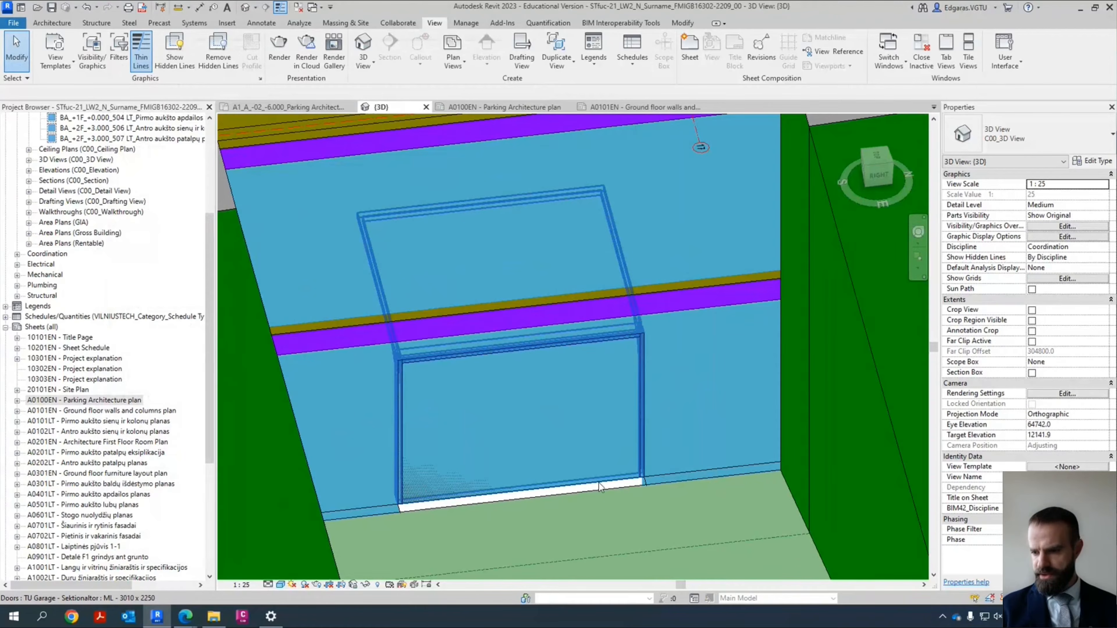
pyautogui.click(599, 460)
pyautogui.keyDown('shift'); pyautogui.moveTo(600, 460); pyautogui.dragTo(575, 405, button='middle'); pyautogui.keyUp('shift')
pyautogui.keyDown('shift'); pyautogui.moveTo(671, 434); pyautogui.dragTo(656, 494, button='middle'); pyautogui.keyUp('shift')
pyautogui.scroll(3, 656, 495)
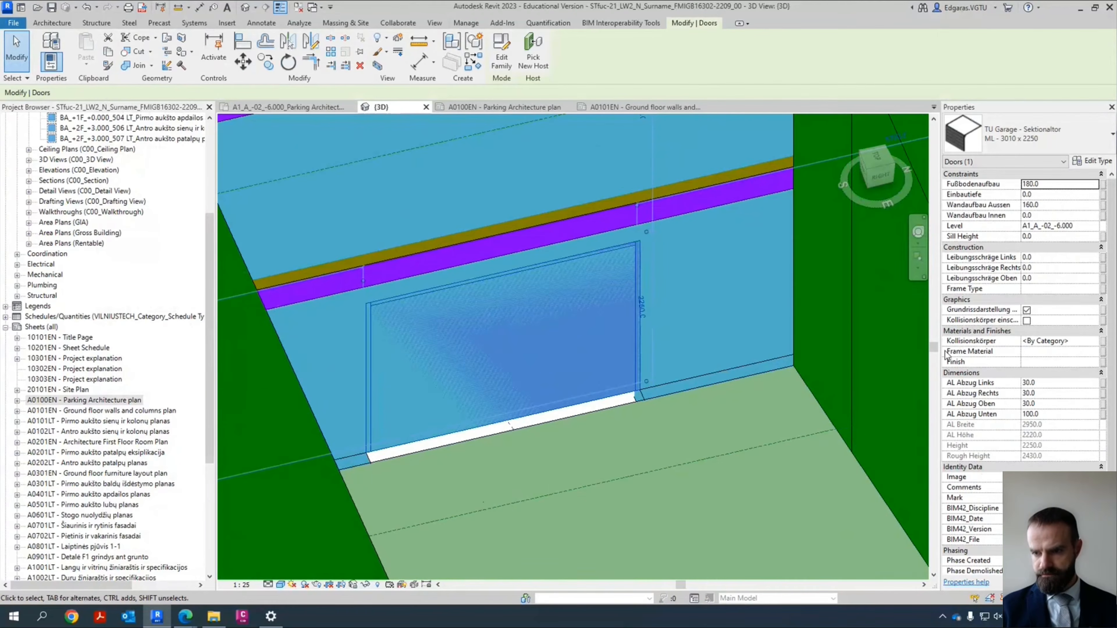
pyautogui.click(1028, 321)
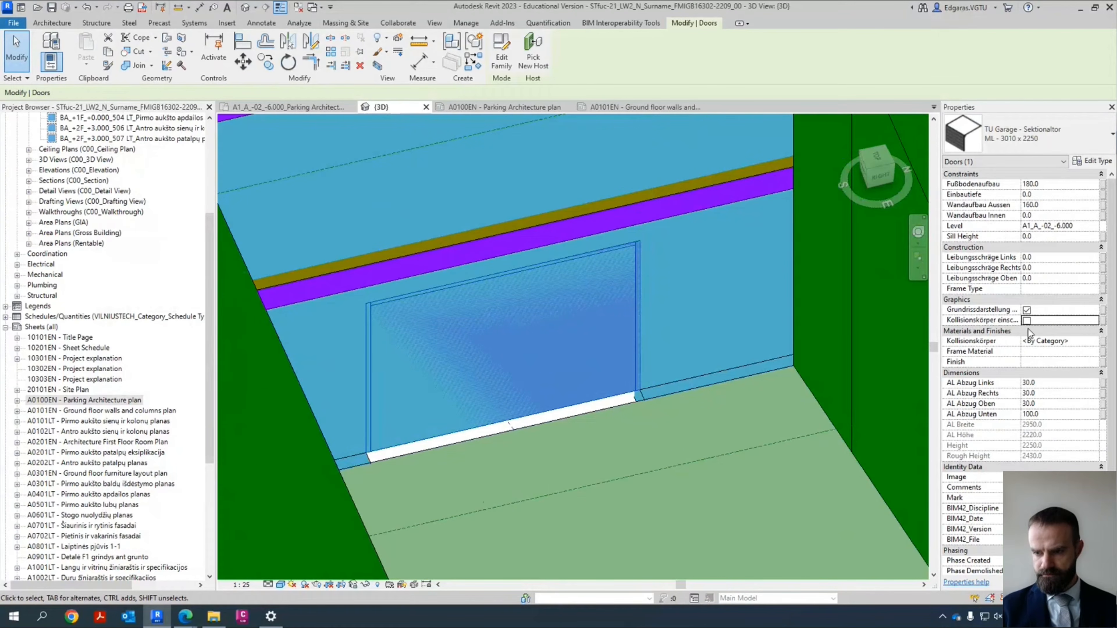
pyautogui.click(1027, 321)
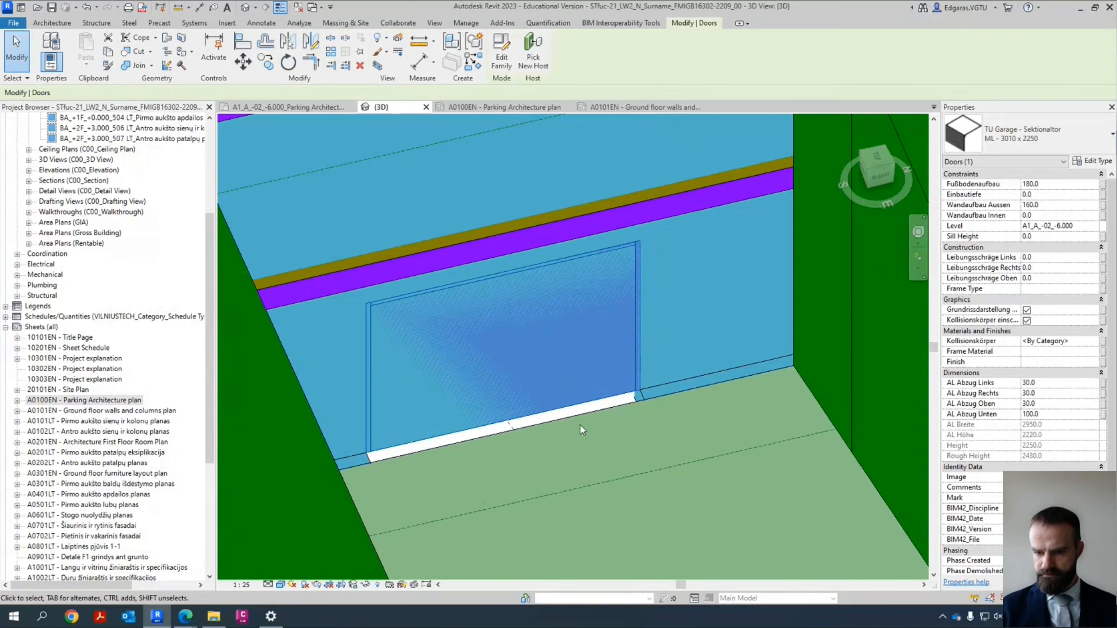
pyautogui.click(1028, 323)
pyautogui.press('Escape')
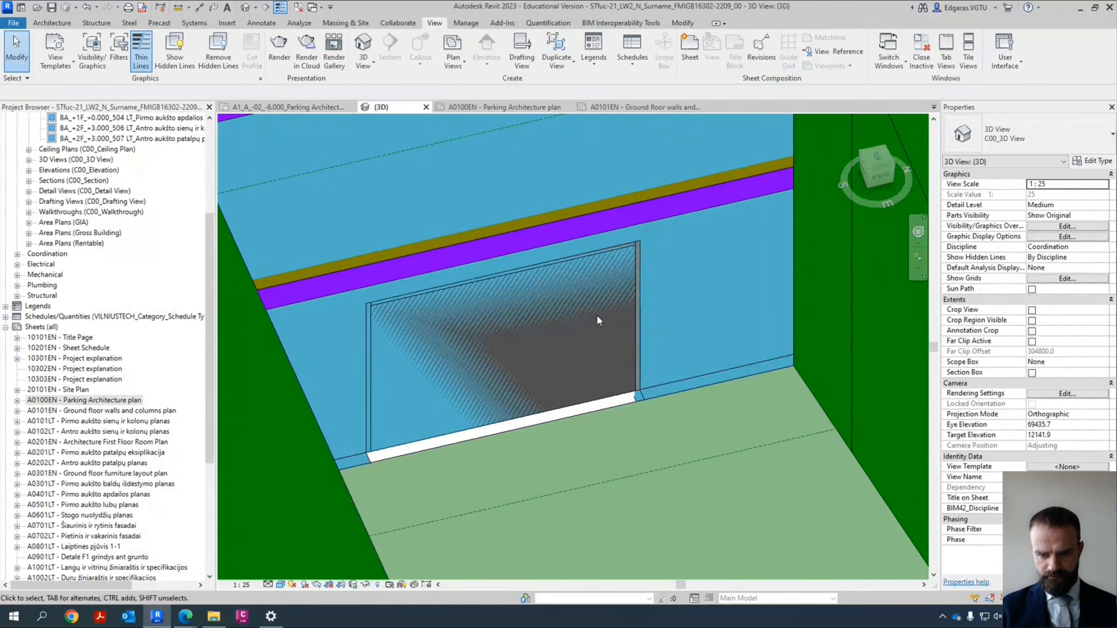
# Step: Temporarily hide the garage door to inspect the wall piece inside its opening, and reset the temporary hide
pyautogui.click(571, 401)
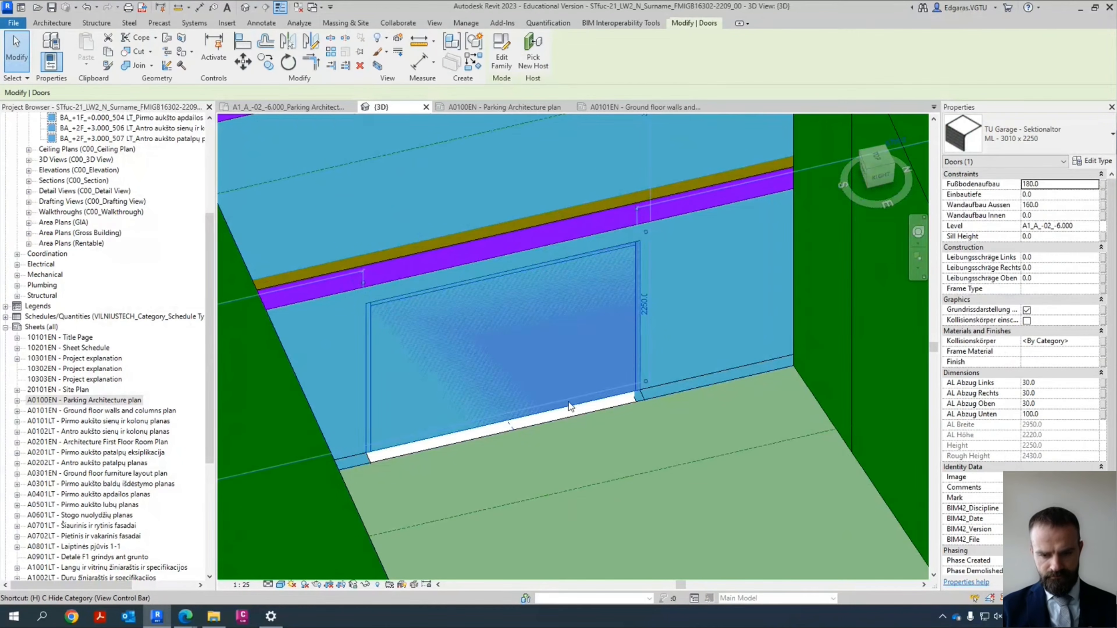
pyautogui.press('Escape')
pyautogui.press('h')
pyautogui.press('h')
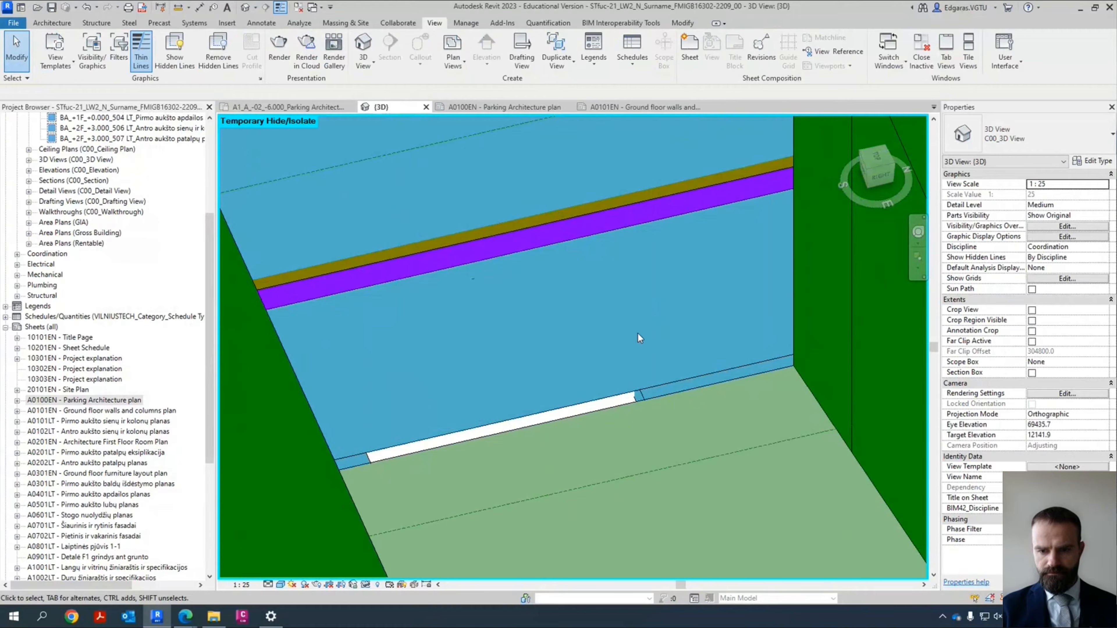
pyautogui.click(624, 394)
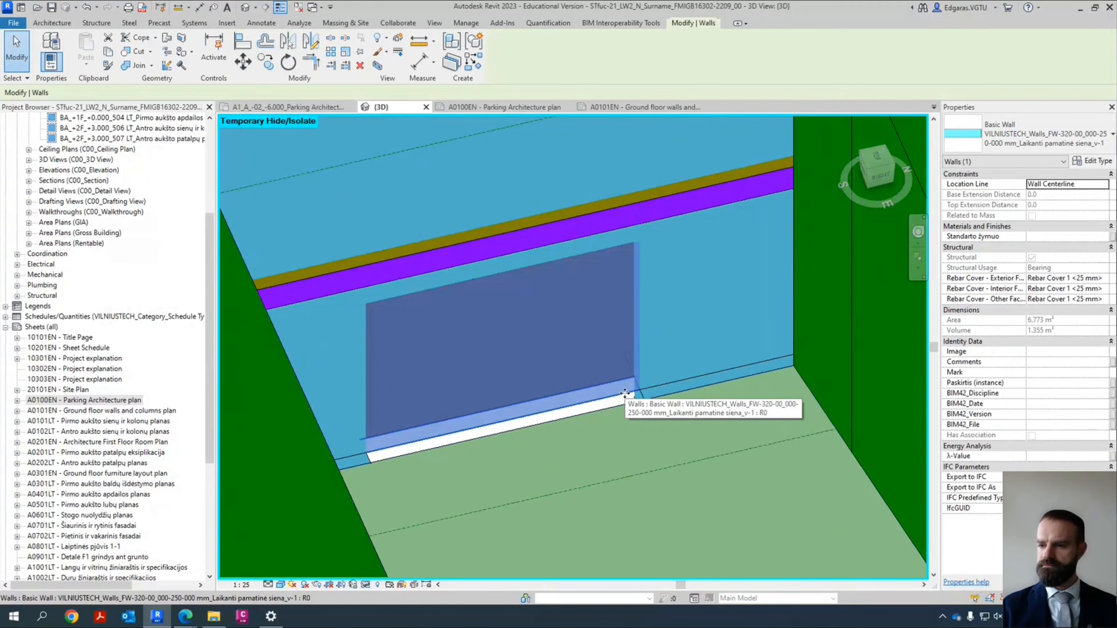
pyautogui.press('Escape')
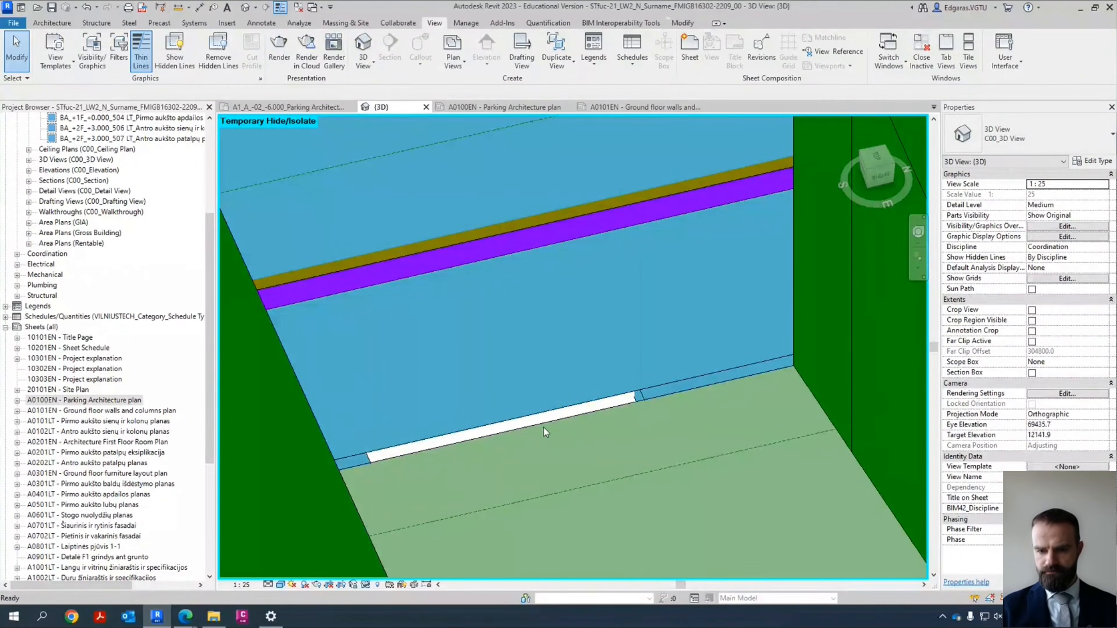
pyautogui.press('h')
pyautogui.press('r')
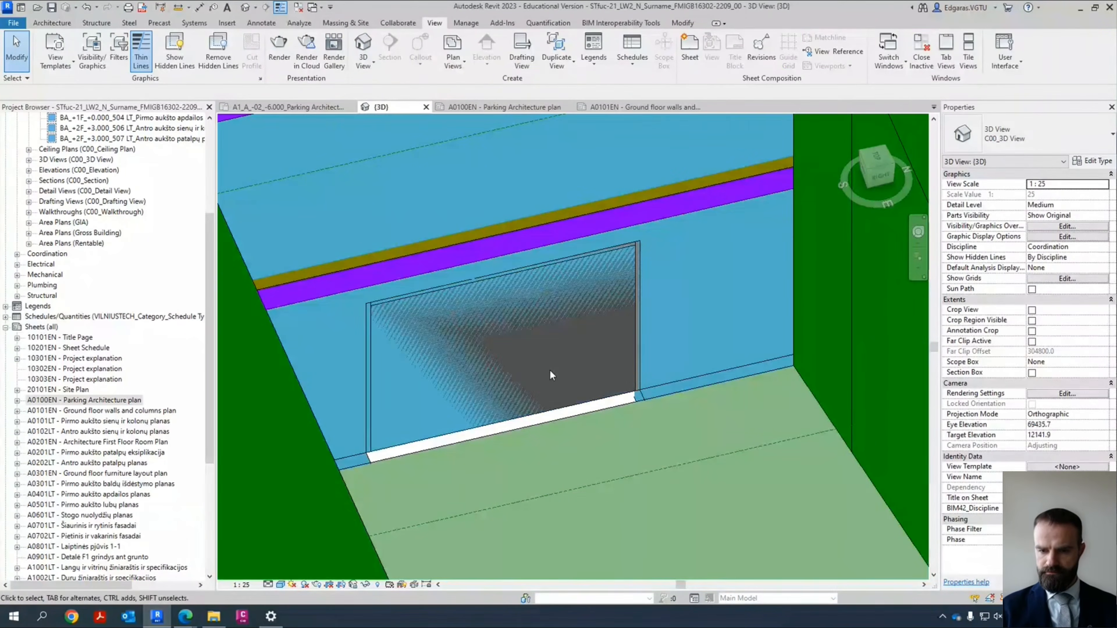
# Step: Set the garage door's Phase Created to 210_-_Project definition
pyautogui.click(609, 398)
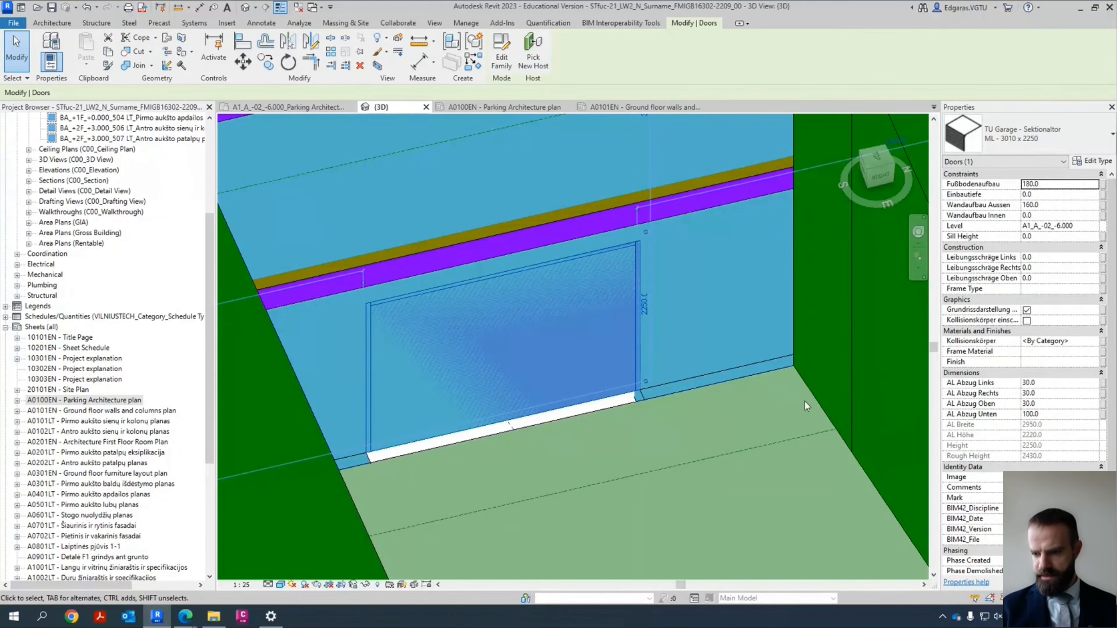
pyautogui.scroll(-5, 1057, 458)
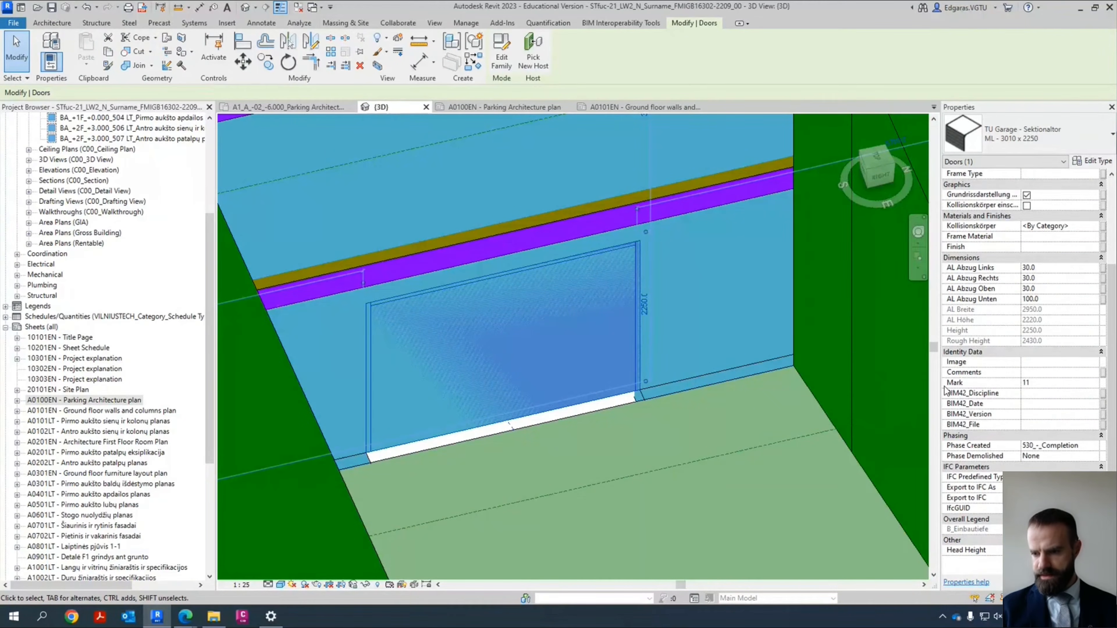
pyautogui.click(1095, 445)
pyautogui.click(1093, 445)
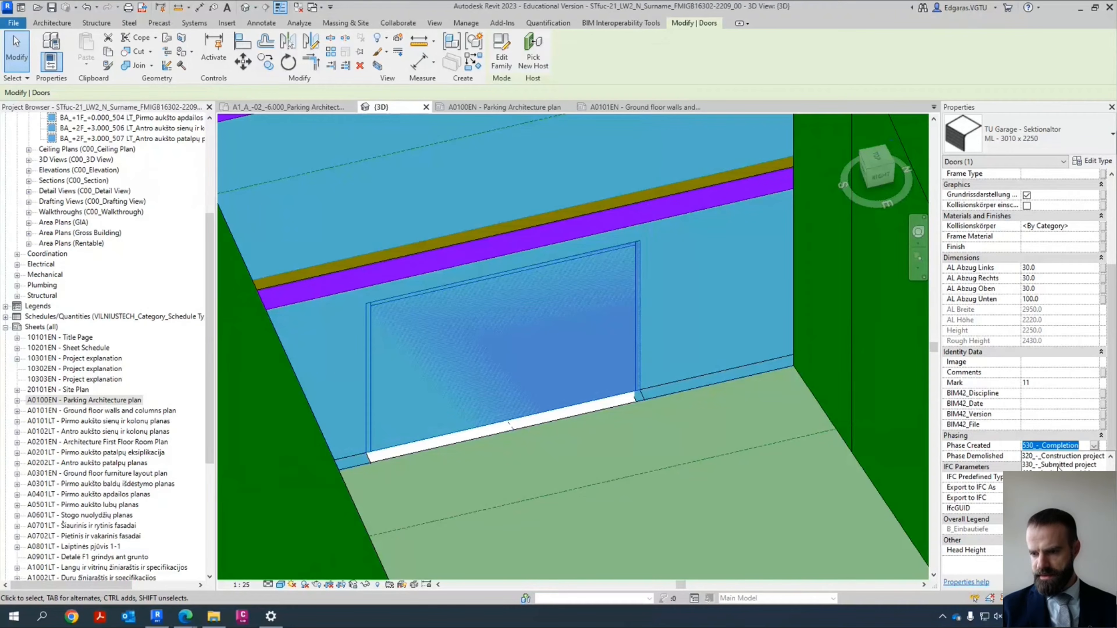
pyautogui.scroll(1, 1062, 460)
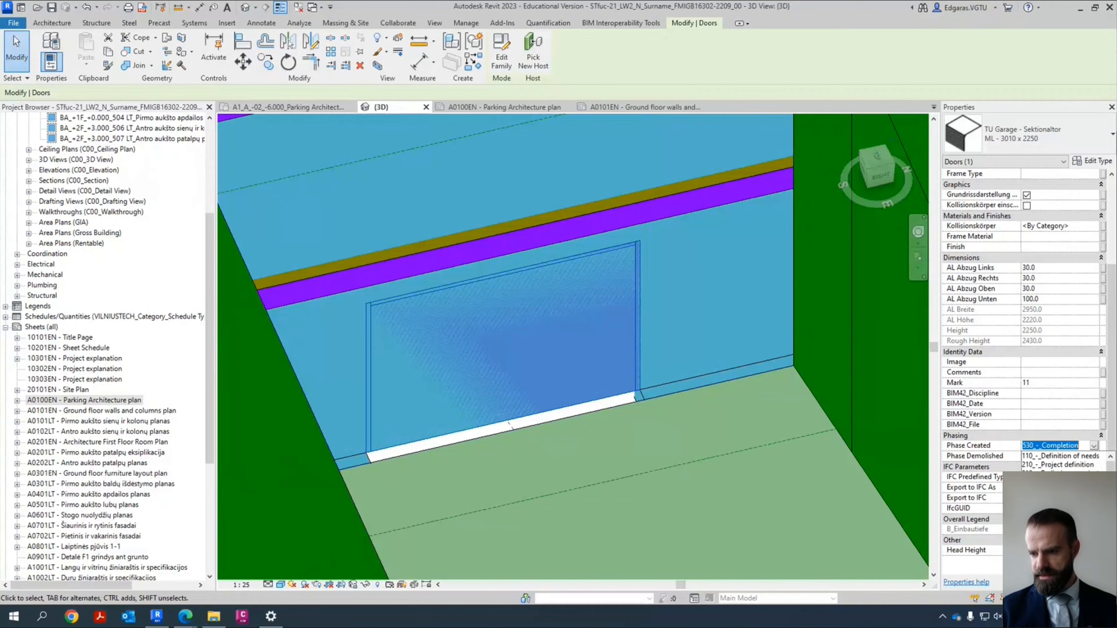
pyautogui.click(1044, 465)
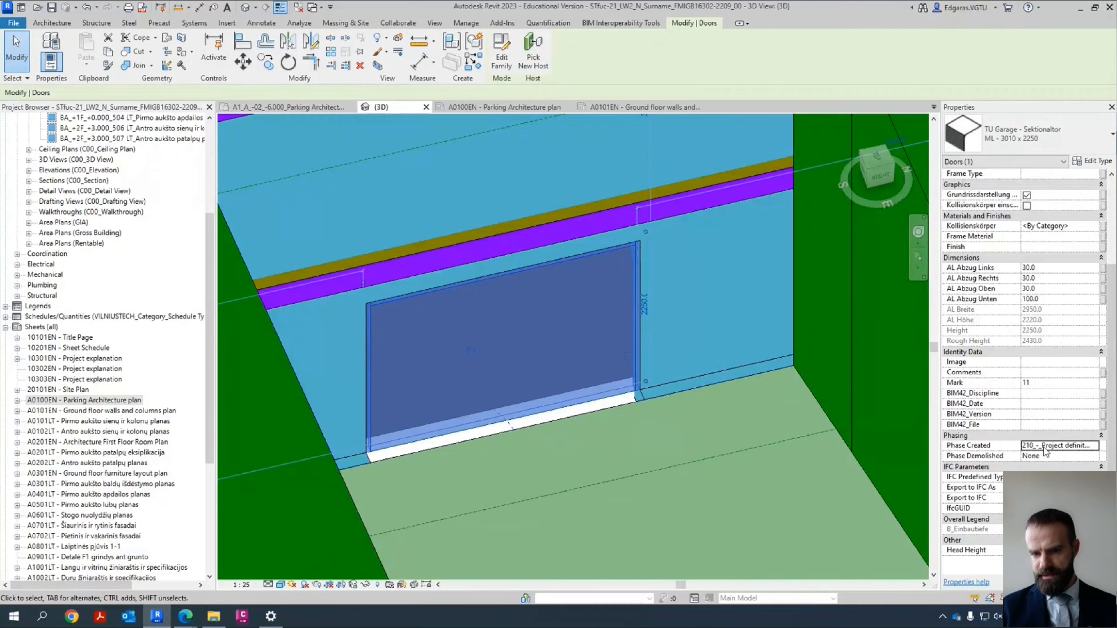
pyautogui.press('Escape')
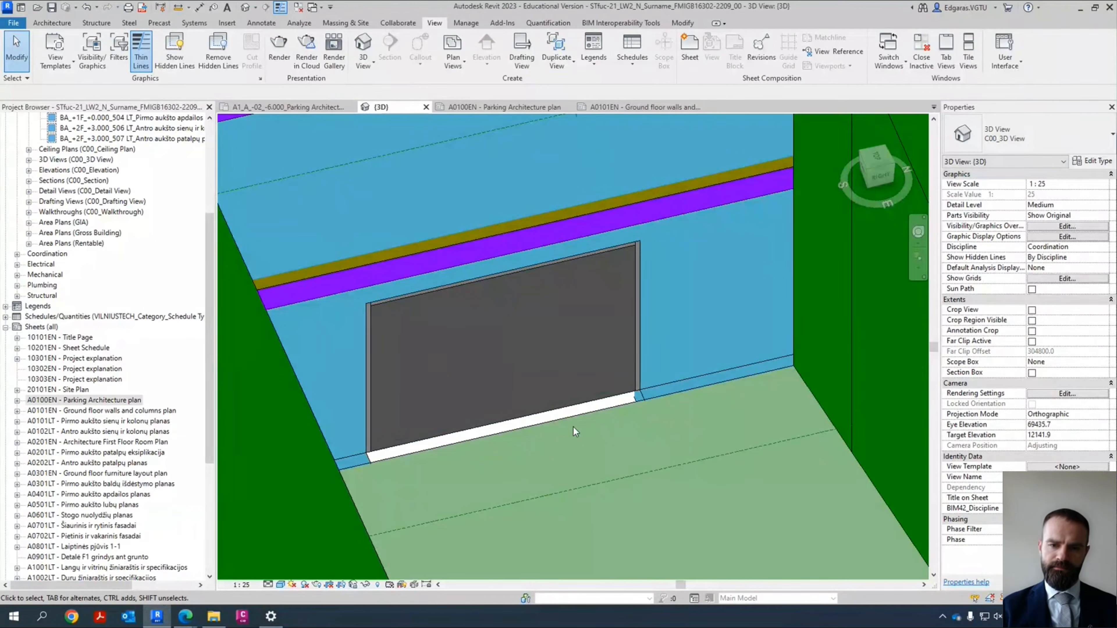
# Step: Examine the garage door in the 3D view and check it with the parking layout in the parking floor plan
pyautogui.scroll(-3, 569, 396)
pyautogui.scroll(3, 568, 389)
pyautogui.scroll(-3, 517, 425)
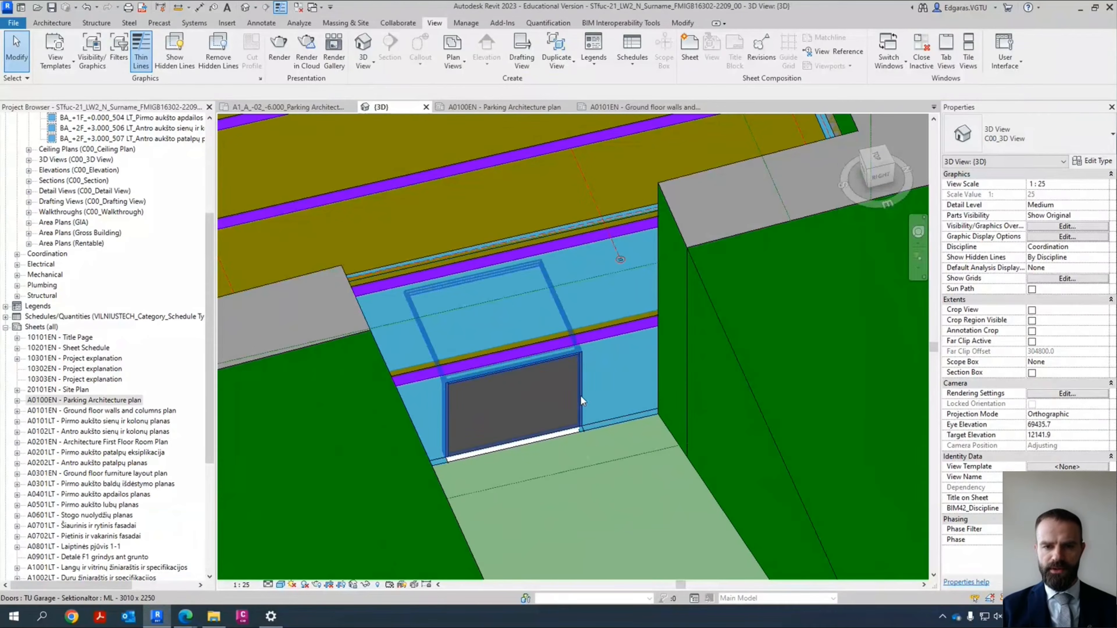
pyautogui.click(297, 109)
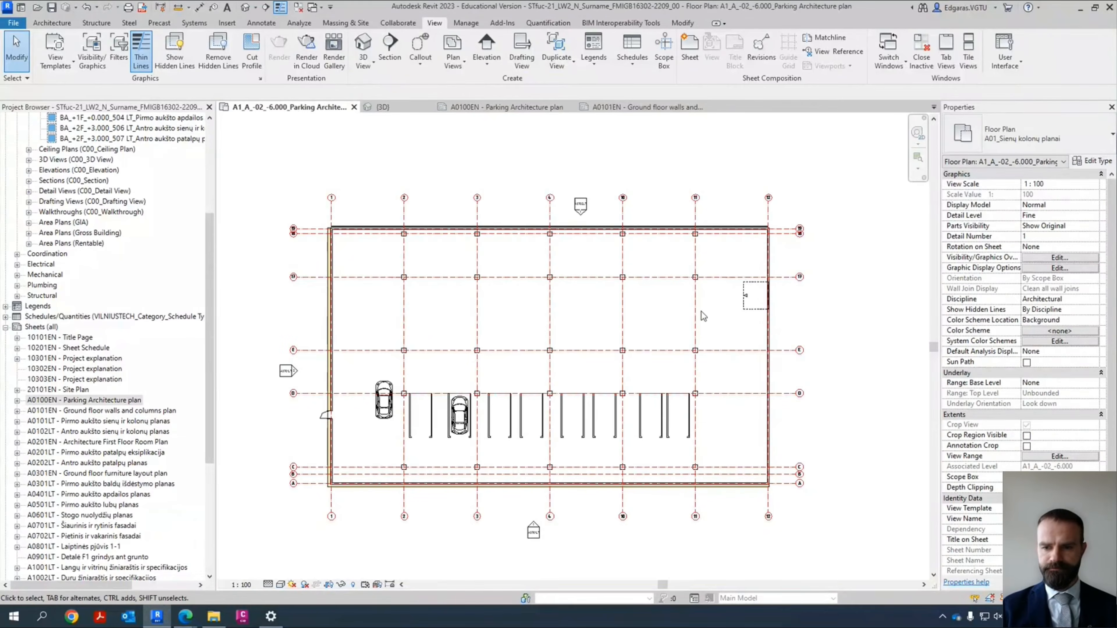
pyautogui.scroll(5, 782, 308)
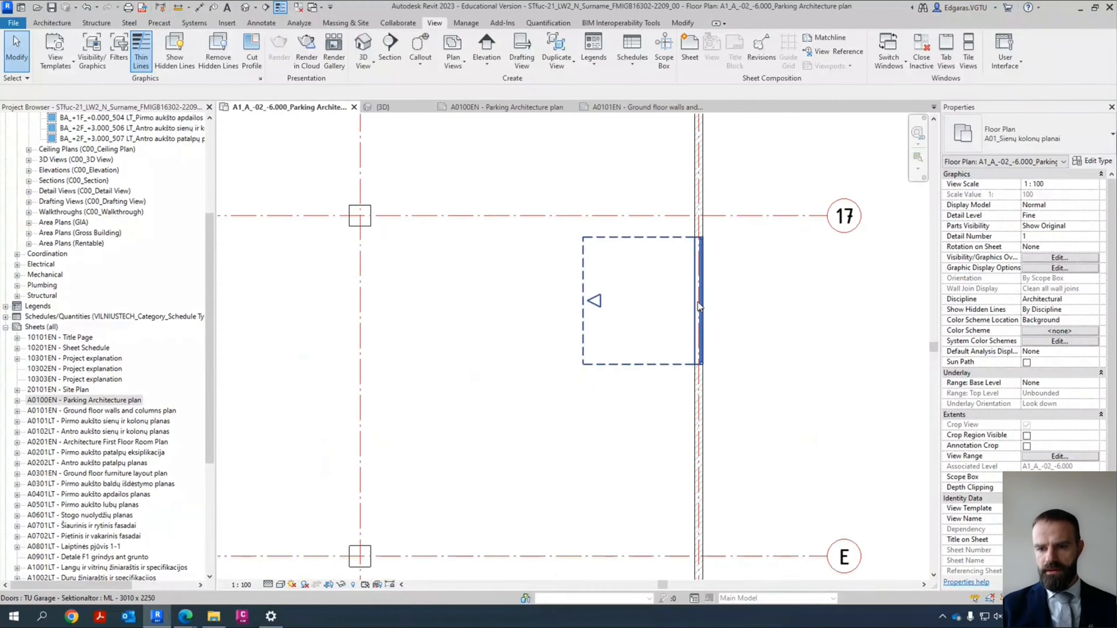
pyautogui.scroll(-6, 703, 288)
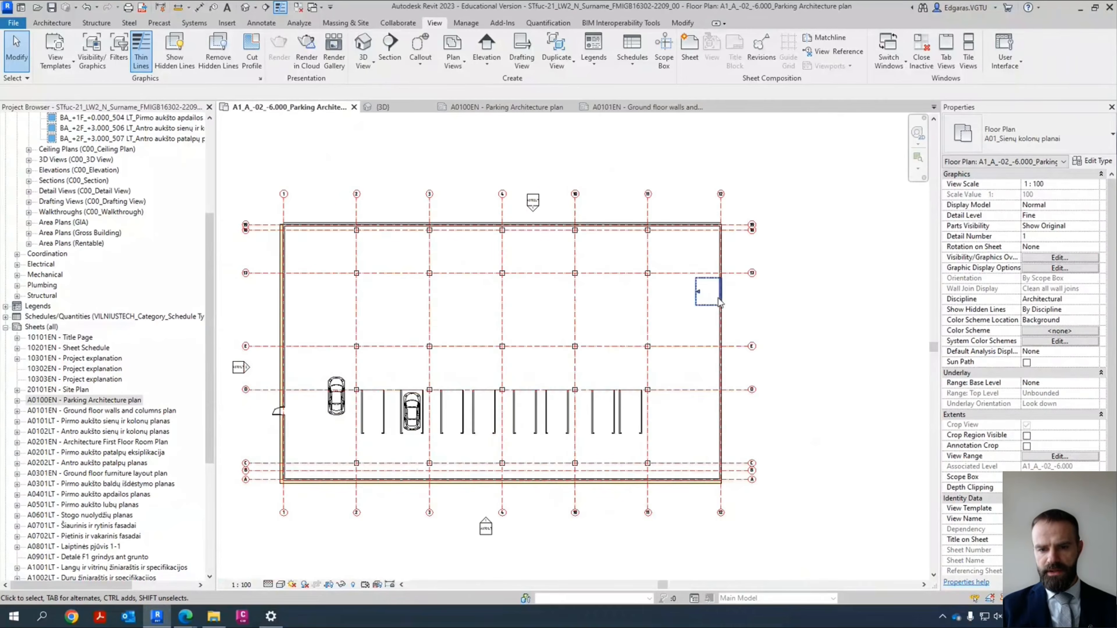
pyautogui.scroll(2, 442, 326)
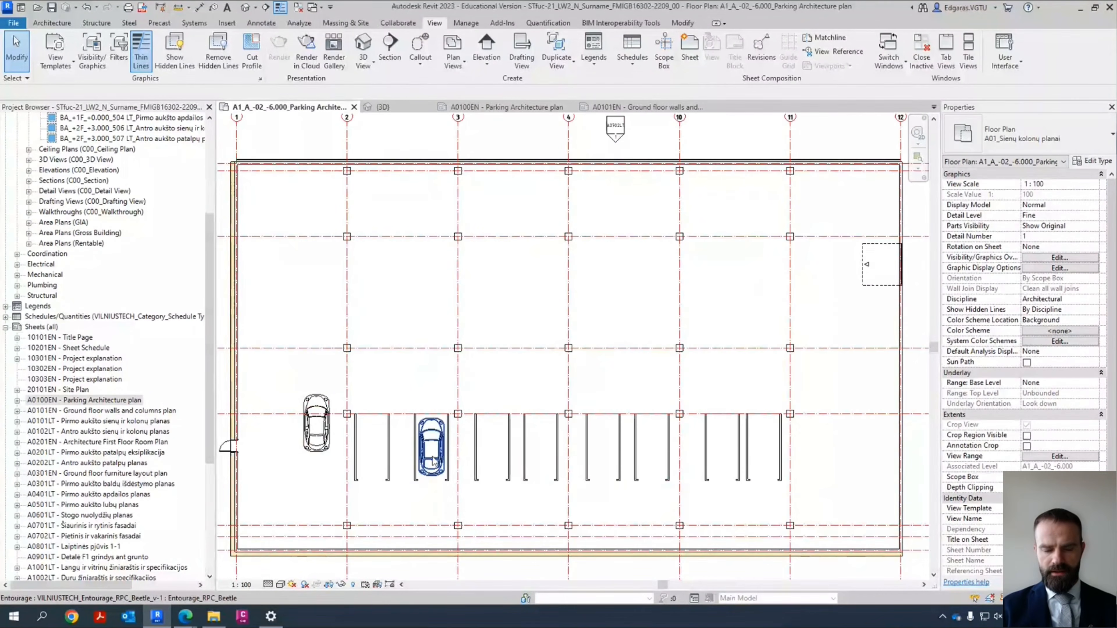
pyautogui.moveTo(490, 333); pyautogui.dragTo(484, 382, button='middle')
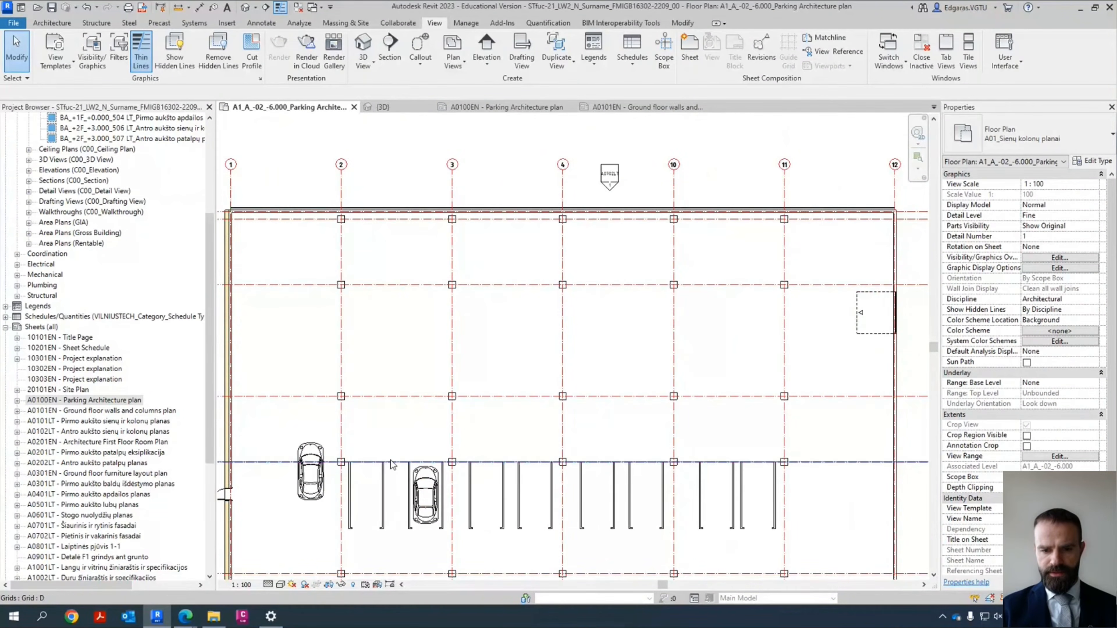
pyautogui.scroll(4, 392, 460)
pyautogui.scroll(-5, 372, 383)
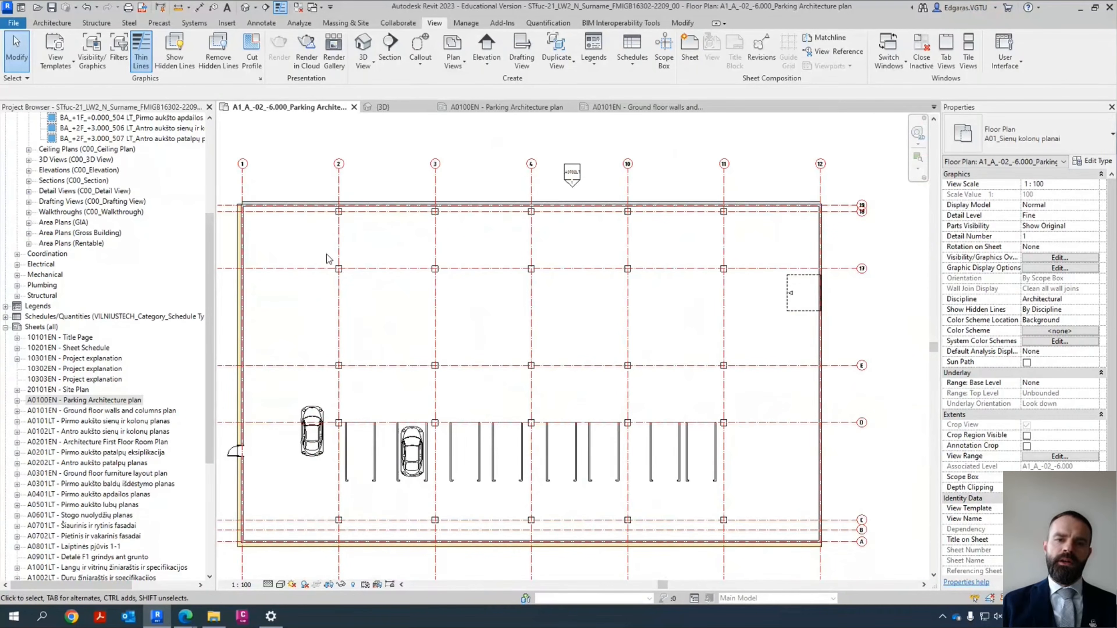
# Step: Start an architectural wall of type VILNIUSTECH_Walls_PS-270-00_010-250-010 mm_Pertvarinė siena_v-1 in the parking plan
pyautogui.scroll(3, 433, 273)
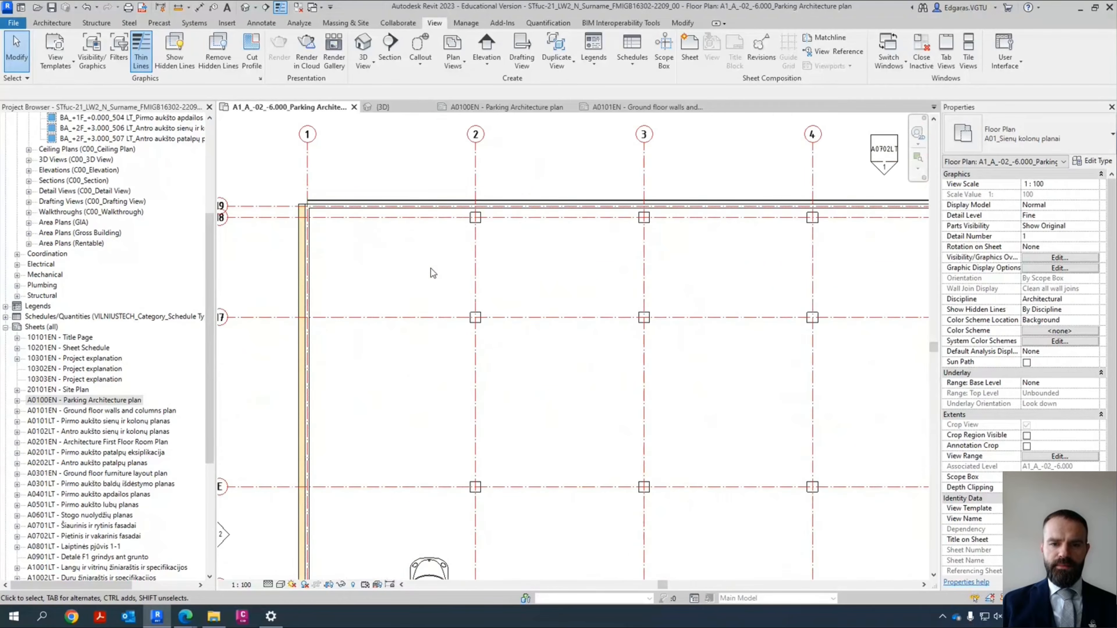
pyautogui.scroll(-2, 376, 233)
pyautogui.scroll(5, 363, 221)
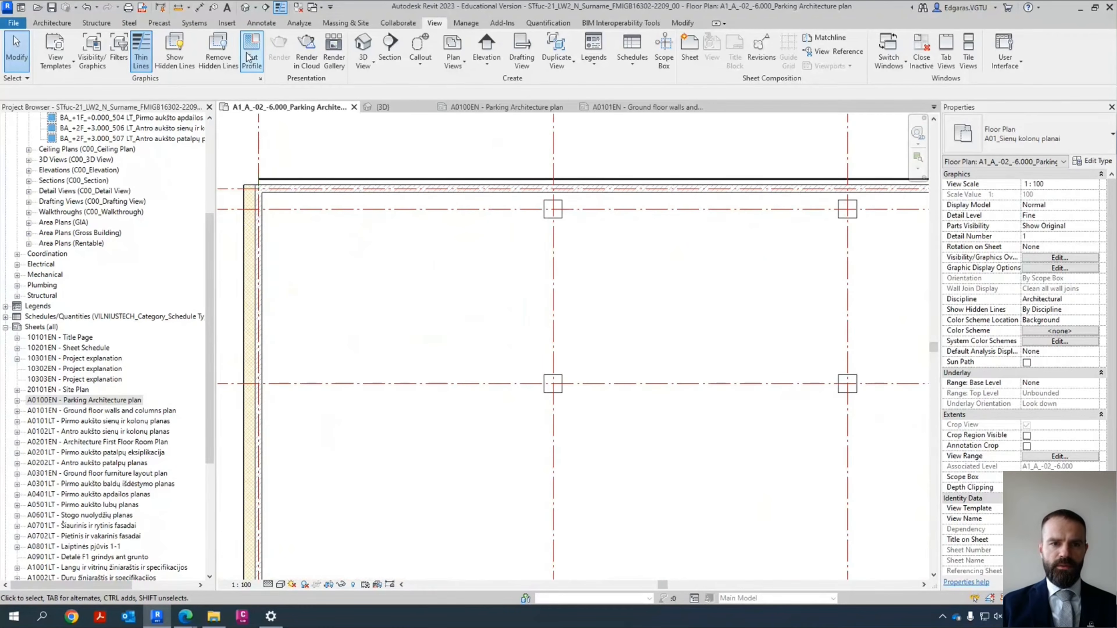
pyautogui.click(39, 24)
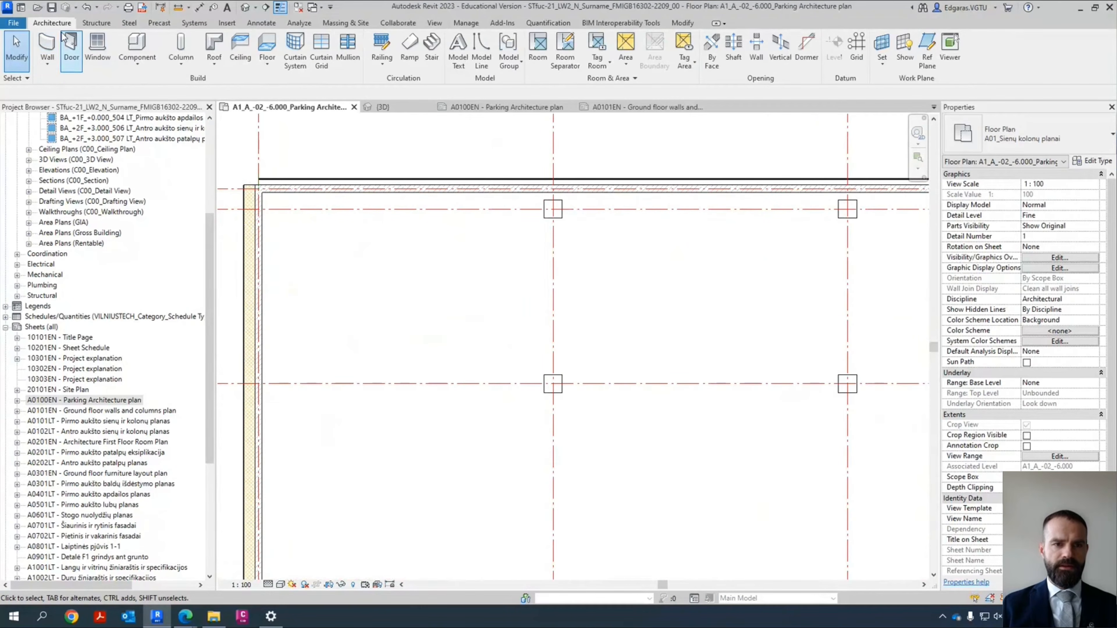
pyautogui.click(52, 45)
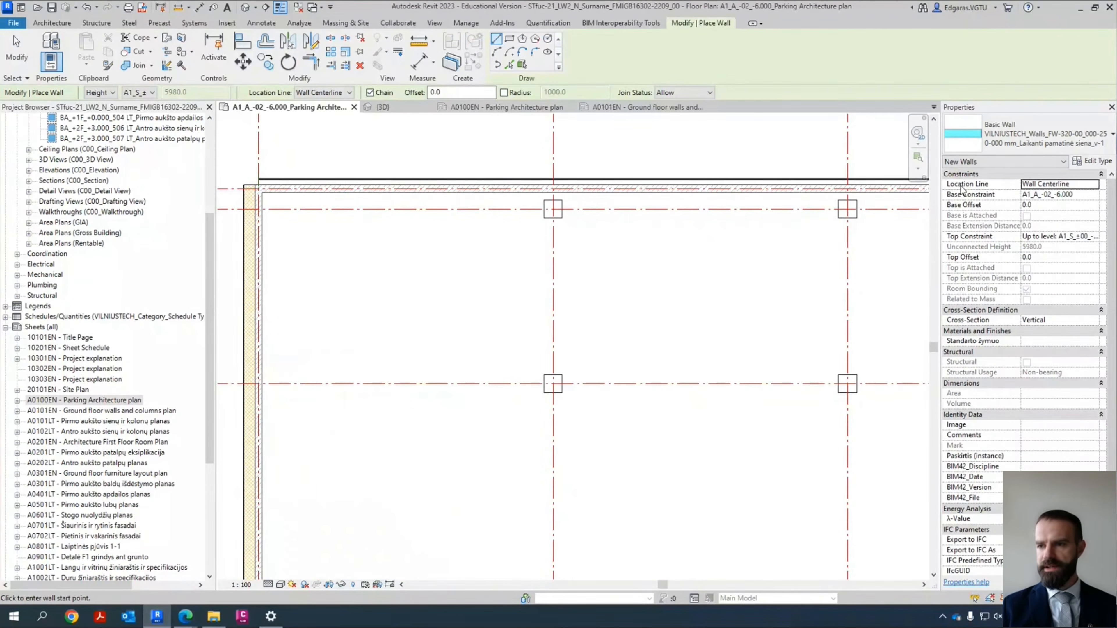
pyautogui.click(1035, 136)
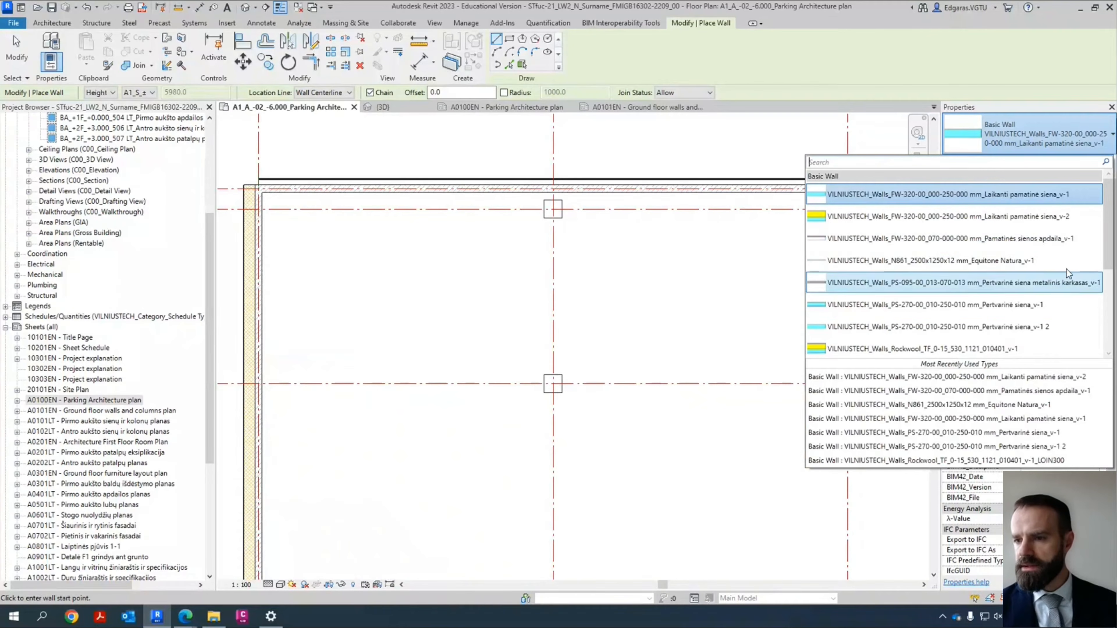
pyautogui.scroll(-3, 1025, 275)
pyautogui.scroll(3, 1011, 270)
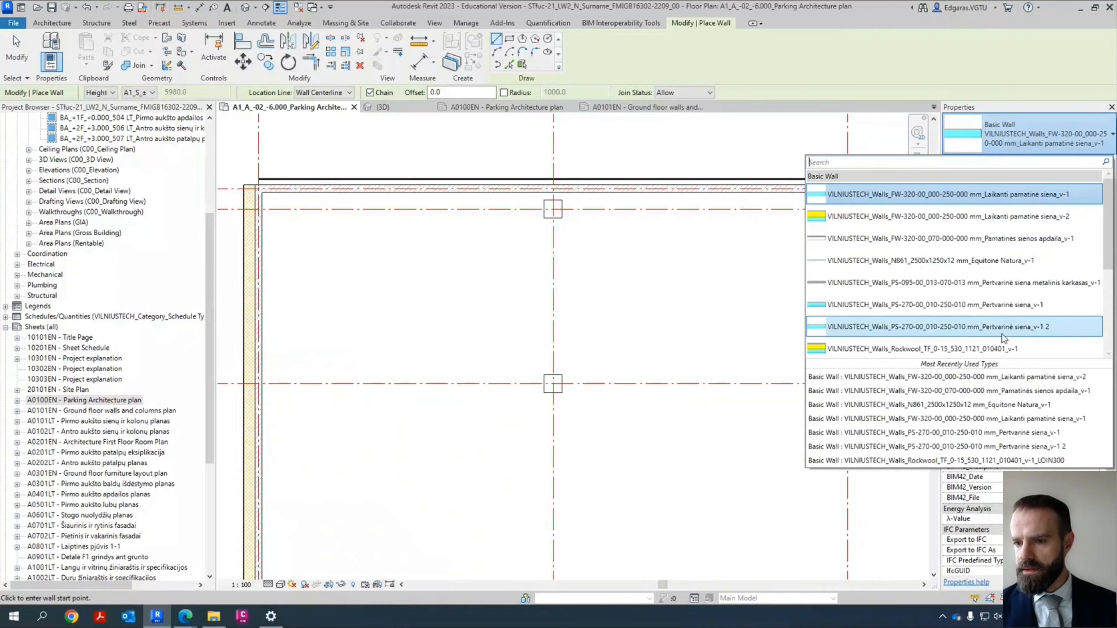
pyautogui.click(1012, 307)
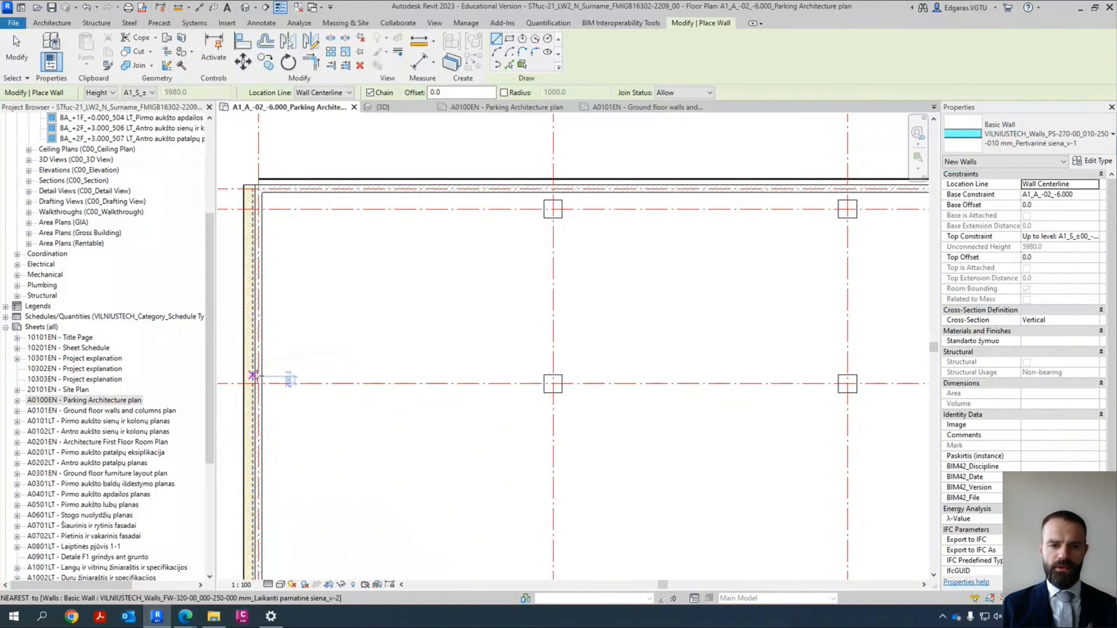
# Step: Set the new wall's height up to level A1_A_±00_±0.000 and its location line to Core Centerline
pyautogui.click(106, 94)
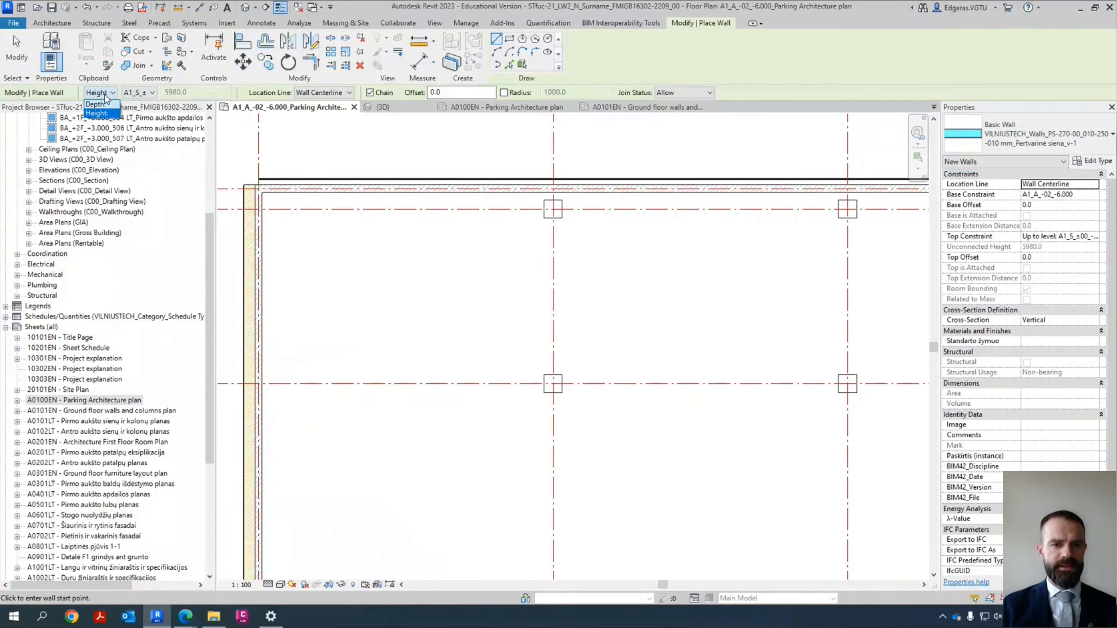
pyautogui.click(104, 114)
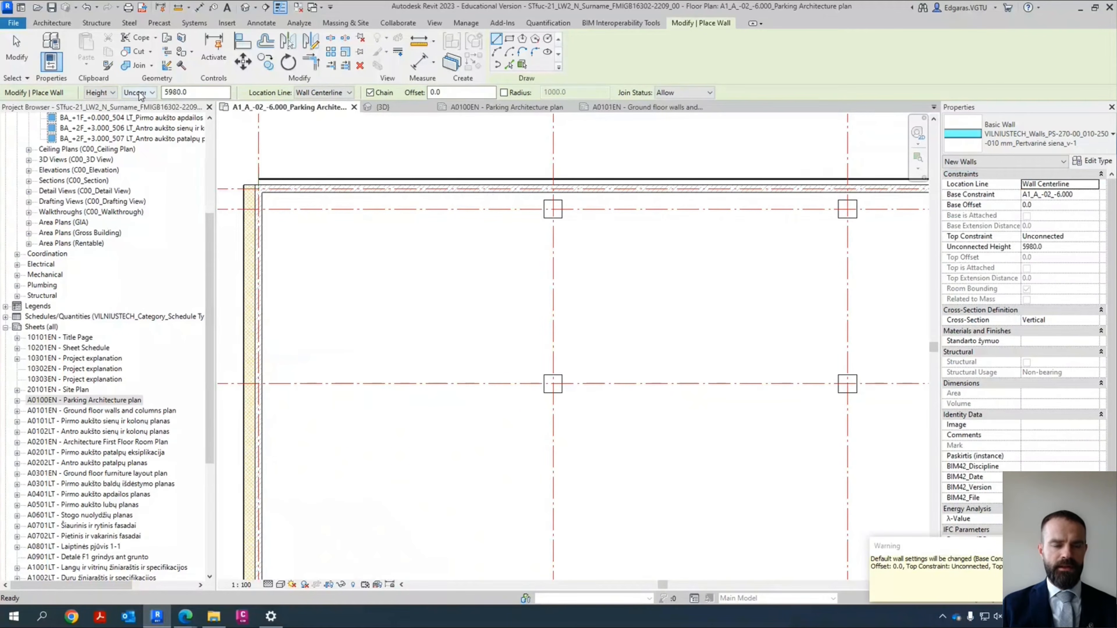
pyautogui.click(140, 93)
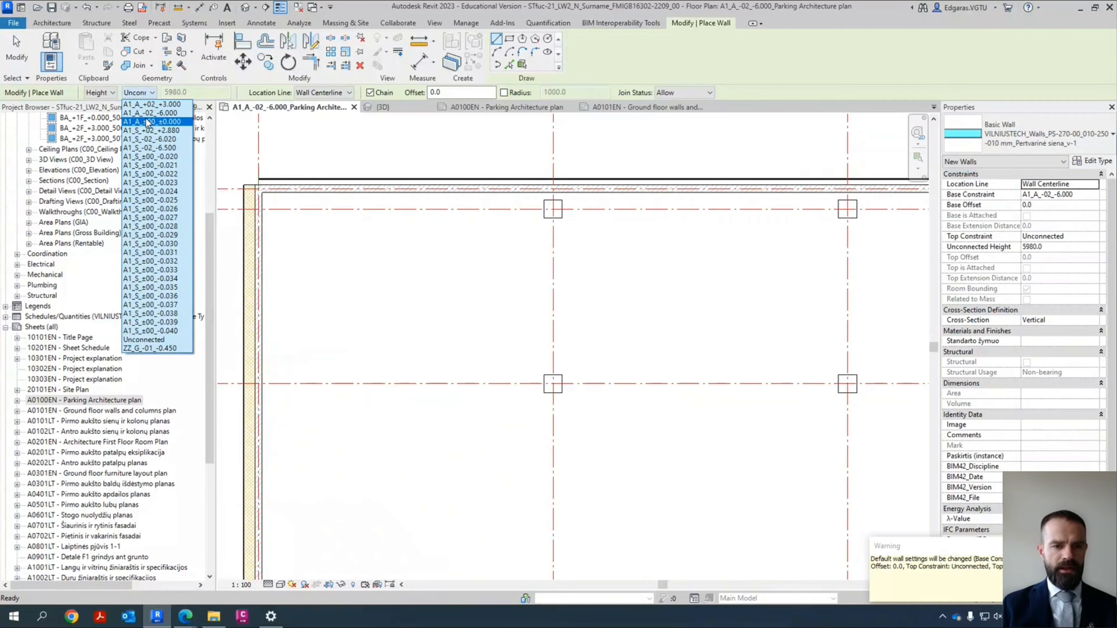
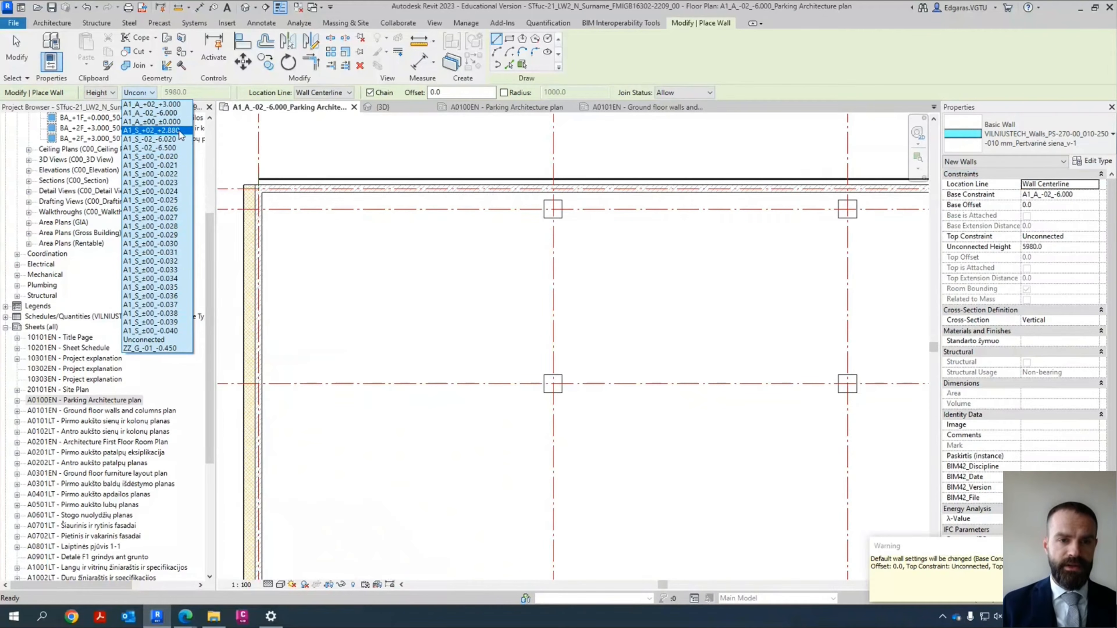
pyautogui.click(150, 123)
pyautogui.click(337, 93)
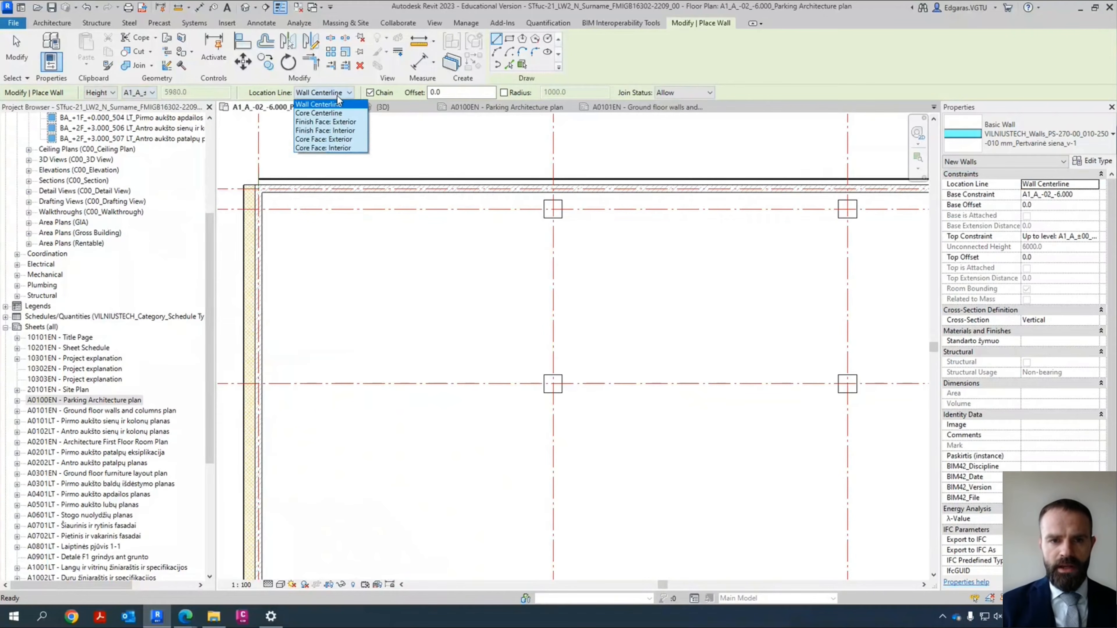
pyautogui.click(332, 115)
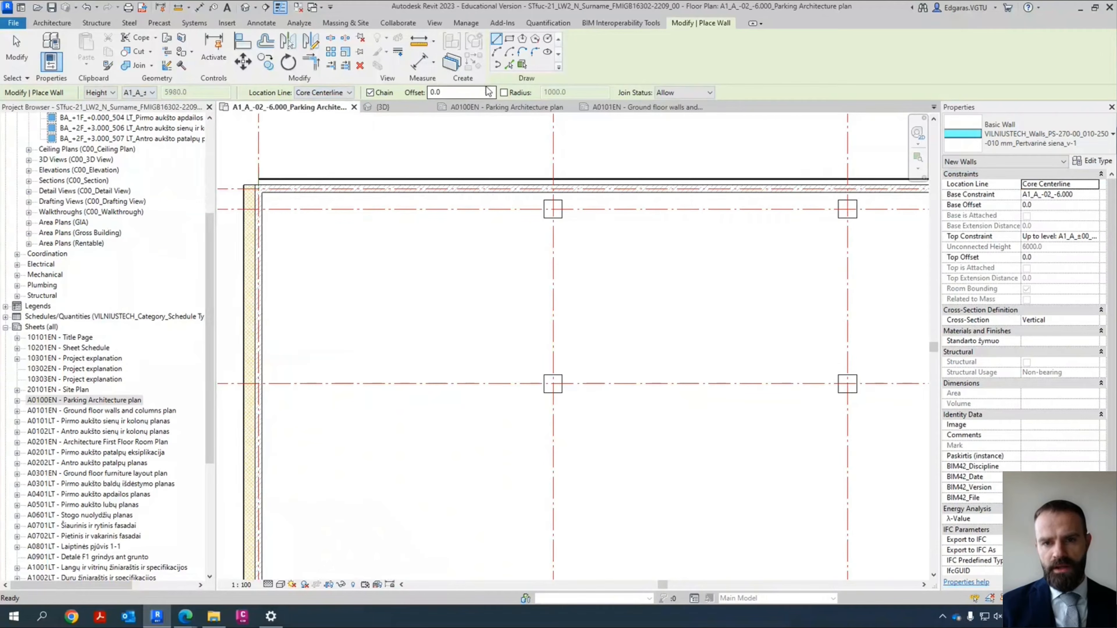
# Step: Draw a partition wall about 7300 mm long along grid 17, from beside the grid 1 wall to just short of the grid 2 column
pyautogui.click(267, 383)
pyautogui.click(535, 383)
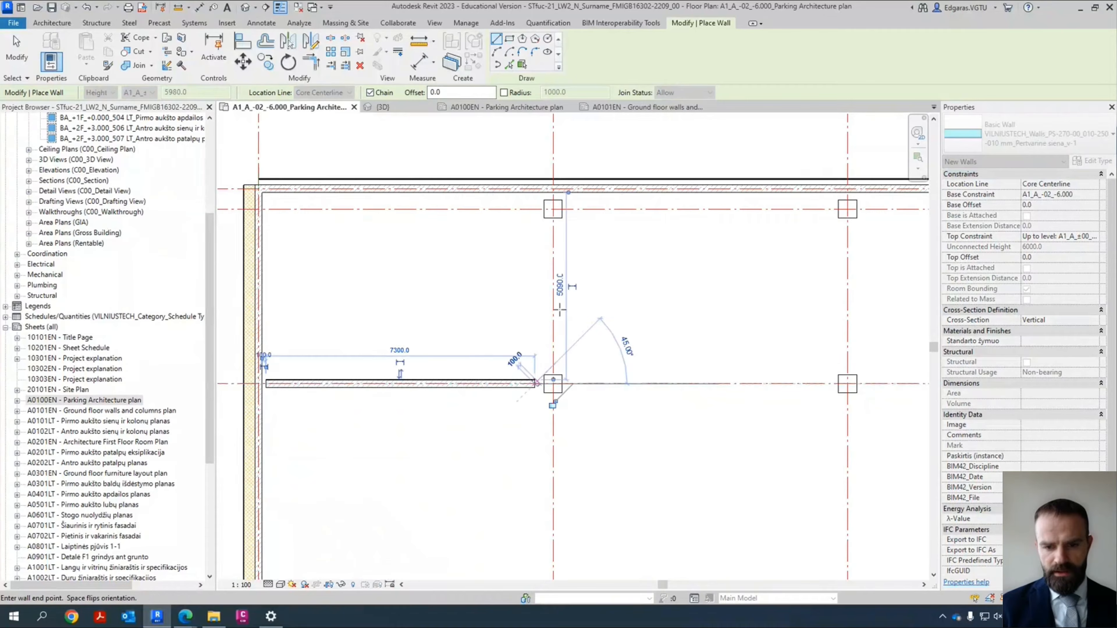
pyautogui.press('Escape')
# Step: Draw a second partition wall about 3700 mm long along grid 2, between the columns at grids 17 and 18
pyautogui.click(553, 368)
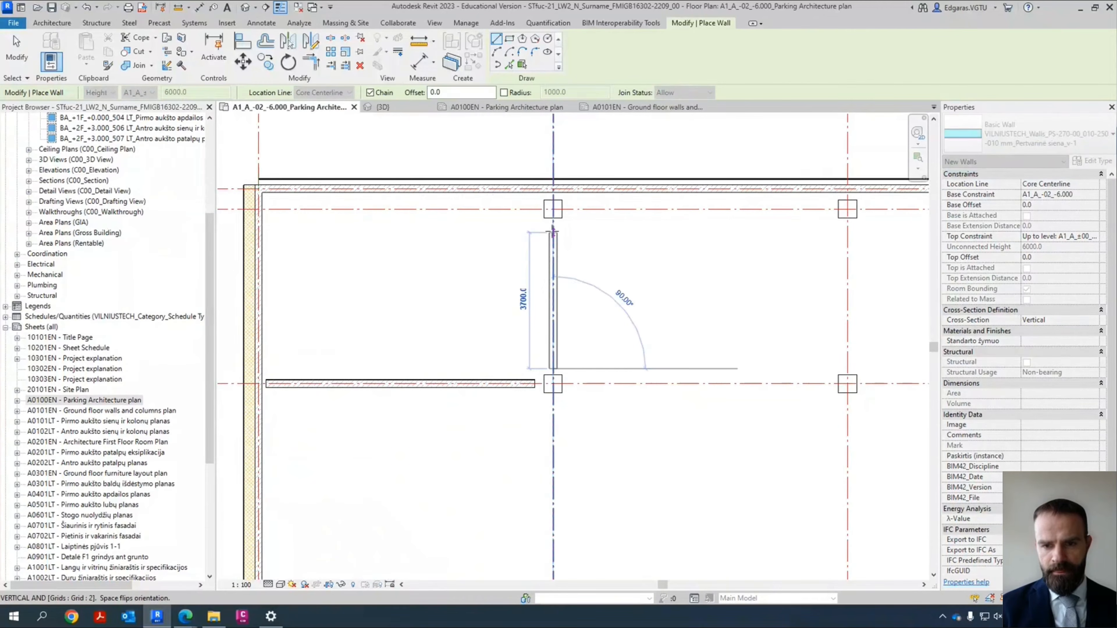
pyautogui.scroll(2, 528, 356)
pyautogui.press('Escape')
pyautogui.press('Escape')
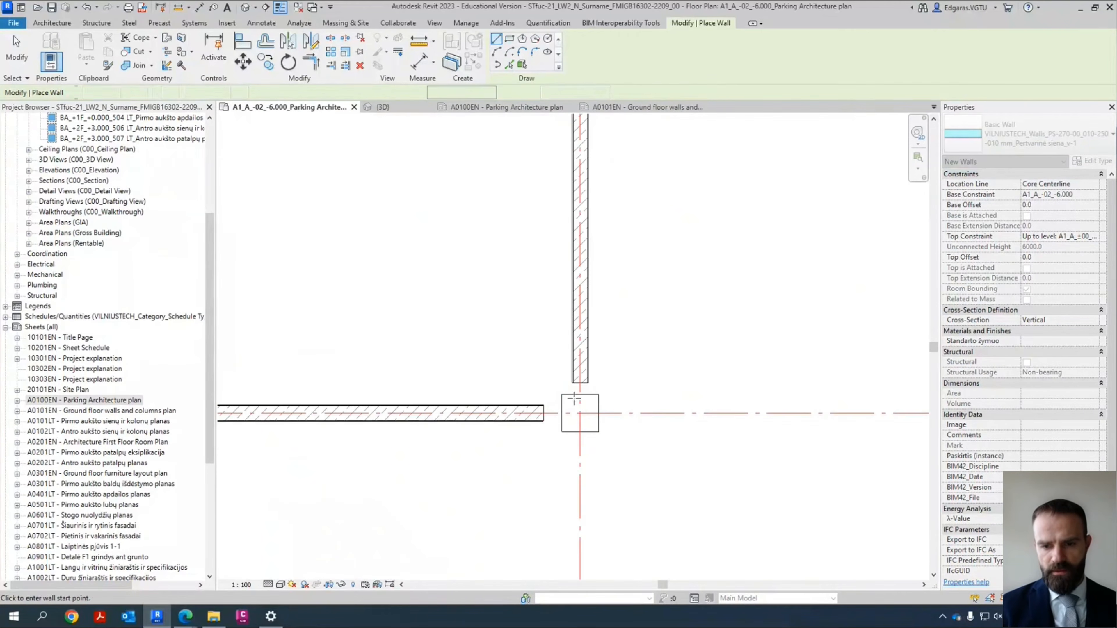
pyautogui.scroll(-3, 593, 387)
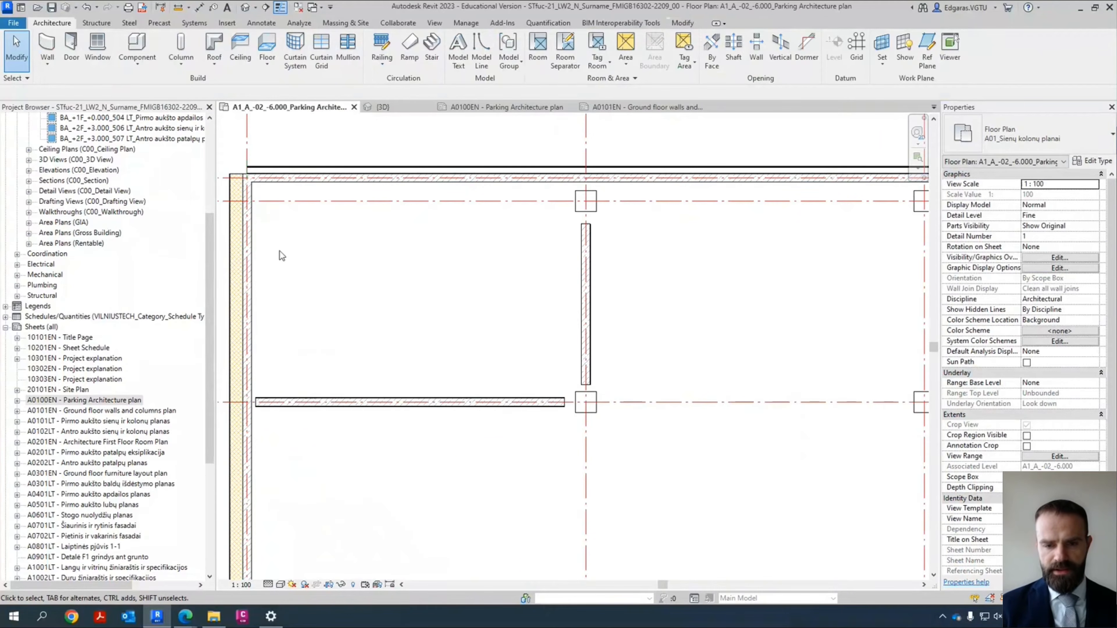
pyautogui.scroll(1, 259, 342)
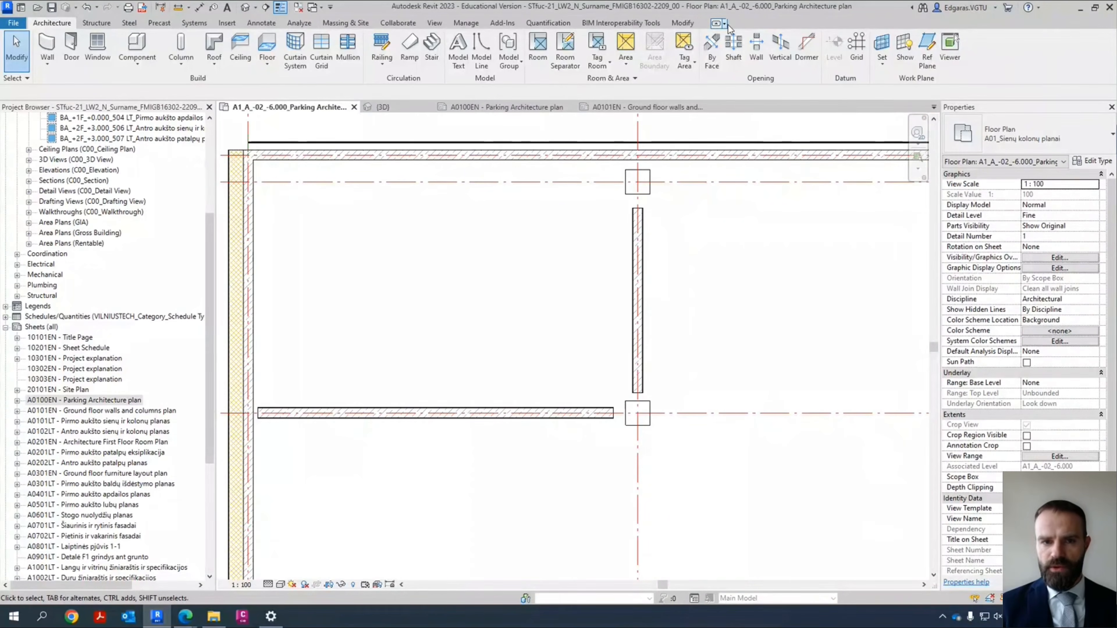
# Step: Extend the partition wall on grid 17 to the inner face of the outer wall at grid 1
pyautogui.click(682, 22)
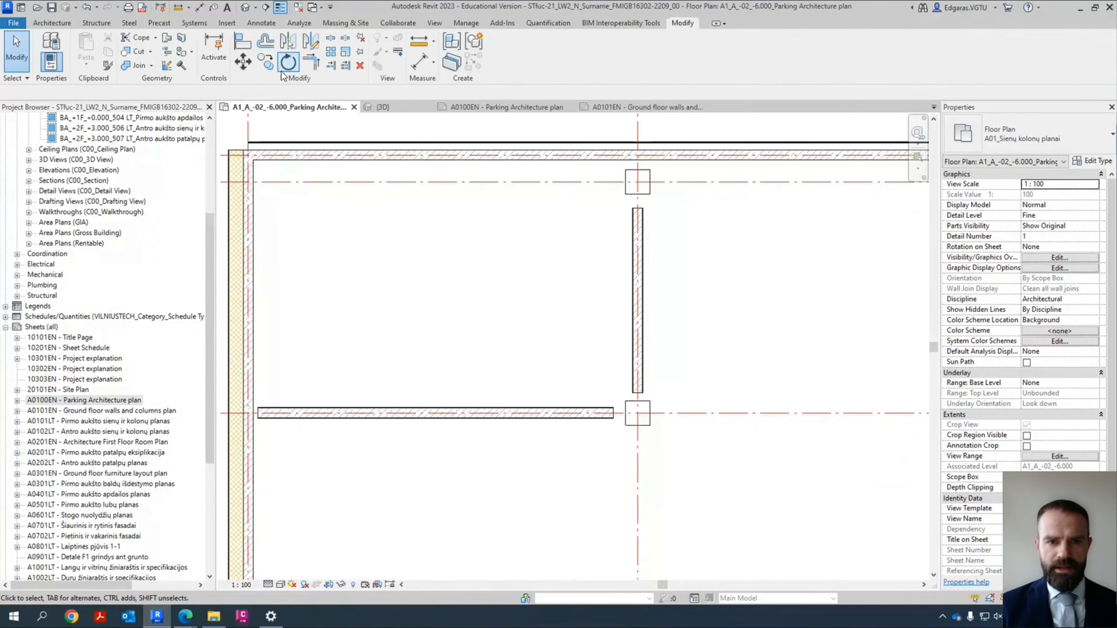
pyautogui.click(331, 65)
pyautogui.scroll(5, 268, 416)
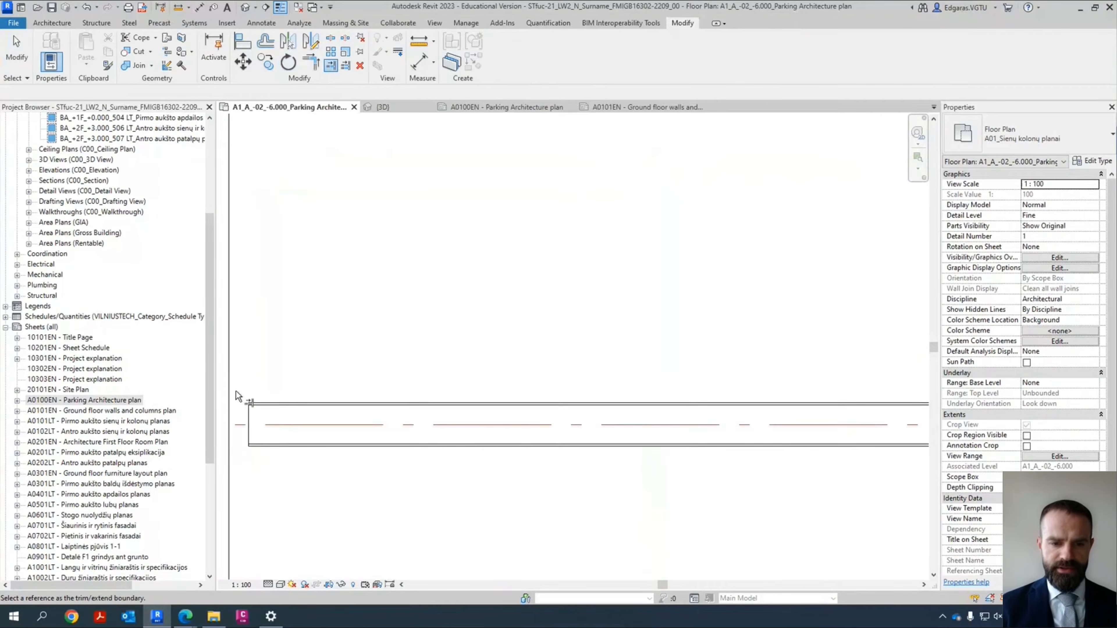
pyautogui.moveTo(239, 394); pyautogui.dragTo(309, 378, button='middle')
pyautogui.click(282, 381)
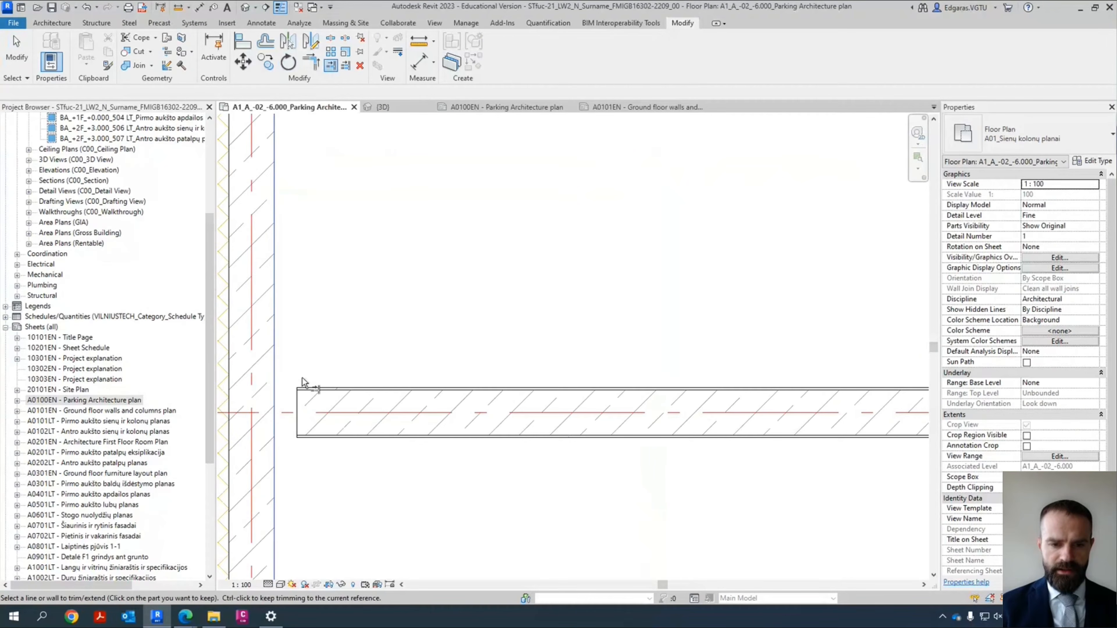
pyautogui.click(312, 398)
# Step: Extend the other end of the grid 17 partition wall to the near face of the column at grid 2
pyautogui.scroll(-4, 282, 413)
pyautogui.moveTo(760, 359); pyautogui.dragTo(299, 352, button='middle')
pyautogui.scroll(4, 449, 408)
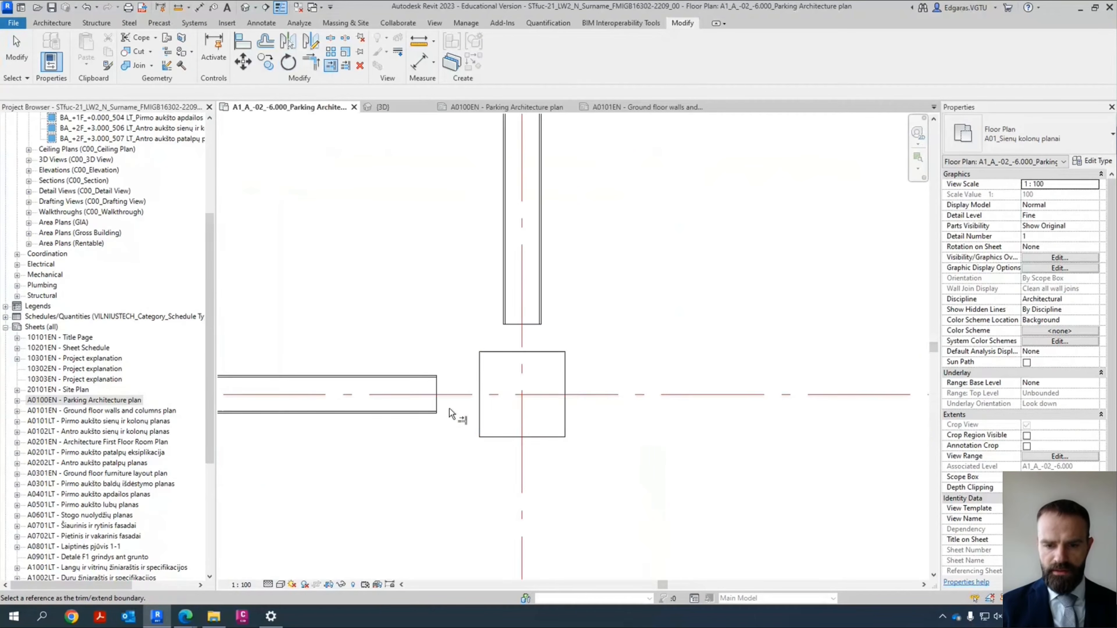
pyautogui.click(484, 421)
pyautogui.click(431, 407)
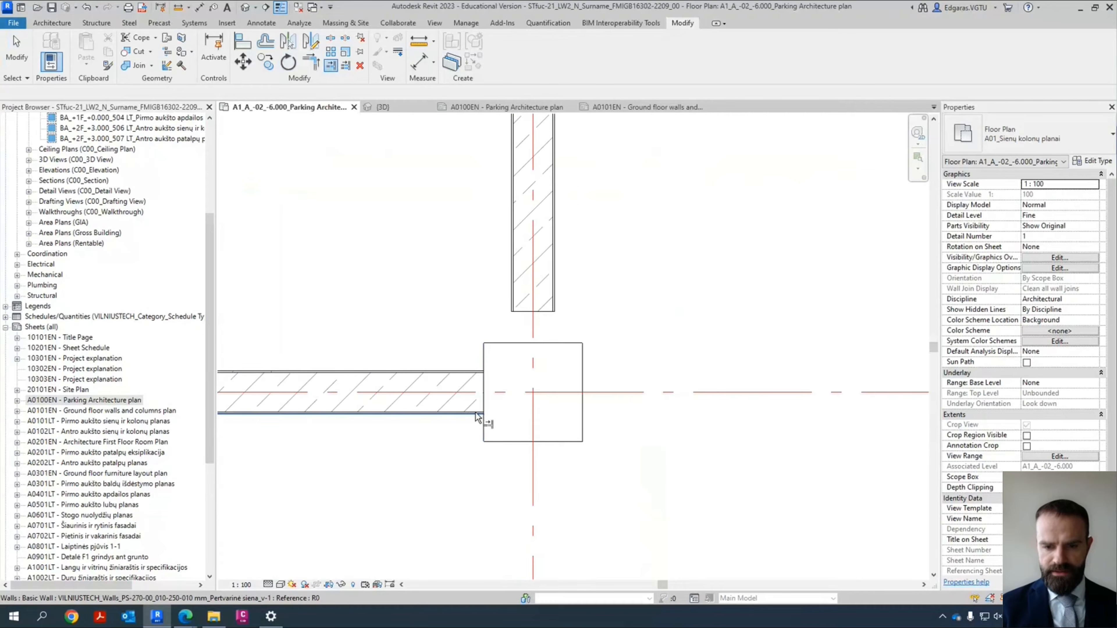
# Step: Extend the partition wall on grid 2 to the facing sides of the columns at grids 17 and 18
pyautogui.click(556, 343)
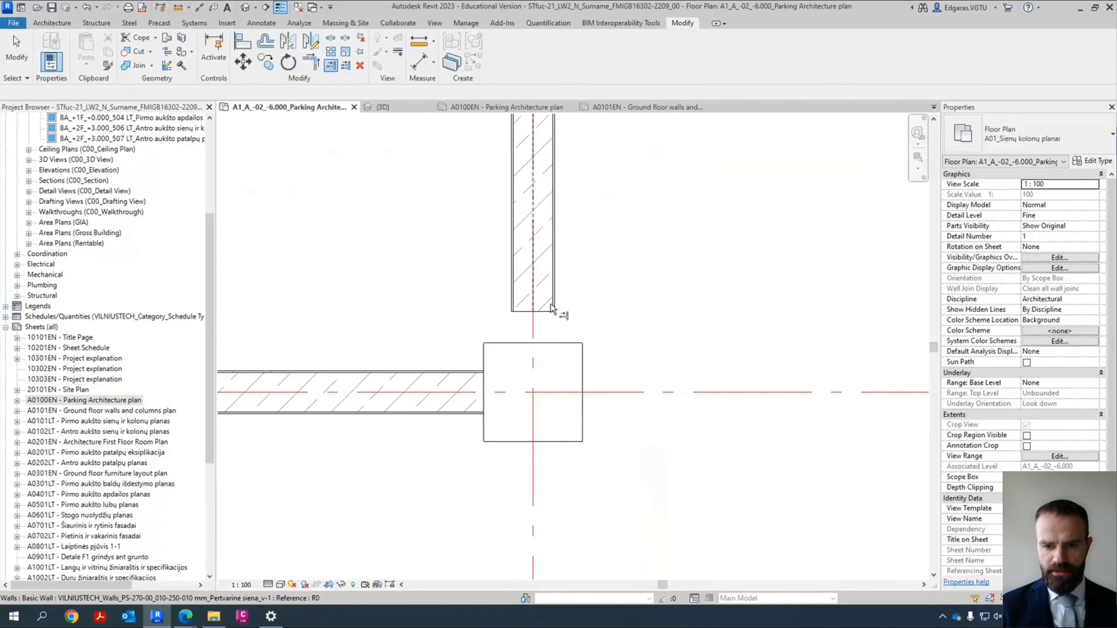
pyautogui.click(558, 316)
pyautogui.scroll(-5, 558, 308)
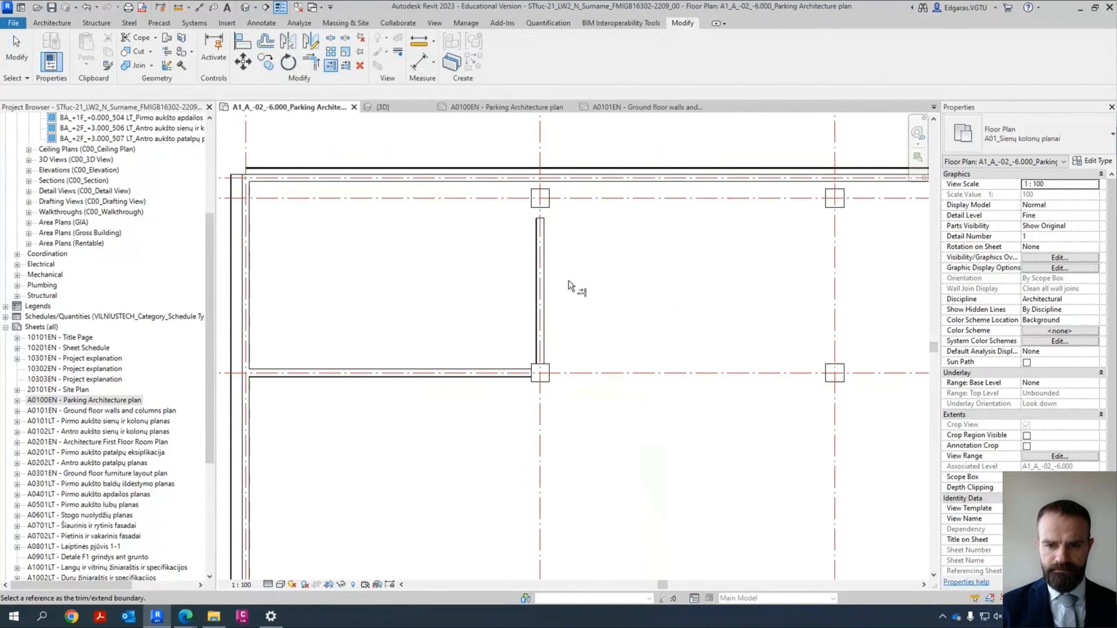
pyautogui.scroll(4, 539, 315)
pyautogui.click(538, 309)
pyautogui.click(538, 363)
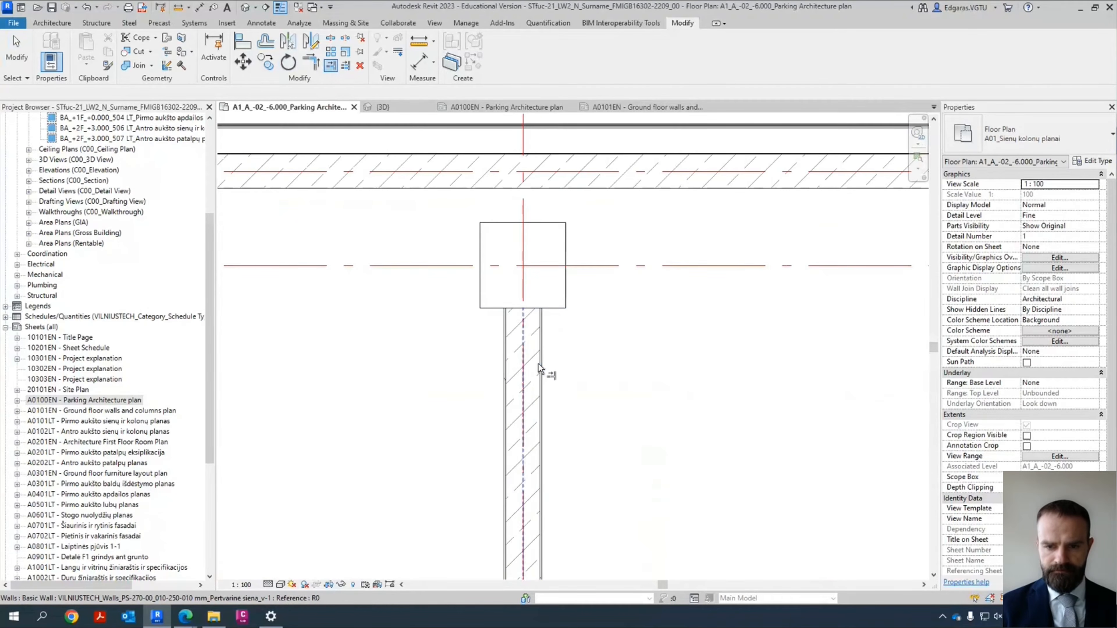
pyautogui.scroll(3, 530, 211)
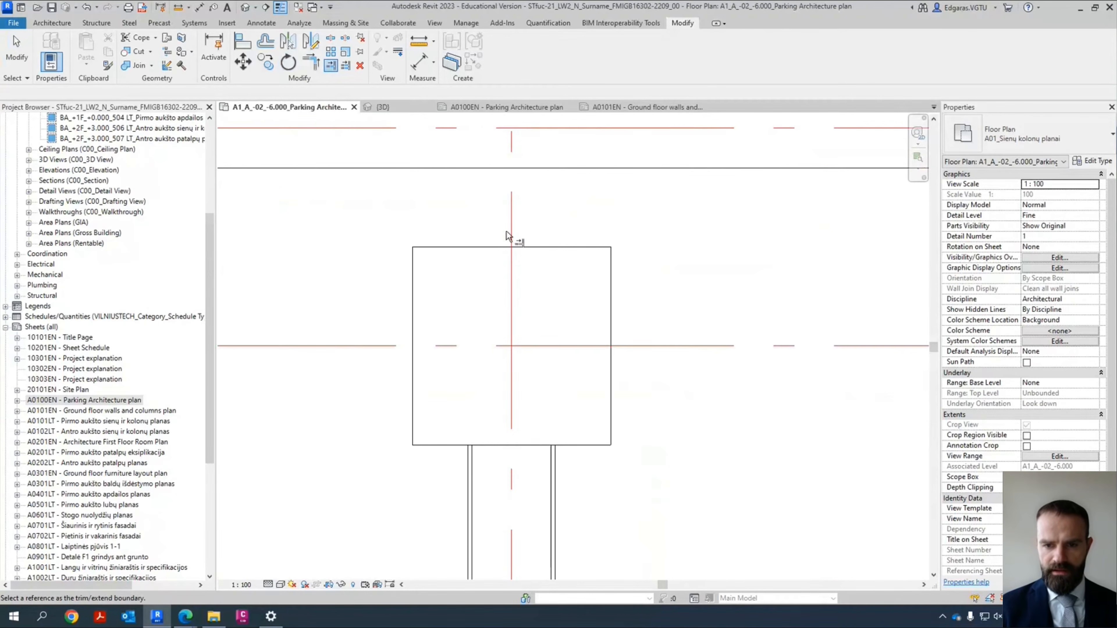
pyautogui.press('Escape')
pyautogui.scroll(-3, 546, 310)
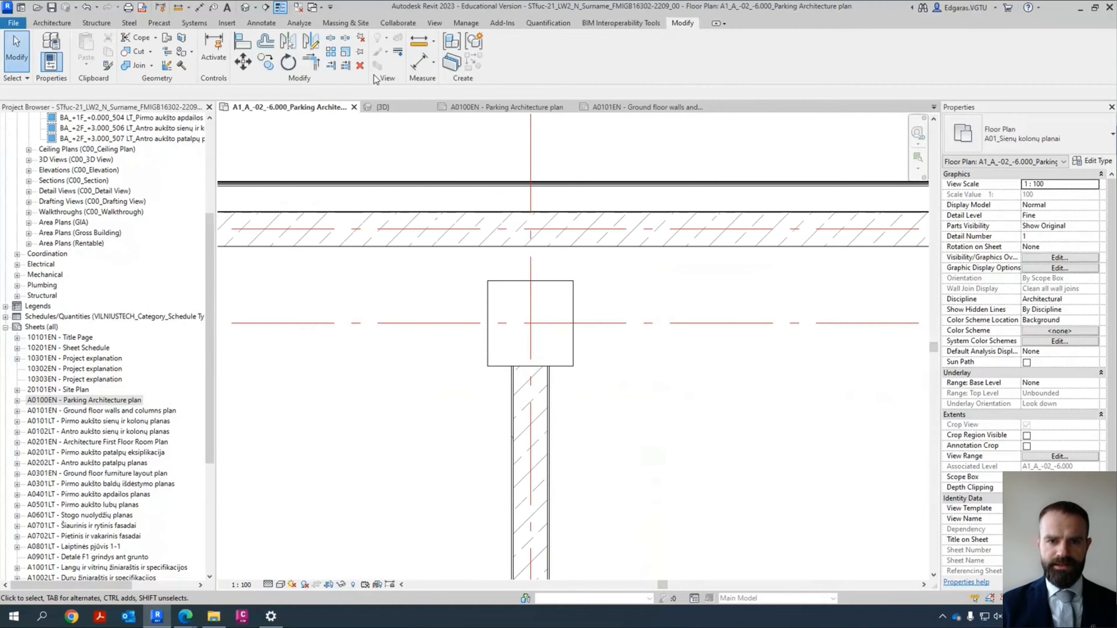
# Step: Extend the partition wall on grid 2 past the column at grid 18 to the inner face of the outer wall
pyautogui.click(331, 65)
pyautogui.click(579, 247)
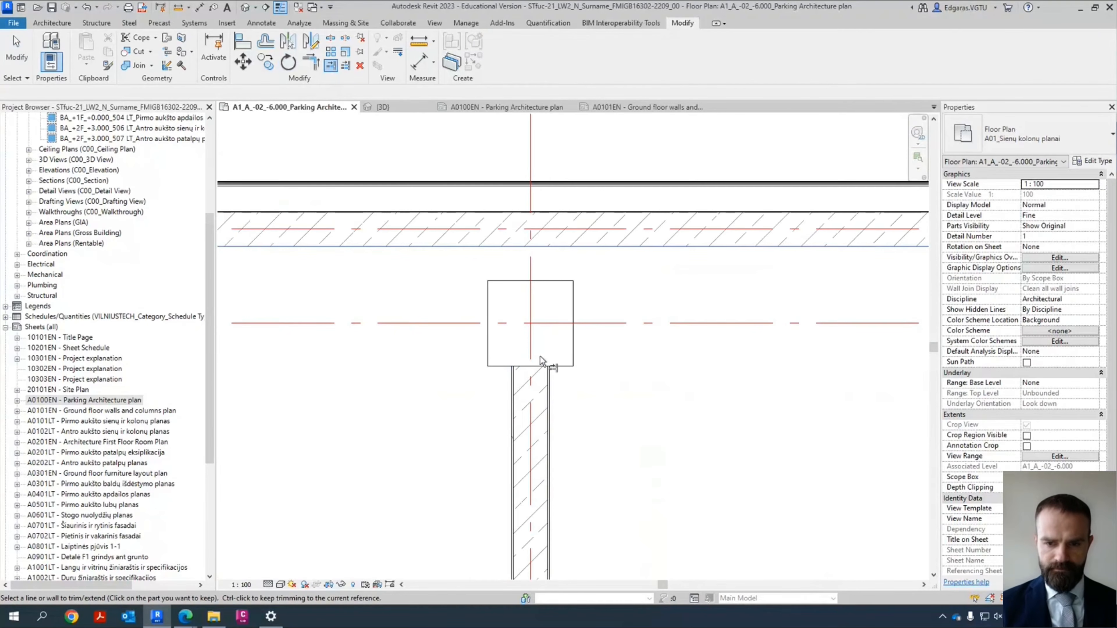
pyautogui.click(549, 404)
pyautogui.press('Escape')
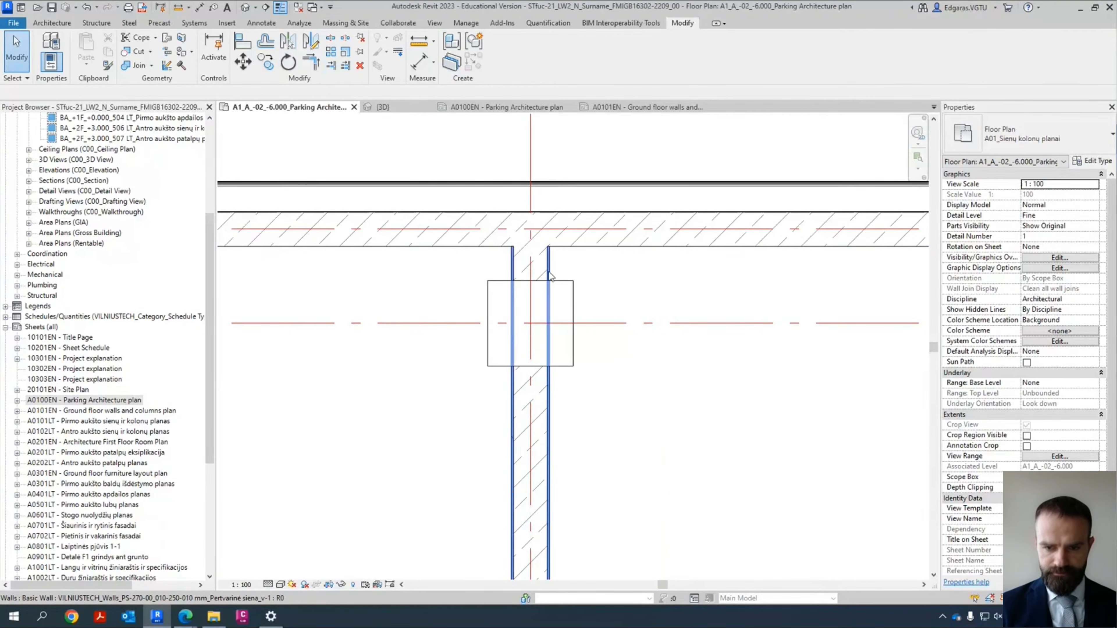
pyautogui.click(549, 273)
pyautogui.scroll(-1, 550, 290)
pyautogui.scroll(-4, 549, 290)
pyautogui.scroll(5, 545, 303)
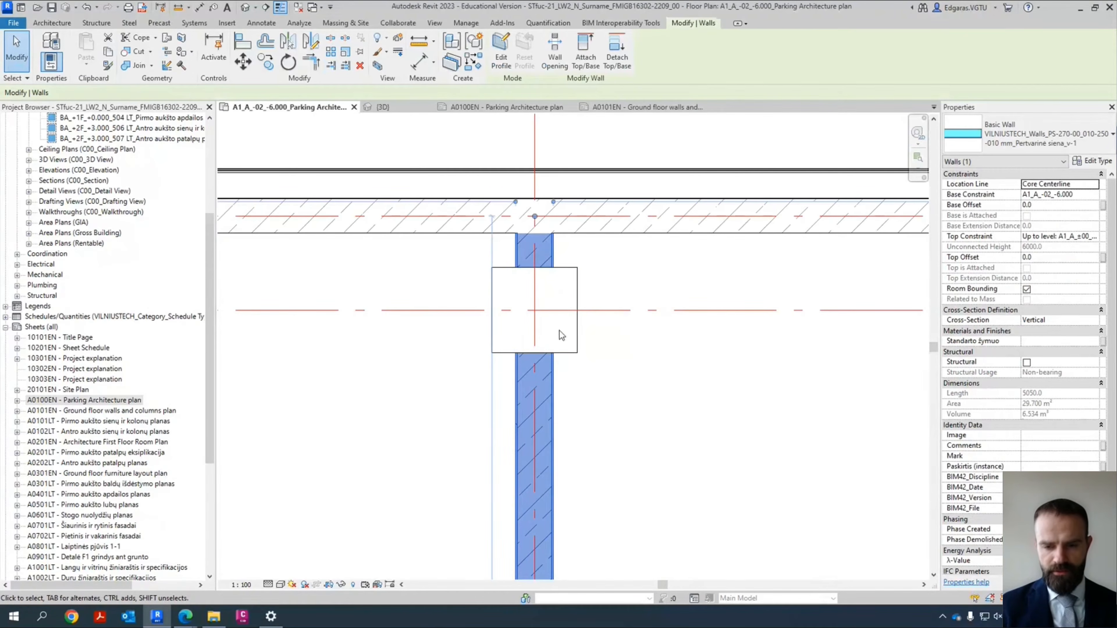
# Step: Temporarily hide the column at grids 2 and 18, and split the partition wall behind it about 440 mm from the outer wall
pyautogui.click(568, 352)
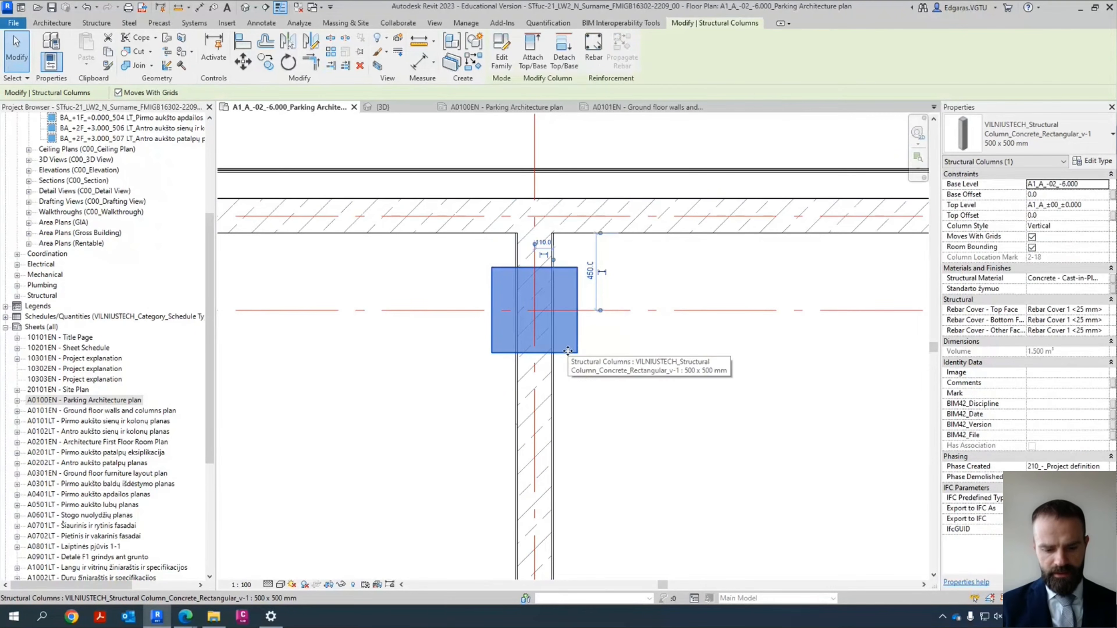
pyautogui.press('h')
pyautogui.press('h')
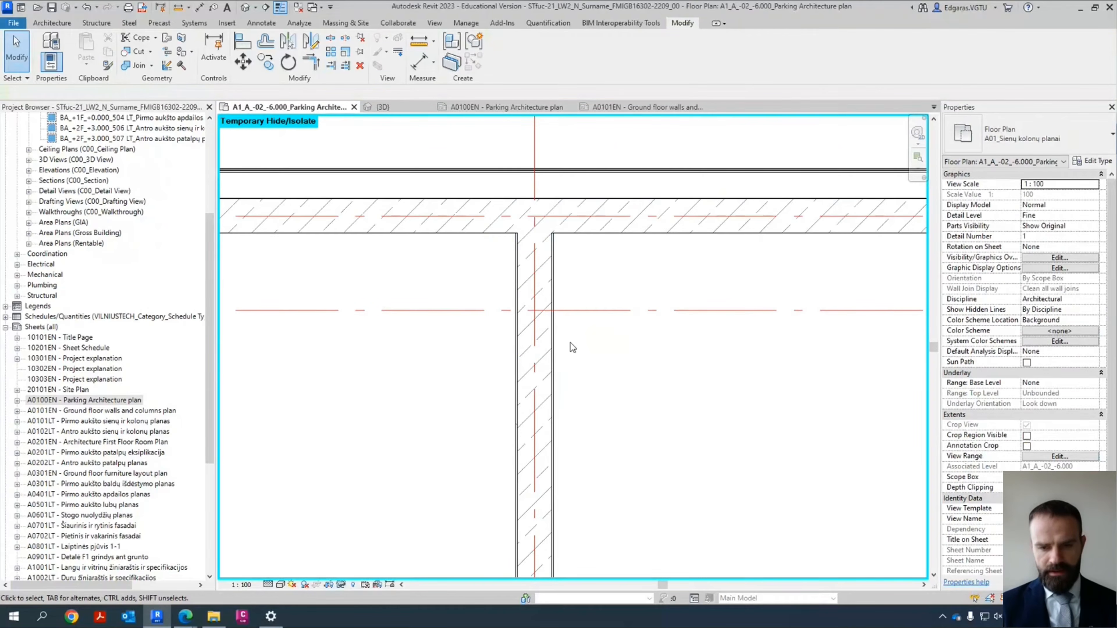
pyautogui.press('s')
pyautogui.press('l')
pyautogui.click(550, 308)
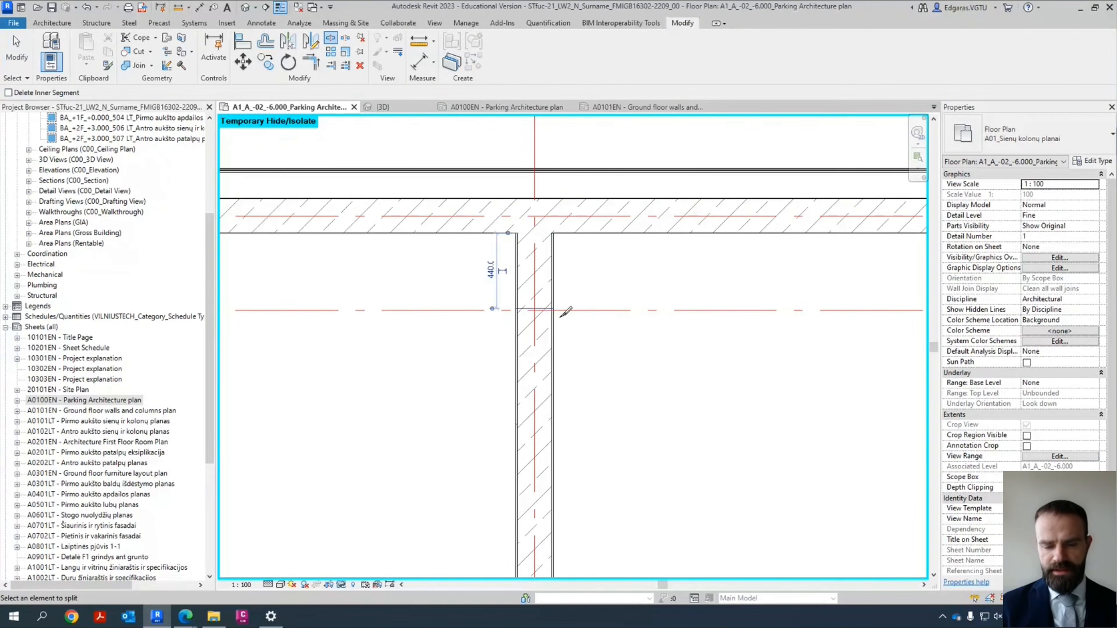
pyautogui.press('Escape')
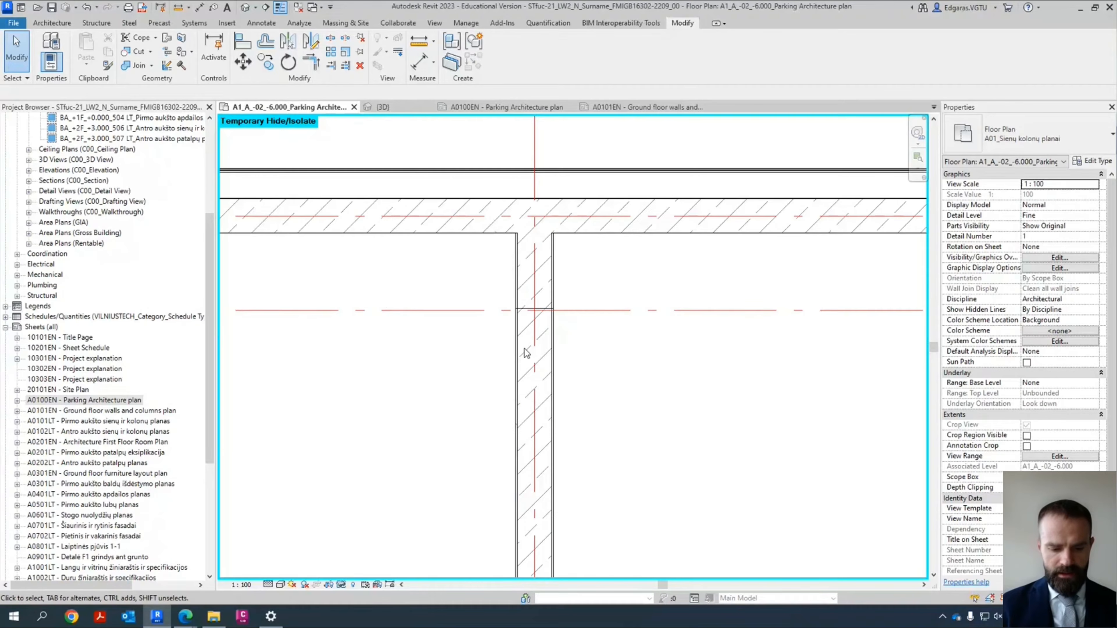
# Step: Reset the temporary hide to bring back the column at grids 2 and 18
pyautogui.press('h')
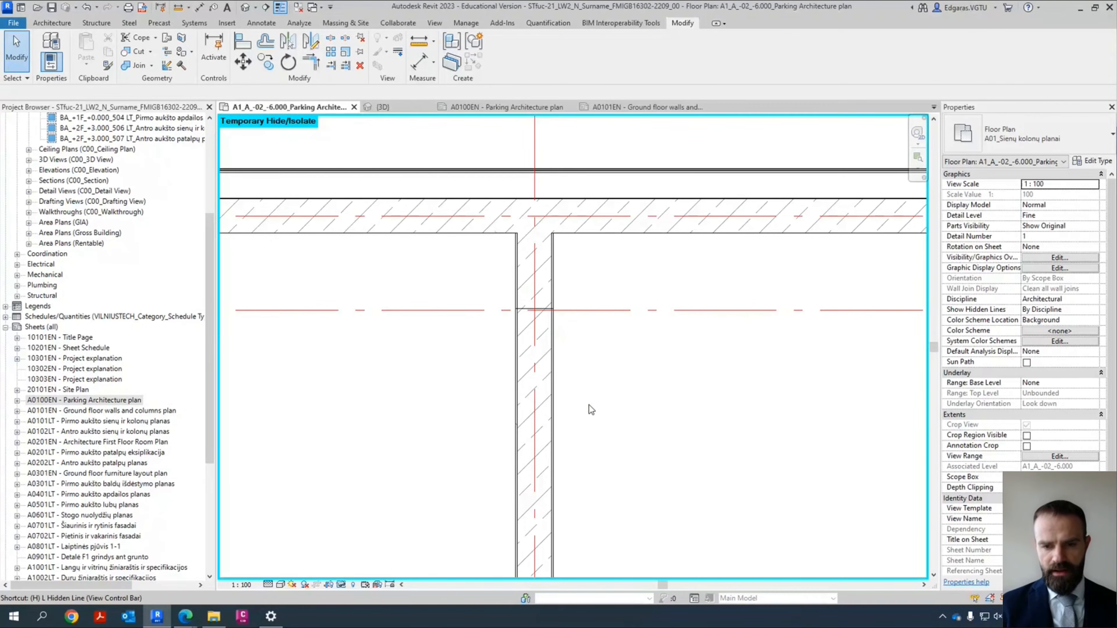
pyautogui.press('r')
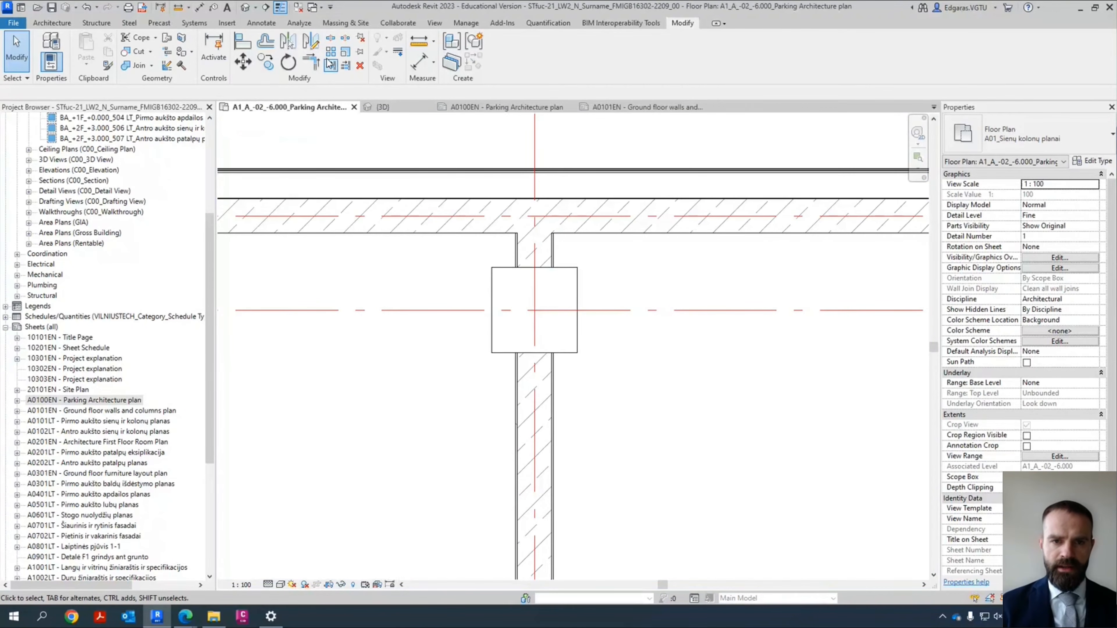
pyautogui.click(331, 66)
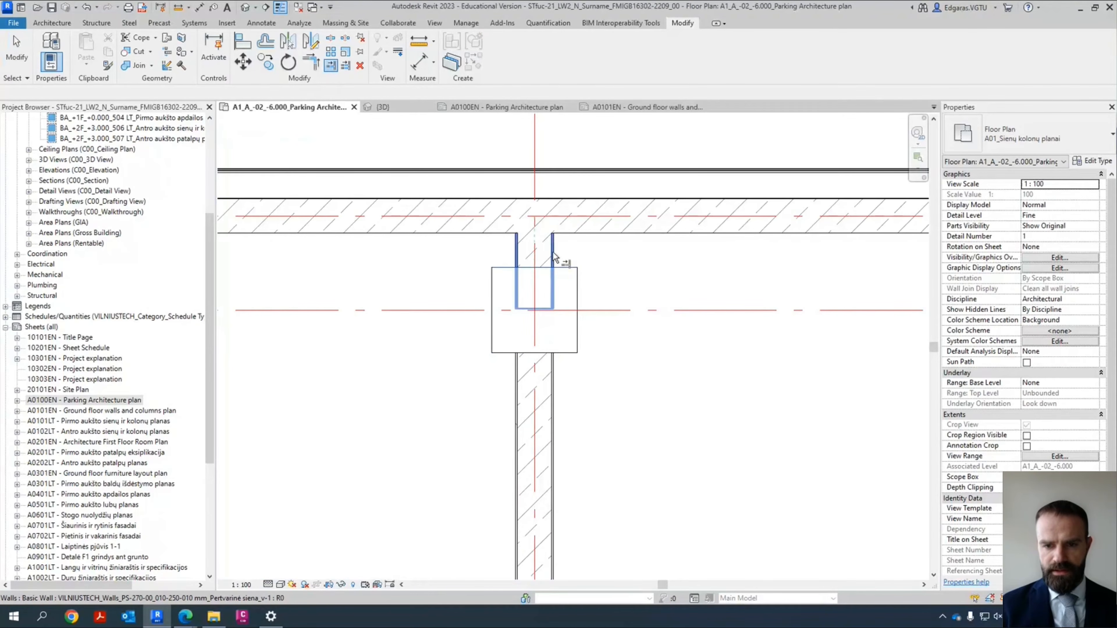
pyautogui.press('Escape')
# Step: Place a VU-1_900 x 2100 door in the grid 2 partition wall, opening outwards, about 1000 mm from the column at grid 17
pyautogui.scroll(-5, 559, 268)
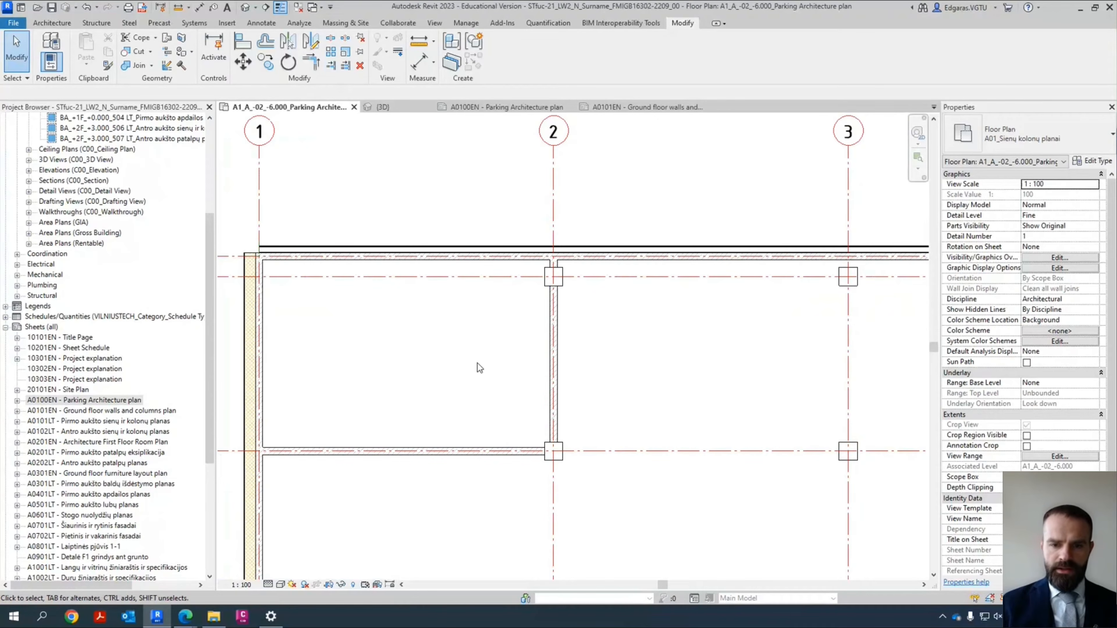
pyautogui.moveTo(501, 388); pyautogui.dragTo(493, 353, button='middle')
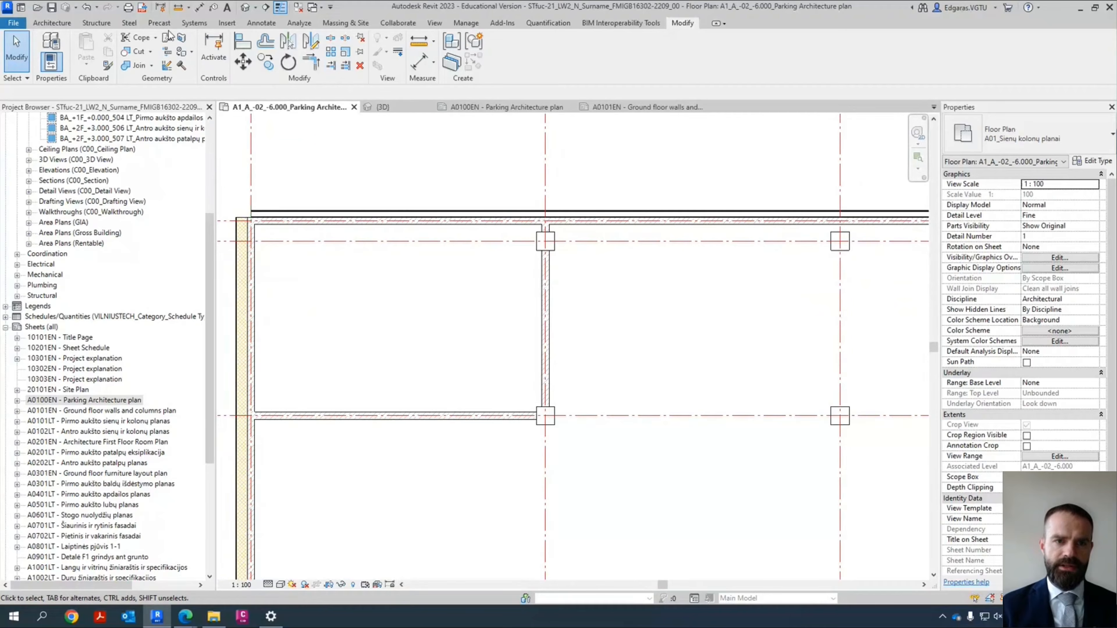
pyautogui.click(52, 23)
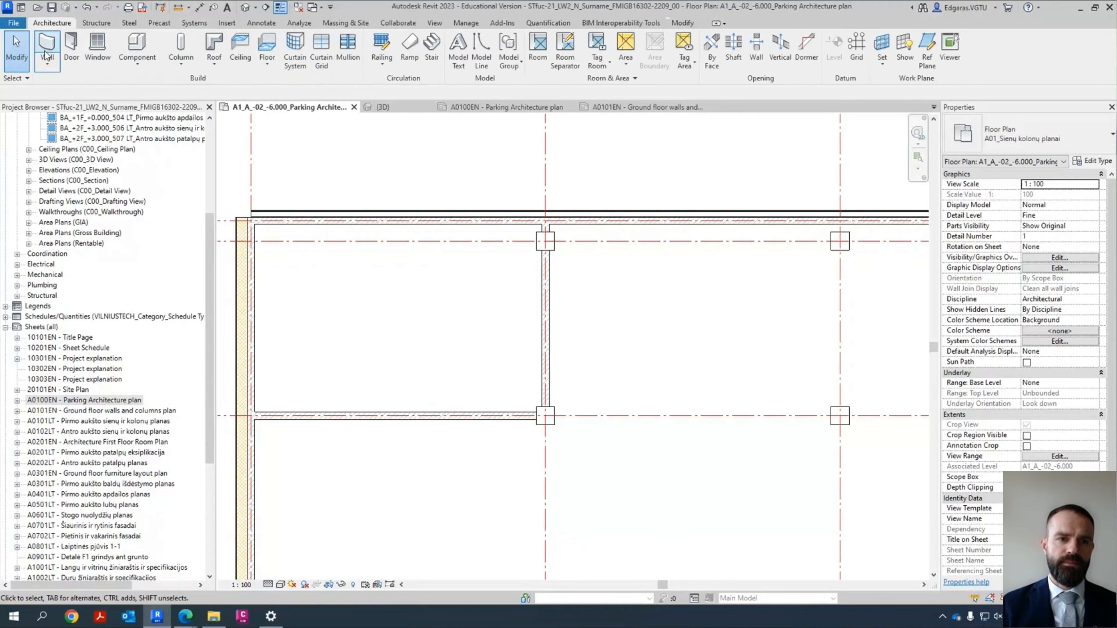
pyautogui.click(72, 44)
pyautogui.click(1029, 134)
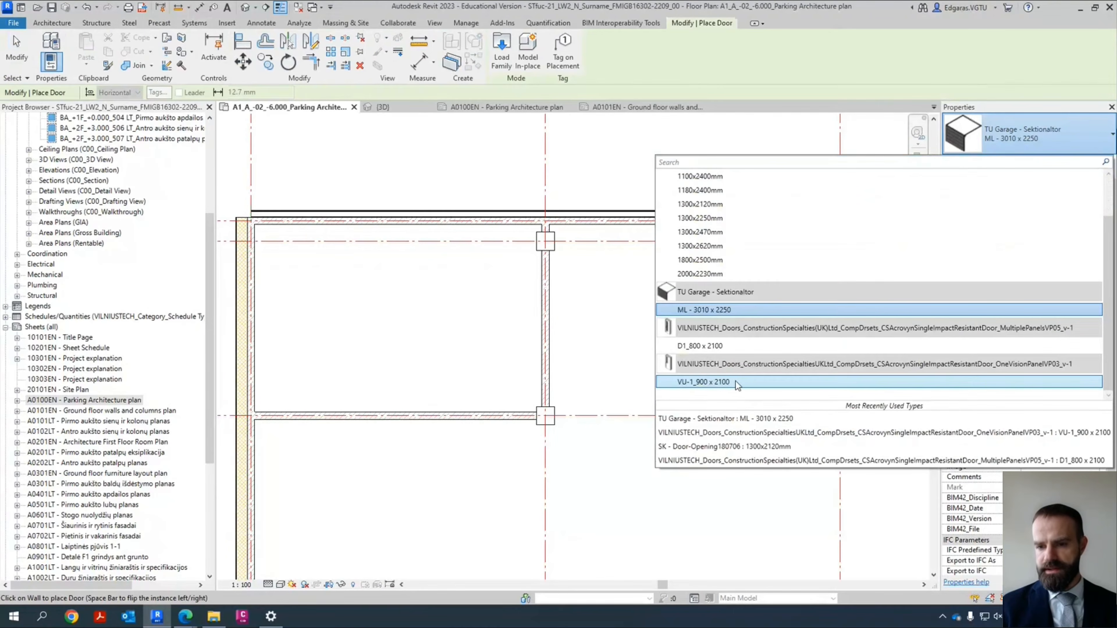
pyautogui.click(715, 383)
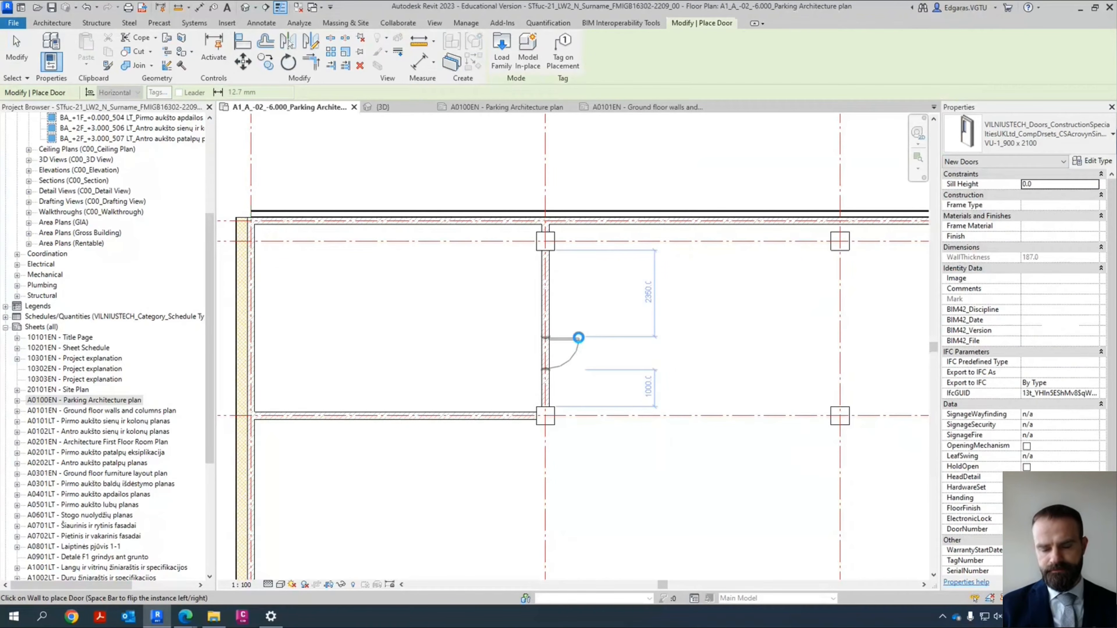
pyautogui.click(603, 346)
pyautogui.press('Escape')
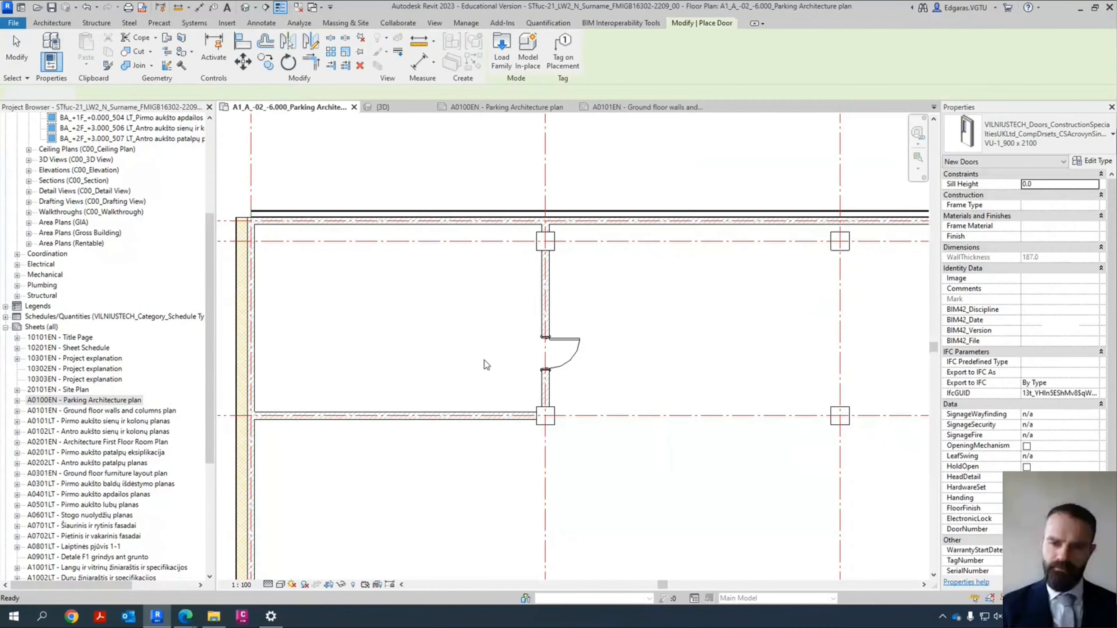
pyautogui.press('Escape')
# Step: Draw a partition wall about 3000 mm long, perpendicular from the outer wall's inner face just past the columns on grid 3 towards grid 4
pyautogui.scroll(-3, 483, 360)
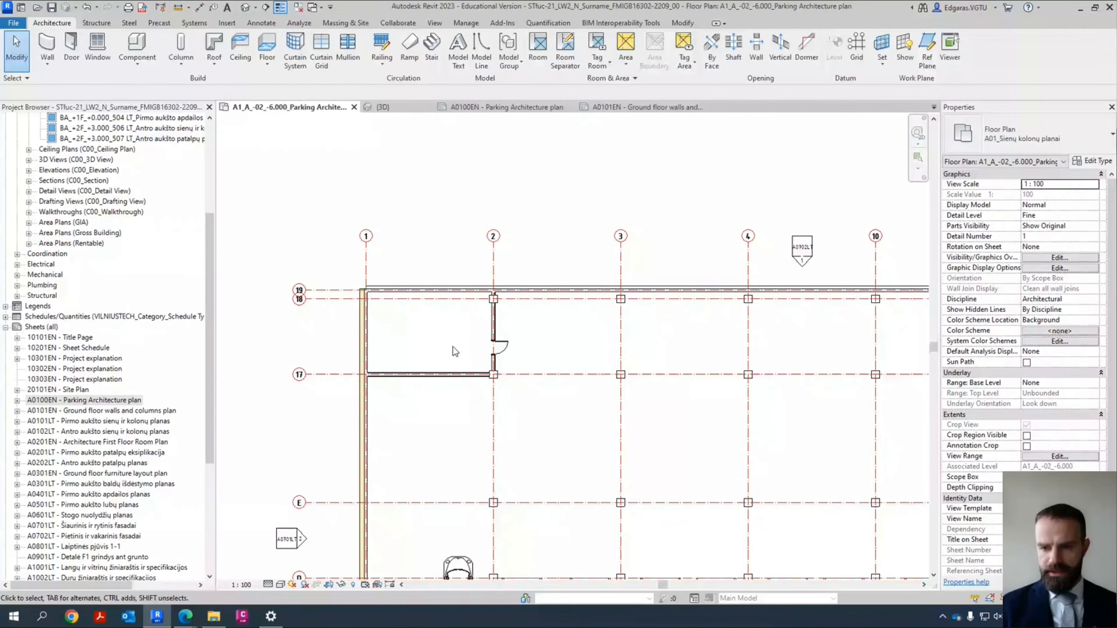
pyautogui.moveTo(453, 347)
pyautogui.mouseDown(button='middle')
pyautogui.moveTo(542, 198)
pyautogui.moveTo(712, 215)
pyautogui.moveTo(610, 429)
pyautogui.mouseUp(button='middle')
pyautogui.scroll(2, 367, 277)
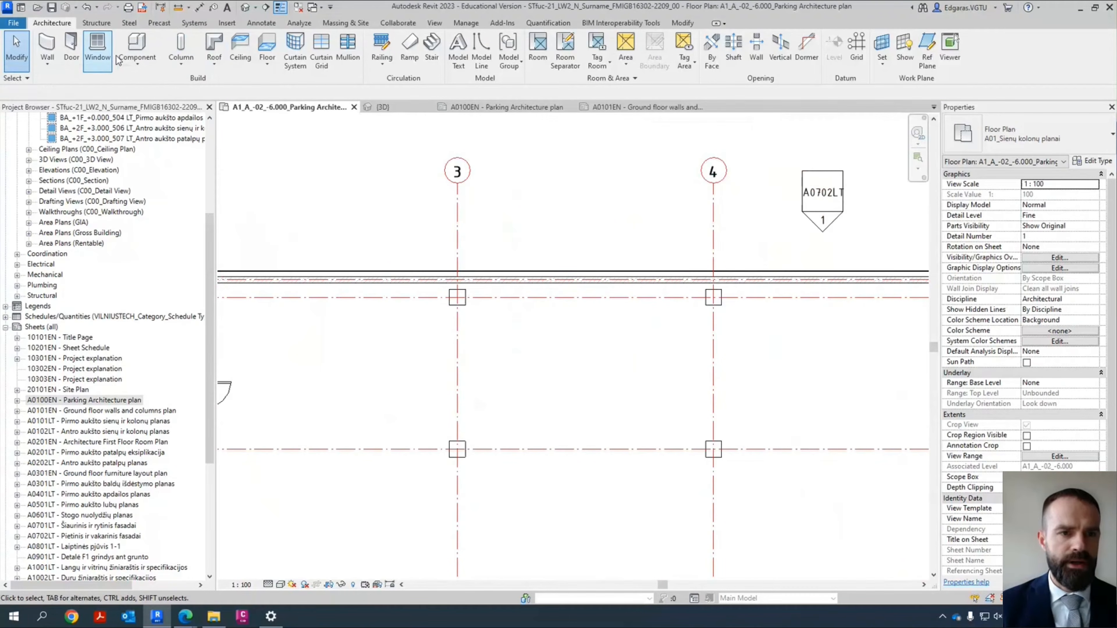
pyautogui.click(49, 44)
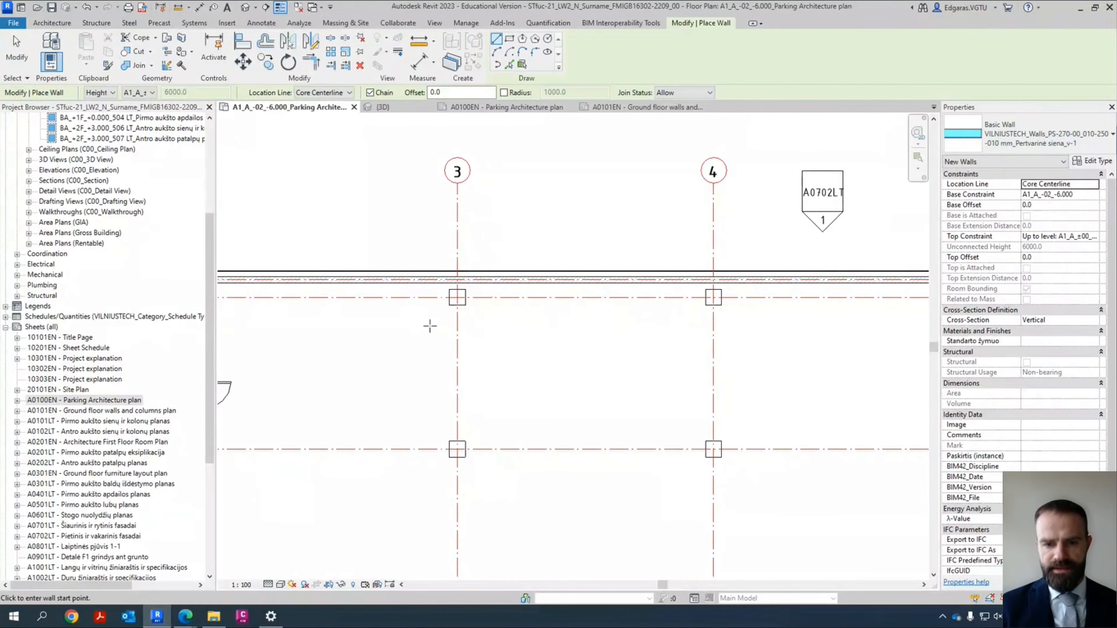
pyautogui.moveTo(631, 351); pyautogui.dragTo(508, 356, button='middle')
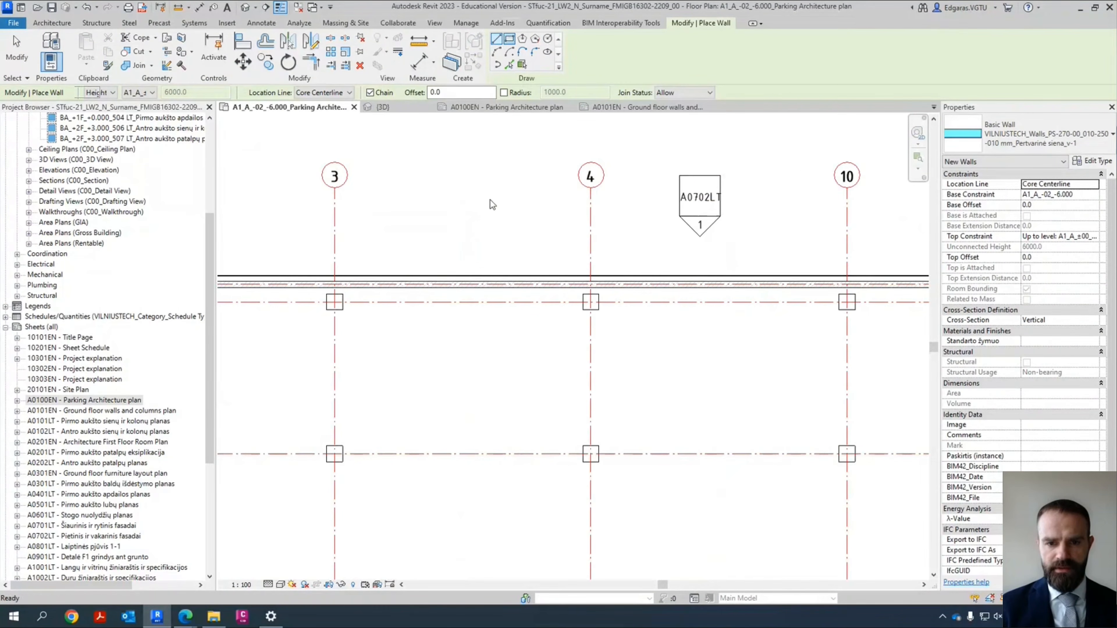
pyautogui.scroll(2, 448, 347)
pyautogui.click(504, 39)
pyautogui.click(497, 41)
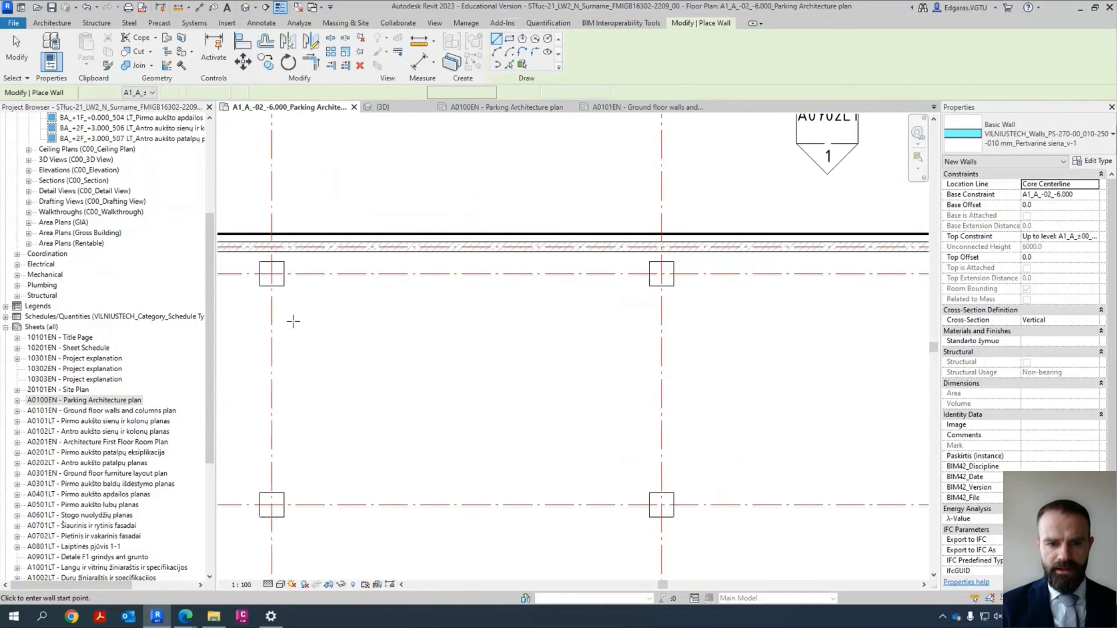
pyautogui.click(311, 252)
pyautogui.click(311, 397)
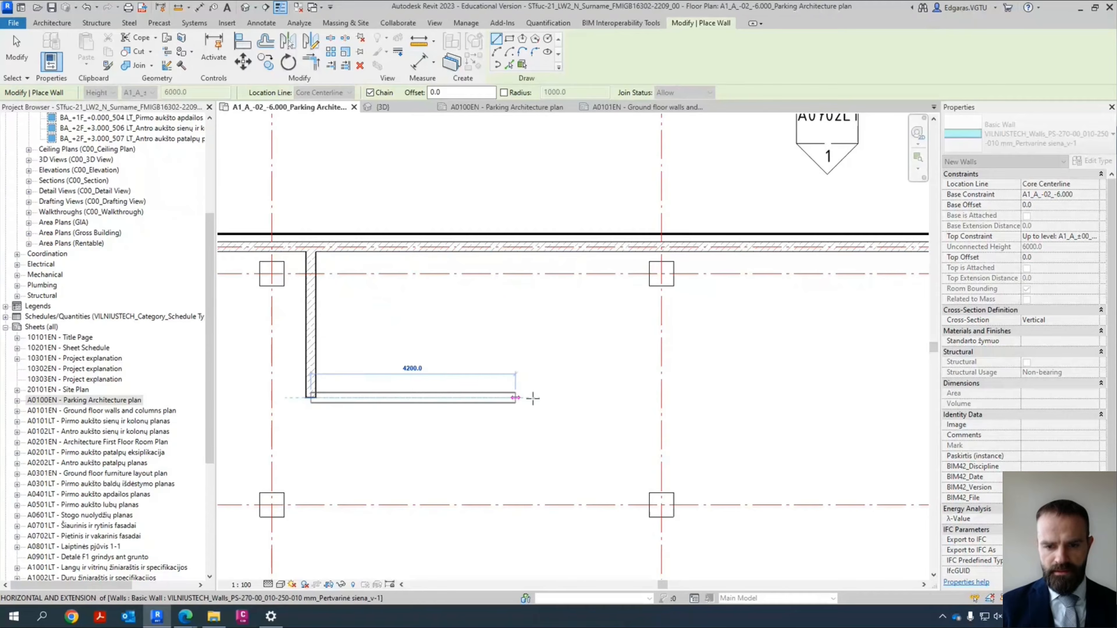
# Step: Continue the partition wall parallel to the outer wall to a point between grids 10 and 11, and return it 3000 mm to the outer wall
pyautogui.moveTo(771, 402); pyautogui.dragTo(150, 403, button='middle')
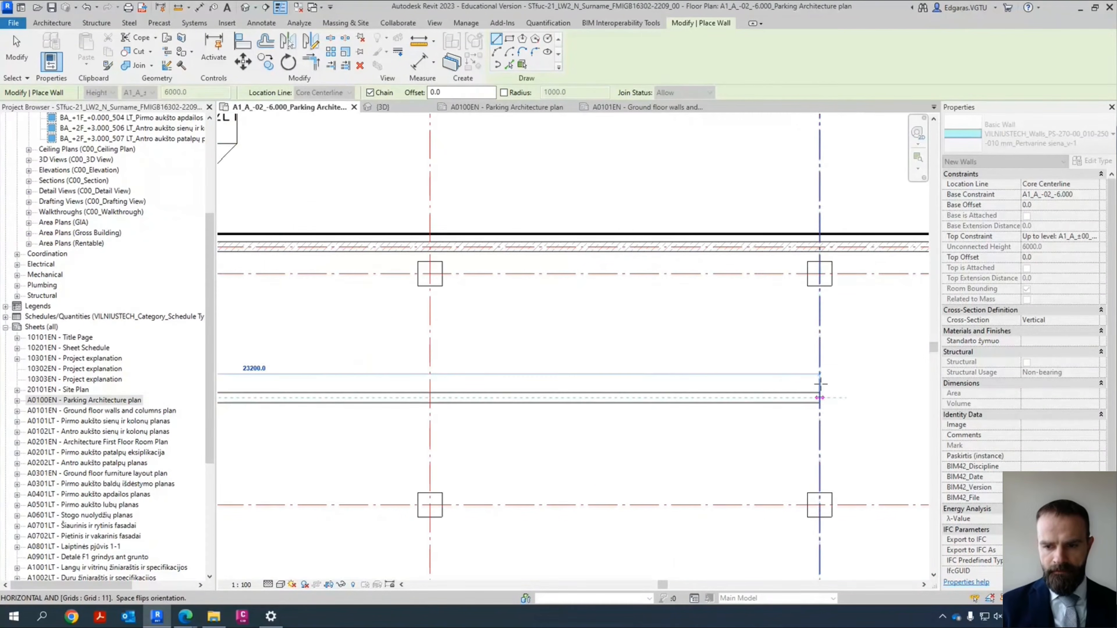
pyautogui.click(723, 398)
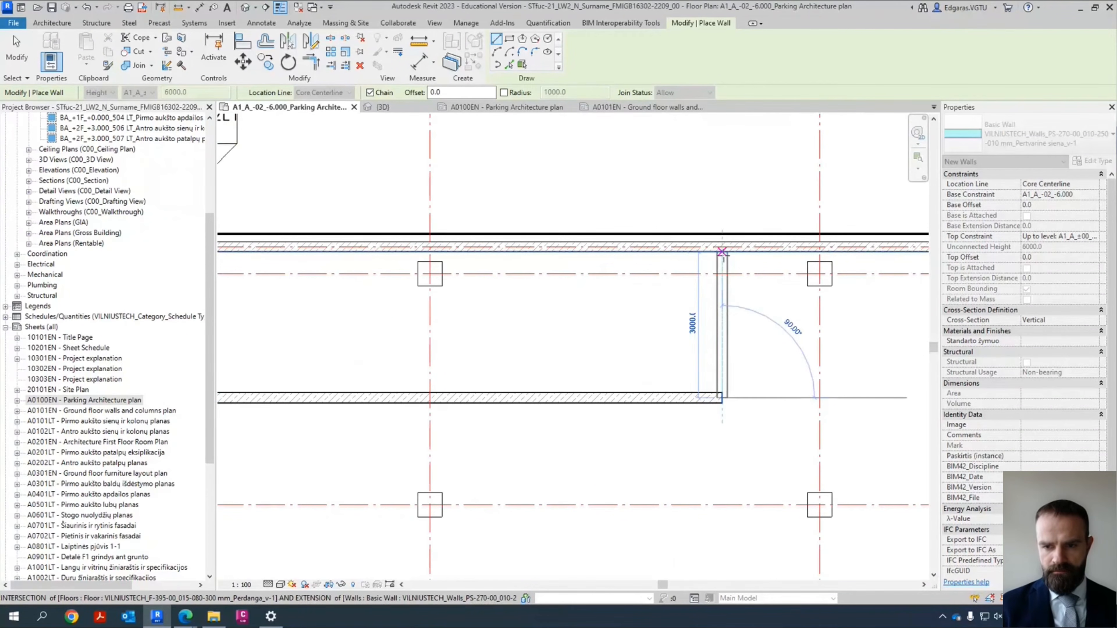
pyautogui.scroll(-2, 792, 295)
pyautogui.press('Escape')
# Step: Draw two dividing walls about 2890 mm long between grids 3 and 4, from the outer wall to the long partition wall
pyautogui.scroll(2, 302, 319)
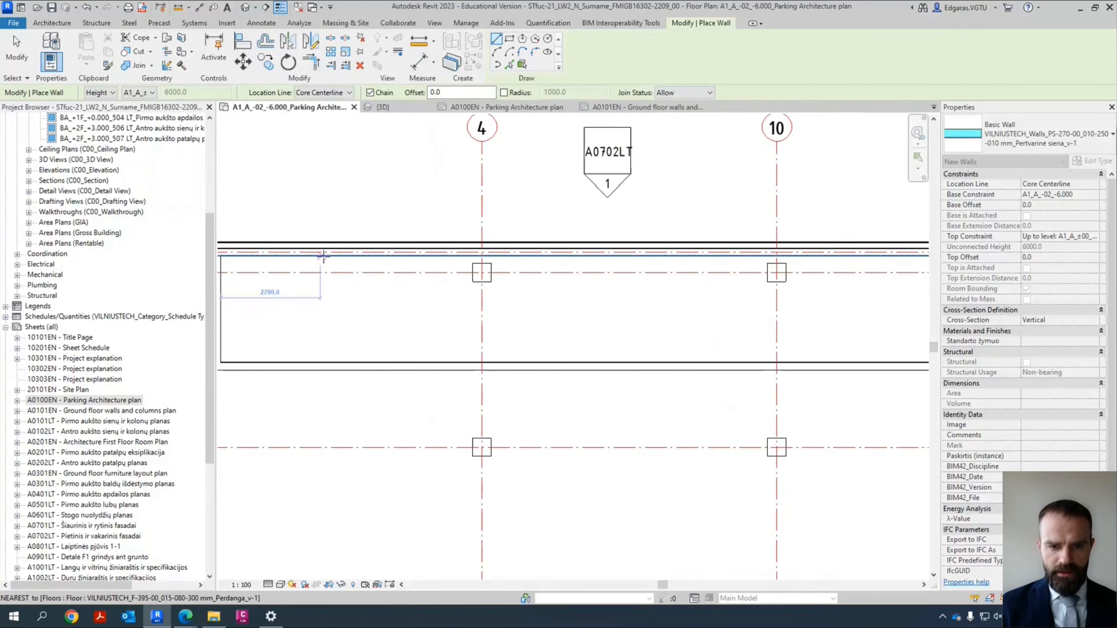
pyautogui.click(327, 254)
pyautogui.click(328, 361)
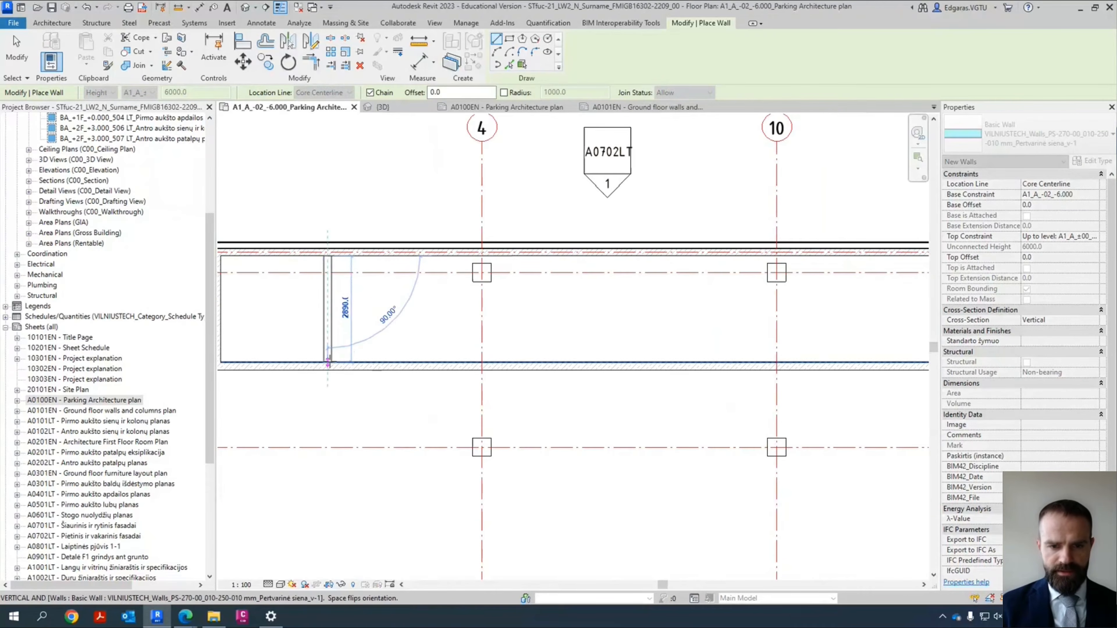
pyautogui.click(431, 257)
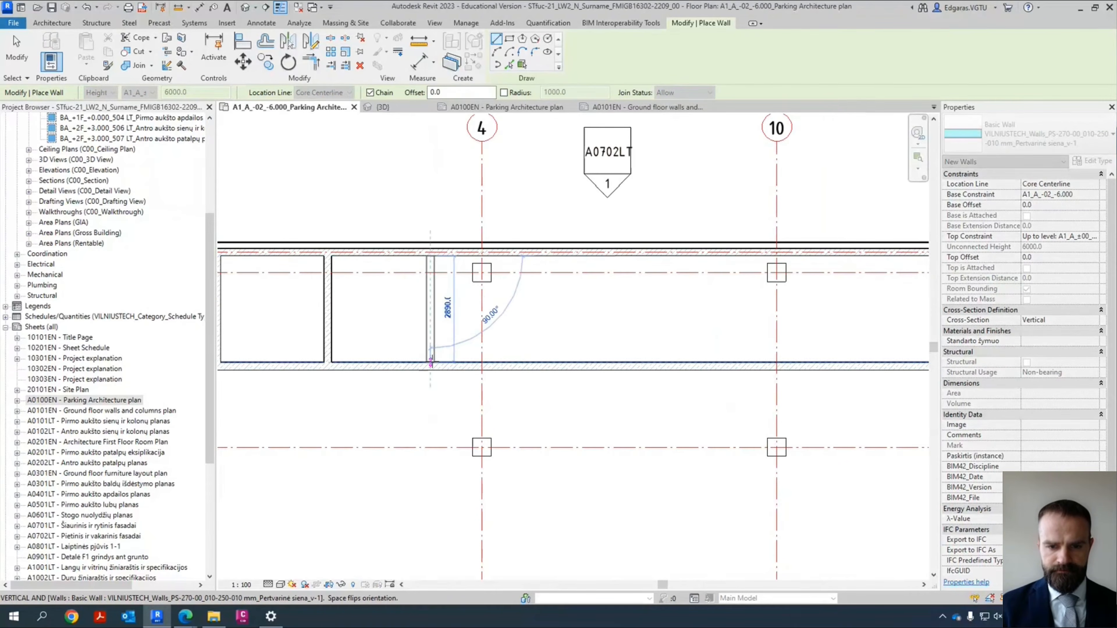
pyautogui.click(431, 361)
pyautogui.press('Escape')
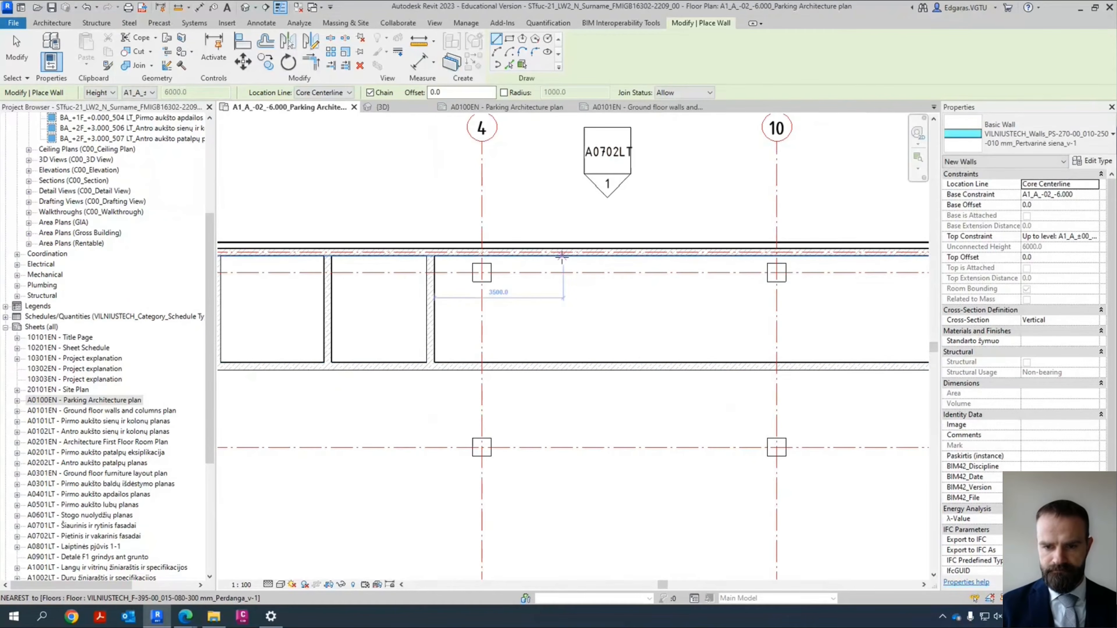
# Step: Draw two more dividing walls across the strip between grids 4 and 10, with about 3270 mm clear width between them
pyautogui.click(563, 257)
pyautogui.click(563, 361)
pyautogui.press('Escape')
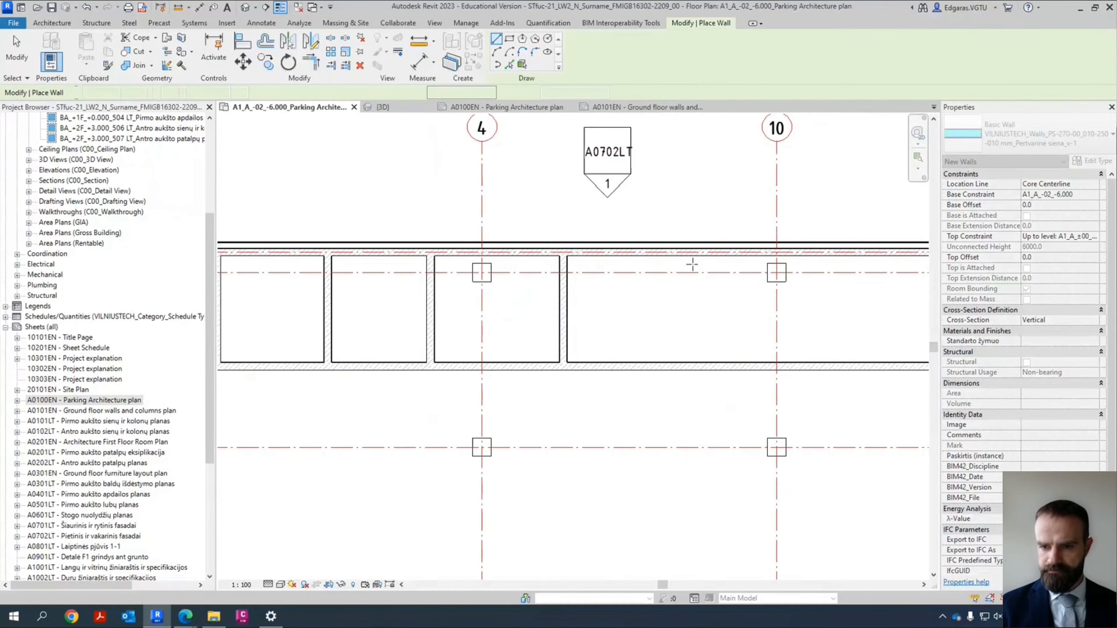
pyautogui.click(691, 258)
pyautogui.click(692, 365)
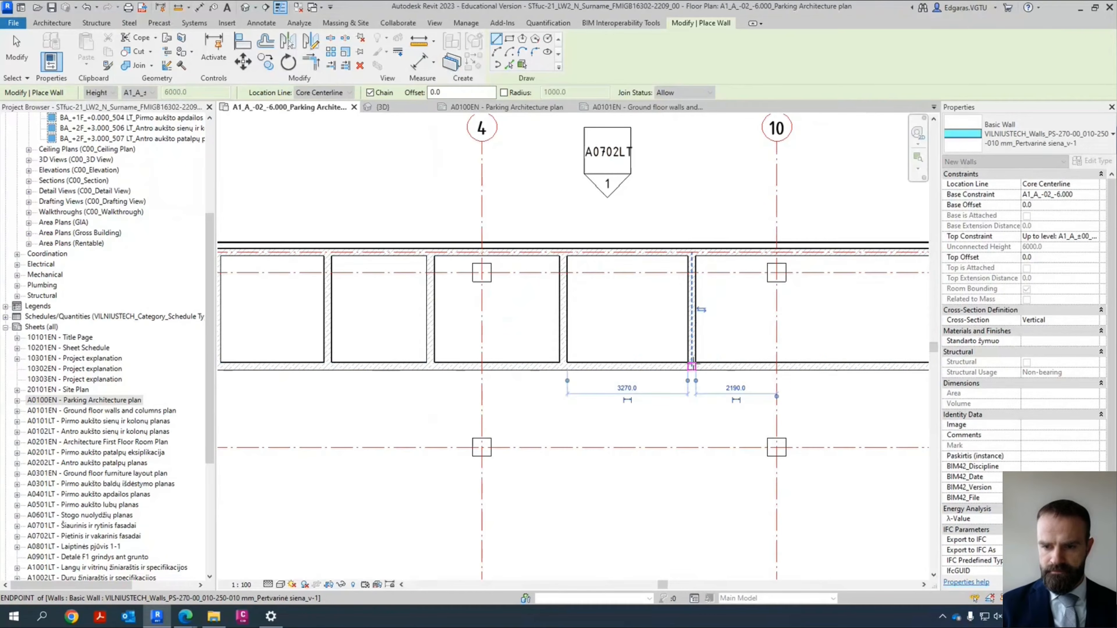
pyautogui.press('Escape')
# Step: Draw the last two dividing walls across the strip between grid 10 and the end wall before grid 11
pyautogui.scroll(-2, 573, 327)
pyautogui.click(736, 278)
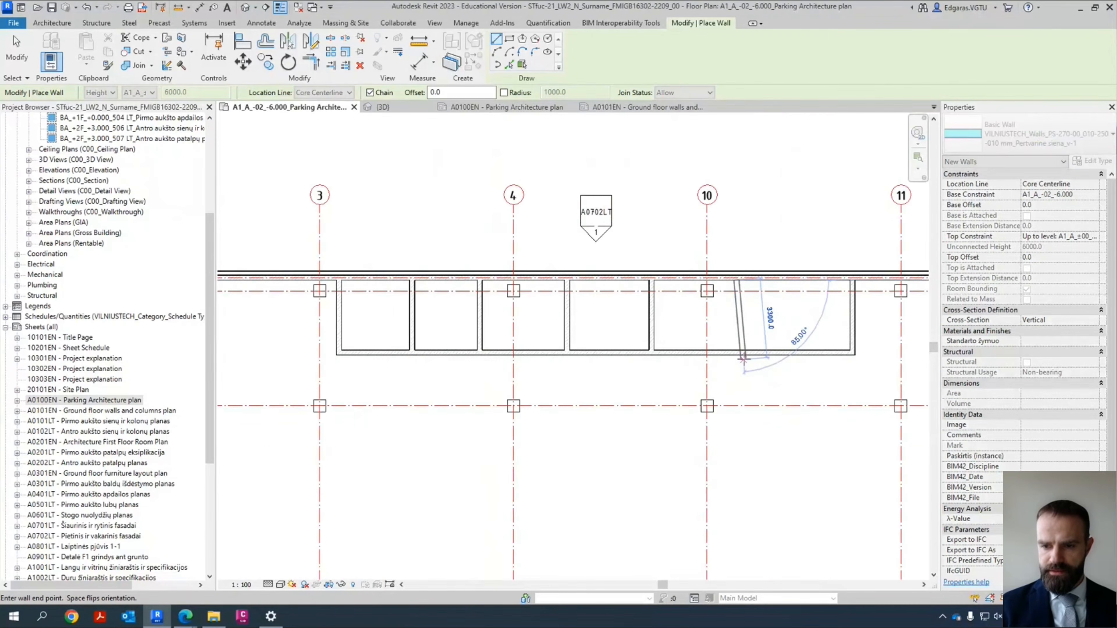
pyautogui.click(736, 351)
pyautogui.press('Escape')
pyautogui.click(798, 278)
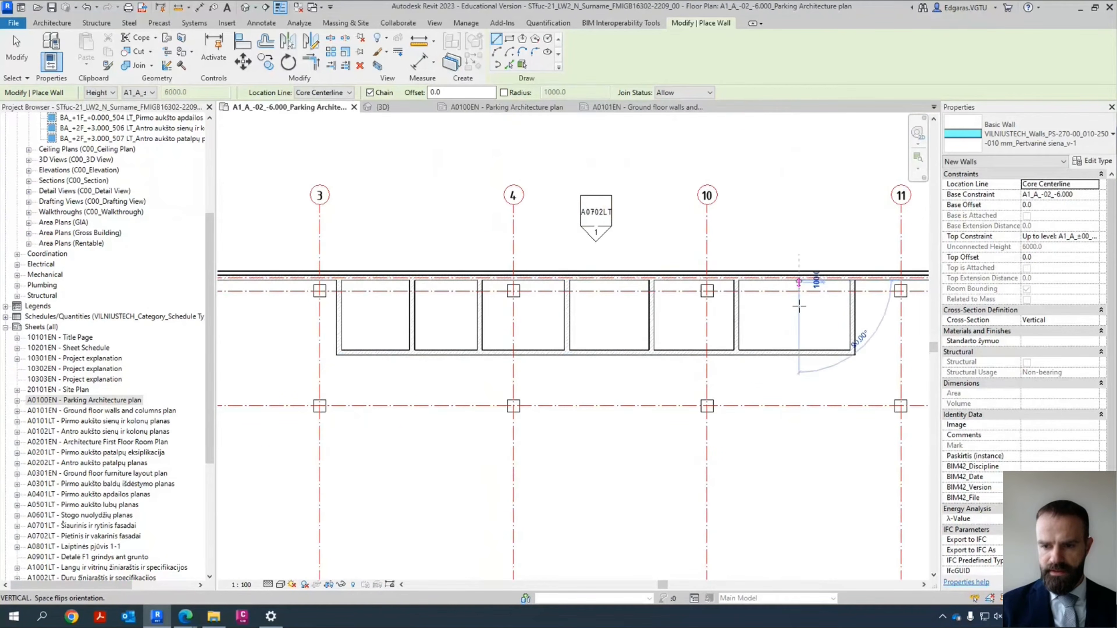
pyautogui.click(798, 352)
pyautogui.press('Escape')
pyautogui.press('Escape')
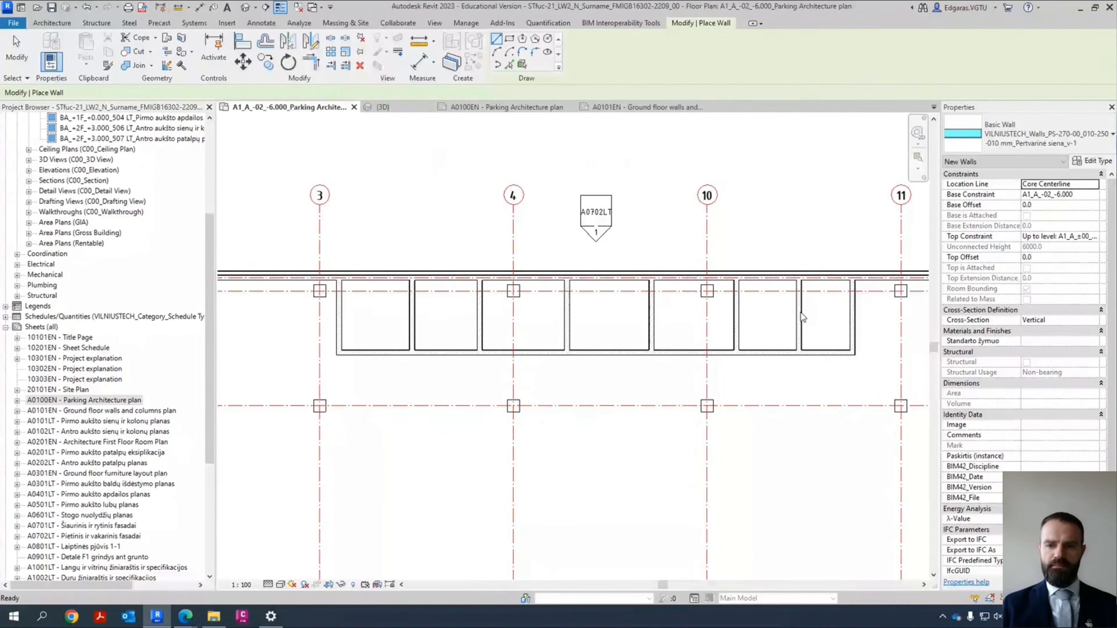
# Step: Place a continuous aligned dimension chain through the centrelines of all the end and dividing walls in the room strip
pyautogui.moveTo(607, 290); pyautogui.dragTo(569, 321, button='middle')
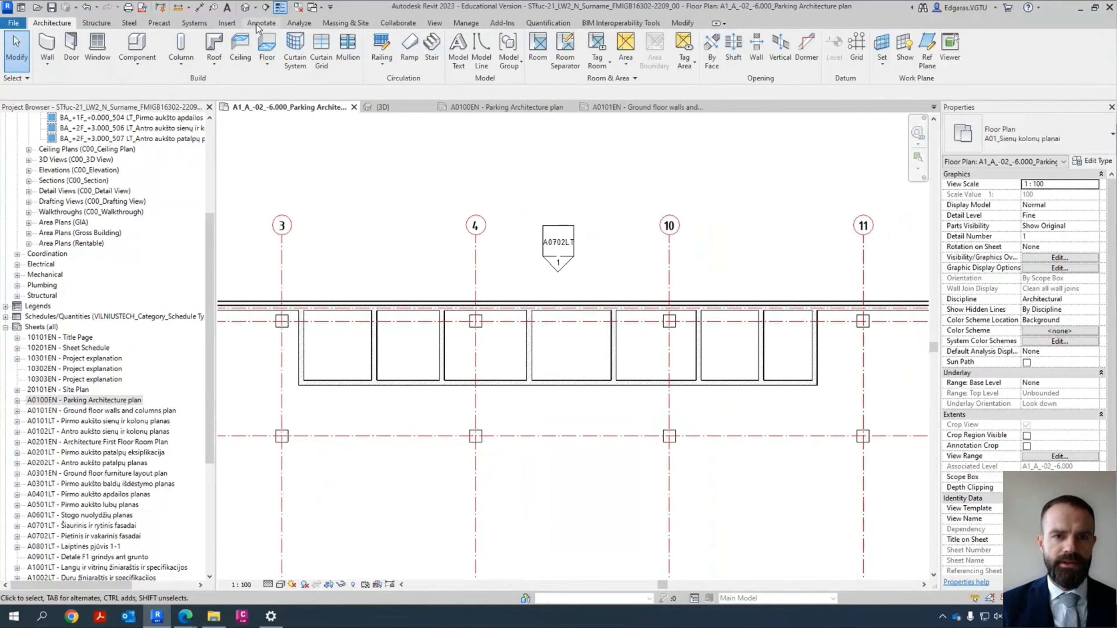
pyautogui.press('d')
pyautogui.press('i')
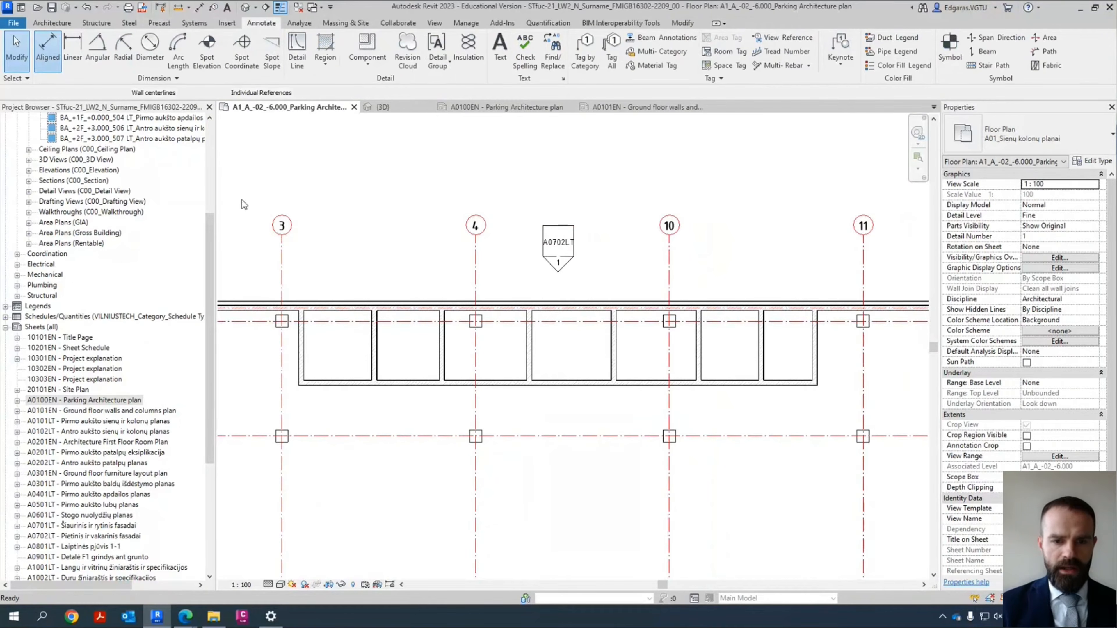
pyautogui.click(306, 369)
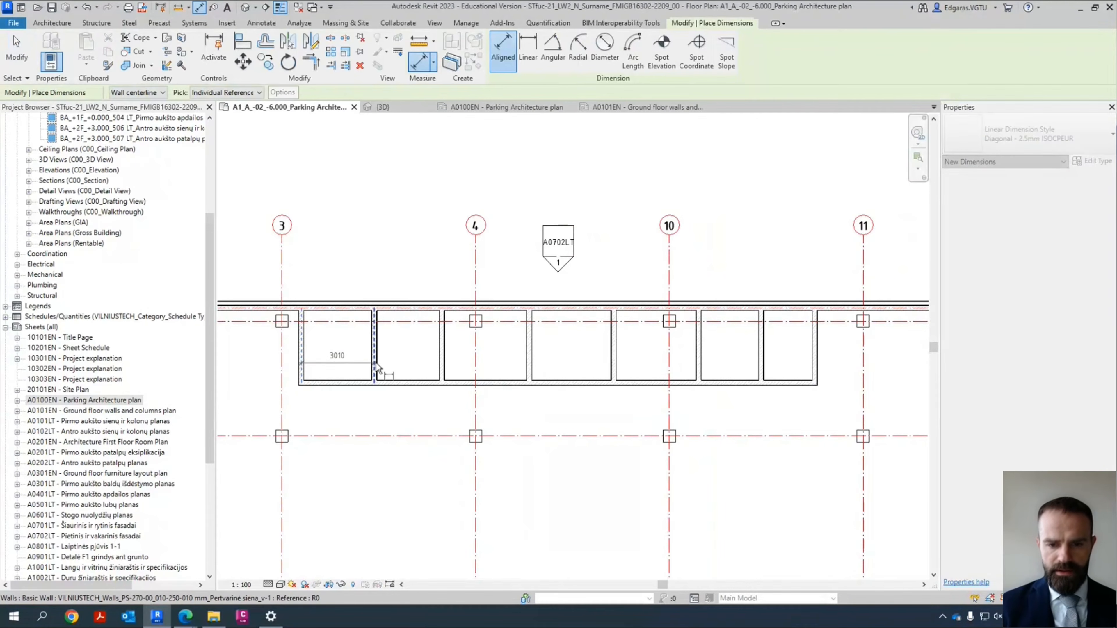
pyautogui.click(440, 365)
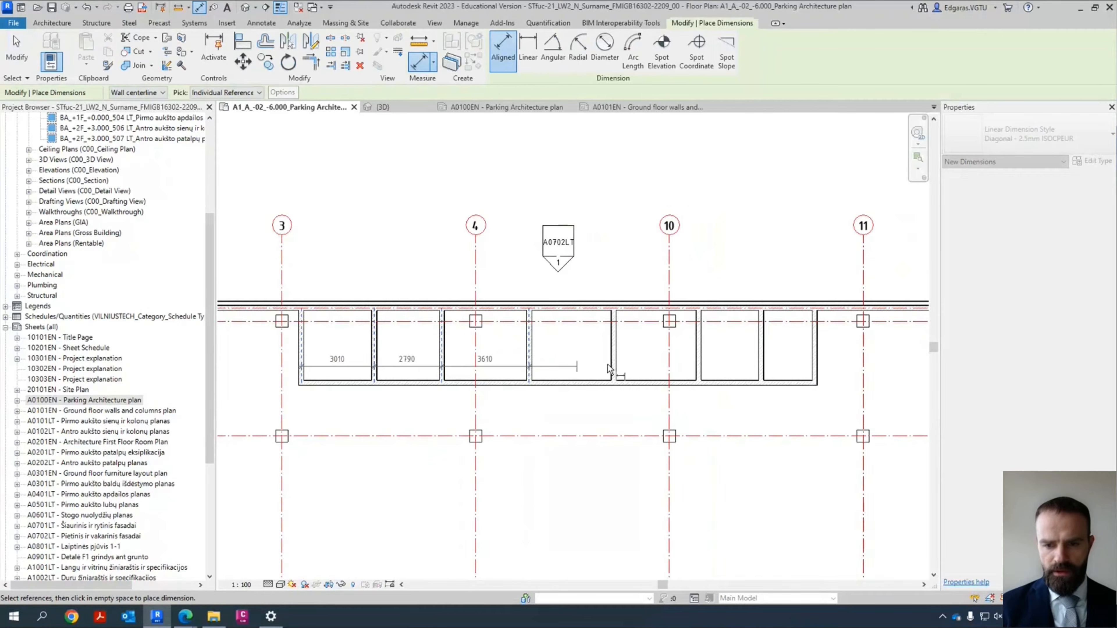
pyautogui.click(530, 363)
pyautogui.click(615, 366)
pyautogui.click(698, 368)
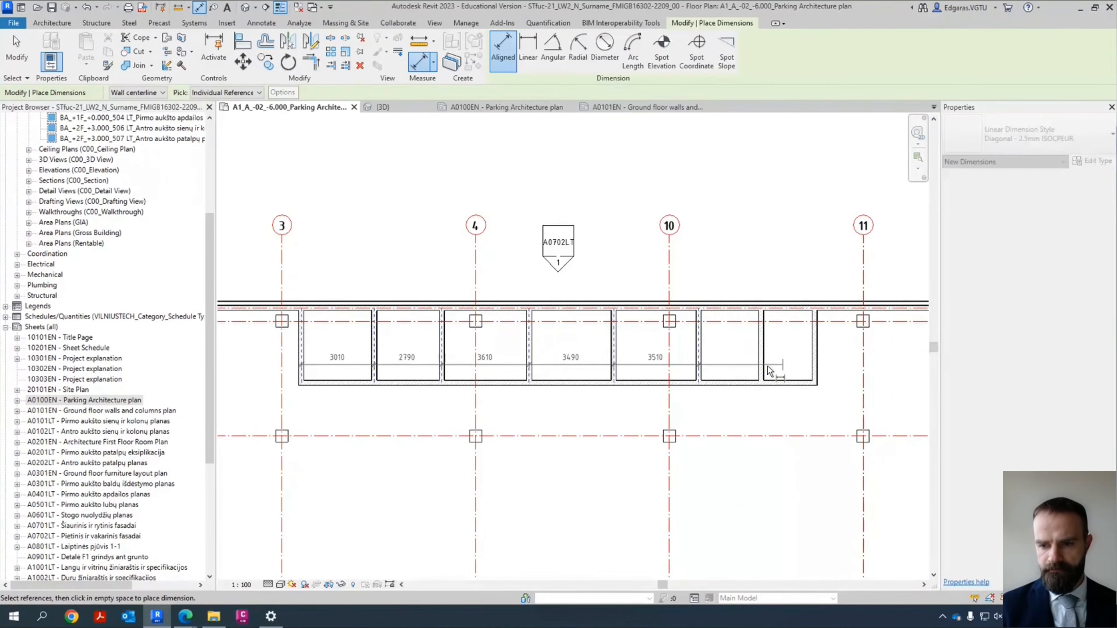
pyautogui.click(763, 370)
pyautogui.click(816, 370)
pyautogui.click(793, 367)
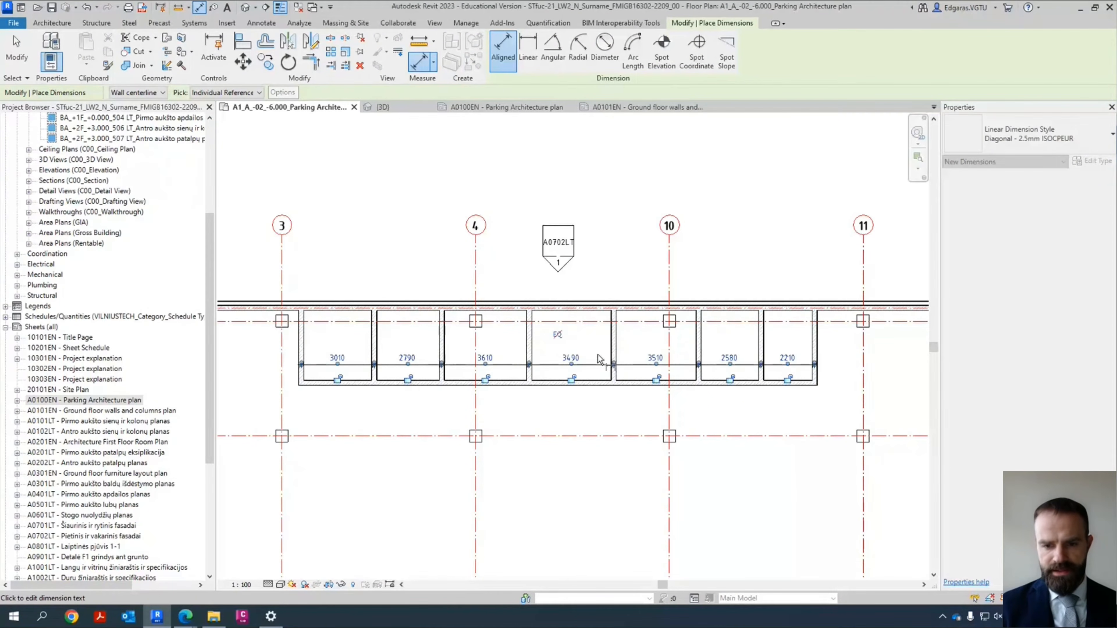
# Step: Space the dividing walls equally using the chain's equality constraint, and switch the constraint off to show numeric values
pyautogui.scroll(2, 478, 348)
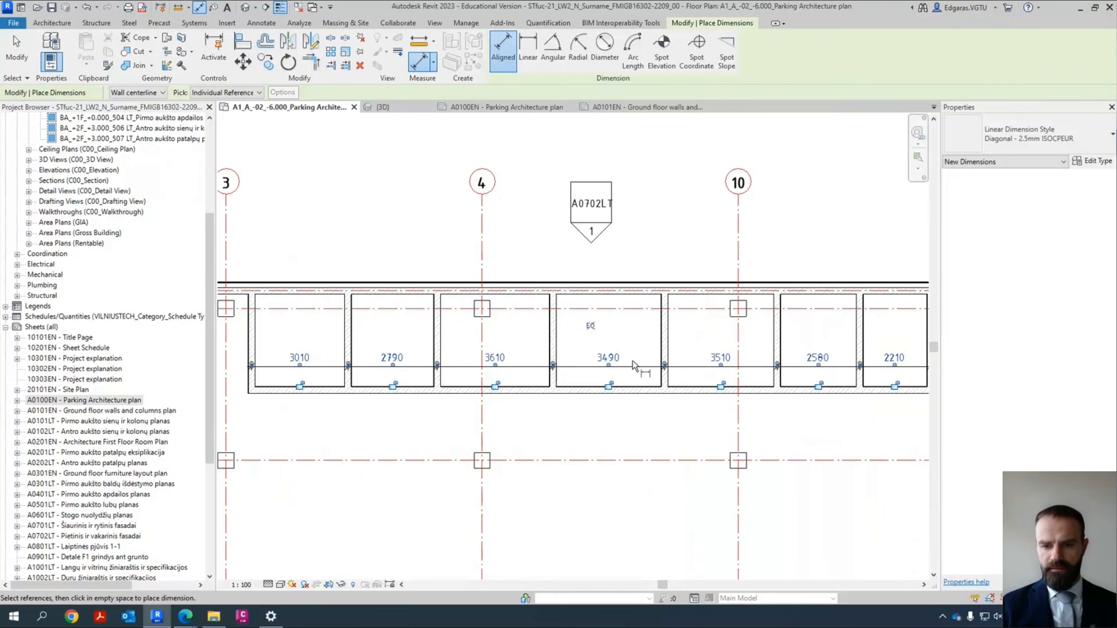
pyautogui.scroll(-1, 481, 360)
pyautogui.scroll(-1, 481, 360)
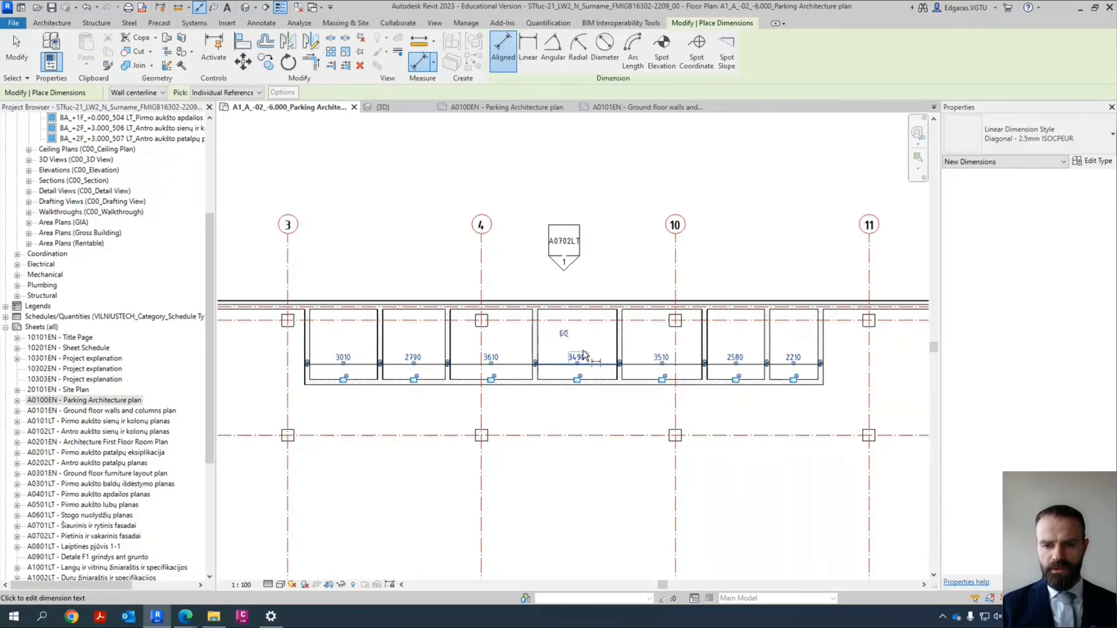
pyautogui.click(564, 334)
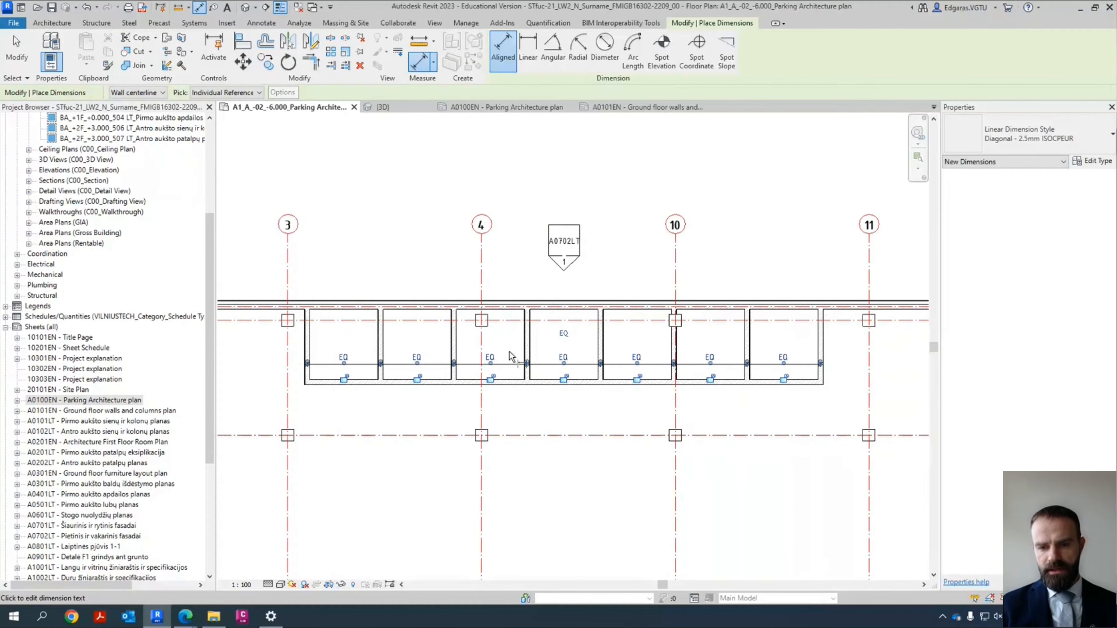
pyautogui.click(565, 335)
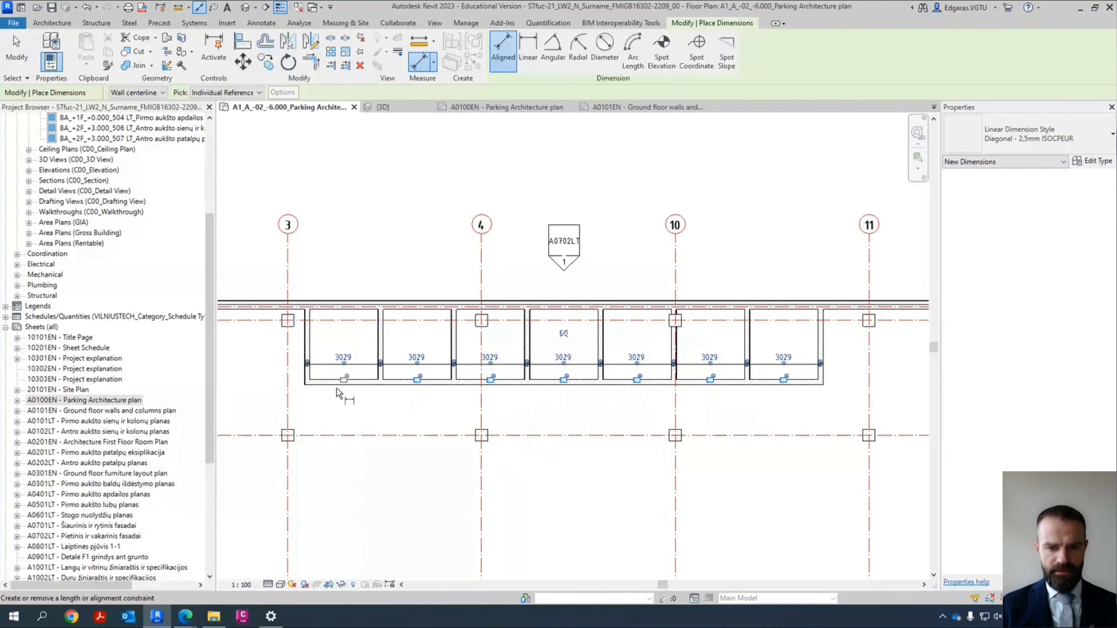
pyautogui.press('Escape')
pyautogui.press('Escape')
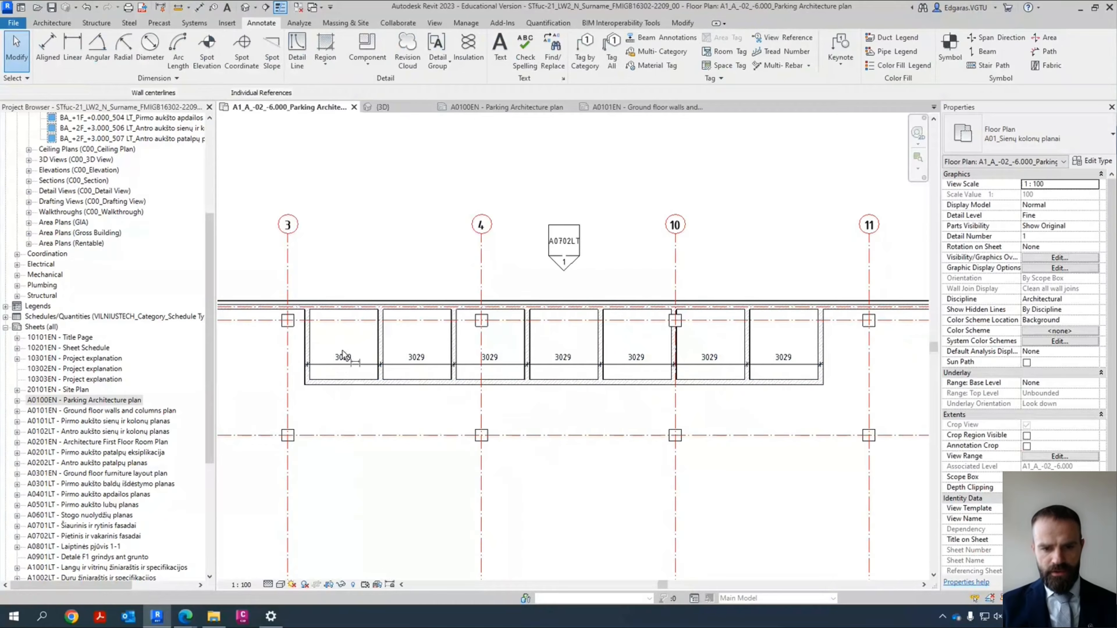
# Step: Add an overall aligned dimension between the strip's two end walls, just outside the long partition wall
pyautogui.press('d')
pyautogui.press('i')
pyautogui.scroll(3, 323, 359)
pyautogui.scroll(3, 381, 369)
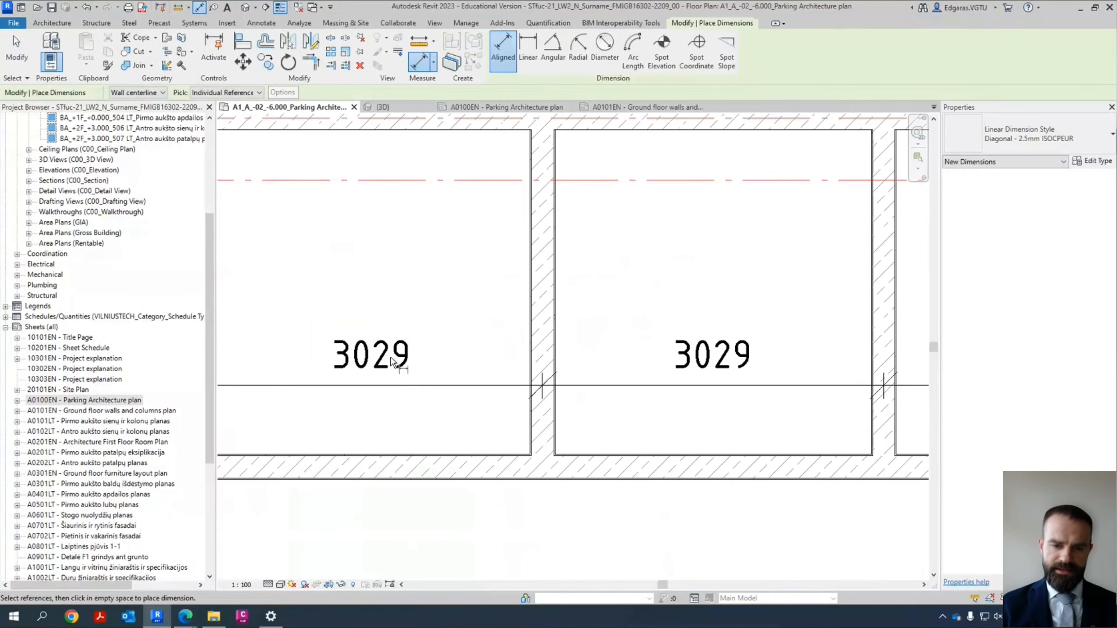
pyautogui.scroll(-4, 389, 362)
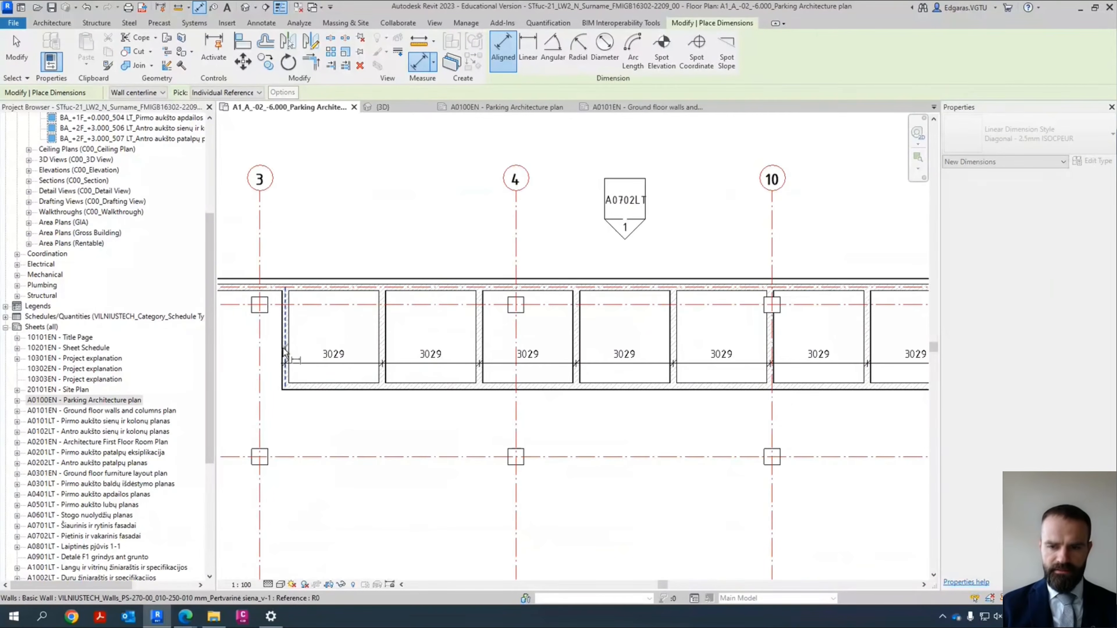
pyautogui.scroll(-2, 281, 354)
pyautogui.click(723, 356)
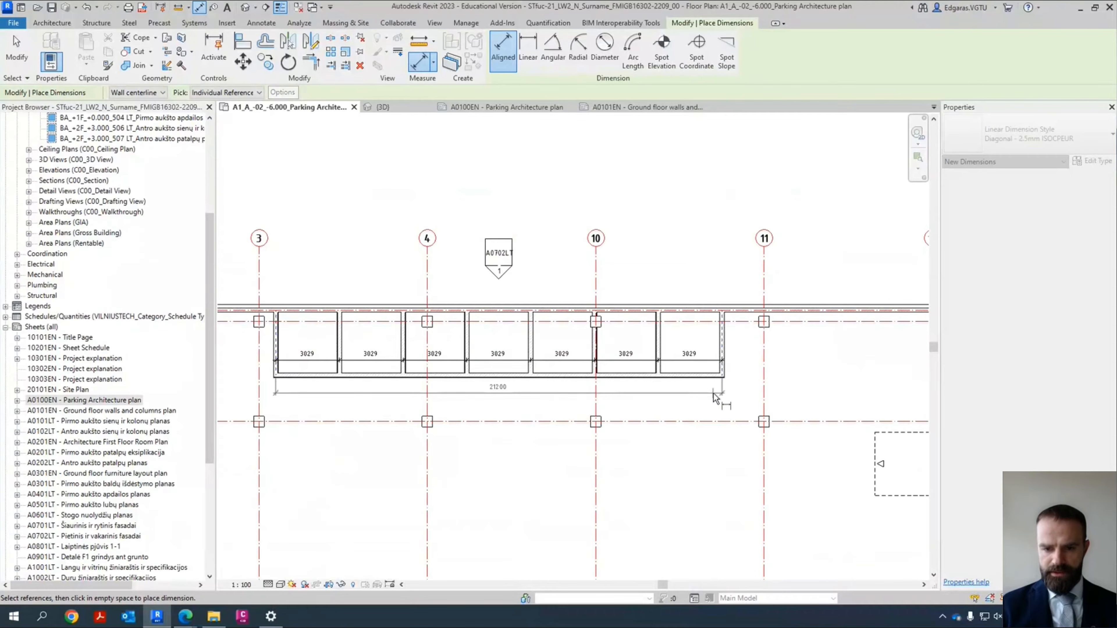
pyautogui.click(703, 394)
pyautogui.scroll(2, 572, 380)
pyautogui.press('Escape')
# Step: Move the end wall near grid 11 by setting the strip's overall dimension to 21300 mm
pyautogui.click(865, 329)
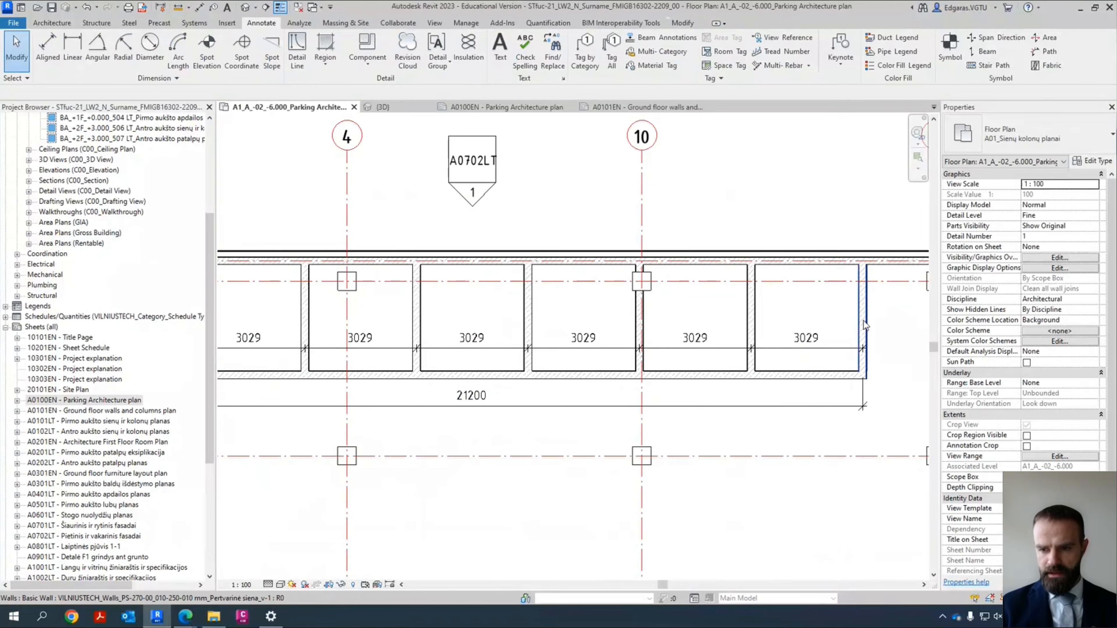
pyautogui.scroll(-2, 866, 329)
pyautogui.click(575, 381)
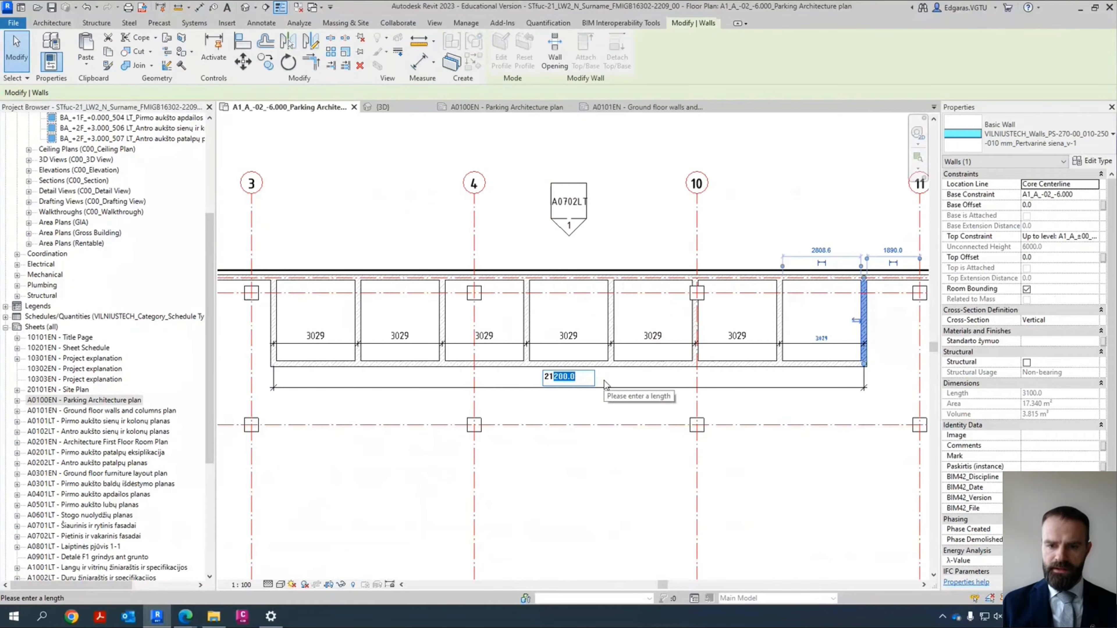
pyautogui.write('21300')
pyautogui.press('Return')
# Step: Redistribute the dividing walls evenly within the lengthened strip using the dimension chain's equality constraint, and return the chain to numeric values
pyautogui.click(646, 337)
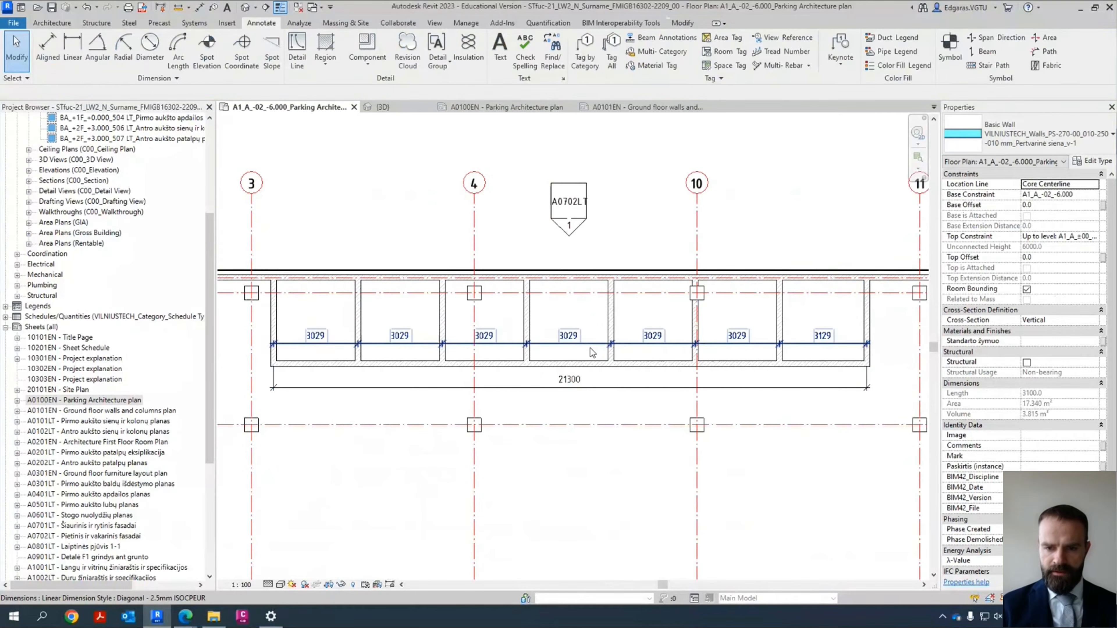
pyautogui.click(570, 309)
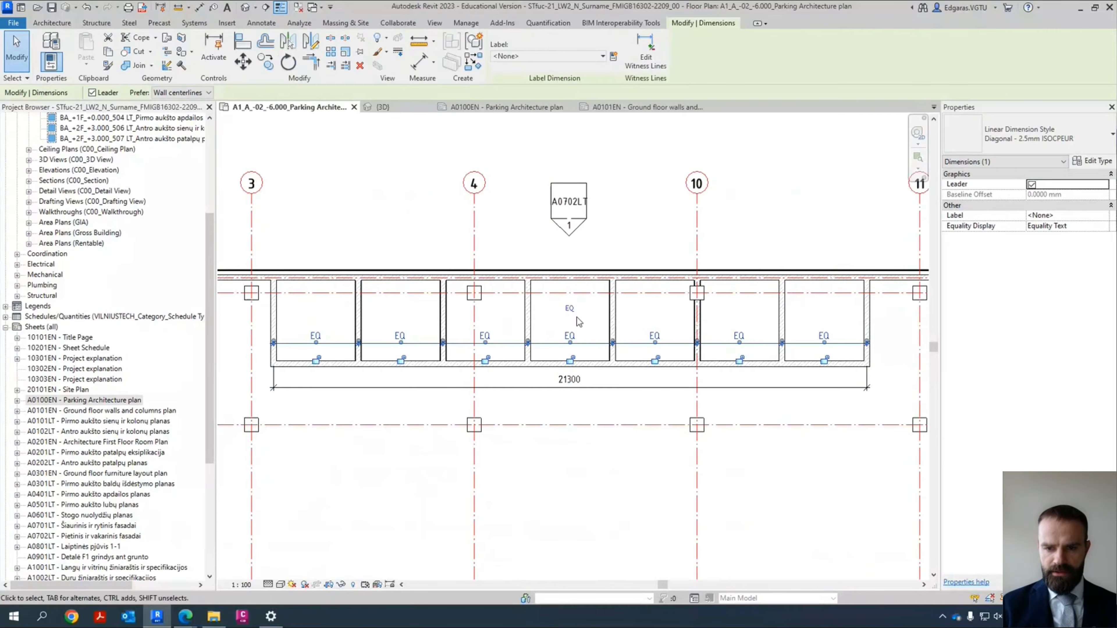
pyautogui.scroll(5, 497, 340)
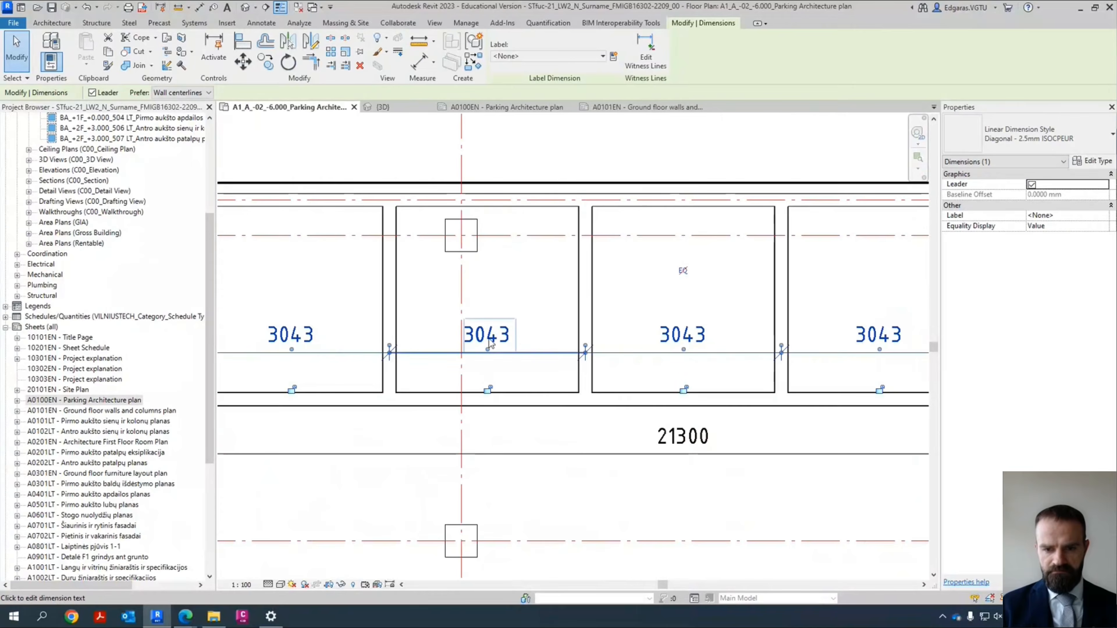
pyautogui.scroll(-4, 497, 340)
pyautogui.click(615, 420)
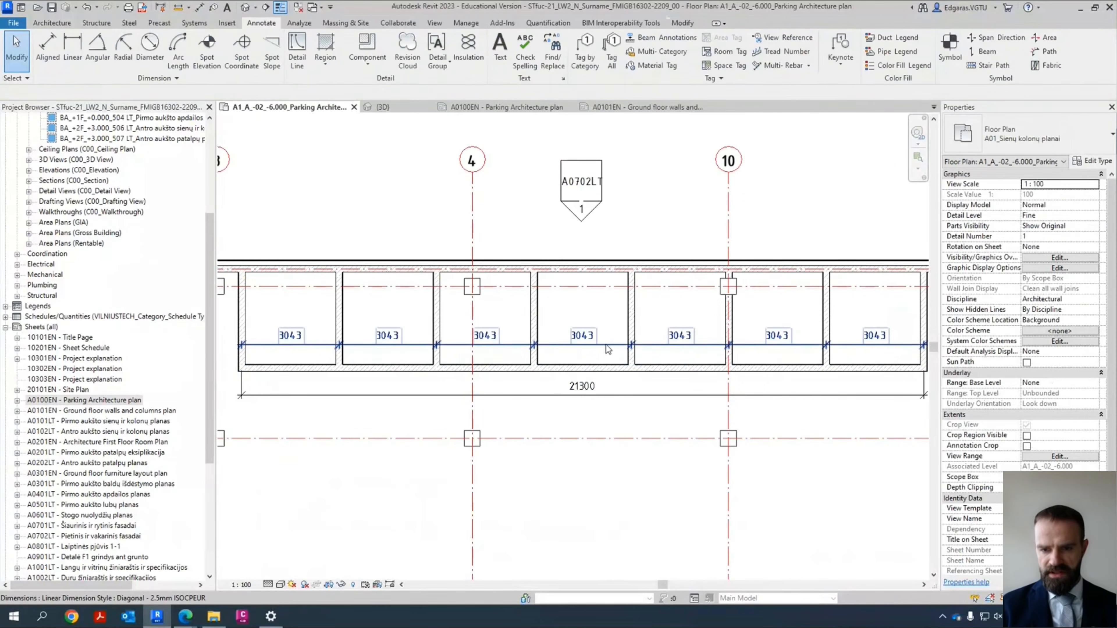
# Step: Delete the room-spacing dimension chain and the overall strip dimension
pyautogui.click(605, 344)
pyautogui.press('Delete')
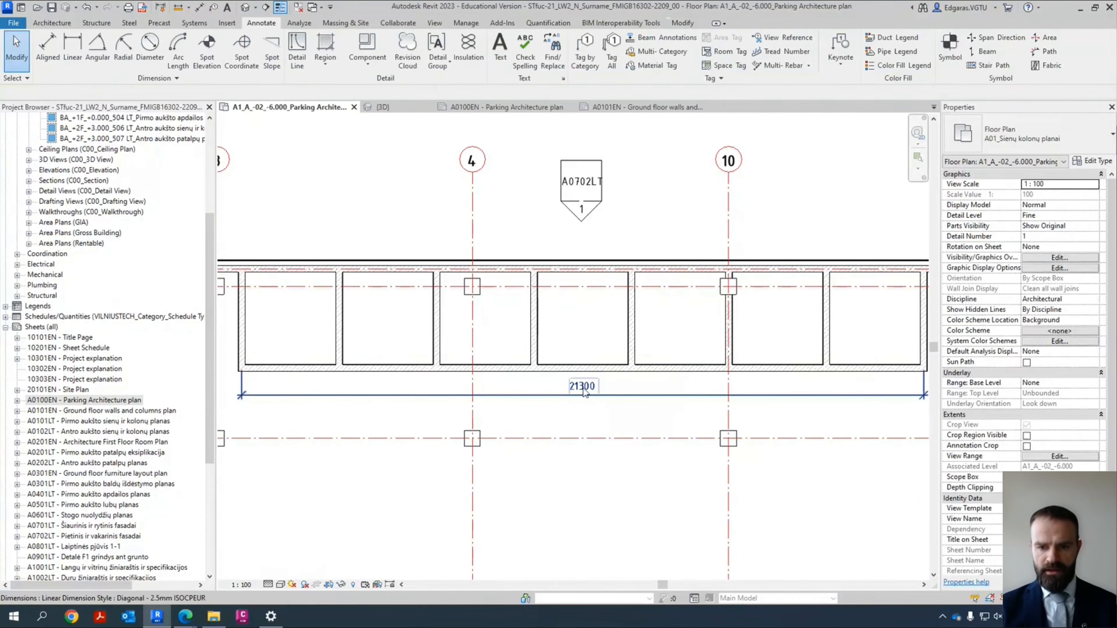
pyautogui.click(598, 391)
pyautogui.press('Delete')
pyautogui.scroll(-3, 553, 299)
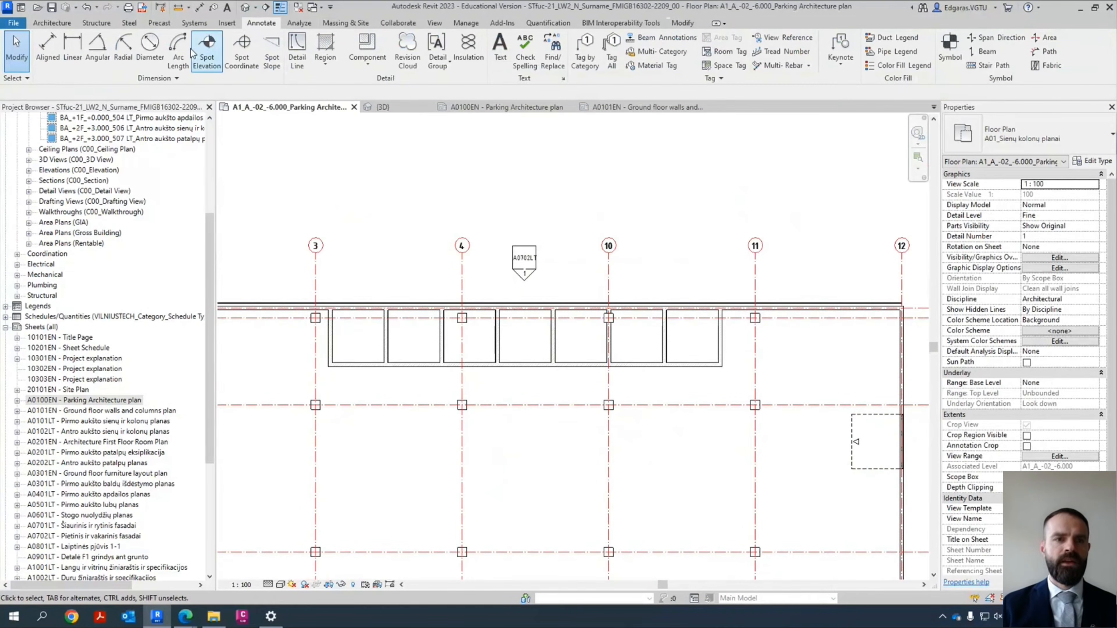
# Step: Place D1_800 x 2100 doors, opening outward, in the long partition wall for the first two rooms from grid 3
pyautogui.click(50, 23)
pyautogui.click(70, 45)
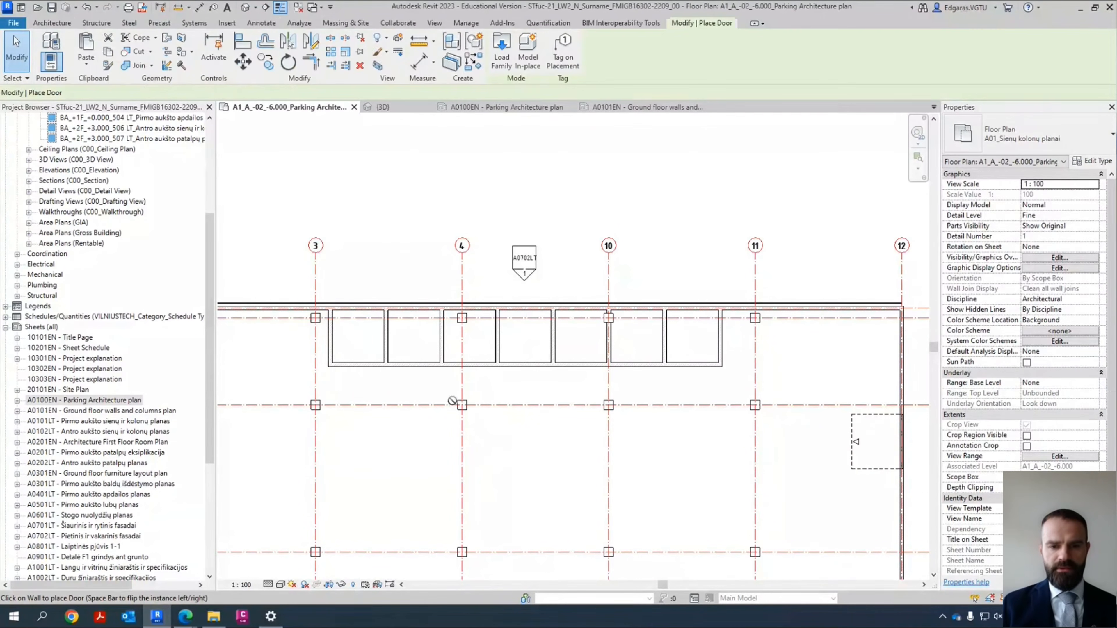
pyautogui.scroll(3, 382, 375)
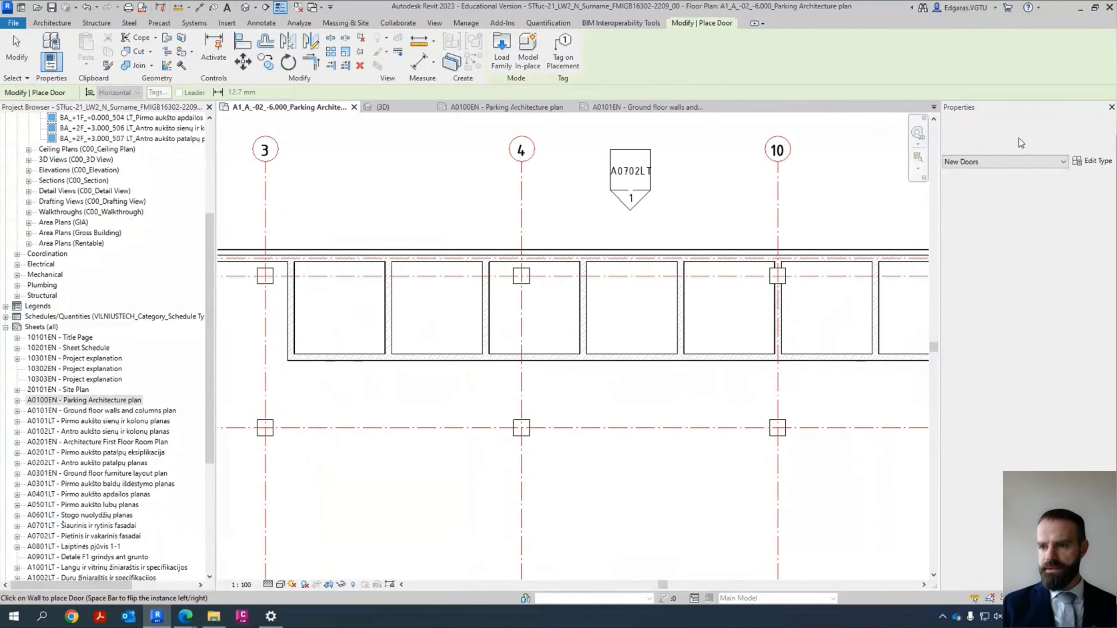
pyautogui.click(1019, 139)
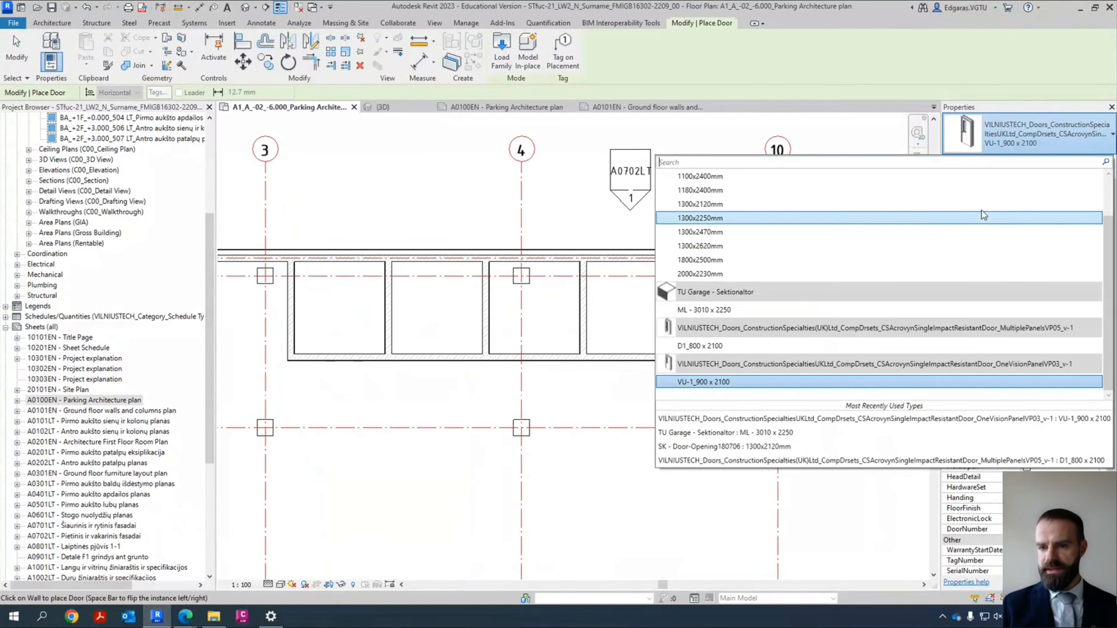
pyautogui.click(721, 347)
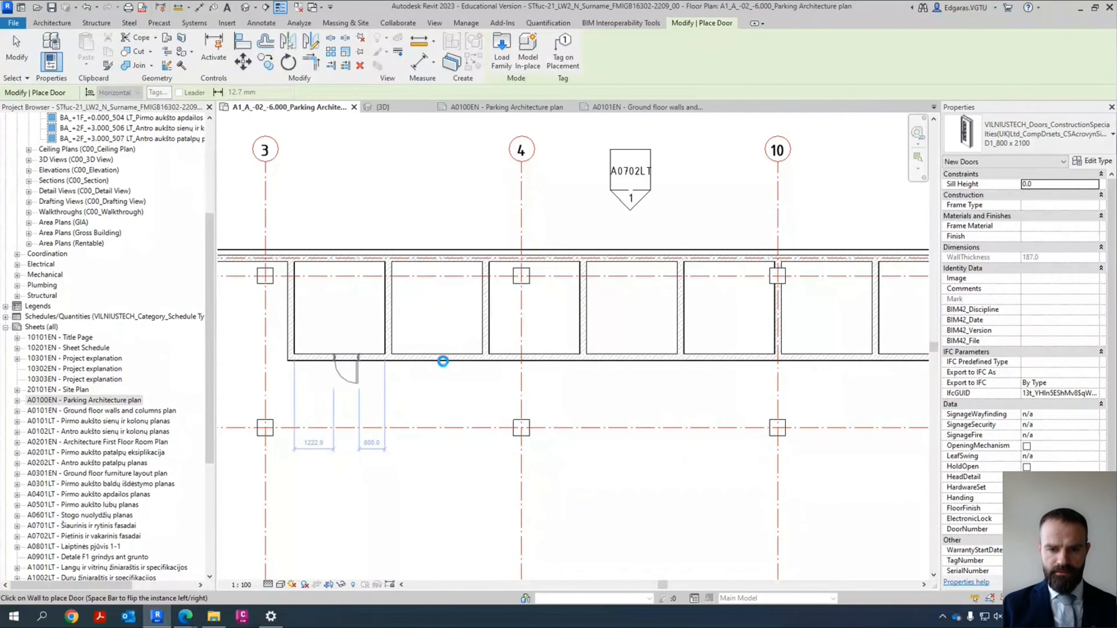
pyautogui.click(442, 362)
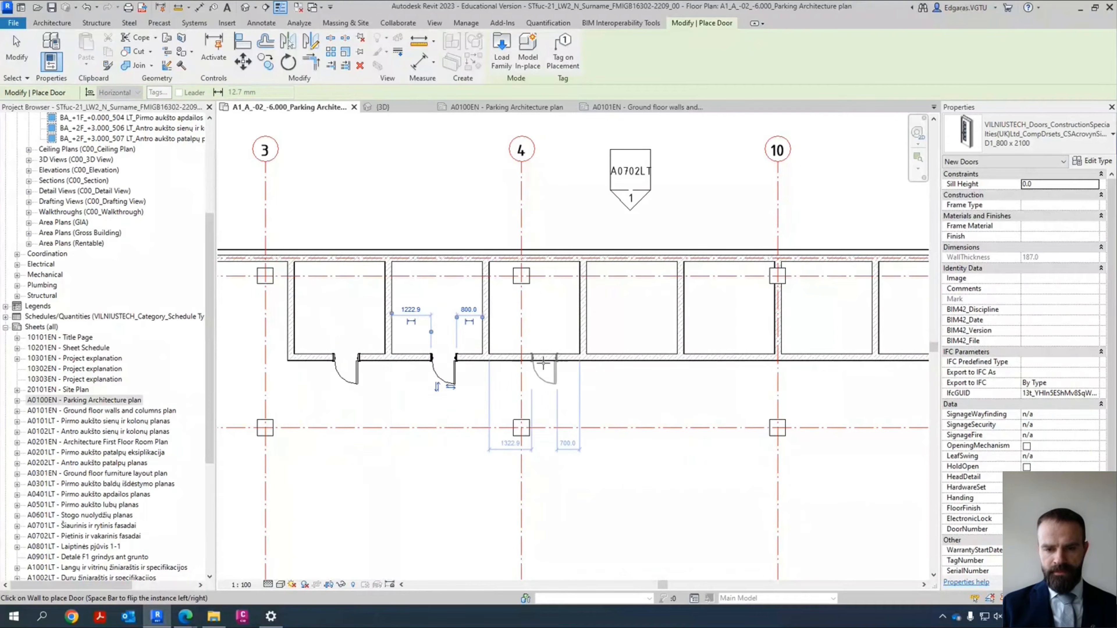
pyautogui.press('Escape')
pyautogui.press('Escape')
# Step: Array the second room's door along the long partition wall at one-room spacing, with an array count of 6
pyautogui.click(452, 378)
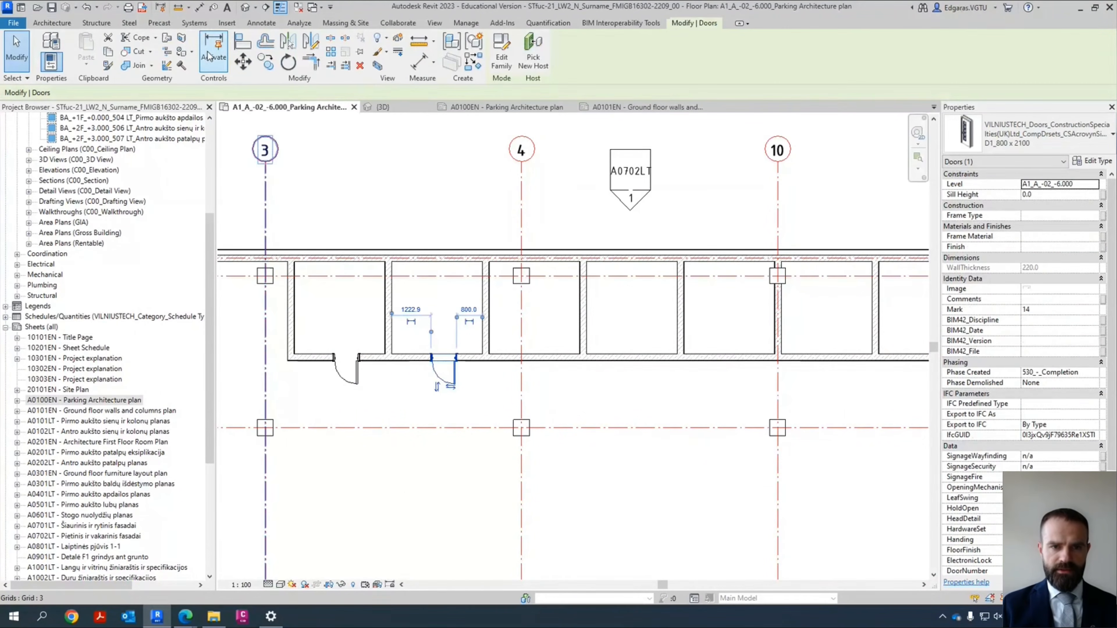
pyautogui.click(331, 52)
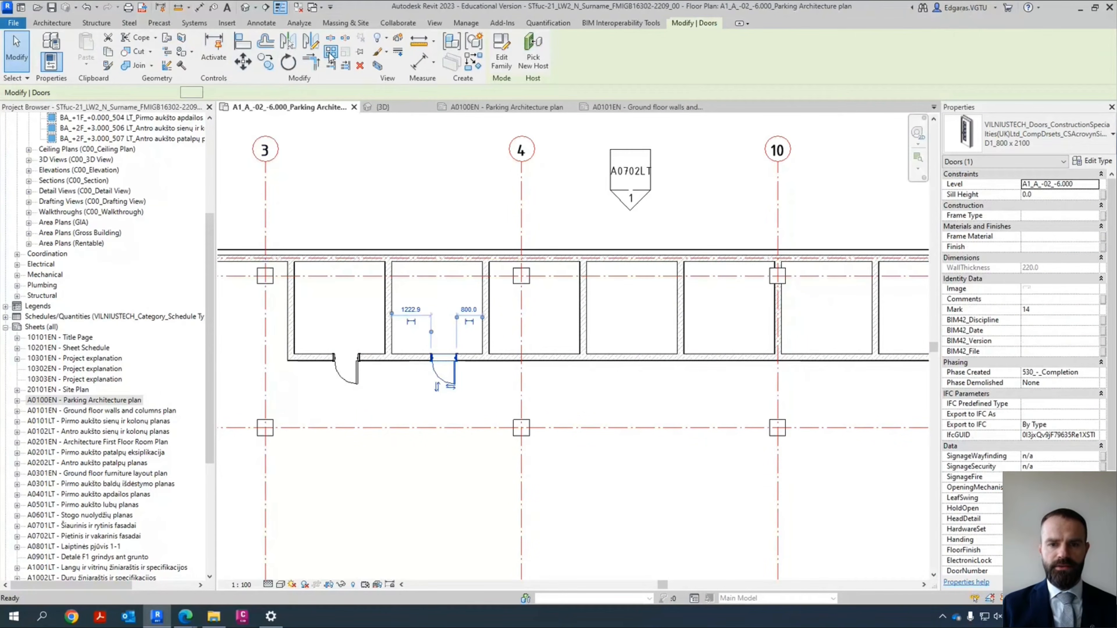
pyautogui.click(486, 350)
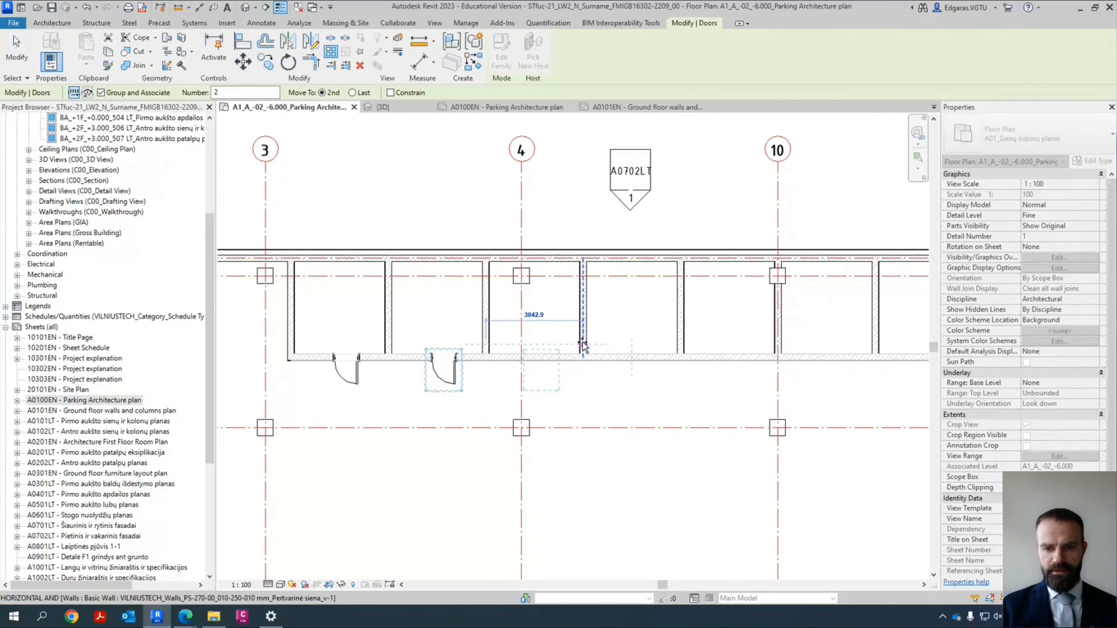
pyautogui.click(582, 345)
pyautogui.scroll(-1, 405, 342)
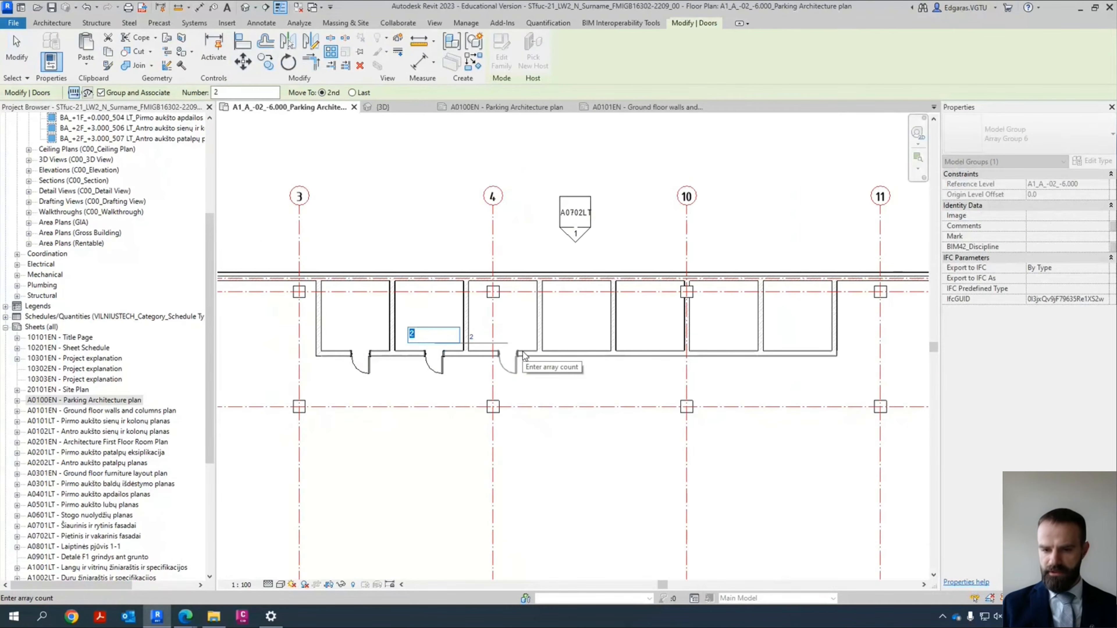
pyautogui.press('Return')
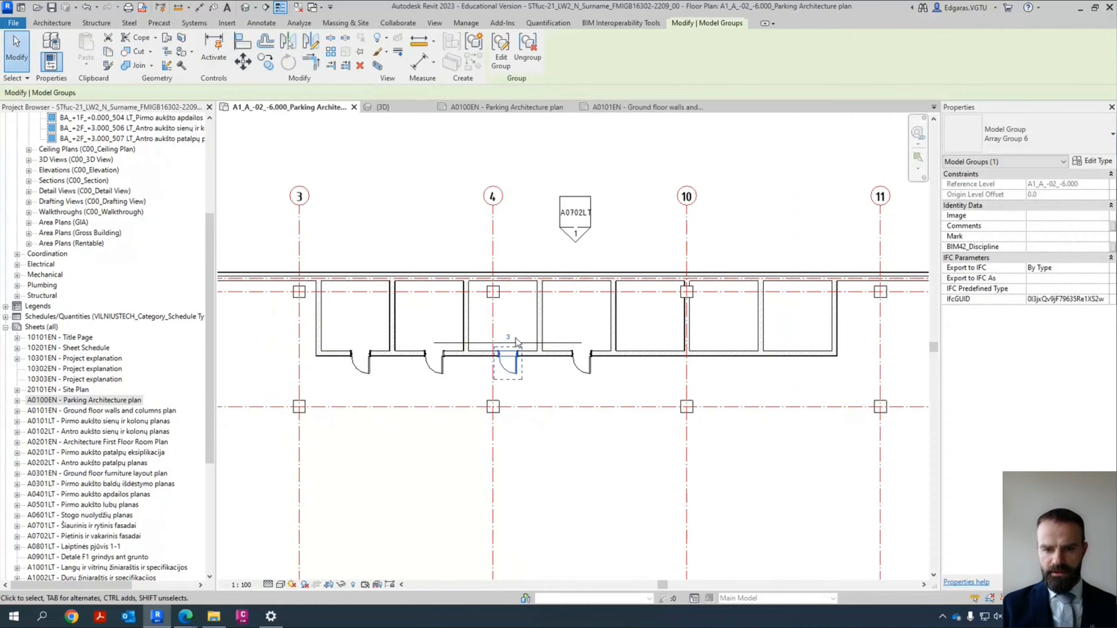
pyautogui.press('Return')
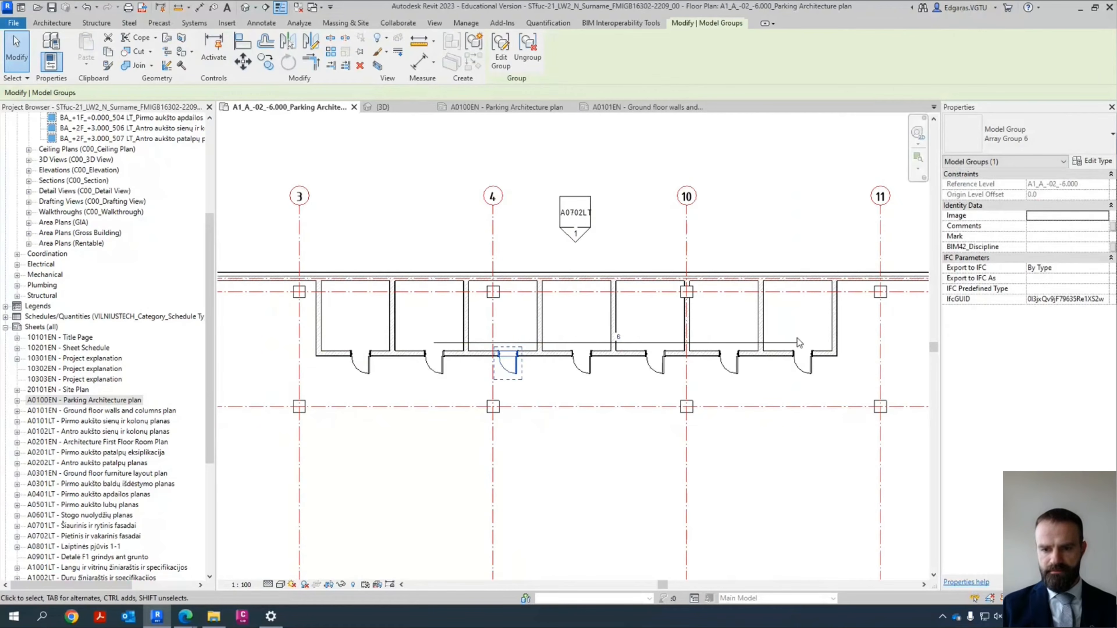
pyautogui.click(579, 437)
pyautogui.scroll(4, 356, 360)
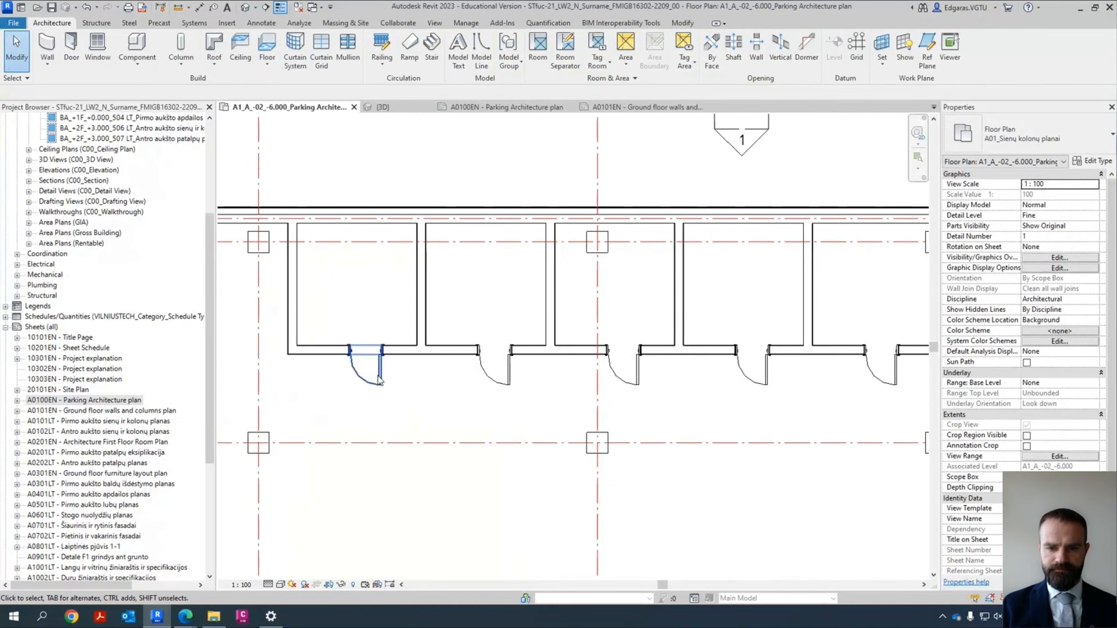
pyautogui.moveTo(493, 397); pyautogui.dragTo(385, 397, button='middle')
pyautogui.scroll(-5, 358, 370)
pyautogui.scroll(-3, 640, 377)
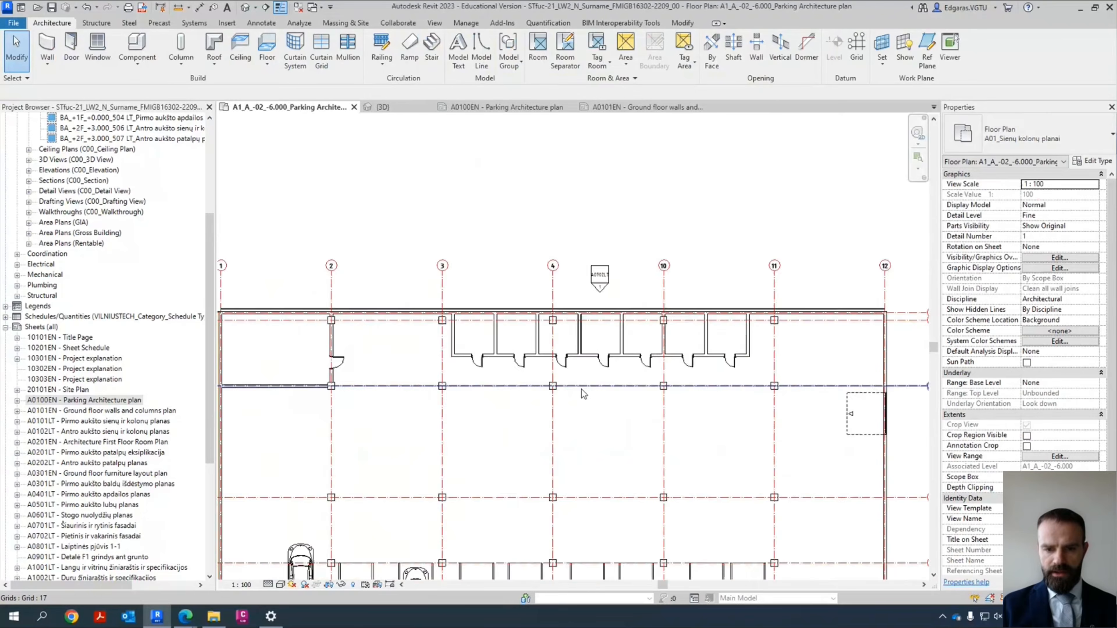
# Step: Choose the VILNIUSTECH_Site_Straight on Arrow_v-1 4m_Length type for site components and save the project when reminded
pyautogui.scroll(1, 583, 392)
pyautogui.moveTo(522, 408); pyautogui.dragTo(518, 297, button='middle')
pyautogui.moveTo(450, 385); pyautogui.dragTo(533, 318, button='middle')
pyautogui.scroll(-3, 478, 419)
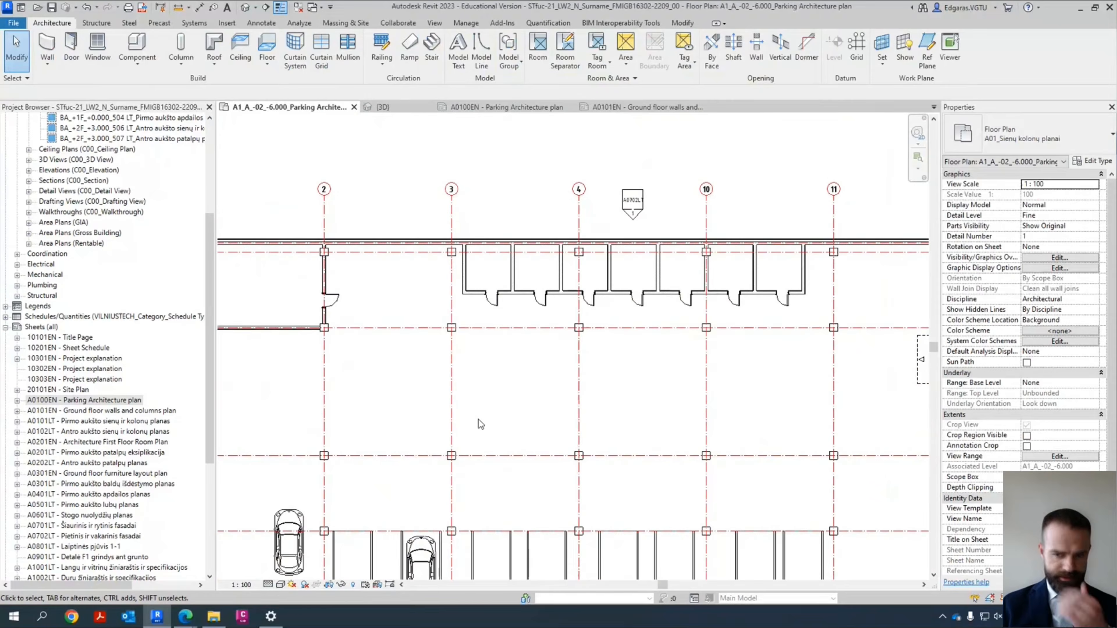
pyautogui.moveTo(460, 443); pyautogui.dragTo(447, 407, button='middle')
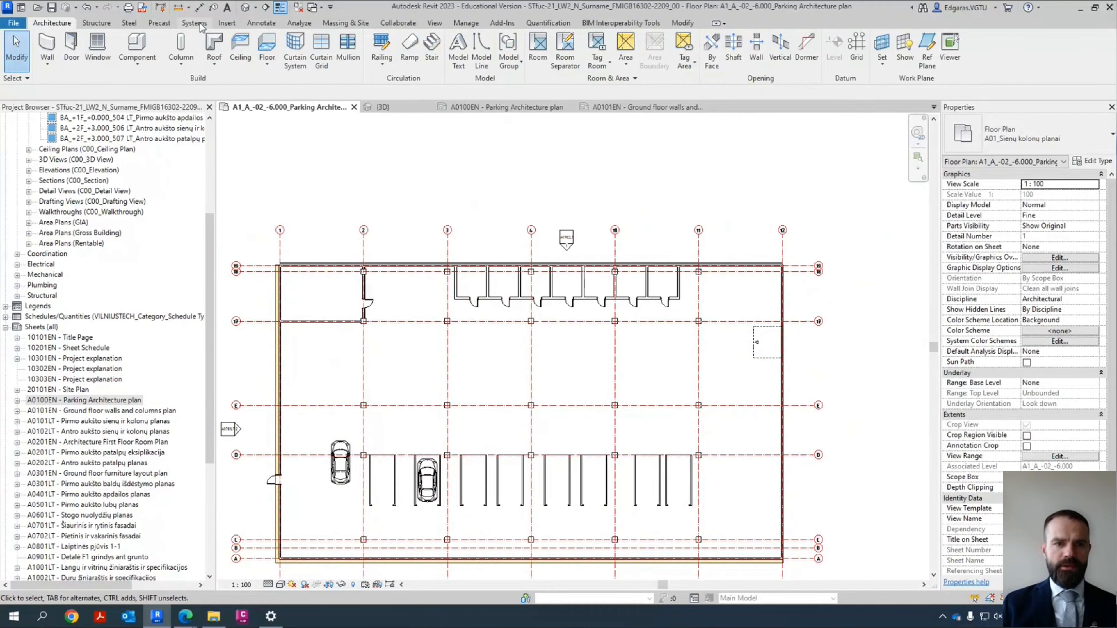
pyautogui.click(261, 23)
pyautogui.click(345, 23)
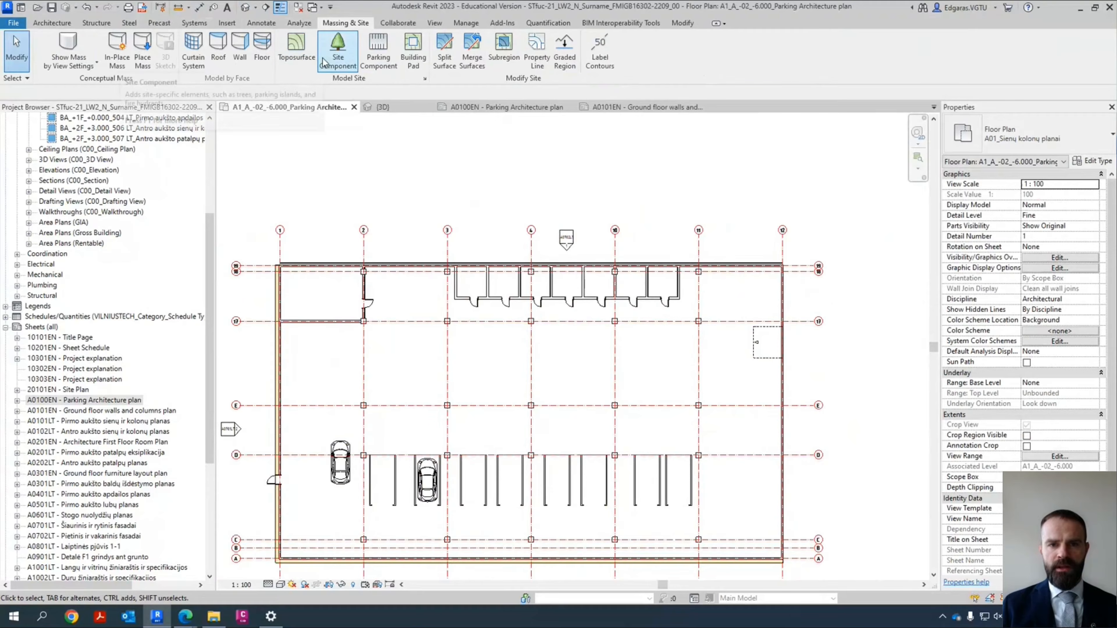
pyautogui.click(352, 65)
pyautogui.click(1035, 147)
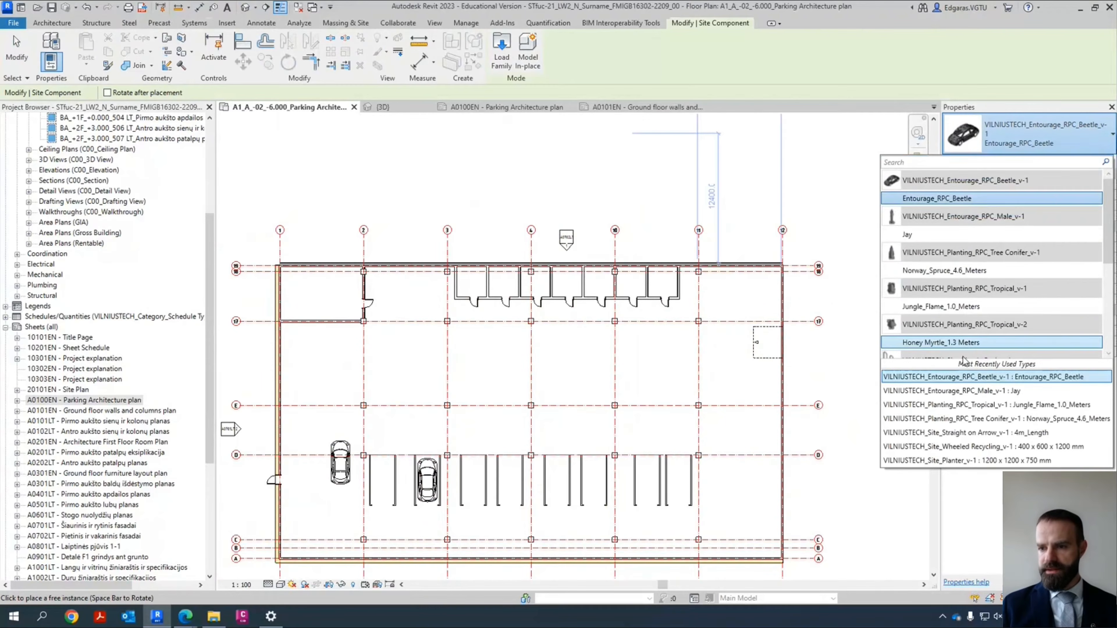
pyautogui.click(953, 307)
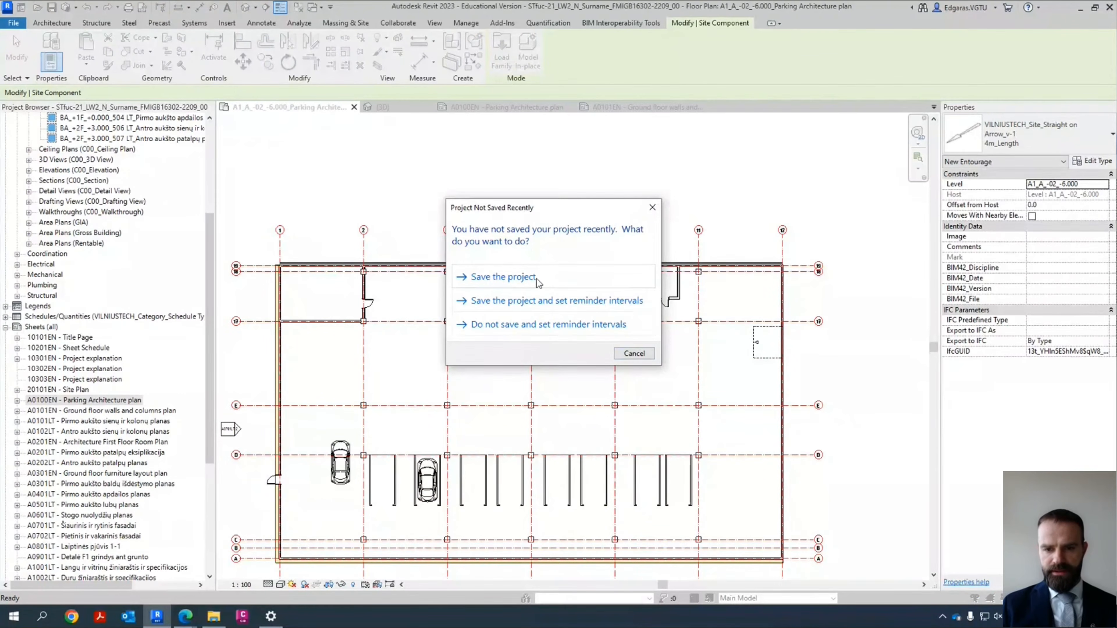
pyautogui.click(536, 278)
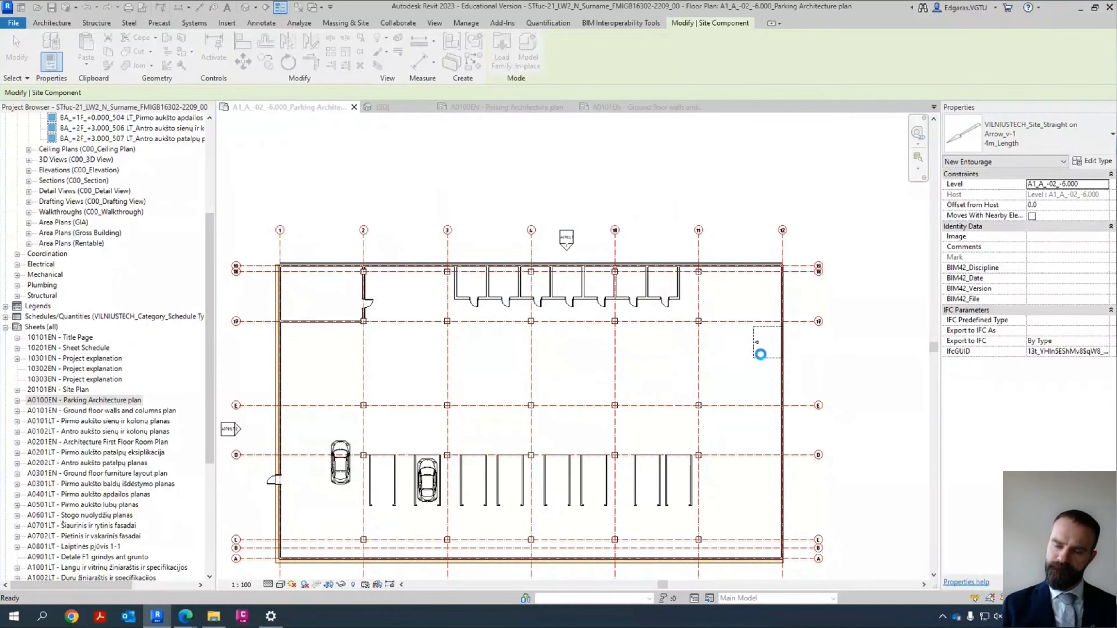
pyautogui.scroll(3, 748, 341)
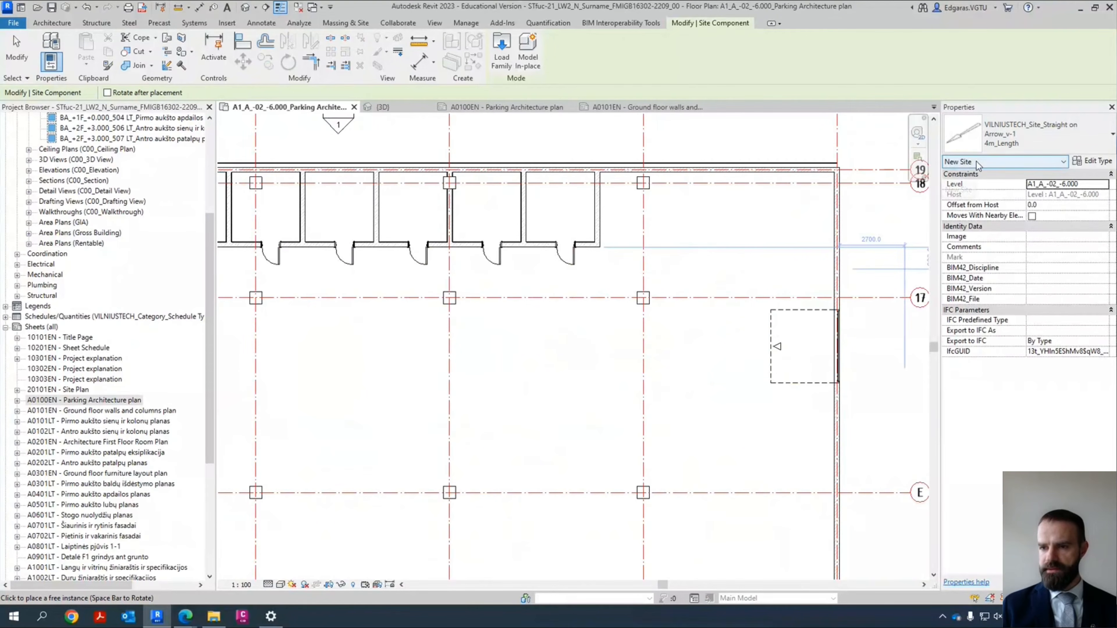
pyautogui.press('Escape')
pyautogui.press('Escape')
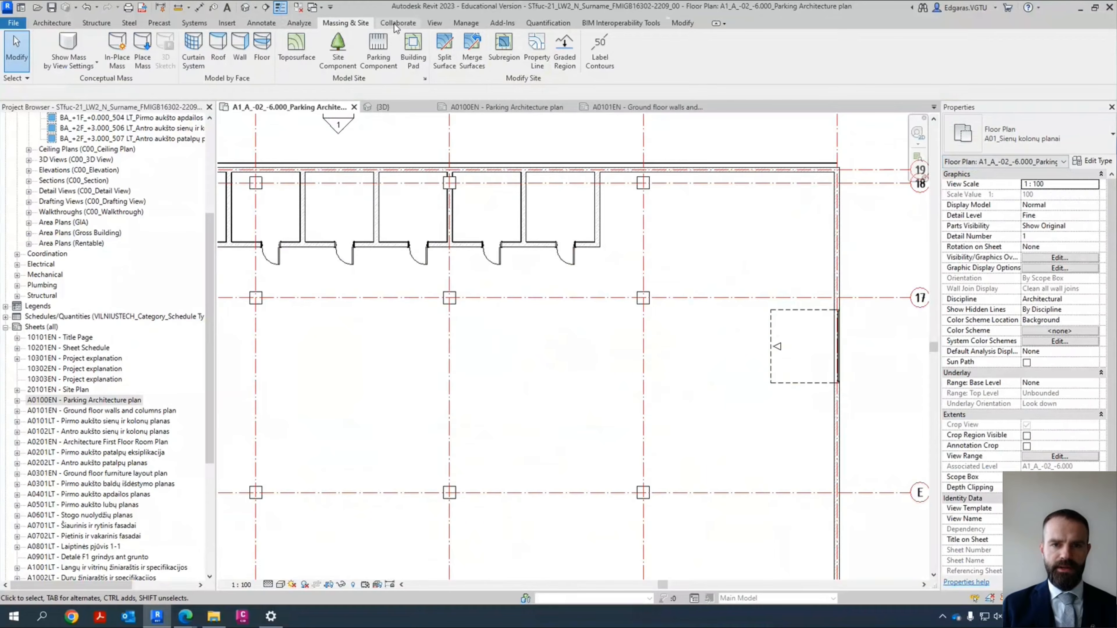
# Step: Turn on the Site category in the parking plan's Visibility/Graphics Overrides
pyautogui.click(434, 23)
pyautogui.click(91, 49)
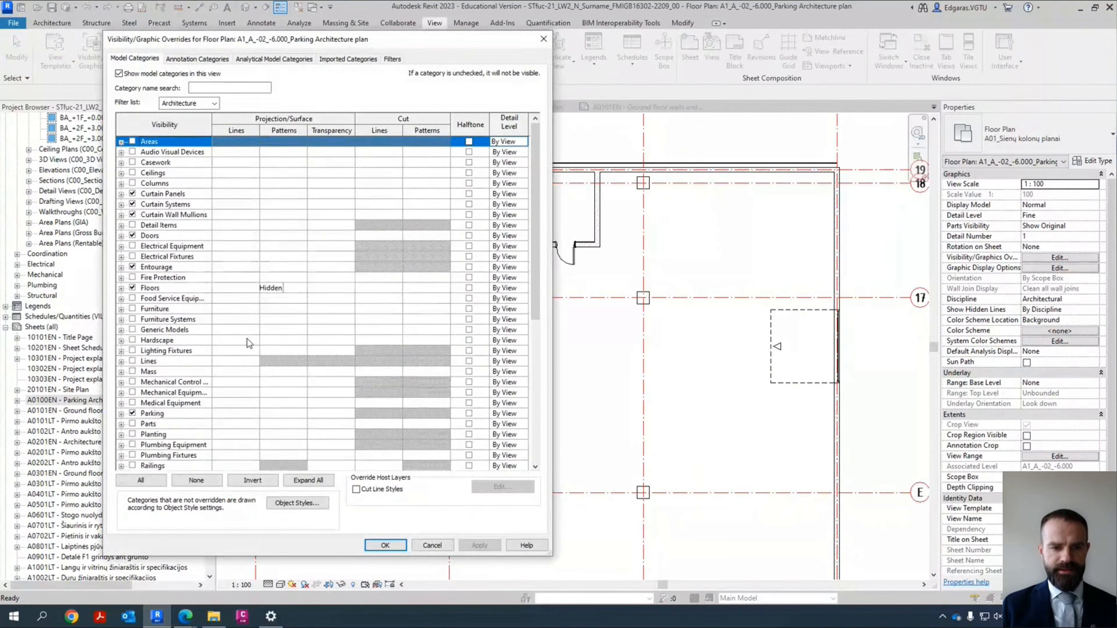
pyautogui.scroll(-5, 247, 339)
pyautogui.click(162, 403)
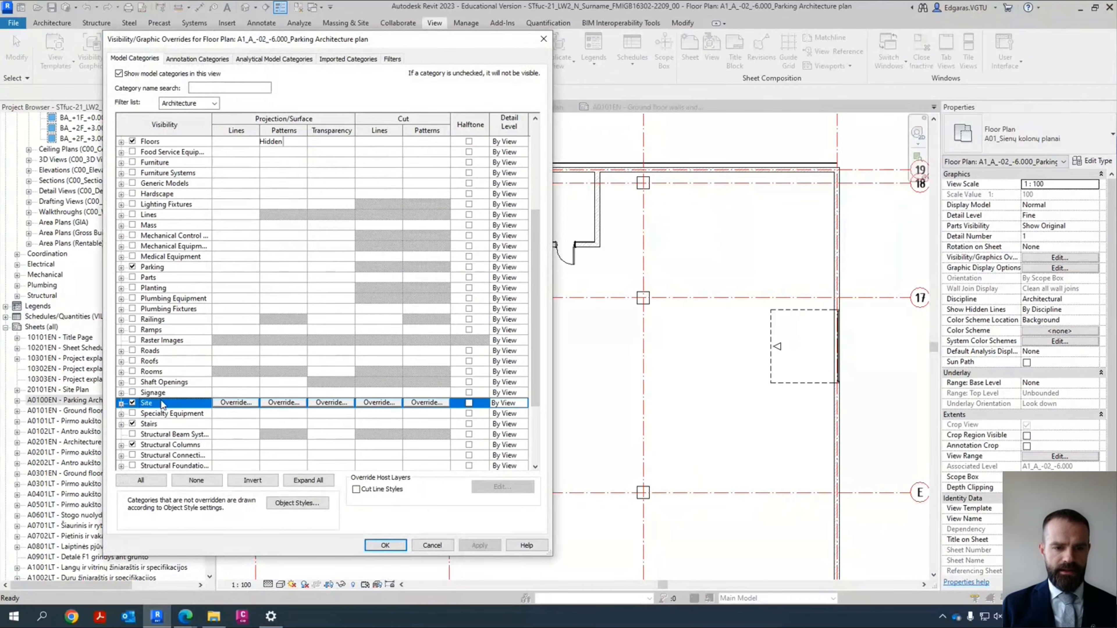
pyautogui.click(384, 544)
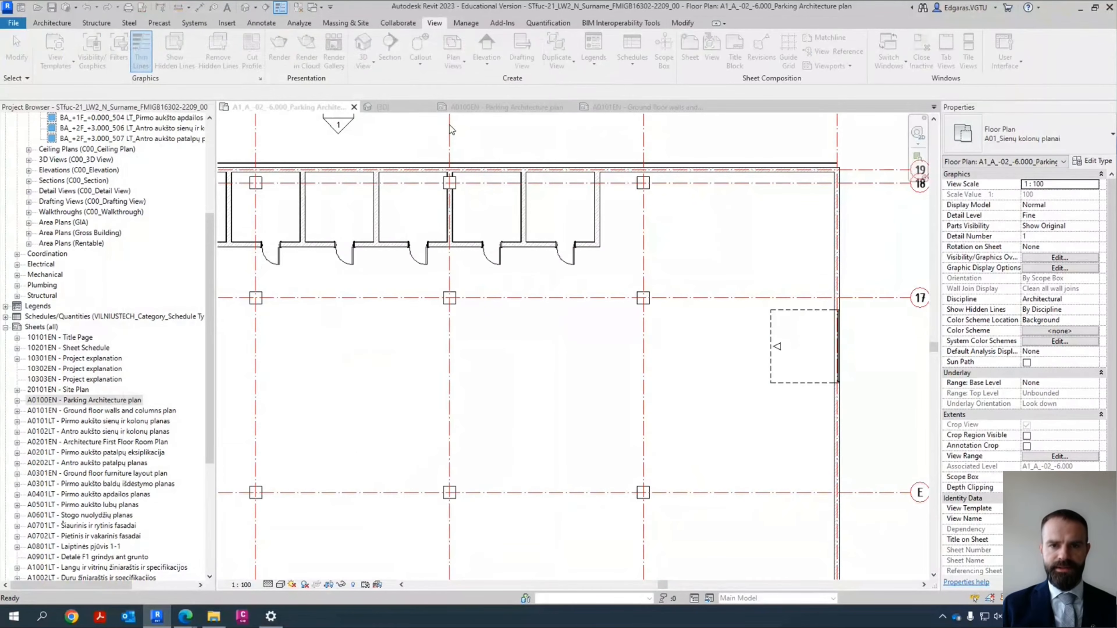
# Step: Place three 4m_Length arrows in a row below grid 17, pointing from the garage door toward grid 1
pyautogui.click(348, 23)
pyautogui.click(338, 50)
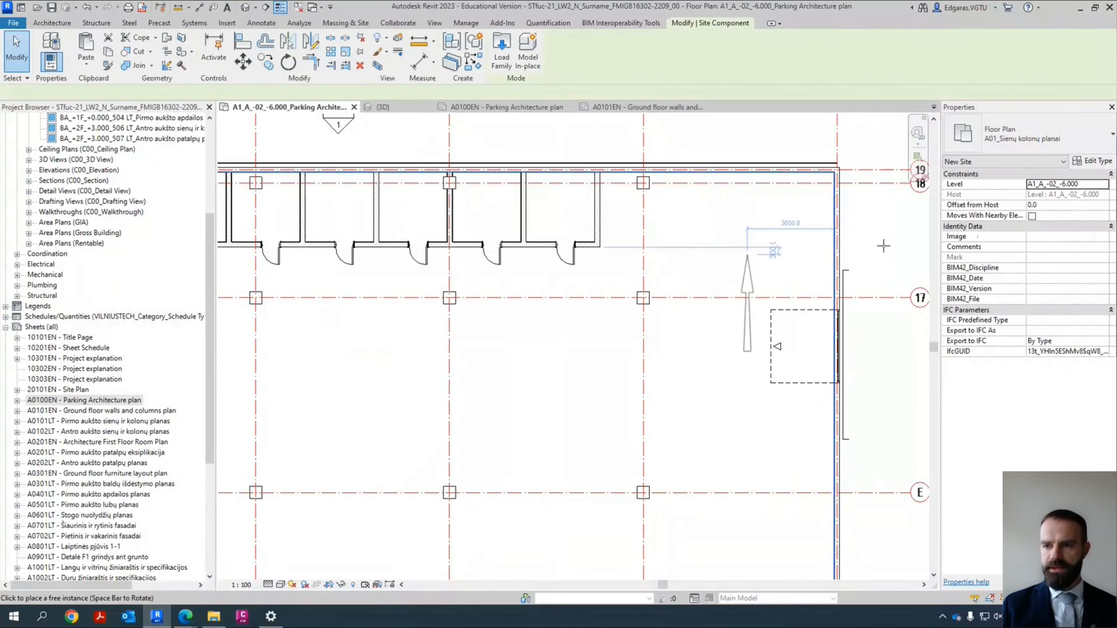
pyautogui.press('space')
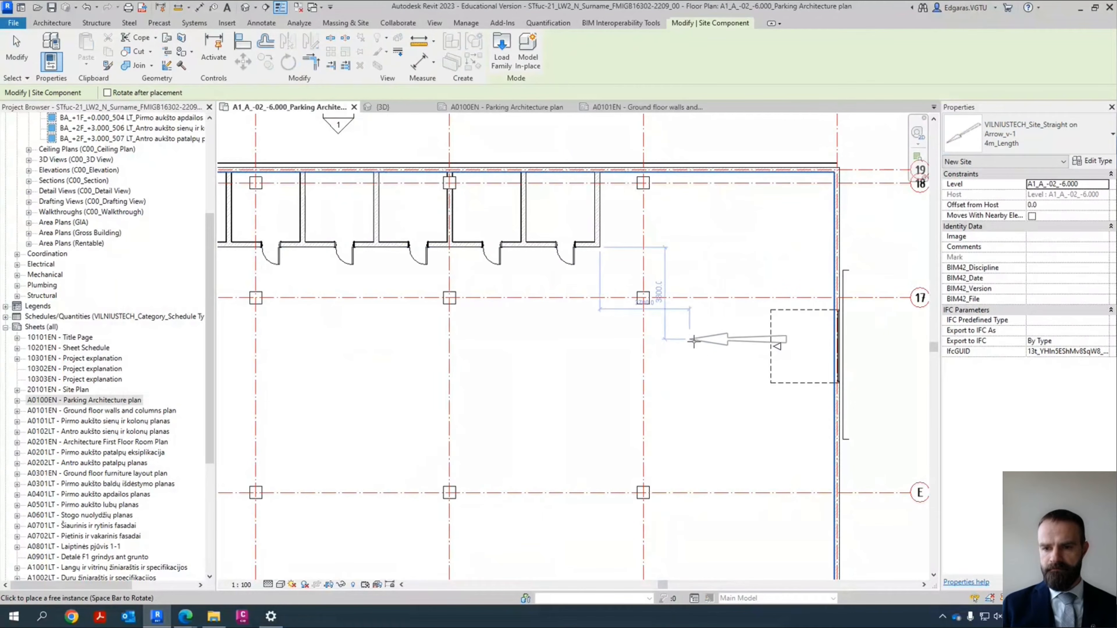
pyautogui.scroll(-2, 728, 299)
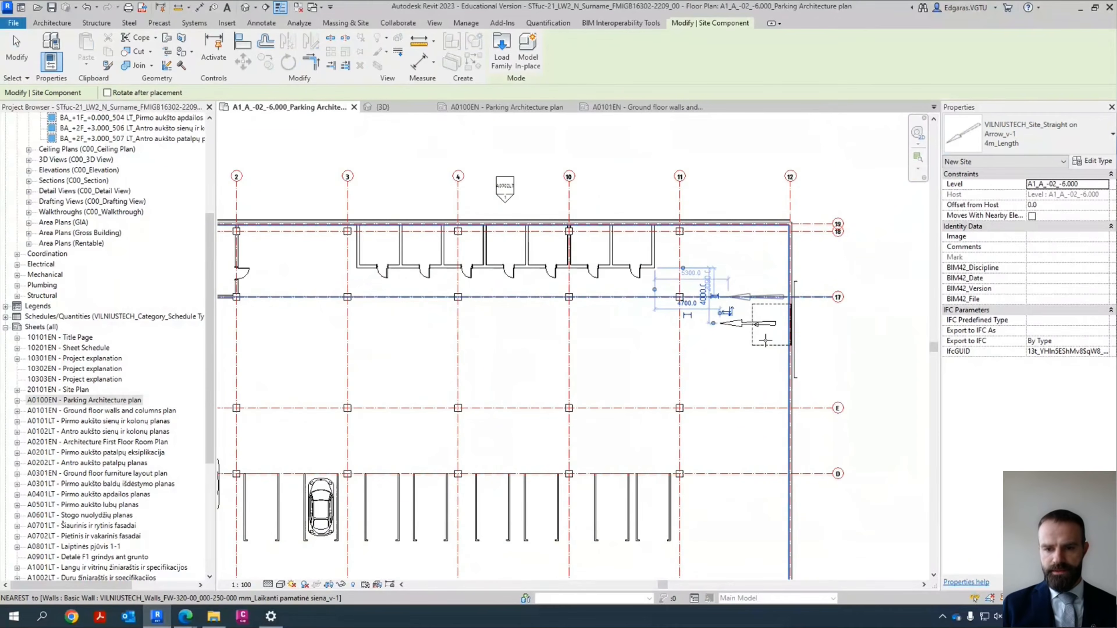
pyautogui.scroll(-1, 730, 297)
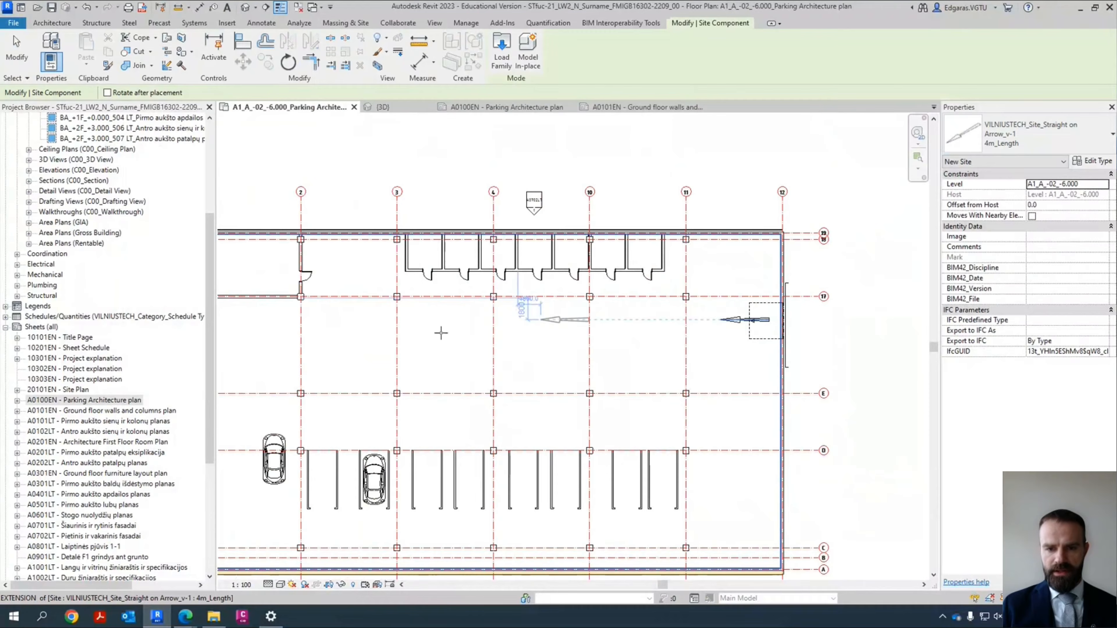
pyautogui.click(541, 320)
pyautogui.click(325, 319)
pyautogui.moveTo(401, 359); pyautogui.dragTo(434, 334, button='middle')
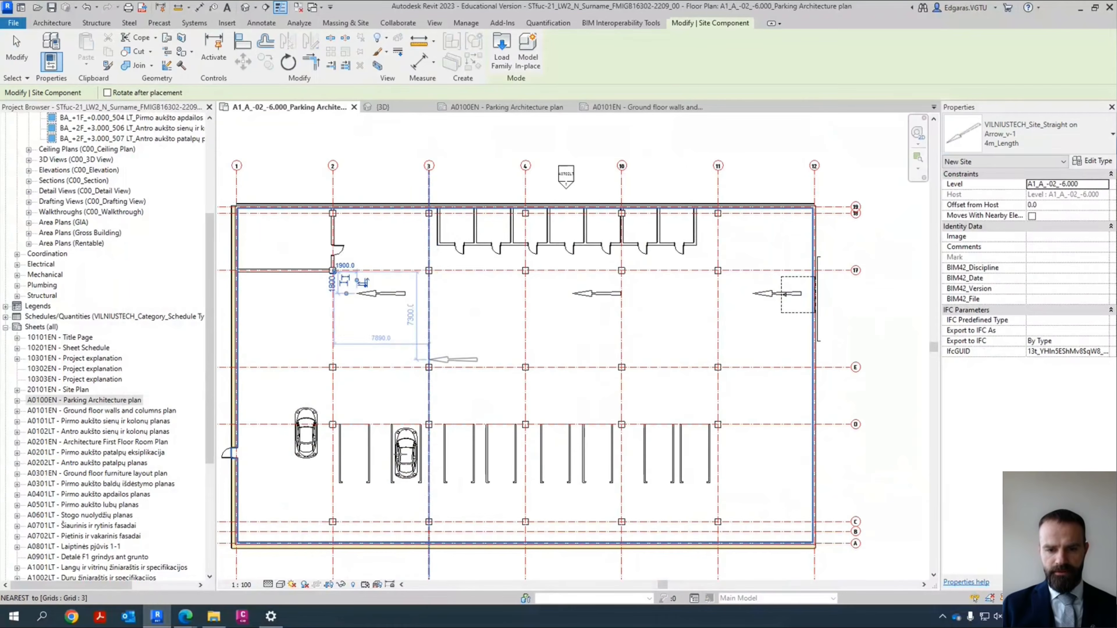
# Step: Place two 4m_Length arrows between grids 1 and 2, pointing down the plan toward grid A
pyautogui.press('space')
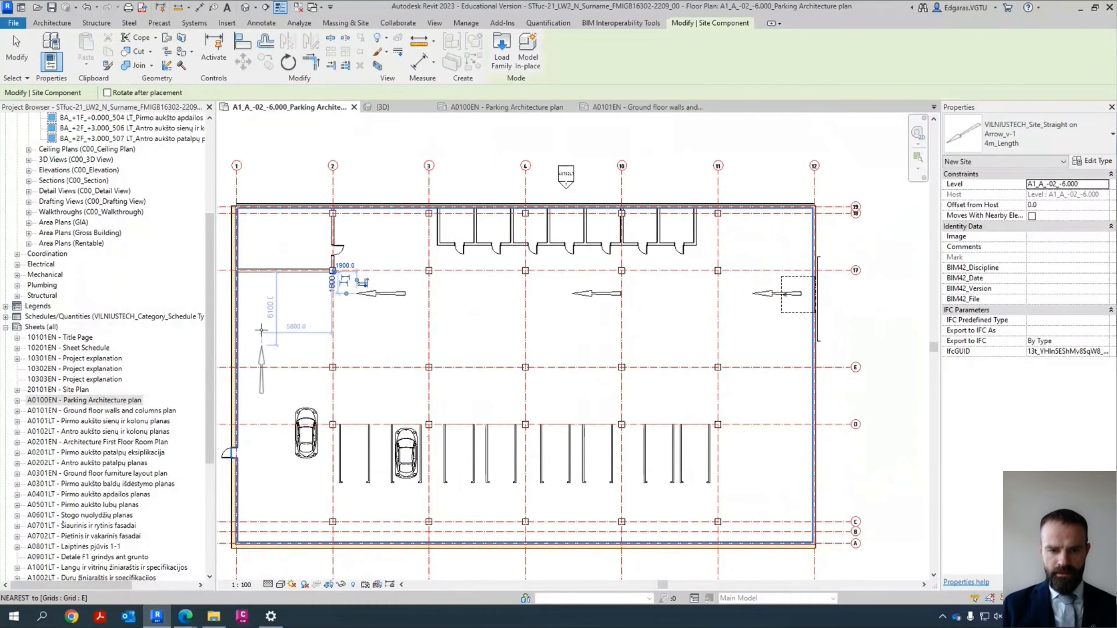
pyautogui.press('space')
pyautogui.press('space')
pyautogui.click(263, 374)
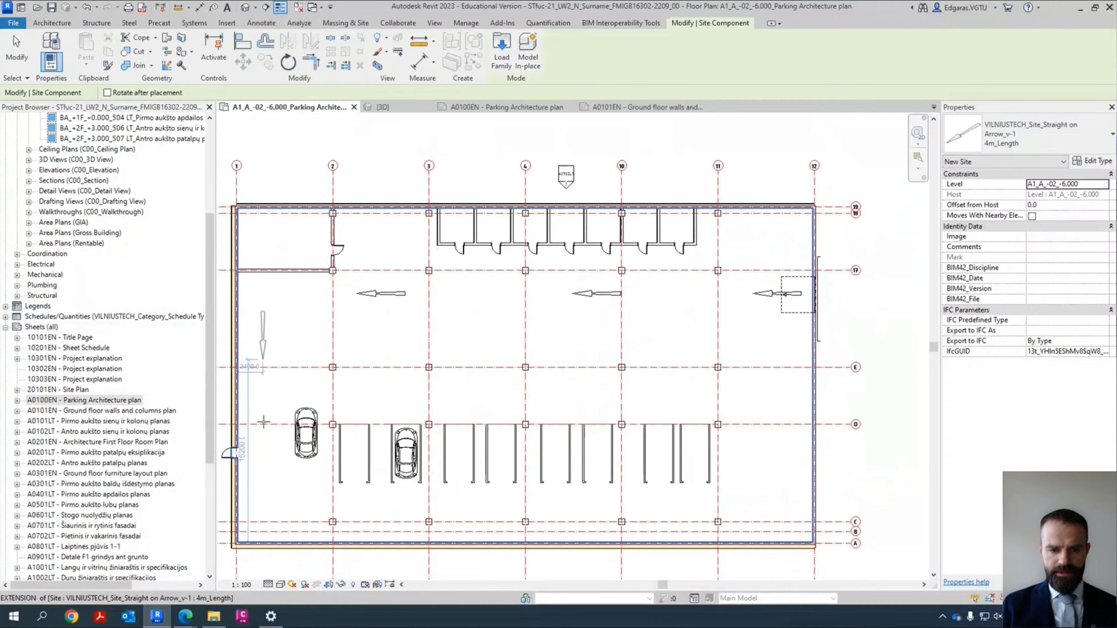
pyautogui.click(263, 466)
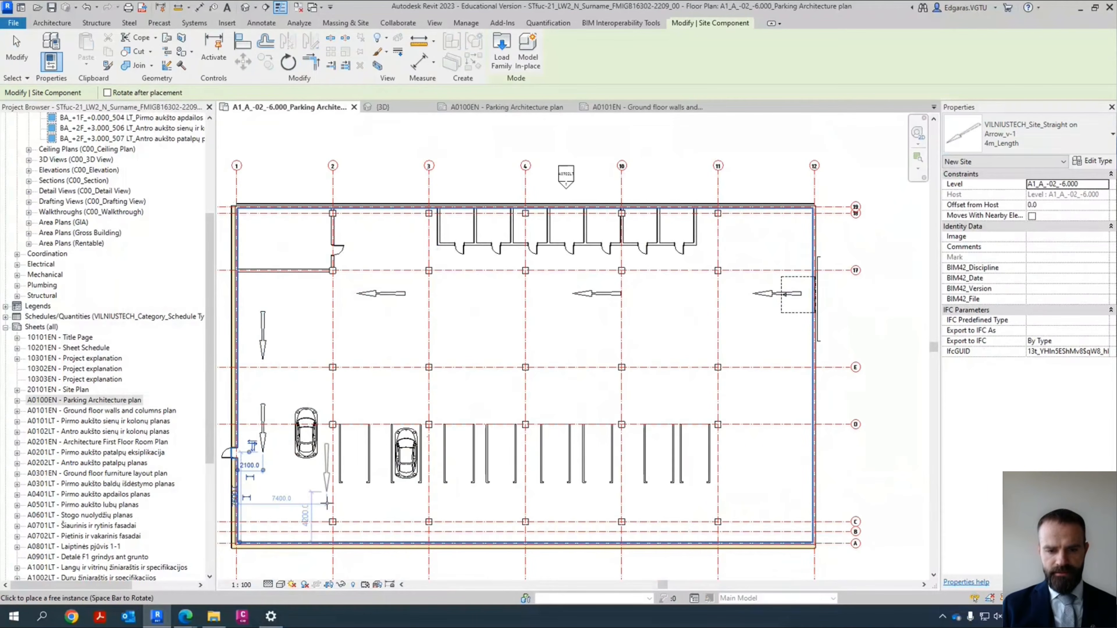
# Step: Place three 4m_Length arrows between the parking spaces and grid C, pointing toward grid 12
pyautogui.press('space')
pyautogui.click(351, 504)
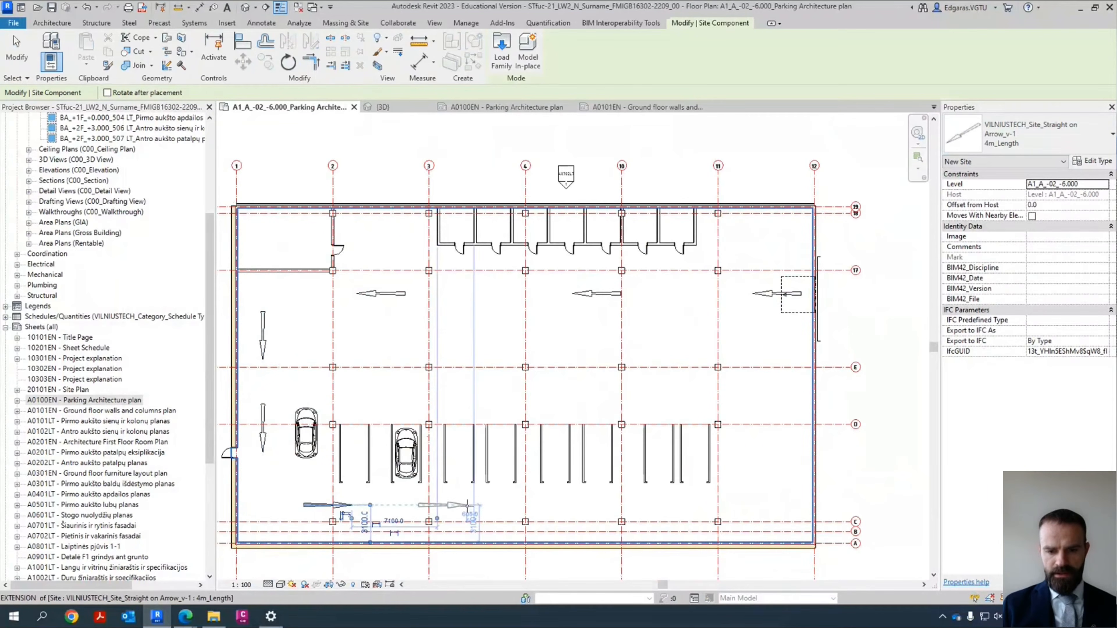
pyautogui.click(500, 505)
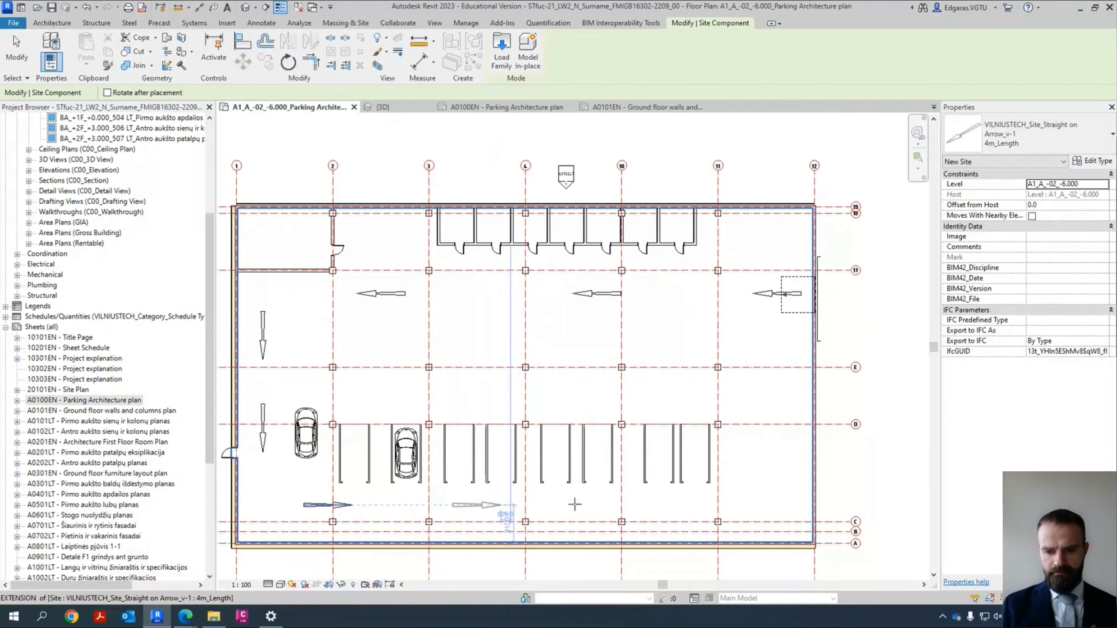
pyautogui.click(665, 510)
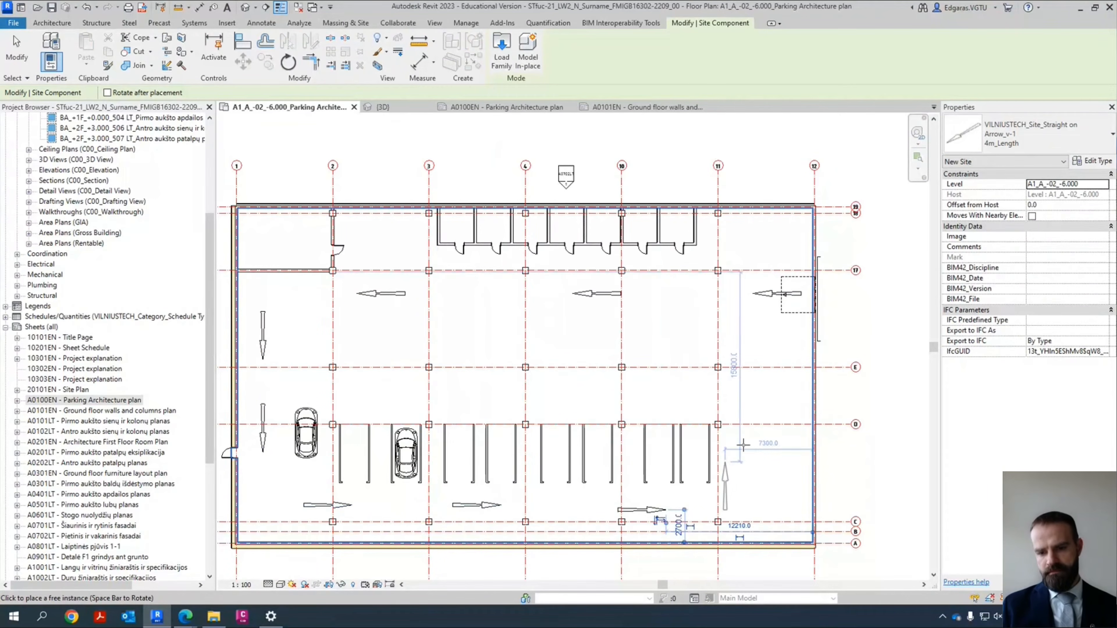
pyautogui.press('space')
pyautogui.press('Escape')
pyautogui.press('Escape')
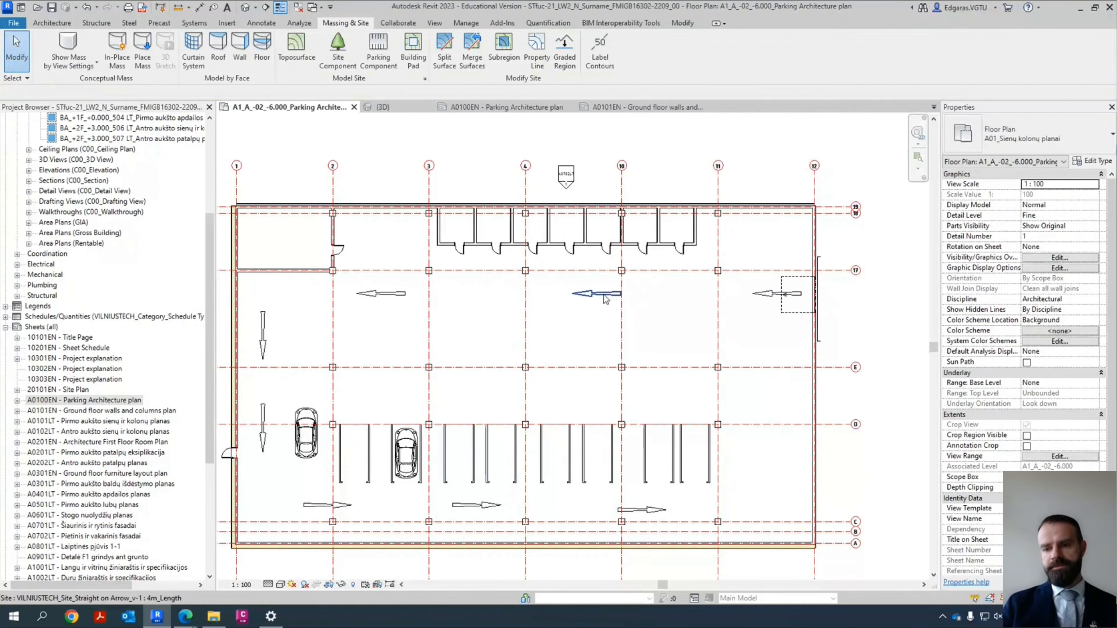
# Step: Make rooms visible in this view and automatically place tagged rooms in all enclosed areas of the parking plan
pyautogui.scroll(-2, 581, 283)
pyautogui.scroll(2, 506, 326)
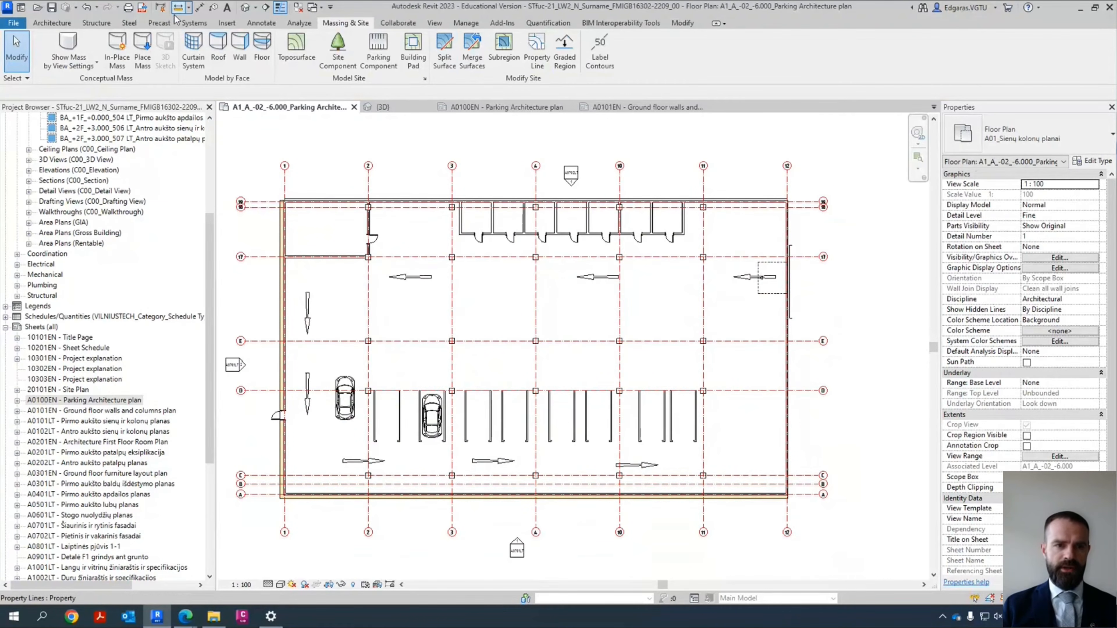
pyautogui.click(51, 23)
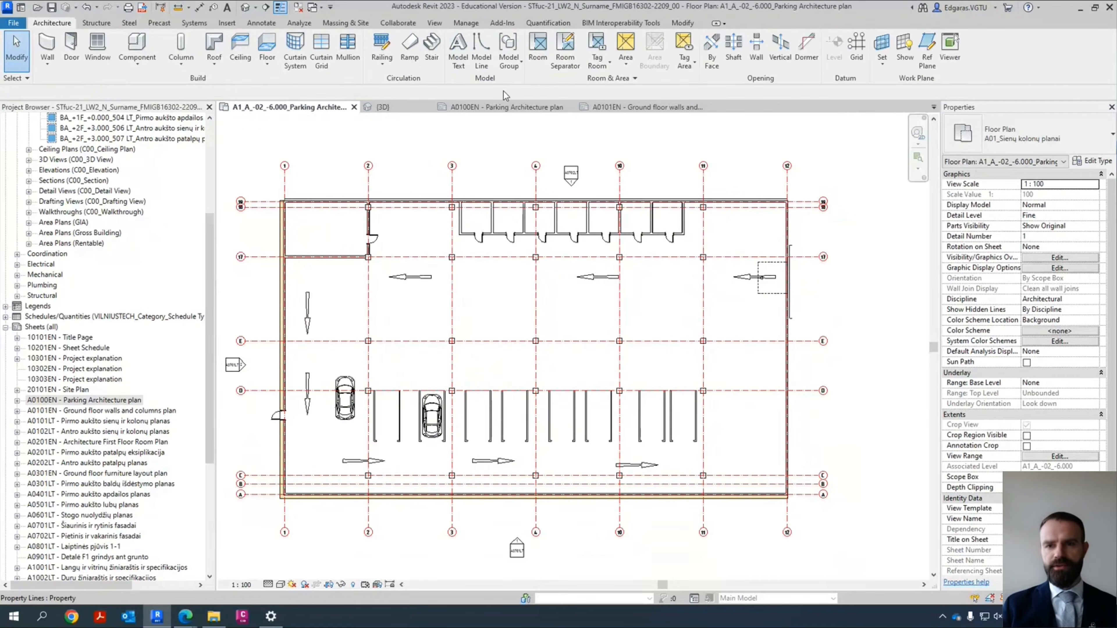
pyautogui.click(538, 61)
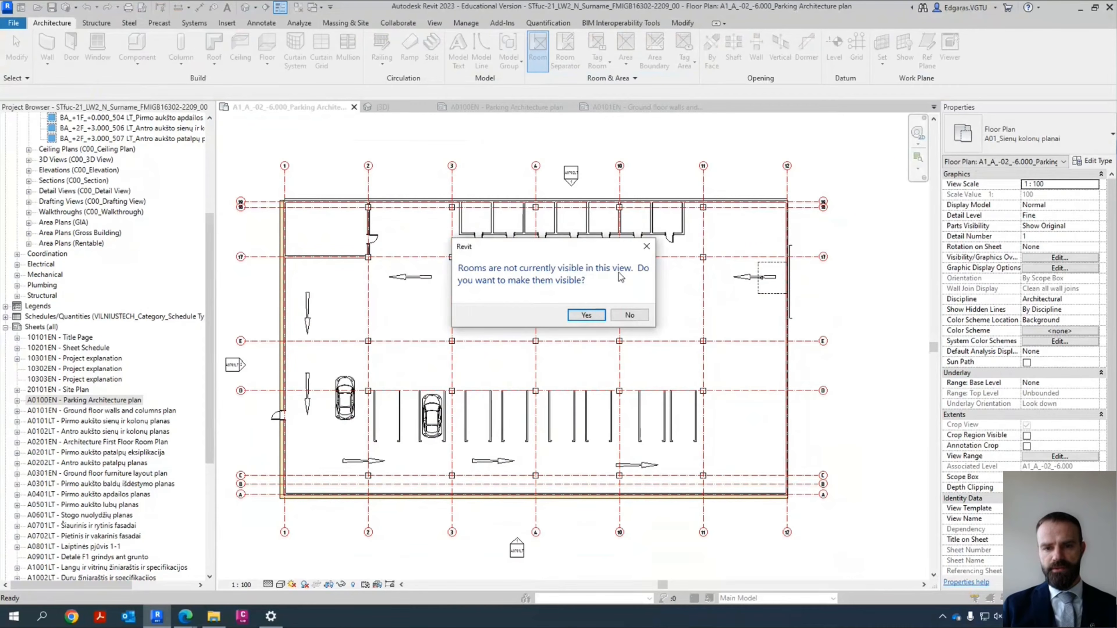
pyautogui.click(586, 315)
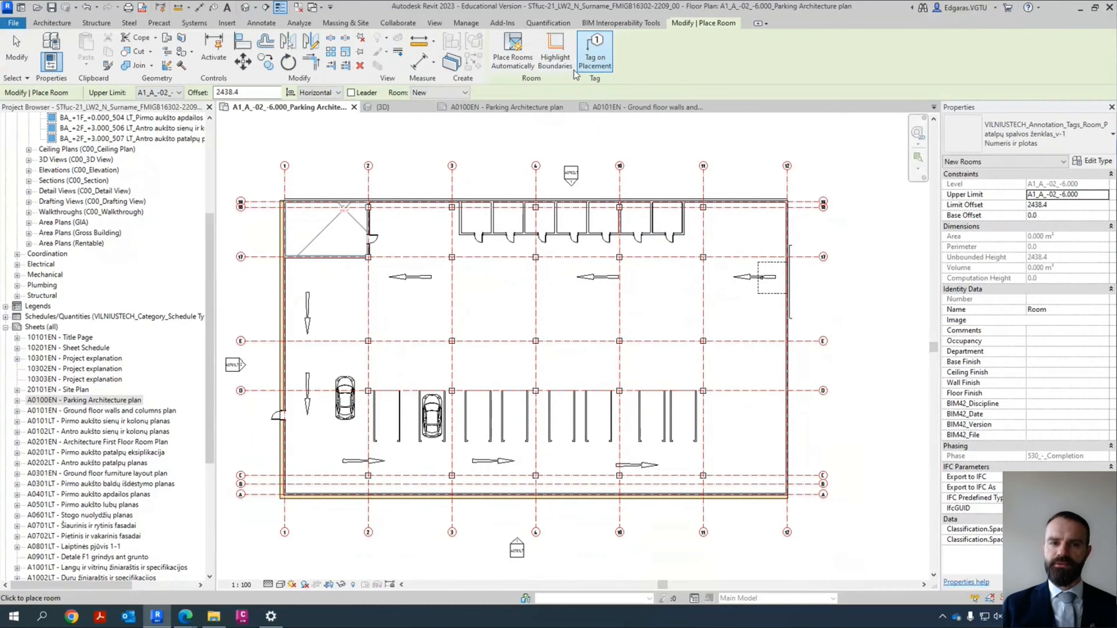
pyautogui.click(140, 93)
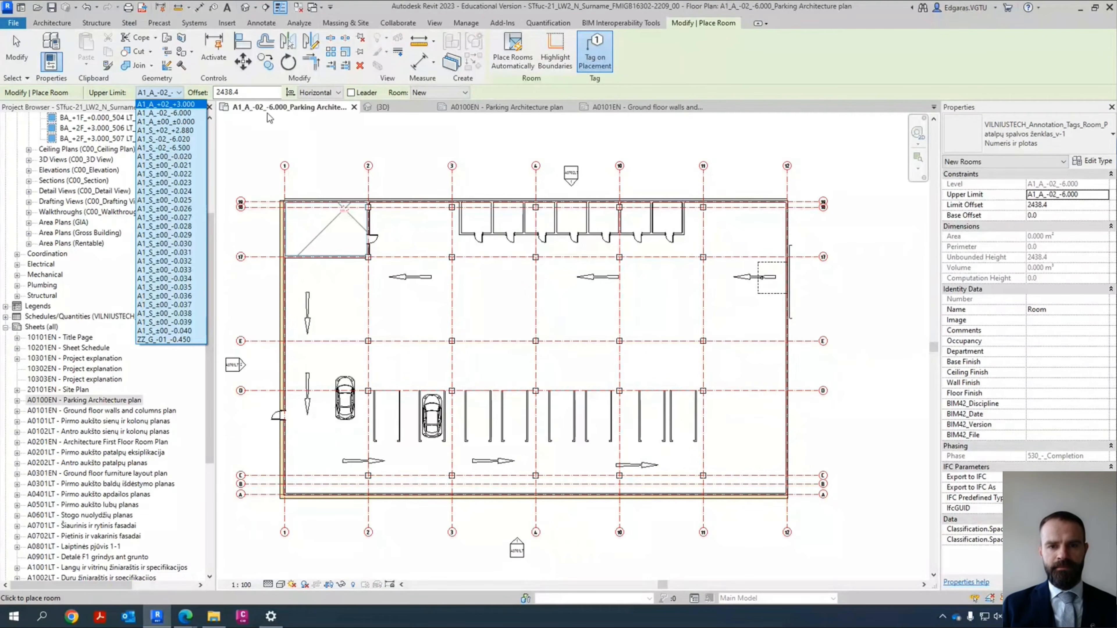
pyautogui.click(520, 97)
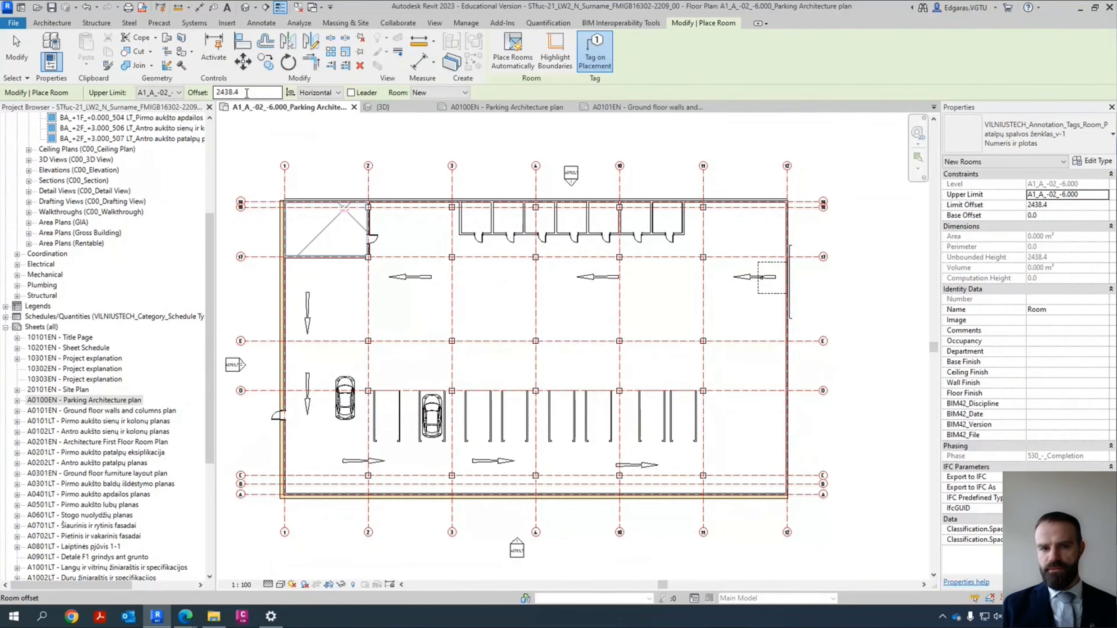
pyautogui.click(514, 57)
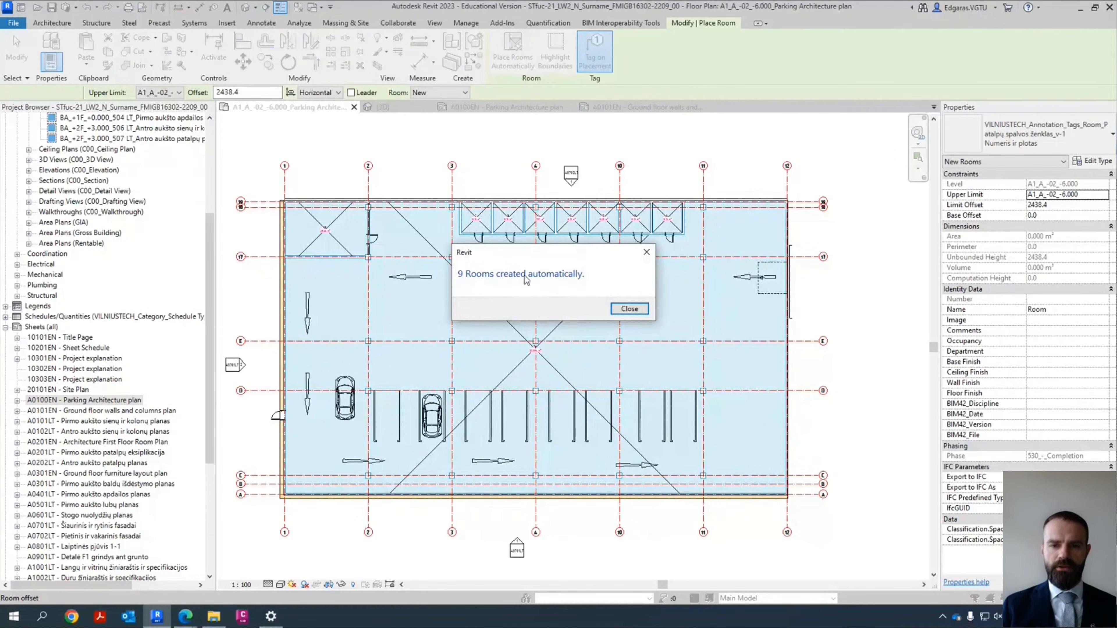
pyautogui.click(629, 309)
pyautogui.press('Escape')
pyautogui.press('Escape')
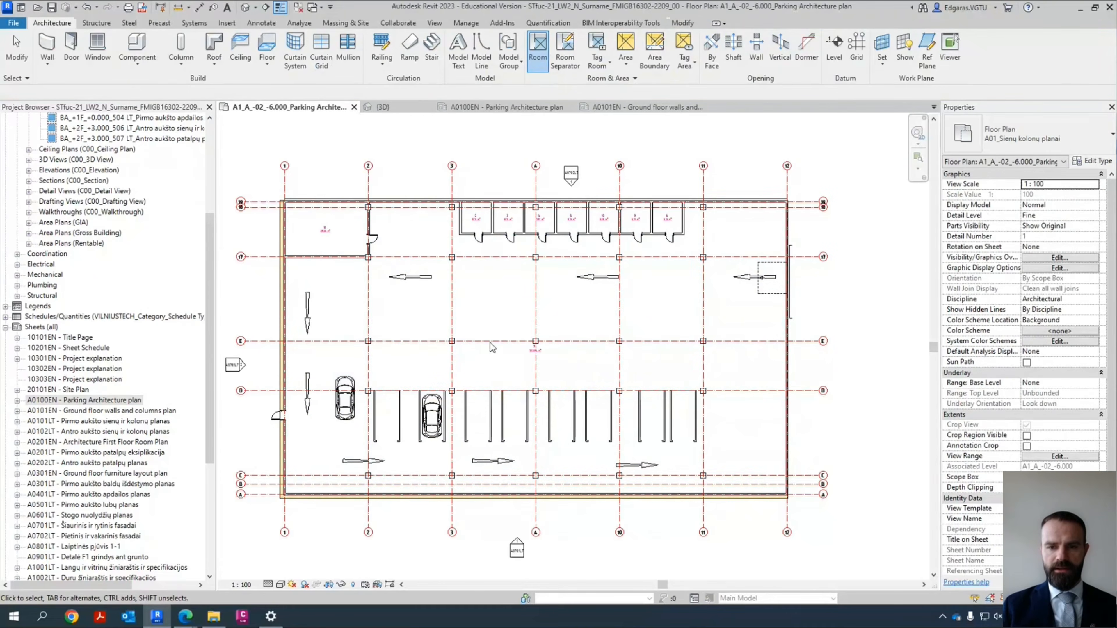
# Step: Examine the room tags' numbers and areas in the partitioned rooms, the corner room and the parking area
pyautogui.scroll(5, 494, 210)
pyautogui.scroll(2, 410, 242)
pyautogui.moveTo(631, 289); pyautogui.dragTo(303, 300, button='middle')
pyautogui.moveTo(757, 287); pyautogui.dragTo(264, 290, button='middle')
pyautogui.moveTo(617, 281); pyautogui.dragTo(296, 292, button='middle')
pyautogui.moveTo(677, 287); pyautogui.dragTo(381, 287, button='middle')
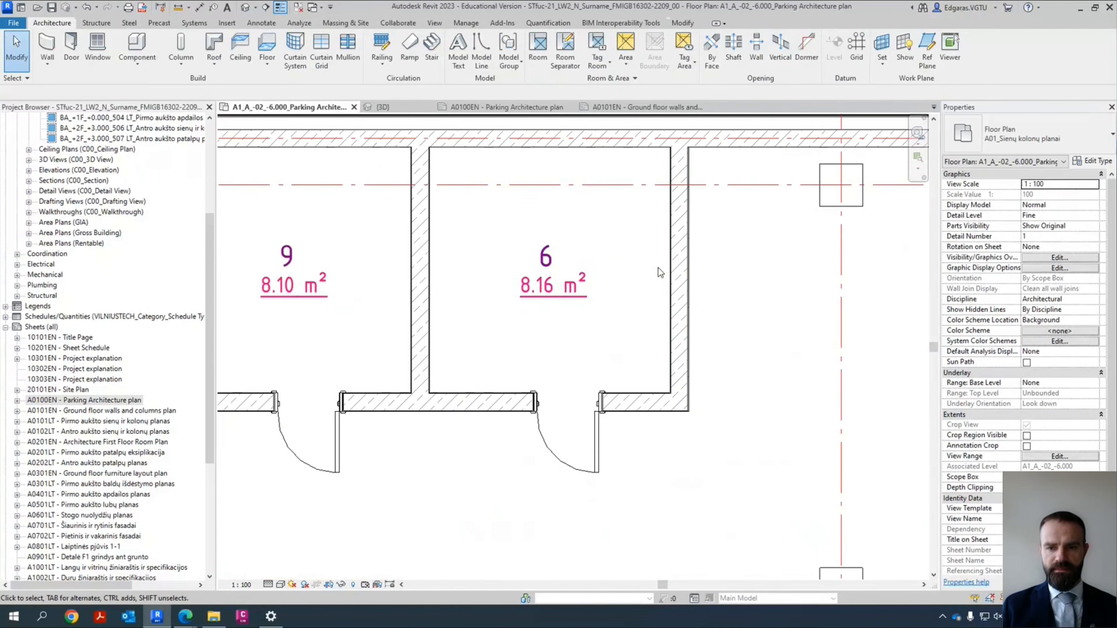
pyautogui.scroll(-5, 662, 269)
pyautogui.moveTo(481, 334); pyautogui.dragTo(686, 294, button='middle')
pyautogui.scroll(5, 368, 223)
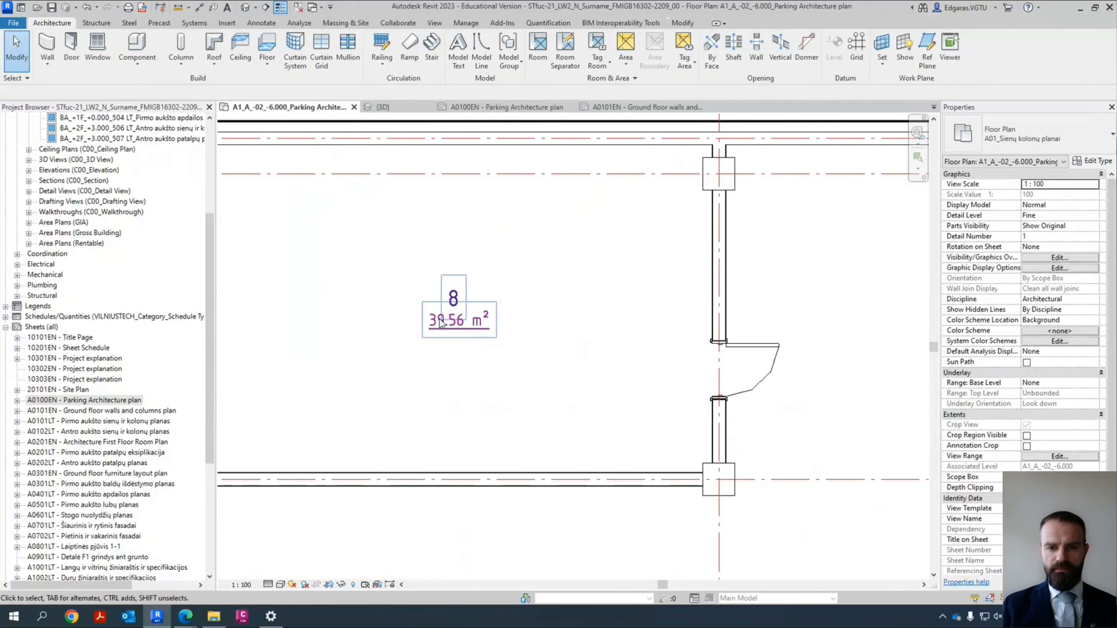
pyautogui.scroll(-3, 435, 299)
pyautogui.scroll(-6, 500, 336)
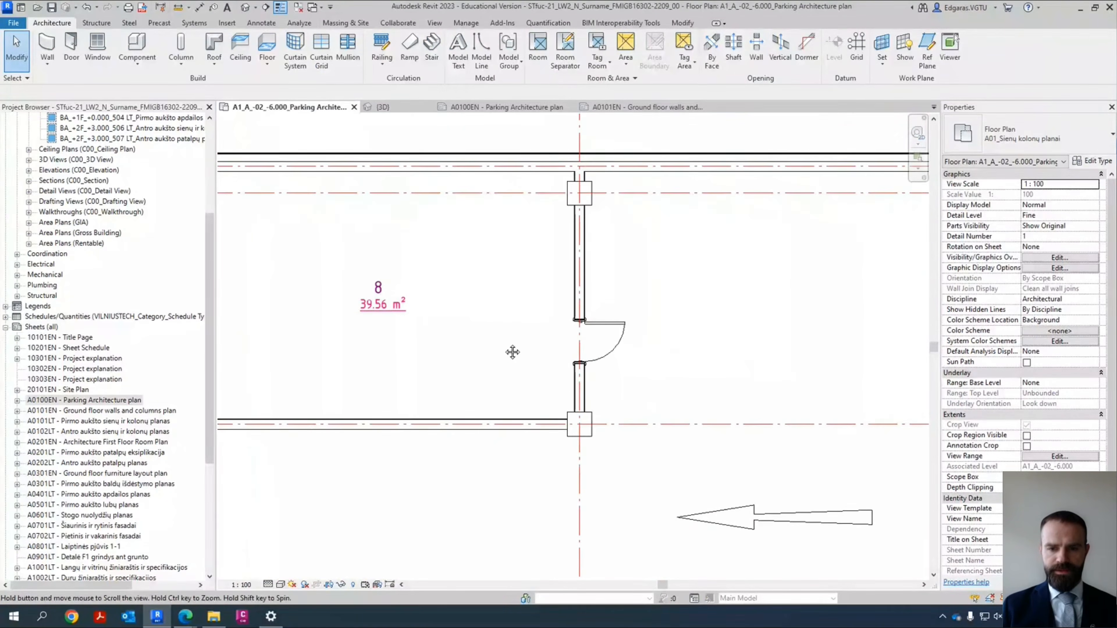
pyautogui.scroll(6, 532, 310)
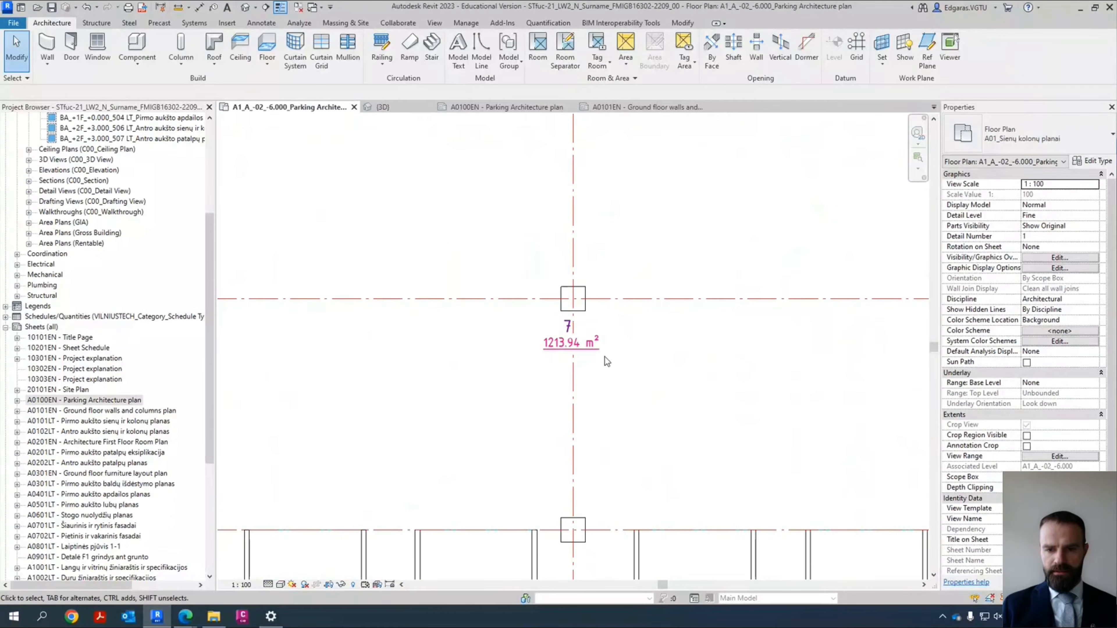
# Step: Assign the Rooms color scheme Number to the parking plan view
pyautogui.scroll(-2, 600, 347)
pyautogui.scroll(-2, 606, 340)
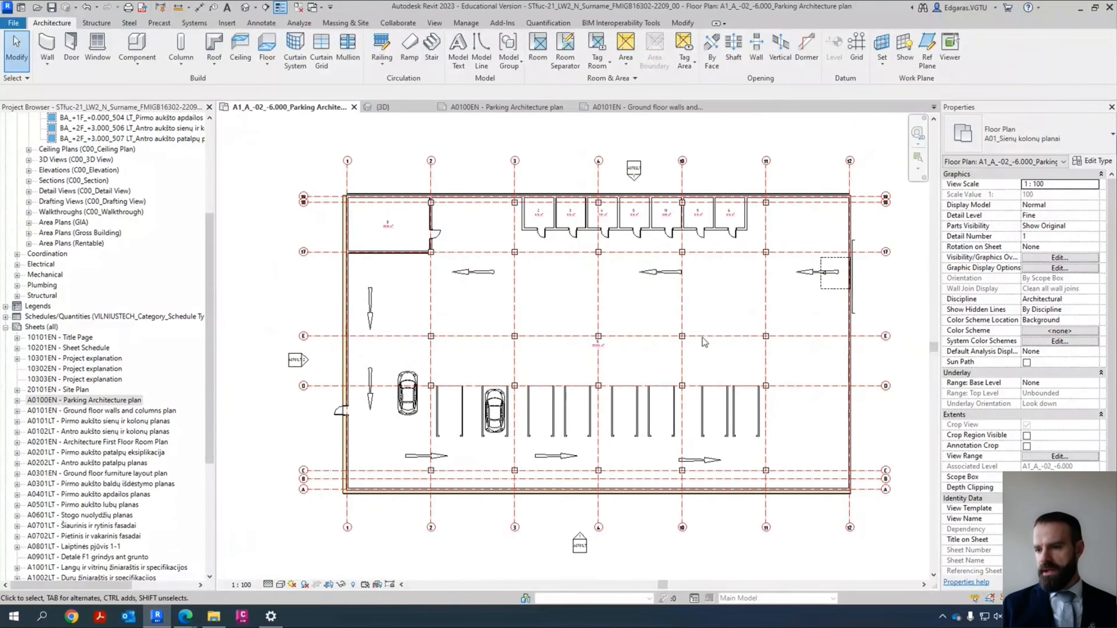
pyautogui.moveTo(755, 365); pyautogui.dragTo(730, 366, button='middle')
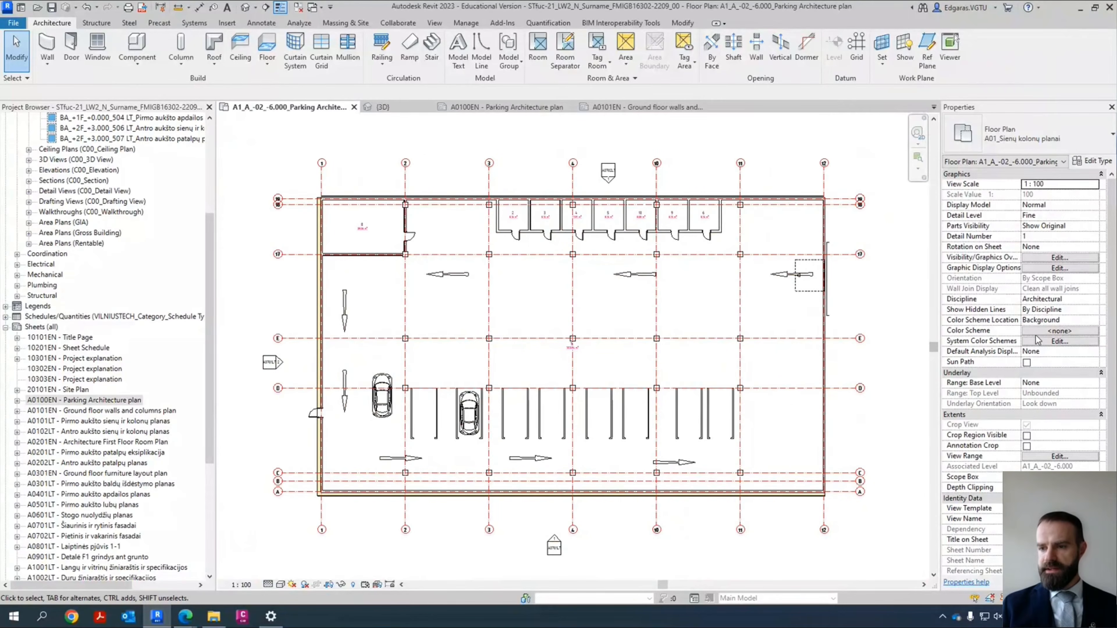
pyautogui.click(1049, 332)
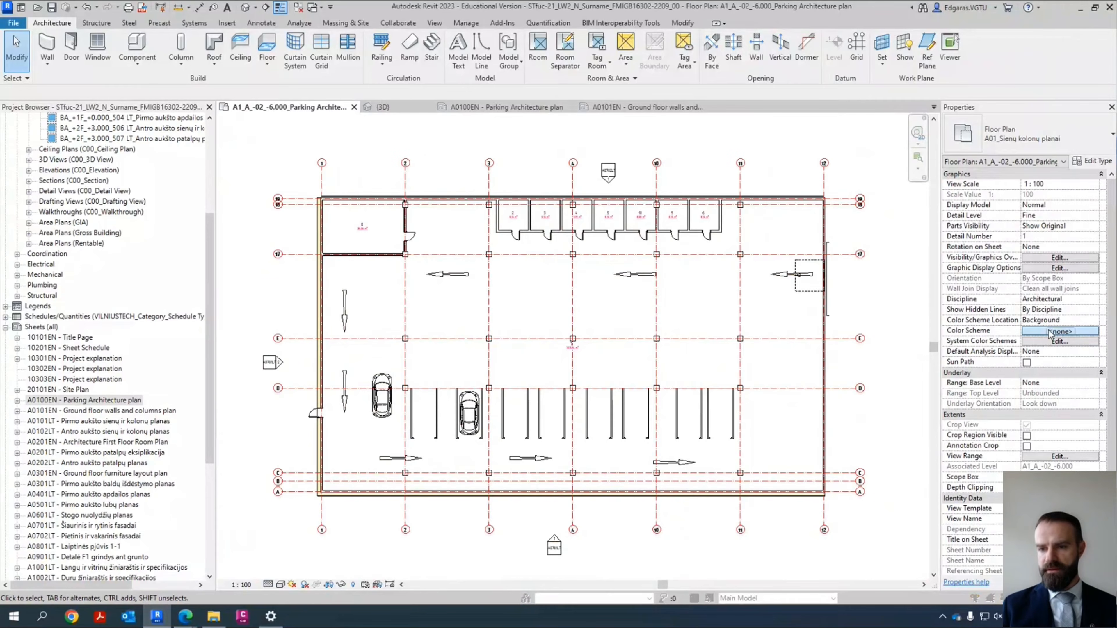
pyautogui.click(1048, 332)
pyautogui.click(348, 224)
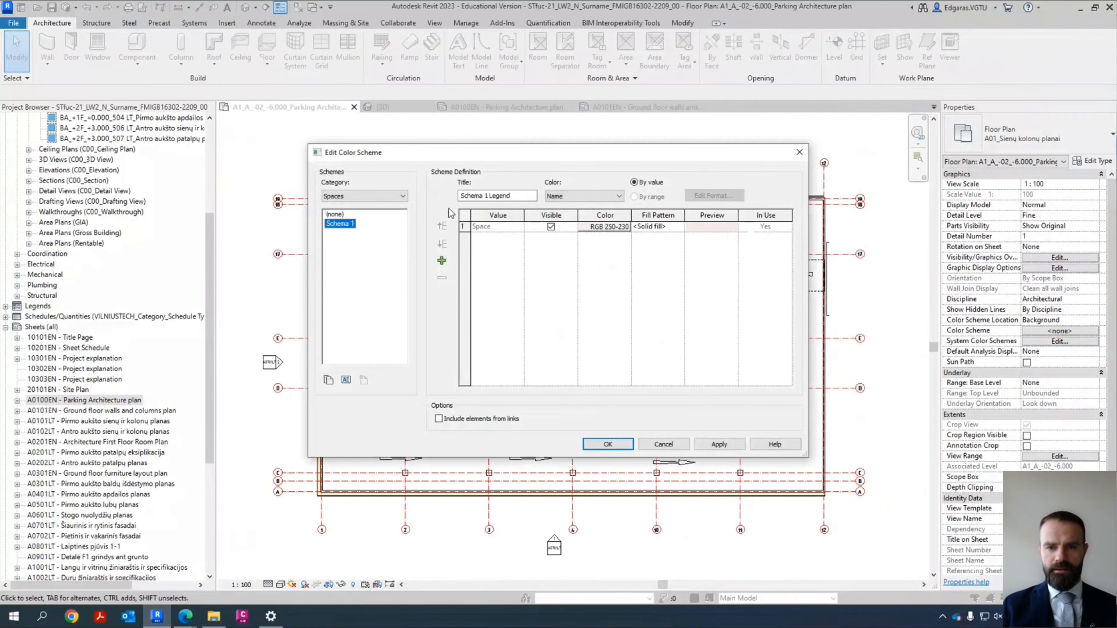
pyautogui.click(360, 196)
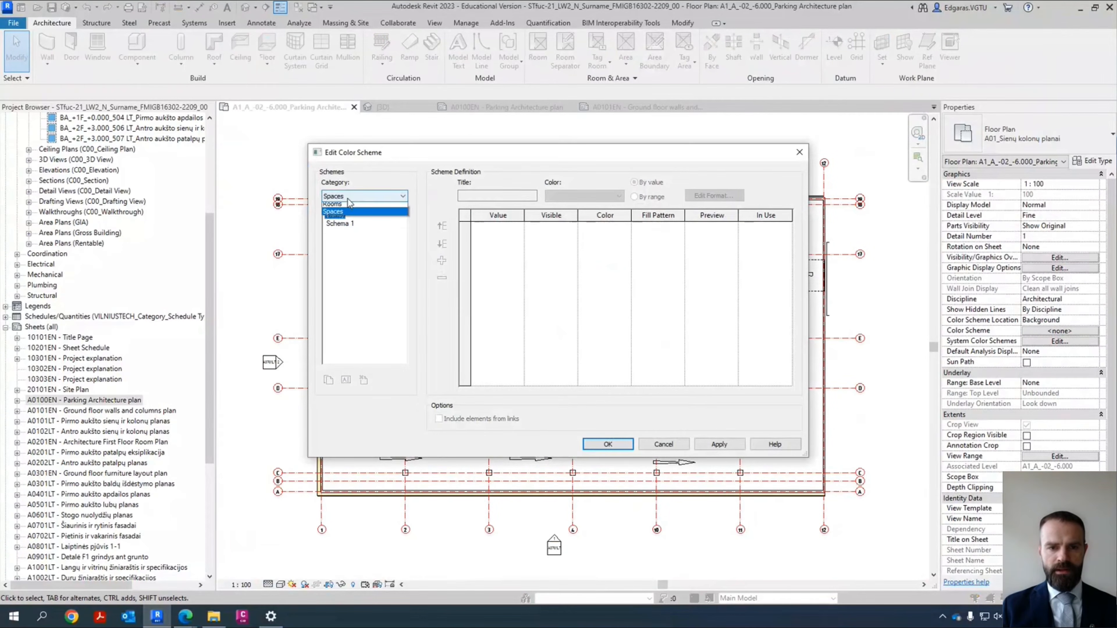
pyautogui.click(344, 215)
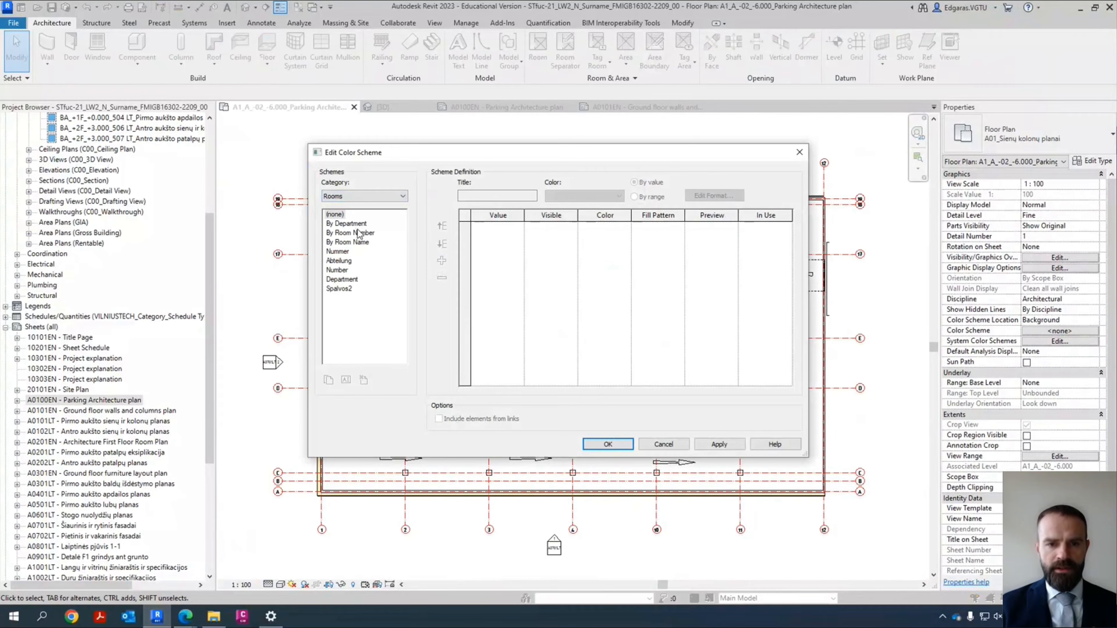
pyautogui.click(345, 253)
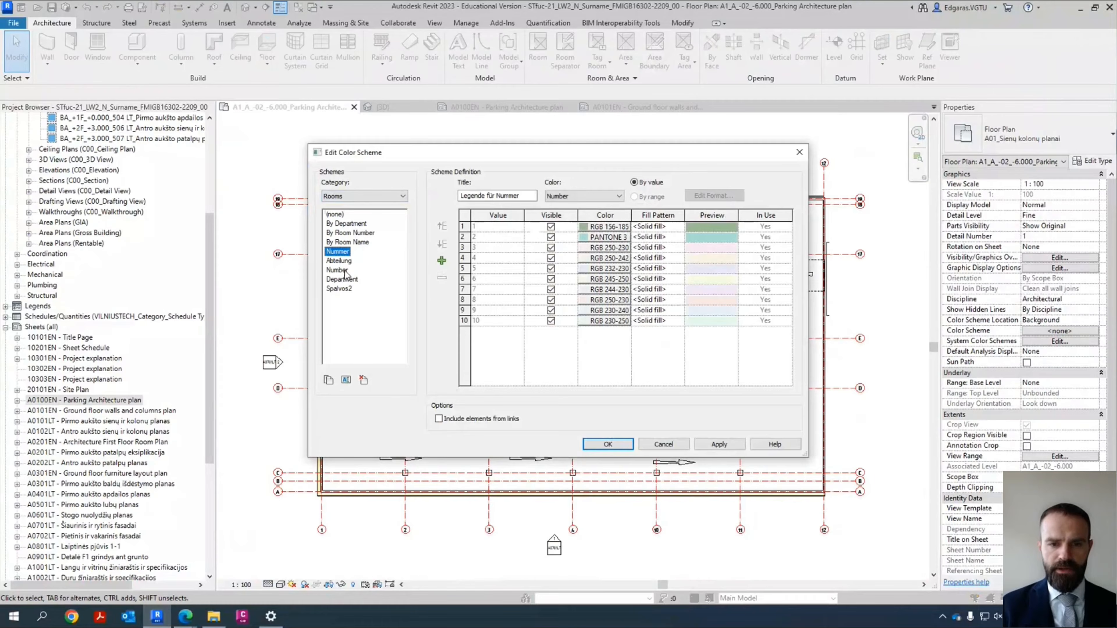
pyautogui.click(339, 270)
pyautogui.click(338, 252)
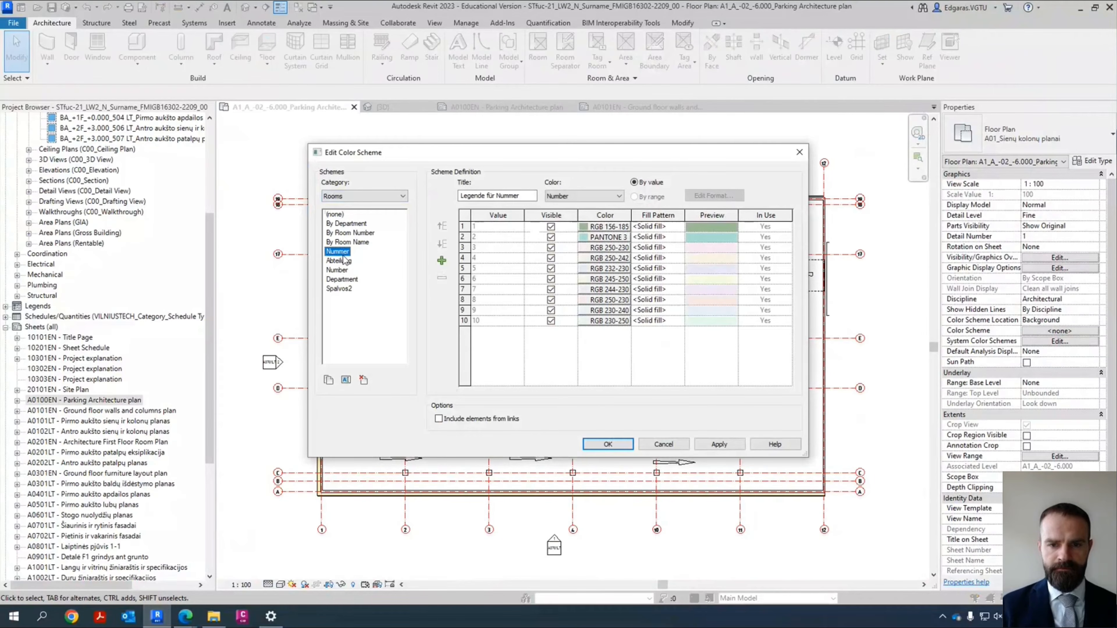
pyautogui.click(343, 270)
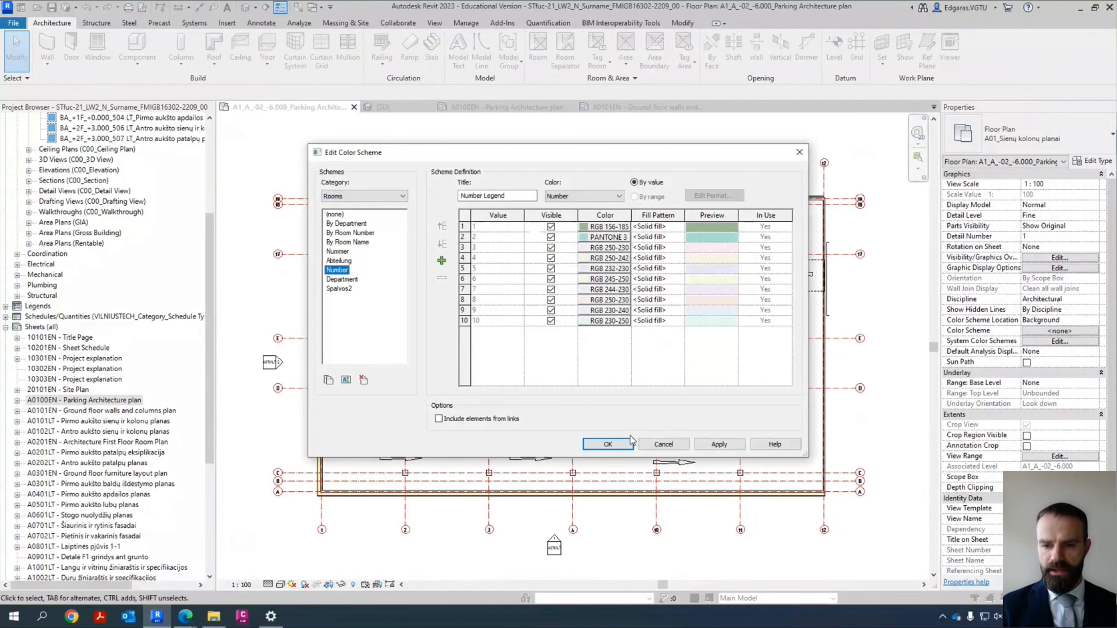
pyautogui.click(623, 444)
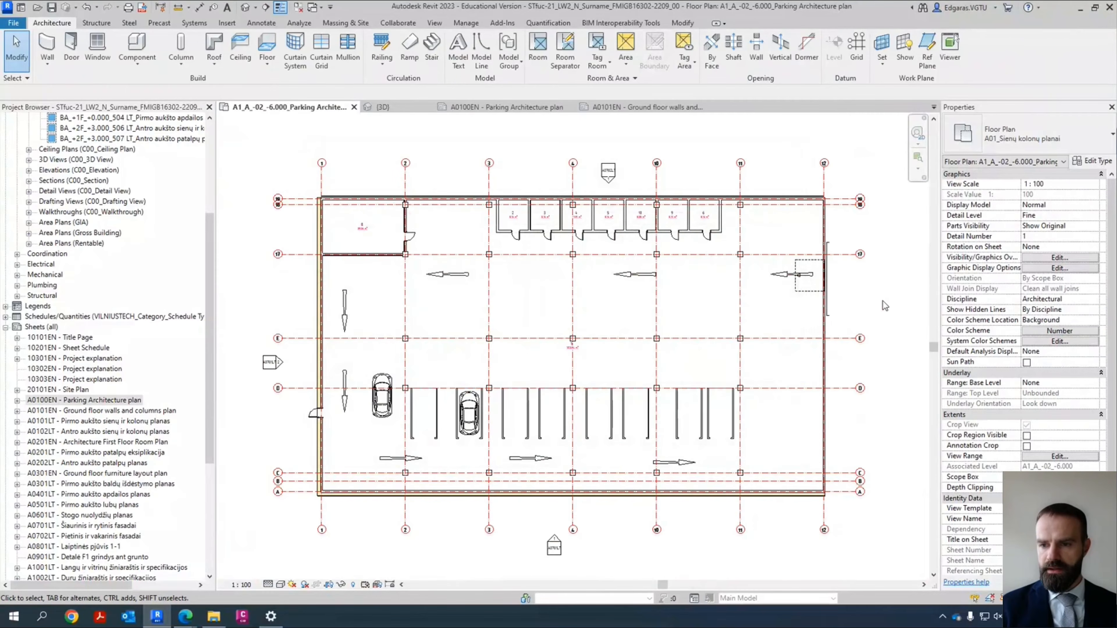
# Step: Try to place a Color Fill Legend outside the building beside the grid 12 wall, between grids 17 and E
pyautogui.moveTo(833, 268); pyautogui.dragTo(804, 270, button='middle')
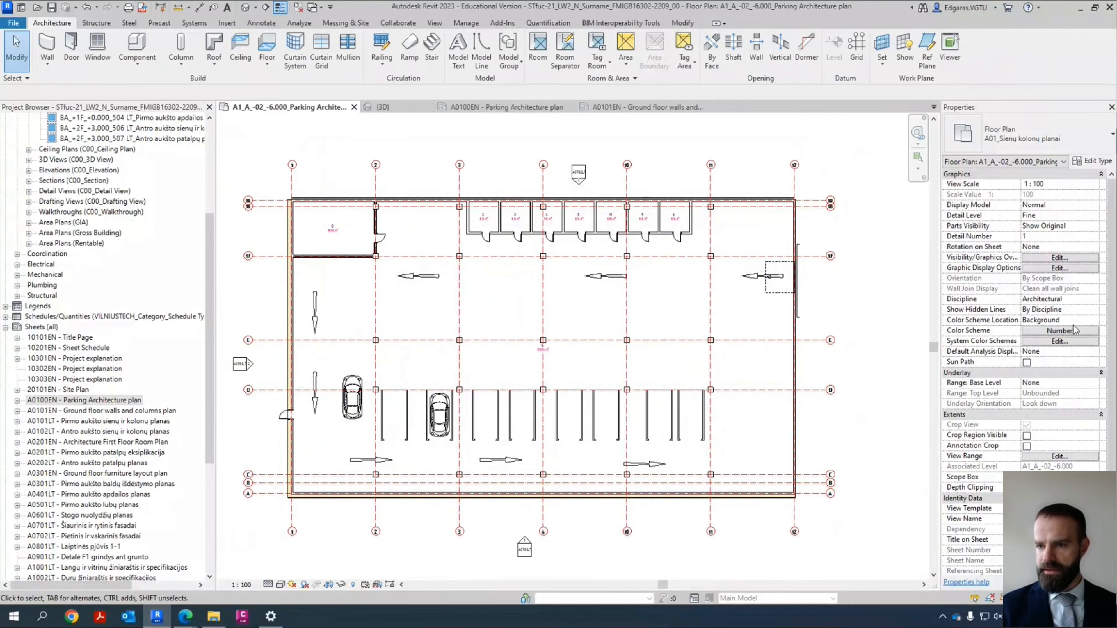
pyautogui.click(262, 24)
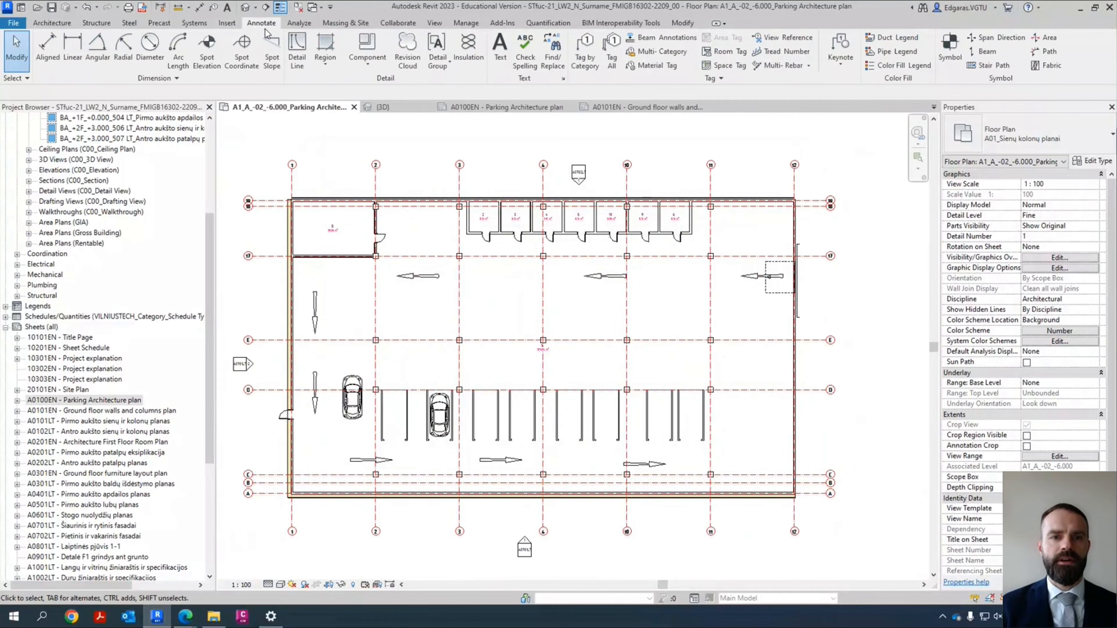
pyautogui.click(911, 70)
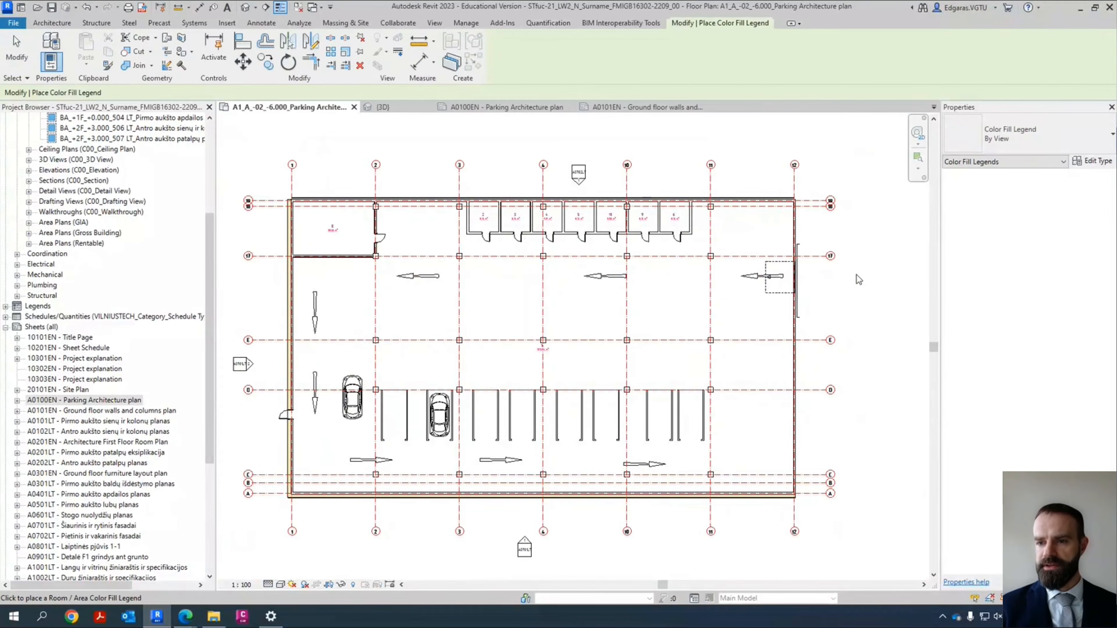
pyautogui.moveTo(834, 273); pyautogui.dragTo(739, 270, button='middle')
pyautogui.click(740, 271)
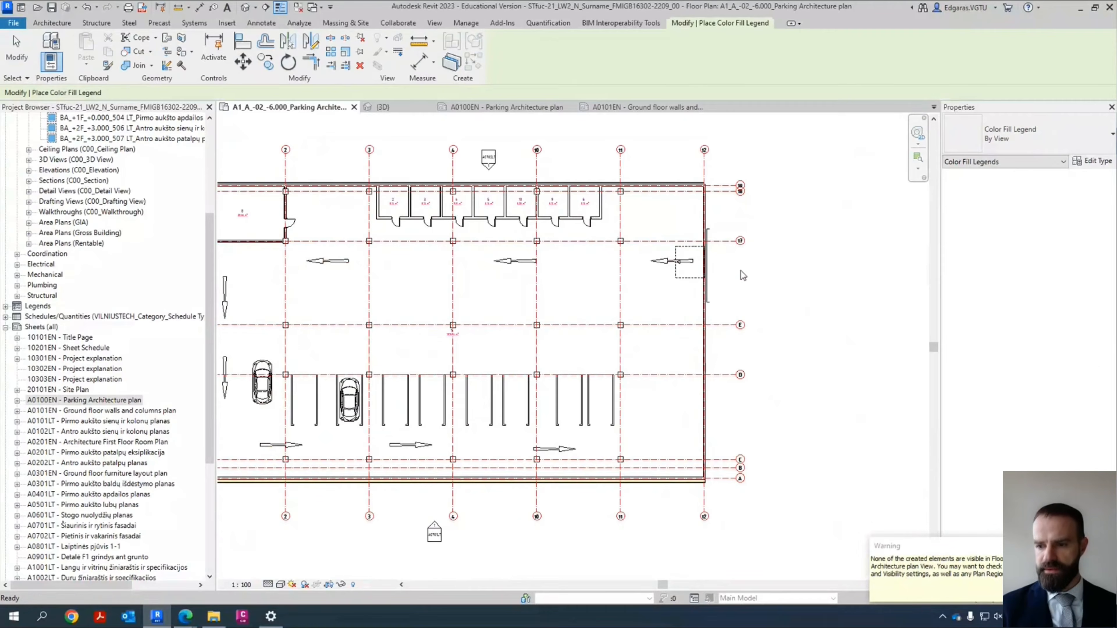
pyautogui.moveTo(1000, 574); pyautogui.dragTo(975, 555)
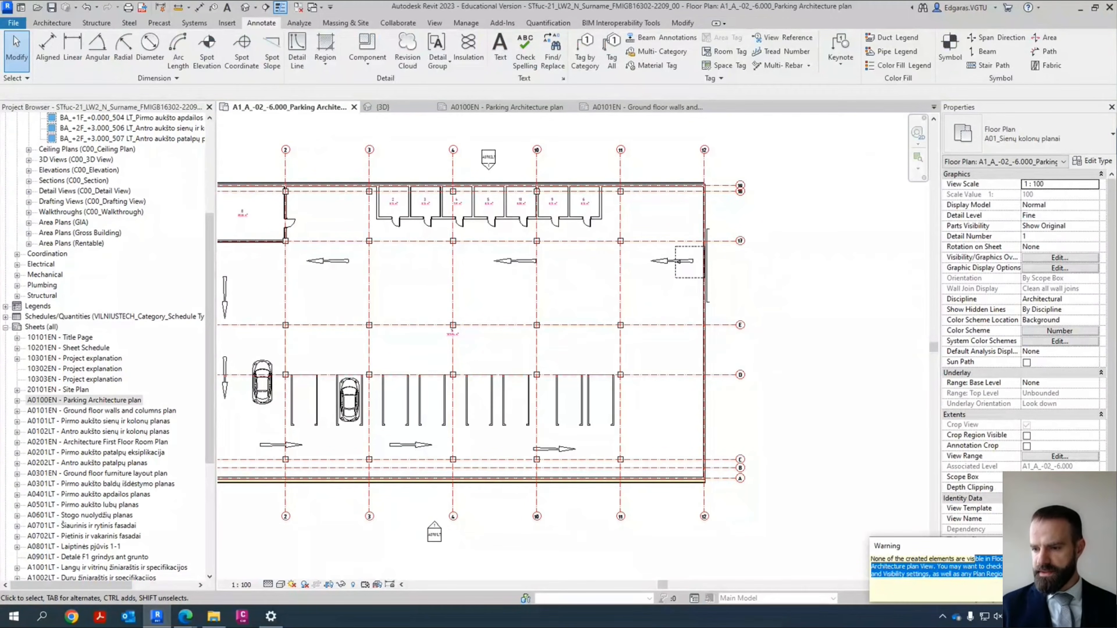
pyautogui.click(689, 286)
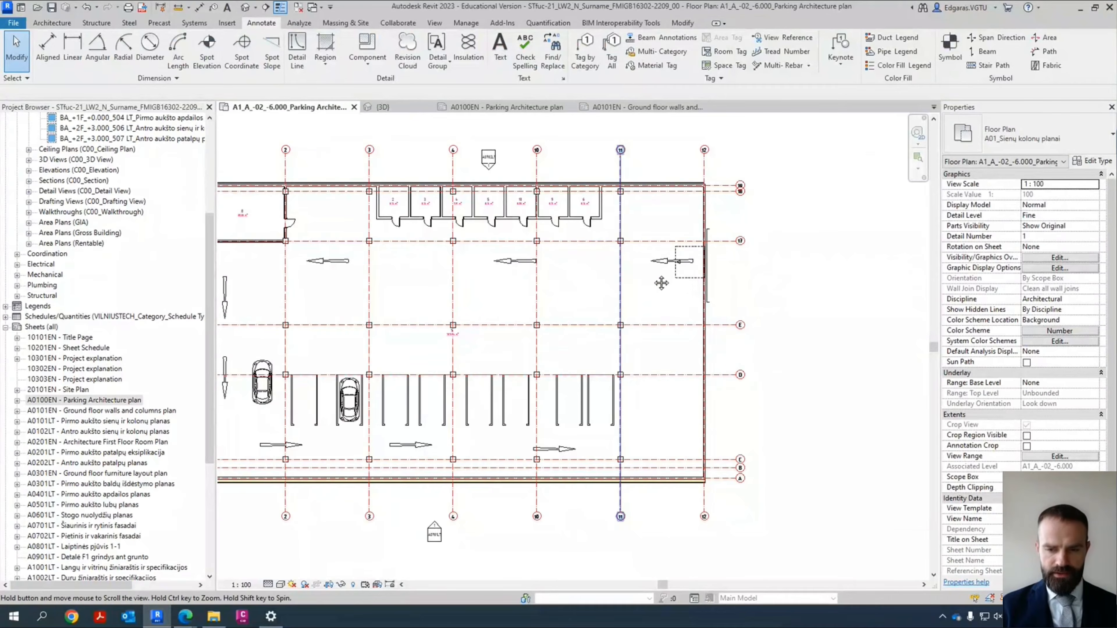
pyautogui.moveTo(616, 266); pyautogui.dragTo(649, 270, button='middle')
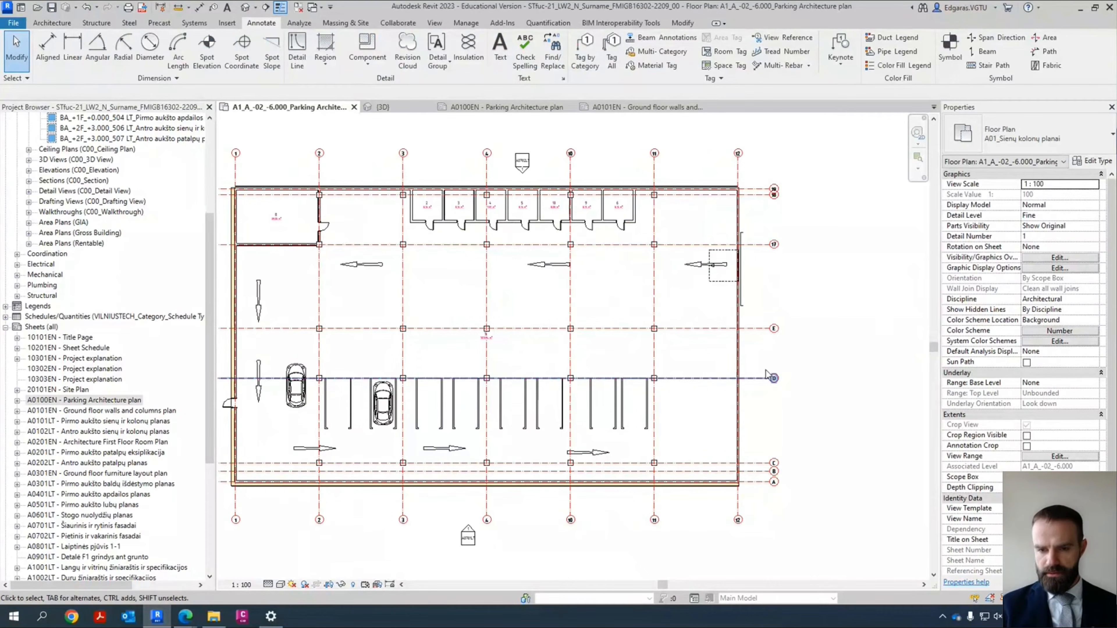
# Step: Place a Color Fill Legend between grids 11 and 12 above grid E, and make all annotation categories visible in the view
pyautogui.click(898, 68)
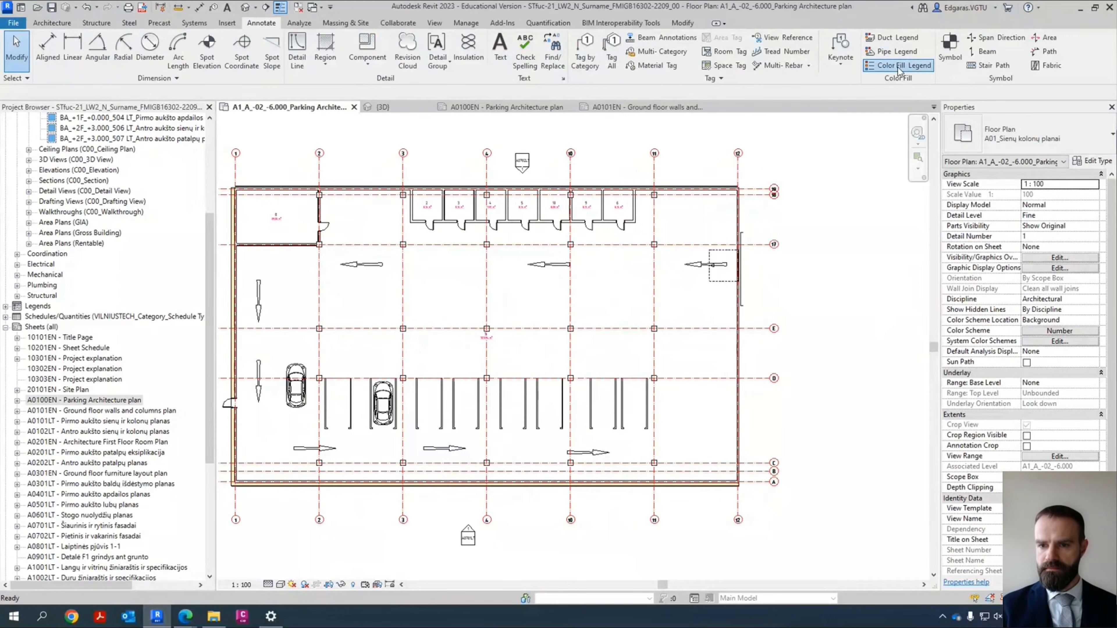
pyautogui.click(694, 312)
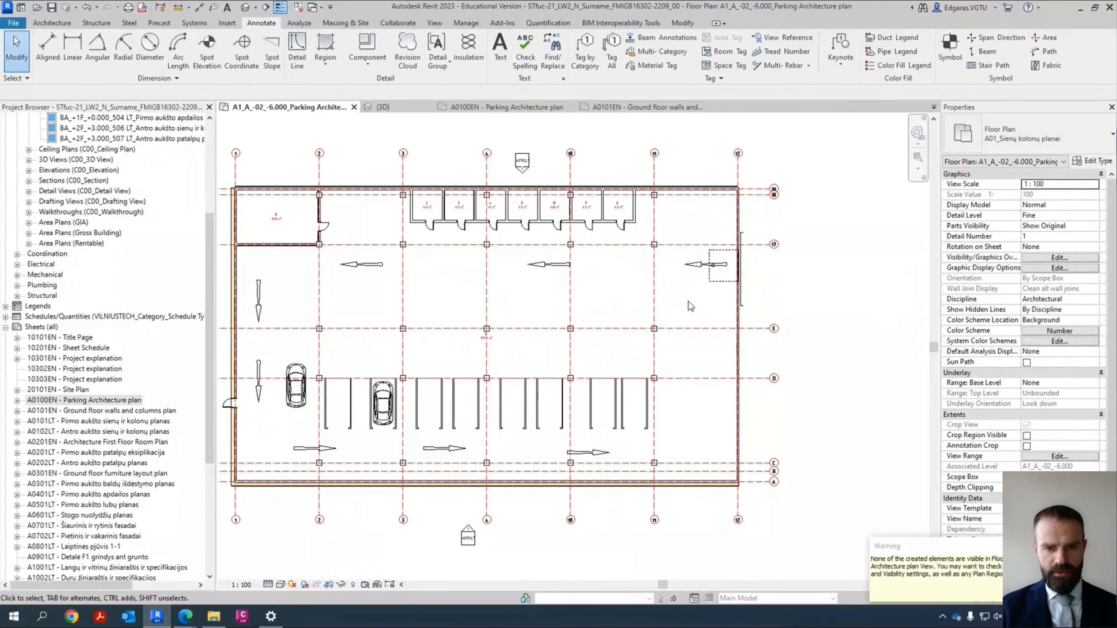
pyautogui.press('v')
pyautogui.press('v')
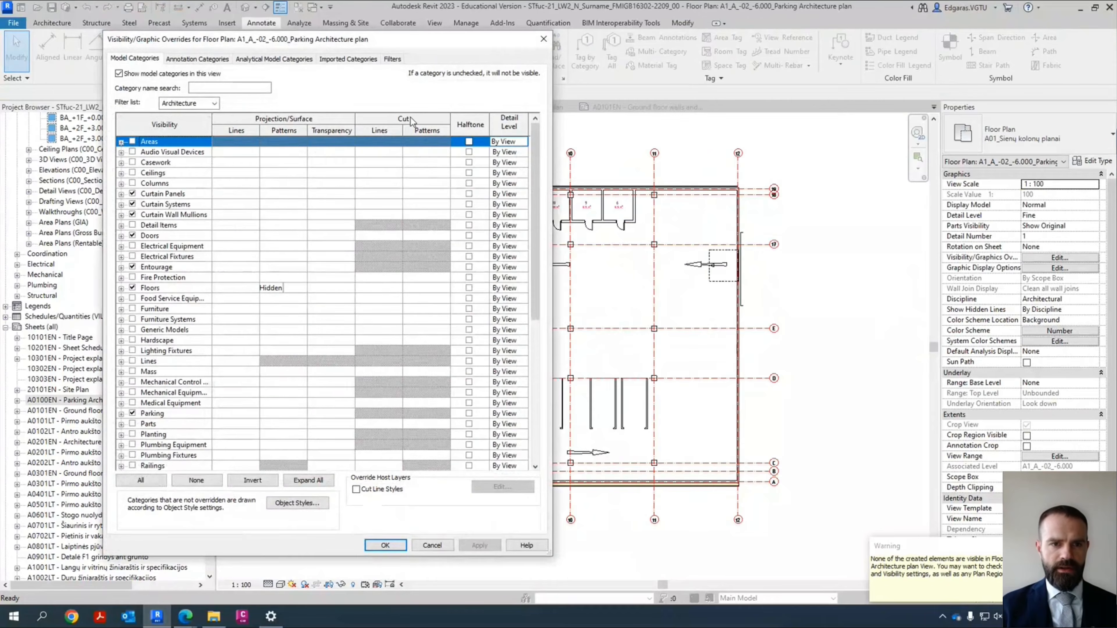
pyautogui.click(196, 58)
pyautogui.click(142, 480)
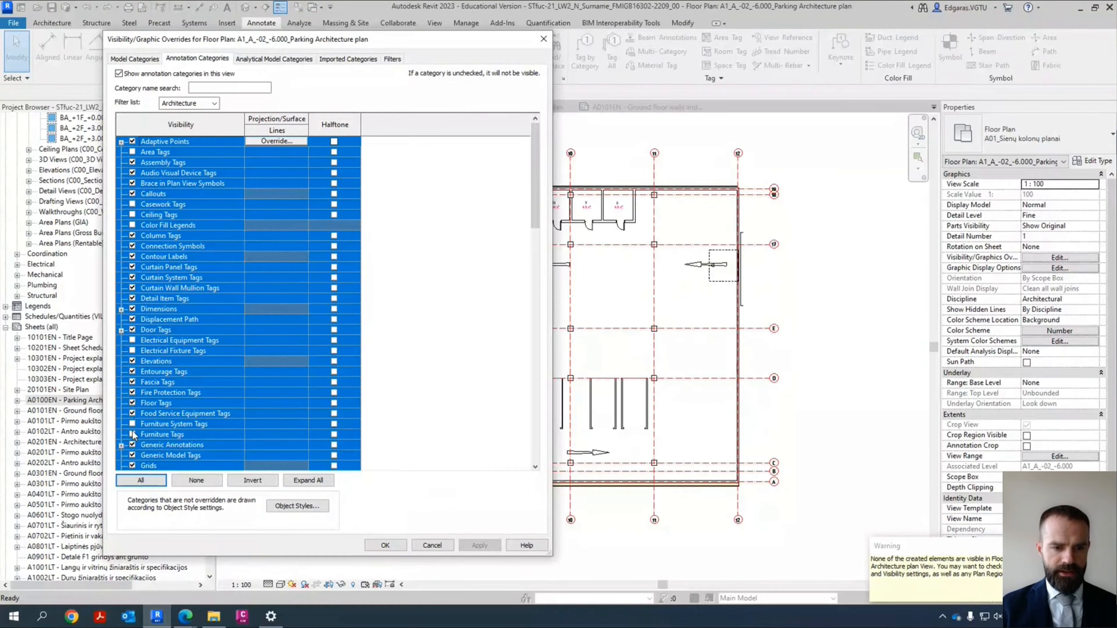
pyautogui.click(385, 545)
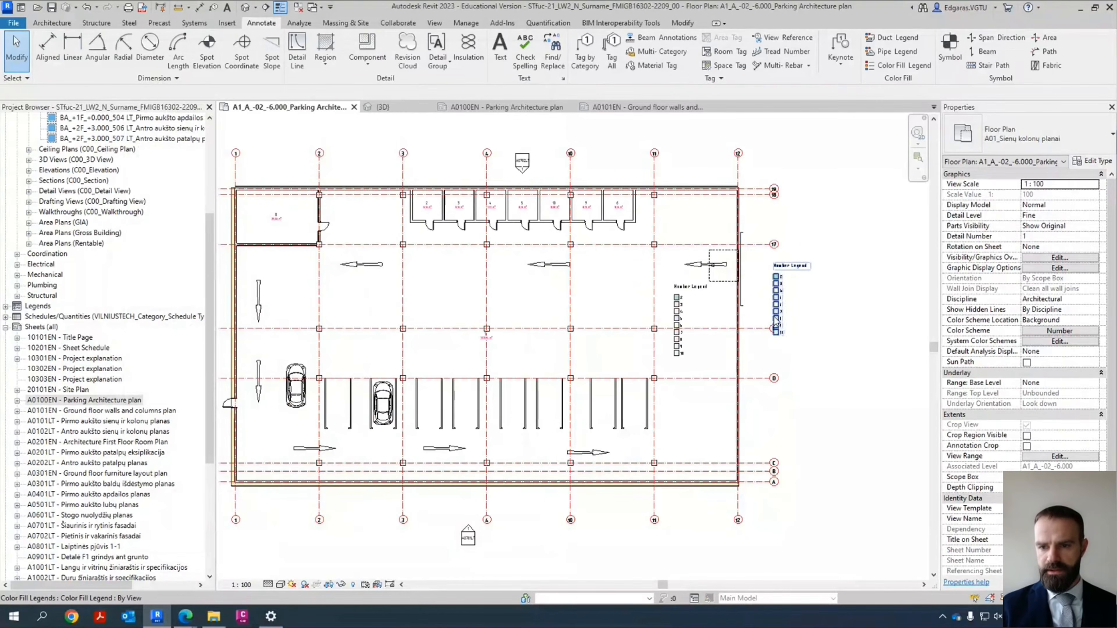
# Step: Delete the Number Legend outside the building and move the one inside the plan to beside the corner of grids 12 and 19
pyautogui.scroll(2, 800, 301)
pyautogui.click(761, 300)
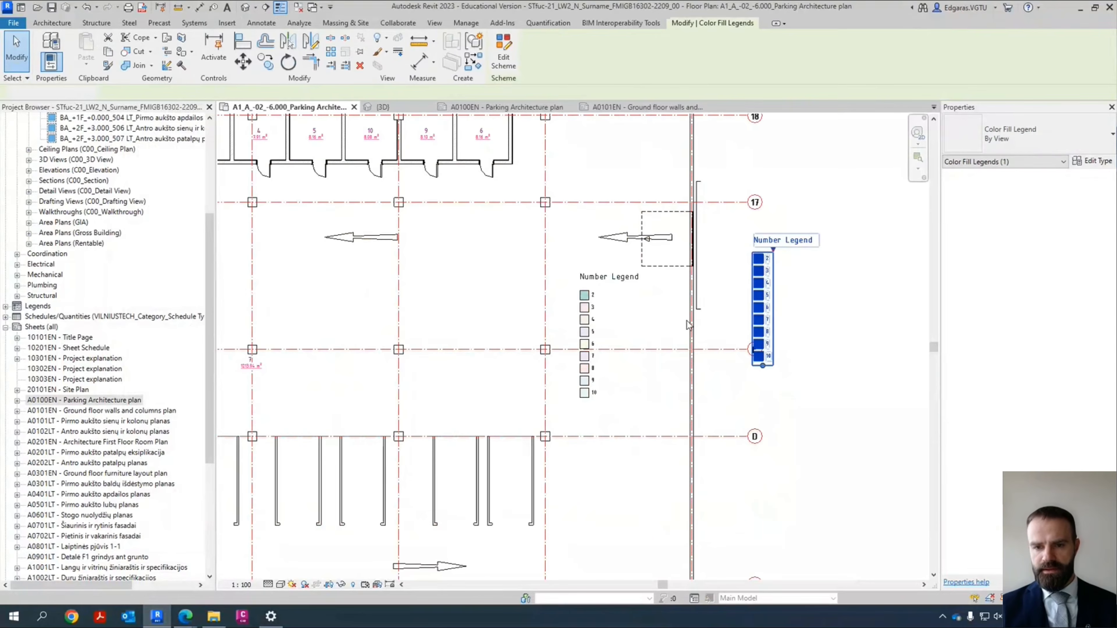
pyautogui.press('Delete')
pyautogui.moveTo(589, 321); pyautogui.dragTo(807, 183)
pyautogui.moveTo(806, 184); pyautogui.dragTo(768, 317, button='middle')
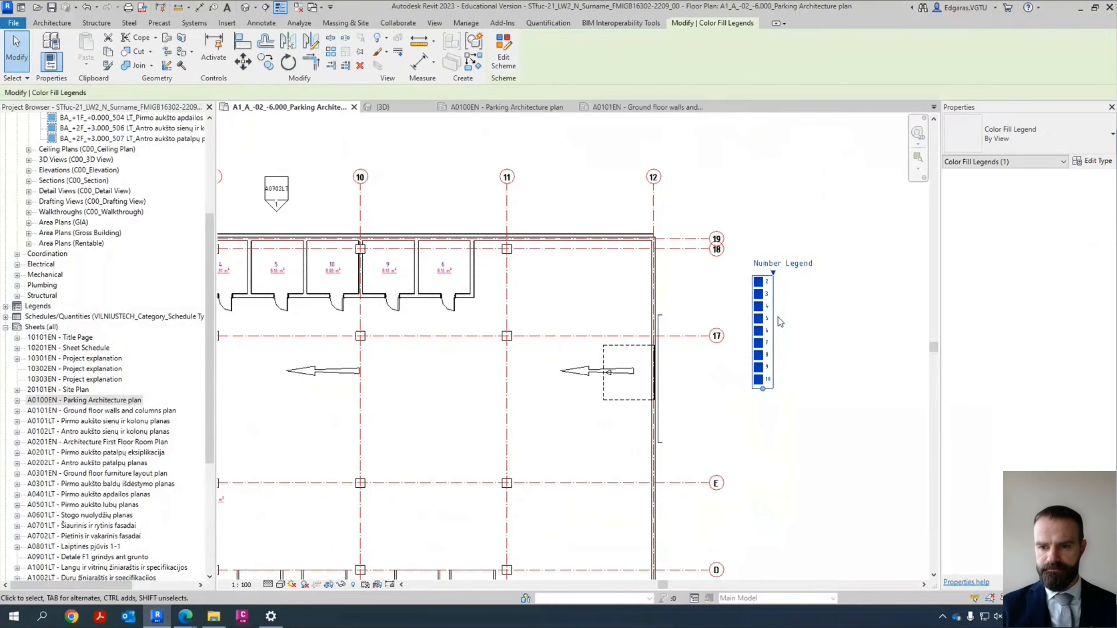
pyautogui.moveTo(769, 317); pyautogui.dragTo(753, 232)
pyautogui.click(825, 316)
# Step: Examine the Number Legend's colors against the plan and inspect the view's system color schemes
pyautogui.scroll(3, 753, 194)
pyautogui.scroll(-3, 774, 243)
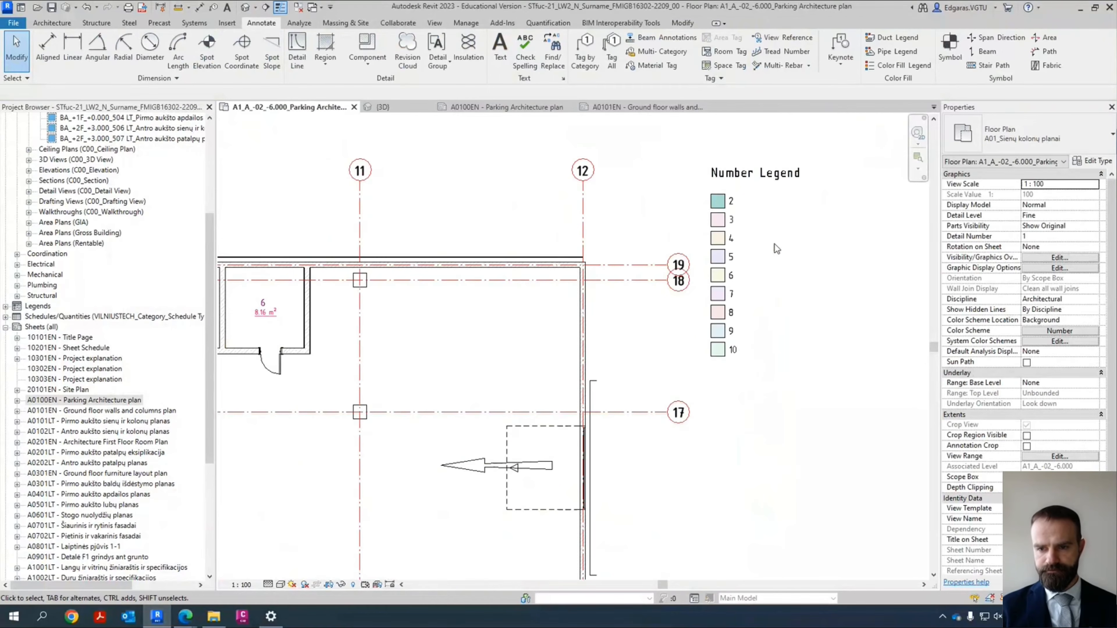
pyautogui.scroll(3, 755, 235)
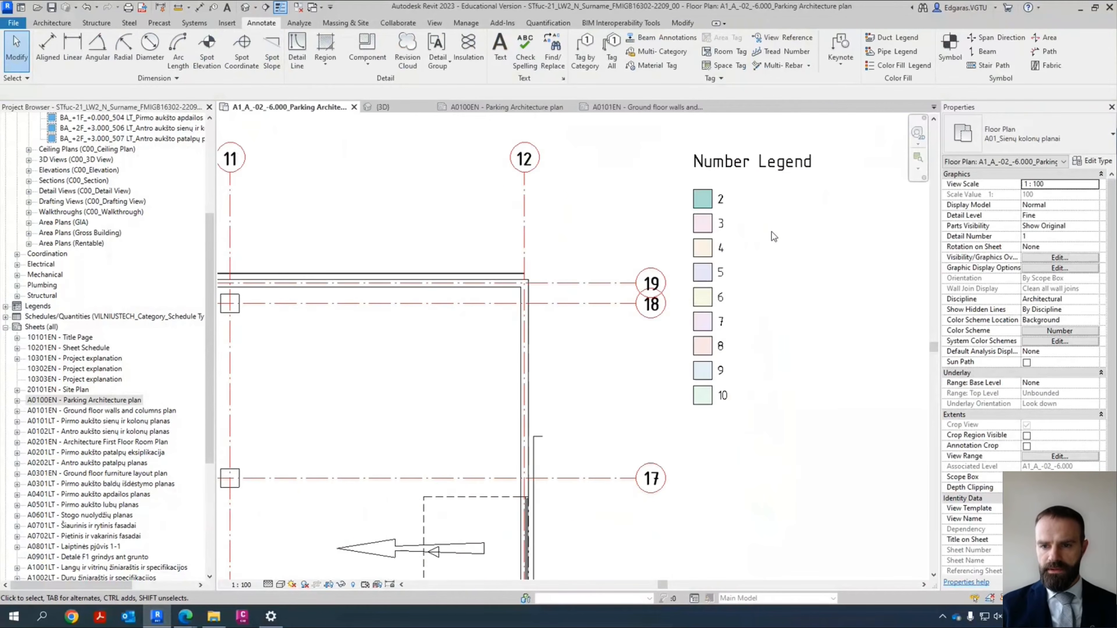
pyautogui.scroll(-1, 753, 201)
pyautogui.scroll(-6, 486, 323)
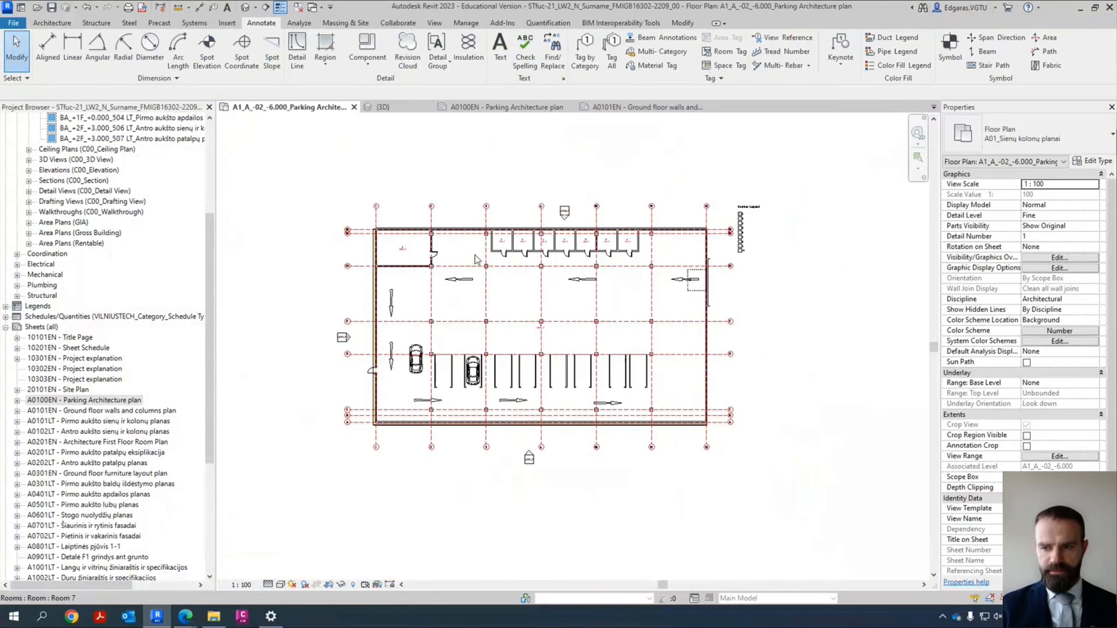
pyautogui.scroll(2, 509, 245)
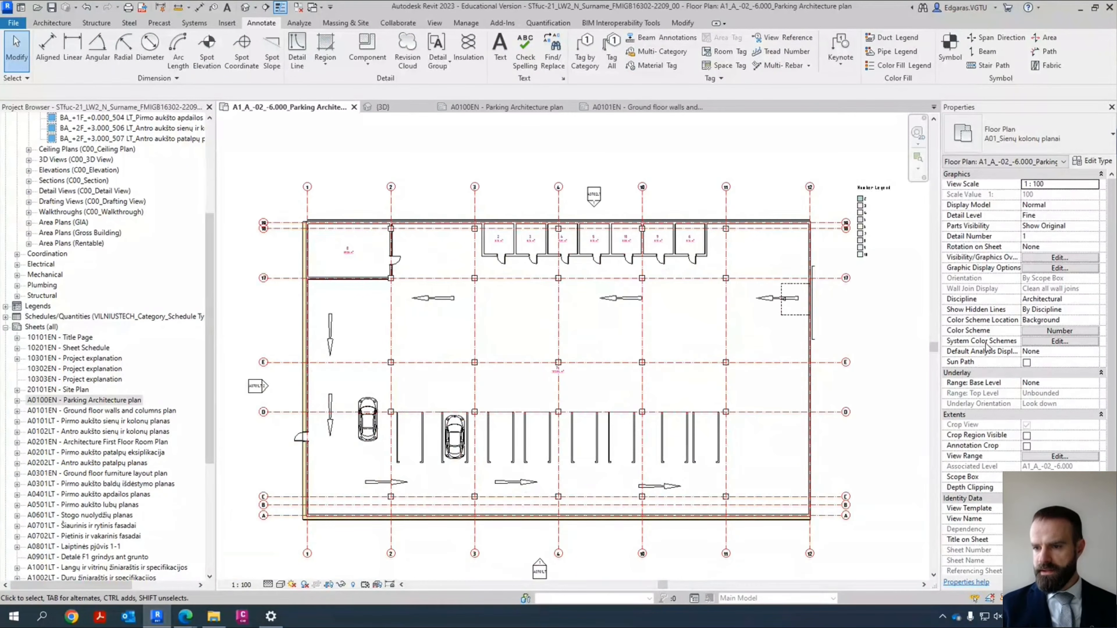
pyautogui.click(1059, 343)
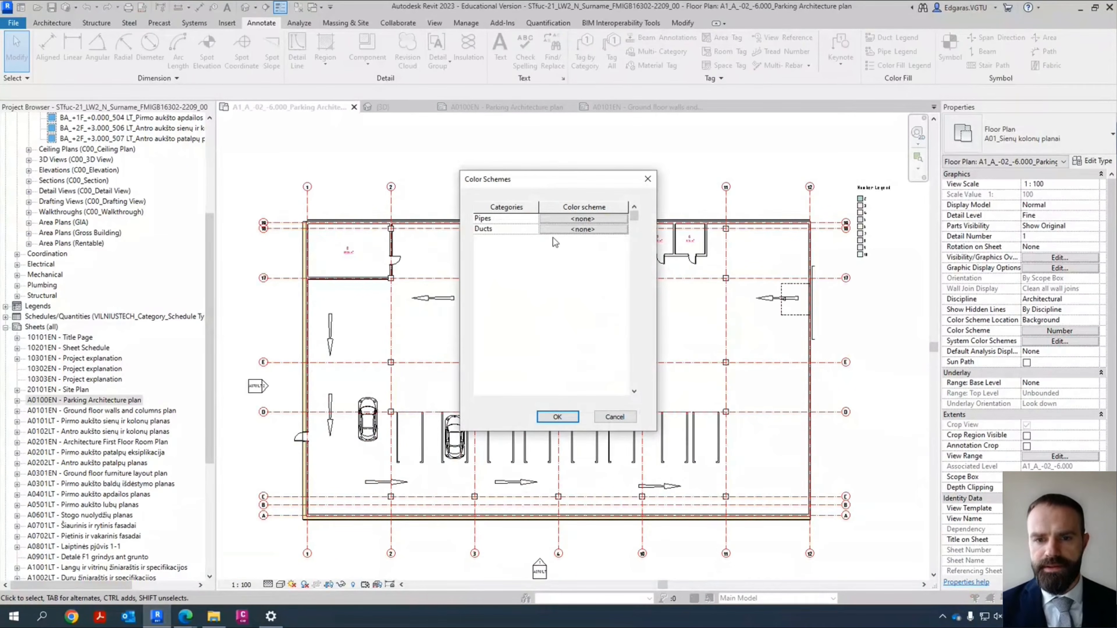
pyautogui.click(647, 178)
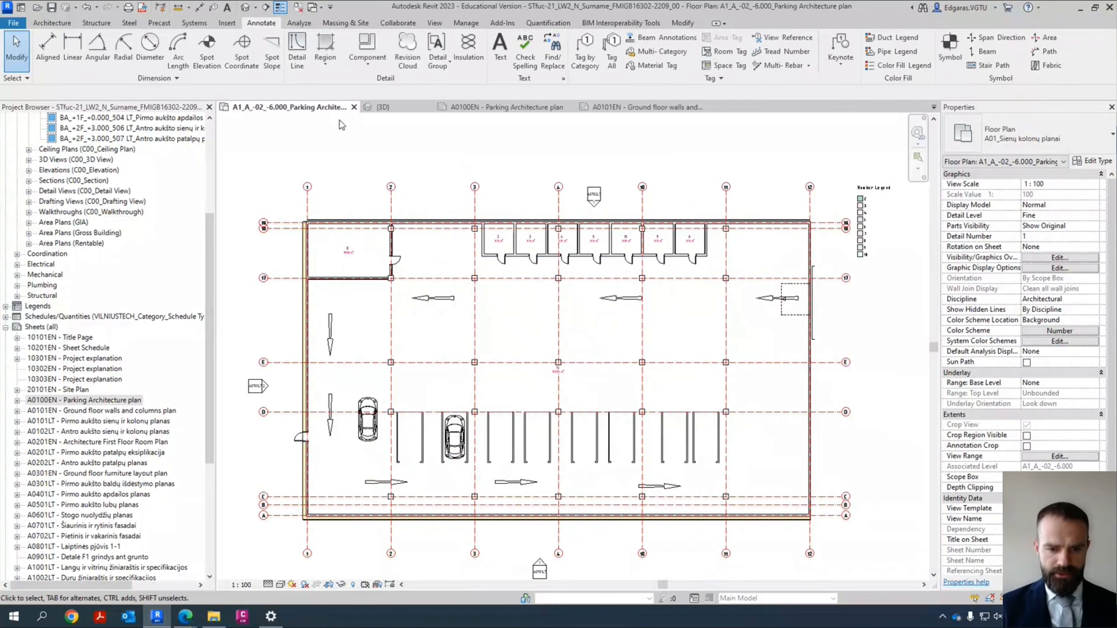
# Step: Try the Consistent Colors visual style on the plan and restore Hidden Line
pyautogui.click(280, 584)
pyautogui.click(308, 561)
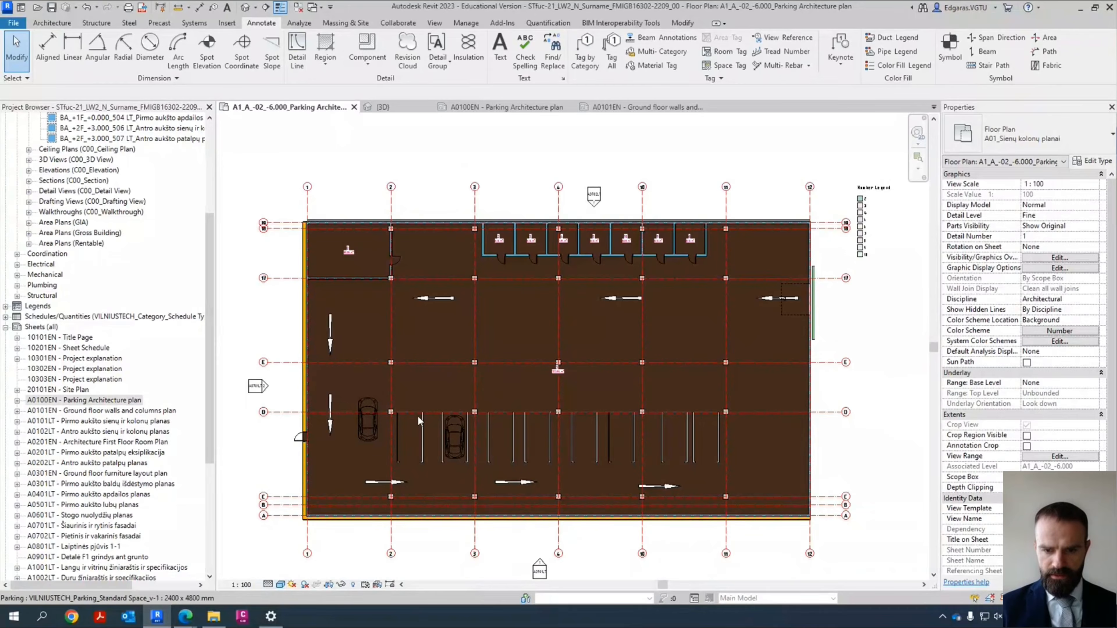
pyautogui.click(283, 584)
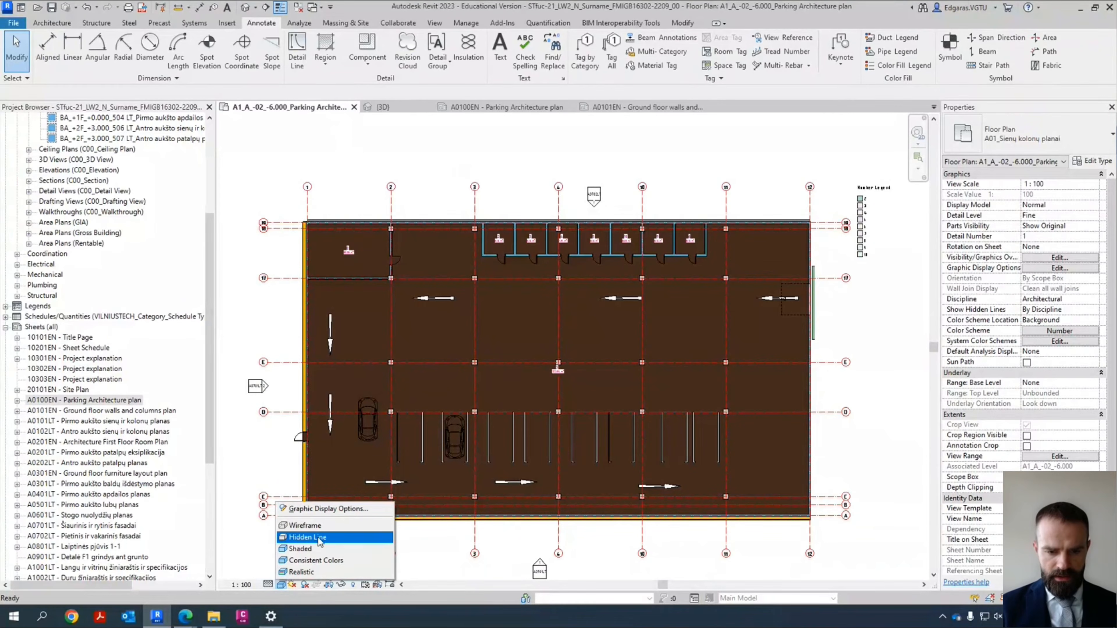
pyautogui.click(307, 537)
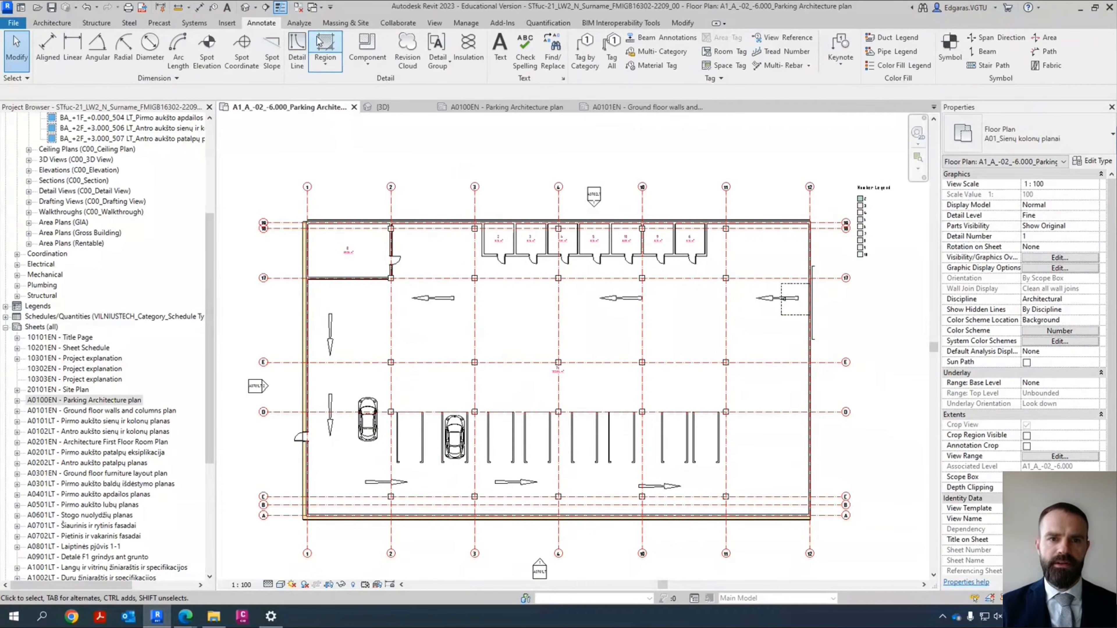
pyautogui.click(434, 23)
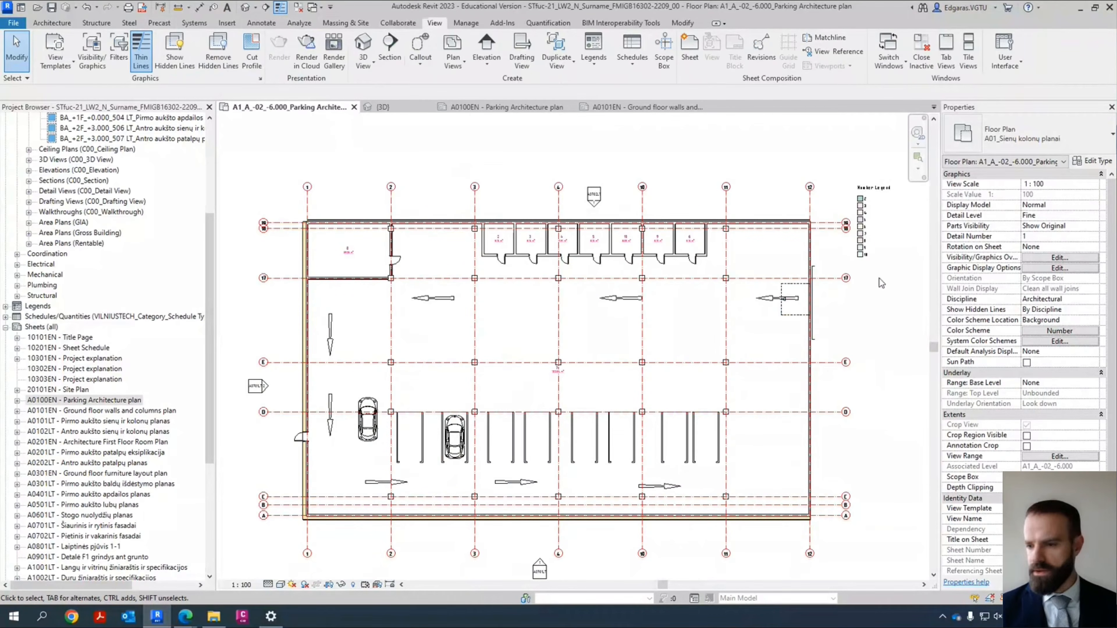
pyautogui.click(1079, 355)
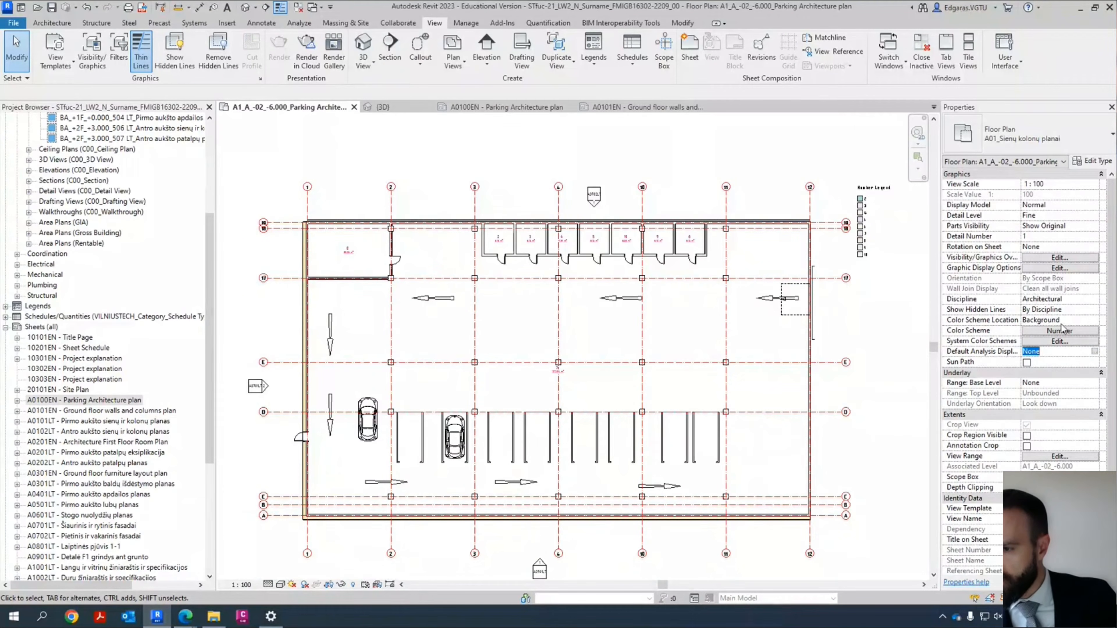
# Step: Check the plan's analysis display styles and graphic display options without changing them
pyautogui.click(1094, 351)
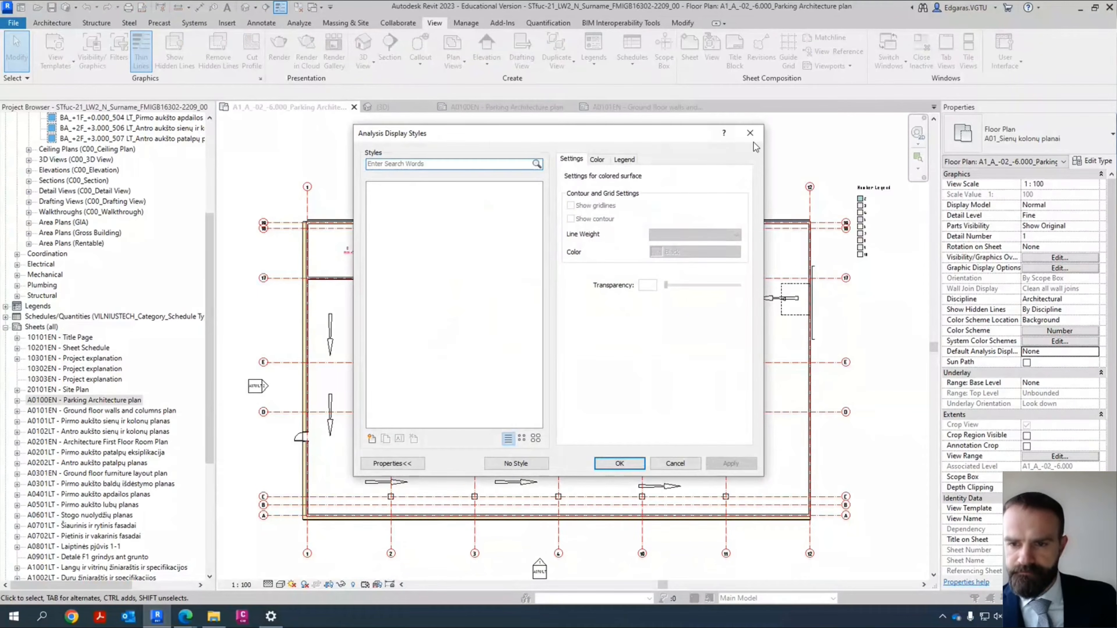
pyautogui.click(750, 132)
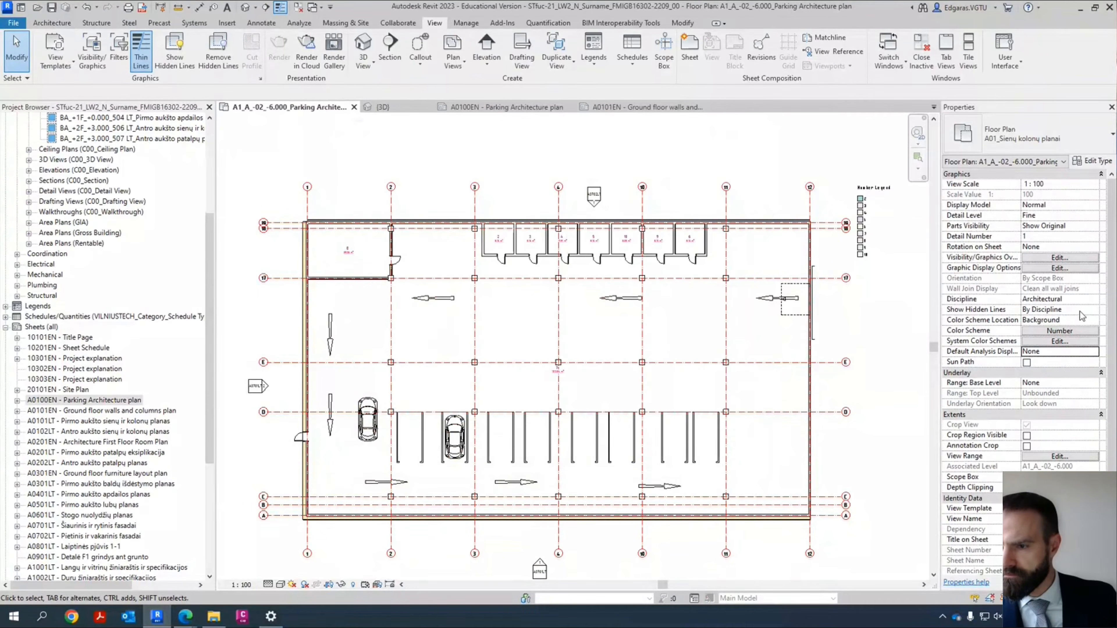
pyautogui.click(1071, 269)
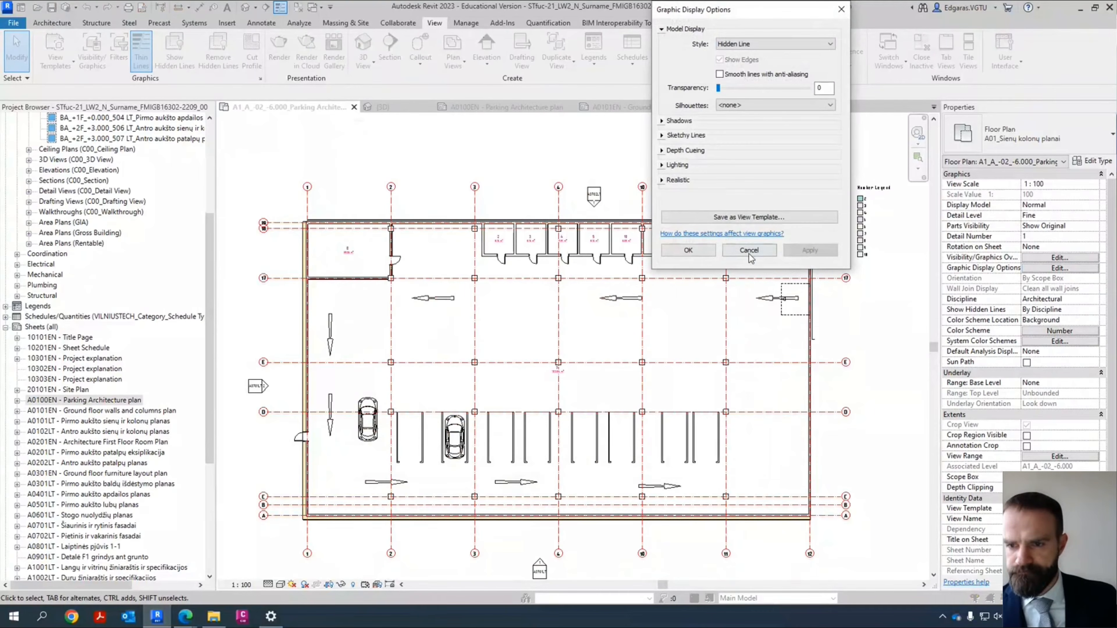
pyautogui.click(752, 254)
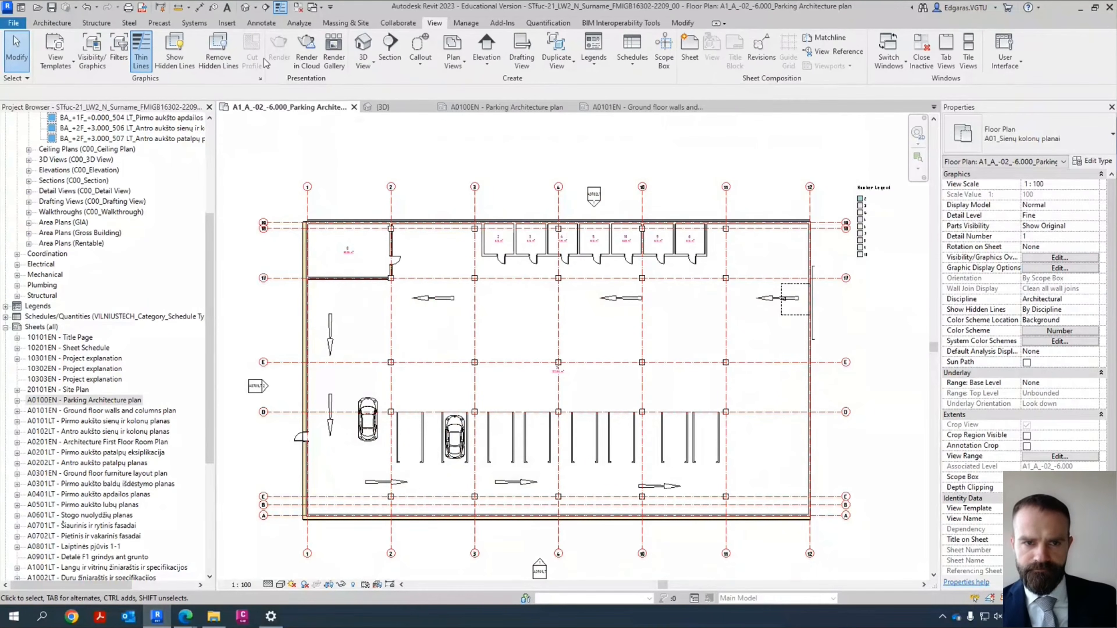
# Step: Turn on the Color Fill and Interior Fill subcategories of Rooms in the plan's visibility overrides
pyautogui.click(81, 66)
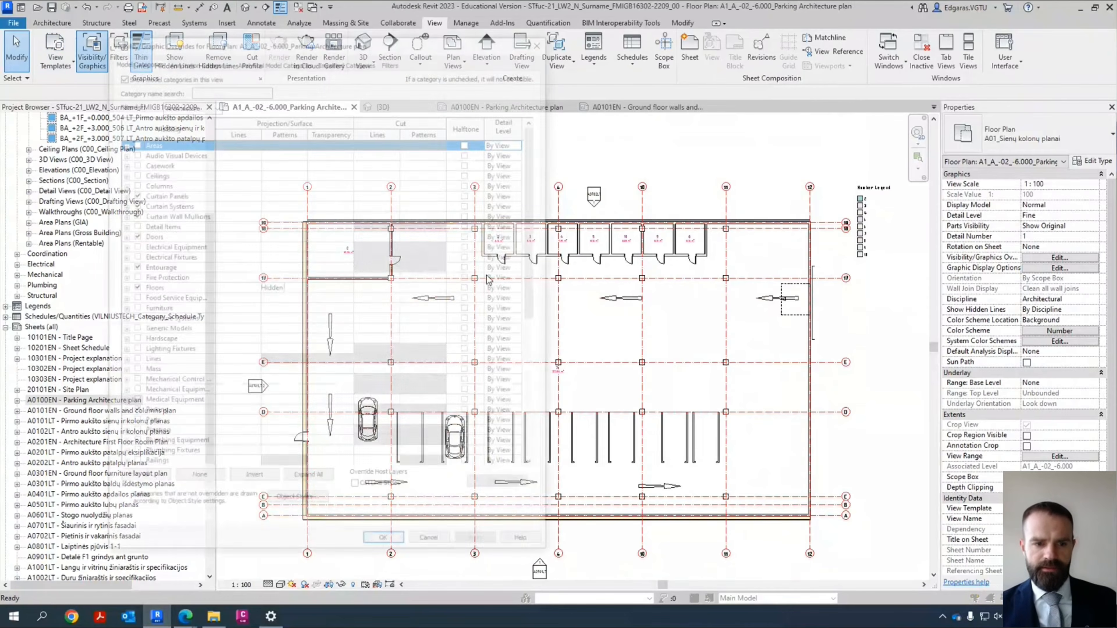
pyautogui.scroll(-4, 192, 337)
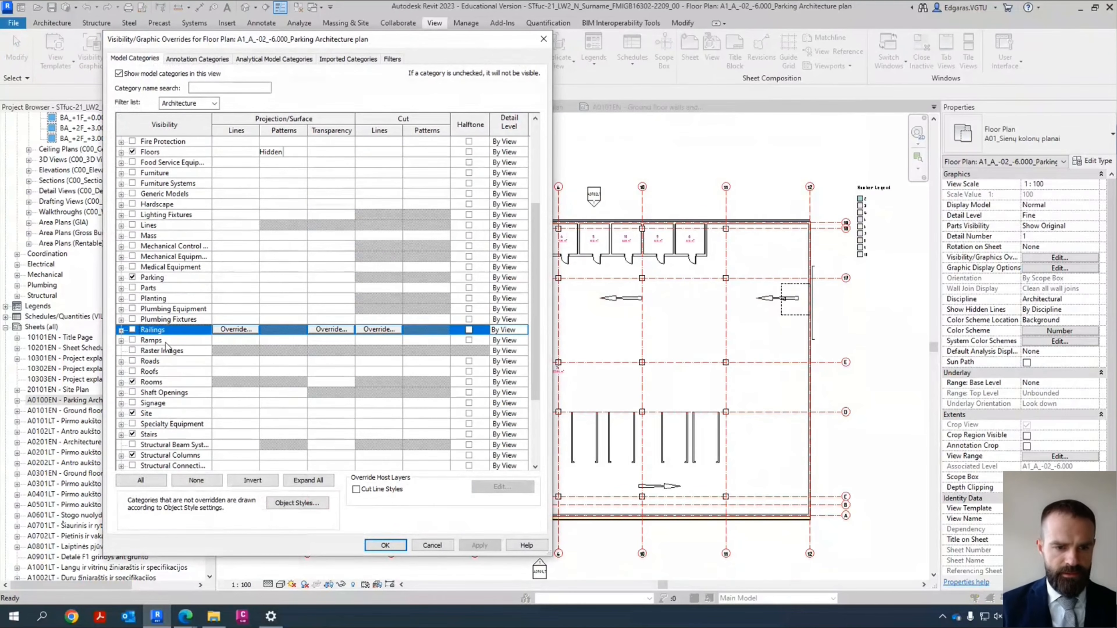
pyautogui.click(145, 382)
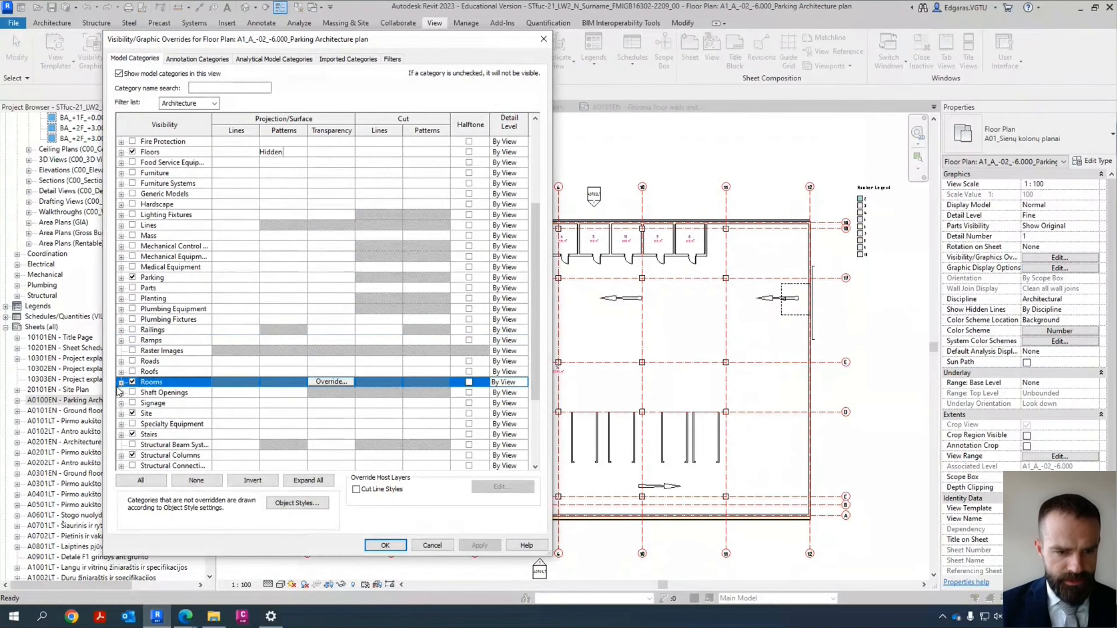
pyautogui.click(121, 382)
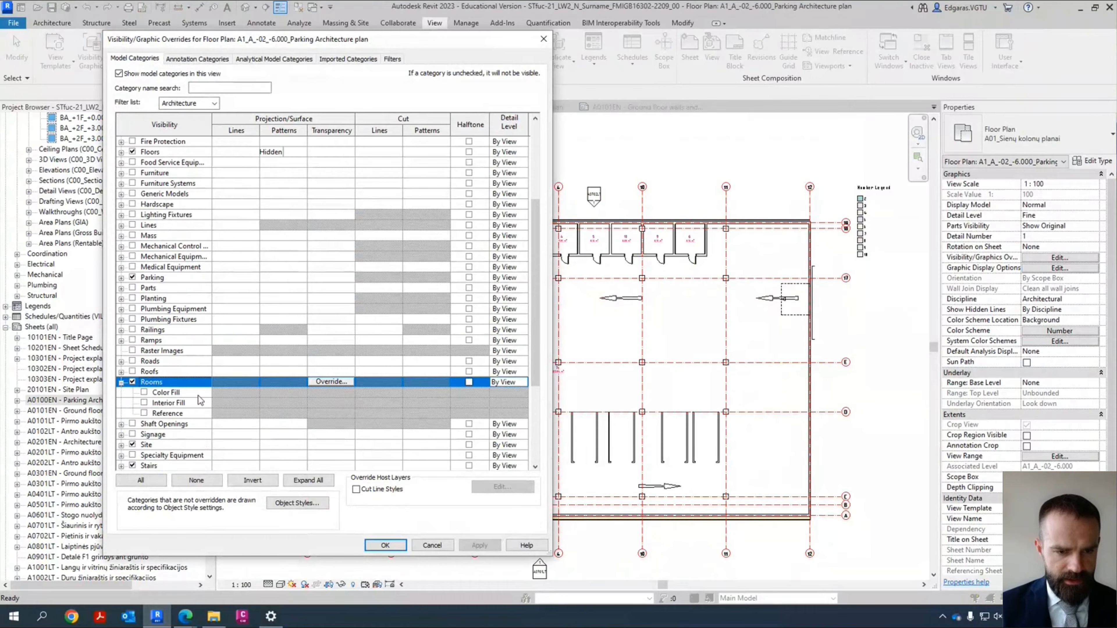
pyautogui.click(145, 392)
pyautogui.click(145, 403)
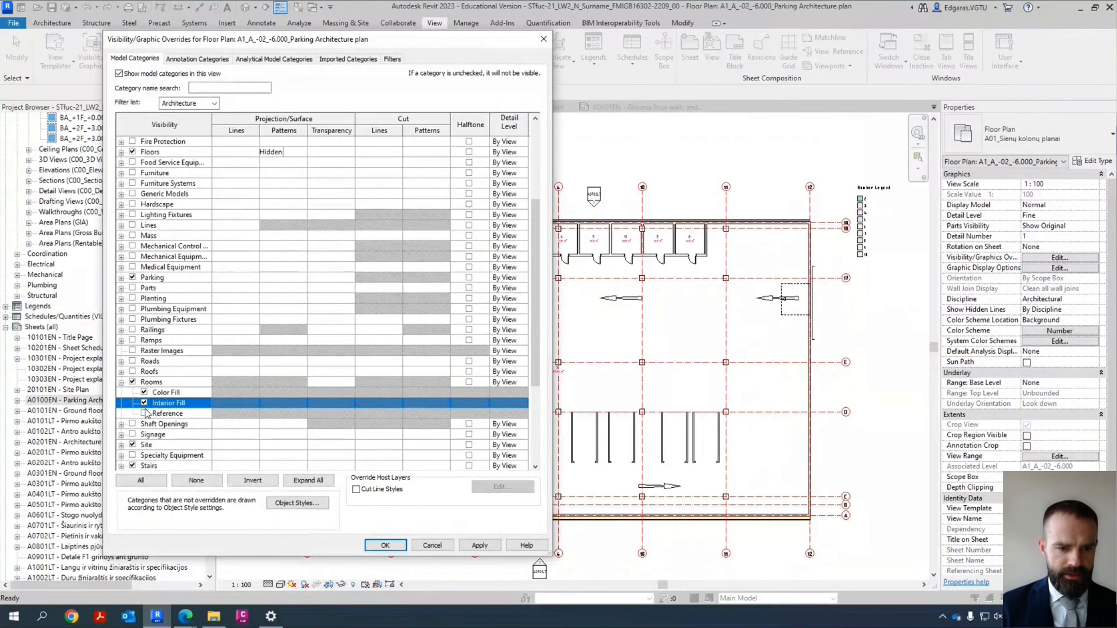
pyautogui.click(144, 413)
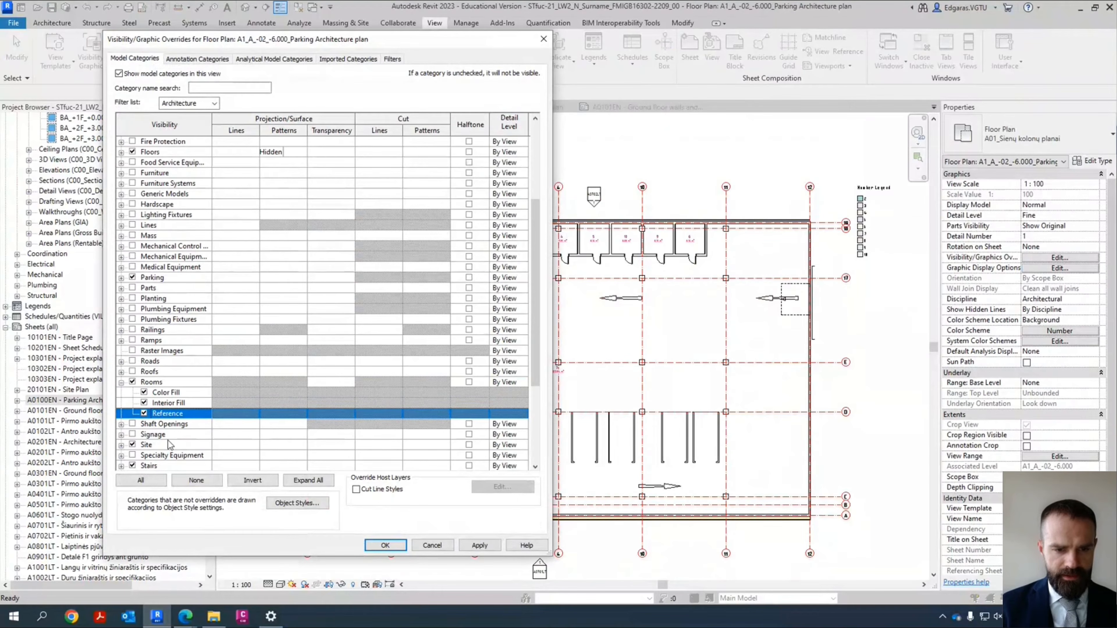
pyautogui.click(480, 545)
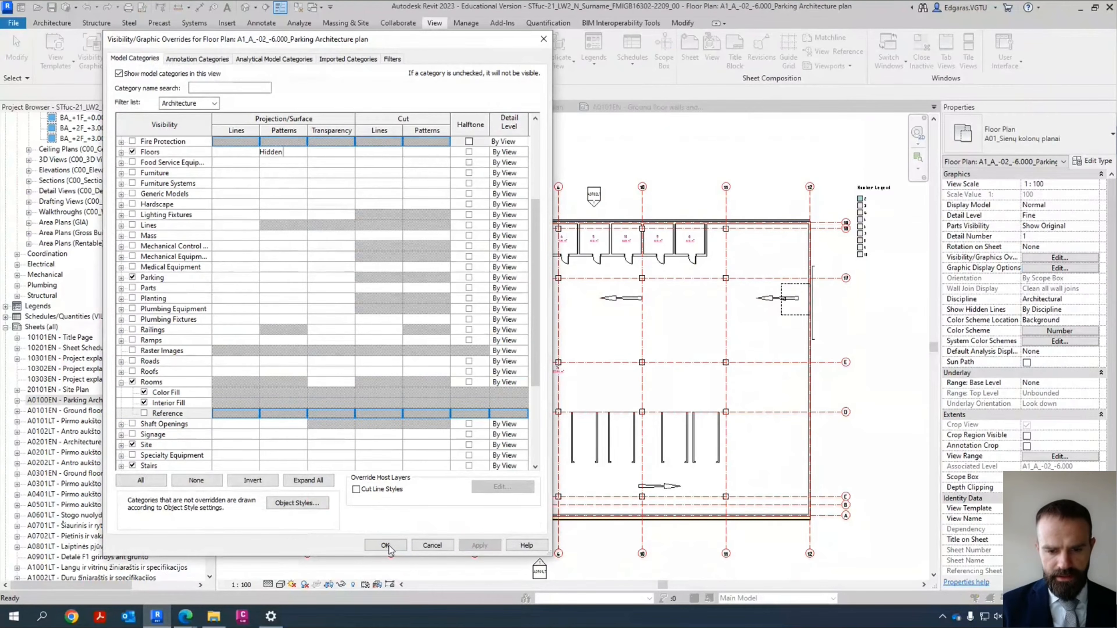
pyautogui.click(385, 545)
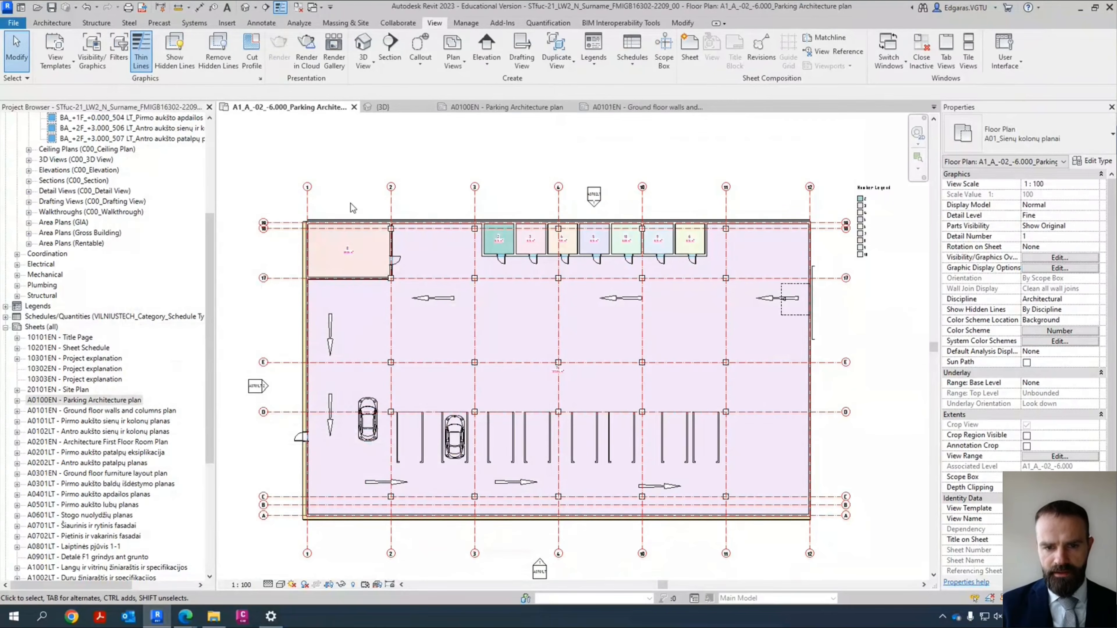
# Step: Examine the colored storage rooms along grid 18 and compare them with the Number Legend
pyautogui.scroll(4, 365, 229)
pyautogui.moveTo(711, 285); pyautogui.dragTo(378, 300, button='middle')
pyautogui.scroll(2, 582, 259)
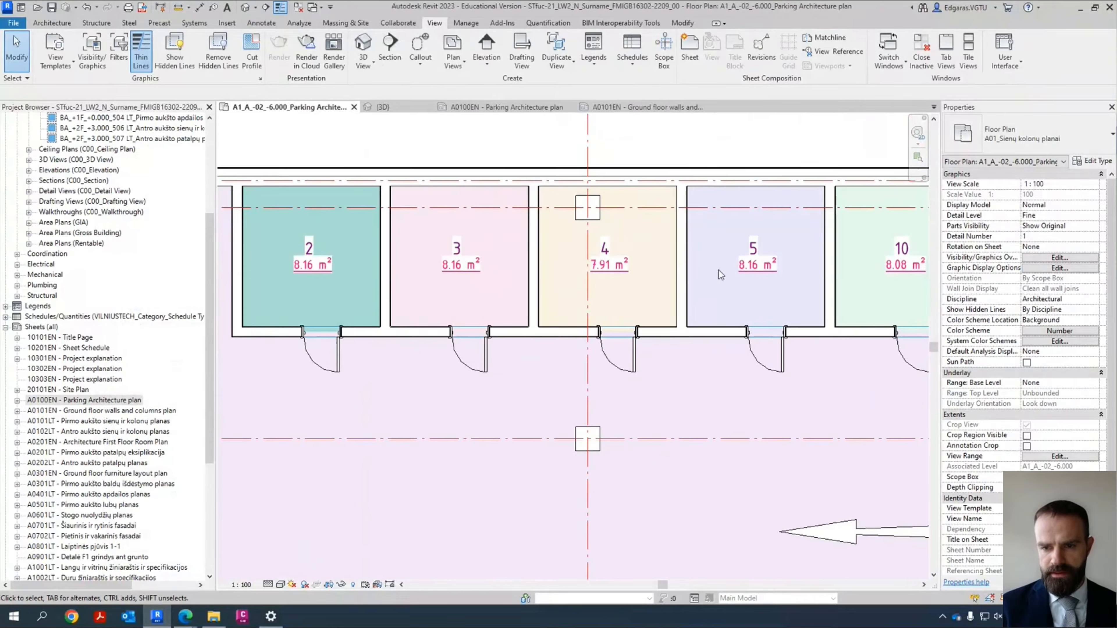
pyautogui.moveTo(718, 273); pyautogui.dragTo(325, 273, button='middle')
pyautogui.moveTo(784, 234); pyautogui.dragTo(551, 232, button='middle')
pyautogui.scroll(-6, 551, 236)
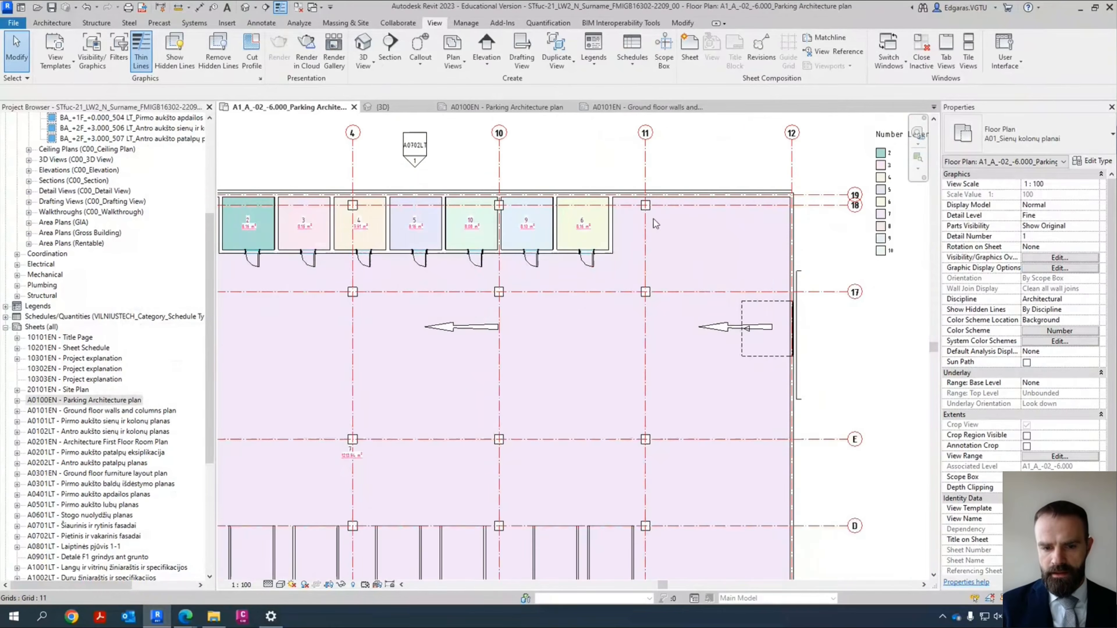
pyautogui.scroll(-1, 302, 307)
pyautogui.scroll(1, 413, 342)
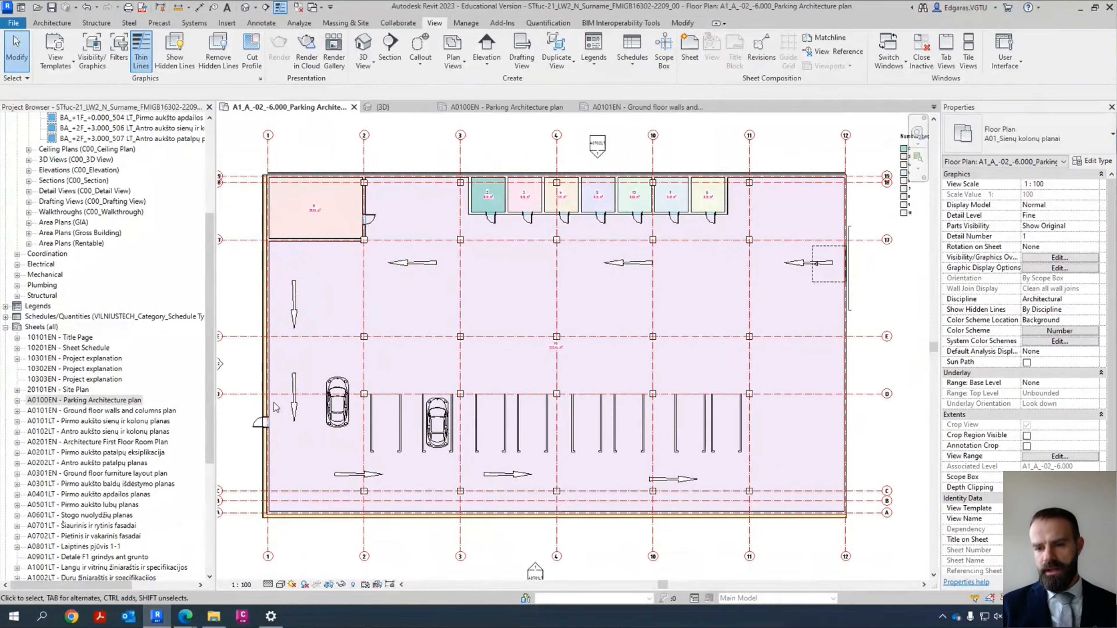
# Step: Examine how the layers and hatches of the perimeter and partition walls are displayed around the colored plan
pyautogui.scroll(5, 257, 173)
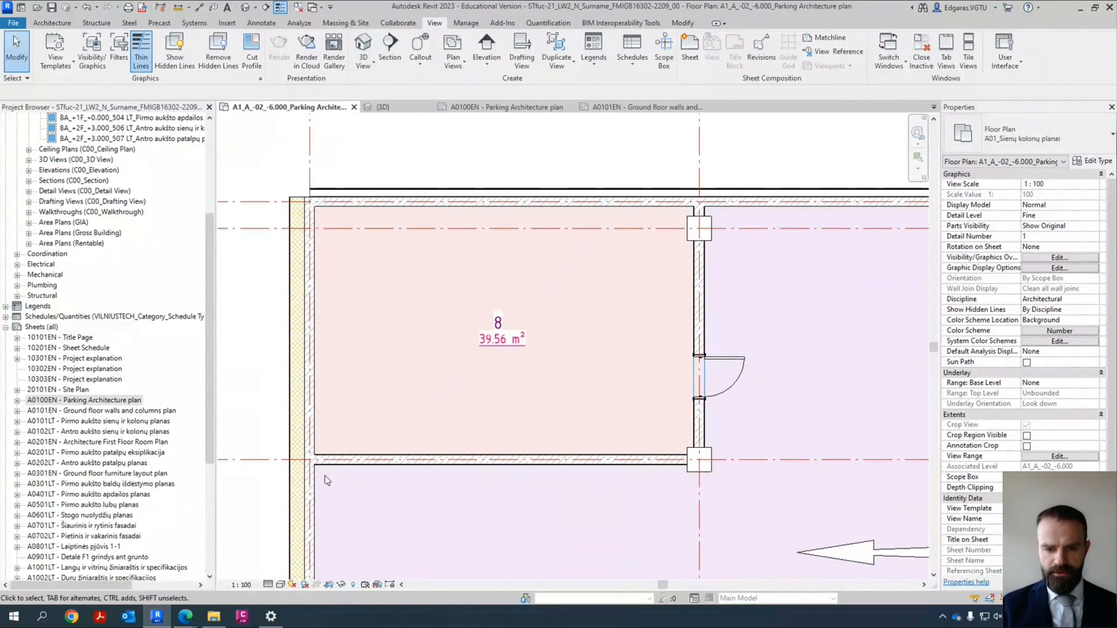
pyautogui.scroll(5, 324, 475)
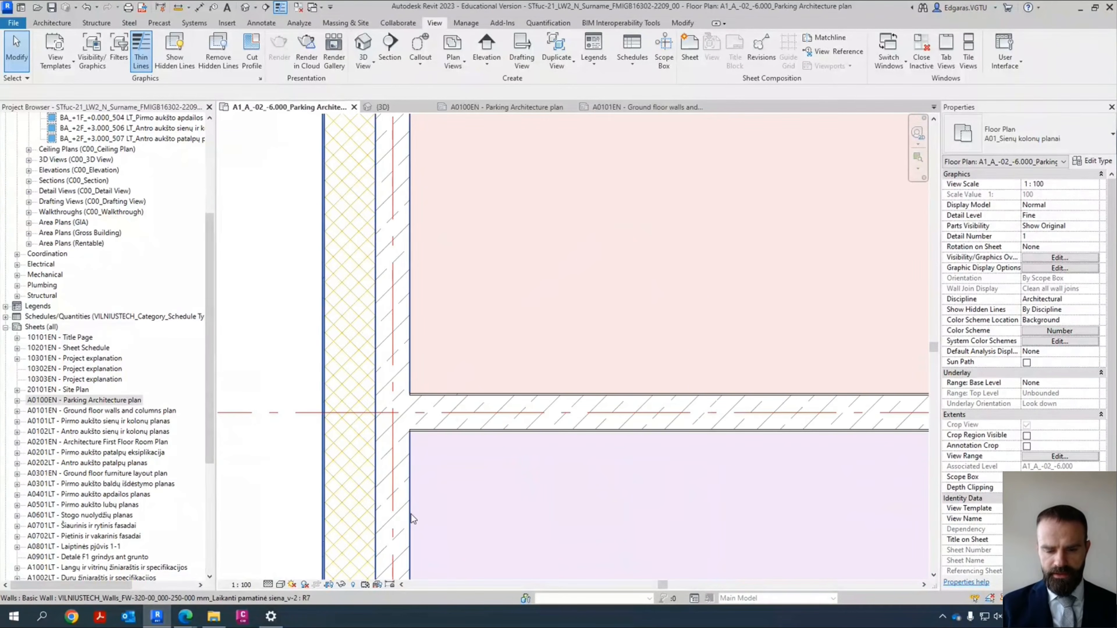
pyautogui.scroll(-1, 352, 492)
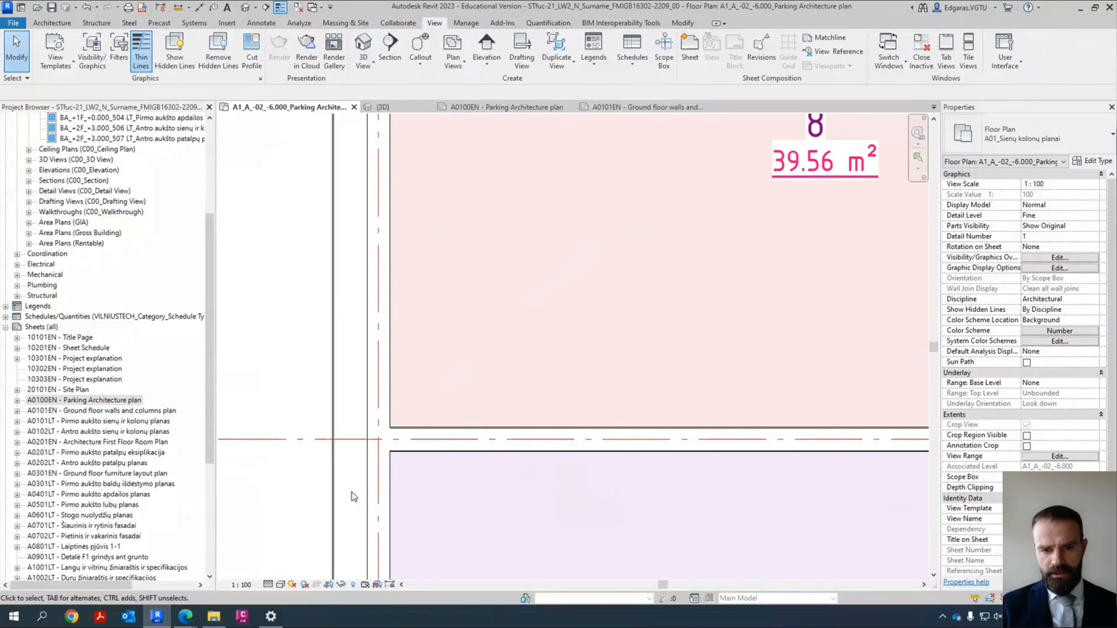
pyautogui.scroll(-2, 352, 493)
pyautogui.moveTo(331, 314); pyautogui.dragTo(313, 468, button='middle')
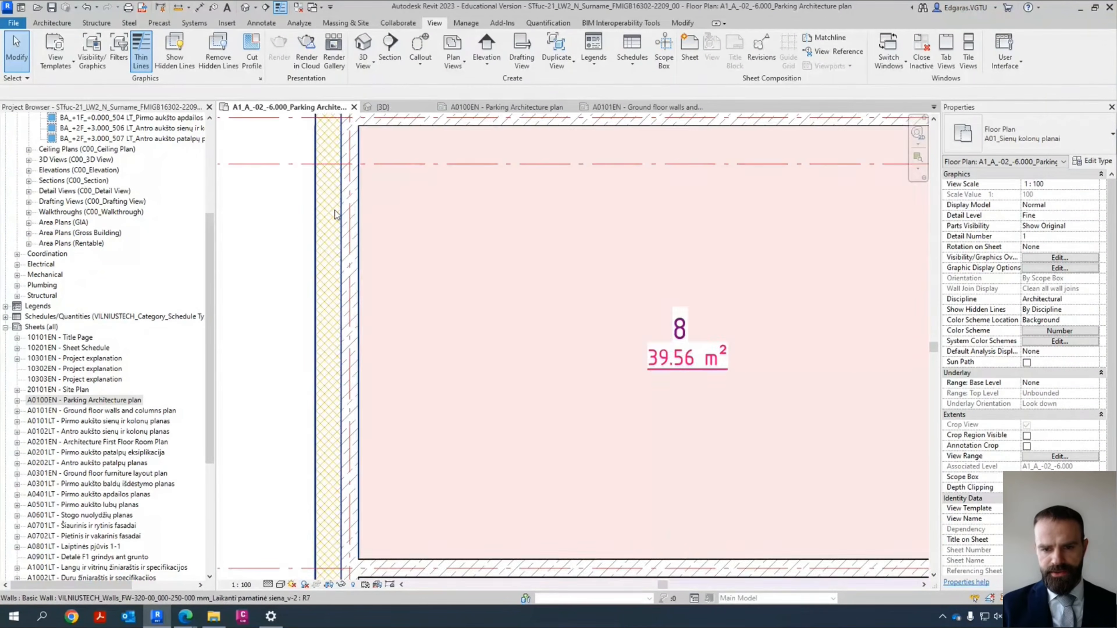
pyautogui.moveTo(335, 214); pyautogui.dragTo(332, 399, button='middle')
pyautogui.scroll(1, 606, 290)
pyautogui.scroll(-3, 506, 267)
pyautogui.moveTo(772, 240); pyautogui.dragTo(220, 253, button='middle')
pyautogui.moveTo(601, 274); pyautogui.dragTo(182, 260, button='middle')
pyautogui.moveTo(692, 250); pyautogui.dragTo(358, 268, button='middle')
pyautogui.moveTo(757, 340); pyautogui.dragTo(380, 321, button='middle')
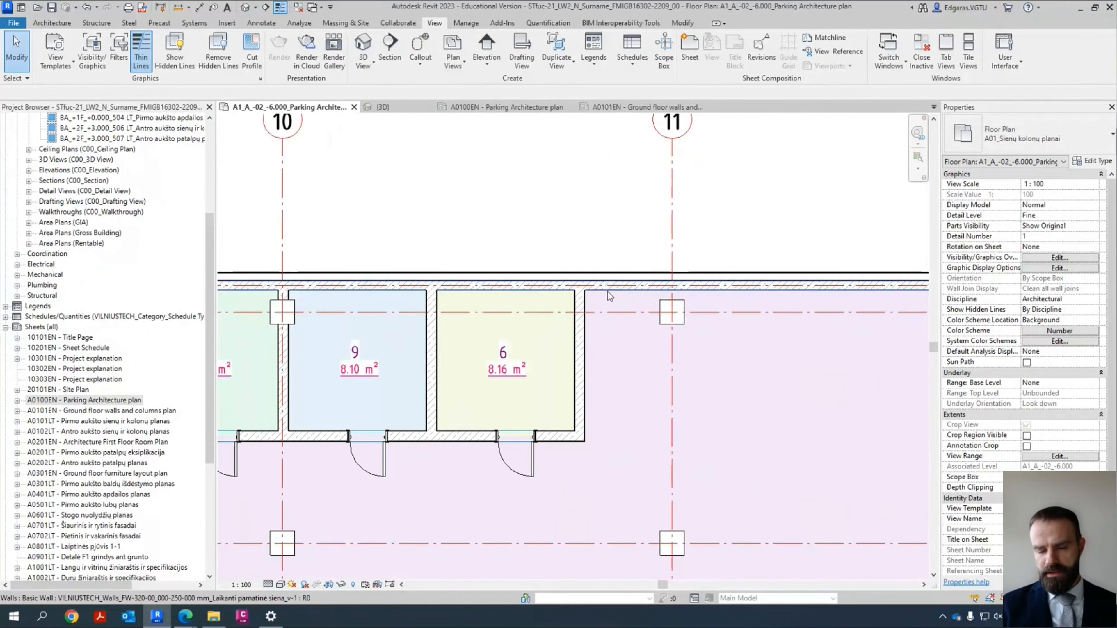
pyautogui.moveTo(606, 289); pyautogui.dragTo(335, 293, button='middle')
pyautogui.scroll(-4, 722, 226)
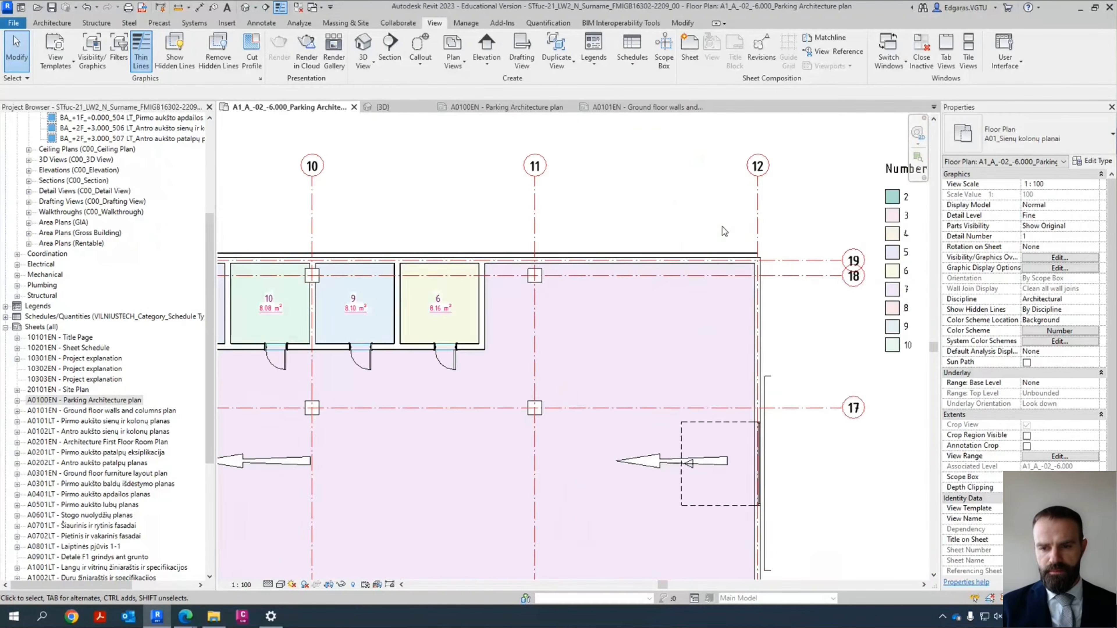
pyautogui.moveTo(775, 376); pyautogui.dragTo(825, 258, button='middle')
pyautogui.scroll(-1, 825, 258)
pyautogui.moveTo(809, 298); pyautogui.dragTo(752, 422, button='middle')
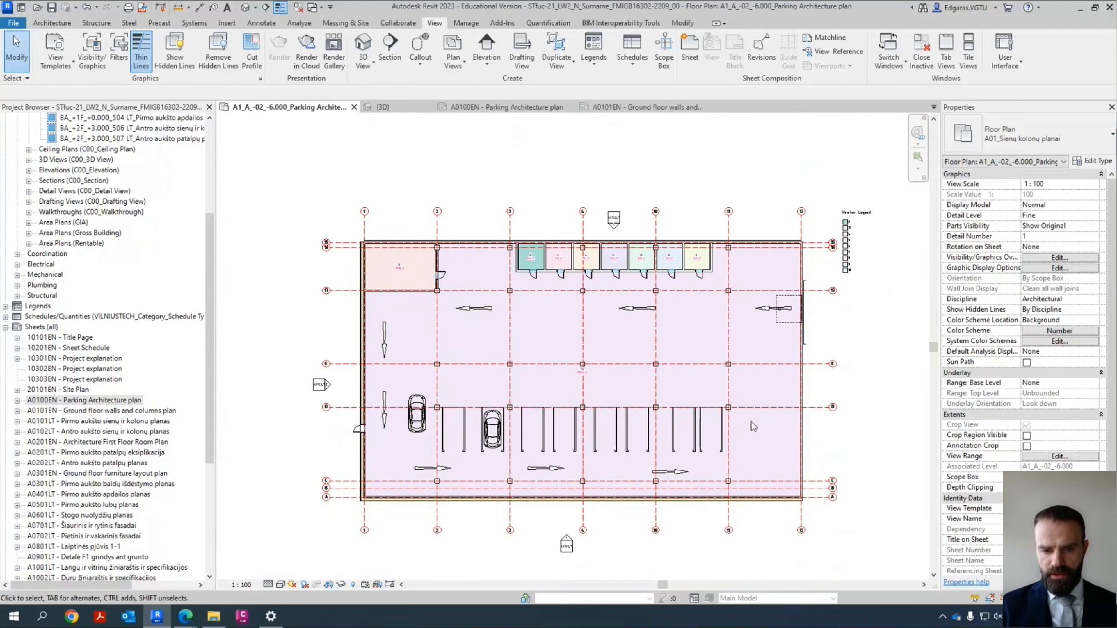
pyautogui.scroll(5, 463, 524)
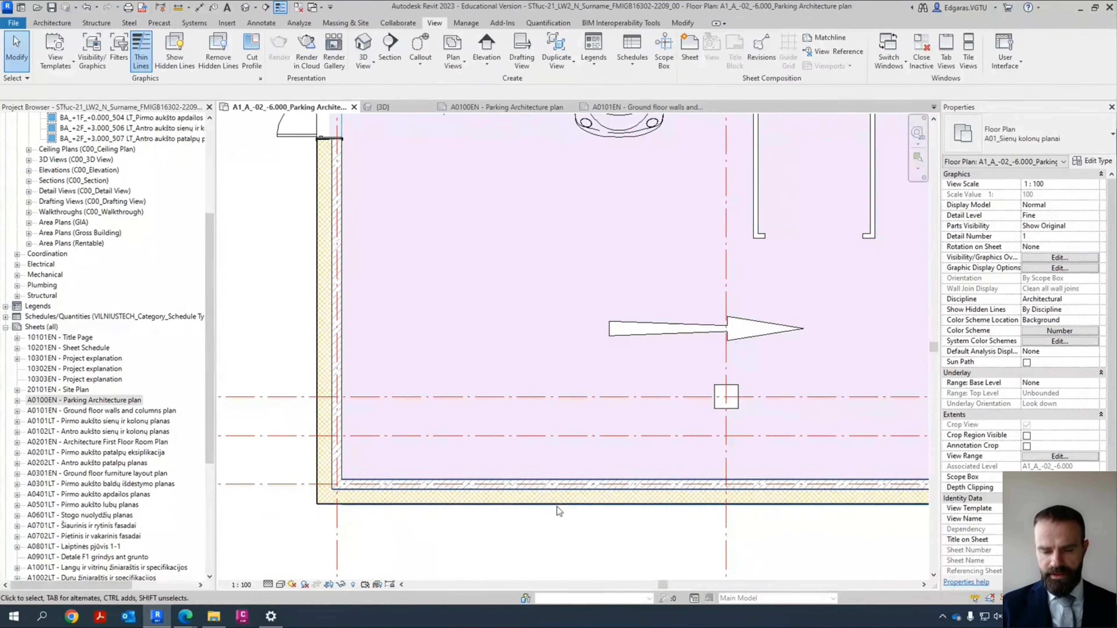
pyautogui.scroll(5, 557, 497)
pyautogui.scroll(-3, 440, 446)
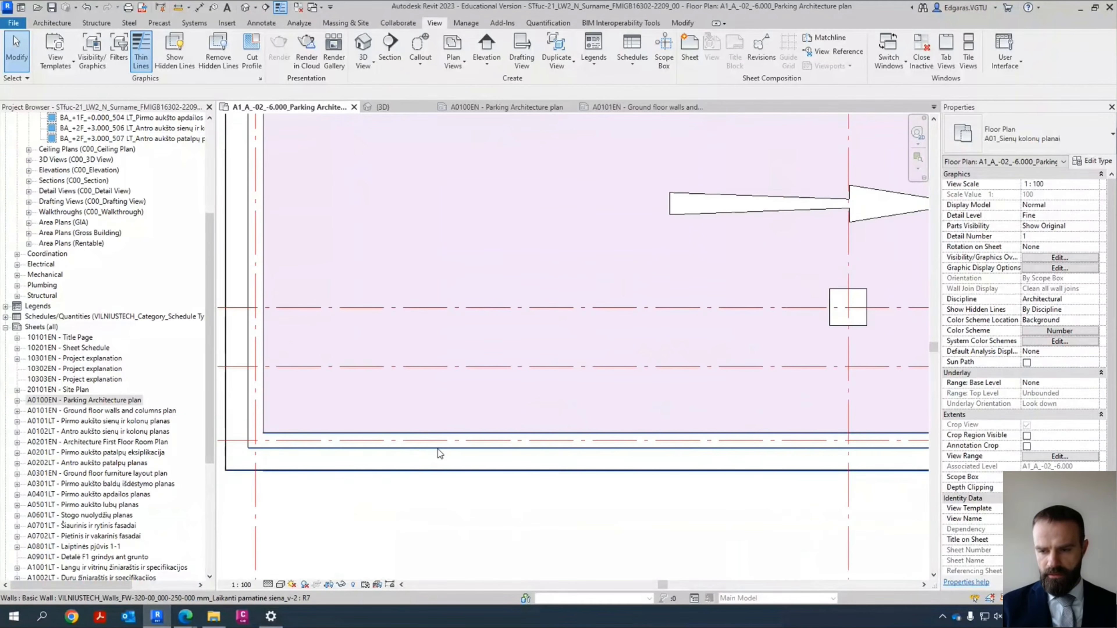
pyautogui.scroll(-4, 530, 500)
pyautogui.scroll(-5, 517, 500)
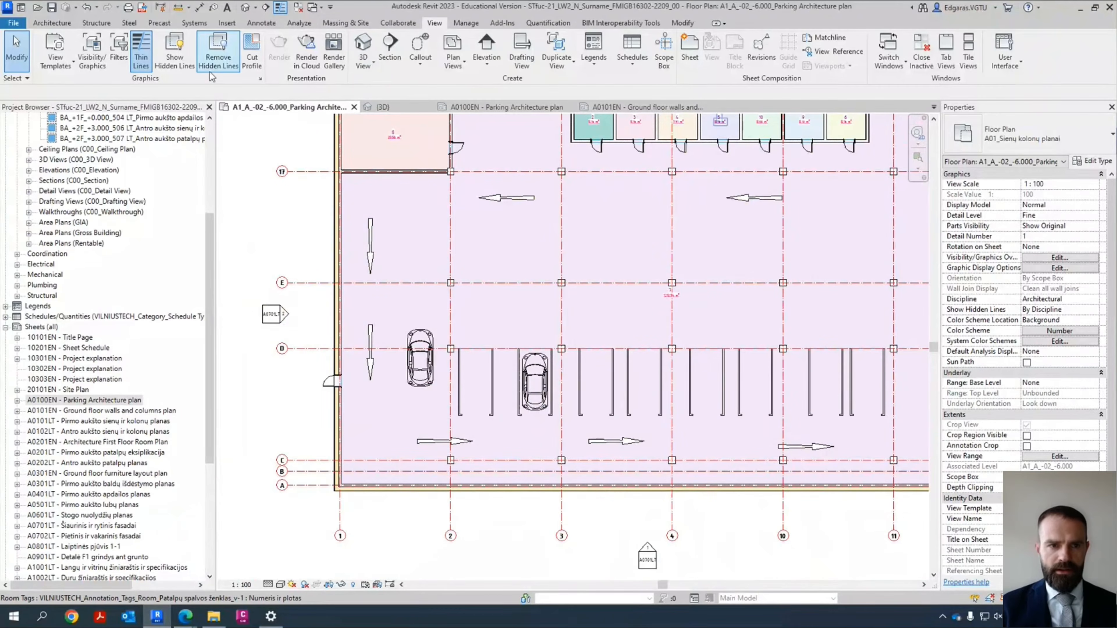
# Step: Set the detail level of the Walls category to Coarse in the plan's visibility overrides
pyautogui.click(91, 49)
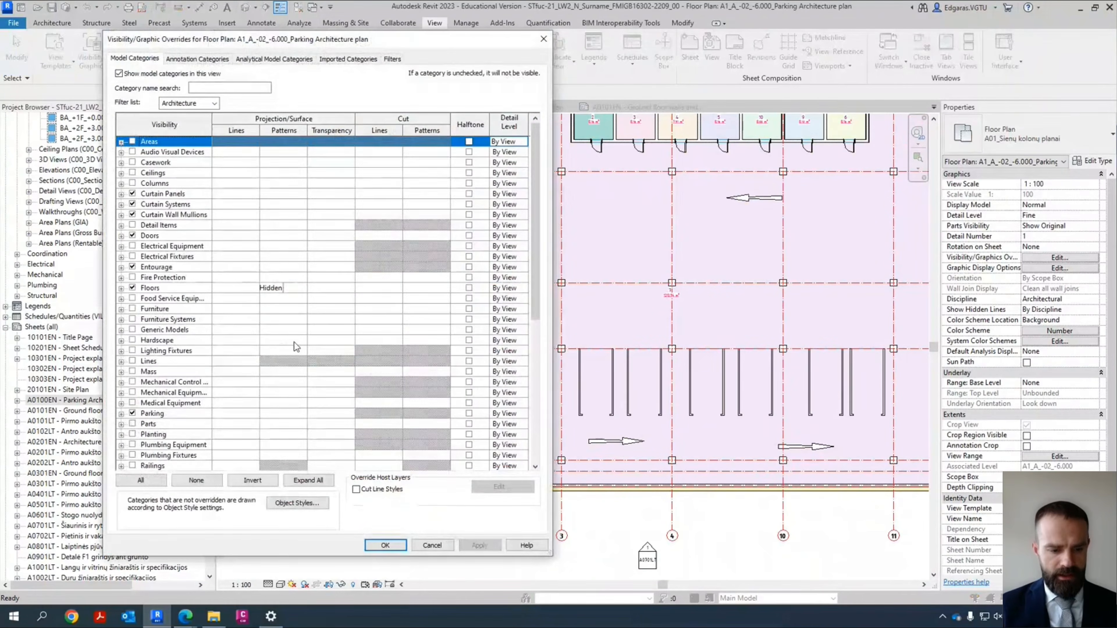
pyautogui.click(181, 363)
pyautogui.press('w')
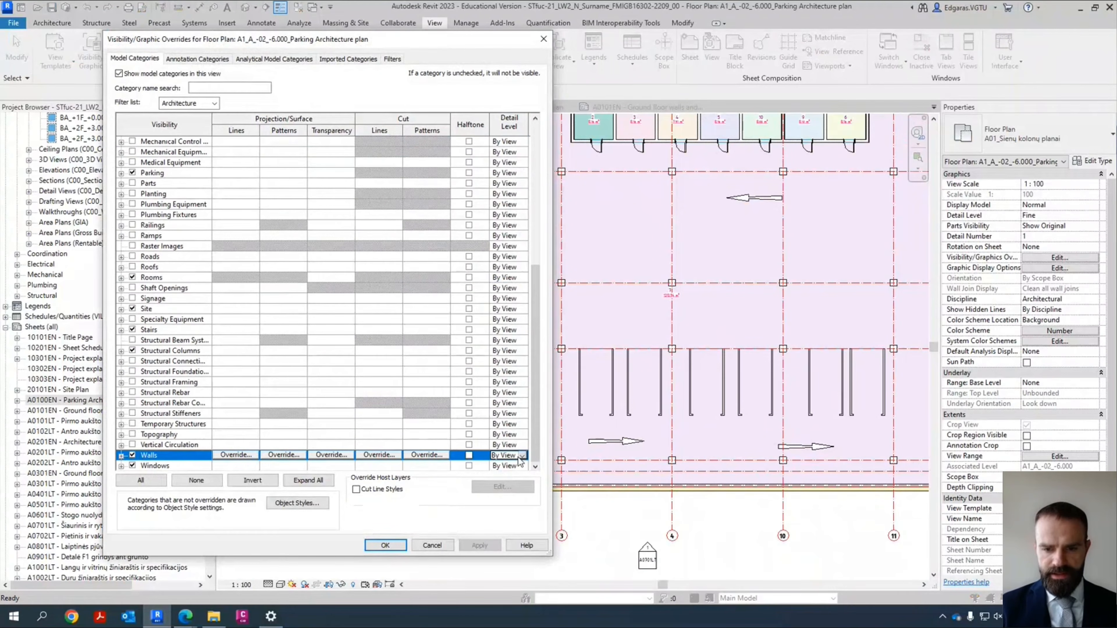
pyautogui.click(522, 455)
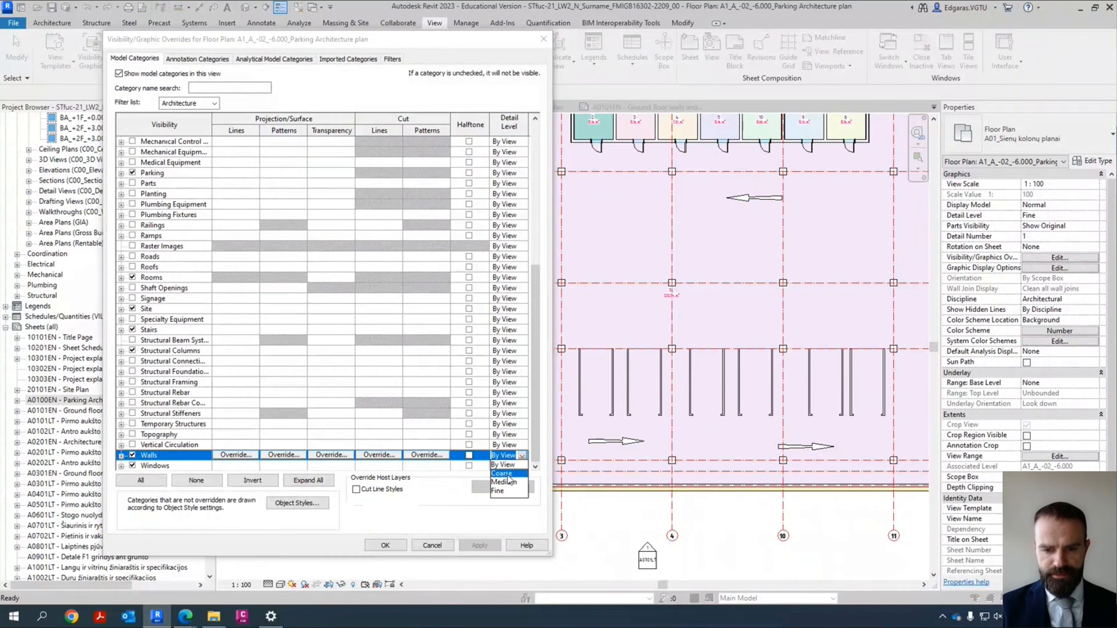
pyautogui.click(502, 474)
pyautogui.click(487, 546)
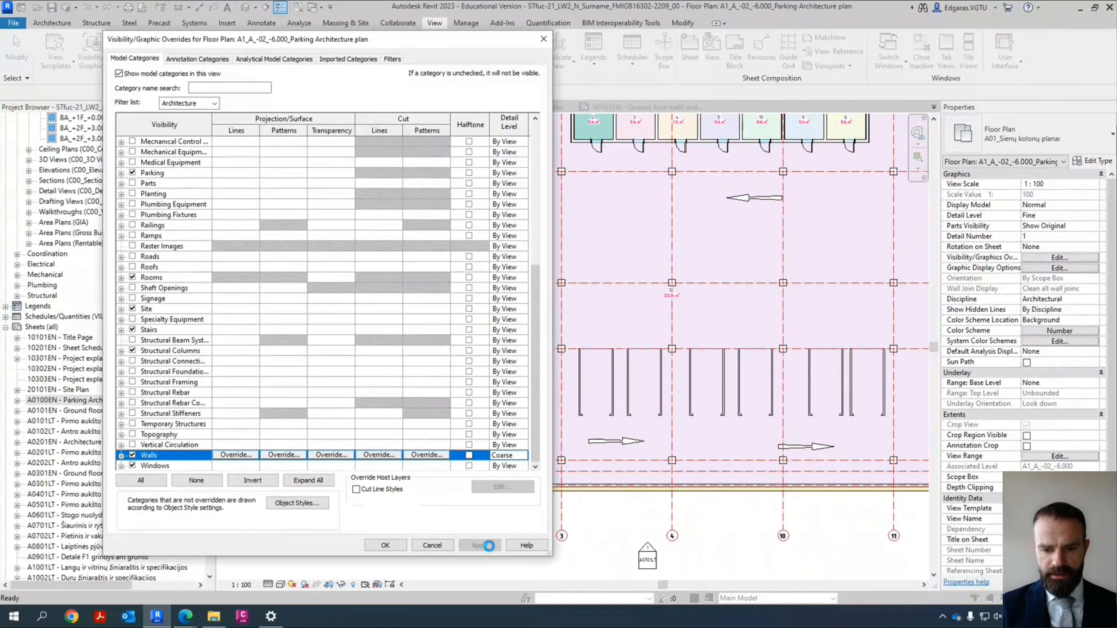
pyautogui.click(385, 545)
# Step: Examine the wall display around the parking plan, from the exterior door near grid D to the entrance at grid 12
pyautogui.scroll(3, 320, 421)
pyautogui.scroll(2, 317, 421)
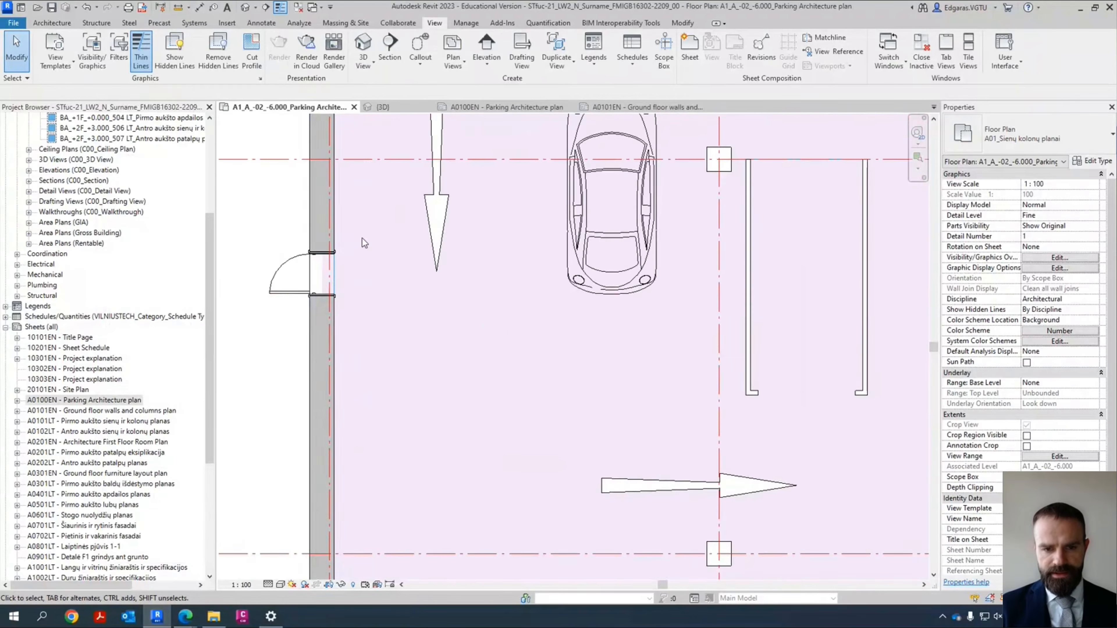
pyautogui.moveTo(361, 242); pyautogui.dragTo(422, 509, button='middle')
pyautogui.moveTo(443, 174); pyautogui.dragTo(444, 512, button='middle')
pyautogui.moveTo(501, 174); pyautogui.dragTo(473, 494, button='middle')
pyautogui.moveTo(790, 291); pyautogui.dragTo(463, 379, button='middle')
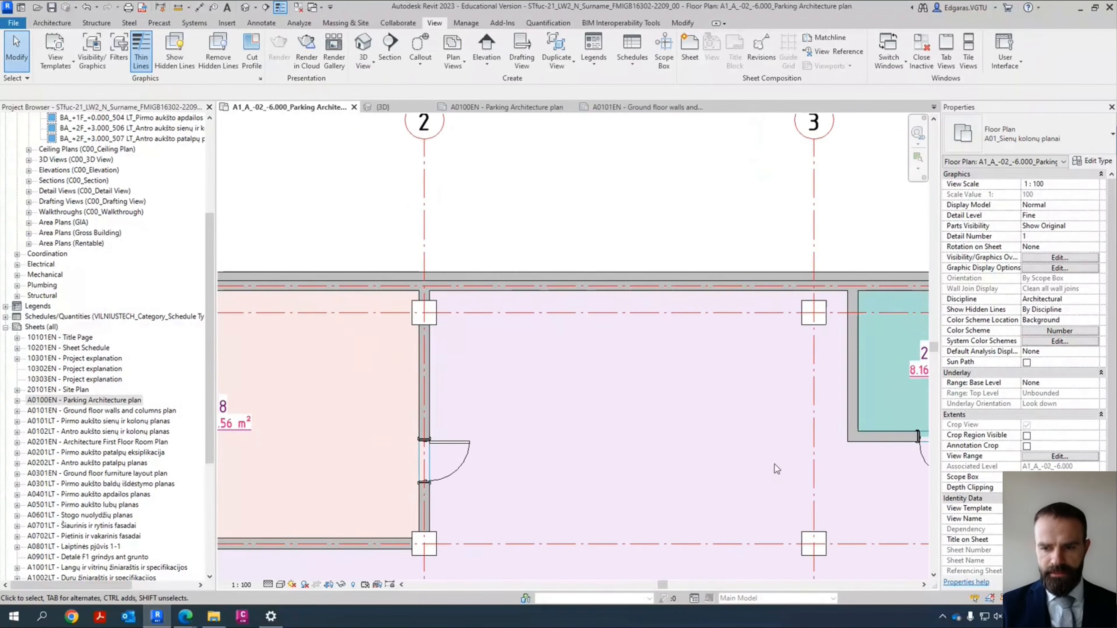
pyautogui.moveTo(826, 457); pyautogui.dragTo(352, 443, button='middle')
pyautogui.moveTo(822, 437); pyautogui.dragTo(365, 424, button='middle')
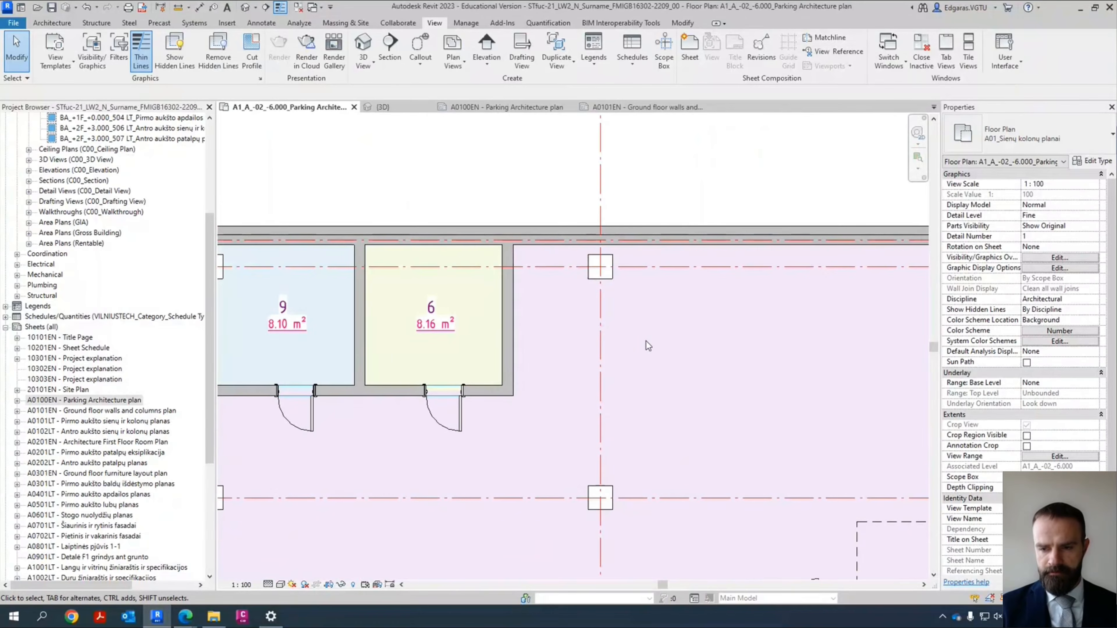
pyautogui.moveTo(879, 374); pyautogui.dragTo(275, 334, button='middle')
pyautogui.scroll(-6, 576, 199)
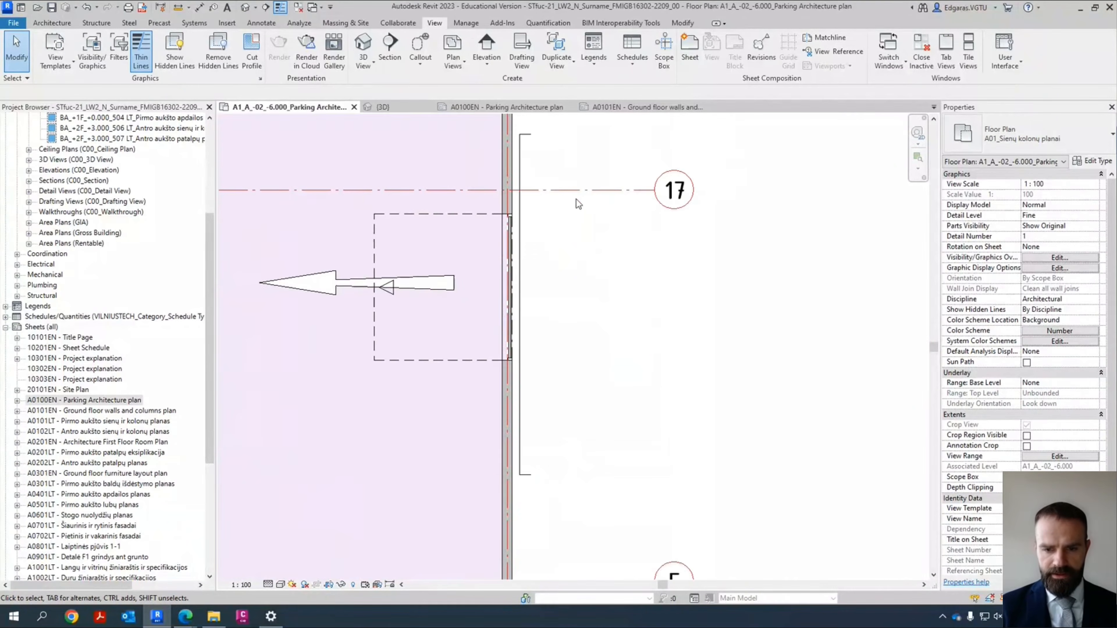
pyautogui.moveTo(625, 379); pyautogui.dragTo(724, 320, button='middle')
pyautogui.scroll(-2, 725, 320)
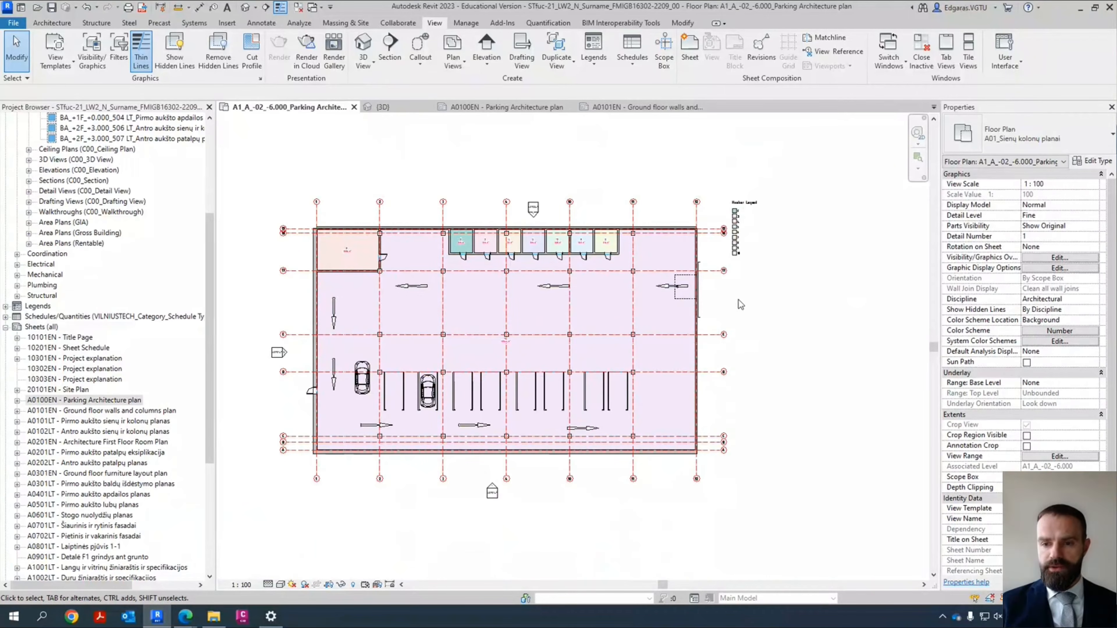
pyautogui.scroll(4, 740, 303)
pyautogui.click(51, 23)
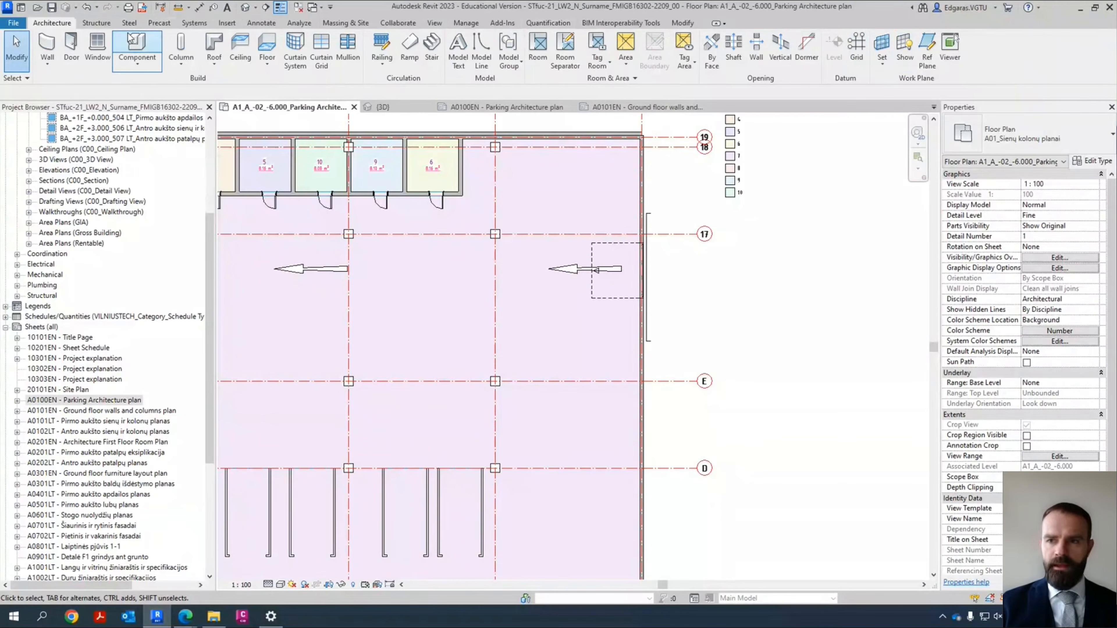
# Step: Start placing an annotation symbol, search the symbol types for "ent" and choose the Centreline type
pyautogui.click(252, 24)
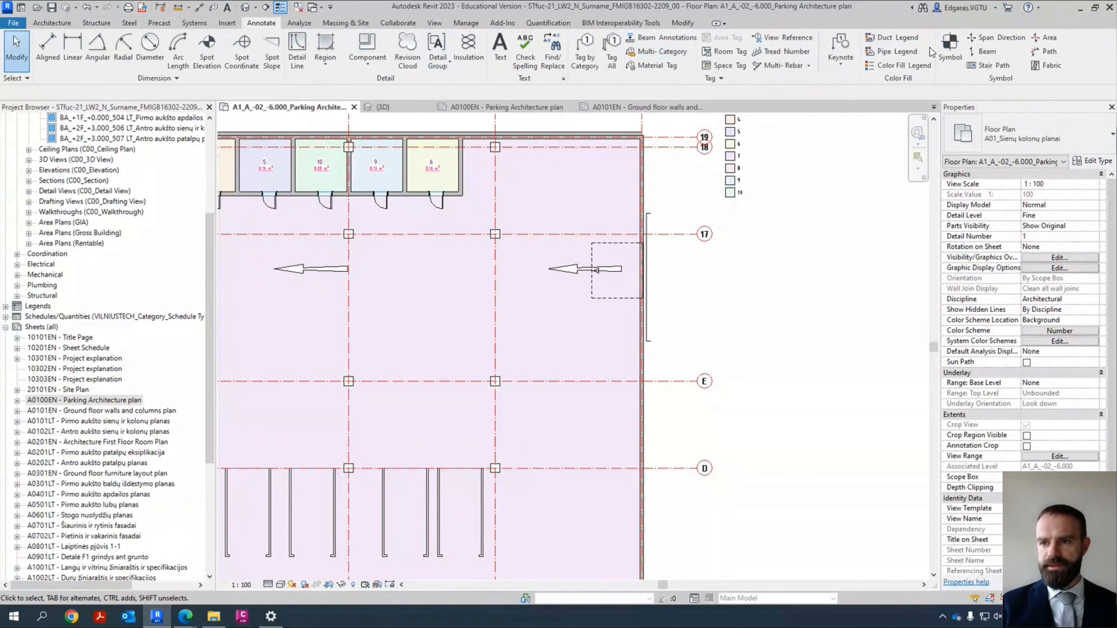
pyautogui.click(950, 48)
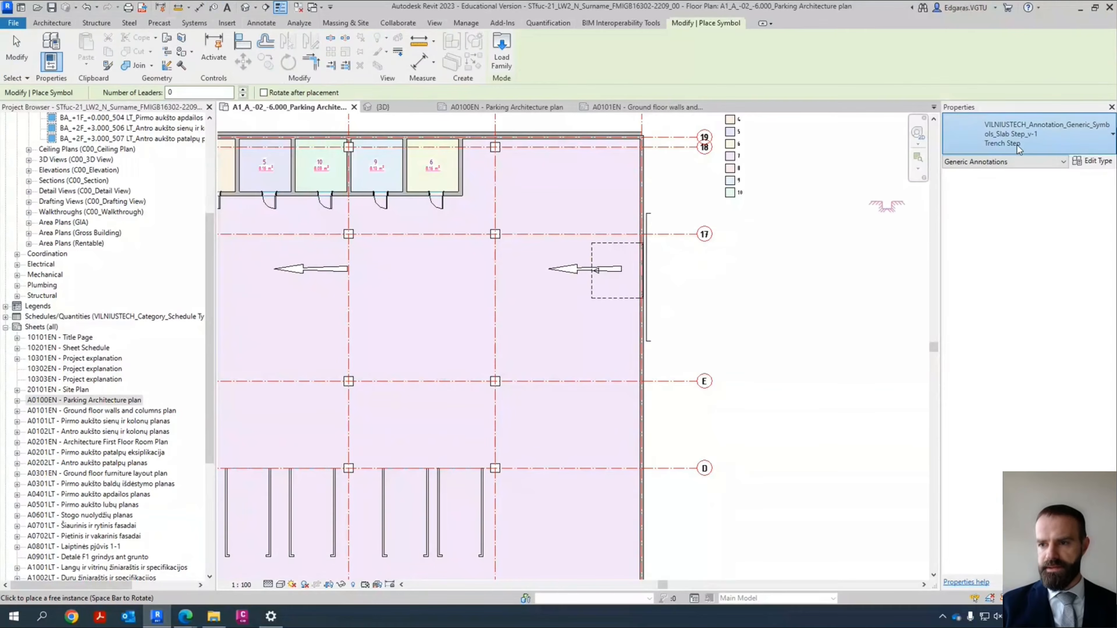
pyautogui.click(1016, 145)
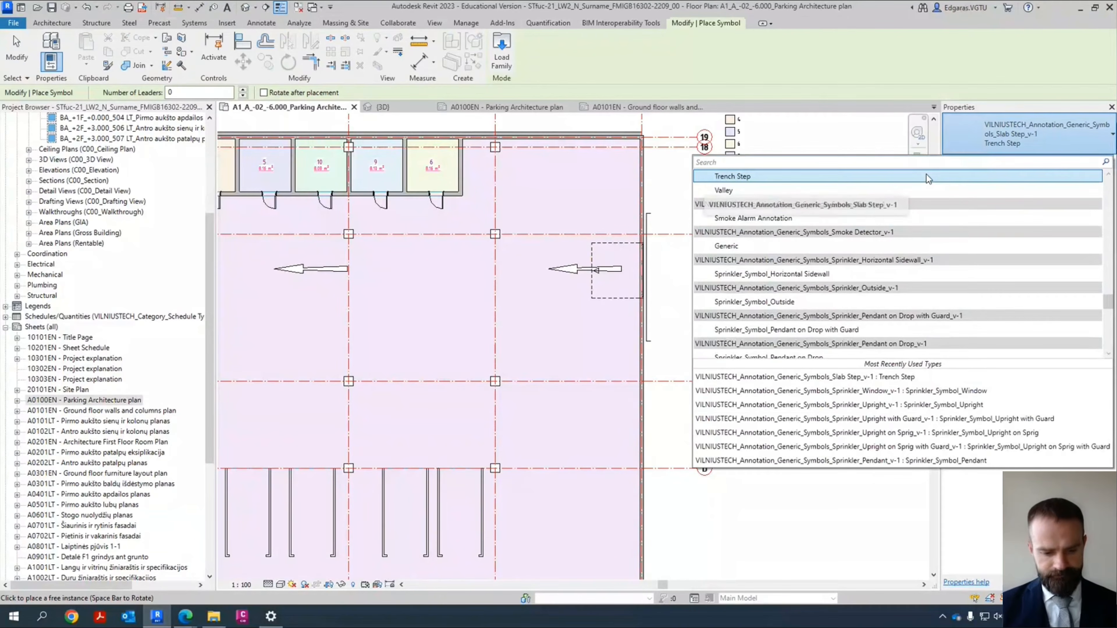
pyautogui.write('ent')
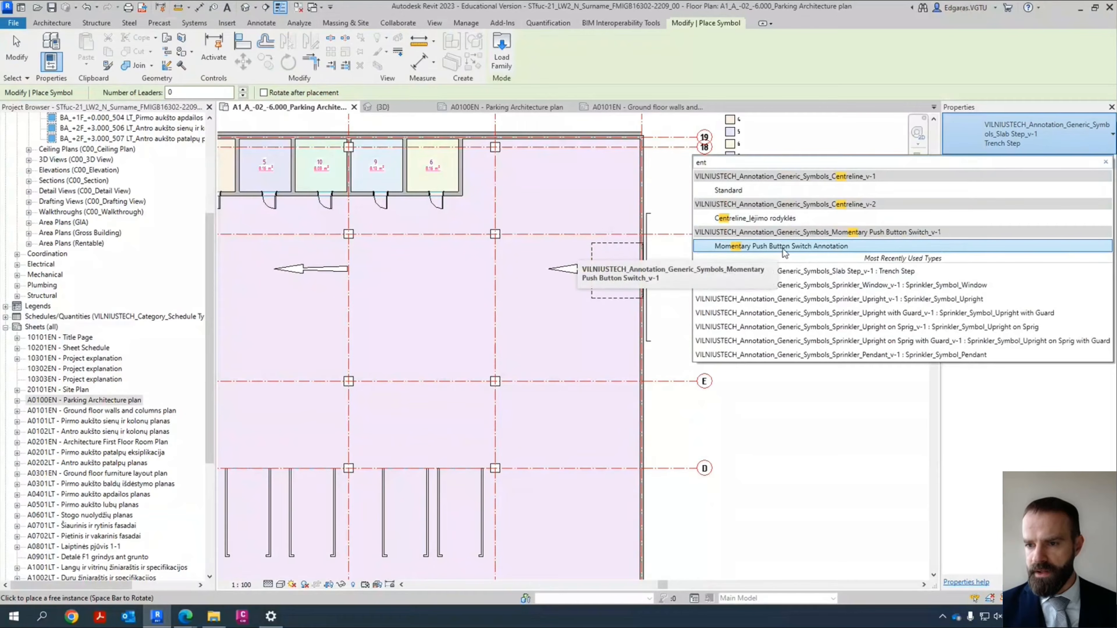
pyautogui.click(778, 217)
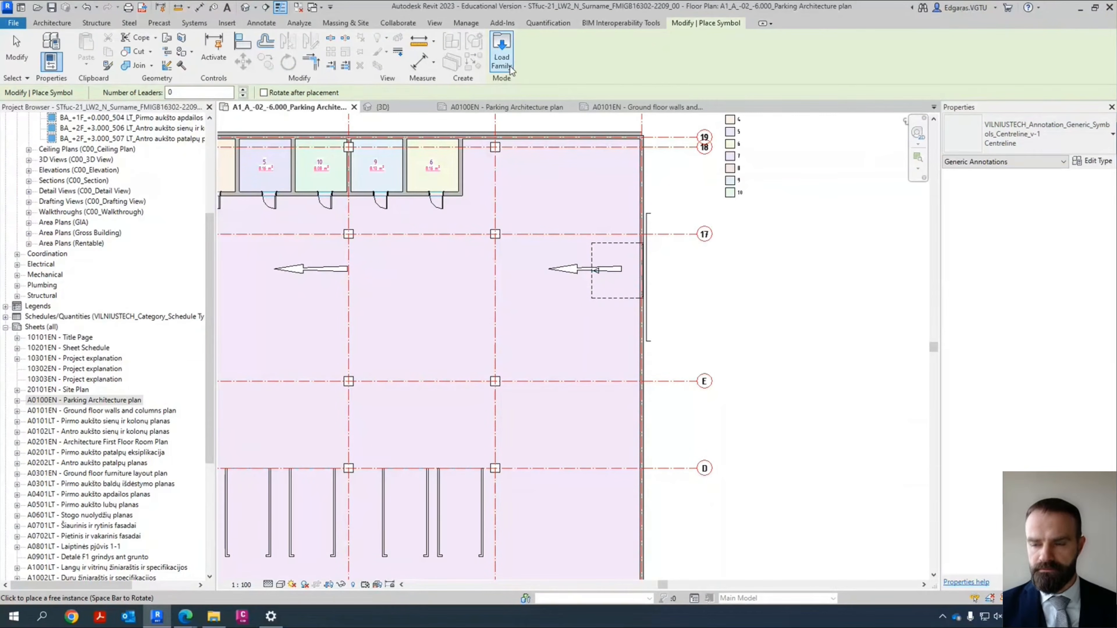
# Step: Try the Access Card Reader Annotation and the Exit Sign Generic types as the symbol to place
pyautogui.click(1029, 133)
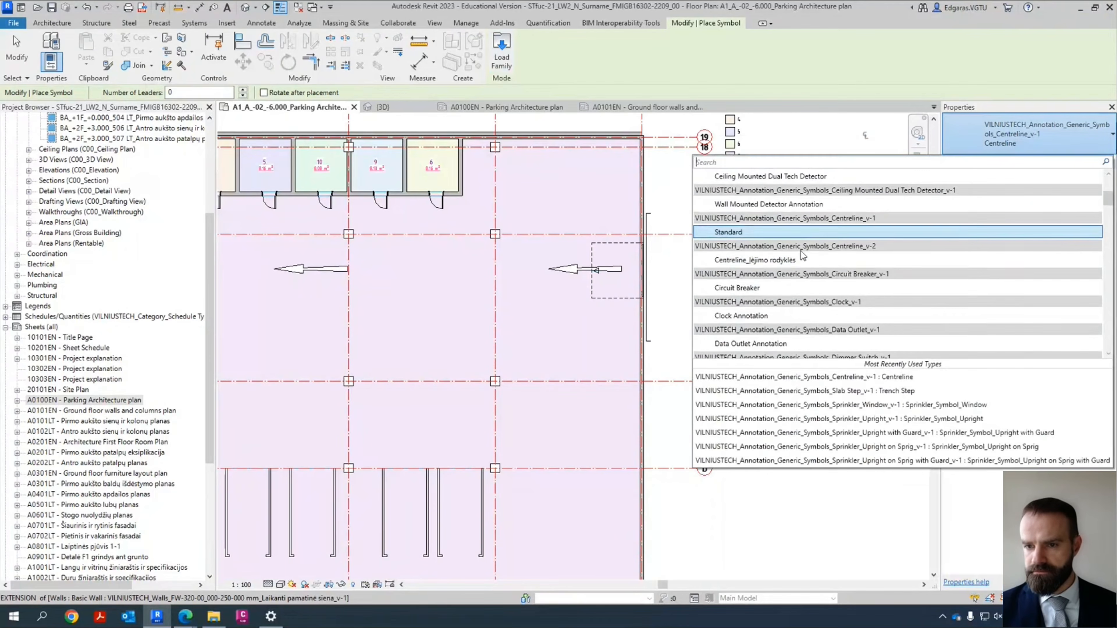
pyautogui.scroll(4, 802, 255)
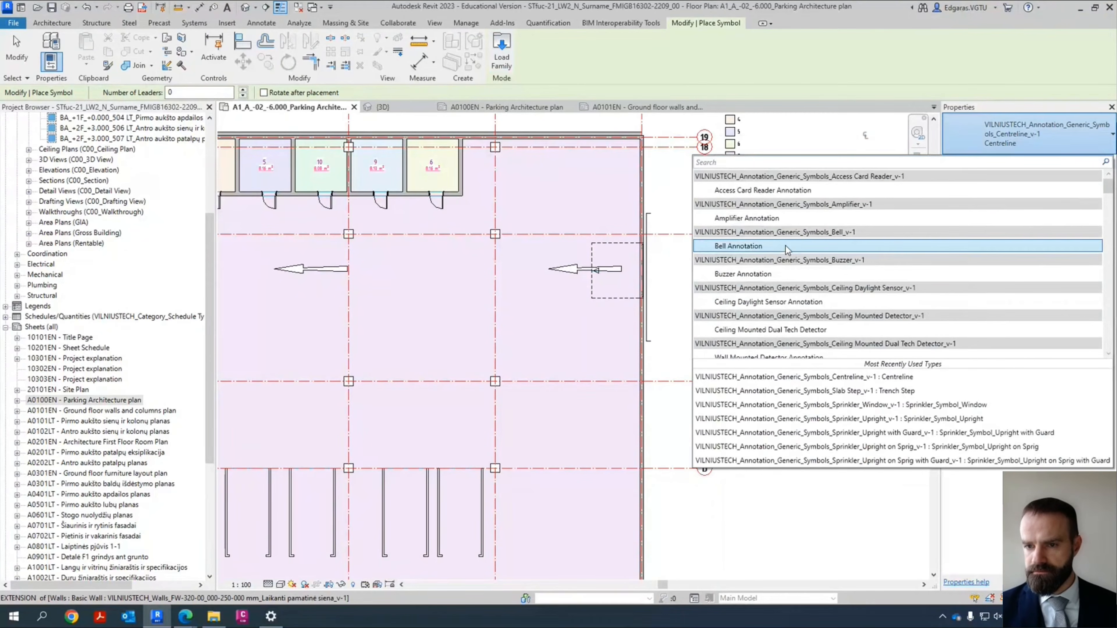
pyautogui.click(815, 191)
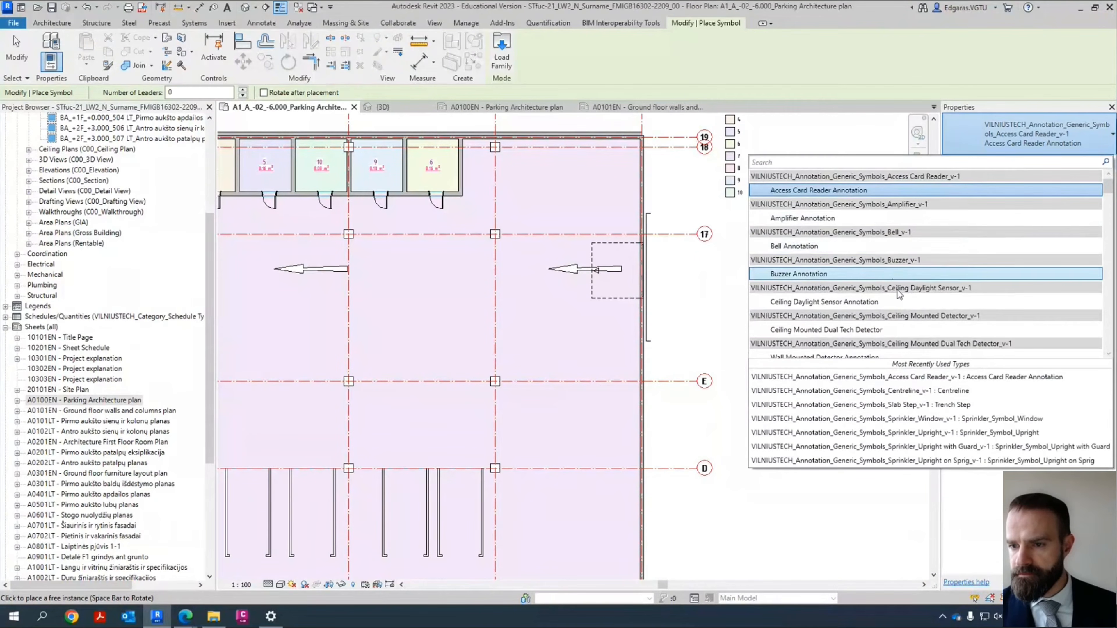
pyautogui.scroll(-1, 896, 254)
pyautogui.scroll(-4, 918, 262)
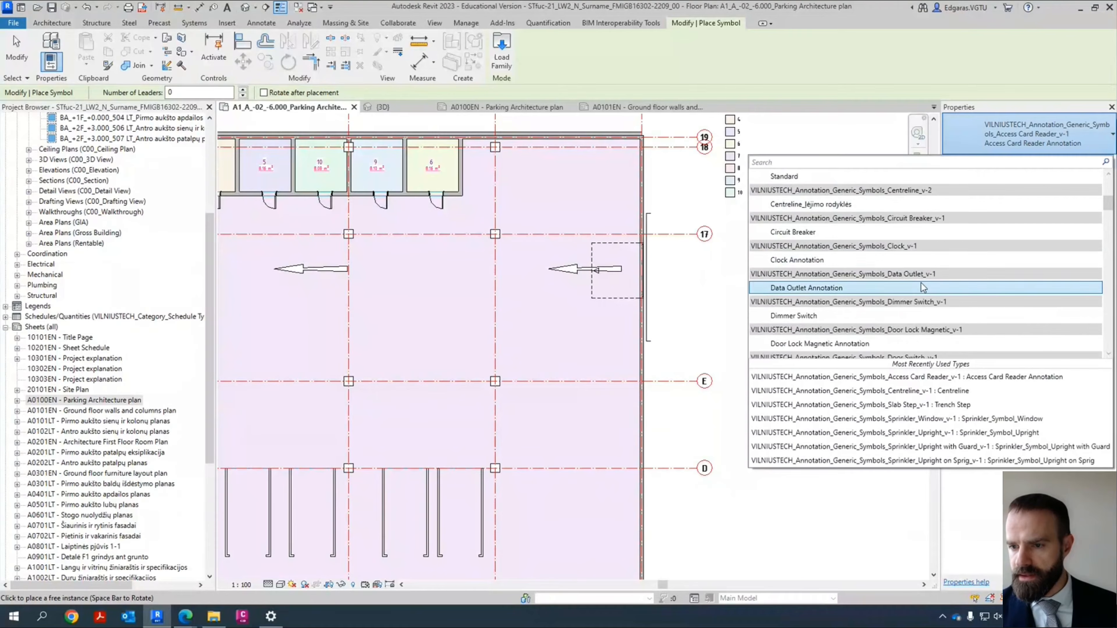
pyautogui.scroll(-4, 921, 282)
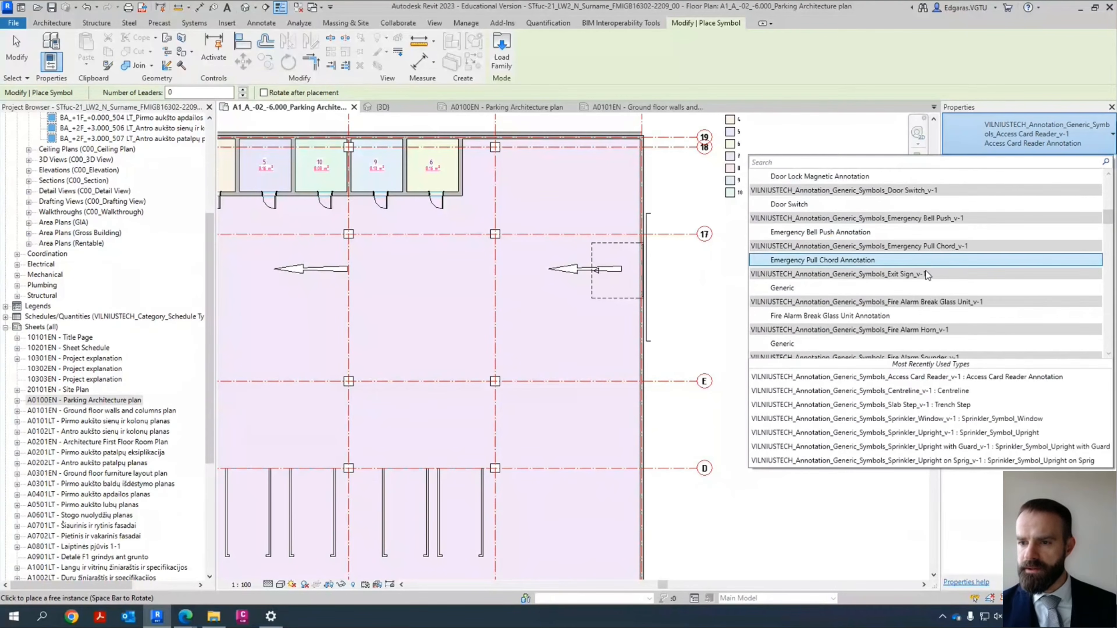
pyautogui.click(912, 285)
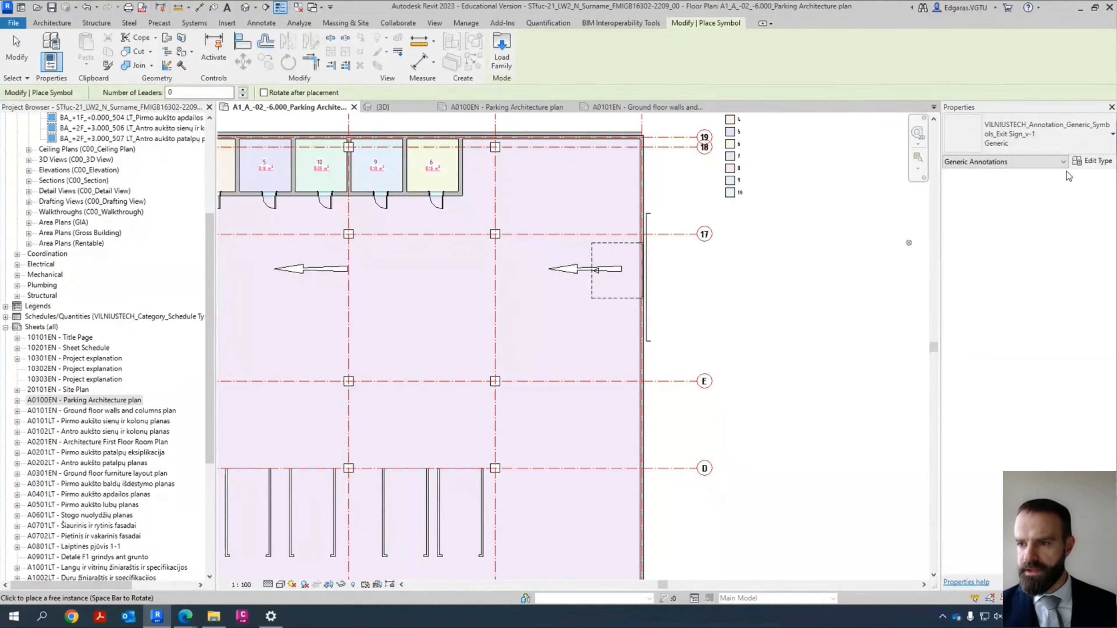
# Step: Look through the full list of generic annotation symbol types for an entrance arrow
pyautogui.click(1046, 133)
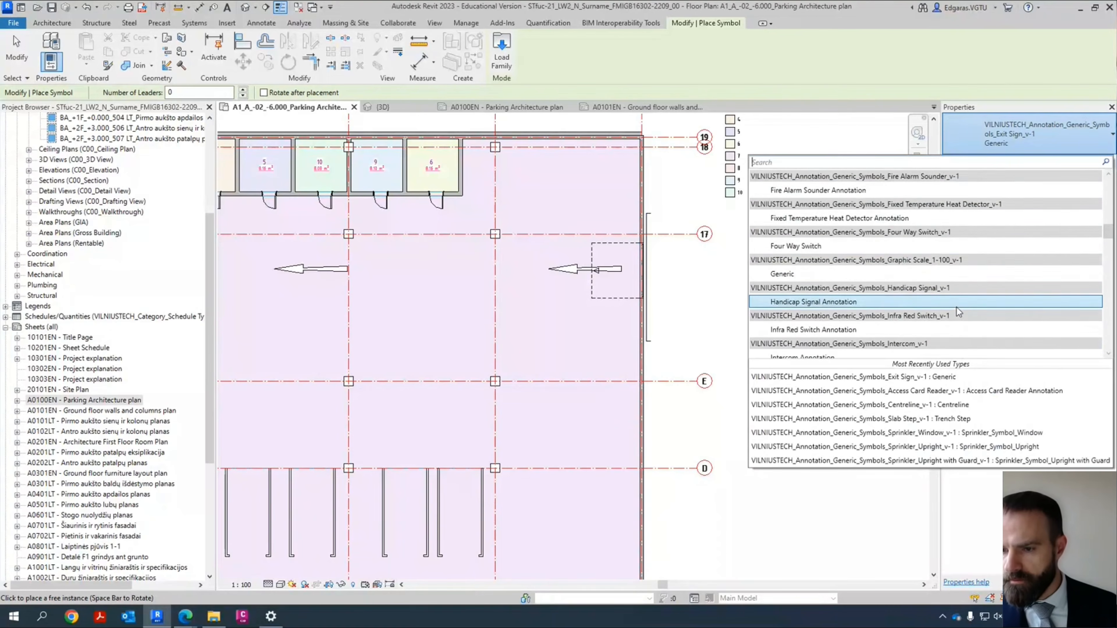
pyautogui.scroll(-4, 956, 308)
pyautogui.scroll(-6, 956, 308)
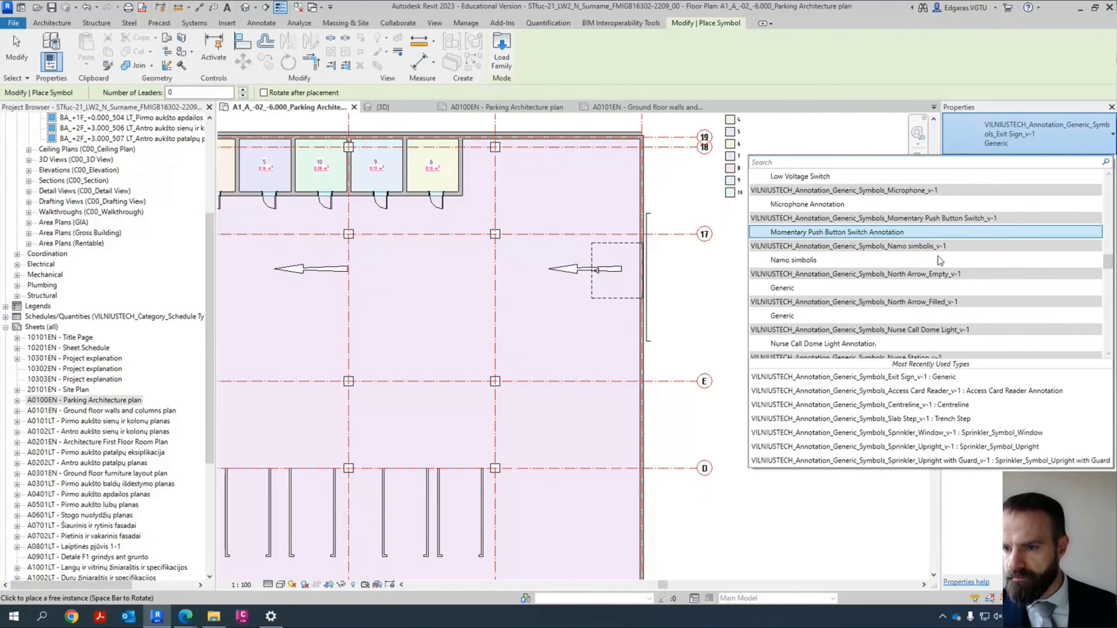
pyautogui.scroll(-4, 953, 297)
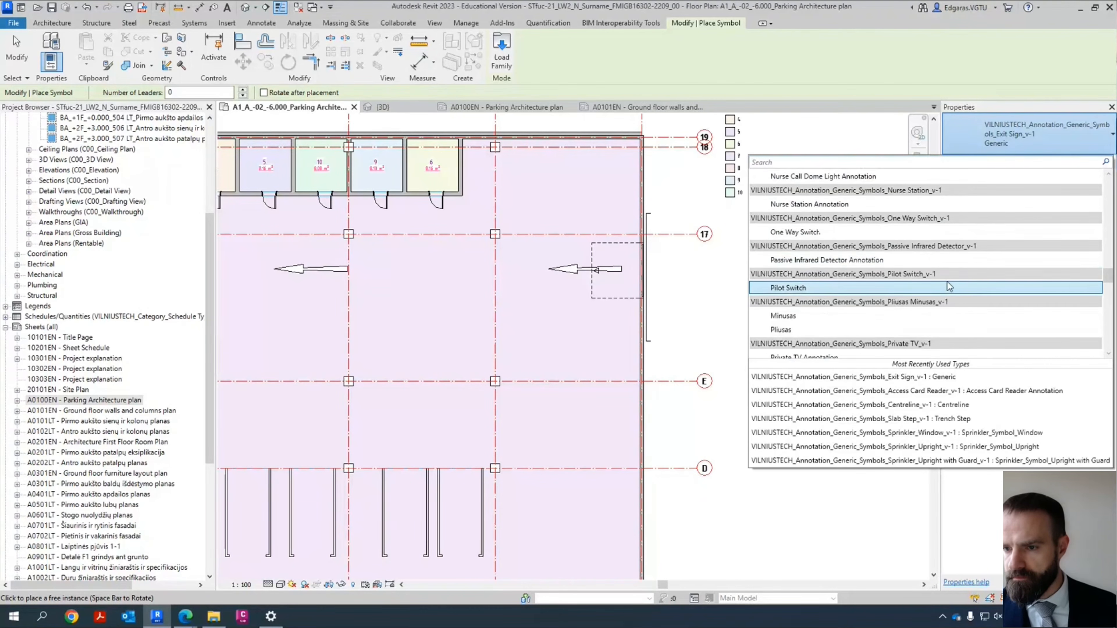
pyautogui.scroll(-4, 945, 288)
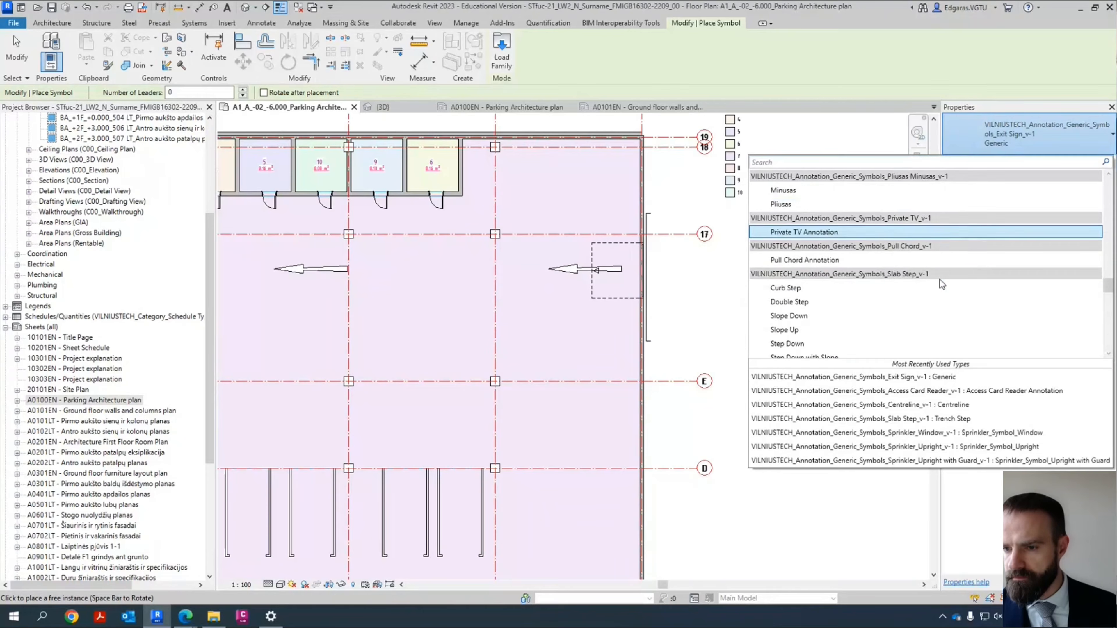
pyautogui.scroll(-4, 941, 280)
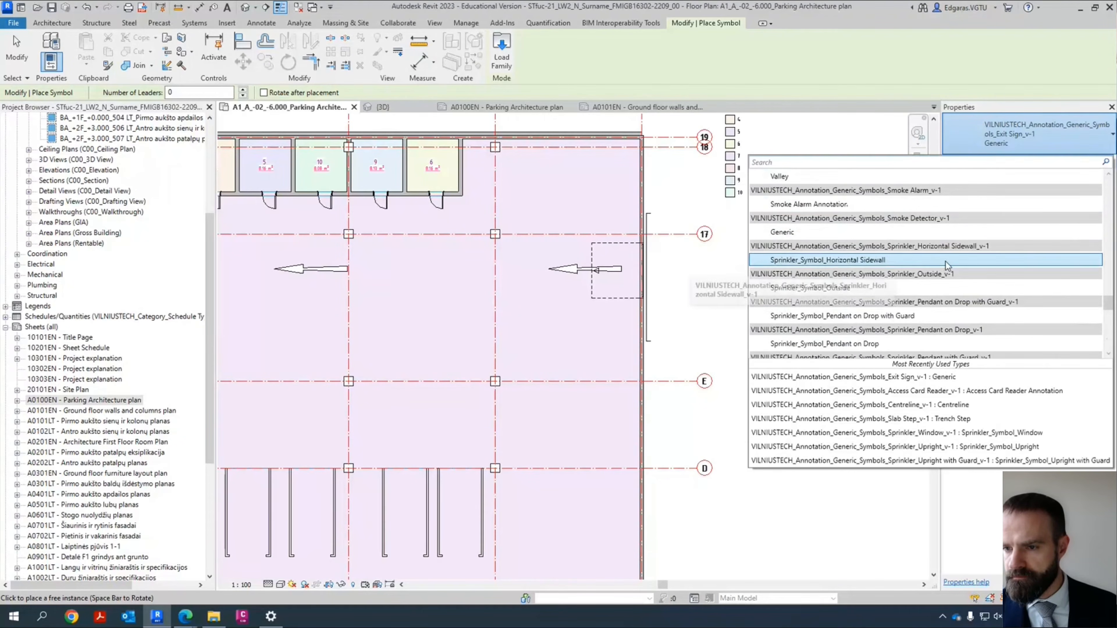
pyautogui.scroll(-3, 944, 230)
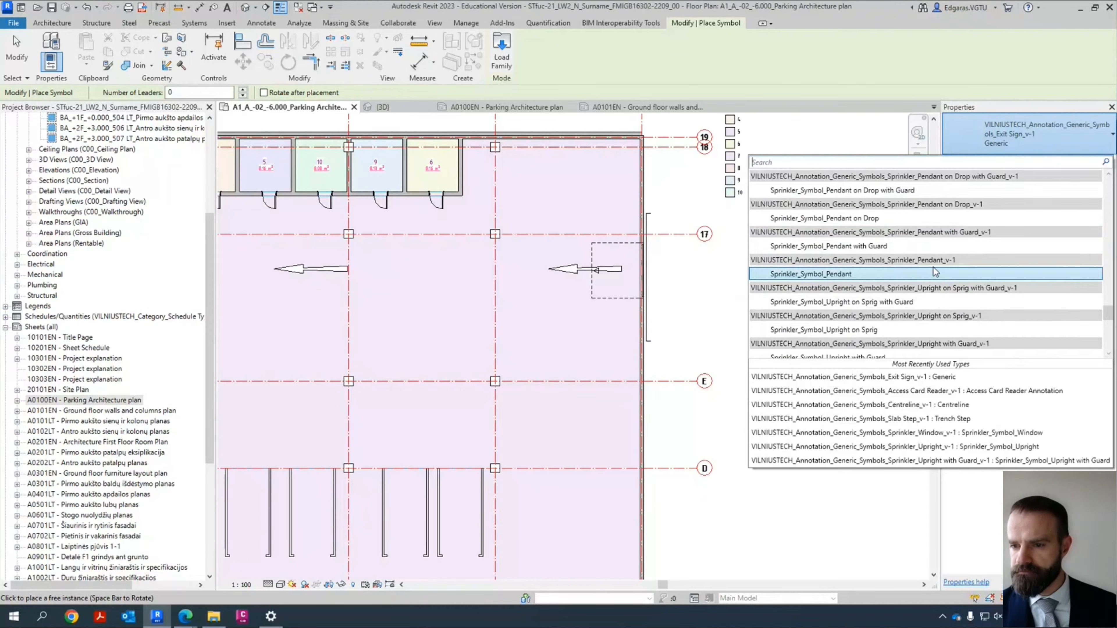
pyautogui.scroll(-3, 933, 268)
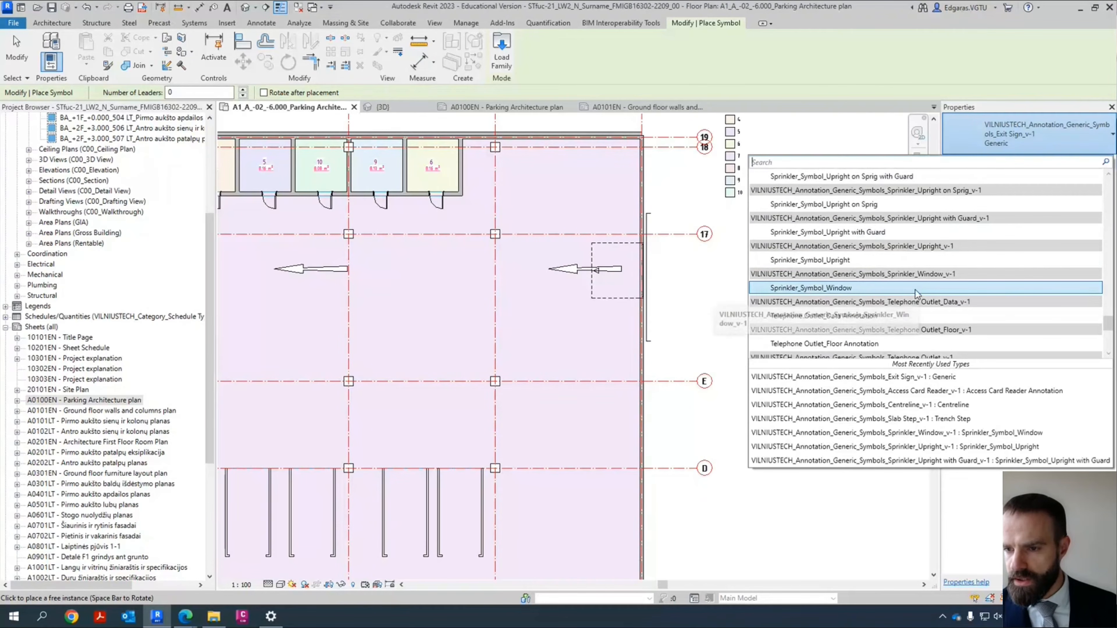
pyautogui.scroll(-6, 931, 304)
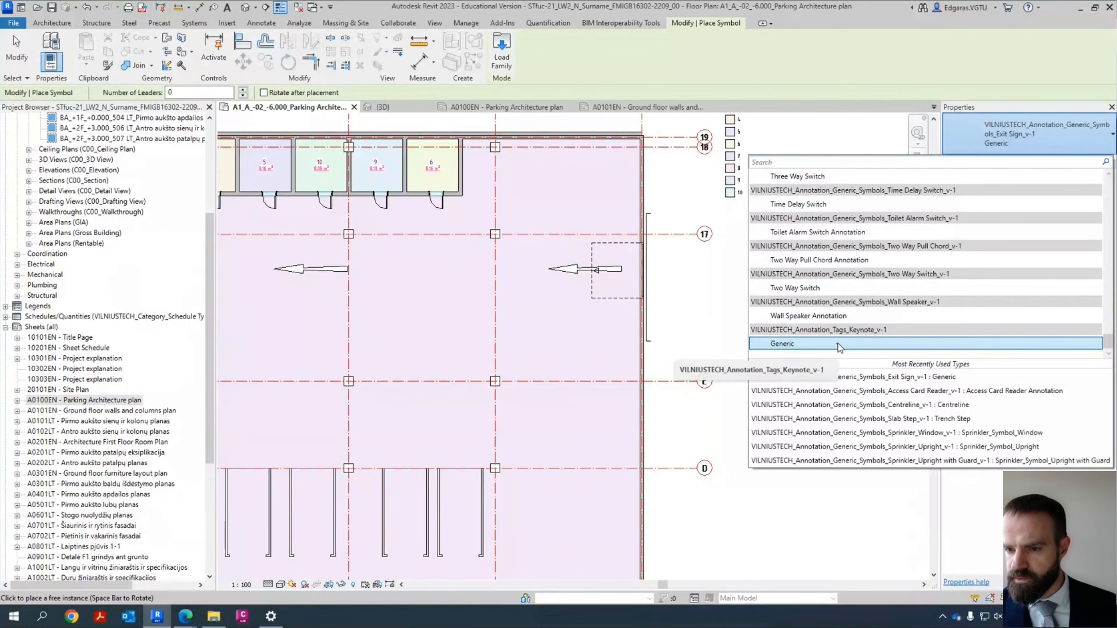
pyautogui.scroll(15, 841, 344)
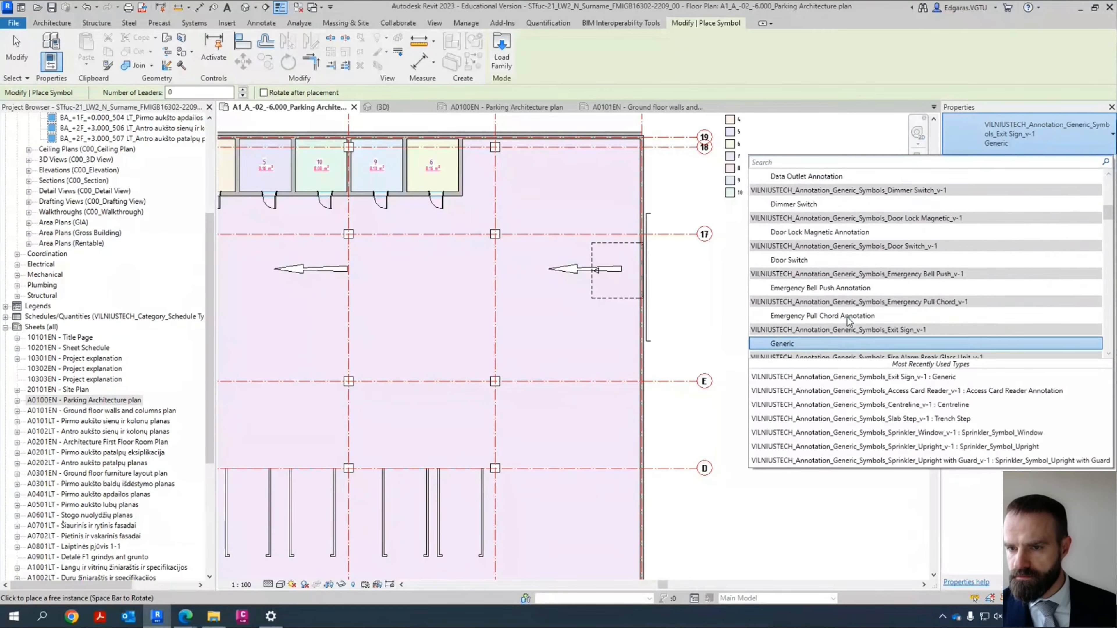
pyautogui.scroll(5, 848, 320)
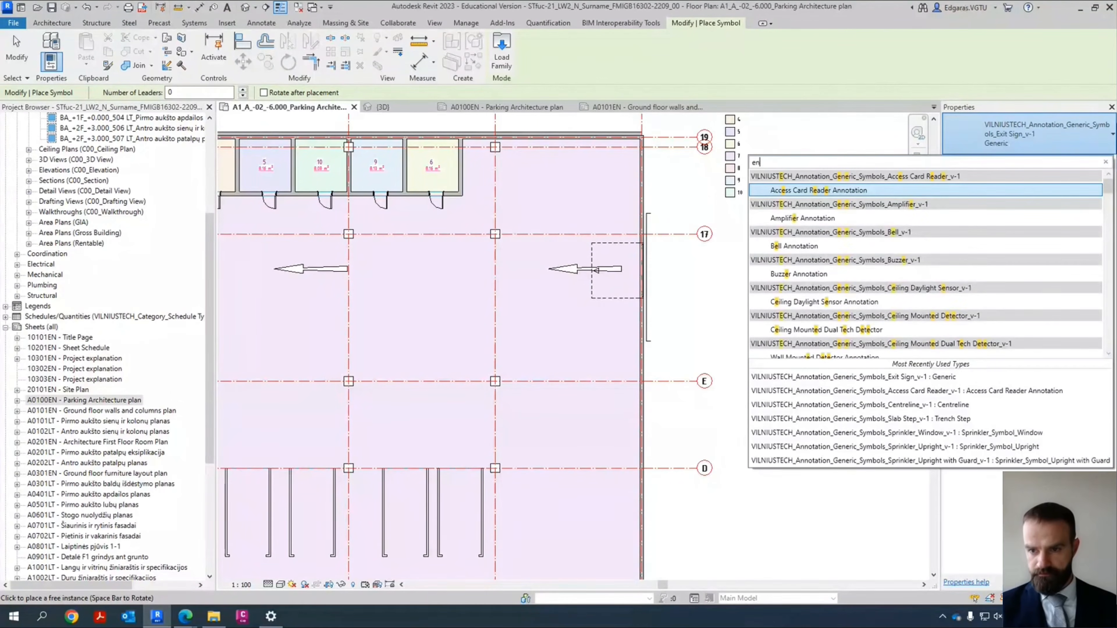
# Step: Find the Centreline_Įėjimo rodyklės symbol by searching "entr" and place it outside the vehicle entrance on grid 12
pyautogui.write('entra')
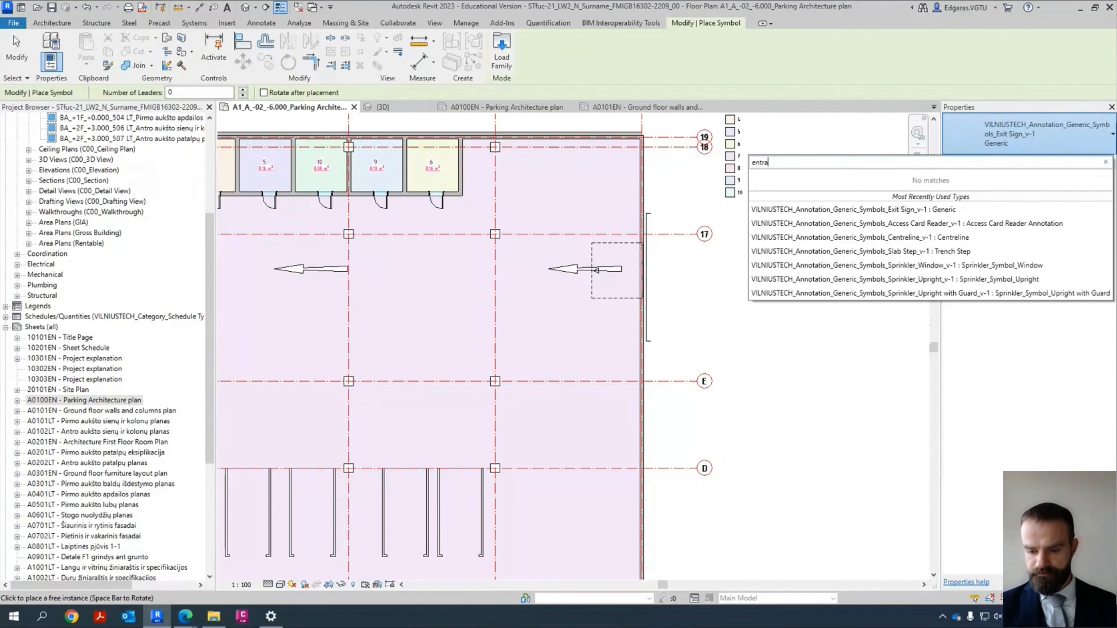
pyautogui.press('BackSpace')
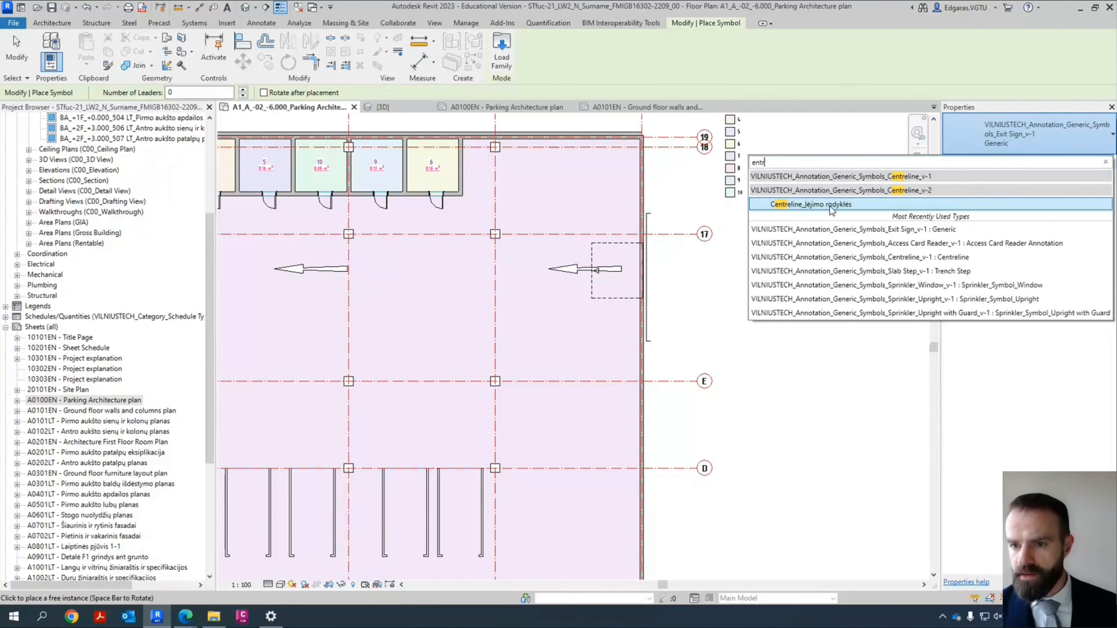
pyautogui.click(838, 211)
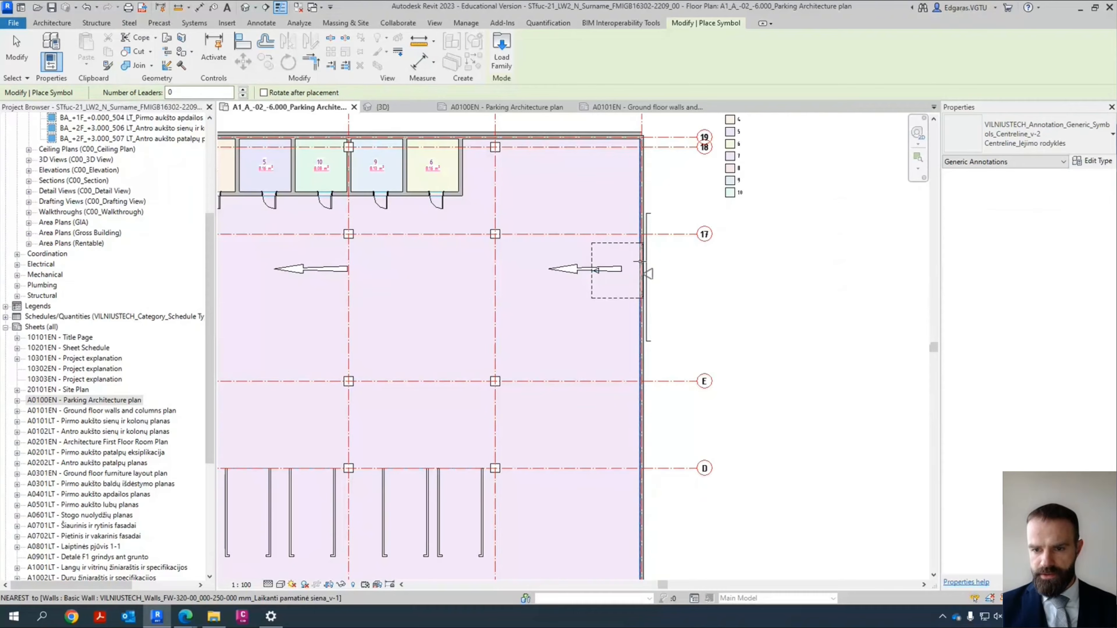
pyautogui.scroll(3, 683, 266)
pyautogui.scroll(-6, 626, 275)
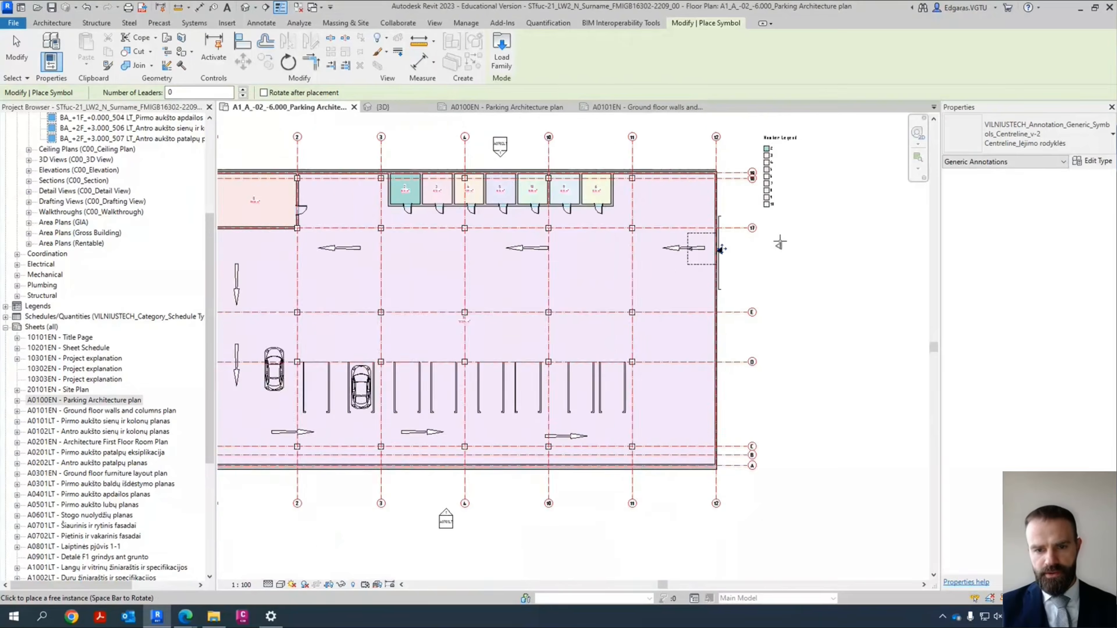
# Step: Place a rotated Centreline_Įėjimo rodyklės arrow pointing at the exterior door below grid D, and move it clear of the door swing
pyautogui.scroll(5, 465, 324)
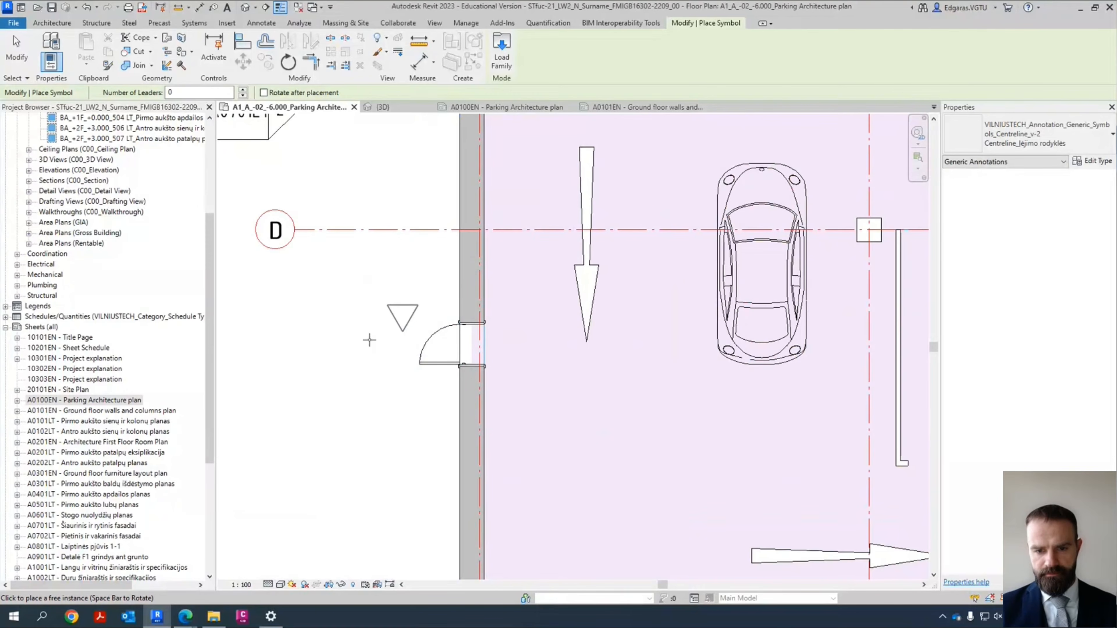
pyautogui.press('space')
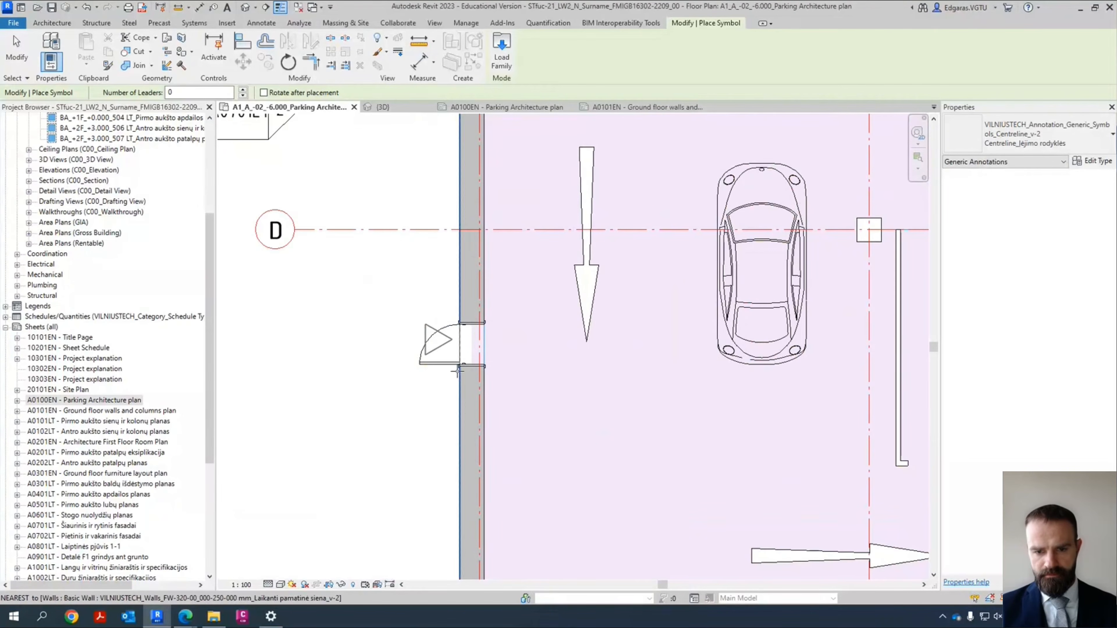
pyautogui.click(466, 381)
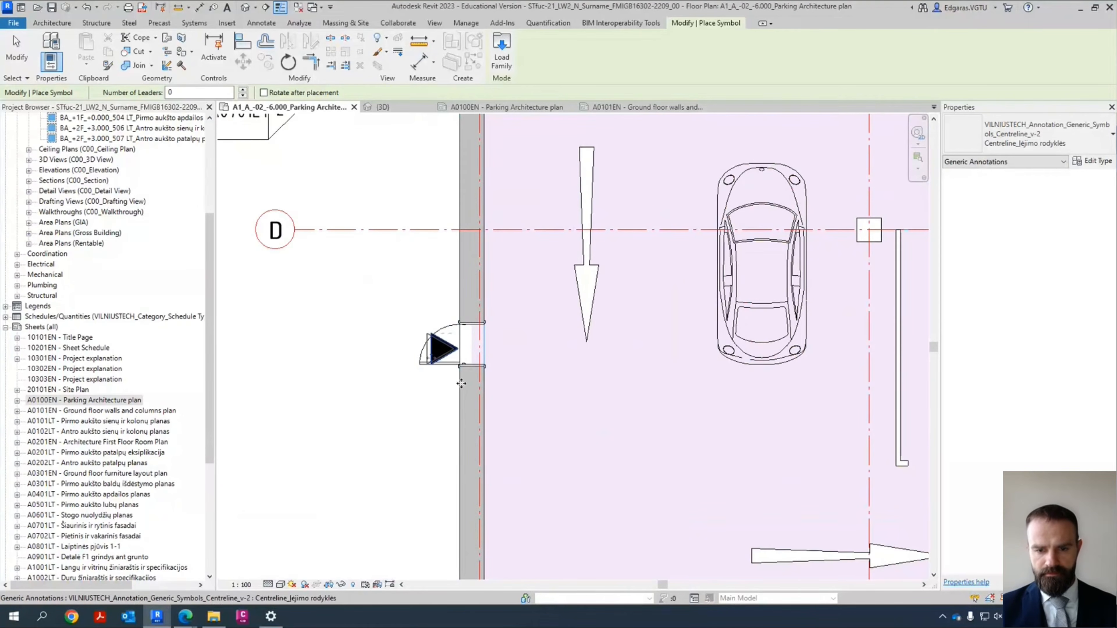
pyautogui.press('Escape')
pyautogui.moveTo(448, 351); pyautogui.dragTo(397, 351)
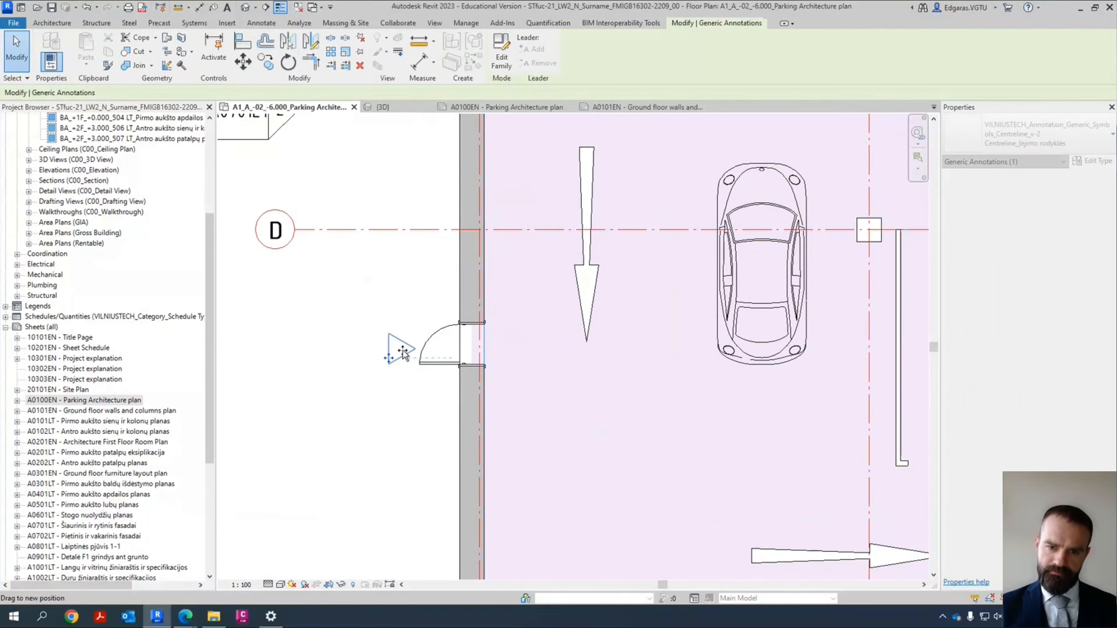
pyautogui.click(536, 400)
# Step: Start an aligned dimension chain along the grid 1 exterior wall, referencing the outer wall face below grid A, grid A and both edges of the exterior door
pyautogui.scroll(-5, 536, 400)
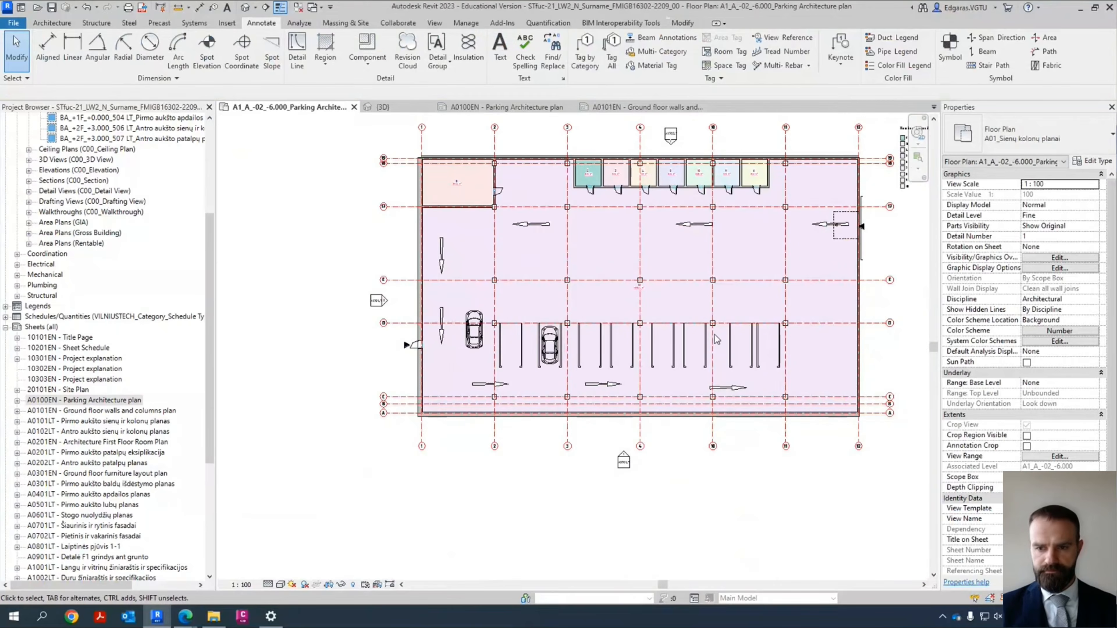
pyautogui.moveTo(593, 302); pyautogui.dragTo(519, 345, button='middle')
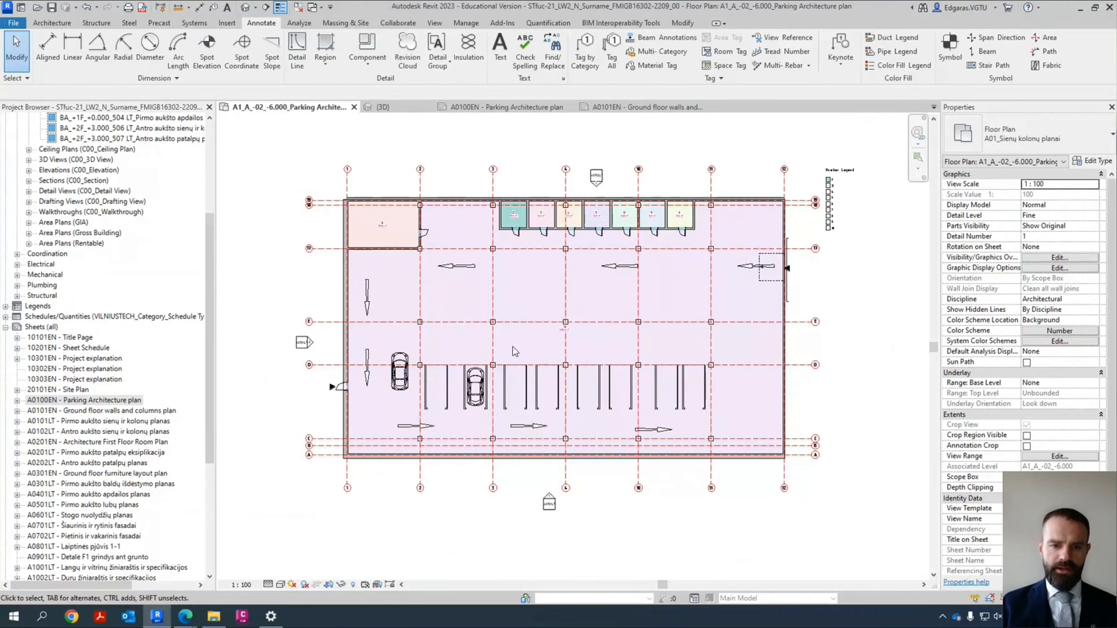
pyautogui.scroll(2, 268, 293)
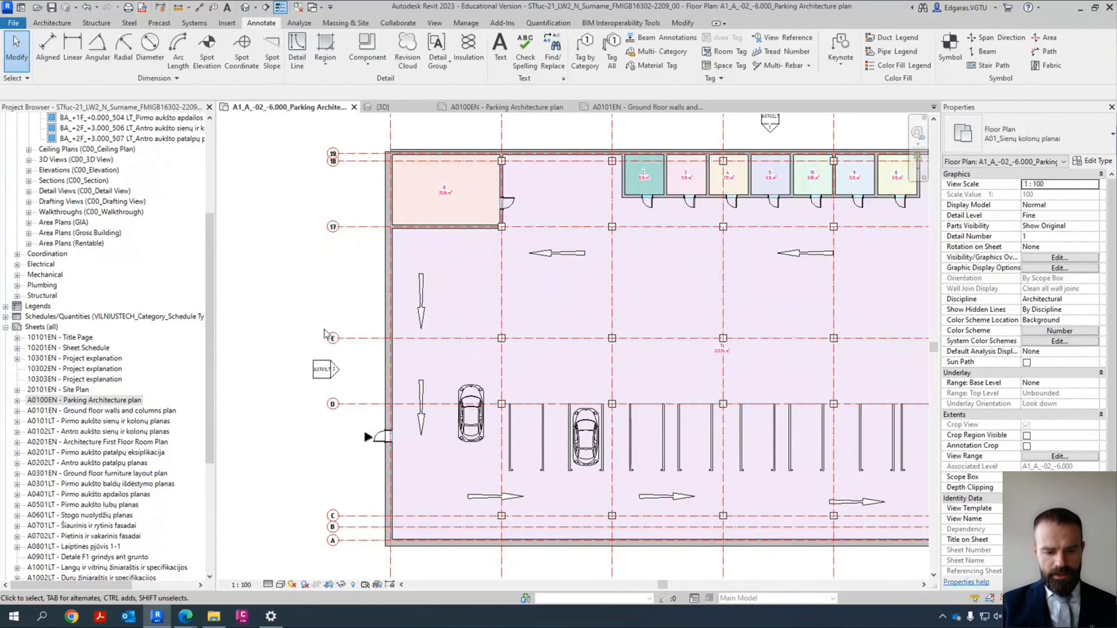
pyautogui.press('d')
pyautogui.press('i')
pyautogui.scroll(5, 373, 566)
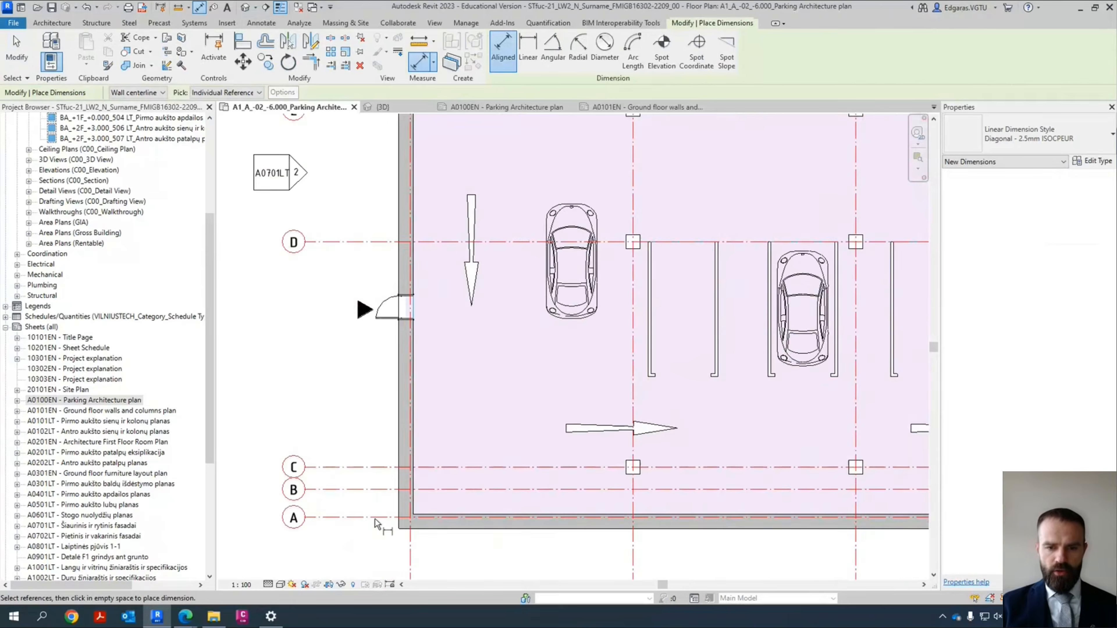
pyautogui.scroll(-3, 425, 365)
pyautogui.scroll(2, 414, 220)
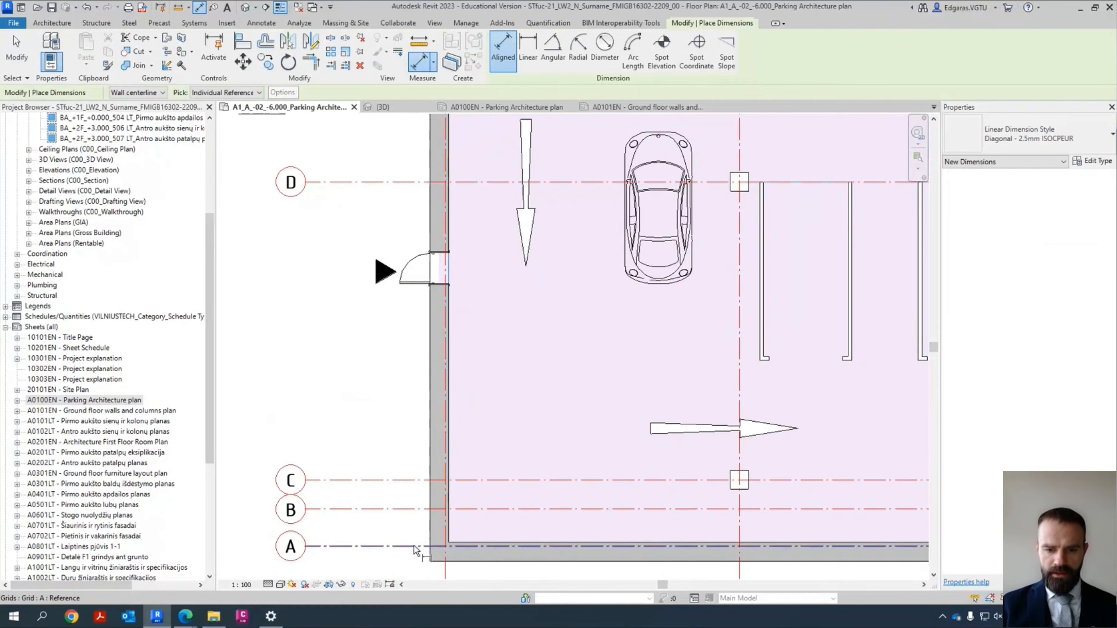
pyautogui.click(436, 562)
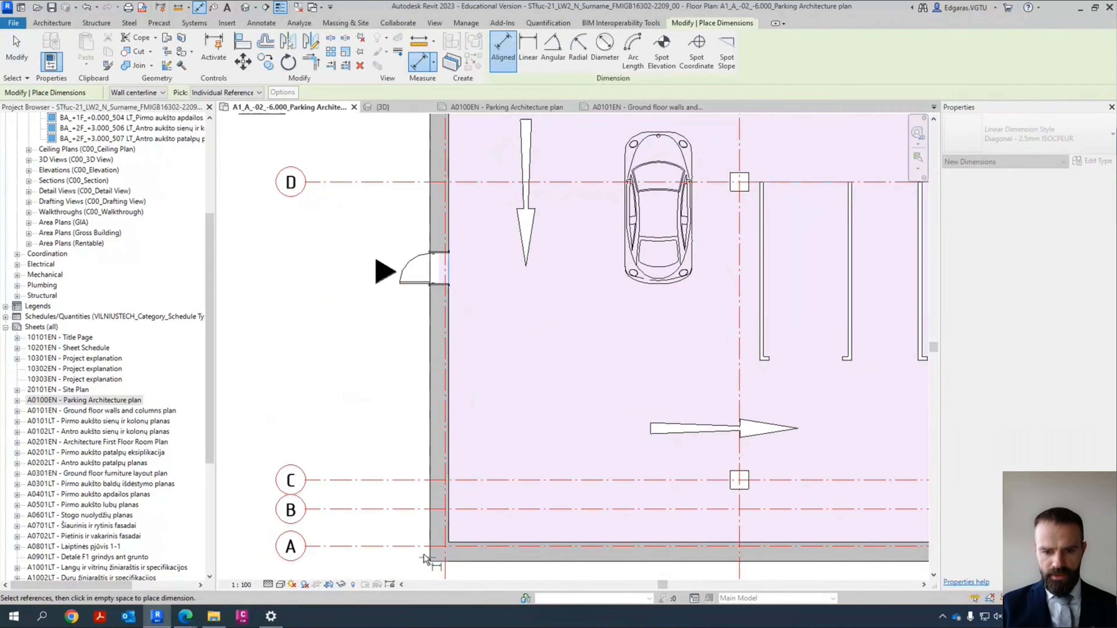
pyautogui.click(401, 547)
pyautogui.click(433, 285)
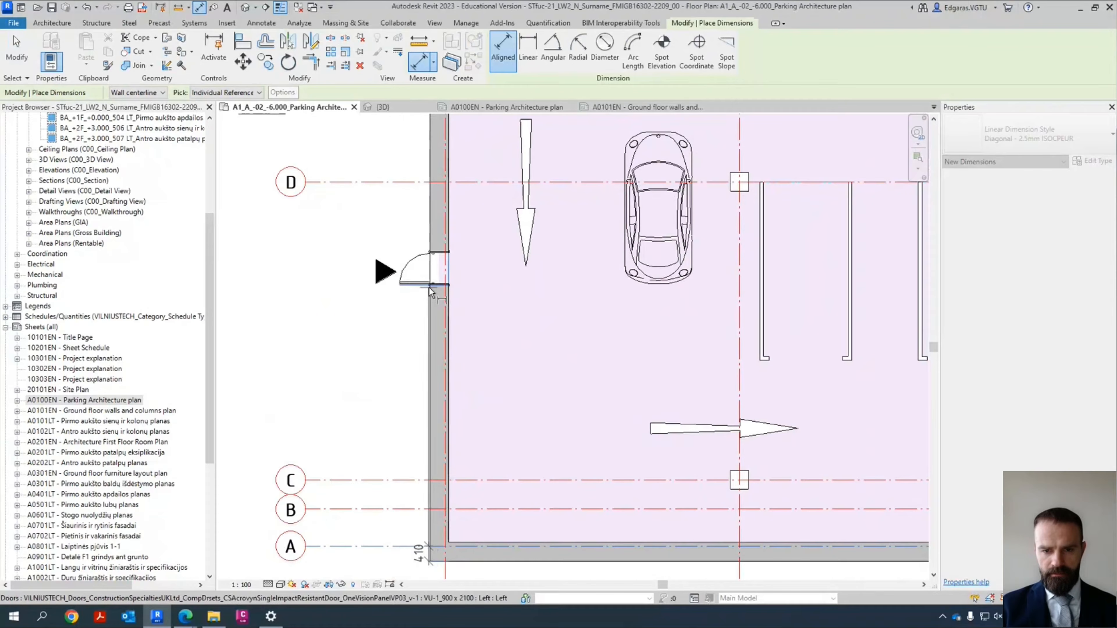
pyautogui.click(434, 253)
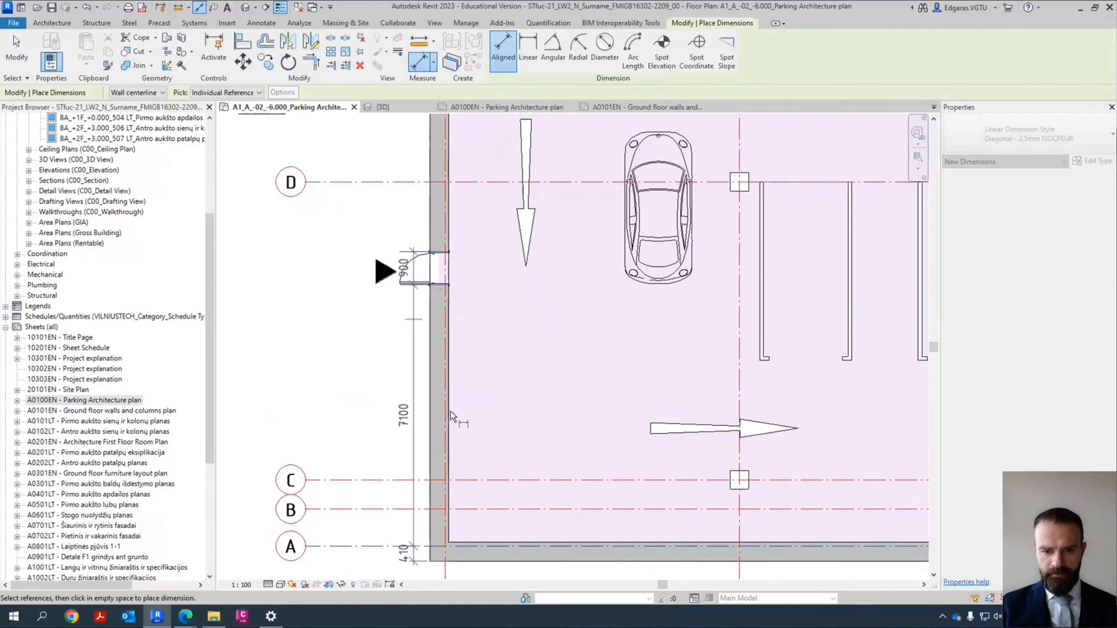
# Step: Extend the door dimension chain to grid 19 and the outer wall face above it, and place it just outside the grid 1 wall
pyautogui.scroll(-3, 400, 459)
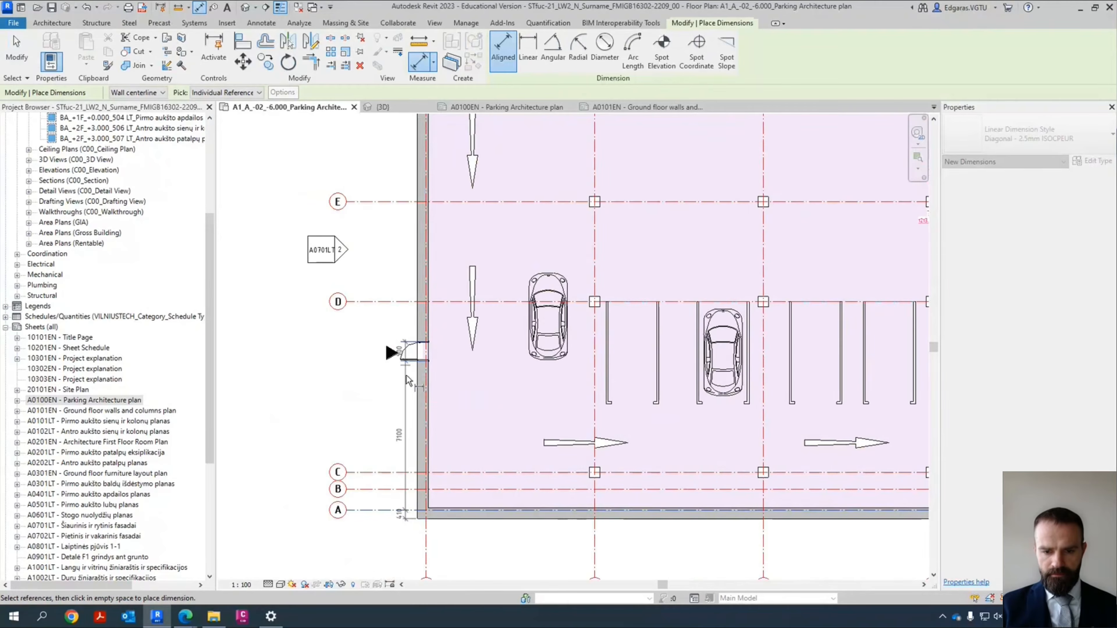
pyautogui.scroll(4, 407, 383)
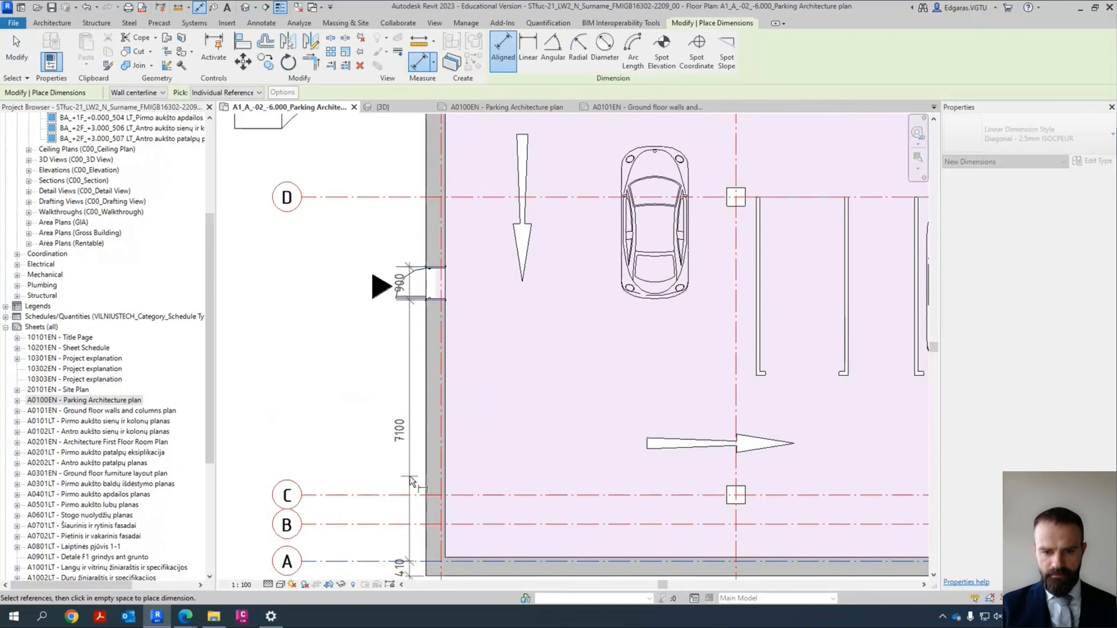
pyautogui.scroll(-5, 409, 480)
pyautogui.scroll(6, 412, 225)
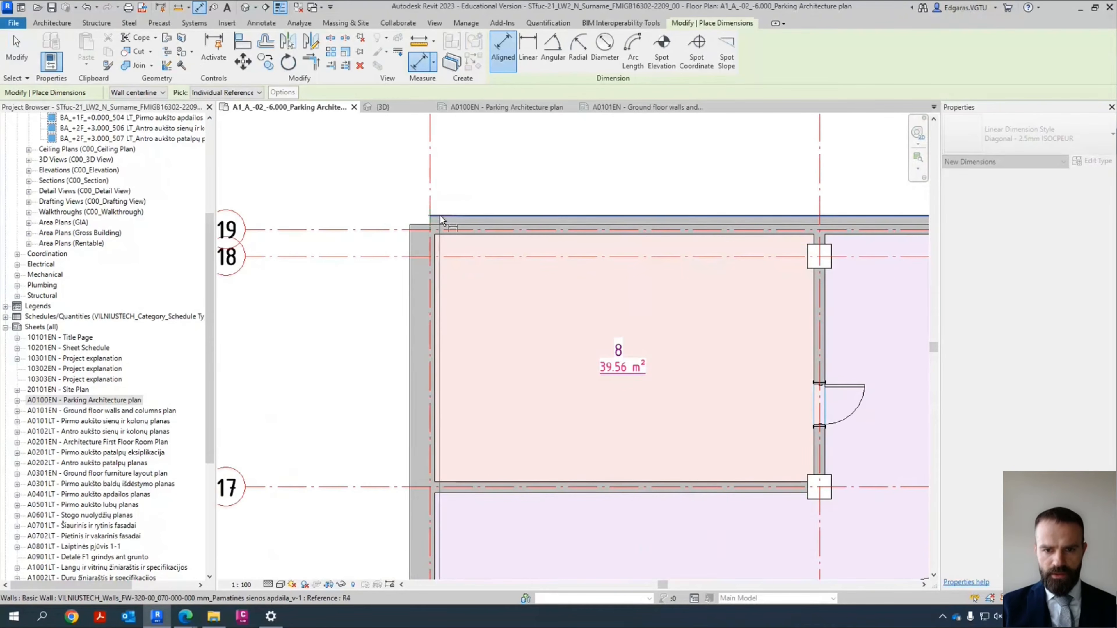
pyautogui.click(440, 217)
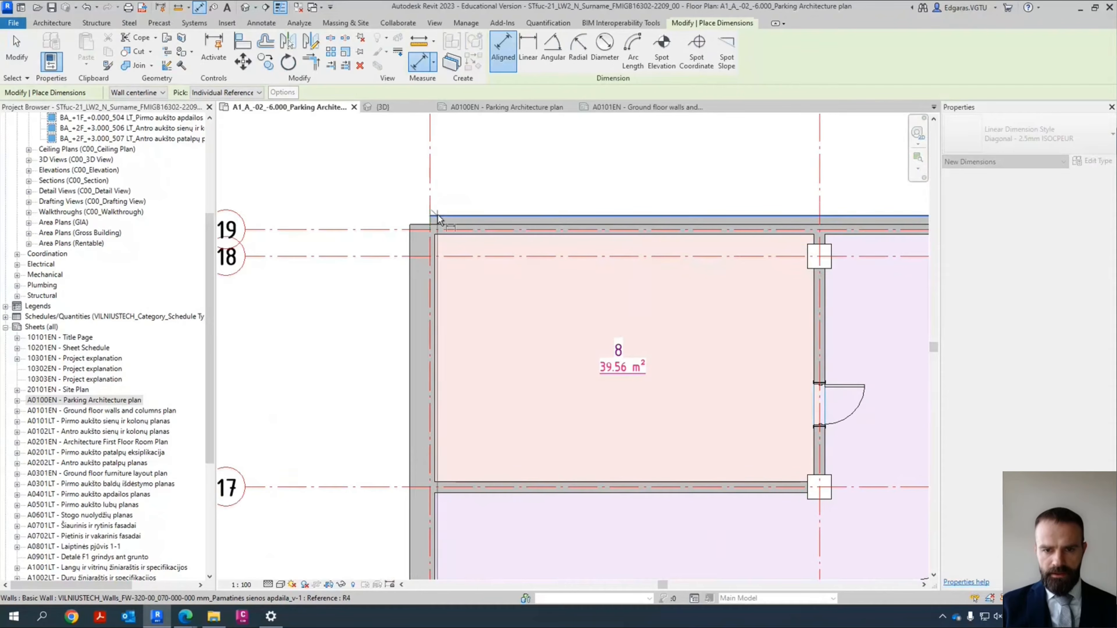
pyautogui.click(390, 230)
pyautogui.scroll(-4, 389, 234)
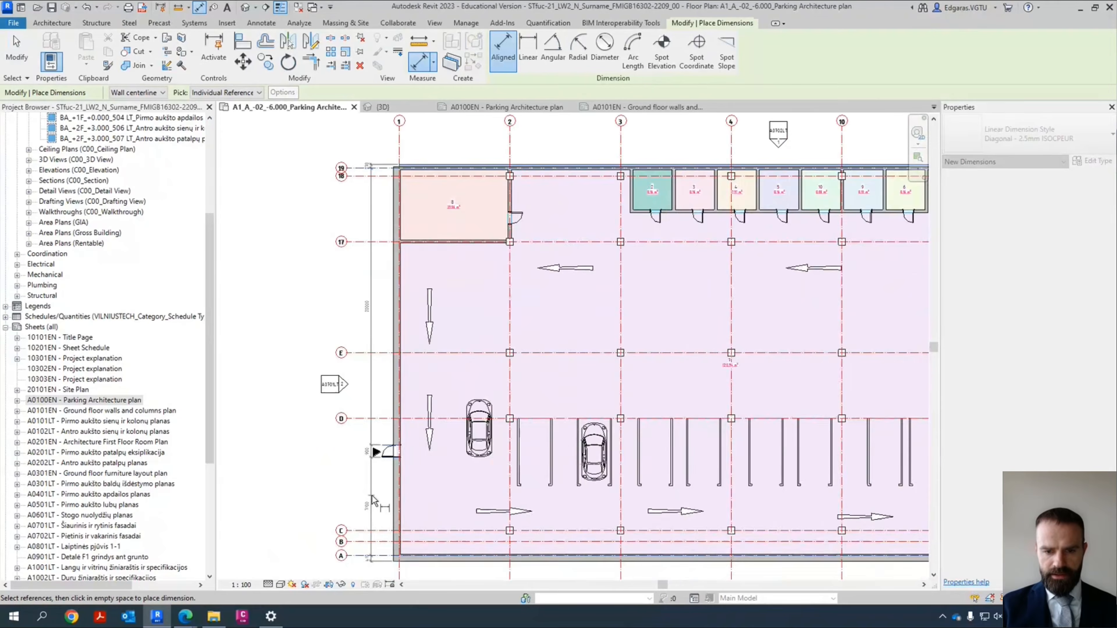
pyautogui.scroll(4, 373, 500)
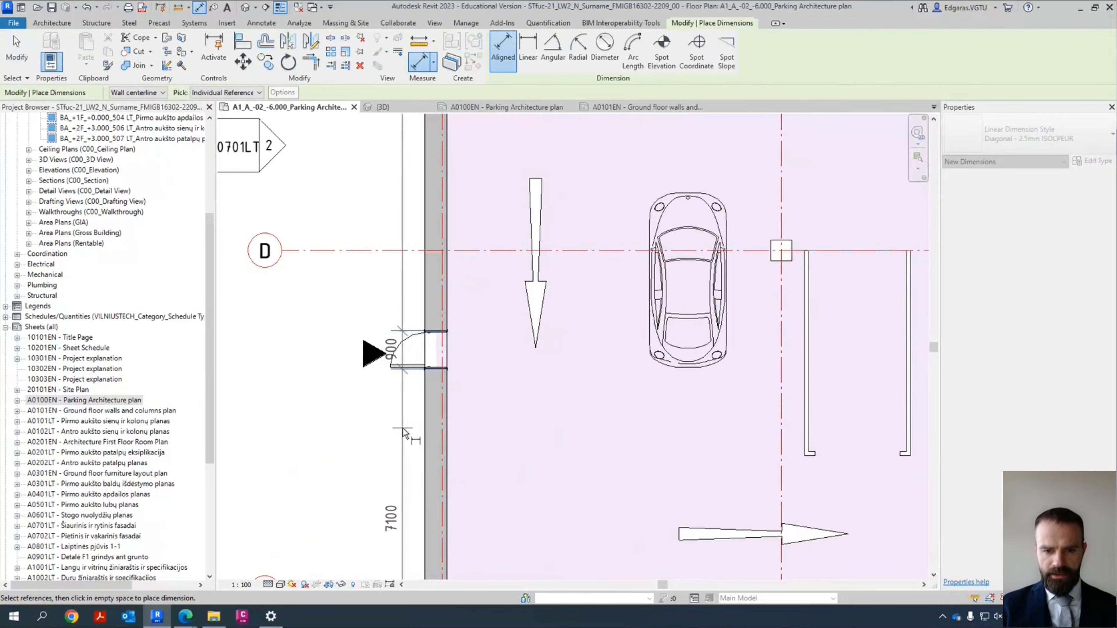
pyautogui.scroll(-3, 404, 434)
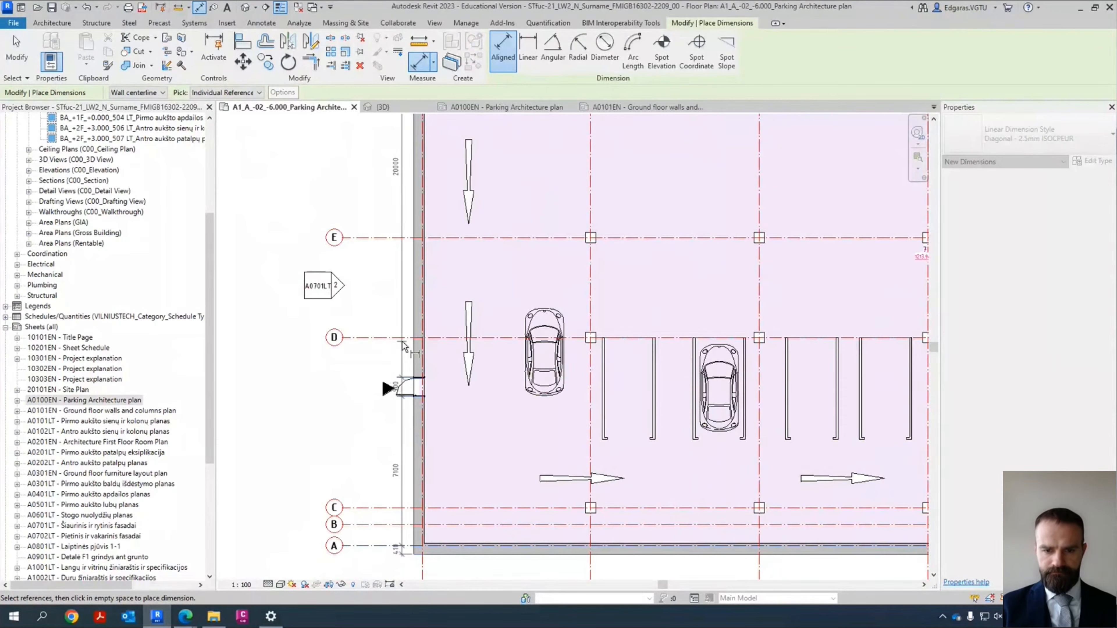
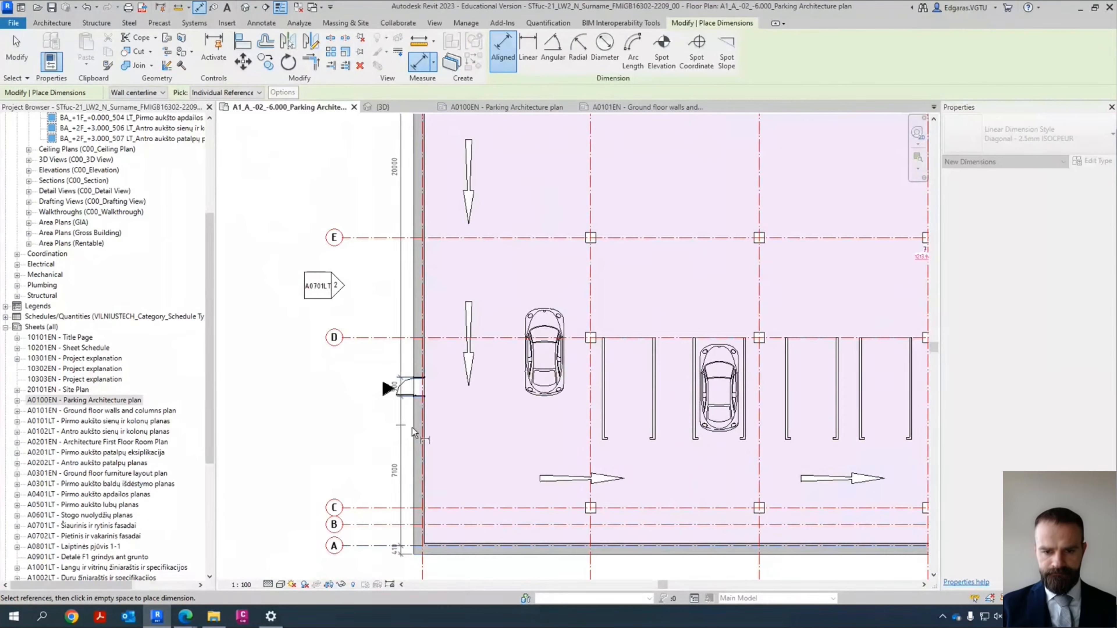
pyautogui.click(404, 354)
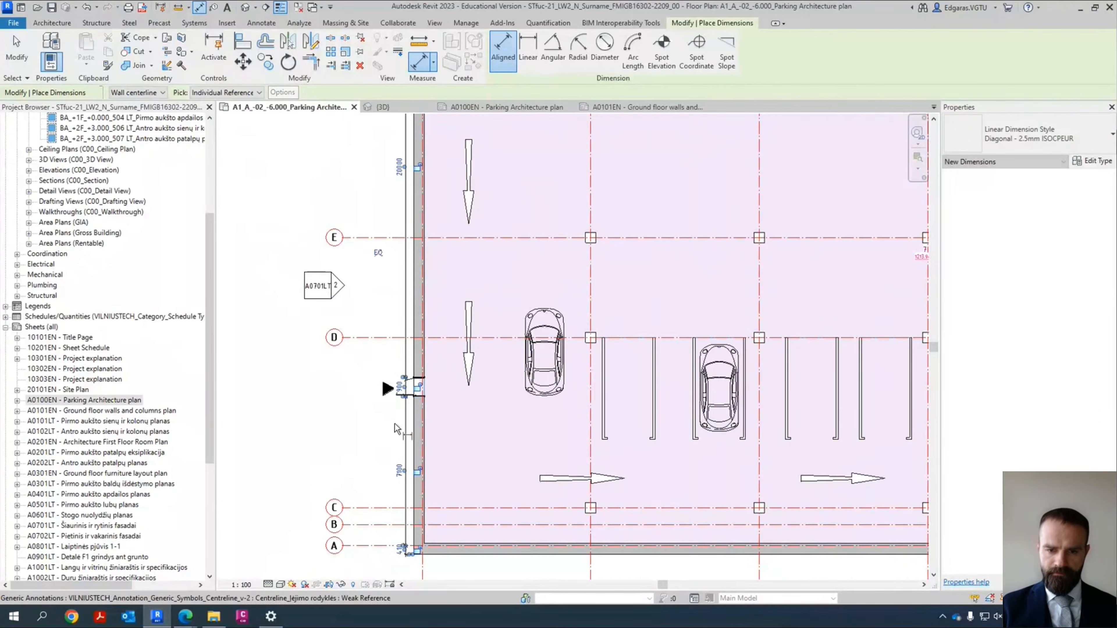
pyautogui.scroll(3, 380, 479)
pyautogui.press('Escape')
# Step: Begin a second aligned dimension chain from the outer wall face below grid A through grids A, B, C, D and E
pyautogui.moveTo(457, 568); pyautogui.dragTo(444, 509, button='middle')
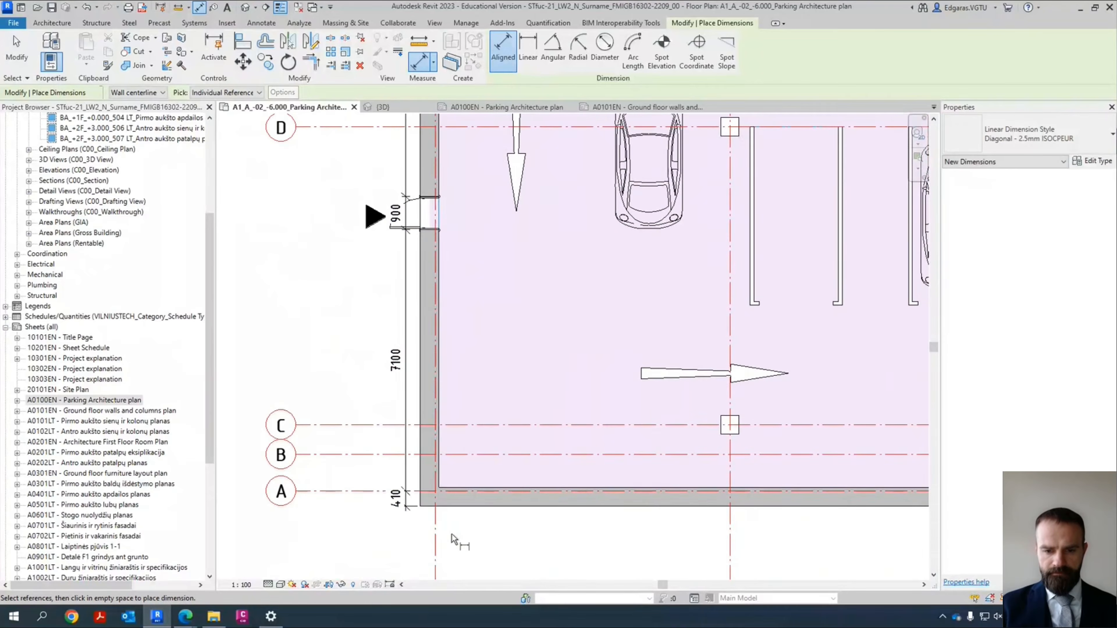
pyautogui.click(425, 507)
pyautogui.click(378, 491)
pyautogui.click(377, 455)
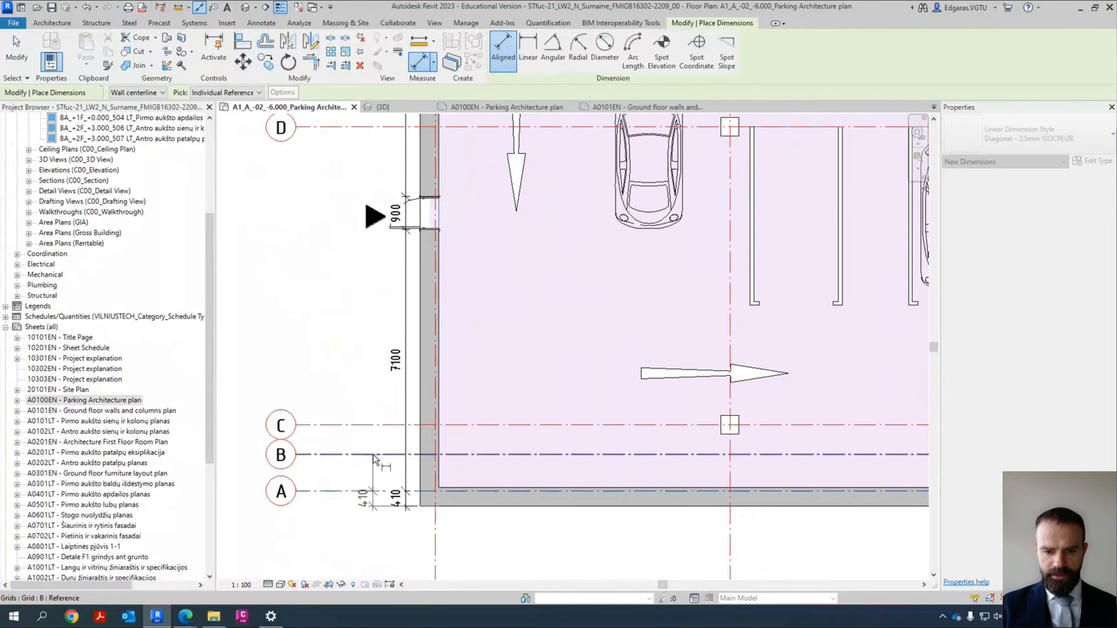
pyautogui.click(376, 424)
pyautogui.moveTo(376, 329); pyautogui.dragTo(371, 514, button='middle')
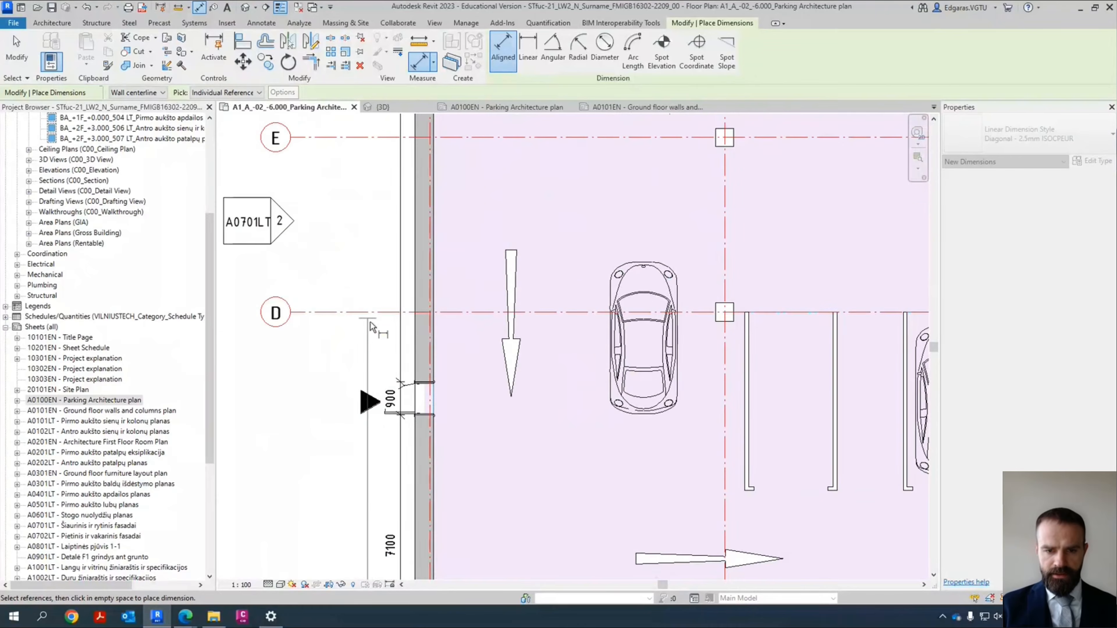
pyautogui.click(372, 312)
pyautogui.moveTo(371, 263); pyautogui.dragTo(375, 512, button='middle')
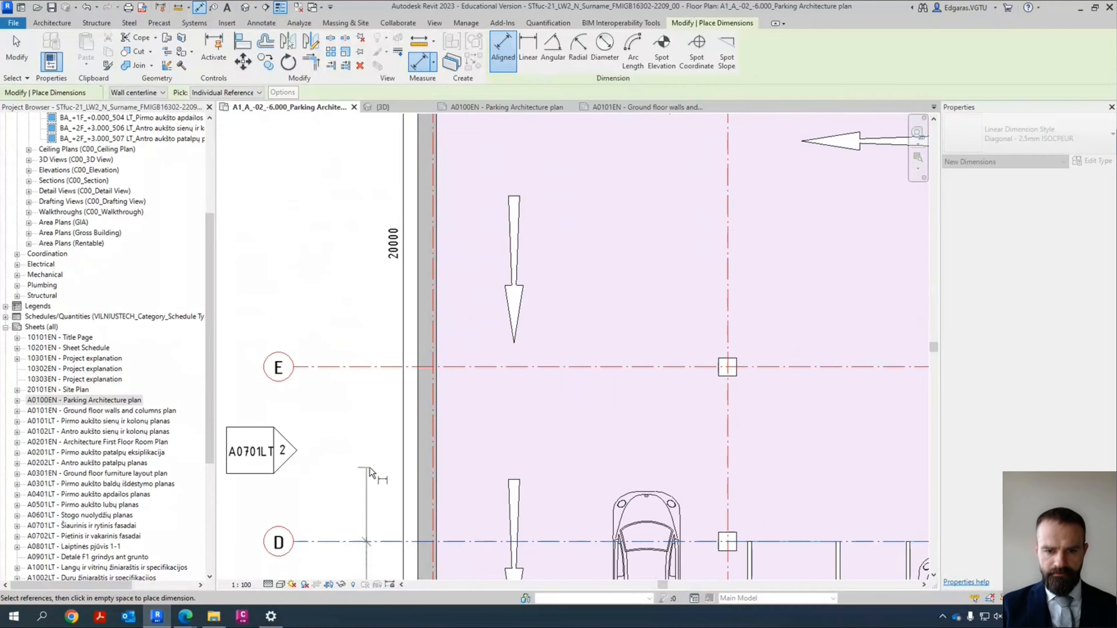
pyautogui.click(374, 367)
# Step: Continue the grid dimension chain through grids 17, 18, 19 and the outer wall face above, and place it outside the door chain
pyautogui.moveTo(376, 268); pyautogui.dragTo(352, 534, button='middle')
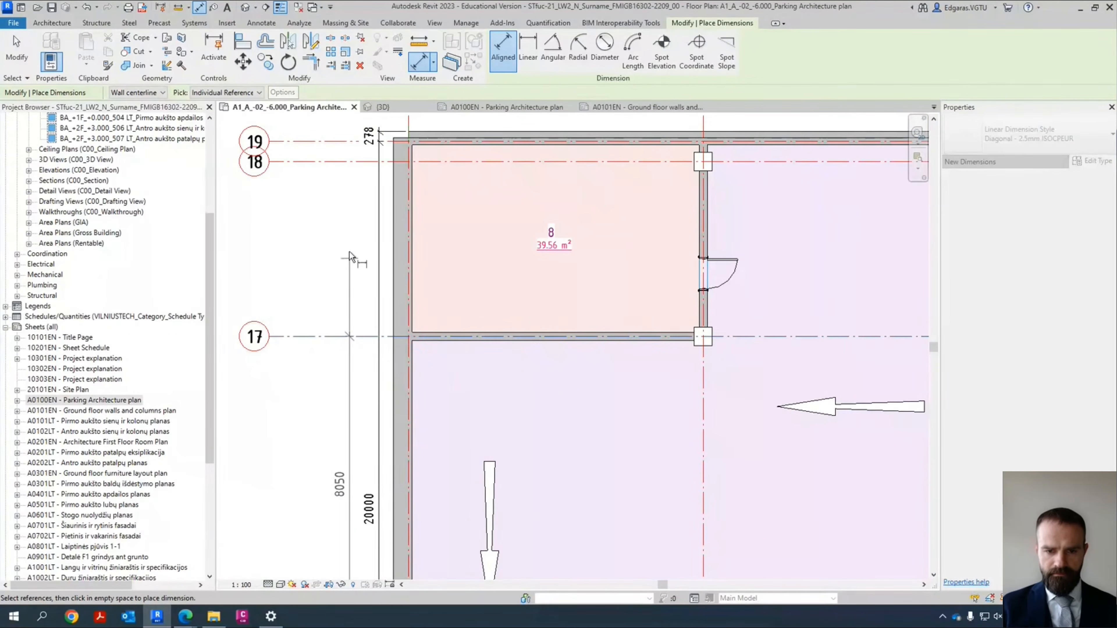
pyautogui.moveTo(339, 145); pyautogui.dragTo(338, 343, button='middle')
pyautogui.click(333, 359)
pyautogui.click(333, 339)
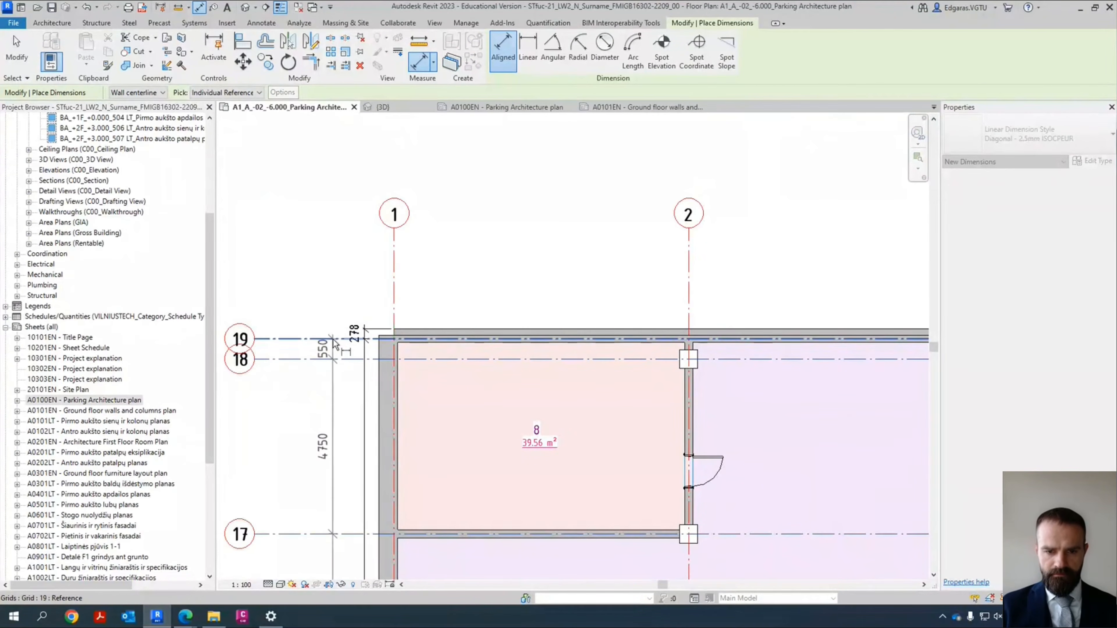
pyautogui.click(404, 329)
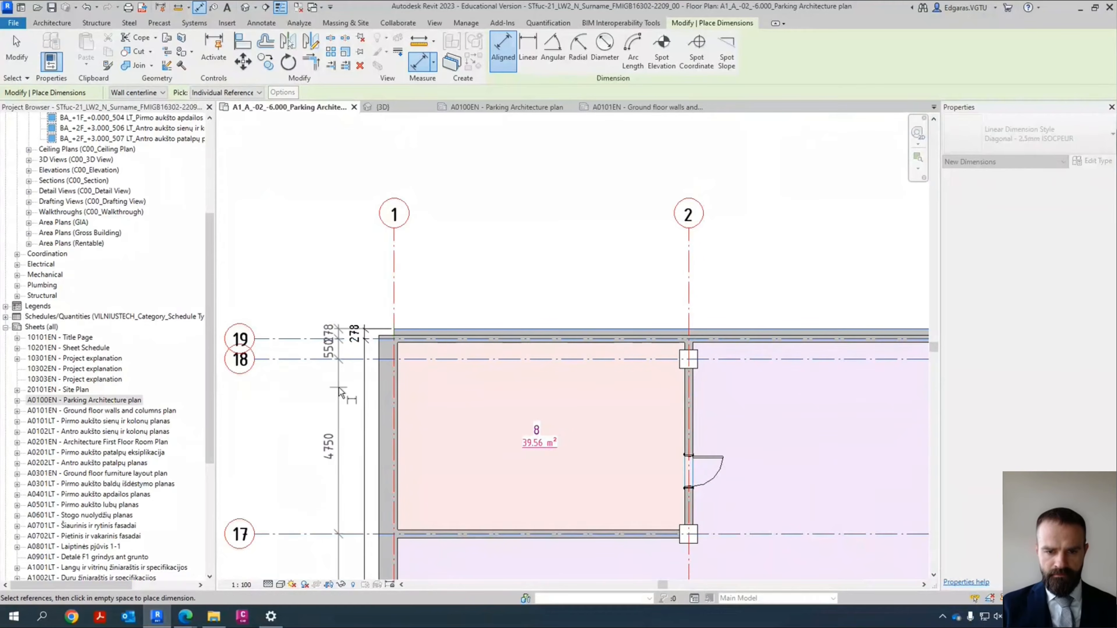
pyautogui.click(326, 387)
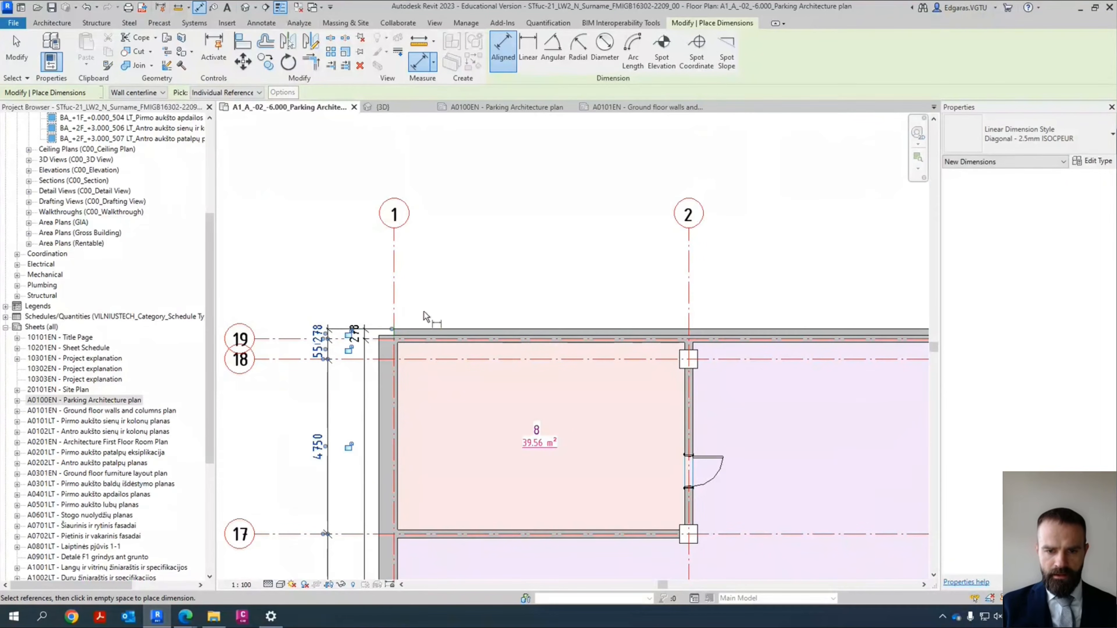
# Step: Add an overall dimension between the outer wall faces above grid 19 and below grid A, placed outside the grid dimension chain
pyautogui.click(397, 329)
pyautogui.scroll(-5, 316, 269)
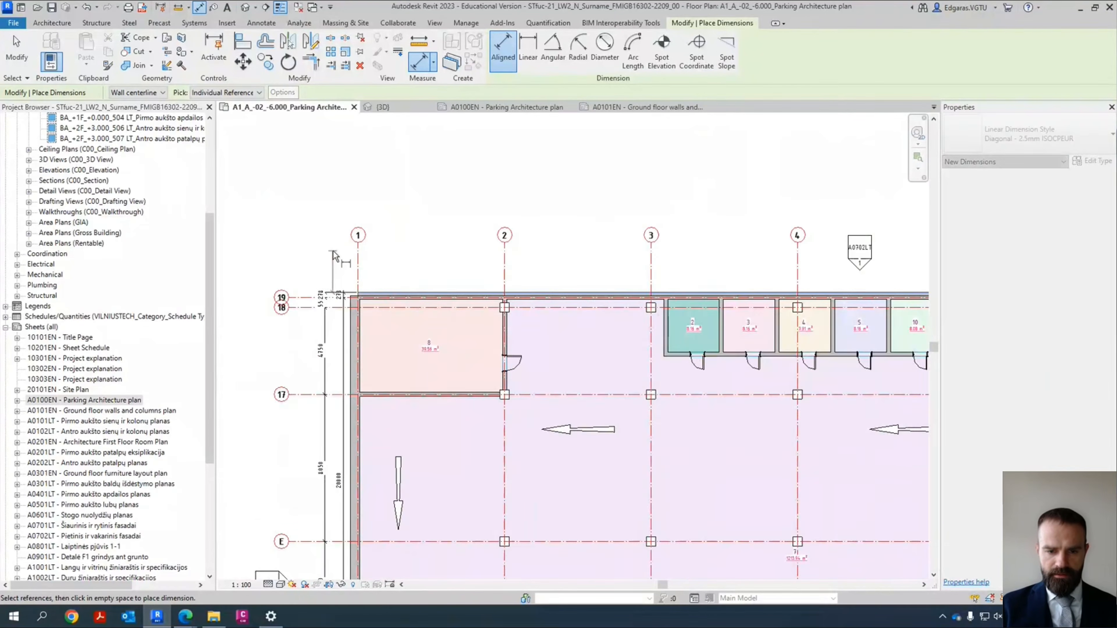
pyautogui.scroll(5, 393, 537)
pyautogui.scroll(3, 393, 537)
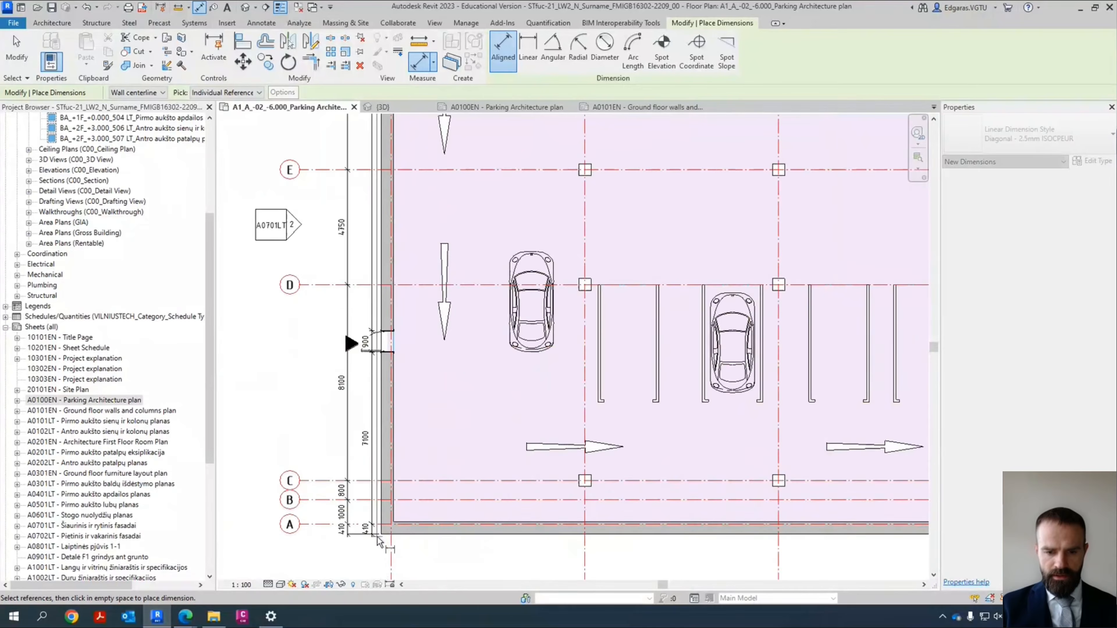
pyautogui.click(307, 537)
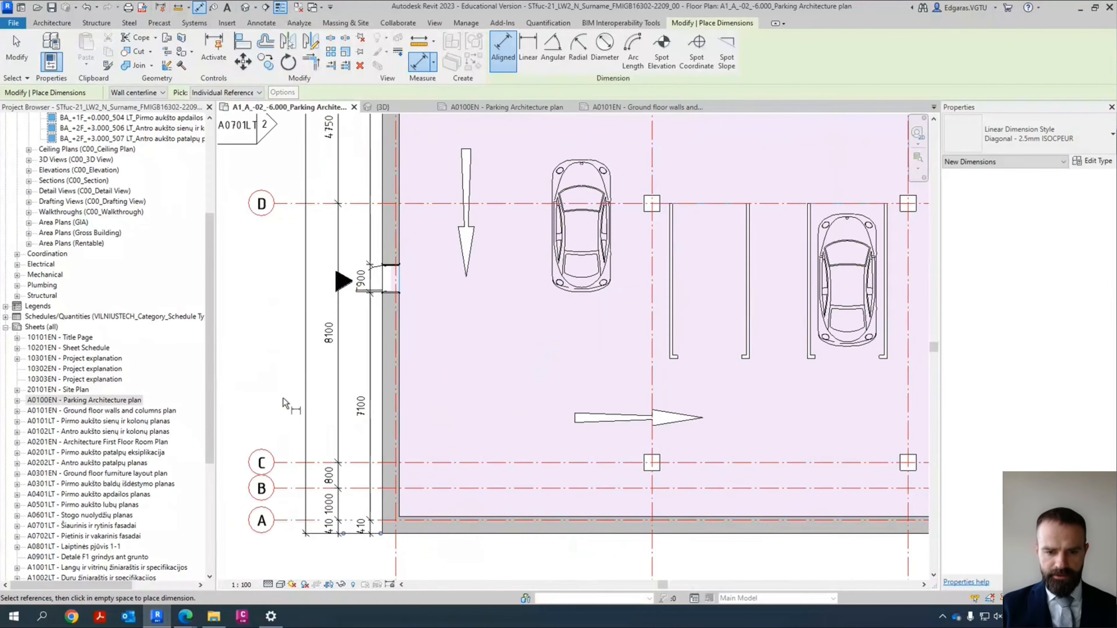
pyautogui.moveTo(291, 424); pyautogui.dragTo(331, 406, button='middle')
pyautogui.scroll(3, 332, 470)
pyautogui.press('Escape')
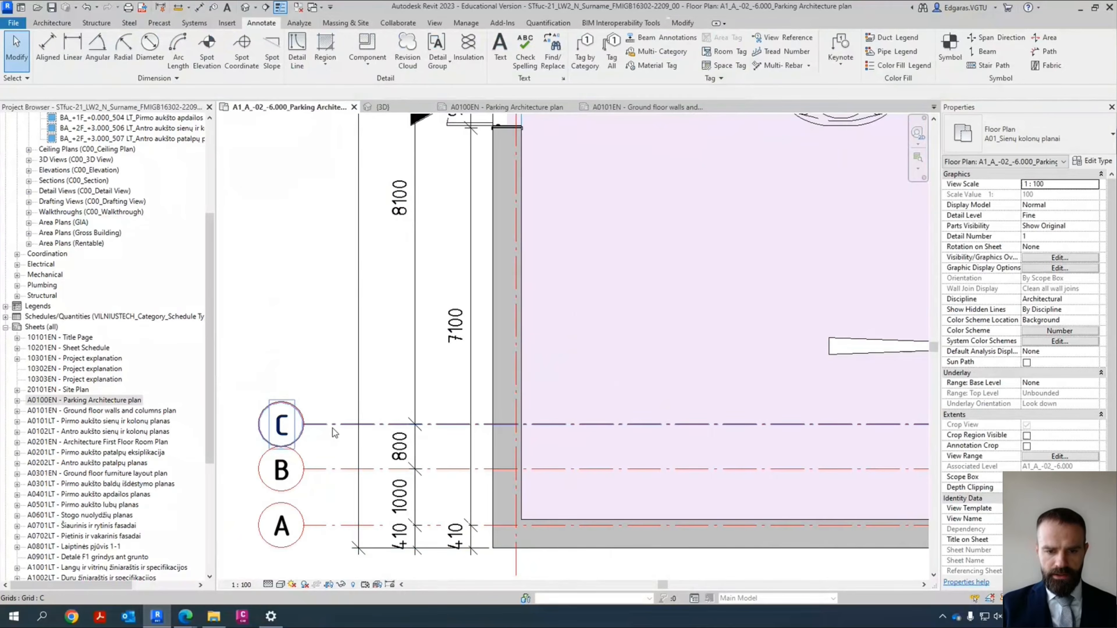
# Step: Pull the left-hand grid heads of A, B and C closer to the building by adjusting the end of grid C
pyautogui.click(332, 426)
pyautogui.scroll(3, 306, 425)
pyautogui.moveTo(303, 425); pyautogui.dragTo(361, 423)
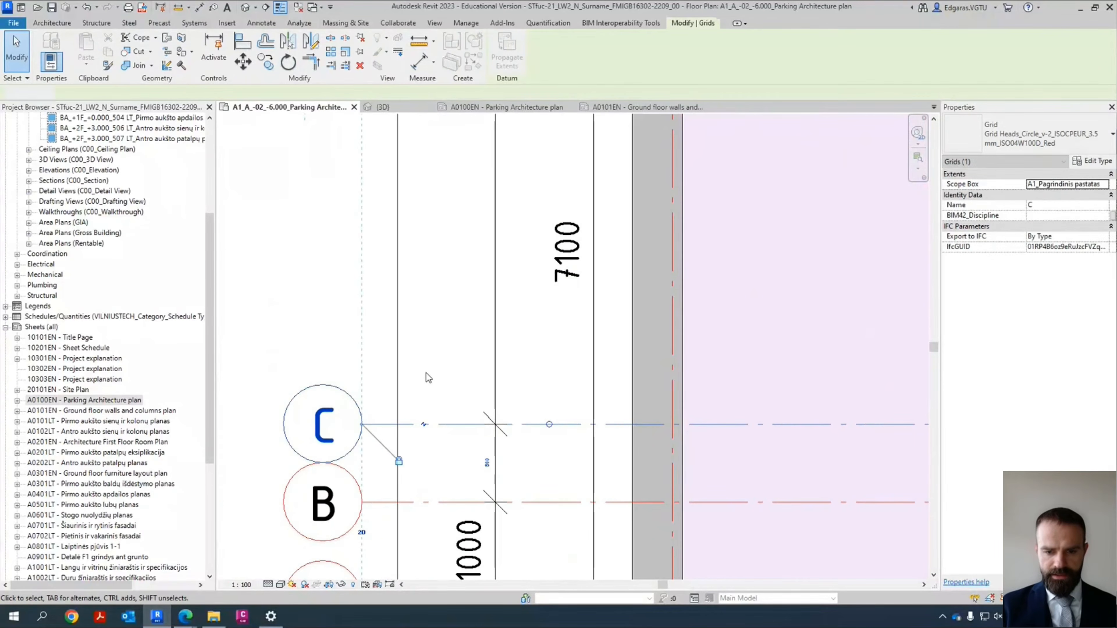
pyautogui.press('Escape')
# Step: Move the bottom 410 text of the middle vertical dimension string down, clear of the lower wall's witness line
pyautogui.scroll(-3, 425, 373)
pyautogui.scroll(3, 489, 517)
pyautogui.click(398, 386)
pyautogui.scroll(2, 398, 389)
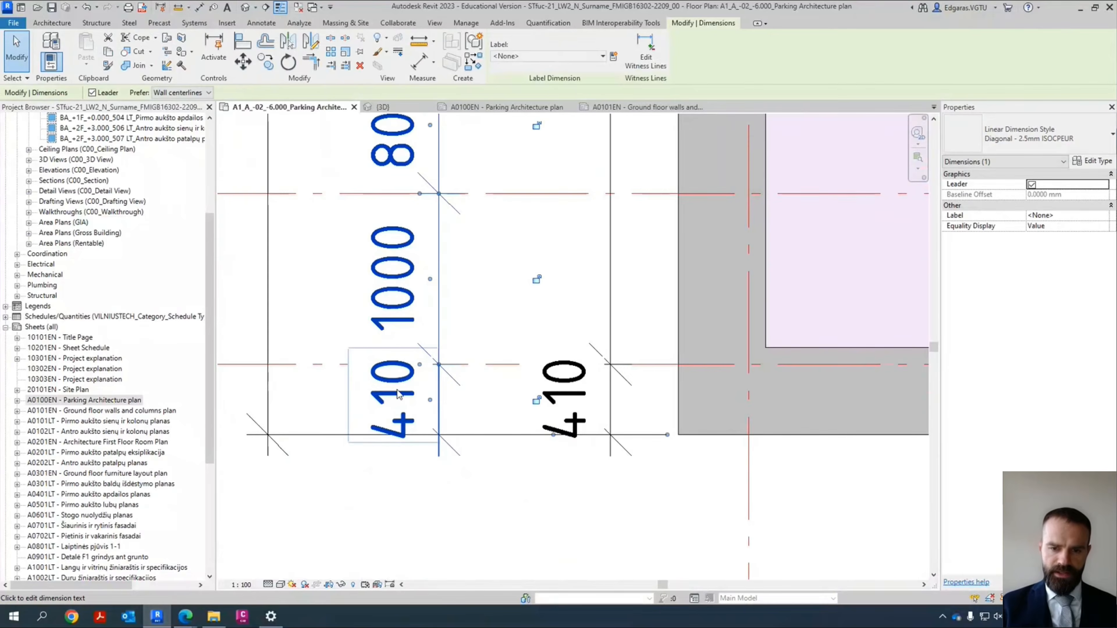
pyautogui.scroll(2, 417, 371)
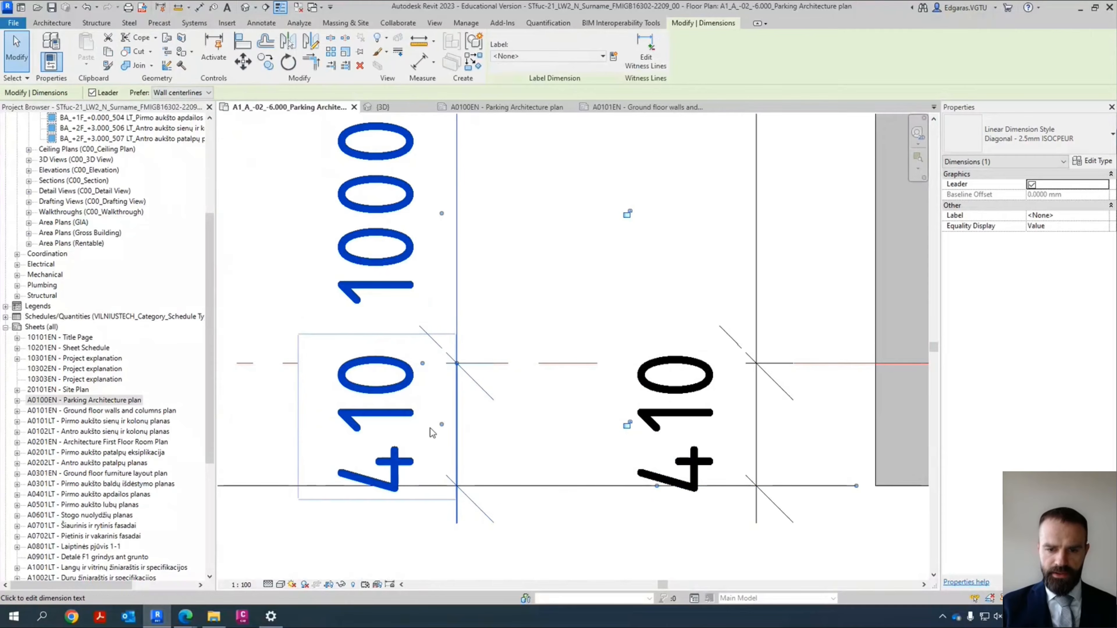
pyautogui.scroll(-2, 432, 433)
pyautogui.scroll(-1, 418, 416)
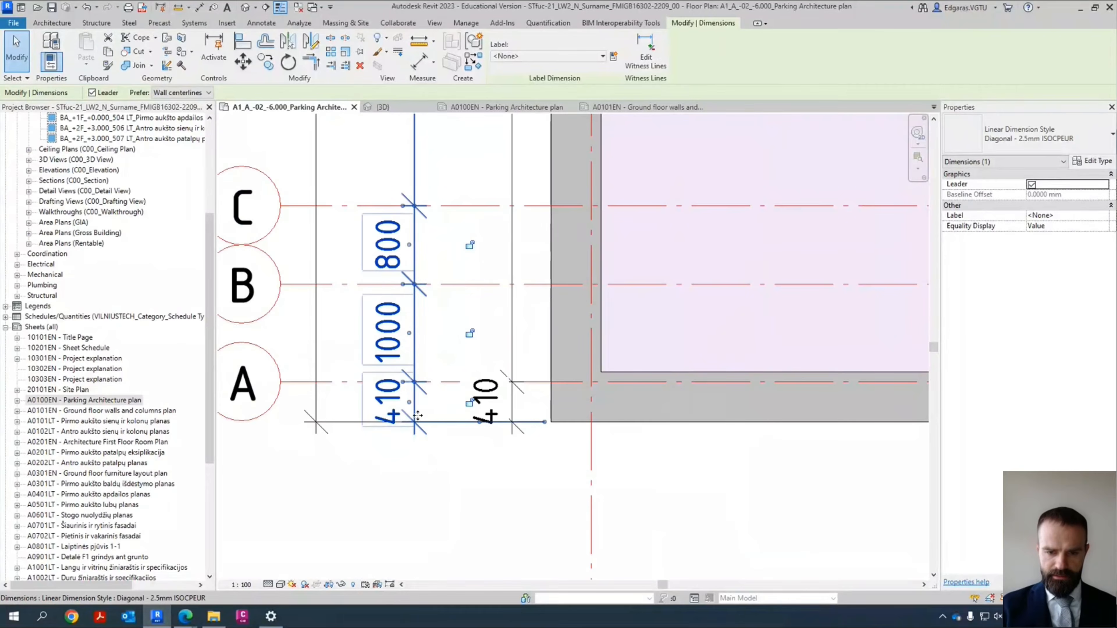
pyautogui.scroll(2, 418, 415)
pyautogui.moveTo(406, 397); pyautogui.dragTo(406, 492)
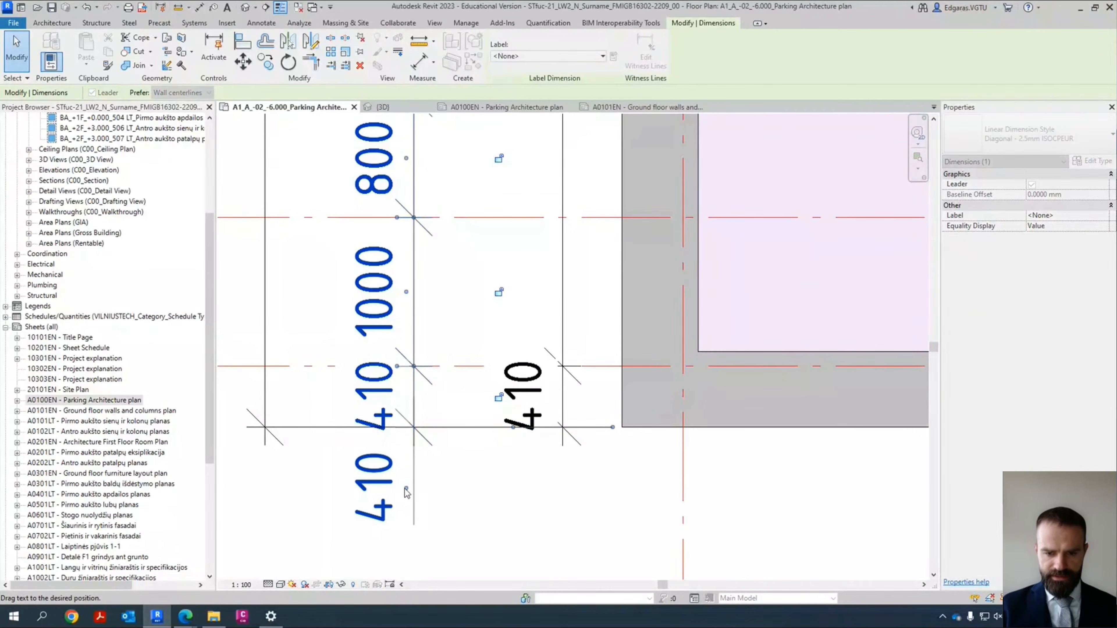
pyautogui.press('Escape')
# Step: Move the 410 text of the vertical dimension string nearest the wall down, level with the neighbouring 410 text
pyautogui.click(549, 413)
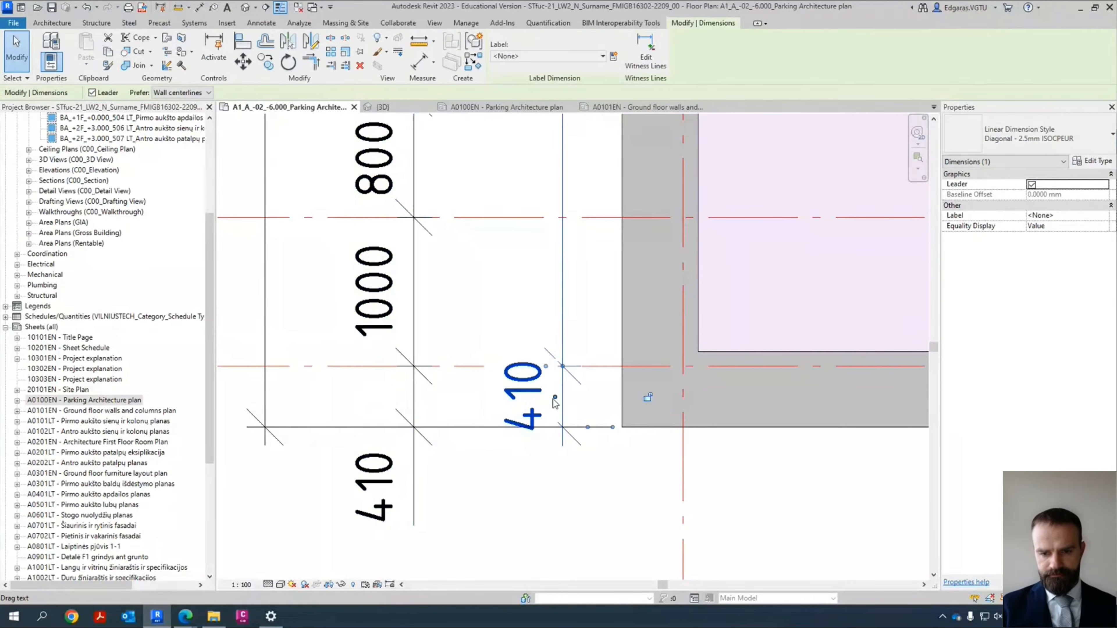
pyautogui.moveTo(554, 405); pyautogui.dragTo(552, 491)
pyautogui.scroll(-4, 420, 499)
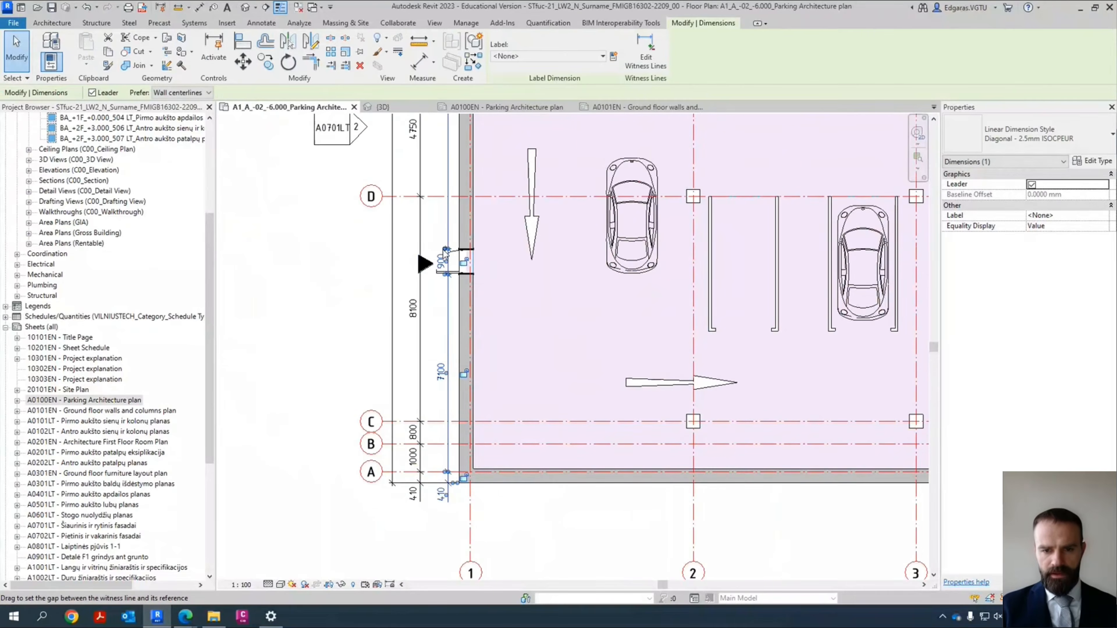
# Step: Move the three vertical dimension strings together farther out from the left wall, clear of the door swing
pyautogui.moveTo(443, 244); pyautogui.dragTo(427, 365, button='middle')
pyautogui.scroll(6, 427, 365)
pyautogui.scroll(-5, 479, 418)
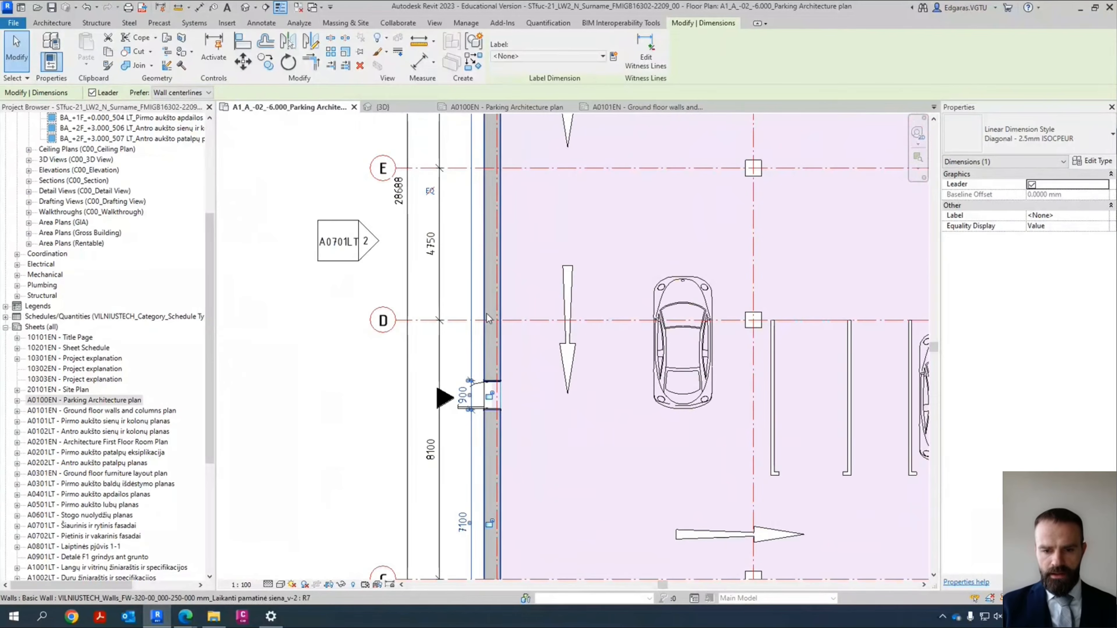
pyautogui.scroll(2, 479, 554)
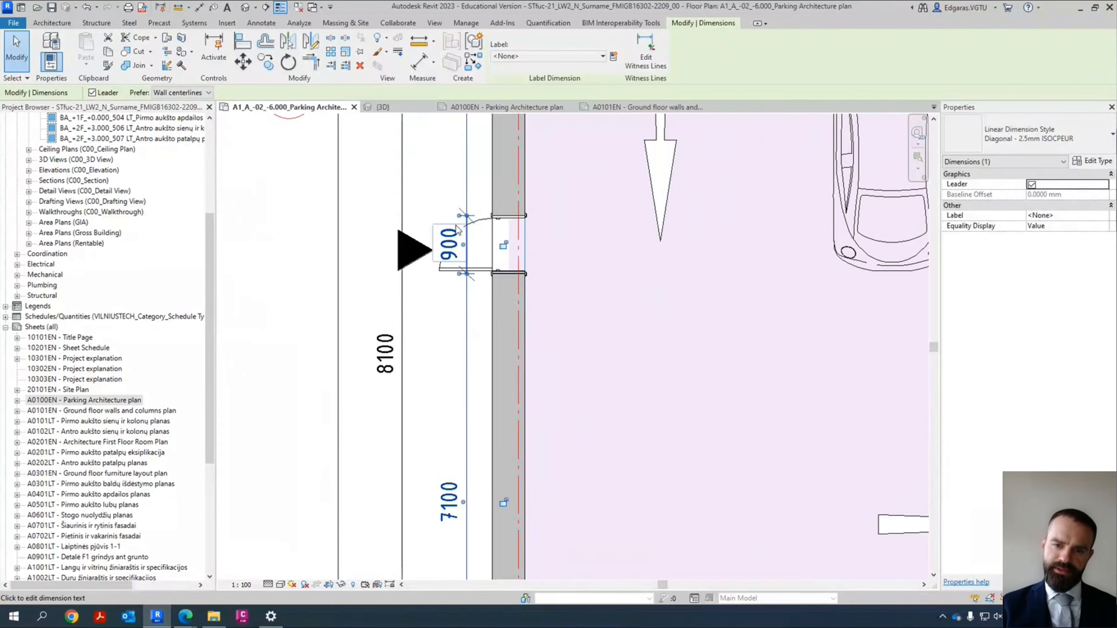
pyautogui.scroll(-3, 457, 229)
pyautogui.scroll(3, 450, 402)
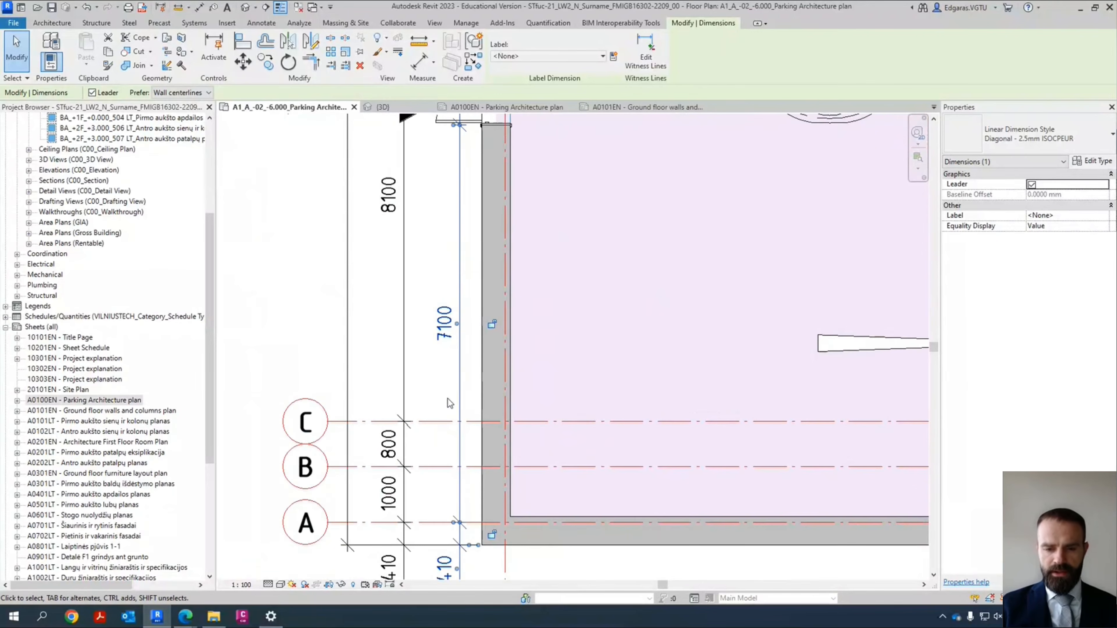
pyautogui.scroll(2, 447, 313)
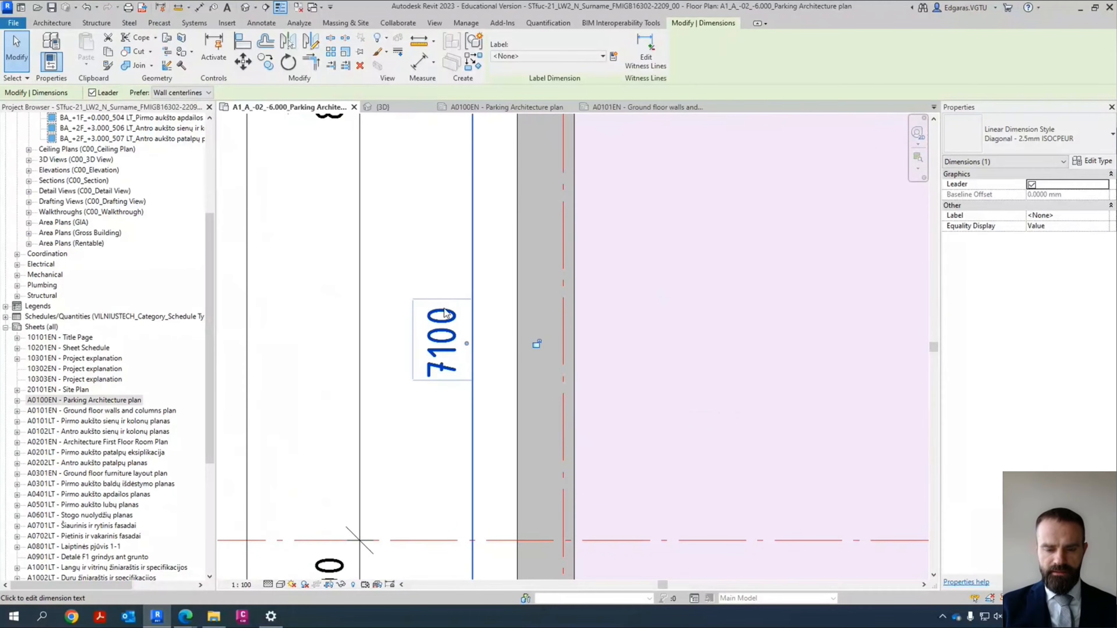
pyautogui.scroll(-2, 462, 325)
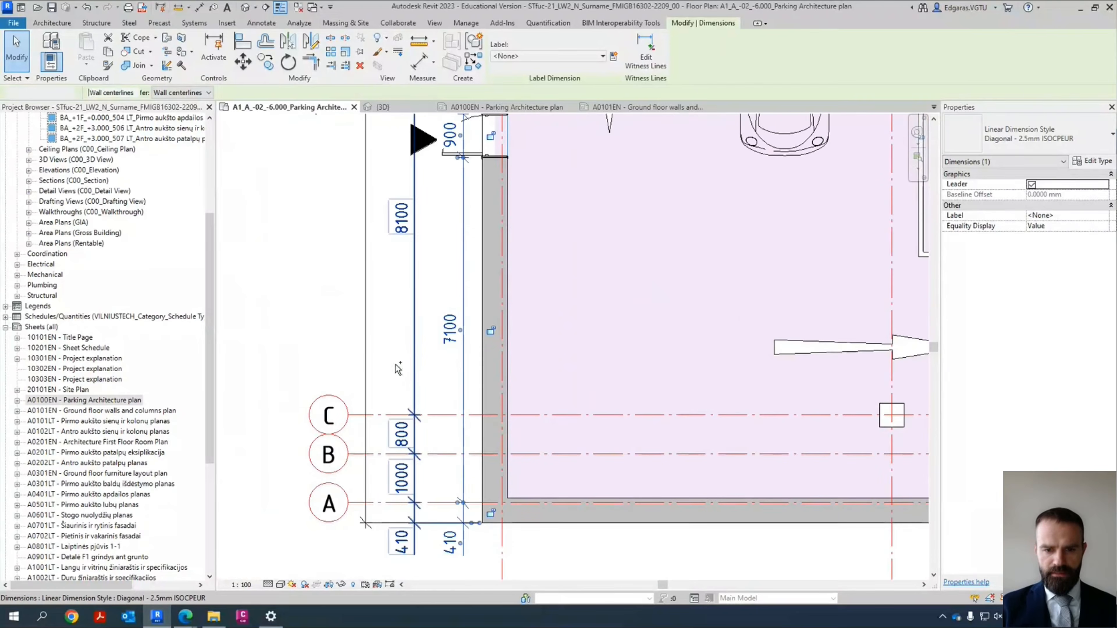
pyautogui.keyDown('ctrl'); pyautogui.click(367, 370); pyautogui.keyUp('ctrl')
pyautogui.moveTo(466, 376); pyautogui.dragTo(449, 368)
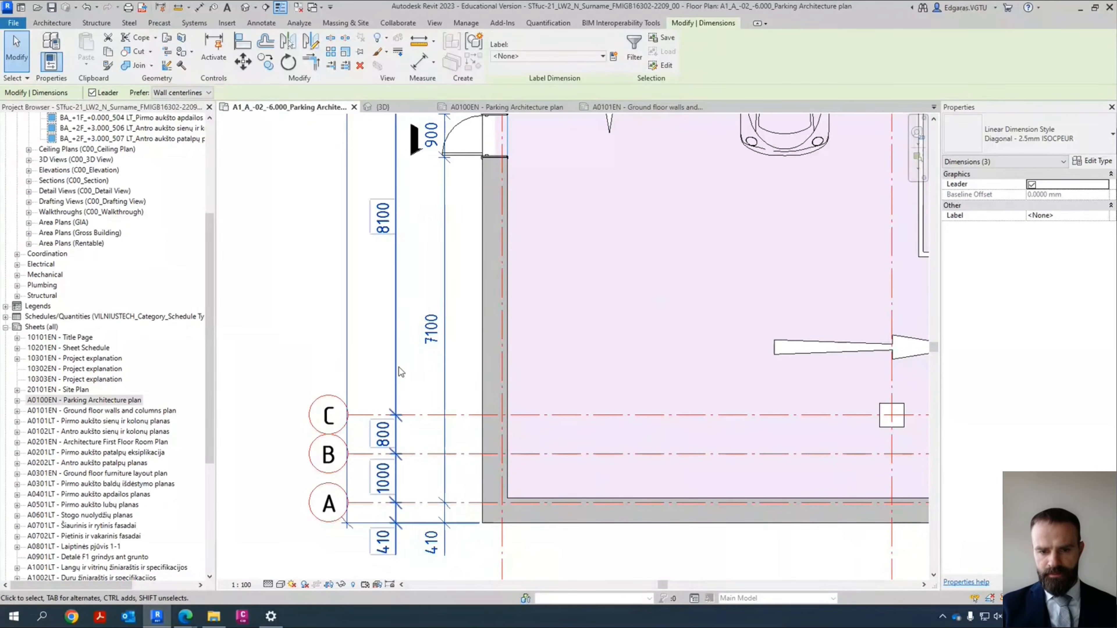
pyautogui.click(421, 383)
# Step: Extend the left end of grid C outward so the grid heads sit beyond the outermost dimension string
pyautogui.click(365, 416)
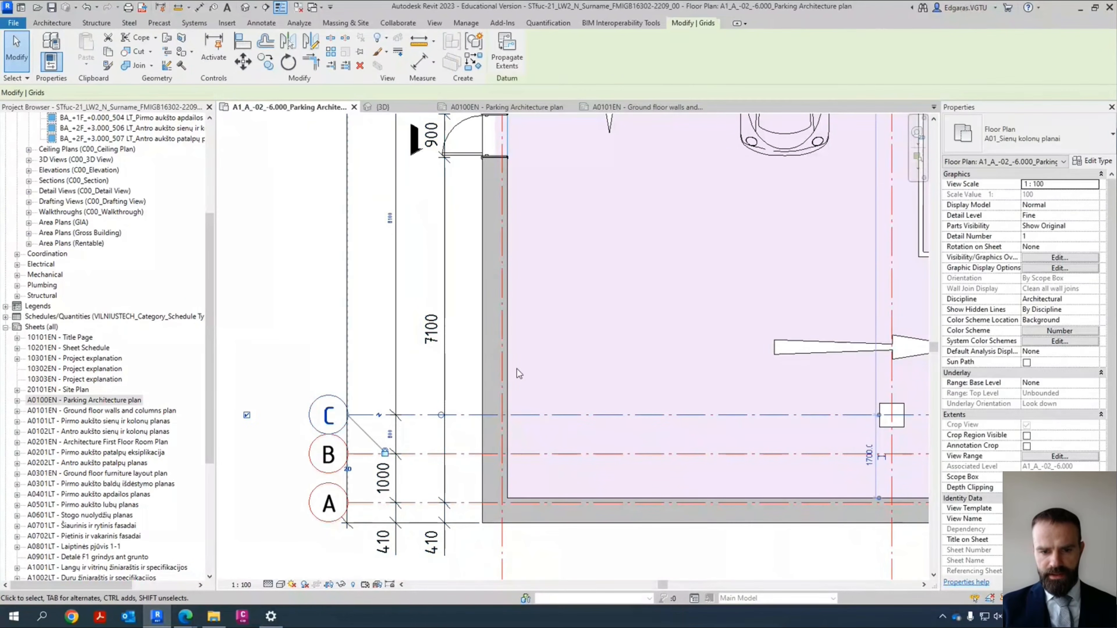
pyautogui.scroll(2, 350, 421)
pyautogui.moveTo(344, 425); pyautogui.dragTo(303, 421)
pyautogui.click(380, 372)
pyautogui.scroll(-4, 307, 417)
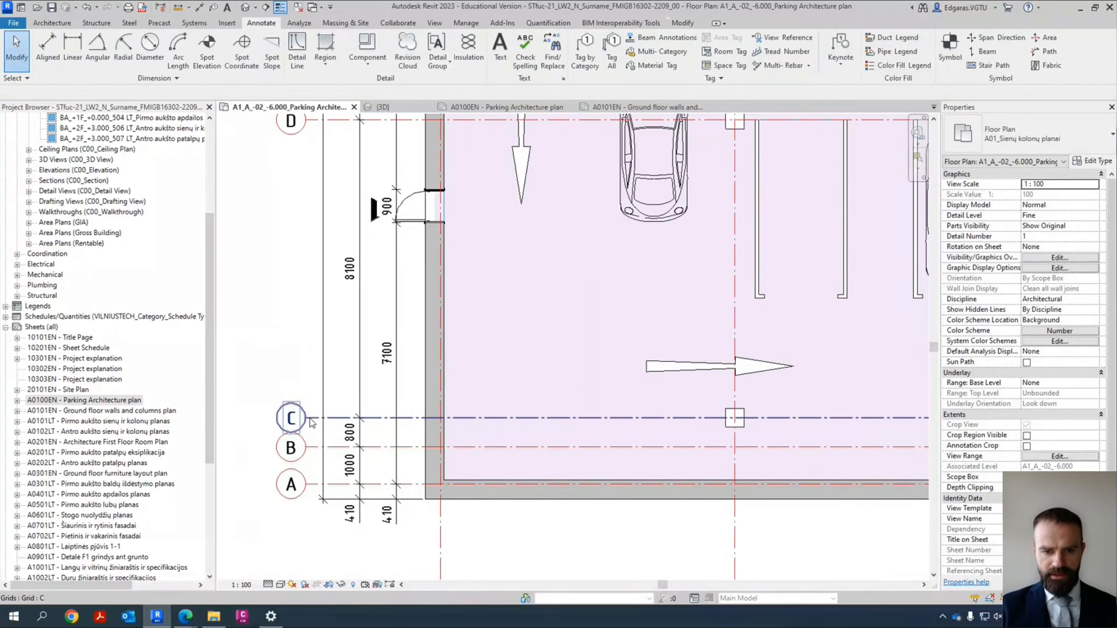
# Step: Move the 278 text of the middle vertical dimension string above the building's upper-left corner, clear of the 550 text
pyautogui.scroll(2, 331, 195)
pyautogui.scroll(1, 288, 256)
pyautogui.moveTo(370, 187); pyautogui.dragTo(349, 394, button='middle')
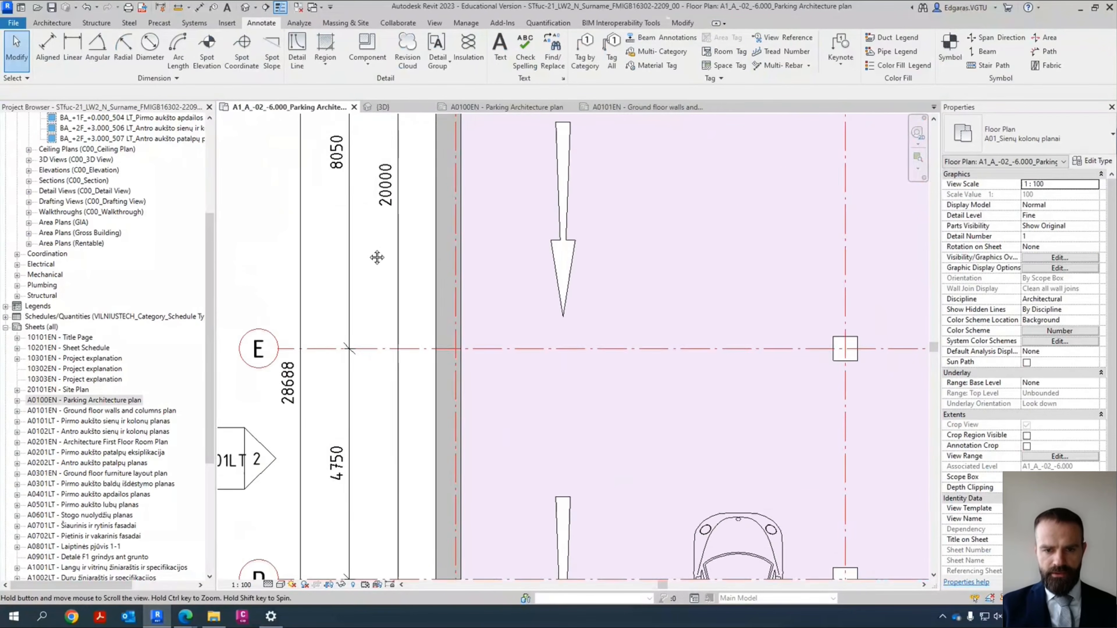
pyautogui.moveTo(376, 257); pyautogui.dragTo(388, 447, button='middle')
pyautogui.moveTo(436, 281); pyautogui.dragTo(451, 563, button='middle')
pyautogui.moveTo(436, 247); pyautogui.dragTo(425, 411, button='middle')
pyautogui.scroll(2, 351, 339)
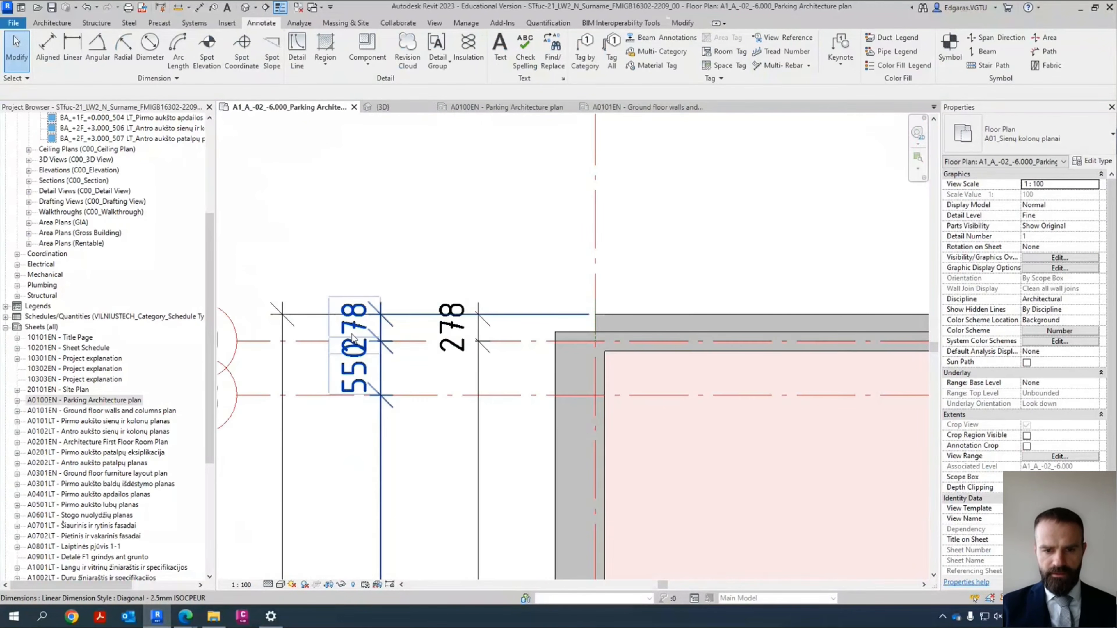
pyautogui.click(382, 366)
pyautogui.scroll(2, 377, 308)
pyautogui.moveTo(375, 326); pyautogui.dragTo(375, 277)
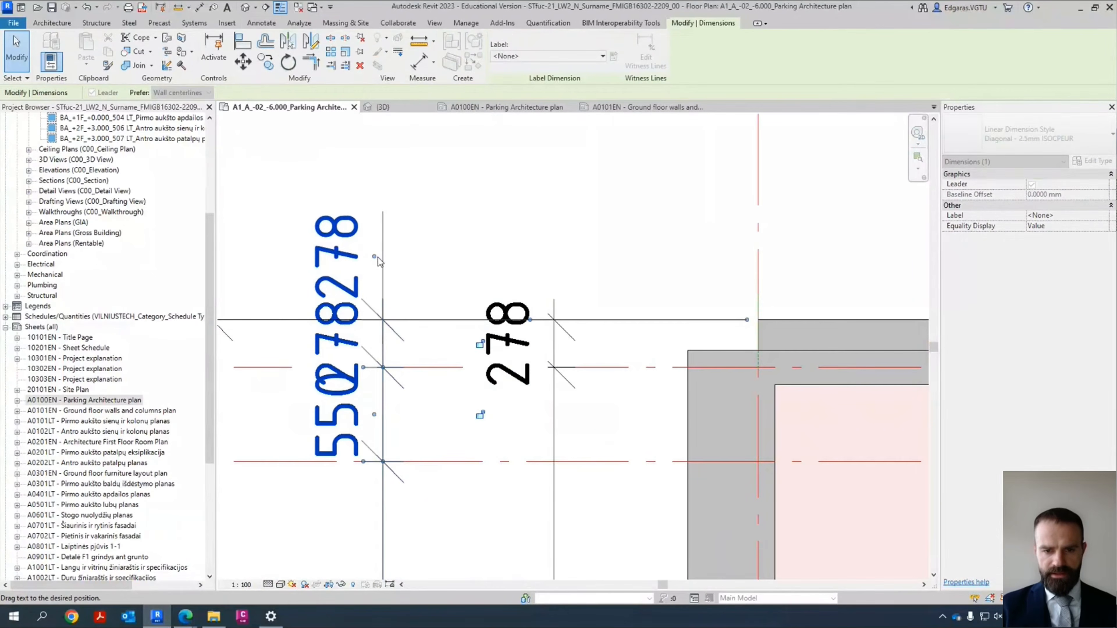
# Step: Move the 278 text of the dimension string nearest the wall up past the upper wall's witness line
pyautogui.click(549, 335)
pyautogui.moveTo(550, 337); pyautogui.dragTo(547, 259)
pyautogui.click(567, 227)
# Step: Start an aligned dimension string along the plan's lower side, referencing grids 1, 2, 3, 4, 10 and 11
pyautogui.scroll(-6, 483, 308)
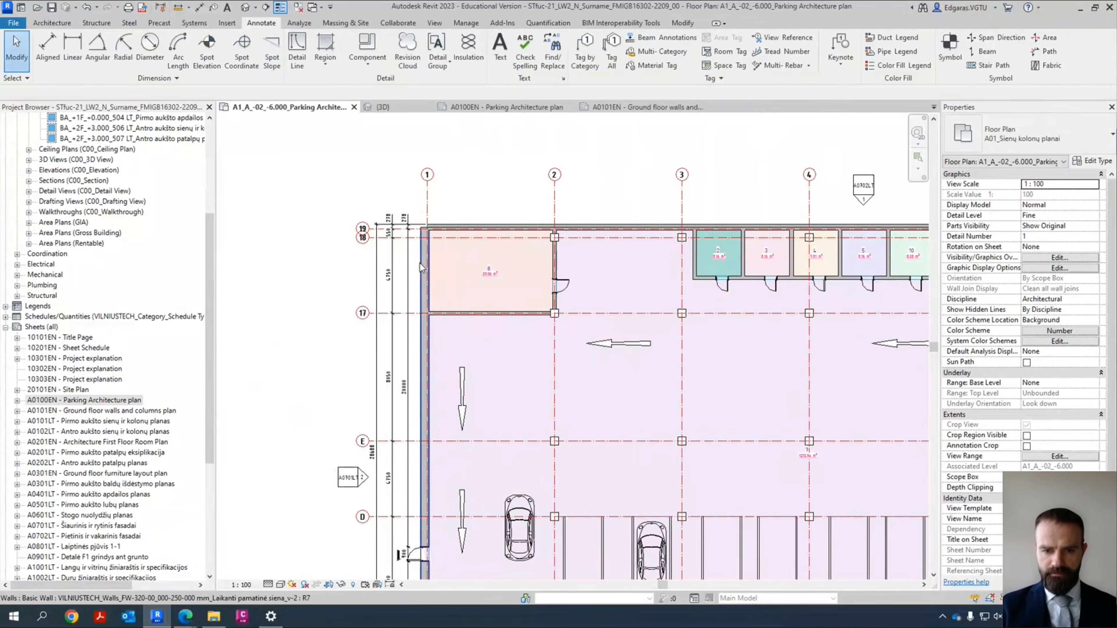
pyautogui.scroll(-1, 448, 312)
pyautogui.moveTo(473, 386); pyautogui.dragTo(454, 416, button='middle')
pyautogui.scroll(3, 486, 389)
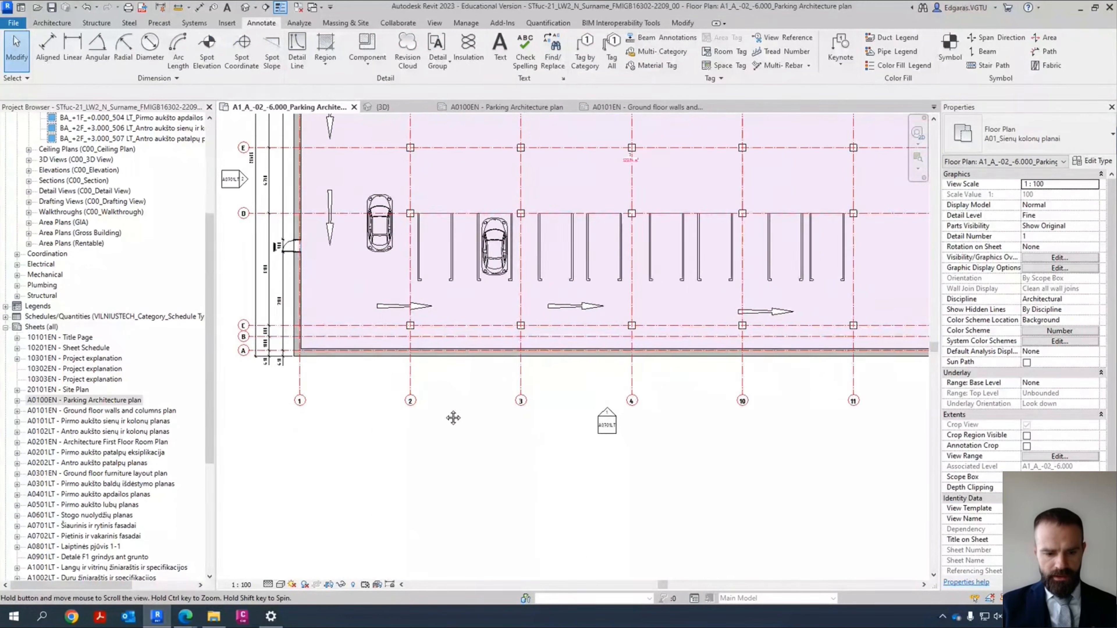
pyautogui.scroll(-1, 444, 409)
pyautogui.press('d')
pyautogui.press('i')
pyautogui.click(317, 391)
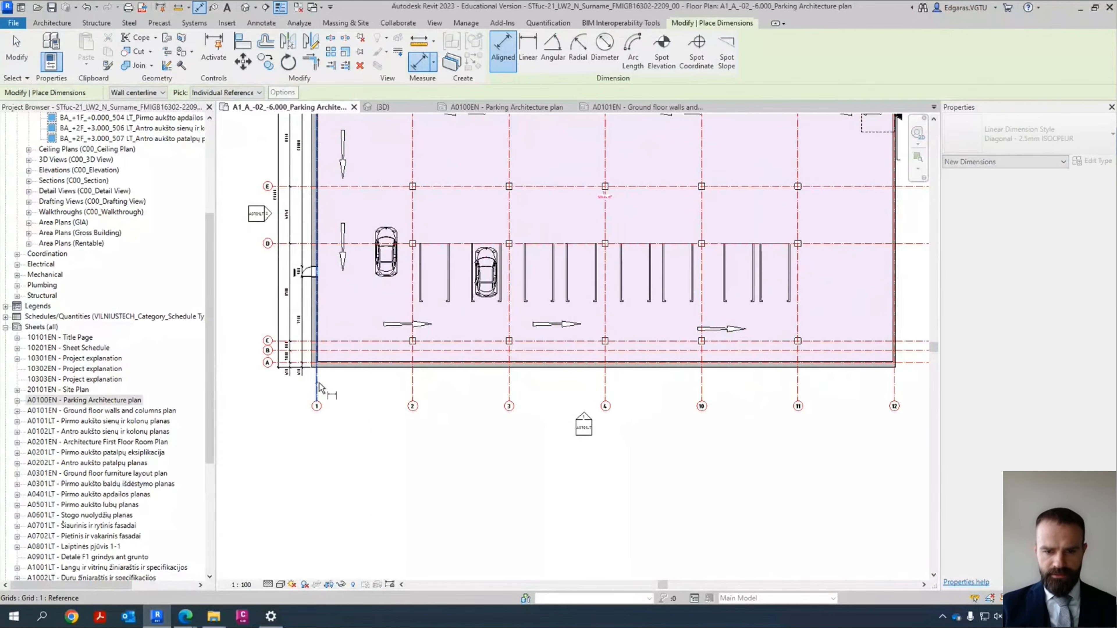
pyautogui.click(412, 389)
pyautogui.click(509, 382)
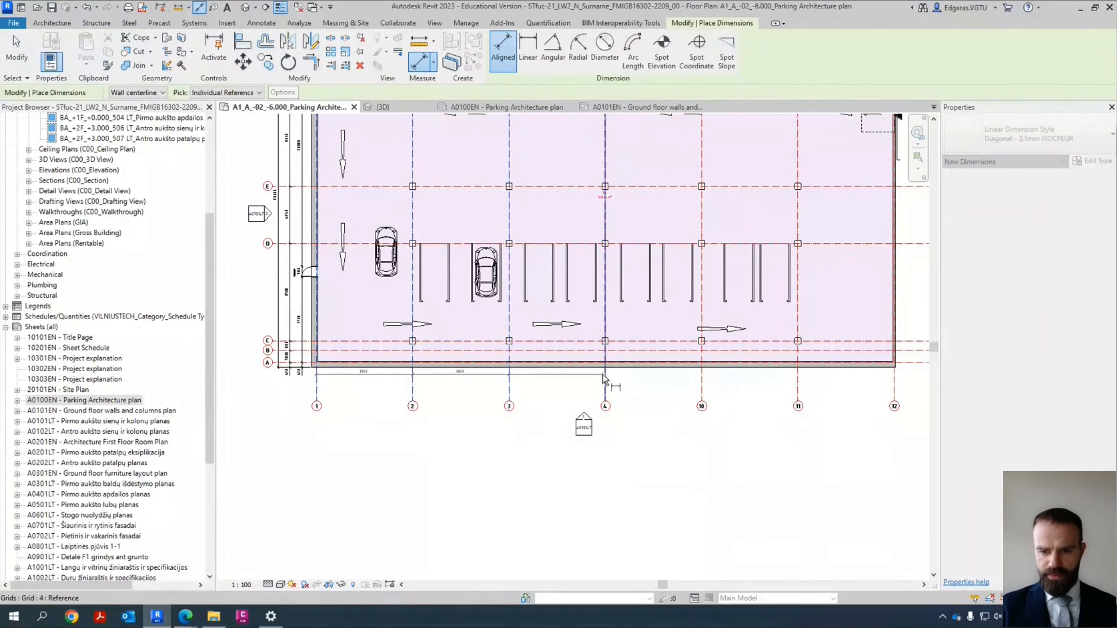
pyautogui.click(604, 382)
pyautogui.click(702, 382)
pyautogui.click(803, 385)
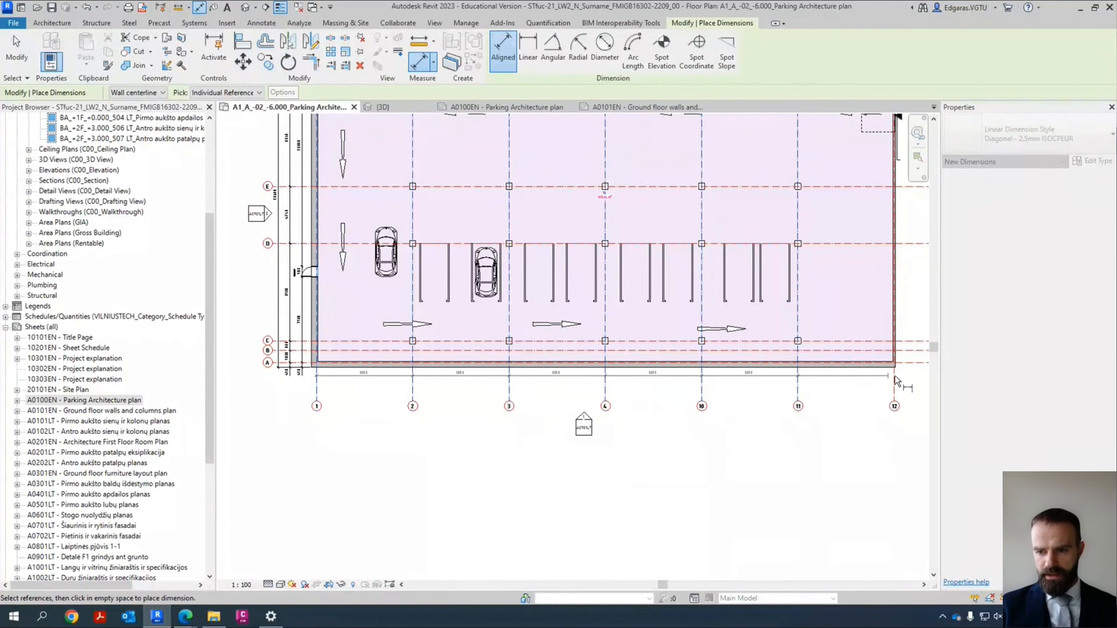
# Step: Add grid 12 and the outer faces of both end walls to the string, and place it just below the lower wall
pyautogui.scroll(5, 897, 367)
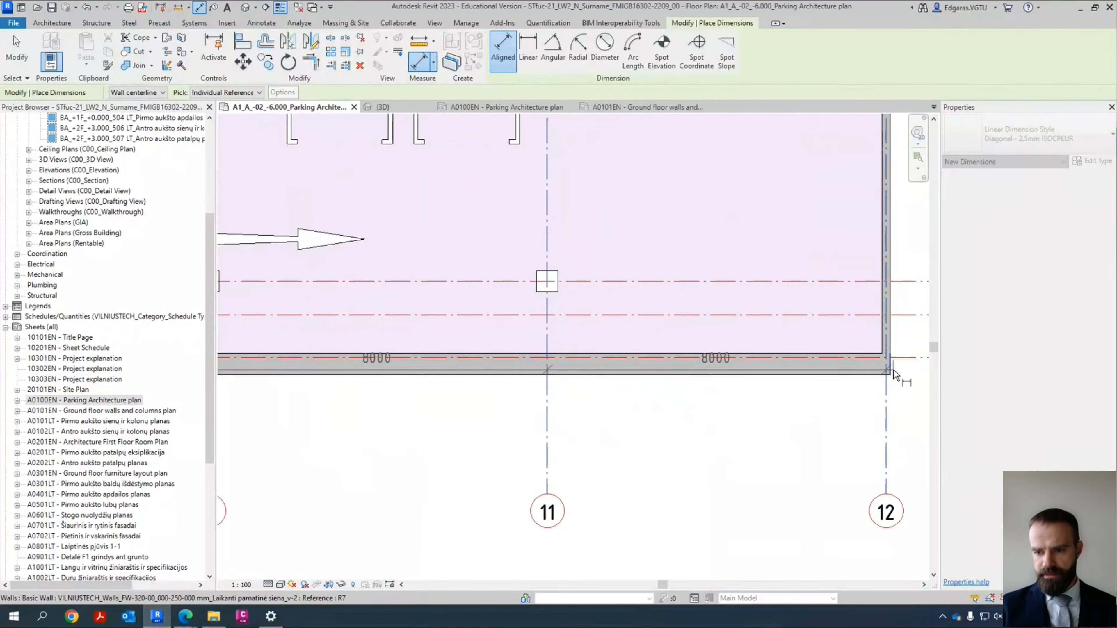
pyautogui.click(894, 371)
pyautogui.scroll(-8, 893, 369)
pyautogui.scroll(9, 399, 379)
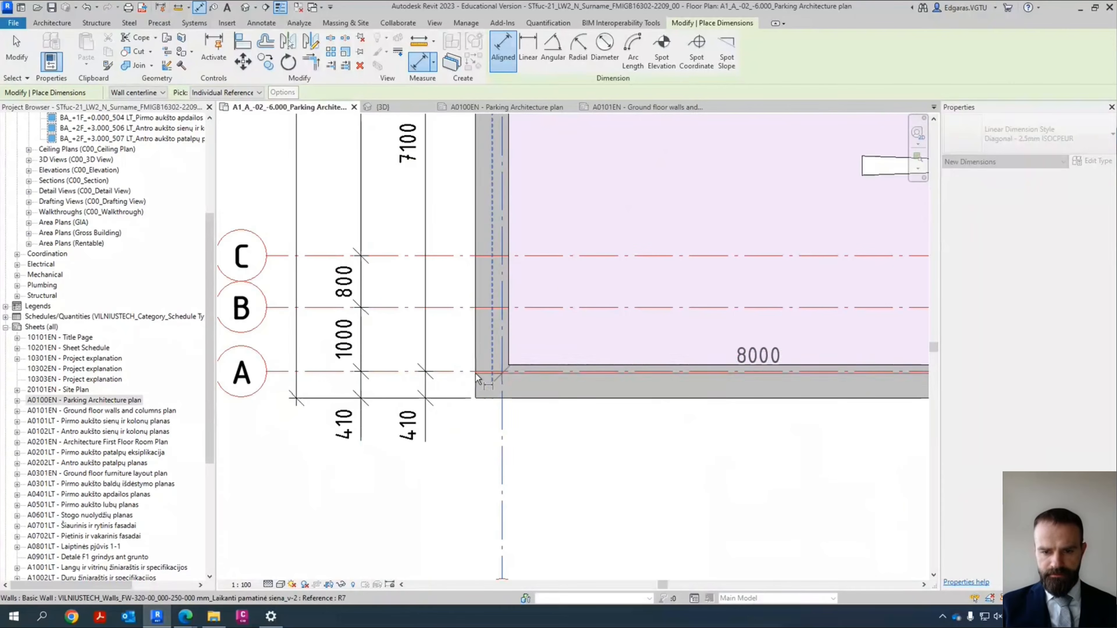
pyautogui.click(475, 396)
pyautogui.scroll(-4, 411, 368)
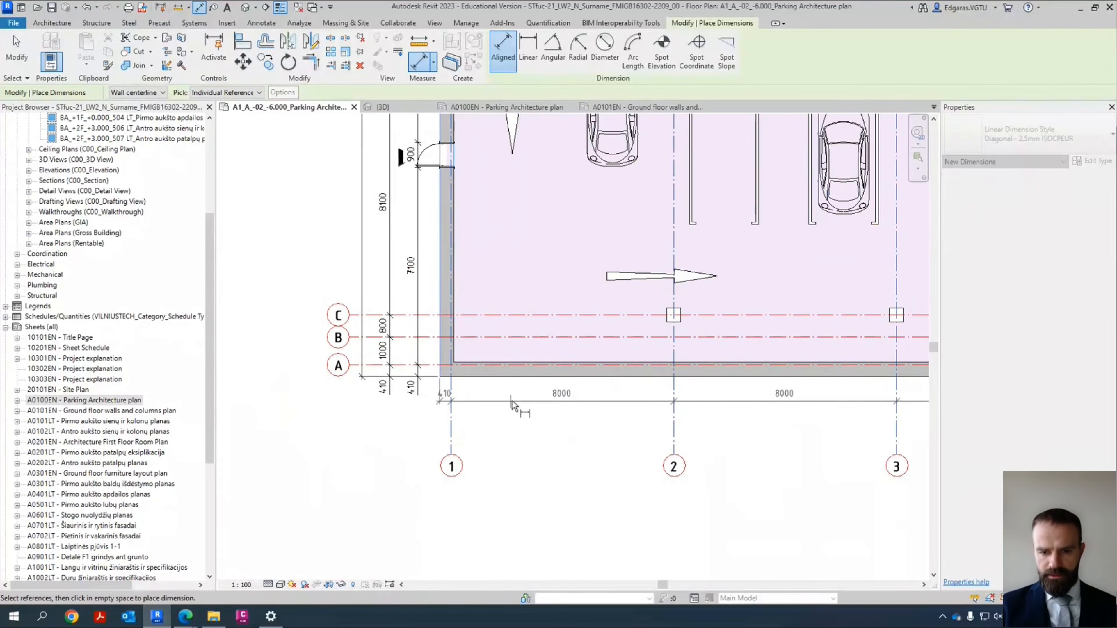
pyautogui.click(517, 404)
# Step: Move the 410 text of the horizontal dimension string left, outside the building's lower-left corner
pyautogui.scroll(5, 444, 402)
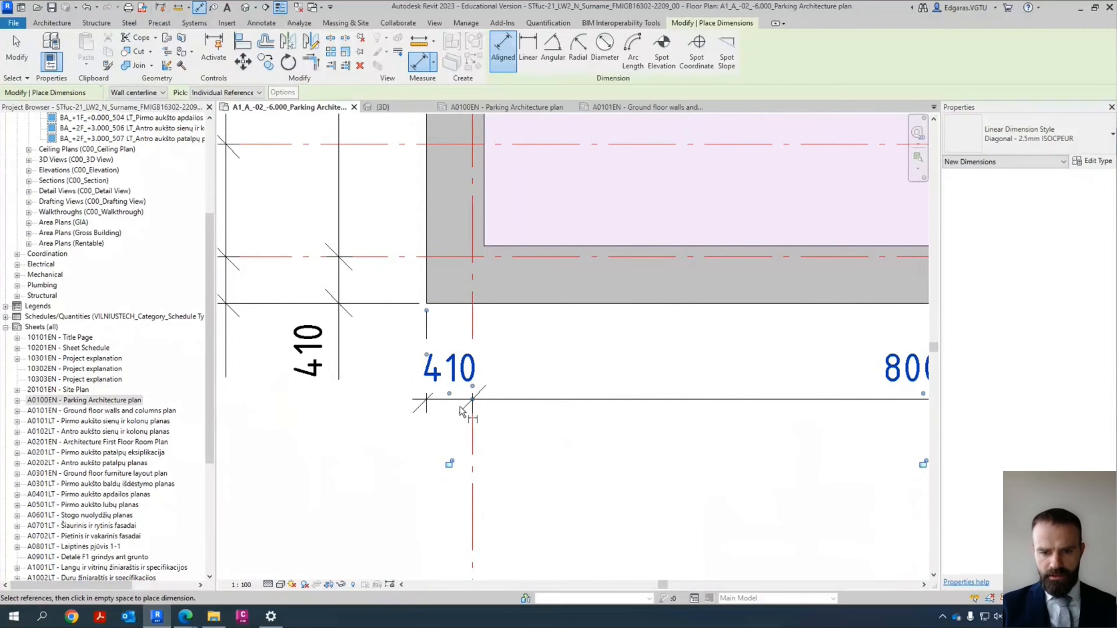
pyautogui.moveTo(450, 396); pyautogui.dragTo(383, 399)
pyautogui.scroll(-9, 334, 391)
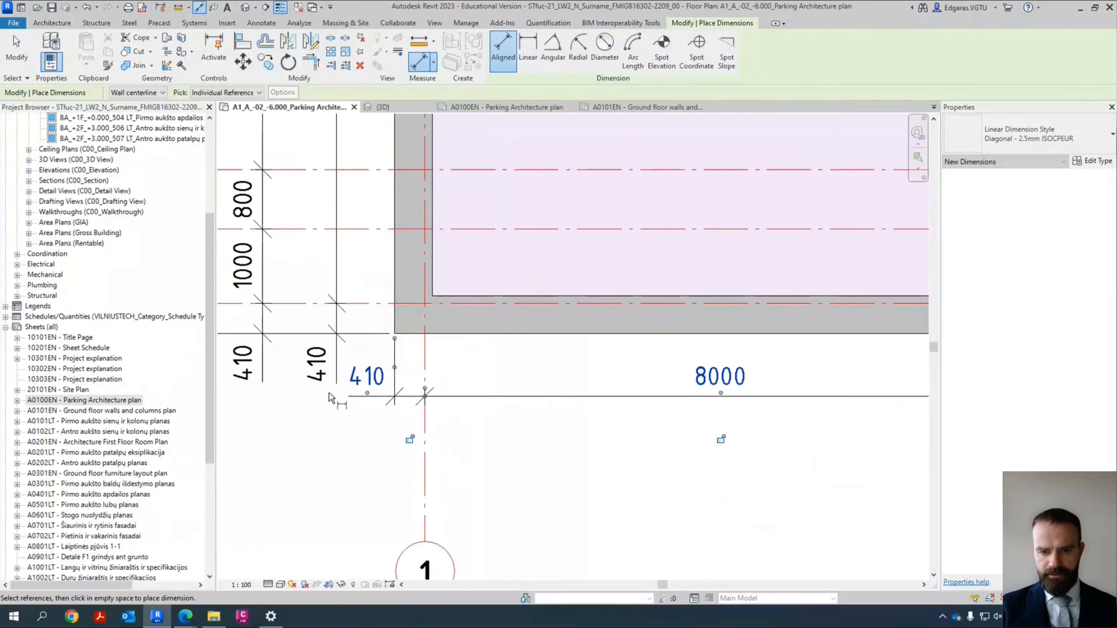
# Step: Move the 100 text at grid 12 right, outside the building's lower-right corner
pyautogui.scroll(6, 831, 391)
pyautogui.scroll(4, 800, 387)
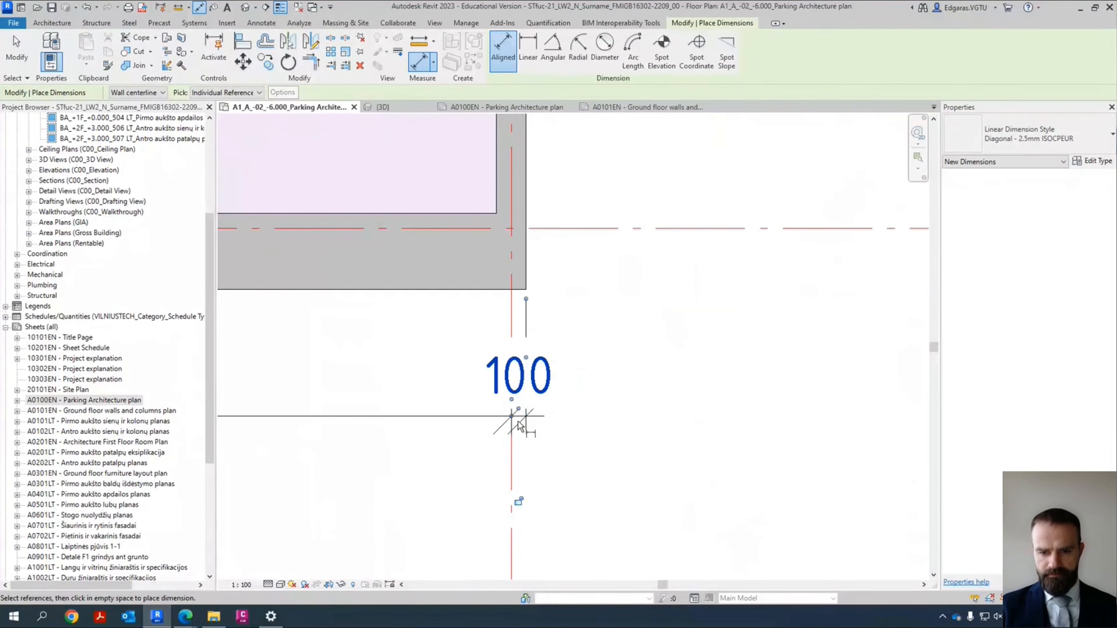
pyautogui.moveTo(521, 415); pyautogui.dragTo(588, 409)
# Step: Place an overall aligned dimension between the outer faces of the two end walls, below the grid dimension string
pyautogui.scroll(-2, 593, 335)
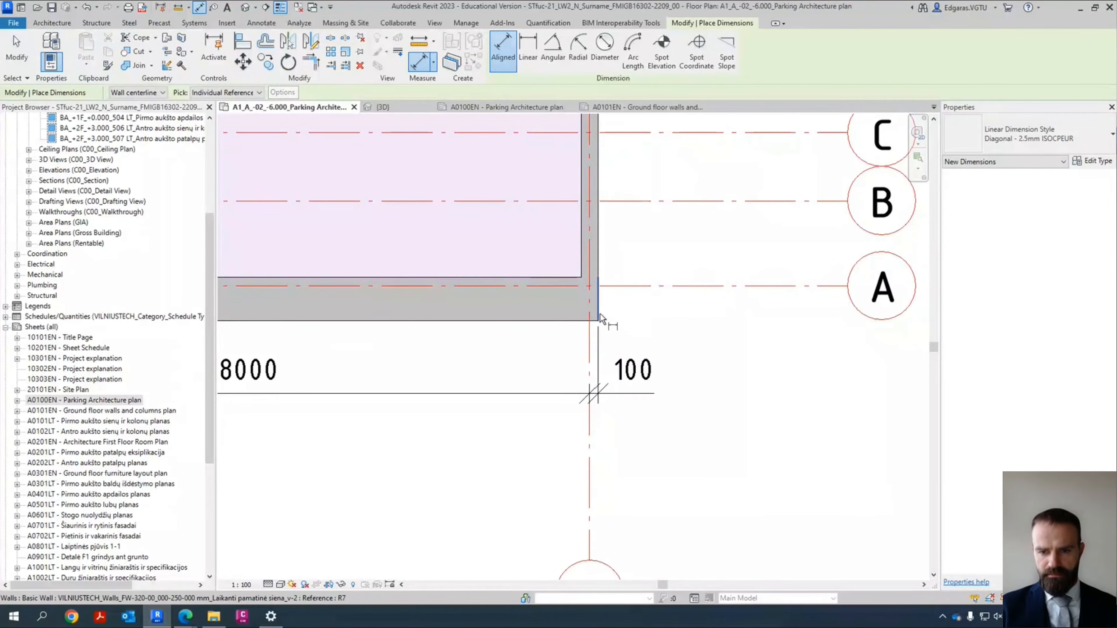
pyautogui.scroll(-5, 616, 345)
pyautogui.moveTo(379, 393); pyautogui.dragTo(523, 412, button='middle')
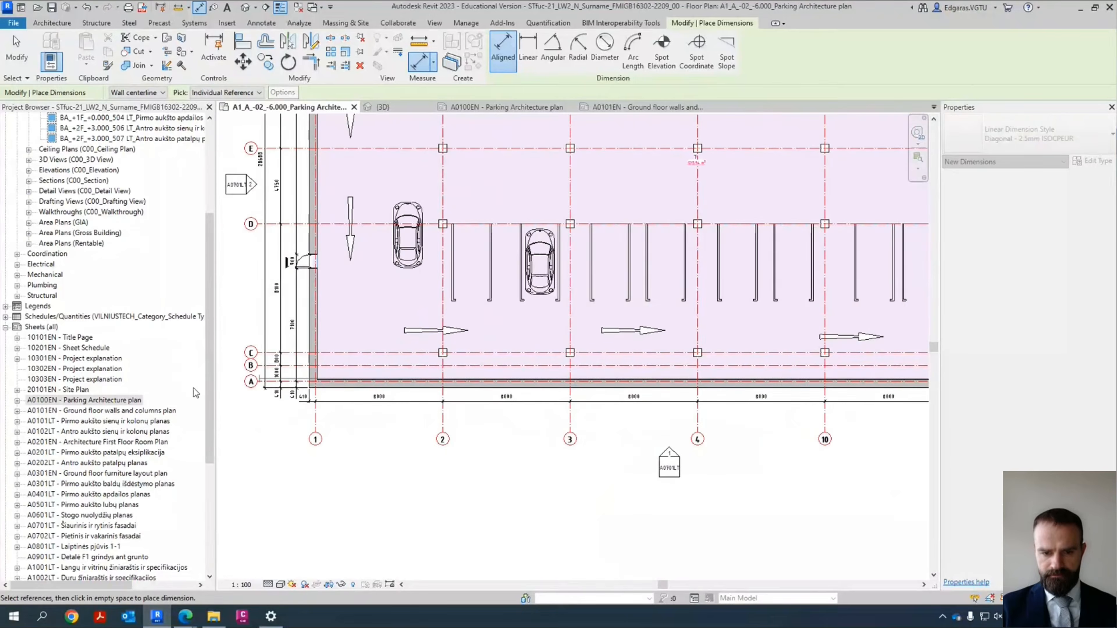
pyautogui.scroll(4, 361, 357)
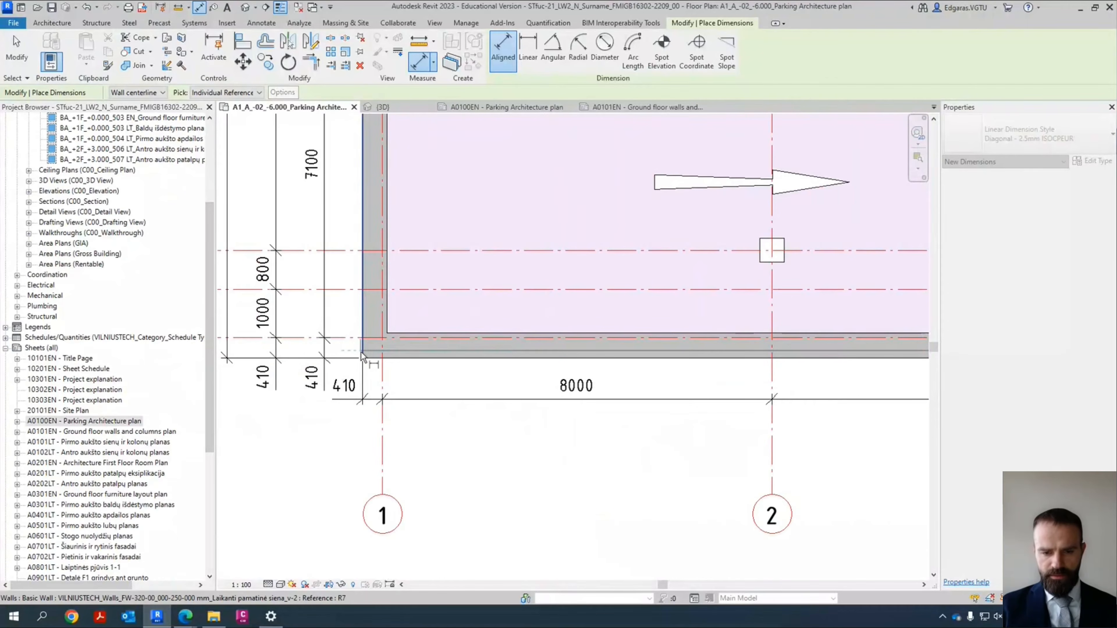
pyautogui.click(362, 356)
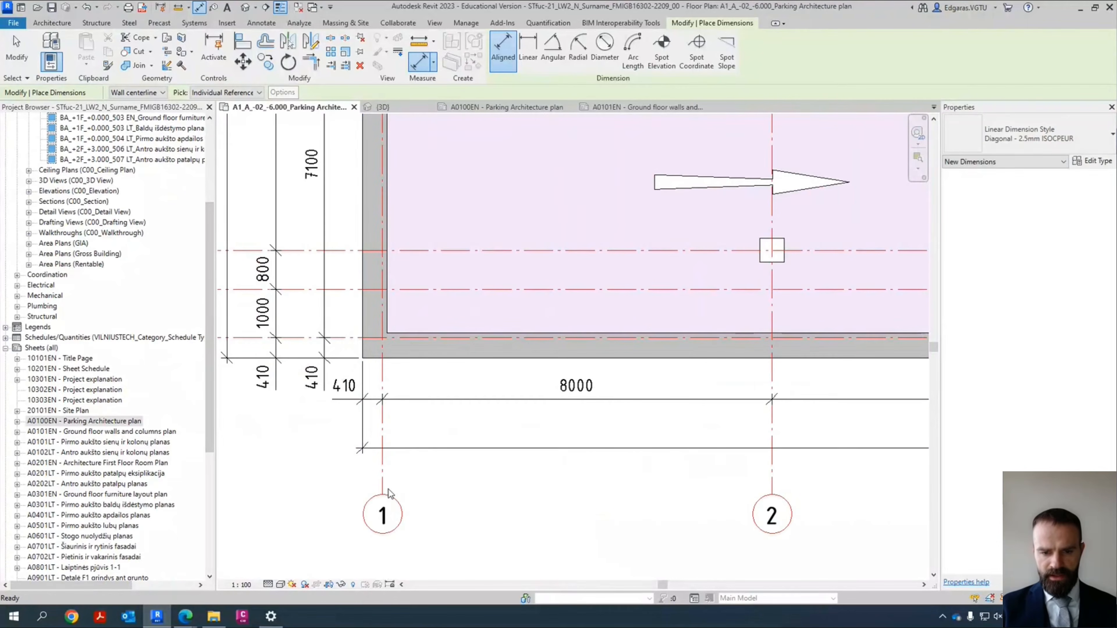
pyautogui.press('Escape')
pyautogui.press('Escape')
# Step: Pull the lower end of grid 1 up so the grid heads sit just below the overall dimension line
pyautogui.click(383, 485)
pyautogui.scroll(3, 383, 487)
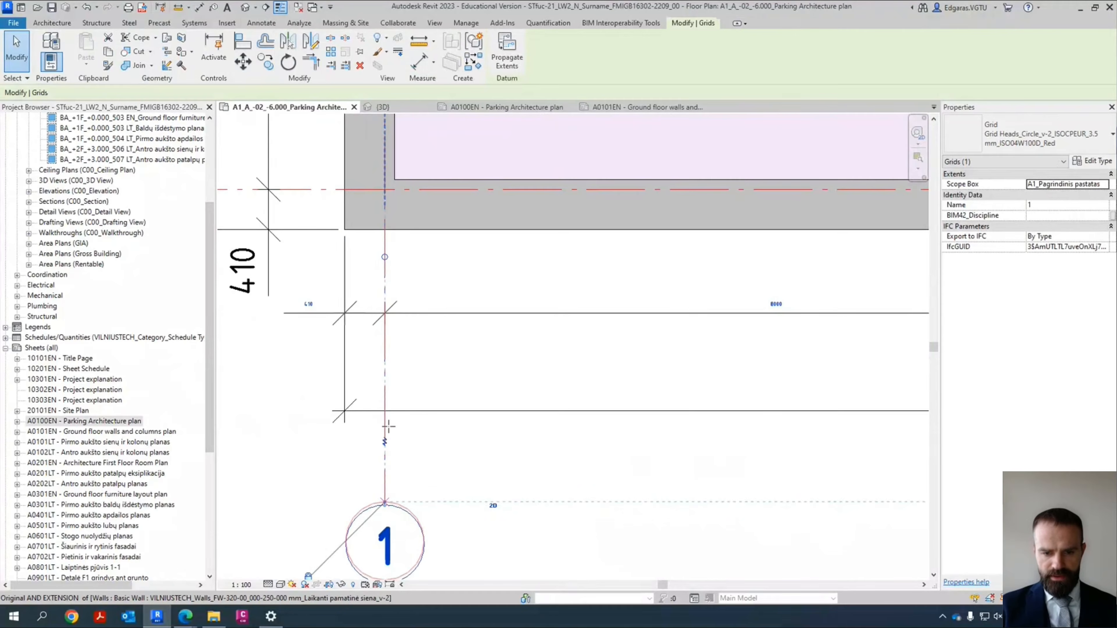
pyautogui.moveTo(388, 427); pyautogui.dragTo(386, 446)
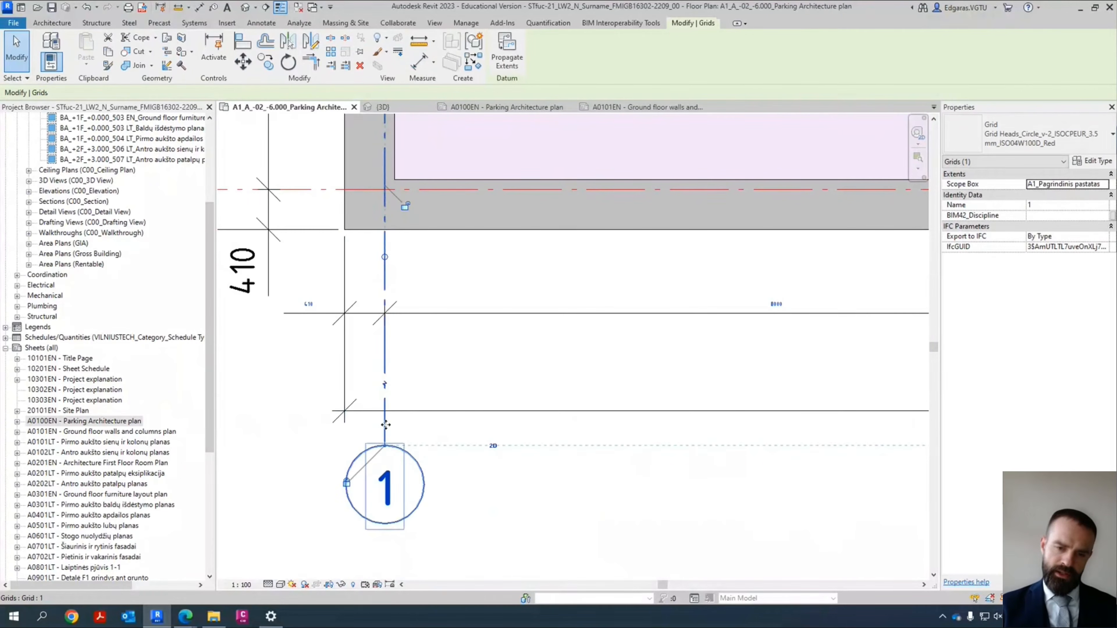
# Step: Start an aligned dimension string outside the right-hand wall, picking the bottom wall's outer face and grid A as its first references
pyautogui.click(473, 372)
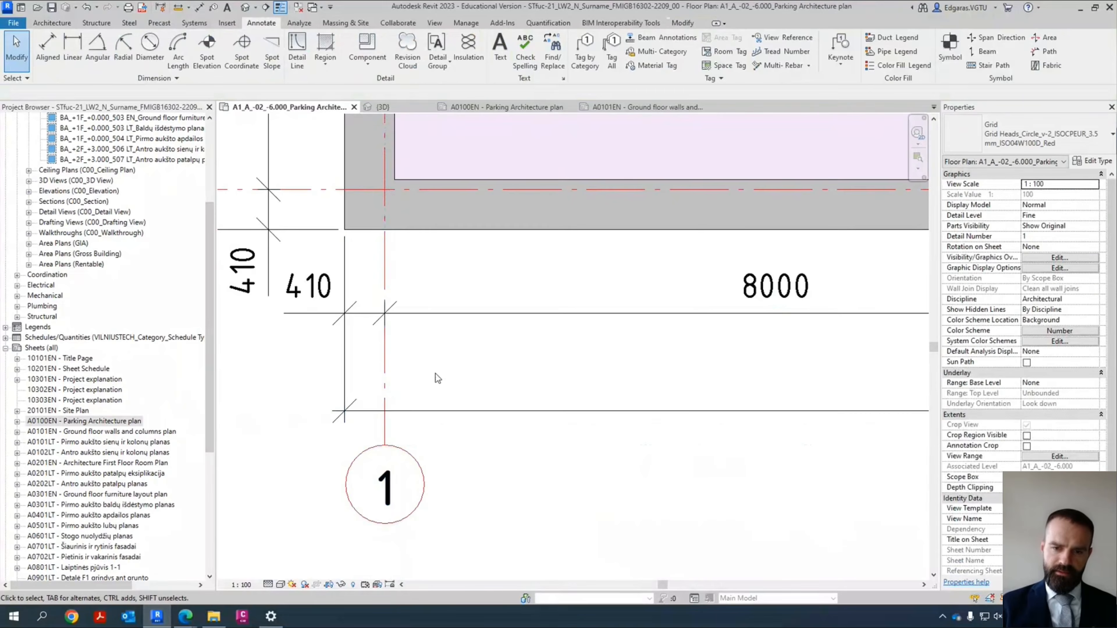
pyautogui.scroll(-1, 456, 336)
pyautogui.scroll(-5, 455, 339)
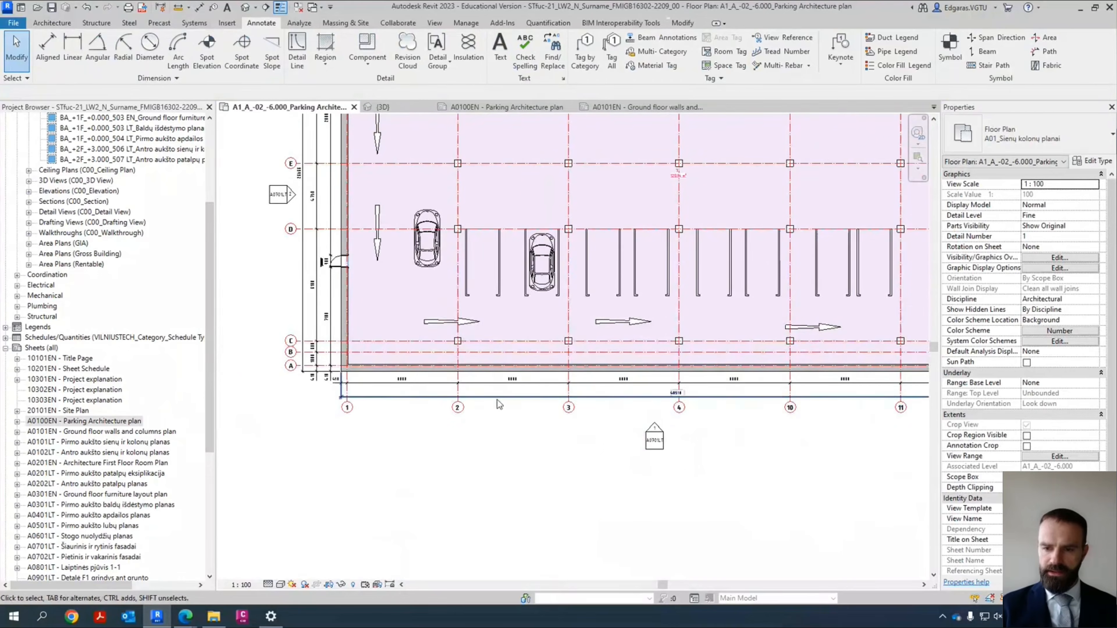
pyautogui.scroll(-4, 609, 372)
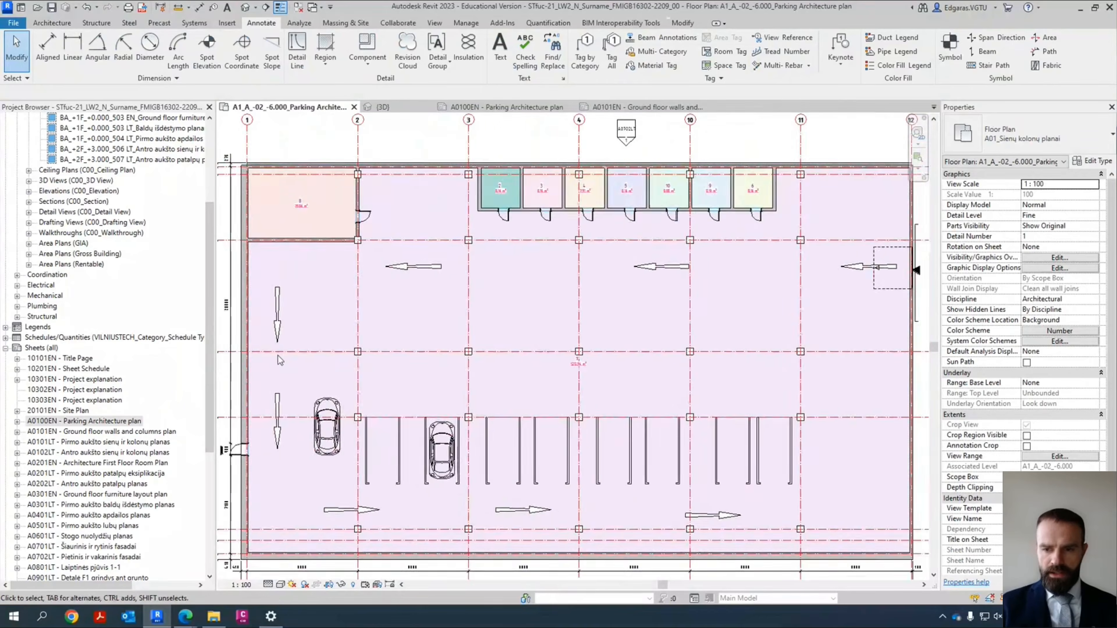
pyautogui.scroll(5, 681, 442)
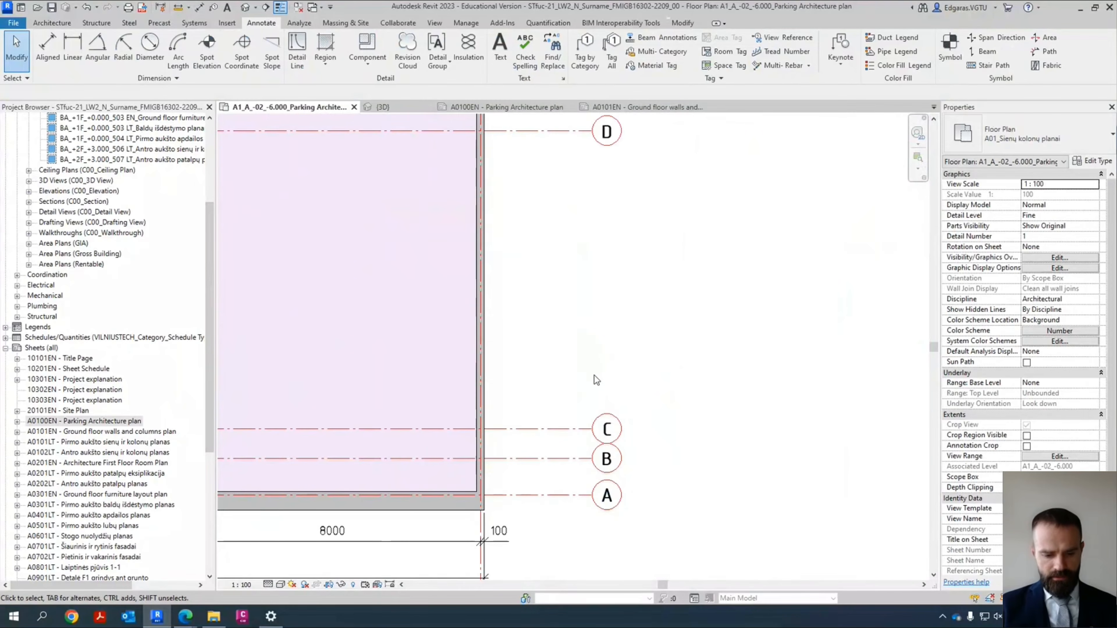
pyautogui.press('d')
pyautogui.press('i')
pyautogui.scroll(2, 505, 499)
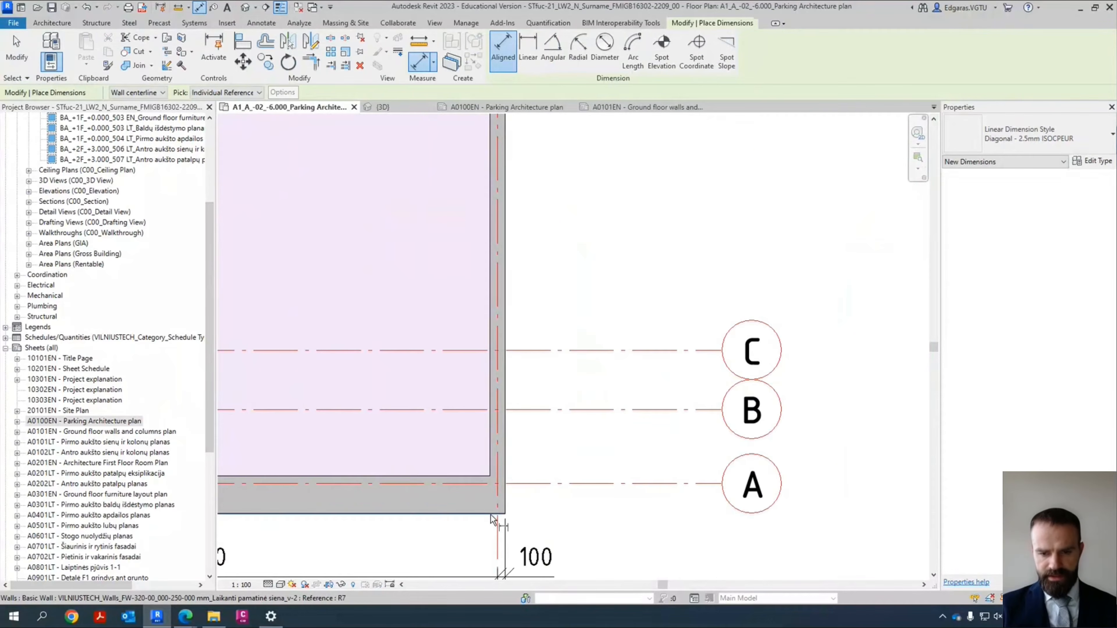
pyautogui.click(490, 515)
pyautogui.scroll(-5, 496, 499)
pyautogui.scroll(2, 515, 203)
pyautogui.moveTo(515, 203); pyautogui.dragTo(512, 500, button='middle')
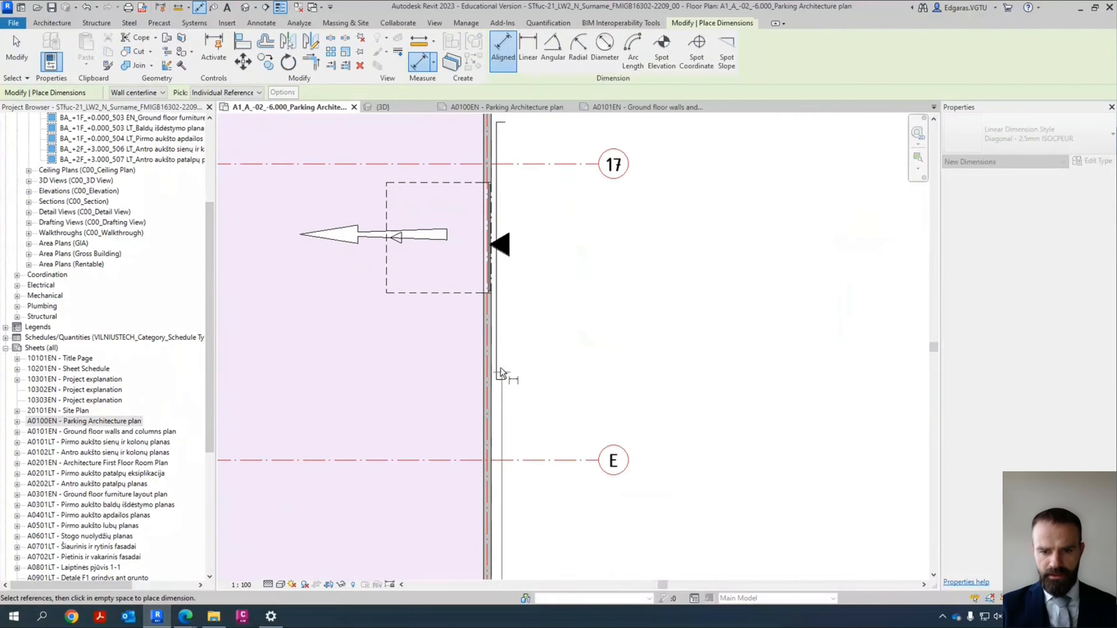
# Step: Continue the vertical string through both edges of the garage door opening, grid 19 and the top wall's outer face, and place it
pyautogui.scroll(2, 483, 334)
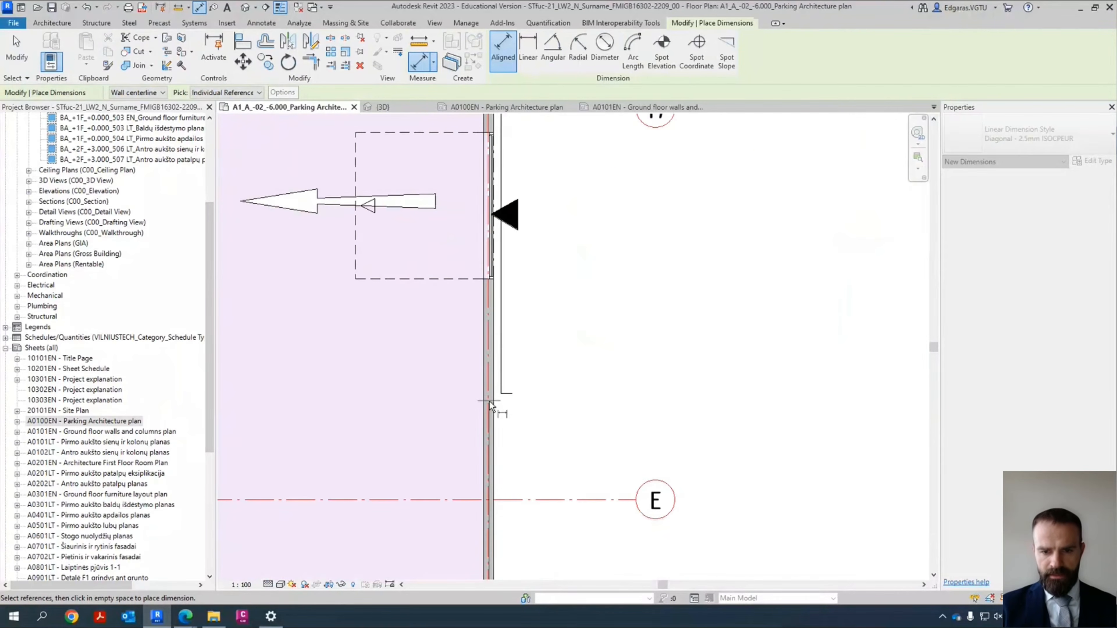
pyautogui.click(489, 282)
pyautogui.moveTo(523, 249); pyautogui.dragTo(488, 465, button='middle')
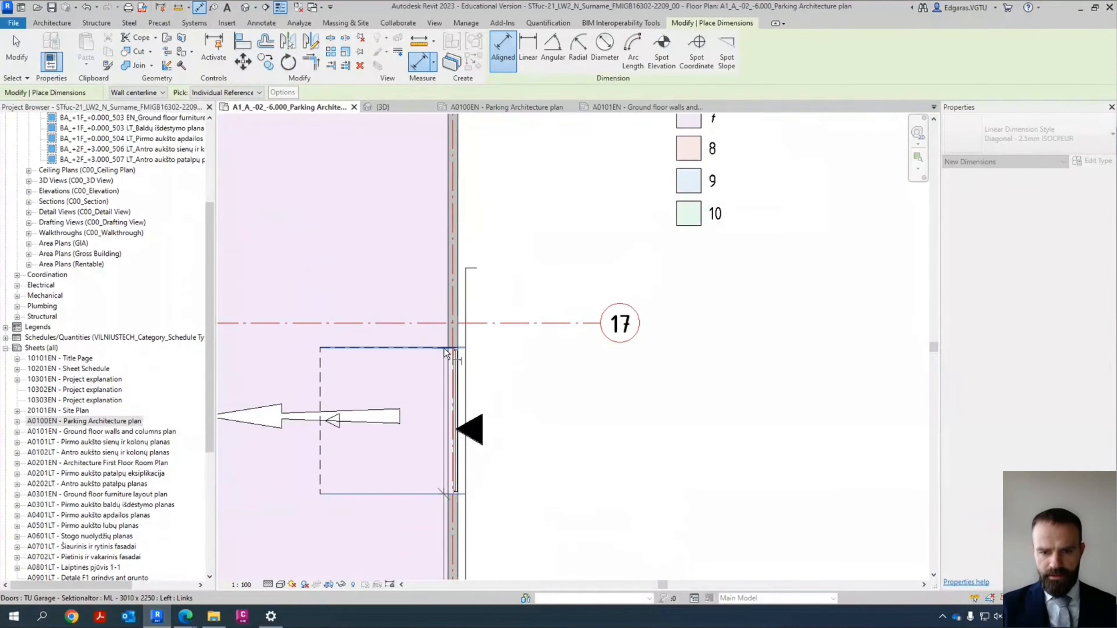
pyautogui.click(508, 266)
pyautogui.moveTo(506, 263); pyautogui.dragTo(488, 414, button='middle')
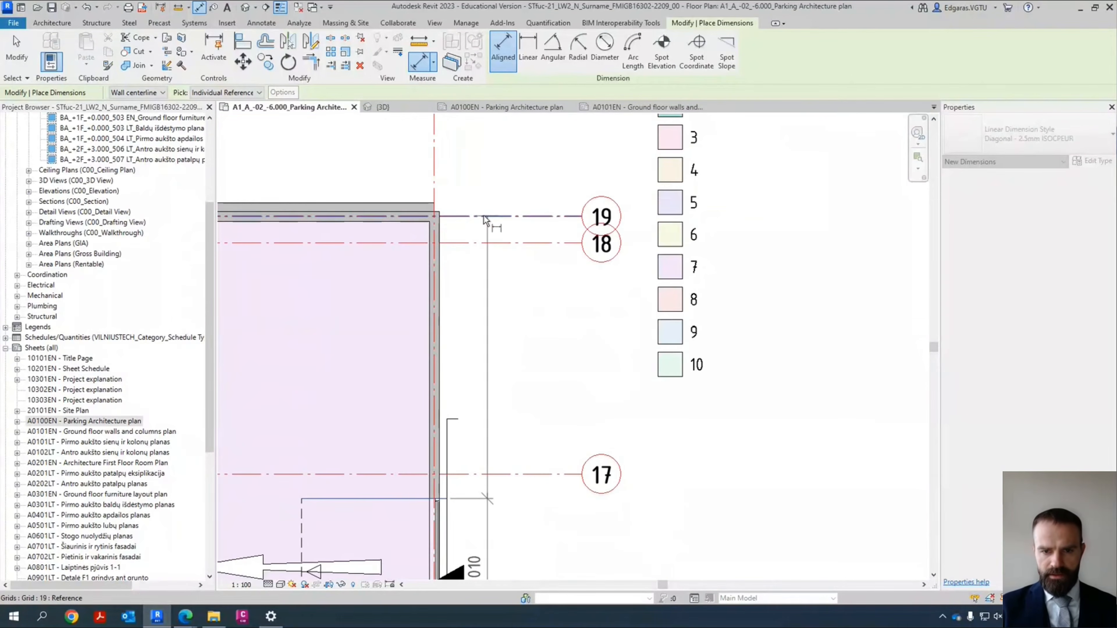
pyautogui.click(431, 204)
pyautogui.scroll(-5, 489, 189)
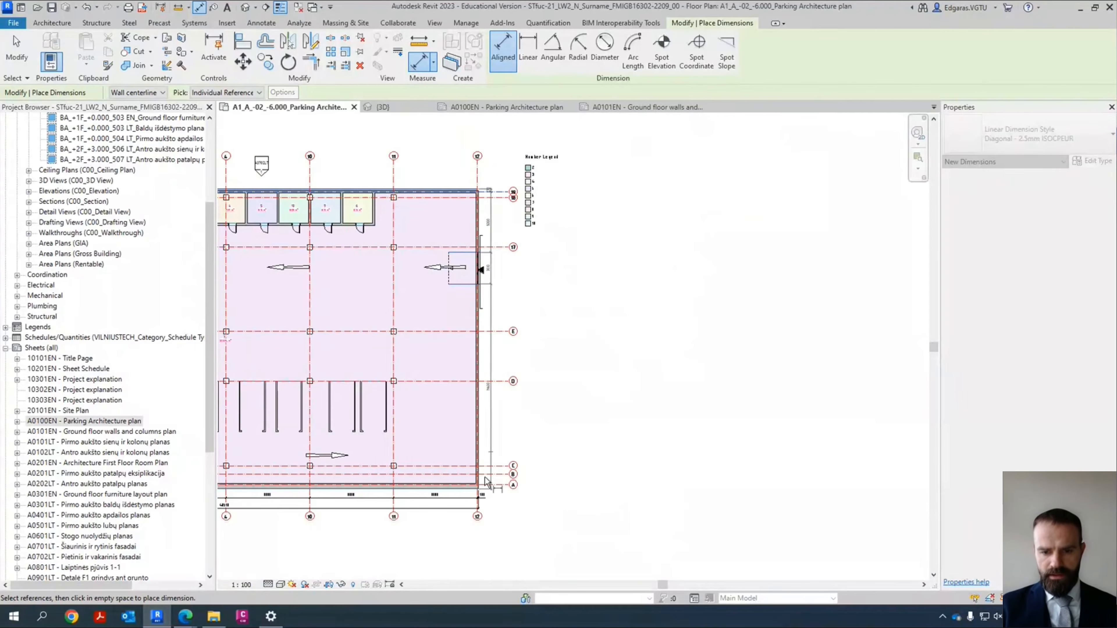
pyautogui.scroll(5, 487, 482)
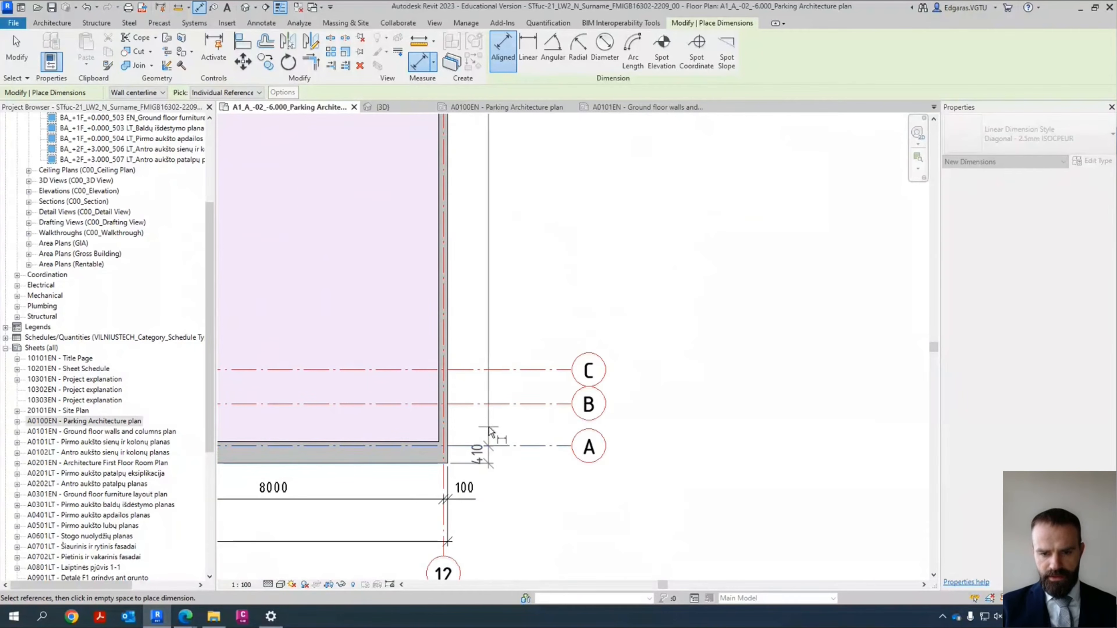
# Step: Move the 410 text of the vertical dimension string down, below the building's lower-right corner
pyautogui.scroll(4, 490, 435)
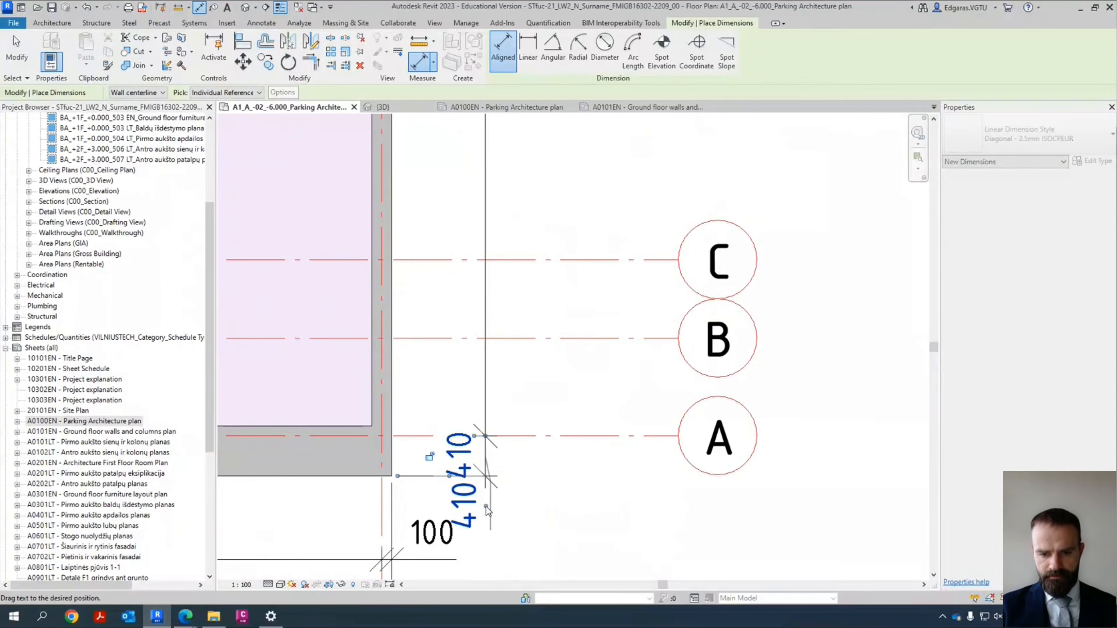
pyautogui.moveTo(482, 504); pyautogui.dragTo(481, 504)
pyautogui.scroll(-1, 440, 525)
pyautogui.scroll(4, 439, 546)
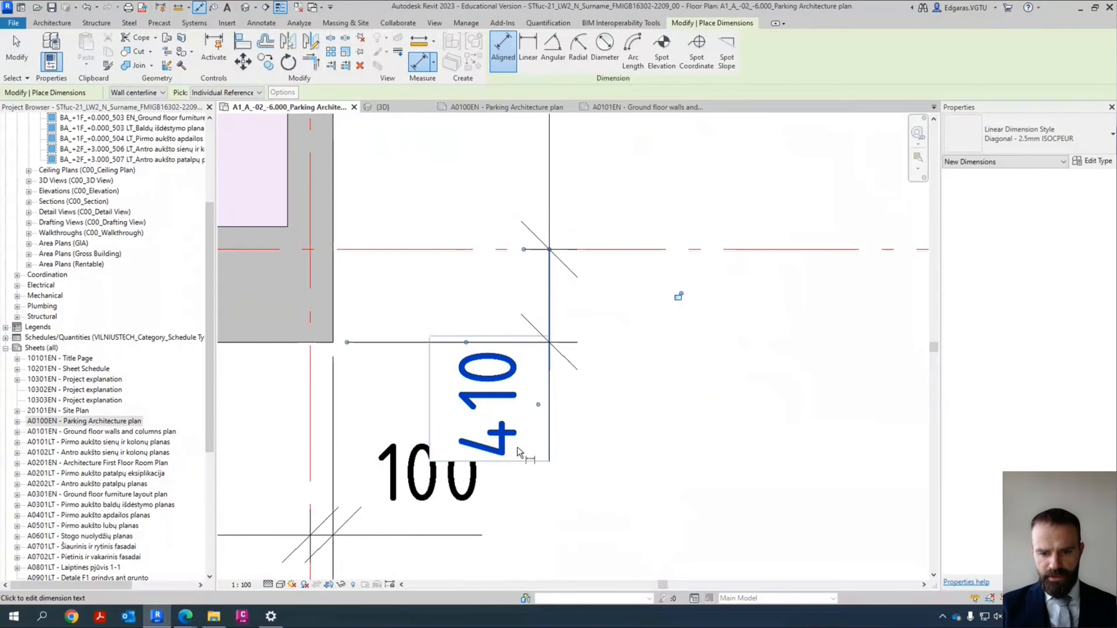
pyautogui.scroll(-3, 511, 438)
pyautogui.scroll(3, 479, 471)
pyautogui.press('Escape')
pyautogui.press('Escape')
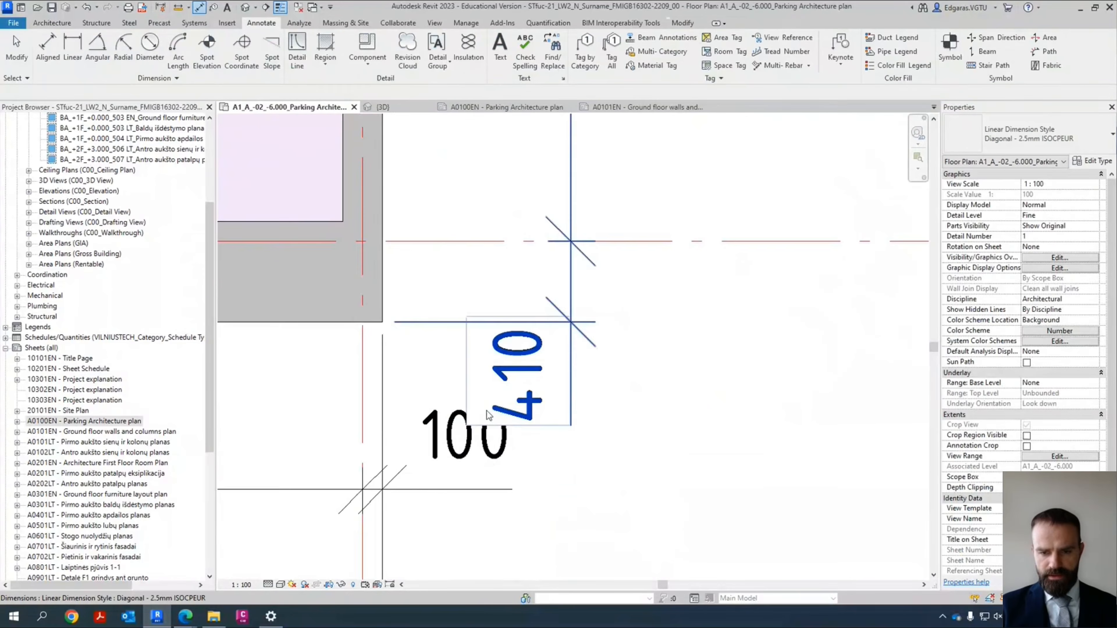
# Step: Shift the vertical dimension string slightly farther from the wall and move its 410 text above grid A, against the dimension line
pyautogui.scroll(-5, 563, 341)
pyautogui.scroll(3, 570, 272)
pyautogui.click(550, 350)
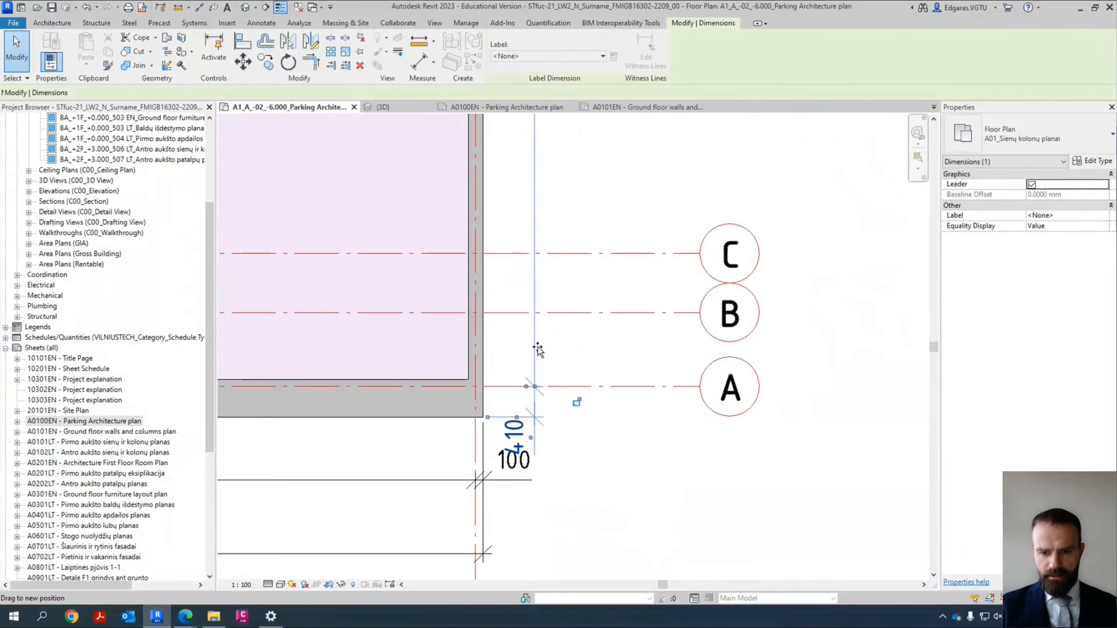
pyautogui.moveTo(545, 438); pyautogui.dragTo(518, 356)
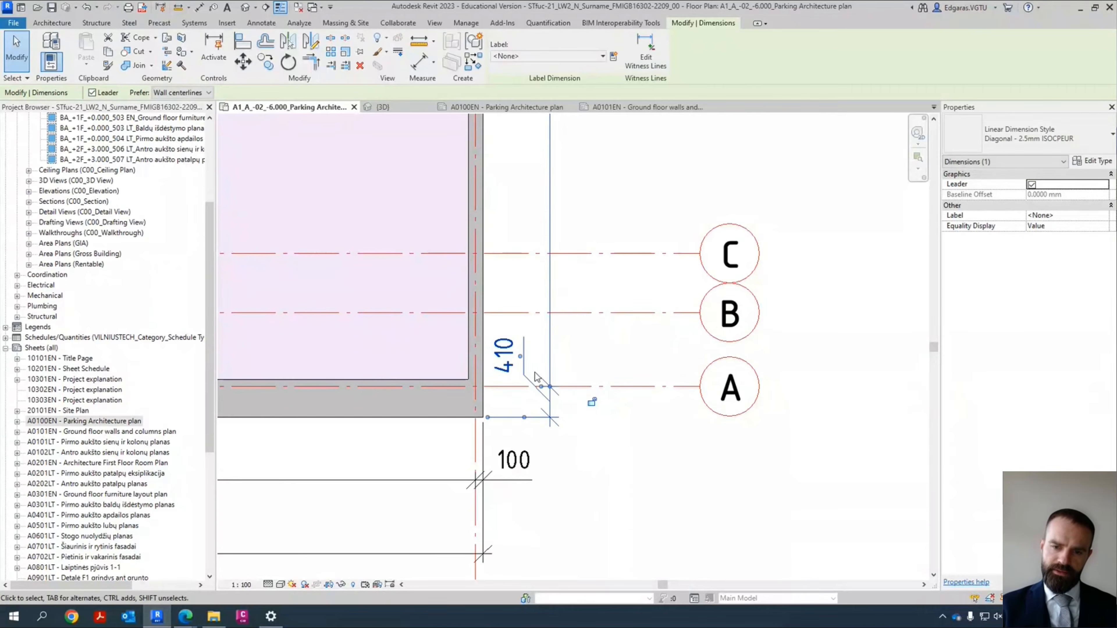
pyautogui.scroll(3, 547, 396)
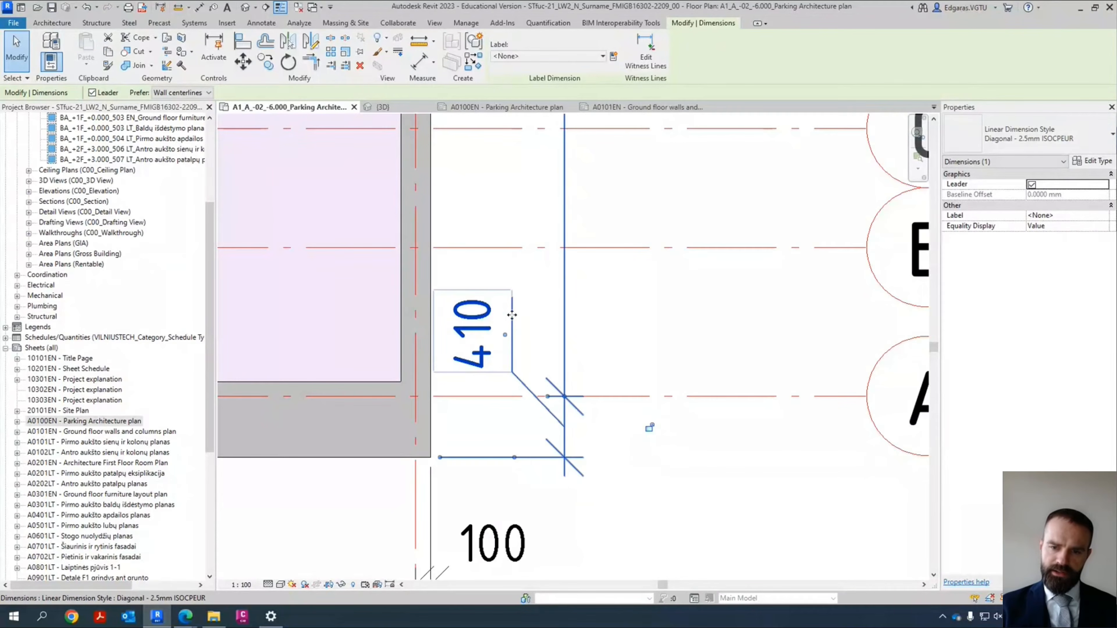
pyautogui.moveTo(510, 337); pyautogui.dragTo(559, 334)
# Step: Move the 278 text at the upper end of the vertical string up, above the top wall's outer face
pyautogui.scroll(-5, 512, 346)
pyautogui.moveTo(593, 259); pyautogui.dragTo(547, 525, button='middle')
pyautogui.moveTo(558, 368); pyautogui.dragTo(556, 531, button='middle')
pyautogui.scroll(4, 518, 288)
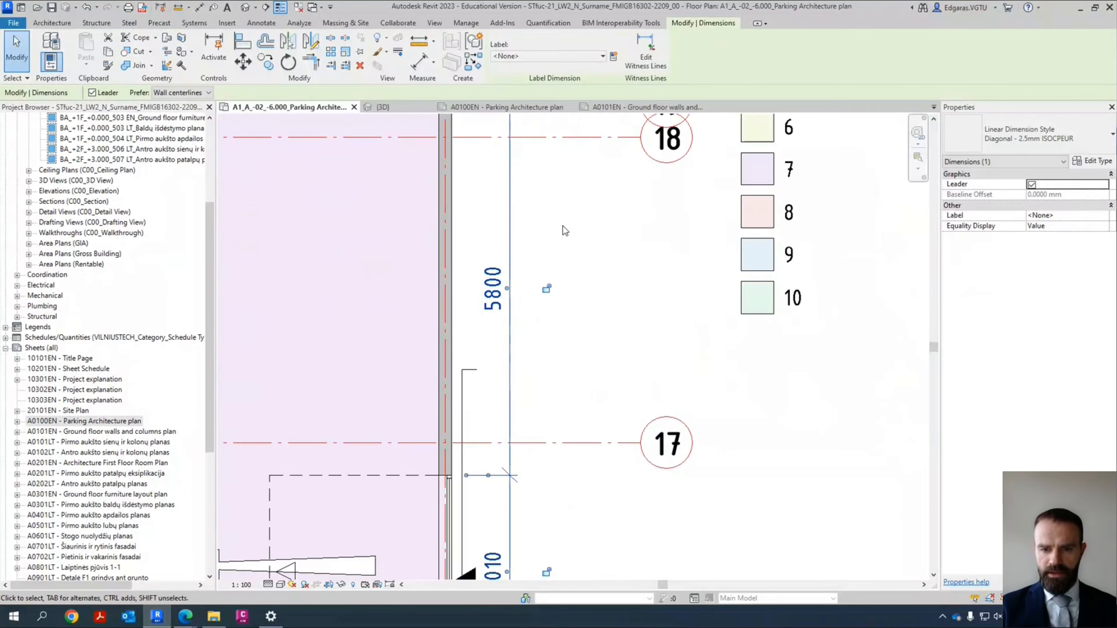
pyautogui.moveTo(563, 227); pyautogui.dragTo(523, 424, button='middle')
pyautogui.scroll(2, 435, 286)
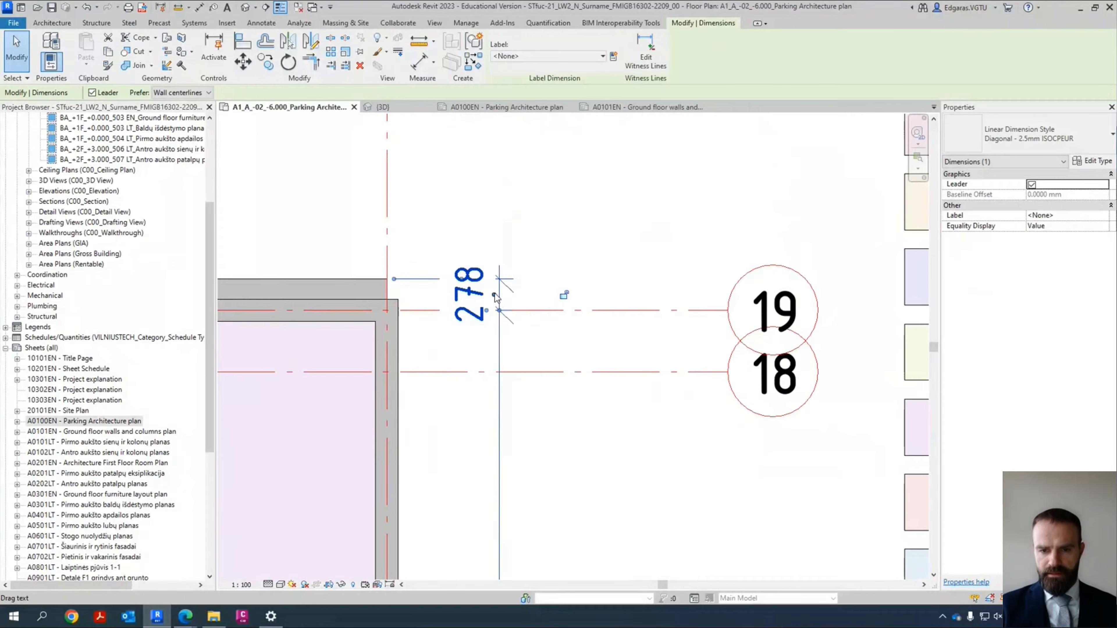
pyautogui.moveTo(493, 294); pyautogui.dragTo(492, 220)
pyautogui.click(547, 178)
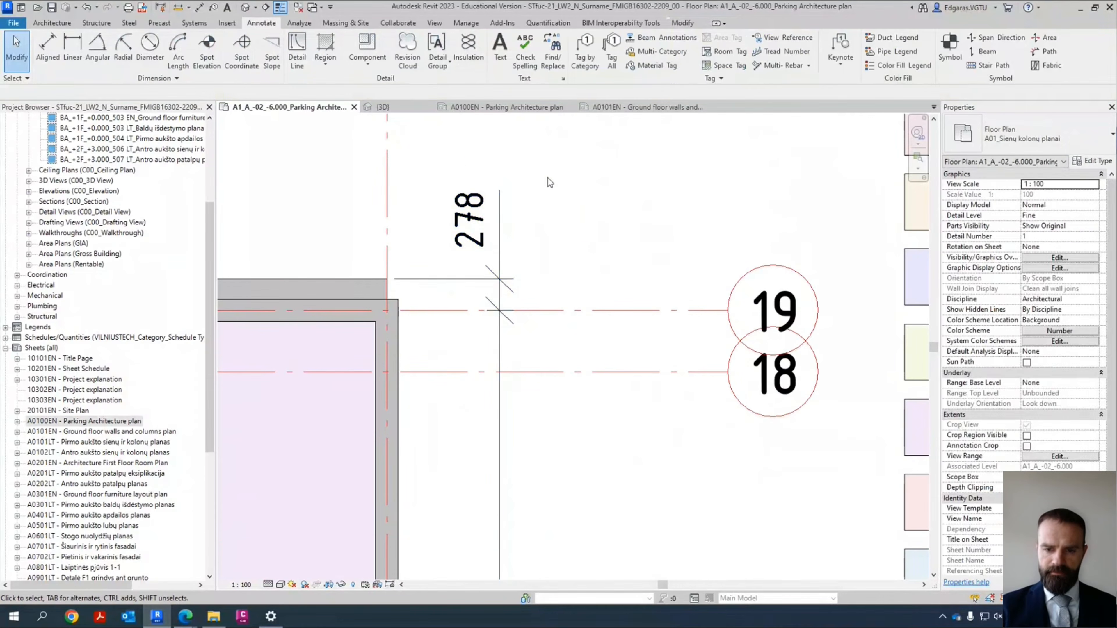
# Step: Move the 3010 text of the garage door dimension up, clear of the black entrance arrow
pyautogui.scroll(-5, 548, 180)
pyautogui.scroll(-2, 547, 179)
pyautogui.moveTo(555, 407); pyautogui.dragTo(555, 284, button='middle')
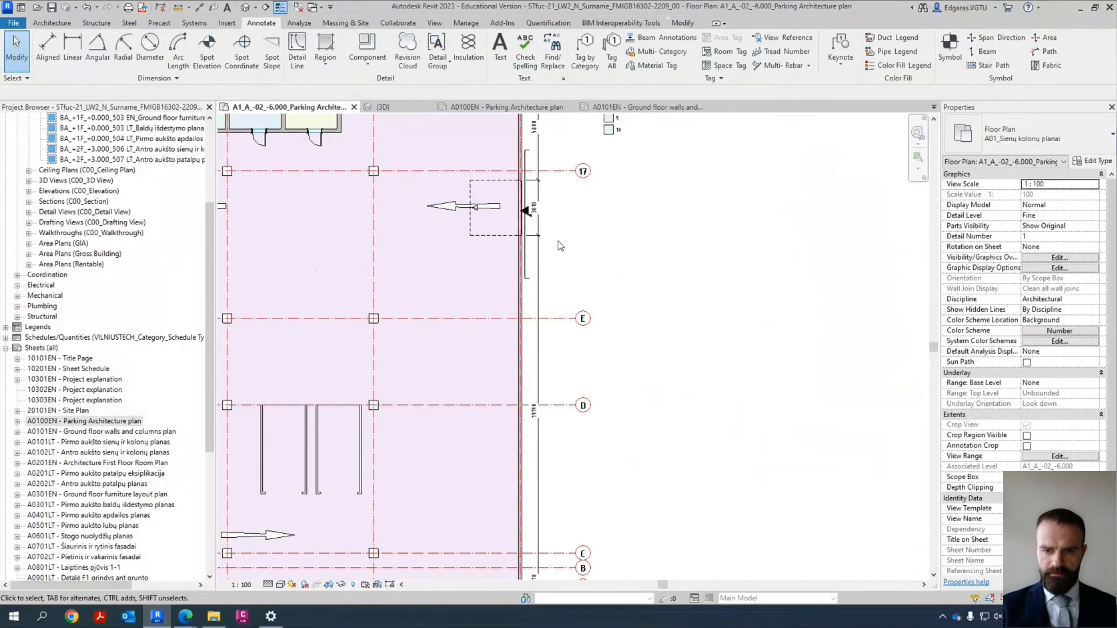
pyautogui.scroll(5, 557, 242)
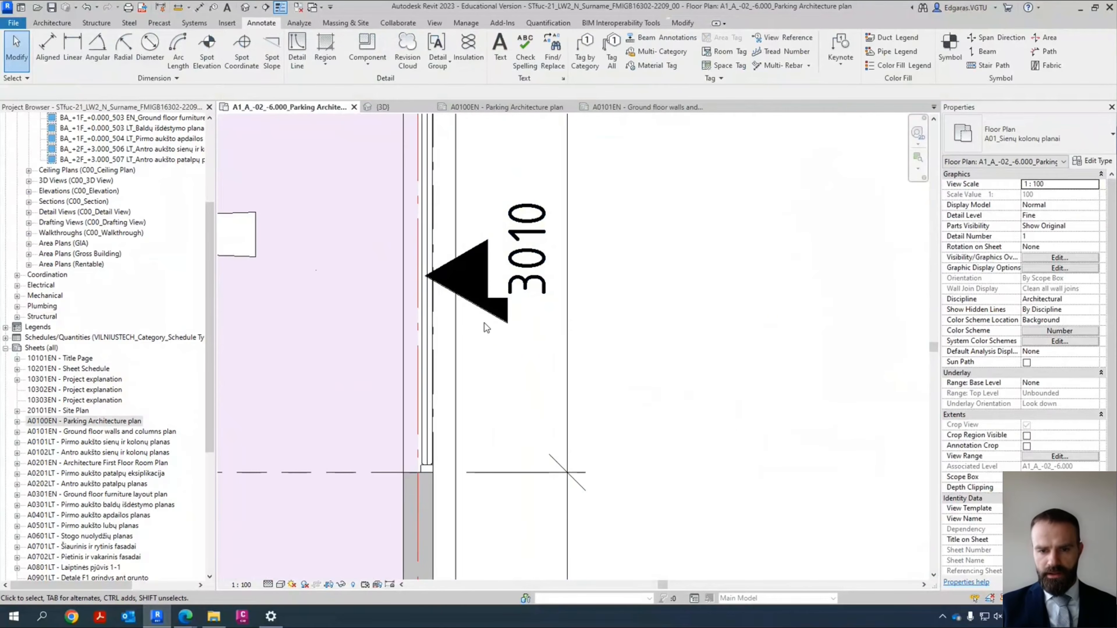
pyautogui.moveTo(484, 323); pyautogui.dragTo(459, 475, button='middle')
pyautogui.click(541, 436)
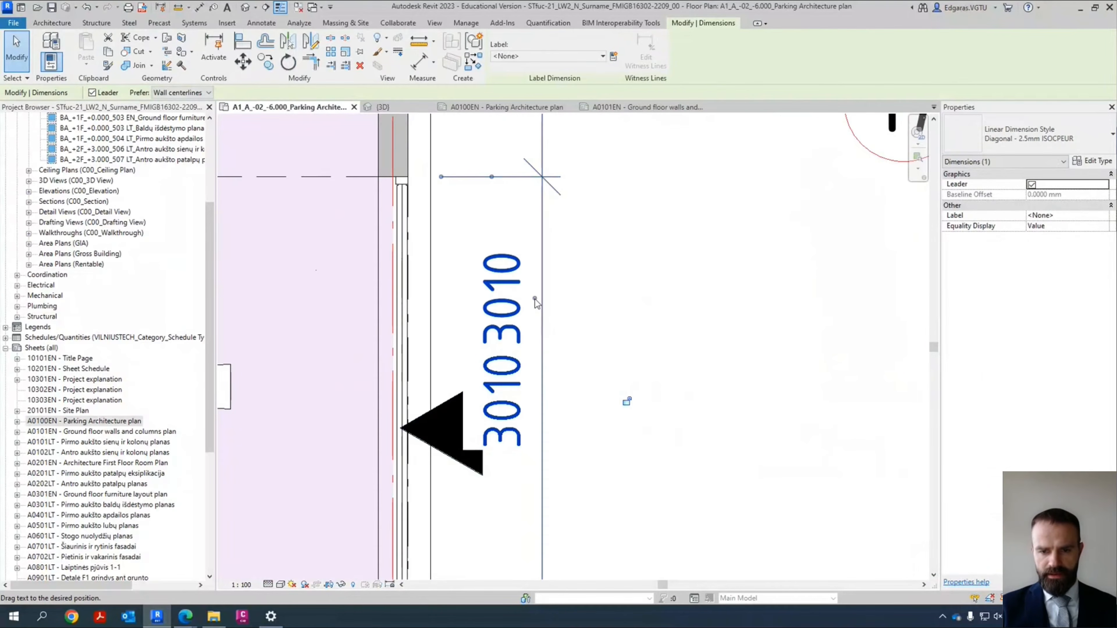
pyautogui.moveTo(535, 299); pyautogui.dragTo(534, 299)
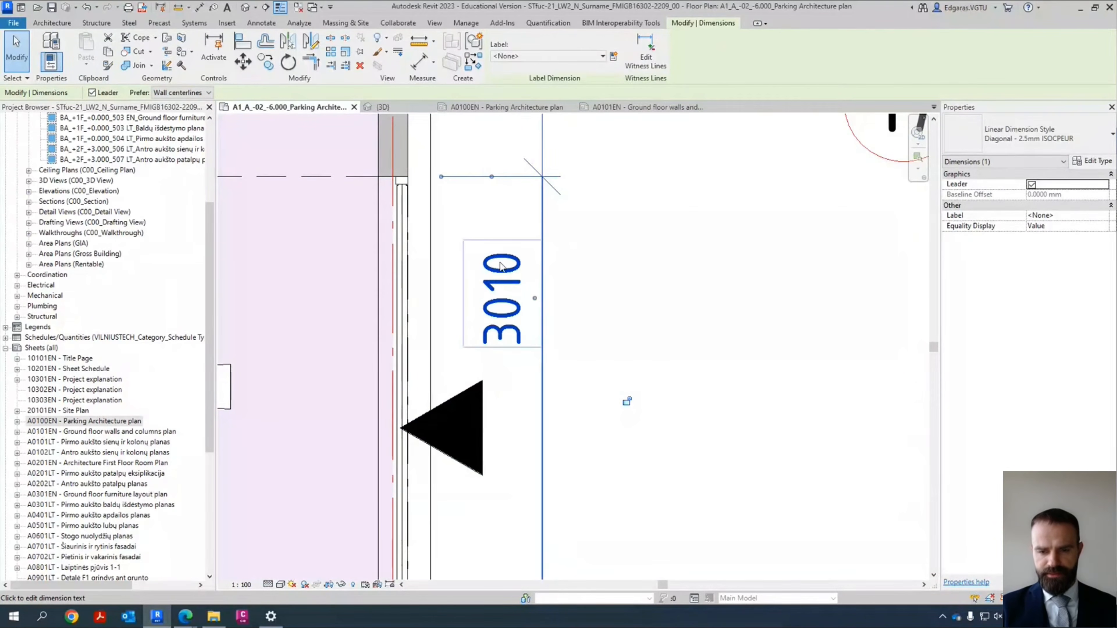
pyautogui.scroll(-5, 500, 266)
pyautogui.click(599, 437)
pyautogui.scroll(3, 487, 517)
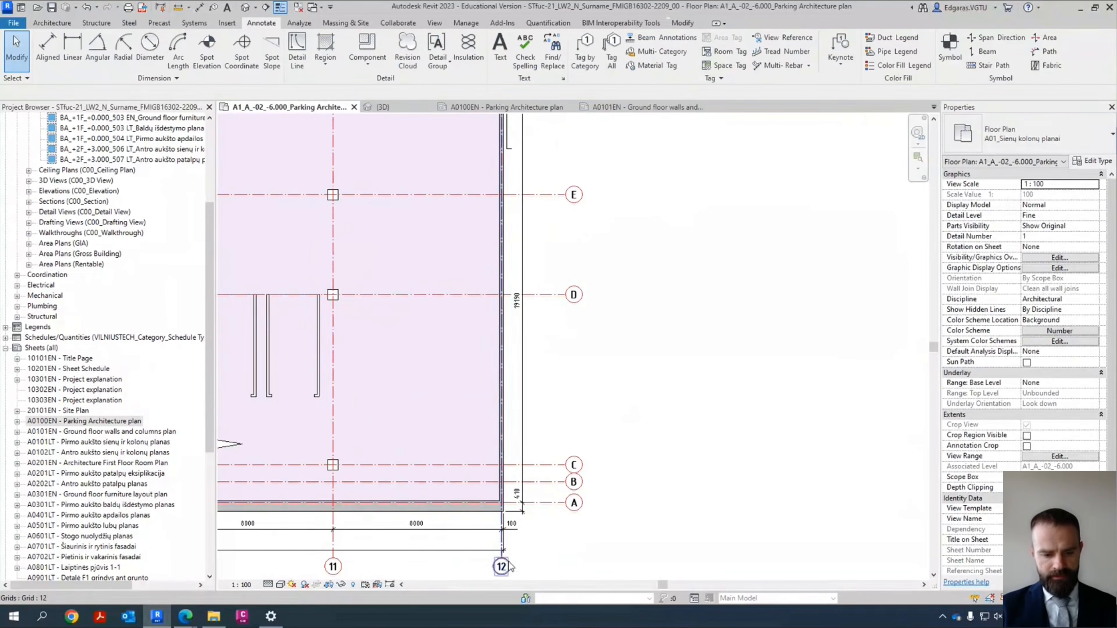
pyautogui.press('i')
pyautogui.scroll(3, 492, 528)
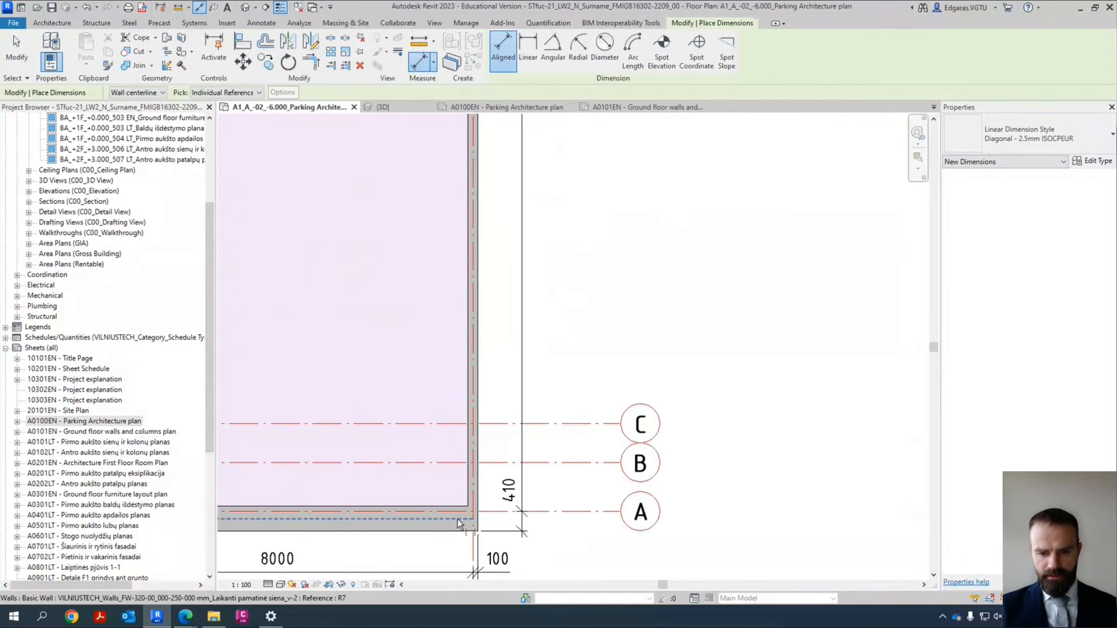
pyautogui.click(468, 538)
pyautogui.scroll(-5, 572, 534)
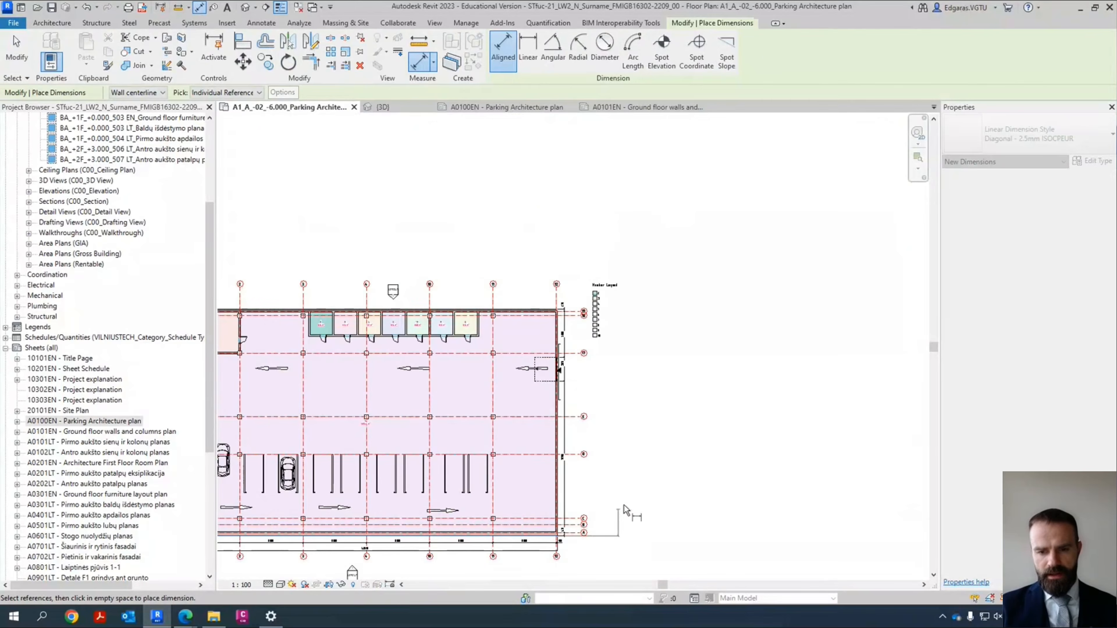
pyautogui.scroll(3, 575, 541)
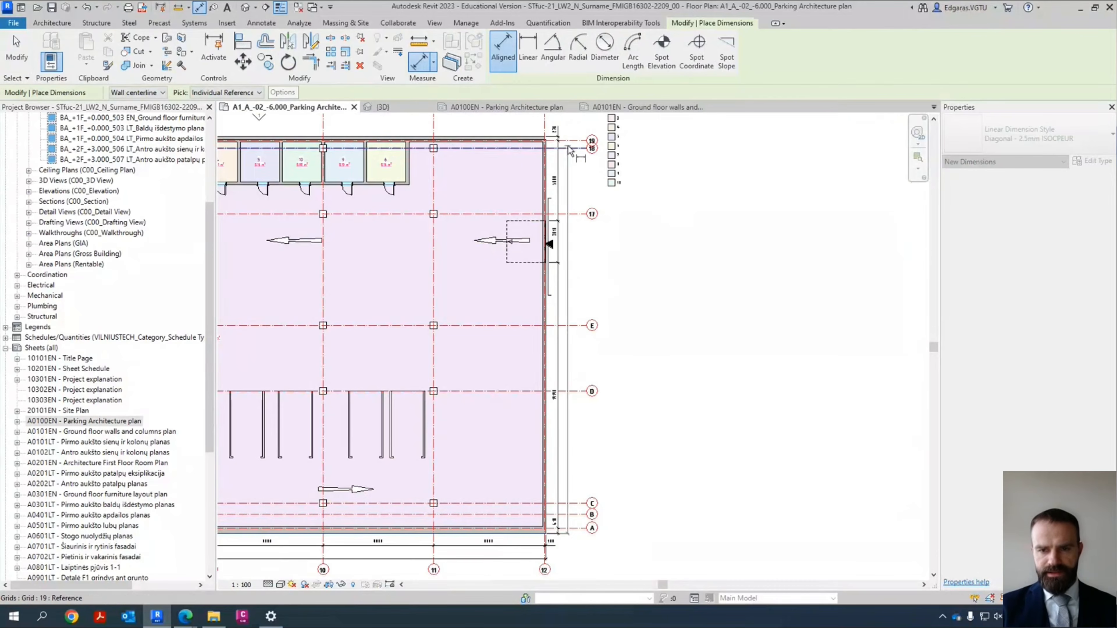
pyautogui.scroll(-5, 571, 308)
pyautogui.scroll(5, 627, 347)
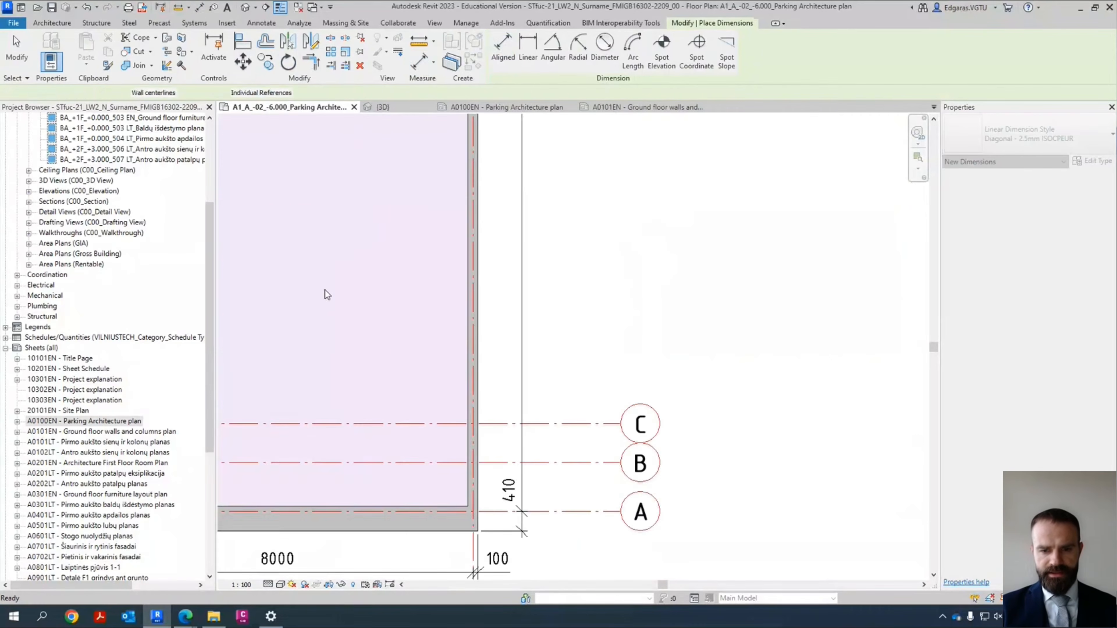
pyautogui.scroll(-2, 638, 343)
pyautogui.press('Escape')
pyautogui.press('Escape')
# Step: Pull the right end of grid A inward so the right-hand grid heads sit just outside the vertical dimension string
pyautogui.scroll(-1, 661, 420)
pyautogui.moveTo(611, 411); pyautogui.dragTo(735, 411, button='middle')
pyautogui.scroll(-2, 737, 415)
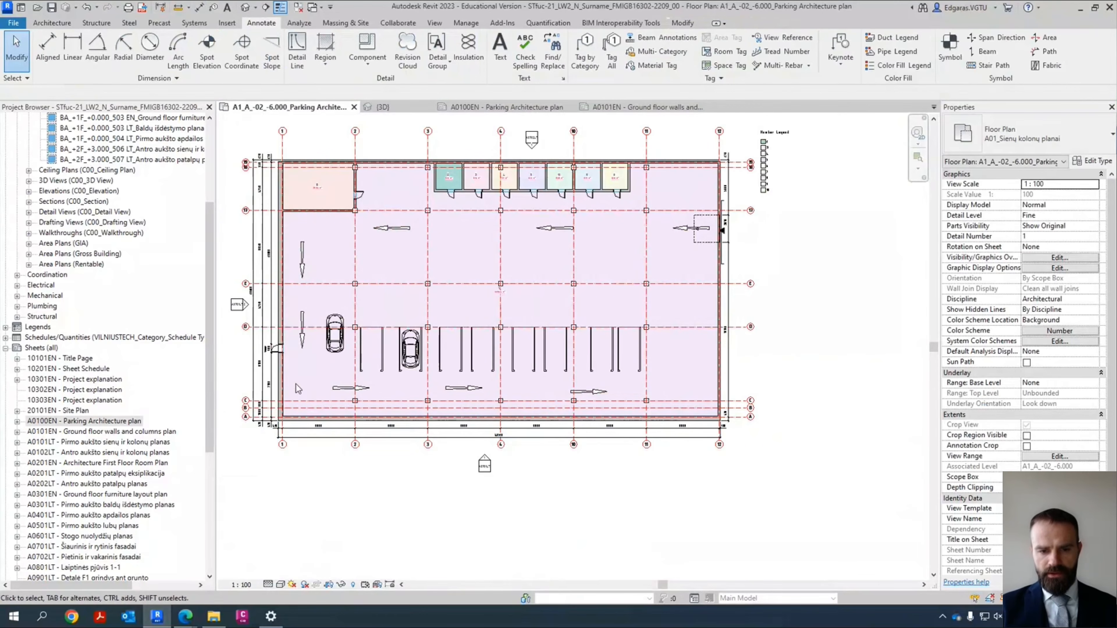
pyautogui.scroll(2, 756, 350)
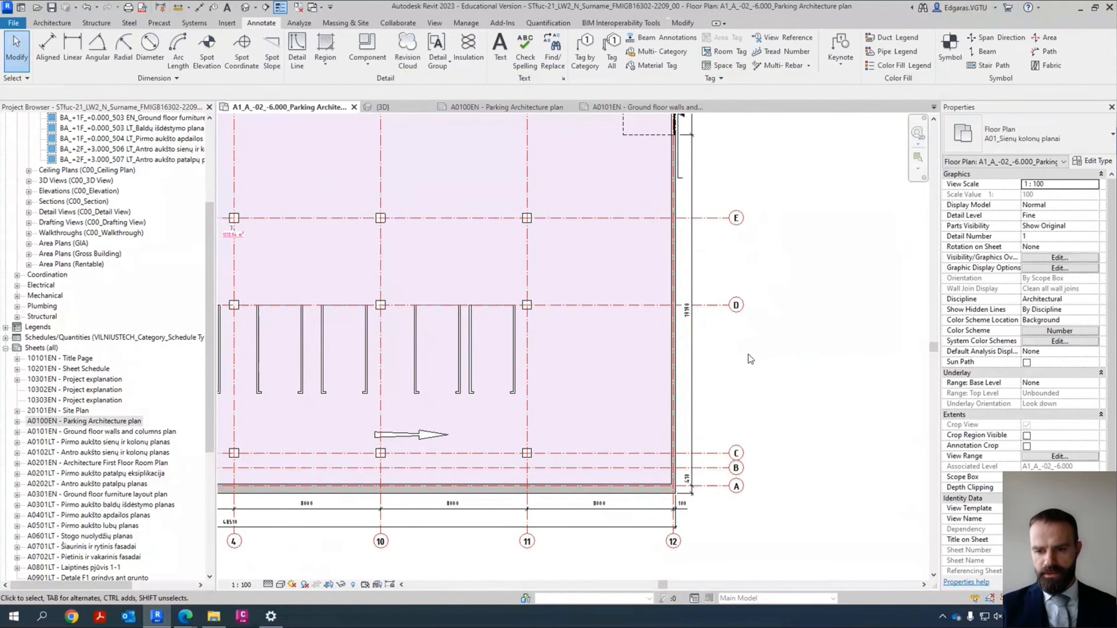
pyautogui.scroll(3, 721, 512)
pyautogui.click(721, 511)
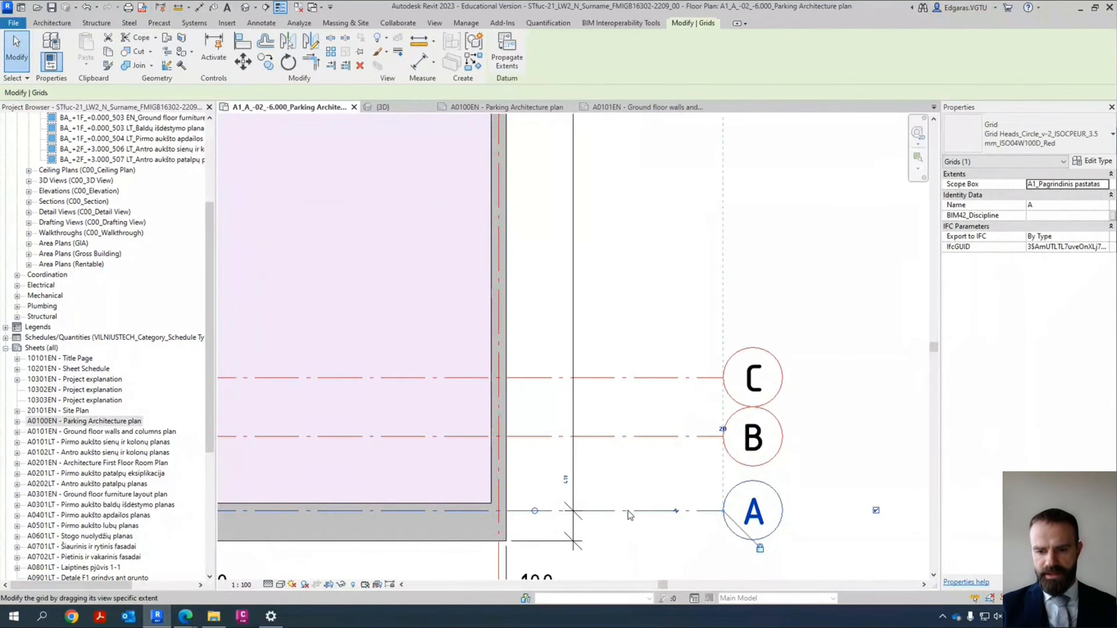
pyautogui.moveTo(628, 510); pyautogui.dragTo(603, 511)
pyautogui.scroll(-5, 609, 507)
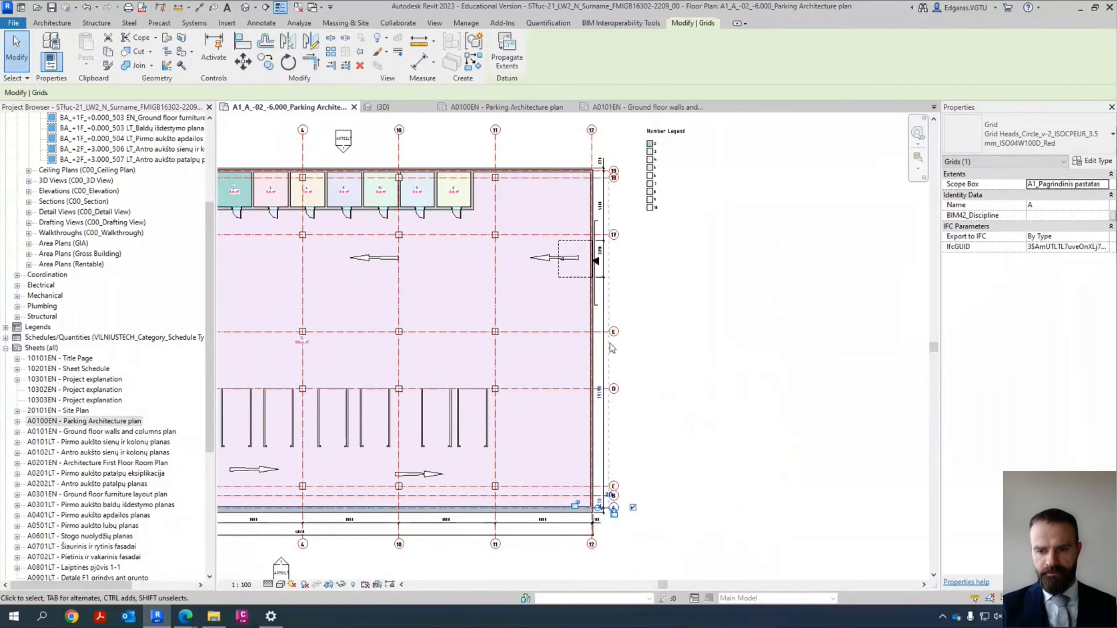
# Step: Pull the upper end of grid 12 down so the top grid heads sit just above the building's top wall
pyautogui.scroll(2, 711, 376)
pyautogui.scroll(1, 680, 362)
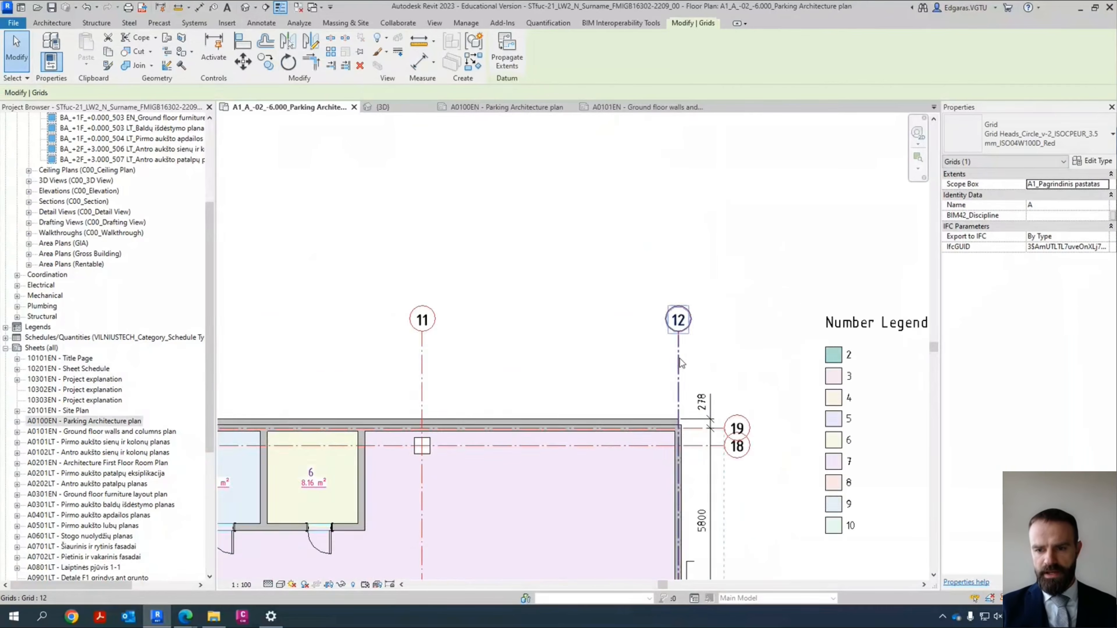
pyautogui.scroll(2, 679, 359)
pyautogui.click(679, 390)
pyautogui.moveTo(677, 305); pyautogui.dragTo(673, 435)
pyautogui.click(808, 343)
pyautogui.scroll(-3, 813, 329)
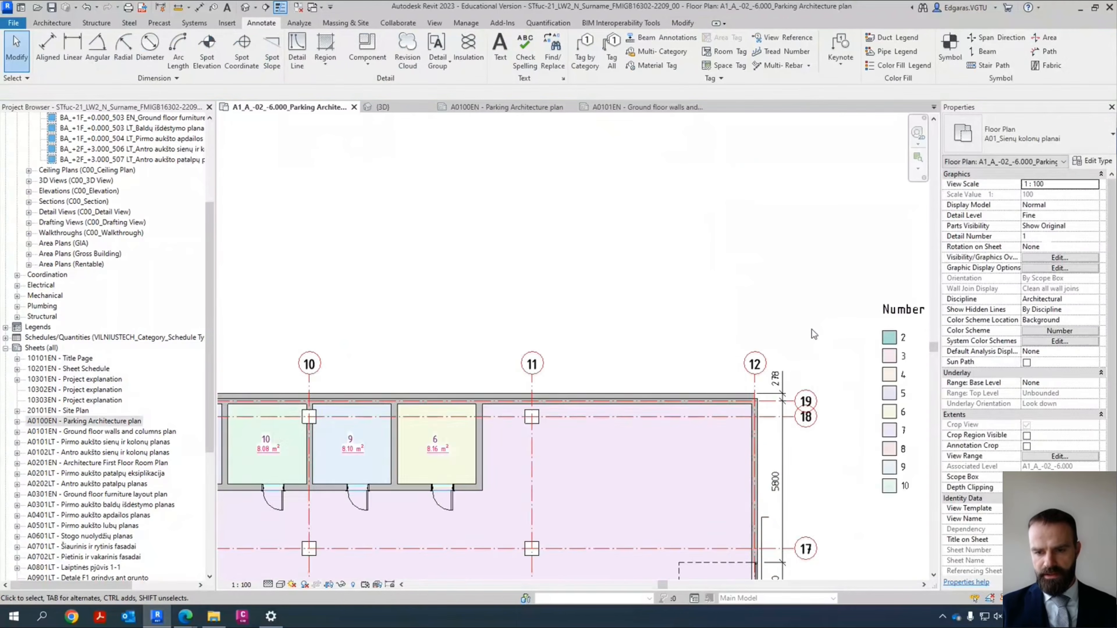
# Step: Move the color fill legend down beside the plan so its title sits about level with the building's top wall
pyautogui.scroll(-2, 569, 320)
pyautogui.scroll(-1, 641, 275)
pyautogui.scroll(-1, 622, 345)
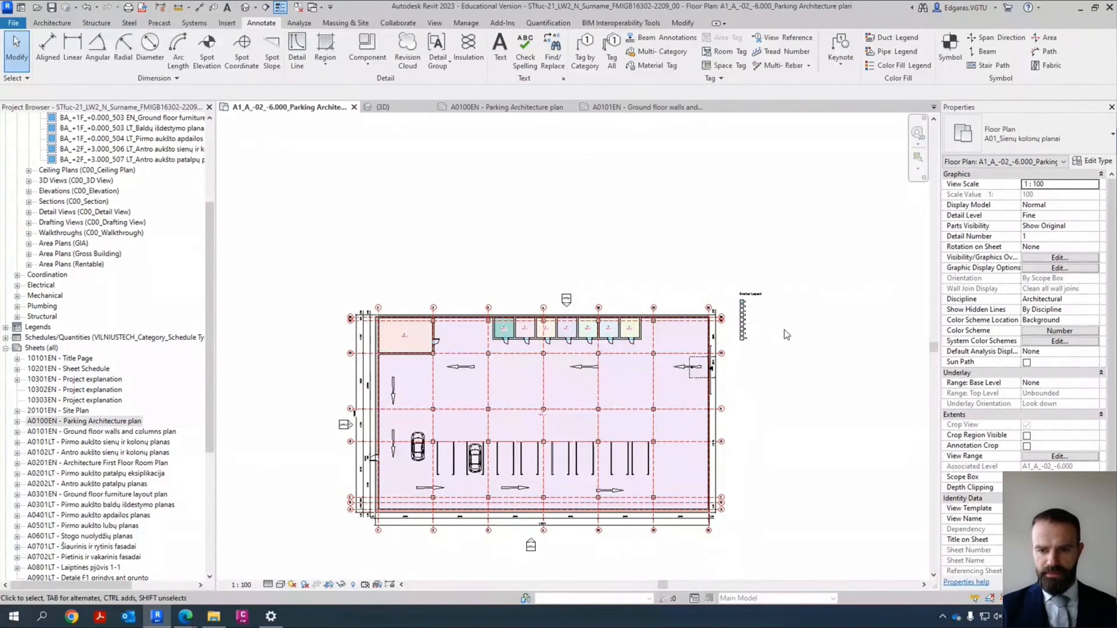
pyautogui.scroll(5, 784, 330)
pyautogui.moveTo(703, 311); pyautogui.dragTo(695, 352)
pyautogui.scroll(-1, 834, 288)
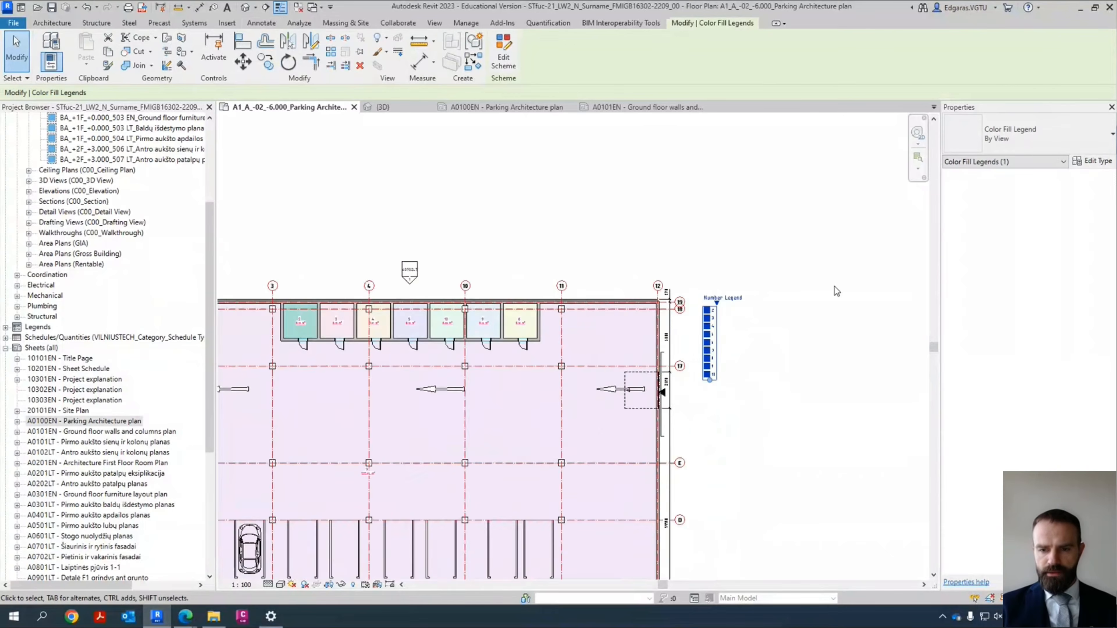
# Step: Add an aligned dimension across room 8's inner width, placed above the room tag
pyautogui.scroll(-2, 835, 291)
pyautogui.scroll(4, 541, 431)
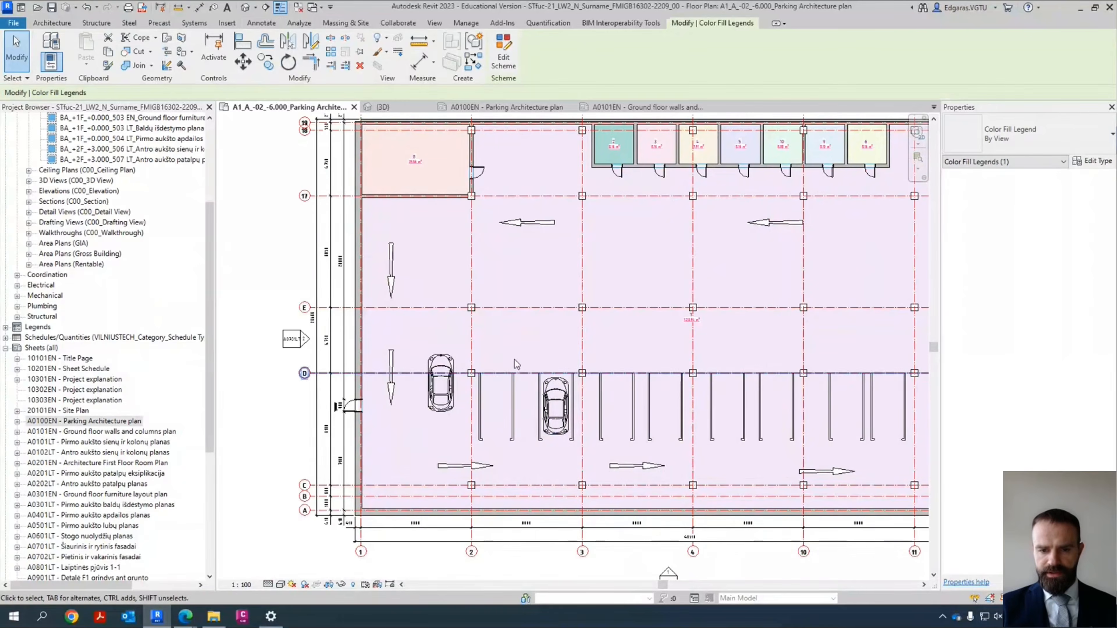
pyautogui.scroll(4, 549, 404)
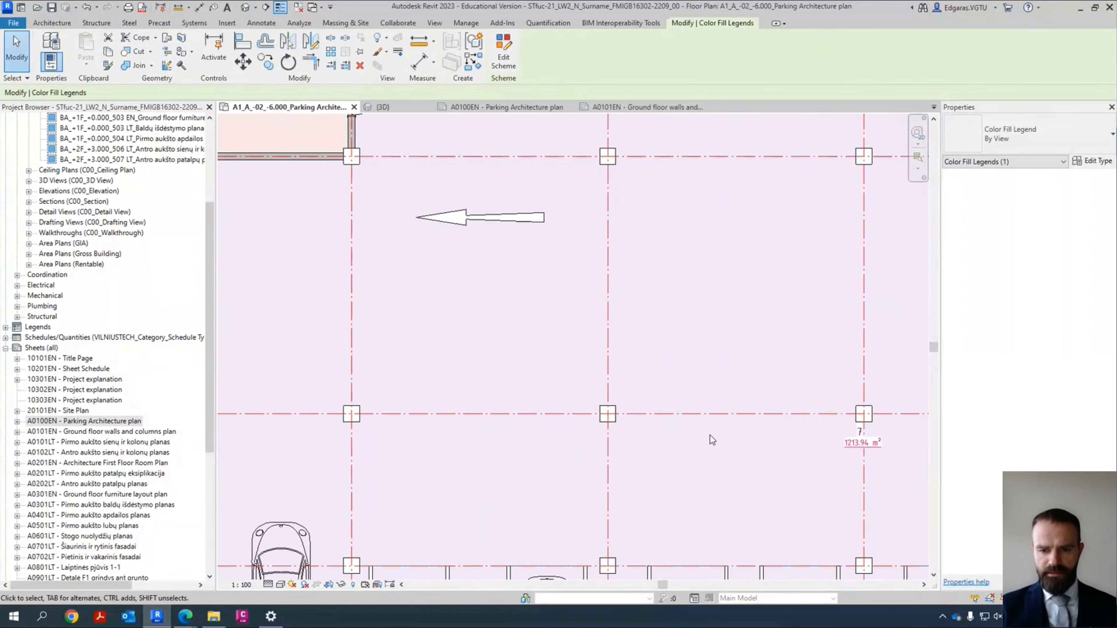
pyautogui.scroll(-5, 664, 399)
pyautogui.scroll(4, 559, 329)
pyautogui.scroll(-4, 541, 323)
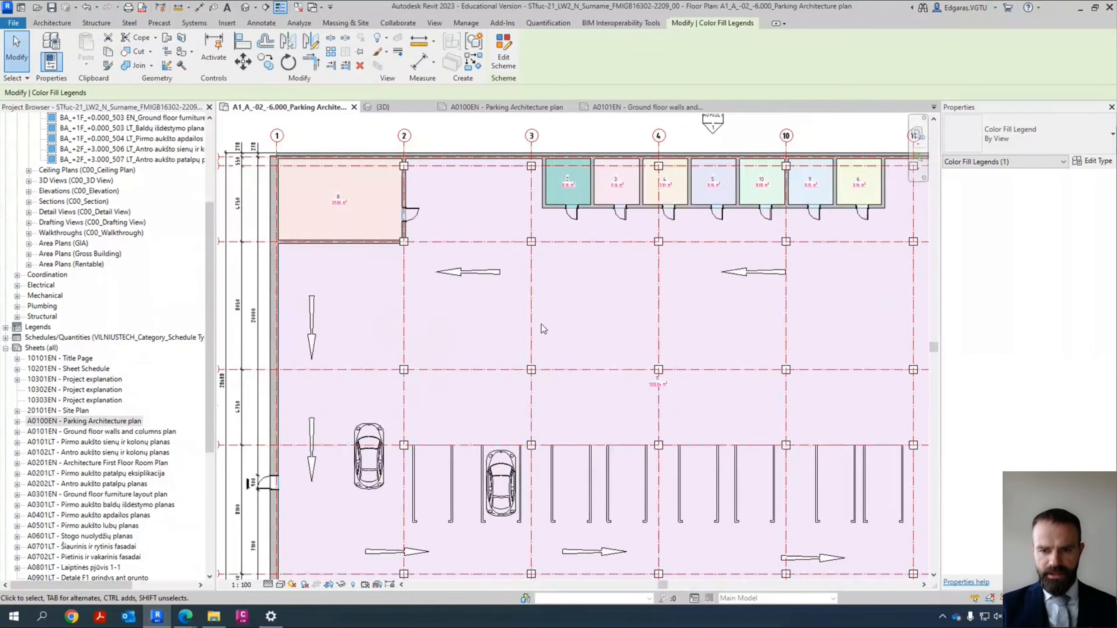
pyautogui.scroll(5, 347, 200)
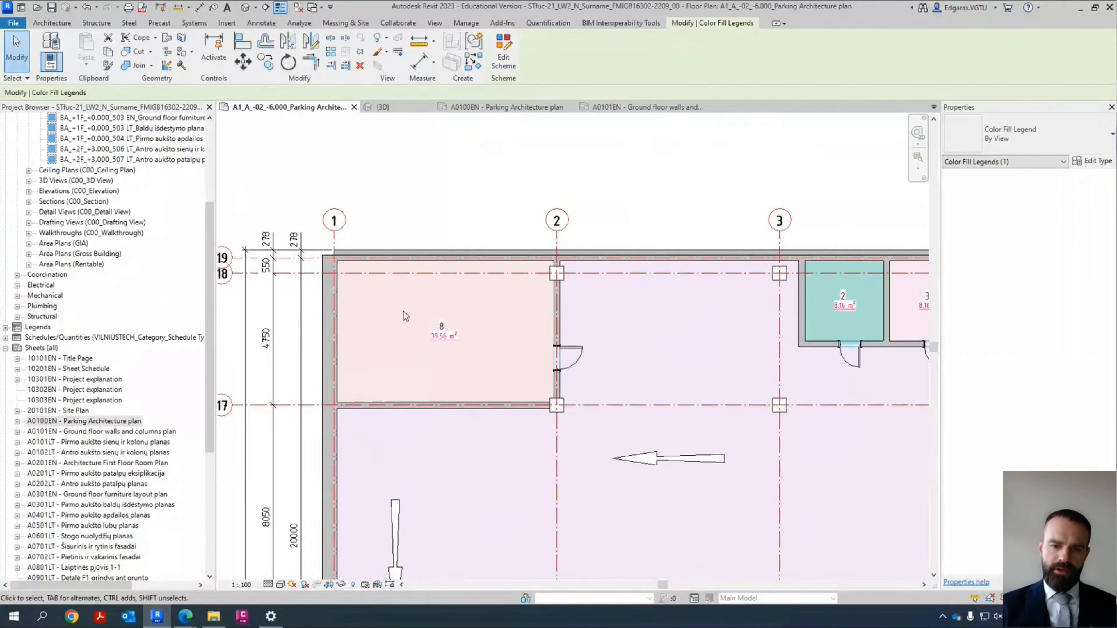
pyautogui.press('d')
pyautogui.press('i')
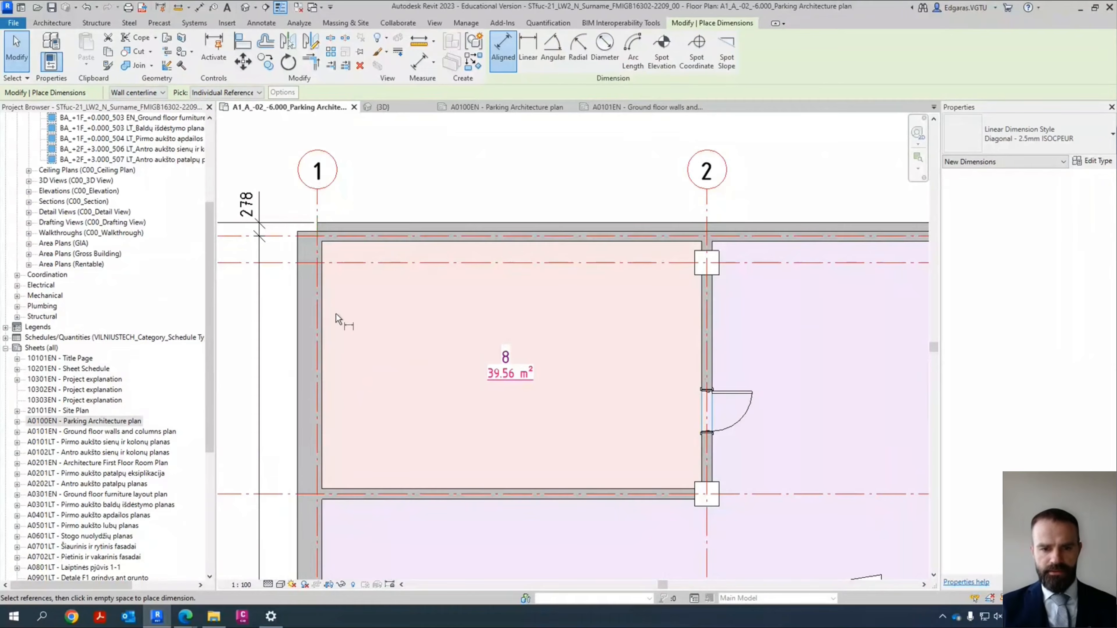
pyautogui.click(324, 325)
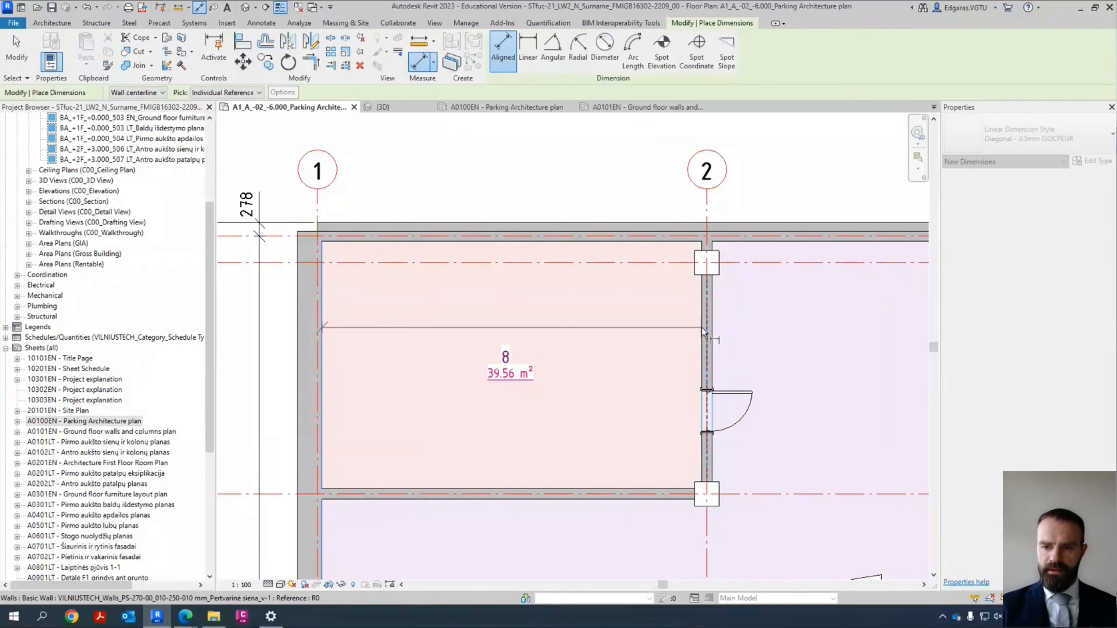
pyautogui.click(702, 333)
pyautogui.click(554, 317)
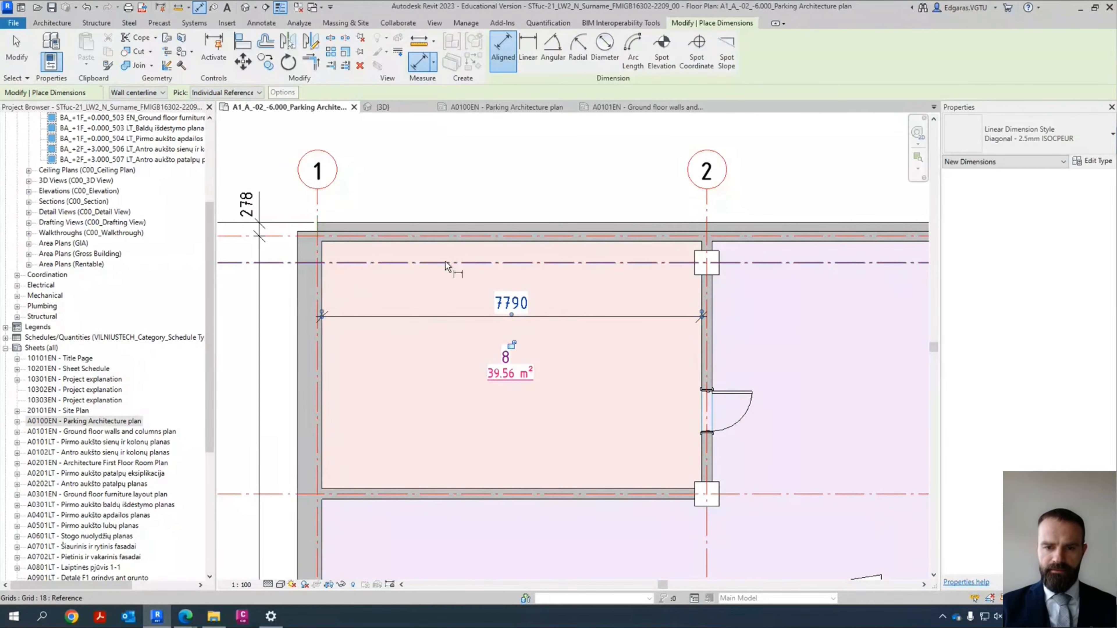
# Step: Add a vertical aligned dimension between room 8's top and bottom inner wall faces, left of the room tag
pyautogui.click(423, 241)
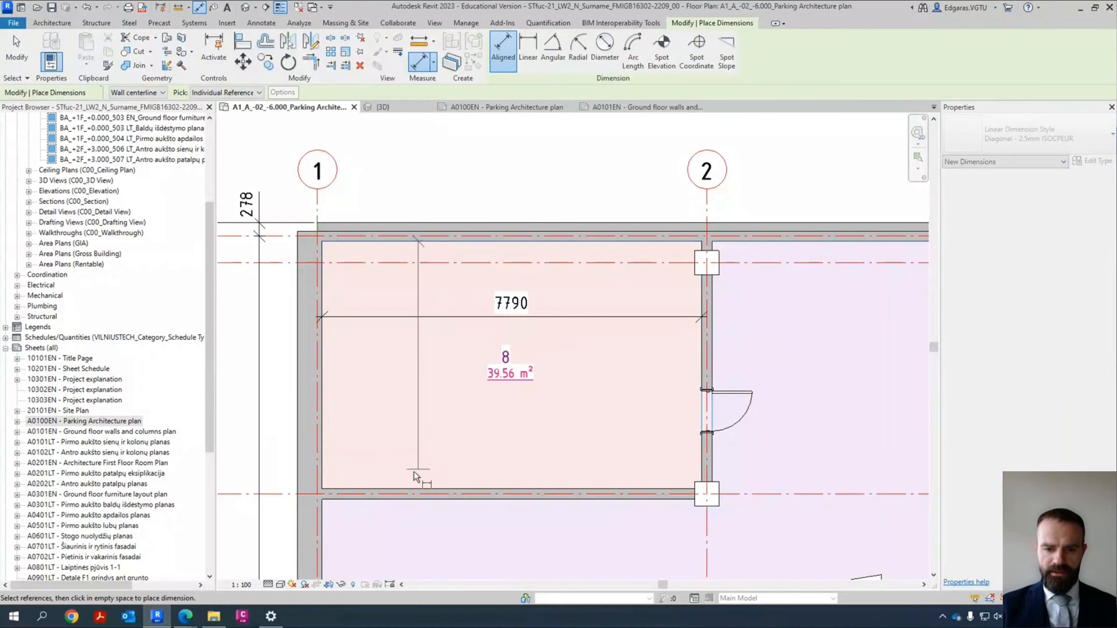
pyautogui.click(407, 487)
pyautogui.click(406, 437)
pyautogui.press('Escape')
pyautogui.press('Escape')
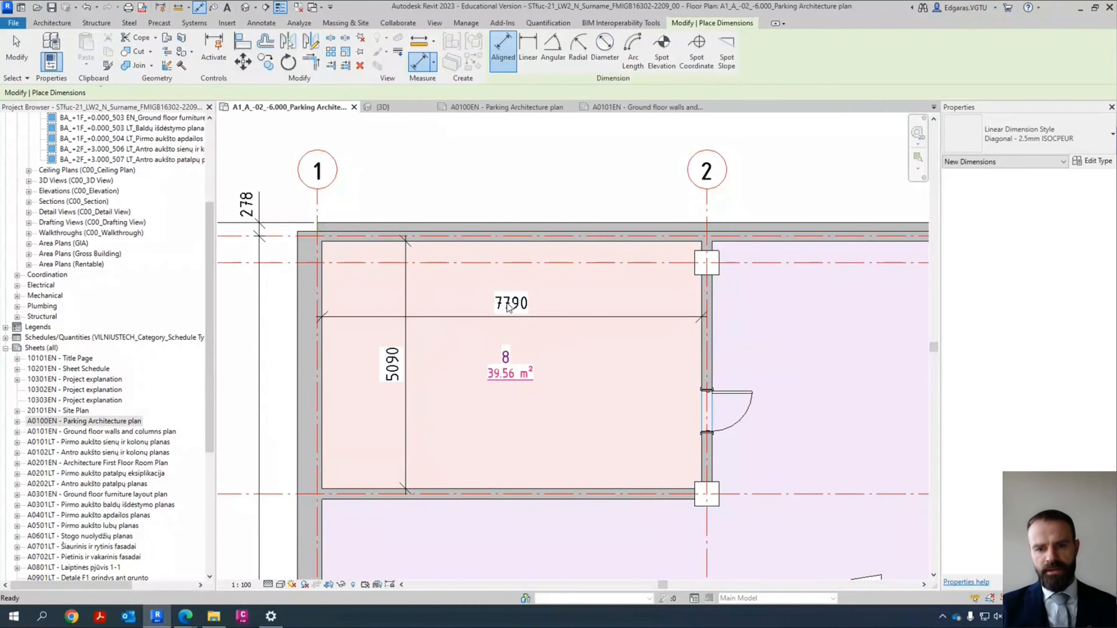
# Step: Check room 8's area by multiplying 7790 by 5090 in Windows Calculator, and close the calculator
pyautogui.scroll(3, 478, 302)
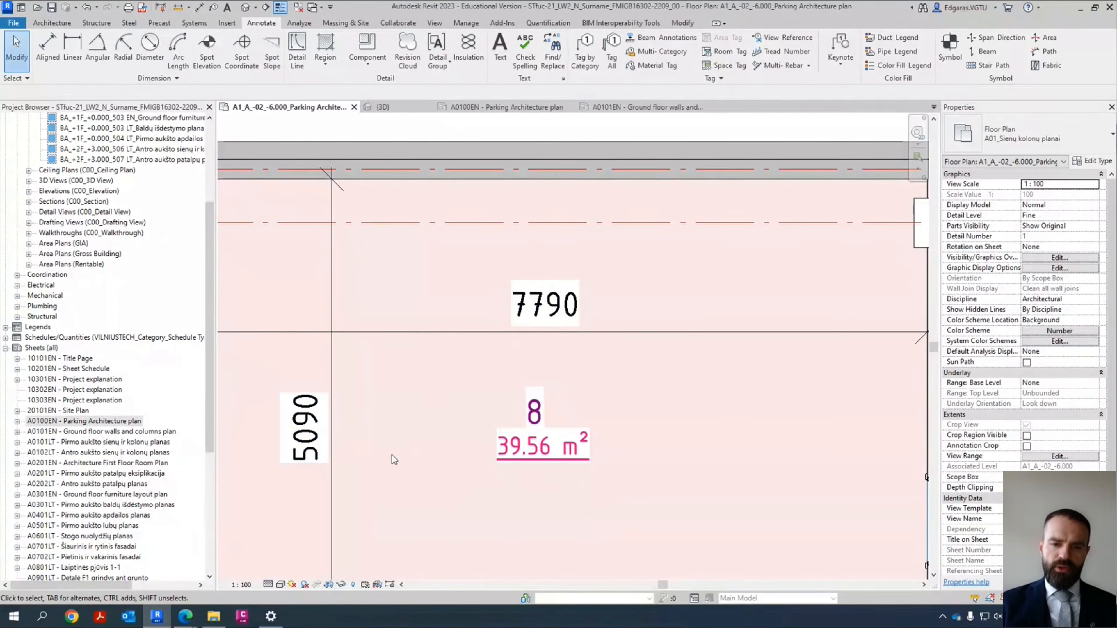
pyautogui.scroll(-4, 513, 349)
pyautogui.scroll(3, 448, 453)
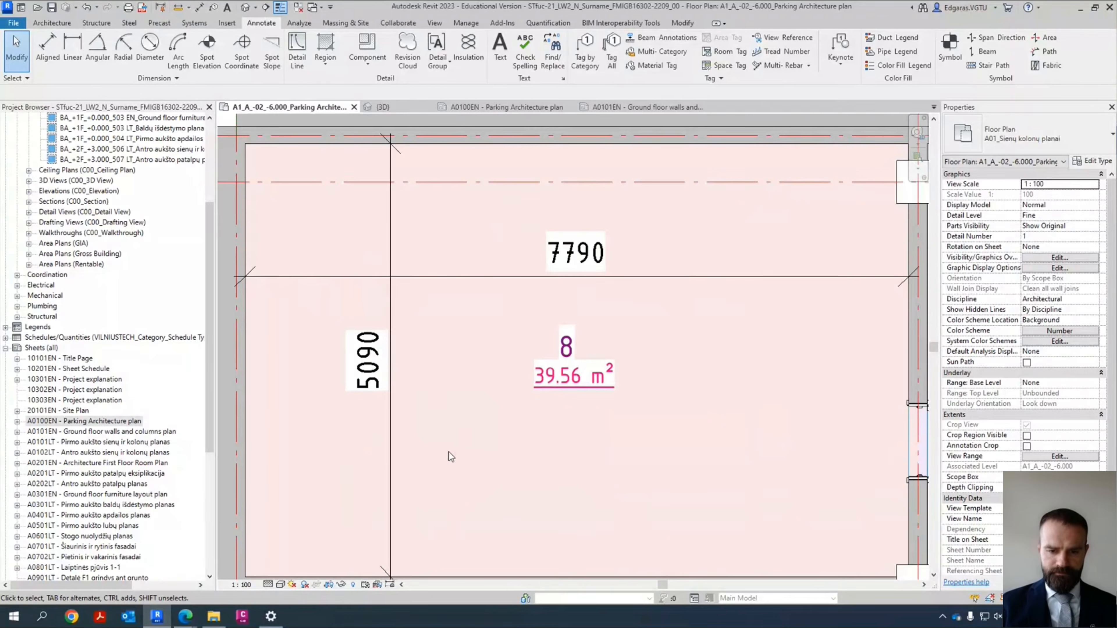
pyautogui.press('super+r')
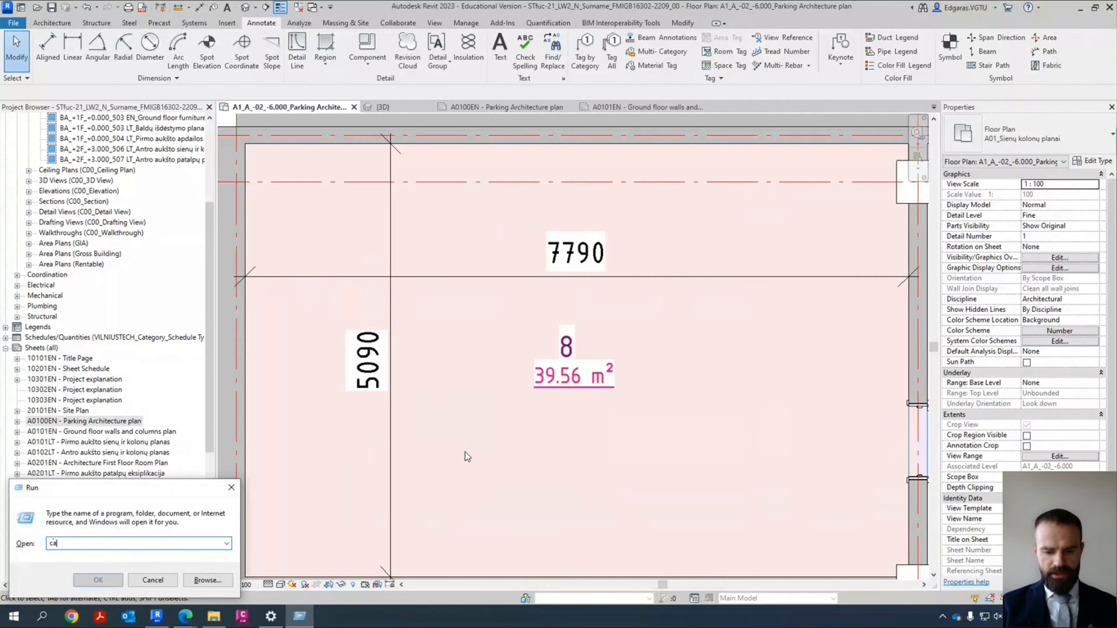
pyautogui.press('Return')
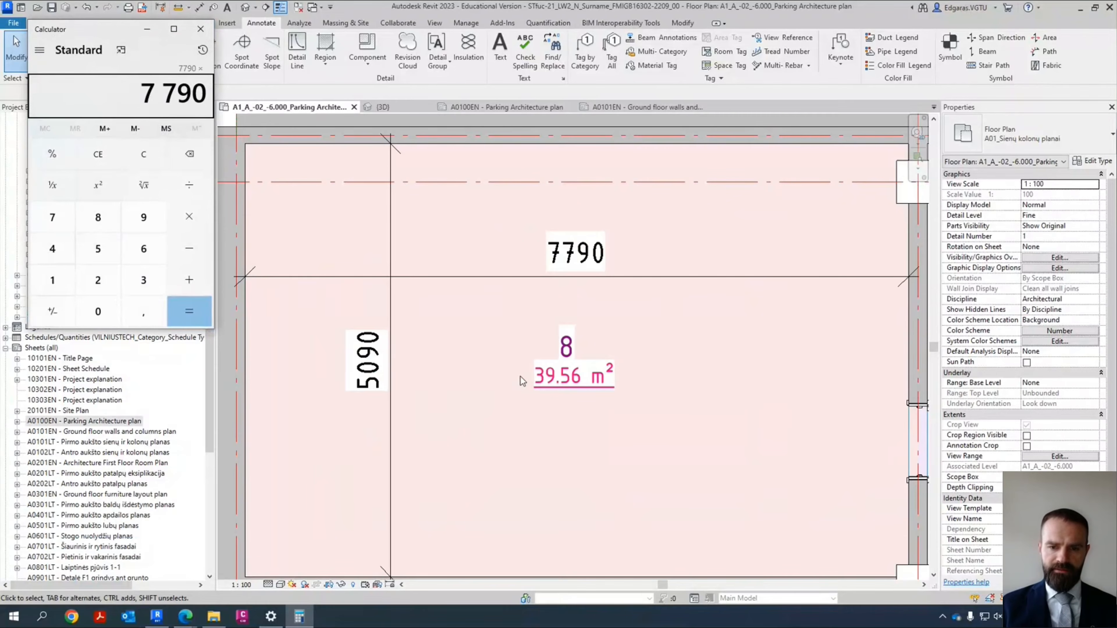
pyautogui.write('5 090')
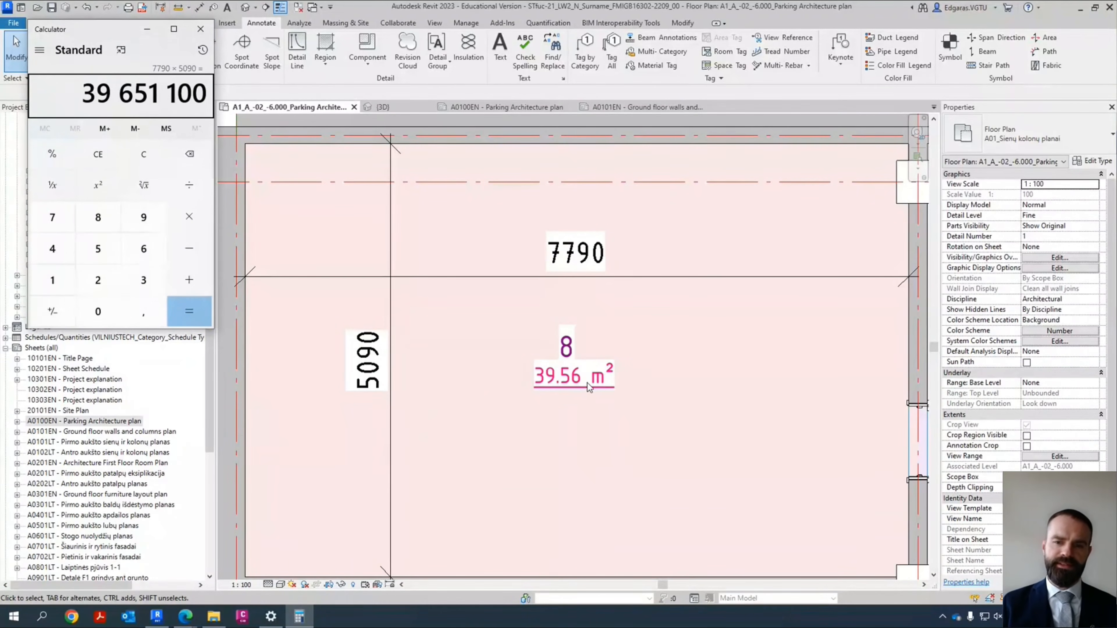
pyautogui.click(200, 29)
# Step: Edit the witness lines of room 8's width dimension and add the outer face of the room's right wall
pyautogui.scroll(-5, 443, 250)
pyautogui.click(468, 250)
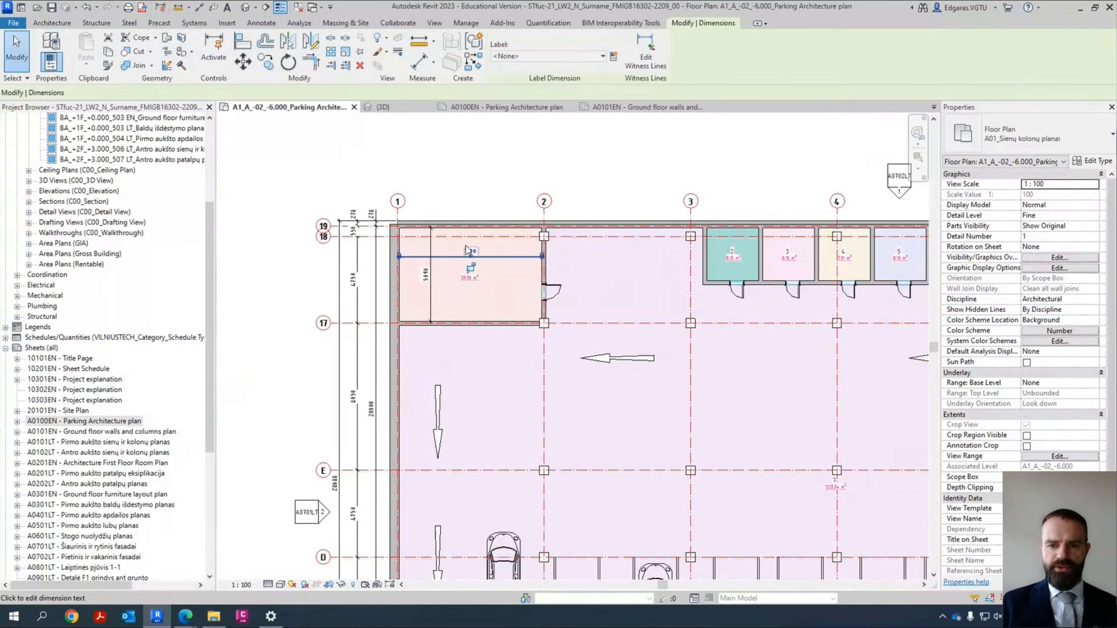
pyautogui.scroll(5, 468, 250)
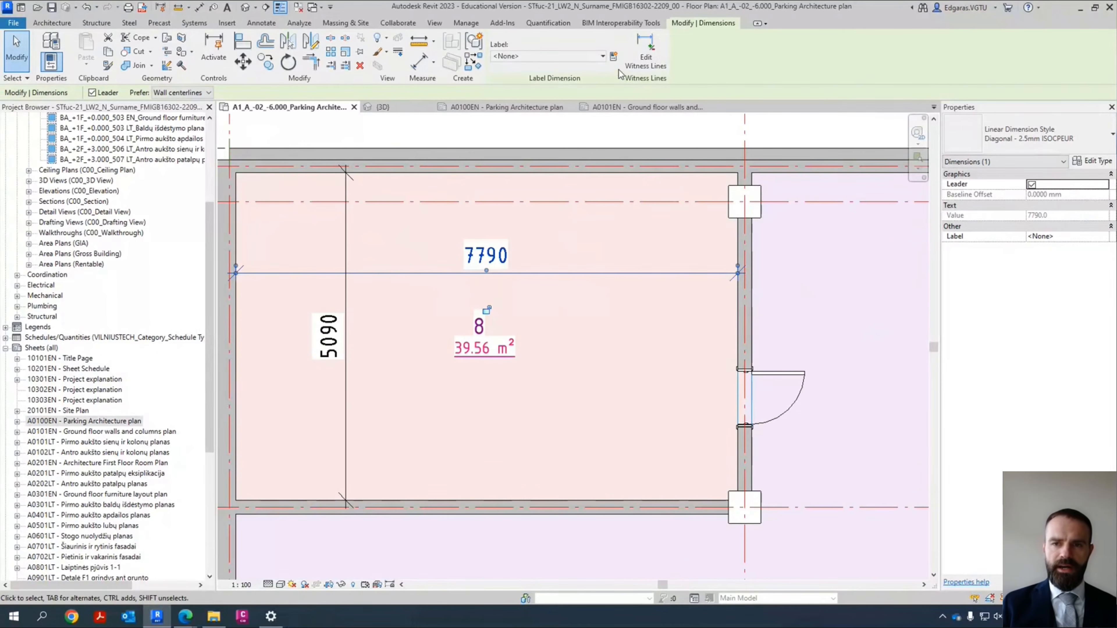
pyautogui.click(646, 51)
pyautogui.scroll(2, 770, 277)
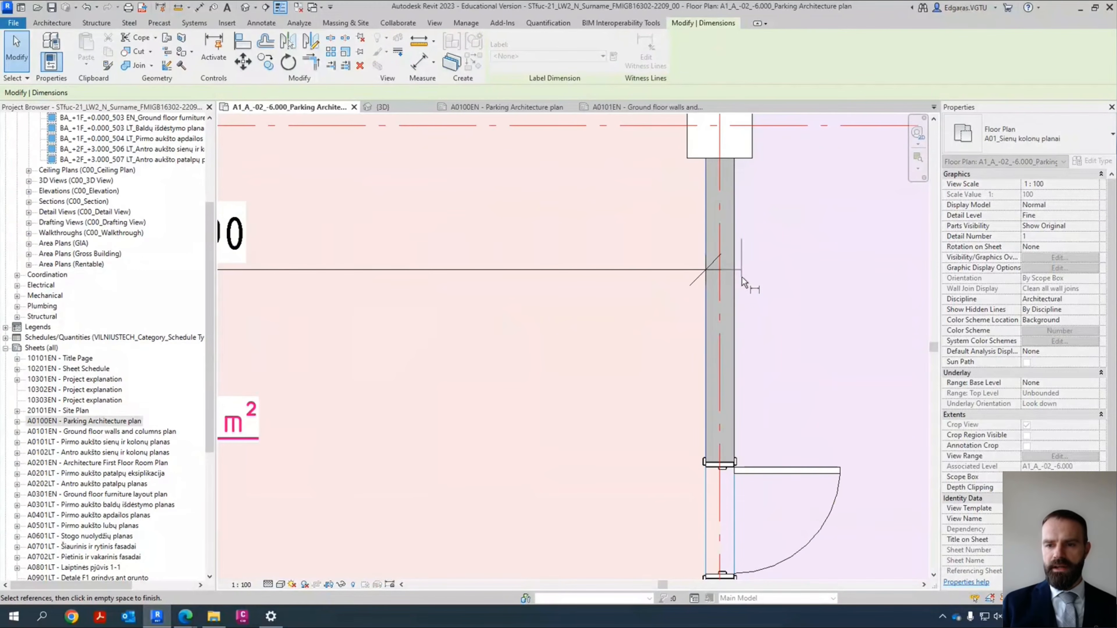
pyautogui.click(734, 269)
pyautogui.scroll(-5, 653, 256)
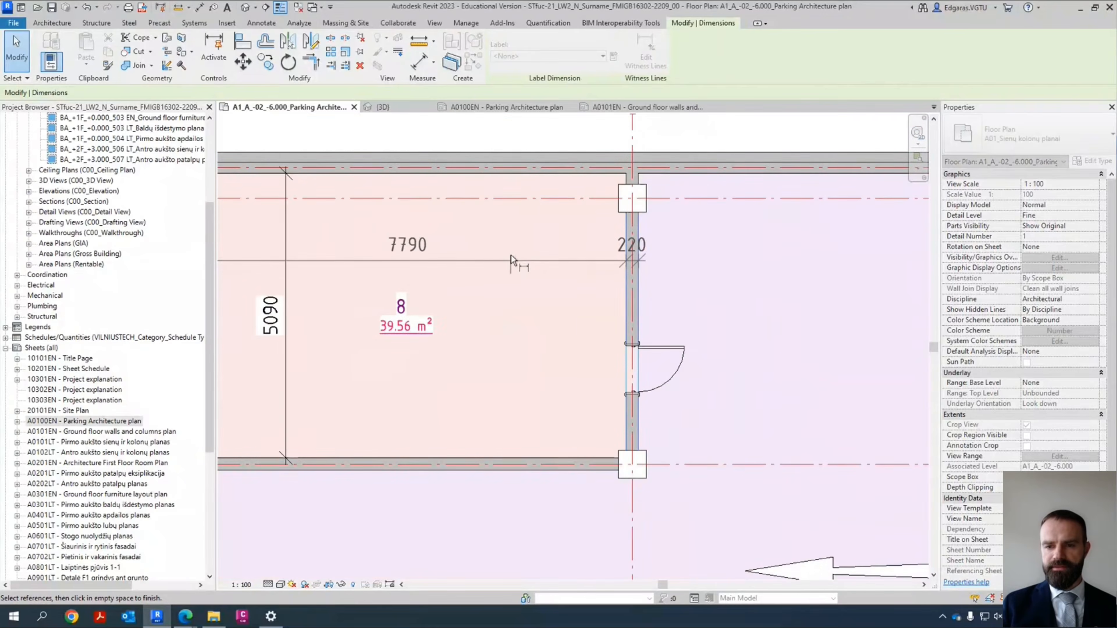
# Step: Continue the horizontal string through rooms 2 and 3, picking both faces of each partition wall
pyautogui.scroll(5, 721, 275)
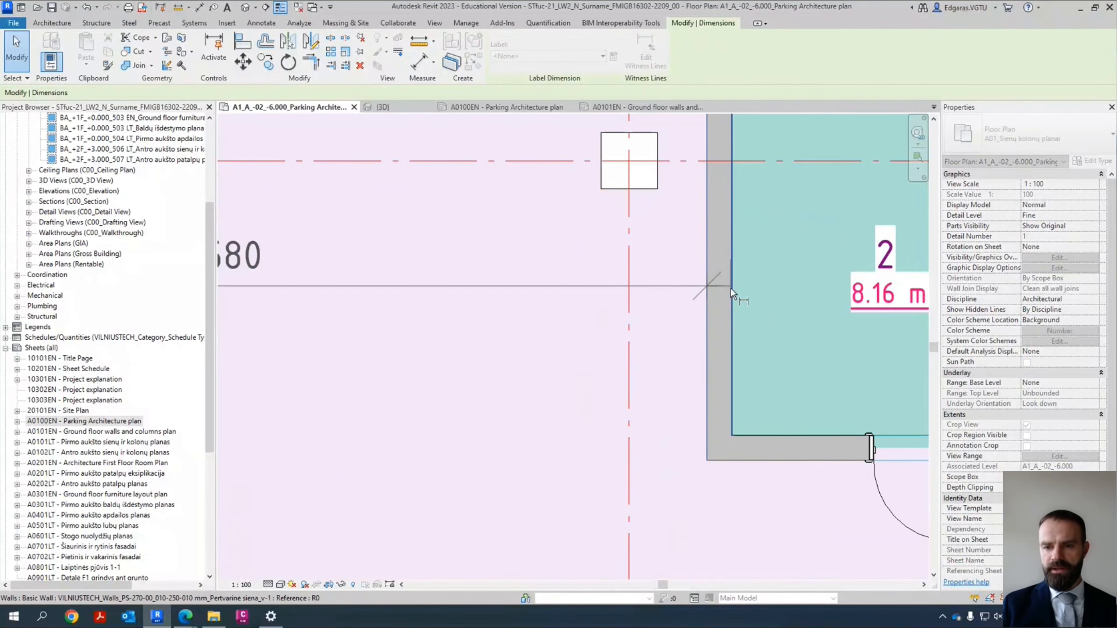
pyautogui.scroll(-4, 730, 288)
pyautogui.scroll(2, 675, 266)
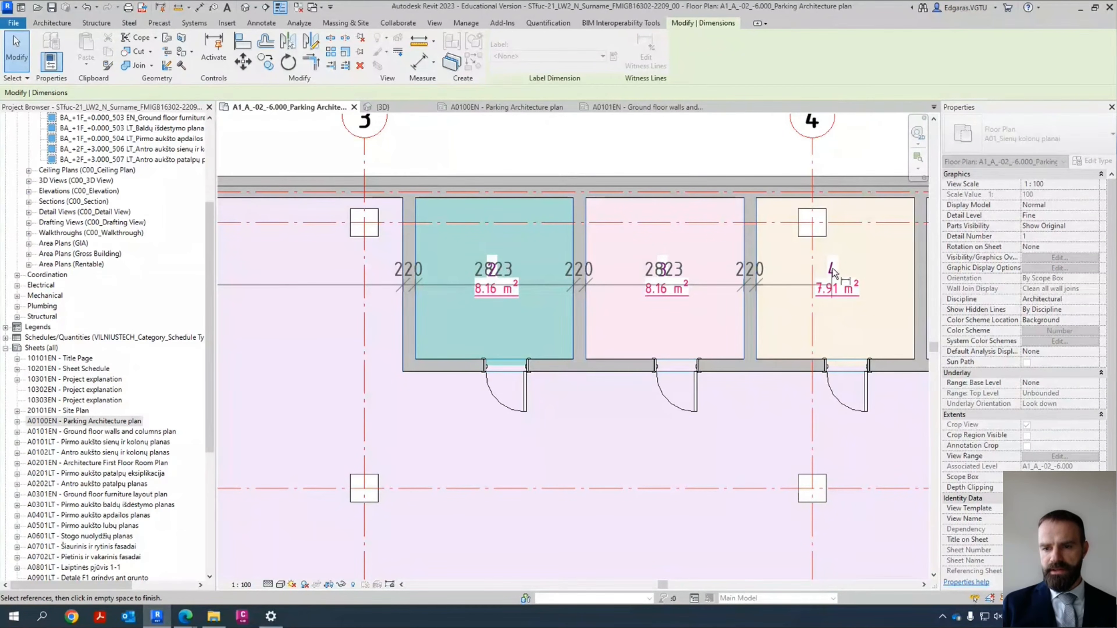
# Step: Extend the string through rooms 4, 5, 10 and 9, picking both faces of each partition up to room 6
pyautogui.moveTo(832, 272); pyautogui.dragTo(522, 287, button='middle')
pyautogui.scroll(2, 604, 300)
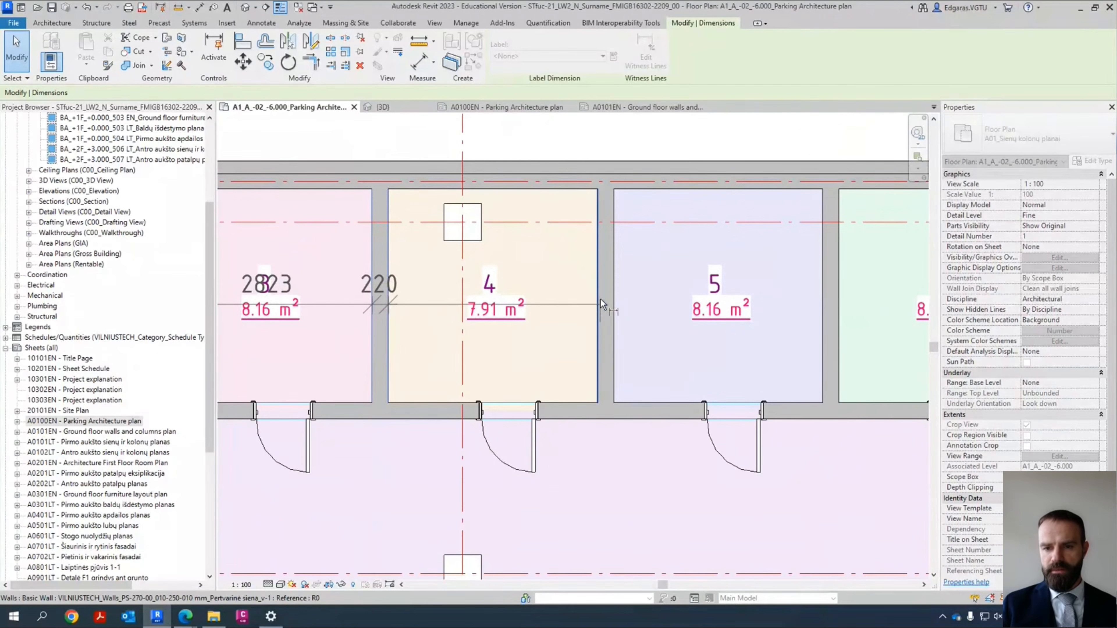
pyautogui.click(616, 296)
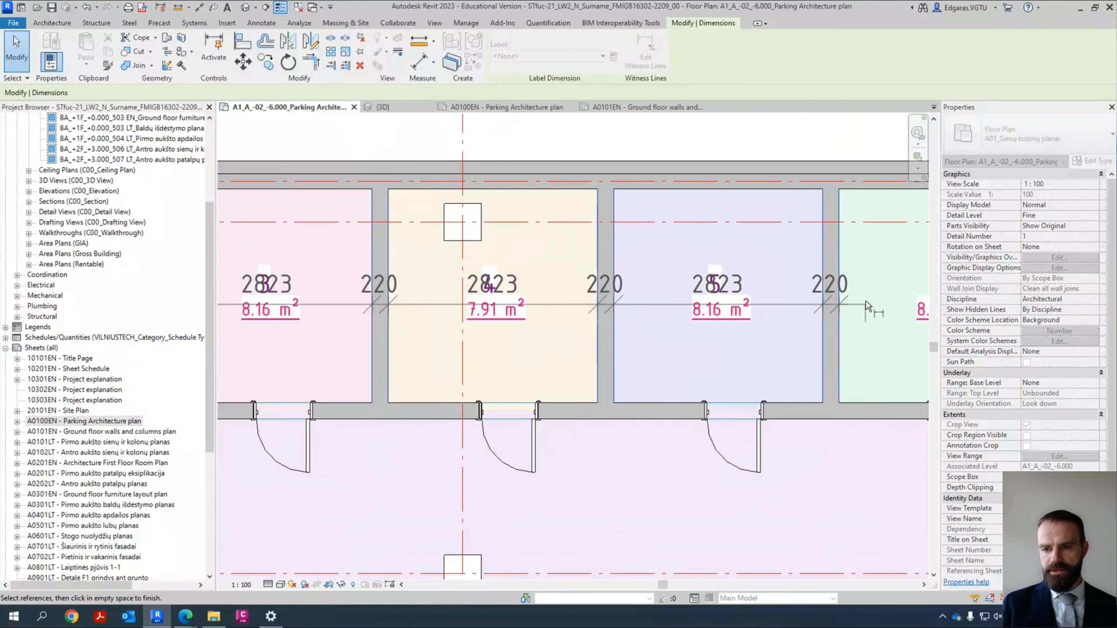
pyautogui.moveTo(866, 306); pyautogui.dragTo(565, 311, button='middle')
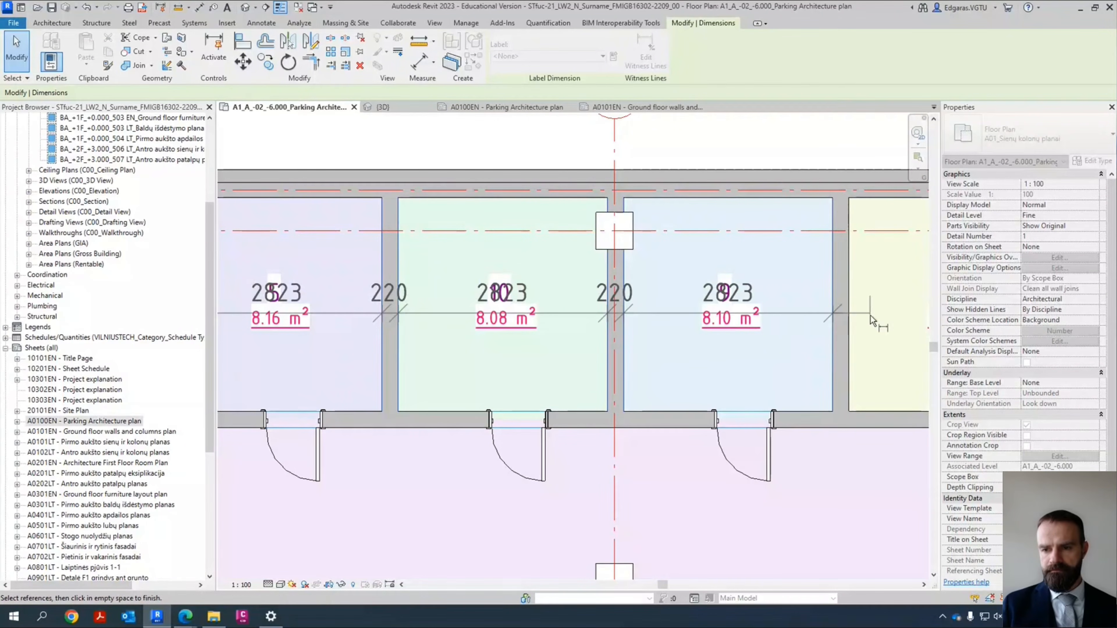
pyautogui.click(850, 318)
pyautogui.moveTo(850, 317); pyautogui.dragTo(545, 308, button='middle')
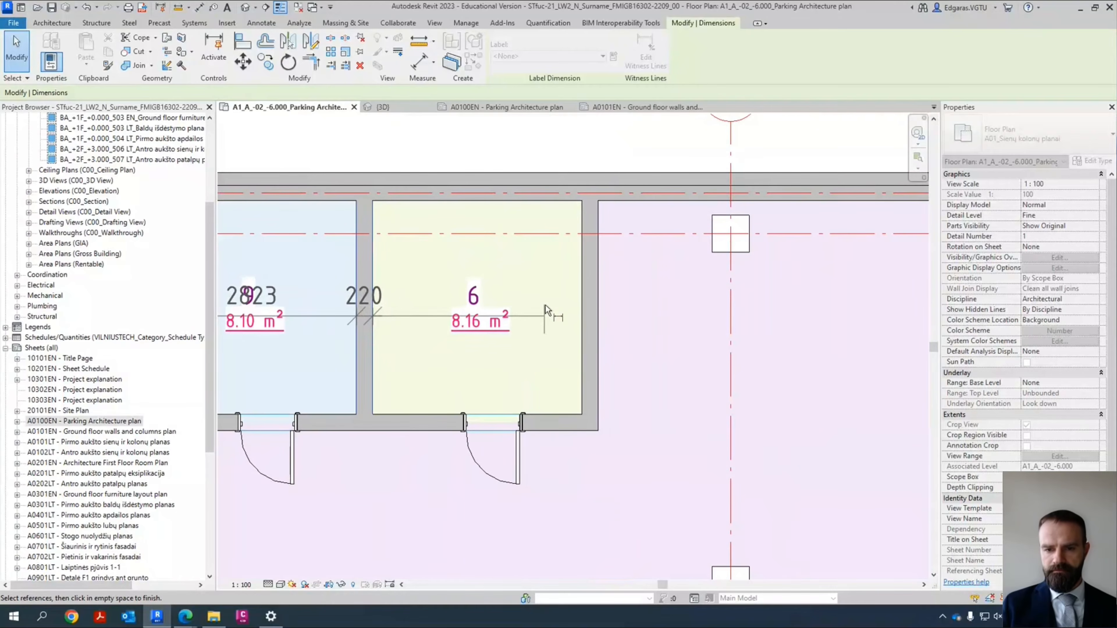
pyautogui.click(578, 321)
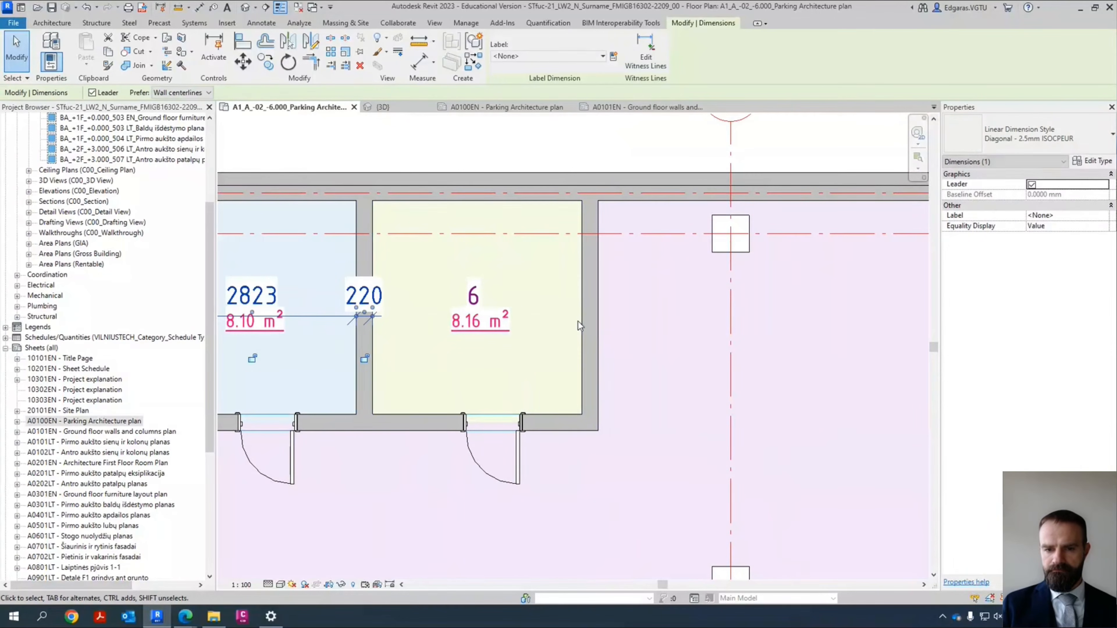
# Step: Resume editing the string's witness lines and add both faces of room 6's right wall and of the building's right exterior wall
pyautogui.scroll(-1, 575, 300)
pyautogui.click(646, 65)
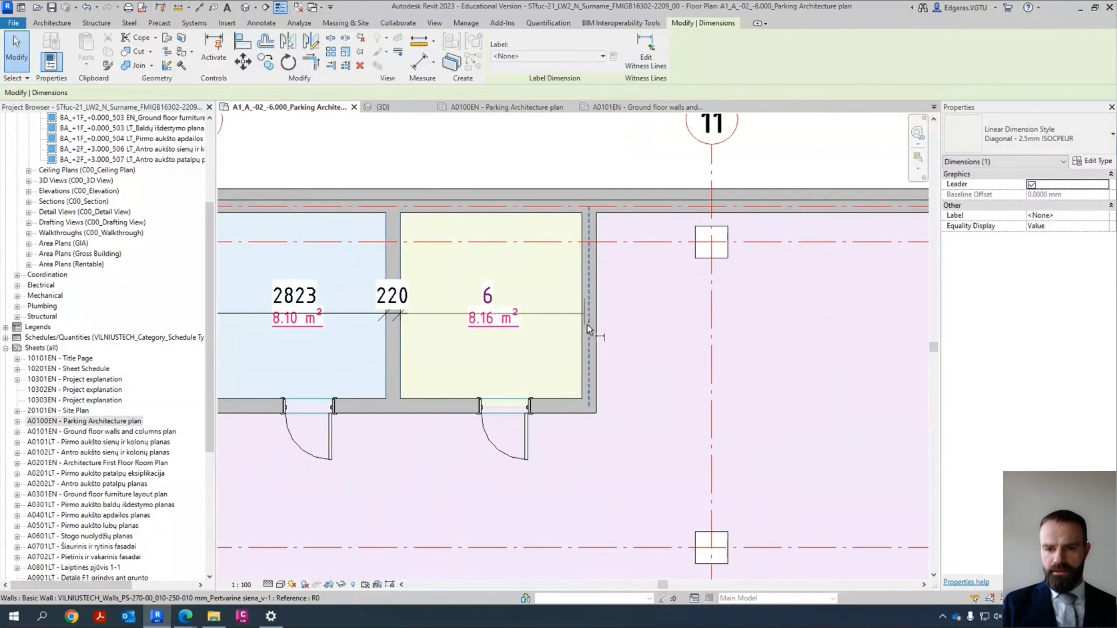
pyautogui.click(600, 329)
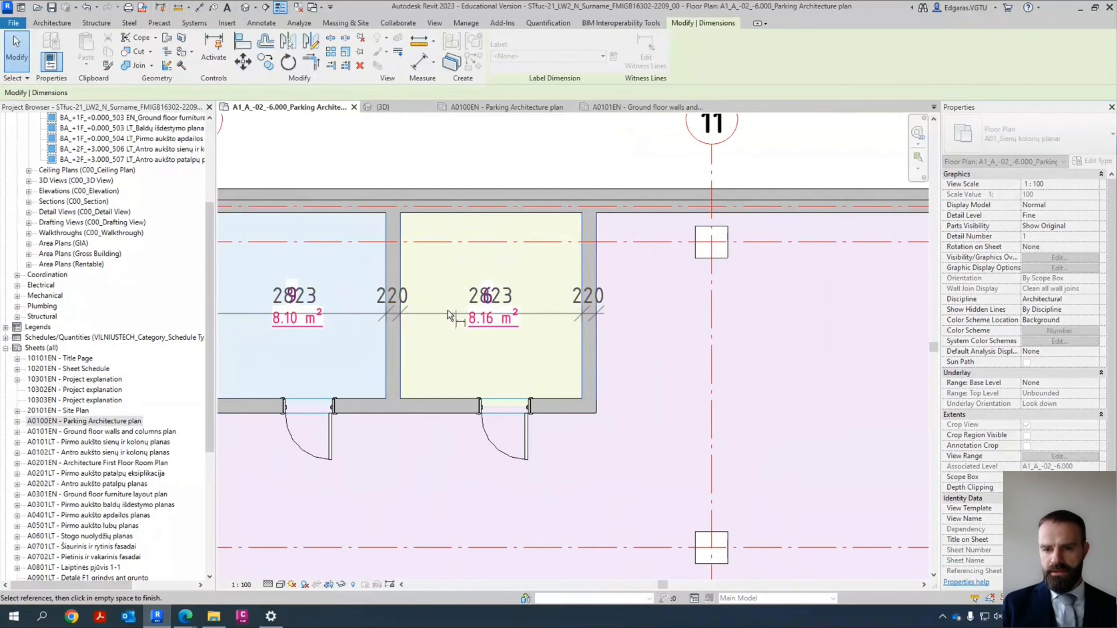
pyautogui.scroll(-3, 448, 315)
pyautogui.scroll(3, 769, 317)
pyautogui.click(801, 325)
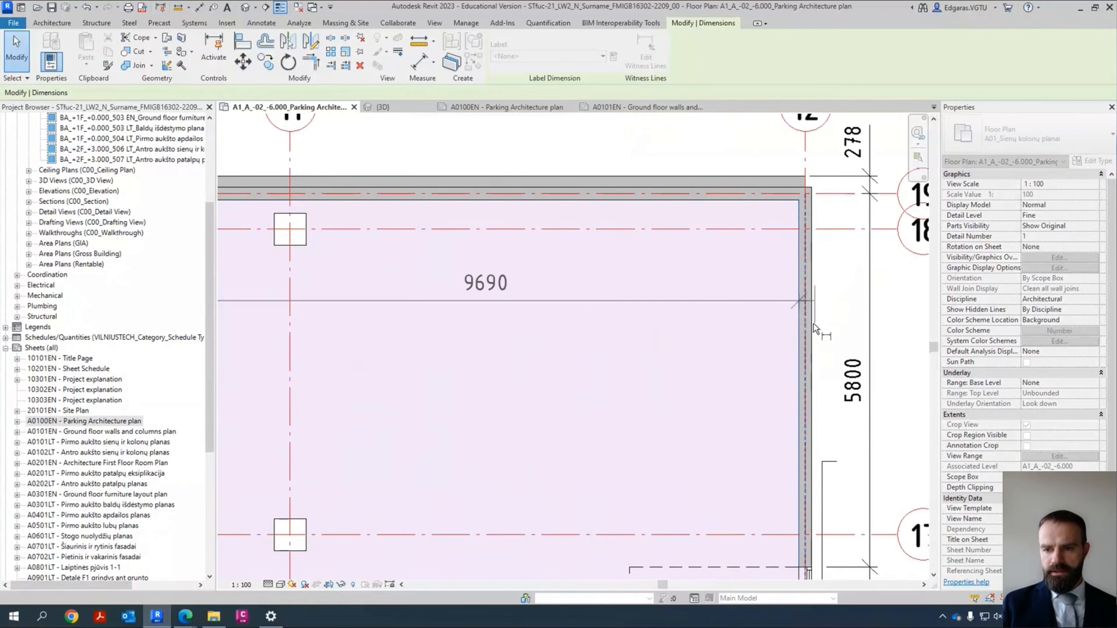
pyautogui.click(813, 327)
# Step: Add the outer face of the building's left exterior wall to the horizontal string and finish the witness line edit
pyautogui.scroll(-5, 813, 327)
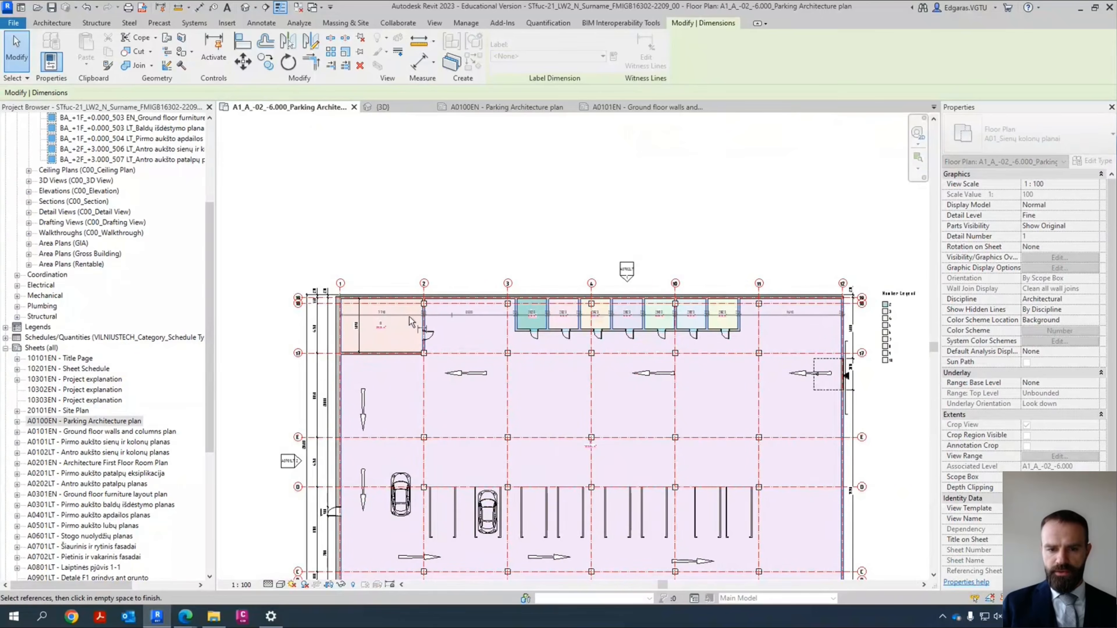
pyautogui.scroll(3, 303, 298)
pyautogui.scroll(5, 304, 298)
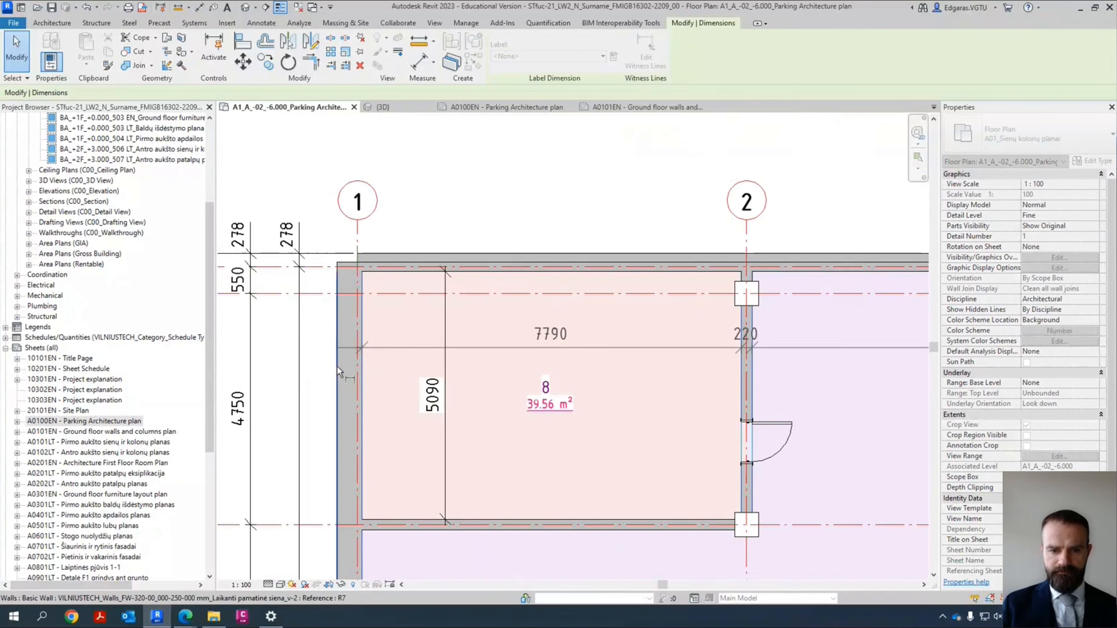
pyautogui.click(336, 365)
pyautogui.click(324, 362)
pyautogui.scroll(-3, 308, 298)
pyautogui.scroll(-3, 307, 298)
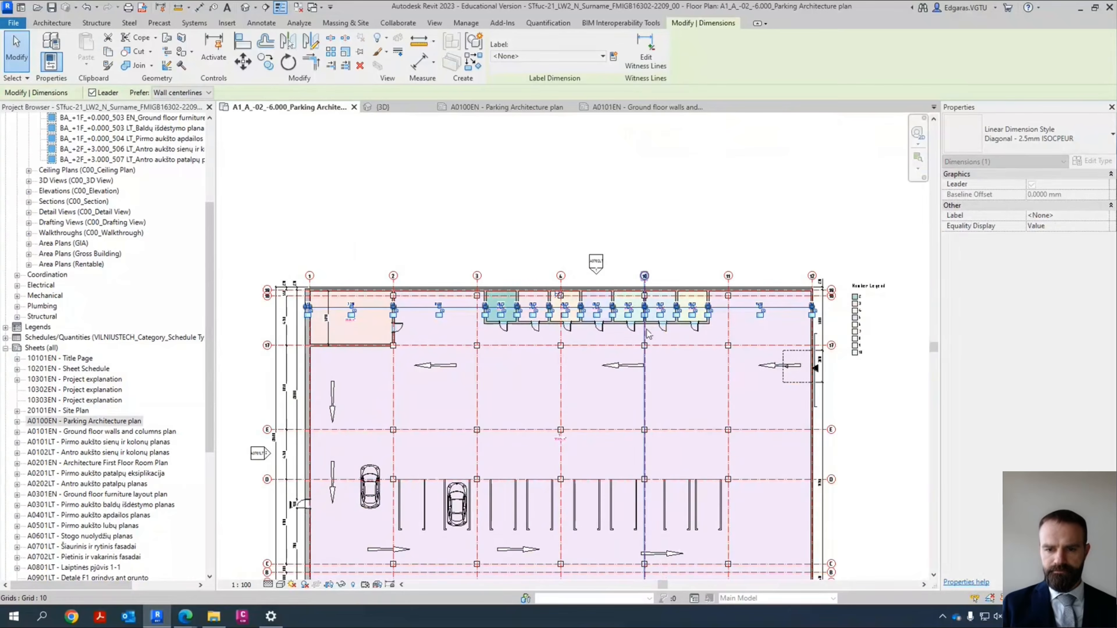
pyautogui.scroll(4, 643, 330)
pyautogui.scroll(-3, 655, 315)
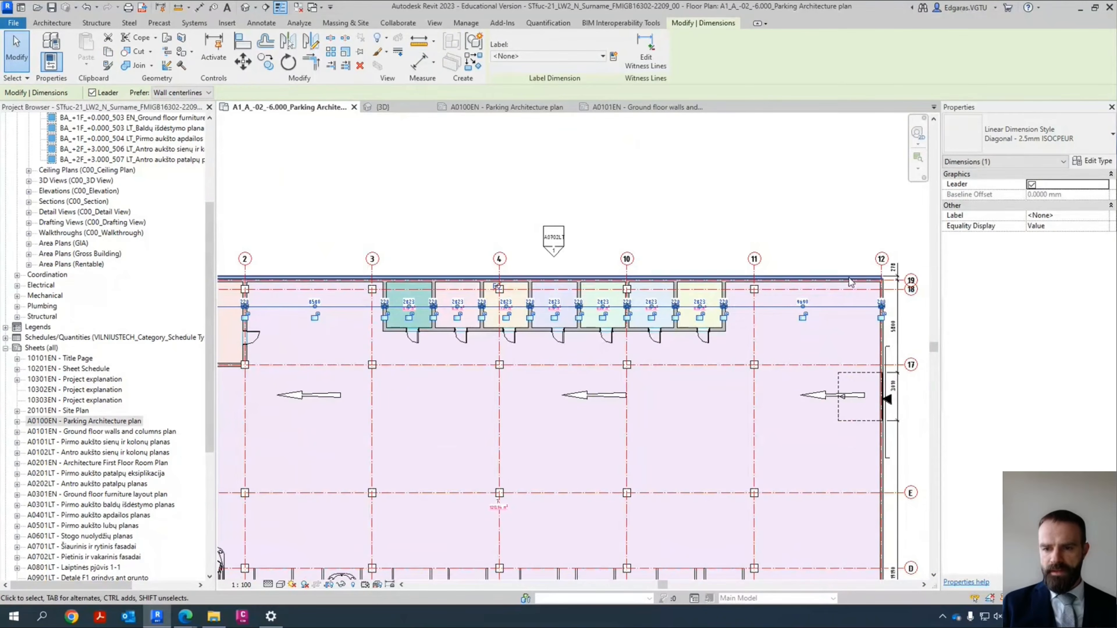
pyautogui.scroll(3, 835, 290)
pyautogui.scroll(-4, 765, 308)
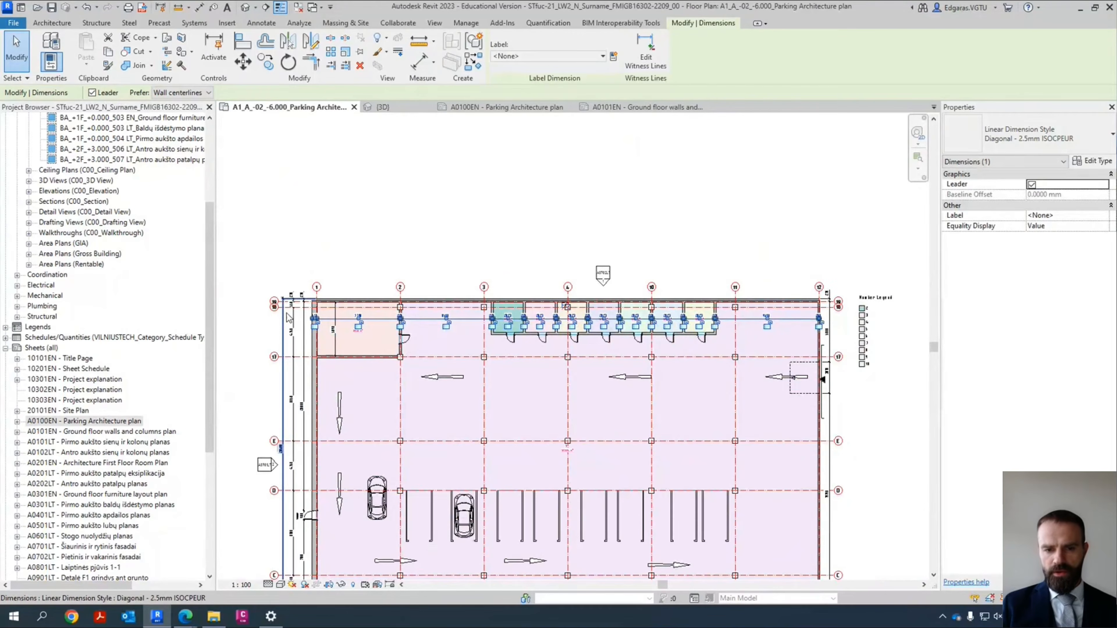
# Step: Start editing the witness lines of room 8's vertical dimension and add the outer face of the building's upper exterior wall
pyautogui.scroll(5, 750, 320)
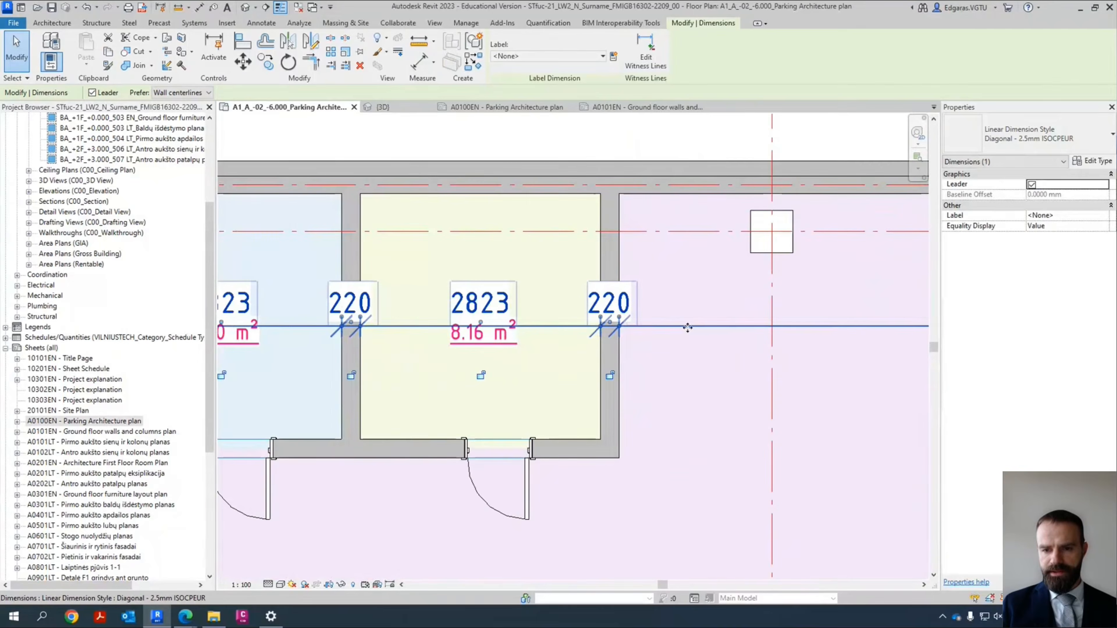
pyautogui.scroll(-4, 690, 291)
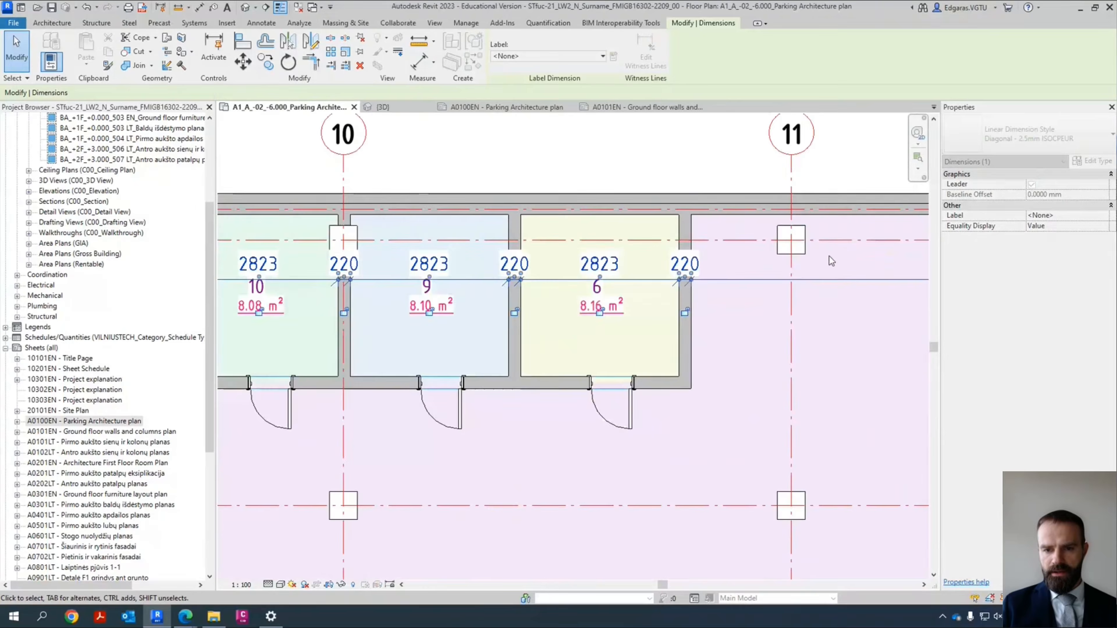
pyautogui.moveTo(310, 280); pyautogui.dragTo(582, 277, button='middle')
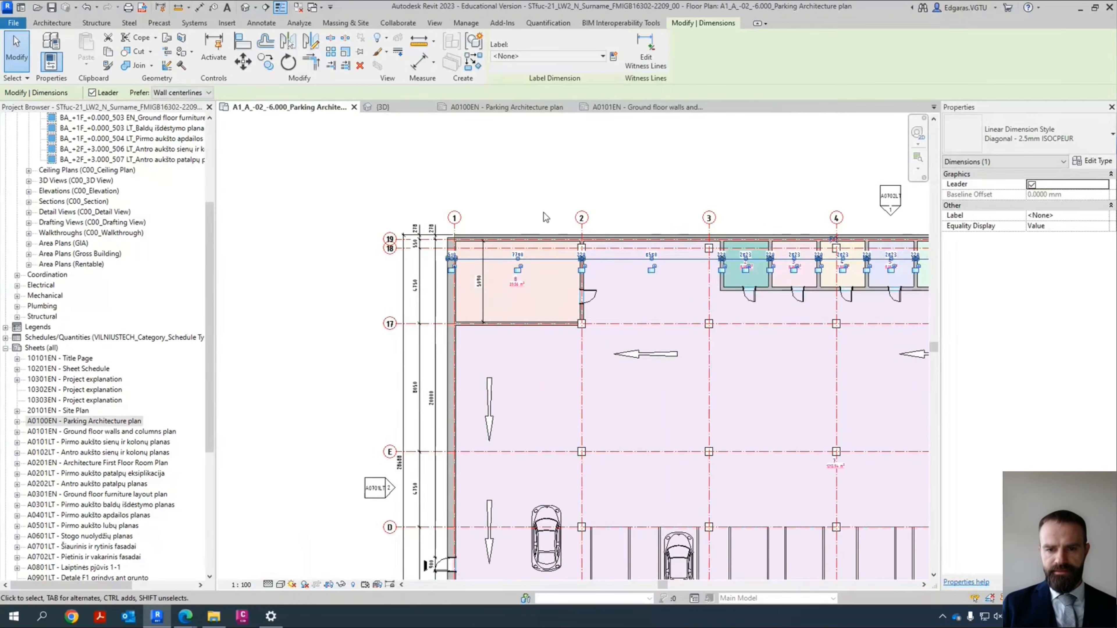
pyautogui.click(487, 304)
pyautogui.scroll(5, 485, 230)
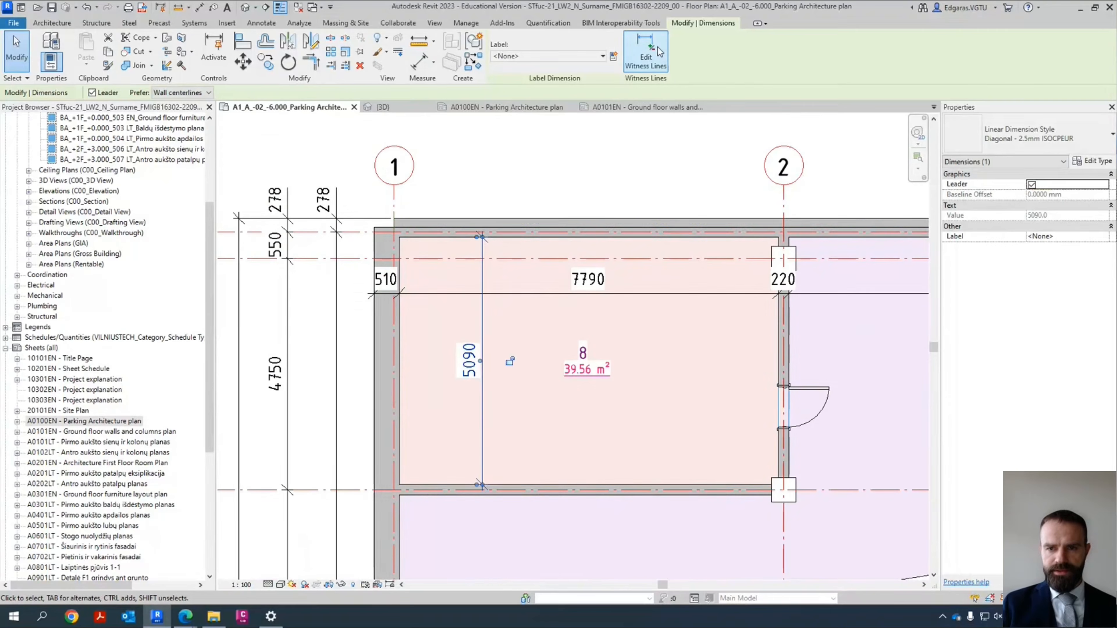
pyautogui.scroll(2, 482, 221)
pyautogui.click(498, 216)
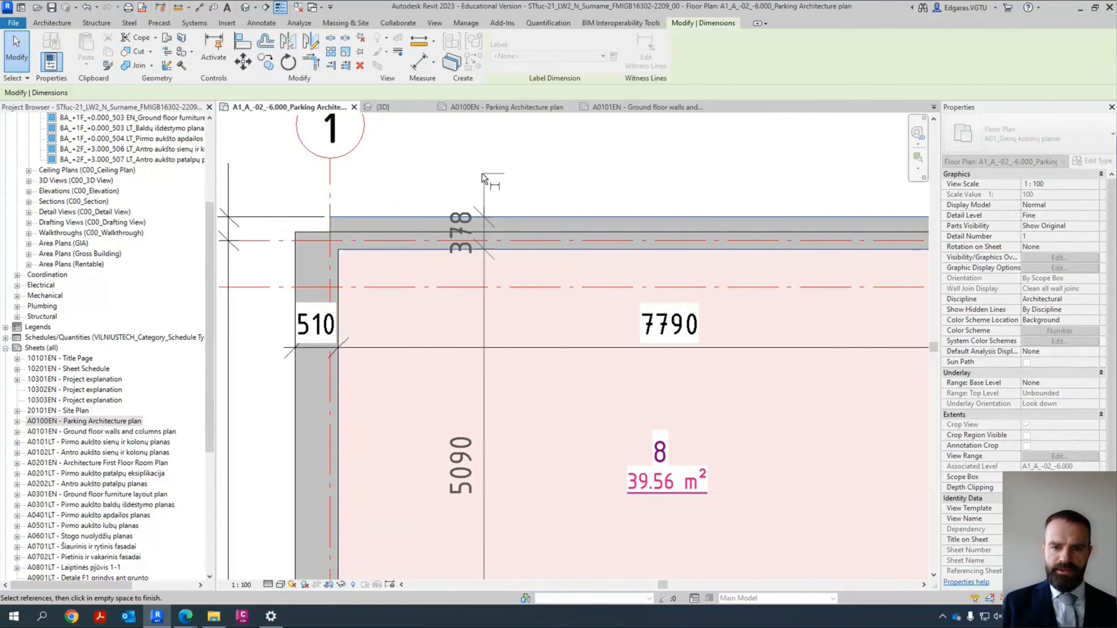
# Step: Add the lower face of room 8's bottom partition and both faces of the building's bottom exterior wall, and finish the witness line edit
pyautogui.scroll(-5, 482, 170)
pyautogui.scroll(-4, 484, 172)
pyautogui.scroll(6, 470, 271)
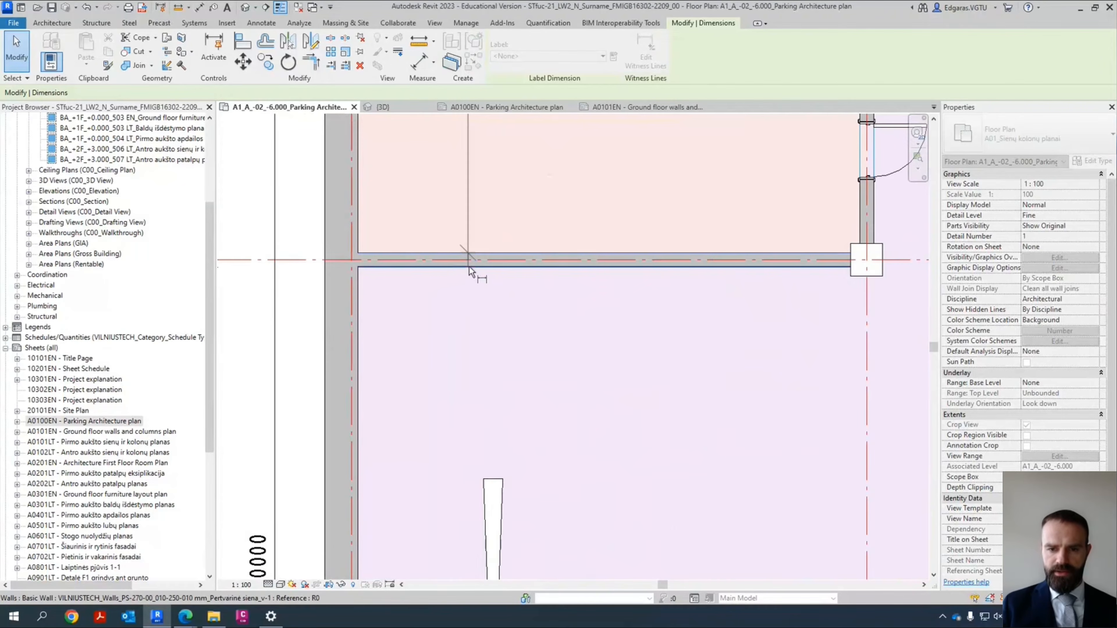
pyautogui.scroll(-5, 470, 270)
pyautogui.scroll(6, 446, 387)
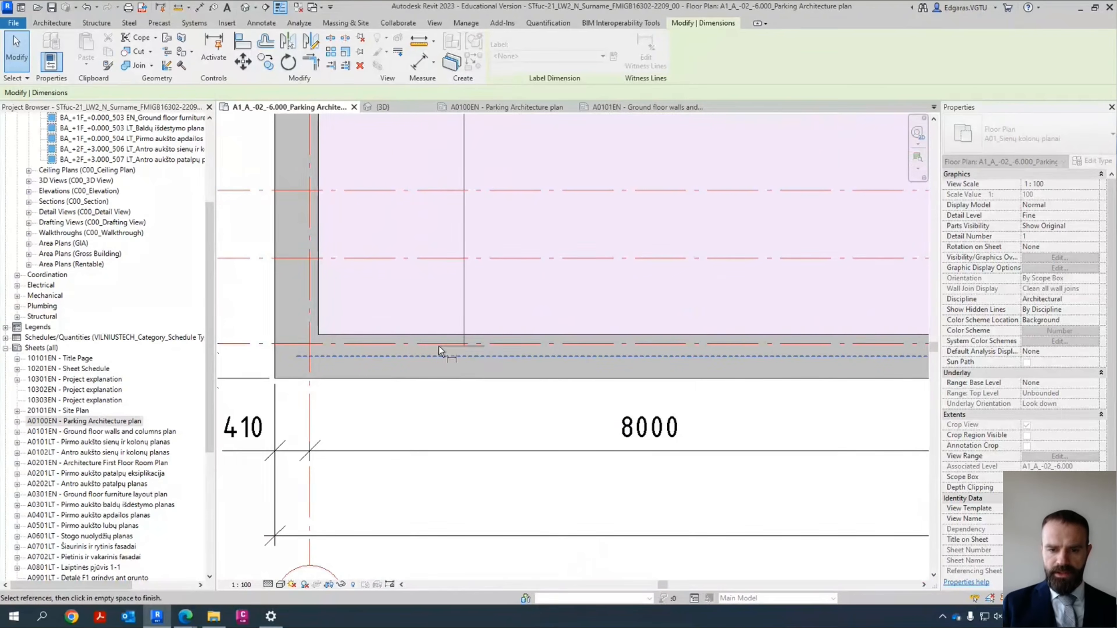
pyautogui.click(452, 380)
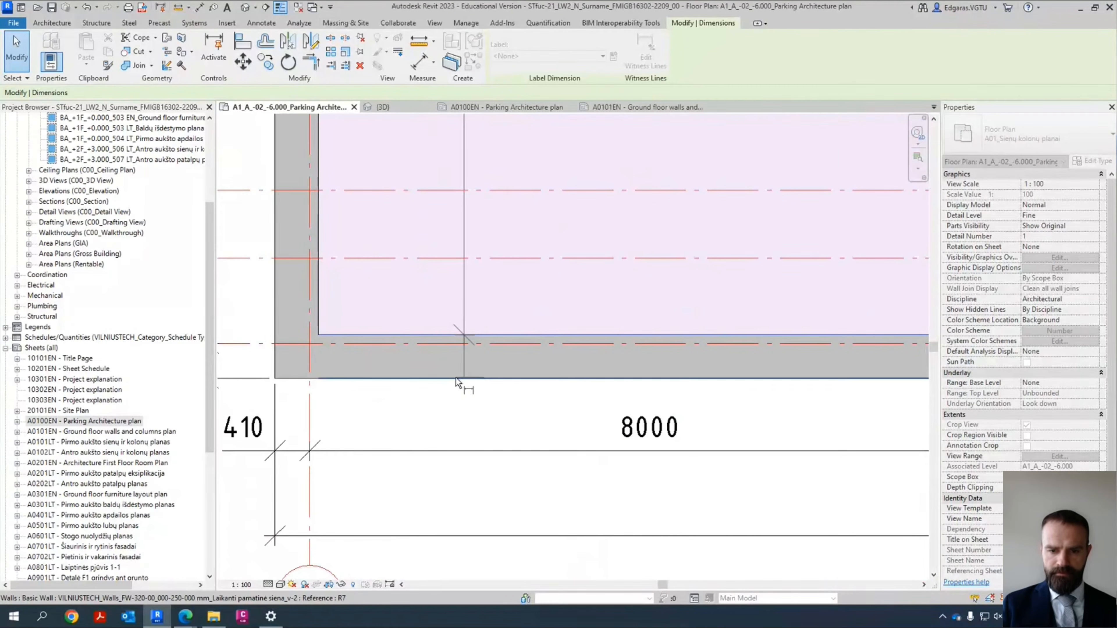
pyautogui.click(452, 418)
# Step: Move the upper exterior wall's thickness text in the vertical string up, clear of the wall
pyautogui.scroll(-5, 452, 422)
pyautogui.scroll(-2, 452, 420)
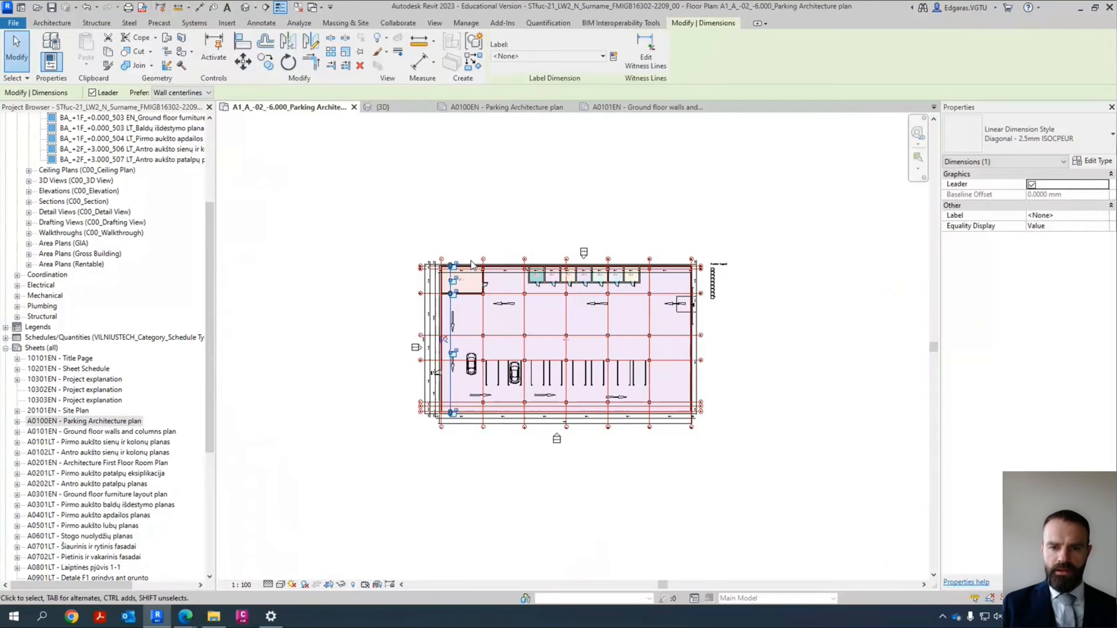
pyautogui.scroll(5, 473, 283)
pyautogui.click(471, 169)
pyautogui.scroll(3, 470, 211)
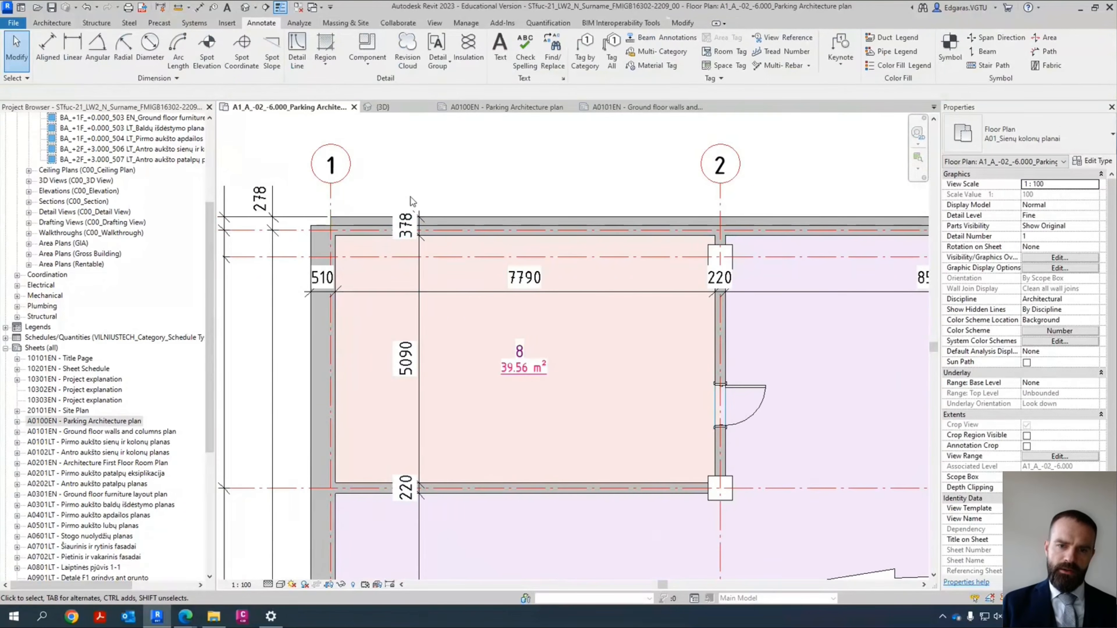
pyautogui.scroll(3, 411, 196)
pyautogui.click(432, 315)
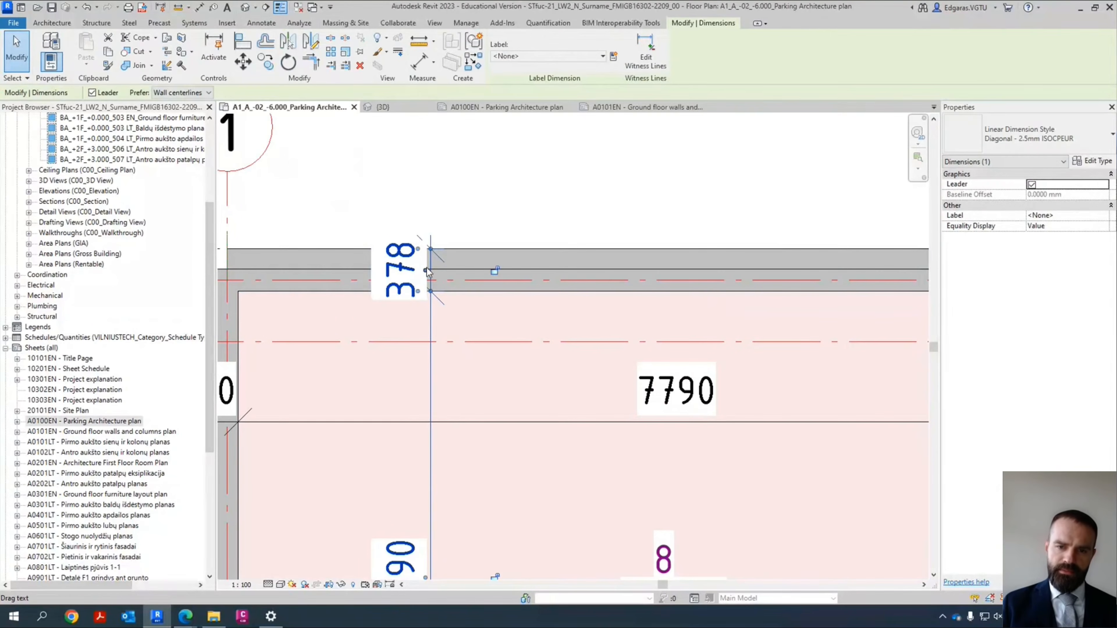
pyautogui.moveTo(426, 270); pyautogui.dragTo(440, 209)
# Step: Select the horizontal string and move the thickness text of room 8's right wall into the open area beside grid 2
pyautogui.scroll(-5, 534, 207)
pyautogui.scroll(4, 291, 328)
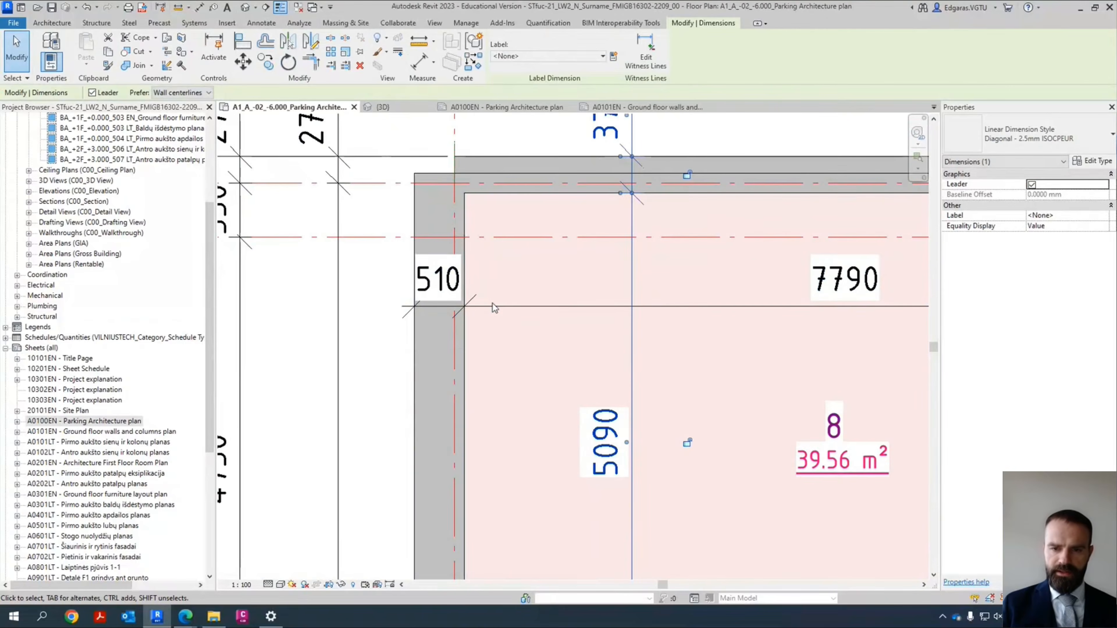
pyautogui.scroll(-5, 350, 303)
pyautogui.scroll(-1, 354, 308)
pyautogui.moveTo(873, 320); pyautogui.dragTo(543, 363, button='middle')
pyautogui.scroll(3, 353, 357)
pyautogui.scroll(2, 470, 335)
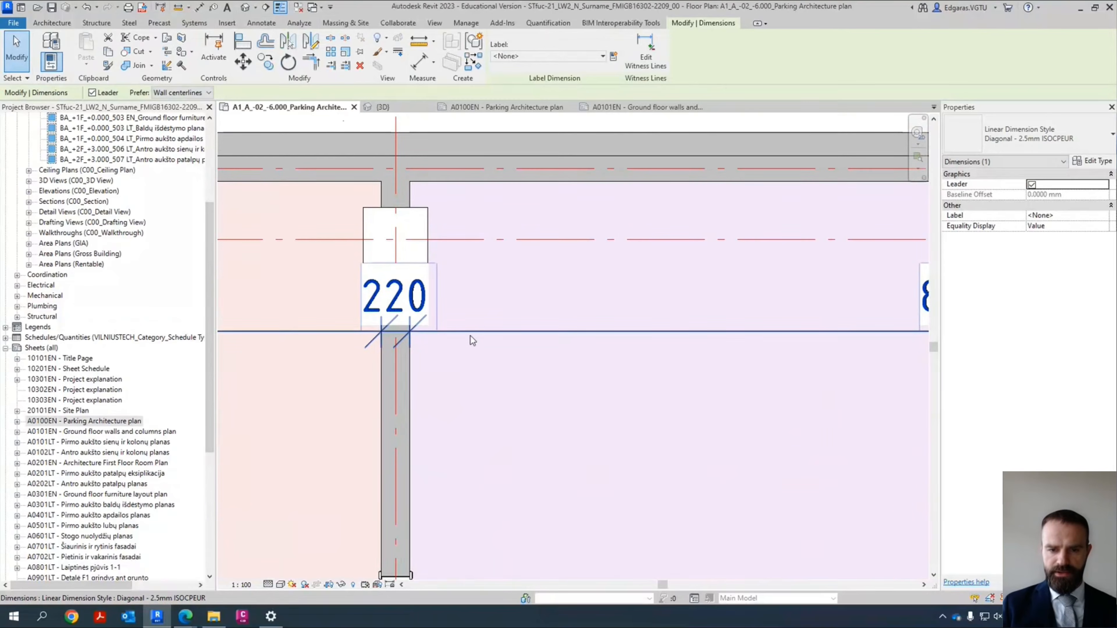
pyautogui.click(446, 331)
pyautogui.moveTo(483, 324); pyautogui.dragTo(481, 325)
# Step: Move the thickness texts of room 2's left wall and the 2/3 and 3/4 partitions sideways, clear of the walls
pyautogui.scroll(-2, 341, 307)
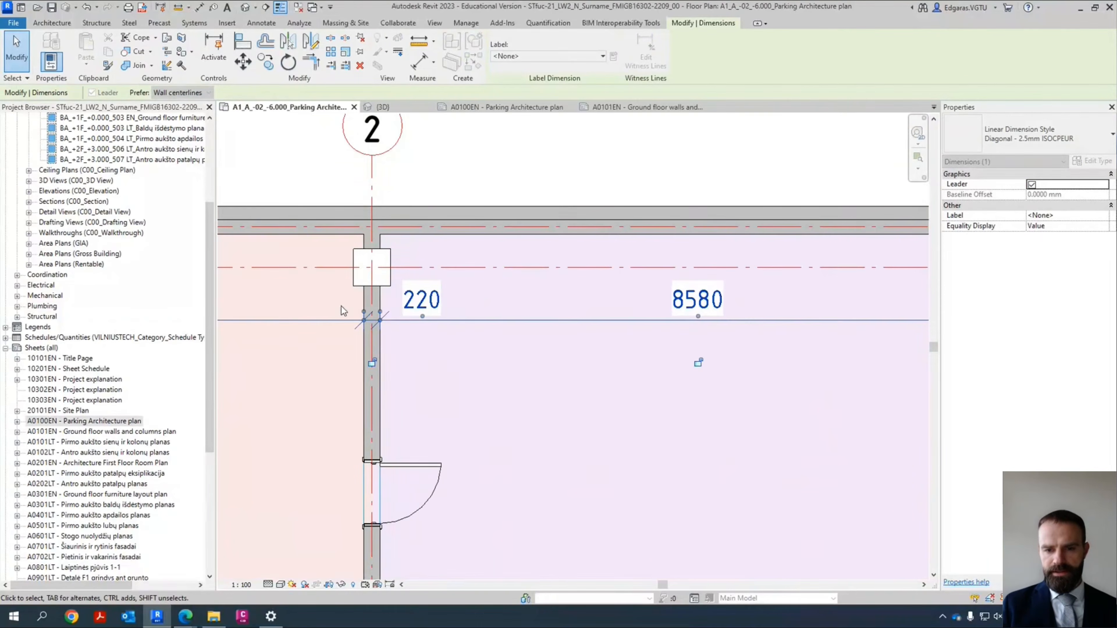
pyautogui.moveTo(833, 332); pyautogui.dragTo(251, 347, button='middle')
pyautogui.scroll(3, 463, 326)
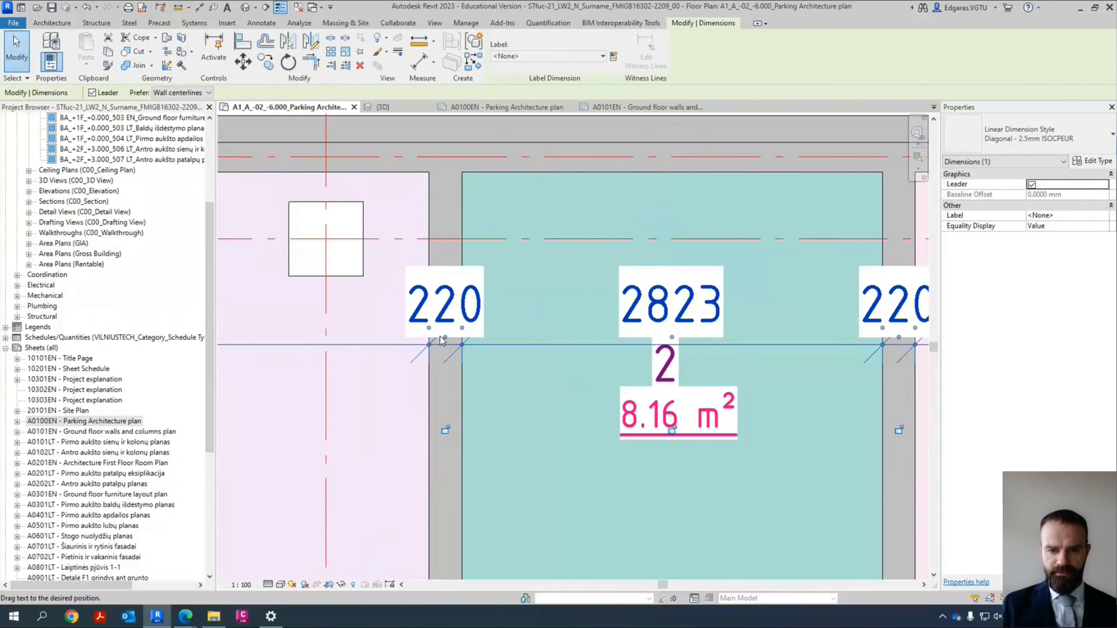
pyautogui.moveTo(373, 343); pyautogui.dragTo(373, 342)
pyautogui.moveTo(926, 326); pyautogui.dragTo(460, 331, button='middle')
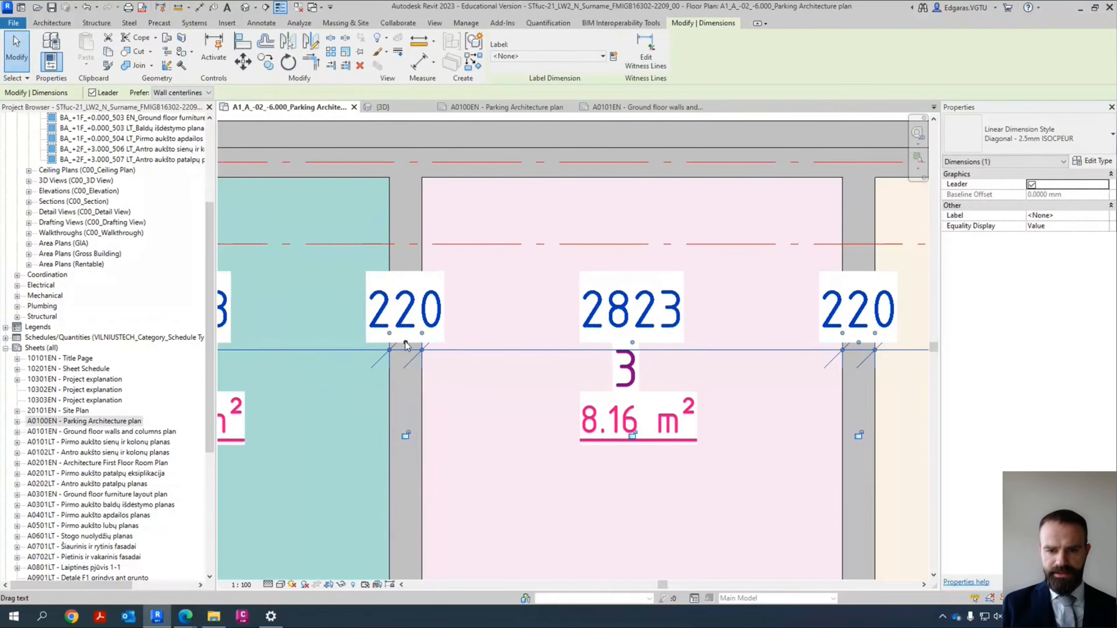
pyautogui.moveTo(405, 345); pyautogui.dragTo(486, 345)
pyautogui.moveTo(834, 344); pyautogui.dragTo(405, 349, button='middle')
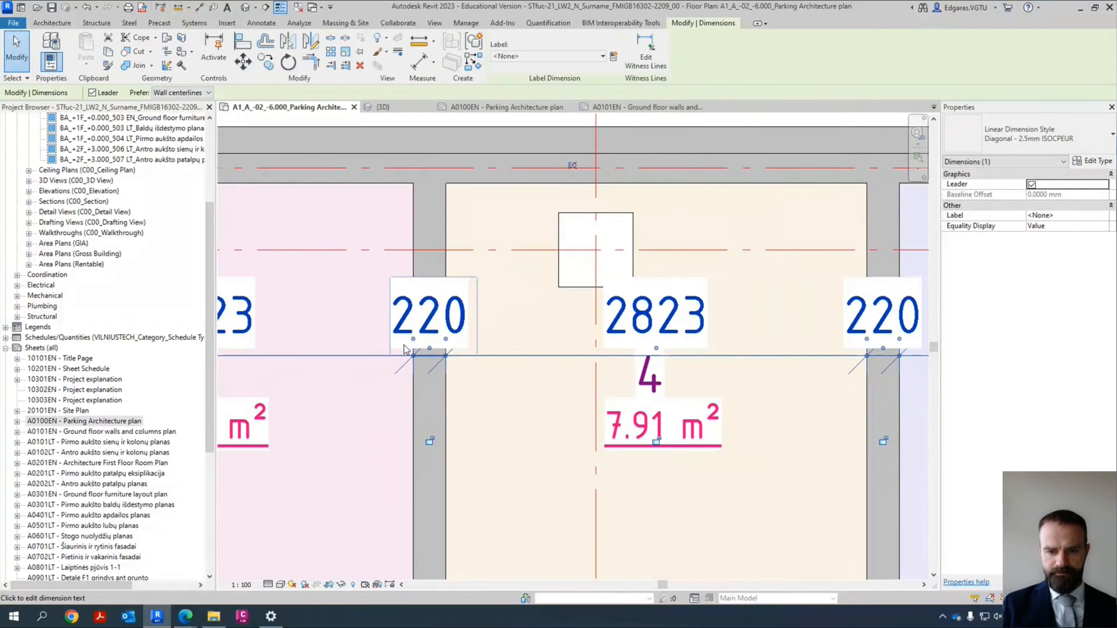
pyautogui.moveTo(450, 352); pyautogui.dragTo(367, 353)
# Step: Move the thickness texts of the 4/5, 5/10 and 10/9 partitions to the right, clear of the walls
pyautogui.moveTo(833, 338); pyautogui.dragTo(411, 325, button='middle')
pyautogui.moveTo(466, 336); pyautogui.dragTo(543, 337)
pyautogui.moveTo(910, 337); pyautogui.dragTo(345, 331, button='middle')
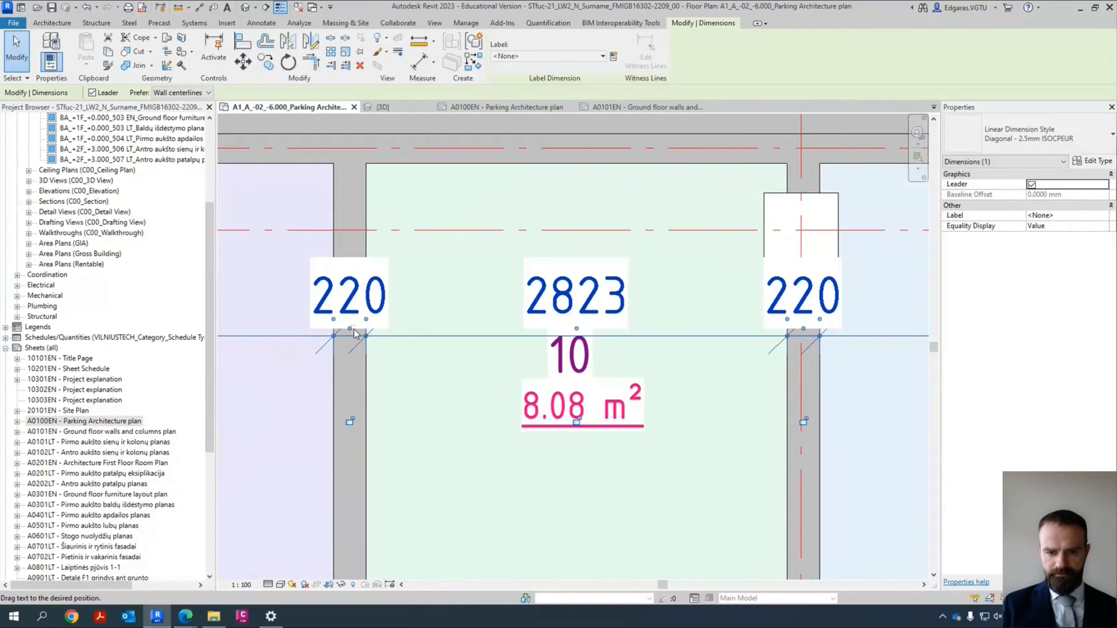
pyautogui.moveTo(355, 333); pyautogui.dragTo(437, 332)
pyautogui.moveTo(673, 331); pyautogui.dragTo(388, 338, button='middle')
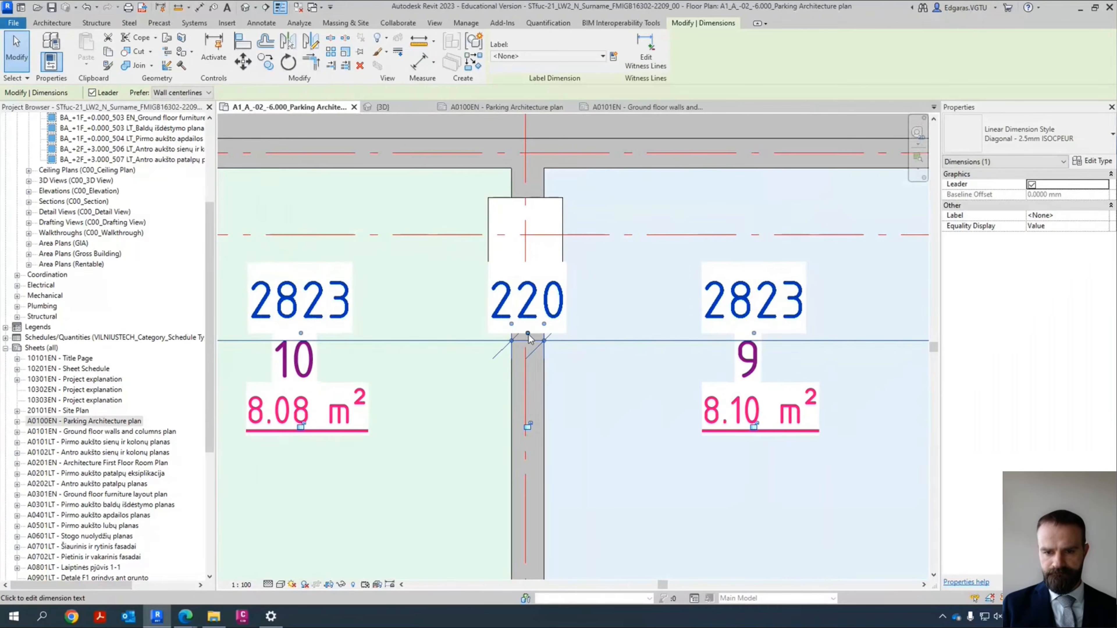
pyautogui.moveTo(584, 335); pyautogui.dragTo(597, 335)
# Step: Move the thickness texts of the 9/6 partition, room 6's right wall and the building's right exterior wall clear of the walls
pyautogui.moveTo(772, 353); pyautogui.dragTo(269, 356, button='middle')
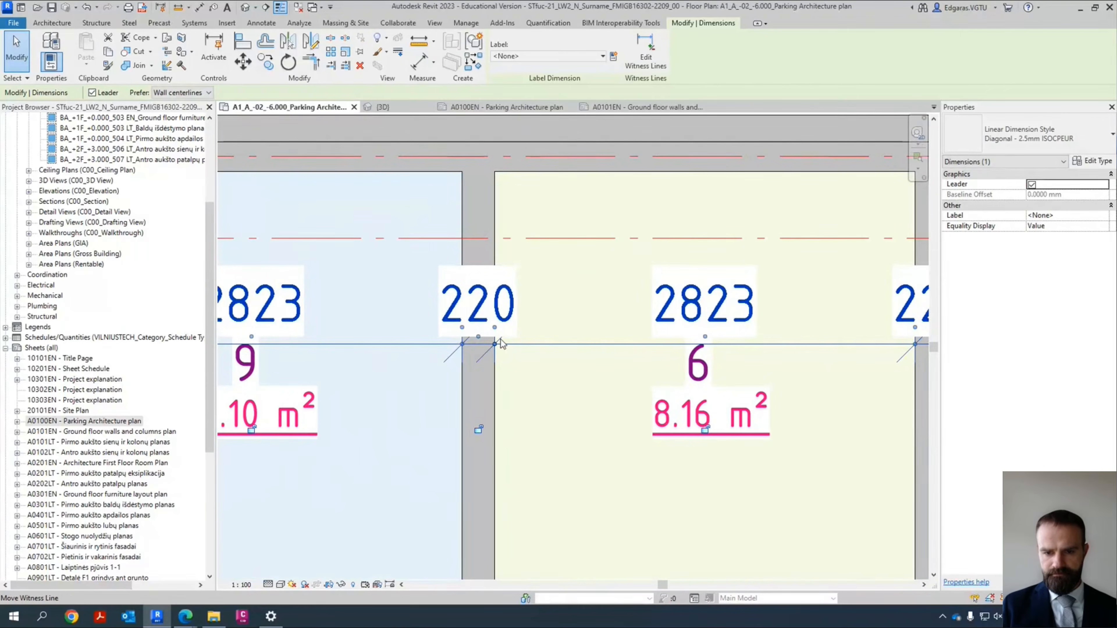
pyautogui.moveTo(479, 338); pyautogui.dragTo(575, 340)
pyautogui.moveTo(925, 344); pyautogui.dragTo(457, 349, button='middle')
pyautogui.moveTo(528, 347); pyautogui.dragTo(535, 342)
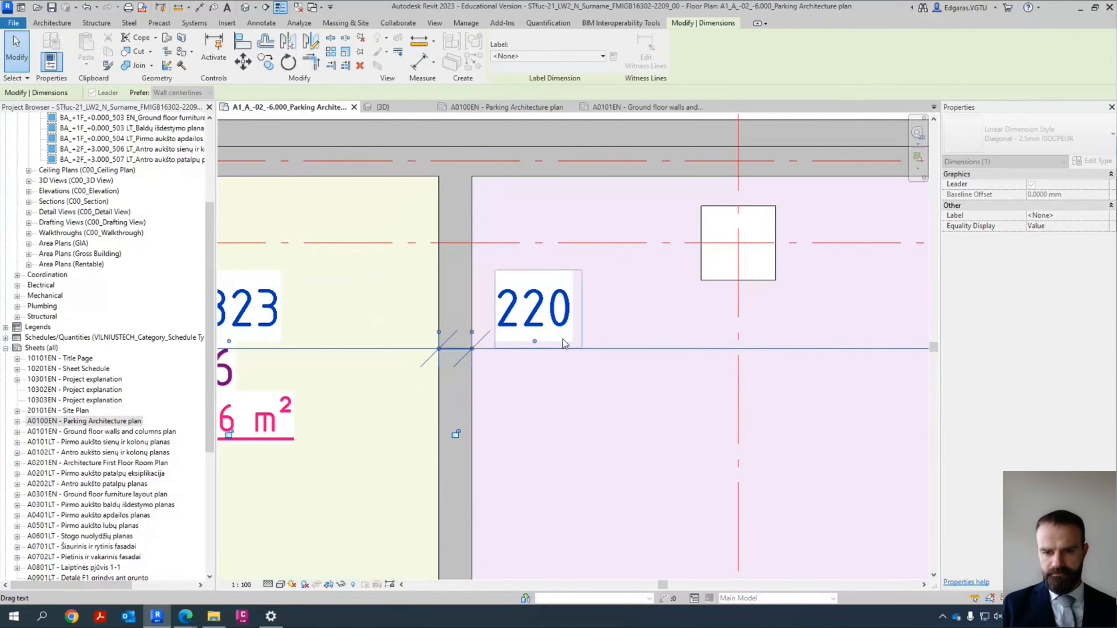
pyautogui.scroll(-5, 660, 293)
pyautogui.scroll(-3, 693, 290)
pyautogui.scroll(8, 838, 314)
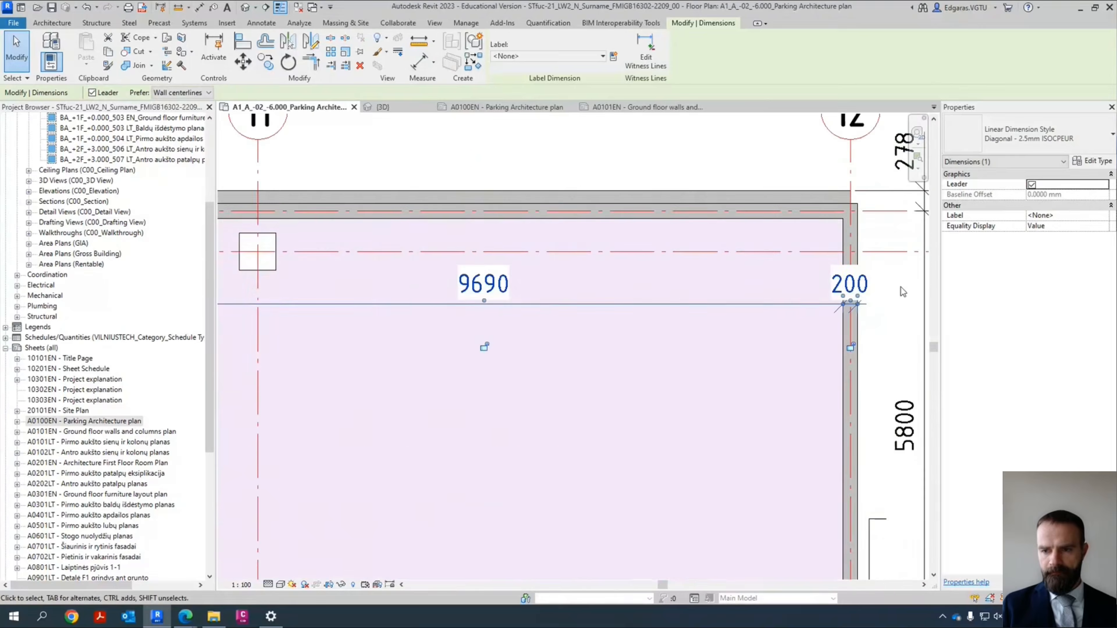
pyautogui.moveTo(739, 310); pyautogui.dragTo(735, 309)
# Step: Dimension both faces of the left exterior wall to grid 1 below the horizontal string and spread the two texts to either side of the wall
pyautogui.scroll(-8, 820, 287)
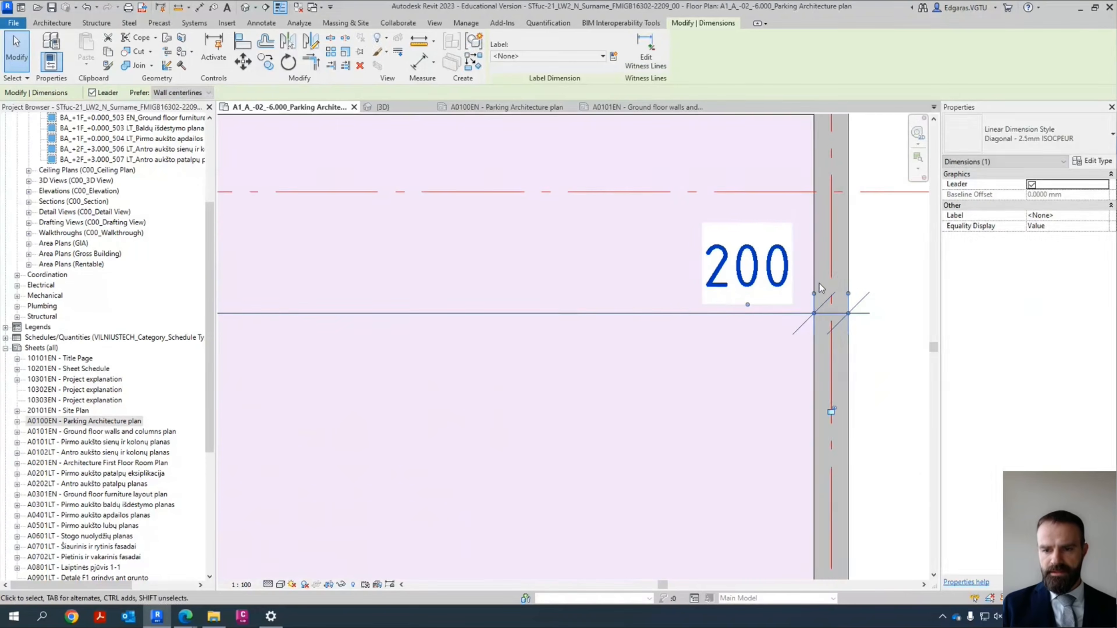
pyautogui.moveTo(617, 359); pyautogui.dragTo(887, 362, button='middle')
pyautogui.scroll(6, 310, 300)
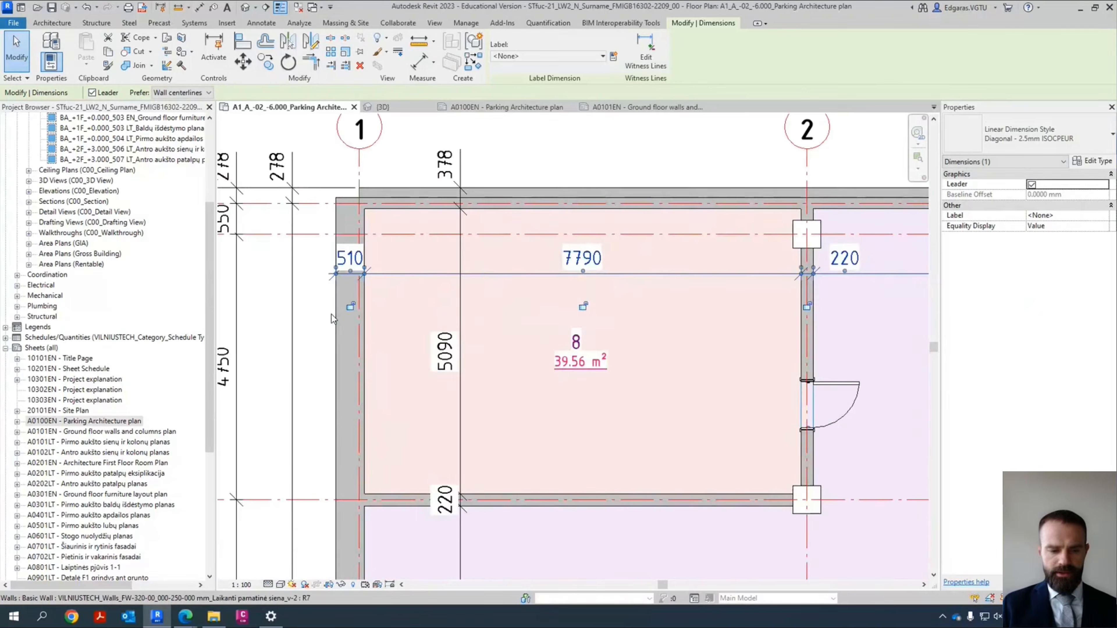
pyautogui.click(299, 217)
pyautogui.scroll(2, 298, 216)
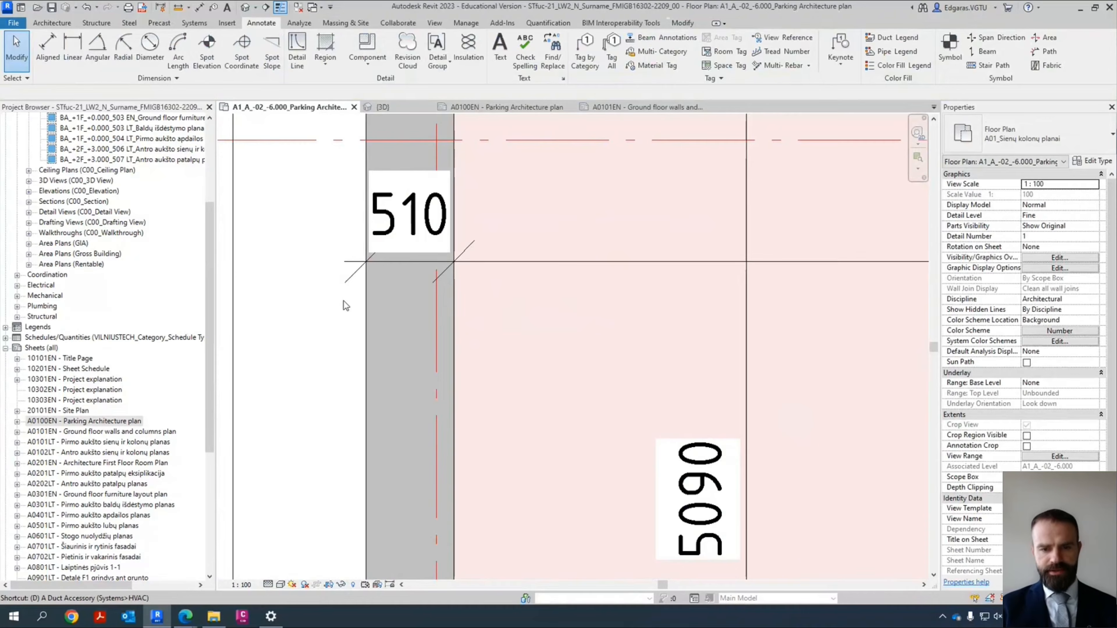
pyautogui.press('i')
pyautogui.click(364, 355)
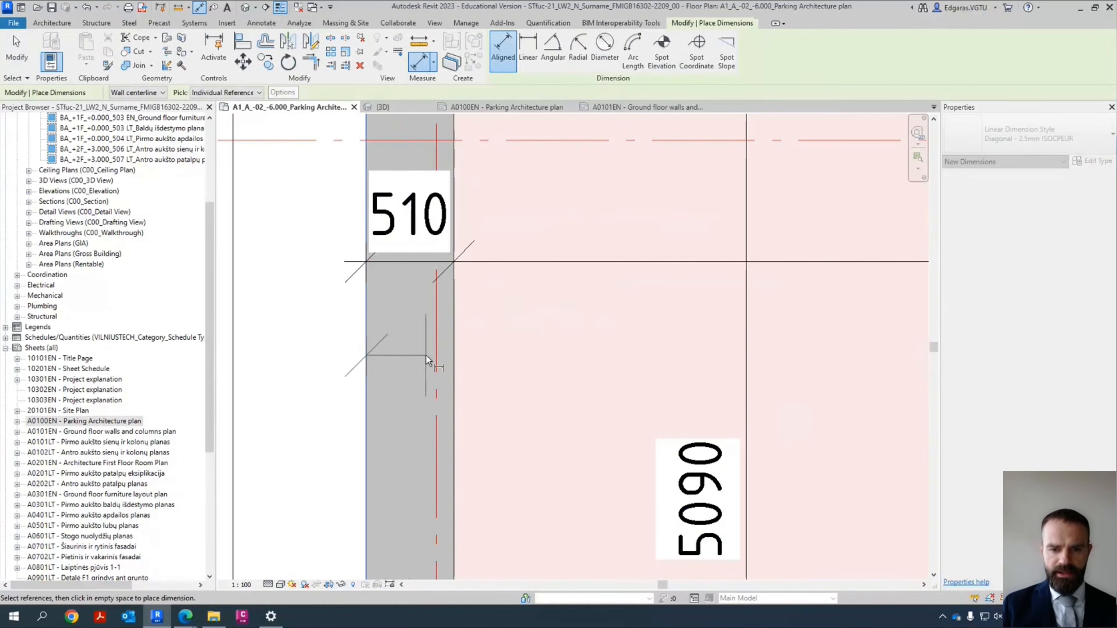
pyautogui.click(435, 362)
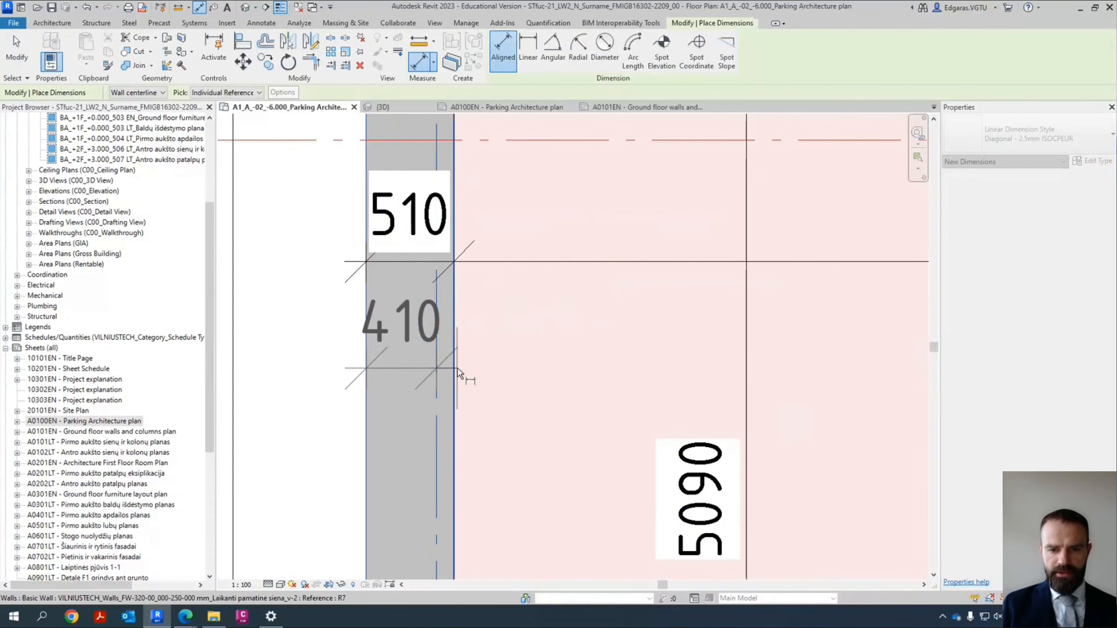
pyautogui.click(457, 372)
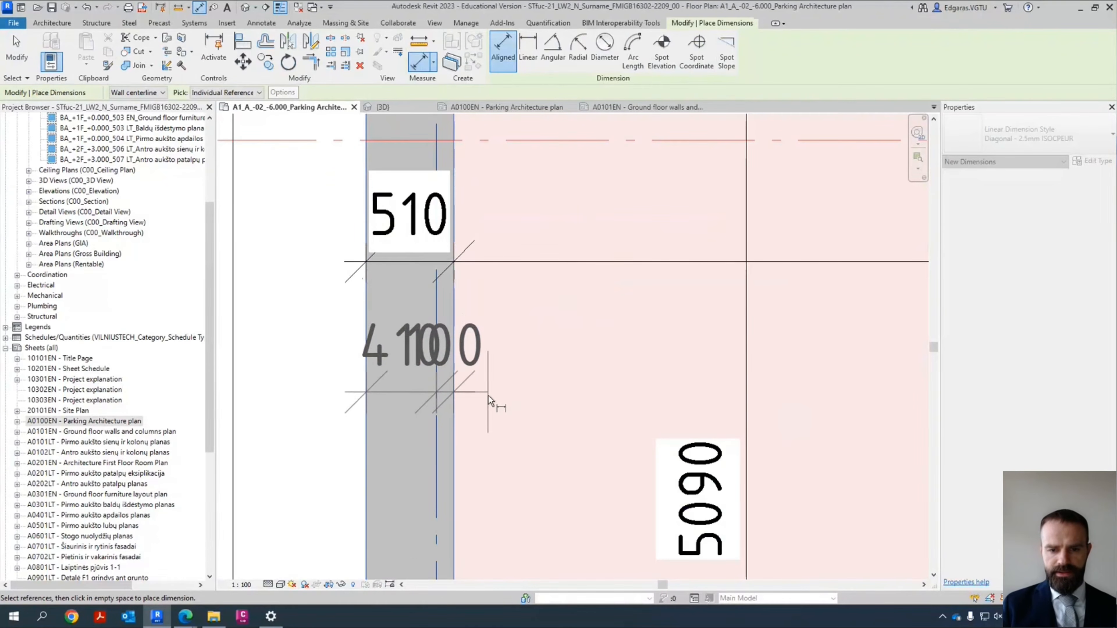
pyautogui.click(492, 436)
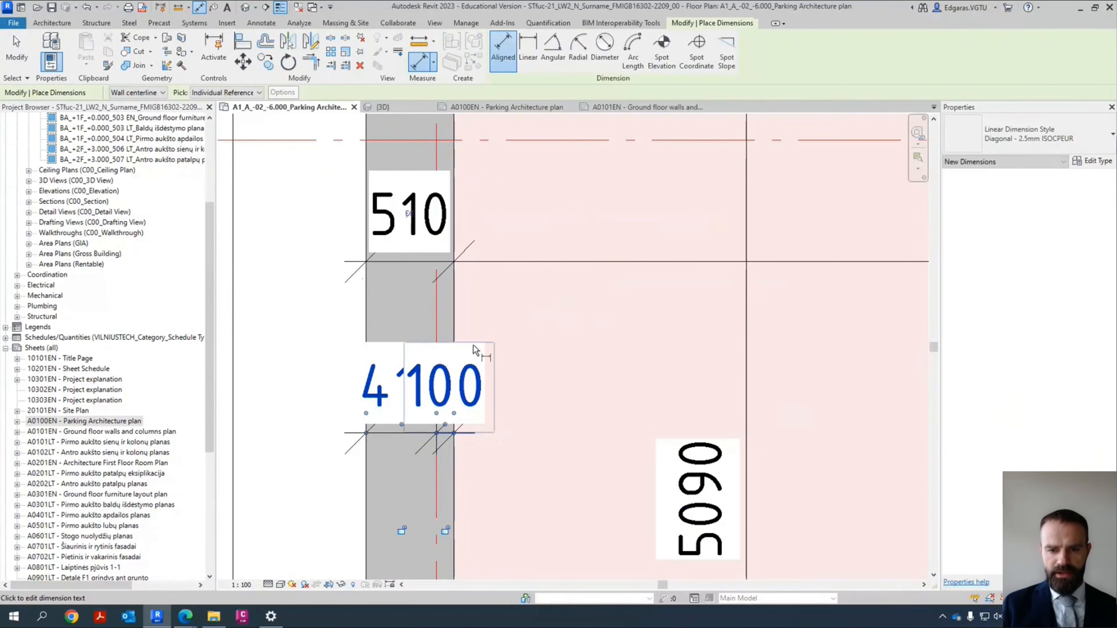
pyautogui.moveTo(496, 431); pyautogui.dragTo(541, 431)
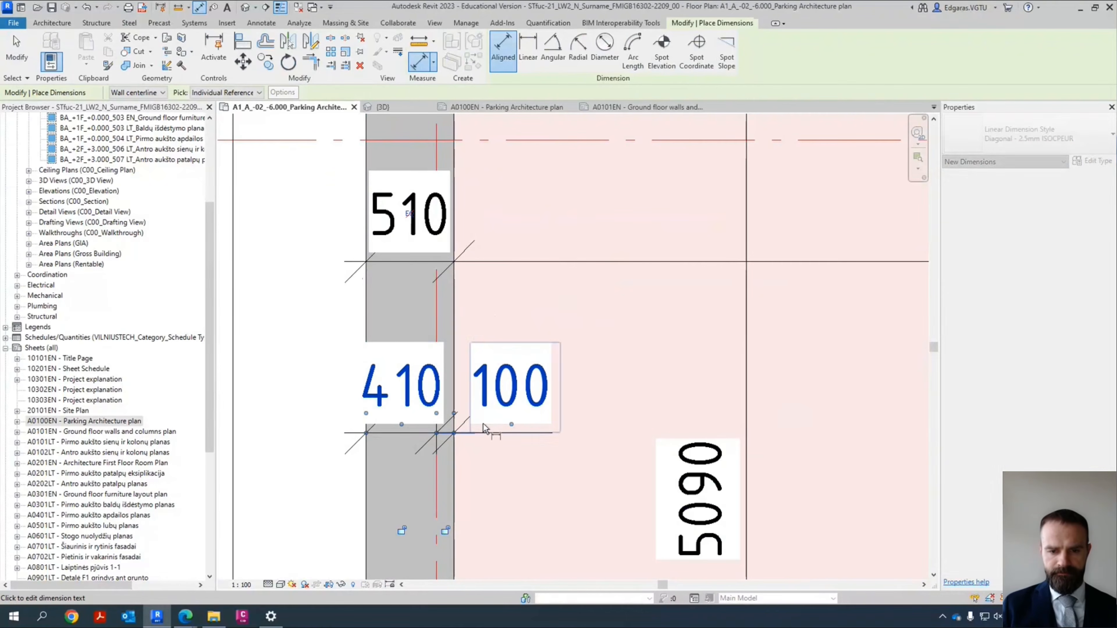
pyautogui.moveTo(404, 429); pyautogui.dragTo(303, 429)
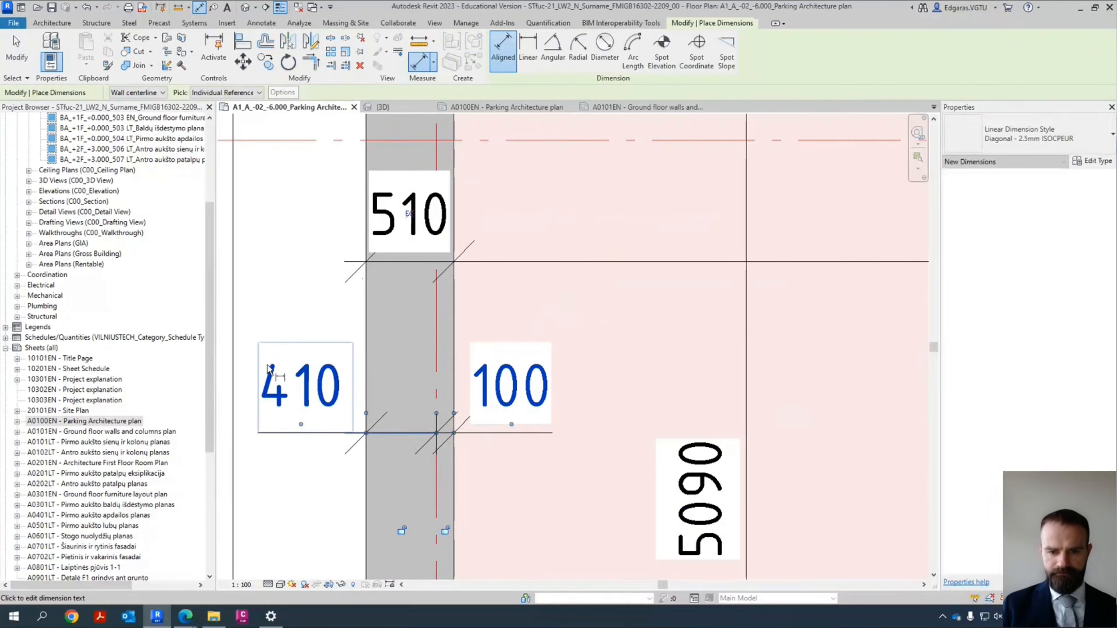
# Step: Dimension both faces of the interior wall on grid 2 to the grid line and spread the two texts to either side of the wall
pyautogui.scroll(-5, 304, 429)
pyautogui.scroll(3, 714, 343)
pyautogui.scroll(3, 573, 389)
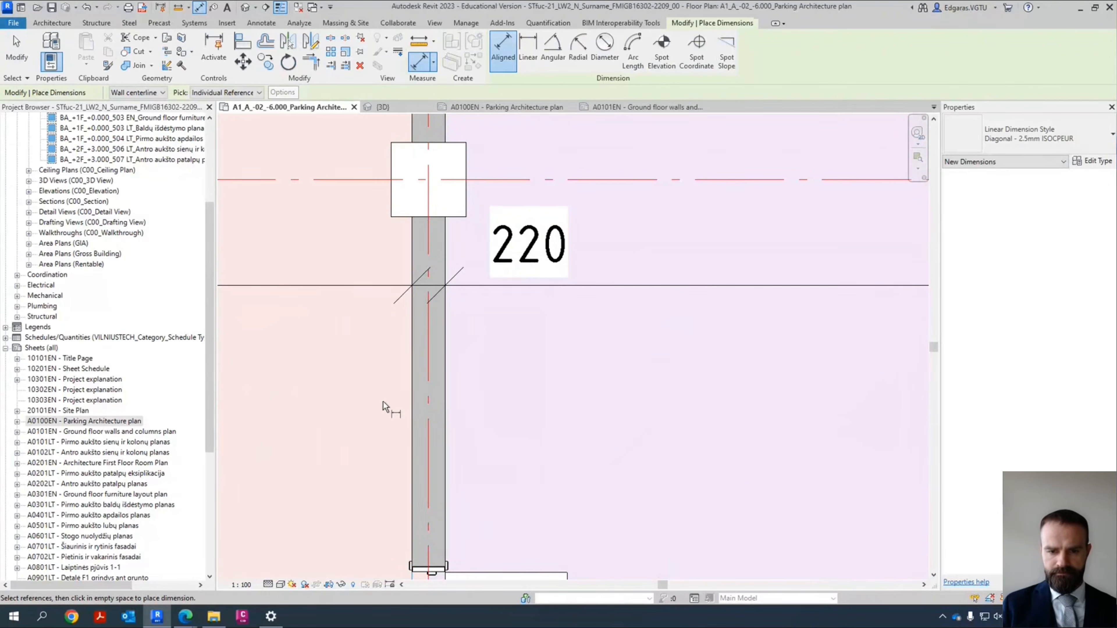
pyautogui.click(412, 392)
pyautogui.click(445, 406)
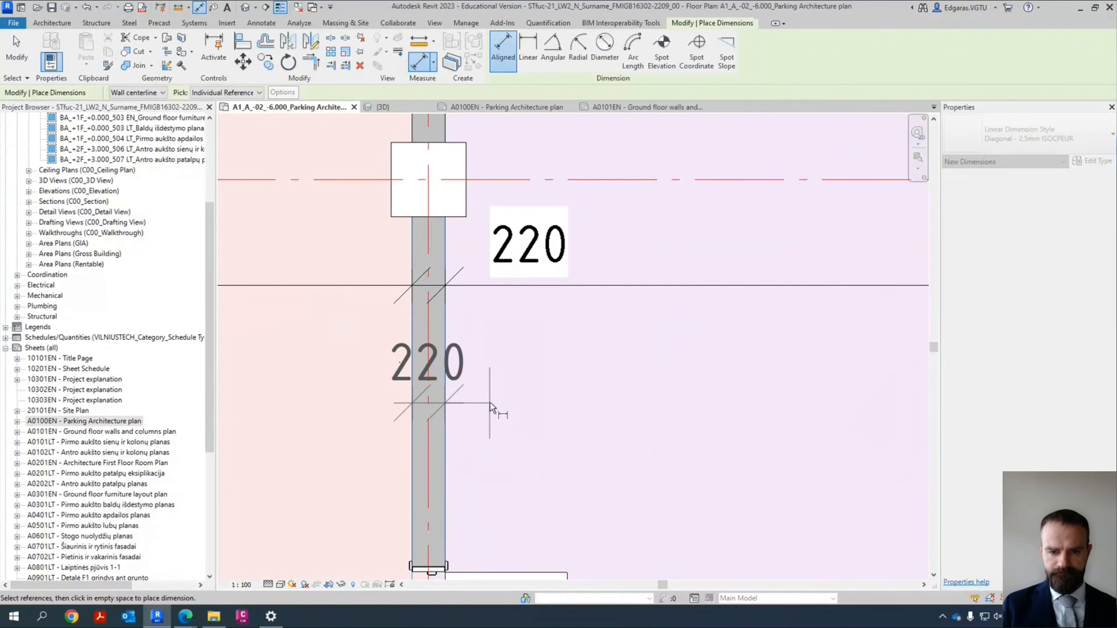
pyautogui.click(433, 407)
pyautogui.click(445, 387)
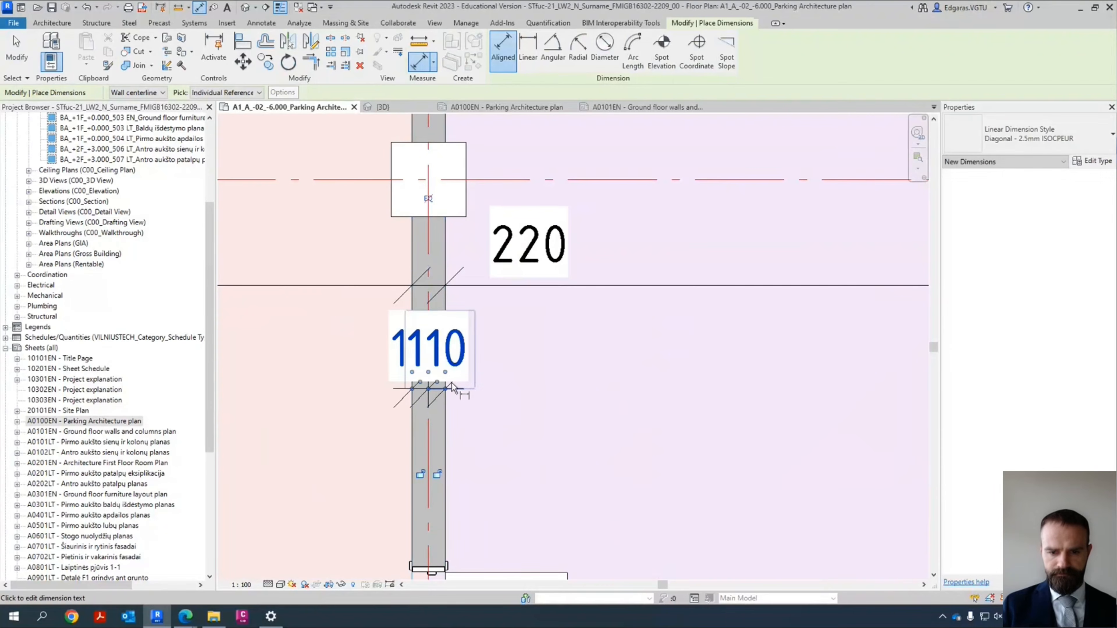
pyautogui.moveTo(438, 383); pyautogui.dragTo(511, 384)
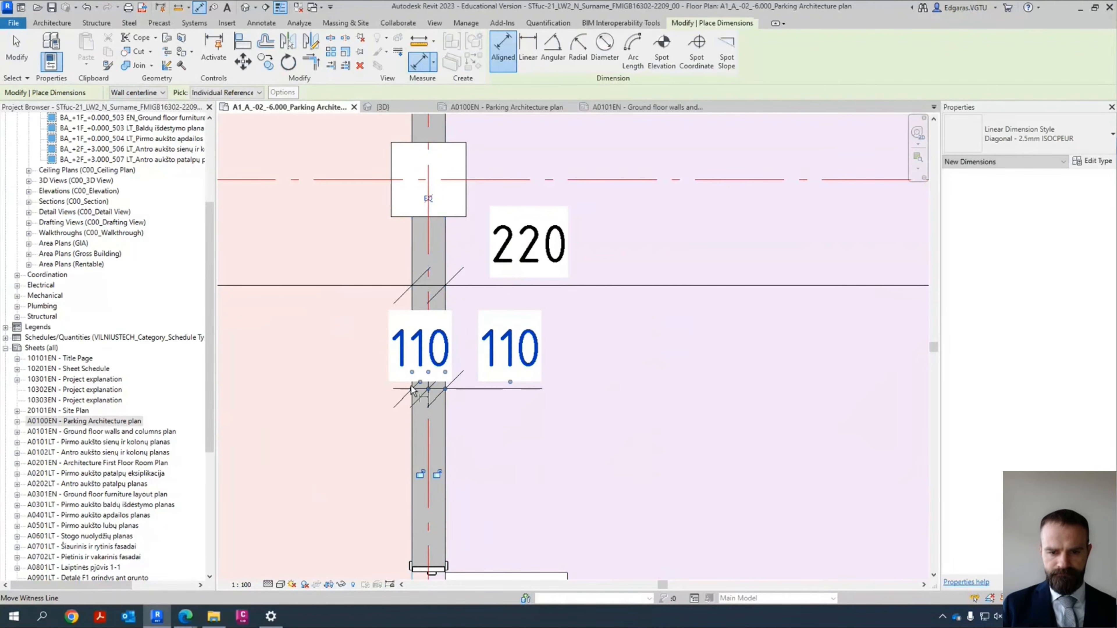
pyautogui.moveTo(420, 387); pyautogui.dragTo(367, 387)
pyautogui.scroll(-5, 331, 369)
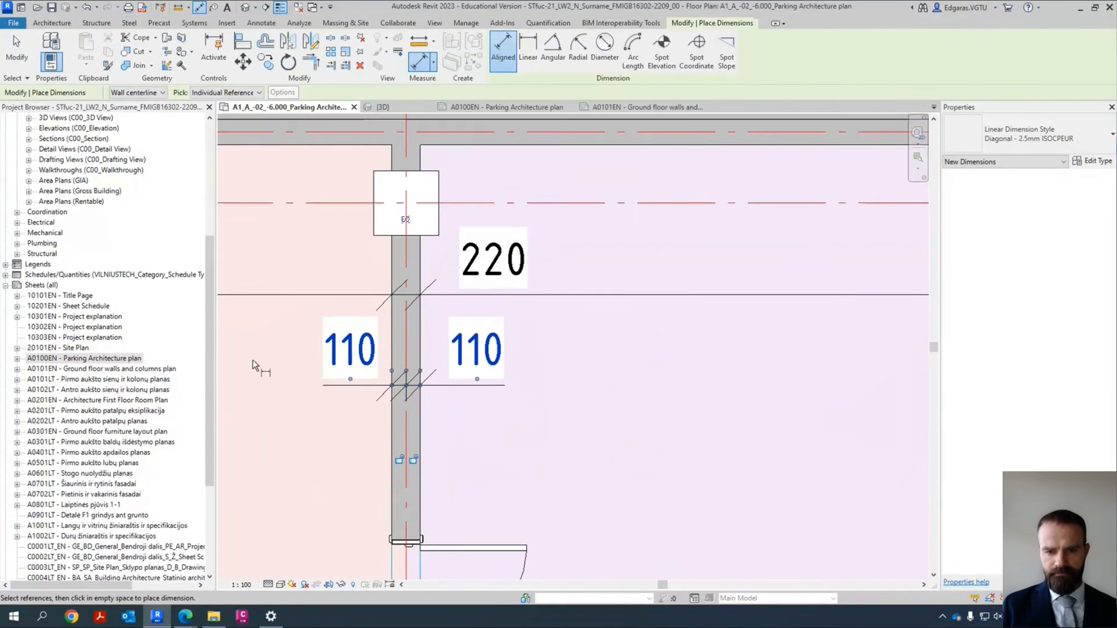
# Step: Dimension the offset from grid 3 to the outer face of room 2's left wall, just below the horizontal string
pyautogui.moveTo(712, 375); pyautogui.dragTo(564, 374, button='middle')
pyautogui.scroll(5, 562, 369)
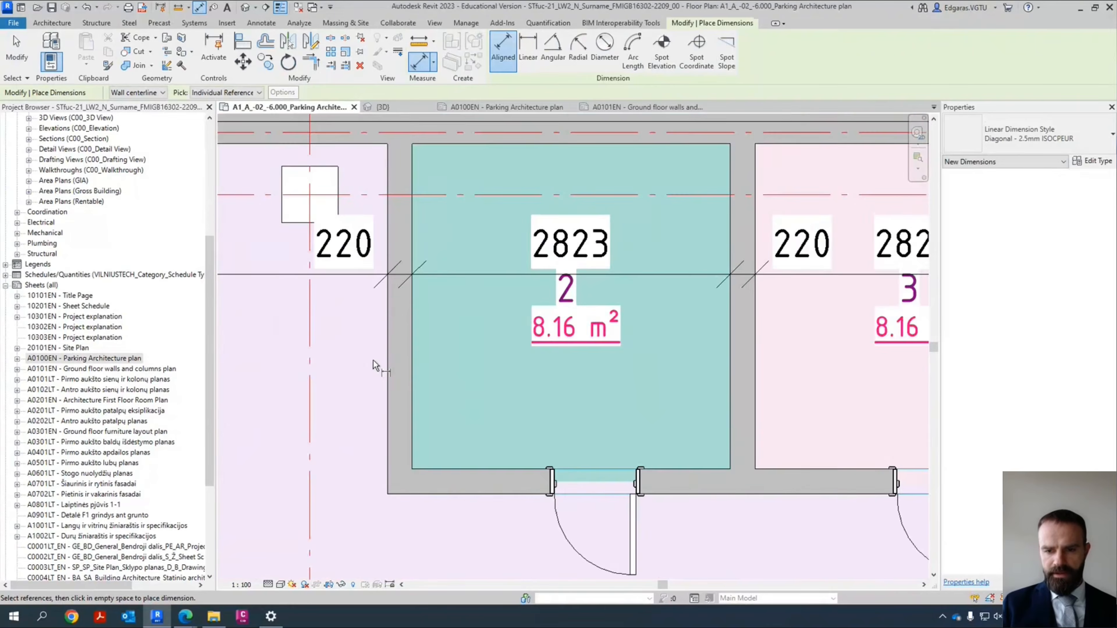
pyautogui.scroll(-5, 374, 361)
pyautogui.scroll(1, 458, 338)
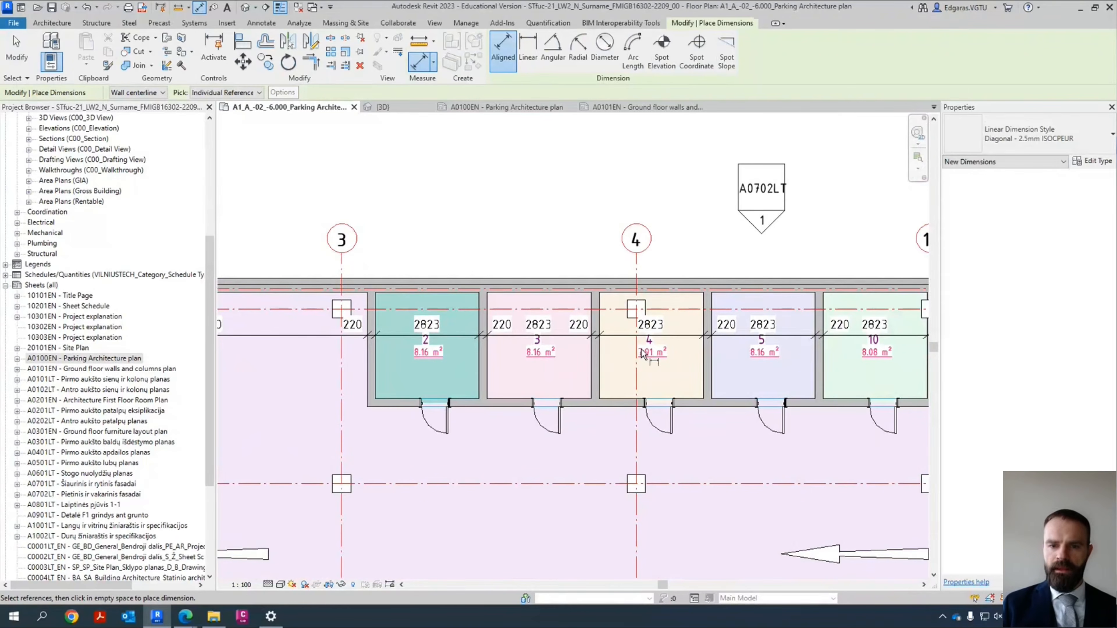
pyautogui.moveTo(412, 352); pyautogui.dragTo(487, 349, button='middle')
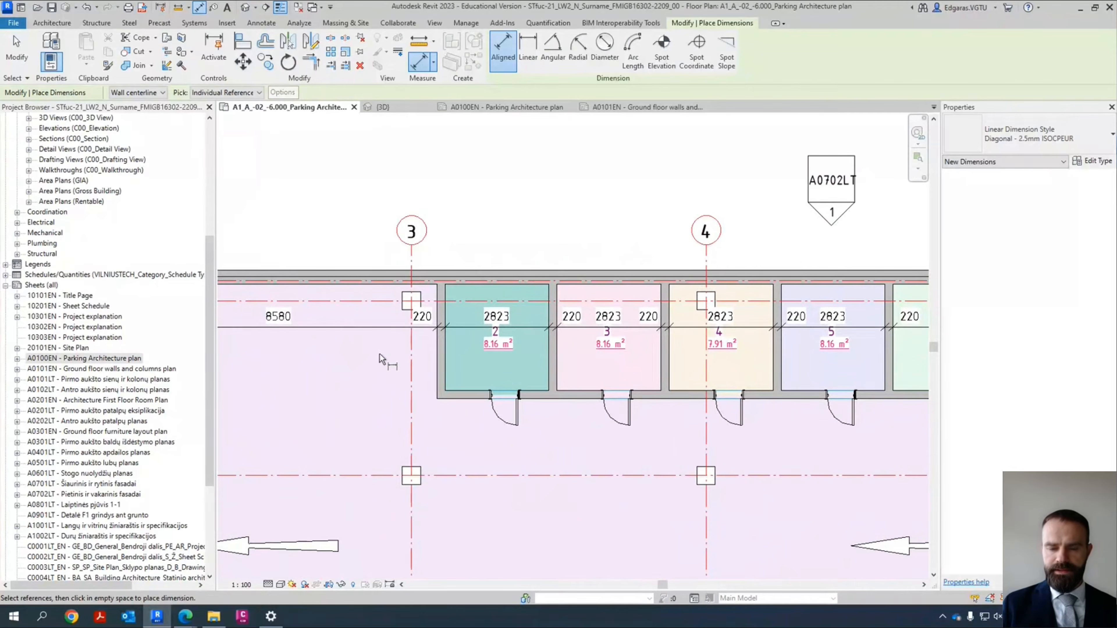
pyautogui.scroll(5, 477, 347)
pyautogui.scroll(-5, 571, 351)
pyautogui.moveTo(748, 366); pyautogui.dragTo(815, 349, button='middle')
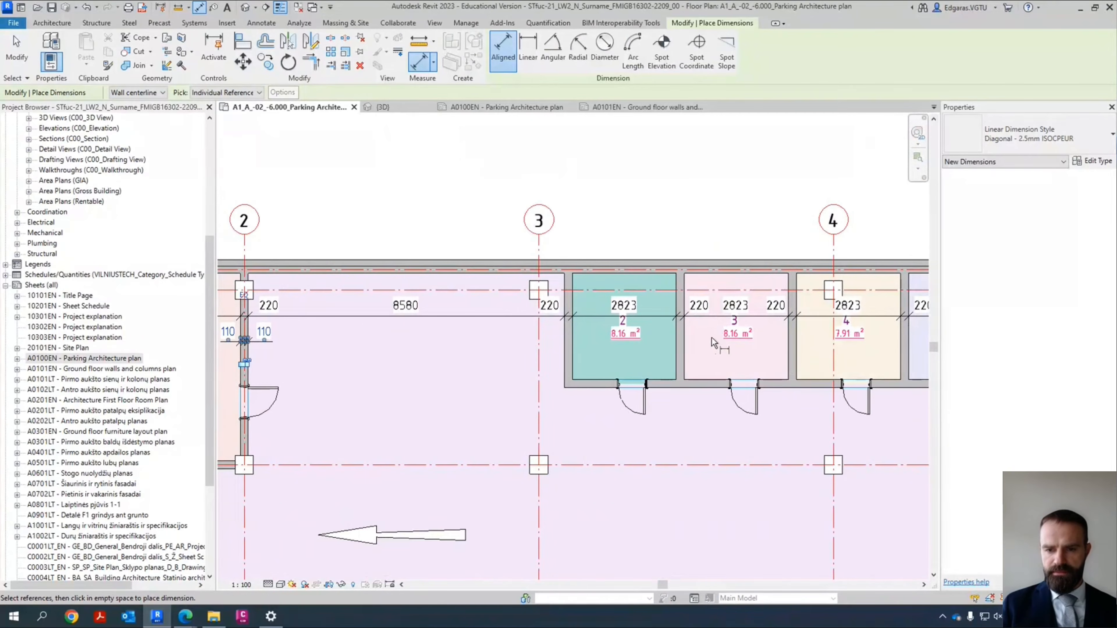
pyautogui.scroll(5, 559, 356)
pyautogui.click(554, 359)
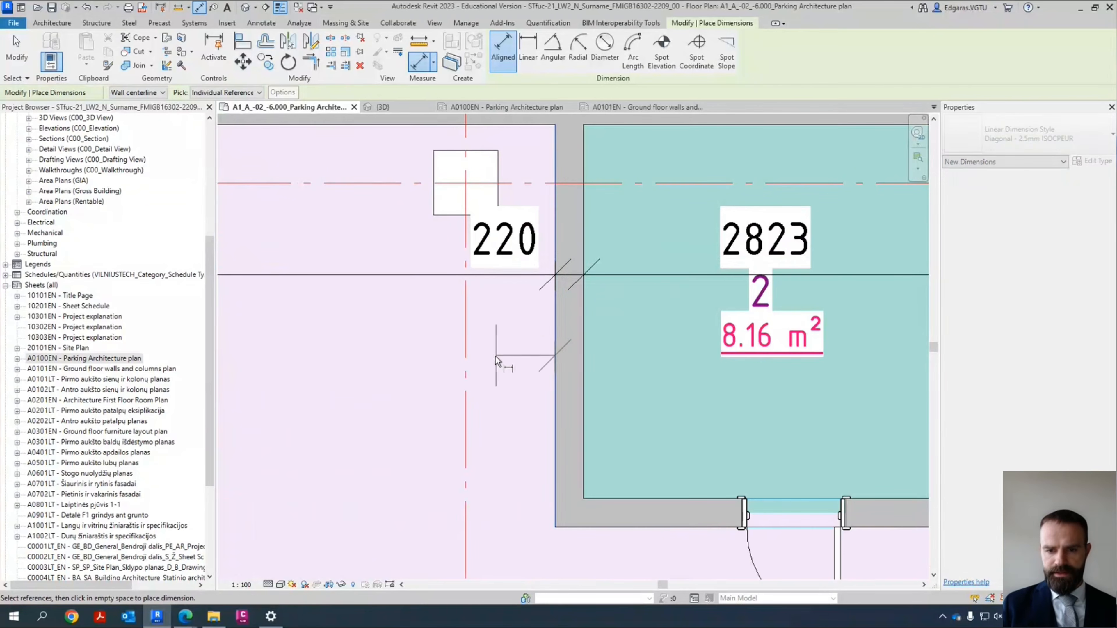
pyautogui.click(506, 373)
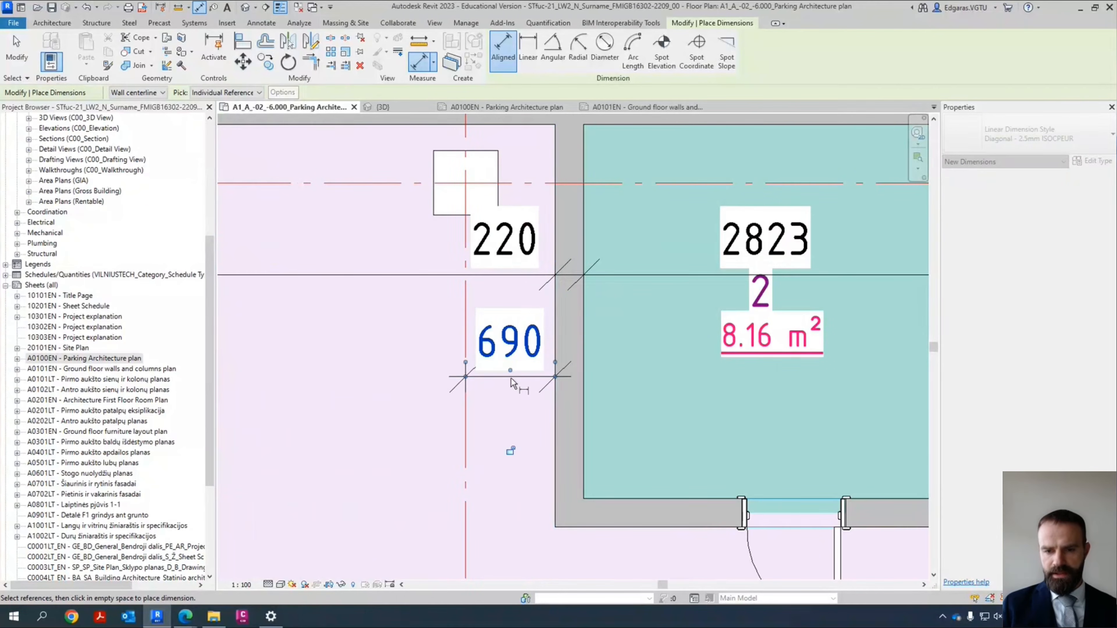
# Step: Dimension the offset from the outer face of room 6's right wall to grid 11, just below the horizontal string
pyautogui.scroll(-4, 483, 352)
pyautogui.moveTo(791, 380); pyautogui.dragTo(343, 356, button='middle')
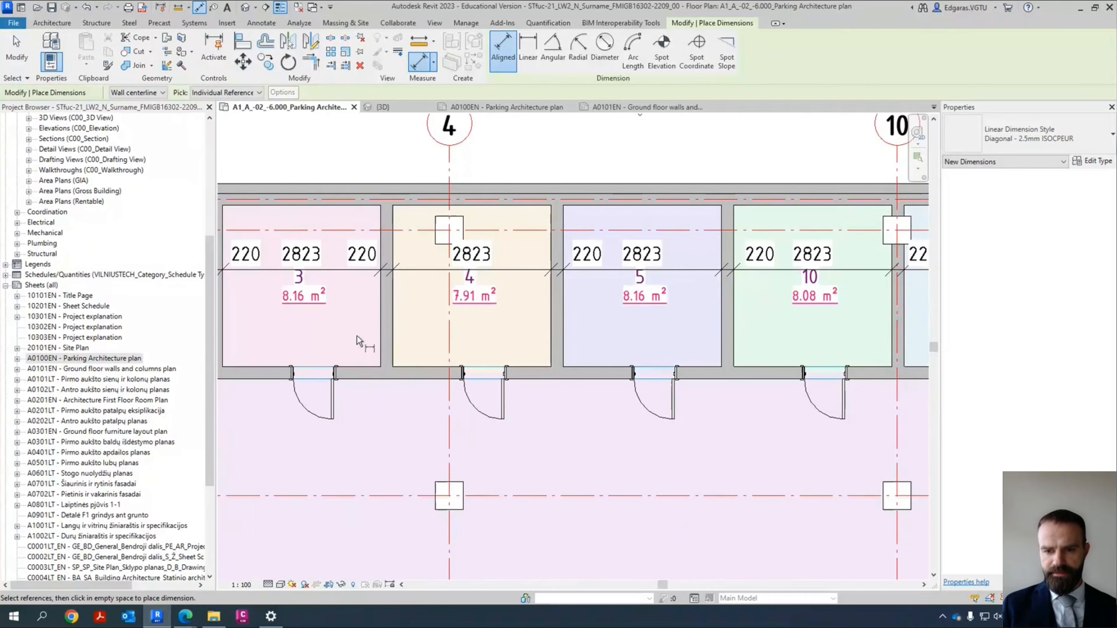
pyautogui.scroll(-4, 402, 327)
pyautogui.scroll(4, 633, 319)
pyautogui.click(552, 346)
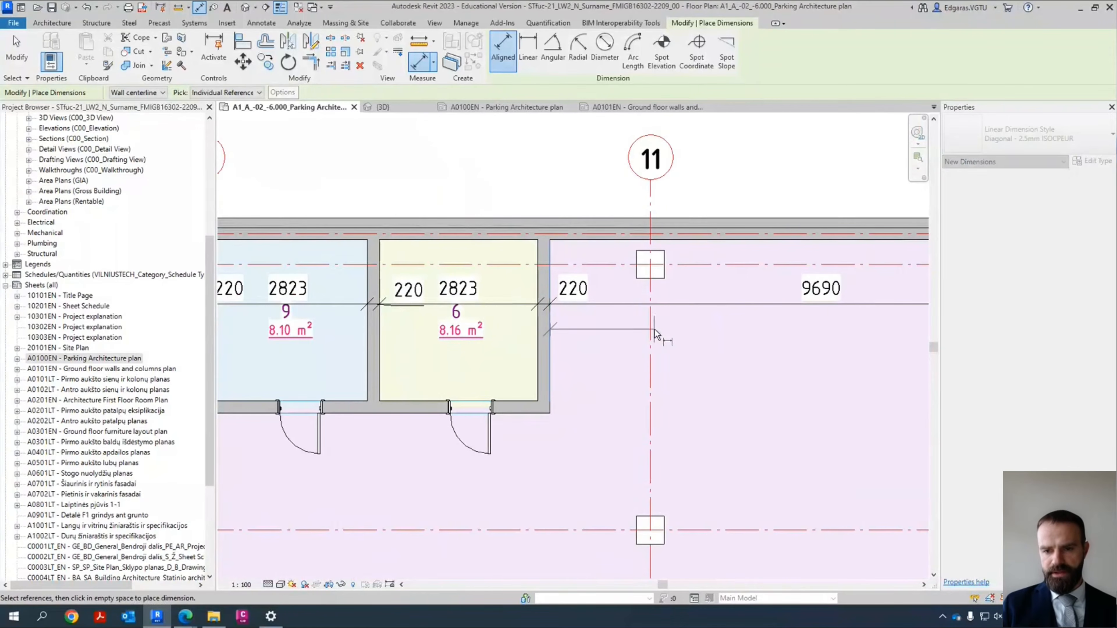
pyautogui.click(652, 337)
pyautogui.scroll(-5, 767, 348)
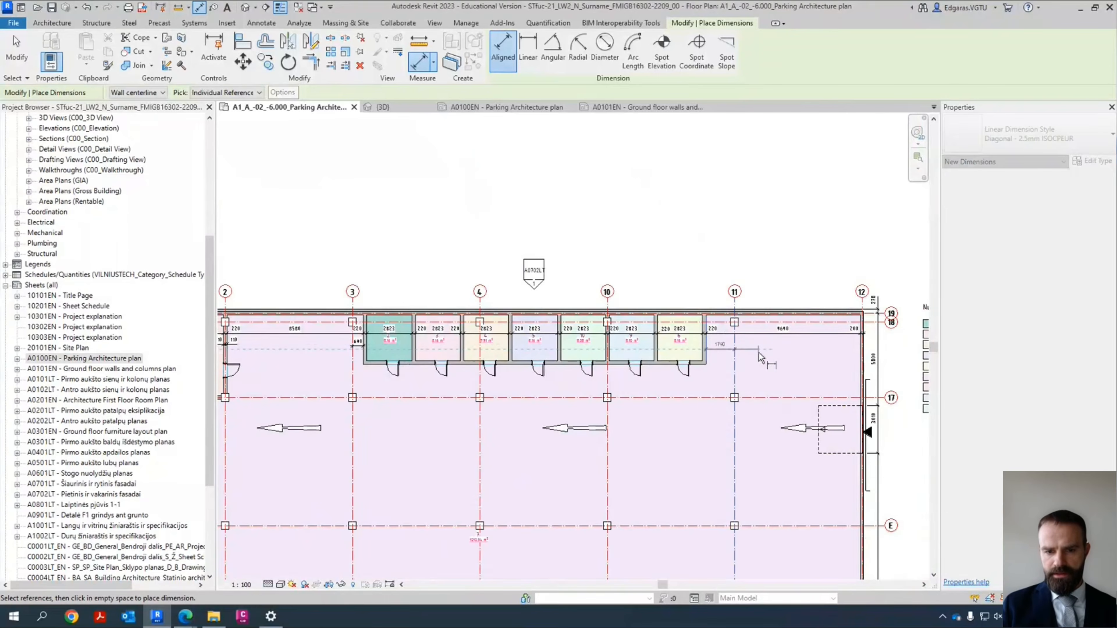
pyautogui.click(723, 347)
pyautogui.scroll(5, 723, 348)
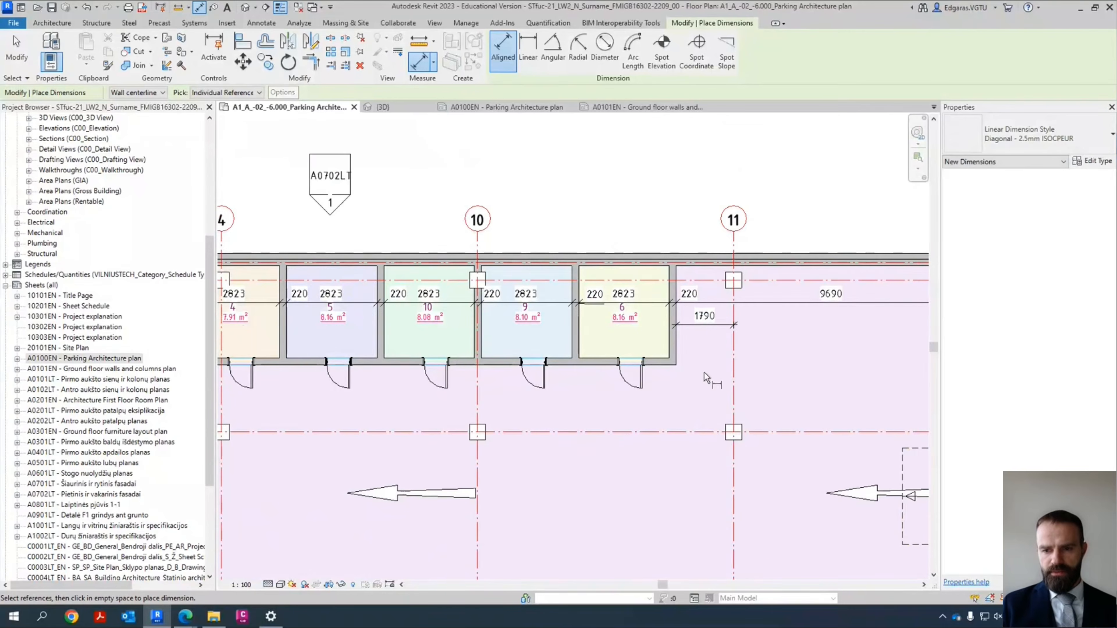
# Step: Begin an aligned dimension string below the room row using room 2's left outer face, room 6's right outer face, grid 11 and grid 3
pyautogui.moveTo(552, 382); pyautogui.dragTo(743, 382, button='middle')
pyautogui.scroll(-3, 743, 381)
pyautogui.scroll(5, 412, 378)
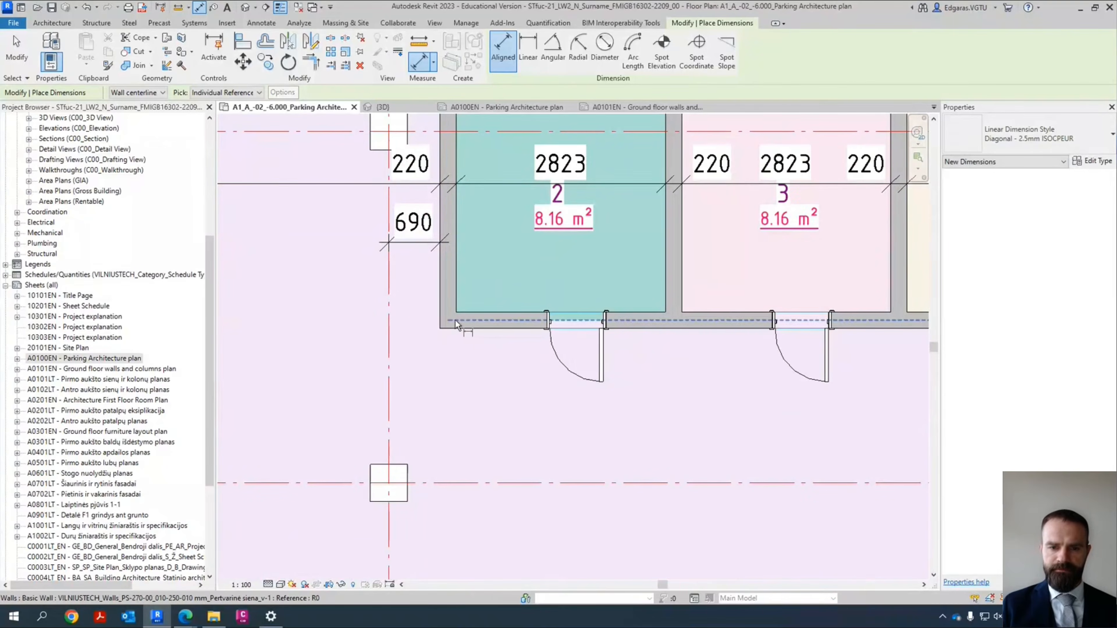
pyautogui.moveTo(434, 327); pyautogui.dragTo(393, 354, button='middle')
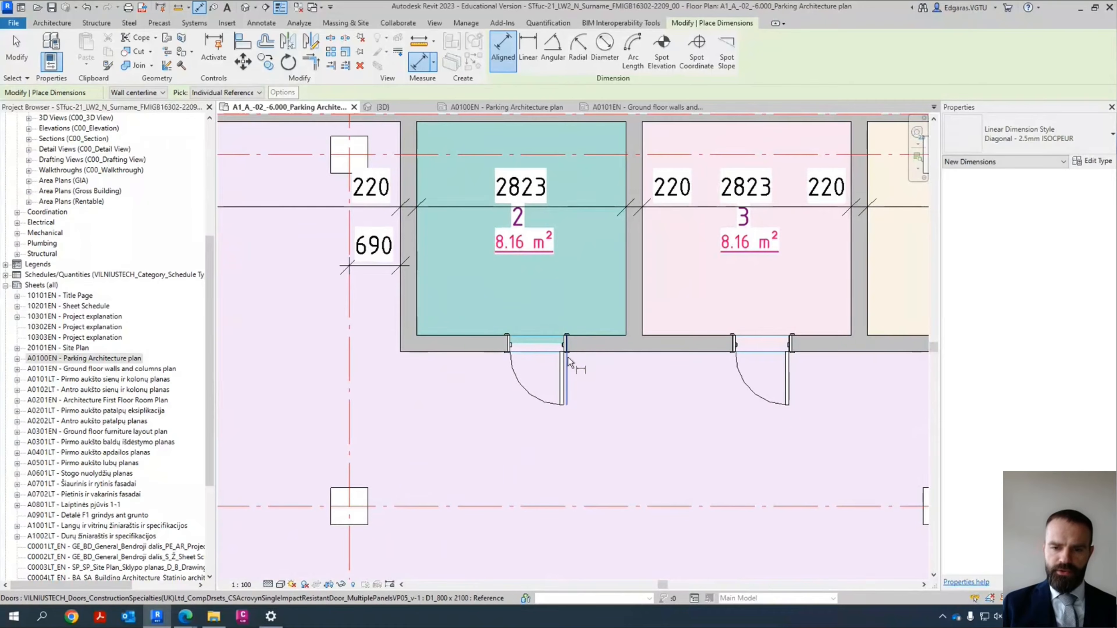
pyautogui.scroll(2, 562, 355)
pyautogui.scroll(-3, 416, 358)
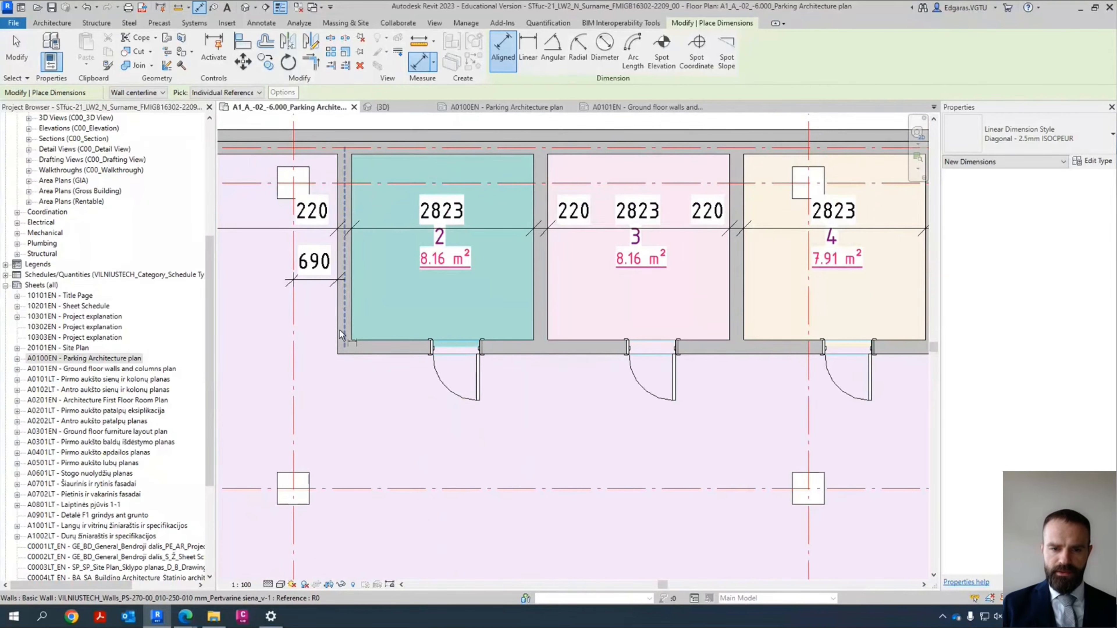
pyautogui.click(341, 335)
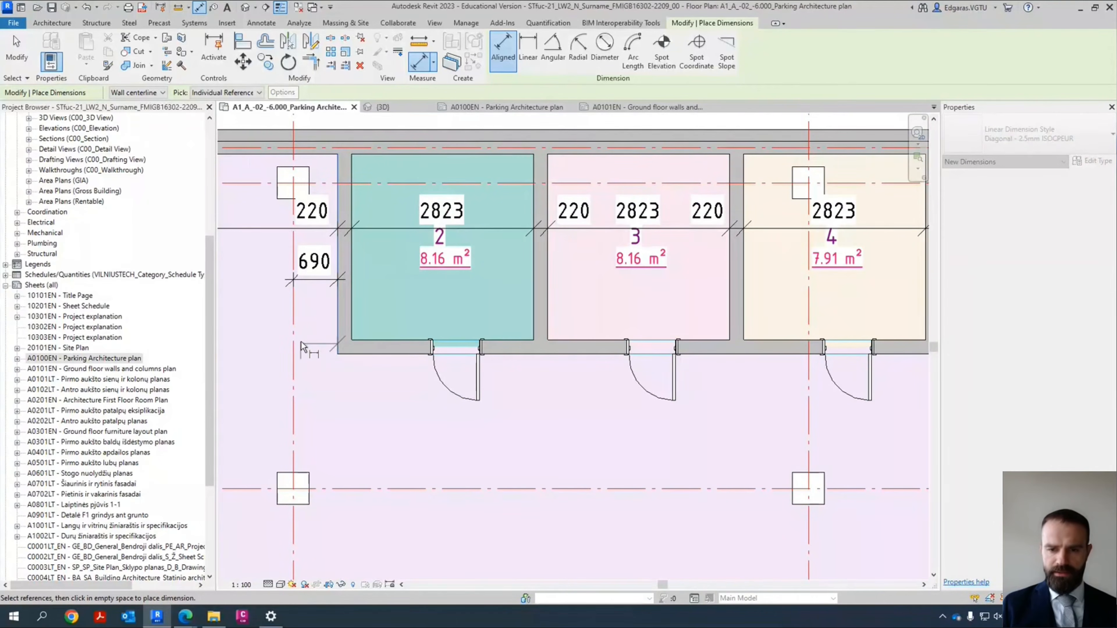
pyautogui.scroll(-4, 303, 347)
pyautogui.scroll(3, 626, 355)
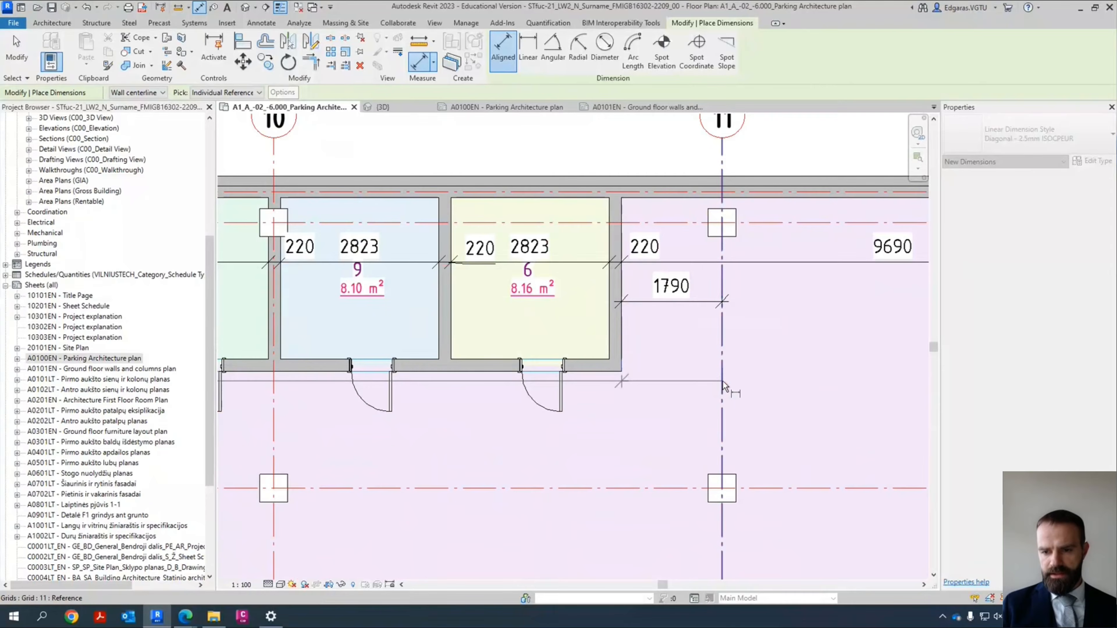
pyautogui.scroll(-4, 801, 387)
pyautogui.scroll(4, 579, 396)
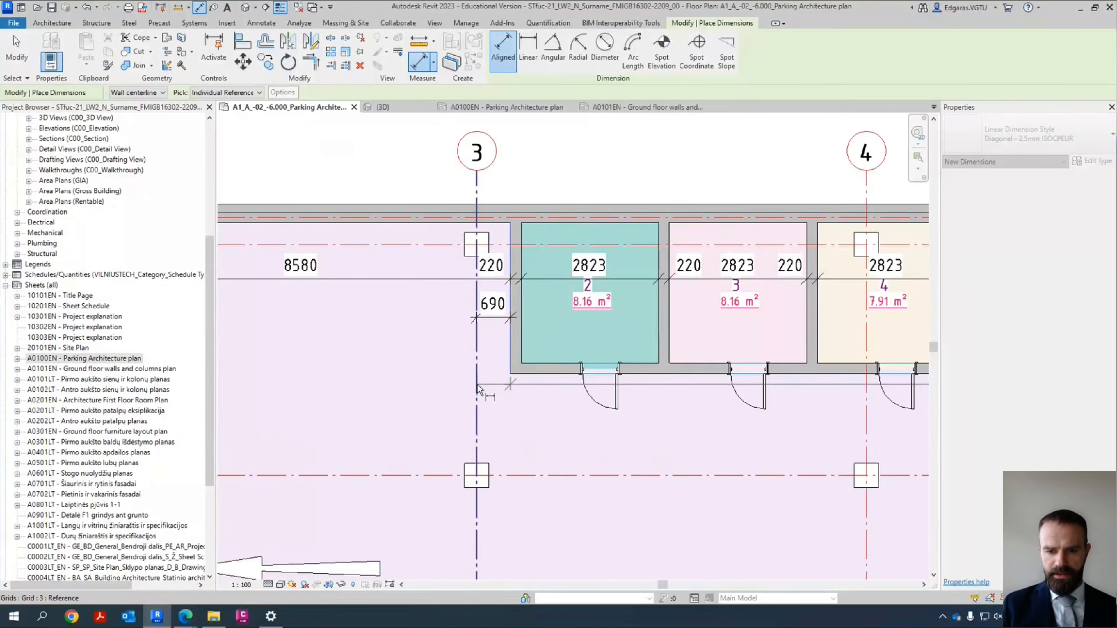
pyautogui.scroll(3, 611, 387)
pyautogui.scroll(-3, 439, 405)
pyautogui.scroll(3, 434, 412)
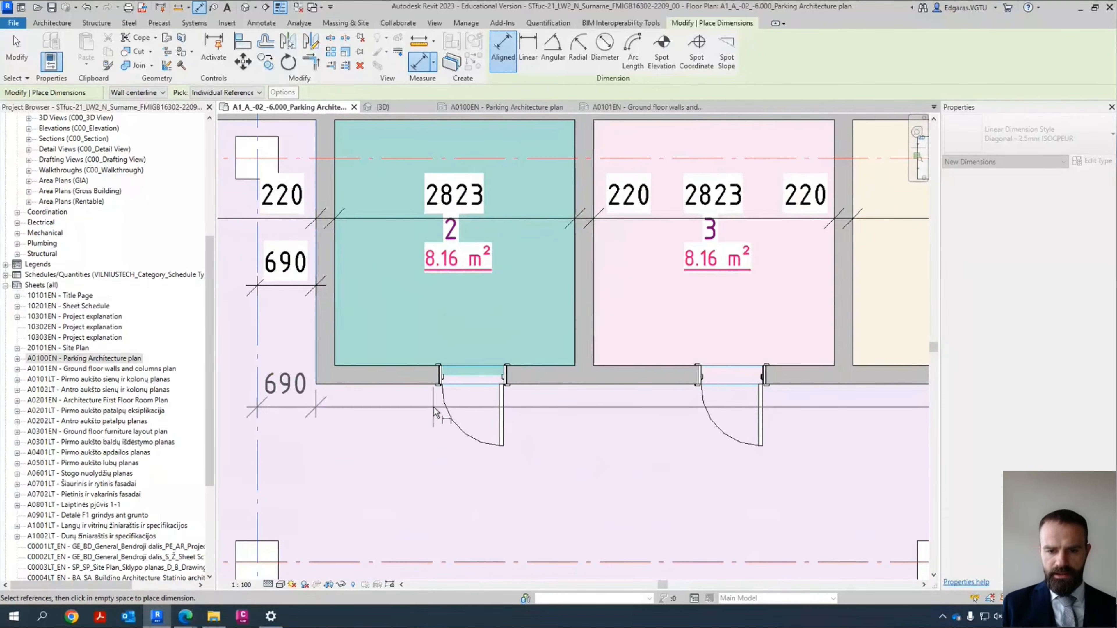
# Step: Add both door opening edges of rooms 2, 3, 4 and 5 to the dimension string below the room row
pyautogui.click(439, 411)
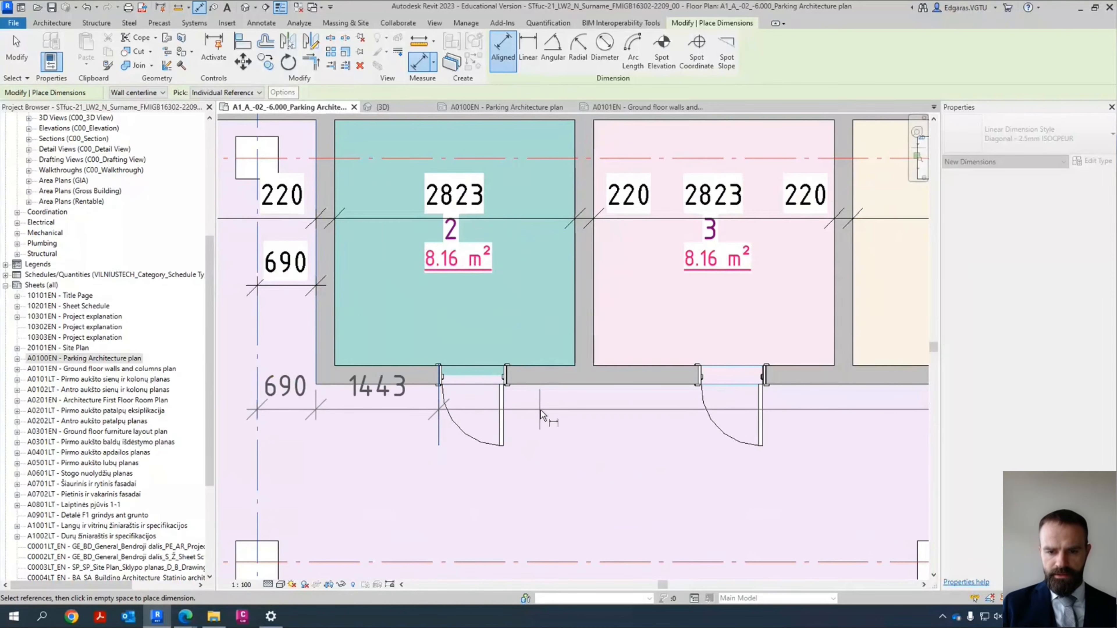
pyautogui.click(507, 412)
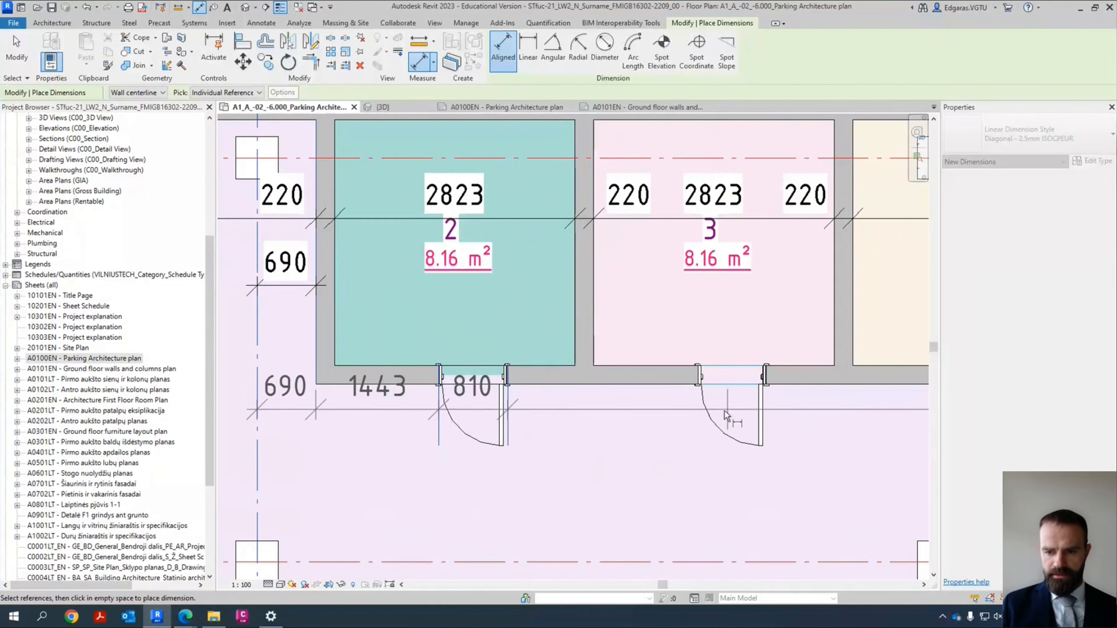
pyautogui.click(699, 413)
pyautogui.moveTo(797, 431); pyautogui.dragTo(280, 416, button='middle')
pyautogui.click(440, 398)
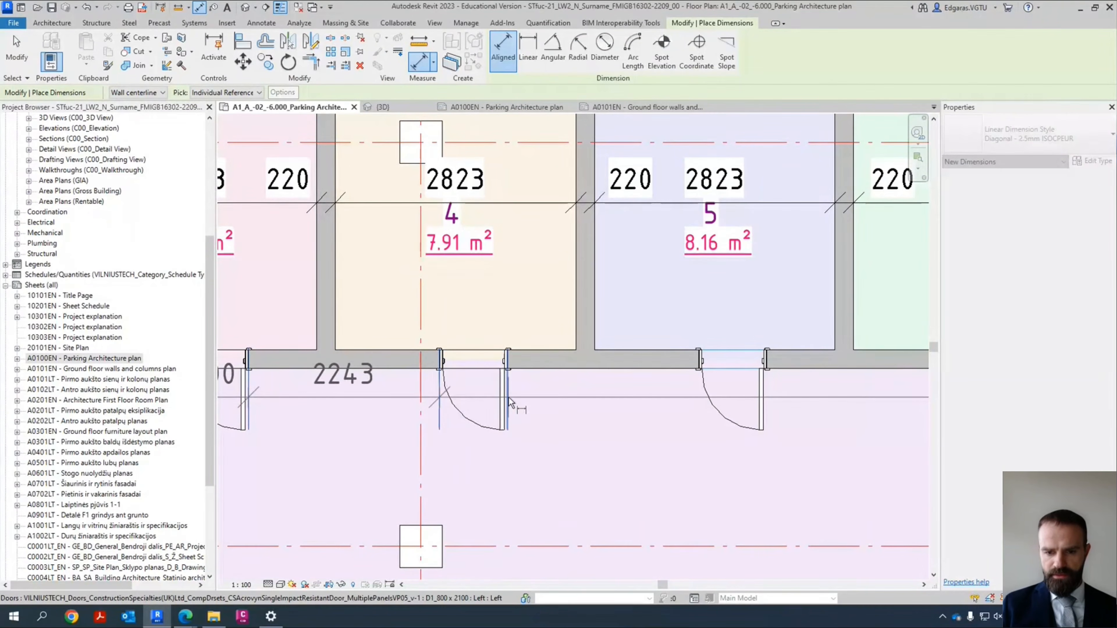
pyautogui.click(507, 403)
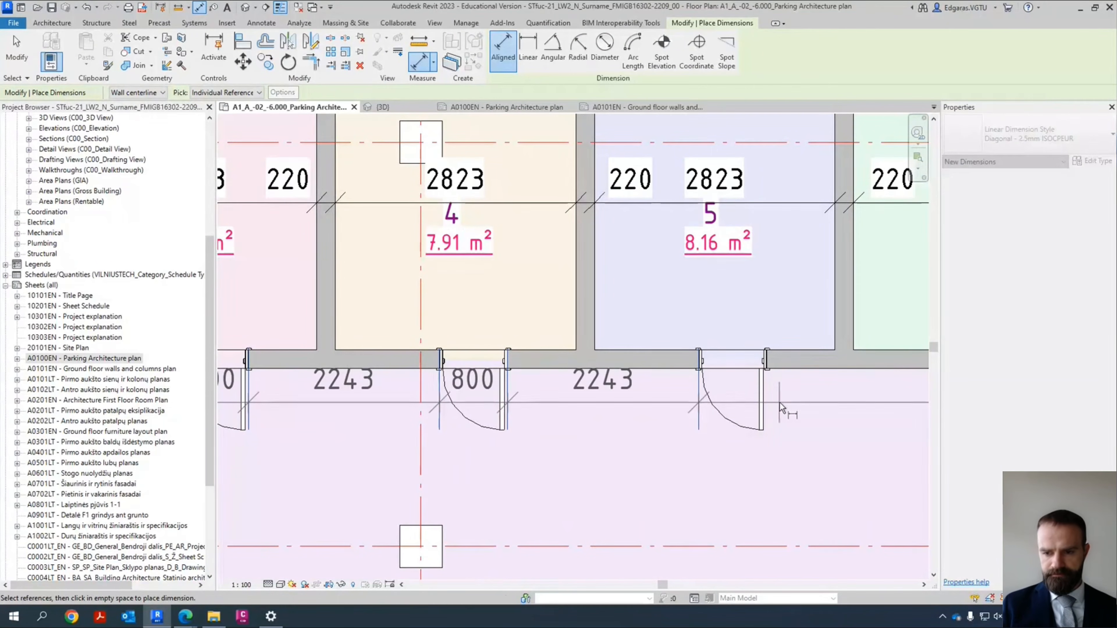
pyautogui.click(765, 402)
# Step: Add the door opening edges of rooms 10, 9 and 6 to the string and place it just below the door swings
pyautogui.moveTo(856, 419); pyautogui.dragTo(344, 405, button='middle')
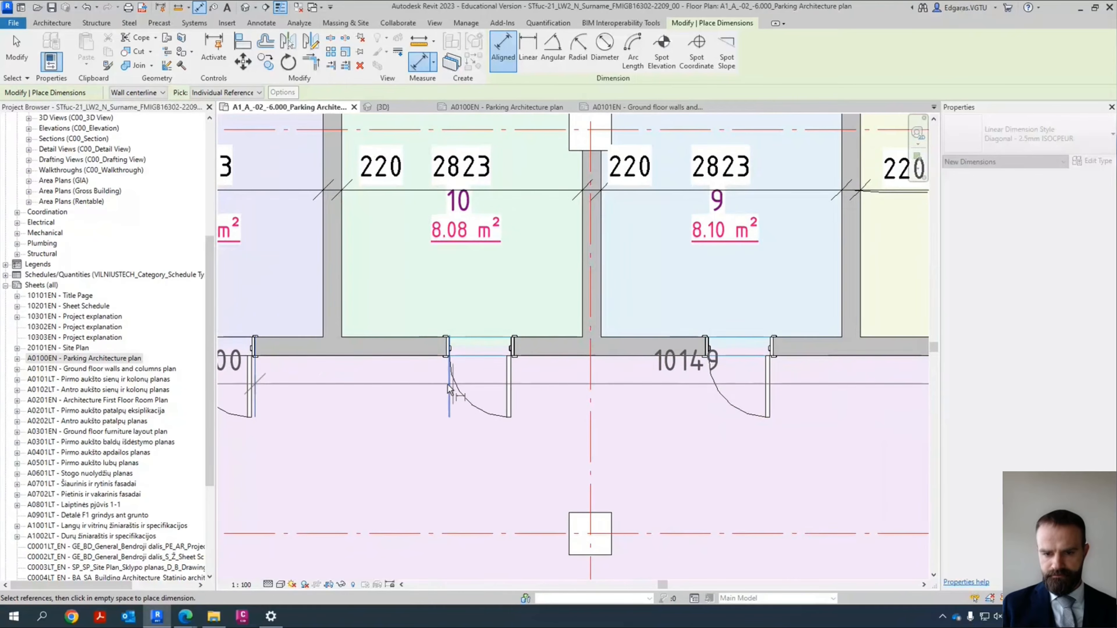
pyautogui.click(489, 401)
pyautogui.click(515, 393)
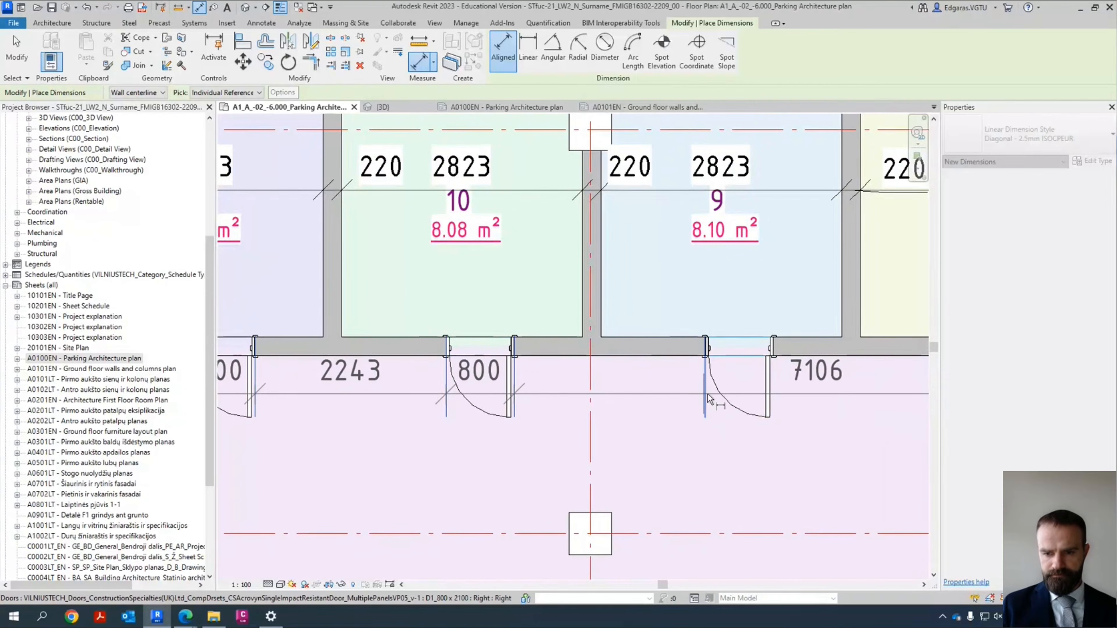
pyautogui.click(706, 398)
pyautogui.click(778, 397)
pyautogui.moveTo(786, 407); pyautogui.dragTo(232, 412, button='middle')
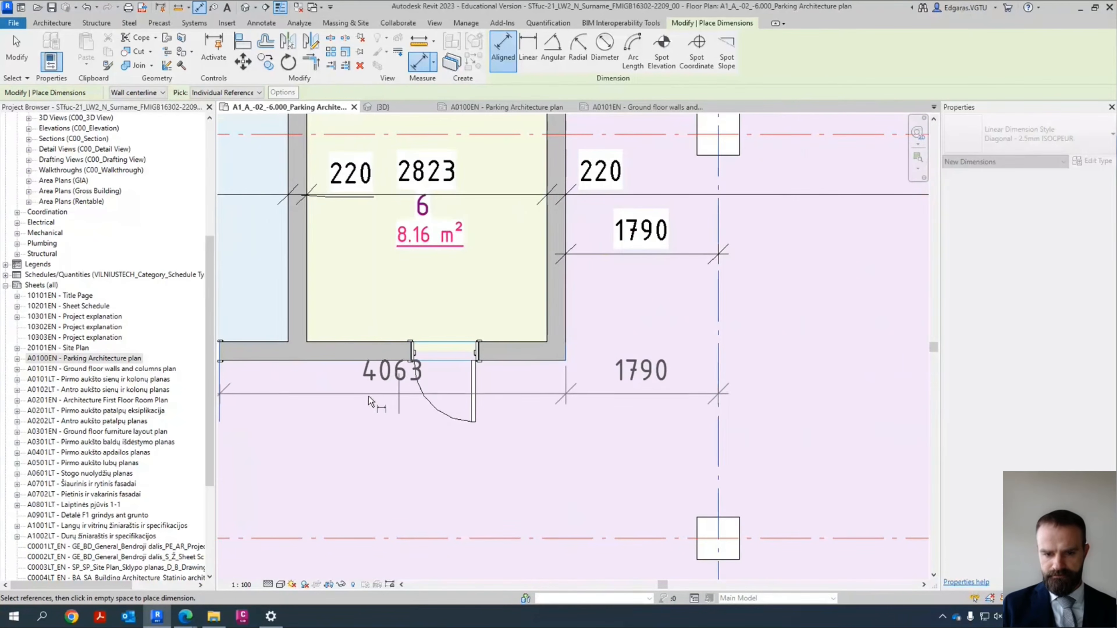
pyautogui.click(484, 408)
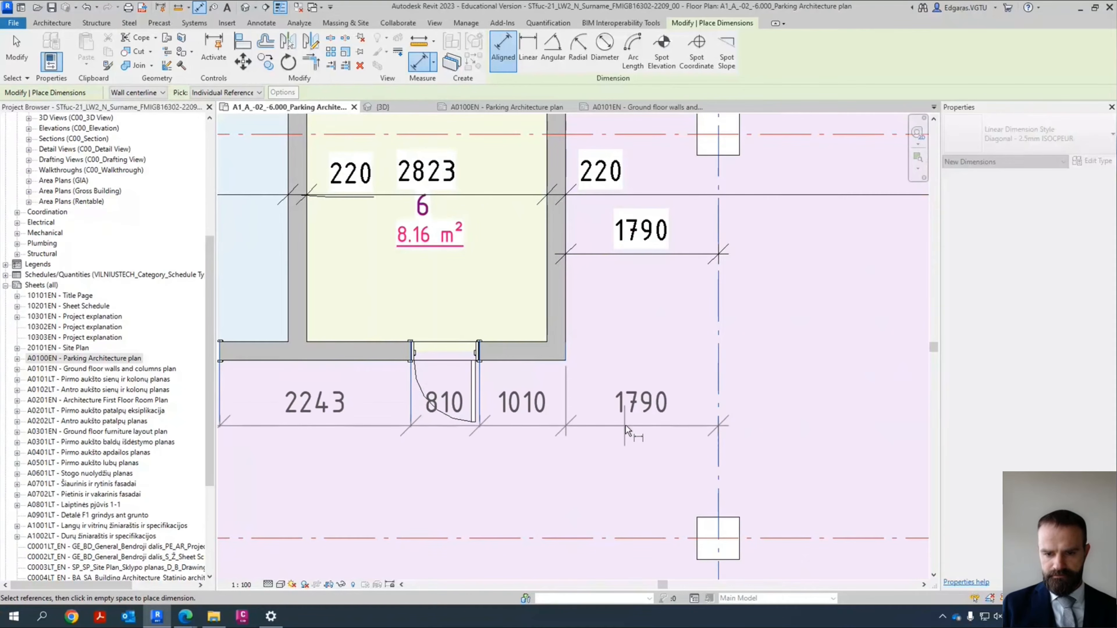
pyautogui.click(630, 436)
pyautogui.scroll(-5, 630, 437)
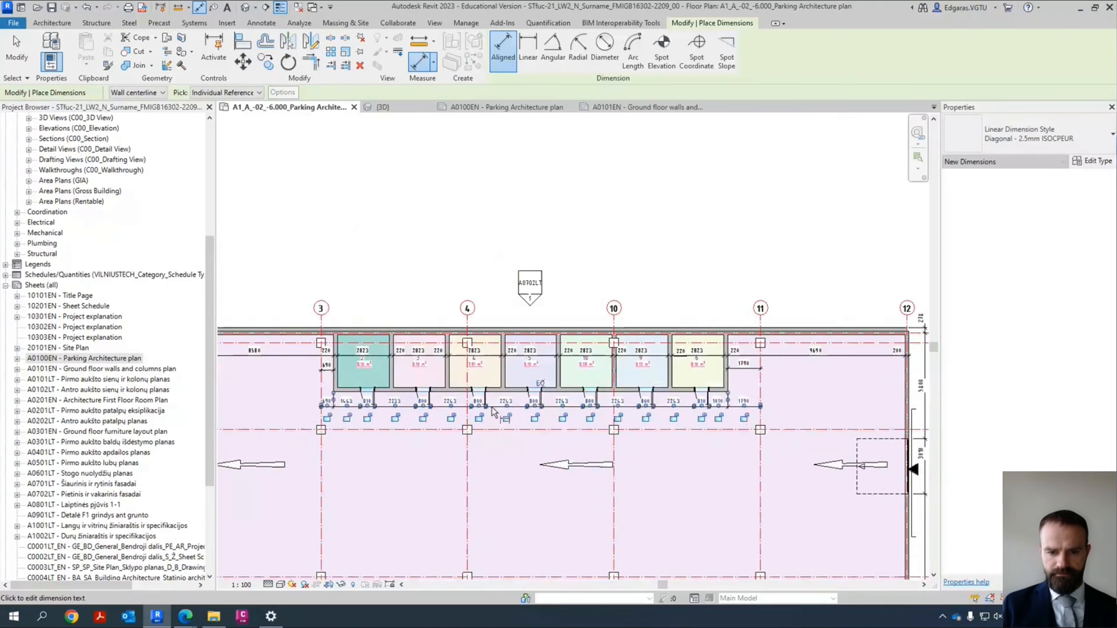
pyautogui.scroll(5, 389, 400)
pyautogui.press('Escape')
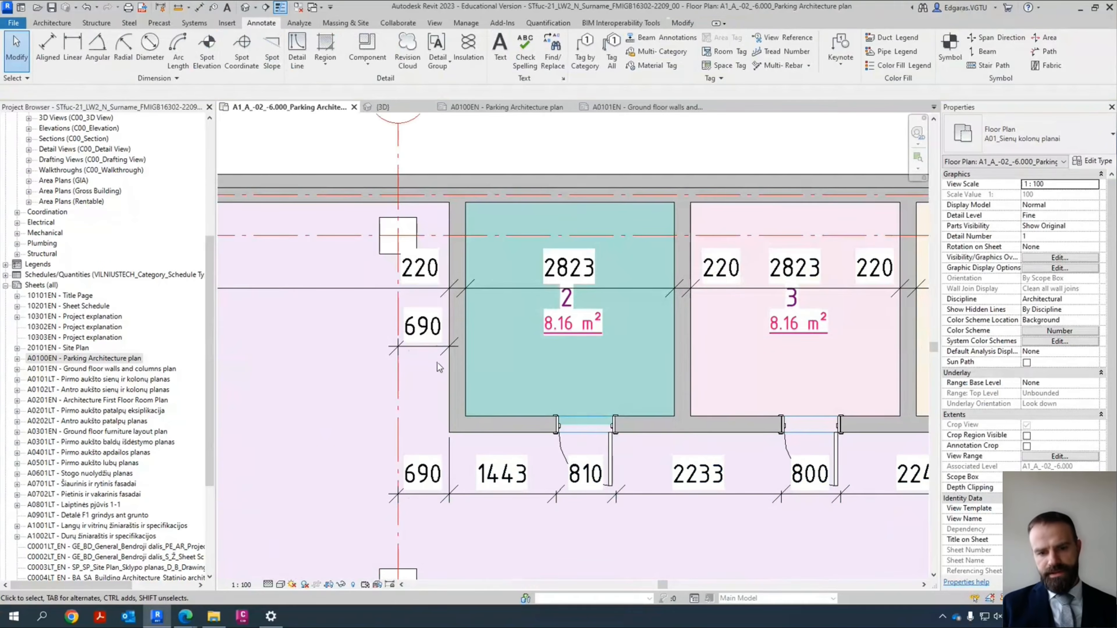
# Step: Delete the redundant separate wall-to-grid dimensions at grids 3 and 11, beside rooms 2 and 6, above the door string
pyautogui.moveTo(557, 393); pyautogui.dragTo(474, 387, button='middle')
pyautogui.click(343, 337)
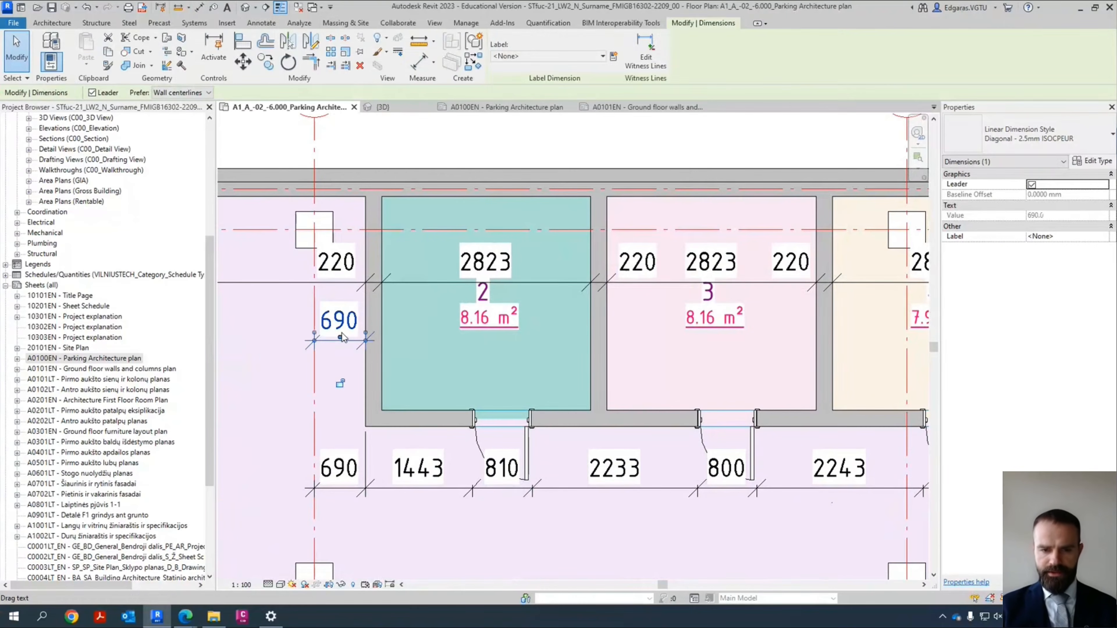
pyautogui.press('Delete')
pyautogui.scroll(-3, 338, 340)
pyautogui.moveTo(897, 360); pyautogui.dragTo(505, 396, button='middle')
pyautogui.scroll(2, 661, 374)
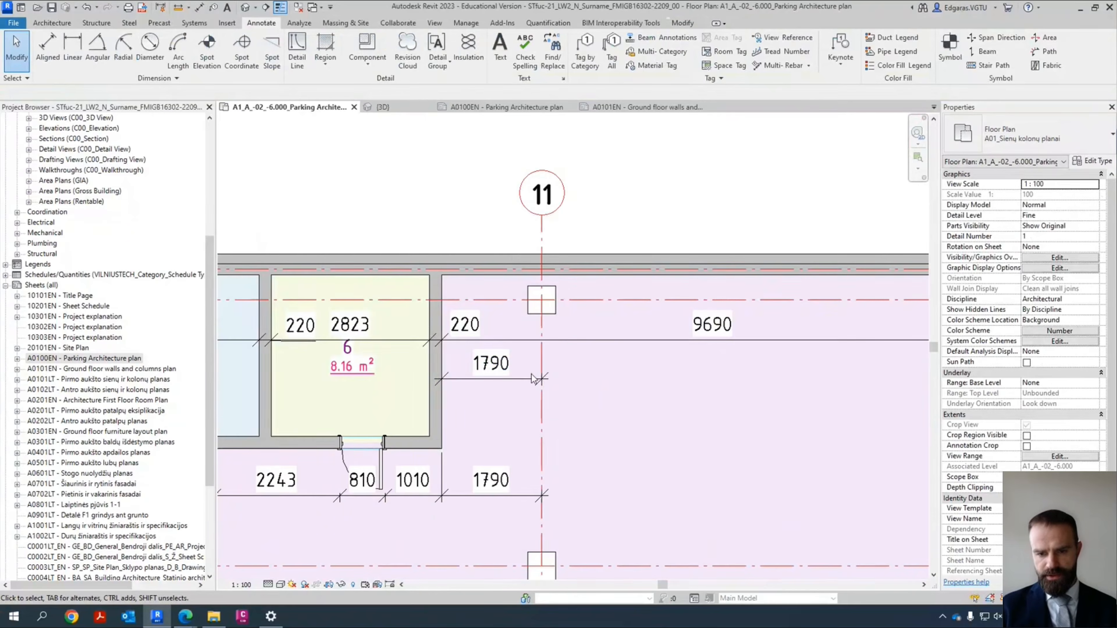
pyautogui.click(492, 374)
pyautogui.press('Delete')
pyautogui.moveTo(460, 431); pyautogui.dragTo(746, 410, button='middle')
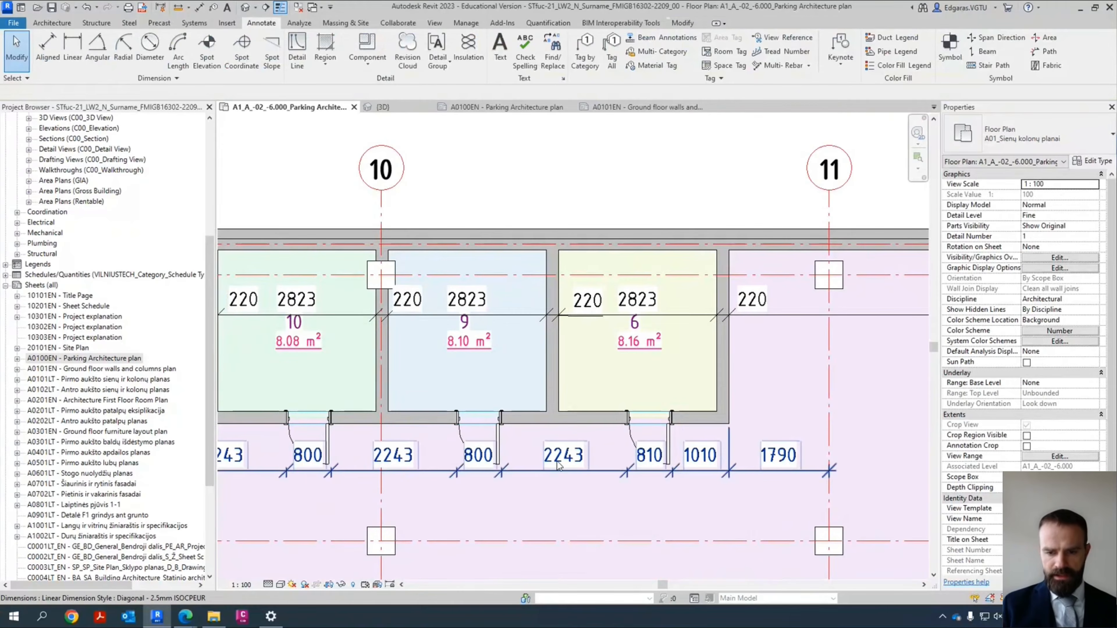
# Step: Move room 2's door so the distance from the room's left outer wall face to the door opening is 1440 mm
pyautogui.moveTo(583, 468); pyautogui.dragTo(728, 415, button='middle')
pyautogui.moveTo(524, 449); pyautogui.dragTo(868, 457, button='middle')
pyautogui.moveTo(514, 445); pyautogui.dragTo(835, 448, button='middle')
pyautogui.scroll(4, 430, 418)
pyautogui.moveTo(325, 416); pyautogui.dragTo(479, 420, button='middle')
pyautogui.scroll(3, 477, 422)
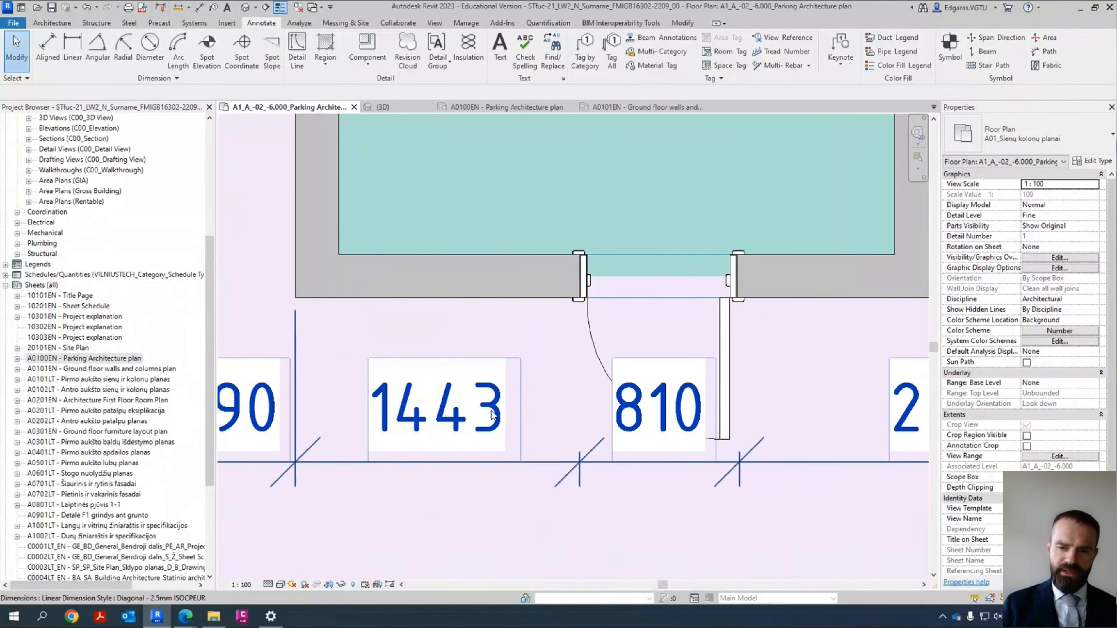
pyautogui.scroll(-4, 496, 414)
pyautogui.scroll(2, 503, 409)
pyautogui.moveTo(503, 409); pyautogui.dragTo(429, 409, button='middle')
pyautogui.scroll(-2, 416, 403)
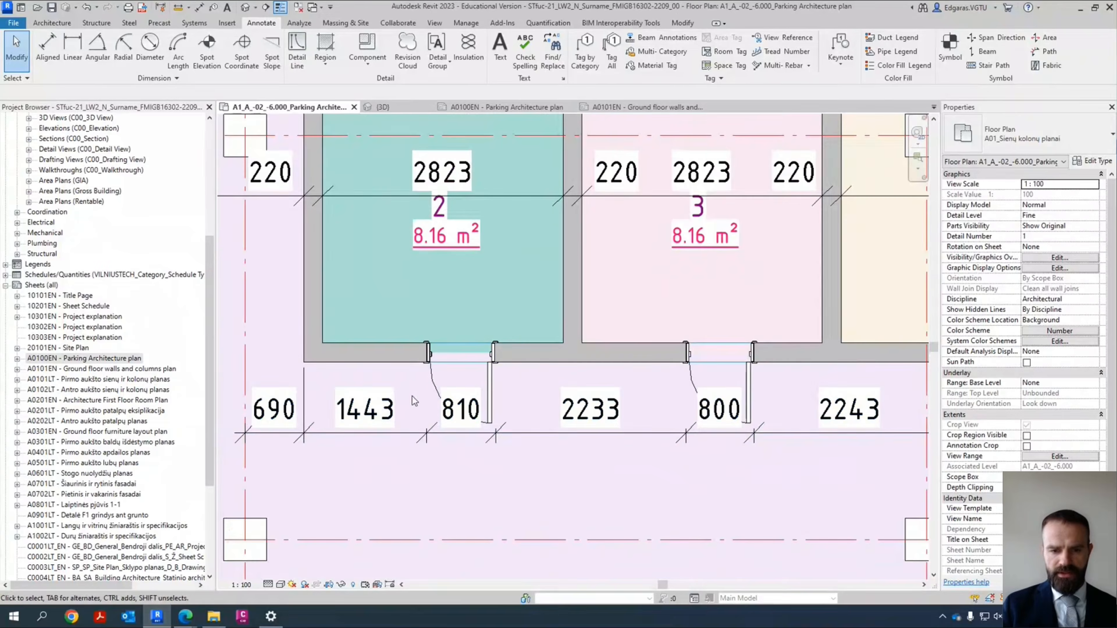
pyautogui.scroll(2, 422, 396)
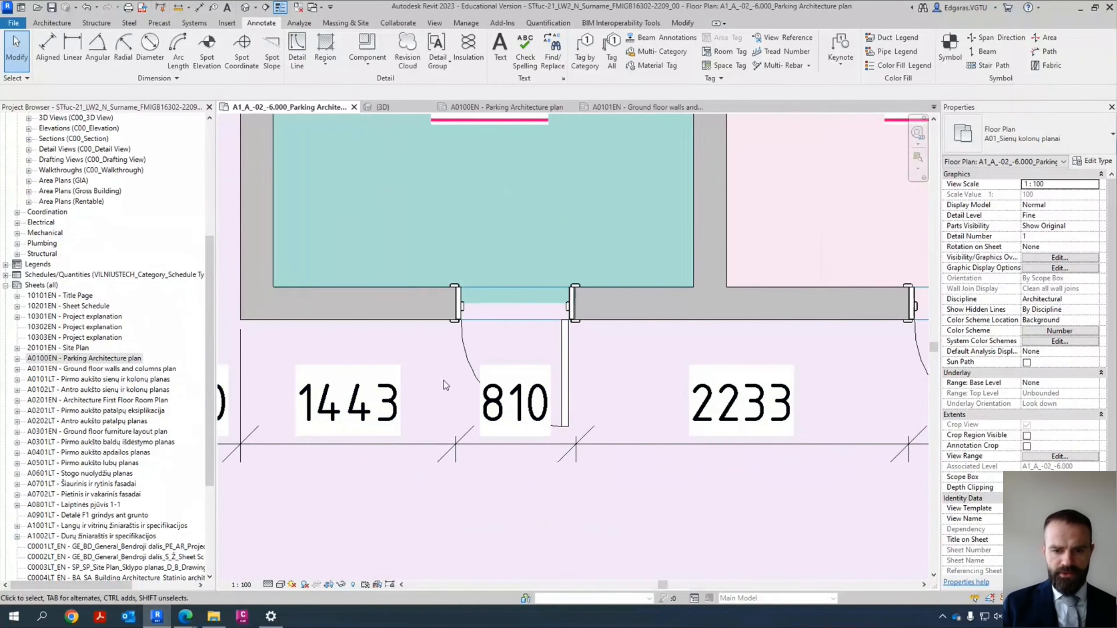
pyautogui.click(461, 357)
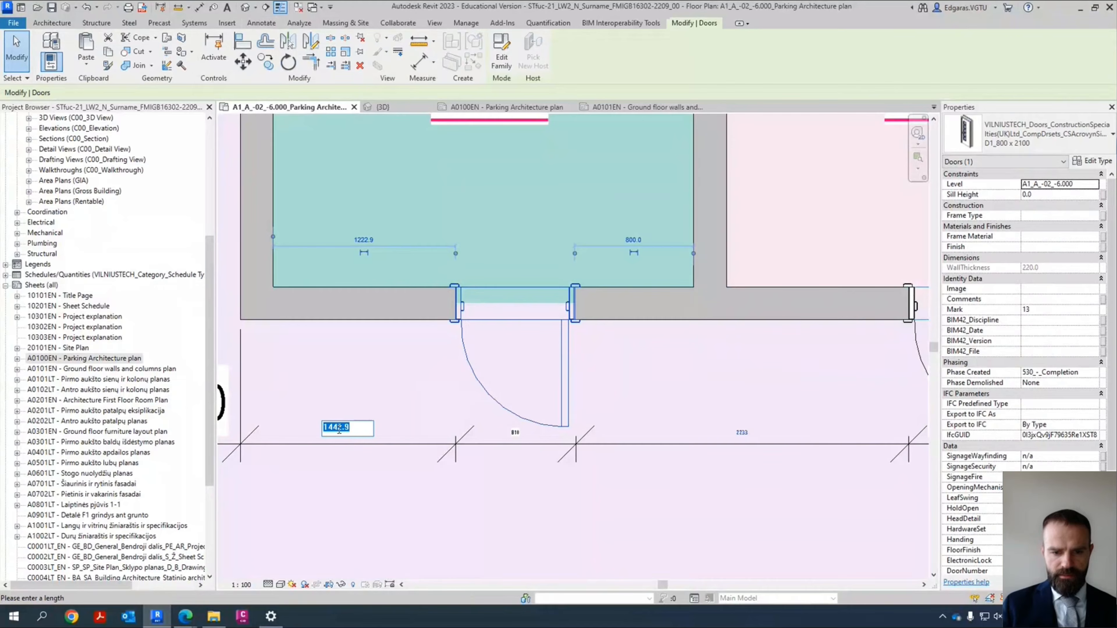
pyautogui.press('Return')
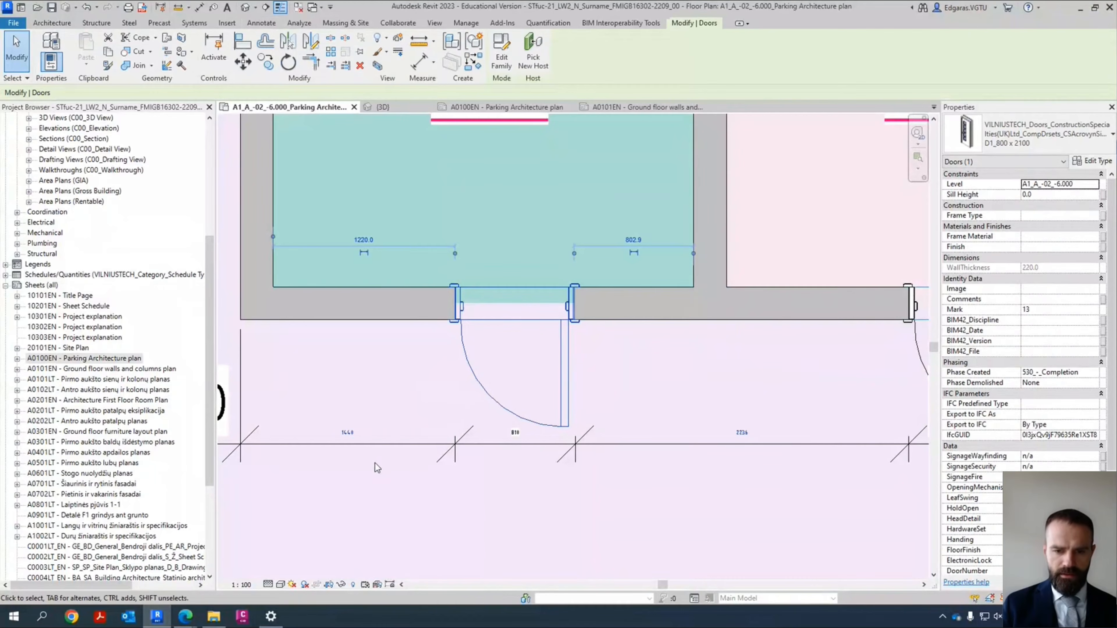
pyautogui.click(367, 483)
# Step: Set room 2's clear width to 2820 mm by moving the partition wall between rooms 2 and 3
pyautogui.scroll(-2, 387, 442)
pyautogui.scroll(-1, 367, 407)
pyautogui.moveTo(506, 394); pyautogui.dragTo(376, 416, button='middle')
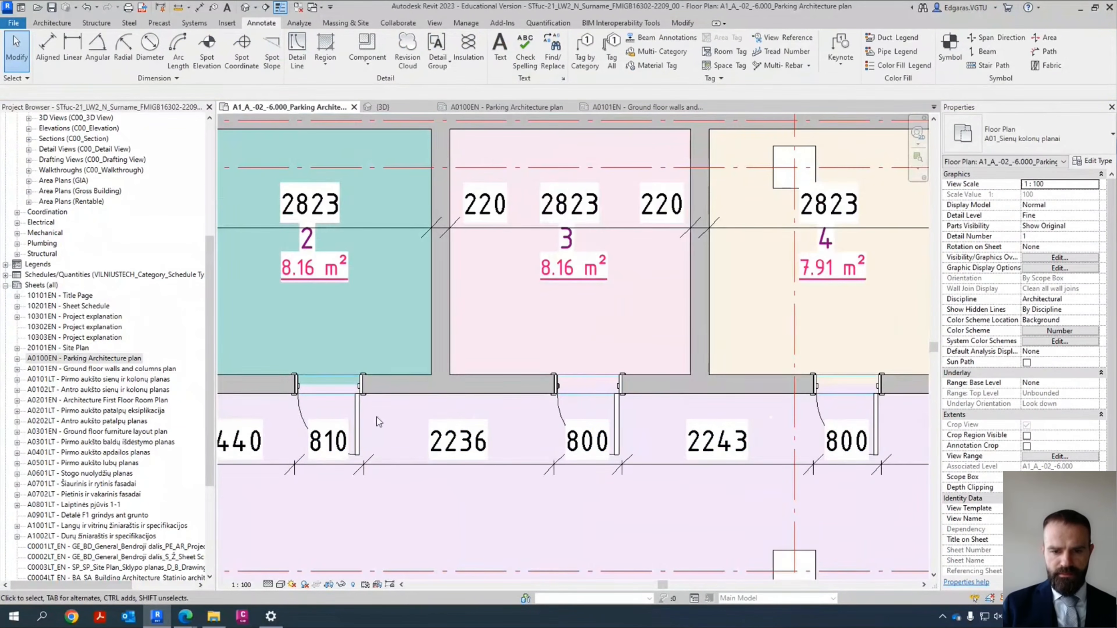
pyautogui.moveTo(290, 446); pyautogui.dragTo(352, 461, button='middle')
pyautogui.scroll(2, 301, 462)
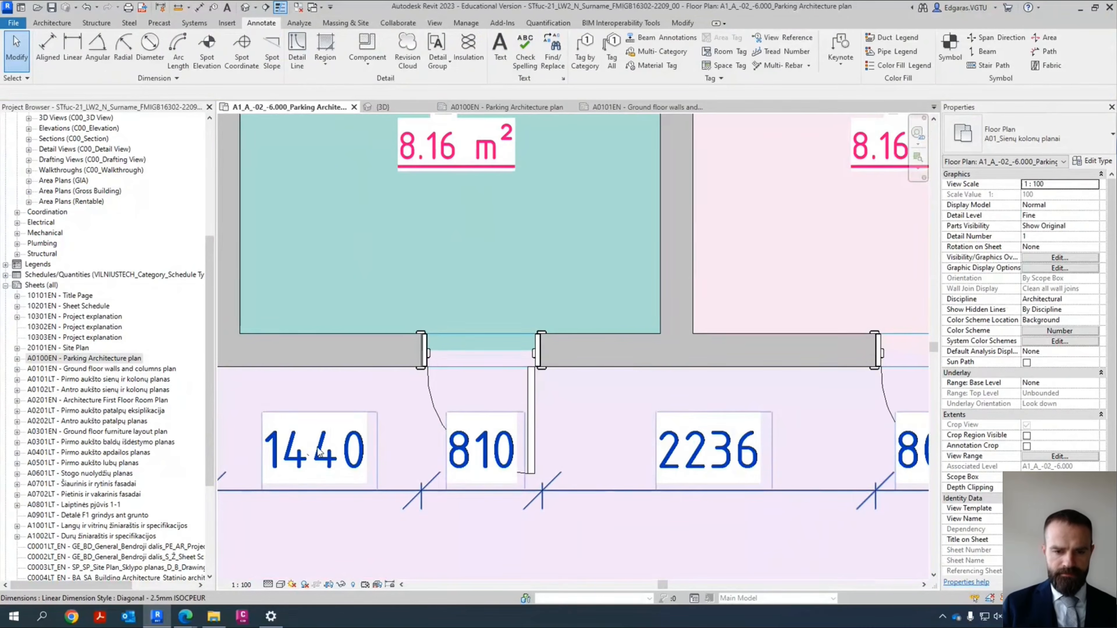
pyautogui.moveTo(630, 480); pyautogui.dragTo(507, 489, button='middle')
pyautogui.scroll(-3, 508, 482)
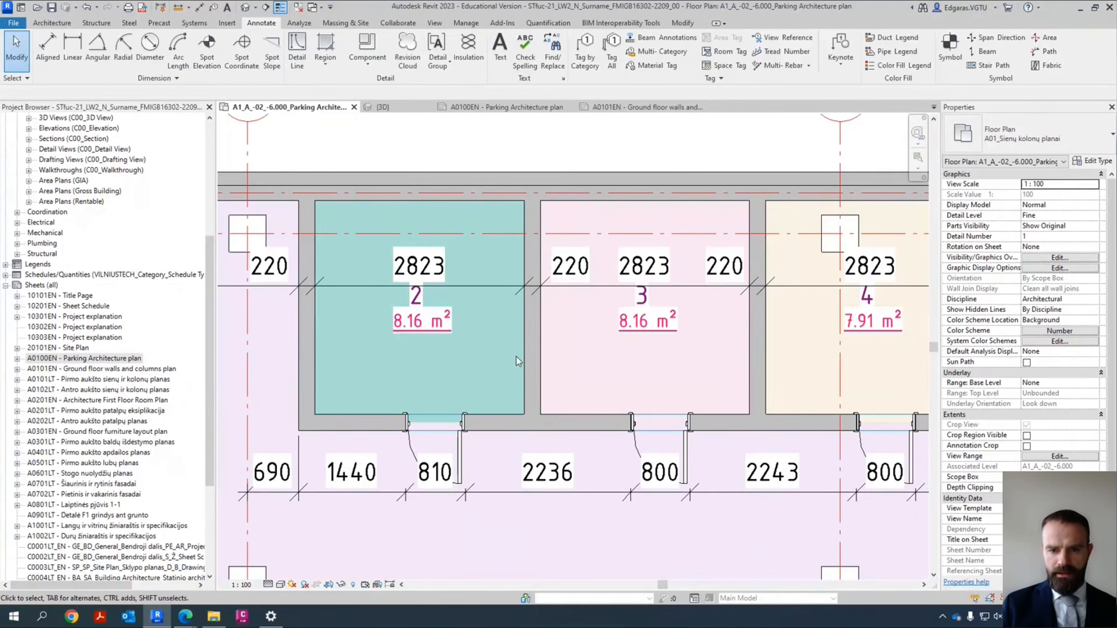
pyautogui.scroll(-2, 505, 335)
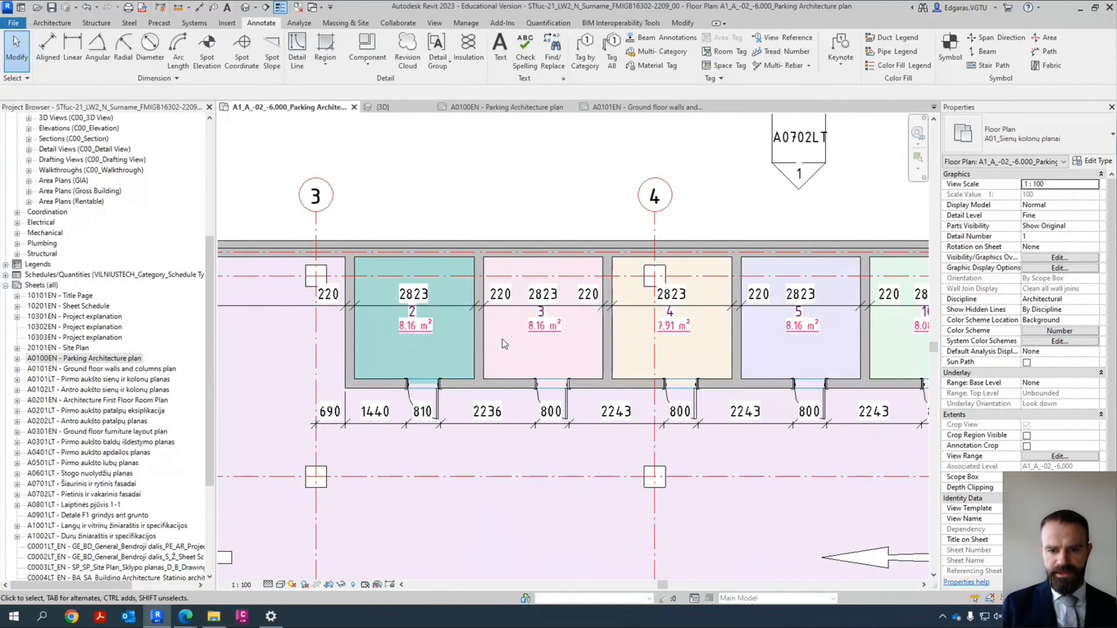
pyautogui.click(484, 343)
pyautogui.moveTo(536, 342); pyautogui.dragTo(459, 365, button='middle')
pyautogui.scroll(2, 397, 335)
pyautogui.click(304, 317)
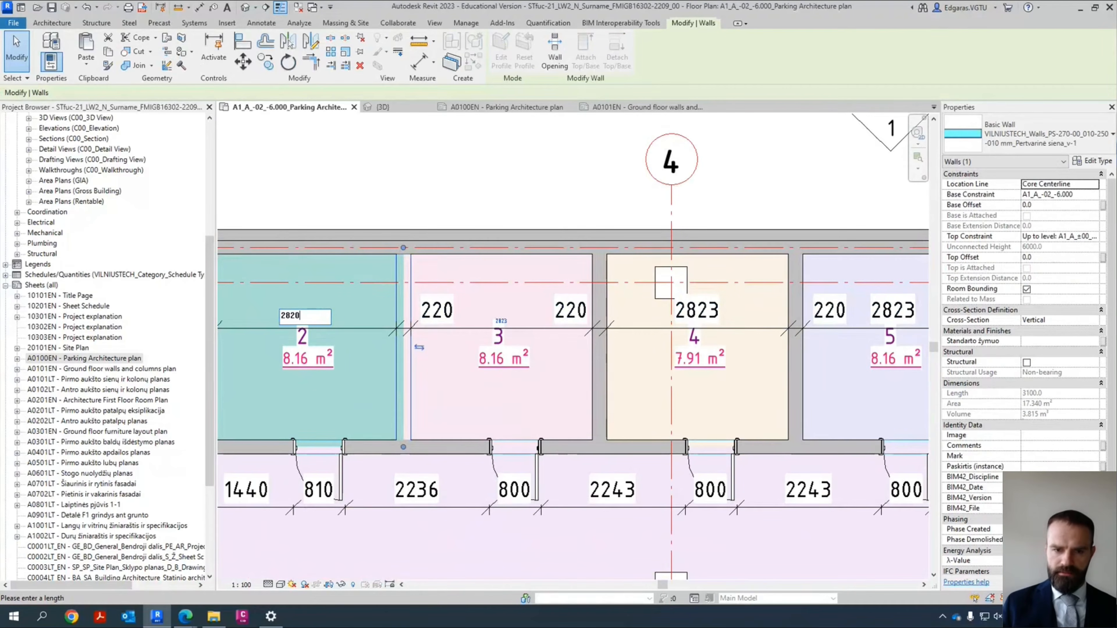
pyautogui.write('2820')
pyautogui.press('Return')
# Step: Set room 3's clear width to 2820 mm by moving the partition wall between rooms 3 and 4
pyautogui.click(600, 373)
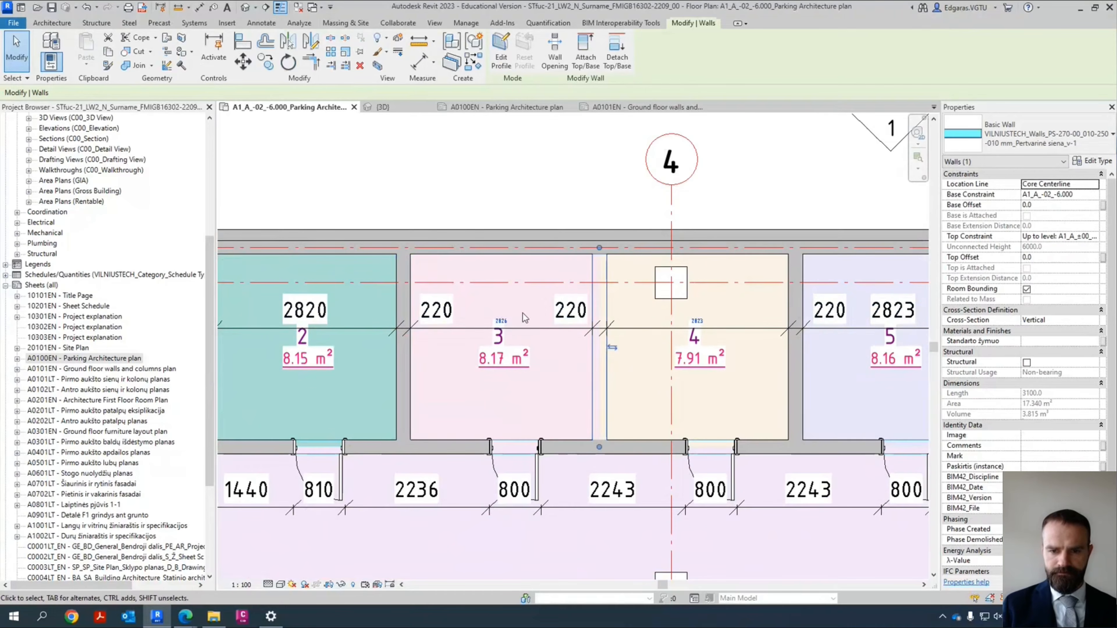
pyautogui.click(506, 318)
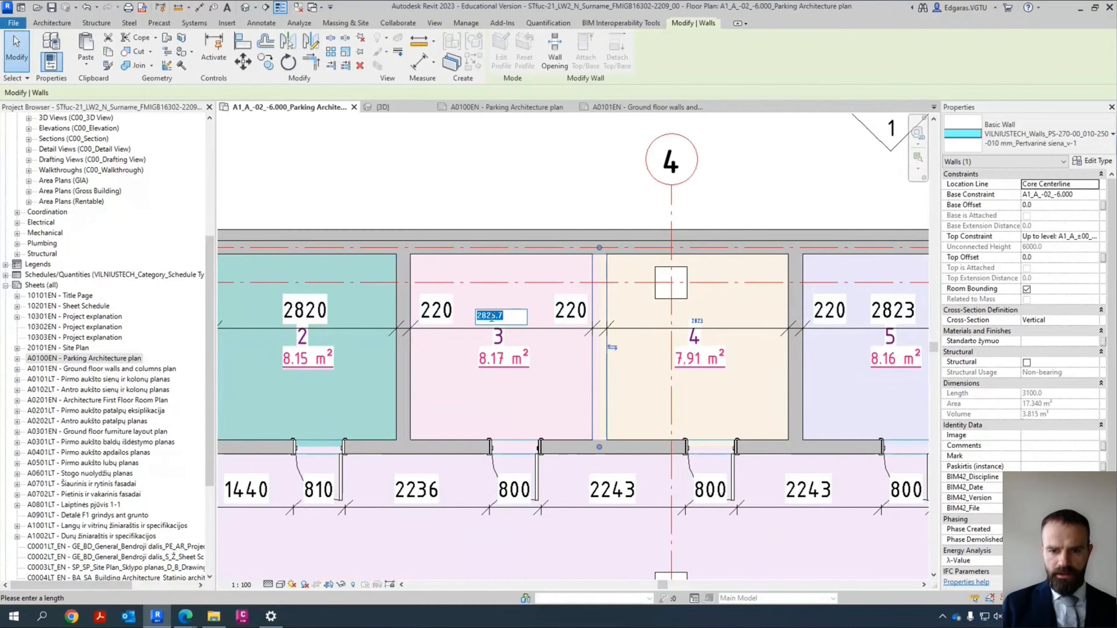
pyautogui.moveTo(492, 318); pyautogui.dragTo(543, 317)
pyautogui.write('0')
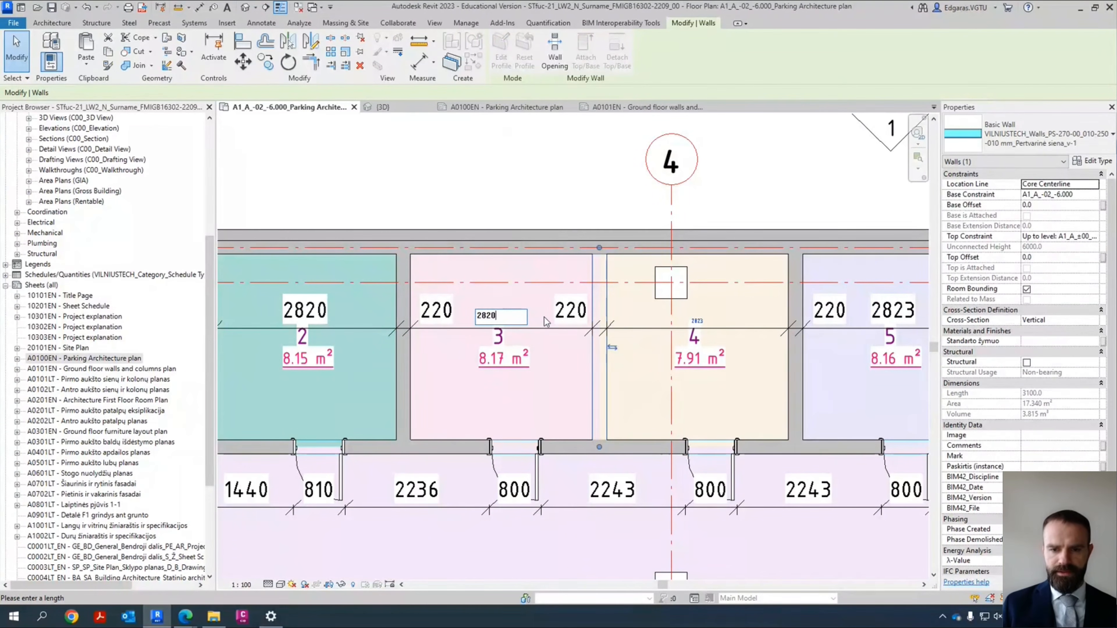
pyautogui.press('Return')
# Step: Set room 4's clear width to 2825 mm by moving the partition wall between rooms 4 and 5
pyautogui.moveTo(700, 349); pyautogui.dragTo(507, 354, button='middle')
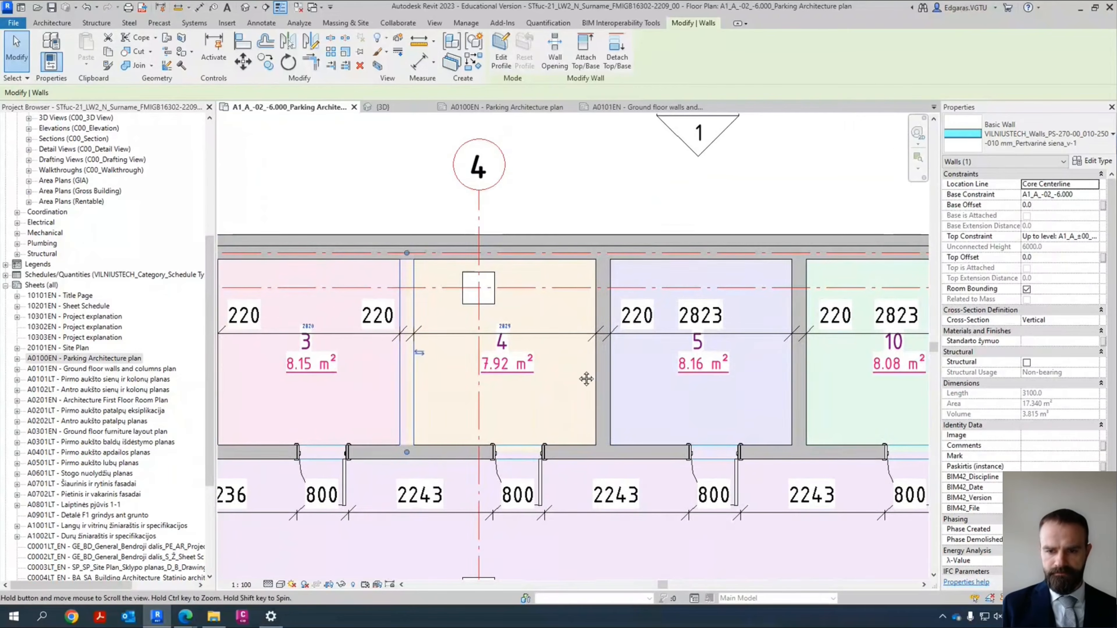
pyautogui.click(597, 377)
pyautogui.click(506, 321)
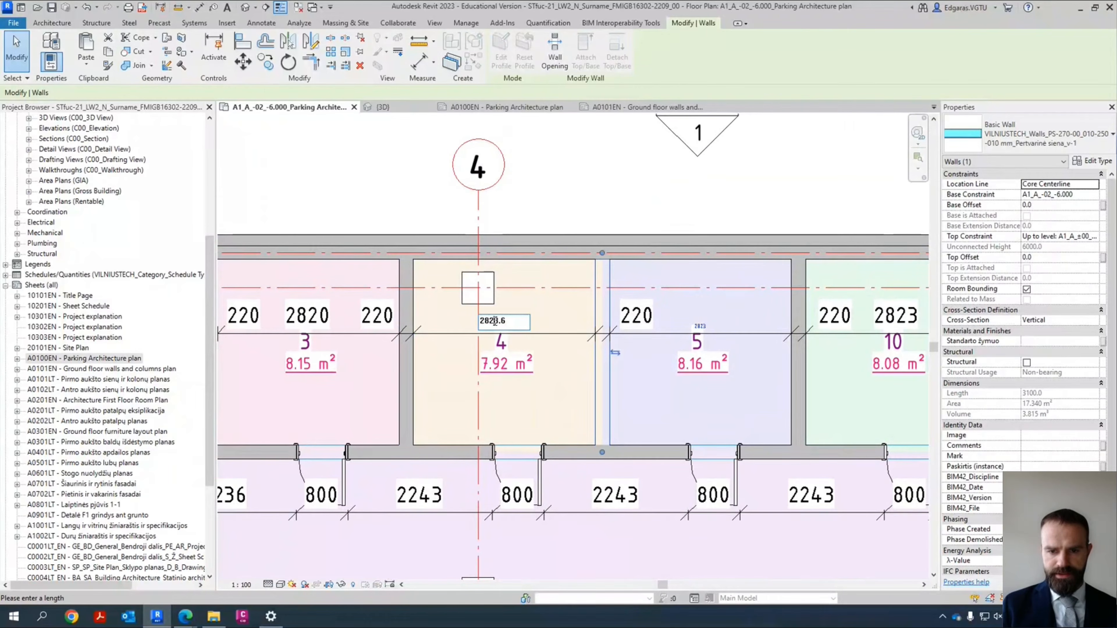
pyautogui.write('2825')
pyautogui.press('Return')
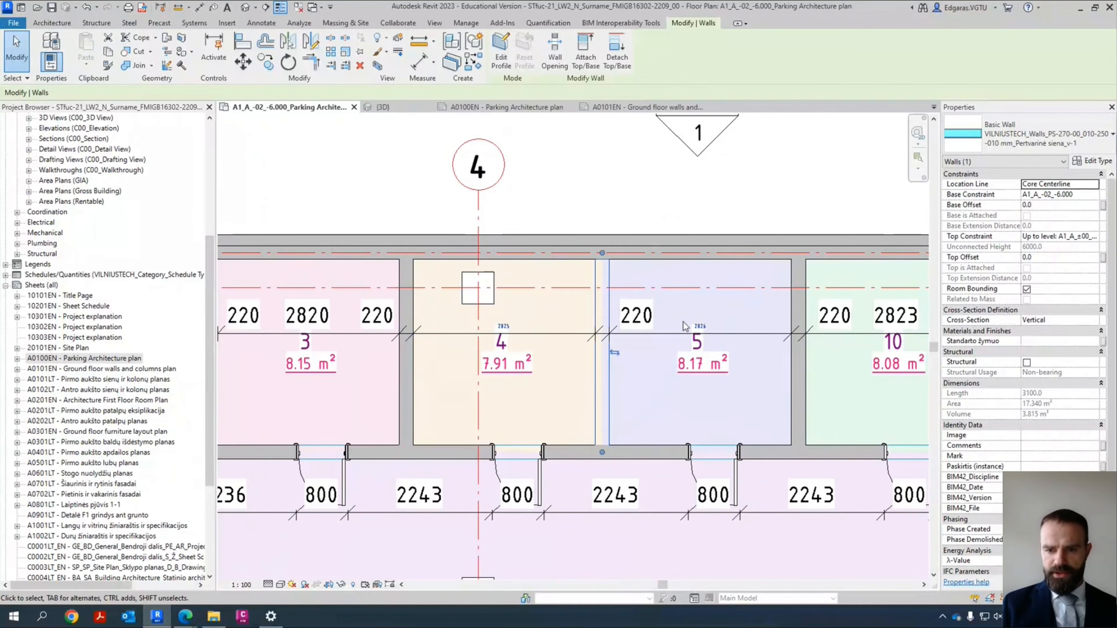
# Step: Set room 5's clear width to 2820 mm by moving the partition wall between rooms 5 and 10
pyautogui.moveTo(798, 383); pyautogui.dragTo(585, 391, button='middle')
pyautogui.click(591, 401)
pyautogui.click(489, 331)
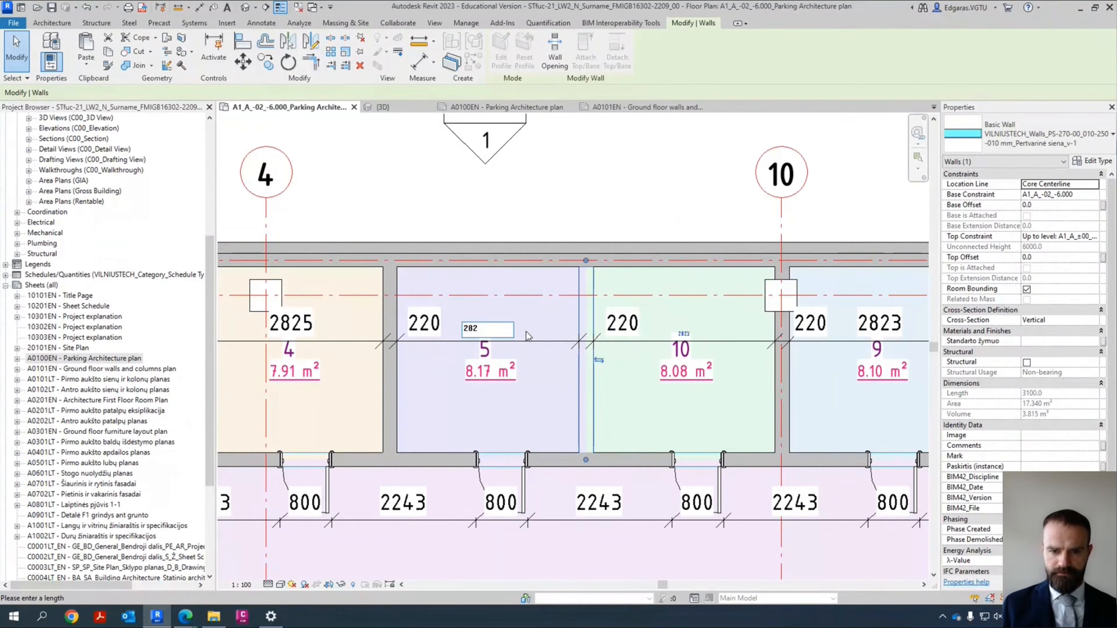
pyautogui.press('Return')
# Step: Set room 10's clear width to 2820 mm by moving the partition wall between rooms 10 and 9
pyautogui.moveTo(387, 276); pyautogui.dragTo(542, 293, button='middle')
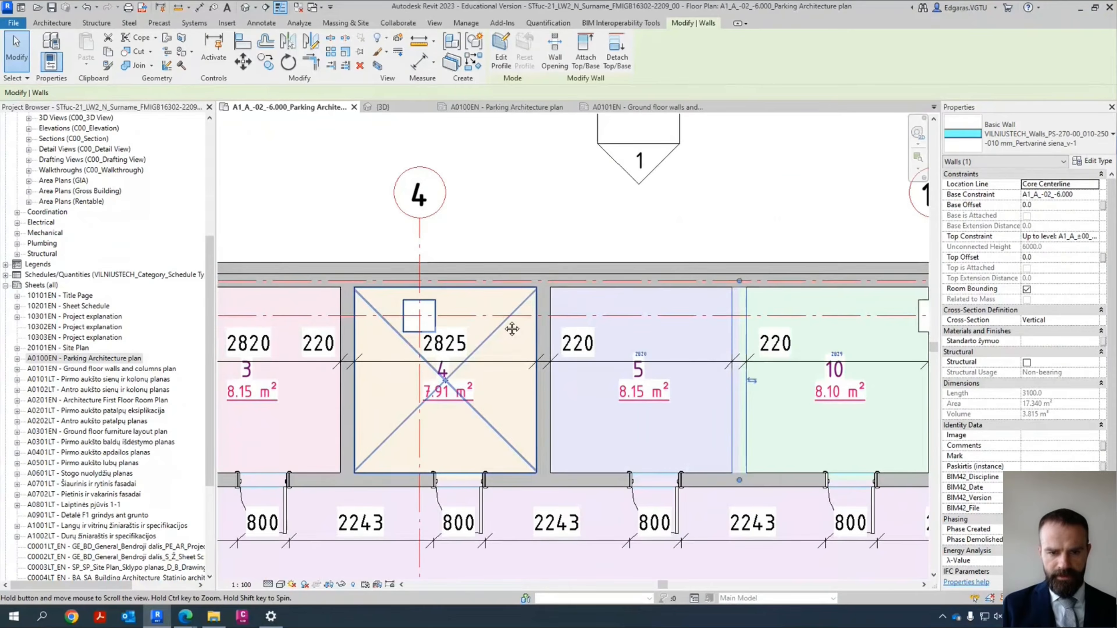
pyautogui.click(544, 404)
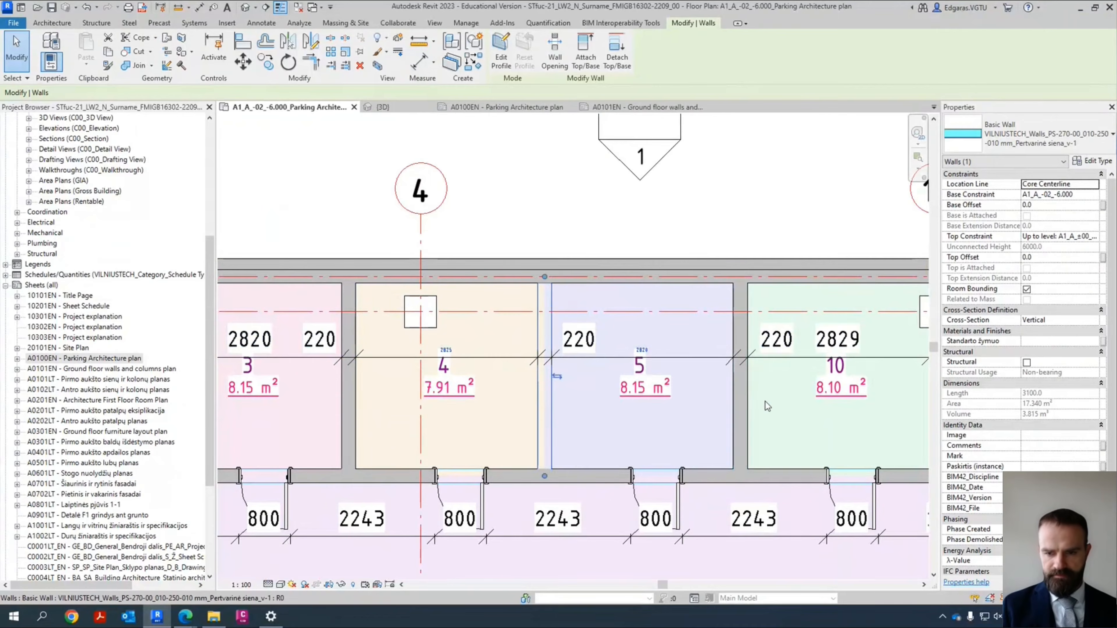
pyautogui.moveTo(766, 402); pyautogui.dragTo(334, 402, button='middle')
pyautogui.click(508, 393)
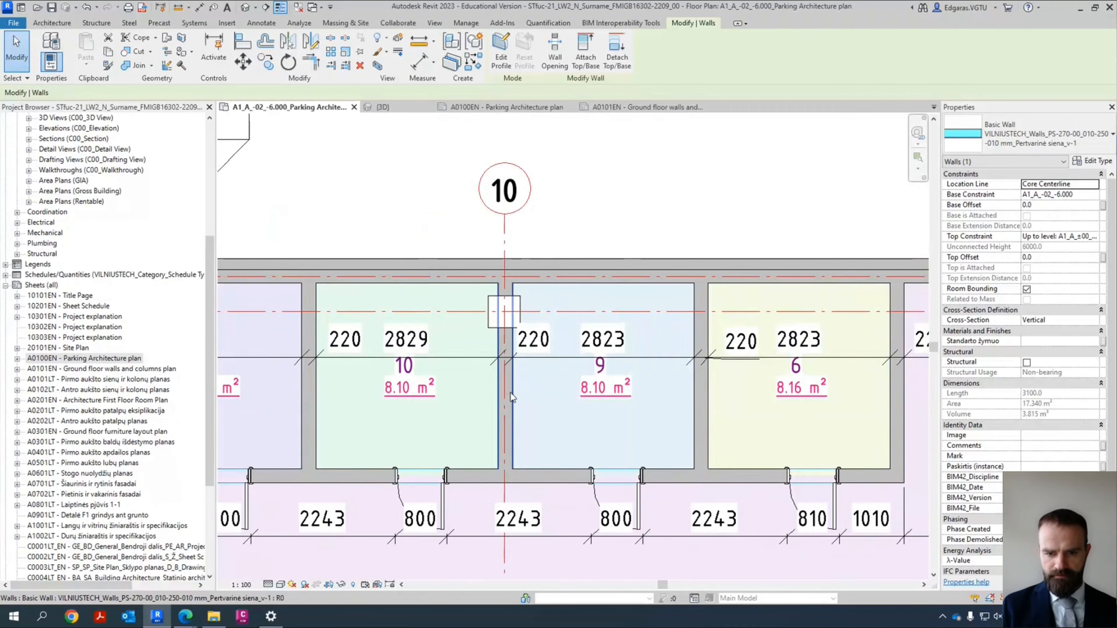
pyautogui.click(408, 349)
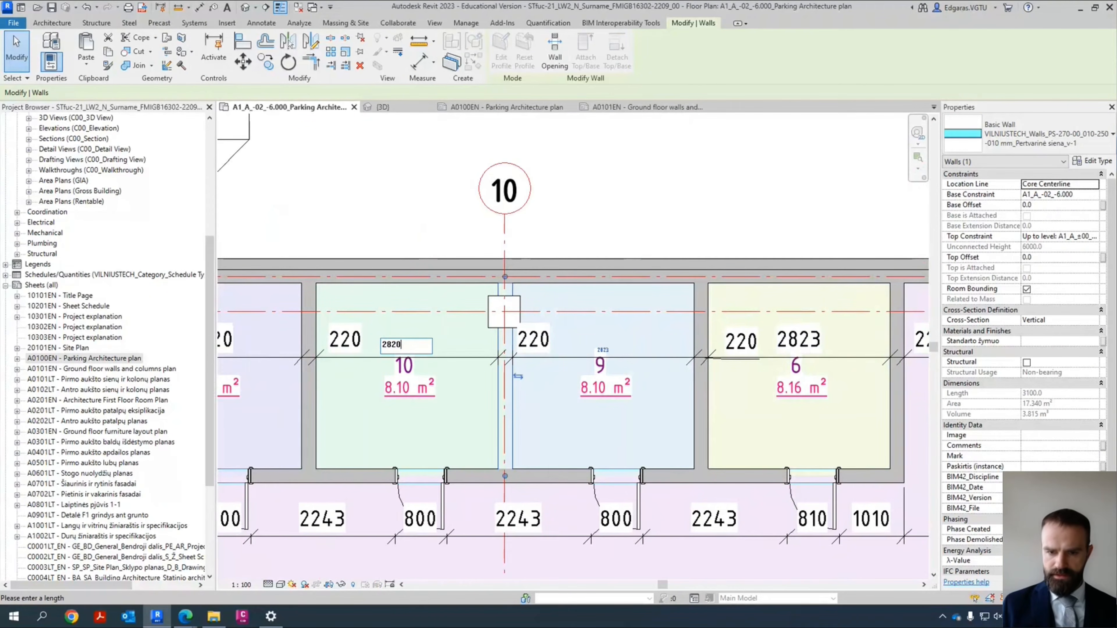
pyautogui.press('Return')
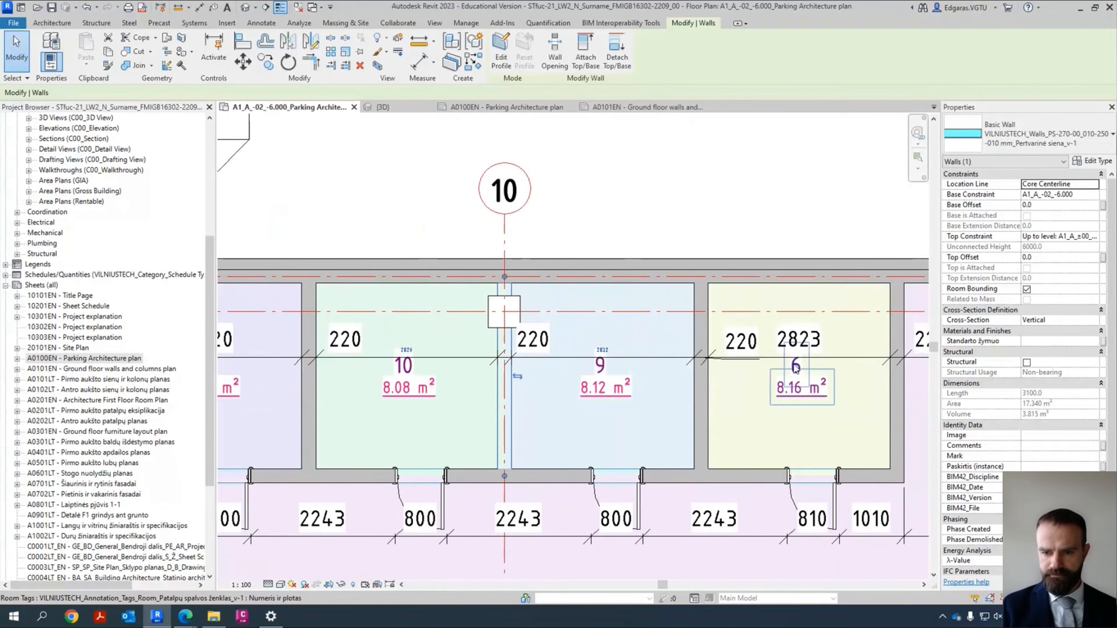
# Step: Set room 9's clear width to 2820 mm by moving the partition wall between rooms 9 and 6
pyautogui.click(701, 396)
pyautogui.click(602, 349)
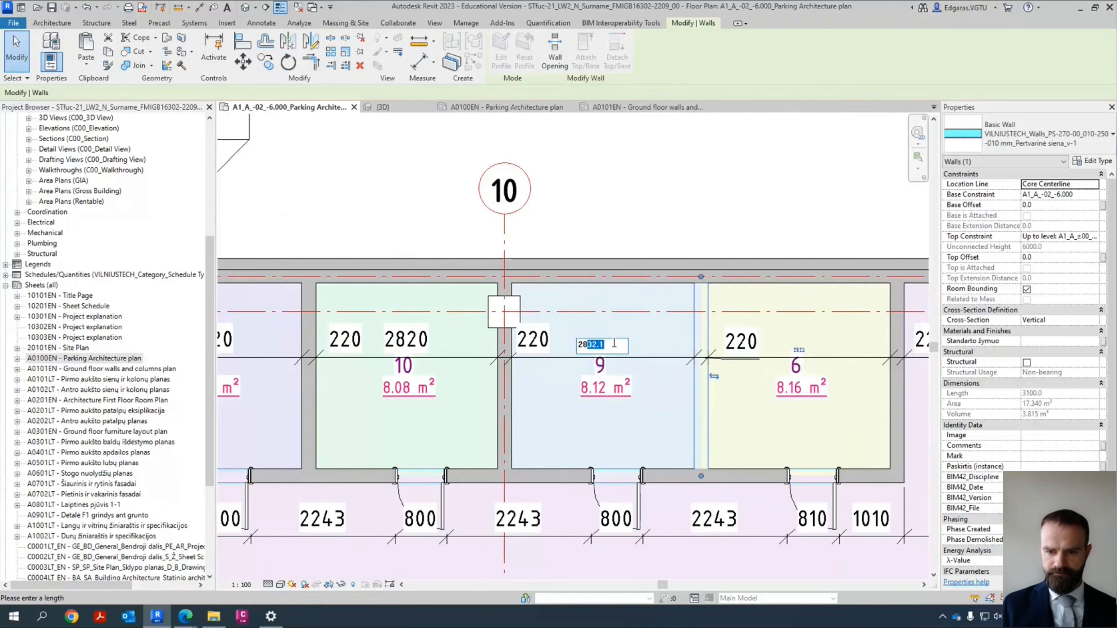
pyautogui.write('2')
pyautogui.press('Return')
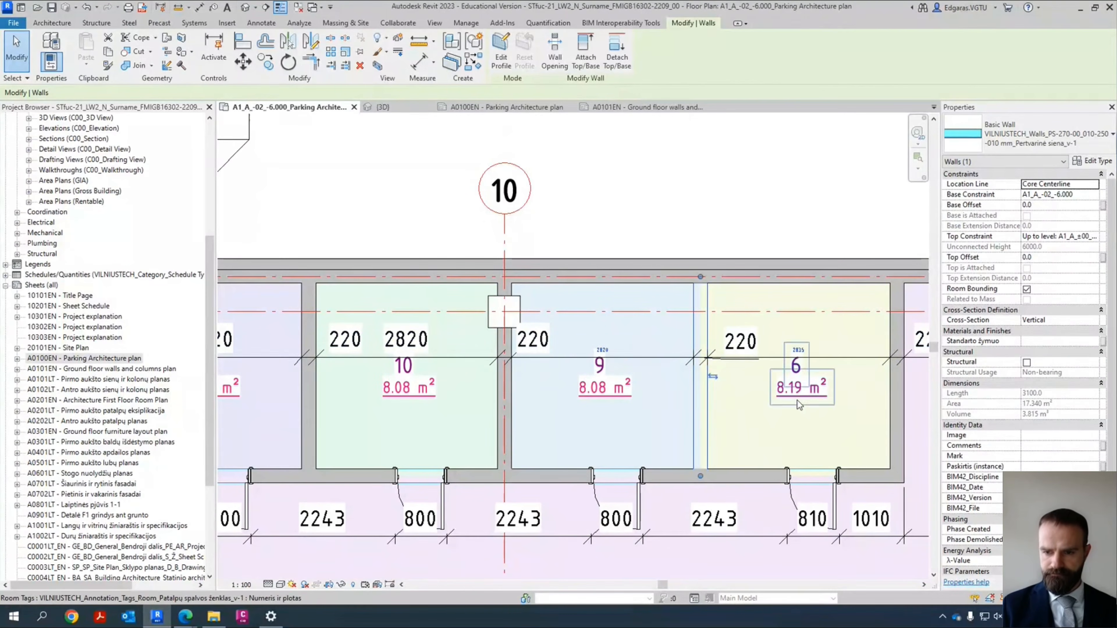
# Step: Set room 6's clear width to 2820 mm by moving its outer wall beside grid 11
pyautogui.moveTo(796, 400); pyautogui.dragTo(706, 403, button='middle')
pyautogui.click(763, 435)
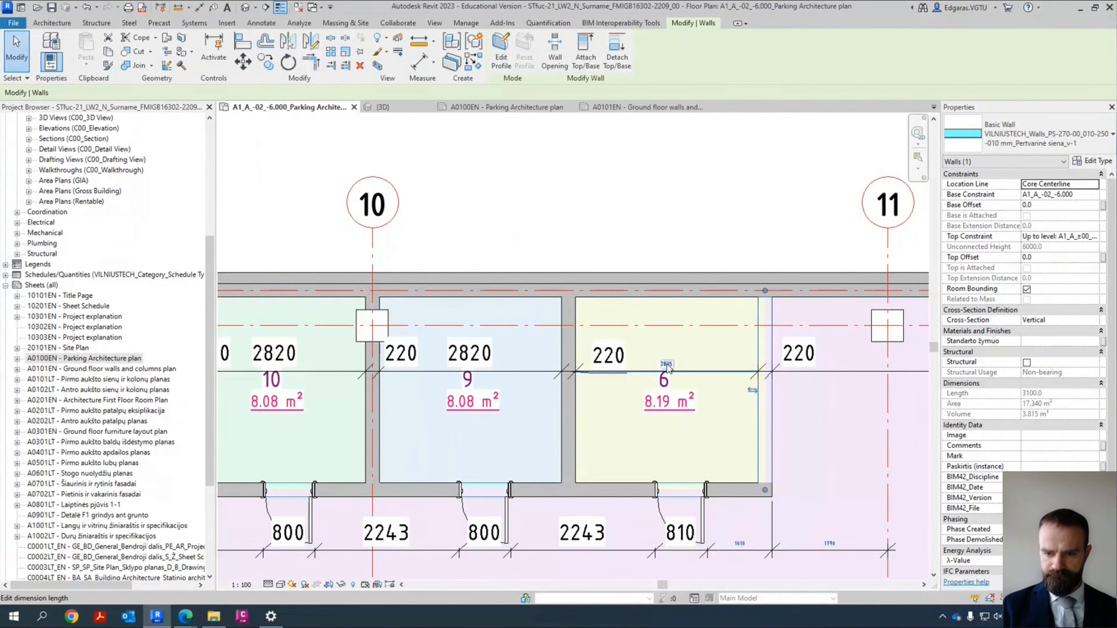
pyautogui.click(652, 364)
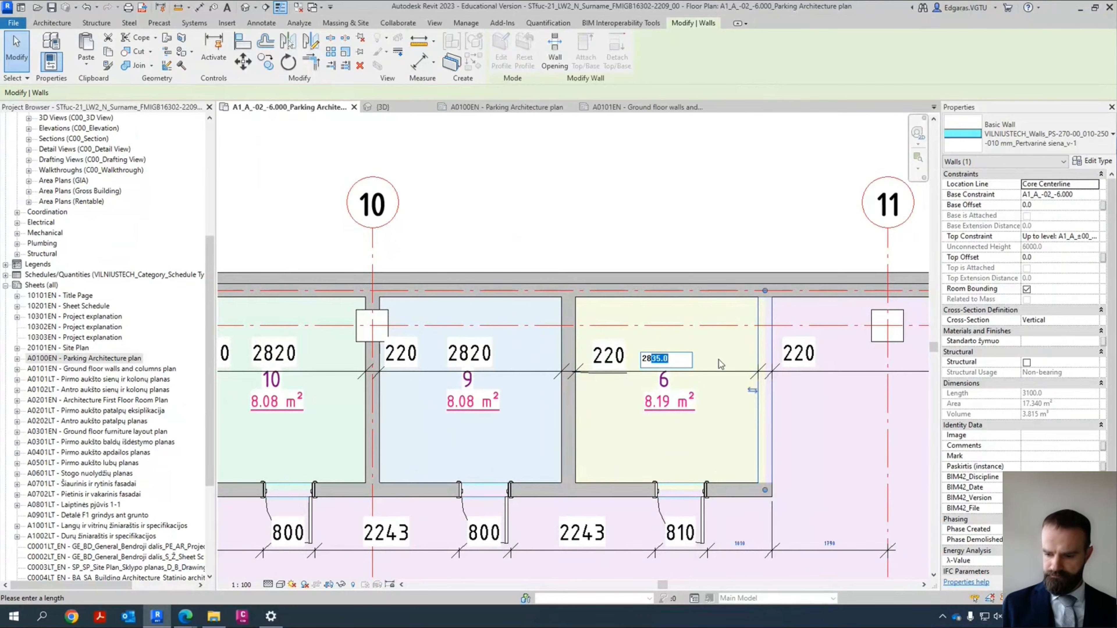
pyautogui.write('20')
pyautogui.press('Return')
# Step: Shift the 220 dimension text in room 6 to line up with the other texts of the string
pyautogui.scroll(4, 671, 351)
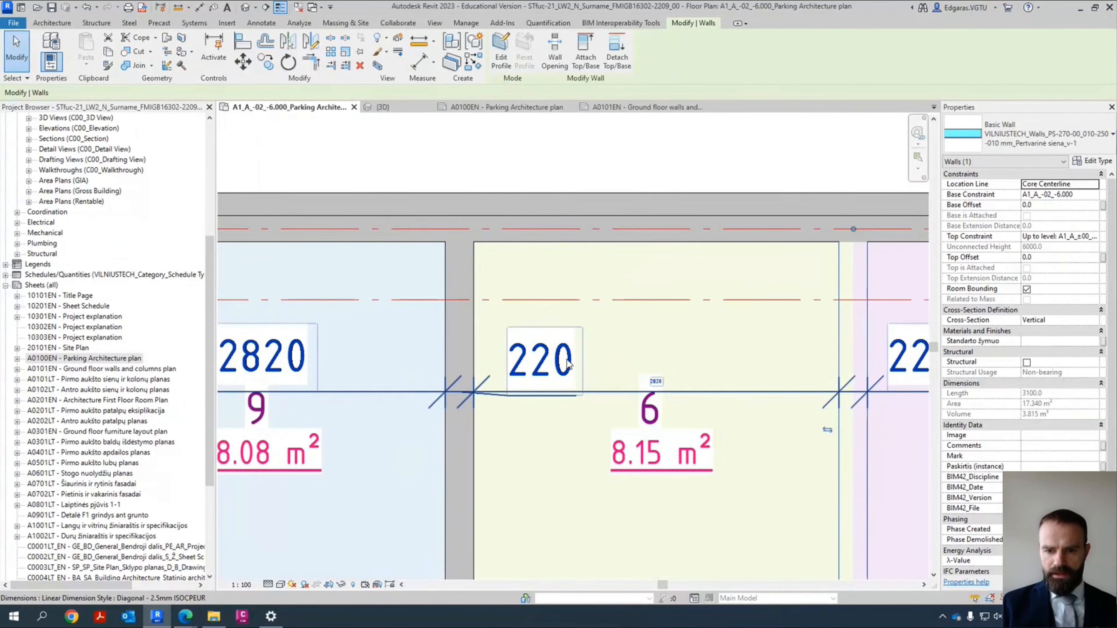
pyautogui.click(534, 390)
pyautogui.scroll(3, 534, 389)
pyautogui.moveTo(552, 368); pyautogui.dragTo(543, 378)
pyautogui.scroll(-5, 526, 404)
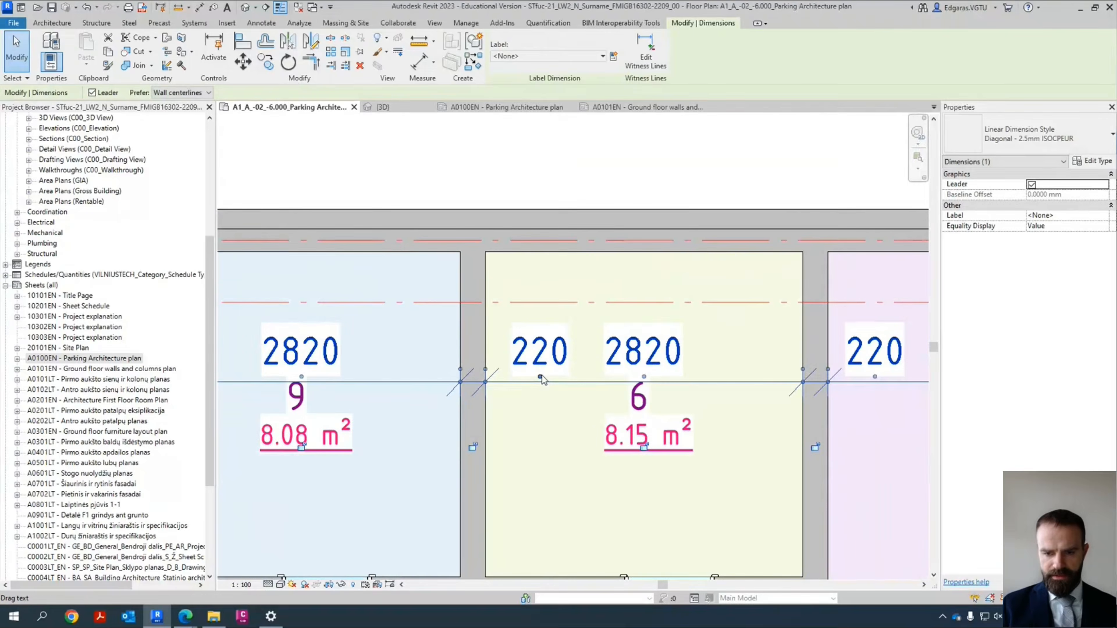
pyautogui.press('Escape')
# Step: Edit the door array group and move room 3's door to 1220 mm from the partition wall beside room 2
pyautogui.scroll(-2, 560, 411)
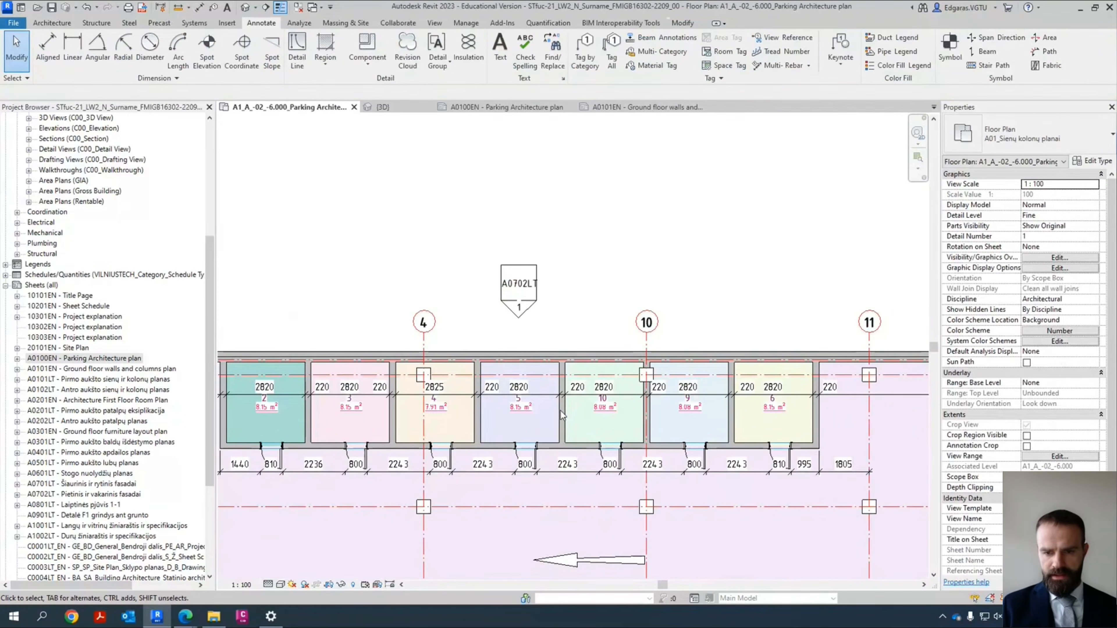
pyautogui.scroll(4, 555, 408)
pyautogui.moveTo(416, 404); pyautogui.dragTo(636, 358, button='middle')
pyautogui.scroll(3, 620, 458)
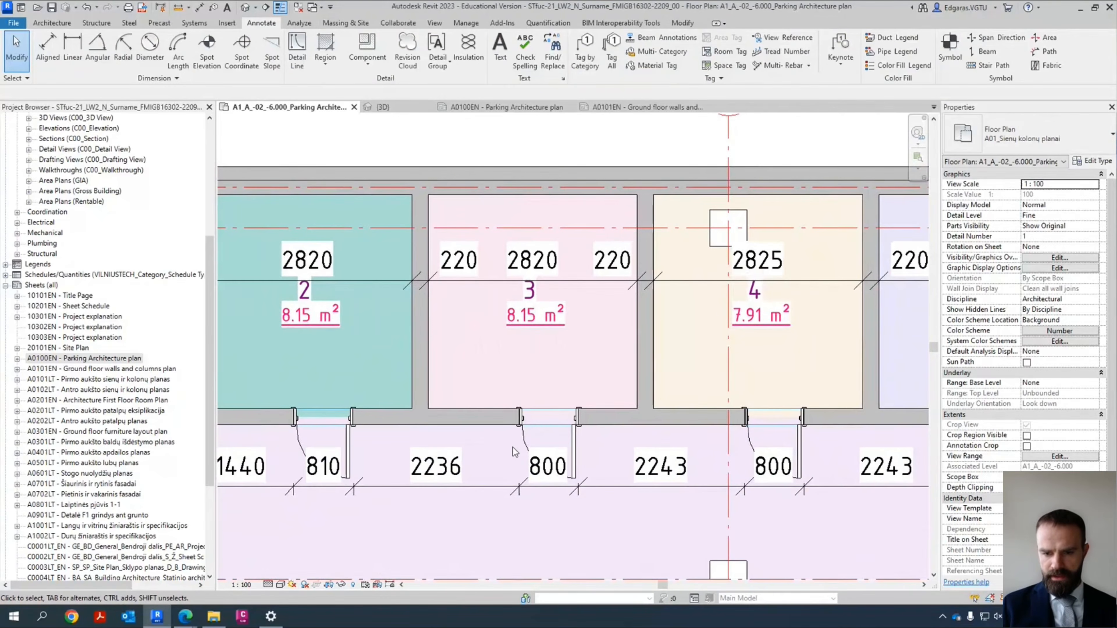
pyautogui.click(528, 445)
pyautogui.scroll(3, 444, 445)
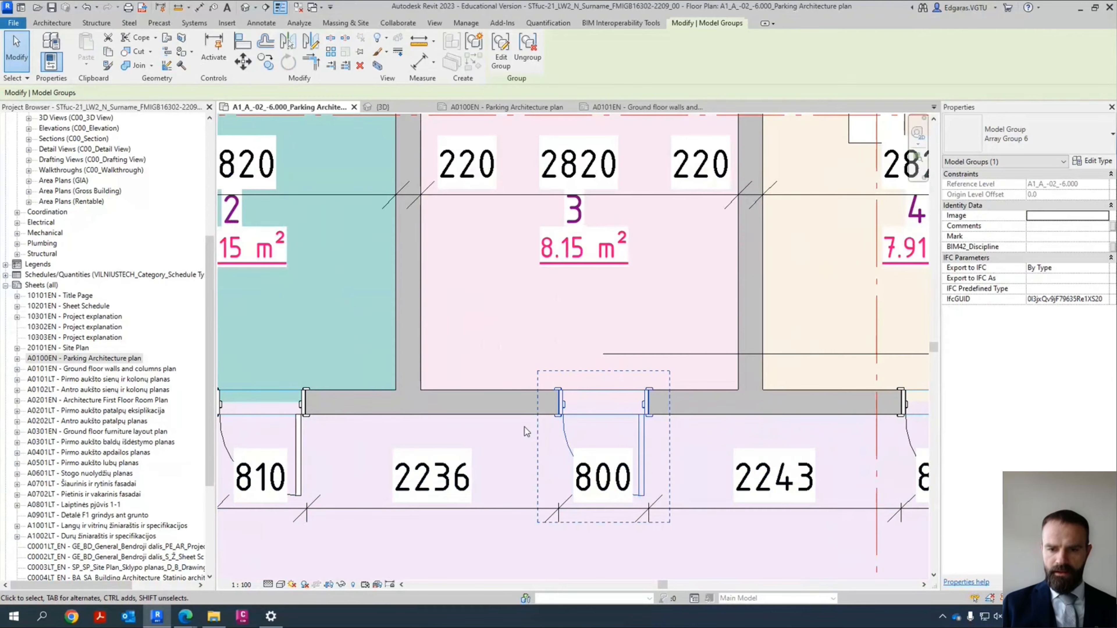
pyautogui.scroll(-5, 508, 427)
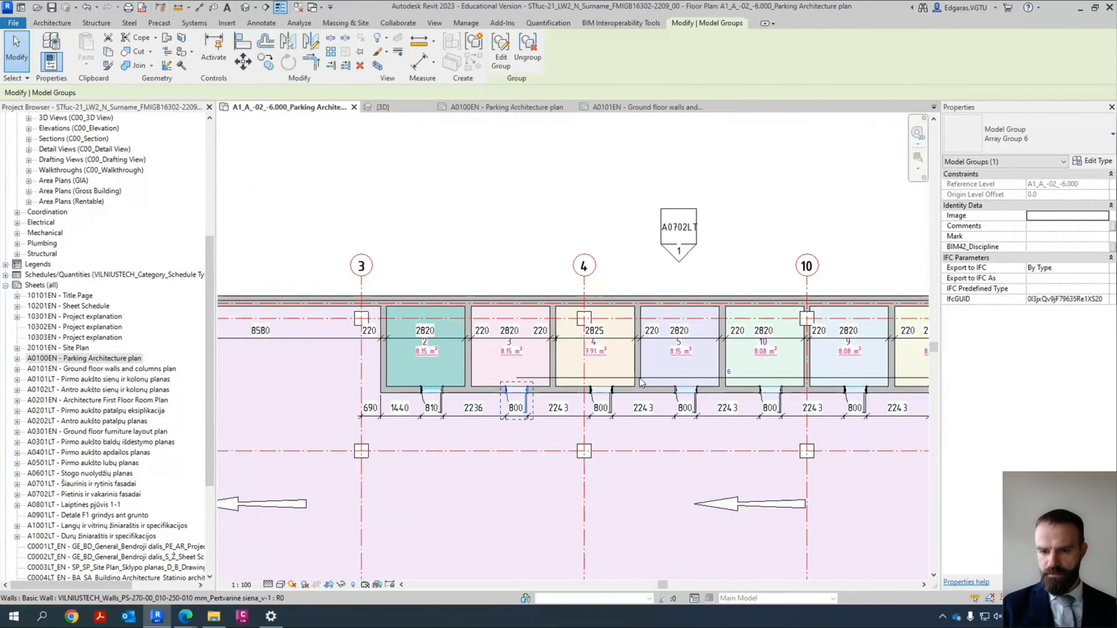
pyautogui.scroll(5, 510, 392)
pyautogui.doubleClick(498, 436)
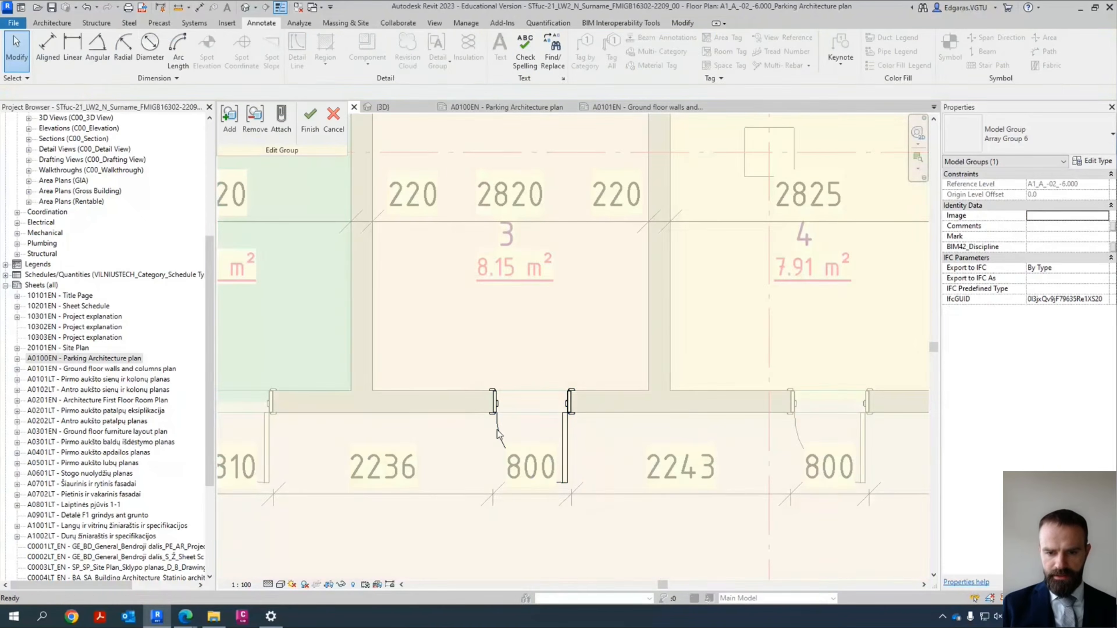
pyautogui.click(498, 435)
pyautogui.scroll(2, 396, 420)
pyautogui.click(453, 311)
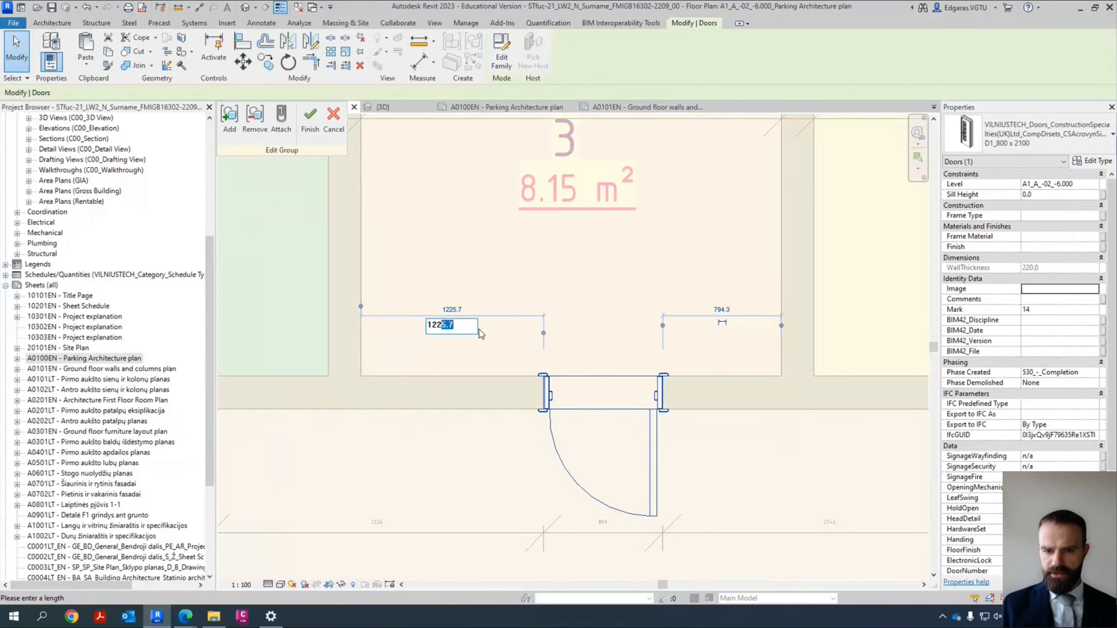
pyautogui.press('Return')
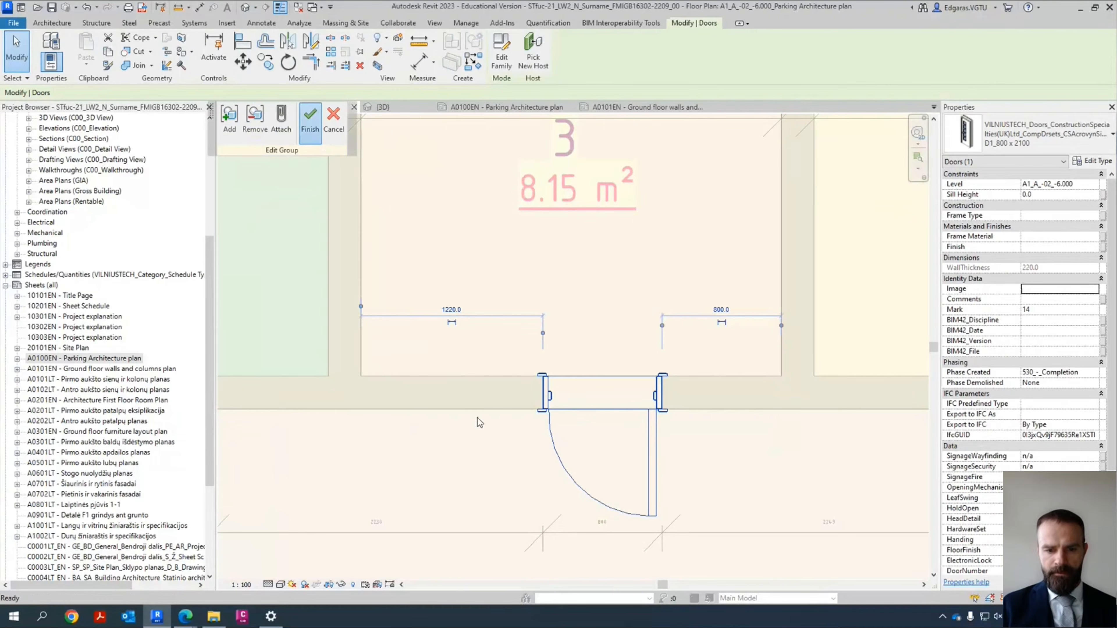
pyautogui.scroll(-4, 444, 405)
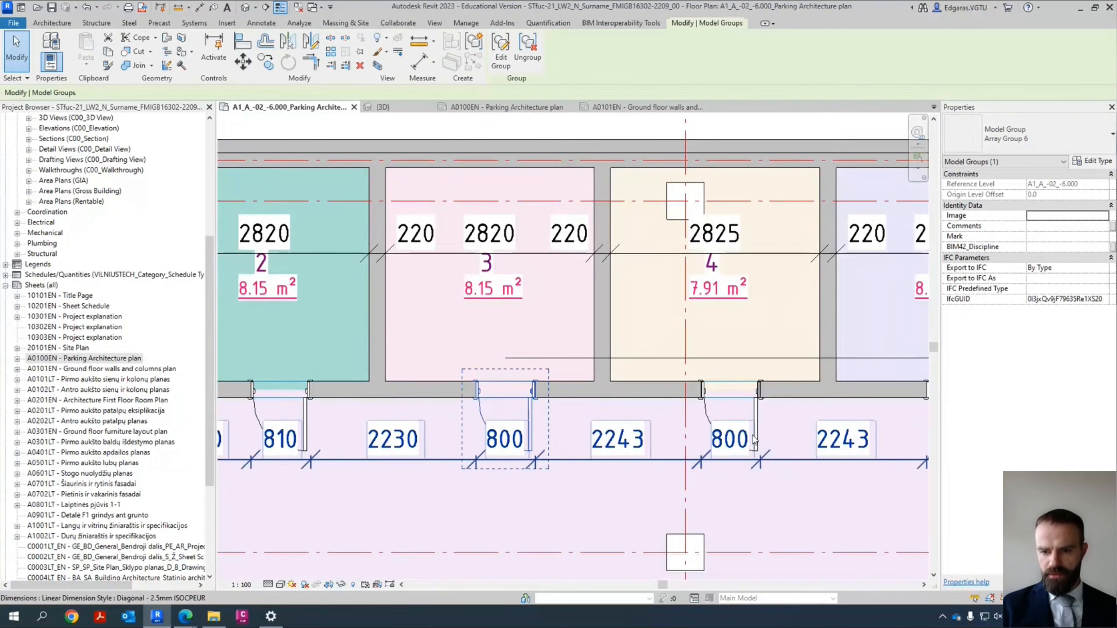
# Step: Select all instances of the door array group and ungroup them into individual doors
pyautogui.moveTo(754, 440); pyautogui.dragTo(609, 444, button='middle')
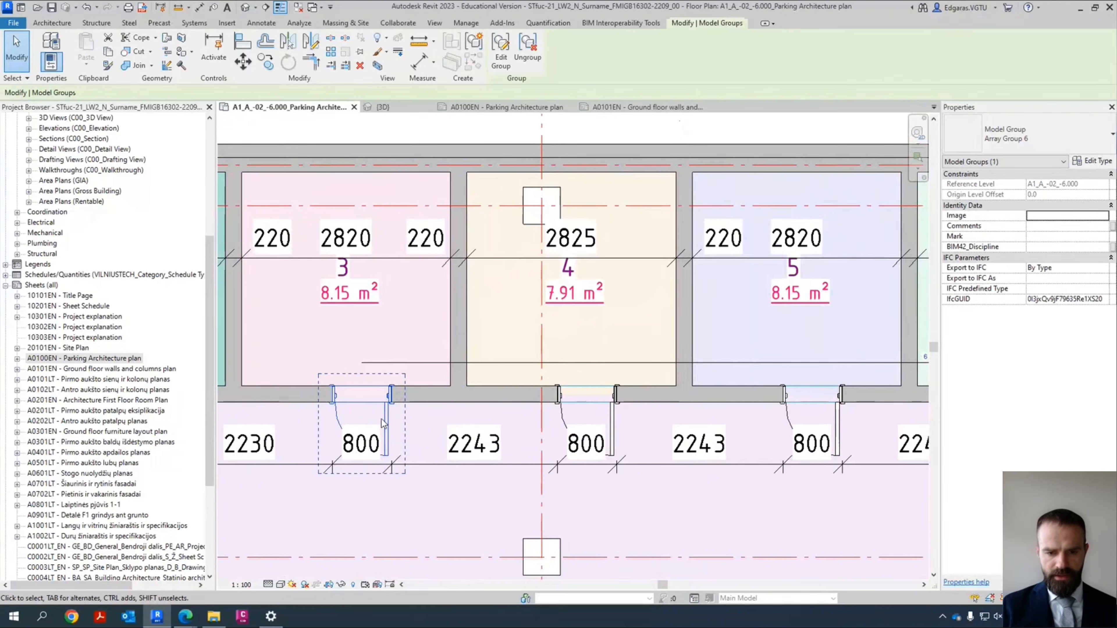
pyautogui.scroll(3, 455, 453)
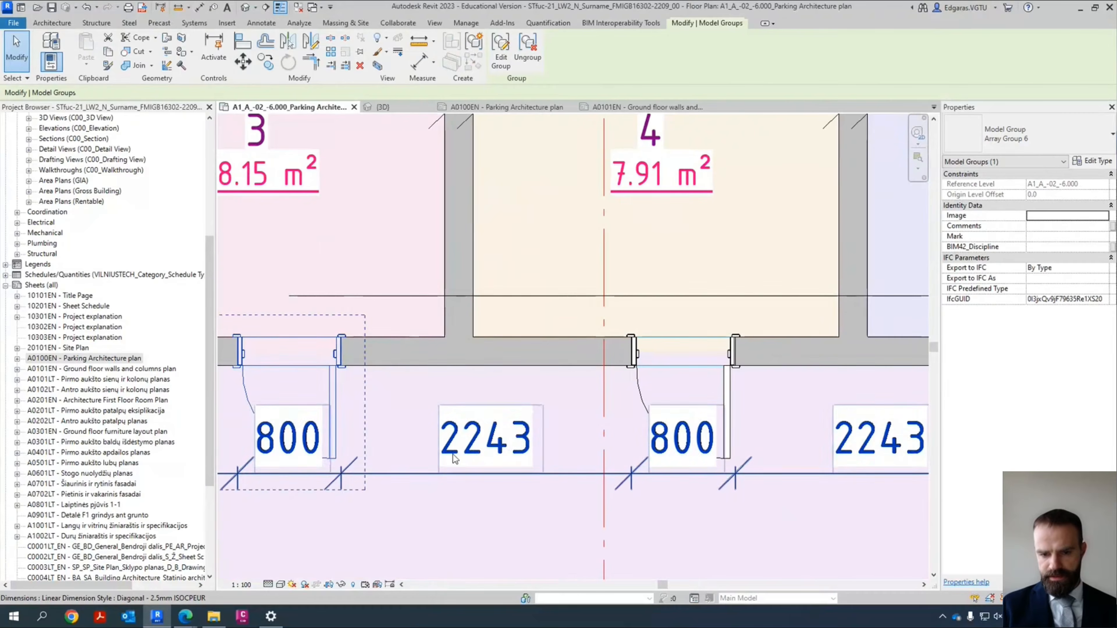
pyautogui.scroll(-2, 470, 415)
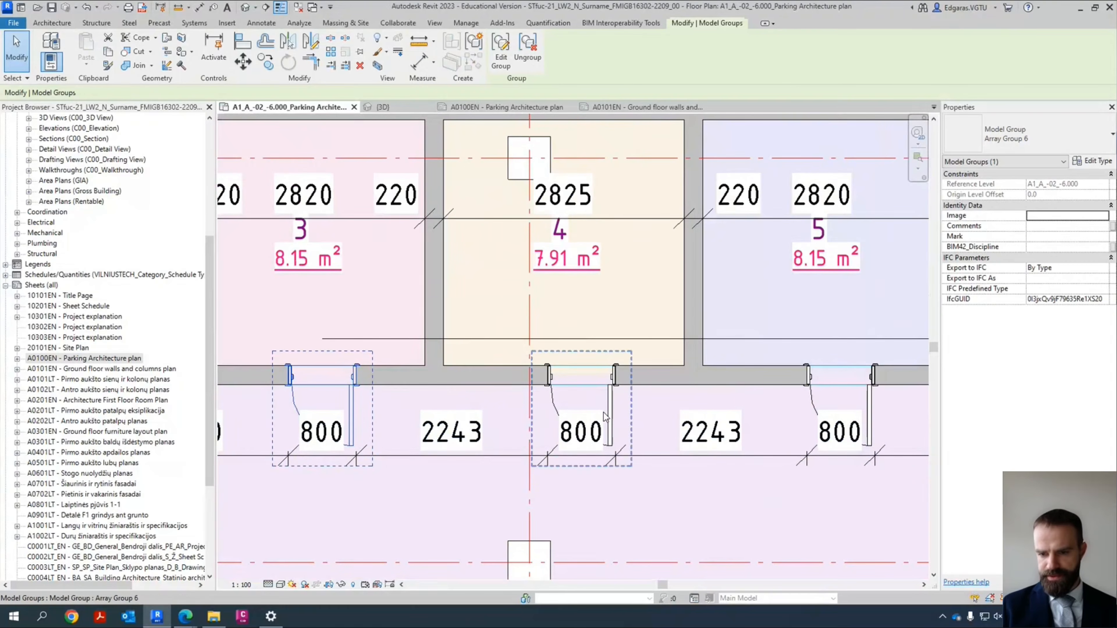
pyautogui.click(615, 410)
pyautogui.rightClick(614, 410)
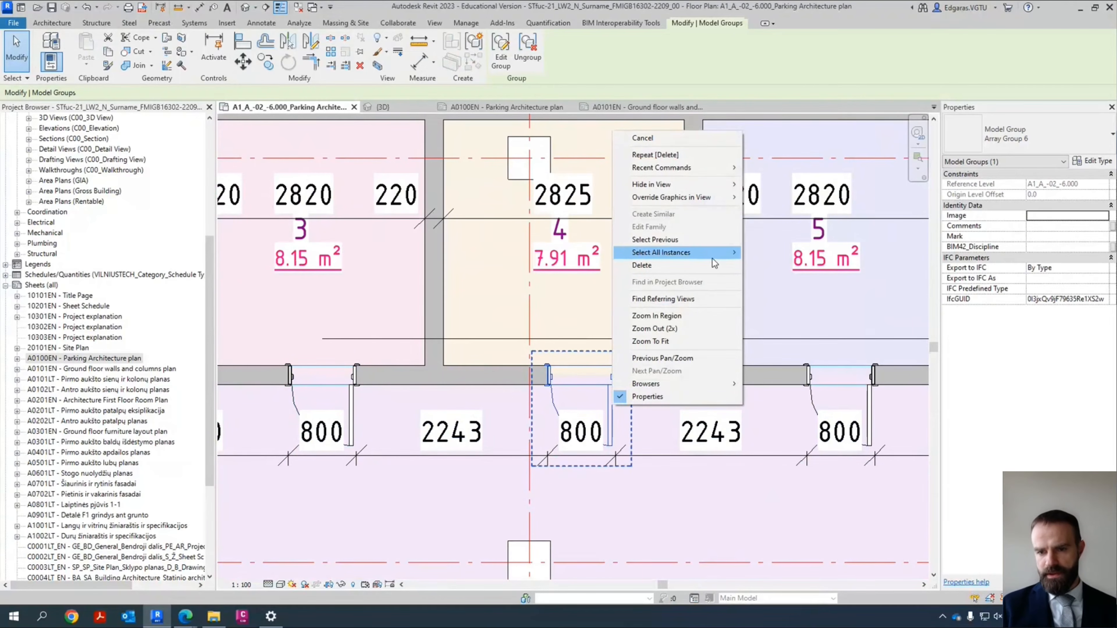
pyautogui.moveTo(712, 257)
pyautogui.click(767, 252)
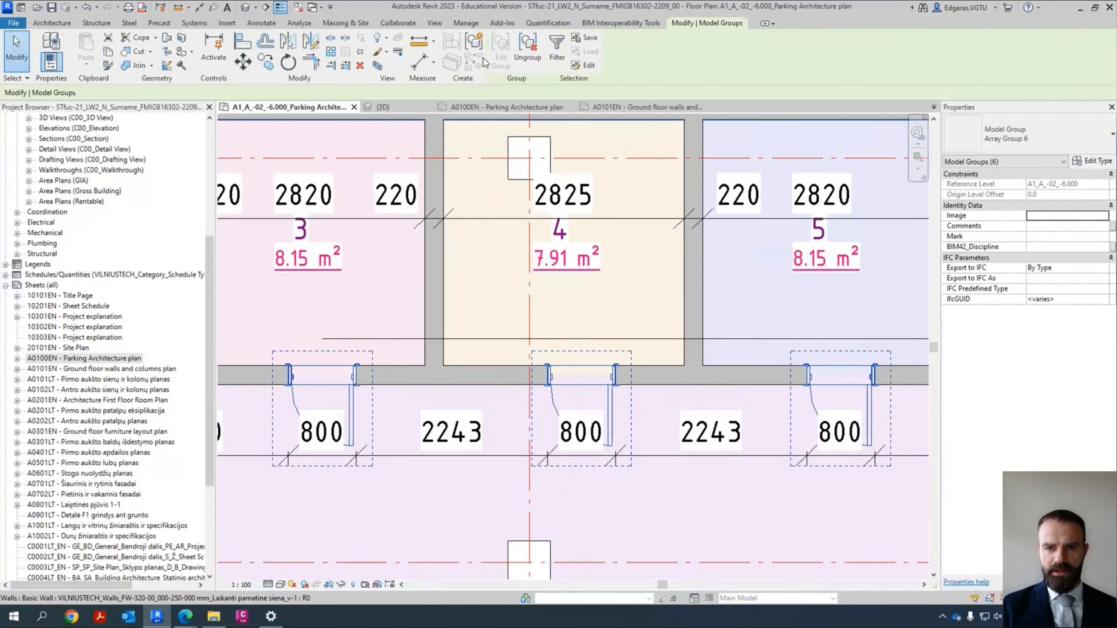
pyautogui.click(523, 64)
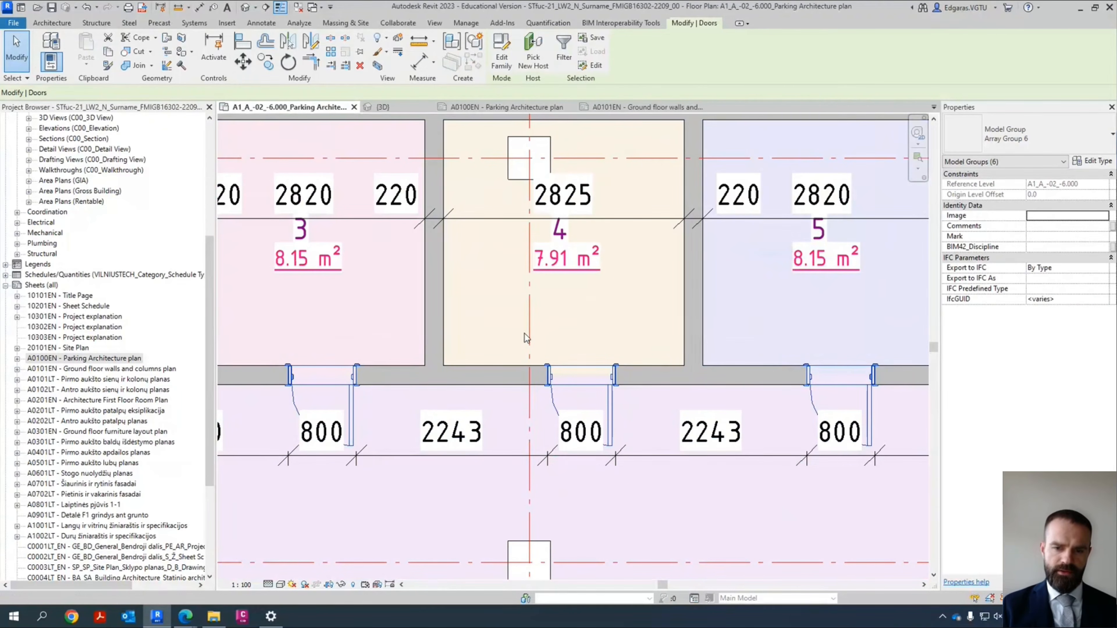
# Step: Move room 4's door to 1220 mm from the partition wall between rooms 3 and 4
pyautogui.click(559, 397)
pyautogui.click(495, 320)
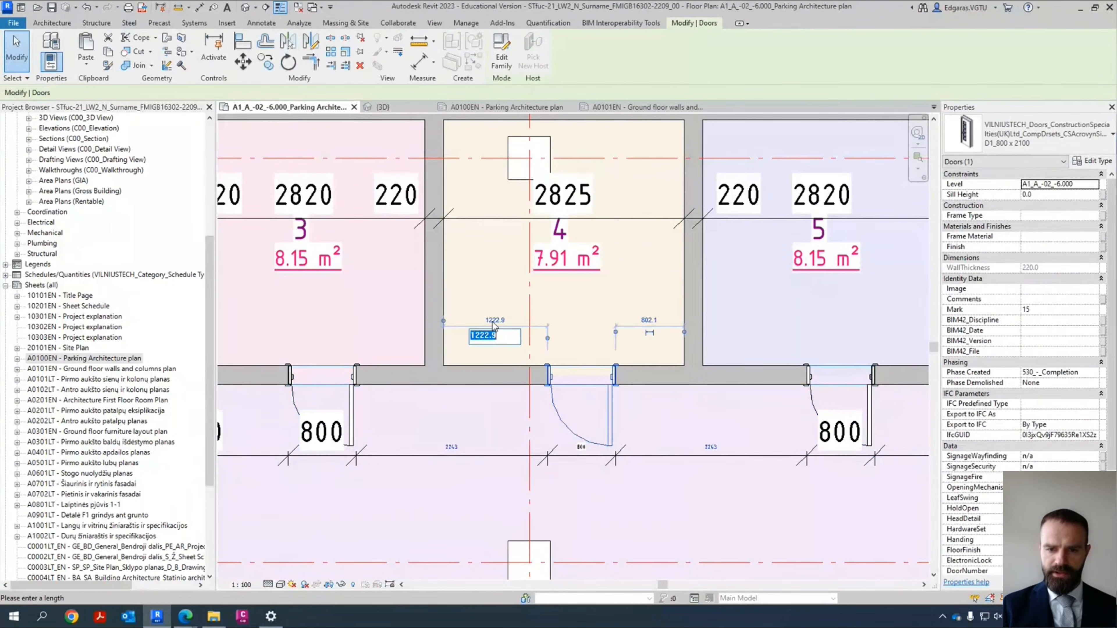
pyautogui.press('Return')
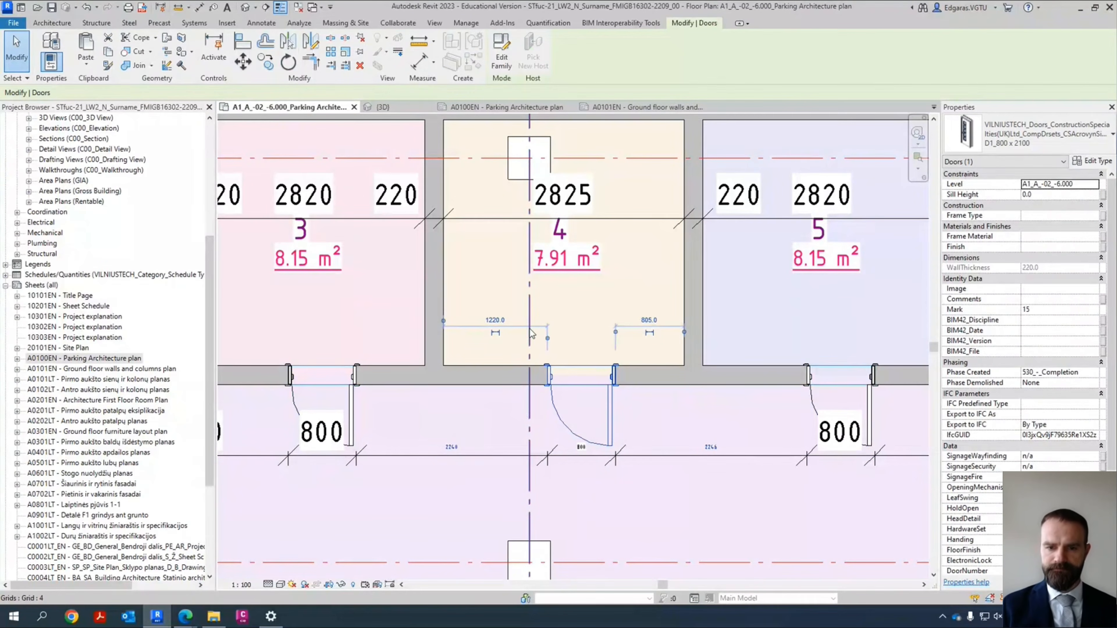
pyautogui.click(696, 418)
# Step: Set the distance between room 4's door and room 5's door to 2240 mm by moving room 5's door
pyautogui.moveTo(777, 459); pyautogui.dragTo(520, 481, button='middle')
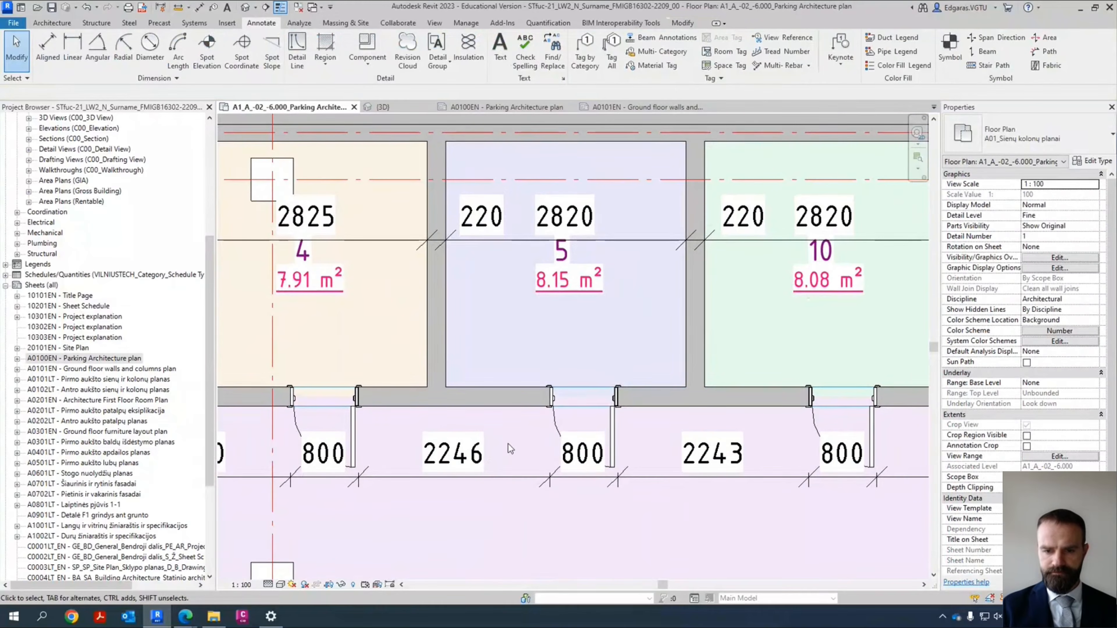
pyautogui.click(565, 421)
pyautogui.click(454, 467)
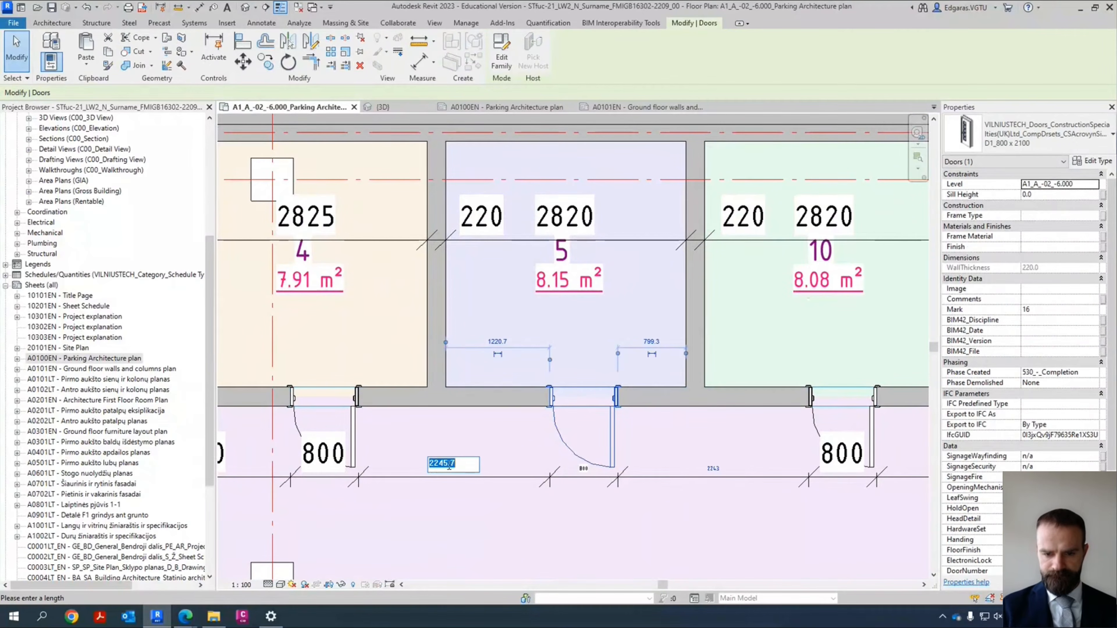
pyautogui.write('2243')
pyautogui.press('Return')
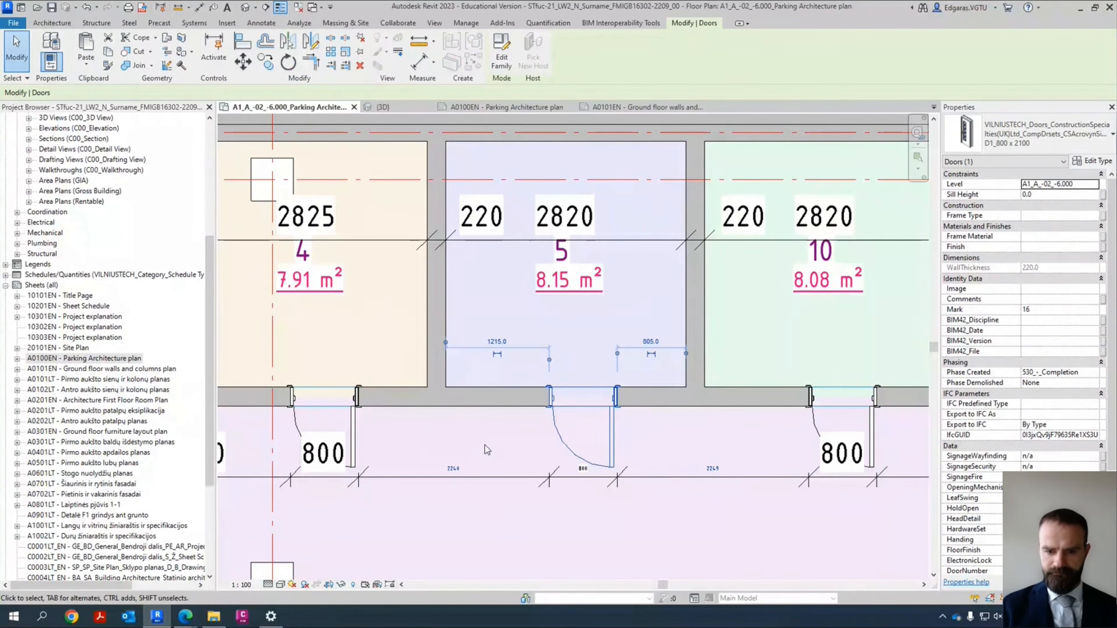
# Step: Set the distance between room 5's door and room 10's door to 2240 mm by moving room 10's door
pyautogui.moveTo(770, 434); pyautogui.dragTo(321, 432, button='middle')
pyautogui.click(351, 414)
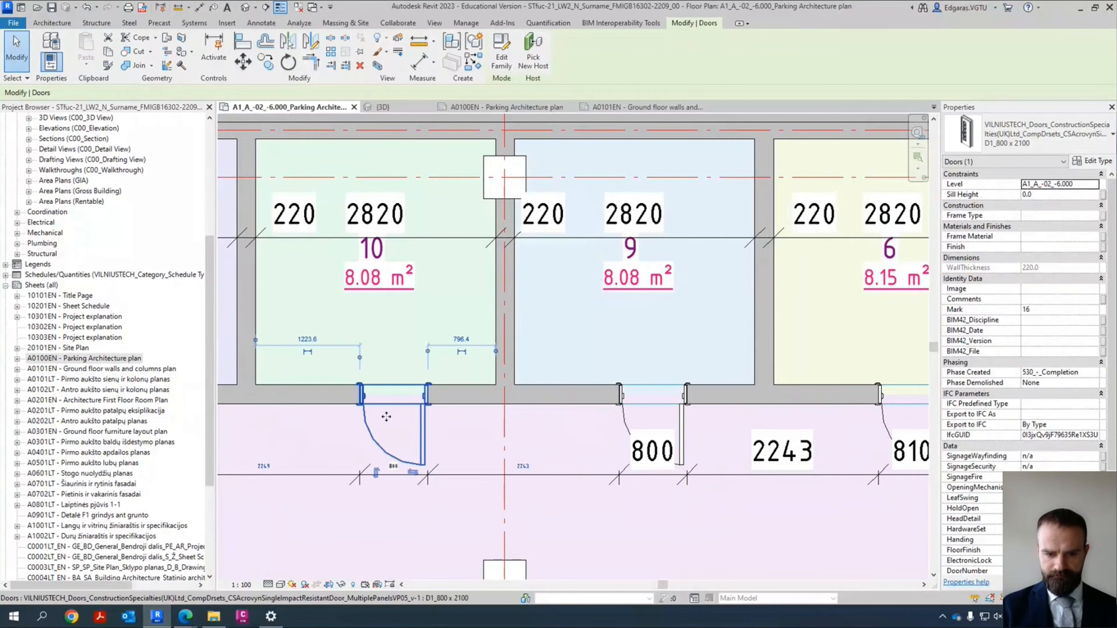
pyautogui.click(262, 465)
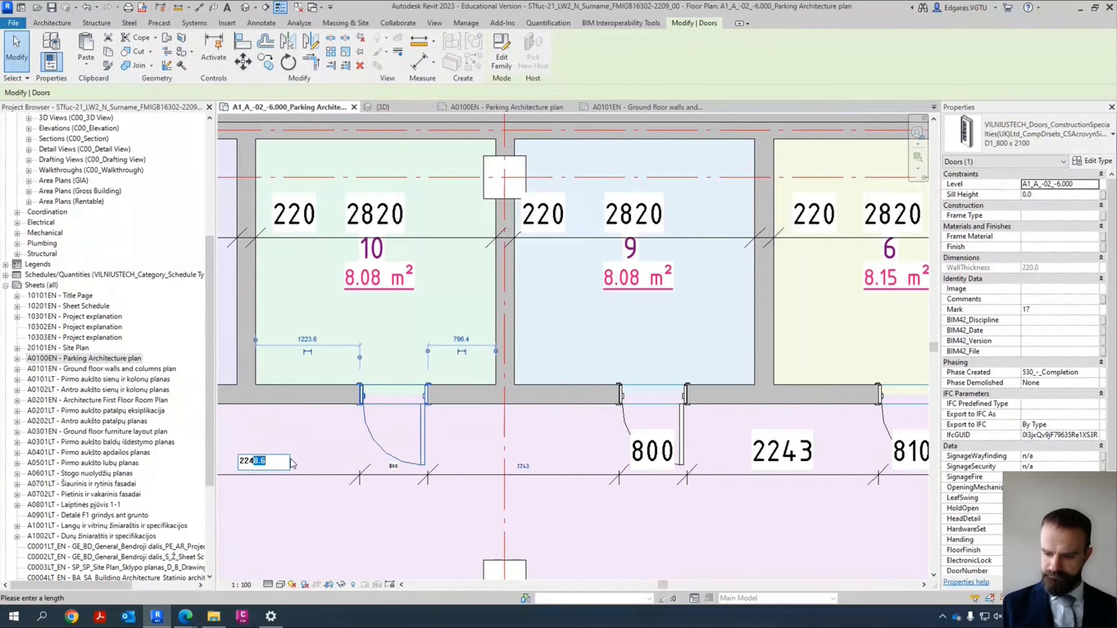
pyautogui.press('Return')
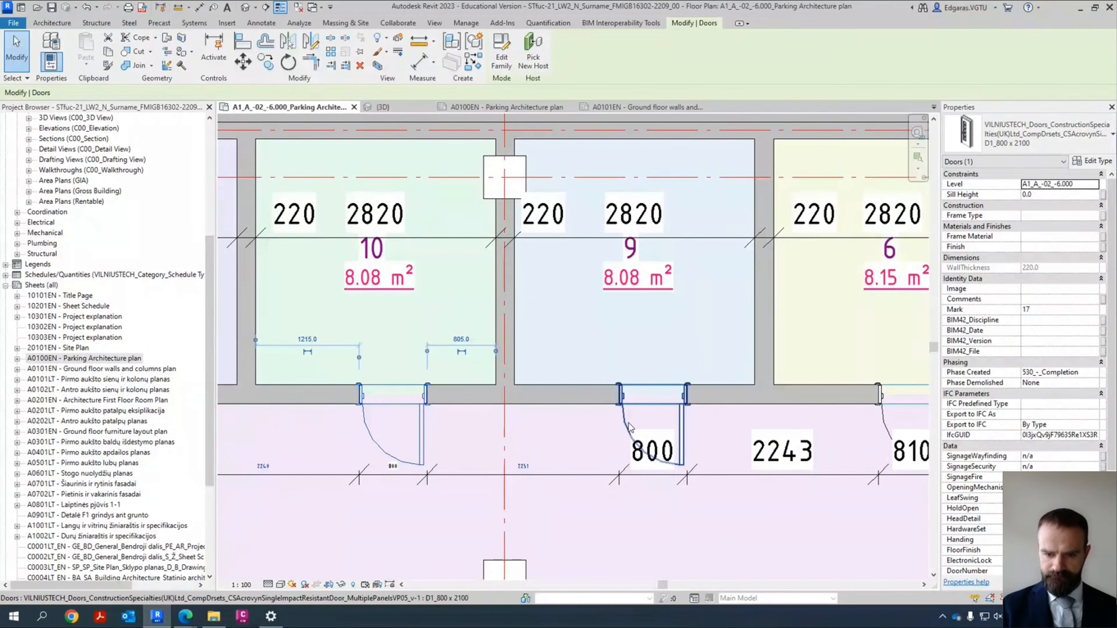
# Step: Set the distance between room 10's door and room 9's door to 2250 mm by moving room 9's door
pyautogui.click(642, 424)
pyautogui.click(524, 466)
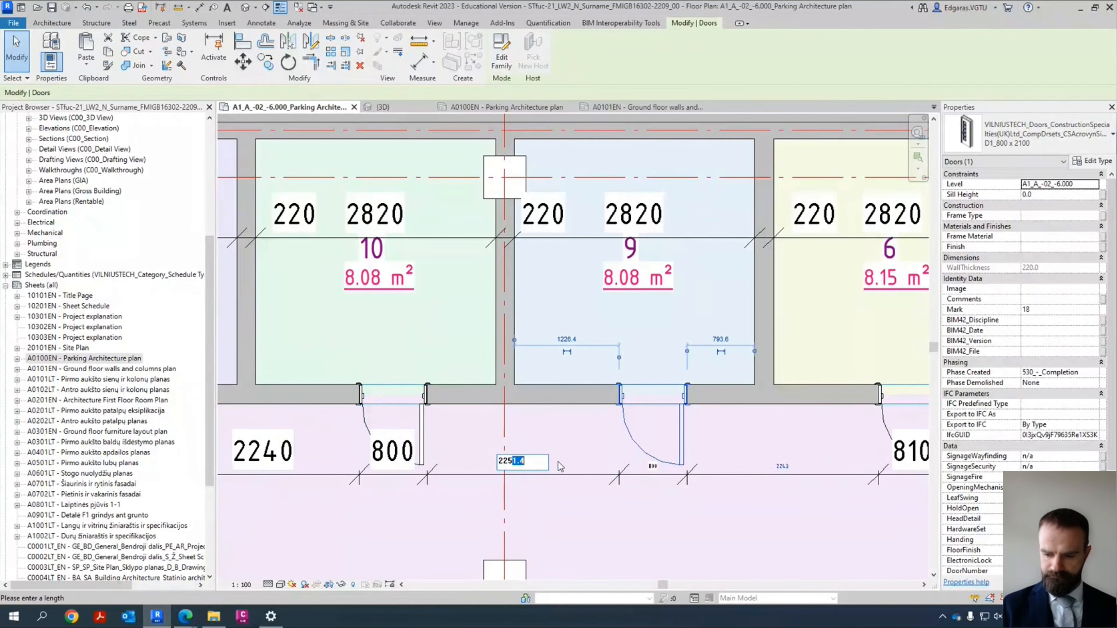
pyautogui.write('2250')
pyautogui.press('Return')
# Step: Set the distance between room 9's door and room 6's door to 2240 mm by moving room 6's door
pyautogui.moveTo(754, 423); pyautogui.dragTo(579, 406, button='middle')
pyautogui.click(579, 407)
pyautogui.click(476, 447)
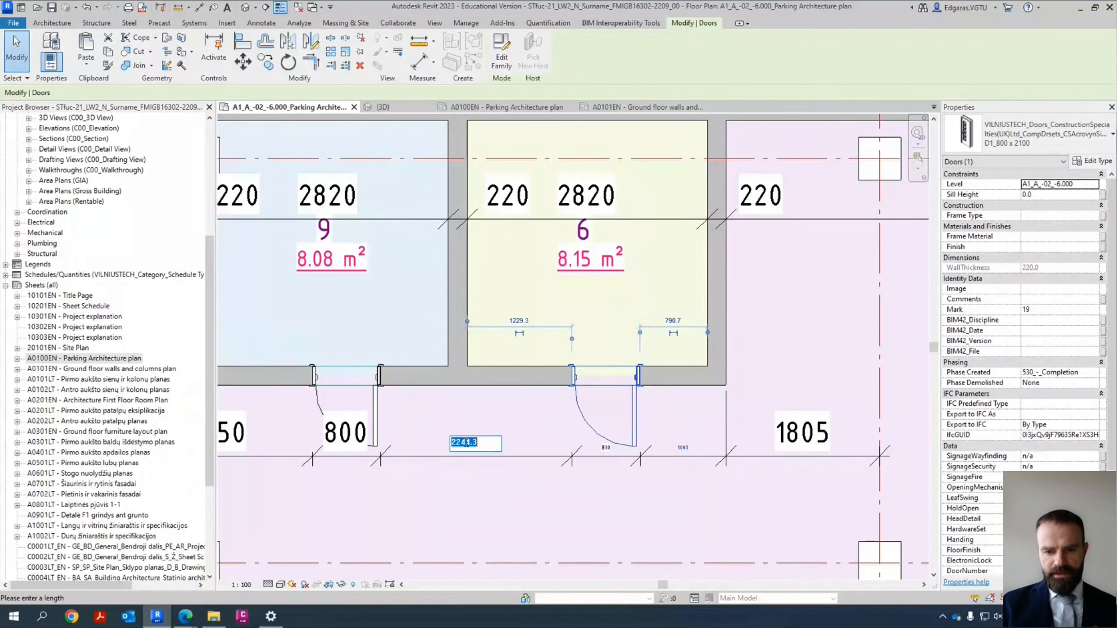
pyautogui.press('Return')
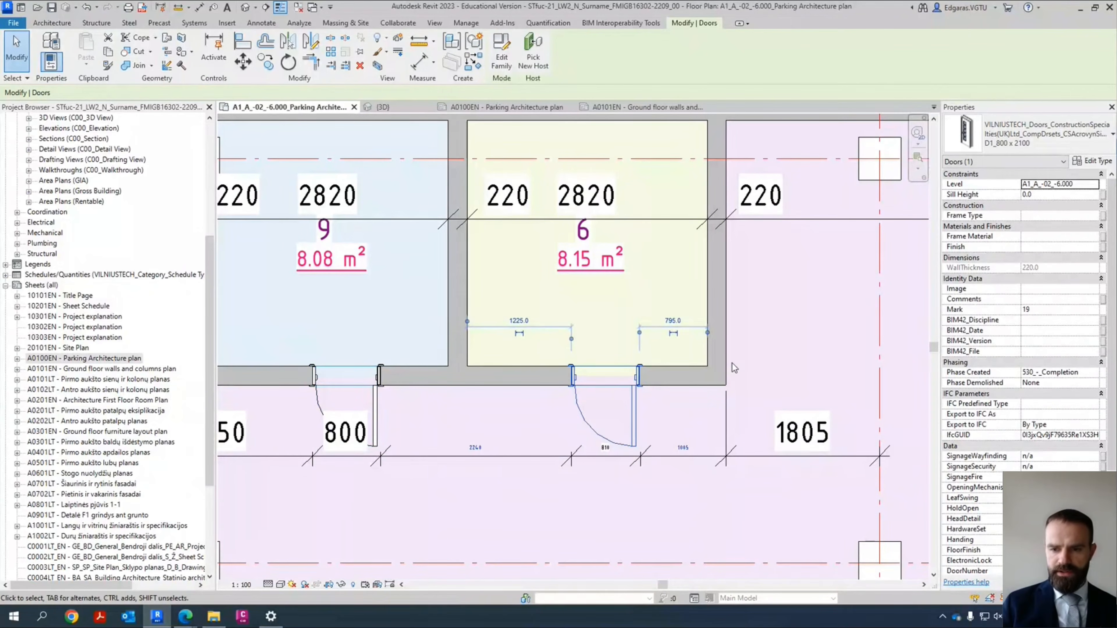
pyautogui.scroll(-8, 734, 367)
pyautogui.press('Escape')
# Step: Add a vertical aligned dimension from the grid 10 column's faces to the horizontal grid line, spreading its overlapping texts apart
pyautogui.moveTo(586, 369); pyautogui.dragTo(853, 352, button='middle')
pyautogui.scroll(1, 522, 370)
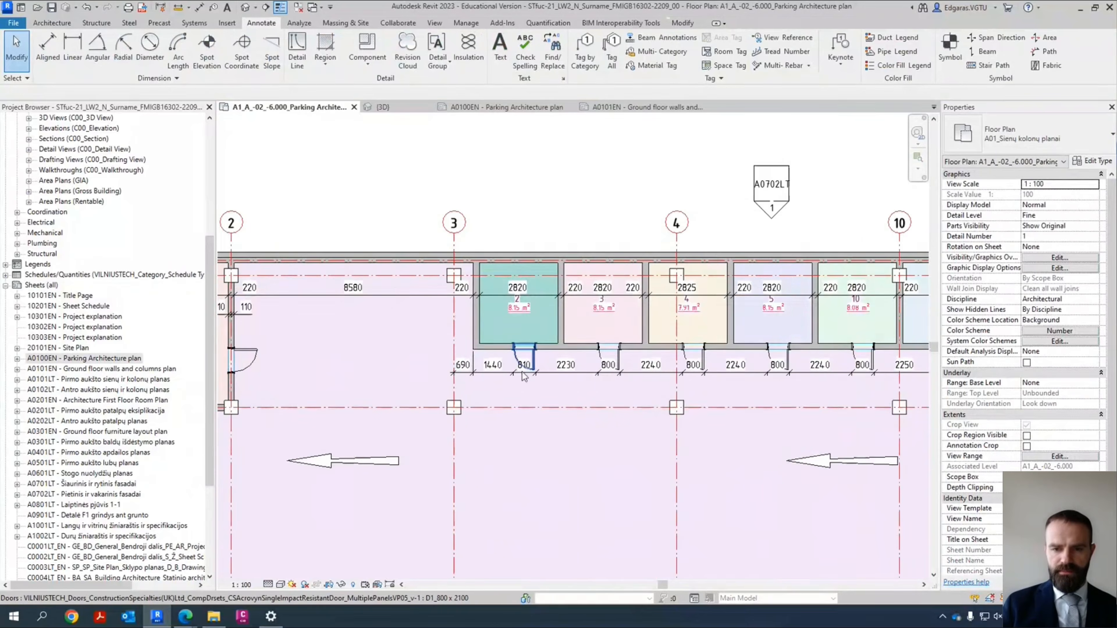
pyautogui.scroll(2, 522, 371)
pyautogui.scroll(-3, 522, 370)
pyautogui.moveTo(548, 398); pyautogui.dragTo(624, 260, button='middle')
pyautogui.moveTo(524, 326); pyautogui.dragTo(526, 225, button='middle')
pyautogui.scroll(-4, 518, 219)
pyautogui.scroll(7, 749, 395)
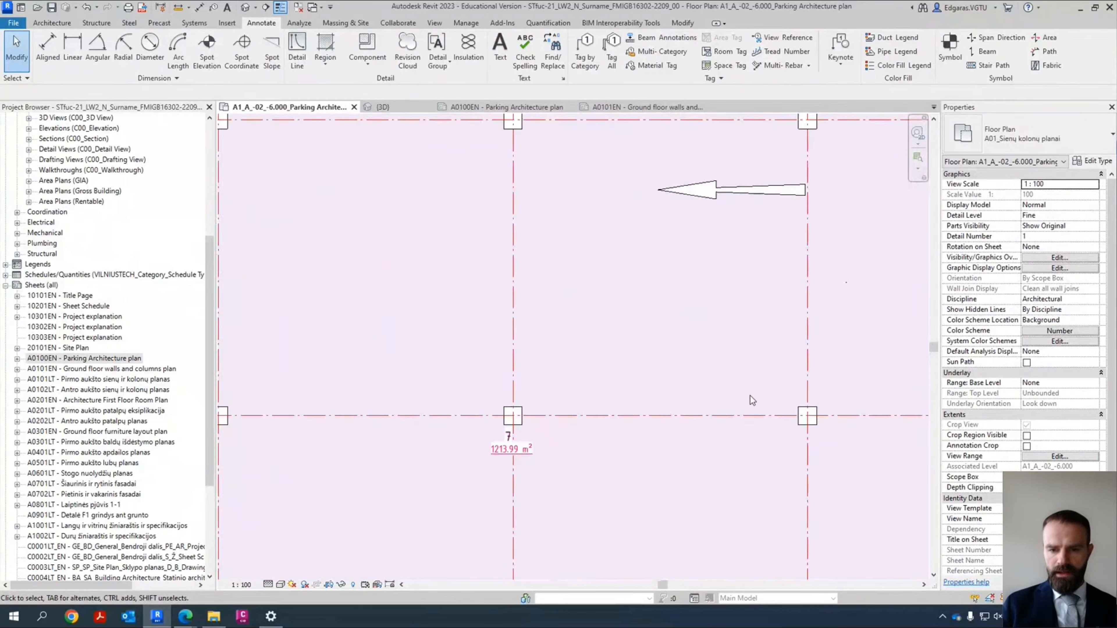
pyautogui.moveTo(750, 395); pyautogui.dragTo(526, 369, button='middle')
pyautogui.scroll(2, 668, 395)
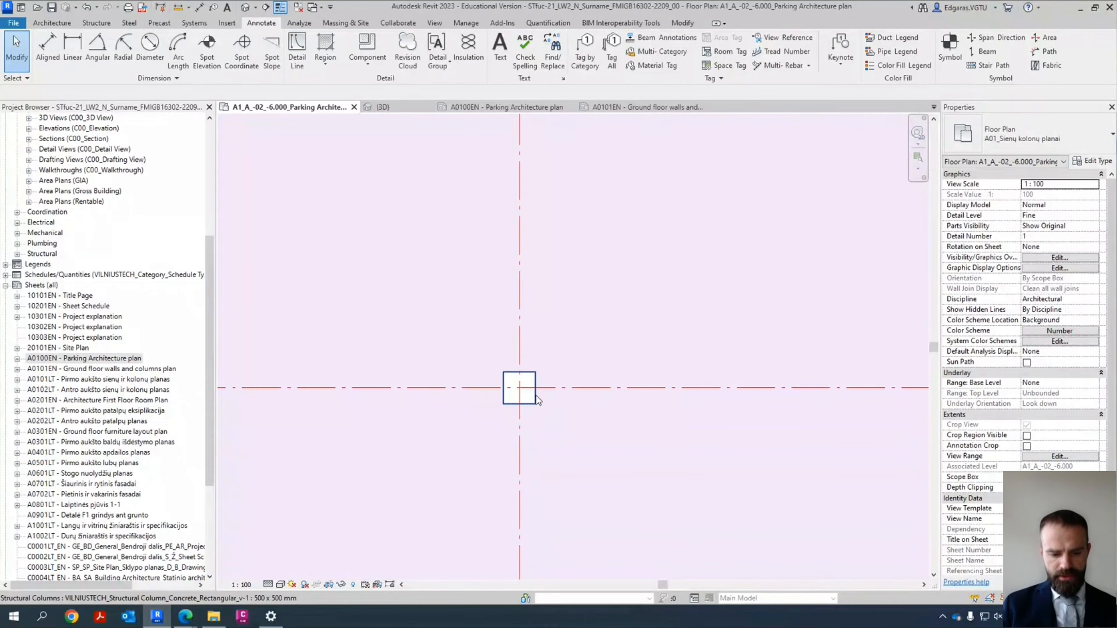
pyautogui.press('i')
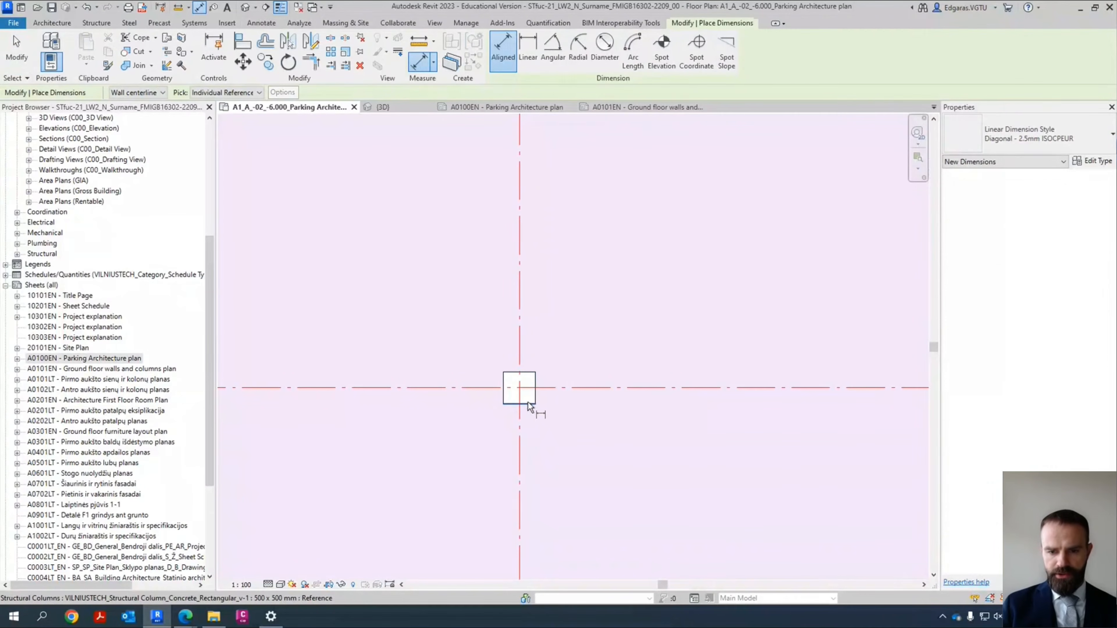
pyautogui.click(528, 401)
pyautogui.click(531, 372)
pyautogui.click(580, 388)
pyautogui.click(587, 387)
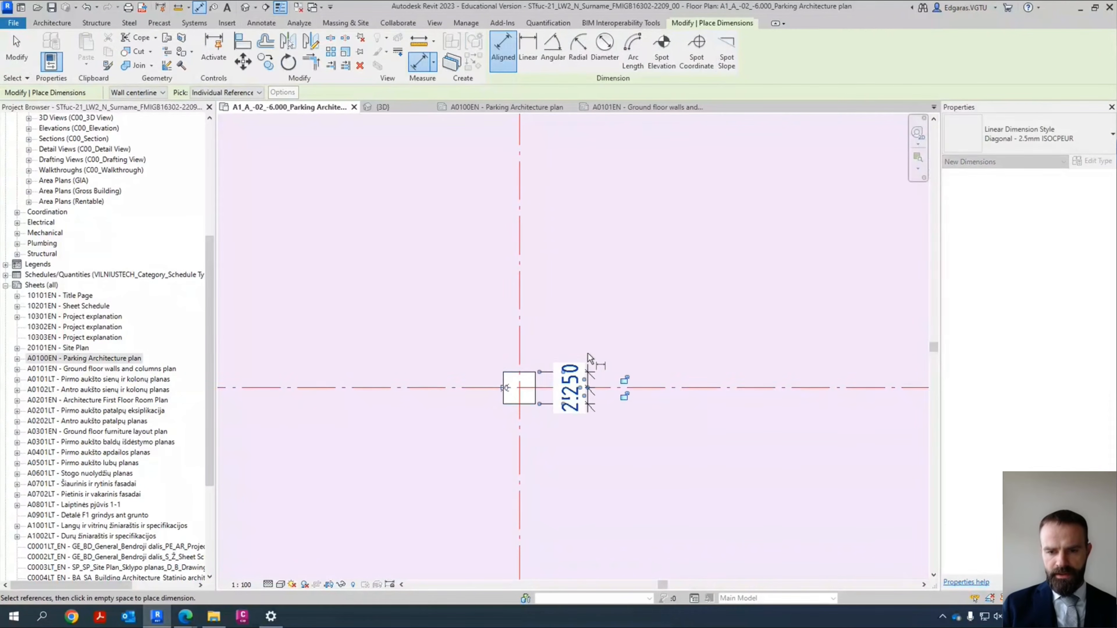
pyautogui.scroll(2, 584, 372)
pyautogui.moveTo(585, 329); pyautogui.dragTo(587, 503)
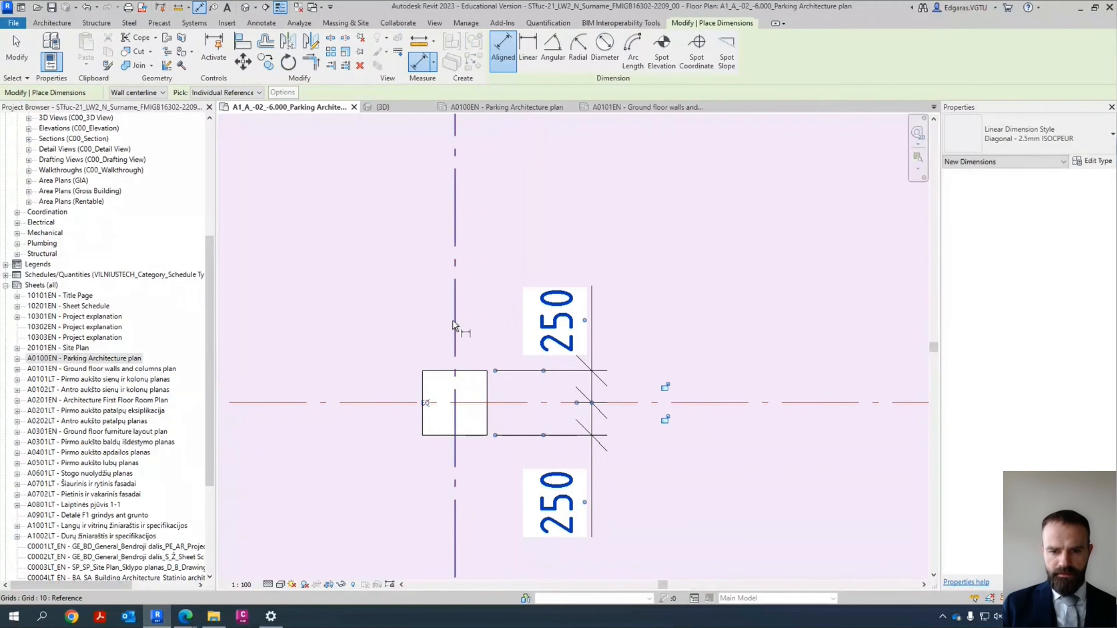
# Step: Add a horizontal aligned dimension from grid 10 to both side faces of the column, and move its texts outside the witness lines
pyautogui.click(455, 325)
pyautogui.click(424, 376)
pyautogui.click(485, 376)
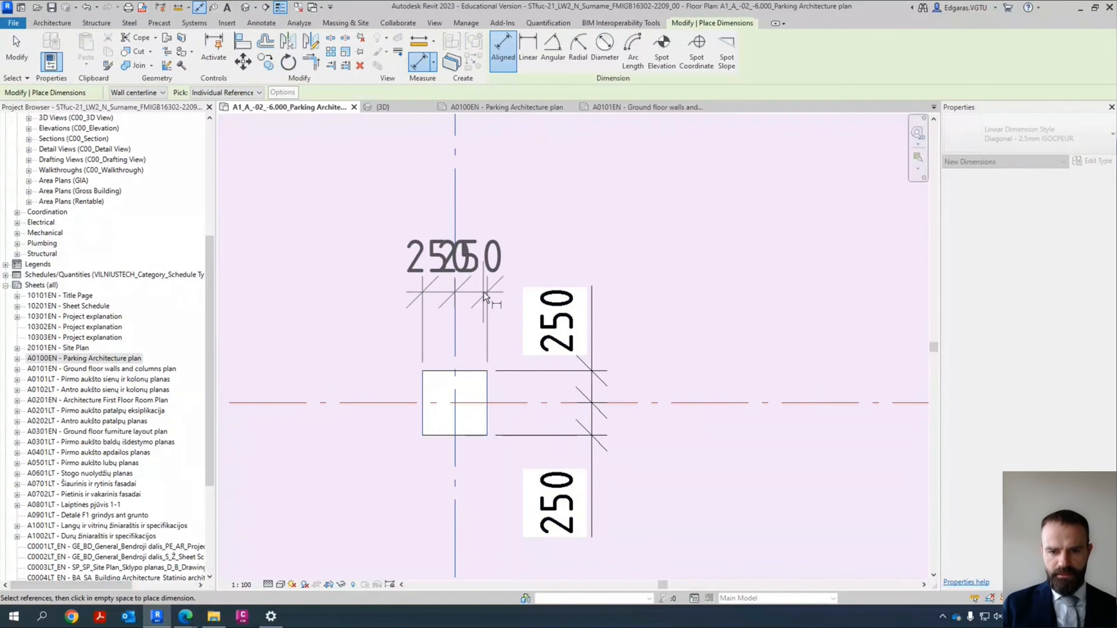
pyautogui.click(484, 280)
pyautogui.moveTo(439, 273); pyautogui.dragTo(360, 273)
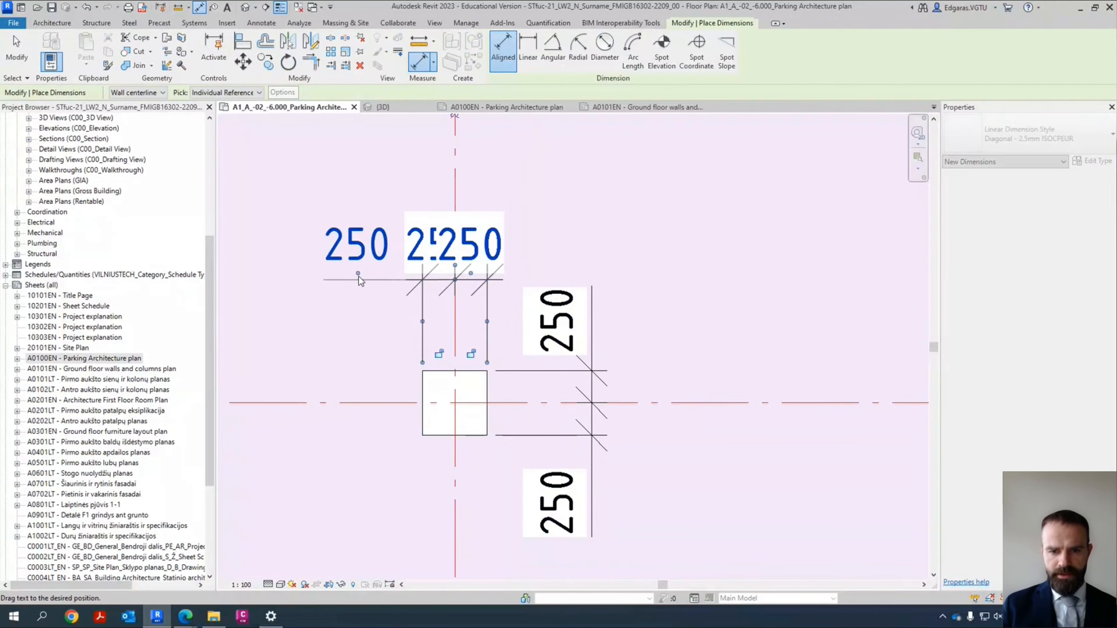
pyautogui.moveTo(470, 274); pyautogui.dragTo(562, 273)
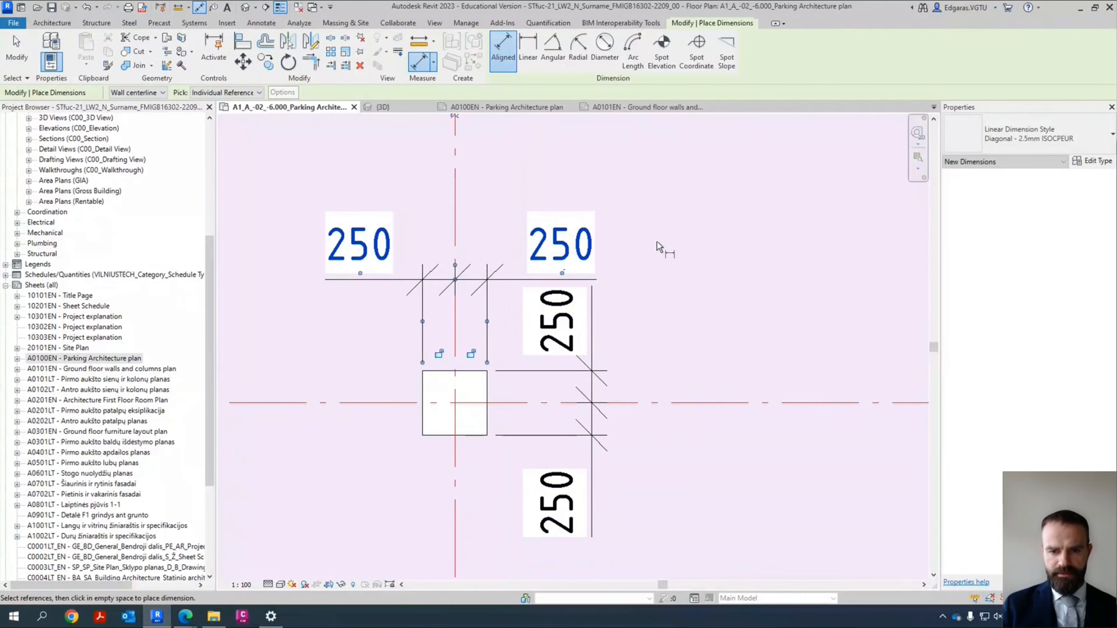
# Step: Add aligned dimensions across the grid 10 column's full depth and full width, on the sides opposite its existing dimension strings
pyautogui.scroll(-2, 658, 248)
pyautogui.scroll(2, 505, 338)
pyautogui.click(570, 313)
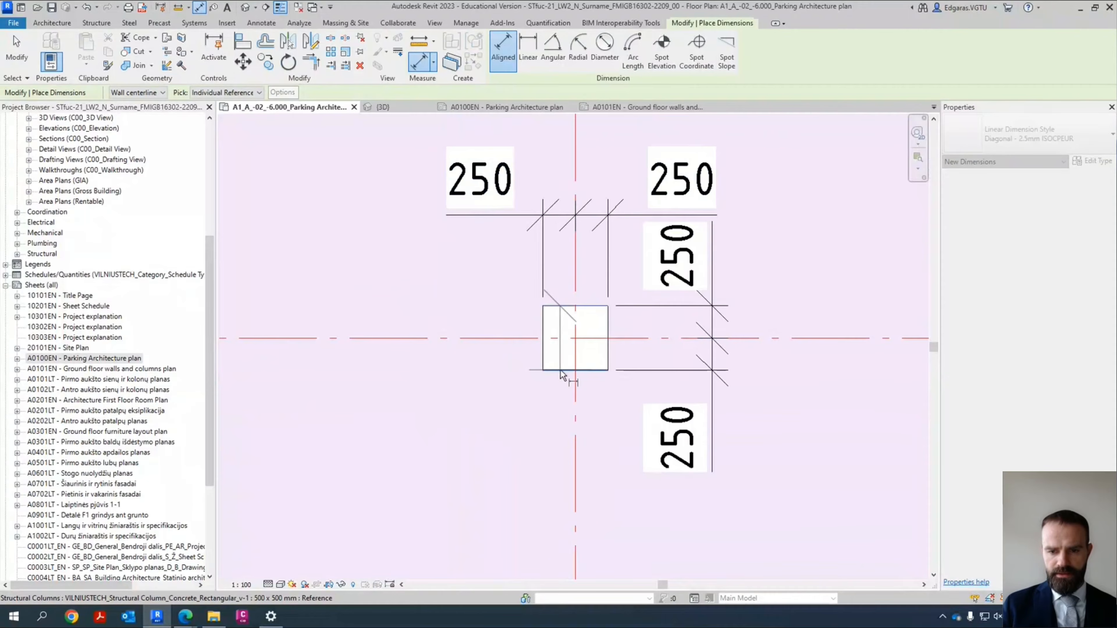
pyautogui.click(569, 371)
pyautogui.click(476, 385)
pyautogui.click(543, 361)
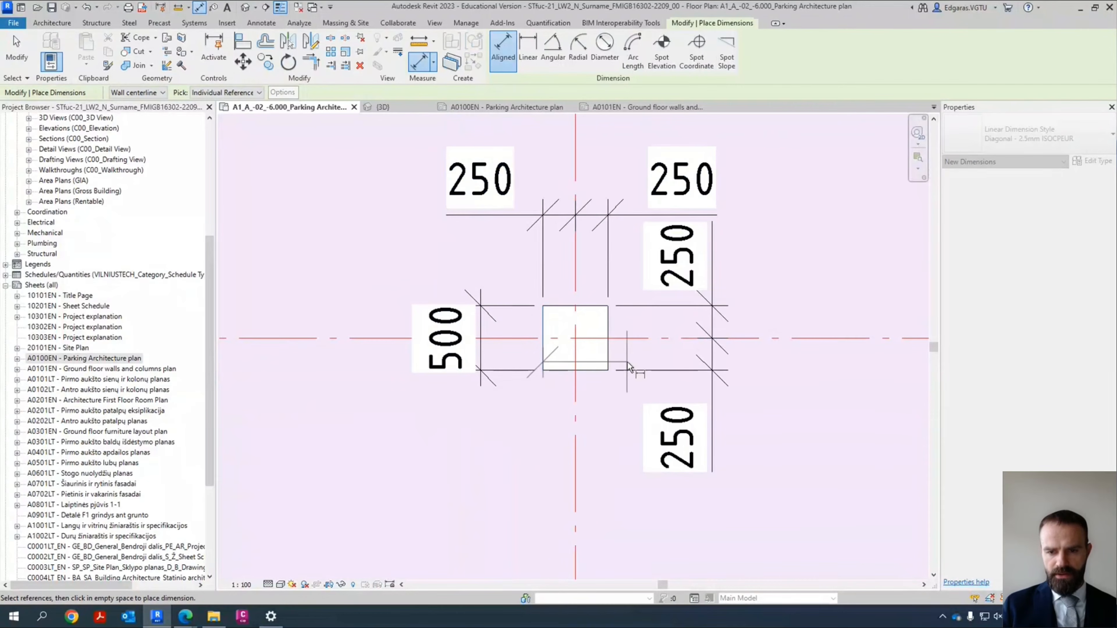
pyautogui.click(609, 366)
pyautogui.click(596, 461)
pyautogui.scroll(-4, 741, 372)
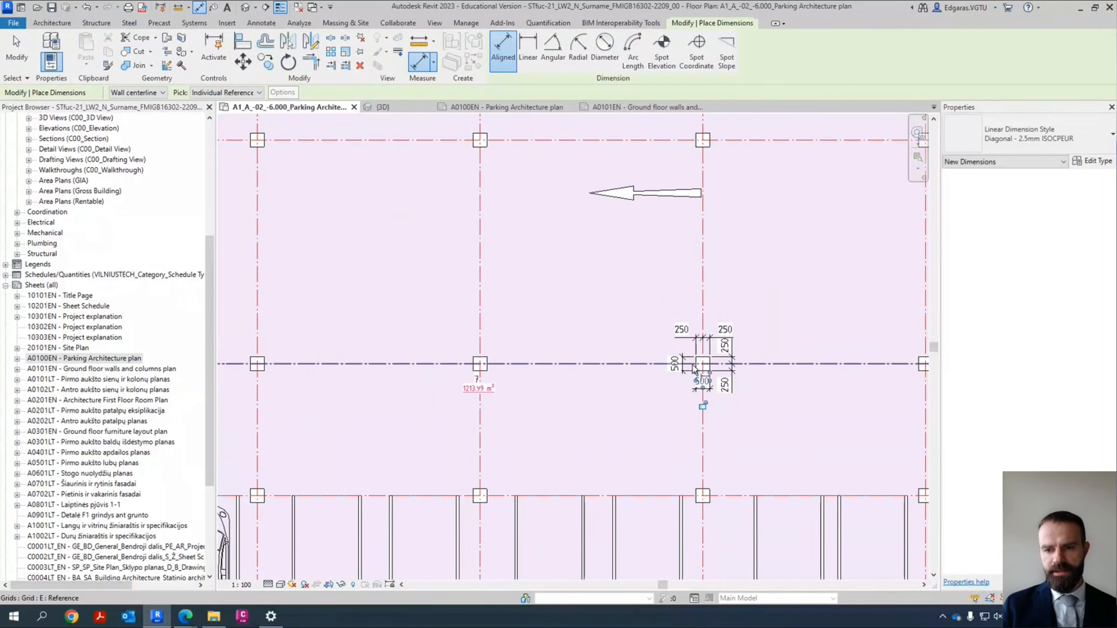
pyautogui.press('Escape')
pyautogui.press('Escape')
# Step: Review the whole parking plan and the dimensioned column, looking for elements that still lack dimensions
pyautogui.moveTo(796, 325); pyautogui.dragTo(705, 356, button='middle')
pyautogui.scroll(-3, 574, 325)
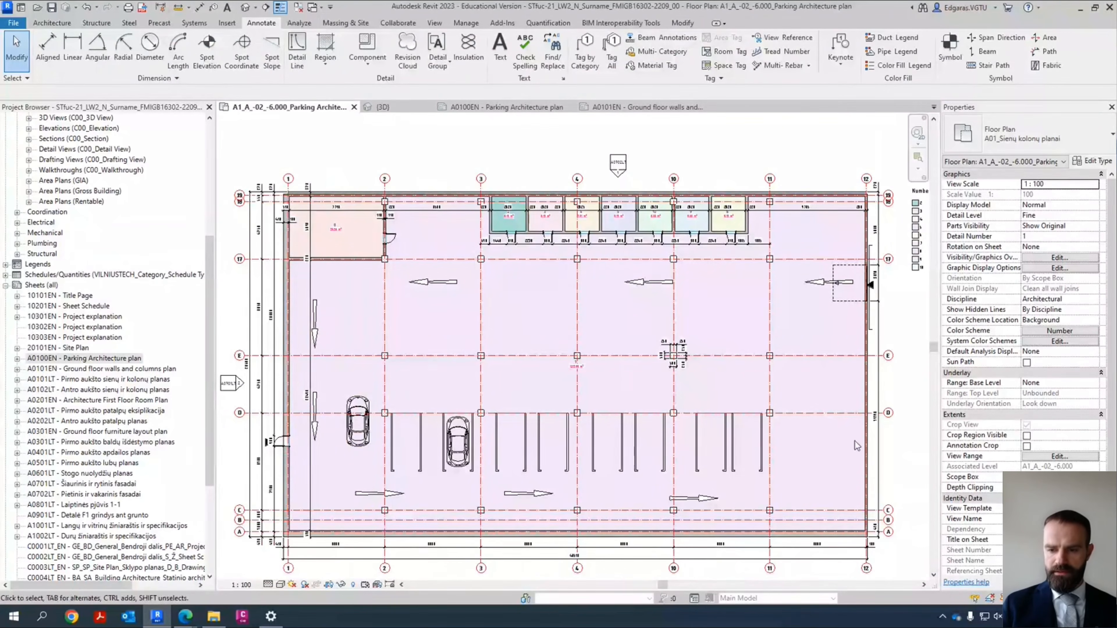
pyautogui.scroll(5, 721, 333)
pyautogui.scroll(3, 544, 450)
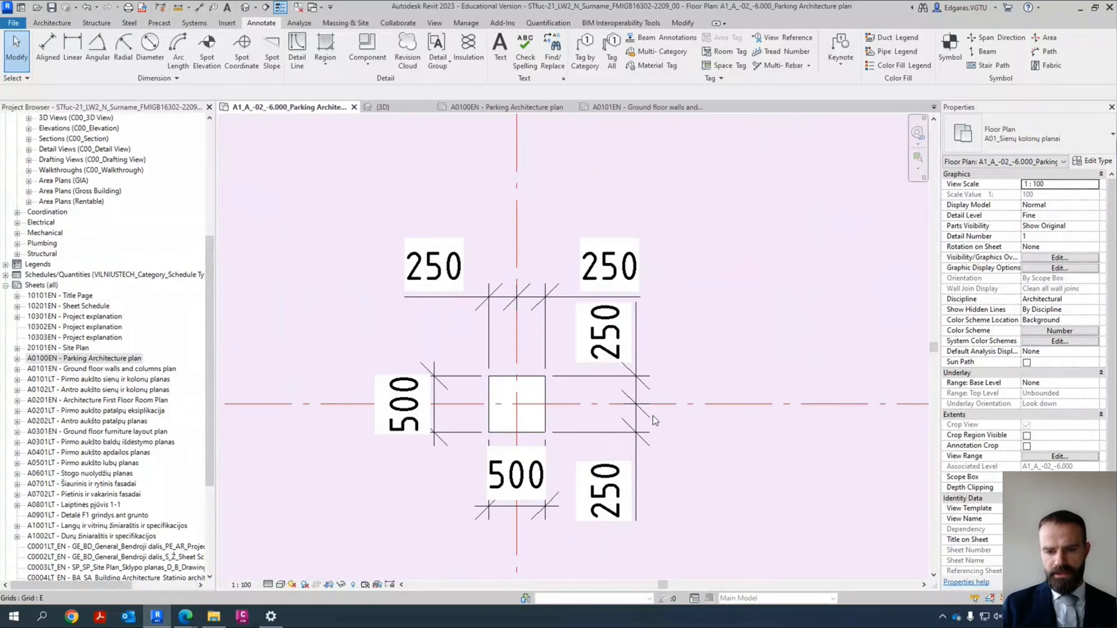
pyautogui.scroll(-6, 607, 370)
pyautogui.scroll(-3, 804, 347)
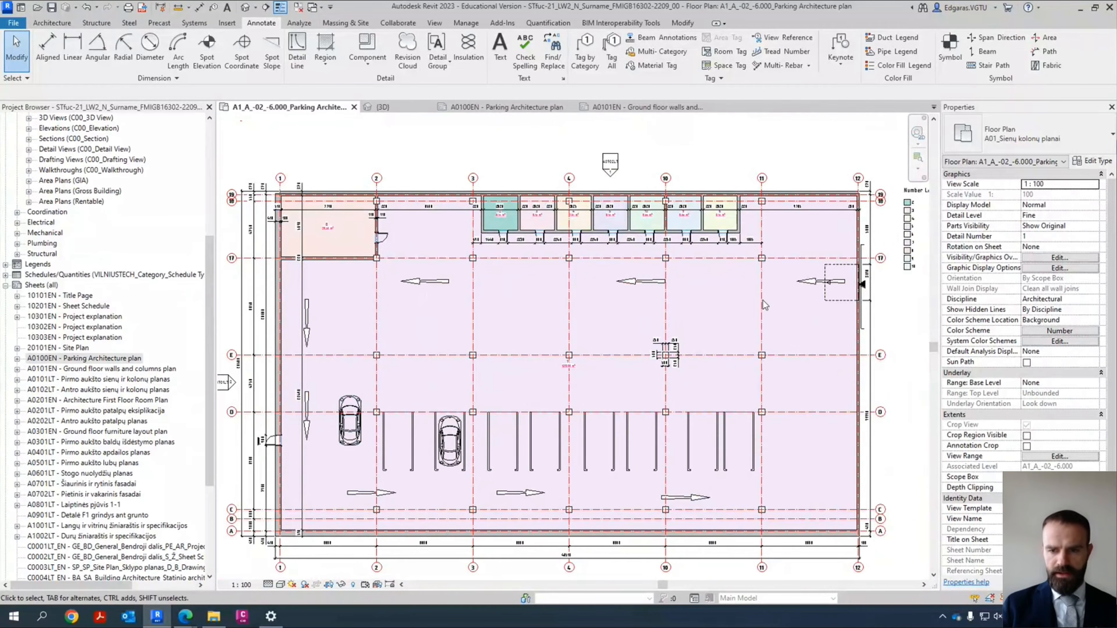
pyautogui.scroll(2, 697, 340)
pyautogui.moveTo(697, 341); pyautogui.dragTo(547, 497, button='middle')
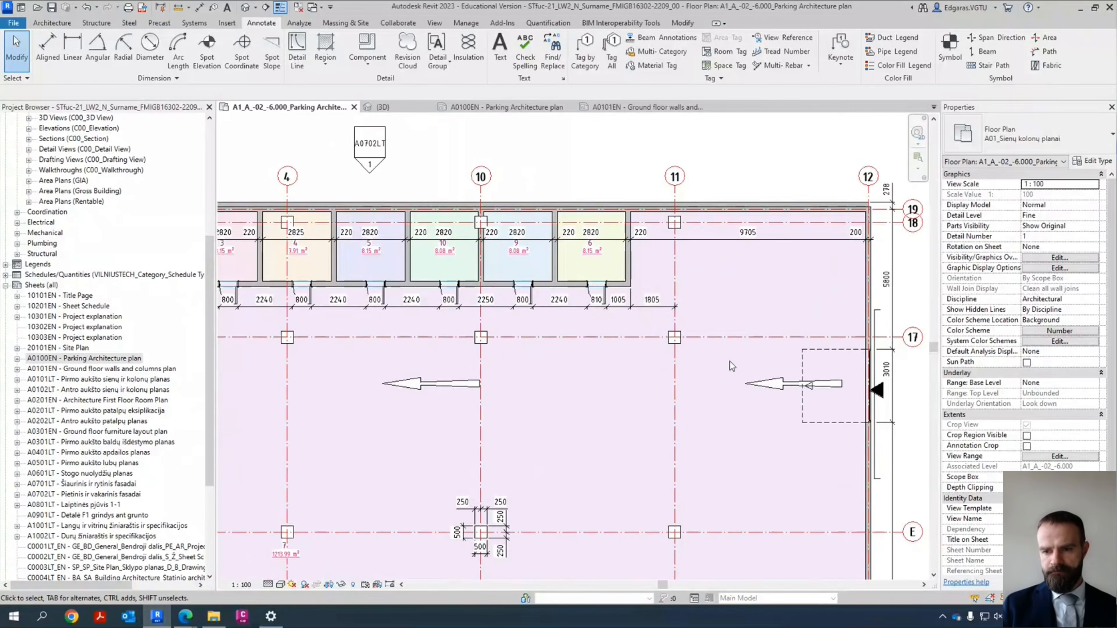
pyautogui.scroll(-2, 729, 361)
pyautogui.moveTo(493, 424); pyautogui.dragTo(622, 340, button='middle')
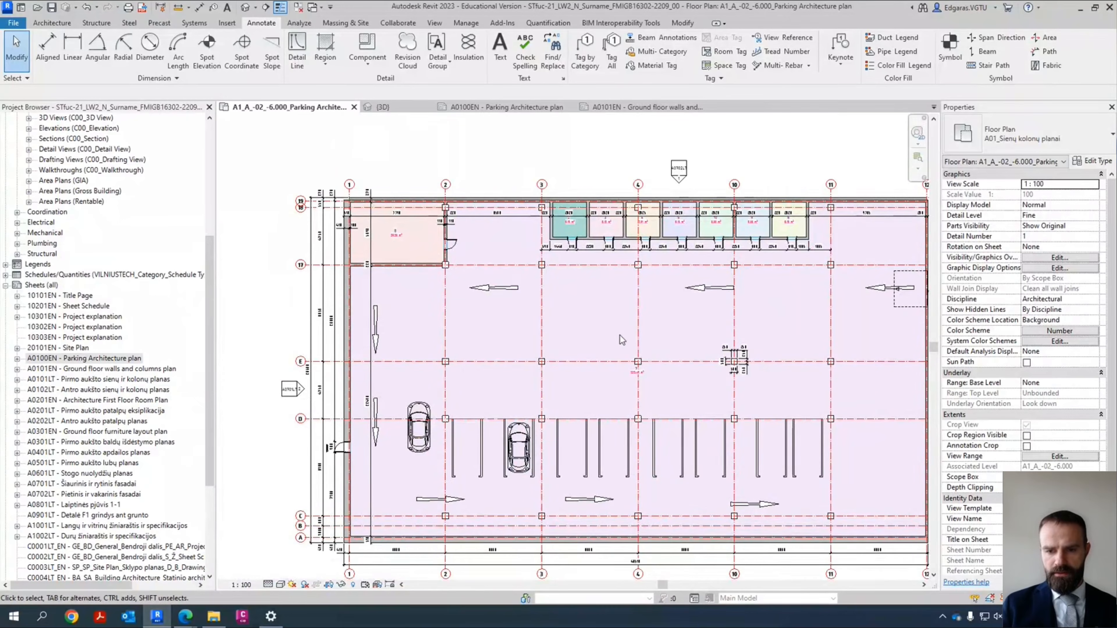
pyautogui.moveTo(478, 370); pyautogui.dragTo(475, 445, button='middle')
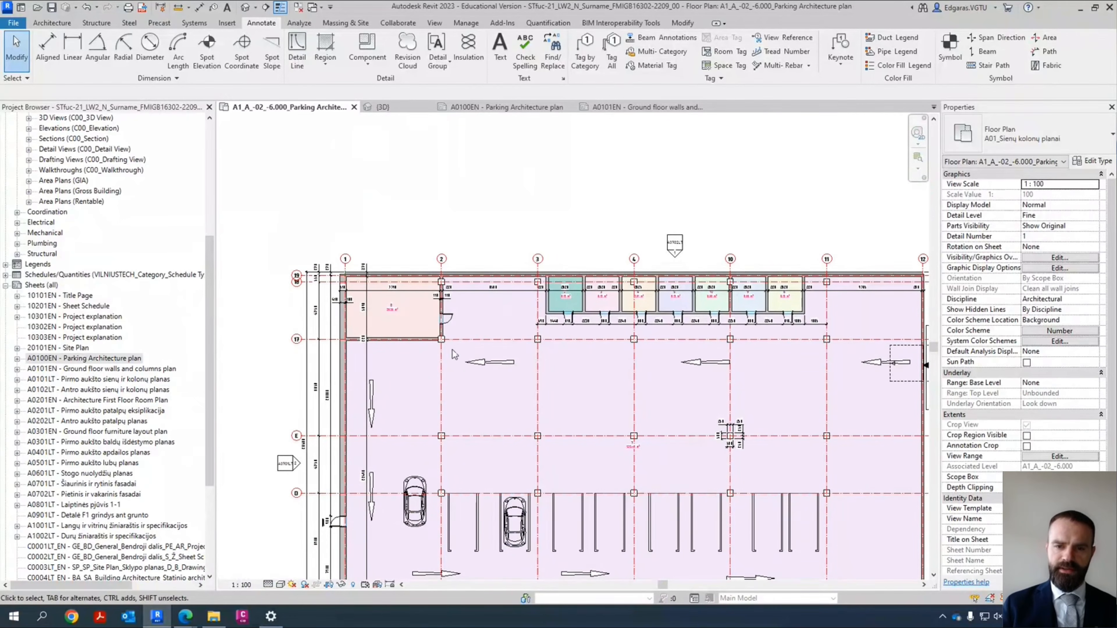
# Step: Add a vertical aligned dimension string beside room 8's door, from grid 17 across both door edges to the upper exterior wall and its grid line
pyautogui.scroll(3, 356, 300)
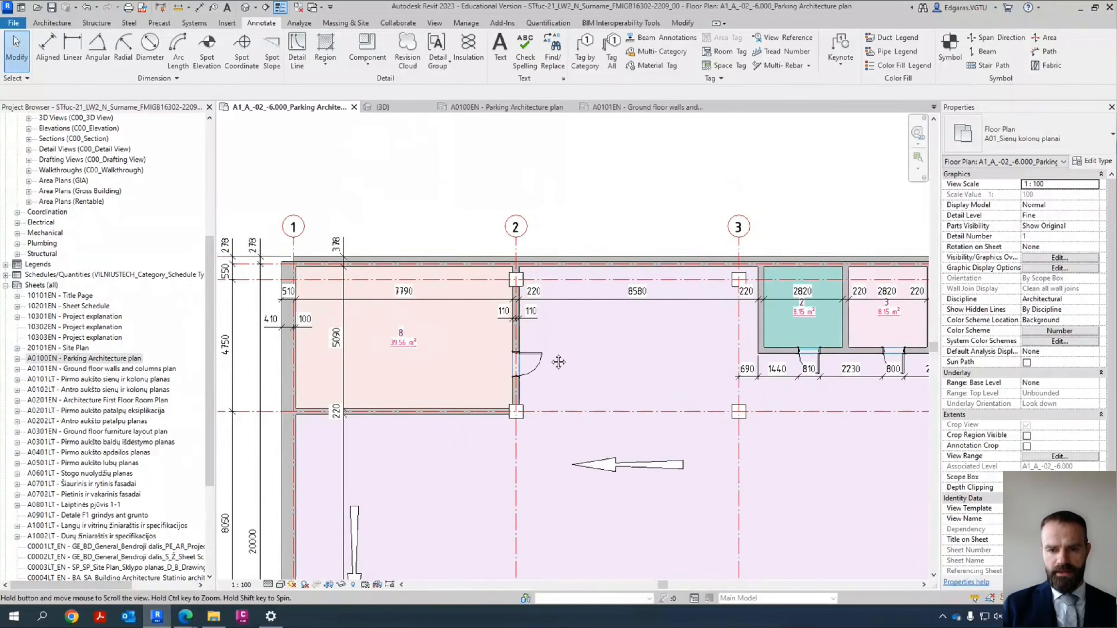
pyautogui.scroll(3, 499, 365)
pyautogui.press('d')
pyautogui.press('i')
pyautogui.scroll(2, 452, 456)
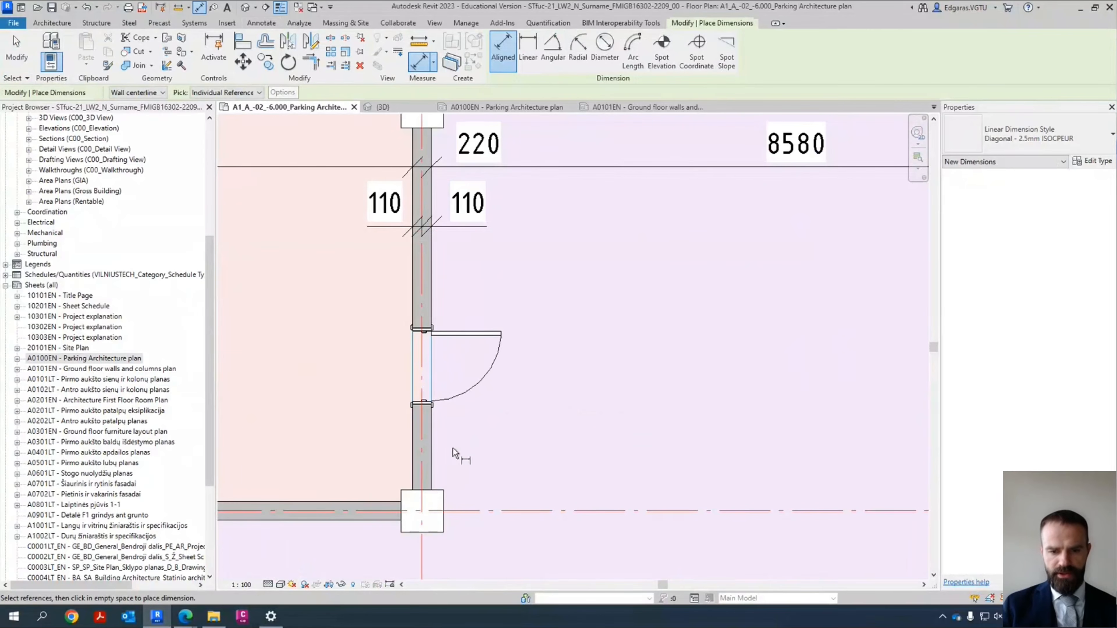
pyautogui.click(510, 512)
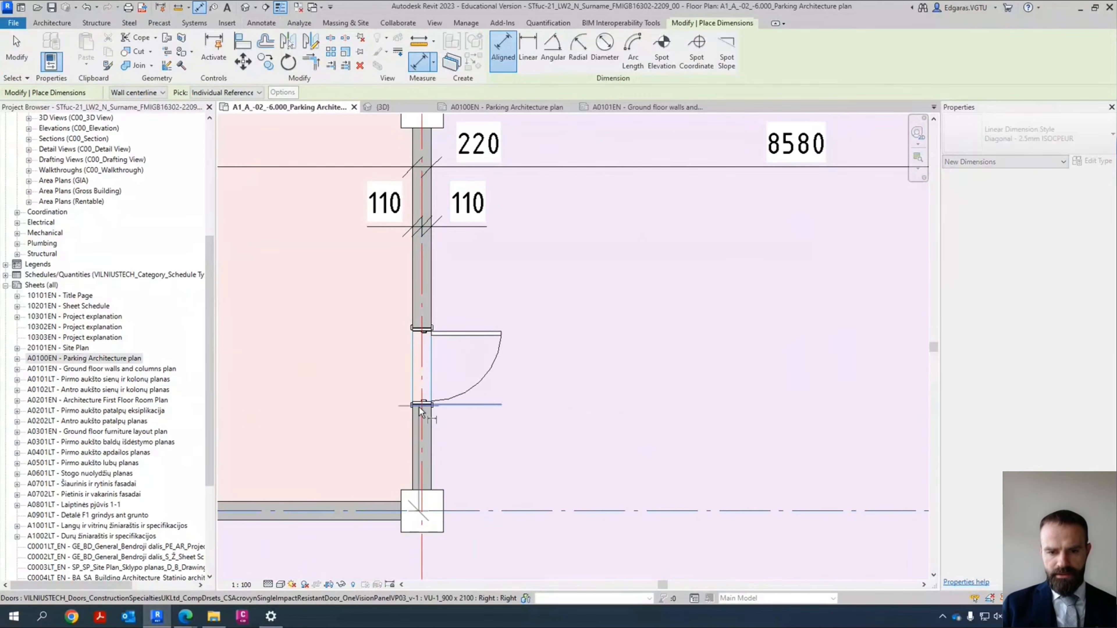
pyautogui.click(448, 403)
pyautogui.click(447, 328)
pyautogui.moveTo(577, 290); pyautogui.dragTo(462, 474, button='middle')
pyautogui.click(443, 247)
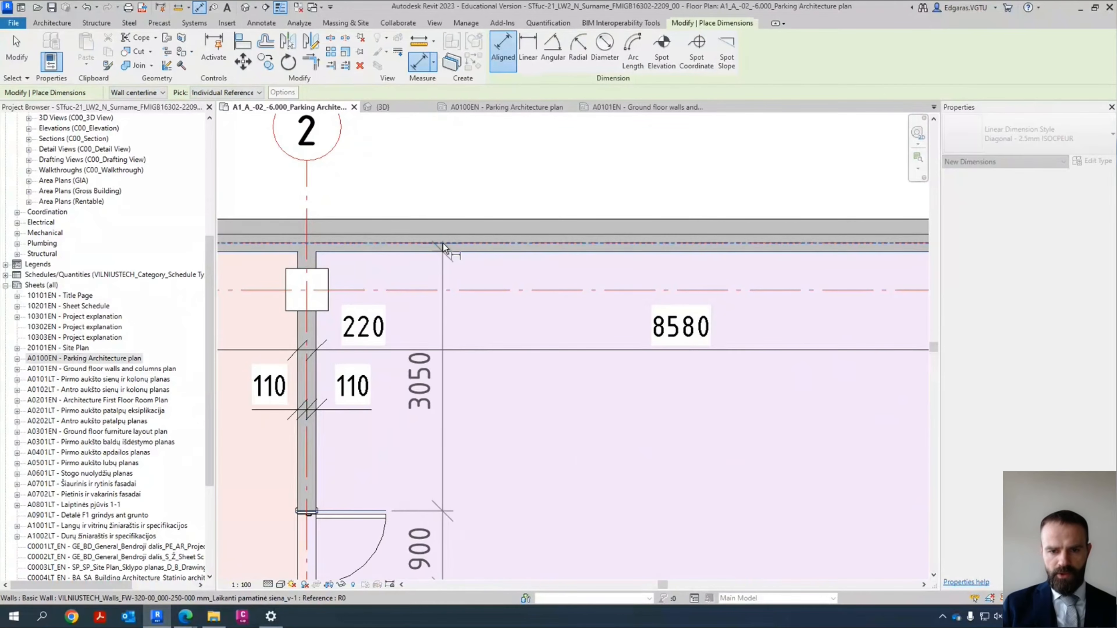
pyautogui.click(441, 325)
pyautogui.scroll(-5, 441, 325)
pyautogui.scroll(8, 452, 182)
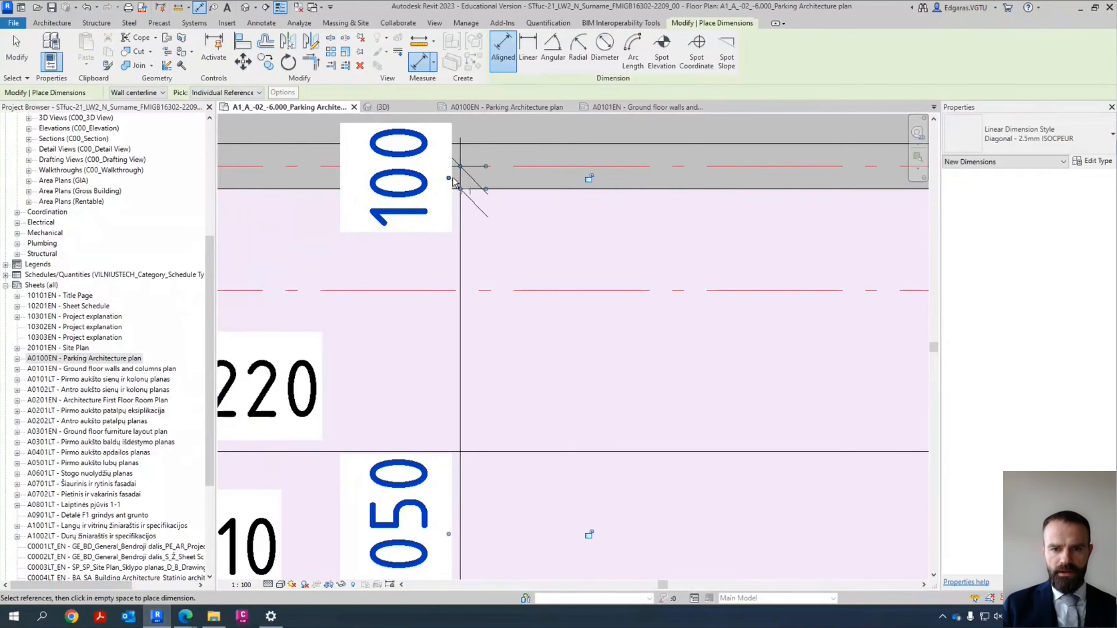
pyautogui.scroll(-5, 449, 269)
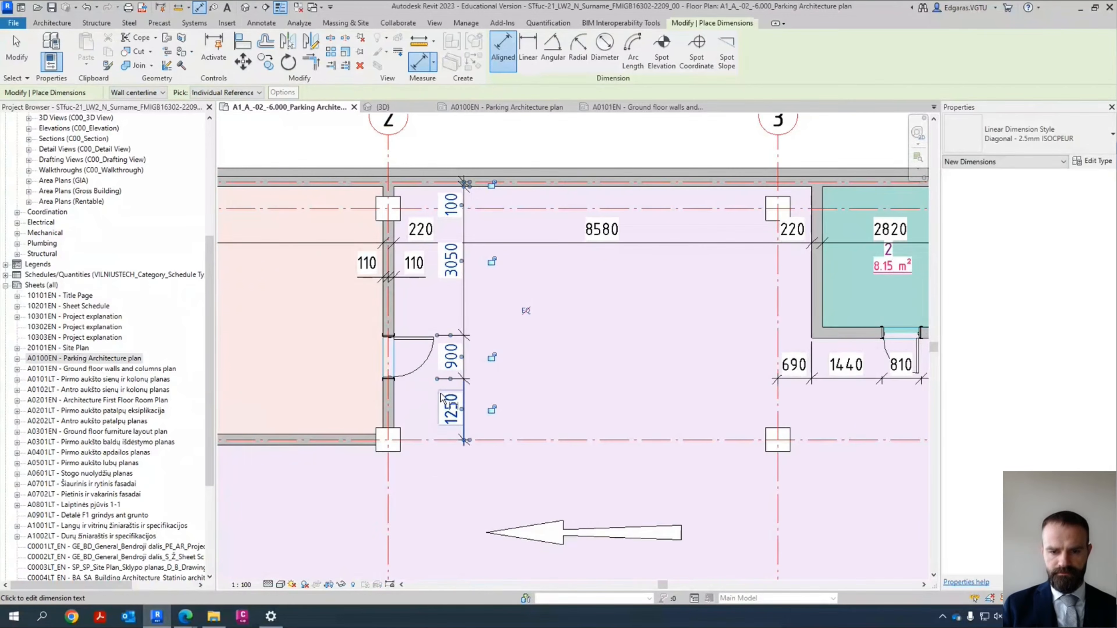
pyautogui.scroll(3, 467, 360)
pyautogui.press('Escape')
pyautogui.press('Escape')
# Step: Check the dimension strings around room 8 and the small rooms against the overall plan
pyautogui.scroll(-4, 470, 359)
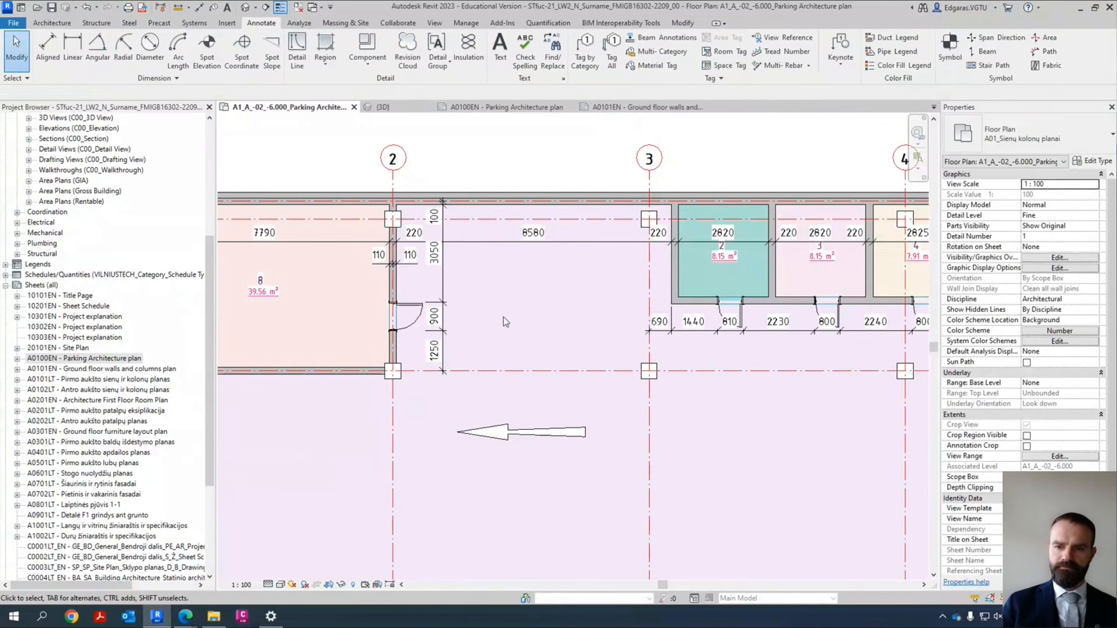
pyautogui.scroll(-6, 504, 316)
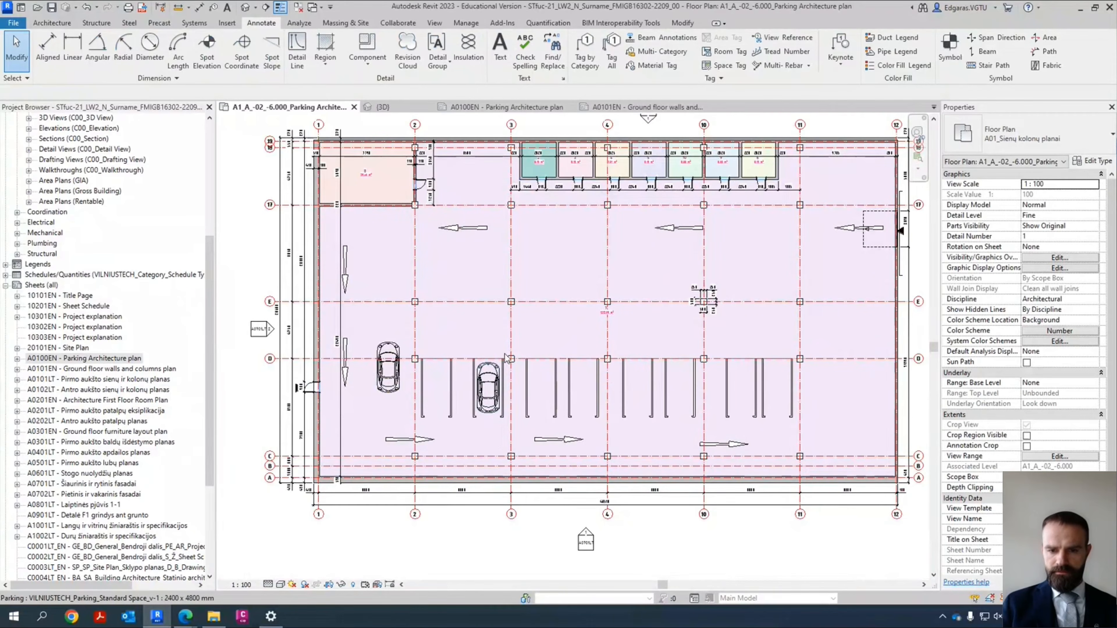
pyautogui.scroll(5, 484, 352)
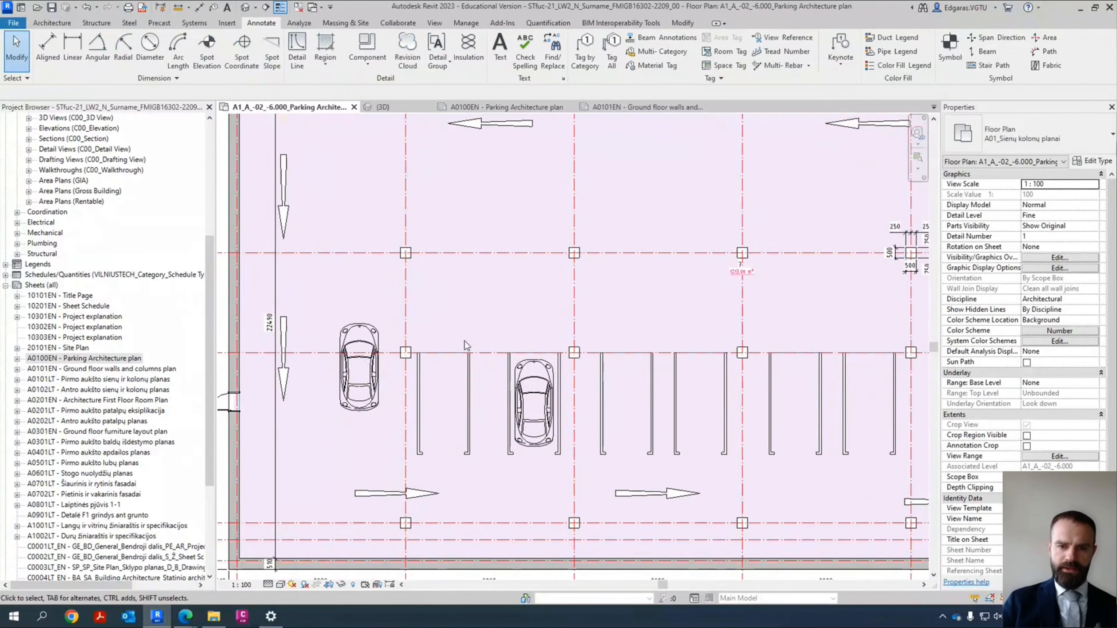
pyautogui.moveTo(491, 286); pyautogui.dragTo(448, 426, button='middle')
pyautogui.moveTo(507, 305)
pyautogui.mouseDown(button='middle')
pyautogui.moveTo(489, 412)
pyautogui.moveTo(508, 375)
pyautogui.mouseUp(button='middle')
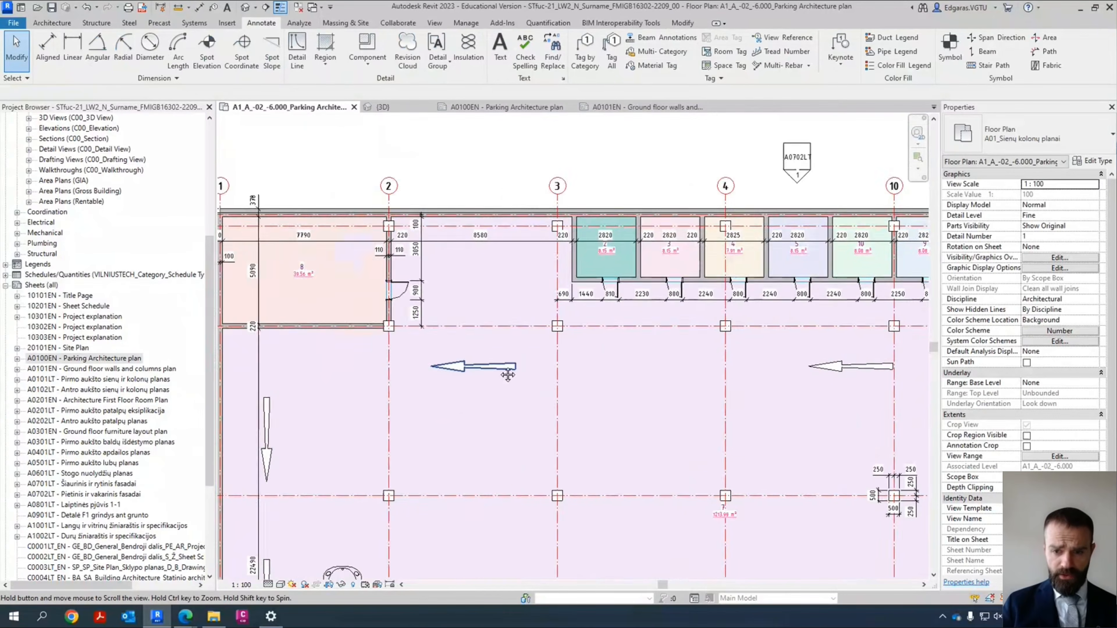
pyautogui.moveTo(662, 307); pyautogui.dragTo(572, 312, button='middle')
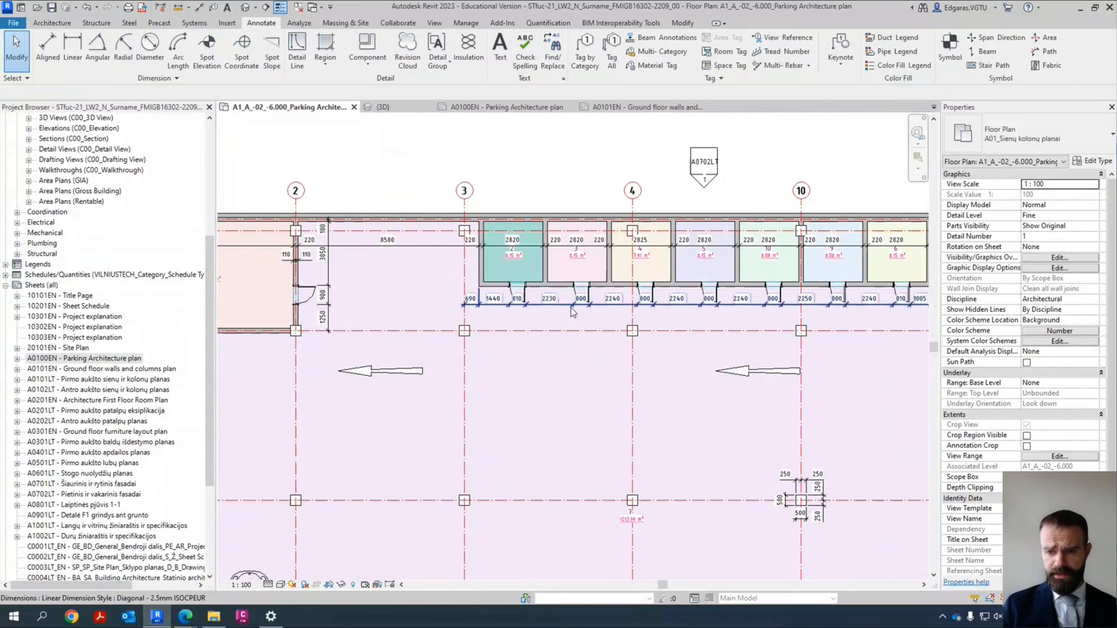
pyautogui.scroll(-4, 572, 312)
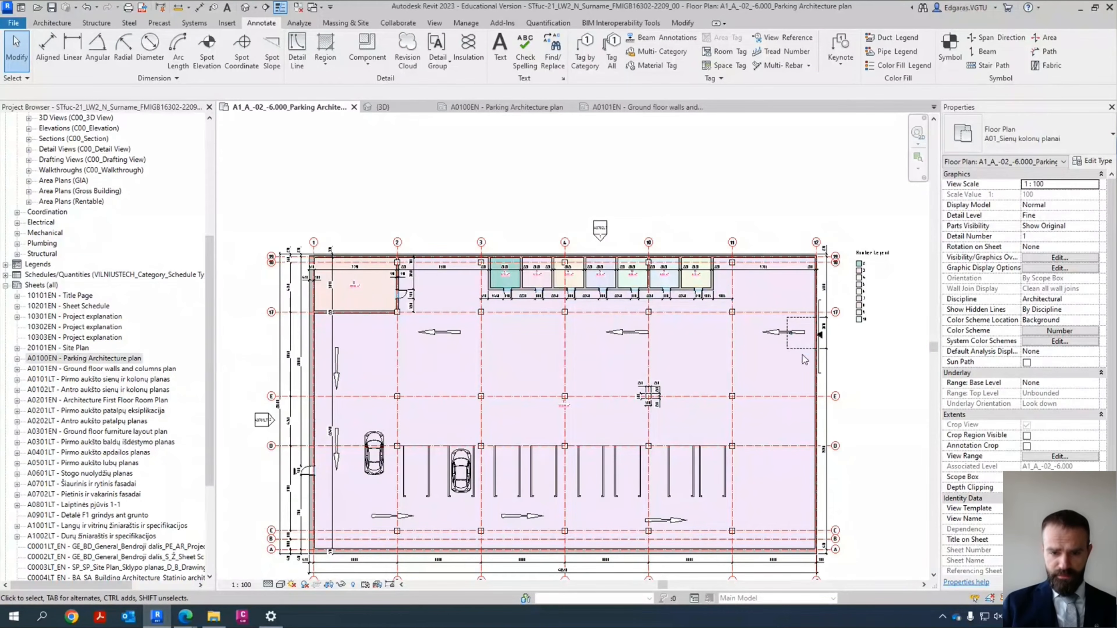
# Step: Add a horizontal aligned dimension across the full parking hall between the exterior walls near grids 1 and 12, placed between grids E and D
pyautogui.press('i')
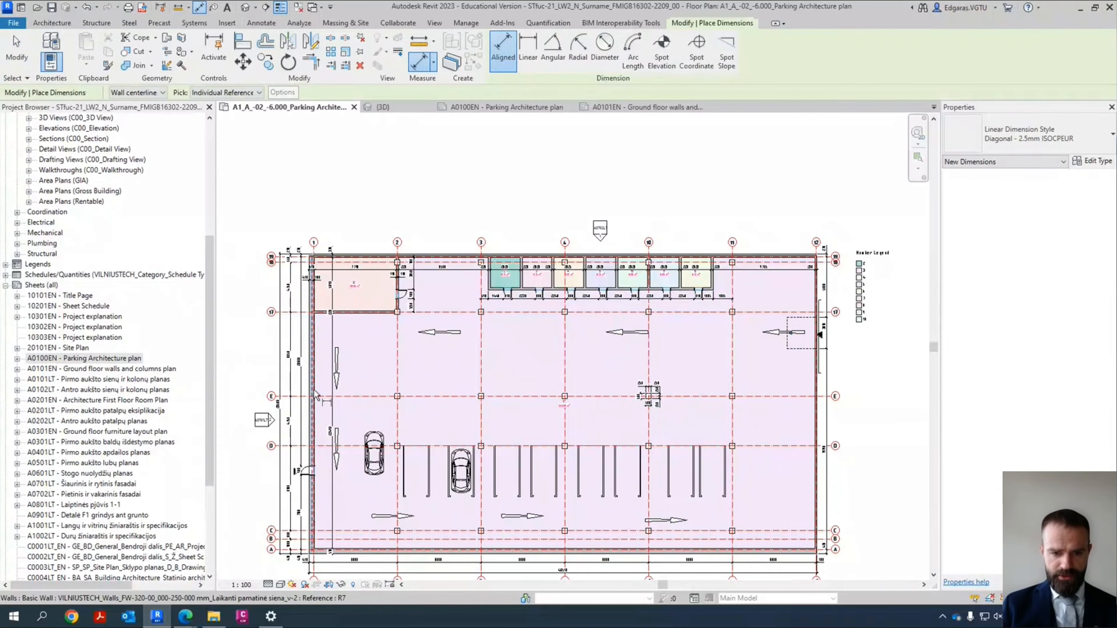
pyautogui.scroll(4, 313, 386)
pyautogui.click(316, 459)
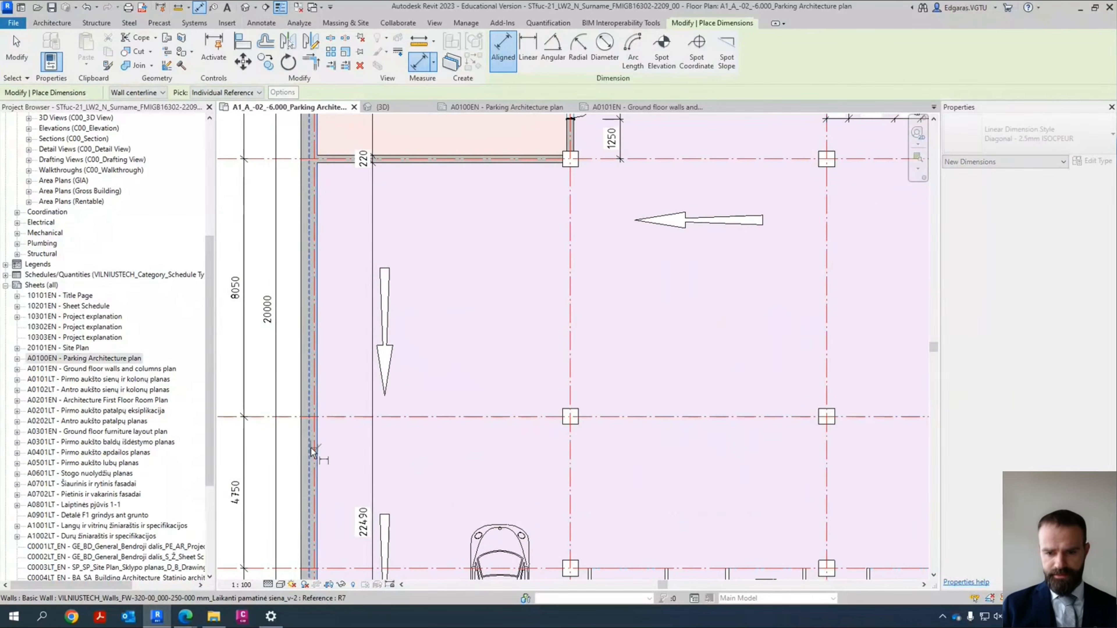
pyautogui.scroll(-5, 317, 459)
pyautogui.scroll(5, 737, 453)
pyautogui.click(739, 450)
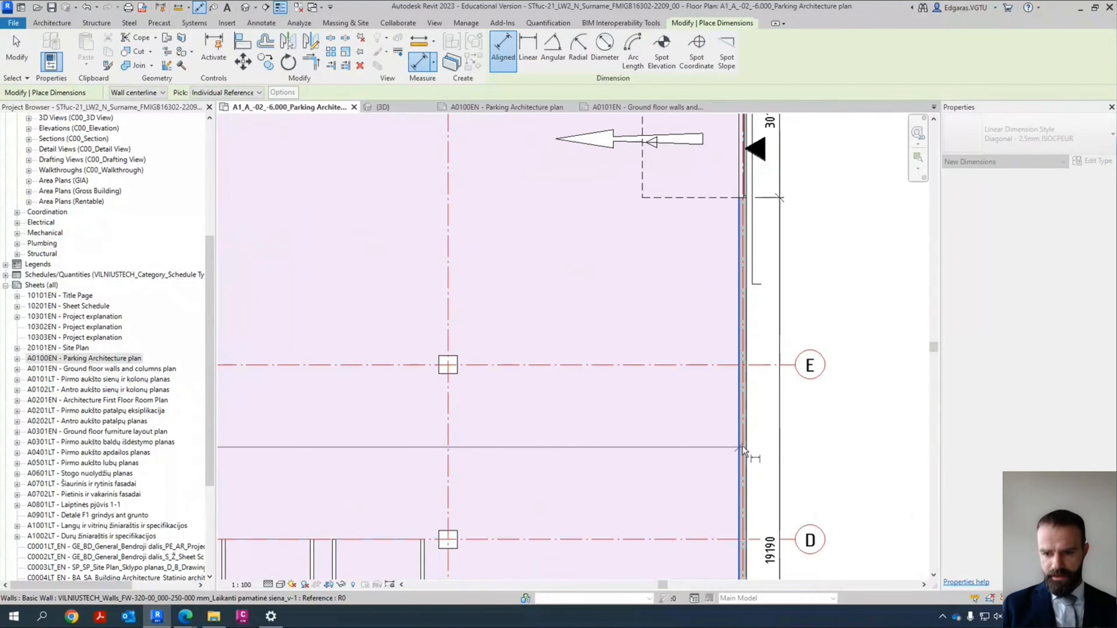
pyautogui.scroll(-3, 743, 439)
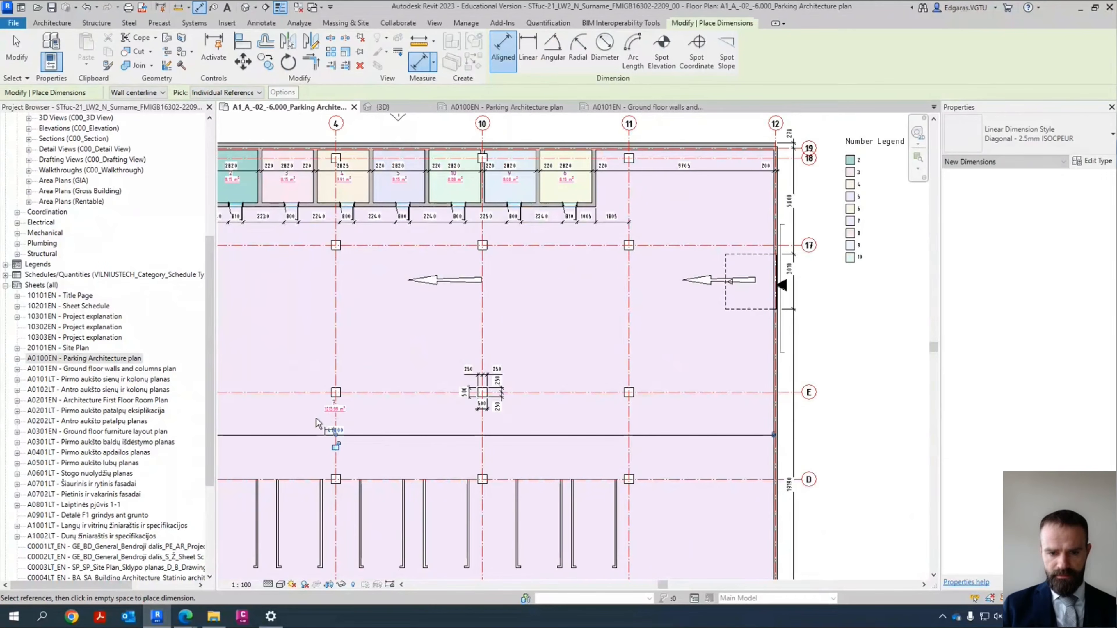
pyautogui.scroll(3, 386, 442)
pyautogui.scroll(-3, 570, 455)
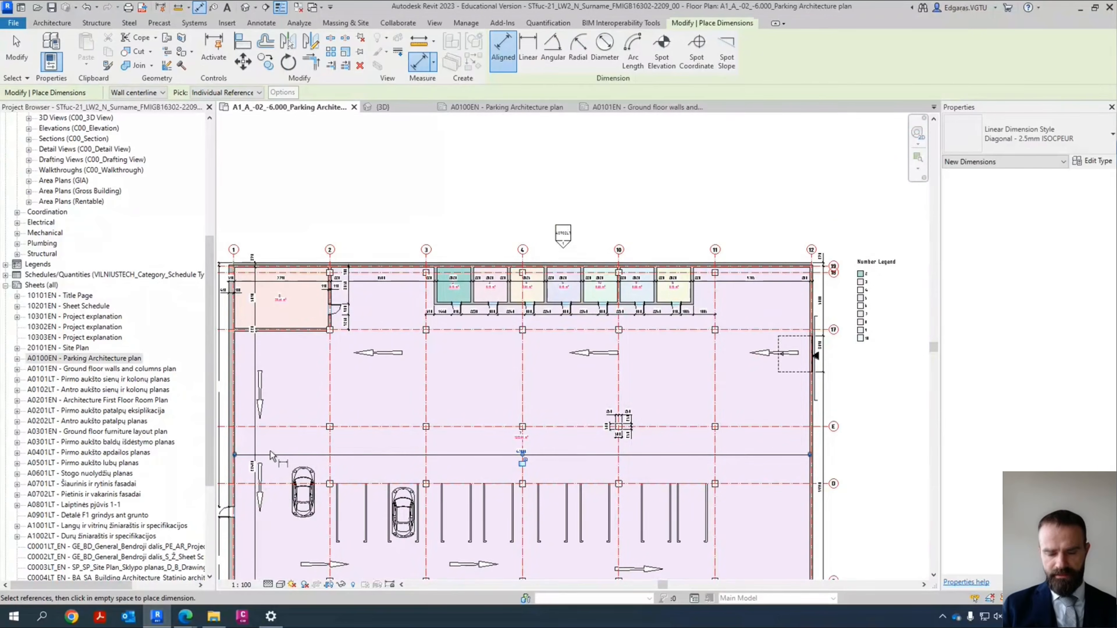
pyautogui.scroll(4, 804, 422)
pyautogui.press('Escape')
pyautogui.press('Escape')
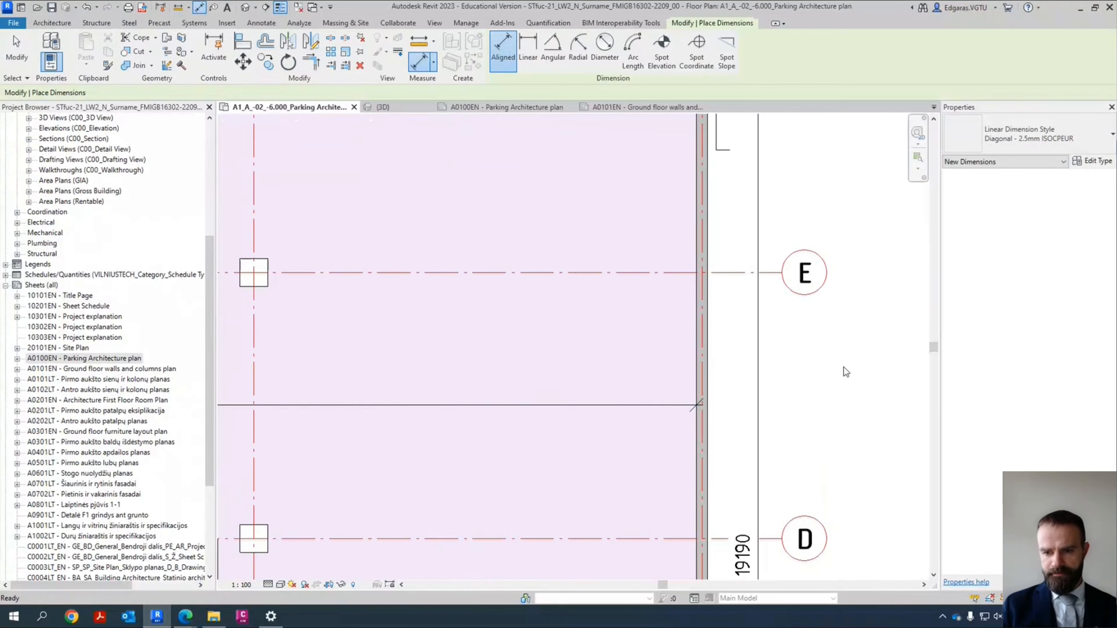
# Step: Examine the small rooms from room 6 to room 2 for missing depth dimensions
pyautogui.scroll(-5, 843, 366)
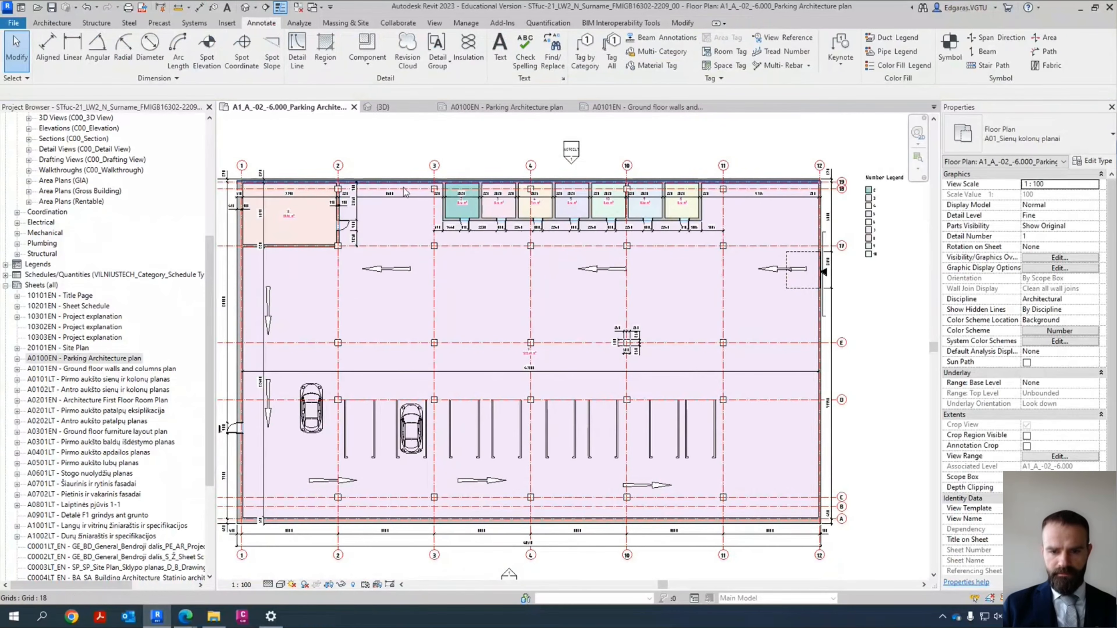
pyautogui.moveTo(435, 207); pyautogui.dragTo(475, 343, button='middle')
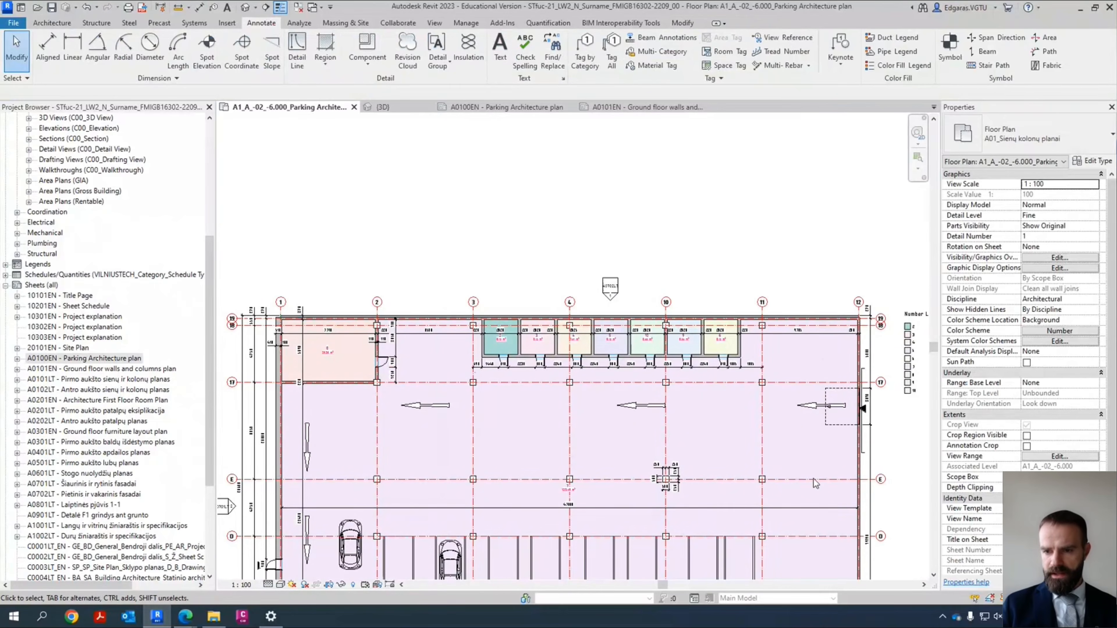
pyautogui.scroll(3, 805, 383)
pyautogui.moveTo(693, 313); pyautogui.dragTo(709, 357, button='middle')
pyautogui.scroll(6, 709, 357)
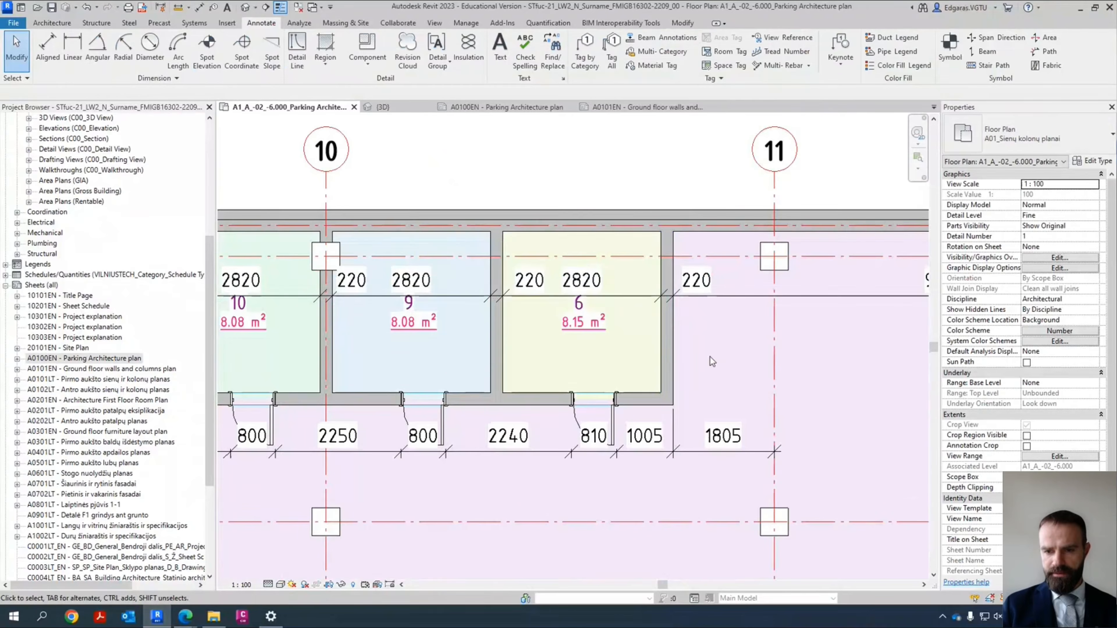
pyautogui.scroll(-4, 875, 387)
pyautogui.moveTo(513, 411); pyautogui.dragTo(941, 411, button='middle')
pyautogui.scroll(1, 620, 420)
pyautogui.scroll(2, 637, 434)
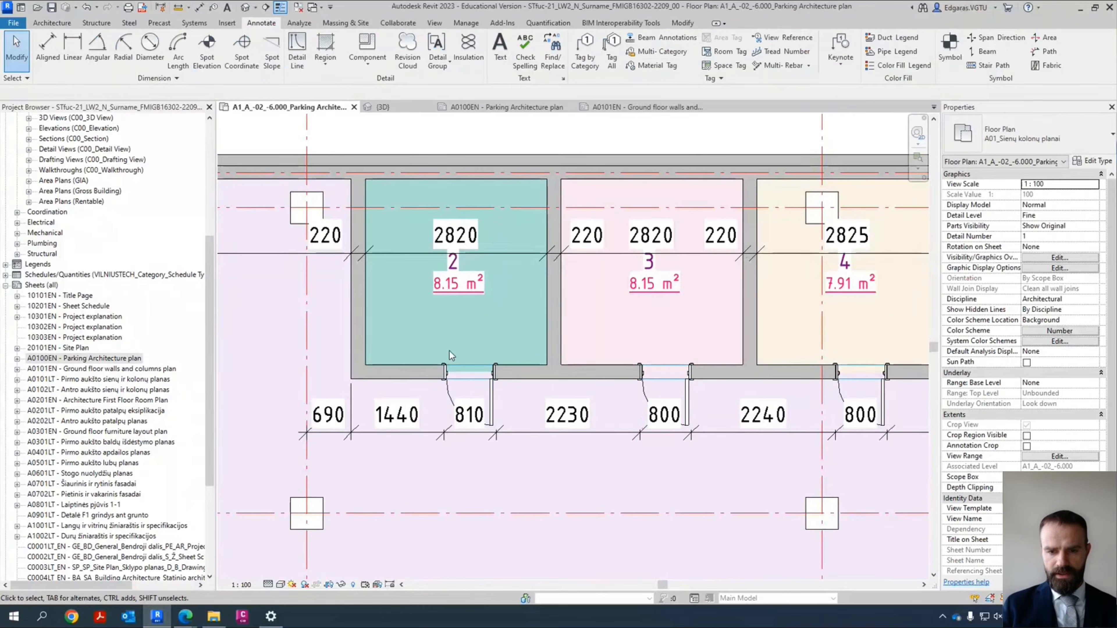
# Step: Add a vertical aligned dimension string inside room 2, from the lower wall's two faces to the upper wall's inner and outer faces
pyautogui.moveTo(449, 351); pyautogui.dragTo(481, 396, button='middle')
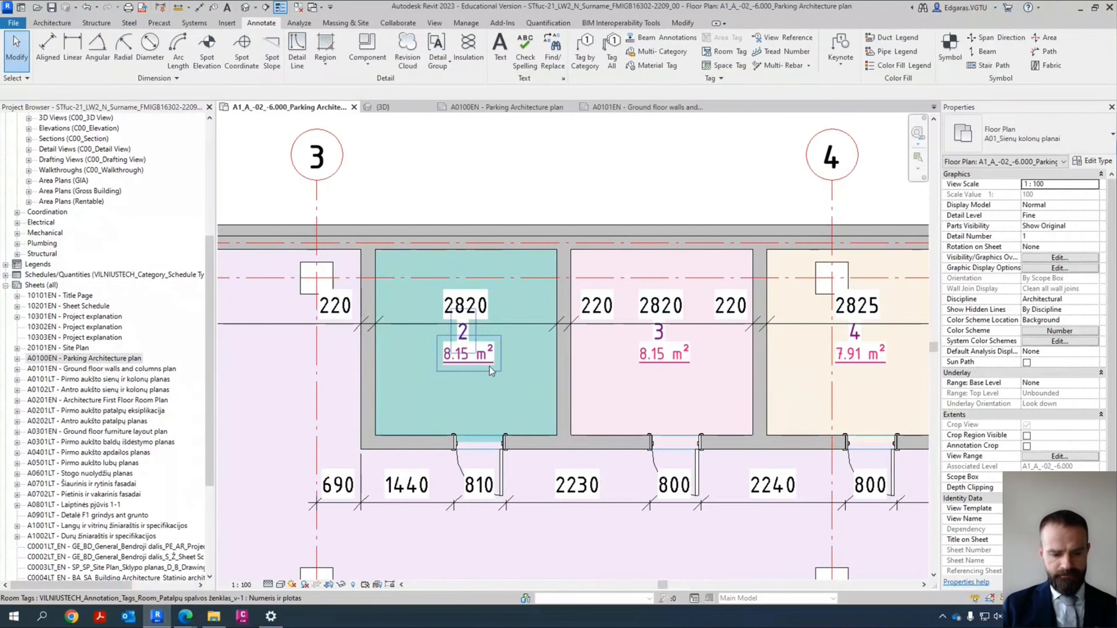
pyautogui.press('d')
pyautogui.press('i')
pyautogui.click(413, 451)
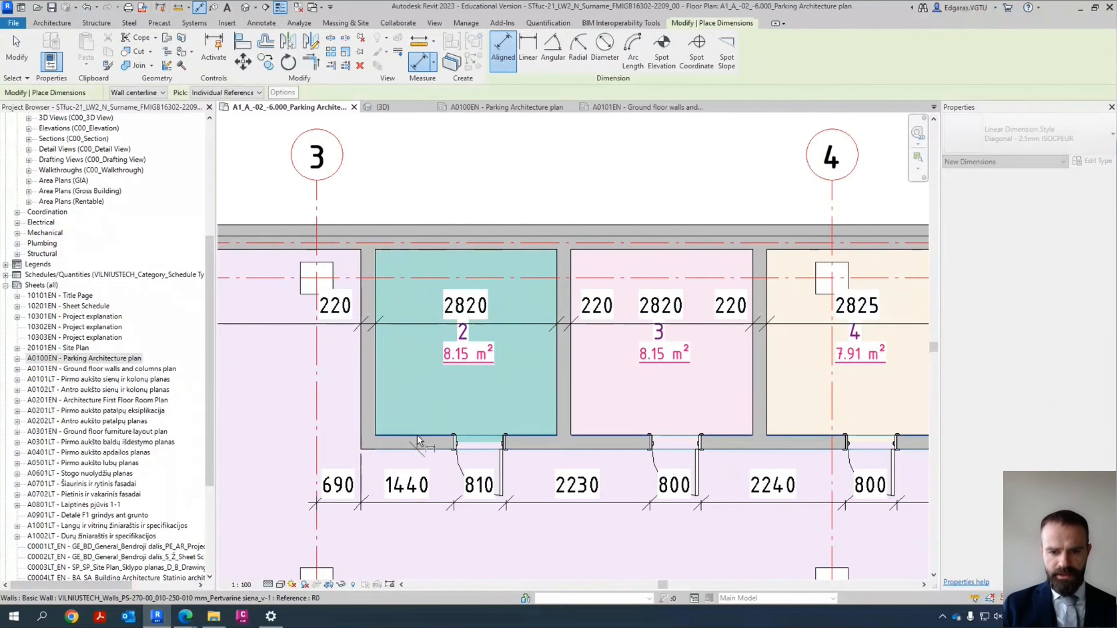
pyautogui.click(421, 250)
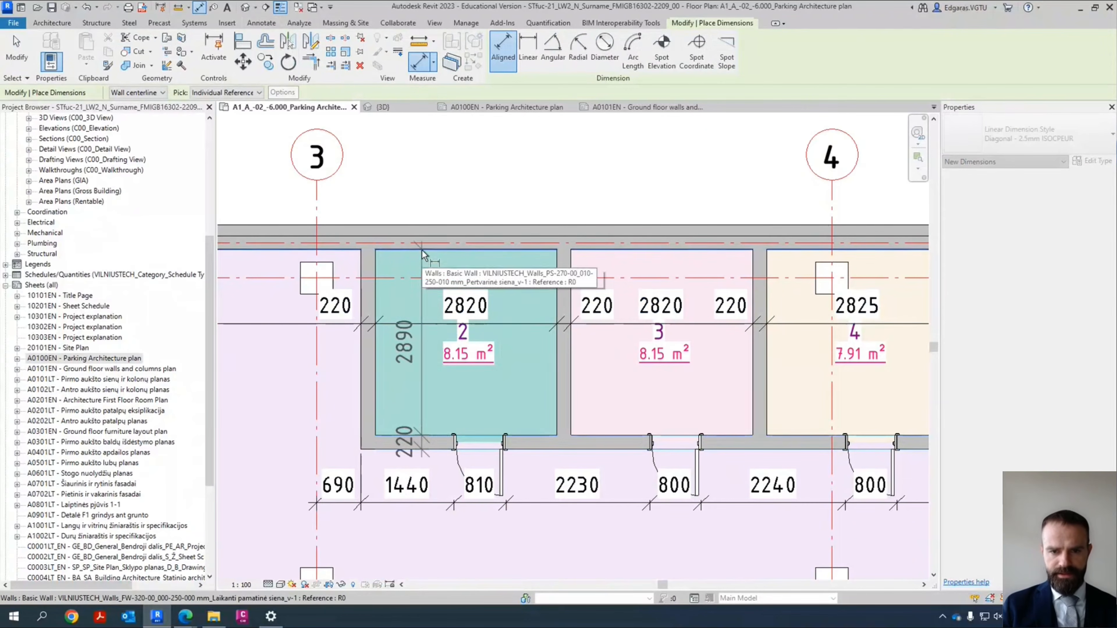
pyautogui.click(422, 226)
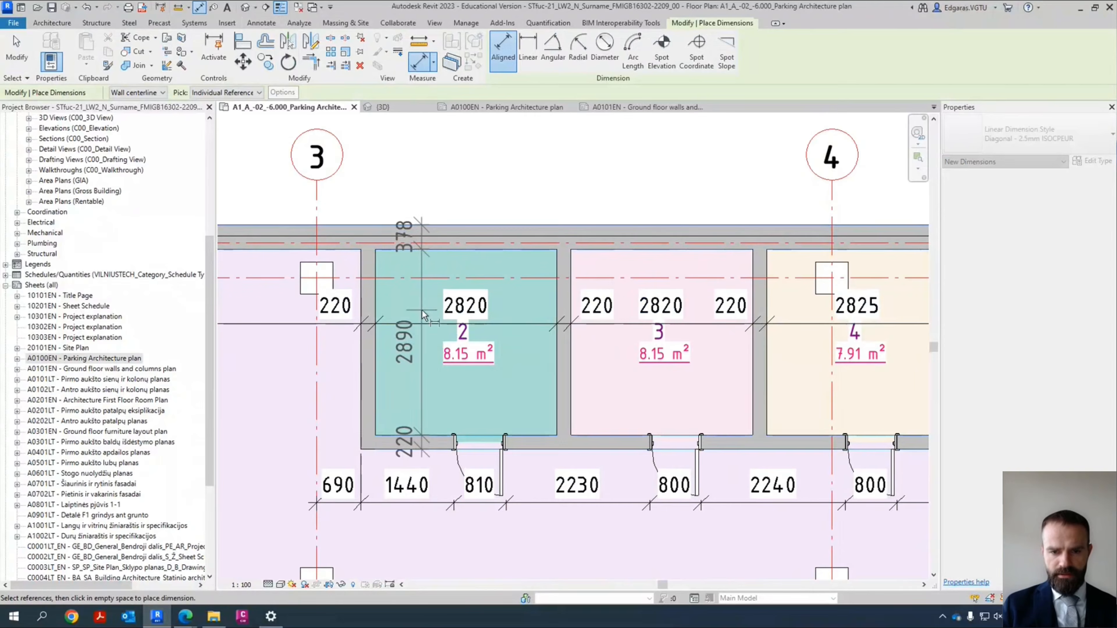
pyautogui.click(415, 356)
# Step: Move the lower wall thickness text up inside room 2 and the exterior wall thickness text above the wall, clear of the witness lines
pyautogui.scroll(3, 415, 356)
pyautogui.moveTo(416, 357); pyautogui.dragTo(415, 347)
pyautogui.moveTo(414, 507); pyautogui.dragTo(414, 450)
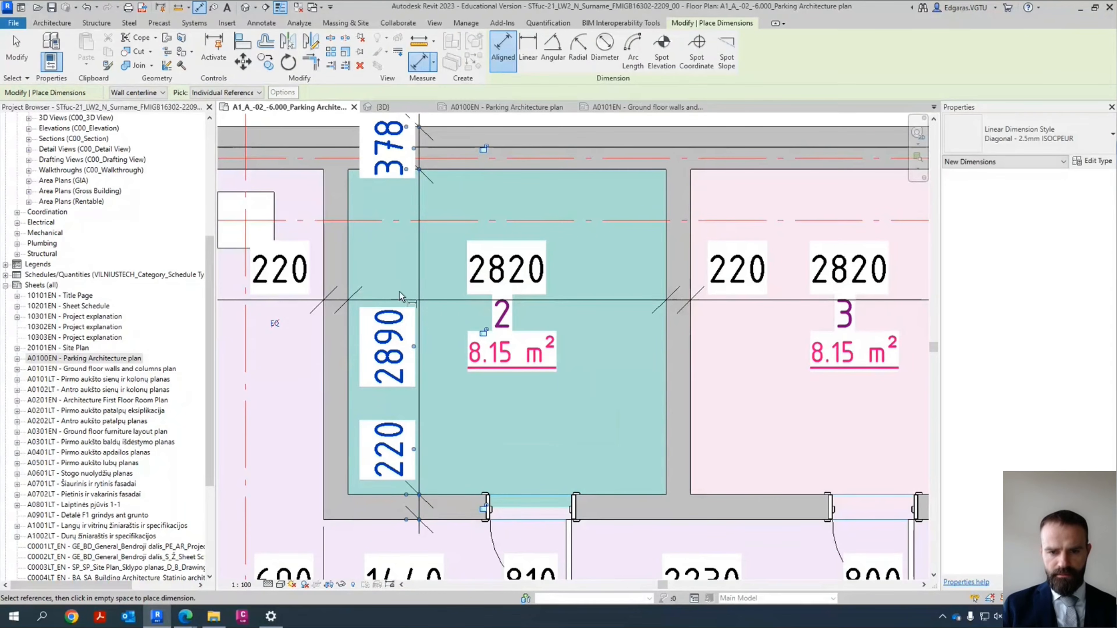
pyautogui.scroll(-3, 399, 293)
pyautogui.scroll(4, 379, 217)
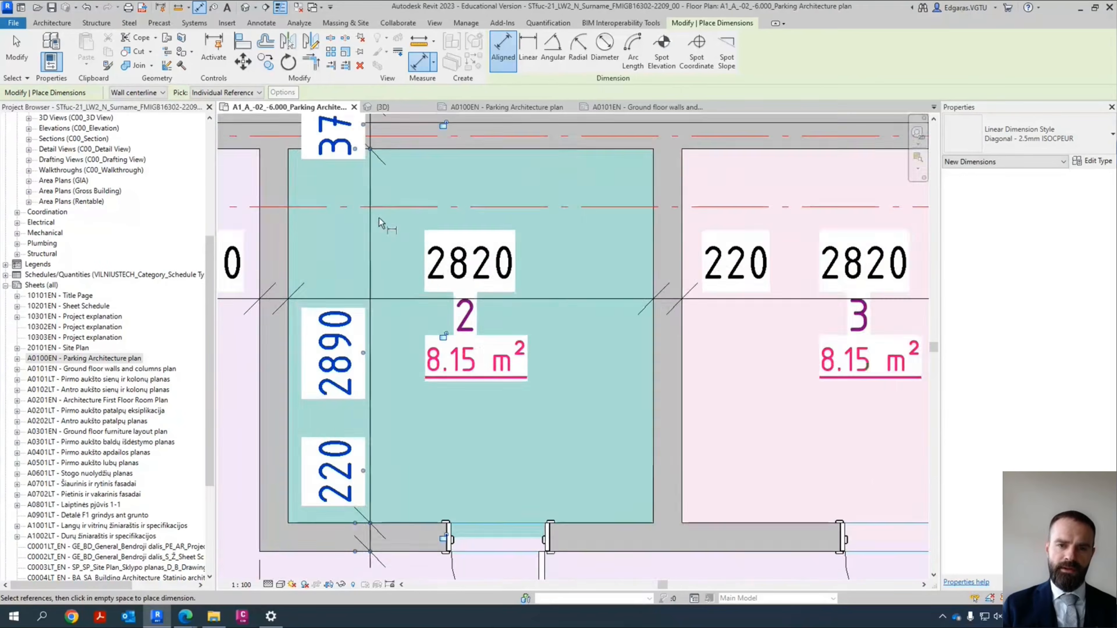
pyautogui.moveTo(378, 218); pyautogui.dragTo(409, 386, button='middle')
pyautogui.moveTo(394, 294); pyautogui.dragTo(394, 215)
pyautogui.scroll(-2, 395, 216)
pyautogui.press('Escape')
pyautogui.press('Escape')
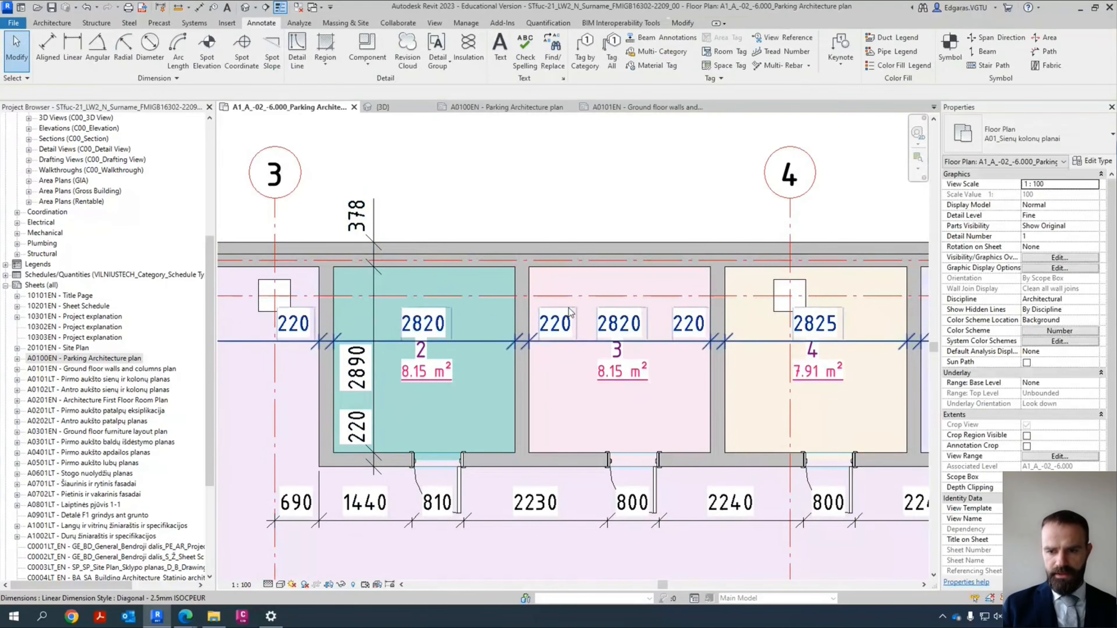
# Step: Examine room 2's depth and width dimensions alongside its area tag and the neighbouring small rooms
pyautogui.scroll(2, 569, 308)
pyautogui.scroll(-2, 512, 302)
pyautogui.scroll(2, 448, 375)
pyautogui.moveTo(438, 442); pyautogui.dragTo(497, 426, button='middle')
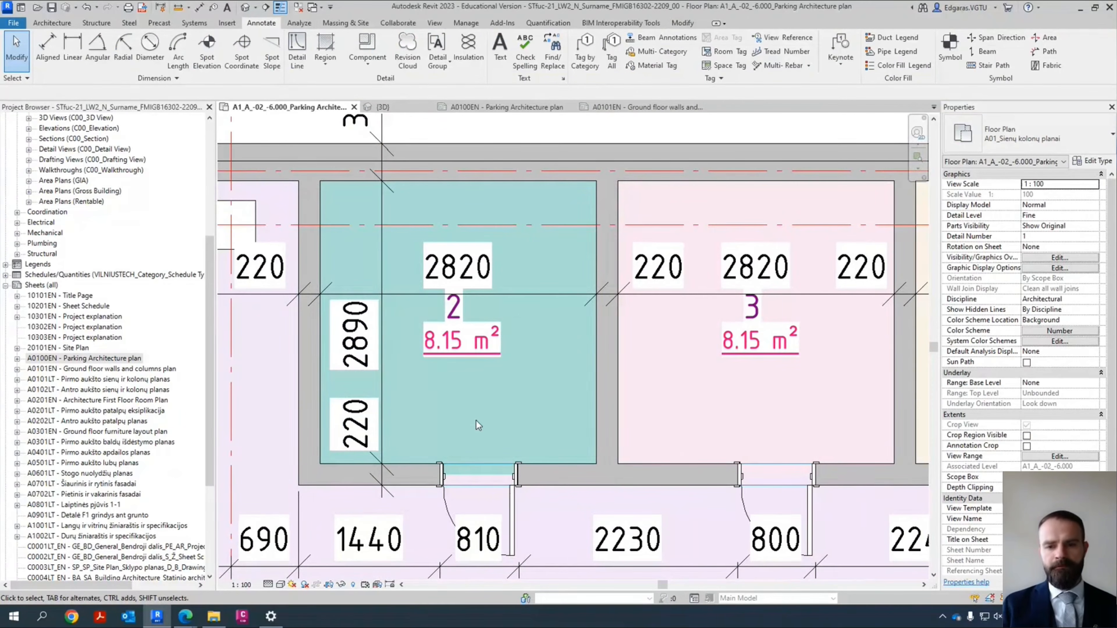
pyautogui.scroll(-5, 475, 420)
pyautogui.scroll(-3, 555, 431)
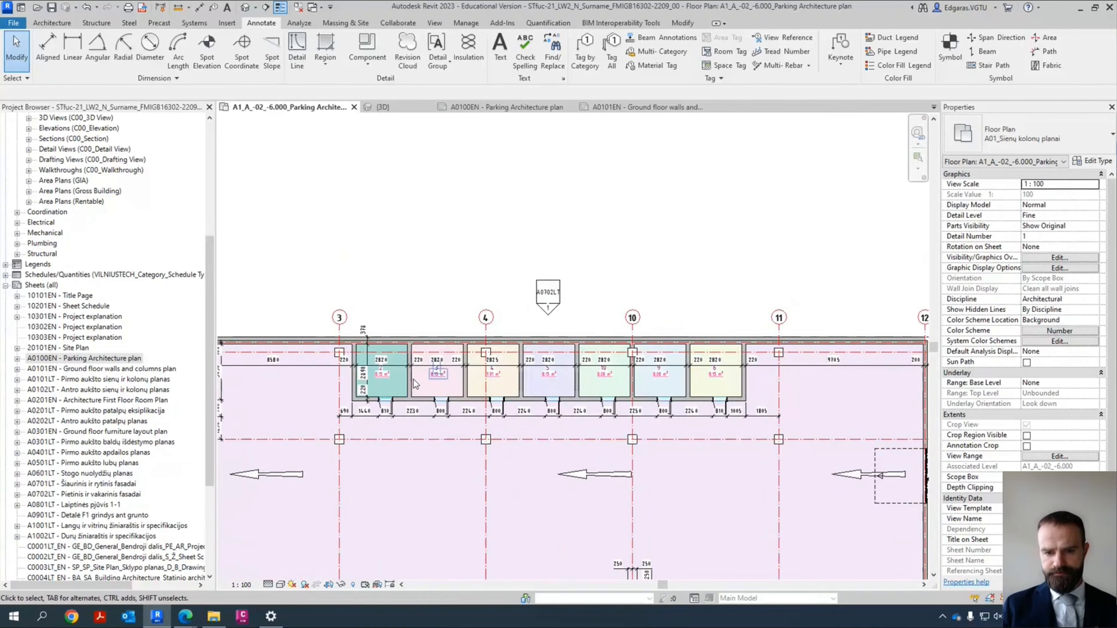
pyautogui.scroll(2, 323, 344)
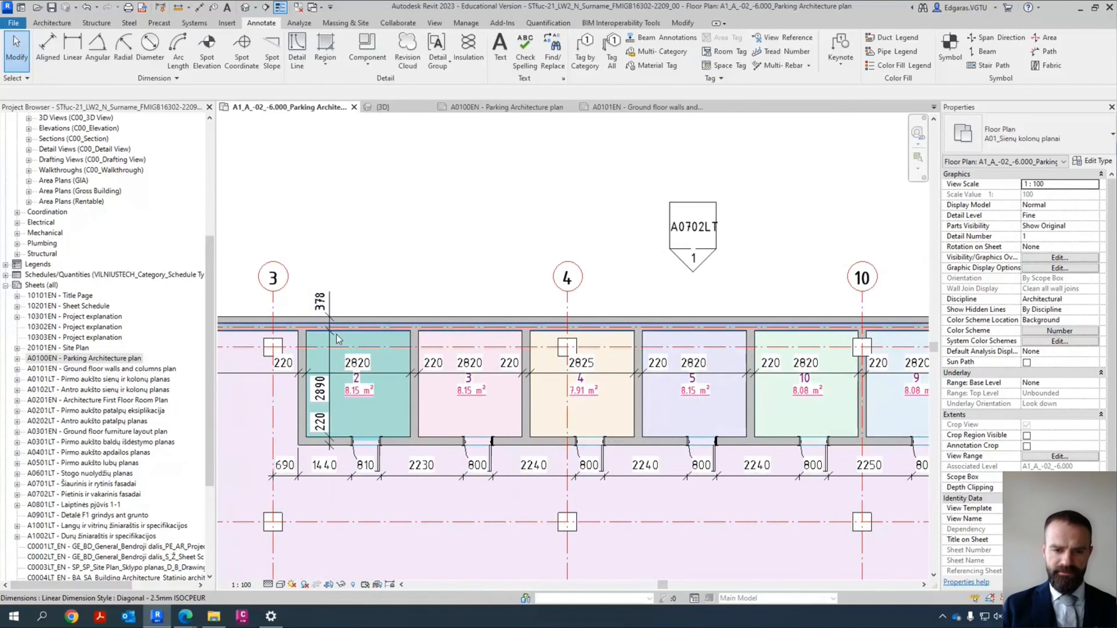
pyautogui.scroll(2, 323, 407)
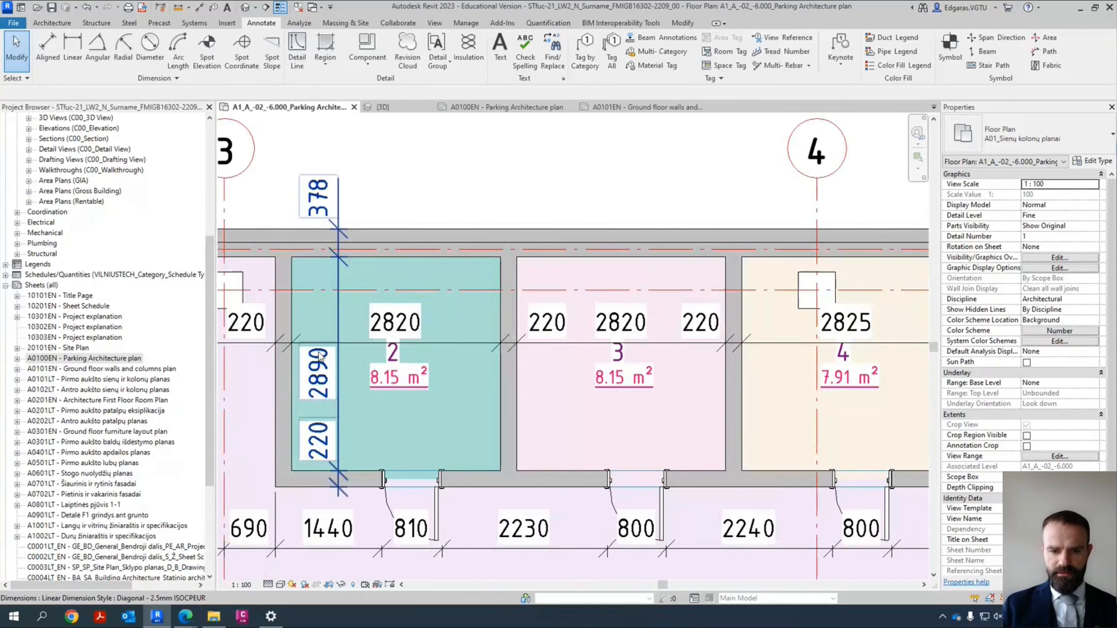
pyautogui.scroll(-3, 329, 387)
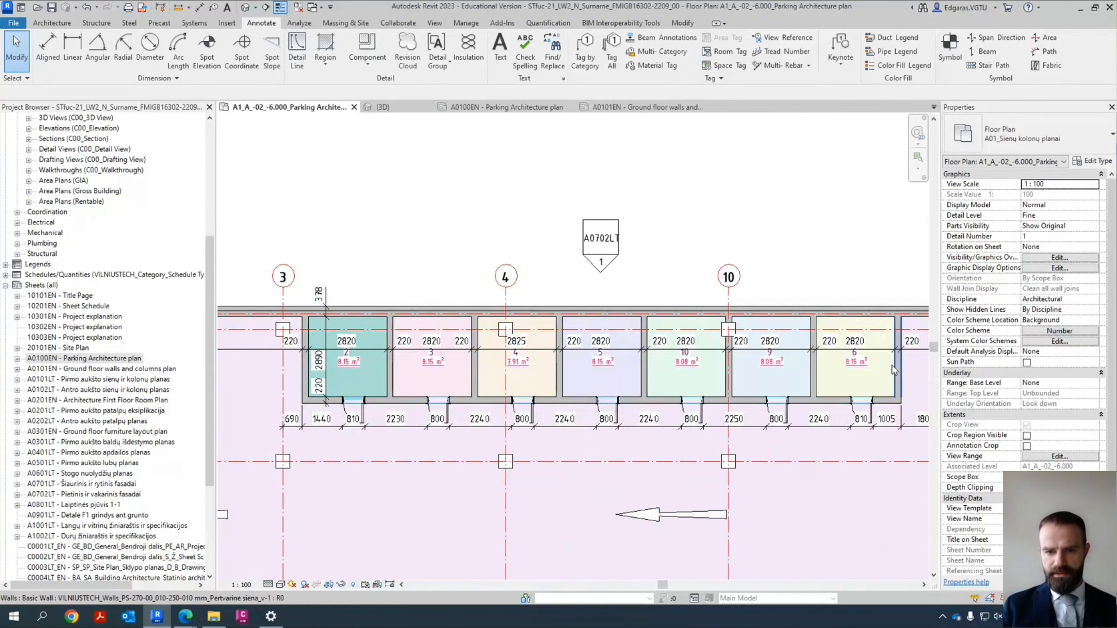
pyautogui.moveTo(515, 421); pyautogui.dragTo(542, 422, button='middle')
pyautogui.scroll(-1, 460, 425)
pyautogui.scroll(4, 449, 377)
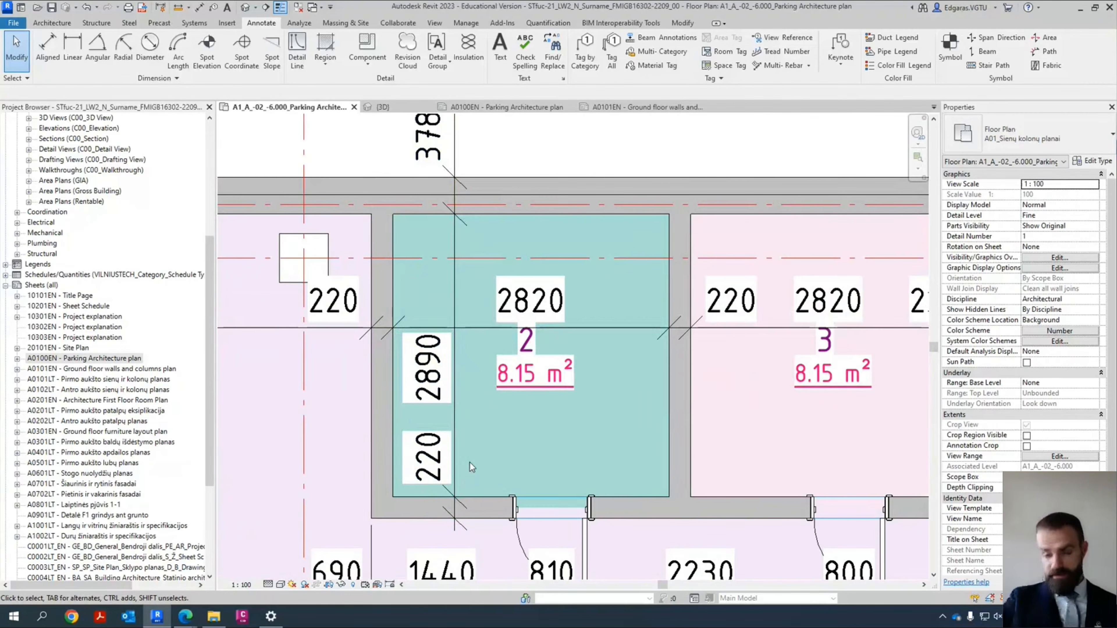
pyautogui.moveTo(708, 428); pyautogui.dragTo(551, 420, button='middle')
pyautogui.moveTo(364, 384); pyautogui.dragTo(542, 396, button='middle')
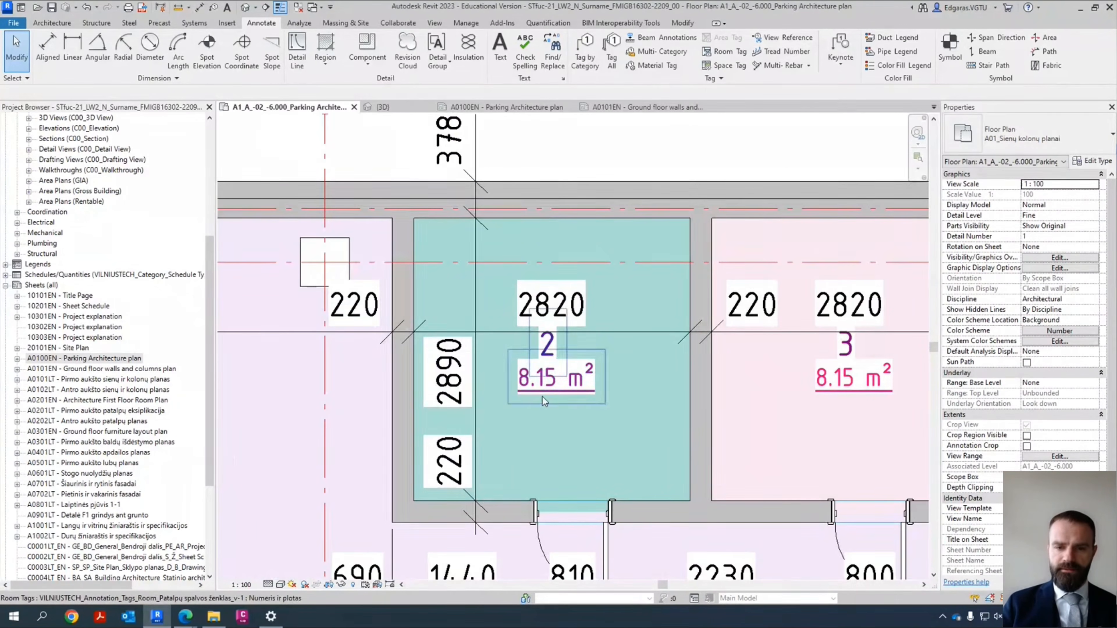
pyautogui.moveTo(557, 477); pyautogui.dragTo(509, 469, button='middle')
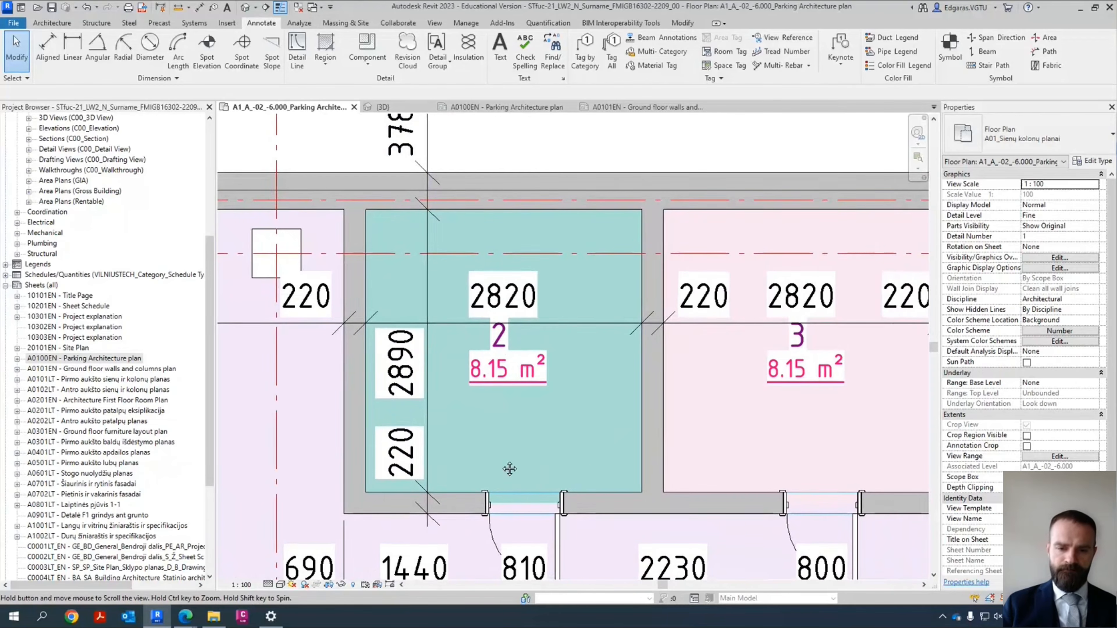
pyautogui.click(364, 382)
pyautogui.press('Escape')
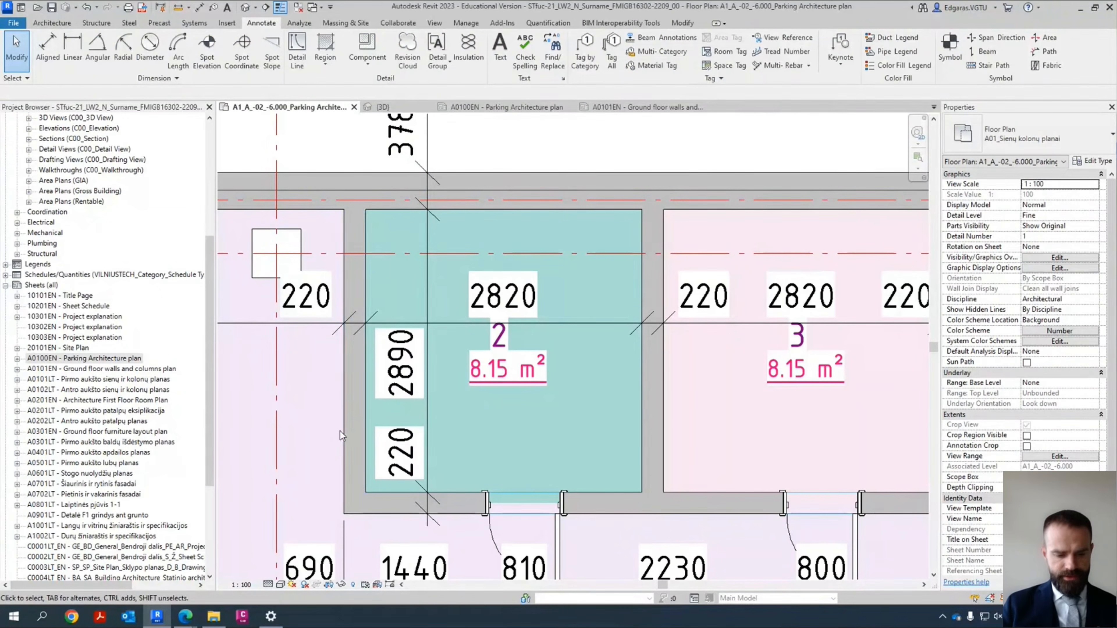
# Step: Open the Windows Calculator by running calc
pyautogui.press('super')
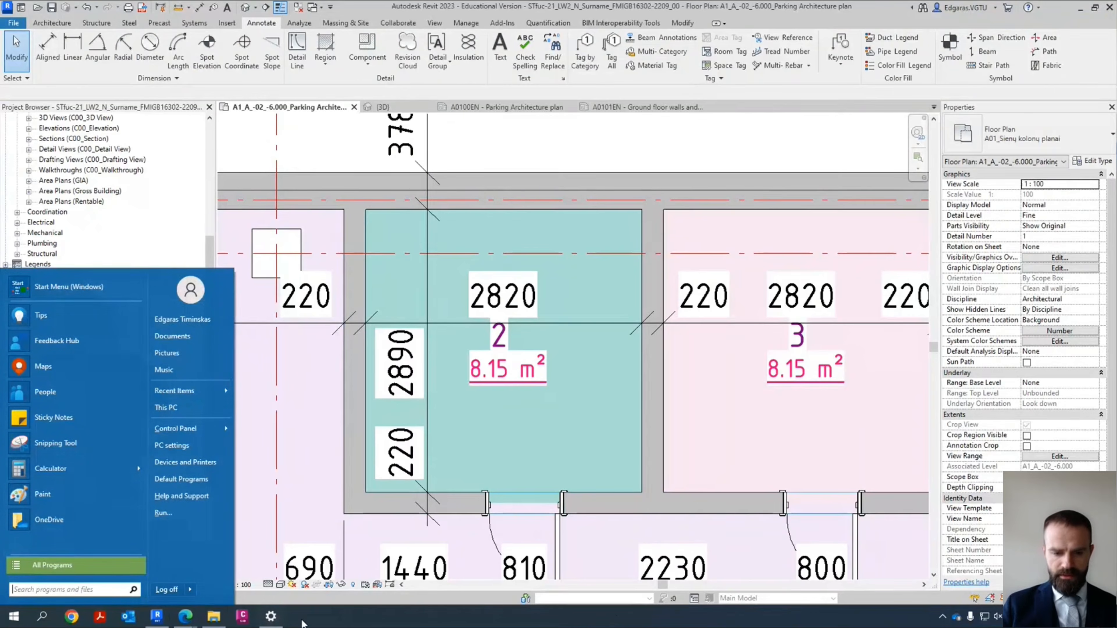
pyautogui.click(308, 616)
pyautogui.press('super+r')
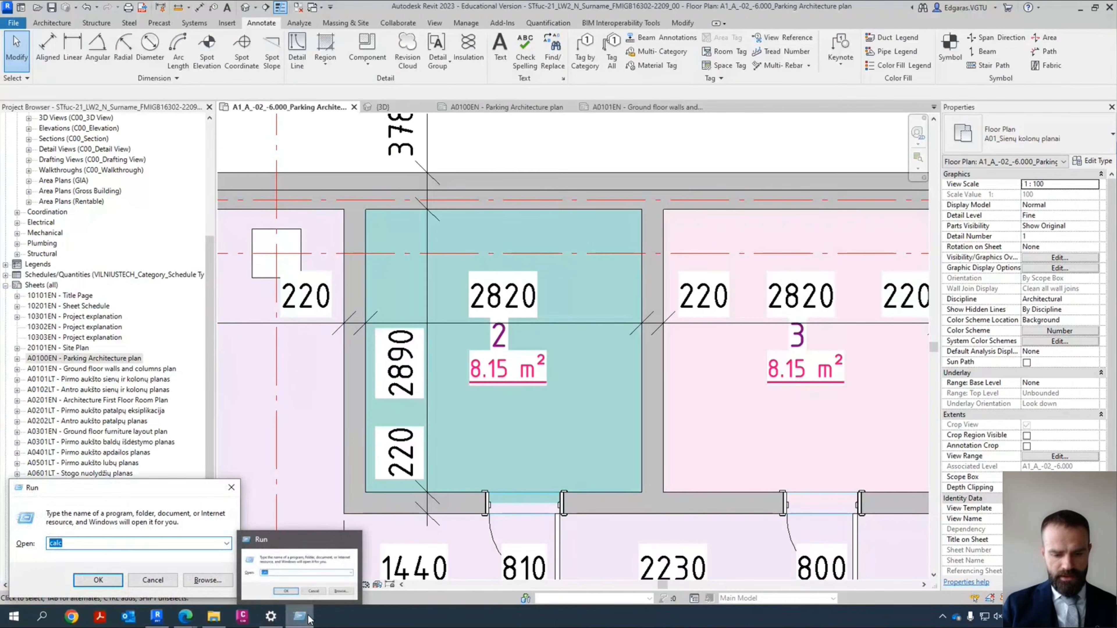
pyautogui.write('calc')
pyautogui.press('Return')
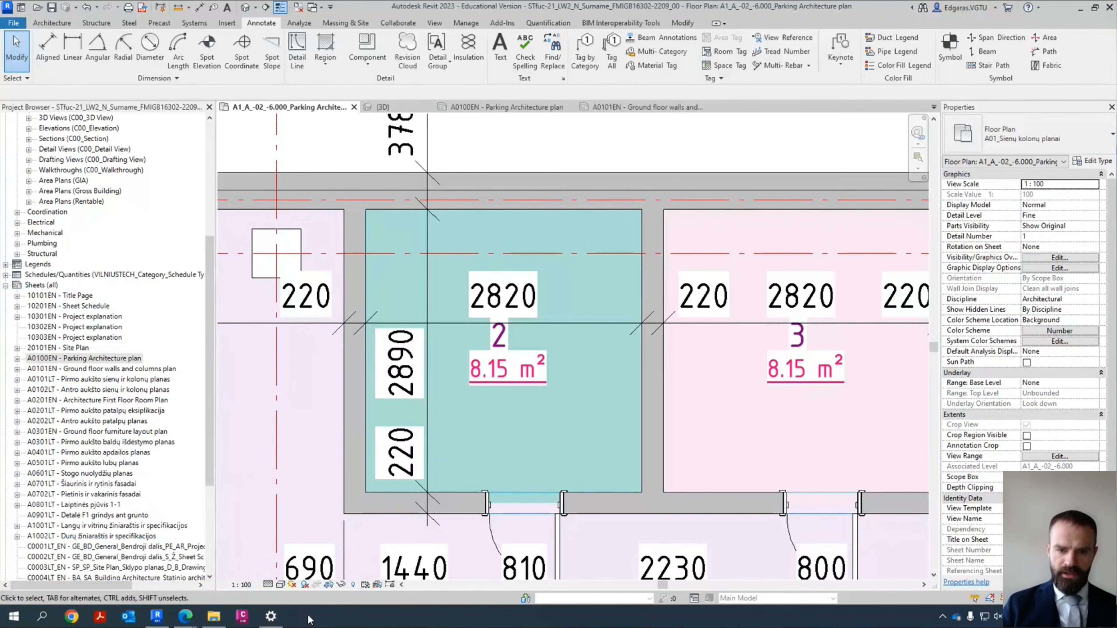
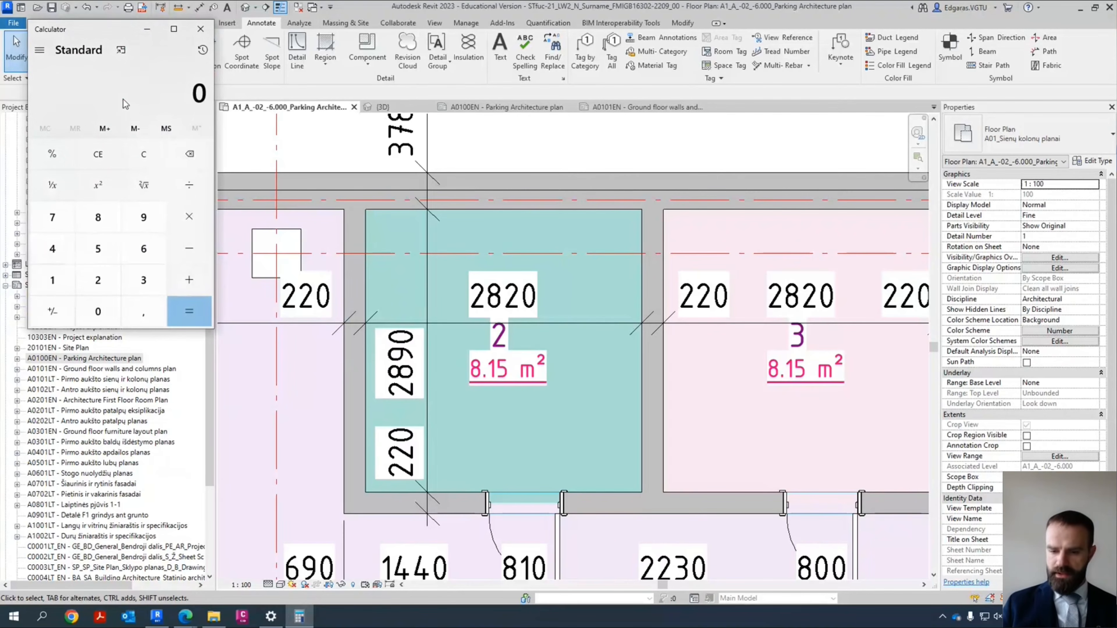
# Step: Multiply 2890 by 220 in the calculator and return to the Revit floor plan
pyautogui.write('890*2')
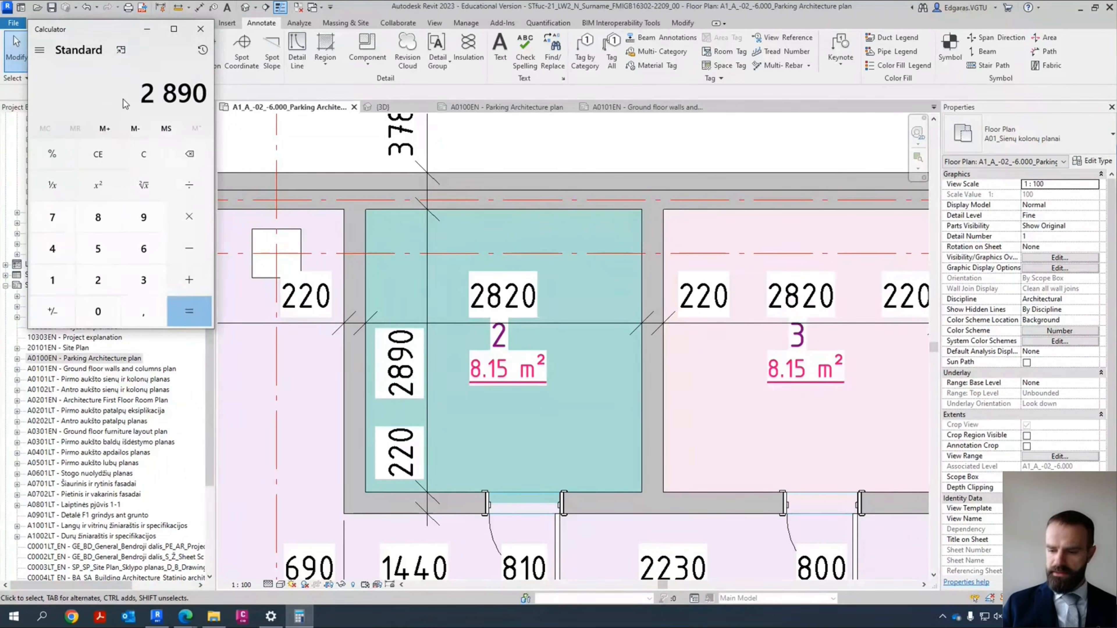
pyautogui.write('22')
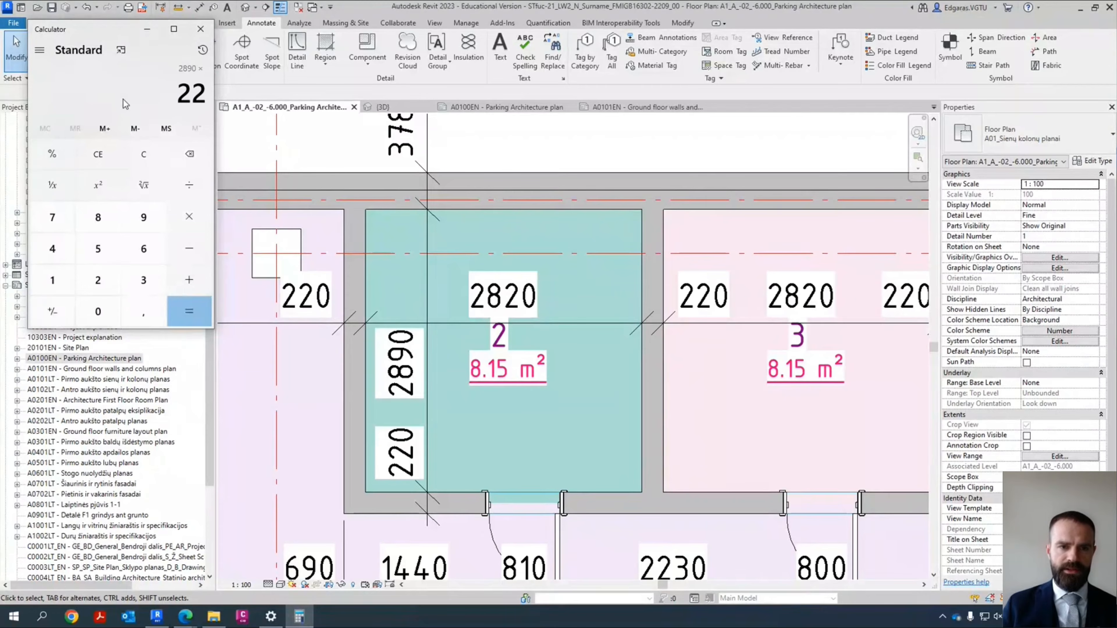
pyautogui.write('0')
pyautogui.press('Return')
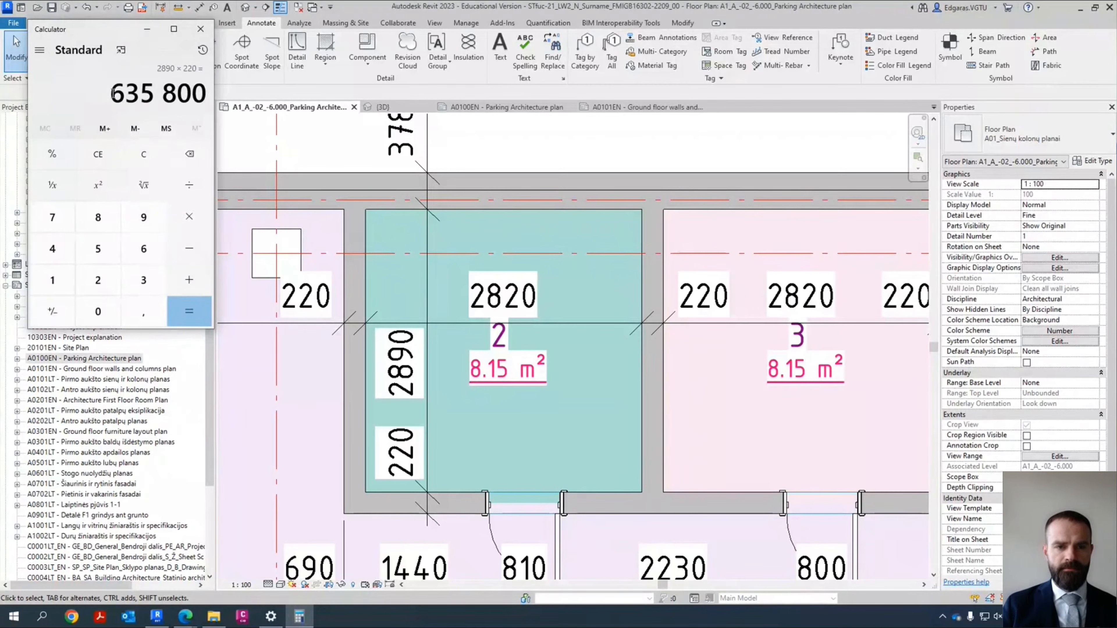
pyautogui.moveTo(111, 94); pyautogui.dragTo(204, 97)
pyautogui.click(356, 413)
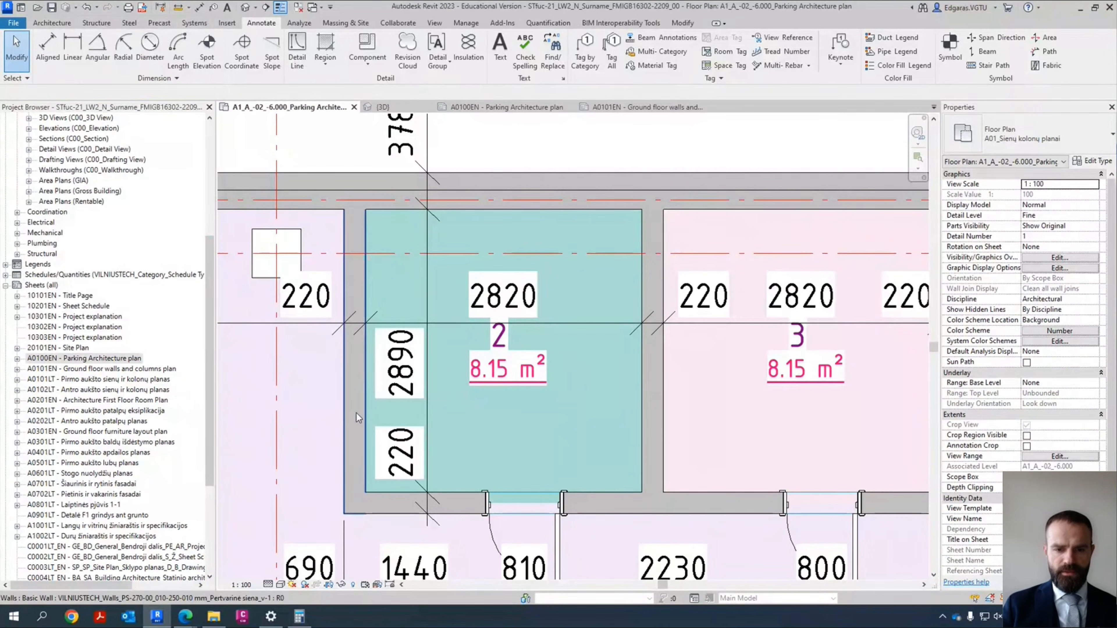
pyautogui.click(388, 247)
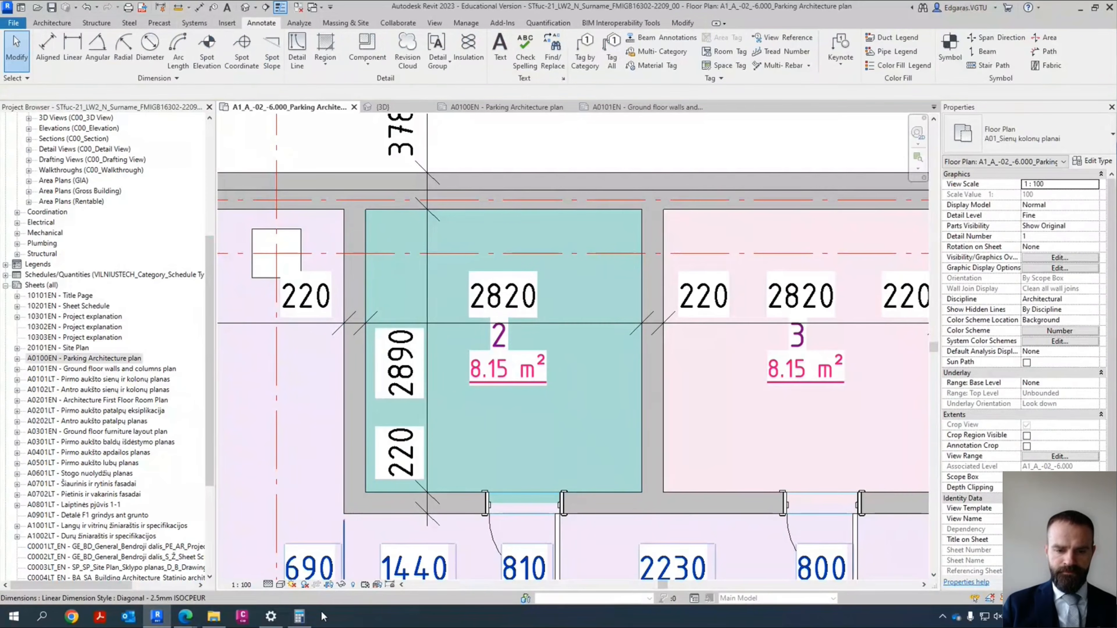
pyautogui.click(305, 617)
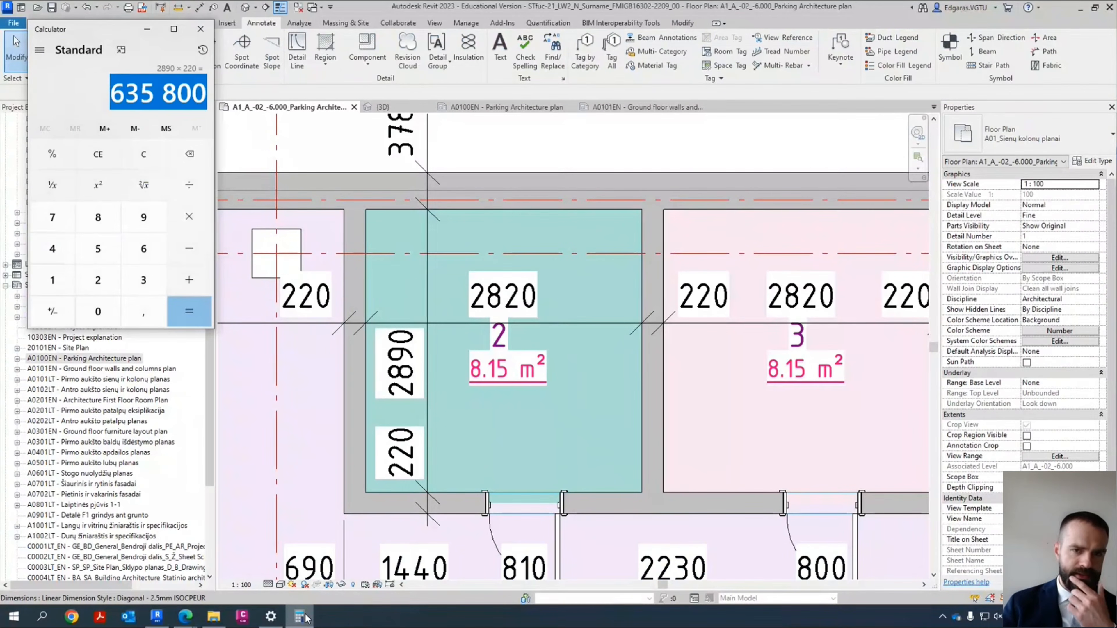
pyautogui.click(305, 617)
# Step: Check the dimension strings of room 8 and the small rooms, and review the whole parking plan for gaps
pyautogui.scroll(-3, 584, 385)
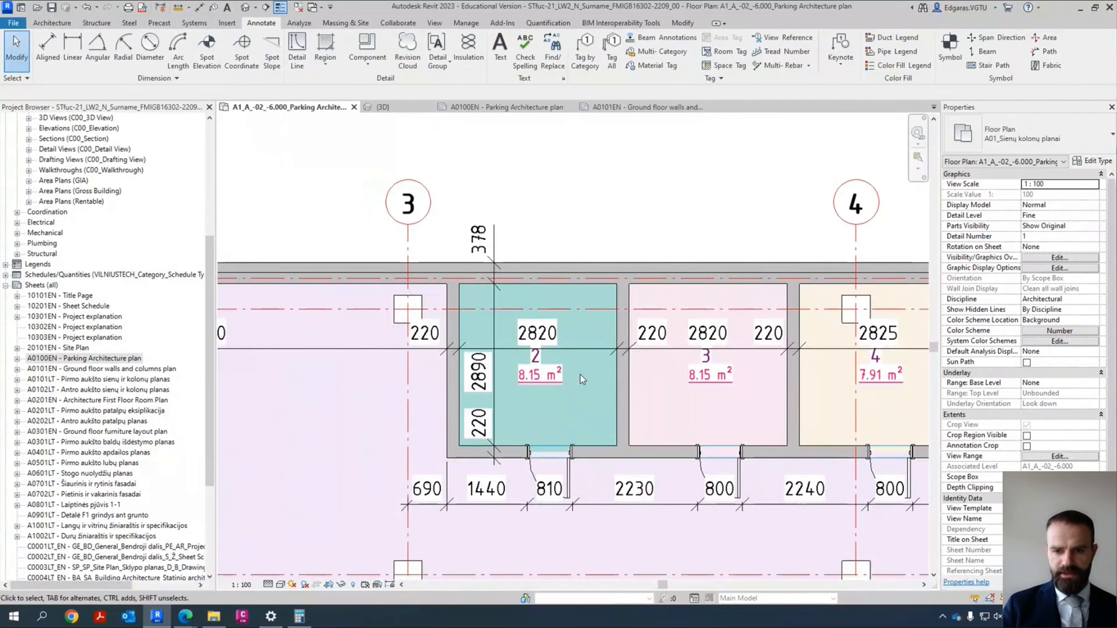
pyautogui.scroll(-3, 600, 289)
pyautogui.scroll(3, 492, 339)
pyautogui.moveTo(486, 374); pyautogui.dragTo(875, 371, button='middle')
pyautogui.scroll(-3, 547, 354)
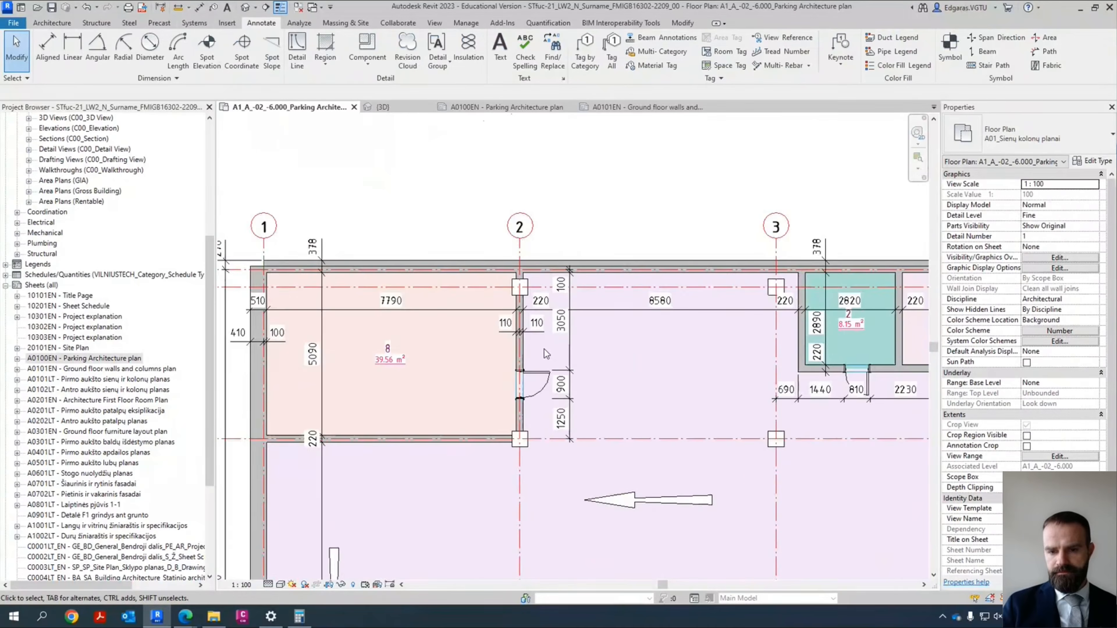
pyautogui.moveTo(773, 361); pyautogui.dragTo(422, 380, button='middle')
pyautogui.scroll(3, 396, 352)
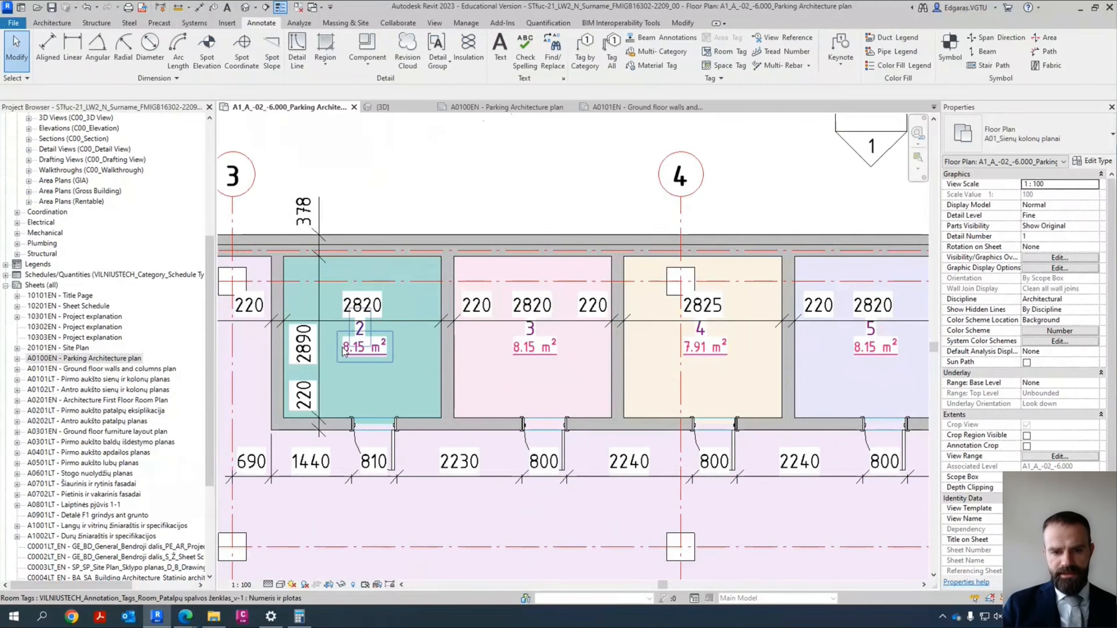
pyautogui.scroll(4, 401, 343)
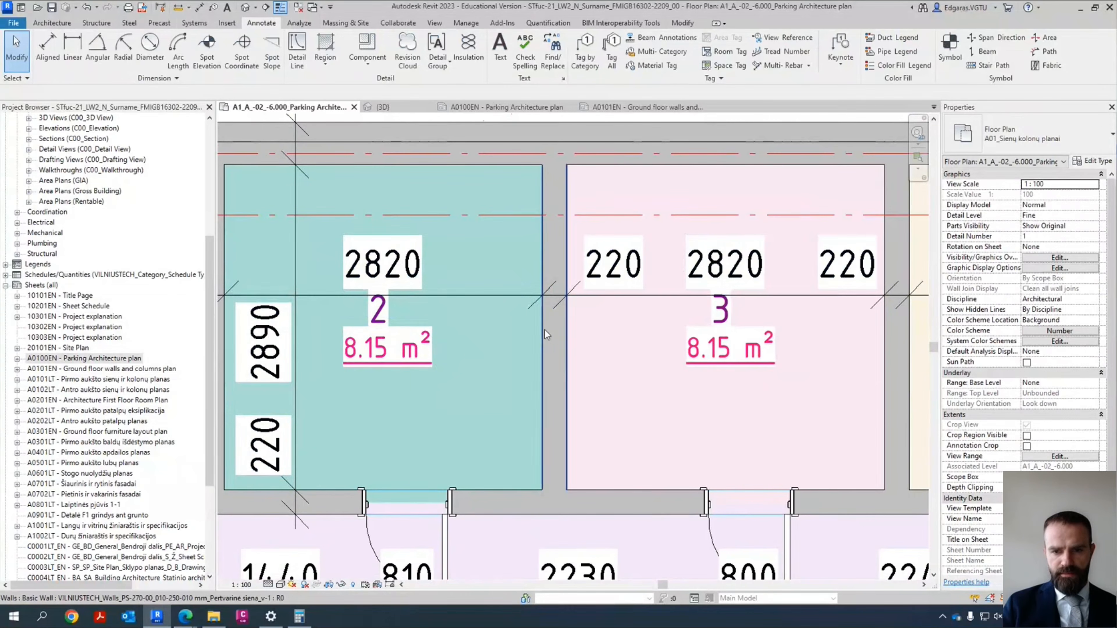
pyautogui.scroll(-5, 546, 328)
pyautogui.scroll(-4, 385, 401)
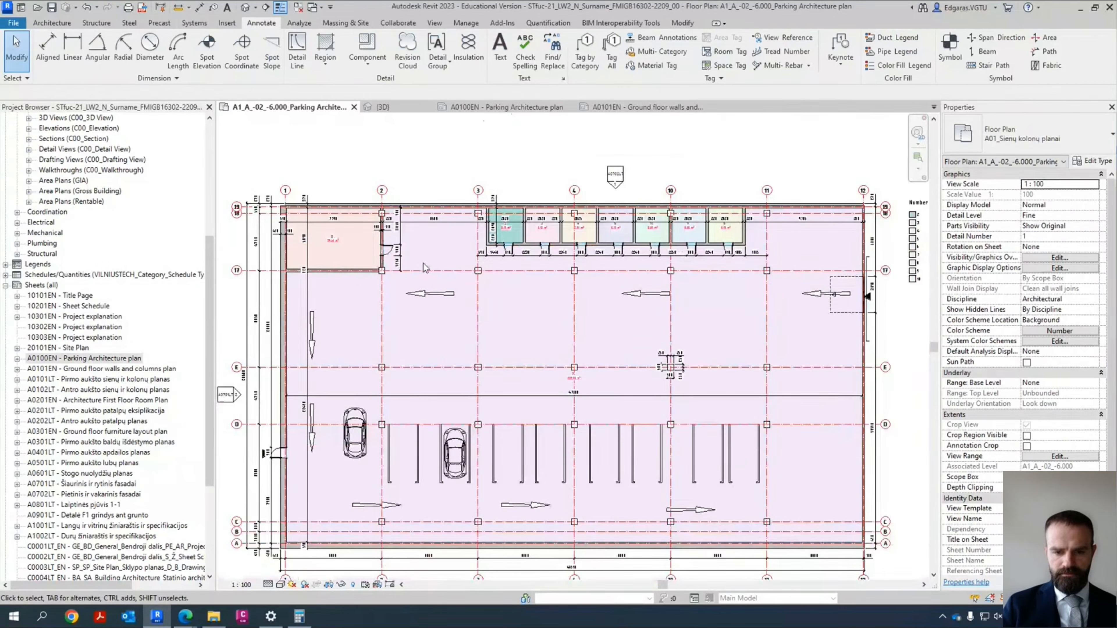
# Step: Move the entrance arrow symbol at the exterior door below grid D toward the door opening, clear of the 900 dimension text
pyautogui.scroll(4, 450, 290)
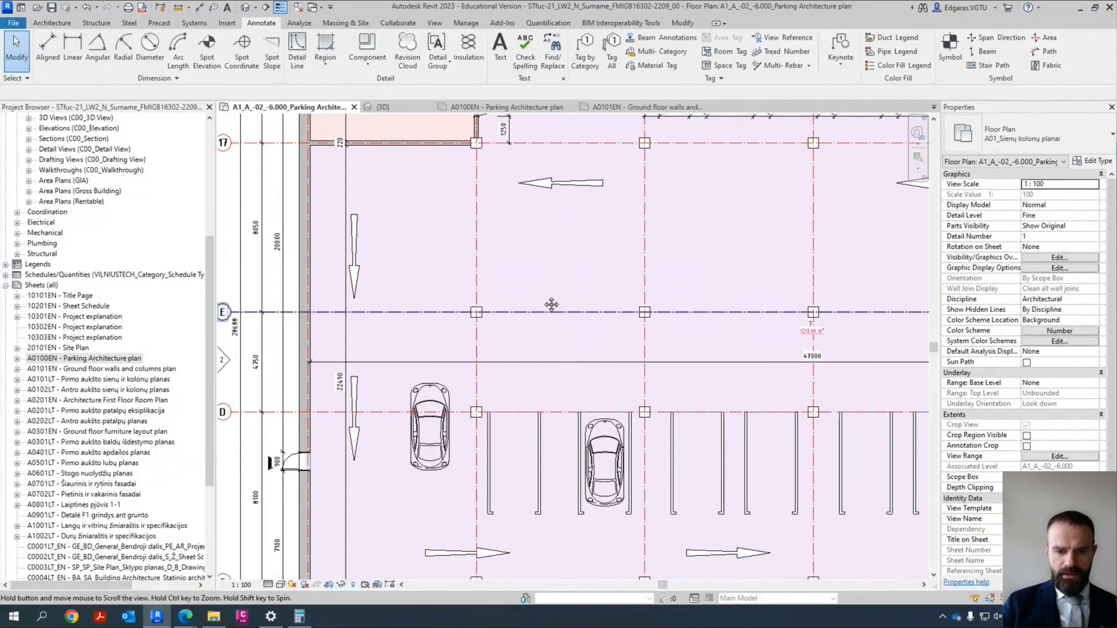
pyautogui.scroll(3, 286, 435)
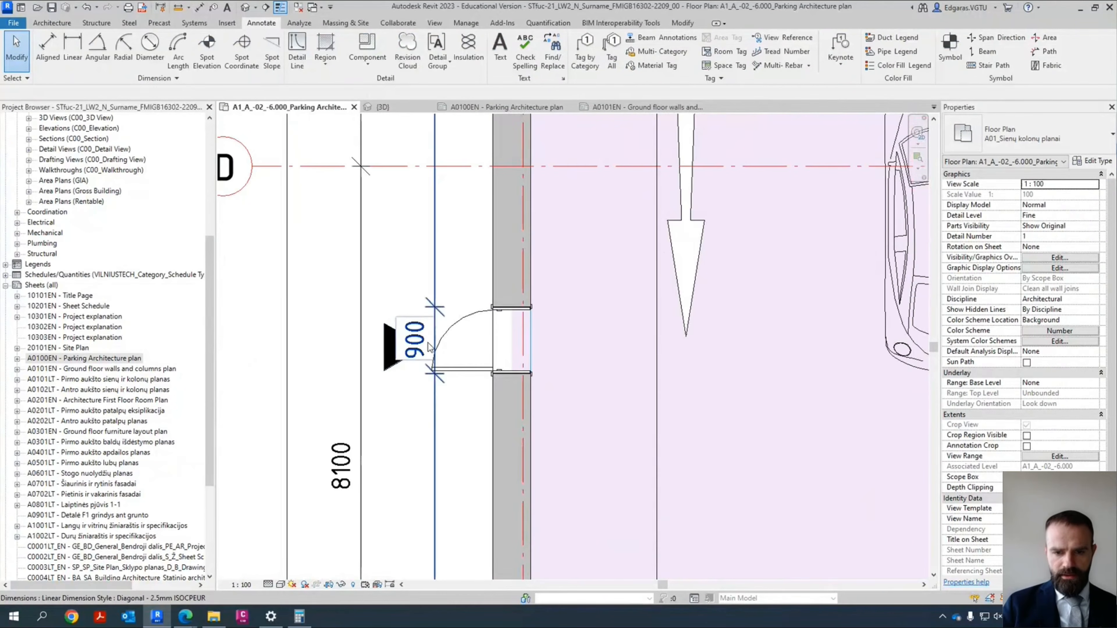
pyautogui.click(393, 366)
pyautogui.moveTo(433, 371); pyautogui.dragTo(470, 364)
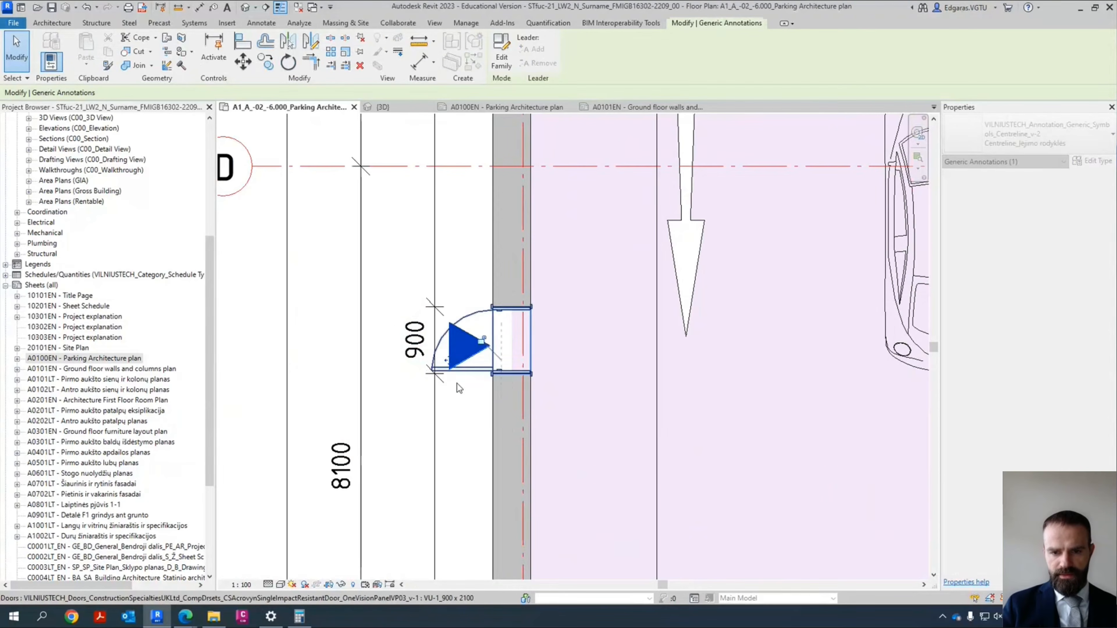
pyautogui.click(470, 422)
pyautogui.scroll(-10, 470, 417)
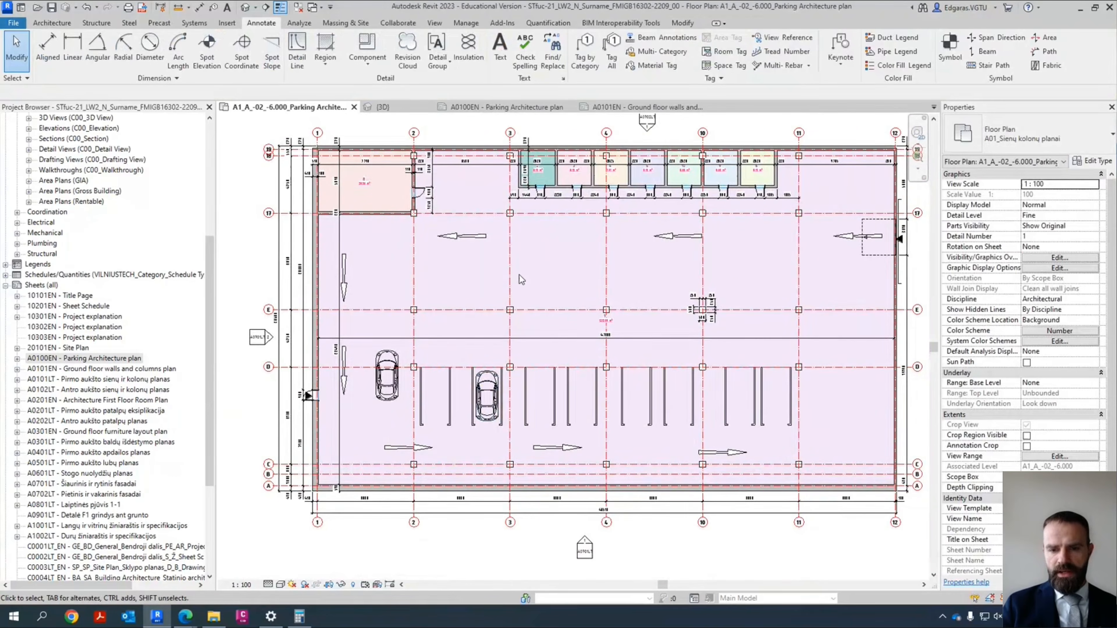
# Step: Try to tag all untagged objects in the current view with every tag category selected at once
pyautogui.moveTo(522, 277); pyautogui.dragTo(486, 298, button='middle')
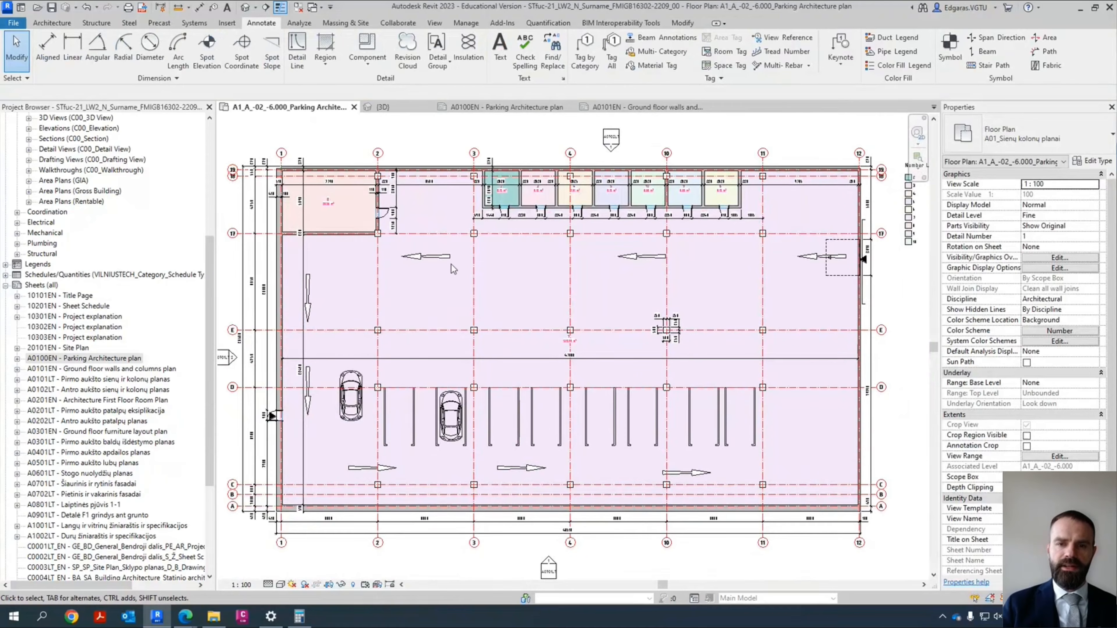
pyautogui.click(612, 62)
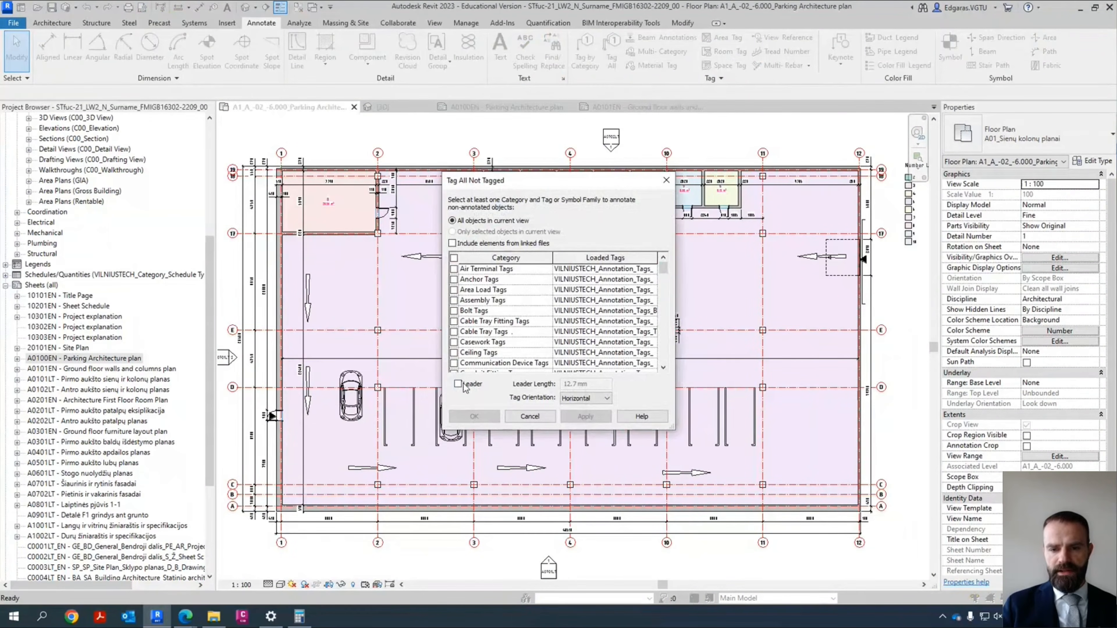
pyautogui.click(454, 258)
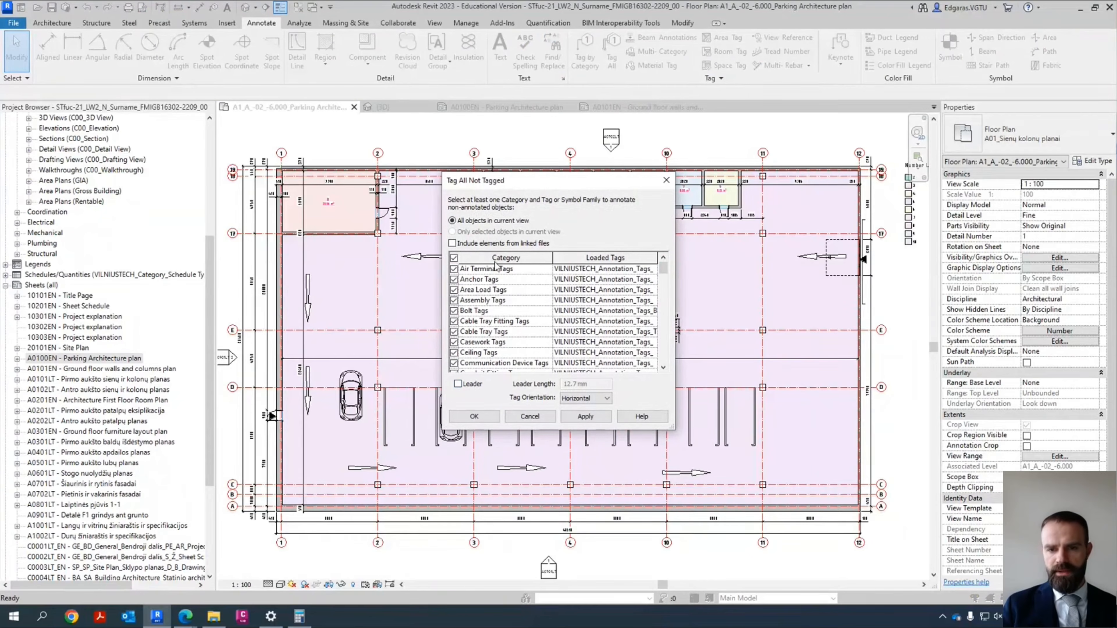
pyautogui.click(474, 416)
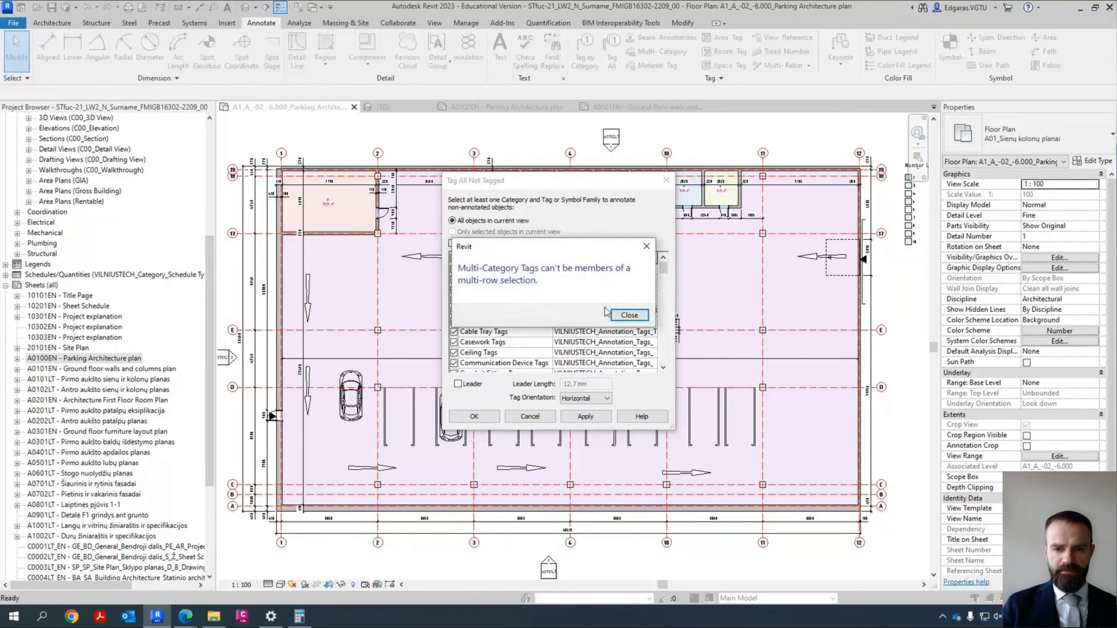
pyautogui.click(629, 315)
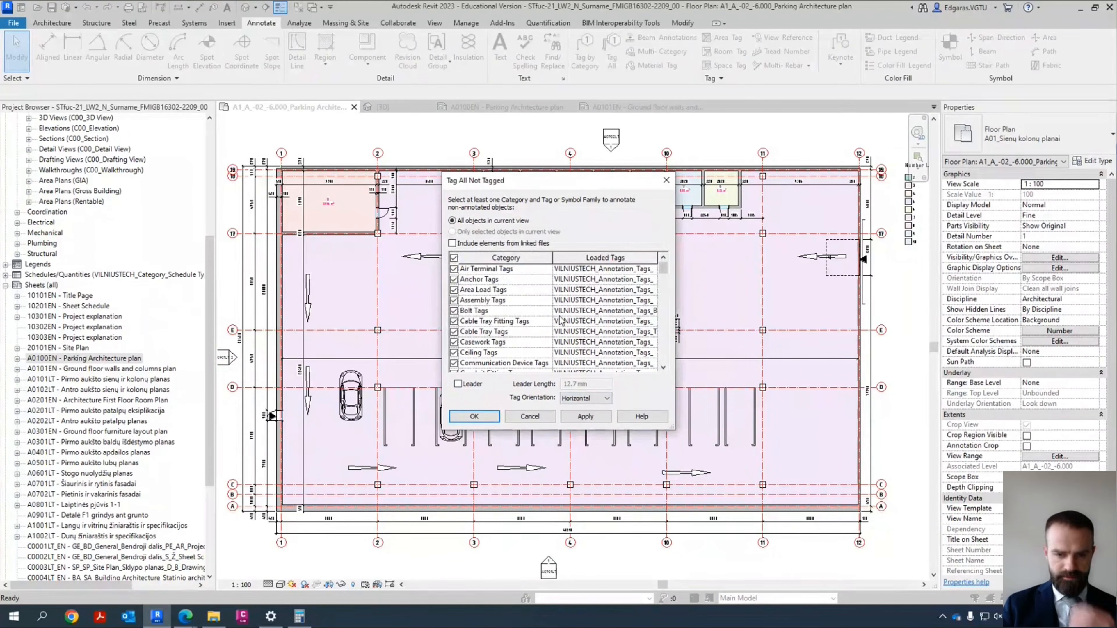
pyautogui.click(473, 418)
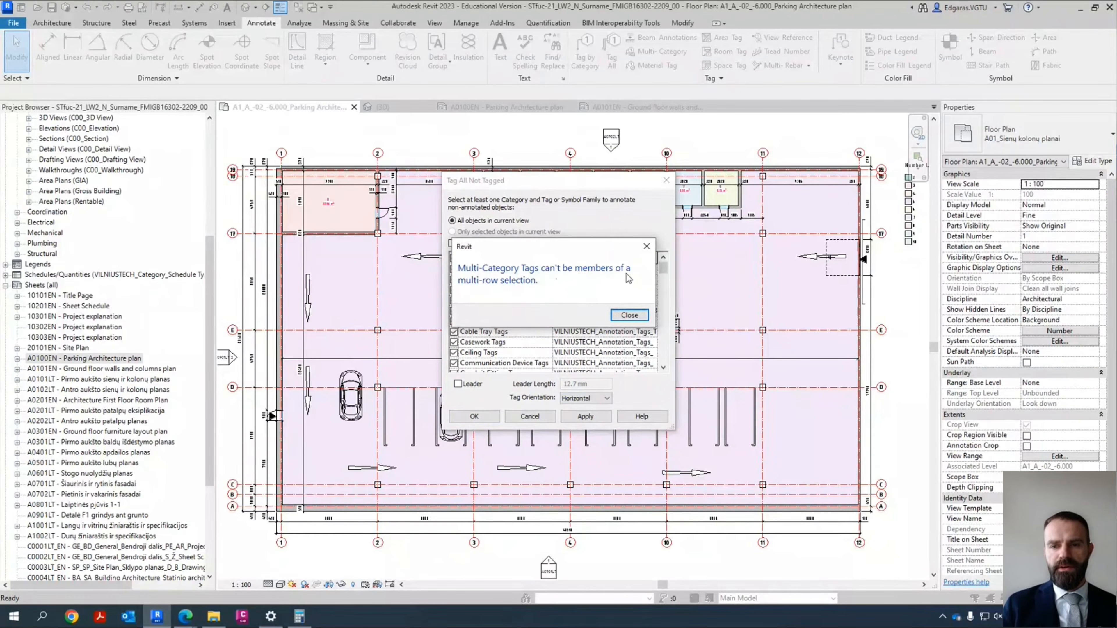
pyautogui.click(629, 315)
# Step: Enlarge the tagging dialog, clear all categories and select only the wall tags and structural column tags
pyautogui.moveTo(672, 431); pyautogui.dragTo(738, 521)
pyautogui.moveTo(586, 260); pyautogui.dragTo(518, 262)
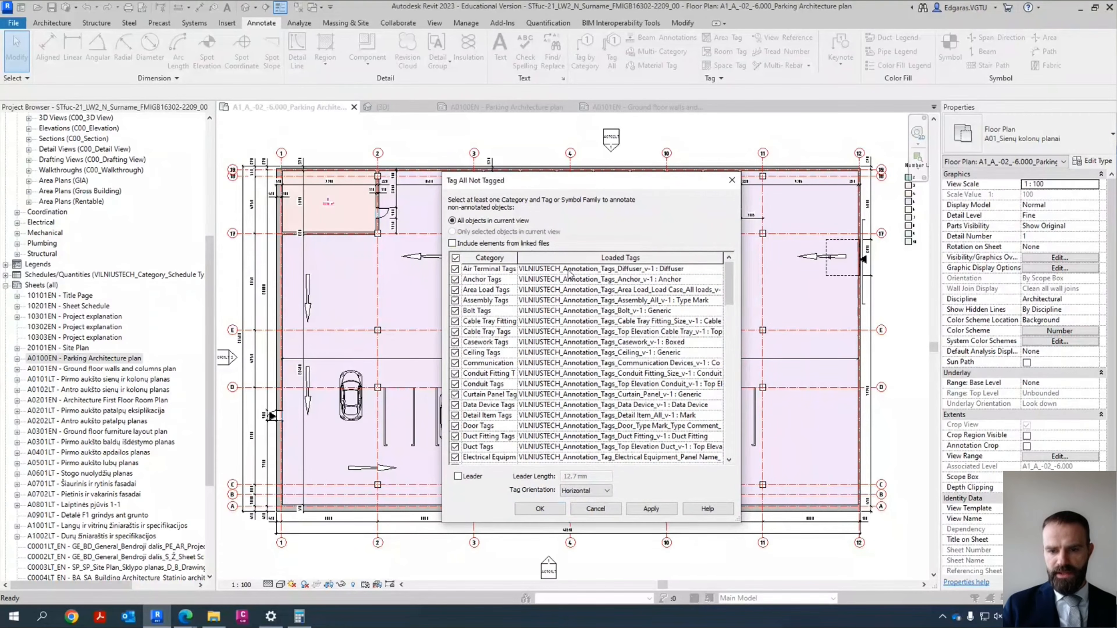
pyautogui.click(455, 258)
pyautogui.scroll(-20, 506, 387)
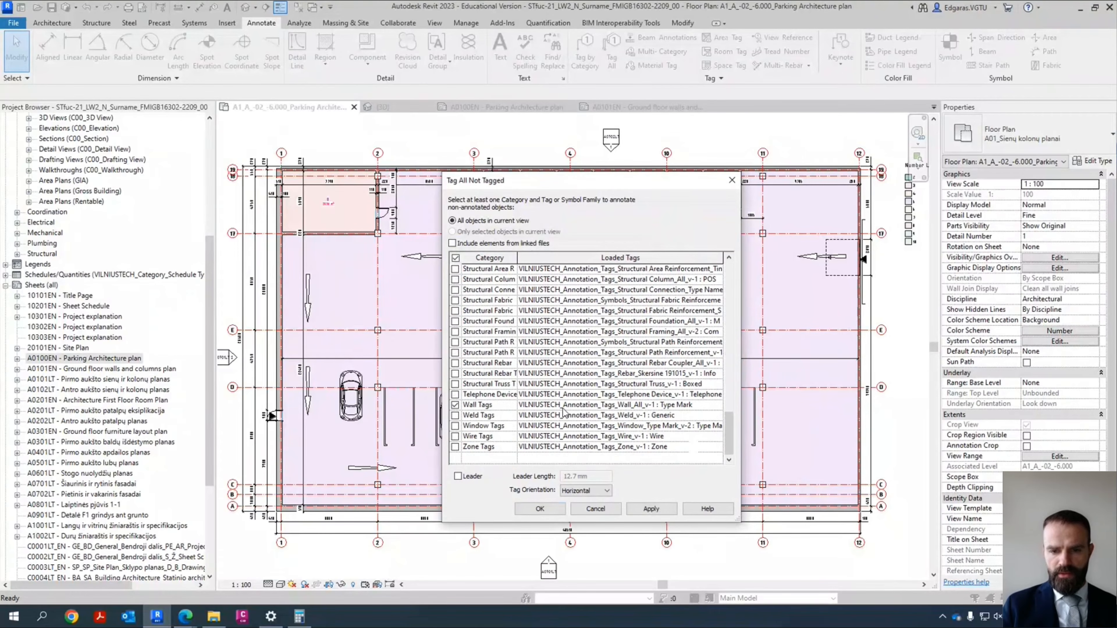
pyautogui.click(469, 364)
pyautogui.doubleClick(516, 258)
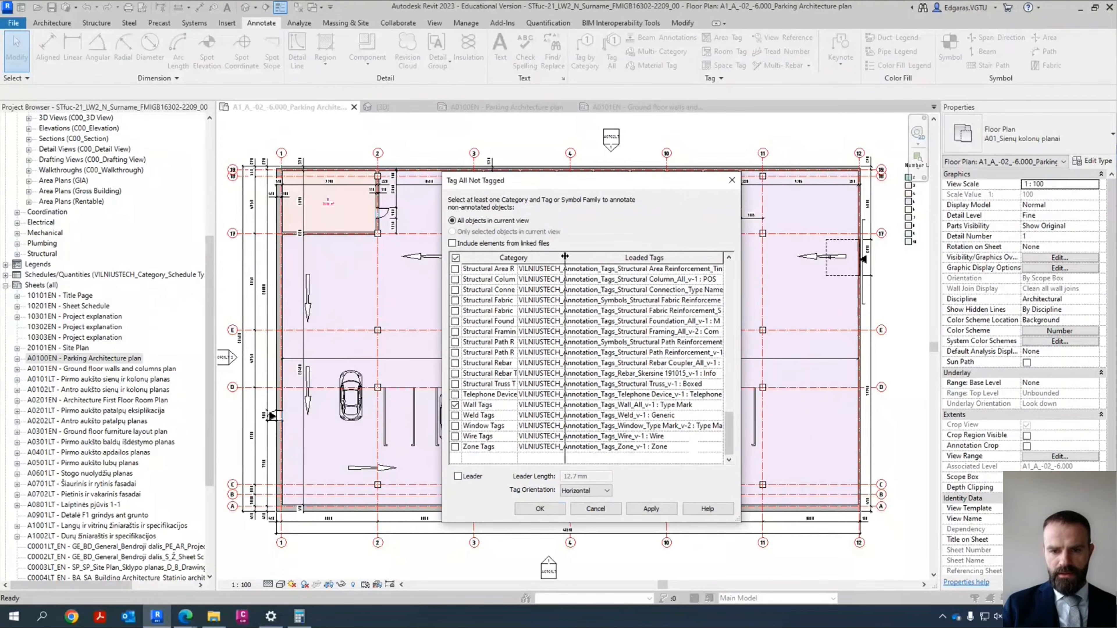
# Step: Add the parking tags and door tags to the selected categories and tag all untagged objects in the view without leaders
pyautogui.scroll(2, 491, 293)
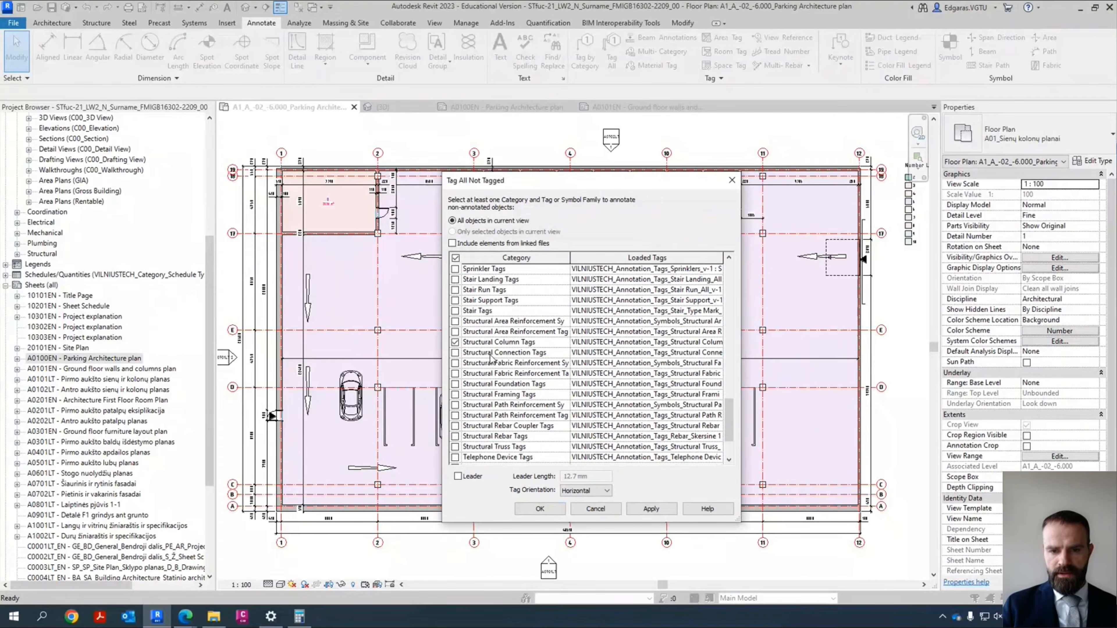
pyautogui.scroll(2, 491, 358)
pyautogui.scroll(2, 490, 359)
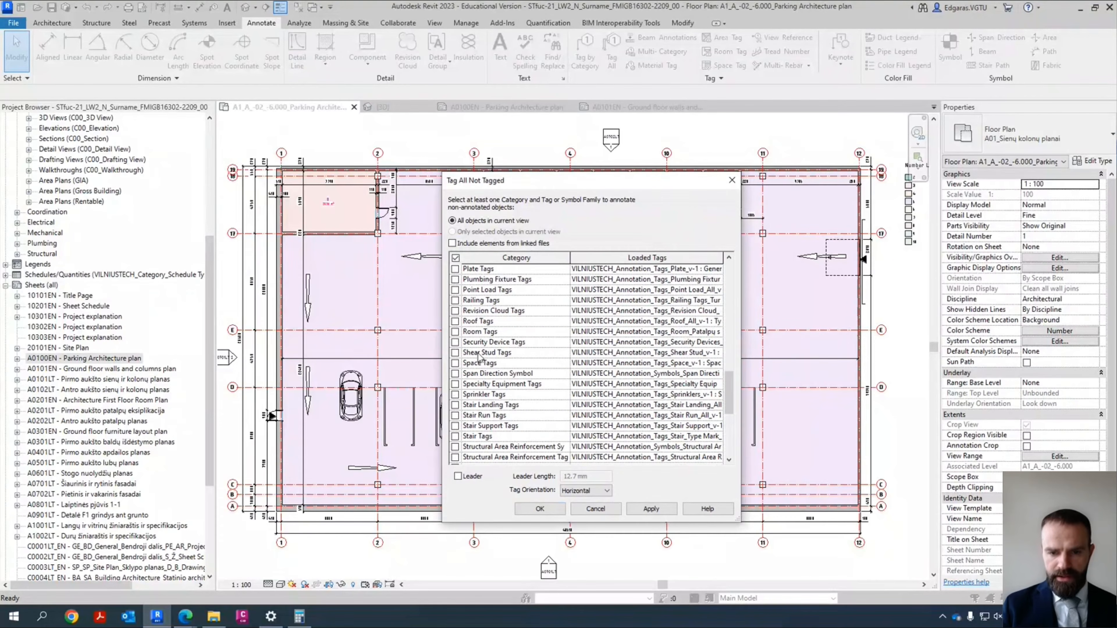
pyautogui.scroll(2, 461, 367)
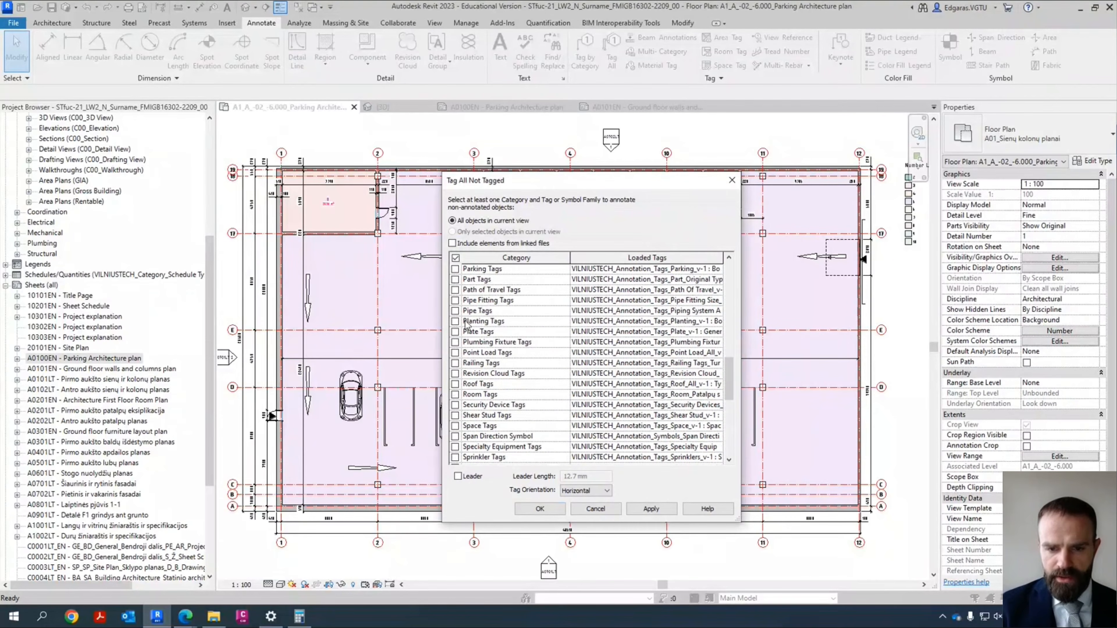
pyautogui.scroll(1, 469, 313)
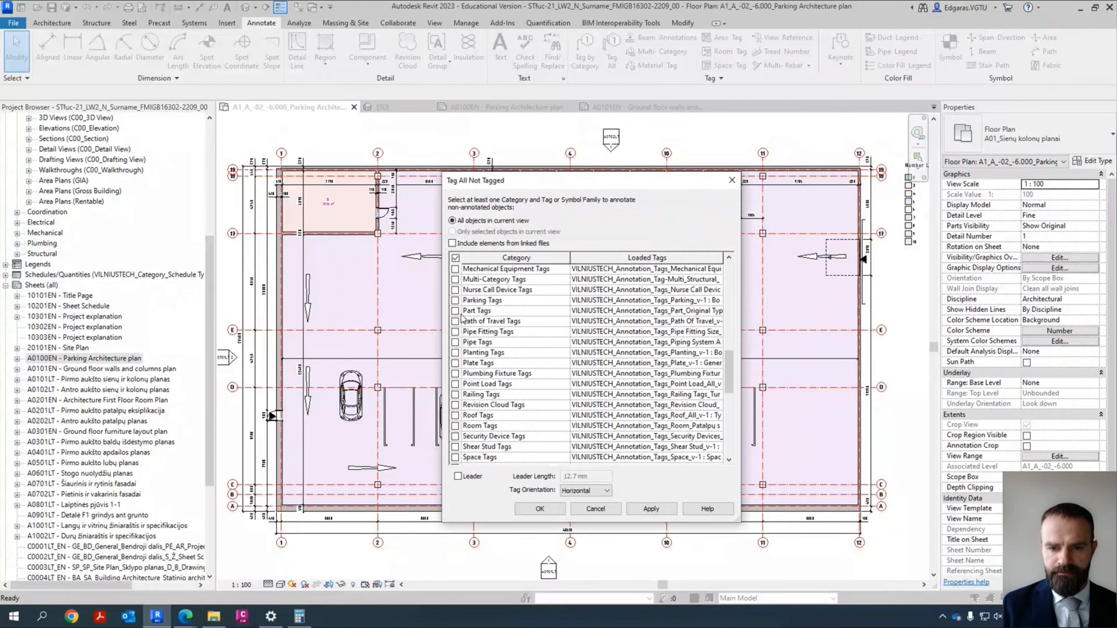
pyautogui.click(717, 300)
pyautogui.click(736, 312)
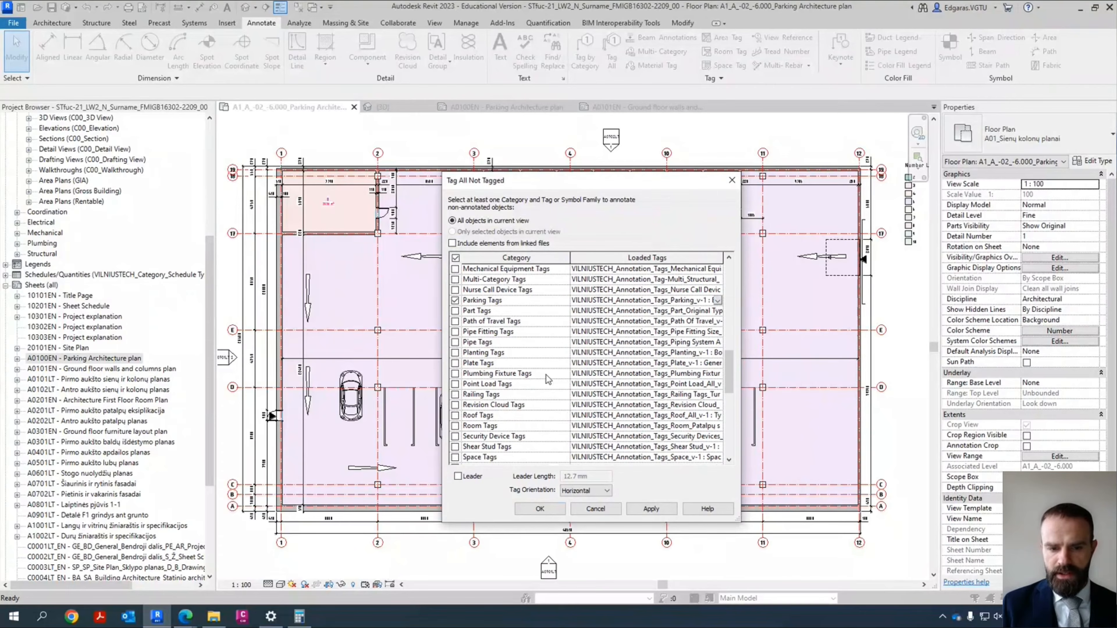
pyautogui.scroll(8, 500, 328)
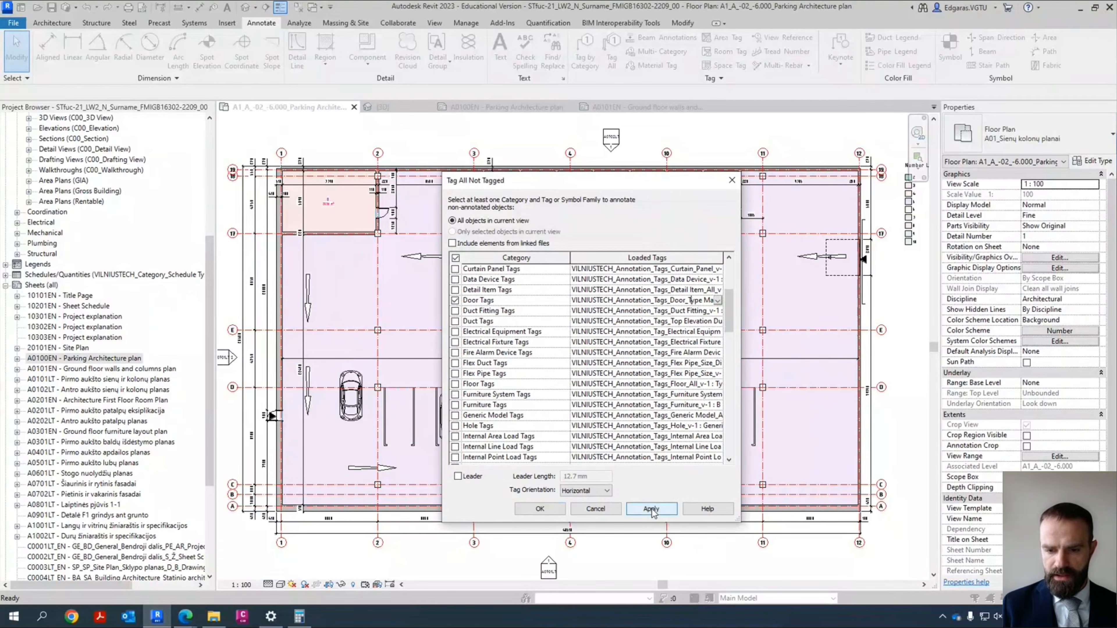
pyautogui.click(540, 509)
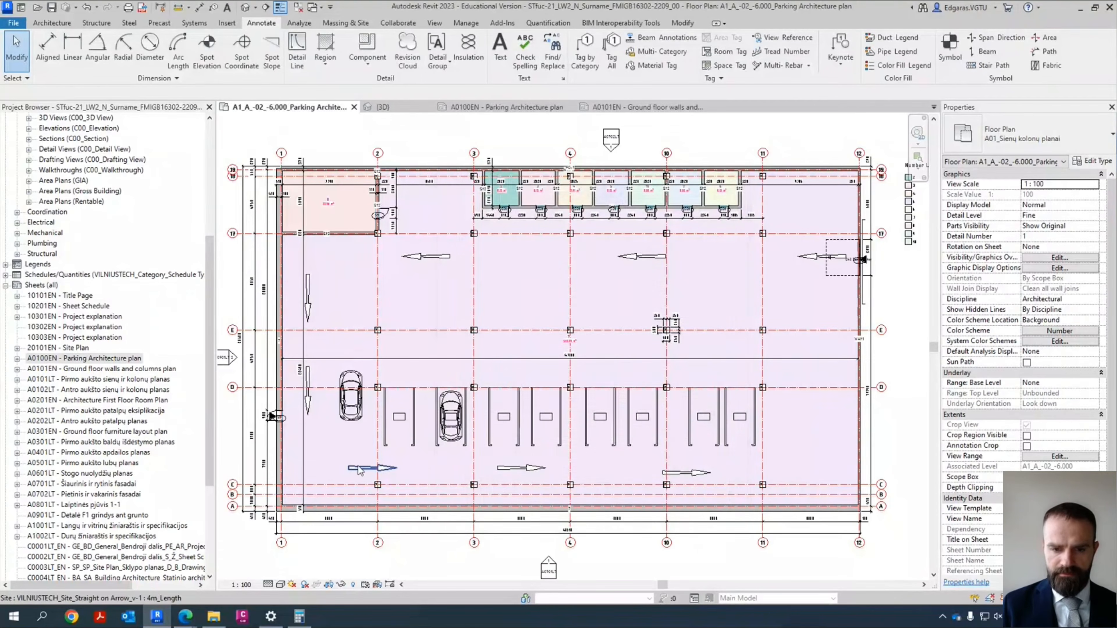
# Step: Change all structural column tags visible in the view to the Type Mark type of VILNIUSTECH_Annotation_Tags_Structural Column_All_v-3
pyautogui.scroll(5, 293, 291)
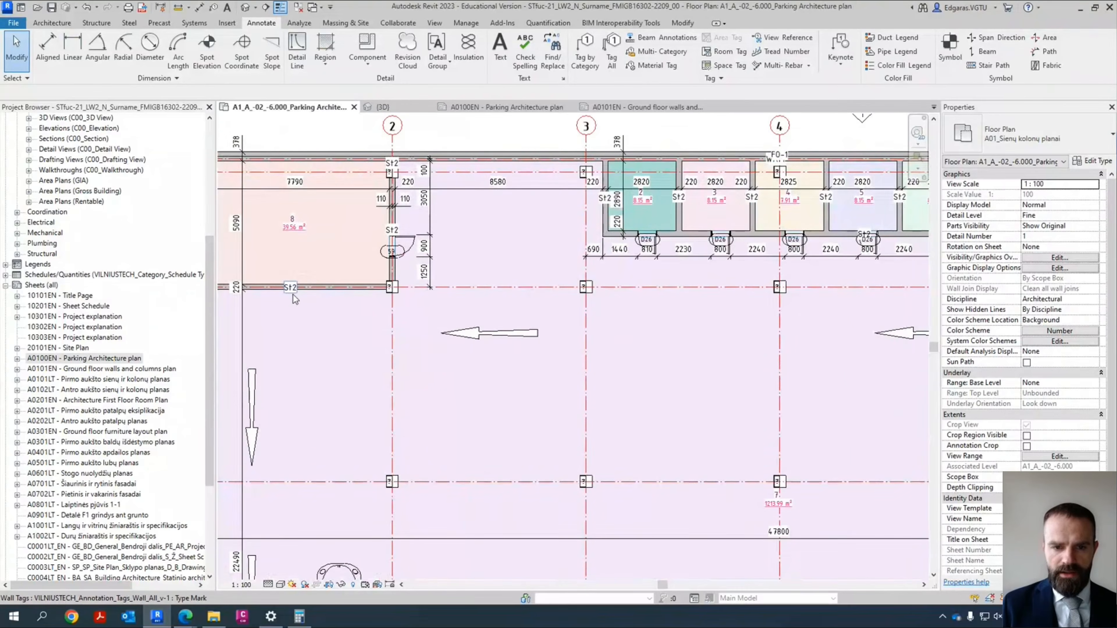
pyautogui.click(293, 287)
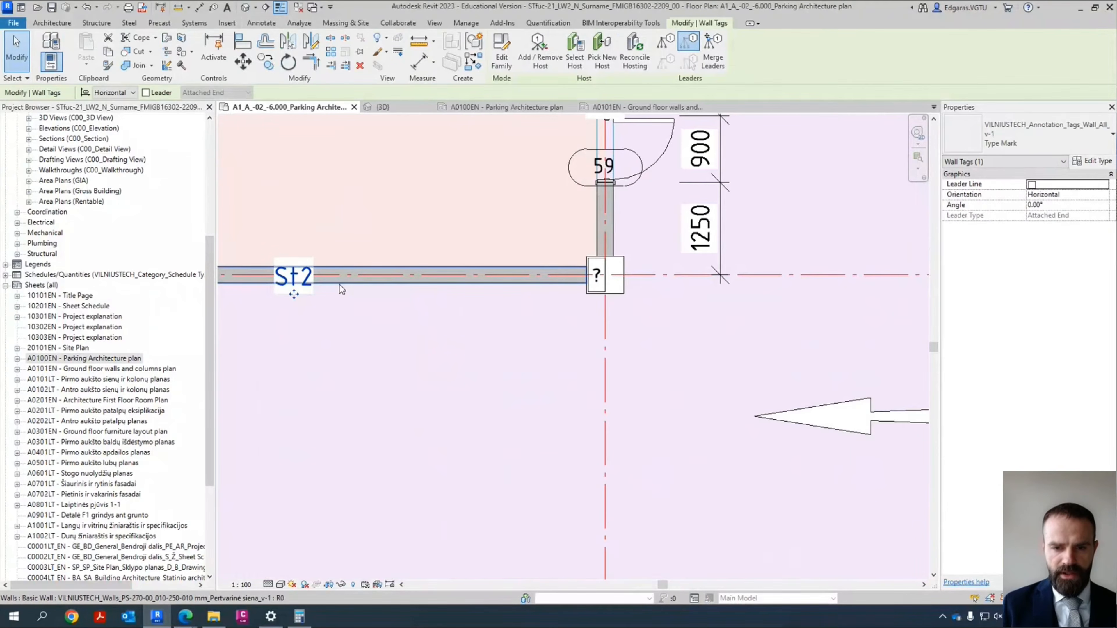
pyautogui.press('Escape')
pyautogui.scroll(-3, 563, 283)
pyautogui.scroll(5, 584, 278)
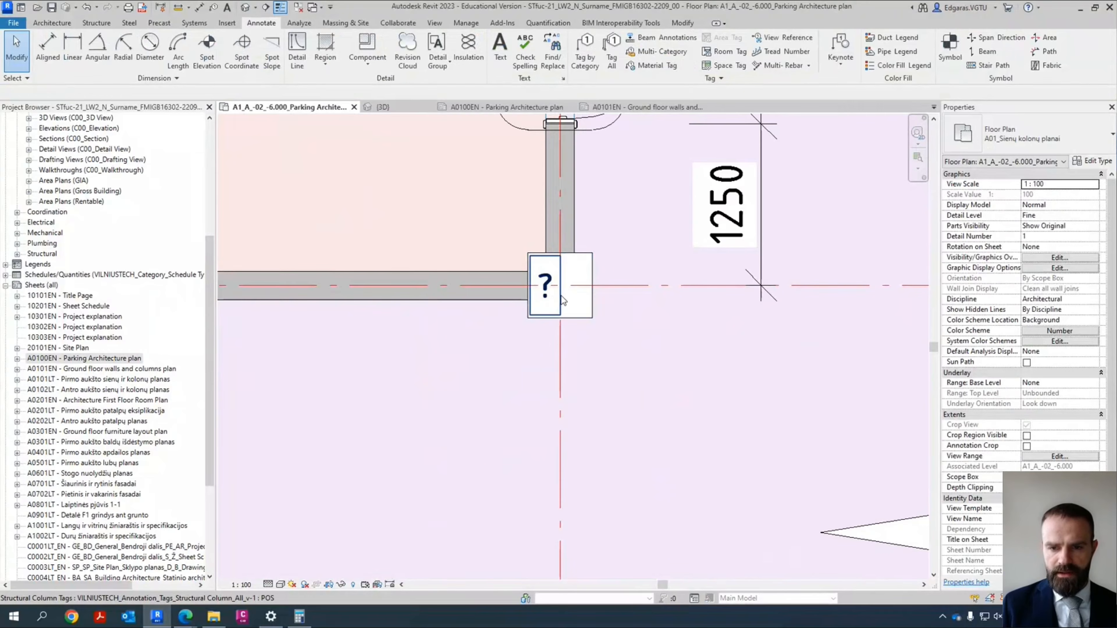
pyautogui.click(563, 300)
pyautogui.rightClick(562, 299)
pyautogui.moveTo(642, 438)
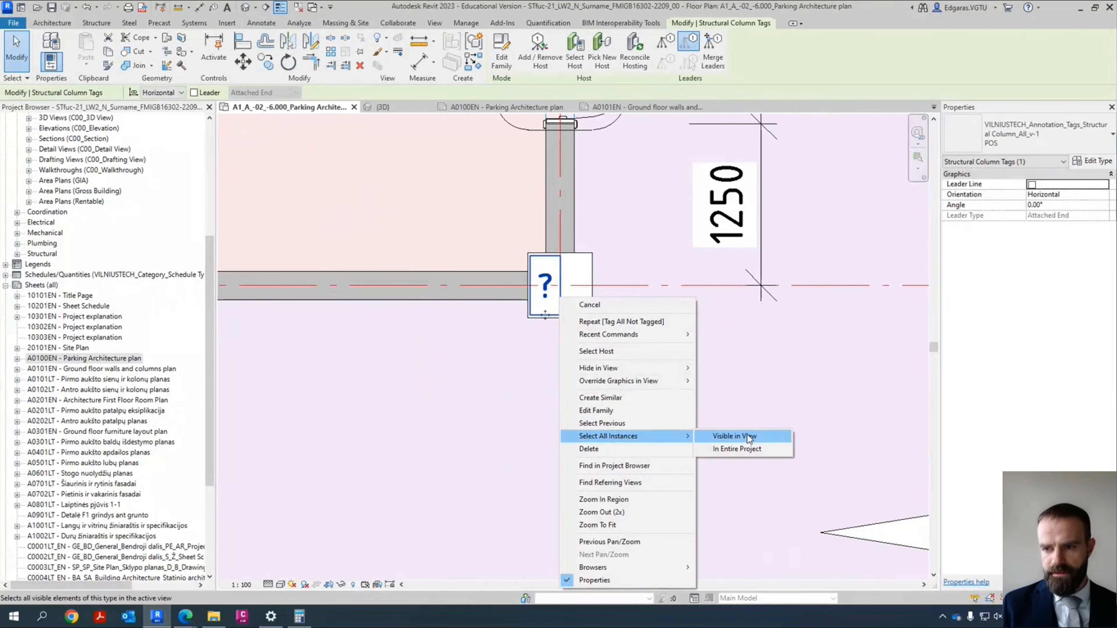
pyautogui.click(748, 436)
pyautogui.click(1047, 134)
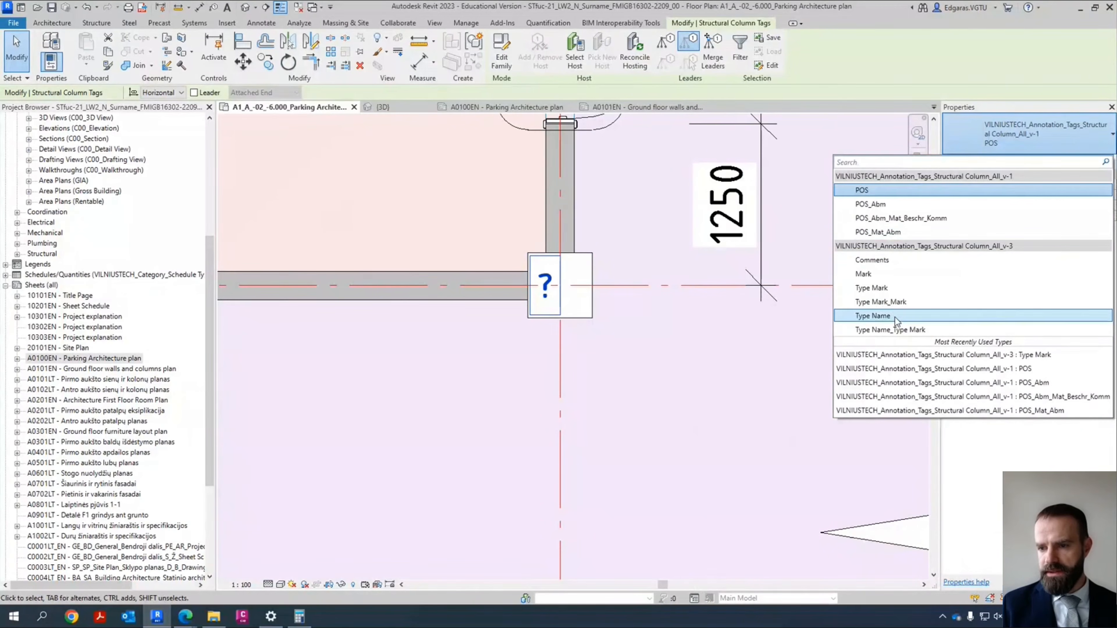
pyautogui.click(896, 288)
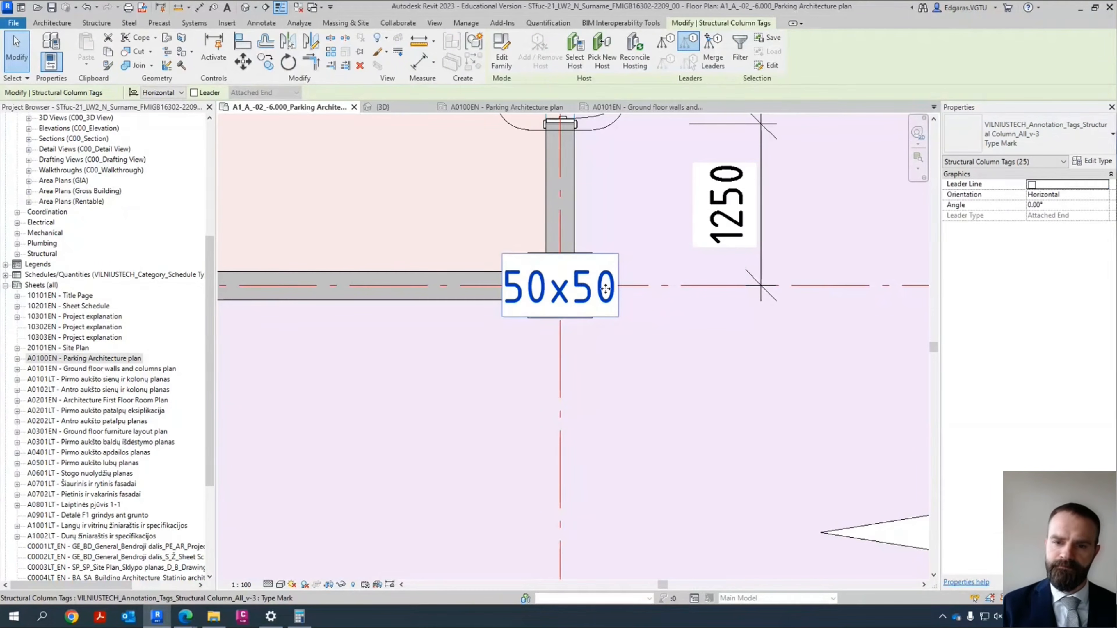
# Step: Move all structural column tags together to just below their columns
pyautogui.scroll(-1, 611, 312)
pyautogui.scroll(2, 608, 306)
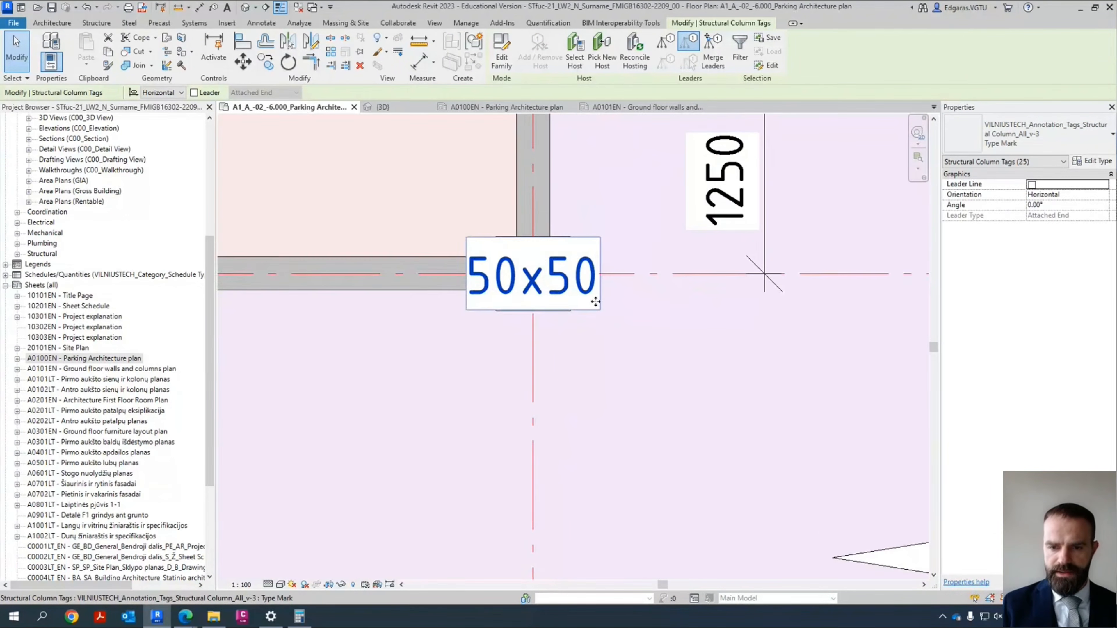
pyautogui.moveTo(596, 302); pyautogui.dragTo(600, 387)
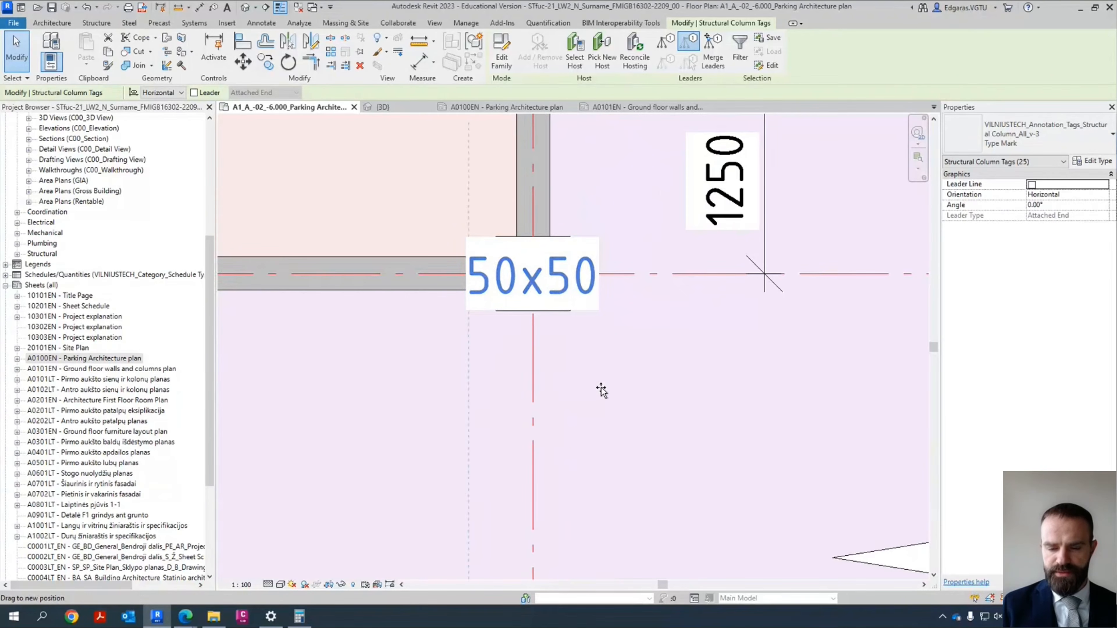
pyautogui.scroll(-2, 430, 213)
pyautogui.scroll(-5, 425, 208)
pyautogui.scroll(5, 571, 357)
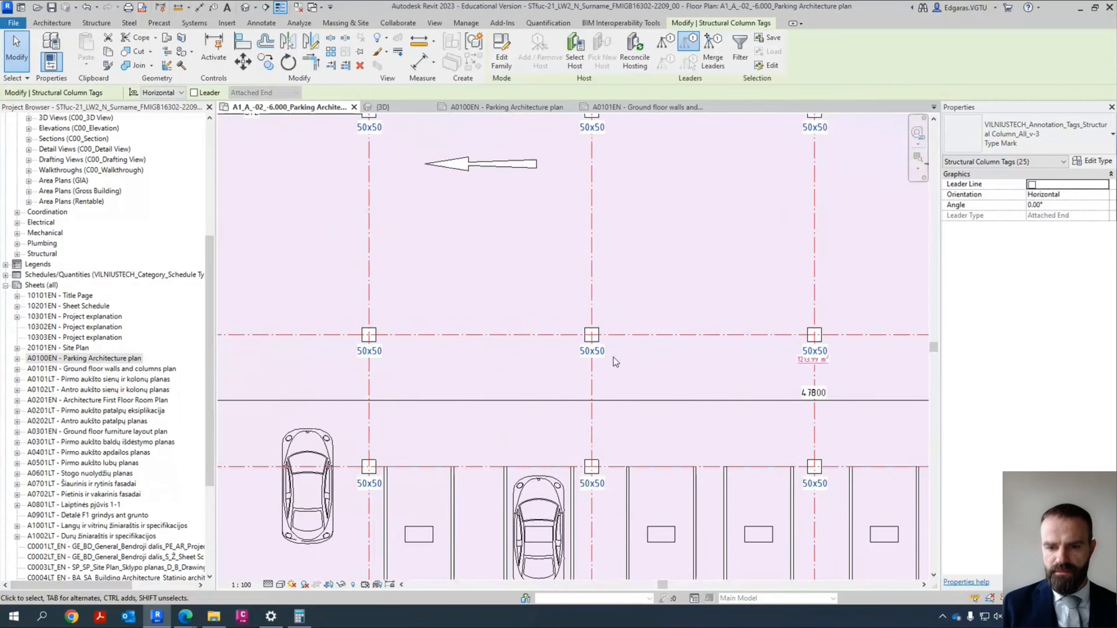
pyautogui.scroll(-1, 468, 345)
pyautogui.scroll(-3, 468, 345)
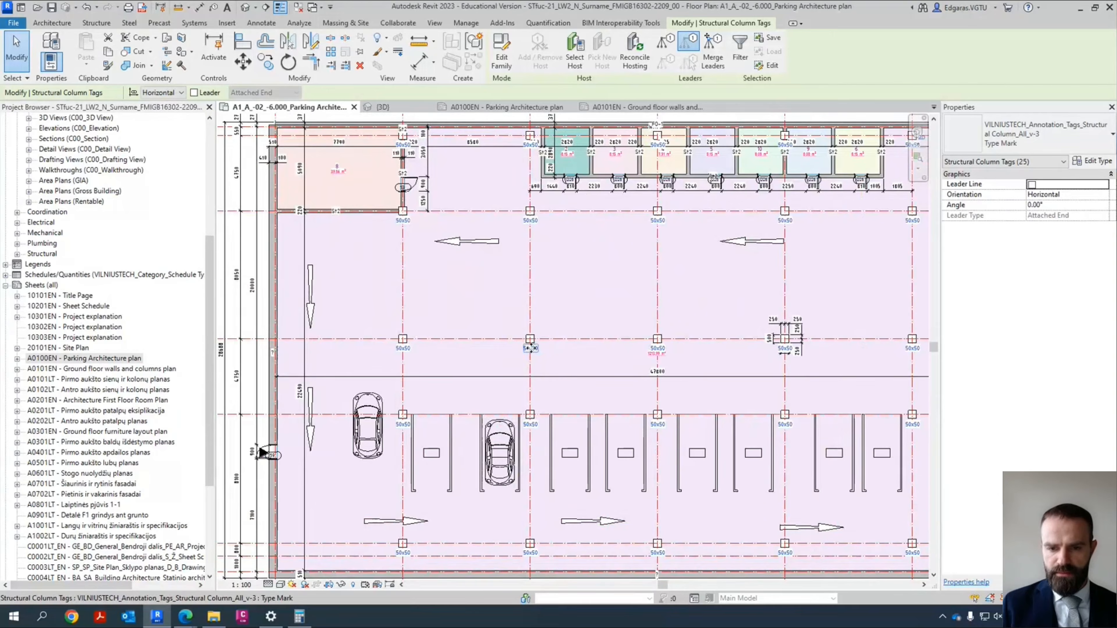
# Step: Reposition all structural column tags together to the left side of their columns, near the horizontal grid lines
pyautogui.moveTo(530, 347); pyautogui.dragTo(534, 328)
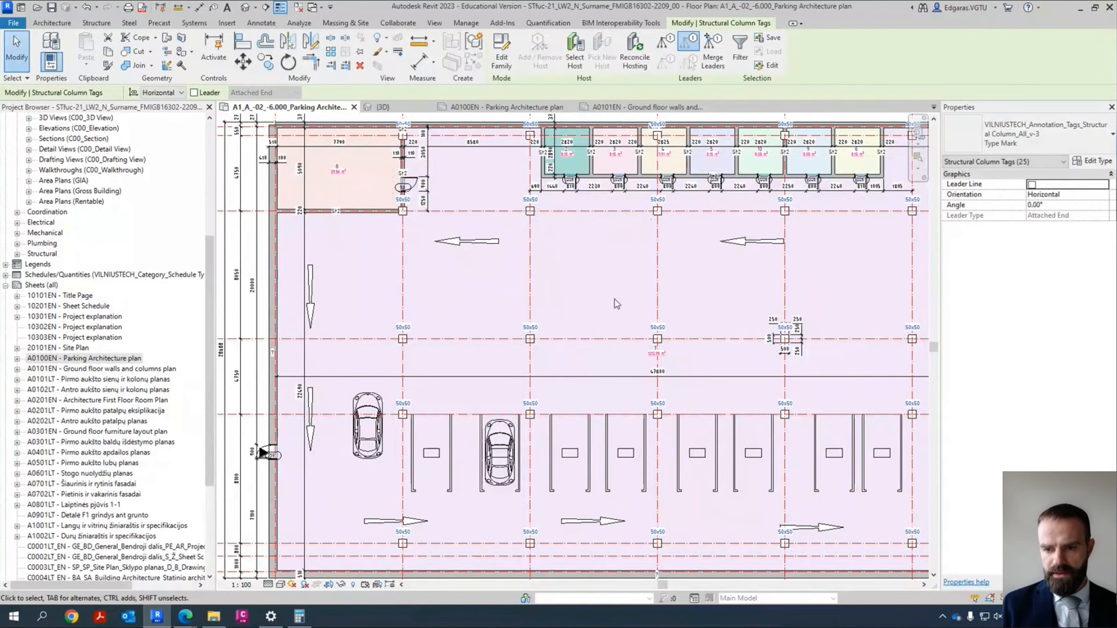
pyautogui.scroll(3, 532, 330)
pyautogui.moveTo(617, 326)
pyautogui.mouseDown()
pyautogui.moveTo(626, 316)
pyautogui.moveTo(621, 324)
pyautogui.mouseUp()
pyautogui.scroll(-4, 475, 322)
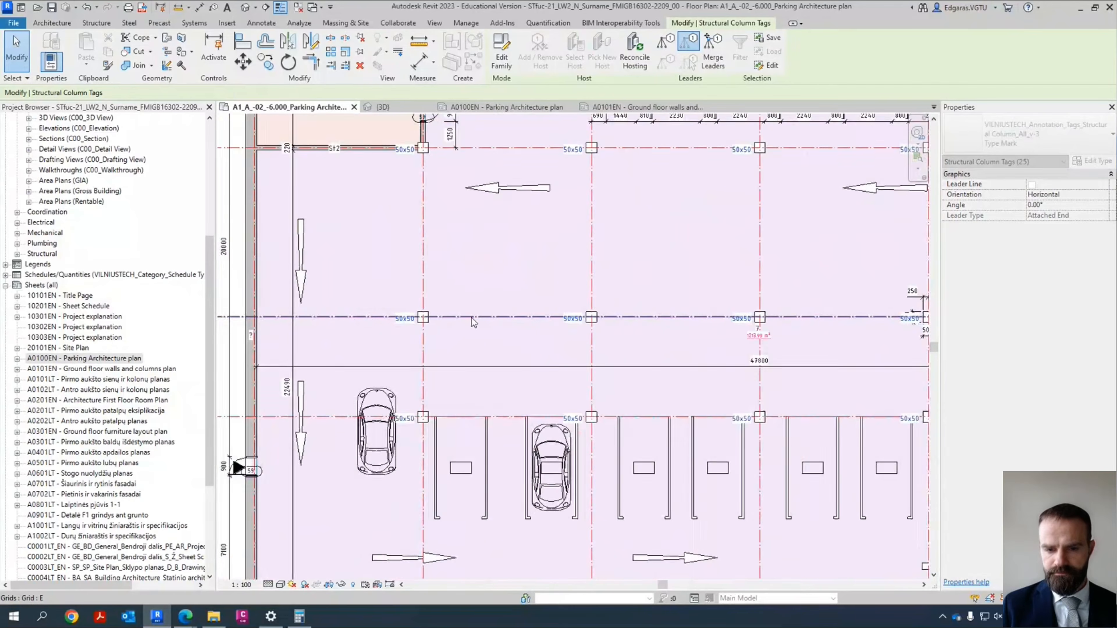
# Step: Move the tag of the dimensioned column at grids 10 and E below its 500 dimension text and add a leader
pyautogui.scroll(8, 660, 295)
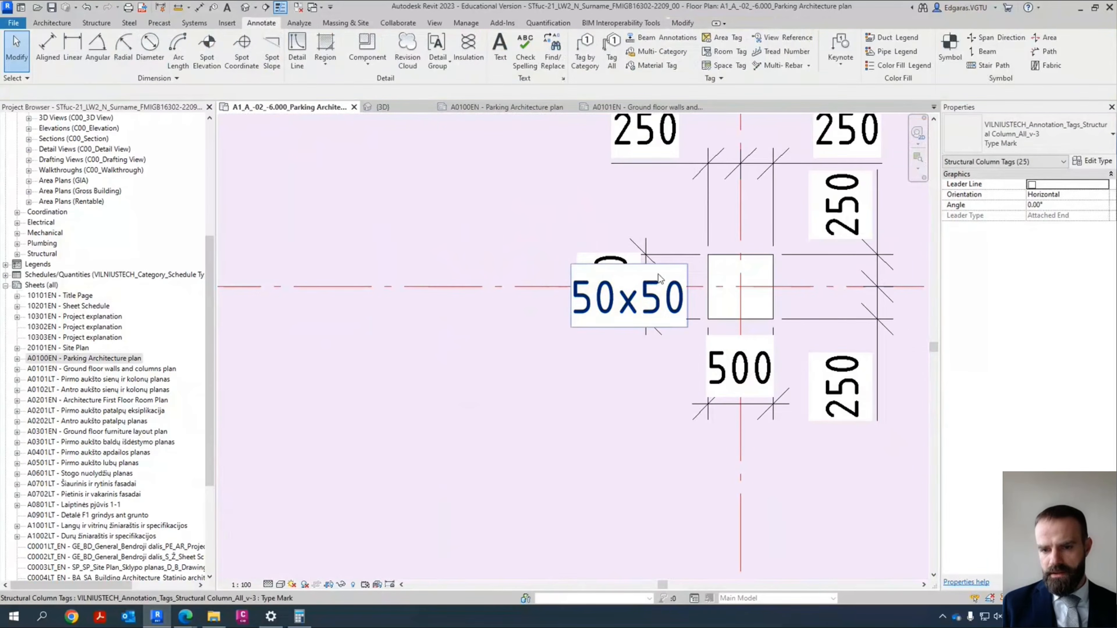
pyautogui.click(633, 320)
pyautogui.moveTo(630, 333); pyautogui.dragTo(616, 417)
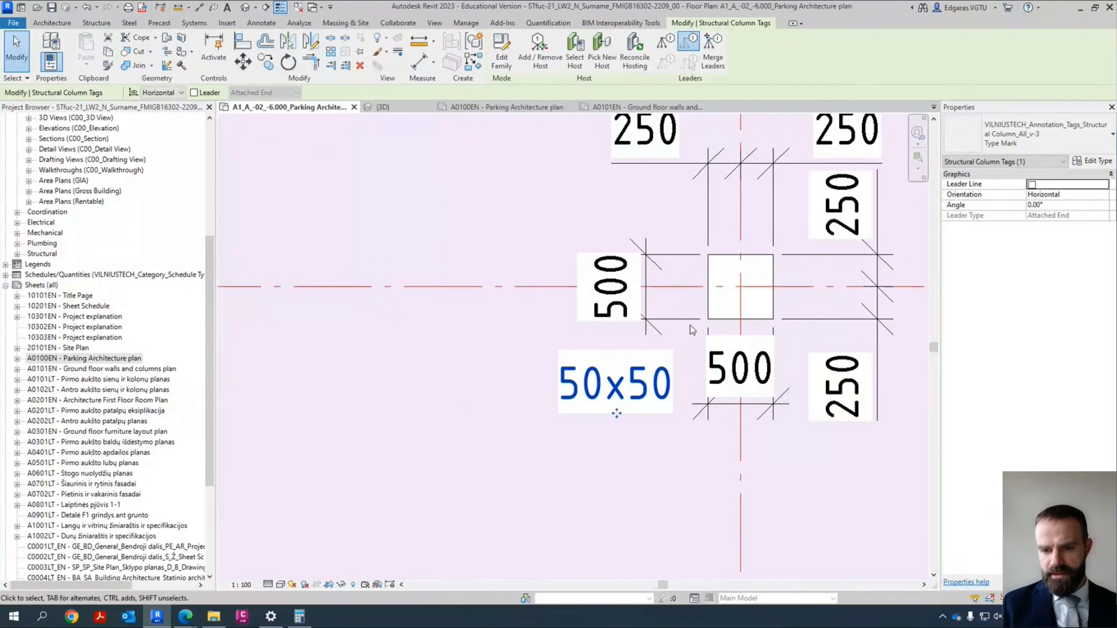
pyautogui.moveTo(623, 407); pyautogui.dragTo(534, 449, button='middle')
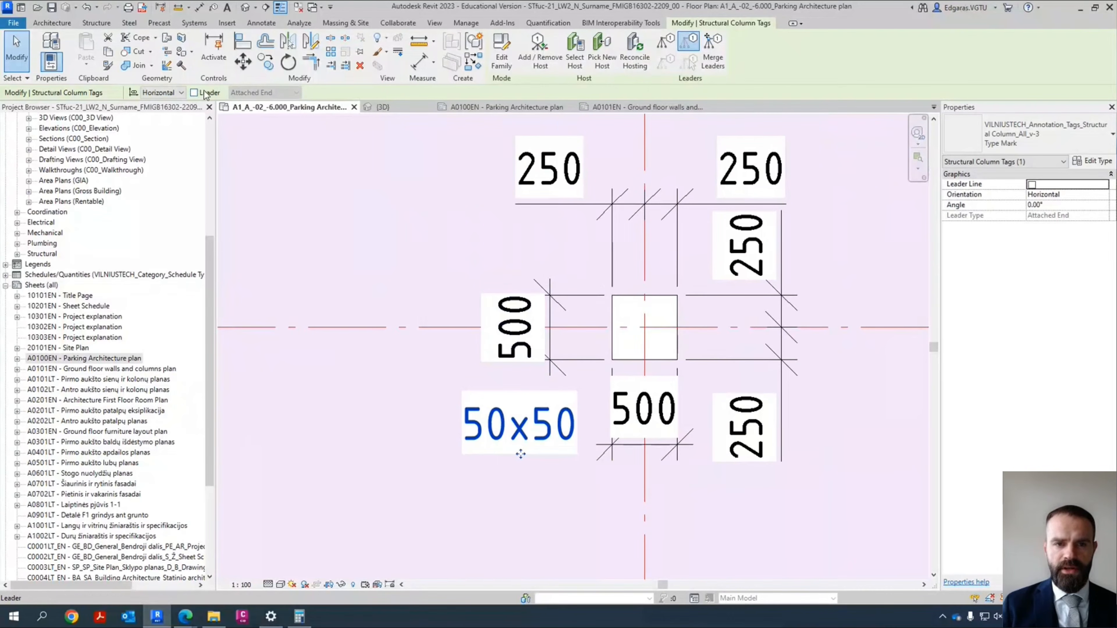
pyautogui.click(194, 92)
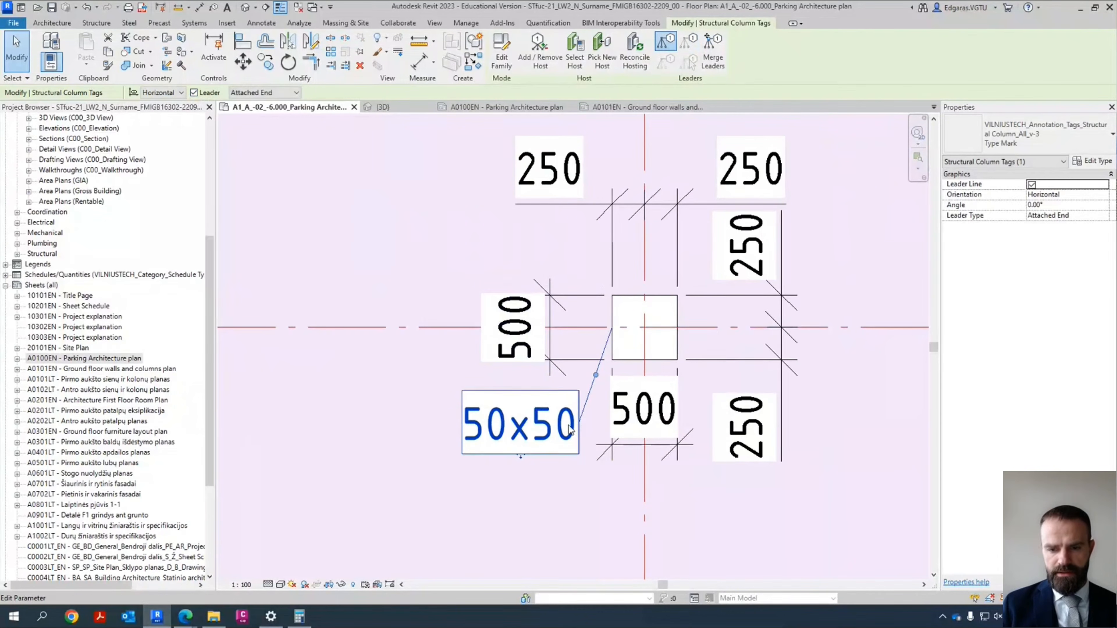
pyautogui.press('Escape')
# Step: Number the tag of the empty parking space just past grid 2, below grid D, as 1
pyautogui.scroll(-3, 642, 328)
pyautogui.scroll(-6, 642, 327)
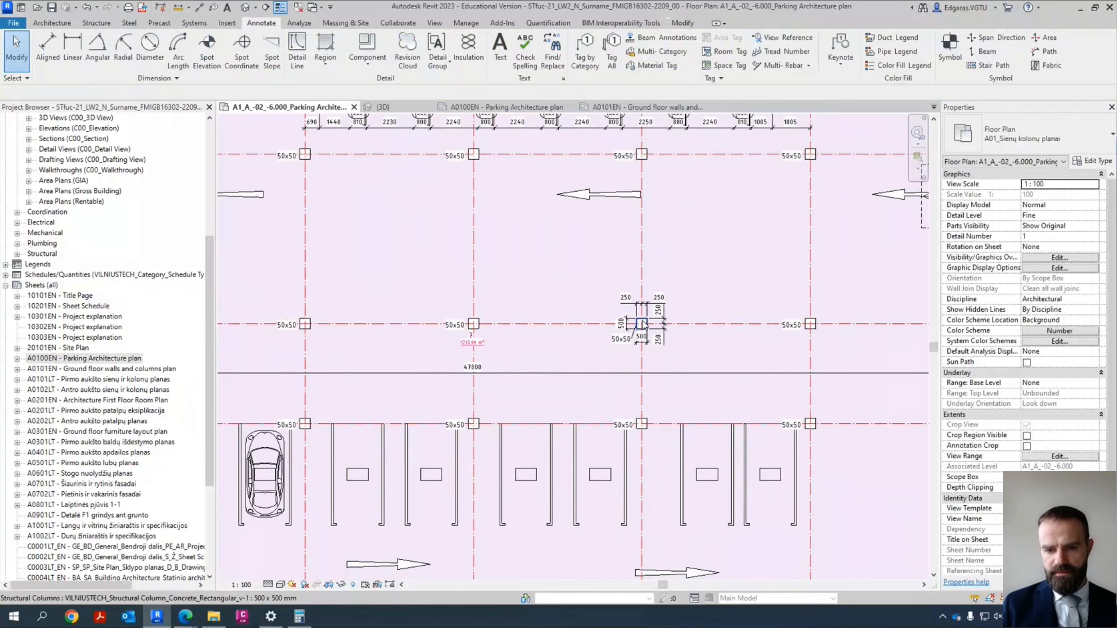
pyautogui.scroll(4, 554, 437)
pyautogui.scroll(5, 554, 437)
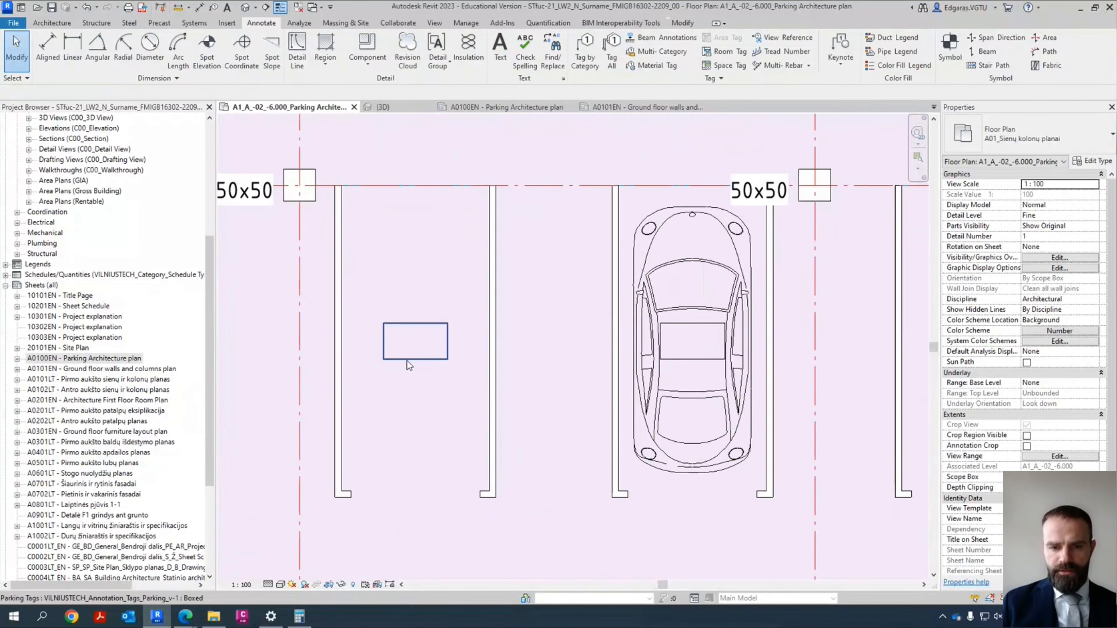
pyautogui.click(409, 364)
pyautogui.scroll(2, 408, 361)
pyautogui.click(426, 328)
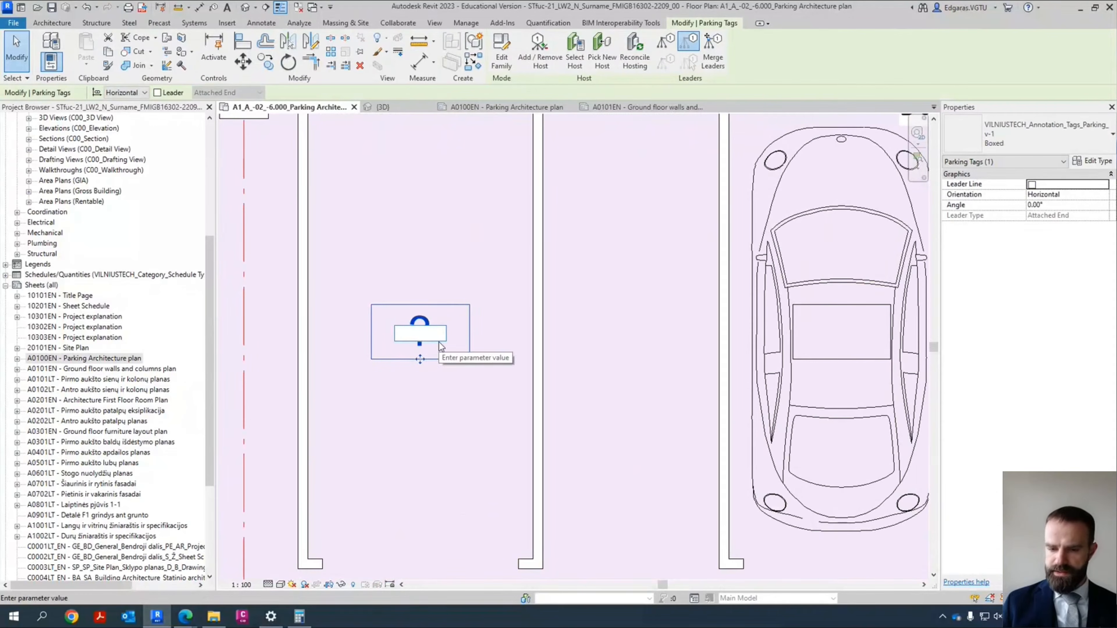
pyautogui.write('1')
pyautogui.press('Return')
# Step: Number the tags of the two parking spaces between grids 3 and 4 as 2 and 3
pyautogui.scroll(-5, 348, 401)
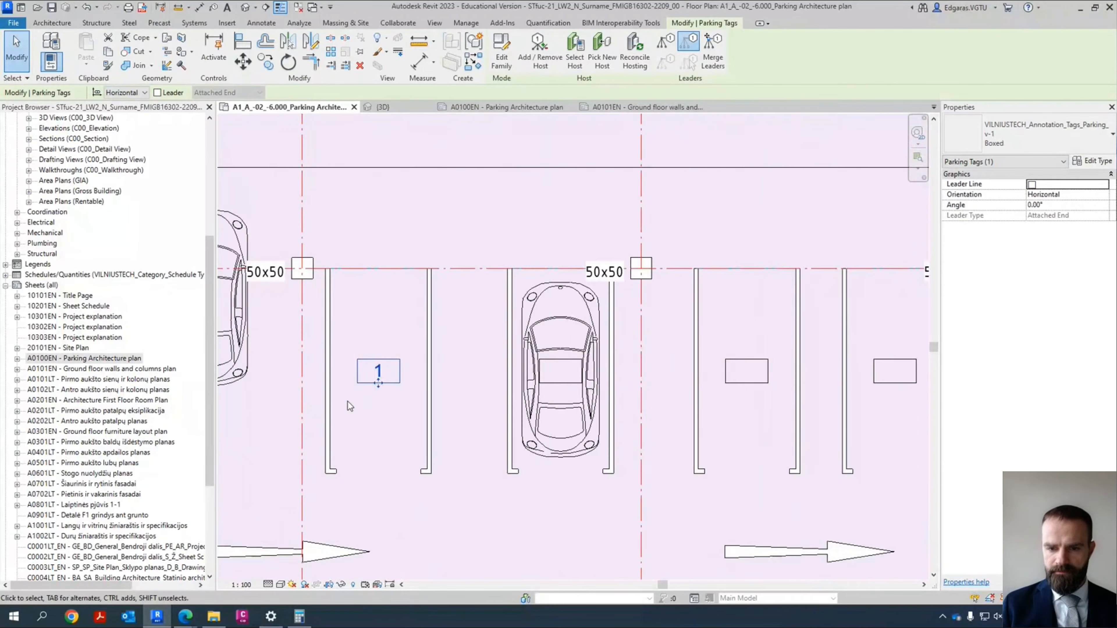
pyautogui.scroll(2, 611, 386)
pyautogui.scroll(1, 611, 387)
pyautogui.click(595, 383)
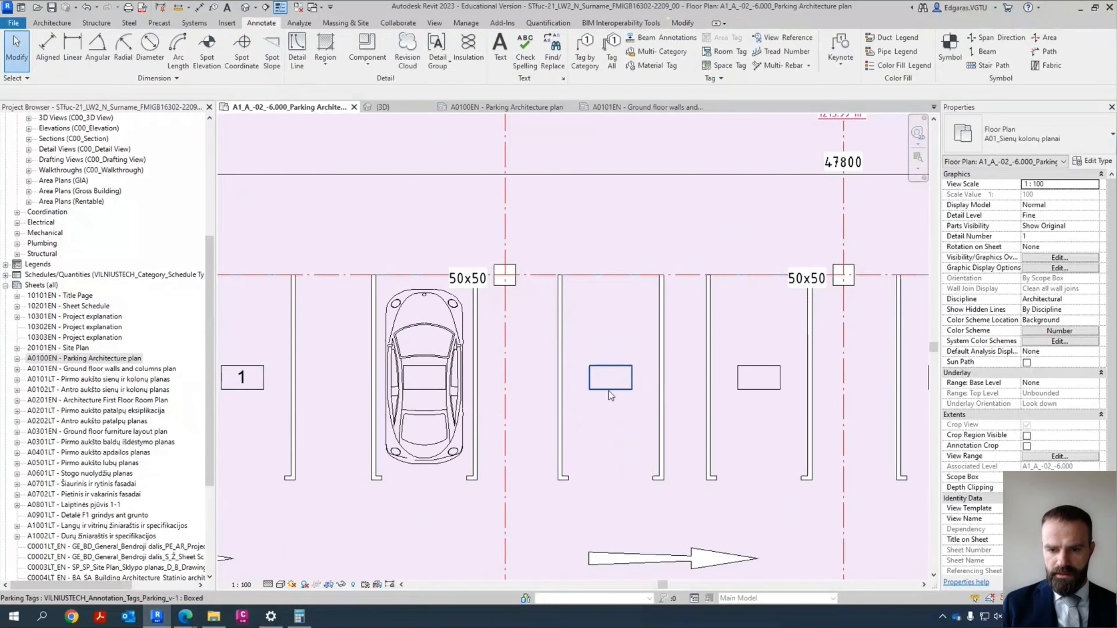
pyautogui.click(608, 389)
pyautogui.write('2')
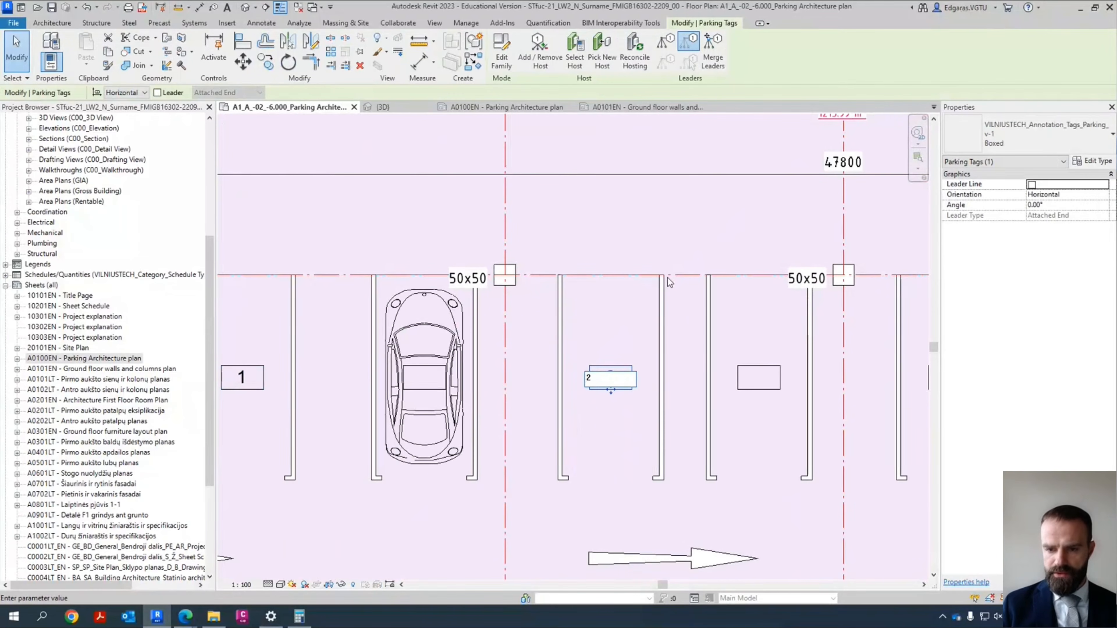
pyautogui.press('Return')
pyautogui.click(754, 380)
pyautogui.click(760, 386)
pyautogui.click(759, 377)
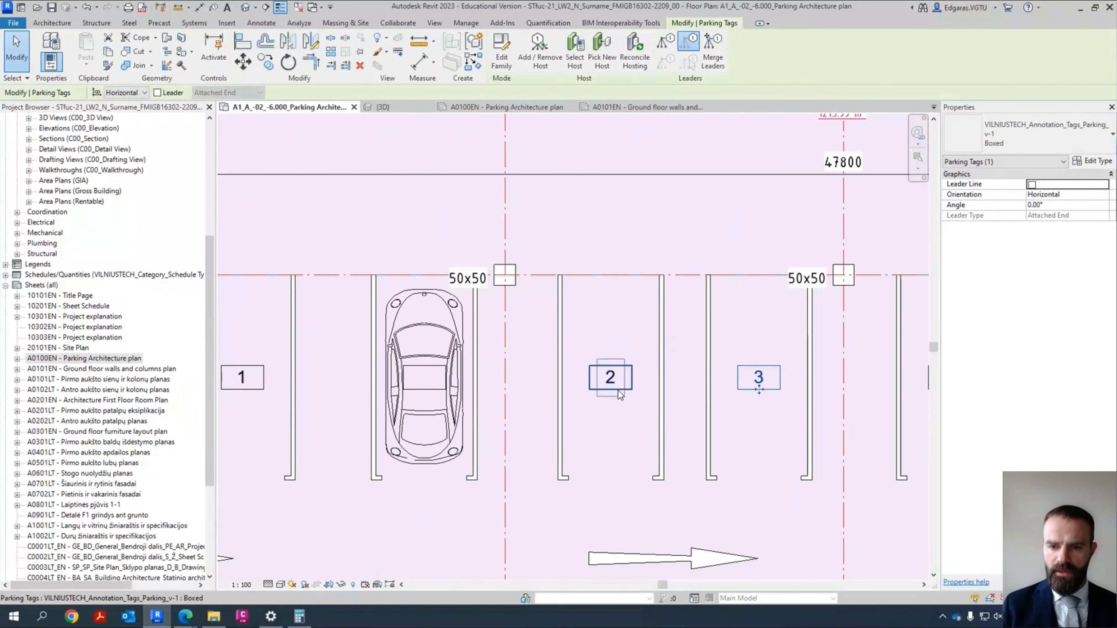
# Step: Open the family of parking tag 1, VILNIUSTECH_Annotation_Tags_Parking_v-1, for editing
pyautogui.moveTo(535, 400); pyautogui.dragTo(670, 396, button='middle')
pyautogui.scroll(4, 345, 379)
pyautogui.click(420, 382)
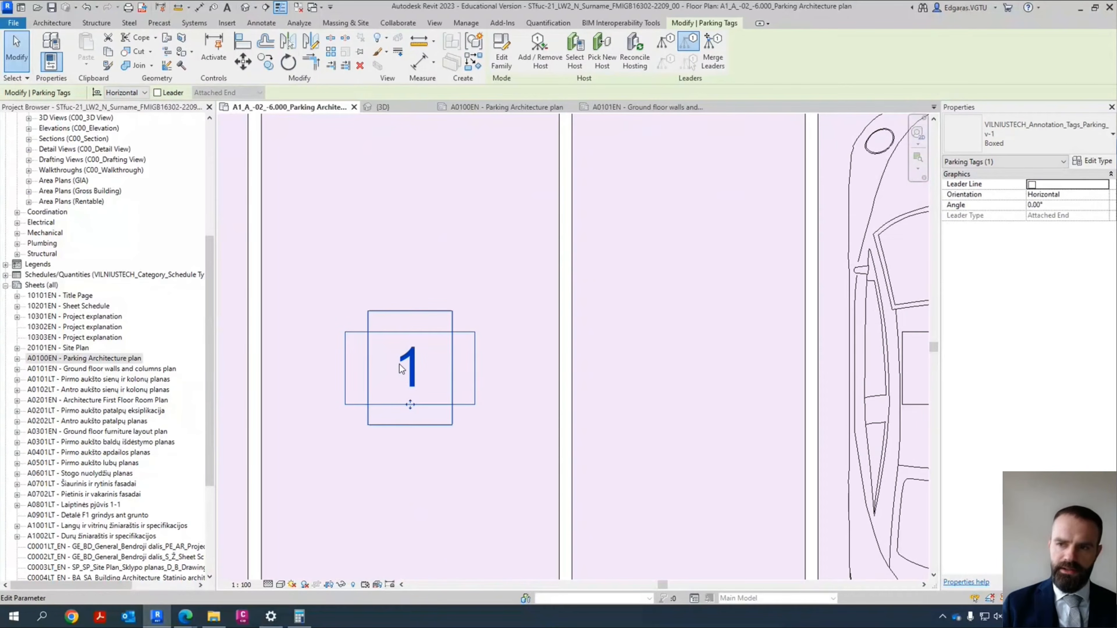
pyautogui.click(1050, 150)
pyautogui.click(1044, 152)
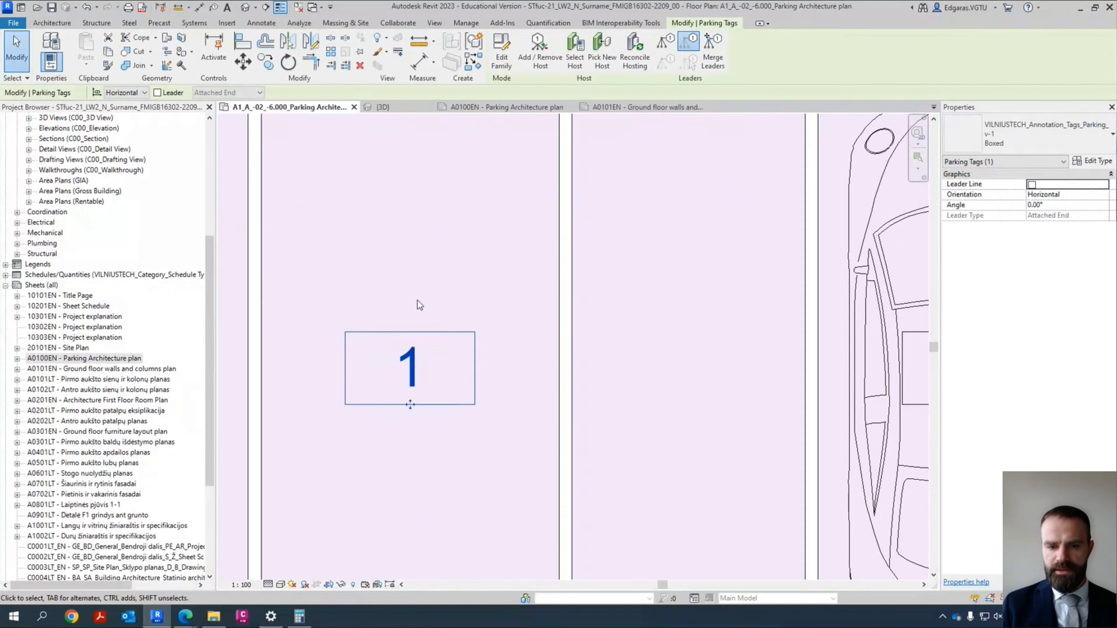
pyautogui.moveTo(441, 278); pyautogui.dragTo(469, 274, button='middle')
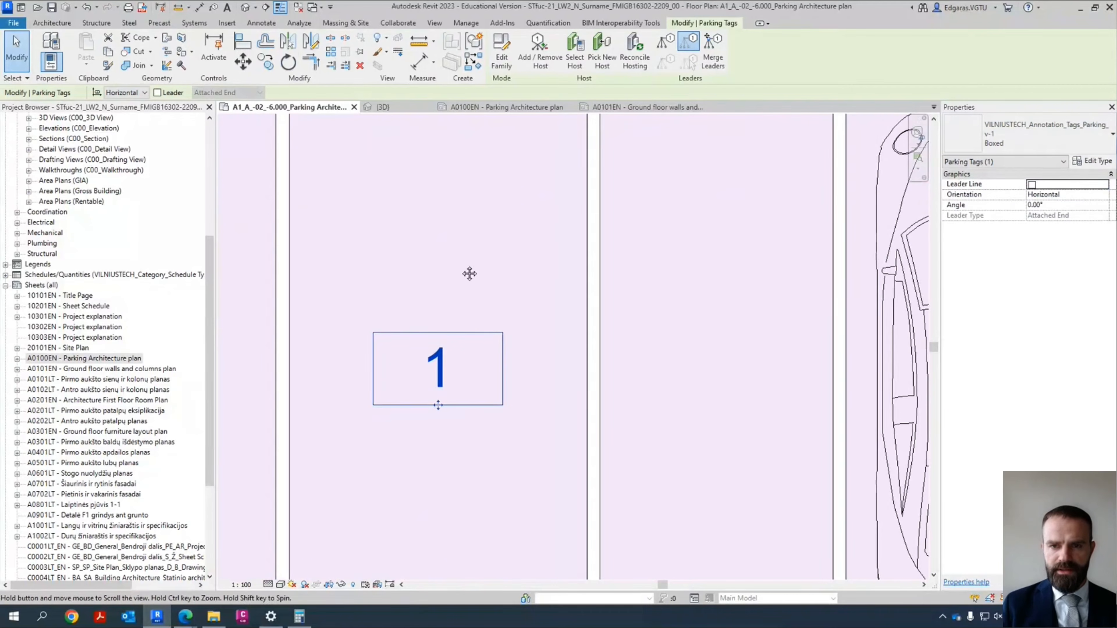
pyautogui.click(501, 61)
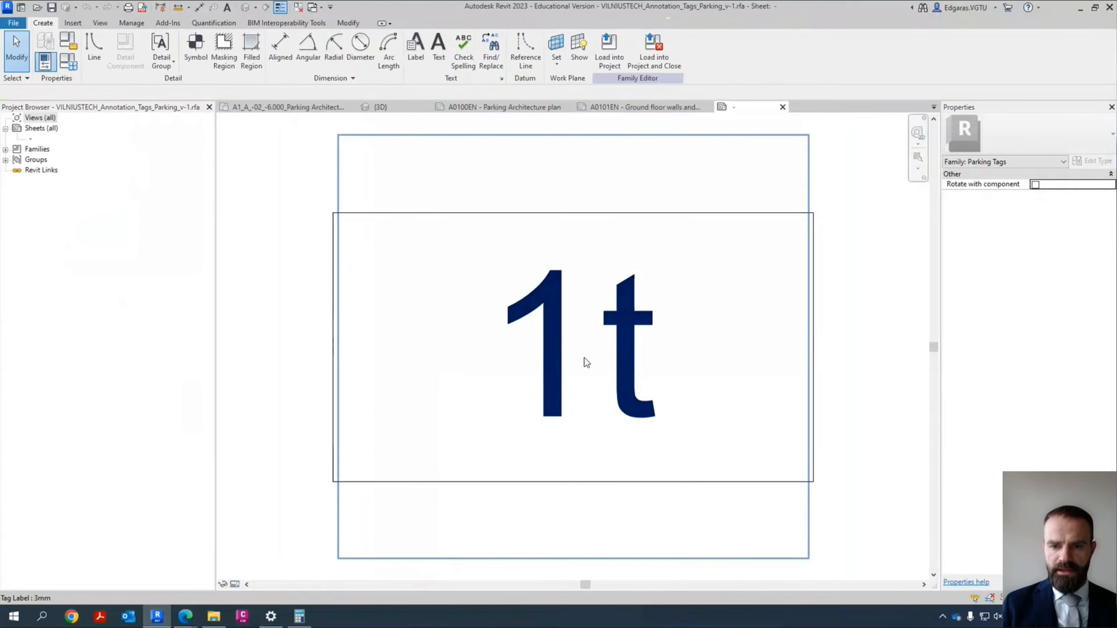
# Step: Open the type properties of the tag's label and rename its type 2.5 mm ISOCPEUR
pyautogui.click(582, 358)
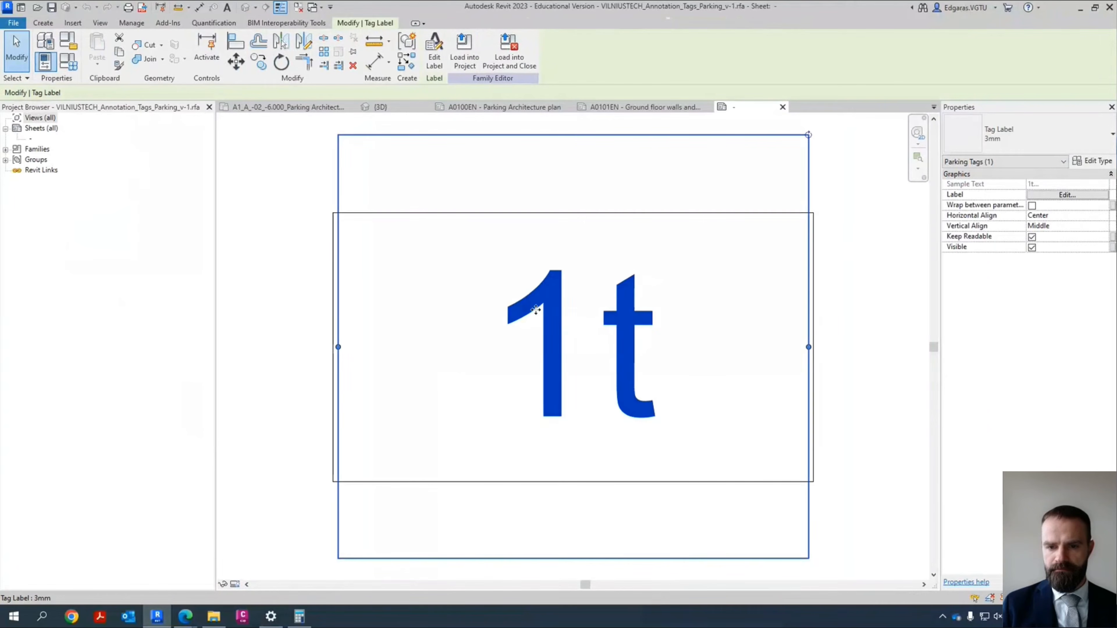
pyautogui.click(1094, 162)
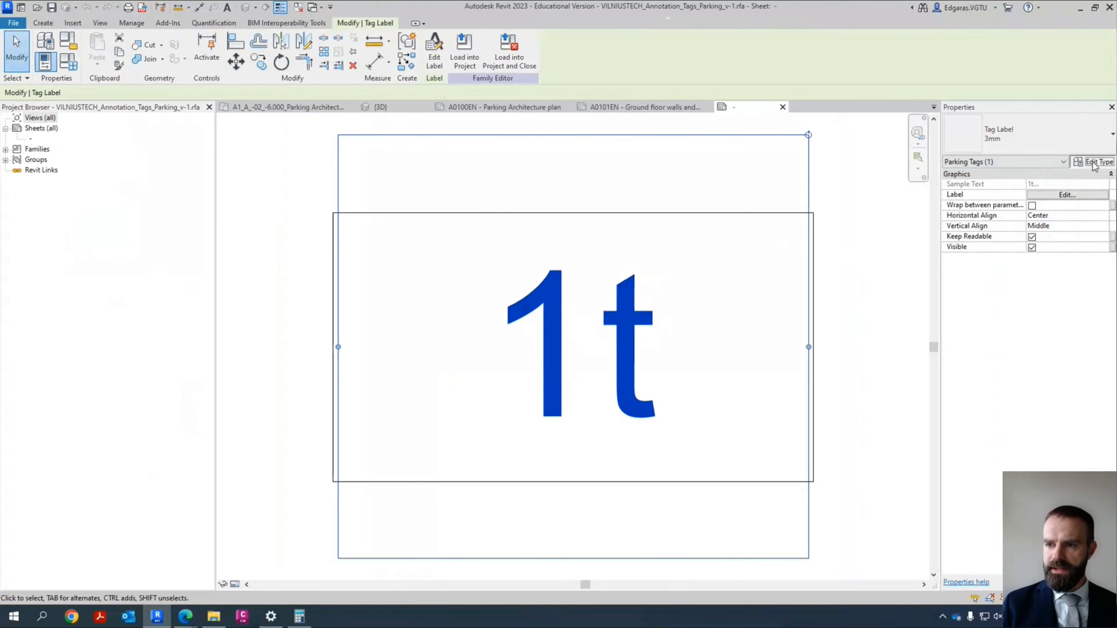
pyautogui.moveTo(579, 199); pyautogui.dragTo(292, 168)
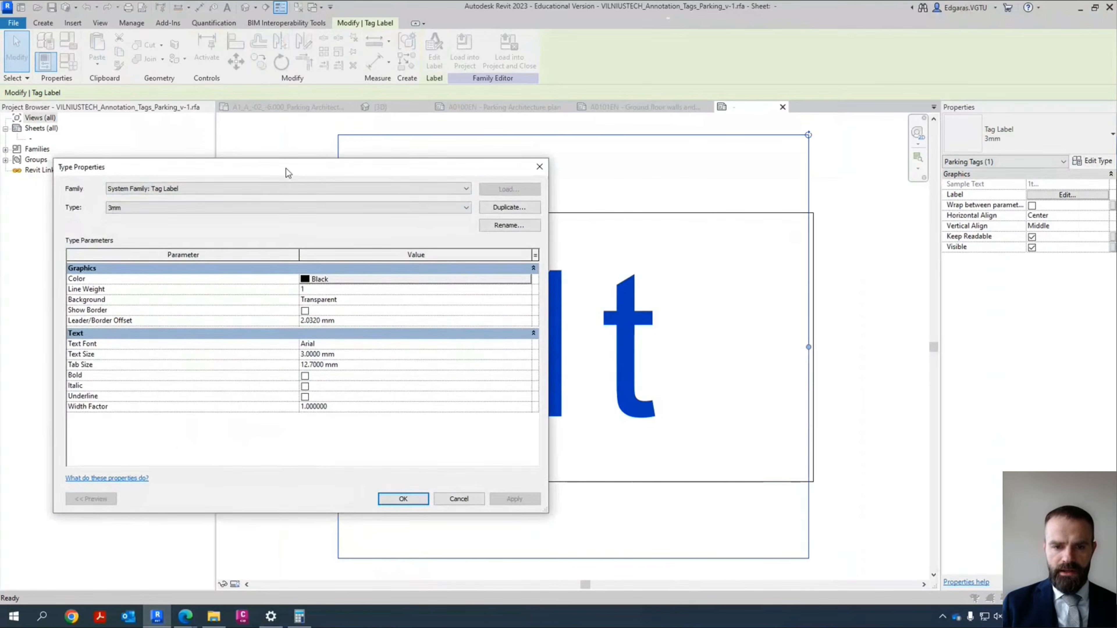
pyautogui.click(518, 222)
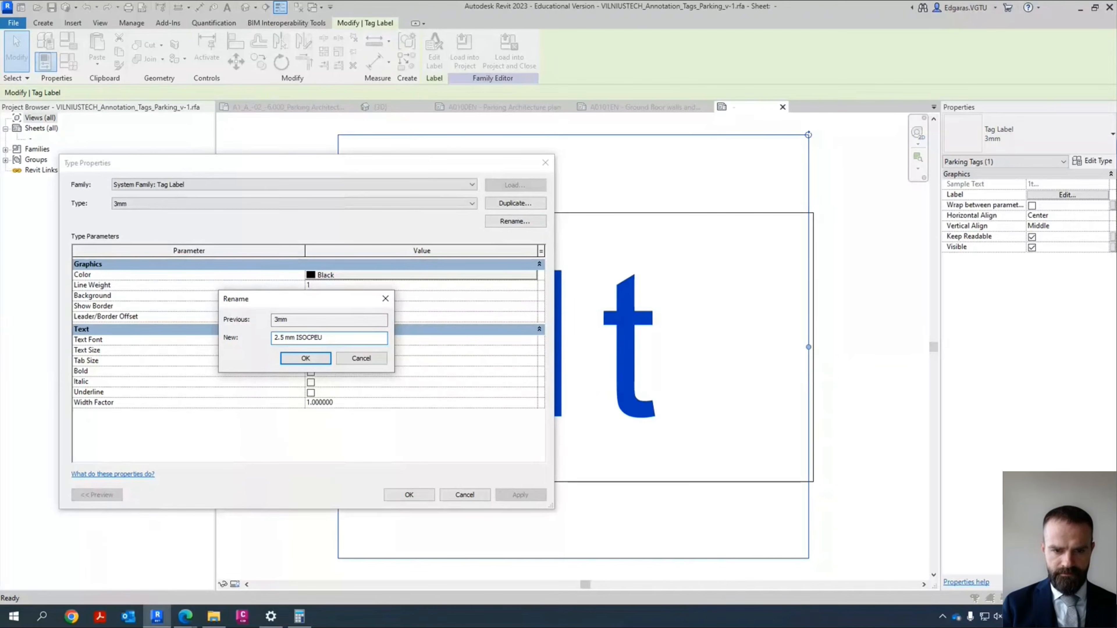
pyautogui.click(308, 357)
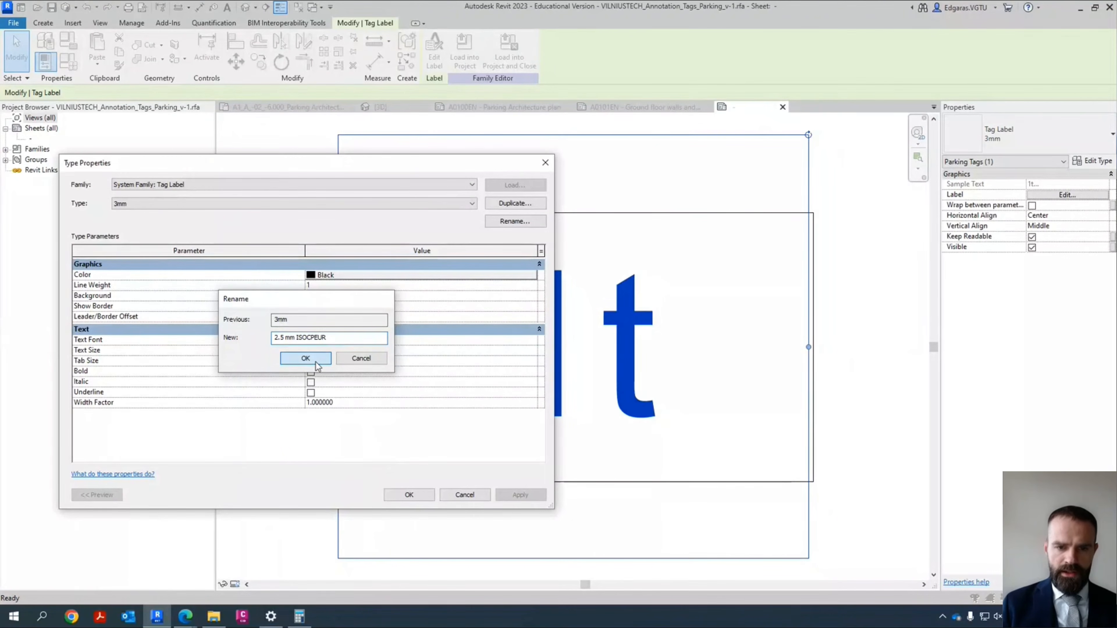
# Step: Set the label type's font to ISOCPEUR, text size to 2.5 mm, tab size to 5 and leader/border offset to 1 mm
pyautogui.click(373, 339)
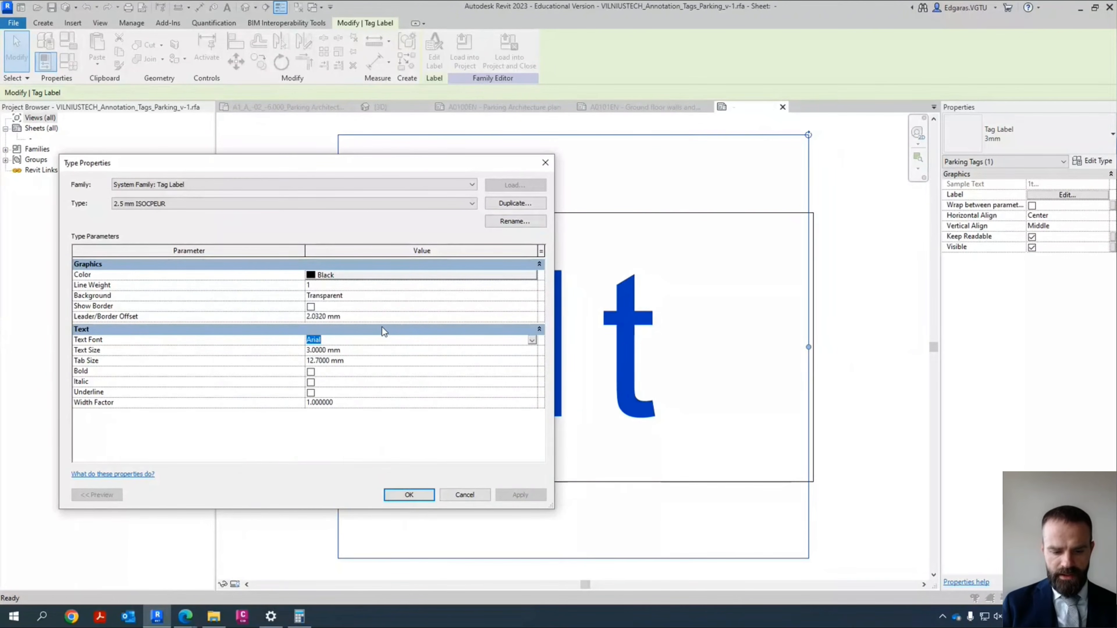
pyautogui.write('ISOCP')
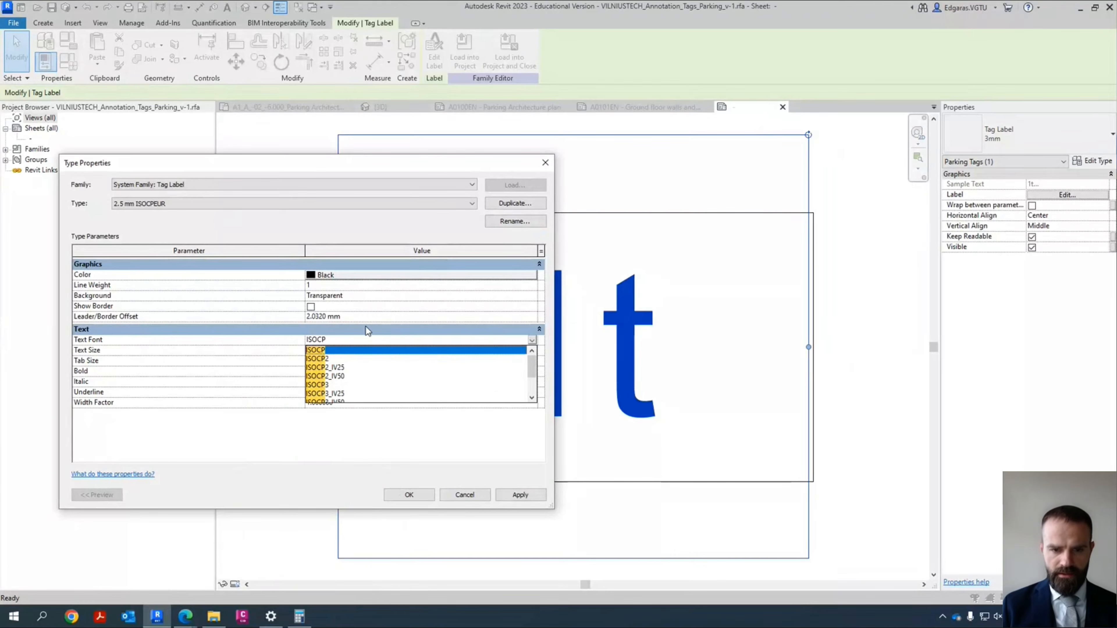
pyautogui.scroll(-1, 397, 366)
pyautogui.click(325, 392)
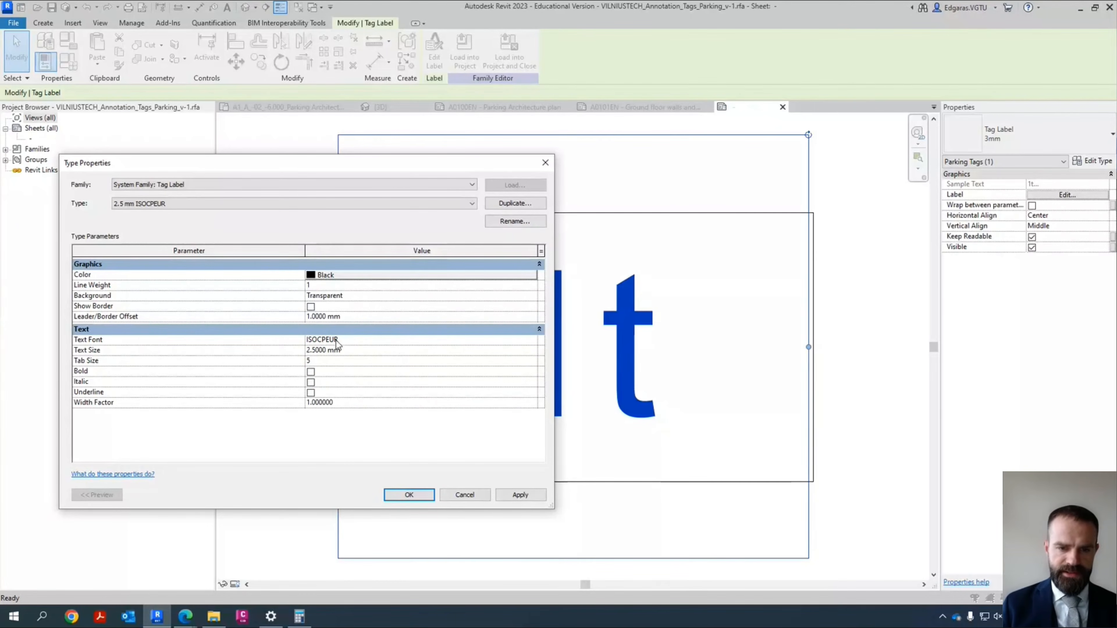
pyautogui.click(537, 500)
pyautogui.click(409, 496)
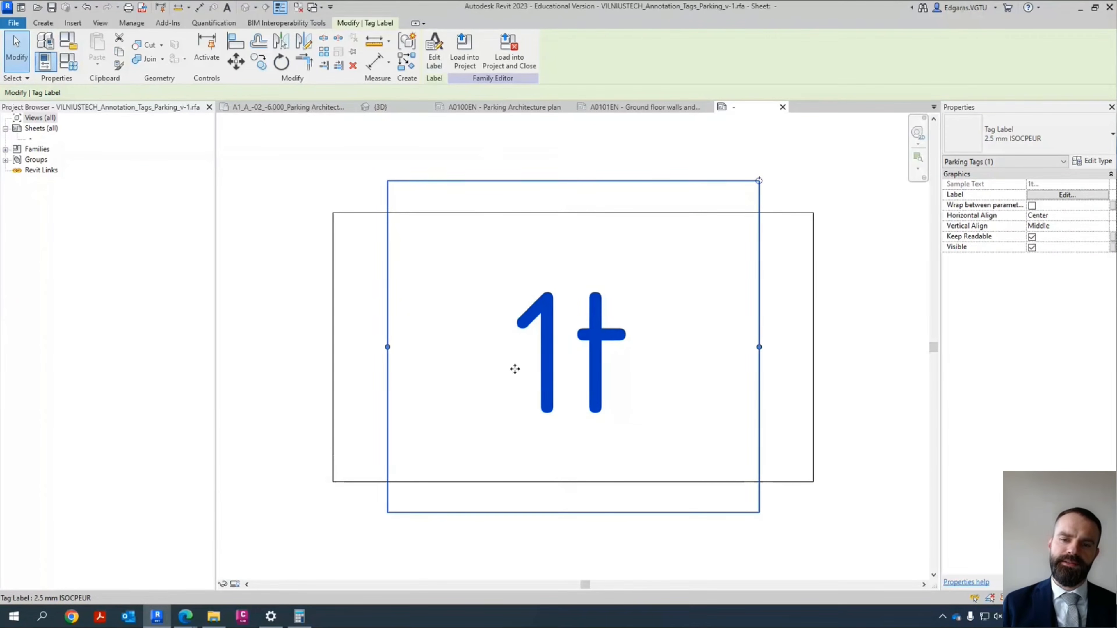
# Step: Save the family as VILNIUSTECH_Annotation_Tags_Parking_v-1.rfa, close it and load it into the project, overwriting the existing version and its parameter values
pyautogui.click(508, 49)
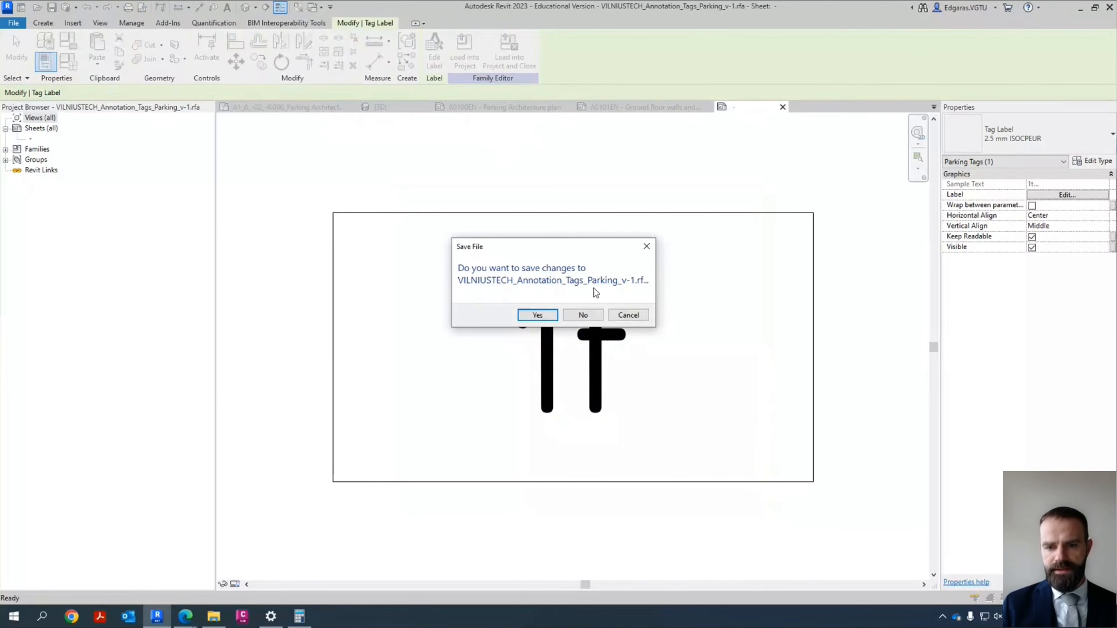
pyautogui.click(539, 315)
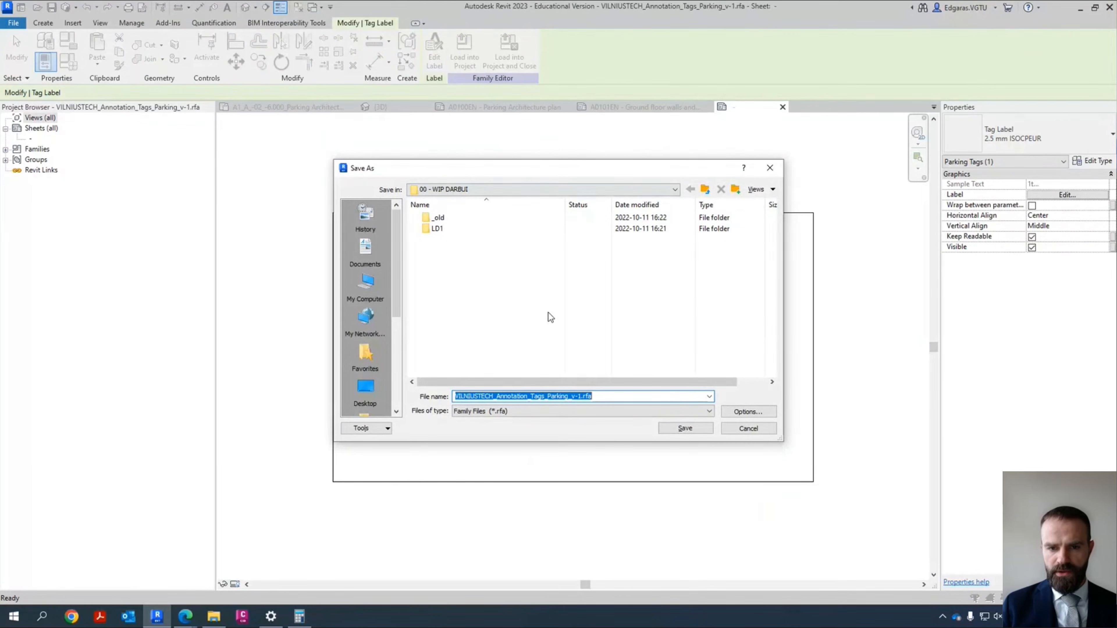
pyautogui.click(672, 428)
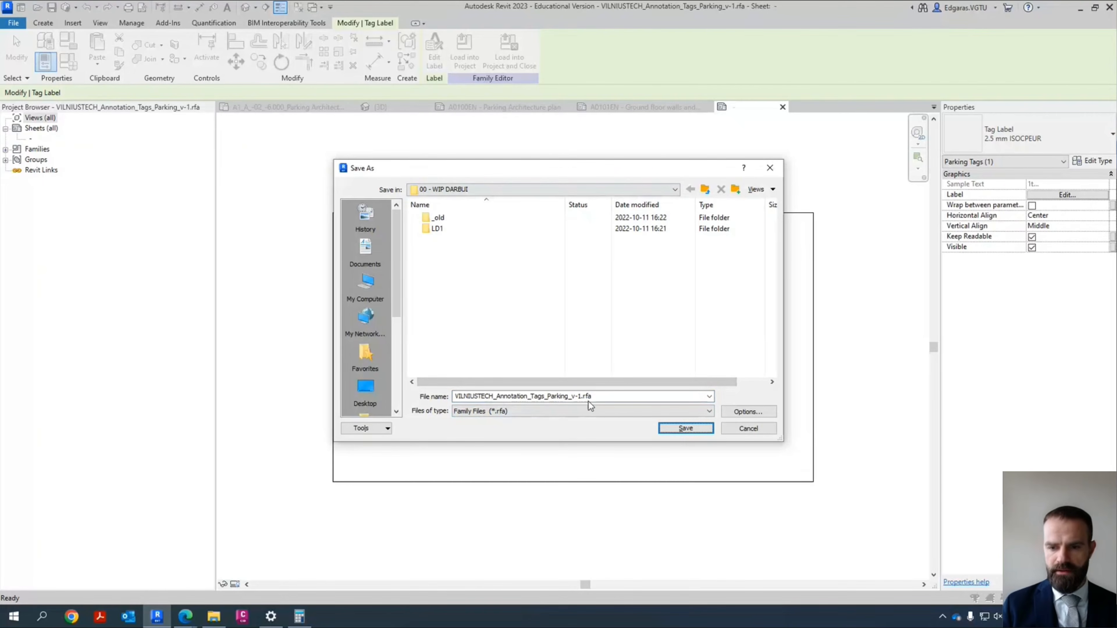
pyautogui.click(692, 430)
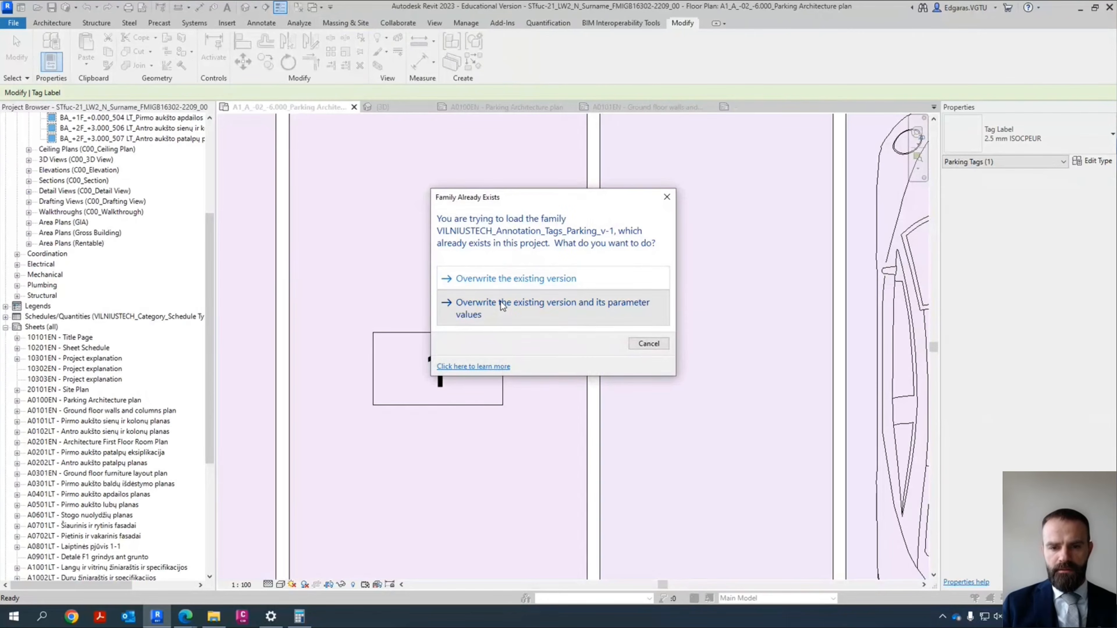
pyautogui.click(502, 305)
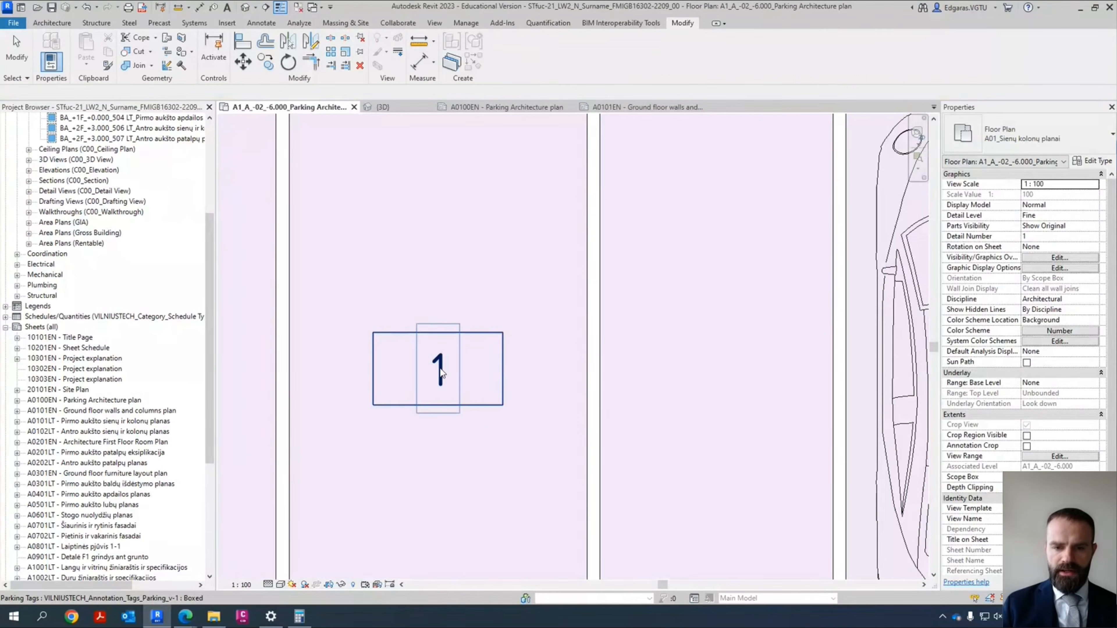
# Step: Centre the 59 door tag in the opening of the exterior door on grid 1, just below grid D
pyautogui.scroll(-3, 398, 364)
pyautogui.moveTo(734, 370); pyautogui.dragTo(364, 373, button='middle')
pyautogui.scroll(3, 489, 359)
pyautogui.scroll(-3, 442, 357)
pyautogui.scroll(-3, 596, 349)
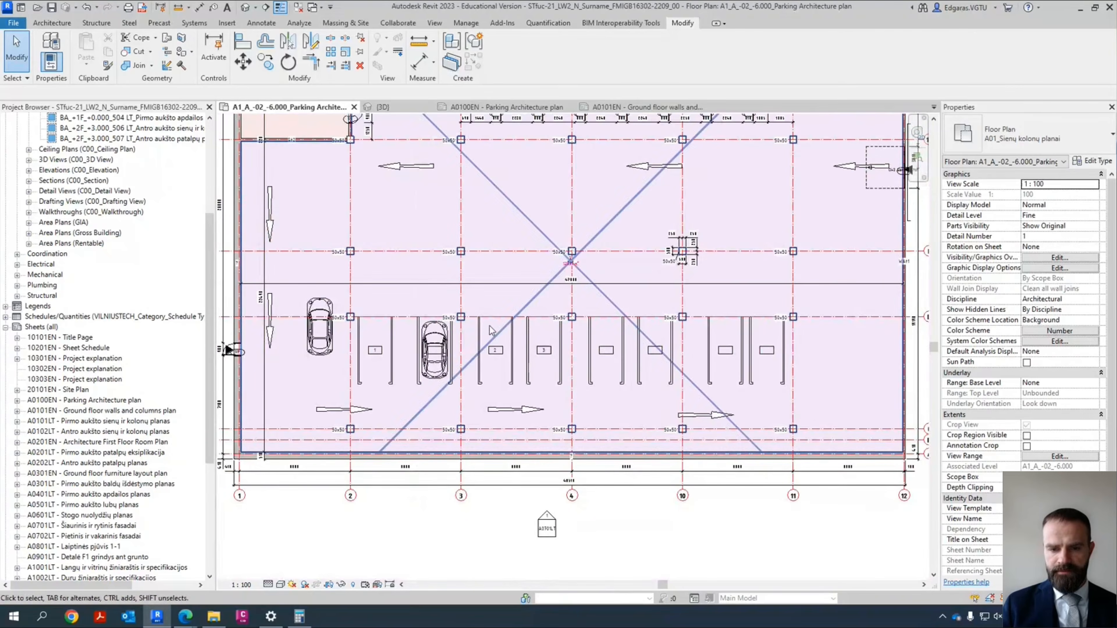
pyautogui.scroll(1, 414, 282)
pyautogui.moveTo(411, 278); pyautogui.dragTo(507, 360, button='middle')
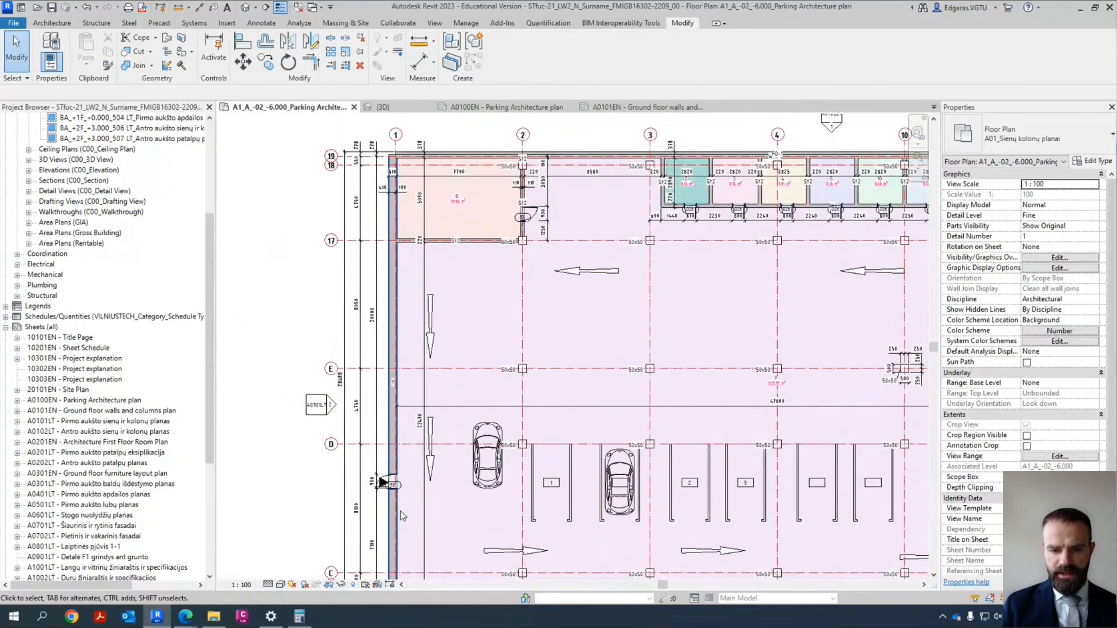
pyautogui.scroll(8, 401, 512)
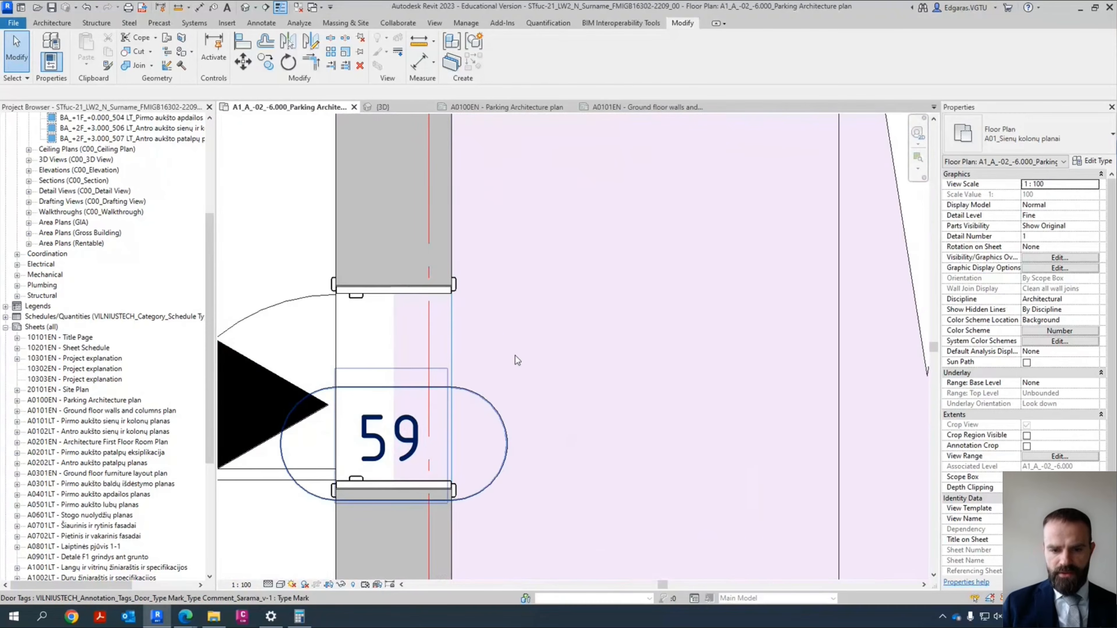
pyautogui.click(517, 360)
# Step: Move the 59 door tag of the door on grid 2 above grid 17 slightly up within its opening
pyautogui.scroll(-5, 380, 422)
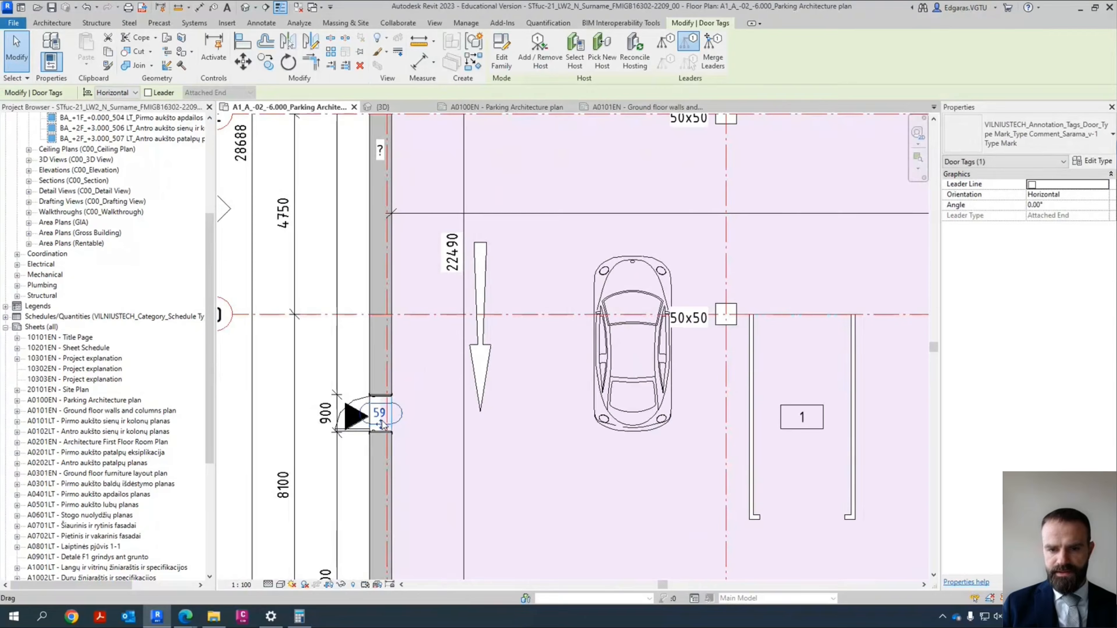
pyautogui.scroll(-4, 381, 420)
pyautogui.moveTo(611, 371); pyautogui.dragTo(534, 565, button='middle')
pyautogui.scroll(10, 441, 303)
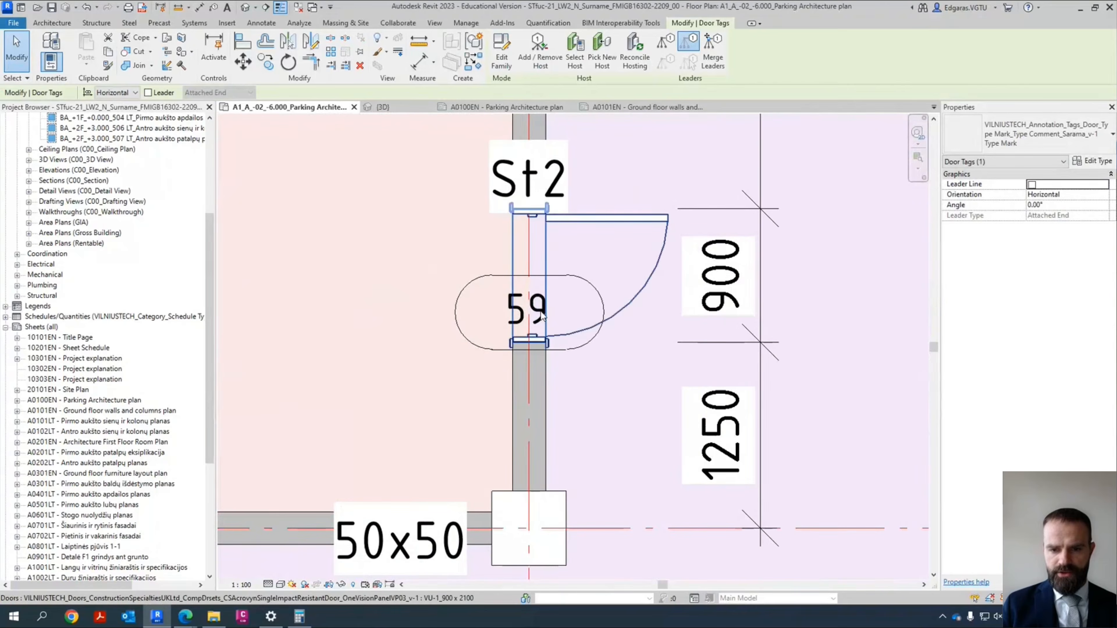
pyautogui.press('Escape')
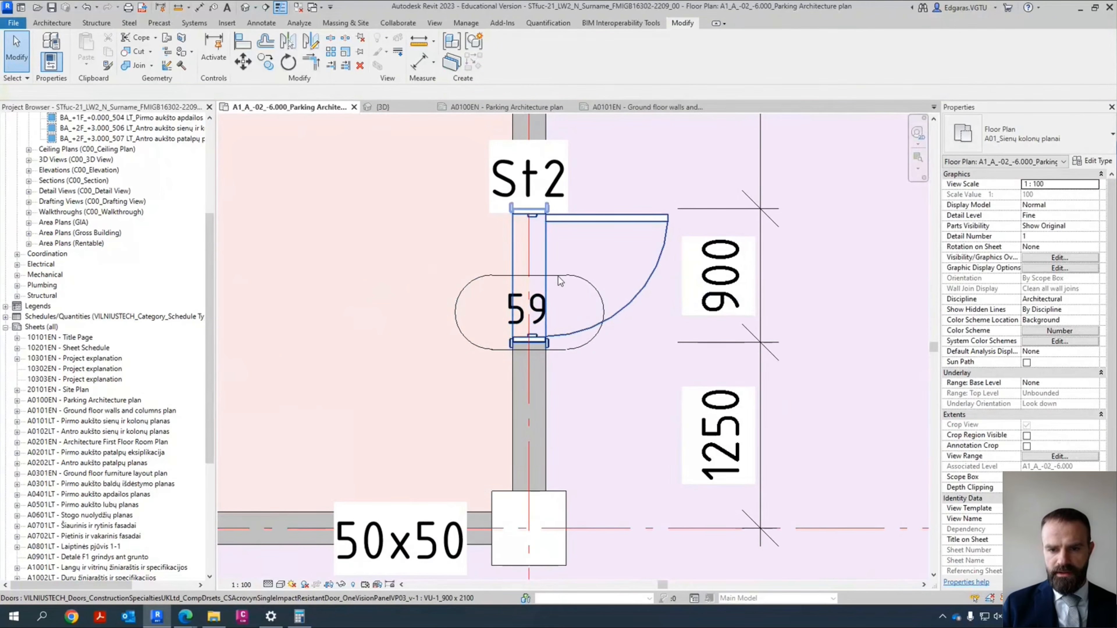
pyautogui.press('Escape')
pyautogui.moveTo(596, 292); pyautogui.dragTo(593, 258)
# Step: Move the D26 door tags of rooms 3 and 2 up into their rooms, clear of the door swings and width dimensions
pyautogui.scroll(-1, 532, 282)
pyautogui.scroll(-5, 527, 284)
pyautogui.press('Escape')
pyautogui.moveTo(561, 325); pyautogui.dragTo(422, 380, button='middle')
pyautogui.moveTo(566, 352); pyautogui.dragTo(237, 394, button='middle')
pyautogui.scroll(4, 263, 382)
pyautogui.scroll(3, 277, 383)
pyautogui.moveTo(743, 353); pyautogui.dragTo(419, 364, button='middle')
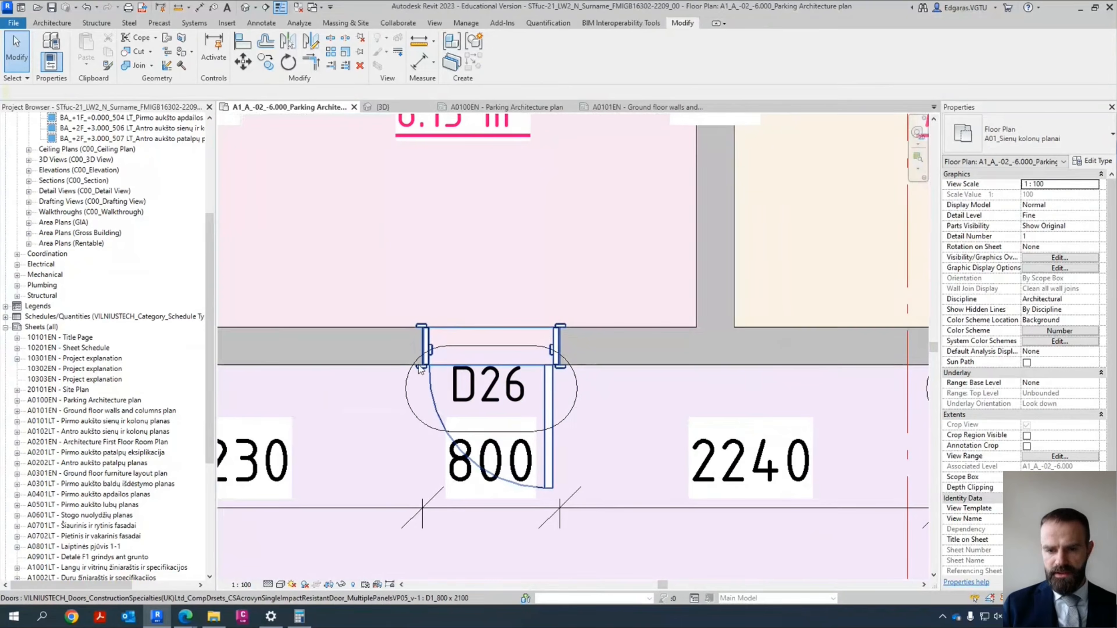
pyautogui.moveTo(571, 353); pyautogui.dragTo(572, 277)
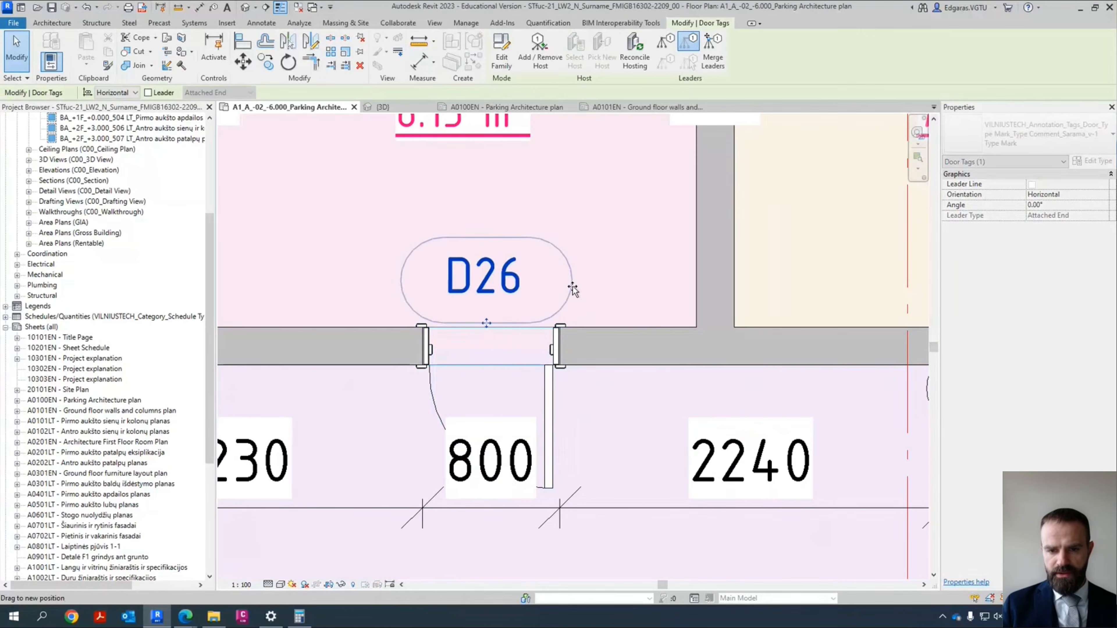
pyautogui.moveTo(287, 339); pyautogui.dragTo(788, 374, button='middle')
pyautogui.moveTo(560, 448); pyautogui.dragTo(552, 329)
# Step: Move the D26 door tag of room 4 up into the room, just above its door
pyautogui.scroll(-6, 466, 332)
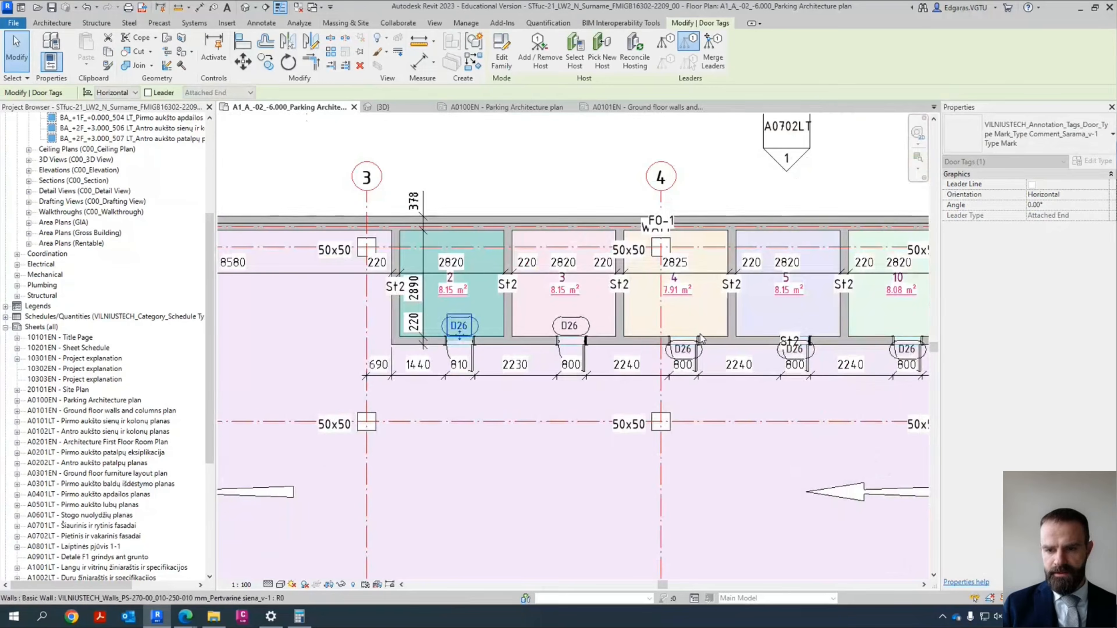
pyautogui.moveTo(787, 322); pyautogui.dragTo(446, 349, button='middle')
pyautogui.scroll(3, 436, 342)
pyautogui.moveTo(330, 415); pyautogui.dragTo(476, 421, button='middle')
pyautogui.scroll(2, 435, 414)
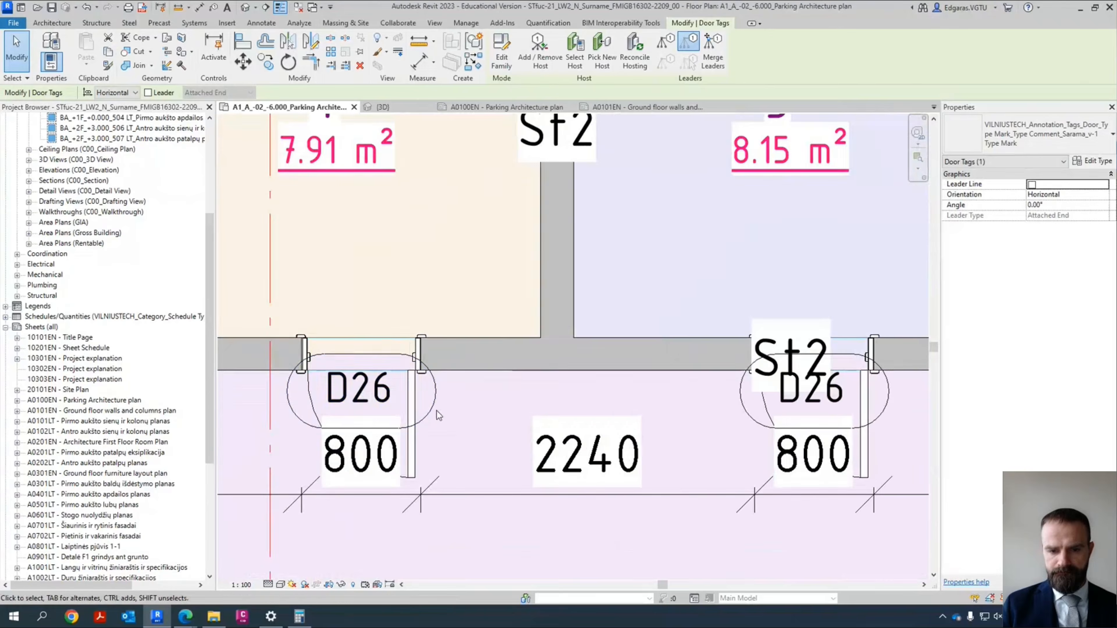
pyautogui.moveTo(434, 410); pyautogui.dragTo(431, 320)
# Step: Move room 5's D26 door tag up into the room and pick the St2 wall tag overlapping that door
pyautogui.scroll(-1, 486, 300)
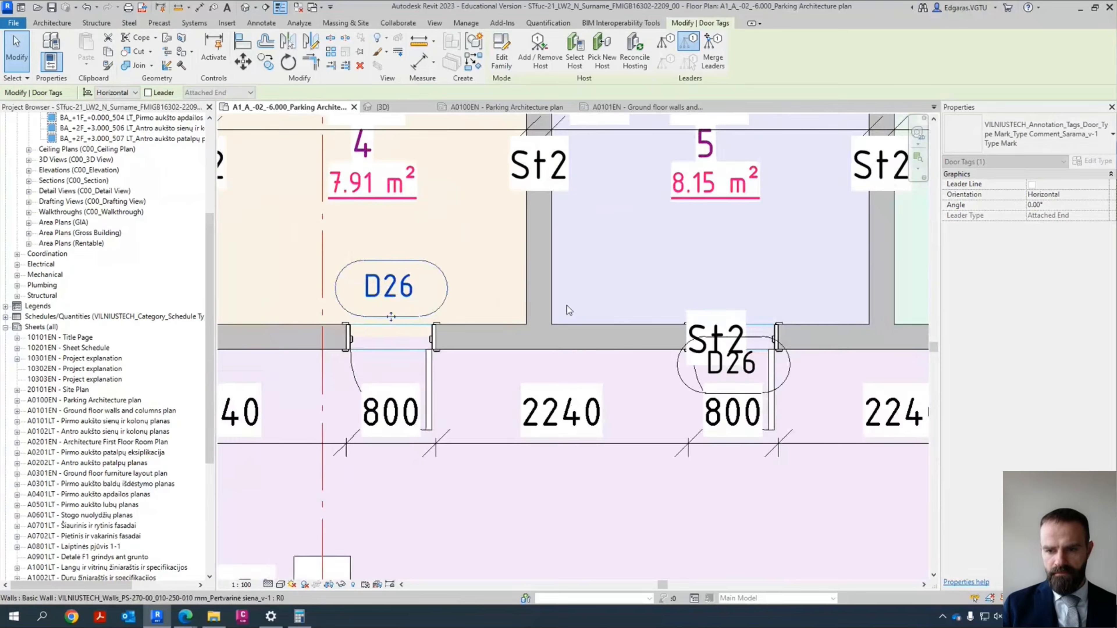
pyautogui.moveTo(822, 349); pyautogui.dragTo(659, 328, button='middle')
pyautogui.scroll(1, 659, 328)
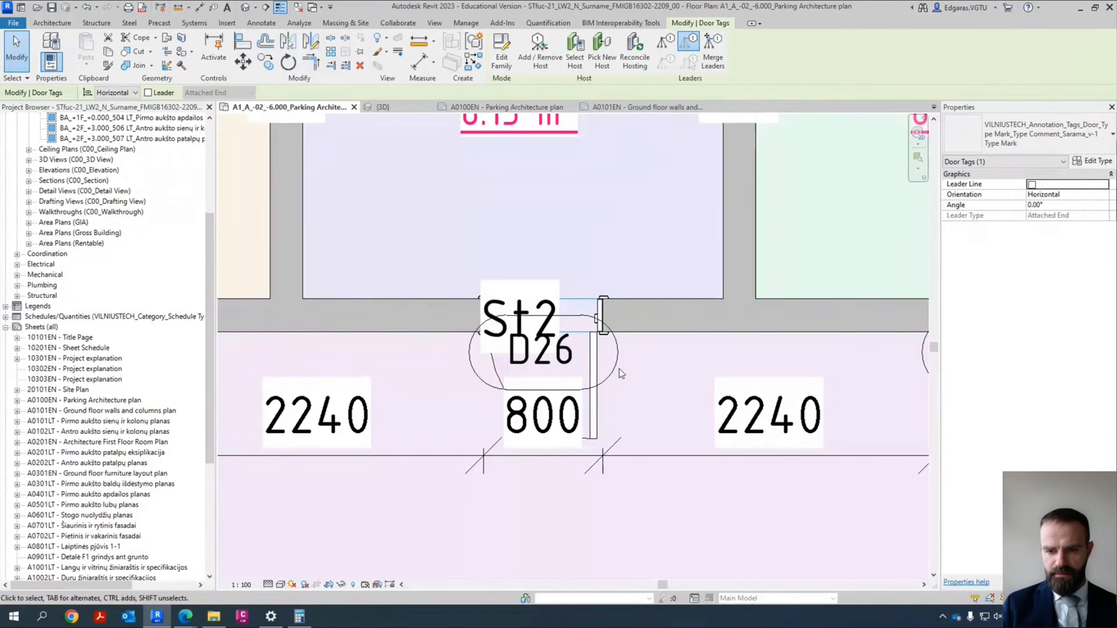
pyautogui.moveTo(616, 368); pyautogui.dragTo(620, 274)
pyautogui.click(526, 341)
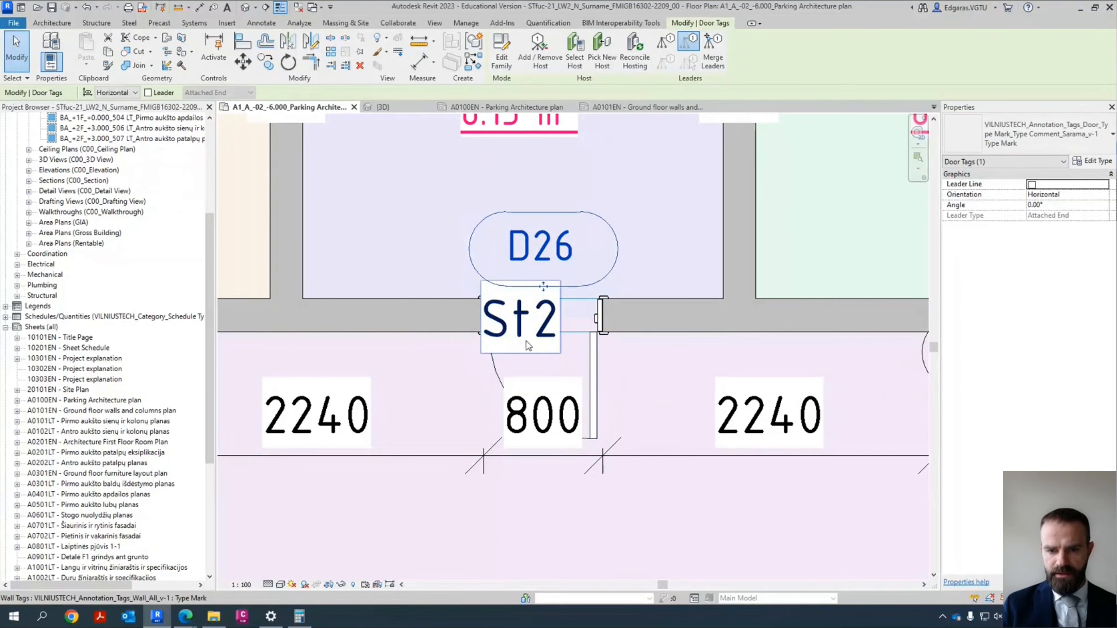
# Step: Move the St2 wall tag clear of room 5's door and place the D26 tags of rooms 10, 9 and 6 above their doors
pyautogui.moveTo(360, 352); pyautogui.dragTo(384, 349)
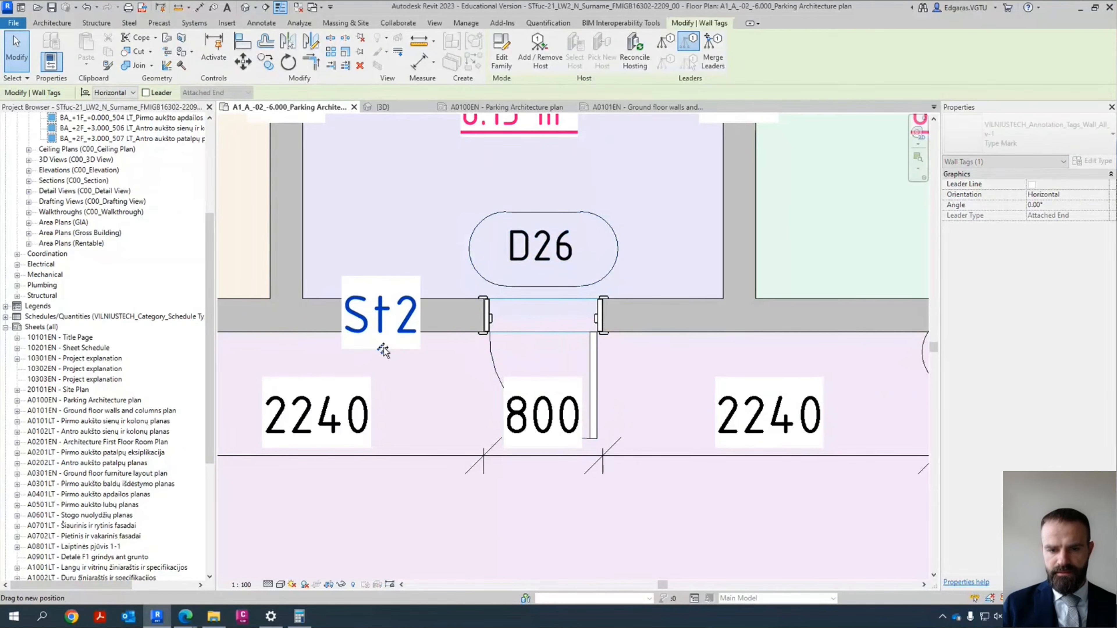
pyautogui.scroll(-3, 384, 350)
pyautogui.moveTo(571, 297); pyautogui.dragTo(421, 323, button='middle')
pyautogui.scroll(3, 472, 329)
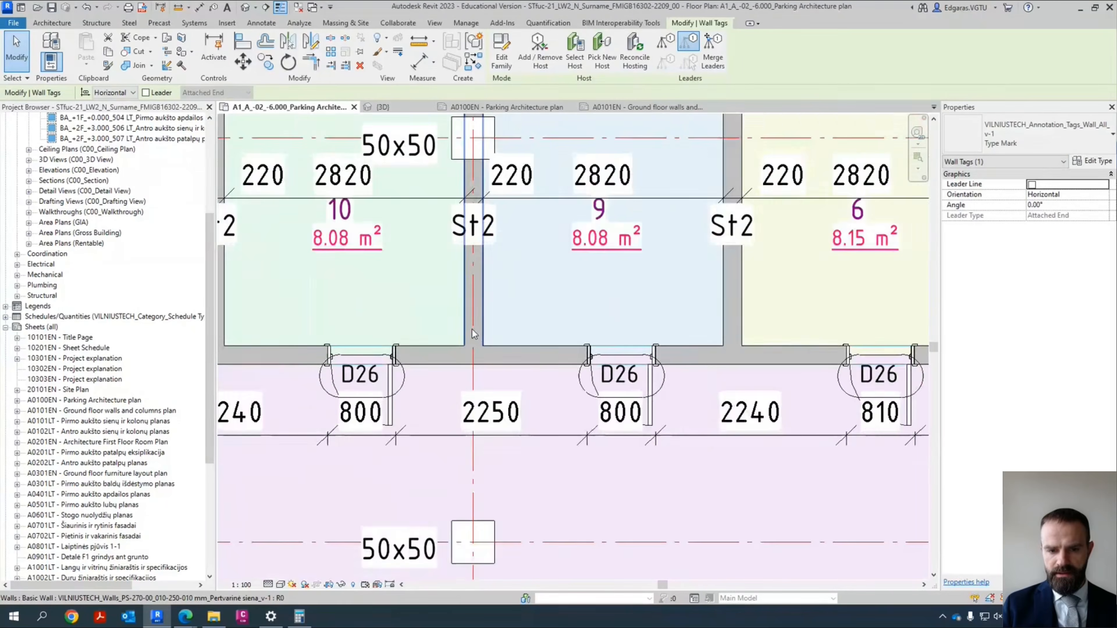
pyautogui.moveTo(377, 372); pyautogui.dragTo(379, 297)
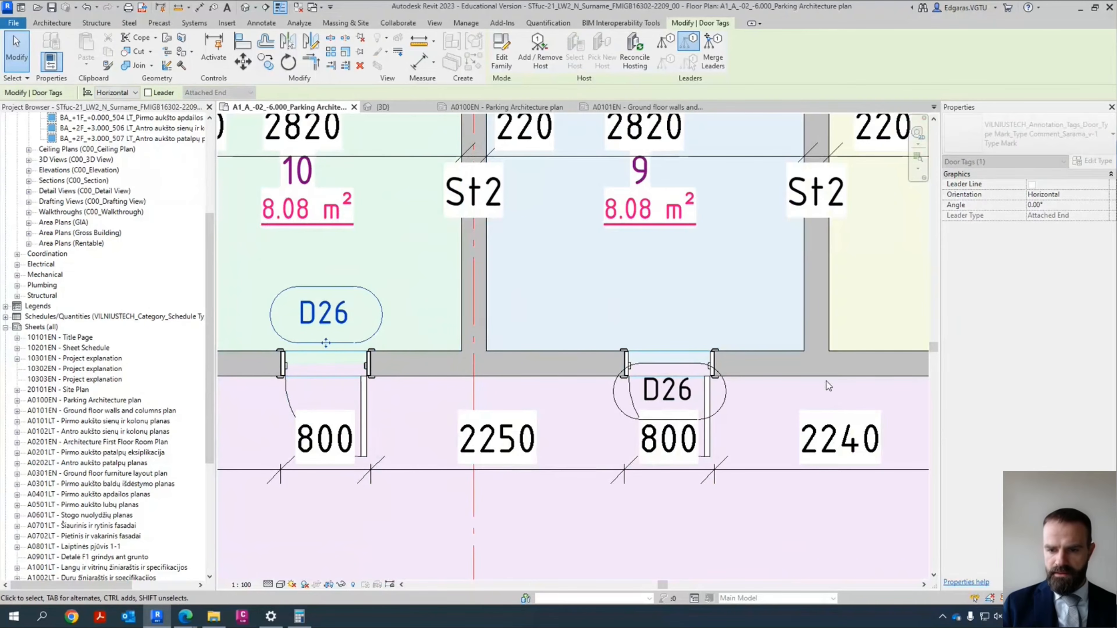
pyautogui.moveTo(725, 408); pyautogui.dragTo(722, 333)
pyautogui.moveTo(812, 323); pyautogui.dragTo(538, 455, button='middle')
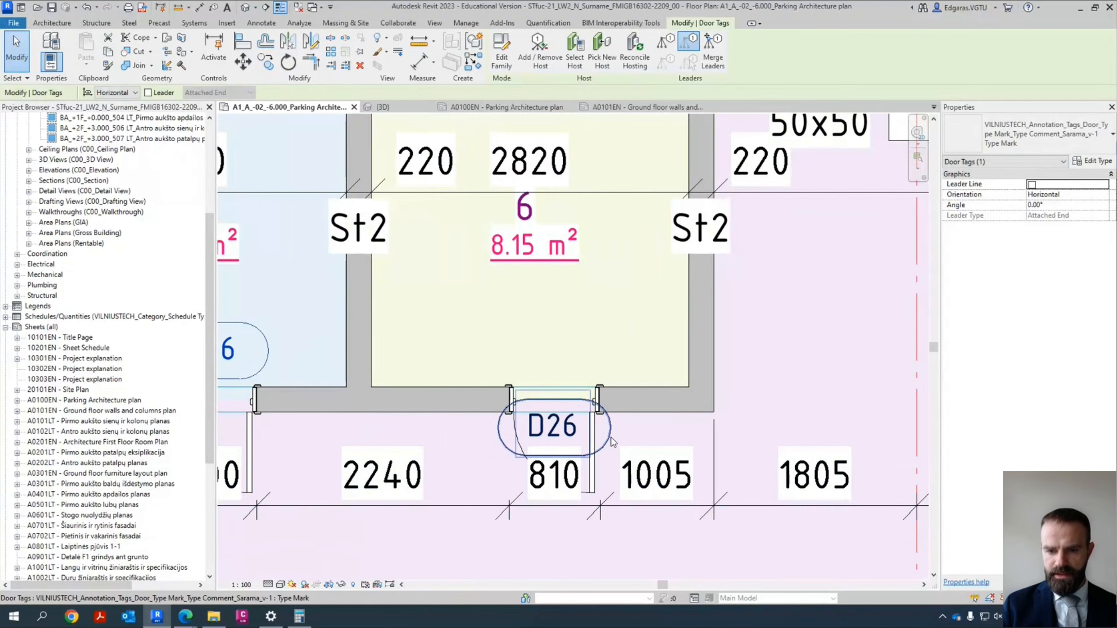
pyautogui.moveTo(575, 439); pyautogui.dragTo(579, 363)
# Step: Shift the dimension string along the storage room doors farther from the wall, clear of the door swings
pyautogui.scroll(-2, 580, 362)
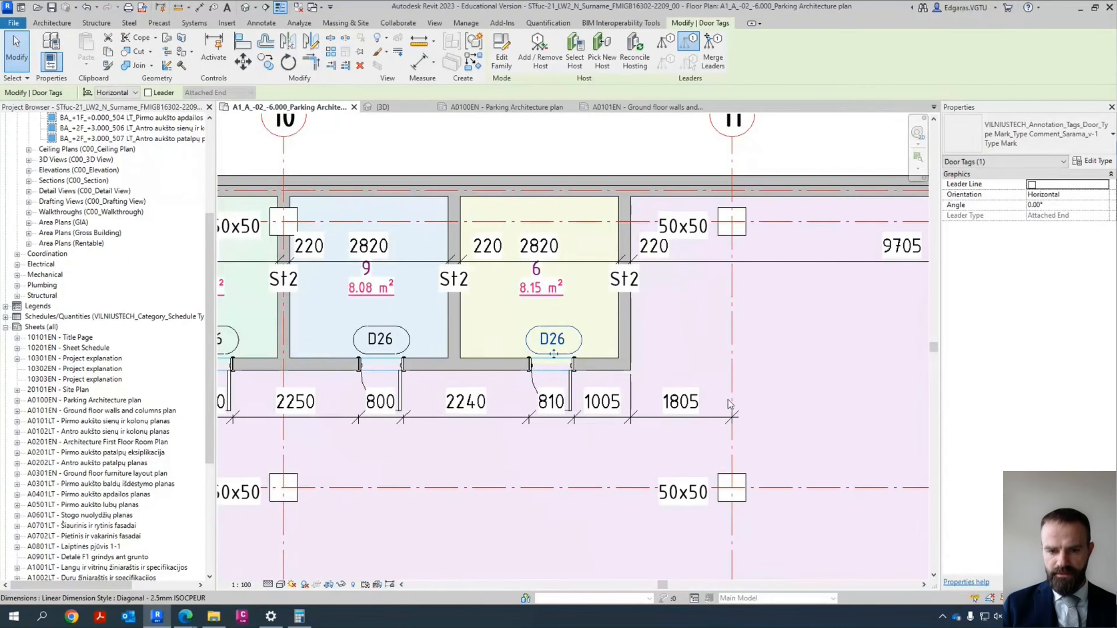
pyautogui.scroll(-2, 577, 430)
pyautogui.scroll(3, 660, 407)
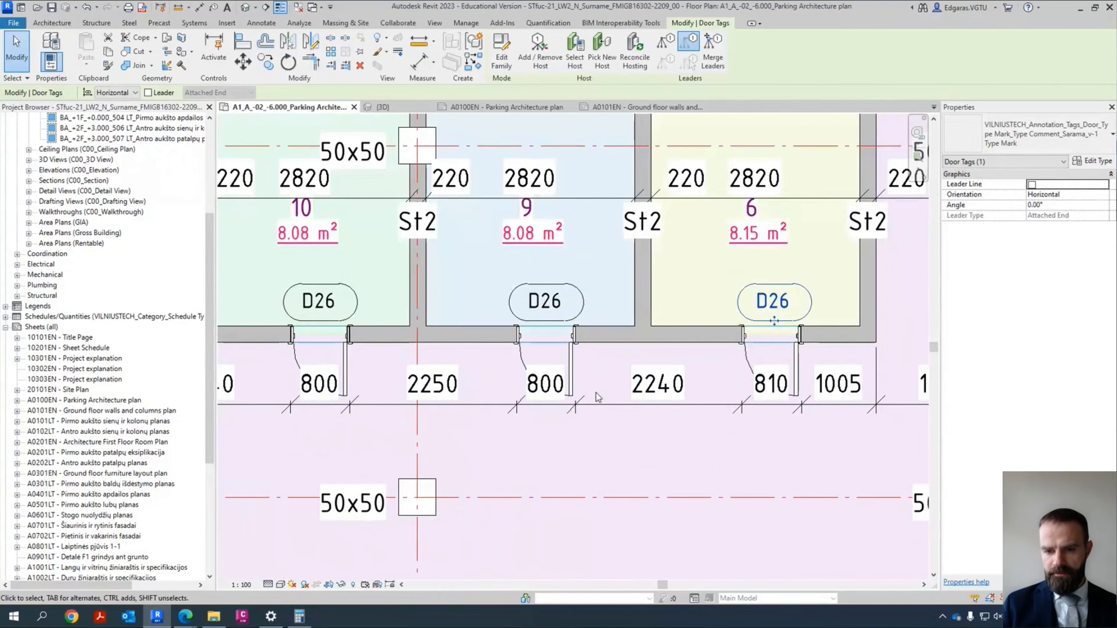
pyautogui.scroll(2, 597, 396)
pyautogui.scroll(-3, 576, 386)
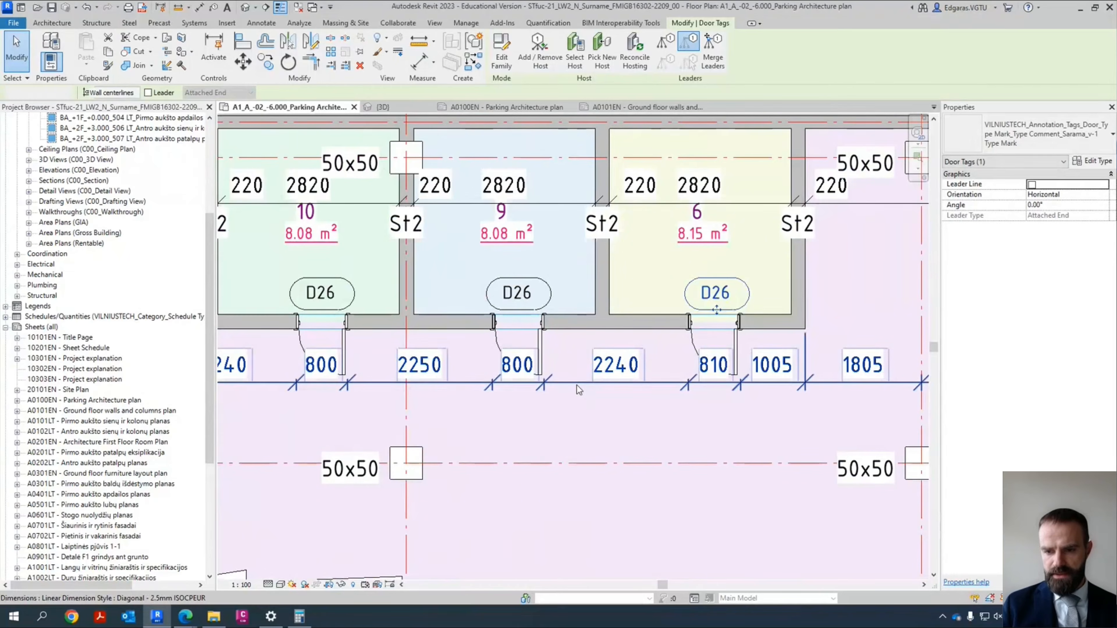
pyautogui.moveTo(576, 383); pyautogui.dragTo(576, 404)
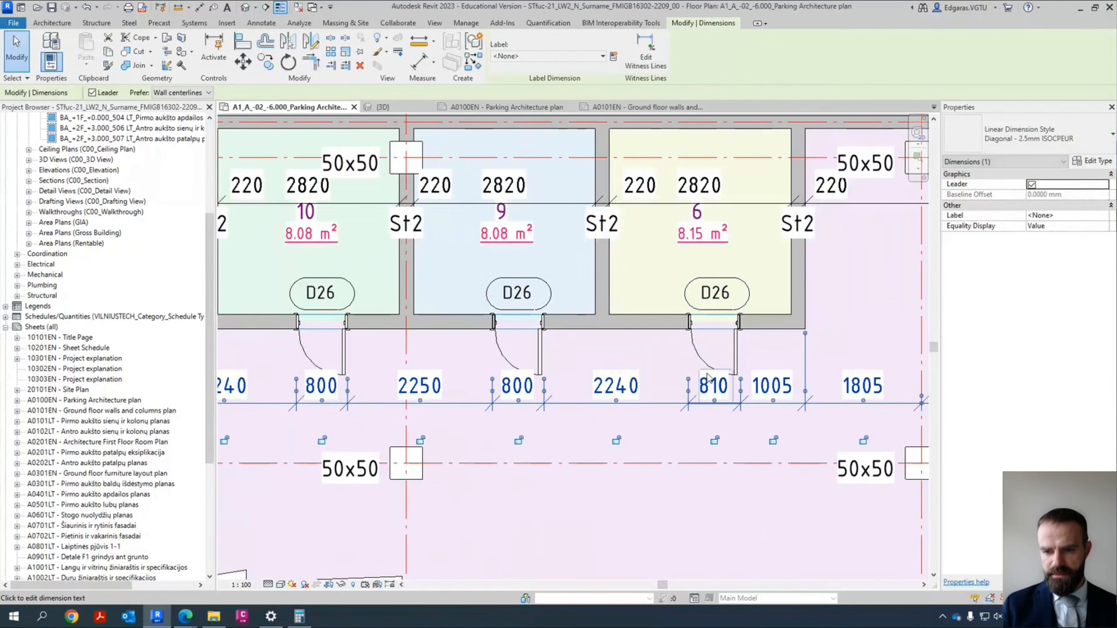
# Step: Extend the dimension witness lines at both sides of room 6's door up to the wall face
pyautogui.scroll(5, 707, 376)
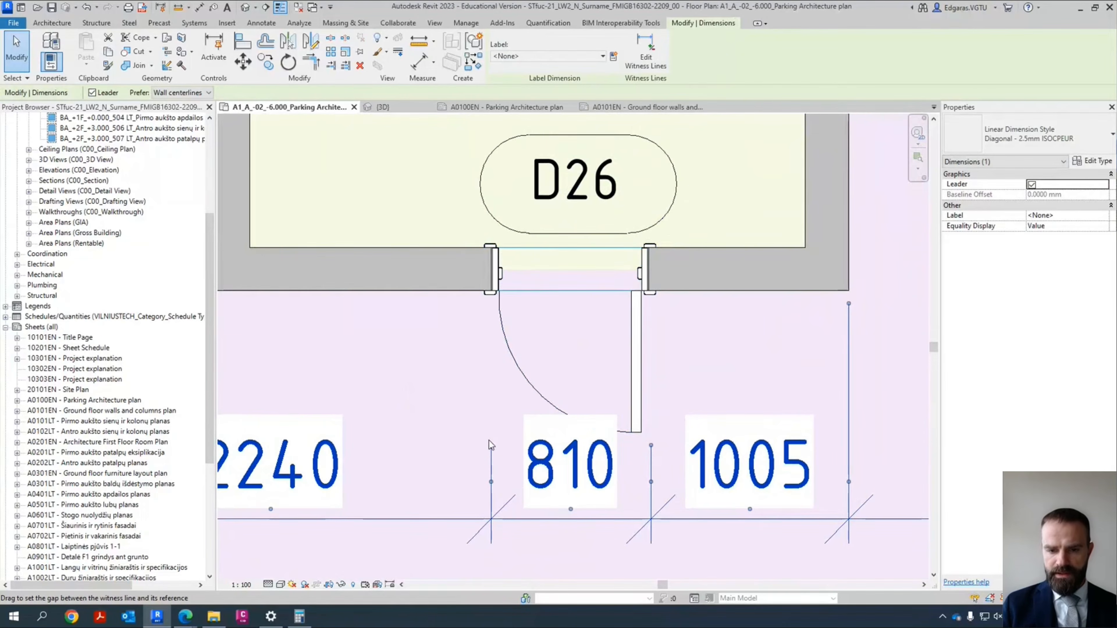
pyautogui.moveTo(491, 444); pyautogui.dragTo(495, 297)
pyautogui.scroll(2, 495, 297)
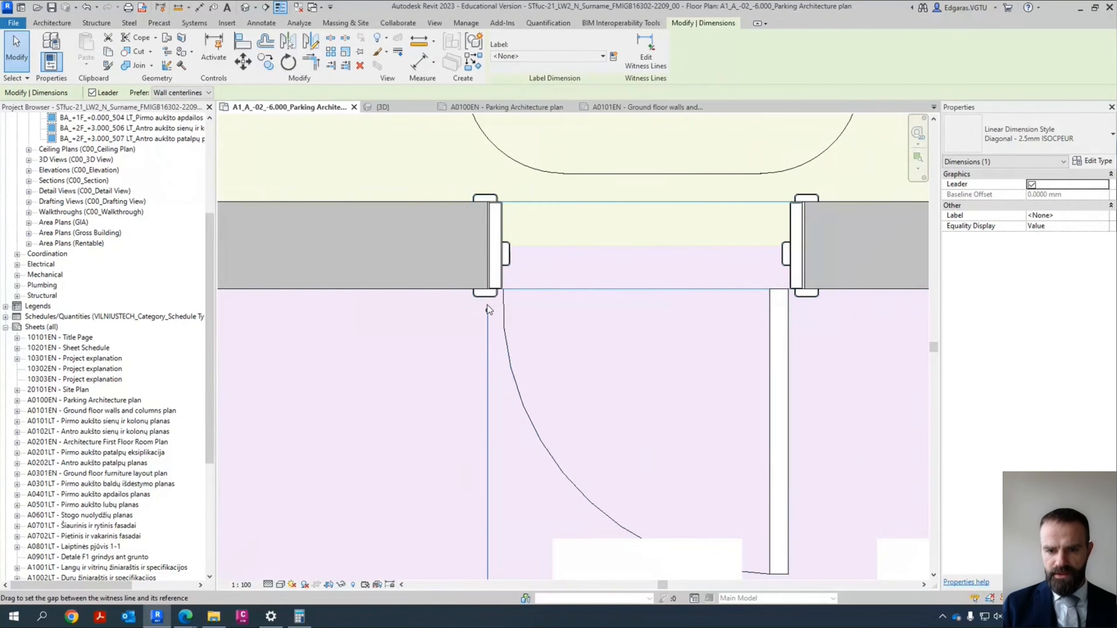
pyautogui.scroll(-3, 417, 308)
pyautogui.scroll(2, 588, 455)
pyautogui.moveTo(503, 396); pyautogui.dragTo(506, 175)
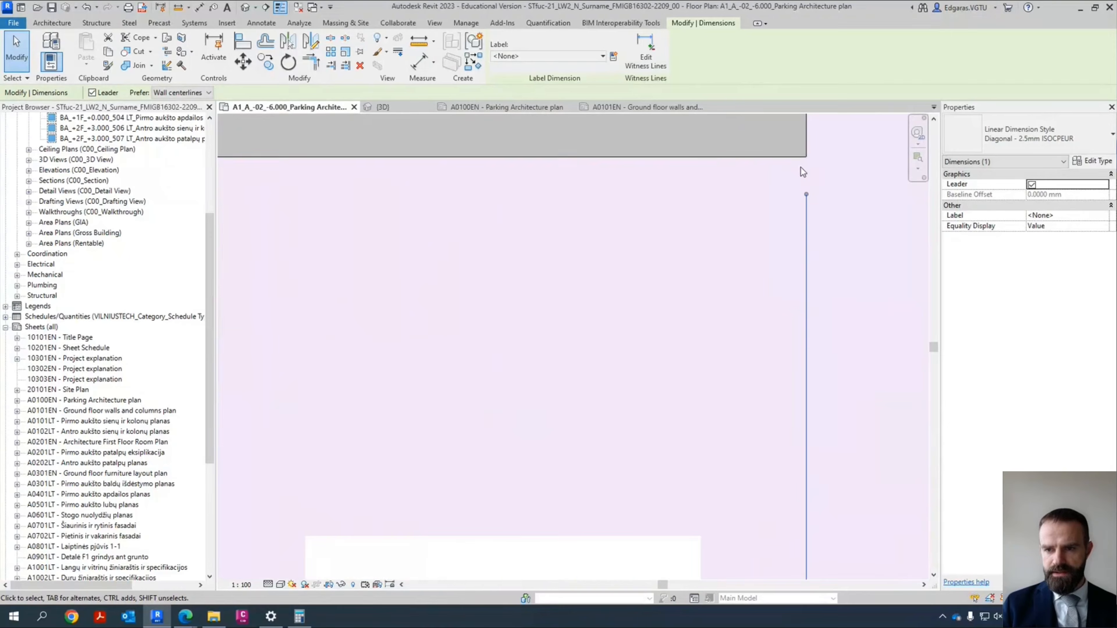
pyautogui.scroll(2, 800, 167)
pyautogui.scroll(-4, 798, 176)
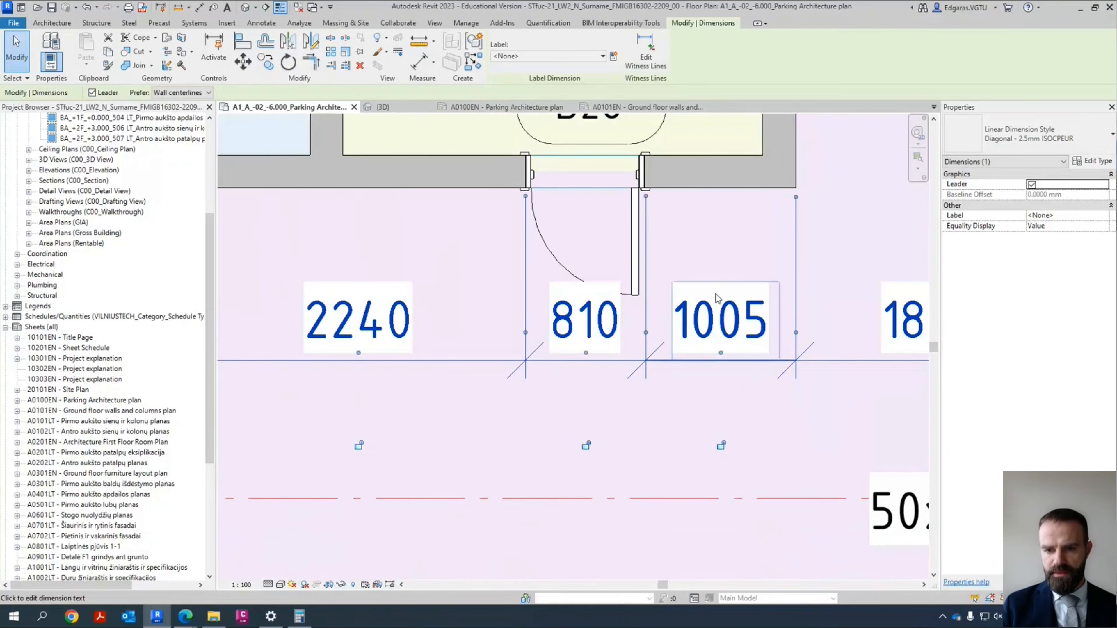
# Step: Extend the dimension witness lines at both sides of room 2's door up to the wall face
pyautogui.scroll(-2, 702, 300)
pyautogui.moveTo(305, 327); pyautogui.dragTo(719, 347, button='middle')
pyautogui.moveTo(407, 362); pyautogui.dragTo(934, 389, button='middle')
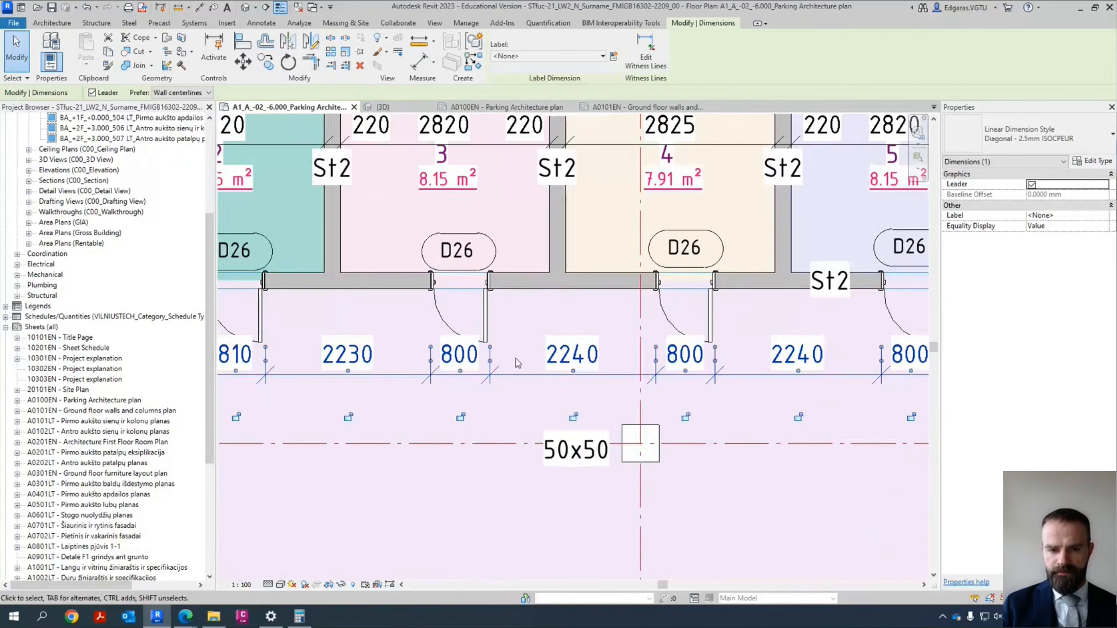
pyautogui.moveTo(413, 339); pyautogui.dragTo(833, 354, button='middle')
pyautogui.scroll(3, 721, 336)
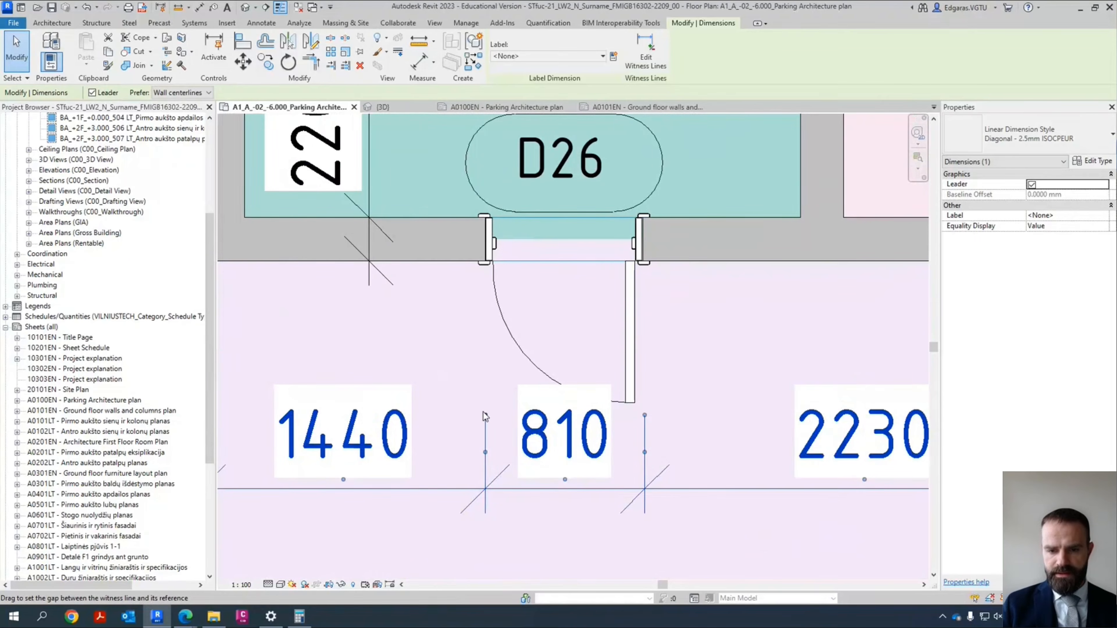
pyautogui.moveTo(485, 416); pyautogui.dragTo(486, 272)
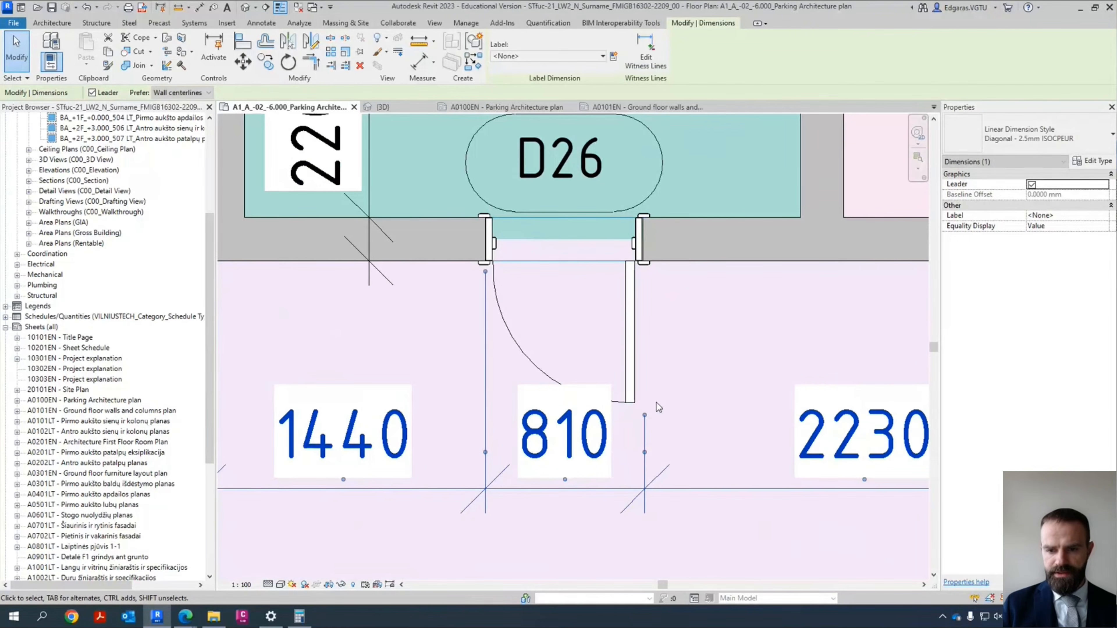
pyautogui.moveTo(645, 414); pyautogui.dragTo(654, 349)
pyautogui.moveTo(665, 279); pyautogui.dragTo(660, 274)
pyautogui.scroll(-5, 484, 334)
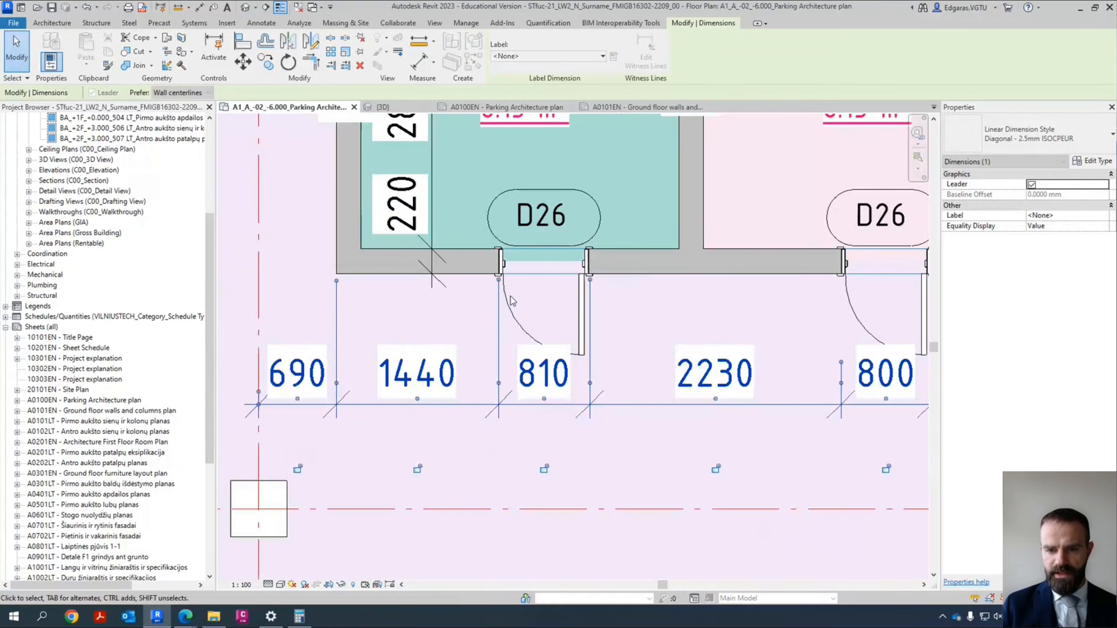
pyautogui.press('Escape')
# Step: Add an elbow to grid 19 near grid 12 and offset its bubble above the grid 18 bubble so they no longer overlap
pyautogui.scroll(-10, 462, 353)
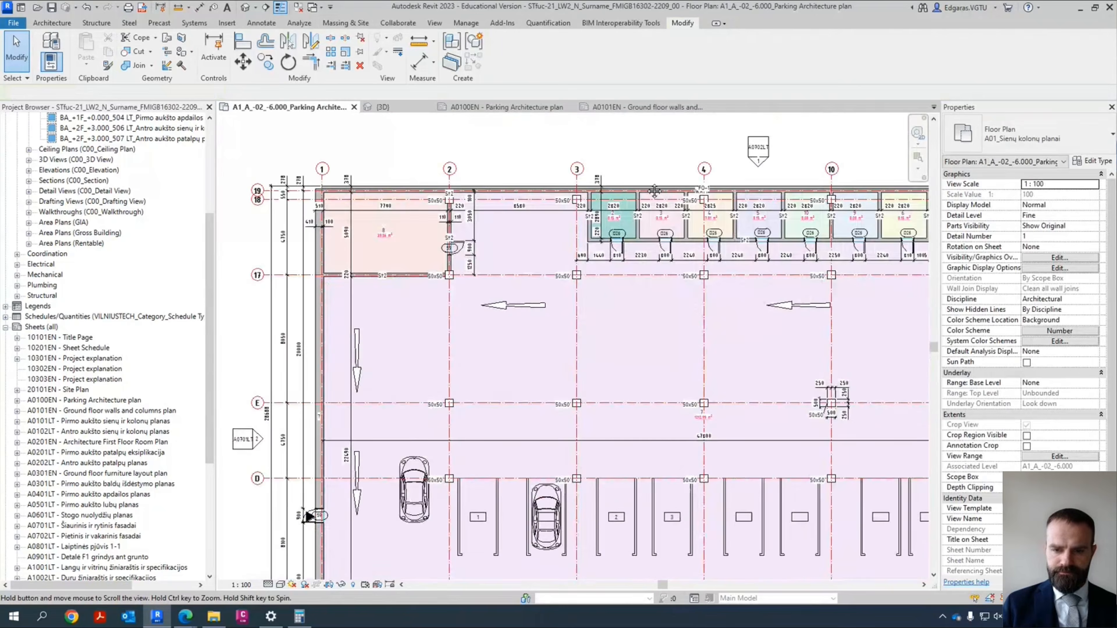
pyautogui.scroll(7, 829, 248)
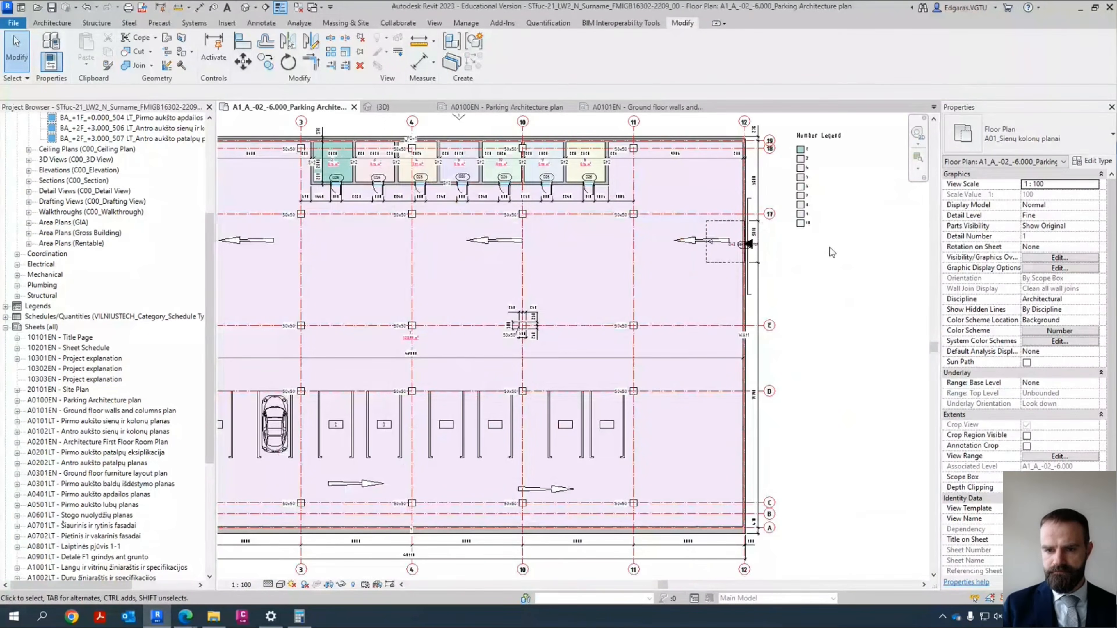
pyautogui.scroll(3, 584, 230)
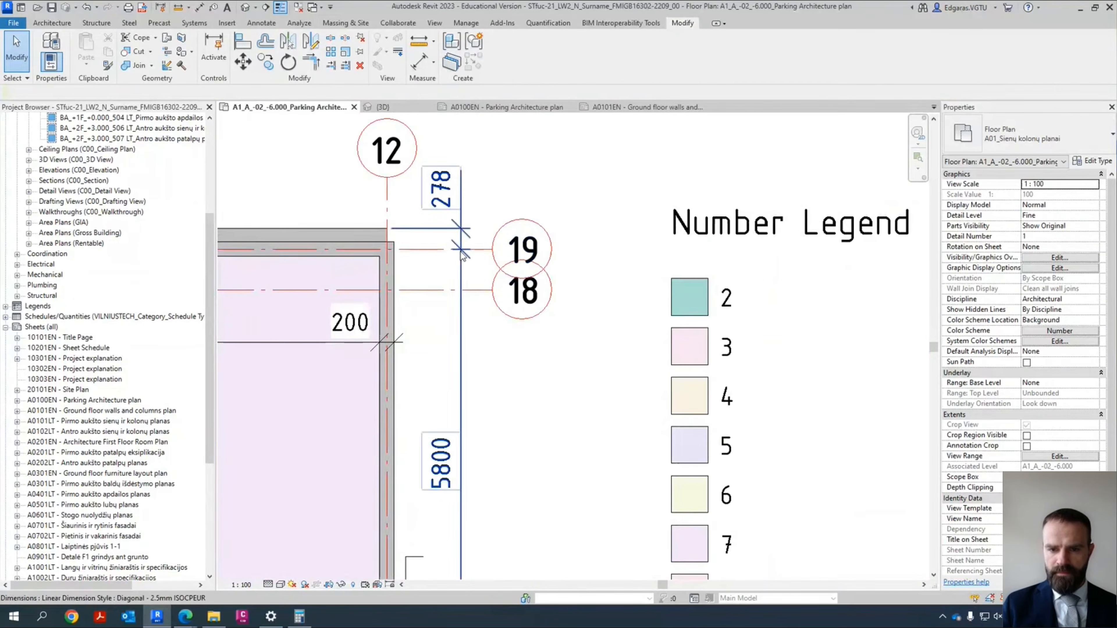
pyautogui.click(438, 250)
pyautogui.moveTo(438, 250)
pyautogui.mouseDown()
pyautogui.moveTo(443, 296)
pyautogui.moveTo(455, 235)
pyautogui.moveTo(443, 264)
pyautogui.mouseUp()
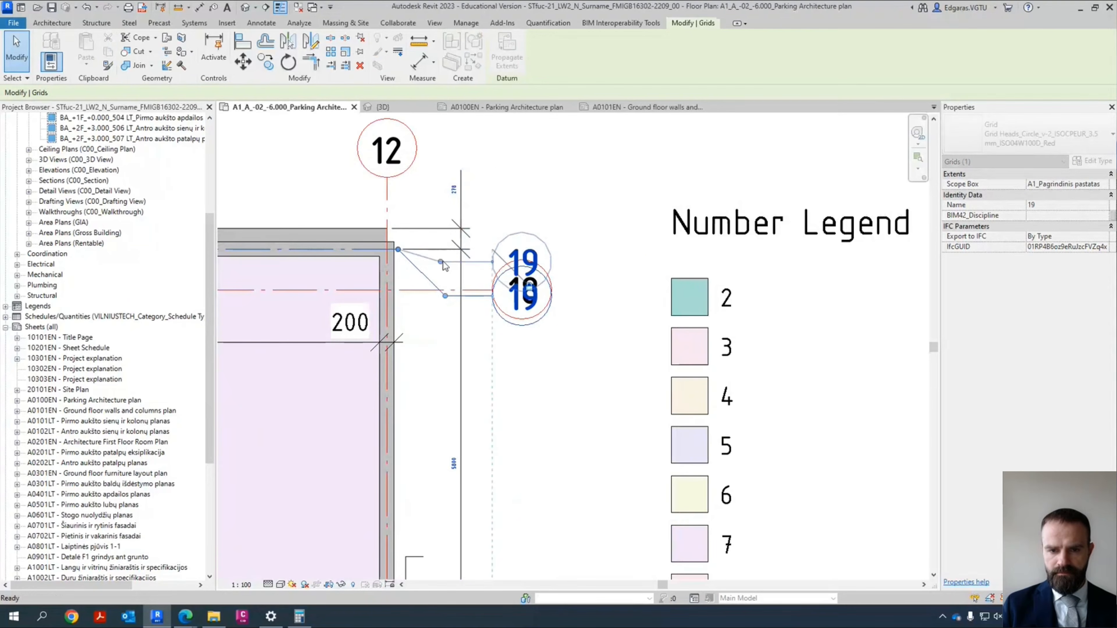
pyautogui.press('Escape')
pyautogui.click(477, 296)
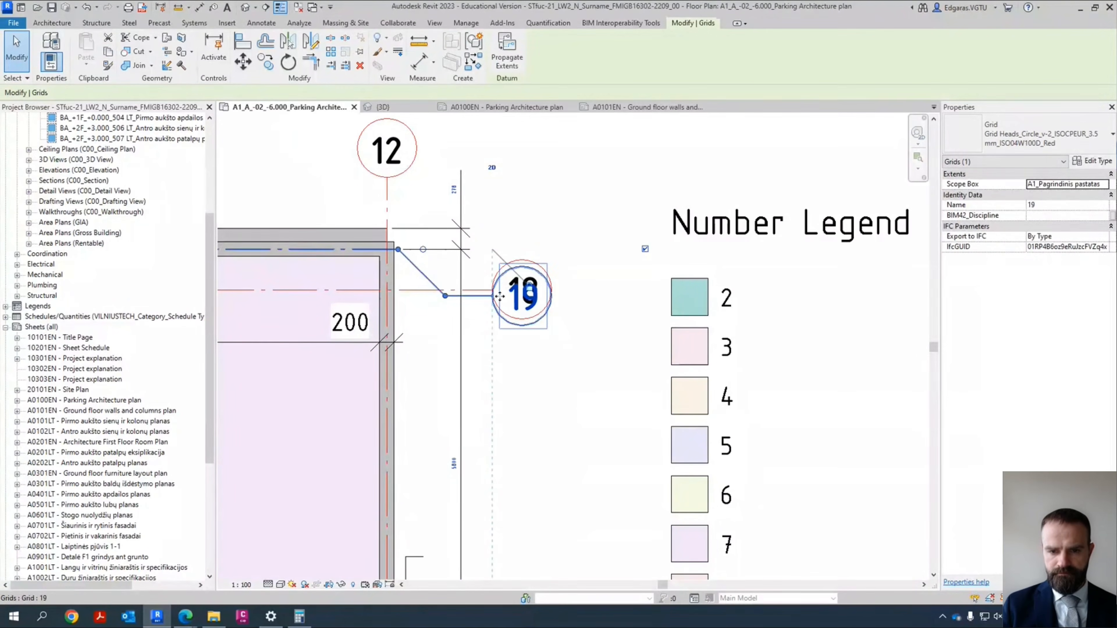
pyautogui.moveTo(445, 296); pyautogui.dragTo(455, 236)
pyautogui.moveTo(452, 229); pyautogui.dragTo(446, 219)
pyautogui.moveTo(398, 250); pyautogui.dragTo(441, 249)
pyautogui.click(574, 253)
# Step: Inspect the Number Legend beside the plan and review the overall parking floor plan
pyautogui.scroll(-2, 573, 252)
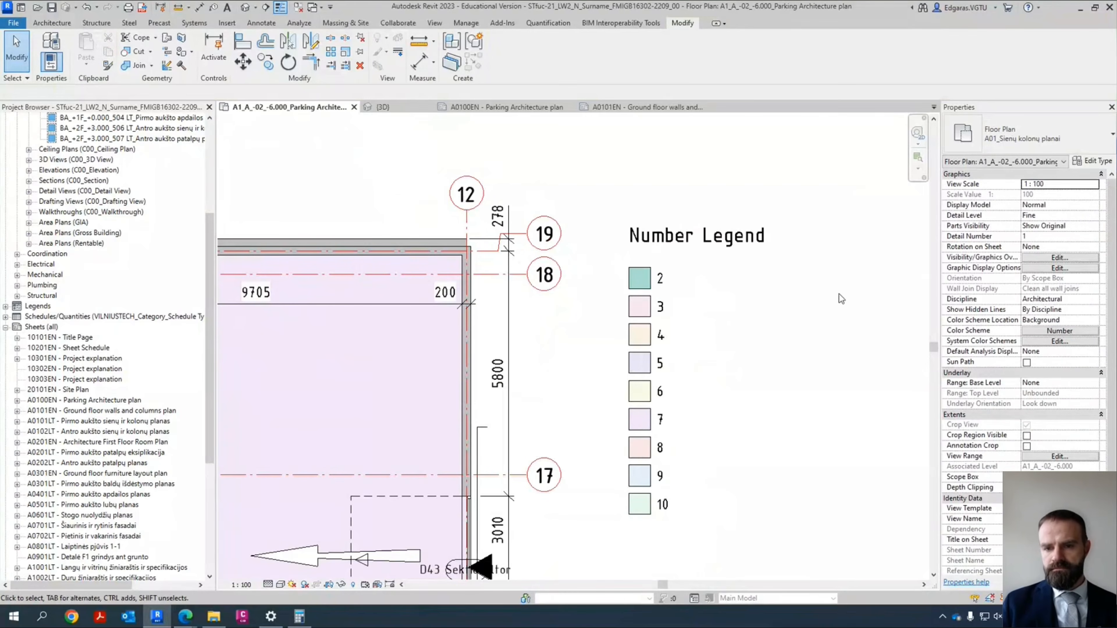
pyautogui.scroll(-1, 774, 218)
pyautogui.click(732, 234)
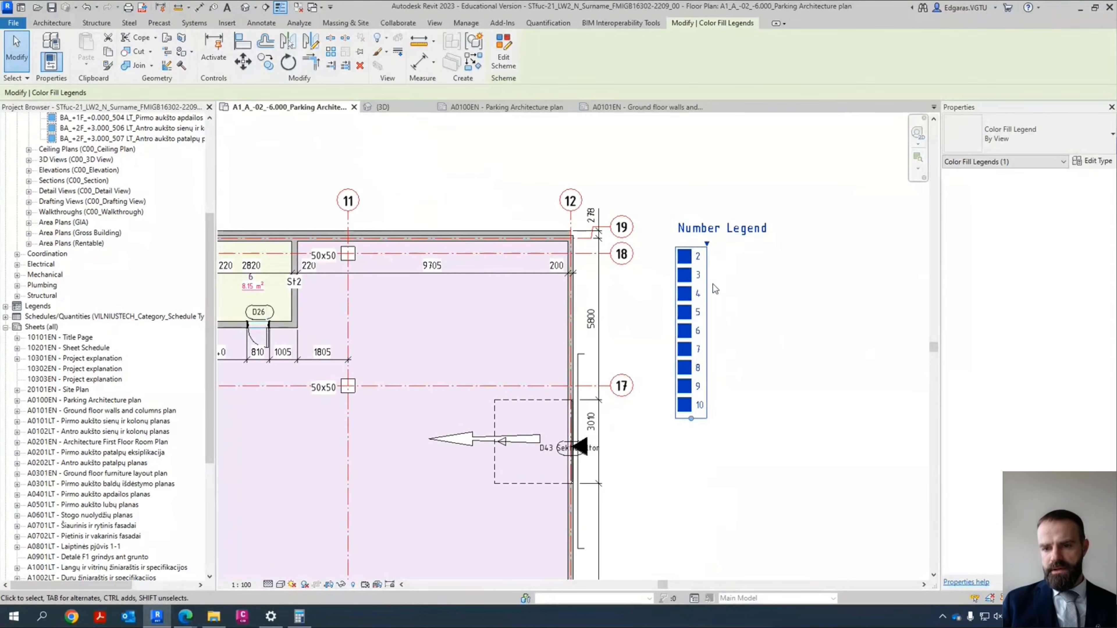
pyautogui.click(779, 304)
pyautogui.scroll(-4, 761, 283)
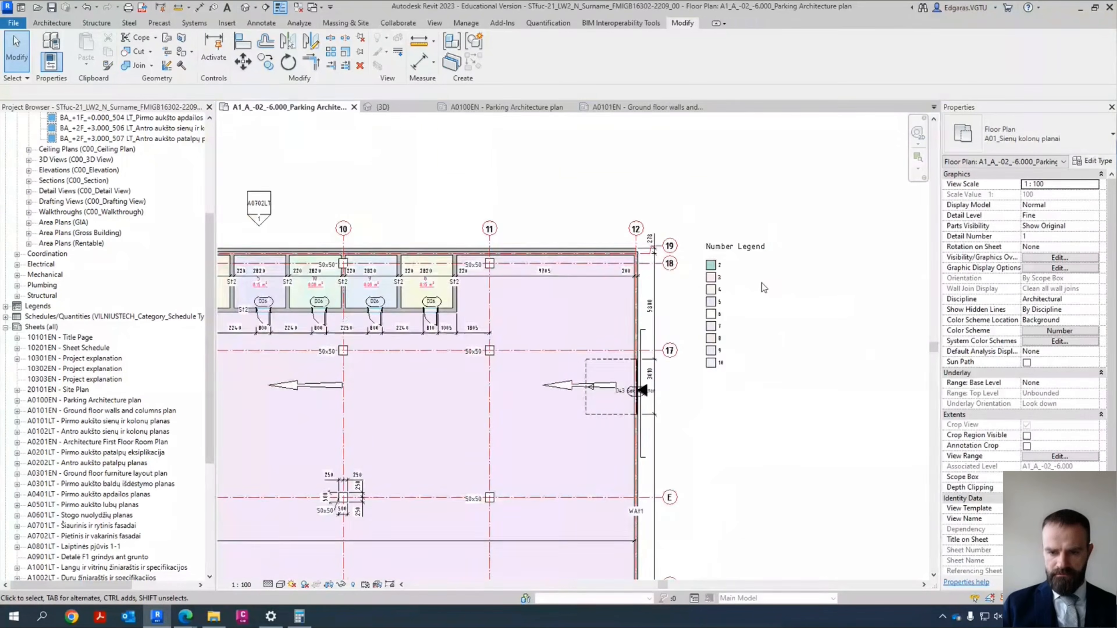
pyautogui.scroll(3, 746, 246)
pyautogui.scroll(-2, 276, 241)
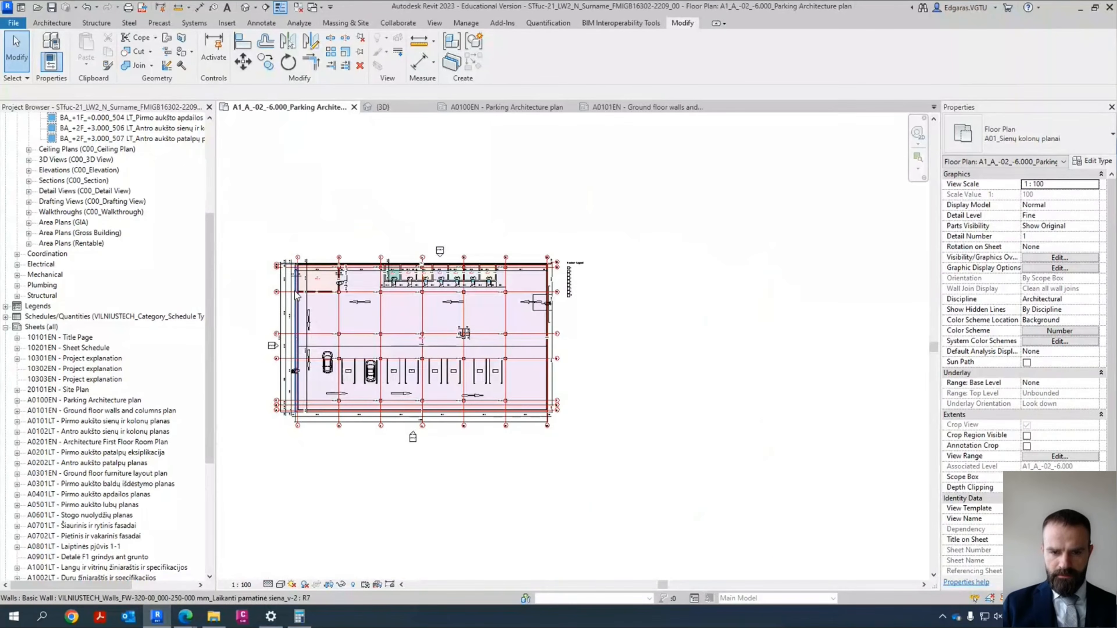
pyautogui.scroll(3, 282, 289)
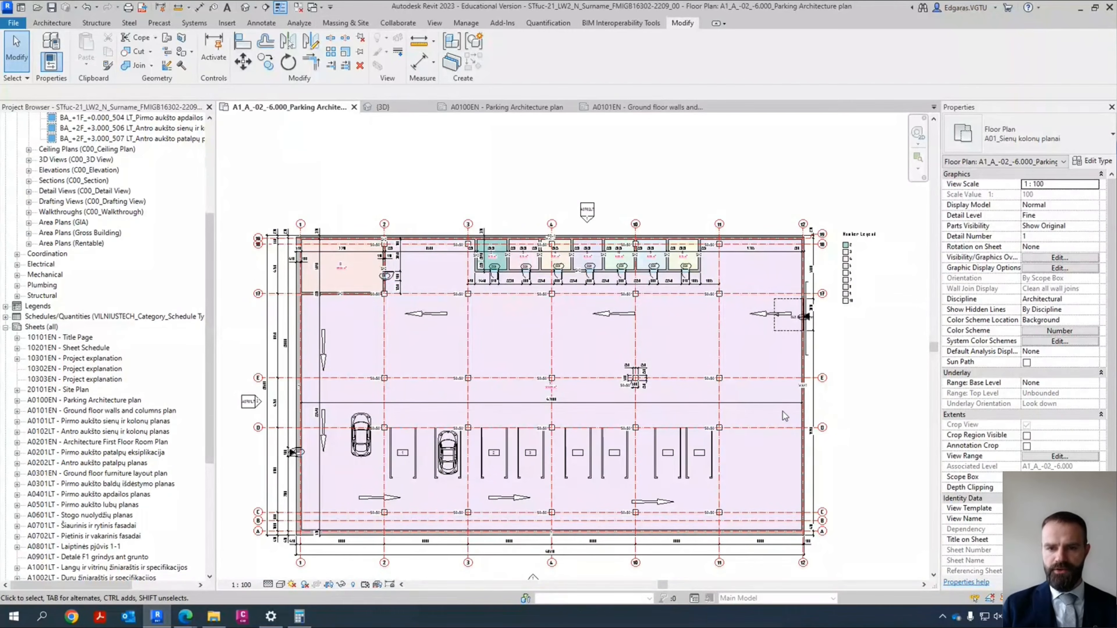
# Step: Switch to sheet A0100EN - Parking Architecture plan and deactivate its floor plan viewport
pyautogui.click(502, 111)
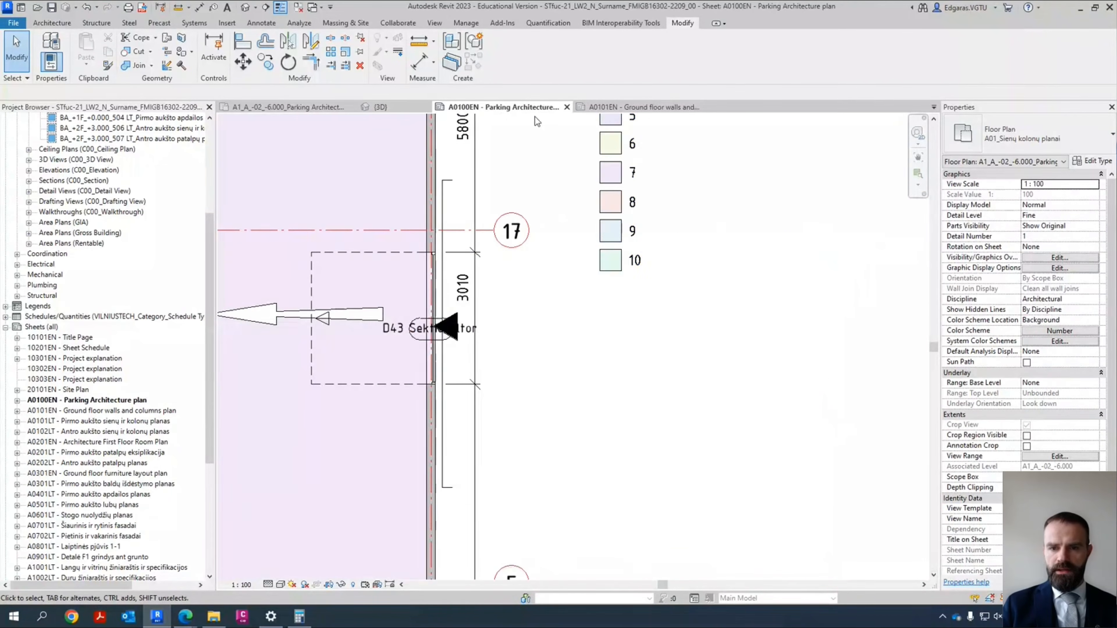
pyautogui.scroll(-2, 684, 264)
pyautogui.scroll(-3, 683, 264)
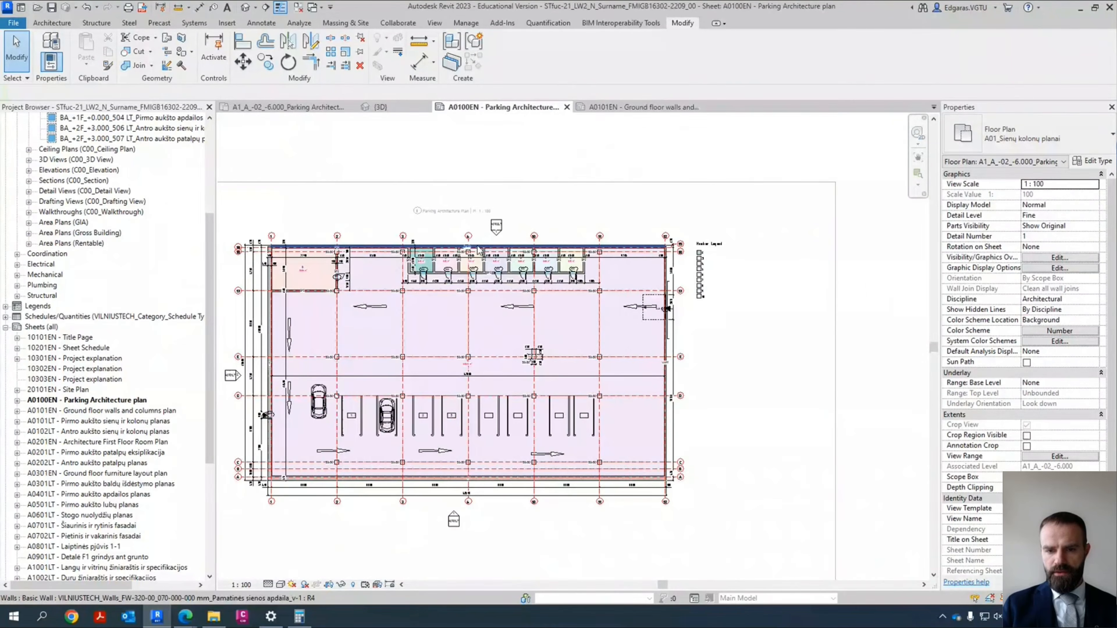
pyautogui.scroll(-2, 478, 247)
pyautogui.doubleClick(371, 417)
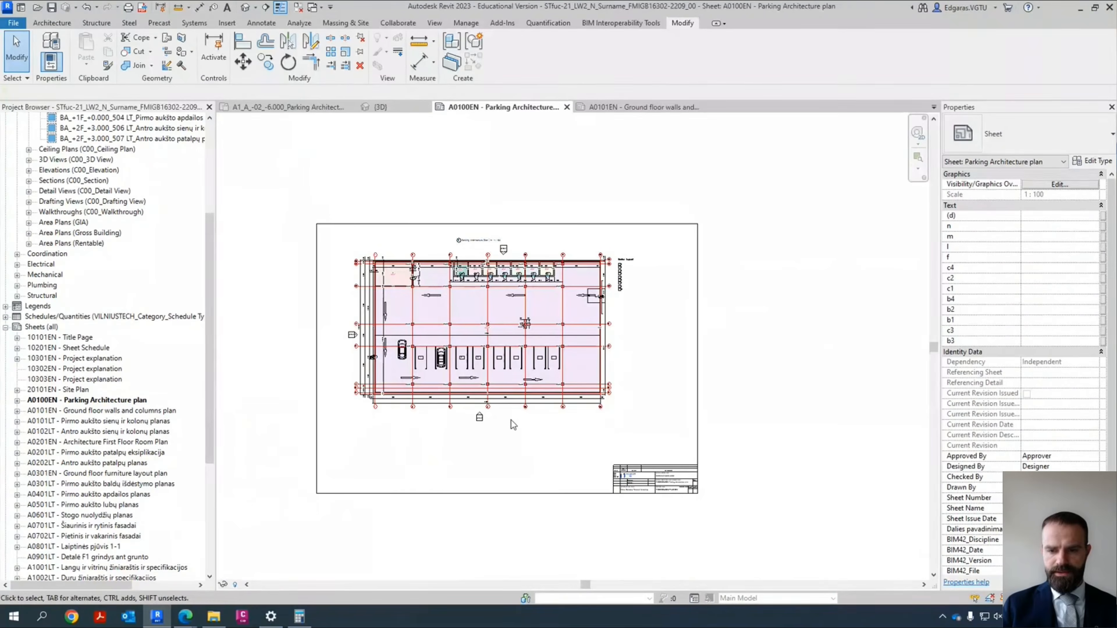
# Step: Change the sheet's title block type to A2_ISOCPEUR 2_5 mm from the LST 1516_2015_B2 lentele family
pyautogui.scroll(2, 521, 374)
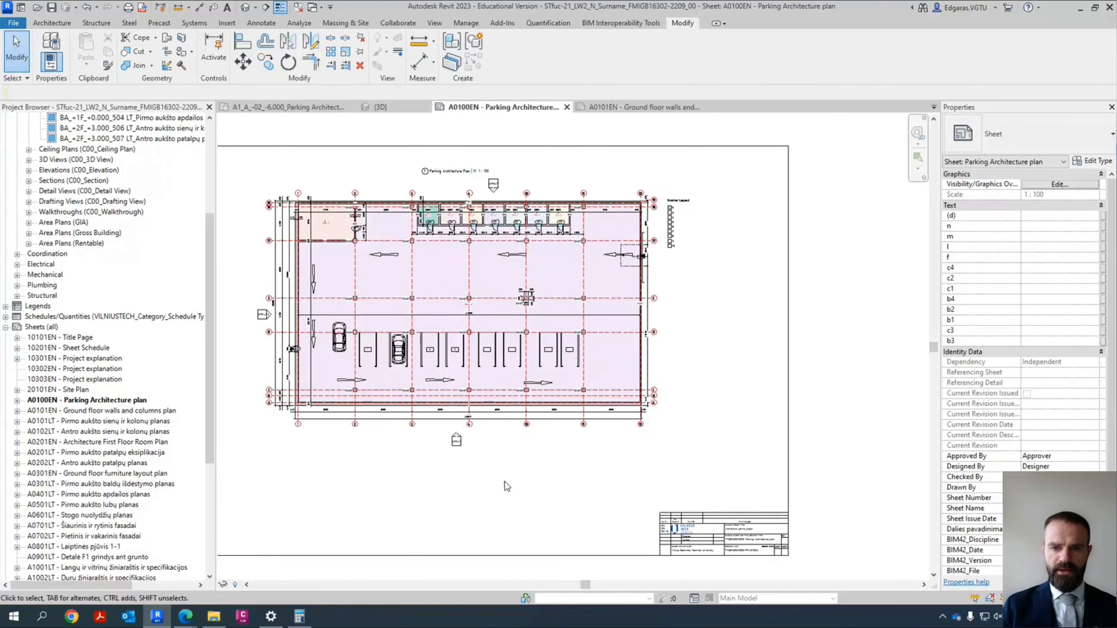
pyautogui.scroll(-2, 515, 470)
pyautogui.click(490, 524)
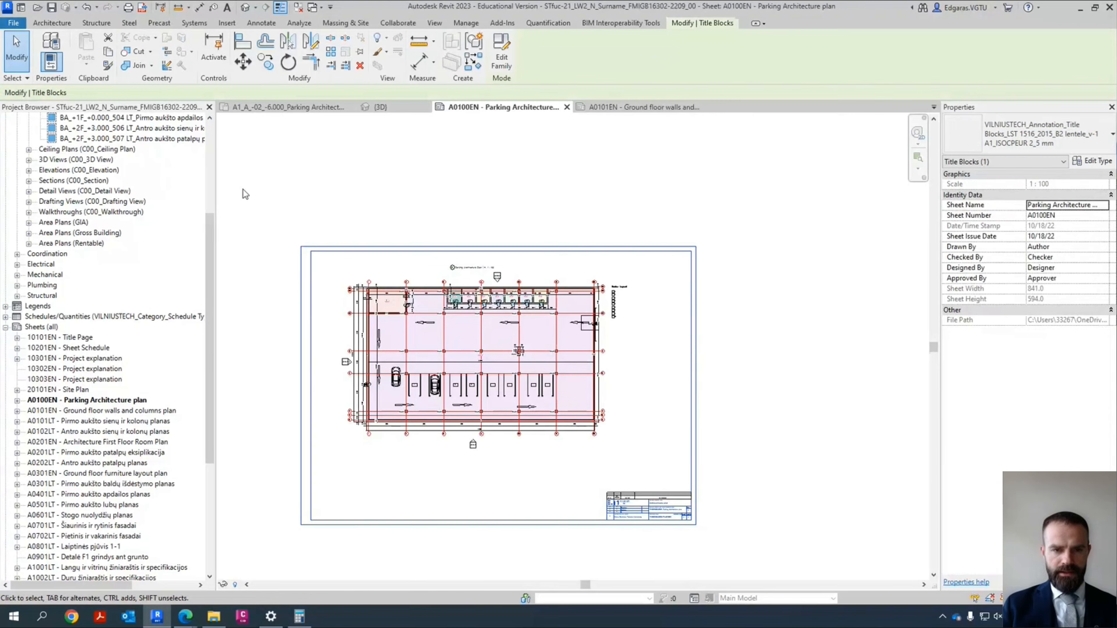
pyautogui.click(1033, 134)
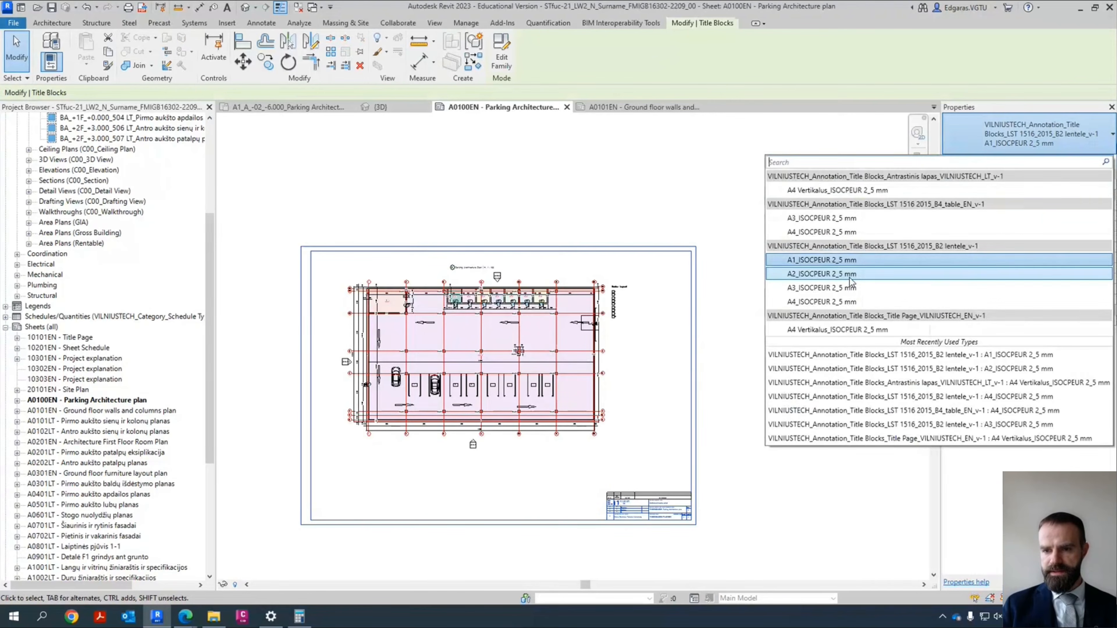
pyautogui.click(755, 444)
# Step: Reposition the parking plan viewport so the drawing sits within the A2 sheet frame
pyautogui.moveTo(561, 415); pyautogui.dragTo(640, 463)
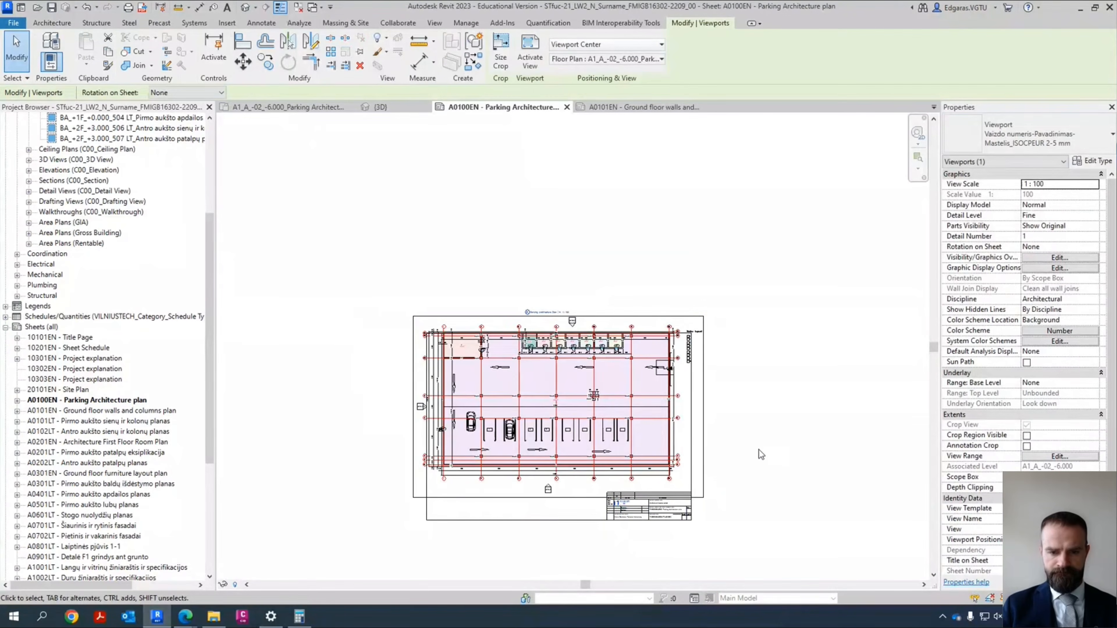
pyautogui.scroll(2, 637, 454)
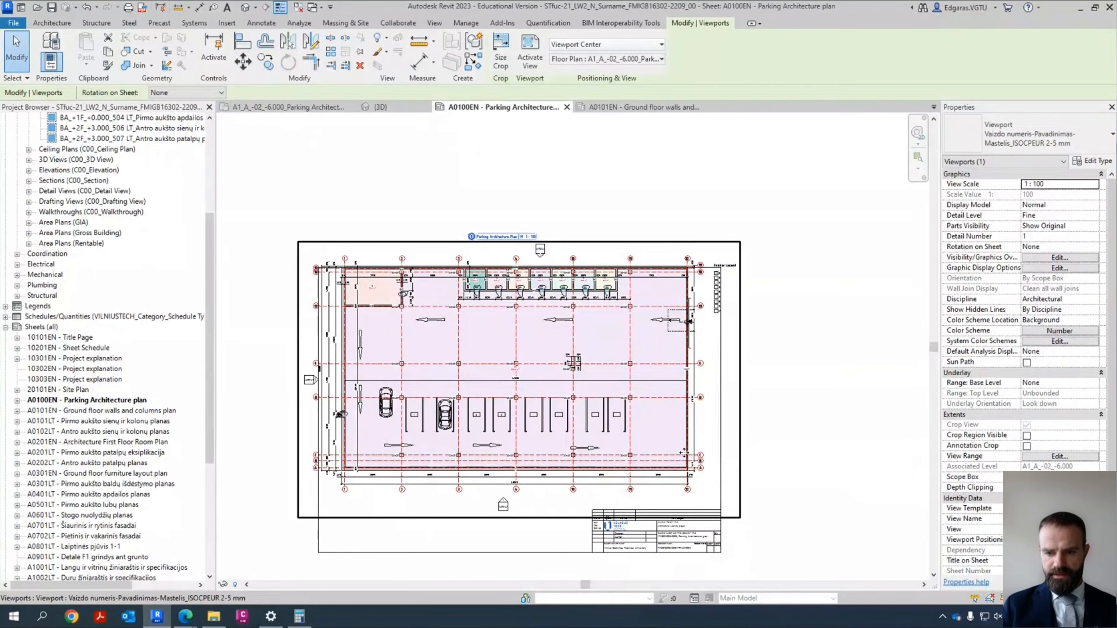
pyautogui.moveTo(684, 452); pyautogui.dragTo(698, 461)
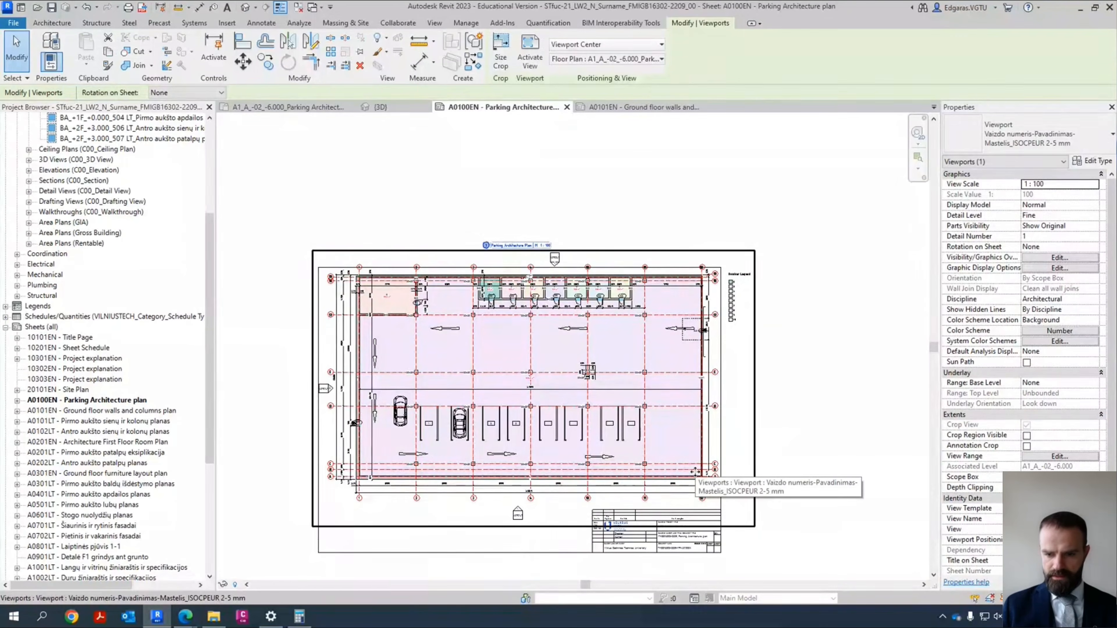
# Step: Nudge the parking plan viewport downward in small increments so the plan's upper grid bubbles fit inside the sheet frame
pyautogui.press('Left')
pyautogui.press('Down')
pyautogui.press('Down')
pyautogui.press('Down')
pyautogui.press('Down')
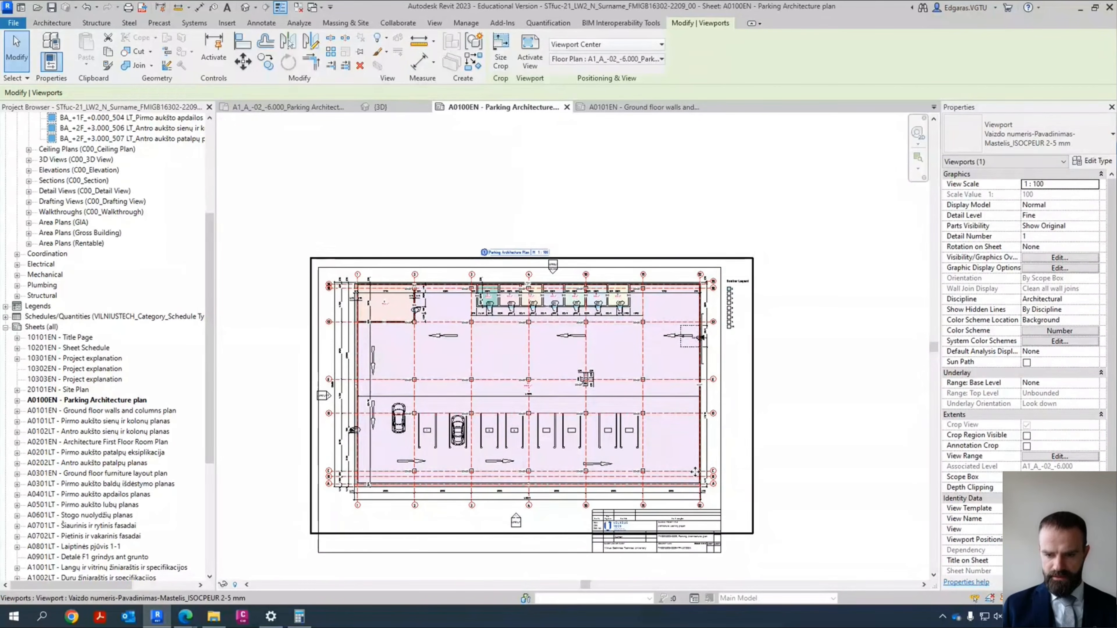
pyautogui.press('Right')
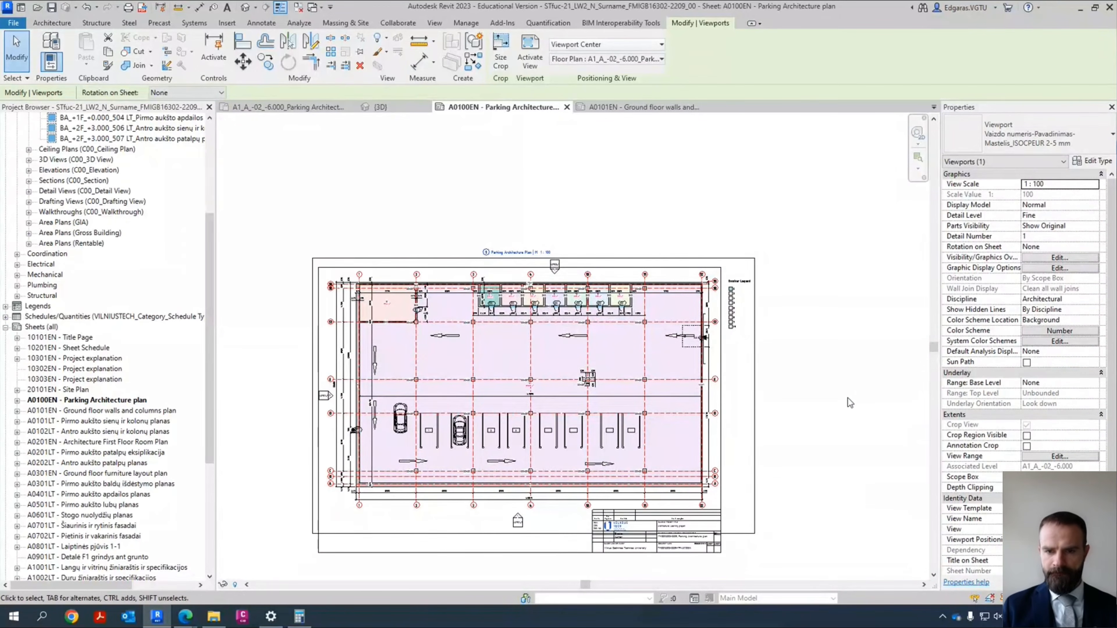
pyautogui.click(859, 373)
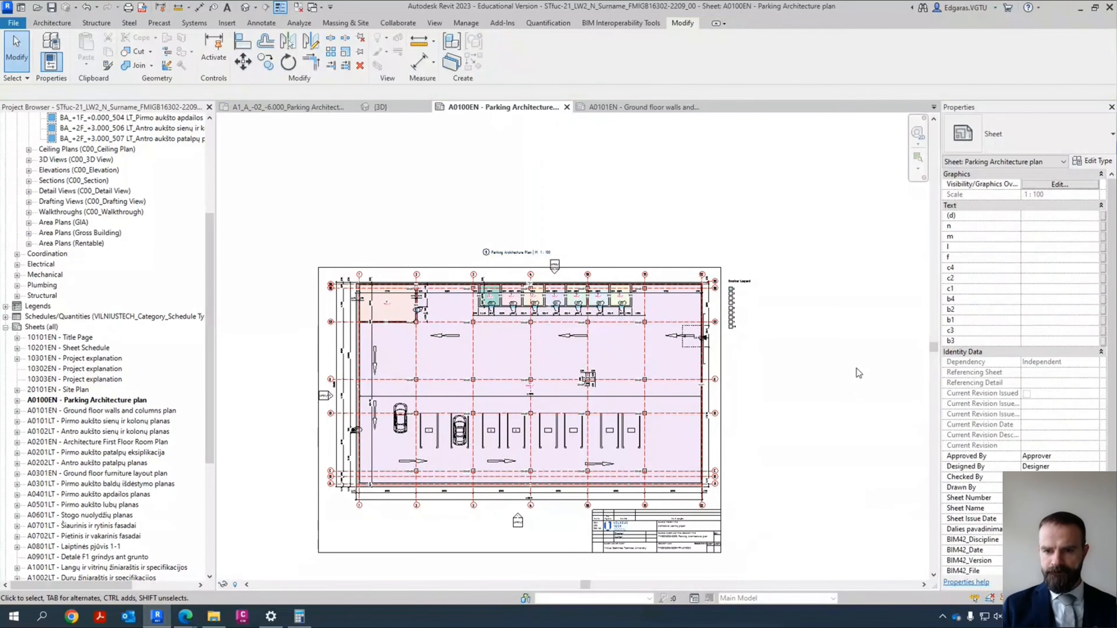
pyautogui.click(696, 464)
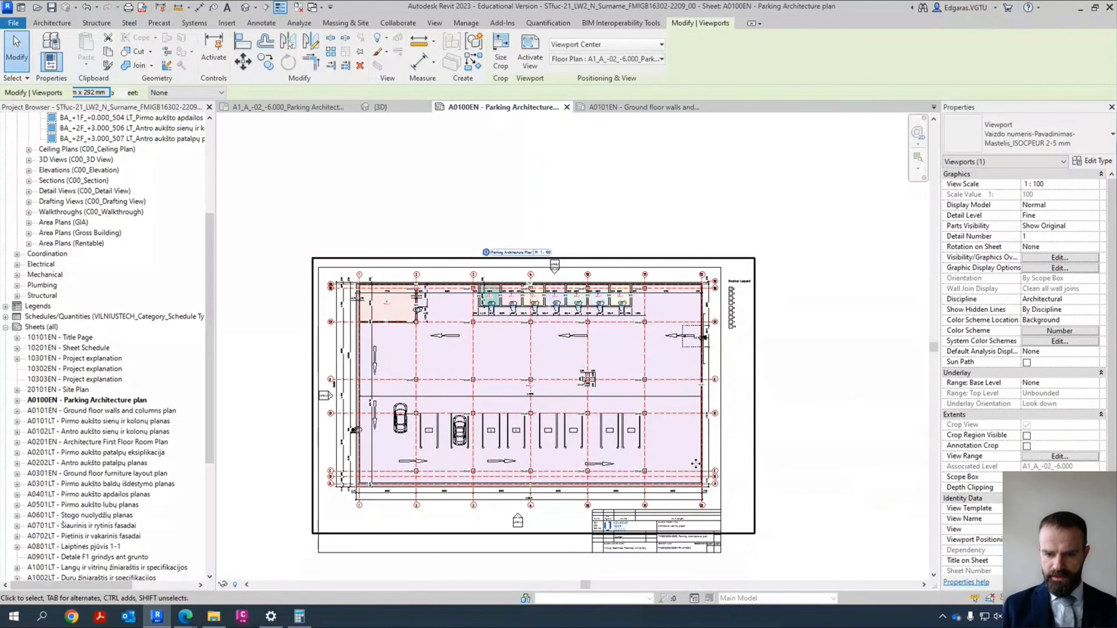
pyautogui.press('Down')
pyautogui.press('Down')
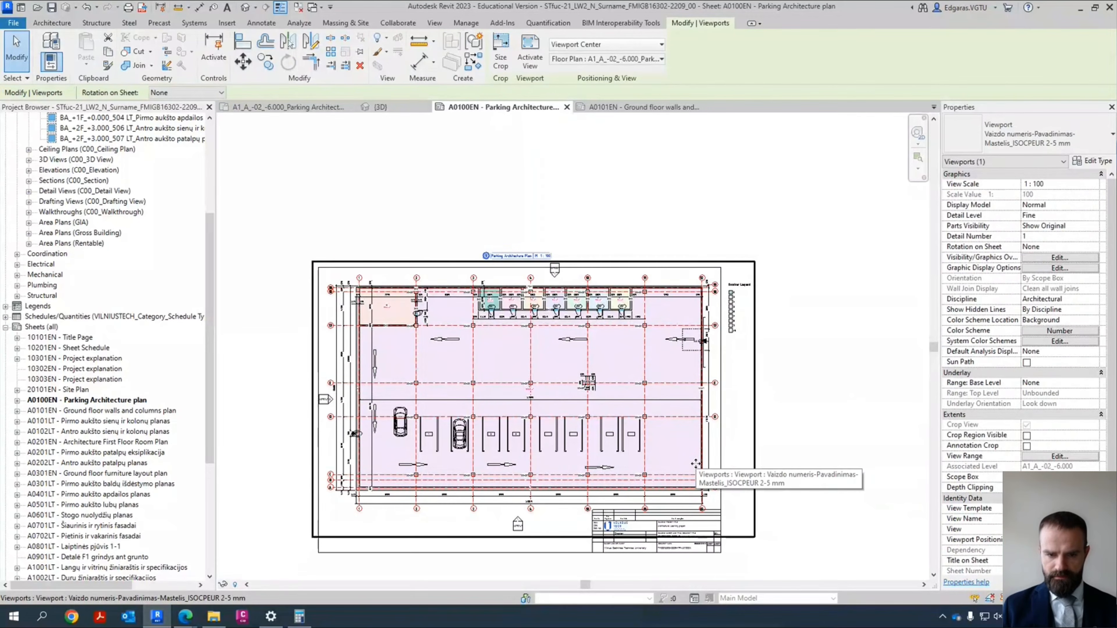
pyautogui.click(840, 443)
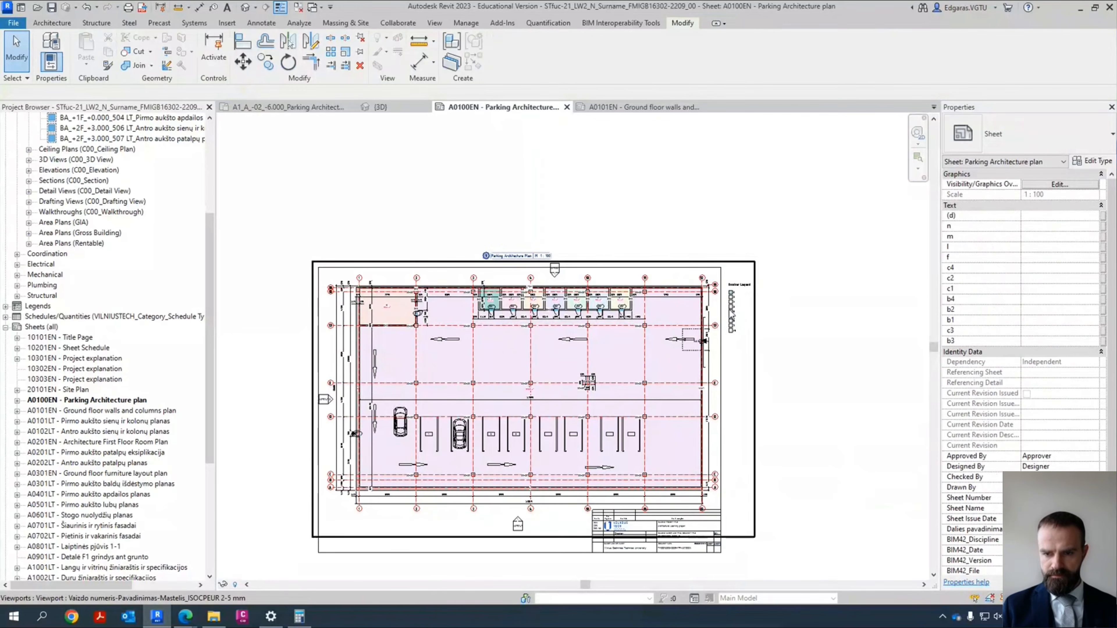
# Step: Activate the floor plan viewport, move the Number Legend below the plan's lower-left corner and reshape it into two columns
pyautogui.click(742, 332)
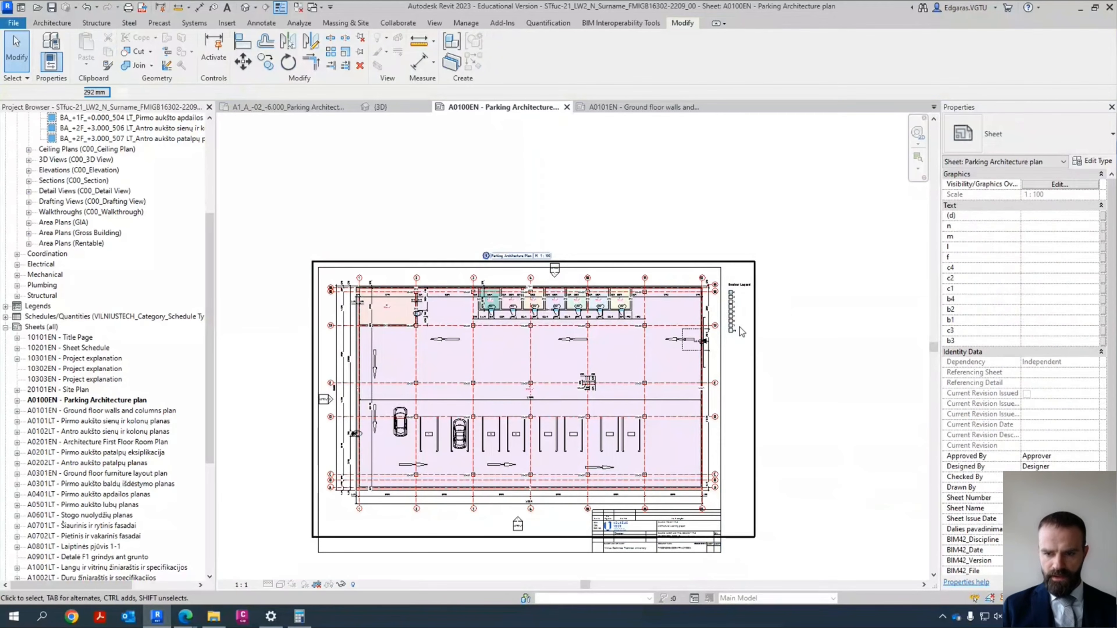
pyautogui.moveTo(733, 328); pyautogui.dragTo(327, 517)
pyautogui.click(398, 544)
pyautogui.scroll(2, 355, 539)
pyautogui.click(420, 537)
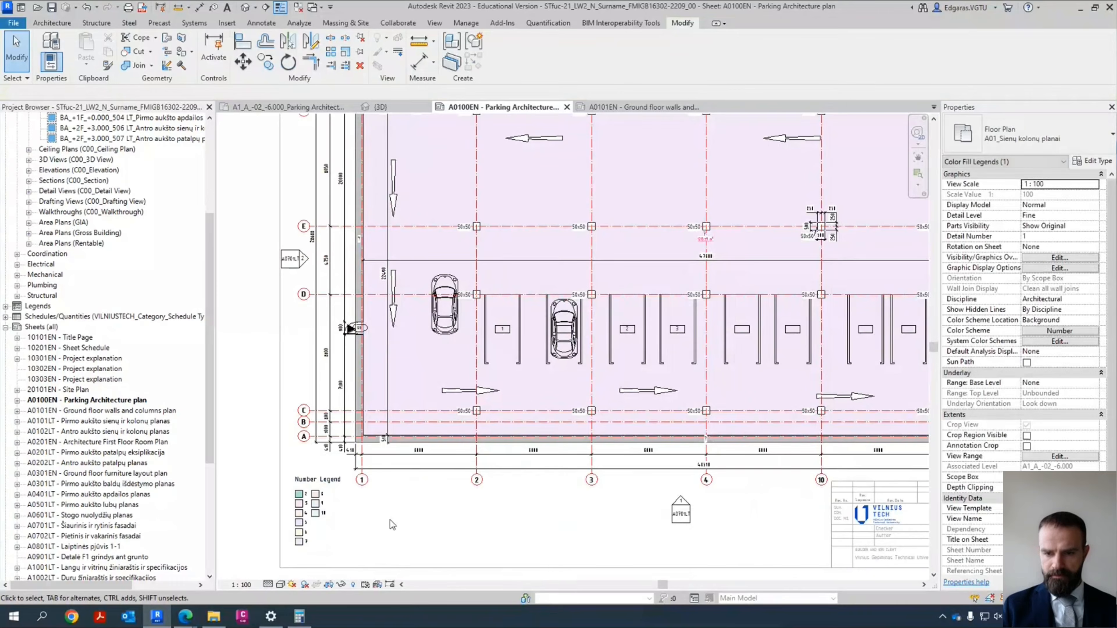
# Step: Move the A0702LT elevation marker above the storage rooms down closer to the plan's upper wall, inside the sheet frame
pyautogui.scroll(-3, 392, 524)
pyautogui.scroll(4, 546, 260)
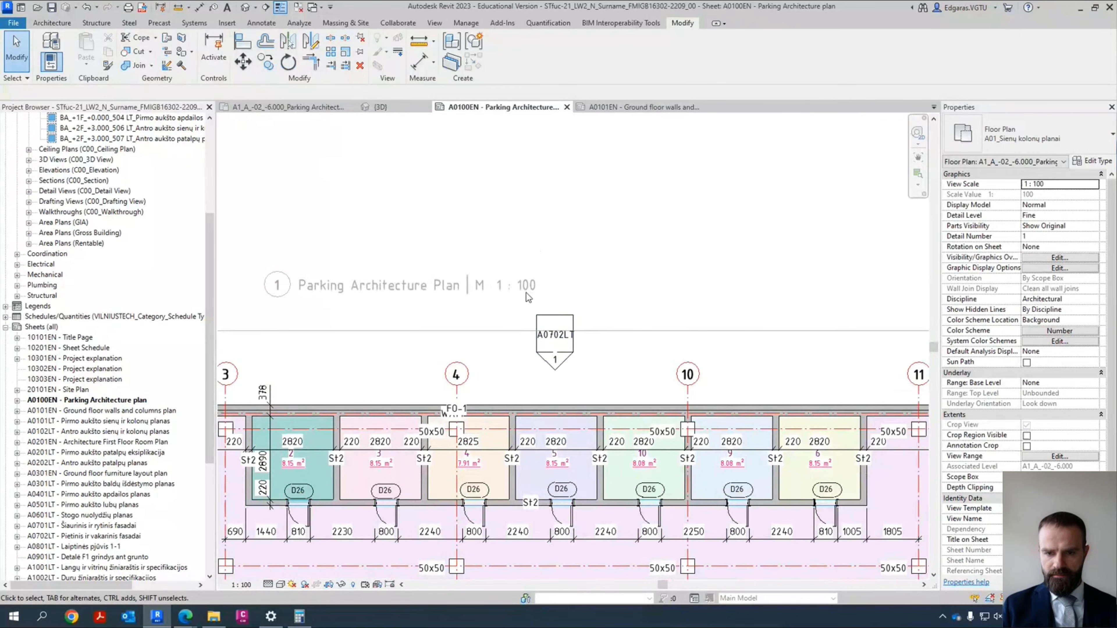
pyautogui.moveTo(527, 292); pyautogui.dragTo(652, 396)
pyautogui.moveTo(579, 351); pyautogui.dragTo(585, 381)
pyautogui.click(633, 377)
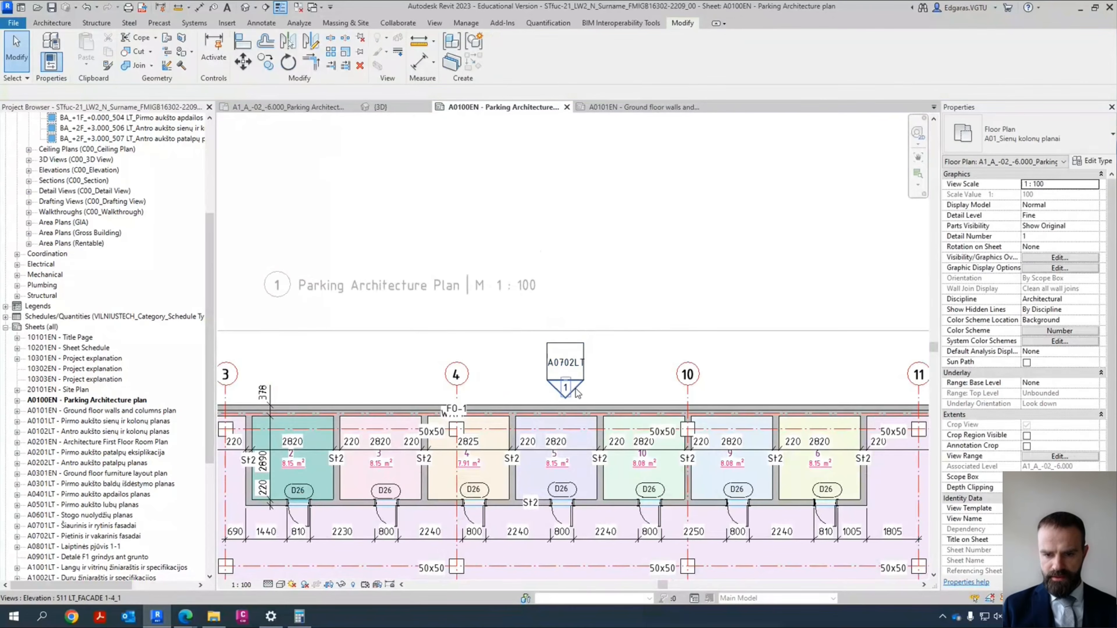
pyautogui.click(576, 389)
pyautogui.moveTo(581, 429); pyautogui.dragTo(584, 408)
pyautogui.scroll(-8, 519, 302)
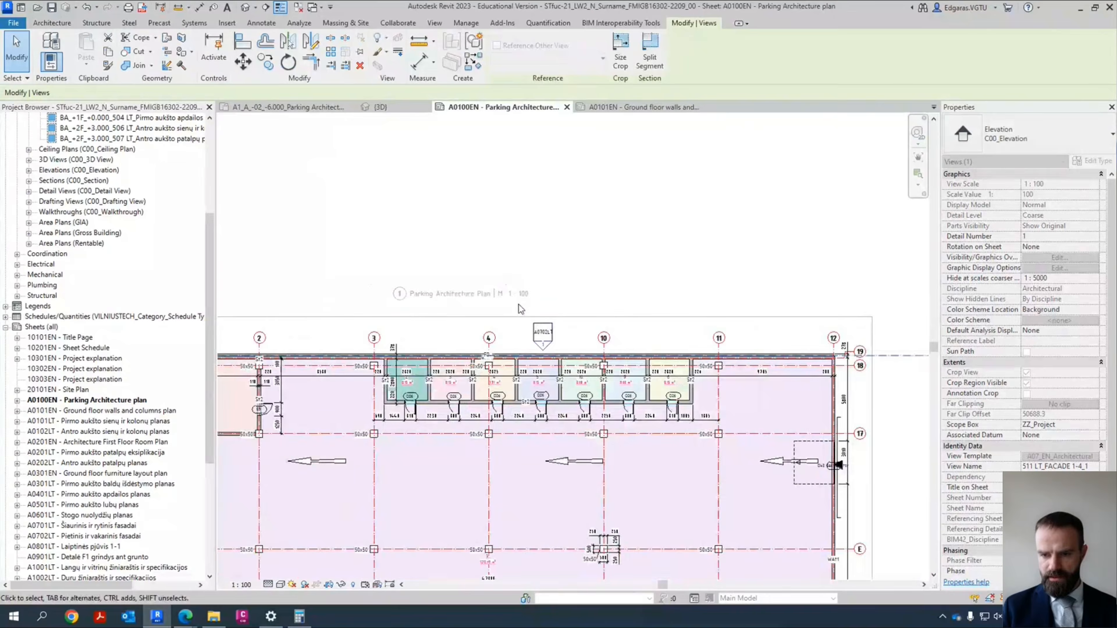
pyautogui.scroll(5, 823, 392)
pyautogui.click(807, 396)
pyautogui.scroll(-6, 712, 314)
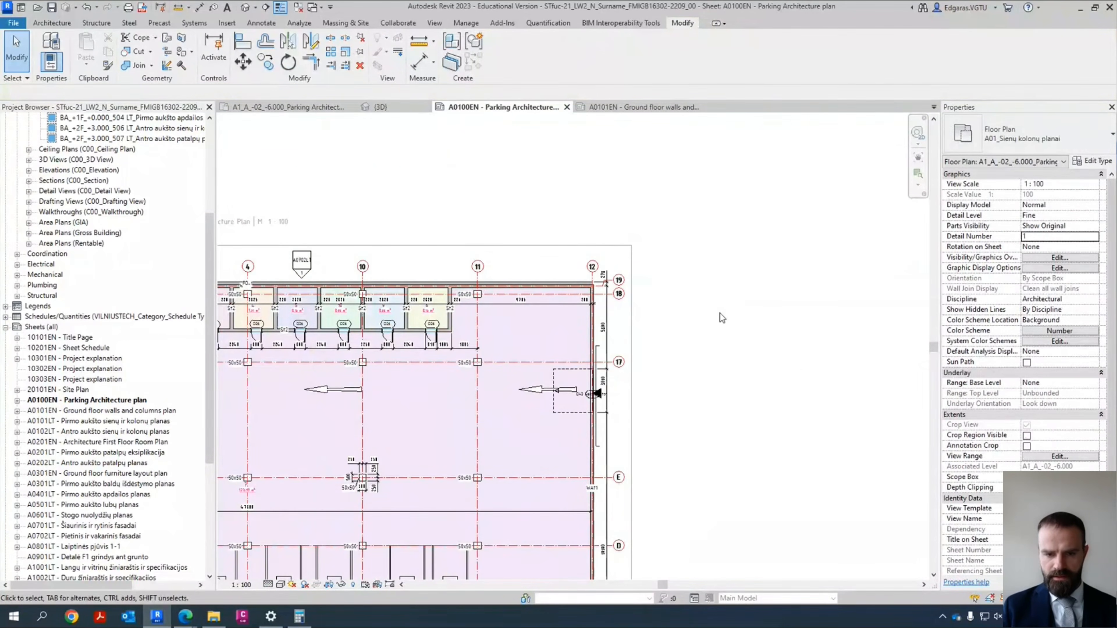
pyautogui.scroll(5, 755, 475)
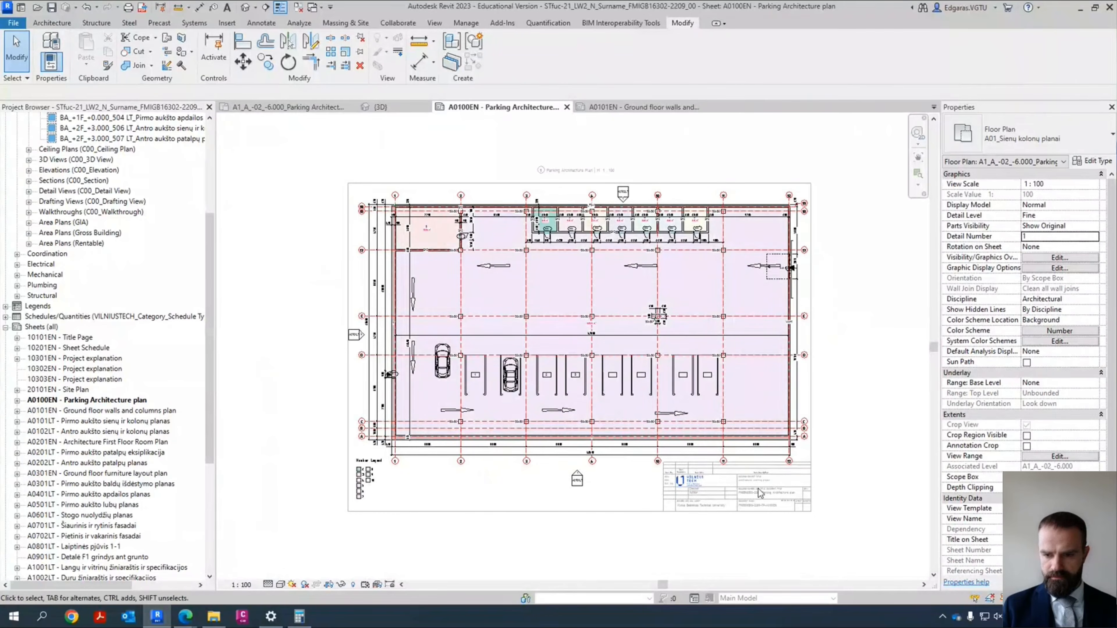
# Step: Pull the lower bubbles of the vertical grids up toward the dimension line, clear of the title block
pyautogui.scroll(2, 755, 475)
pyautogui.click(652, 445)
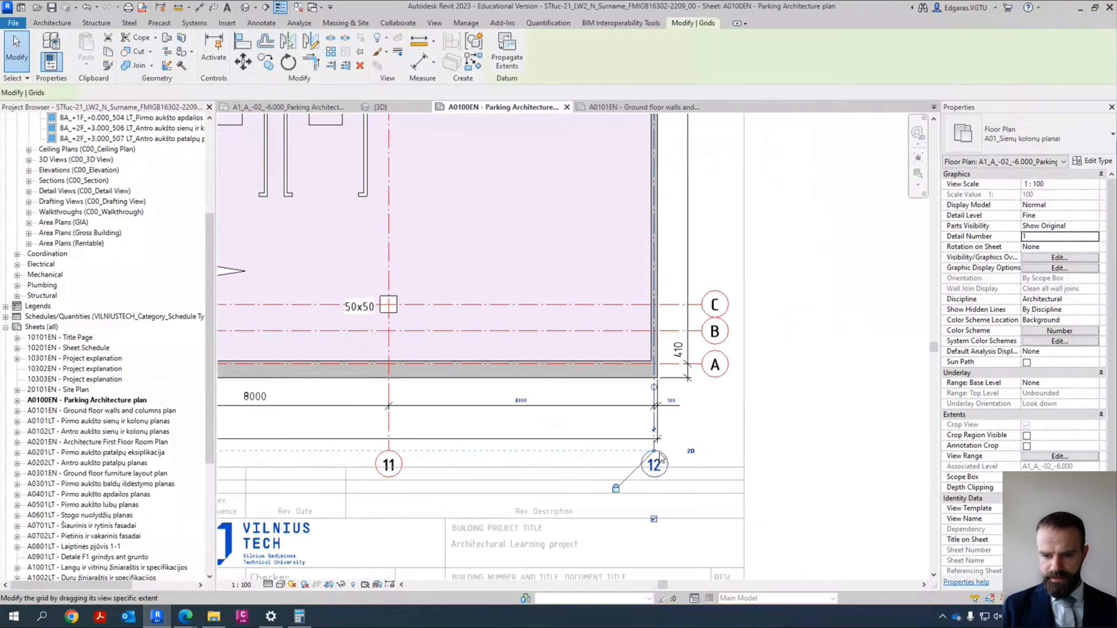
pyautogui.scroll(4, 643, 446)
pyautogui.moveTo(646, 439); pyautogui.dragTo(675, 414)
pyautogui.scroll(-8, 818, 400)
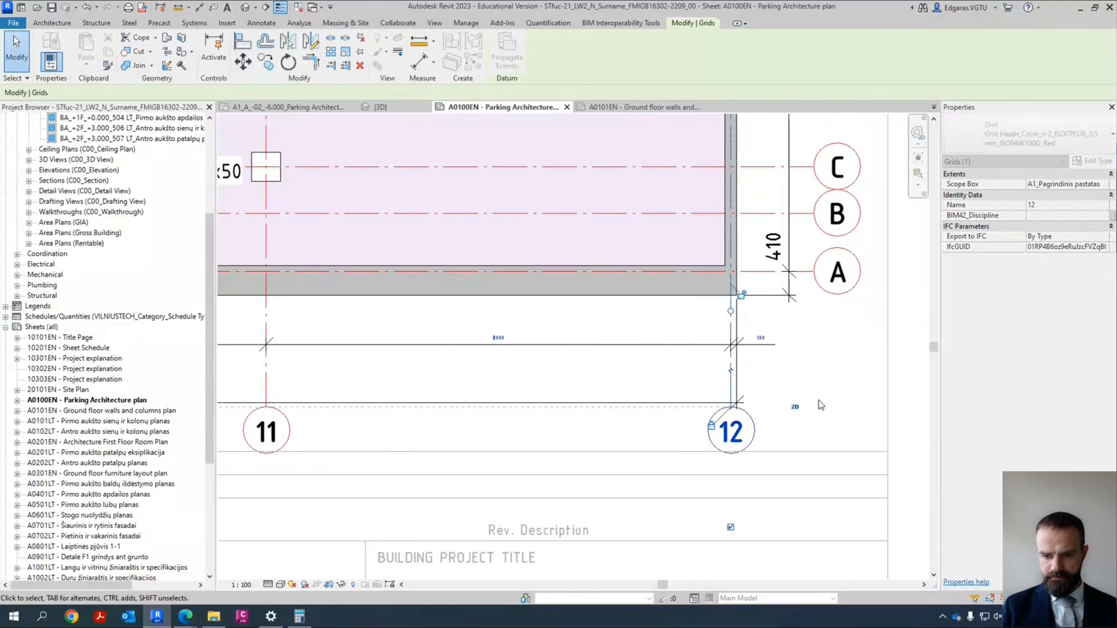
pyautogui.scroll(6, 794, 404)
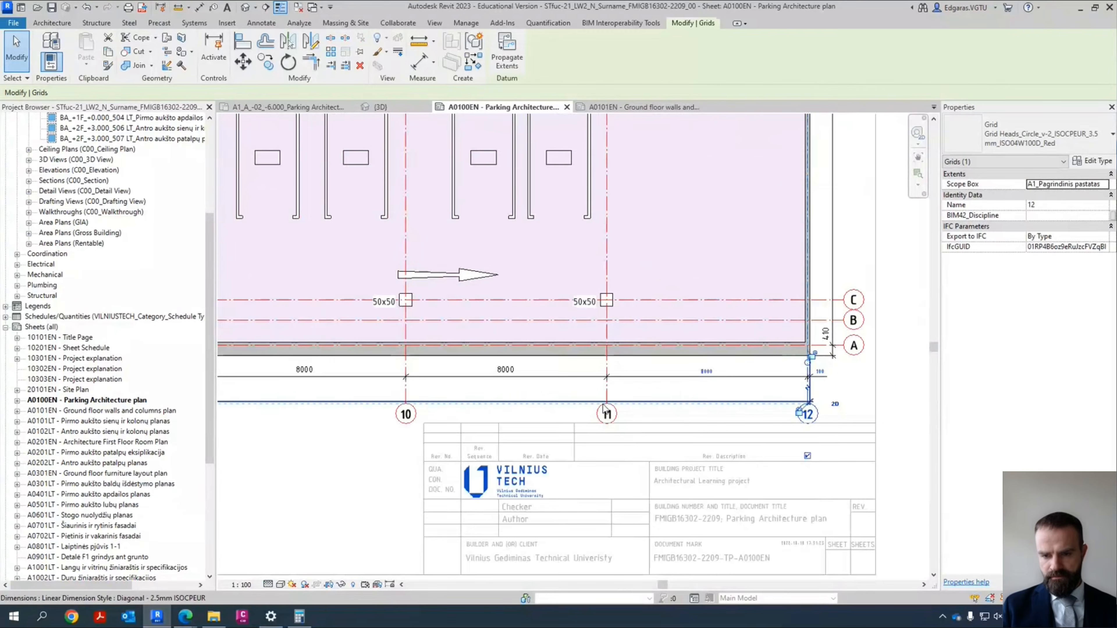
pyautogui.click(742, 429)
# Step: Deactivate the floor plan viewport and move the Parking Architecture Plan view title down inside the sheet frame, between grids 3 and 4
pyautogui.scroll(-4, 666, 419)
pyautogui.scroll(-2, 641, 432)
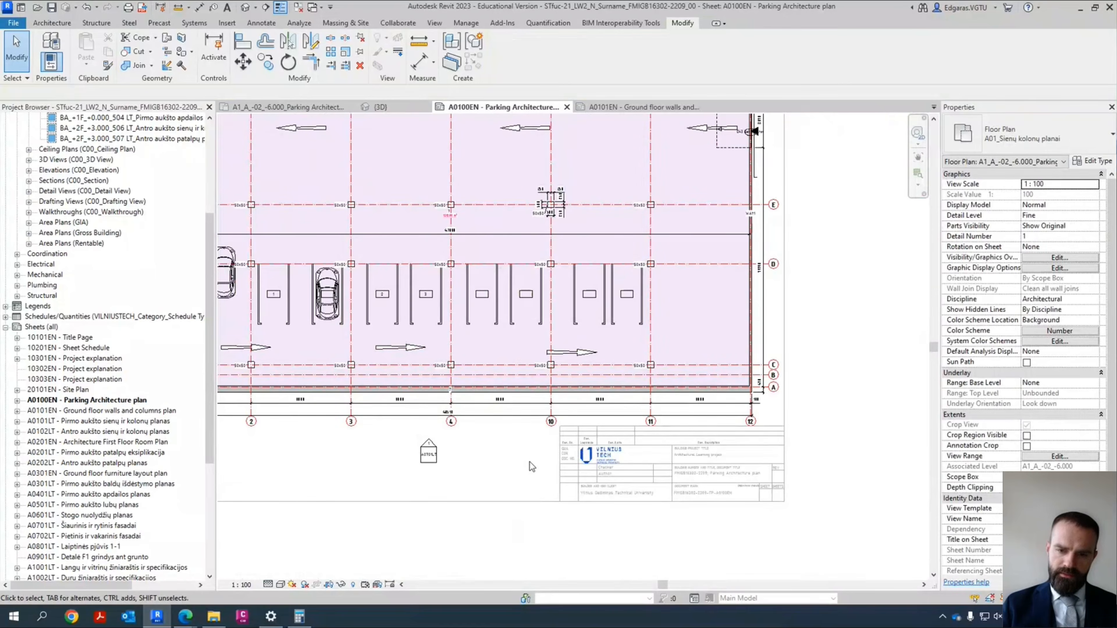
pyautogui.scroll(-2, 530, 466)
pyautogui.scroll(6, 424, 212)
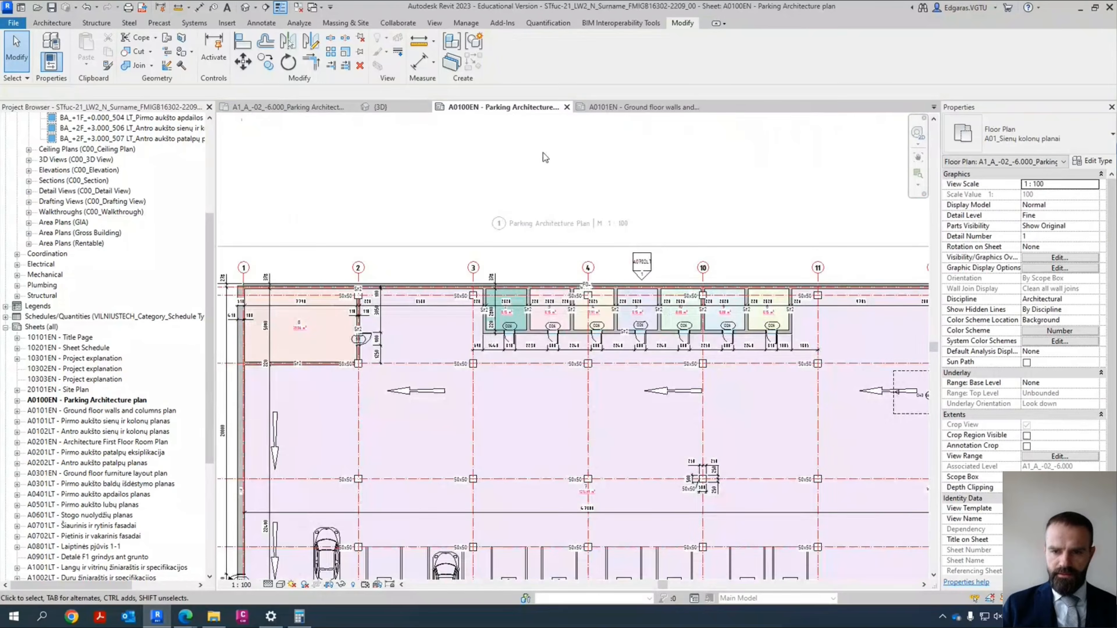
pyautogui.moveTo(519, 253); pyautogui.dragTo(466, 304)
pyautogui.click(537, 233)
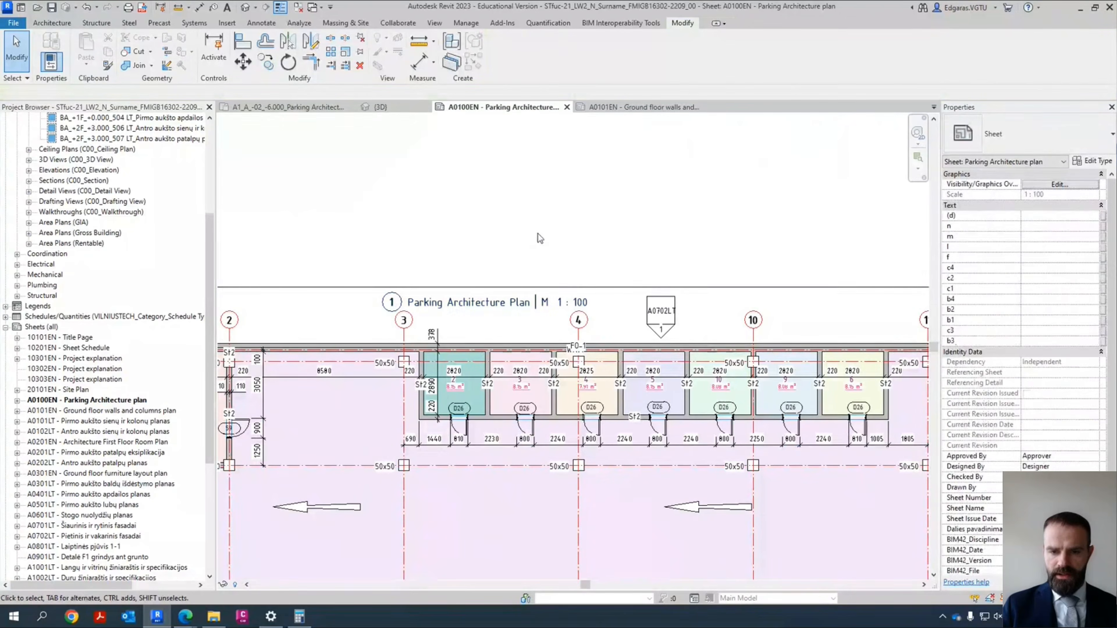
pyautogui.scroll(-2, 532, 238)
pyautogui.scroll(-2, 532, 238)
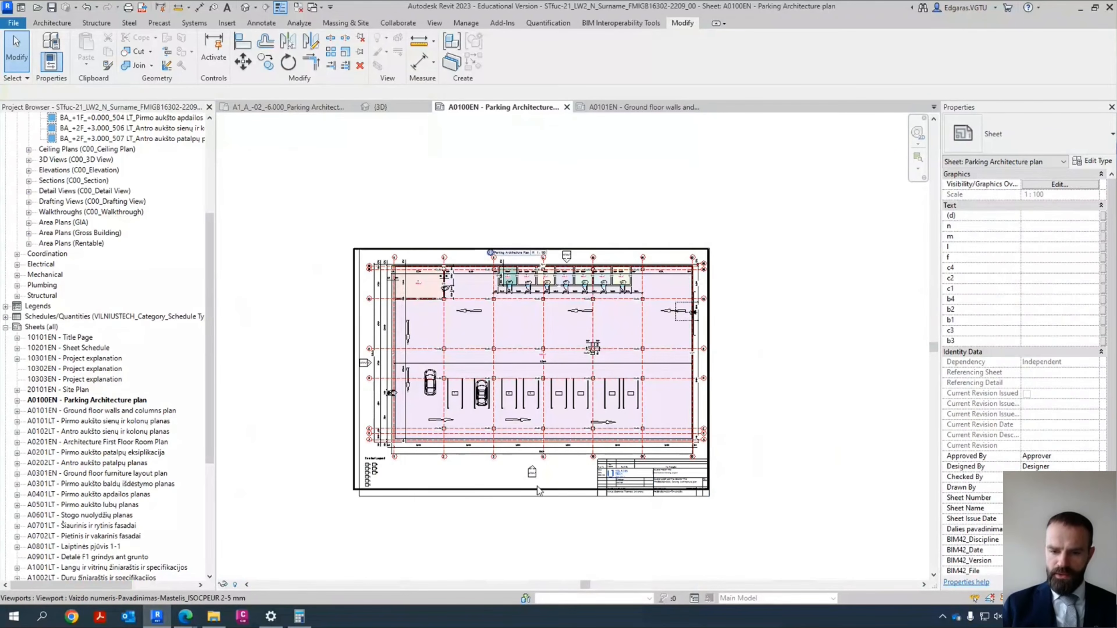
# Step: Change the title block of the parking architecture sheet to a larger sheet size type
pyautogui.click(561, 501)
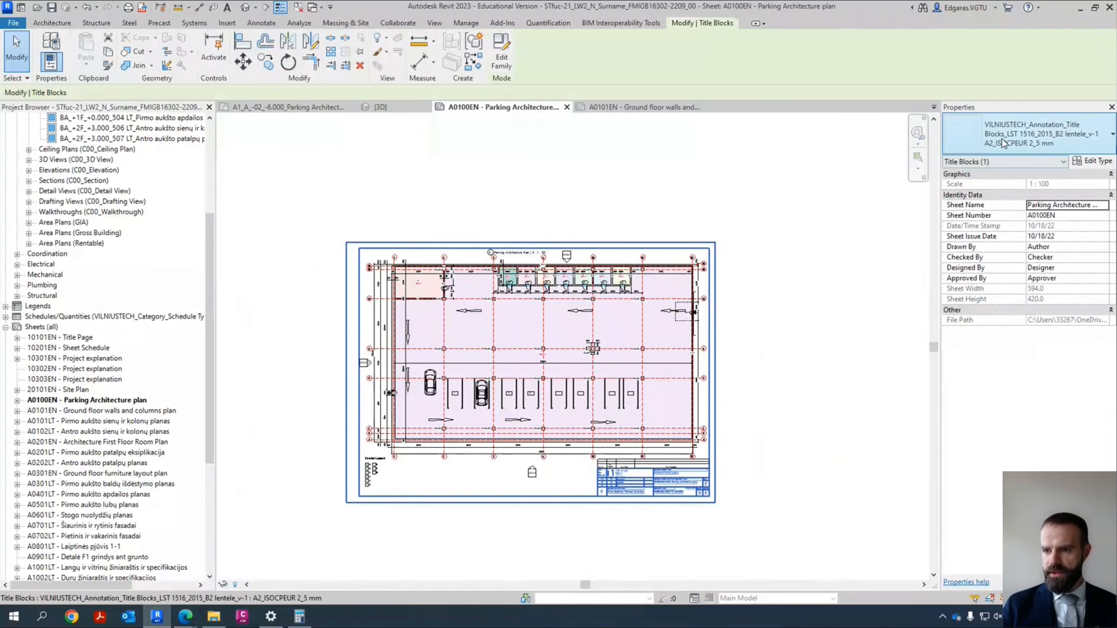
pyautogui.press('Escape')
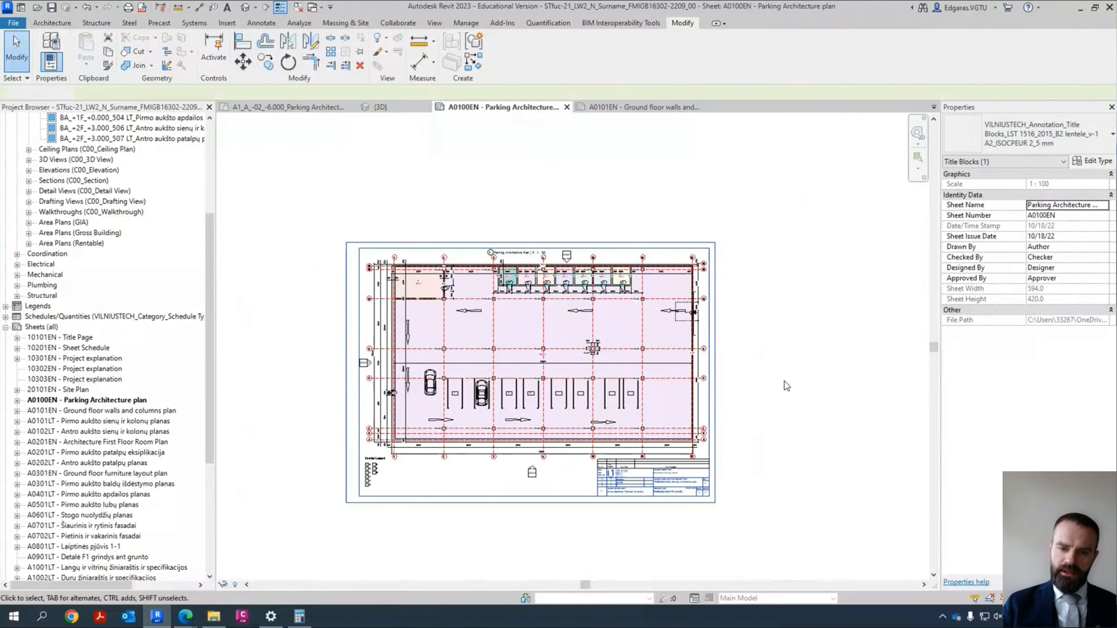
pyautogui.click(1040, 161)
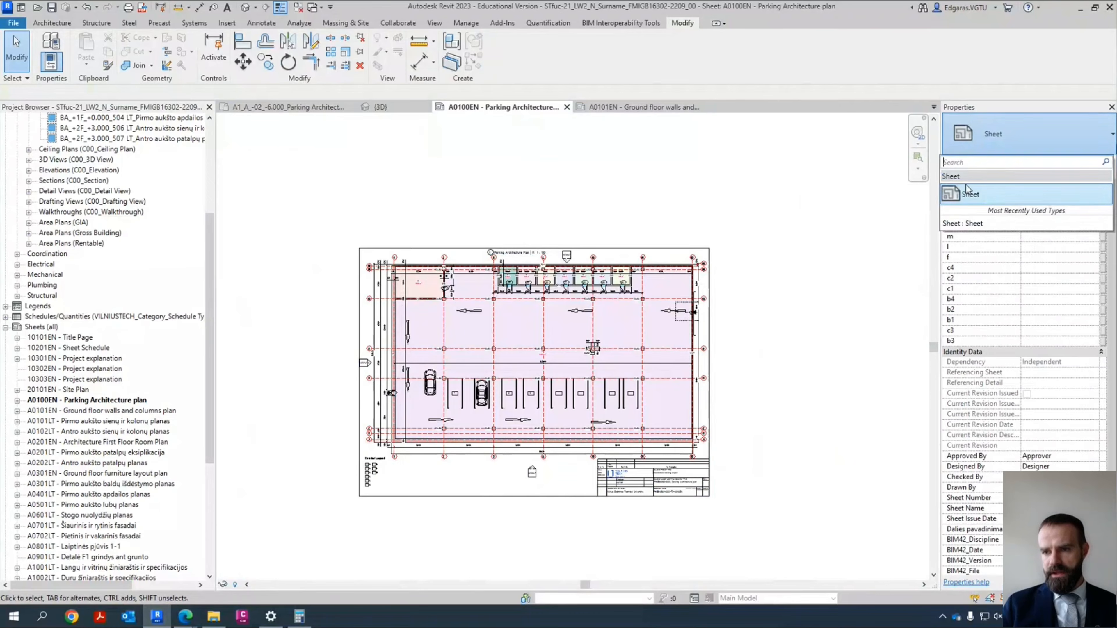
pyautogui.click(678, 253)
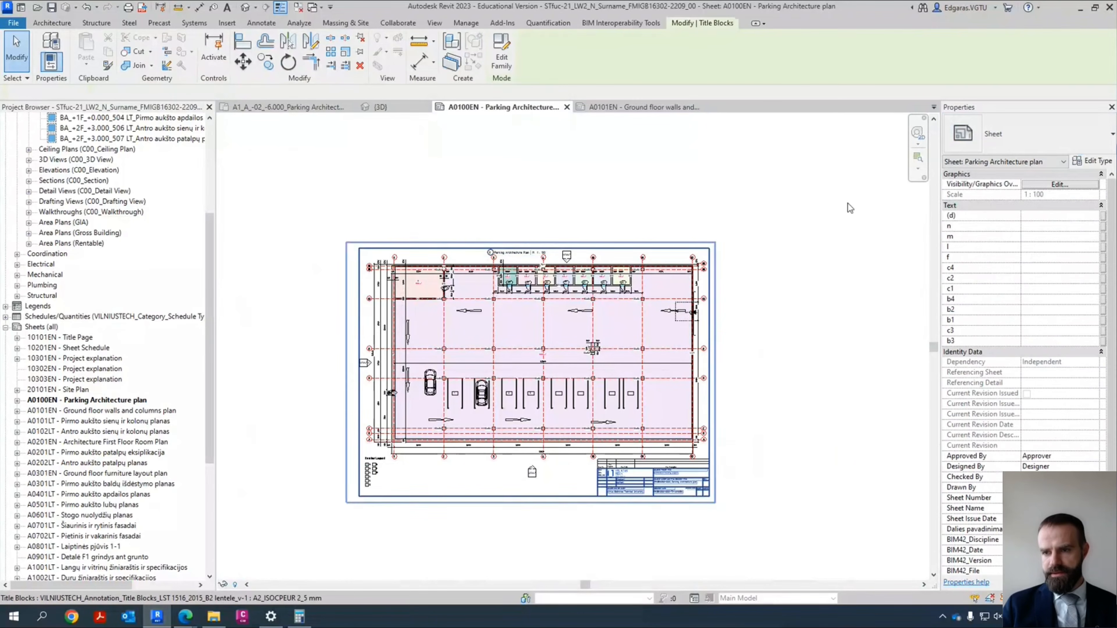
pyautogui.click(1037, 133)
pyautogui.click(865, 261)
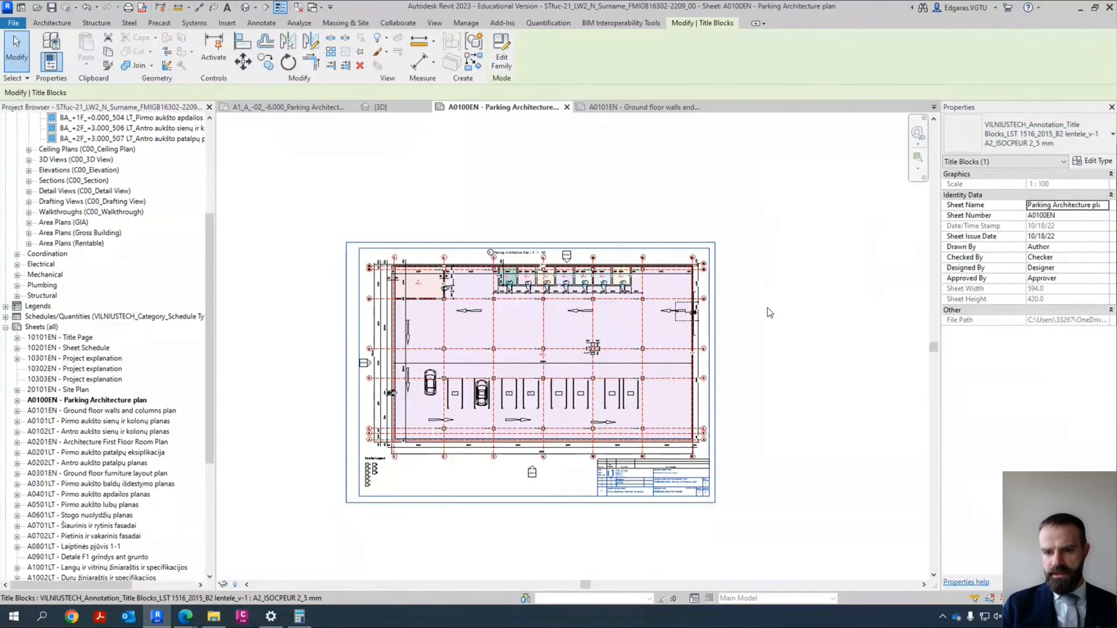
pyautogui.click(783, 314)
# Step: Move the parking plan viewport into the upper-left area of the enlarged sheet frame
pyautogui.moveTo(513, 285); pyautogui.dragTo(424, 224)
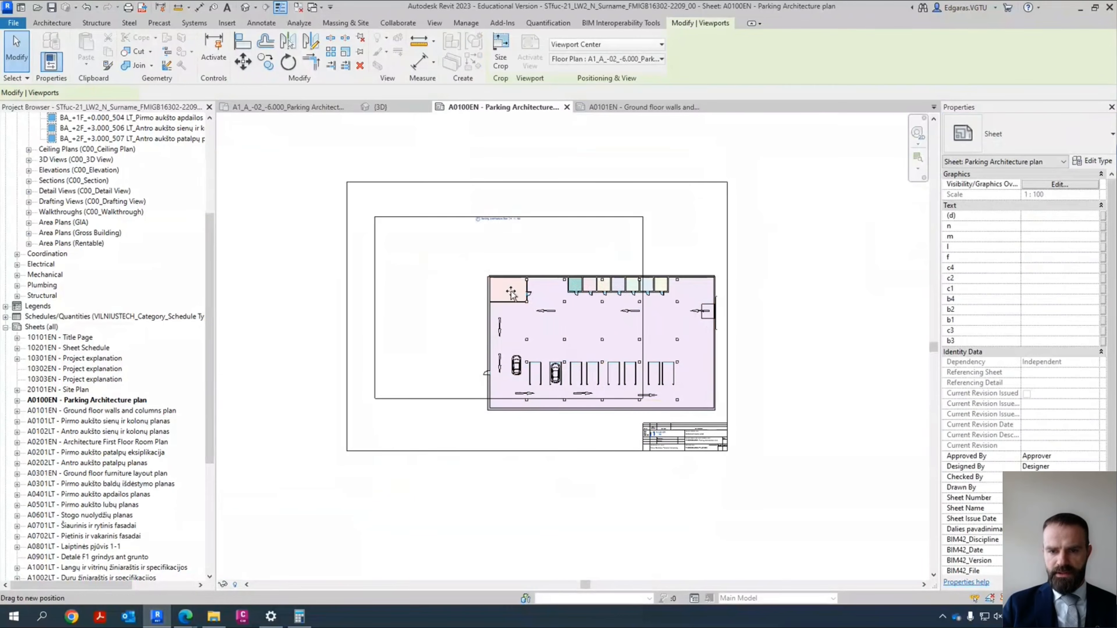
pyautogui.click(795, 333)
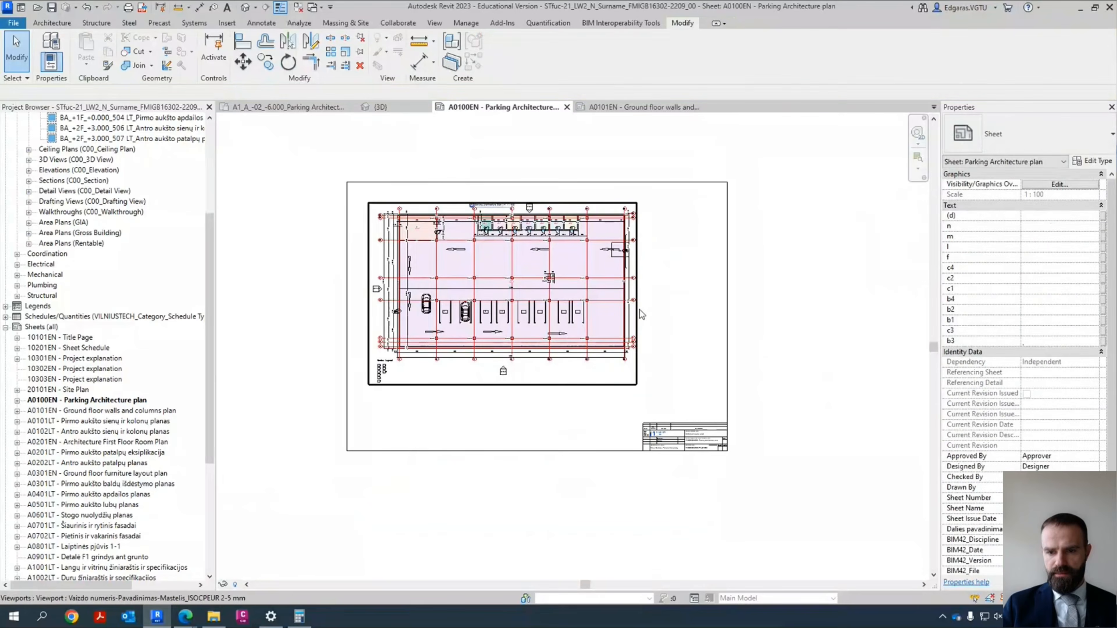
pyautogui.scroll(3, 640, 309)
pyautogui.scroll(-3, 705, 381)
pyautogui.scroll(2, 754, 286)
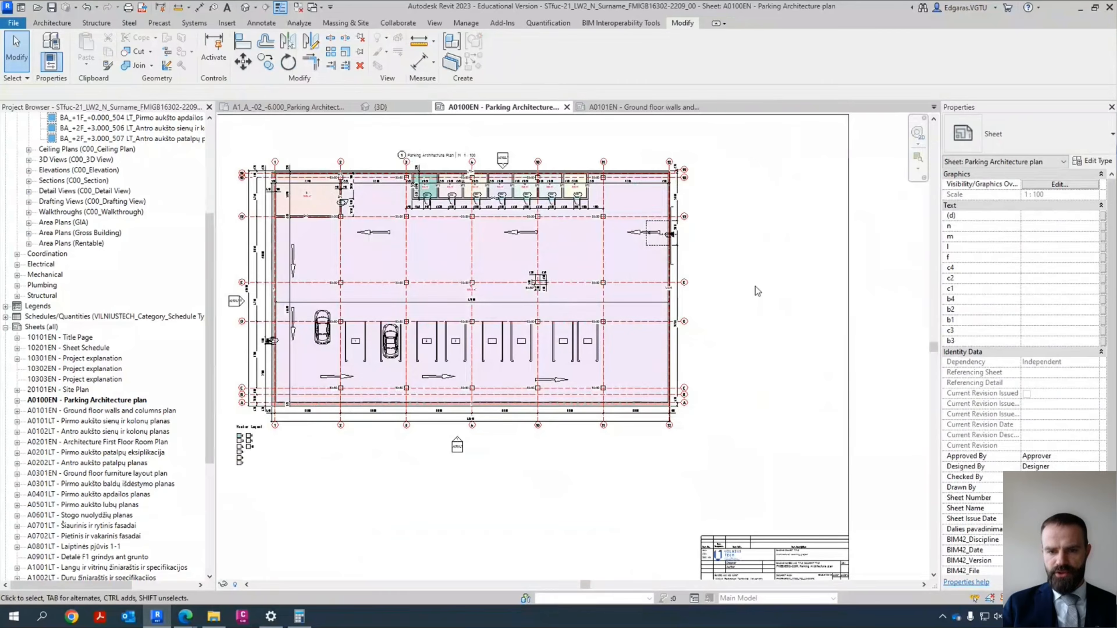
pyautogui.scroll(-2, 784, 337)
pyautogui.scroll(2, 746, 346)
pyautogui.moveTo(743, 394); pyautogui.dragTo(751, 429, button='middle')
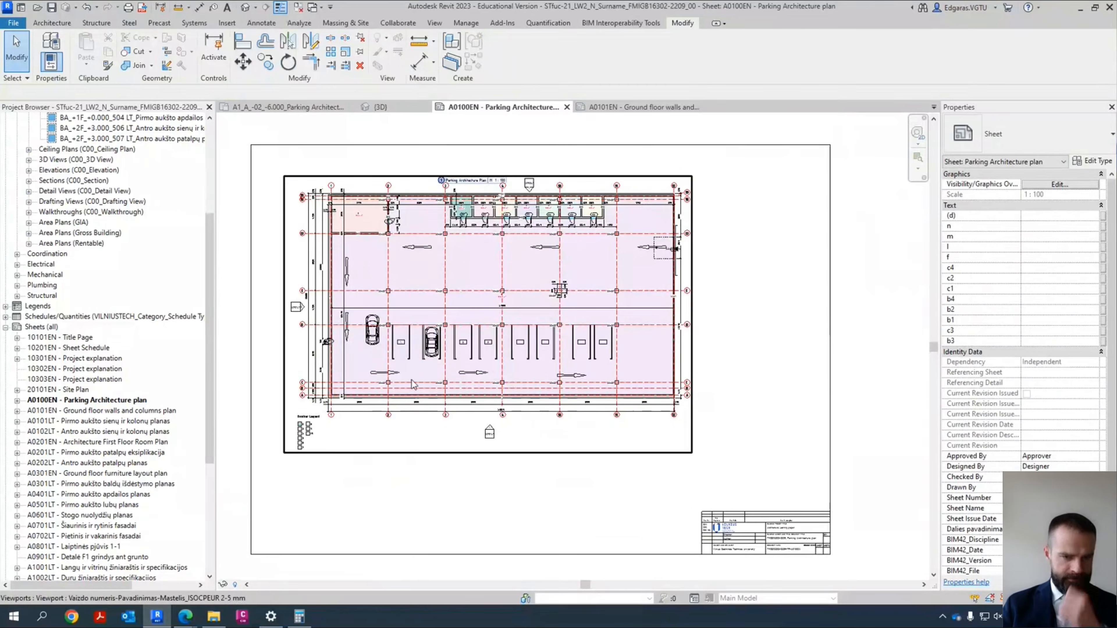
# Step: Check the room schedule on sheet A0101EN - Ground floor walls and columns plan, and return to sheet A0100EN
pyautogui.doubleClick(110, 411)
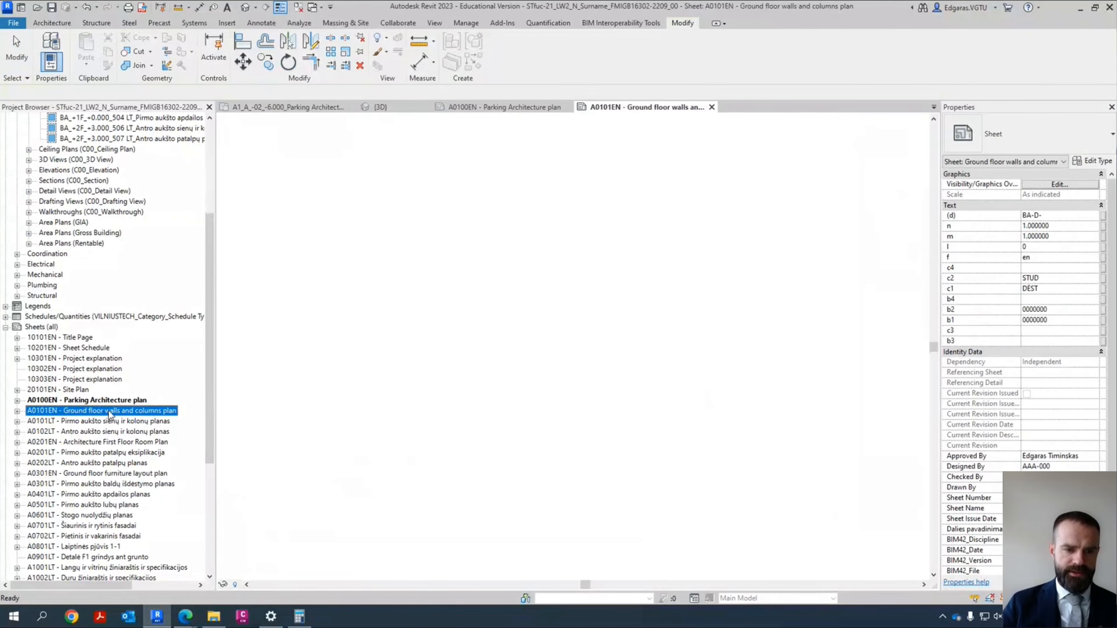
pyautogui.scroll(5, 577, 341)
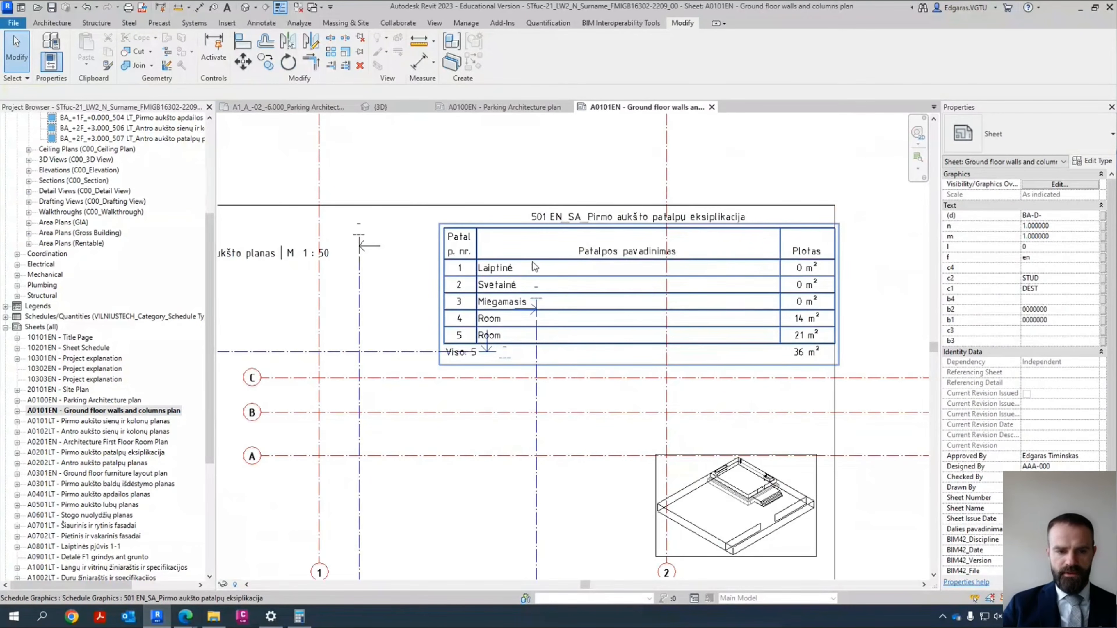
pyautogui.doubleClick(99, 399)
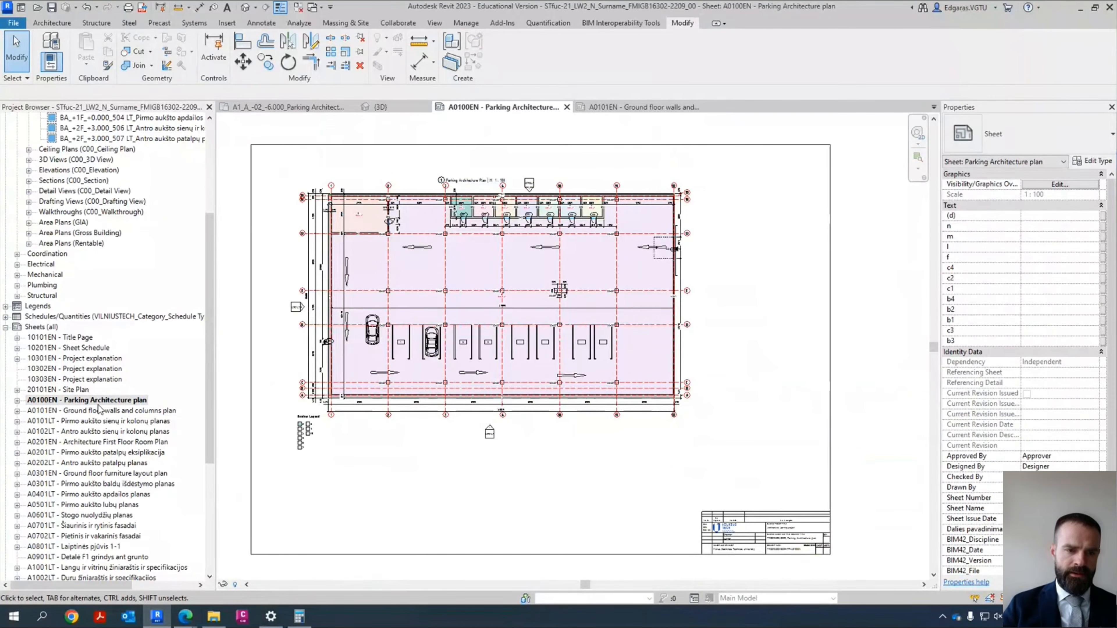
# Step: Duplicate the room schedule 501 EN_SA_Pirmo aukšto patalpų eksiplikacija from the Building Component Schedule group under Rooms
pyautogui.scroll(2, 58, 352)
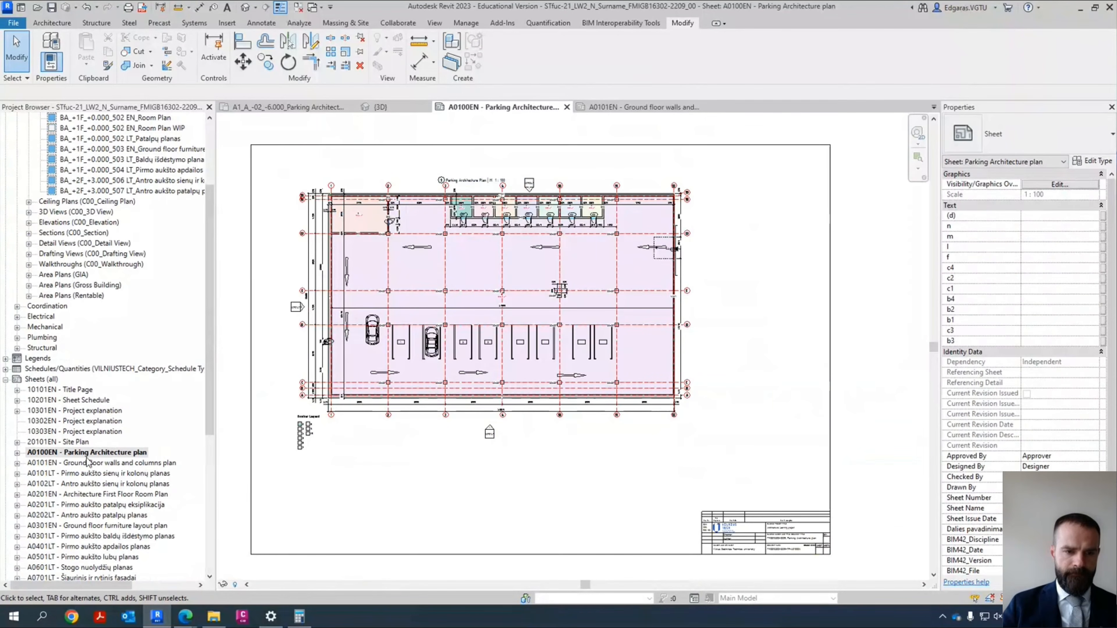
pyautogui.scroll(5, 88, 462)
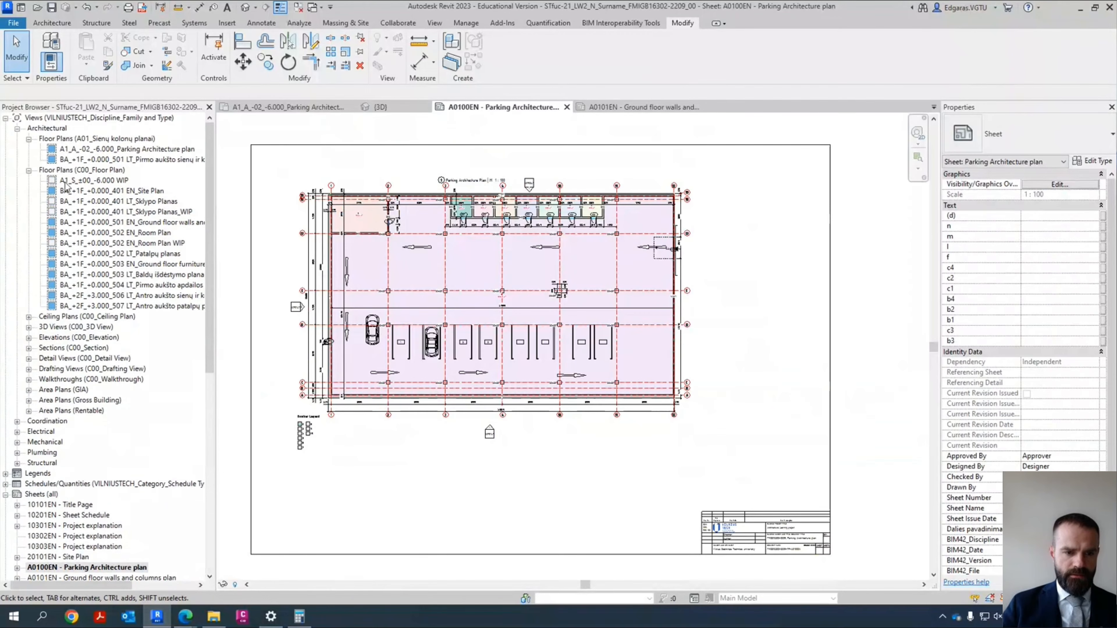
pyautogui.scroll(-4, 44, 264)
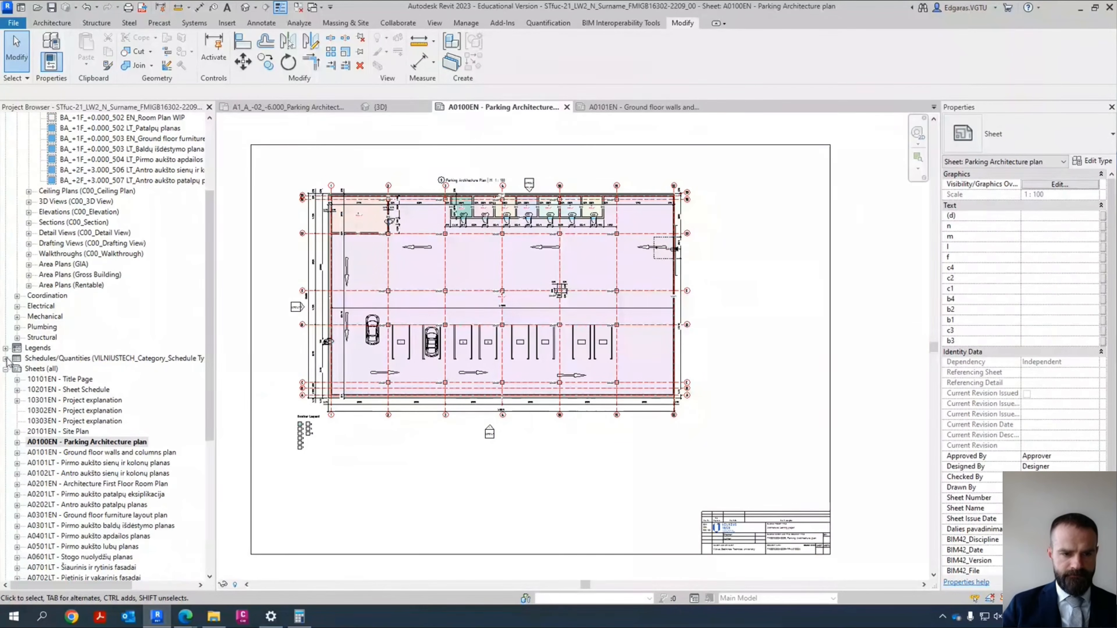
pyautogui.click(5, 358)
pyautogui.scroll(-4, 95, 343)
pyautogui.doubleClick(44, 401)
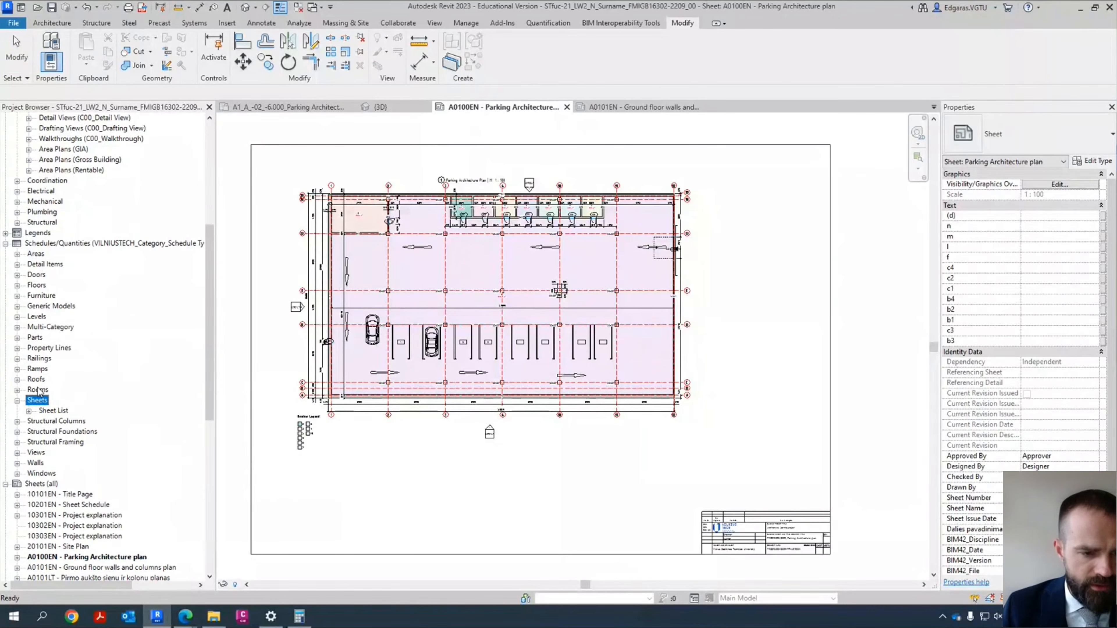
pyautogui.doubleClick(39, 389)
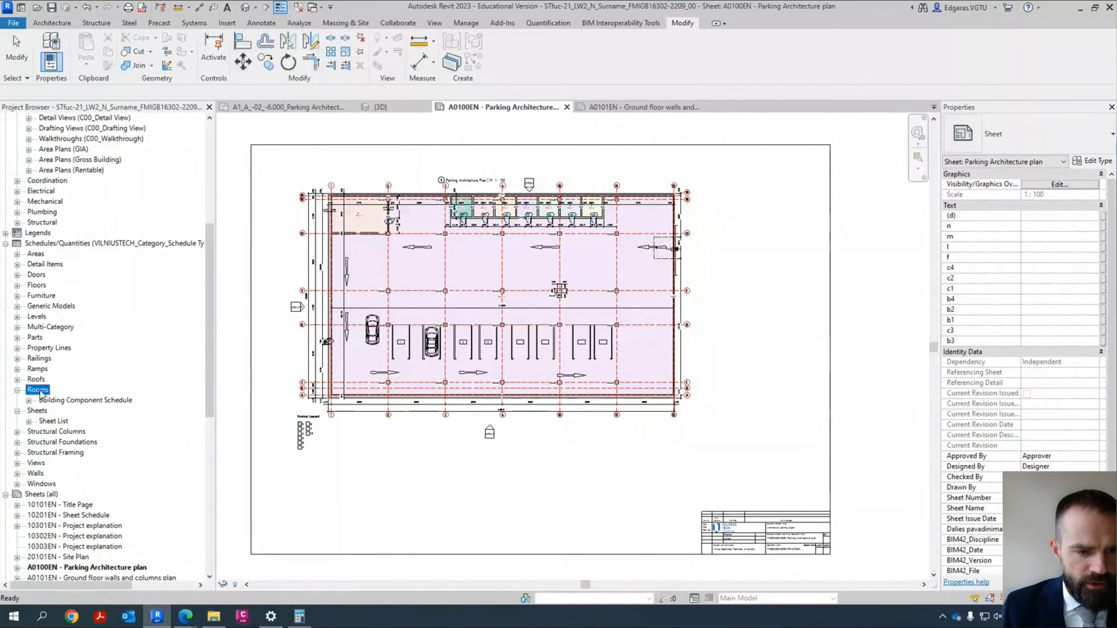
pyautogui.doubleClick(52, 401)
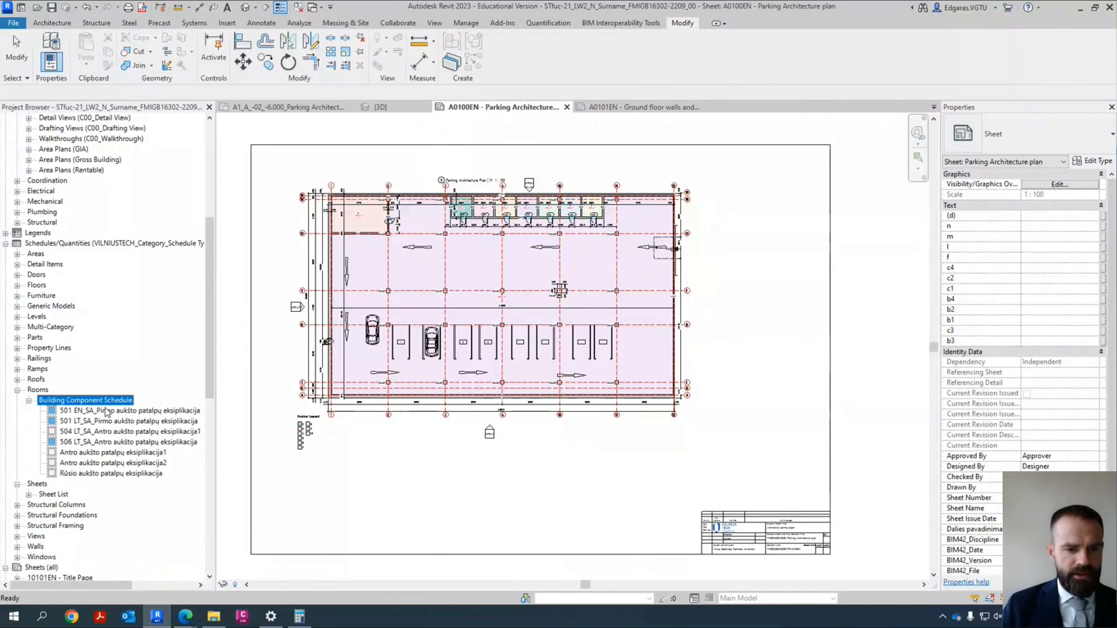
pyautogui.click(125, 412)
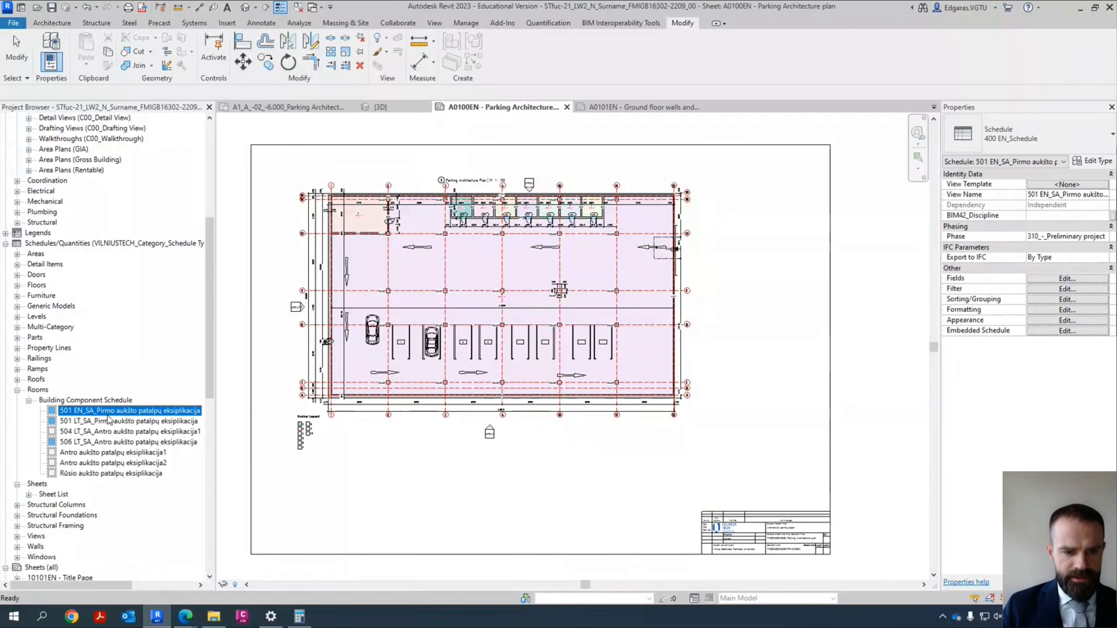
pyautogui.rightClick(113, 414)
pyautogui.moveTo(282, 220)
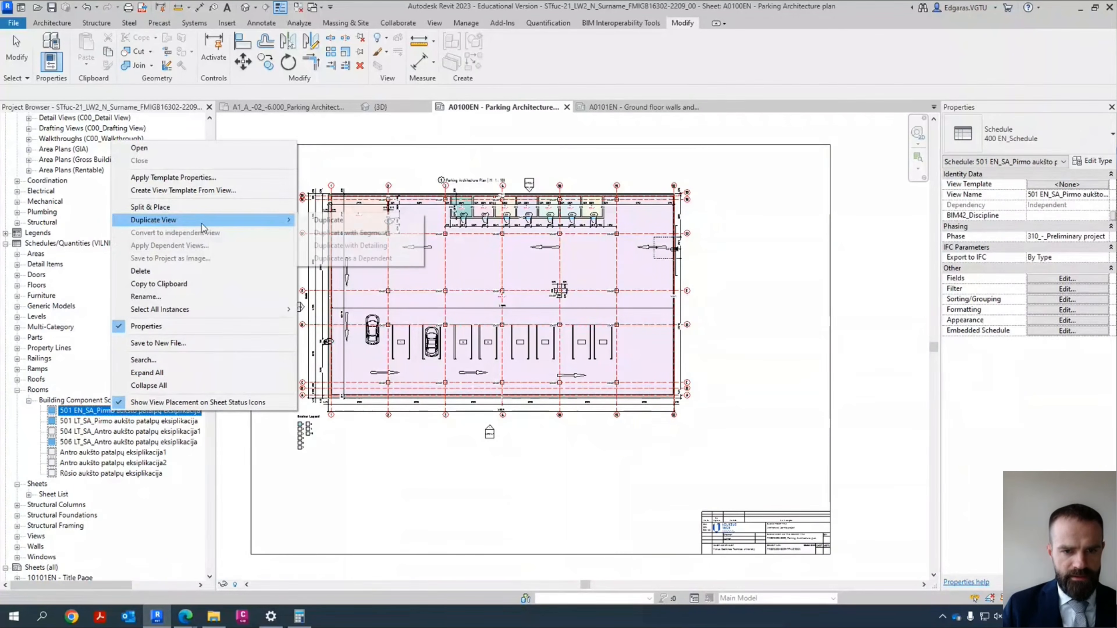
pyautogui.click(324, 223)
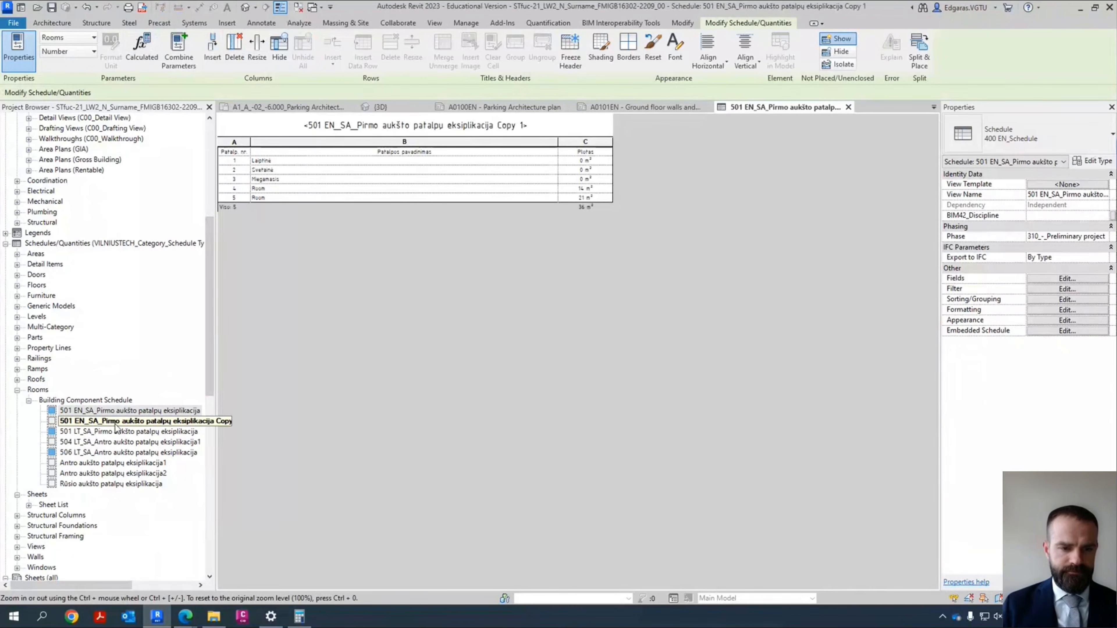
# Step: Rename the duplicated schedule in its title as 501 EN_BA_Parkin Room Schedule
pyautogui.click(387, 127)
pyautogui.click(378, 123)
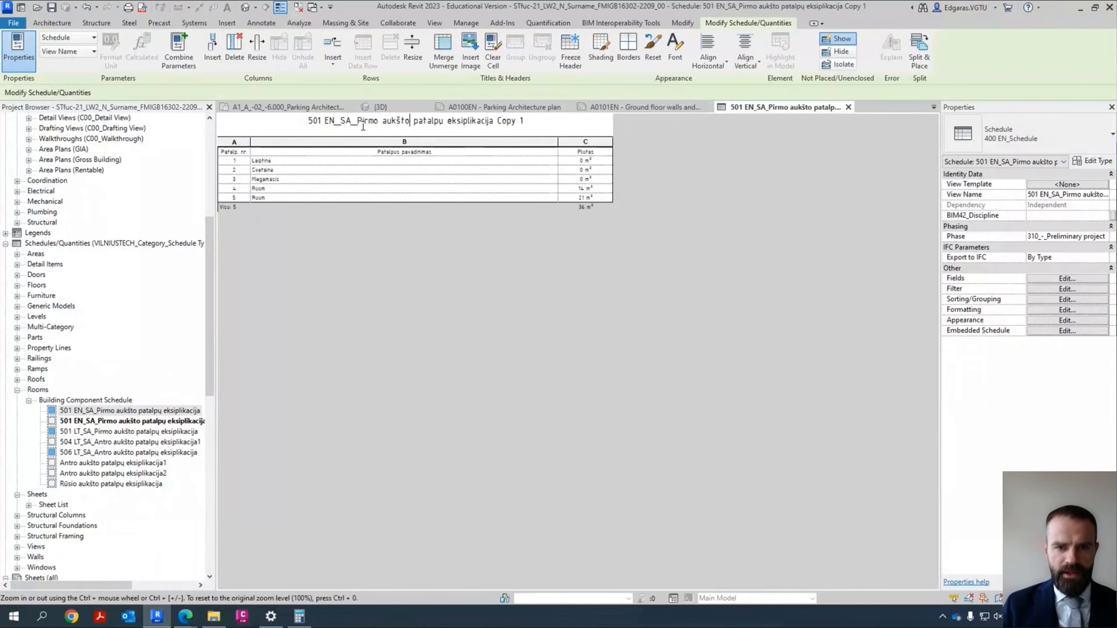
pyautogui.moveTo(357, 123); pyautogui.dragTo(578, 128)
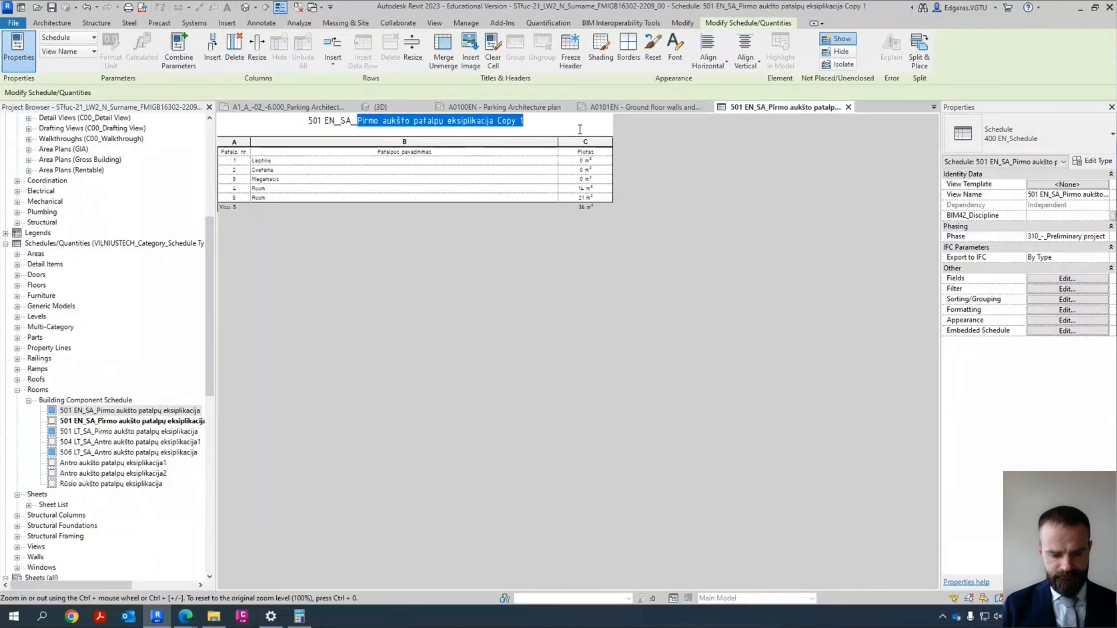
pyautogui.write('Par')
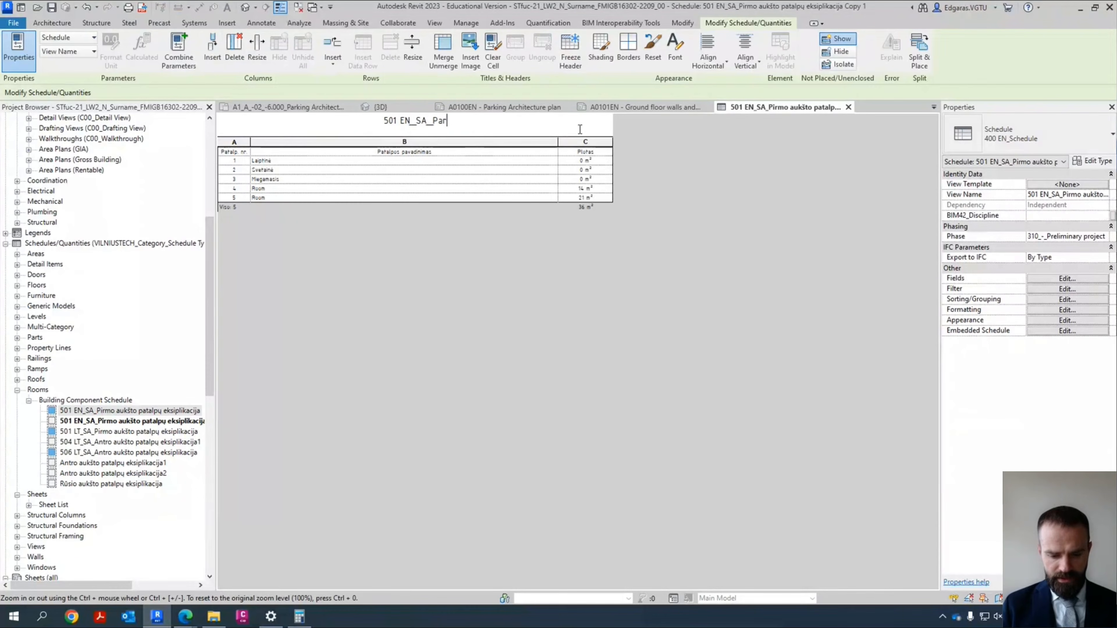
pyautogui.write('kin R')
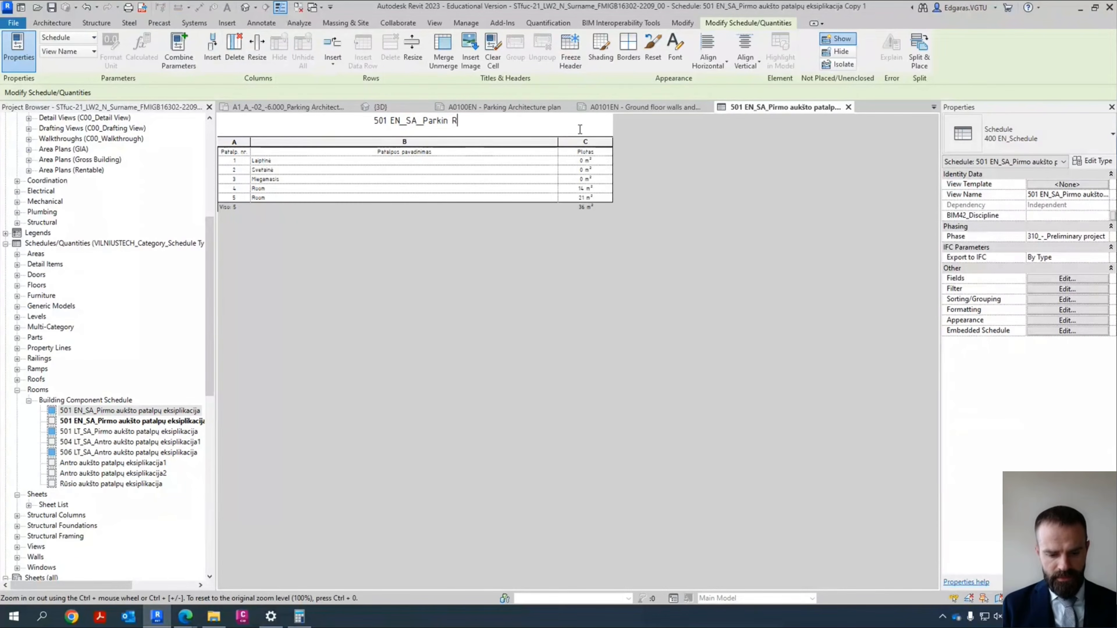
pyautogui.write('oom S')
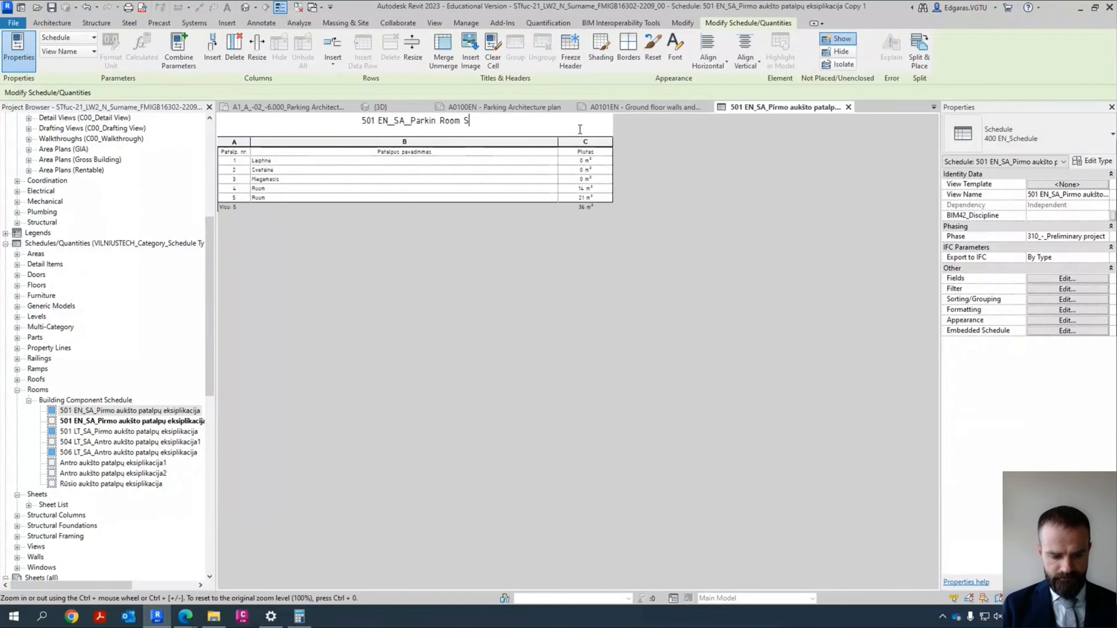
pyautogui.write('chedule')
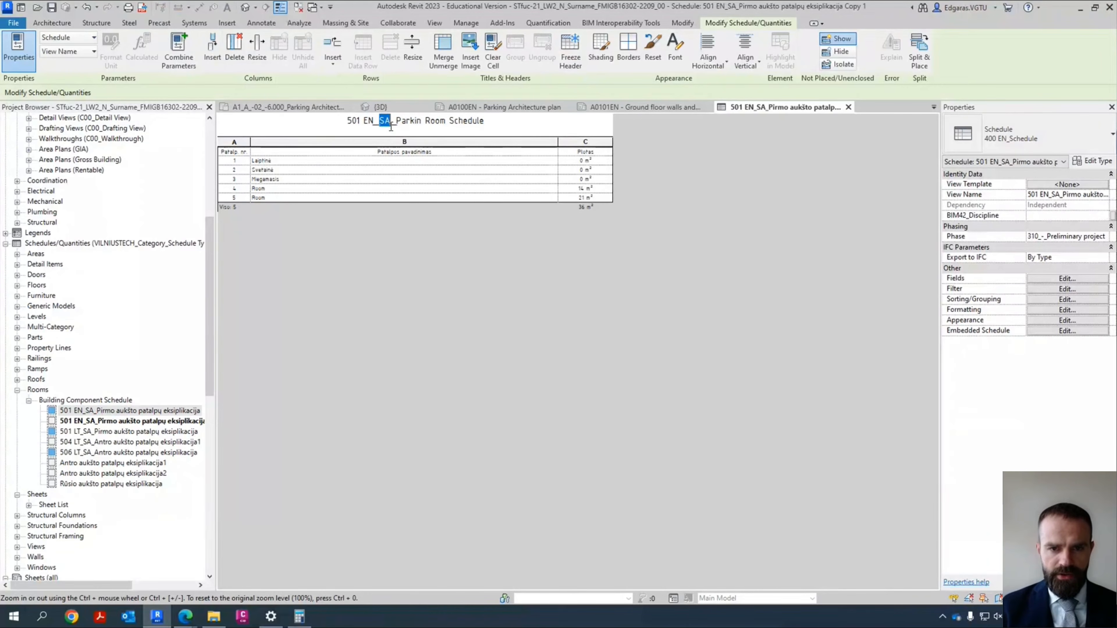
pyautogui.write('BA')
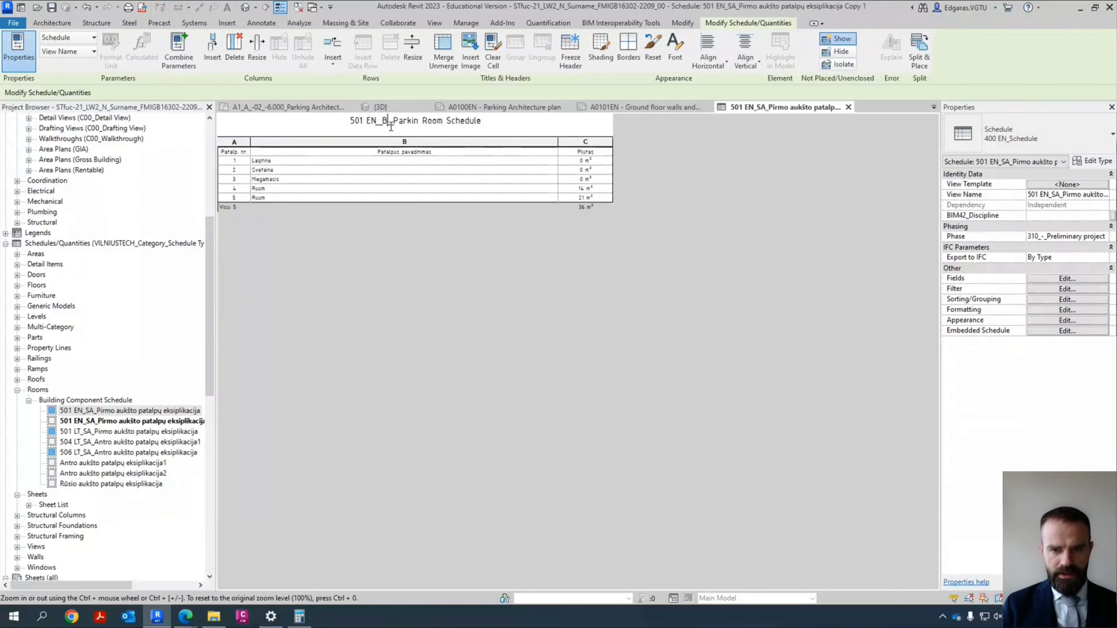
pyautogui.press('Return')
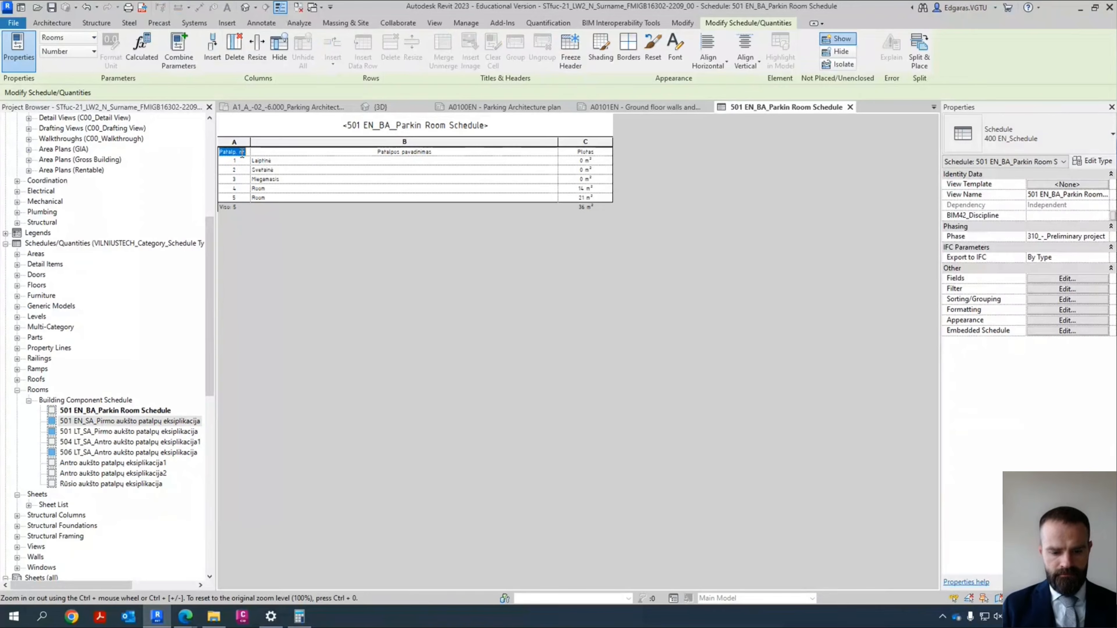
# Step: Change the three column headings of the parking room schedule to Room No., Name and Area
pyautogui.write('Room No')
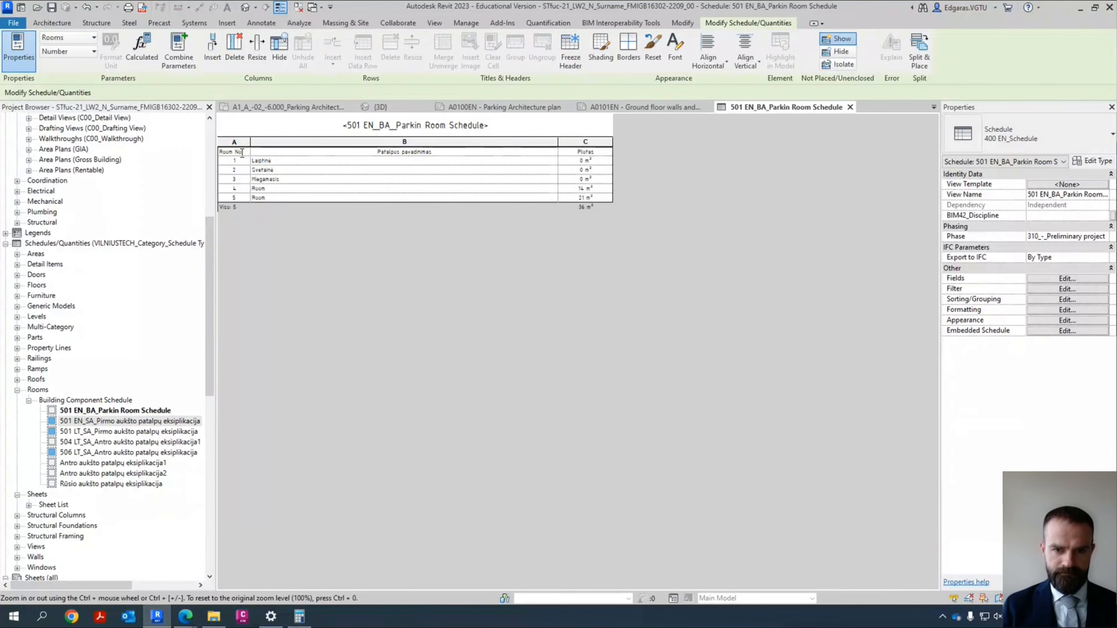
pyautogui.click(249, 159)
pyautogui.click(459, 151)
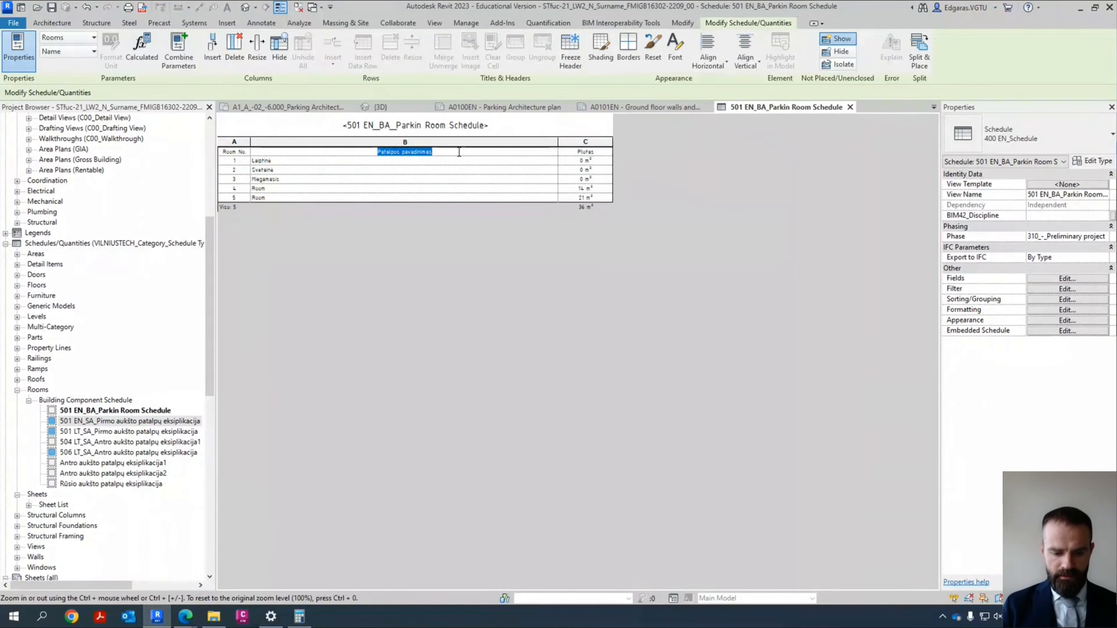
pyautogui.write('Name')
pyautogui.press('Return')
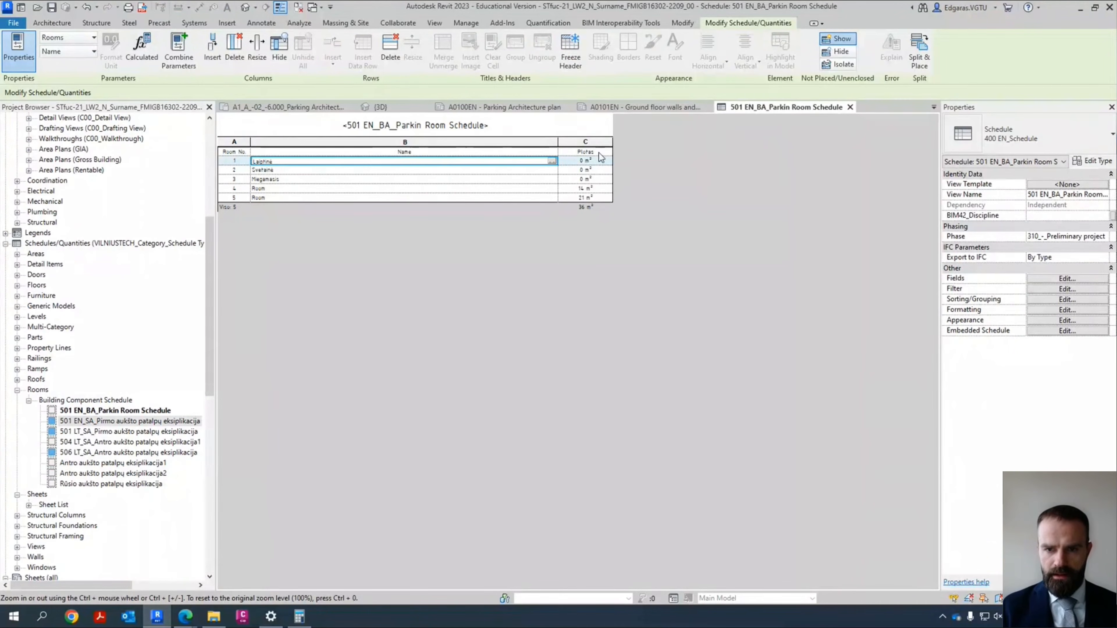
pyautogui.click(597, 151)
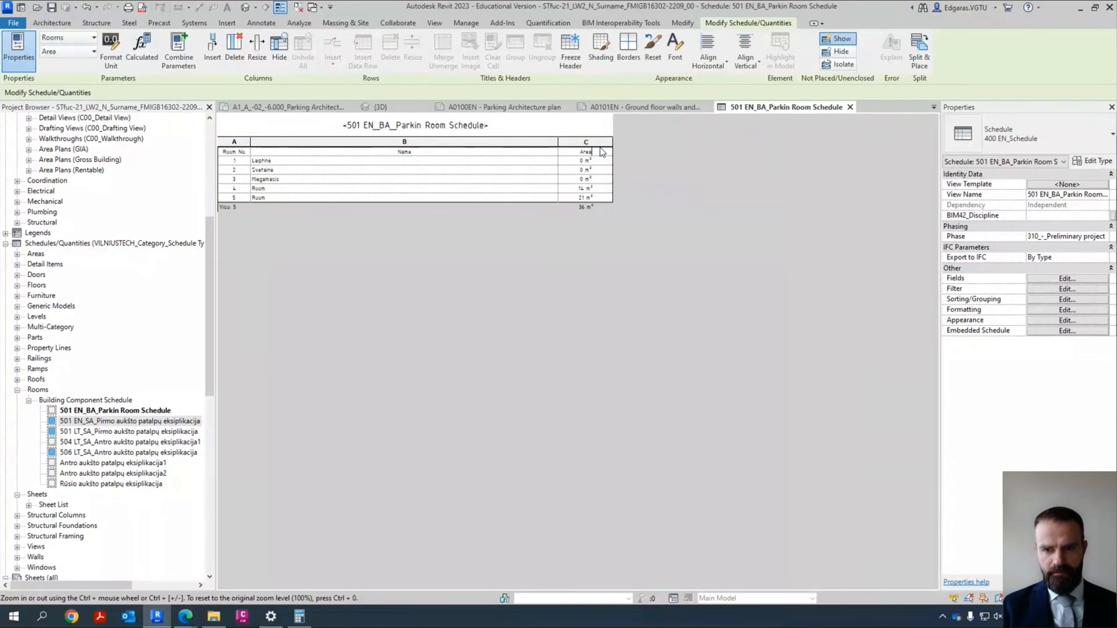
pyautogui.press('Return')
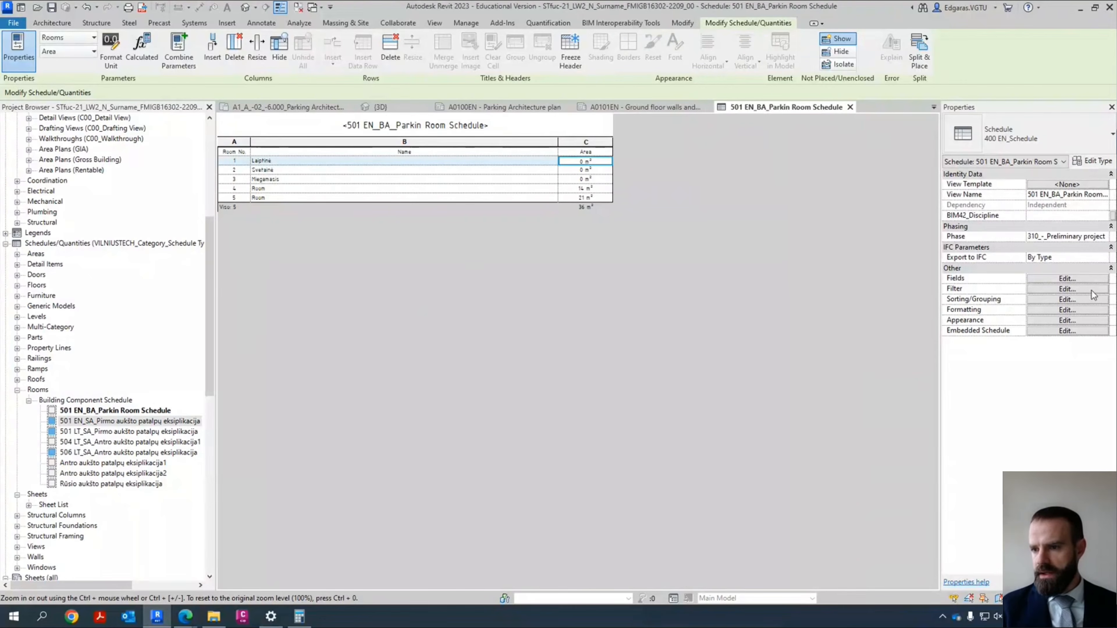
# Step: Set the schedule's header and body text to 2.5mm ISOCPEUR Transparent and enable striped rows in its appearance properties
pyautogui.click(1082, 279)
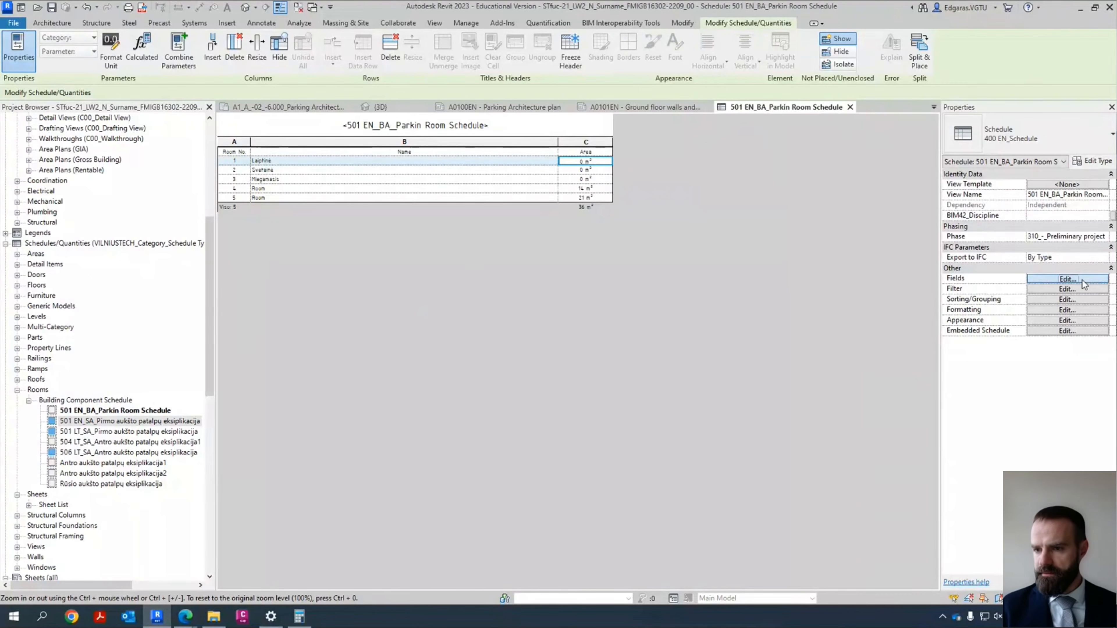
pyautogui.click(436, 159)
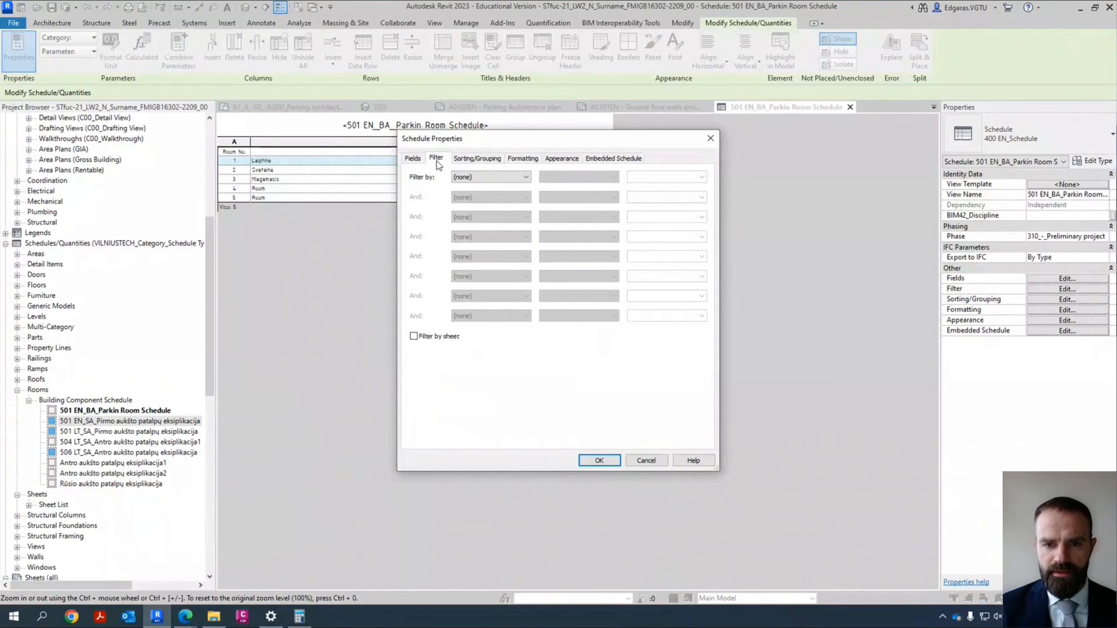
pyautogui.click(477, 159)
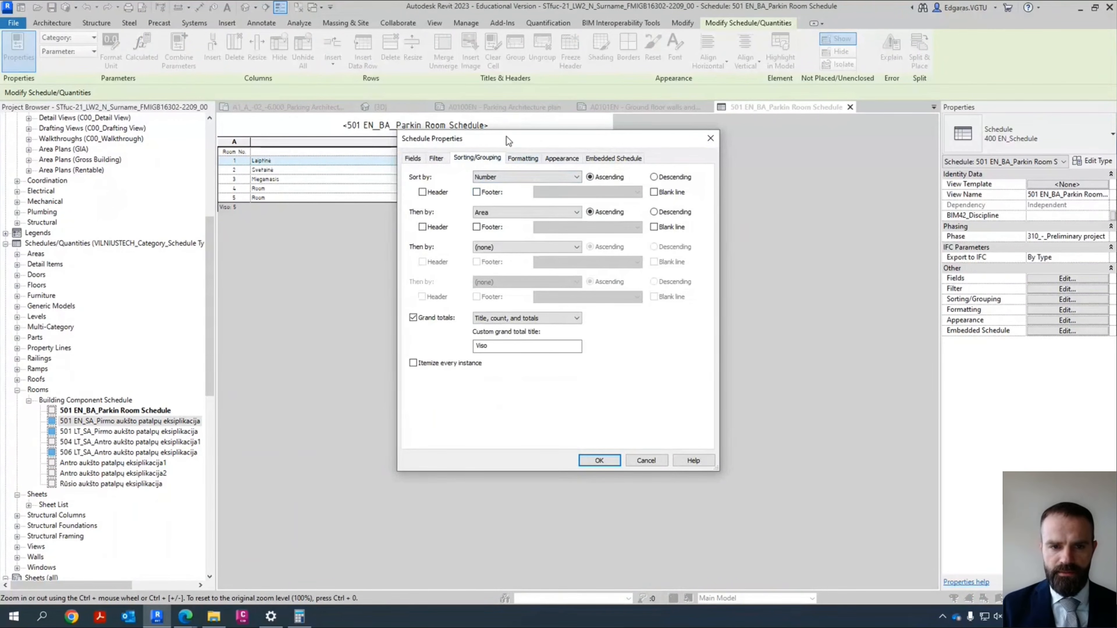
pyautogui.moveTo(506, 136); pyautogui.dragTo(396, 217)
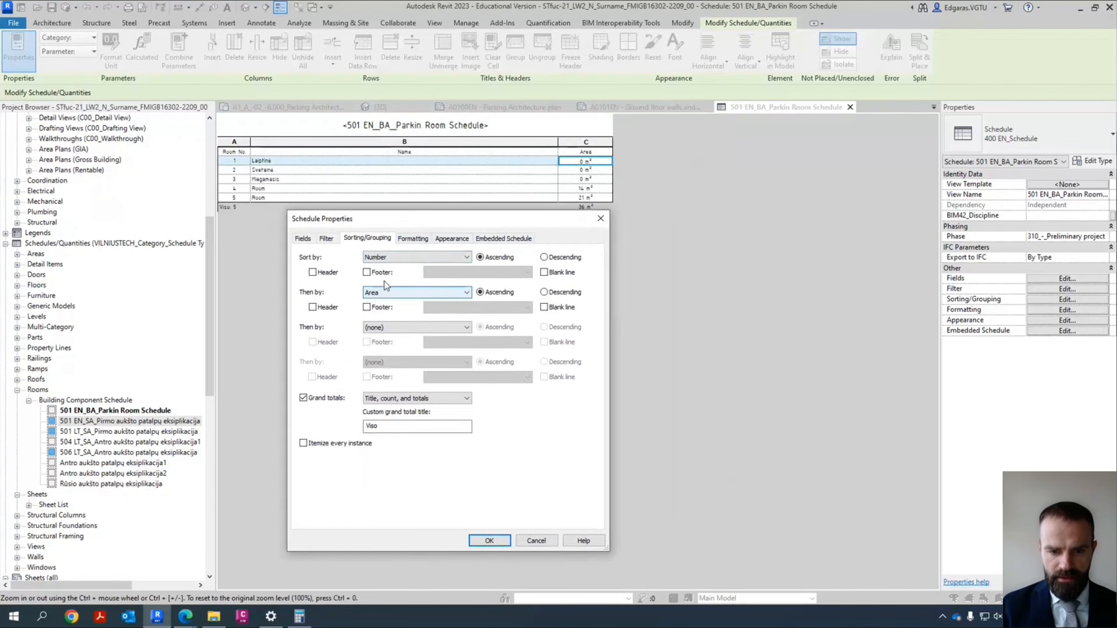
pyautogui.click(413, 240)
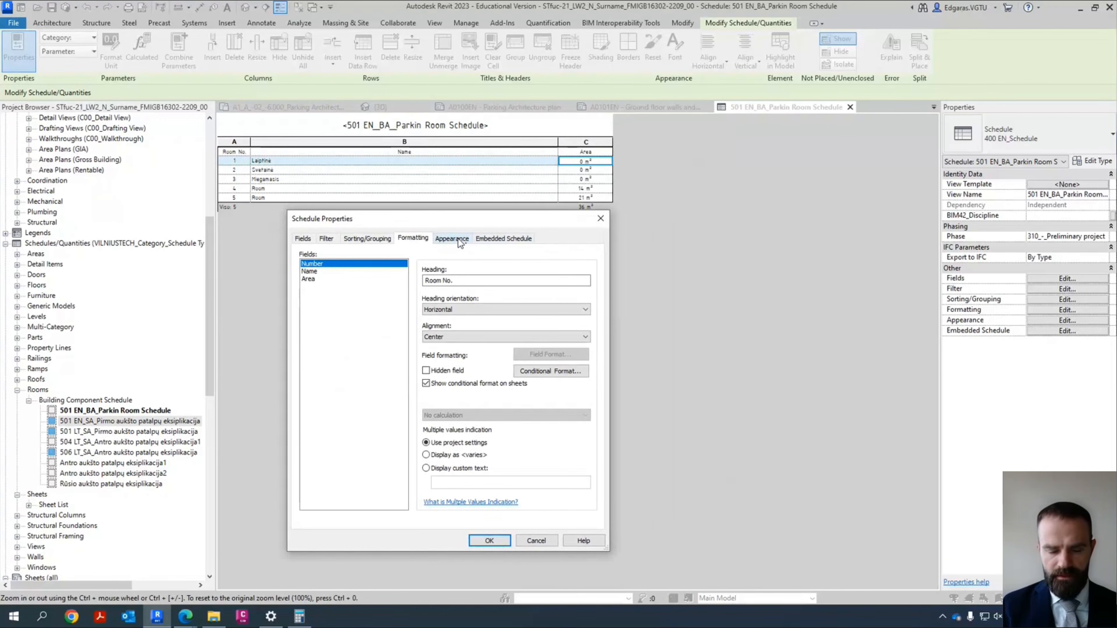
pyautogui.click(457, 239)
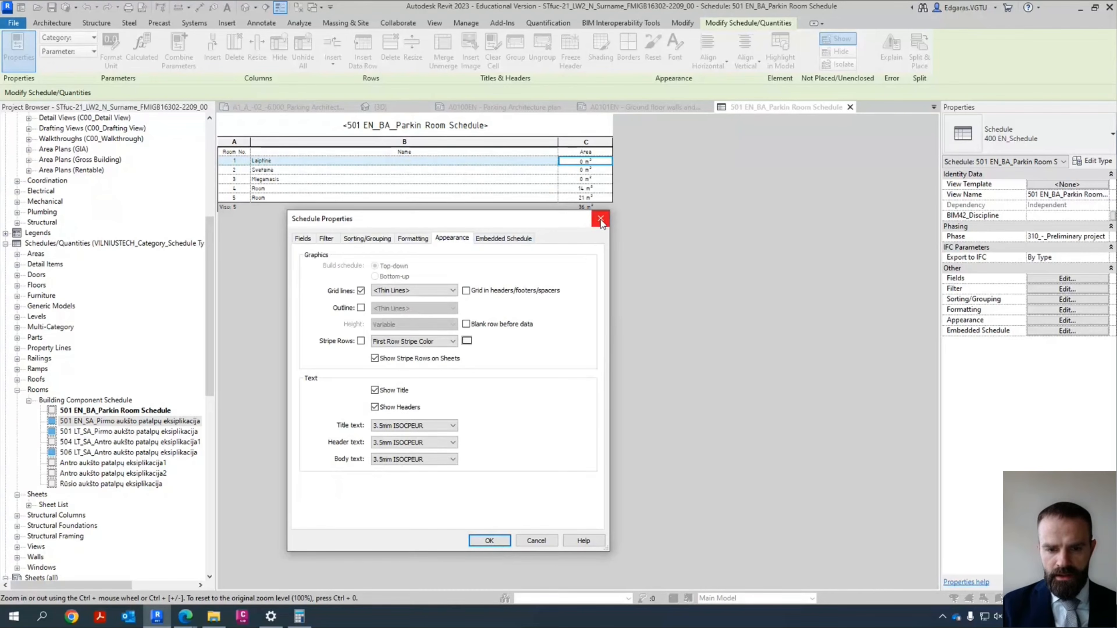
pyautogui.click(420, 442)
pyautogui.click(413, 459)
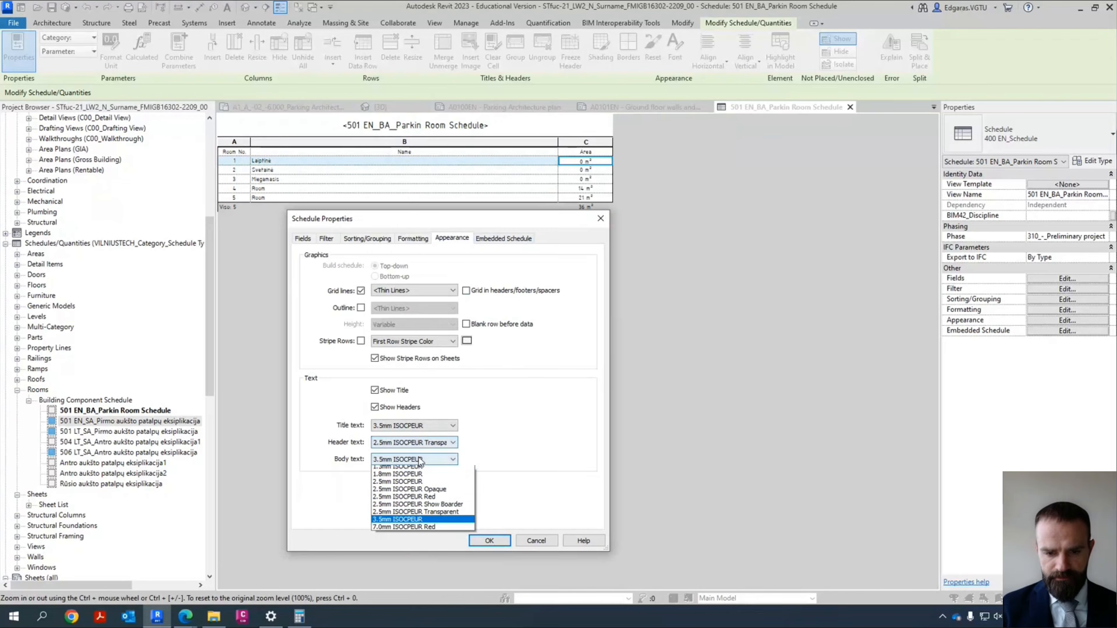
pyautogui.click(404, 523)
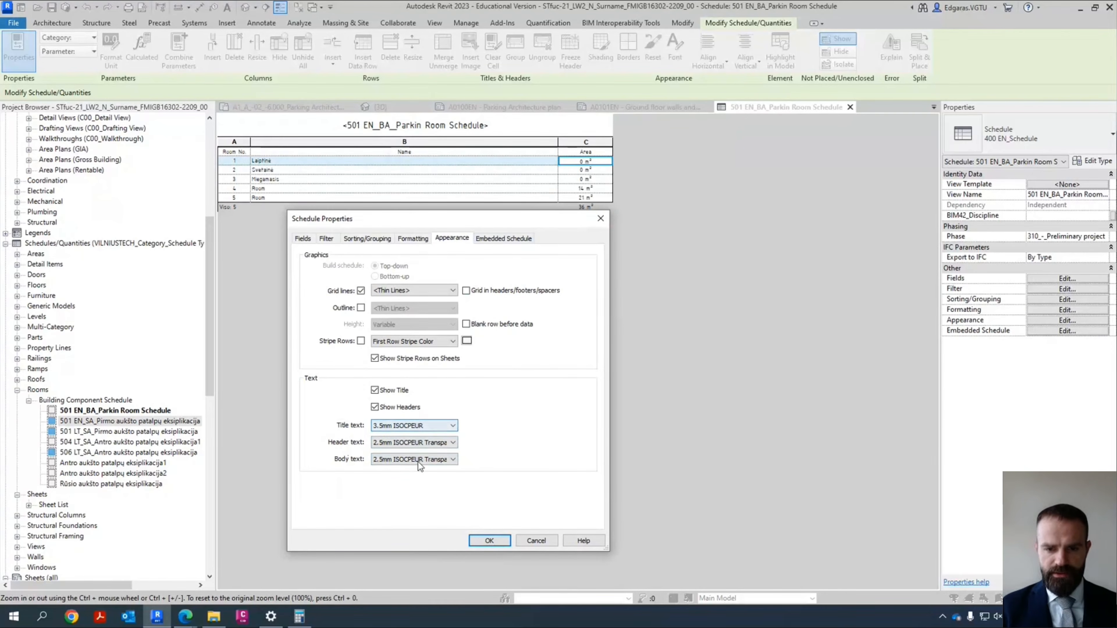
pyautogui.click(360, 342)
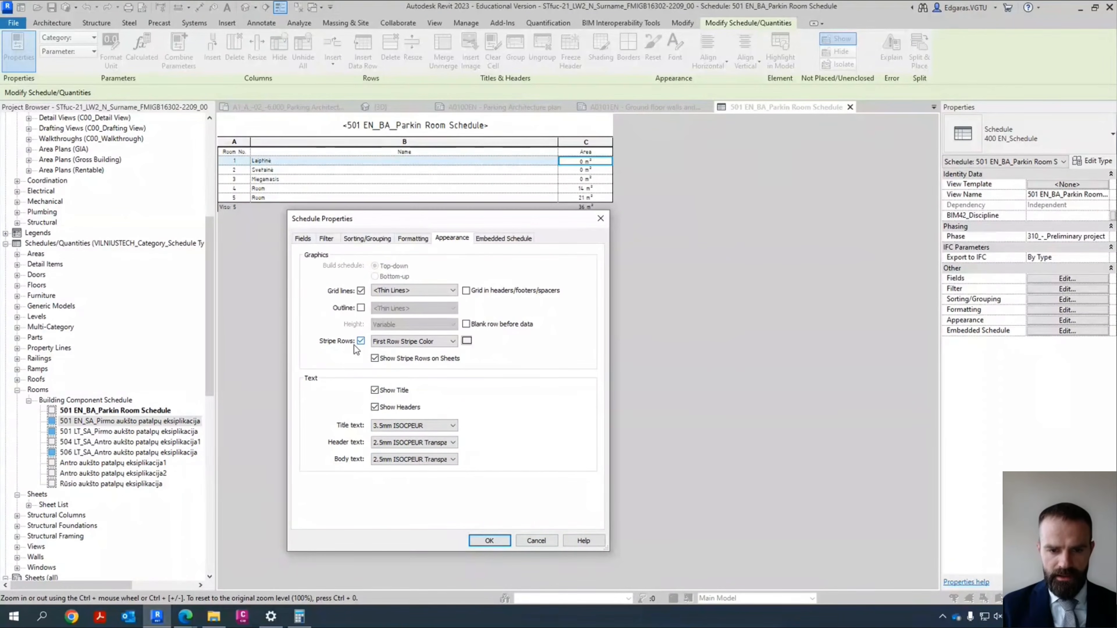
pyautogui.click(491, 541)
# Step: Set the phase of the parking room schedule to 530_-_Completion
pyautogui.click(1104, 236)
pyautogui.click(1103, 236)
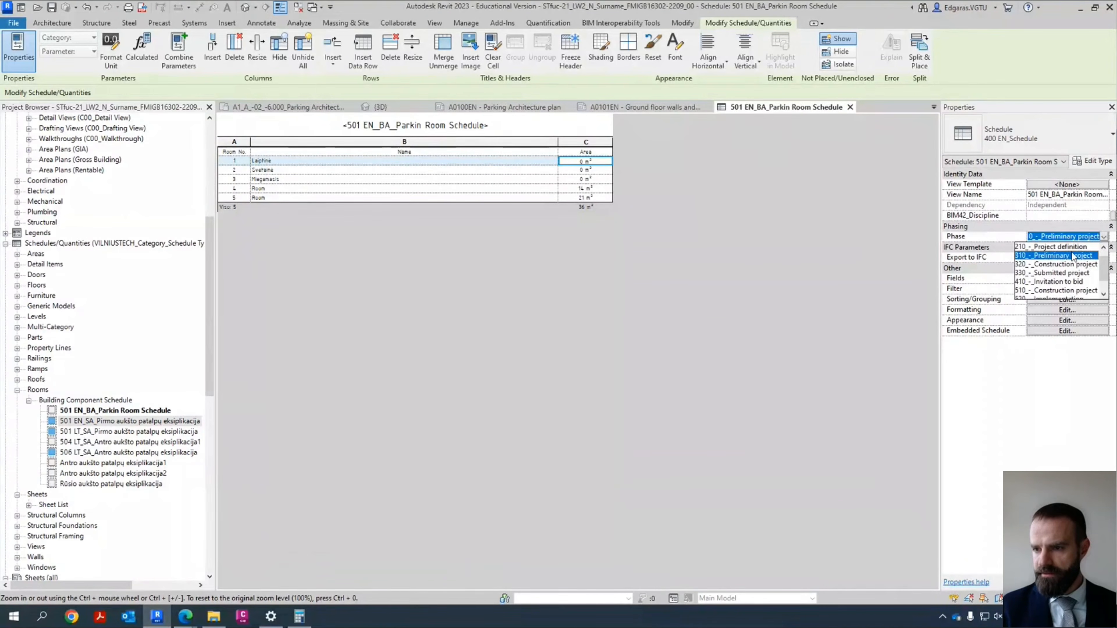
pyautogui.scroll(-2, 1072, 264)
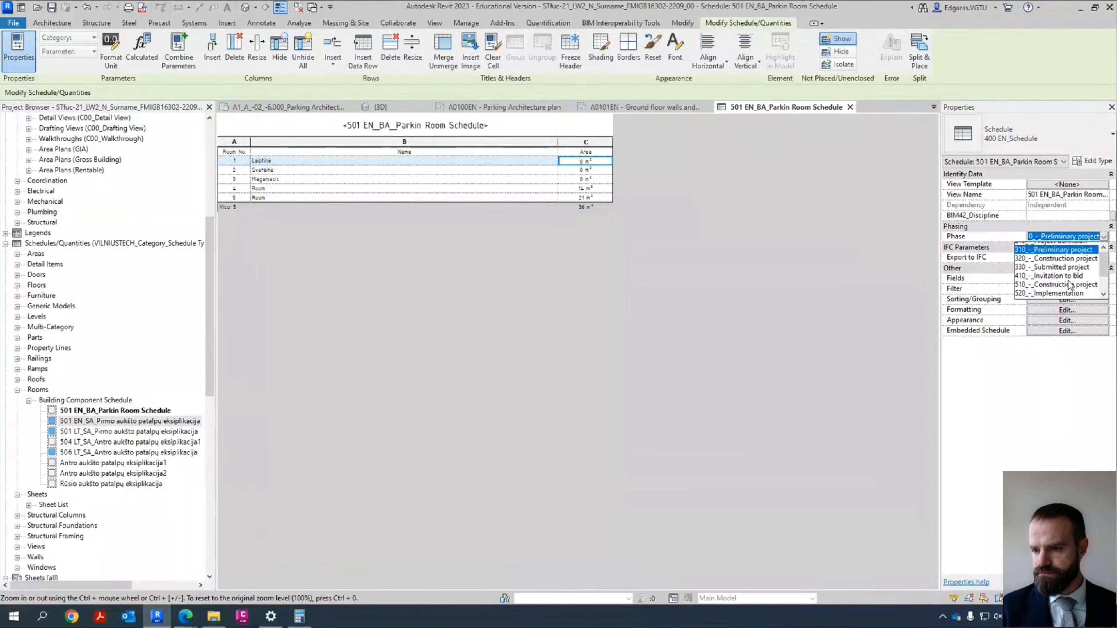
pyautogui.scroll(-1, 1064, 277)
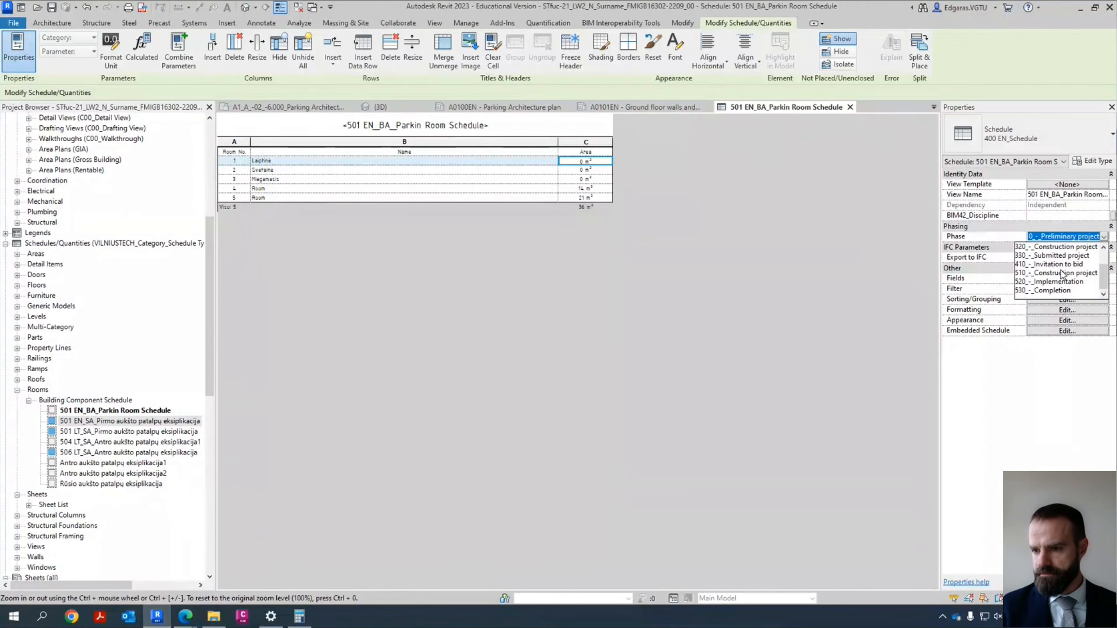
pyautogui.click(1062, 291)
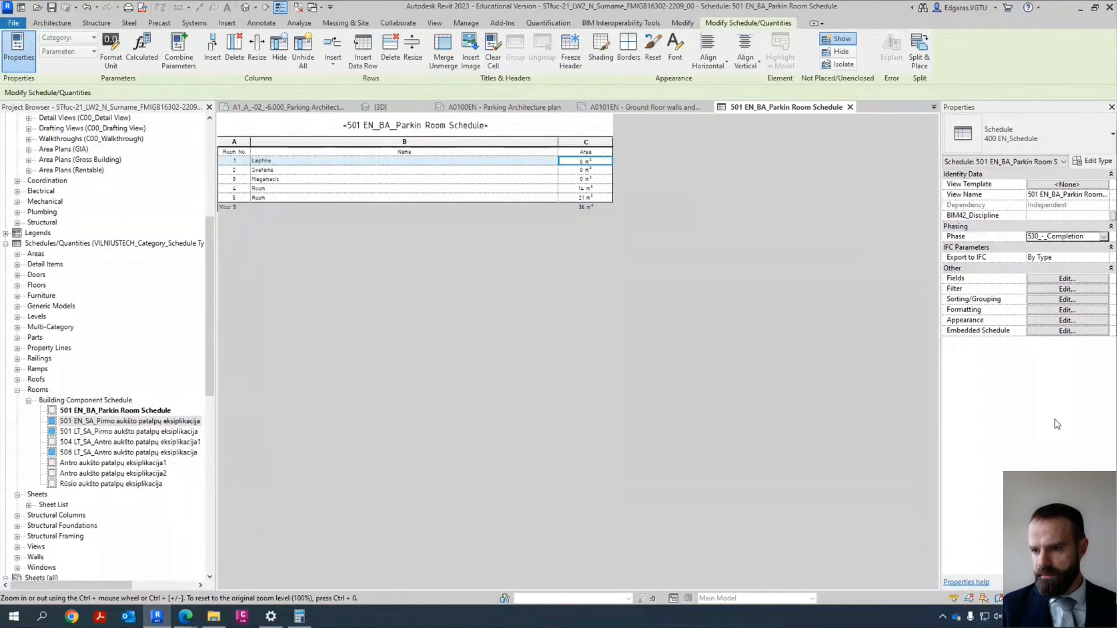
# Step: Add the Level field to the scheduled fields of the parking room schedule
pyautogui.click(1066, 279)
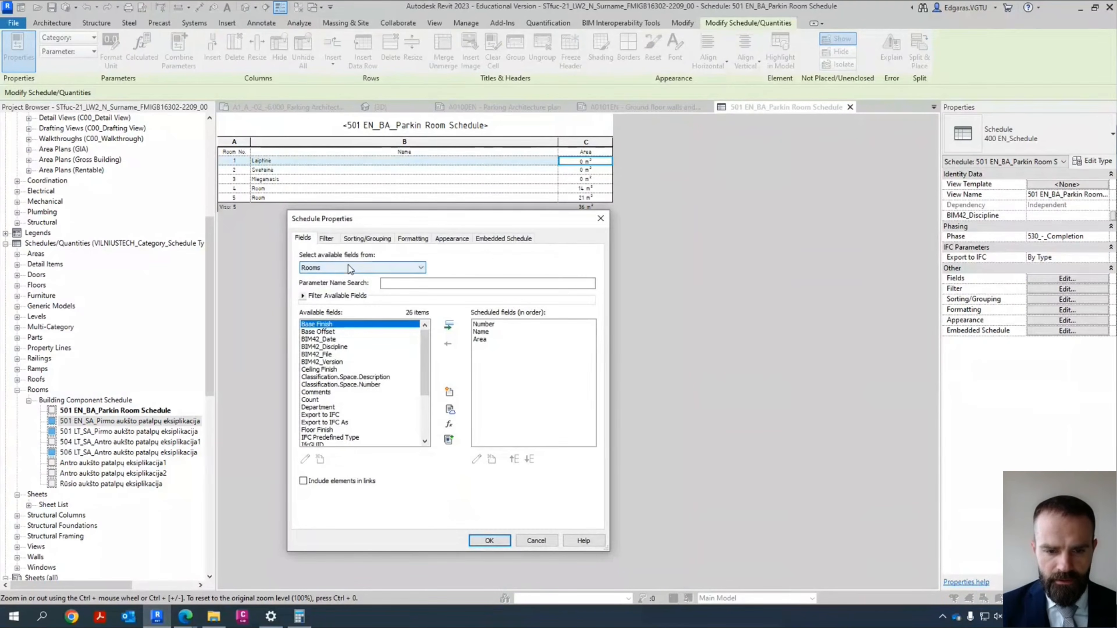
pyautogui.click(326, 239)
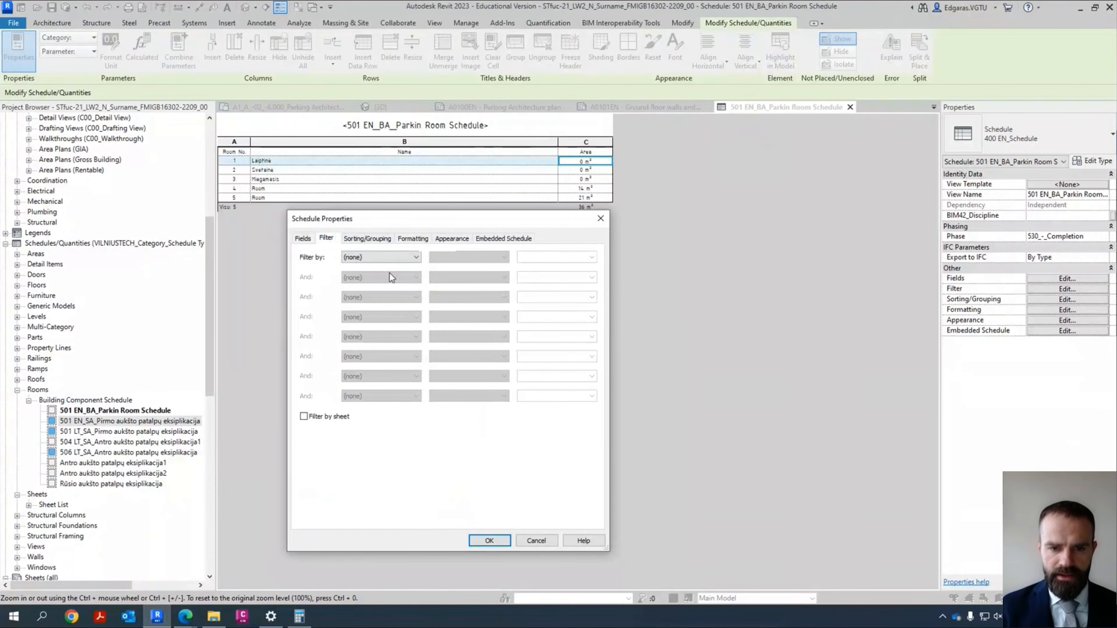
pyautogui.click(389, 257)
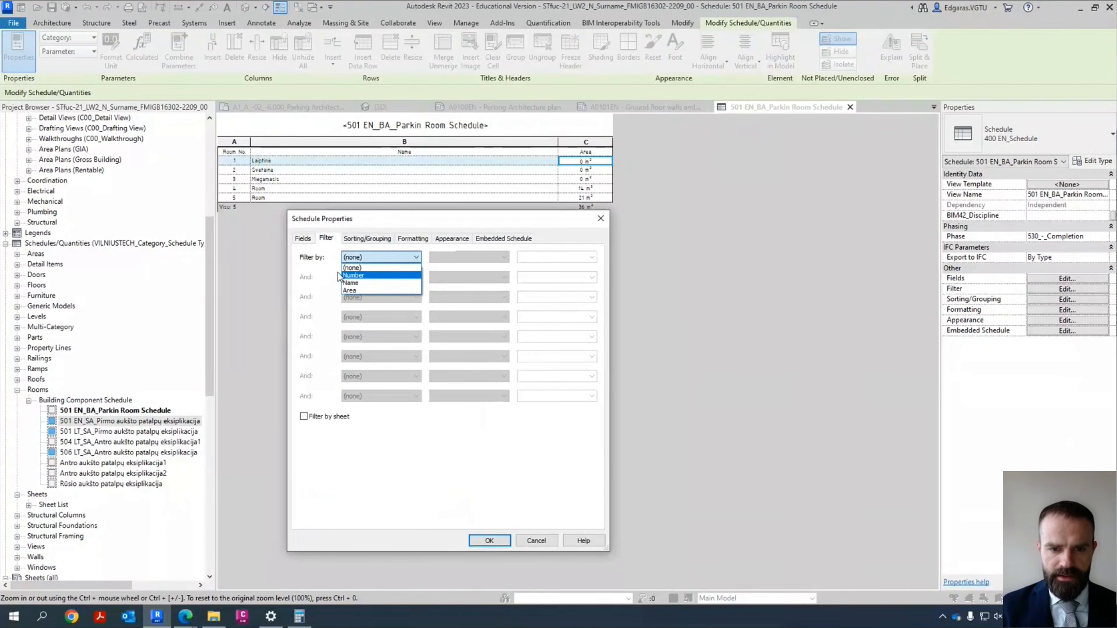
pyautogui.click(322, 274)
pyautogui.click(303, 238)
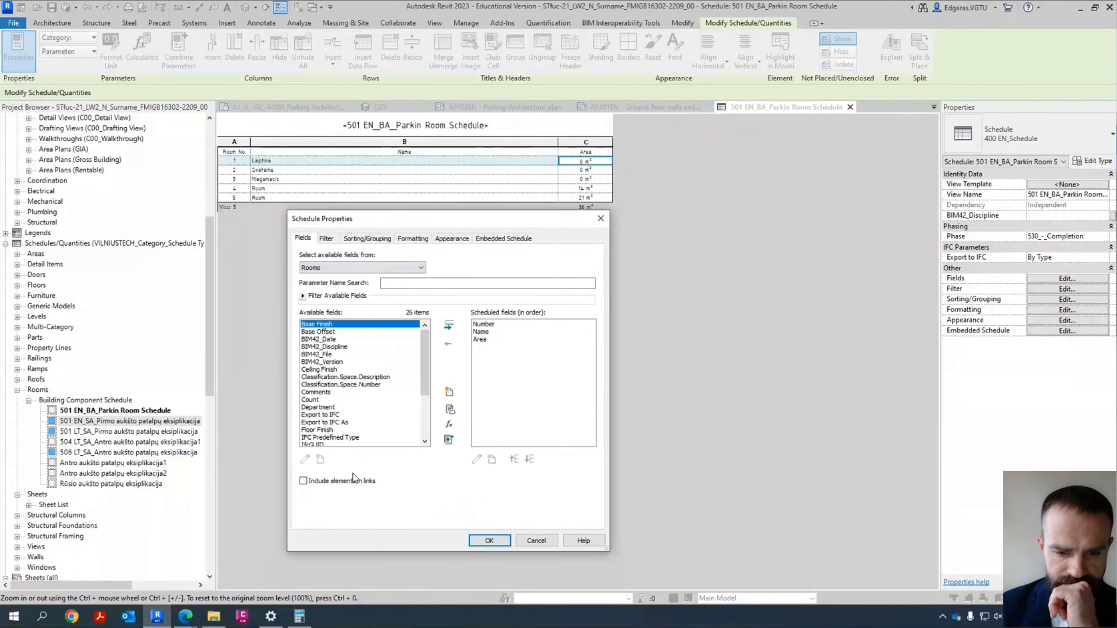
pyautogui.moveTo(425, 357); pyautogui.dragTo(423, 405)
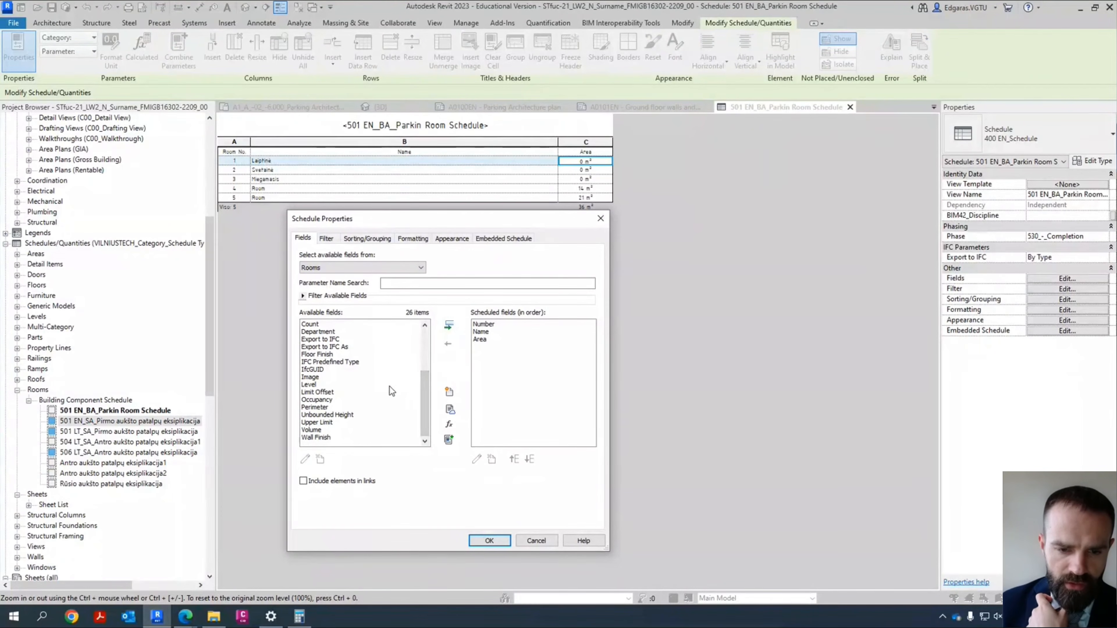
pyautogui.scroll(4, 354, 383)
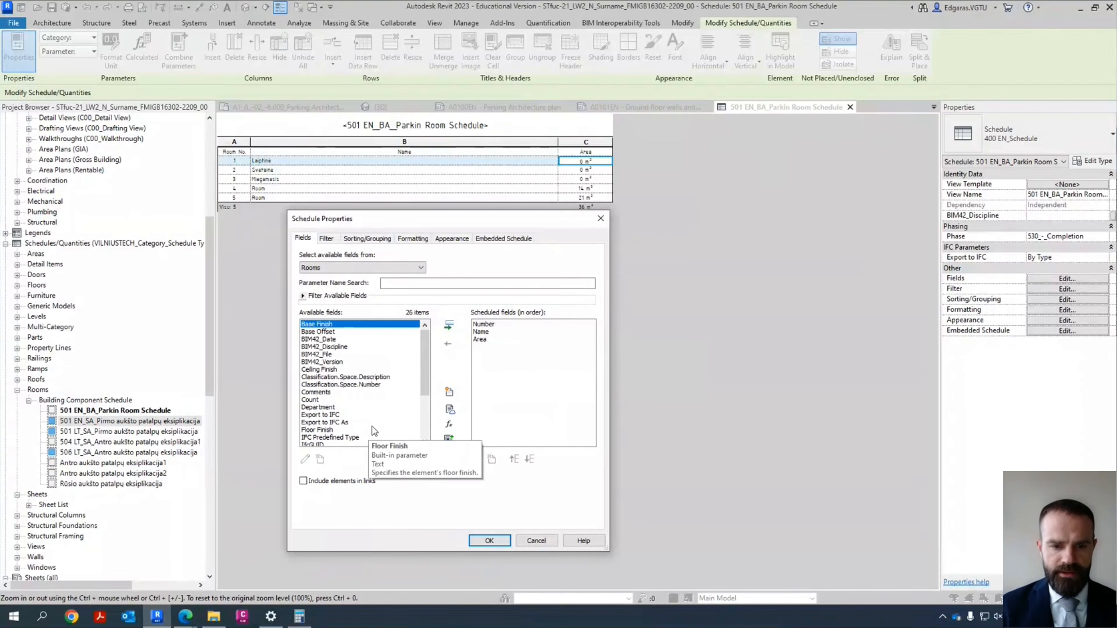
pyautogui.moveTo(423, 374); pyautogui.dragTo(420, 425)
pyautogui.doubleClick(306, 385)
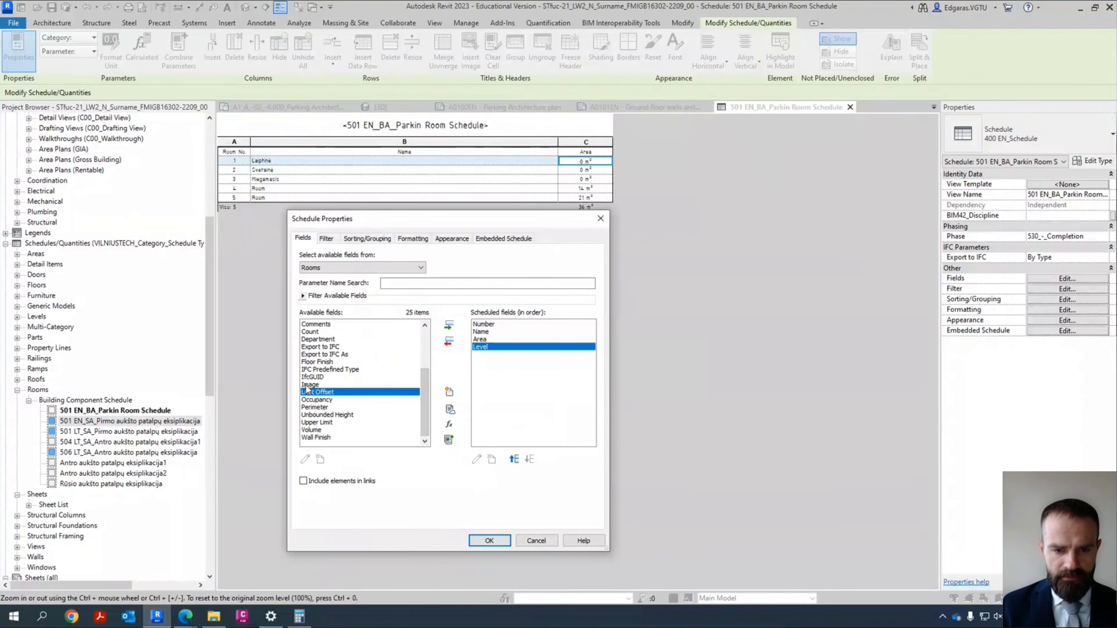
# Step: Filter the parking room schedule so that Level equals A1_A_-02_-6.000
pyautogui.click(326, 237)
pyautogui.click(358, 257)
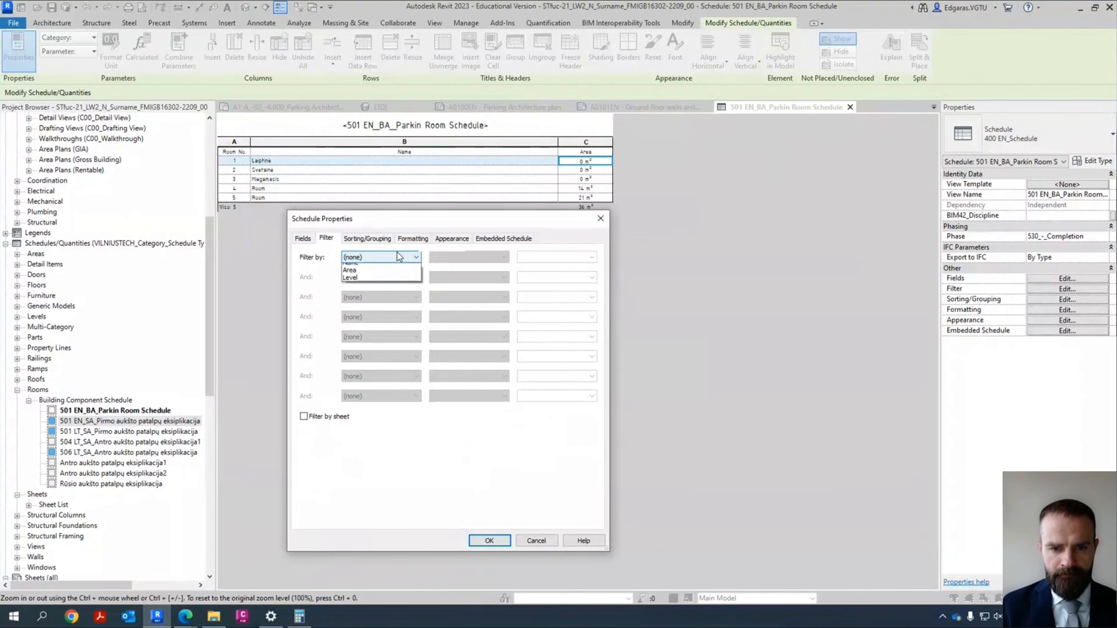
pyautogui.click(350, 298)
pyautogui.click(567, 257)
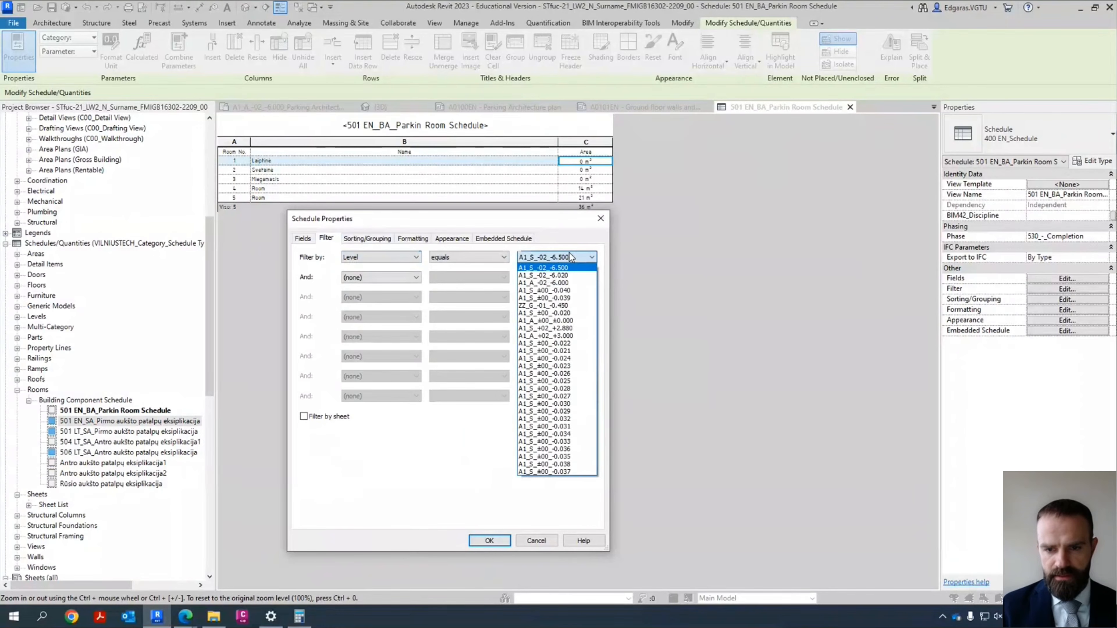
pyautogui.click(580, 284)
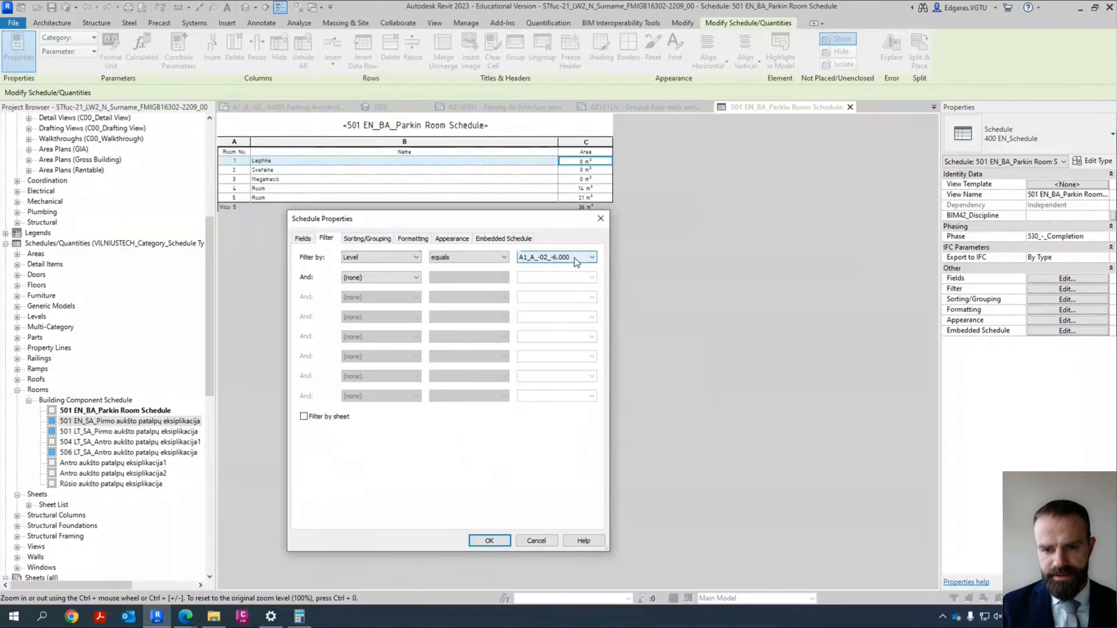
# Step: Make Level a hidden field in the schedule's formatting and apply the schedule properties
pyautogui.click(369, 238)
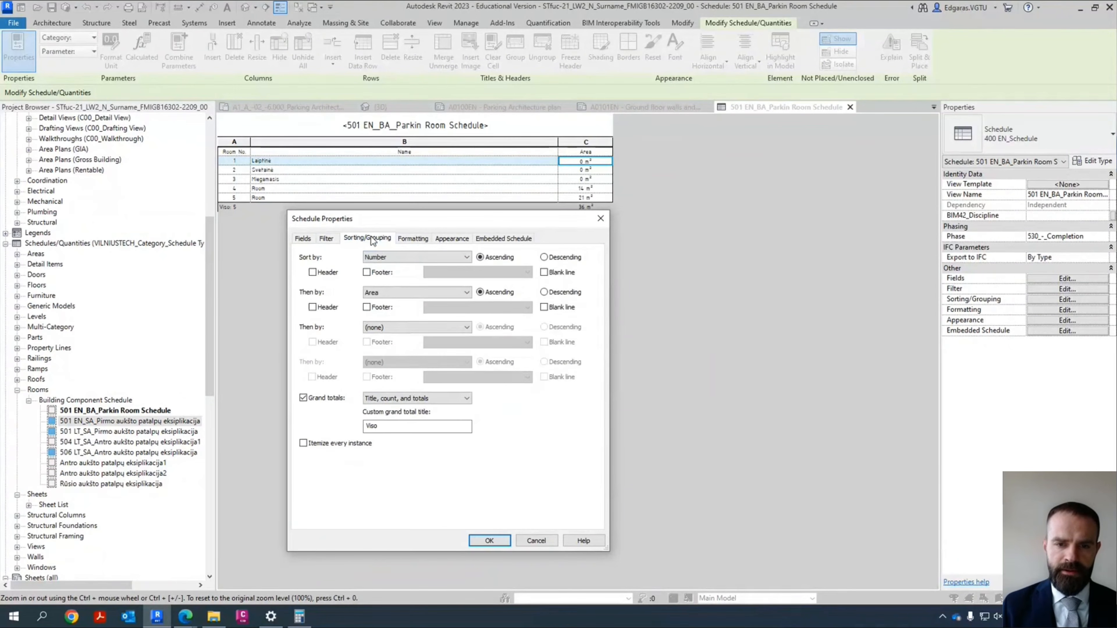
pyautogui.click(444, 238)
pyautogui.click(416, 238)
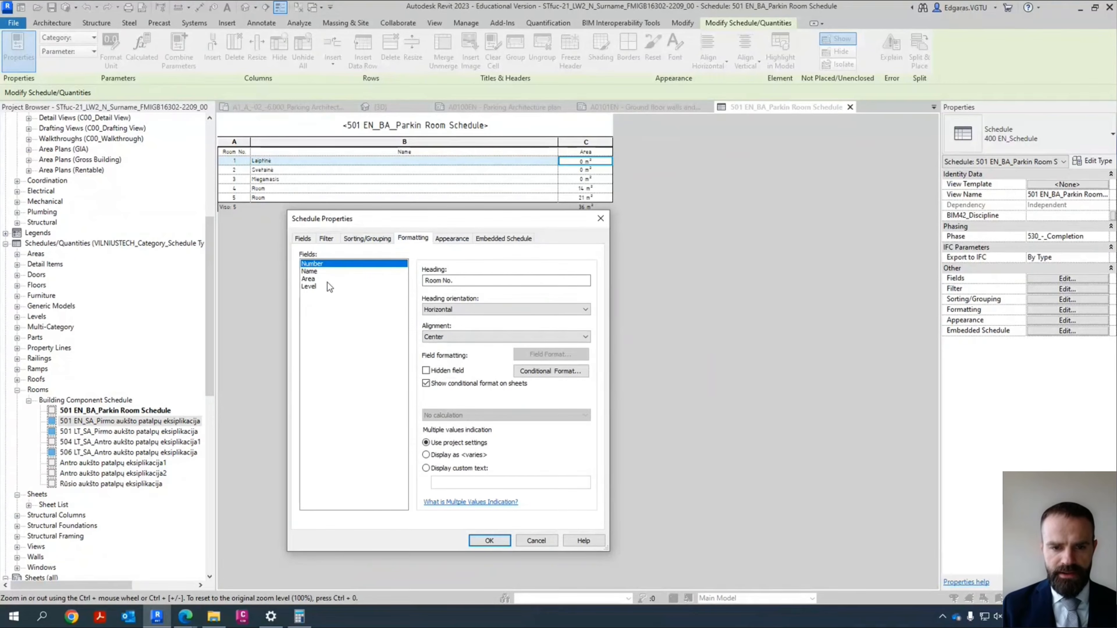
pyautogui.click(317, 287)
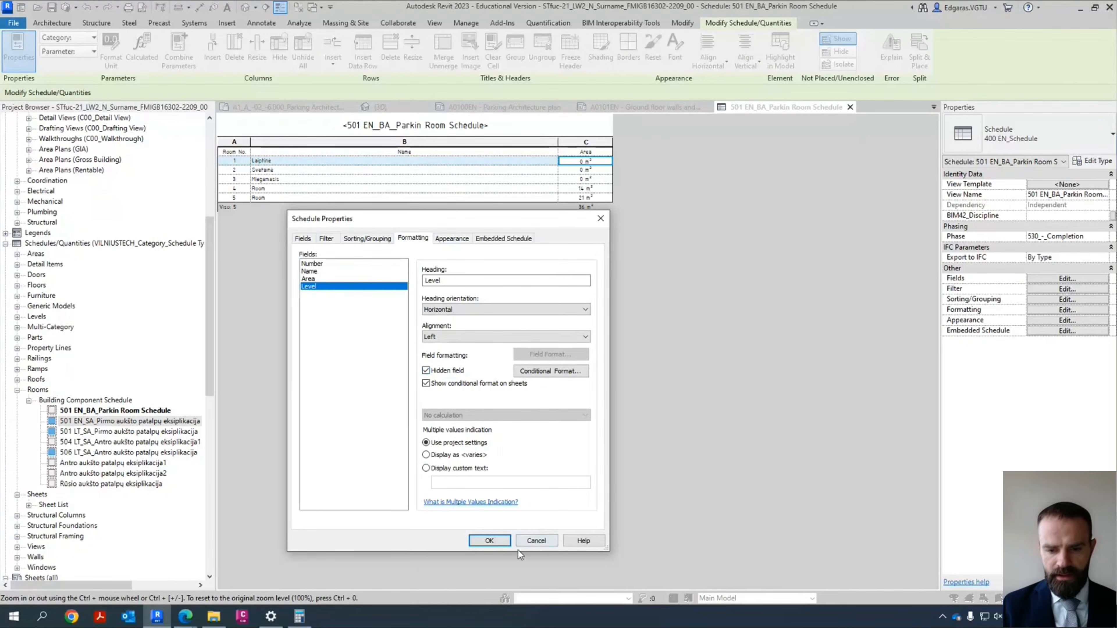
pyautogui.click(492, 540)
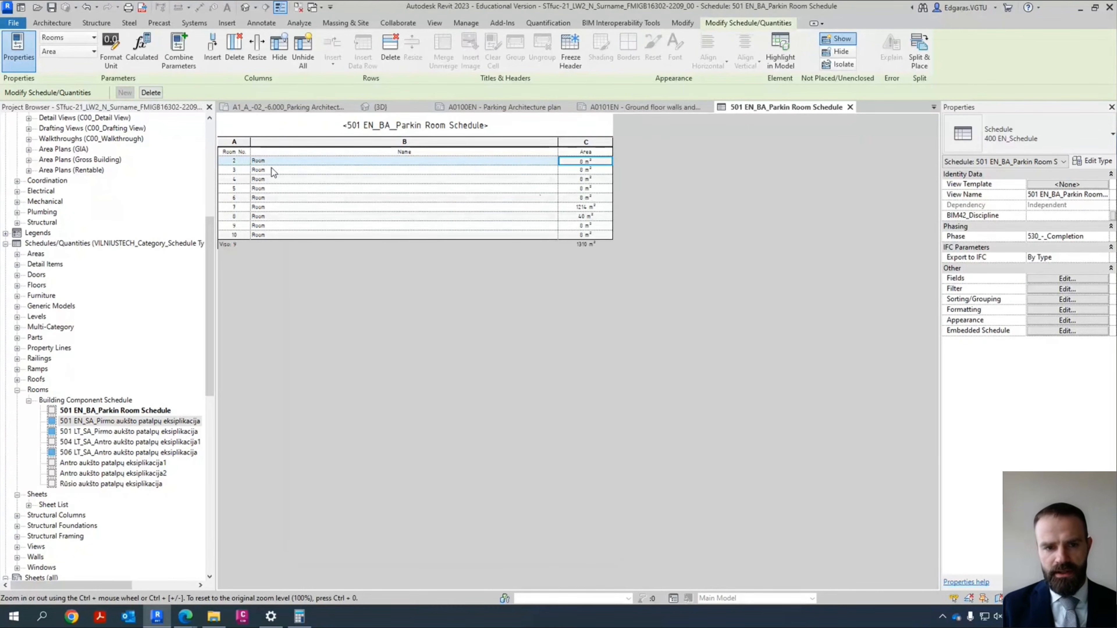
# Step: Place 501 EN_BA_Parkin Room Schedule on sheet A0100EN in the free space above the title block
pyautogui.middleClick(772, 110)
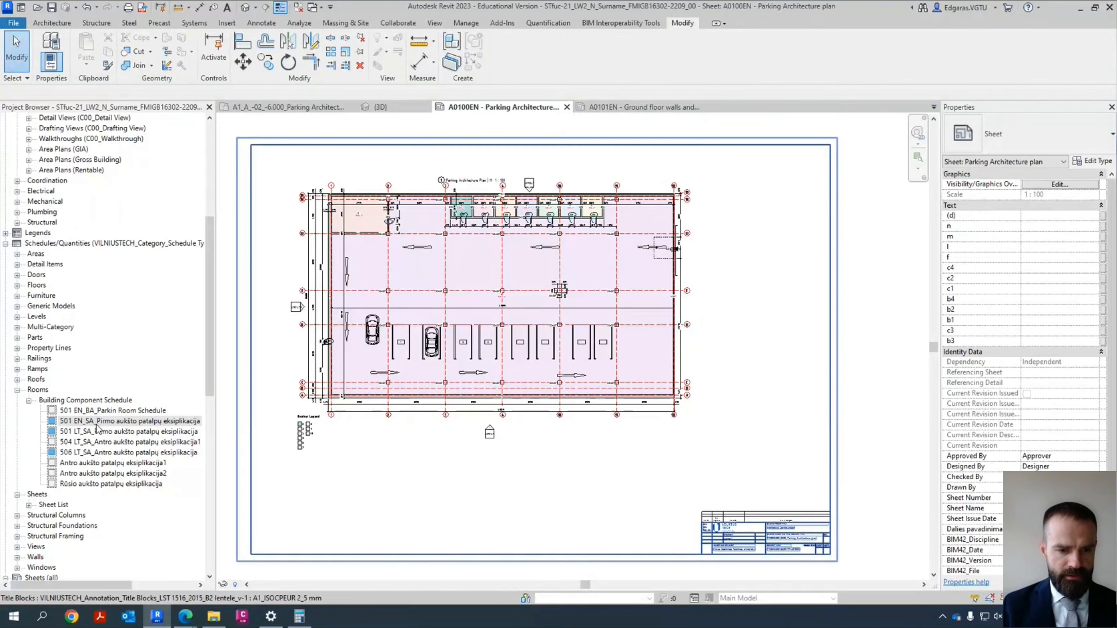
pyautogui.click(97, 423)
pyautogui.click(150, 412)
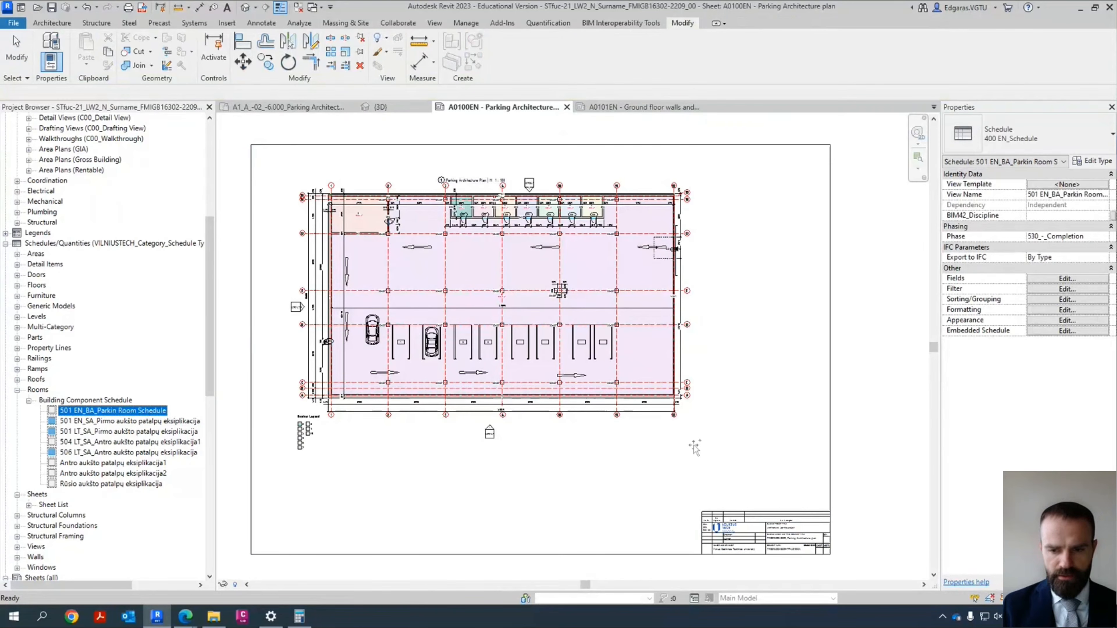
pyautogui.moveTo(693, 446); pyautogui.dragTo(686, 451)
pyautogui.click(757, 461)
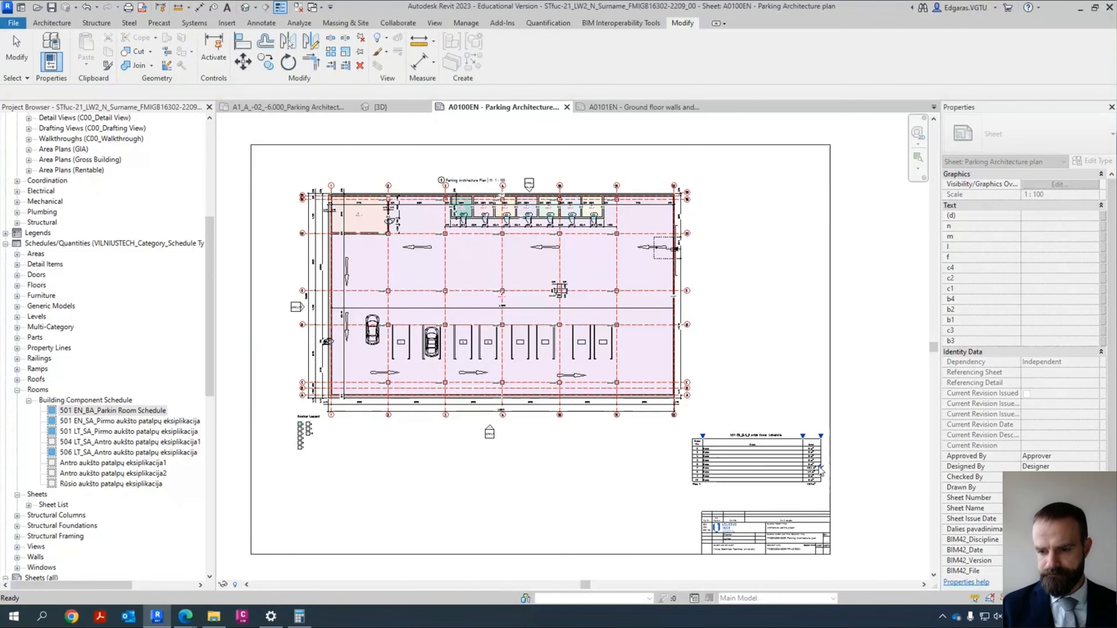
# Step: Move the placed schedule by its lower-right corner onto the title block's upper-right corner
pyautogui.click(821, 472)
pyautogui.scroll(4, 823, 520)
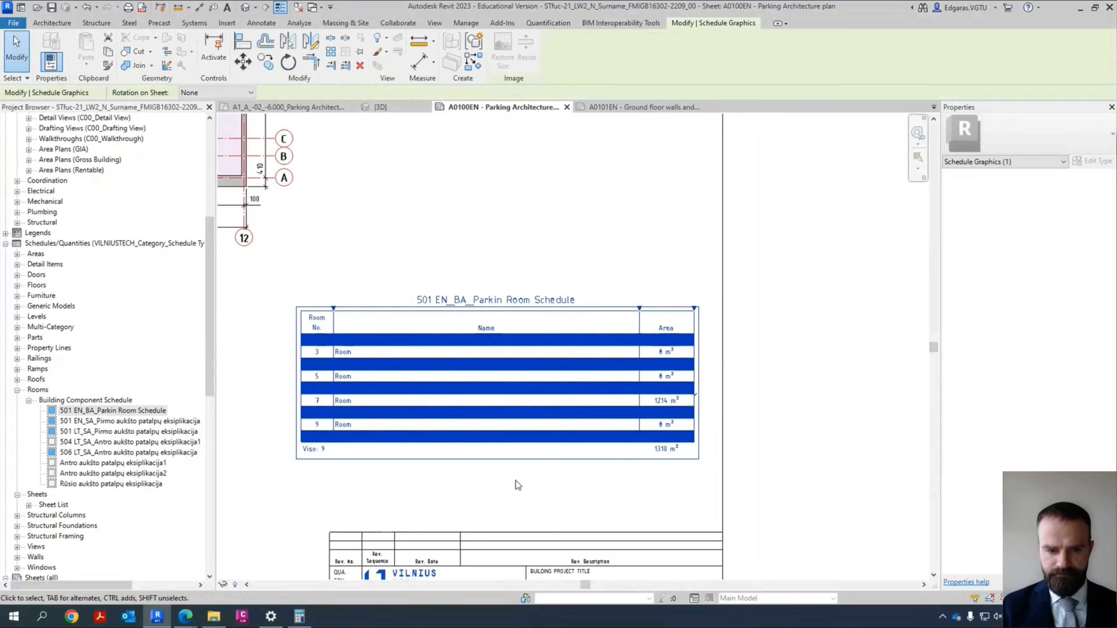
pyautogui.click(243, 62)
pyautogui.click(697, 456)
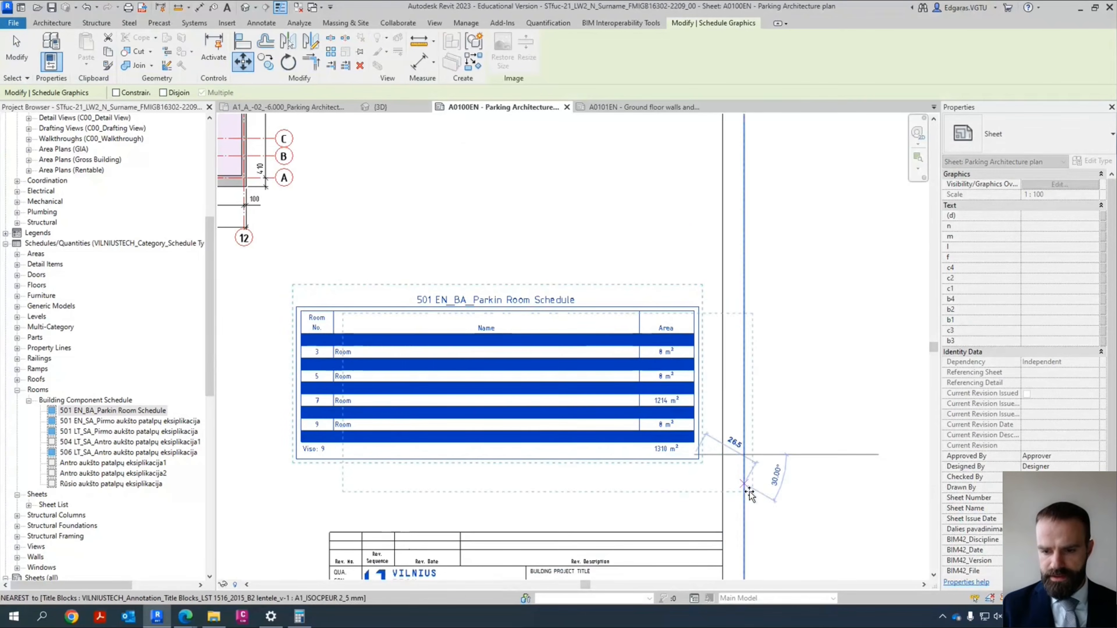
pyautogui.click(724, 533)
pyautogui.click(690, 277)
# Step: Examine the room rows, areas and total of the placed schedule and how it fits above the title block
pyautogui.scroll(4, 802, 451)
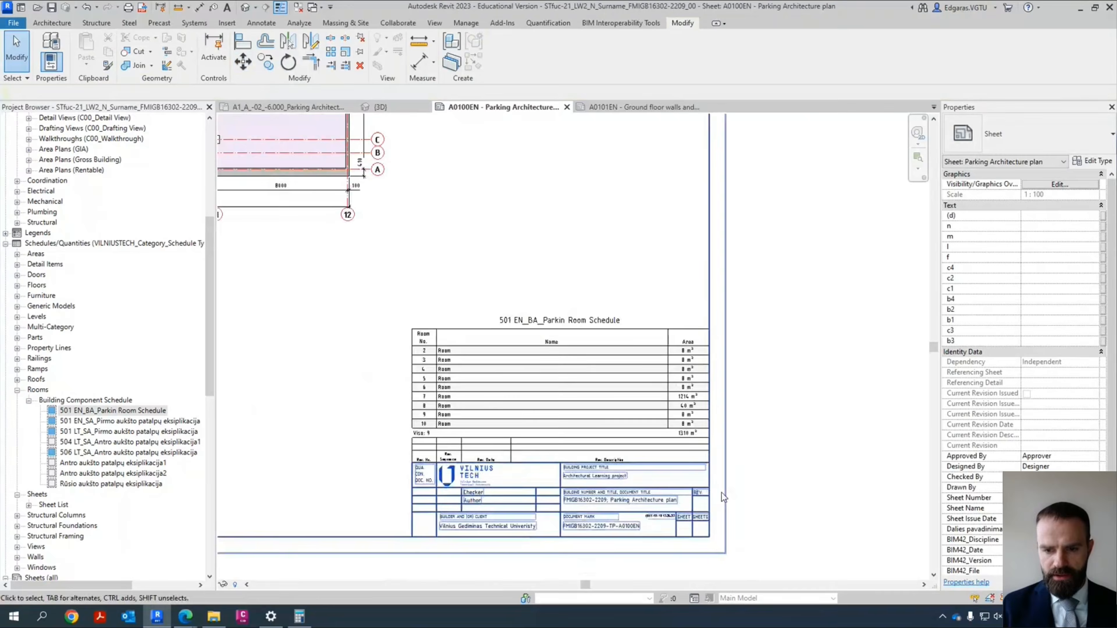
pyautogui.scroll(4, 722, 454)
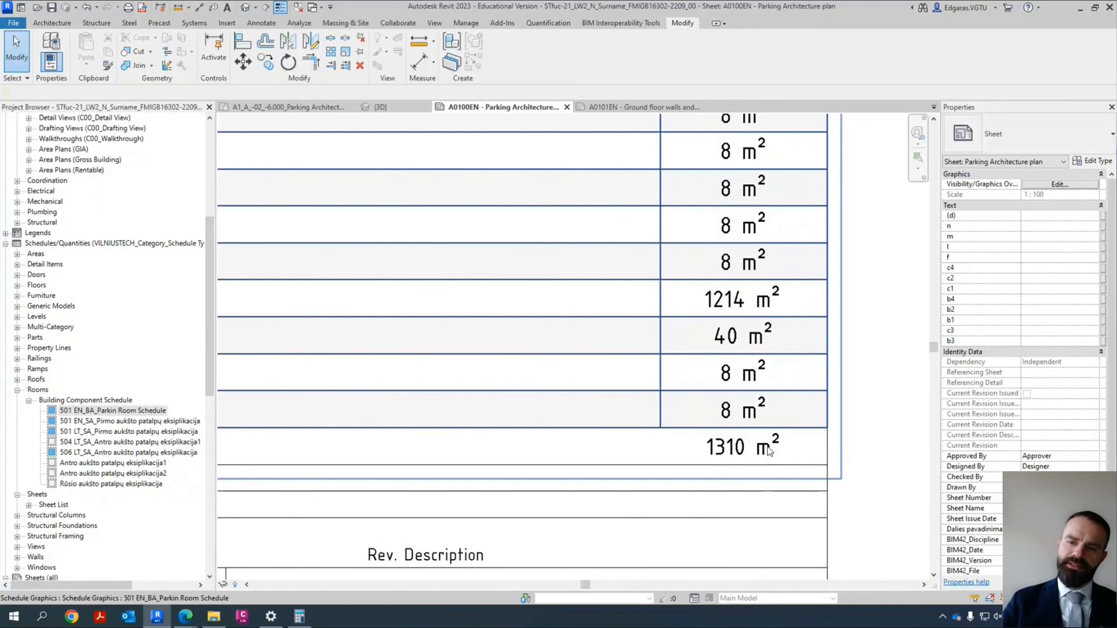
pyautogui.scroll(-4, 724, 455)
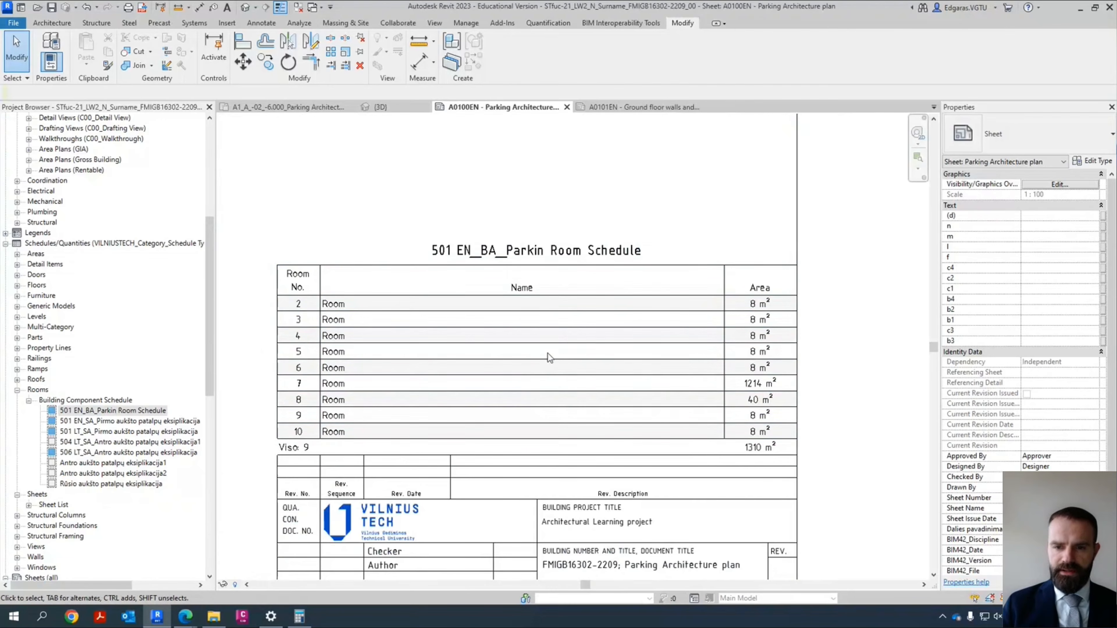
pyautogui.click(557, 343)
pyautogui.click(603, 226)
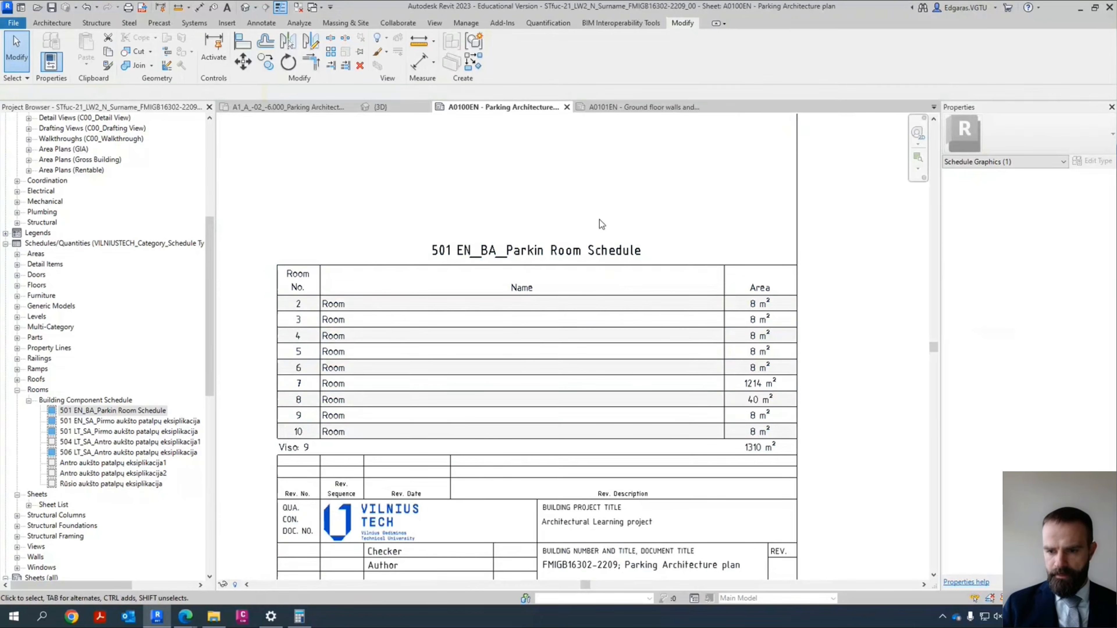
pyautogui.scroll(-3, 642, 348)
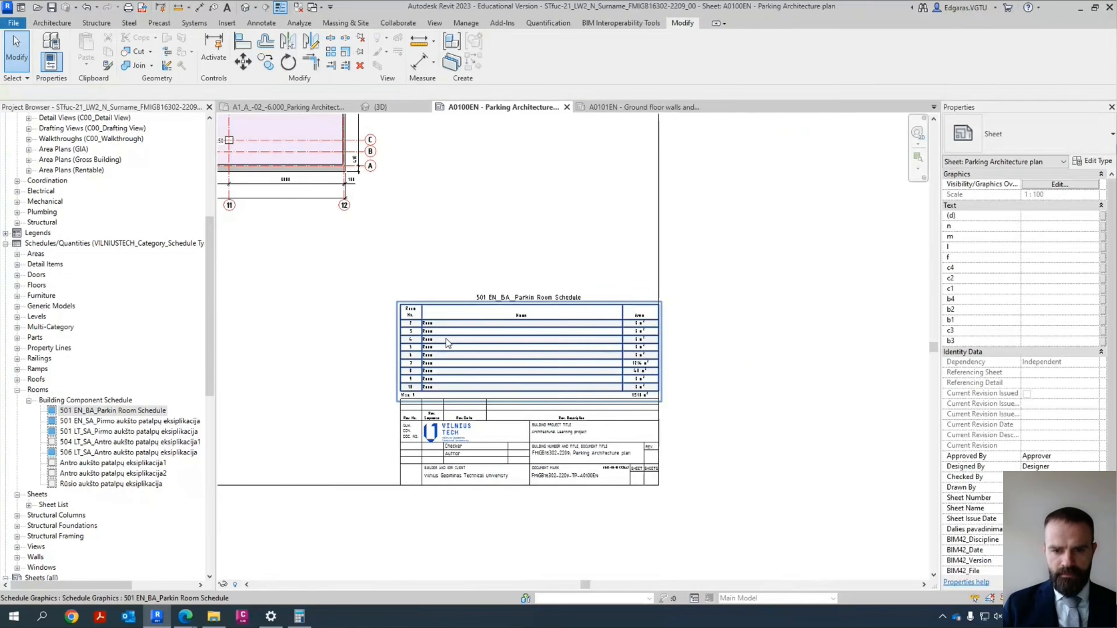
pyautogui.scroll(6, 413, 293)
pyautogui.scroll(-3, 420, 280)
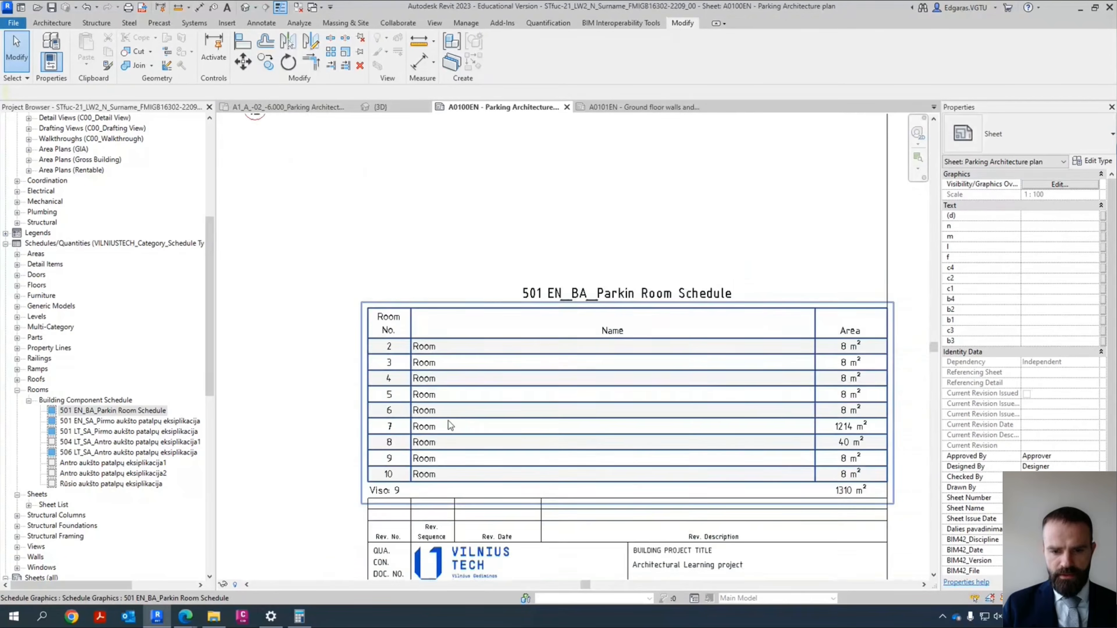
pyautogui.scroll(3, 438, 431)
pyautogui.scroll(-6, 467, 459)
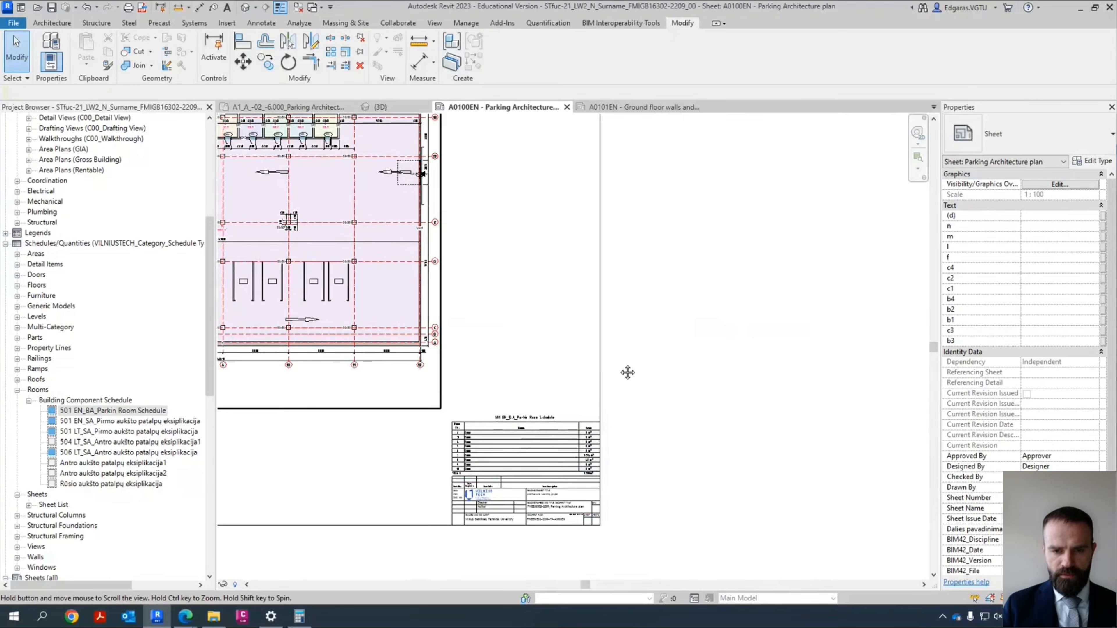
# Step: Activate the parking floor plan view on the sheet and rename the large main room as Car parking
pyautogui.moveTo(628, 371); pyautogui.dragTo(895, 408, button='middle')
pyautogui.scroll(1, 510, 246)
pyautogui.doubleClick(510, 246)
pyautogui.scroll(3, 506, 230)
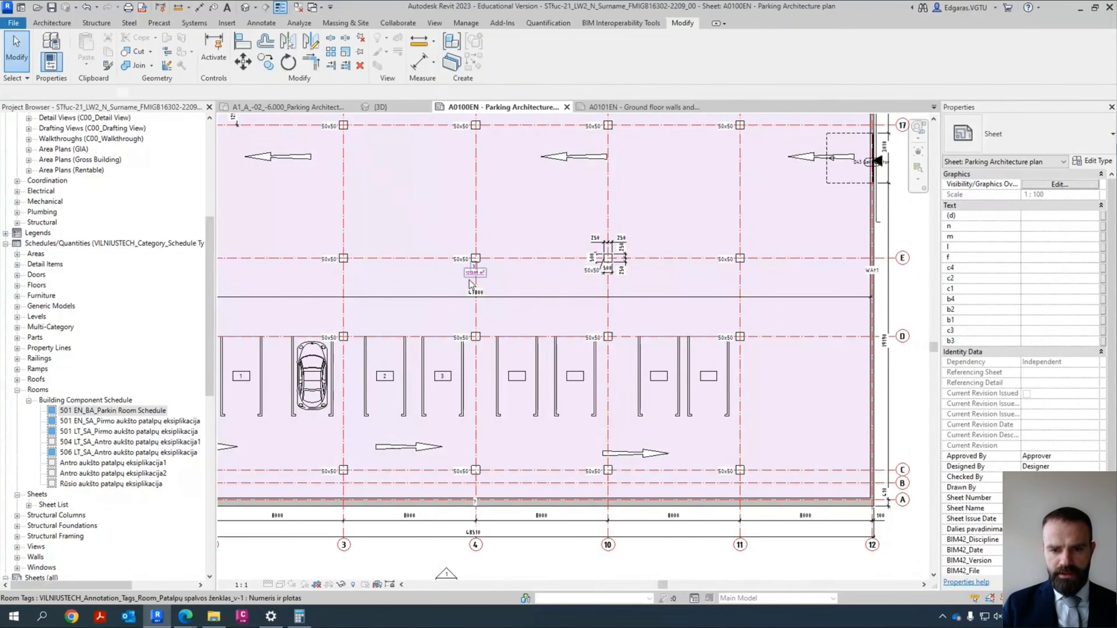
pyautogui.scroll(3, 508, 264)
pyautogui.scroll(-2, 509, 293)
pyautogui.click(508, 293)
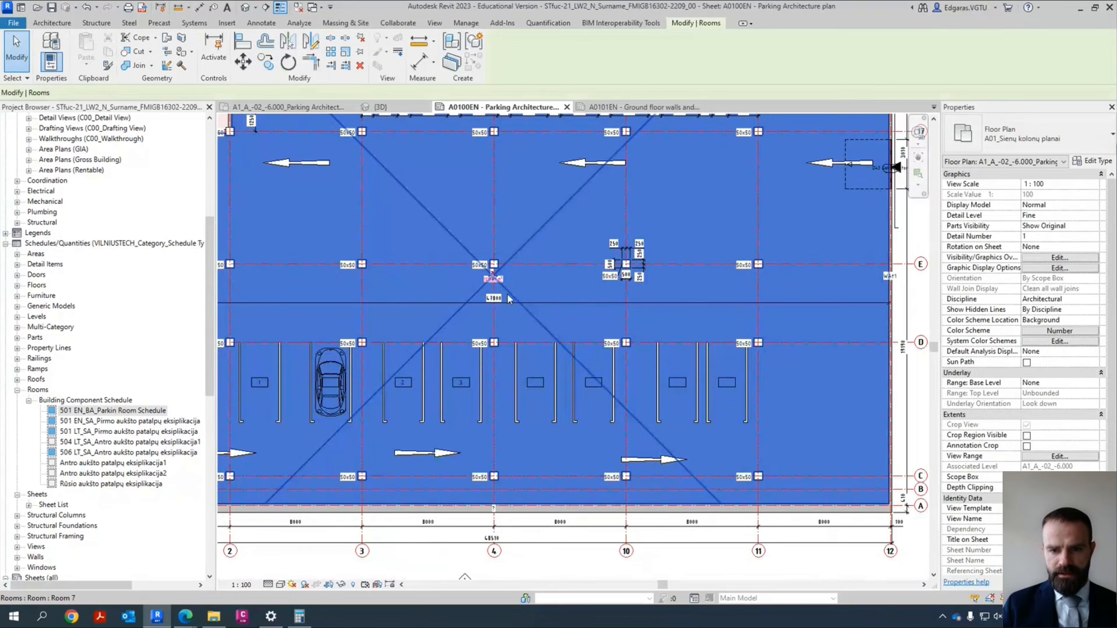
pyautogui.scroll(-2, 508, 293)
pyautogui.click(1064, 309)
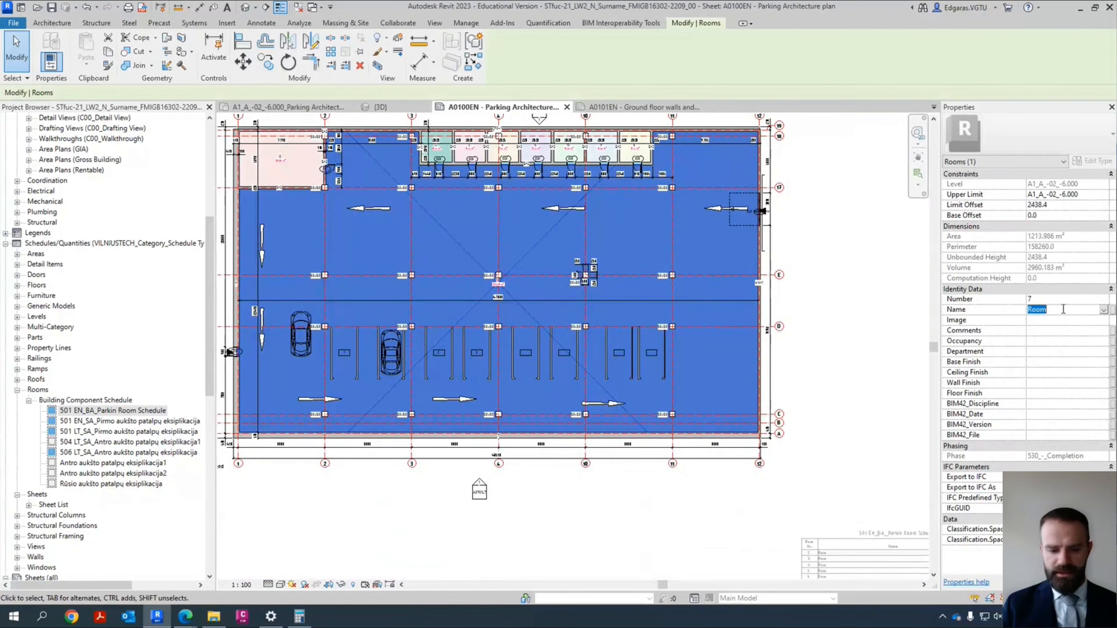
pyautogui.write('Car parking')
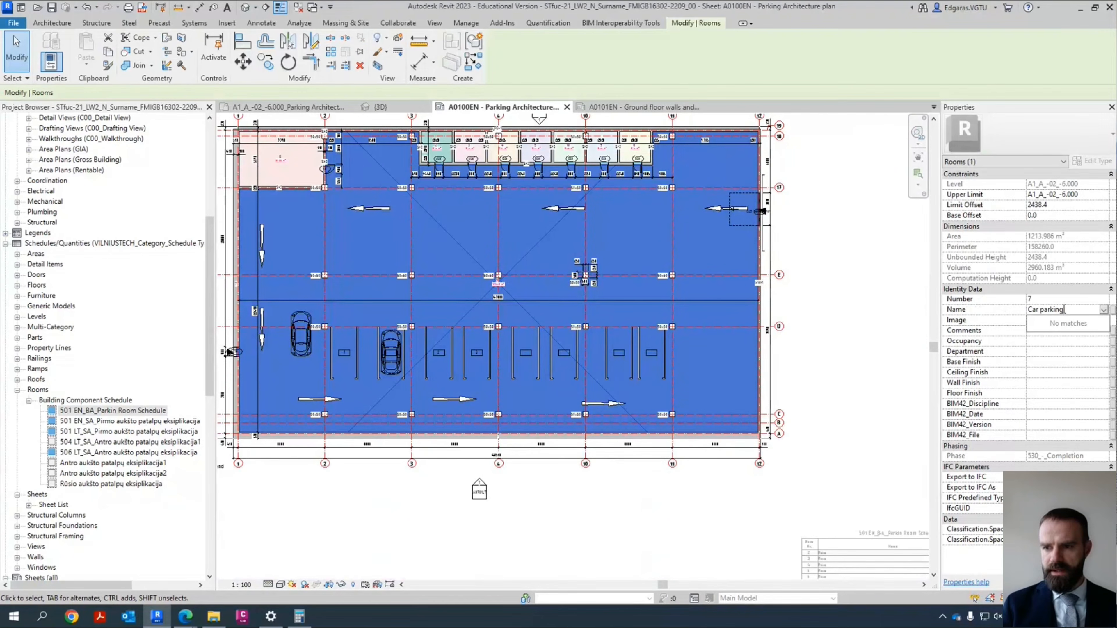
pyautogui.press('Return')
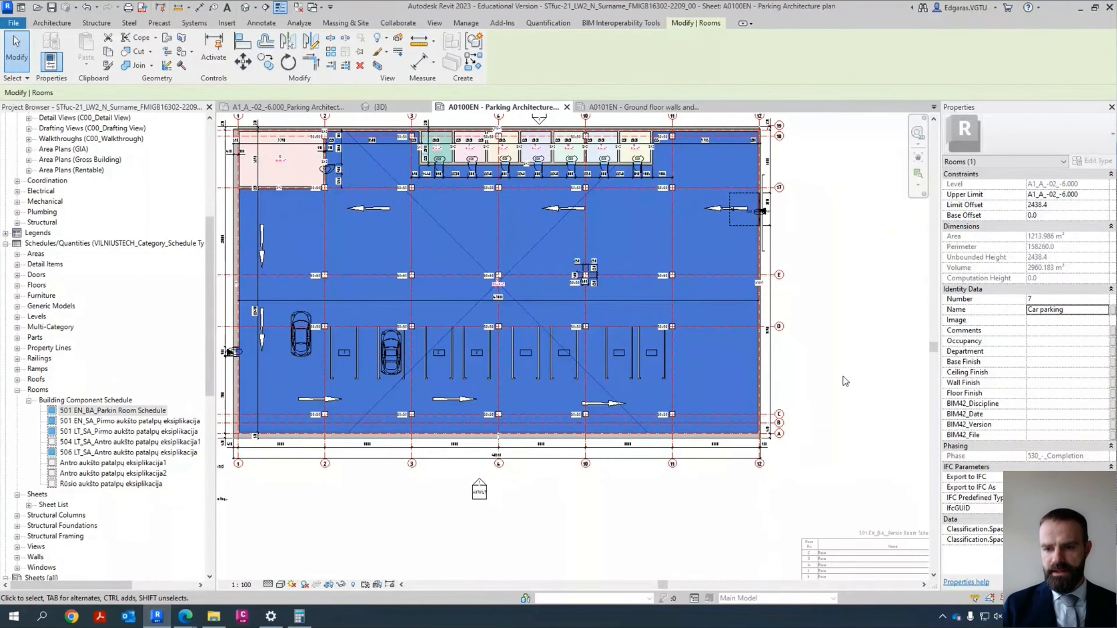
pyautogui.click(779, 369)
# Step: Open the parking room schedule from the sheet and close the A0101EN ground floor walls and columns sheet
pyautogui.scroll(-1, 779, 368)
pyautogui.moveTo(820, 381); pyautogui.dragTo(689, 329, button='middle')
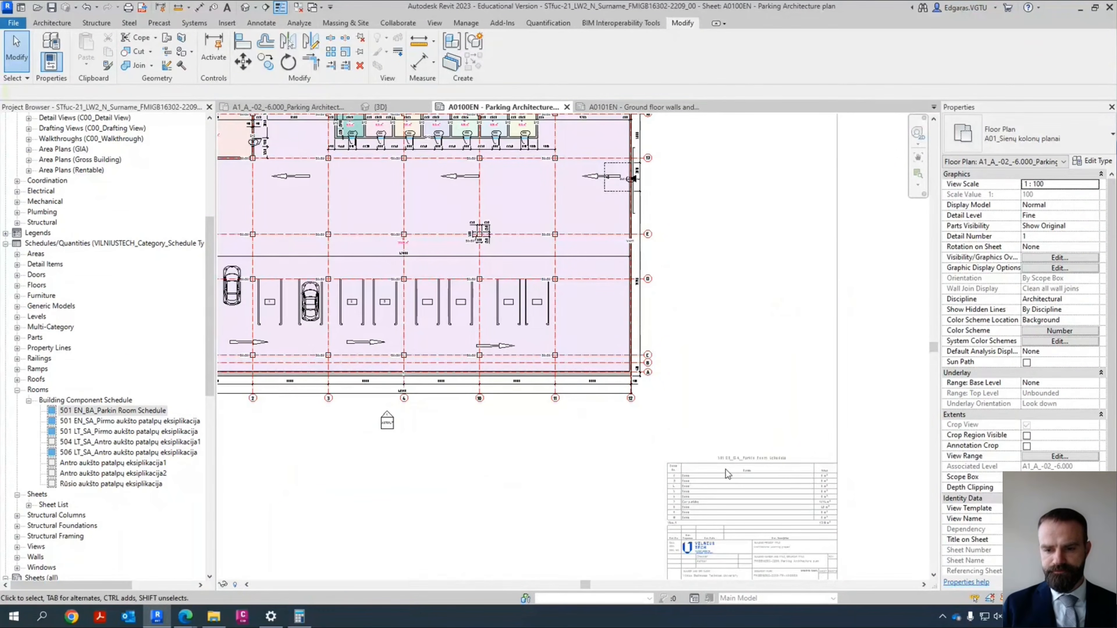
pyautogui.click(715, 491)
pyautogui.doubleClick(715, 494)
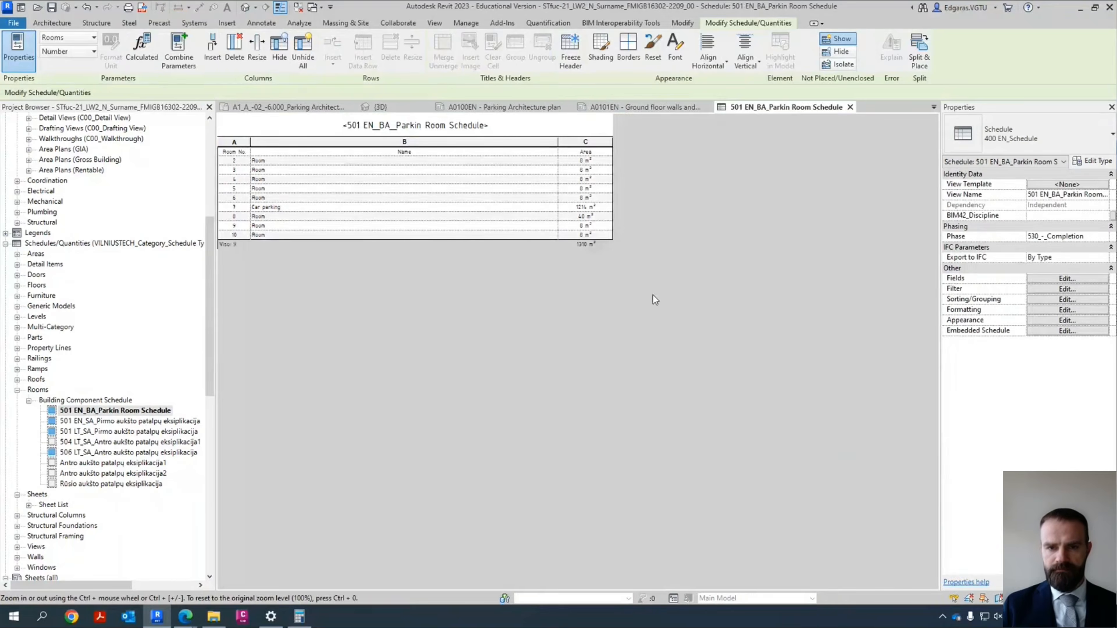
pyautogui.click(648, 107)
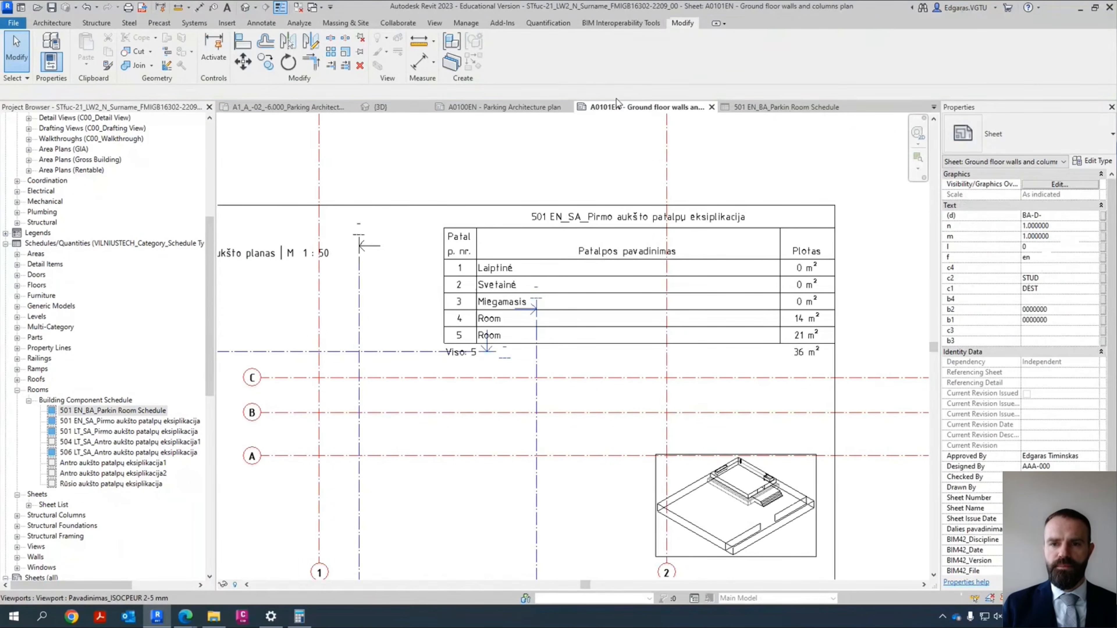
pyautogui.click(711, 106)
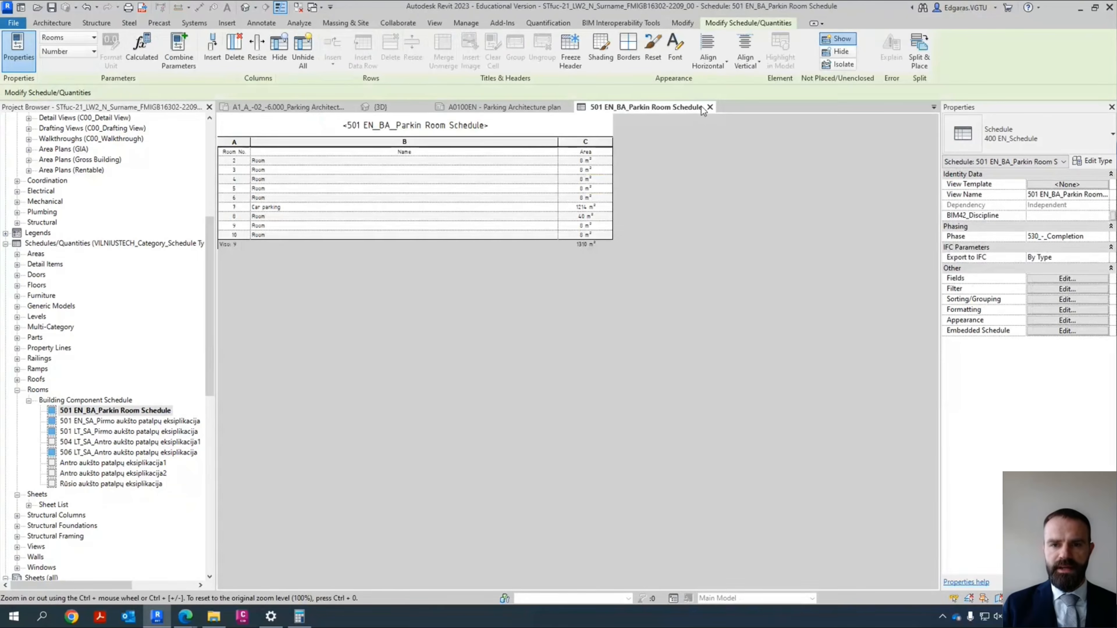
# Step: Close the parking floor plan and 3D views, and tile the A0100EN sheet beside the parking room schedule
pyautogui.click(479, 108)
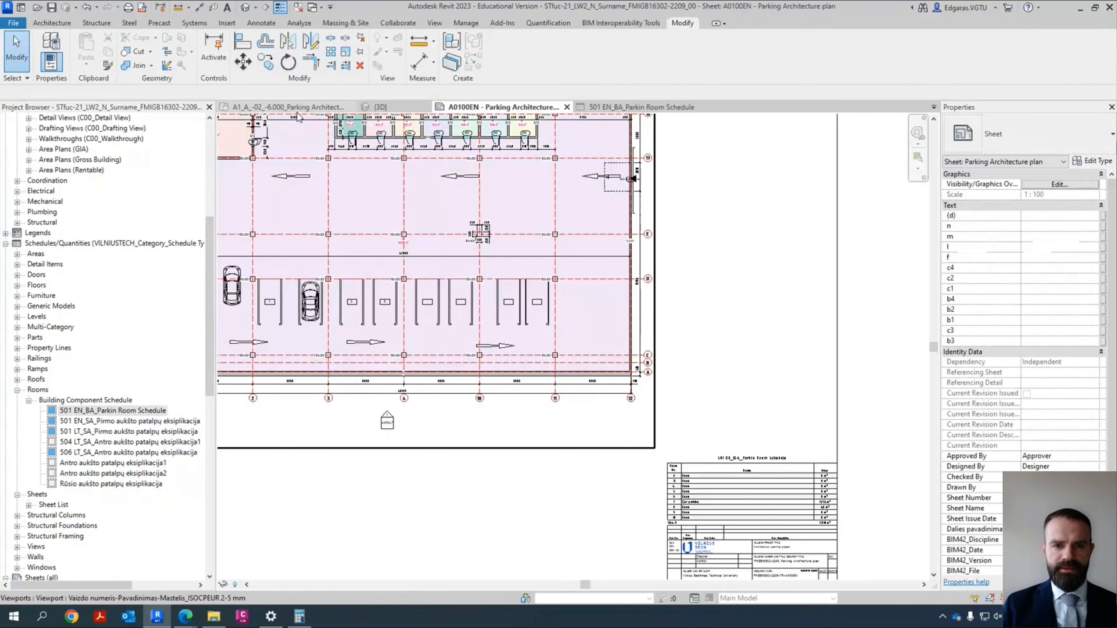
pyautogui.click(352, 108)
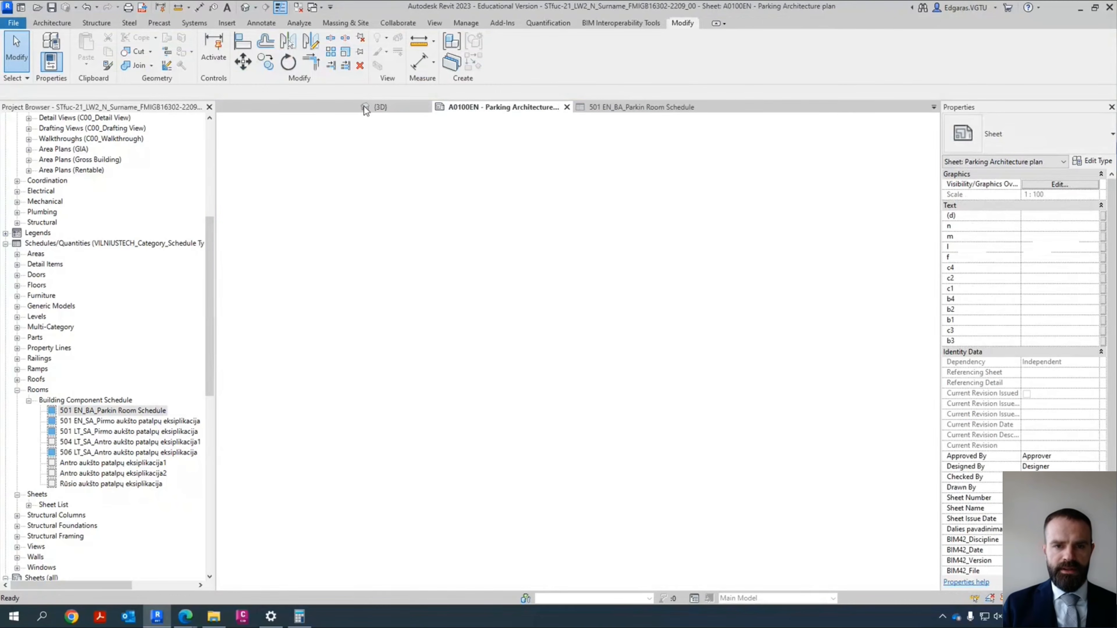
pyautogui.click(285, 107)
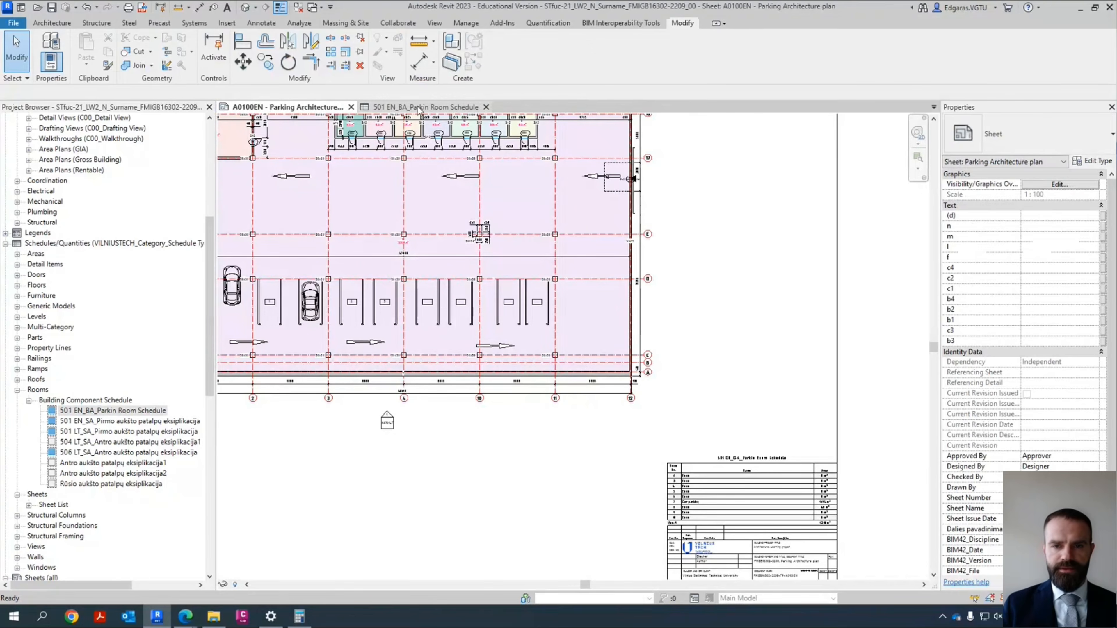
pyautogui.click(435, 23)
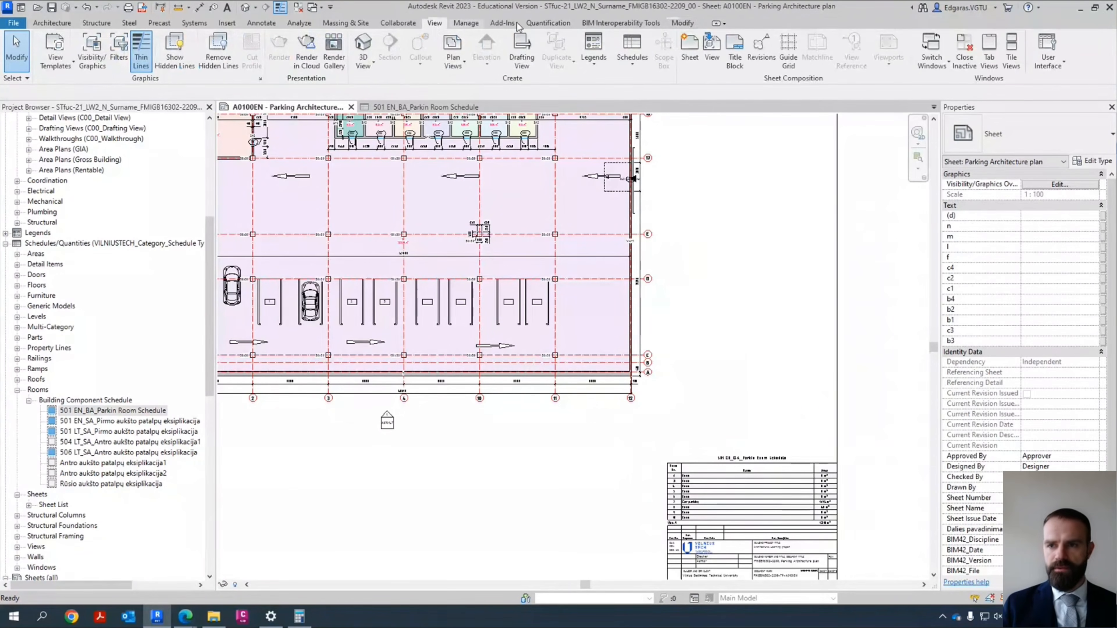
pyautogui.click(1011, 49)
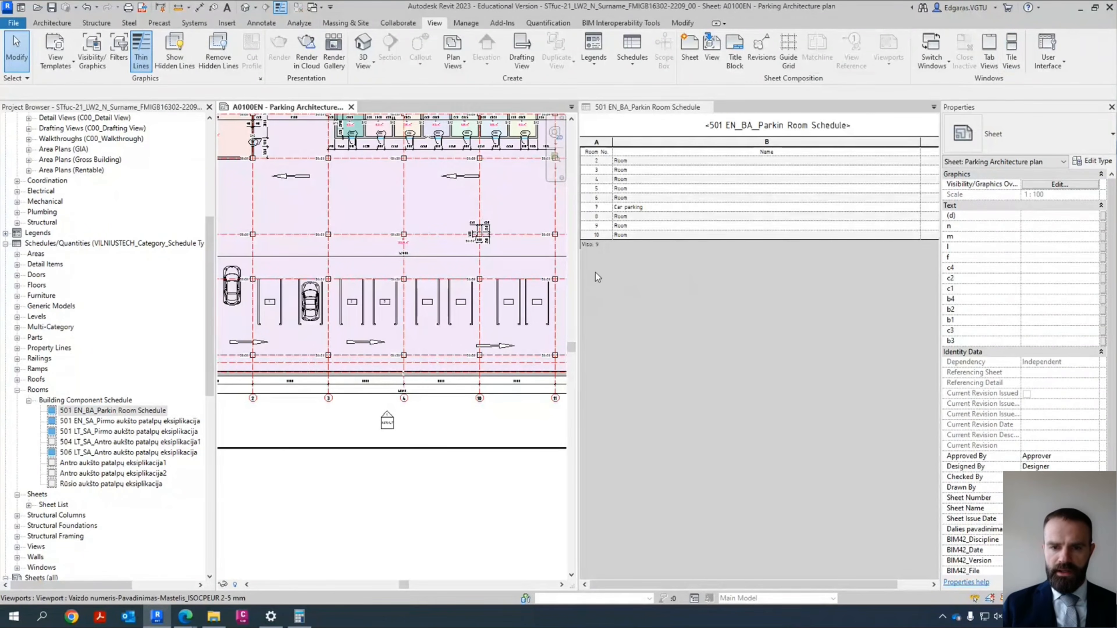
# Step: Highlight room 2 from its name cell in the schedule and locate it on the parking plan
pyautogui.scroll(-2, 329, 456)
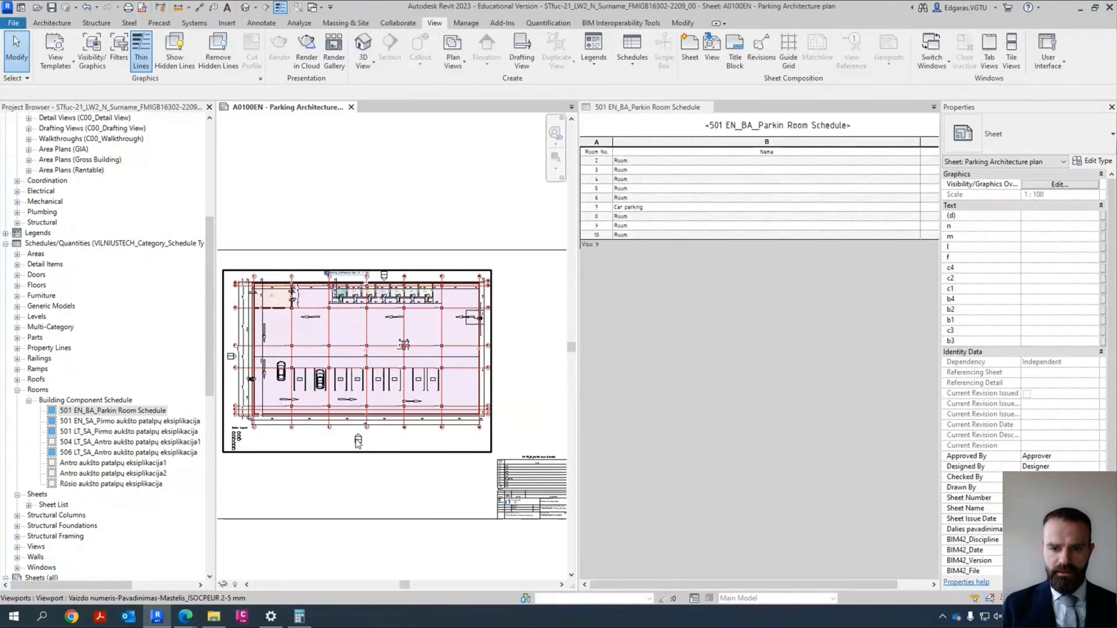
pyautogui.click(633, 162)
pyautogui.scroll(5, 351, 304)
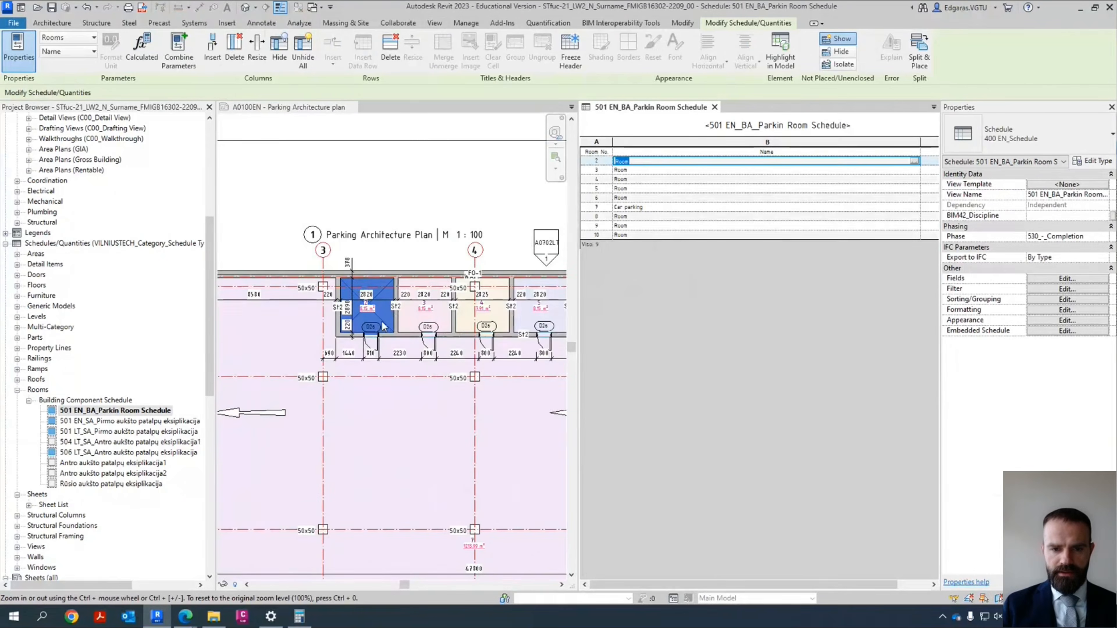
pyautogui.scroll(2, 382, 323)
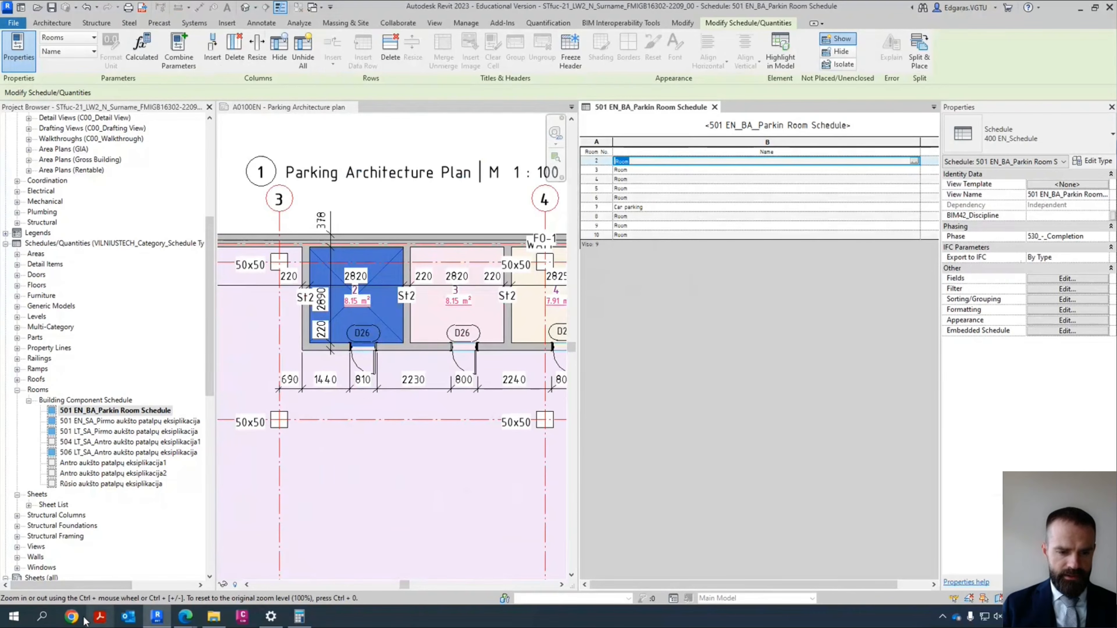
# Step: Switch to the browser, open DeepL Translator in a new tab and translate the Lithuanian word "sandėliukas" into English
pyautogui.moveTo(185, 616)
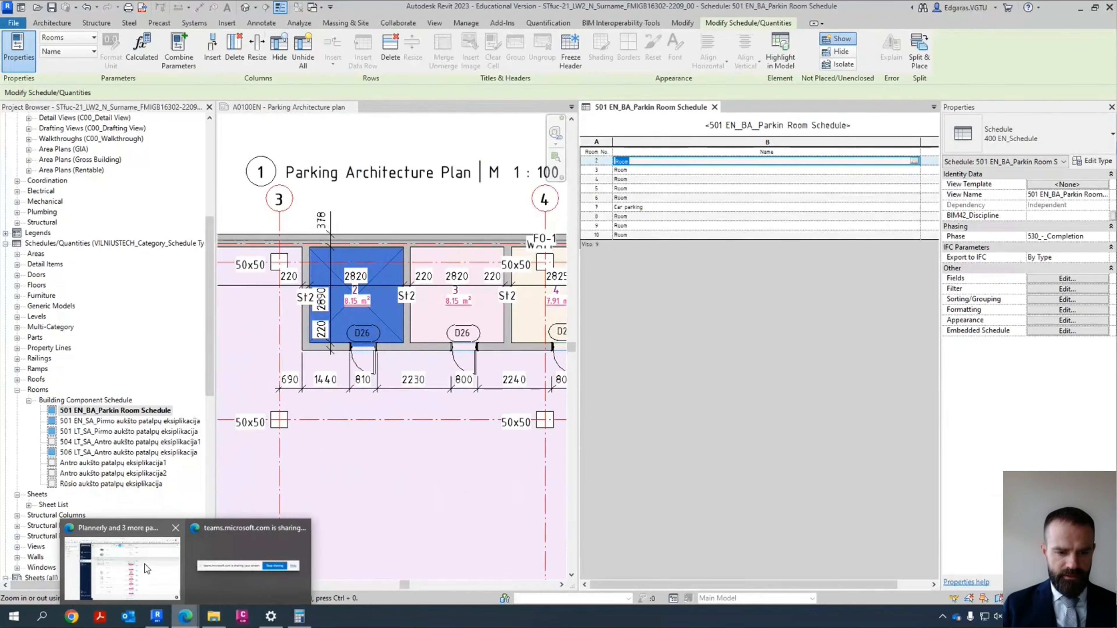
pyautogui.click(132, 566)
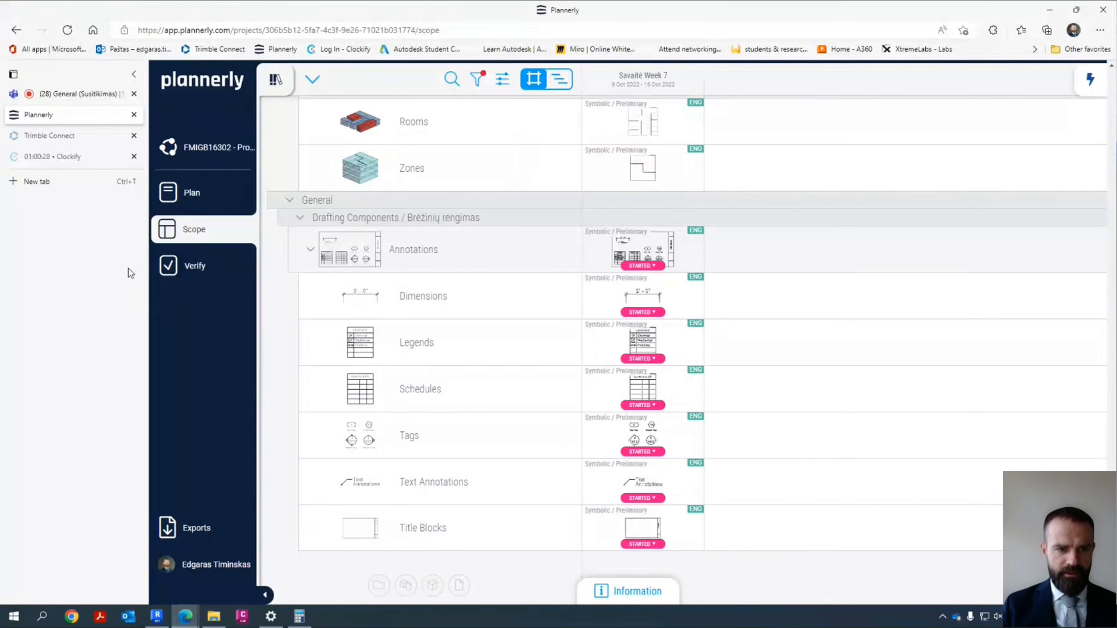
pyautogui.click(47, 184)
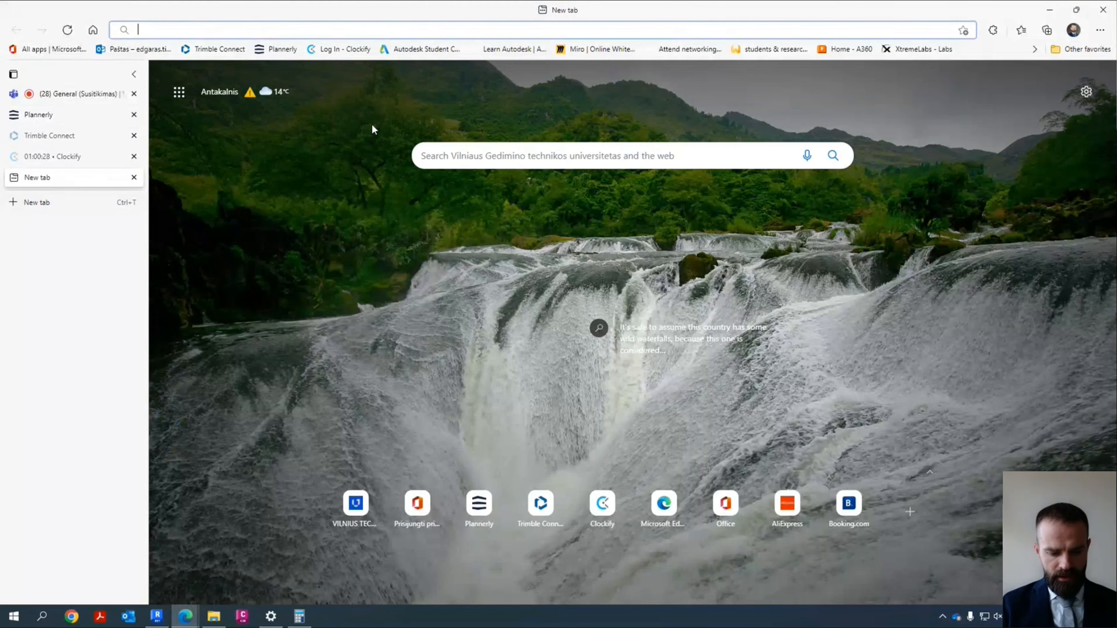
pyautogui.write('dee')
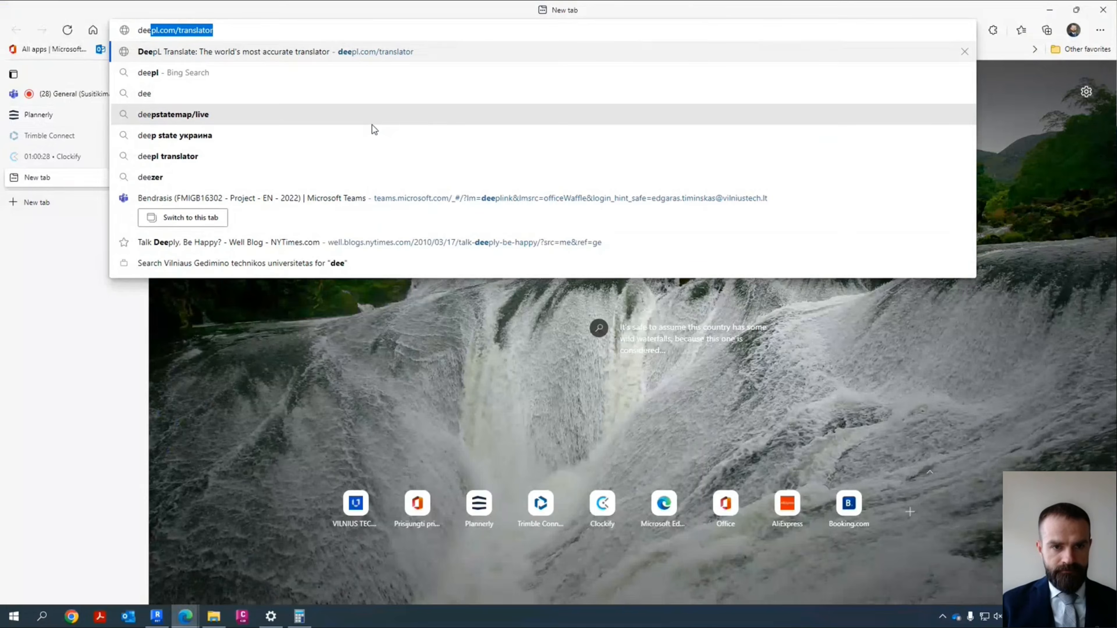
pyautogui.press('Return')
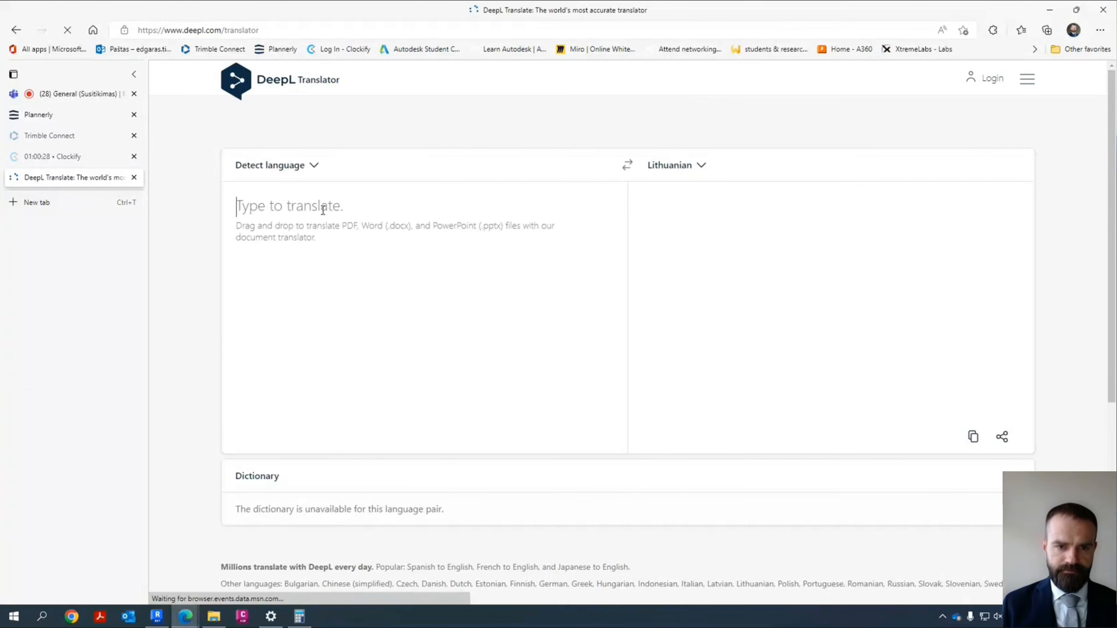
pyautogui.write('sandė')
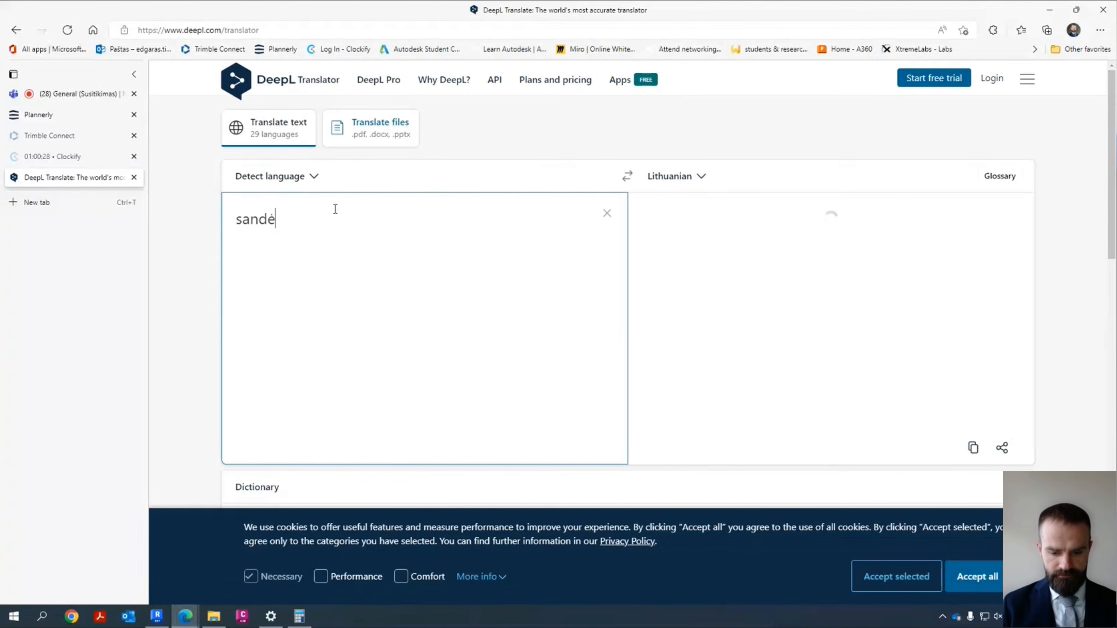
pyautogui.write('liukas')
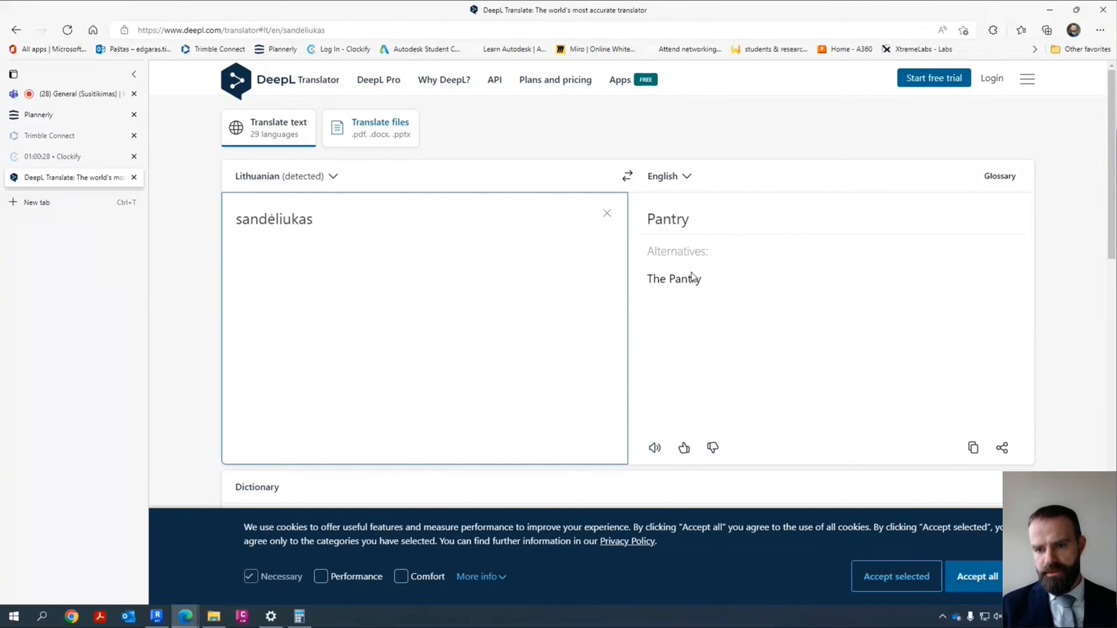
# Step: Choose the alternative translation "storage room" and copy it for use in the Revit schedule
pyautogui.click(676, 219)
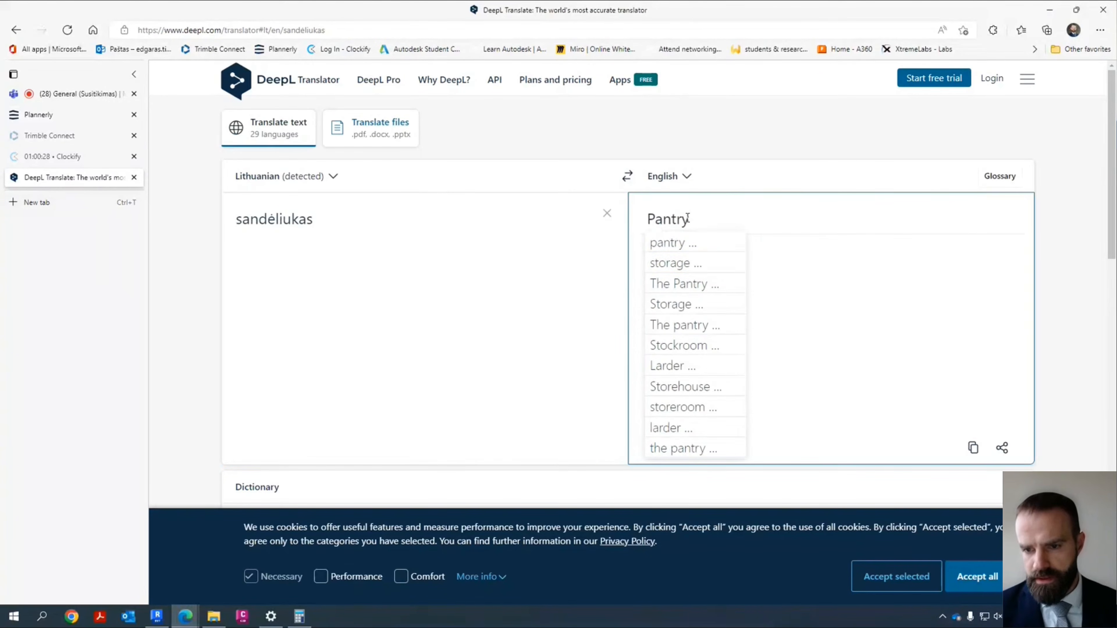
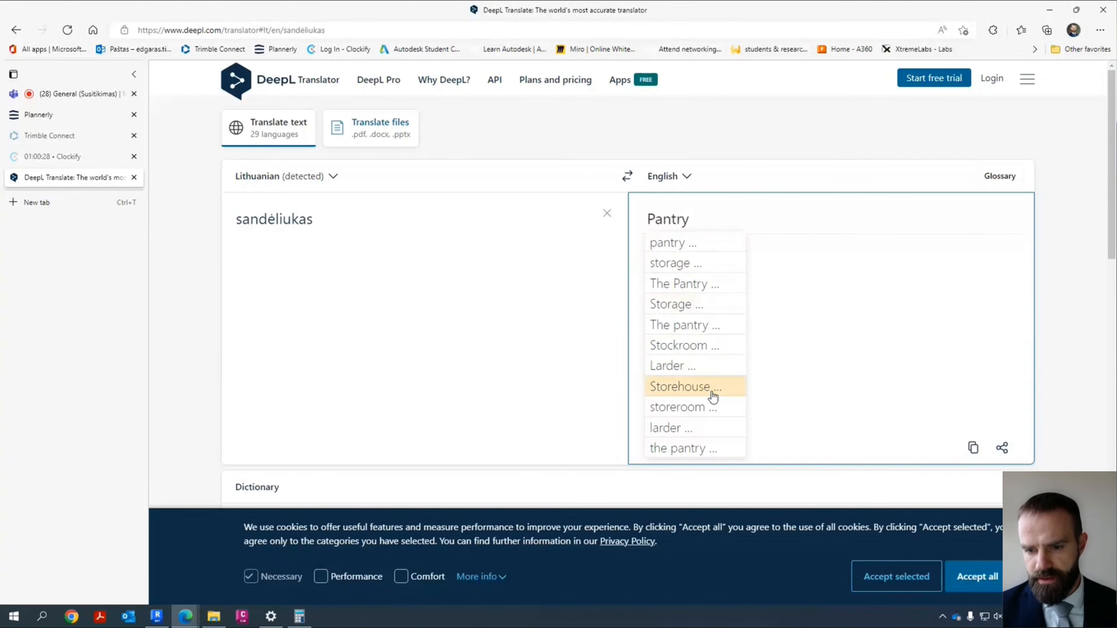
pyautogui.click(702, 272)
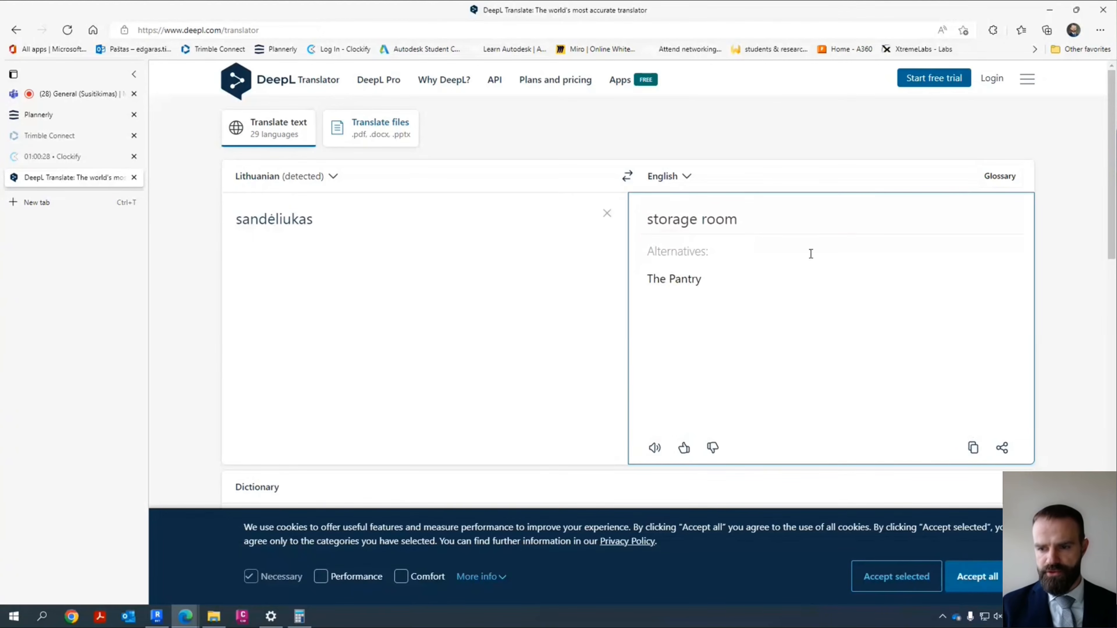
pyautogui.click(973, 448)
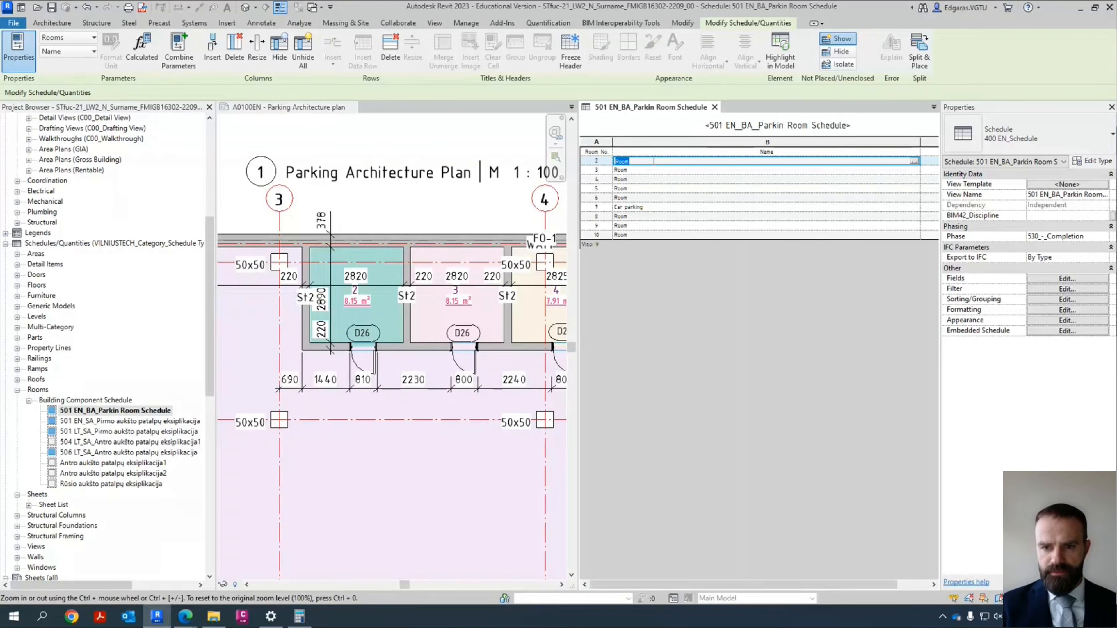
# Step: Set the name of room 4 in the parking room schedule to "Storage room" with a capital S
pyautogui.doubleClick(642, 161)
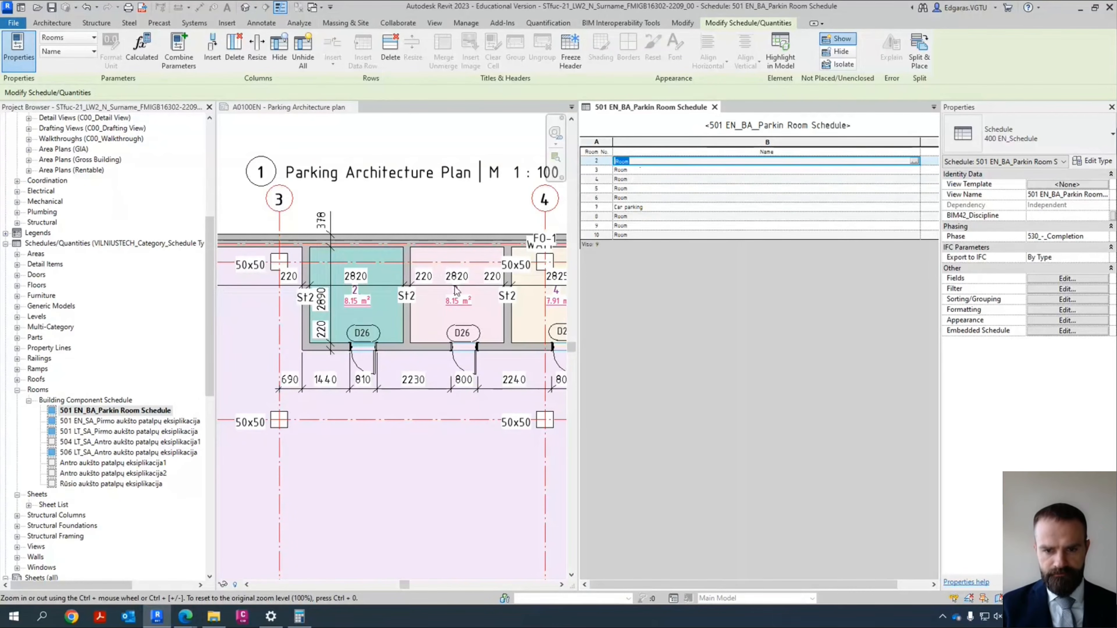
pyautogui.scroll(-5, 429, 300)
pyautogui.scroll(-2, 429, 300)
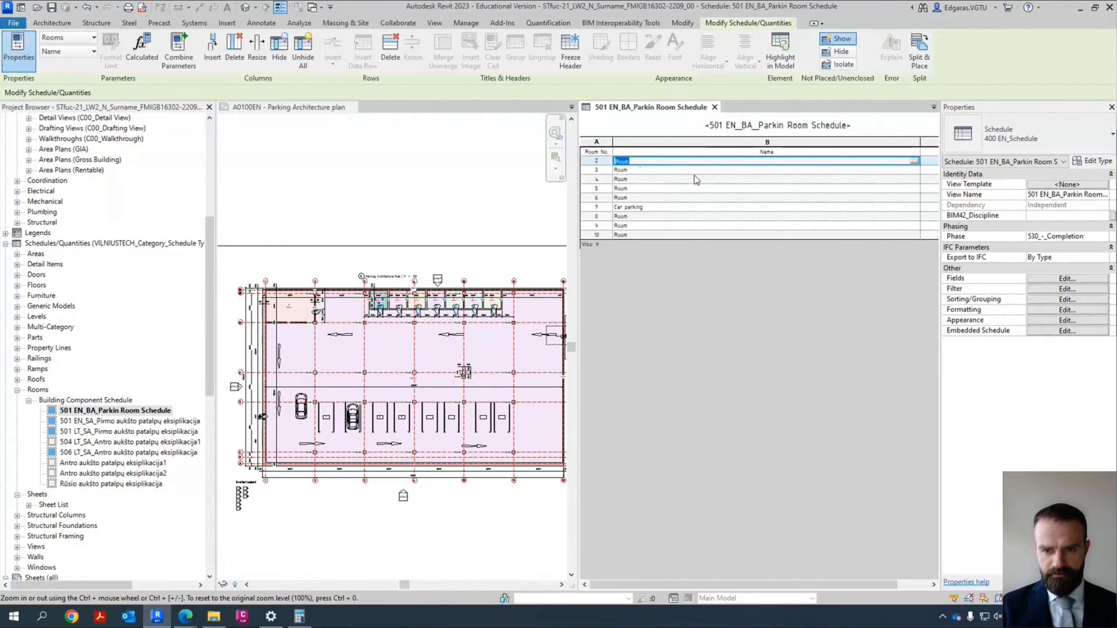
pyautogui.click(644, 179)
pyautogui.write('storage room')
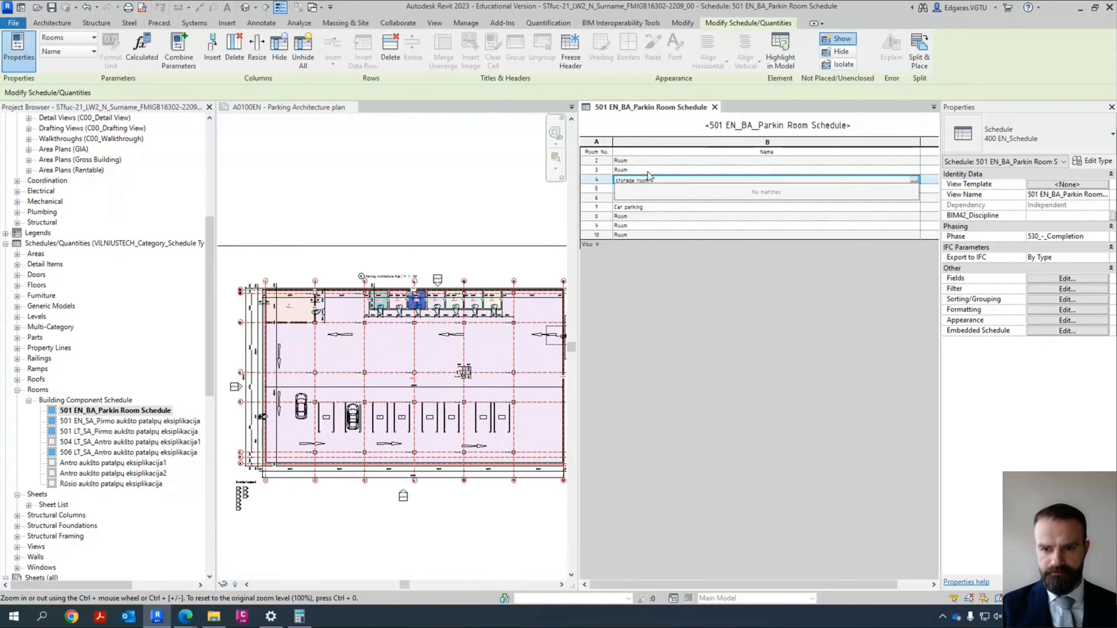
pyautogui.press('Return')
pyautogui.press('Home')
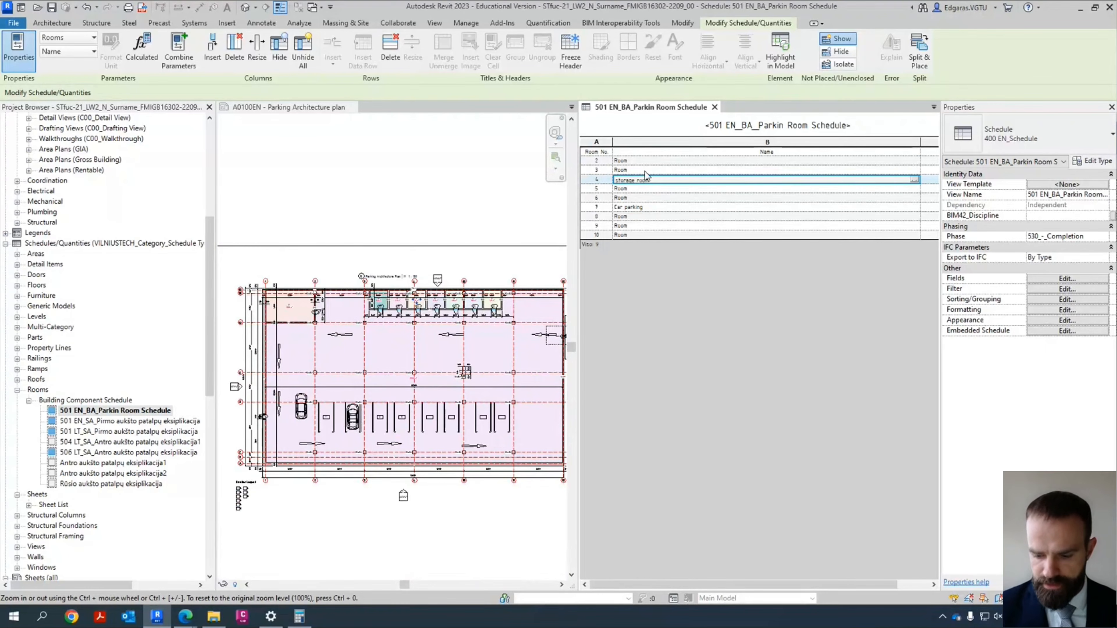
pyautogui.press('Delete')
pyautogui.write('S')
pyautogui.press('Return')
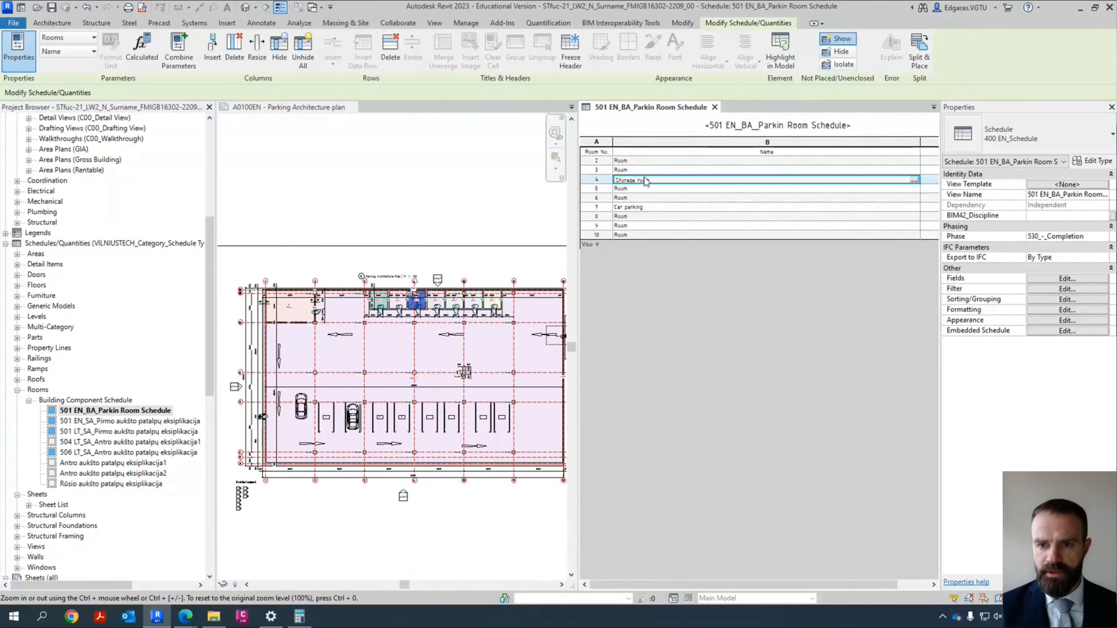
# Step: Copy the name "Storage room" from room 4 to rooms 3, 2, 5 and 6 in the schedule
pyautogui.click(667, 178)
pyautogui.hotkey('ctrl', 'c')
pyautogui.click(636, 170)
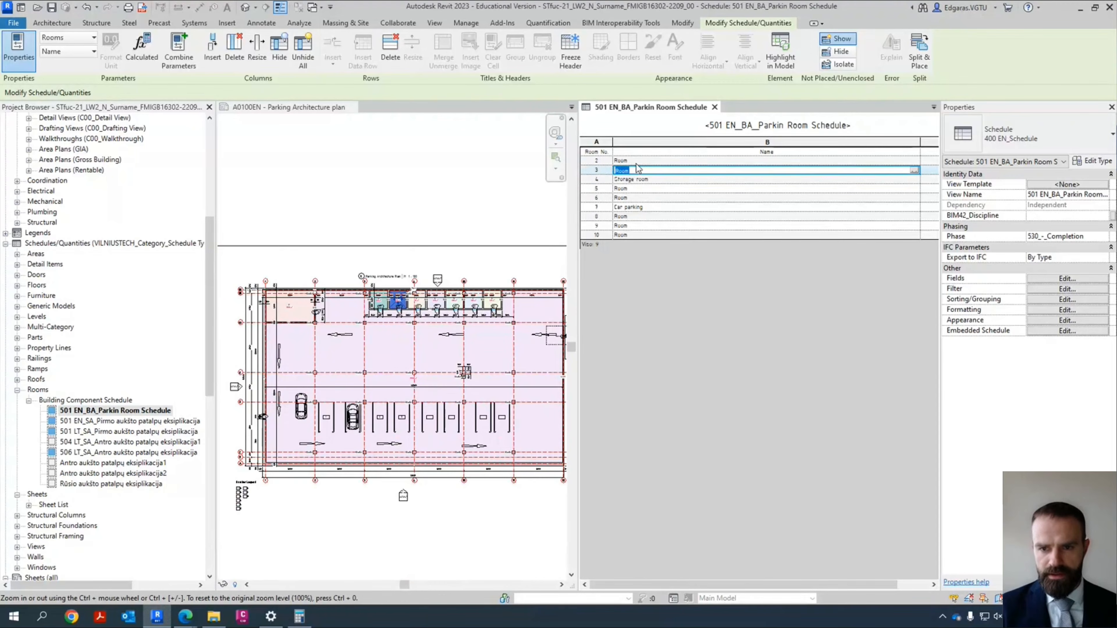
pyautogui.hotkey('ctrl', 'v')
pyautogui.click(638, 161)
pyautogui.hotkey('ctrl', 'v')
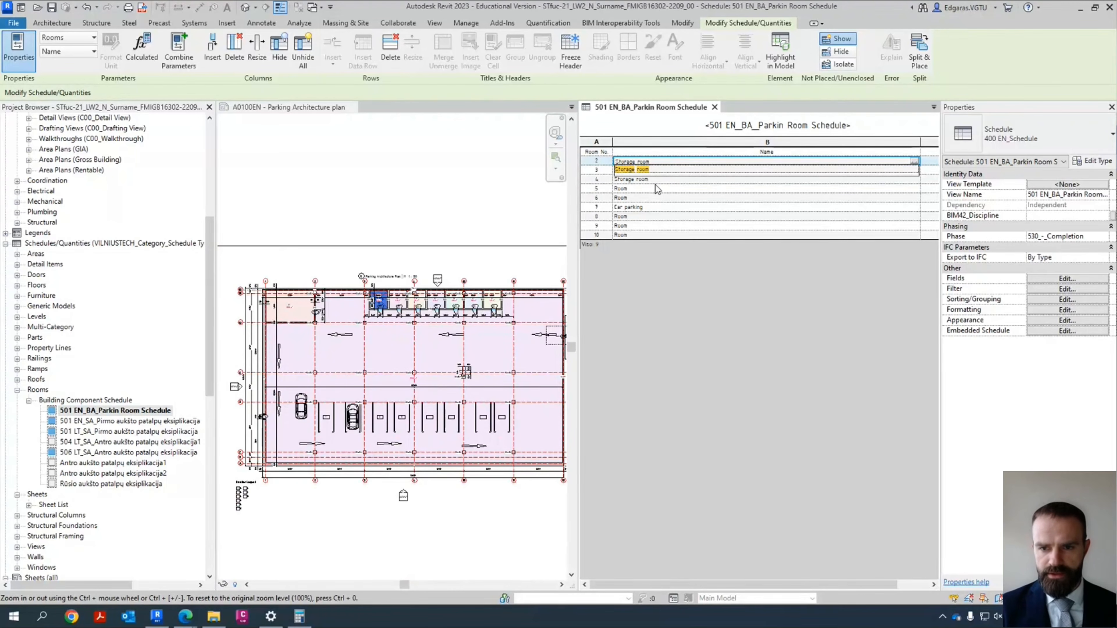
pyautogui.click(657, 188)
pyautogui.hotkey('ctrl', 'v')
pyautogui.click(652, 205)
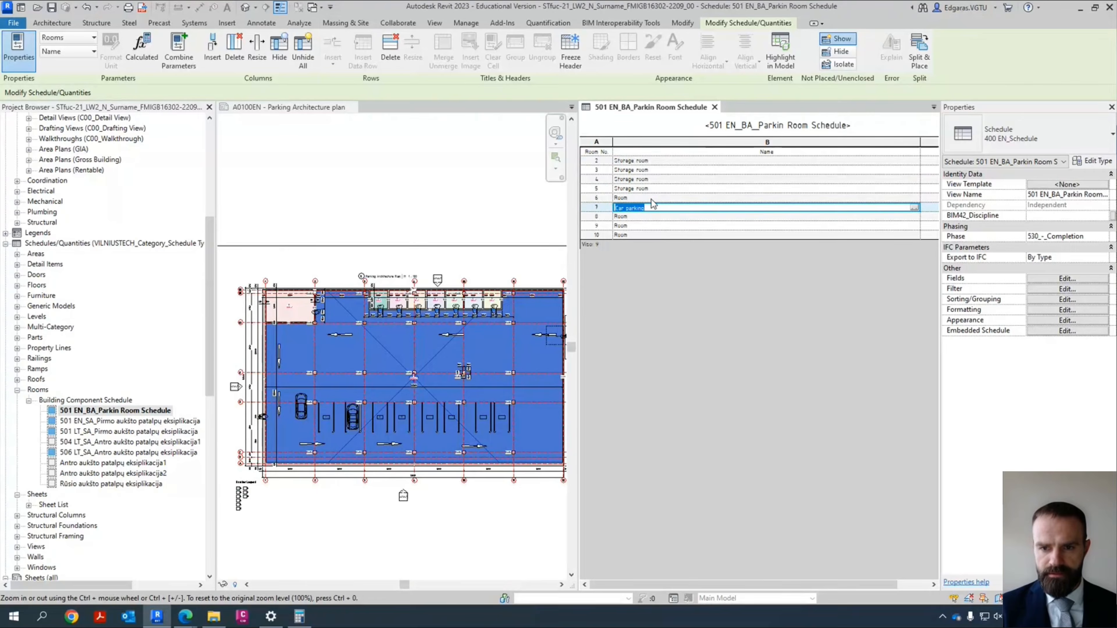
pyautogui.click(652, 198)
pyautogui.hotkey('ctrl', 'v')
# Step: Name room 8 in the schedule "Stair case"
pyautogui.click(642, 217)
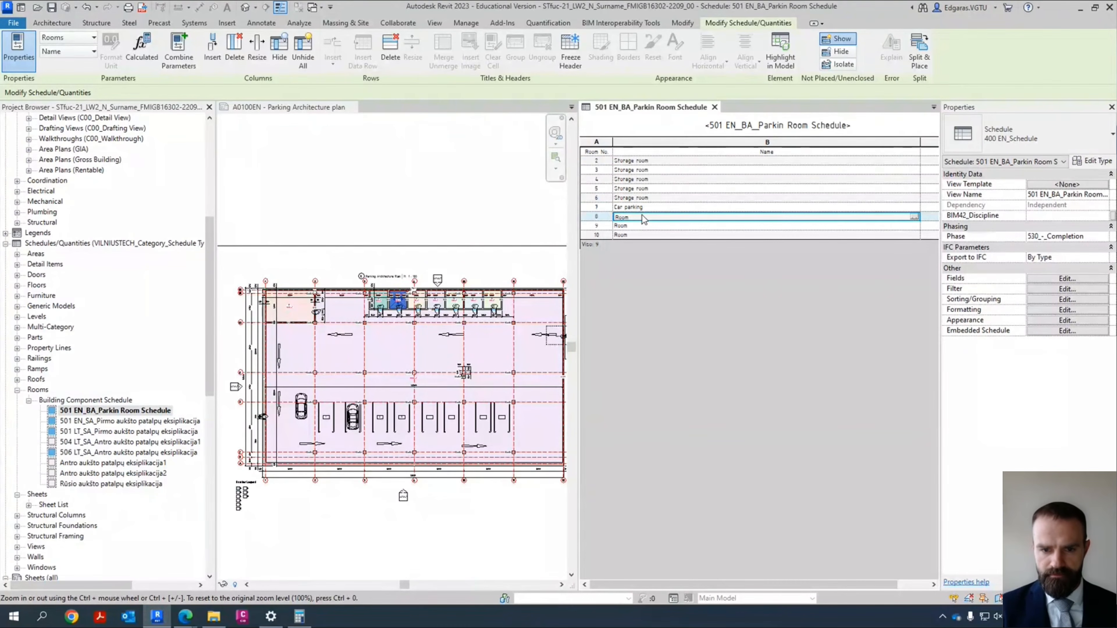
pyautogui.write('S')
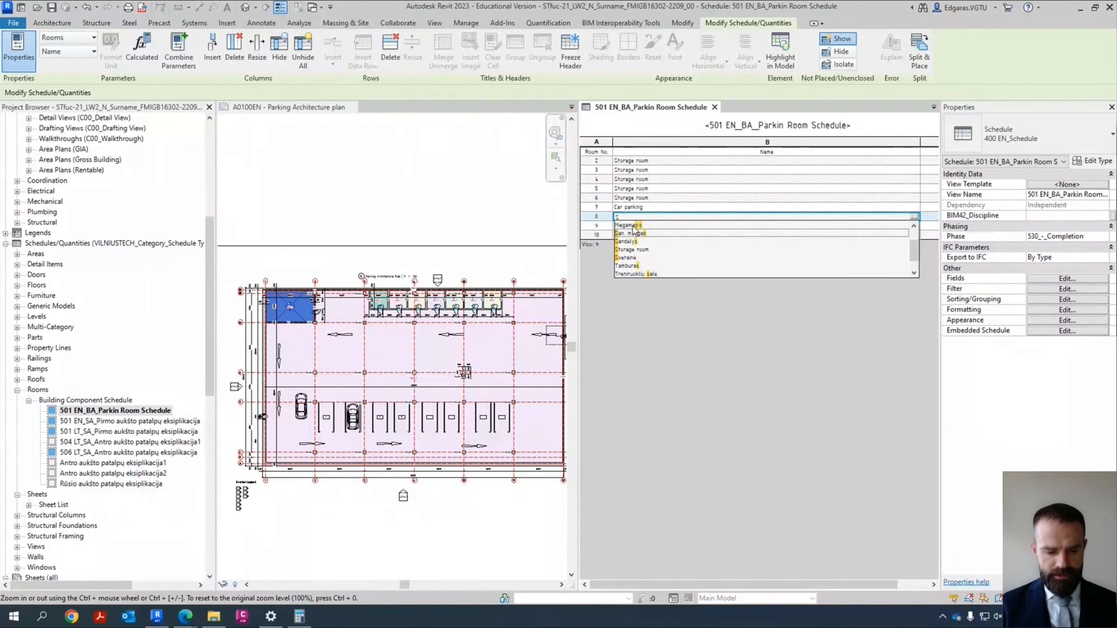
pyautogui.write('toir case')
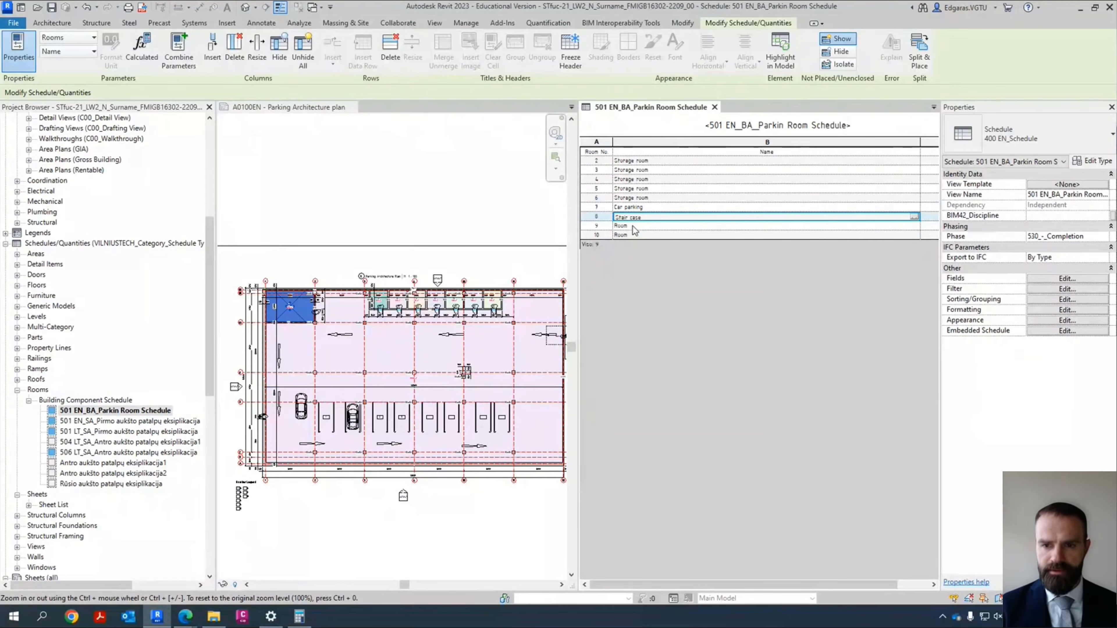
# Step: Fill in "Storage room" as the name of rooms 9 and 10, keeping the same name for room 6
pyautogui.click(641, 226)
pyautogui.click(653, 198)
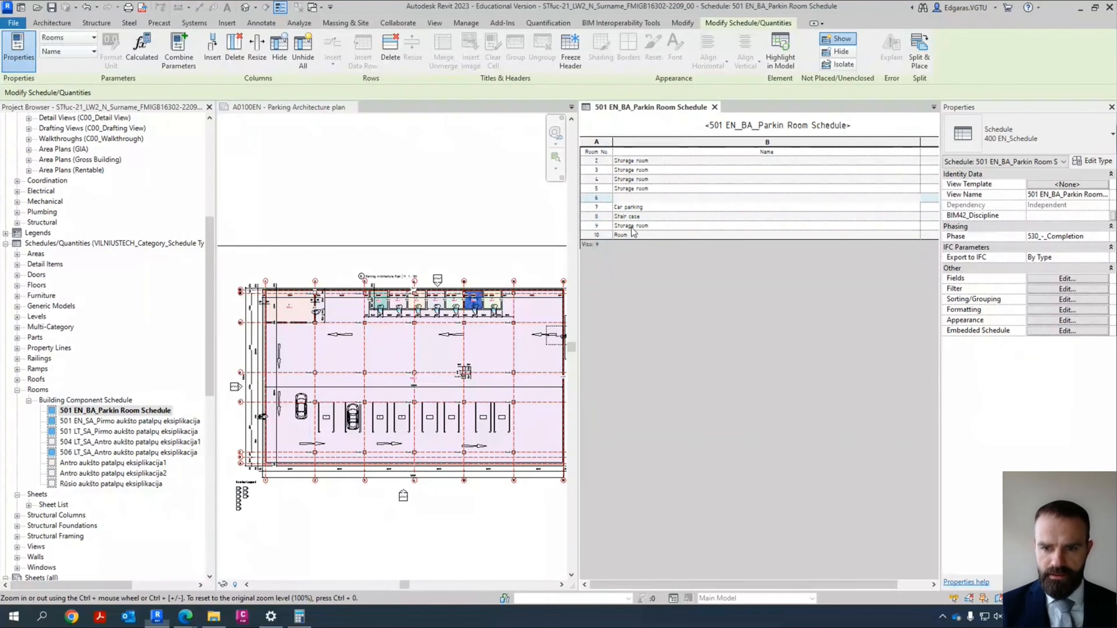
pyautogui.click(636, 234)
pyautogui.hotkey('ctrl', 'v')
pyautogui.click(658, 192)
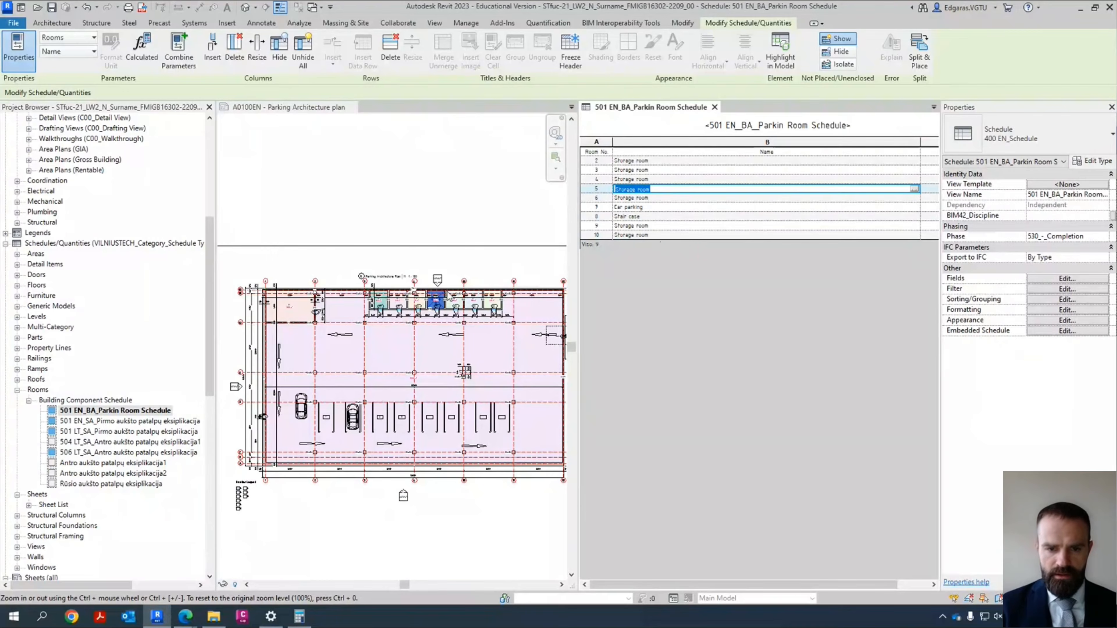
pyautogui.scroll(2, 474, 289)
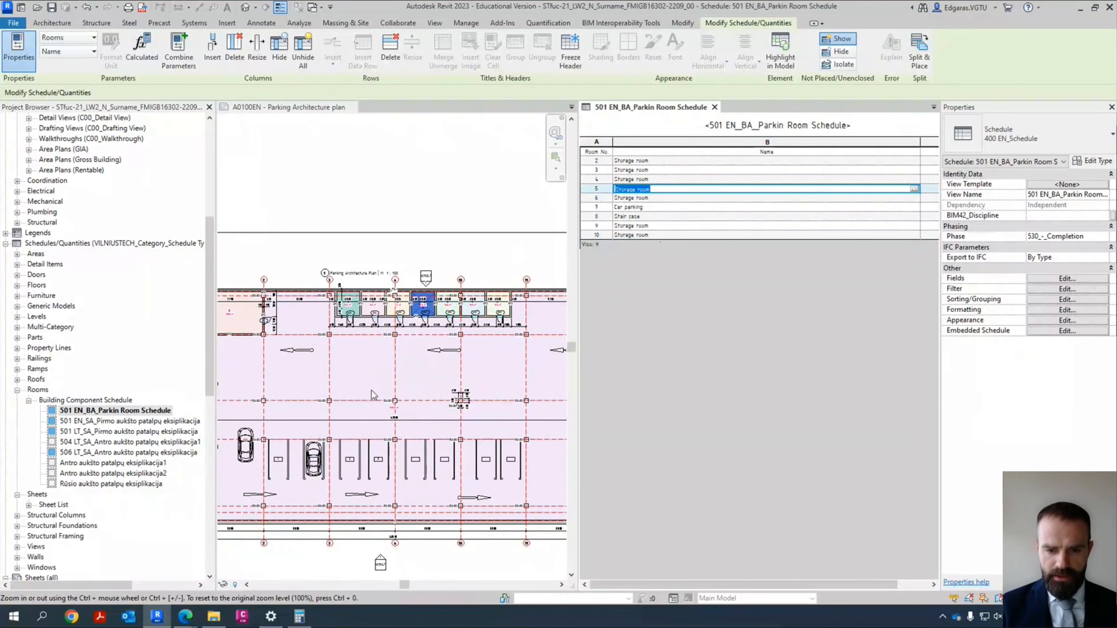
pyautogui.scroll(-2, 360, 349)
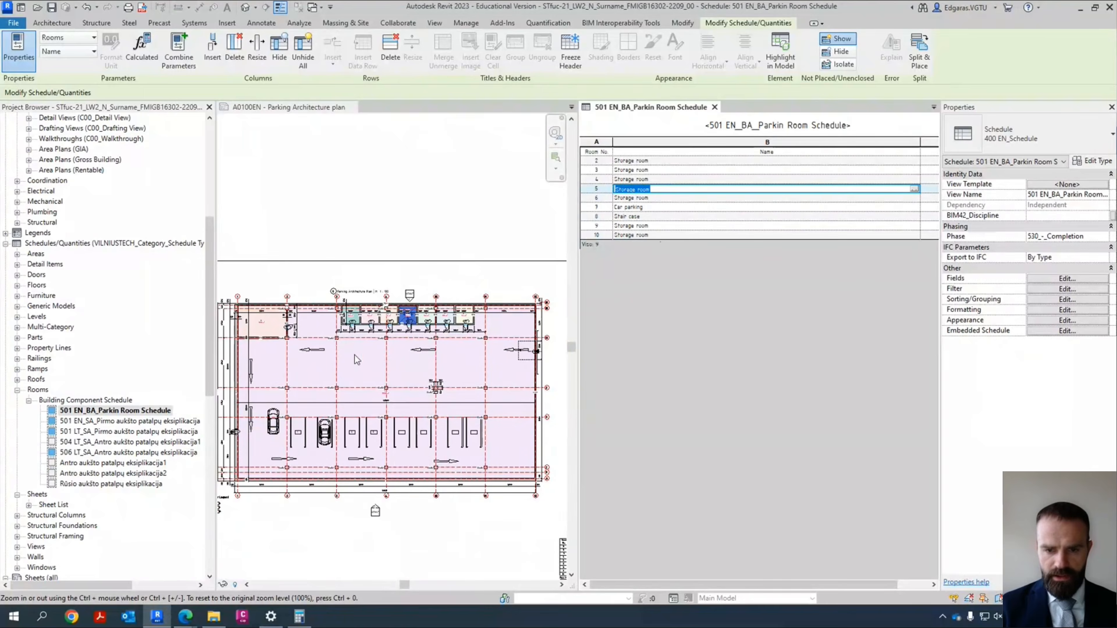
pyautogui.scroll(2, 373, 334)
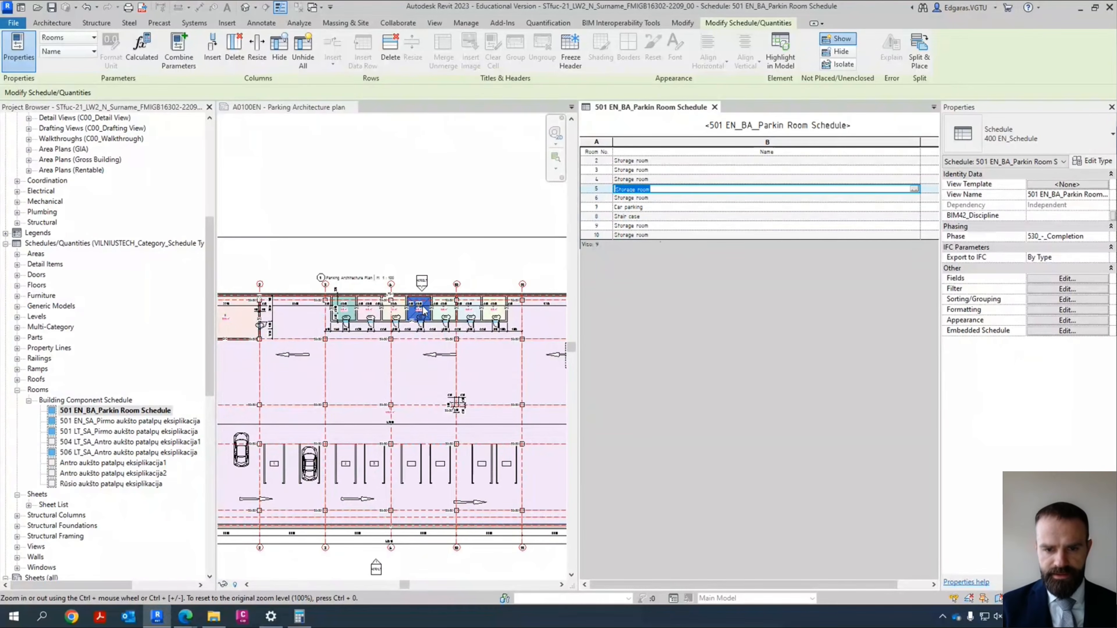
# Step: Save the project at the save reminder and clear the room selection on the sheet
pyautogui.scroll(-3, 403, 272)
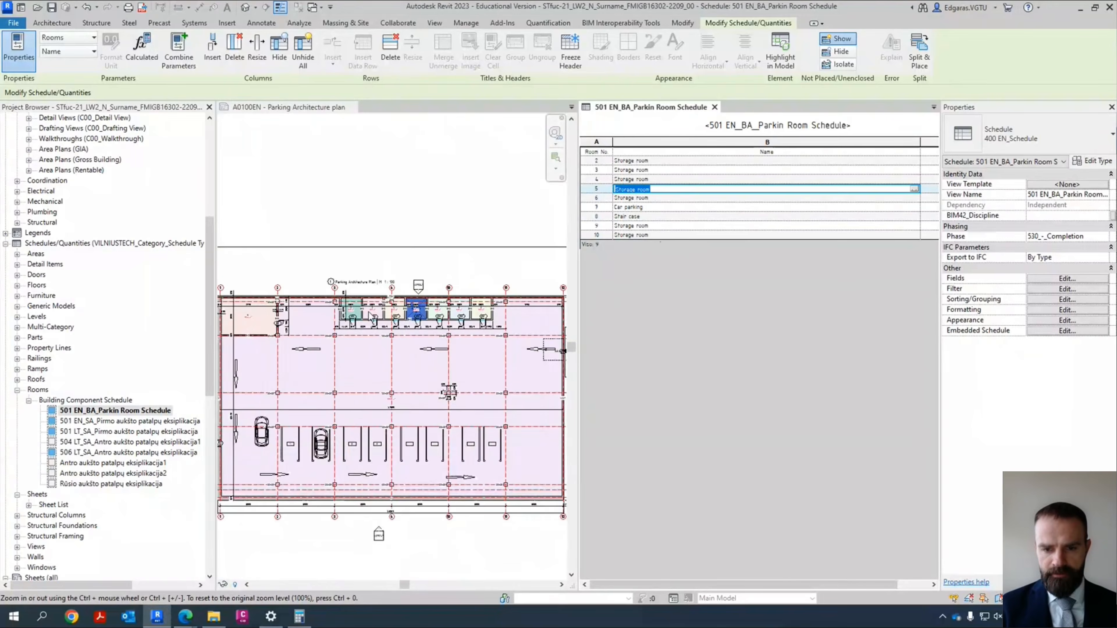
pyautogui.scroll(1, 404, 272)
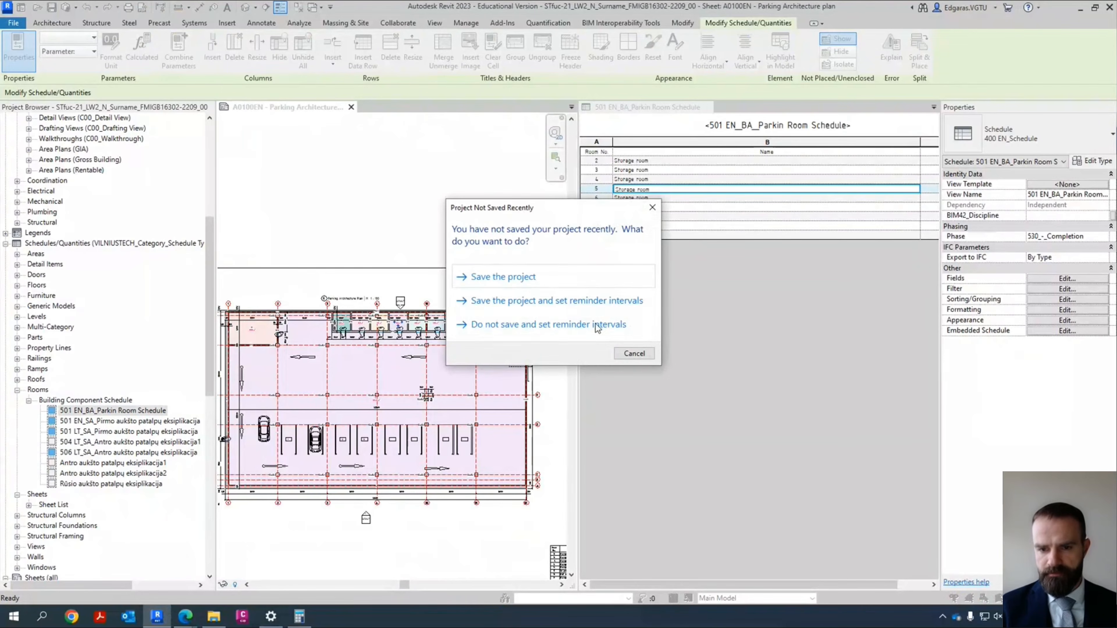
pyautogui.click(555, 277)
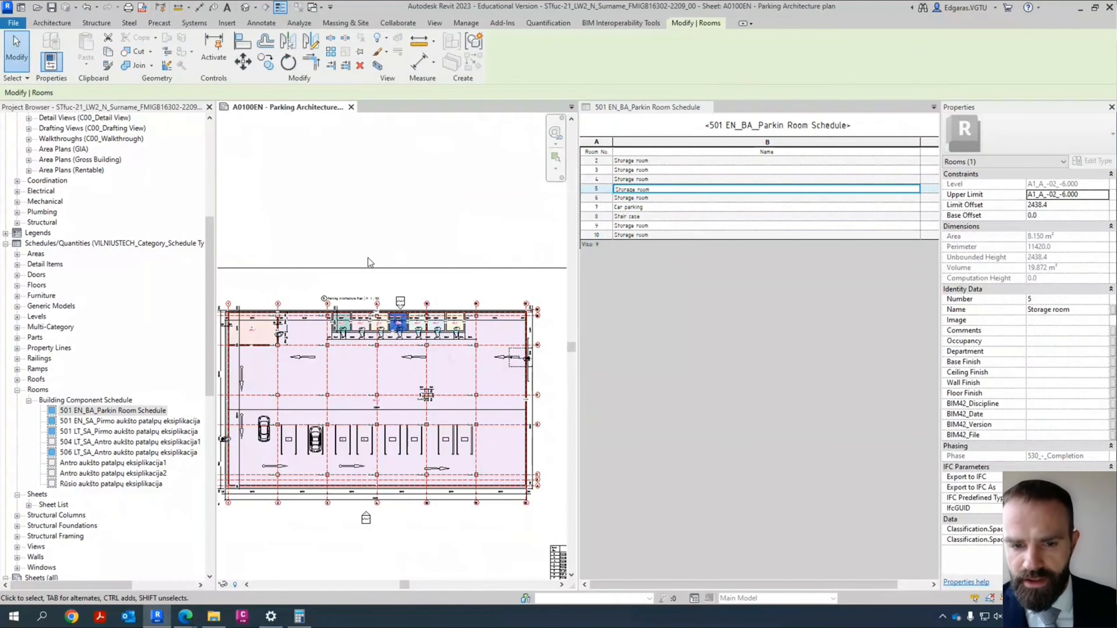
pyautogui.click(379, 242)
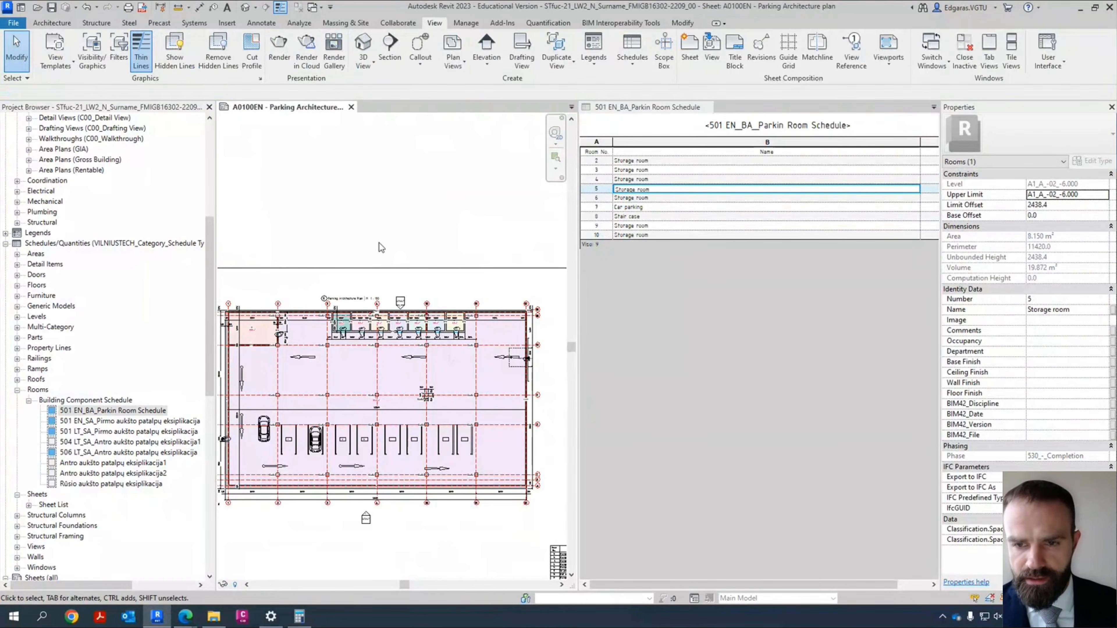
# Step: Check the room numbers, names and areas in the parking room schedule against the plan and schedule placed on the sheet
pyautogui.click(602, 161)
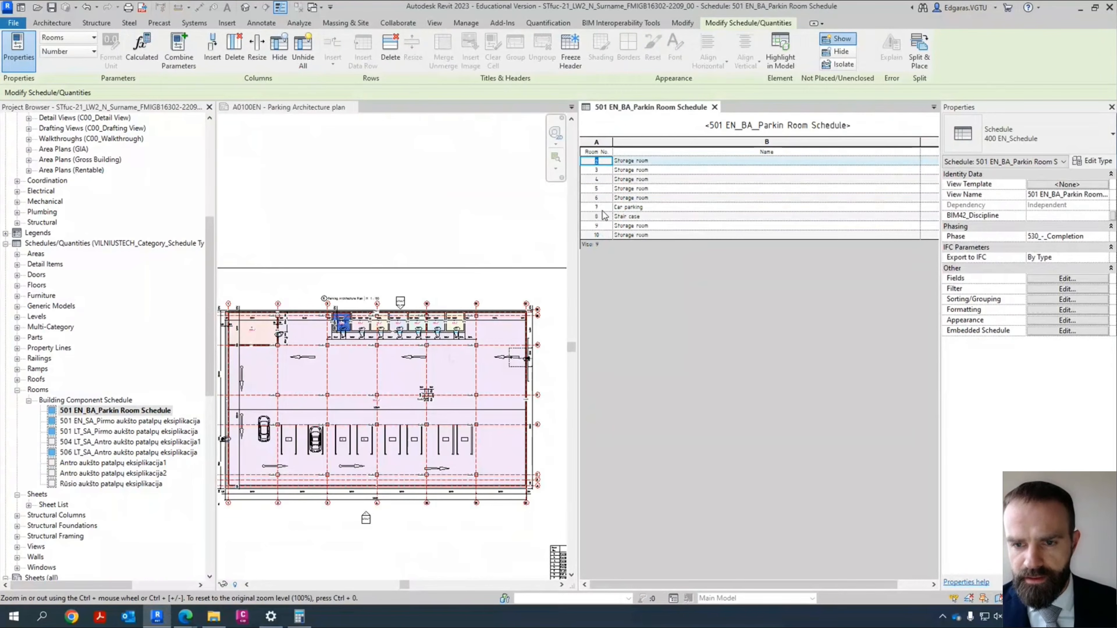
pyautogui.click(379, 222)
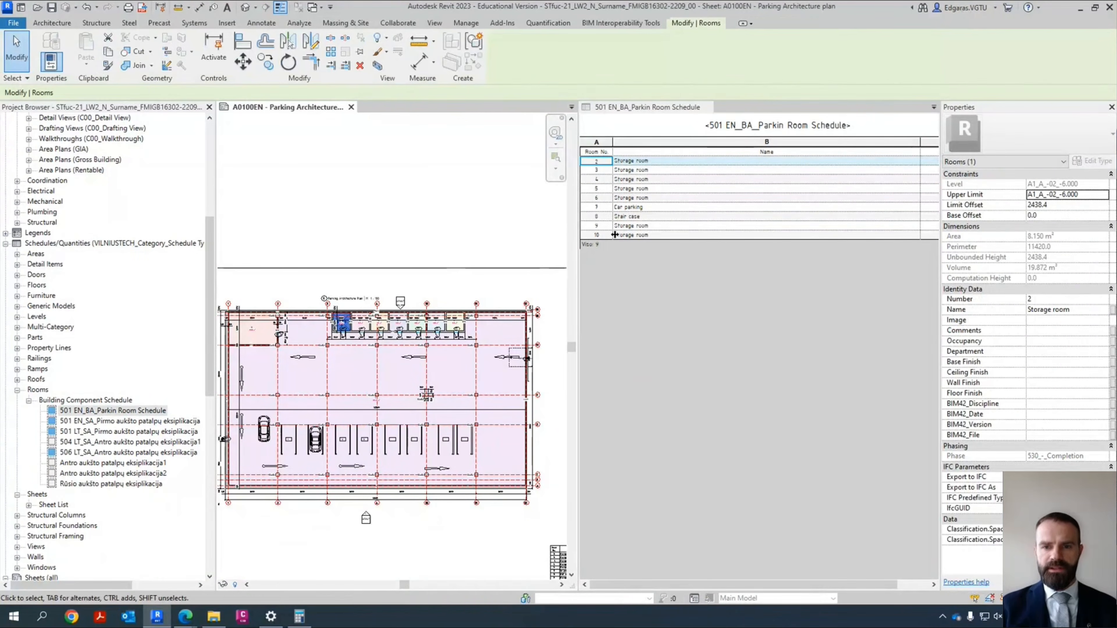
pyautogui.click(443, 256)
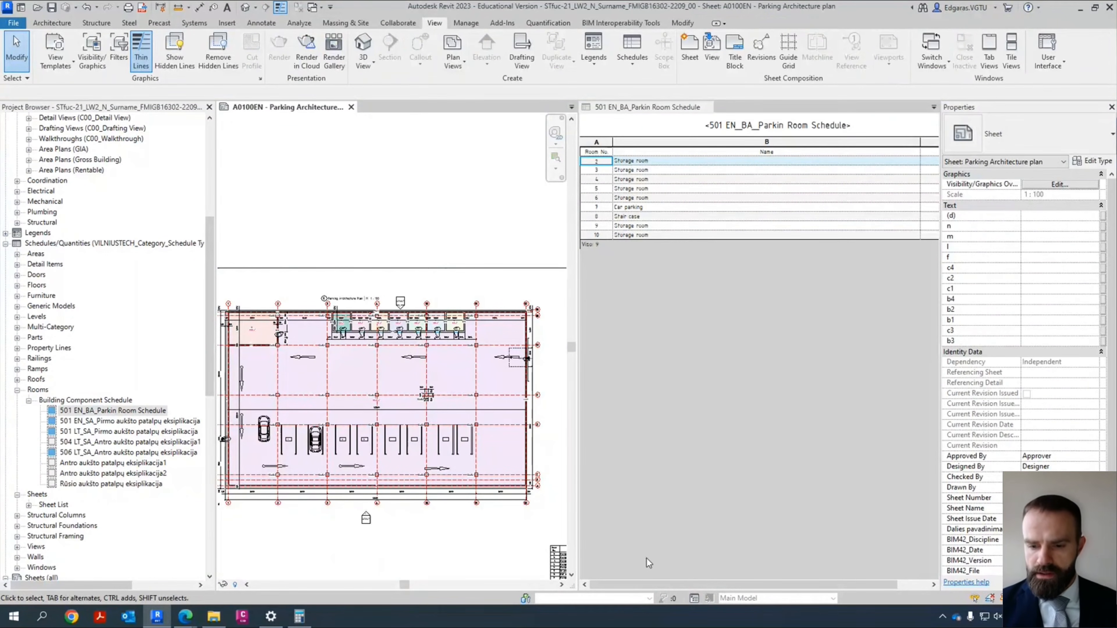
pyautogui.moveTo(647, 586); pyautogui.dragTo(847, 583)
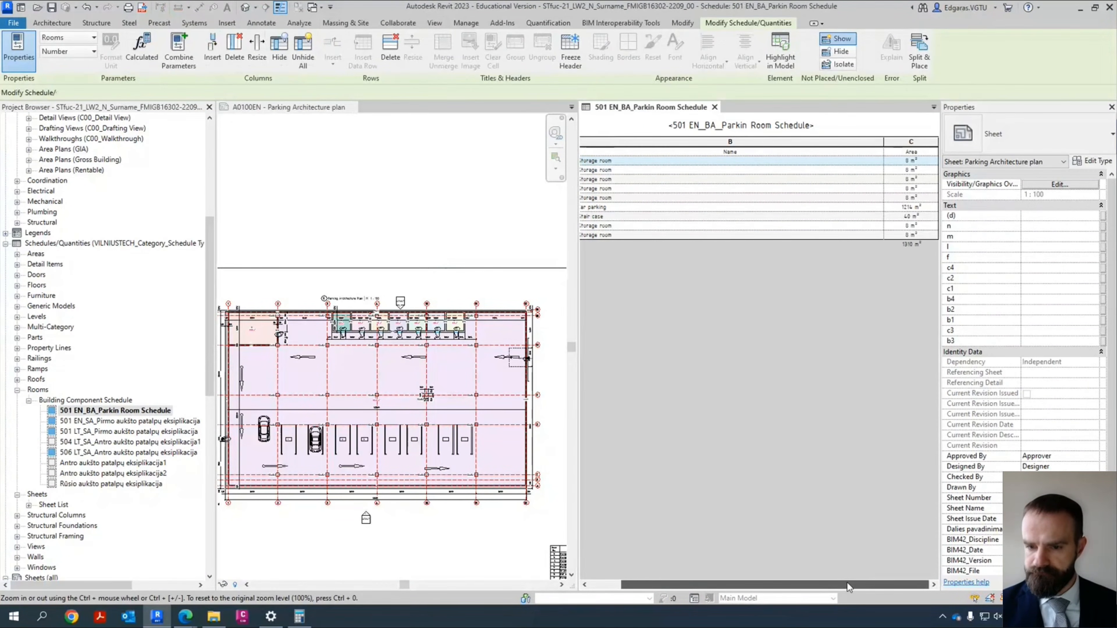
pyautogui.middleClick(442, 404)
pyautogui.middleClick(443, 403)
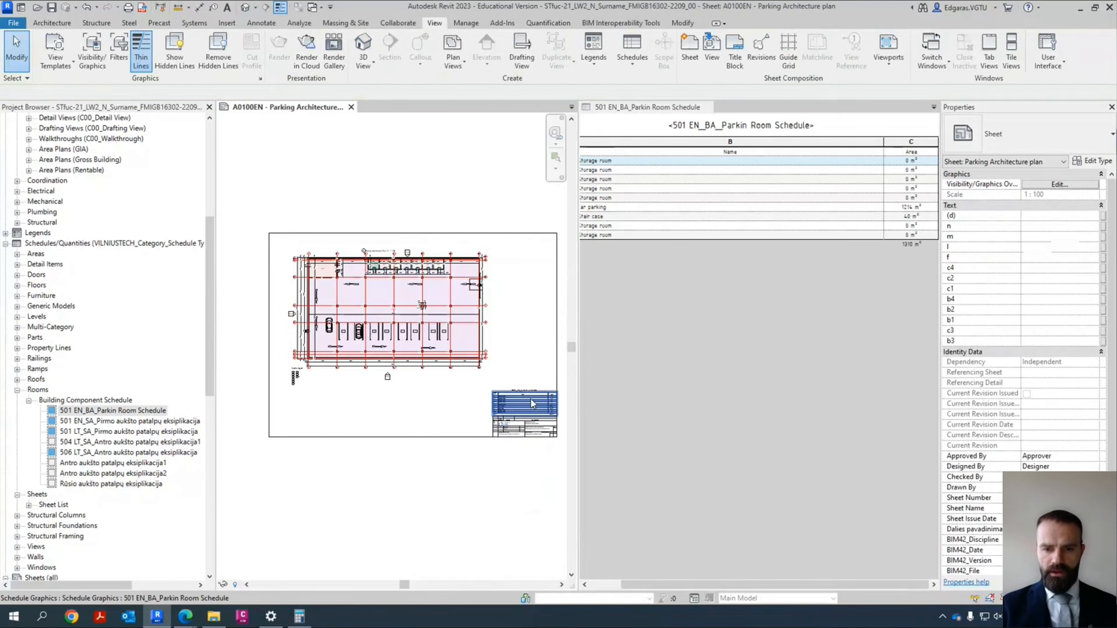
pyautogui.scroll(3, 532, 404)
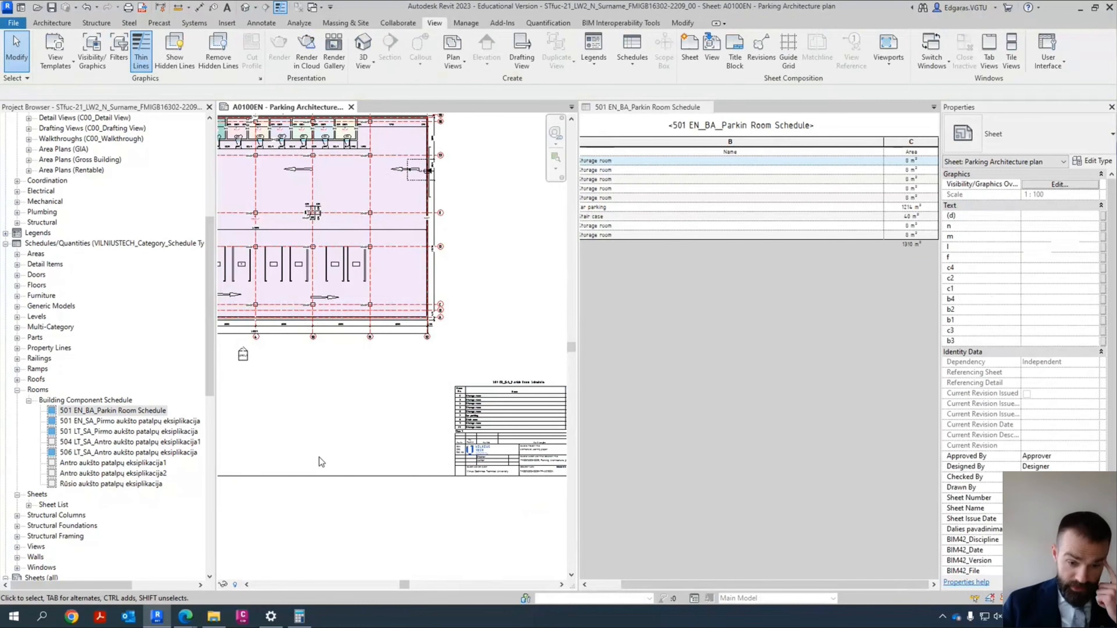
# Step: Switch to Plannerly in the browser and review the Week 7 scope items for spaces, interior doors and interior walls
pyautogui.click(185, 617)
pyautogui.click(131, 564)
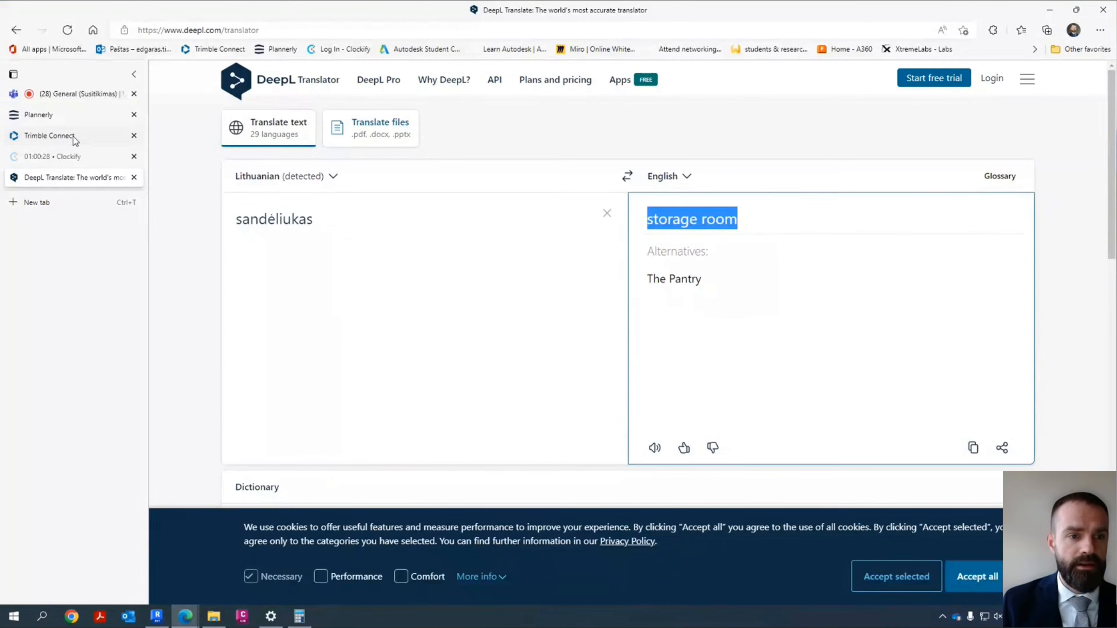
pyautogui.click(68, 116)
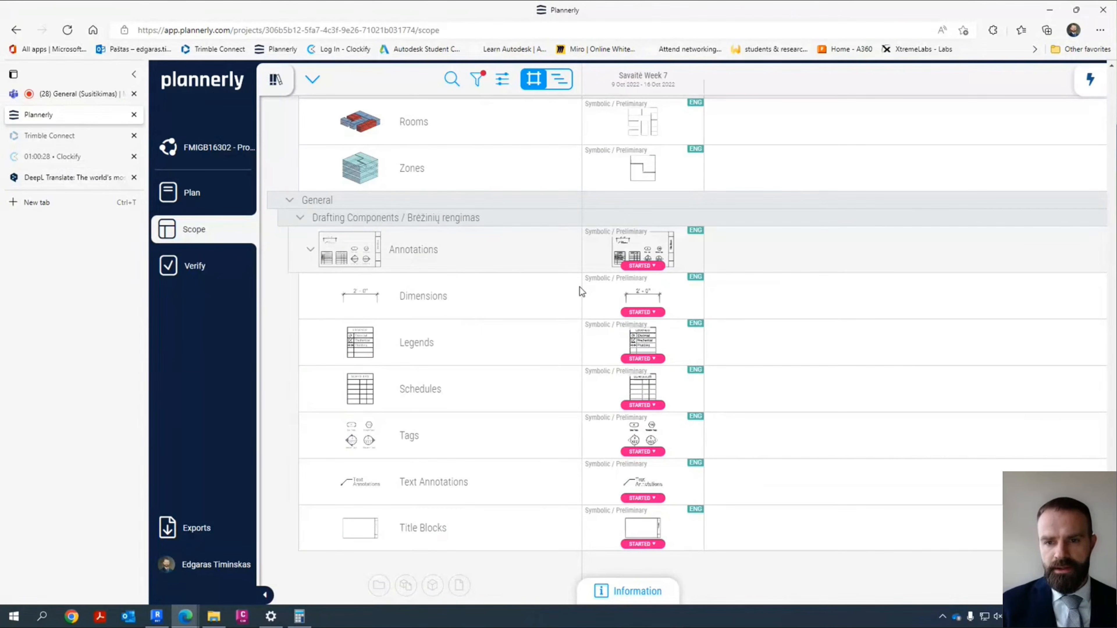
pyautogui.scroll(11, 580, 286)
pyautogui.scroll(-4, 636, 287)
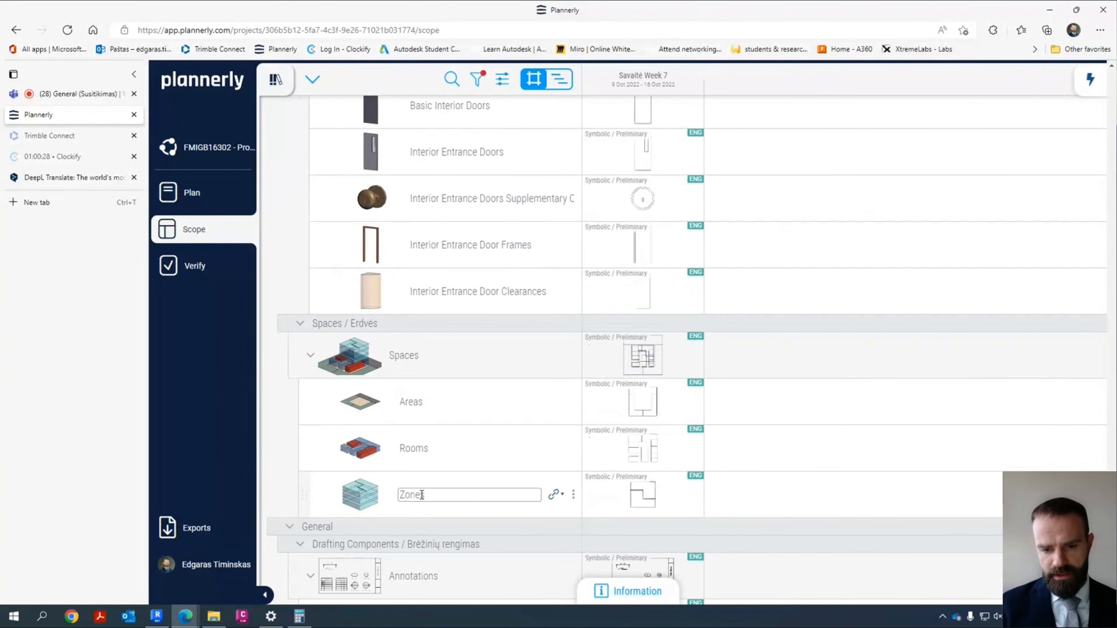
pyautogui.scroll(1, 444, 493)
pyautogui.scroll(6, 440, 462)
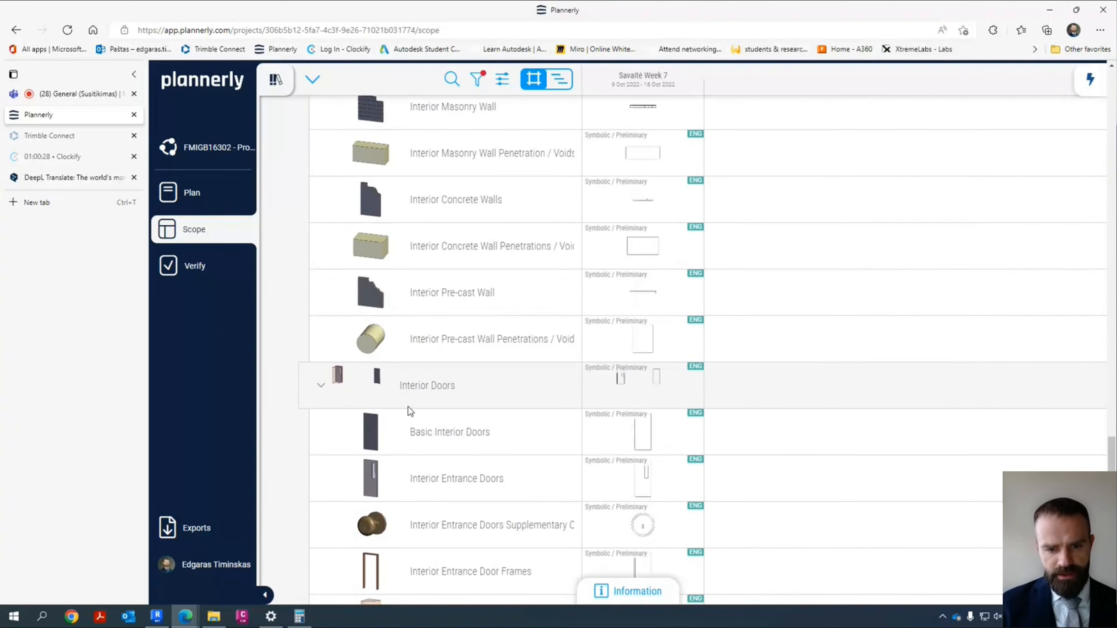
pyautogui.scroll(-3, 405, 391)
pyautogui.scroll(7, 486, 448)
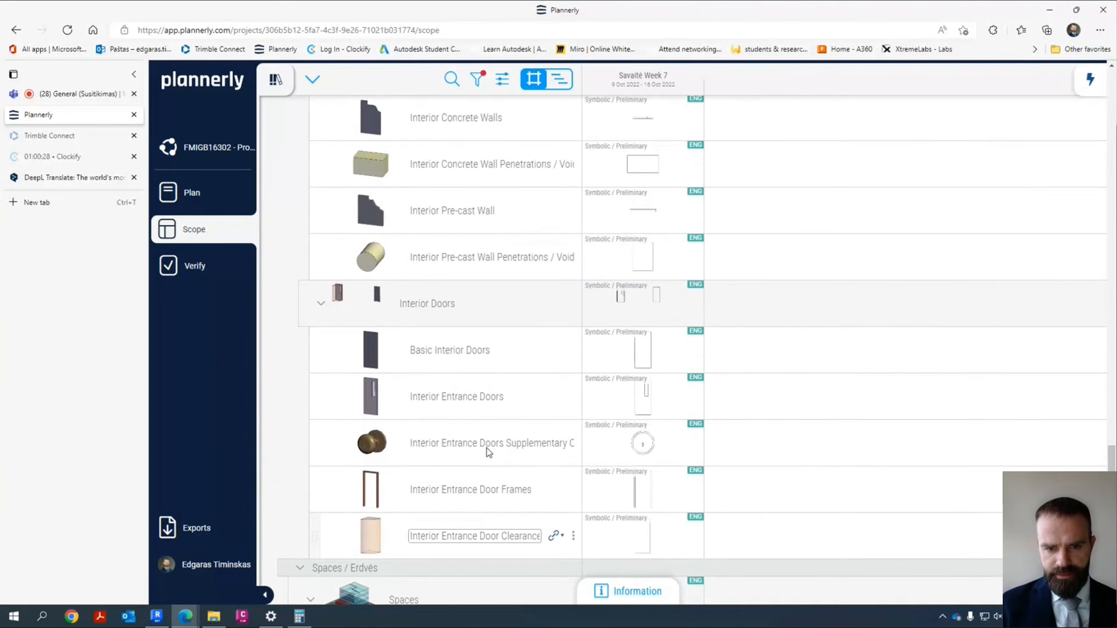
pyautogui.scroll(2, 483, 444)
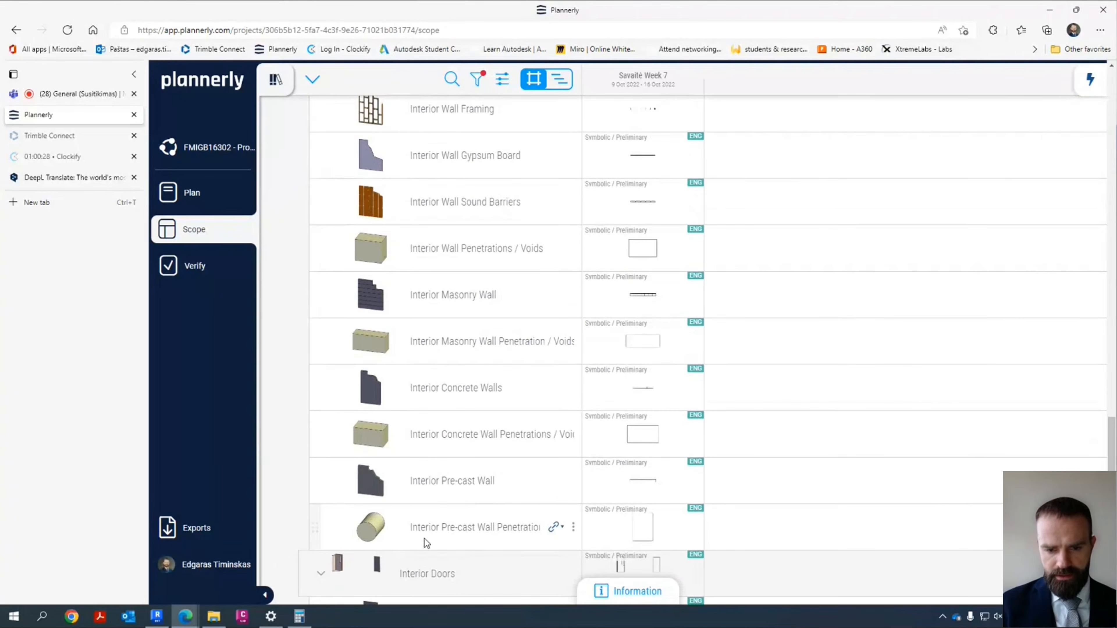
pyautogui.scroll(6, 396, 300)
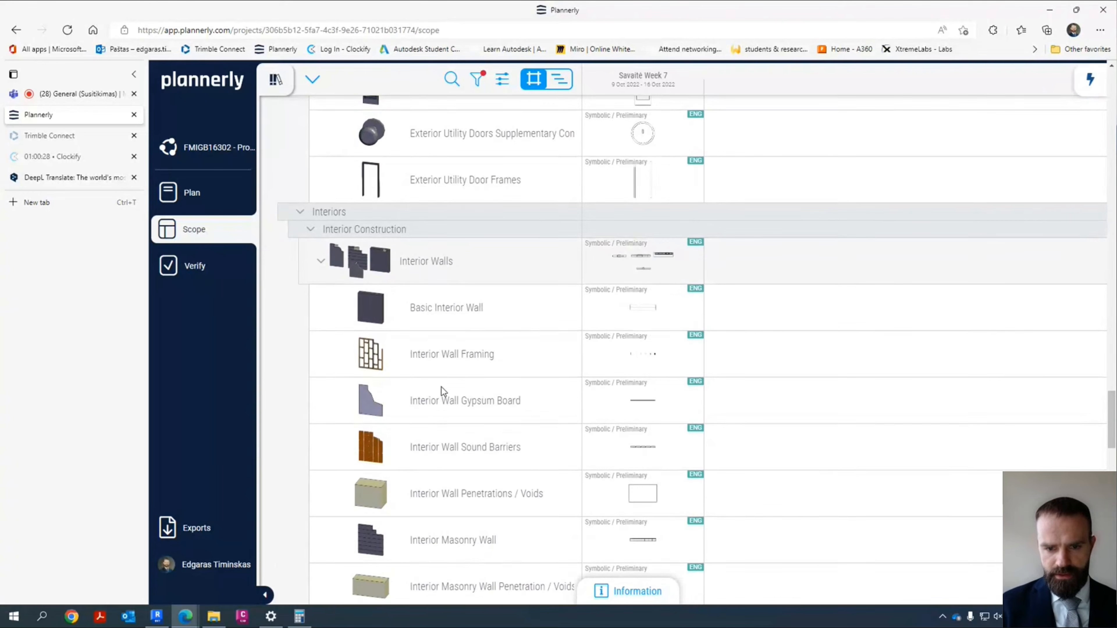
pyautogui.click(431, 352)
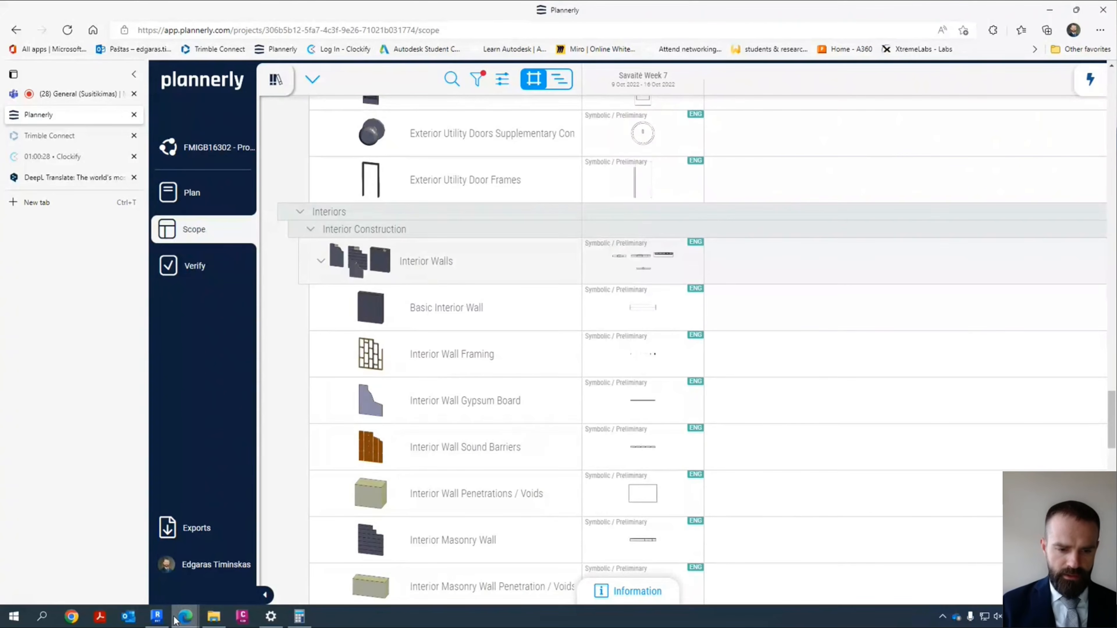
# Step: Switch back to Revit and open the type properties of the St2 partition wall below room 8 in the sheet's plan
pyautogui.click(158, 617)
pyautogui.scroll(-2, 331, 366)
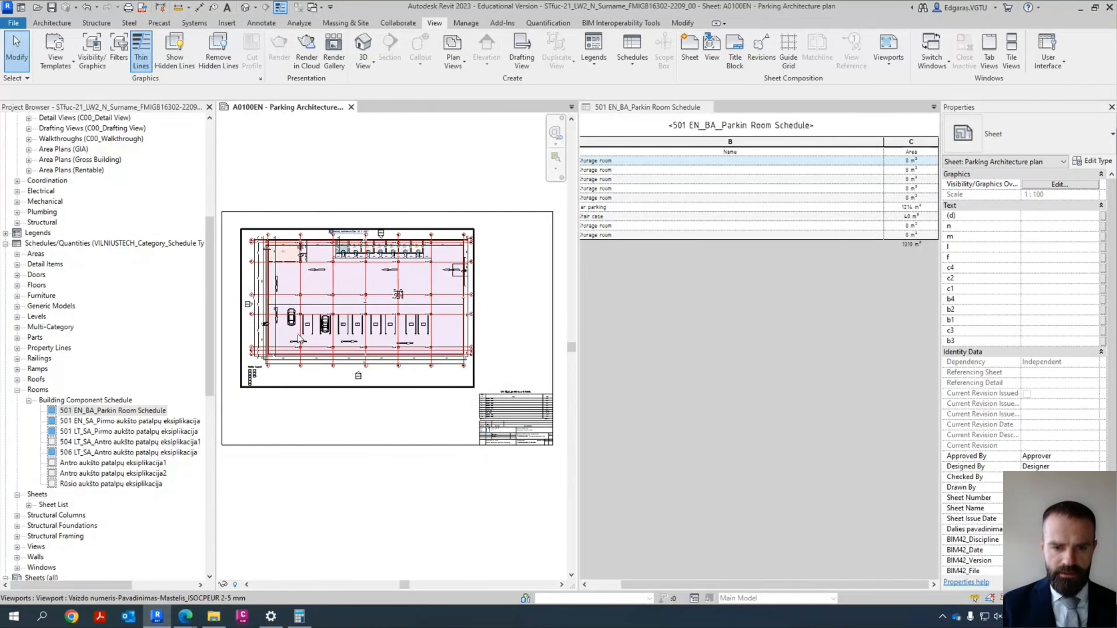
pyautogui.scroll(3, 288, 327)
pyautogui.scroll(5, 259, 165)
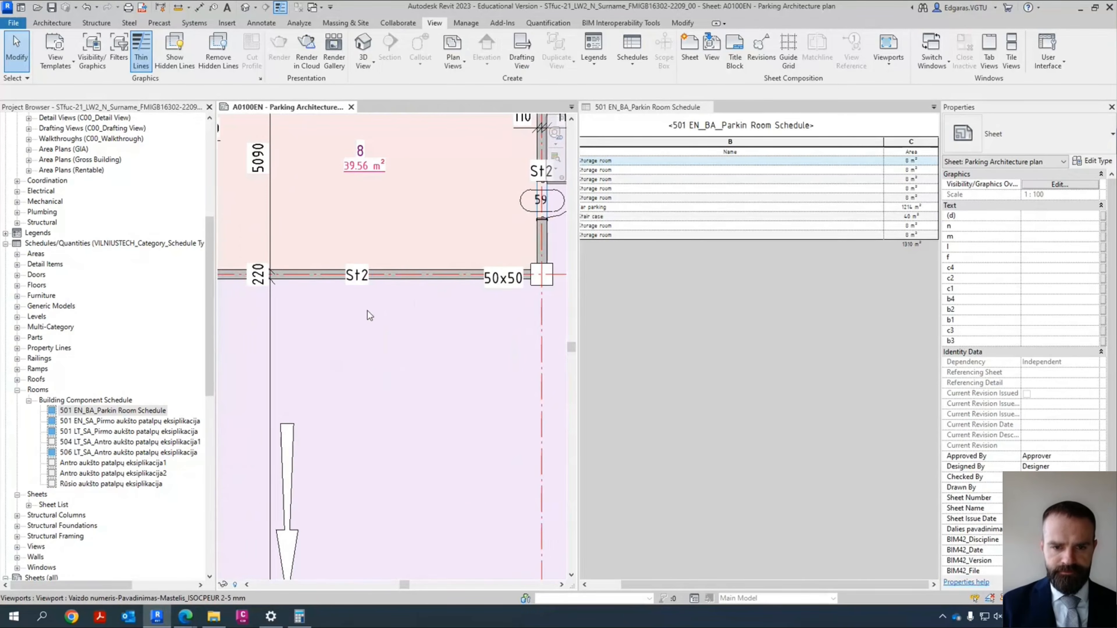
pyautogui.doubleClick(365, 369)
pyautogui.scroll(2, 415, 274)
pyautogui.click(403, 281)
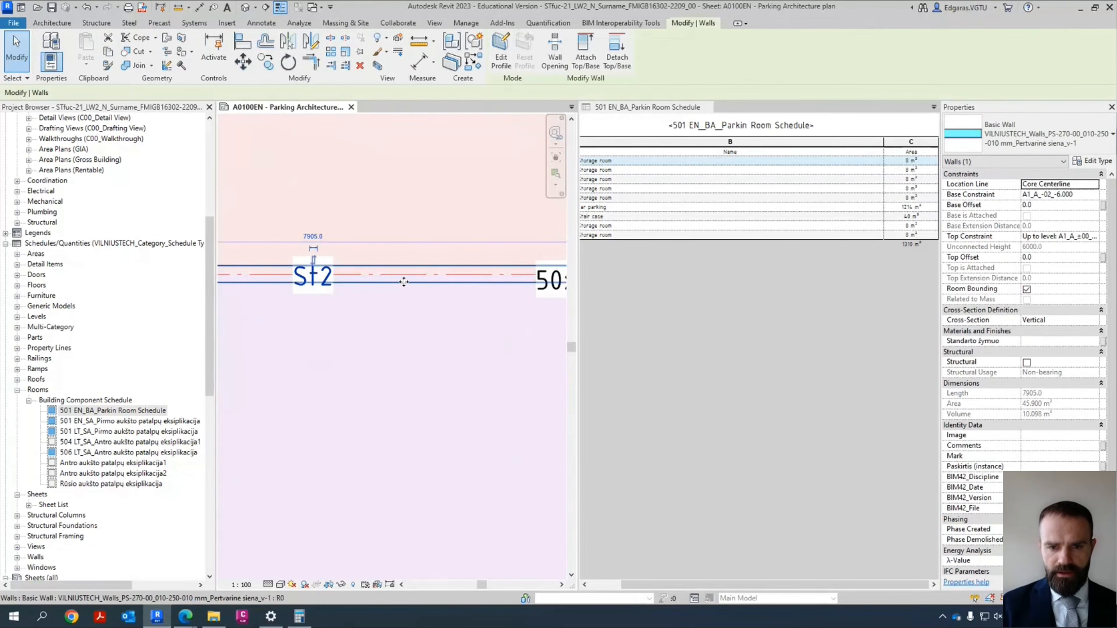
pyautogui.click(1092, 160)
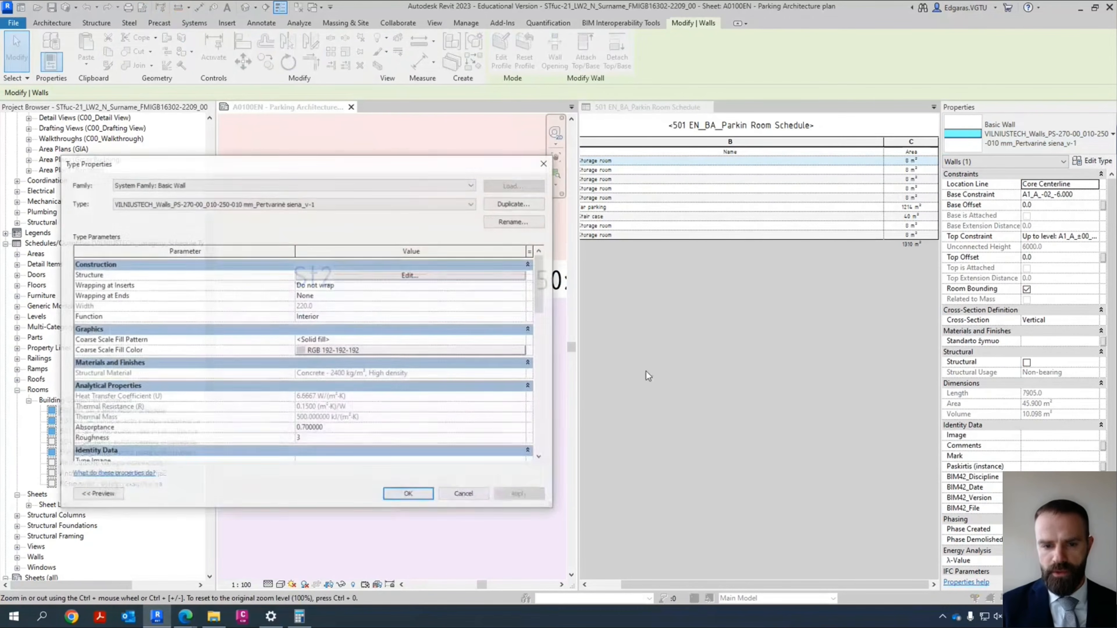
# Step: Show the wall type's floor plan preview and examine its finish and core layers up close
pyautogui.click(100, 495)
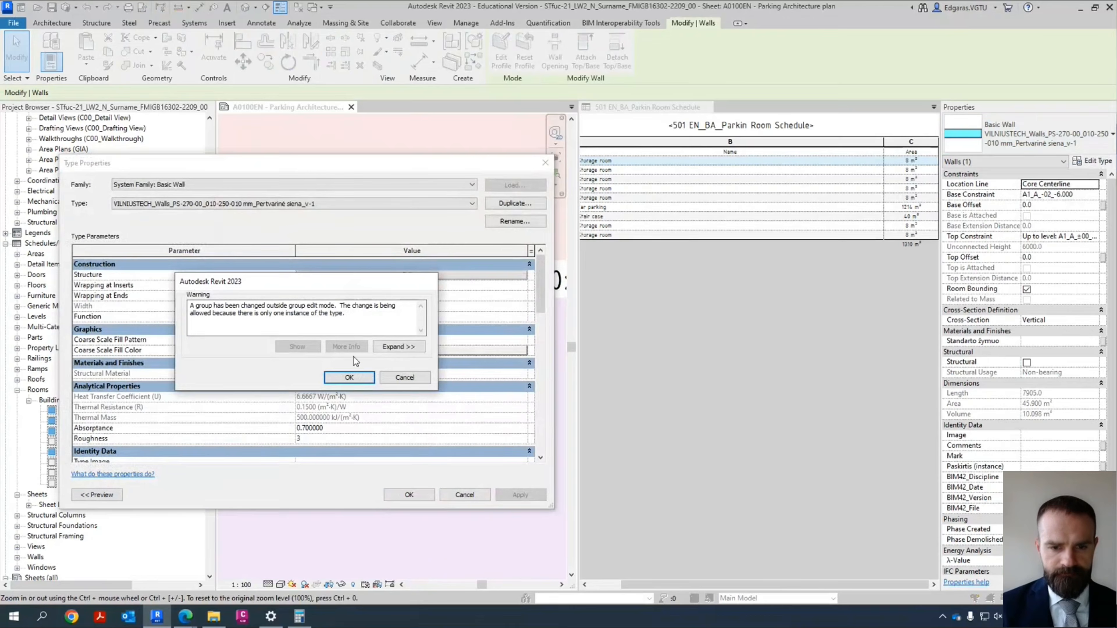
pyautogui.click(354, 380)
pyautogui.moveTo(354, 165); pyautogui.dragTo(610, 149)
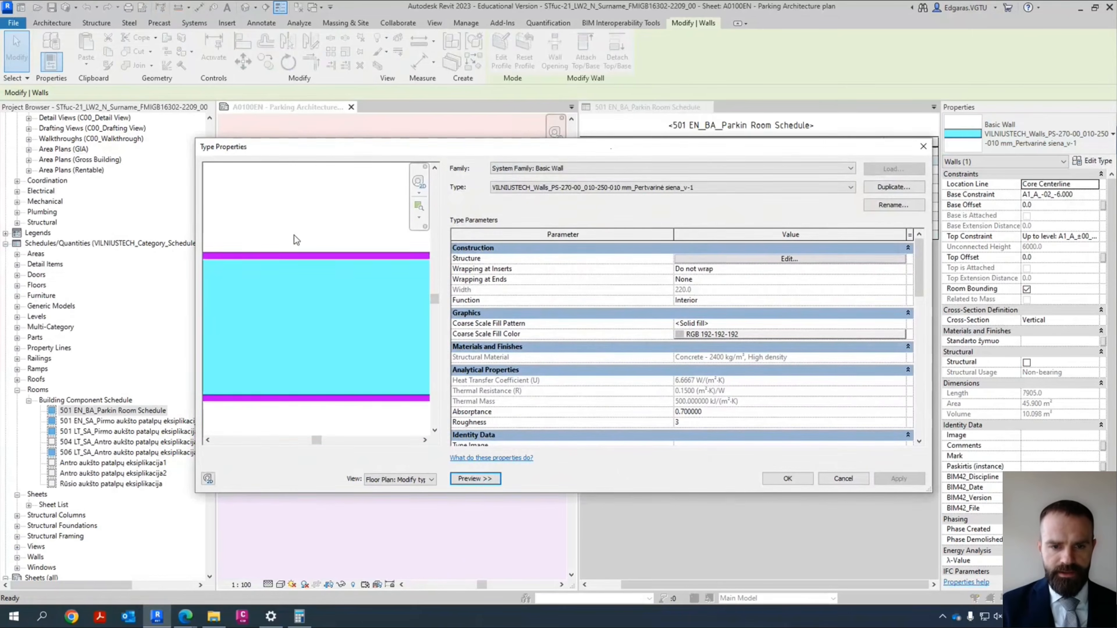
pyautogui.scroll(5, 296, 240)
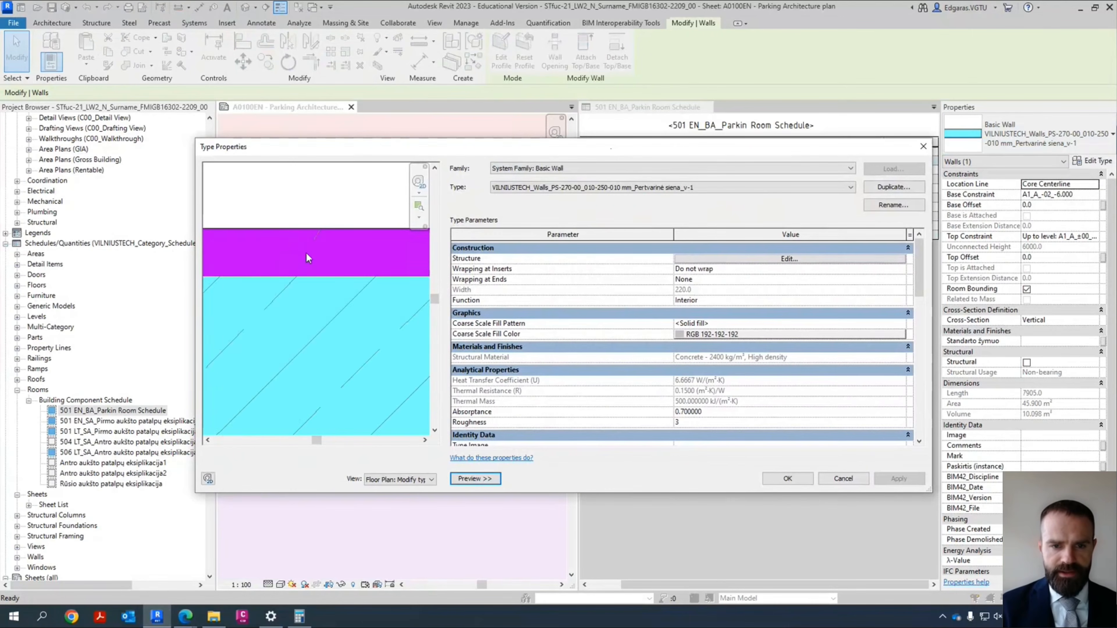
pyautogui.scroll(-5, 307, 220)
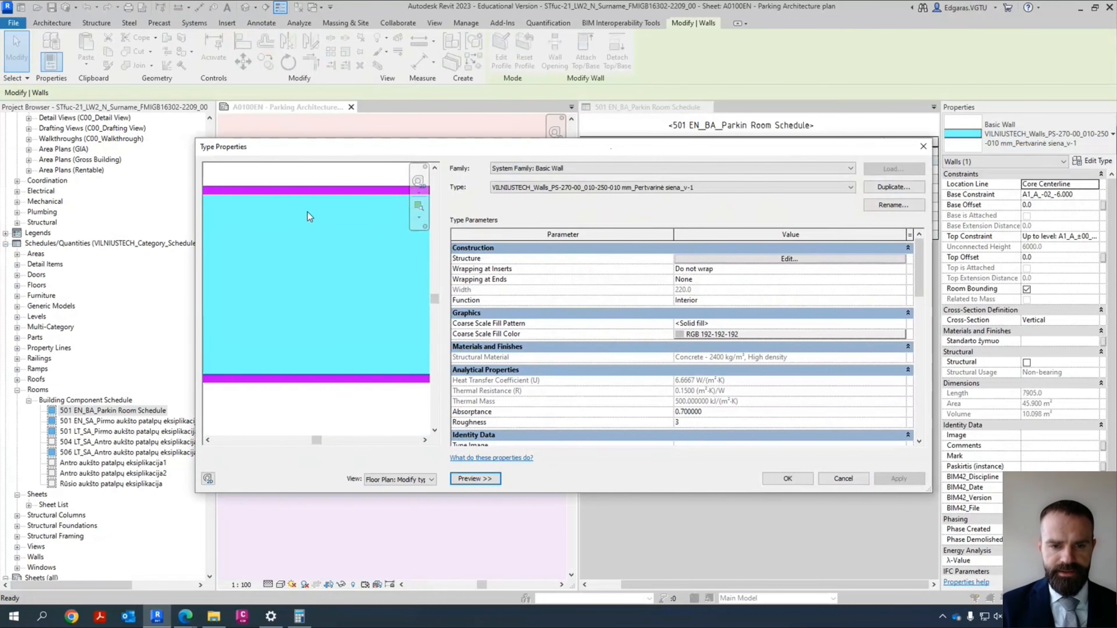
pyautogui.scroll(-3, 321, 369)
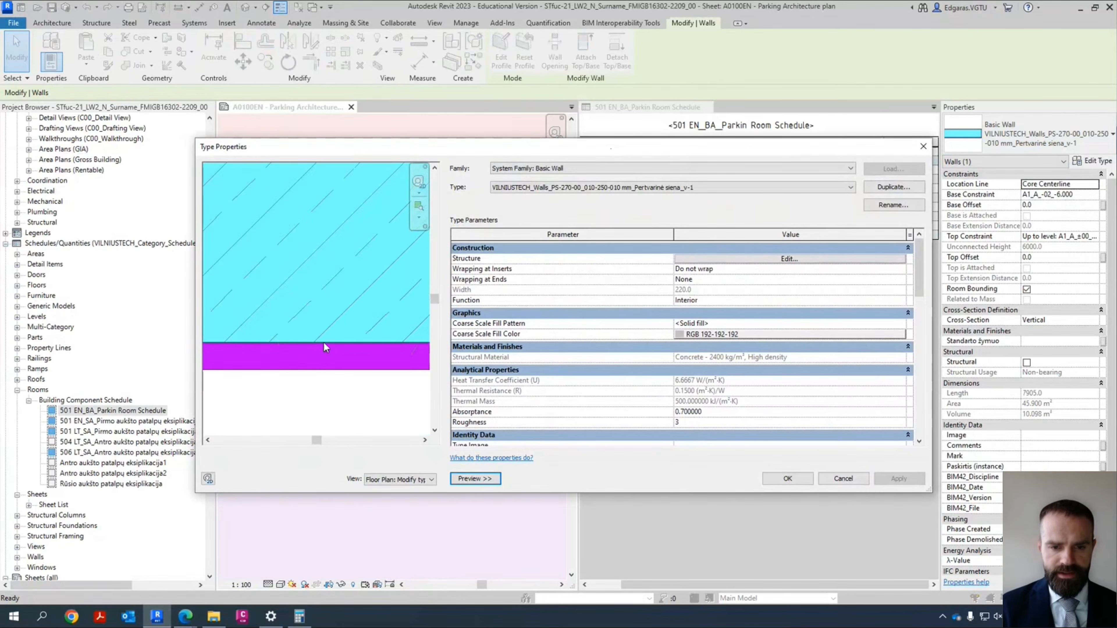
# Step: Review the wall's structure and finish layers, close the assembly, and check which Basic Wall types are available
pyautogui.click(780, 260)
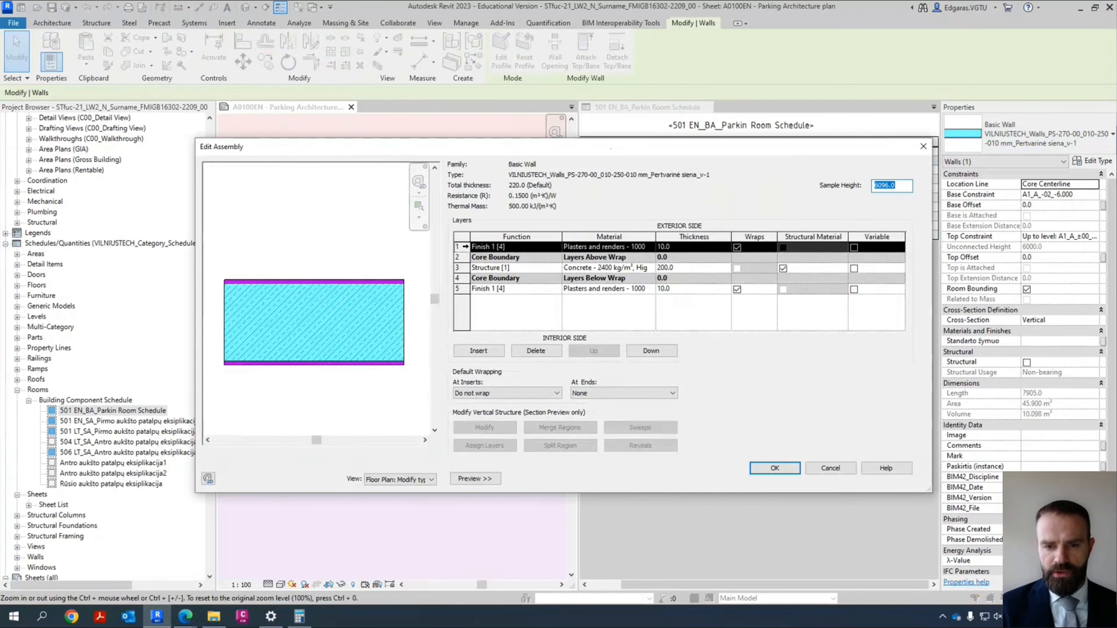
pyautogui.click(465, 247)
pyautogui.click(464, 268)
pyautogui.click(465, 288)
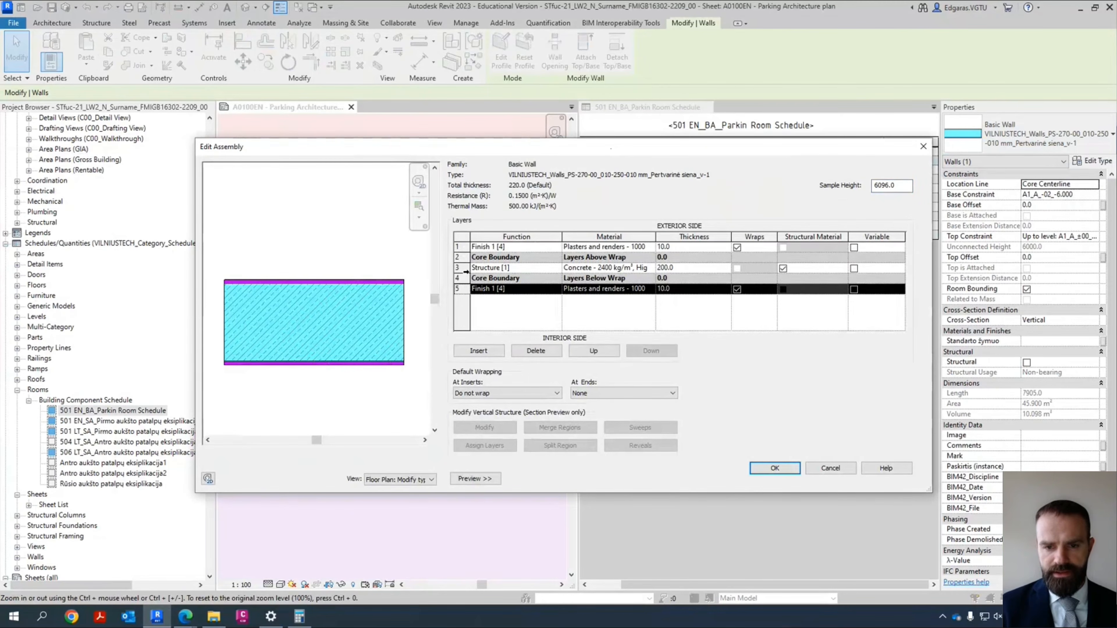
pyautogui.click(465, 270)
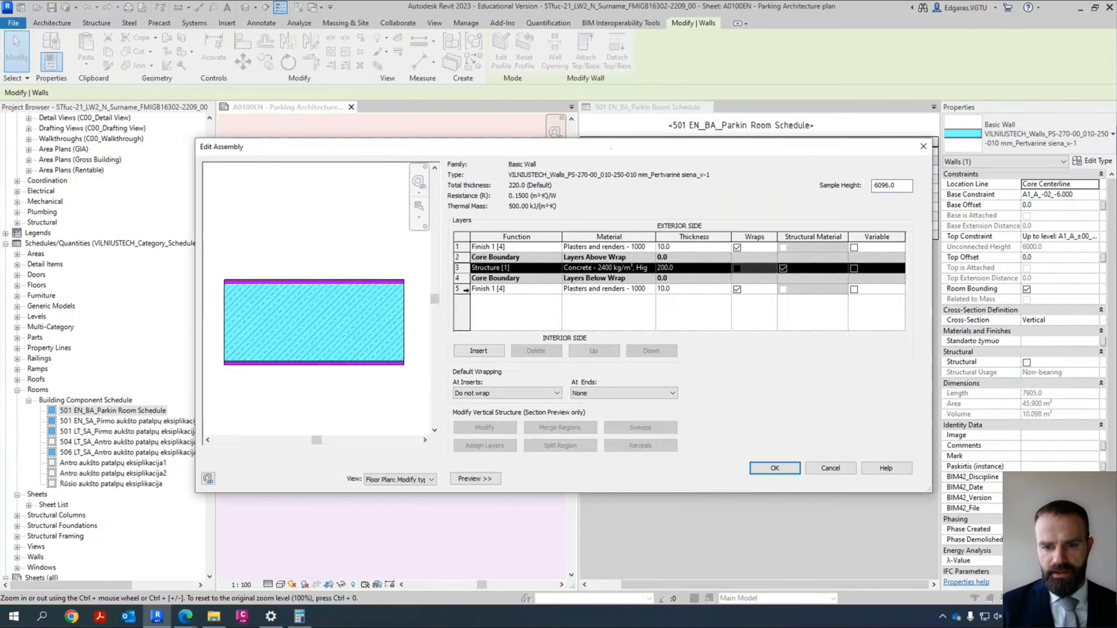
pyautogui.click(465, 290)
pyautogui.click(465, 247)
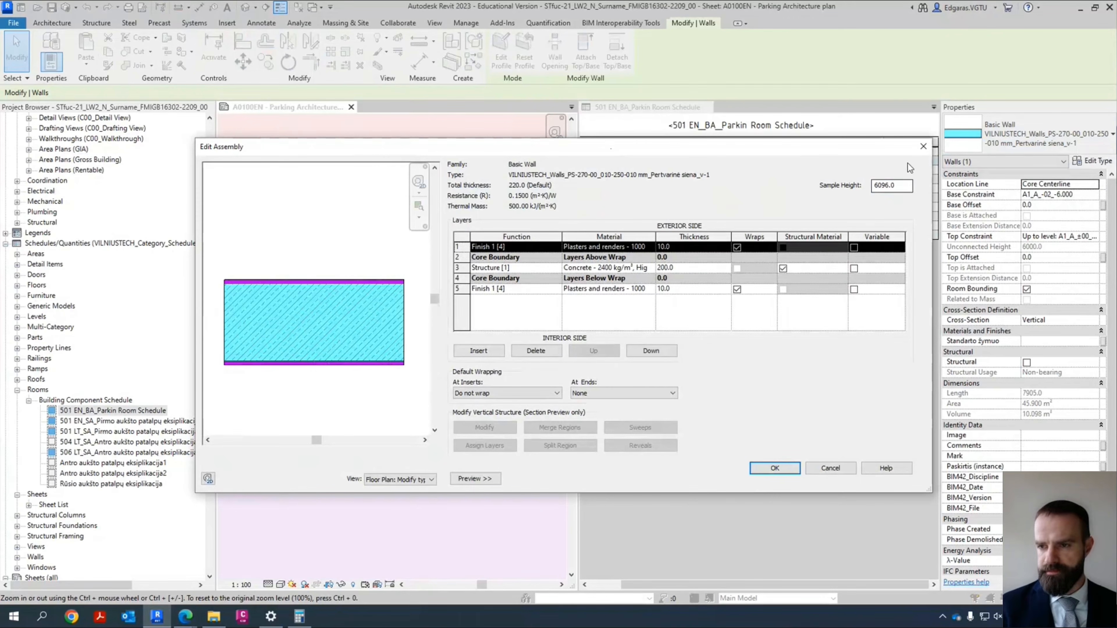
pyautogui.click(923, 146)
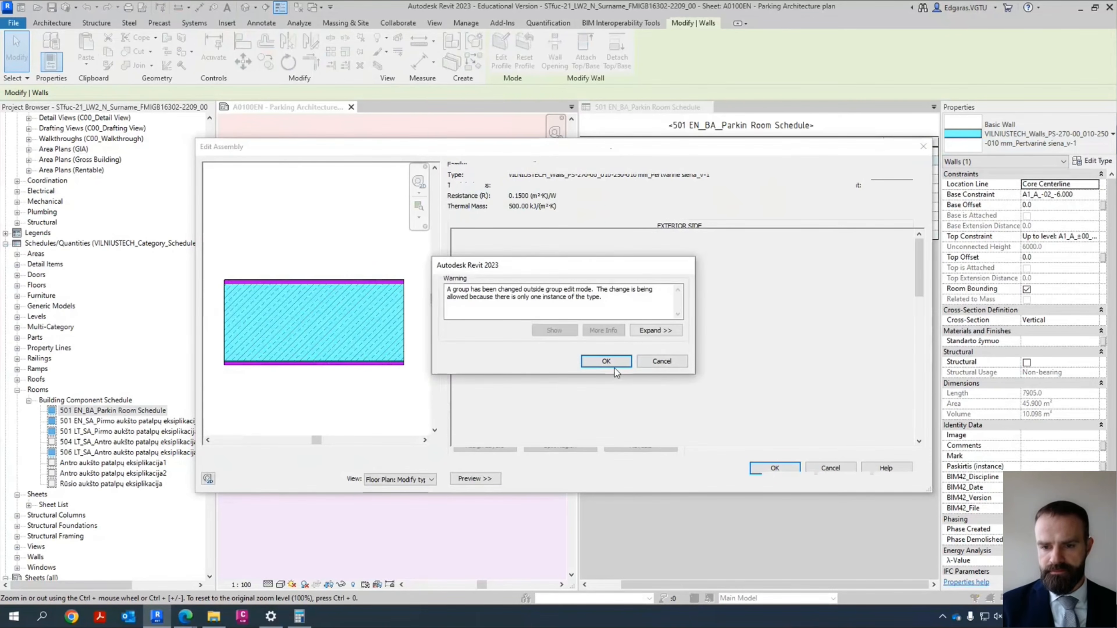
pyautogui.click(613, 364)
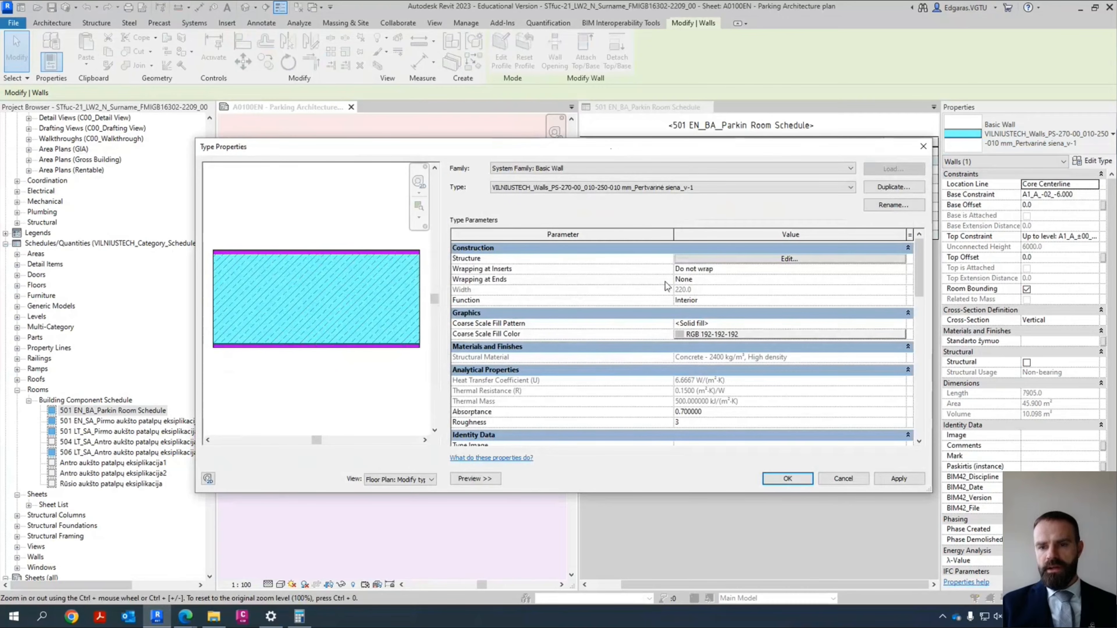
pyautogui.click(634, 188)
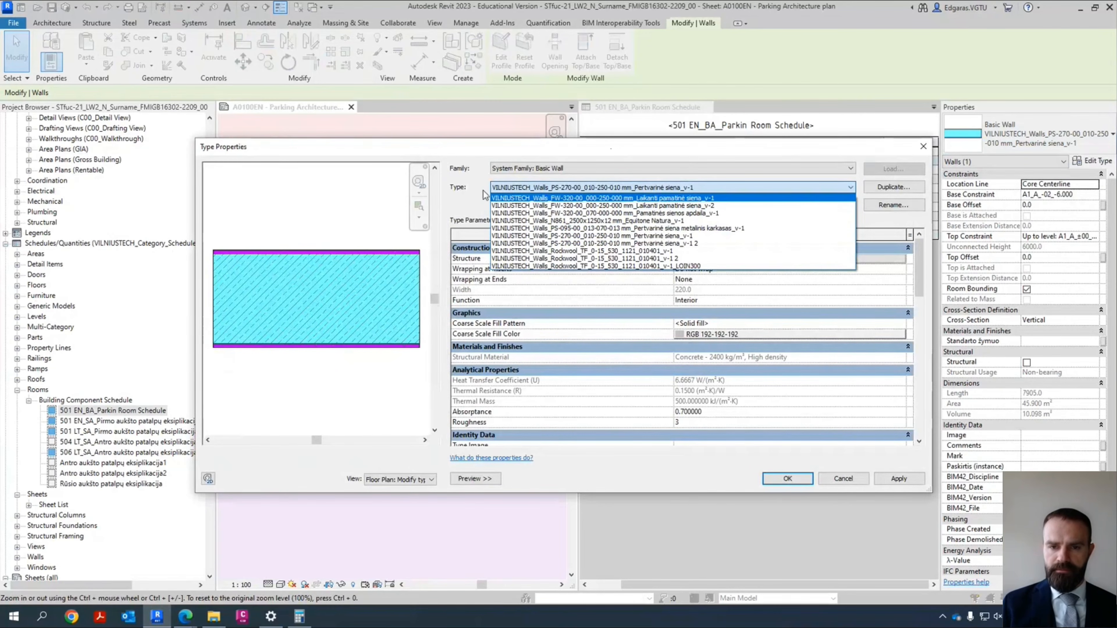
pyautogui.click(549, 187)
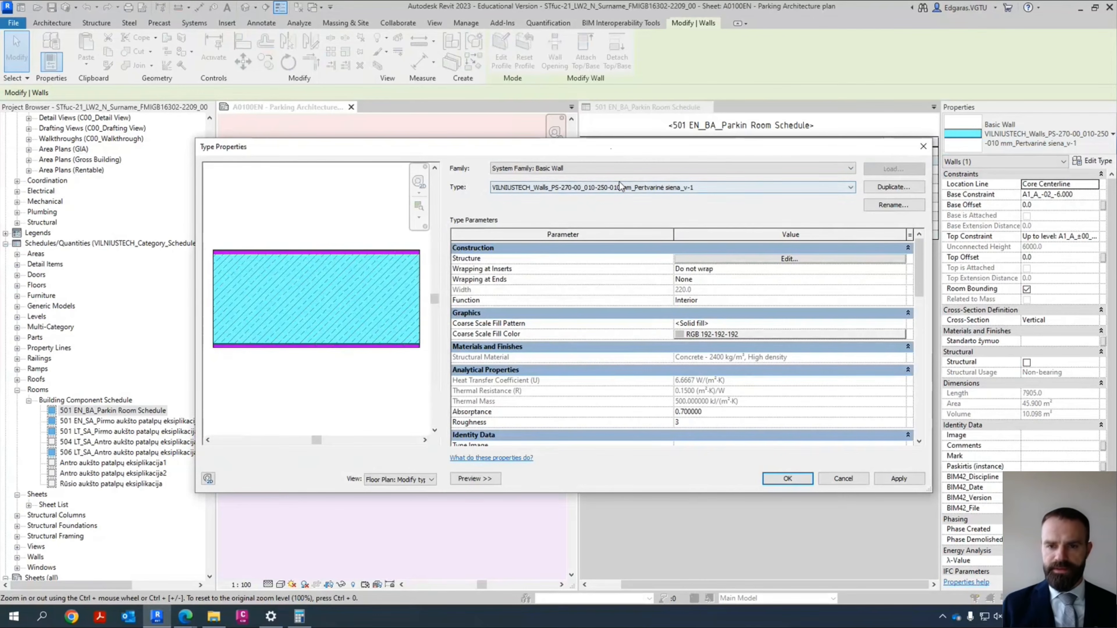
# Step: Select the wall type VILNIUSTECH_Walls_Rockwool_TF_0-15_530_1121_010401_v-1 and examine its plaster, insulation and concrete layers up close in the preview
pyautogui.click(635, 187)
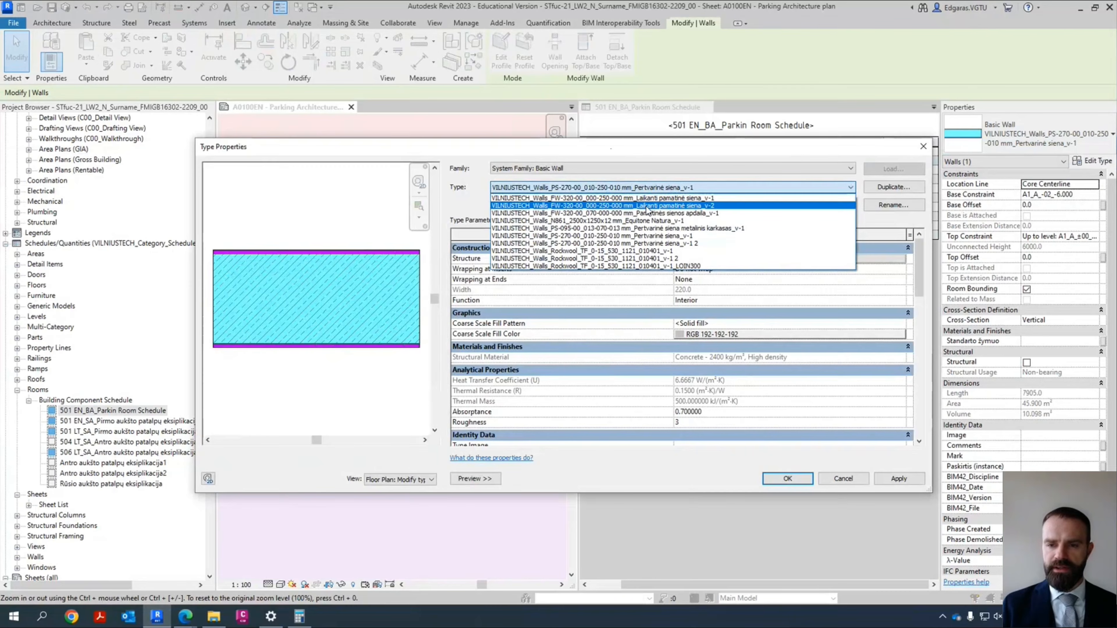
pyautogui.click(675, 254)
pyautogui.click(613, 361)
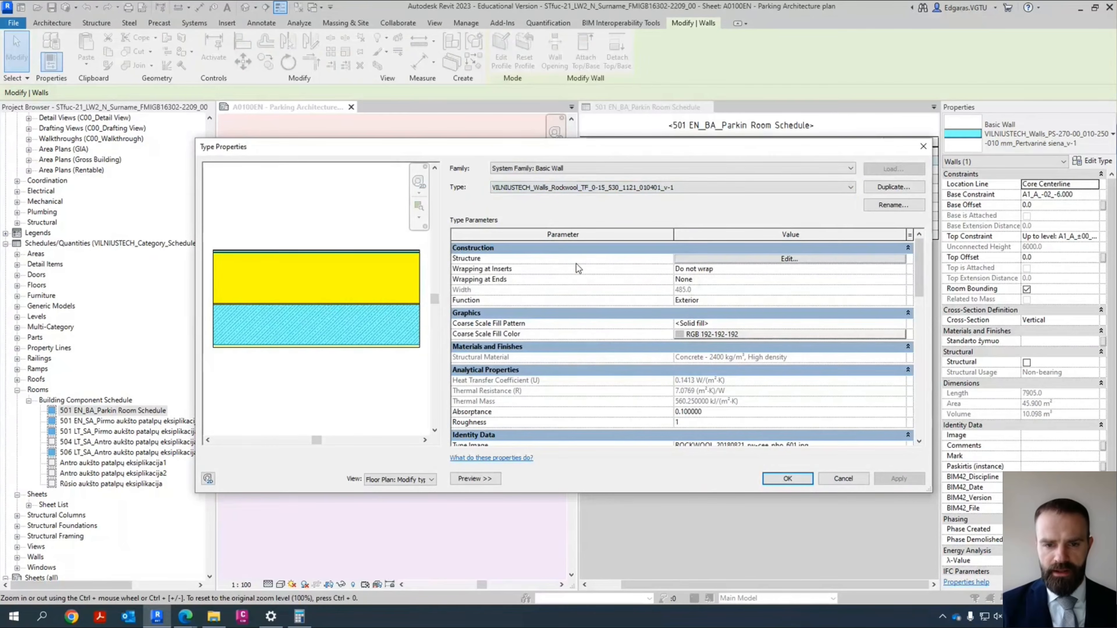
pyautogui.scroll(3, 304, 342)
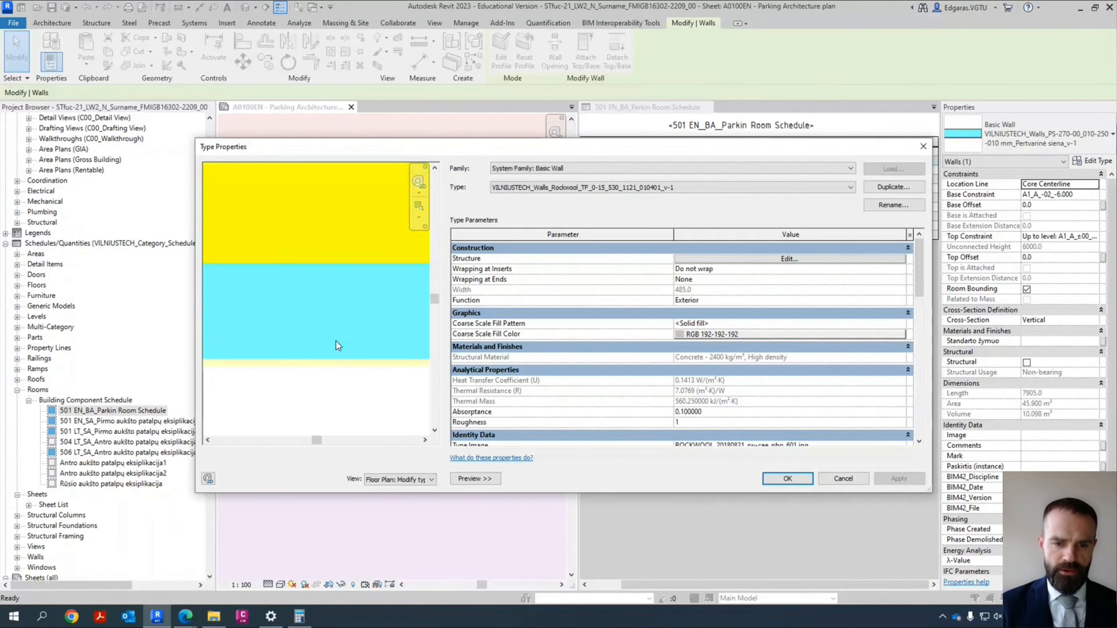
pyautogui.scroll(4, 335, 395)
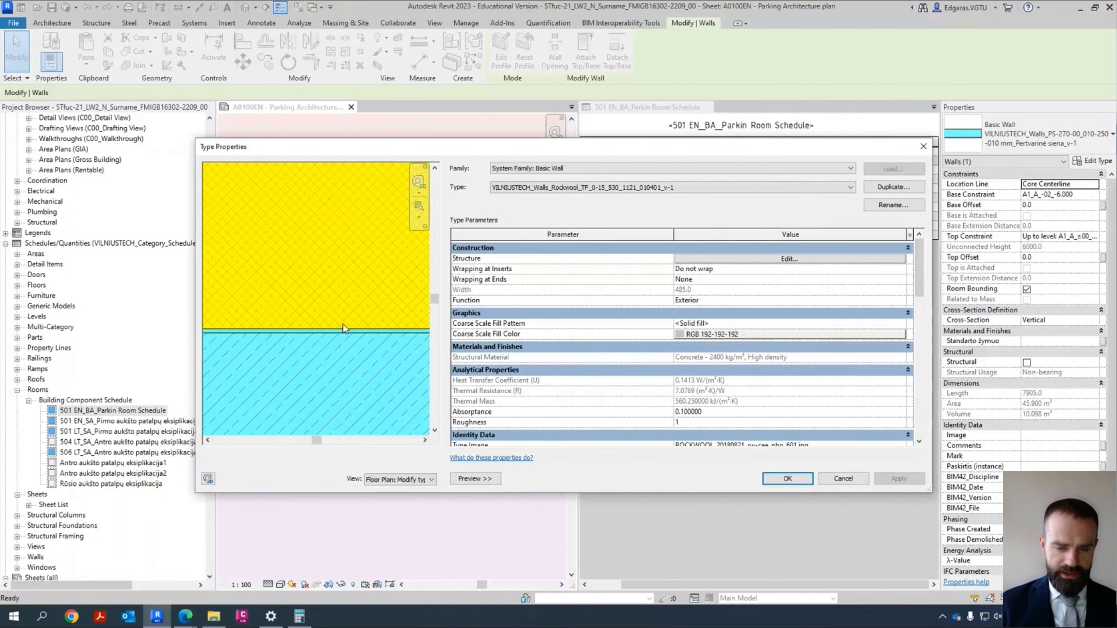
pyautogui.moveTo(357, 258); pyautogui.dragTo(338, 345, button='middle')
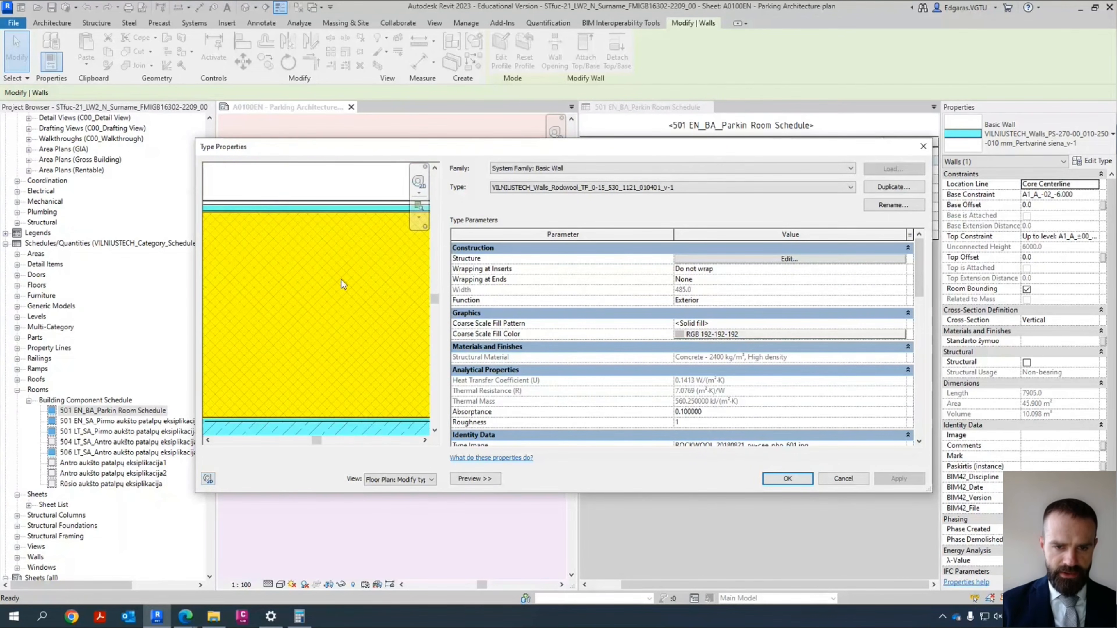
pyautogui.moveTo(341, 279); pyautogui.dragTo(325, 326, button='middle')
pyautogui.scroll(5, 334, 282)
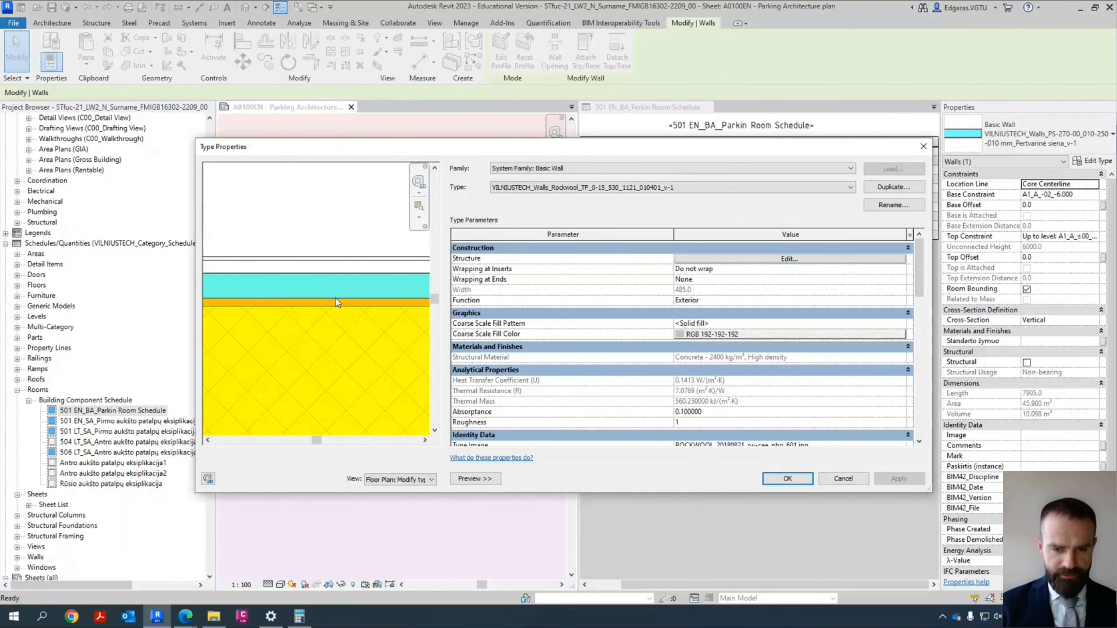
pyautogui.scroll(-5, 341, 261)
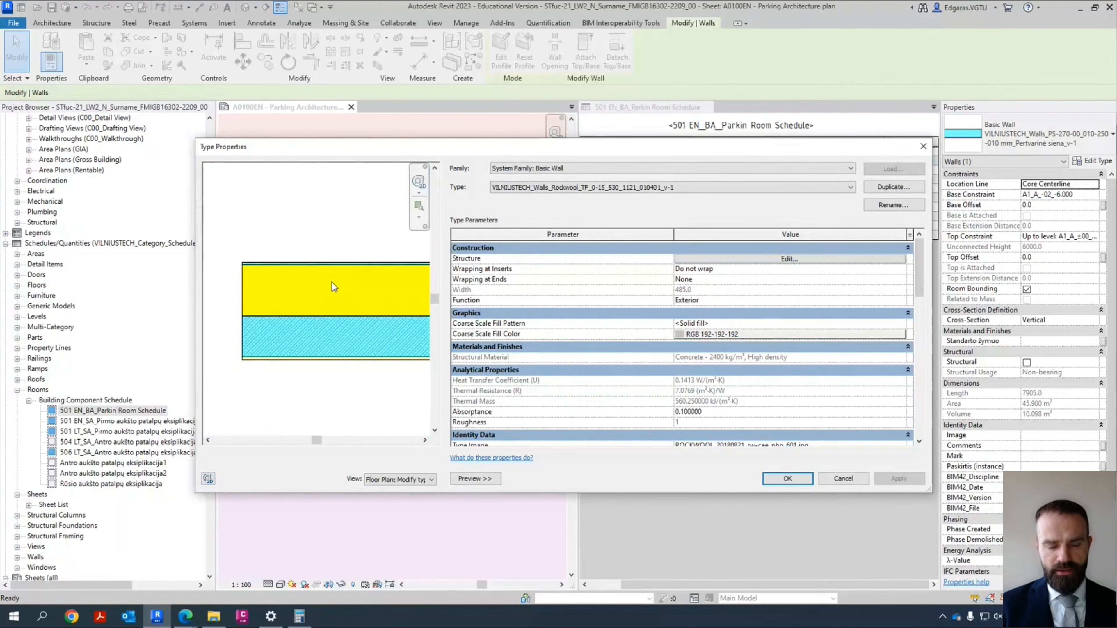
# Step: Review the Rockwool wall's assembly layers and its identity data, and close the type properties without keeping the type change
pyautogui.click(789, 259)
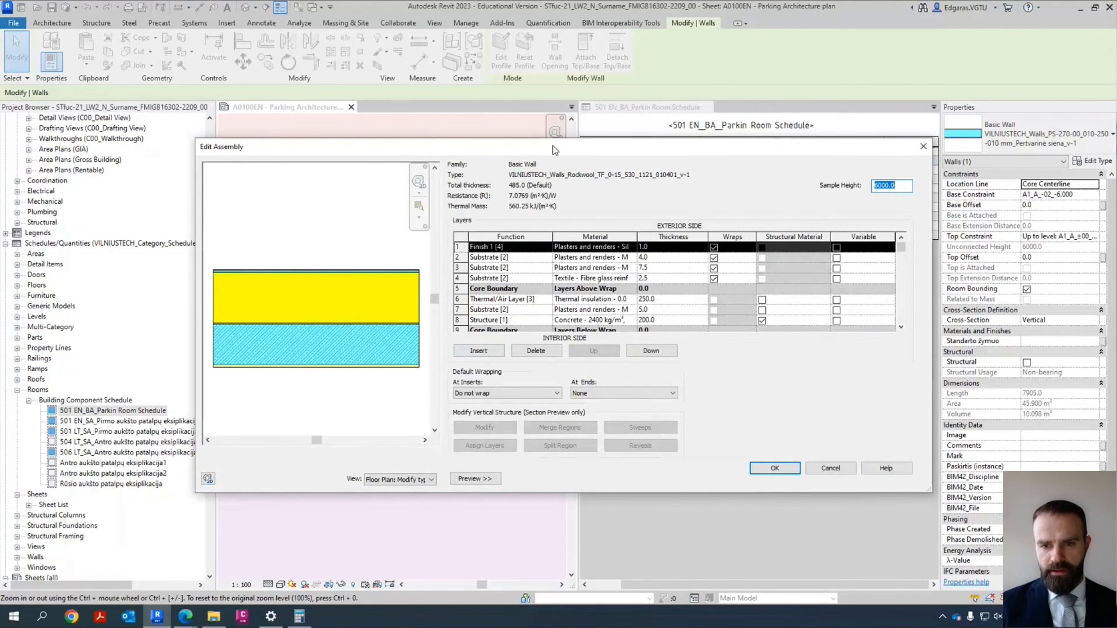
pyautogui.moveTo(554, 140); pyautogui.dragTo(555, 59)
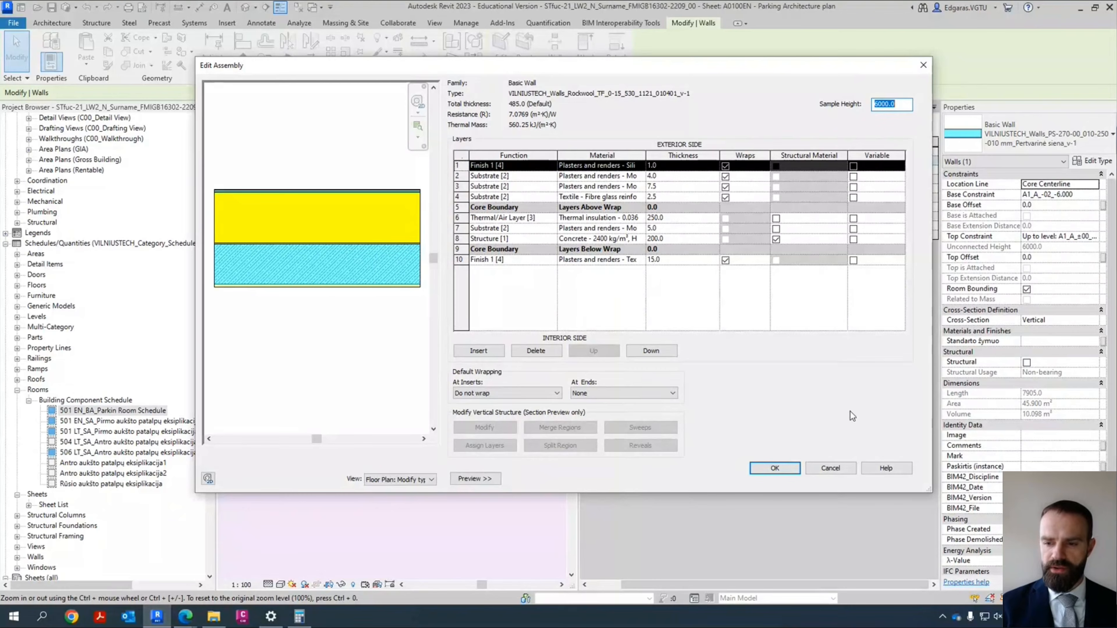
pyautogui.click(836, 467)
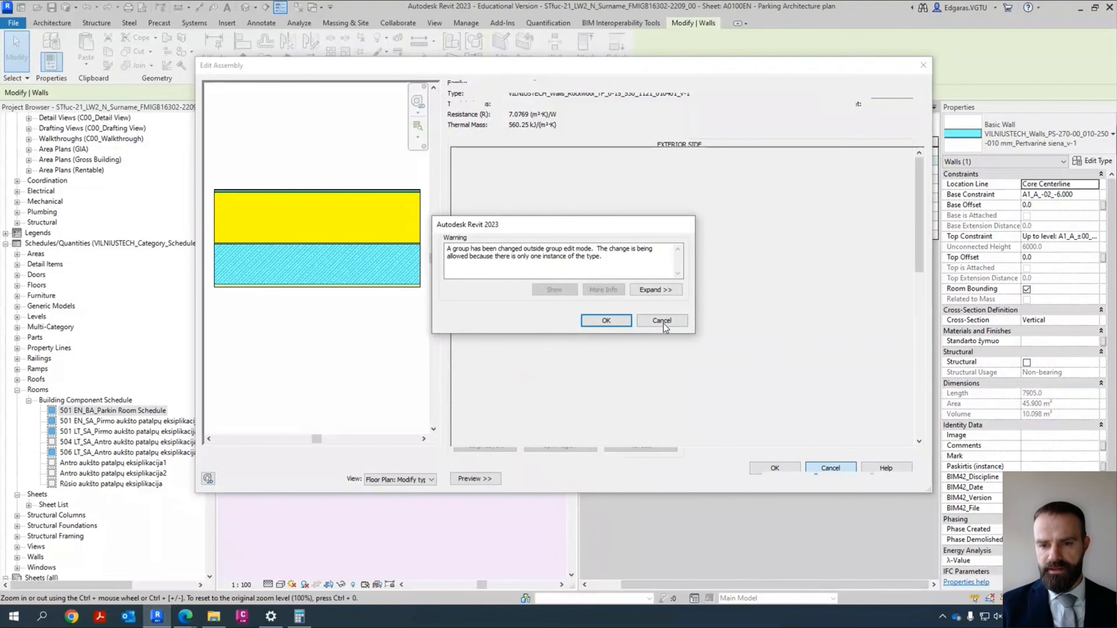
pyautogui.click(663, 321)
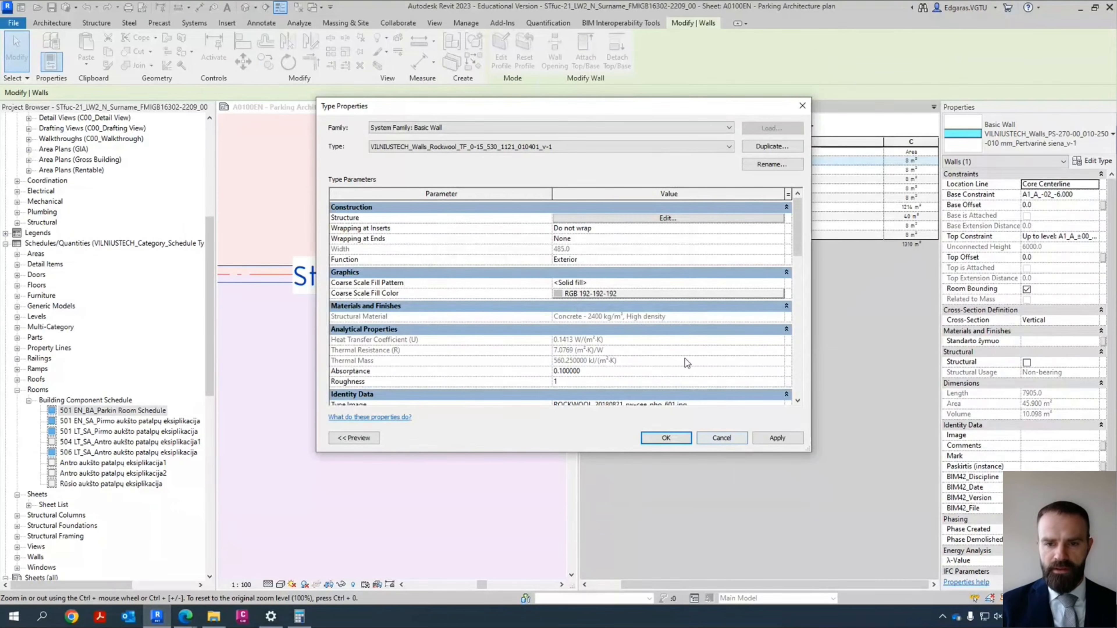
pyautogui.scroll(-5, 805, 277)
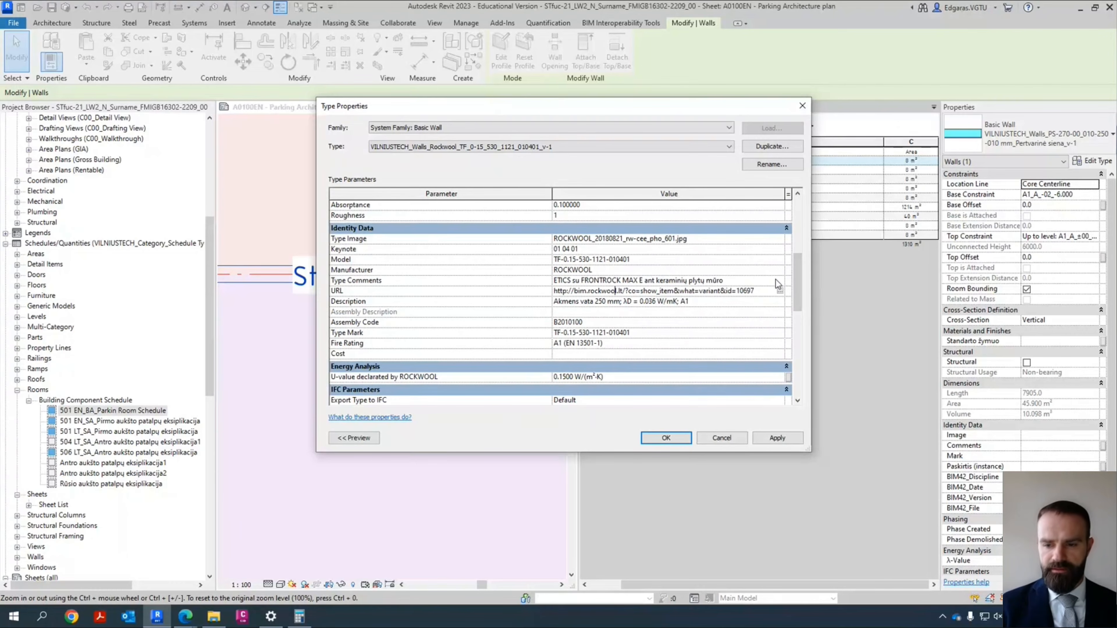
pyautogui.click(803, 106)
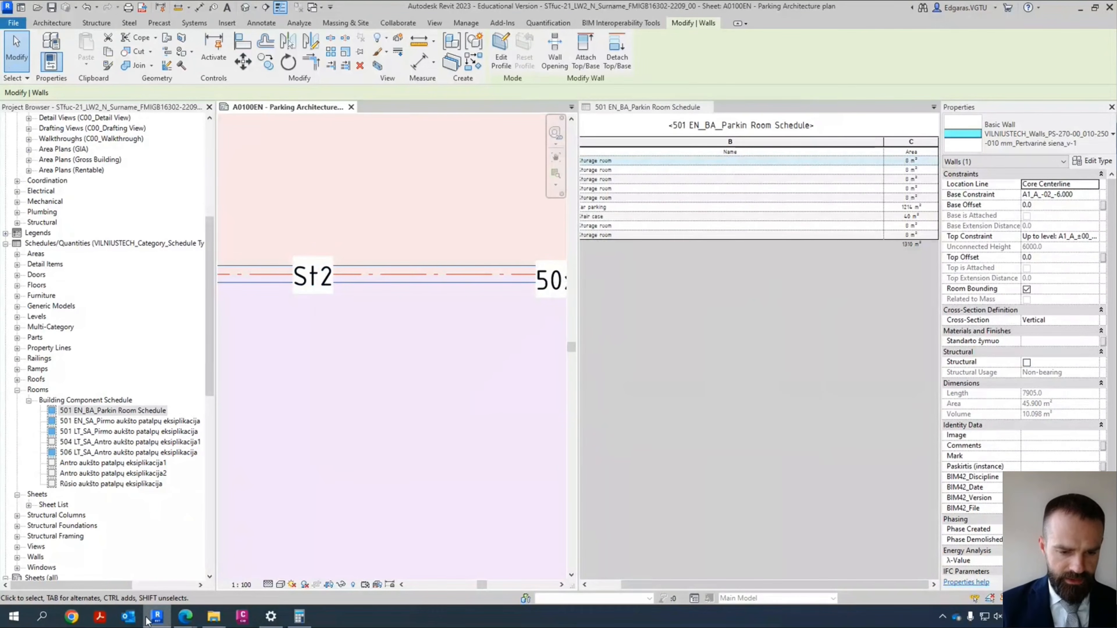
# Step: Switch to the Edge browser, search the web for paroc in a new tab, and open the Paroc.lt site with all cookies allowed
pyautogui.moveTo(185, 616)
pyautogui.click(110, 572)
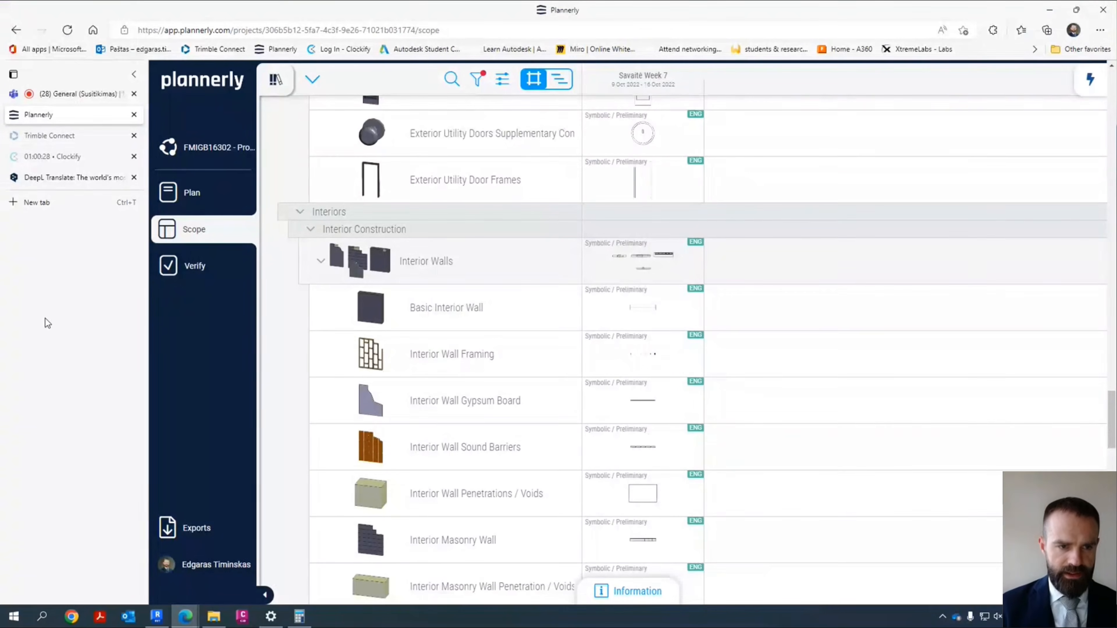
pyautogui.click(49, 201)
pyautogui.write('paroc')
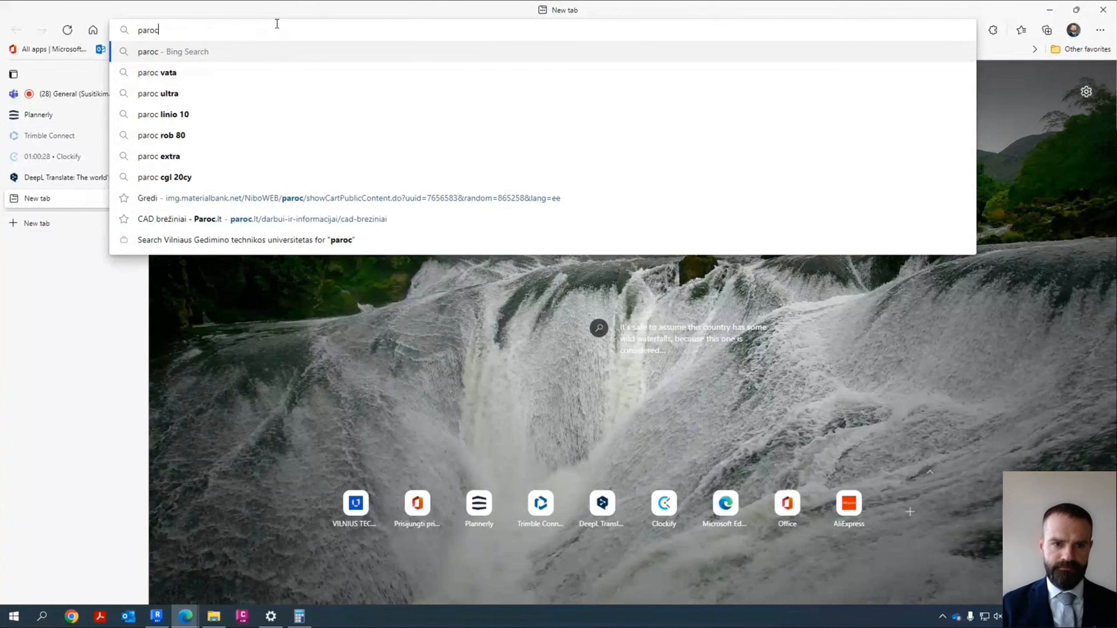
pyautogui.press('Return')
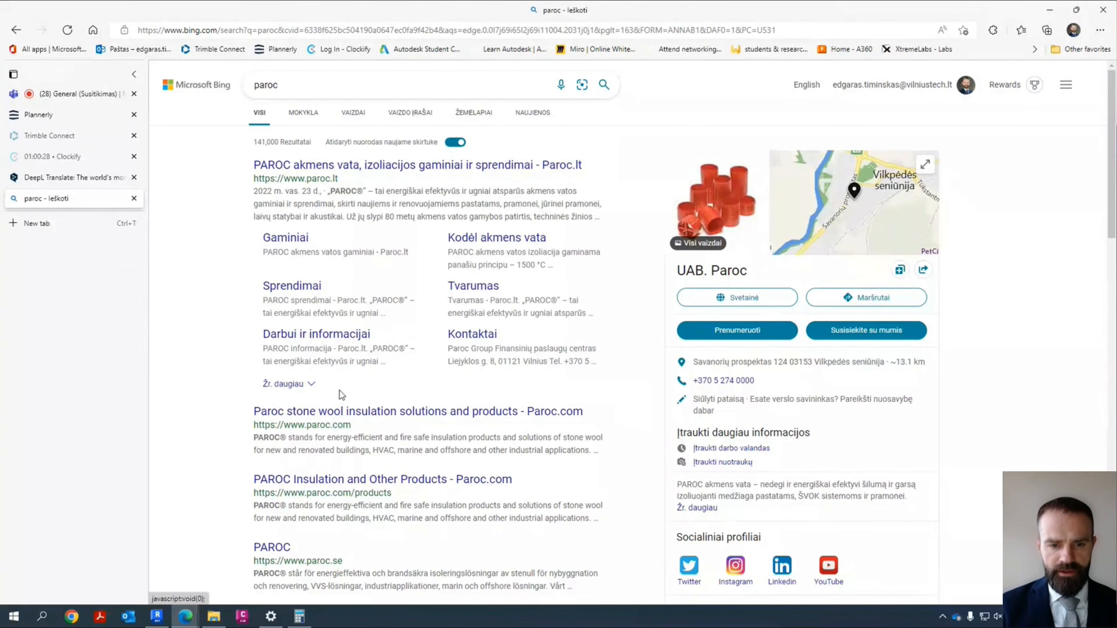
pyautogui.click(311, 385)
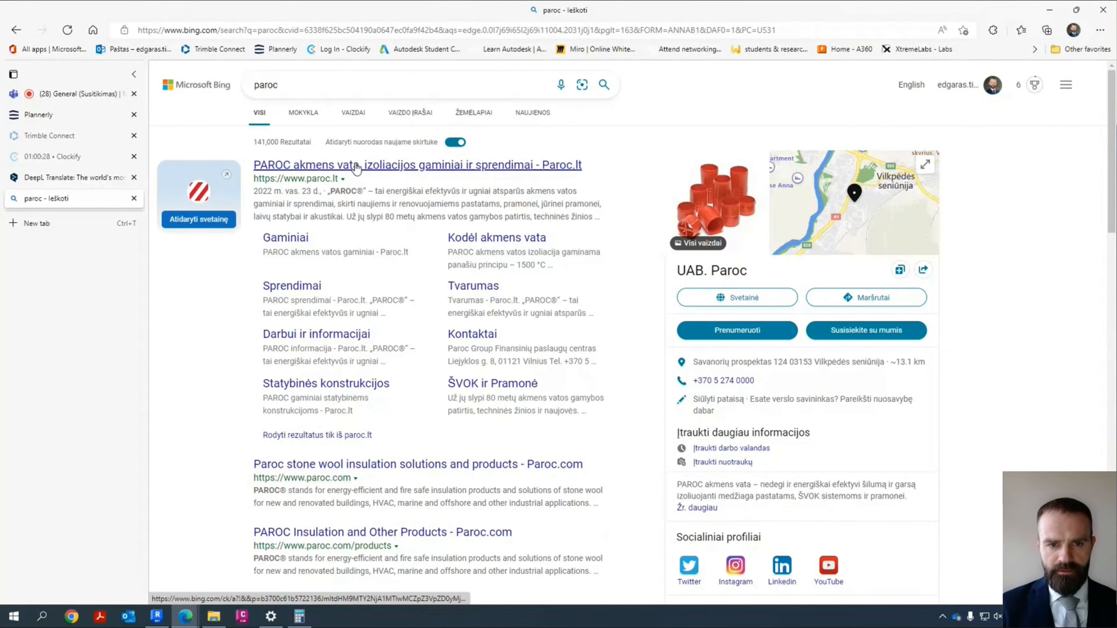
pyautogui.click(321, 165)
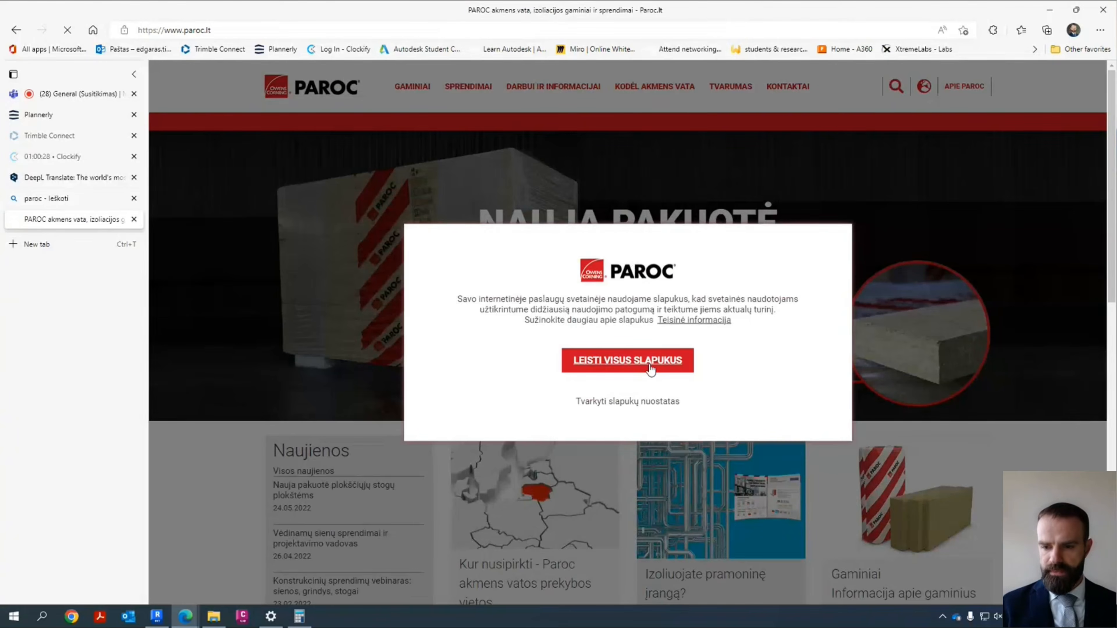
pyautogui.click(650, 368)
# Step: Open Paroc's CAD drawings page and load the ProdLib BuildUp tool link in a separate tab
pyautogui.scroll(-8, 703, 110)
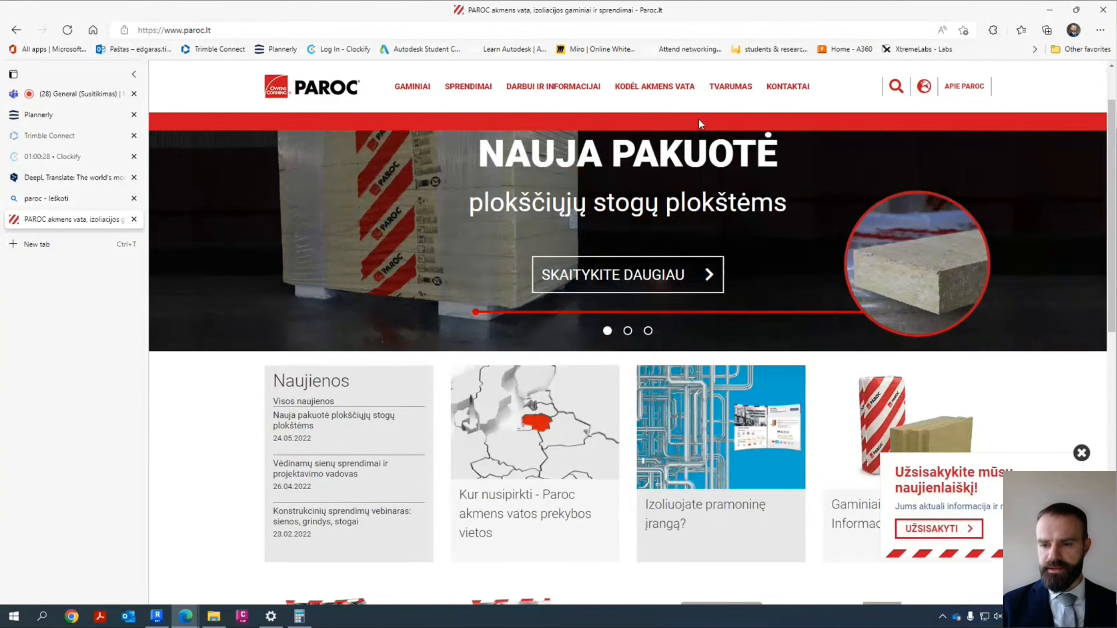
pyautogui.scroll(-3, 731, 445)
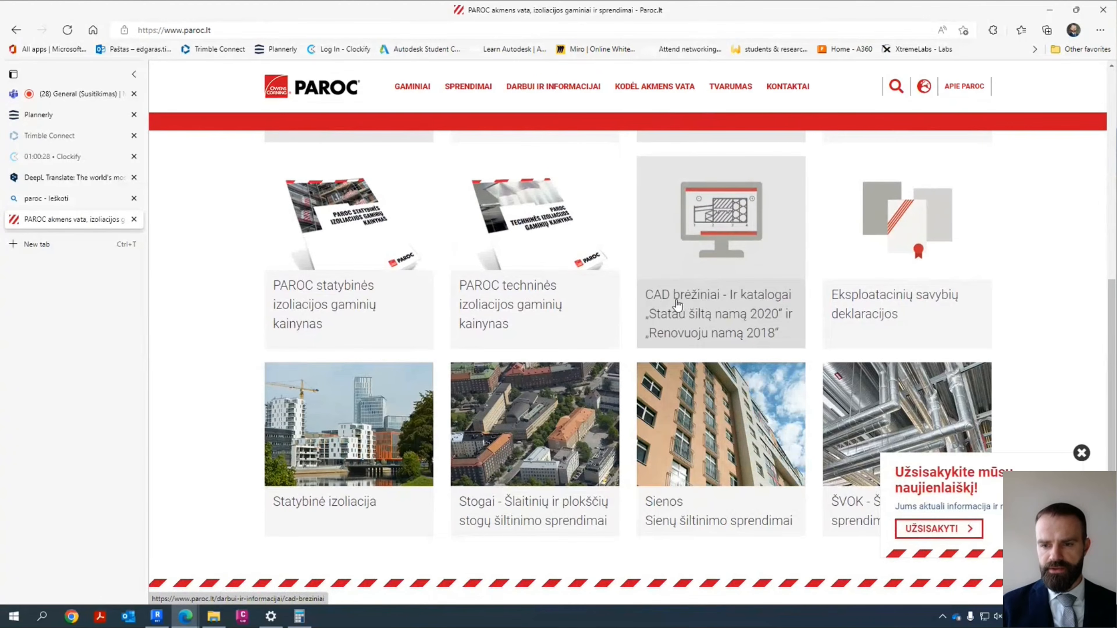
pyautogui.click(714, 327)
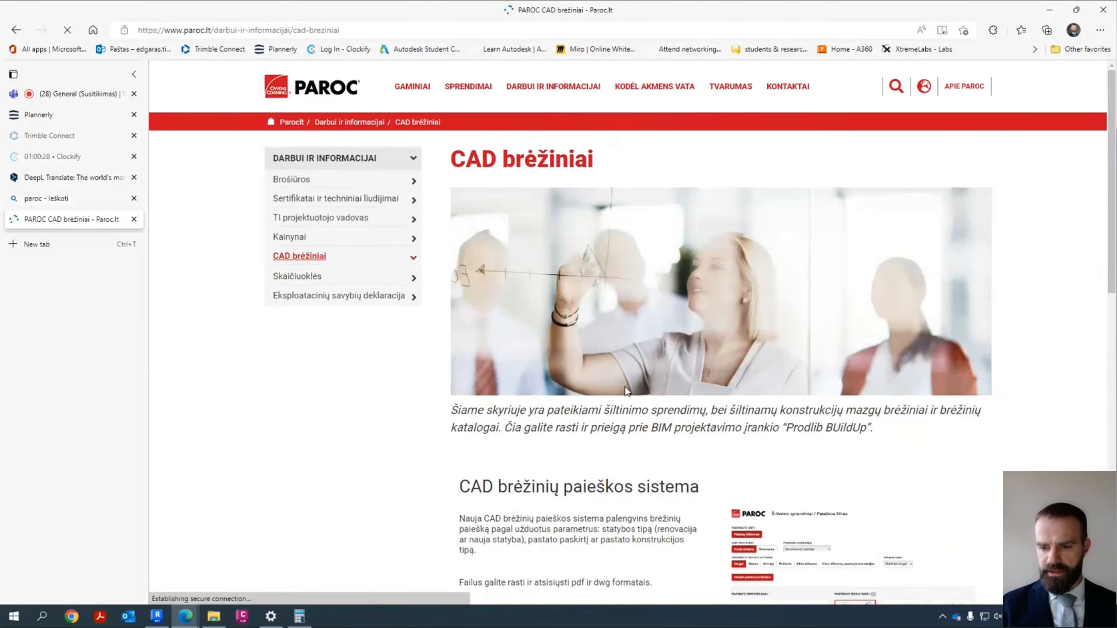
pyautogui.scroll(-8, 625, 387)
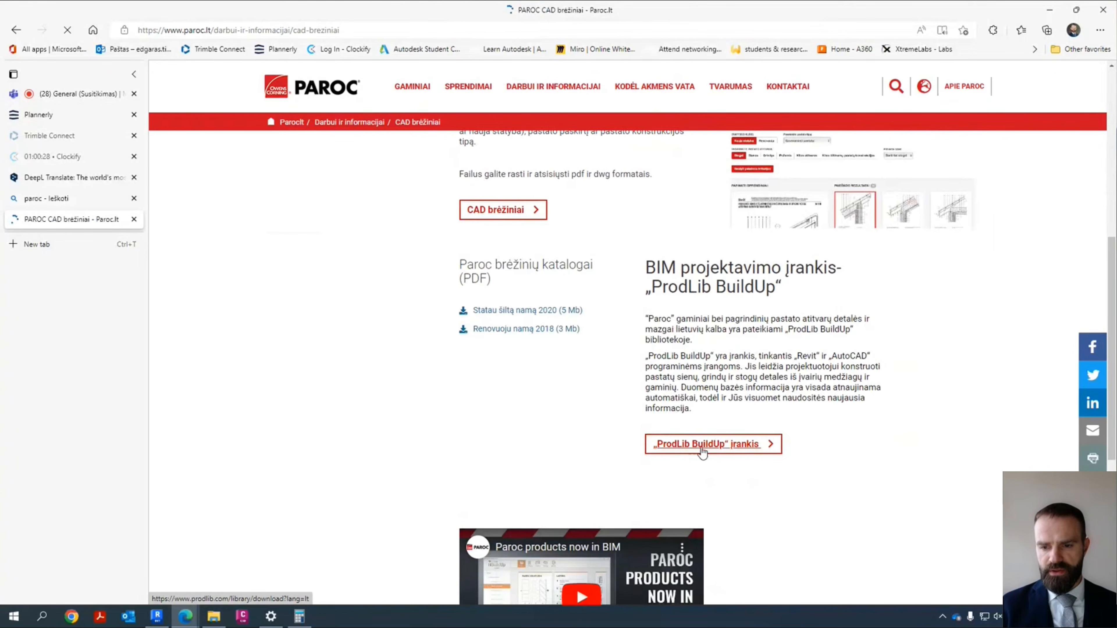
pyautogui.middleClick(730, 445)
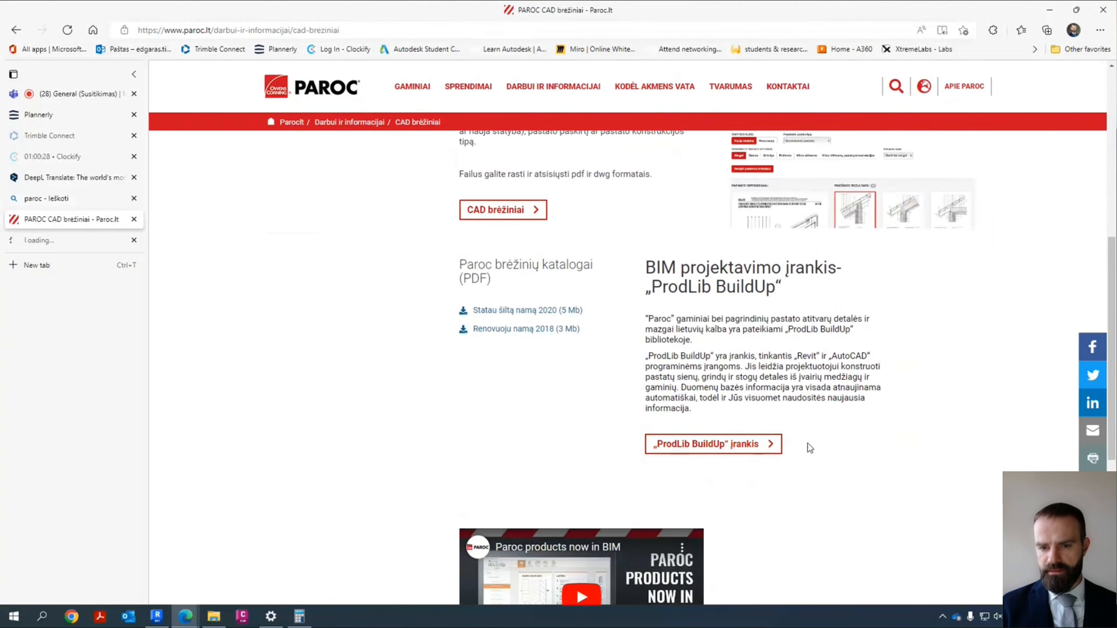
# Step: Open Paroc's CAD drawing search system and translate the page to English
pyautogui.scroll(5, 610, 402)
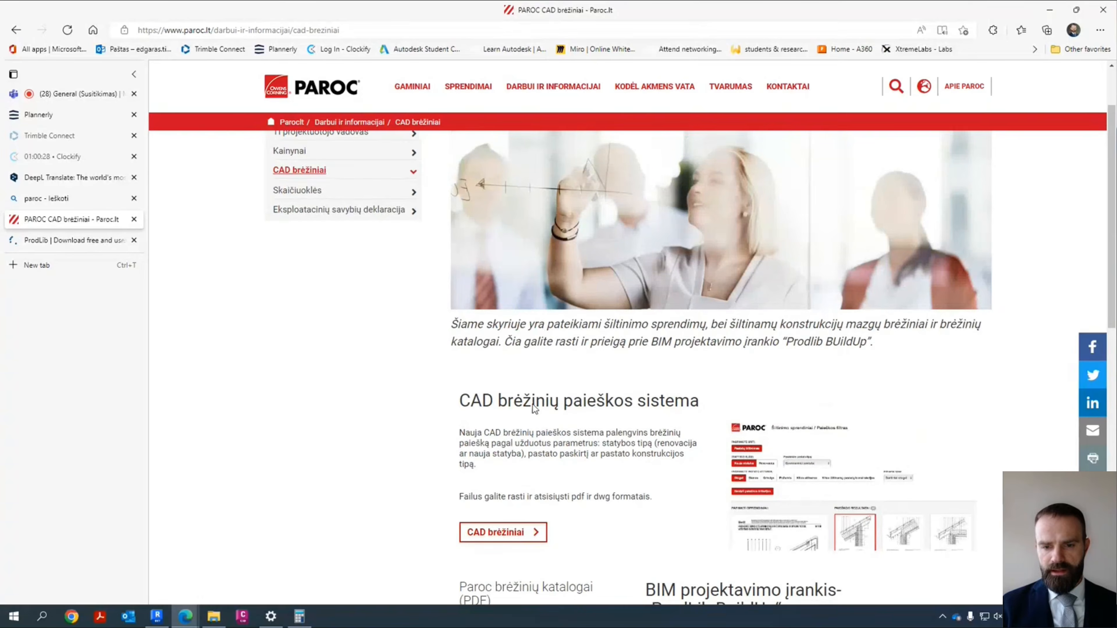
pyautogui.scroll(-2, 524, 391)
pyautogui.click(514, 374)
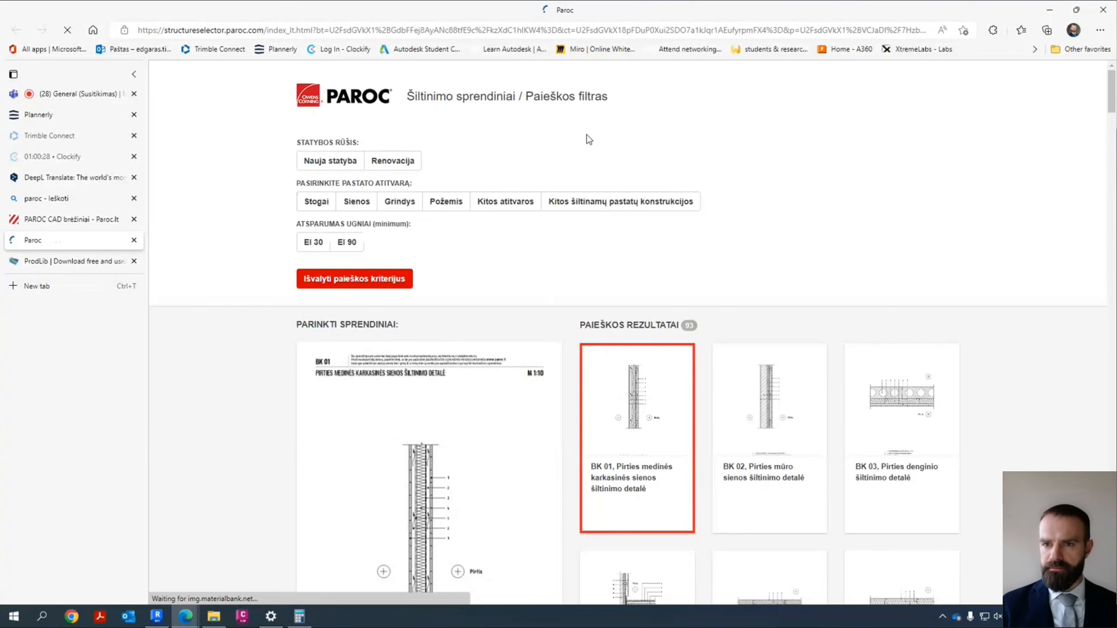
pyautogui.rightClick(617, 140)
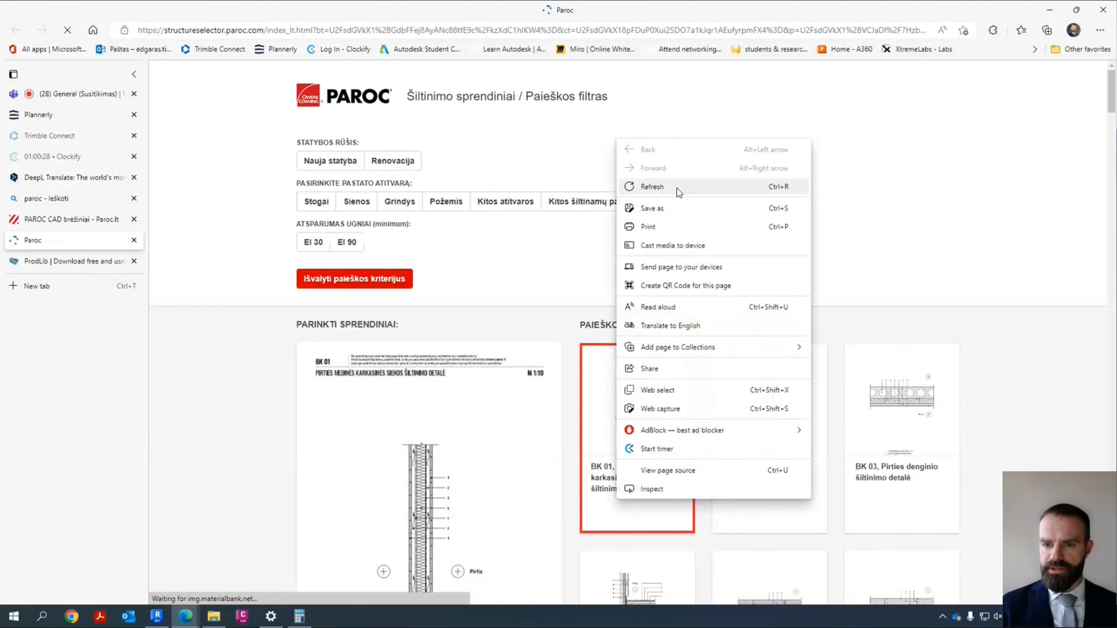
pyautogui.click(688, 328)
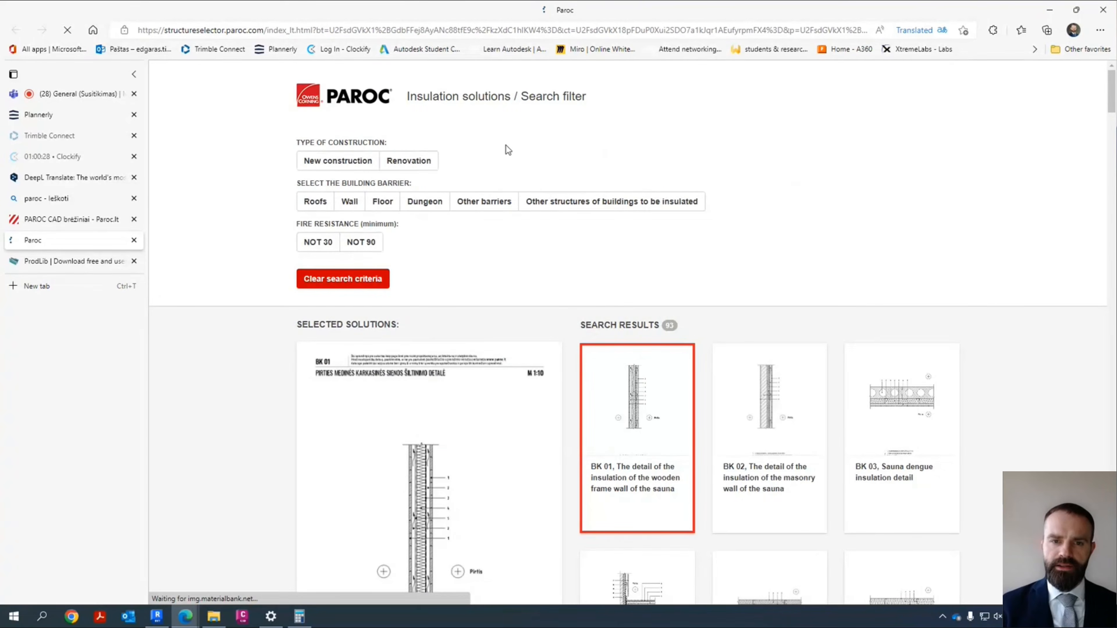
# Step: Filter the insulation solutions to New construction, Public buildings, Wall and Plastered walls, and look through the matching details
pyautogui.click(333, 163)
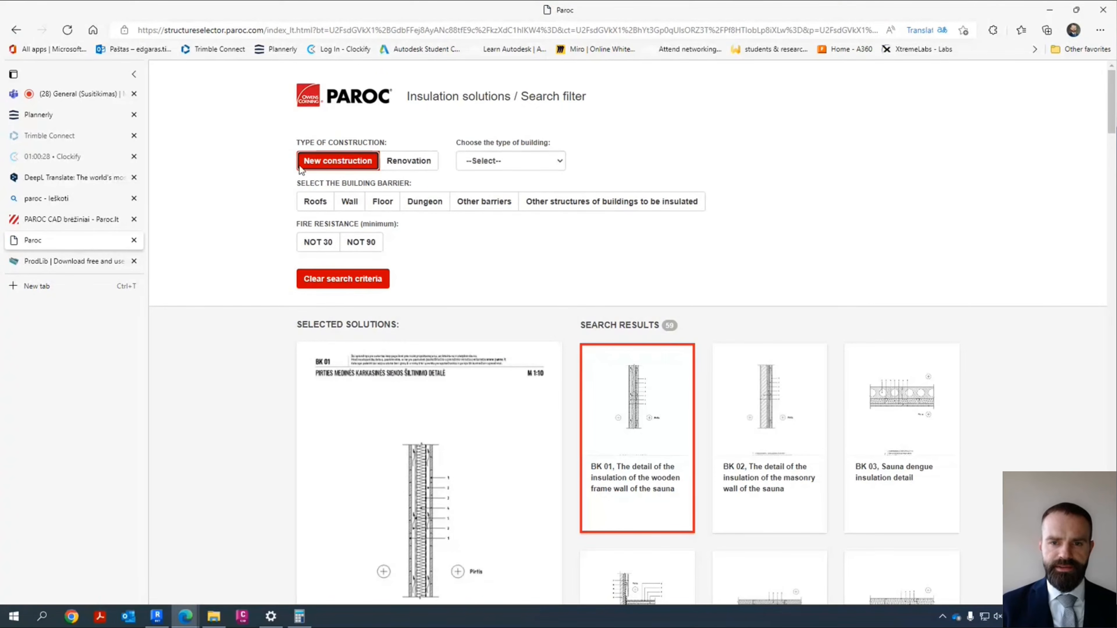
pyautogui.click(505, 161)
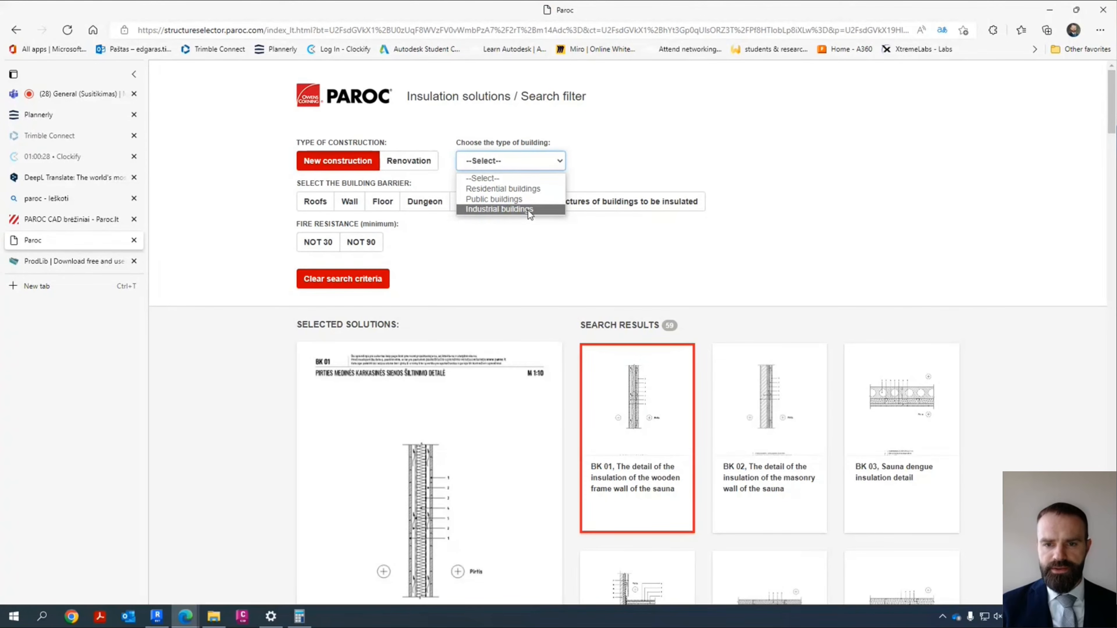
pyautogui.click(526, 199)
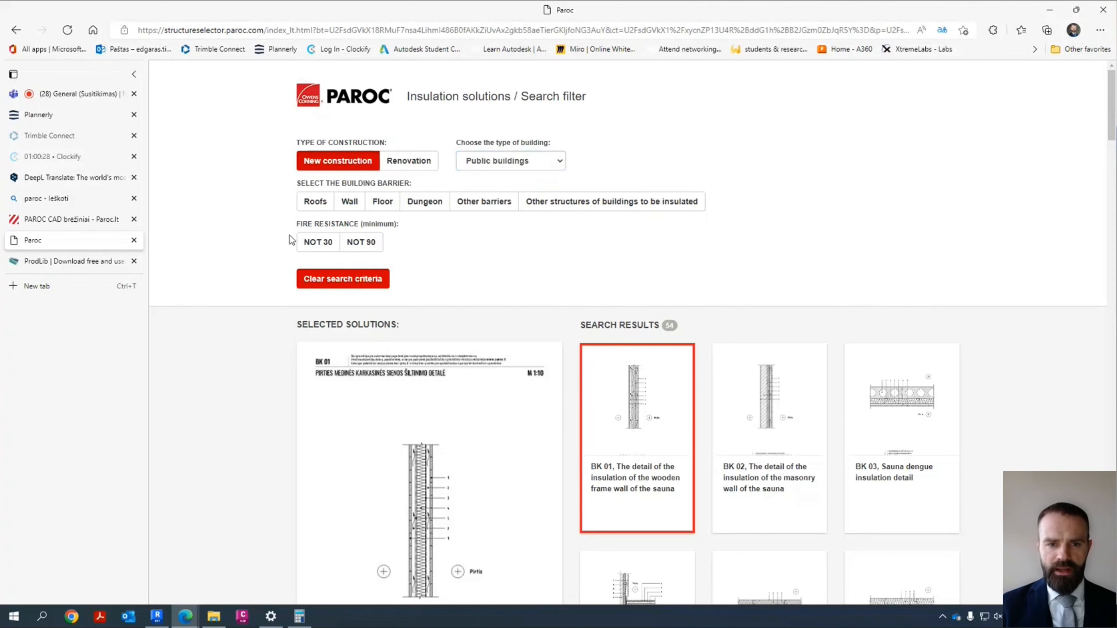
pyautogui.click(350, 202)
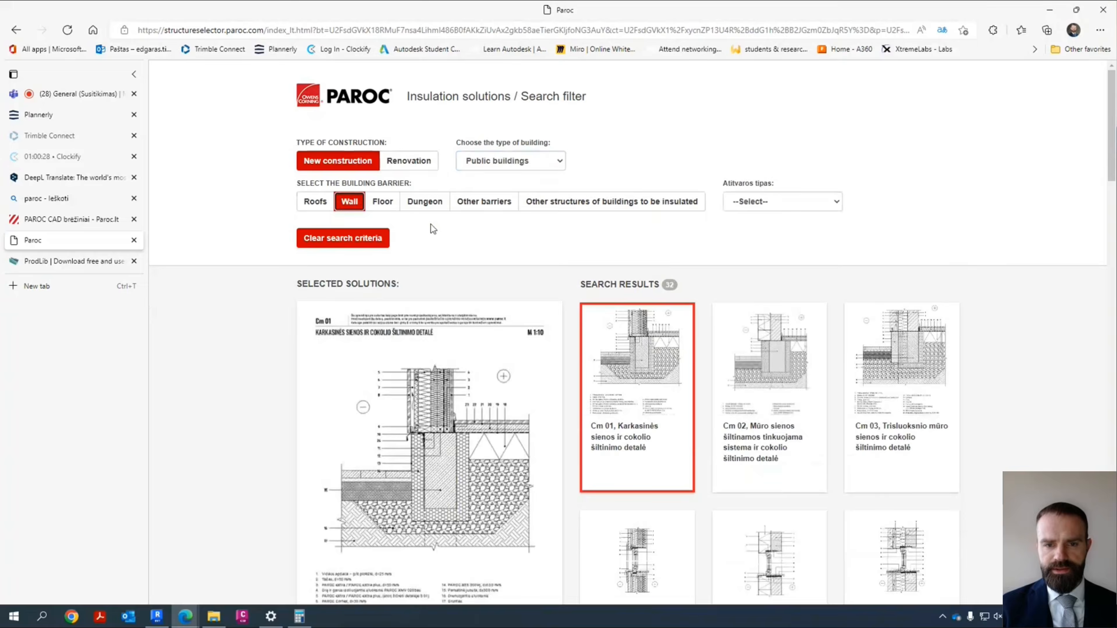
pyautogui.click(787, 203)
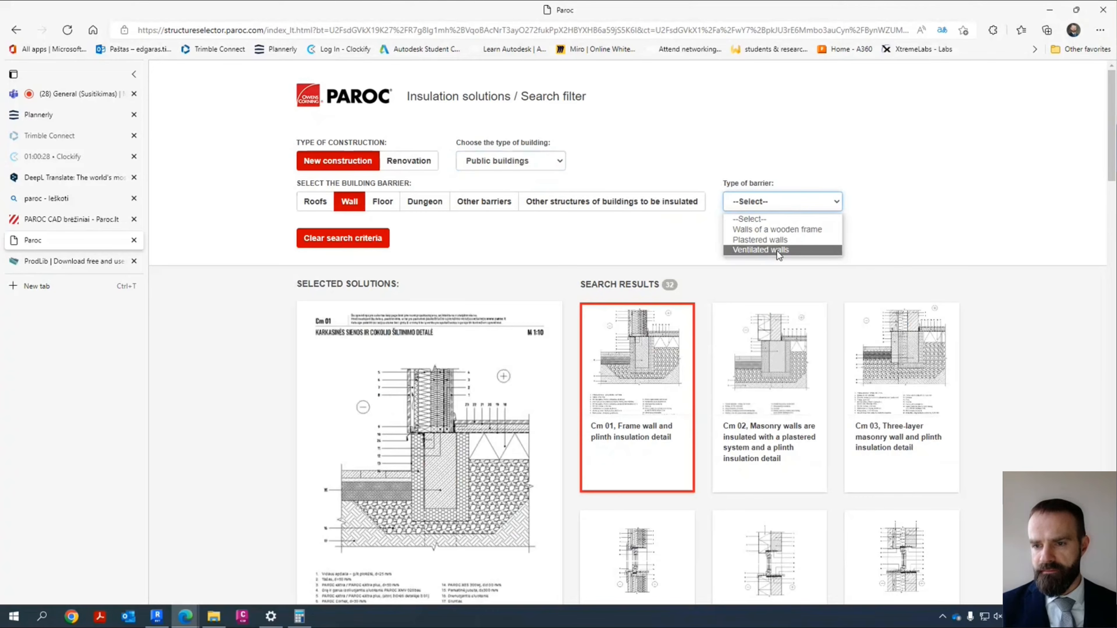
pyautogui.click(786, 240)
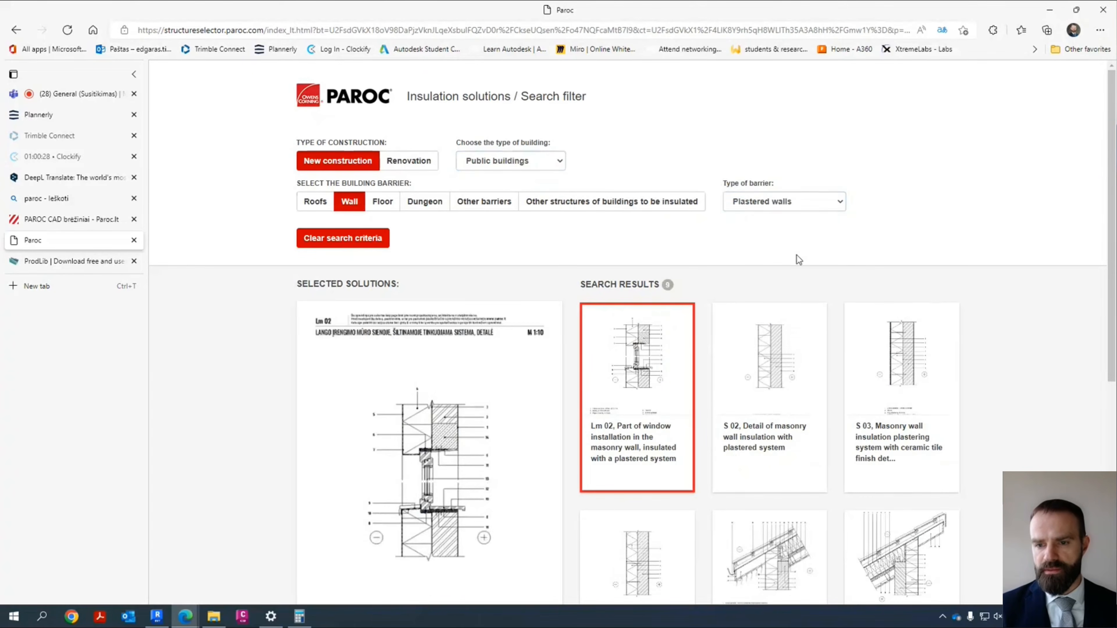
pyautogui.scroll(-2, 677, 242)
pyautogui.scroll(-5, 985, 269)
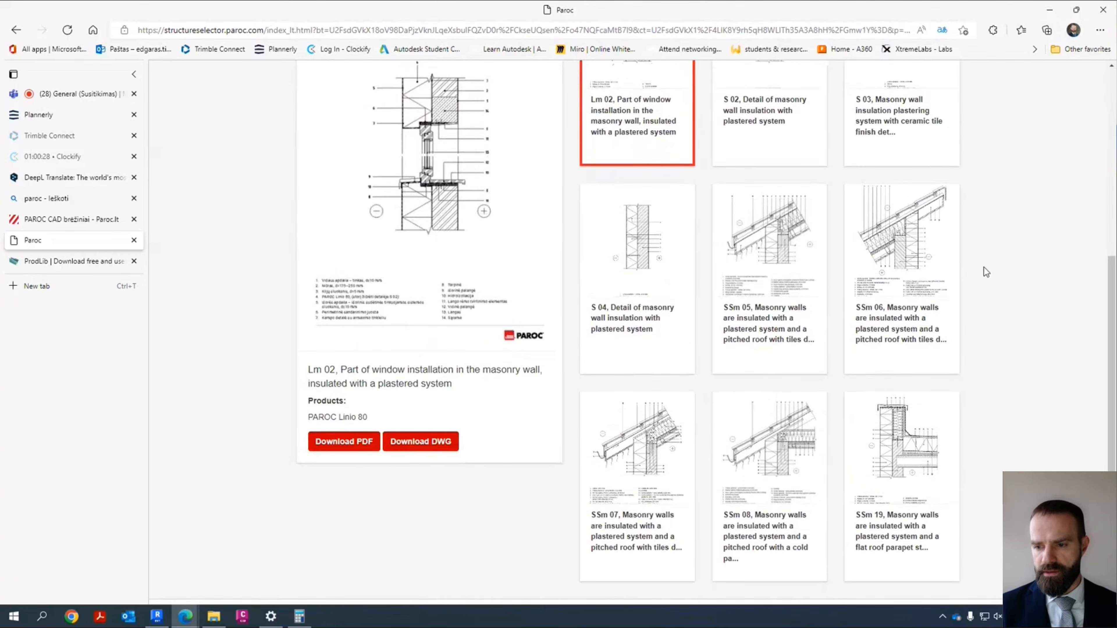
pyautogui.scroll(5, 591, 281)
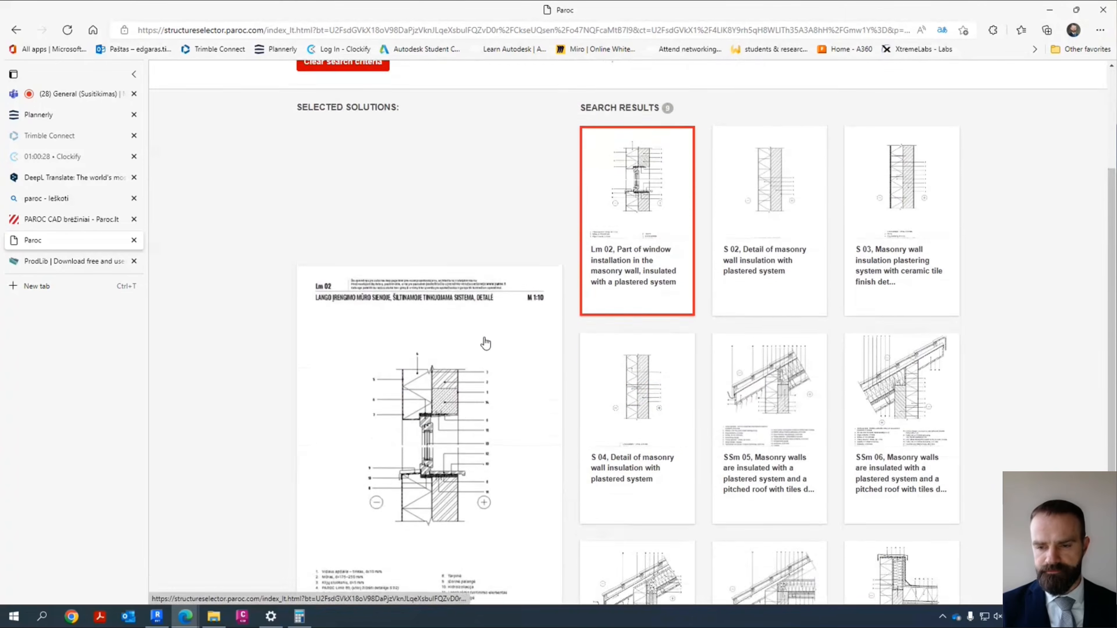
# Step: Select the S 04 masonry wall insulation detail with plastered system and download it as both DWG and PDF
pyautogui.click(656, 477)
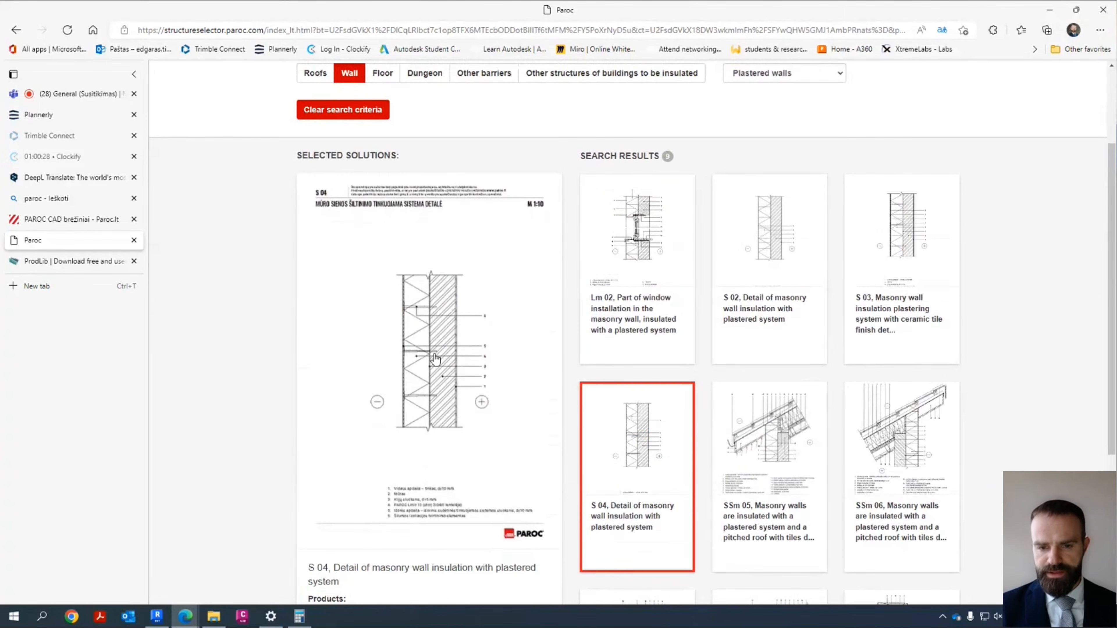
pyautogui.scroll(-5, 715, 429)
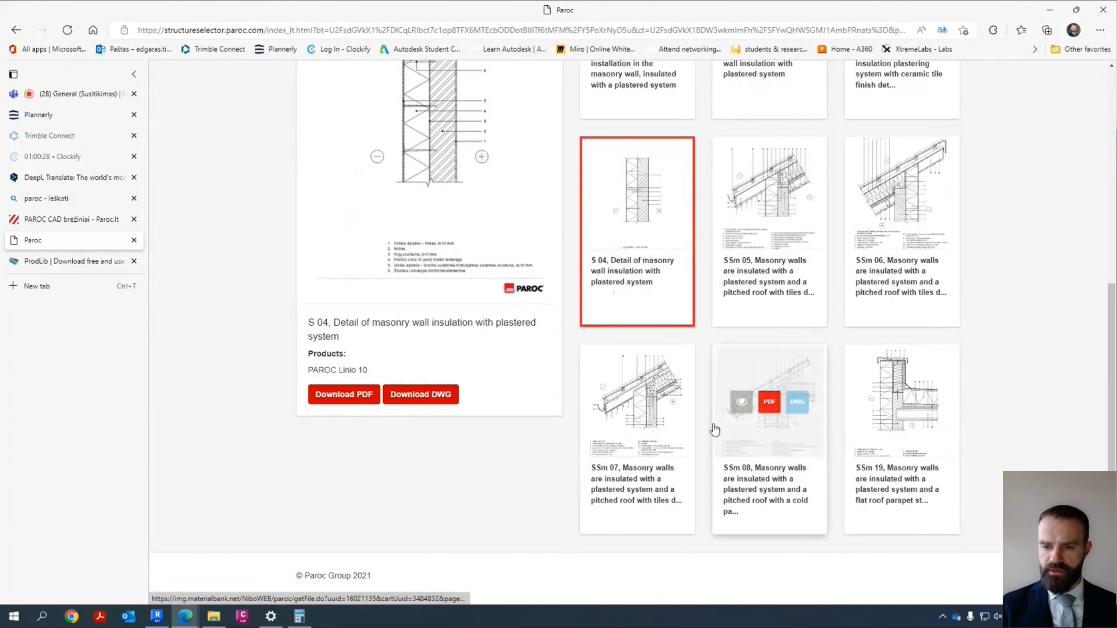
pyautogui.scroll(5, 541, 330)
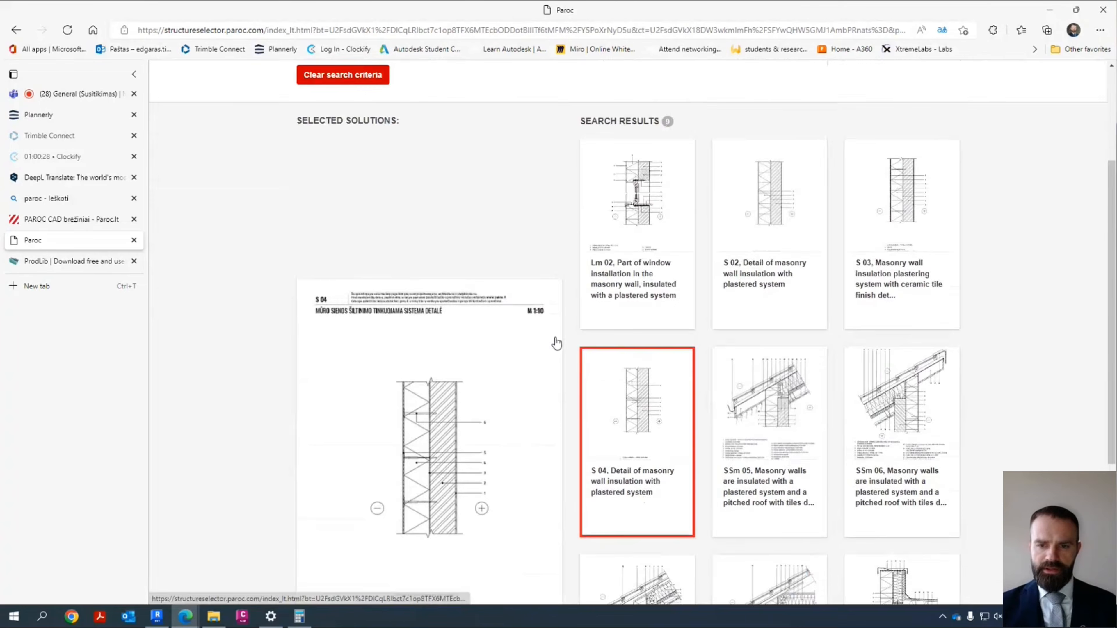
pyautogui.scroll(-5, 465, 310)
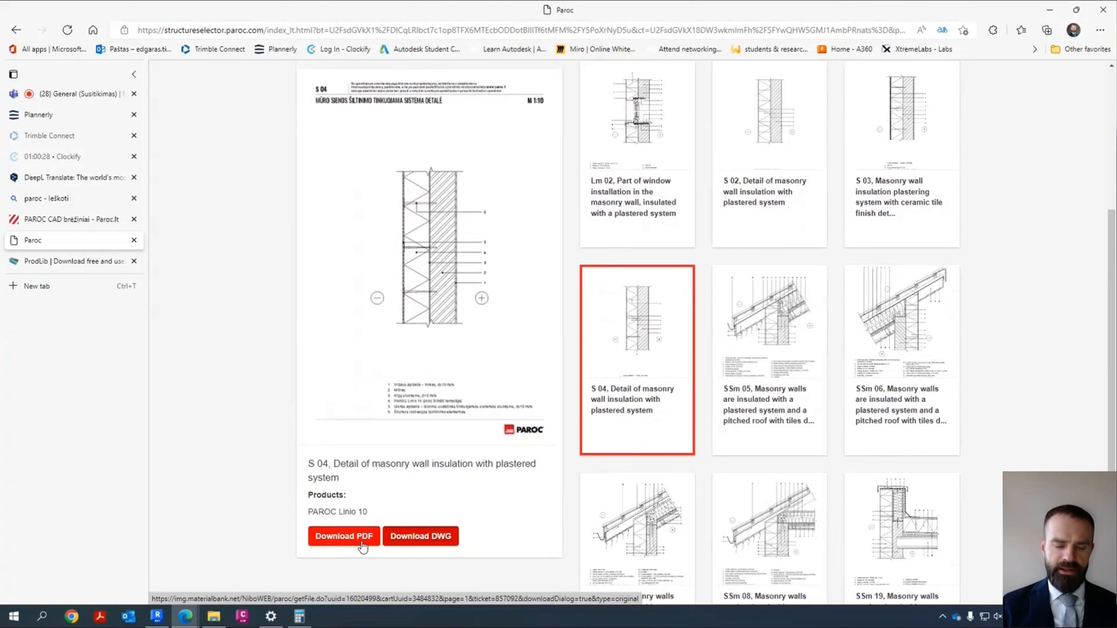
pyautogui.click(421, 544)
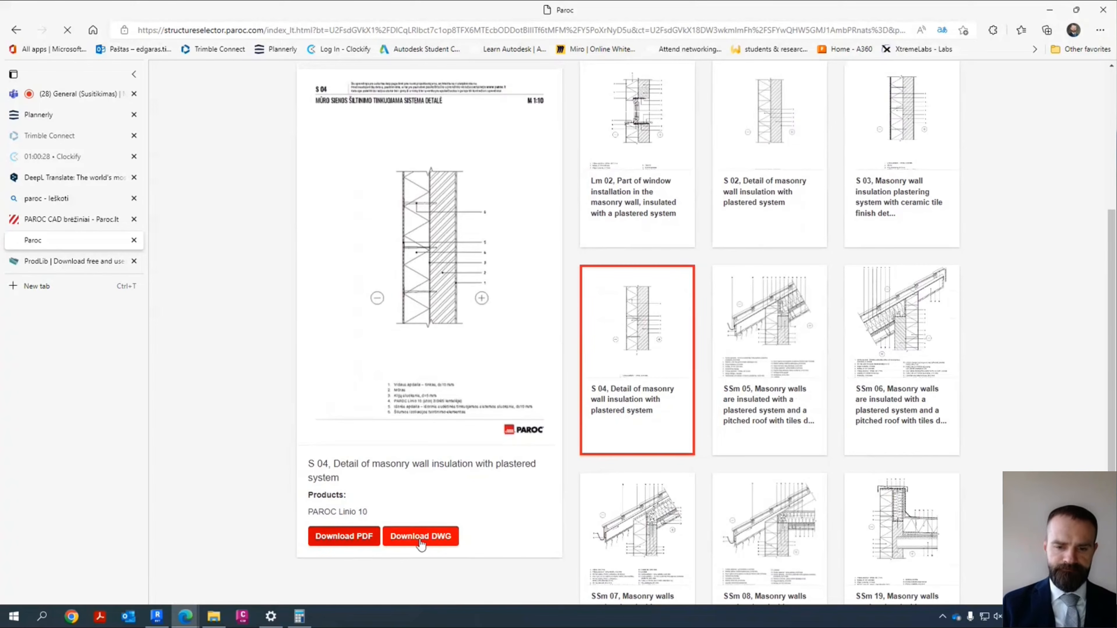
pyautogui.click(356, 537)
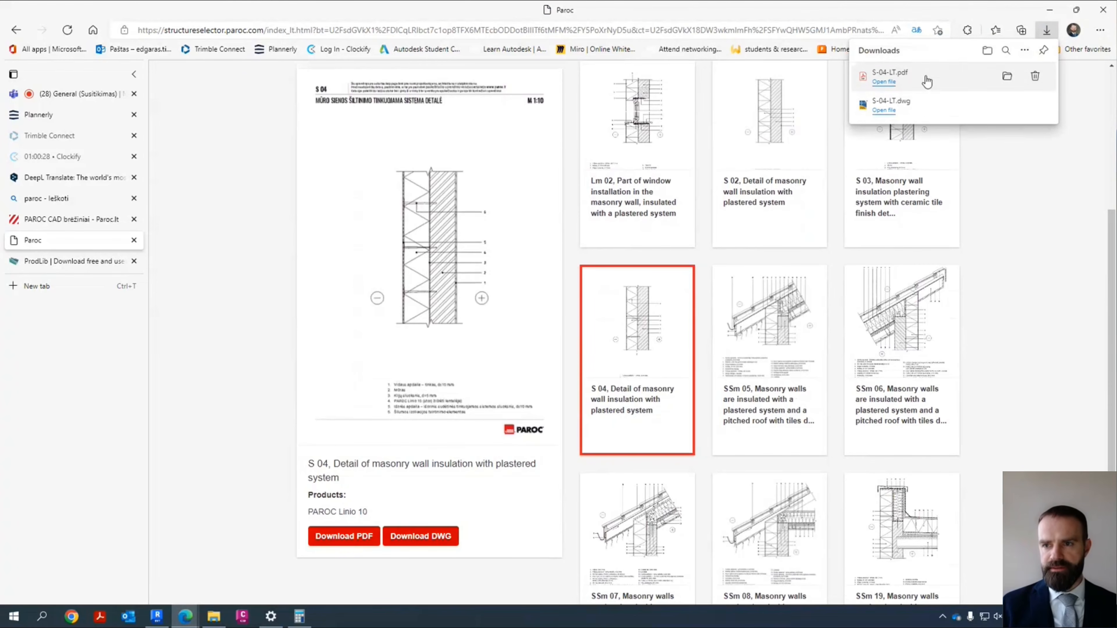
# Step: Put both downloaded S-04-LT files into a new folder named LW2 inside the 00 - WIP DARBUI project folder
pyautogui.click(1007, 76)
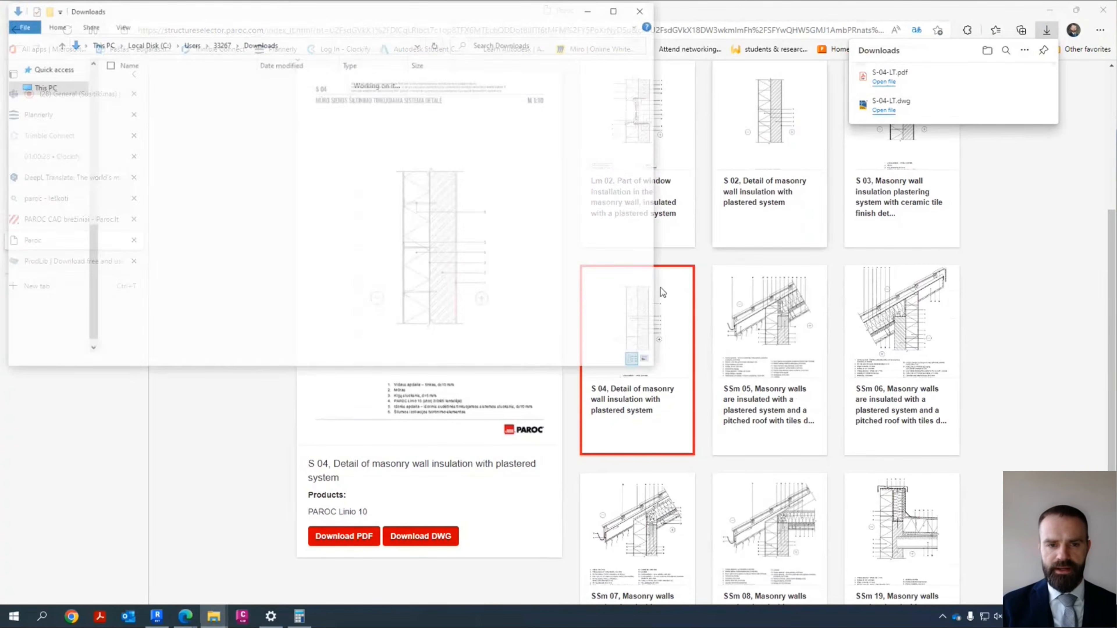
pyautogui.hotkey('ctrl', 'a')
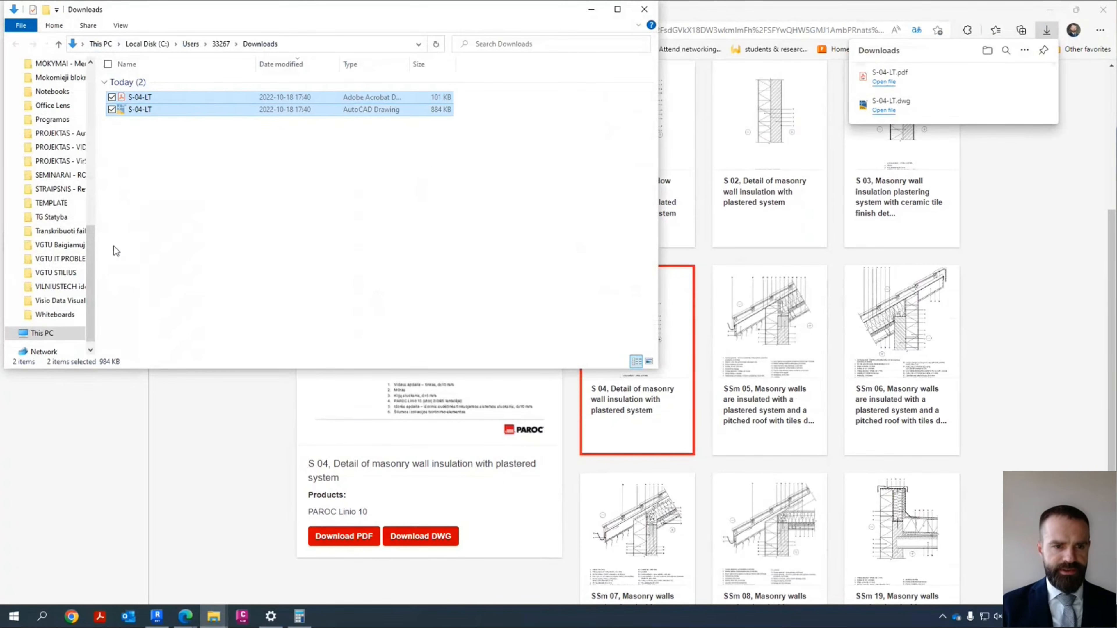
pyautogui.moveTo(90, 294); pyautogui.dragTo(106, 122)
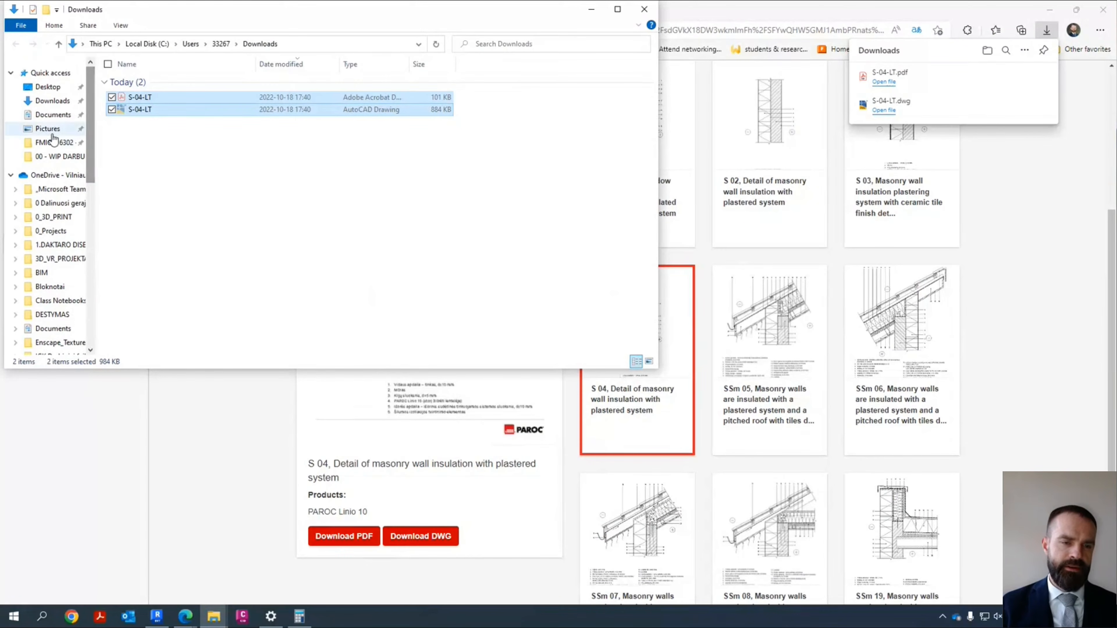
pyautogui.click(50, 158)
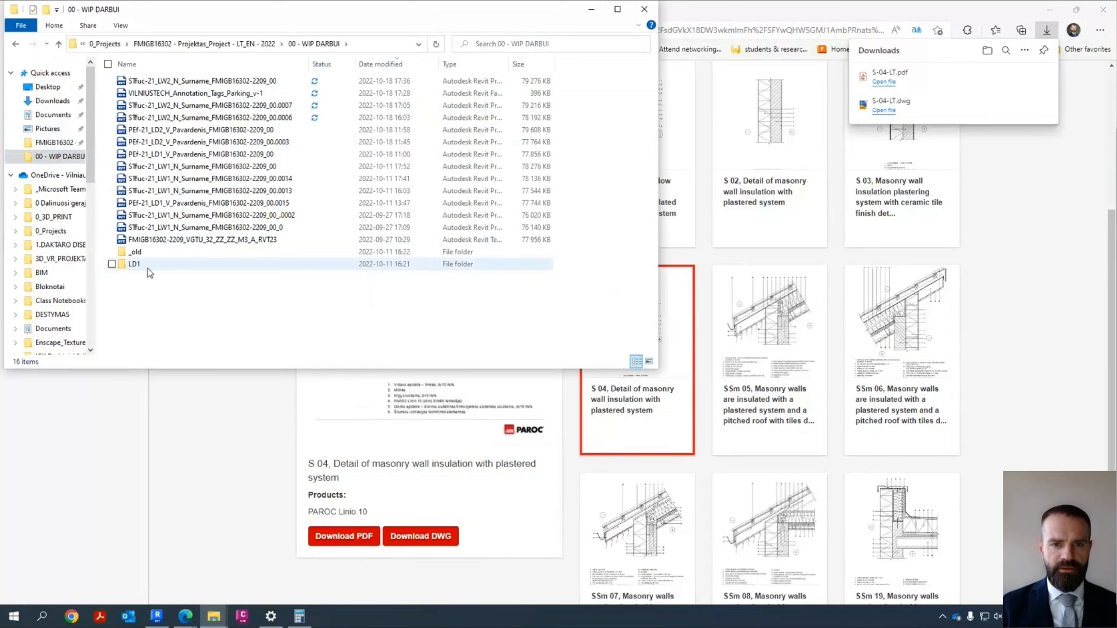
pyautogui.click(120, 25)
pyautogui.click(55, 27)
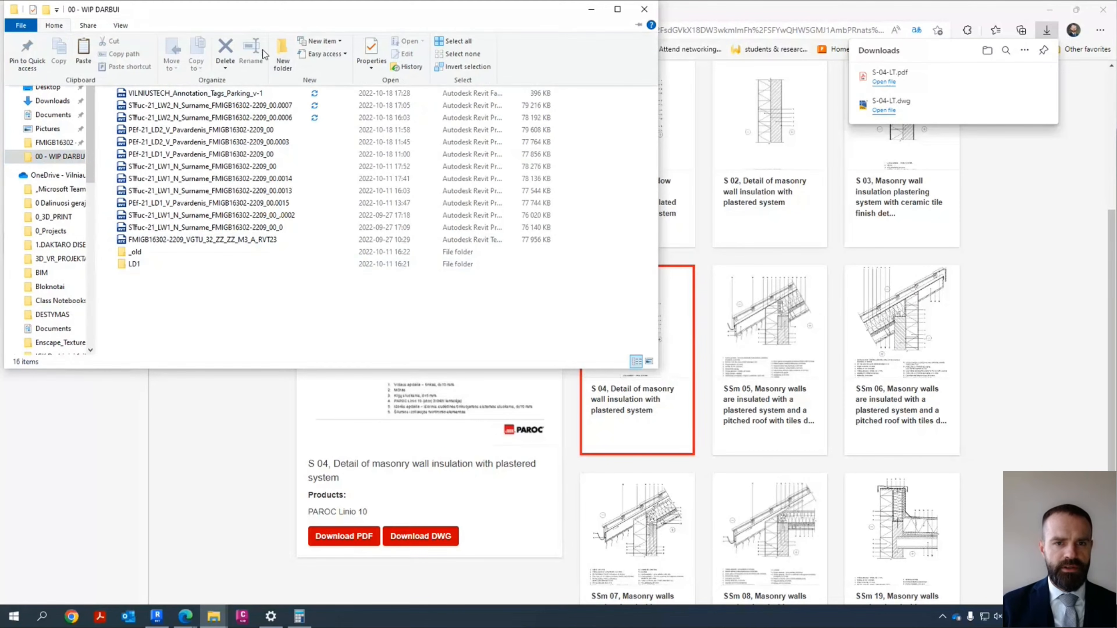
pyautogui.click(282, 51)
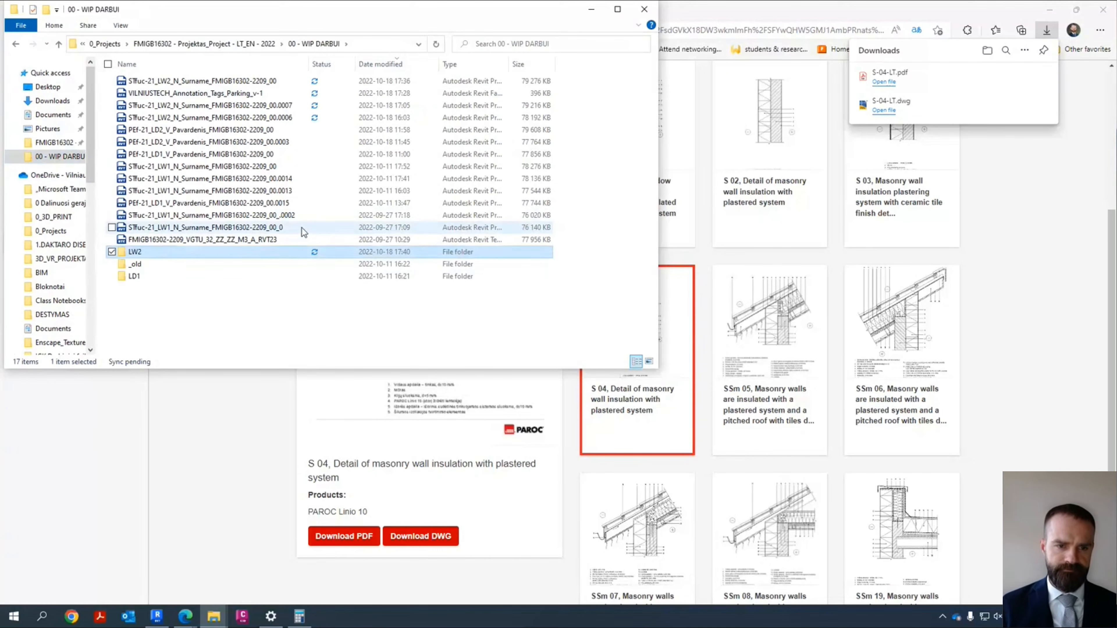
pyautogui.press('Return')
pyautogui.hotkey('ctrl', 'v')
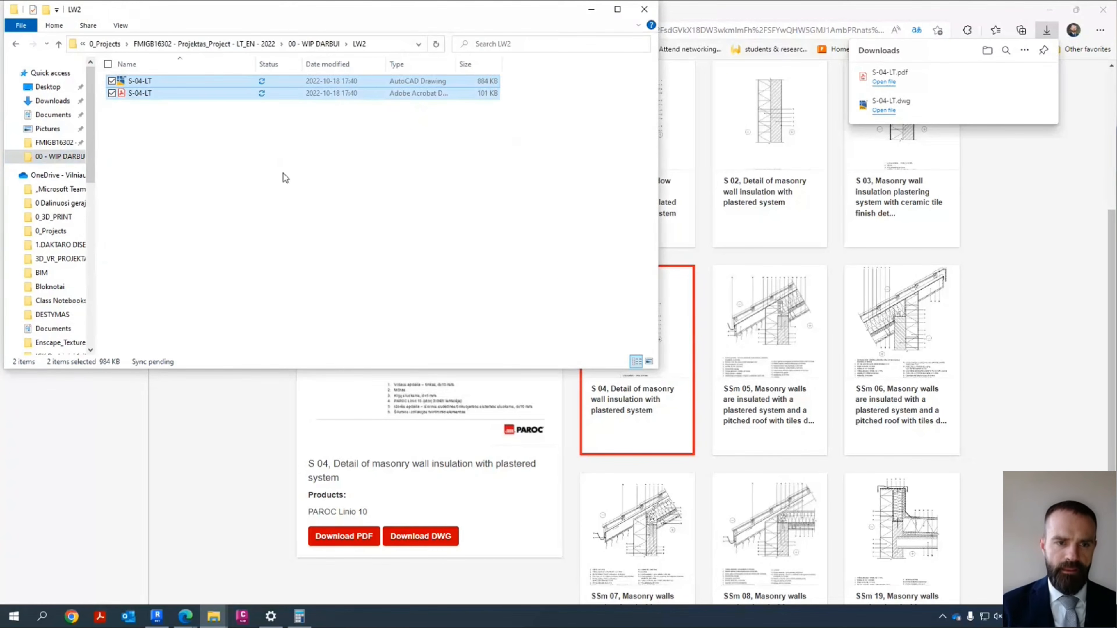
# Step: Switch to Revit and clear the wall selection on the Parking Architecture plan sheet
pyautogui.click(157, 616)
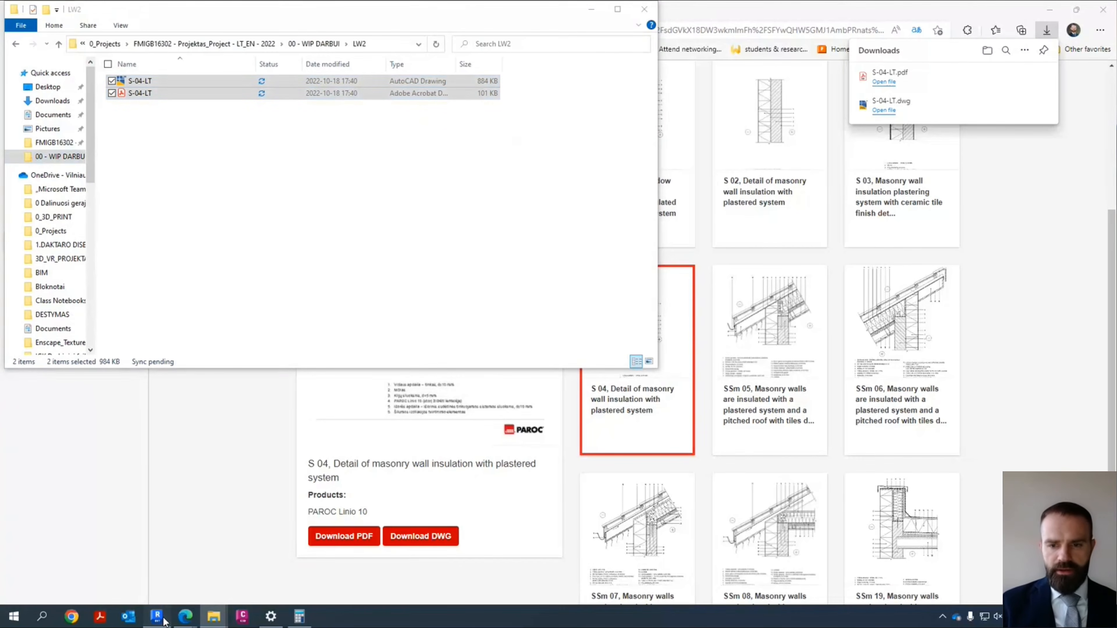
pyautogui.scroll(-8, 491, 401)
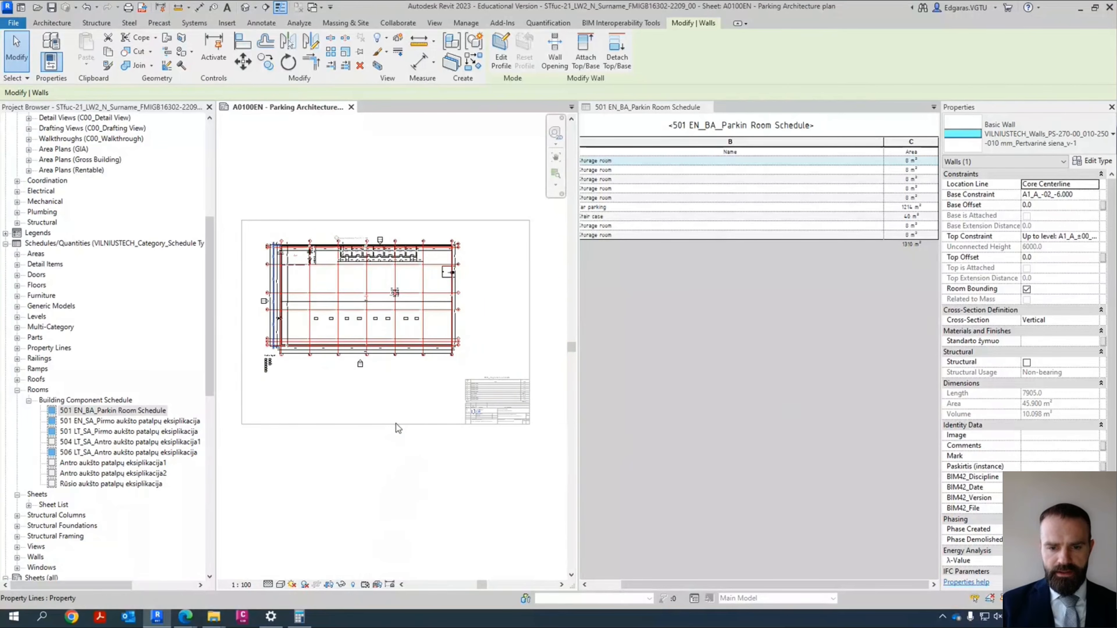
pyautogui.click(494, 369)
pyautogui.scroll(3, 492, 308)
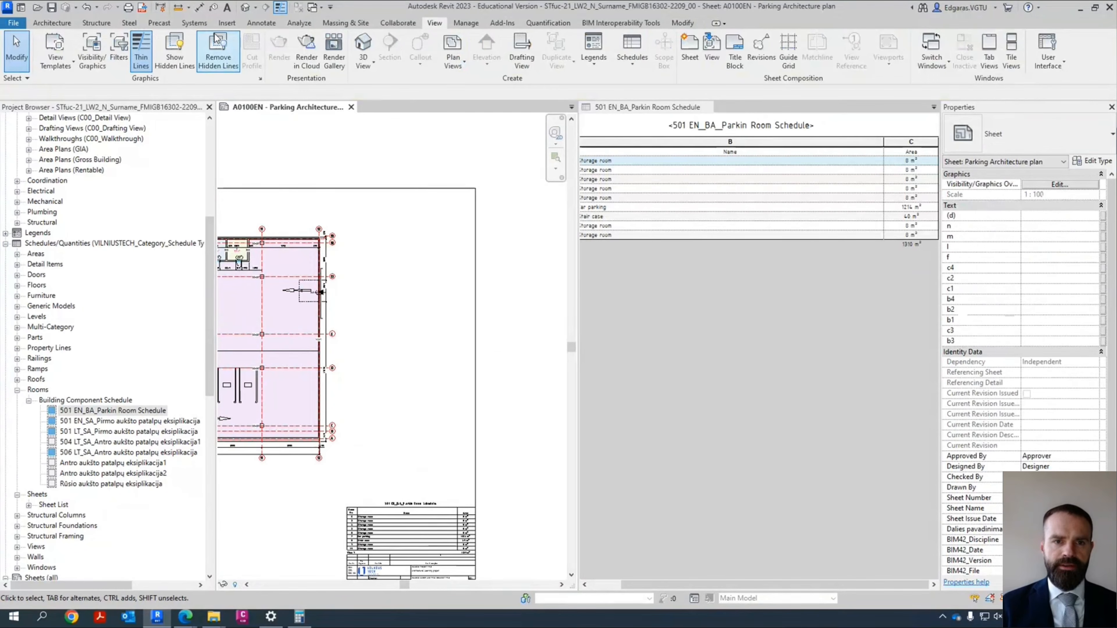
# Step: Link page 1 of S-04-LT.pdf from the LW2 folder at 72 DPI, placing it beside the floor plan on the sheet
pyautogui.click(226, 22)
pyautogui.click(281, 73)
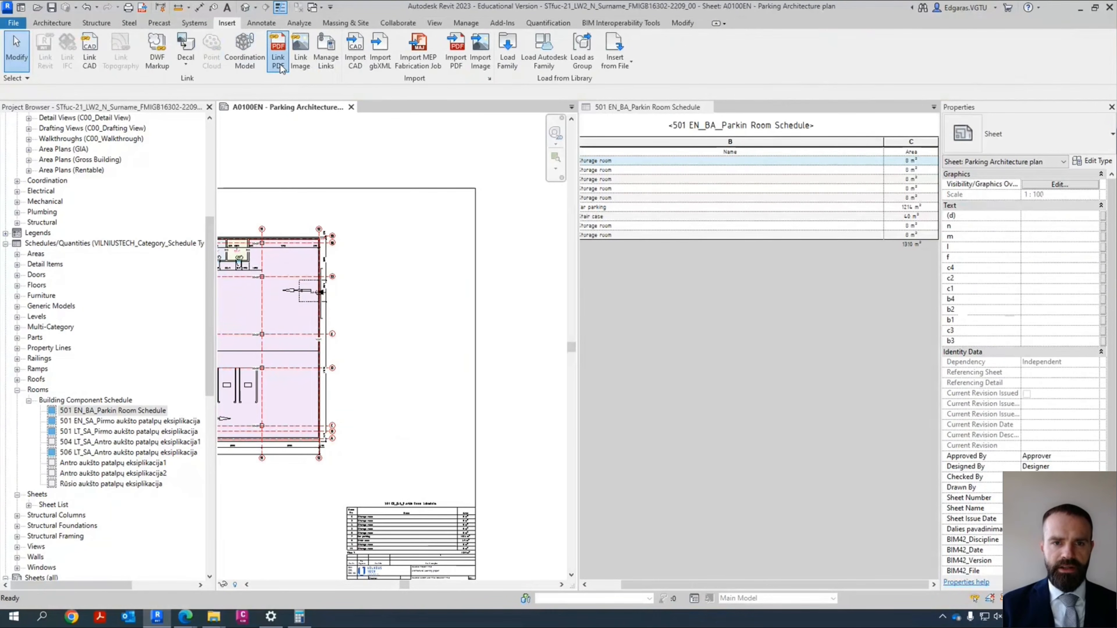
pyautogui.doubleClick(448, 241)
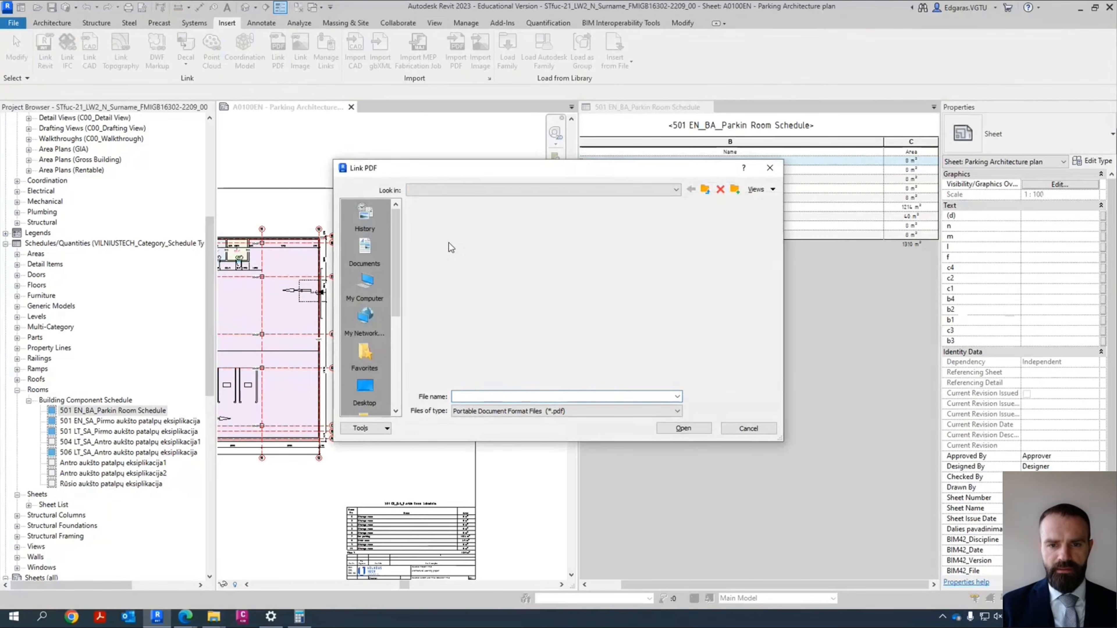
pyautogui.click(444, 217)
pyautogui.click(684, 429)
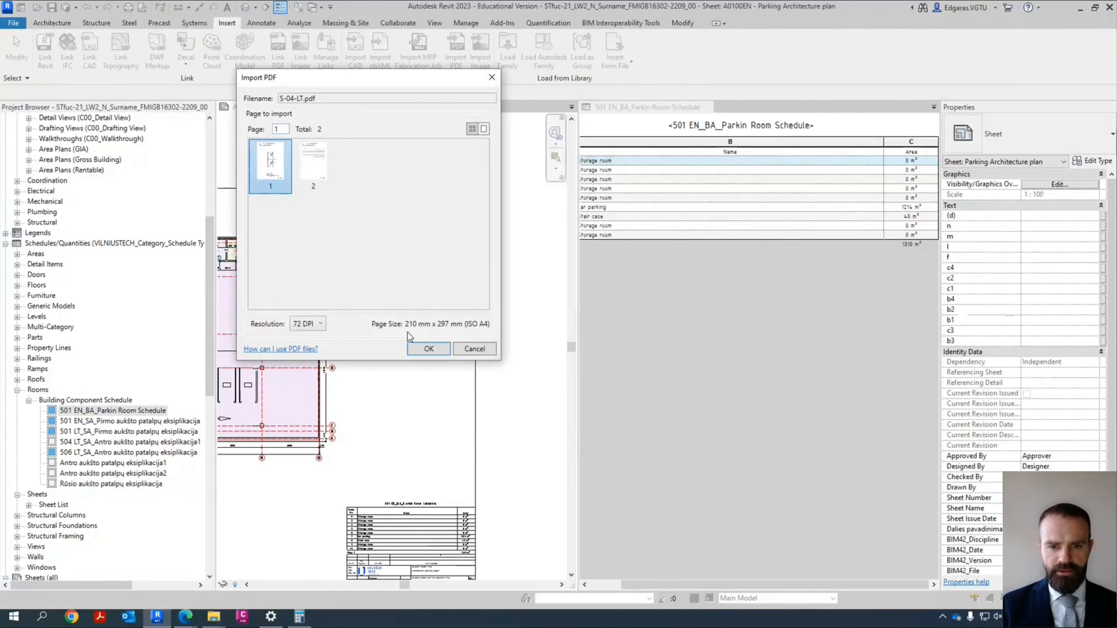
pyautogui.click(429, 348)
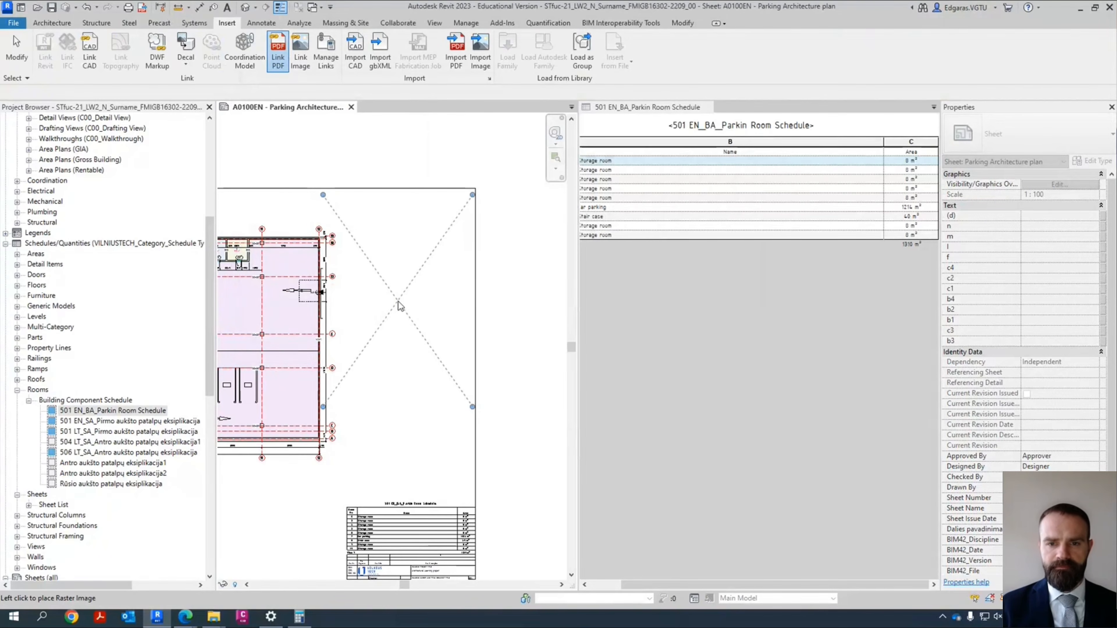
pyautogui.click(398, 303)
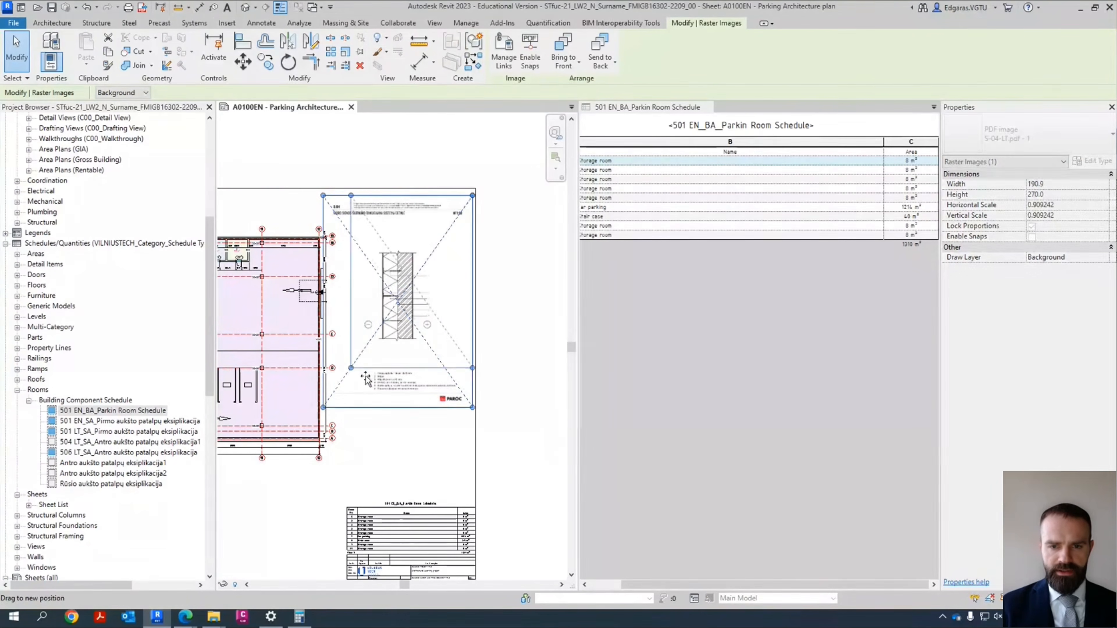
# Step: Shrink the placed PDF wall detail proportionally to about 157 mm wide
pyautogui.moveTo(326, 412); pyautogui.dragTo(362, 355)
pyautogui.scroll(4, 417, 352)
pyautogui.scroll(-2, 418, 353)
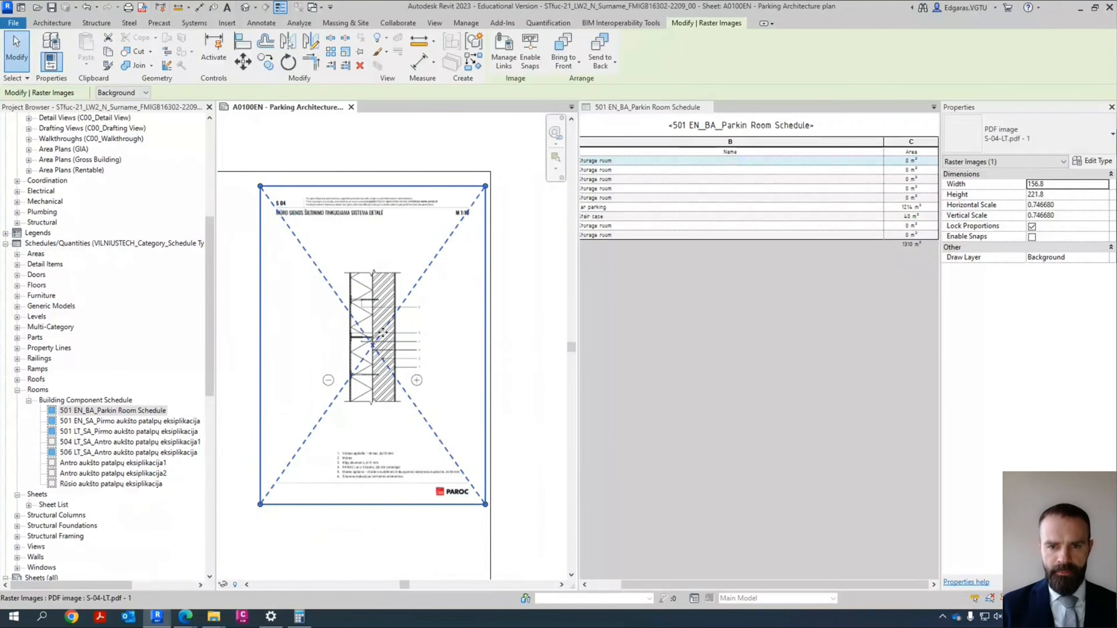
# Step: Inspect the sharpness of the detail's M 1:10 scale text and delete the linked PDF image from the sheet
pyautogui.scroll(5, 484, 207)
pyautogui.scroll(3, 437, 230)
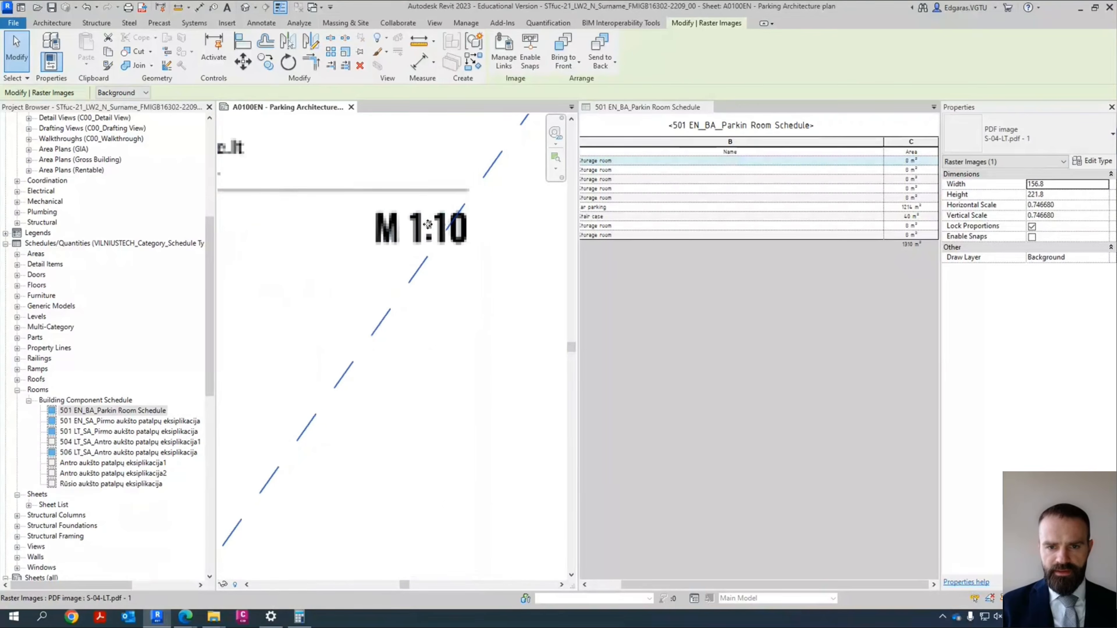
pyautogui.scroll(-5, 468, 222)
pyautogui.scroll(6, 469, 221)
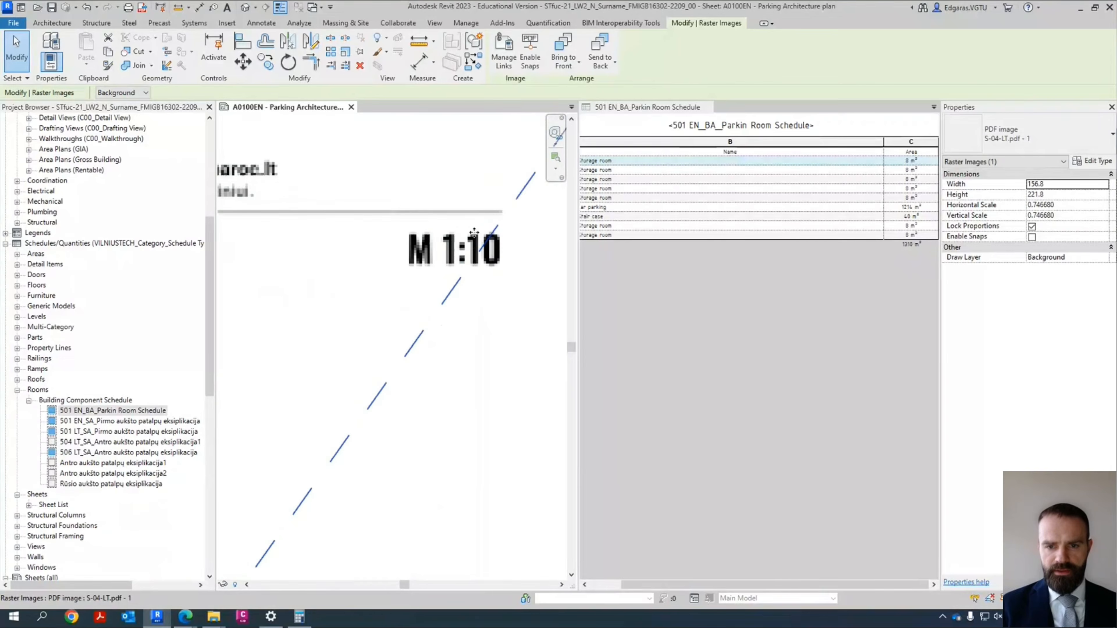
pyautogui.scroll(-6, 466, 207)
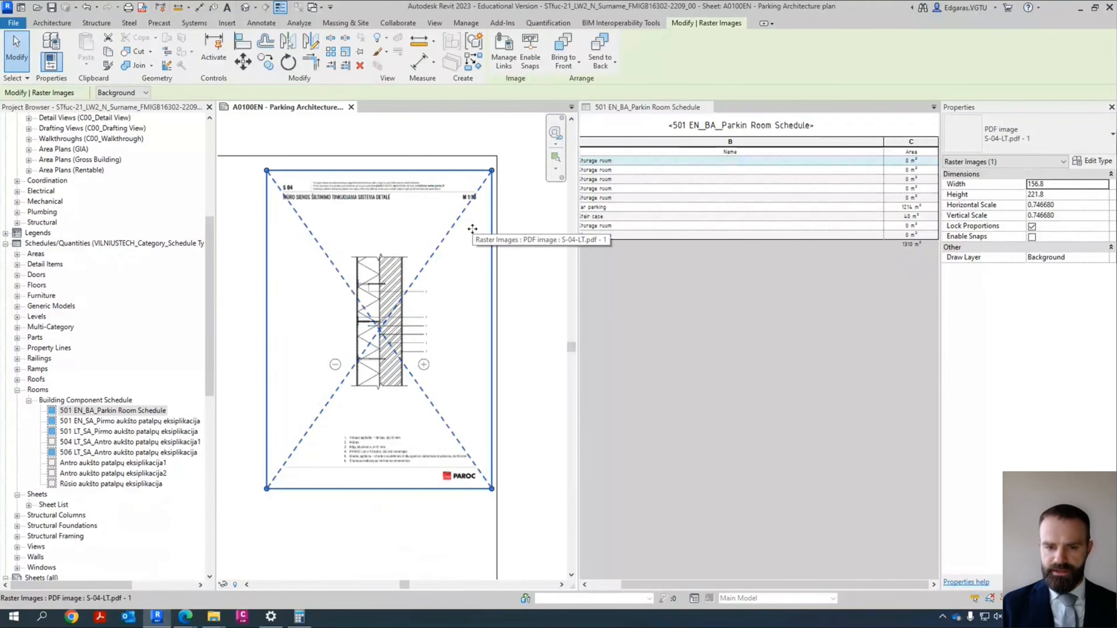
pyautogui.press('Delete')
# Step: Link page 1 of S-04-LT.pdf again at 600 DPI and place it in the empty area beside the floor plan
pyautogui.click(277, 51)
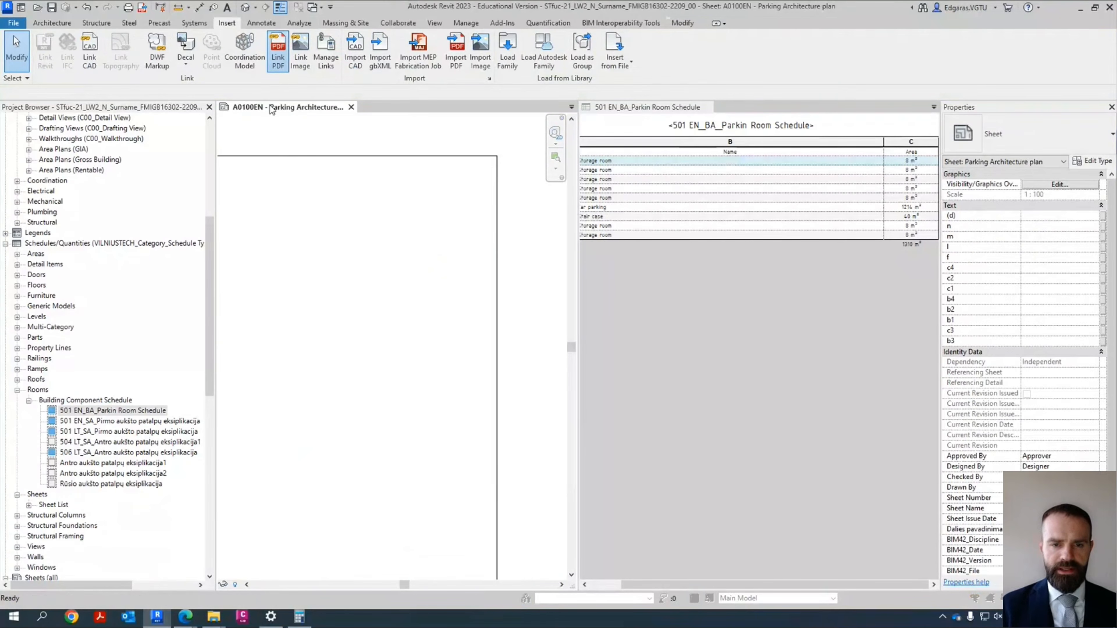
pyautogui.click(460, 218)
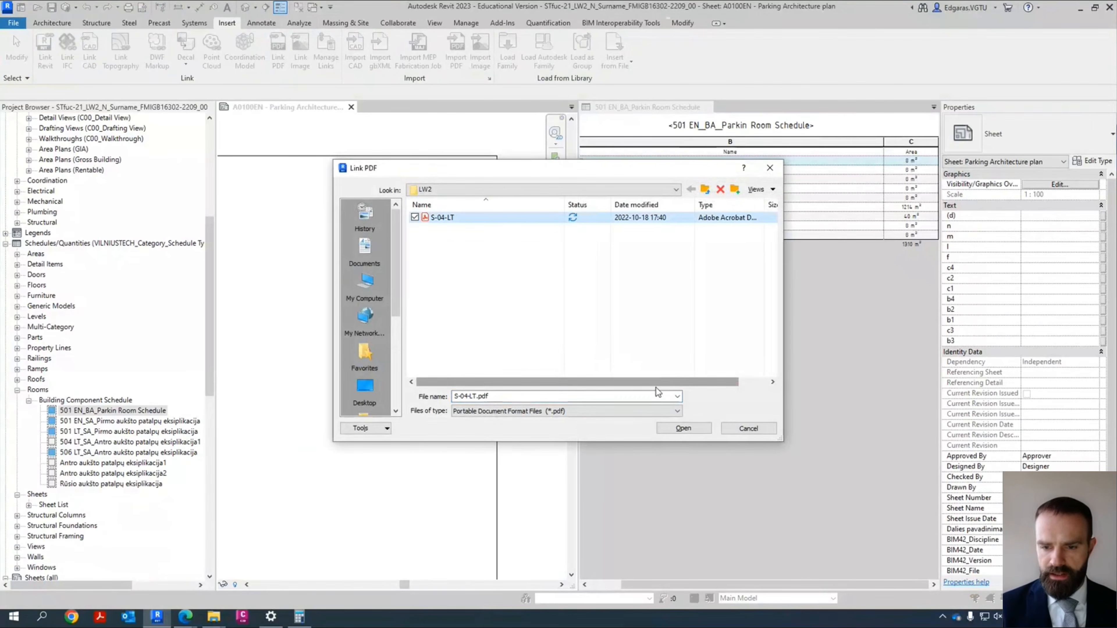
pyautogui.click(683, 428)
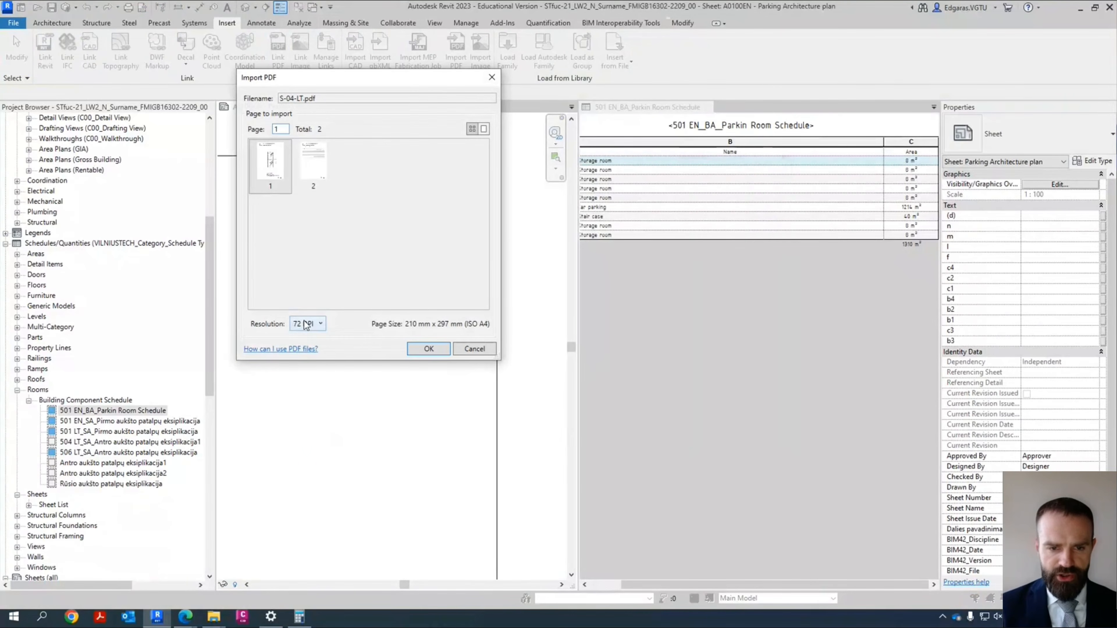
pyautogui.click(307, 323)
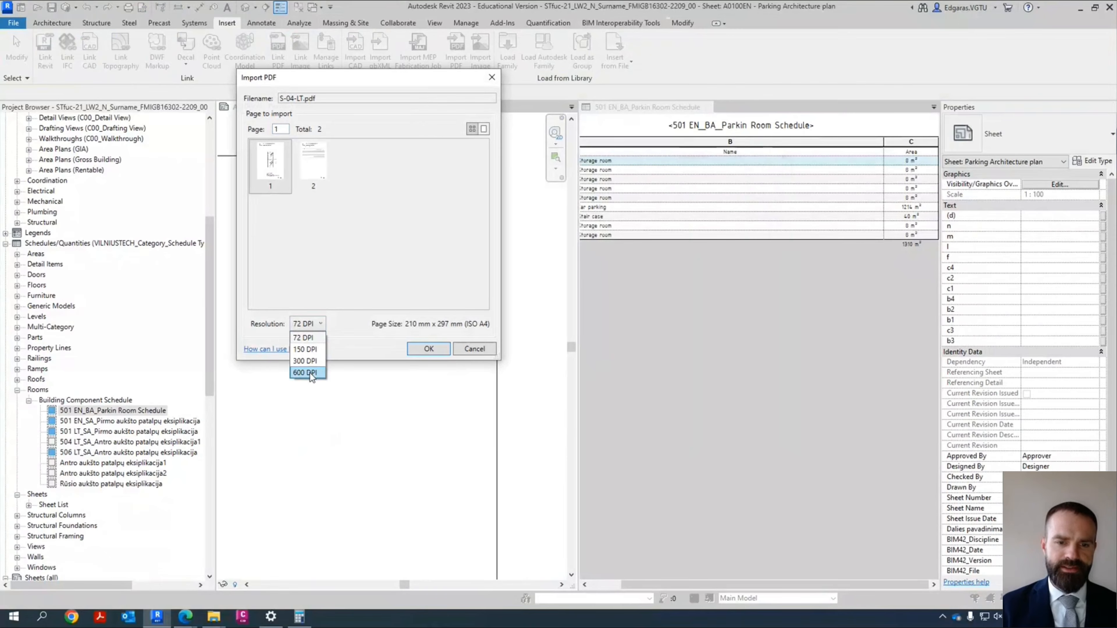
pyautogui.click(308, 372)
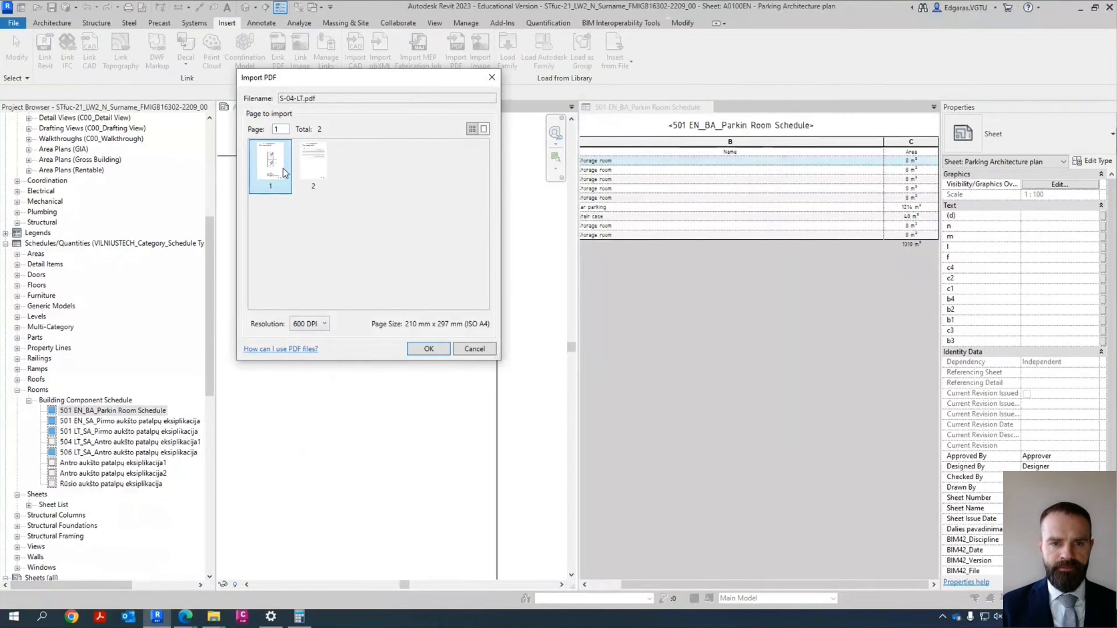
pyautogui.click(429, 349)
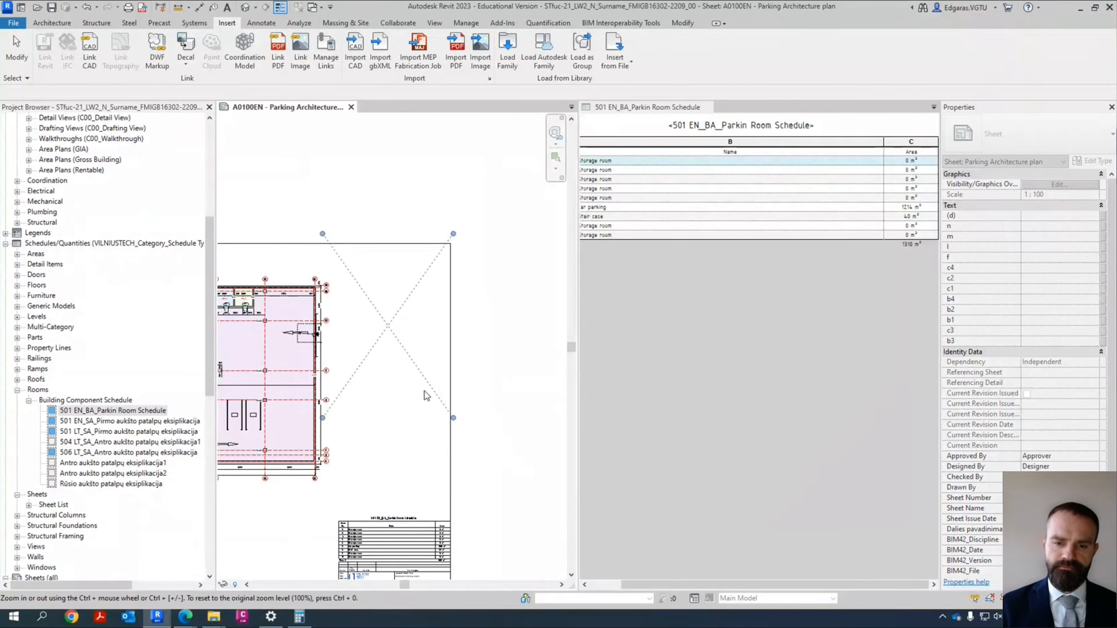
pyautogui.scroll(3, 420, 390)
# Step: Shrink the wall detail to about 129 by 183 mm and move its upper right corner onto the sheet frame's corner
pyautogui.moveTo(481, 439); pyautogui.dragTo(393, 315)
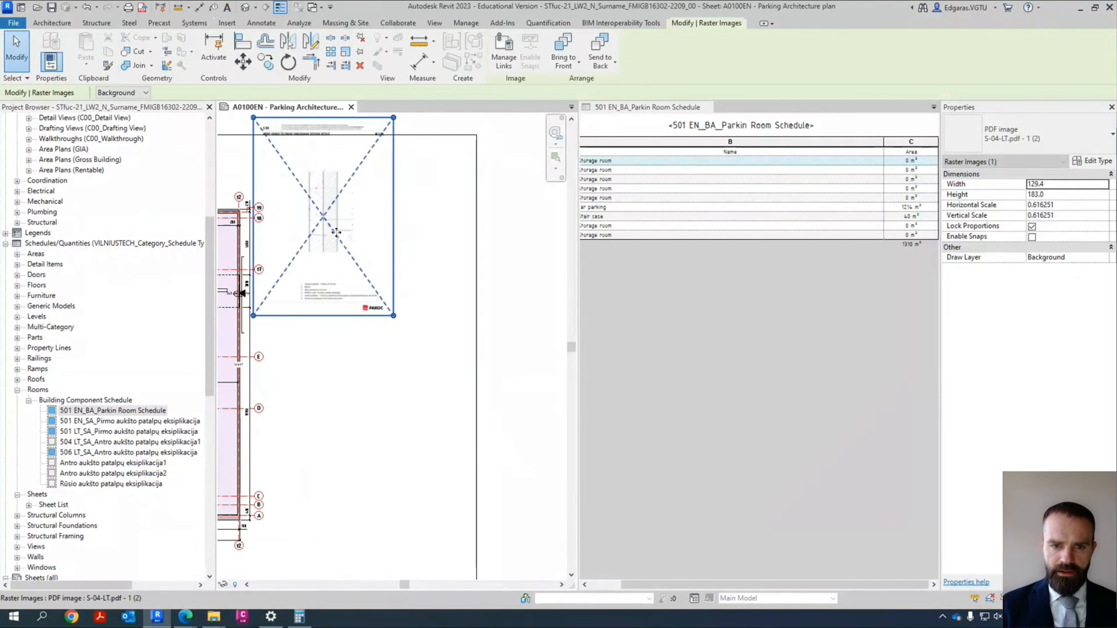
pyautogui.moveTo(337, 233); pyautogui.dragTo(407, 284)
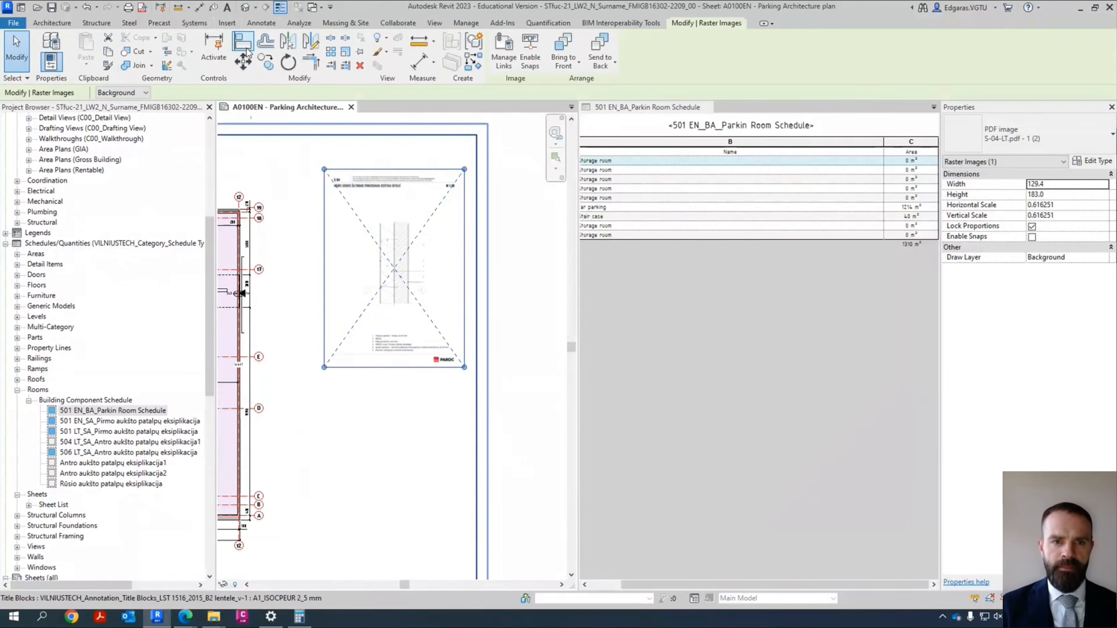
pyautogui.click(243, 62)
pyautogui.click(465, 170)
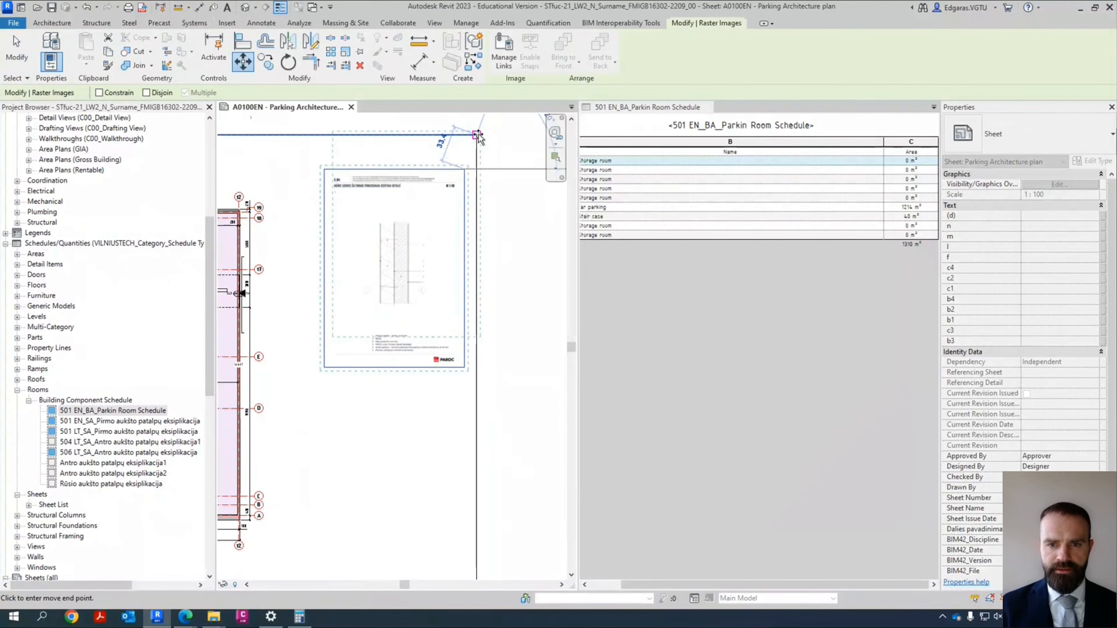
pyautogui.click(478, 136)
pyautogui.click(516, 267)
pyautogui.scroll(6, 363, 325)
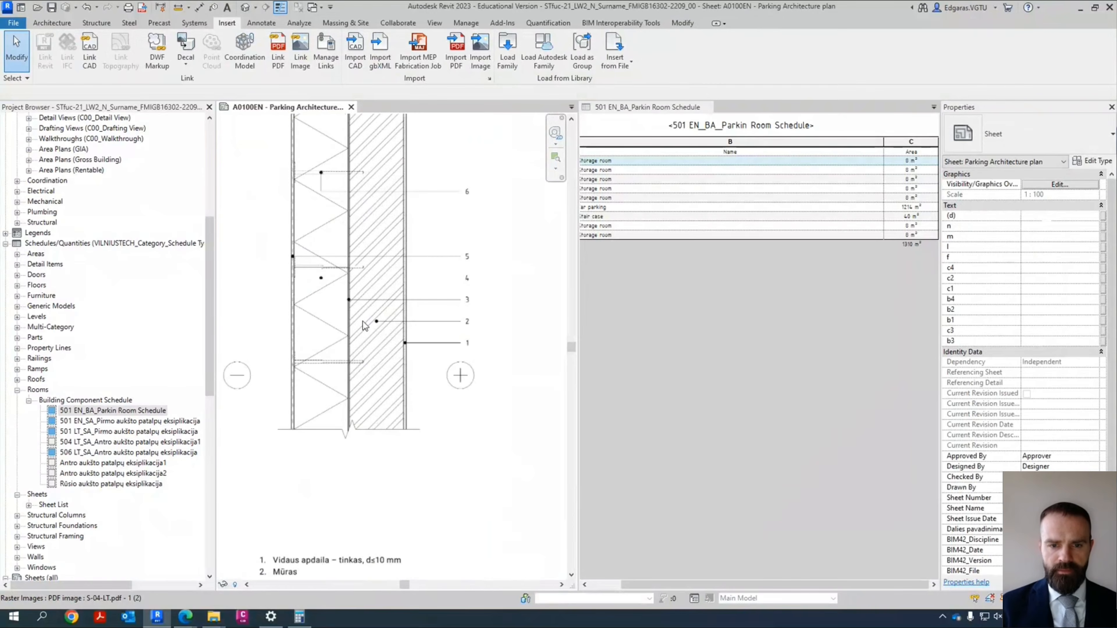
# Step: Enlarge the linked PDF wall detail proportionally by about a third, keeping its upper right corner on the sheet frame's corner
pyautogui.scroll(5, 429, 220)
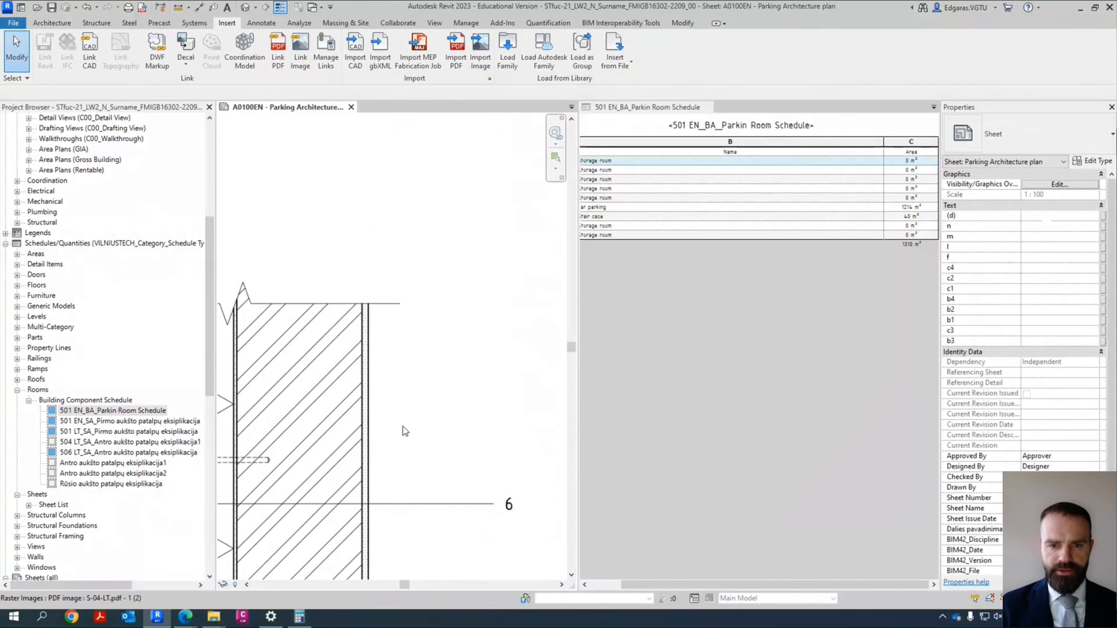
pyautogui.scroll(-8, 405, 431)
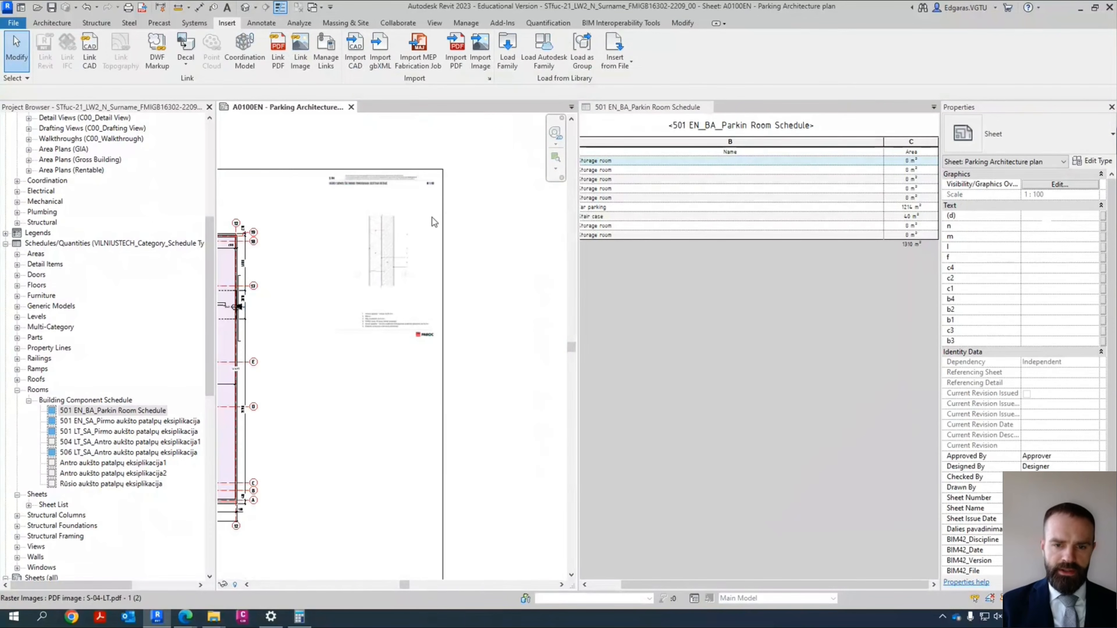
pyautogui.scroll(-5, 449, 269)
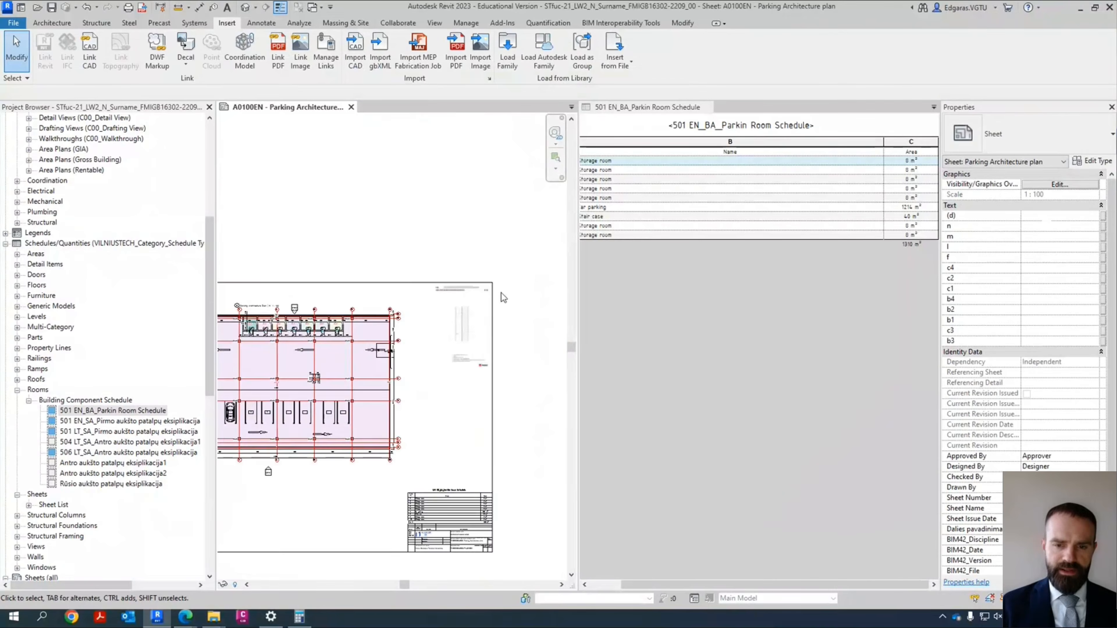
pyautogui.scroll(2, 512, 299)
pyautogui.click(376, 418)
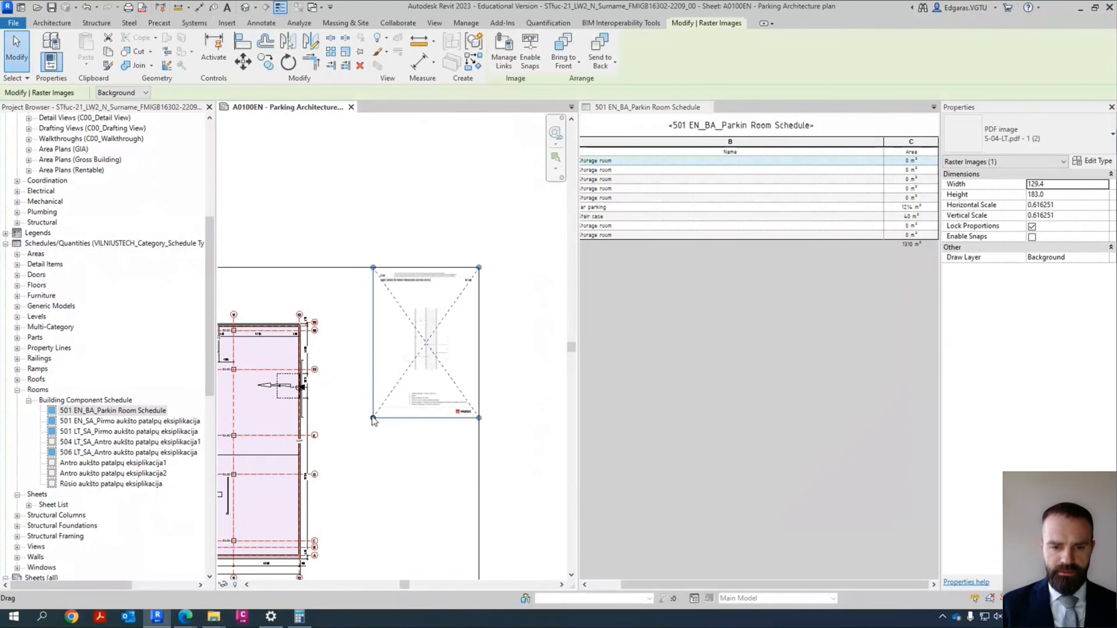
pyautogui.moveTo(373, 420); pyautogui.dragTo(335, 471)
pyautogui.press('Escape')
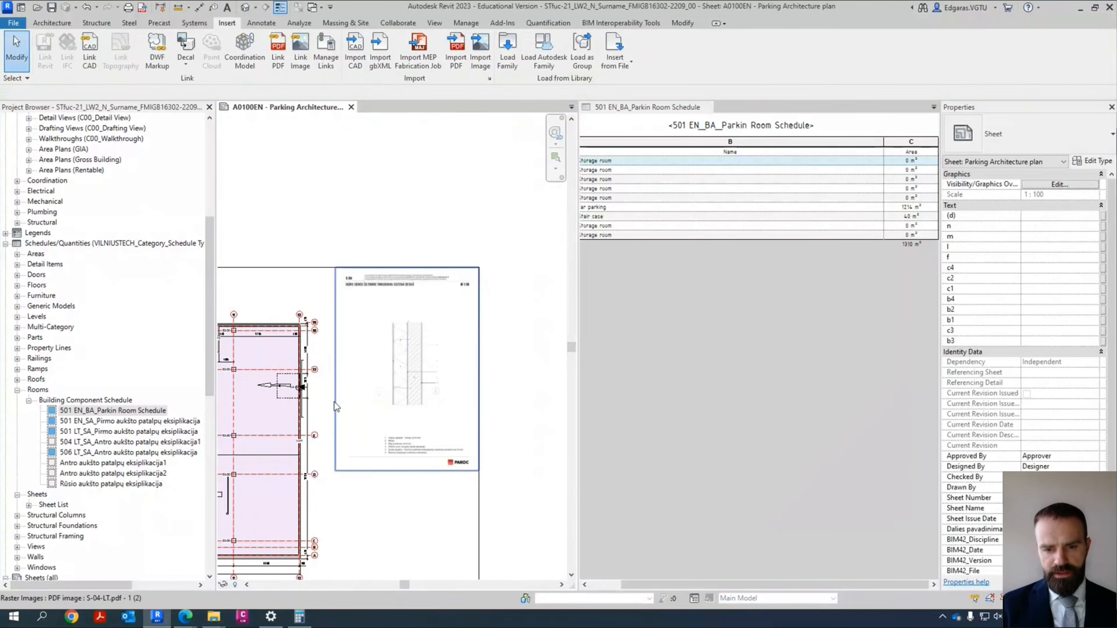
pyautogui.scroll(5, 335, 407)
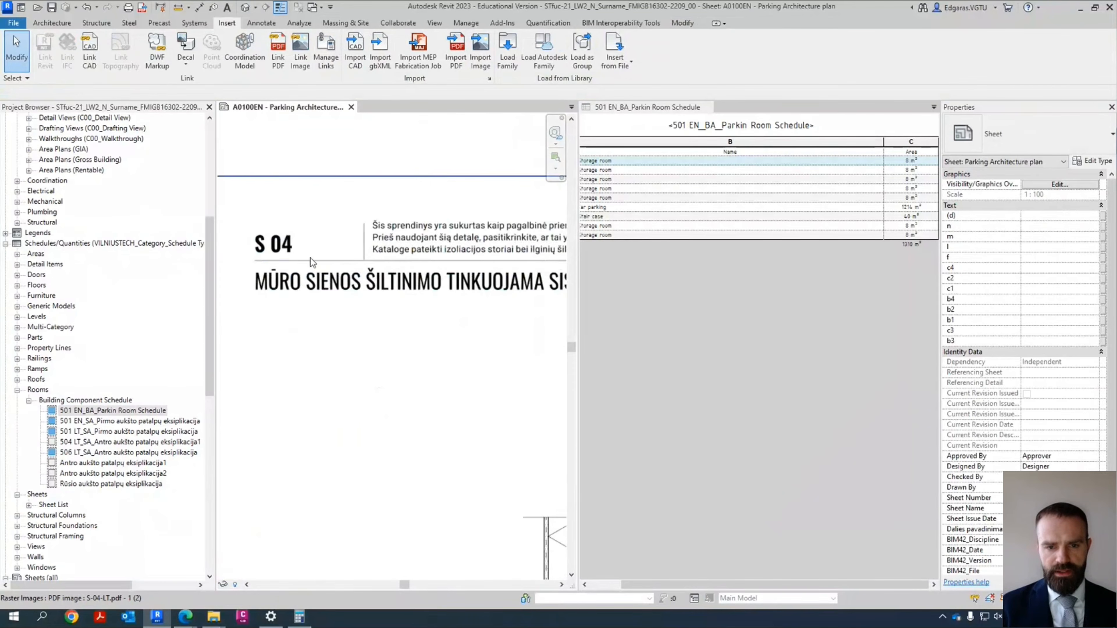
pyautogui.scroll(-6, 431, 323)
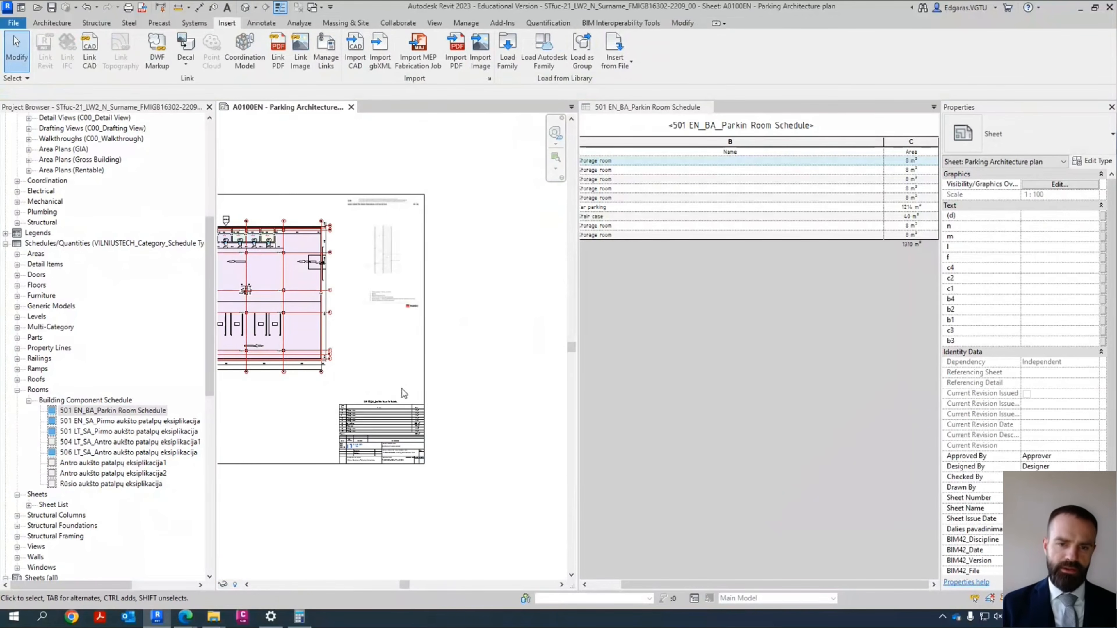
# Step: Create a new drafting view named Drafting 1 at a scale of 1:10
pyautogui.scroll(-3, 374, 354)
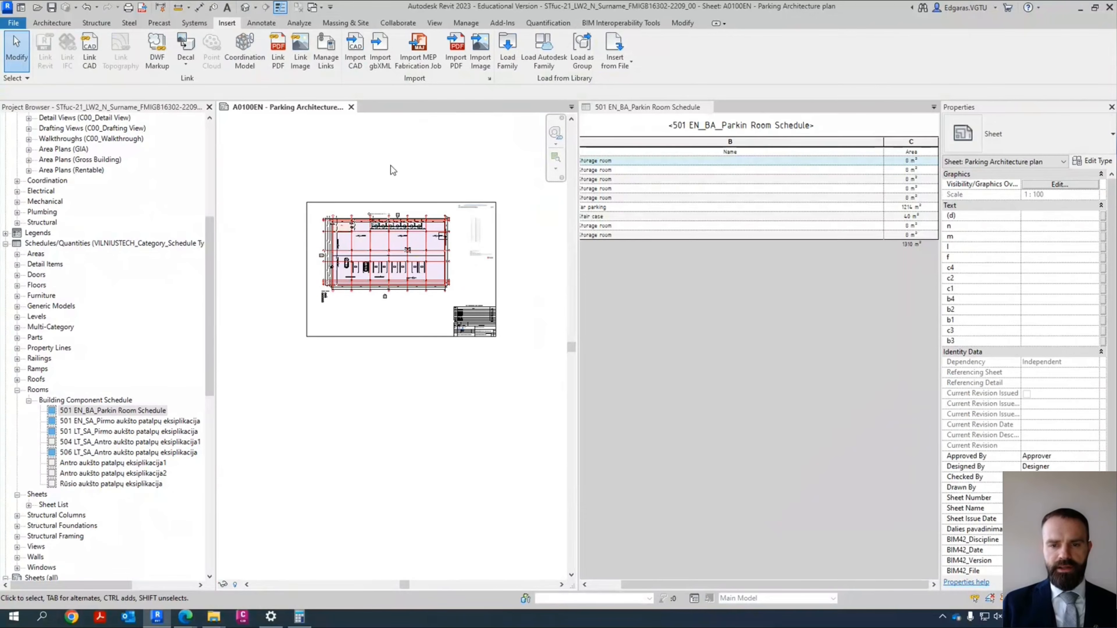
pyautogui.moveTo(445, 185); pyautogui.dragTo(444, 223, button='middle')
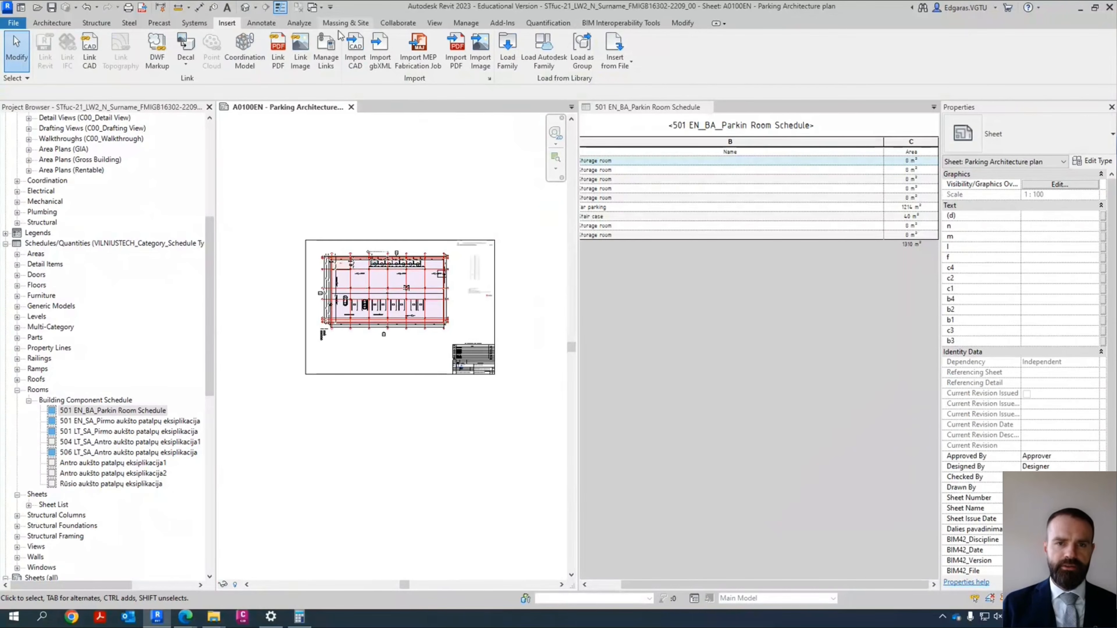
pyautogui.click(434, 24)
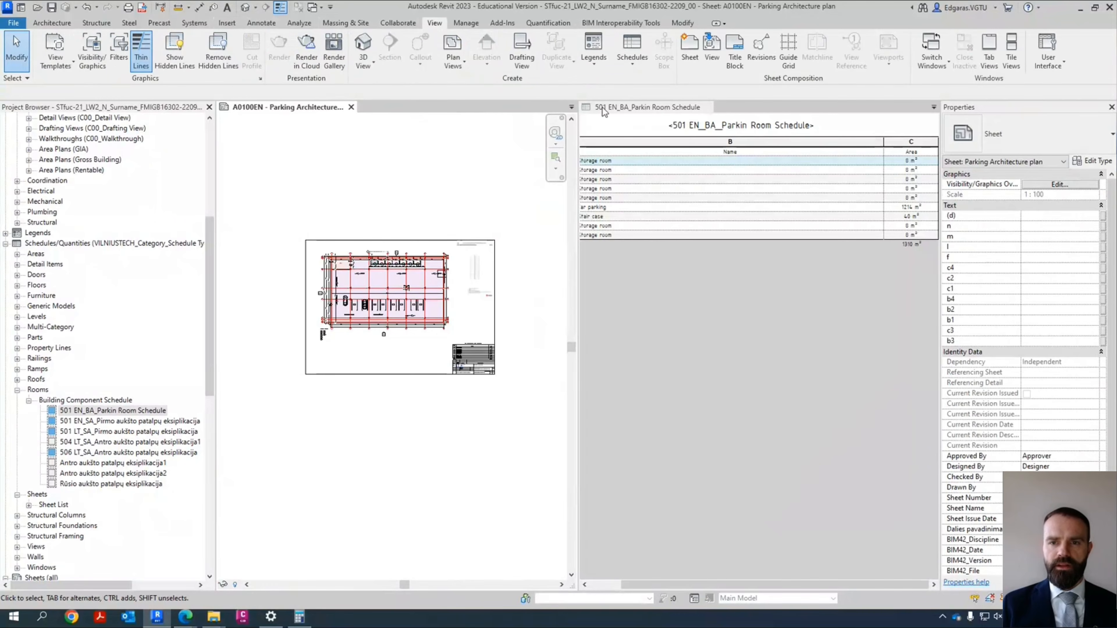
pyautogui.click(522, 52)
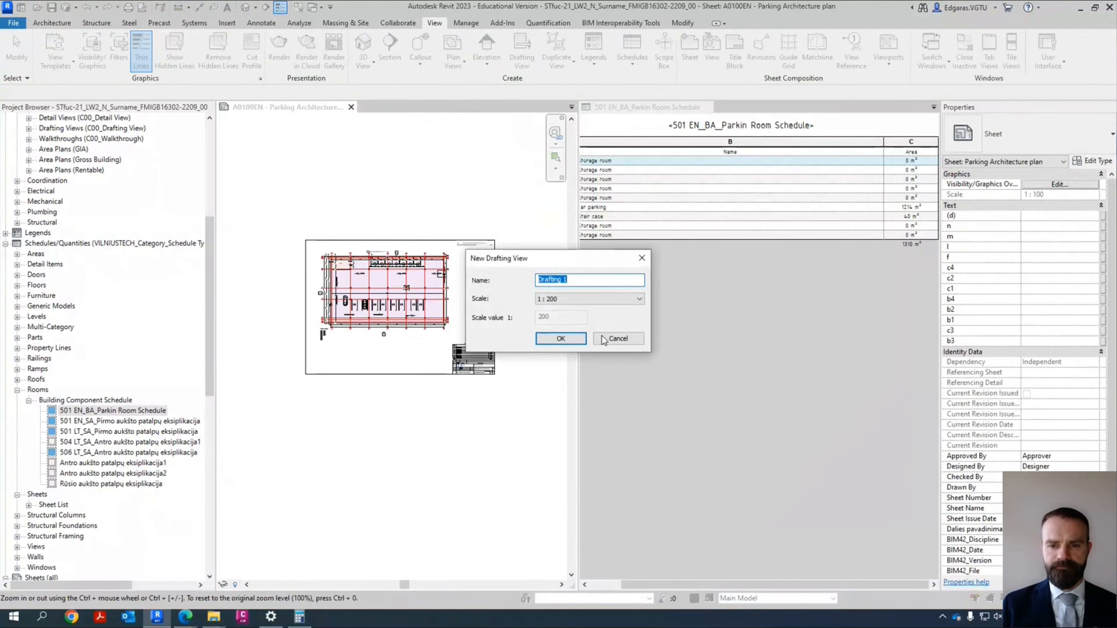
pyautogui.click(576, 299)
pyautogui.click(568, 345)
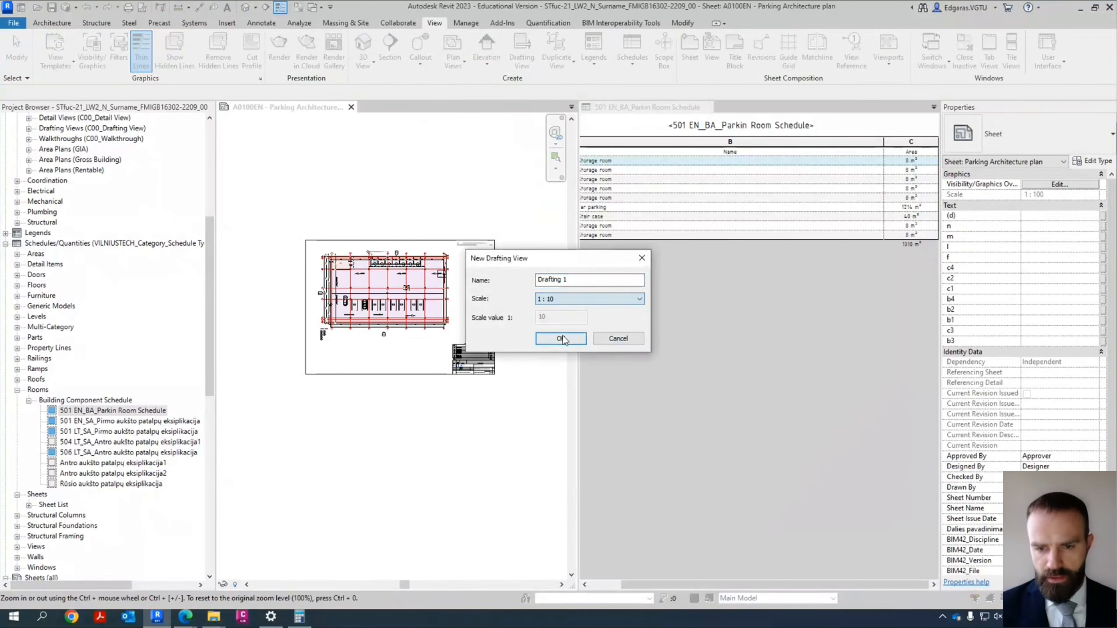
pyautogui.click(573, 338)
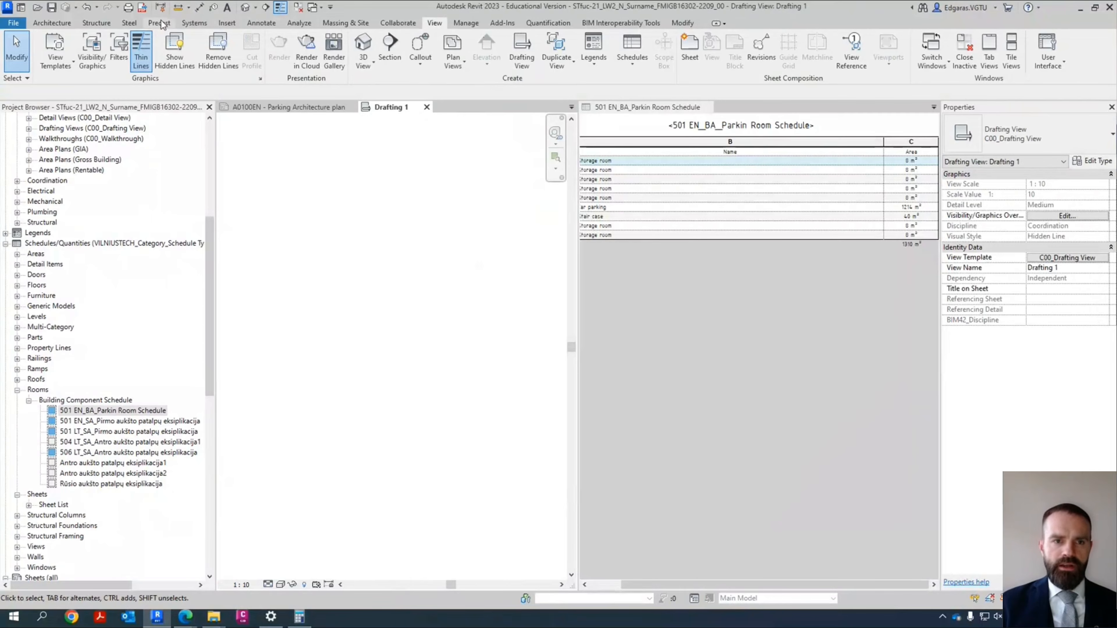
# Step: Link the CAD file S-04-LT.dwg into the new drafting view and close the view
pyautogui.click(222, 24)
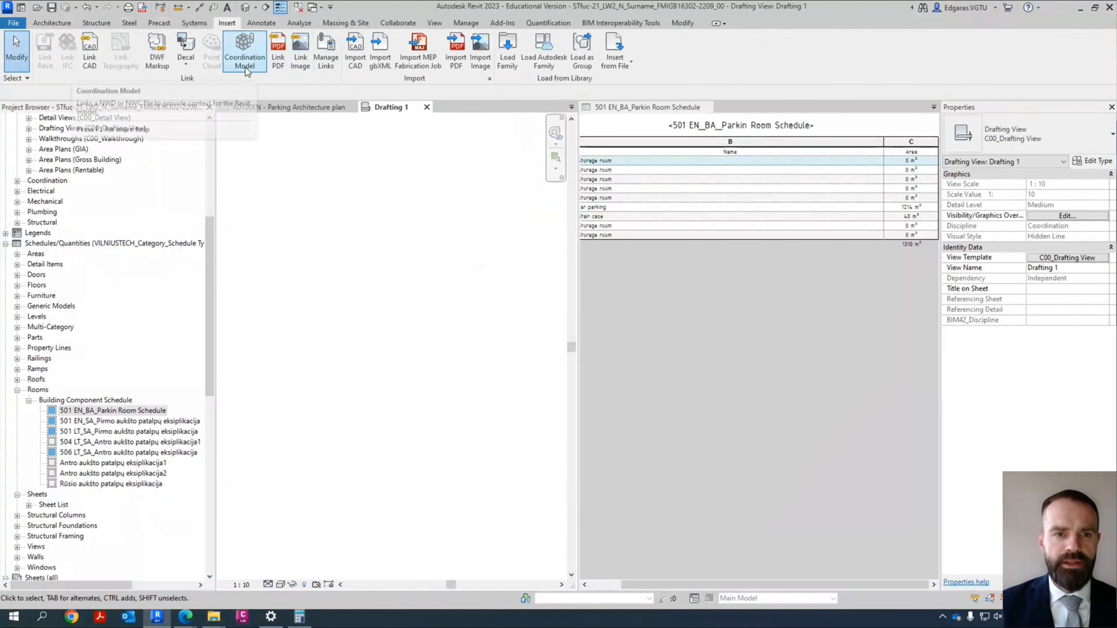
pyautogui.click(91, 65)
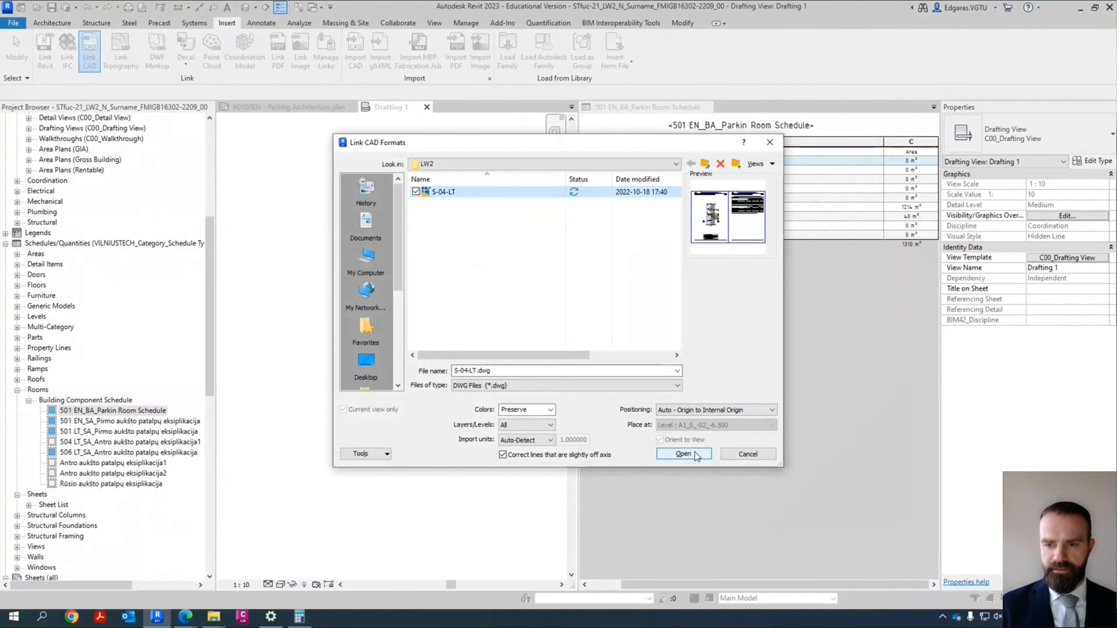
pyautogui.click(683, 454)
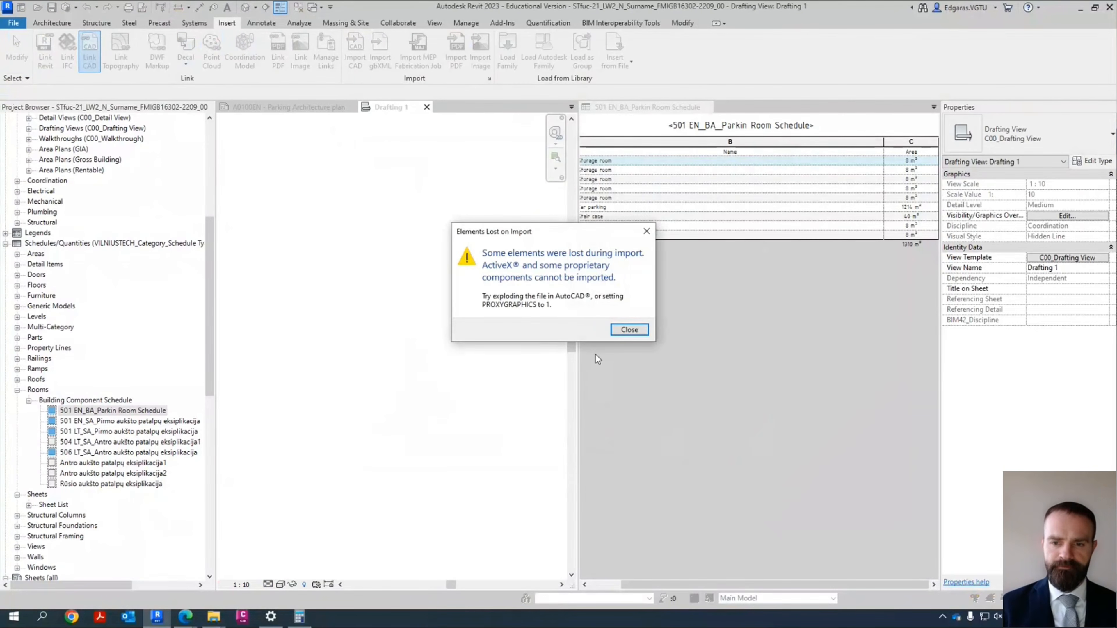
pyautogui.click(629, 330)
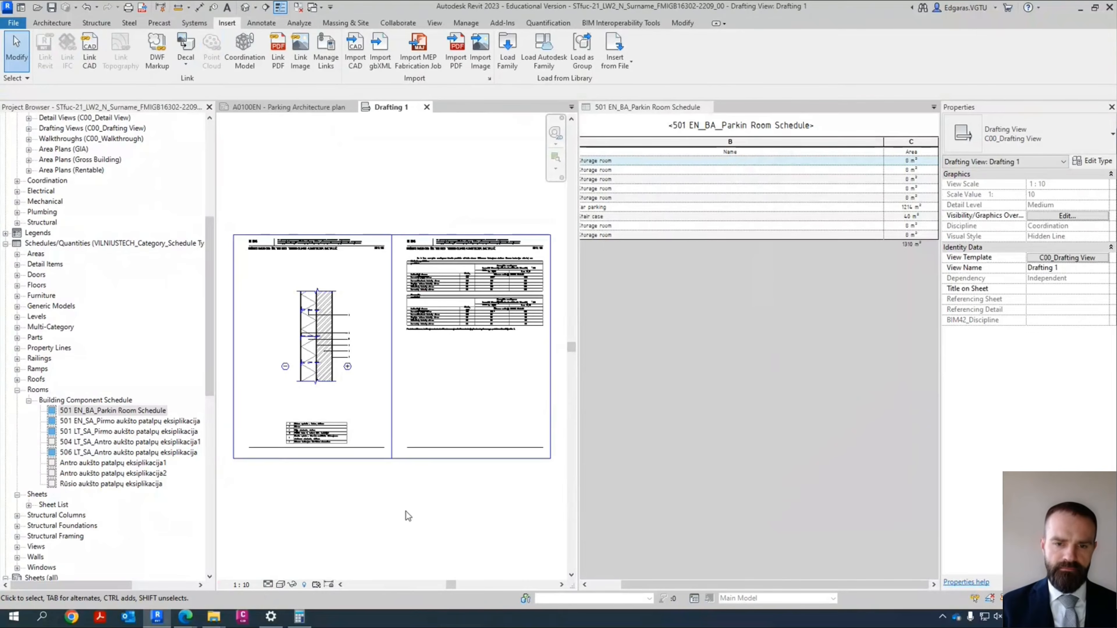
pyautogui.scroll(5, 349, 330)
pyautogui.scroll(-3, 352, 342)
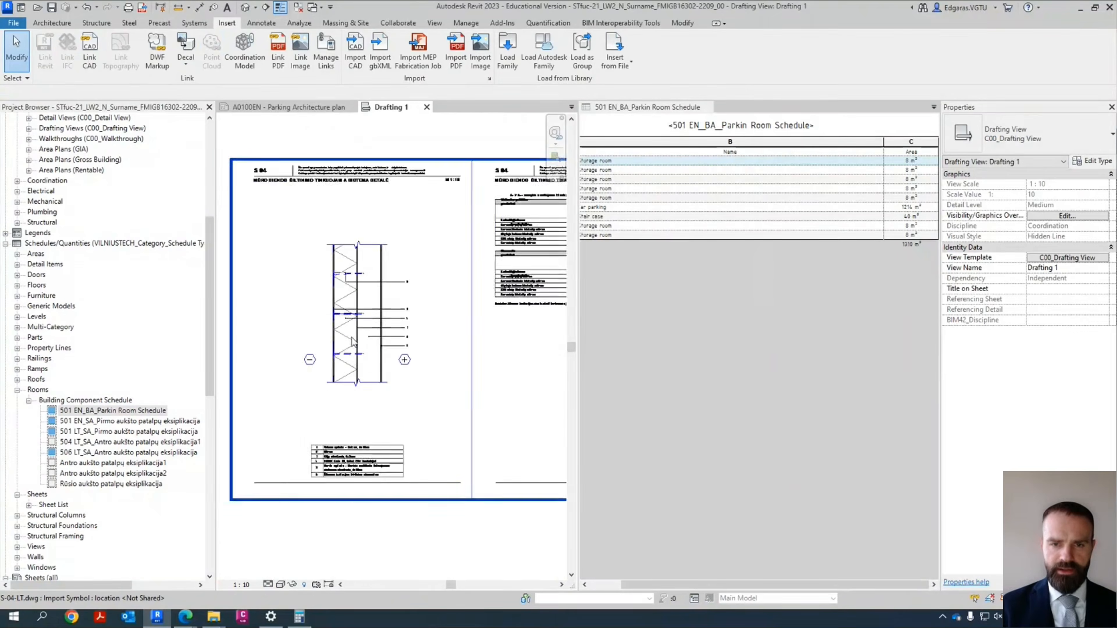
pyautogui.scroll(-1, 375, 299)
pyautogui.click(426, 107)
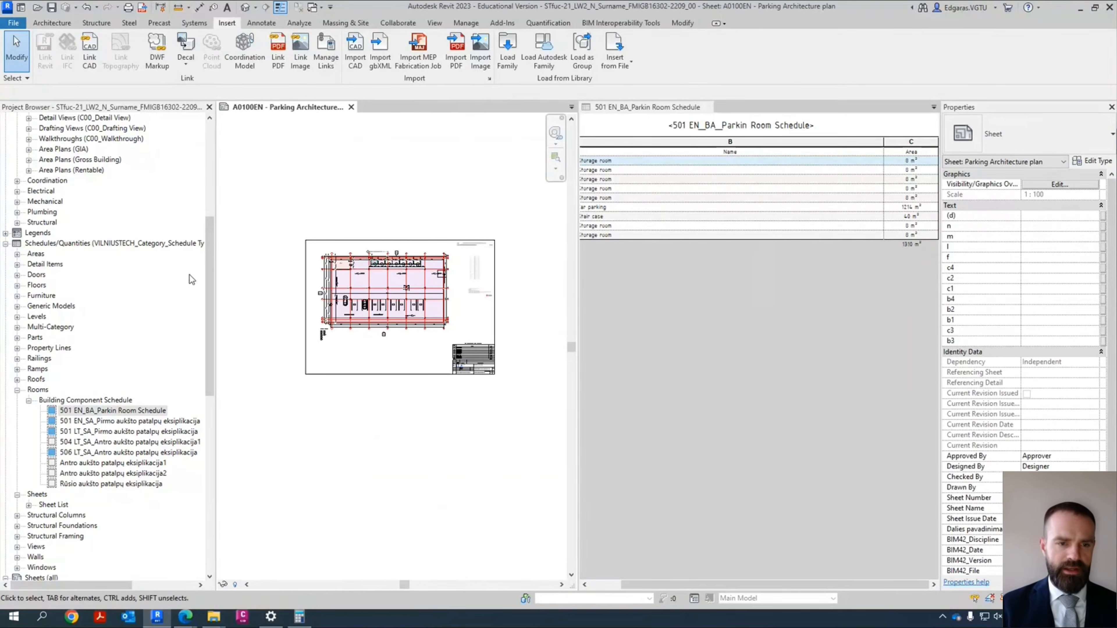
# Step: Search the project's views for "draft" and expand the architectural Drafting Views group
pyautogui.moveTo(220, 278); pyautogui.dragTo(216, 177)
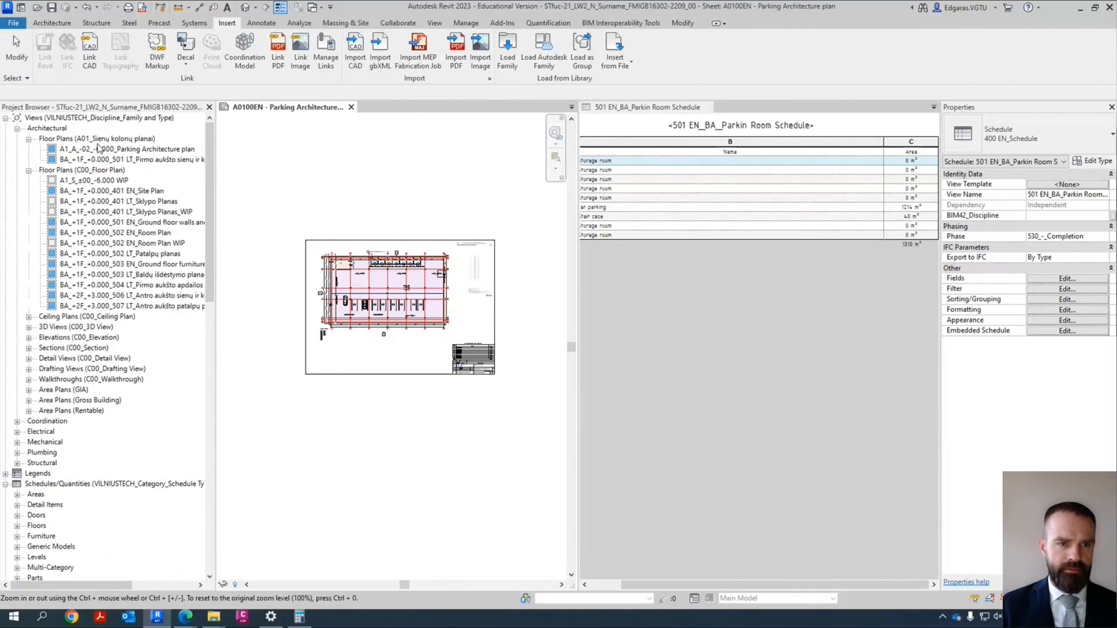
pyautogui.rightClick(59, 118)
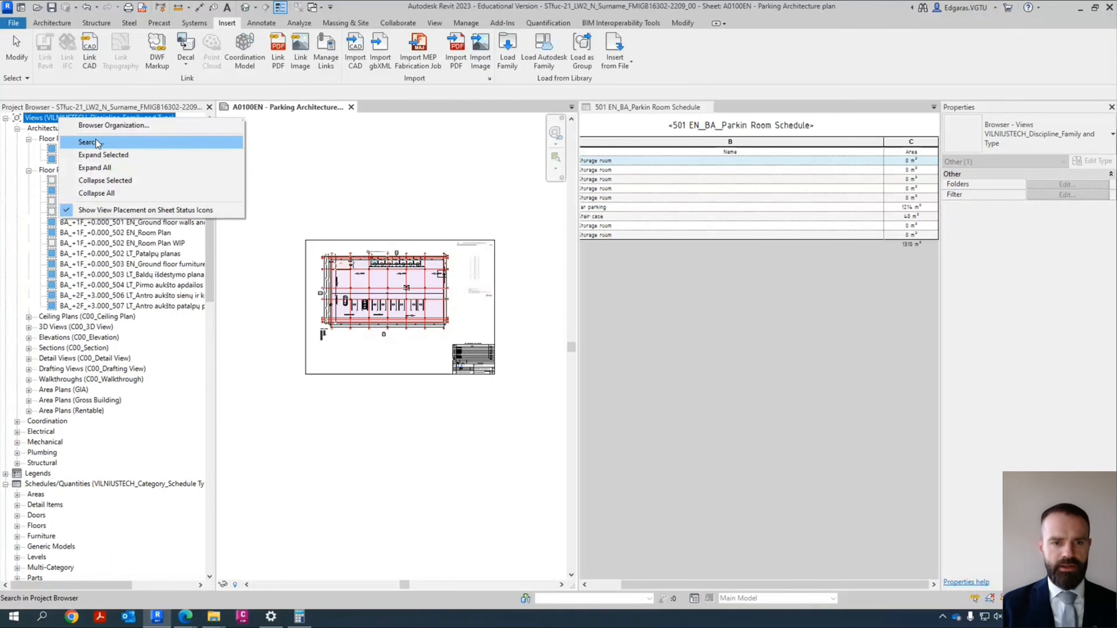
pyautogui.click(89, 142)
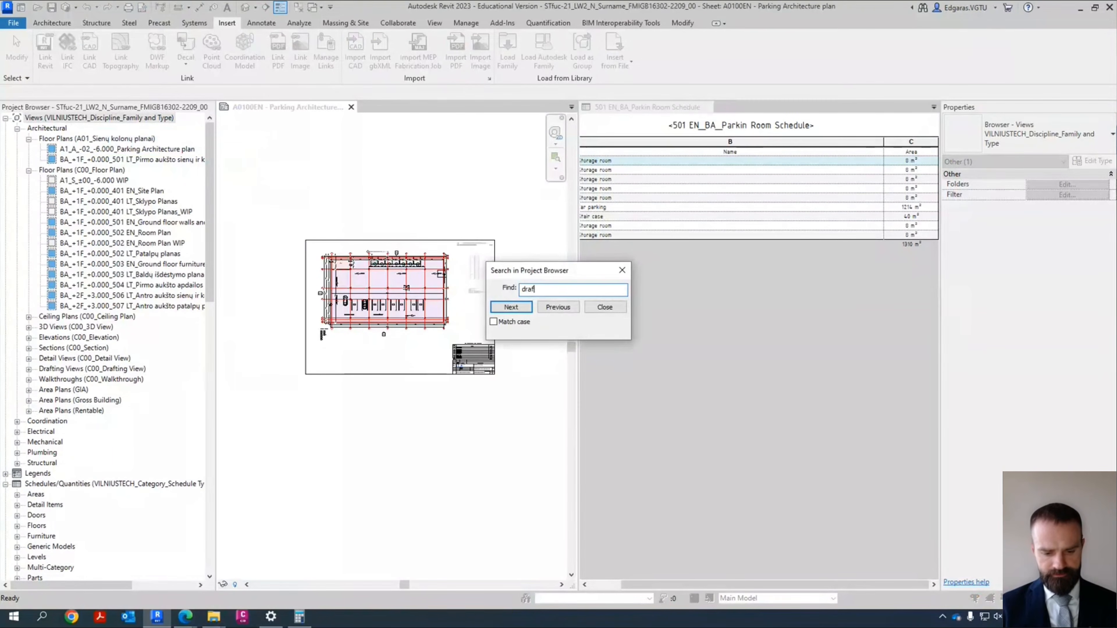
pyautogui.write('draft')
pyautogui.press('Return')
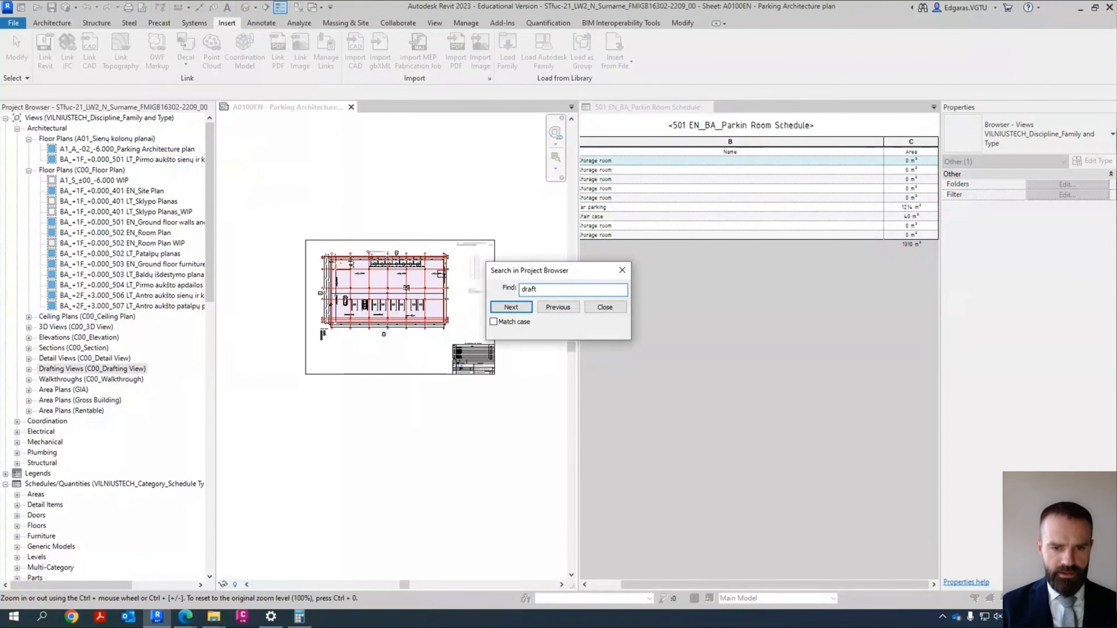
pyautogui.press('Escape')
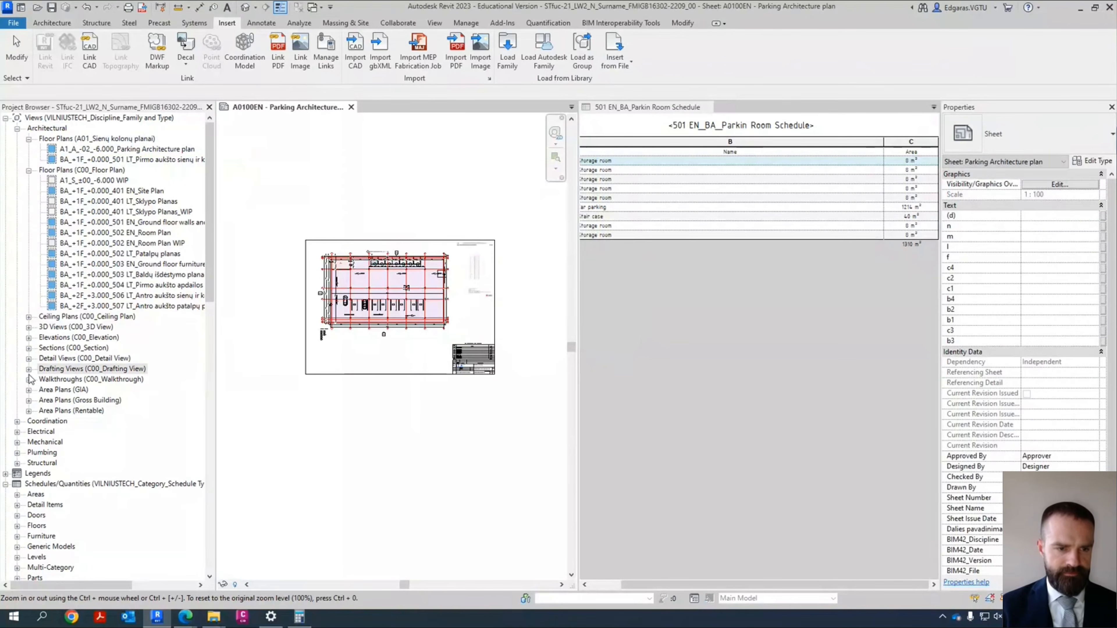
pyautogui.click(29, 369)
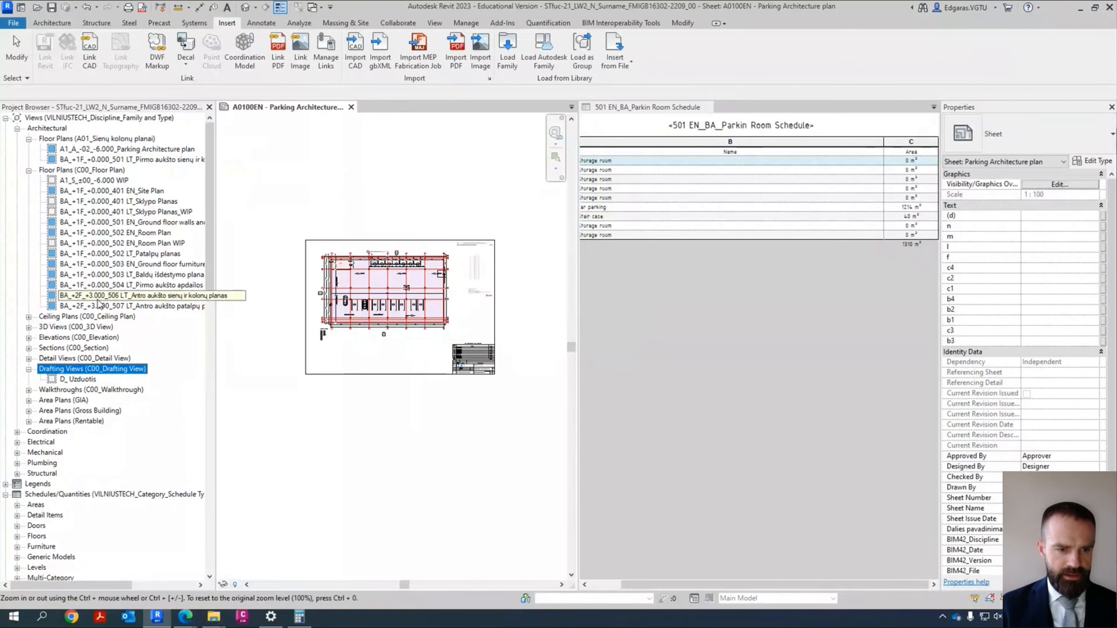
pyautogui.rightClick(75, 116)
pyautogui.click(101, 126)
pyautogui.click(675, 208)
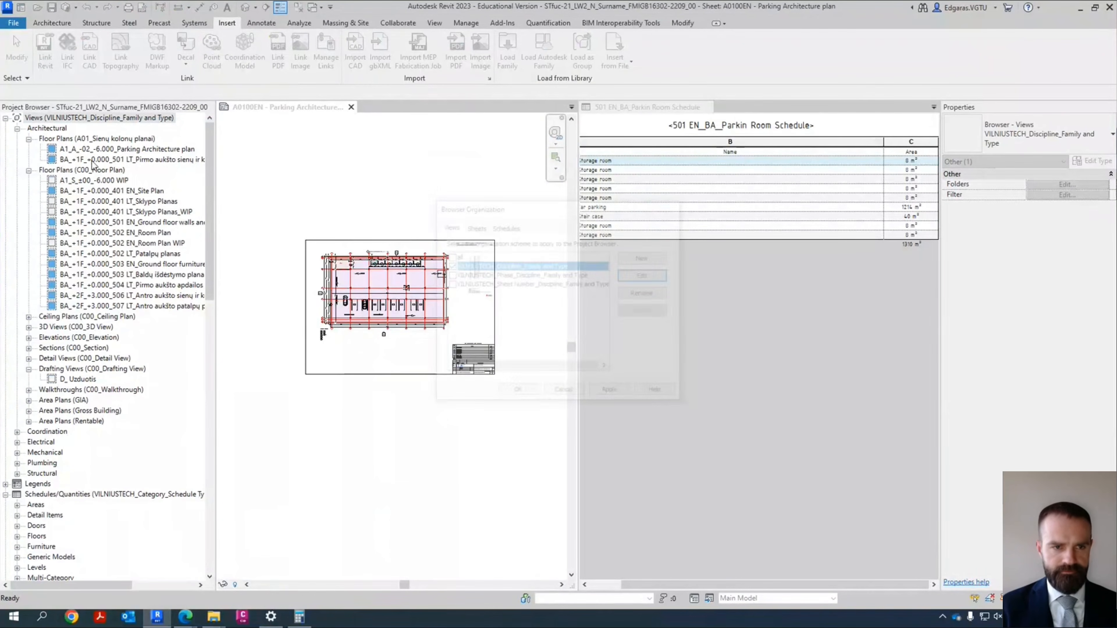
# Step: Search the project's views for "drafting" and open the Drafting 1 view in the Coordination group
pyautogui.rightClick(77, 118)
pyautogui.click(95, 142)
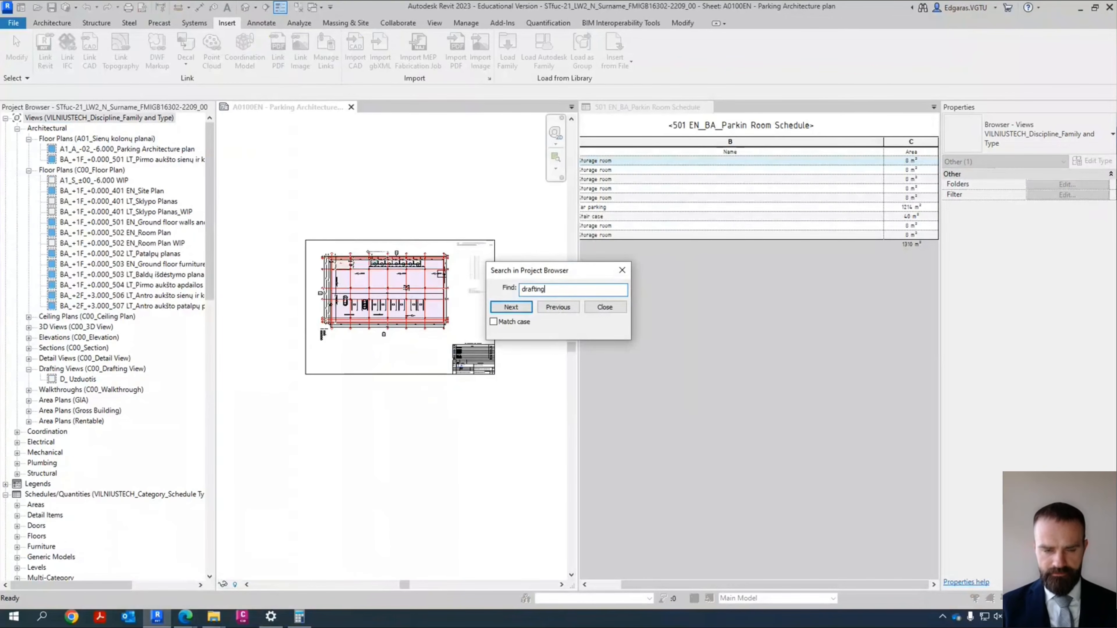
pyautogui.press('Return')
pyautogui.press('Return')
pyautogui.press('Return')
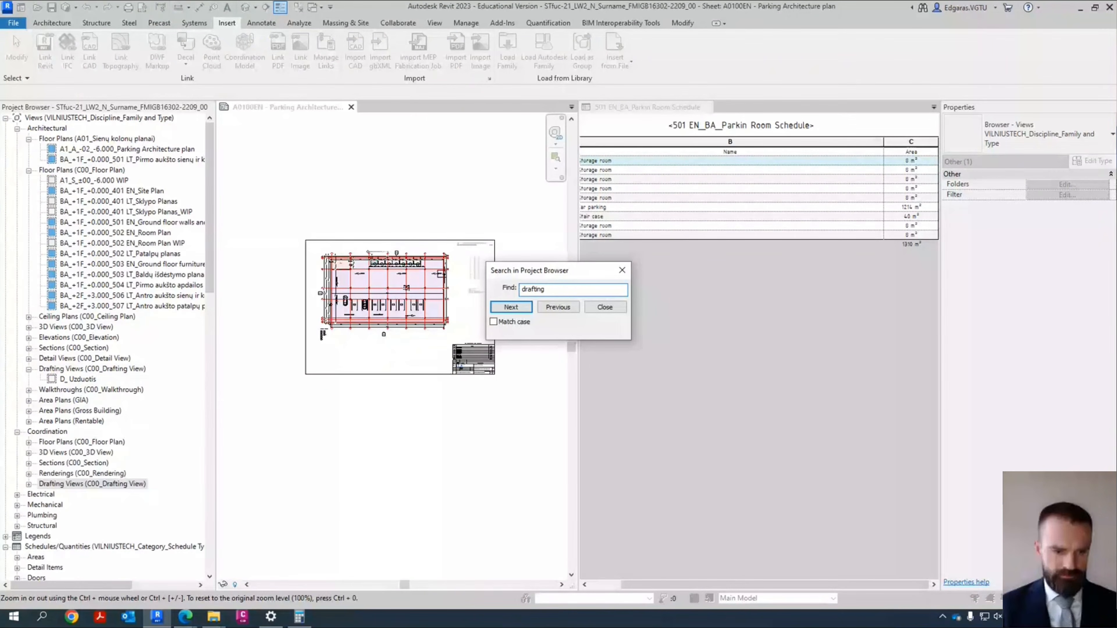
pyautogui.press('Escape')
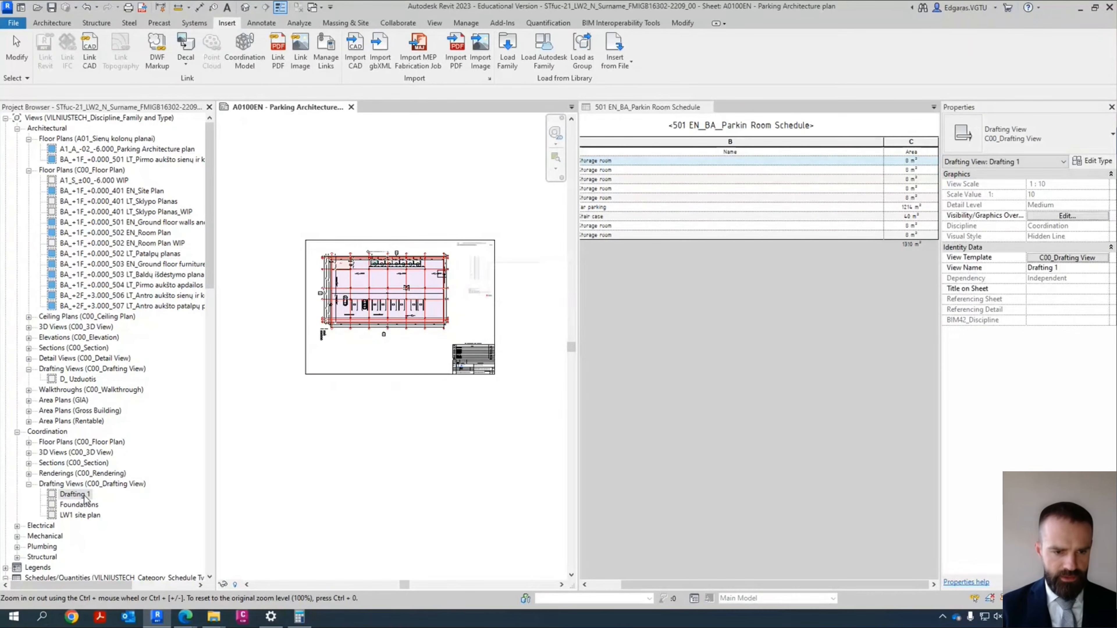
pyautogui.click(334, 491)
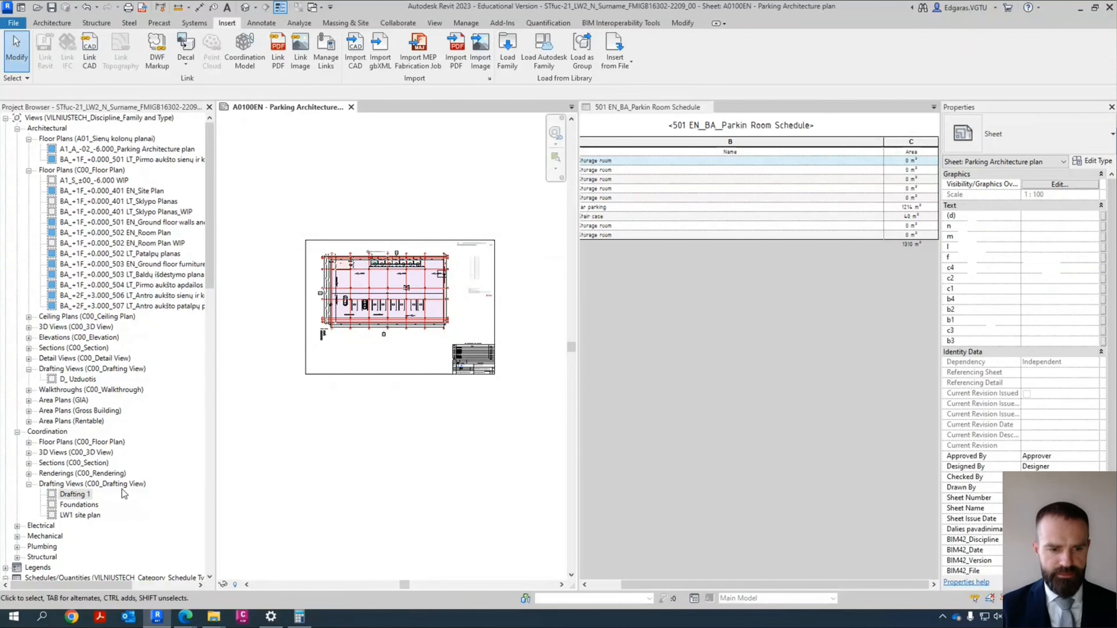
pyautogui.doubleClick(77, 494)
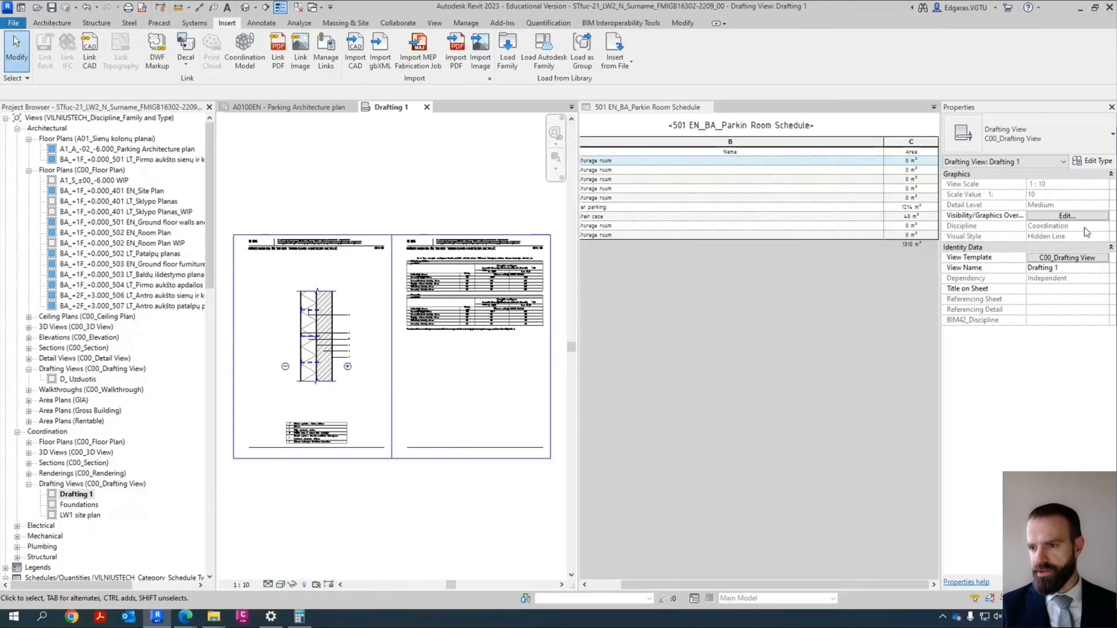
# Step: Remove the C00_Drafting View template from the Drafting 1 view by assigning <None>
pyautogui.click(1073, 259)
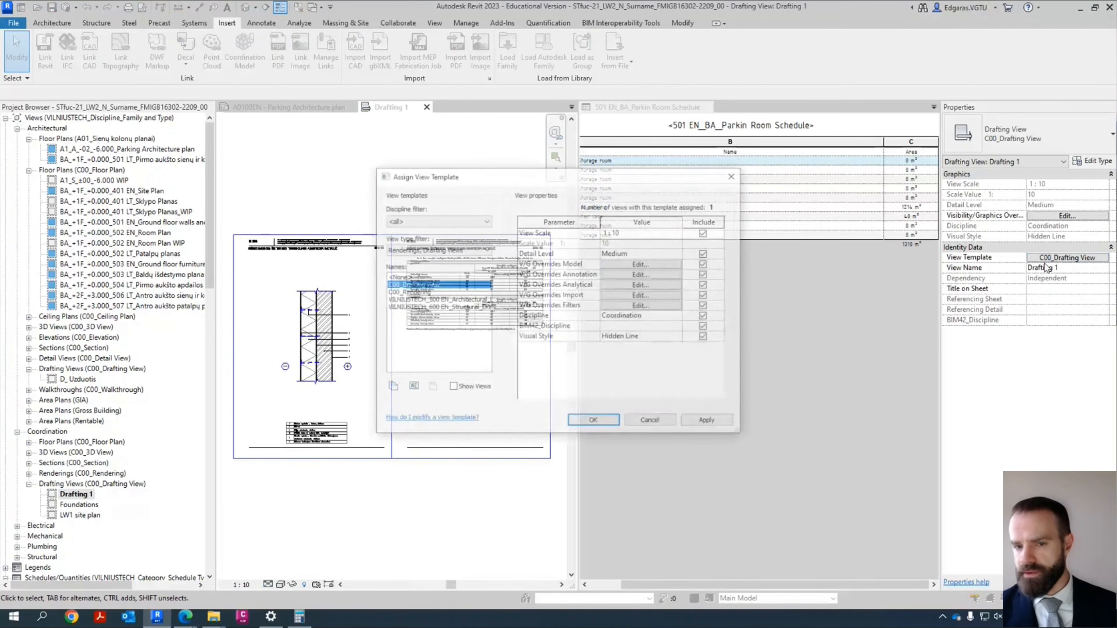
pyautogui.click(423, 277)
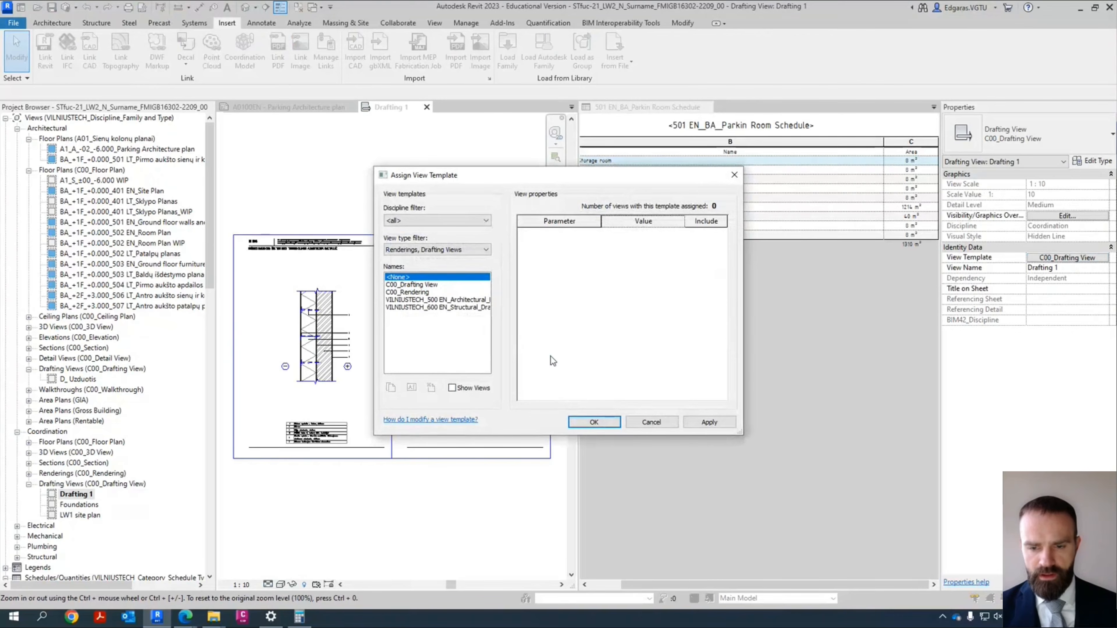
pyautogui.click(593, 422)
# Step: Set the Drafting 1 view's discipline to Architectural, rename it "Wall detail" and close the view
pyautogui.click(1068, 225)
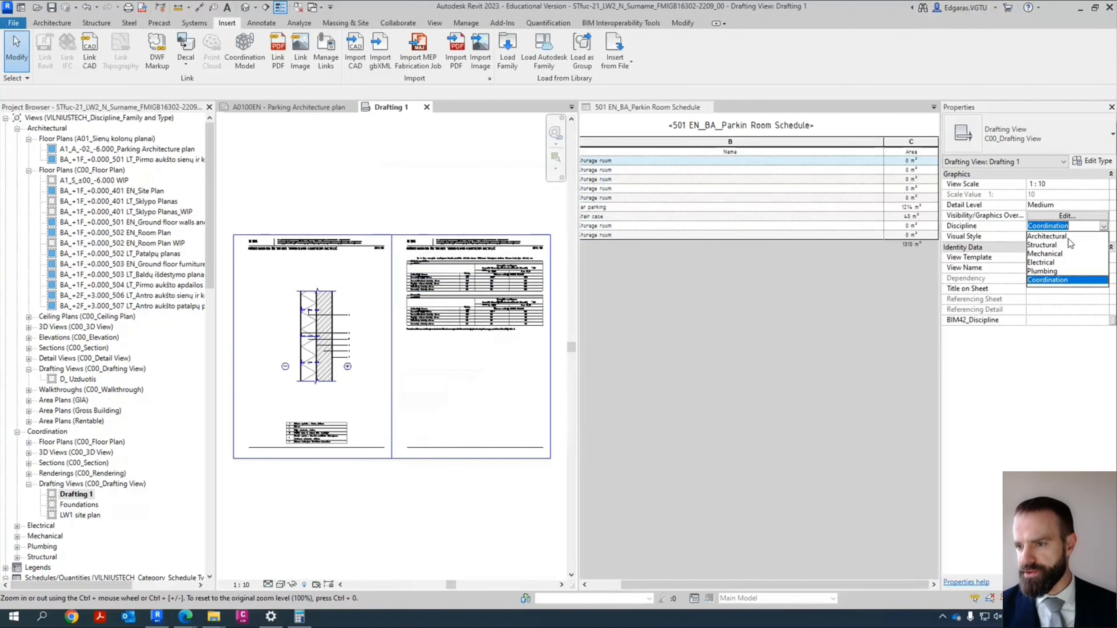
pyautogui.click(1052, 237)
pyautogui.click(1080, 269)
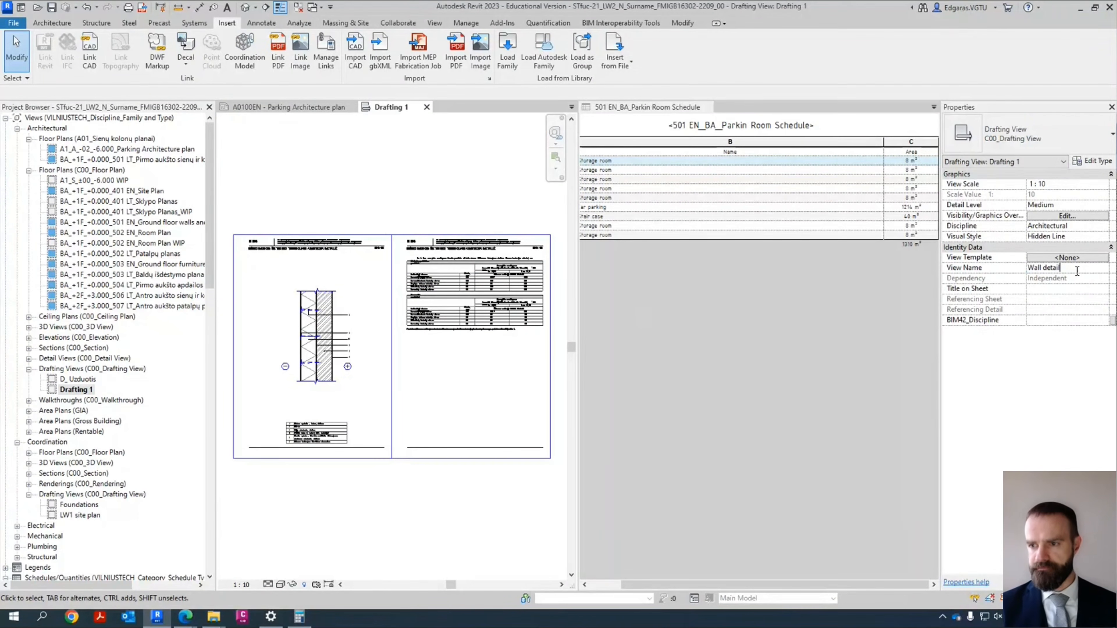
pyautogui.press('Return')
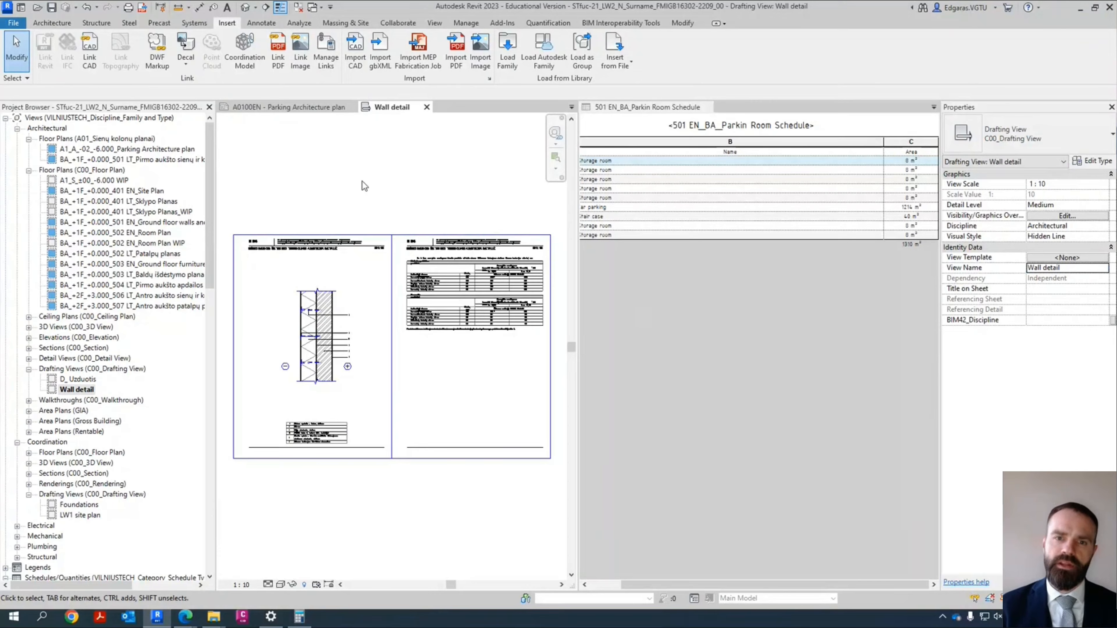
pyautogui.click(426, 108)
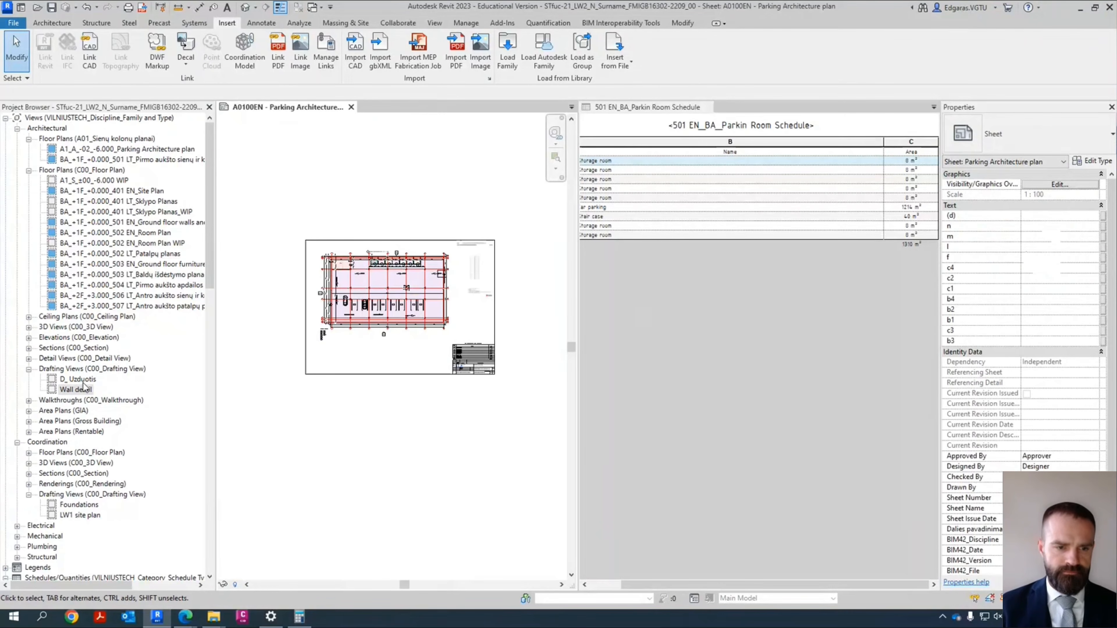
# Step: Place the Wall detail drafting view on the A0100EN parking plan sheet, over the sheet's lower edge
pyautogui.moveTo(83, 386); pyautogui.dragTo(395, 373)
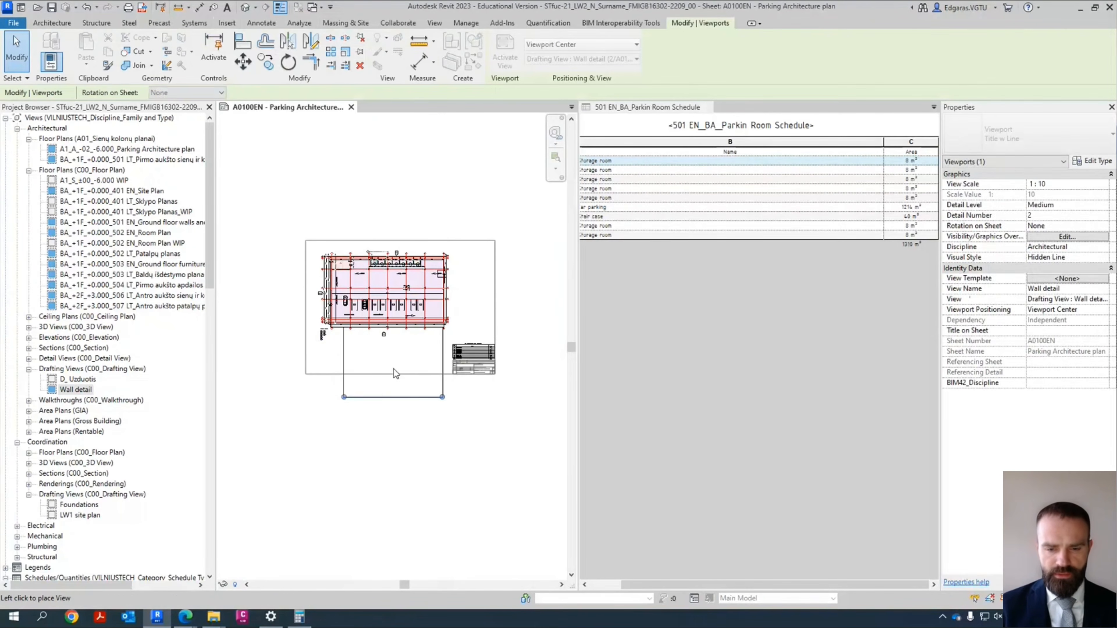
pyautogui.click(395, 373)
pyautogui.scroll(2, 395, 376)
pyautogui.scroll(2, 395, 381)
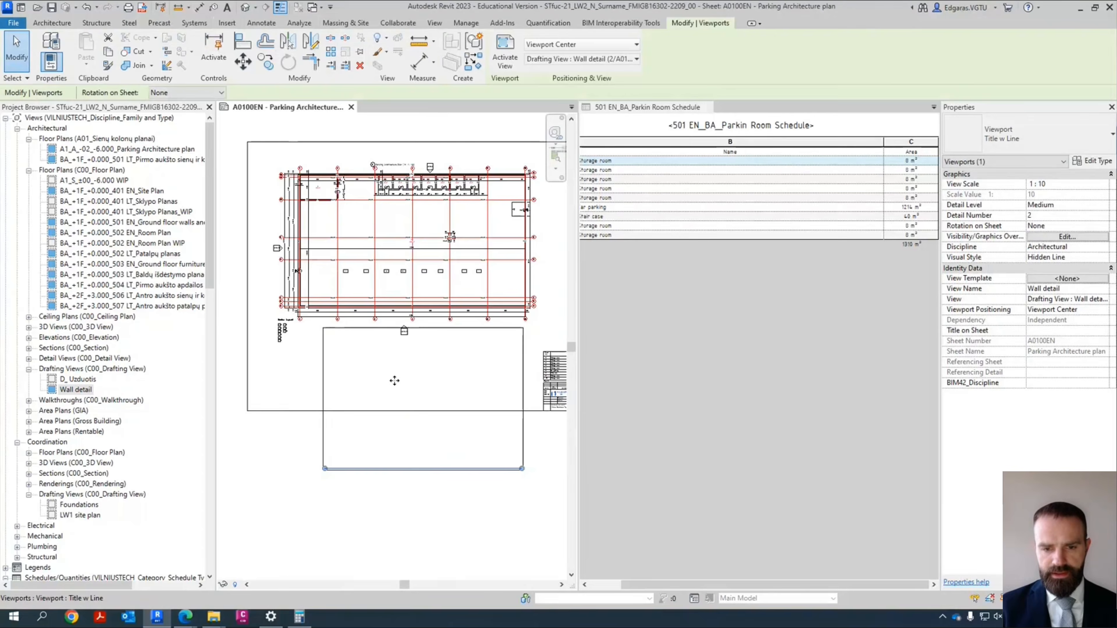
pyautogui.scroll(-3, 394, 381)
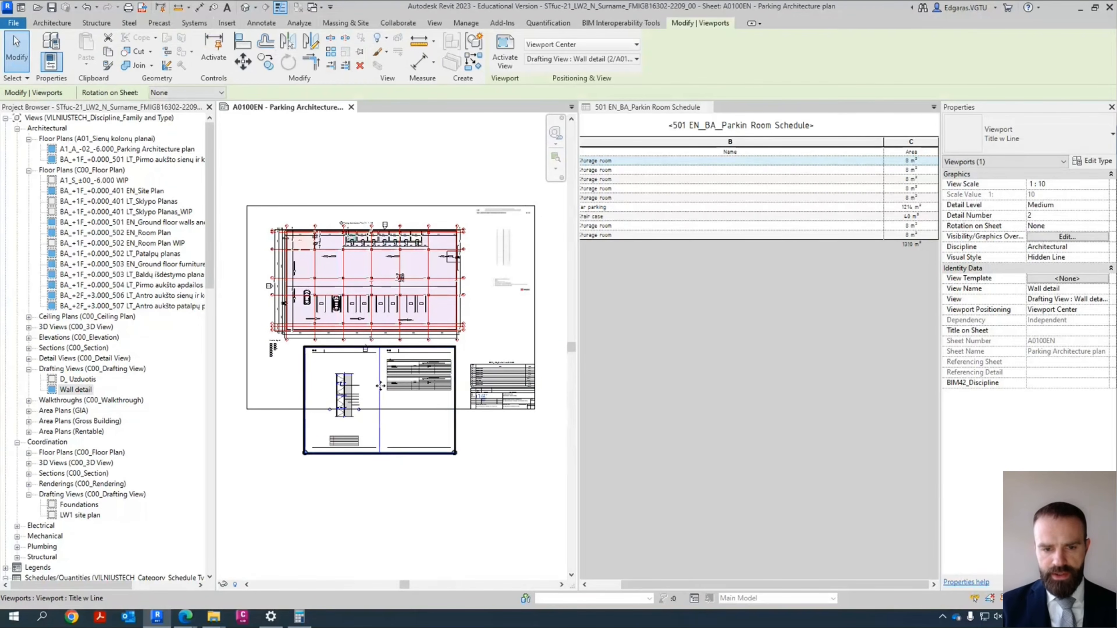
# Step: Move the Wall detail viewport off the sheet to just beyond the title block's right border, level with the PDF detail
pyautogui.moveTo(380, 385); pyautogui.dragTo(325, 338)
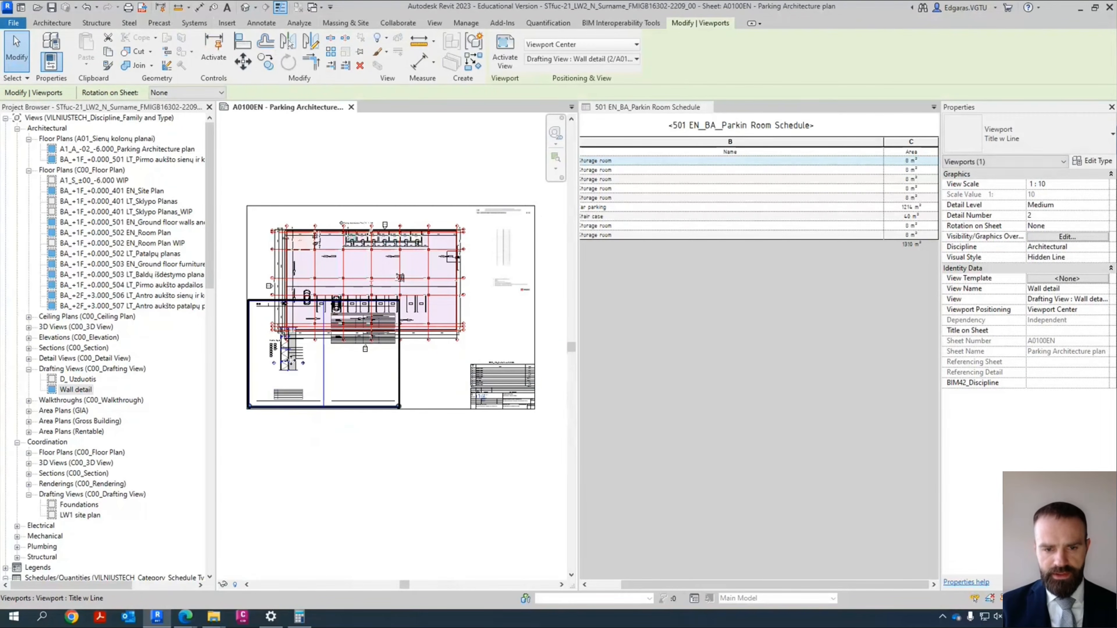
pyautogui.scroll(2, 292, 361)
pyautogui.scroll(-2, 336, 369)
pyautogui.moveTo(332, 376); pyautogui.dragTo(529, 282)
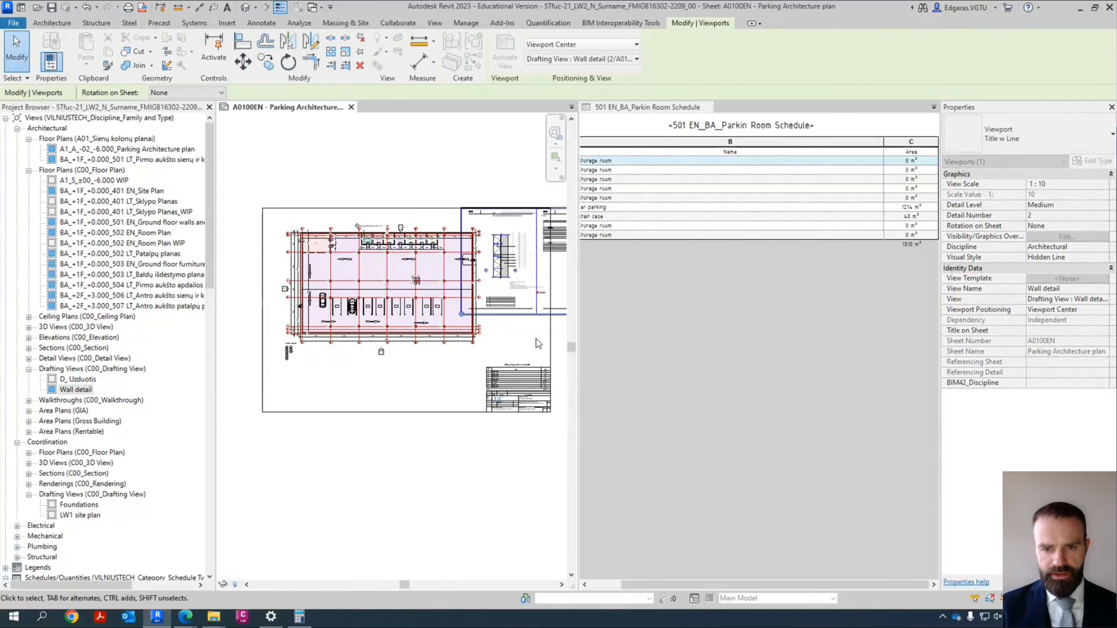
pyautogui.moveTo(528, 356); pyautogui.dragTo(362, 384, button='middle')
pyautogui.moveTo(403, 267); pyautogui.dragTo(489, 268)
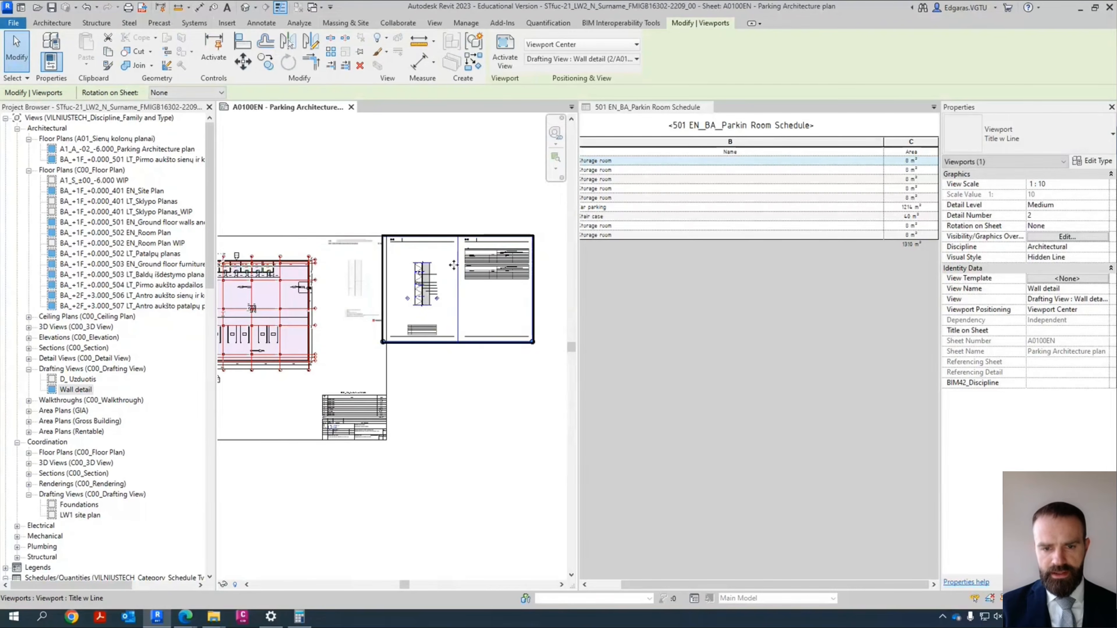
pyautogui.scroll(2, 453, 265)
pyautogui.click(441, 474)
pyautogui.moveTo(400, 286); pyautogui.dragTo(419, 286)
pyautogui.click(433, 439)
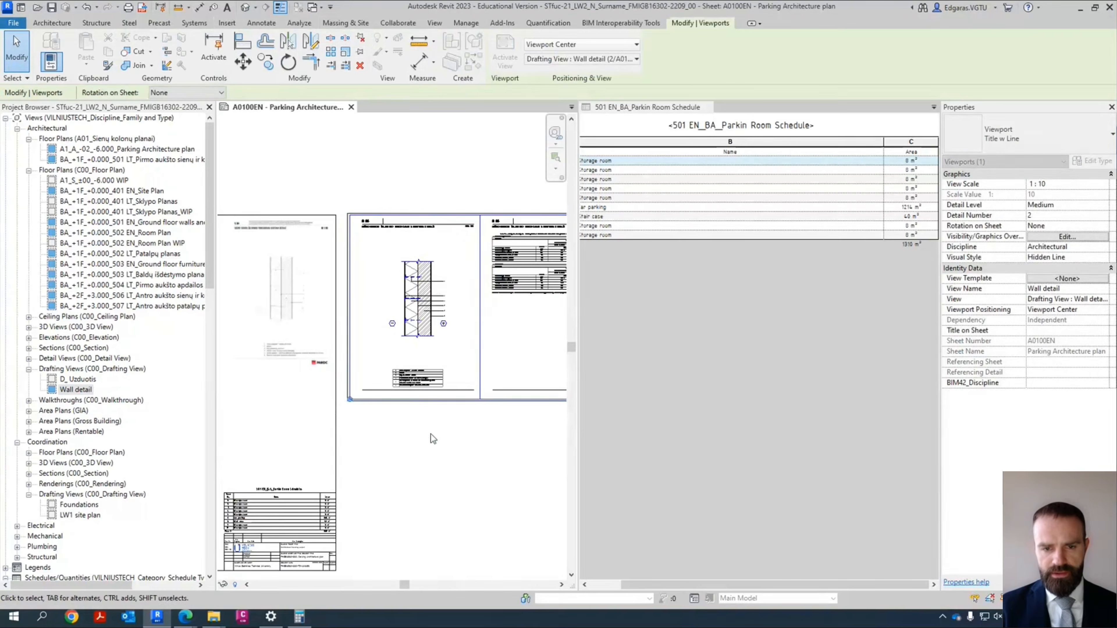
pyautogui.scroll(-2, 482, 388)
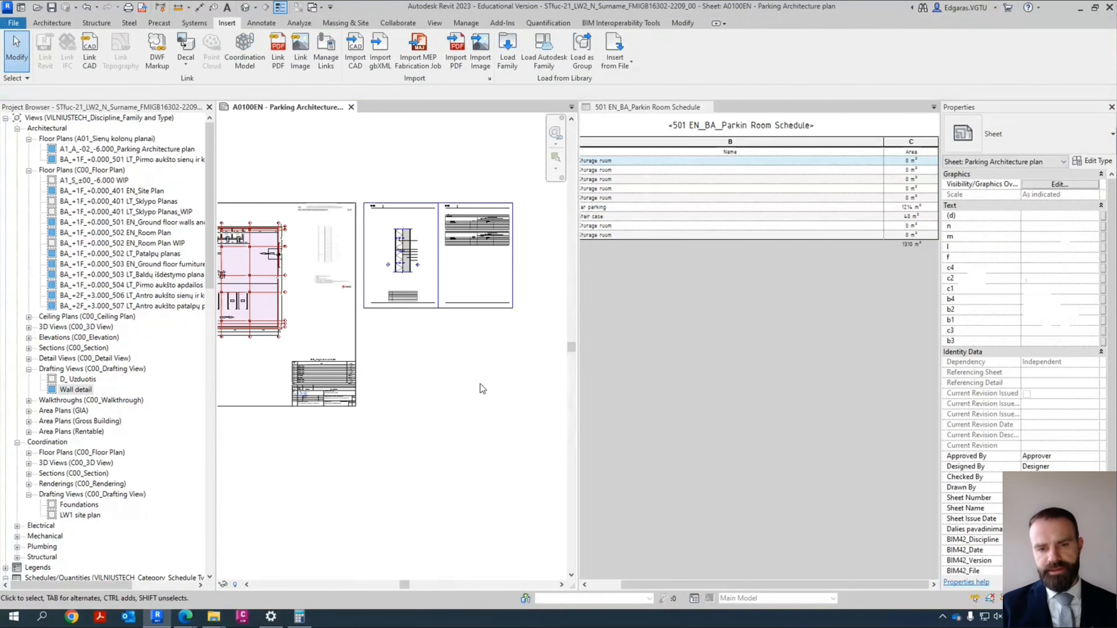
# Step: Open the Wall detail drafting view and select the linked S-04-LT.dwg drawing
pyautogui.moveTo(480, 385); pyautogui.dragTo(576, 404, button='middle')
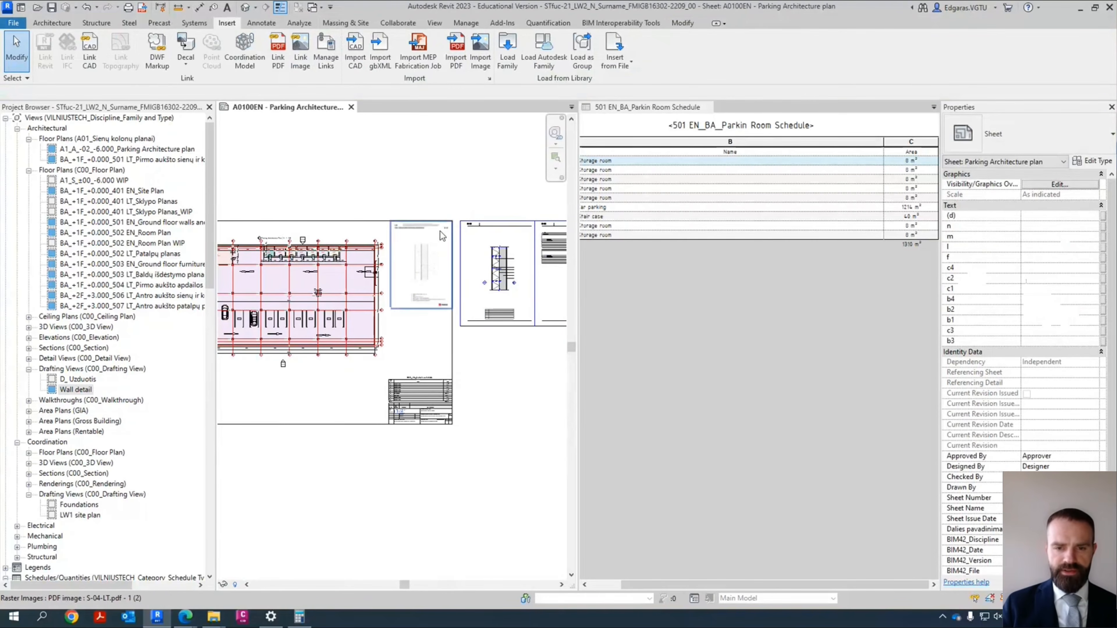
pyautogui.scroll(5, 420, 359)
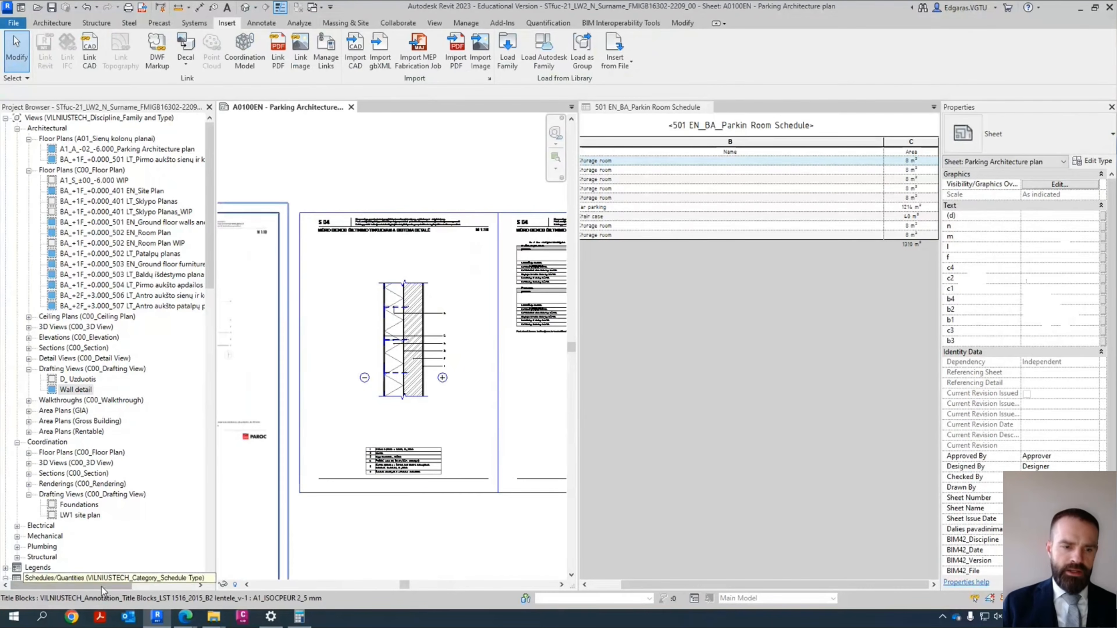
pyautogui.doubleClick(71, 389)
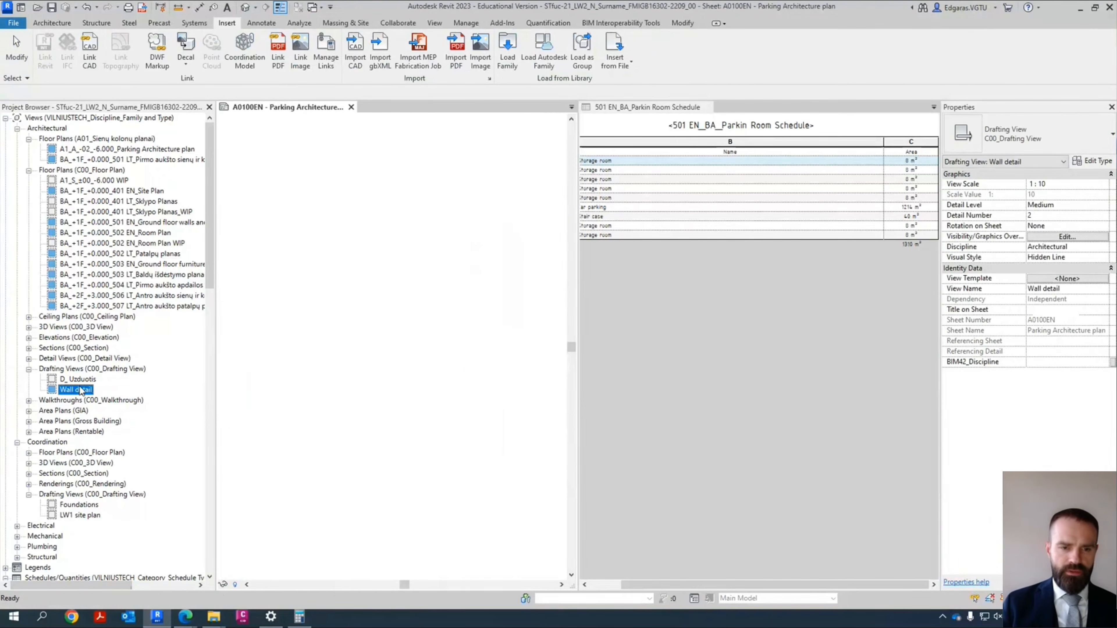
pyautogui.click(430, 296)
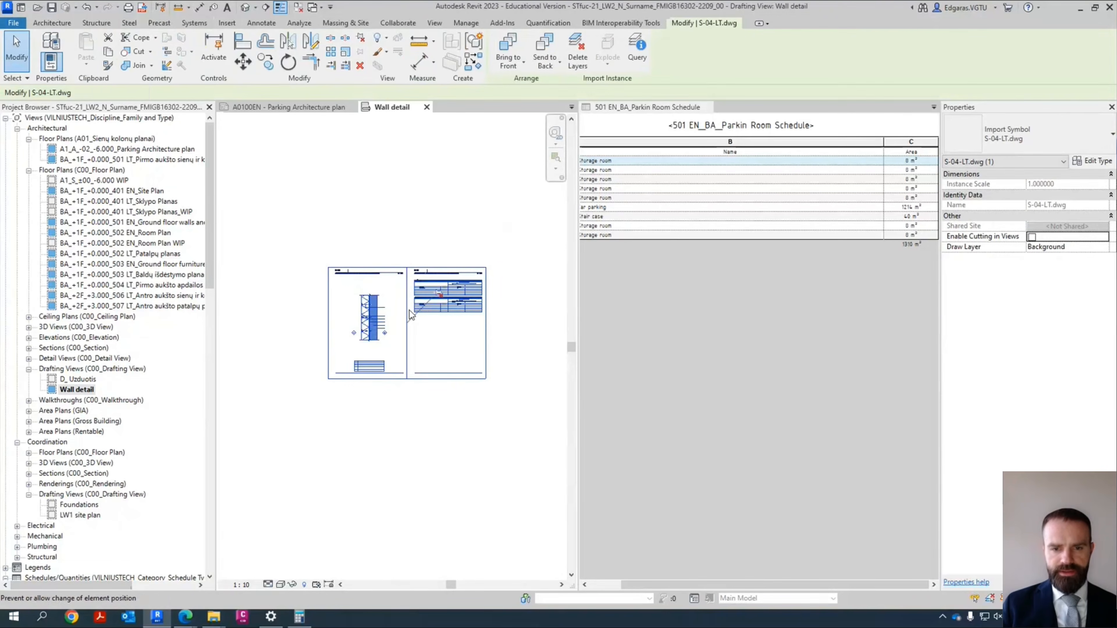
pyautogui.scroll(2, 435, 293)
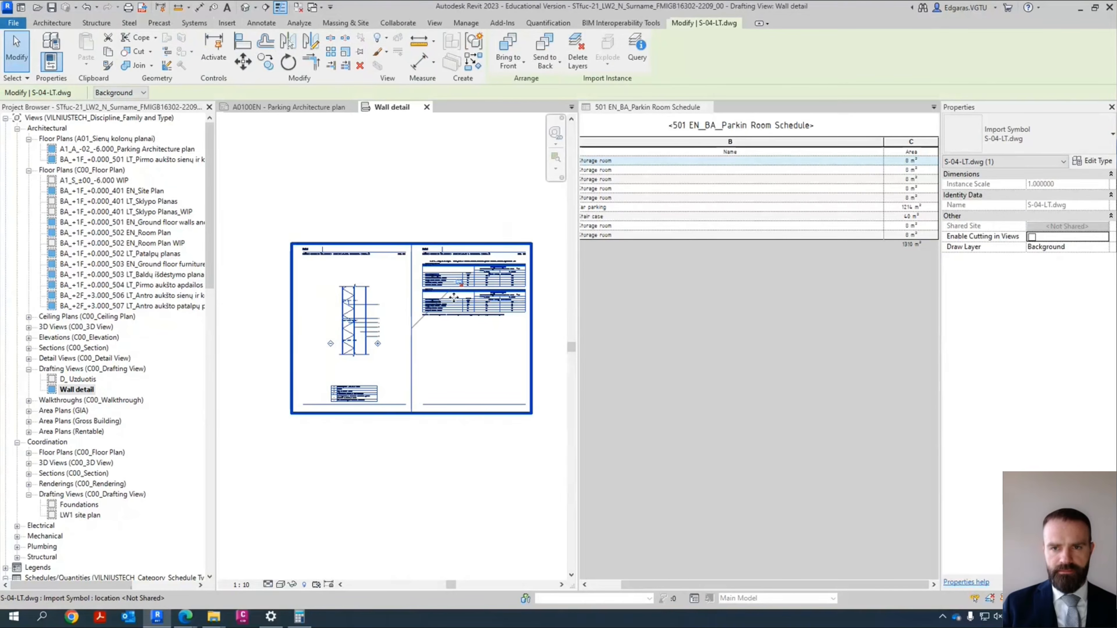
pyautogui.rightClick(432, 272)
pyautogui.click(370, 470)
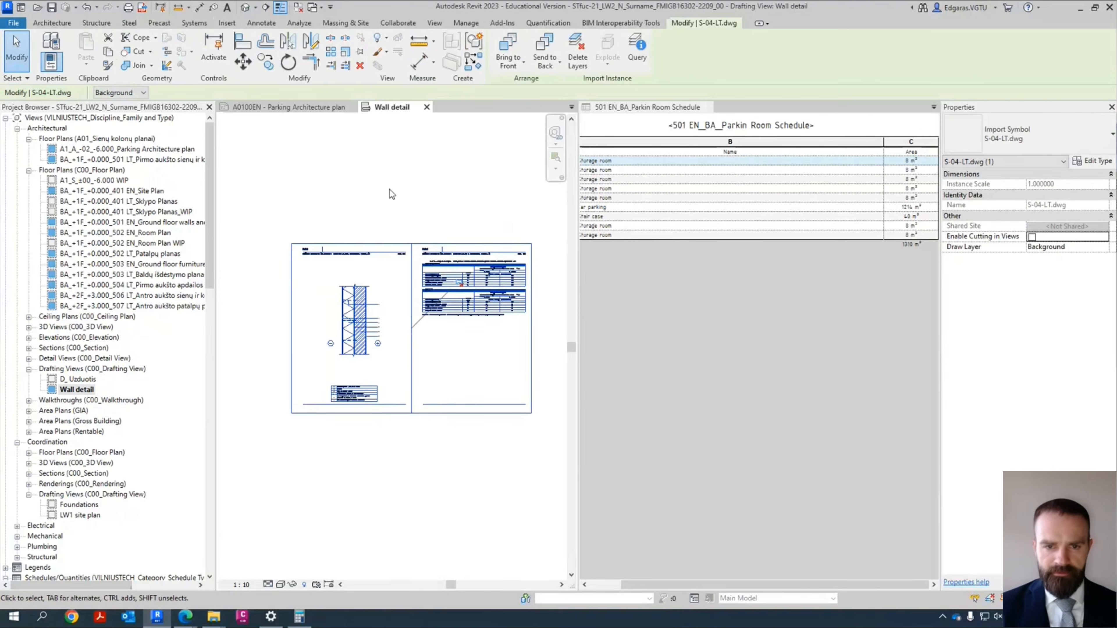
# Step: Import the CAD file S-04-LT.dwg into the Wall detail view and fully explode it
pyautogui.click(227, 23)
pyautogui.click(355, 70)
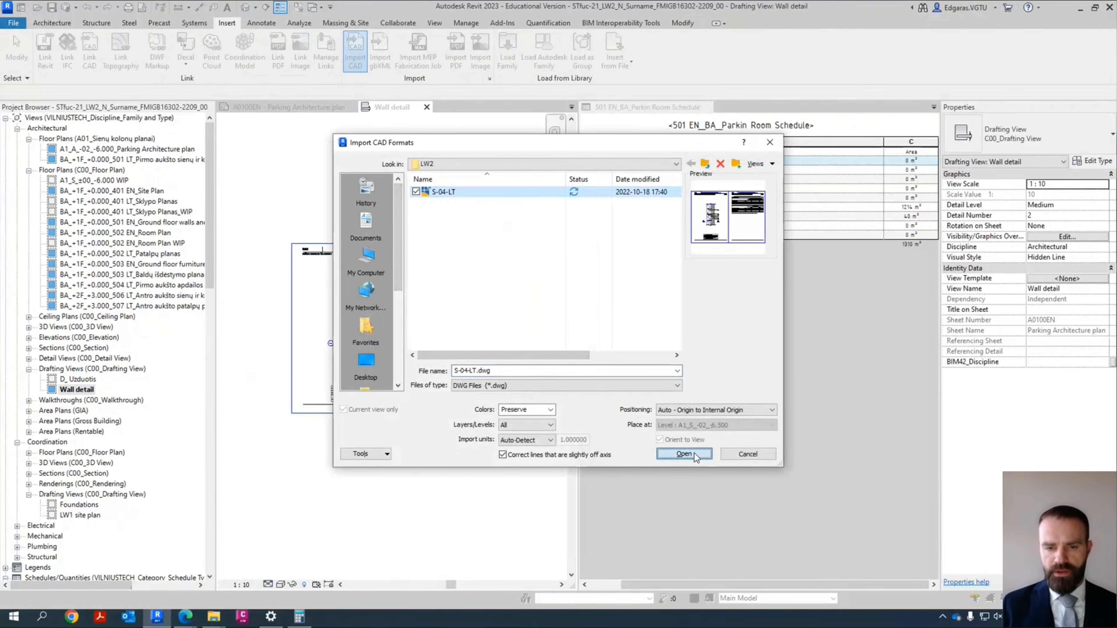
pyautogui.click(683, 453)
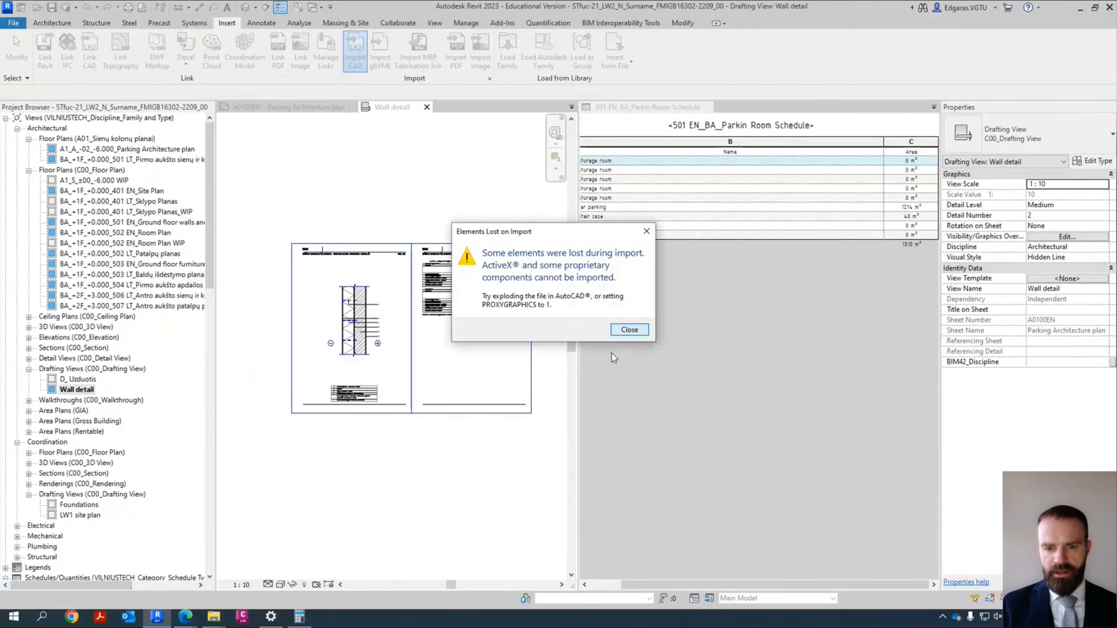
pyautogui.click(629, 329)
pyautogui.click(437, 345)
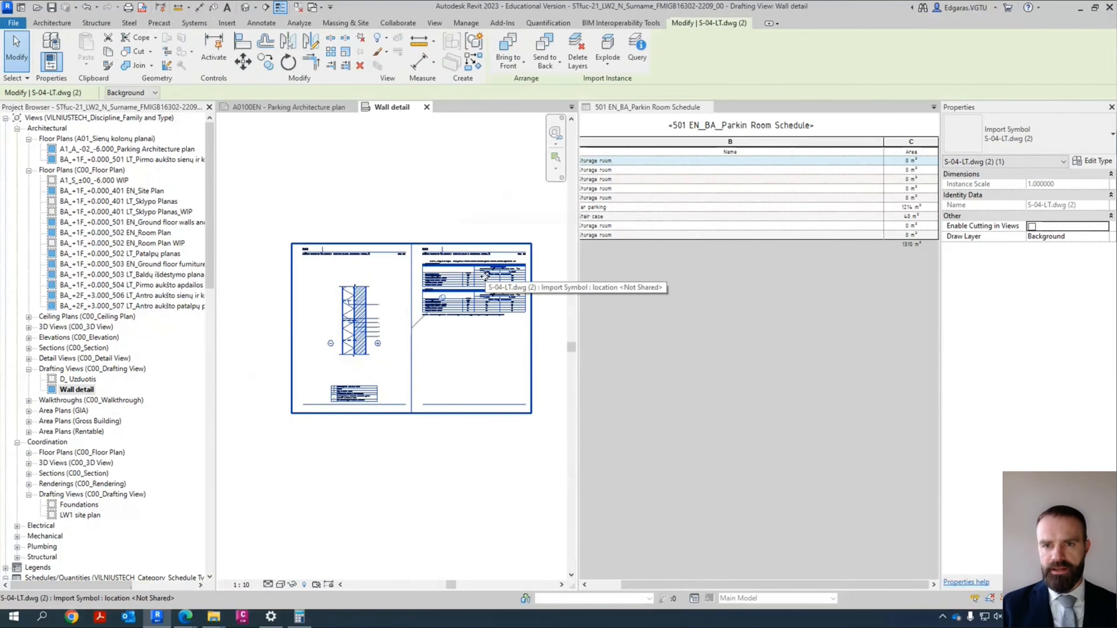
pyautogui.click(607, 62)
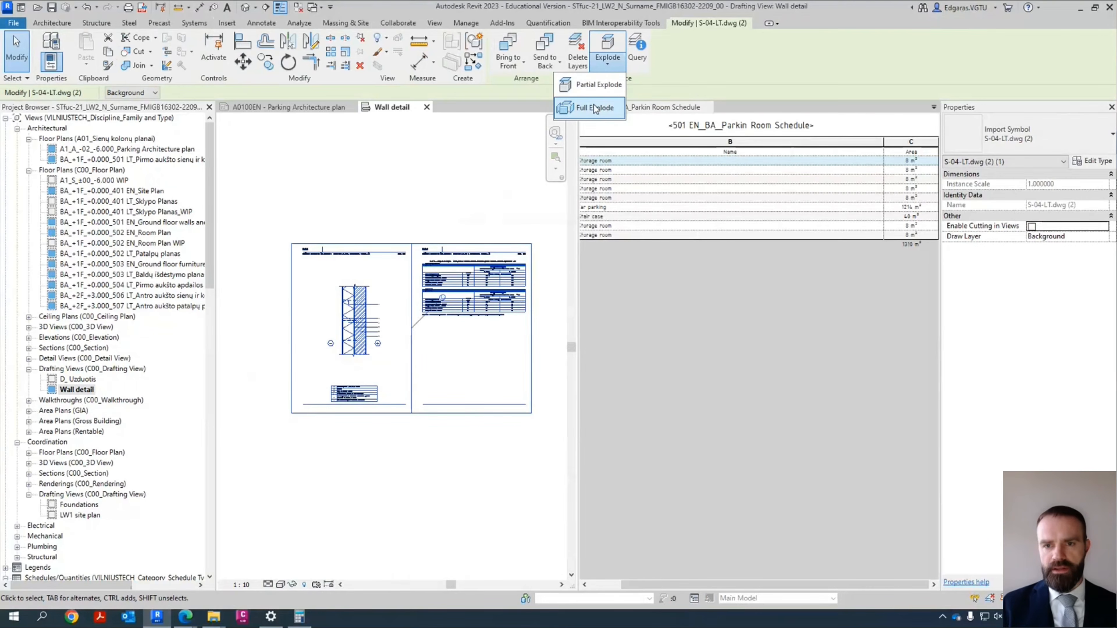
pyautogui.click(595, 108)
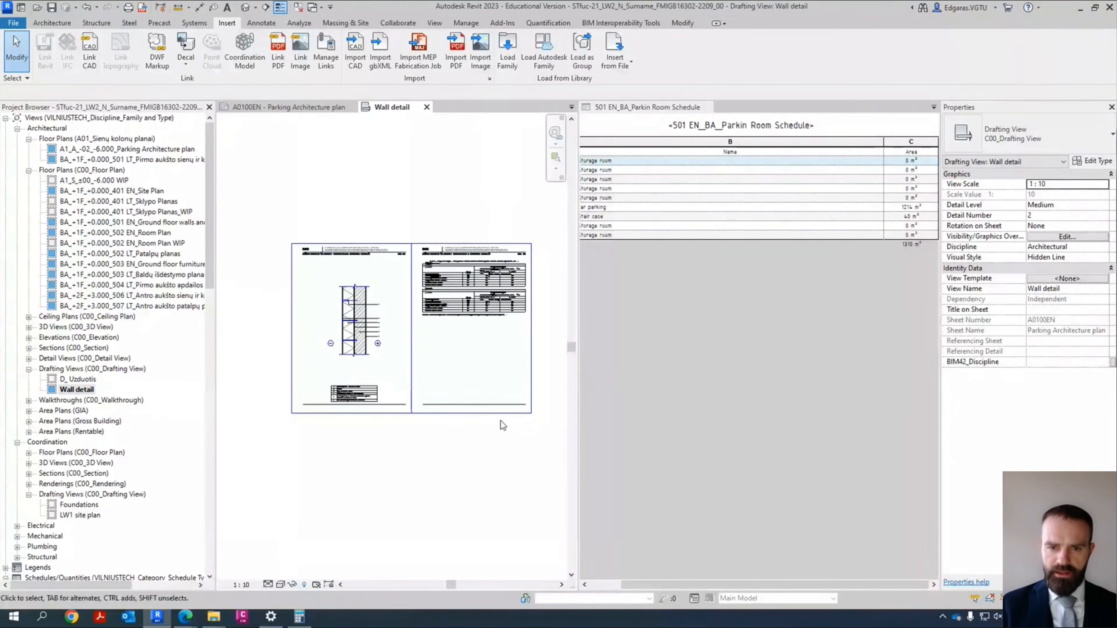
# Step: Delete the linked S-04-LT.dwg and the right-hand page of the exploded drawing with its tables and frame lines
pyautogui.moveTo(413, 221); pyautogui.dragTo(546, 430)
pyautogui.click(531, 417)
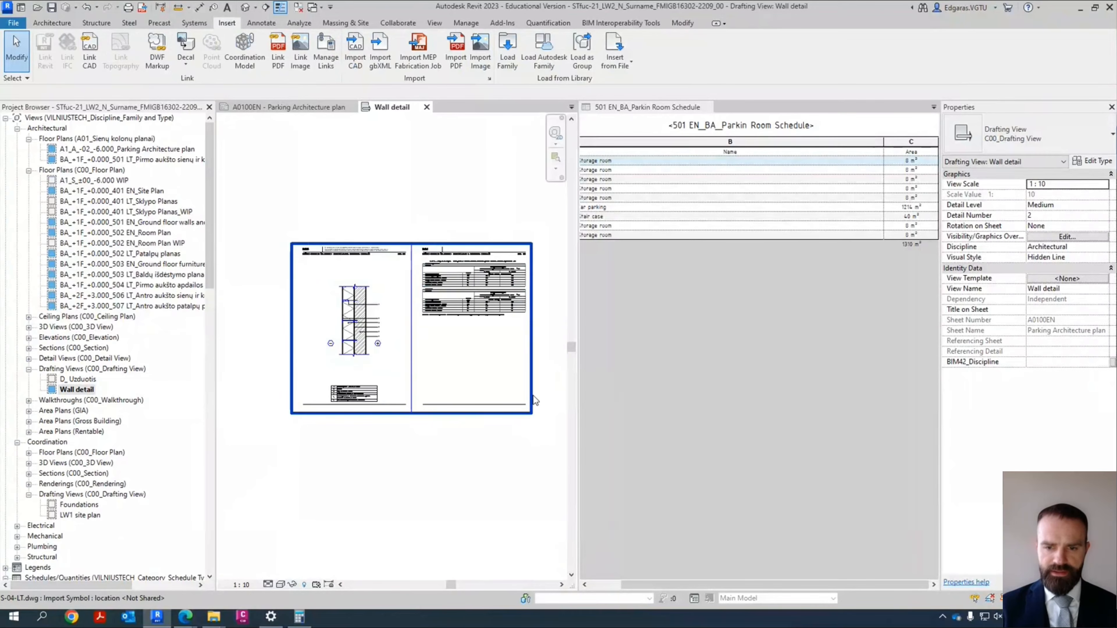
pyautogui.press('Delete')
pyautogui.moveTo(542, 437); pyautogui.dragTo(441, 205)
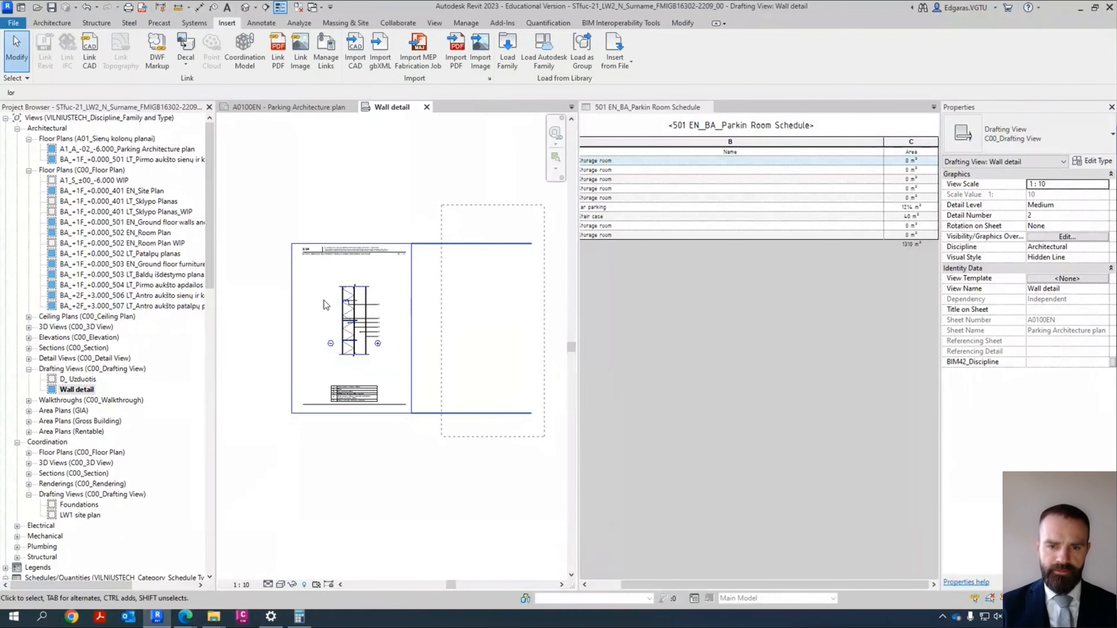
pyautogui.press('Delete')
# Step: Move the "S 04" text from the page header to just above the wall section drawing
pyautogui.scroll(2, 293, 281)
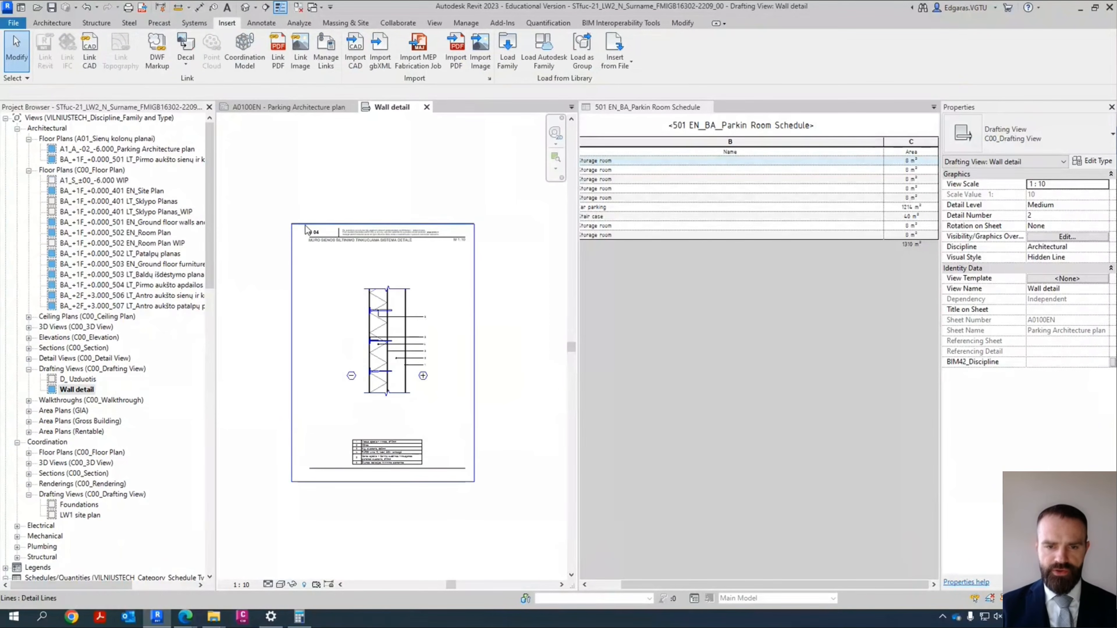
pyautogui.scroll(1, 307, 227)
pyautogui.scroll(-1, 356, 246)
pyautogui.scroll(2, 411, 214)
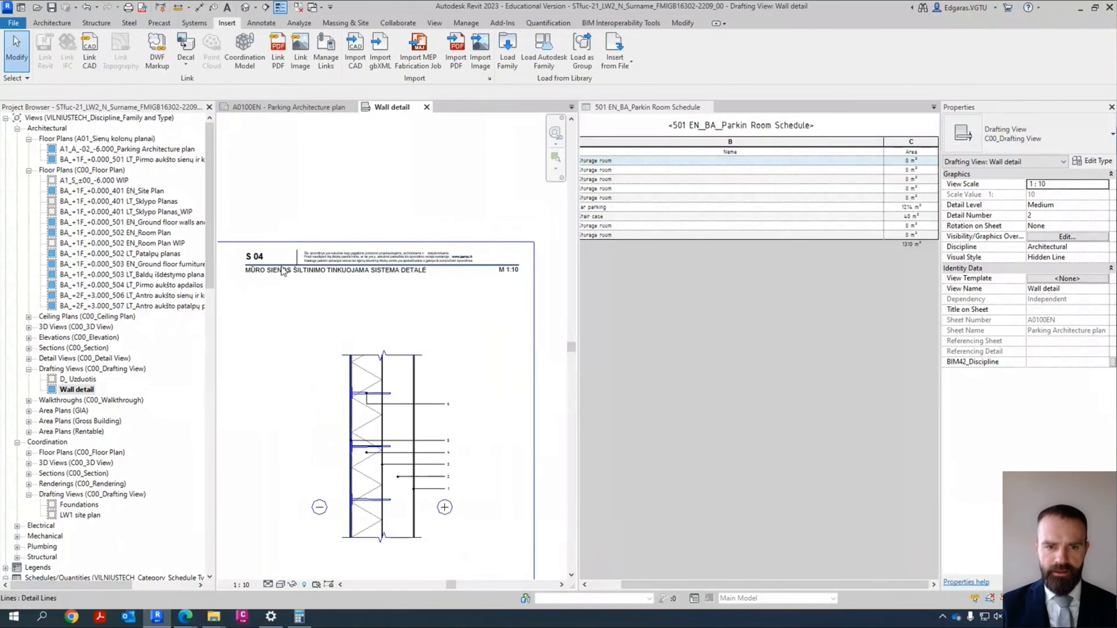
pyautogui.moveTo(314, 333); pyautogui.dragTo(440, 409)
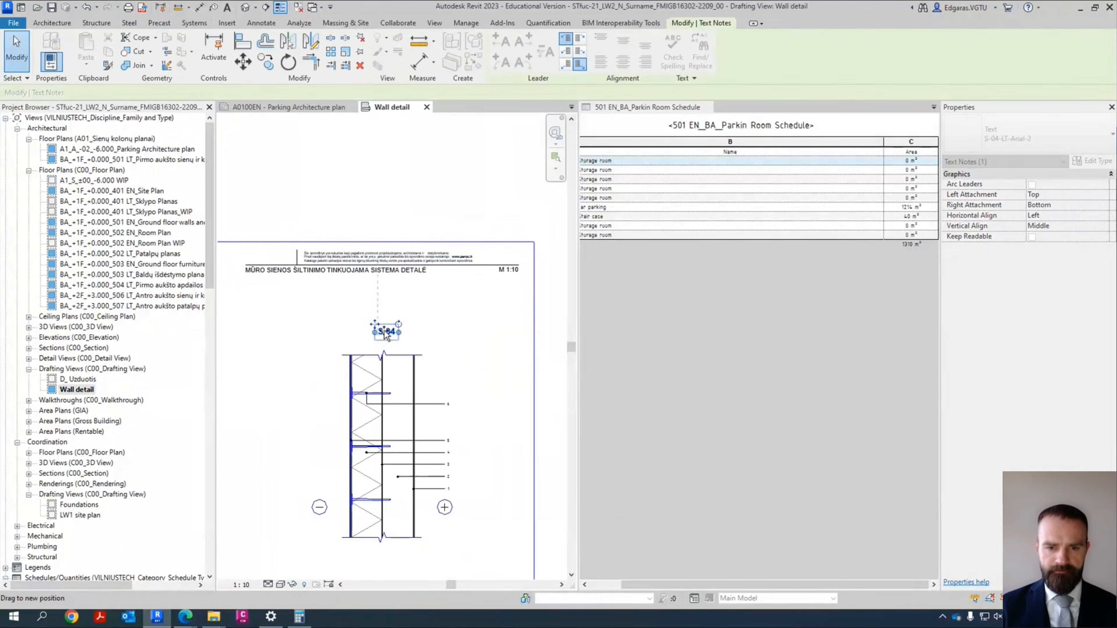
pyautogui.click(441, 283)
# Step: Delete the remaining page header, the frame lines around the detail and the horizontal lines beneath the legend table
pyautogui.scroll(-2, 440, 278)
pyautogui.moveTo(519, 287); pyautogui.dragTo(283, 220)
pyautogui.press('Delete')
pyautogui.scroll(2, 340, 521)
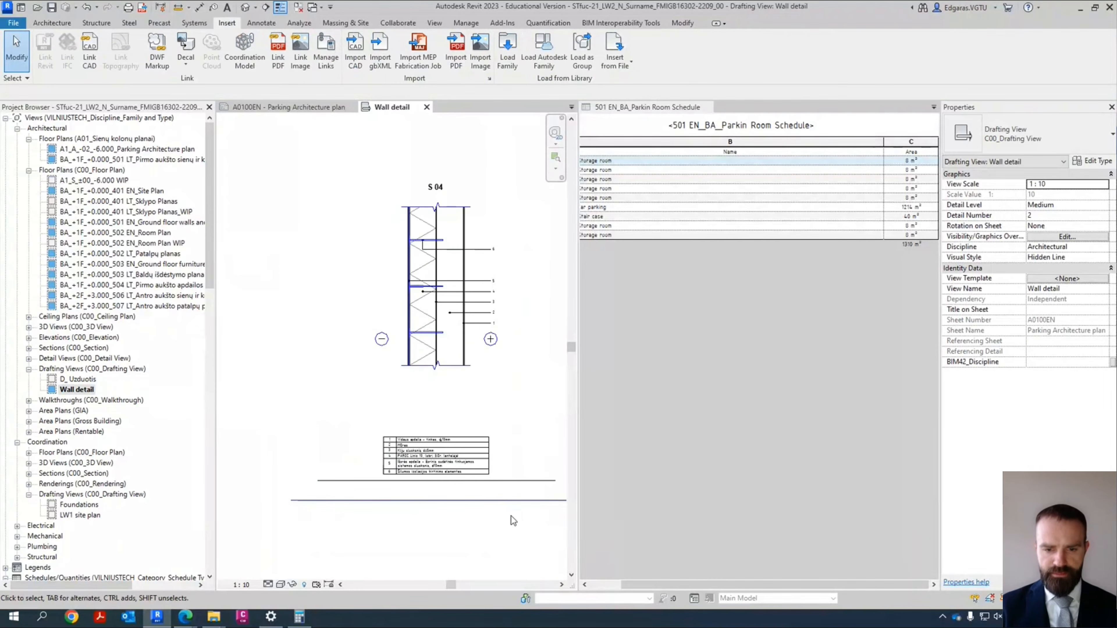
pyautogui.moveTo(519, 518); pyautogui.dragTo(338, 483)
pyautogui.press('Delete')
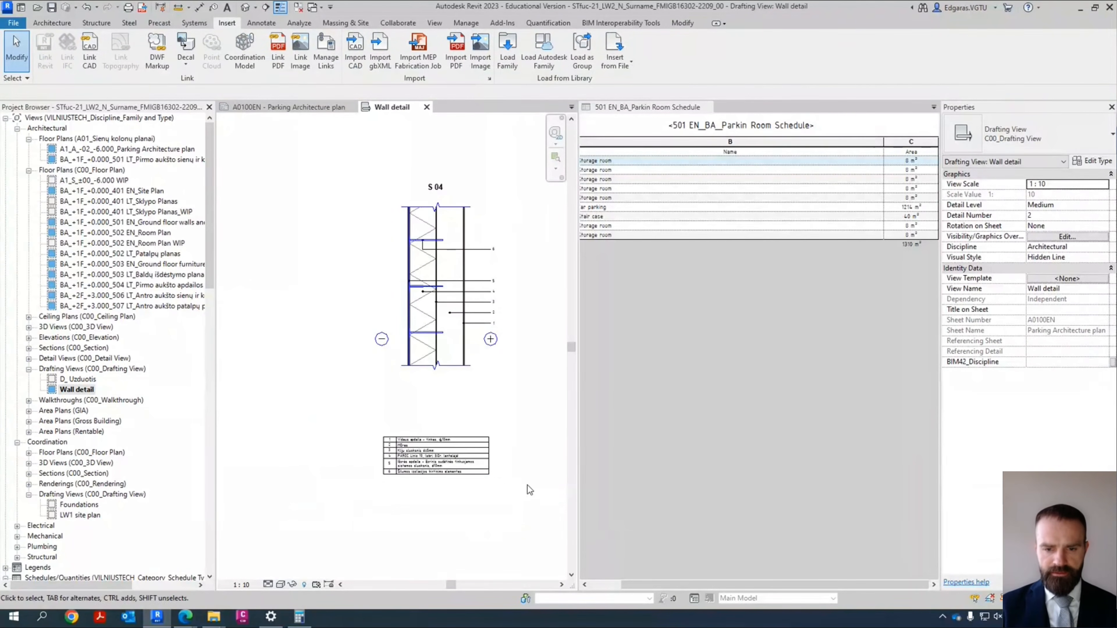
# Step: Move the layer legend table up to just below the wall section and close the Wall detail view
pyautogui.moveTo(527, 484); pyautogui.dragTo(295, 402)
pyautogui.moveTo(477, 456); pyautogui.dragTo(477, 403)
pyautogui.click(506, 488)
pyautogui.scroll(-1, 177, 422)
pyautogui.scroll(-3, 178, 416)
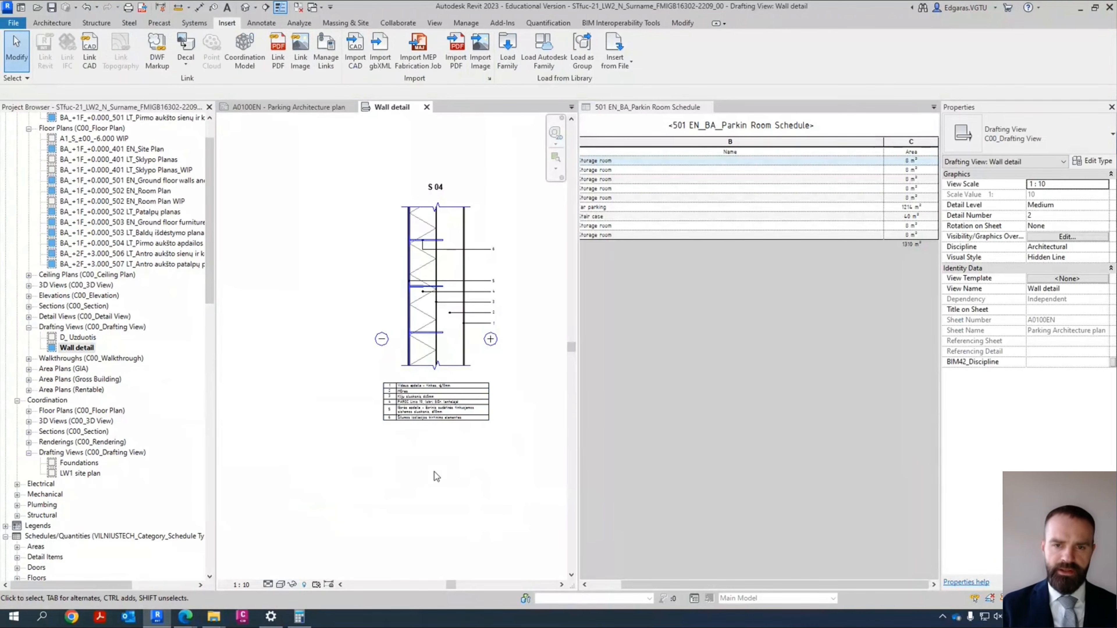
pyautogui.moveTo(320, 242); pyautogui.dragTo(184, 302, button='middle')
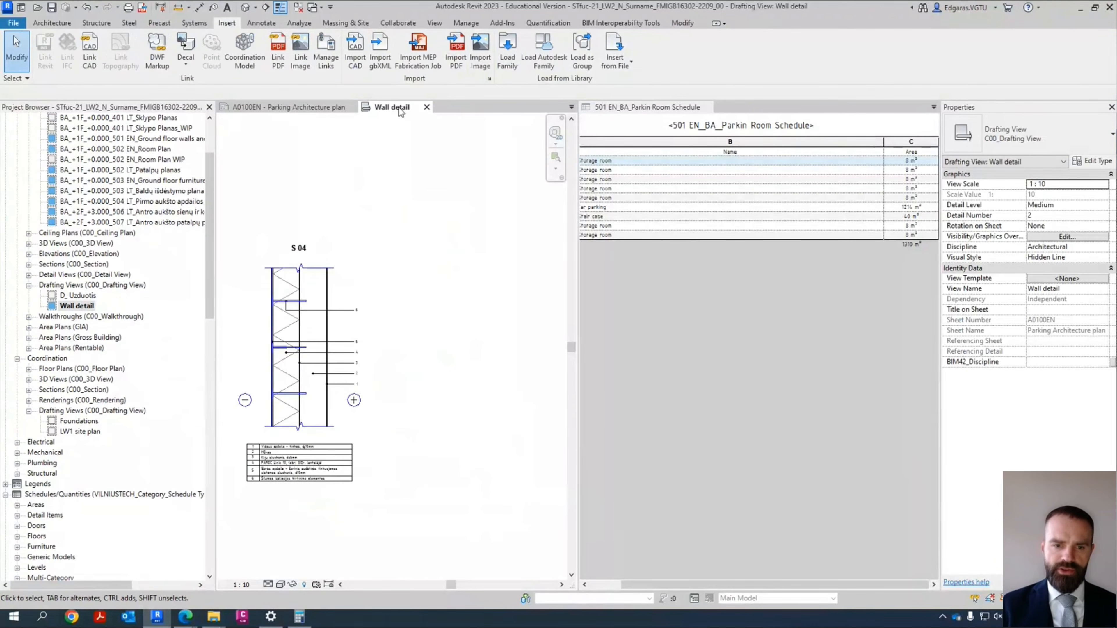
pyautogui.click(426, 107)
# Step: Change the Wall detail viewport's type on the sheet to Vaizdo numeris-Pavadinimas-Mastelis_ISOCPEUR 2-5 mm
pyautogui.click(431, 334)
pyautogui.scroll(-2, 478, 327)
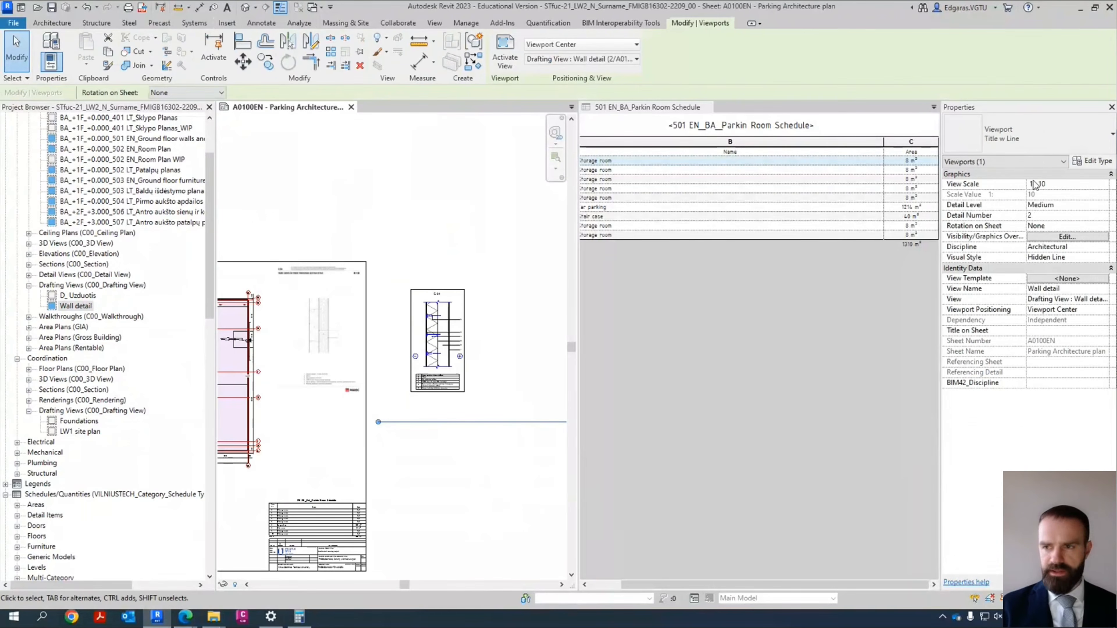
pyautogui.click(1048, 128)
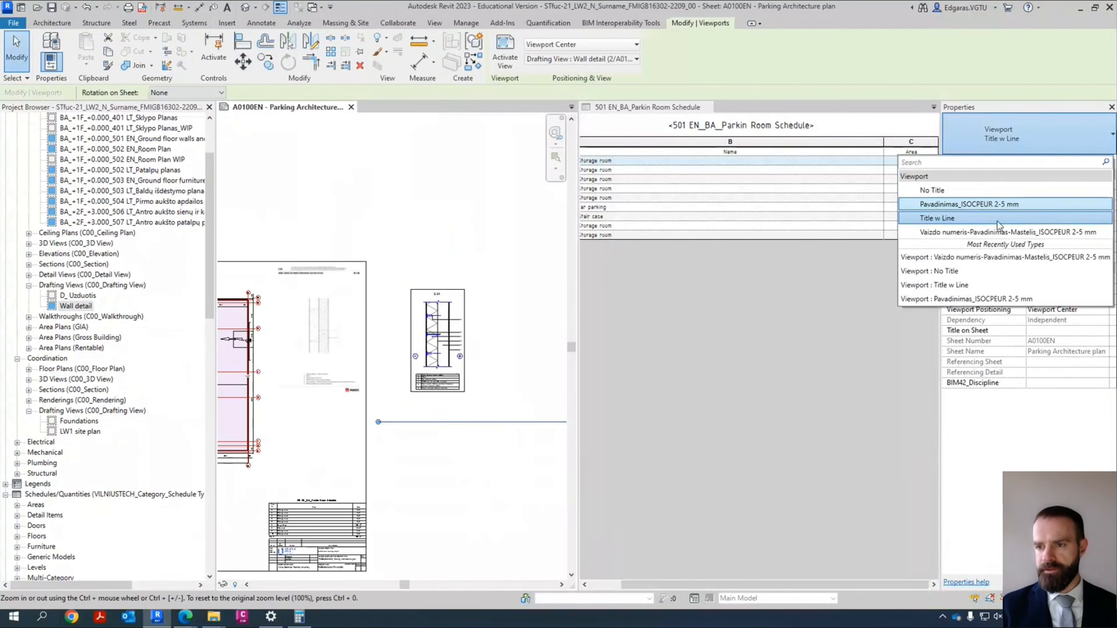
pyautogui.click(973, 233)
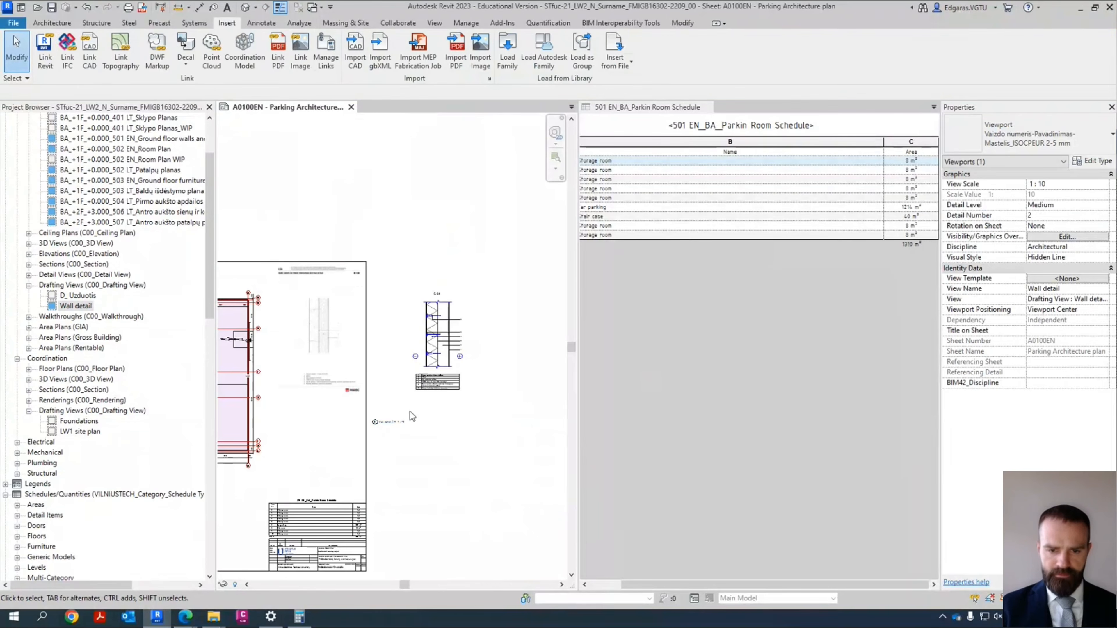
# Step: Move the Wall detail viewport onto the parking plan sheet, between the PDF wall detail and the room schedule
pyautogui.moveTo(441, 281); pyautogui.dragTo(439, 285)
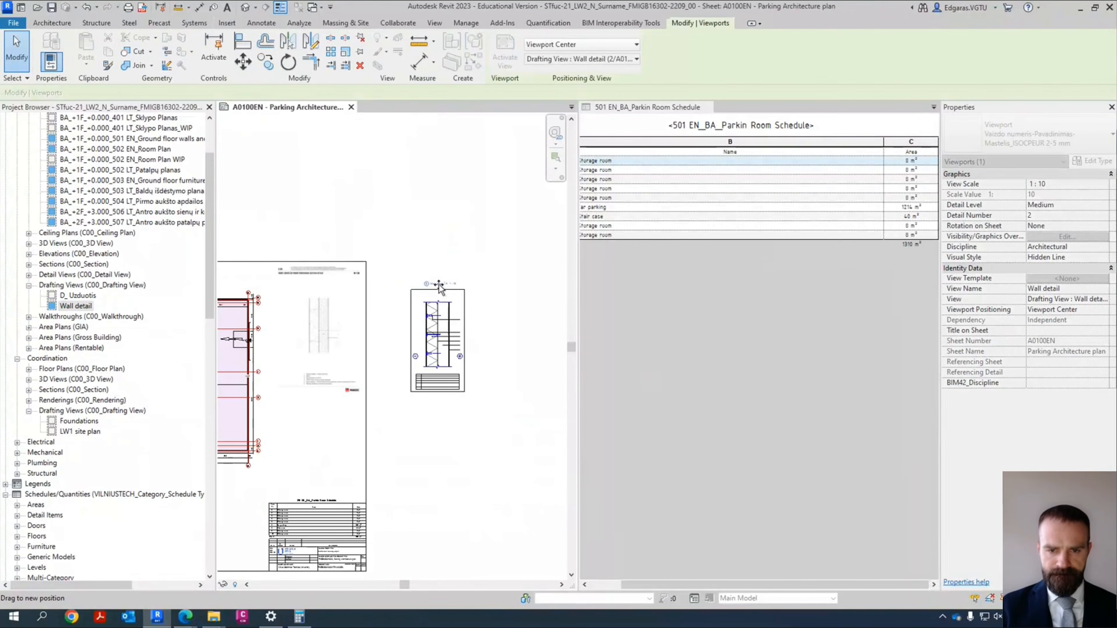
pyautogui.moveTo(442, 323); pyautogui.dragTo(323, 421)
pyautogui.moveTo(384, 419); pyautogui.dragTo(437, 390, button='middle')
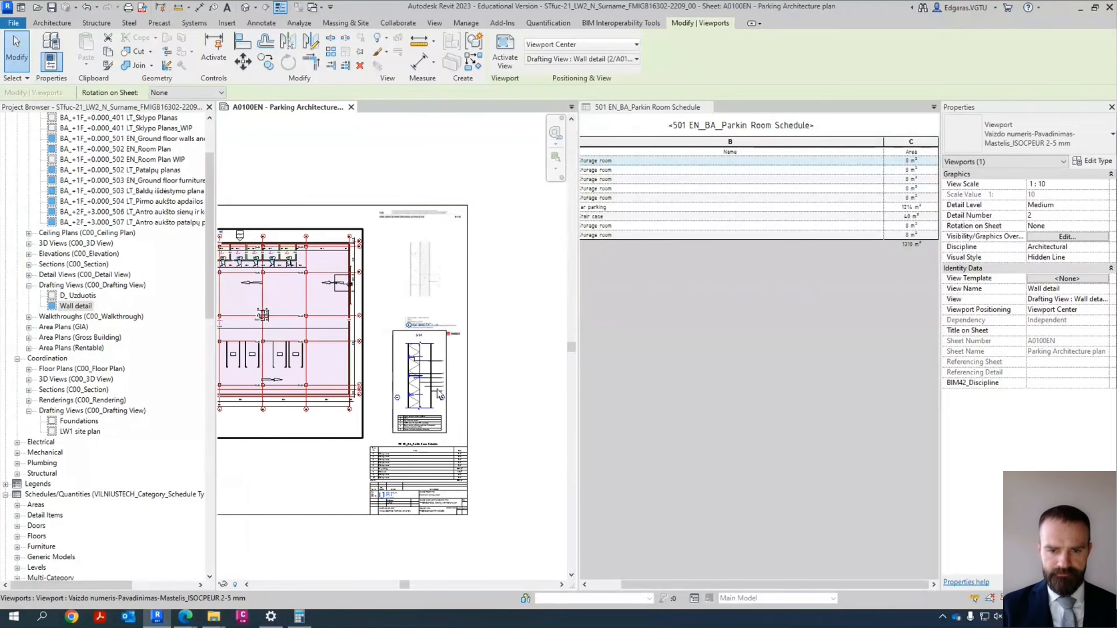
pyautogui.scroll(2, 487, 381)
pyautogui.moveTo(385, 387); pyautogui.dragTo(415, 405)
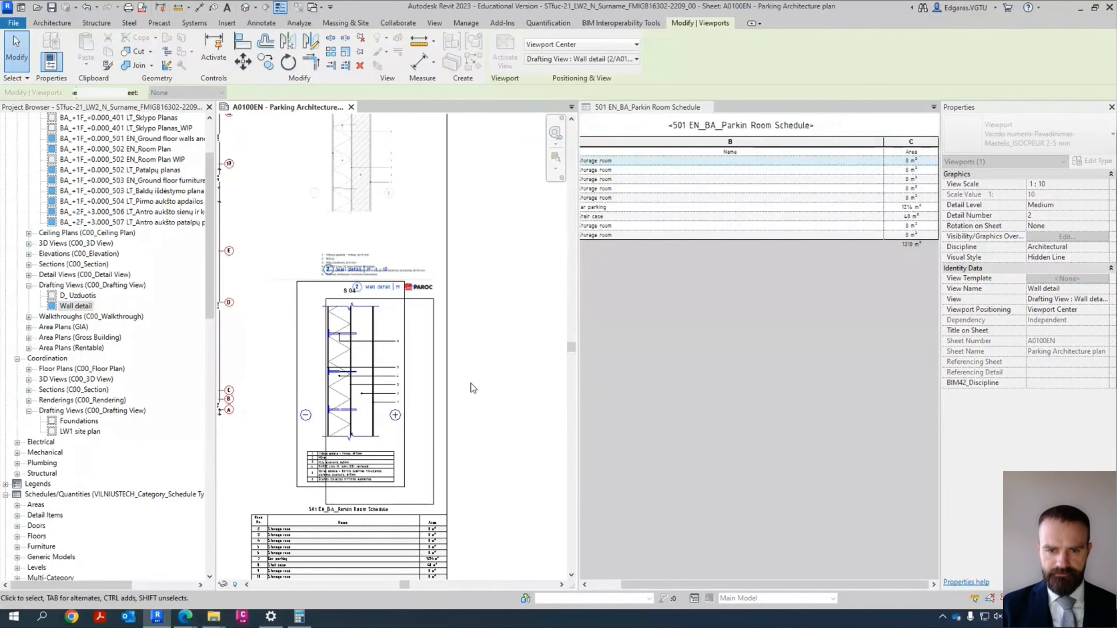
pyautogui.click(471, 387)
pyautogui.moveTo(344, 363); pyautogui.dragTo(339, 366)
pyautogui.click(501, 354)
pyautogui.scroll(2, 325, 286)
pyautogui.scroll(-4, 467, 293)
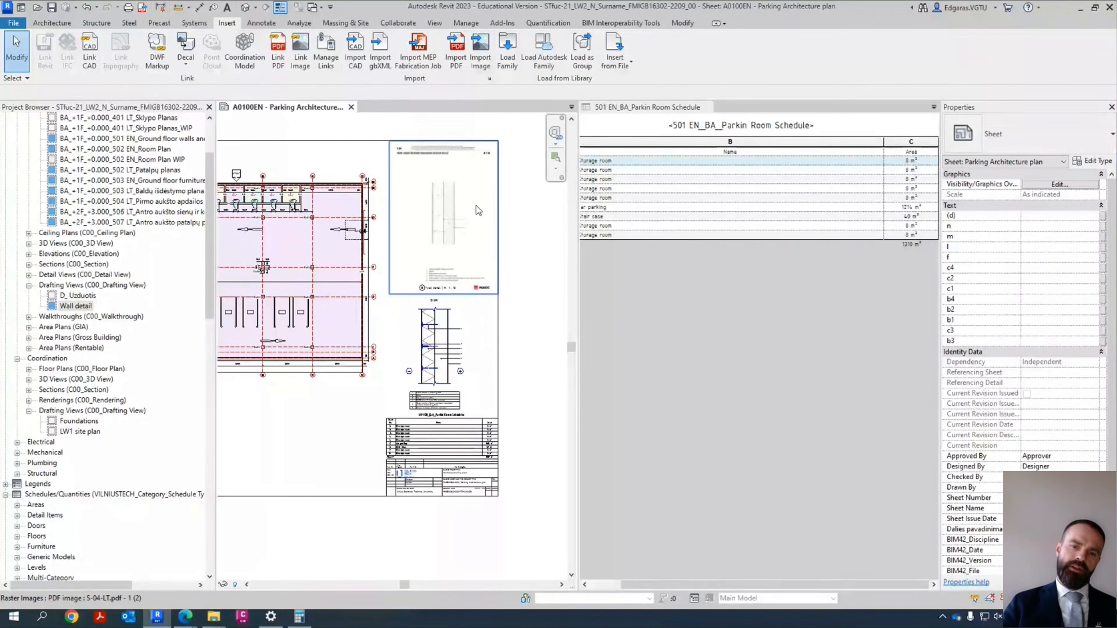
# Step: Check the sheet's layout with both wall details and close the 501 EN_BA_Parkin Room Schedule view
pyautogui.scroll(5, 449, 343)
pyautogui.scroll(-5, 449, 342)
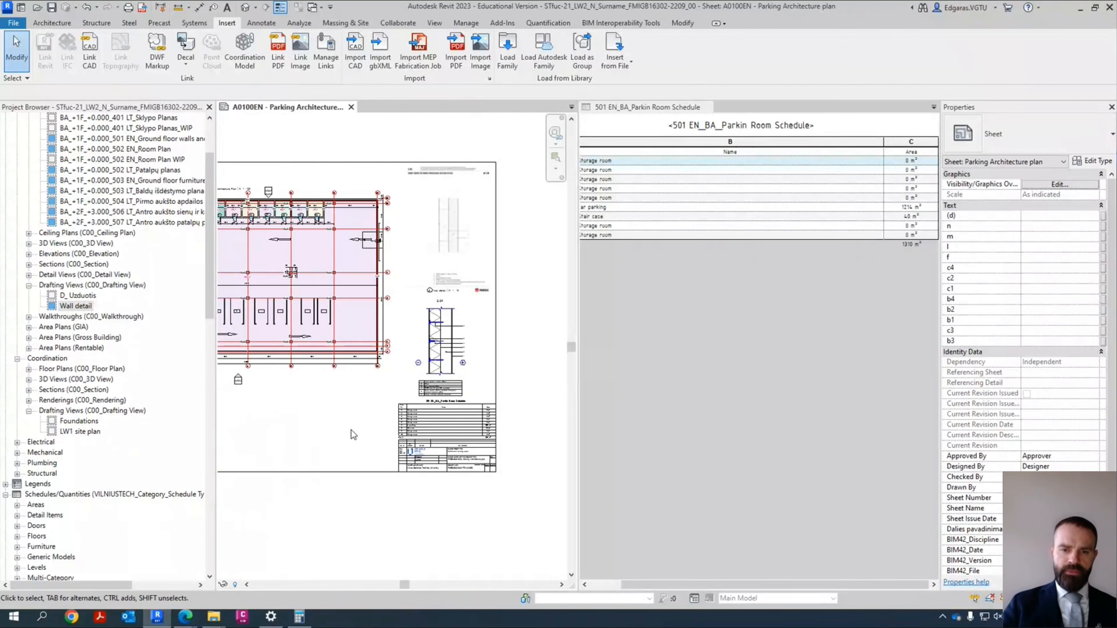
pyautogui.scroll(-3, 474, 430)
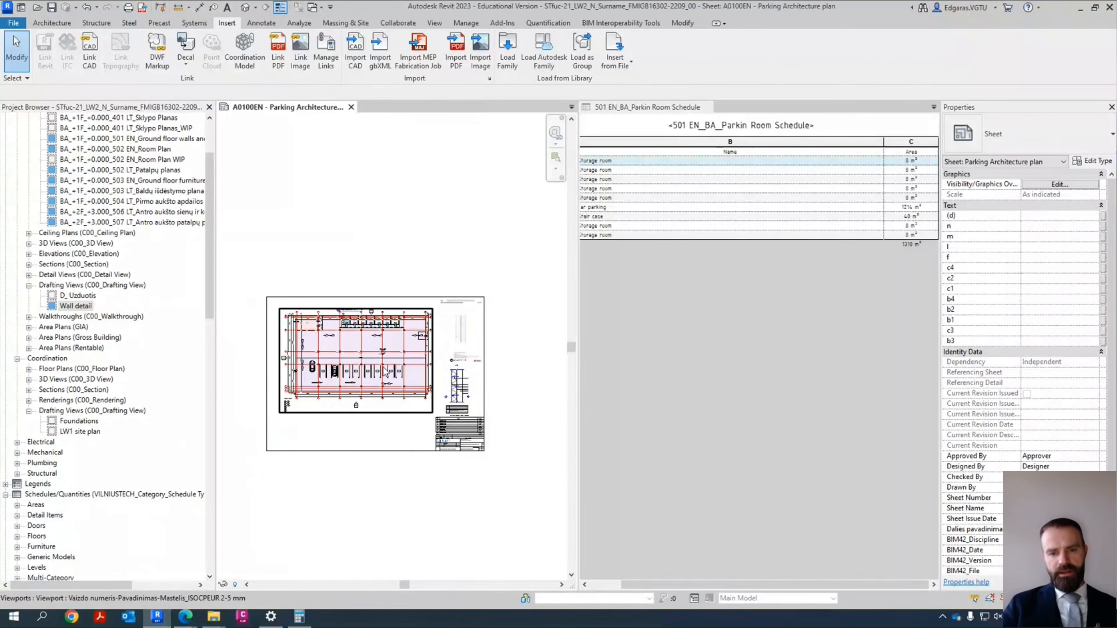
pyautogui.scroll(5, 481, 410)
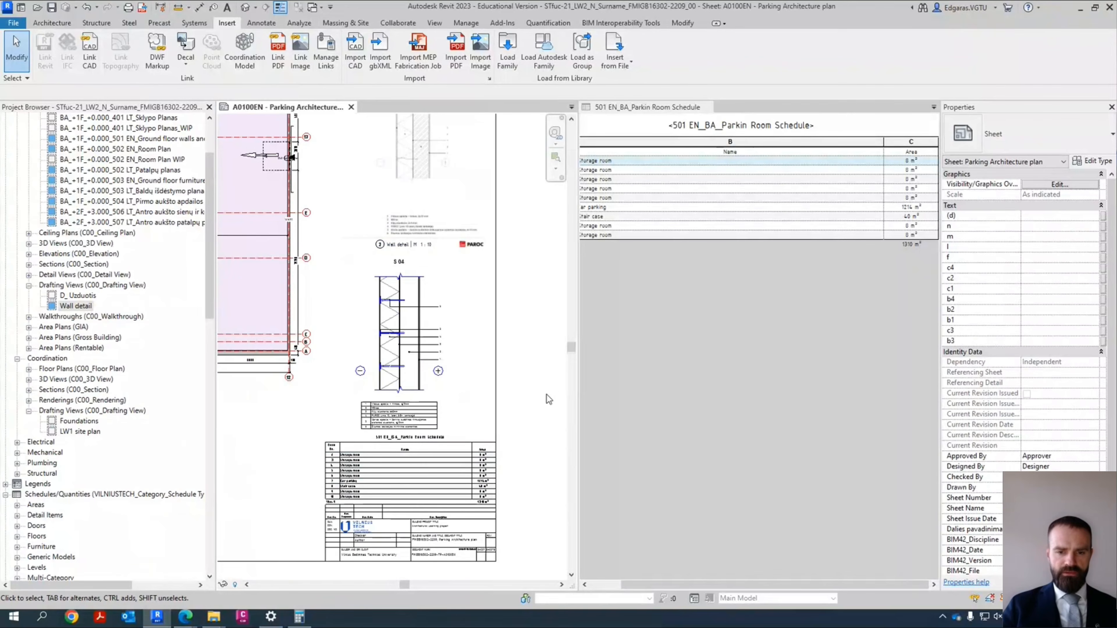
pyautogui.scroll(-5, 549, 397)
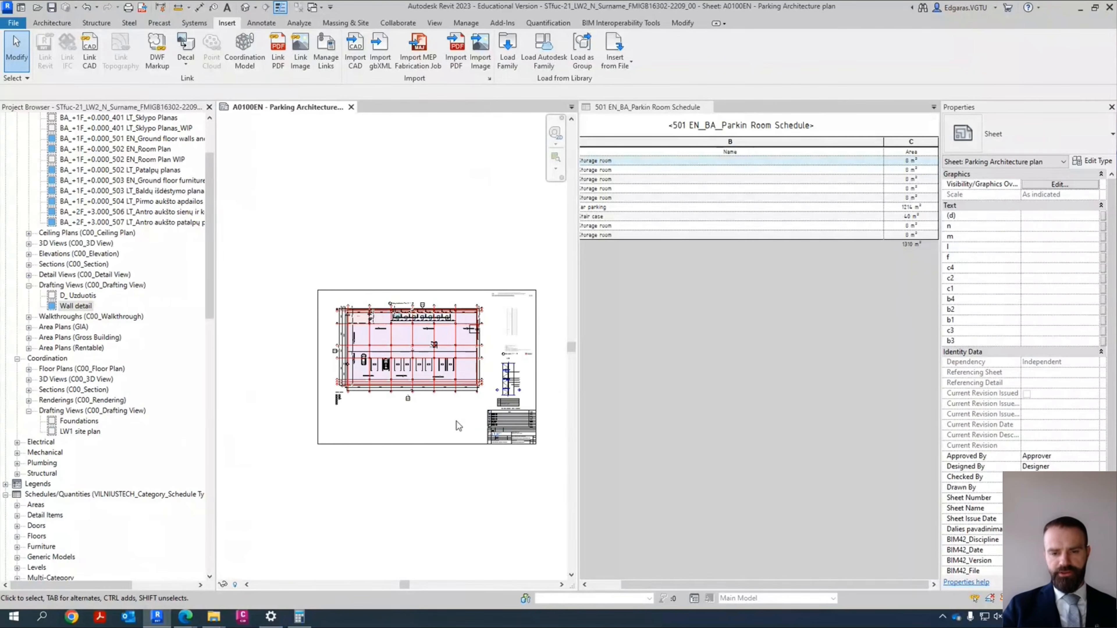
pyautogui.scroll(2, 430, 411)
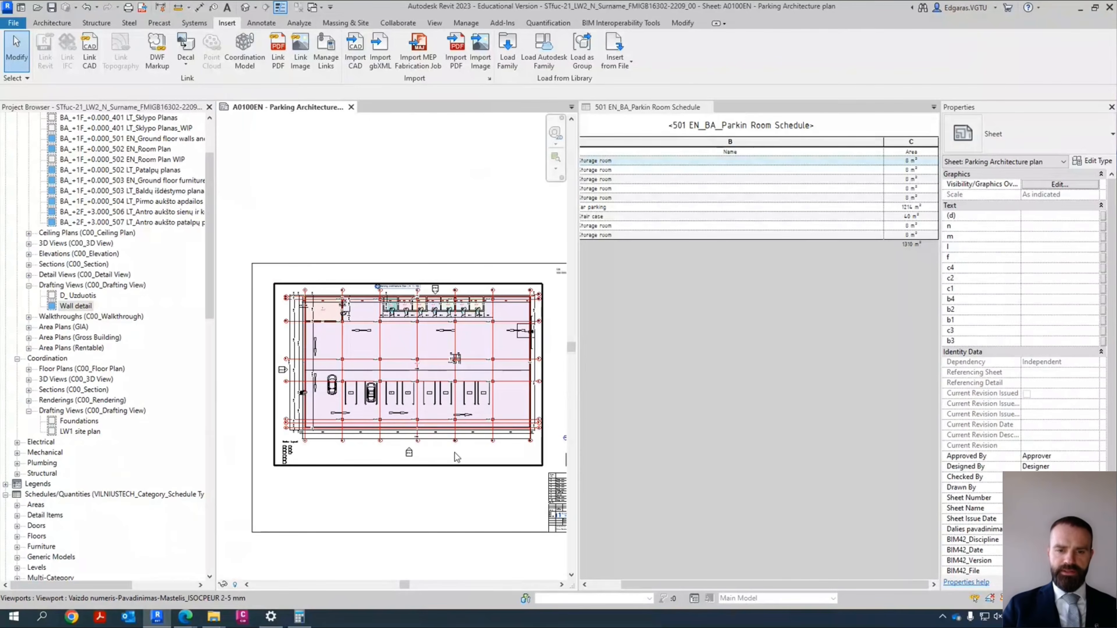
pyautogui.scroll(-2, 455, 452)
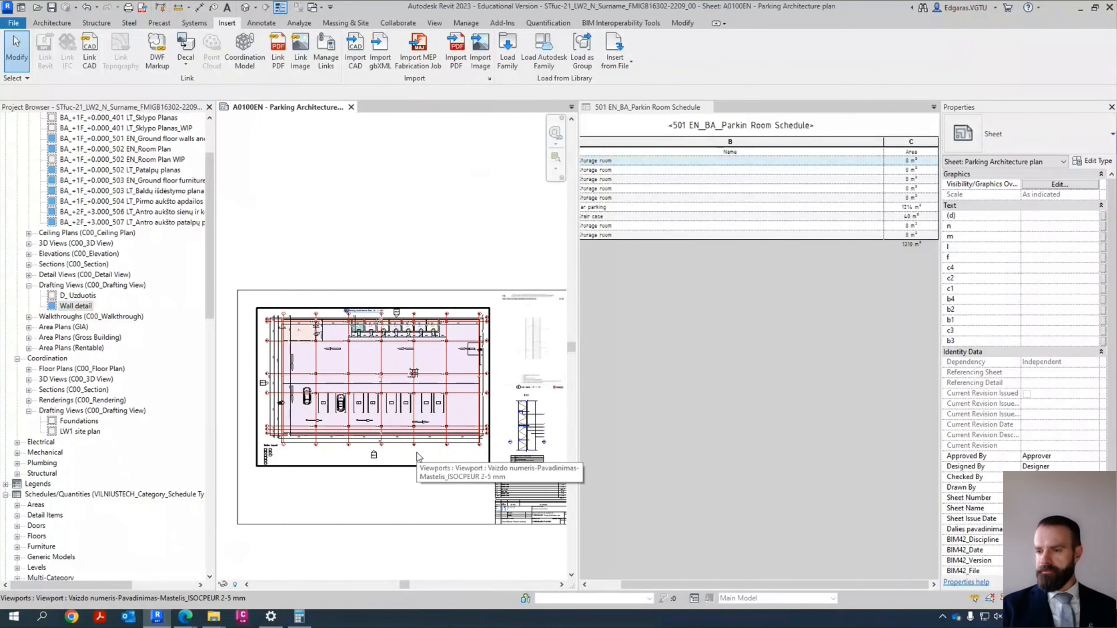
pyautogui.click(689, 127)
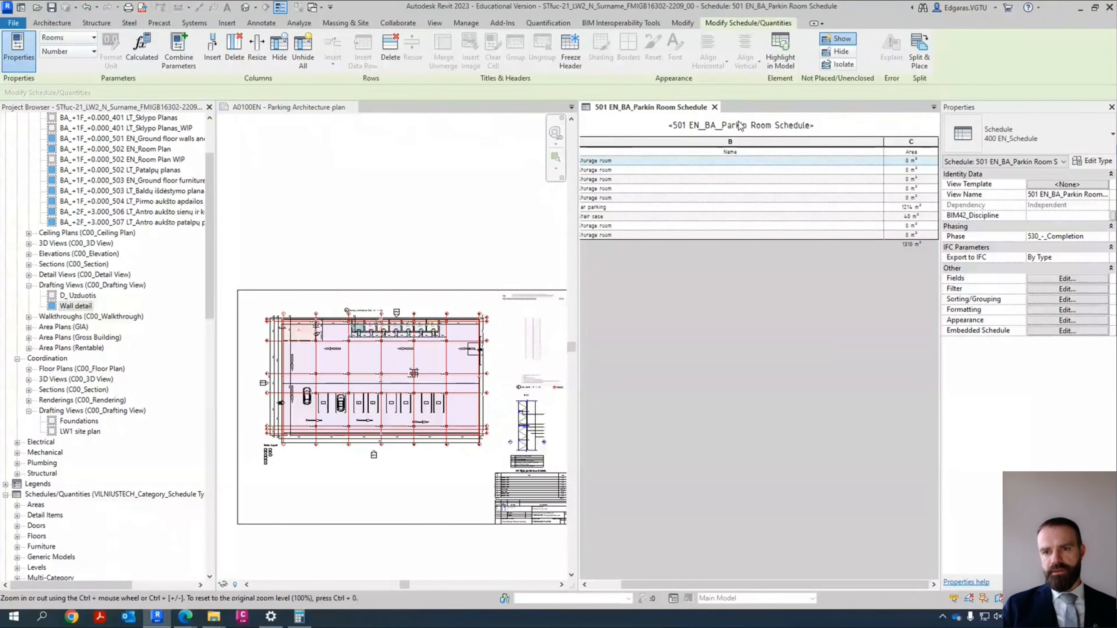
pyautogui.click(714, 107)
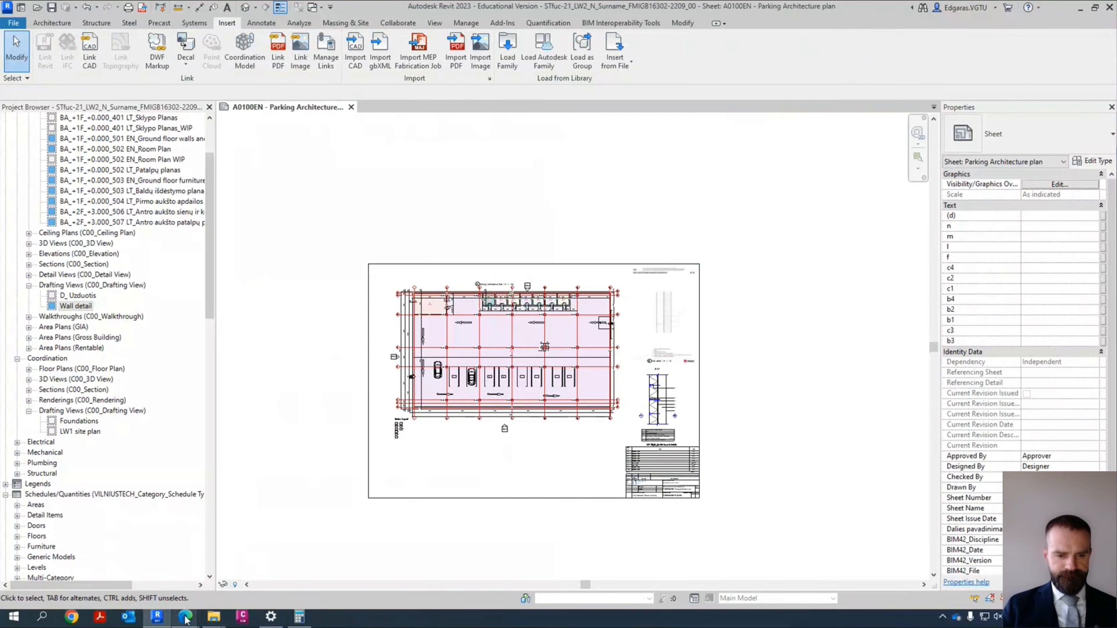
# Step: Switch to the Edge browser and examine the ProdLib download page for its Windows version and supported software
pyautogui.moveTo(186, 621)
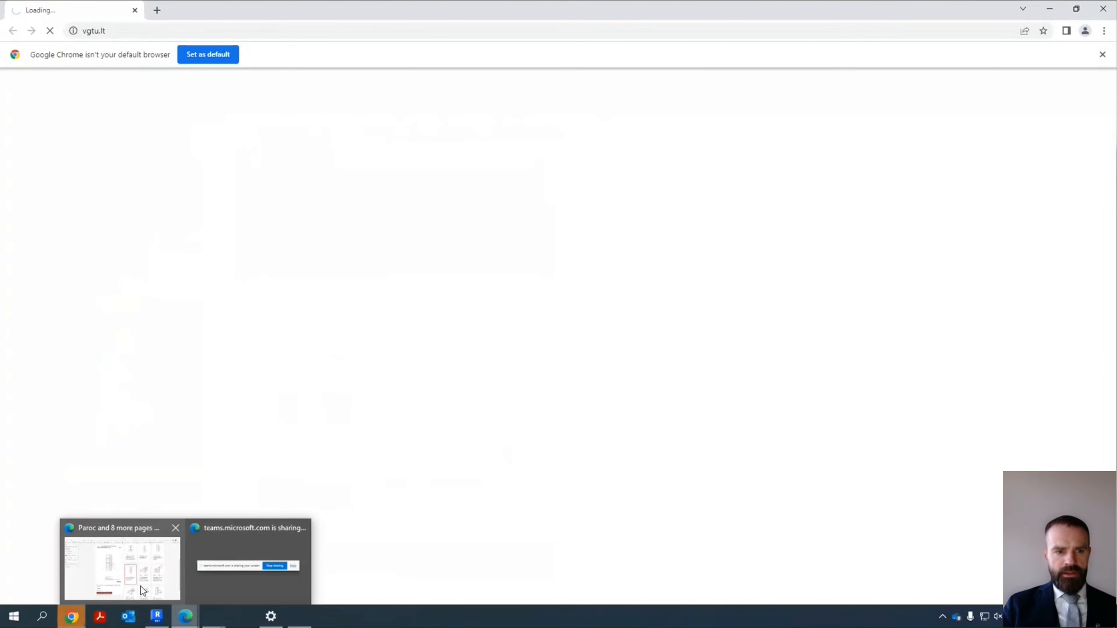
pyautogui.click(140, 586)
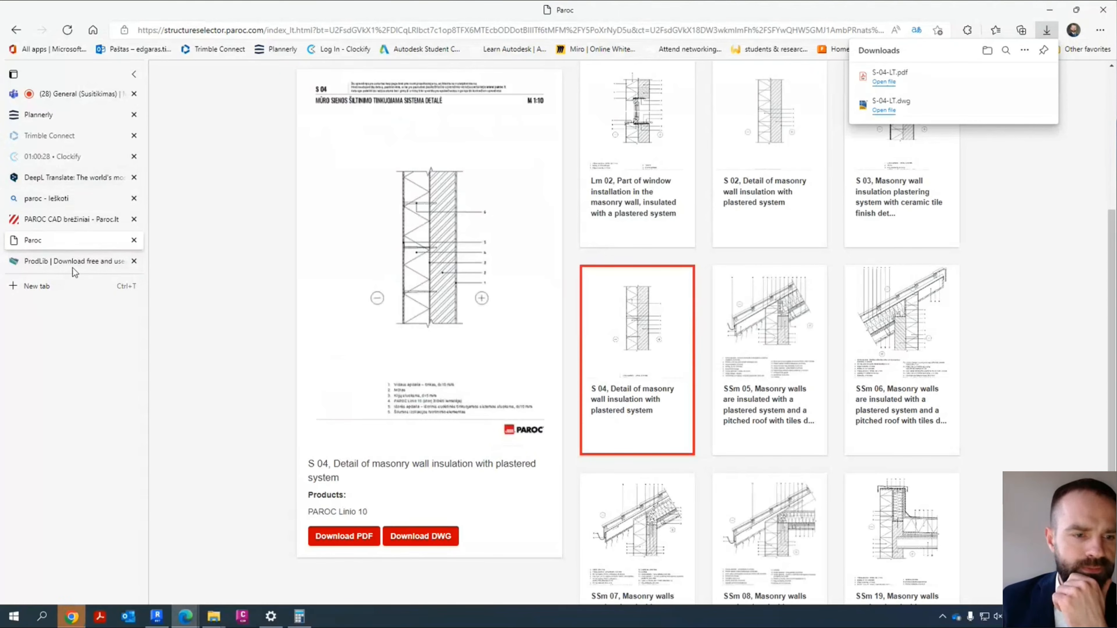
pyautogui.click(74, 259)
pyautogui.scroll(-3, 435, 291)
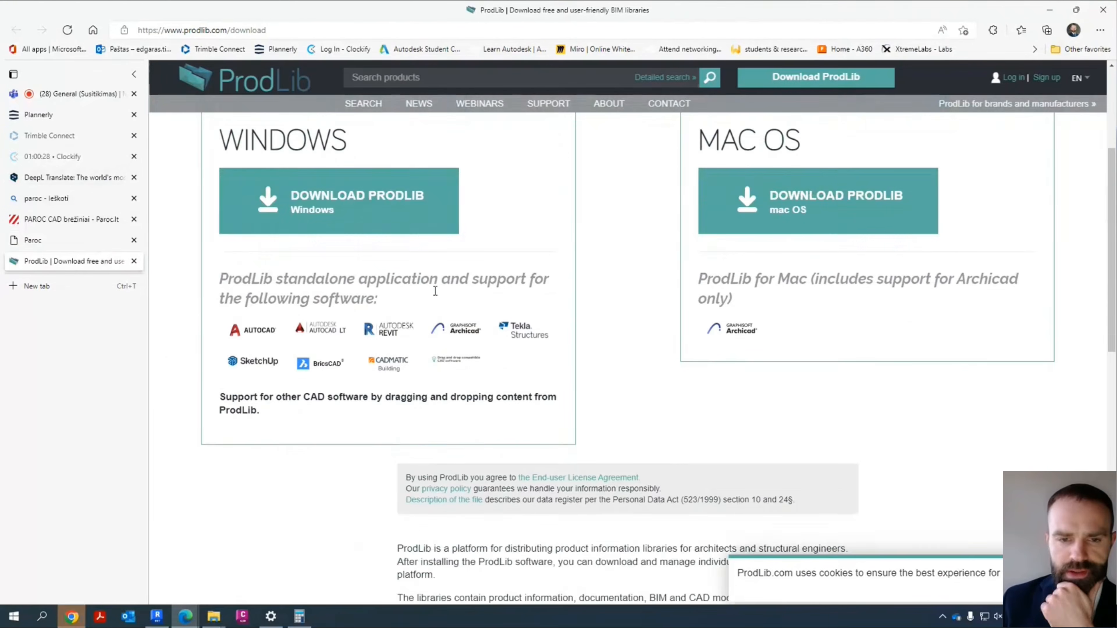
pyautogui.scroll(1, 434, 291)
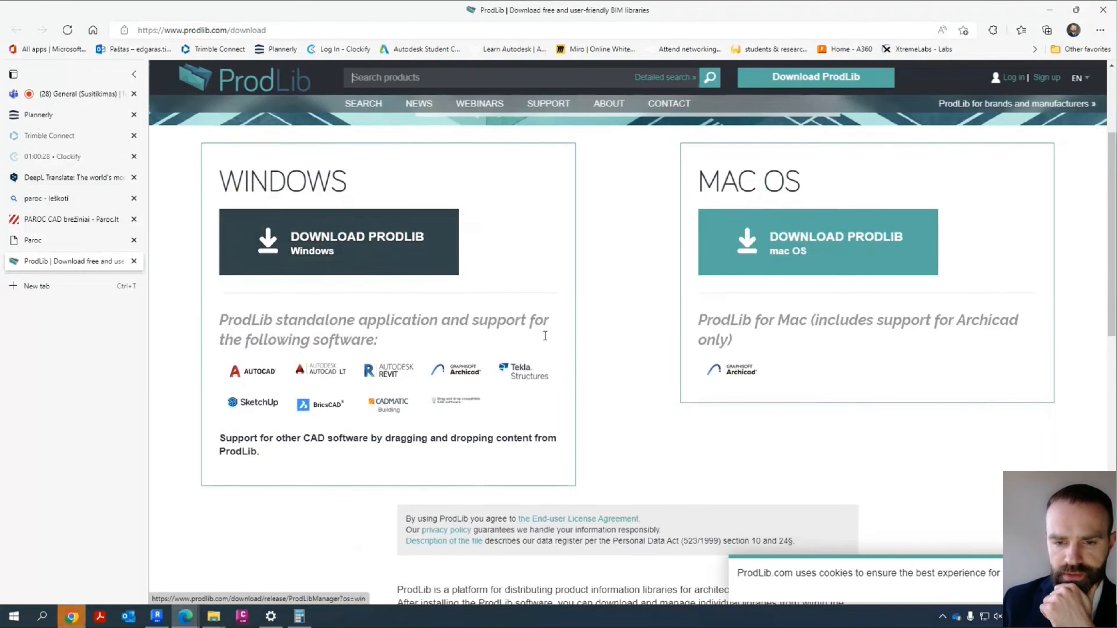
pyautogui.scroll(-8, 544, 317)
pyautogui.scroll(12, 481, 357)
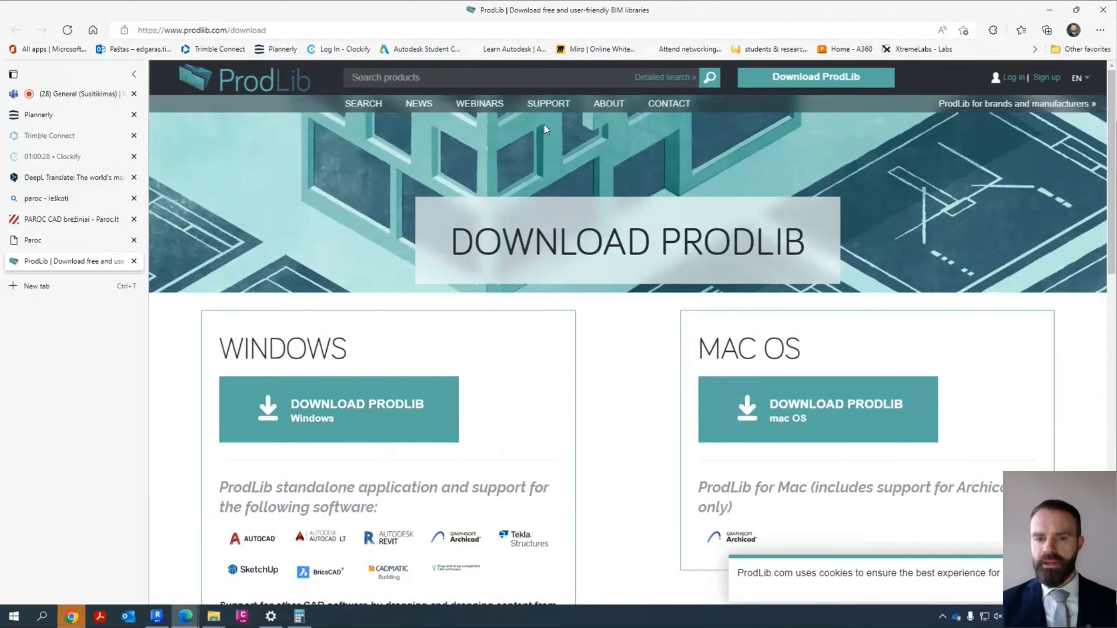
# Step: Search ProdLib for "paroc" and look through the brand's wall, roof and insulation items
pyautogui.write('paroc')
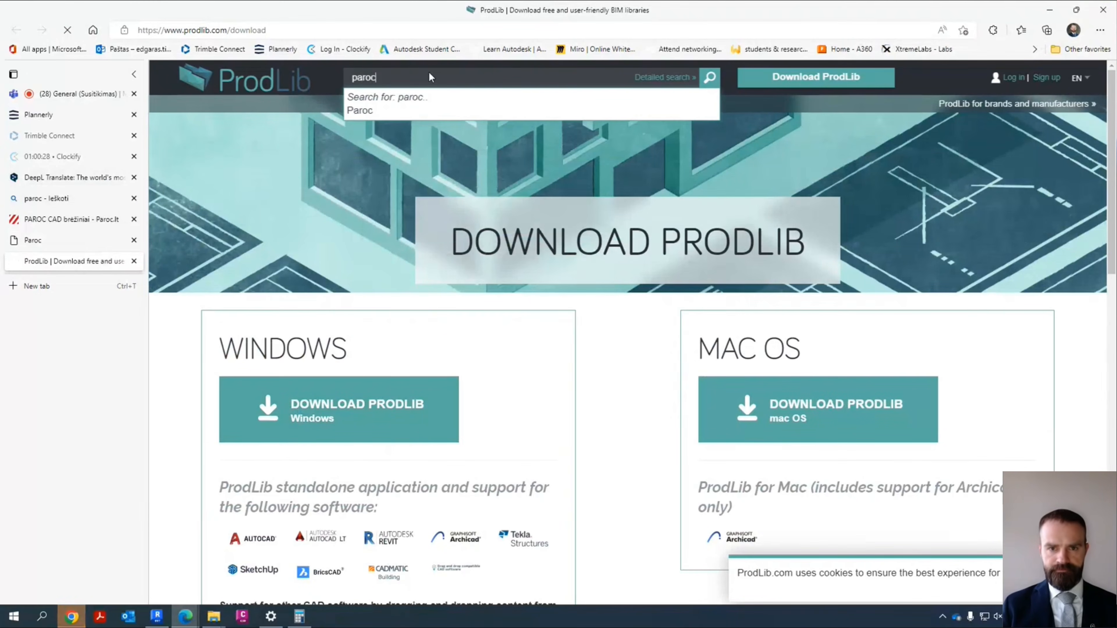
pyautogui.press('Return')
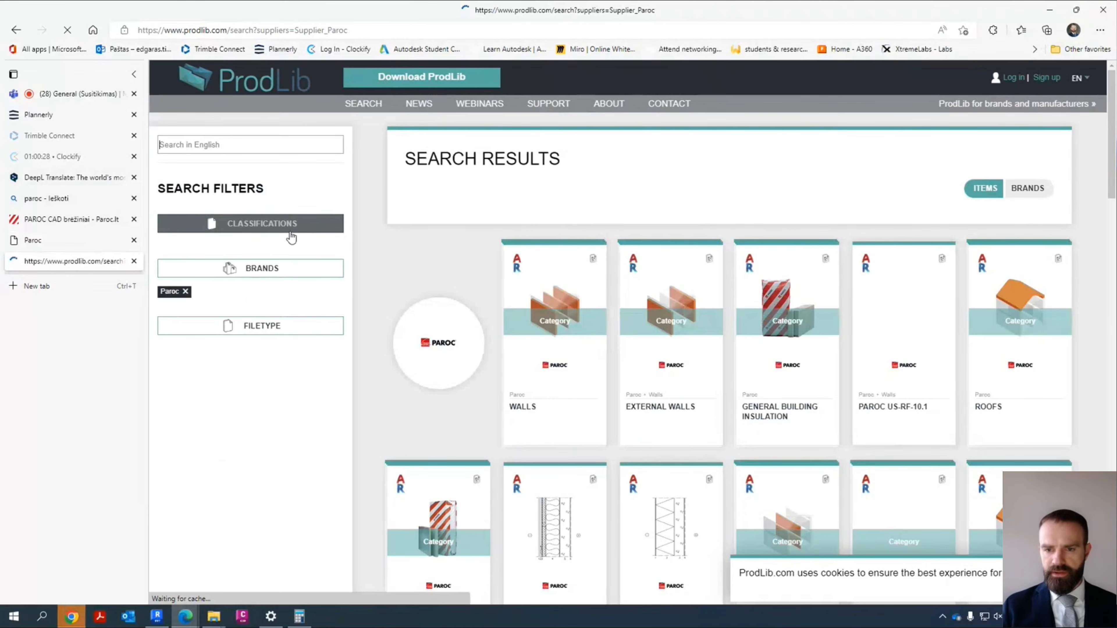
pyautogui.scroll(-2, 659, 305)
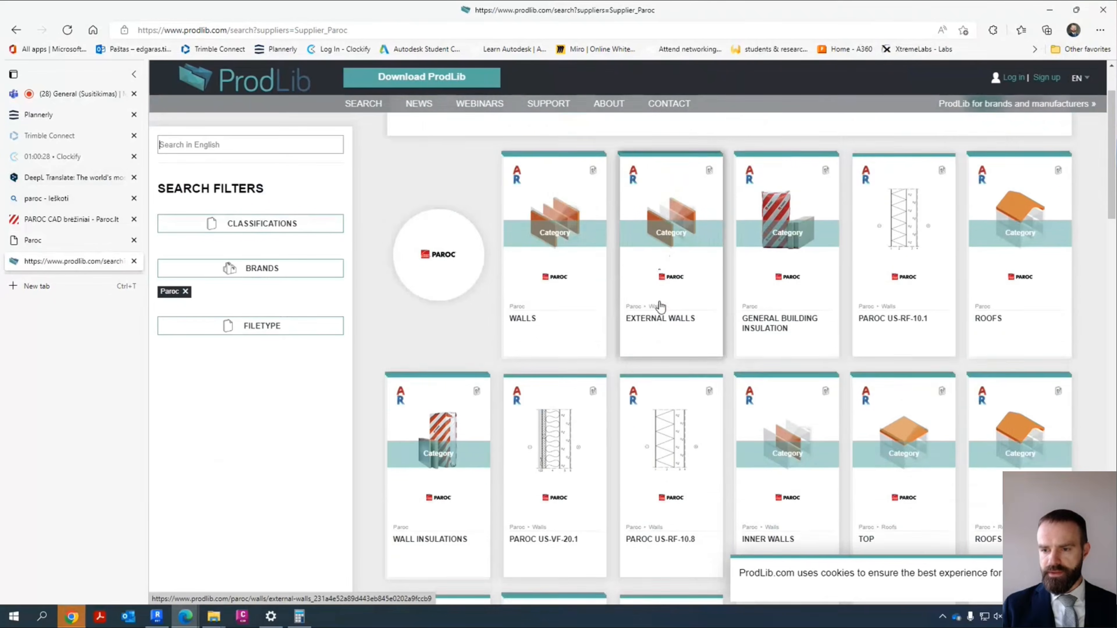
pyautogui.scroll(-2, 659, 305)
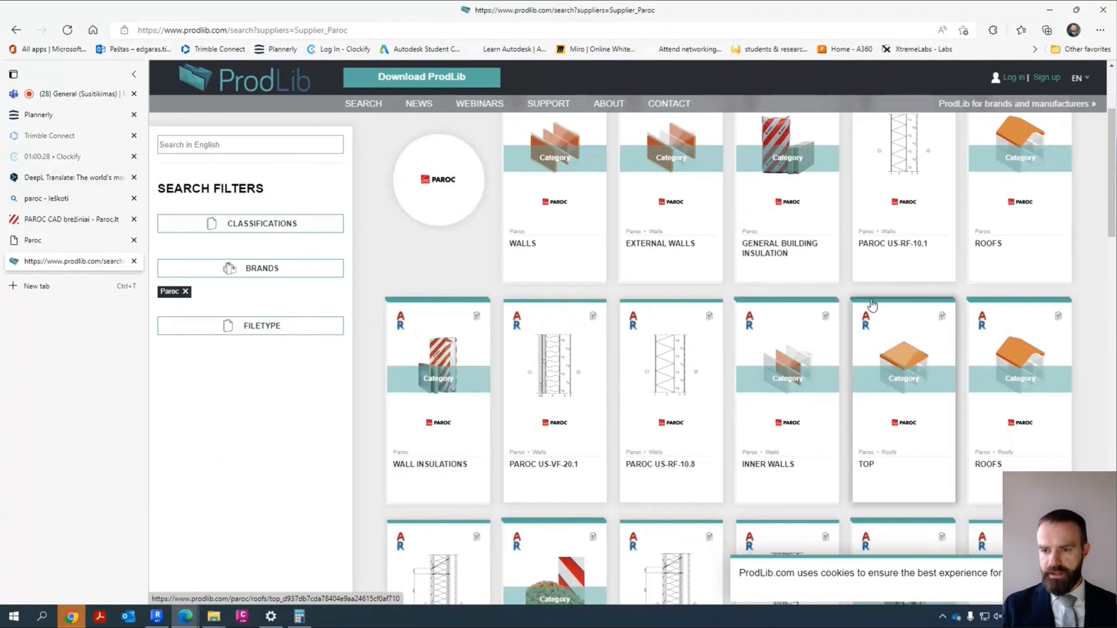
# Step: Open the PAROC VS-PW-20.14 product from the Inner walls category and examine its properties and downloadable files
pyautogui.click(785, 405)
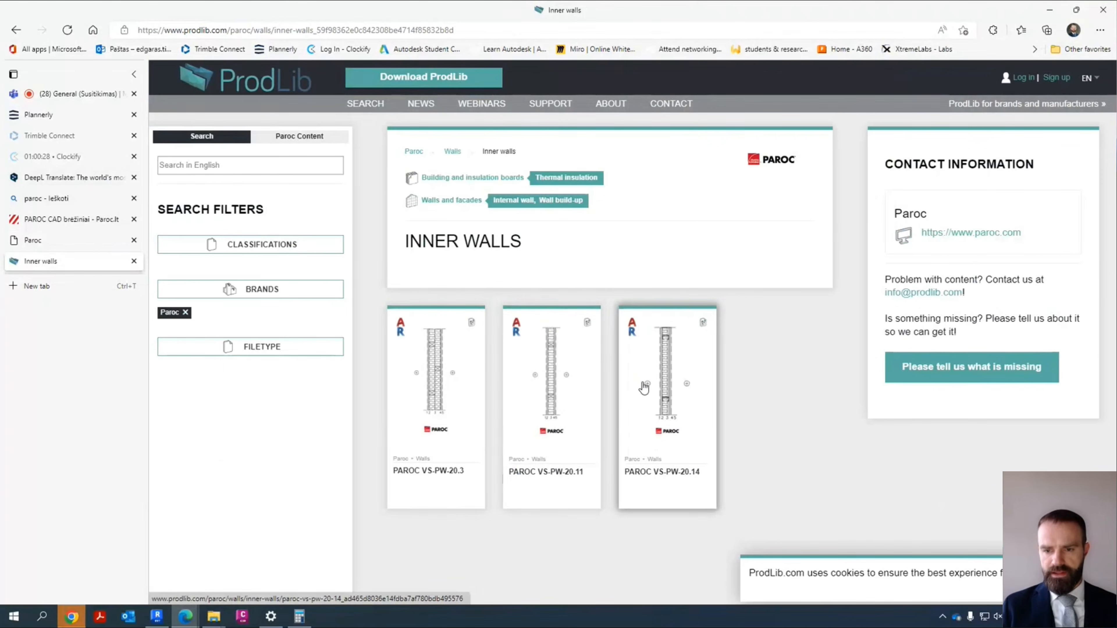
pyautogui.click(667, 378)
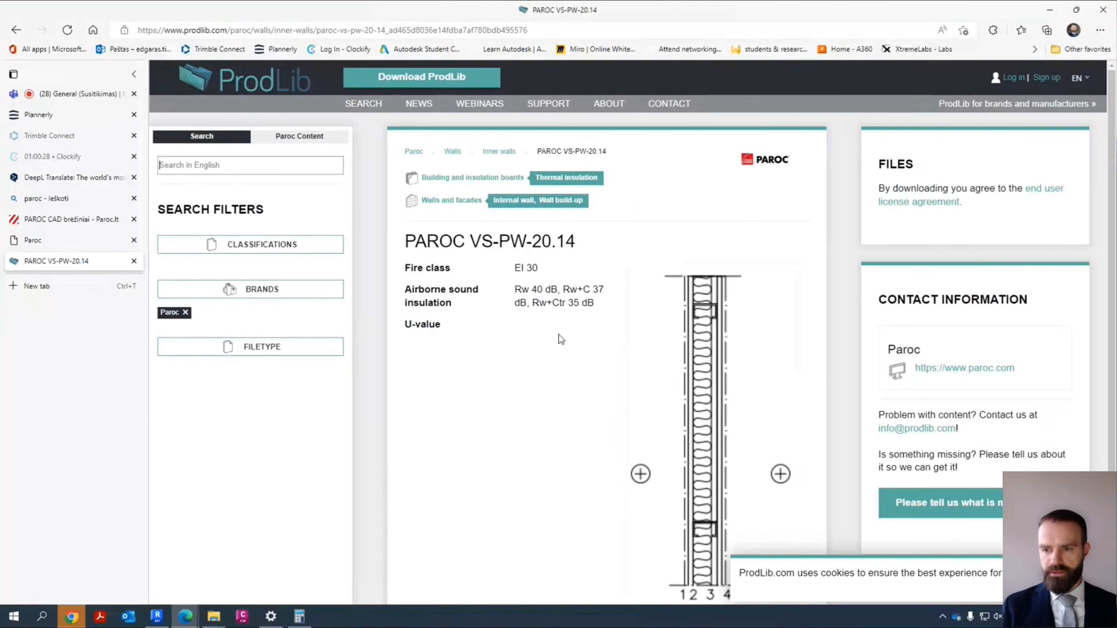
pyautogui.scroll(-1, 760, 346)
pyautogui.scroll(2, 789, 339)
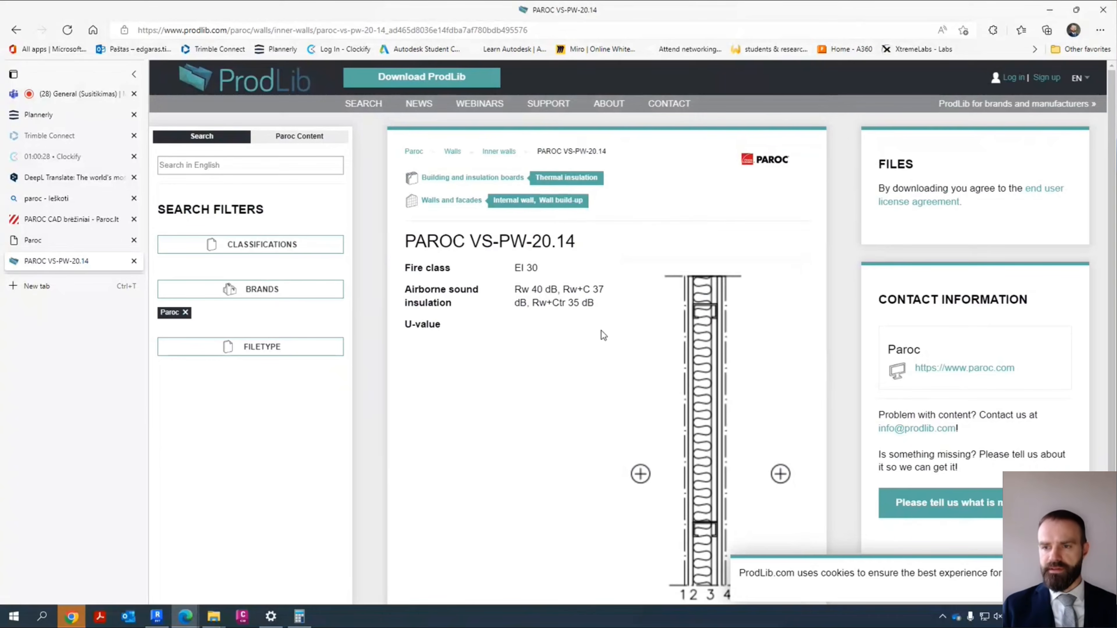
# Step: Examine the fire class, airborne sound insulation and U-value entries of the PAROC VS-PW-20.14 inner wall and its section drawing
pyautogui.scroll(-2, 556, 356)
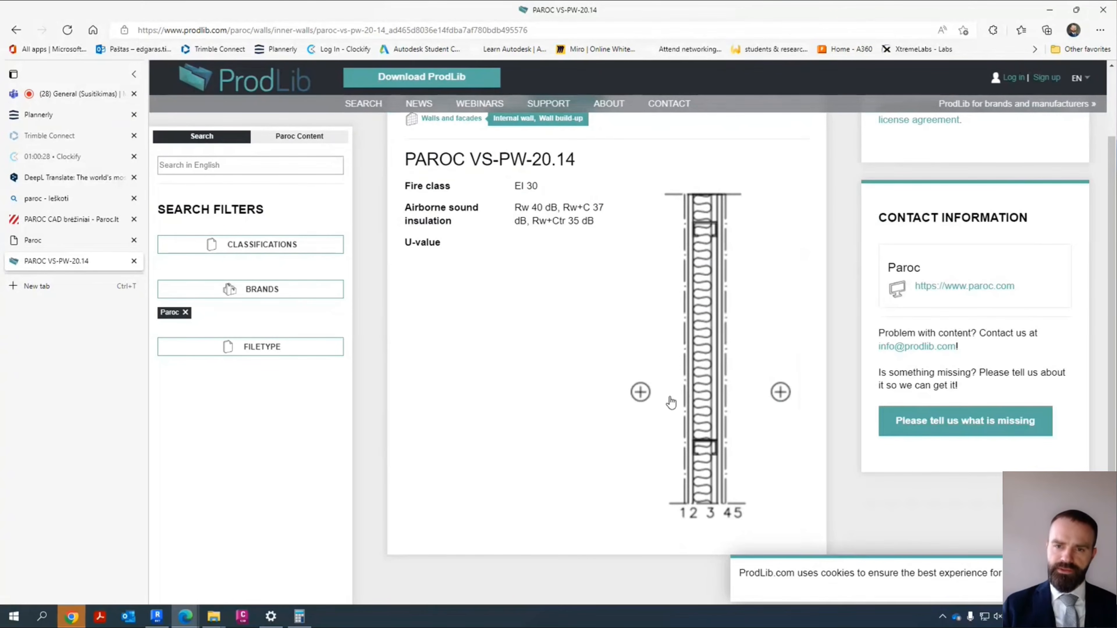
pyautogui.scroll(2, 555, 353)
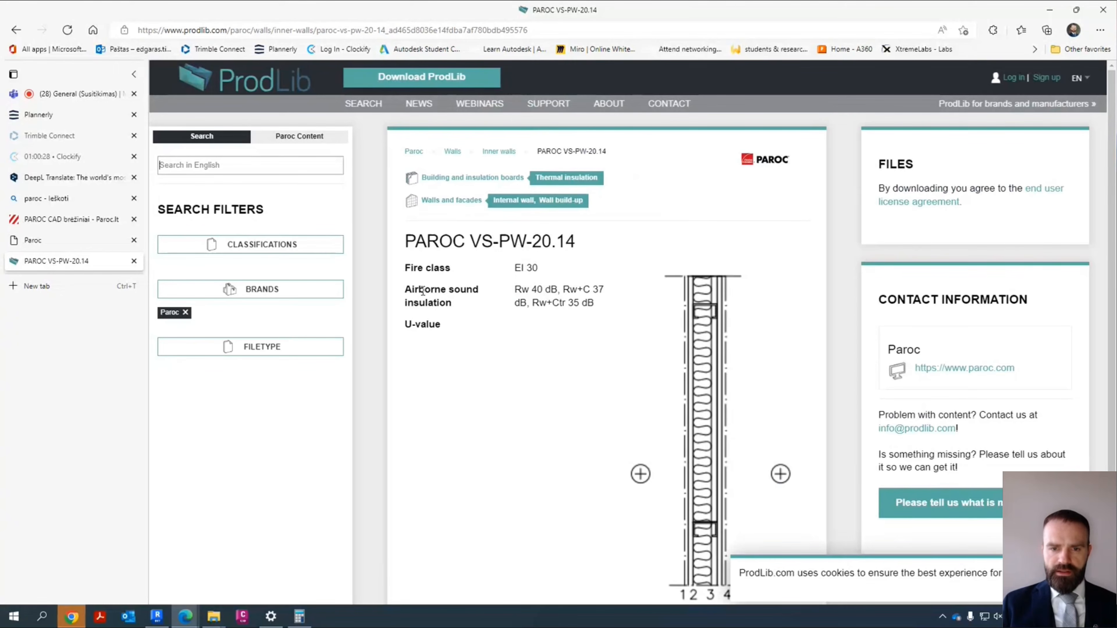
pyautogui.moveTo(427, 290); pyautogui.dragTo(554, 303)
pyautogui.click(551, 301)
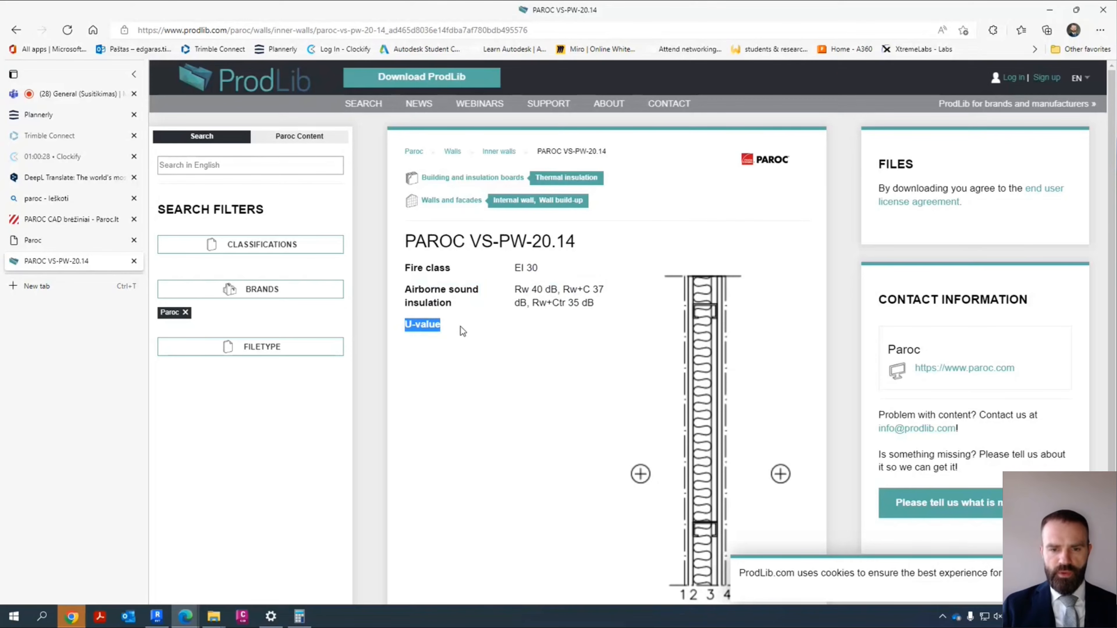
pyautogui.click(524, 331)
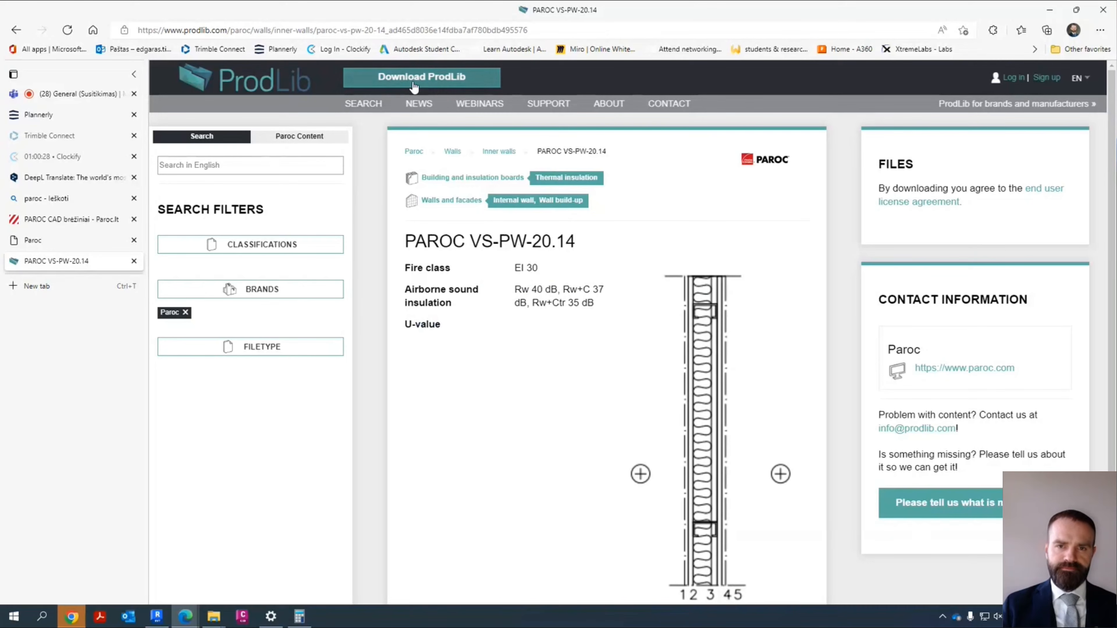
# Step: Open the ProdLib home page and browse its product listing
pyautogui.click(273, 84)
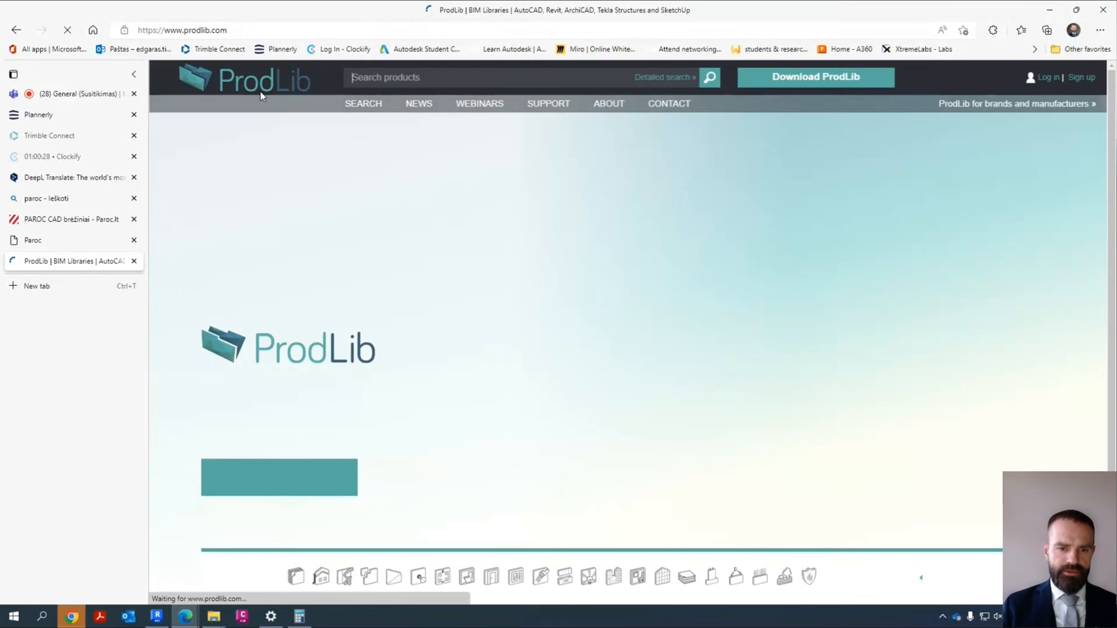
pyautogui.scroll(-3, 664, 449)
pyautogui.scroll(-3, 664, 449)
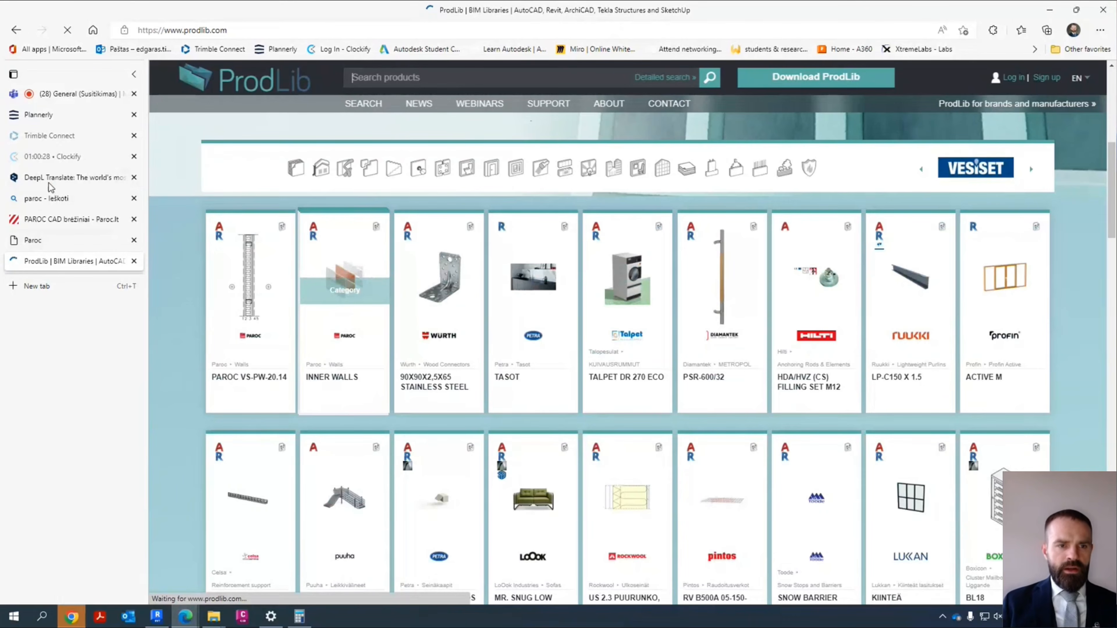
# Step: Switch to the Plannerly project scope and review the interior wall, concrete structure and exterior wall elements
pyautogui.click(73, 114)
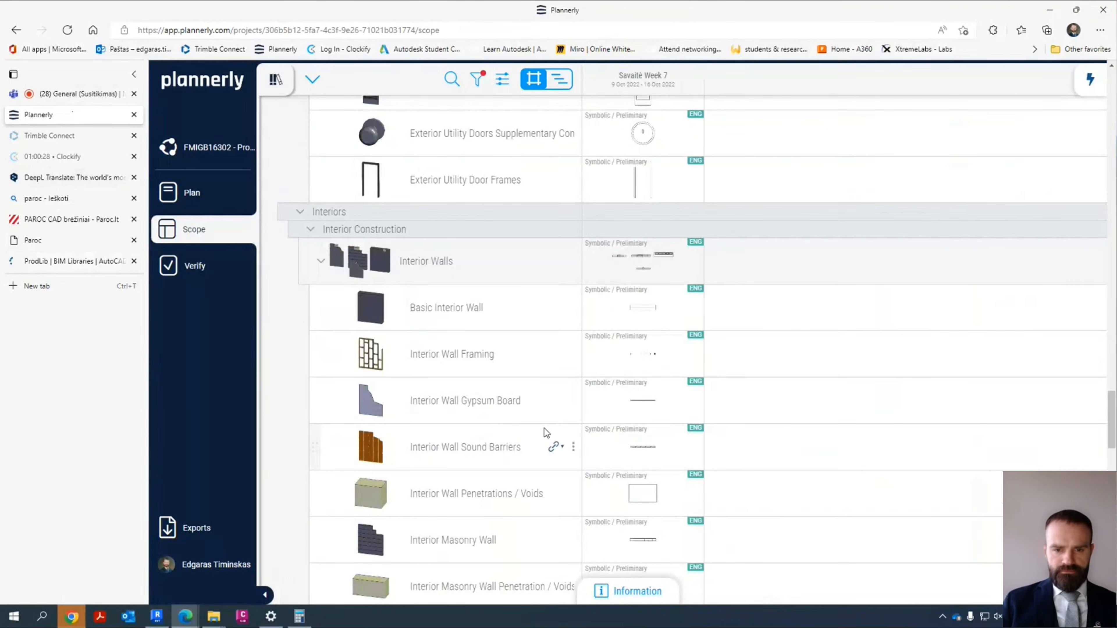
pyautogui.scroll(10, 446, 418)
pyautogui.scroll(10, 451, 417)
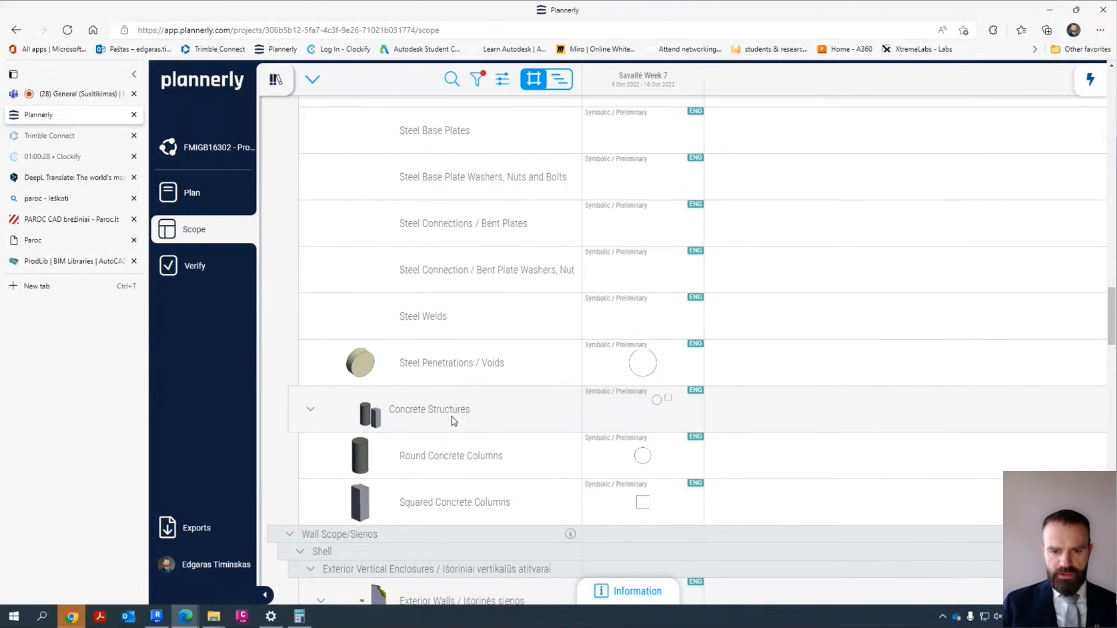
pyautogui.scroll(-10, 417, 341)
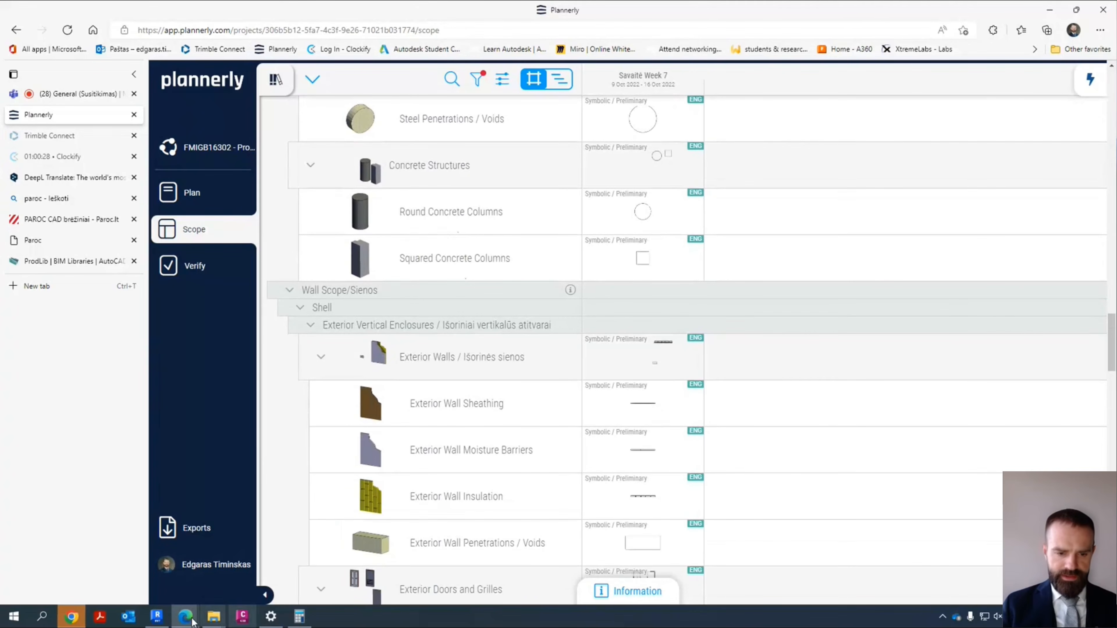
# Step: Switch to Revit and hide every model category except Walls in the 3D view's visibility overrides
pyautogui.click(156, 616)
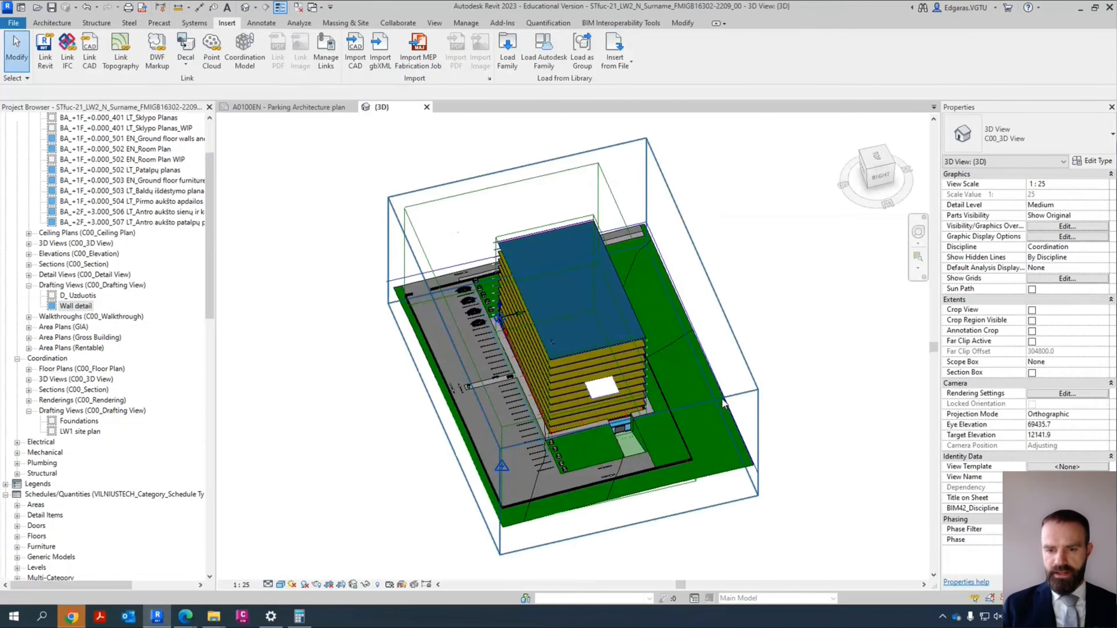
pyautogui.keyDown('shift'); pyautogui.moveTo(723, 399); pyautogui.dragTo(764, 402, button='middle'); pyautogui.keyUp('shift')
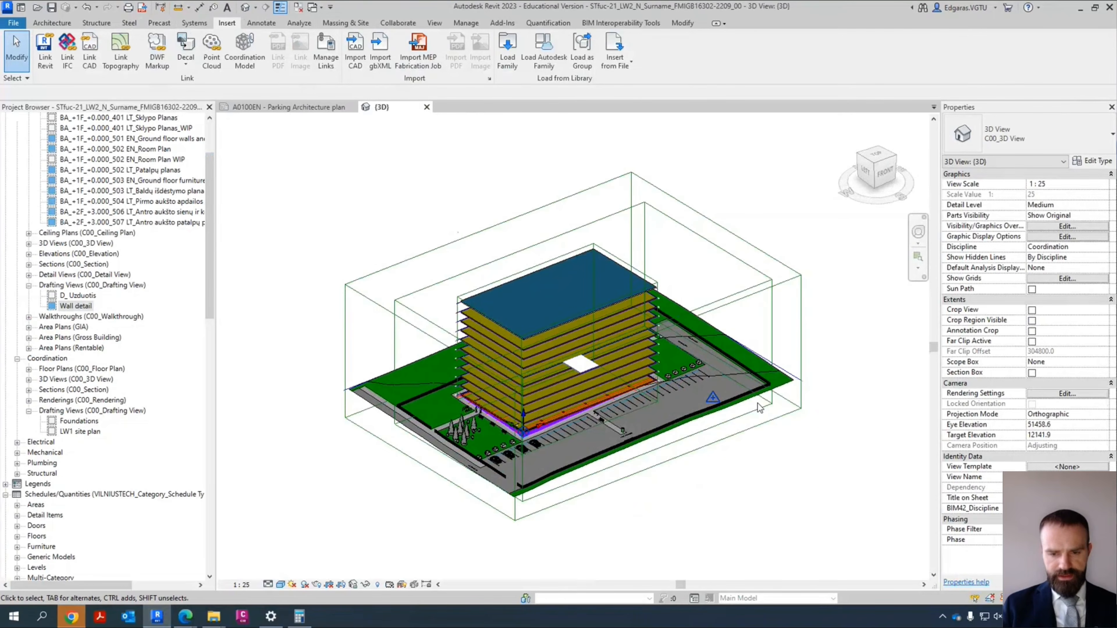
pyautogui.press('v')
pyautogui.press('v')
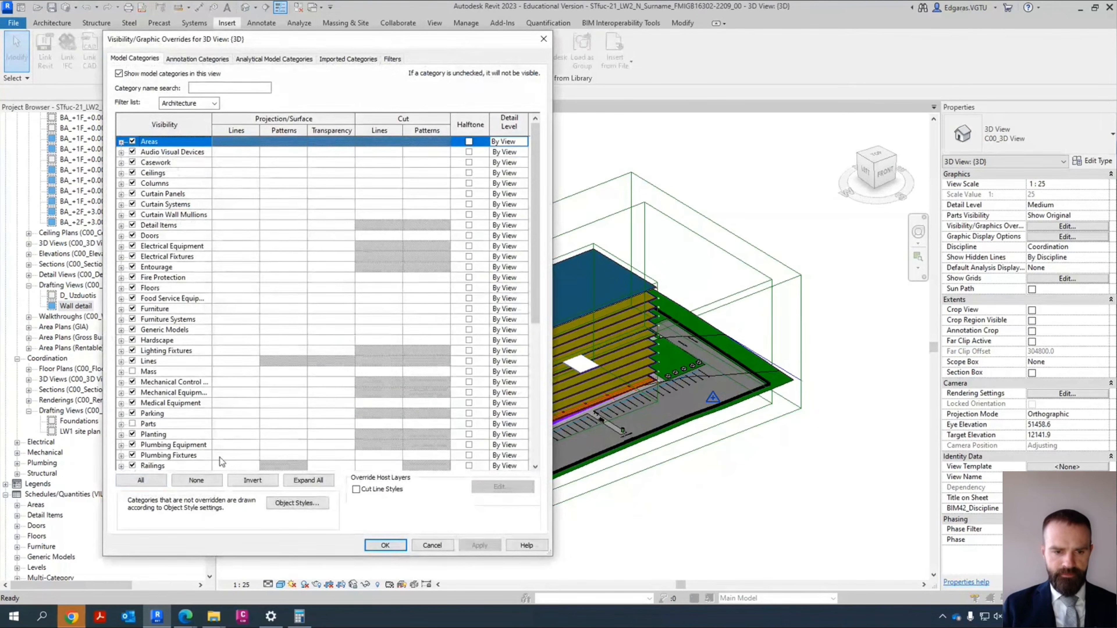
pyautogui.click(150, 480)
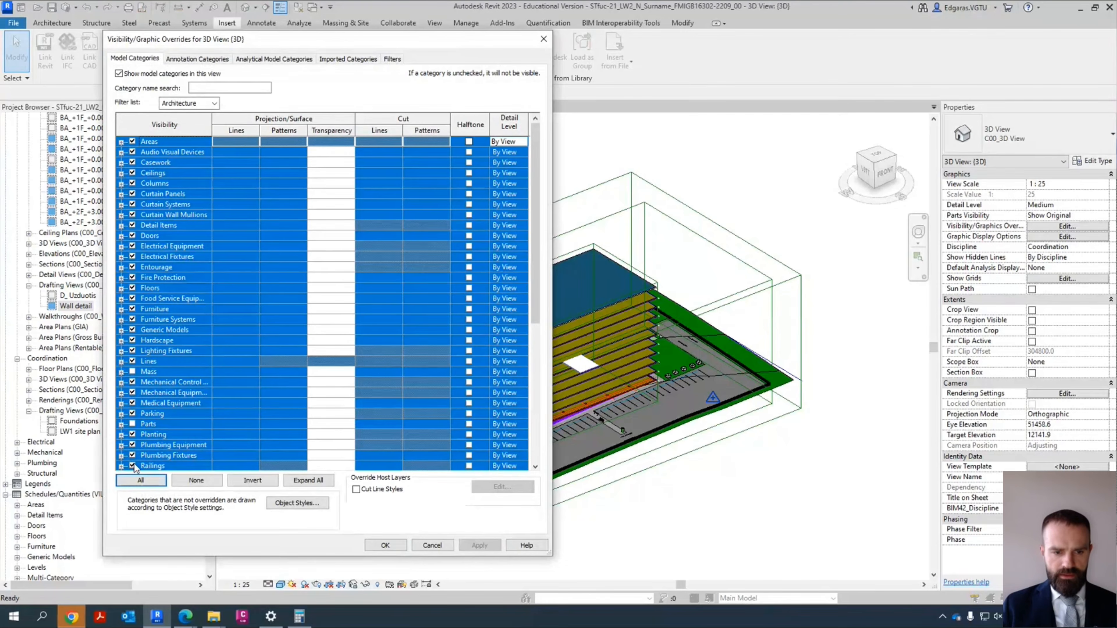
pyautogui.click(133, 466)
pyautogui.click(192, 443)
pyautogui.press('w')
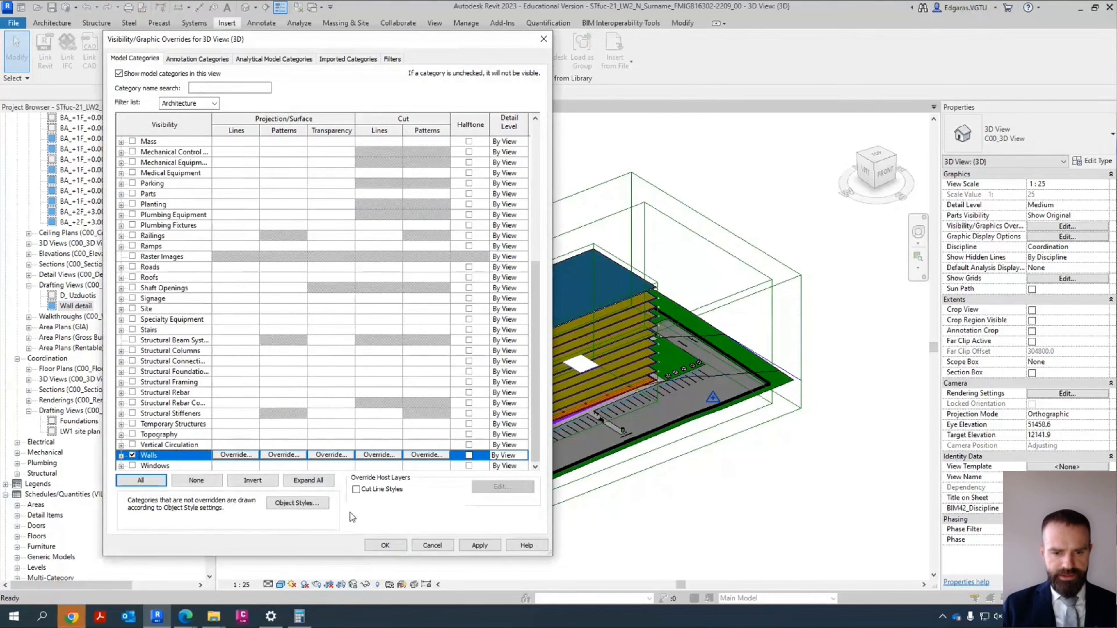
pyautogui.click(383, 546)
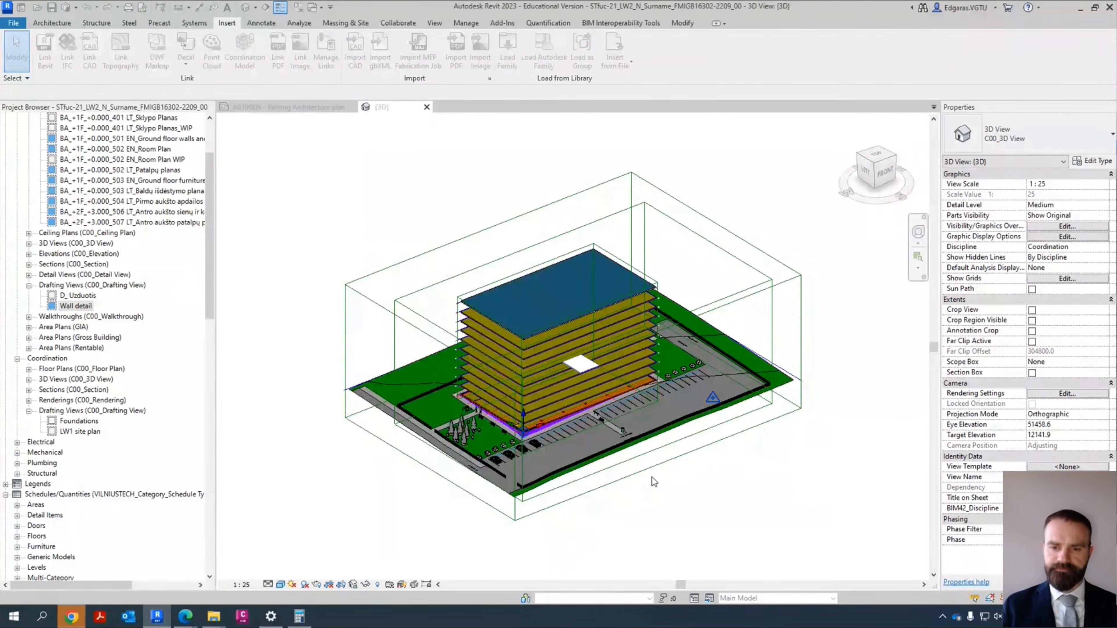
# Step: Mark the three partition walls enclosing the small corner room as structural, keeping Bearing as their structural usage
pyautogui.scroll(6, 533, 434)
pyautogui.keyDown('shift'); pyautogui.moveTo(533, 435); pyautogui.dragTo(639, 383, button='middle'); pyautogui.keyUp('shift')
pyautogui.scroll(3, 724, 500)
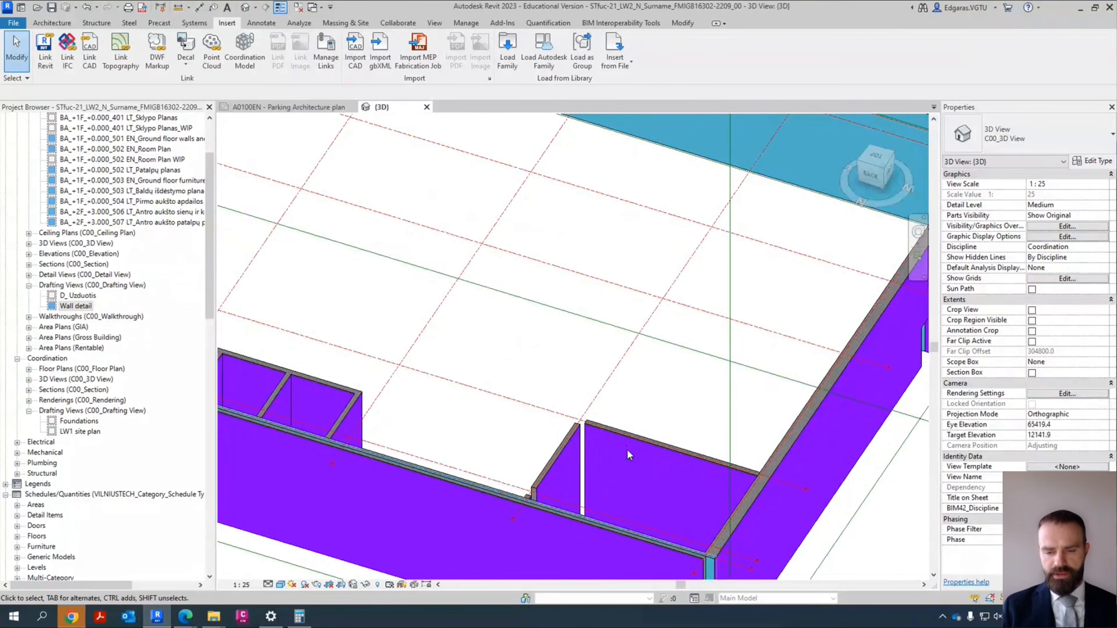
pyautogui.scroll(-3, 663, 471)
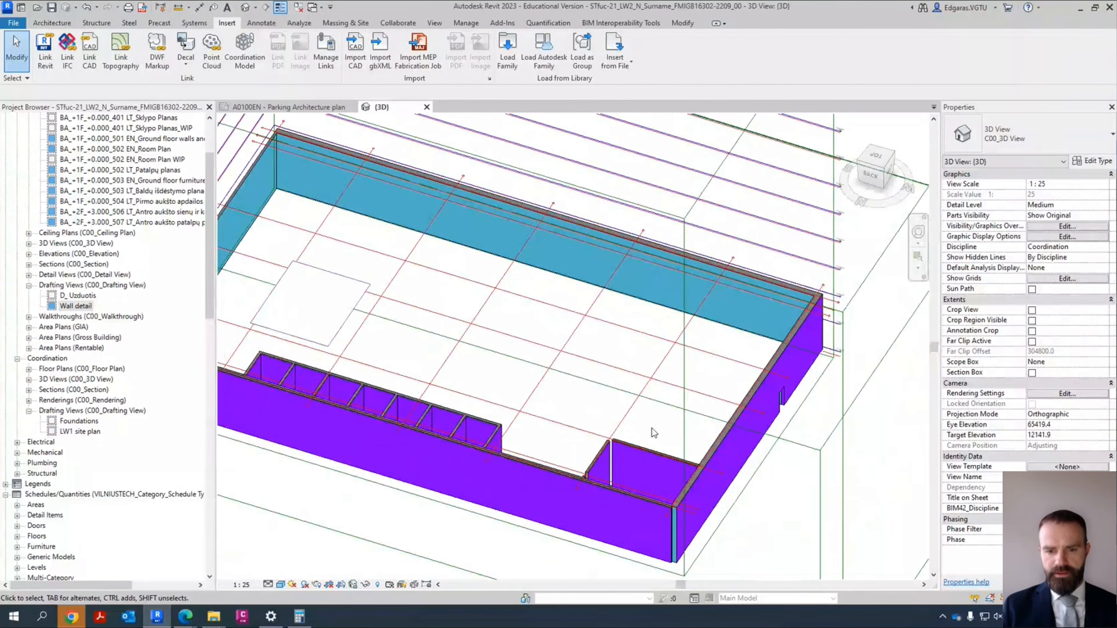
pyautogui.scroll(2, 655, 460)
pyautogui.scroll(4, 627, 481)
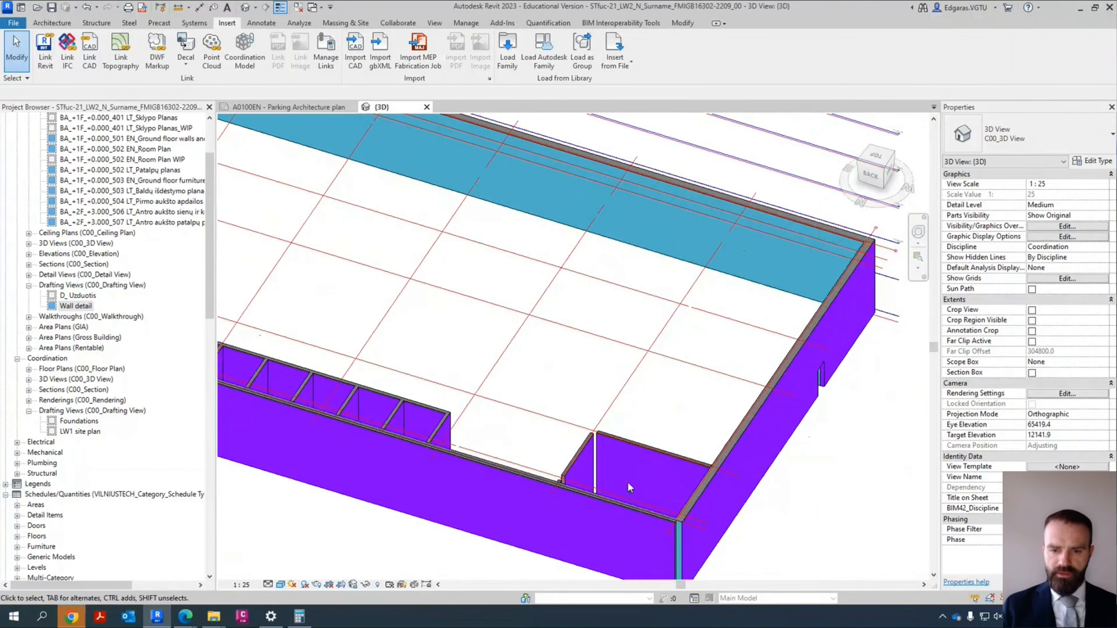
pyautogui.scroll(2, 465, 482)
pyautogui.click(538, 414)
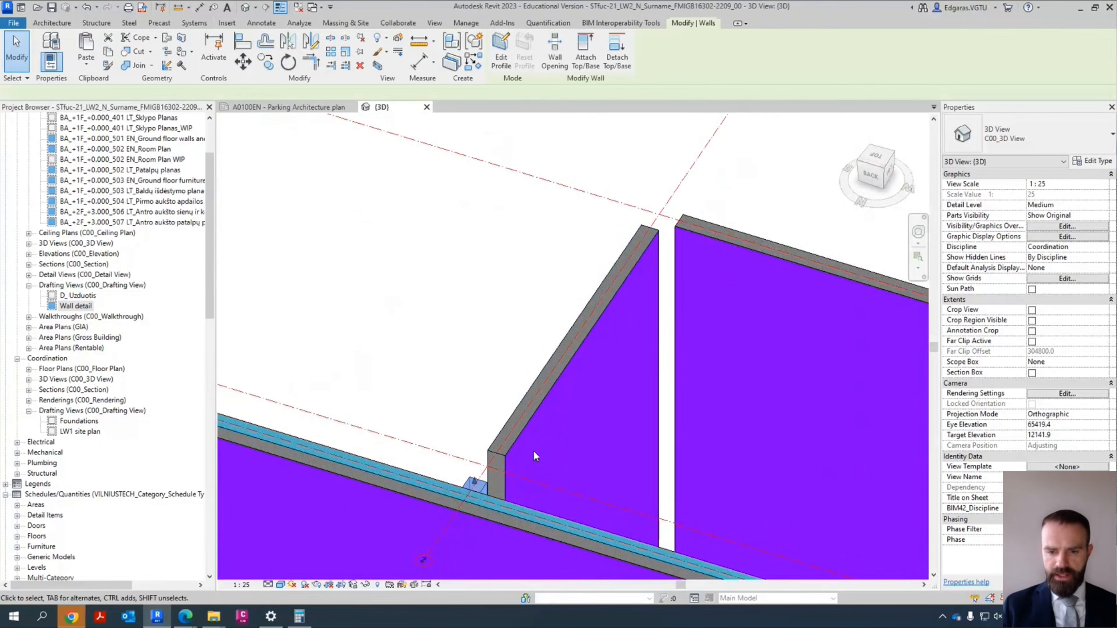
pyautogui.keyDown('ctrl'); pyautogui.click(538, 412); pyautogui.keyUp('ctrl')
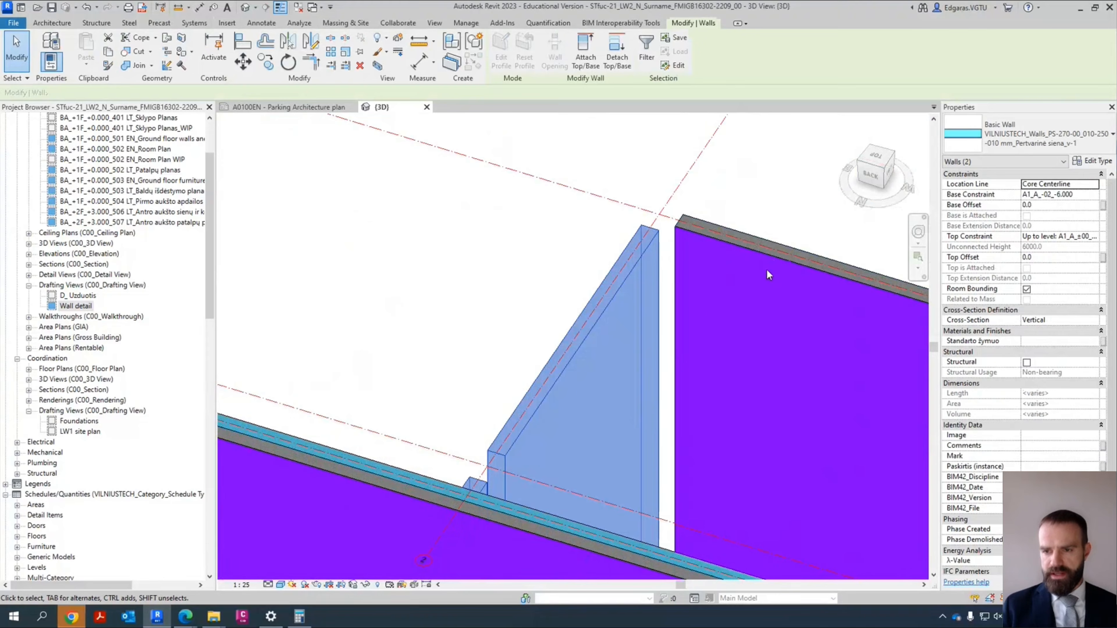
pyautogui.keyDown('ctrl'); pyautogui.click(777, 259); pyautogui.keyUp('ctrl')
pyautogui.scroll(-3, 496, 264)
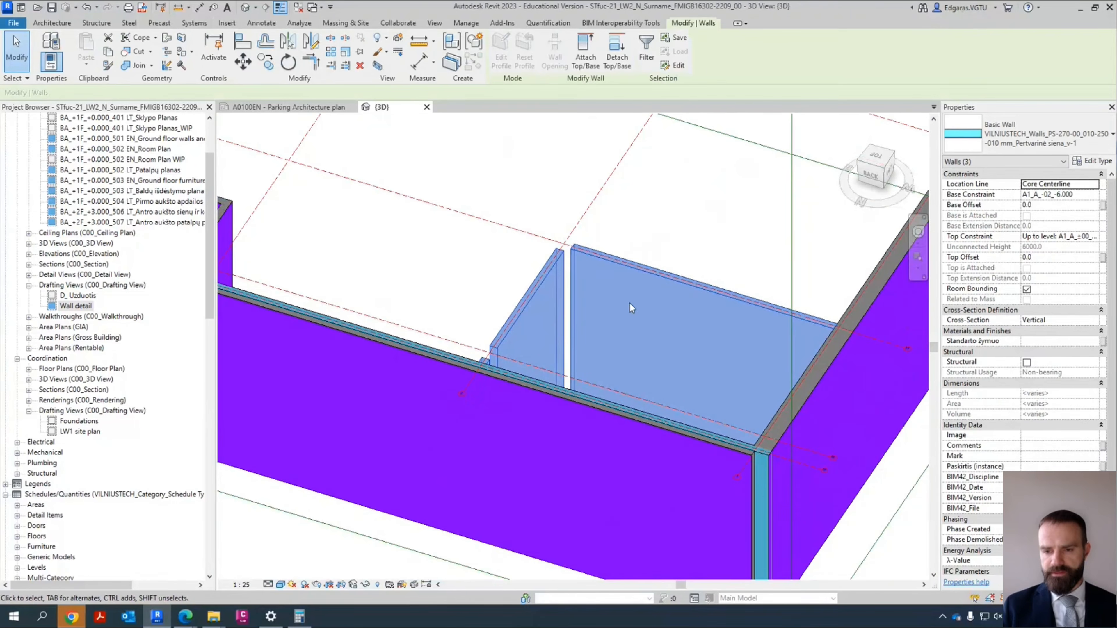
pyautogui.click(1027, 362)
pyautogui.click(1102, 373)
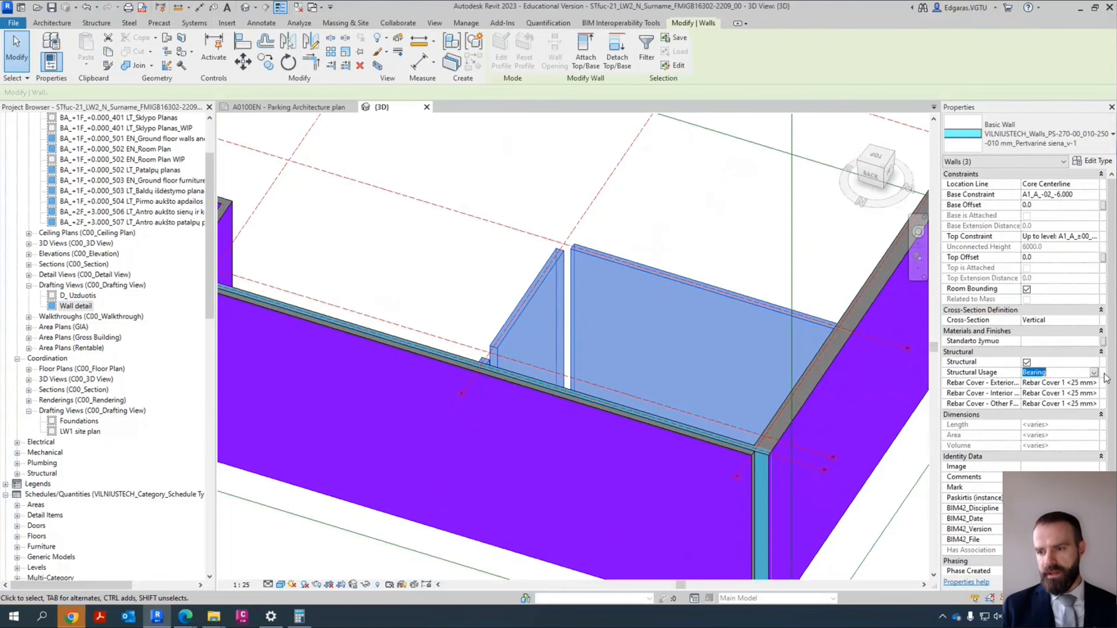
pyautogui.click(1094, 372)
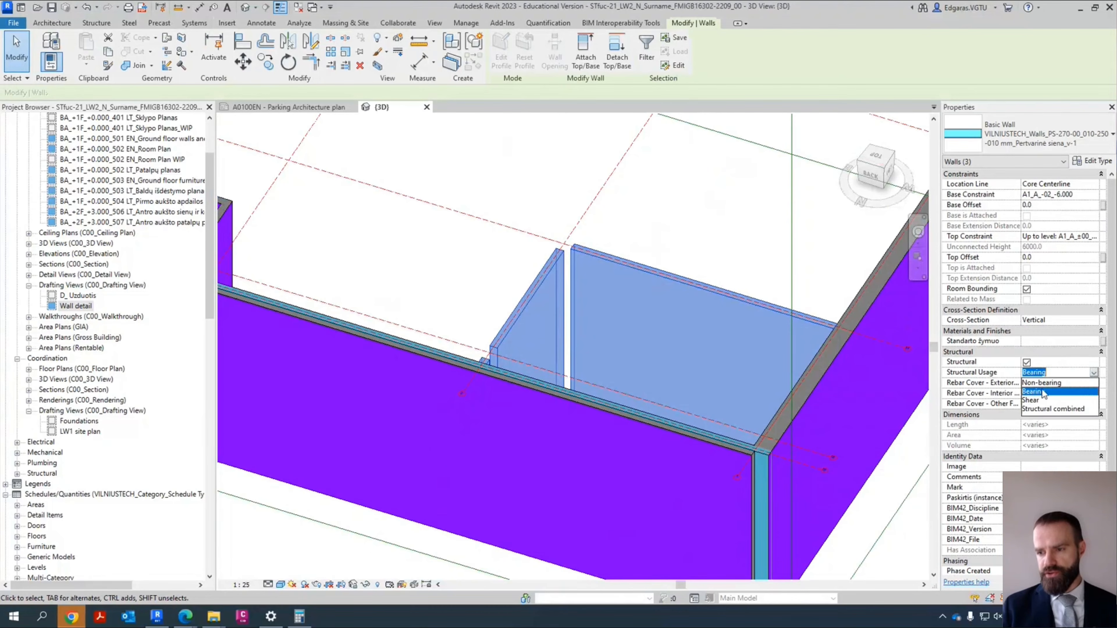
pyautogui.click(978, 375)
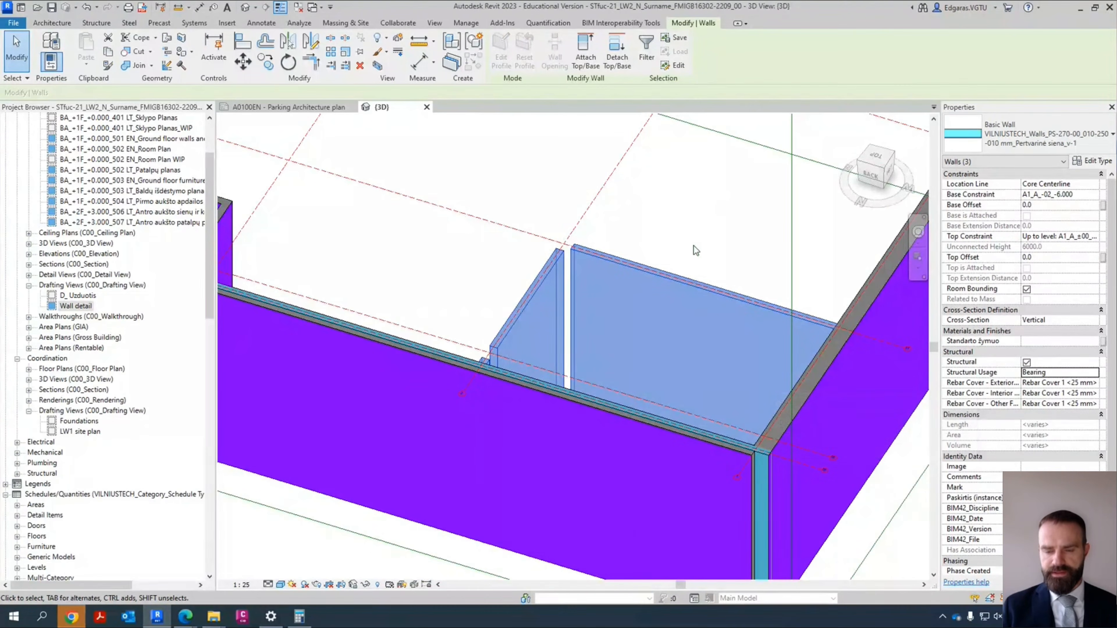
pyautogui.click(693, 246)
# Step: Set the 3D view's discipline to Architectural with the whole walled storey in view
pyautogui.scroll(-3, 646, 328)
pyautogui.moveTo(650, 335); pyautogui.dragTo(693, 460, button='middle')
pyautogui.scroll(-2, 633, 387)
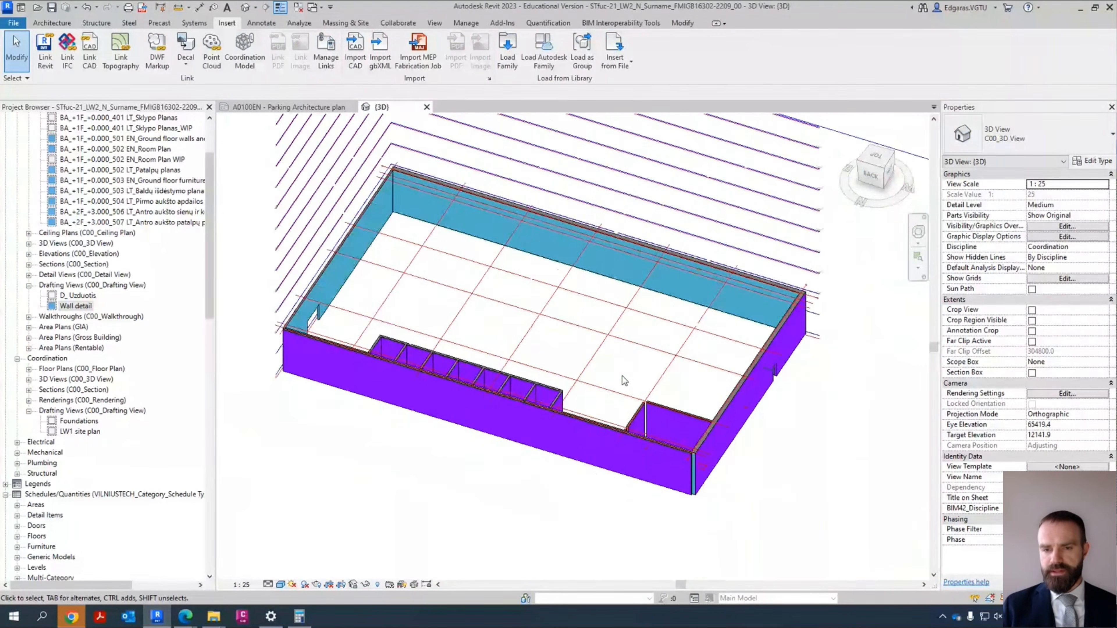
pyautogui.scroll(3, 541, 311)
pyautogui.scroll(-1, 529, 354)
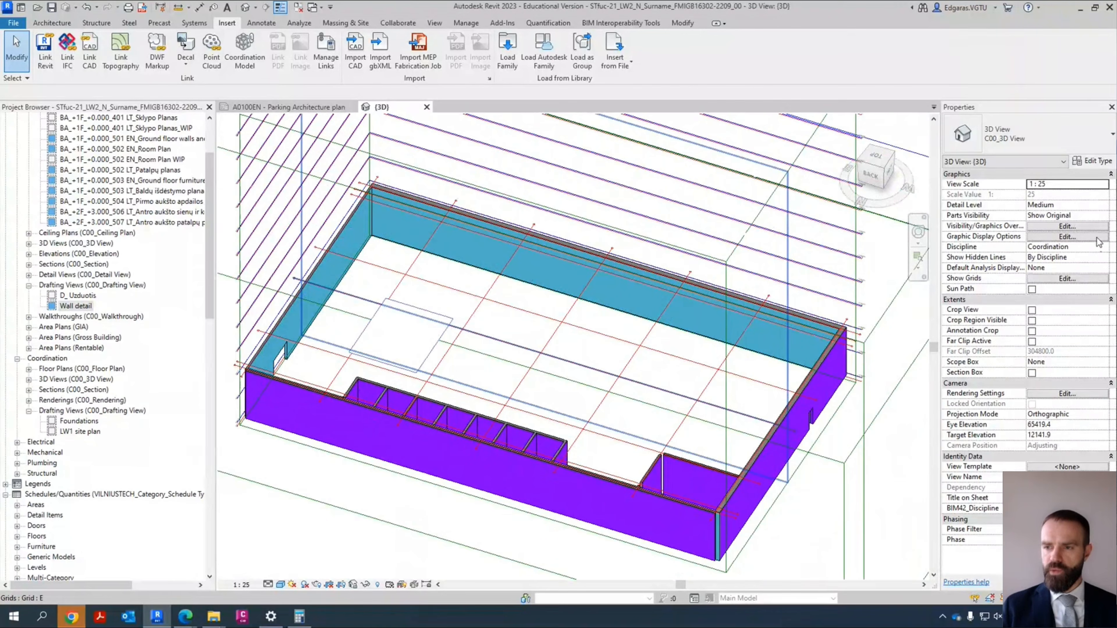
pyautogui.click(1105, 249)
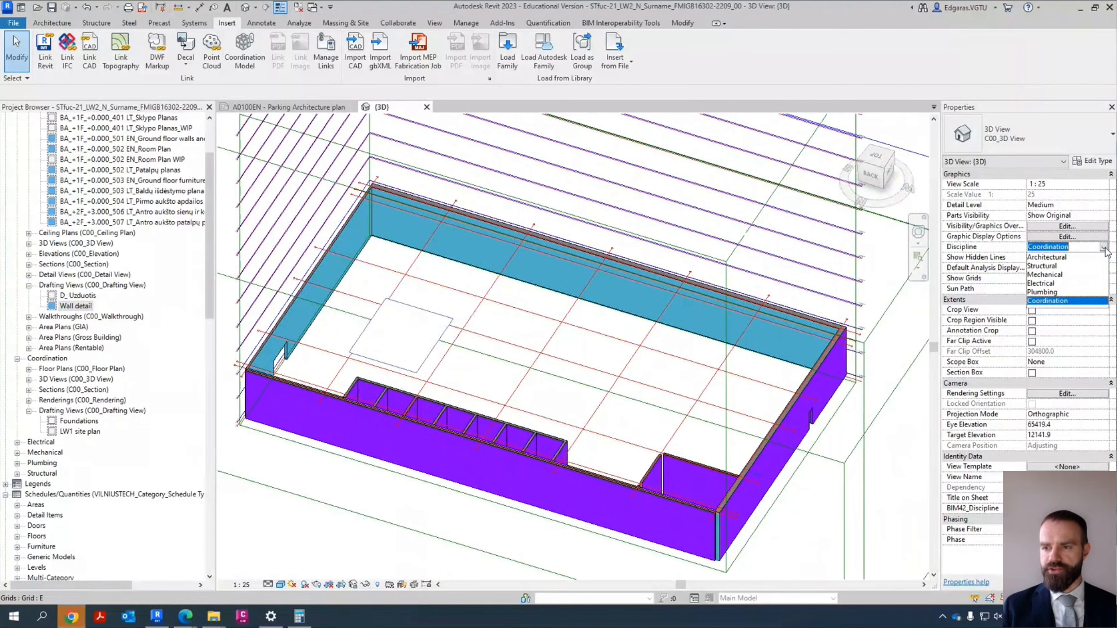
pyautogui.click(1055, 257)
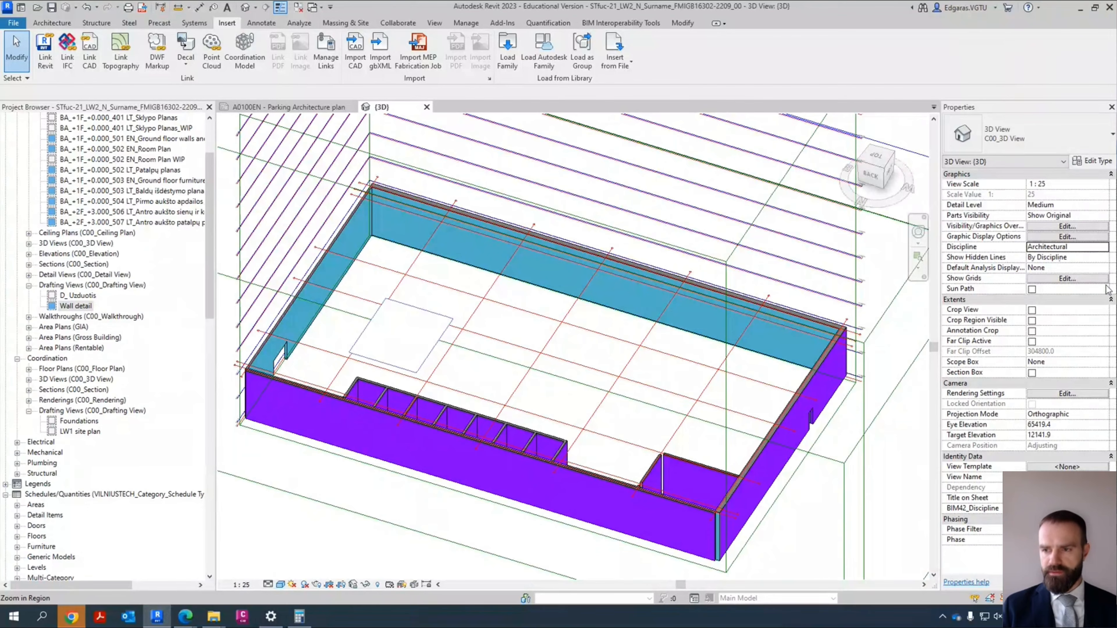
# Step: Switch the 3D view's discipline to Structural to check the walls, and return it to Coordination
pyautogui.click(1102, 248)
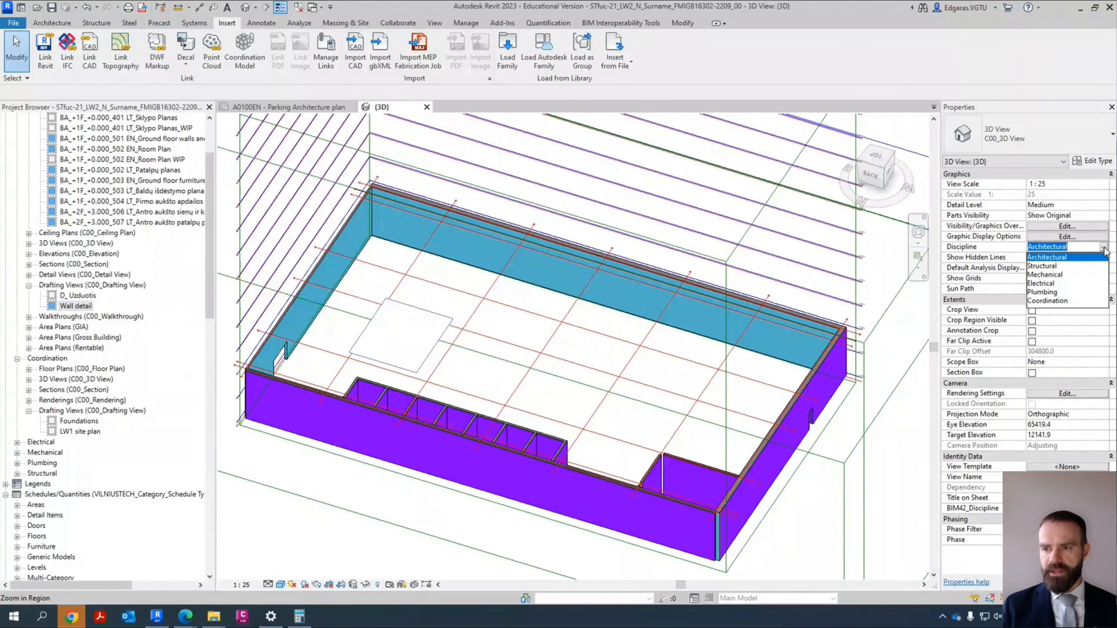
pyautogui.click(1041, 267)
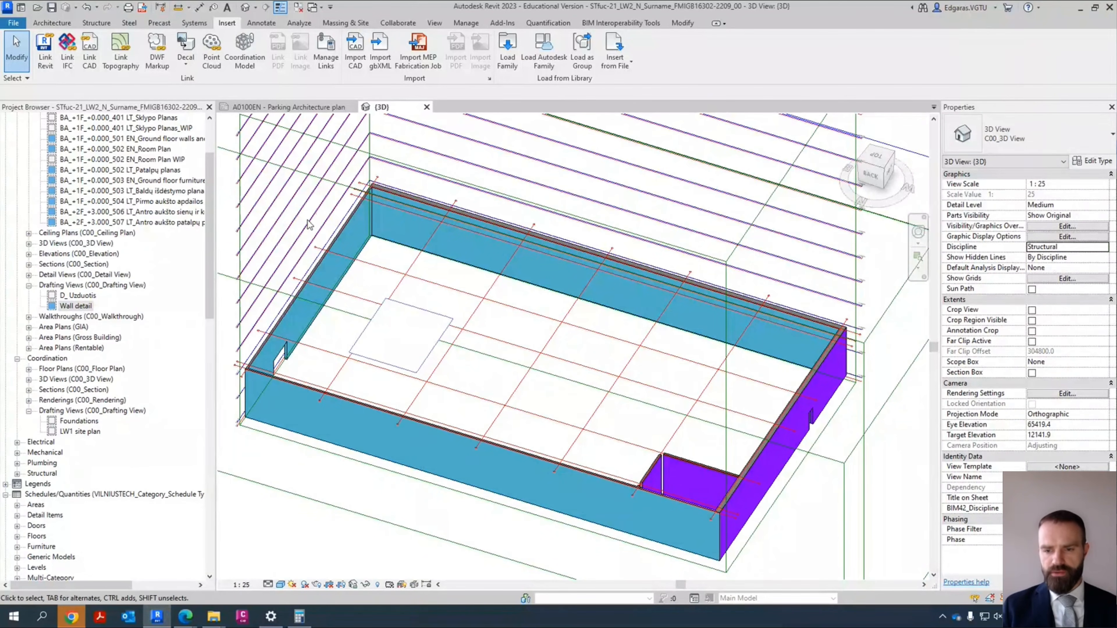
pyautogui.click(1103, 247)
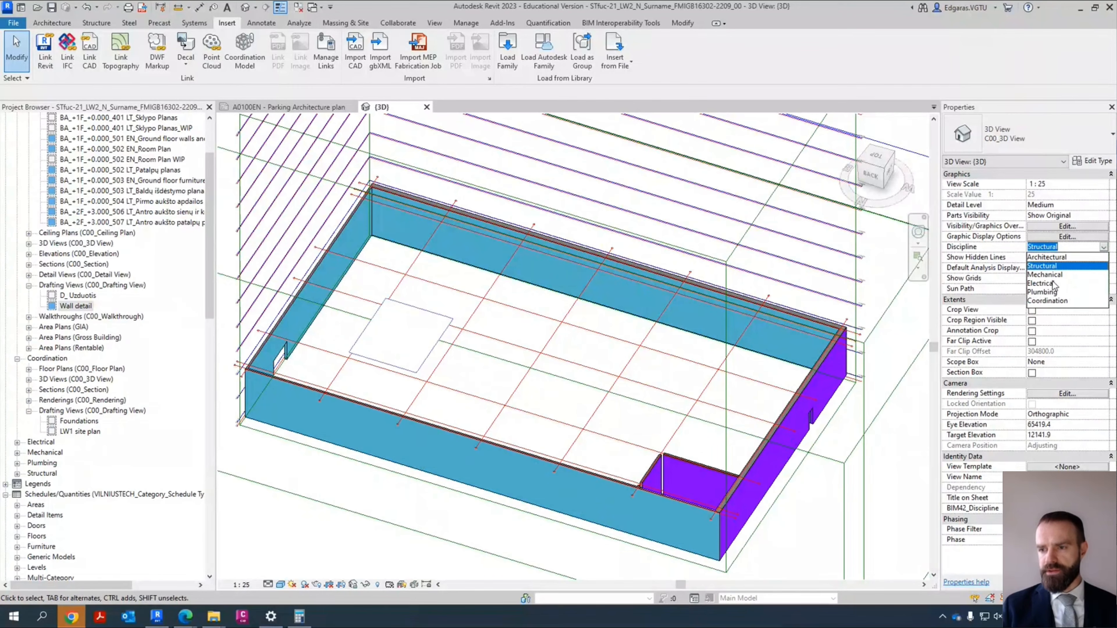
pyautogui.click(1053, 307)
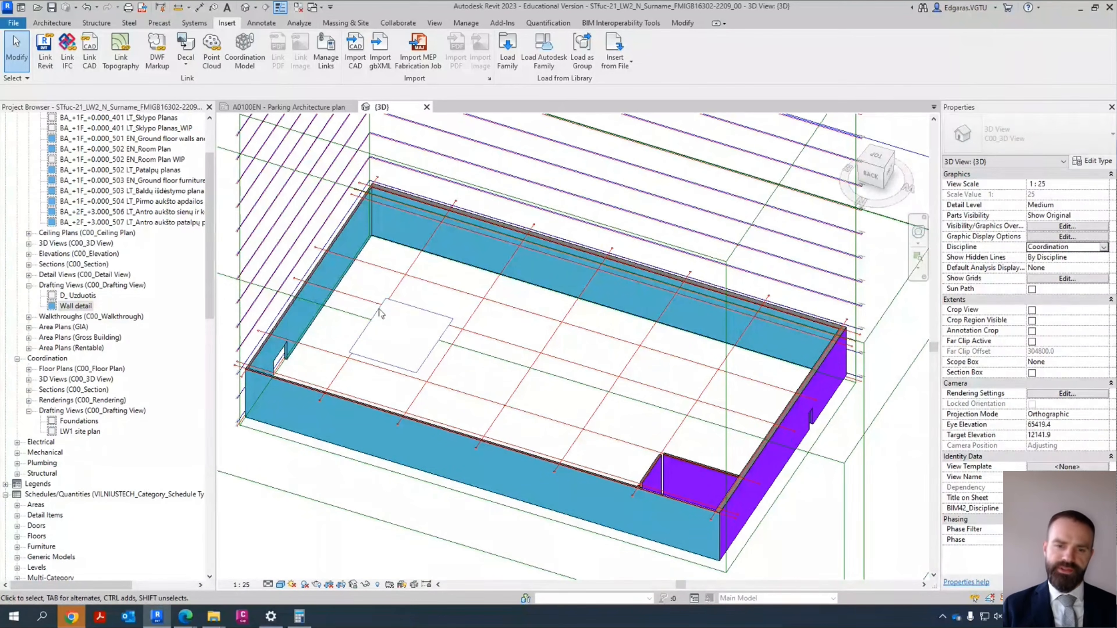
# Step: Try the Mechanical discipline on the 3D view, and set the discipline back to Architectural
pyautogui.click(1096, 247)
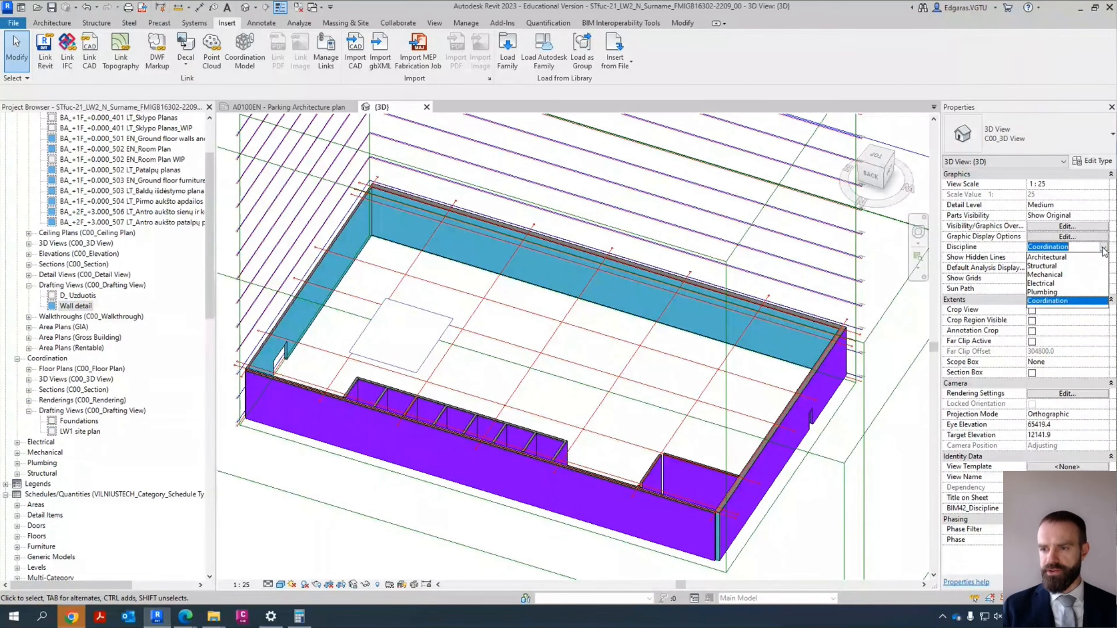
pyautogui.click(1055, 275)
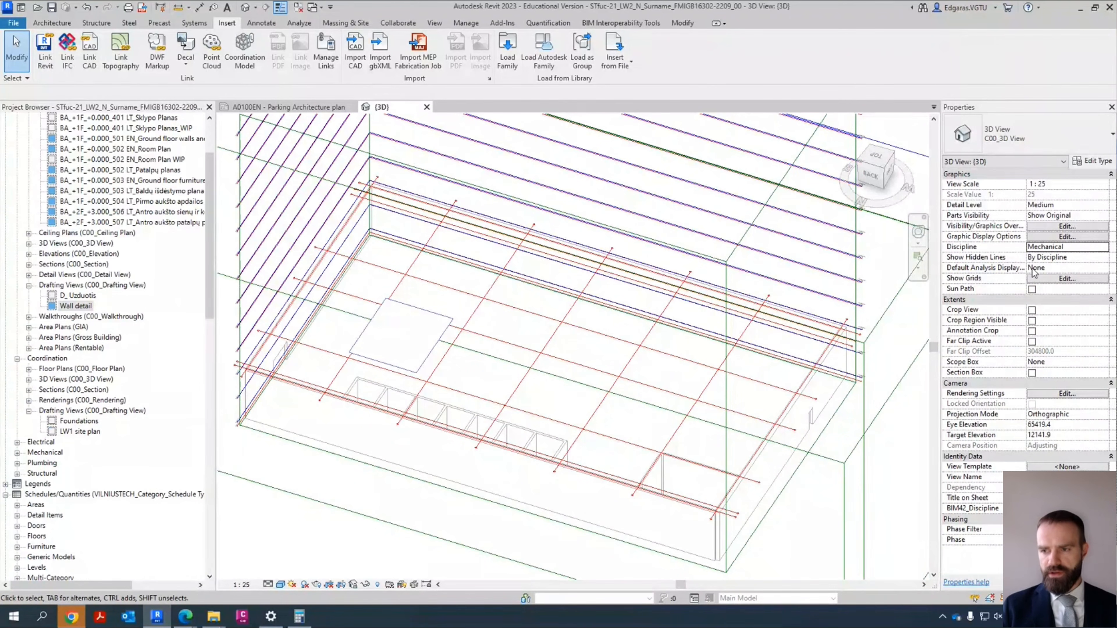
pyautogui.click(1105, 247)
pyautogui.click(1055, 257)
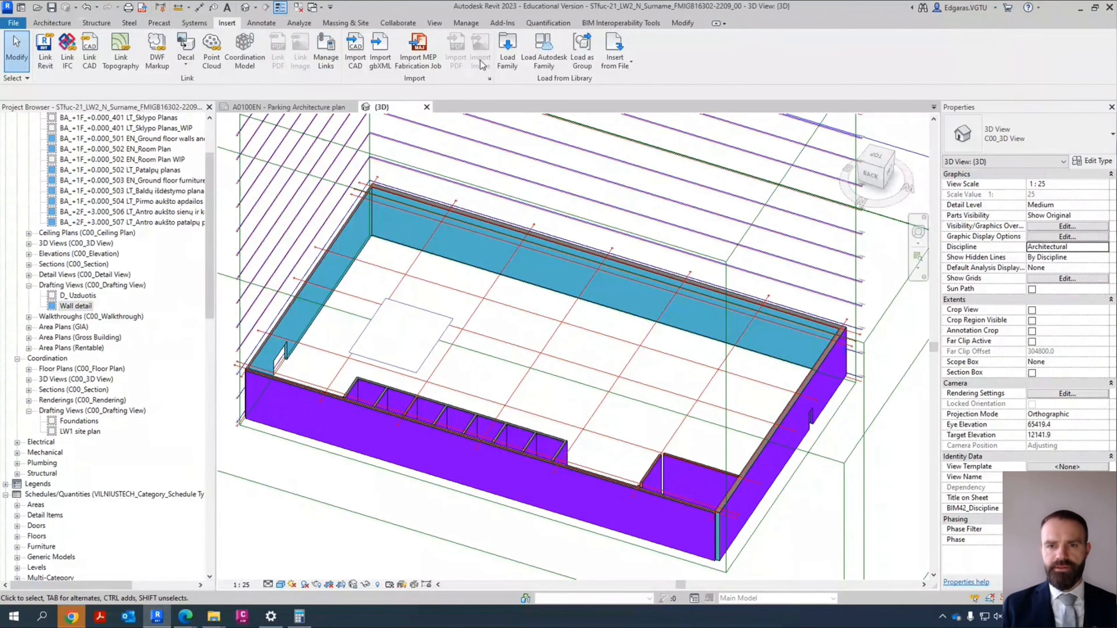
# Step: Open the Autodesk family library and filter its content to the Generic Models category
pyautogui.click(546, 59)
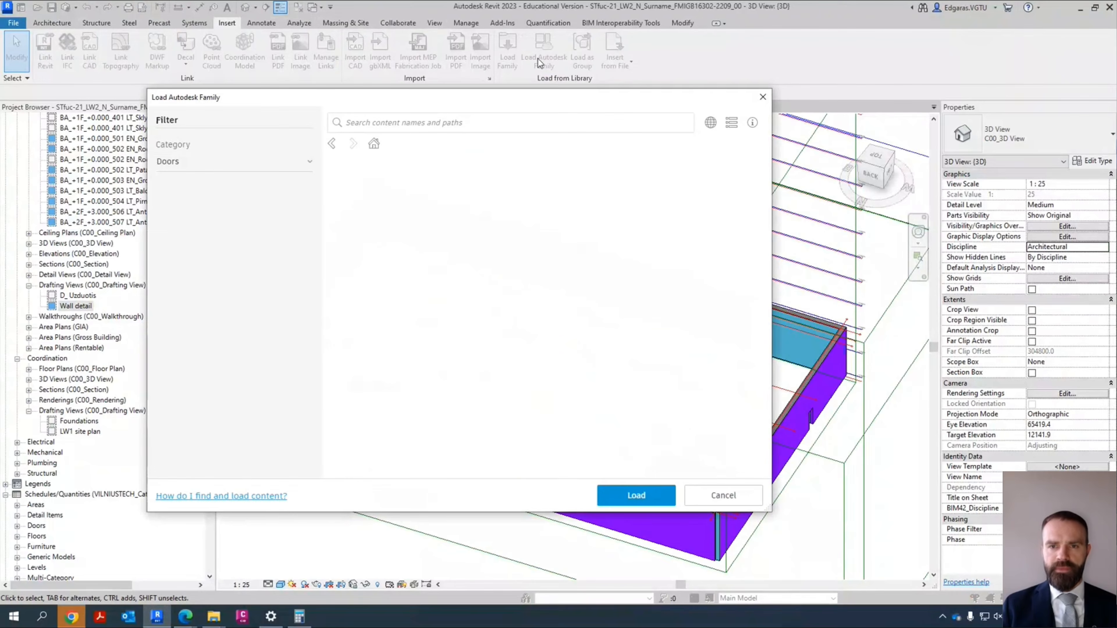
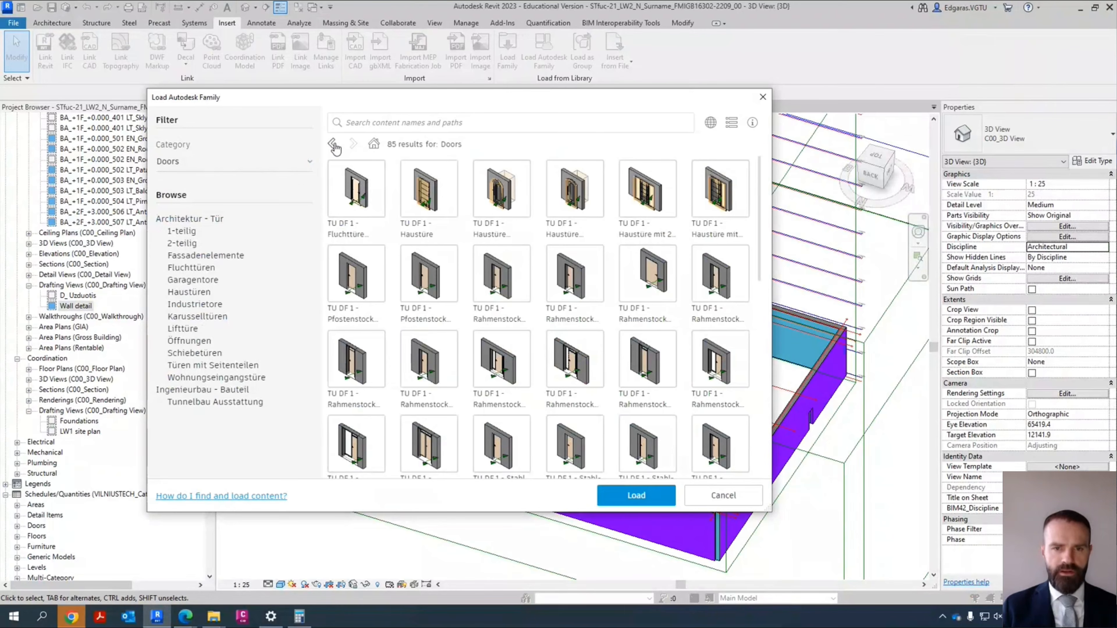
pyautogui.click(373, 143)
pyautogui.click(233, 161)
pyautogui.scroll(-5, 214, 282)
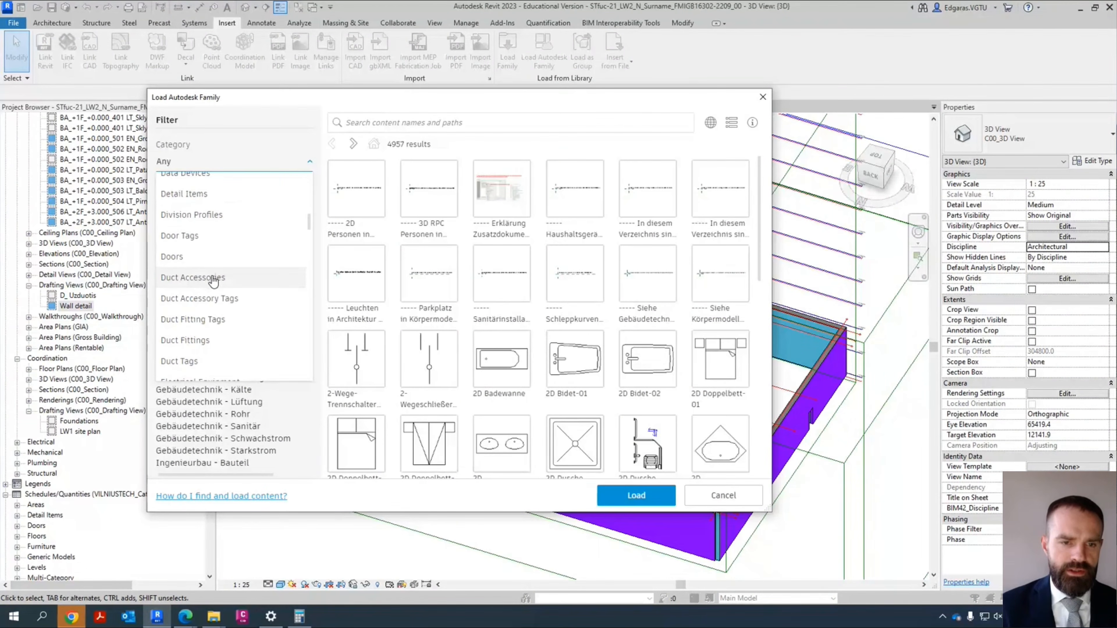
pyautogui.scroll(-5, 213, 291)
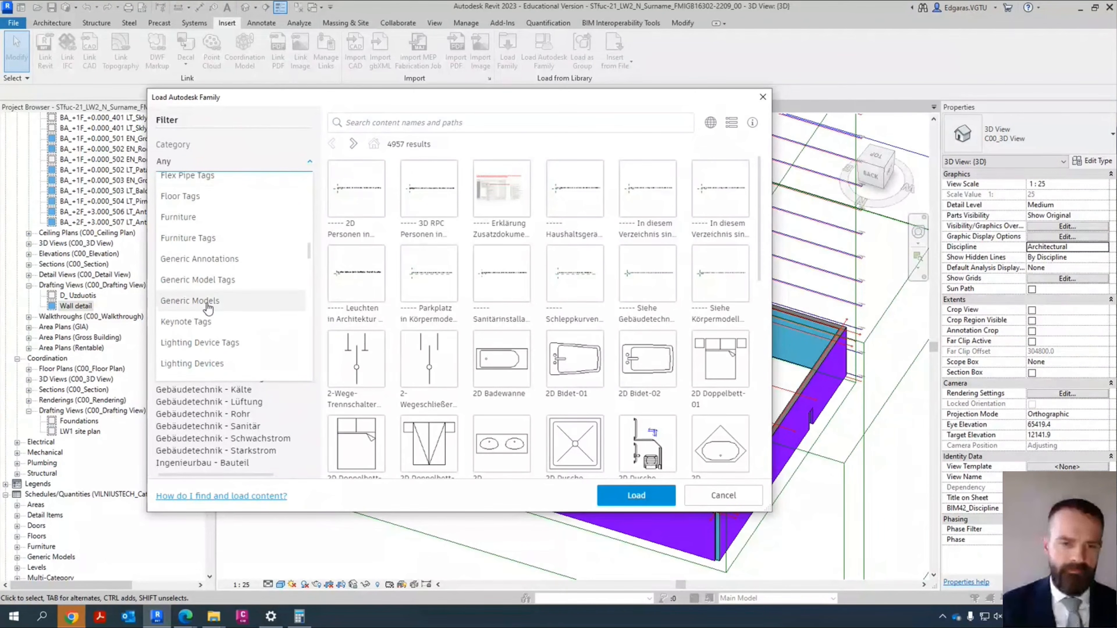
pyautogui.click(208, 302)
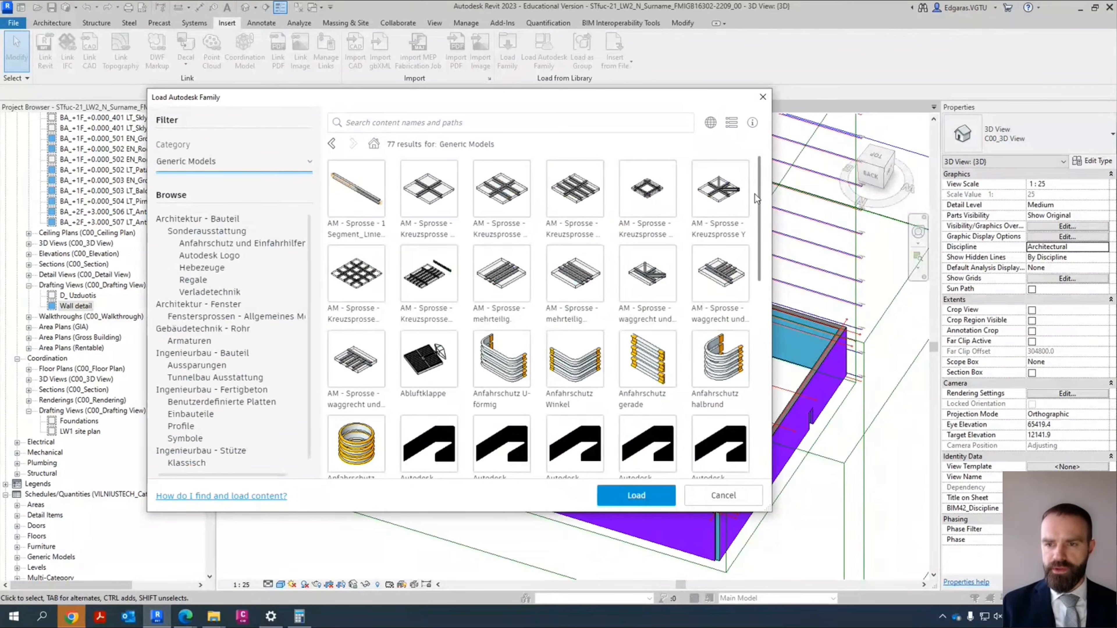
# Step: Load the Wandöffnung rund and Wandöffnung rechteckig wall opening families into the project
pyautogui.scroll(-10, 754, 194)
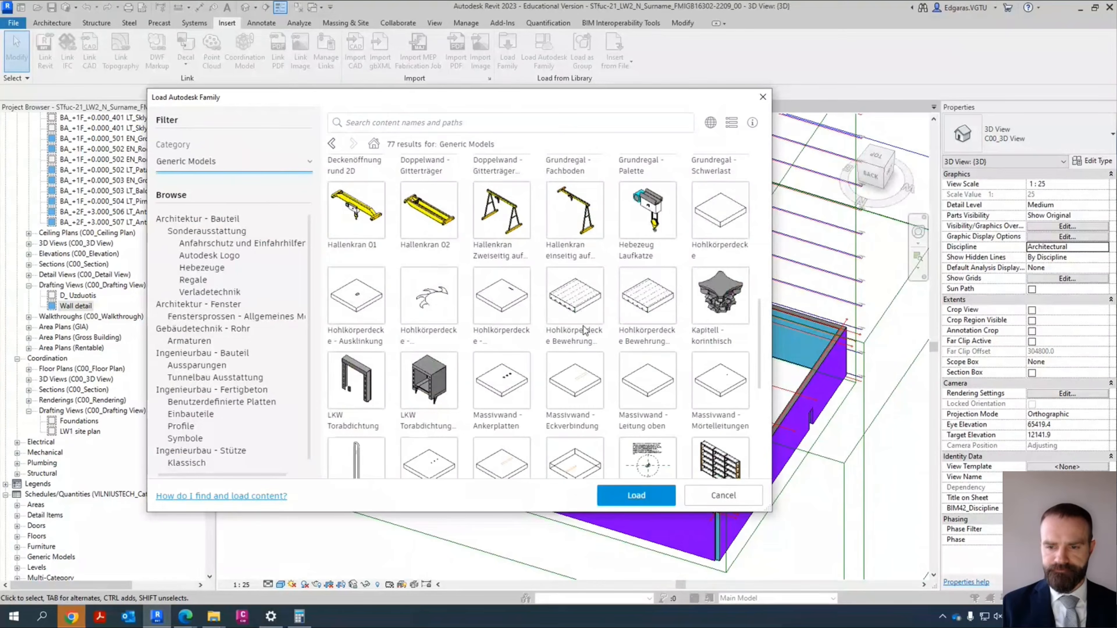
pyautogui.scroll(-5, 583, 329)
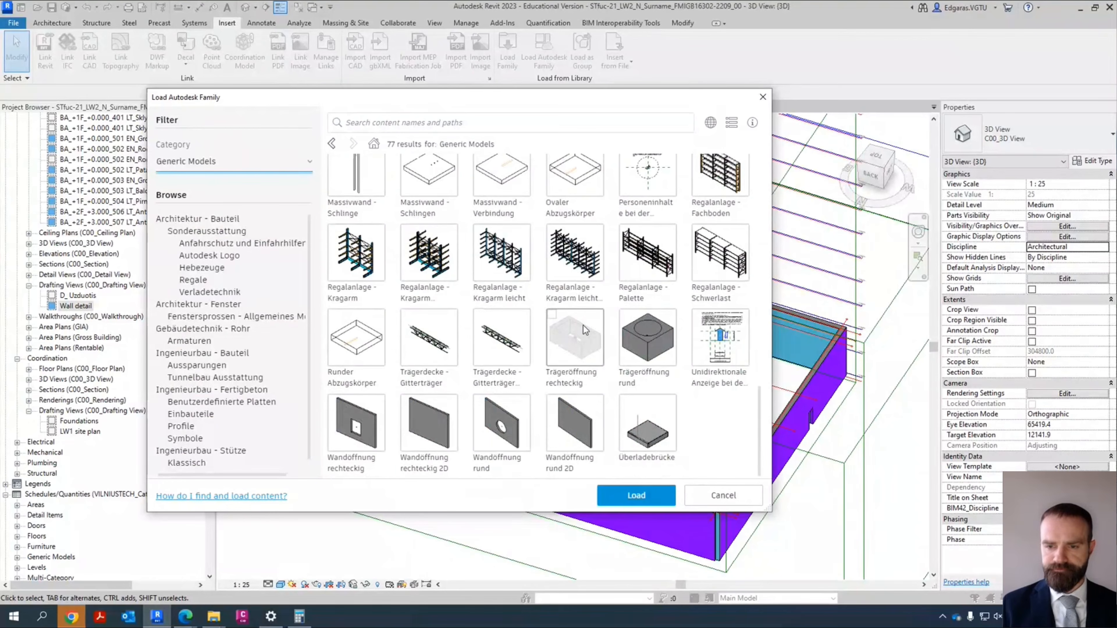
pyautogui.click(498, 429)
pyautogui.click(334, 402)
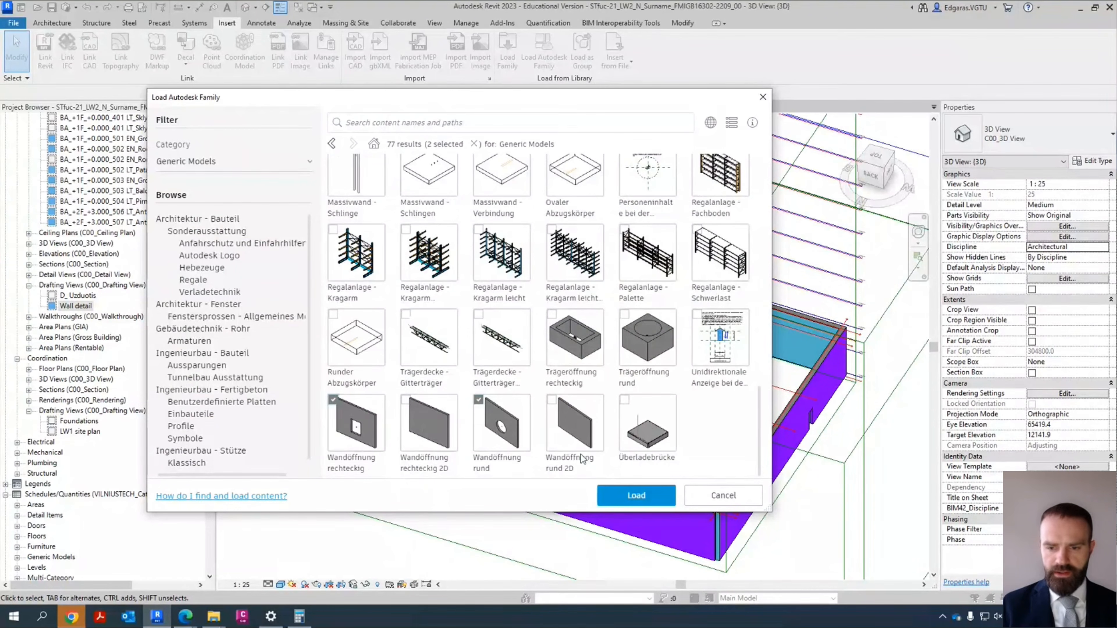
pyautogui.click(636, 496)
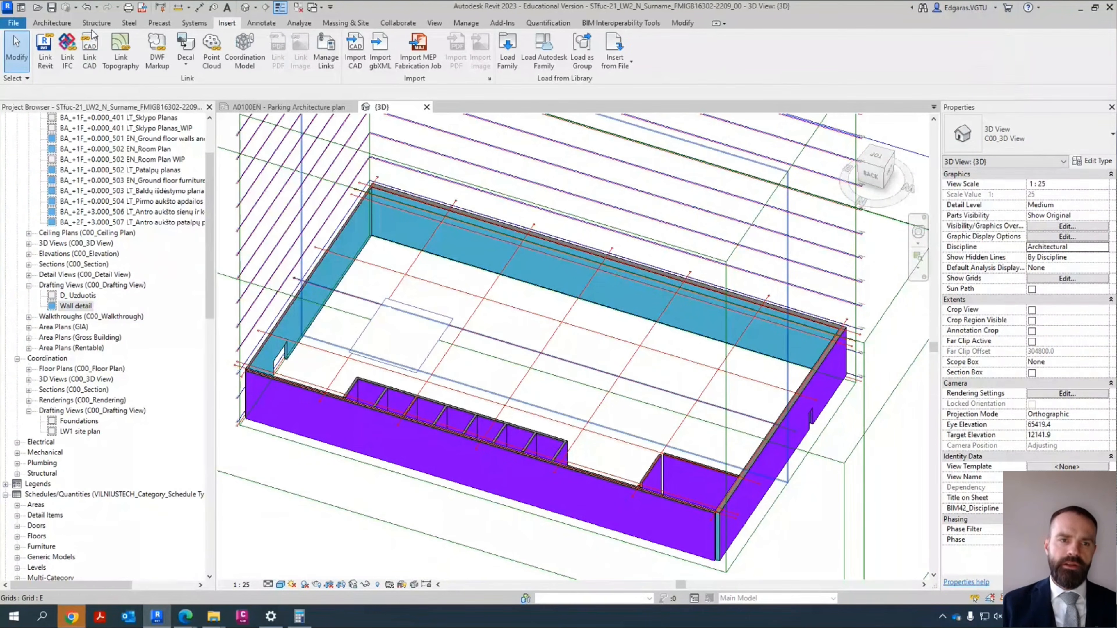
# Step: Place one Wandöffnung rund component in the long exterior wall opposite the row of small rooms, and check the hole from outside
pyautogui.click(51, 23)
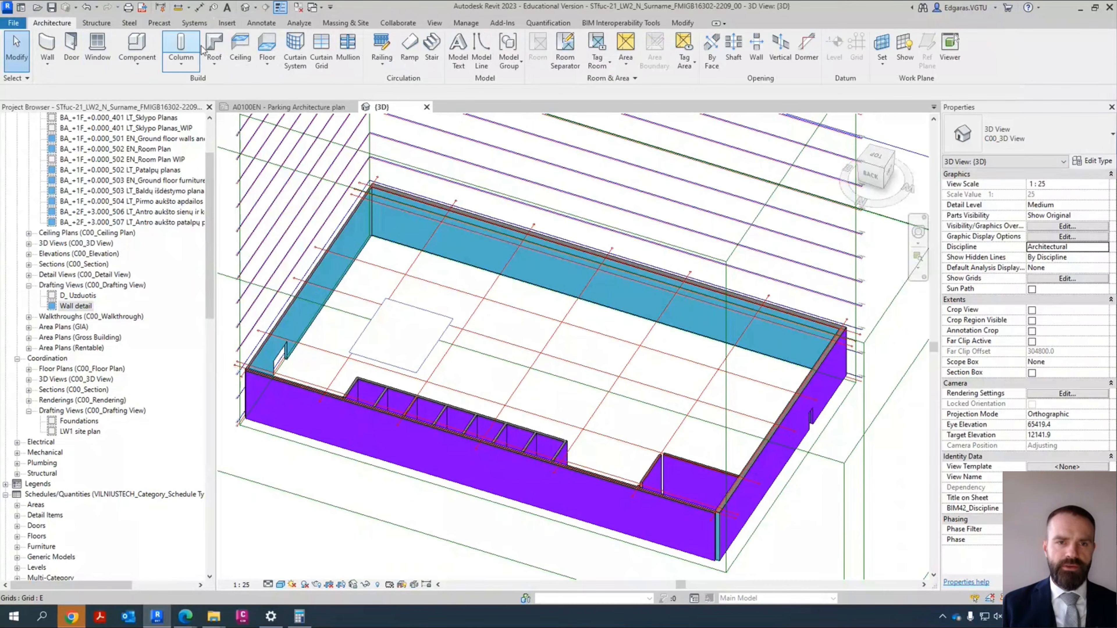
pyautogui.click(147, 49)
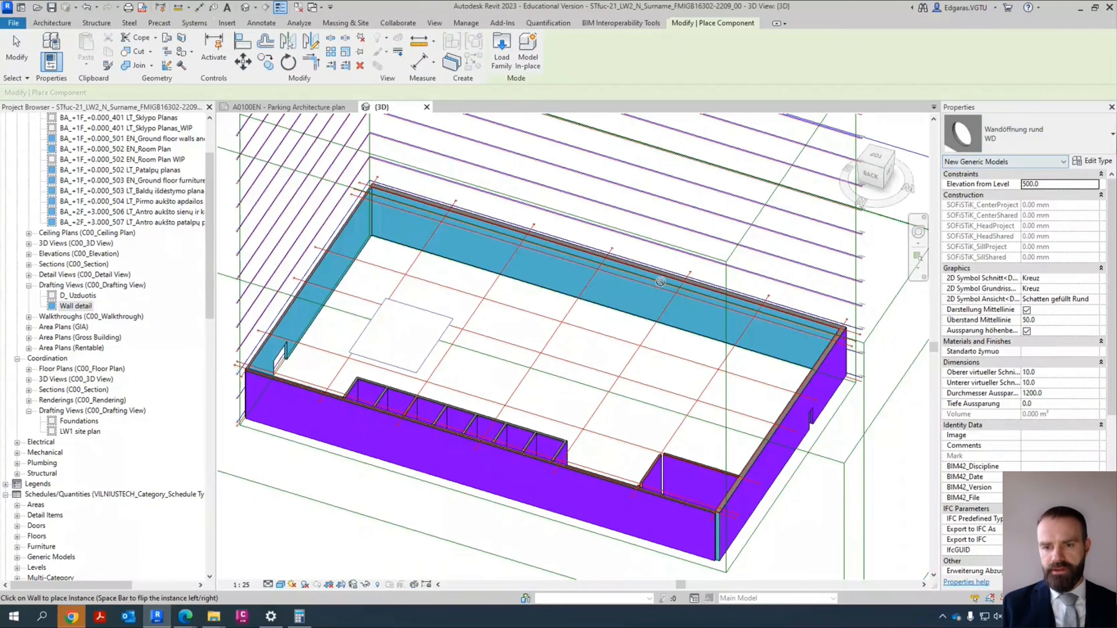
pyautogui.scroll(5, 660, 282)
pyautogui.click(594, 334)
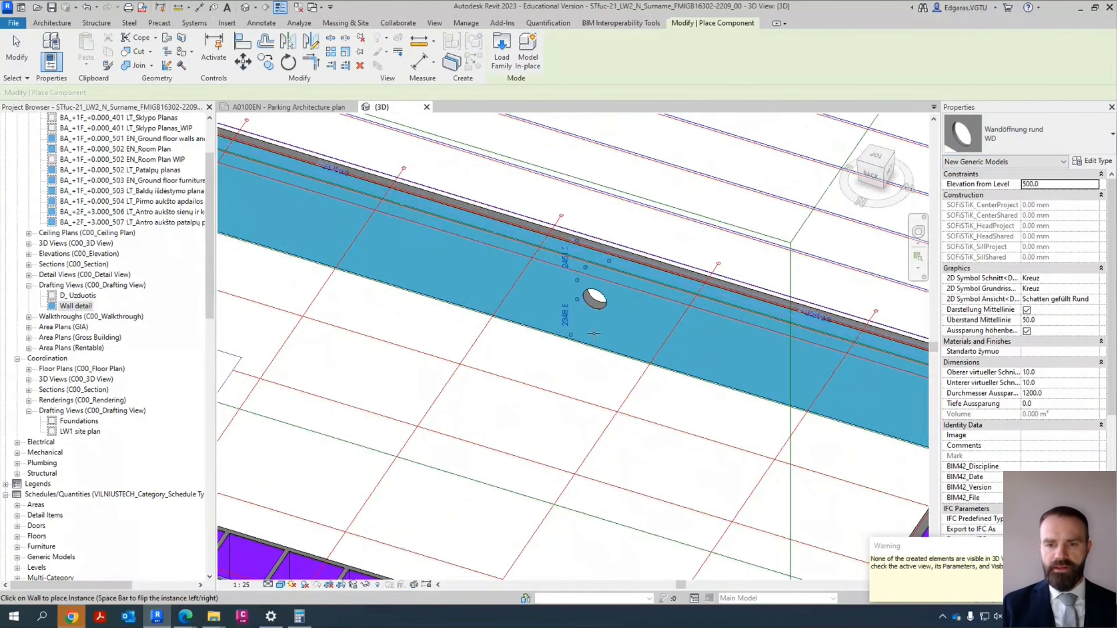
pyautogui.scroll(2, 603, 304)
pyautogui.press('Escape')
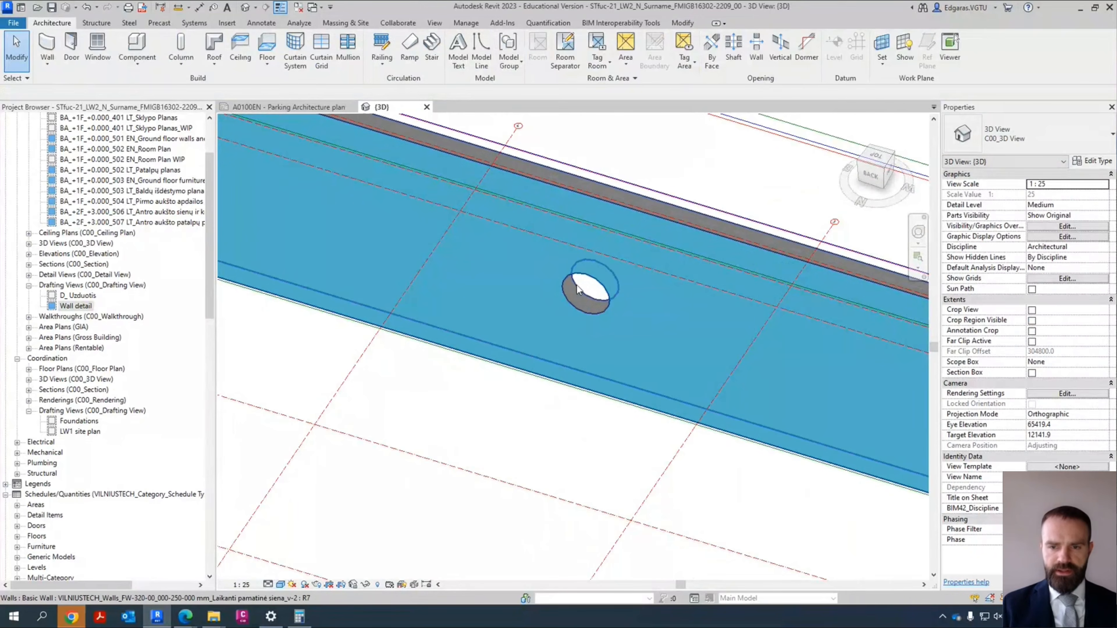
pyautogui.scroll(-2, 564, 298)
pyautogui.keyDown('shift'); pyautogui.moveTo(564, 298); pyautogui.dragTo(396, 345, button='middle'); pyautogui.keyUp('shift')
pyautogui.scroll(-3, 619, 312)
pyautogui.scroll(3, 595, 316)
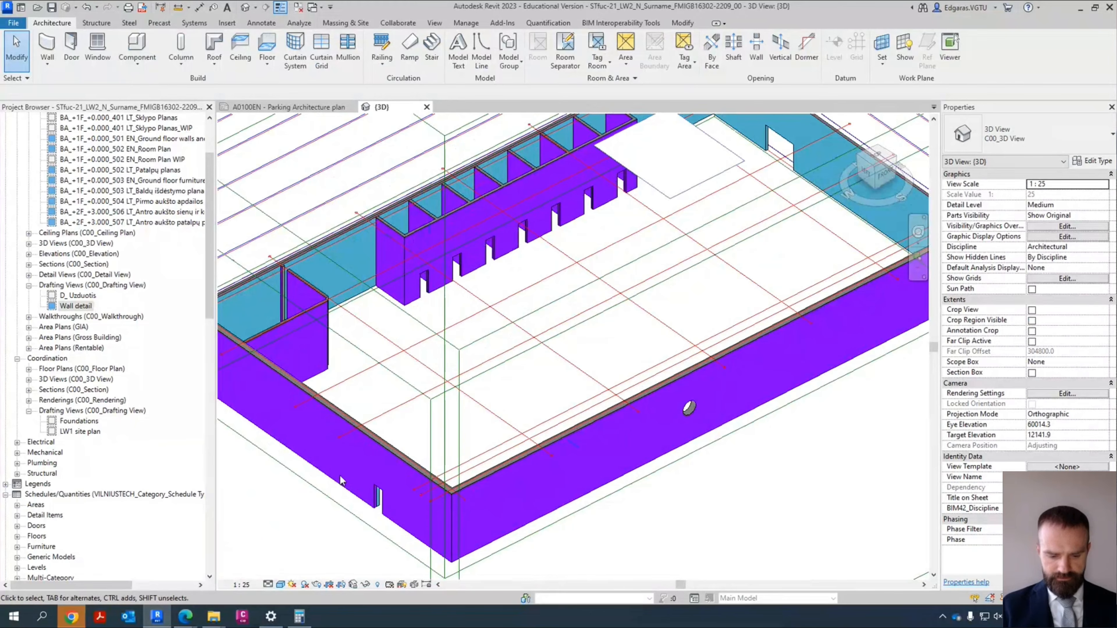
# Step: Make all model categories visible in the 3D view so the entire building and site display
pyautogui.click(434, 24)
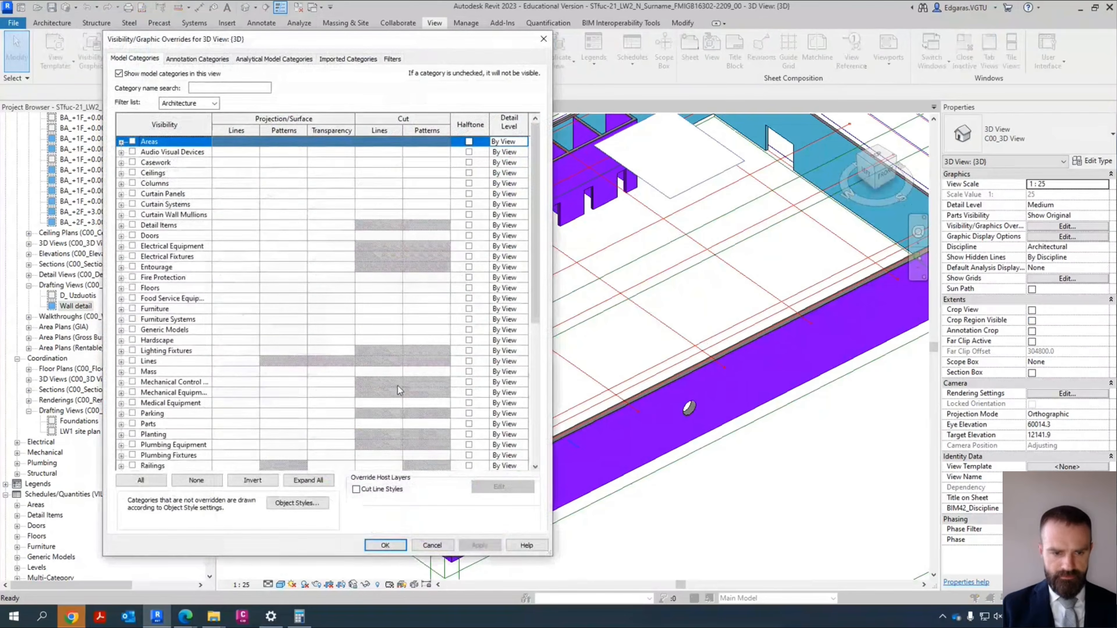
pyautogui.click(141, 480)
pyautogui.click(390, 549)
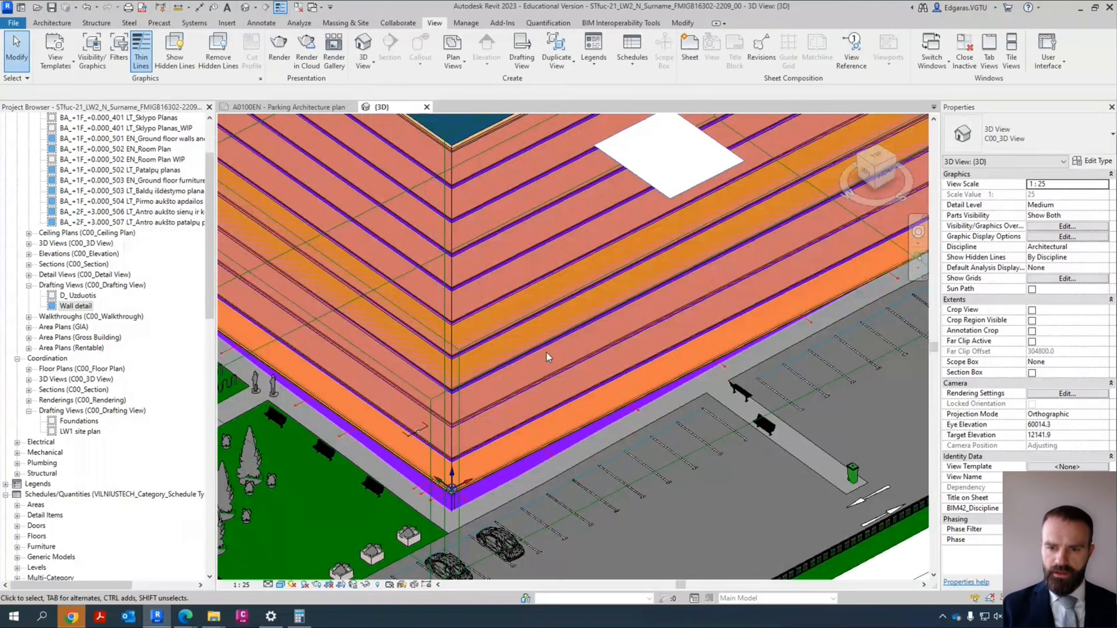
pyautogui.scroll(-5, 546, 353)
# Step: Review the A0100EN Parking Architecture plan sheet and duplicate it with sheet detailing
pyautogui.click(267, 109)
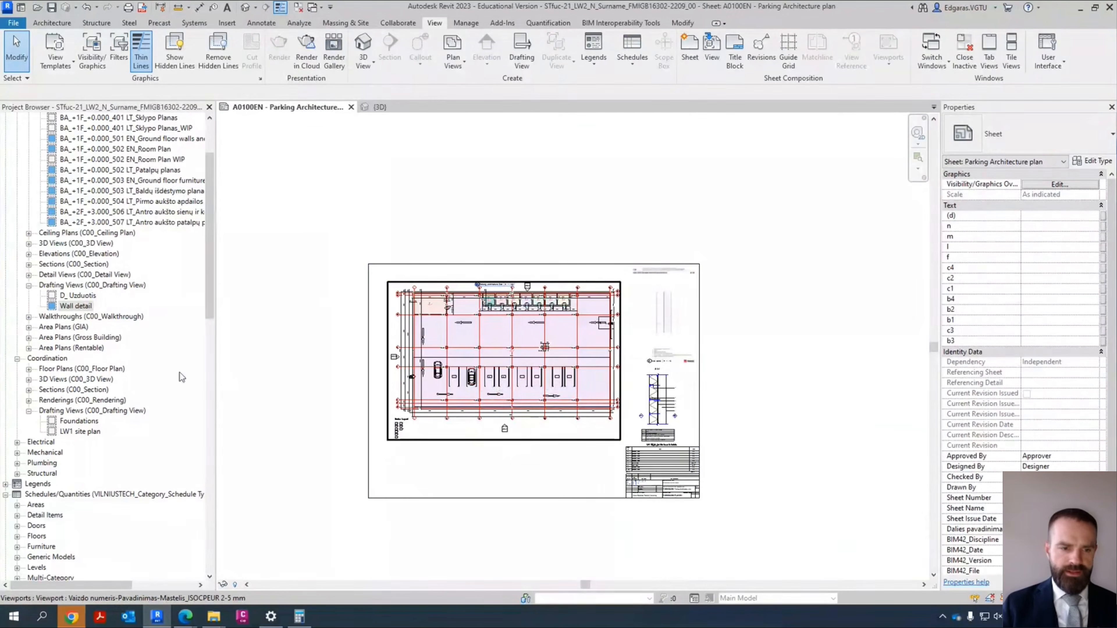
pyautogui.moveTo(211, 281); pyautogui.dragTo(226, 497)
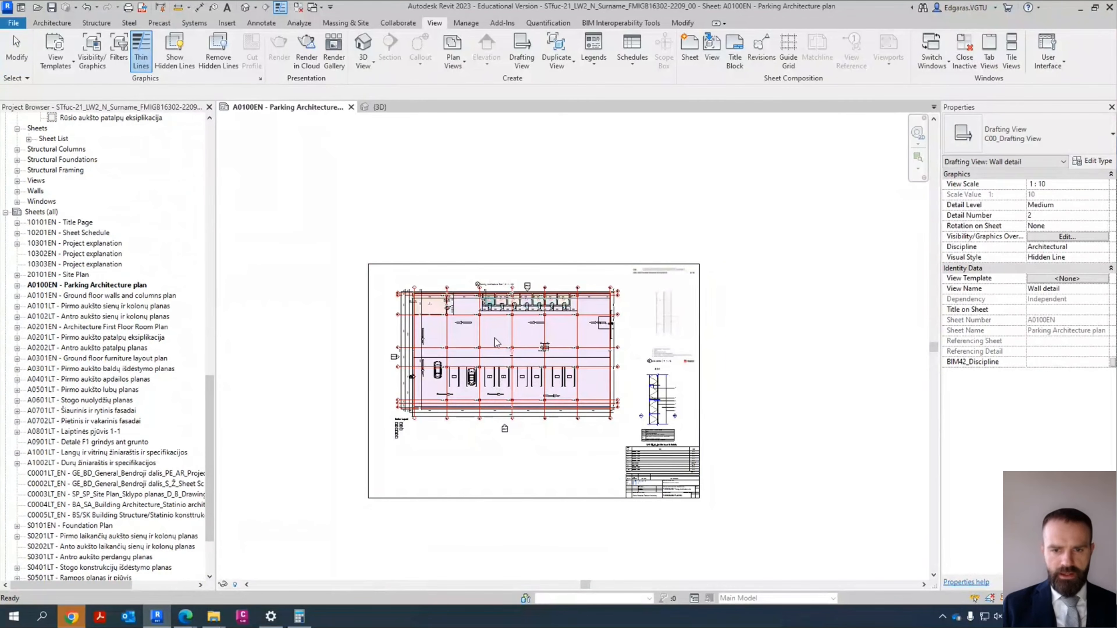
pyautogui.scroll(4, 492, 343)
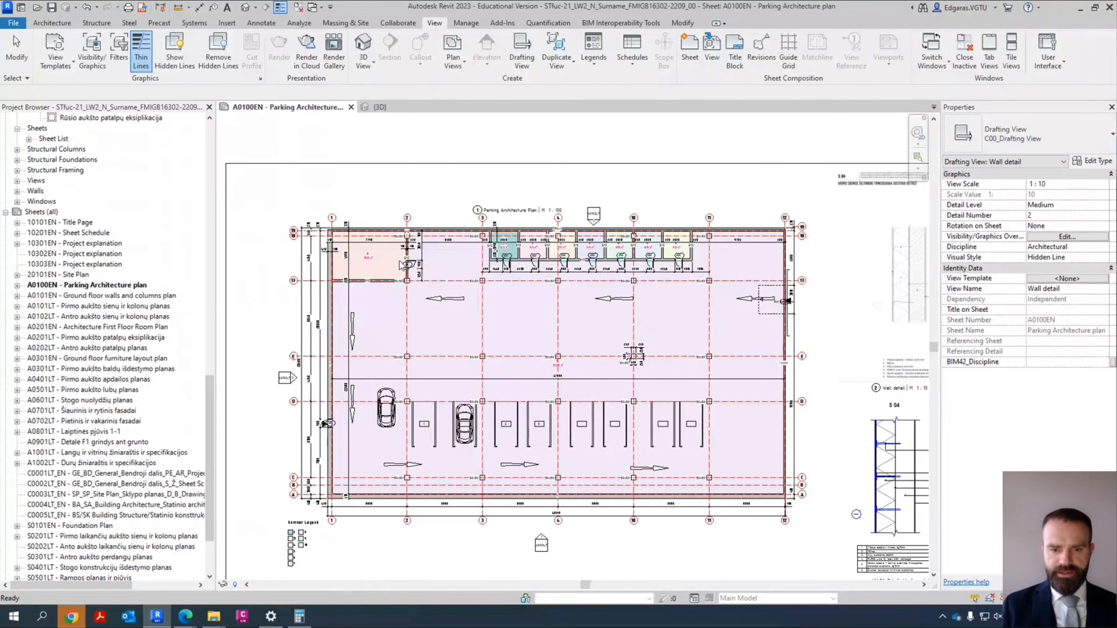
pyautogui.scroll(-2, 22, 442)
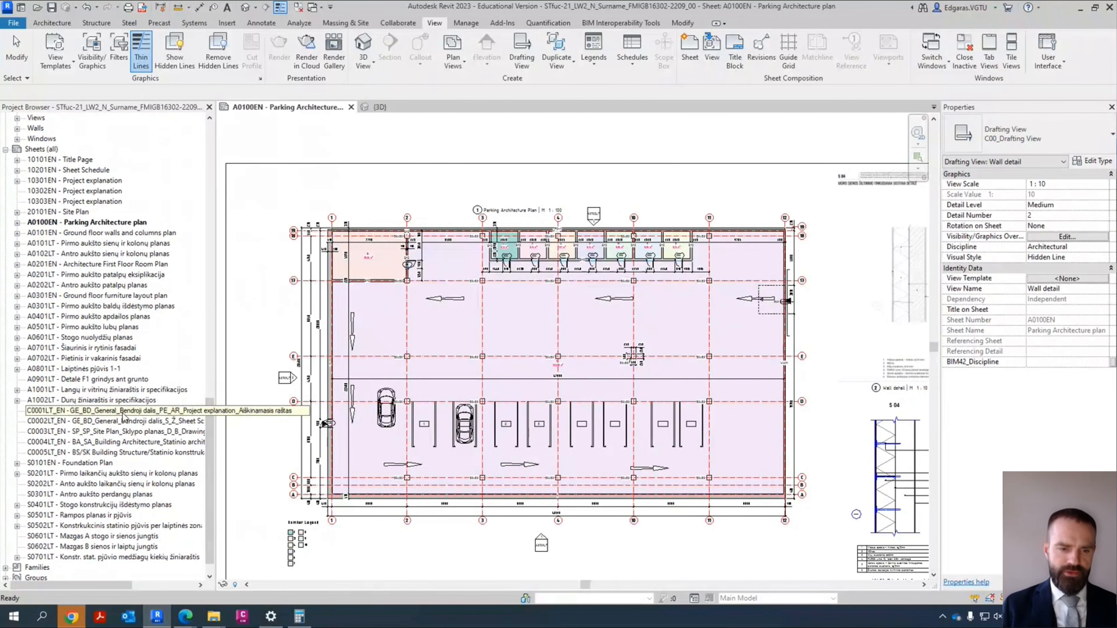
pyautogui.scroll(1, 119, 290)
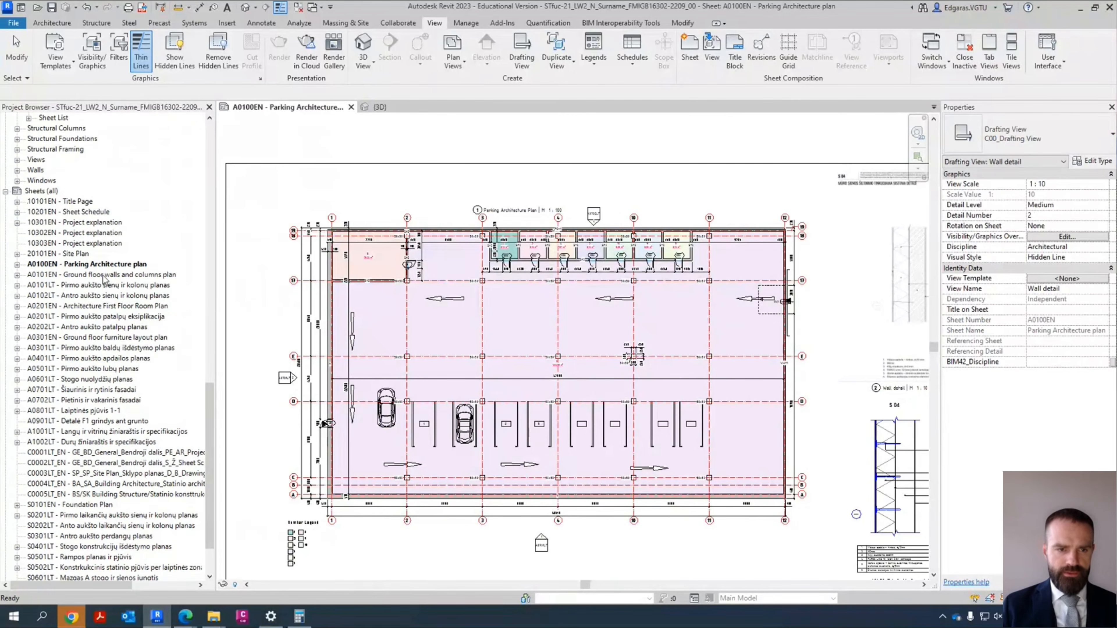
pyautogui.rightClick(107, 267)
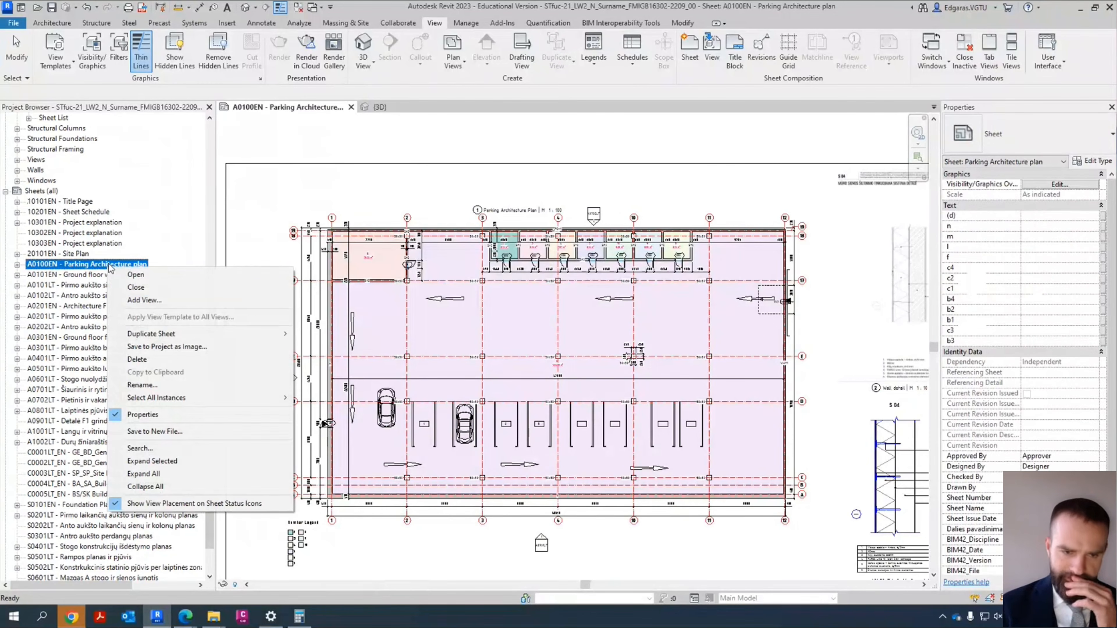
pyautogui.moveTo(234, 332)
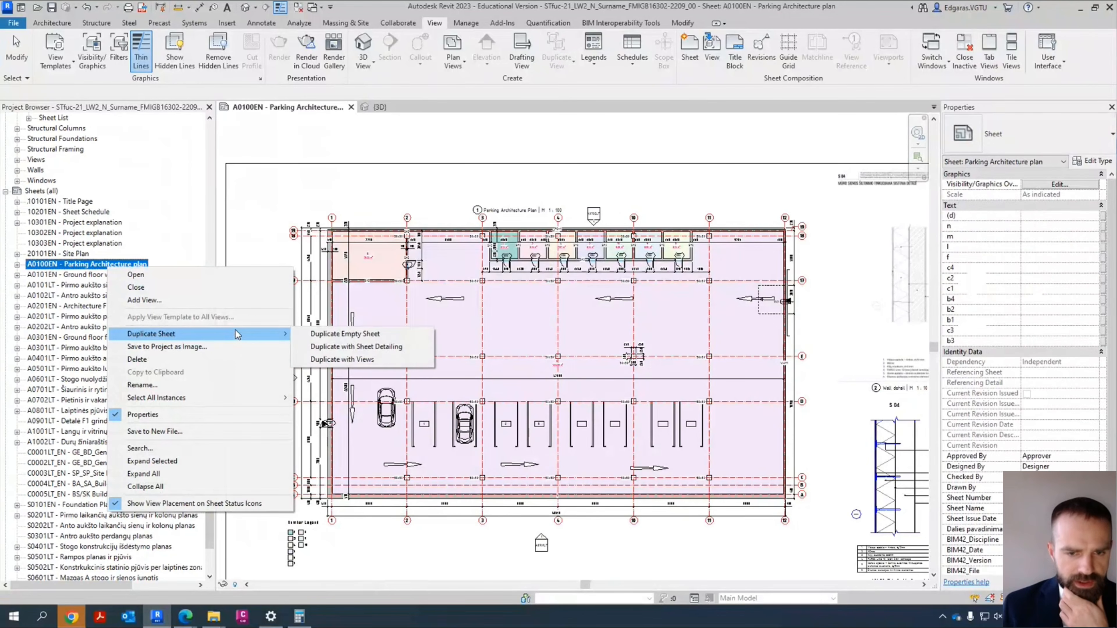
pyautogui.click(404, 347)
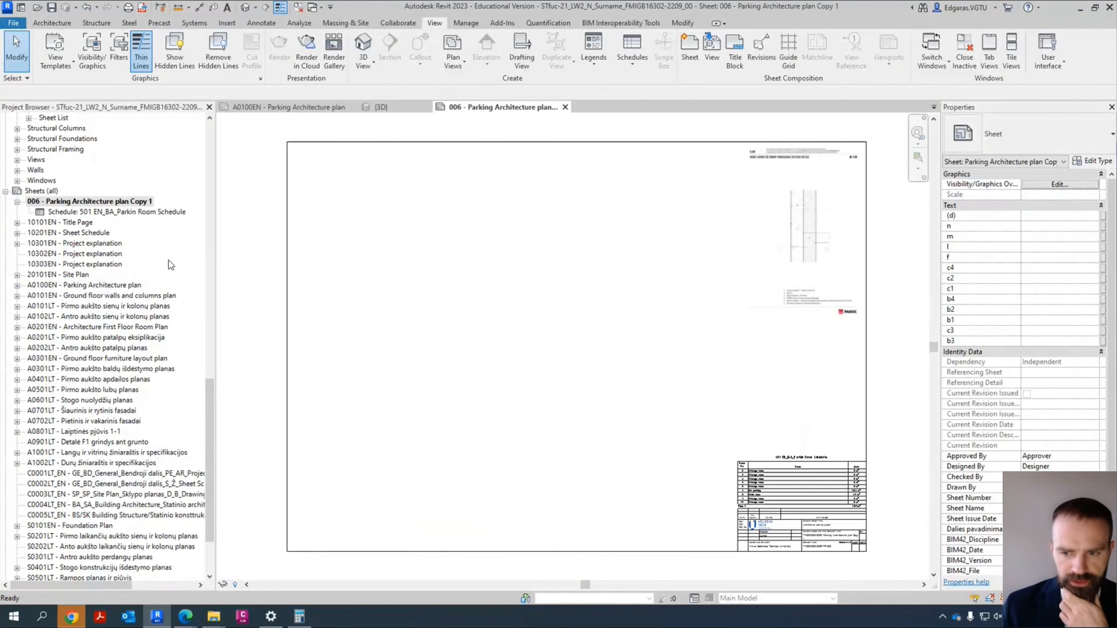
# Step: Renumber the duplicated sheet as S0100EN and rename it Parking Structural plan
pyautogui.click(133, 202)
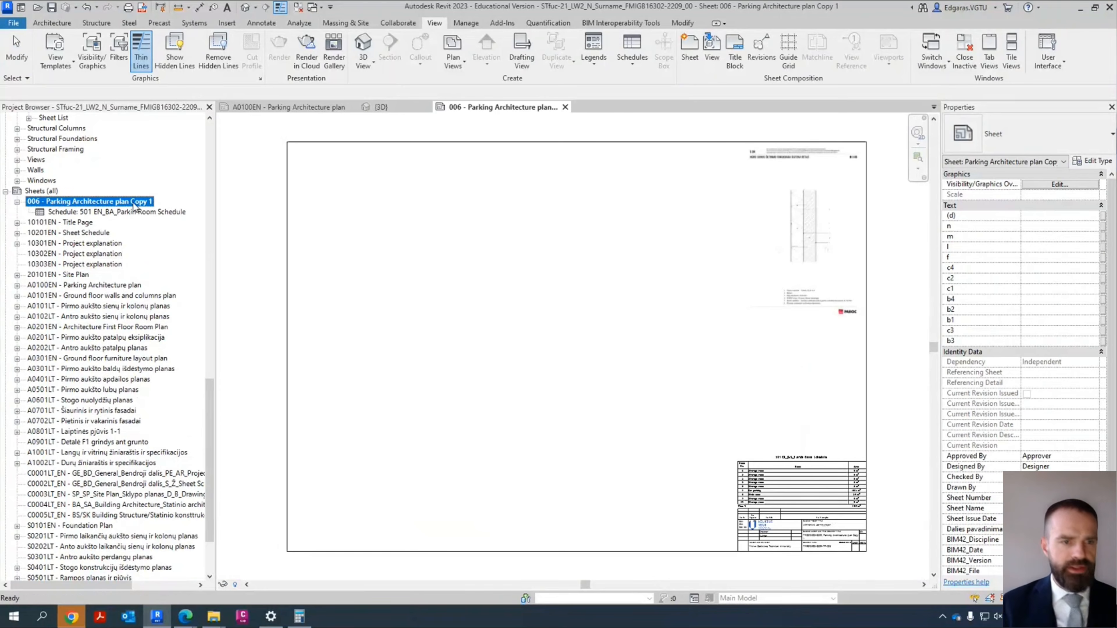
pyautogui.press('F2')
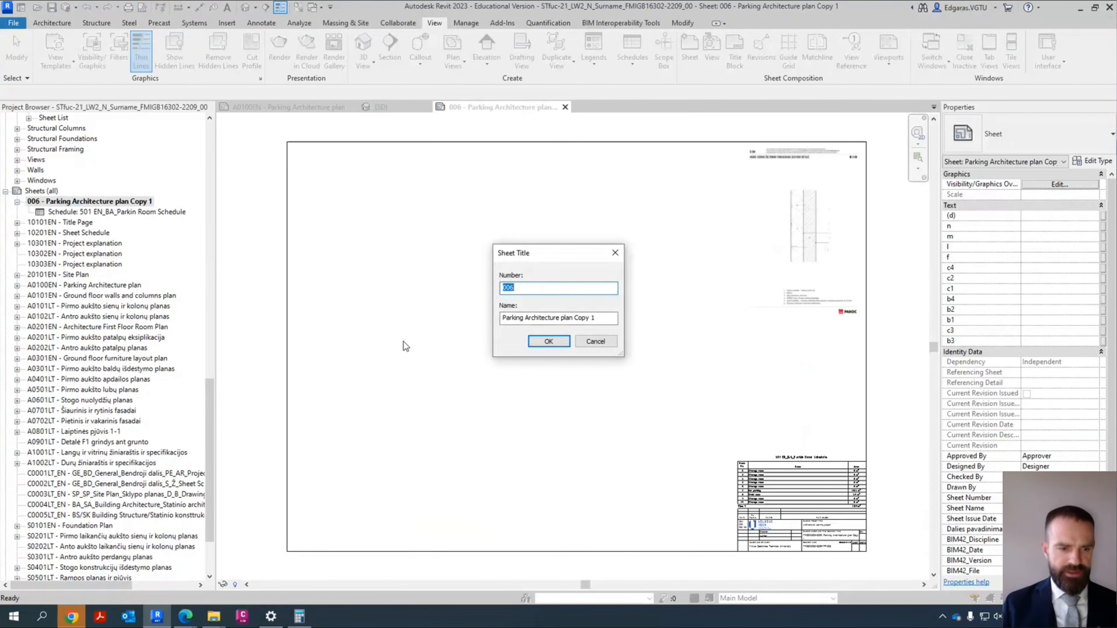
pyautogui.write('S0100EN')
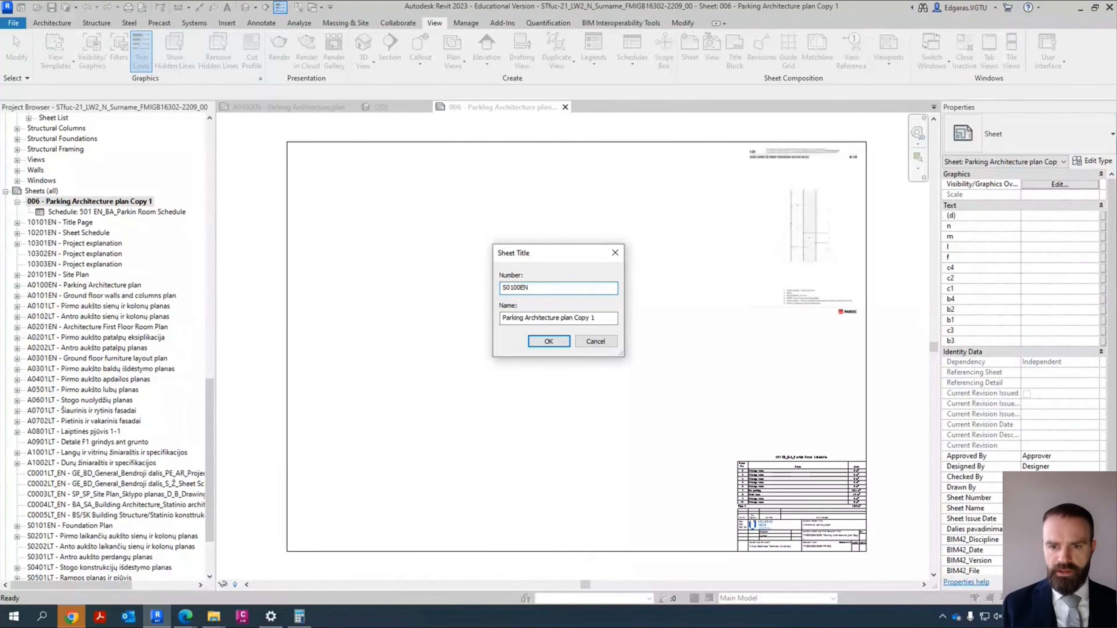
pyautogui.doubleClick(534, 319)
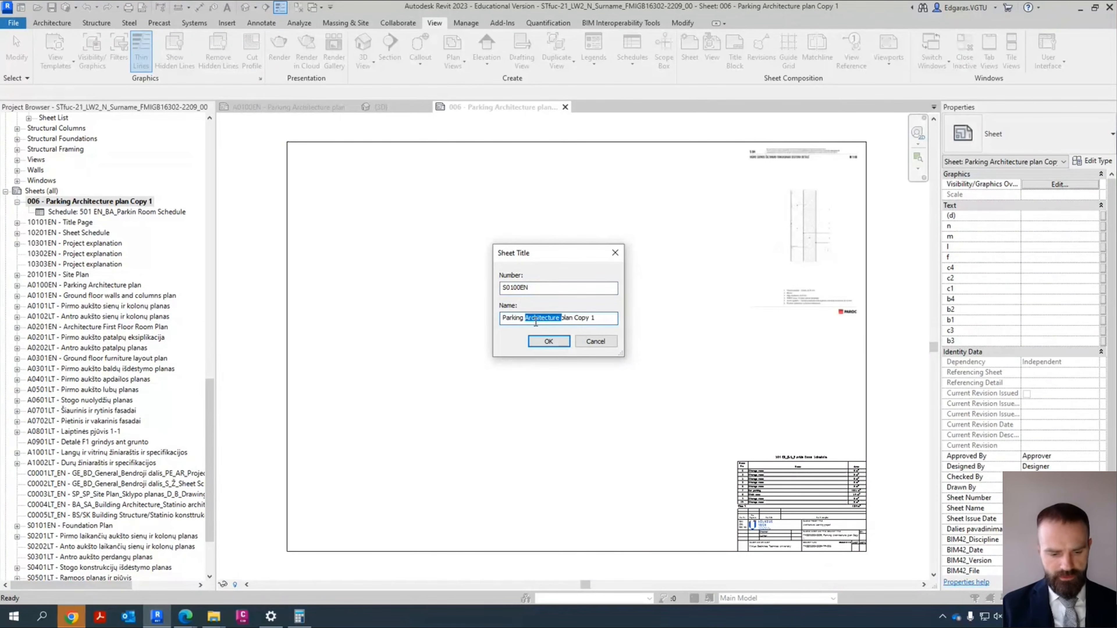
pyautogui.write('Structural')
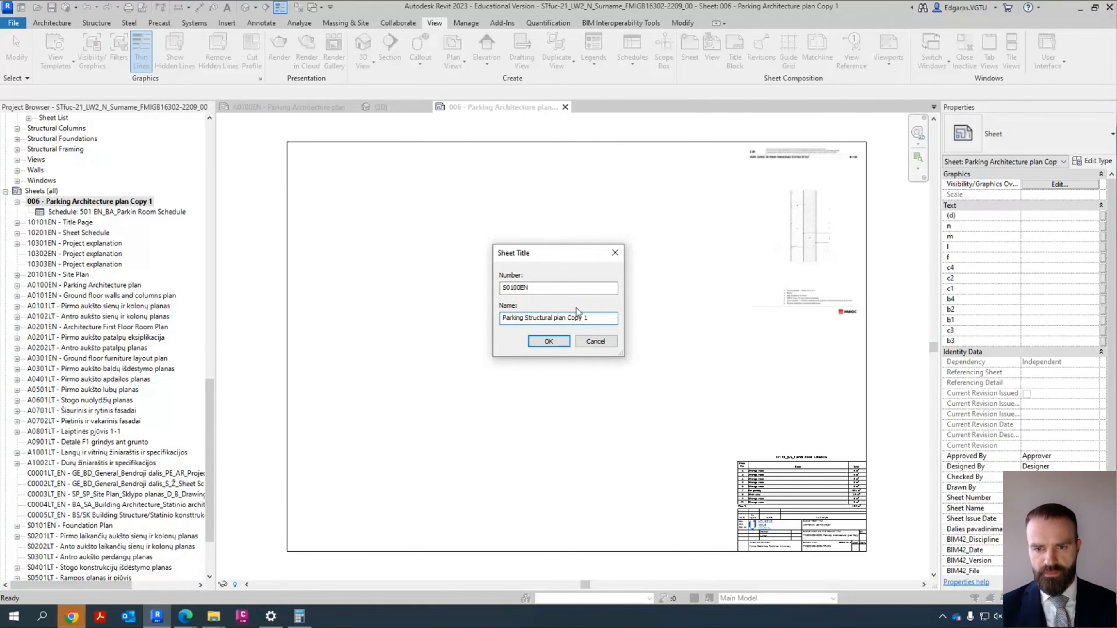
pyautogui.moveTo(567, 318); pyautogui.dragTo(594, 317)
pyautogui.press('BackSpace')
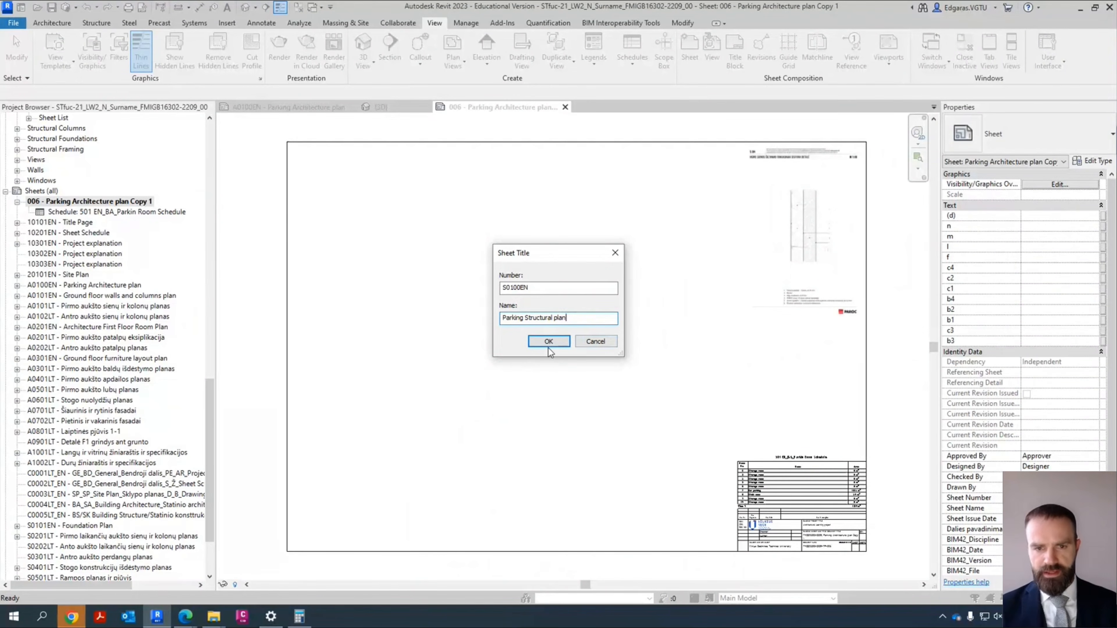
pyautogui.click(548, 343)
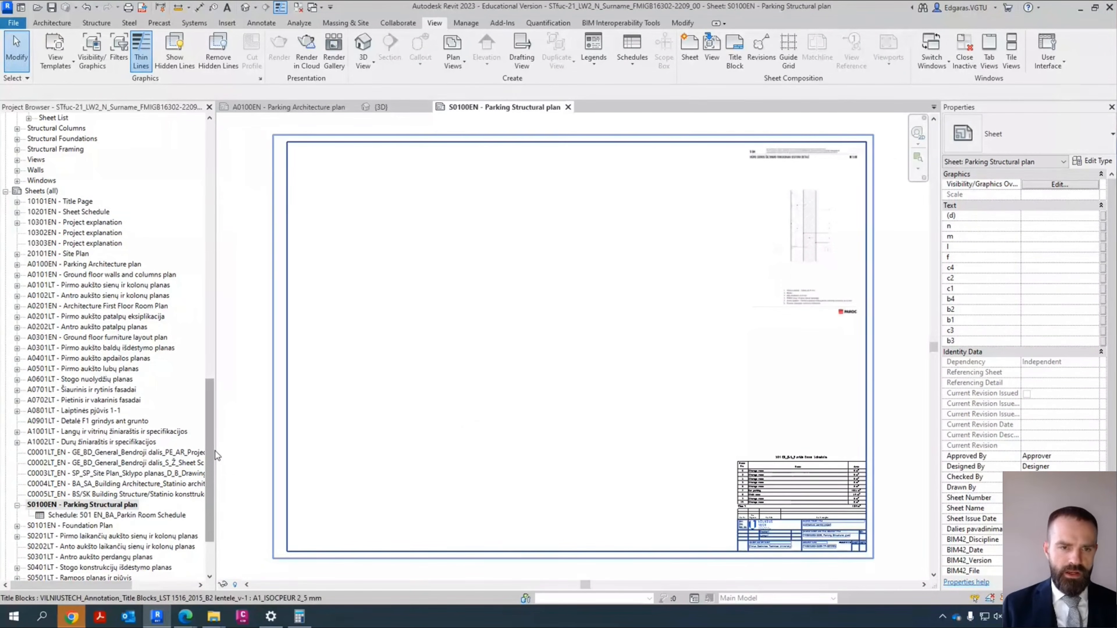
# Step: Duplicate the A1_A_-02_-6.000_Parking Architecture plan floor plan with its detailing, and select the copied view
pyautogui.moveTo(215, 450); pyautogui.dragTo(210, 194)
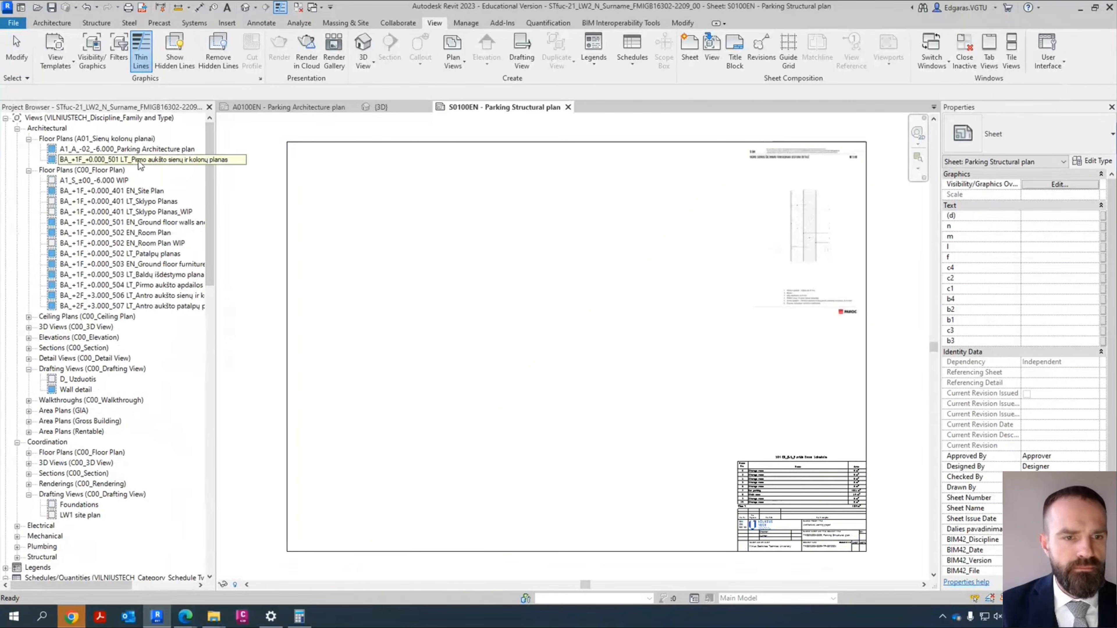
pyautogui.click(148, 149)
pyautogui.rightClick(148, 150)
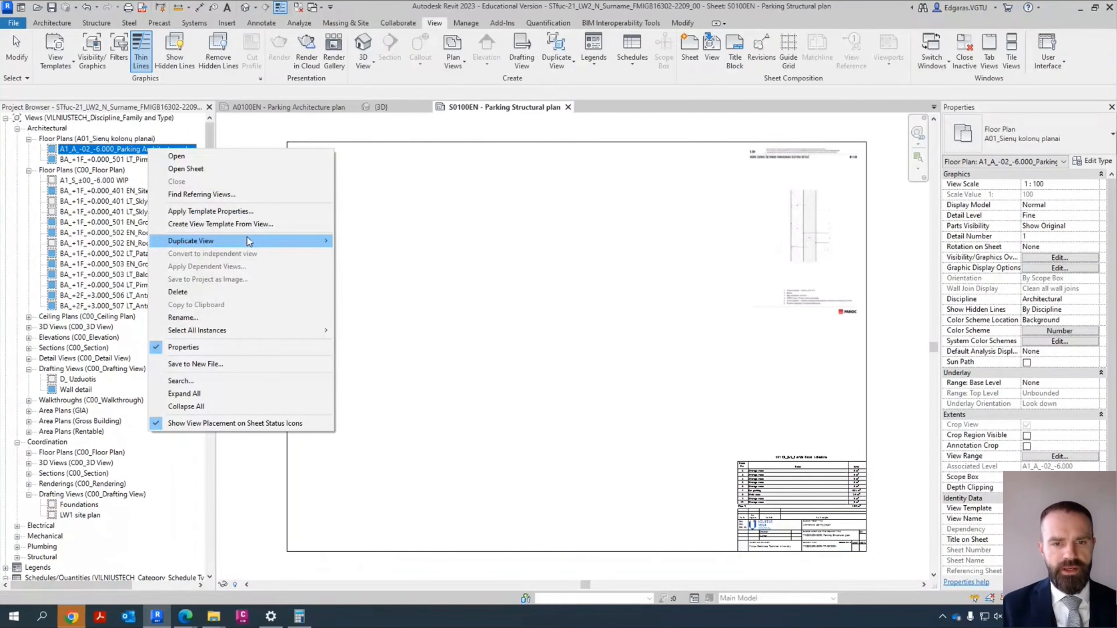
pyautogui.moveTo(249, 241)
pyautogui.click(377, 254)
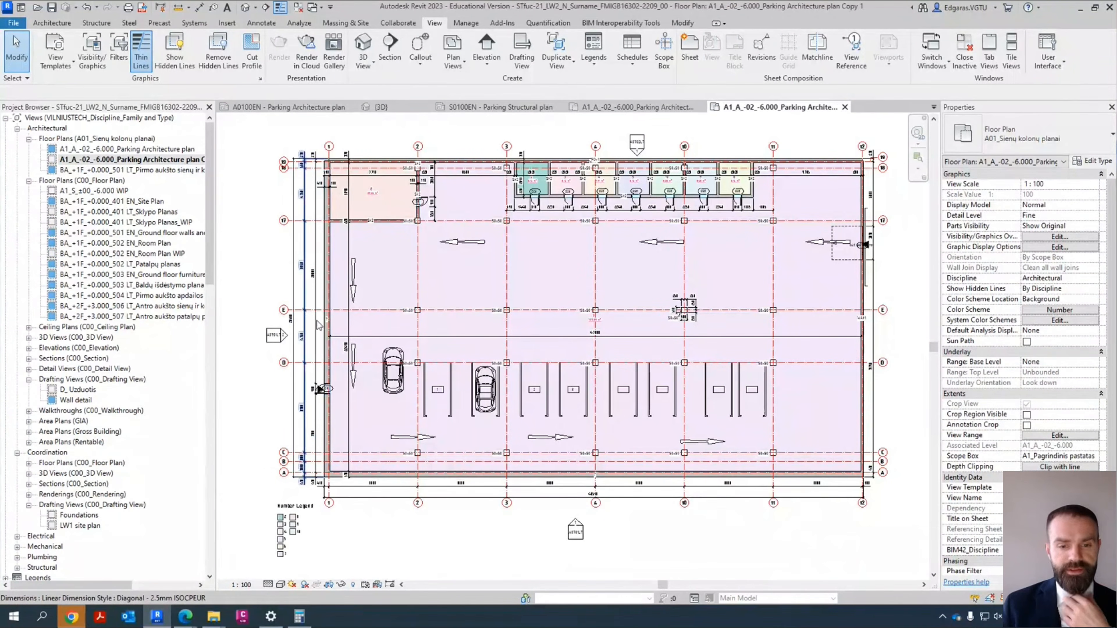
pyautogui.click(83, 162)
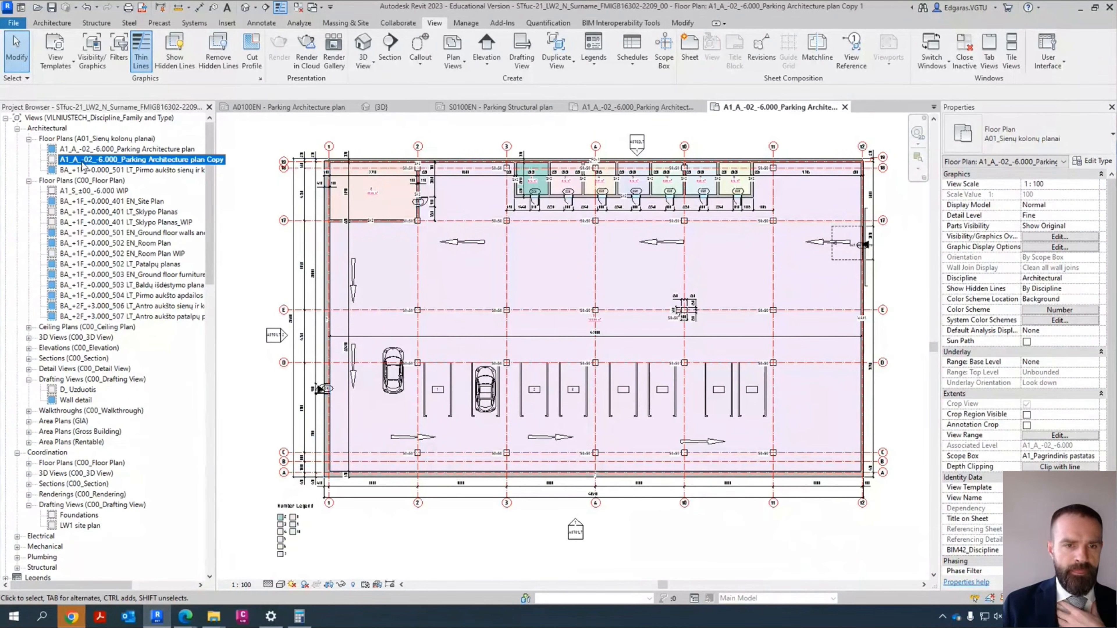
# Step: Set the copied Parking Architecture plan view's discipline to Structural and check the view types available for it
pyautogui.click(1093, 279)
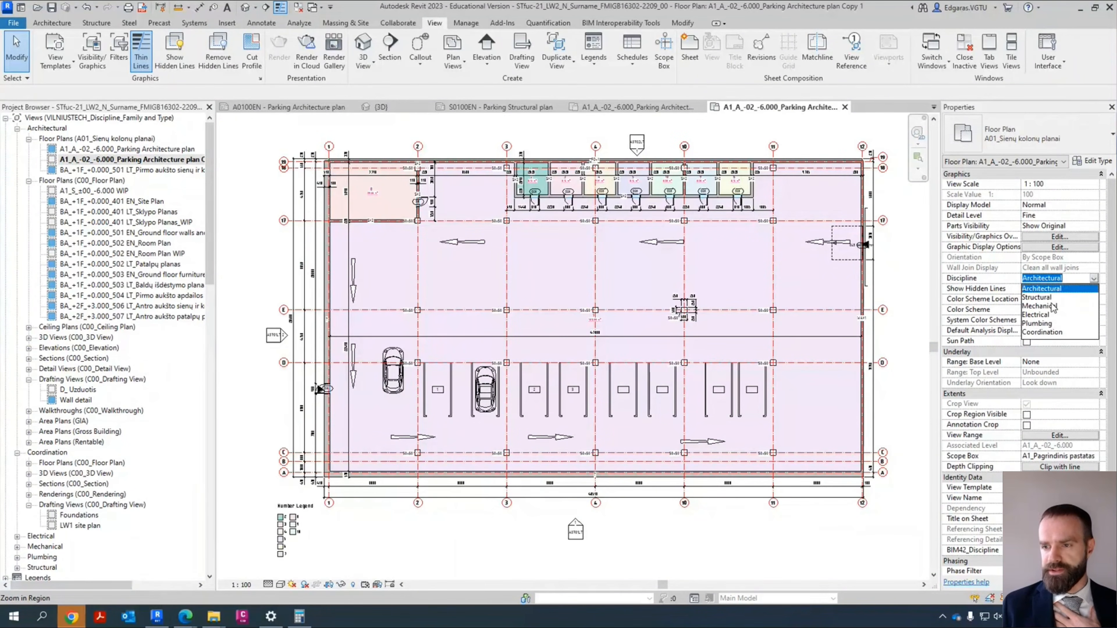
pyautogui.click(1039, 298)
pyautogui.scroll(-5, 87, 463)
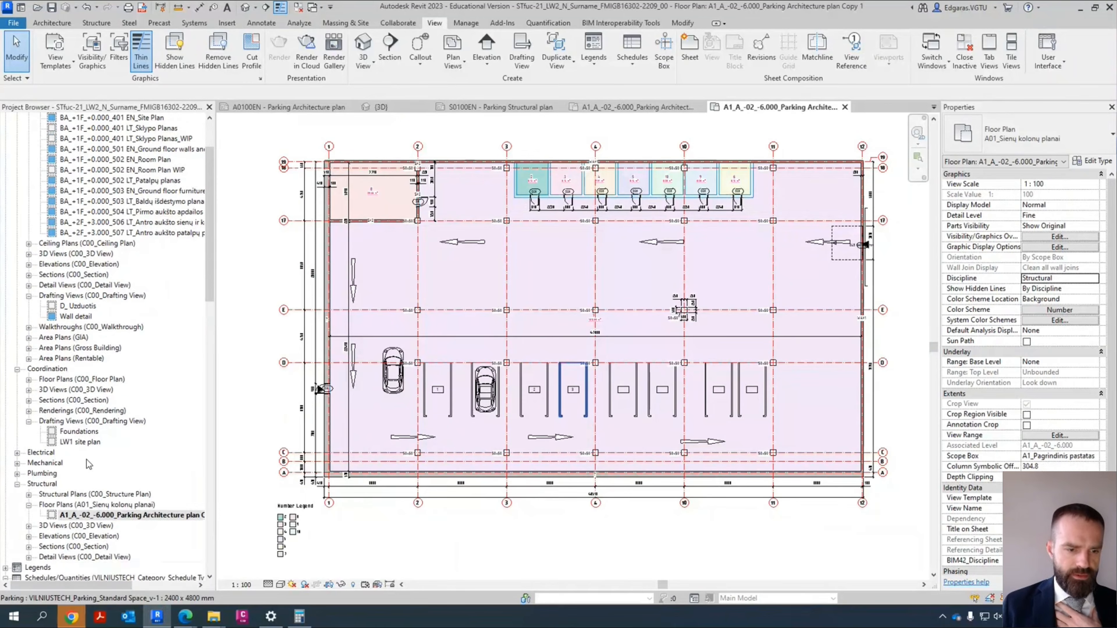
pyautogui.click(112, 442)
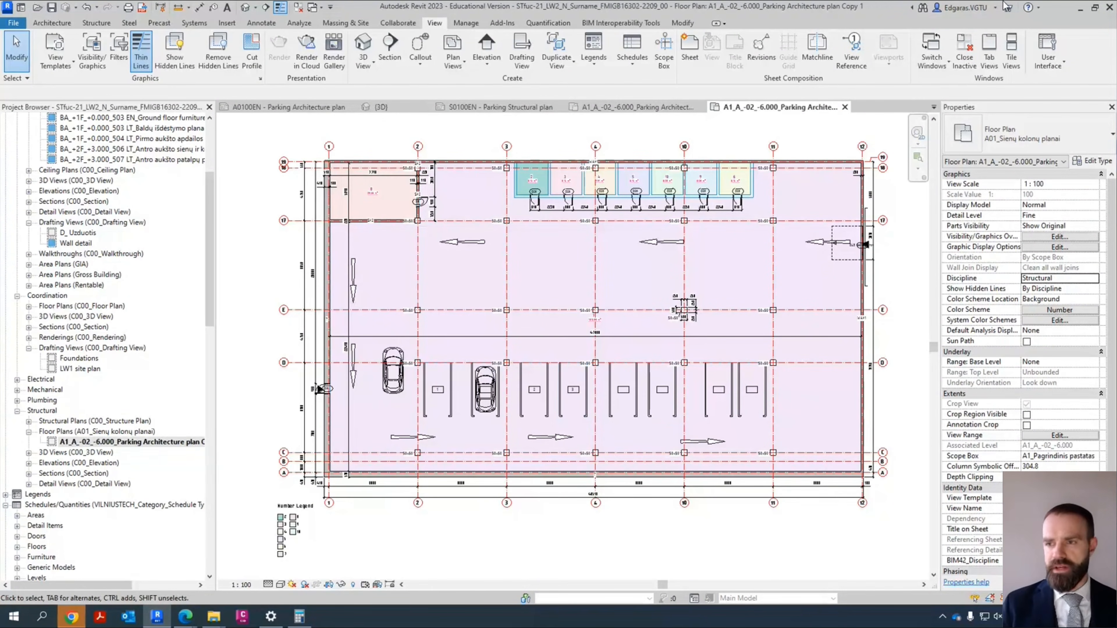
pyautogui.click(994, 135)
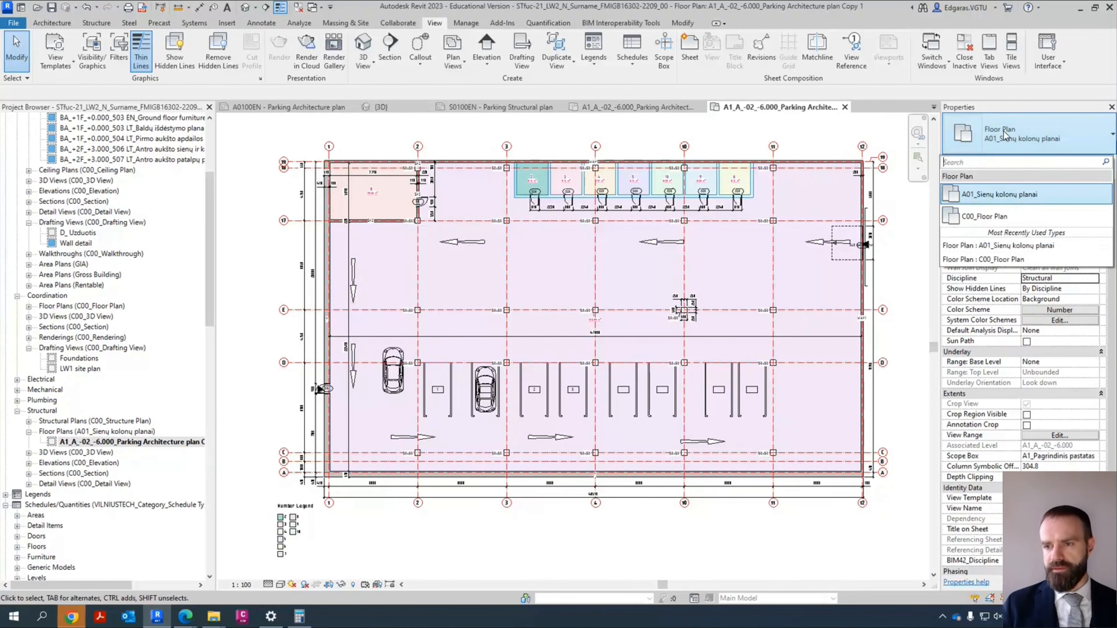
pyautogui.click(1005, 134)
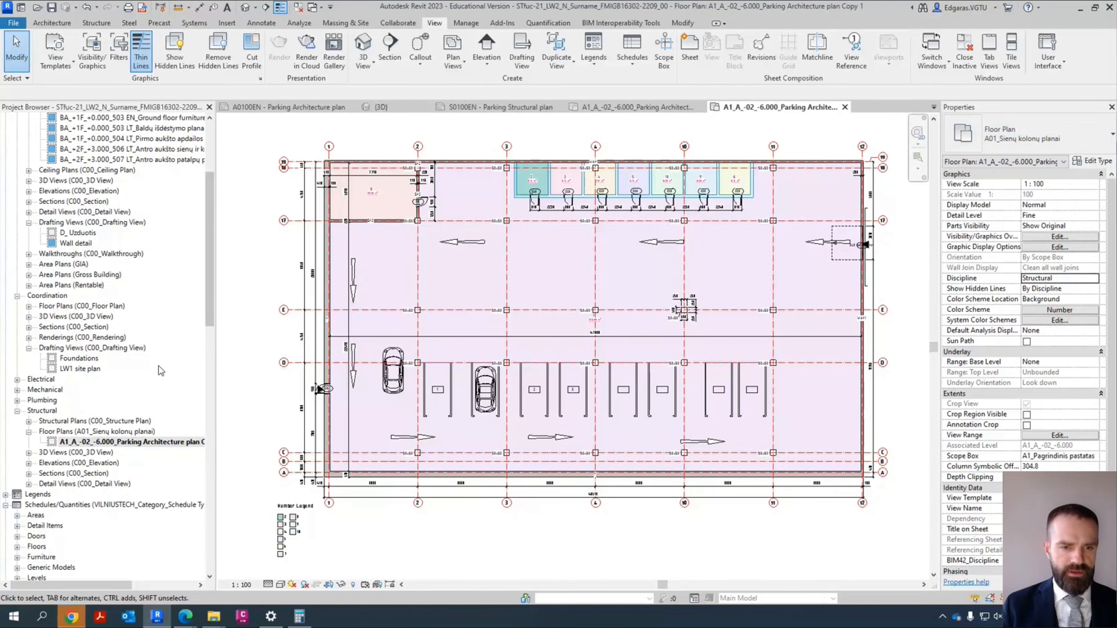
# Step: Delete the copied Parking Architecture plan view from the Structural discipline
pyautogui.rightClick(162, 442)
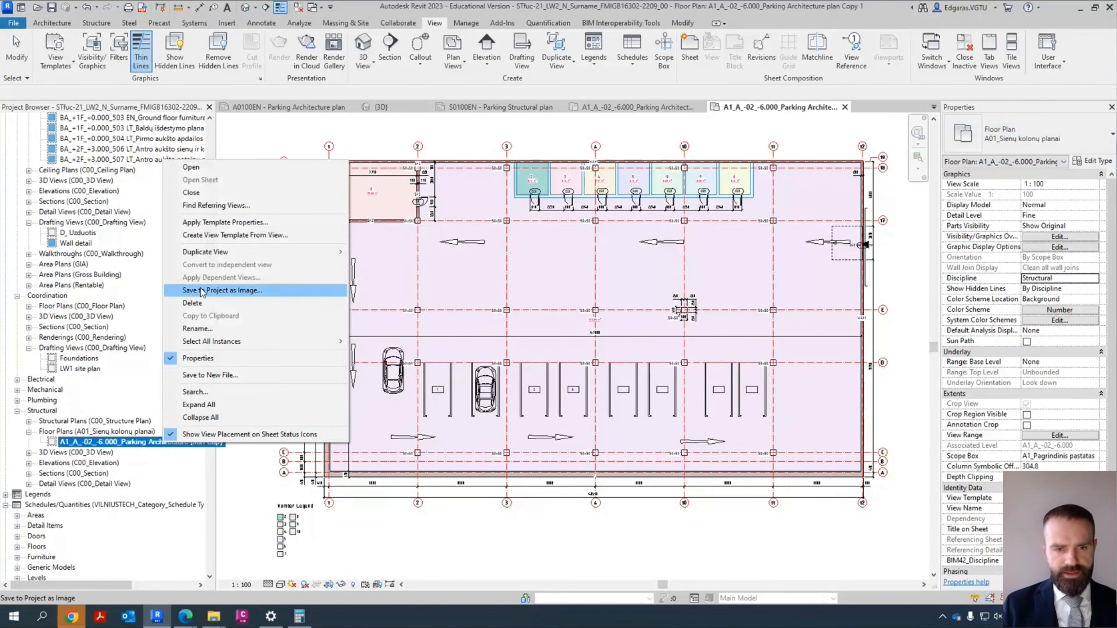
pyautogui.click(209, 303)
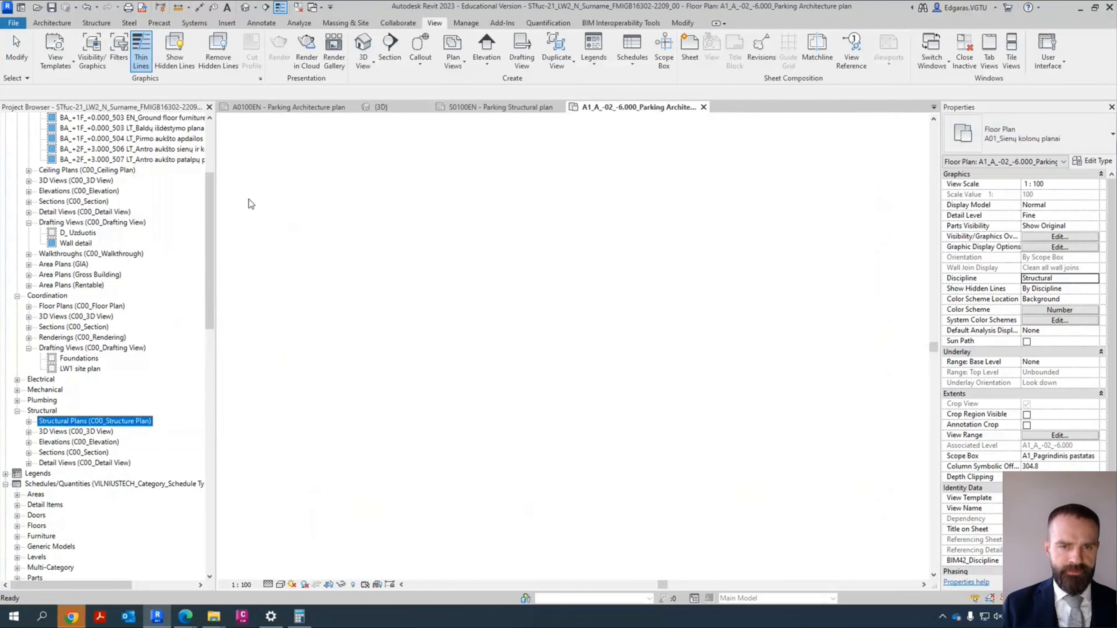
# Step: Create a C00_Structure Plan structural plan for level A1_S_-02_-6.020, with Do not duplicate existing views turned off
pyautogui.click(457, 70)
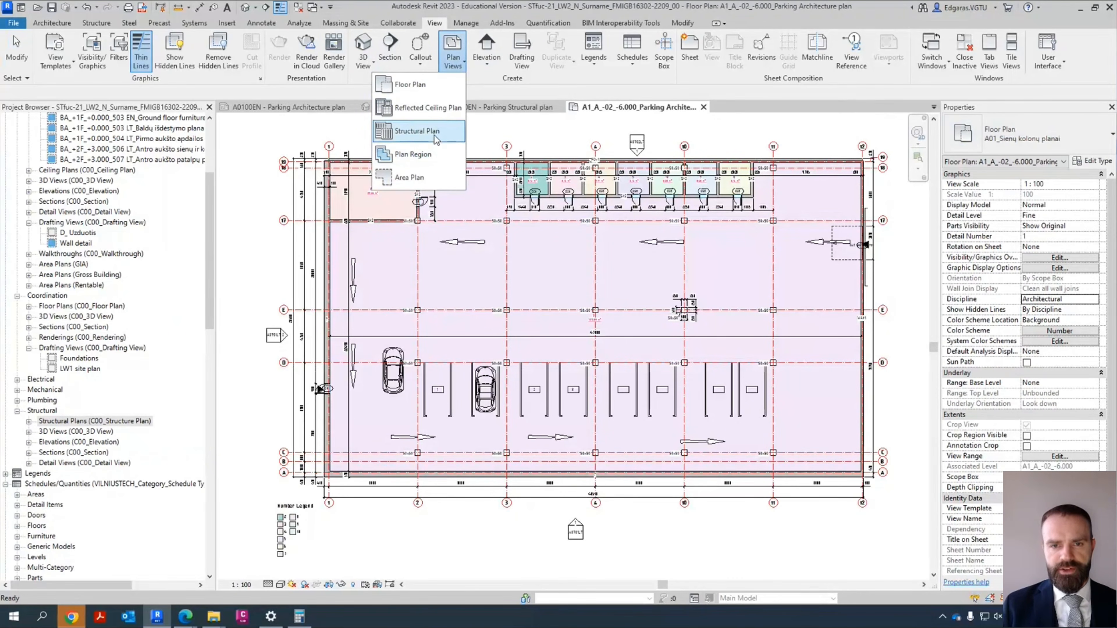
pyautogui.click(414, 130)
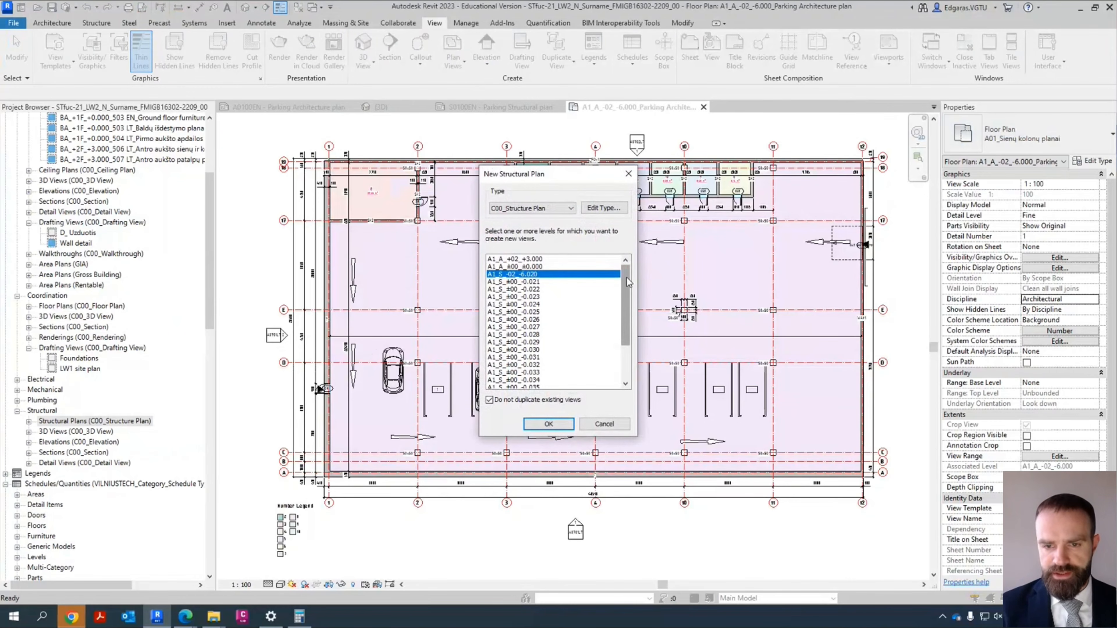
pyautogui.moveTo(627, 277)
pyautogui.mouseDown()
pyautogui.moveTo(631, 359)
pyautogui.moveTo(634, 261)
pyautogui.mouseUp()
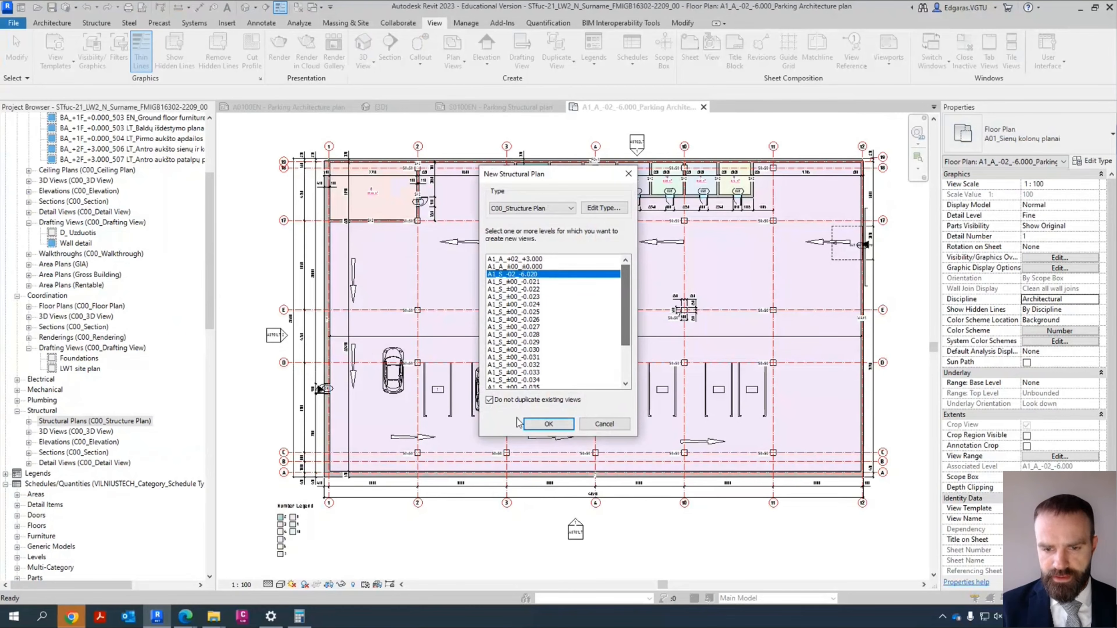
pyautogui.click(525, 402)
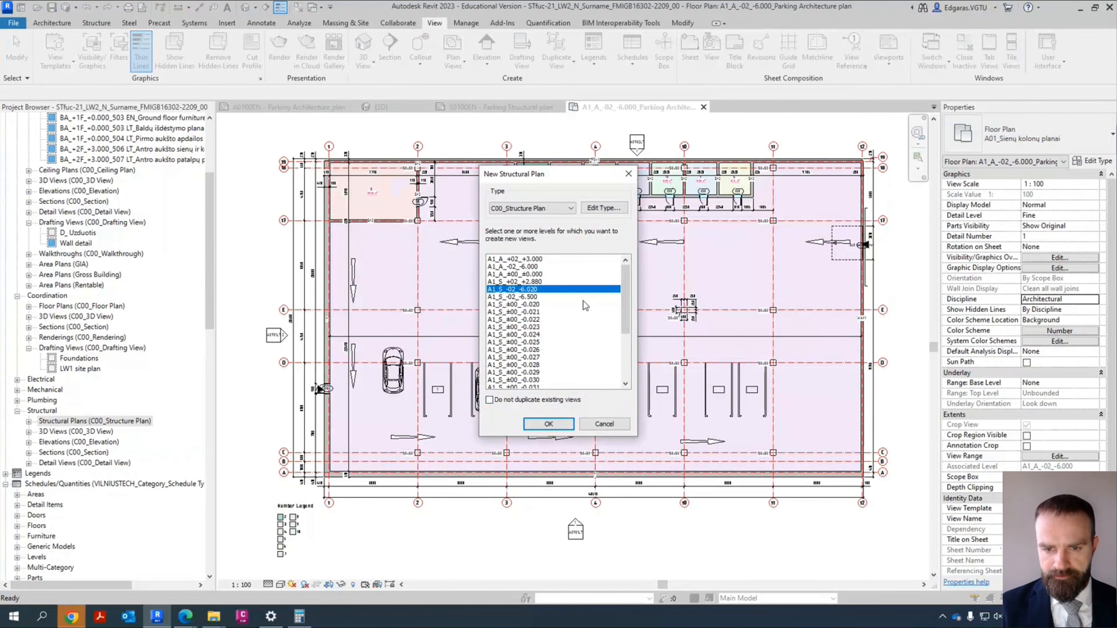
pyautogui.click(526, 266)
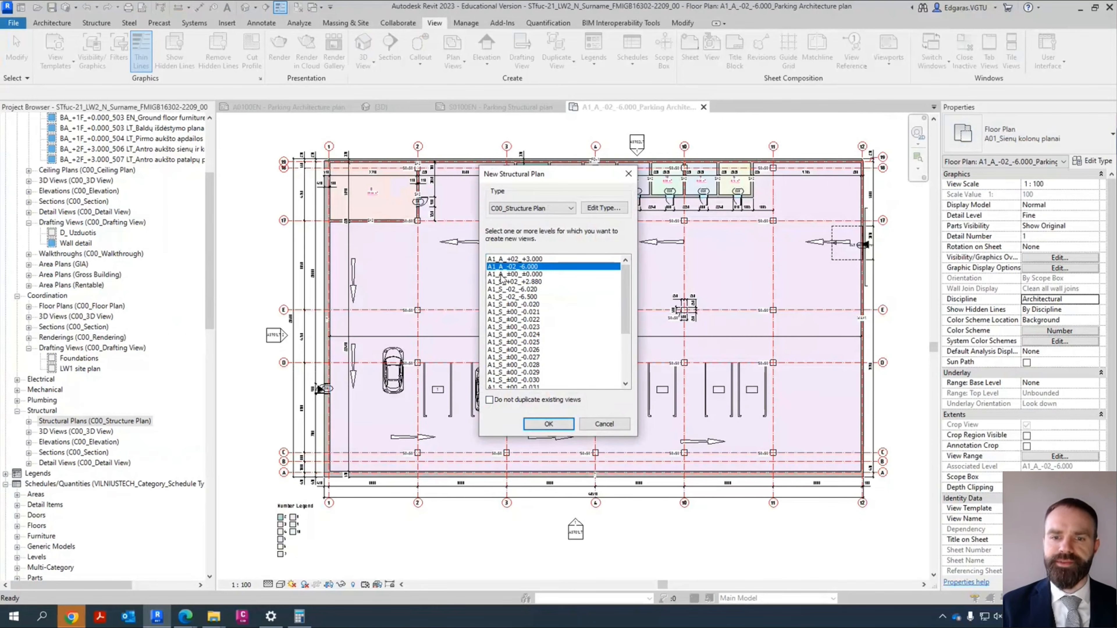
pyautogui.click(522, 289)
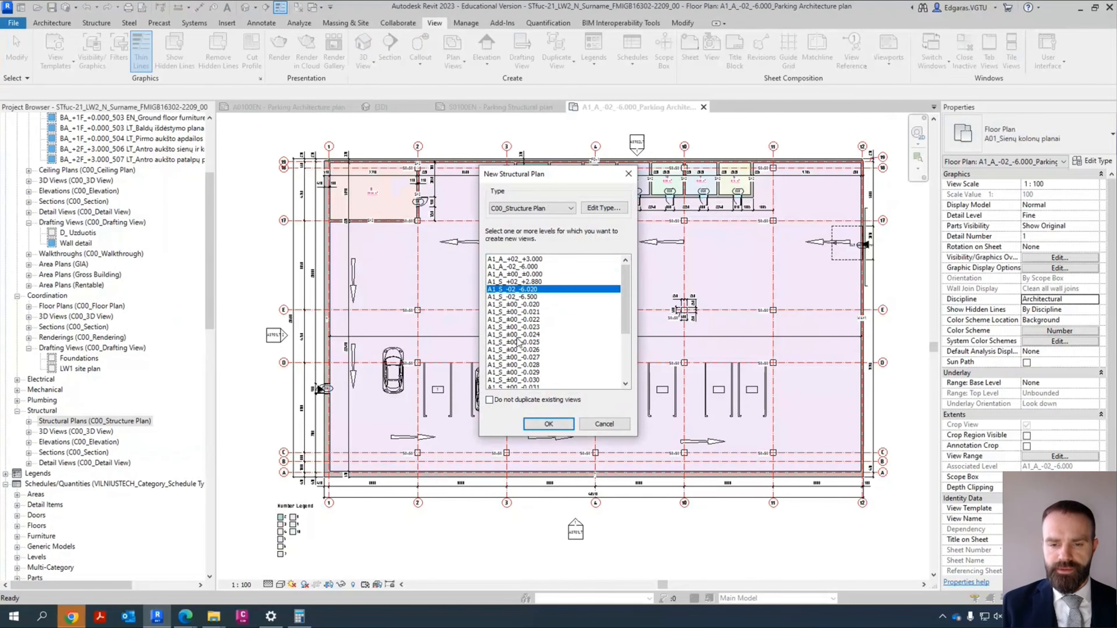
pyautogui.click(549, 424)
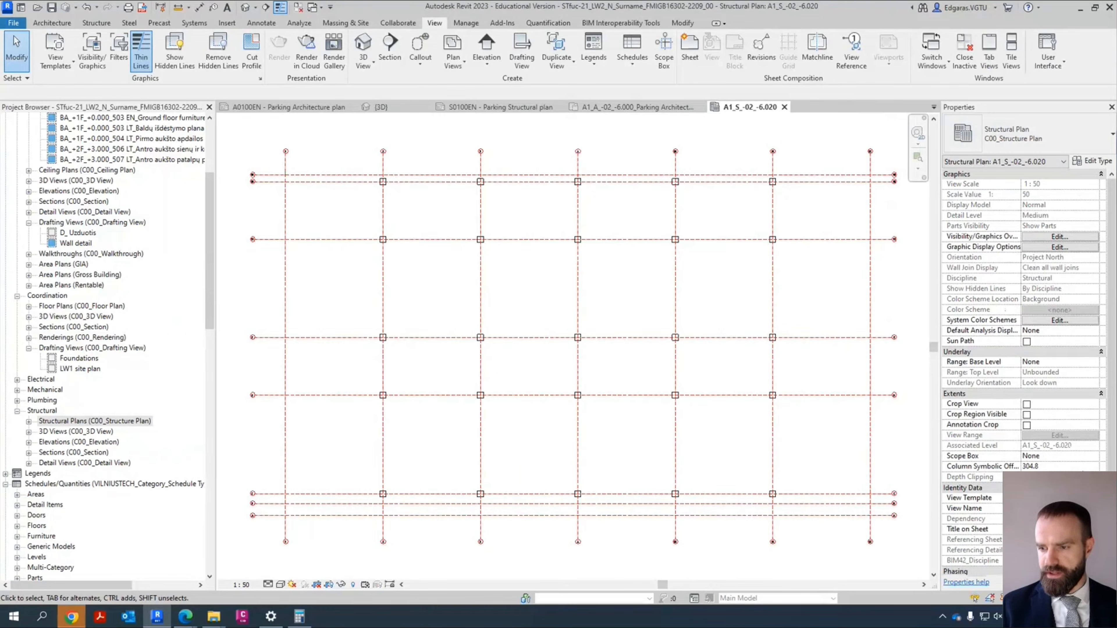
# Step: Set the new structural plan's view template to None and check its view range settings
pyautogui.click(1059, 498)
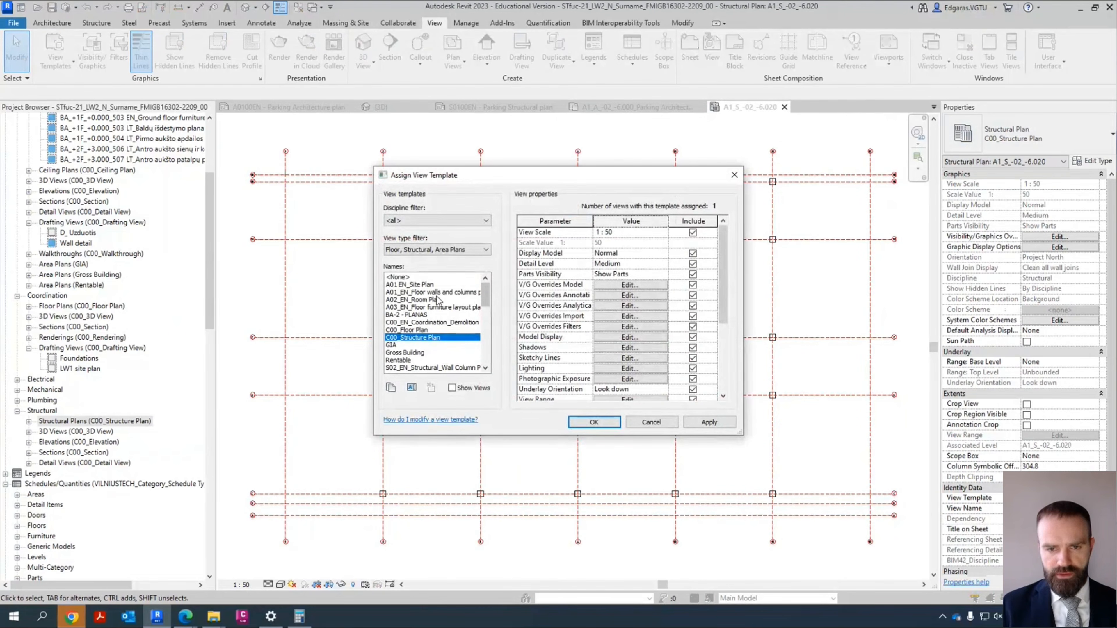
pyautogui.click(432, 277)
pyautogui.click(594, 422)
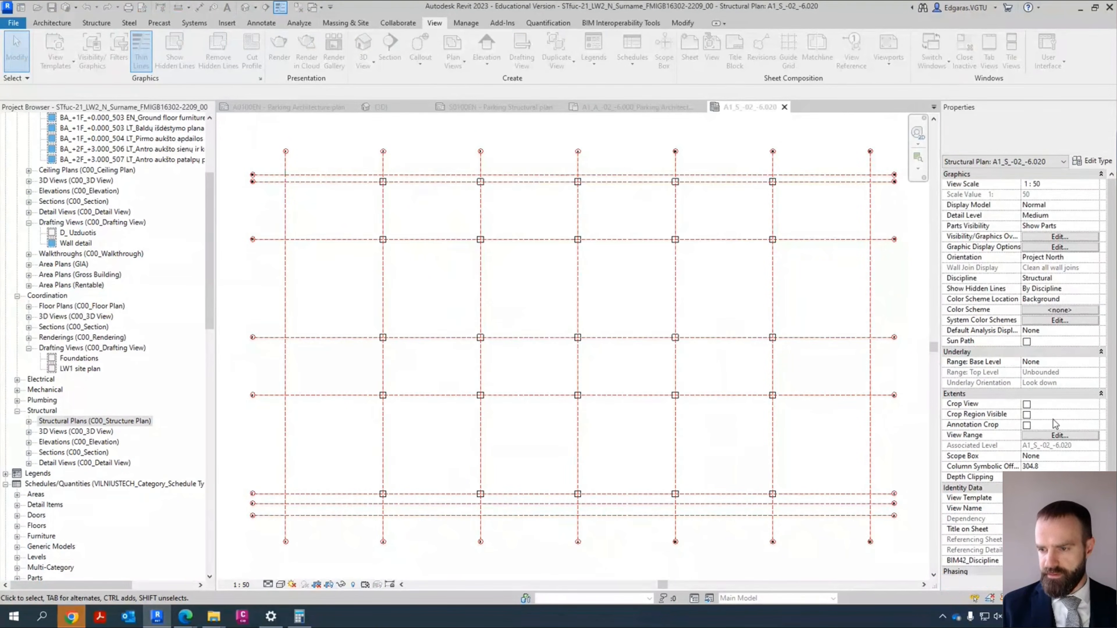
pyautogui.click(1050, 436)
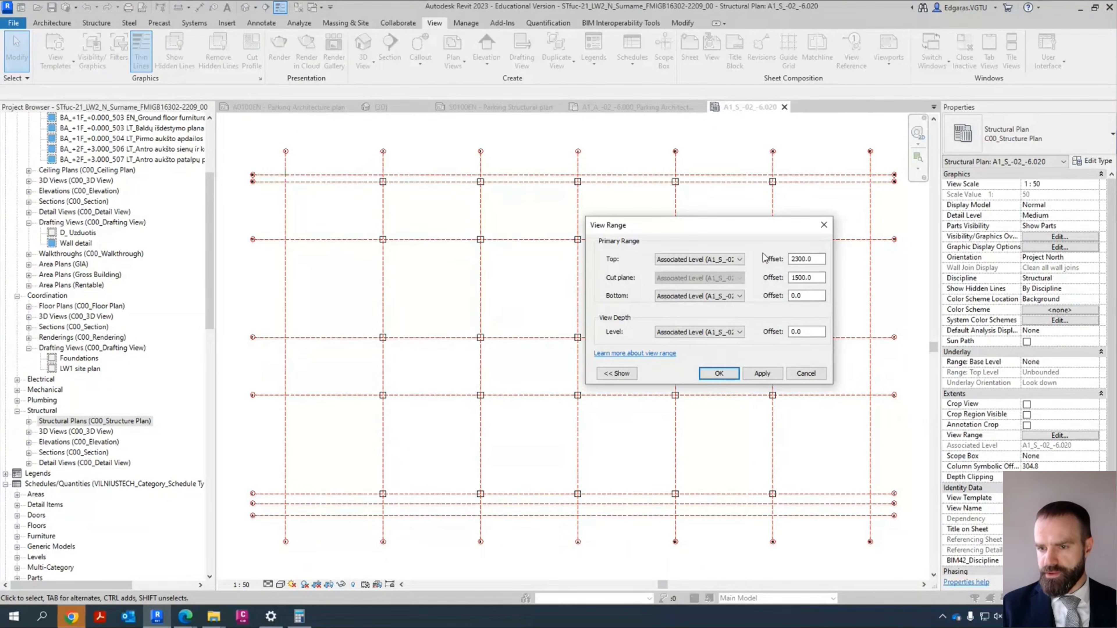
pyautogui.click(824, 225)
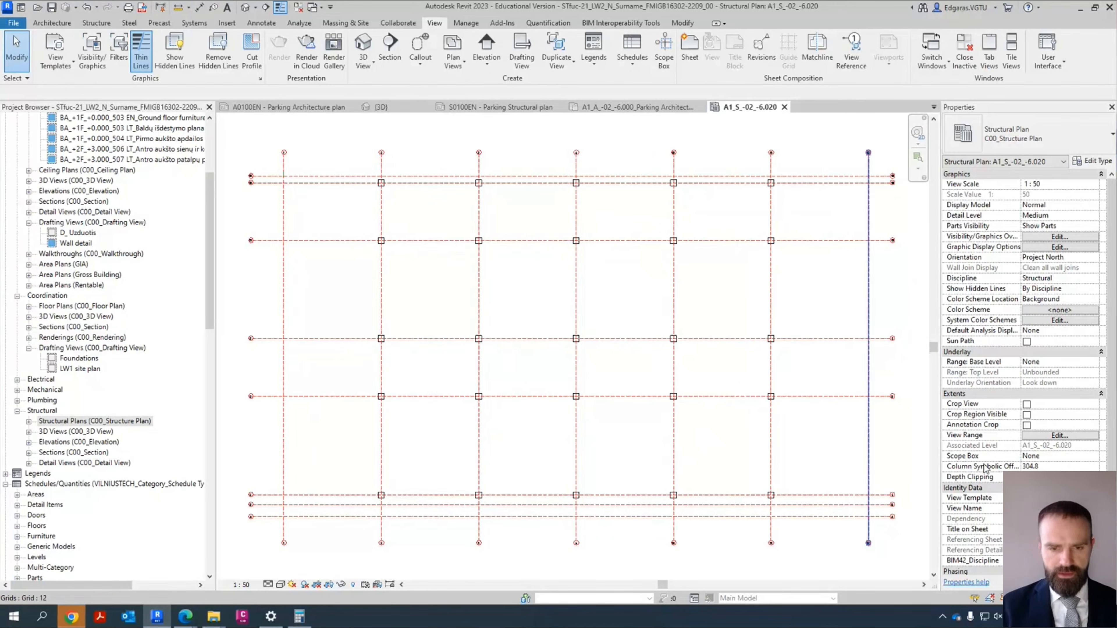
# Step: Turn on the Walls model category in the A1_S_-02_-6.020 plan's visibility overrides
pyautogui.press('v')
pyautogui.press('v')
pyautogui.click(175, 259)
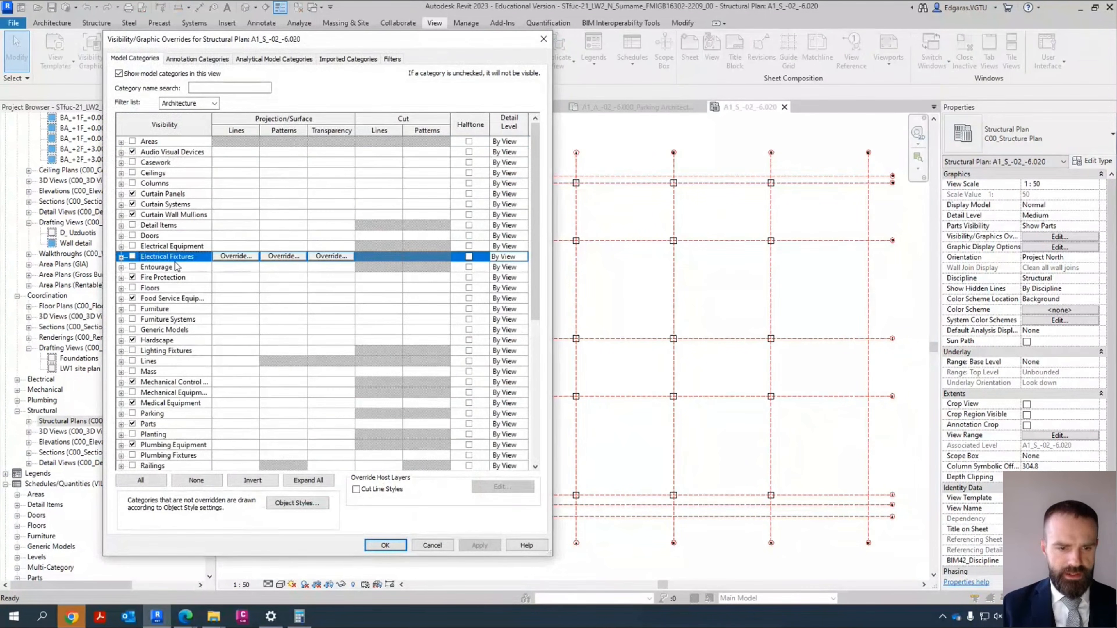
pyautogui.press('w')
pyautogui.press('space')
pyautogui.click(492, 549)
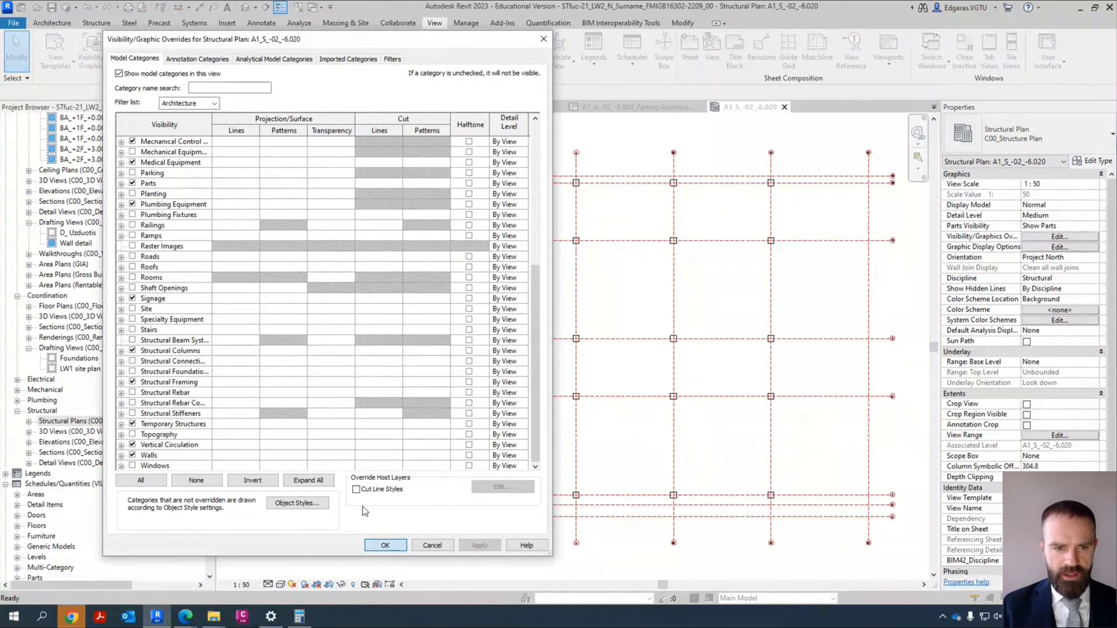
pyautogui.click(165, 239)
pyautogui.press('p')
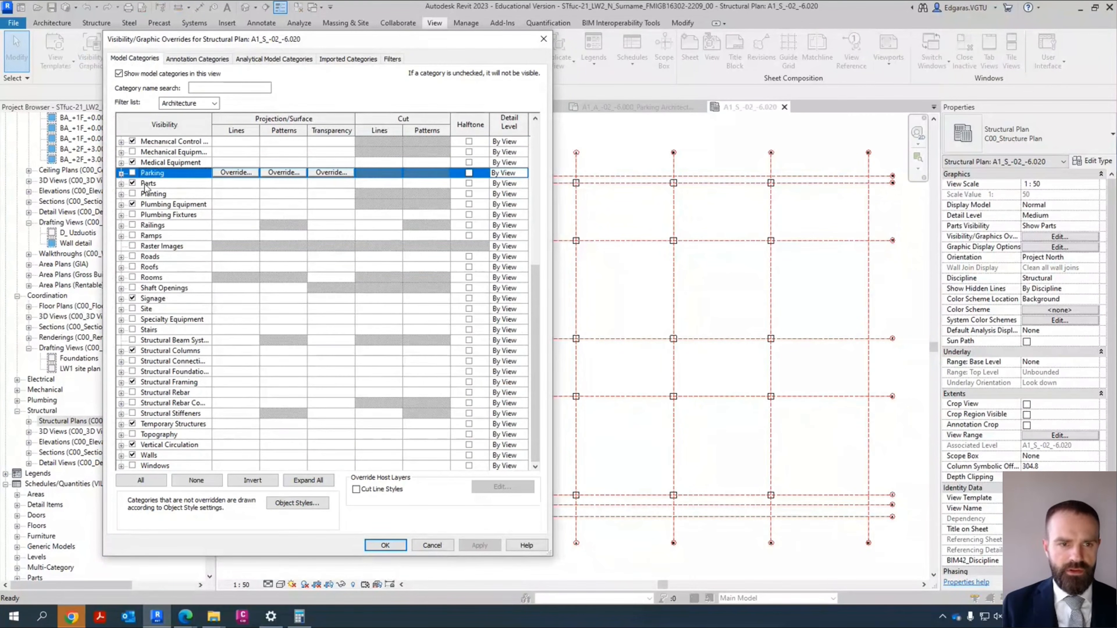
pyautogui.click(385, 545)
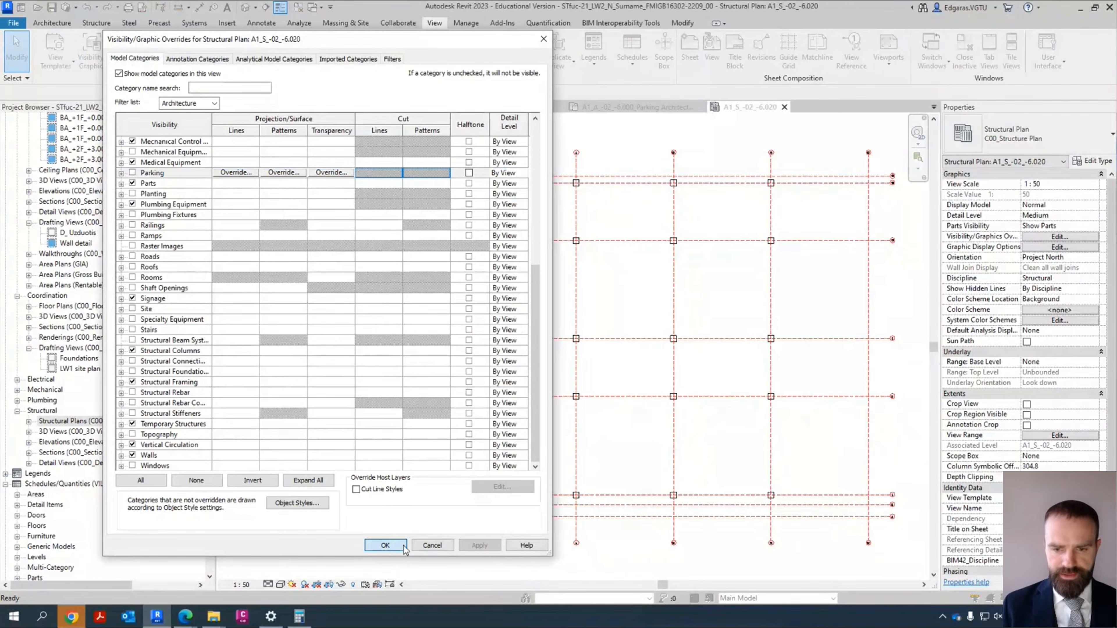
# Step: Examine the structural plan's walls, and check the Structural properties of the four perimeter walls in the Parking Architecture plan
pyautogui.scroll(10, 387, 207)
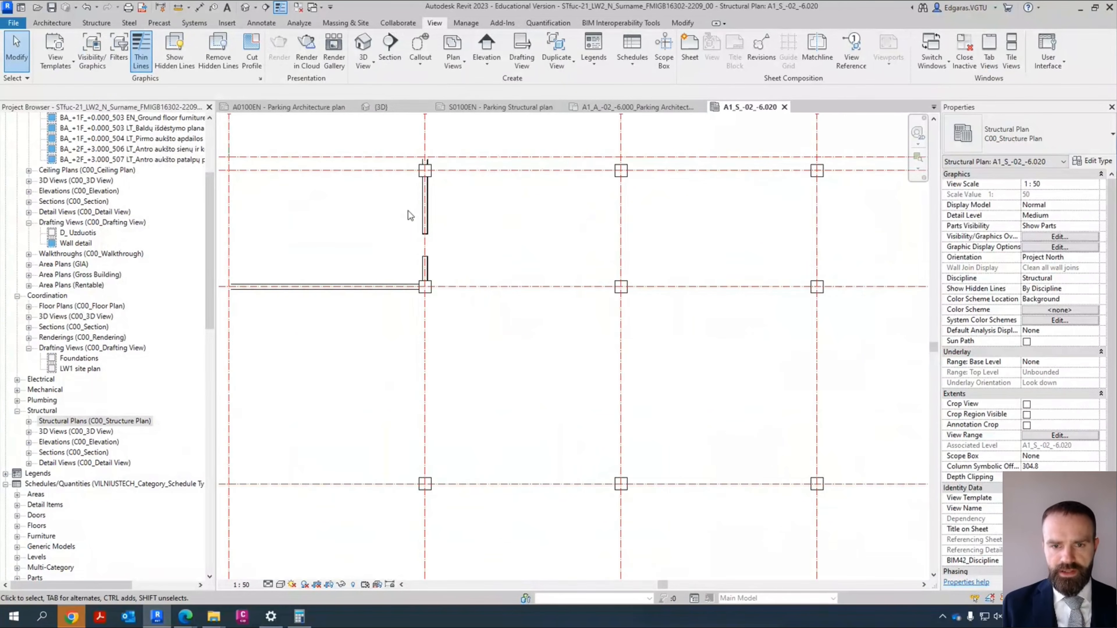
pyautogui.scroll(-10, 329, 258)
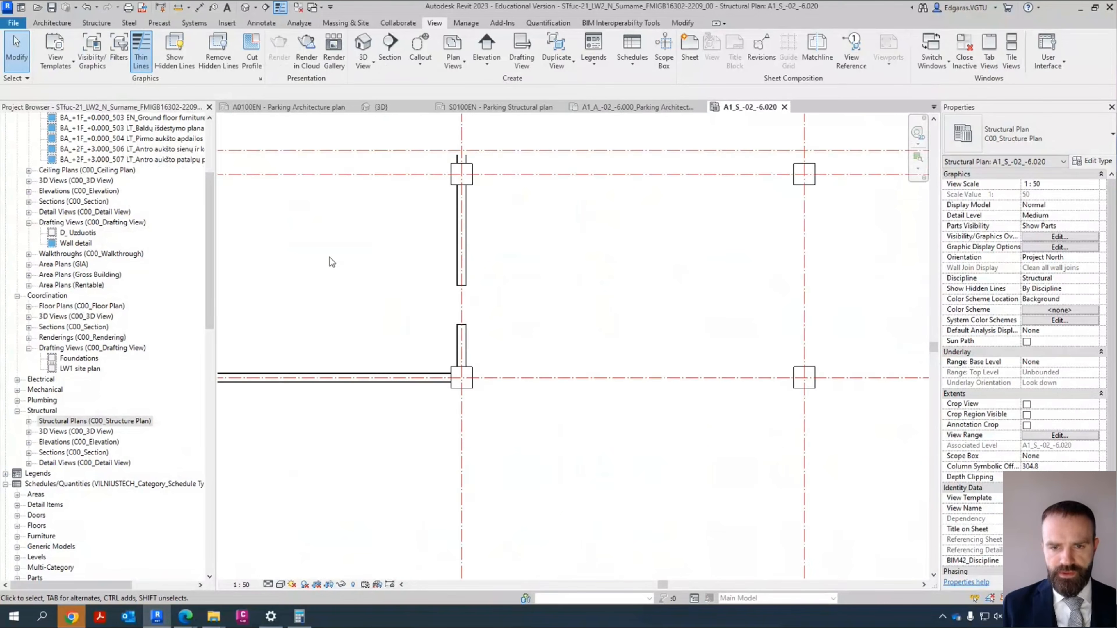
pyautogui.scroll(4, 360, 261)
pyautogui.moveTo(373, 339); pyautogui.dragTo(392, 292, button='middle')
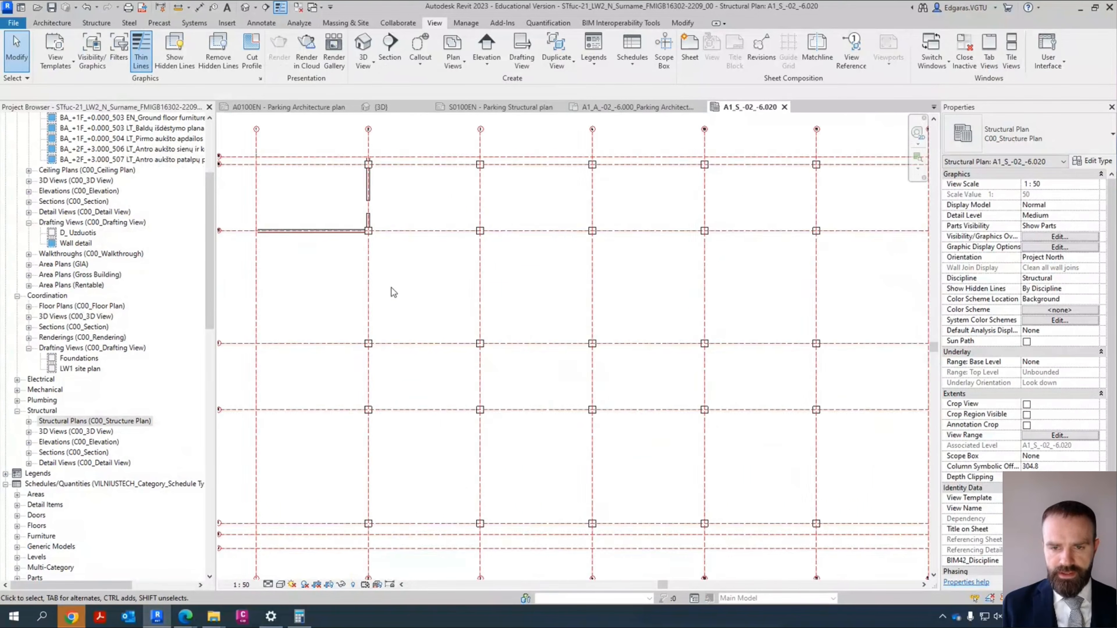
pyautogui.scroll(-4, 391, 292)
pyautogui.click(611, 109)
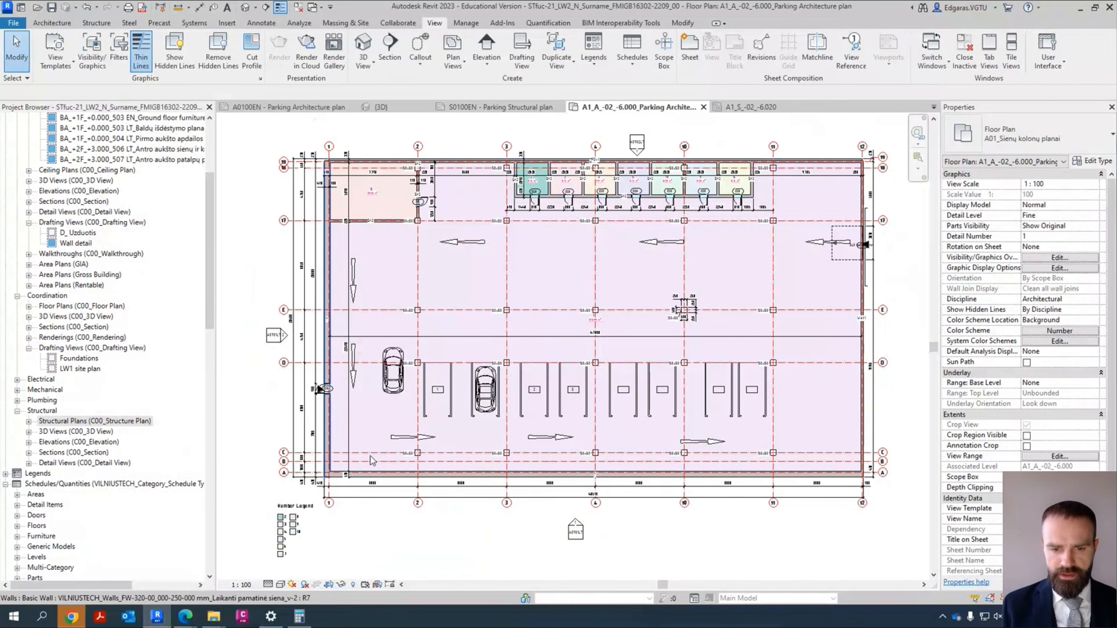
pyautogui.click(328, 449)
pyautogui.keyDown('ctrl'); pyautogui.click(378, 168); pyautogui.keyUp('ctrl')
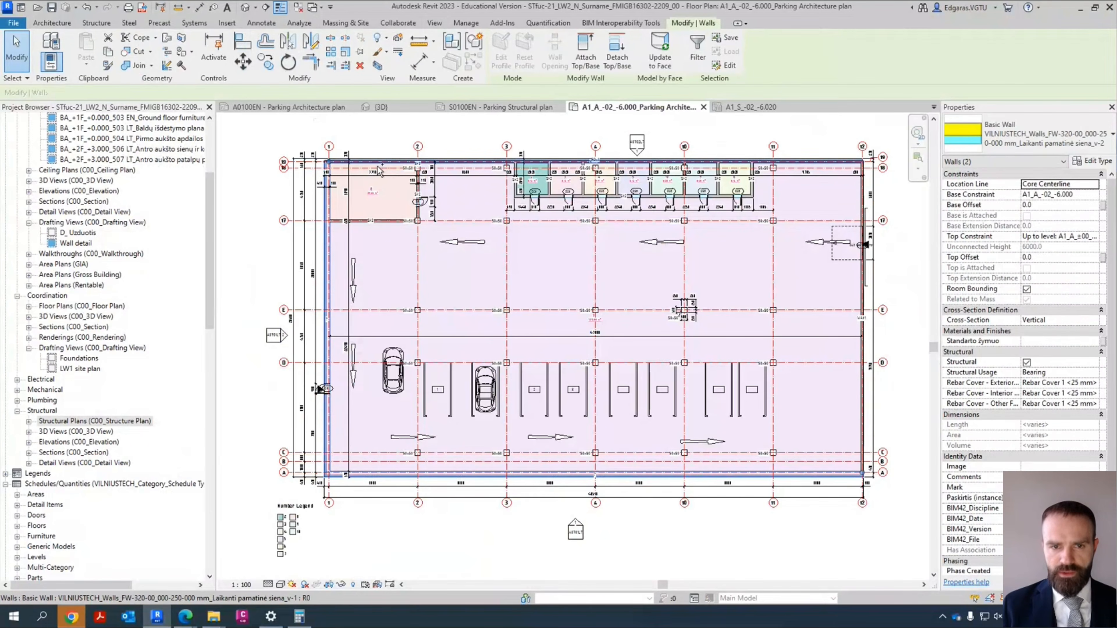
pyautogui.scroll(3, 370, 171)
pyautogui.scroll(-5, 356, 174)
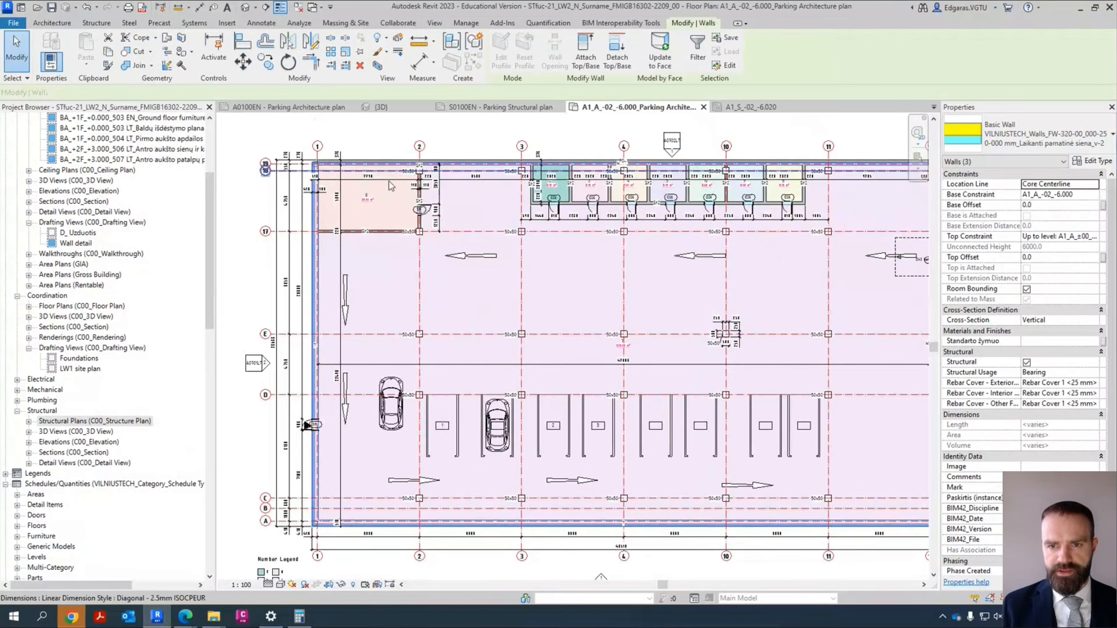
pyautogui.keyDown('ctrl'); pyautogui.click(783, 213); pyautogui.keyUp('ctrl')
pyautogui.scroll(7, 782, 208)
pyautogui.keyDown('ctrl'); pyautogui.click(791, 203); pyautogui.keyUp('ctrl')
pyautogui.scroll(-6, 759, 207)
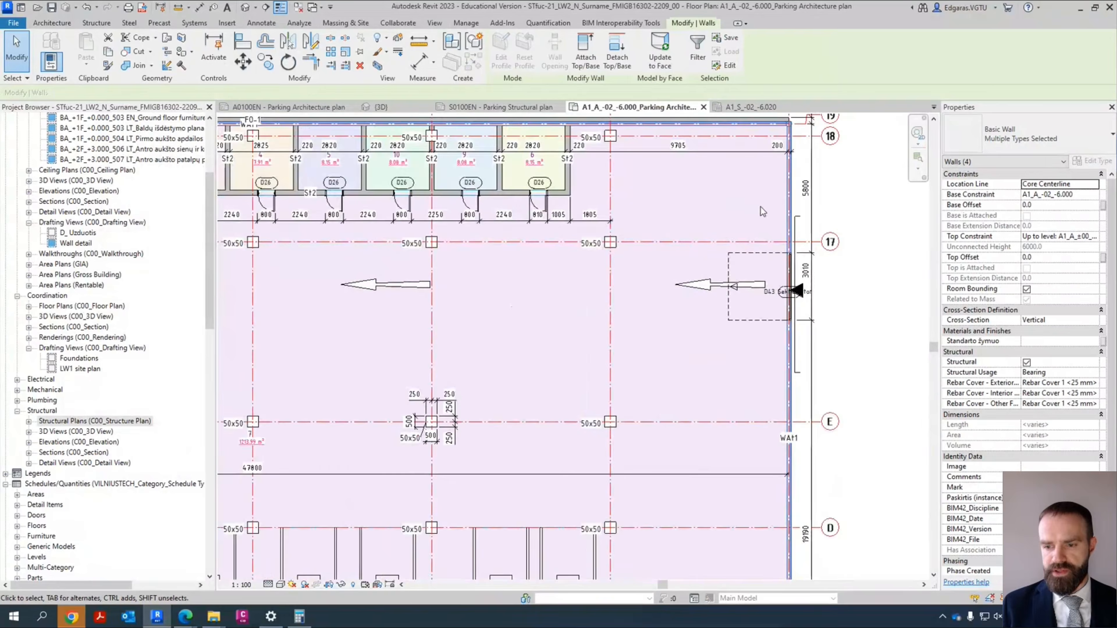
pyautogui.scroll(-1, 796, 227)
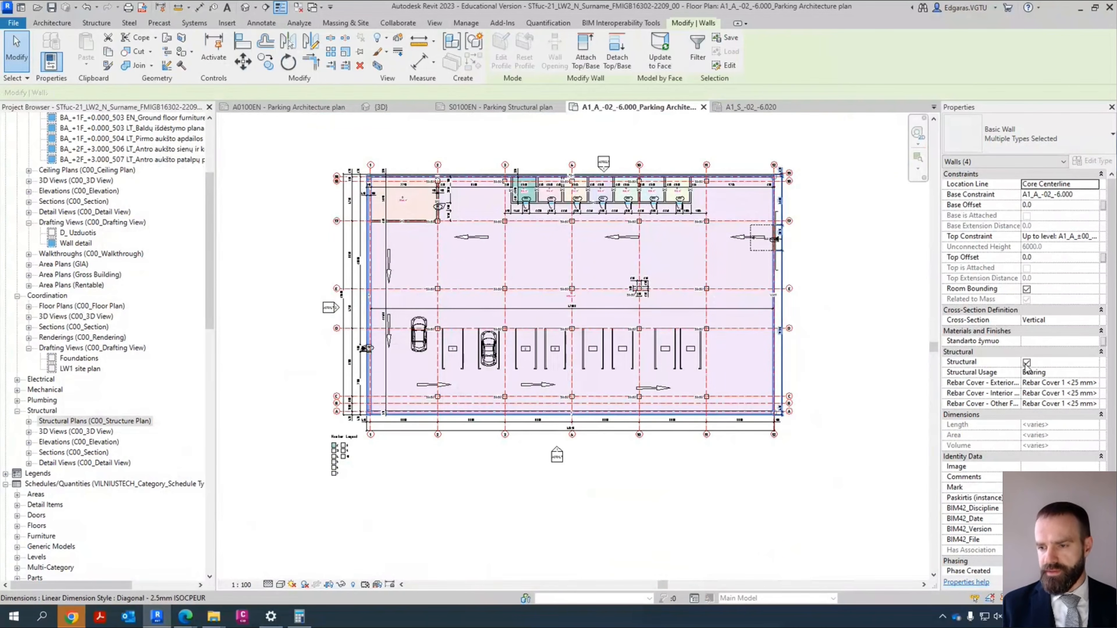
pyautogui.press('Escape')
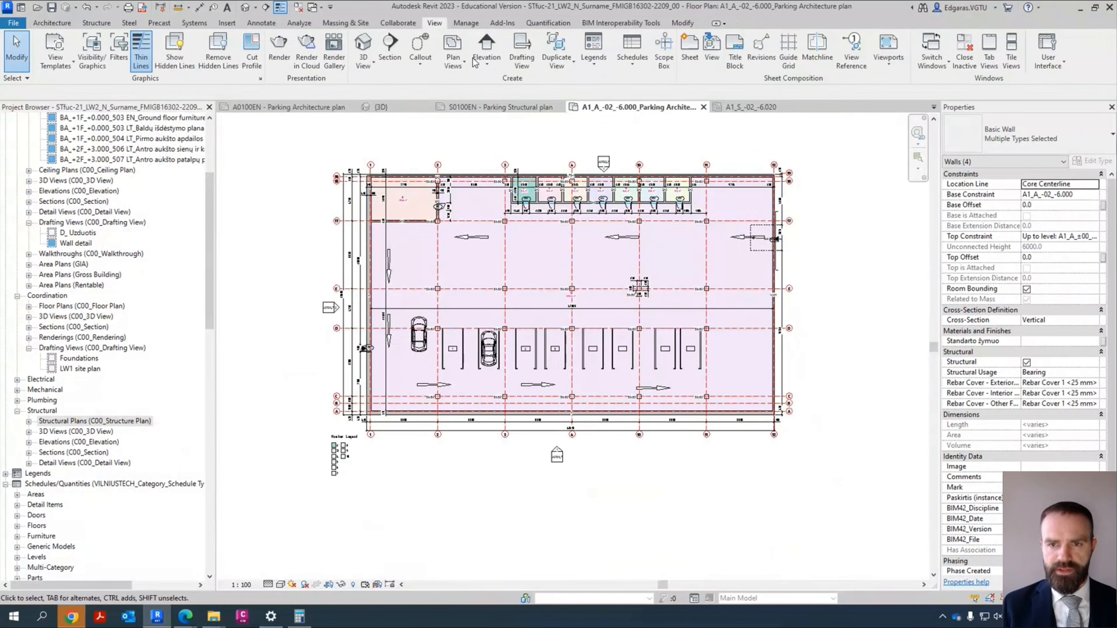
# Step: Assign the A1_Pagrindinis pastatas scope box to the A1_S_-02_-6.020 structural plan
pyautogui.click(749, 107)
pyautogui.scroll(5, 334, 268)
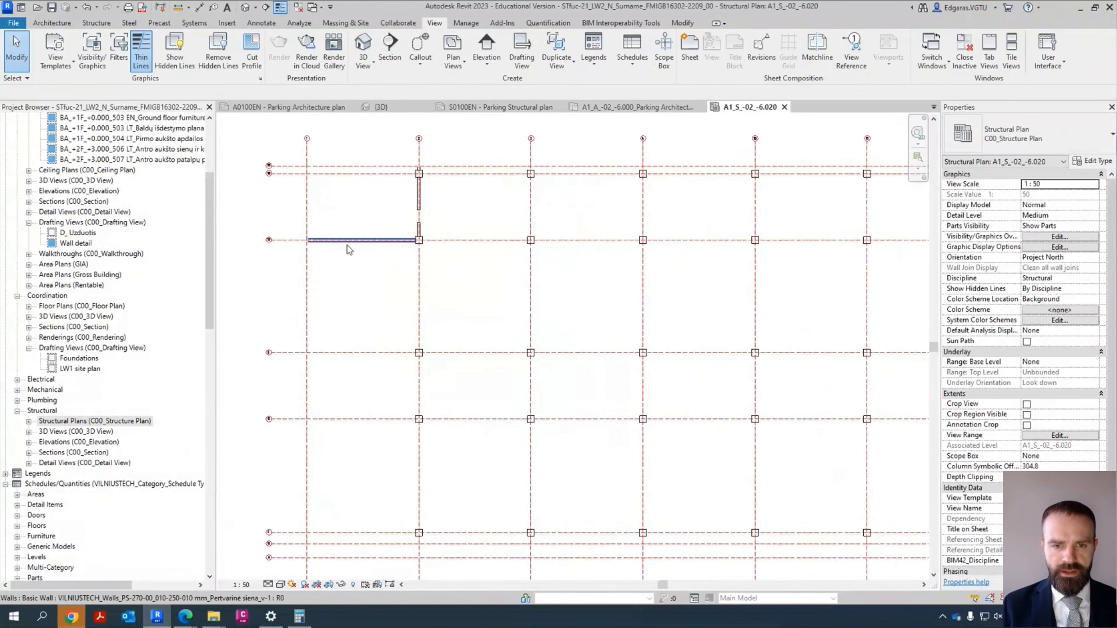
pyautogui.scroll(-3, 448, 307)
pyautogui.scroll(-3, 501, 337)
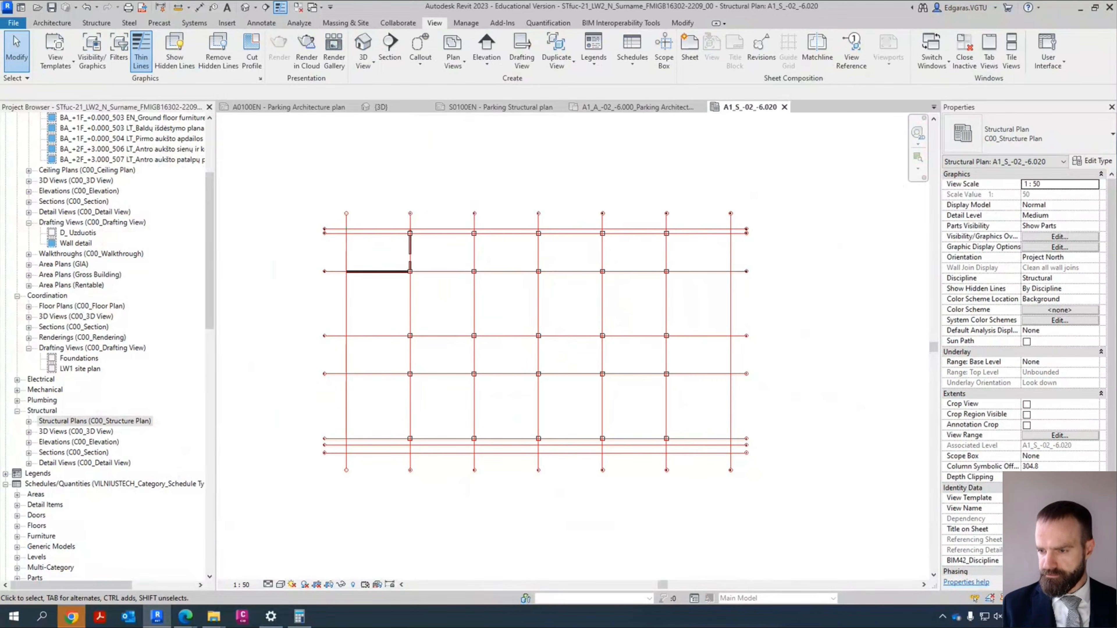
pyautogui.scroll(-2, 1020, 352)
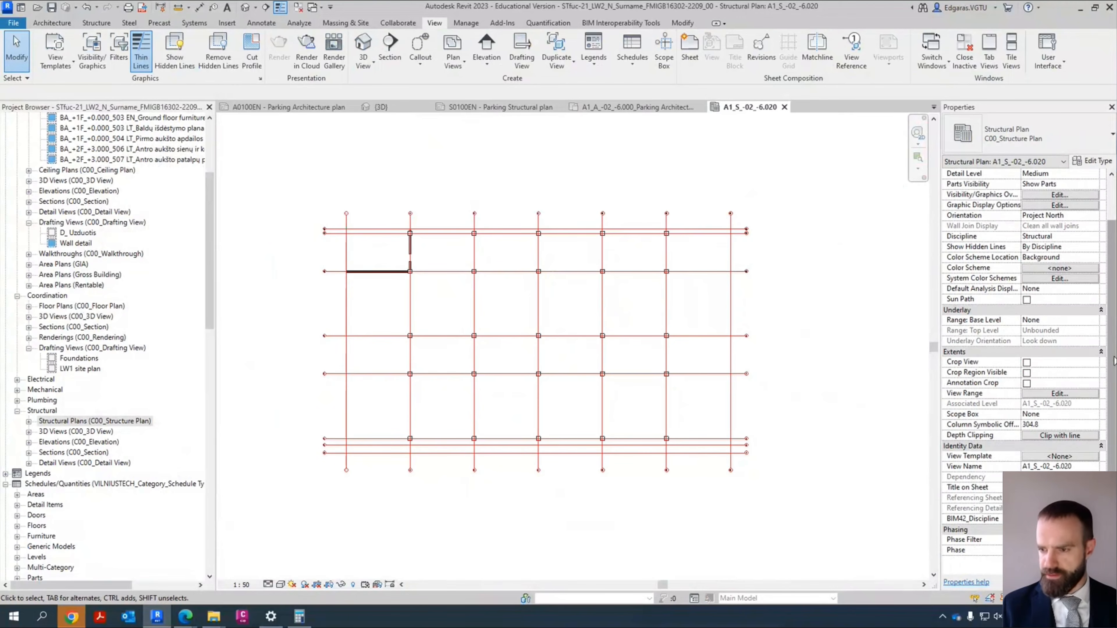
pyautogui.click(1094, 415)
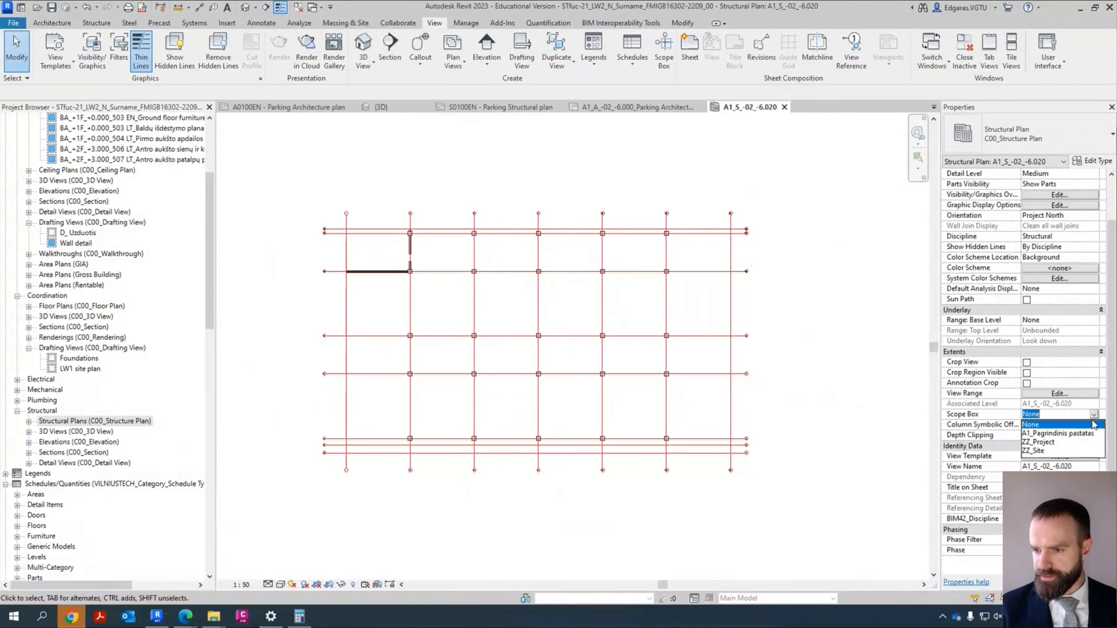
pyautogui.click(1055, 434)
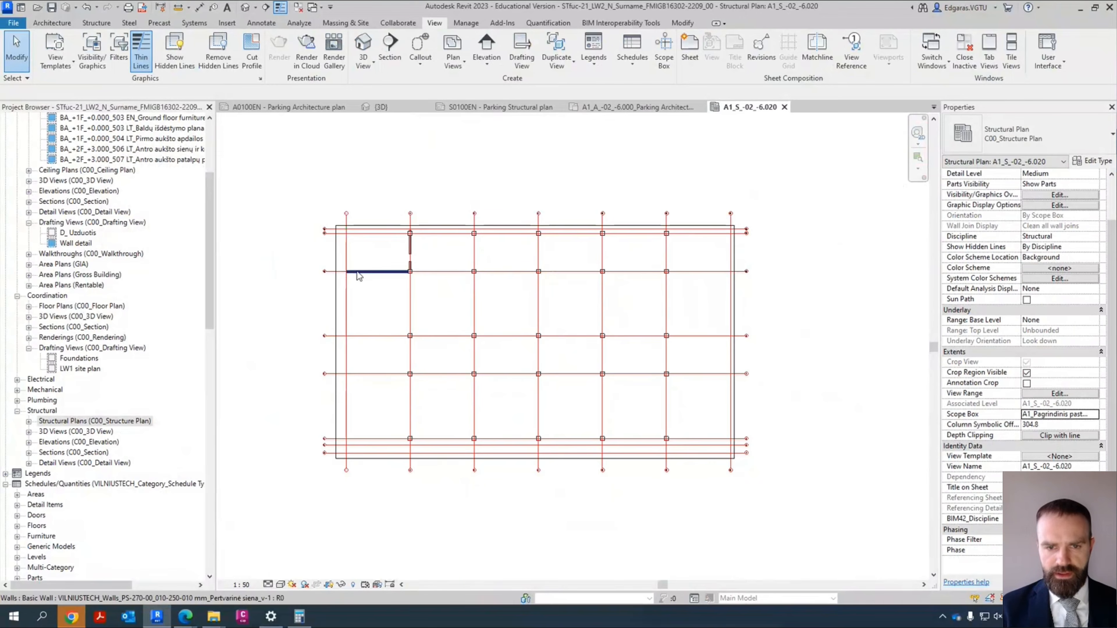
# Step: Turn off every model category except Walls in the {3D} view's visibility overrides
pyautogui.scroll(3, 358, 275)
pyautogui.scroll(4, 377, 231)
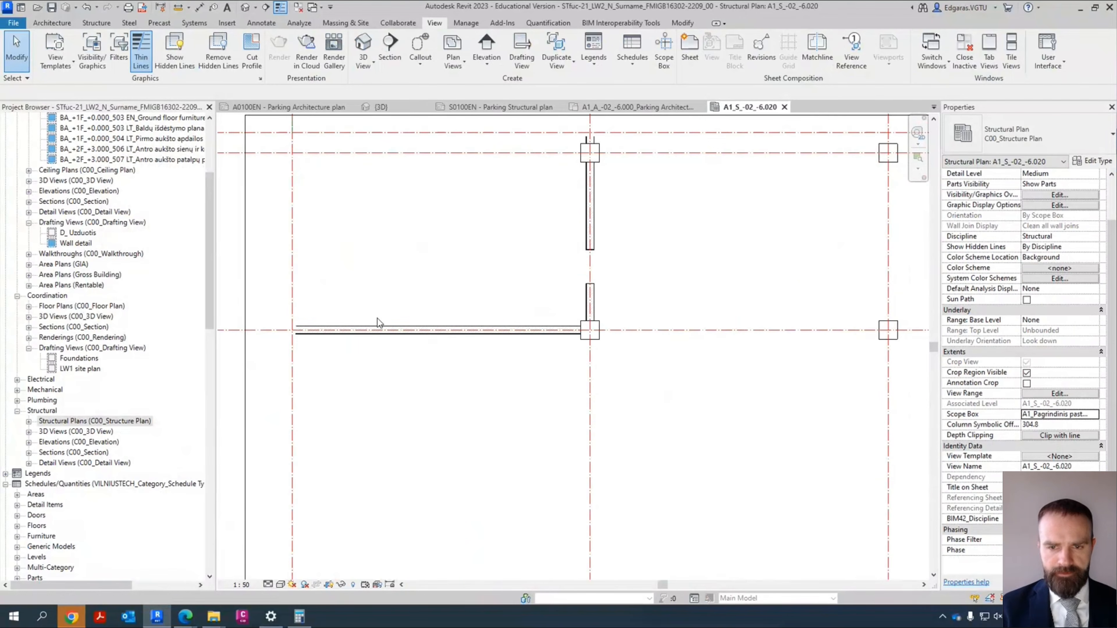
pyautogui.click(385, 108)
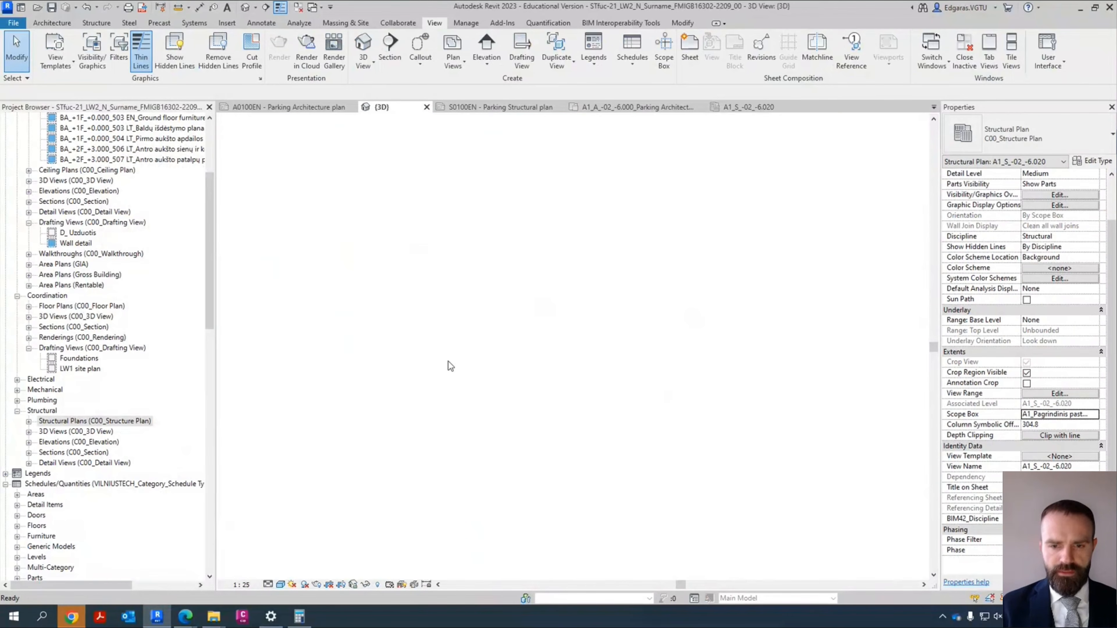
pyautogui.press('v')
pyautogui.press('v')
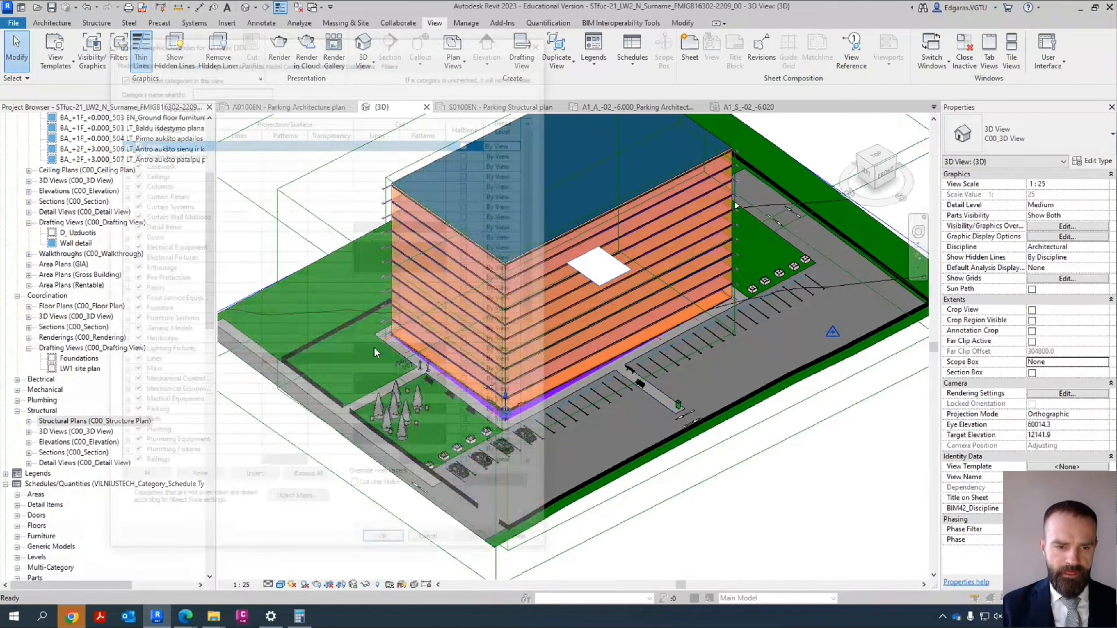
pyautogui.click(140, 479)
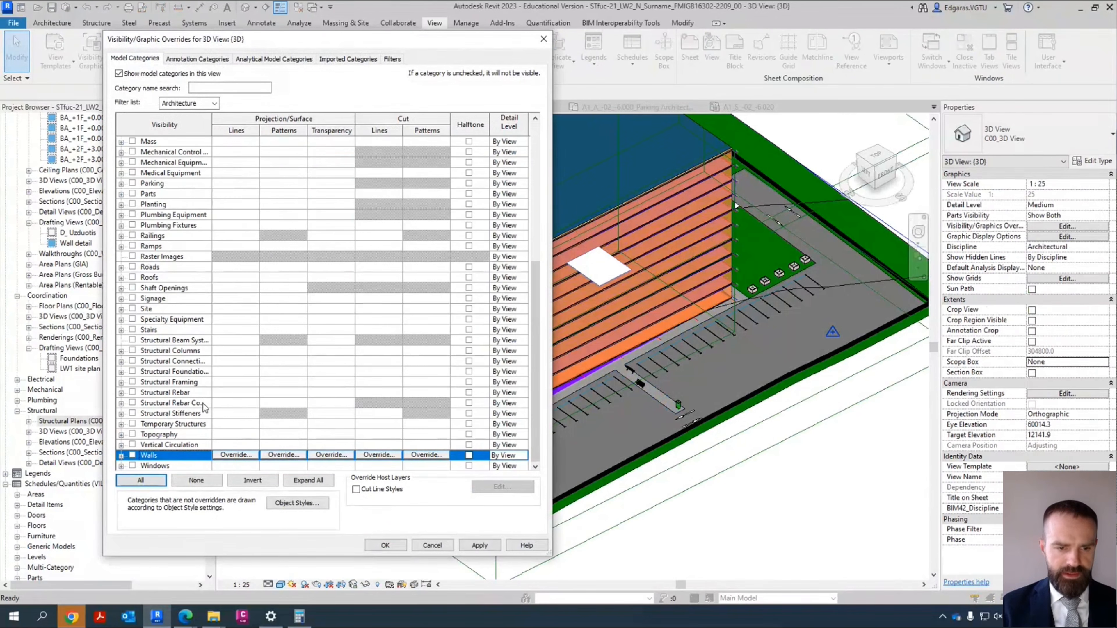
pyautogui.click(378, 546)
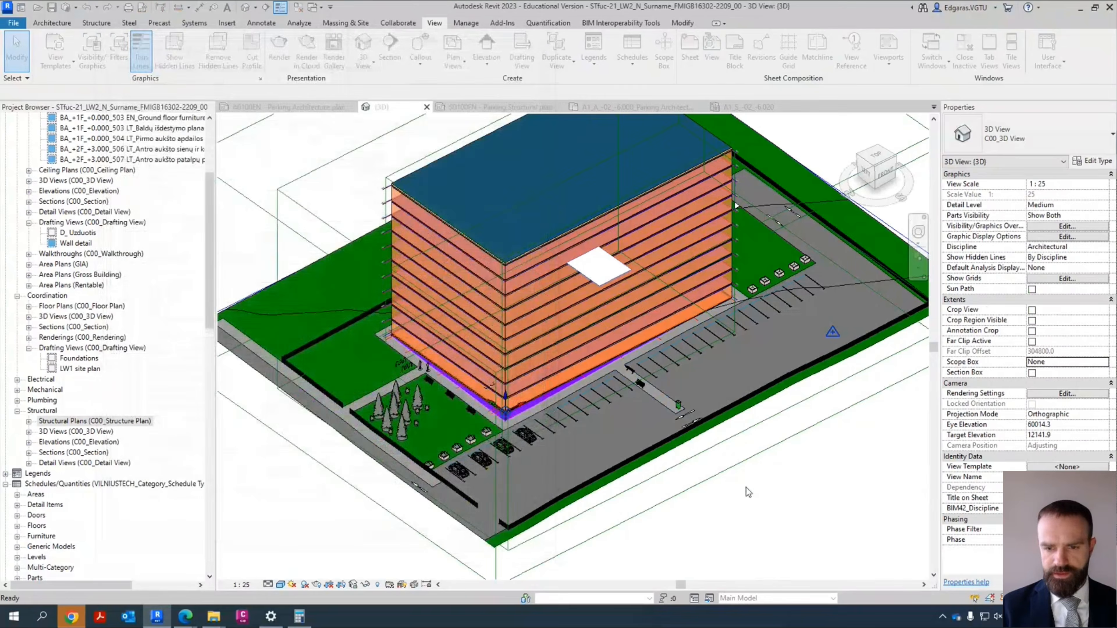
# Step: Check the wall types and Structural properties of two basement perimeter walls in the 3D view
pyautogui.scroll(6, 409, 352)
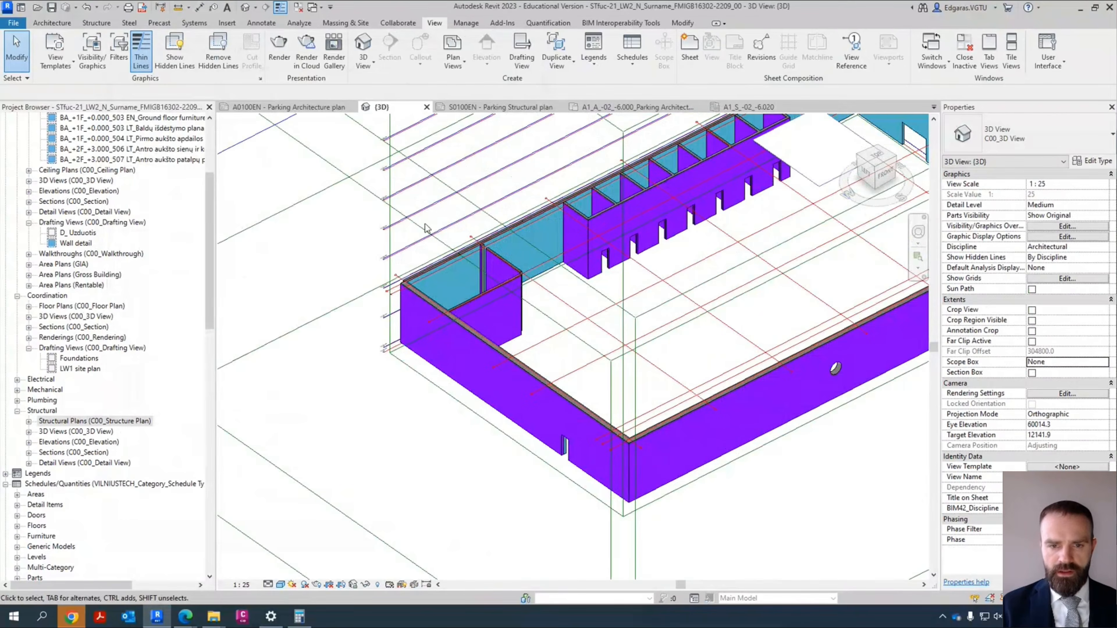
pyautogui.scroll(2, 415, 239)
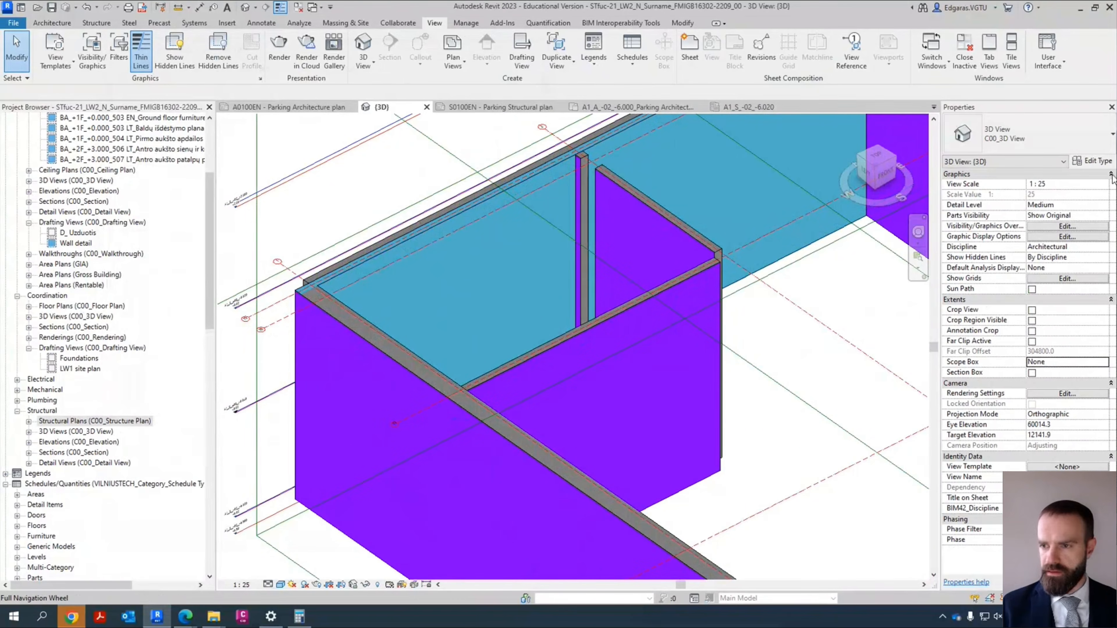
pyautogui.click(443, 226)
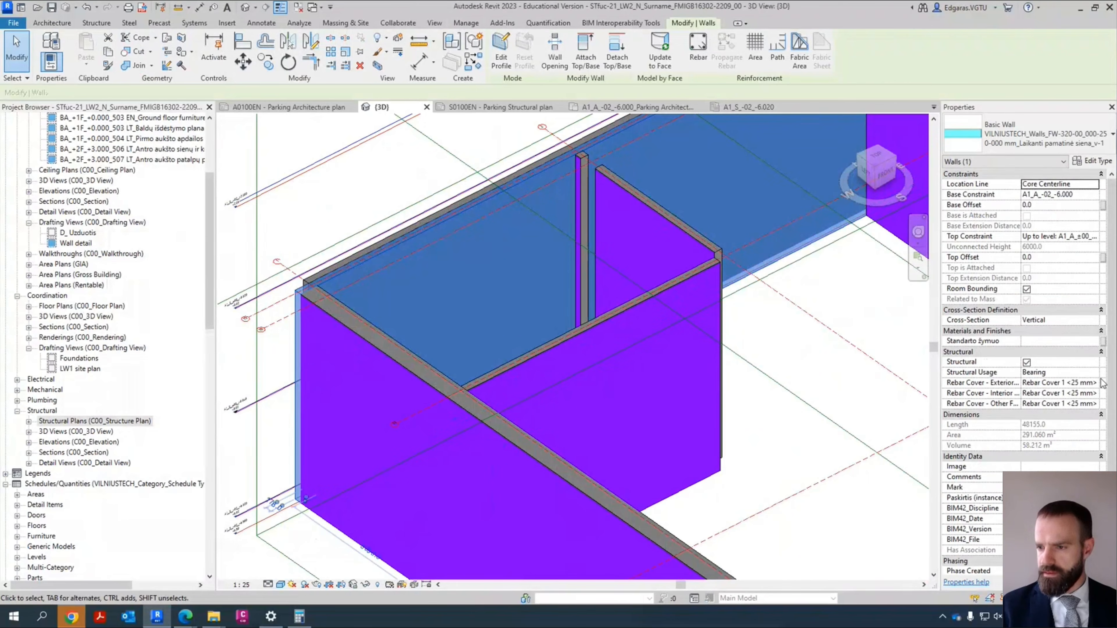
pyautogui.click(588, 482)
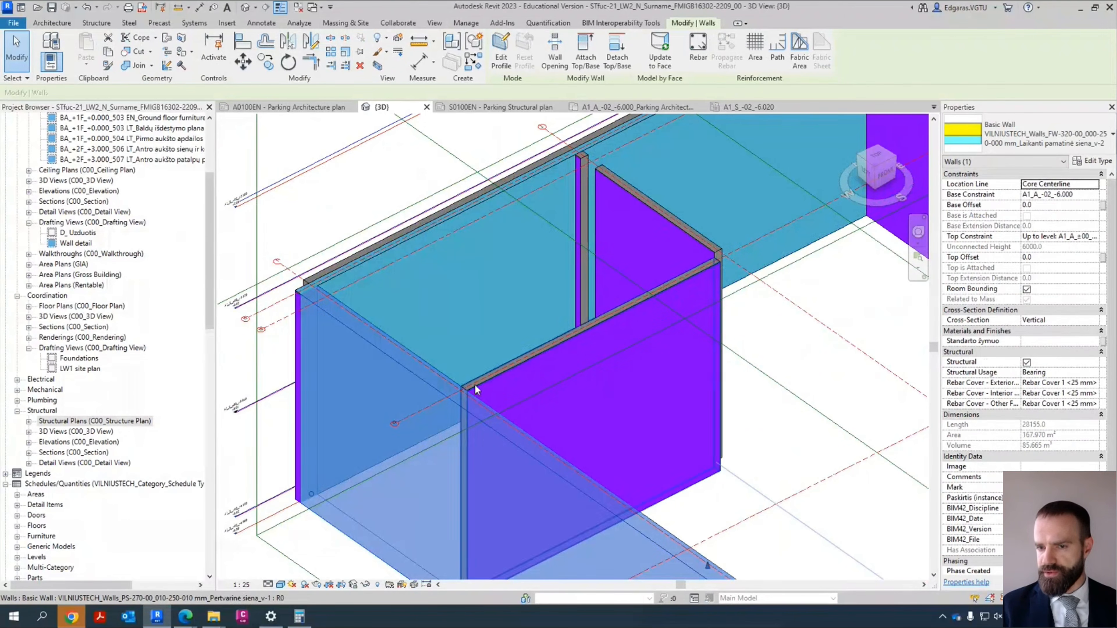
pyautogui.scroll(-5, 724, 272)
pyautogui.scroll(2, 723, 270)
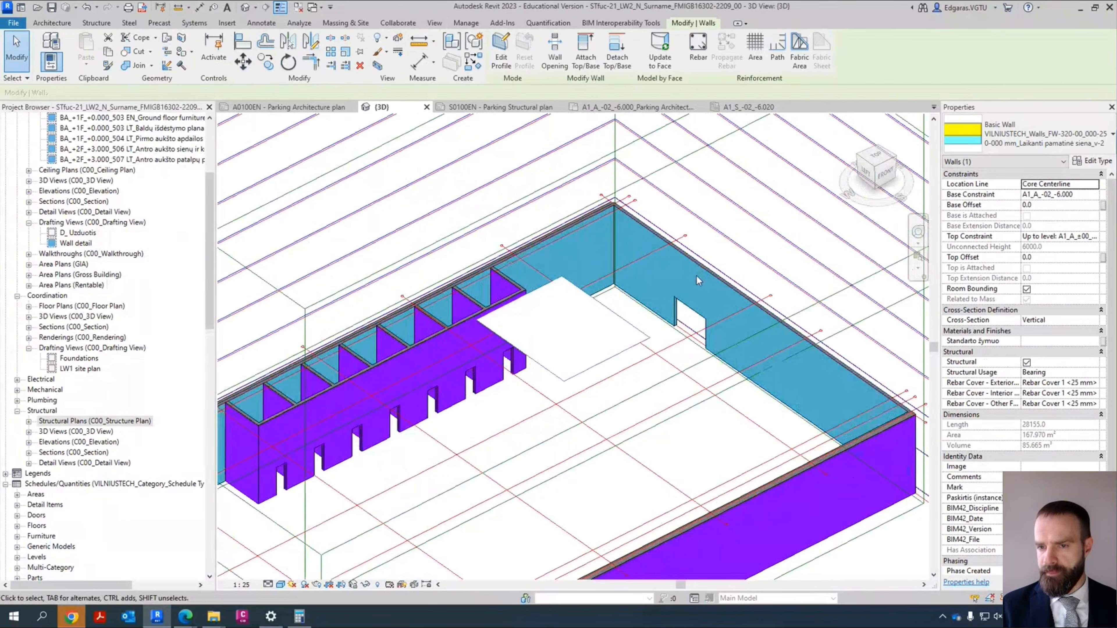
pyautogui.press('Escape')
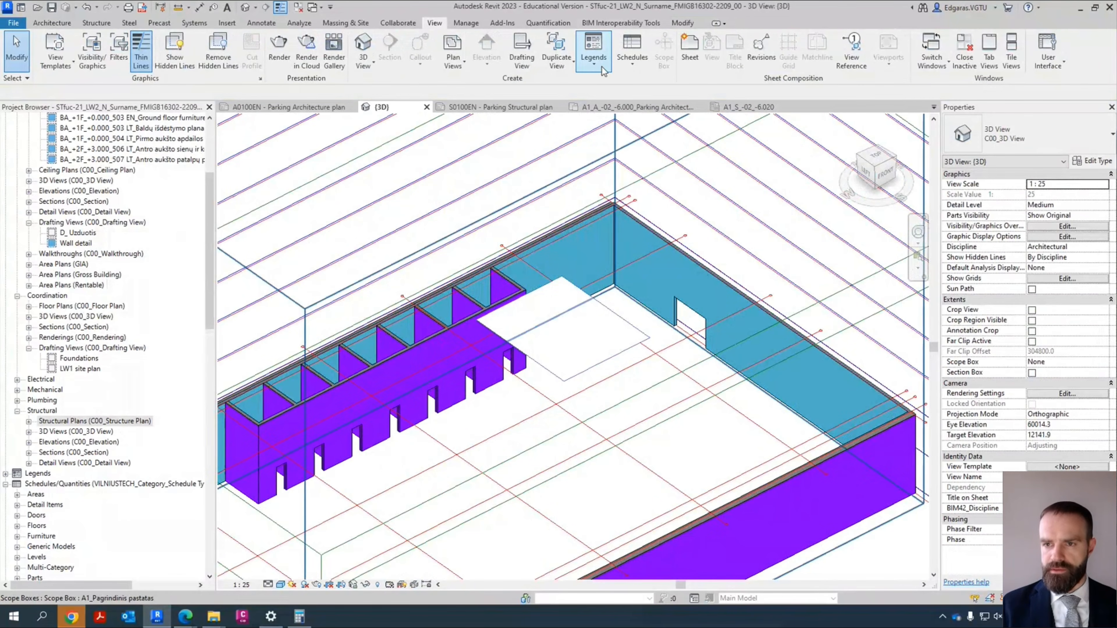
# Step: Open the A1_S_-02_-6.020 structural plan's filter overrides and widen the Name column to read the full filter names
pyautogui.click(748, 107)
pyautogui.scroll(-5, 382, 306)
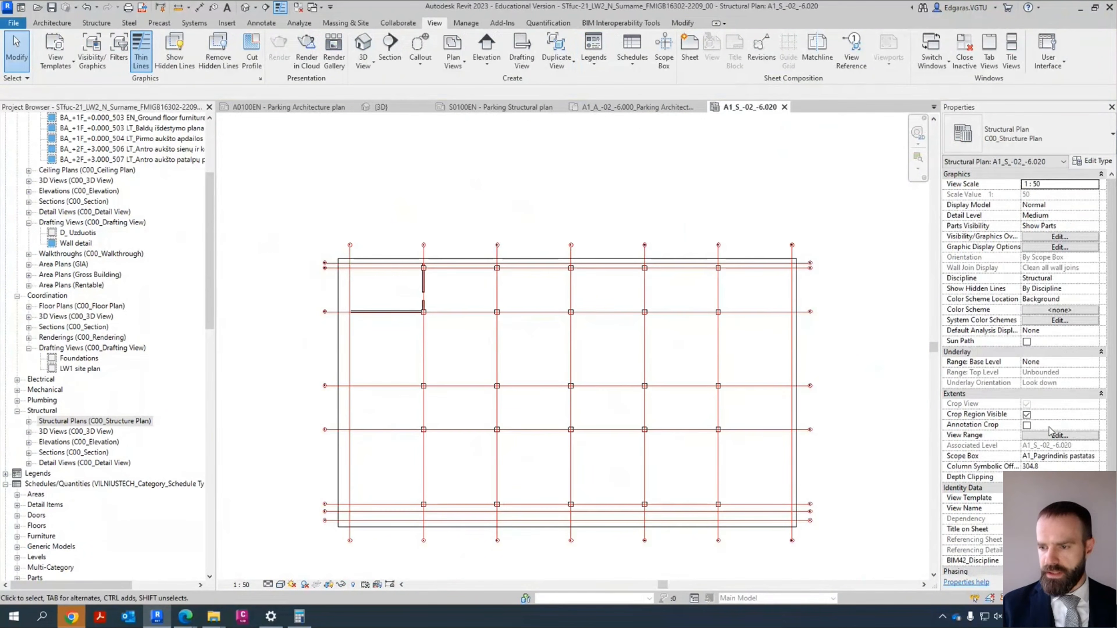
pyautogui.press('v')
pyautogui.press('g')
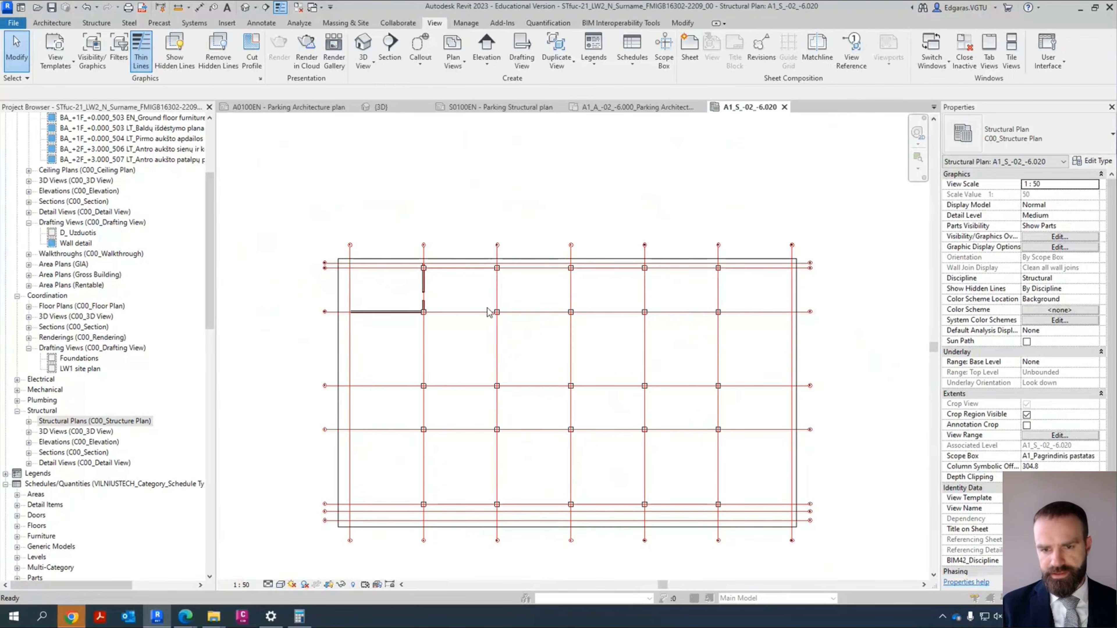
pyautogui.click(392, 58)
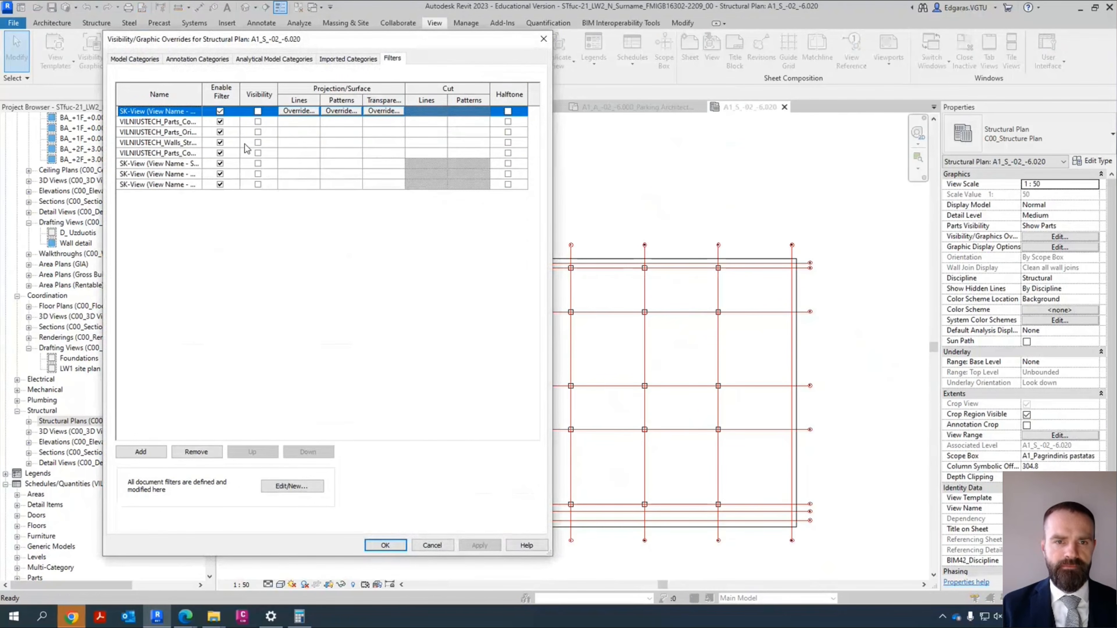
pyautogui.moveTo(202, 104); pyautogui.dragTo(266, 105)
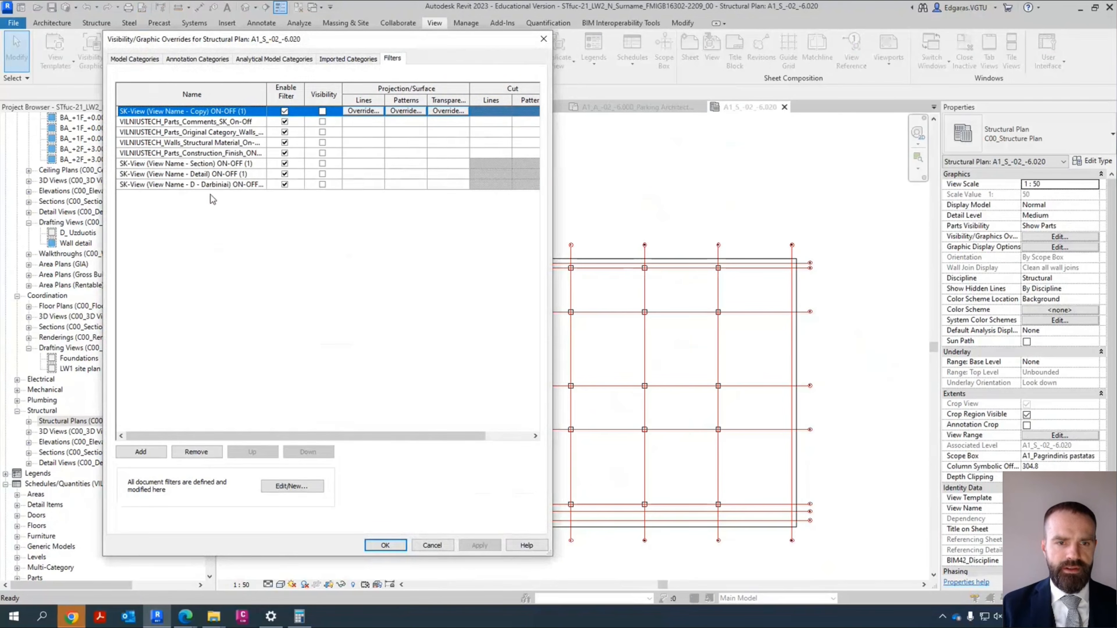
# Step: Turn on visibility for all the listed filters in the A1_S_-02_-6.020 plan and apply the overrides
pyautogui.click(256, 186)
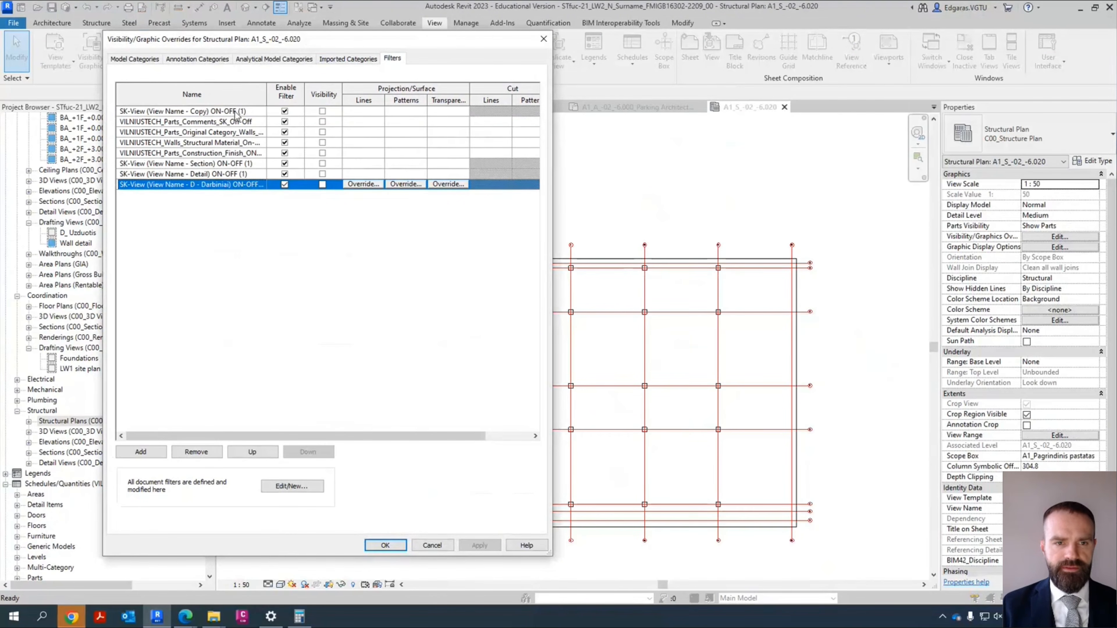
pyautogui.click(240, 153)
pyautogui.click(254, 114)
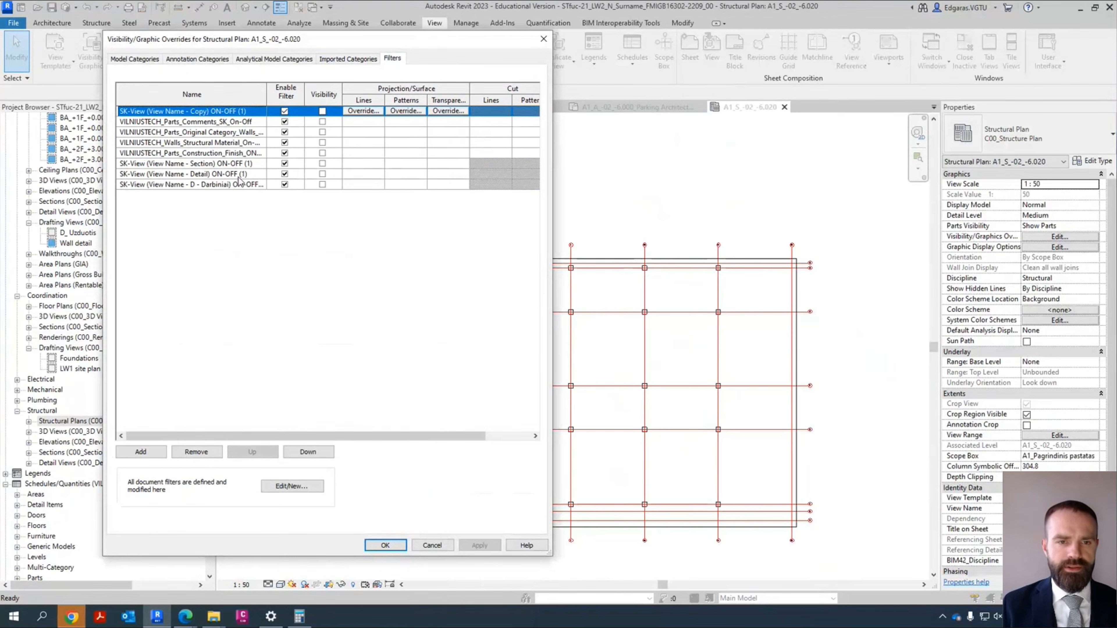
pyautogui.keyDown('shift'); pyautogui.click(314, 182); pyautogui.keyUp('shift')
pyautogui.click(323, 185)
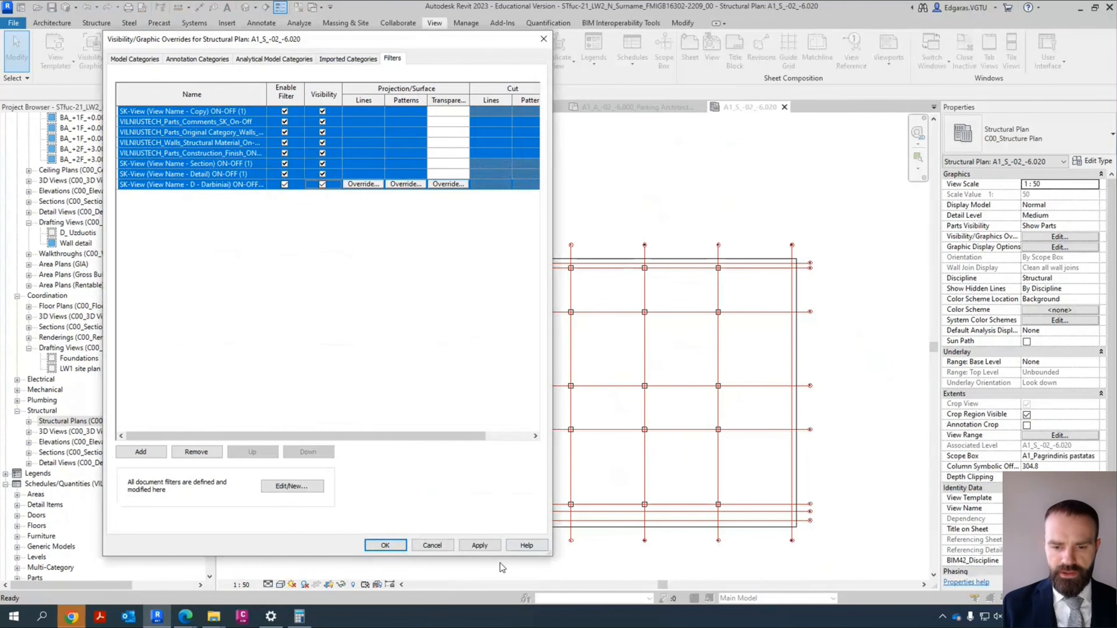
pyautogui.click(480, 545)
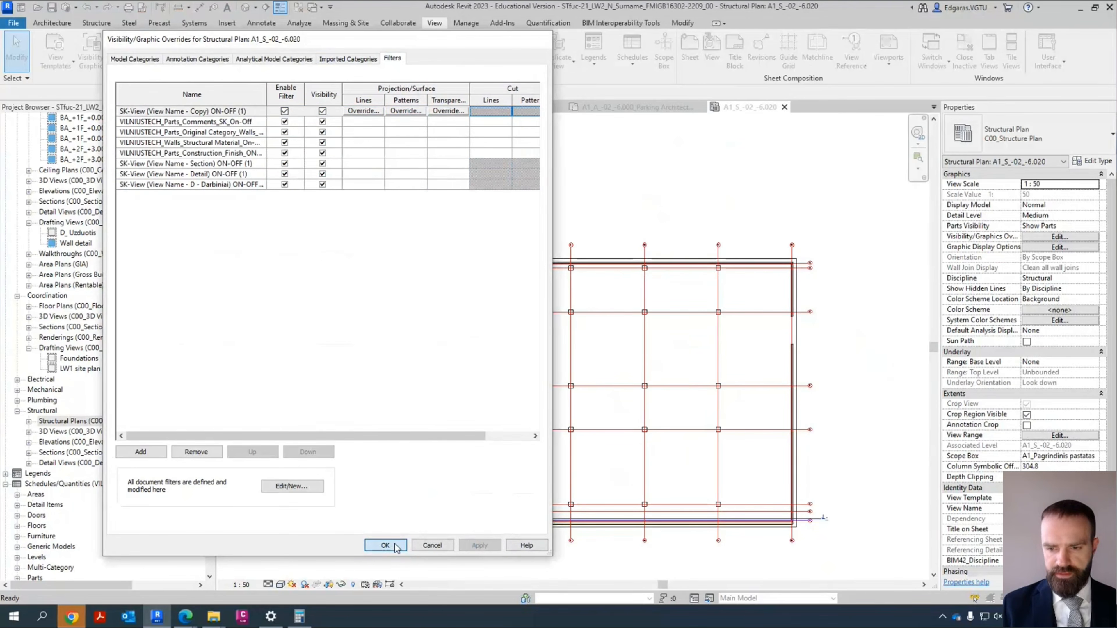
pyautogui.click(385, 545)
# Step: Examine the perimeter wall parts in the structural plan and check the properties of the part along grid 12
pyautogui.scroll(6, 275, 284)
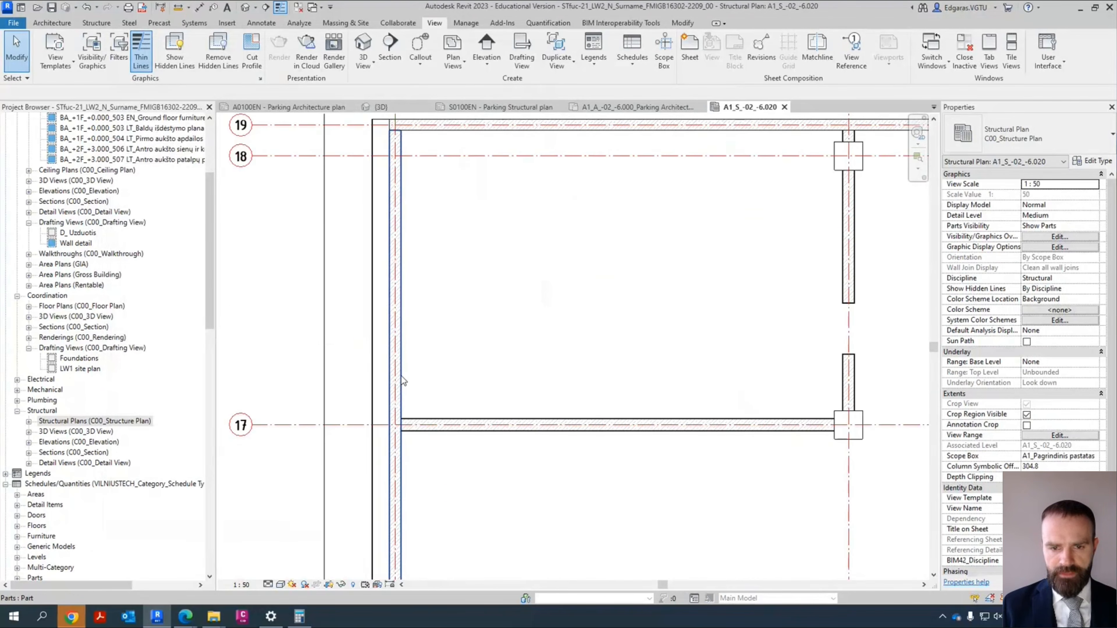
pyautogui.scroll(-5, 331, 321)
pyautogui.moveTo(335, 309); pyautogui.dragTo(278, 362, button='middle')
pyautogui.scroll(4, 504, 352)
pyautogui.click(546, 357)
pyautogui.scroll(-2, 615, 290)
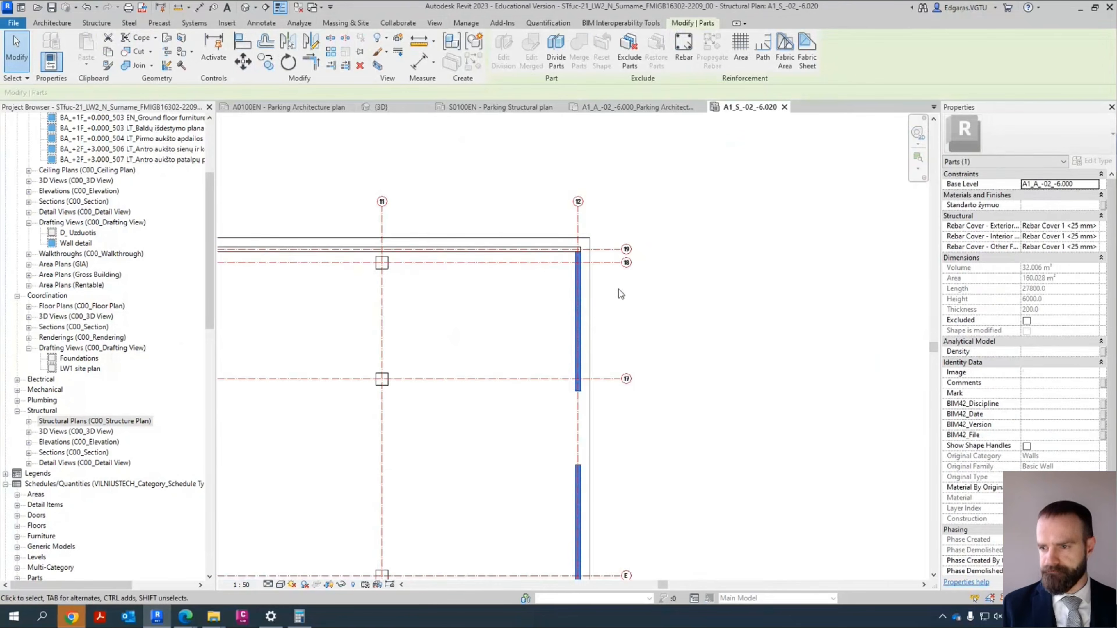
# Step: Examine the wall layers, openings and columns across the rest of the A1_S_-02_-6.020 structural plan
pyautogui.scroll(-4, 629, 315)
pyautogui.scroll(5, 659, 470)
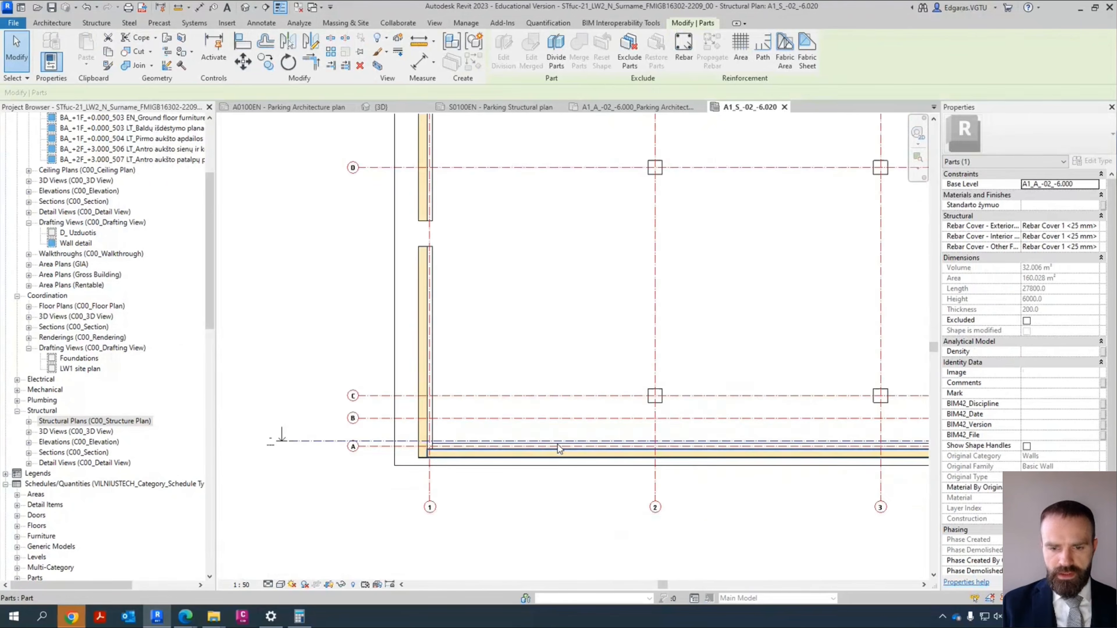
pyautogui.scroll(-4, 423, 437)
pyautogui.scroll(4, 297, 421)
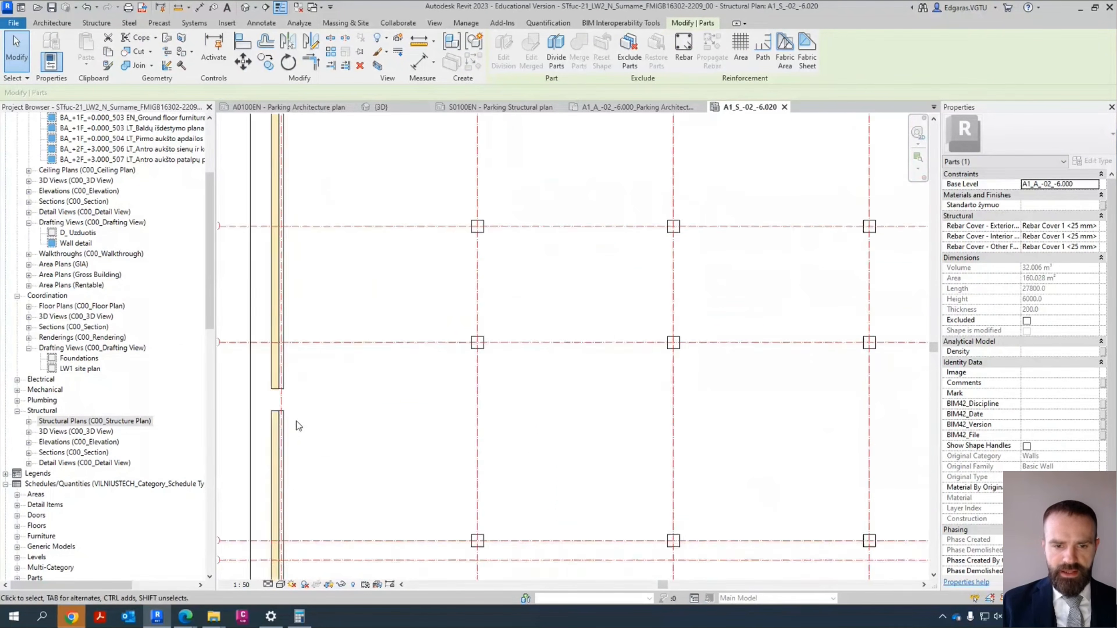
pyautogui.scroll(2, 298, 418)
pyautogui.scroll(2, 370, 422)
pyautogui.scroll(-4, 488, 356)
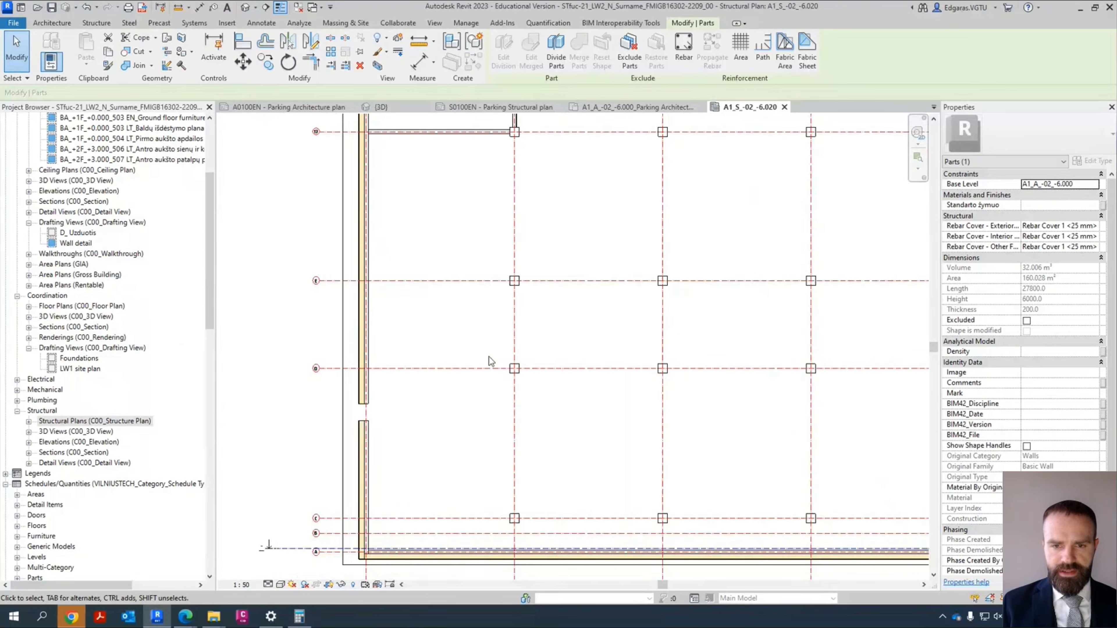
pyautogui.scroll(-4, 521, 282)
pyautogui.scroll(5, 421, 365)
pyautogui.scroll(2, 389, 323)
pyautogui.scroll(-4, 418, 296)
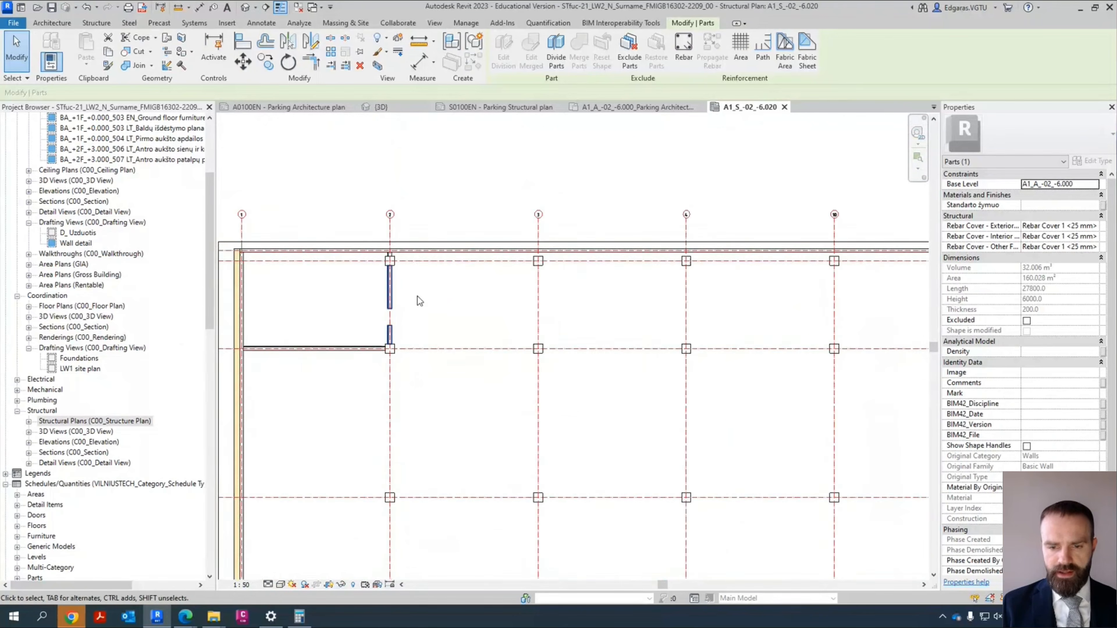
pyautogui.scroll(-3, 417, 296)
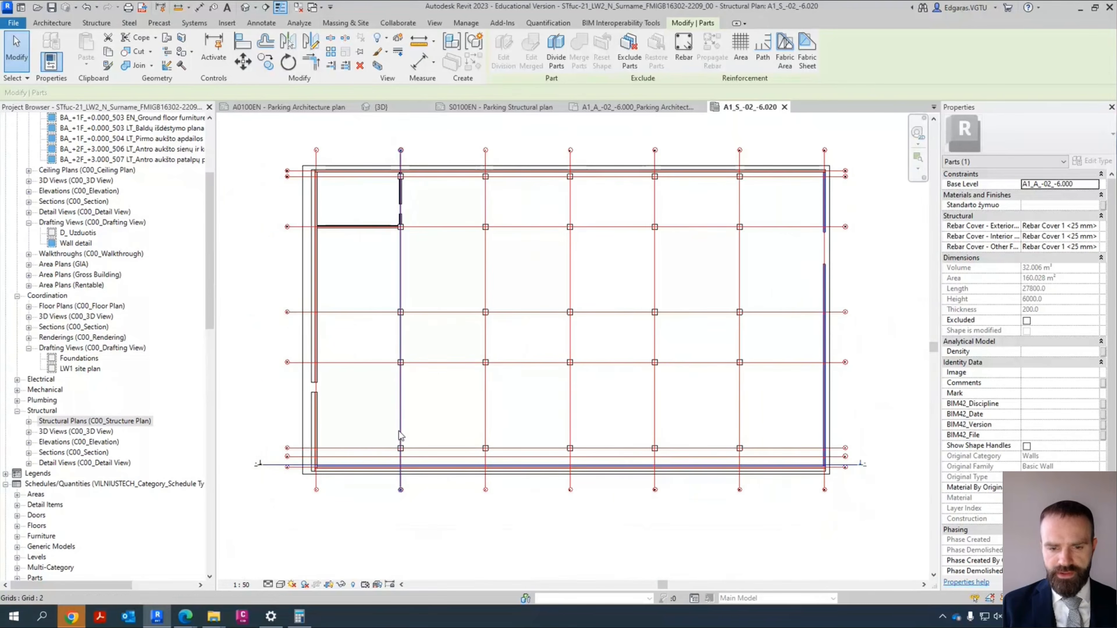
pyautogui.scroll(2, 439, 424)
pyautogui.scroll(-2, 439, 418)
pyautogui.scroll(2, 516, 419)
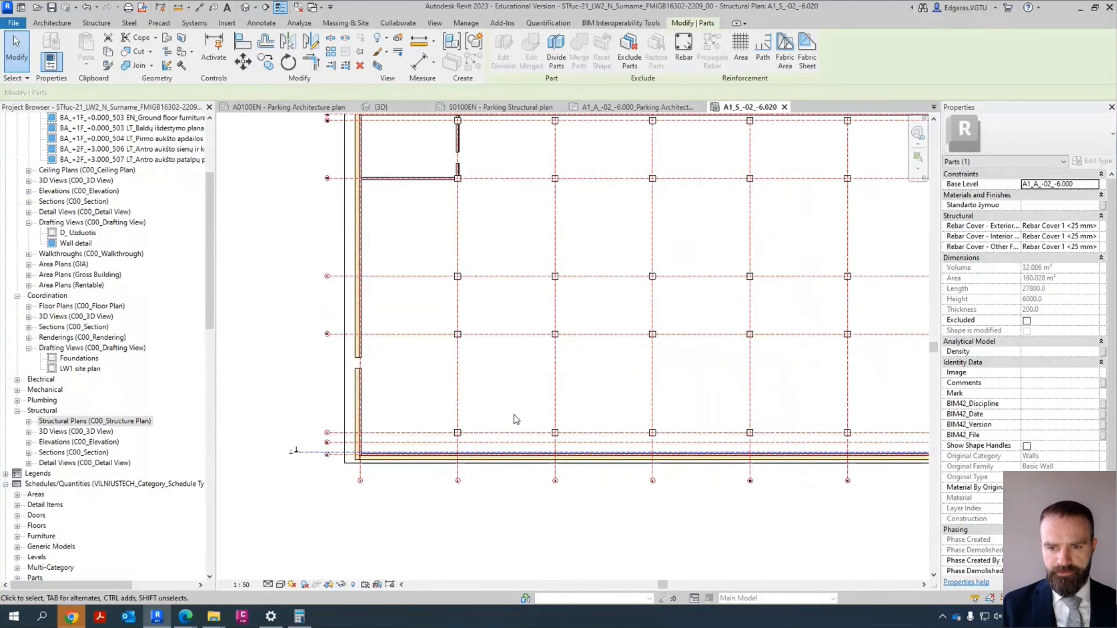
# Step: Add an aligned dimension string beside a column, from both its horizontal edges to the horizontal grid line
pyautogui.scroll(2, 515, 419)
pyautogui.scroll(2, 511, 440)
pyautogui.press('d')
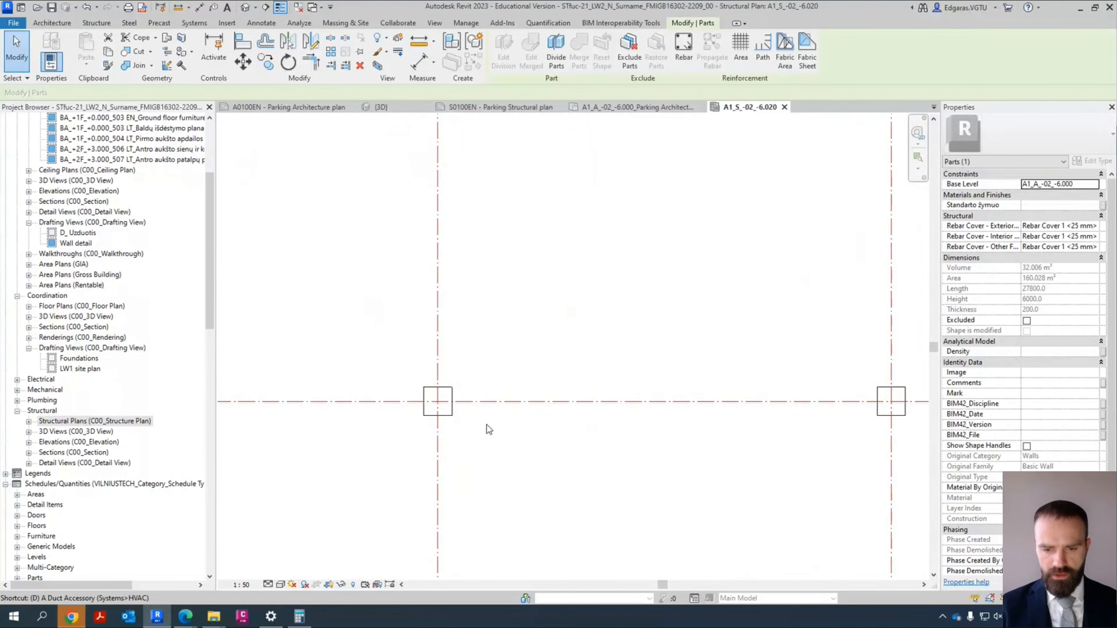
pyautogui.press('i')
pyautogui.scroll(3, 449, 412)
pyautogui.click(455, 355)
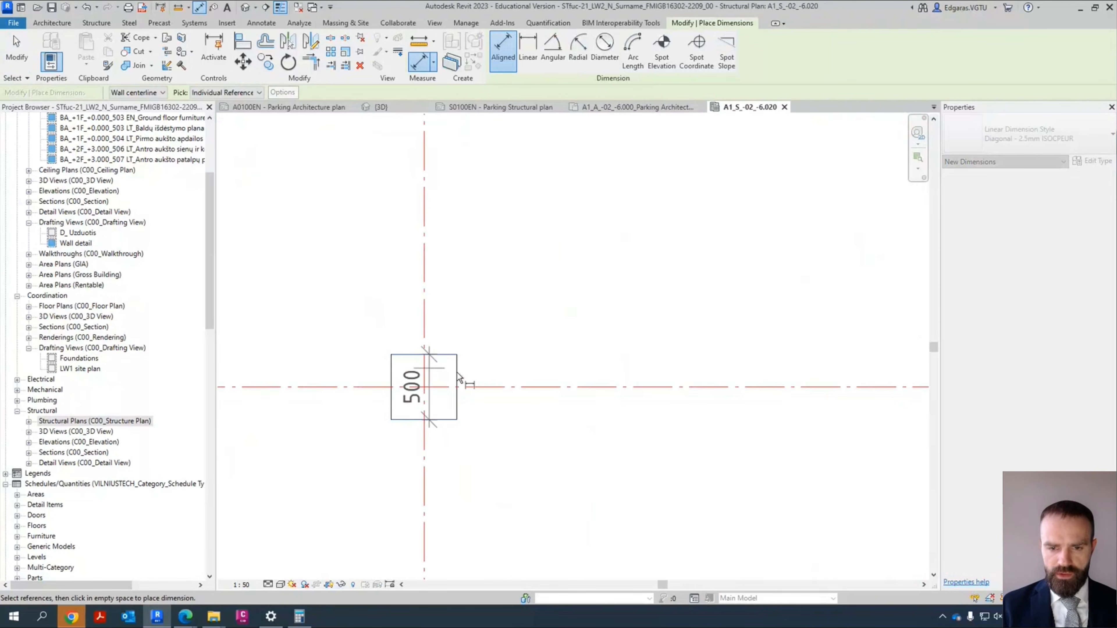
pyautogui.click(519, 388)
pyautogui.click(525, 429)
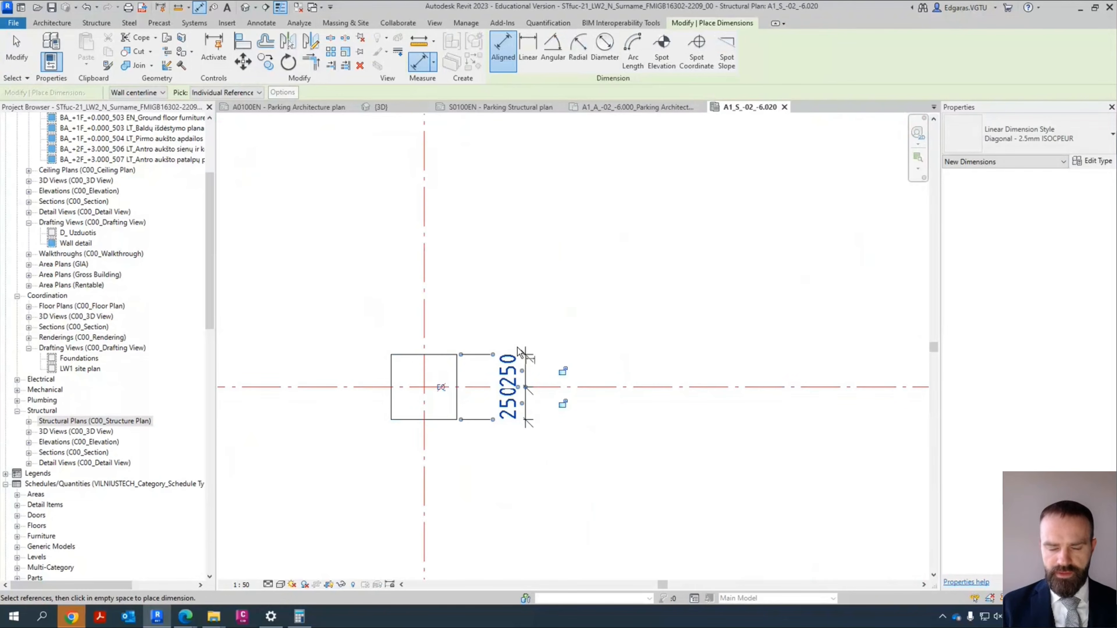
# Step: Delete the aligned dimension string beside the column in the structural plan
pyautogui.scroll(-1, 517, 332)
pyautogui.press('Escape')
pyautogui.press('Escape')
pyautogui.click(520, 388)
pyautogui.press('Delete')
pyautogui.scroll(-3, 547, 297)
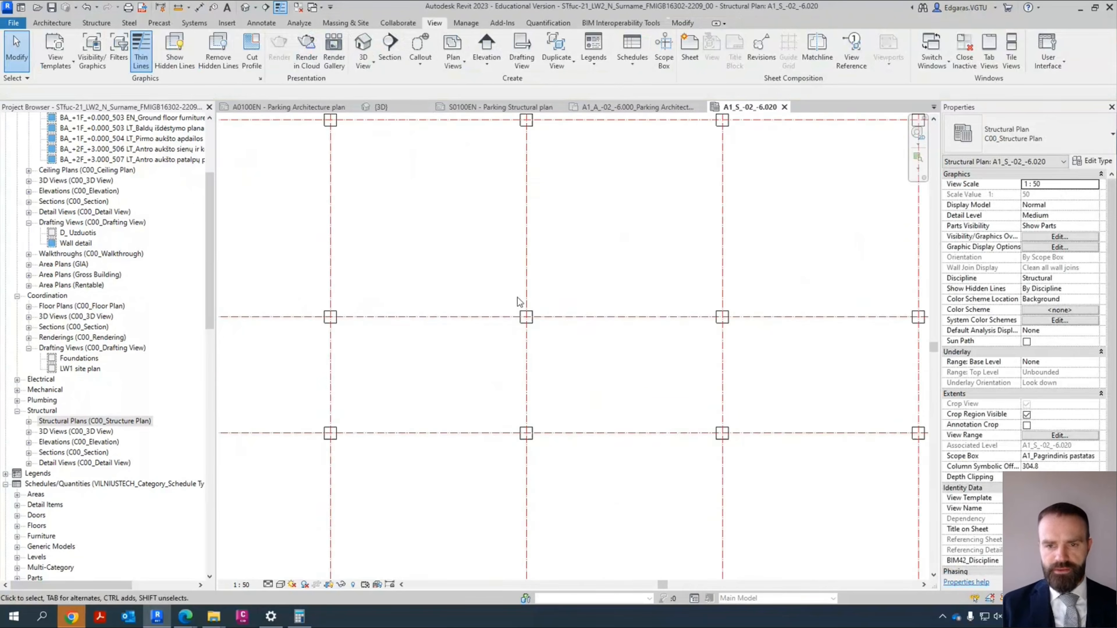
pyautogui.scroll(-4, 517, 298)
pyautogui.scroll(1, 435, 236)
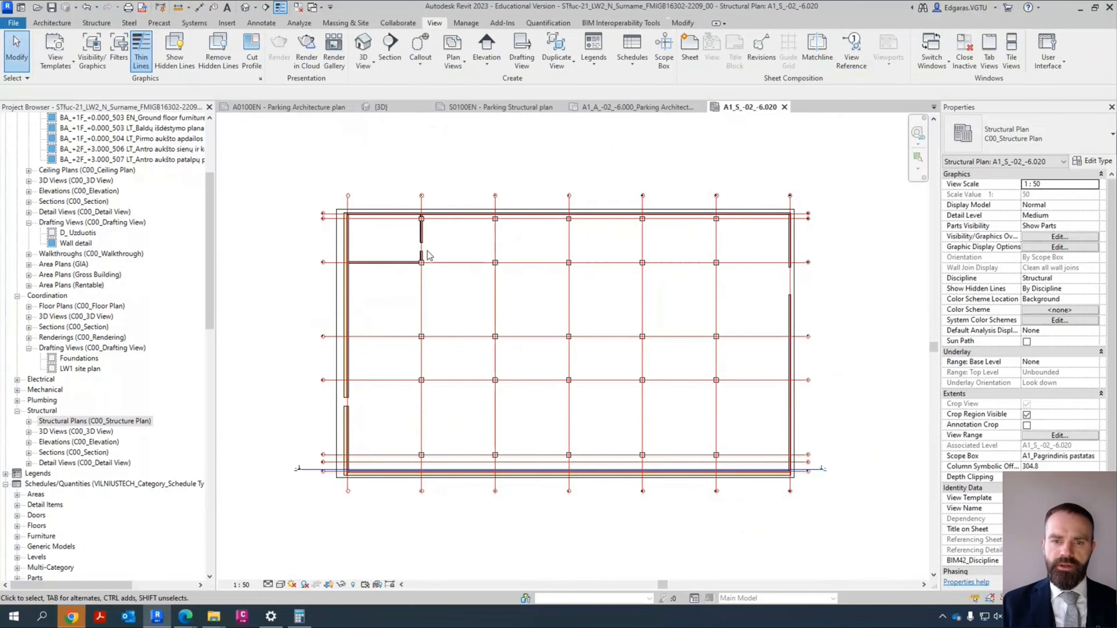
# Step: In the A1_A_-02_-6.000 parking architecture plan, filter a selection of the whole plan to Dimensions only and copy them to the clipboard
pyautogui.click(639, 109)
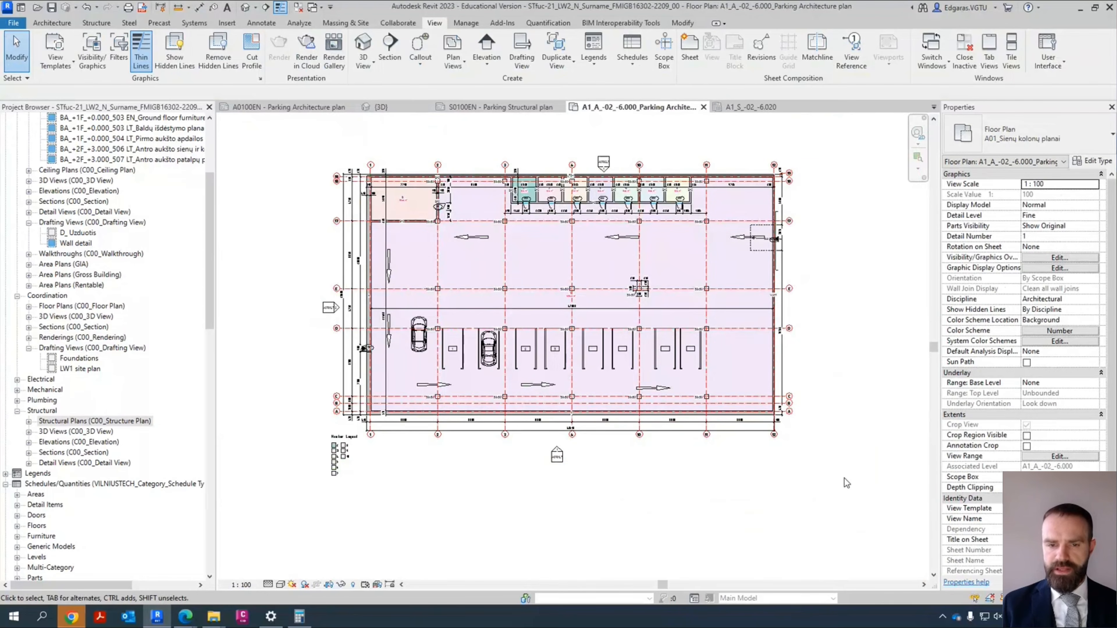
pyautogui.moveTo(861, 516); pyautogui.dragTo(276, 140)
pyautogui.click(548, 53)
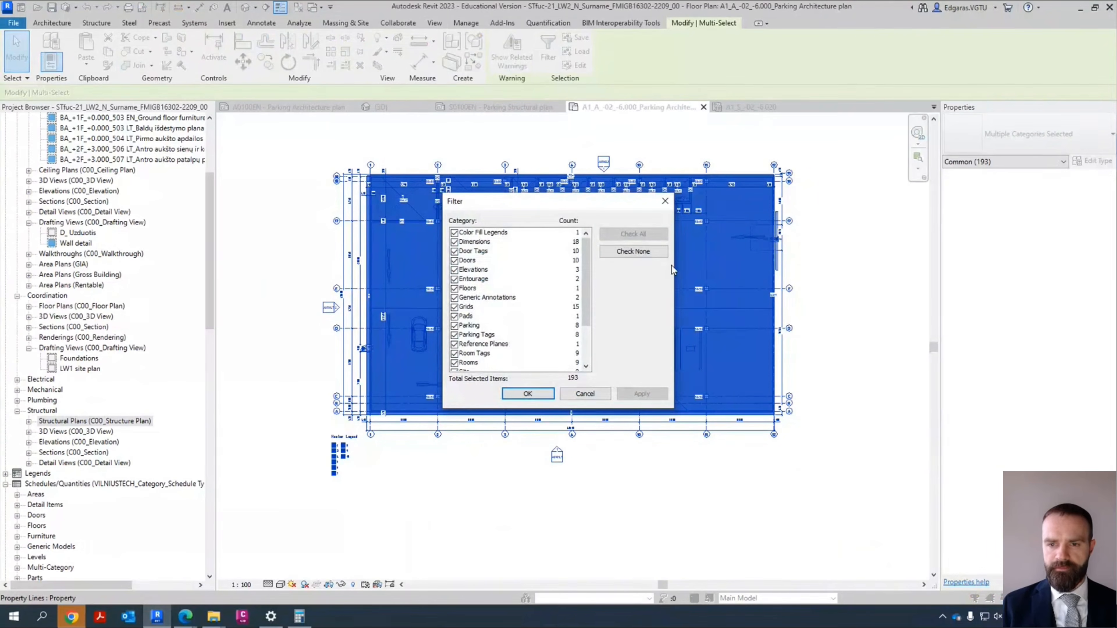
pyautogui.click(633, 252)
pyautogui.click(481, 242)
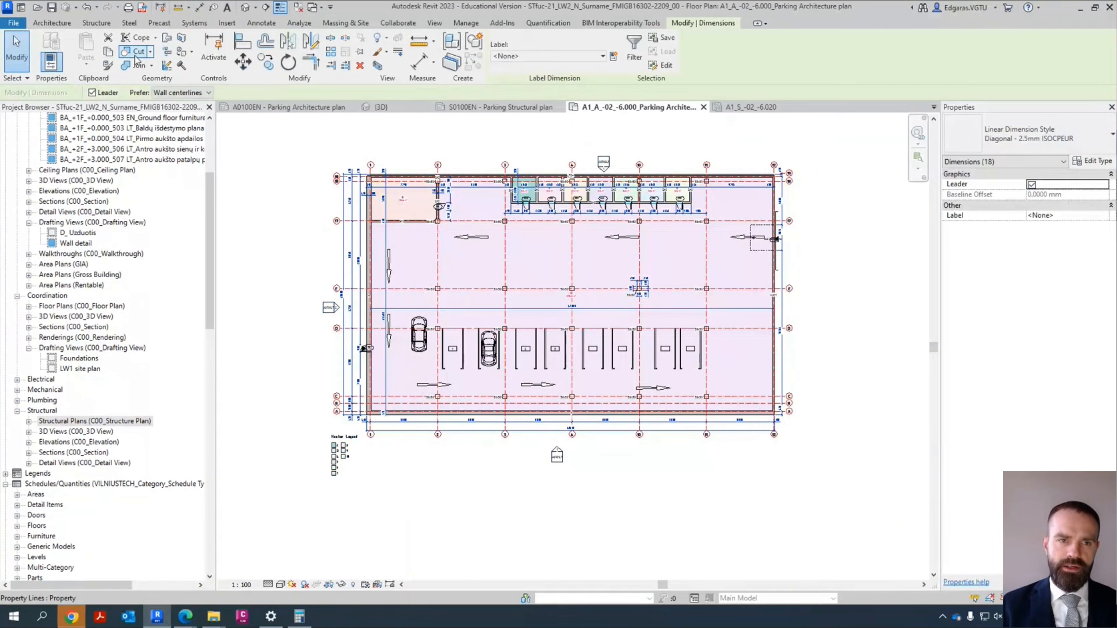
# Step: Paste the copied dimensions into the A1_S_-02_-6.020 structural plan, aligned to the current view
pyautogui.click(752, 107)
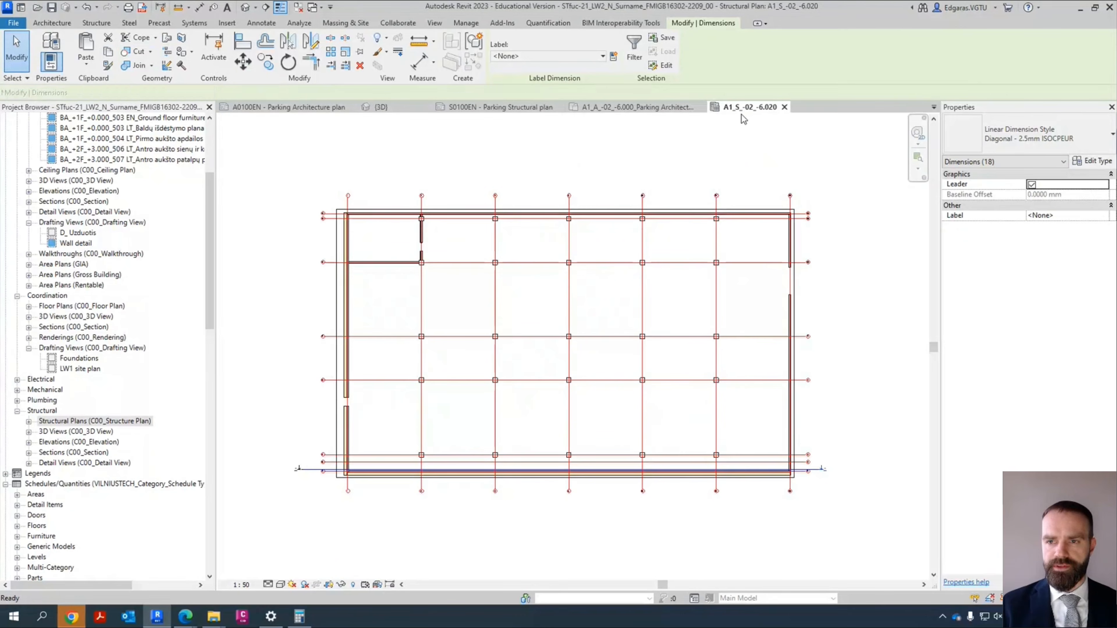
pyautogui.click(92, 67)
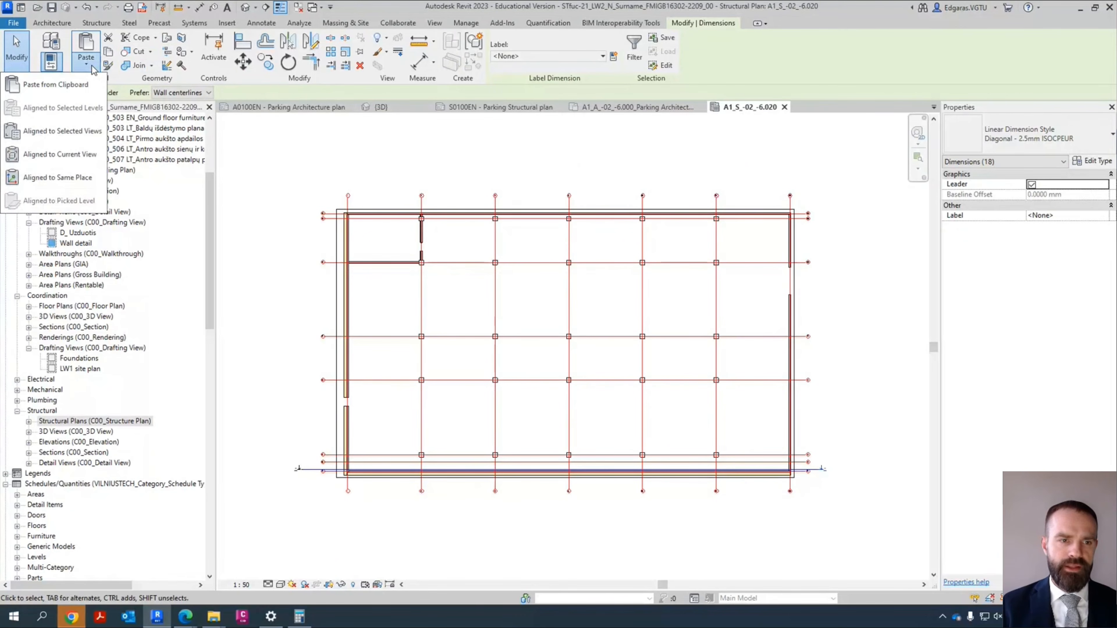
pyautogui.click(72, 162)
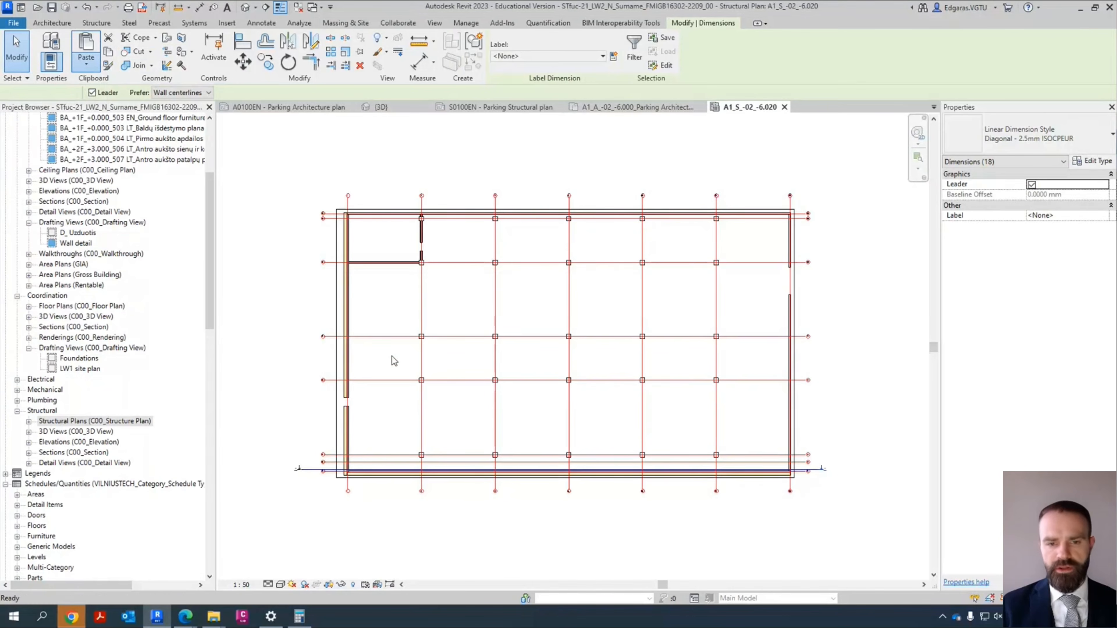
pyautogui.click(537, 425)
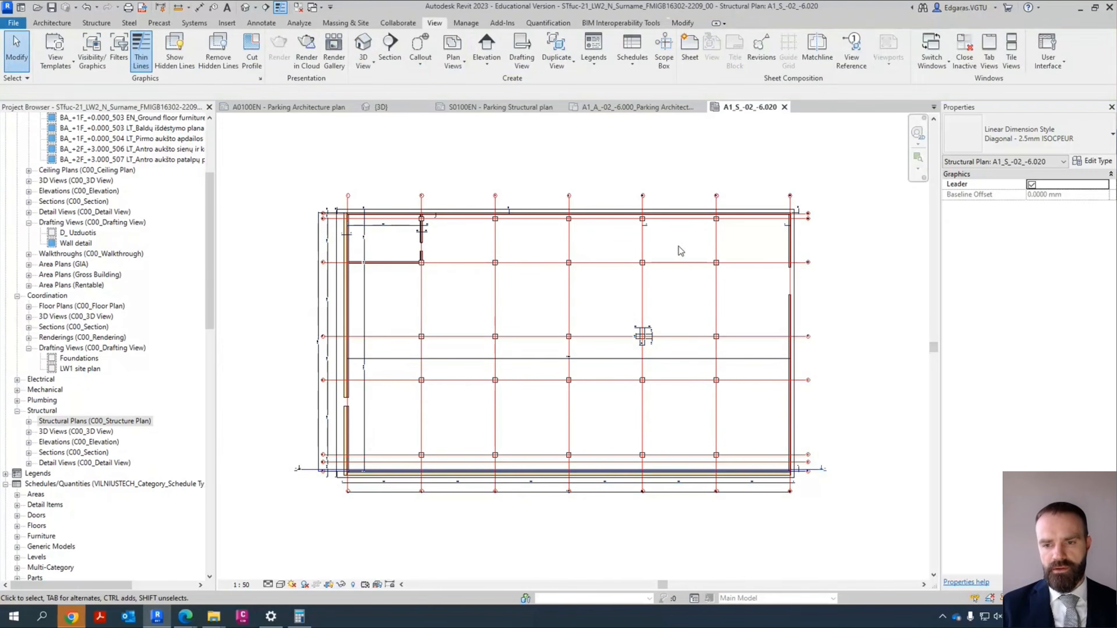
# Step: Examine the pasted dimensions around the corner room at grids 17 to 19 of the structural plan
pyautogui.scroll(5, 686, 299)
pyautogui.scroll(-5, 696, 249)
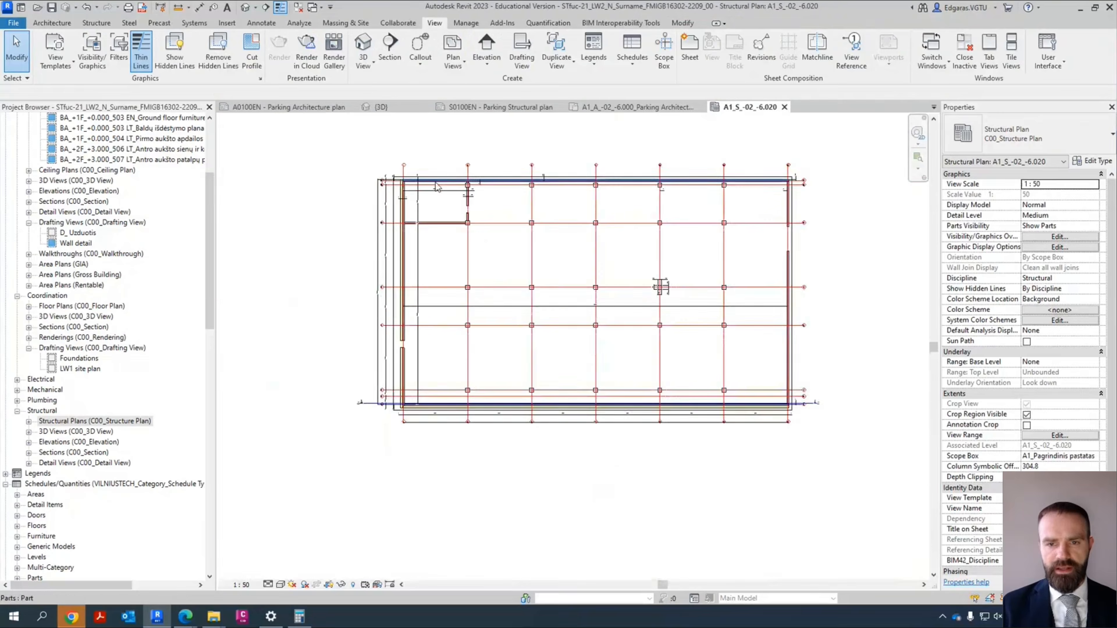
pyautogui.scroll(4, 651, 265)
pyautogui.scroll(-3, 496, 231)
pyautogui.scroll(5, 410, 201)
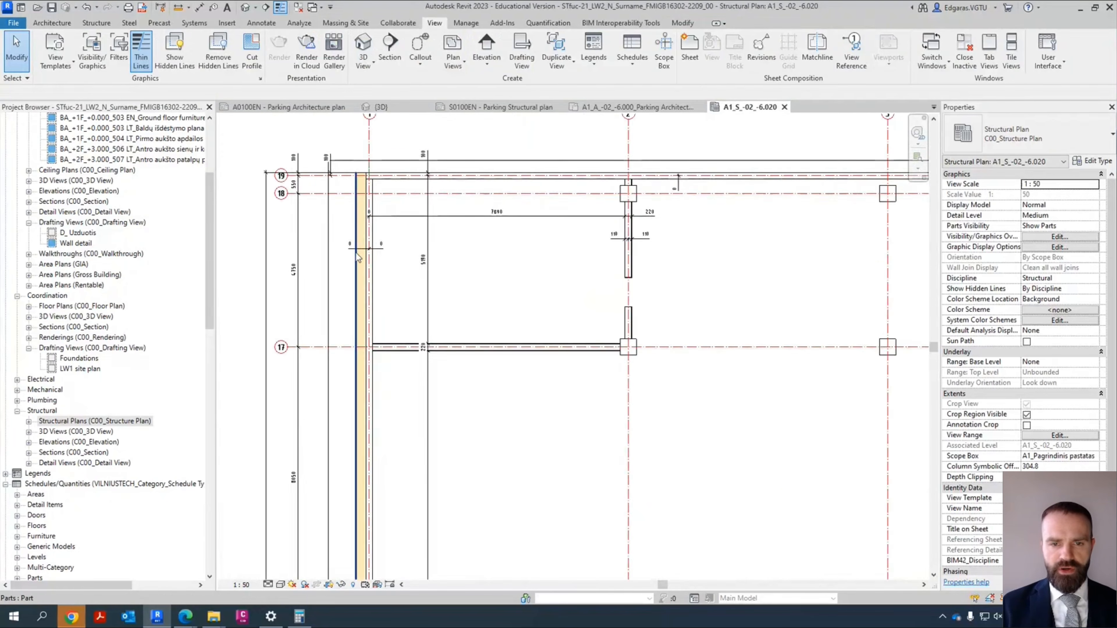
pyautogui.moveTo(501, 229); pyautogui.dragTo(439, 264, button='middle')
pyautogui.scroll(-2, 487, 219)
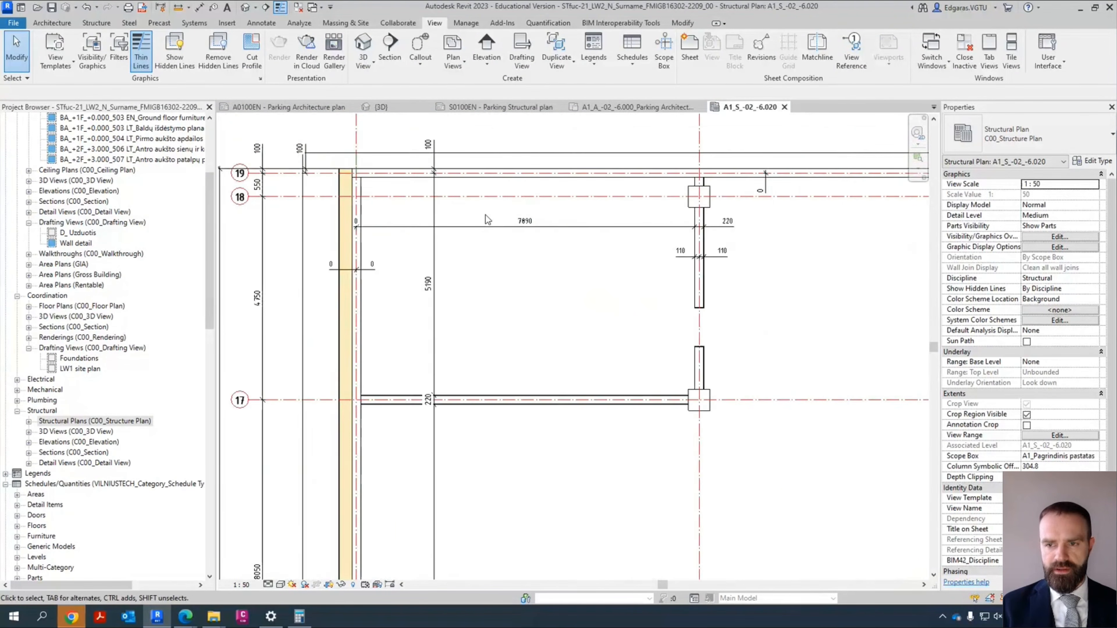
pyautogui.scroll(3, 399, 201)
pyautogui.scroll(2, 404, 213)
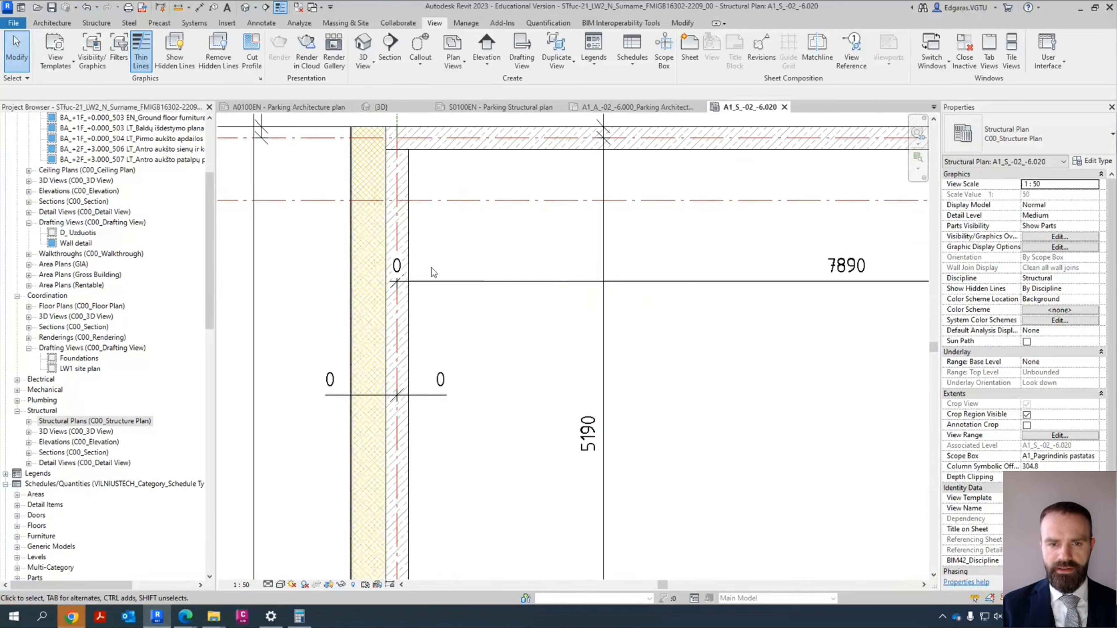
# Step: Turn off the view's crop region visibility and delete the double zero-value dimension across the exterior wall along grid 1
pyautogui.scroll(-2, 431, 267)
pyautogui.moveTo(456, 274)
pyautogui.mouseDown(button='middle')
pyautogui.moveTo(420, 256)
pyautogui.moveTo(407, 229)
pyautogui.mouseUp(button='middle')
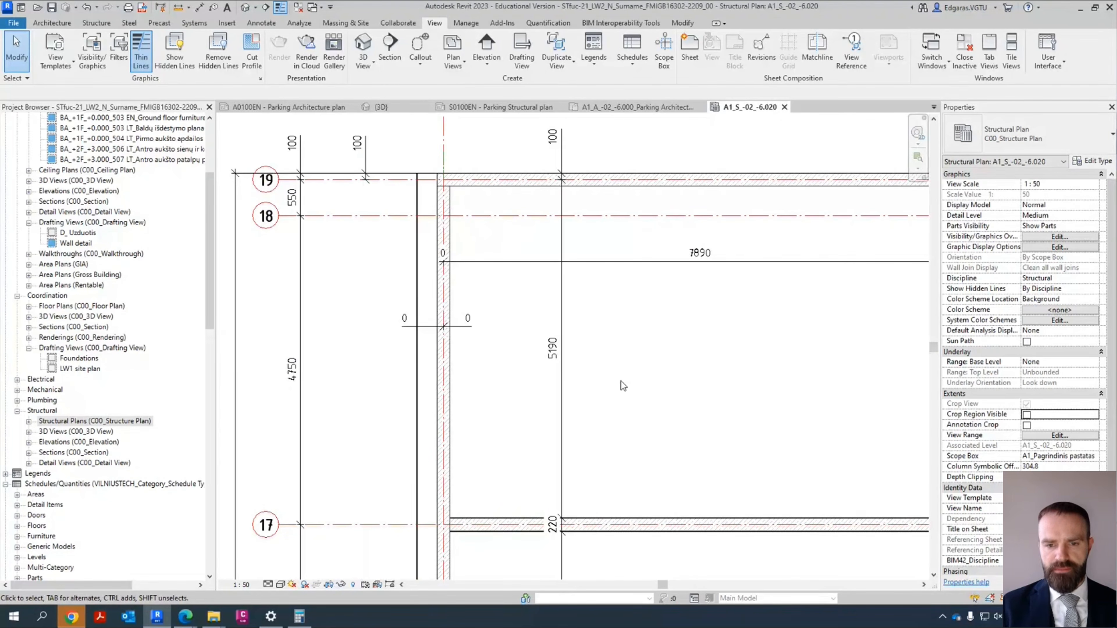
pyautogui.scroll(2, 453, 312)
pyautogui.click(468, 343)
pyautogui.scroll(2, 468, 343)
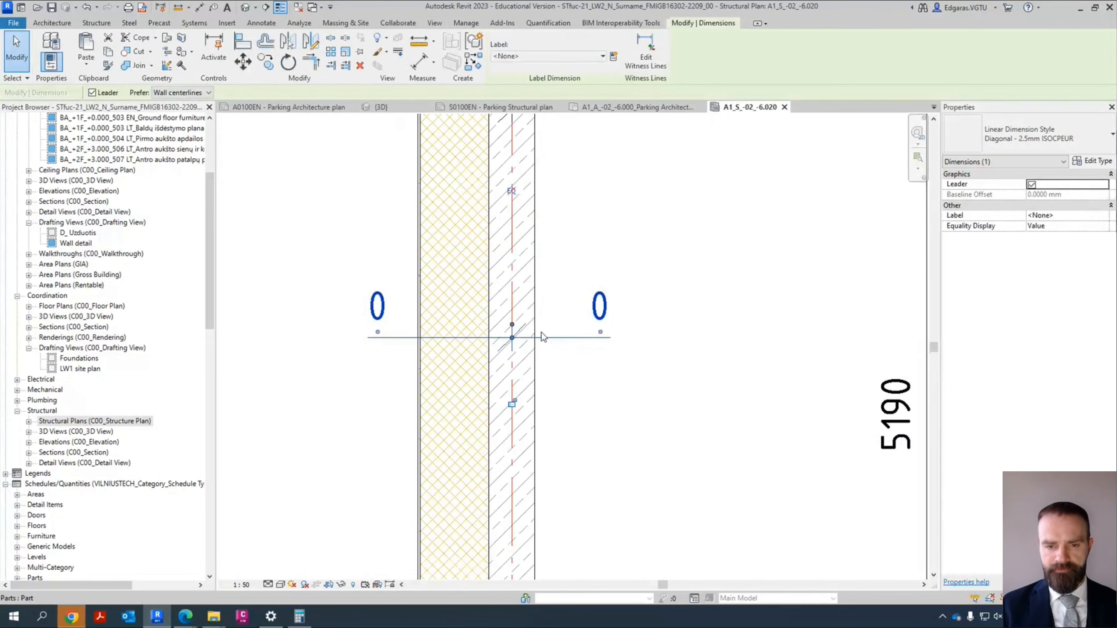
pyautogui.press('Escape')
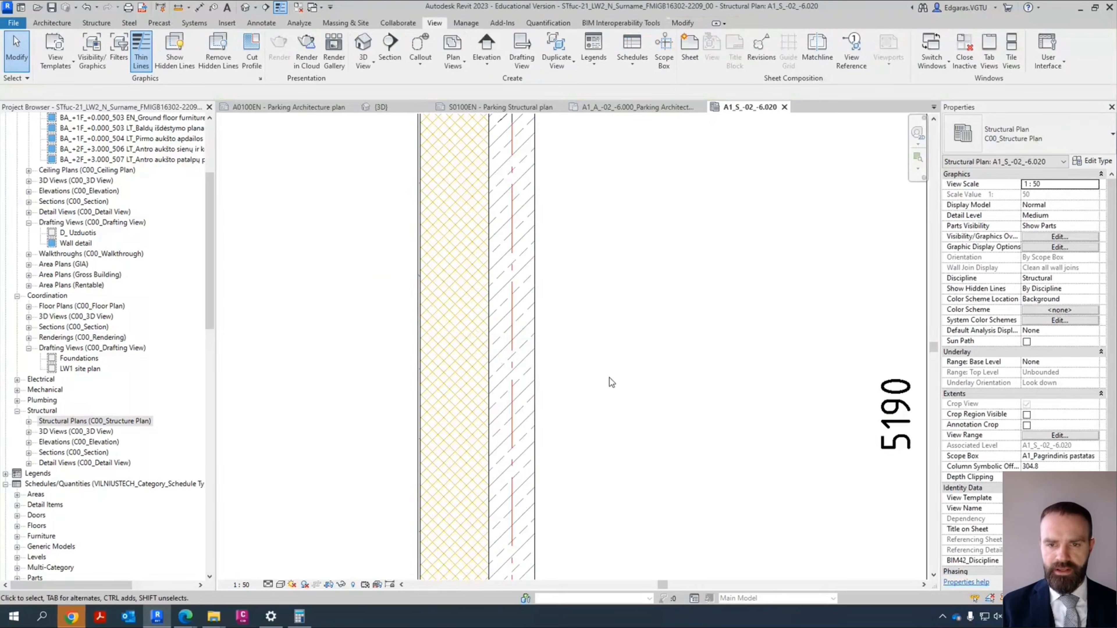
# Step: Delete the zero-value dimension on the exterior wall along grid 19, near the column on grid 2
pyautogui.scroll(-5, 609, 377)
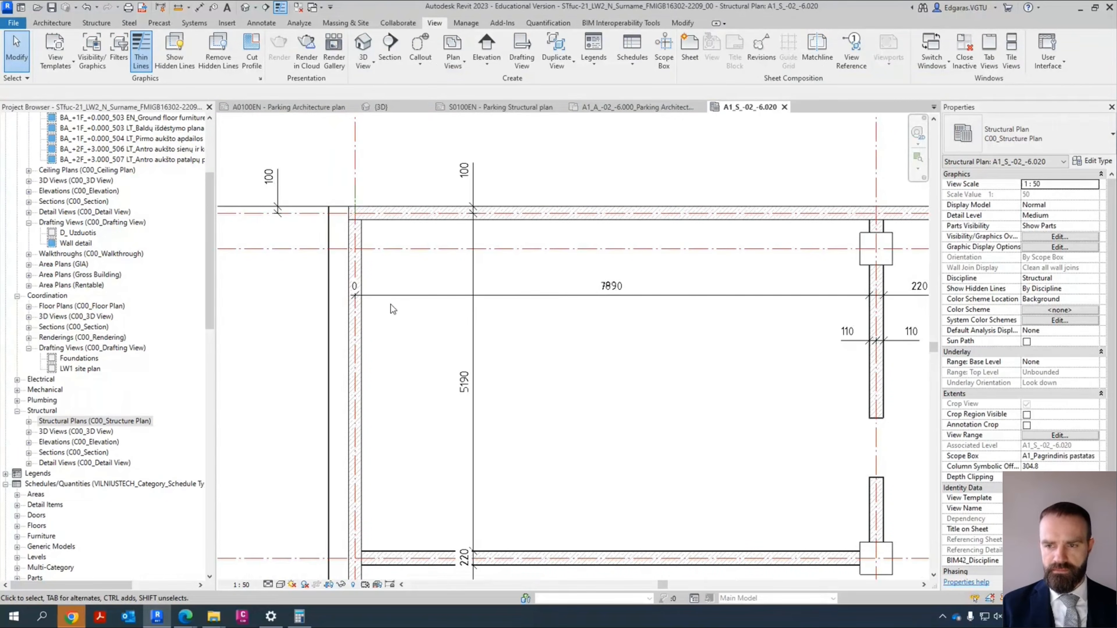
pyautogui.moveTo(390, 304); pyautogui.dragTo(64, 323, button='middle')
pyautogui.scroll(2, 597, 308)
pyautogui.click(704, 205)
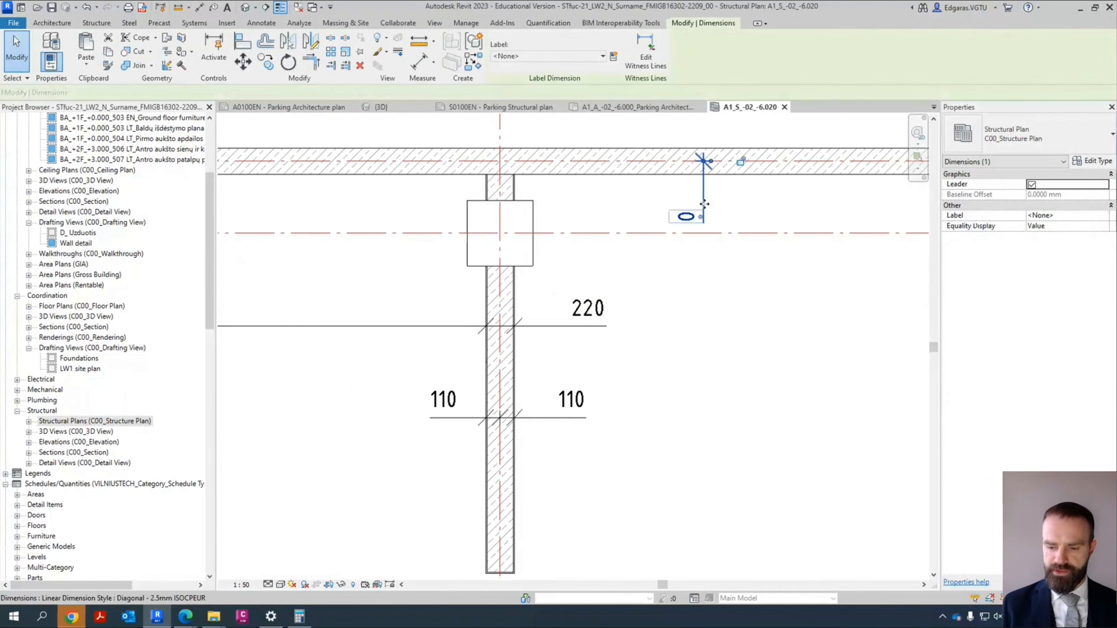
pyautogui.press('Delete')
pyautogui.scroll(-2, 701, 284)
pyautogui.moveTo(722, 357); pyautogui.dragTo(684, 325, button='middle')
pyautogui.press('i')
pyautogui.scroll(3, 599, 545)
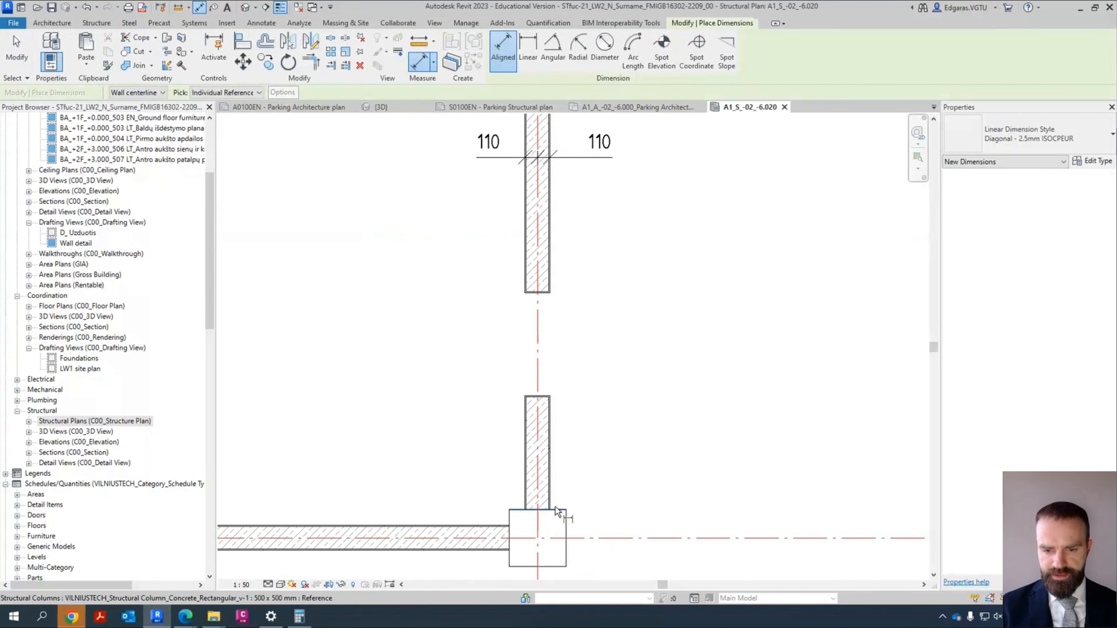
pyautogui.click(561, 511)
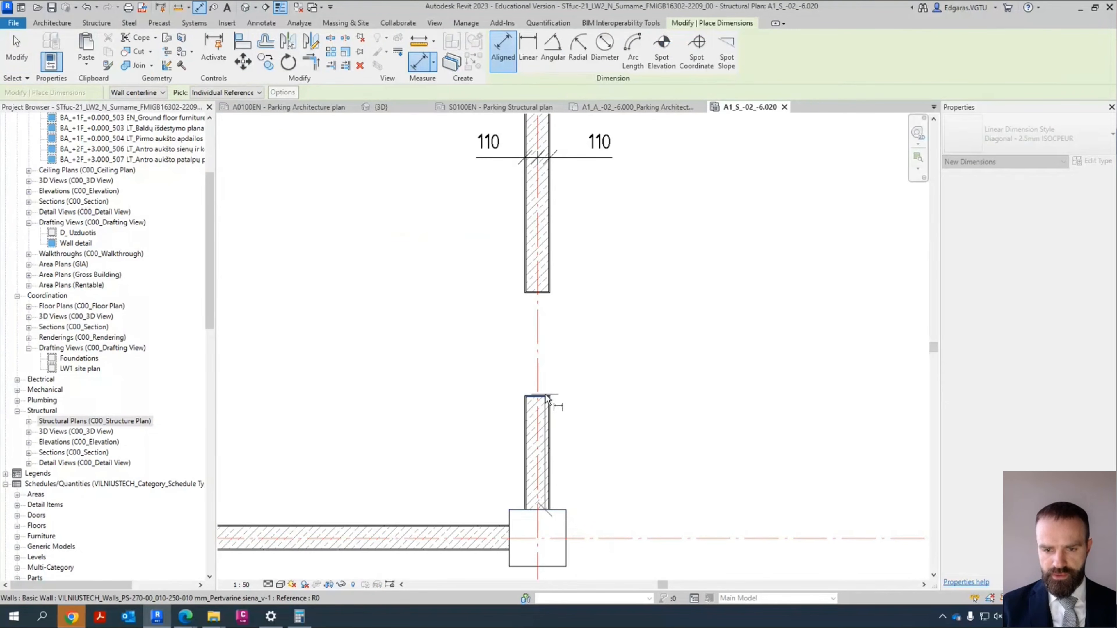
pyautogui.scroll(3, 533, 400)
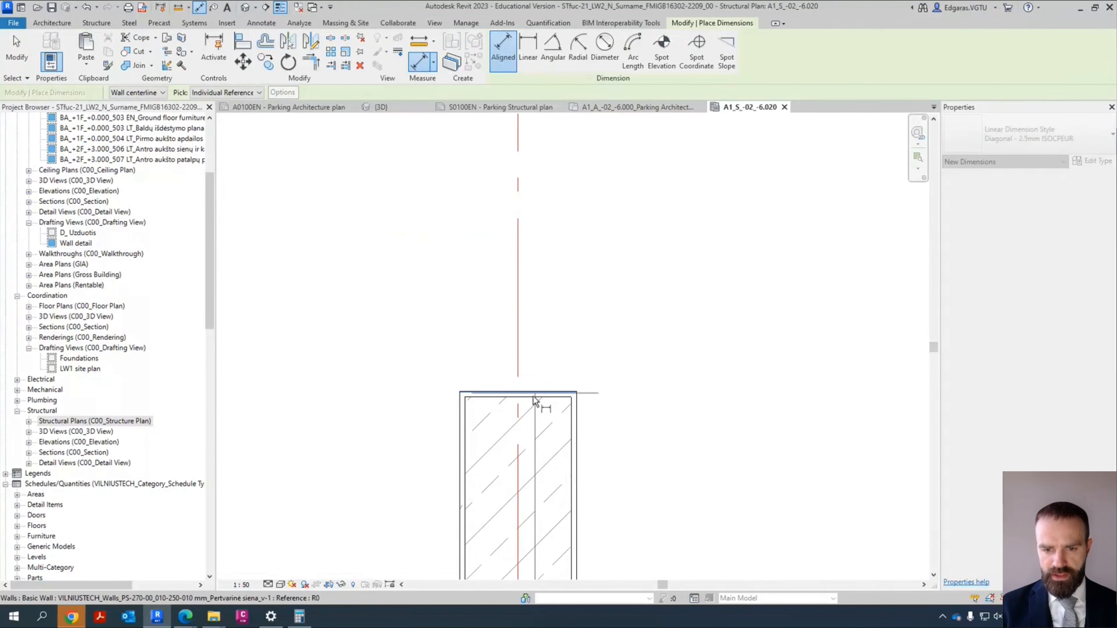
pyautogui.scroll(2, 545, 421)
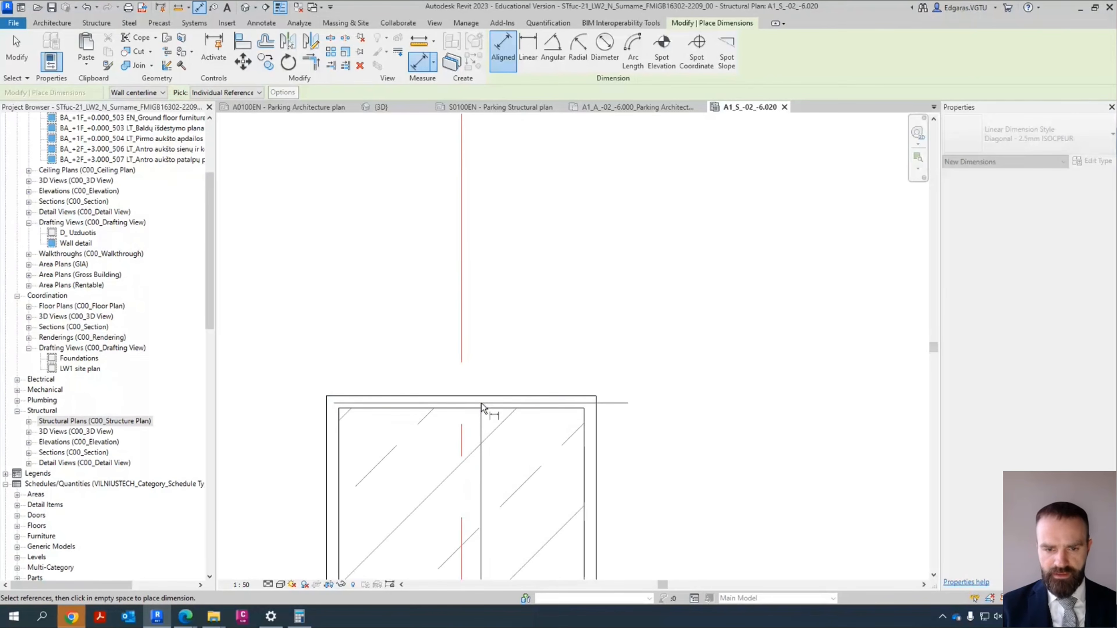
pyautogui.scroll(-4, 482, 405)
pyautogui.press('Escape')
pyautogui.press('Escape')
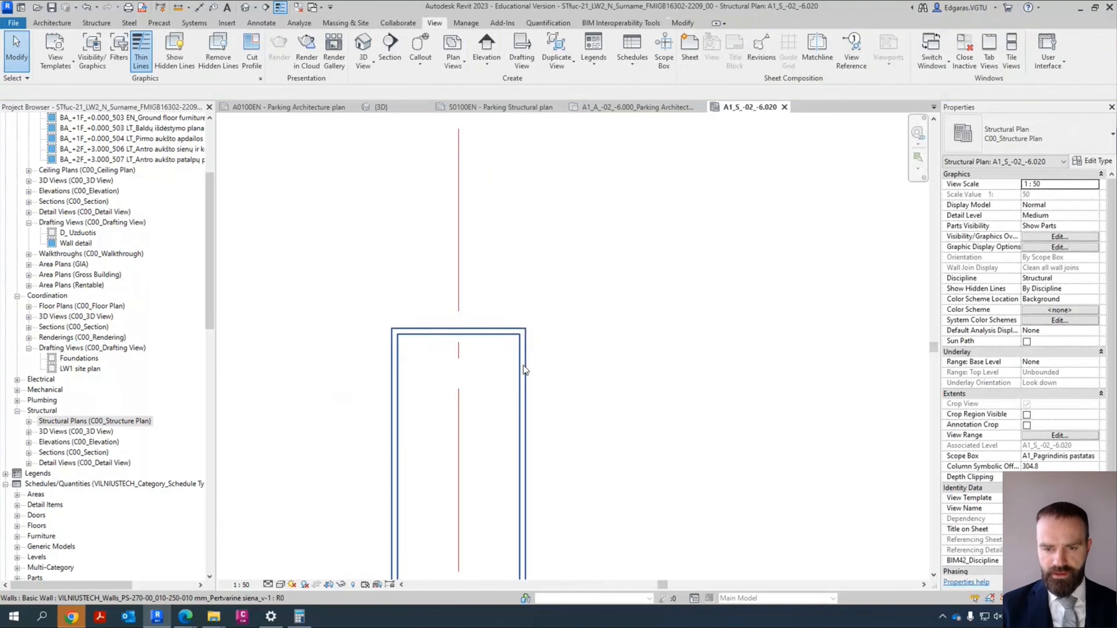
# Step: Check the properties of the partition wall with the opening along grid 2 and of its individual parts
pyautogui.scroll(-2, 492, 381)
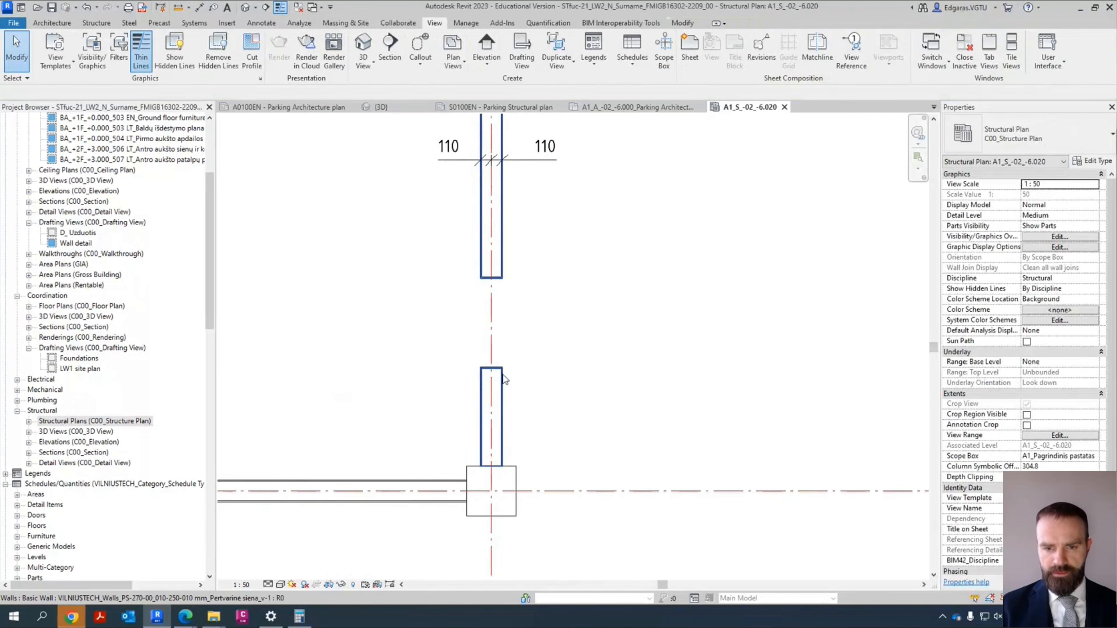
pyautogui.click(513, 355)
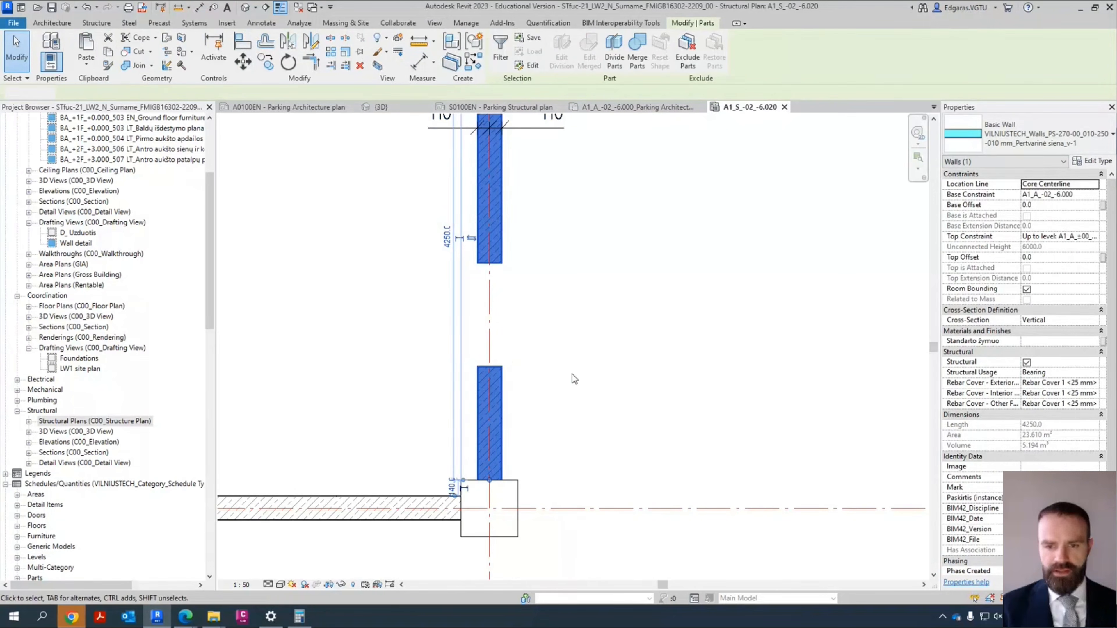
pyautogui.click(572, 374)
pyautogui.scroll(2, 514, 394)
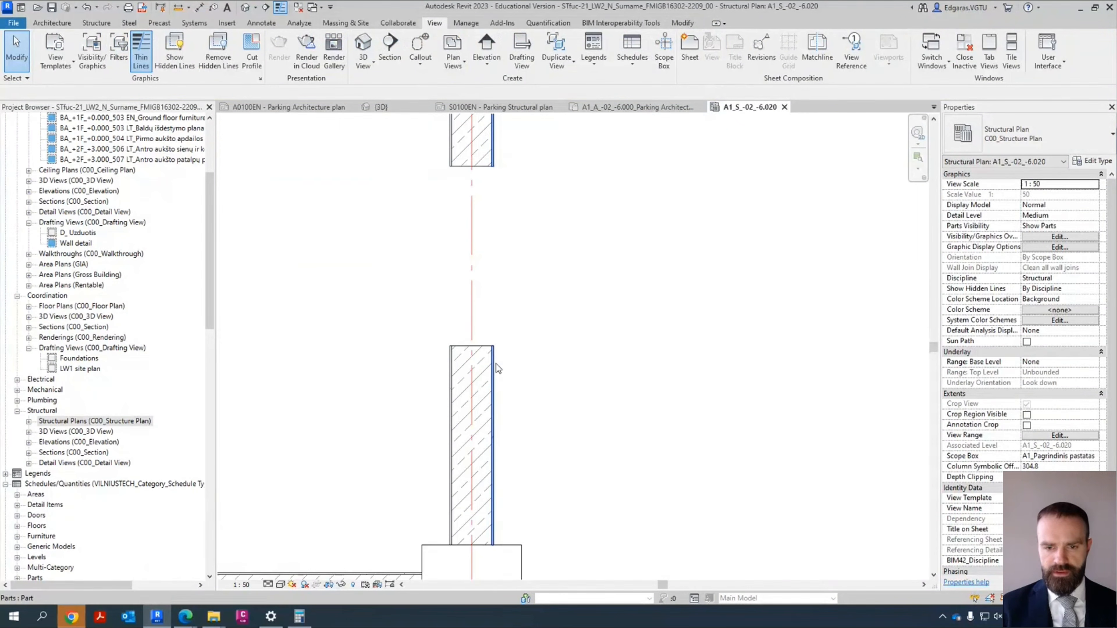
pyautogui.click(496, 364)
pyautogui.keyDown('ctrl'); pyautogui.click(459, 376); pyautogui.keyUp('ctrl')
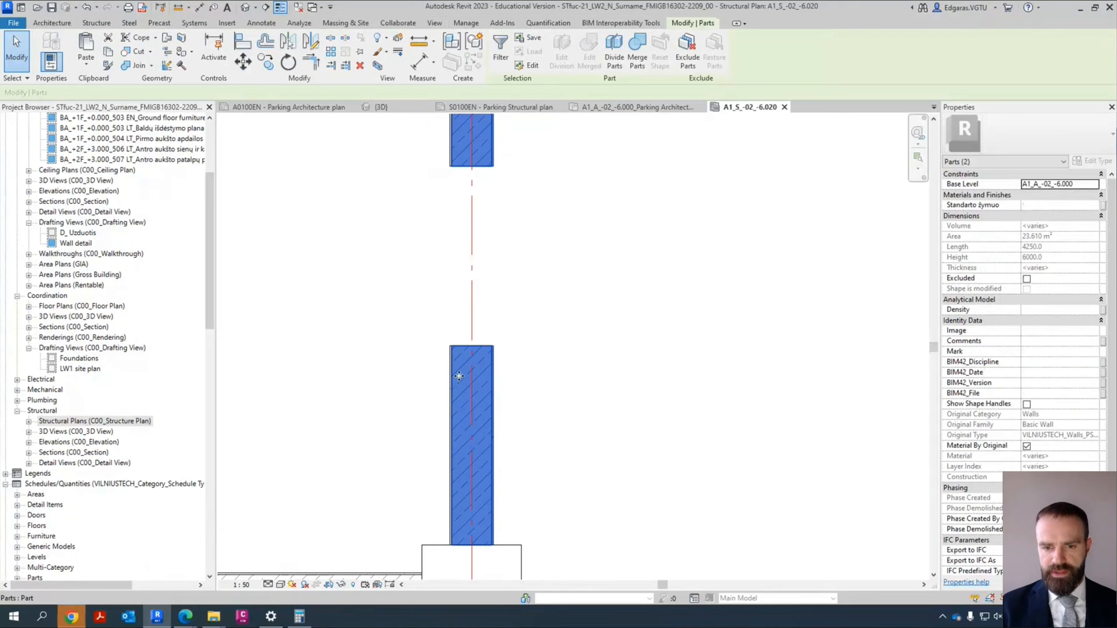
pyautogui.click(566, 357)
pyautogui.scroll(-2, 461, 313)
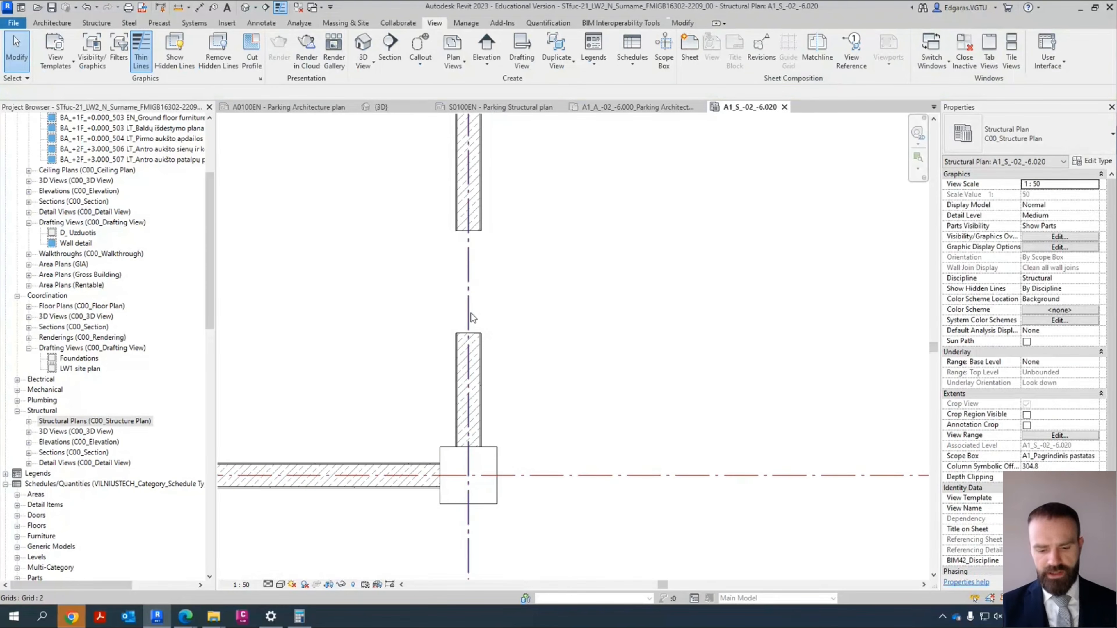
# Step: Start an aligned dimension string along grid 2, referencing grid 17, the column's near edge and both sides of the wall opening
pyautogui.press('d')
pyautogui.press('i')
pyautogui.click(531, 475)
pyautogui.click(494, 447)
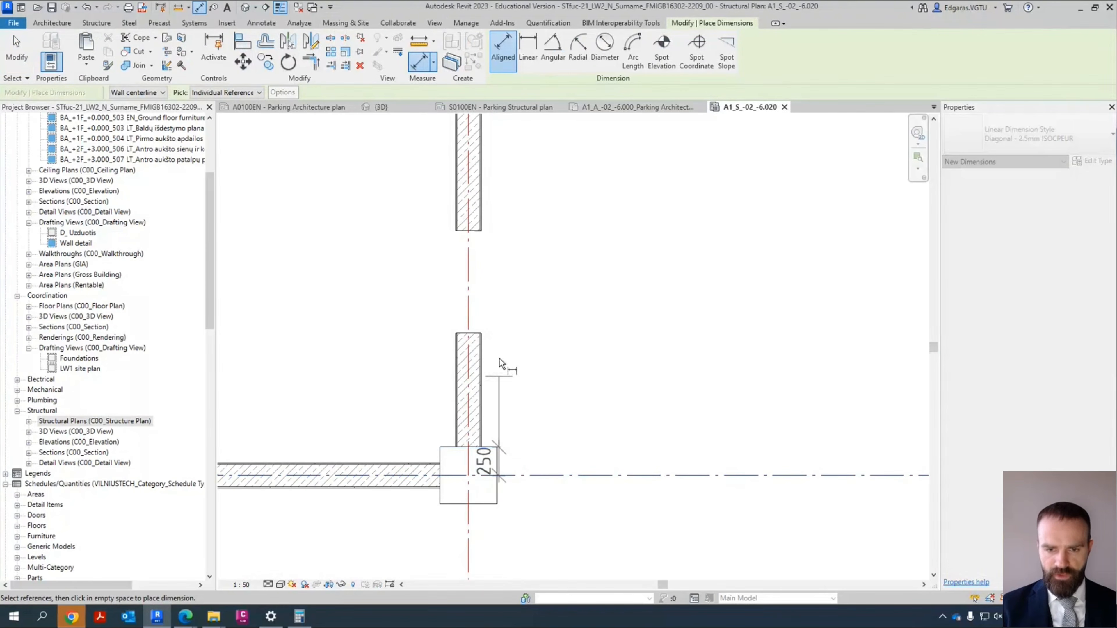
pyautogui.scroll(3, 459, 334)
pyautogui.click(459, 336)
pyautogui.scroll(-3, 481, 194)
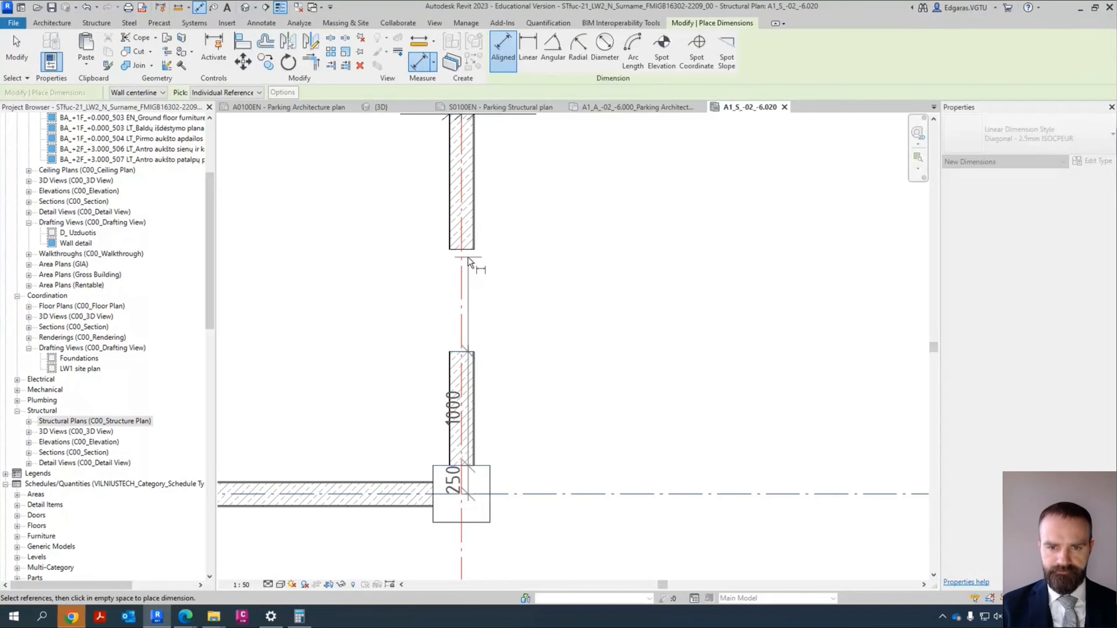
pyautogui.click(469, 259)
pyautogui.scroll(-3, 484, 229)
pyautogui.scroll(3, 506, 229)
pyautogui.scroll(2, 404, 206)
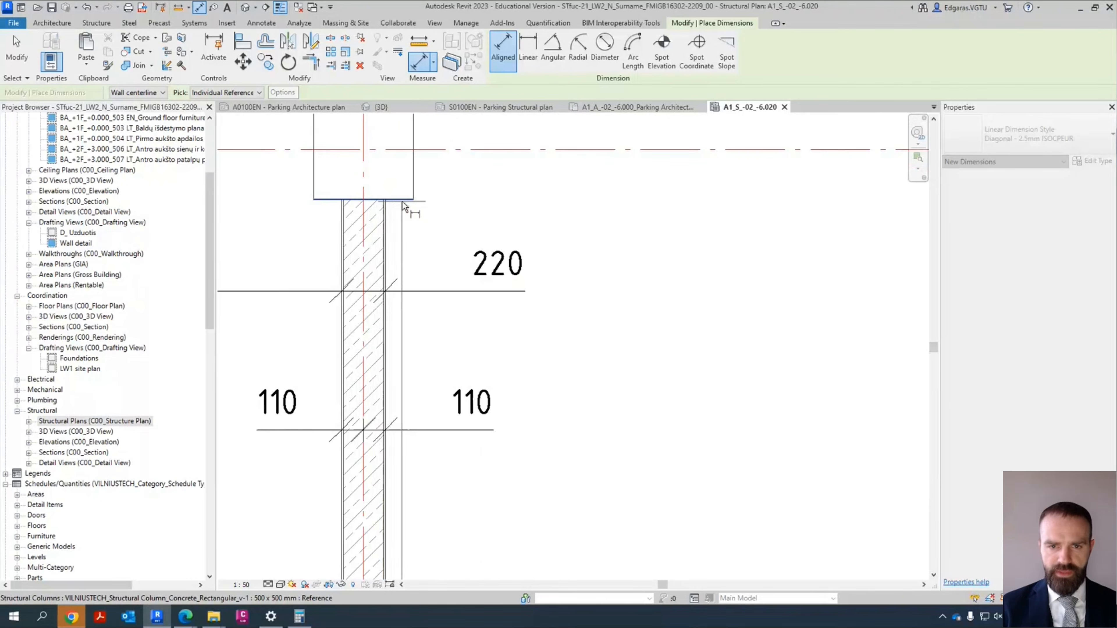
# Step: Continue the string through both edges of the column at grid 18 and both exterior wall faces, place it, and move the wall-thickness text outside
pyautogui.click(402, 203)
pyautogui.scroll(-2, 413, 219)
pyautogui.moveTo(502, 190); pyautogui.dragTo(489, 292, button='middle')
pyautogui.click(399, 242)
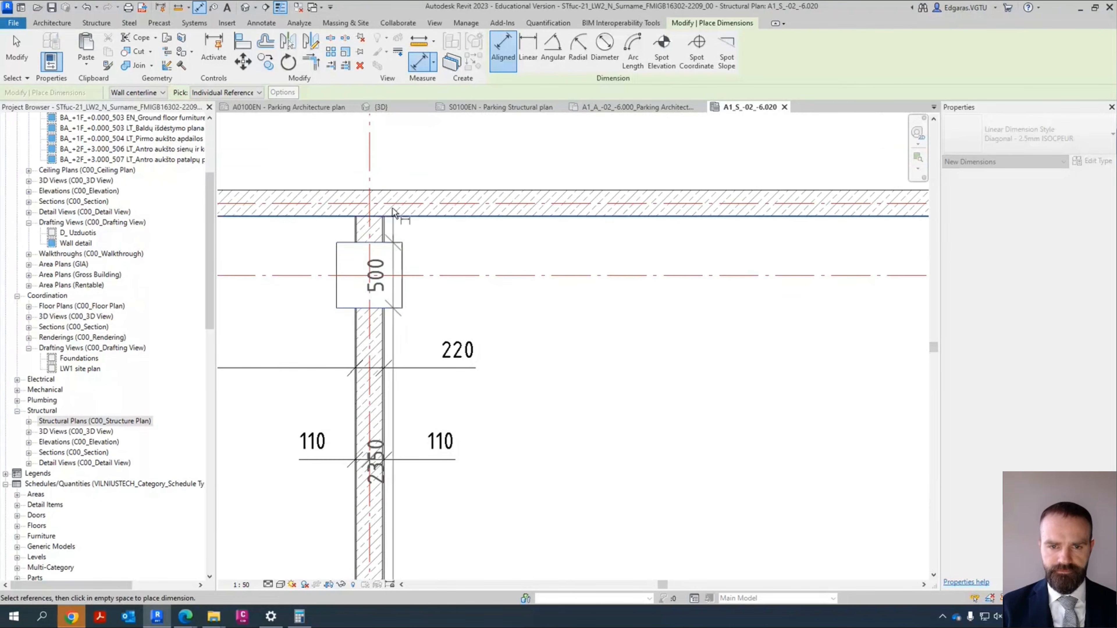
pyautogui.click(394, 216)
pyautogui.click(527, 190)
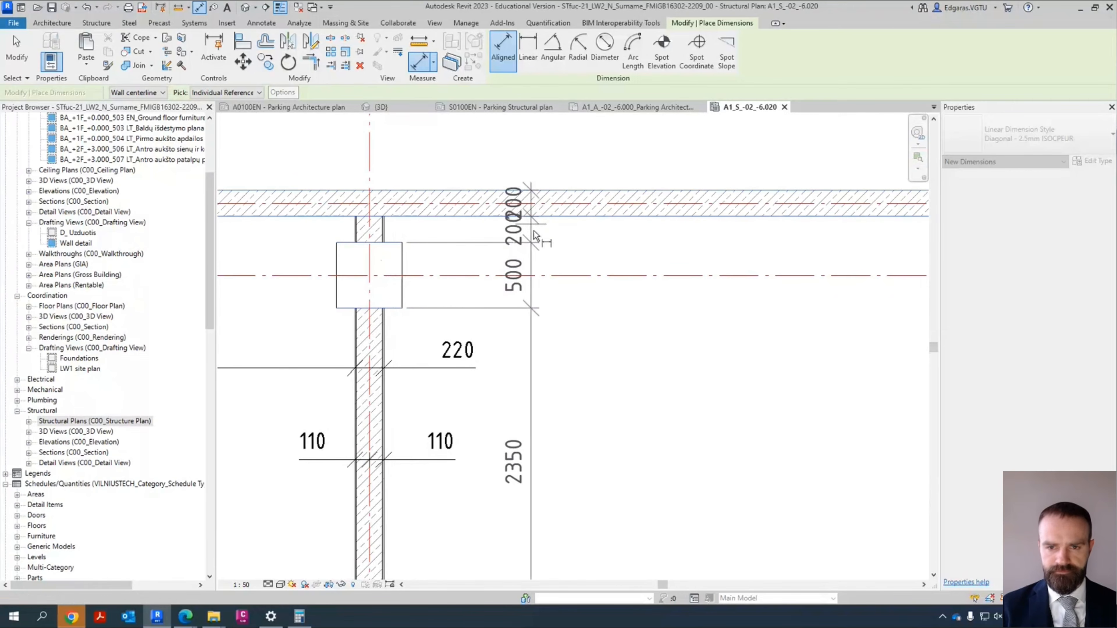
pyautogui.click(518, 216)
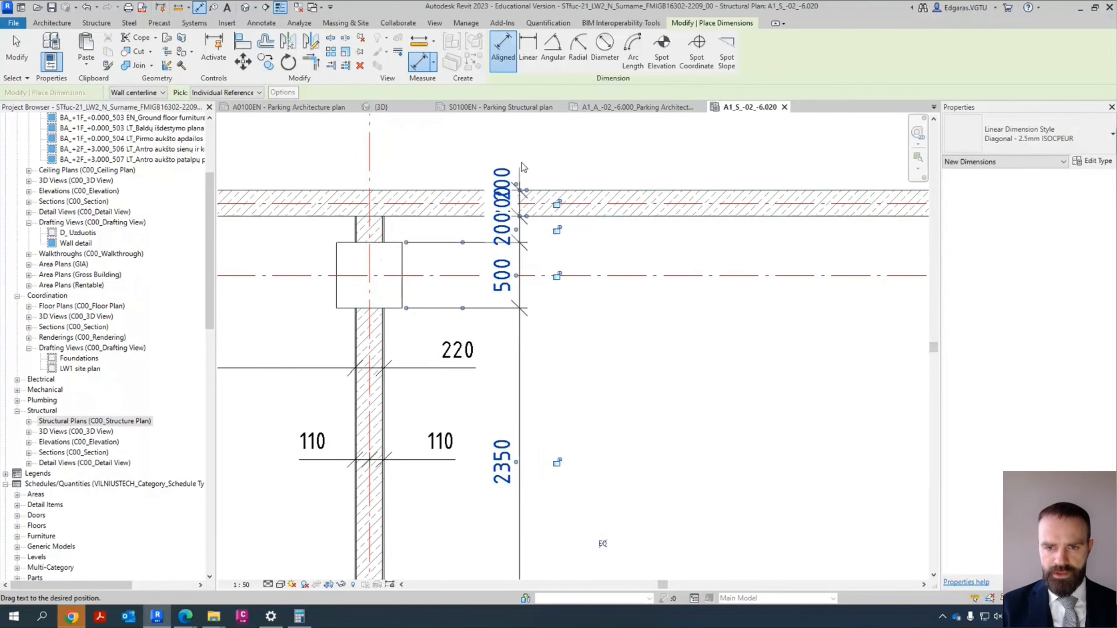
pyautogui.moveTo(523, 167); pyautogui.dragTo(516, 163)
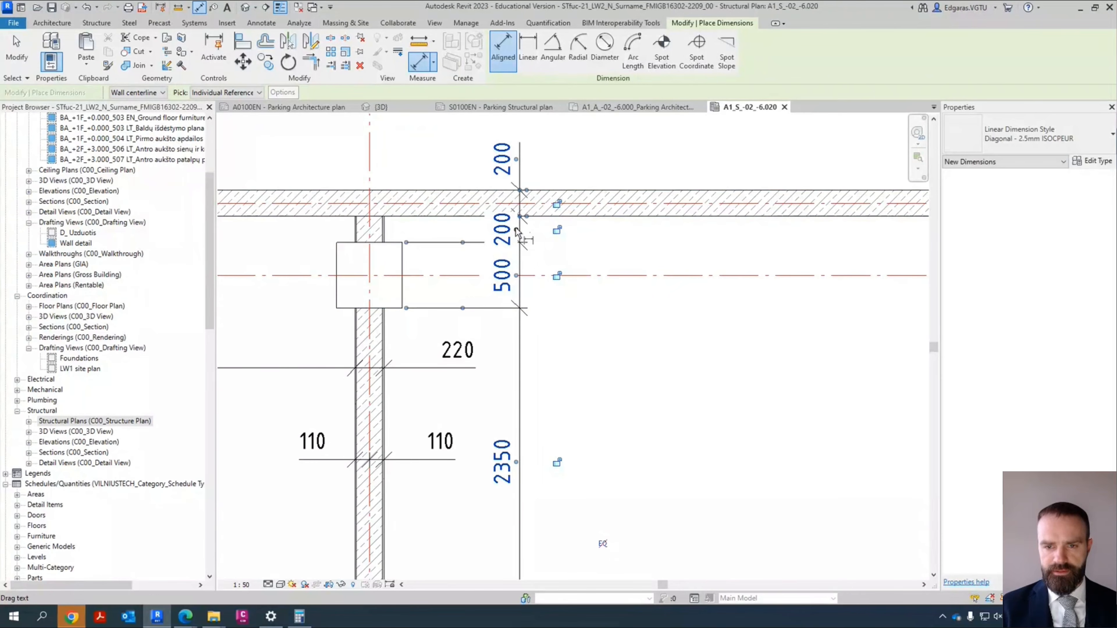
# Step: Offset the 200 text between exterior wall and column beside the string, move the lower column's 250 text below its grid line, and finish dimensioning
pyautogui.moveTo(475, 205); pyautogui.dragTo(486, 205)
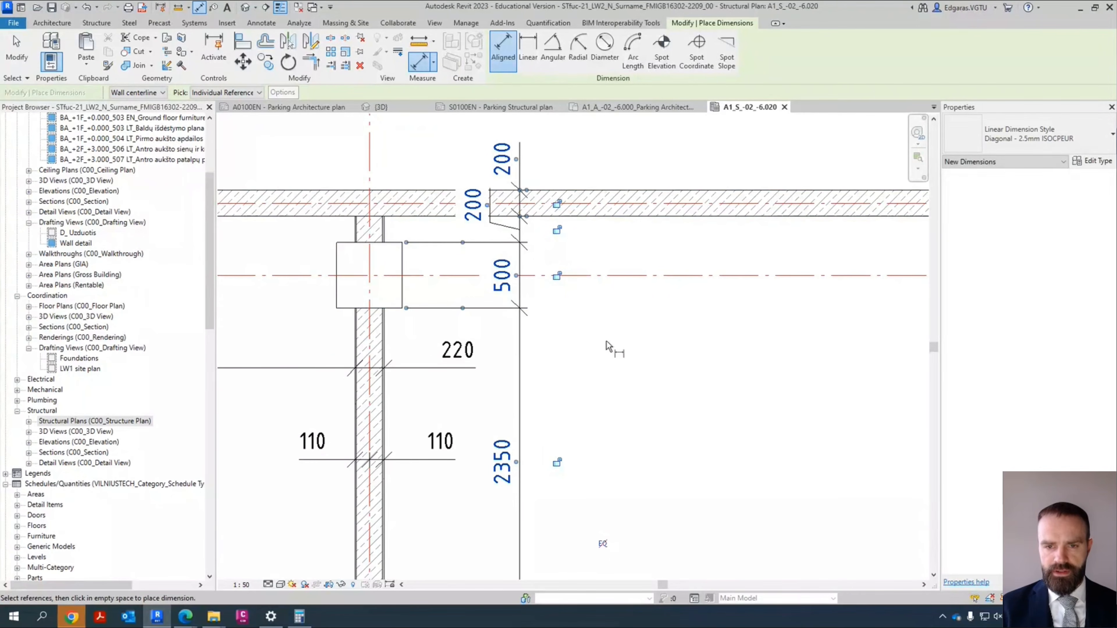
pyautogui.scroll(-2, 522, 181)
pyautogui.scroll(4, 543, 434)
pyautogui.moveTo(522, 412); pyautogui.dragTo(524, 454)
pyautogui.scroll(-2, 635, 426)
pyautogui.press('Escape')
# Step: Add a witness line at the lower column's far edge to the vertical dimension string along grid 2
pyautogui.scroll(2, 553, 457)
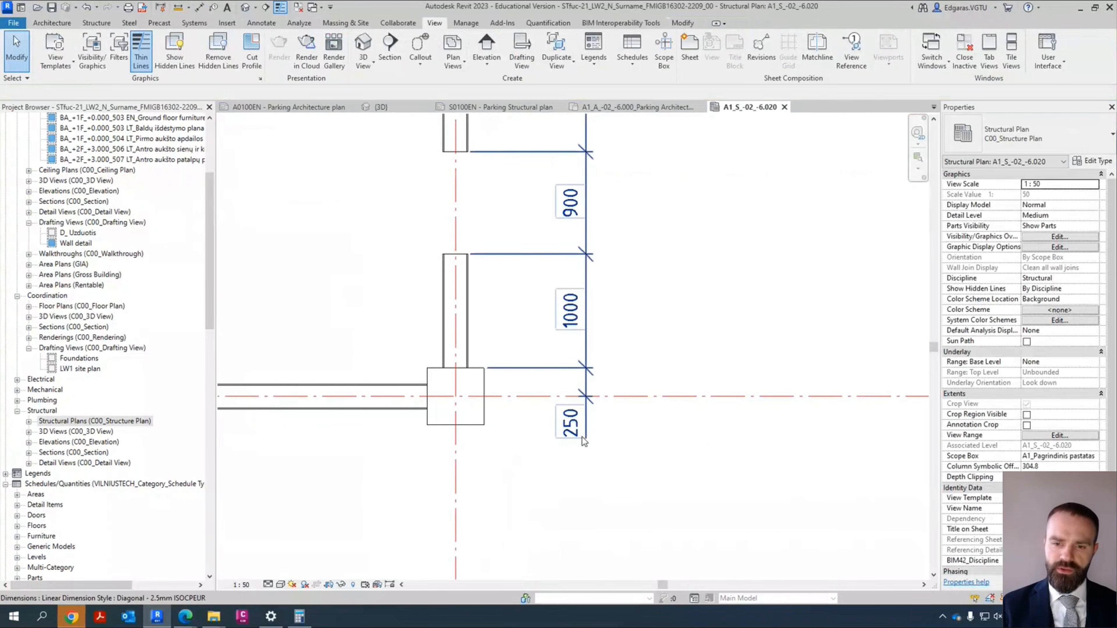
pyautogui.click(584, 424)
pyautogui.click(634, 65)
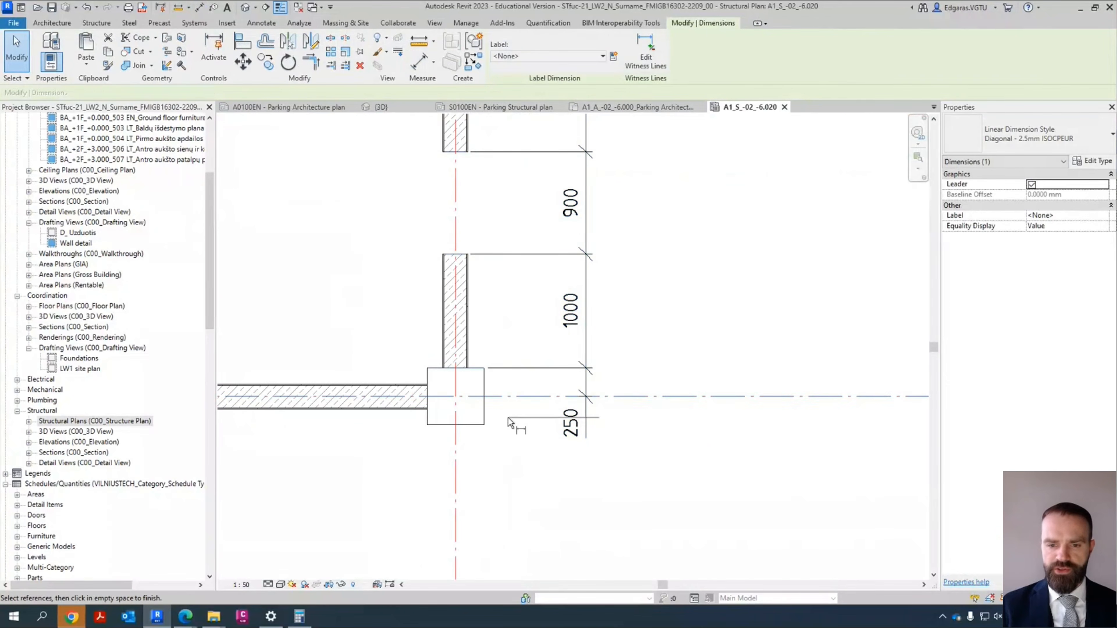
pyautogui.click(466, 425)
pyautogui.scroll(2, 584, 425)
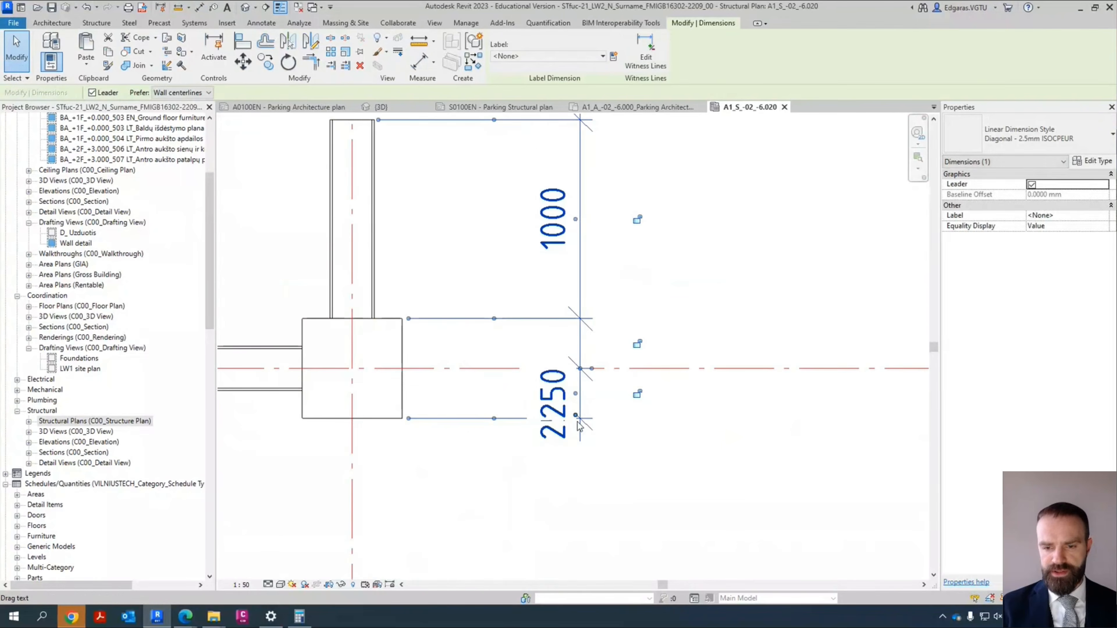
# Step: Separate the overlapping 250 texts at the lower column by moving one below and the other above the column's edges
pyautogui.moveTo(575, 394); pyautogui.dragTo(575, 469)
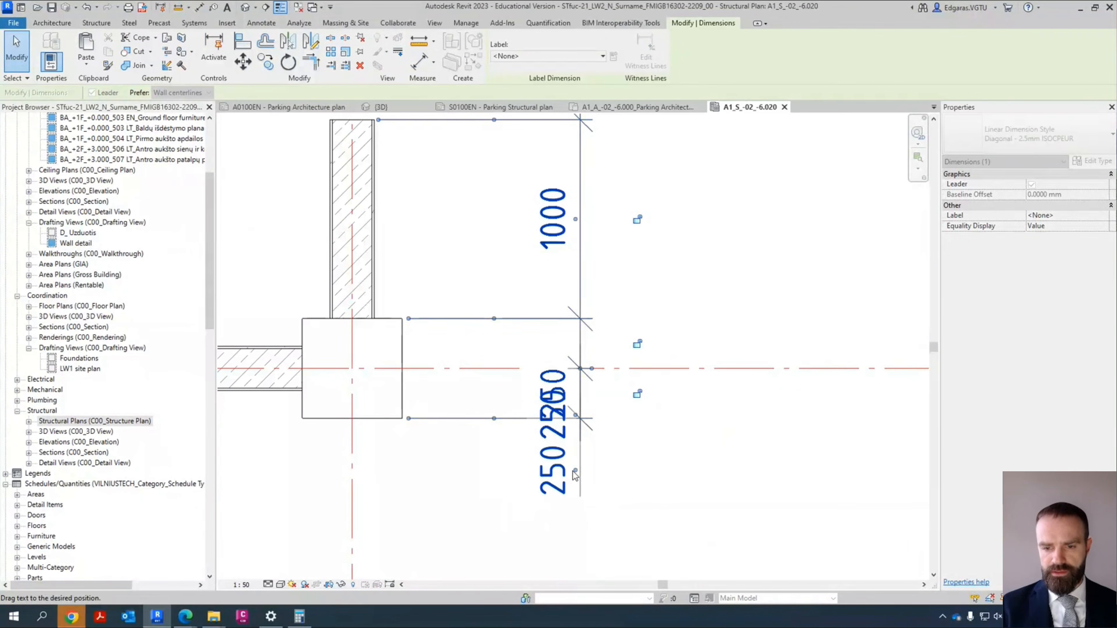
pyautogui.click(556, 434)
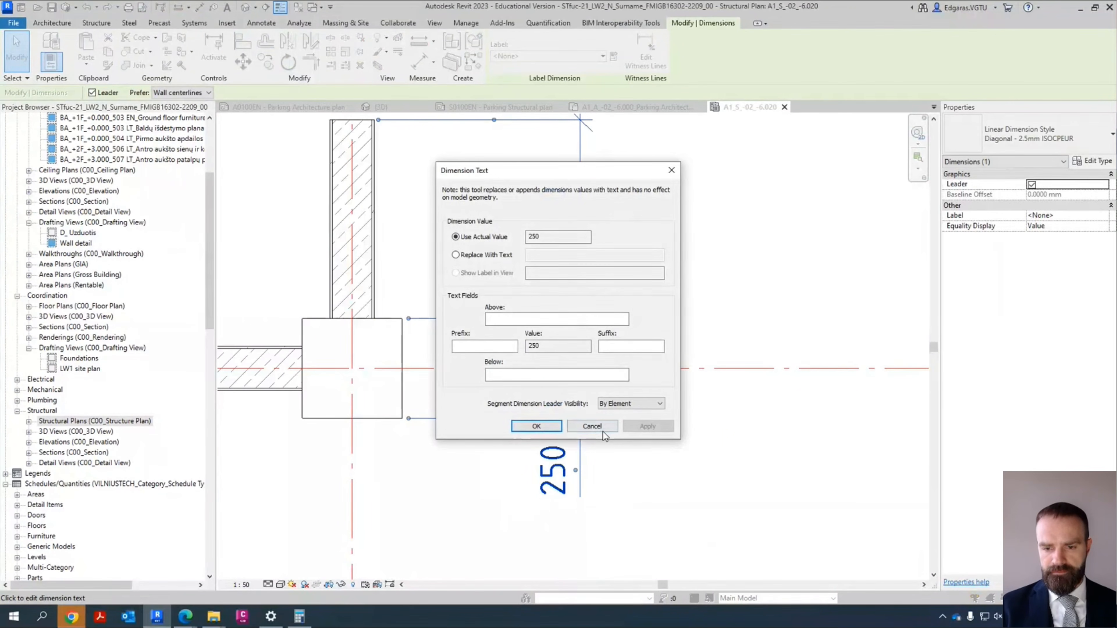
pyautogui.click(603, 431)
pyautogui.moveTo(575, 421); pyautogui.dragTo(576, 291)
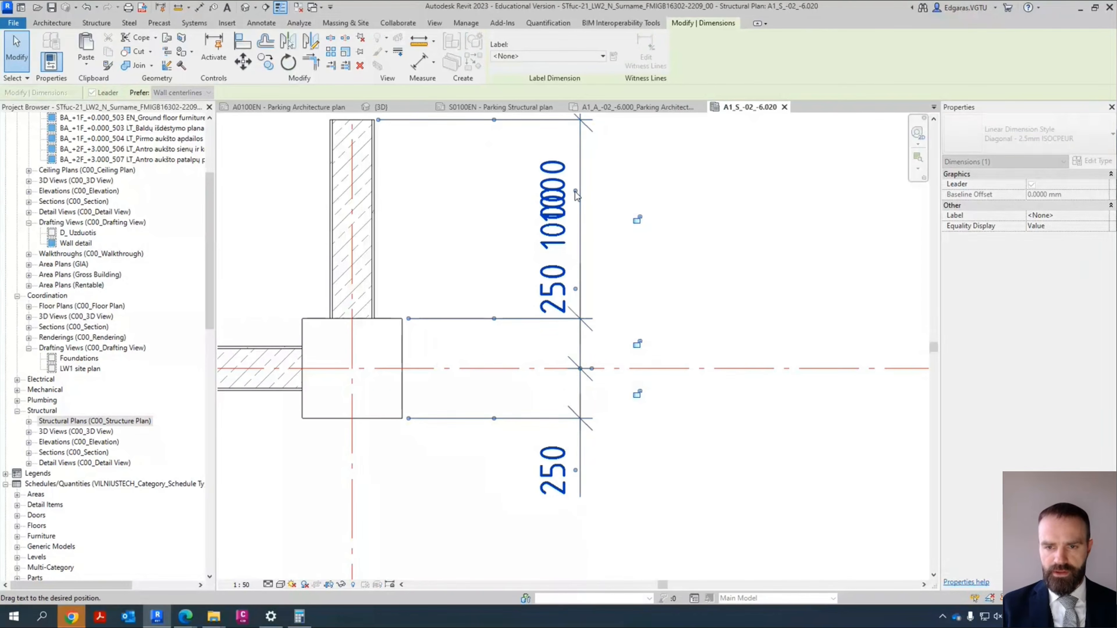
pyautogui.click(467, 308)
pyautogui.scroll(-5, 470, 313)
pyautogui.moveTo(506, 365); pyautogui.dragTo(575, 418, button='middle')
pyautogui.moveTo(600, 285); pyautogui.dragTo(559, 391, button='middle')
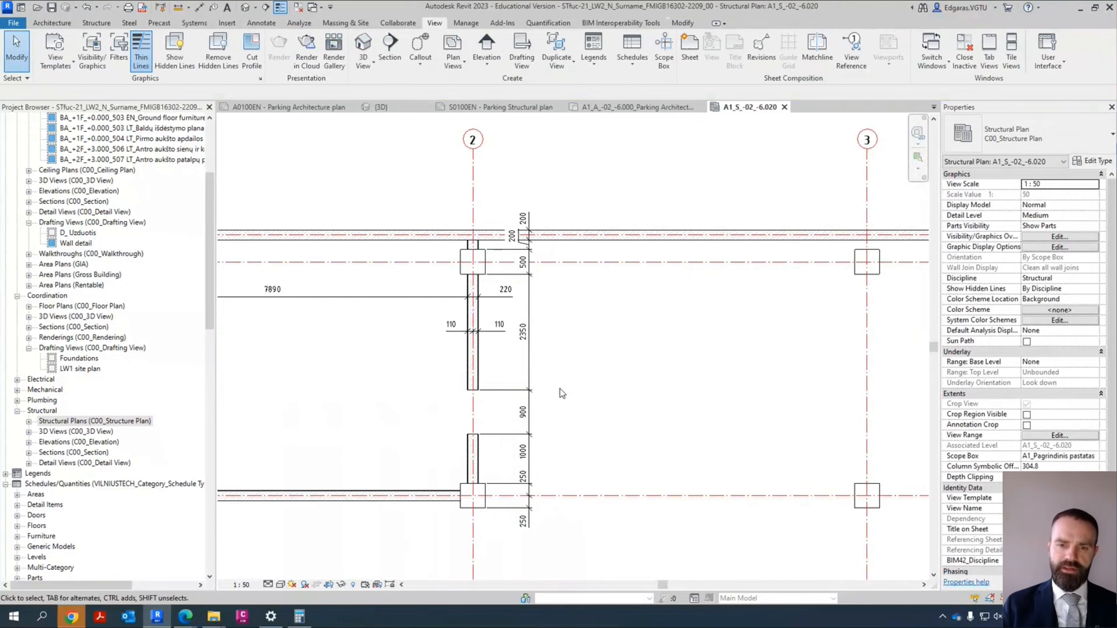
pyautogui.scroll(2, 467, 451)
pyautogui.scroll(2, 469, 456)
pyautogui.press('d')
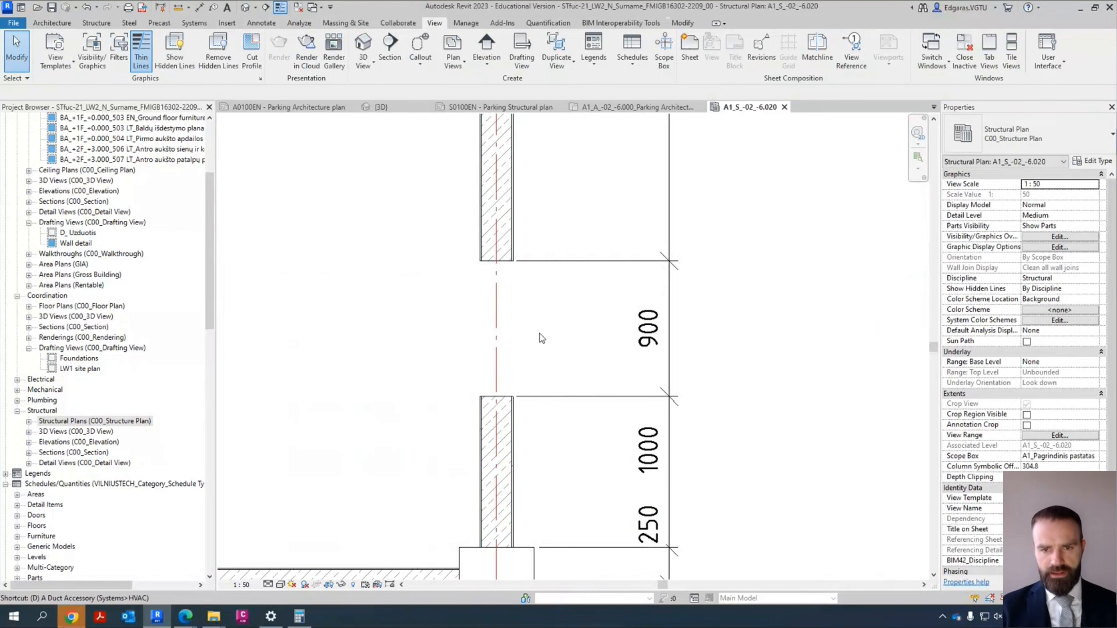
pyautogui.scroll(-3, 532, 359)
pyautogui.scroll(2, 536, 237)
pyautogui.moveTo(568, 254); pyautogui.dragTo(530, 408, button='middle')
pyautogui.scroll(2, 478, 372)
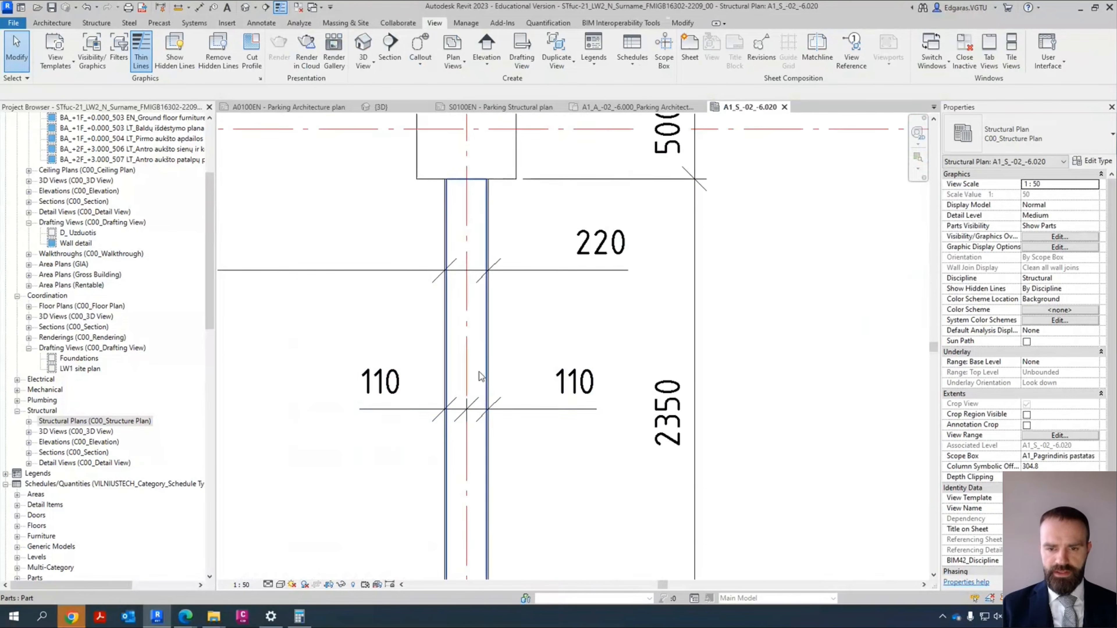
pyautogui.scroll(2, 501, 423)
pyautogui.click(525, 414)
pyautogui.scroll(-2, 583, 306)
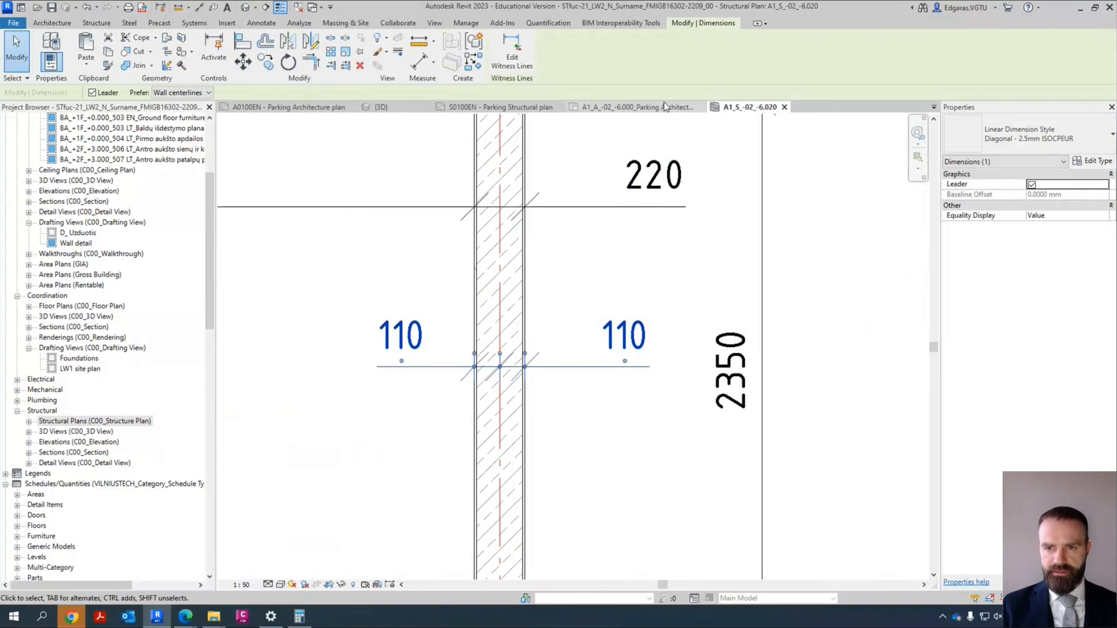
pyautogui.click(527, 62)
pyautogui.scroll(3, 468, 453)
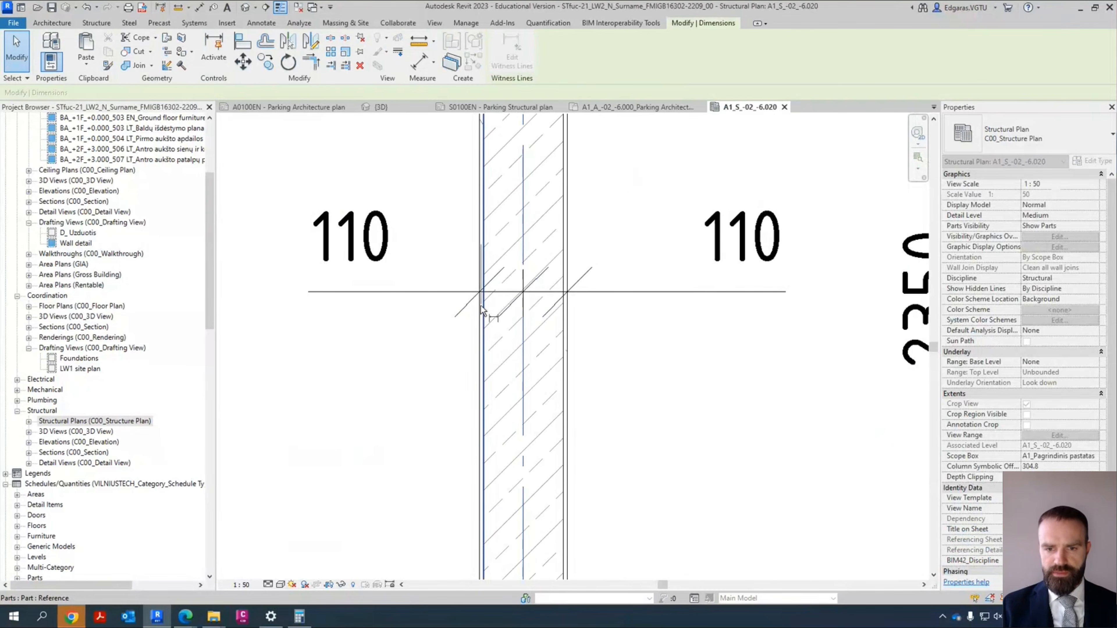
pyautogui.click(481, 307)
pyautogui.press('Escape')
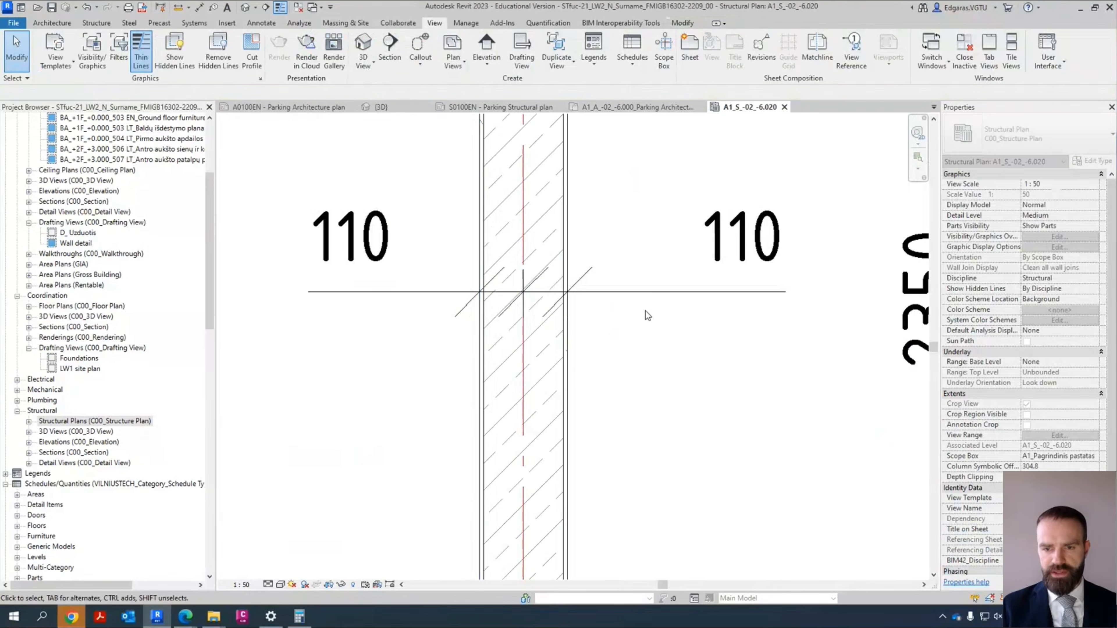
# Step: Replace the 110–110 dimension on the grid 2 partition wall with one referencing both core faces and the grid, with its texts moved outside
pyautogui.click(653, 292)
pyautogui.press('Delete')
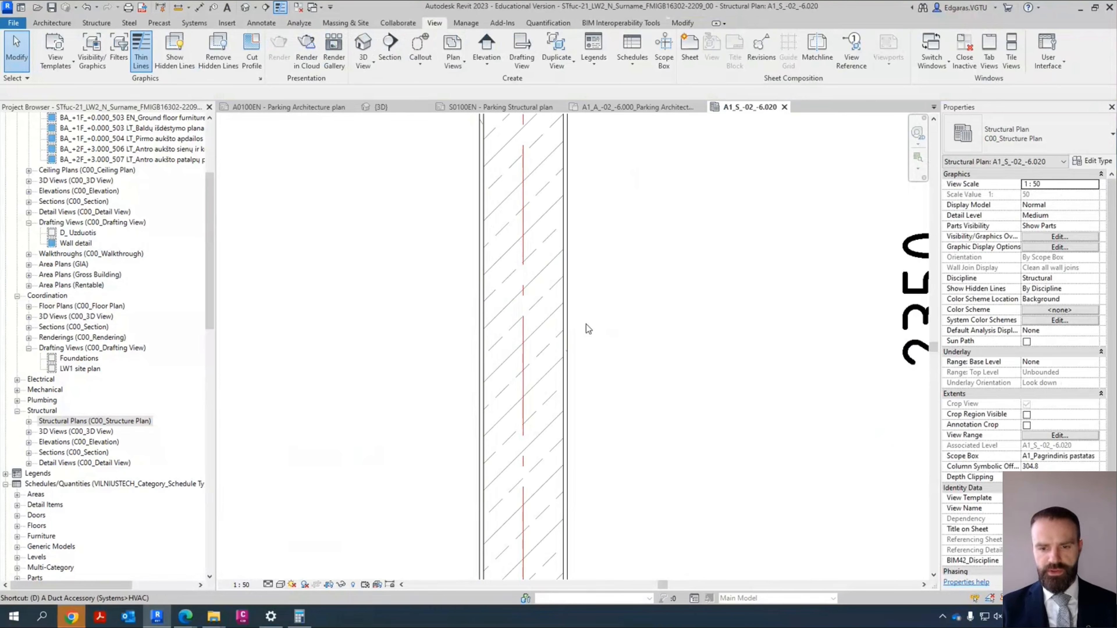
pyautogui.press('i')
pyautogui.click(483, 421)
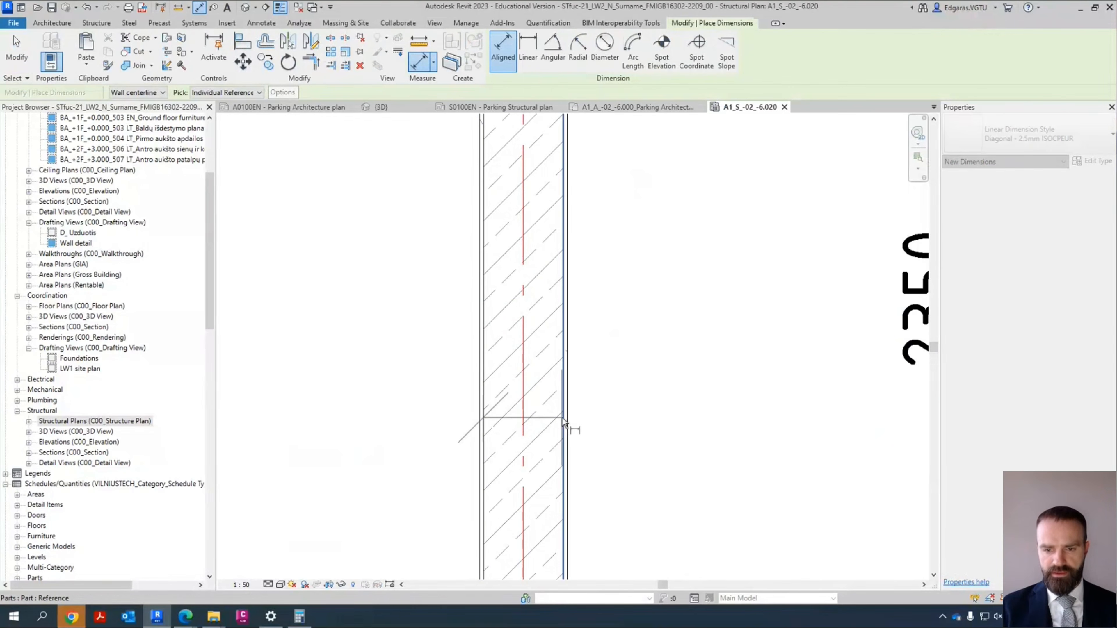
pyautogui.click(565, 421)
pyautogui.click(523, 369)
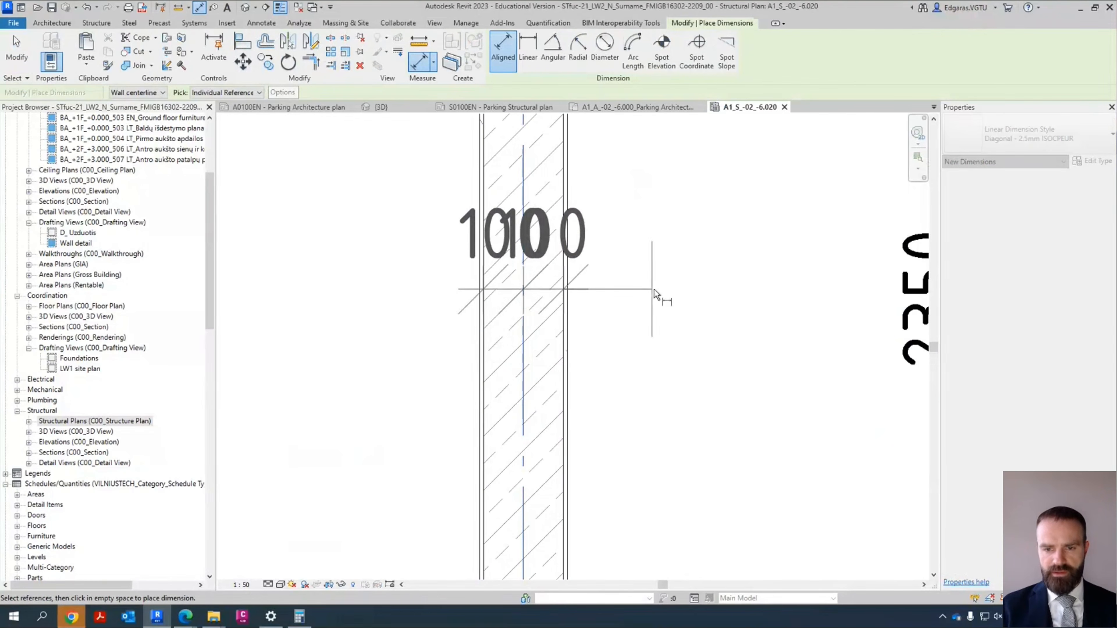
pyautogui.click(653, 292)
pyautogui.moveTo(544, 284); pyautogui.dragTo(647, 279)
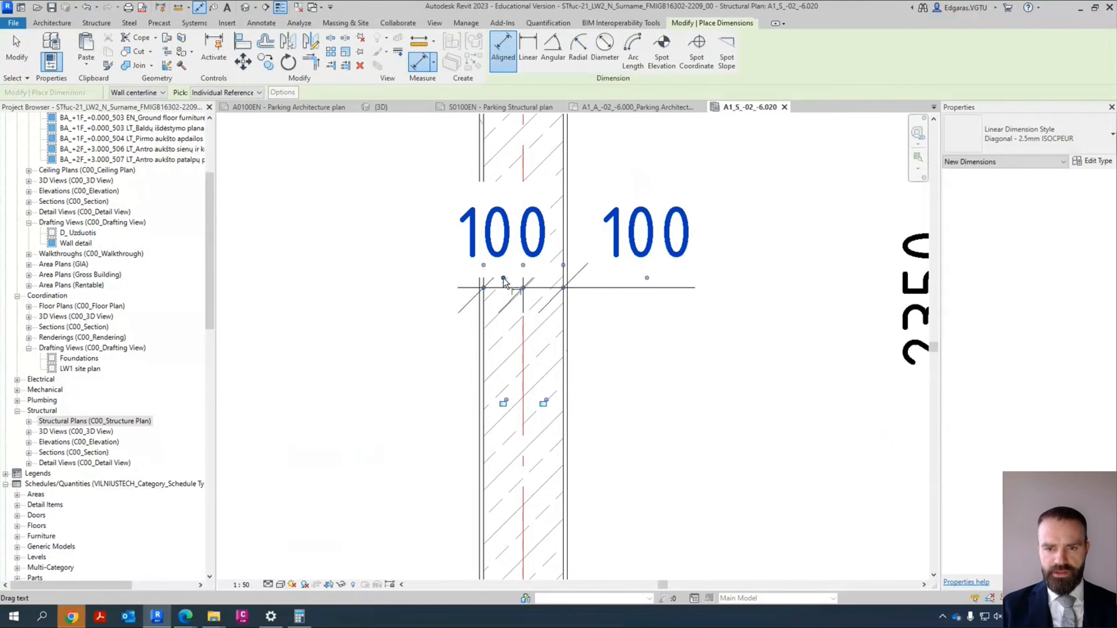
pyautogui.moveTo(503, 280); pyautogui.dragTo(395, 282)
# Step: Place an aligned dimension string from both core faces of the grid 2 partition wall to both structural faces of the grid 1 exterior wall
pyautogui.moveTo(627, 239); pyautogui.dragTo(585, 378, button='middle')
pyautogui.scroll(-3, 567, 457)
pyautogui.scroll(2, 571, 313)
pyautogui.scroll(2, 460, 378)
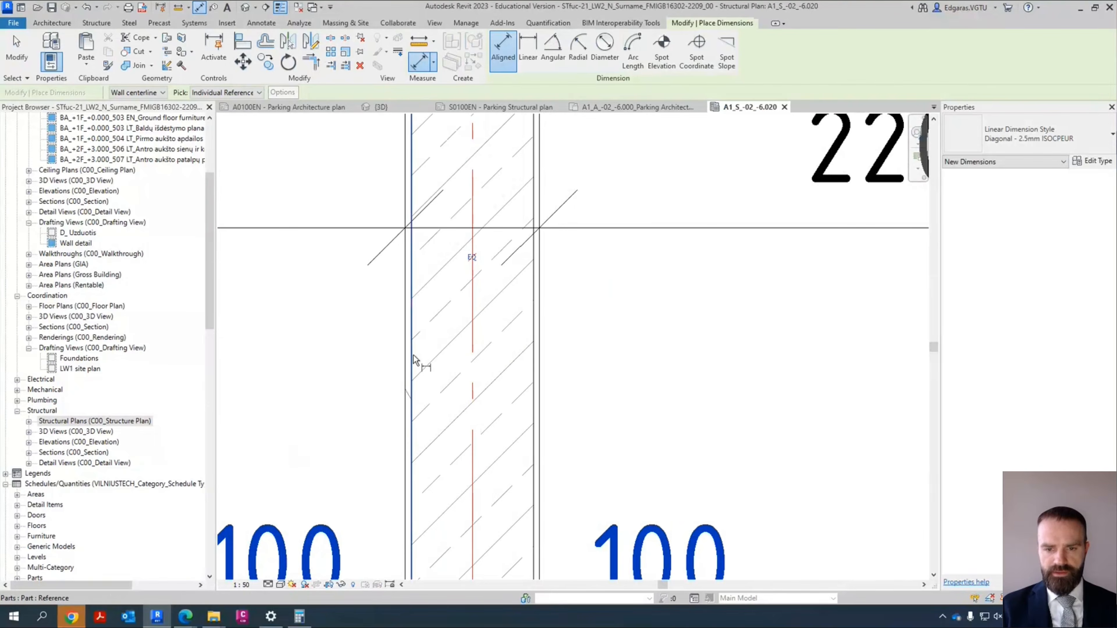
pyautogui.click(414, 362)
pyautogui.click(540, 360)
pyautogui.scroll(-6, 817, 332)
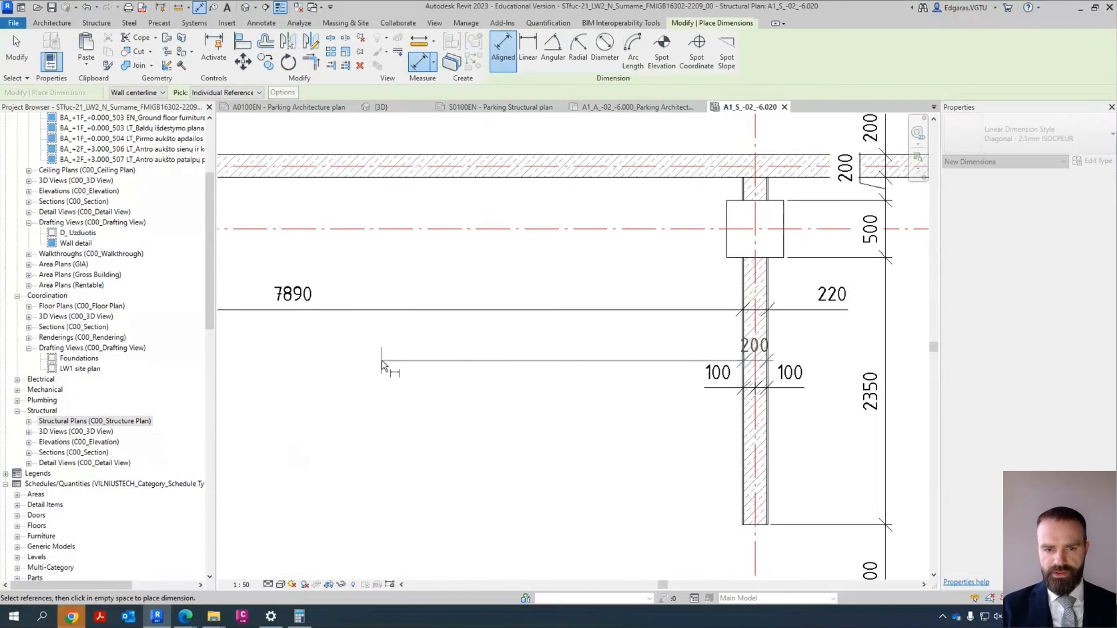
pyautogui.moveTo(381, 361); pyautogui.dragTo(810, 357, button='middle')
pyautogui.scroll(1, 268, 340)
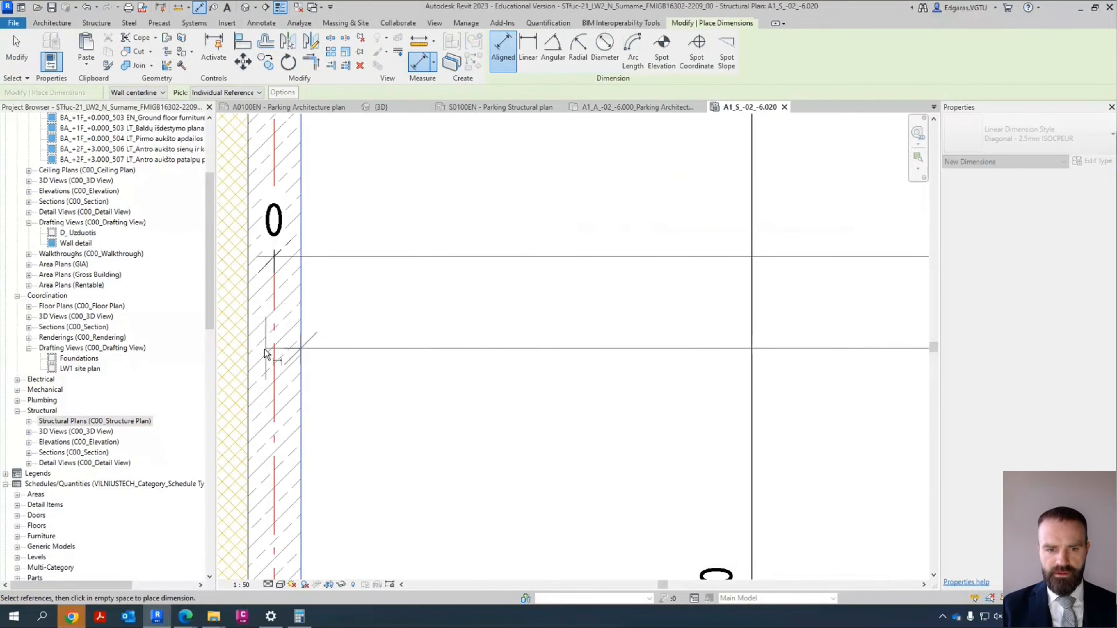
pyautogui.click(258, 348)
pyautogui.click(444, 343)
pyautogui.scroll(-3, 440, 343)
pyautogui.press('Escape')
pyautogui.press('Escape')
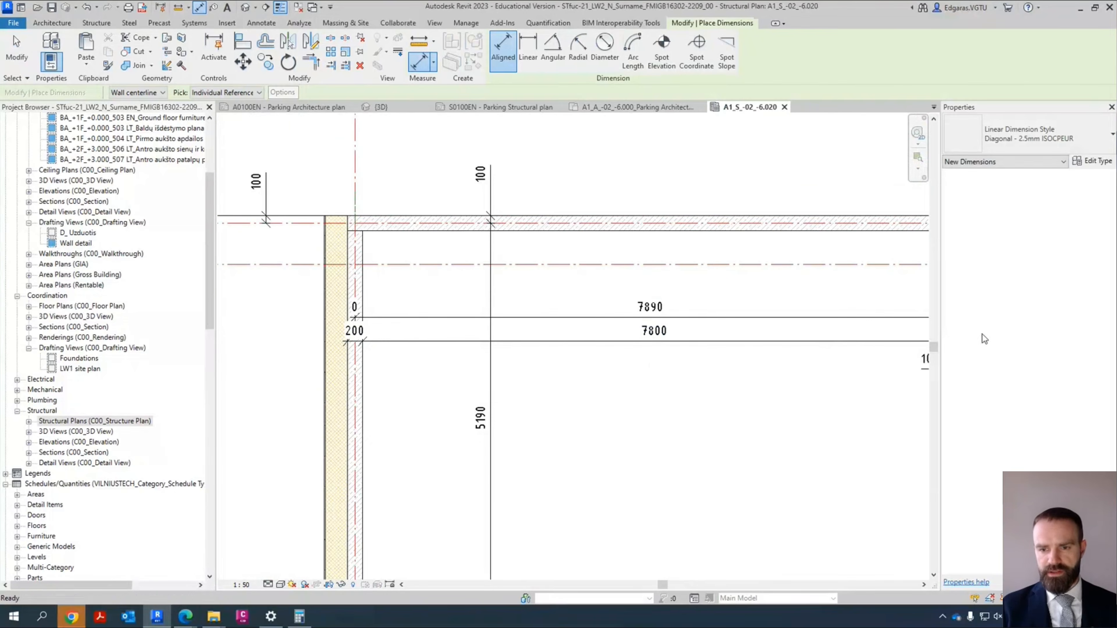
# Step: Delete the old horizontal string with the 7890 and 220 dimensions above the new one between grids 1 and 2
pyautogui.moveTo(835, 343); pyautogui.dragTo(451, 359, button='middle')
pyautogui.scroll(2, 470, 346)
pyautogui.scroll(-1, 380, 335)
pyautogui.moveTo(370, 343); pyautogui.dragTo(524, 354, button='middle')
pyautogui.scroll(4, 351, 329)
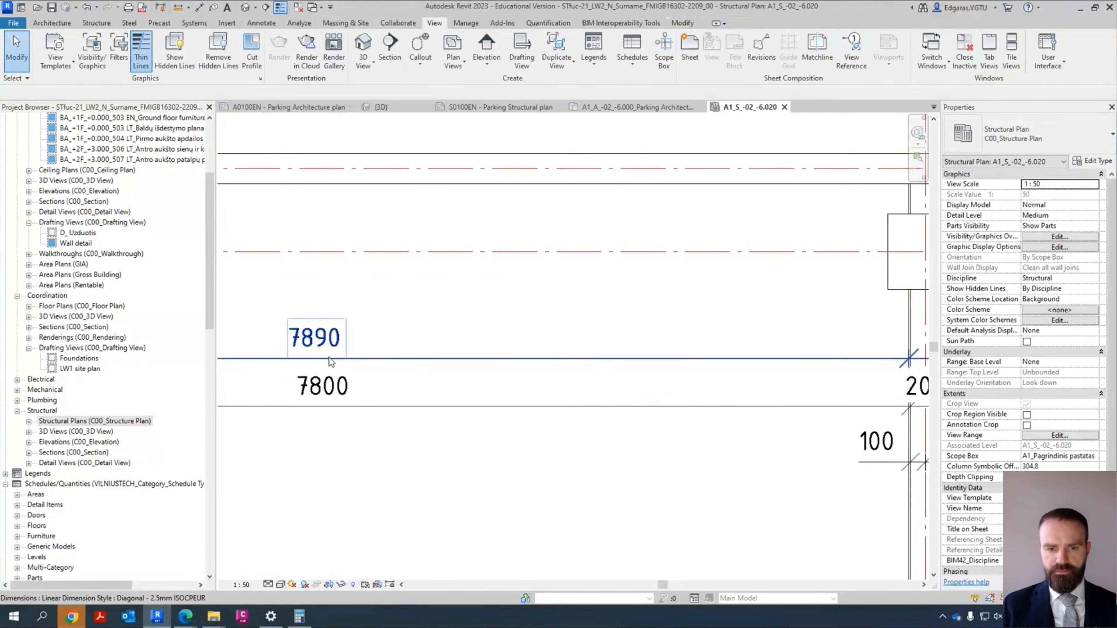
pyautogui.scroll(-4, 369, 359)
pyautogui.scroll(5, 347, 368)
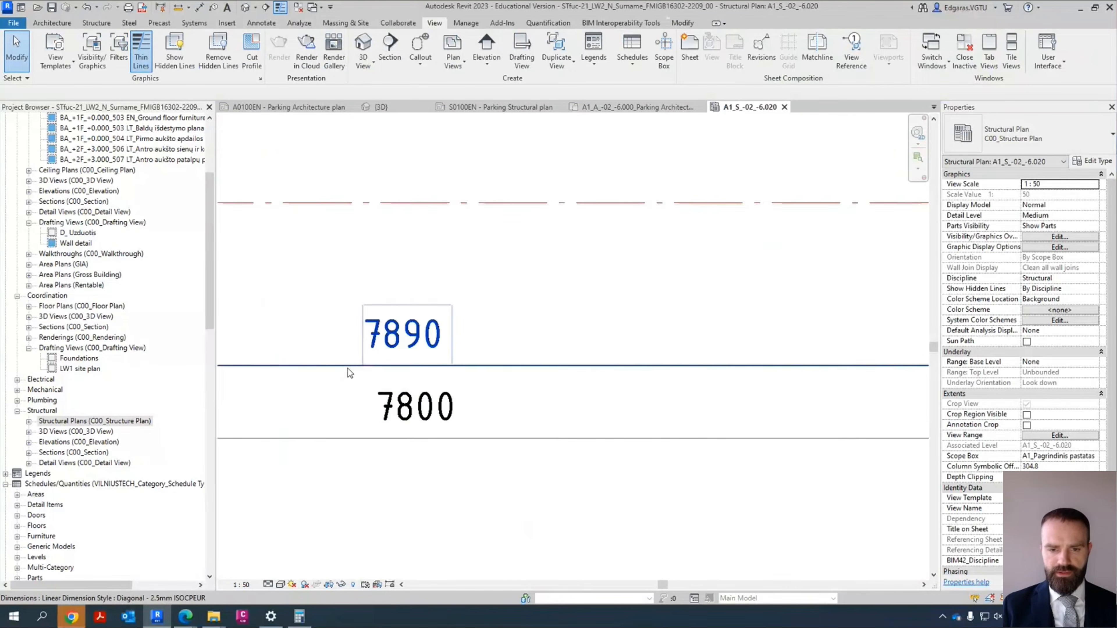
pyautogui.scroll(-4, 434, 368)
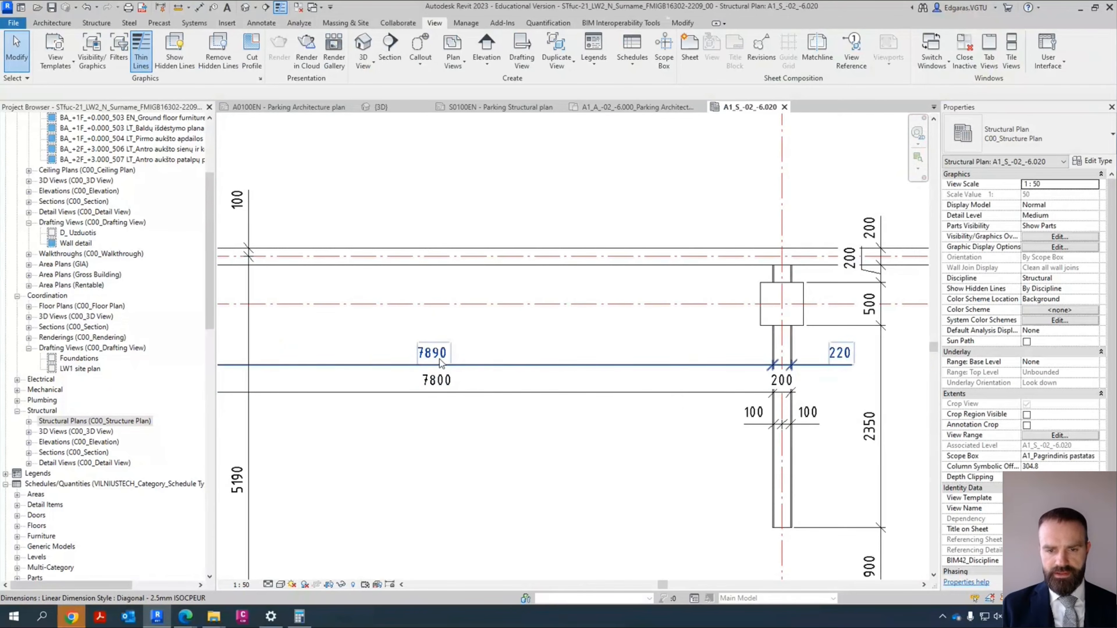
pyautogui.click(461, 365)
pyautogui.press('Delete')
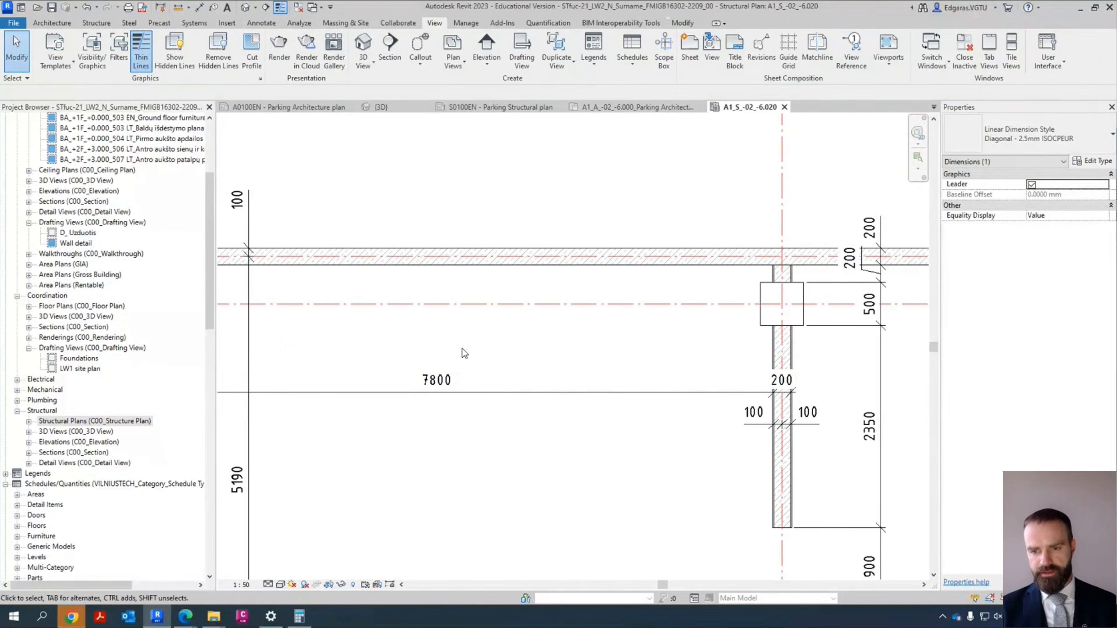
# Step: Examine the remaining dimensions and exterior wall layers around the plan's lower corner at grid 1
pyautogui.scroll(-4, 481, 242)
pyautogui.moveTo(464, 481); pyautogui.dragTo(439, 280, button='middle')
pyautogui.moveTo(443, 346); pyautogui.dragTo(435, 145, button='middle')
pyautogui.moveTo(456, 519); pyautogui.dragTo(454, 386, button='middle')
pyautogui.scroll(4, 362, 402)
pyautogui.scroll(4, 343, 408)
pyautogui.moveTo(356, 426); pyautogui.dragTo(409, 468, button='middle')
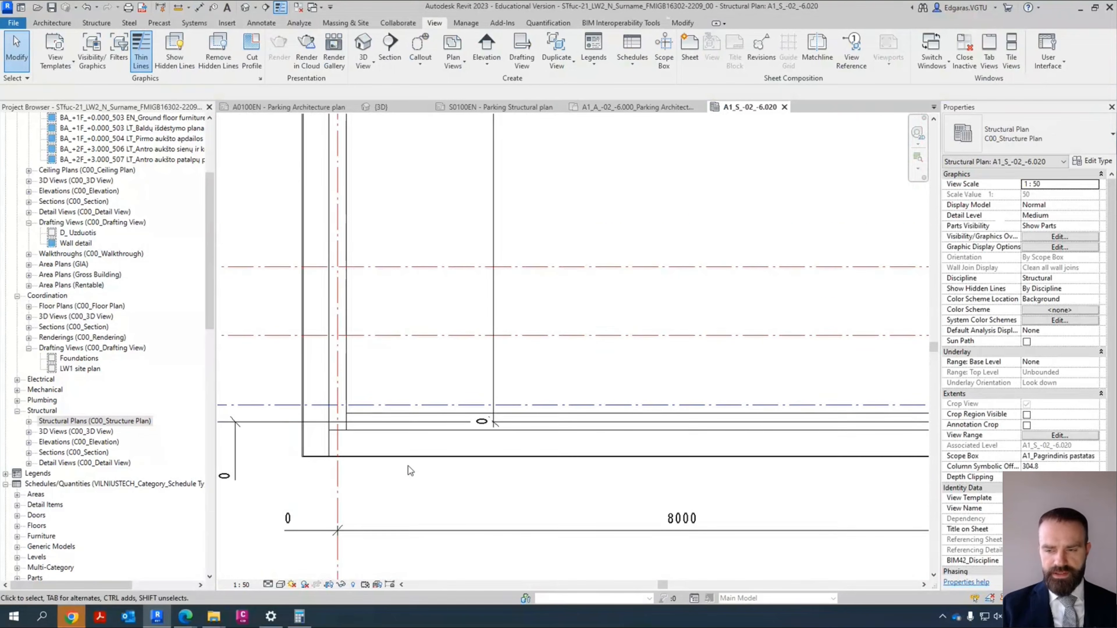
pyautogui.scroll(-11, 401, 462)
pyautogui.moveTo(515, 396); pyautogui.dragTo(468, 424, button='middle')
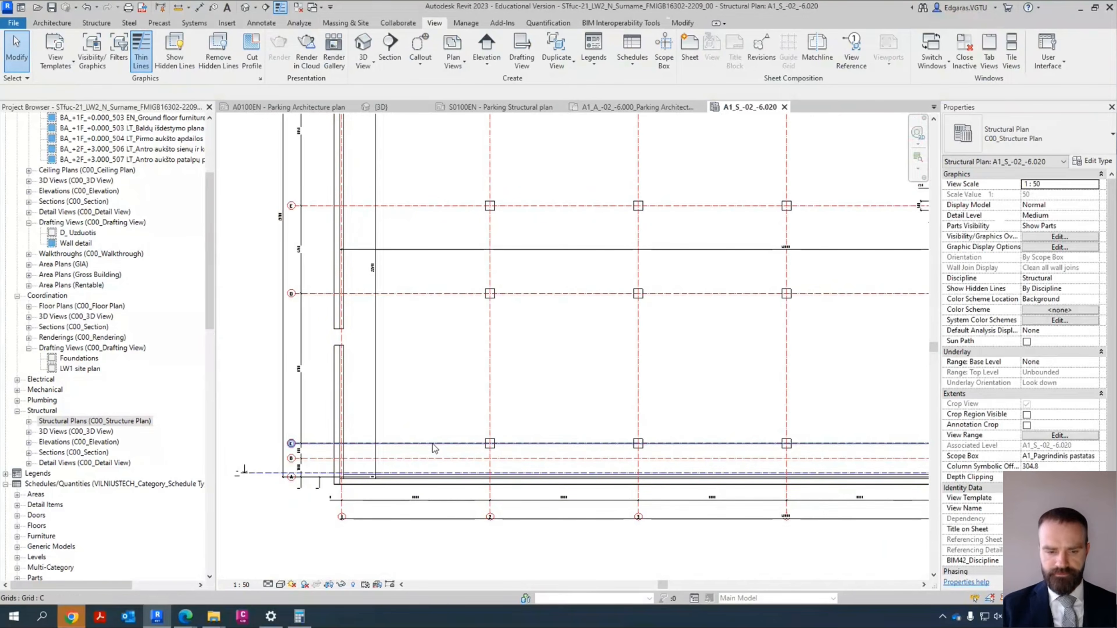
# Step: Turn off the visibility of the VILNIUSTECH_Parts_Construction_Finish_ON-OFF filter in the structural plan's graphic overrides
pyautogui.scroll(4, 436, 444)
pyautogui.press('v')
pyautogui.press('g')
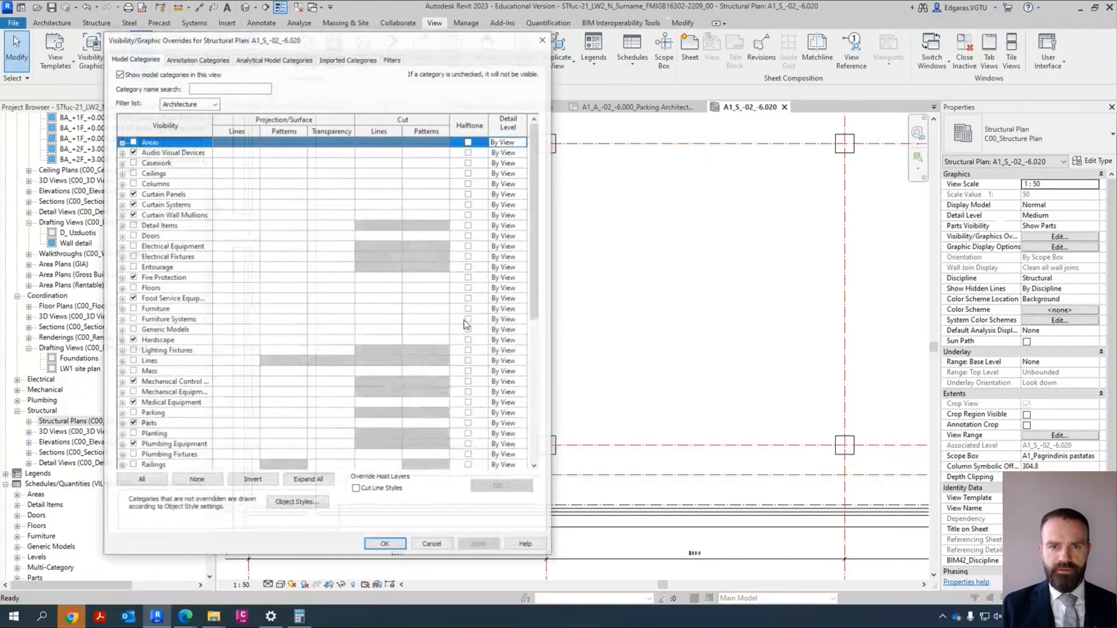
pyautogui.click(392, 58)
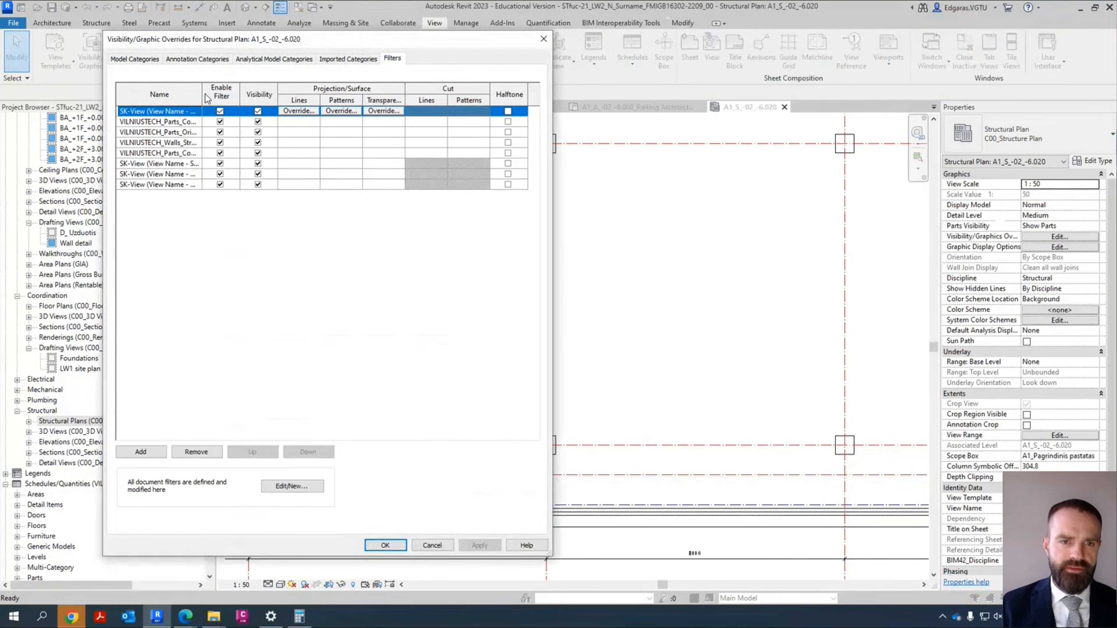
pyautogui.moveTo(238, 93); pyautogui.dragTo(328, 95)
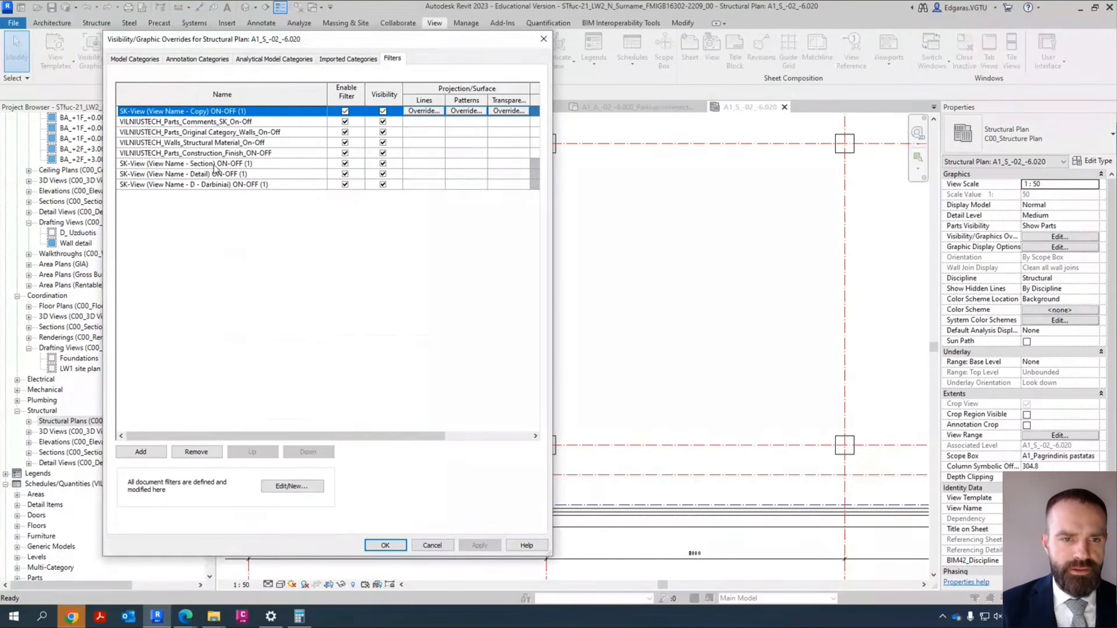
pyautogui.click(217, 154)
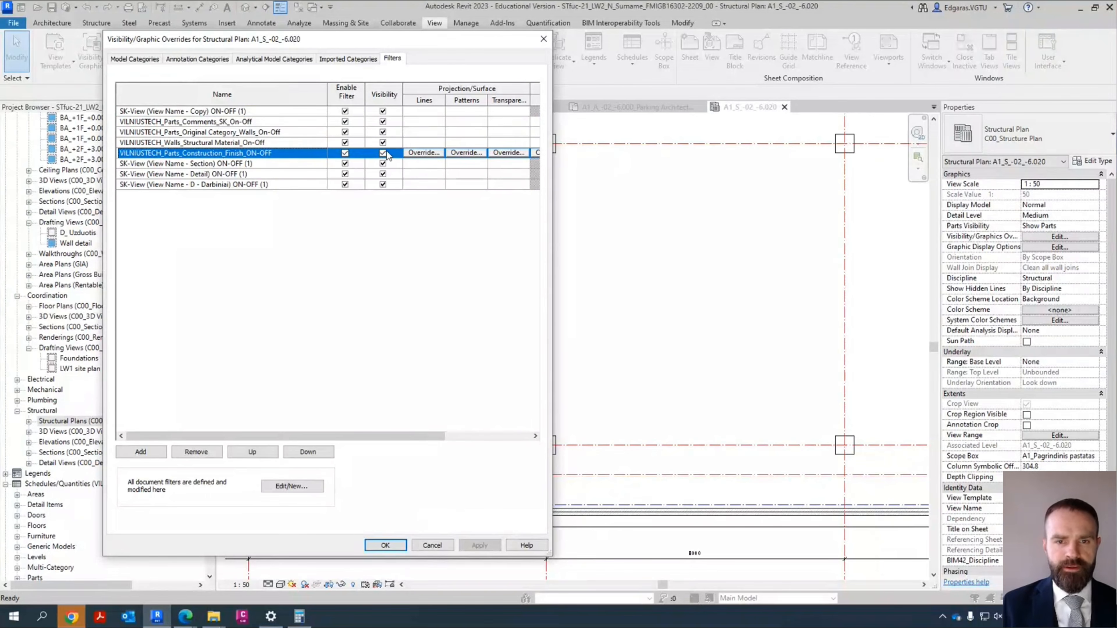
pyautogui.click(385, 546)
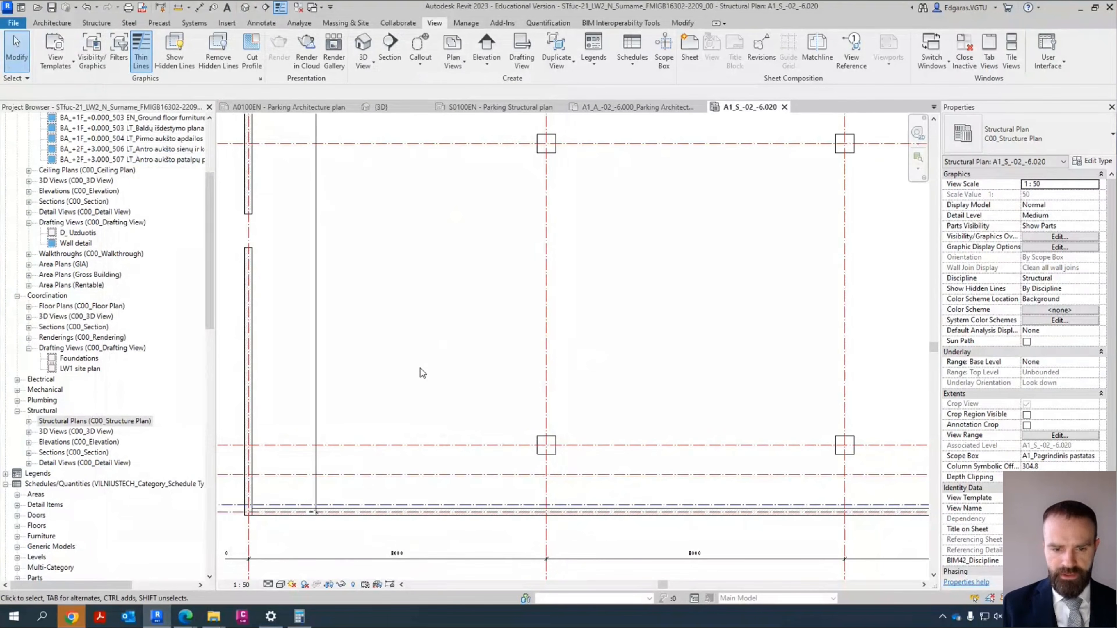
# Step: Examine the exterior walls and dimensions from the grid 1 corner across to the plan's opposite end wall
pyautogui.scroll(-2, 424, 368)
pyautogui.moveTo(401, 362); pyautogui.dragTo(351, 616, button='middle')
pyautogui.scroll(2, 323, 247)
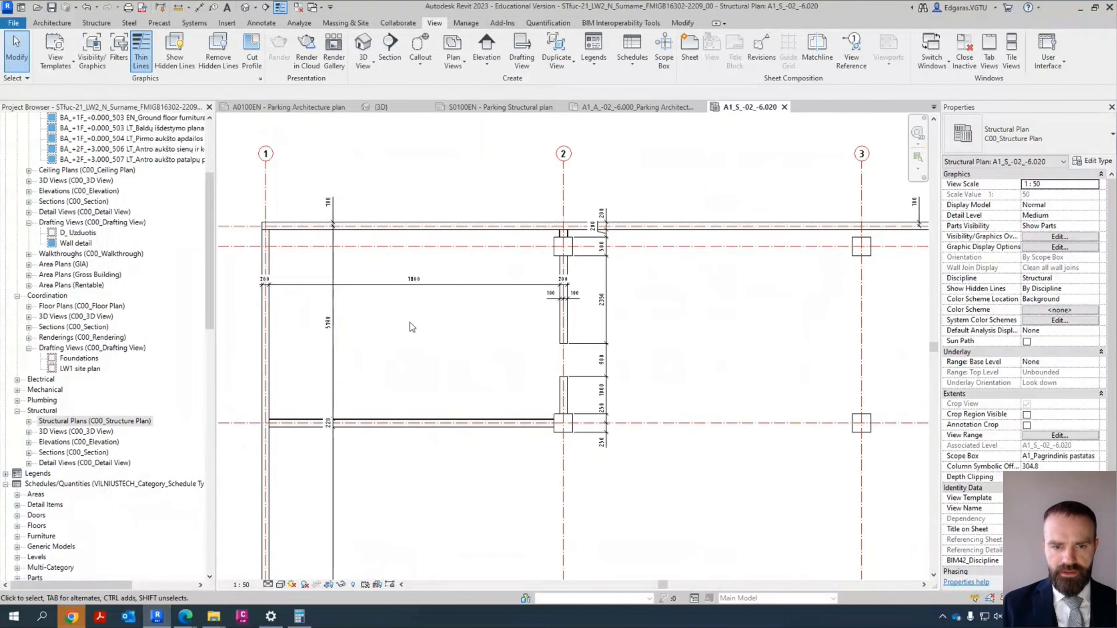
pyautogui.scroll(-1, 280, 210)
pyautogui.scroll(-3, 704, 287)
pyautogui.scroll(2, 611, 269)
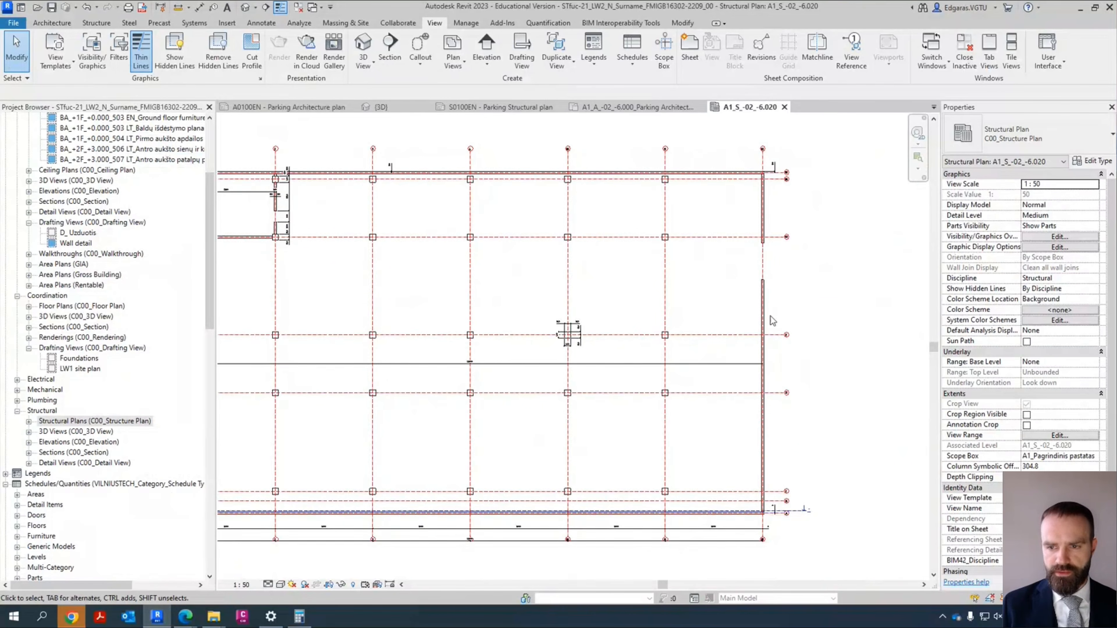
pyautogui.scroll(3, 788, 225)
pyautogui.moveTo(750, 444); pyautogui.dragTo(718, 344, button='middle')
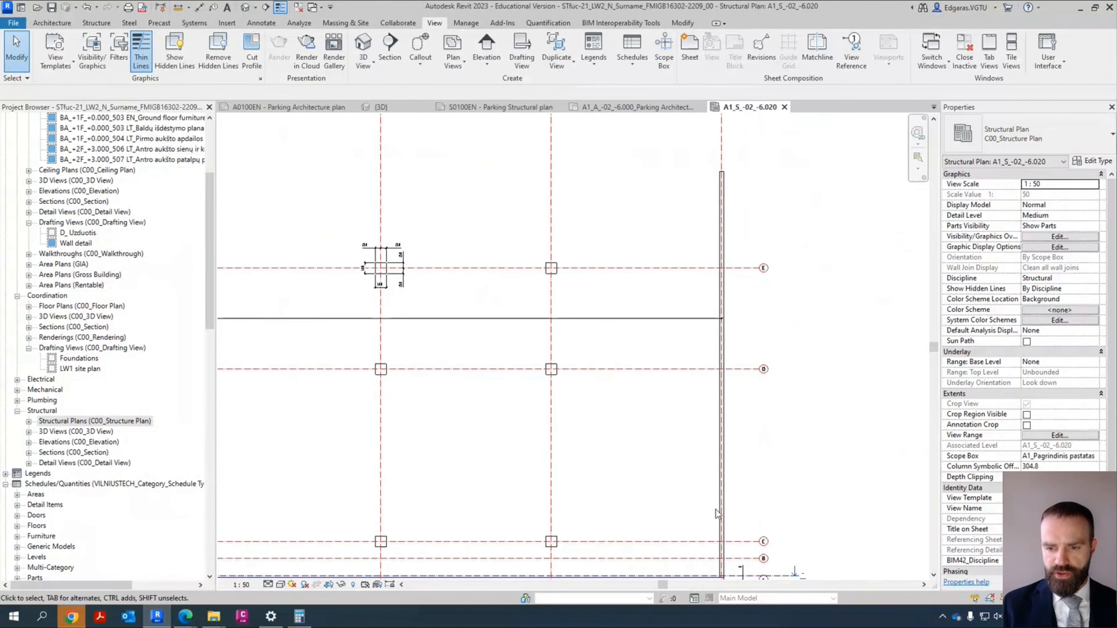
# Step: Start tagging all untagged elements in the structural plan, and include Part Tags using the Part_Original Type_v-1 : Original Type tag
pyautogui.moveTo(715, 509); pyautogui.dragTo(728, 352, button='middle')
pyautogui.scroll(-5, 561, 394)
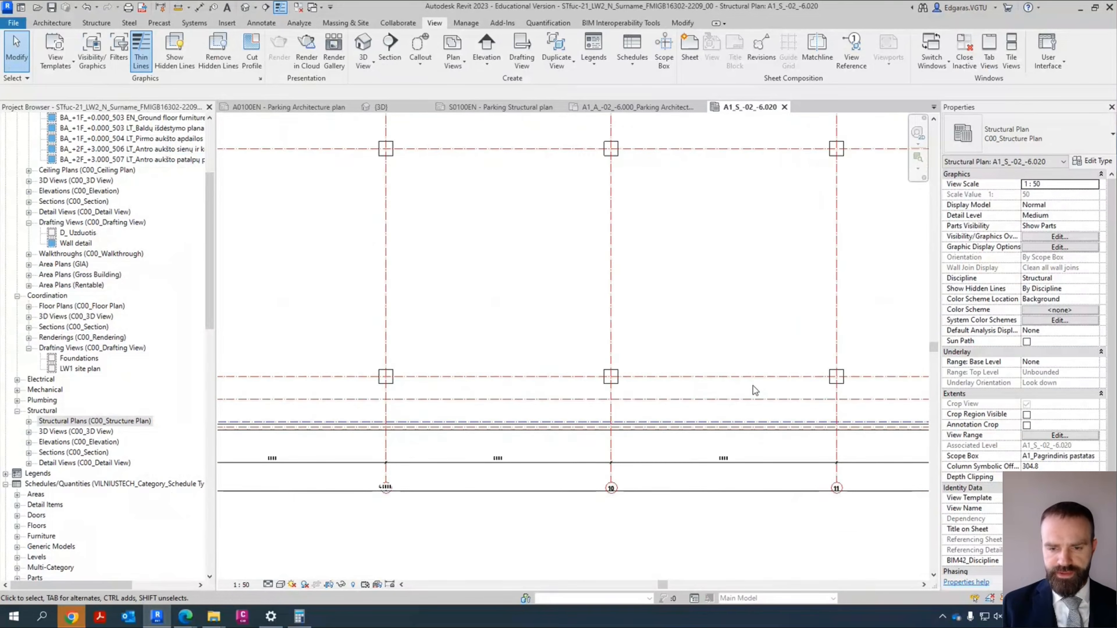
pyautogui.scroll(2, 528, 379)
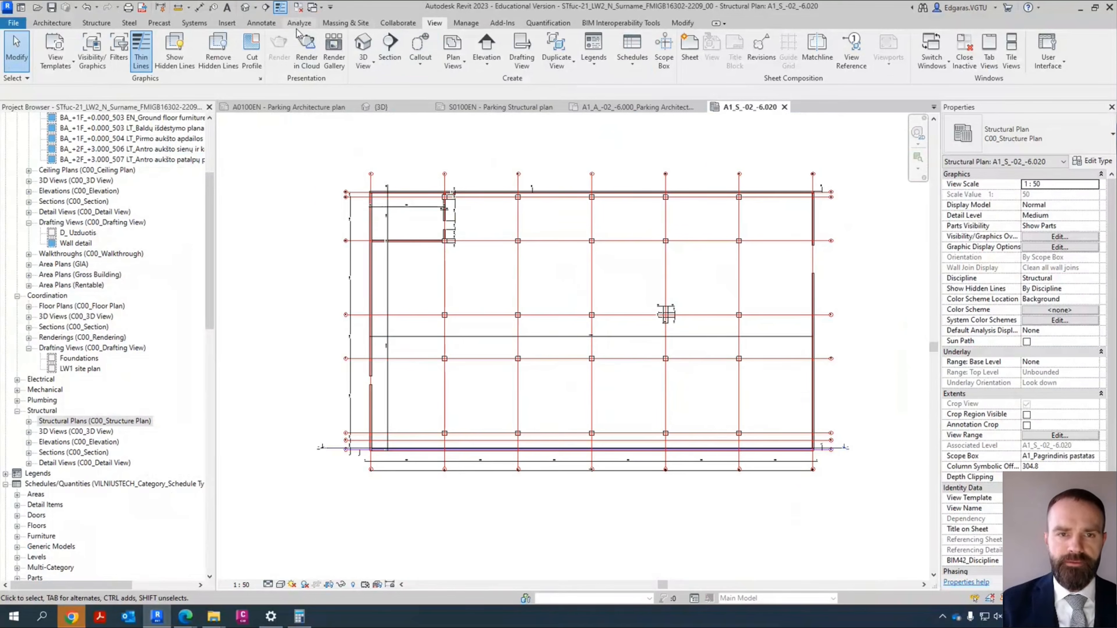
pyautogui.click(262, 23)
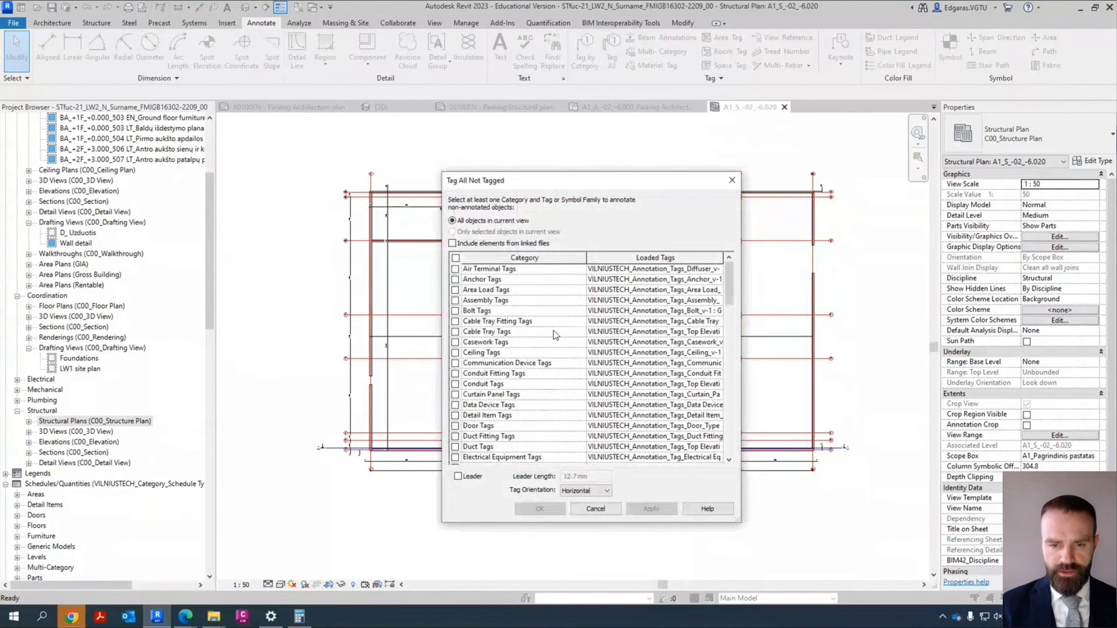
pyautogui.scroll(-1, 477, 326)
pyautogui.scroll(-6, 483, 343)
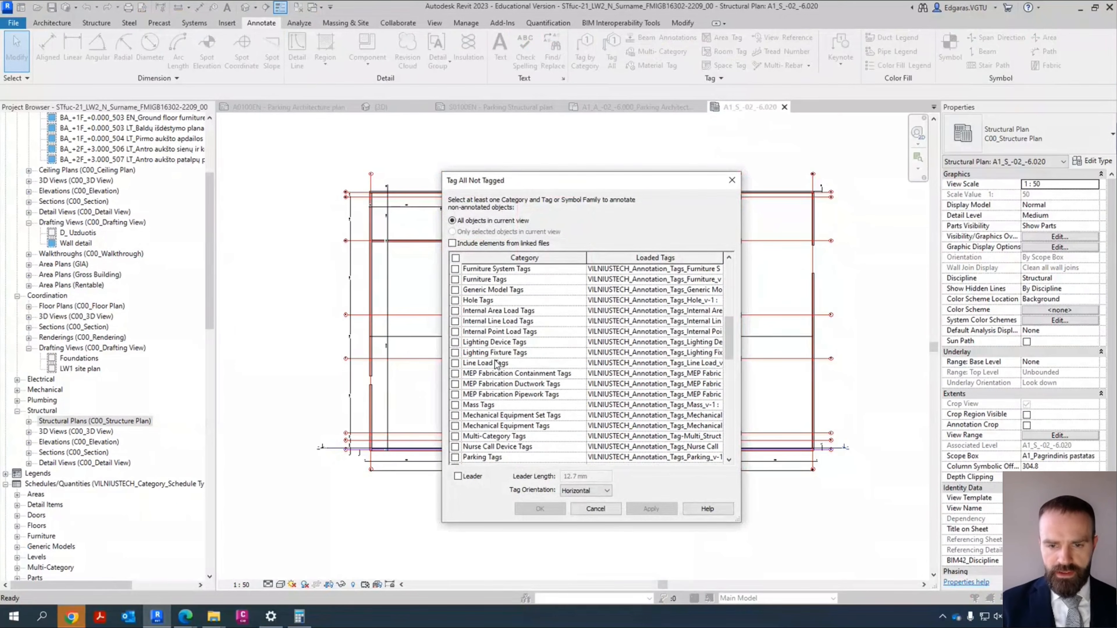
pyautogui.scroll(7, 484, 343)
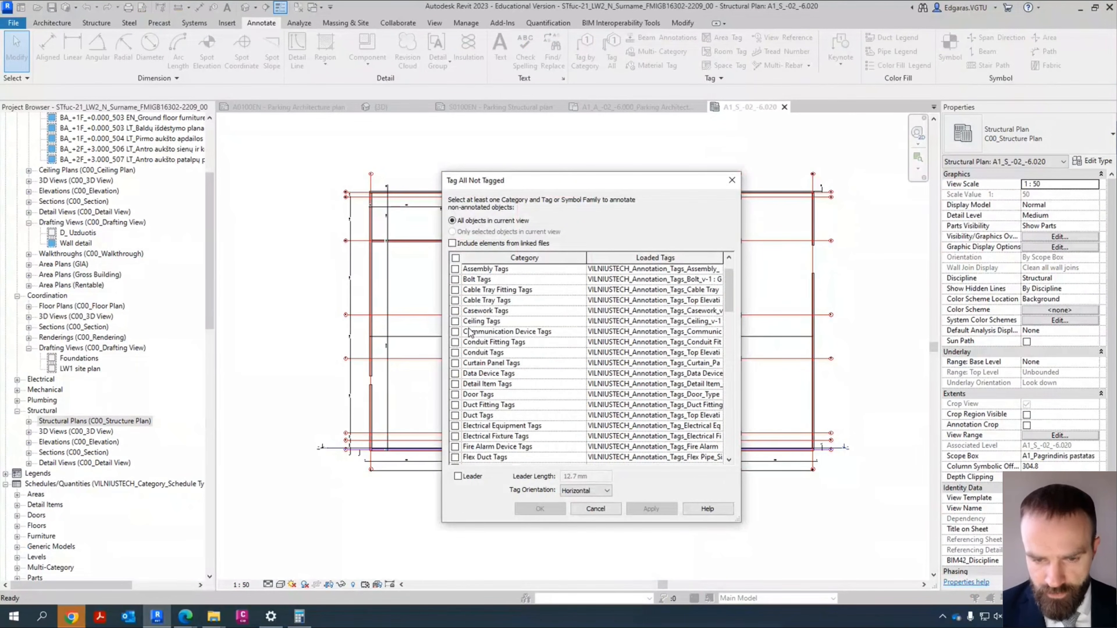
pyautogui.scroll(-3, 472, 336)
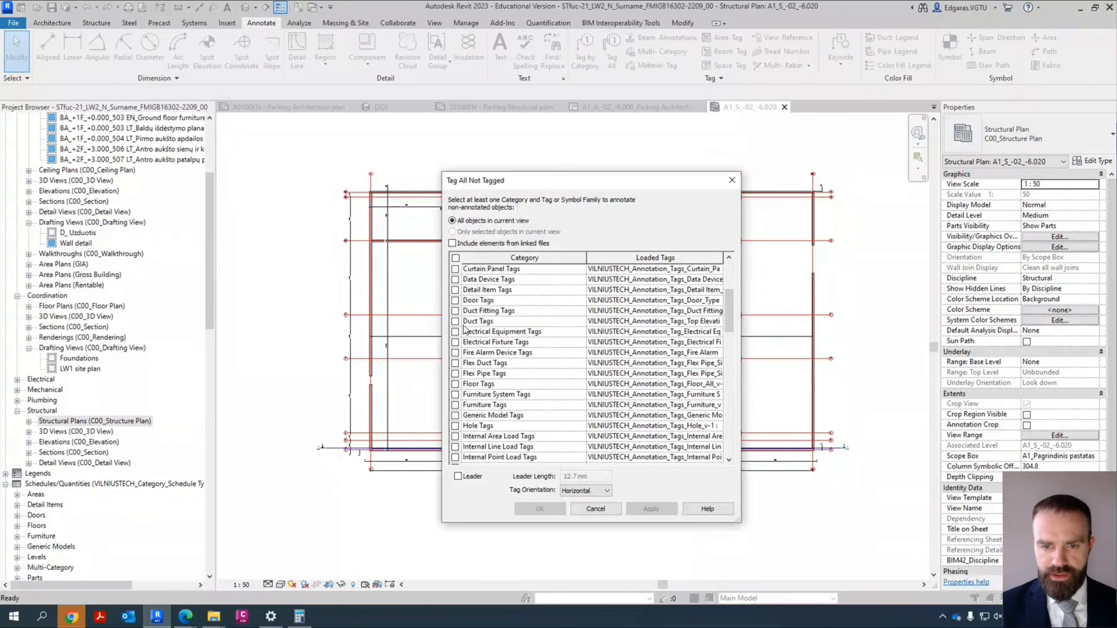
pyautogui.scroll(-5, 465, 320)
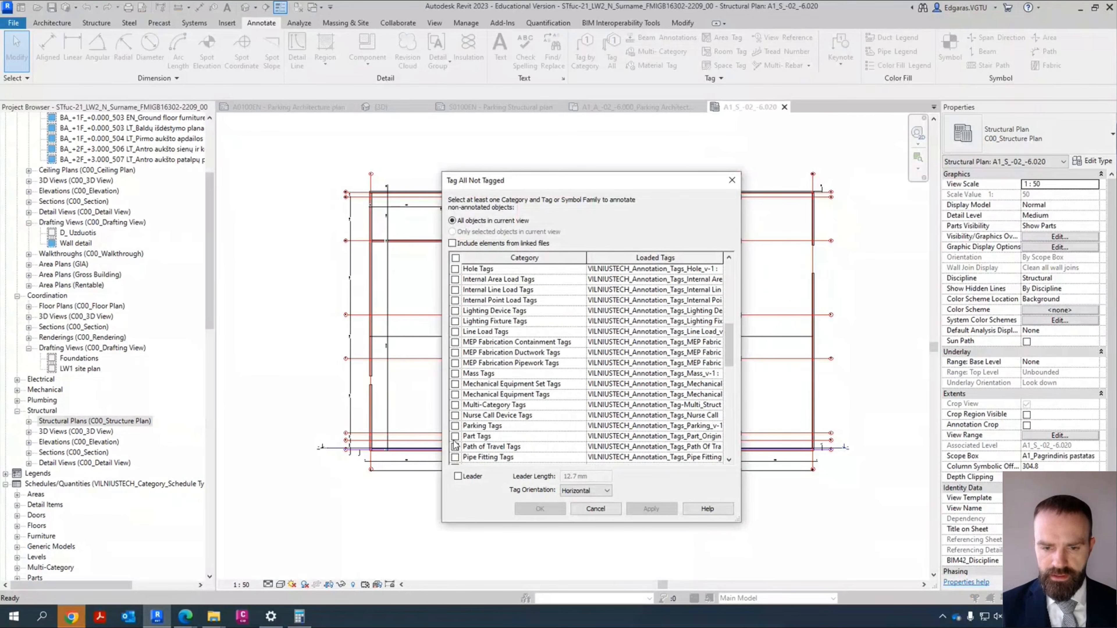
pyautogui.click(718, 437)
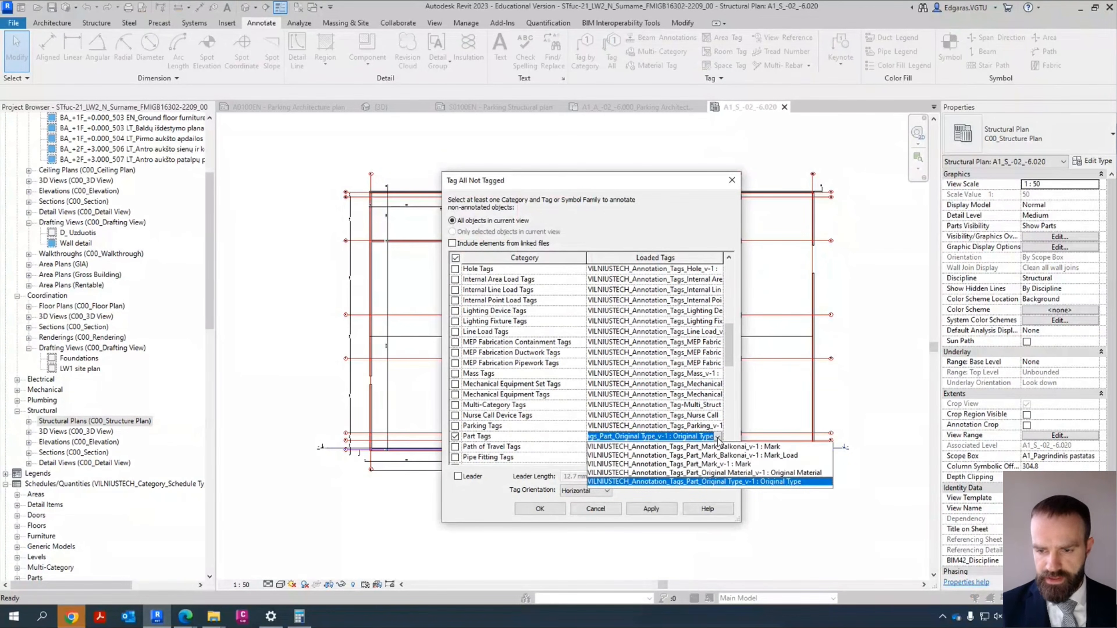
pyautogui.click(800, 484)
# Step: Also include Wall Tags and Structural Column Tags, and tag all objects in the current view
pyautogui.scroll(-4, 632, 413)
pyautogui.scroll(-8, 469, 420)
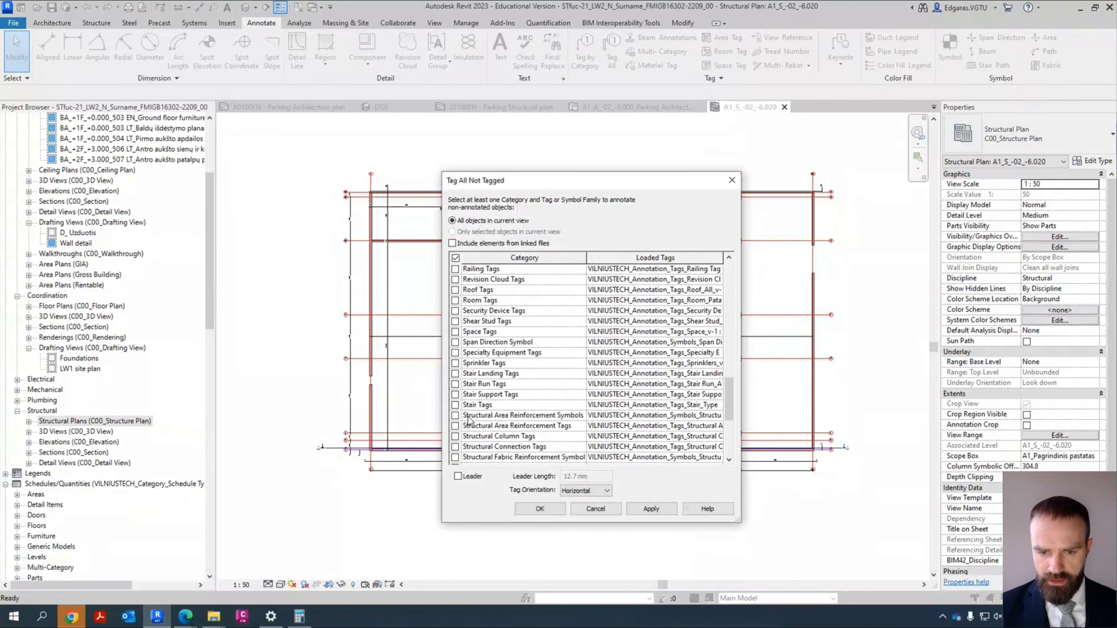
pyautogui.scroll(-1, 457, 449)
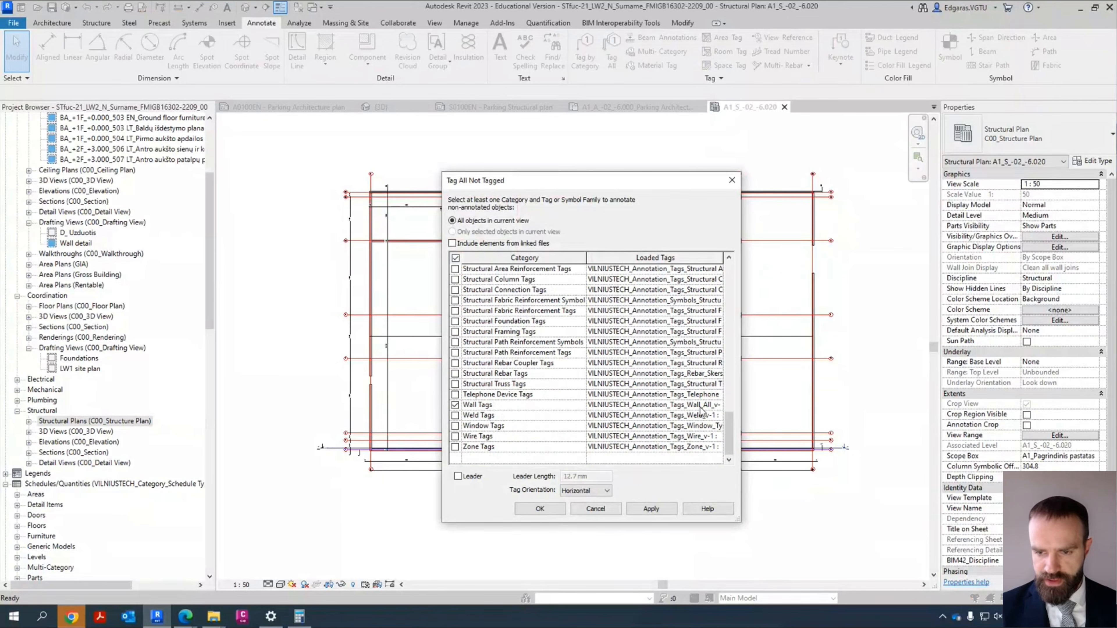
pyautogui.scroll(2, 467, 390)
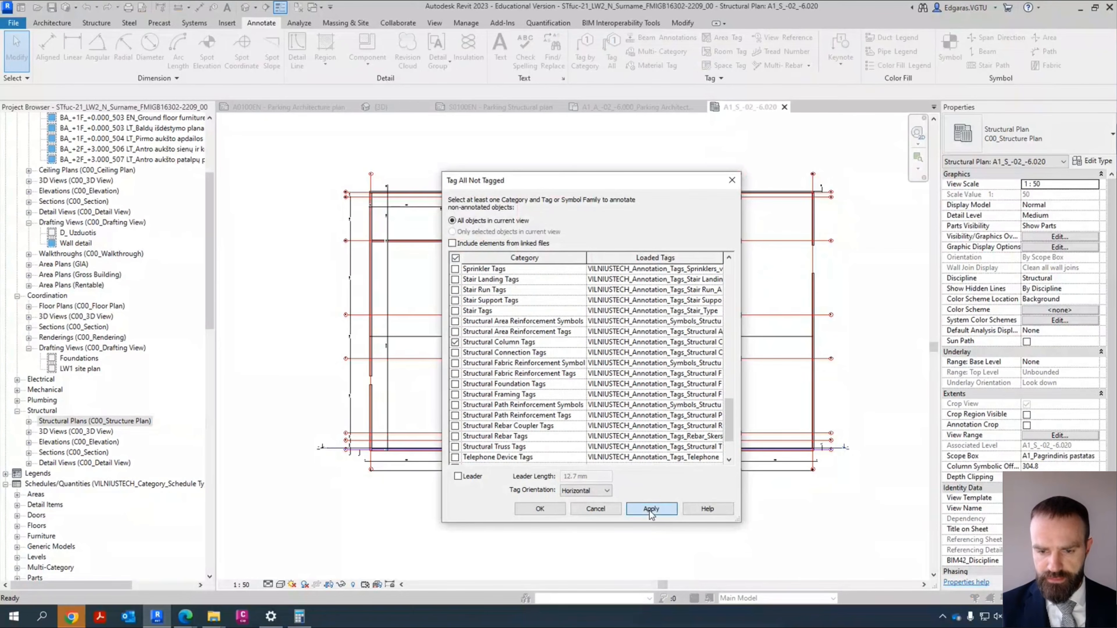
pyautogui.click(539, 508)
# Step: Select every structural column tag of the POS type, try Type Name, and change them to the Structural Column_All_v-3 Type Mark type
pyautogui.scroll(5, 440, 361)
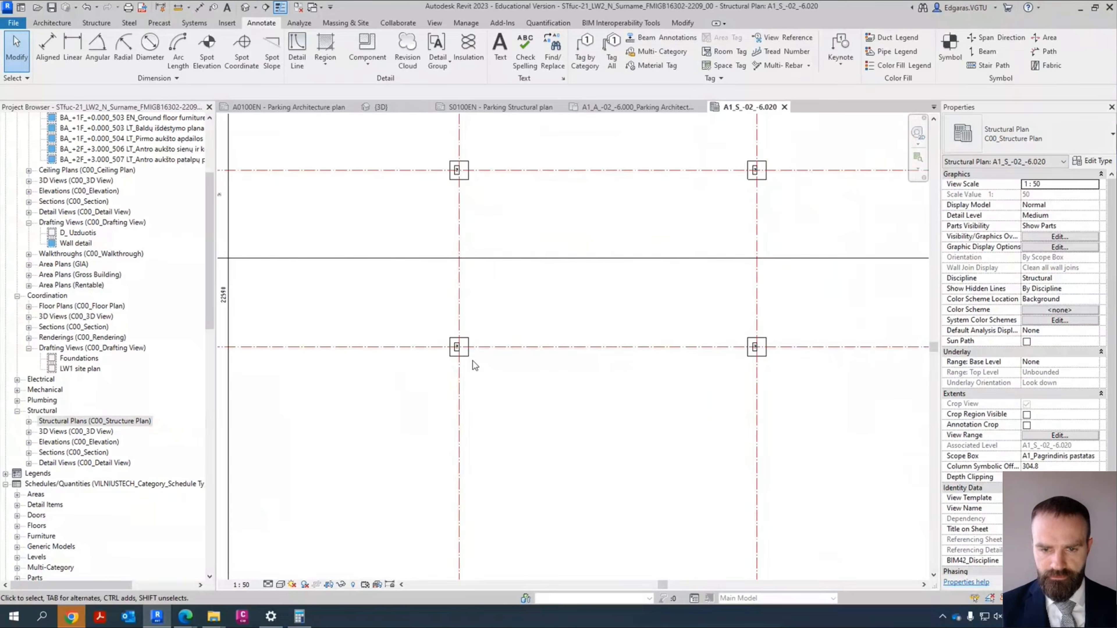
pyautogui.click(464, 362)
pyautogui.scroll(2, 462, 342)
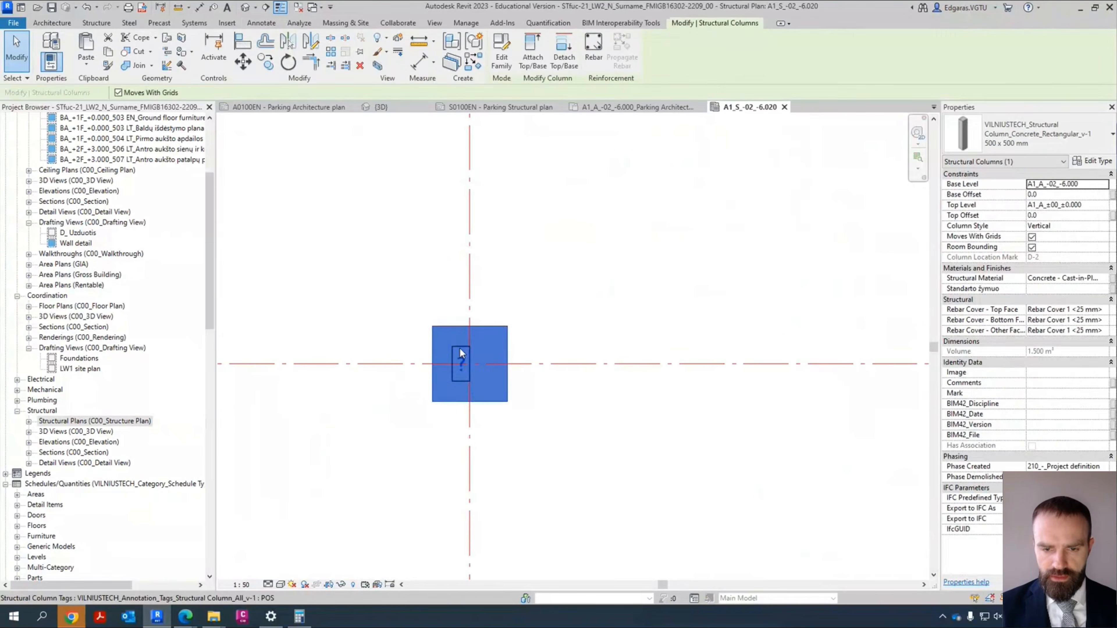
pyautogui.press('Escape')
pyautogui.click(461, 365)
pyautogui.rightClick(463, 359)
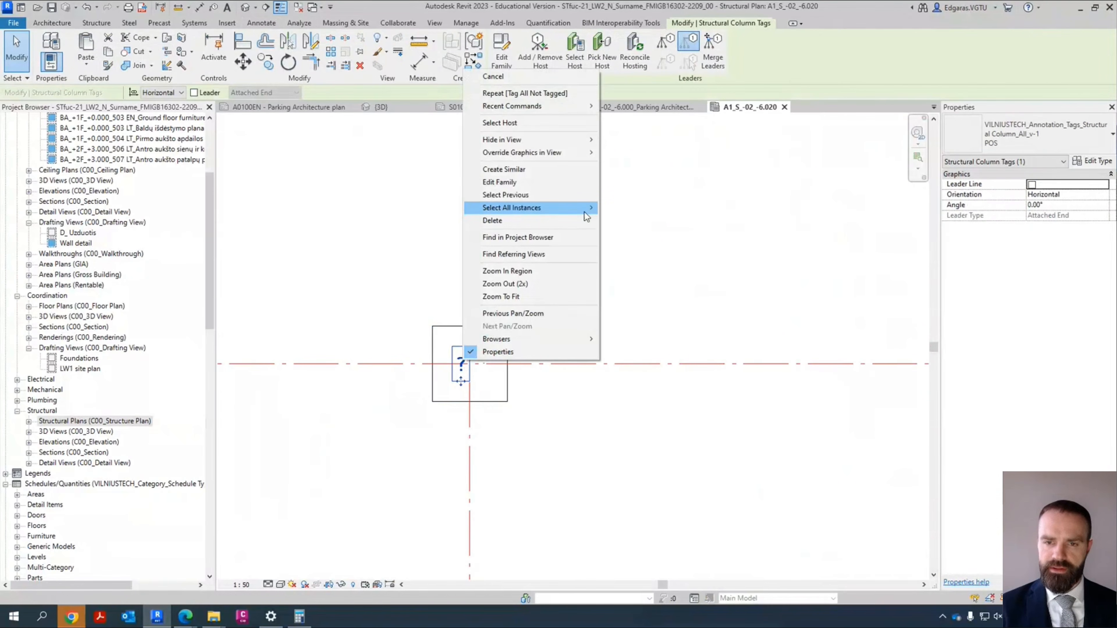
pyautogui.moveTo(587, 209)
pyautogui.click(630, 221)
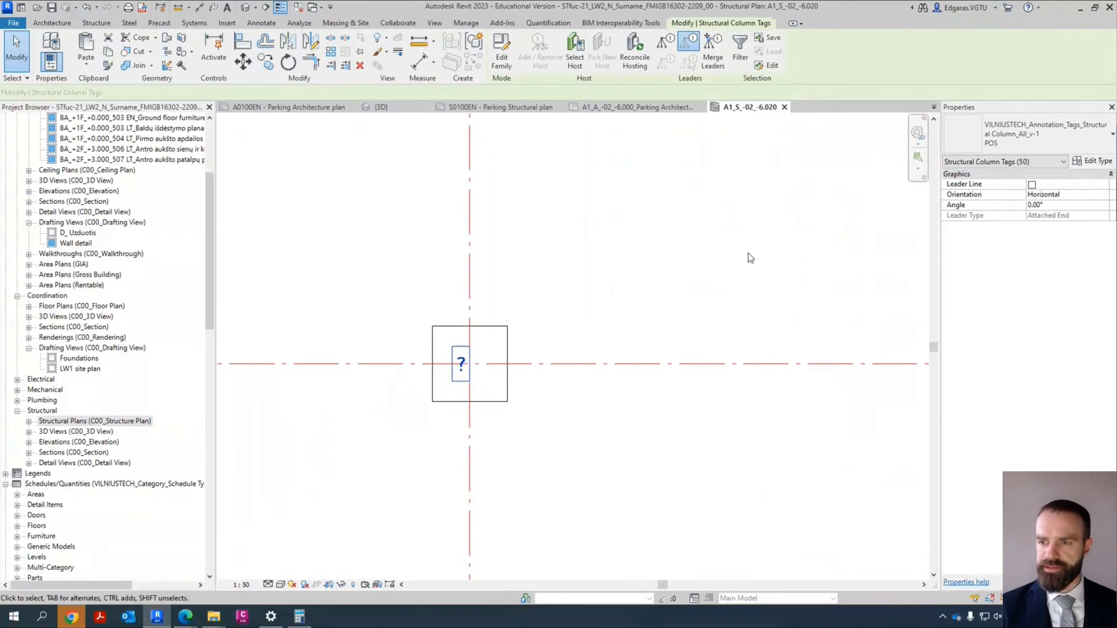
pyautogui.click(1048, 136)
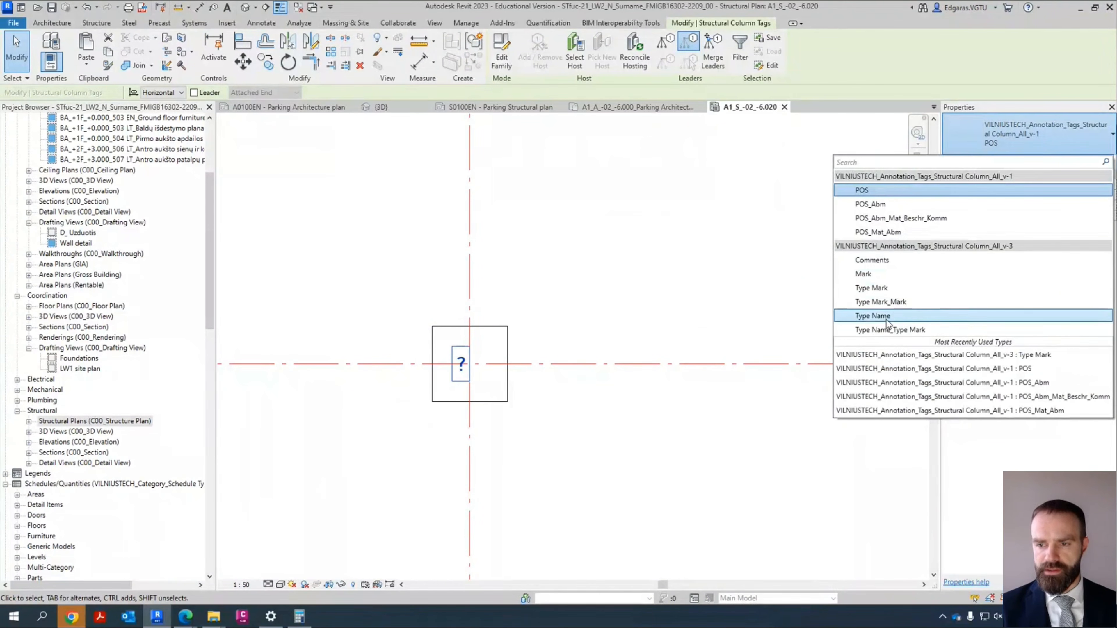
pyautogui.click(889, 316)
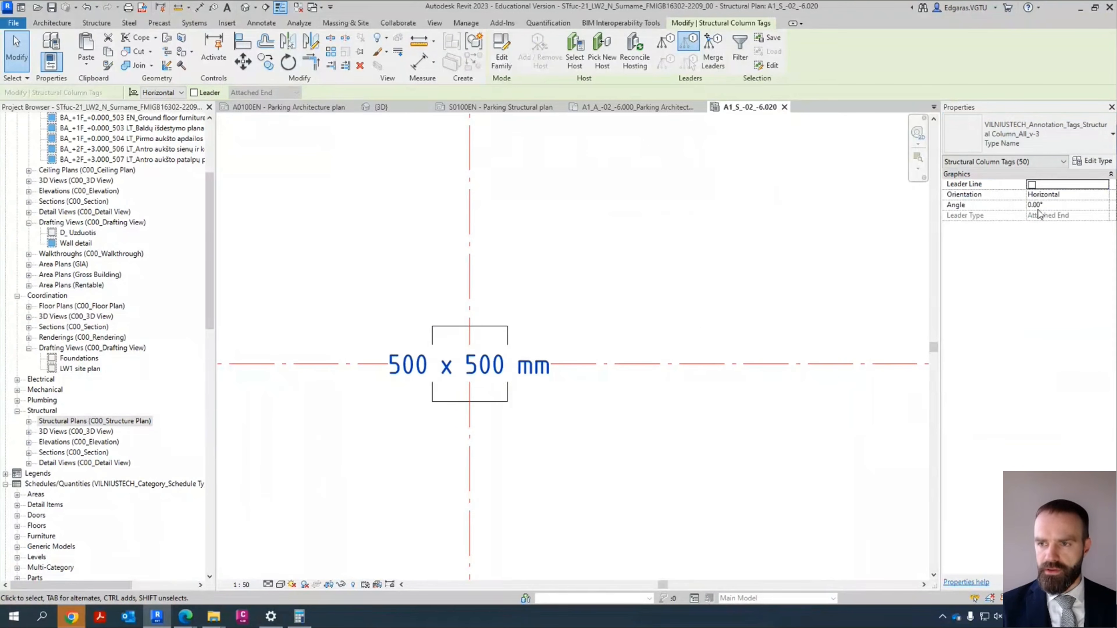
pyautogui.click(1047, 136)
pyautogui.click(876, 287)
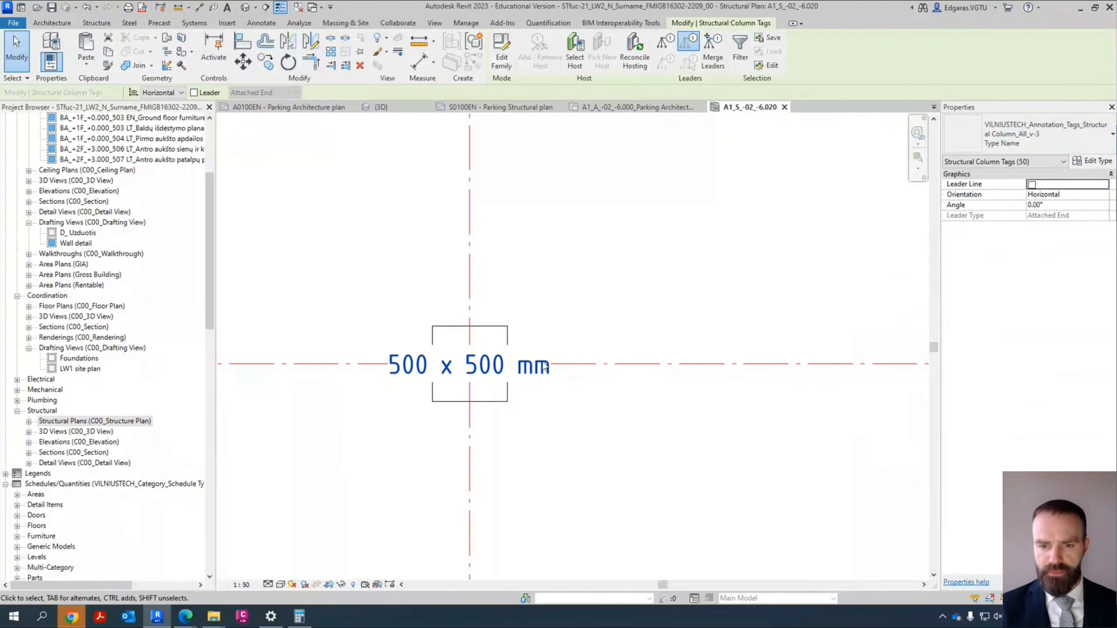
# Step: Move all the selected column tags together to just outside the upper-left corners of their columns
pyautogui.moveTo(422, 308); pyautogui.dragTo(415, 301)
pyautogui.scroll(-8, 649, 263)
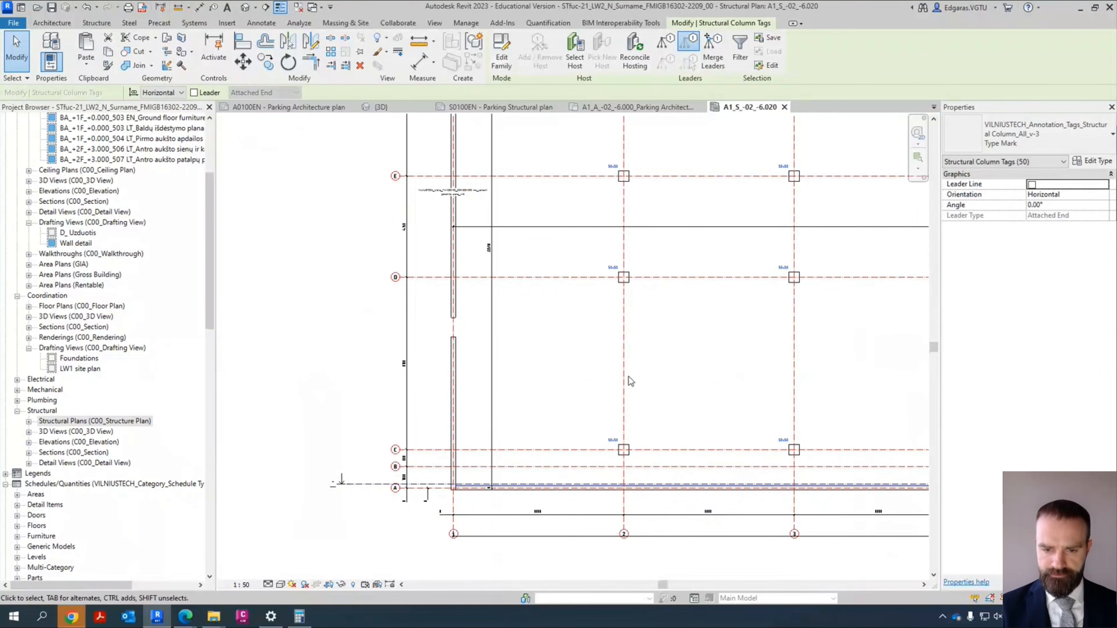
pyautogui.scroll(5, 607, 475)
pyautogui.scroll(3, 390, 461)
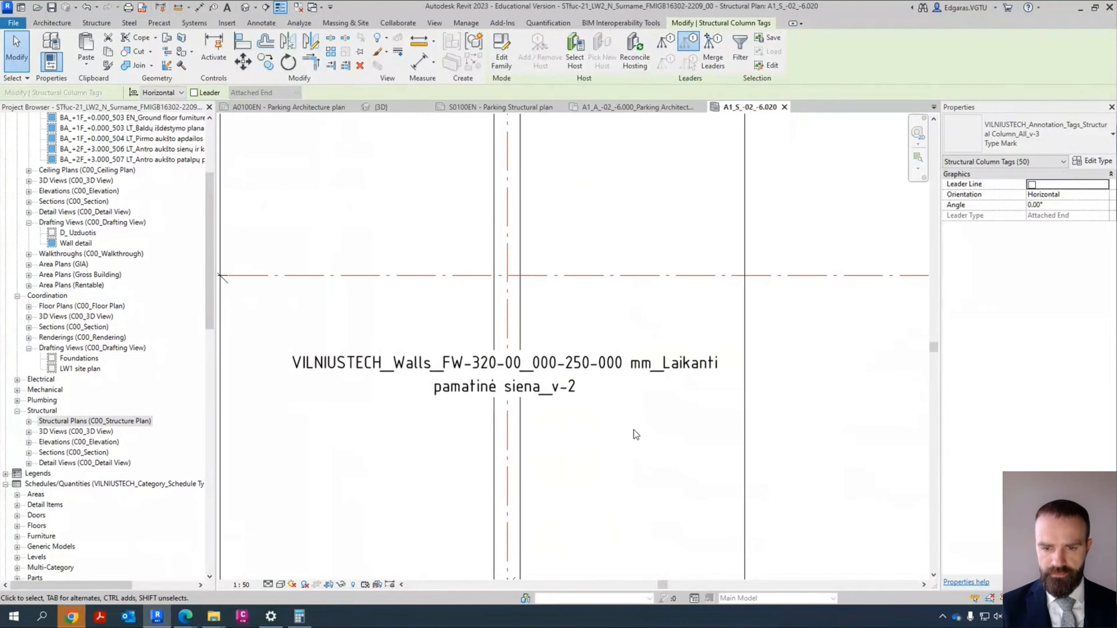
pyautogui.press('Escape')
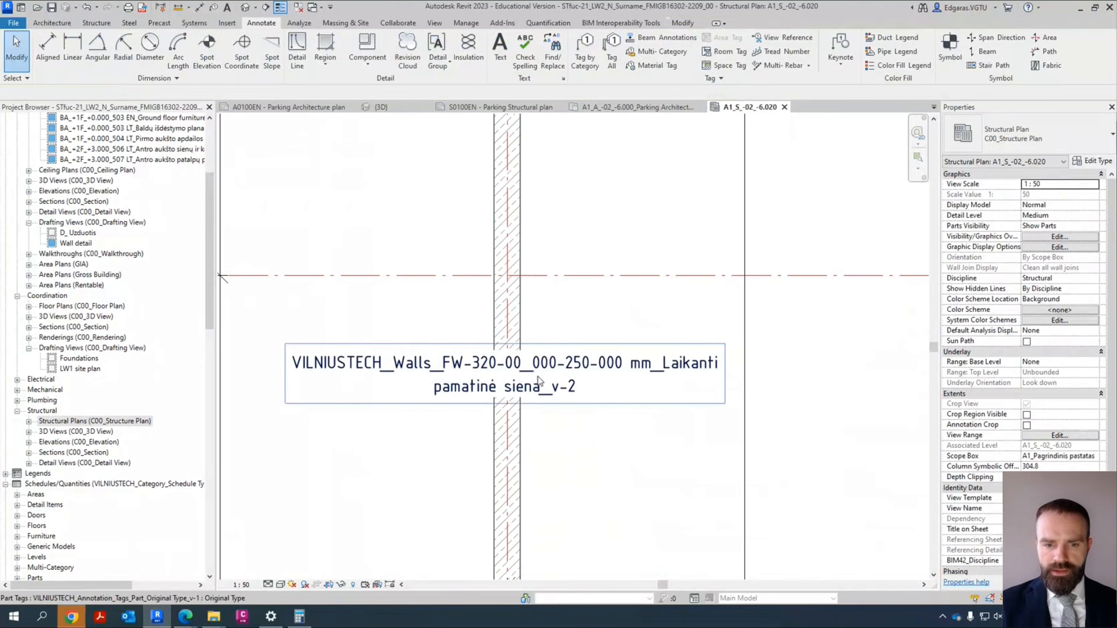
# Step: Select the part tag on the grid 1 wall near grid E and examine the tags on the walls between grids 1 and 2
pyautogui.click(402, 380)
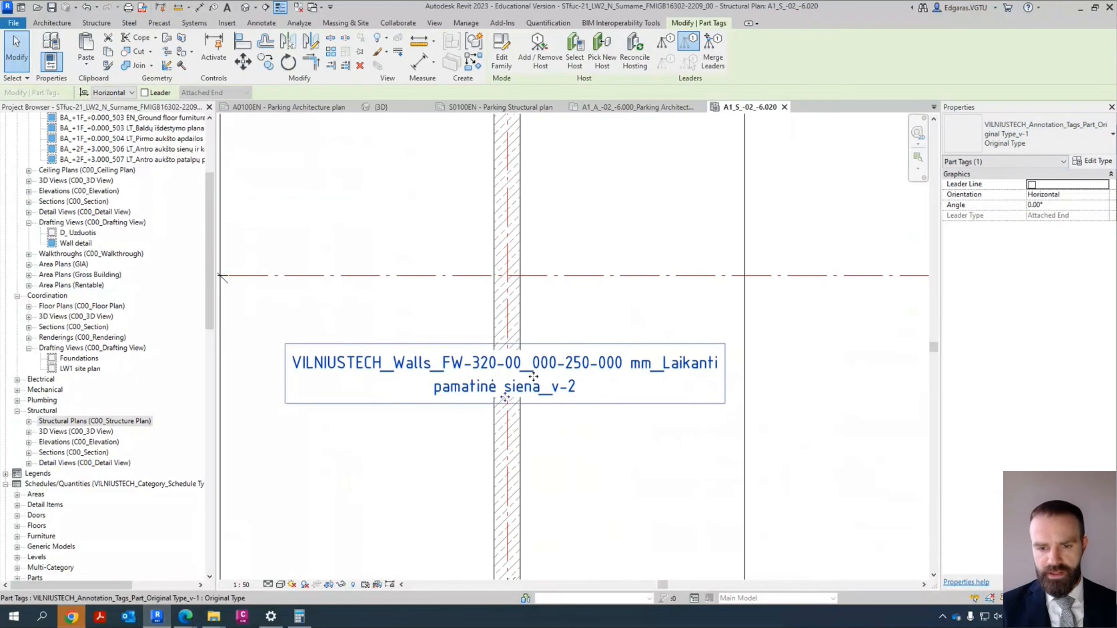
pyautogui.scroll(-4, 423, 339)
pyautogui.moveTo(516, 241); pyautogui.dragTo(450, 530, button='middle')
pyautogui.moveTo(577, 273); pyautogui.dragTo(493, 402, button='middle')
pyautogui.scroll(2, 620, 349)
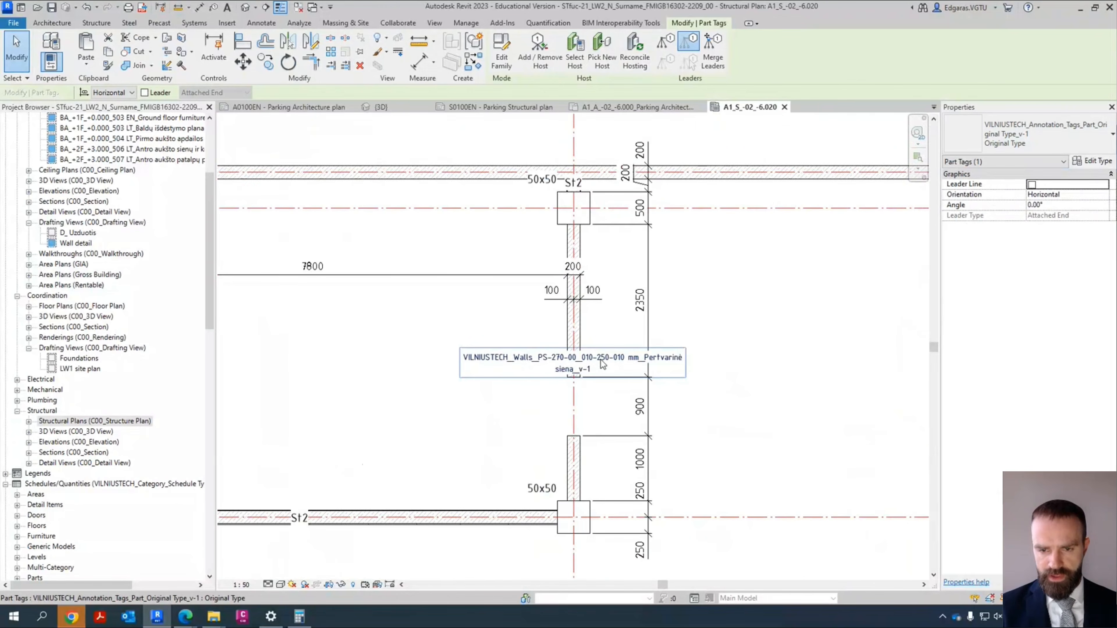
pyautogui.scroll(-4, 638, 302)
pyautogui.moveTo(498, 503); pyautogui.dragTo(466, 459, button='middle')
pyautogui.scroll(-2, 539, 288)
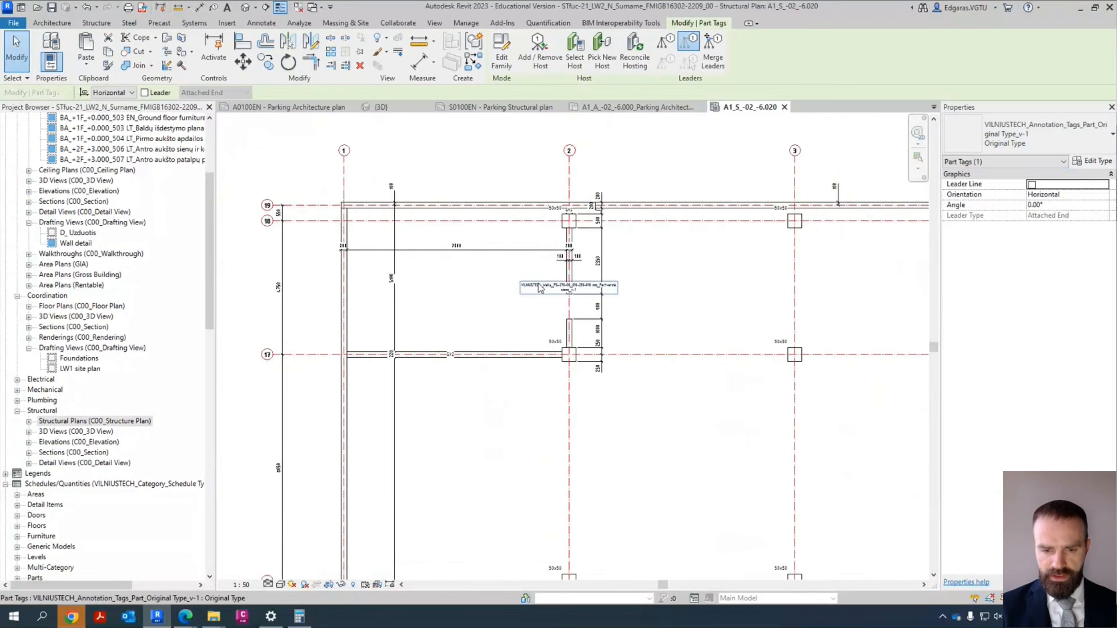
pyautogui.moveTo(396, 572); pyautogui.dragTo(446, 418, button='middle')
pyautogui.scroll(5, 445, 442)
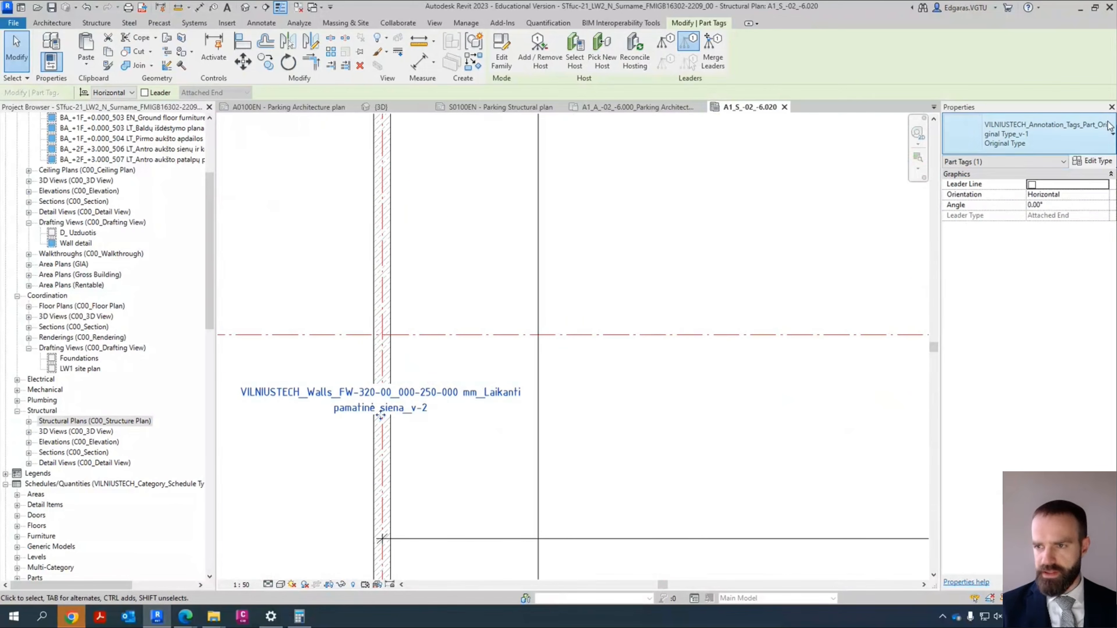
# Step: Change the grid 1 wall's part tag to the Part_Mark_v-1 Mark type and move it to the right of the wall
pyautogui.click(1025, 149)
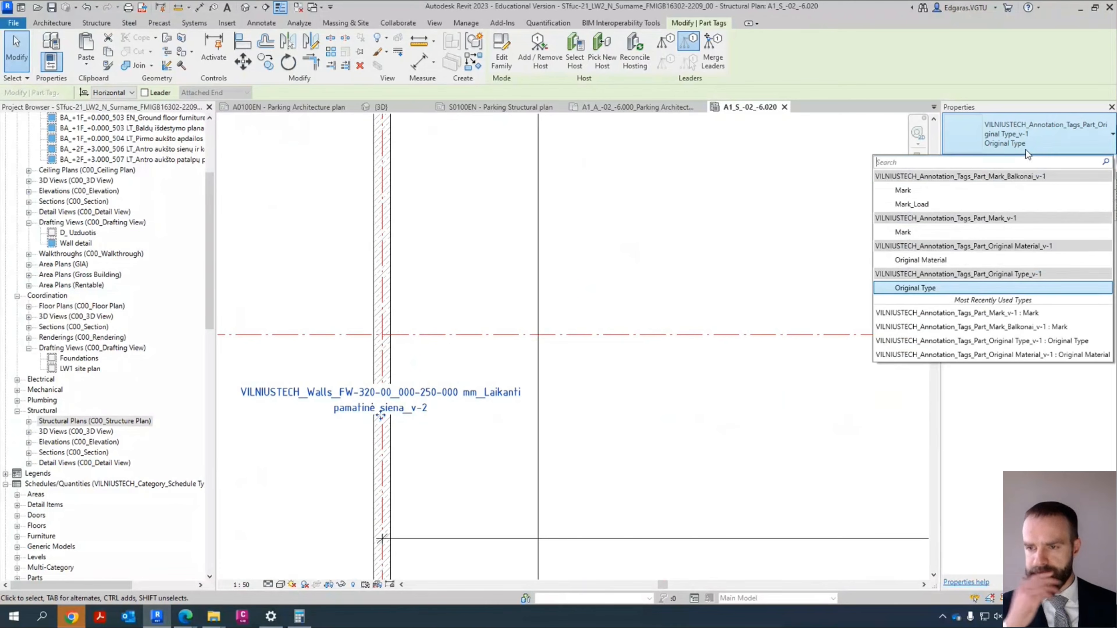
pyautogui.click(930, 233)
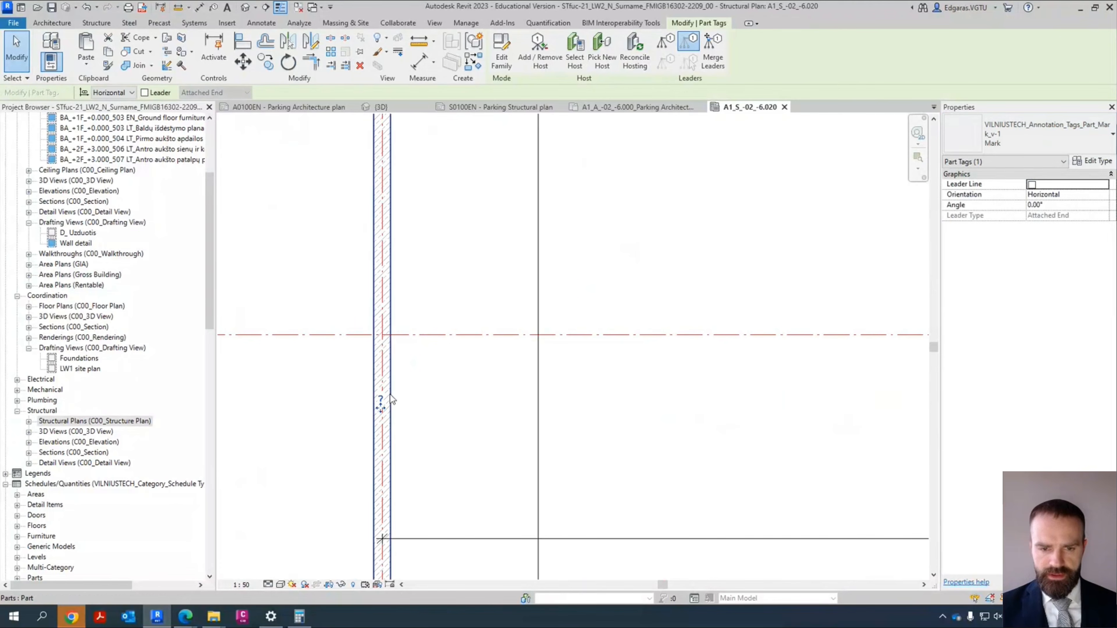
pyautogui.scroll(3, 406, 414)
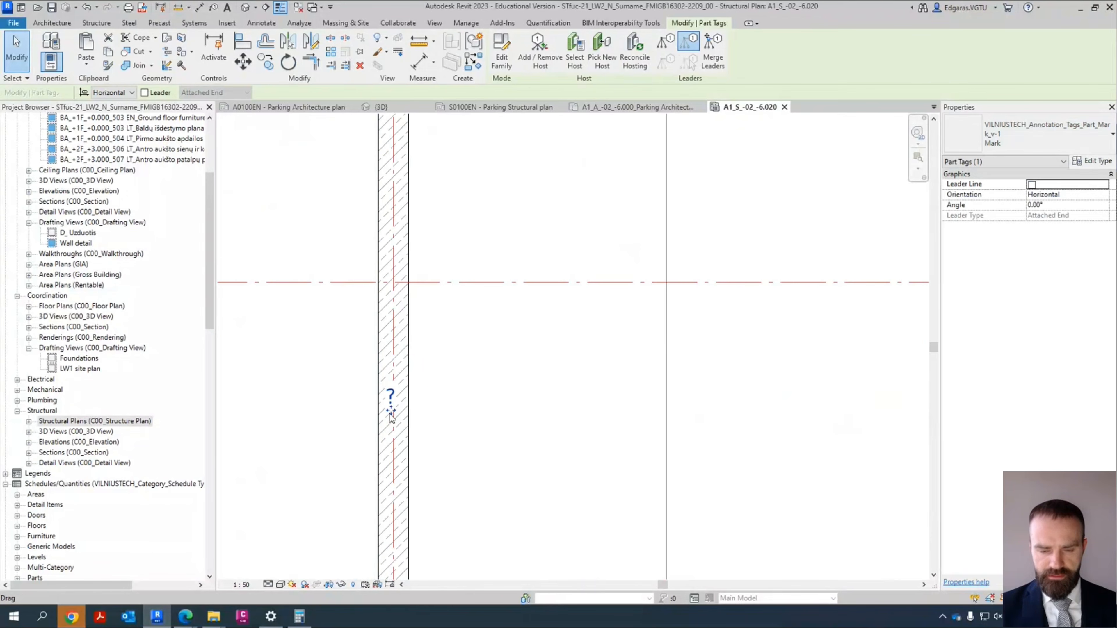
pyautogui.moveTo(390, 408); pyautogui.dragTo(434, 409)
# Step: Try the Part_Mark_Balkonai_v-1 Mark type on the wall's part tag, and return the tag to Original Type
pyautogui.click(1000, 141)
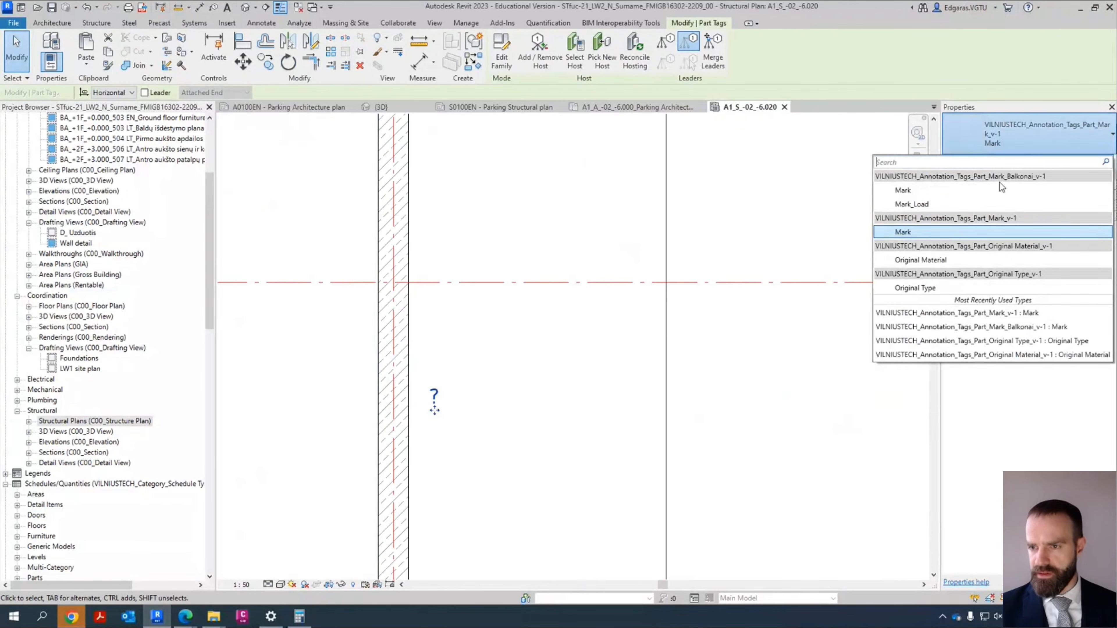
pyautogui.click(927, 190)
pyautogui.click(1049, 115)
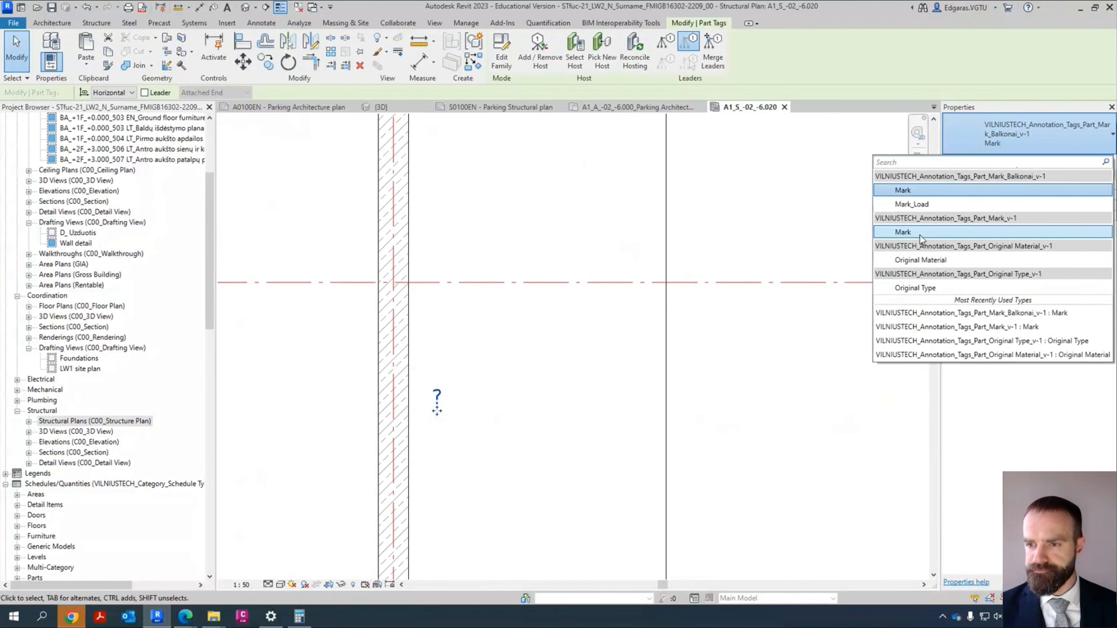
pyautogui.click(935, 286)
# Step: Change the grid 1 wall's part tag to the Part_Original Material_v-1 Original Material type and deselect it
pyautogui.scroll(-2, 594, 323)
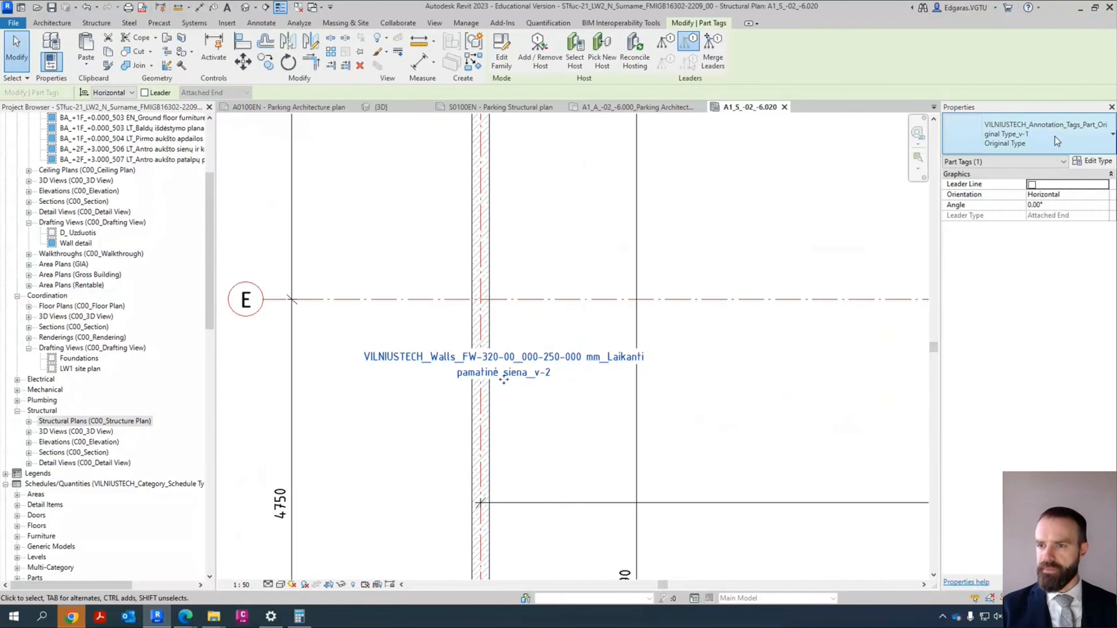
pyautogui.click(1032, 145)
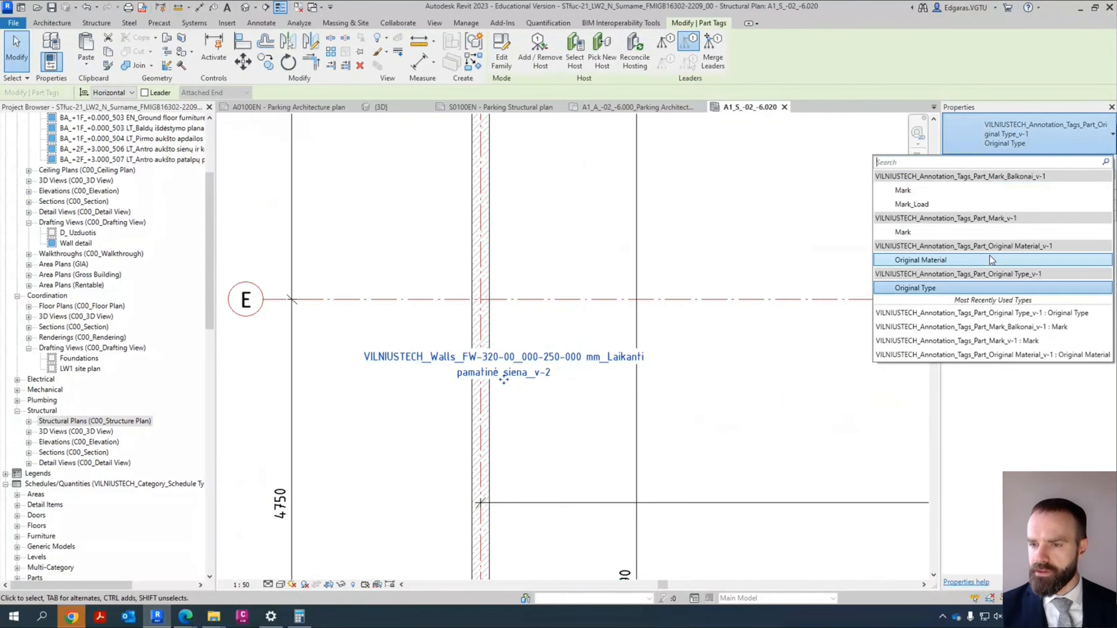
pyautogui.click(989, 259)
pyautogui.scroll(2, 581, 407)
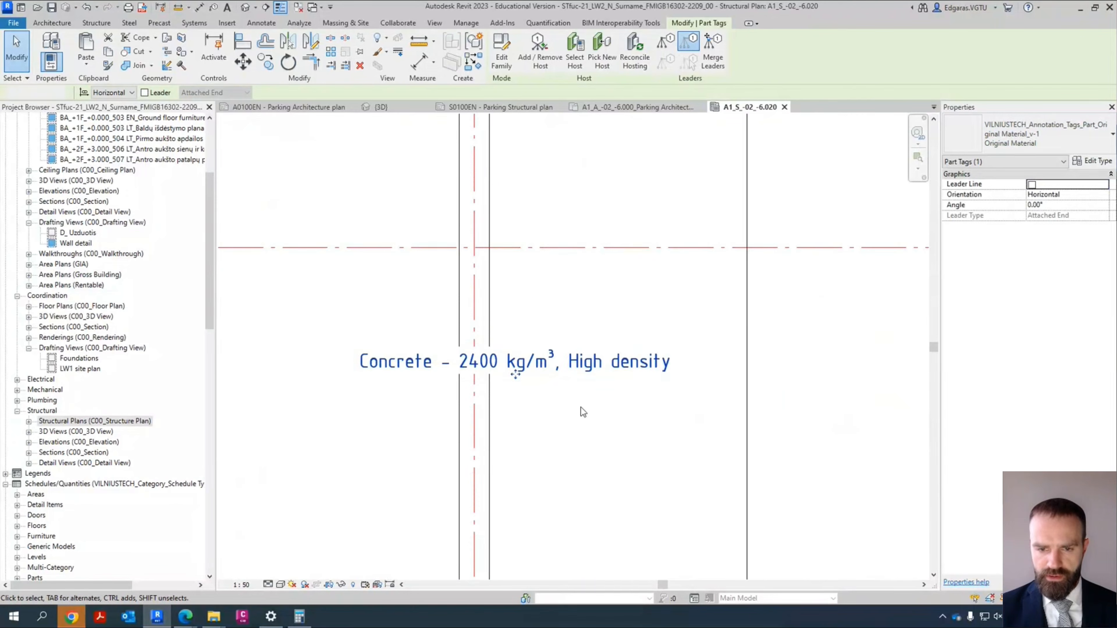
pyautogui.click(581, 407)
pyautogui.scroll(-4, 441, 323)
pyautogui.scroll(4, 438, 312)
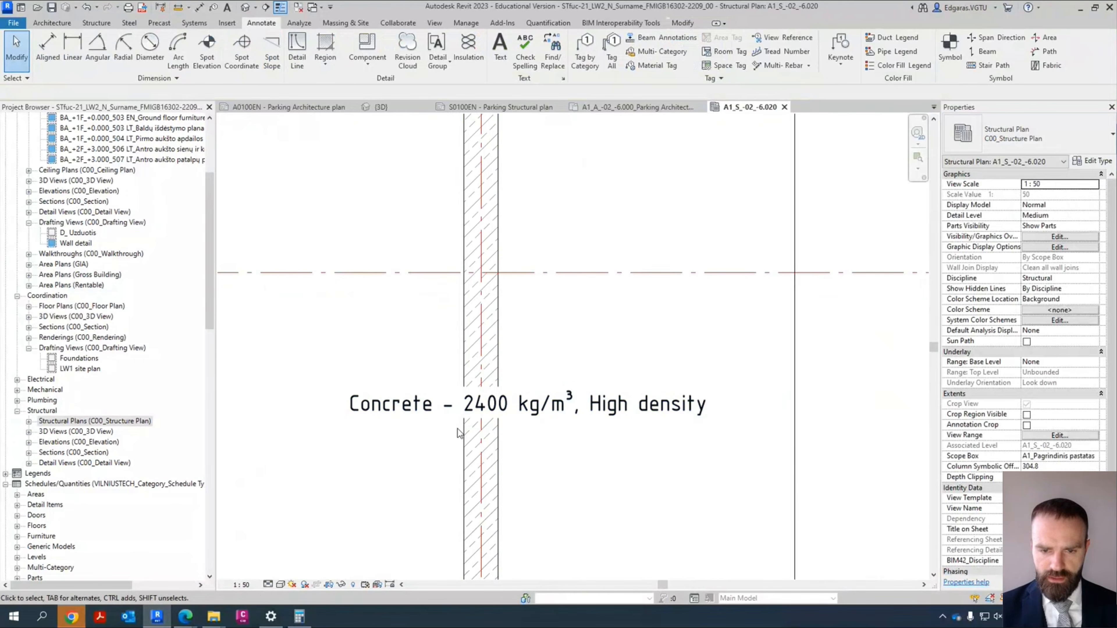
pyautogui.scroll(-5, 437, 382)
pyautogui.moveTo(686, 407); pyautogui.dragTo(591, 288, button='middle')
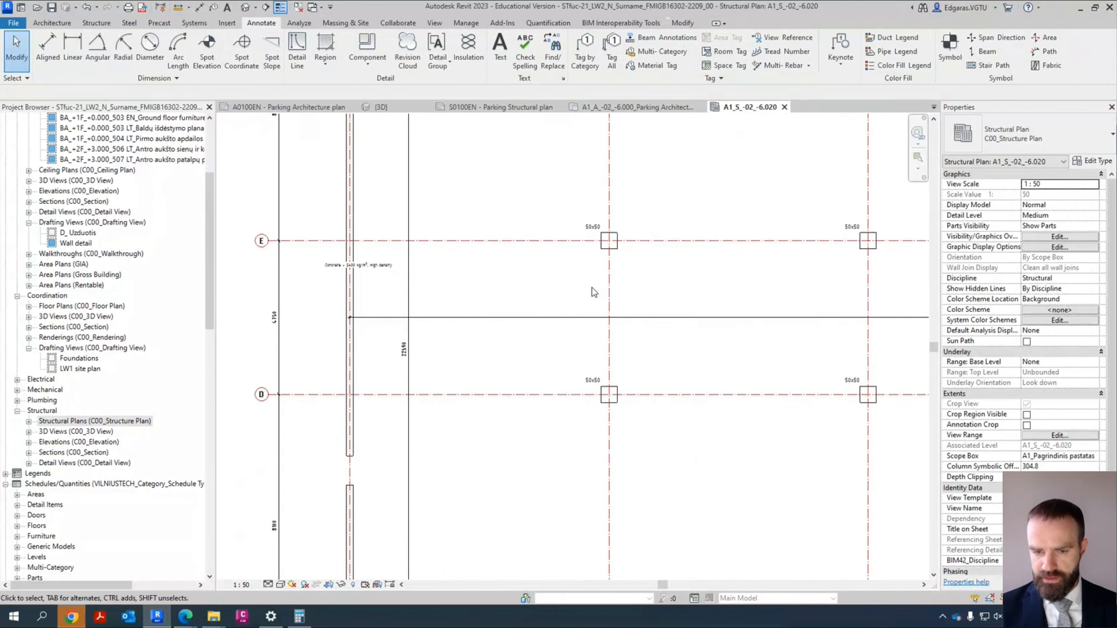
# Step: Review the whole A1_S_-02_-6.020 structural plan and open the S0100EN - Parking Structural plan sheet
pyautogui.scroll(-3, 591, 287)
pyautogui.moveTo(714, 395); pyautogui.dragTo(559, 423, button='middle')
pyautogui.scroll(-3, 559, 423)
pyautogui.scroll(3, 738, 321)
pyautogui.moveTo(747, 371); pyautogui.dragTo(736, 330, button='middle')
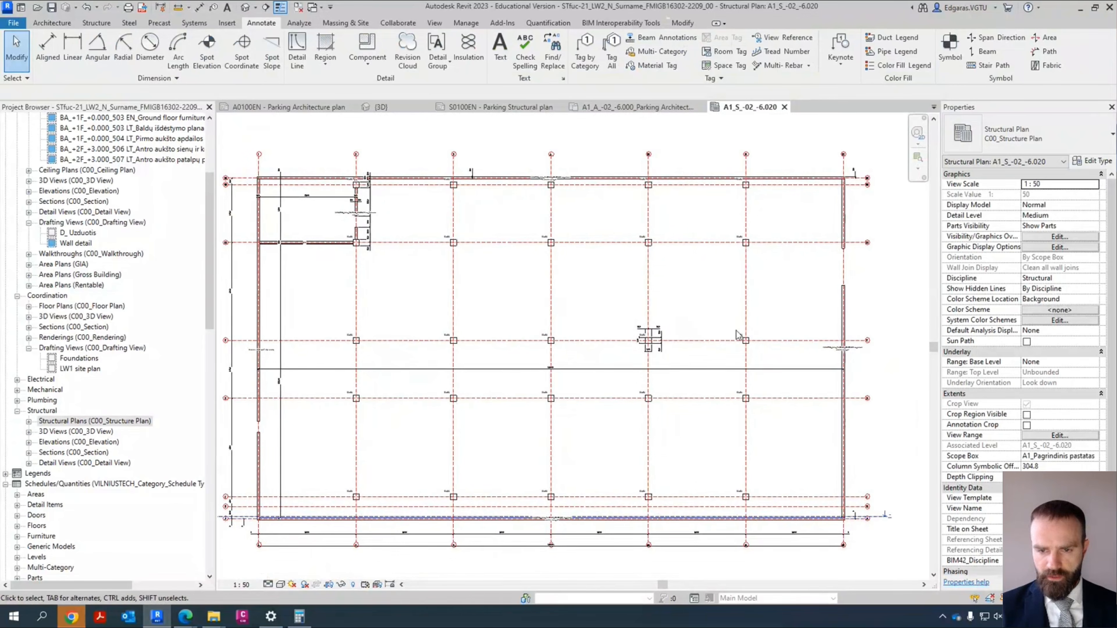
pyautogui.scroll(-2, 555, 322)
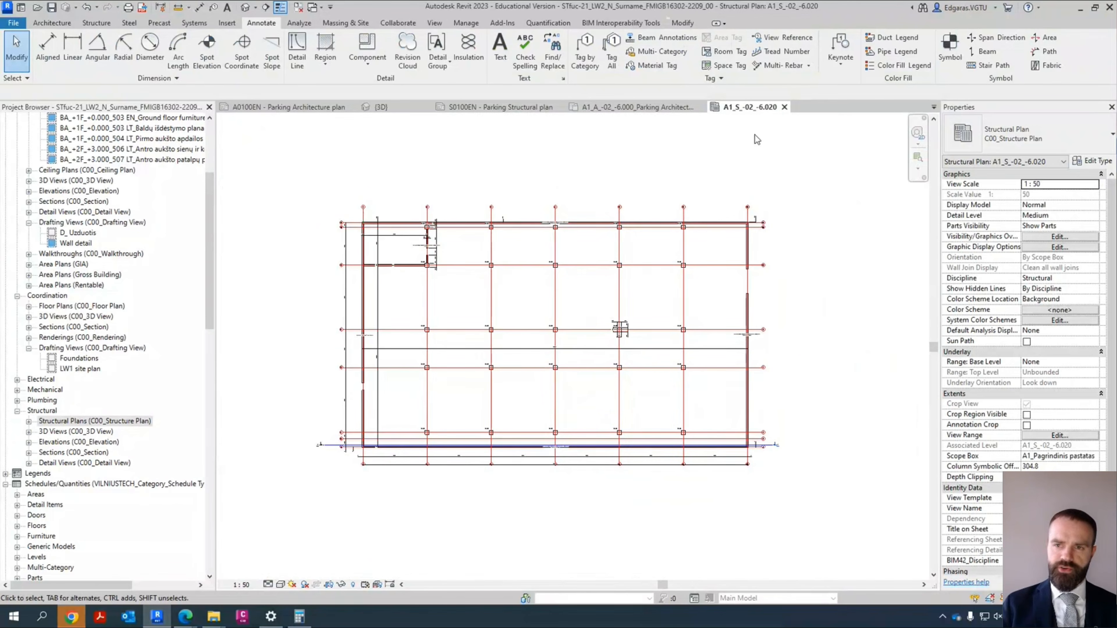
pyautogui.scroll(-1, 161, 389)
pyautogui.moveTo(209, 290); pyautogui.dragTo(208, 540)
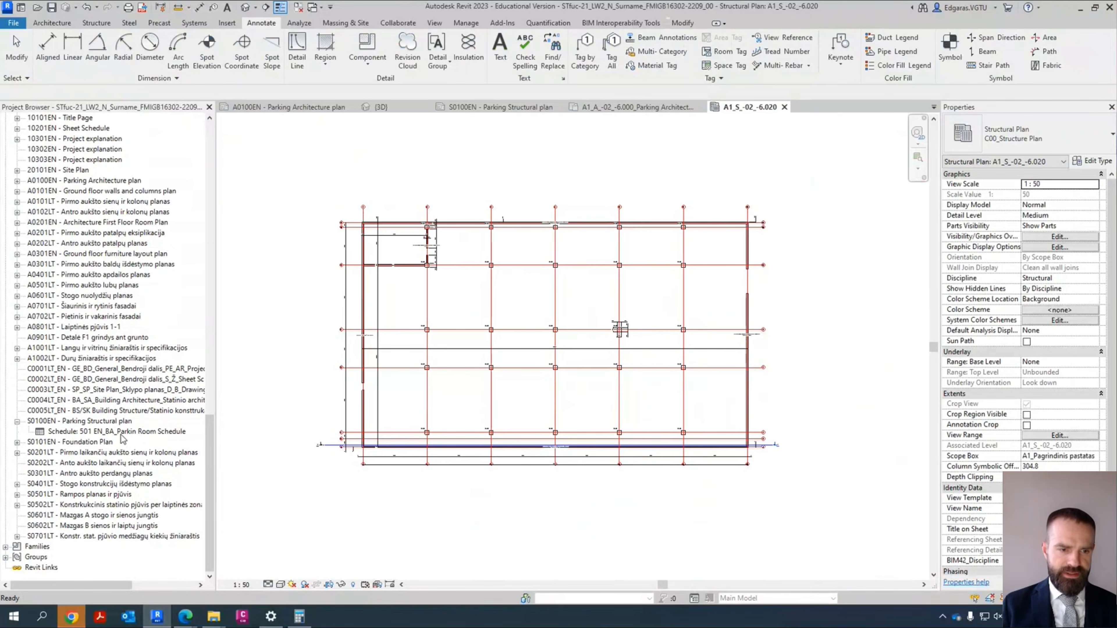
pyautogui.doubleClick(110, 422)
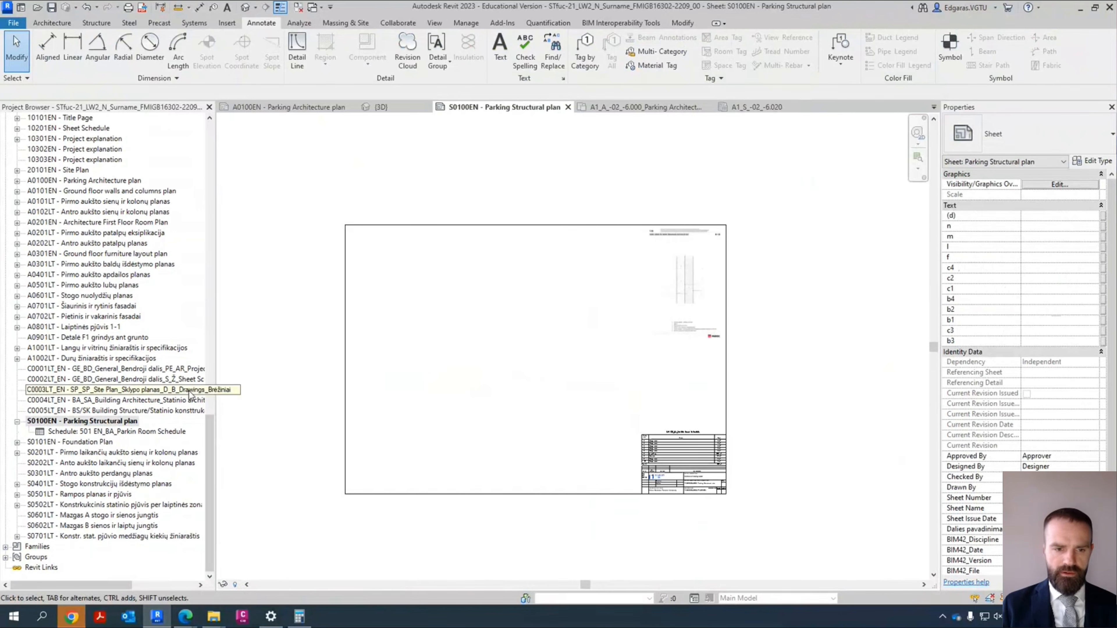
# Step: Place the A1_S_-02_-6.020 structural plan view on the S0100EN - Parking Structural plan sheet
pyautogui.moveTo(206, 458); pyautogui.dragTo(200, 153)
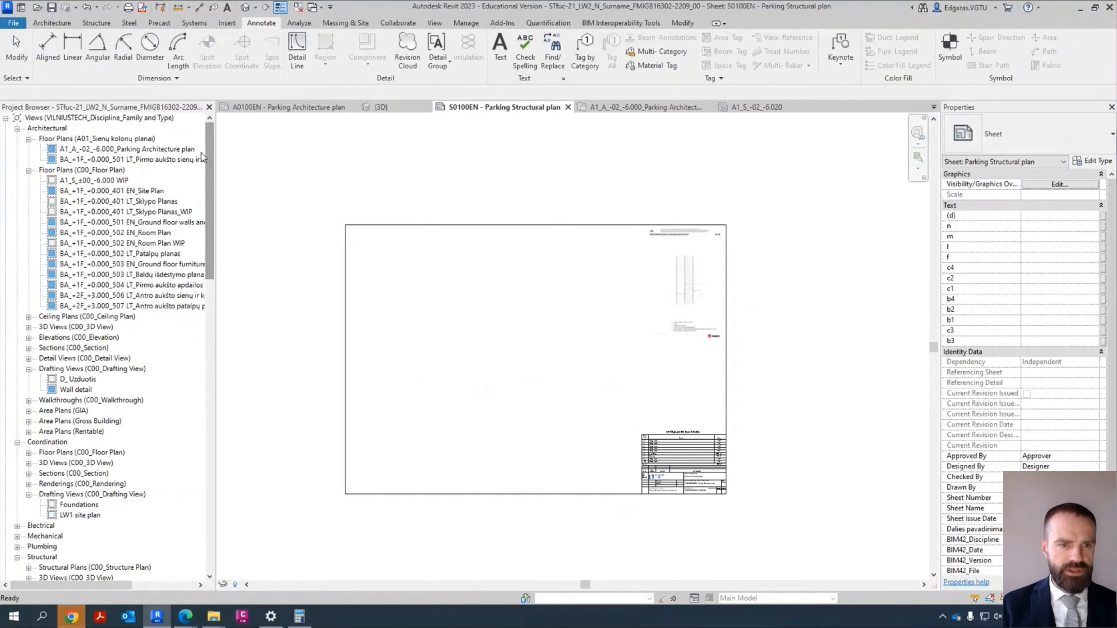
pyautogui.scroll(-4, 137, 175)
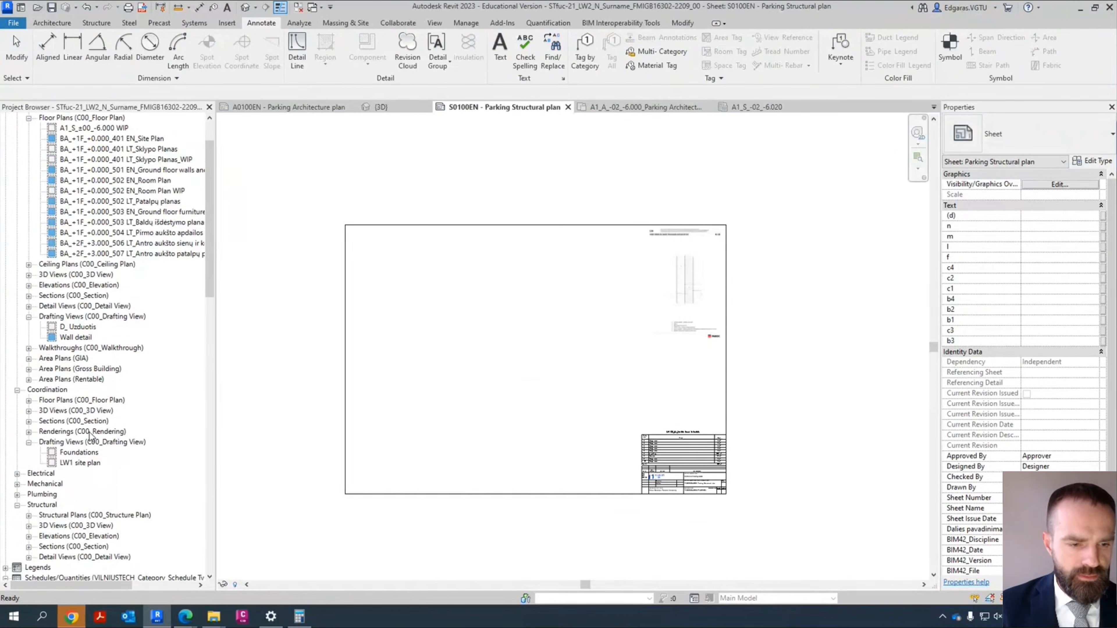
pyautogui.doubleClick(67, 453)
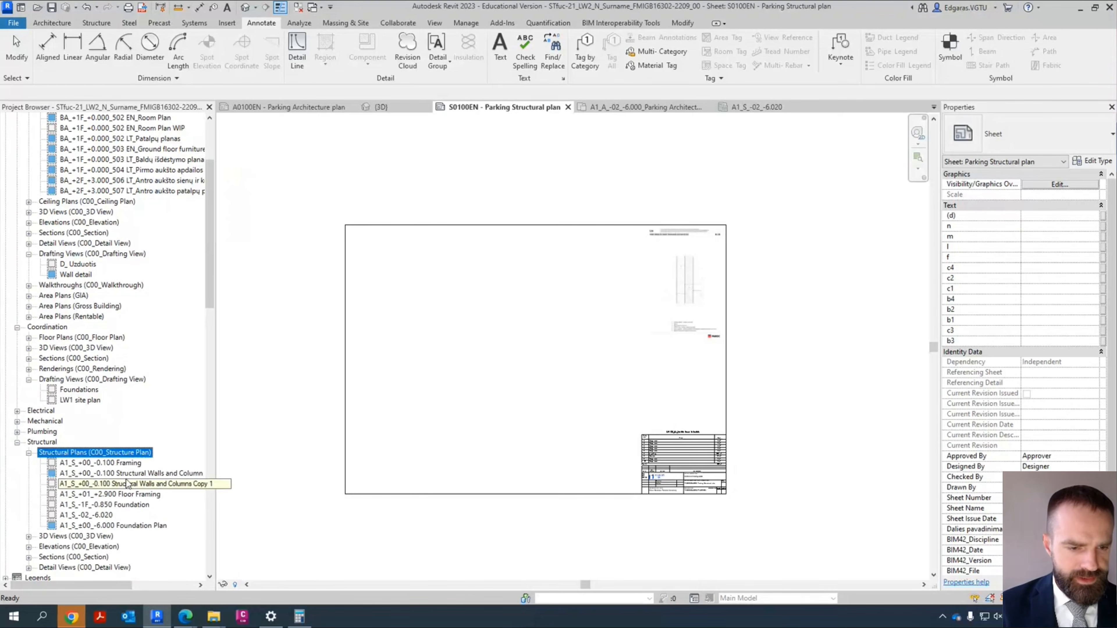
pyautogui.click(106, 516)
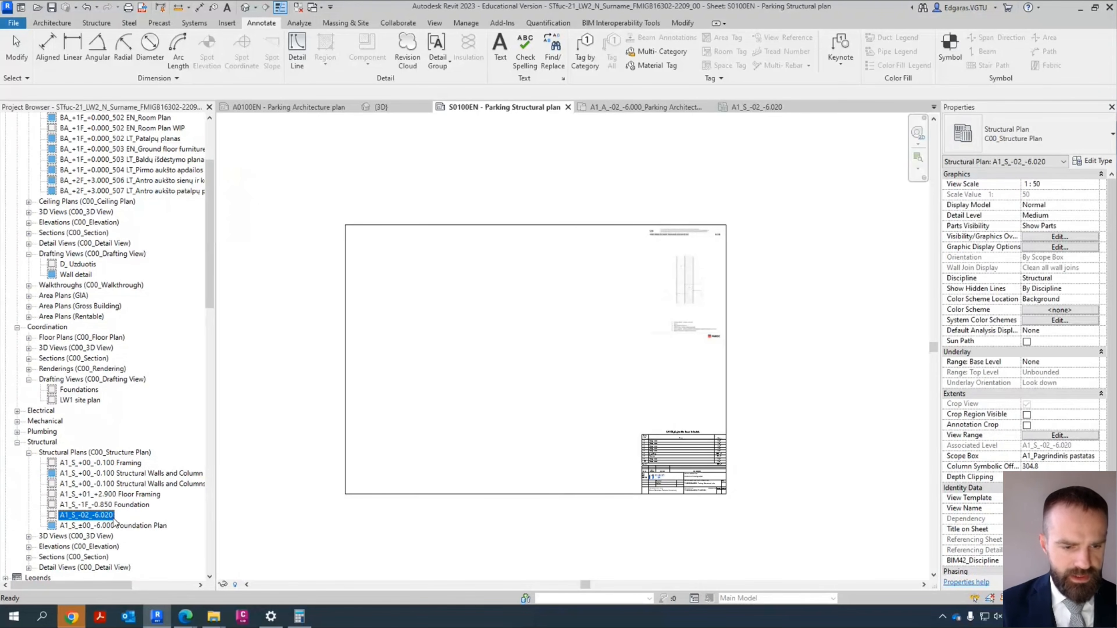
pyautogui.click(514, 372)
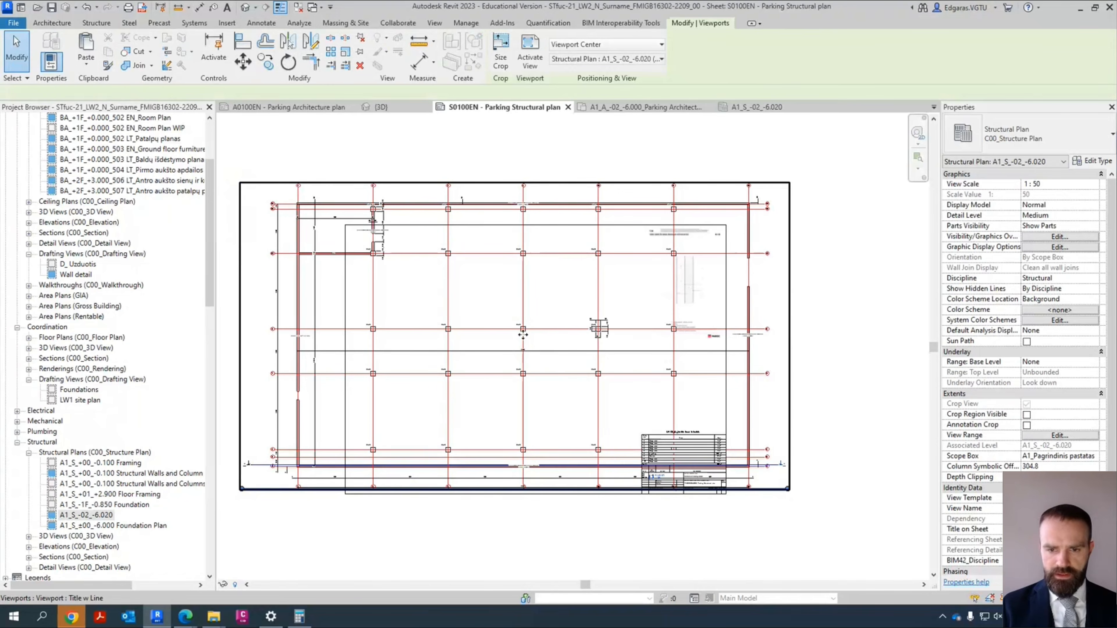
# Step: Set the placed plan's view scale to 1 : 100 and move its viewport inside the sheet frame
pyautogui.click(1093, 185)
pyautogui.click(1048, 230)
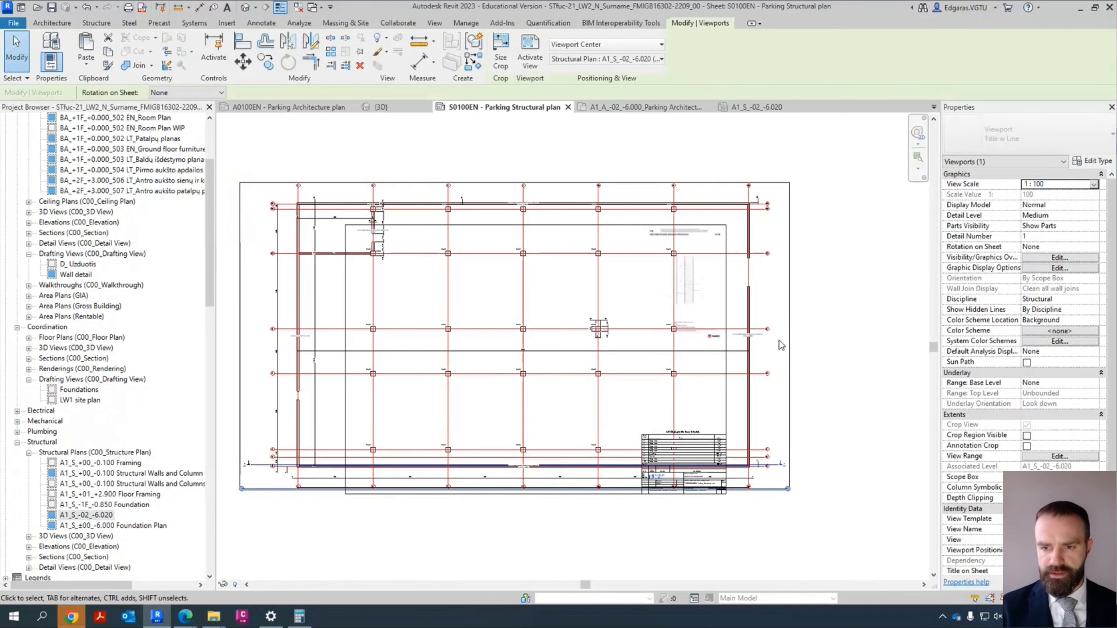
pyautogui.click(873, 311)
pyautogui.moveTo(469, 411); pyautogui.dragTo(594, 331)
# Step: Change the viewport type to Vaizdo numeris-Pavadinimas-Mastelis_ISOCPEUR 2-5 mm and move the view title above the plan
pyautogui.click(1004, 138)
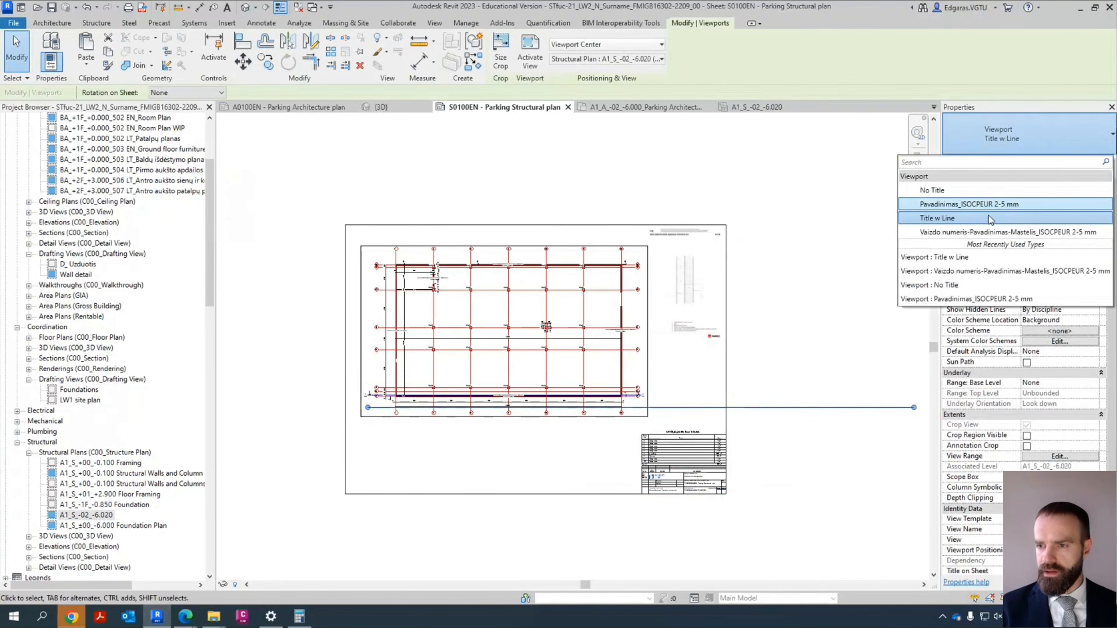
pyautogui.click(983, 234)
pyautogui.click(764, 365)
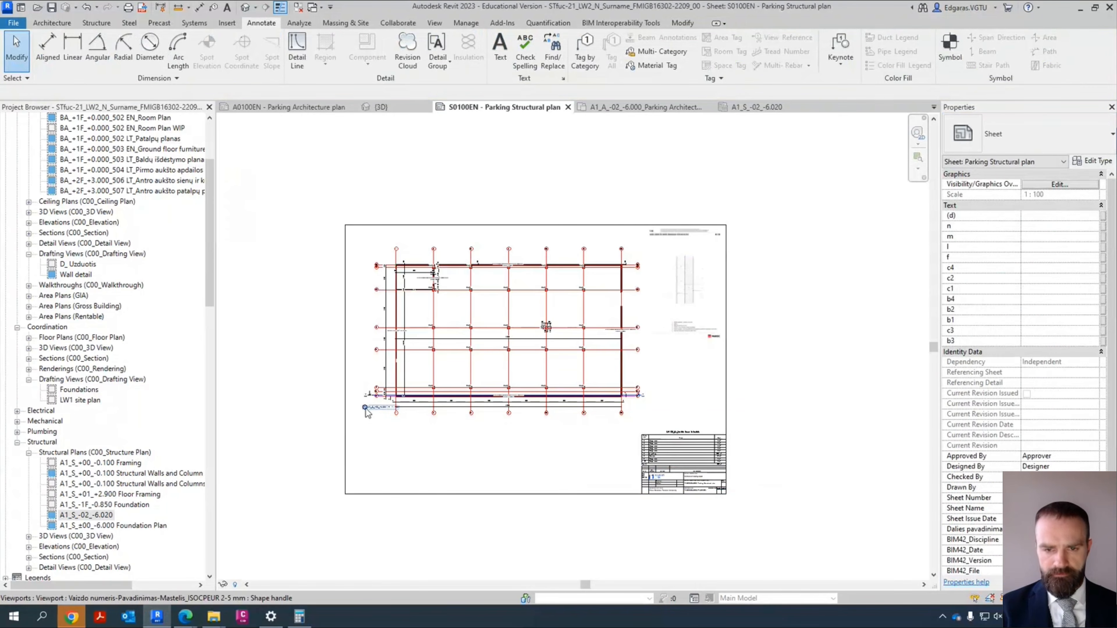
pyautogui.moveTo(367, 408); pyautogui.dragTo(506, 209)
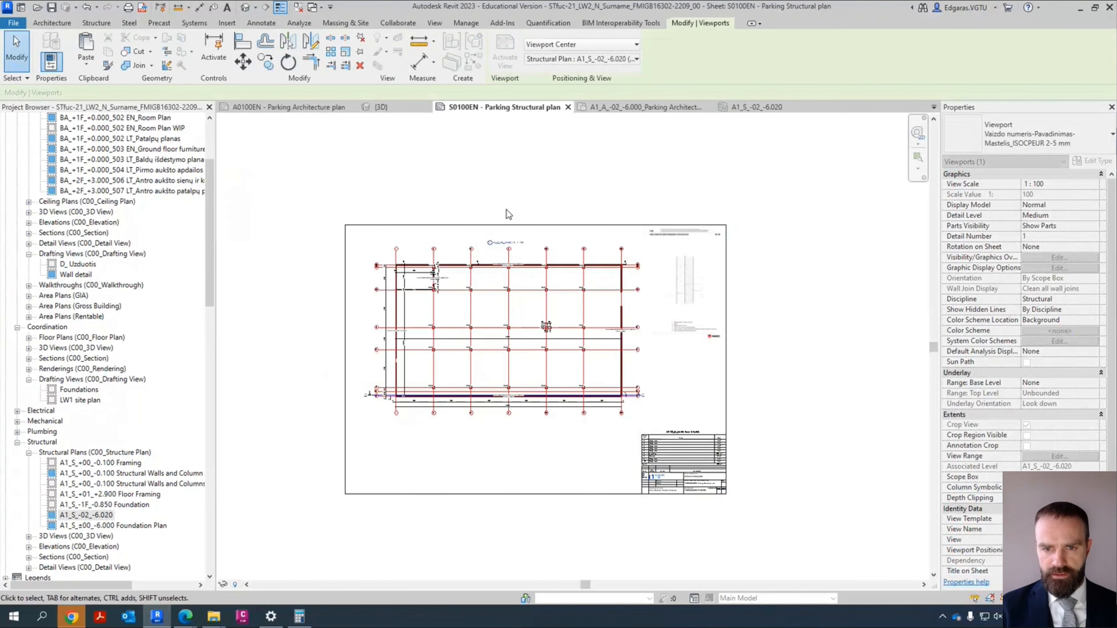
# Step: Examine the view title, dimensions and tags of the plan placed on the sheet
pyautogui.scroll(6, 506, 210)
pyautogui.scroll(-5, 552, 176)
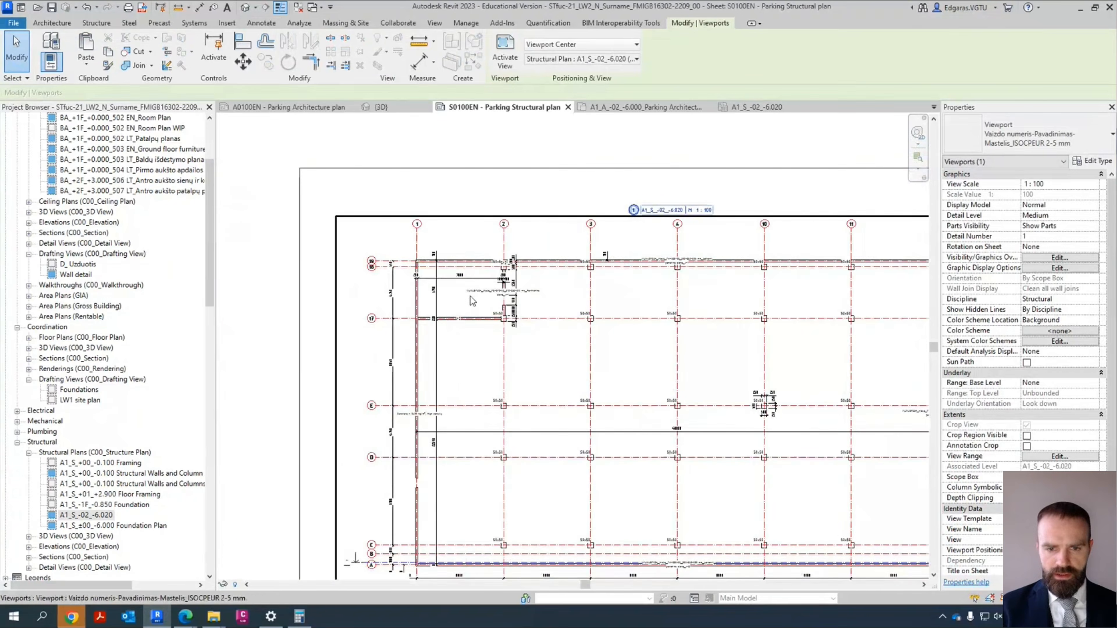
pyautogui.scroll(5, 419, 247)
pyautogui.scroll(-3, 338, 211)
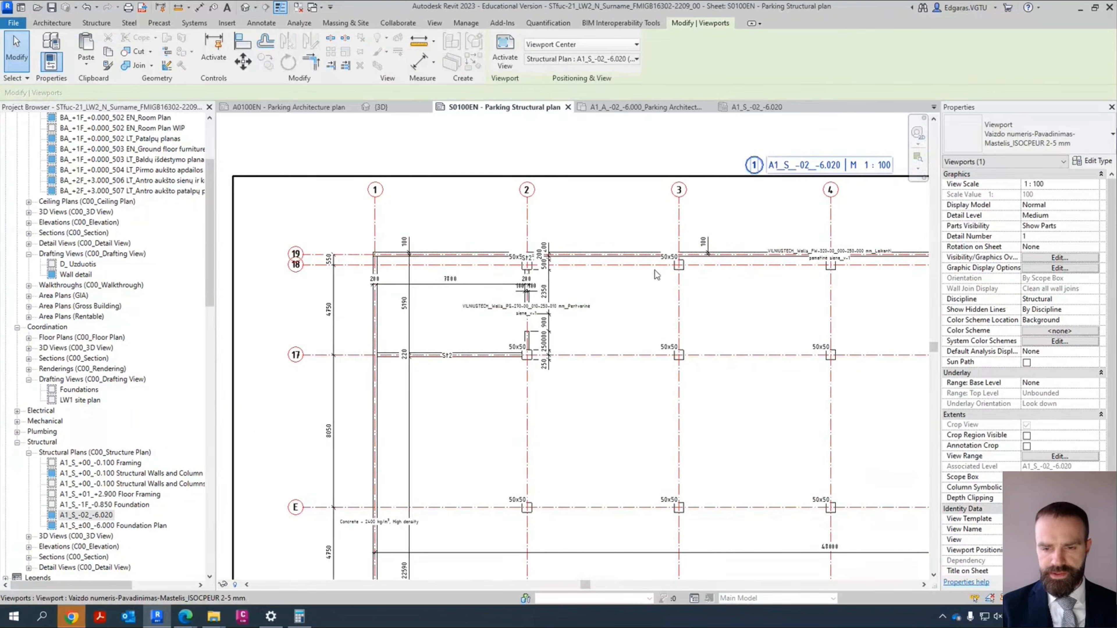
pyautogui.scroll(-4, 555, 335)
pyautogui.scroll(-3, 567, 374)
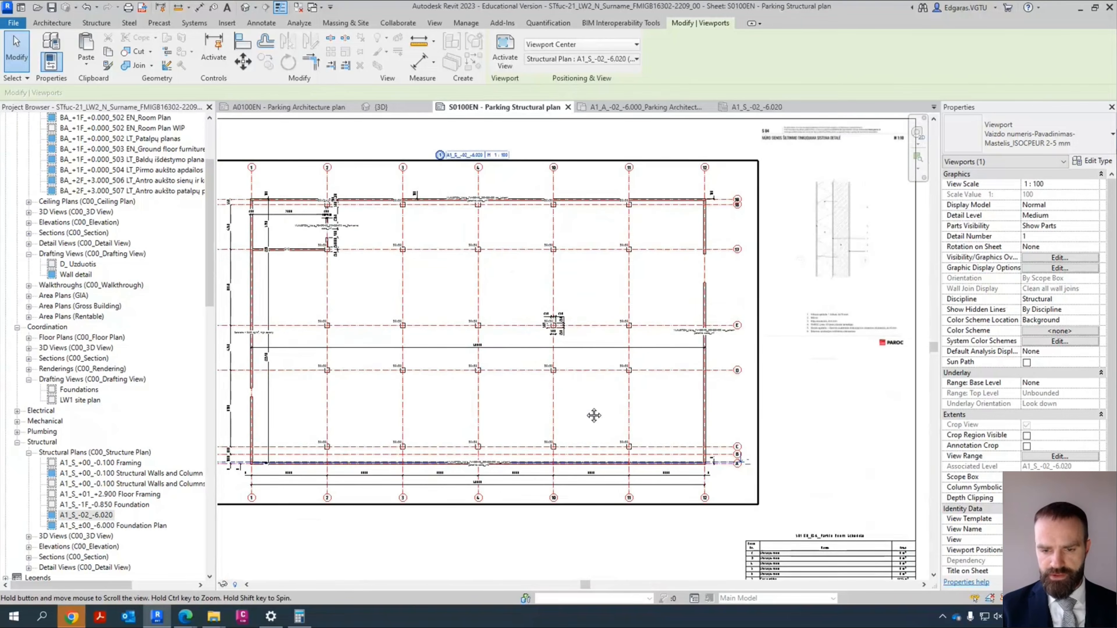
pyautogui.click(564, 522)
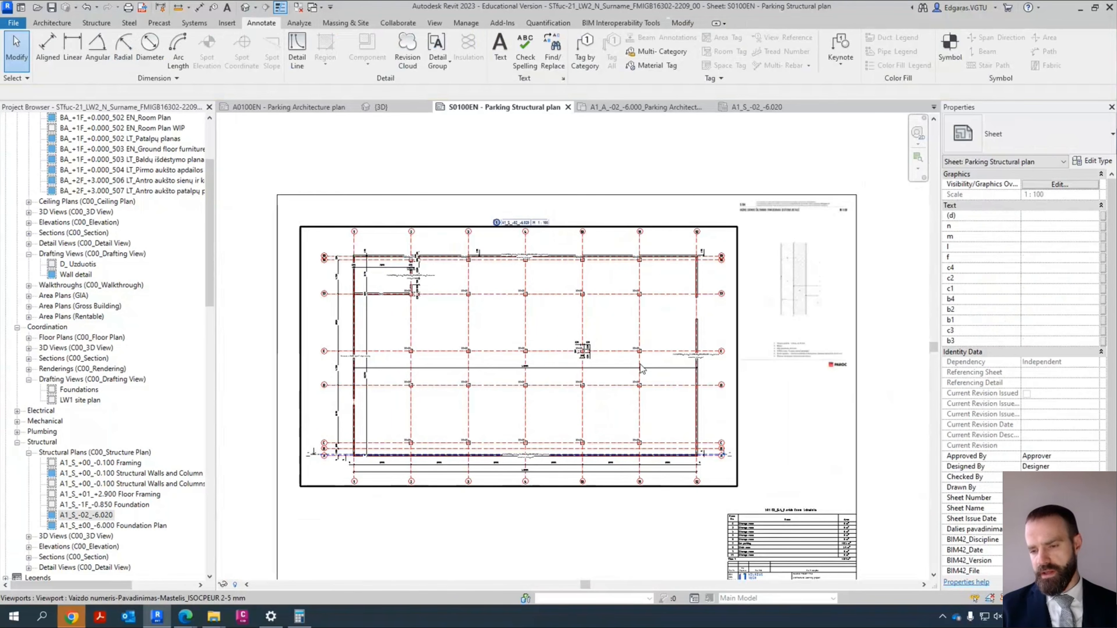
# Step: Delete the 501 EN_BA_Parkin Room Schedule above the sheet's title block
pyautogui.scroll(4, 760, 473)
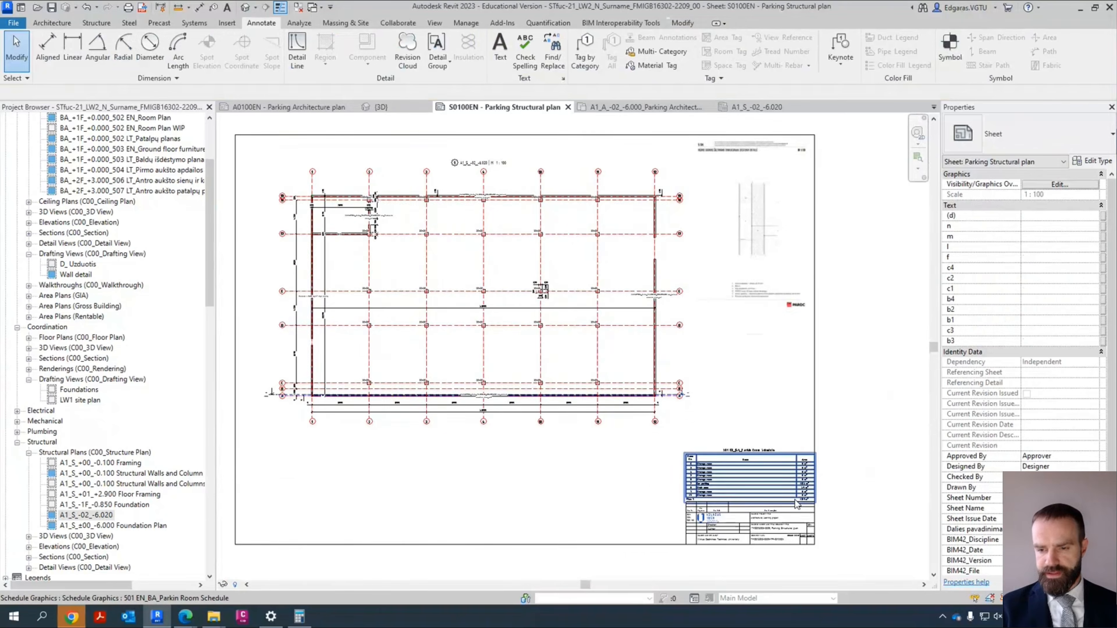
pyautogui.scroll(3, 760, 472)
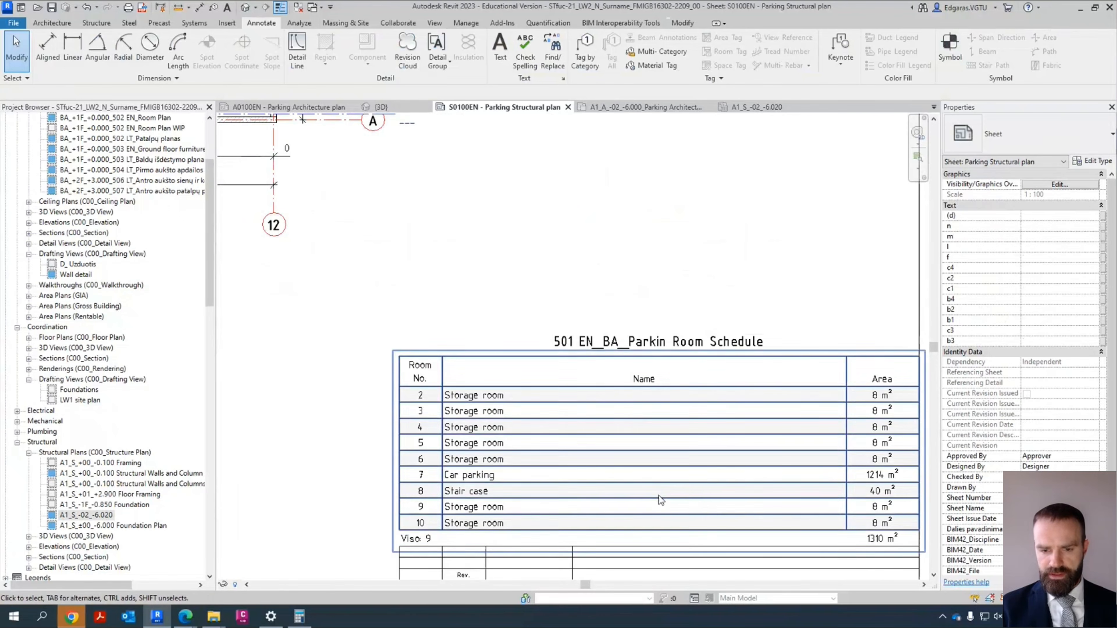
pyautogui.click(660, 502)
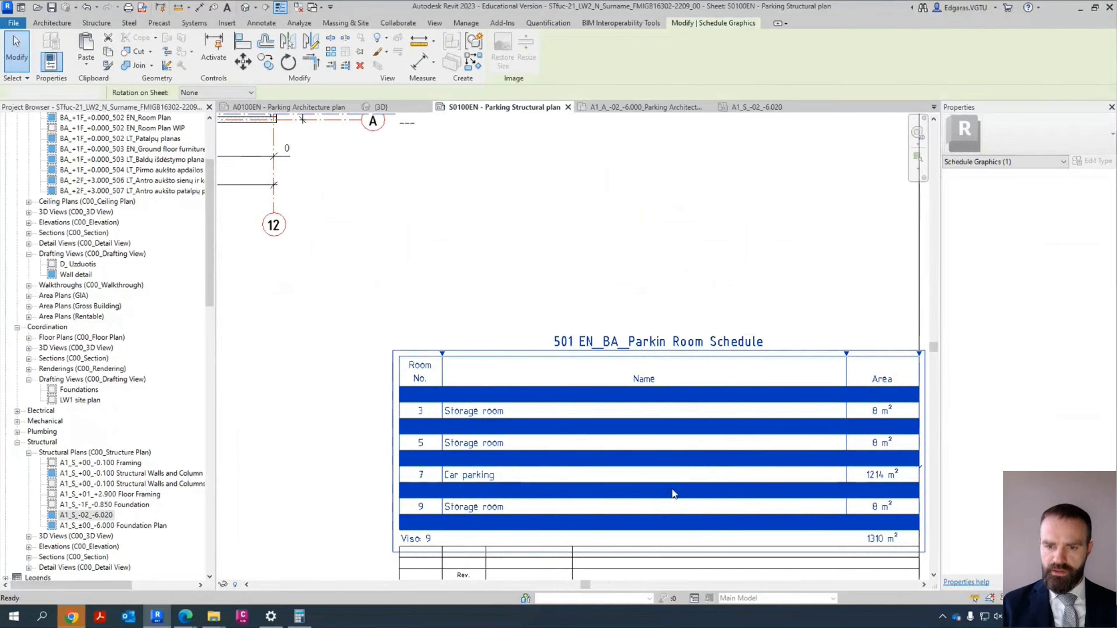
pyautogui.press('Delete')
pyautogui.scroll(-3, 750, 494)
# Step: Open the S0101EN - Foundation Plan and S0201LT sheets and find the load-bearing column and wall schedules on S0201LT
pyautogui.scroll(-4, 88, 506)
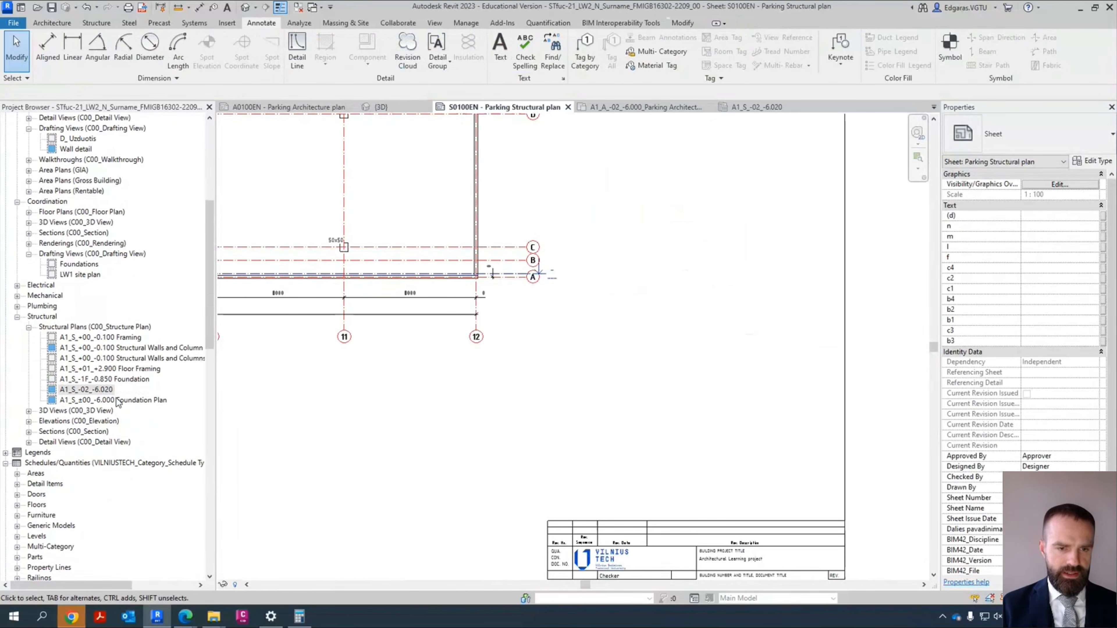
pyautogui.moveTo(210, 330); pyautogui.dragTo(207, 545)
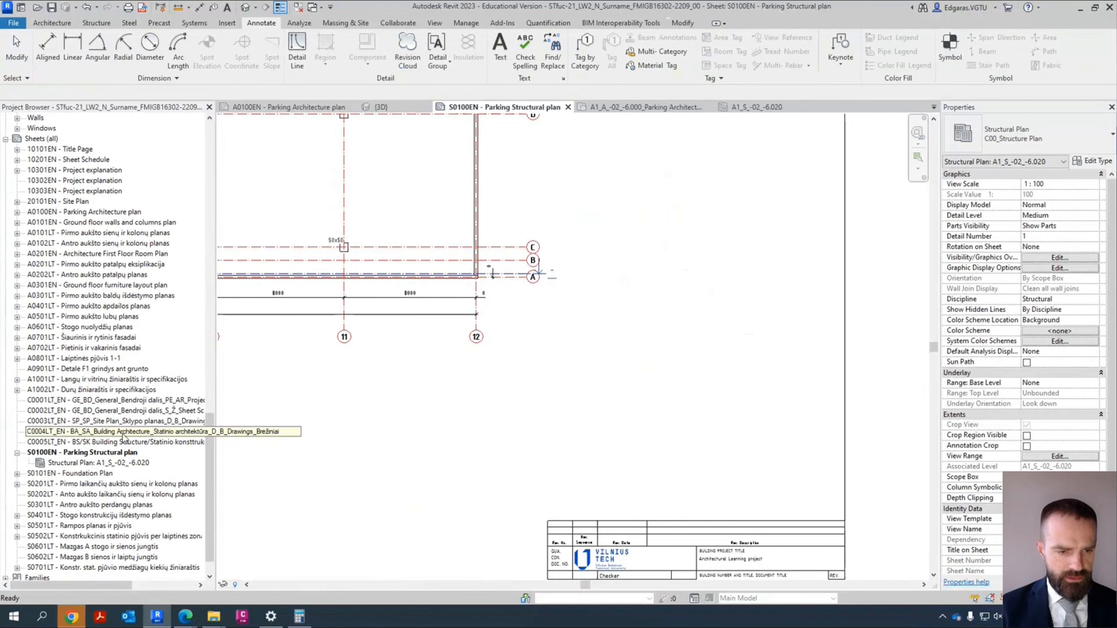
pyautogui.doubleClick(86, 474)
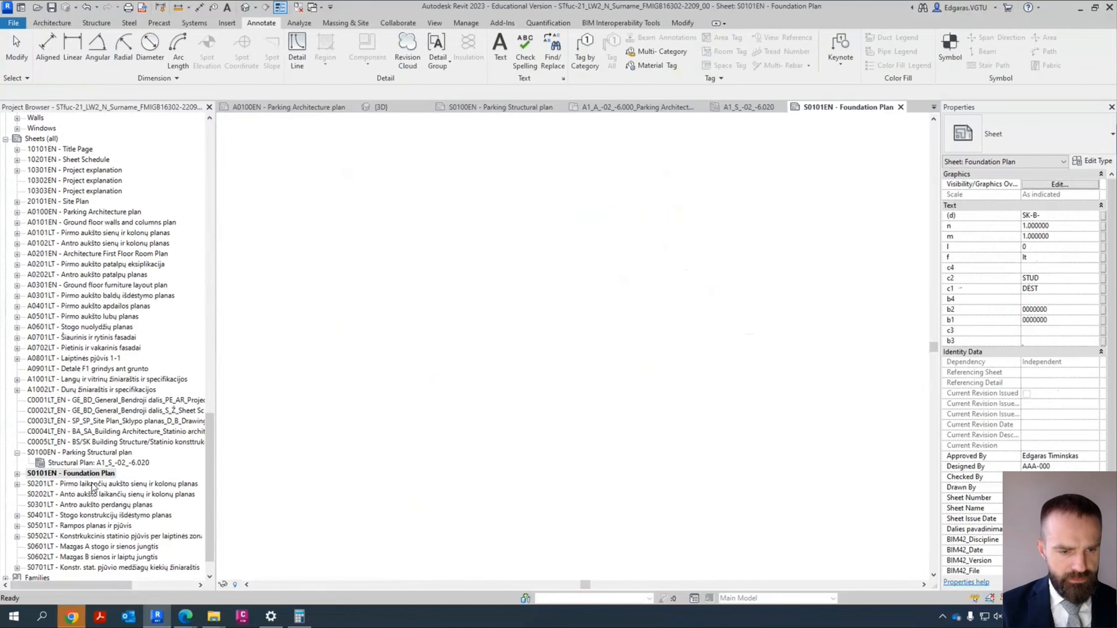
pyautogui.click(96, 485)
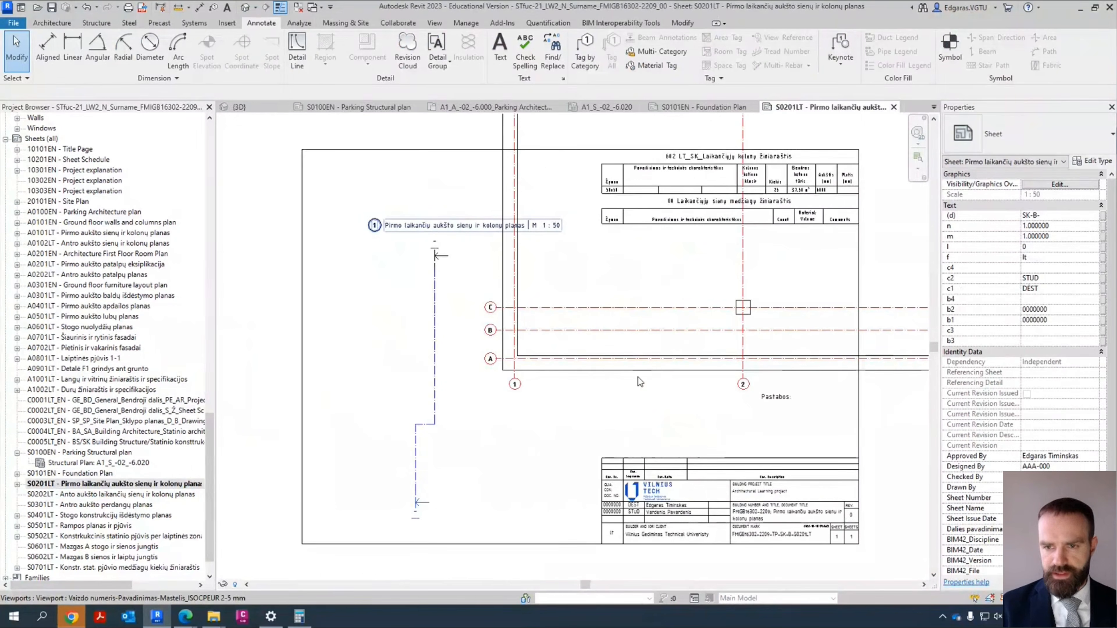
pyautogui.moveTo(700, 193); pyautogui.dragTo(557, 351, button='middle')
pyautogui.scroll(3, 545, 351)
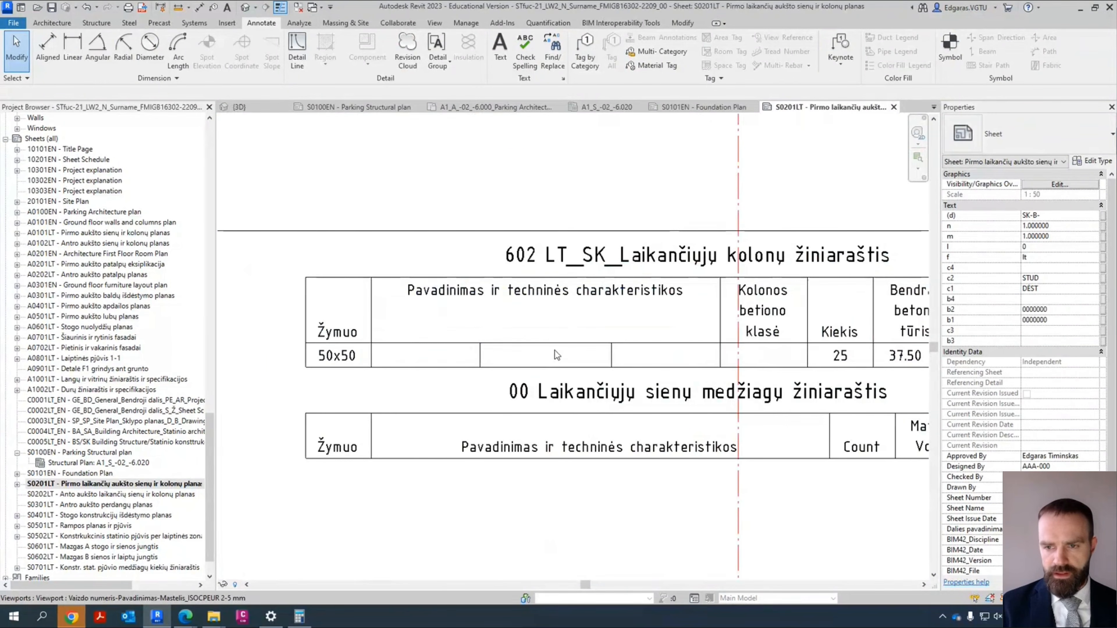
# Step: Copy the 602 LT_SK_Laikančiųjų kolonų žiniaraštis and 00 Laikančiųjų sienų medžiagų žiniaraštis schedules from S0201LT onto the S0100EN sheet
pyautogui.click(686, 280)
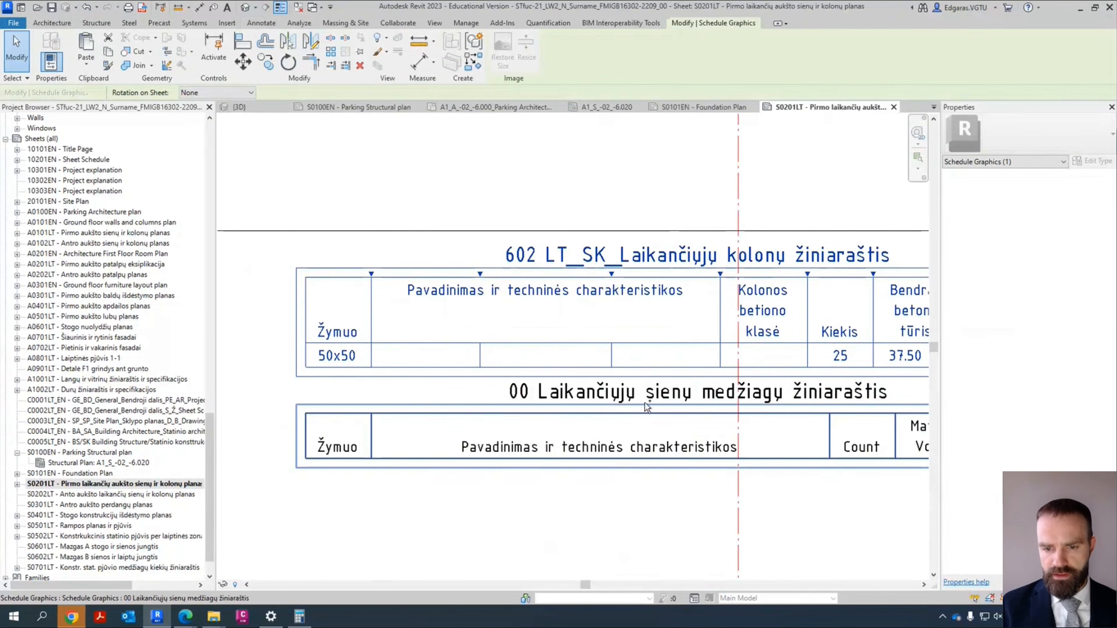
pyautogui.keyDown('ctrl'); pyautogui.click(640, 396); pyautogui.keyUp('ctrl')
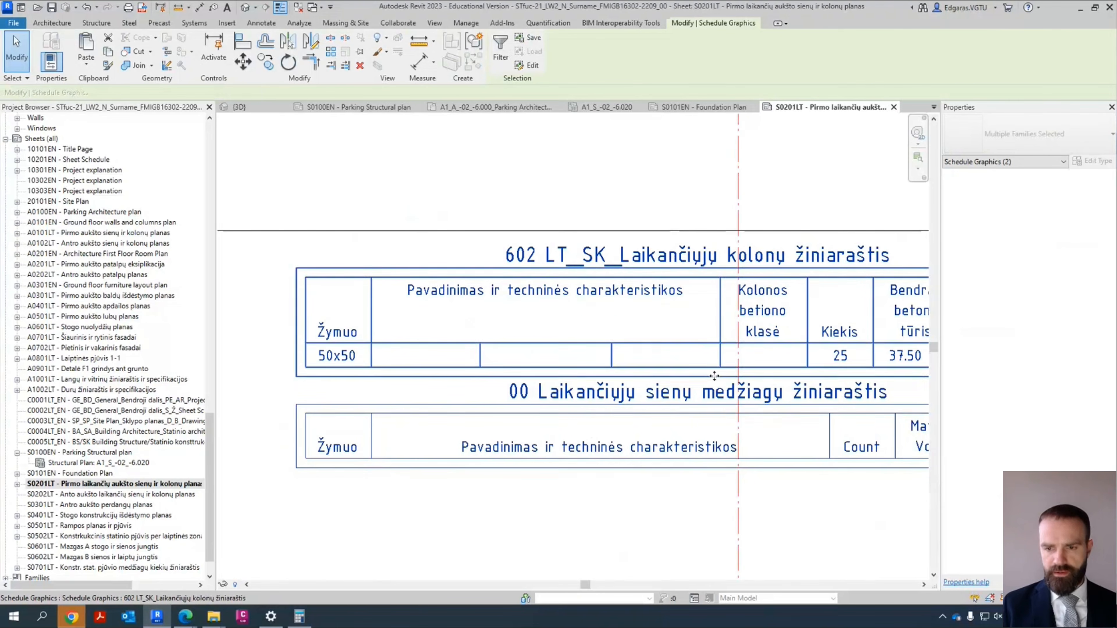
pyautogui.click(92, 482)
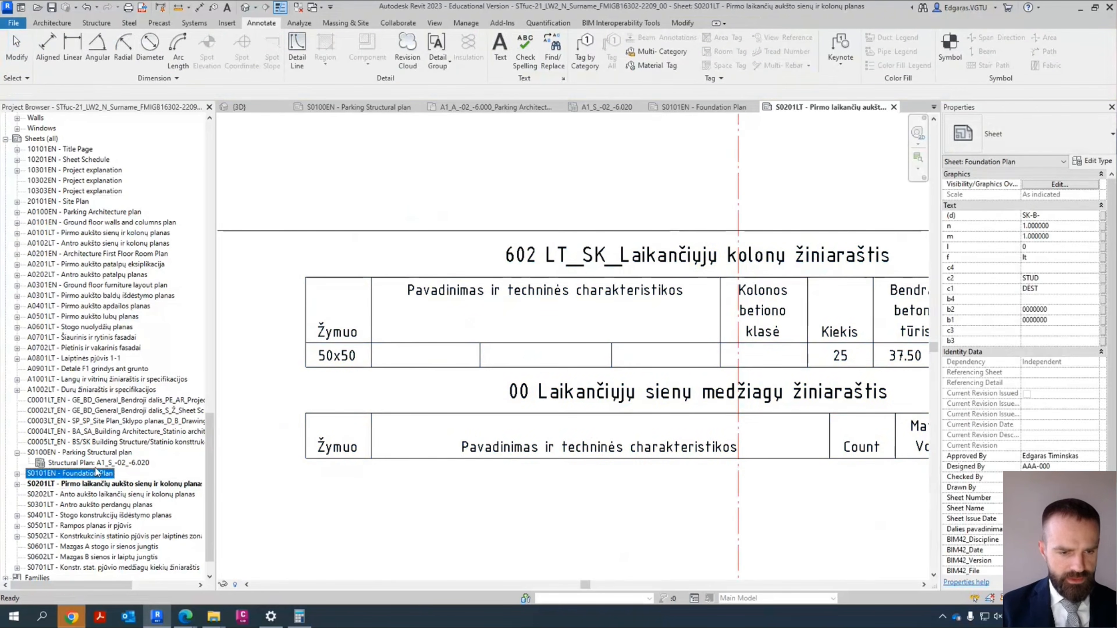
pyautogui.doubleClick(81, 452)
pyautogui.hotkey('ctrl', 'v')
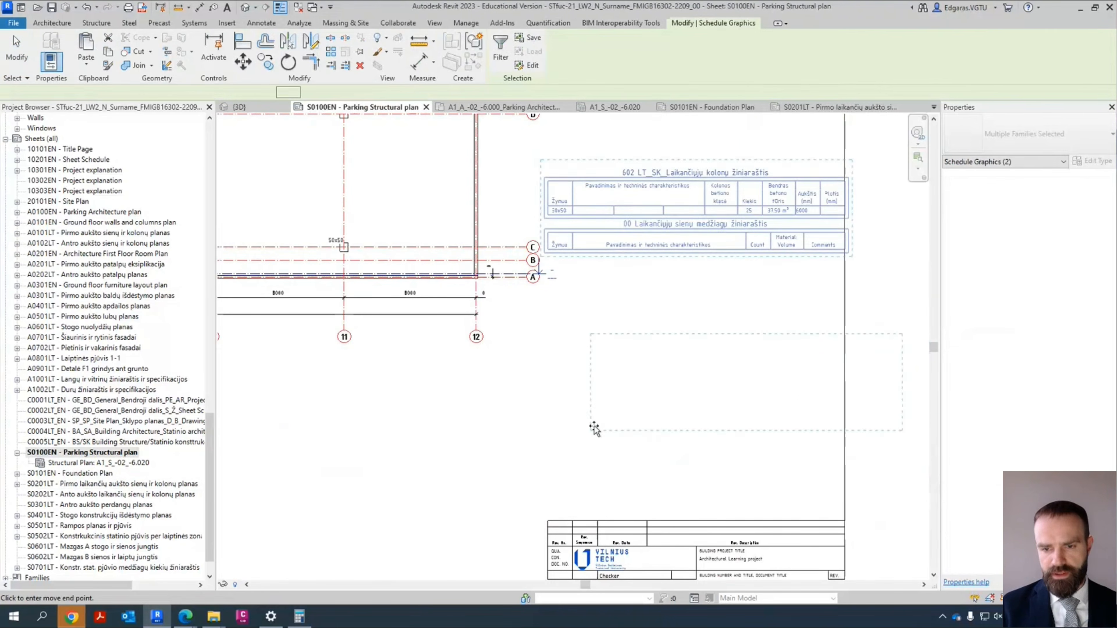
pyautogui.click(535, 462)
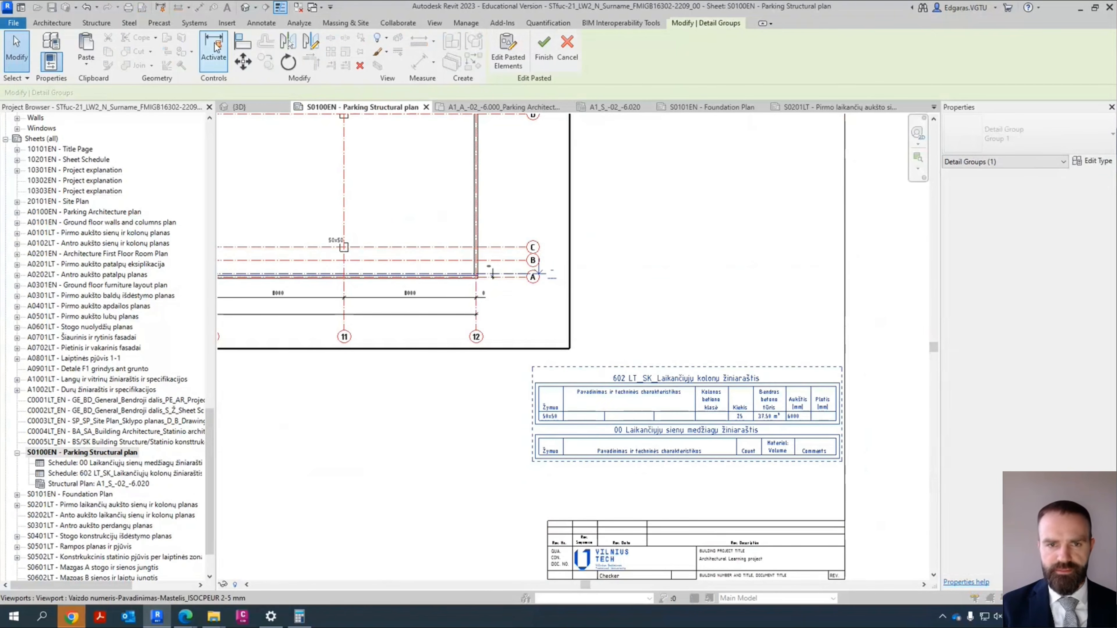
# Step: Move the two pasted schedules directly above the title block, aligned with the sheet frame, and finish the paste
pyautogui.click(243, 62)
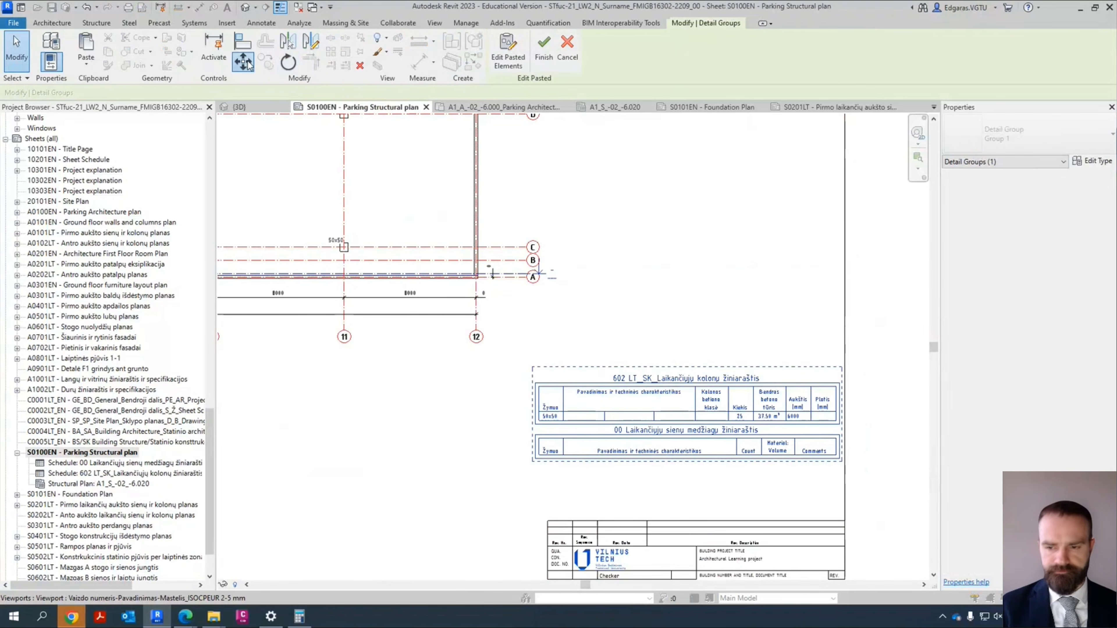
pyautogui.click(841, 457)
pyautogui.click(842, 526)
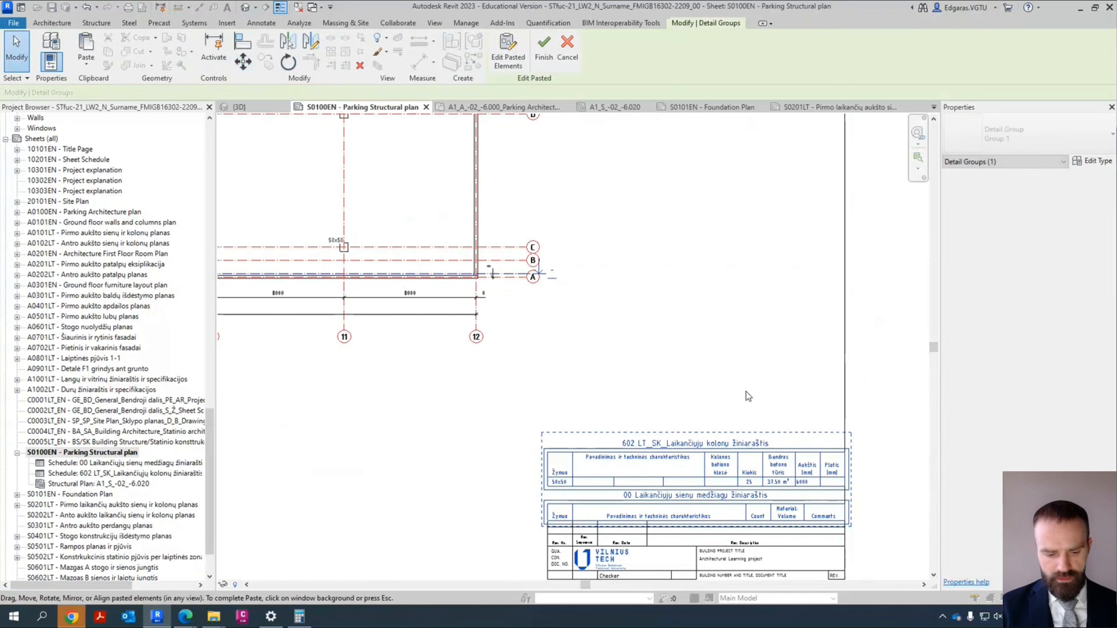
pyautogui.click(741, 337)
pyautogui.moveTo(747, 377); pyautogui.dragTo(695, 507)
pyautogui.click(766, 398)
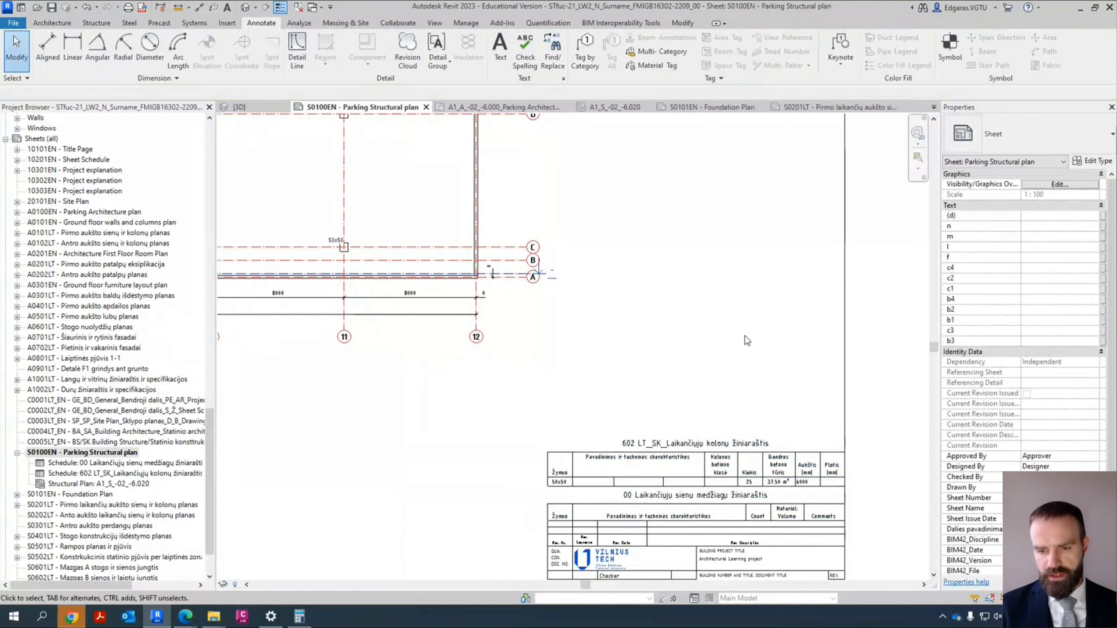
pyautogui.scroll(-4, 744, 335)
pyautogui.moveTo(496, 392); pyautogui.dragTo(589, 486, button='middle')
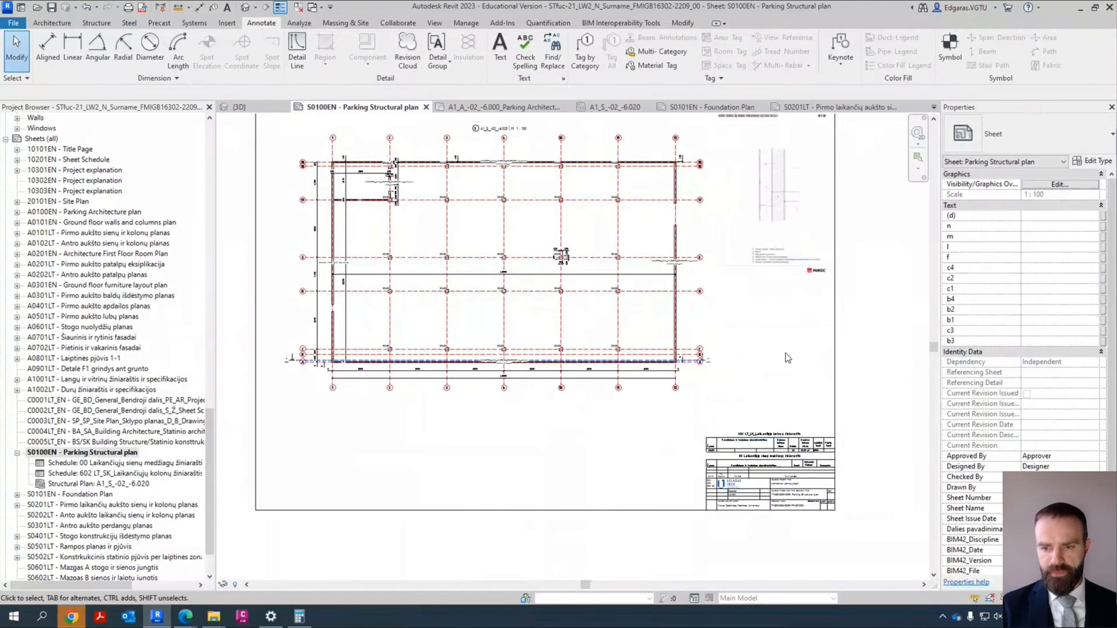
pyautogui.moveTo(769, 393); pyautogui.dragTo(789, 438, button='middle')
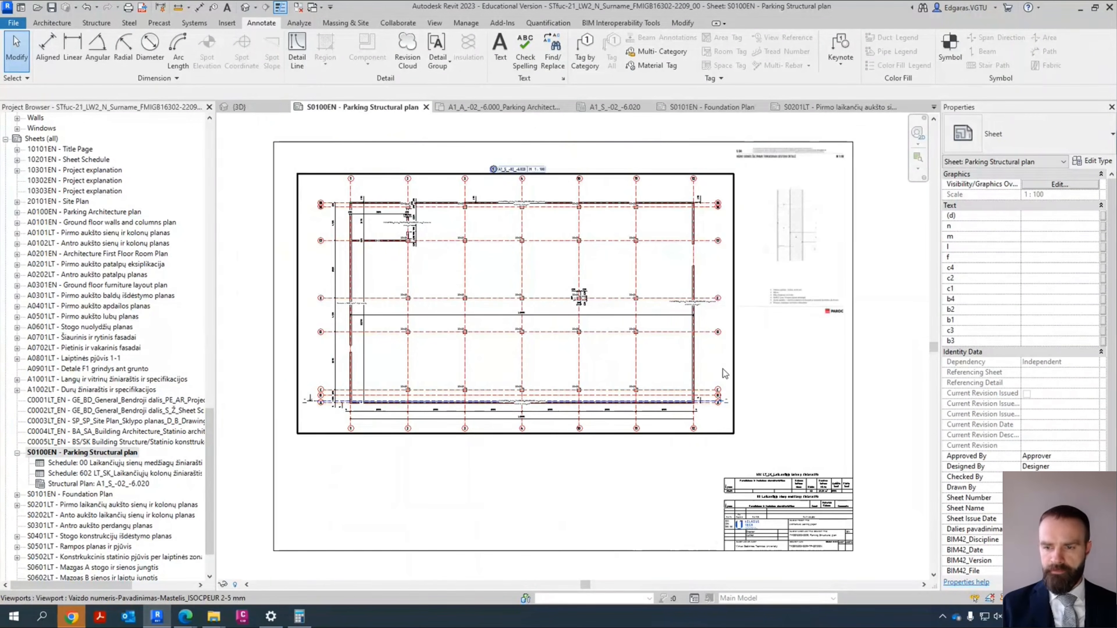
# Step: Examine the load-bearing column and wall schedules above the title block on the S0100EN sheet
pyautogui.moveTo(737, 398); pyautogui.dragTo(662, 376, button='middle')
pyautogui.moveTo(735, 350); pyautogui.dragTo(733, 375, button='middle')
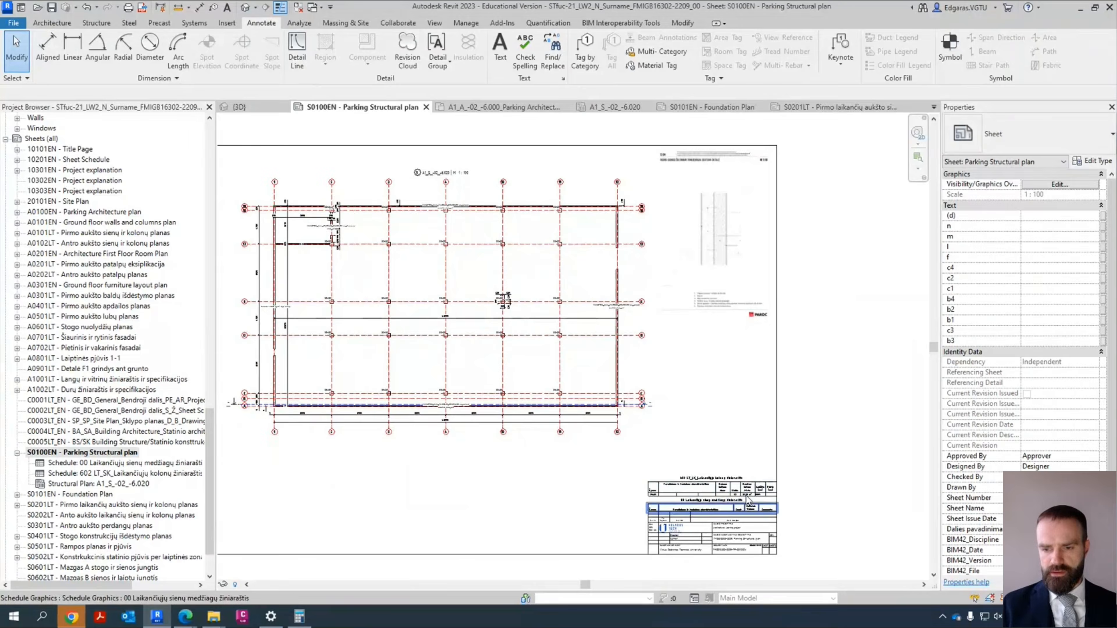
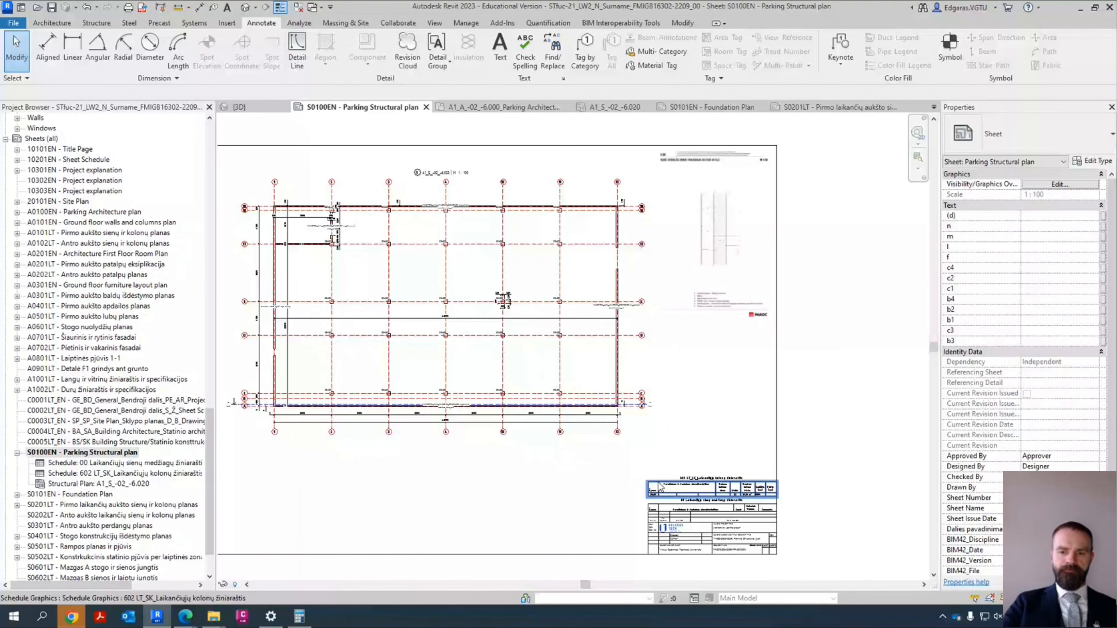
pyautogui.scroll(4, 718, 486)
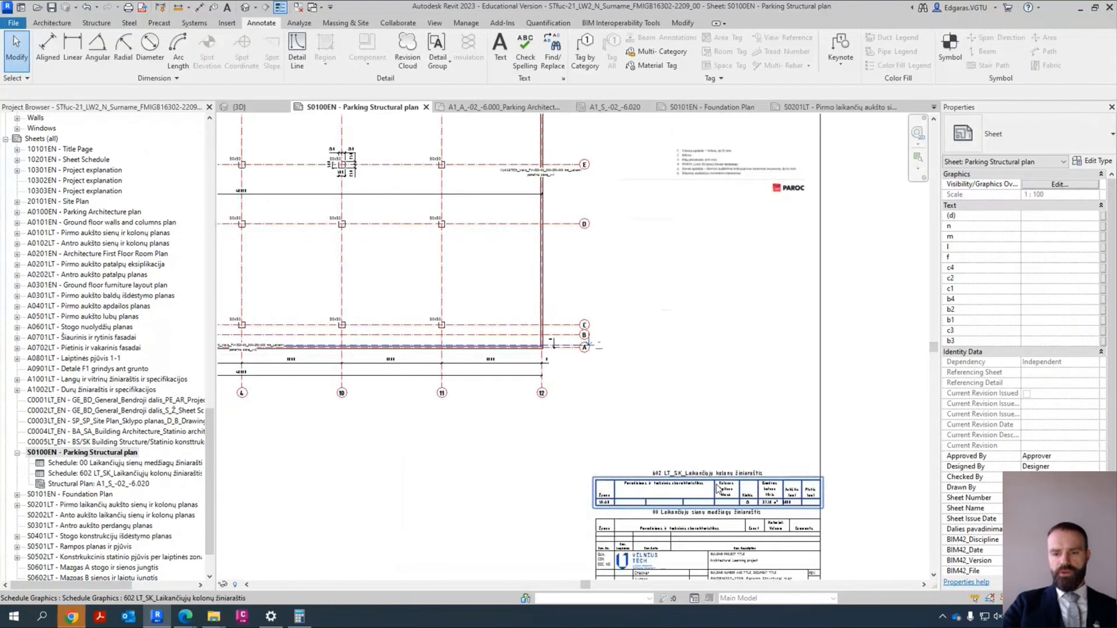
pyautogui.scroll(-2, 691, 426)
pyautogui.scroll(2, 726, 446)
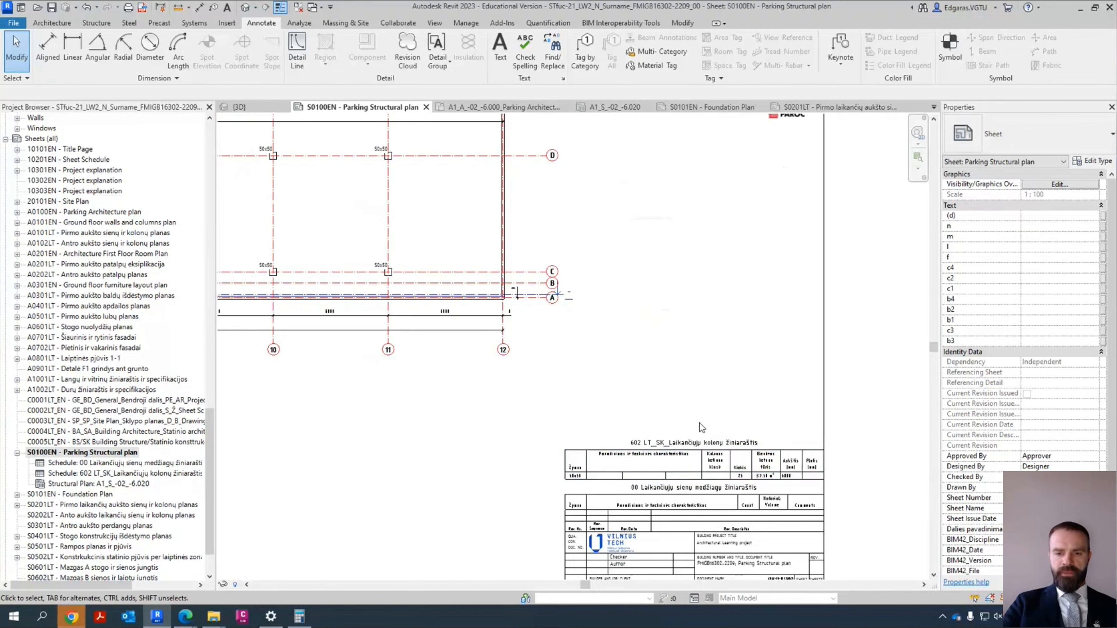
pyautogui.scroll(3, 802, 481)
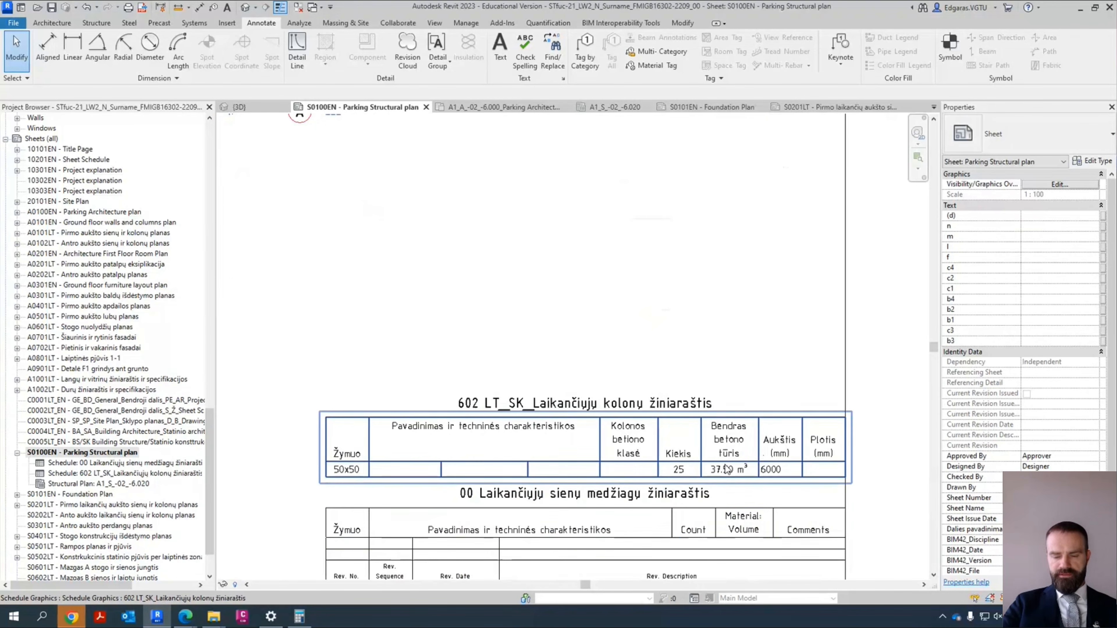
pyautogui.scroll(-6, 584, 393)
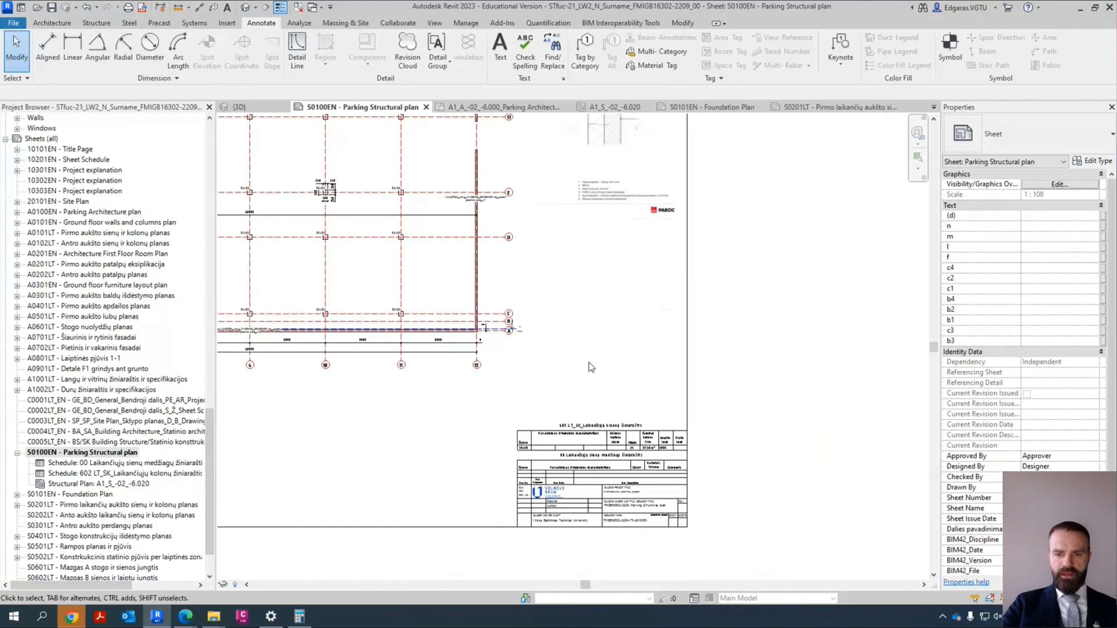
pyautogui.scroll(3, 475, 399)
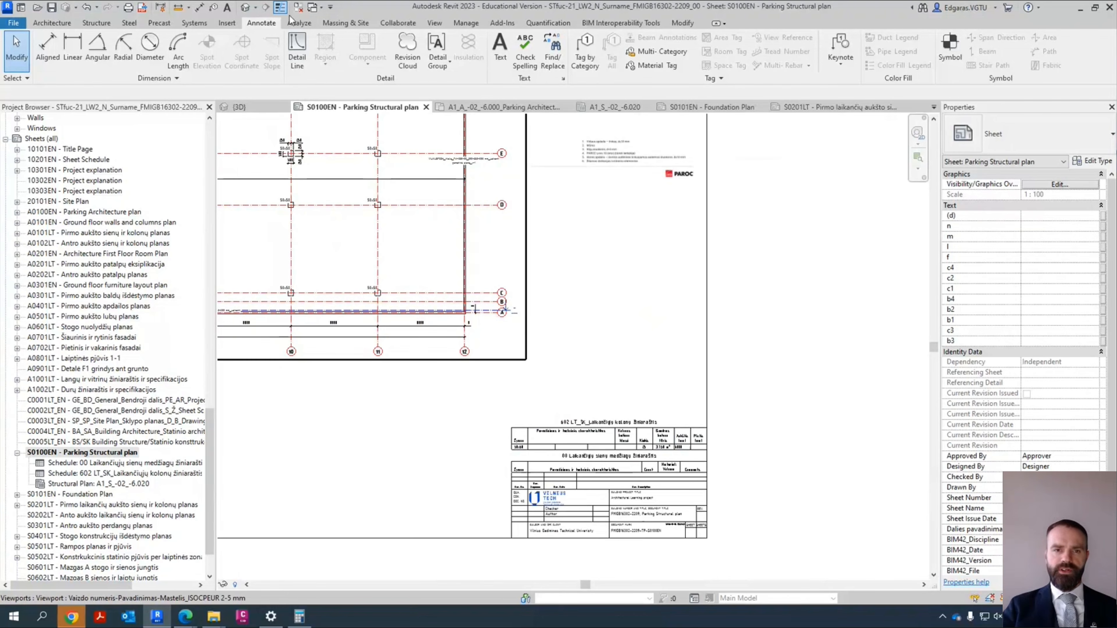
# Step: Close all inactive views so only the S0100EN - Parking Structural plan sheet stays open
pyautogui.click(297, 7)
pyautogui.click(620, 447)
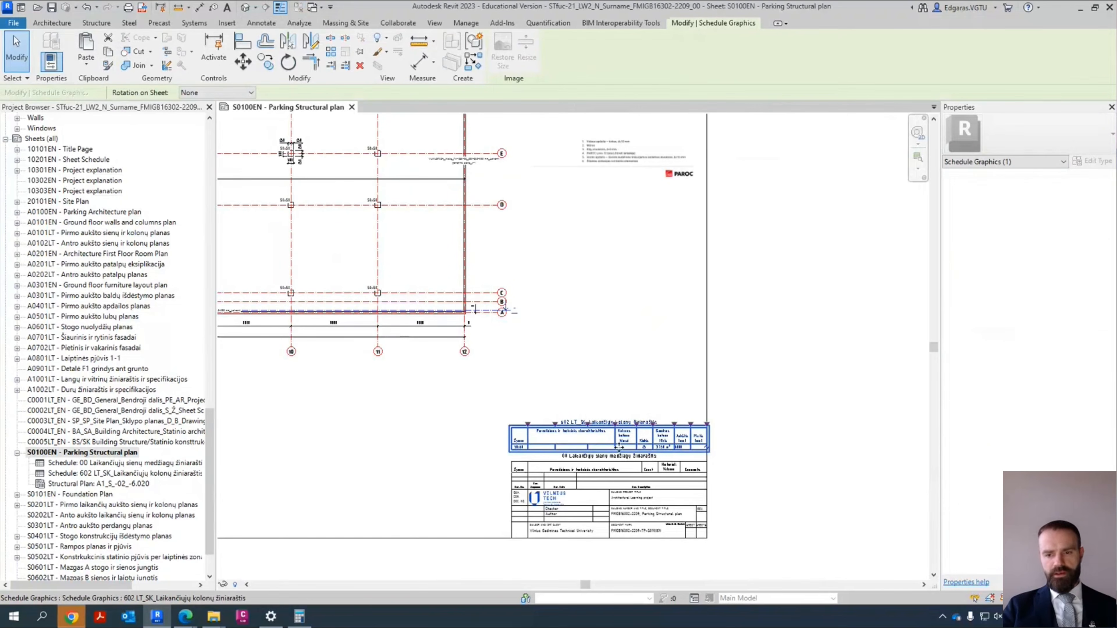
pyautogui.click(606, 328)
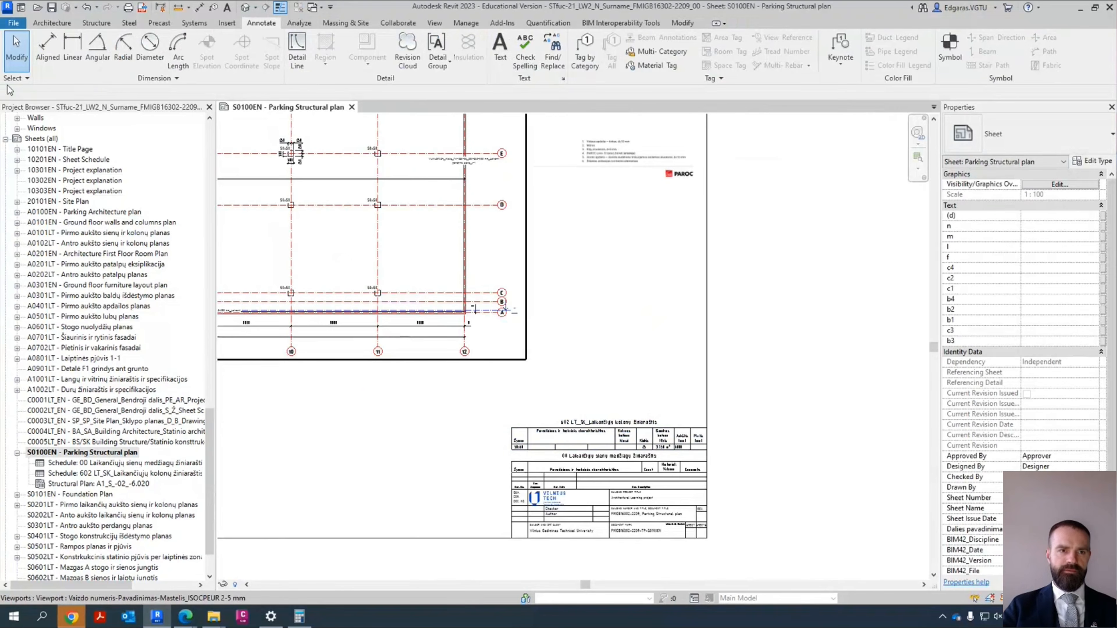
# Step: Create a new project from the Metric-Structural Template
pyautogui.click(13, 22)
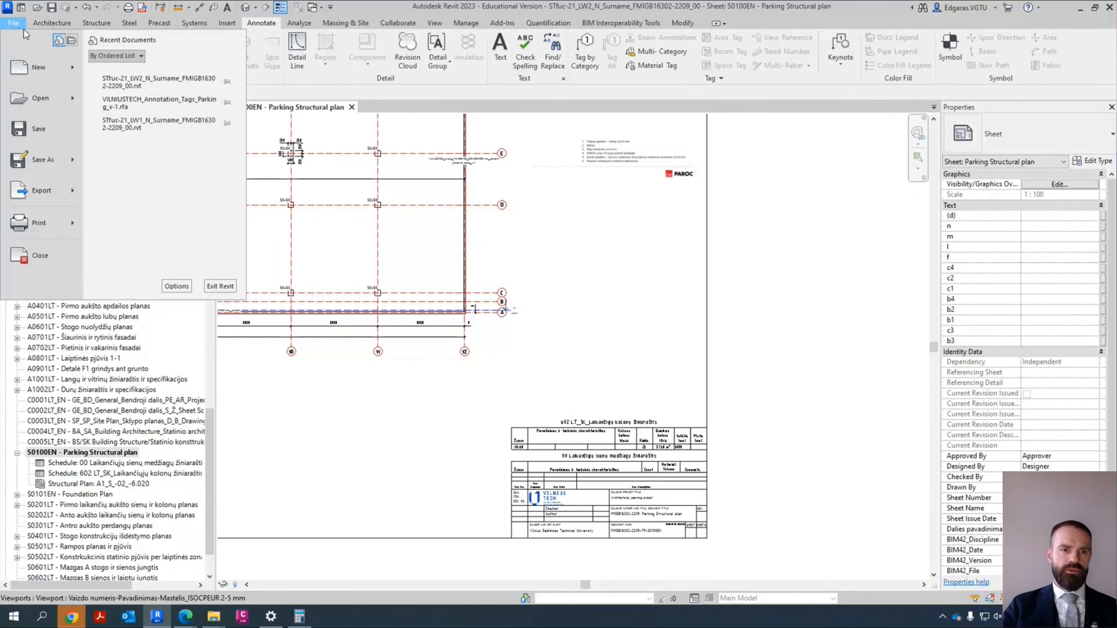
pyautogui.click(46, 74)
pyautogui.click(552, 284)
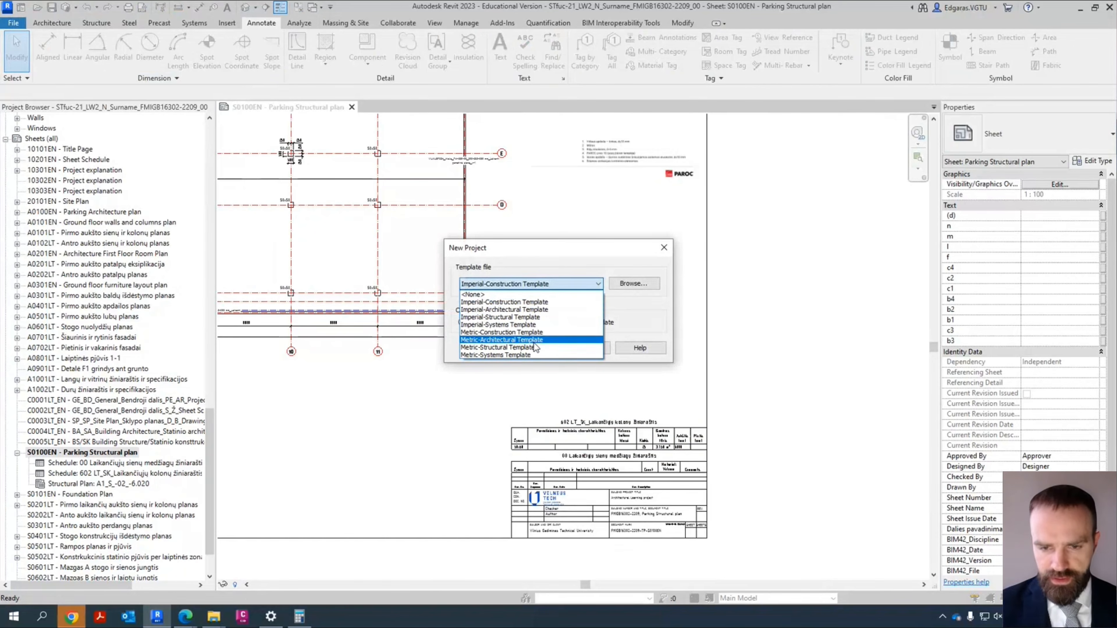
pyautogui.click(535, 346)
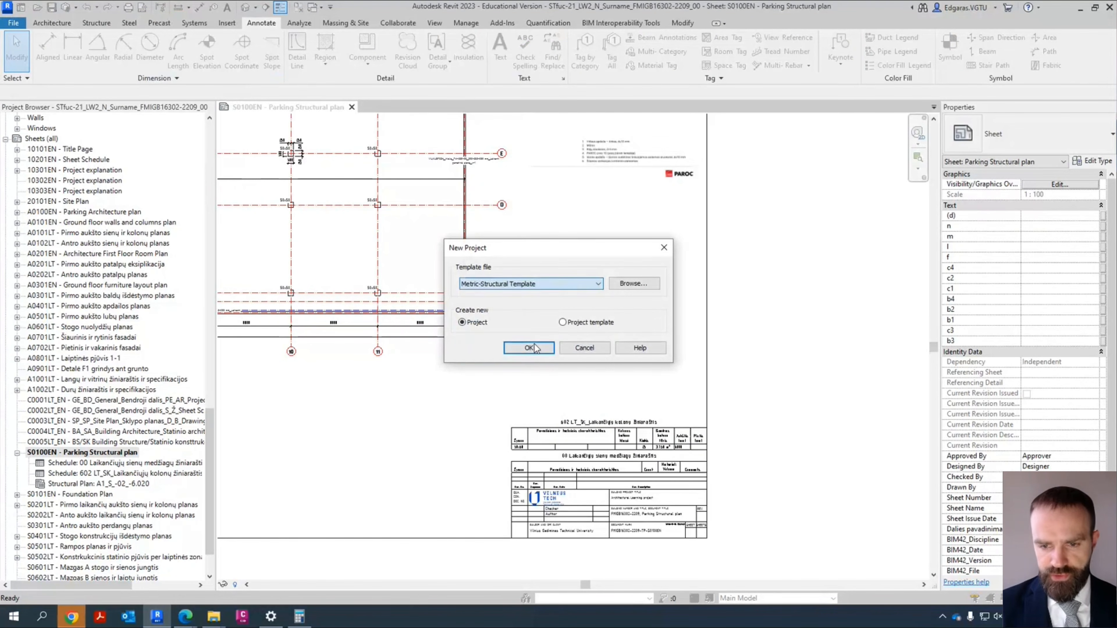
pyautogui.click(528, 348)
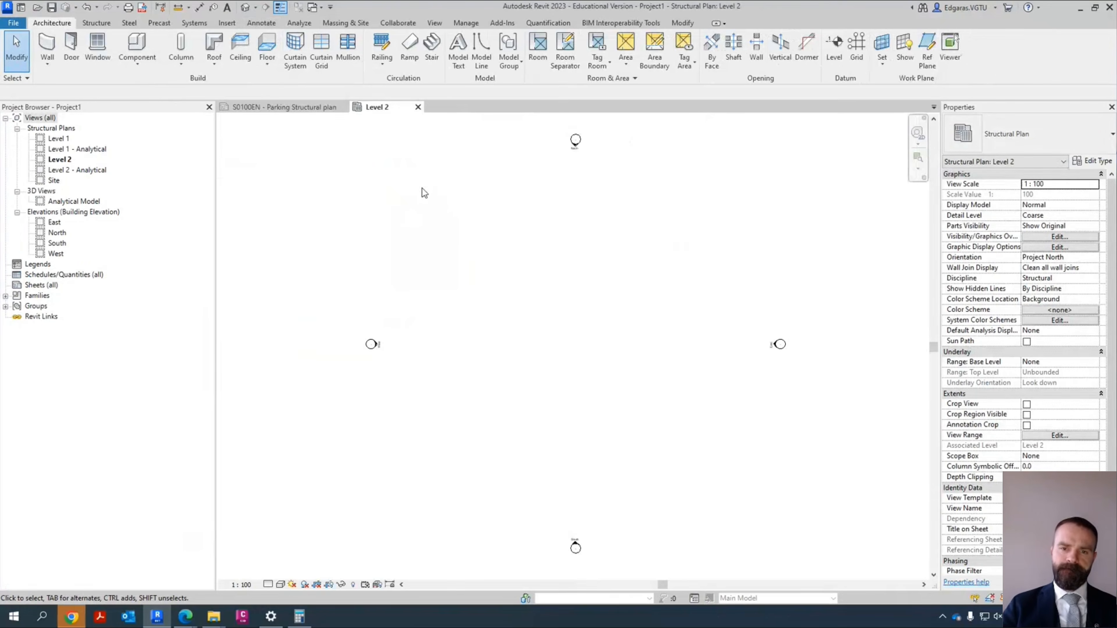
# Step: Place nine columns scattered across the Level 2 plan and show them in the default 3D view
pyautogui.click(180, 46)
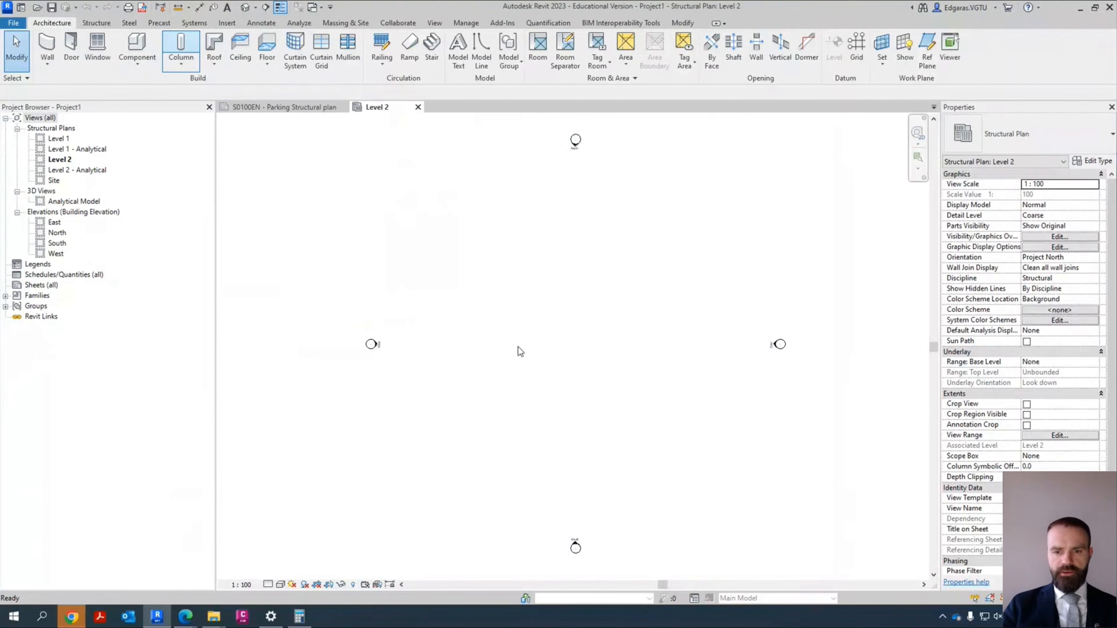
pyautogui.click(663, 328)
pyautogui.click(624, 328)
pyautogui.click(595, 336)
pyautogui.click(561, 336)
pyautogui.click(637, 256)
pyautogui.press('Escape')
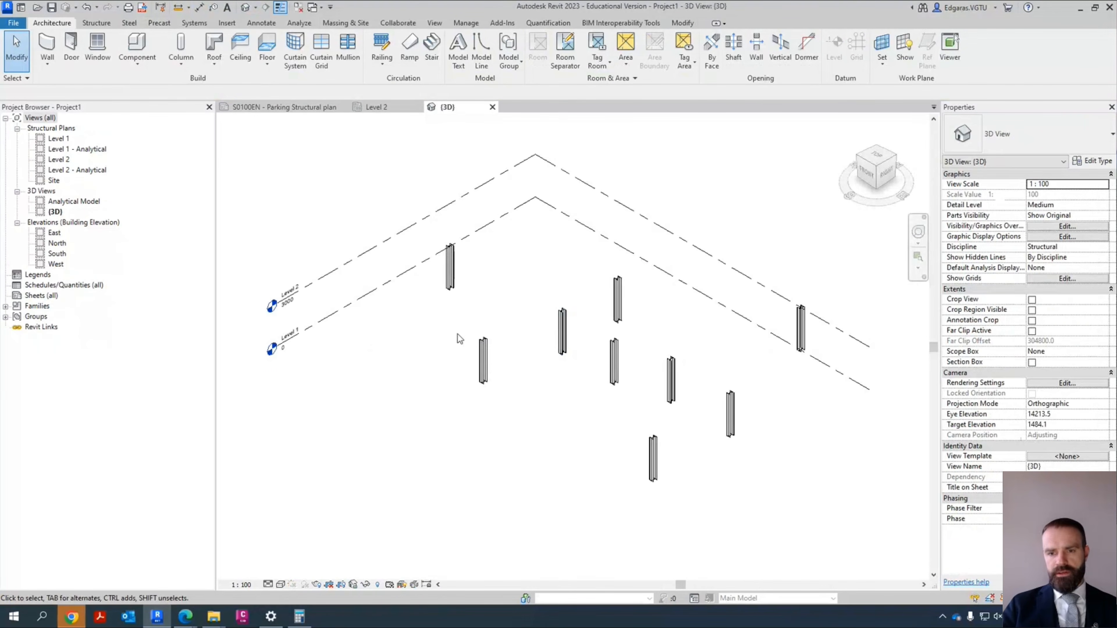
# Step: Create a new sheet in the new project with the default title block
pyautogui.click(44, 296)
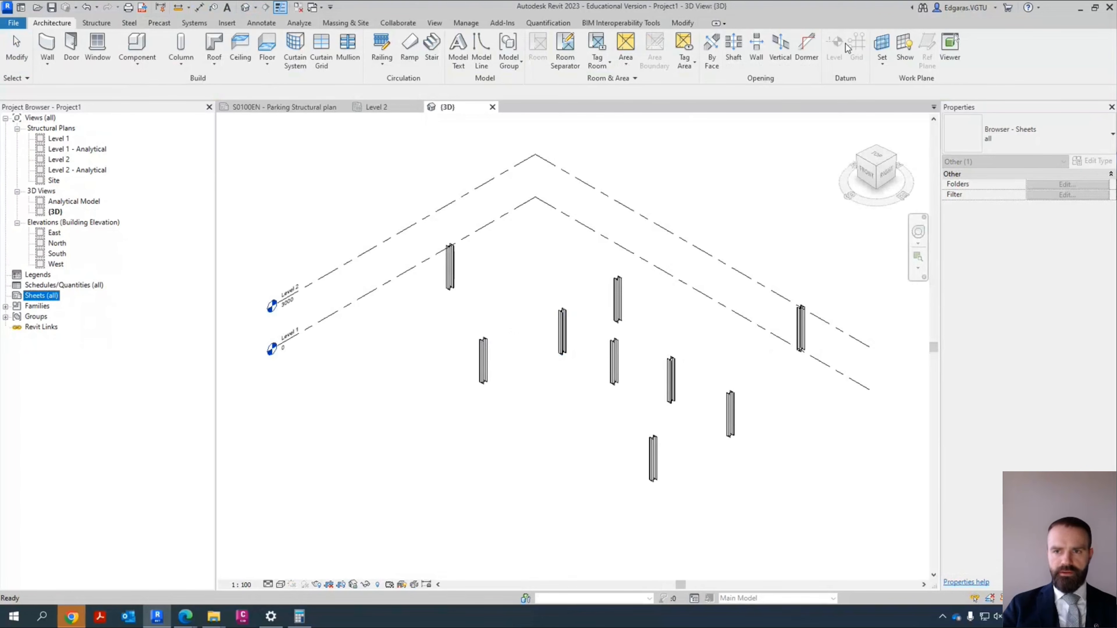
pyautogui.click(438, 23)
pyautogui.click(689, 46)
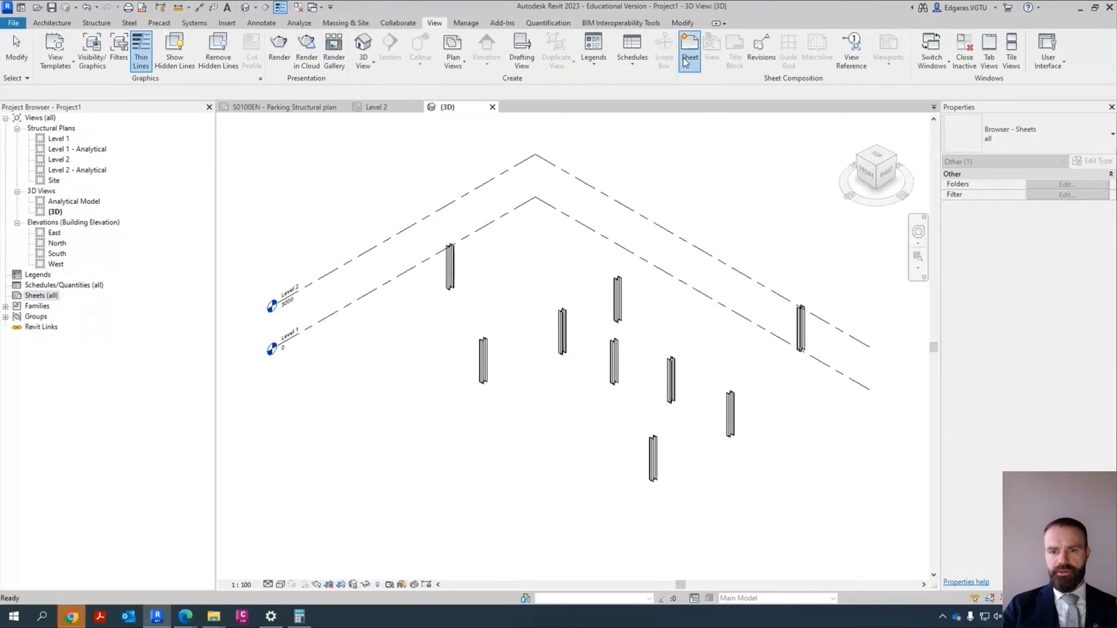
pyautogui.click(581, 442)
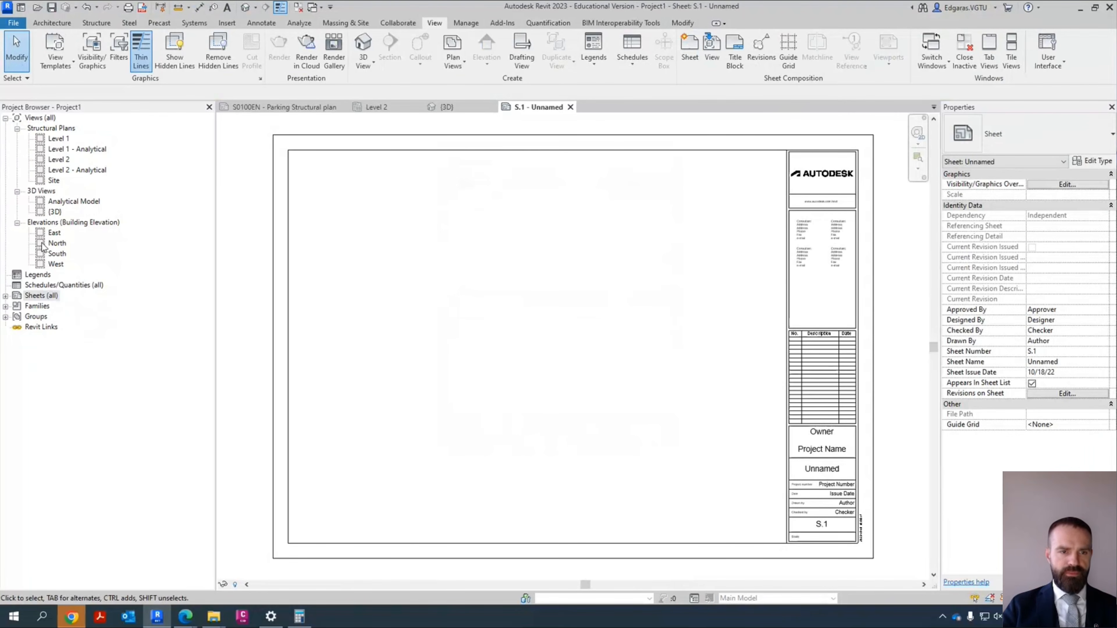
# Step: Place the Level 1 structural plan on the new sheet S.1, inside the frame beside the title block
pyautogui.moveTo(58, 138); pyautogui.dragTo(516, 329)
pyautogui.click(512, 303)
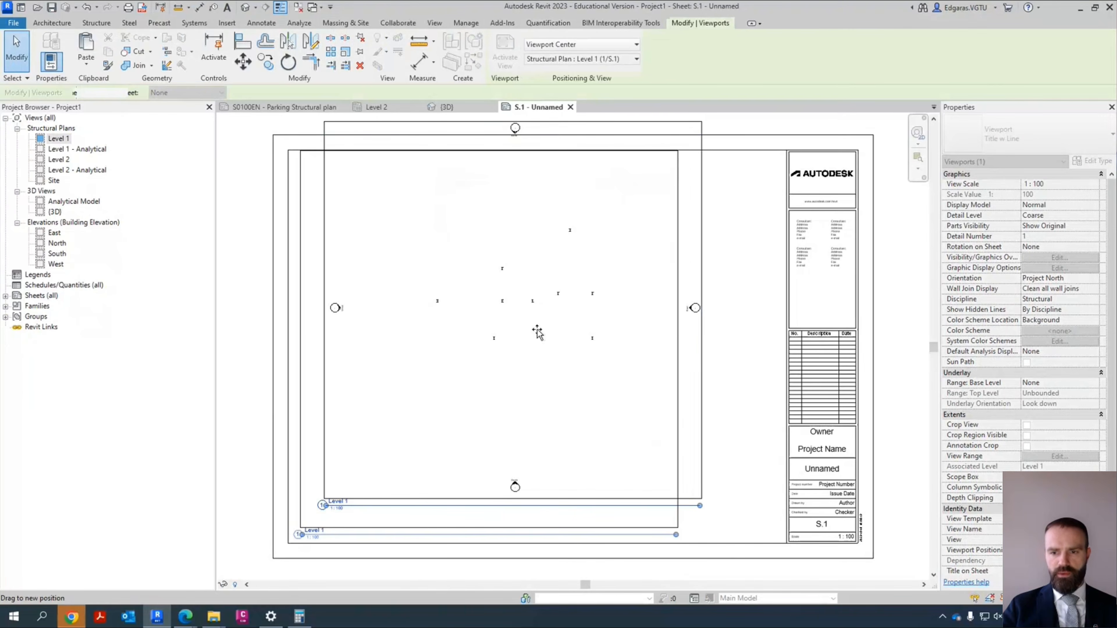
pyautogui.click(731, 377)
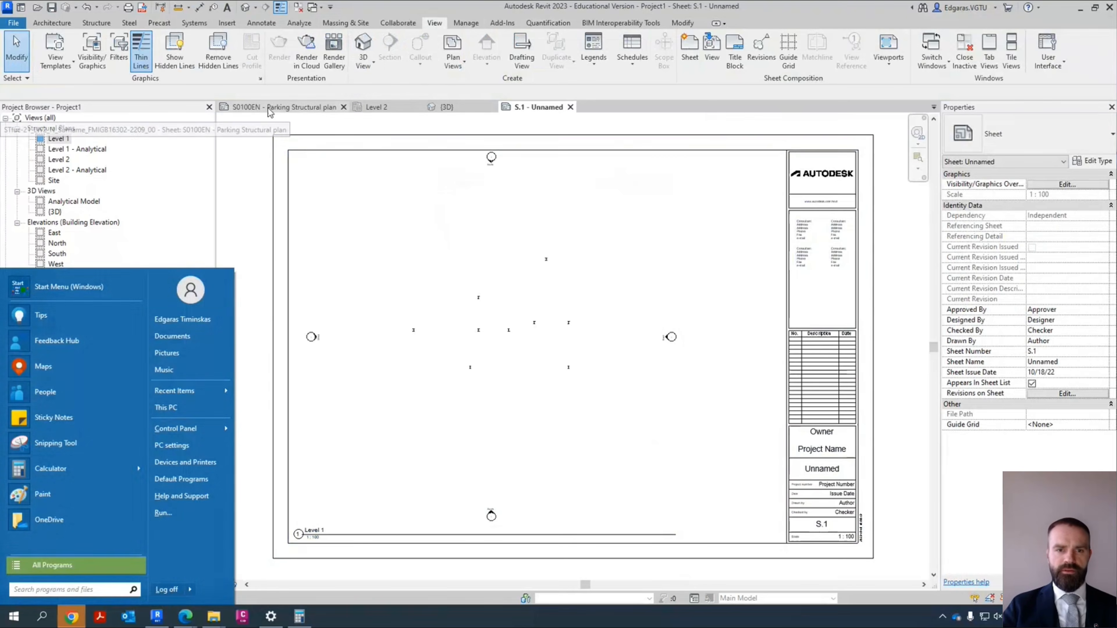
# Step: Copy the 602 LT_SK_Laikančiųjų kolonų žiniaraštis schedule from S0100EN onto sheet S.1, accepting the duplicate types and placing it beside the title block
pyautogui.click(284, 107)
pyautogui.scroll(3, 652, 451)
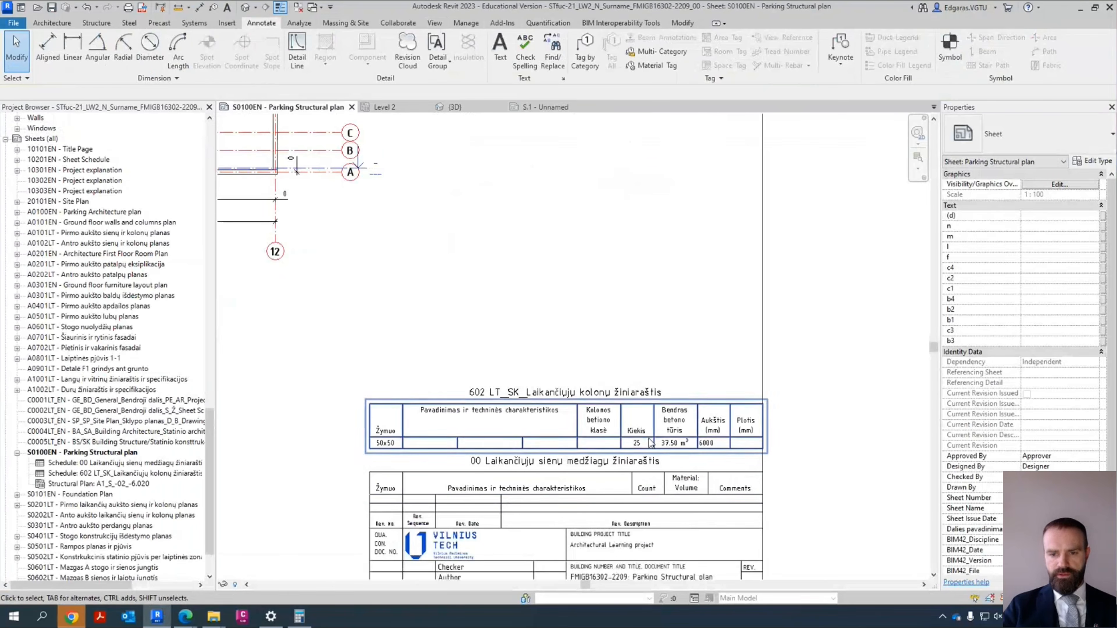
pyautogui.click(511, 405)
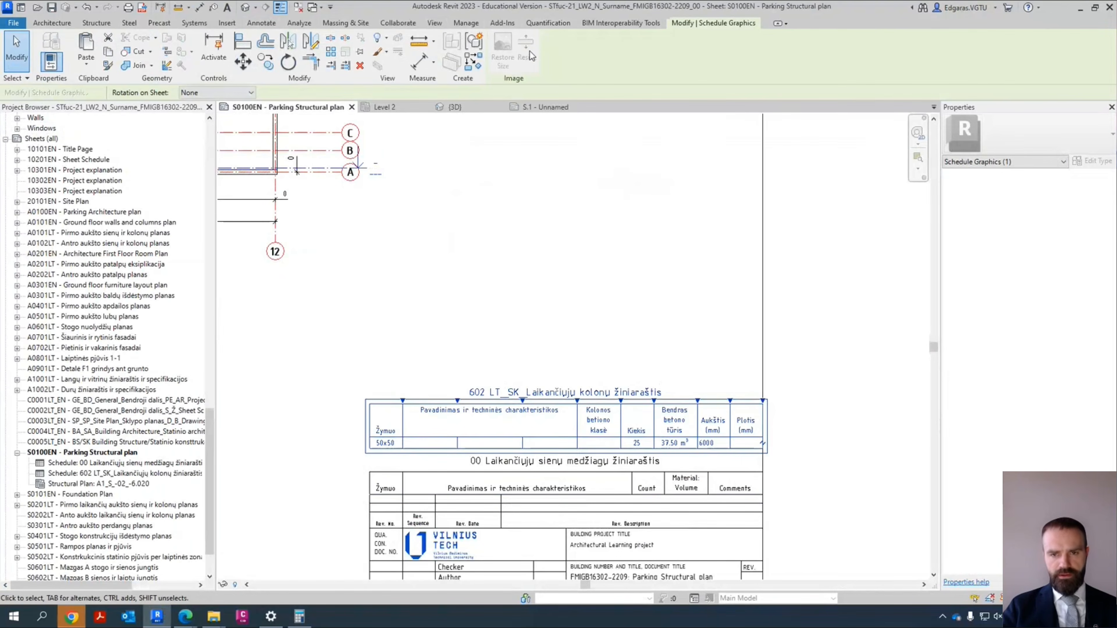
pyautogui.click(547, 108)
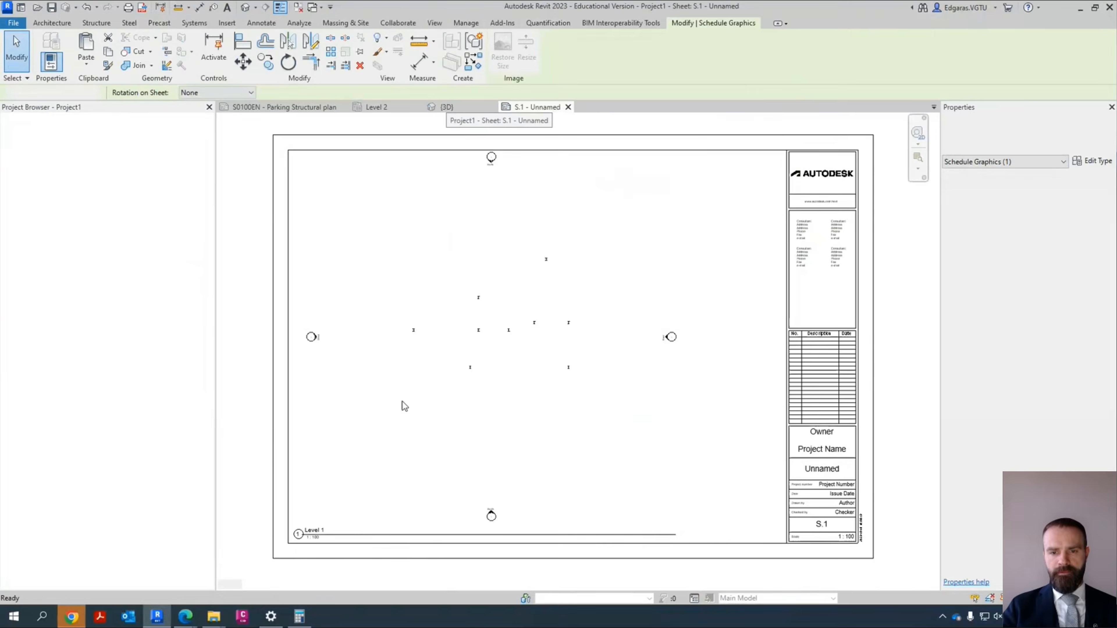
pyautogui.hotkey('ctrl', 'v')
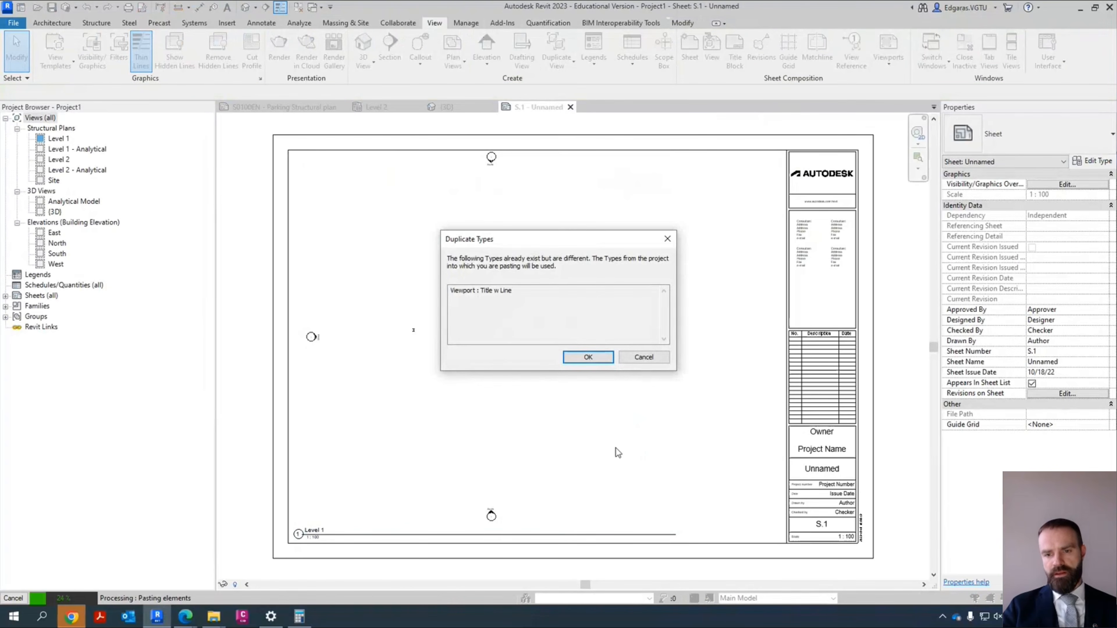
pyautogui.click(588, 357)
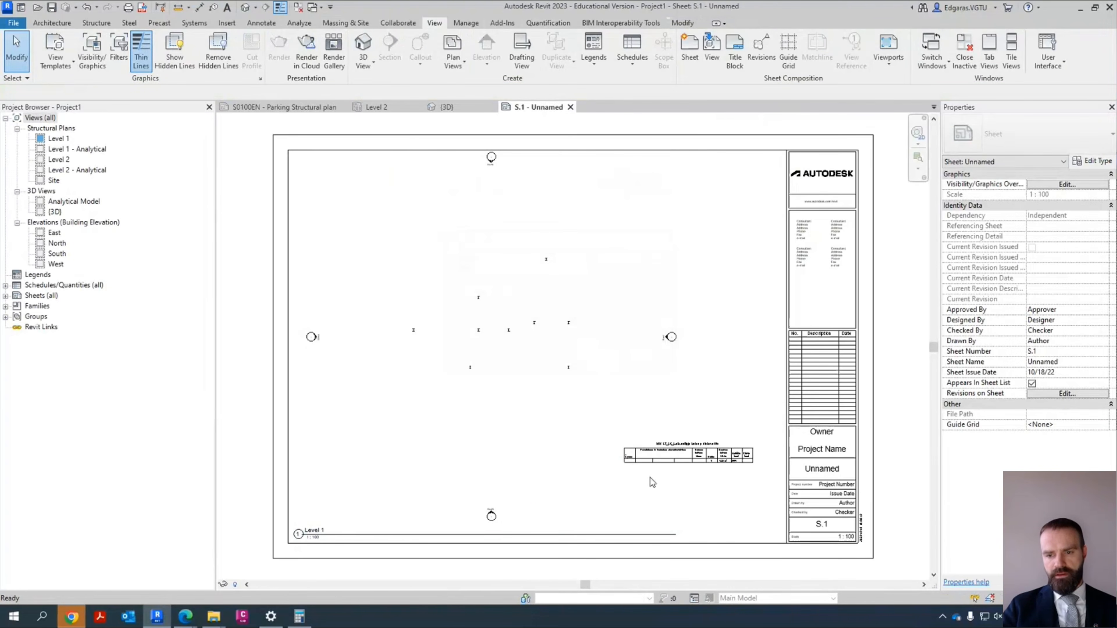
pyautogui.click(649, 477)
pyautogui.scroll(6, 743, 493)
pyautogui.click(769, 482)
# Step: Check the column quantity, concrete volume and height in the schedule pasted on sheet S.1
pyautogui.scroll(3, 565, 316)
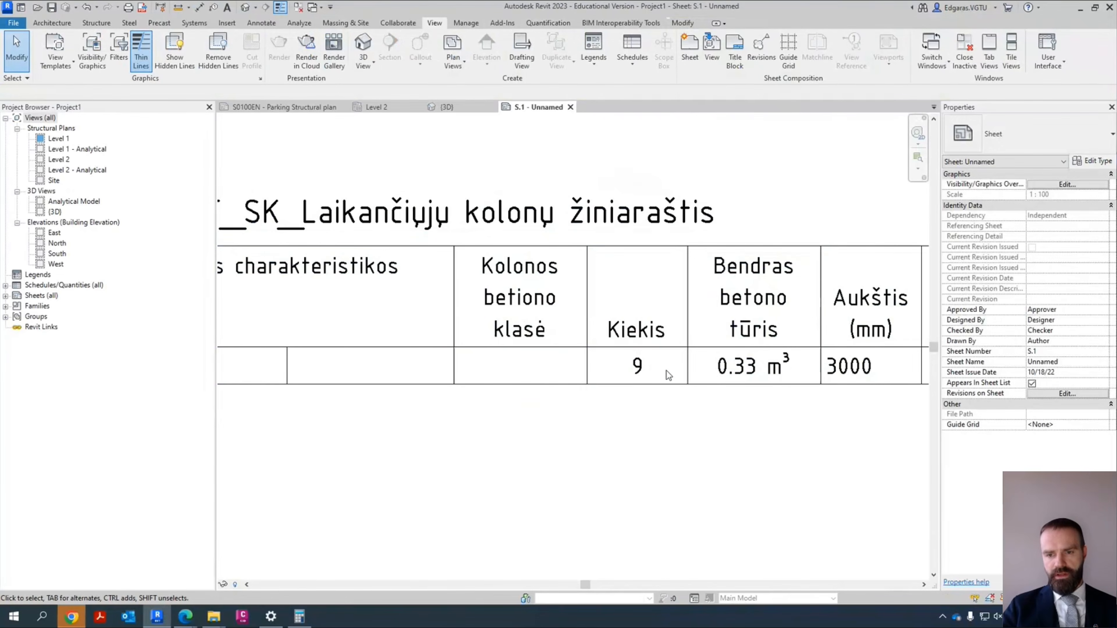
pyautogui.scroll(-3, 726, 384)
pyautogui.scroll(5, 803, 372)
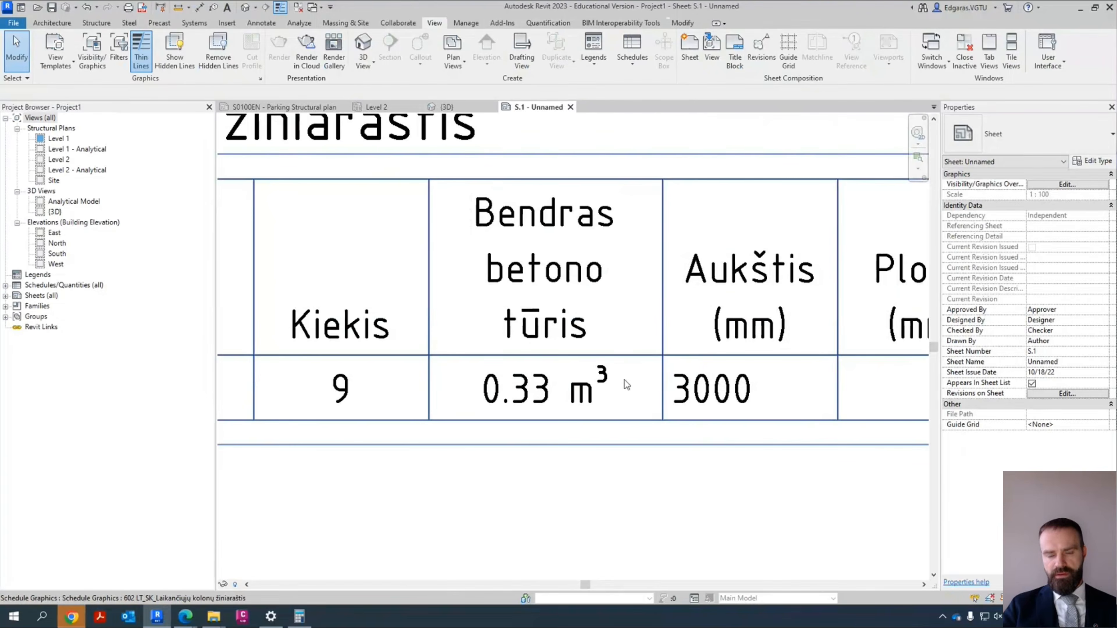
pyautogui.scroll(-3, 726, 398)
pyautogui.scroll(-5, 726, 399)
pyautogui.scroll(4, 464, 400)
pyautogui.scroll(-5, 627, 335)
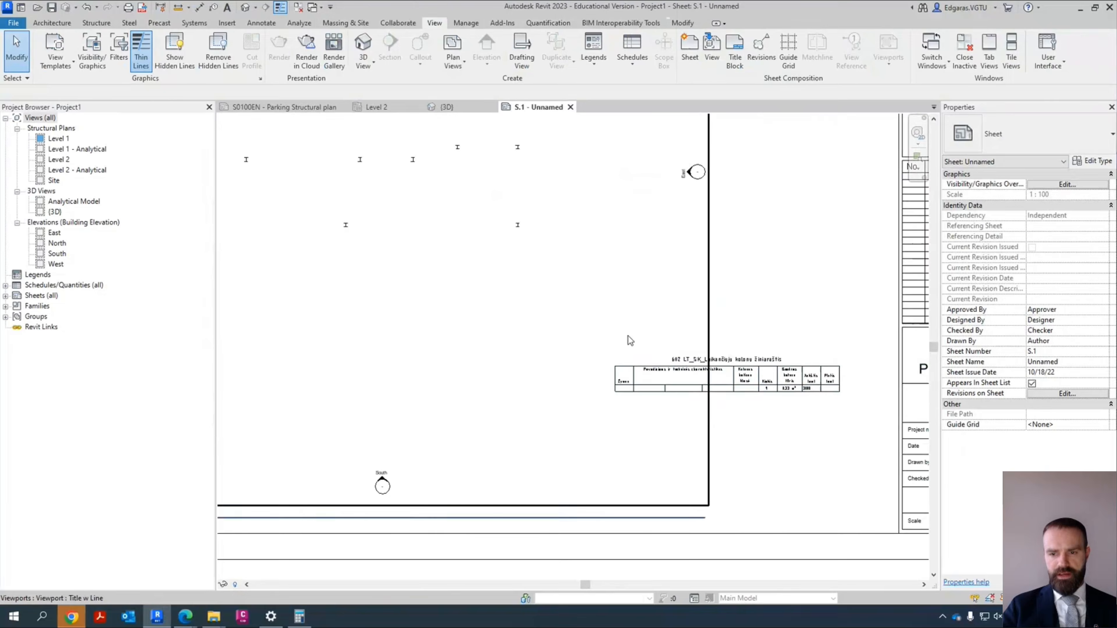
pyautogui.scroll(2, 725, 400)
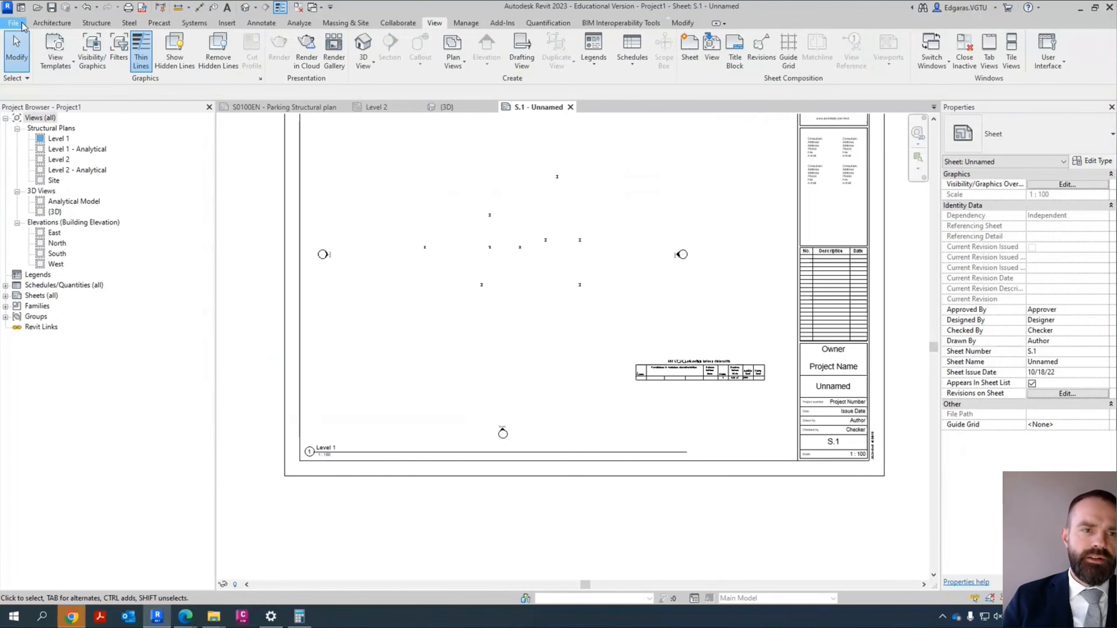
# Step: From the S0100EN project, start saving views to a library and exclude the S0100EN - Parking Structural plan sheet
pyautogui.click(13, 23)
pyautogui.click(282, 106)
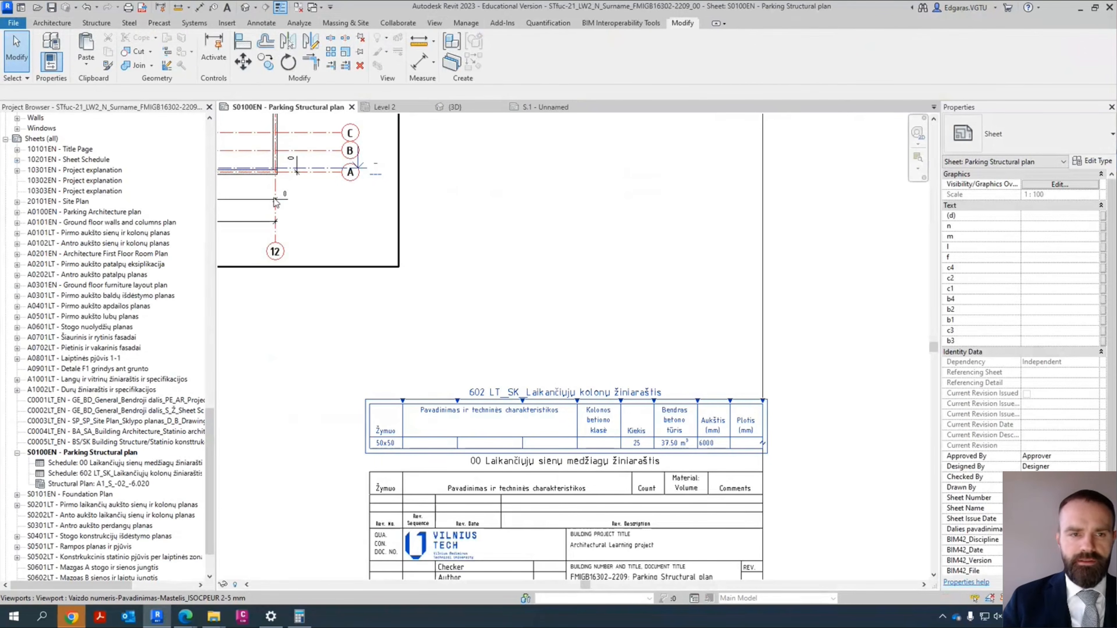
pyautogui.click(6, 24)
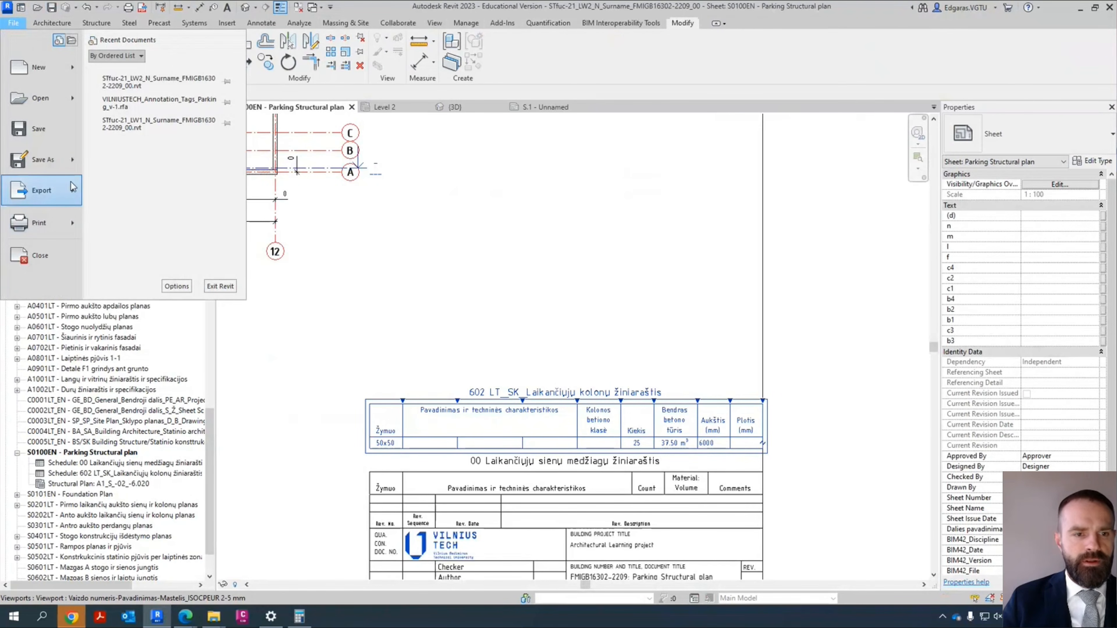
pyautogui.moveTo(75, 183)
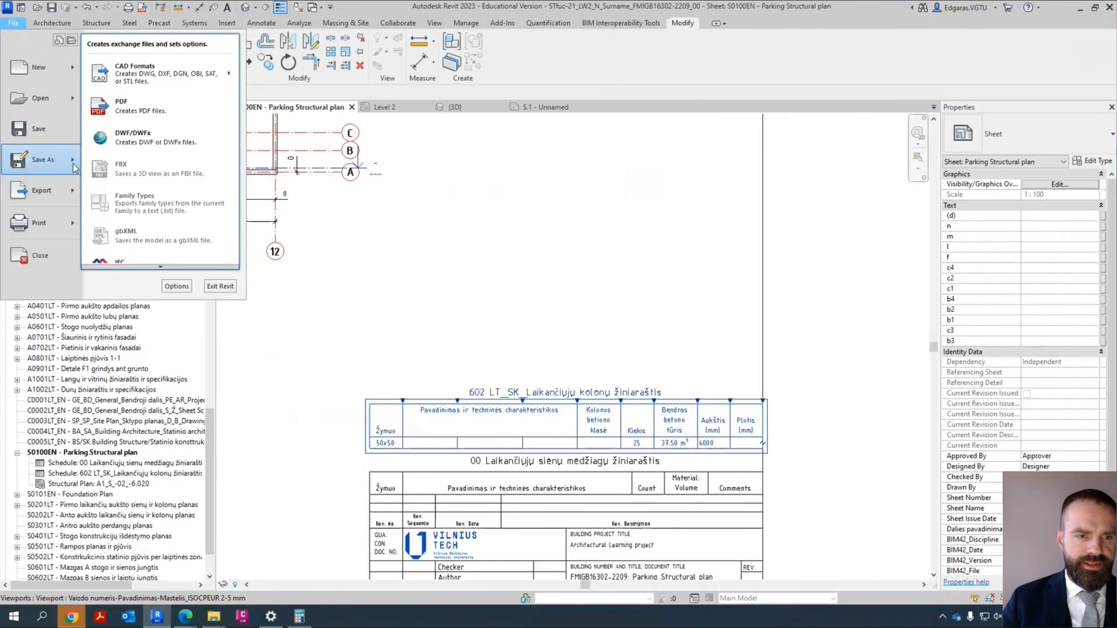
pyautogui.moveTo(206, 223)
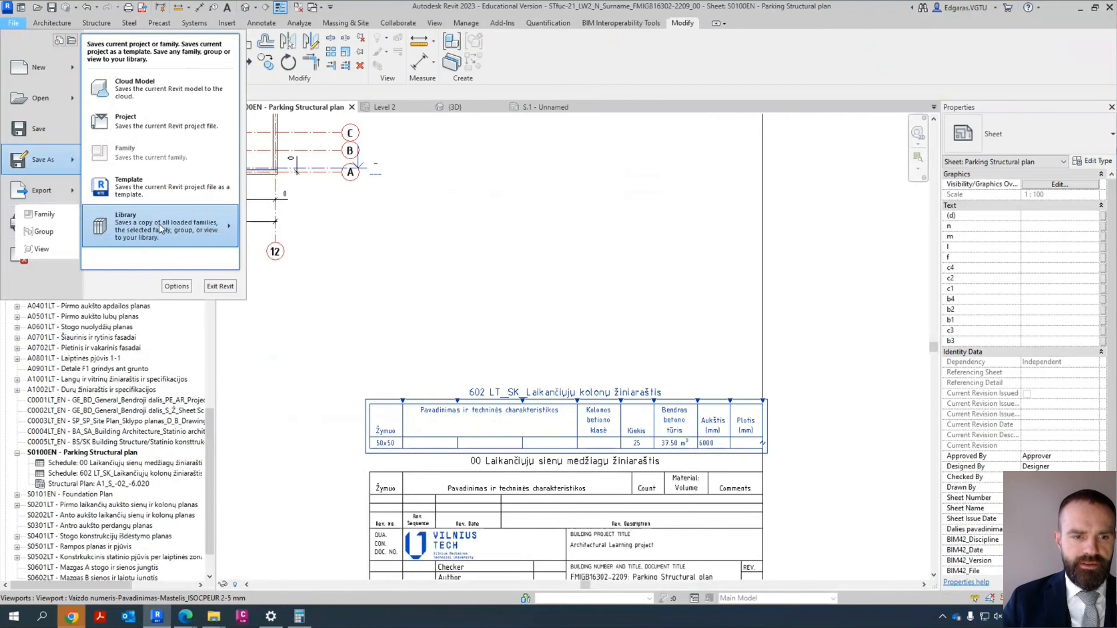
pyautogui.click(49, 250)
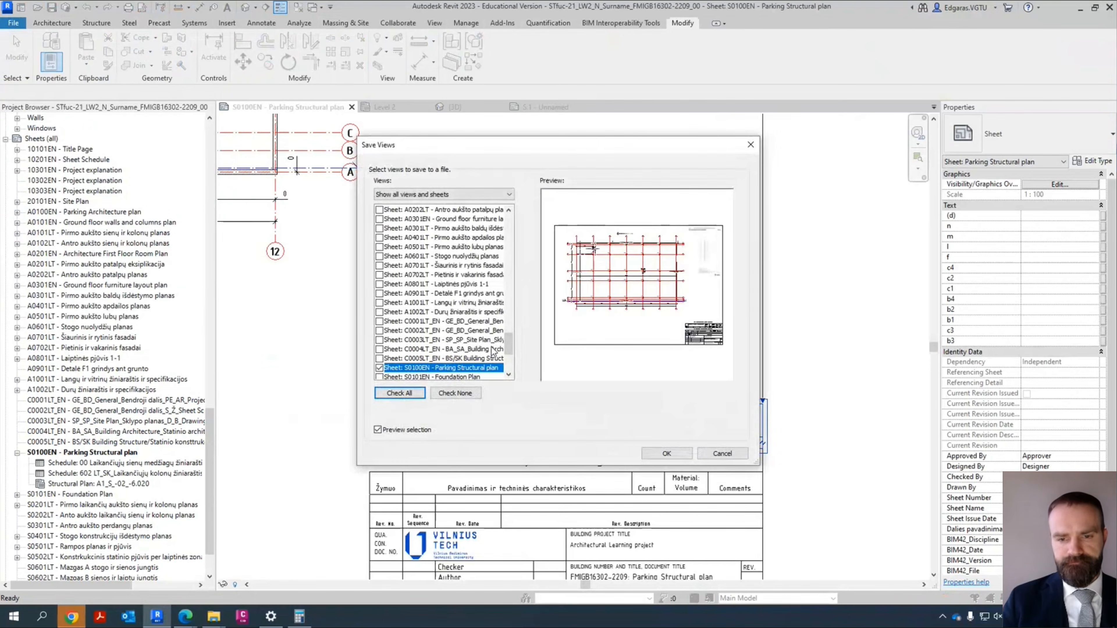
pyautogui.click(380, 368)
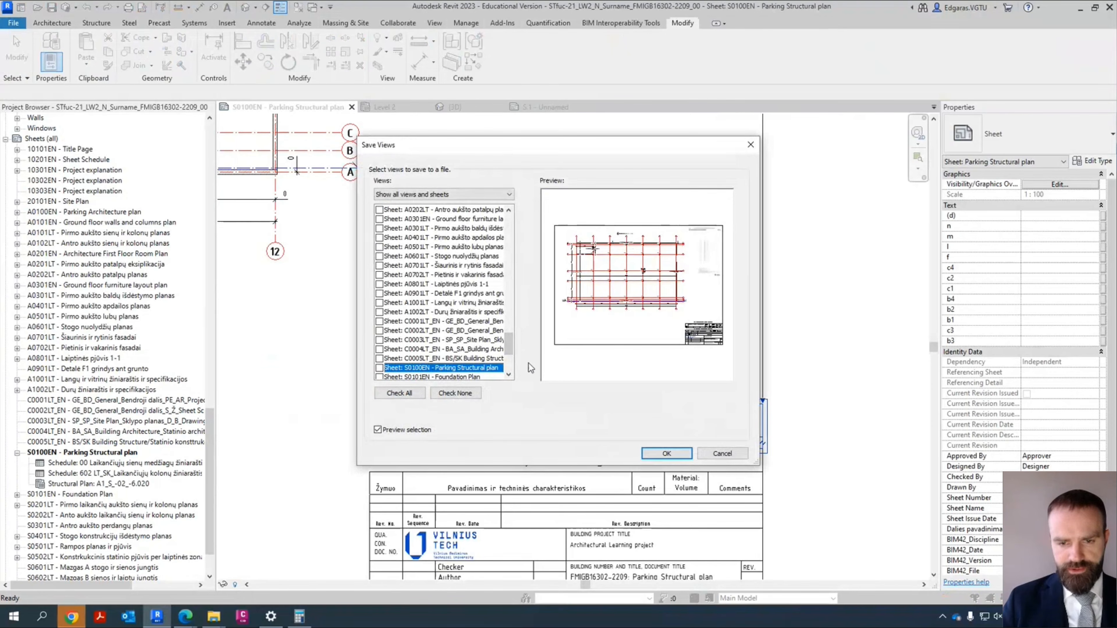
# Step: Choose the schedules from Rūsio aukšto patalpų eksplikacija through WIP_ View List as the views to save
pyautogui.moveTo(510, 348); pyautogui.dragTo(517, 319)
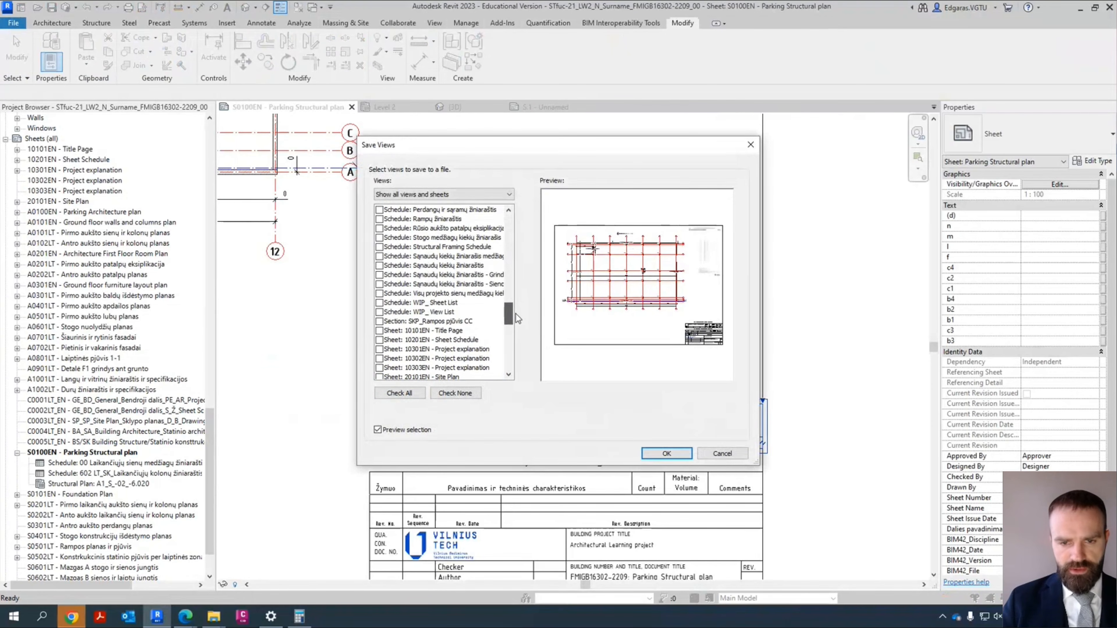
pyautogui.click(418, 314)
pyautogui.scroll(5, 413, 308)
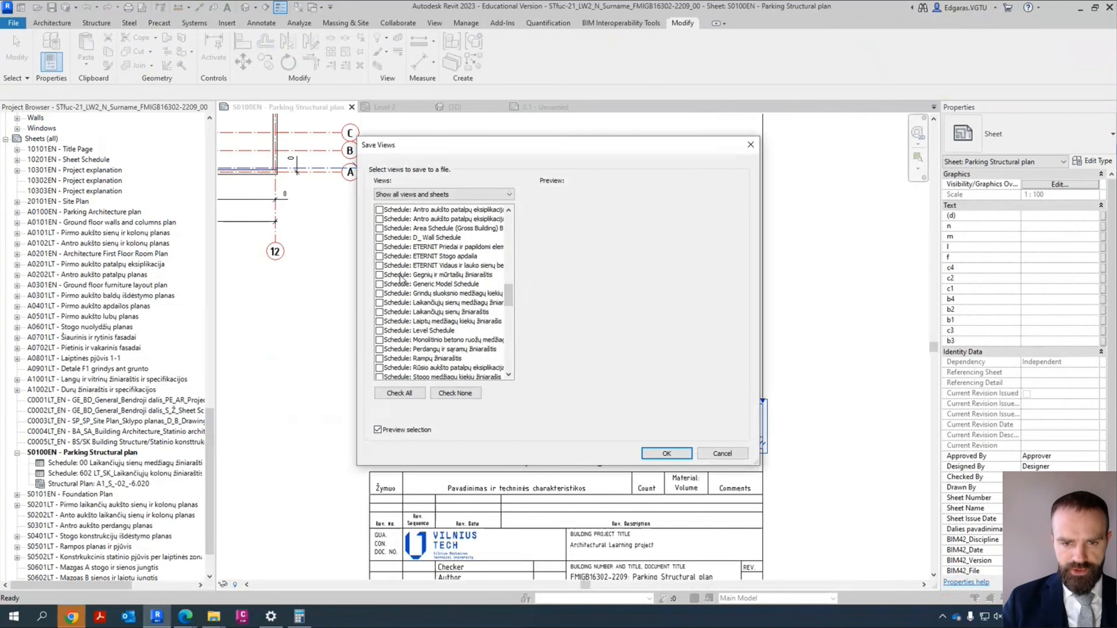
pyautogui.click(402, 276)
pyautogui.scroll(-5, 401, 282)
pyautogui.click(433, 312)
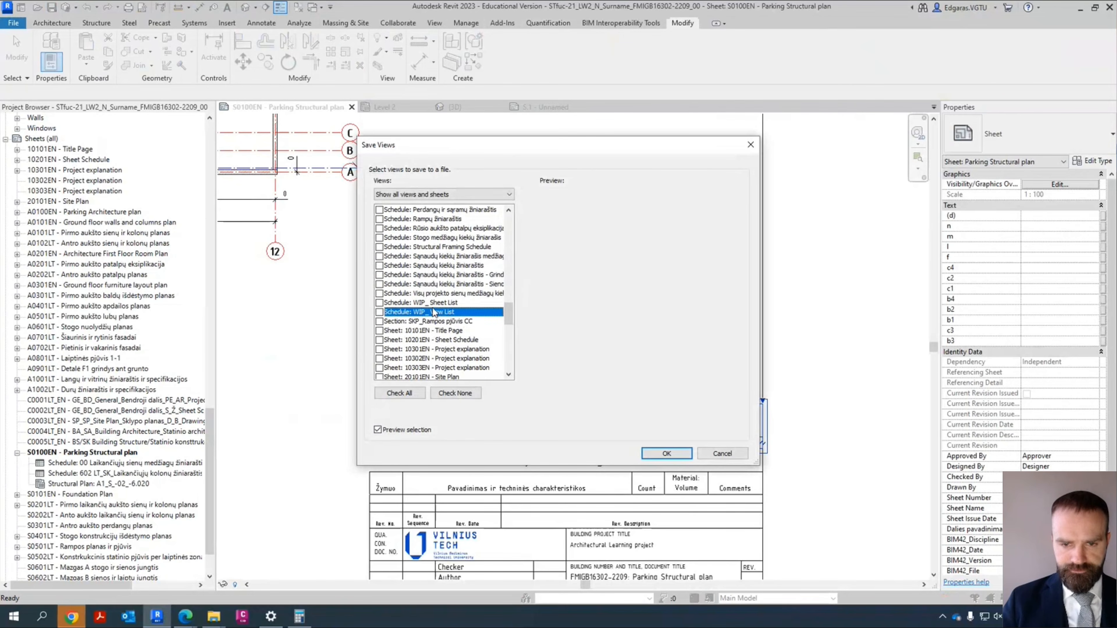
pyautogui.click(440, 302)
pyautogui.click(439, 294)
pyautogui.click(439, 285)
pyautogui.click(438, 275)
pyautogui.click(436, 266)
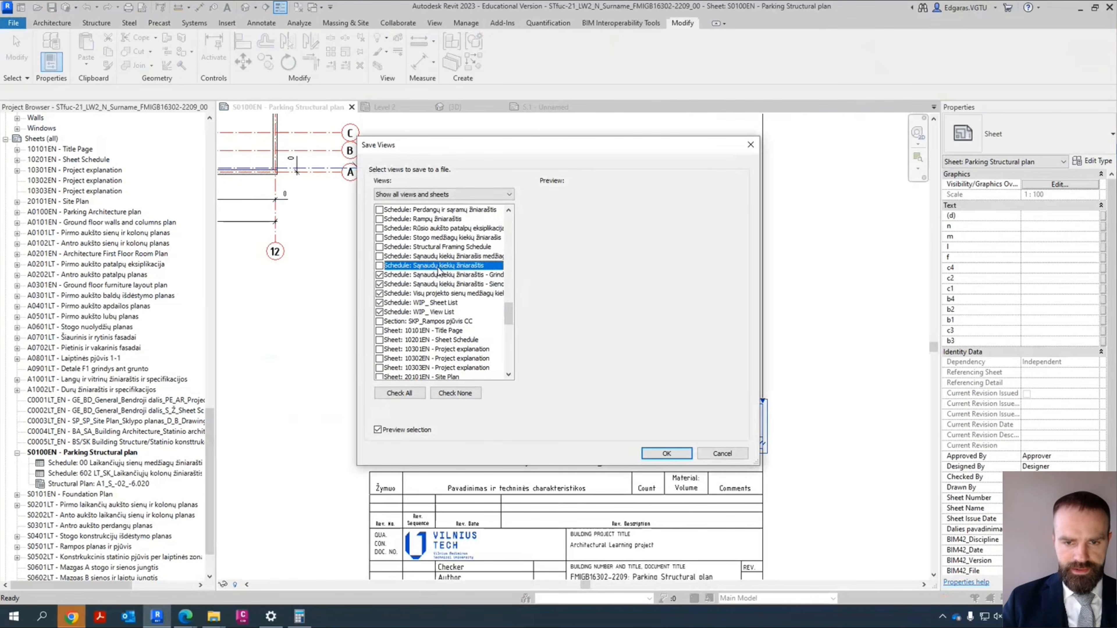
pyautogui.click(435, 256)
pyautogui.click(433, 247)
pyautogui.click(432, 237)
pyautogui.click(429, 228)
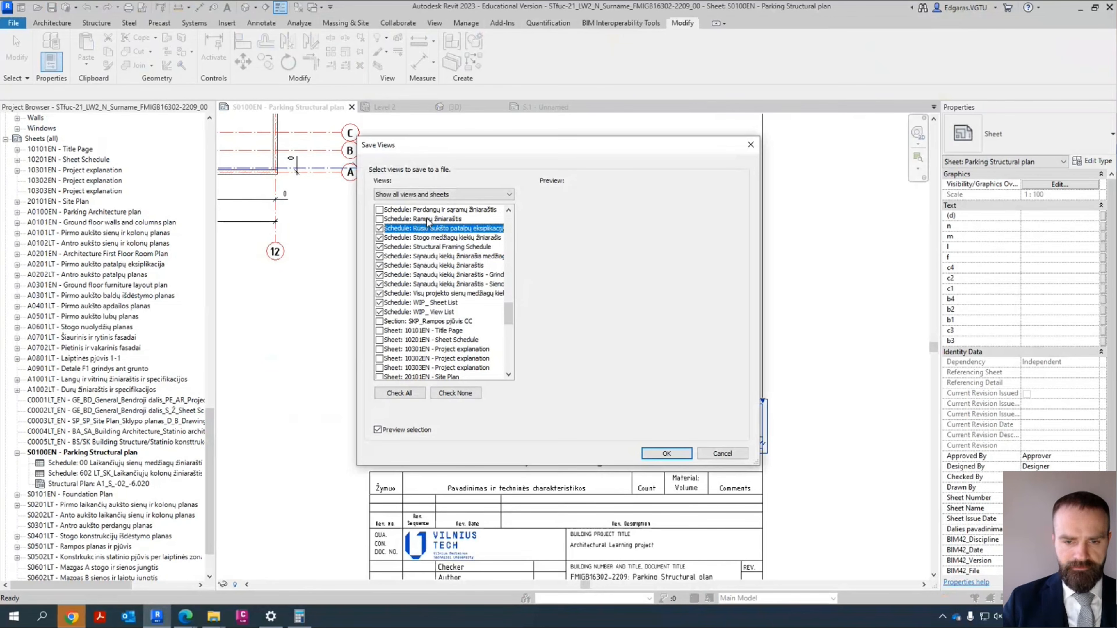
pyautogui.click(667, 453)
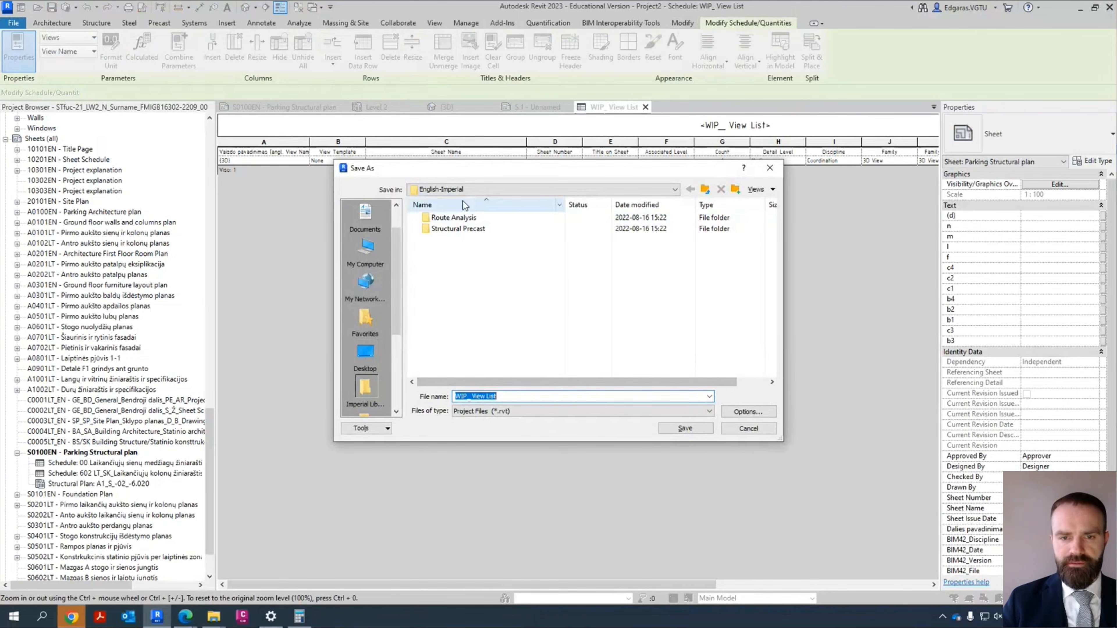
# Step: Set the save location to the 00 - WIP DARBUI folder of the FMIGB16302 project on the university OneDrive
pyautogui.scroll(1, 382, 258)
pyautogui.click(365, 214)
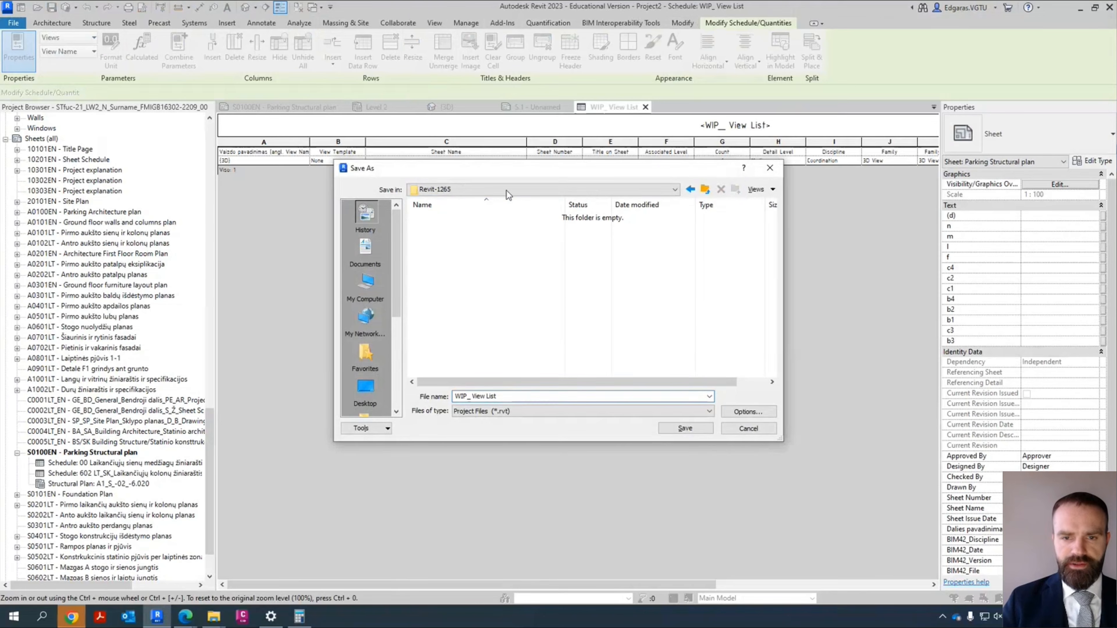
pyautogui.click(478, 190)
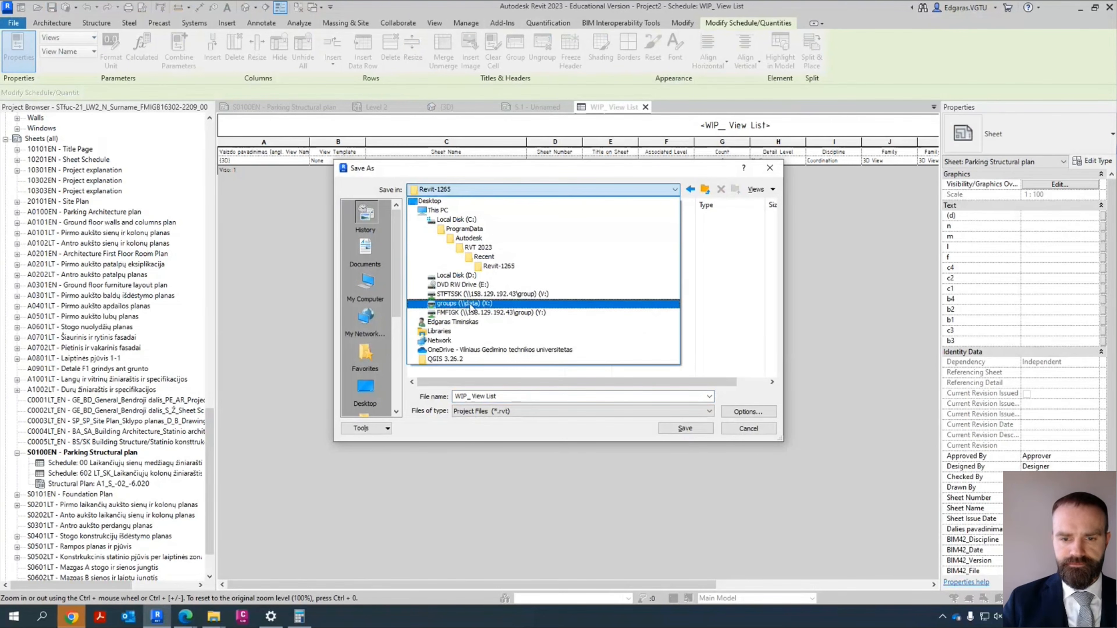
pyautogui.click(461, 343)
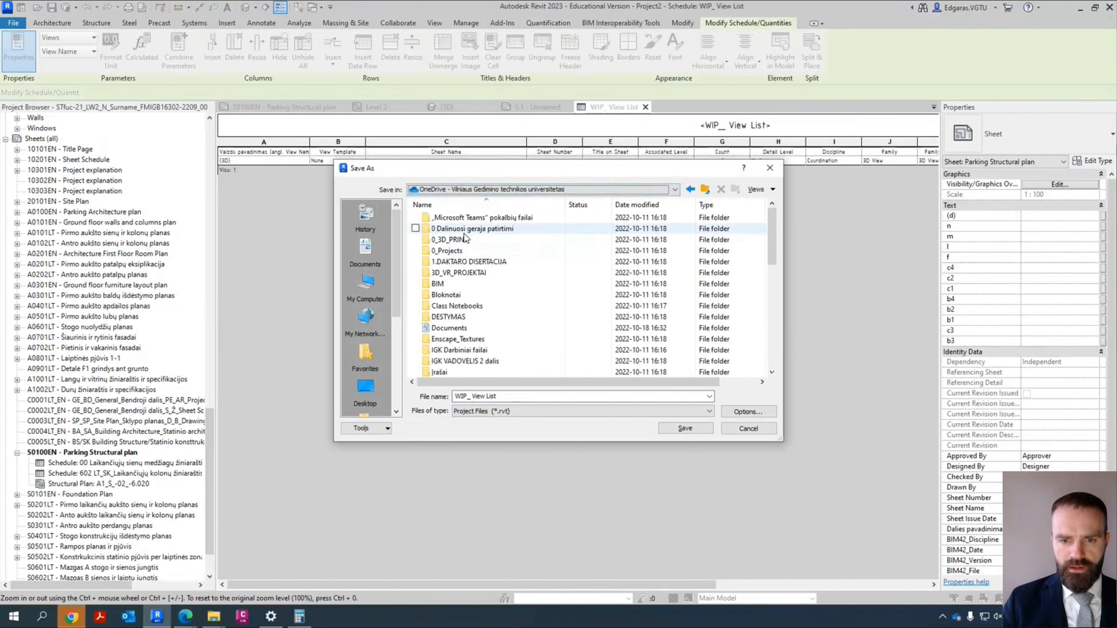
pyautogui.doubleClick(469, 249)
pyautogui.doubleClick(464, 217)
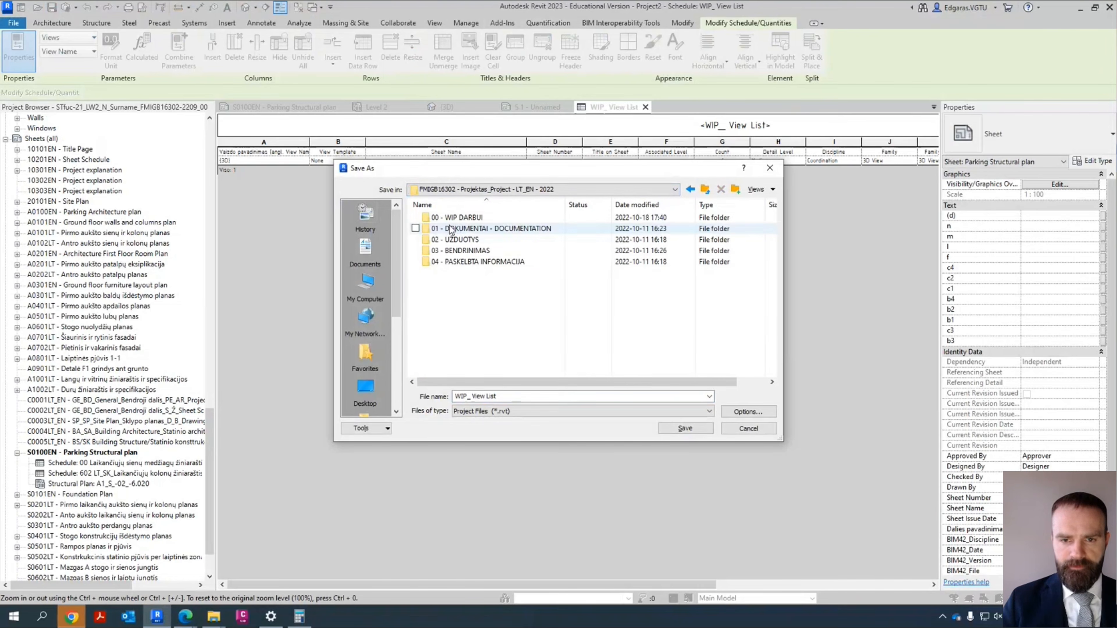
pyautogui.doubleClick(457, 217)
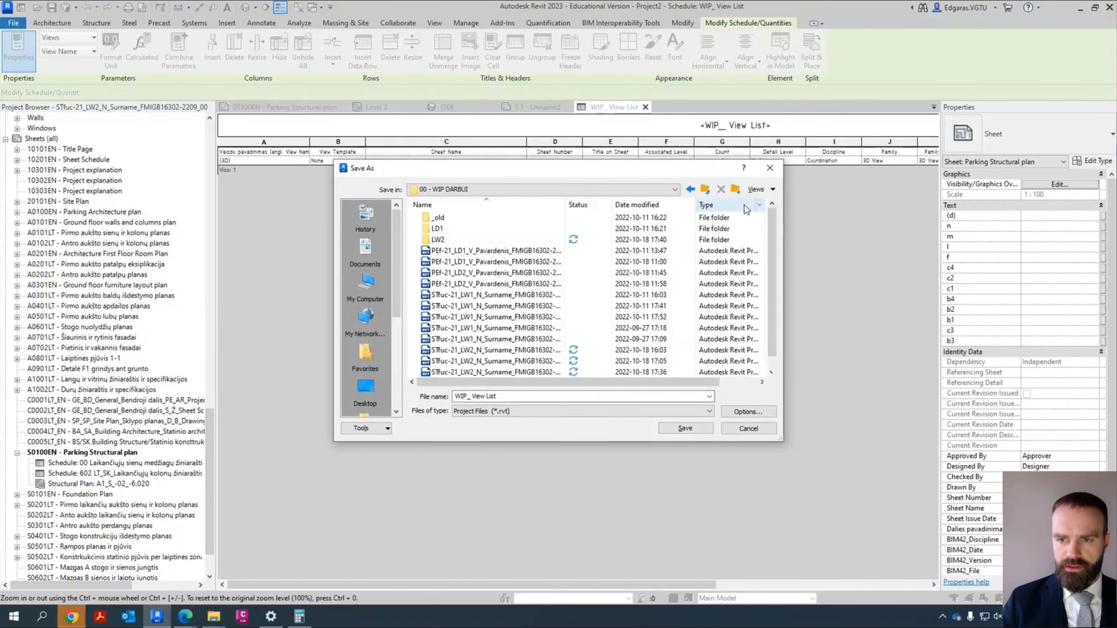
# Step: Create a Schedules folder and save the chosen views in it as a project file named Schedules
pyautogui.click(735, 189)
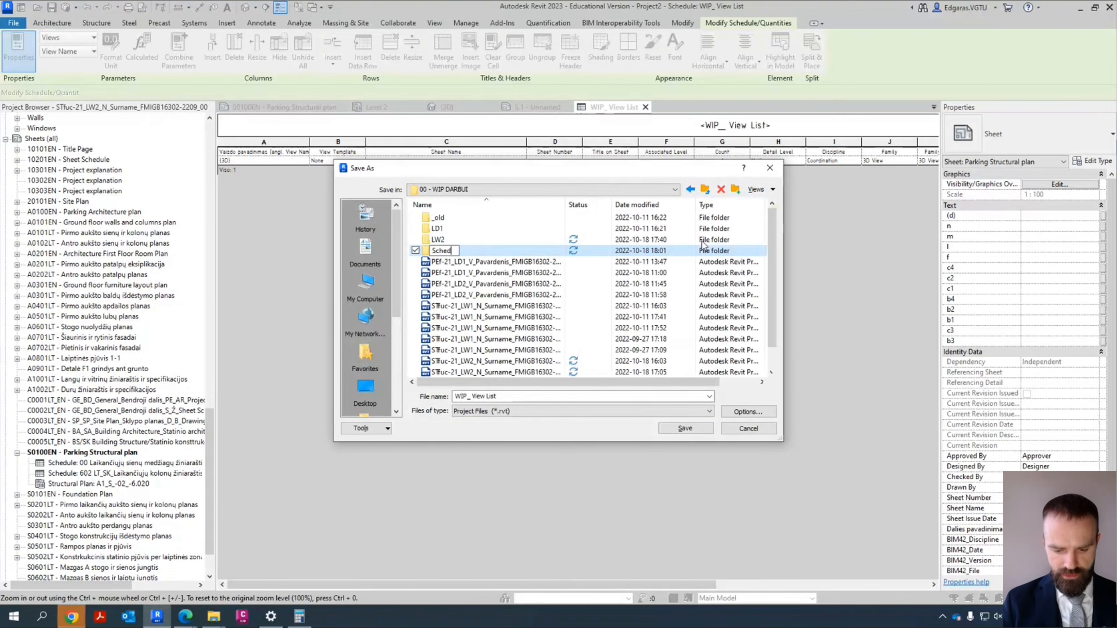
pyautogui.press('Return')
pyautogui.press('Return')
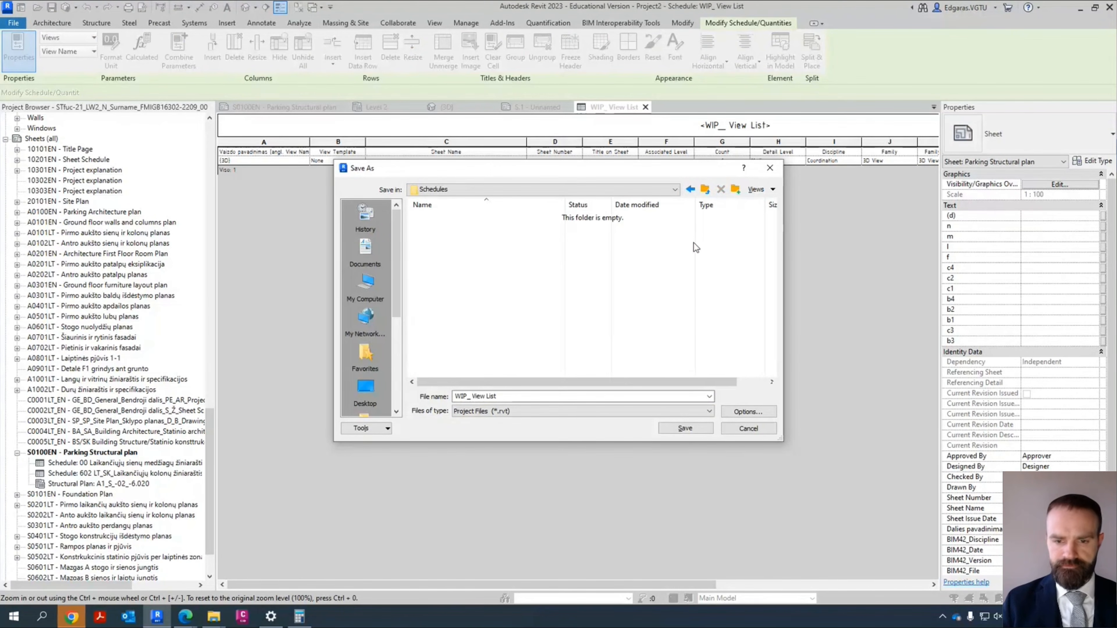
pyautogui.click(535, 395)
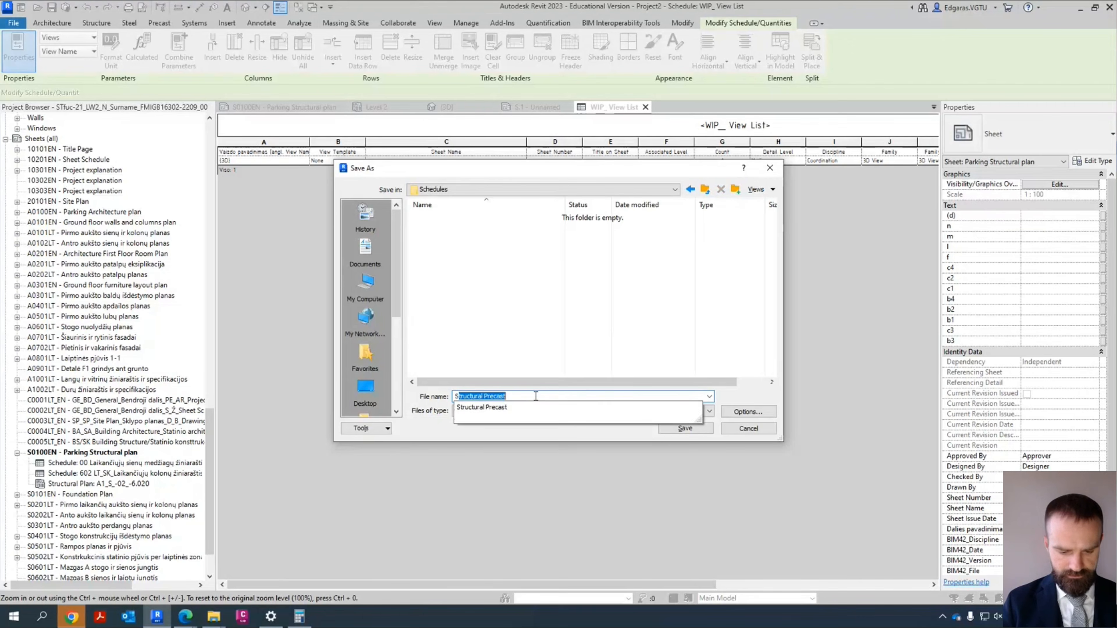
pyautogui.write('Schedules')
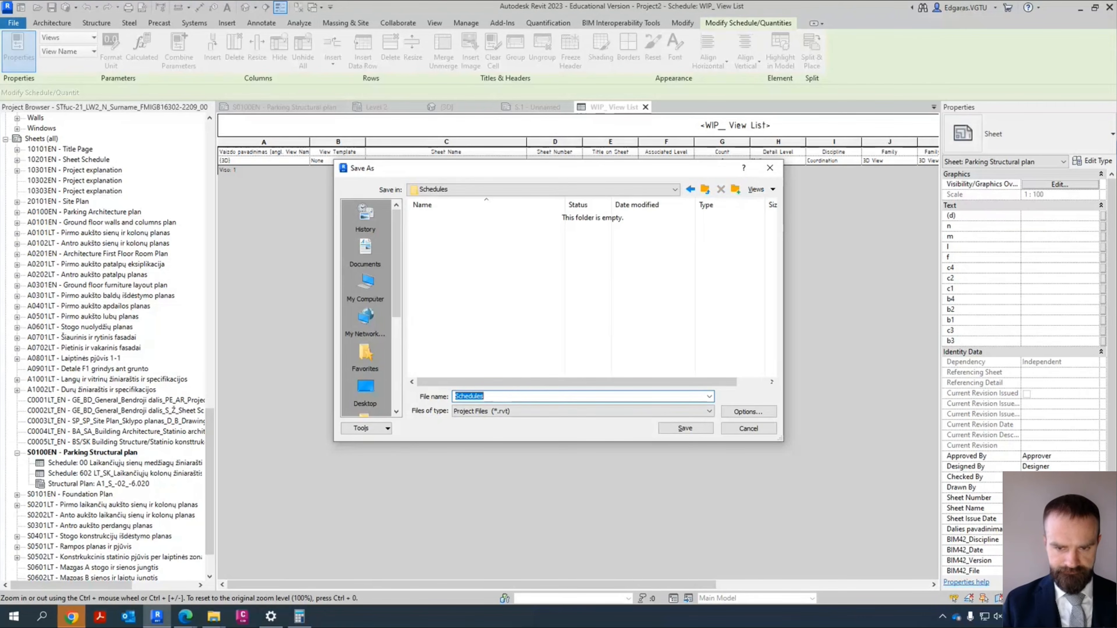
pyautogui.press('Return')
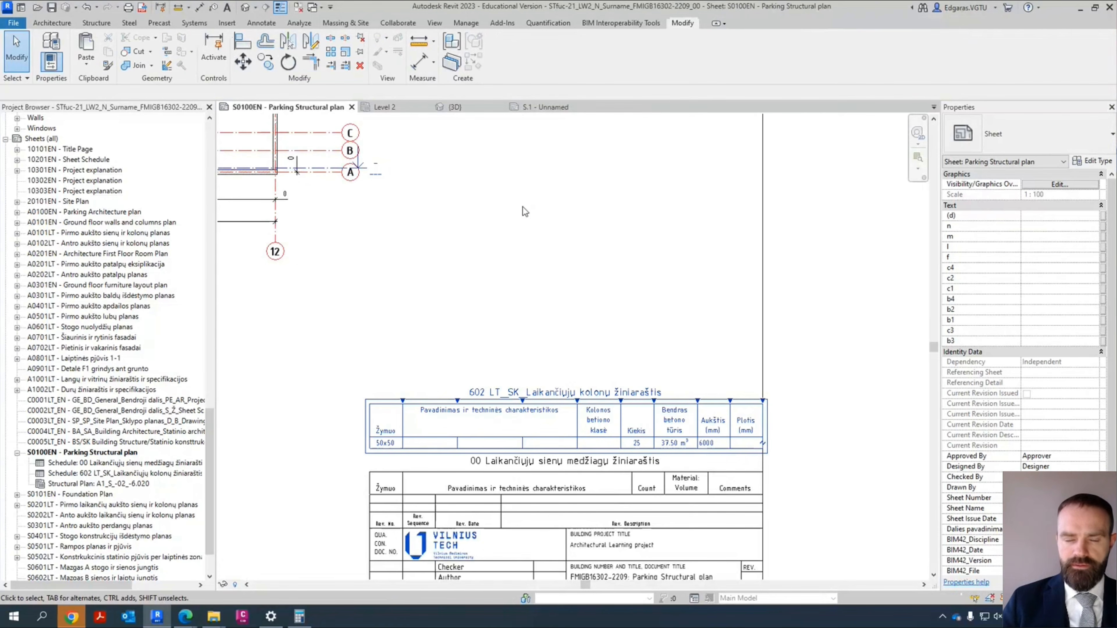
# Step: Close the inactive views, switch to sheet S.1 of the new project and start inserting views from a file
pyautogui.click(299, 8)
pyautogui.click(398, 107)
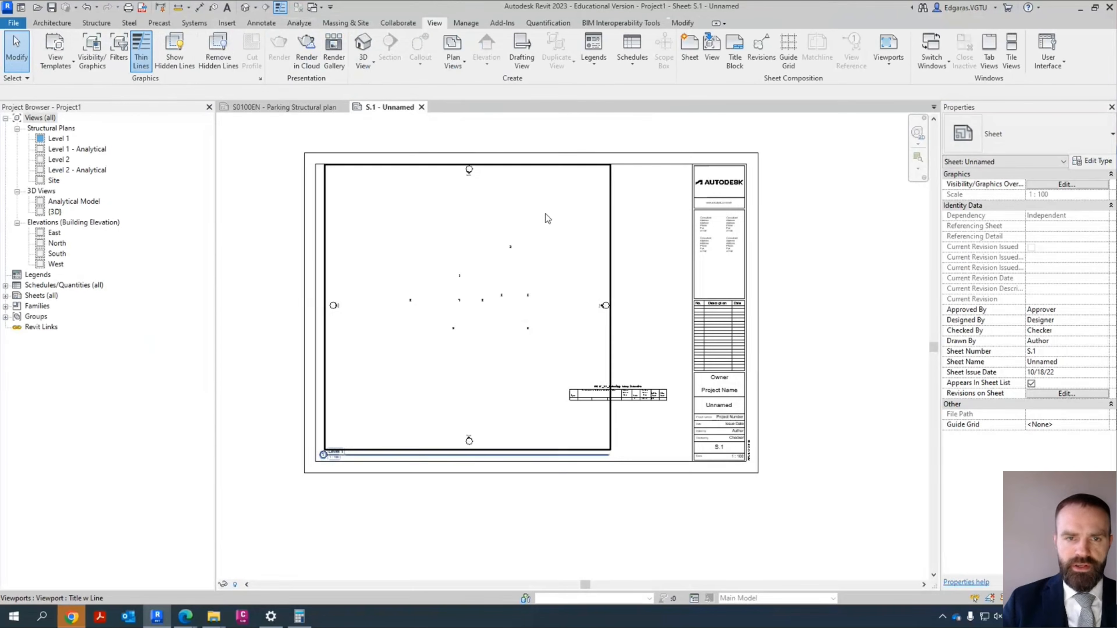
pyautogui.click(227, 23)
pyautogui.click(614, 50)
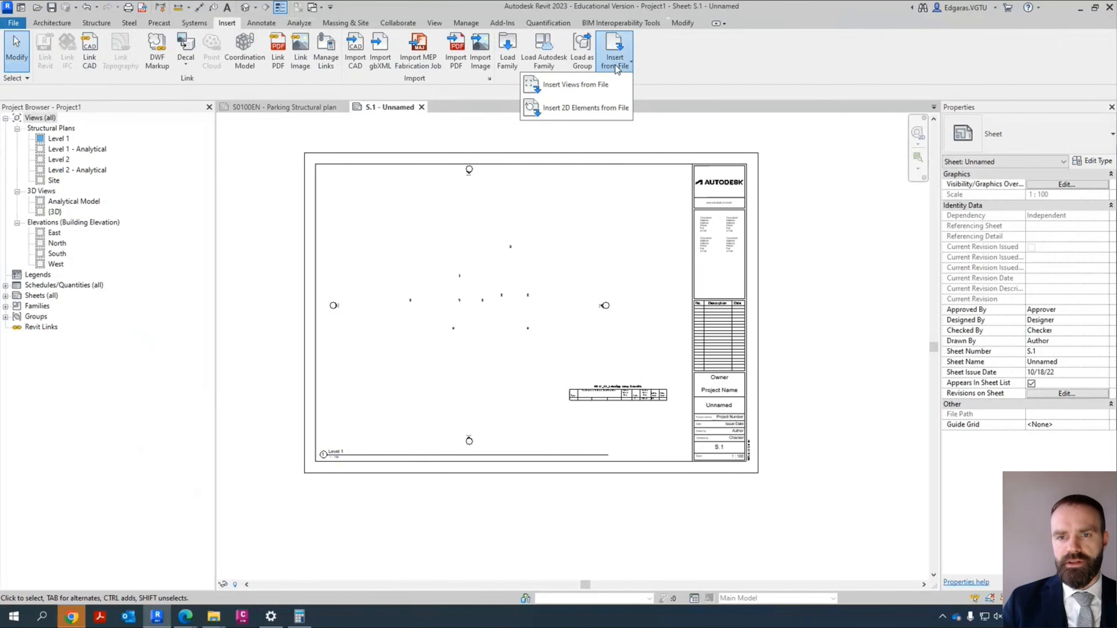
pyautogui.click(591, 86)
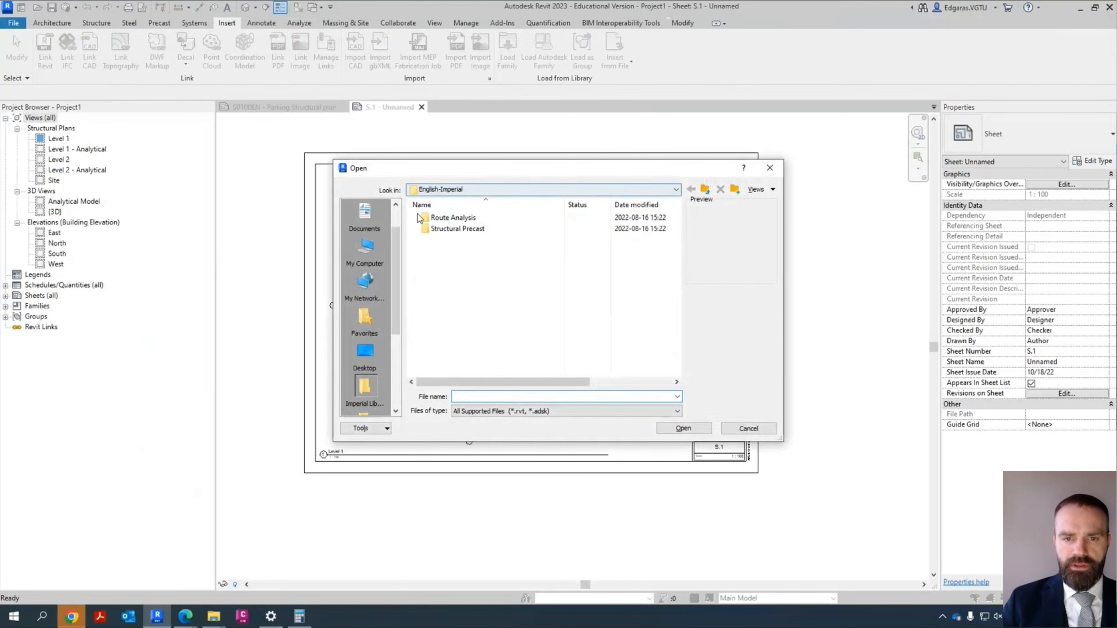
# Step: Open Schedules.rvt from the Schedules folder inside 00 - WIP DARBUI as the source of the views
pyautogui.click(365, 216)
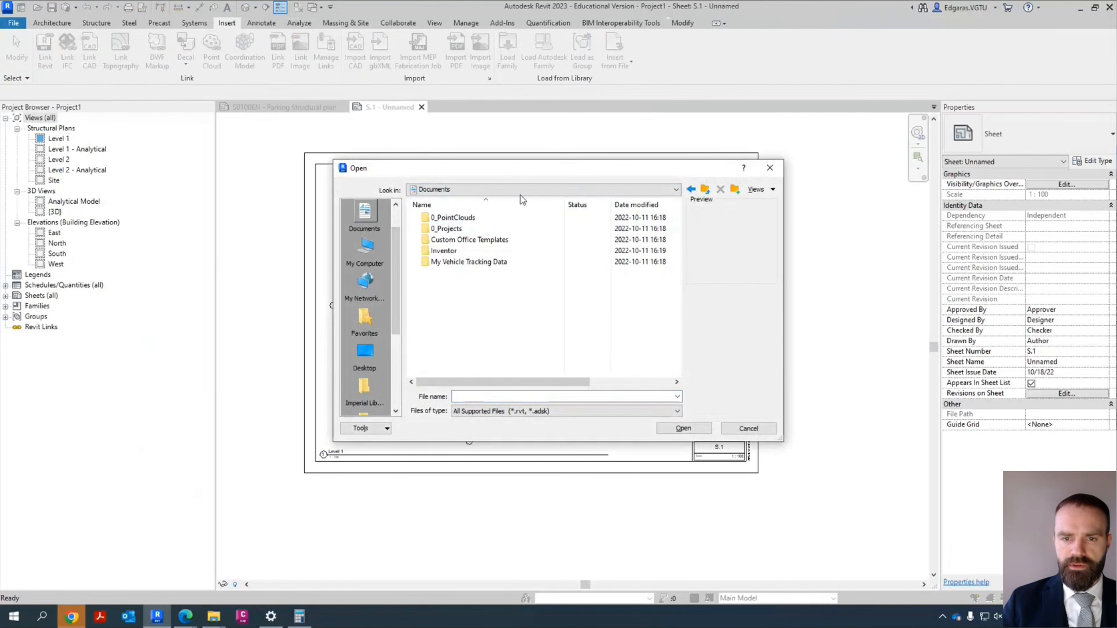
pyautogui.click(506, 189)
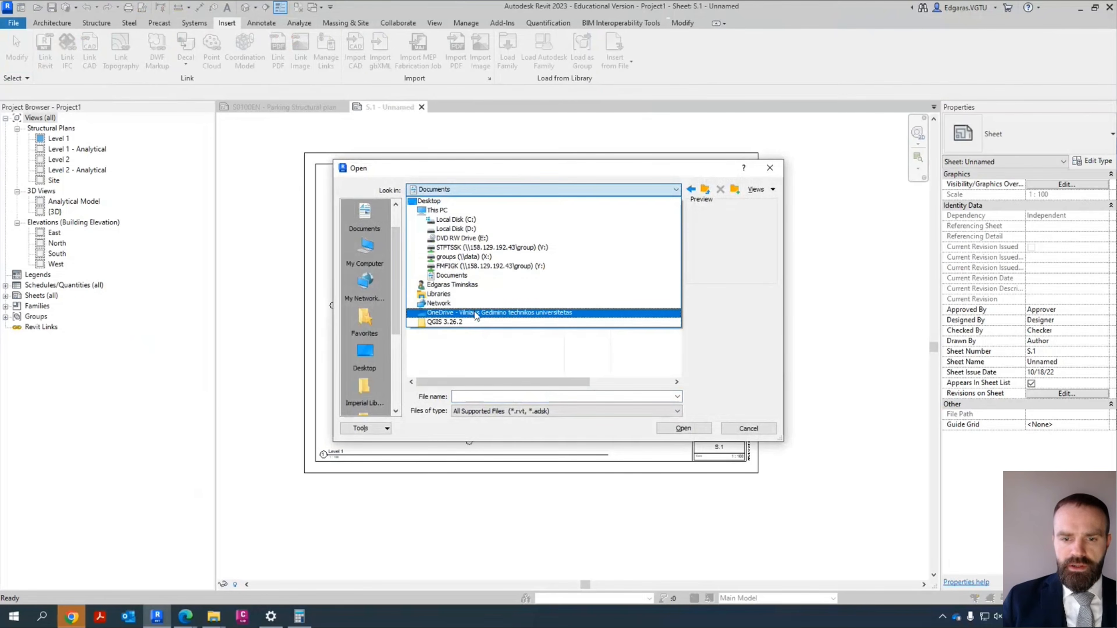
pyautogui.click(449, 311)
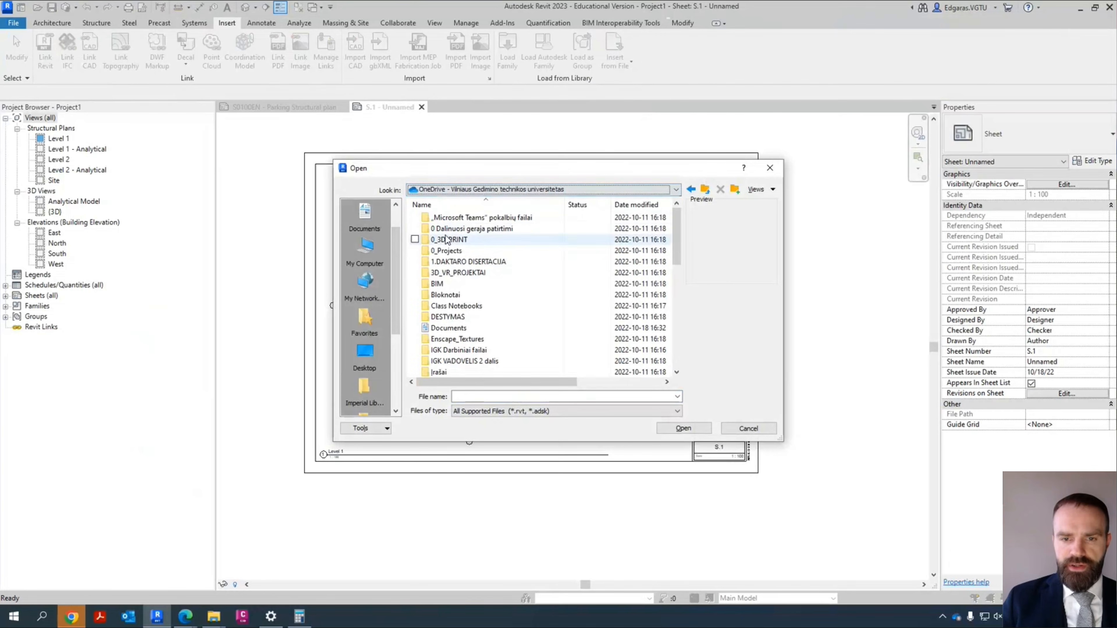
pyautogui.doubleClick(448, 250)
pyautogui.doubleClick(458, 219)
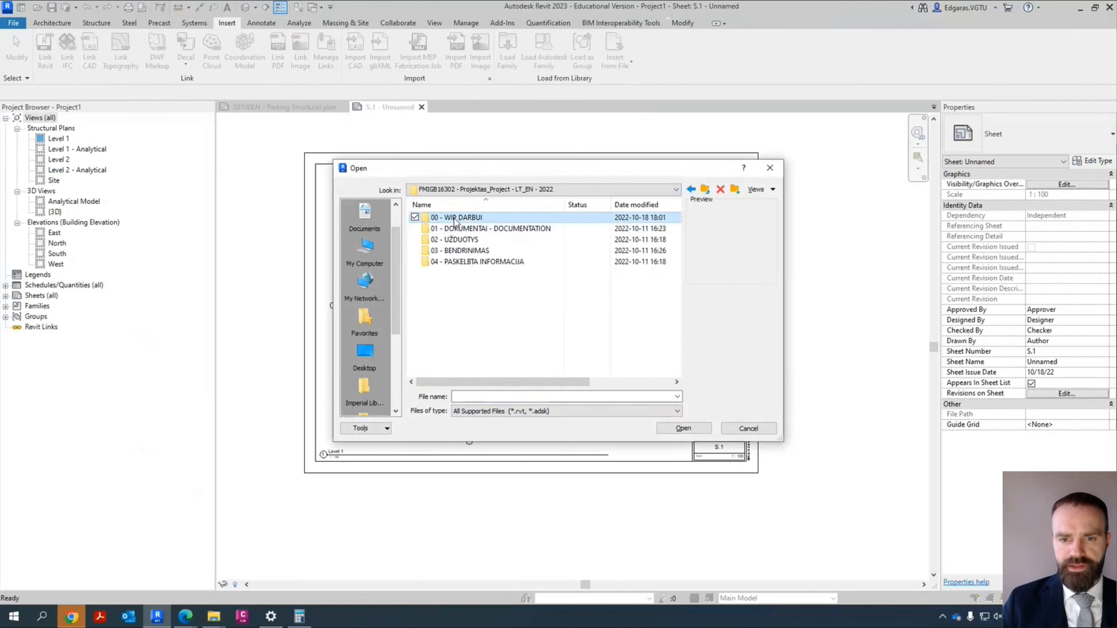
pyautogui.doubleClick(458, 217)
pyautogui.doubleClick(449, 251)
pyautogui.click(455, 219)
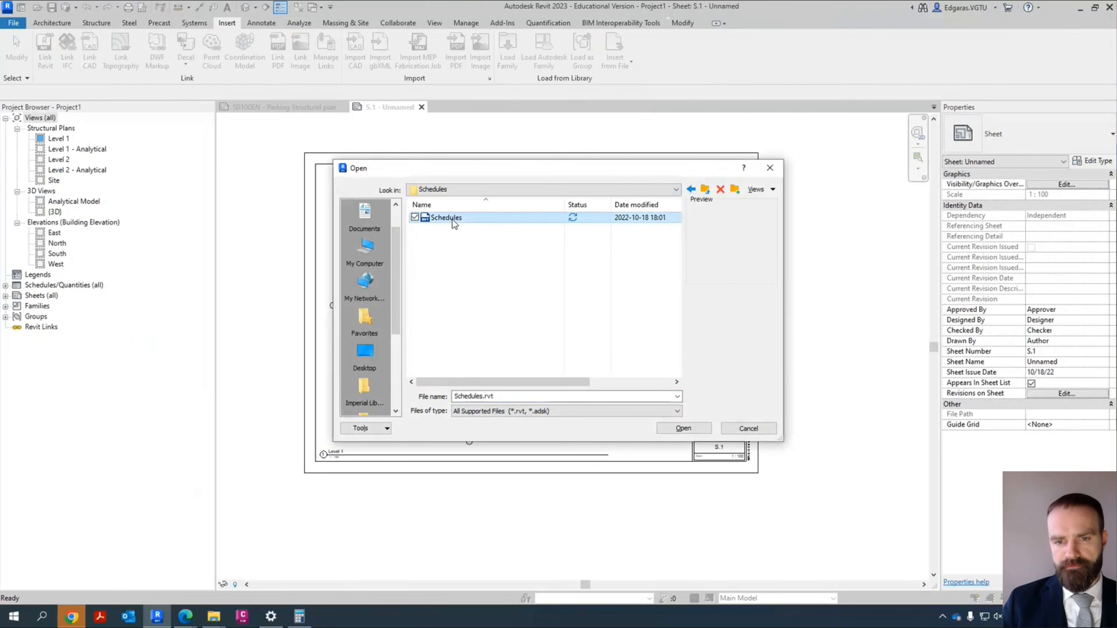
pyautogui.click(683, 428)
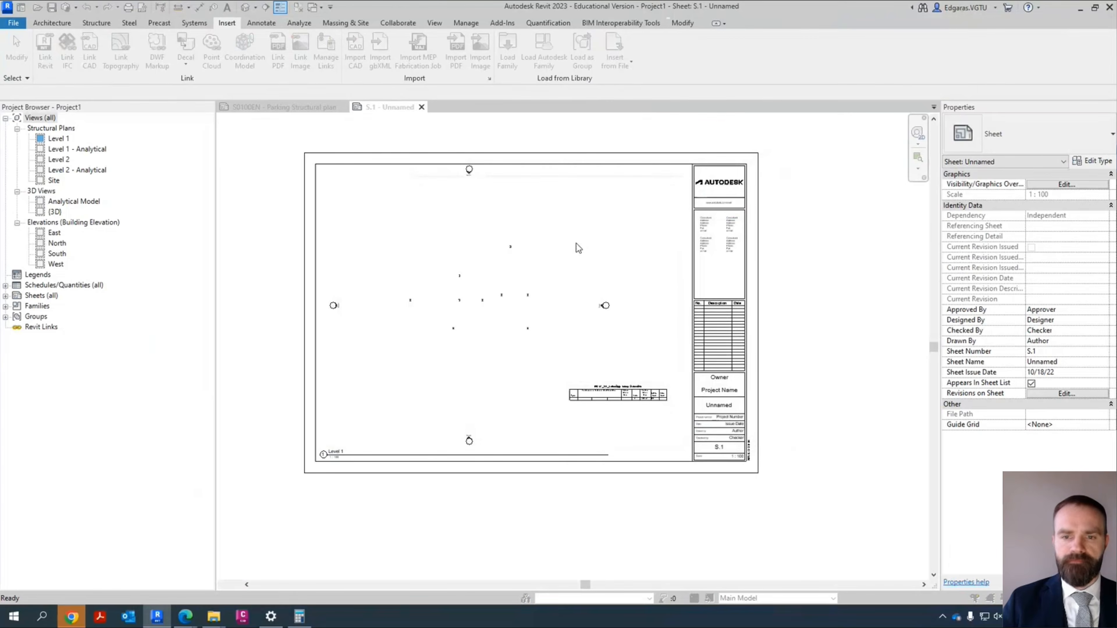
# Step: Insert all the listed schedules, from Rūsio aukšto patalpų eksplikacija through WIP_ View List, into the new project
pyautogui.click(379, 284)
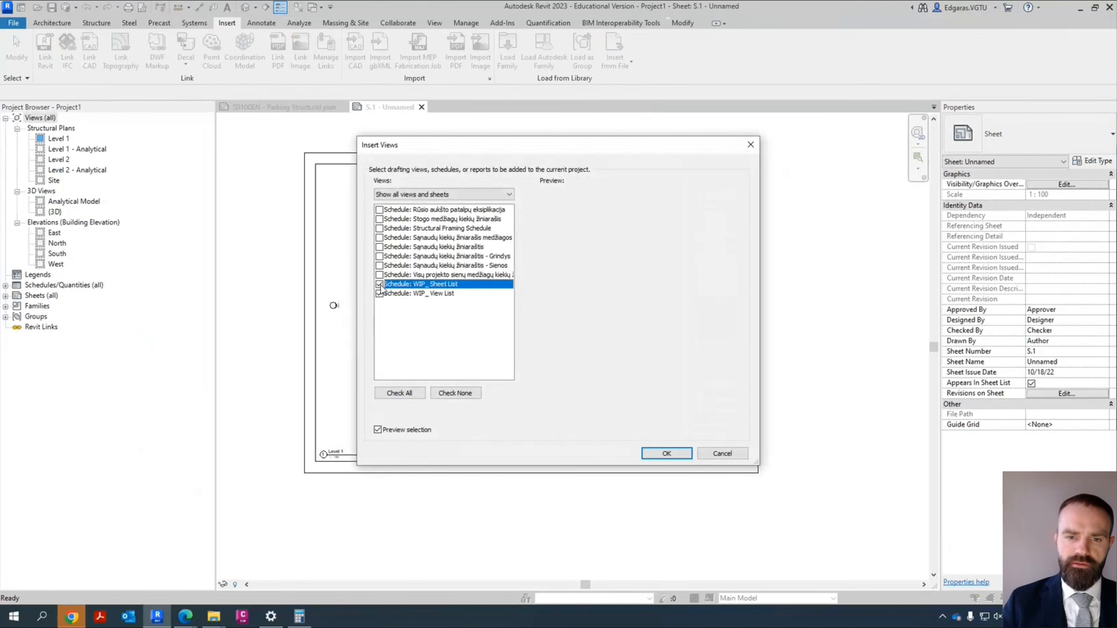
pyautogui.click(379, 275)
pyautogui.click(379, 265)
pyautogui.click(379, 256)
pyautogui.click(379, 246)
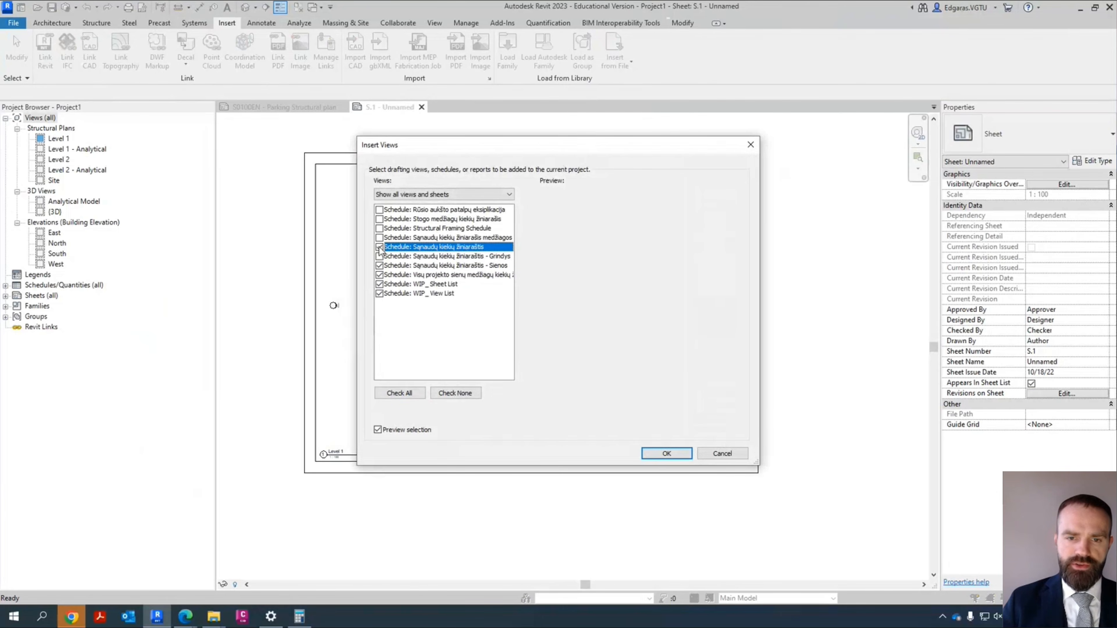
pyautogui.click(379, 238)
pyautogui.click(379, 228)
pyautogui.click(379, 219)
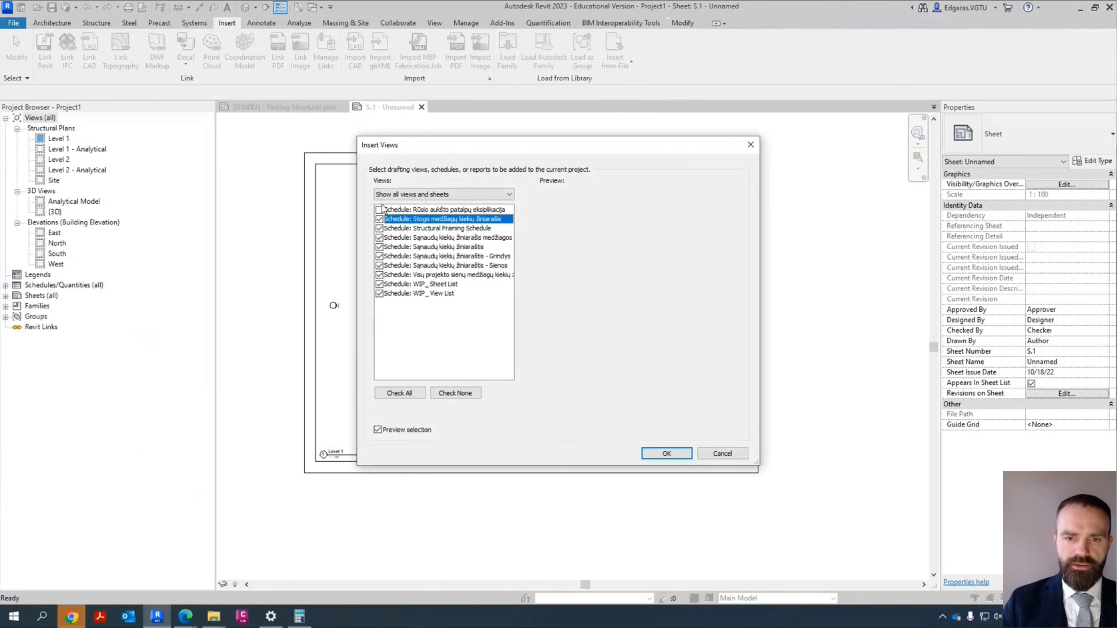
pyautogui.click(379, 210)
pyautogui.click(665, 453)
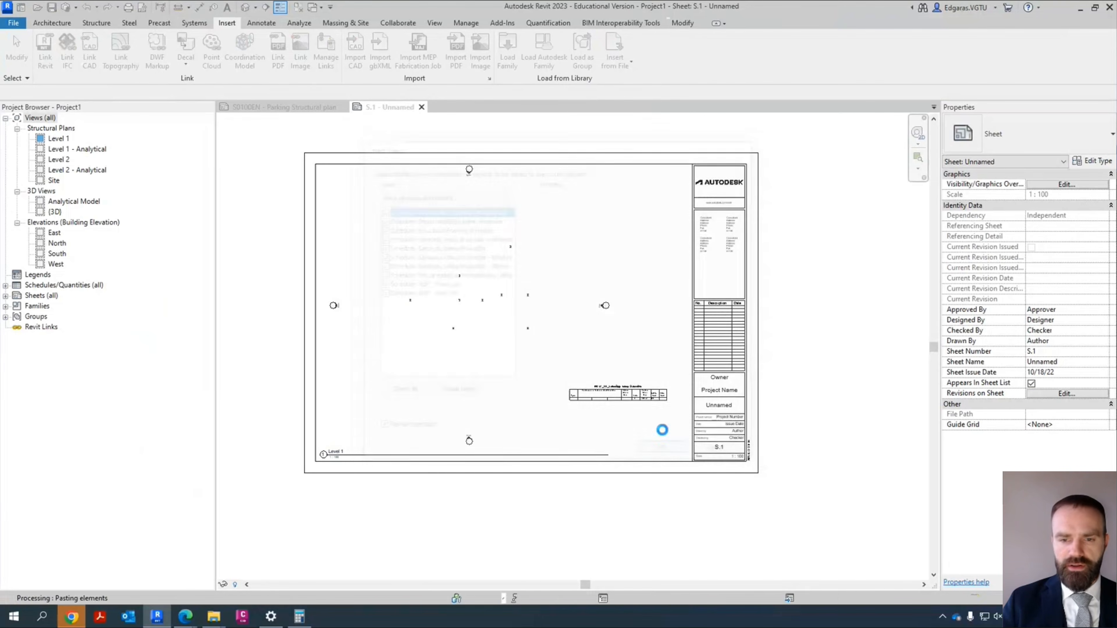
# Step: Accept the duplicate types, expand the project's schedules list and close the WIP_ View List schedule
pyautogui.click(588, 358)
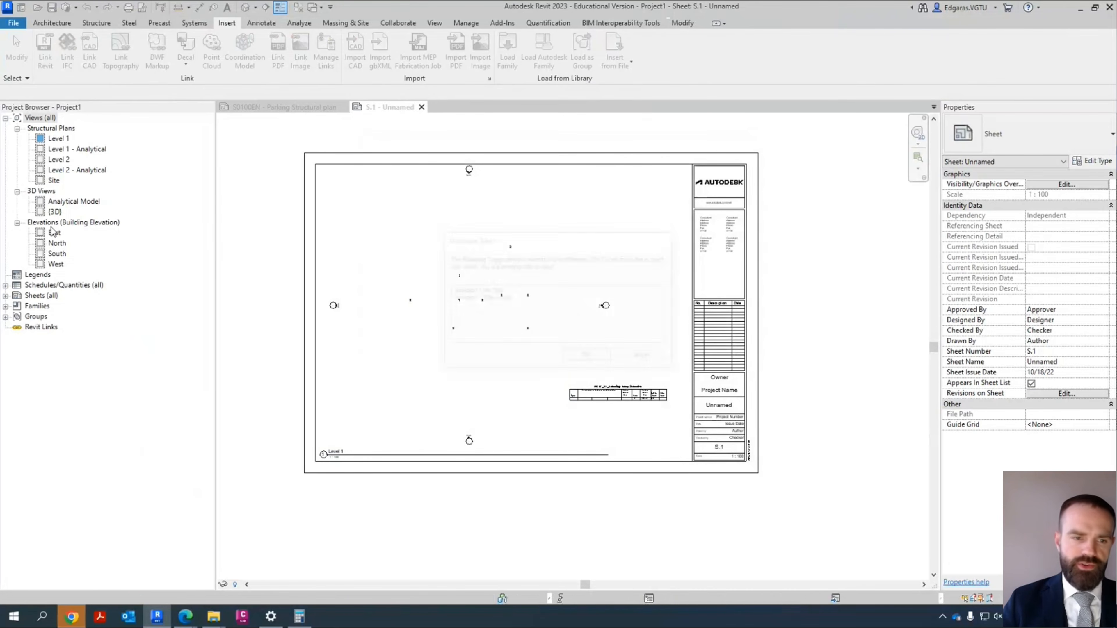
pyautogui.click(6, 285)
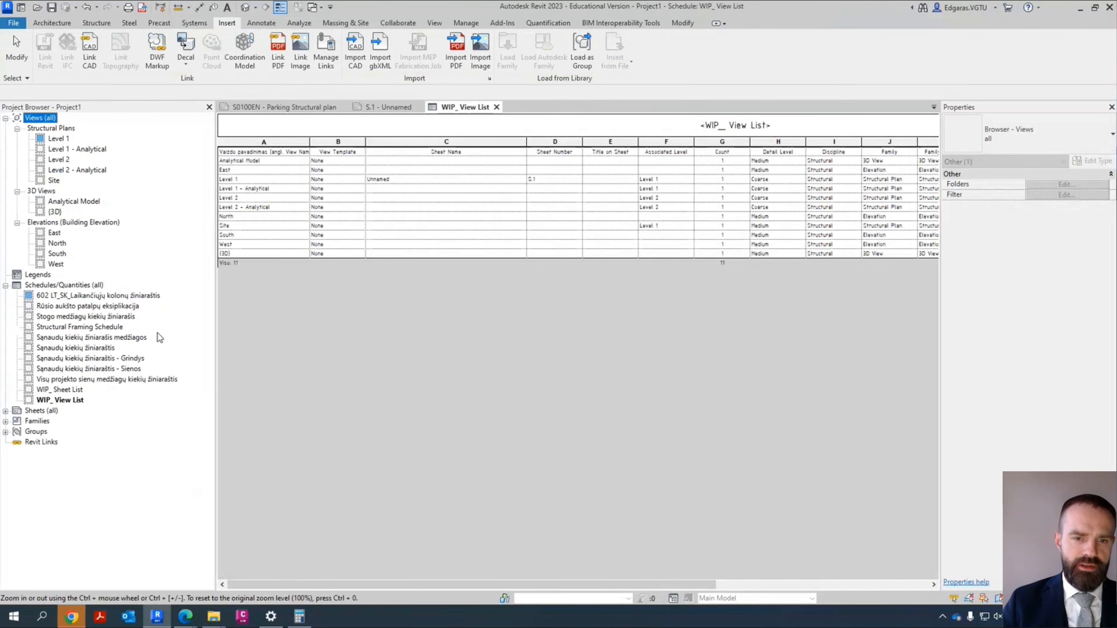
pyautogui.click(496, 107)
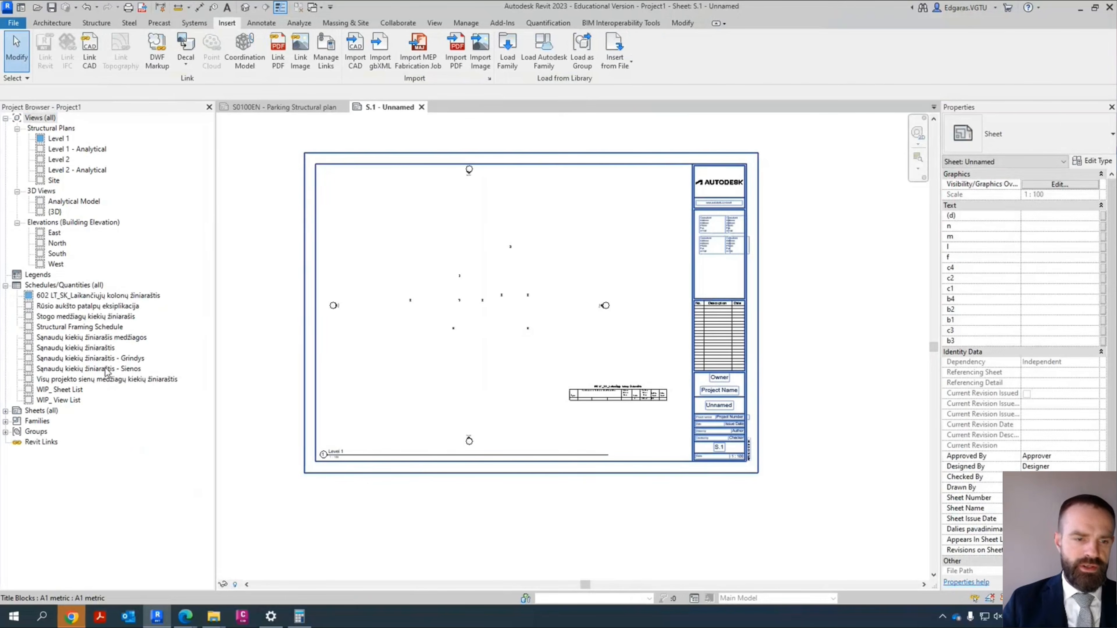
# Step: Place the schedules Sąnaudų kiekių žiniaraštis, Stogo medžiagų kiekių žiniaraštis and Sąnaudų kiekių žiniaraštis - Sienos in open areas of sheet S.1
pyautogui.moveTo(69, 347); pyautogui.dragTo(366, 325)
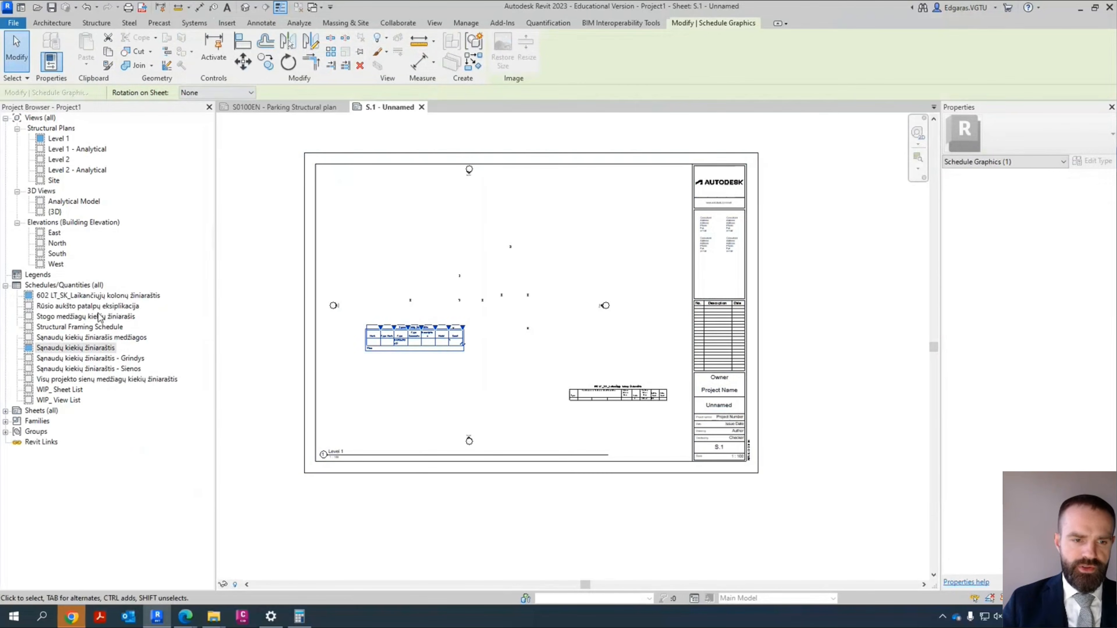
pyautogui.moveTo(73, 318); pyautogui.dragTo(458, 274)
pyautogui.click(462, 260)
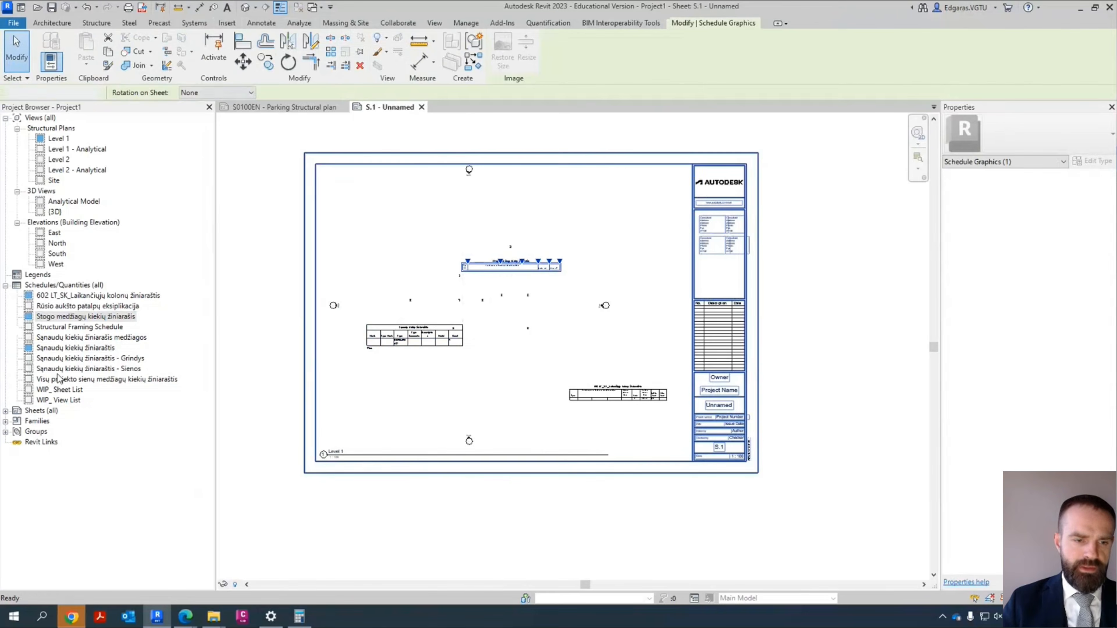
pyautogui.moveTo(60, 369); pyautogui.dragTo(503, 330)
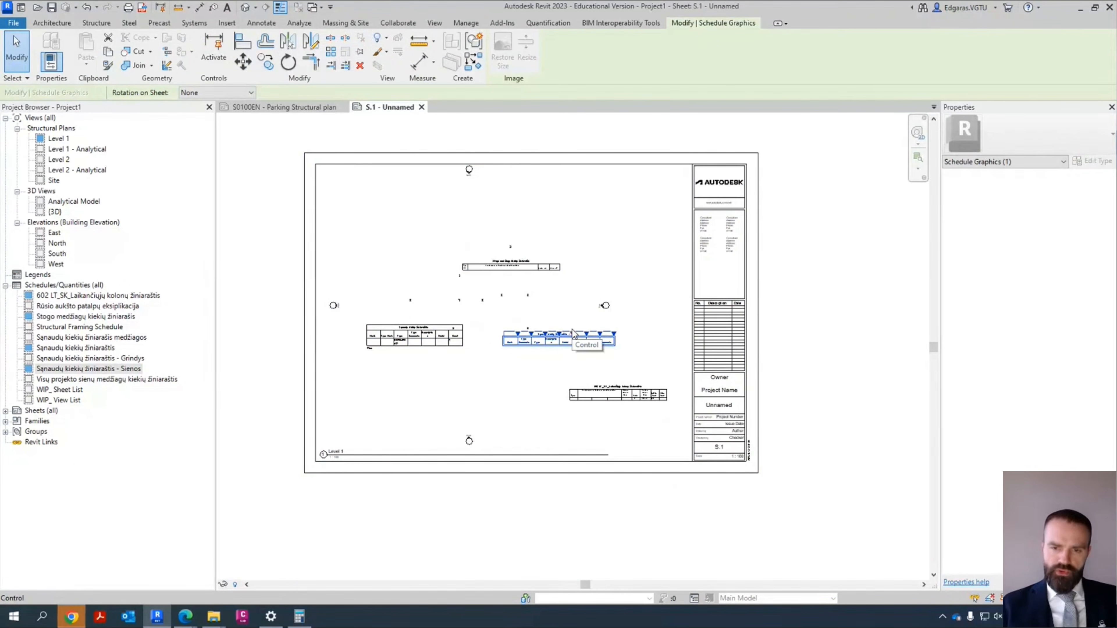
pyautogui.click(641, 425)
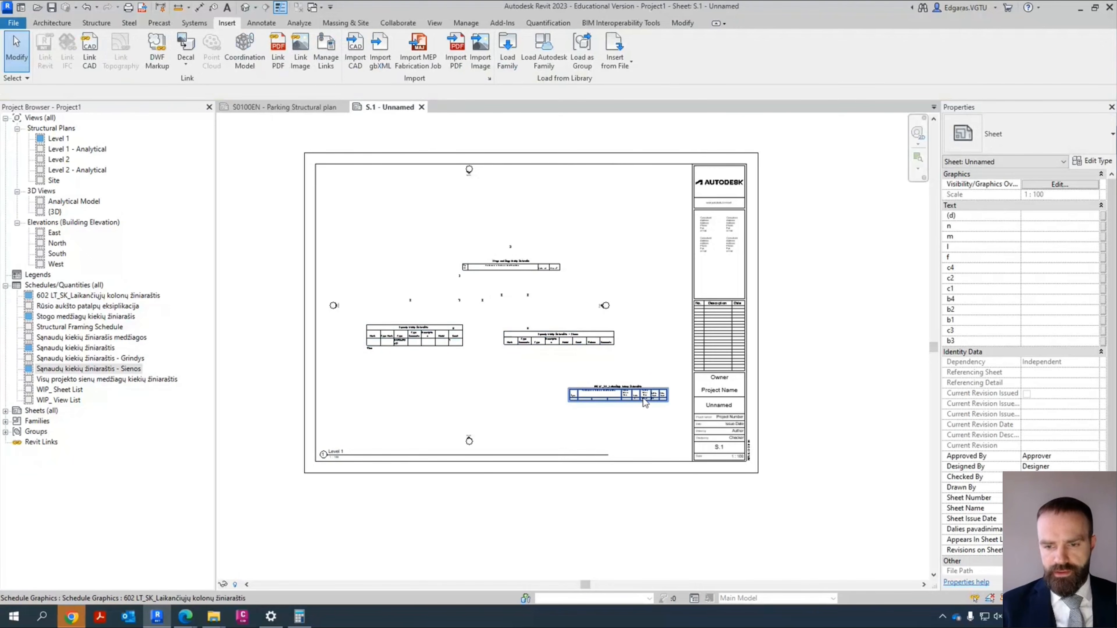
pyautogui.scroll(3, 640, 396)
pyautogui.moveTo(673, 330); pyautogui.dragTo(737, 385, button='middle')
pyautogui.scroll(-2, 737, 385)
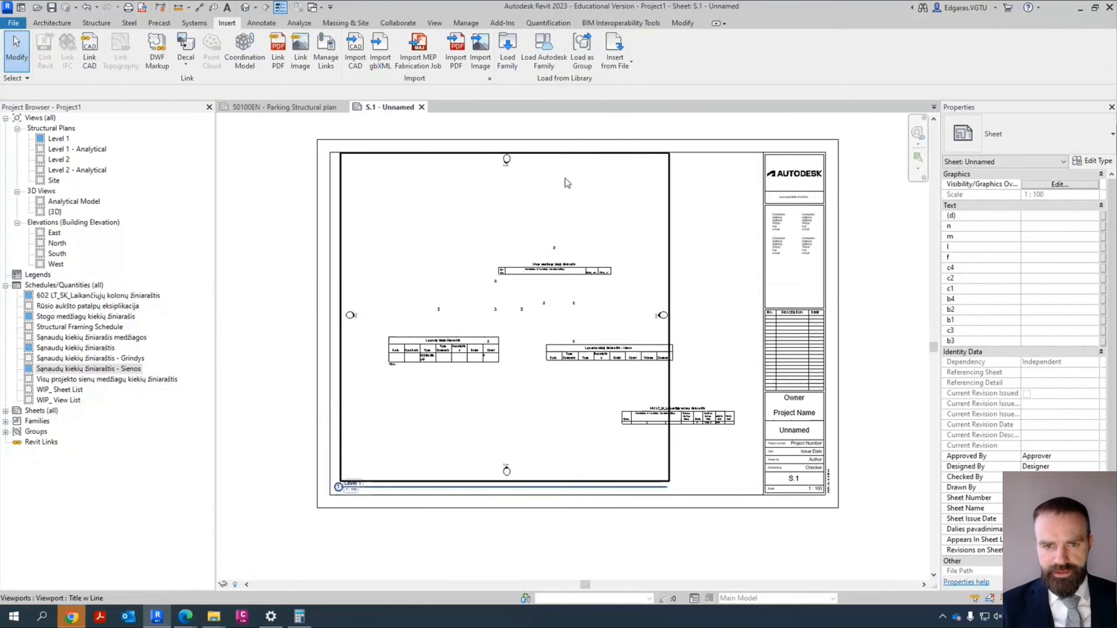
# Step: Close Project1 without saving its changes and return to the full S0100EN - Parking Structural plan sheet
pyautogui.click(421, 107)
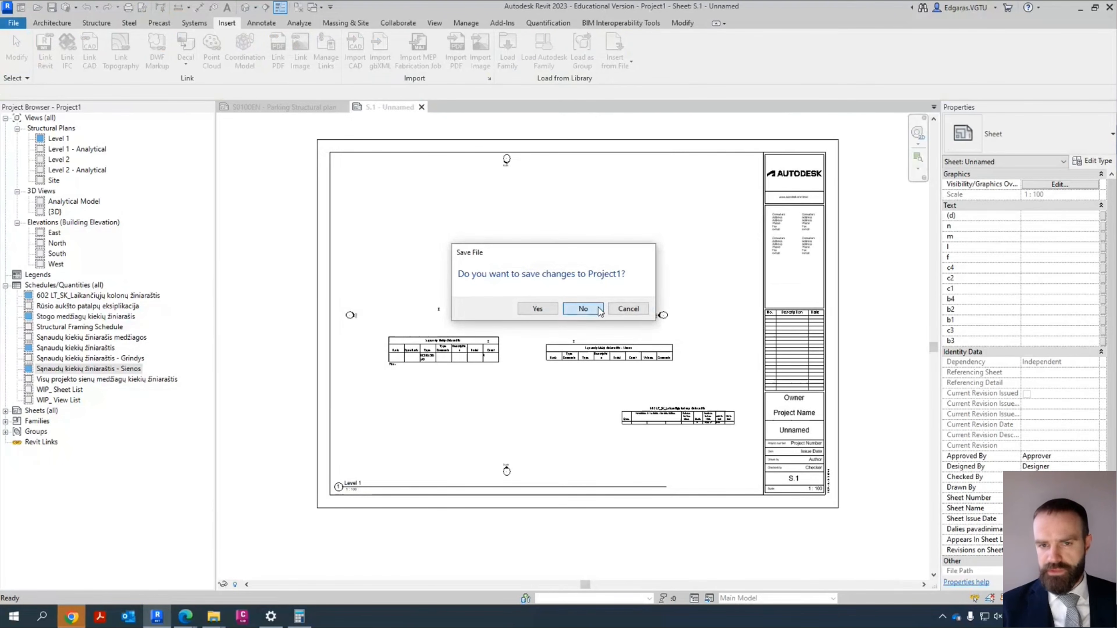
pyautogui.click(598, 309)
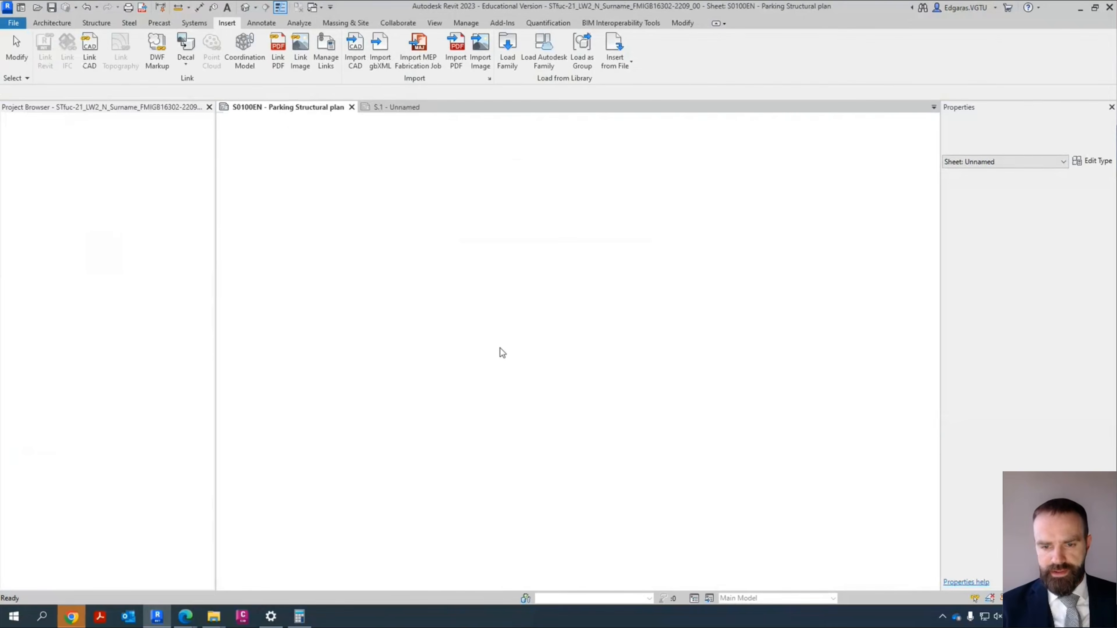
pyautogui.scroll(2, 597, 449)
pyautogui.moveTo(652, 348); pyautogui.dragTo(644, 345, button='middle')
pyautogui.scroll(-5, 643, 344)
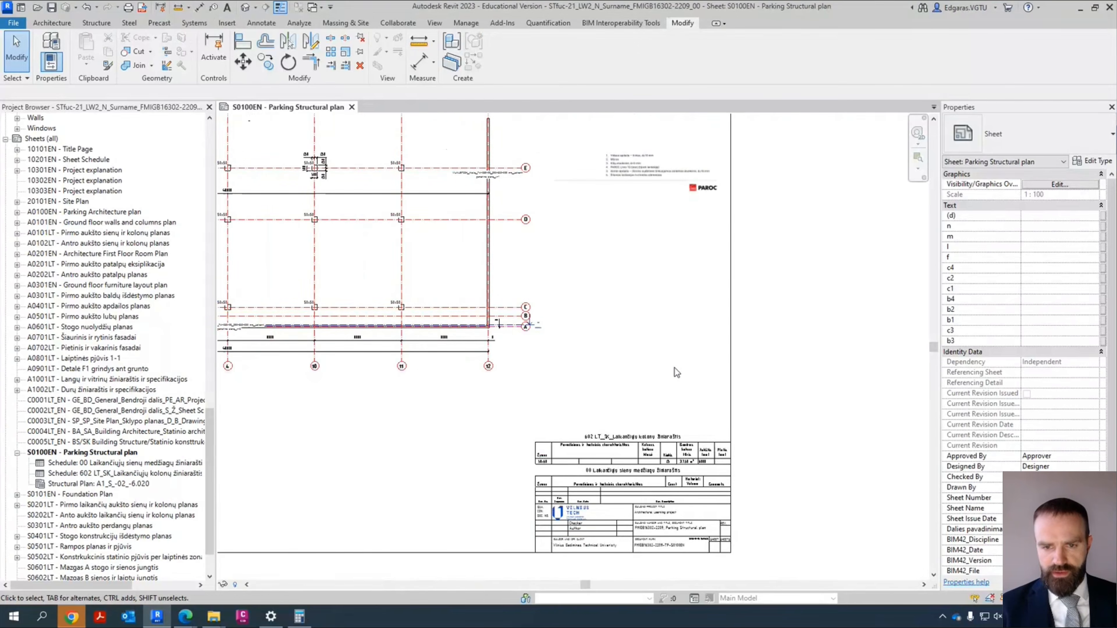
pyautogui.scroll(-3, 676, 372)
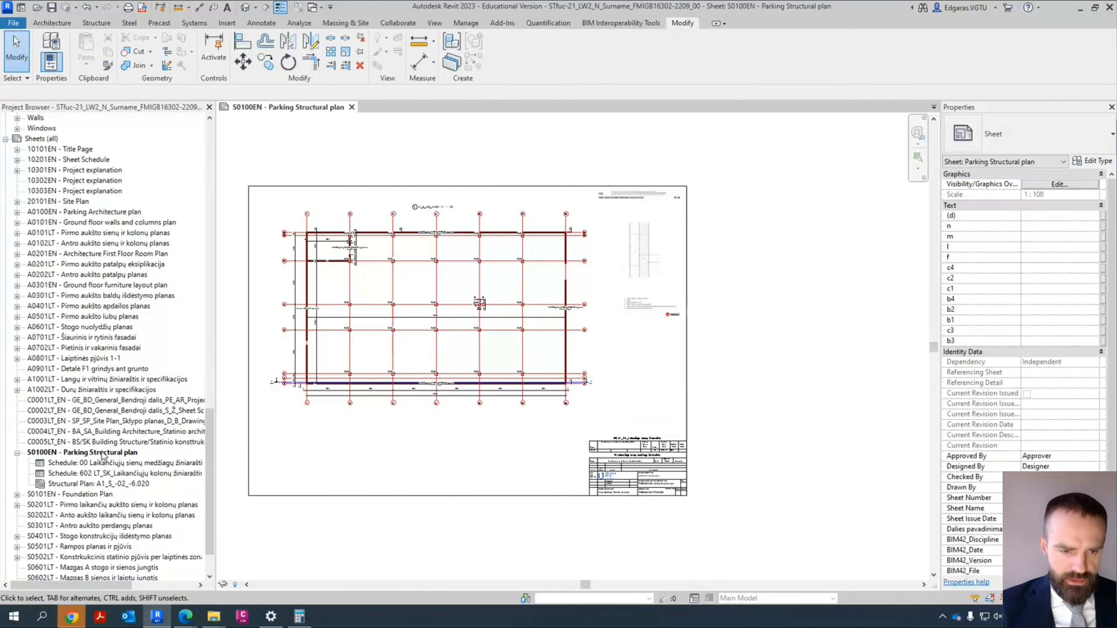
pyautogui.scroll(1, 122, 350)
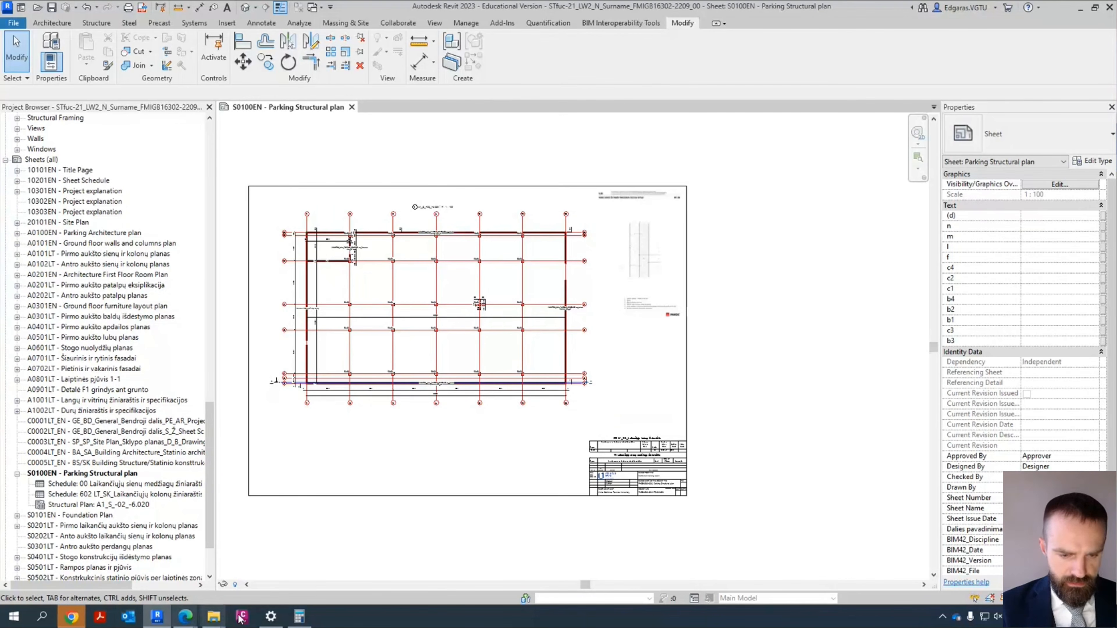
# Step: Switch to Plannerly and examine the Week 7 scope list, from the foundations and underground columns through interiors, spaces and drafting components
pyautogui.moveTo(187, 618)
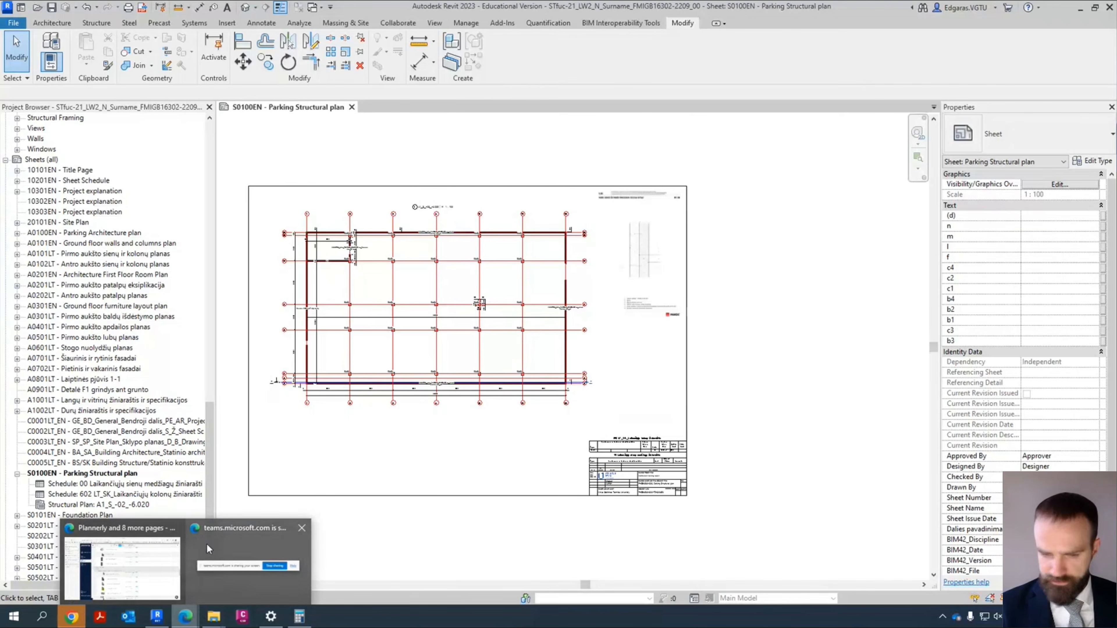
pyautogui.click(133, 567)
pyautogui.scroll(-3, 545, 421)
pyautogui.scroll(15, 544, 426)
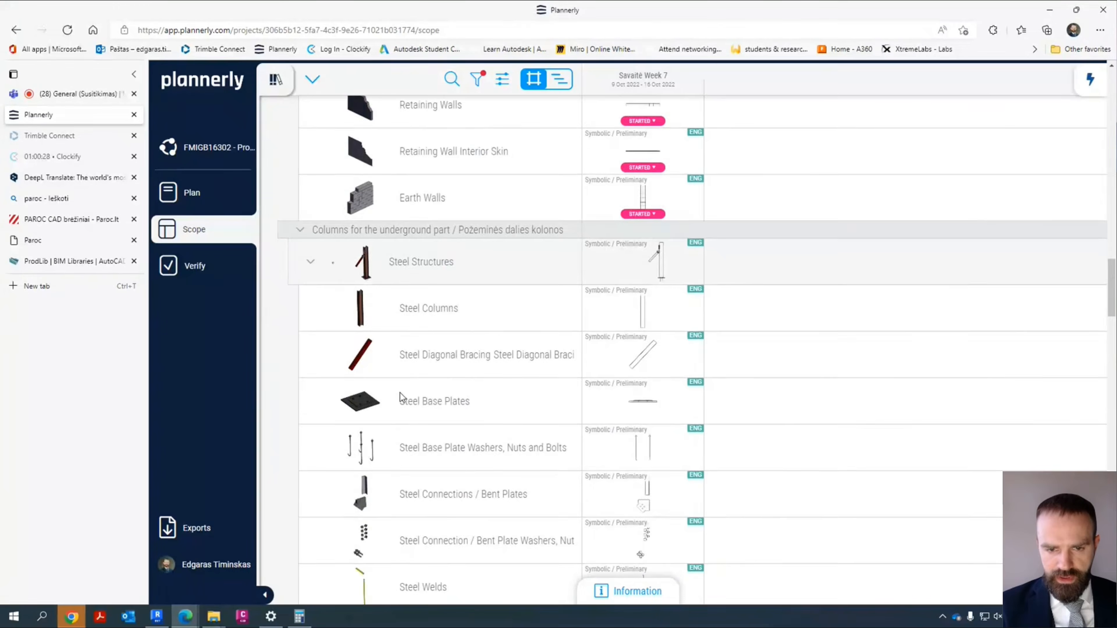
pyautogui.scroll(5, 491, 405)
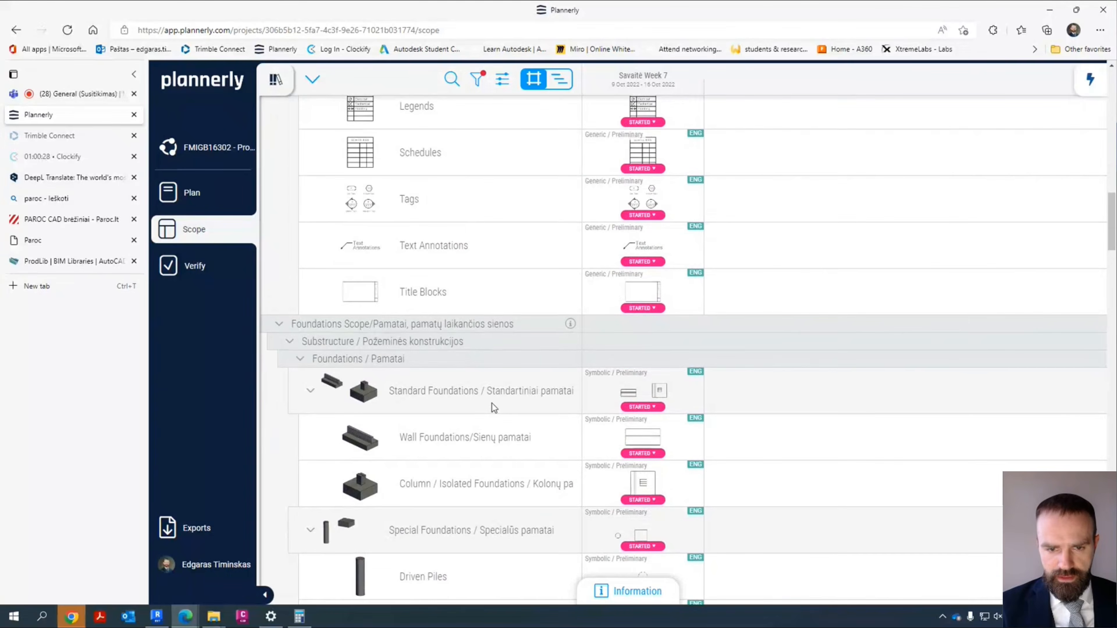
pyautogui.scroll(-14, 481, 387)
pyautogui.scroll(-15, 481, 383)
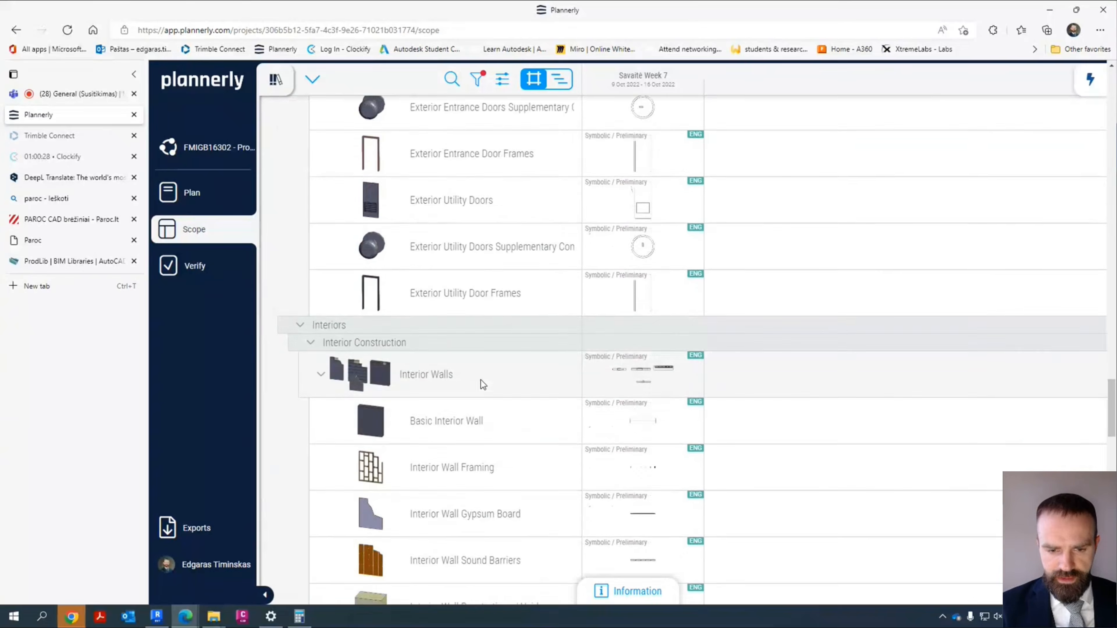
pyautogui.scroll(-7, 475, 377)
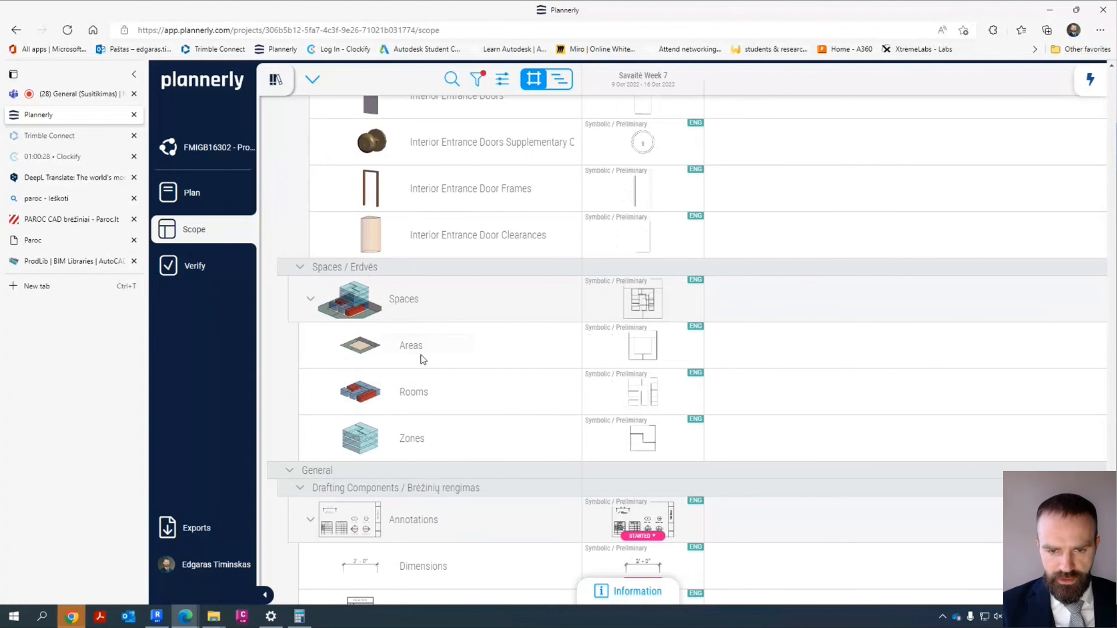
pyautogui.click(157, 617)
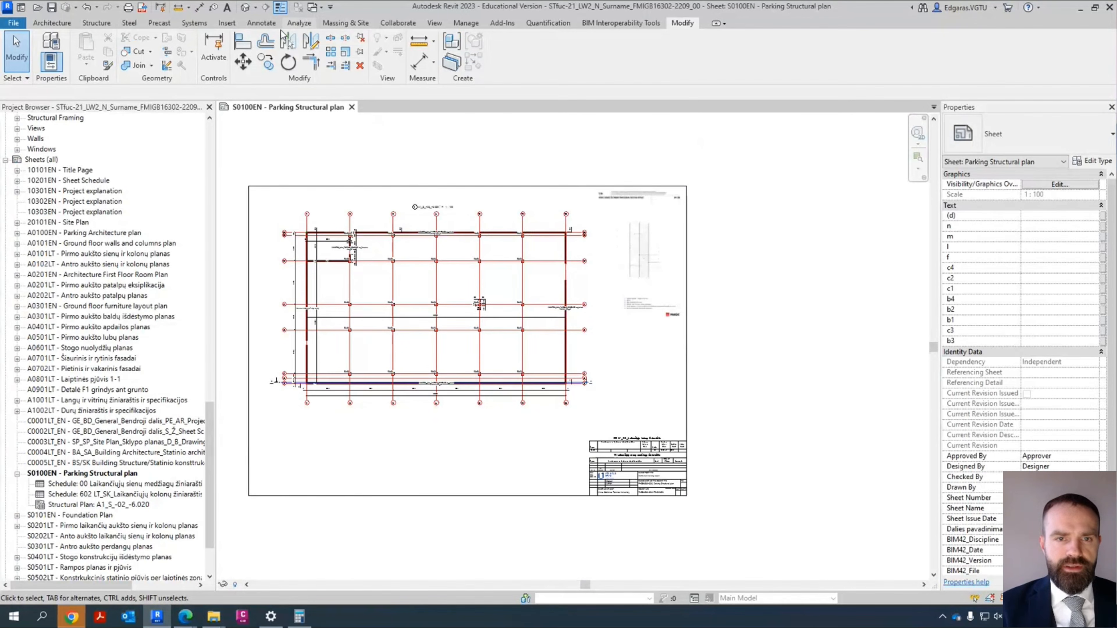
pyautogui.click(297, 24)
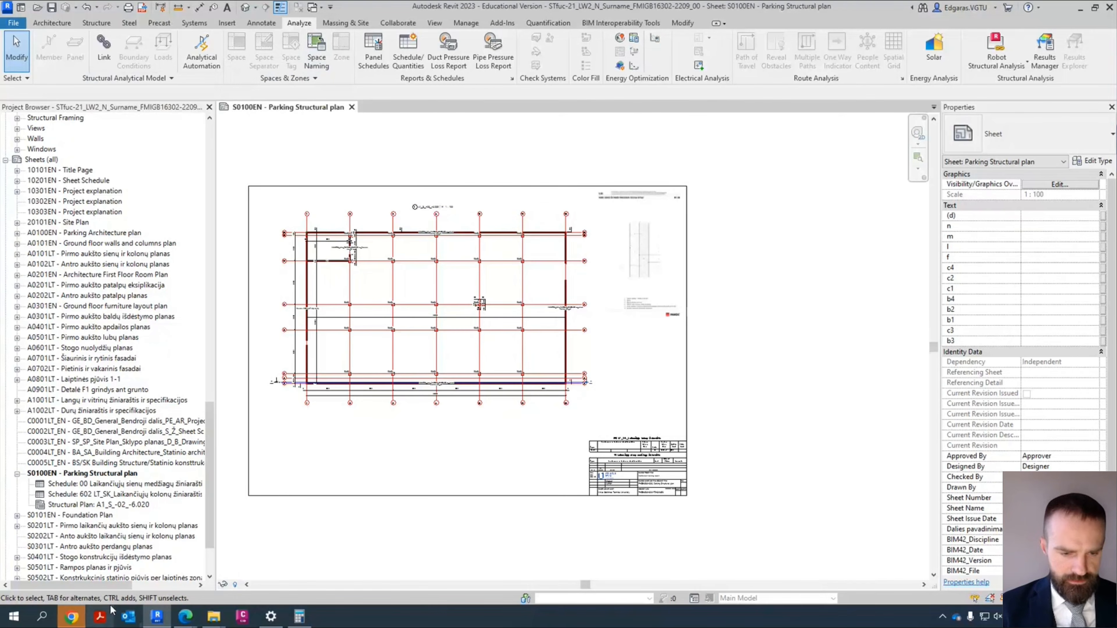
pyautogui.click(157, 617)
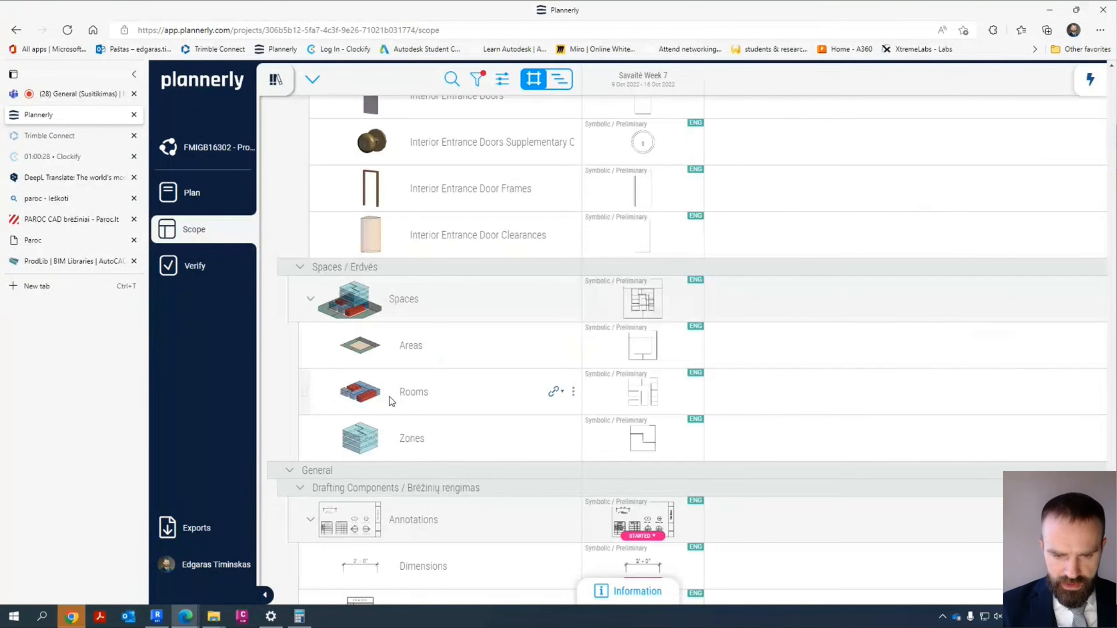
# Step: Review the Week 7 scope items in Plannerly for annotations, interior doors, steel and concrete columns, and exterior walls
pyautogui.scroll(-8, 475, 371)
pyautogui.scroll(3, 424, 286)
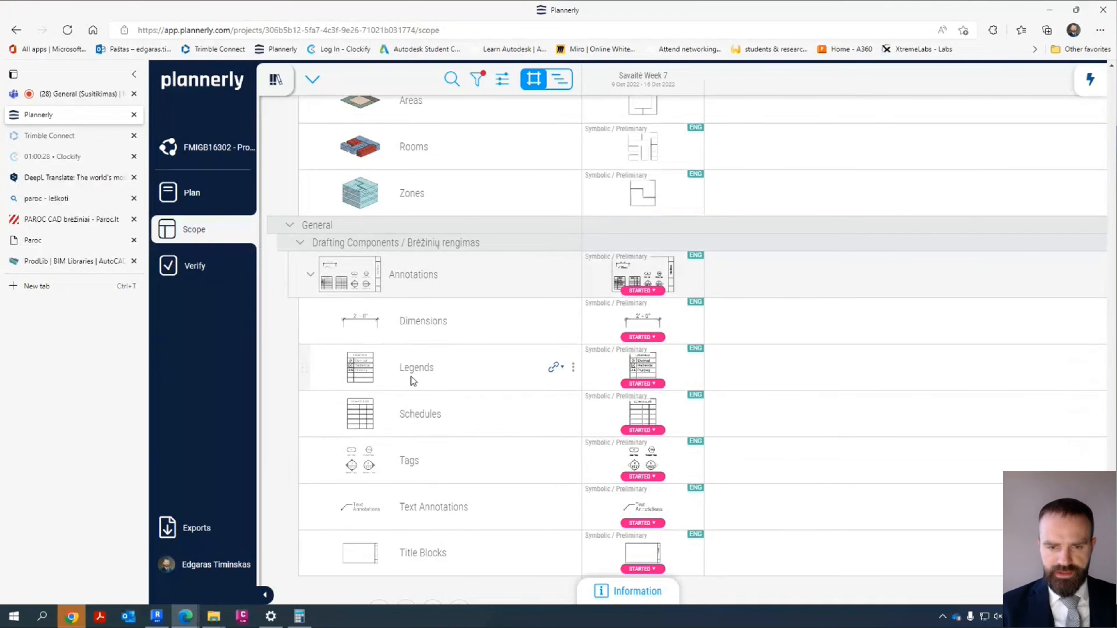
pyautogui.scroll(5, 512, 365)
pyautogui.scroll(15, 514, 366)
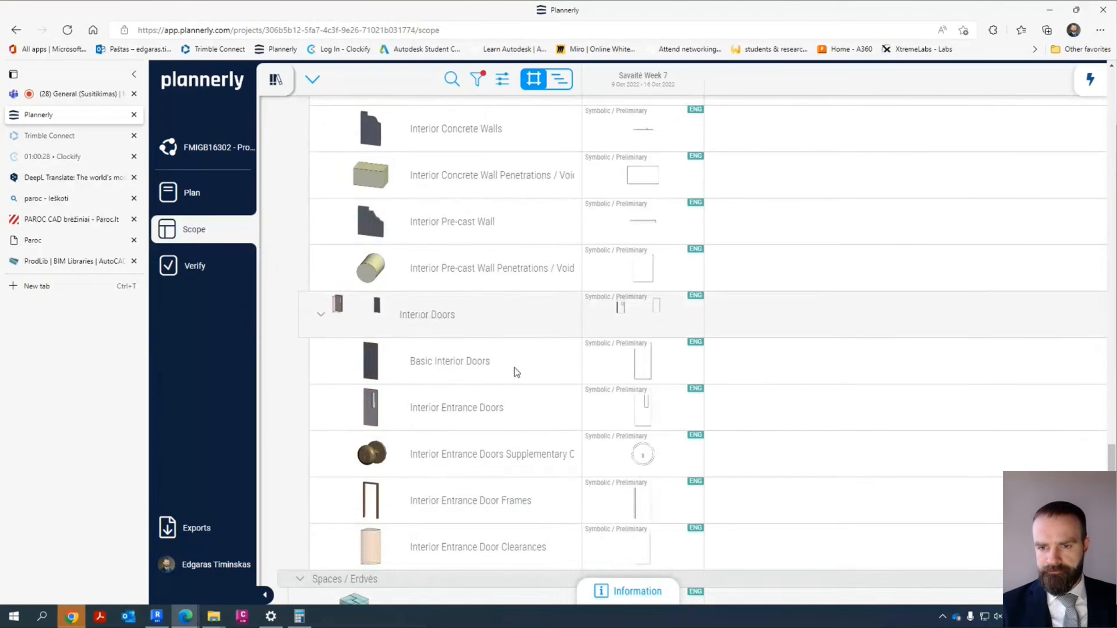
pyautogui.scroll(12, 542, 360)
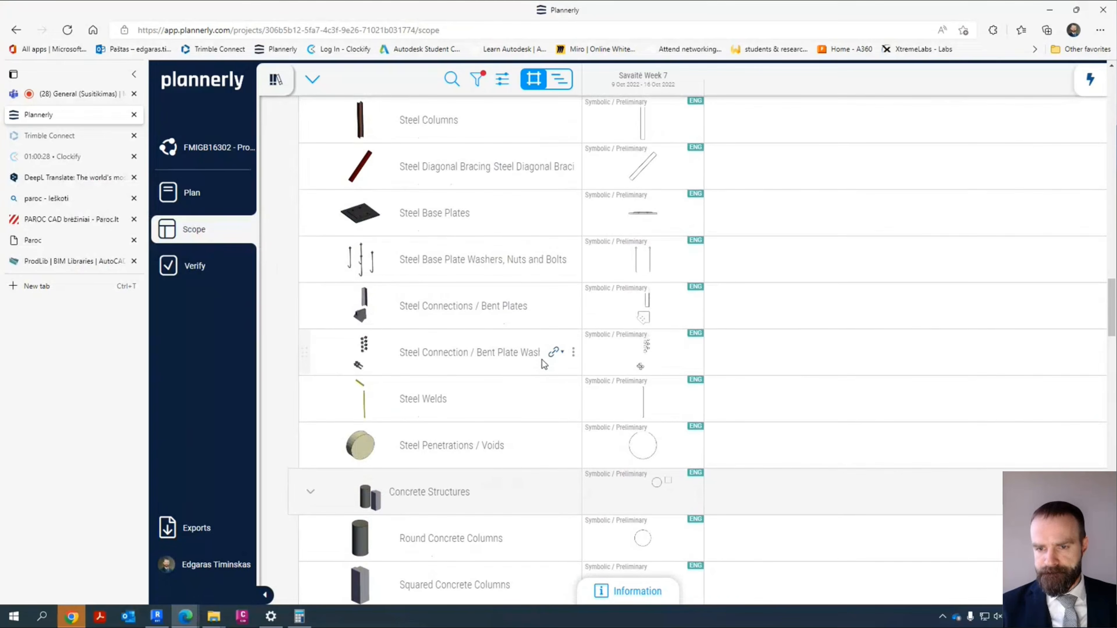
pyautogui.scroll(-1, 542, 360)
pyautogui.scroll(-7, 543, 360)
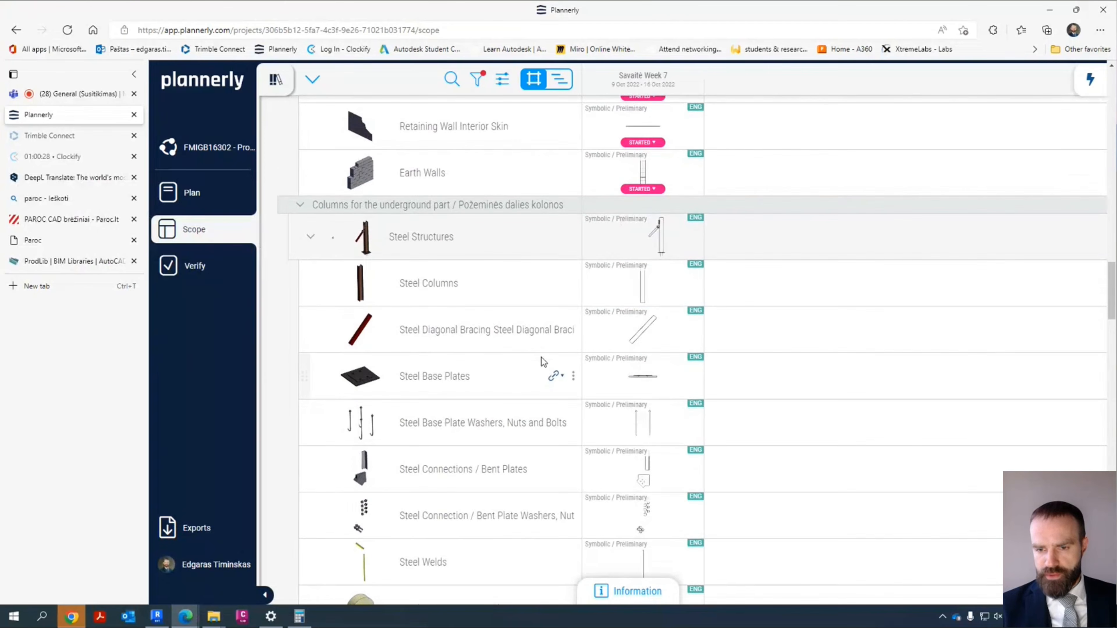
pyautogui.scroll(5, 517, 351)
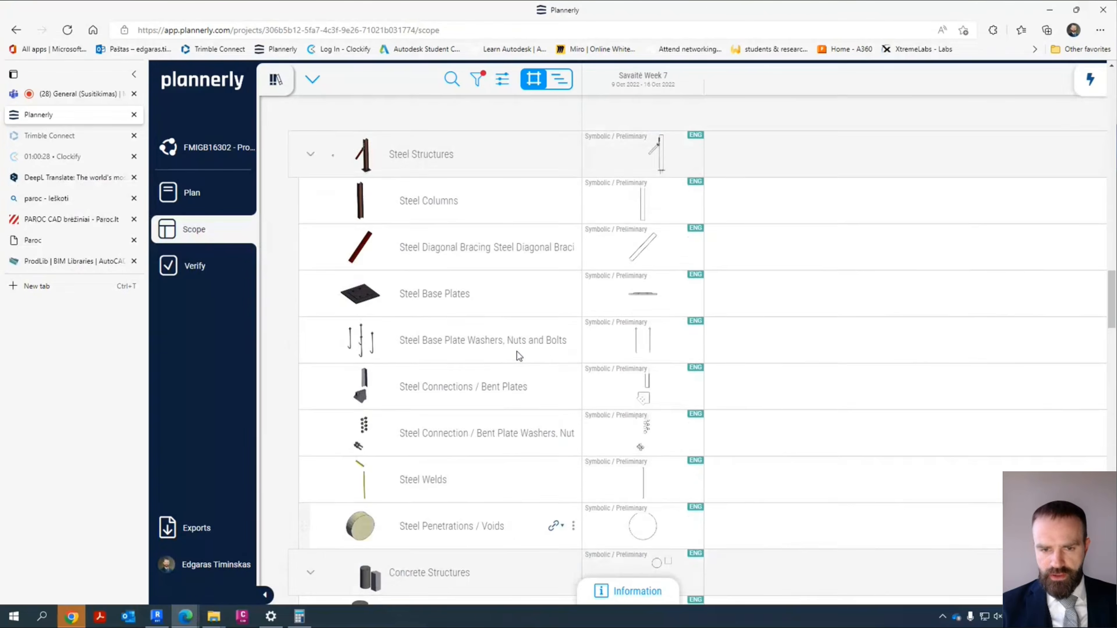
pyautogui.scroll(-8, 516, 351)
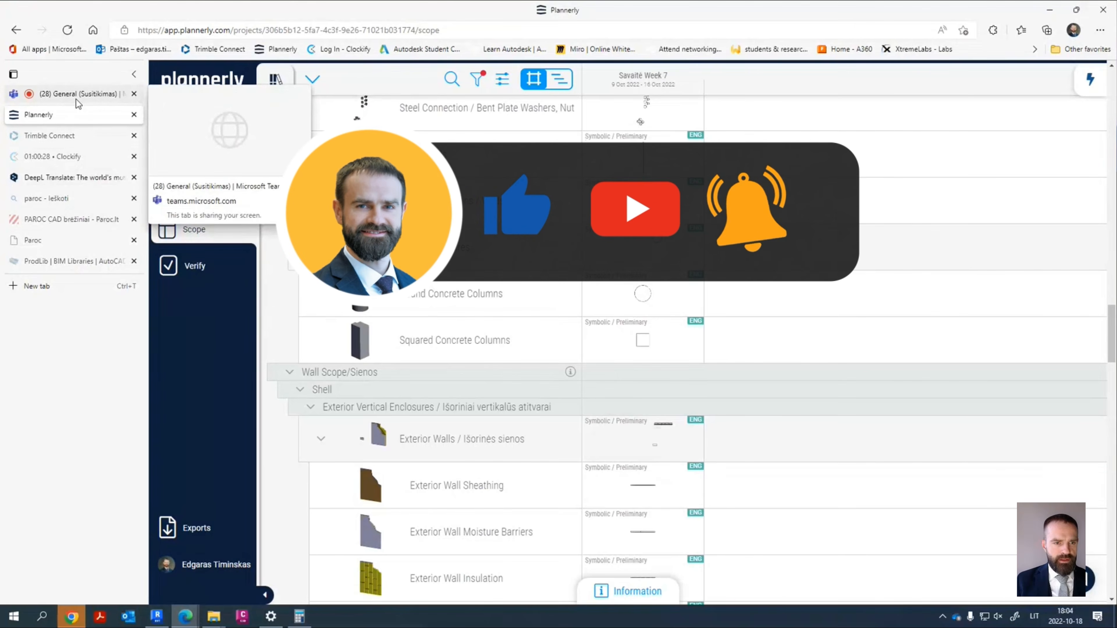
# Step: Switch to Clockify and stop the running time entry for LW2 - semester - FMIGB16302
pyautogui.click(78, 165)
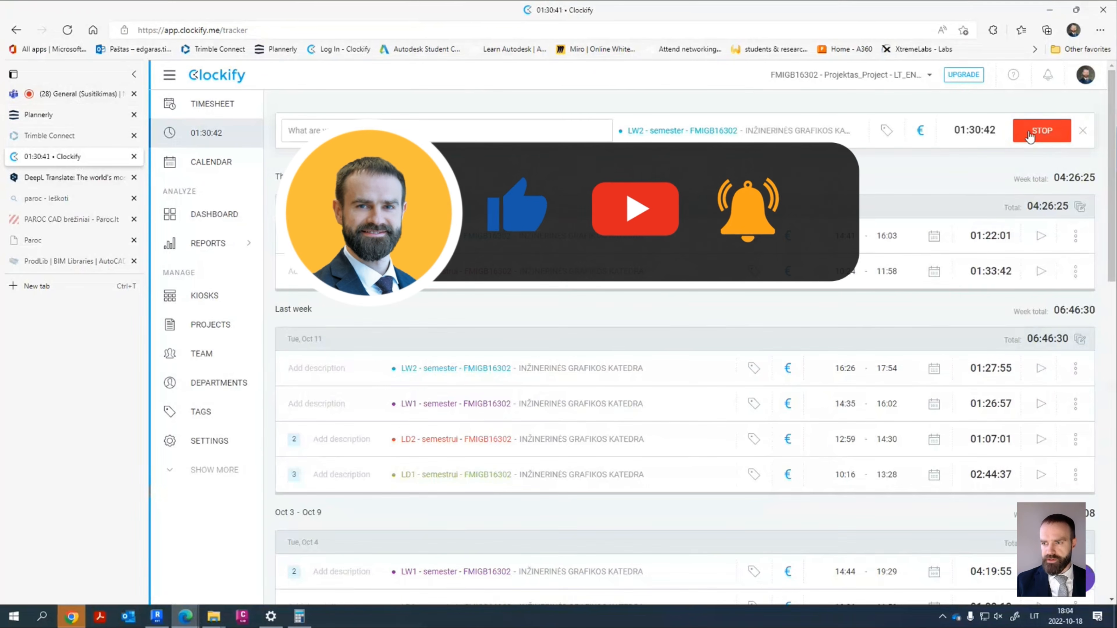
pyautogui.click(1029, 132)
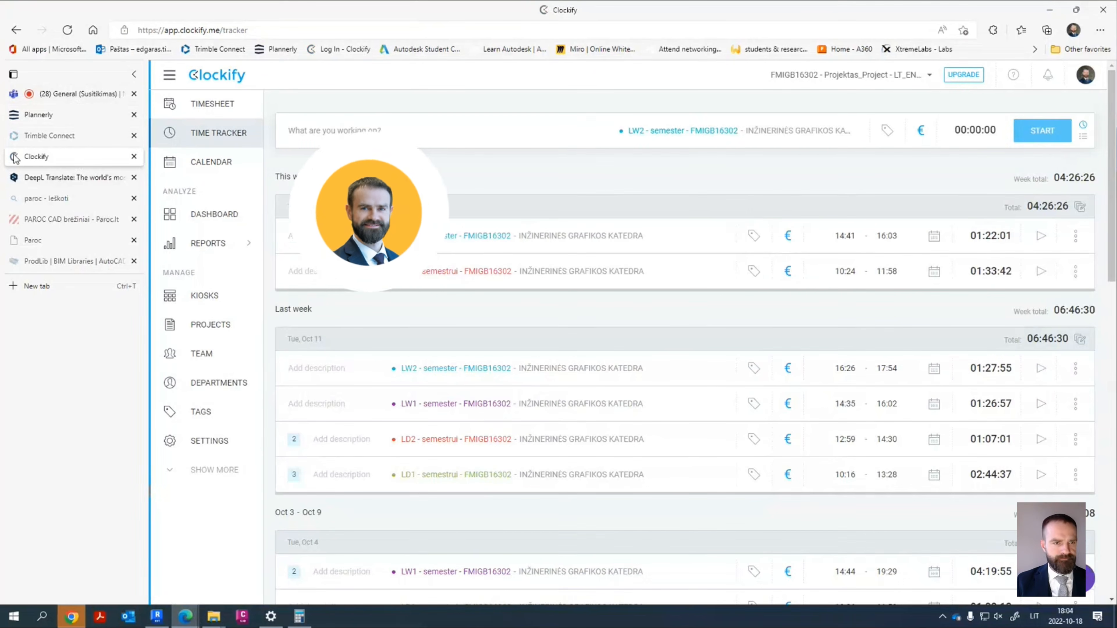